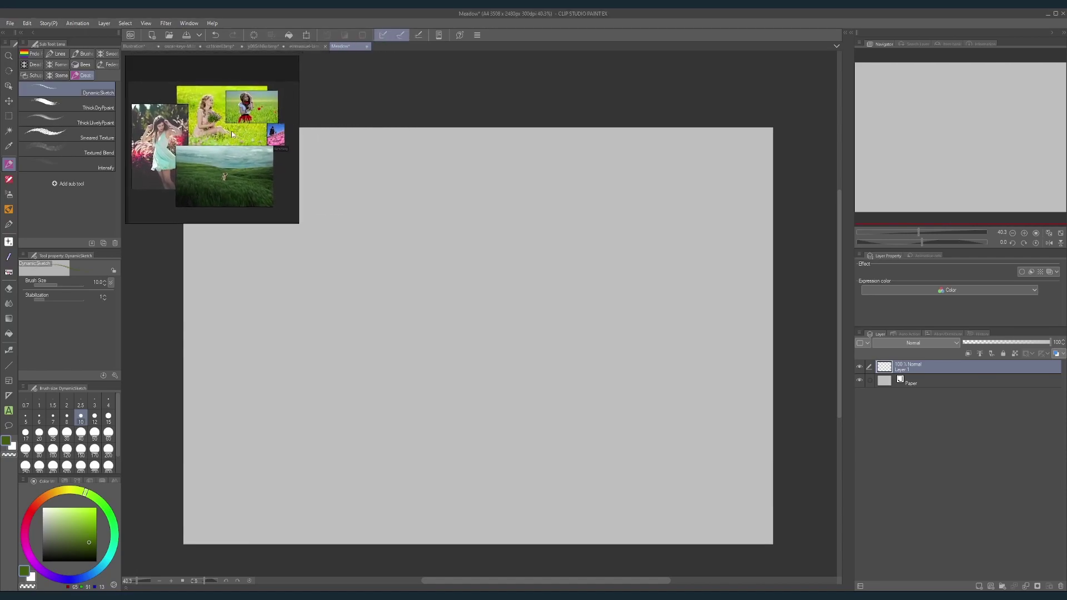
Step: Examine each photo on the reference board closely, including the meadow portraits, the pink flower field and the green hills
{"action": "scroll", "coordinate": [289, 136], "scroll_direction": "up", "scroll_amount": 5}
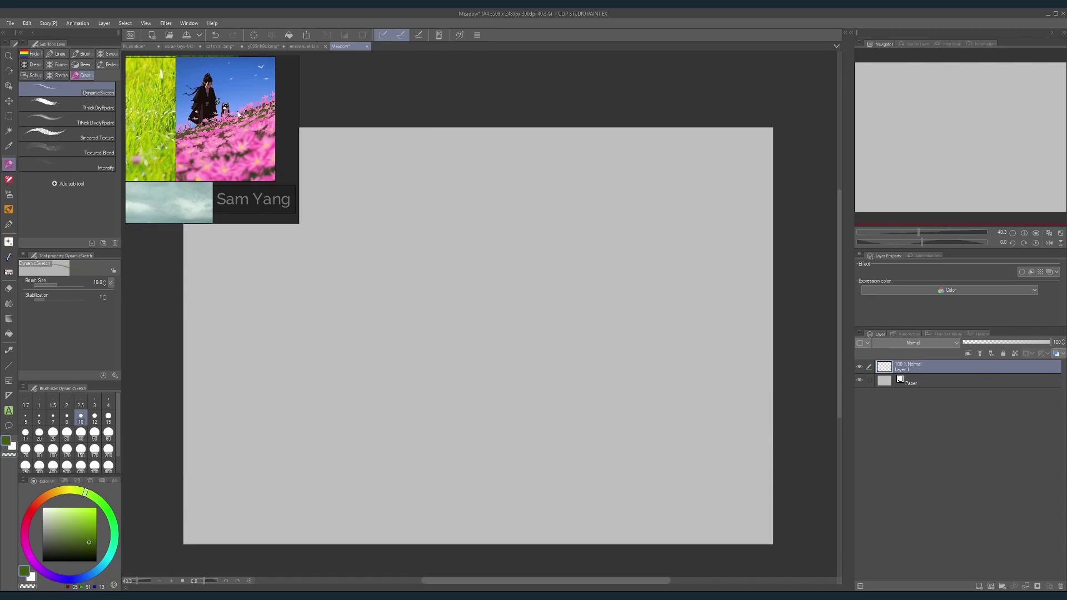
{"action": "scroll", "coordinate": [255, 205], "scroll_direction": "down", "scroll_amount": 5}
{"action": "scroll", "coordinate": [174, 98], "scroll_direction": "up", "scroll_amount": 5}
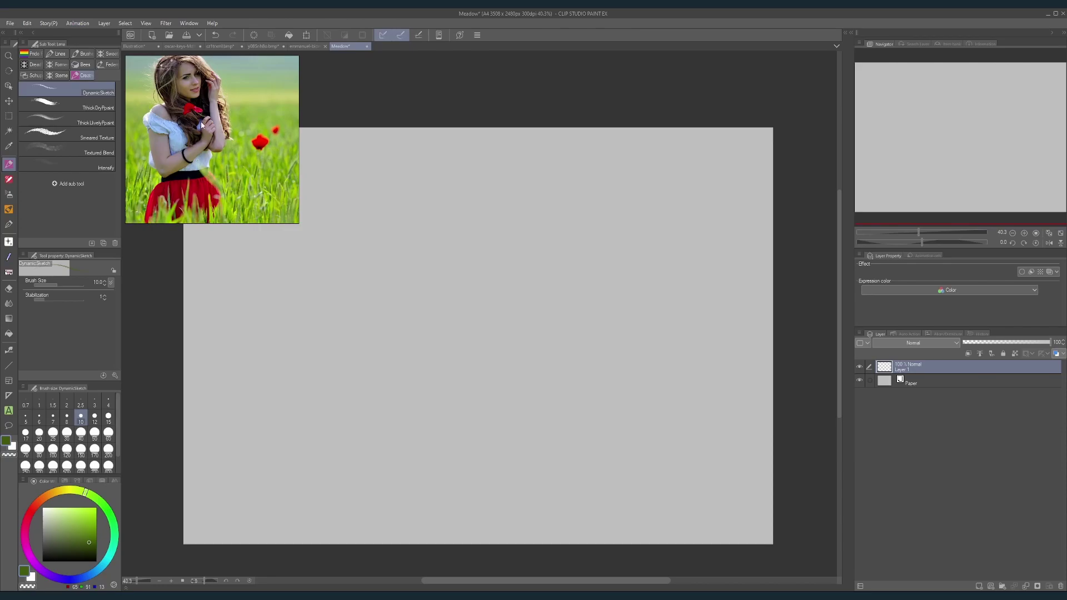
{"action": "scroll", "coordinate": [204, 126], "scroll_direction": "down", "scroll_amount": 5}
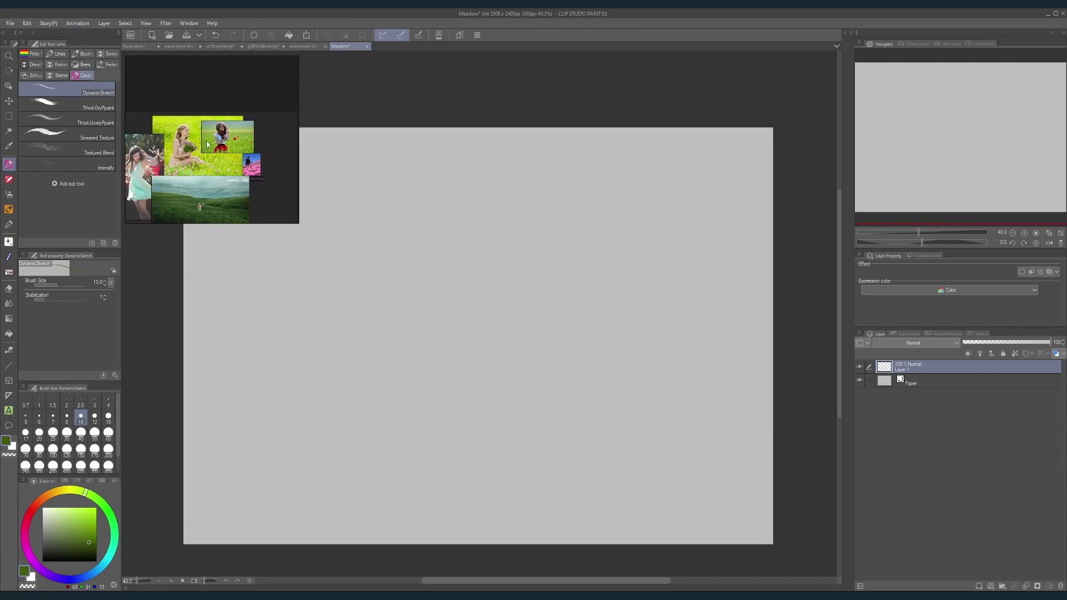
{"action": "scroll", "coordinate": [185, 148], "scroll_direction": "up", "scroll_amount": 5}
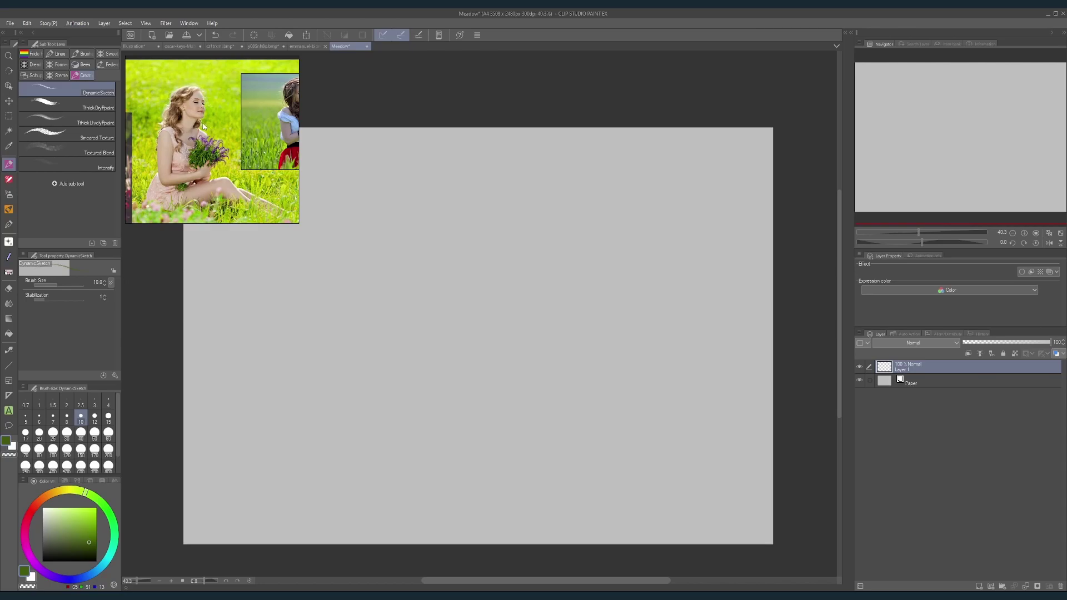
{"action": "scroll", "coordinate": [203, 127], "scroll_direction": "down", "scroll_amount": 5}
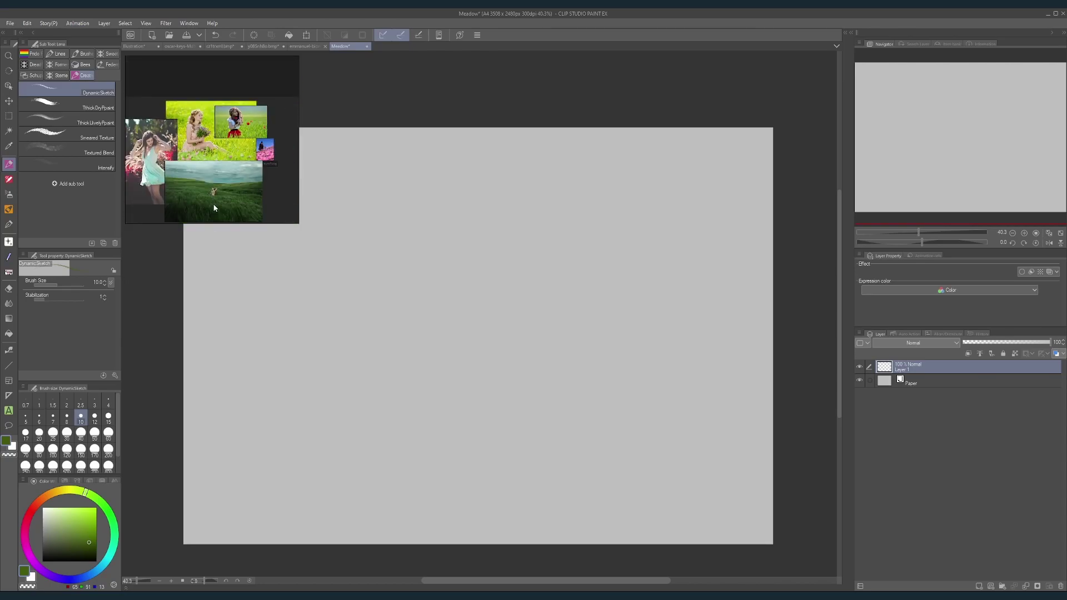
{"action": "scroll", "coordinate": [214, 208], "scroll_direction": "up", "scroll_amount": 5}
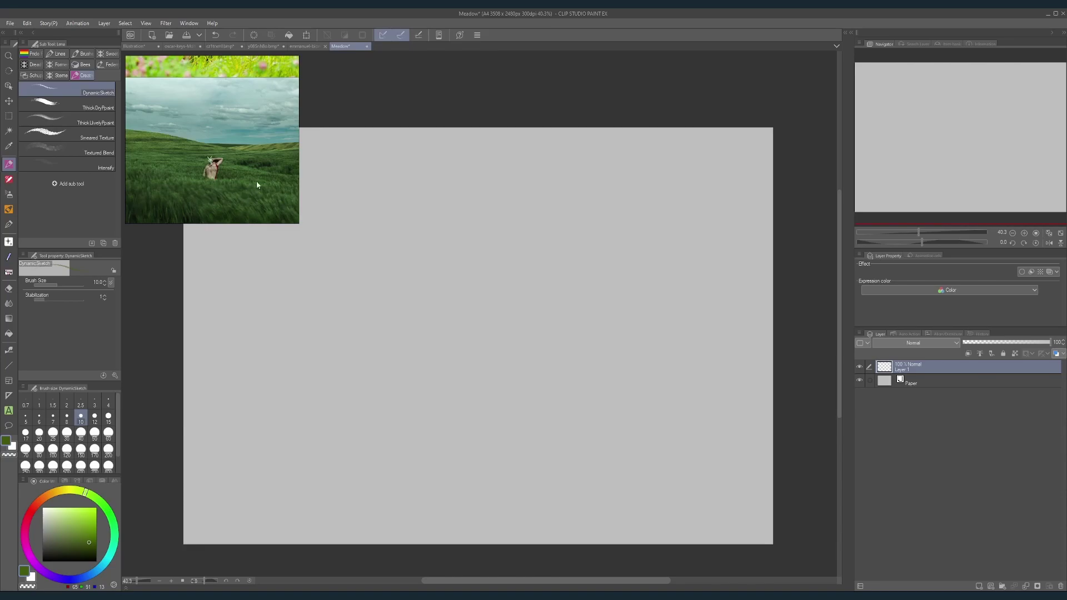
{"action": "scroll", "coordinate": [186, 137], "scroll_direction": "down", "scroll_amount": 5}
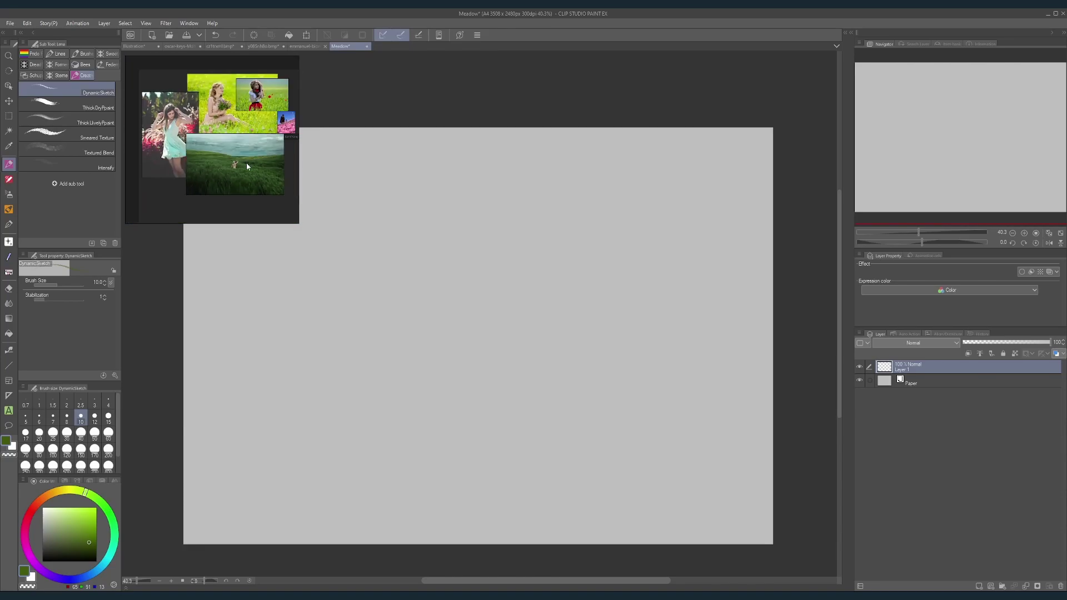
{"action": "scroll", "coordinate": [132, 112], "scroll_direction": "up", "scroll_amount": 5}
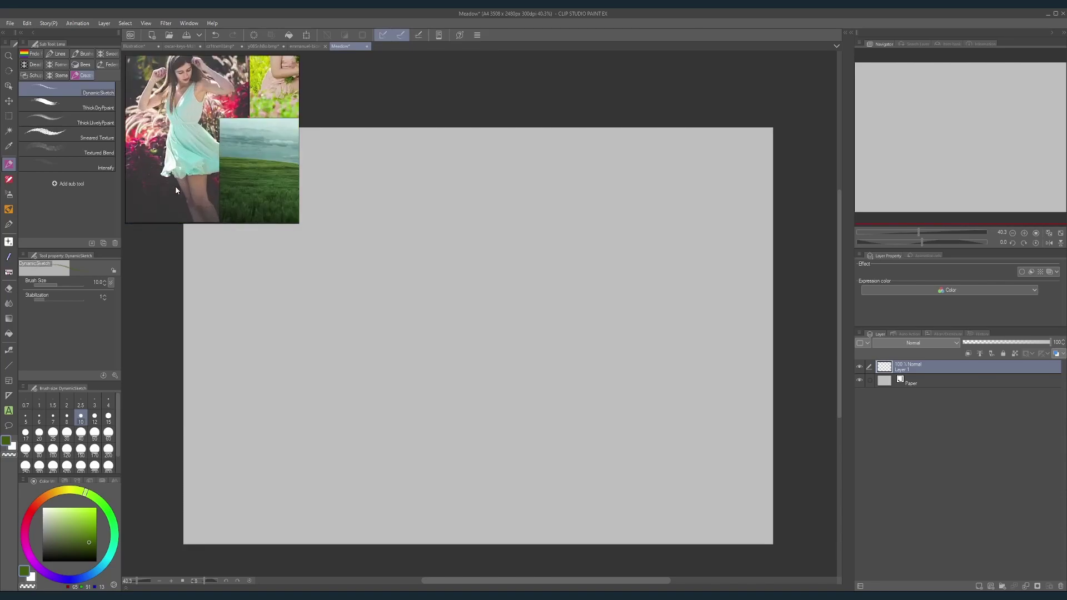
{"action": "scroll", "coordinate": [186, 95], "scroll_direction": "down", "scroll_amount": 4}
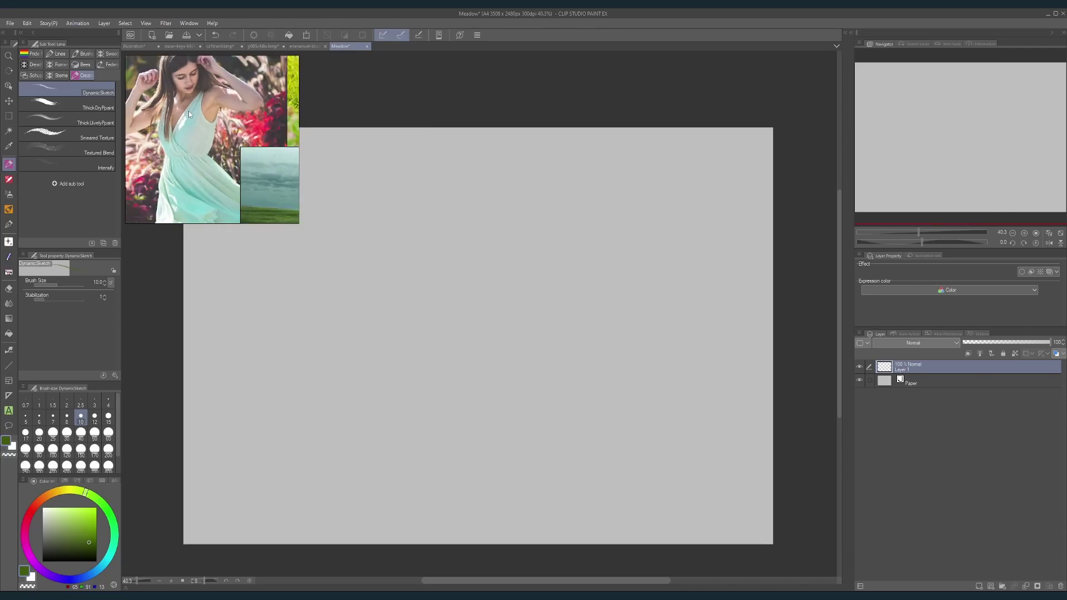
{"action": "scroll", "coordinate": [167, 115], "scroll_direction": "down", "scroll_amount": 3}
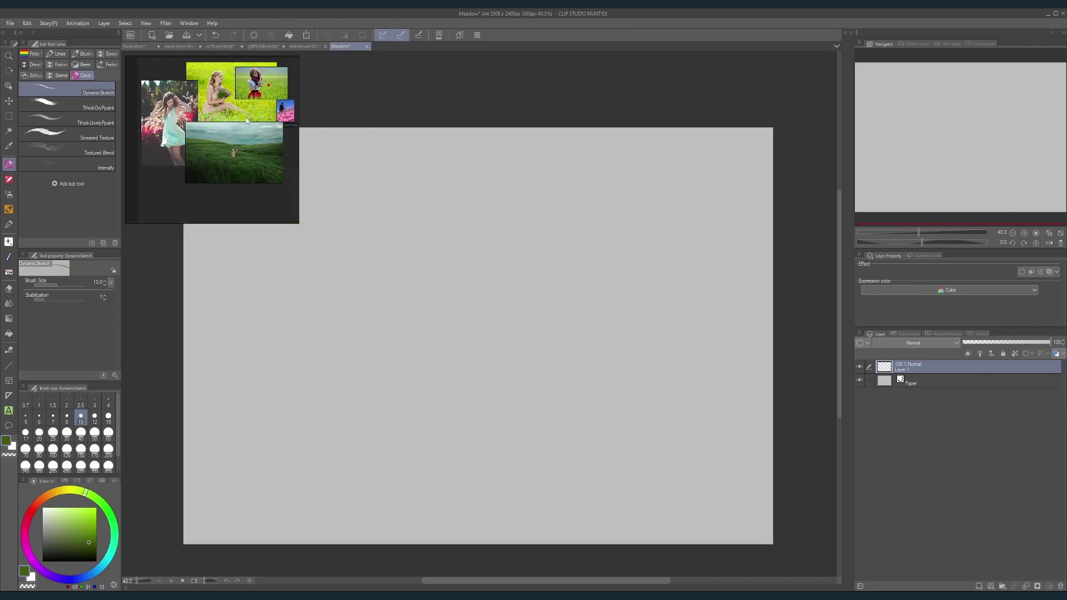
{"action": "scroll", "coordinate": [245, 99], "scroll_direction": "up", "scroll_amount": 1}
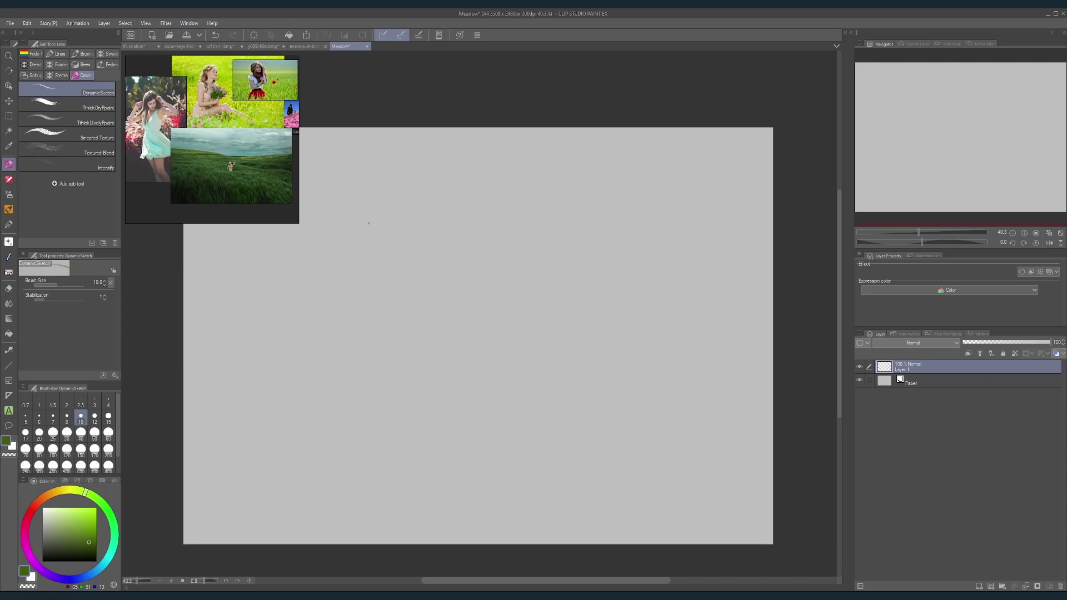
Step: Move the reference board off the canvas to cover the Navigator preview and show the whole blank canvas
{"action": "left_click_drag", "start_coordinate": [920, 148], "coordinate": [922, 143]}
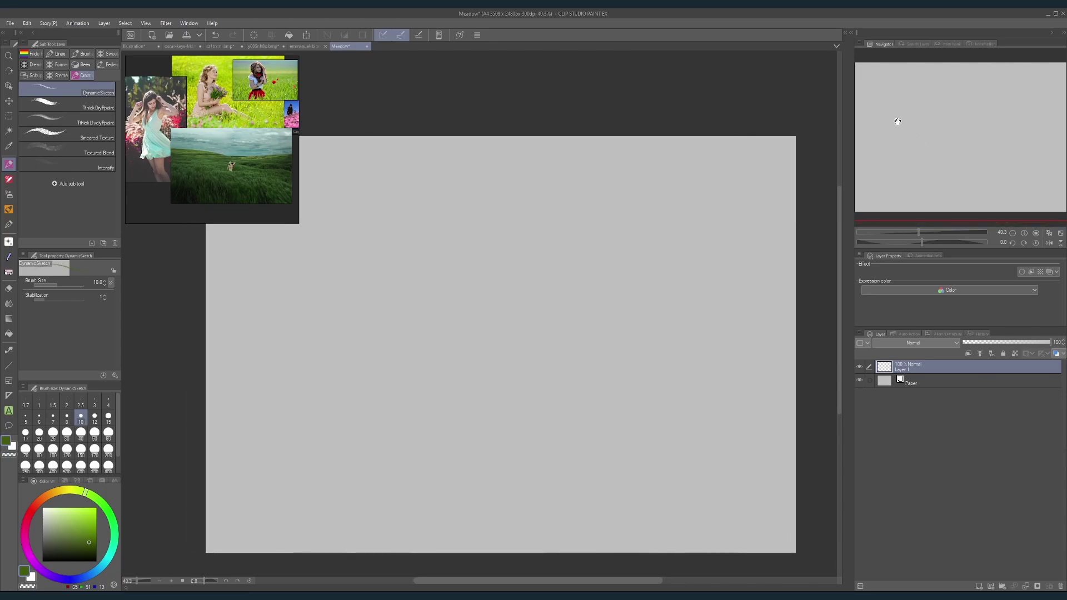
{"action": "left_click_drag", "start_coordinate": [154, 65], "coordinate": [892, 54]}
{"action": "scroll", "coordinate": [550, 124], "scroll_direction": "down", "scroll_amount": 2}
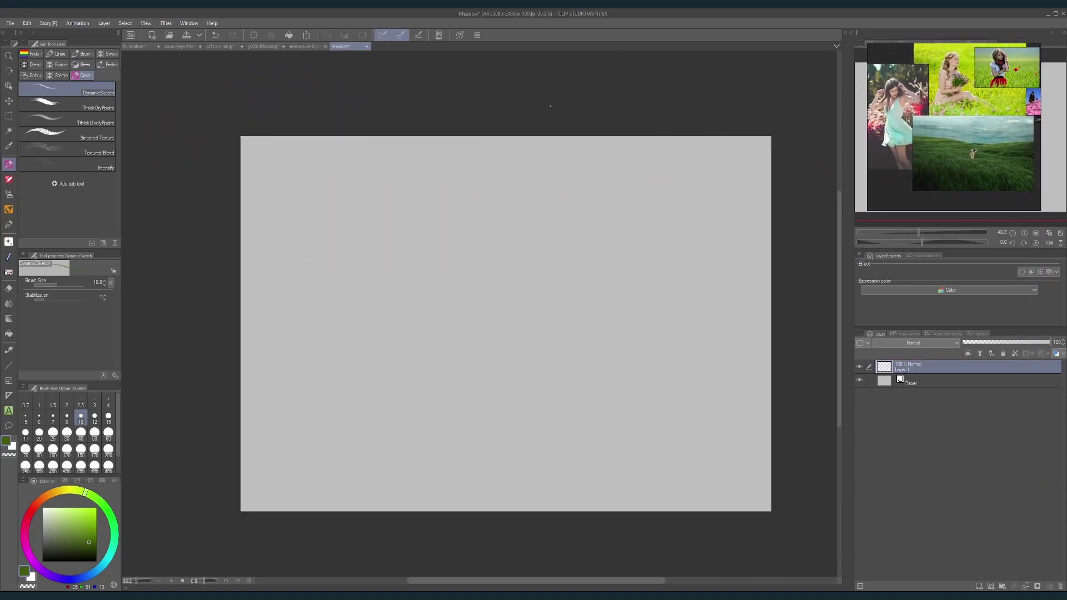
{"action": "scroll", "coordinate": [273, 205], "scroll_direction": "down", "scroll_amount": 2}
{"action": "scroll", "coordinate": [631, 219], "scroll_direction": "up", "scroll_amount": 1}
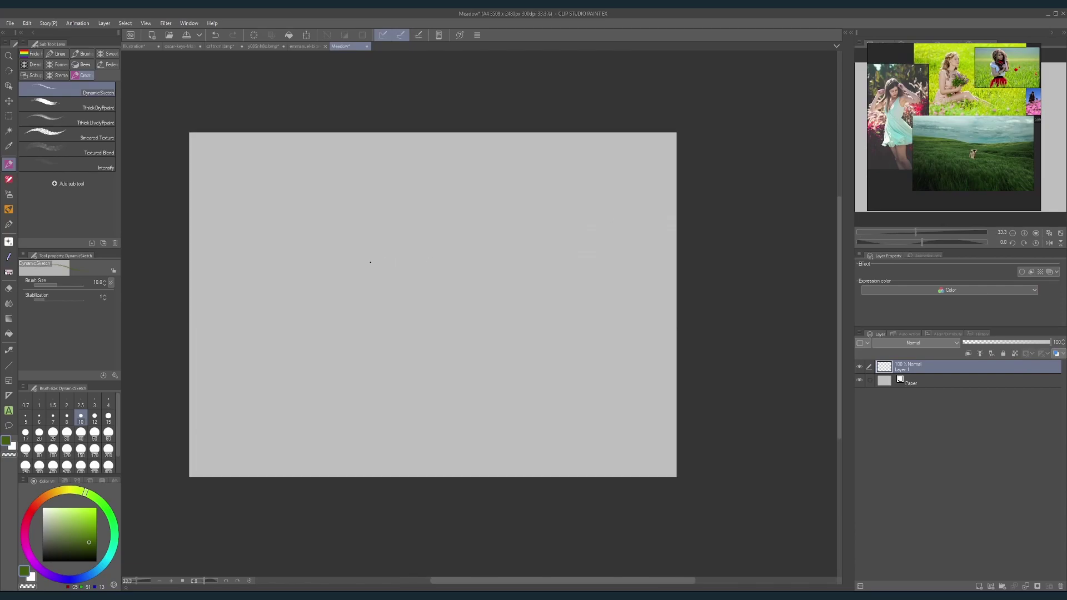
Step: Choose the ThickDryPaint brush and set its size to 400
{"action": "left_click", "coordinate": [108, 109]}
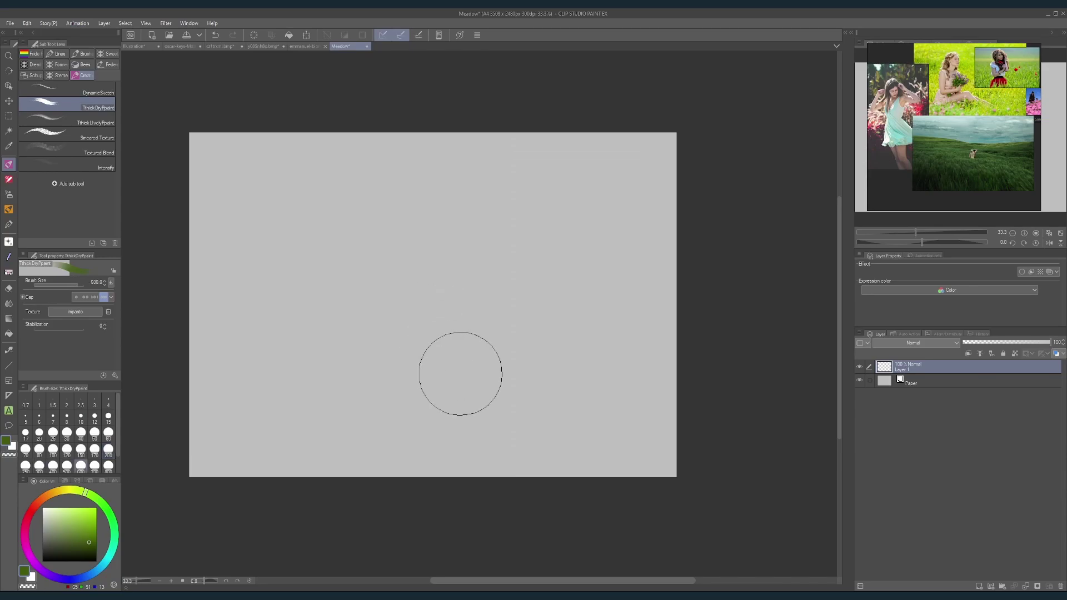
{"action": "key", "text": "bracketright"}
{"action": "key", "text": "bracketleft"}
{"action": "key", "text": "bracketleft"}
{"action": "key", "text": "bracketleft"}
{"action": "scroll", "coordinate": [460, 373], "scroll_direction": "up", "scroll_amount": 2}
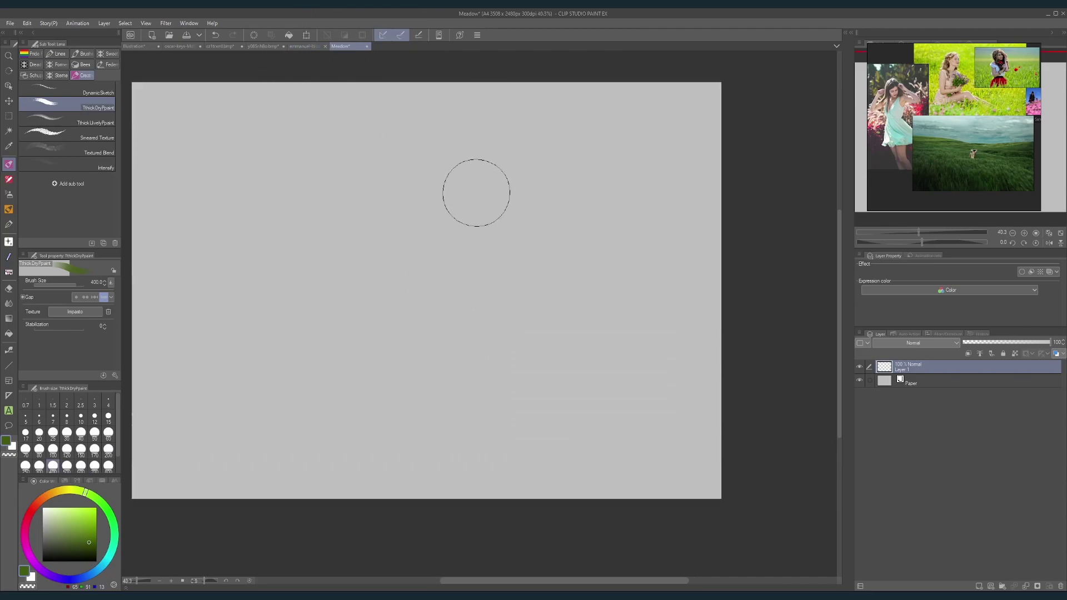
{"action": "scroll", "coordinate": [529, 209], "scroll_direction": "down", "scroll_amount": 2}
Step: Look through the open reference photos and dock the green hills photo in its own pane beside the other documents
{"action": "left_click", "coordinate": [306, 49]}
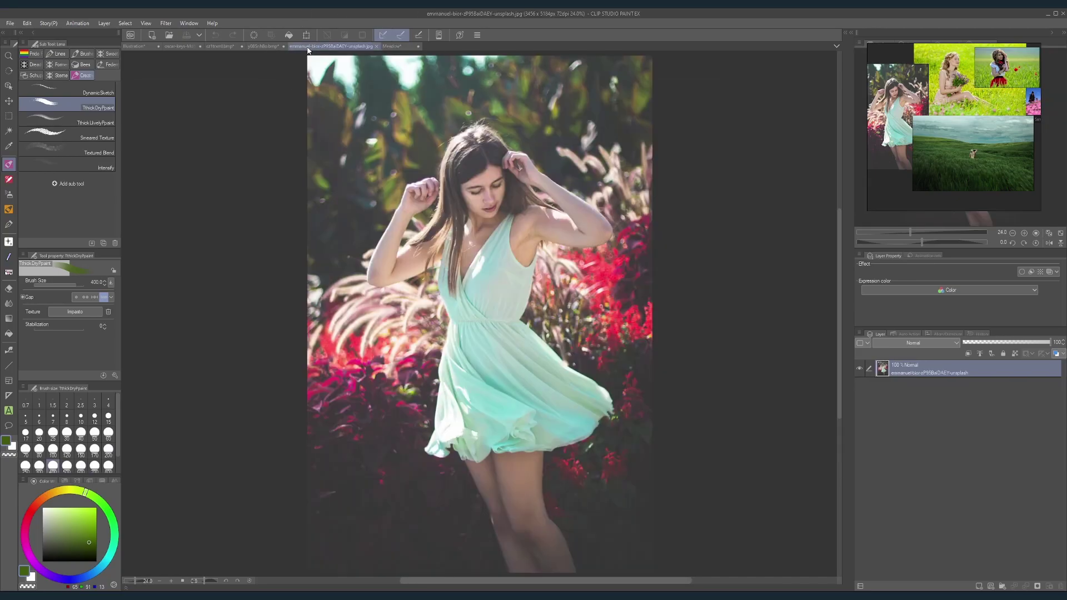
{"action": "left_click", "coordinate": [260, 47]}
{"action": "left_click", "coordinate": [218, 49]}
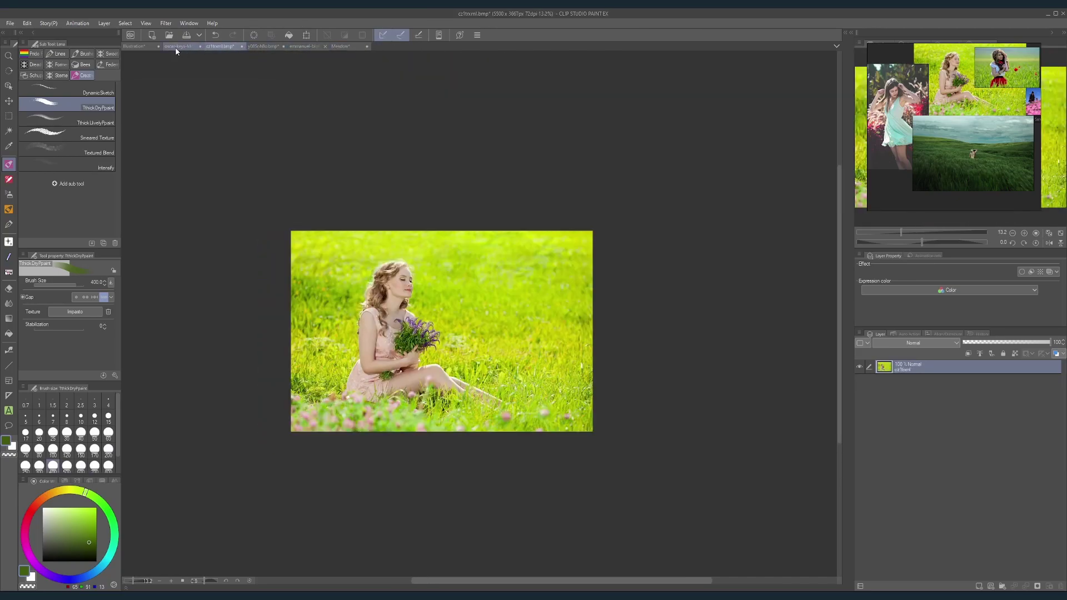
{"action": "left_click", "coordinate": [176, 48]}
{"action": "left_click_drag", "start_coordinate": [189, 49], "coordinate": [128, 59]}
{"action": "scroll", "coordinate": [261, 155], "scroll_direction": "down", "scroll_amount": 2}
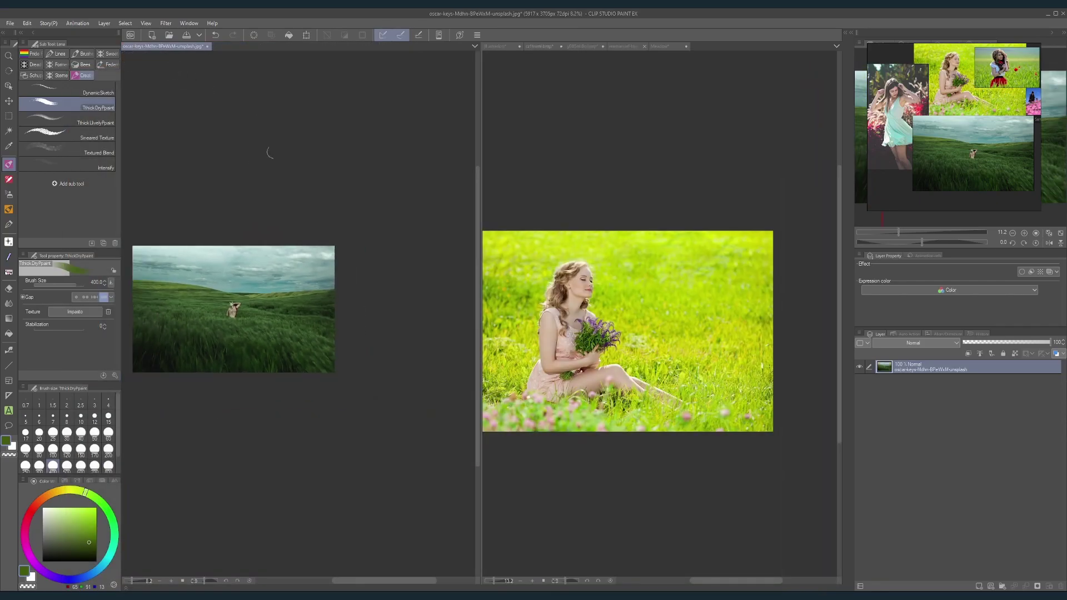
Step: Show the Meadow canvas beside the hills photo, narrow the photo's pane and fit the whole photo inside it
{"action": "left_click", "coordinate": [658, 46]}
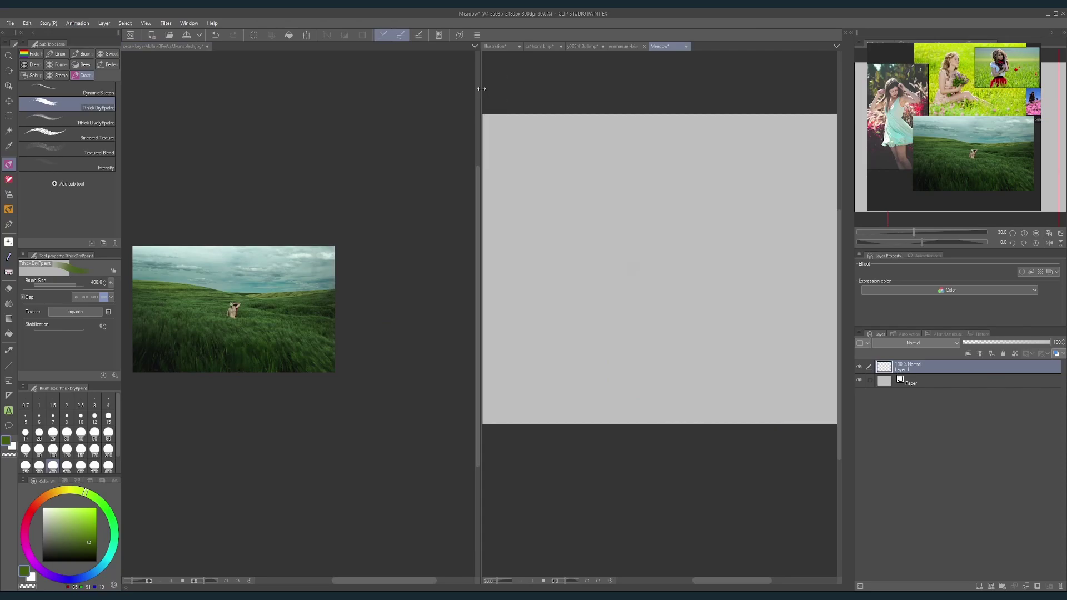
{"action": "left_click_drag", "start_coordinate": [481, 89], "coordinate": [317, 128]}
{"action": "left_click", "coordinate": [265, 275]}
{"action": "scroll", "coordinate": [265, 276], "scroll_direction": "down", "scroll_amount": 2}
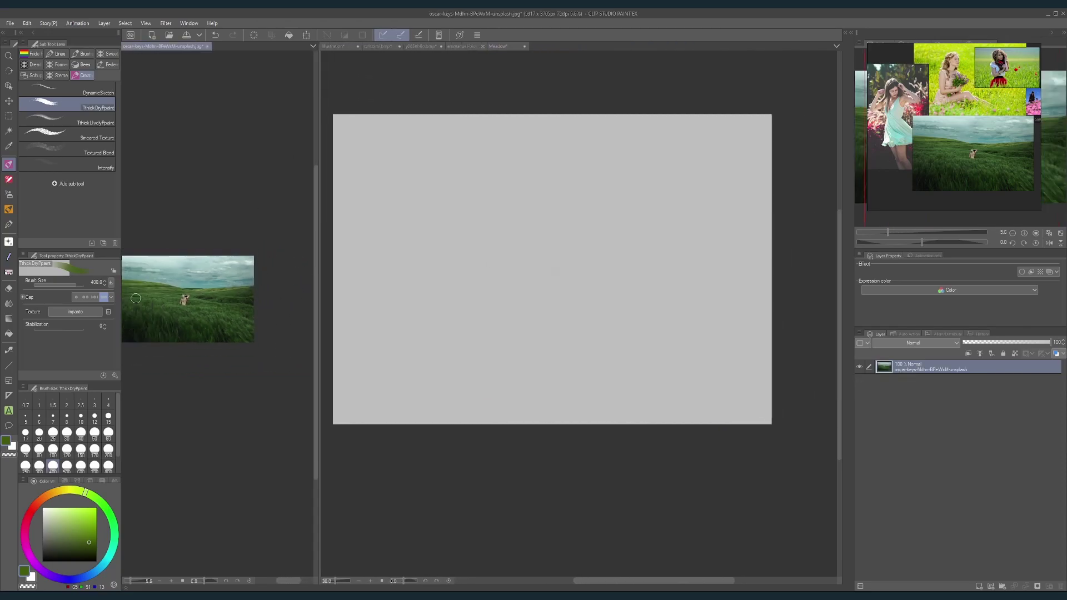
{"action": "scroll", "coordinate": [256, 271], "scroll_direction": "down", "scroll_amount": 2}
{"action": "scroll", "coordinate": [179, 282], "scroll_direction": "up", "scroll_amount": 2}
{"action": "scroll", "coordinate": [255, 284], "scroll_direction": "up", "scroll_amount": 1}
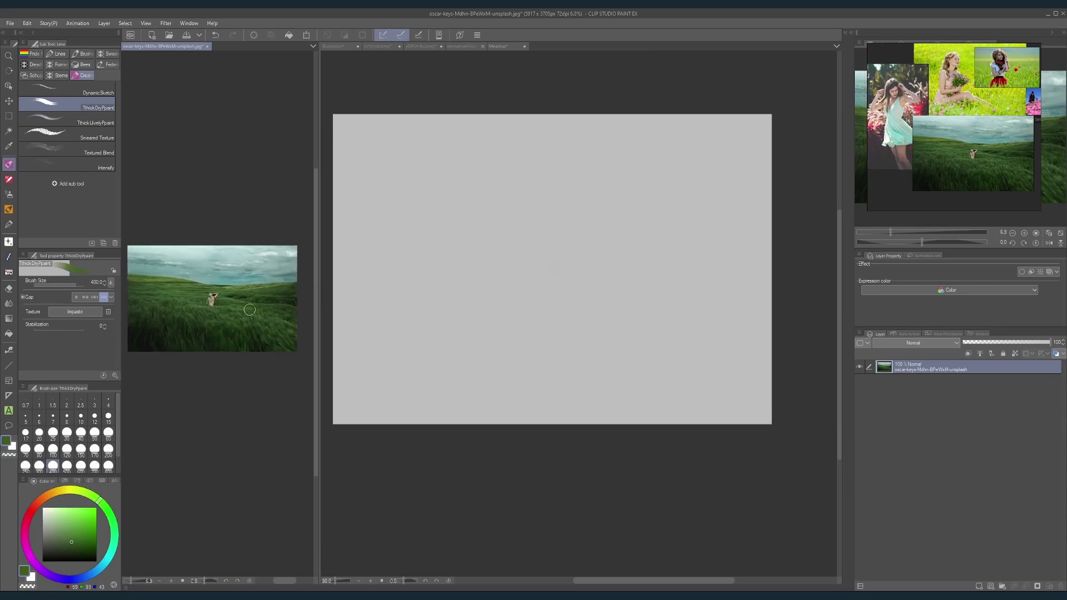
Step: Paint a broad band of the mid green sampled from the photo across the middle of the canvas at brush size 800
{"action": "left_click", "coordinate": [426, 287]}
{"action": "key", "text": "bracketright"}
{"action": "key", "text": "bracketright"}
{"action": "key", "text": "bracketright"}
{"action": "key", "text": "bracketright"}
{"action": "key", "text": "bracketright"}
{"action": "key", "text": "bracketright"}
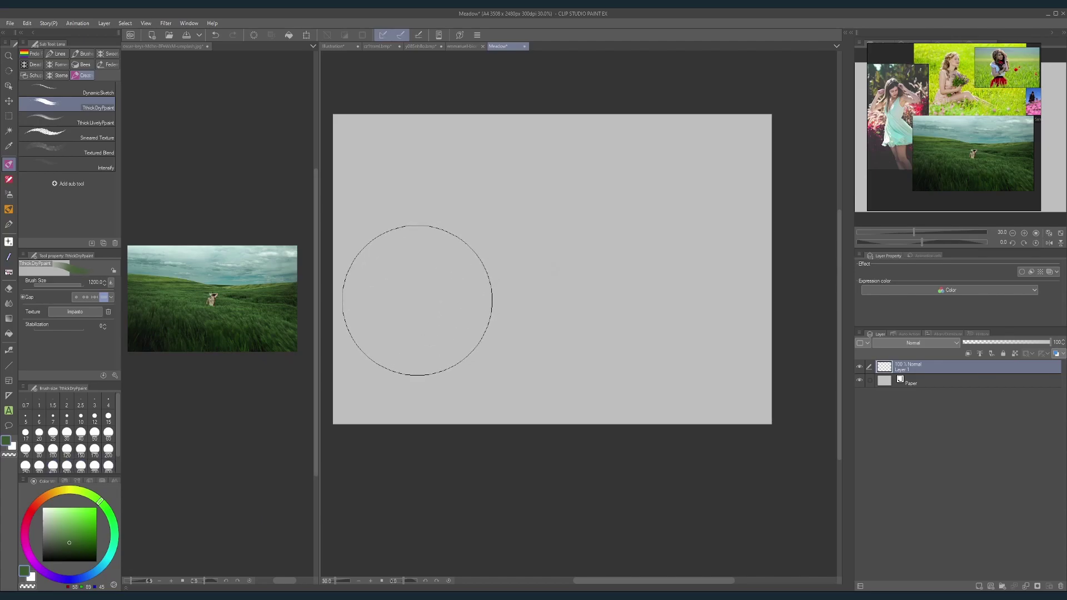
{"action": "key", "text": "bracketleft"}
{"action": "key", "text": "bracketleft"}
{"action": "mouse_move", "coordinate": [383, 286]}
{"action": "left_mouse_down"}
{"action": "mouse_move", "coordinate": [353, 295]}
{"action": "mouse_move", "coordinate": [572, 290]}
{"action": "mouse_move", "coordinate": [704, 276]}
{"action": "mouse_move", "coordinate": [754, 253]}
{"action": "mouse_move", "coordinate": [593, 261]}
{"action": "mouse_move", "coordinate": [413, 307]}
{"action": "mouse_move", "coordinate": [389, 289]}
{"action": "left_mouse_up"}
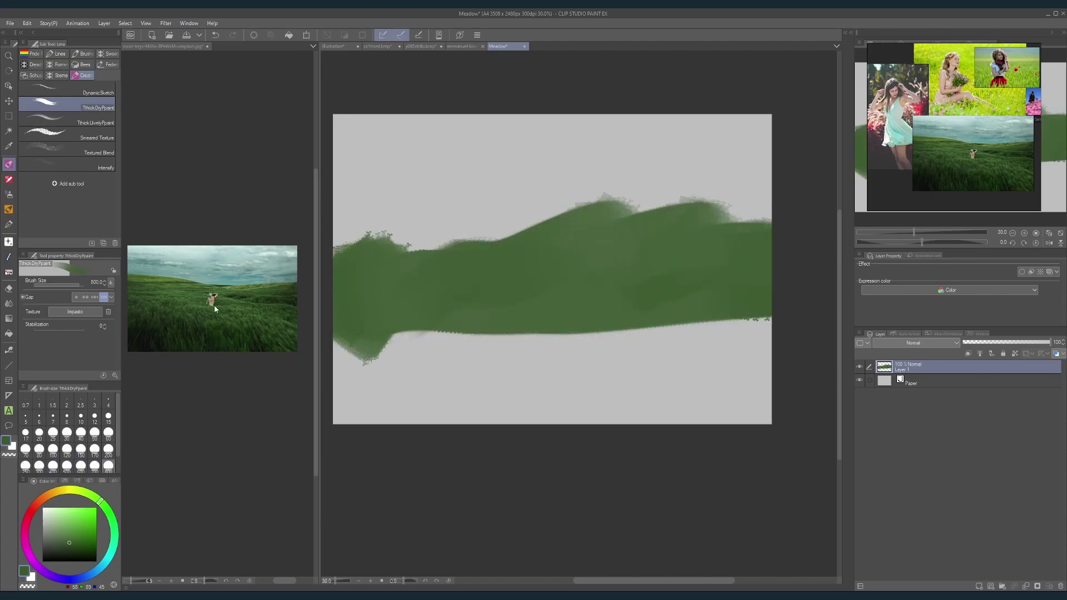
Step: Sample a yellower green from the photo's hills and paint it over the upper and middle parts of the green band
{"action": "left_click", "coordinate": [176, 280]}
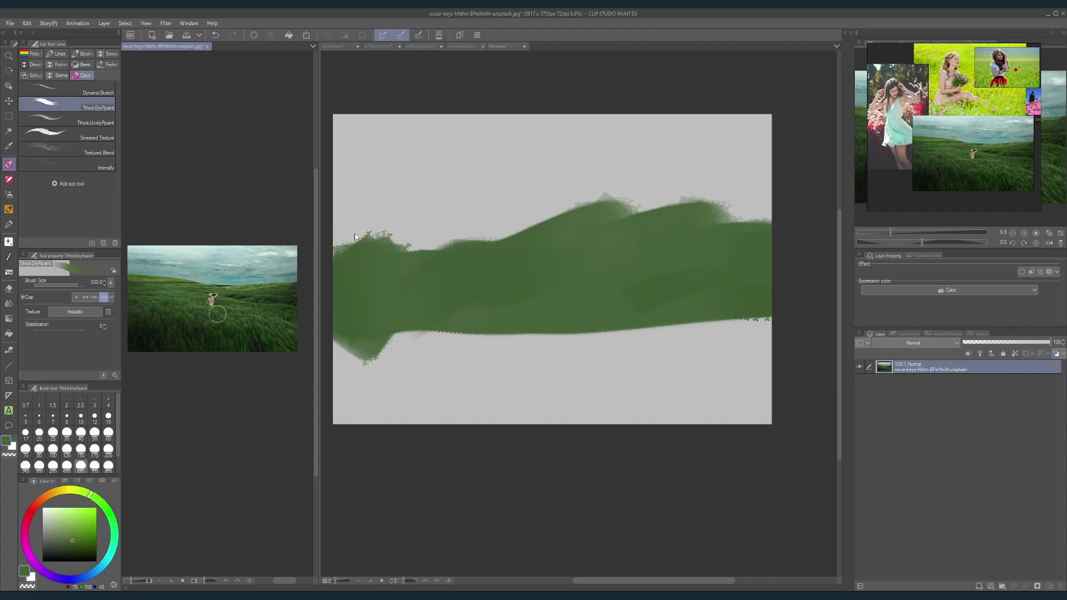
{"action": "left_click", "coordinate": [355, 237]}
{"action": "mouse_move", "coordinate": [357, 238]}
{"action": "left_mouse_down"}
{"action": "mouse_move", "coordinate": [336, 226]}
{"action": "mouse_move", "coordinate": [444, 247]}
{"action": "mouse_move", "coordinate": [407, 243]}
{"action": "mouse_move", "coordinate": [548, 237]}
{"action": "mouse_move", "coordinate": [462, 250]}
{"action": "mouse_move", "coordinate": [767, 242]}
{"action": "left_mouse_up"}
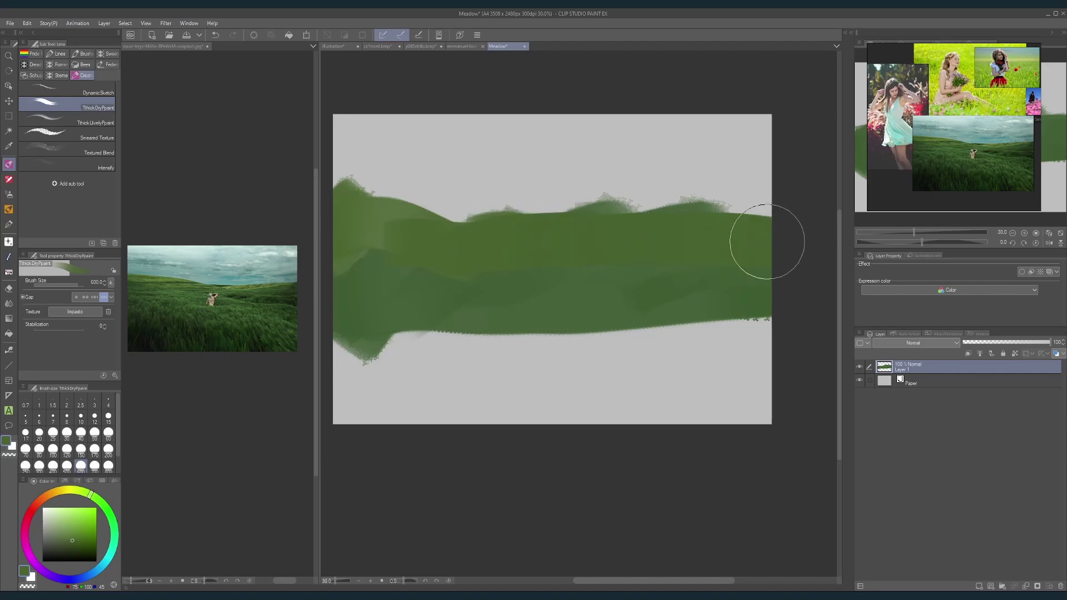
{"action": "mouse_move", "coordinate": [471, 285]}
{"action": "left_mouse_down"}
{"action": "mouse_move", "coordinate": [369, 258]}
{"action": "mouse_move", "coordinate": [391, 296]}
{"action": "left_mouse_up"}
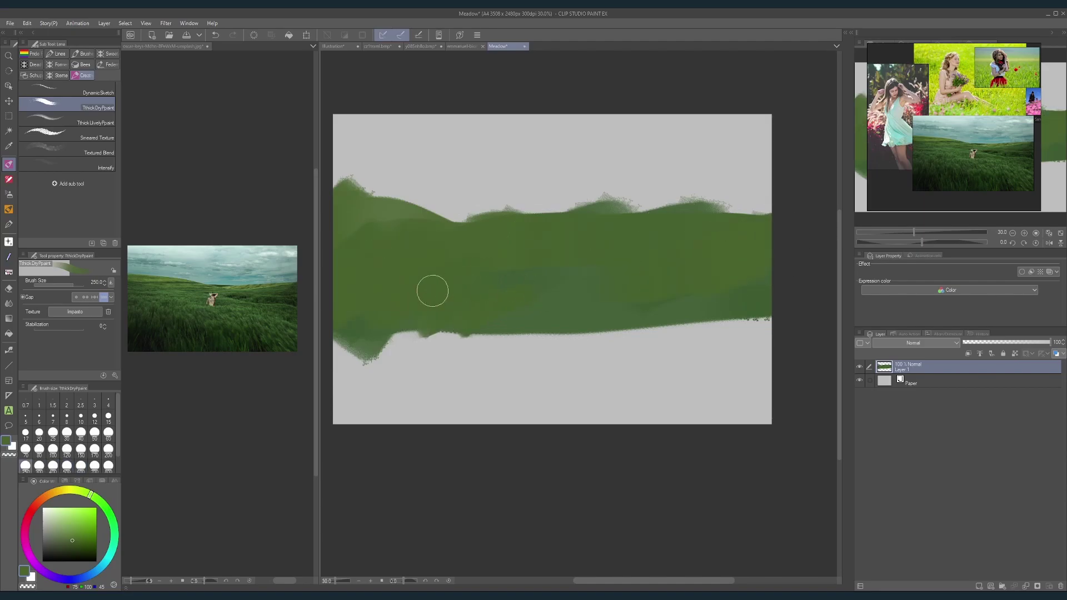
Step: Switch to the LenaBrushMixerStark brush
{"action": "left_click", "coordinate": [281, 327]}
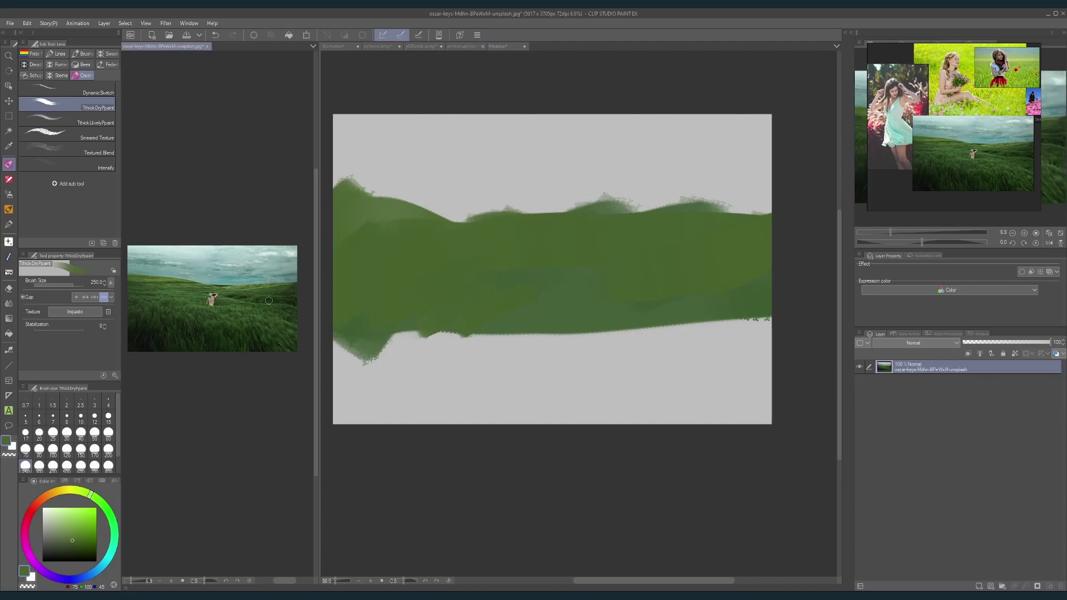
{"action": "left_click", "coordinate": [83, 54]}
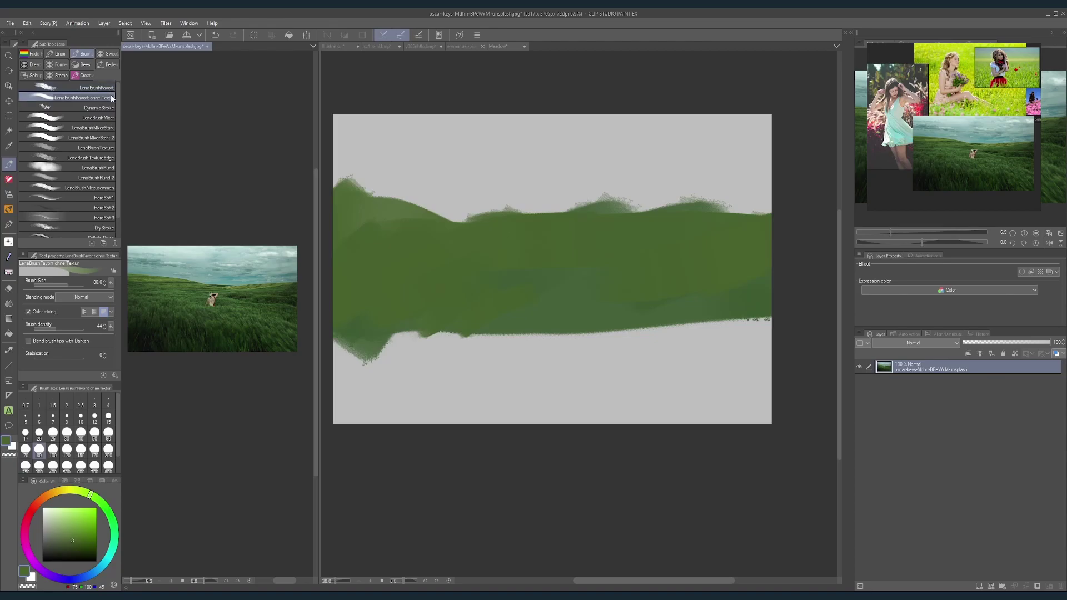
{"action": "left_click", "coordinate": [109, 118]}
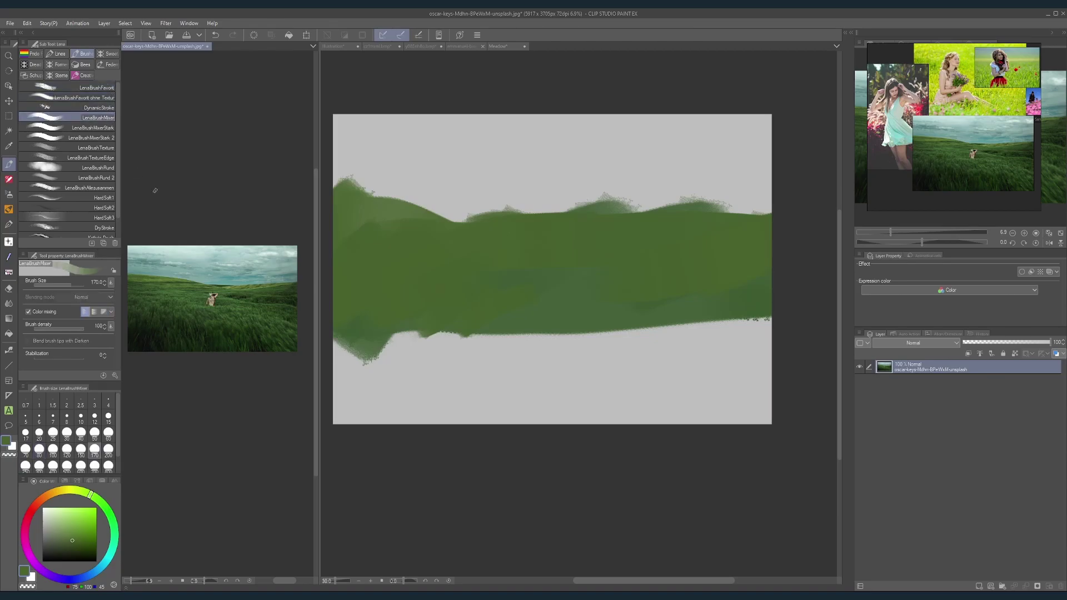
{"action": "left_click", "coordinate": [106, 129]}
Step: Set the brush size to 500 and paint textured slanted strokes along the lower part of the green band to suggest grass
{"action": "key", "text": "]"}
{"action": "key", "text": "]"}
{"action": "key", "text": "]"}
{"action": "key", "text": "]"}
{"action": "key", "text": "]"}
{"action": "key", "text": "]"}
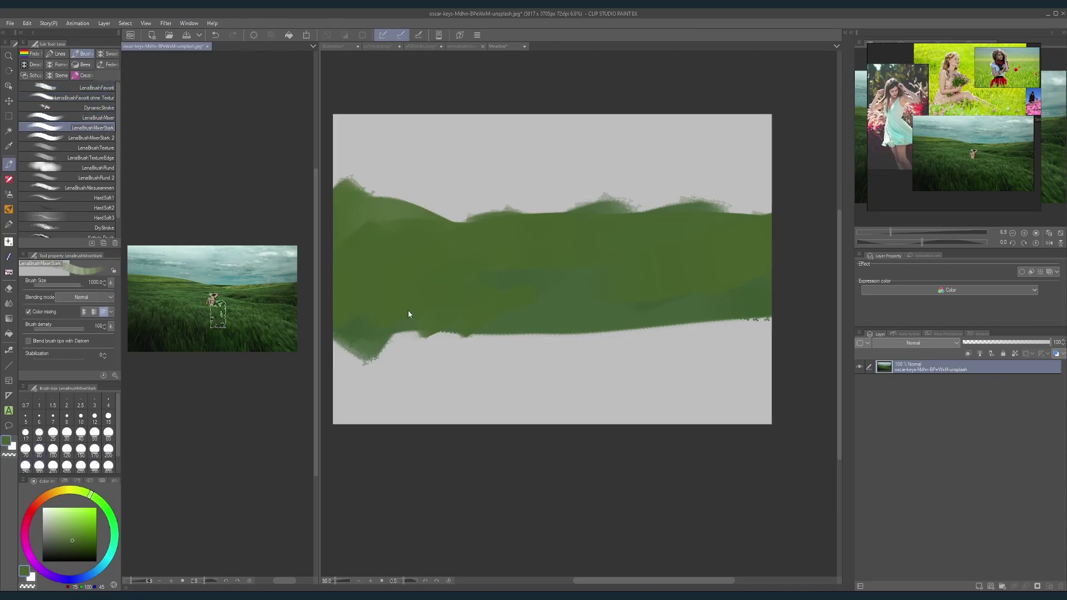
{"action": "left_click", "coordinate": [408, 310]}
{"action": "key", "text": "["}
{"action": "key", "text": "["}
{"action": "key", "text": "["}
{"action": "key", "text": "["}
{"action": "mouse_move", "coordinate": [382, 323]}
{"action": "left_mouse_down"}
{"action": "mouse_move", "coordinate": [347, 348]}
{"action": "mouse_move", "coordinate": [411, 308]}
{"action": "mouse_move", "coordinate": [422, 332]}
{"action": "mouse_move", "coordinate": [499, 317]}
{"action": "mouse_move", "coordinate": [502, 350]}
{"action": "mouse_move", "coordinate": [587, 322]}
{"action": "mouse_move", "coordinate": [772, 314]}
{"action": "mouse_move", "coordinate": [692, 346]}
{"action": "mouse_move", "coordinate": [720, 344]}
{"action": "mouse_move", "coordinate": [723, 370]}
{"action": "left_mouse_up"}
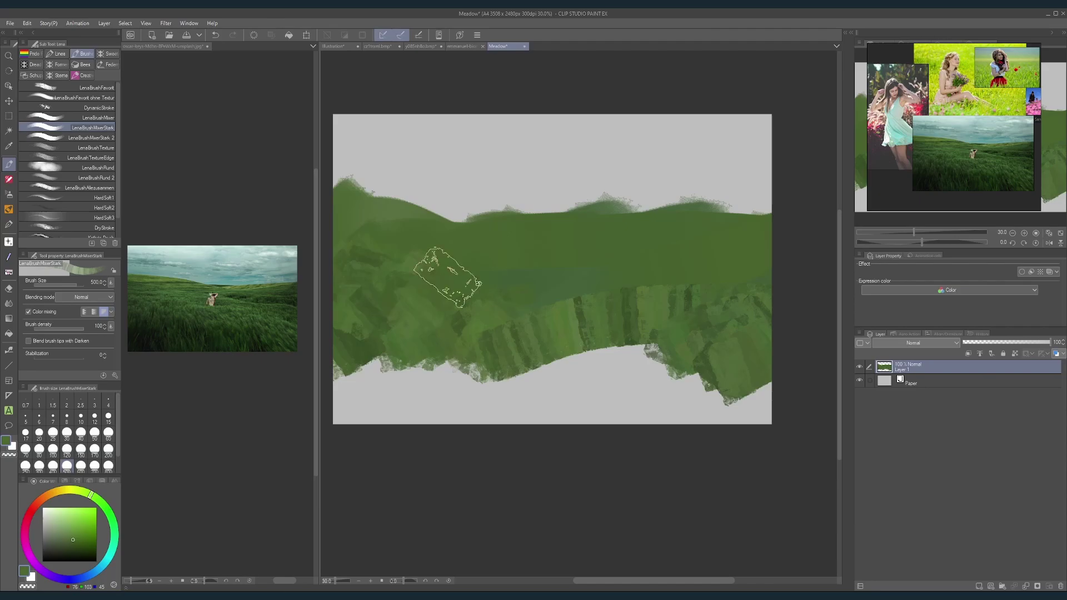
Step: Sample a dark green from the photo's foreground and paint mixed strokes over the bare lower part of the canvas with a larger brush
{"action": "left_click", "coordinate": [223, 337]}
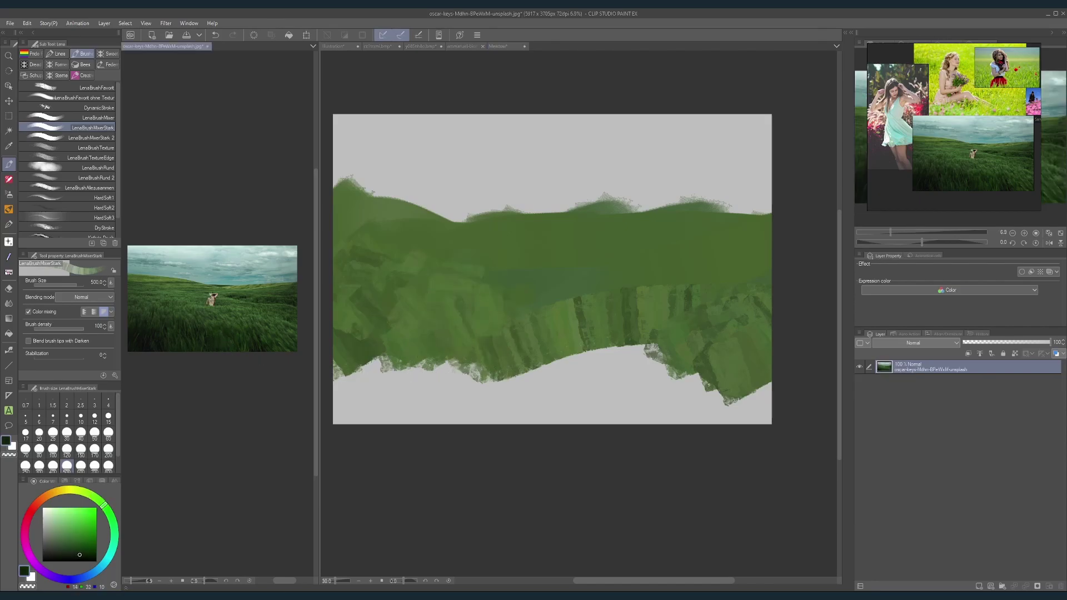
{"action": "left_click", "coordinate": [381, 369]}
{"action": "key", "text": "bracketright"}
{"action": "key", "text": "bracketright"}
{"action": "mouse_move", "coordinate": [381, 369]}
{"action": "left_mouse_down"}
{"action": "mouse_move", "coordinate": [357, 408]}
{"action": "mouse_move", "coordinate": [378, 409]}
{"action": "mouse_move", "coordinate": [381, 376]}
{"action": "mouse_move", "coordinate": [397, 396]}
{"action": "mouse_move", "coordinate": [439, 398]}
{"action": "mouse_move", "coordinate": [425, 402]}
{"action": "mouse_move", "coordinate": [398, 370]}
{"action": "mouse_move", "coordinate": [404, 402]}
{"action": "mouse_move", "coordinate": [456, 410]}
{"action": "mouse_move", "coordinate": [515, 394]}
{"action": "mouse_move", "coordinate": [604, 393]}
{"action": "mouse_move", "coordinate": [745, 412]}
{"action": "mouse_move", "coordinate": [745, 350]}
{"action": "left_mouse_up"}
Step: Sample a near-black green from the photo's dark corner and work over the bottom of the meadow at brush size 1000
{"action": "left_click", "coordinate": [148, 340]}
{"action": "left_click", "coordinate": [384, 369]}
{"action": "key", "text": "bracketright"}
{"action": "key", "text": "bracketright"}
{"action": "left_click", "coordinate": [144, 336]}
{"action": "left_click", "coordinate": [417, 393]}
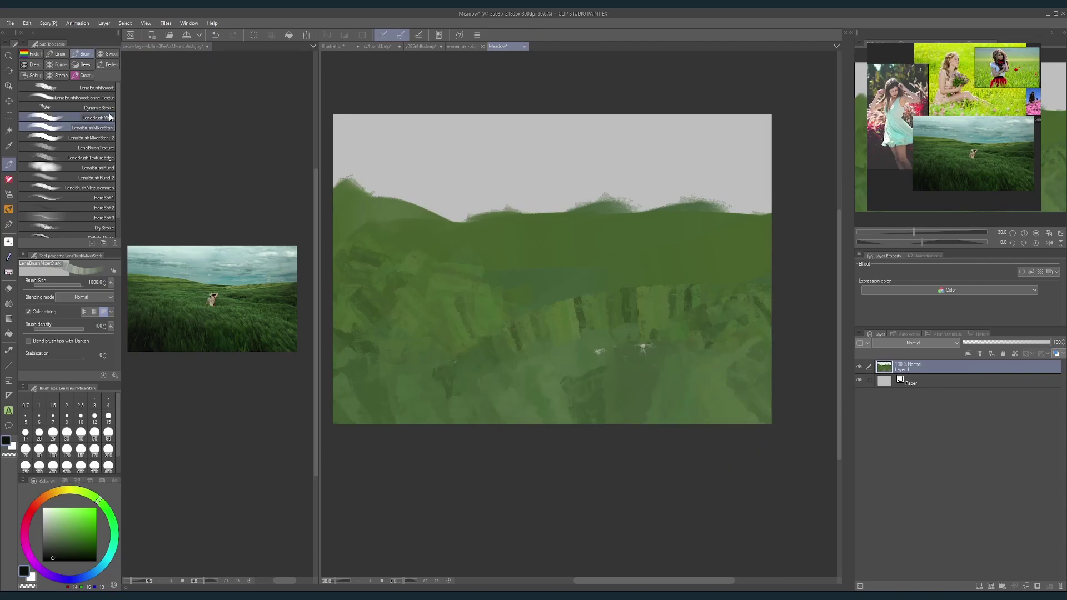
Step: Paint dark green shadows over the lower-left and bottom-centre meadow with the LenaBrushFavorit brush, reducing its size to 400
{"action": "left_click", "coordinate": [108, 91]}
{"action": "mouse_move", "coordinate": [412, 402]}
{"action": "left_mouse_down"}
{"action": "mouse_move", "coordinate": [362, 432]}
{"action": "mouse_move", "coordinate": [493, 405]}
{"action": "mouse_move", "coordinate": [465, 377]}
{"action": "mouse_move", "coordinate": [584, 411]}
{"action": "mouse_move", "coordinate": [625, 384]}
{"action": "left_mouse_up"}
{"action": "key", "text": "["}
{"action": "mouse_move", "coordinate": [362, 367]}
{"action": "left_mouse_down"}
{"action": "mouse_move", "coordinate": [338, 360]}
{"action": "mouse_move", "coordinate": [379, 269]}
{"action": "left_mouse_up"}
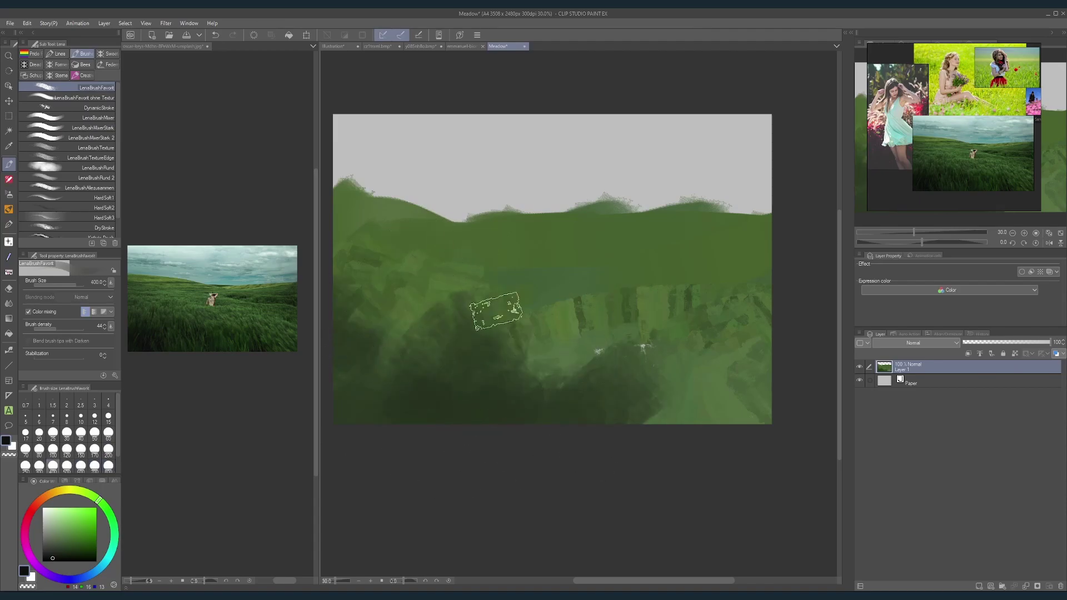
Step: Extend the dark shadow along the bottom centre of the meadow and soften the area above with a mid green sampled from the canvas
{"action": "left_click_drag", "start_coordinate": [629, 419], "coordinate": [686, 401]}
{"action": "key", "text": "["}
{"action": "left_click", "coordinate": [655, 346], "text": "alt"}
{"action": "key", "text": "["}
{"action": "mouse_move", "coordinate": [655, 345]}
{"action": "left_mouse_down"}
{"action": "mouse_move", "coordinate": [627, 343]}
{"action": "mouse_move", "coordinate": [655, 353]}
{"action": "mouse_move", "coordinate": [620, 310]}
{"action": "left_mouse_up"}
Step: Sample a light green from the photo's distant hill and paint over the far ridge right of centre with LenaBrushMixer at size 200
{"action": "left_click", "coordinate": [111, 118]}
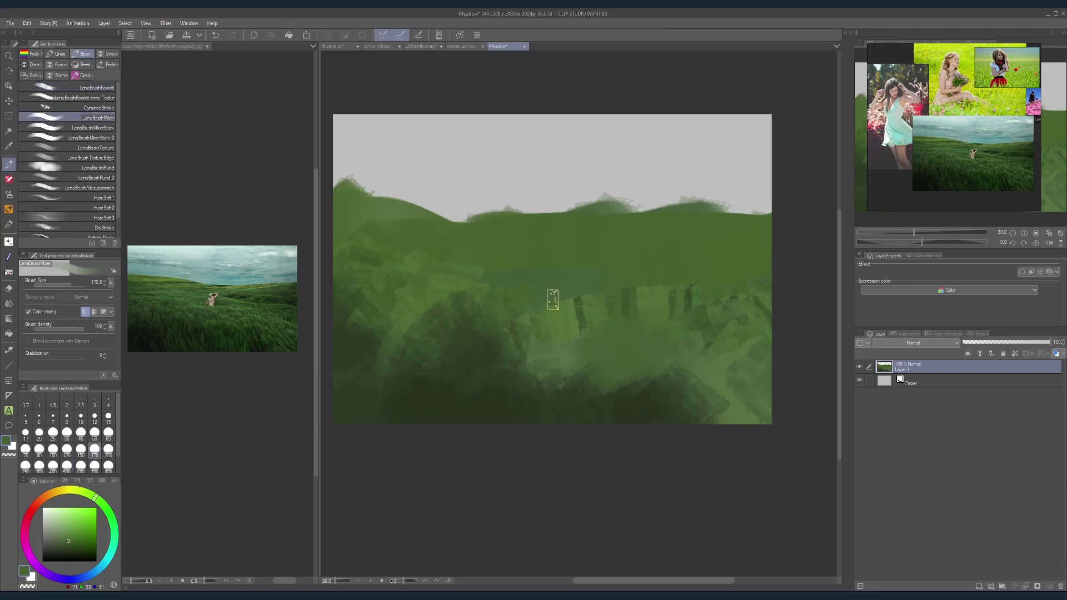
{"action": "left_click", "coordinate": [234, 286]}
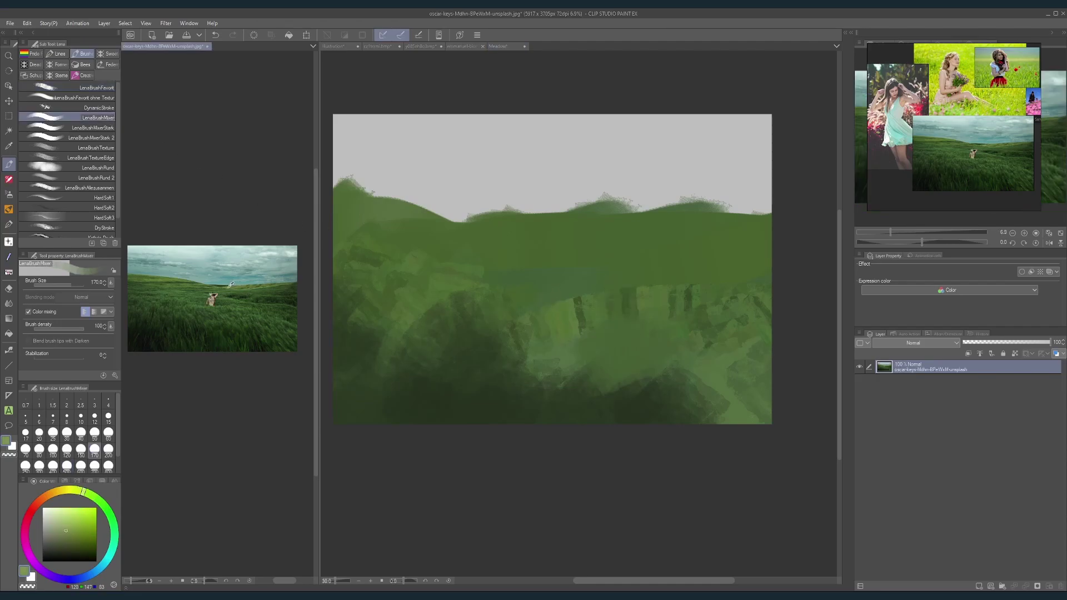
{"action": "left_click", "coordinate": [509, 239]}
{"action": "key", "text": "bracketleft"}
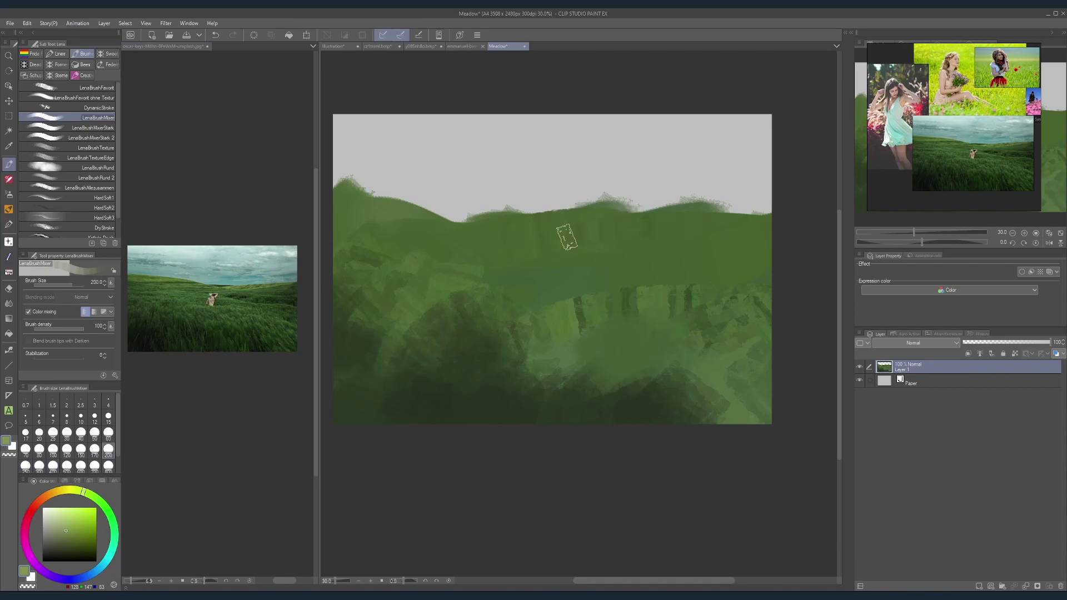
{"action": "left_click_drag", "start_coordinate": [585, 233], "coordinate": [808, 229]}
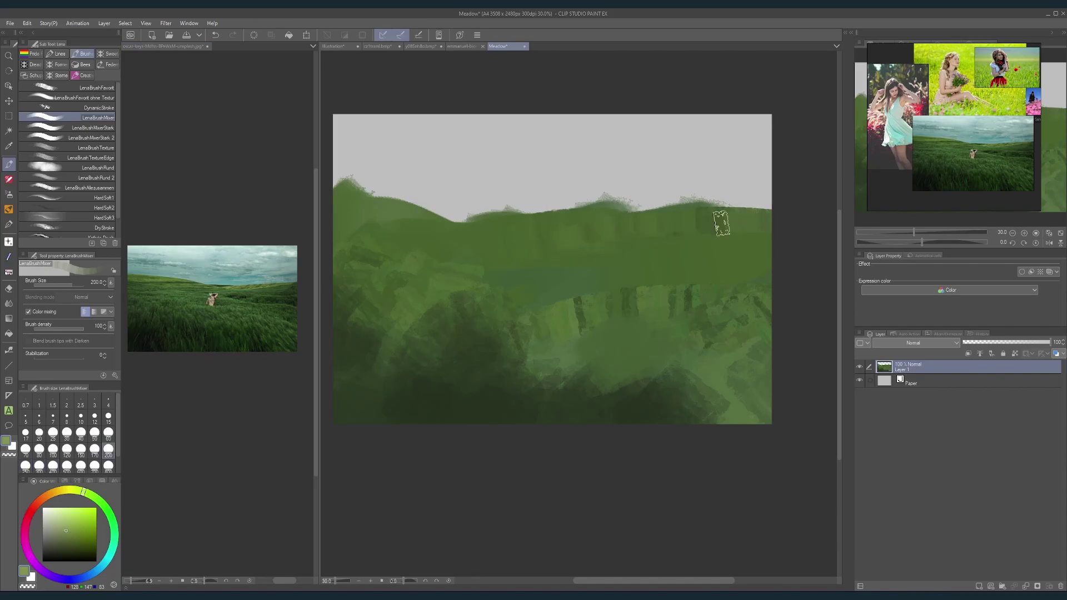
Step: Paint speckled light-green texture on the far hill right of centre with the DynamicStroke brush at size 200
{"action": "left_click", "coordinate": [111, 100]}
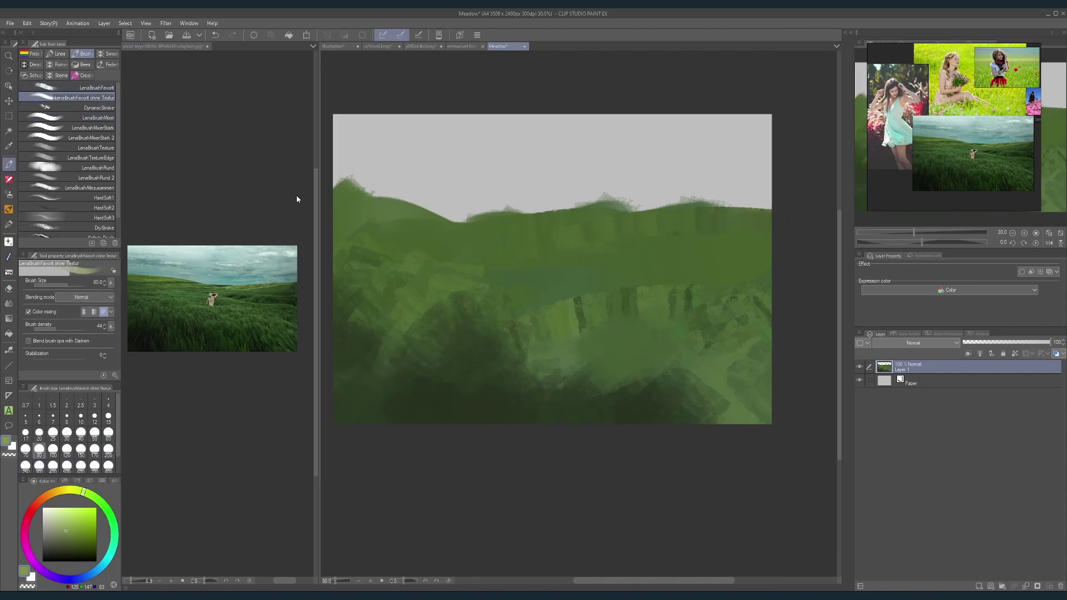
{"action": "left_click", "coordinate": [105, 109]}
{"action": "key", "text": "bracketright"}
{"action": "key", "text": "bracketright"}
{"action": "key", "text": "bracketright"}
{"action": "key", "text": "bracketright"}
{"action": "key", "text": "bracketright"}
{"action": "key", "text": "bracketright"}
{"action": "key", "text": "bracketright"}
{"action": "key", "text": "bracketright"}
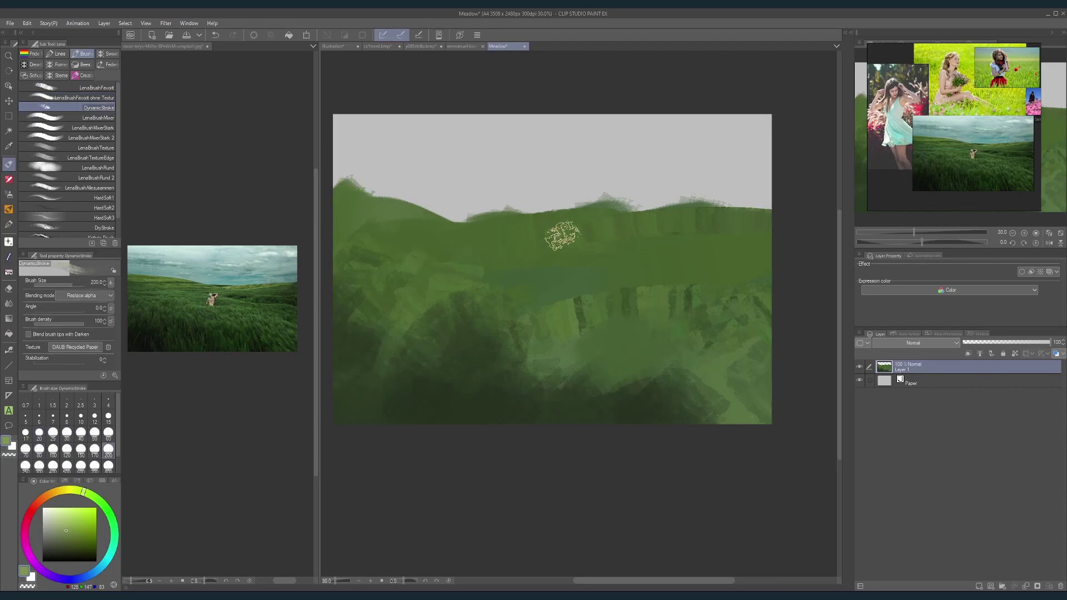
{"action": "left_click_drag", "start_coordinate": [563, 239], "coordinate": [656, 224]}
Step: Sample a darker green from the photo's distant hill and spread DynamicStroke texture across the far right hills, enlarging the brush to 300
{"action": "left_click", "coordinate": [247, 286]}
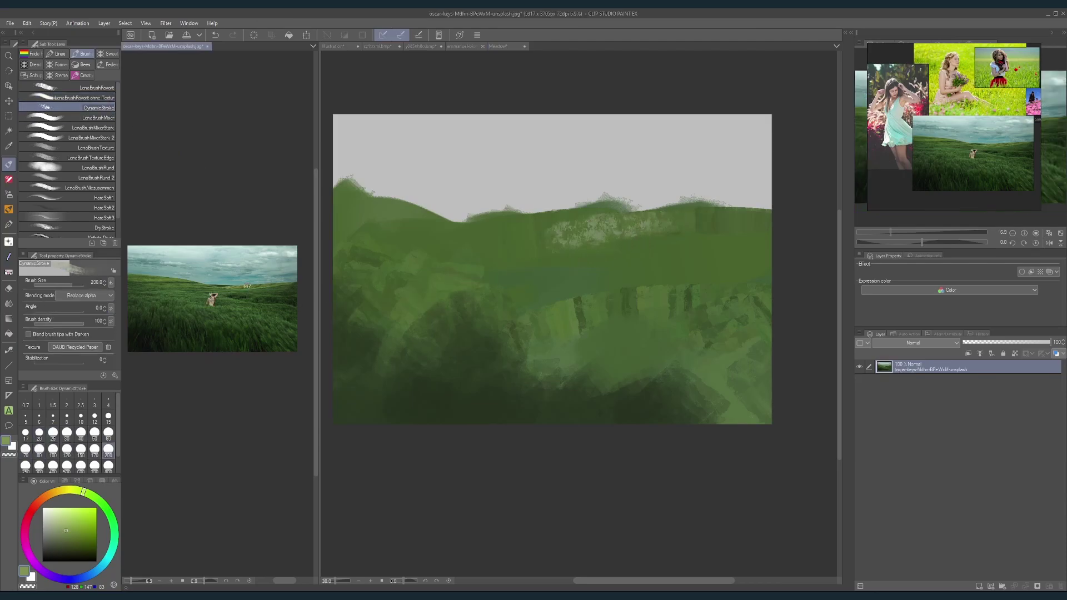
{"action": "left_click", "coordinate": [552, 233]}
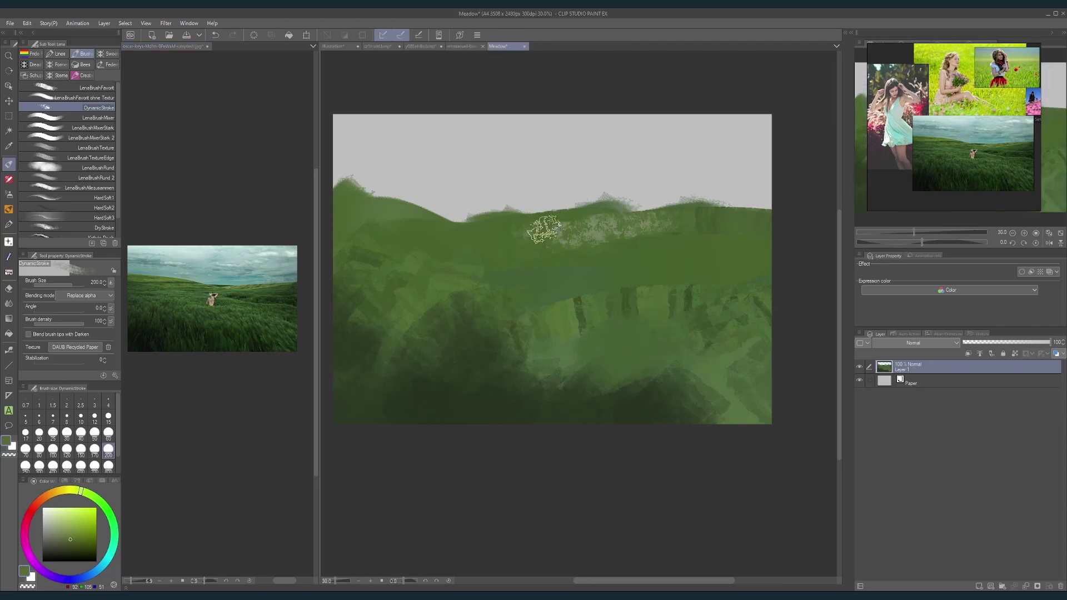
{"action": "mouse_move", "coordinate": [545, 230]}
{"action": "left_mouse_down"}
{"action": "mouse_move", "coordinate": [684, 216]}
{"action": "mouse_move", "coordinate": [538, 229]}
{"action": "mouse_move", "coordinate": [632, 215]}
{"action": "mouse_move", "coordinate": [813, 224]}
{"action": "mouse_move", "coordinate": [630, 234]}
{"action": "mouse_move", "coordinate": [703, 231]}
{"action": "mouse_move", "coordinate": [575, 256]}
{"action": "mouse_move", "coordinate": [647, 243]}
{"action": "mouse_move", "coordinate": [573, 265]}
{"action": "mouse_move", "coordinate": [635, 256]}
{"action": "mouse_move", "coordinate": [710, 266]}
{"action": "left_mouse_up"}
{"action": "key", "text": "bracketright"}
{"action": "key", "text": "bracketright"}
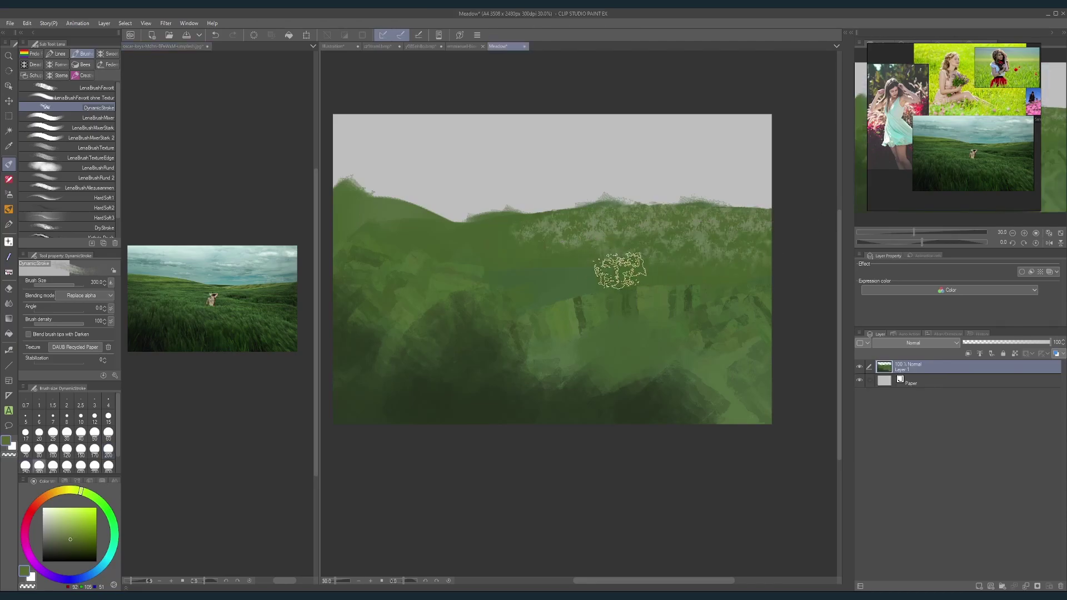
Step: Sample green from the photo's left hill and texture the left hills and their ridge, raising the brush size to 400
{"action": "left_click", "coordinate": [164, 284]}
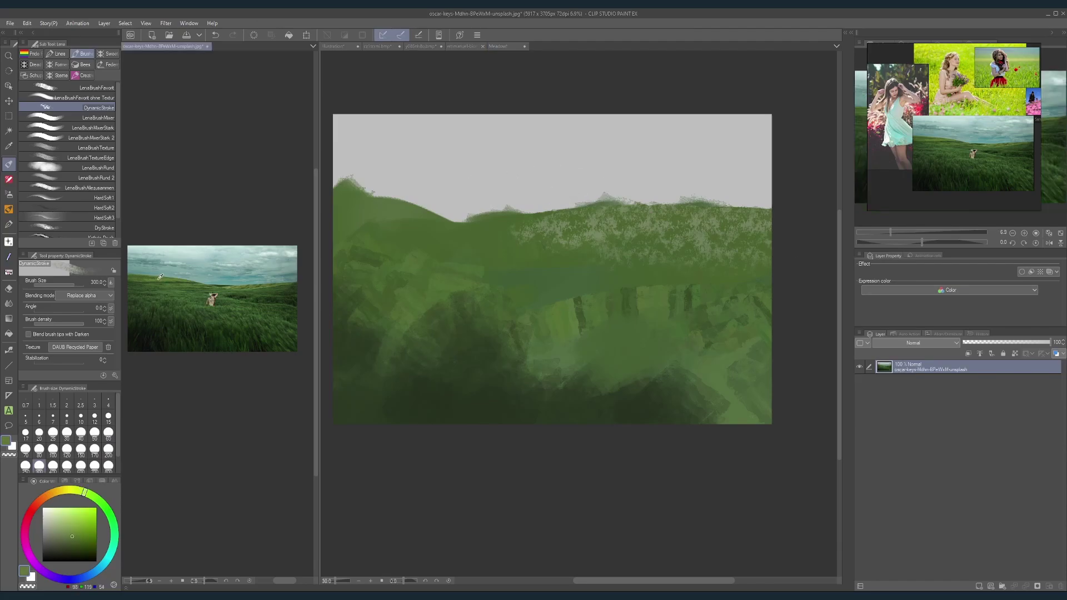
{"action": "left_click", "coordinate": [372, 205]}
{"action": "mouse_move", "coordinate": [372, 205]}
{"action": "left_mouse_down"}
{"action": "mouse_move", "coordinate": [346, 206]}
{"action": "mouse_move", "coordinate": [395, 215]}
{"action": "mouse_move", "coordinate": [357, 213]}
{"action": "left_mouse_up"}
{"action": "key", "text": "bracketright"}
{"action": "mouse_move", "coordinate": [433, 218]}
{"action": "left_mouse_down"}
{"action": "mouse_move", "coordinate": [489, 243]}
{"action": "mouse_move", "coordinate": [524, 243]}
{"action": "left_mouse_up"}
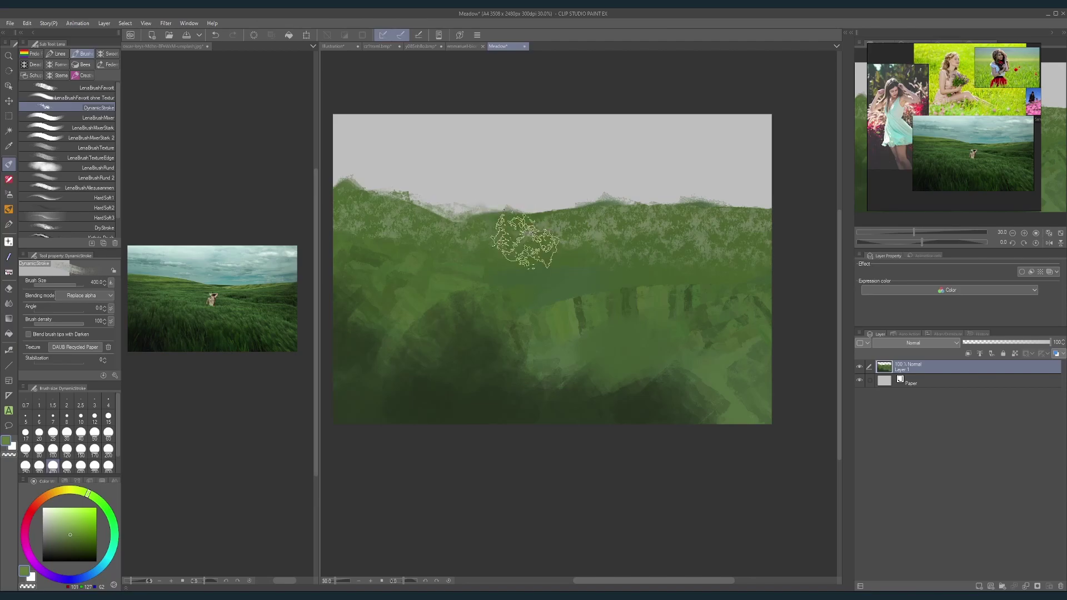
{"action": "mouse_move", "coordinate": [378, 255]}
{"action": "left_mouse_down"}
{"action": "mouse_move", "coordinate": [355, 246]}
{"action": "mouse_move", "coordinate": [417, 245]}
{"action": "left_mouse_up"}
Step: Sample a deeper green from the photo's mid-field and paint speckled texture over the left-middle and right-middle meadow
{"action": "left_click", "coordinate": [192, 307]}
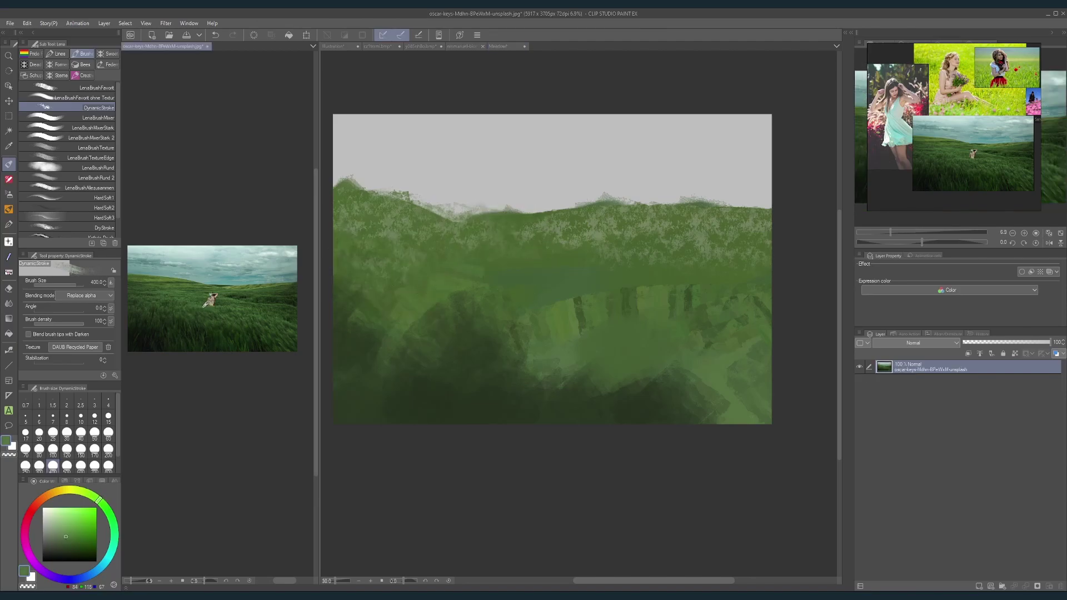
{"action": "left_click", "coordinate": [372, 262]}
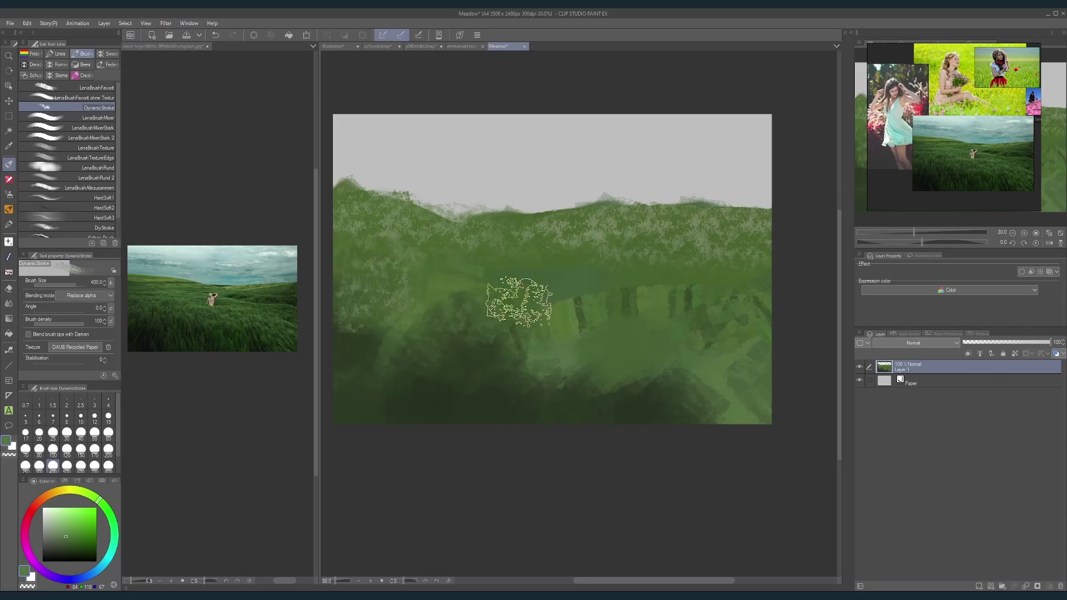
{"action": "mouse_move", "coordinate": [519, 301]}
{"action": "left_mouse_down"}
{"action": "mouse_move", "coordinate": [631, 305]}
{"action": "mouse_move", "coordinate": [647, 365]}
{"action": "mouse_move", "coordinate": [732, 356]}
{"action": "mouse_move", "coordinate": [720, 311]}
{"action": "mouse_move", "coordinate": [650, 296]}
{"action": "mouse_move", "coordinate": [659, 277]}
{"action": "mouse_move", "coordinate": [600, 305]}
{"action": "left_mouse_up"}
{"action": "left_click", "coordinate": [665, 292], "text": "alt"}
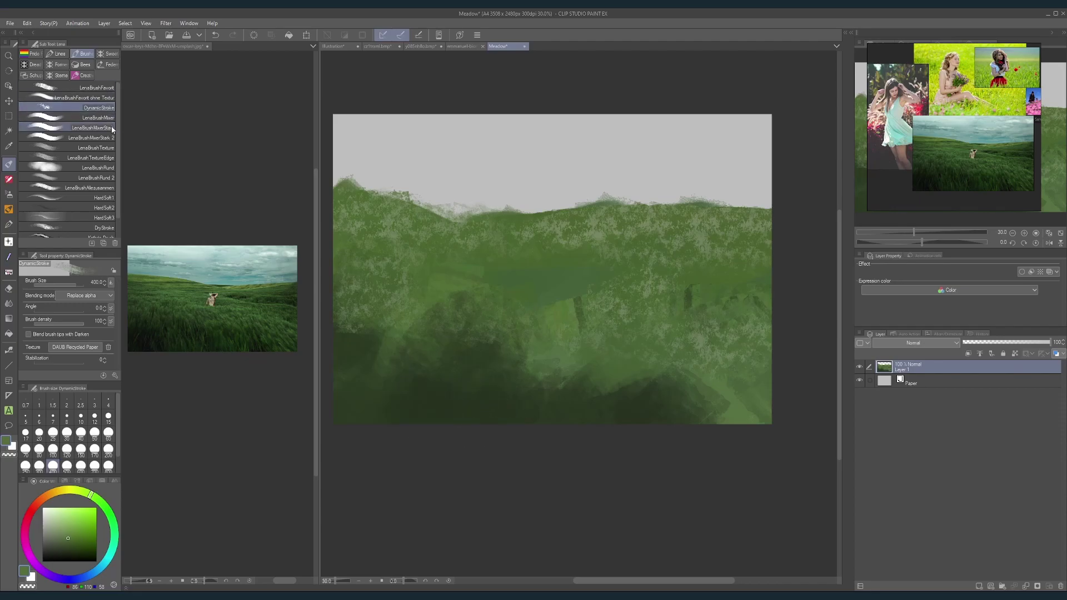
Step: Blend the centre and lower meadow with LenaBrushMixerStark at size 500, using greens sampled from the canvas
{"action": "left_click", "coordinate": [95, 128]}
{"action": "left_click", "coordinate": [541, 283], "text": "alt"}
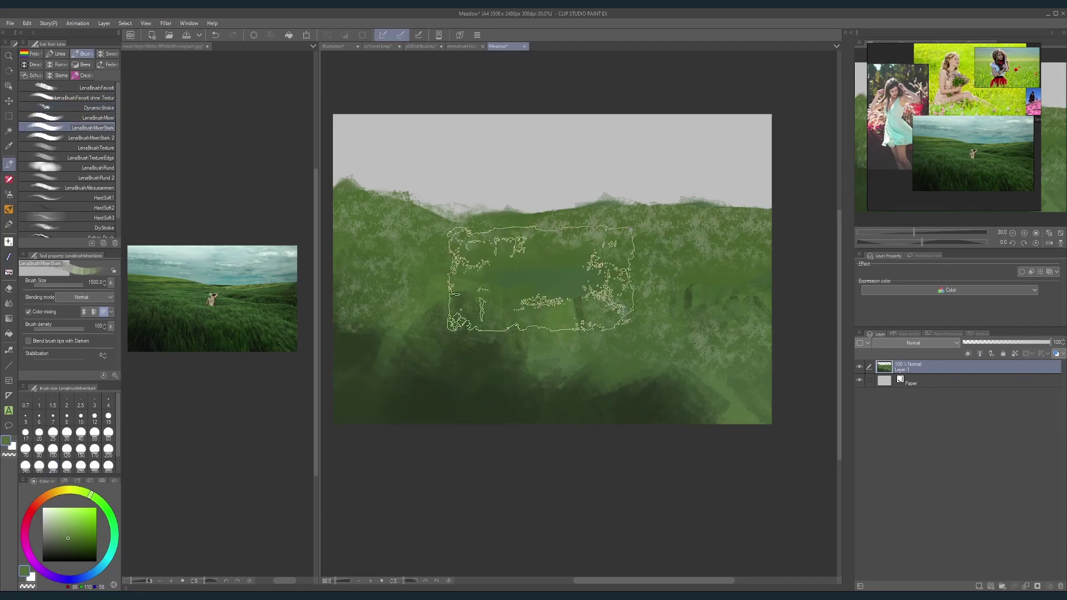
{"action": "key", "text": "bracketleft"}
{"action": "key", "text": "bracketleft"}
{"action": "key", "text": "bracketleft"}
{"action": "key", "text": "bracketleft"}
{"action": "mouse_move", "coordinate": [540, 285]}
{"action": "left_mouse_down"}
{"action": "mouse_move", "coordinate": [558, 306]}
{"action": "mouse_move", "coordinate": [600, 284]}
{"action": "mouse_move", "coordinate": [619, 305]}
{"action": "left_mouse_up"}
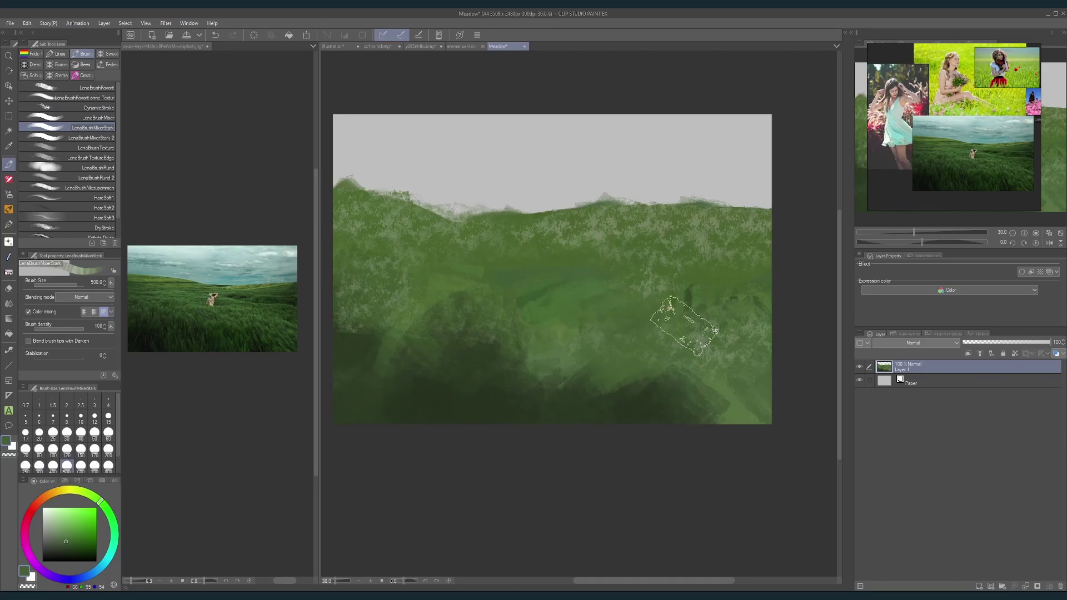
{"action": "mouse_move", "coordinate": [487, 261]}
{"action": "left_mouse_down"}
{"action": "mouse_move", "coordinate": [411, 294]}
{"action": "mouse_move", "coordinate": [492, 280]}
{"action": "mouse_move", "coordinate": [375, 353]}
{"action": "mouse_move", "coordinate": [356, 327]}
{"action": "mouse_move", "coordinate": [350, 373]}
{"action": "mouse_move", "coordinate": [451, 392]}
{"action": "mouse_move", "coordinate": [488, 348]}
{"action": "mouse_move", "coordinate": [469, 309]}
{"action": "mouse_move", "coordinate": [488, 337]}
{"action": "mouse_move", "coordinate": [454, 373]}
{"action": "mouse_move", "coordinate": [363, 379]}
{"action": "mouse_move", "coordinate": [357, 291]}
{"action": "mouse_move", "coordinate": [368, 271]}
{"action": "mouse_move", "coordinate": [403, 293]}
{"action": "mouse_move", "coordinate": [383, 364]}
{"action": "mouse_move", "coordinate": [409, 304]}
{"action": "mouse_move", "coordinate": [388, 354]}
{"action": "mouse_move", "coordinate": [439, 346]}
{"action": "mouse_move", "coordinate": [509, 438]}
{"action": "mouse_move", "coordinate": [610, 360]}
{"action": "mouse_move", "coordinate": [700, 334]}
{"action": "mouse_move", "coordinate": [678, 378]}
{"action": "mouse_move", "coordinate": [698, 360]}
{"action": "left_mouse_up"}
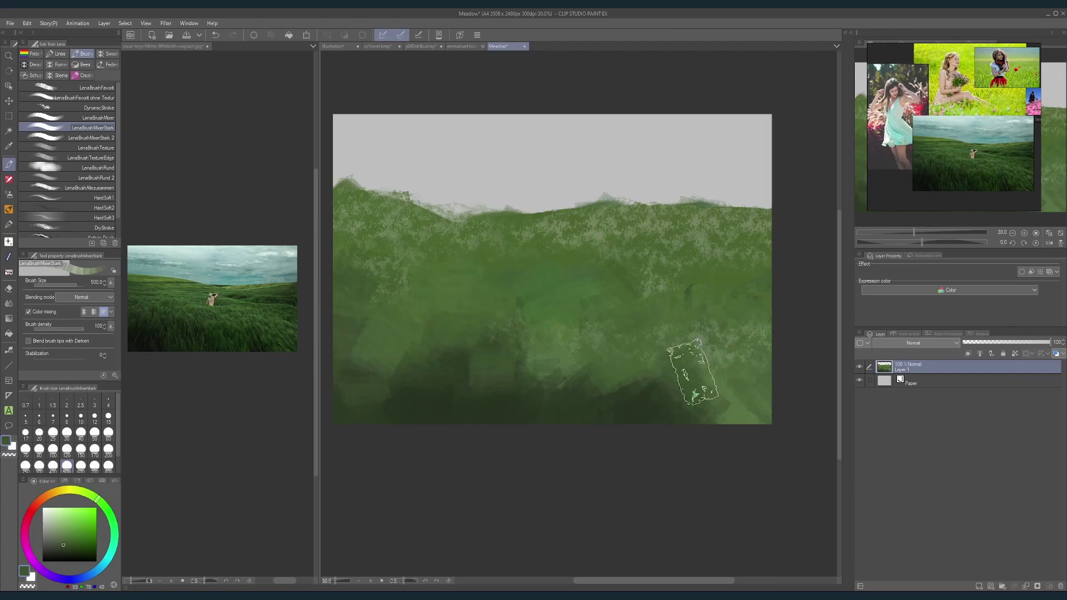
Step: Sample near-black green from the photo's dark corner and shade the lower-left meadow with LenaBrushRund 2, finishing at size 1000
{"action": "left_click", "coordinate": [101, 189]}
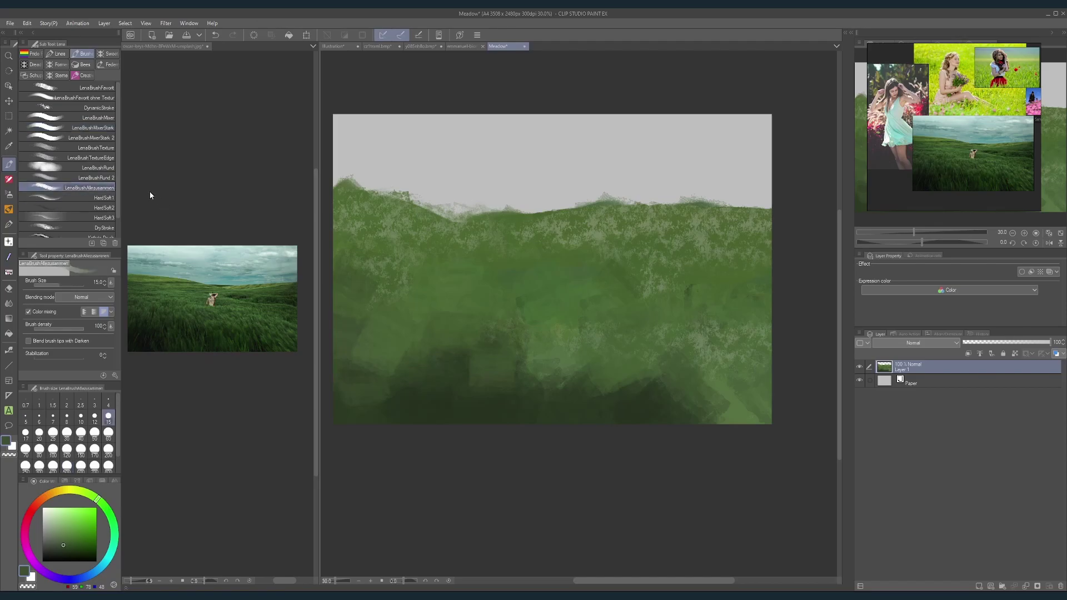
{"action": "left_click", "coordinate": [105, 179]}
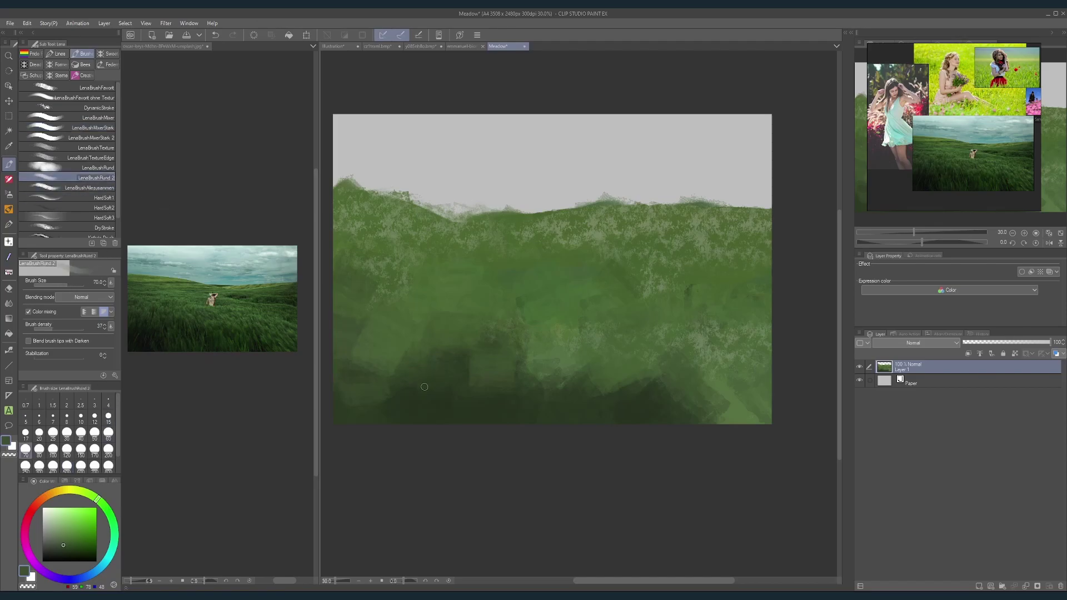
{"action": "key", "text": "]"}
{"action": "key", "text": "]"}
{"action": "key", "text": "]"}
{"action": "key", "text": "]"}
{"action": "key", "text": "]"}
{"action": "key", "text": "]"}
{"action": "key", "text": "]"}
{"action": "key", "text": "]"}
{"action": "key", "text": "]"}
{"action": "key", "text": "]"}
{"action": "key", "text": "]"}
{"action": "key", "text": "]"}
{"action": "key", "text": "]"}
{"action": "key", "text": "]"}
{"action": "key", "text": "]"}
{"action": "left_click", "coordinate": [140, 342]}
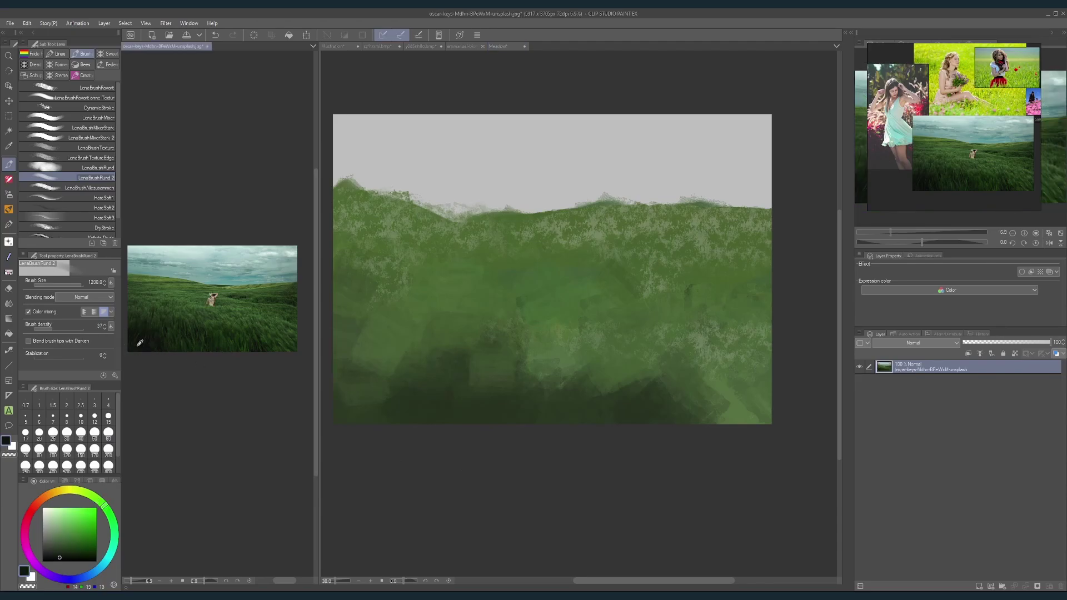
{"action": "left_click", "coordinate": [139, 343], "text": "alt"}
{"action": "left_click", "coordinate": [139, 344], "text": "alt"}
{"action": "left_click", "coordinate": [377, 429]}
{"action": "key", "text": "]"}
{"action": "key", "text": "]"}
{"action": "key", "text": "]"}
{"action": "key", "text": "bracketleft"}
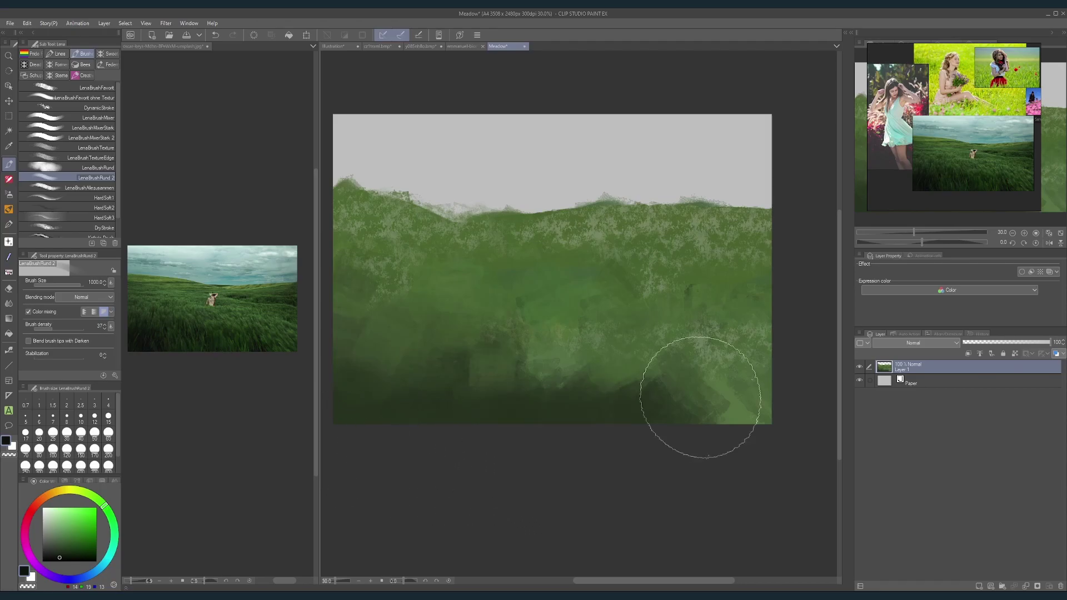
Step: Set the brush size to 1500 and soften the dark shading across the bottom of the meadow toward the right
{"action": "key", "text": "bracketright"}
{"action": "key", "text": "bracketright"}
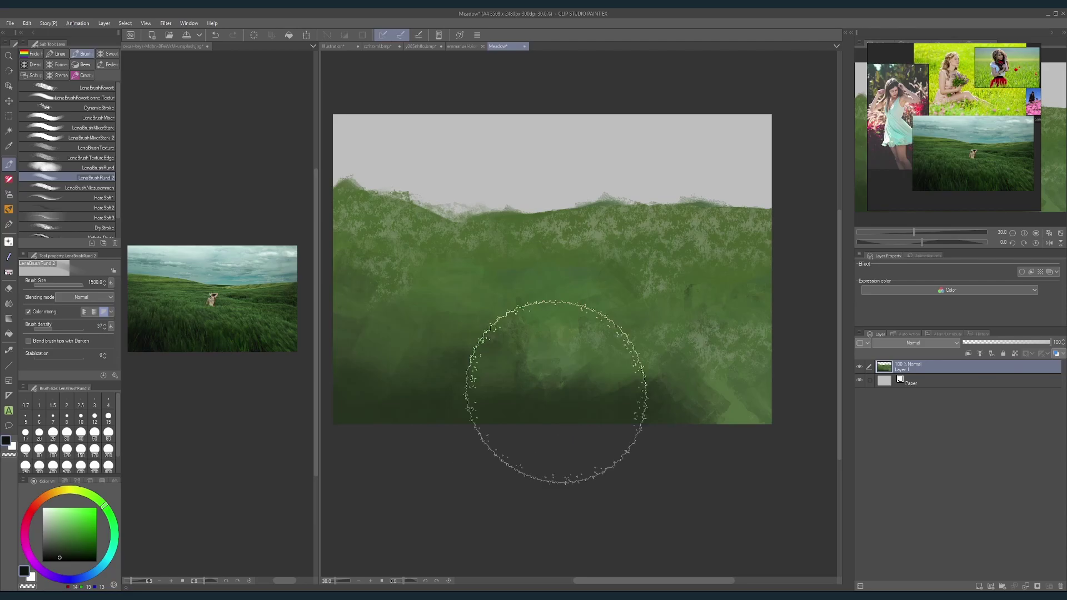
{"action": "left_click_drag", "start_coordinate": [555, 392], "coordinate": [654, 405]}
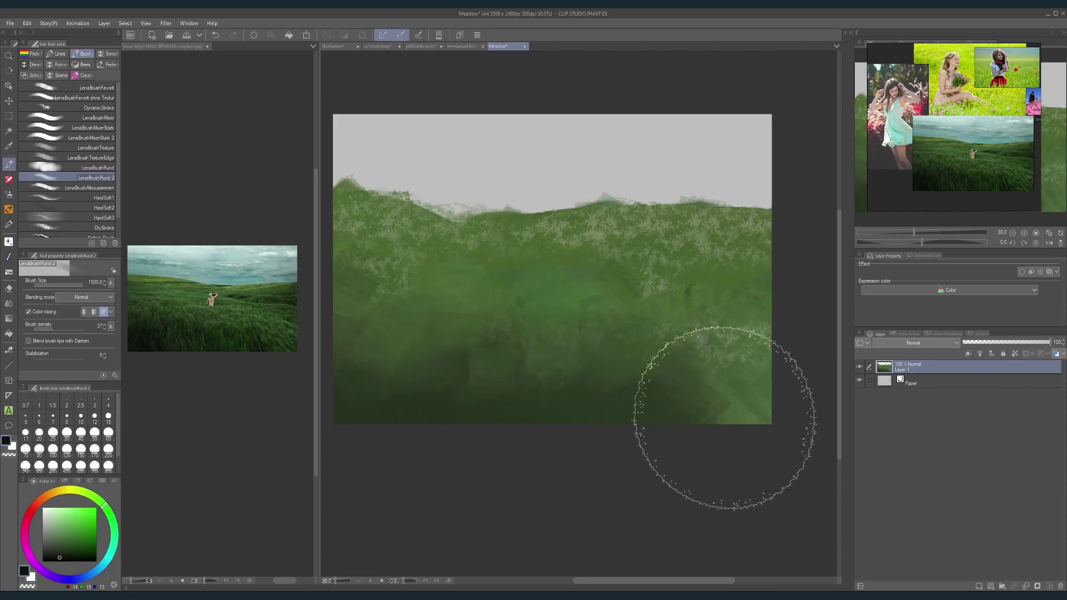
Step: Reduce the brush size to 400 and darken the light patch in the meadow's lower-right corner
{"action": "key", "text": "["}
{"action": "key", "text": "["}
{"action": "key", "text": "["}
{"action": "key", "text": "["}
{"action": "key", "text": "["}
{"action": "key", "text": "["}
{"action": "key", "text": "["}
{"action": "mouse_move", "coordinate": [716, 418]}
{"action": "left_mouse_down"}
{"action": "mouse_move", "coordinate": [681, 415]}
{"action": "mouse_move", "coordinate": [771, 420]}
{"action": "left_mouse_up"}
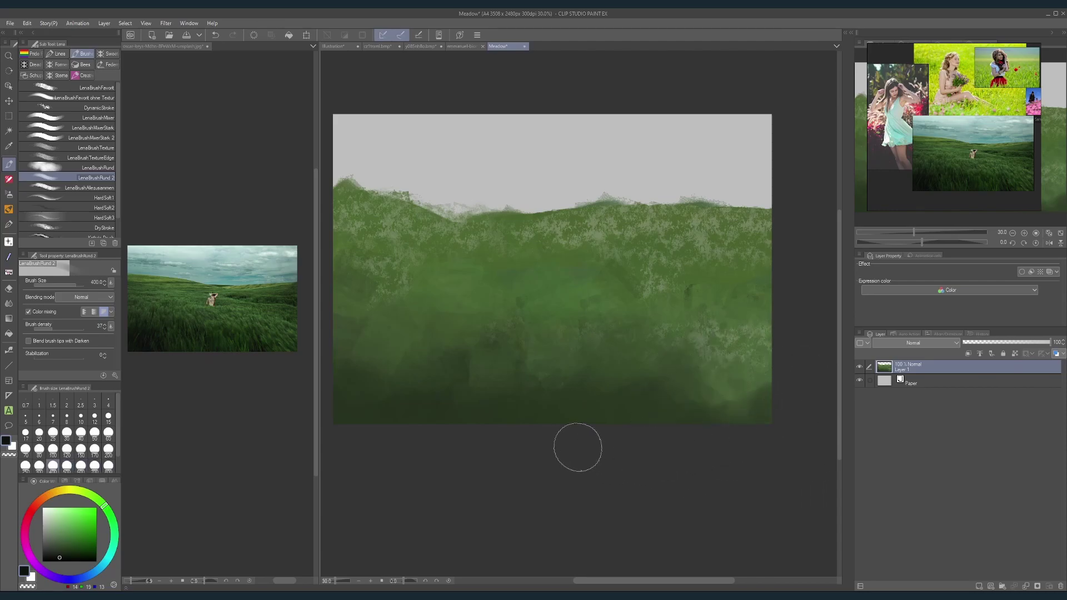
Step: Sample a mid green from the photo's grass and paint short ThickDryPaint strokes over the dark band right of bottom centre
{"action": "left_click", "coordinate": [83, 75]}
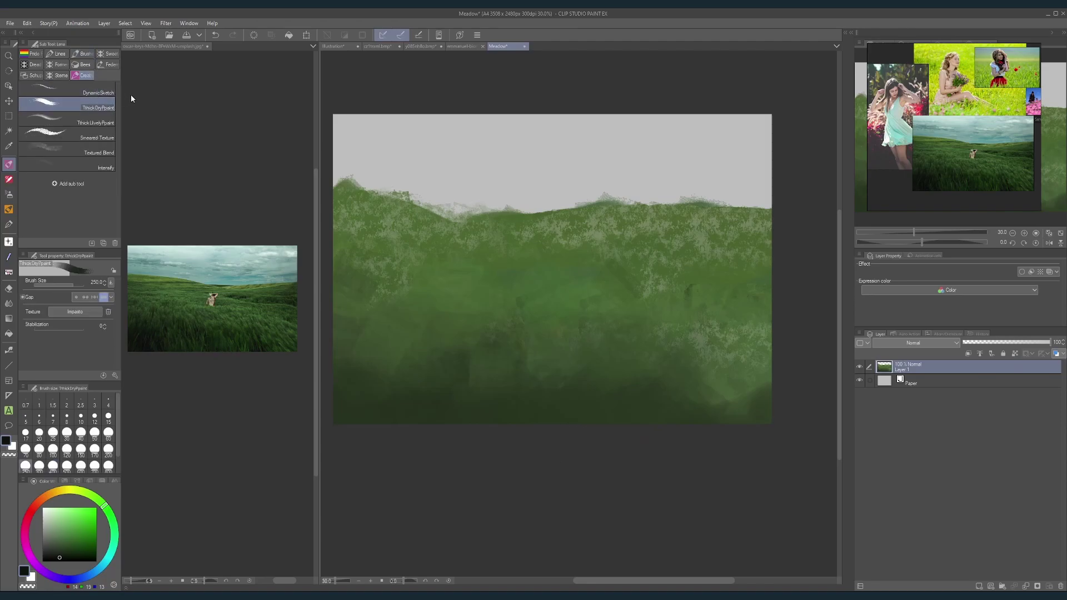
{"action": "left_click", "coordinate": [263, 315], "text": "alt"}
{"action": "left_click", "coordinate": [250, 311], "text": "alt"}
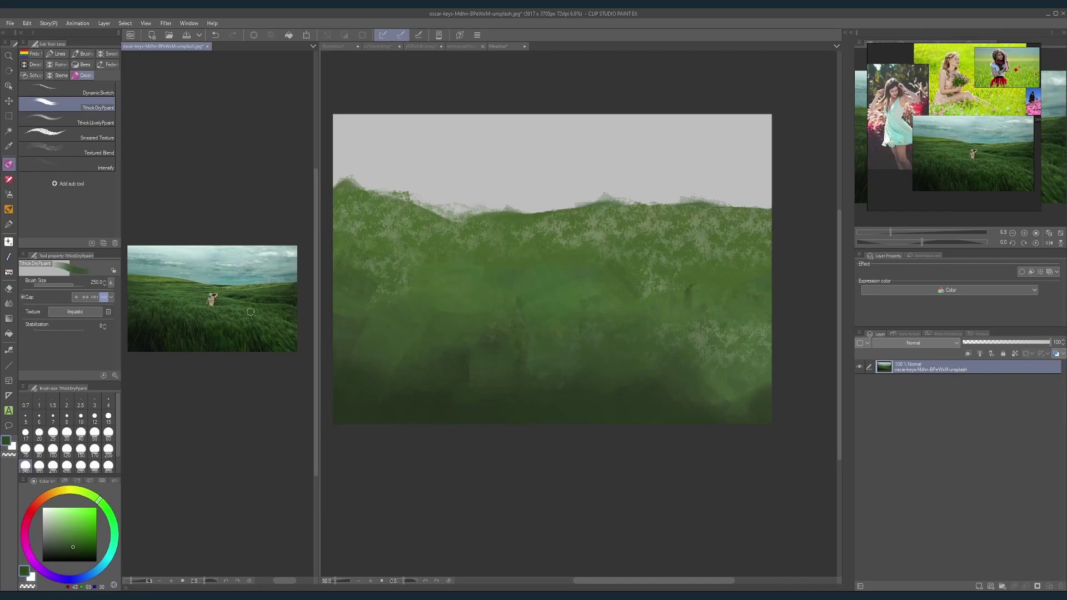
{"action": "left_click", "coordinate": [281, 325], "text": "alt"}
{"action": "scroll", "coordinate": [258, 328], "scroll_direction": "up", "scroll_amount": 4}
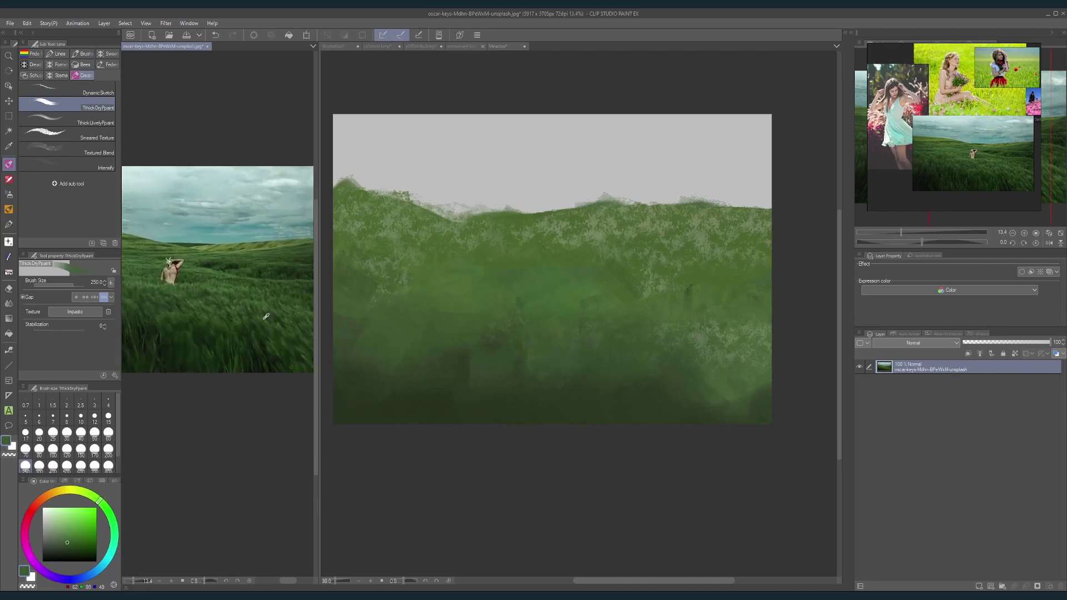
{"action": "scroll", "coordinate": [268, 314], "scroll_direction": "down", "scroll_amount": 2}
{"action": "left_click", "coordinate": [462, 359]}
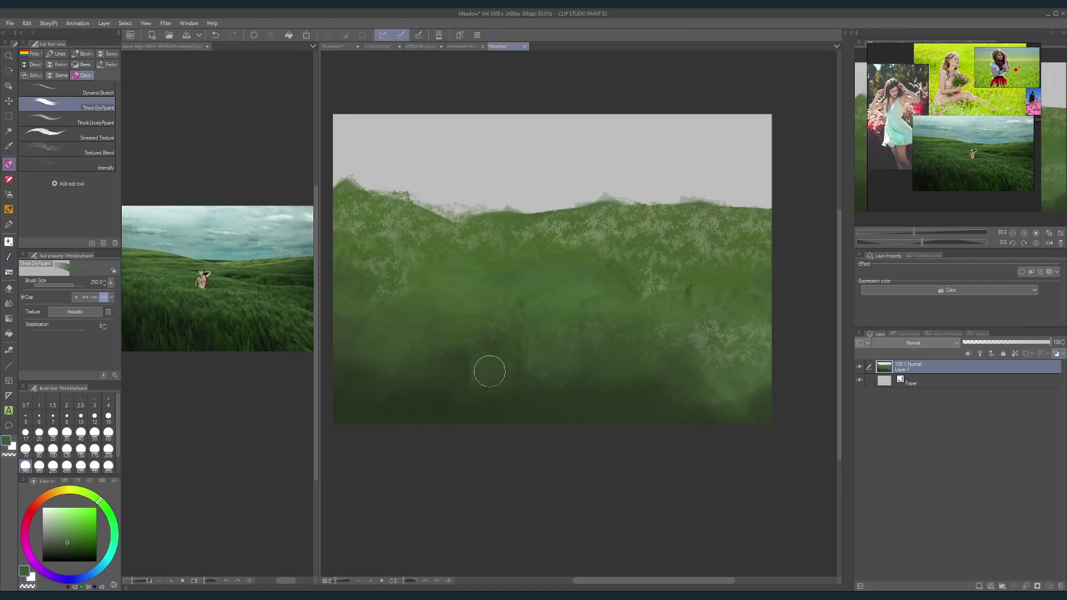
{"action": "key", "text": "]"}
{"action": "key", "text": "["}
{"action": "key", "text": "["}
{"action": "key", "text": "["}
{"action": "key", "text": "["}
{"action": "key", "text": "bracketleft"}
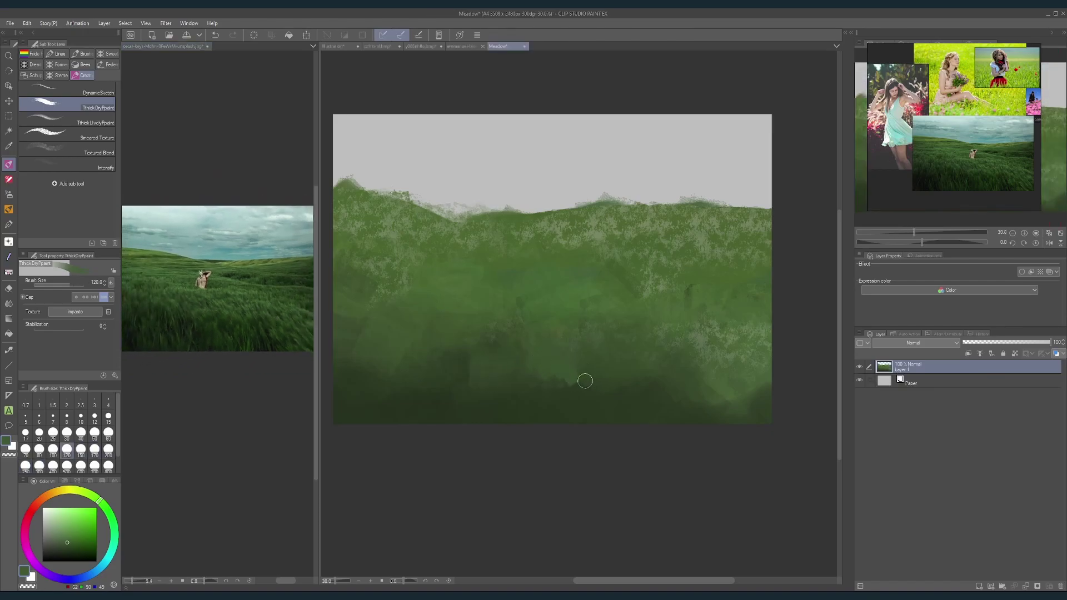
{"action": "key", "text": "bracketright"}
{"action": "key", "text": "bracketright"}
{"action": "key", "text": "bracketright"}
{"action": "mouse_move", "coordinate": [569, 399]}
{"action": "left_mouse_down"}
{"action": "mouse_move", "coordinate": [620, 371]}
{"action": "mouse_move", "coordinate": [630, 396]}
{"action": "mouse_move", "coordinate": [659, 357]}
{"action": "mouse_move", "coordinate": [662, 387]}
{"action": "mouse_move", "coordinate": [697, 378]}
{"action": "left_mouse_up"}
Step: Continue the short grass strokes across the lower centre and left of the meadow, adjusting the brush size to 120 and back to 170
{"action": "key", "text": "bracketleft"}
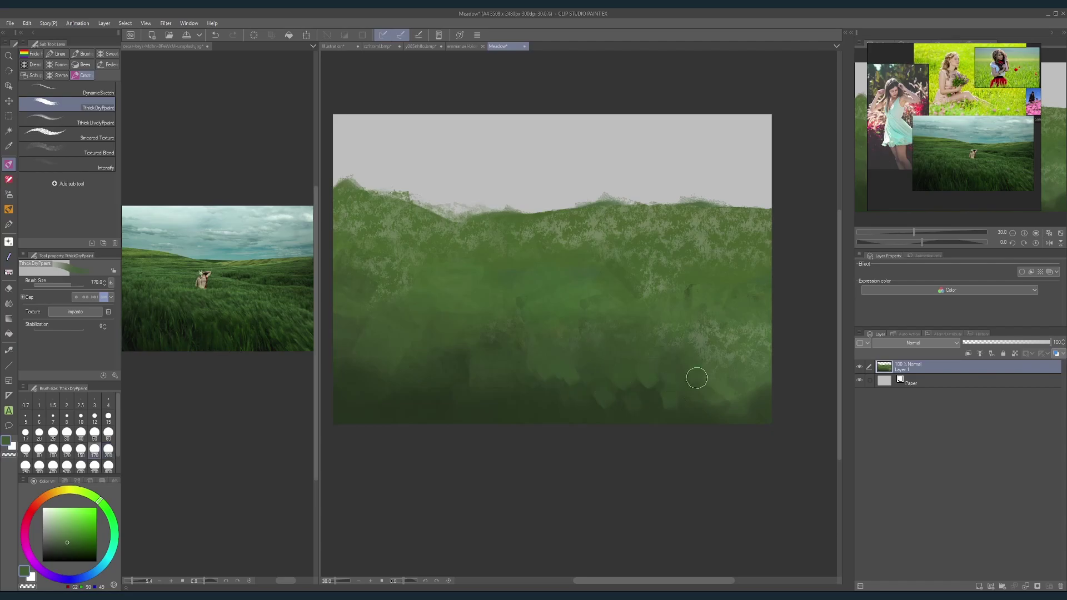
{"action": "key", "text": "bracketleft"}
{"action": "key", "text": "bracketleft"}
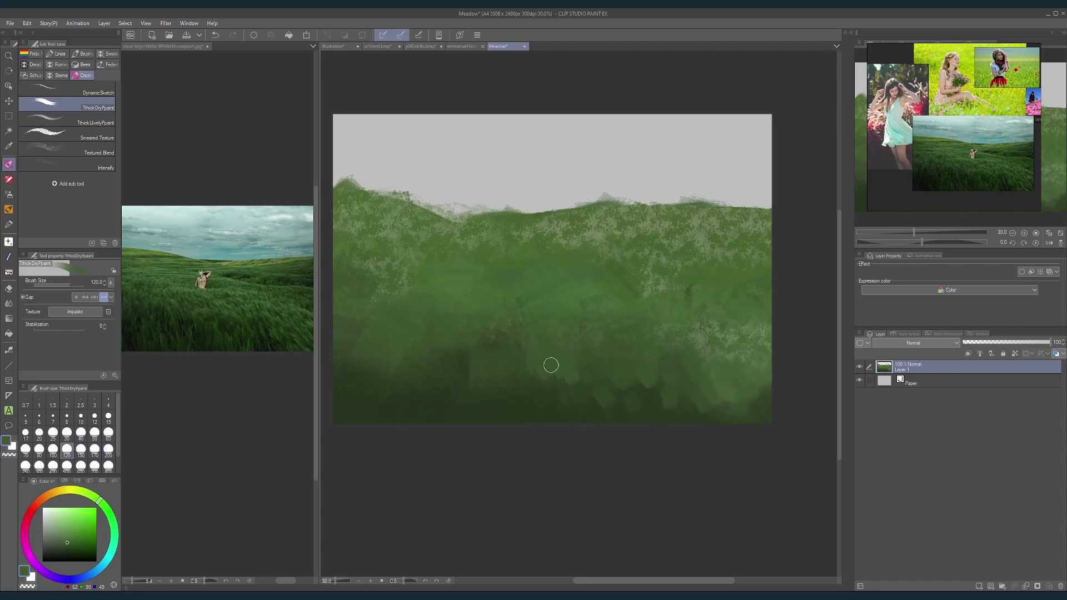
{"action": "key", "text": "bracketright"}
{"action": "key", "text": "bracketright"}
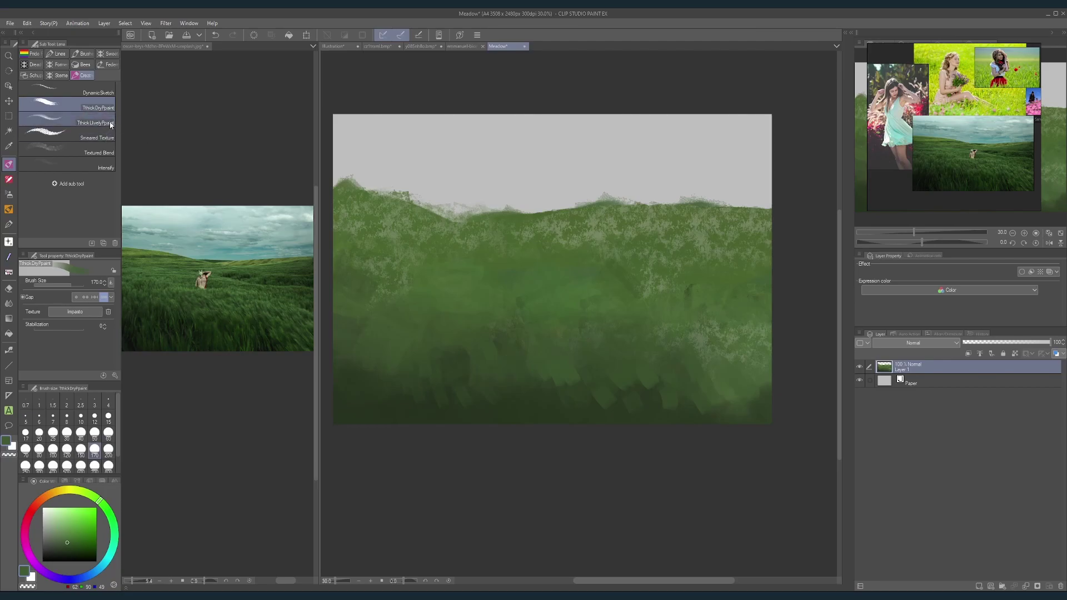
Step: Paint slanted, streaky grass strokes over the lower centre and right of the meadow with ThickLivelyPaint at size 300
{"action": "left_click", "coordinate": [112, 122]}
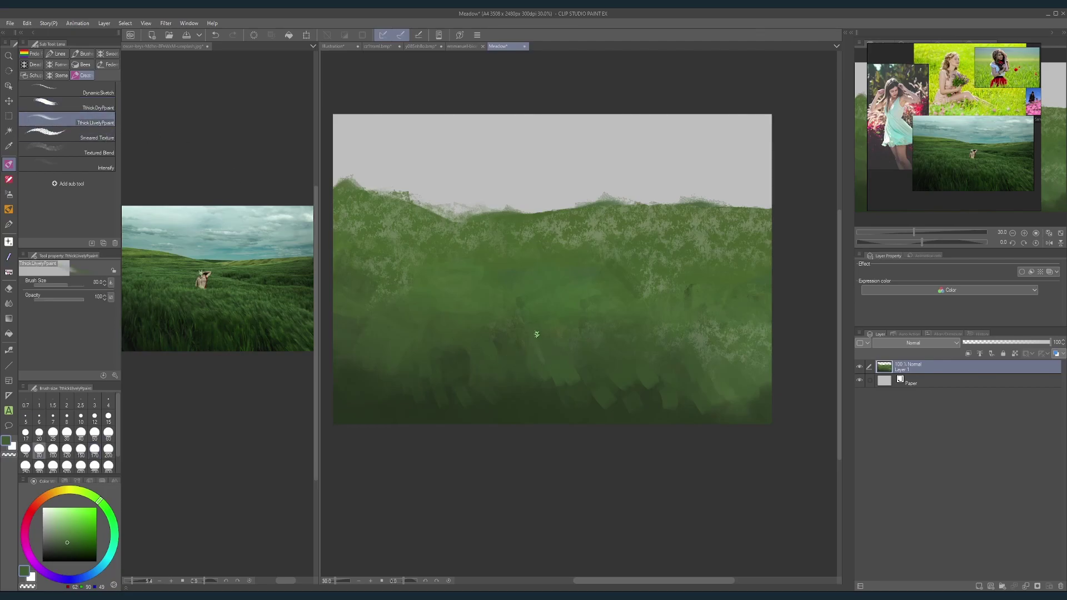
{"action": "key", "text": "bracketright"}
{"action": "key", "text": "bracketright"}
{"action": "key", "text": "bracketright"}
{"action": "key", "text": "bracketright"}
{"action": "key", "text": "bracketright"}
{"action": "key", "text": "bracketright"}
{"action": "key", "text": "bracketright"}
{"action": "left_click_drag", "start_coordinate": [624, 350], "coordinate": [634, 371]}
{"action": "mouse_move", "coordinate": [641, 350]}
{"action": "left_mouse_down"}
{"action": "mouse_move", "coordinate": [653, 375]}
{"action": "mouse_move", "coordinate": [665, 371]}
{"action": "left_mouse_up"}
{"action": "mouse_move", "coordinate": [675, 348]}
{"action": "left_mouse_down"}
{"action": "mouse_move", "coordinate": [678, 388]}
{"action": "mouse_move", "coordinate": [696, 370]}
{"action": "mouse_move", "coordinate": [667, 386]}
{"action": "left_mouse_up"}
Step: Sample dark greens from the meadow's lower-right area and paint slanted grass streaks there down to the canvas edge
{"action": "left_click", "coordinate": [687, 385], "text": "alt"}
{"action": "left_click", "coordinate": [690, 405], "text": "alt"}
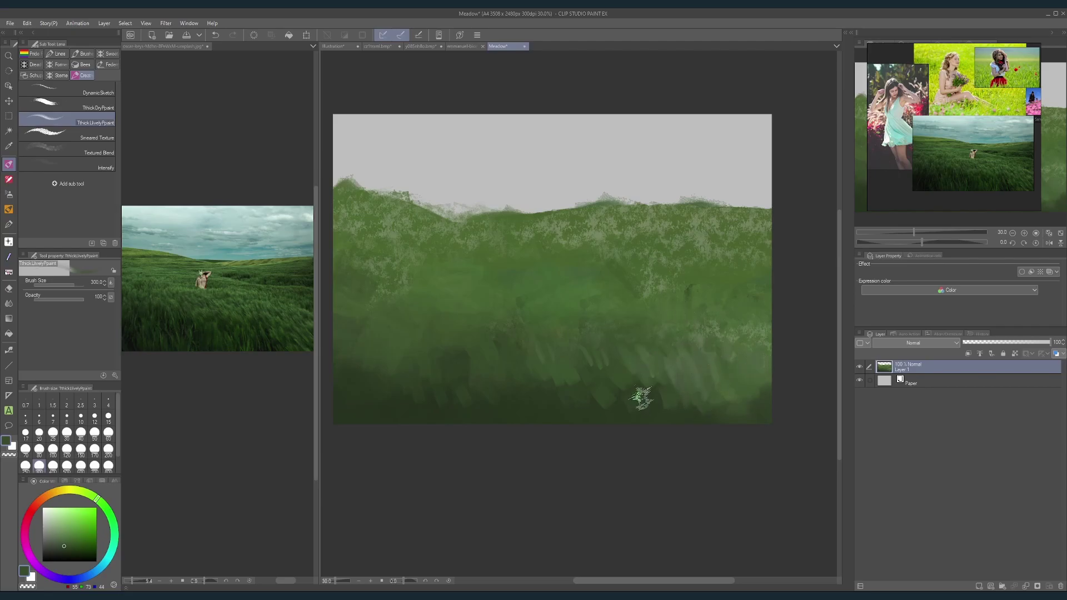
{"action": "left_click", "coordinate": [643, 410], "text": "alt"}
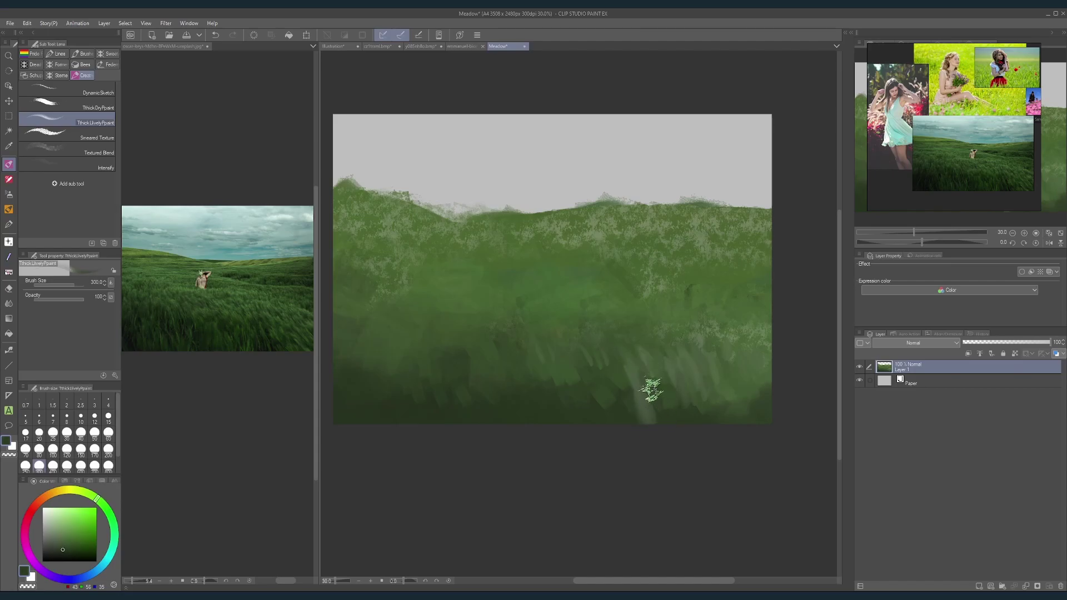
{"action": "mouse_move", "coordinate": [602, 373]}
{"action": "left_mouse_down"}
{"action": "mouse_move", "coordinate": [620, 428]}
{"action": "mouse_move", "coordinate": [636, 384]}
{"action": "left_mouse_up"}
{"action": "left_click", "coordinate": [677, 424], "text": "alt"}
{"action": "key", "text": "ctrl+z"}
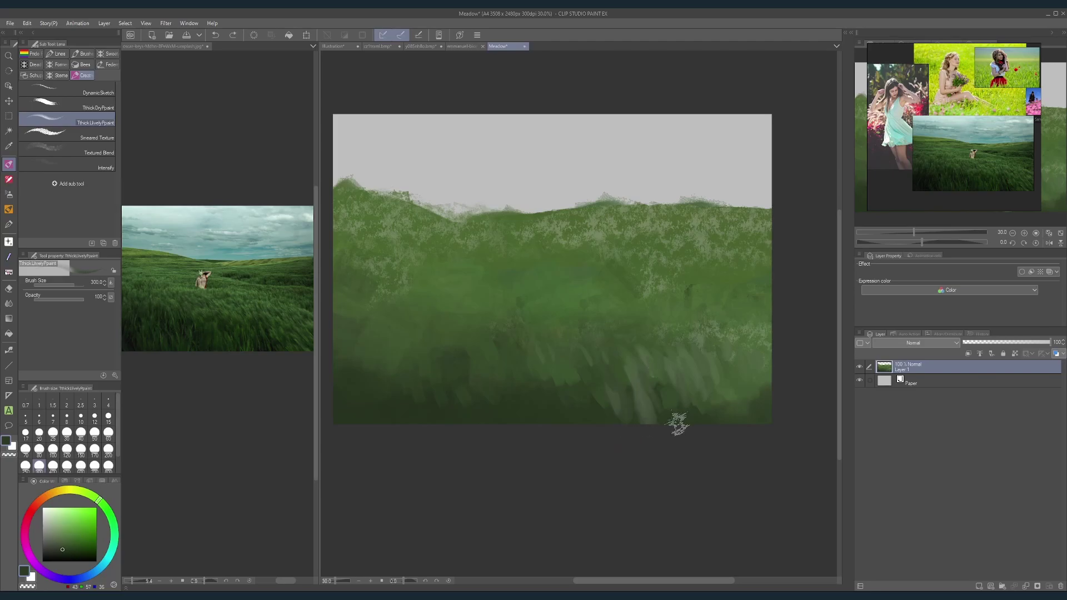
{"action": "mouse_move", "coordinate": [675, 425]}
{"action": "left_mouse_down"}
{"action": "mouse_move", "coordinate": [648, 419]}
{"action": "mouse_move", "coordinate": [636, 388]}
{"action": "left_mouse_up"}
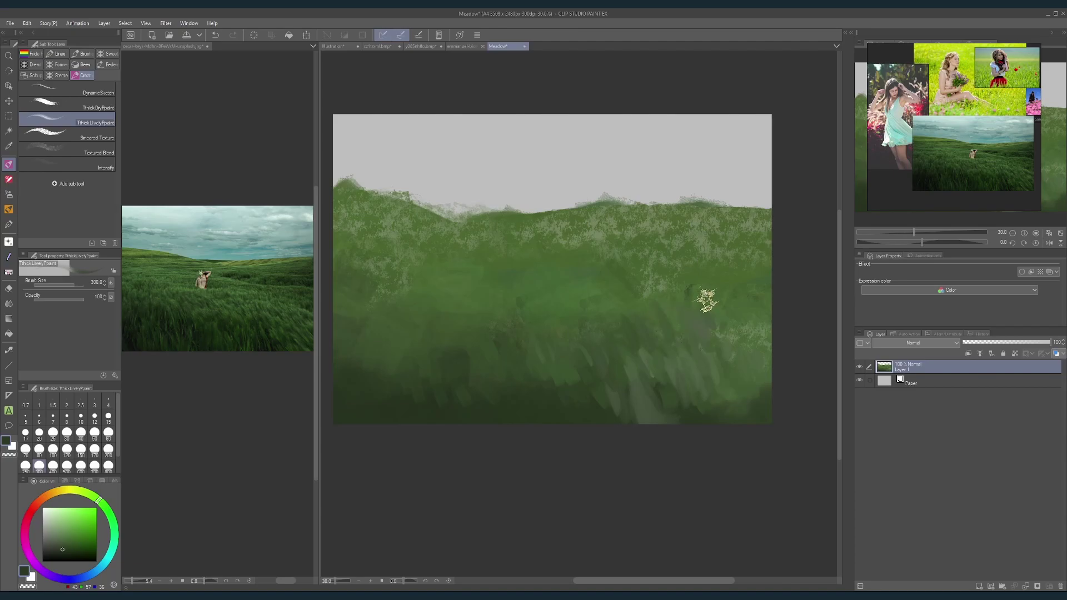
Step: Enlarge the brush to 500 and add dark slanted strokes on the meadow's right side, centre and left slope
{"action": "key", "text": "bracketright"}
{"action": "key", "text": "bracketright"}
{"action": "mouse_move", "coordinate": [703, 315]}
{"action": "left_mouse_down"}
{"action": "mouse_move", "coordinate": [690, 282]}
{"action": "mouse_move", "coordinate": [762, 328]}
{"action": "mouse_move", "coordinate": [750, 298]}
{"action": "mouse_move", "coordinate": [741, 330]}
{"action": "left_mouse_up"}
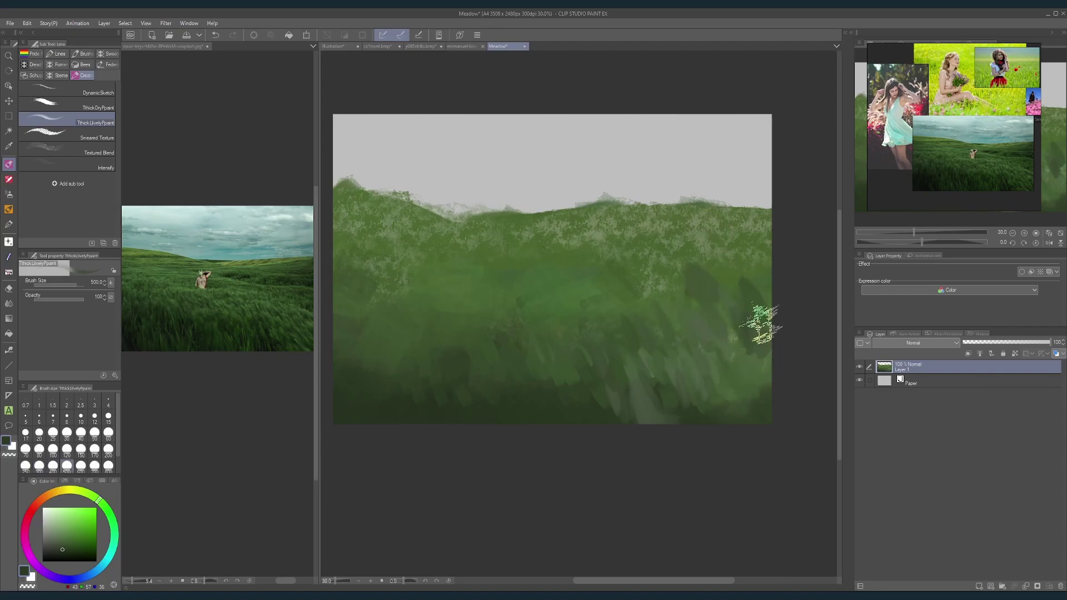
{"action": "mouse_move", "coordinate": [506, 320]}
{"action": "left_mouse_down"}
{"action": "mouse_move", "coordinate": [426, 297]}
{"action": "mouse_move", "coordinate": [373, 314]}
{"action": "mouse_move", "coordinate": [358, 304]}
{"action": "mouse_move", "coordinate": [404, 300]}
{"action": "mouse_move", "coordinate": [412, 288]}
{"action": "mouse_move", "coordinate": [353, 263]}
{"action": "mouse_move", "coordinate": [378, 261]}
{"action": "mouse_move", "coordinate": [388, 288]}
{"action": "mouse_move", "coordinate": [381, 244]}
{"action": "mouse_move", "coordinate": [386, 289]}
{"action": "mouse_move", "coordinate": [393, 262]}
{"action": "mouse_move", "coordinate": [406, 288]}
{"action": "mouse_move", "coordinate": [439, 294]}
{"action": "mouse_move", "coordinate": [368, 308]}
{"action": "mouse_move", "coordinate": [354, 299]}
{"action": "mouse_move", "coordinate": [342, 257]}
{"action": "mouse_move", "coordinate": [350, 249]}
{"action": "mouse_move", "coordinate": [392, 265]}
{"action": "left_mouse_up"}
Step: Sample lighter greens from the meadow and paint slanted grass strokes across its upper middle, raising the brush size to 400
{"action": "key", "text": "bracketleft"}
{"action": "key", "text": "bracketleft"}
{"action": "mouse_move", "coordinate": [384, 228]}
{"action": "left_mouse_down"}
{"action": "mouse_move", "coordinate": [443, 268]}
{"action": "mouse_move", "coordinate": [466, 267]}
{"action": "mouse_move", "coordinate": [454, 280]}
{"action": "mouse_move", "coordinate": [484, 256]}
{"action": "mouse_move", "coordinate": [524, 281]}
{"action": "mouse_move", "coordinate": [535, 268]}
{"action": "mouse_move", "coordinate": [562, 272]}
{"action": "mouse_move", "coordinate": [542, 294]}
{"action": "mouse_move", "coordinate": [512, 263]}
{"action": "mouse_move", "coordinate": [505, 284]}
{"action": "mouse_move", "coordinate": [455, 295]}
{"action": "left_mouse_up"}
{"action": "left_click", "coordinate": [542, 293], "text": "alt"}
{"action": "left_click", "coordinate": [482, 265], "text": "alt"}
{"action": "mouse_move", "coordinate": [530, 257]}
{"action": "left_mouse_down"}
{"action": "mouse_move", "coordinate": [588, 267]}
{"action": "mouse_move", "coordinate": [592, 281]}
{"action": "mouse_move", "coordinate": [604, 261]}
{"action": "mouse_move", "coordinate": [662, 275]}
{"action": "mouse_move", "coordinate": [664, 258]}
{"action": "mouse_move", "coordinate": [688, 268]}
{"action": "mouse_move", "coordinate": [706, 254]}
{"action": "mouse_move", "coordinate": [715, 267]}
{"action": "mouse_move", "coordinate": [676, 295]}
{"action": "left_mouse_up"}
{"action": "key", "text": "]"}
{"action": "left_click", "coordinate": [677, 294], "text": "alt"}
{"action": "mouse_move", "coordinate": [626, 267]}
{"action": "left_mouse_down"}
{"action": "mouse_move", "coordinate": [609, 291]}
{"action": "mouse_move", "coordinate": [573, 273]}
{"action": "mouse_move", "coordinate": [572, 293]}
{"action": "mouse_move", "coordinate": [550, 295]}
{"action": "mouse_move", "coordinate": [539, 276]}
{"action": "mouse_move", "coordinate": [501, 294]}
{"action": "mouse_move", "coordinate": [457, 272]}
{"action": "mouse_move", "coordinate": [456, 312]}
{"action": "left_mouse_up"}
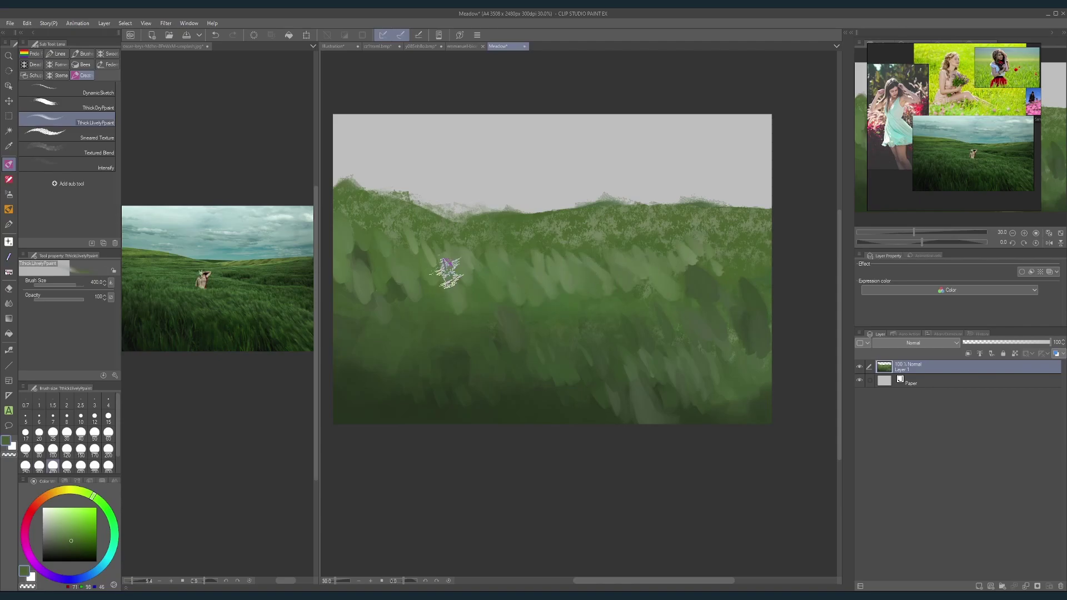
{"action": "left_click_drag", "start_coordinate": [447, 274], "coordinate": [474, 297]}
Step: Sample a green from the meadow's middle and switch to the ThickDryPaint brush at size 80
{"action": "left_click", "coordinate": [481, 302], "text": "alt"}
{"action": "key", "text": "["}
{"action": "key", "text": "["}
{"action": "key", "text": "bracketleft"}
{"action": "key", "text": "bracketleft"}
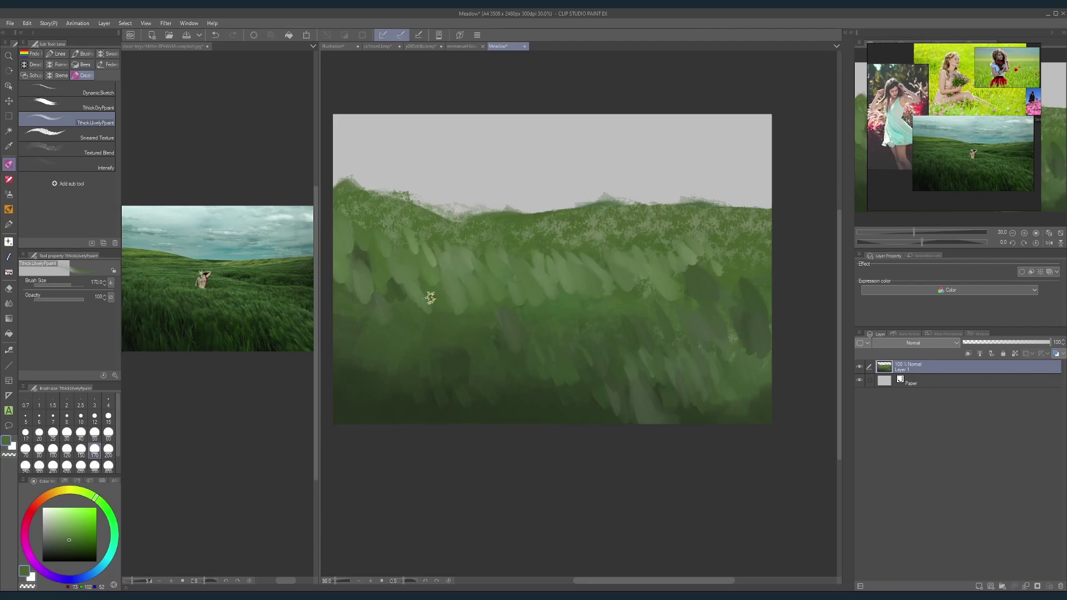
{"action": "key", "text": "bracketleft"}
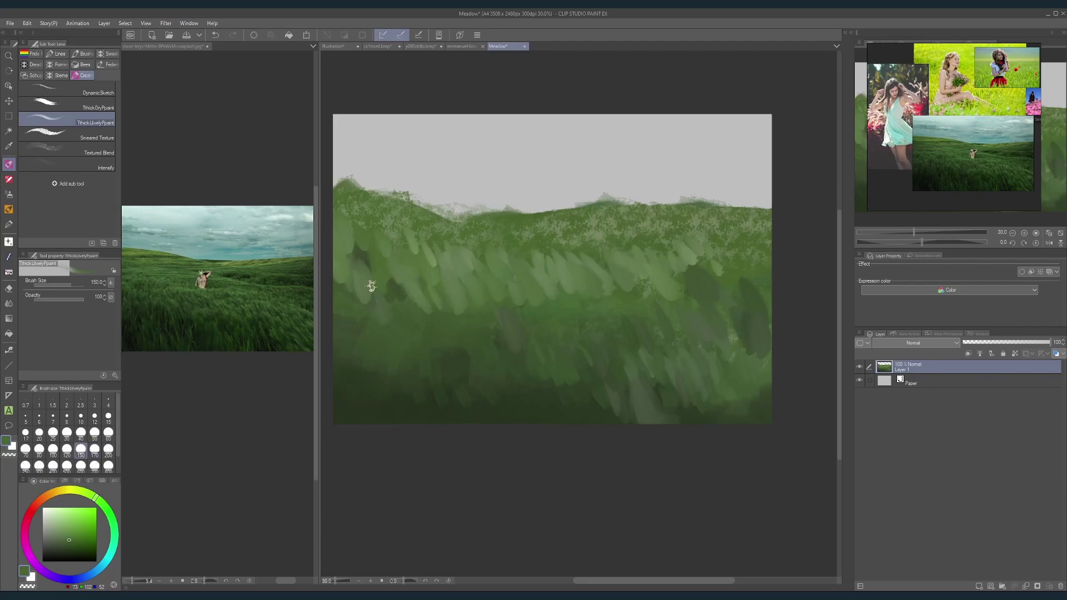
{"action": "left_click", "coordinate": [92, 105]}
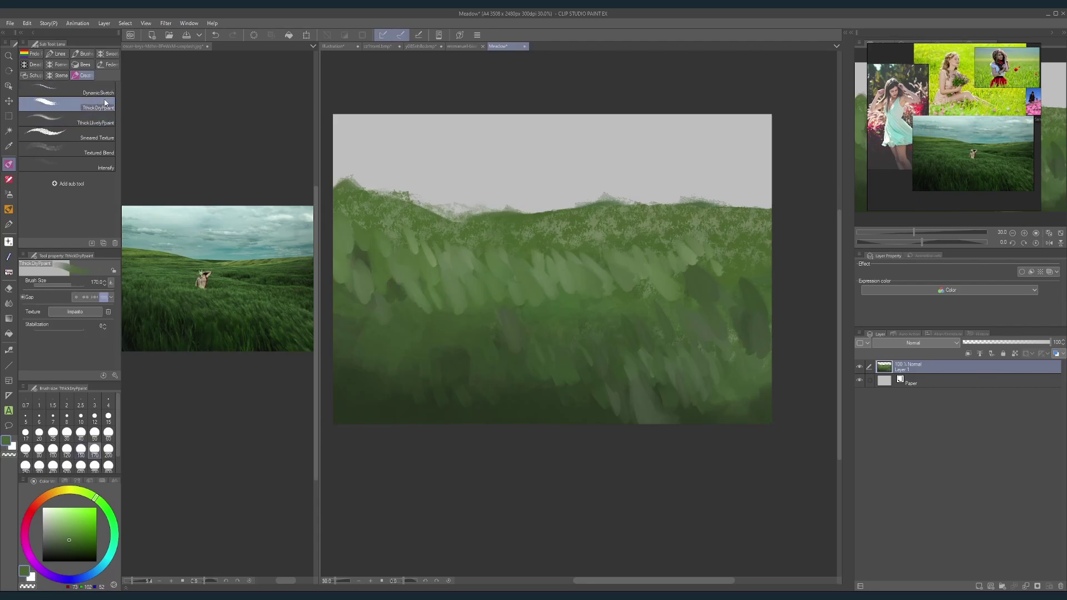
{"action": "key", "text": "bracketleft"}
{"action": "key", "text": "bracketleft"}
{"action": "key", "text": "bracketleft"}
{"action": "key", "text": "bracketleft"}
{"action": "key", "text": "bracketleft"}
{"action": "key", "text": "bracketleft"}
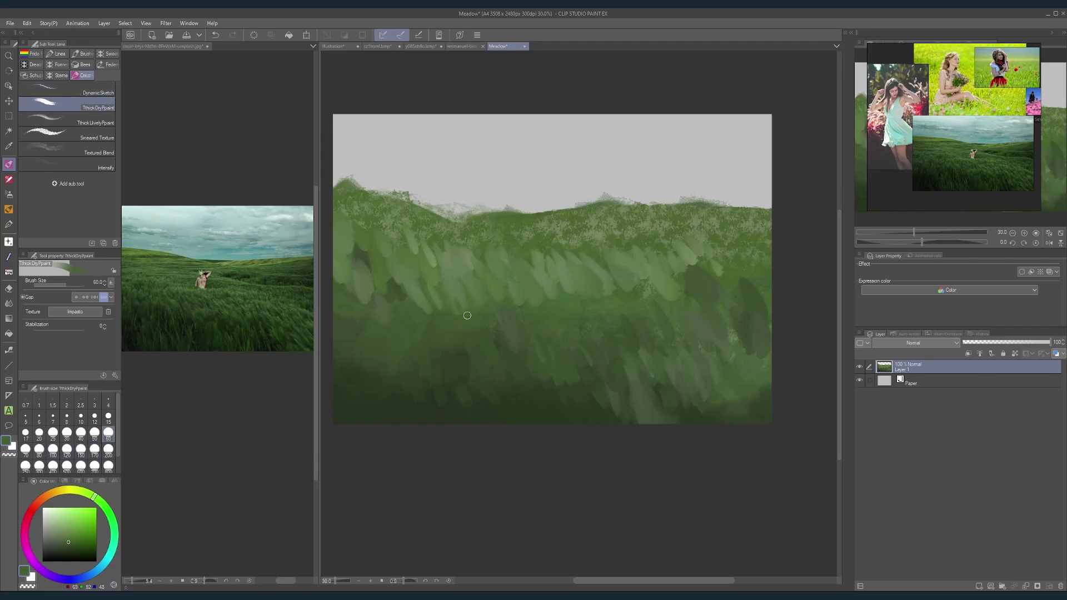
Step: Soften the dark patches on the meadow's left and right with short strokes, varying the brush size between 40 and 150
{"action": "key", "text": "bracketright"}
{"action": "key", "text": "bracketright"}
{"action": "key", "text": "bracketright"}
{"action": "key", "text": "bracketleft"}
{"action": "key", "text": "bracketleft"}
{"action": "key", "text": "bracketleft"}
{"action": "key", "text": "bracketleft"}
{"action": "key", "text": "bracketleft"}
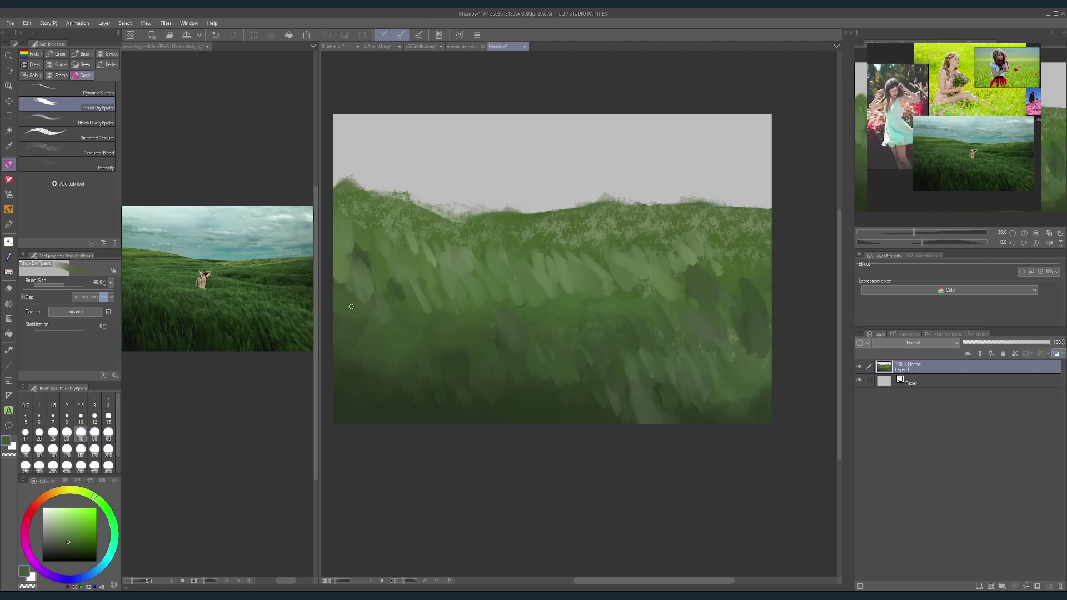
{"action": "key", "text": "bracketright"}
{"action": "key", "text": "bracketright"}
{"action": "key", "text": "bracketright"}
{"action": "key", "text": "bracketleft"}
{"action": "key", "text": "bracketright"}
{"action": "key", "text": "bracketright"}
{"action": "key", "text": "bracketright"}
{"action": "key", "text": "bracketright"}
{"action": "key", "text": "bracketright"}
{"action": "key", "text": "bracketright"}
{"action": "key", "text": "bracketleft"}
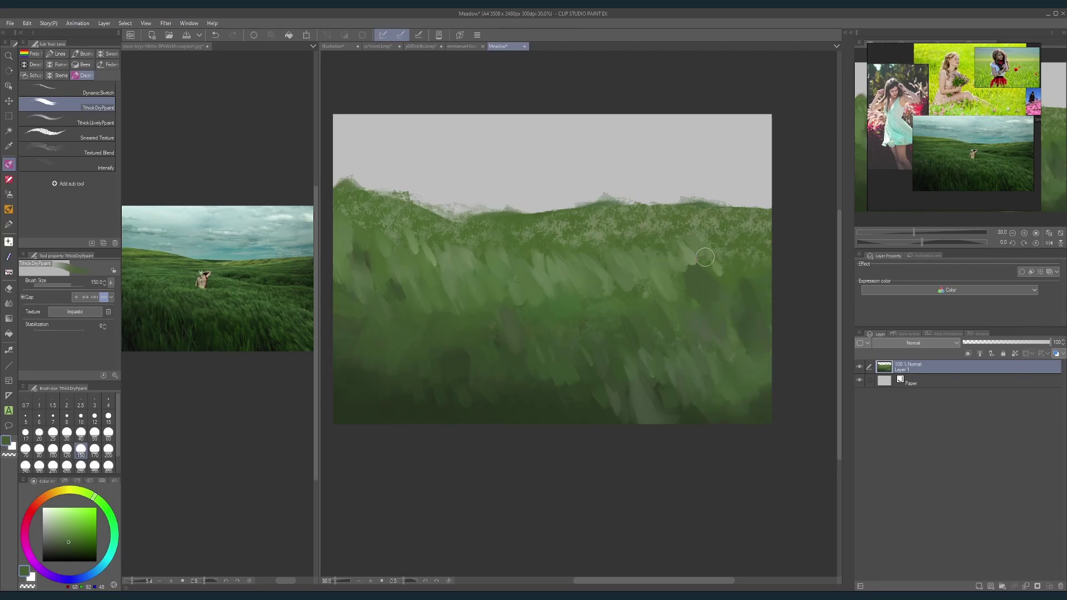
Step: Erase the ragged skyline into a smooth hill edge, using the transparent colour with ThickDryPaint at size 300
{"action": "left_click", "coordinate": [9, 454]}
{"action": "scroll", "coordinate": [638, 259], "scroll_direction": "down", "scroll_amount": 2}
{"action": "scroll", "coordinate": [617, 253], "scroll_direction": "up", "scroll_amount": 1}
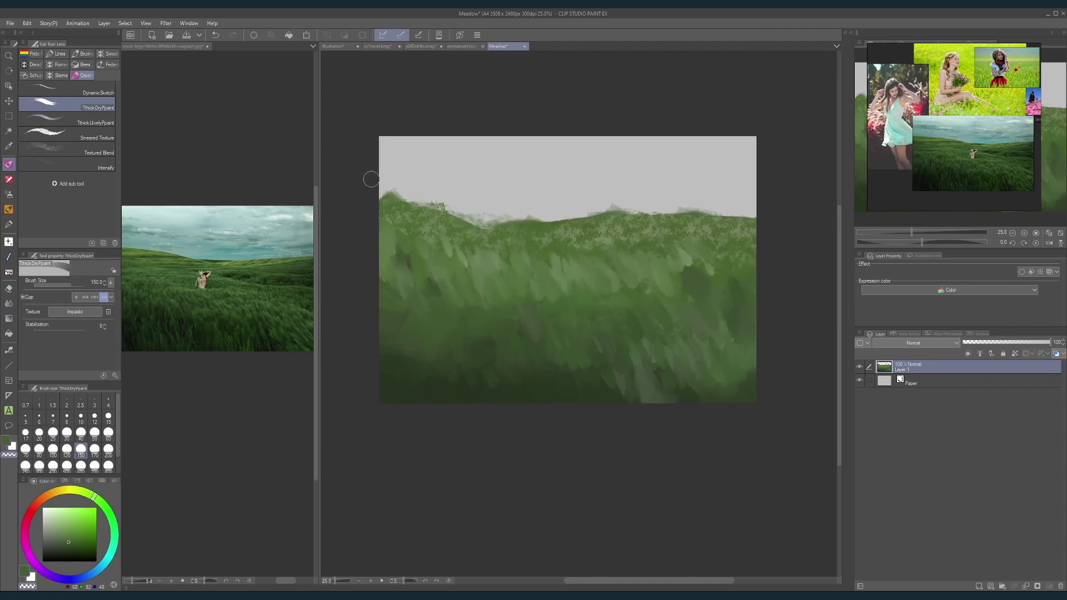
{"action": "key", "text": "shift+space"}
{"action": "mouse_move", "coordinate": [433, 200]}
{"action": "left_mouse_down"}
{"action": "mouse_move", "coordinate": [452, 205]}
{"action": "mouse_move", "coordinate": [547, 151]}
{"action": "mouse_move", "coordinate": [658, 172]}
{"action": "left_mouse_up"}
{"action": "key", "text": "space"}
{"action": "mouse_move", "coordinate": [658, 172]}
{"action": "left_mouse_down"}
{"action": "mouse_move", "coordinate": [616, 202]}
{"action": "mouse_move", "coordinate": [556, 292]}
{"action": "left_mouse_up"}
{"action": "key", "text": "ctrl+z"}
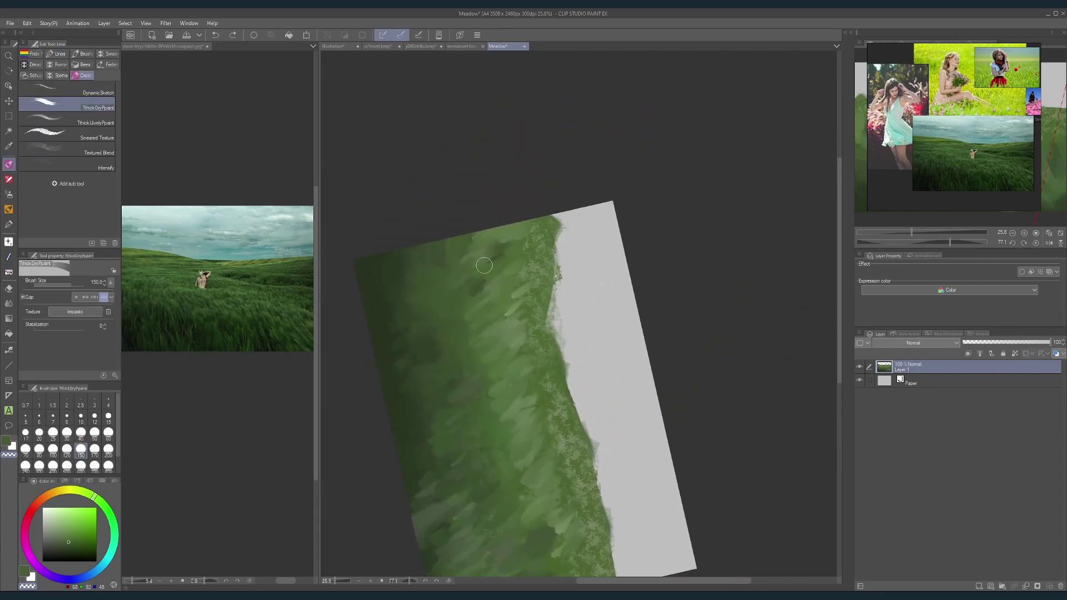
{"action": "key", "text": "bracketright"}
{"action": "key", "text": "bracketright"}
{"action": "key", "text": "bracketright"}
{"action": "key", "text": "bracketright"}
{"action": "mouse_move", "coordinate": [564, 316]}
{"action": "left_mouse_down"}
{"action": "mouse_move", "coordinate": [567, 209]}
{"action": "mouse_move", "coordinate": [567, 324]}
{"action": "mouse_move", "coordinate": [581, 363]}
{"action": "mouse_move", "coordinate": [559, 323]}
{"action": "mouse_move", "coordinate": [613, 444]}
{"action": "mouse_move", "coordinate": [597, 320]}
{"action": "left_mouse_up"}
{"action": "left_click_drag", "start_coordinate": [569, 280], "coordinate": [610, 378]}
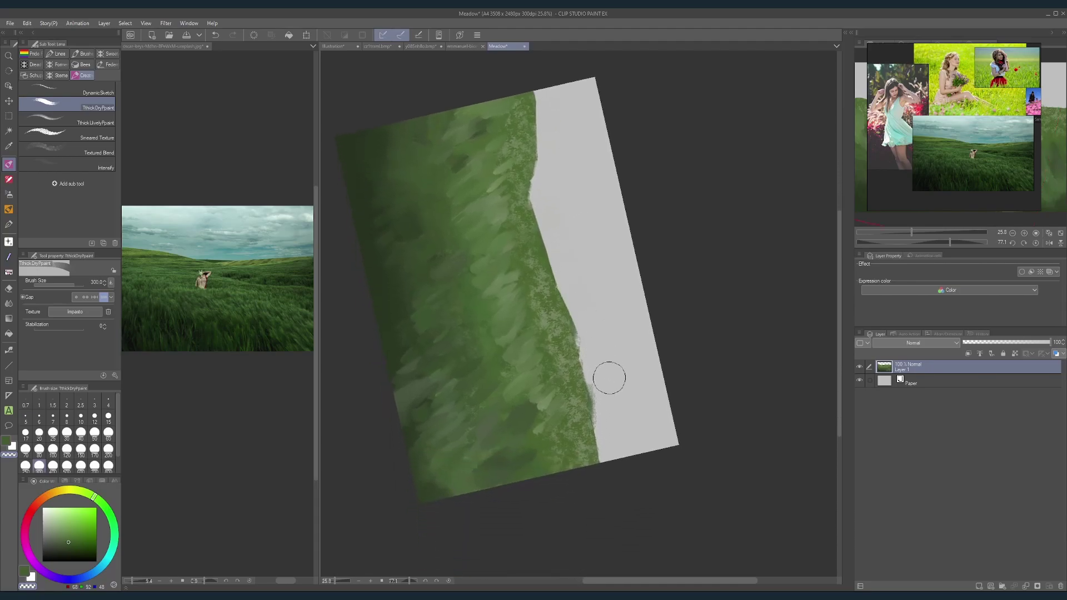
{"action": "left_click_drag", "start_coordinate": [587, 332], "coordinate": [612, 471]}
Step: Lock the layer's transparent pixels, sample a green from the hill and paint over the grass below the right-hand ridge
{"action": "scroll", "coordinate": [650, 392], "scroll_direction": "down", "scroll_amount": 2}
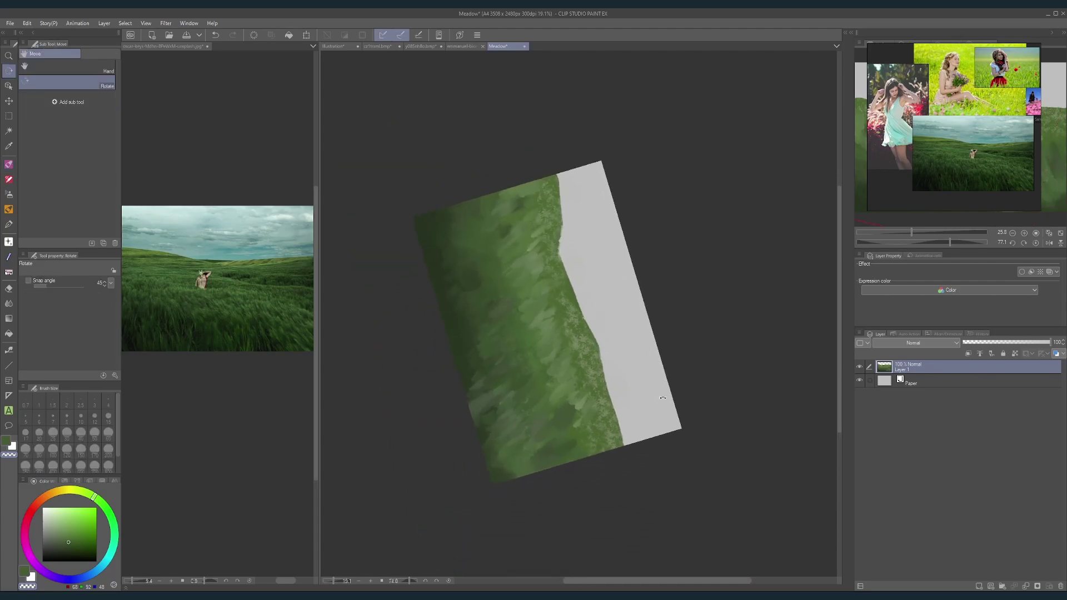
{"action": "left_click_drag", "start_coordinate": [656, 397], "coordinate": [636, 282]}
{"action": "left_click_drag", "start_coordinate": [665, 359], "coordinate": [632, 343]}
{"action": "scroll", "coordinate": [605, 322], "scroll_direction": "up", "scroll_amount": 2}
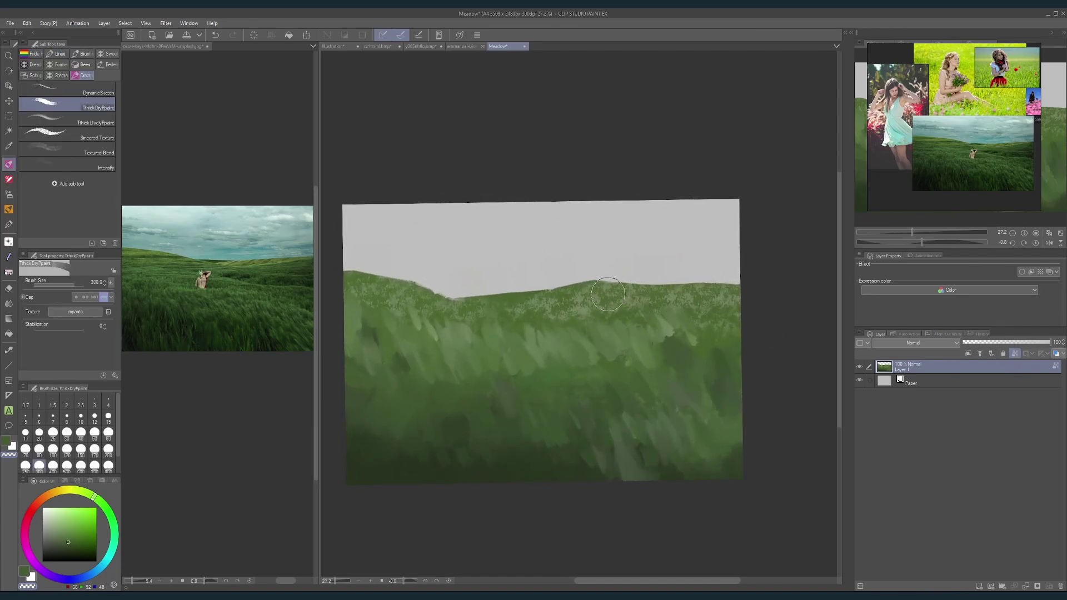
{"action": "left_click", "coordinate": [615, 292], "text": "alt"}
{"action": "mouse_move", "coordinate": [645, 286]}
{"action": "left_mouse_down"}
{"action": "mouse_move", "coordinate": [693, 285]}
{"action": "mouse_move", "coordinate": [682, 284]}
{"action": "left_mouse_up"}
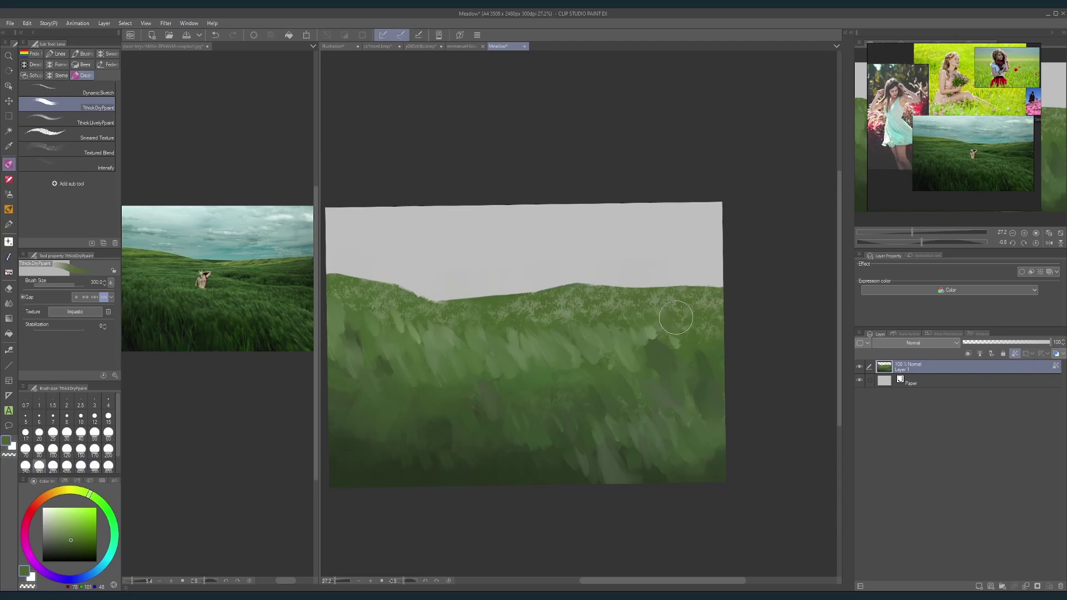
{"action": "mouse_move", "coordinate": [674, 323]}
{"action": "left_mouse_down"}
{"action": "mouse_move", "coordinate": [649, 349]}
{"action": "mouse_move", "coordinate": [635, 338]}
{"action": "left_mouse_up"}
{"action": "left_click_drag", "start_coordinate": [656, 303], "coordinate": [670, 316]}
{"action": "left_click_drag", "start_coordinate": [648, 280], "coordinate": [674, 282]}
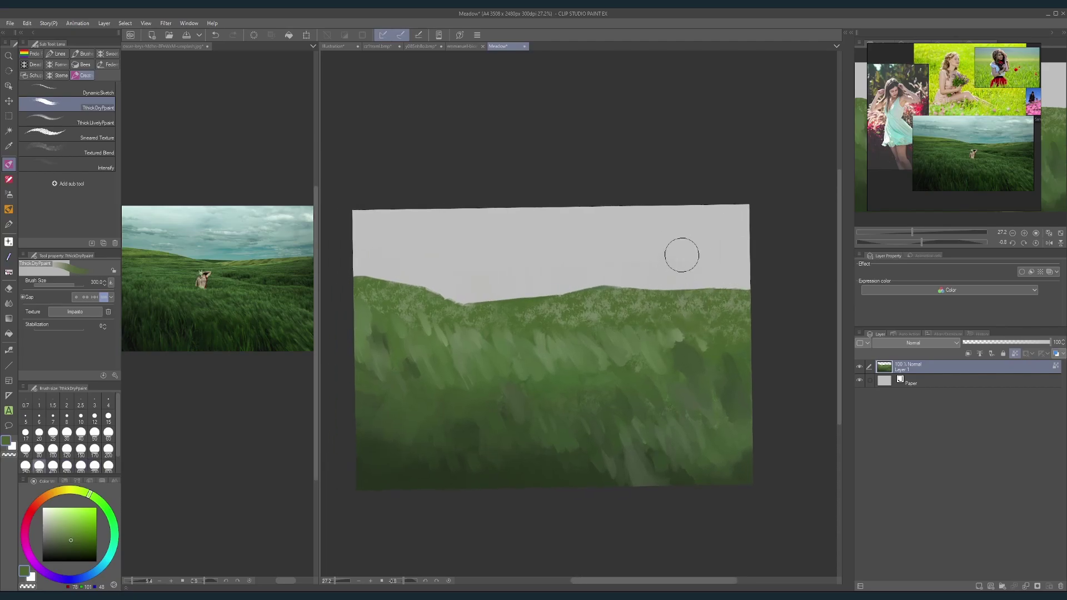
Step: Unlock the layer's transparent pixels and paint over the pale speckles along the hilltops from right to left
{"action": "left_click", "coordinate": [859, 367]}
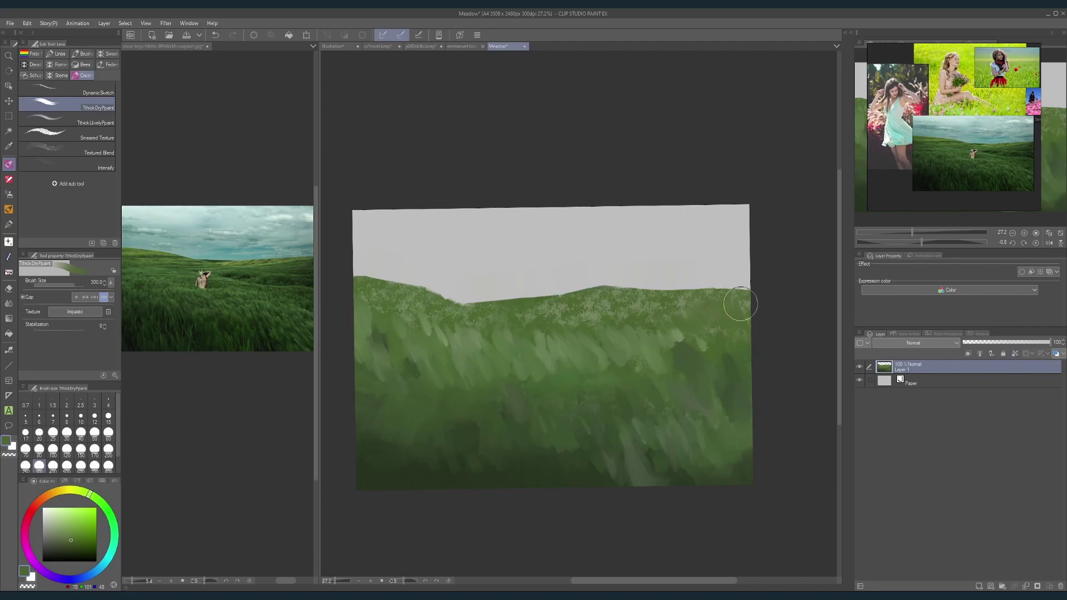
{"action": "mouse_move", "coordinate": [689, 309]}
{"action": "left_mouse_down"}
{"action": "mouse_move", "coordinate": [607, 300]}
{"action": "mouse_move", "coordinate": [679, 316]}
{"action": "mouse_move", "coordinate": [682, 300]}
{"action": "mouse_move", "coordinate": [713, 302]}
{"action": "mouse_move", "coordinate": [736, 316]}
{"action": "mouse_move", "coordinate": [720, 338]}
{"action": "mouse_move", "coordinate": [734, 322]}
{"action": "mouse_move", "coordinate": [573, 304]}
{"action": "left_mouse_up"}
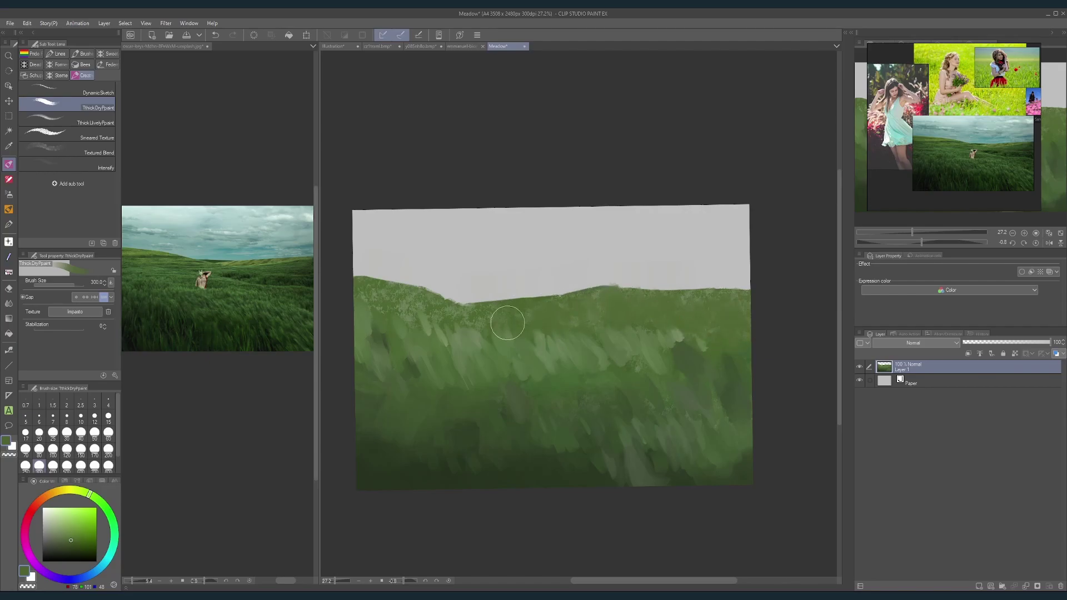
{"action": "left_click_drag", "start_coordinate": [429, 317], "coordinate": [362, 294]}
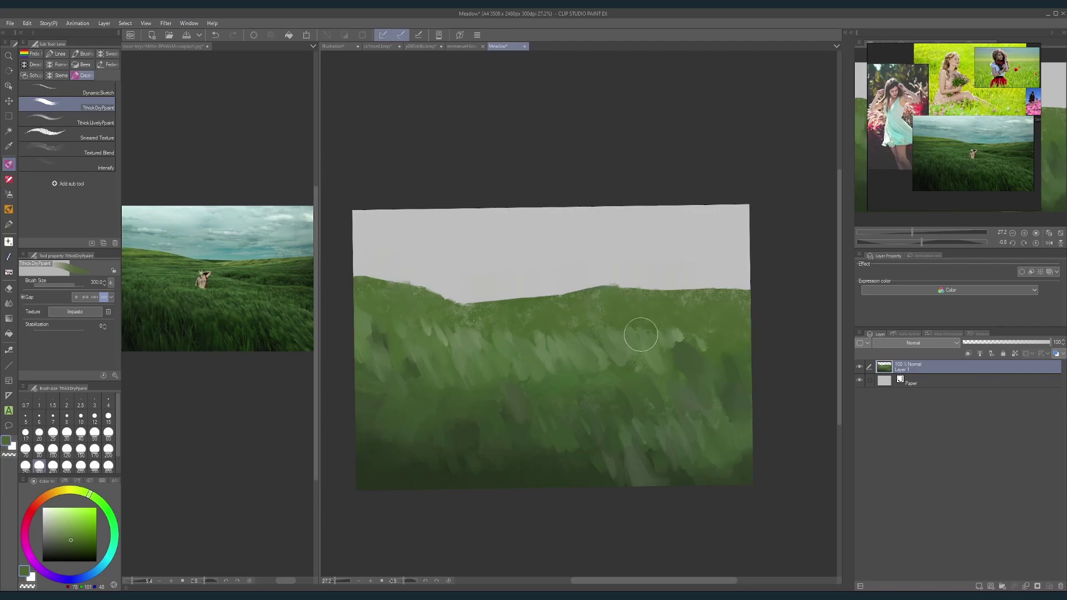
{"action": "left_click", "coordinate": [611, 315], "text": "alt"}
{"action": "mouse_move", "coordinate": [611, 314]}
{"action": "left_mouse_down"}
{"action": "mouse_move", "coordinate": [637, 351]}
{"action": "mouse_move", "coordinate": [627, 372]}
{"action": "mouse_move", "coordinate": [619, 348]}
{"action": "mouse_move", "coordinate": [646, 328]}
{"action": "mouse_move", "coordinate": [686, 346]}
{"action": "left_mouse_up"}
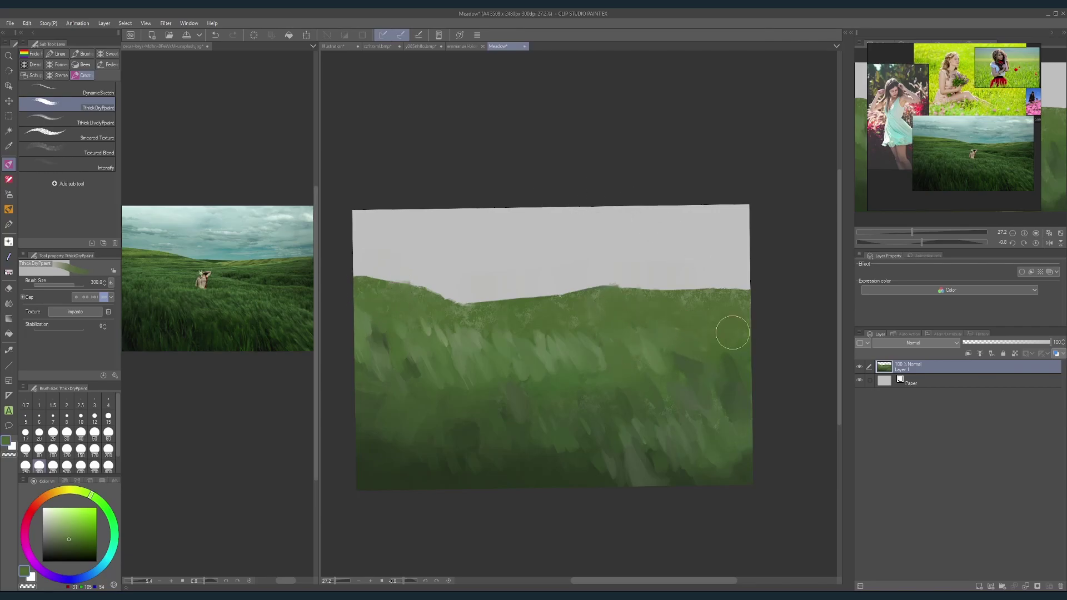
Step: Sample several mid and light greens from the meadow and blend broad strokes over the right slope and upper centre
{"action": "left_click", "coordinate": [554, 361], "text": "alt"}
{"action": "mouse_move", "coordinate": [572, 381]}
{"action": "left_mouse_down"}
{"action": "mouse_move", "coordinate": [536, 376]}
{"action": "mouse_move", "coordinate": [539, 344]}
{"action": "mouse_move", "coordinate": [524, 313]}
{"action": "mouse_move", "coordinate": [581, 355]}
{"action": "mouse_move", "coordinate": [596, 299]}
{"action": "mouse_move", "coordinate": [730, 350]}
{"action": "left_mouse_up"}
{"action": "left_click", "coordinate": [536, 350], "text": "alt"}
{"action": "left_click_drag", "start_coordinate": [651, 366], "coordinate": [681, 310]}
{"action": "left_click", "coordinate": [477, 331], "text": "alt"}
{"action": "mouse_move", "coordinate": [477, 331]}
{"action": "left_mouse_down"}
{"action": "mouse_move", "coordinate": [398, 304]}
{"action": "mouse_move", "coordinate": [521, 316]}
{"action": "left_mouse_up"}
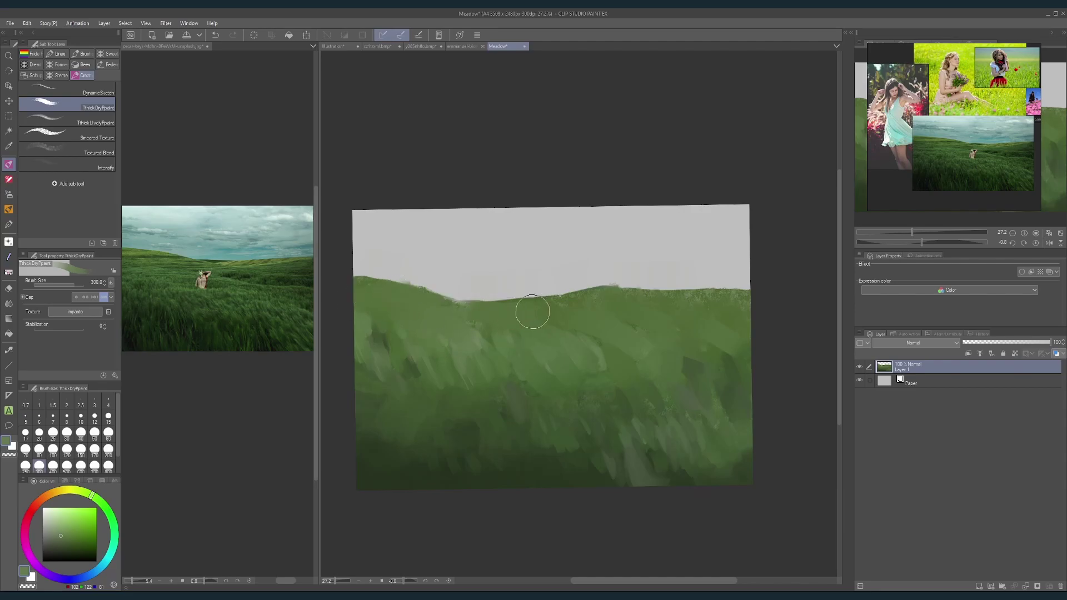
{"action": "mouse_move", "coordinate": [468, 349]}
{"action": "left_mouse_down"}
{"action": "mouse_move", "coordinate": [369, 345]}
{"action": "mouse_move", "coordinate": [344, 363]}
{"action": "mouse_move", "coordinate": [486, 391]}
{"action": "mouse_move", "coordinate": [649, 370]}
{"action": "left_mouse_up"}
{"action": "key", "text": "ctrl+z"}
{"action": "left_click_drag", "start_coordinate": [530, 401], "coordinate": [538, 389]}
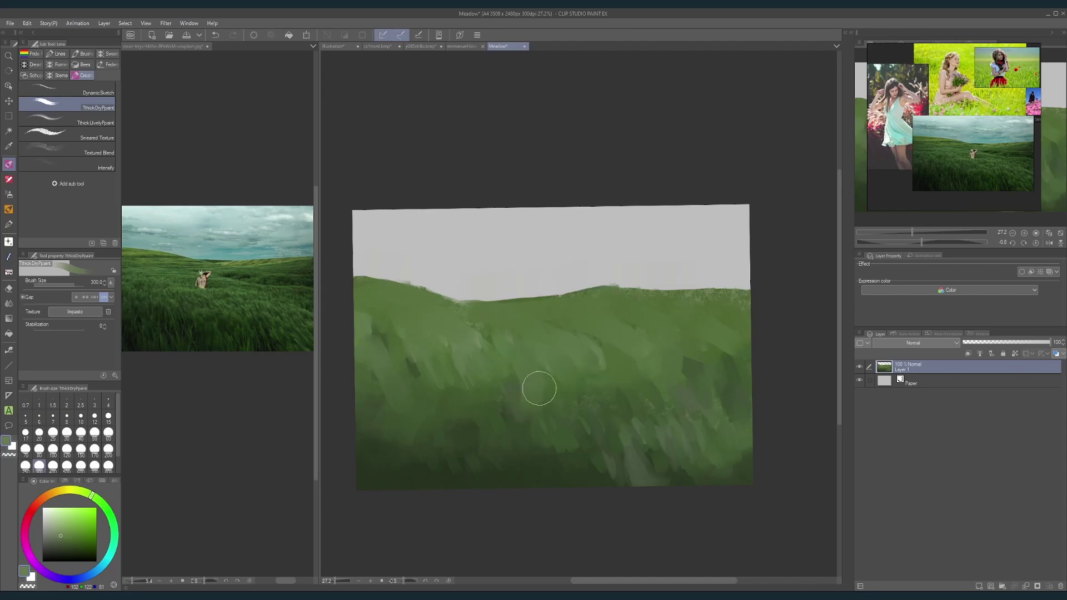
Step: Enlarge the brush to 500 and blend sampled dark and mid greens through the meadow's lower centre and right
{"action": "key", "text": "]"}
{"action": "key", "text": "]"}
{"action": "left_click", "coordinate": [563, 404], "text": "alt"}
{"action": "left_click_drag", "start_coordinate": [538, 433], "coordinate": [519, 393]}
{"action": "left_click", "coordinate": [548, 472], "text": "alt"}
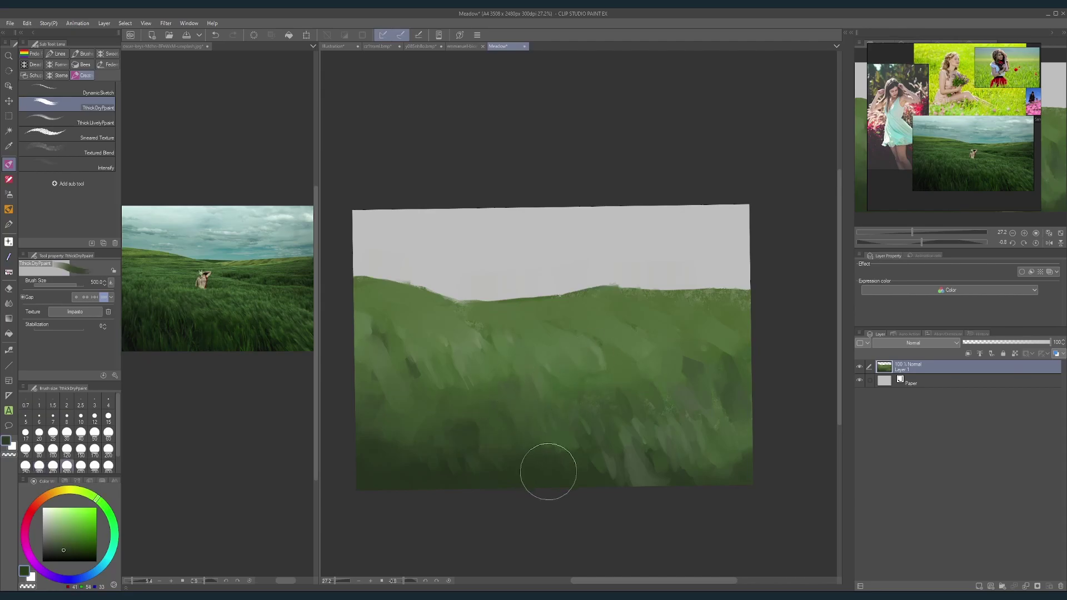
{"action": "mouse_move", "coordinate": [548, 472]}
{"action": "left_mouse_down"}
{"action": "mouse_move", "coordinate": [566, 458]}
{"action": "mouse_move", "coordinate": [610, 356]}
{"action": "left_mouse_up"}
{"action": "left_click", "coordinate": [613, 385], "text": "alt"}
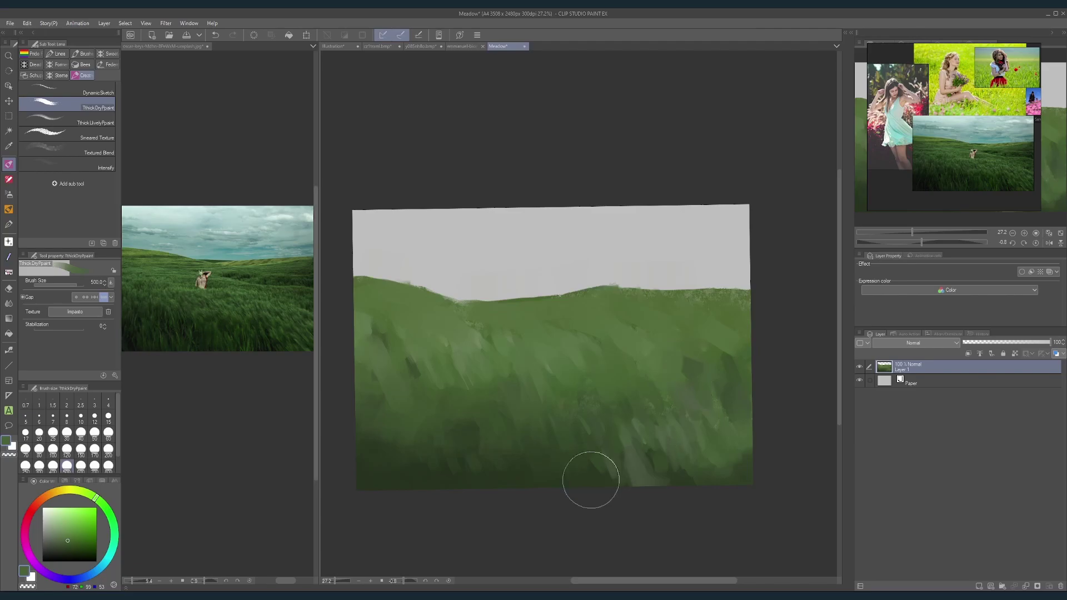
{"action": "left_click", "coordinate": [590, 477], "text": "alt"}
{"action": "left_click", "coordinate": [712, 391], "text": "alt"}
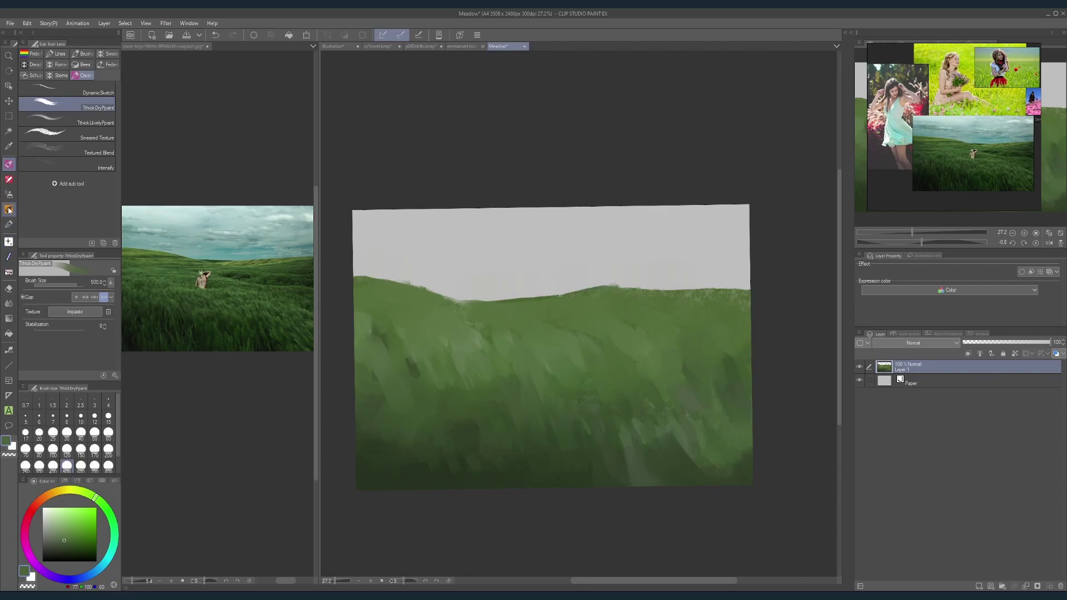
Step: Switch to the DAUB Monoceros 13 brush at size 120 and dab grass blades on the right ridge in a sampled green
{"action": "left_click", "coordinate": [8, 211]}
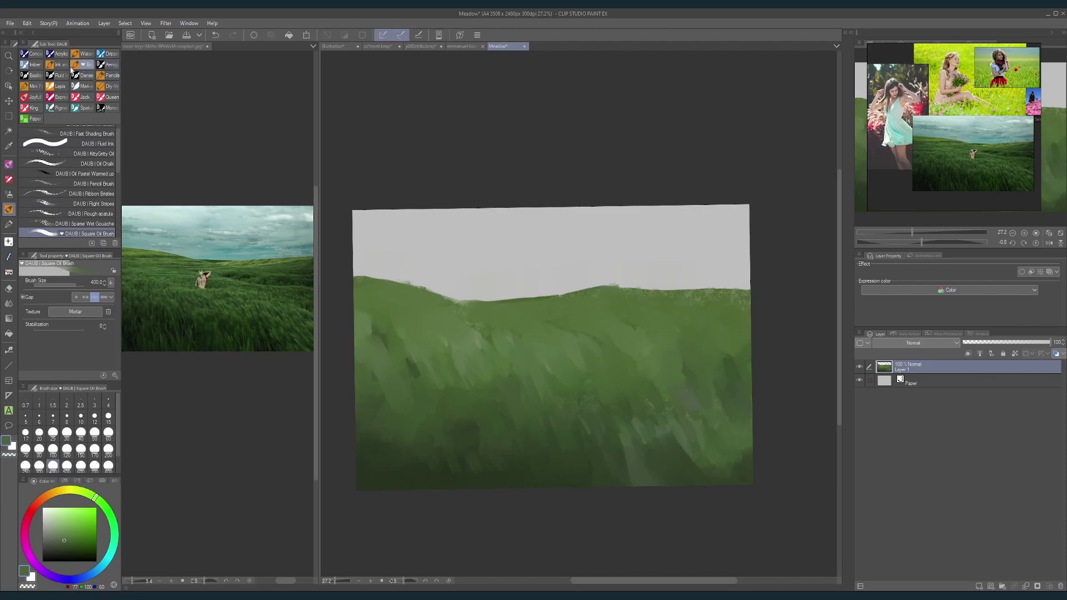
{"action": "left_click", "coordinate": [111, 108]}
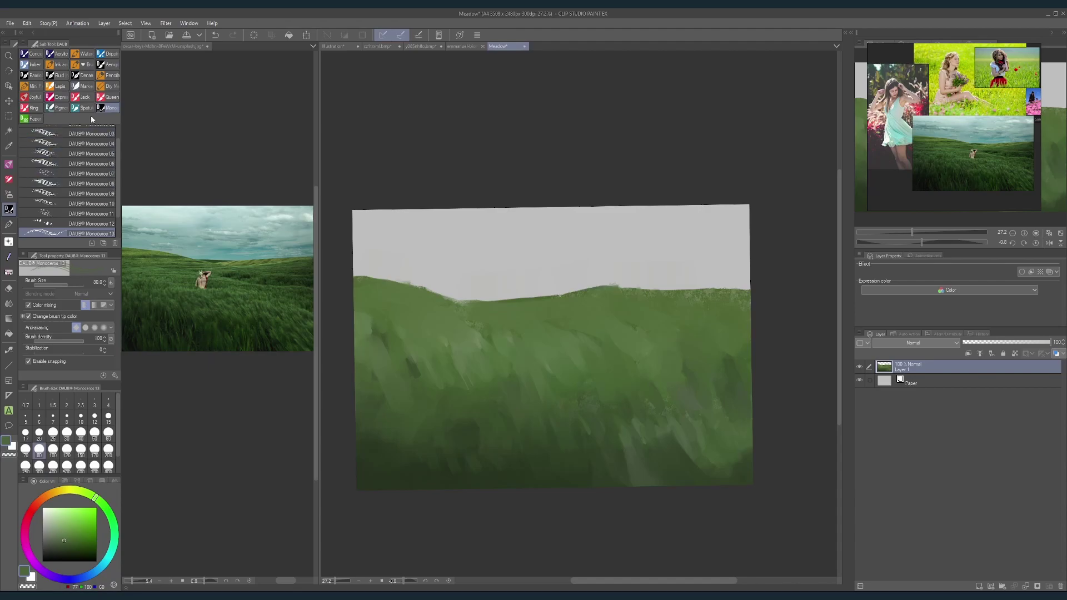
{"action": "key", "text": "]"}
{"action": "key", "text": "]"}
{"action": "key", "text": "]"}
{"action": "left_click", "coordinate": [699, 301], "text": "alt"}
{"action": "key", "text": "["}
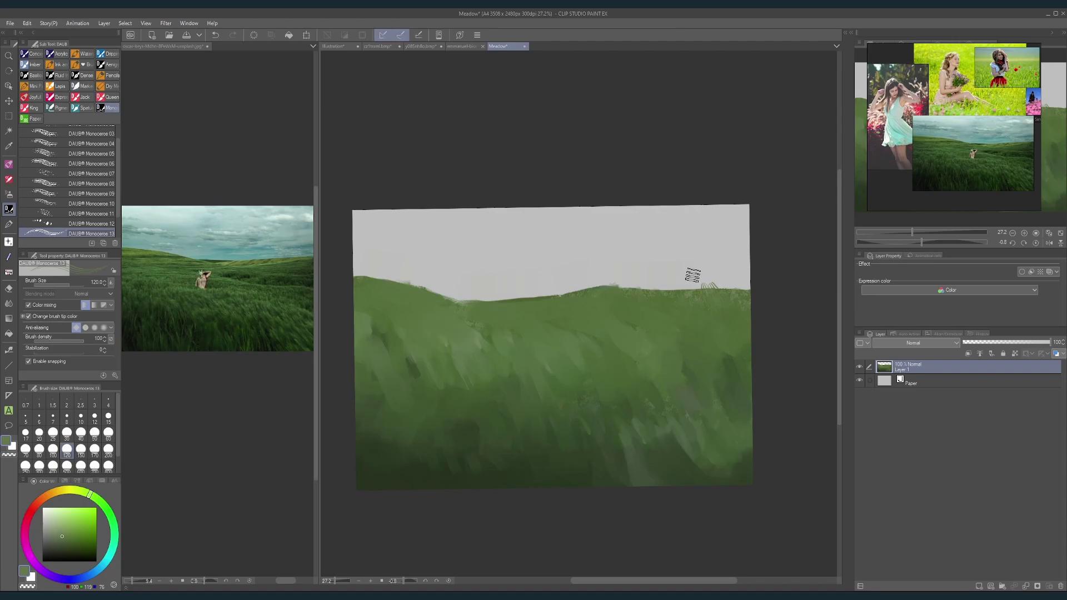
Step: Switch to the DAUB Monoceros 14 brush, undo the oversized test dab and stamp grass tufts along the left ridge at size 100
{"action": "left_click_drag", "start_coordinate": [118, 217], "coordinate": [119, 228]}
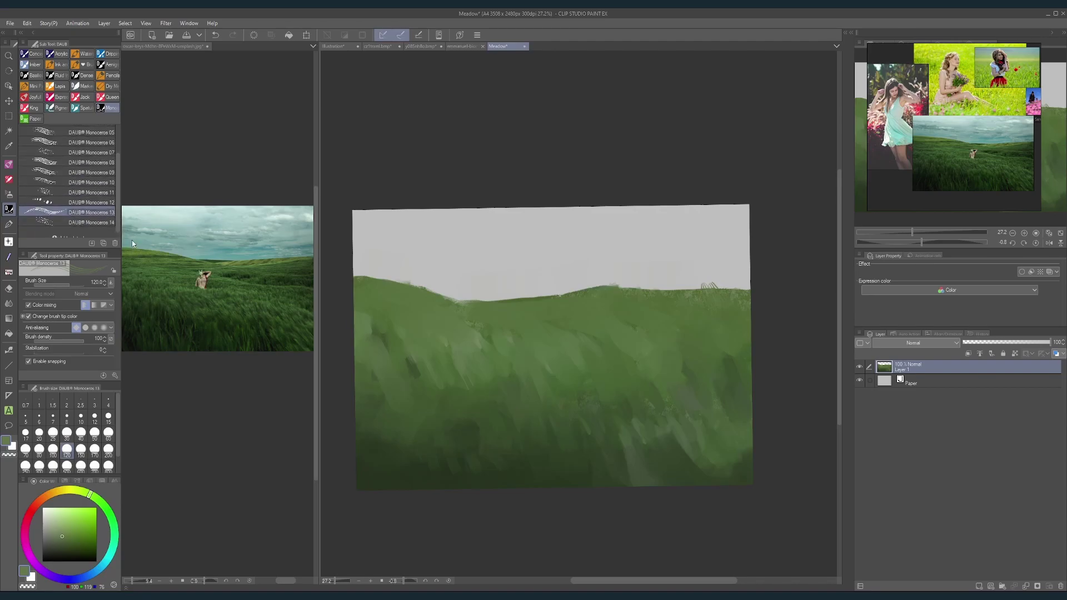
{"action": "left_click", "coordinate": [106, 222]}
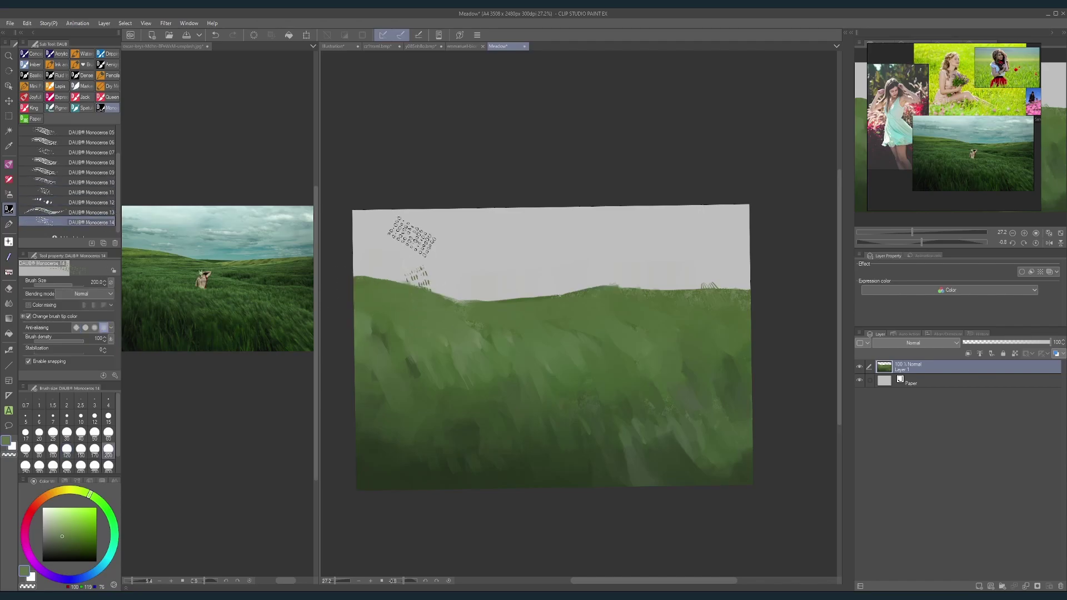
{"action": "key", "text": "ctrl+z"}
{"action": "key", "text": "bracketleft"}
{"action": "key", "text": "bracketleft"}
{"action": "key", "text": "bracketleft"}
{"action": "key", "text": "bracketleft"}
{"action": "left_click", "coordinate": [434, 290]}
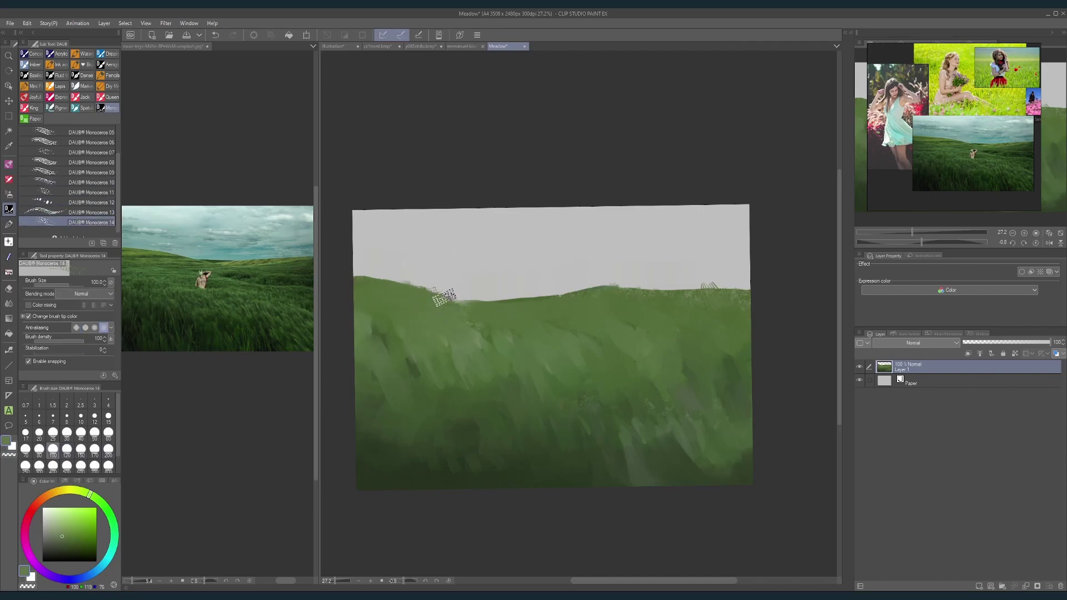
{"action": "left_click", "coordinate": [452, 305]}
{"action": "left_click", "coordinate": [440, 300]}
{"action": "left_click", "coordinate": [401, 291]}
{"action": "left_click", "coordinate": [386, 283]}
{"action": "left_click", "coordinate": [369, 285]}
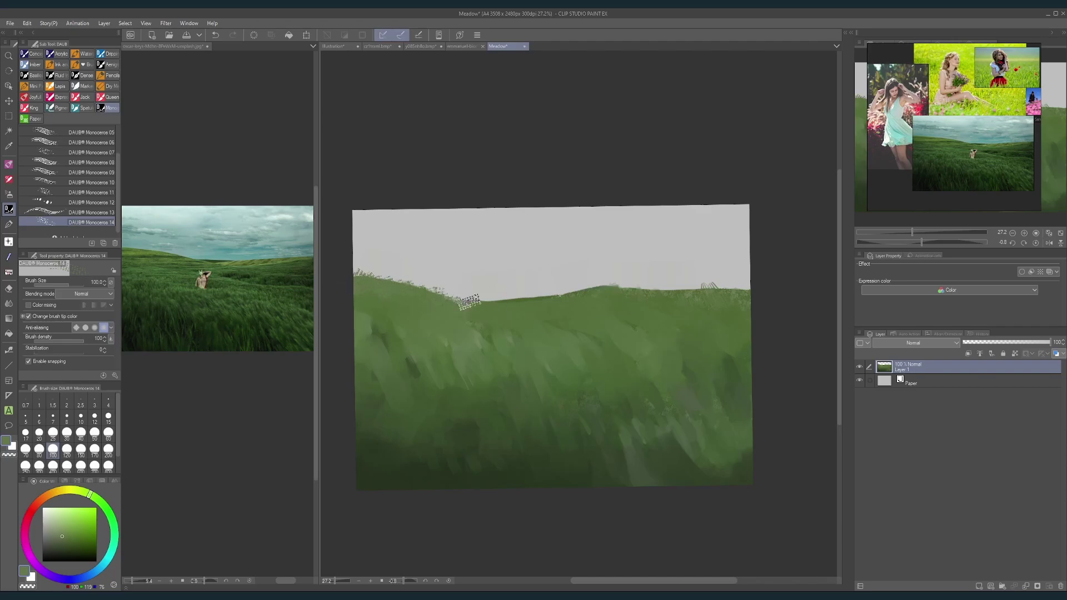
Step: Stamp grass tufts with the current brush along the right ridge and the dip in the centre of the horizon
{"action": "left_click", "coordinate": [733, 291]}
{"action": "mouse_move", "coordinate": [746, 294]}
{"action": "left_mouse_down"}
{"action": "mouse_move", "coordinate": [686, 293]}
{"action": "mouse_move", "coordinate": [667, 303]}
{"action": "mouse_move", "coordinate": [657, 288]}
{"action": "mouse_move", "coordinate": [641, 305]}
{"action": "mouse_move", "coordinate": [569, 284]}
{"action": "mouse_move", "coordinate": [494, 302]}
{"action": "left_mouse_up"}
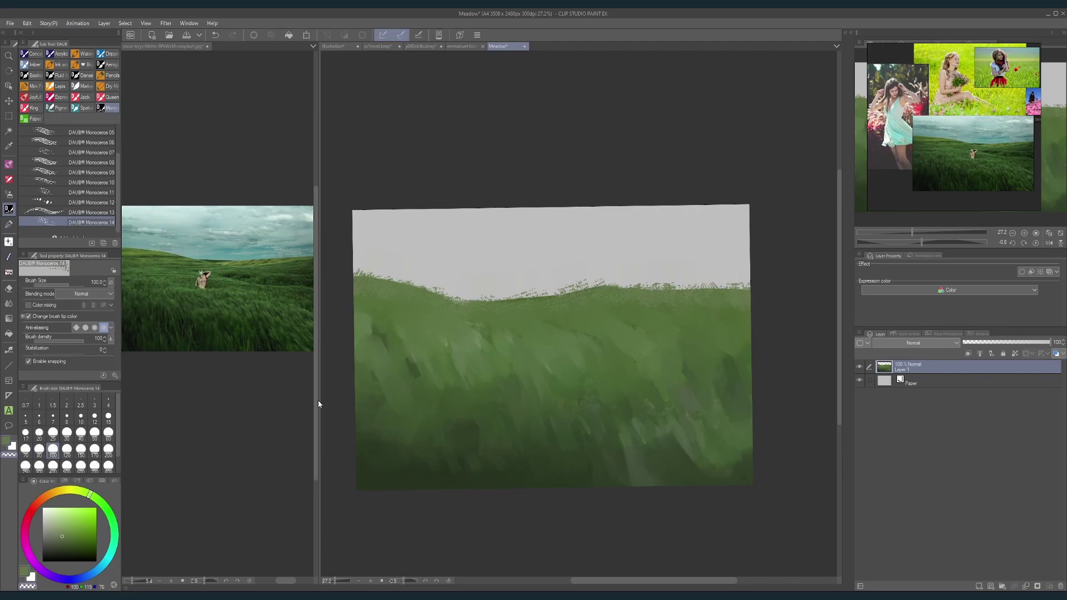
{"action": "mouse_move", "coordinate": [672, 274]}
{"action": "left_mouse_down"}
{"action": "mouse_move", "coordinate": [686, 265]}
{"action": "mouse_move", "coordinate": [723, 281]}
{"action": "left_mouse_up"}
Step: Switch to the DAUB Monoceros 08 brush at size 150 and hatch grass blades along the right ridge in sampled greens
{"action": "left_click", "coordinate": [89, 212]}
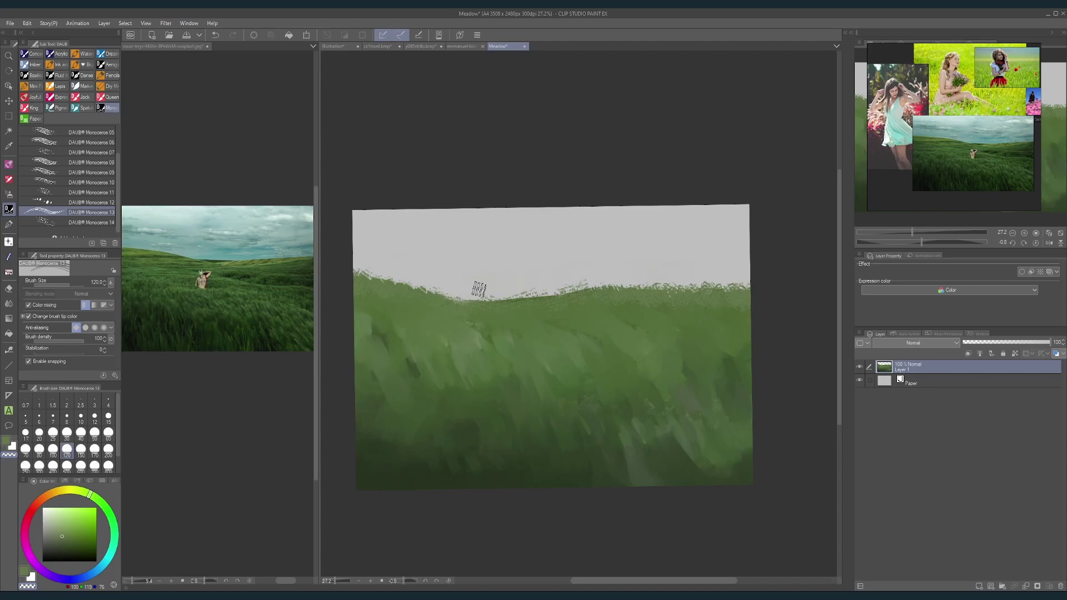
{"action": "scroll", "coordinate": [742, 382], "scroll_direction": "down", "scroll_amount": 2}
{"action": "scroll", "coordinate": [743, 348], "scroll_direction": "up", "scroll_amount": 3}
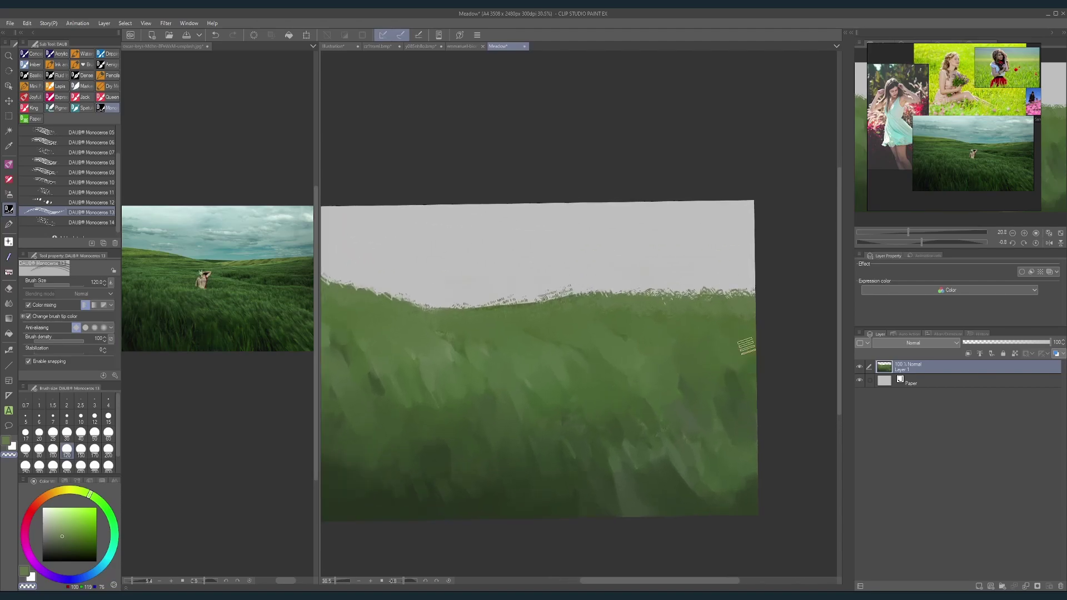
{"action": "left_click_drag", "start_coordinate": [764, 321], "coordinate": [729, 319]}
{"action": "left_click", "coordinate": [679, 313], "text": "alt"}
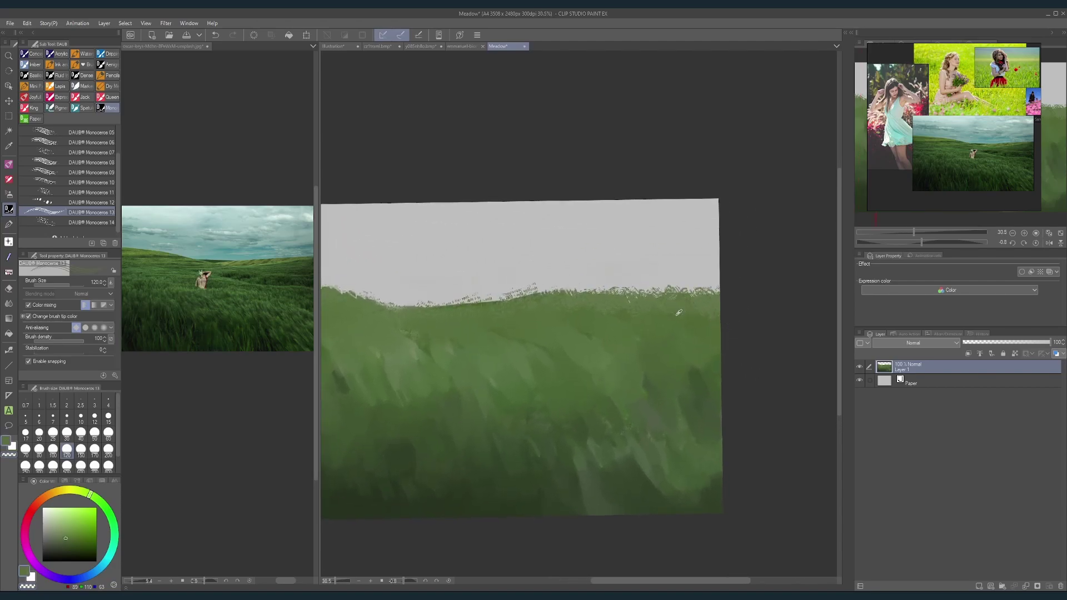
{"action": "left_click", "coordinate": [86, 162]}
{"action": "key", "text": "bracketright"}
{"action": "key", "text": "bracketright"}
{"action": "key", "text": "bracketright"}
{"action": "key", "text": "bracketright"}
{"action": "key", "text": "bracketright"}
{"action": "key", "text": "bracketright"}
{"action": "key", "text": "bracketright"}
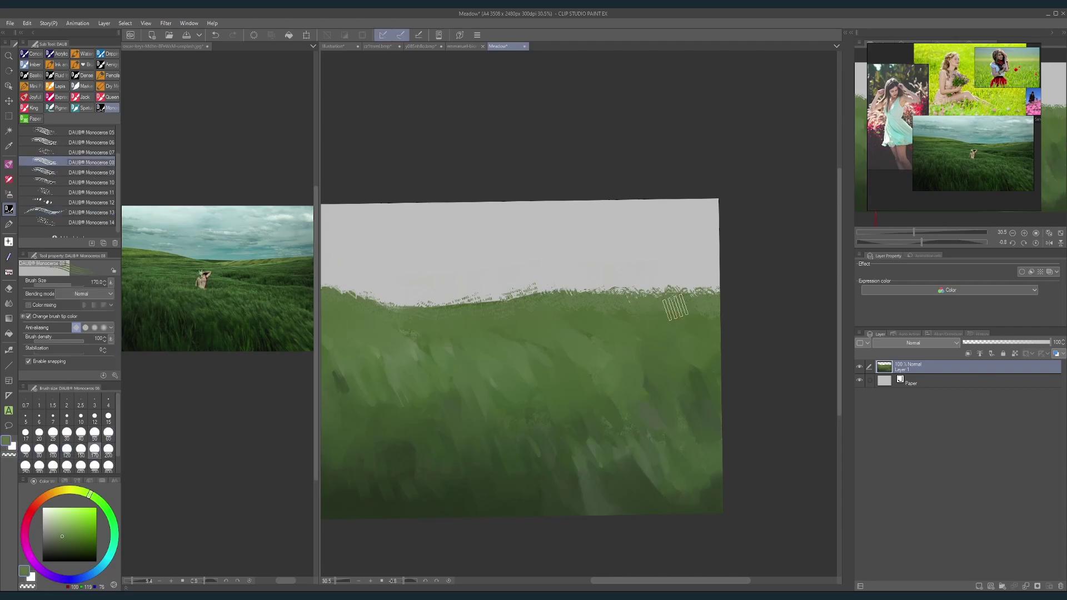
{"action": "key", "text": "bracketleft"}
{"action": "key", "text": "bracketleft"}
{"action": "key", "text": "bracketleft"}
{"action": "left_click", "coordinate": [676, 300], "text": "alt"}
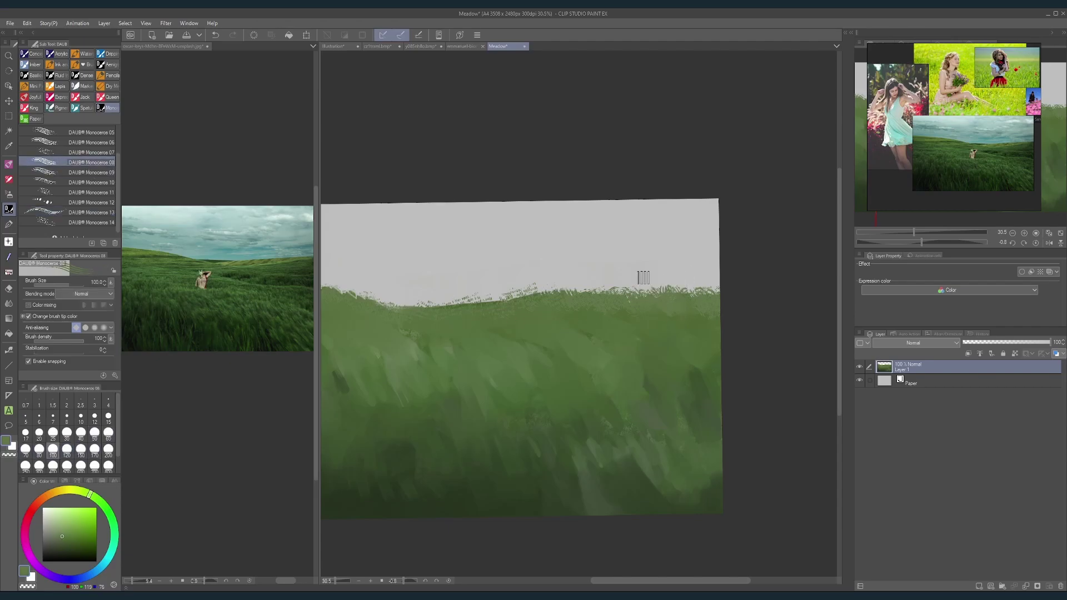
{"action": "key", "text": "bracketright"}
{"action": "key", "text": "bracketright"}
{"action": "left_click", "coordinate": [691, 314], "text": "alt"}
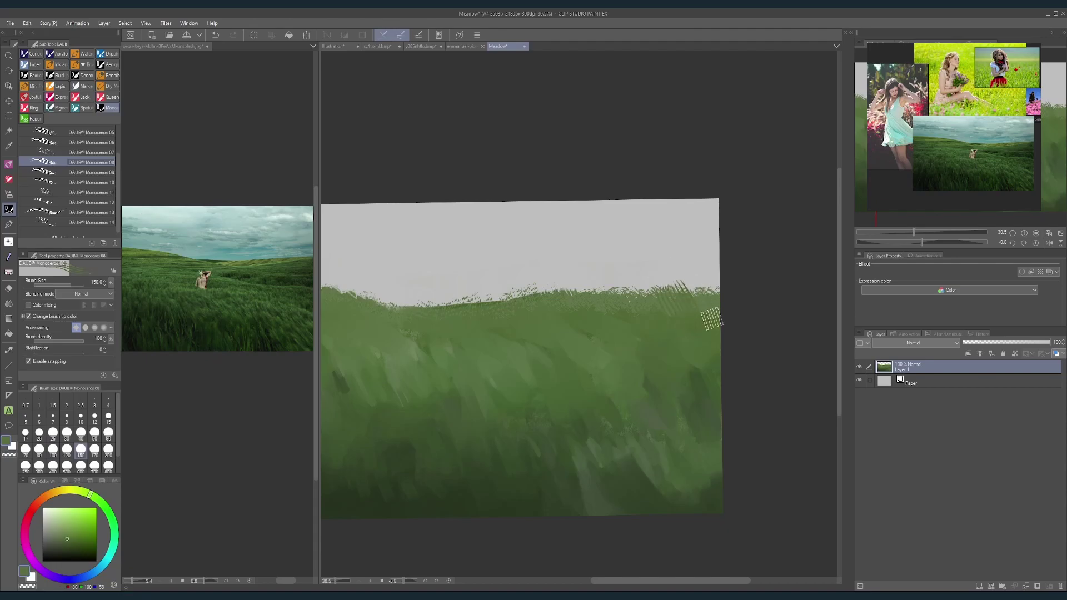
{"action": "left_click_drag", "start_coordinate": [714, 316], "coordinate": [703, 301]}
Step: Sample greens near the horizon and hatch grass blades along the centre and left parts of the ridge
{"action": "scroll", "coordinate": [702, 297], "scroll_direction": "down", "scroll_amount": 2}
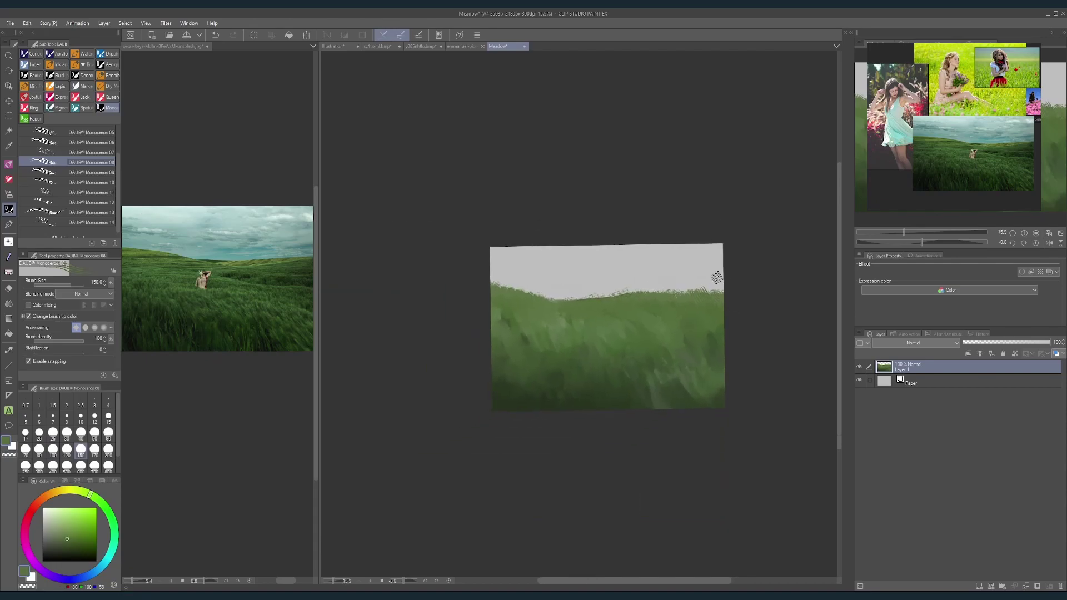
{"action": "scroll", "coordinate": [627, 291], "scroll_direction": "up", "scroll_amount": 1}
{"action": "left_click", "coordinate": [645, 300], "text": "alt"}
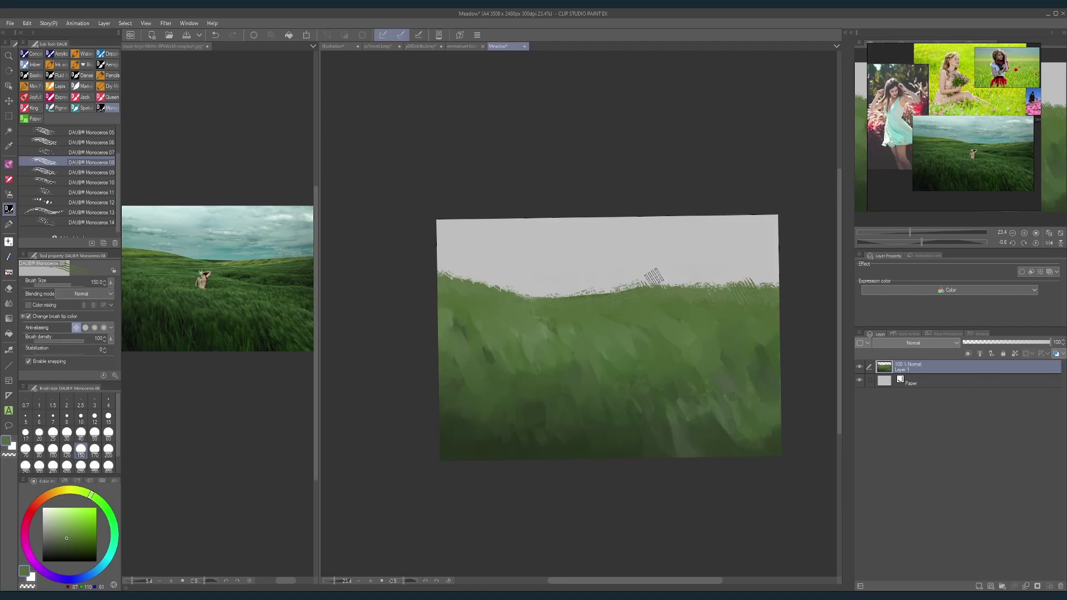
{"action": "left_click_drag", "start_coordinate": [698, 246], "coordinate": [661, 253]}
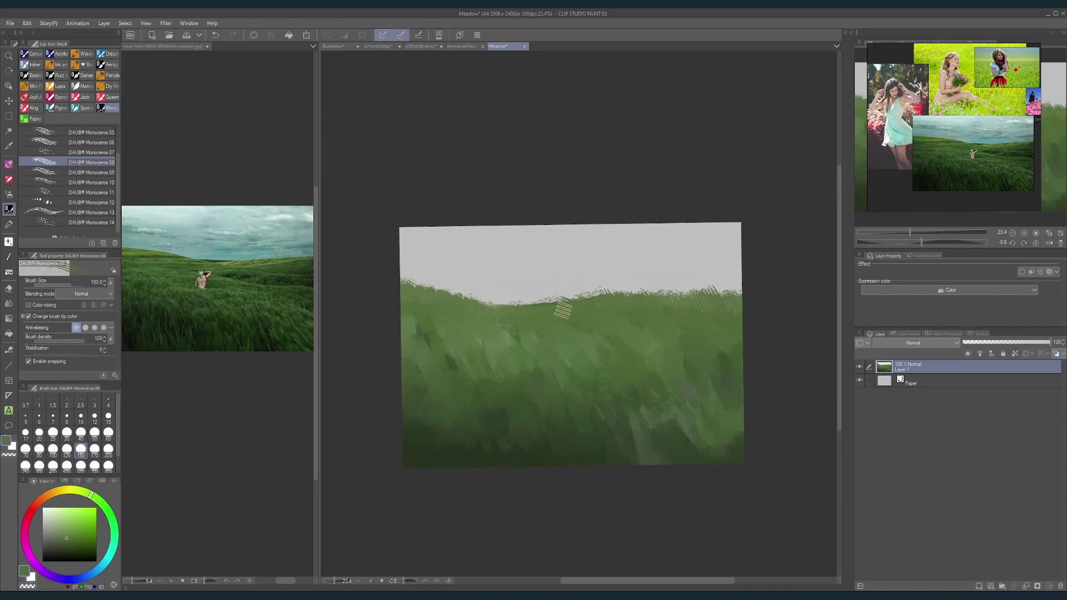
{"action": "left_click", "coordinate": [516, 312], "text": "alt"}
{"action": "left_click_drag", "start_coordinate": [520, 317], "coordinate": [504, 304]}
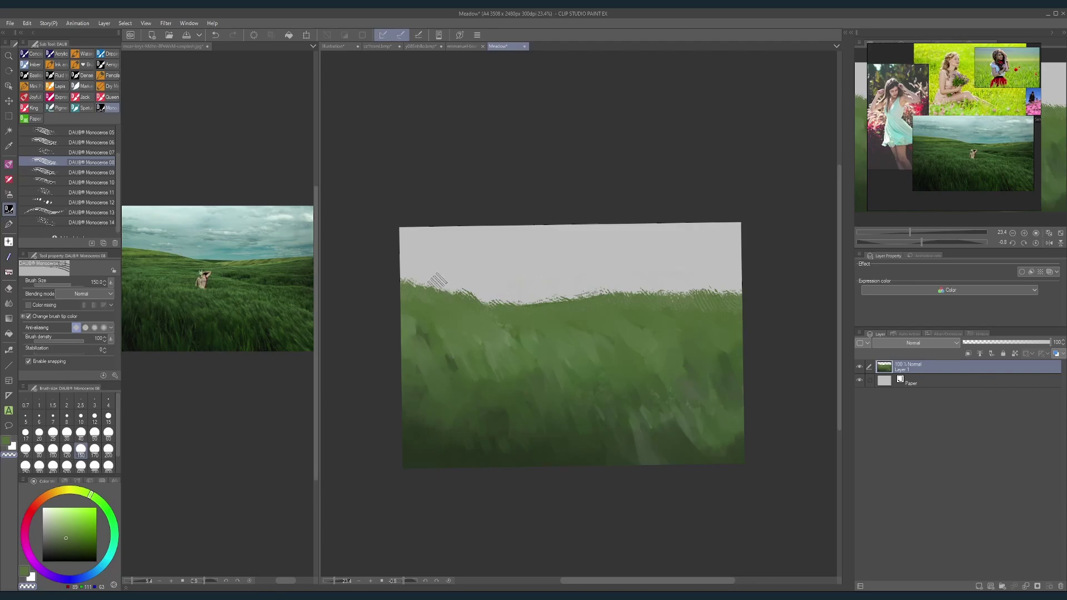
Step: Set the brush to size 170, sample a green from the upper slope and hatch grass strokes over the upper right slope
{"action": "key", "text": "]"}
{"action": "key", "text": "["}
{"action": "key", "text": "["}
{"action": "left_click", "coordinate": [563, 339], "text": "alt"}
{"action": "key", "text": "]"}
{"action": "key", "text": "]"}
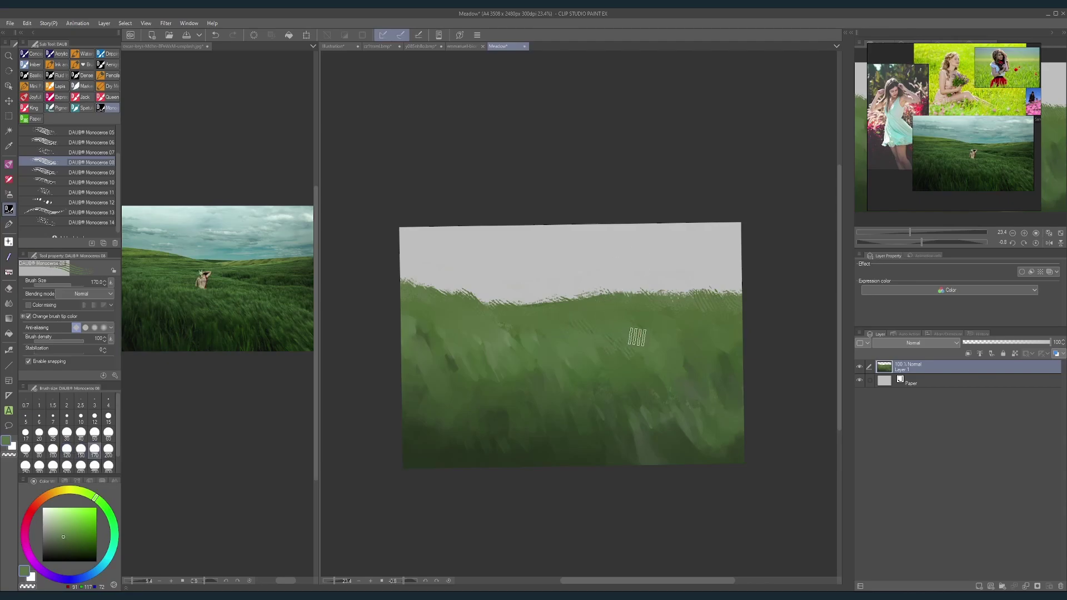
{"action": "mouse_move", "coordinate": [660, 330]}
{"action": "left_mouse_down"}
{"action": "mouse_move", "coordinate": [690, 303]}
{"action": "mouse_move", "coordinate": [691, 343]}
{"action": "mouse_move", "coordinate": [720, 331]}
{"action": "mouse_move", "coordinate": [727, 343]}
{"action": "mouse_move", "coordinate": [735, 325]}
{"action": "mouse_move", "coordinate": [685, 364]}
{"action": "left_mouse_up"}
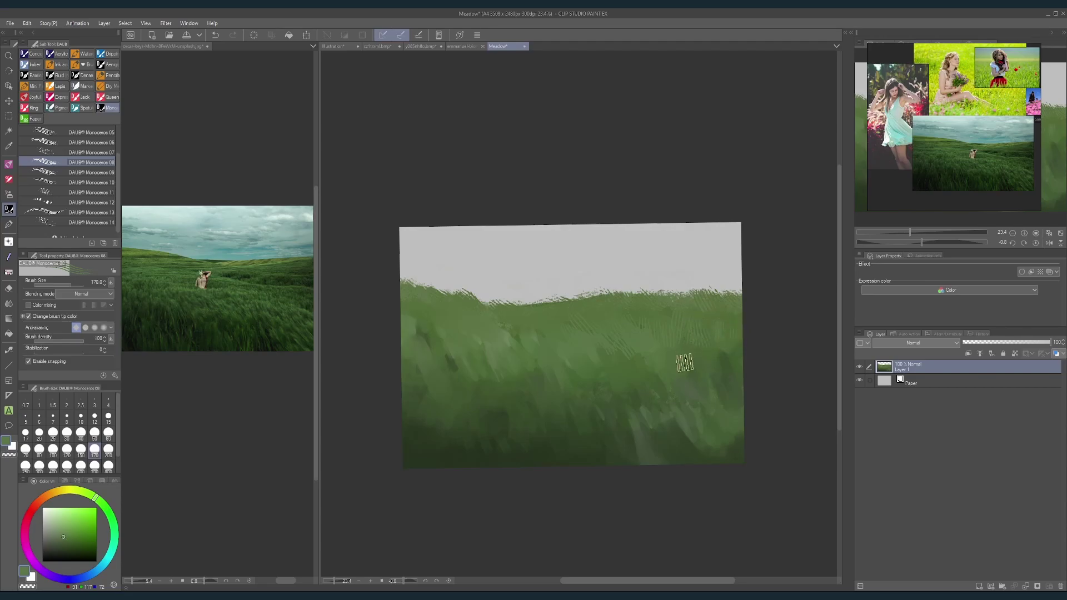
Step: Sample a dark green, shift its hue to blue and hatch muted blue patches on the right slope and lower left, ending at size 200
{"action": "left_click", "coordinate": [687, 390], "text": "alt"}
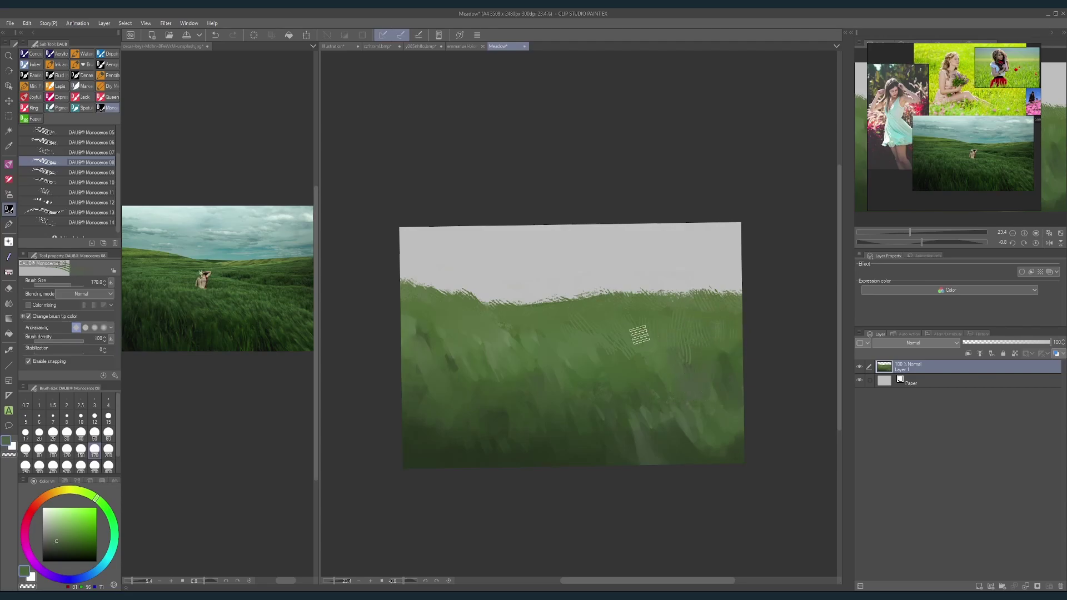
{"action": "left_click", "coordinate": [87, 576]}
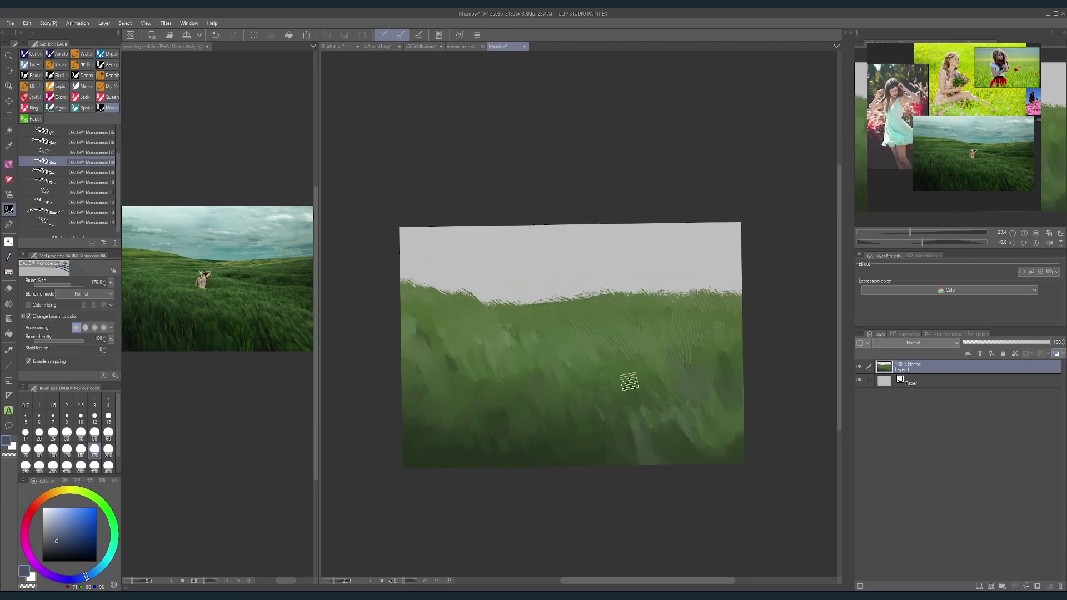
{"action": "mouse_move", "coordinate": [705, 396]}
{"action": "left_mouse_down"}
{"action": "mouse_move", "coordinate": [696, 349]}
{"action": "mouse_move", "coordinate": [710, 399]}
{"action": "mouse_move", "coordinate": [725, 351]}
{"action": "mouse_move", "coordinate": [730, 398]}
{"action": "left_mouse_up"}
{"action": "key", "text": "bracketright"}
{"action": "key", "text": "bracketright"}
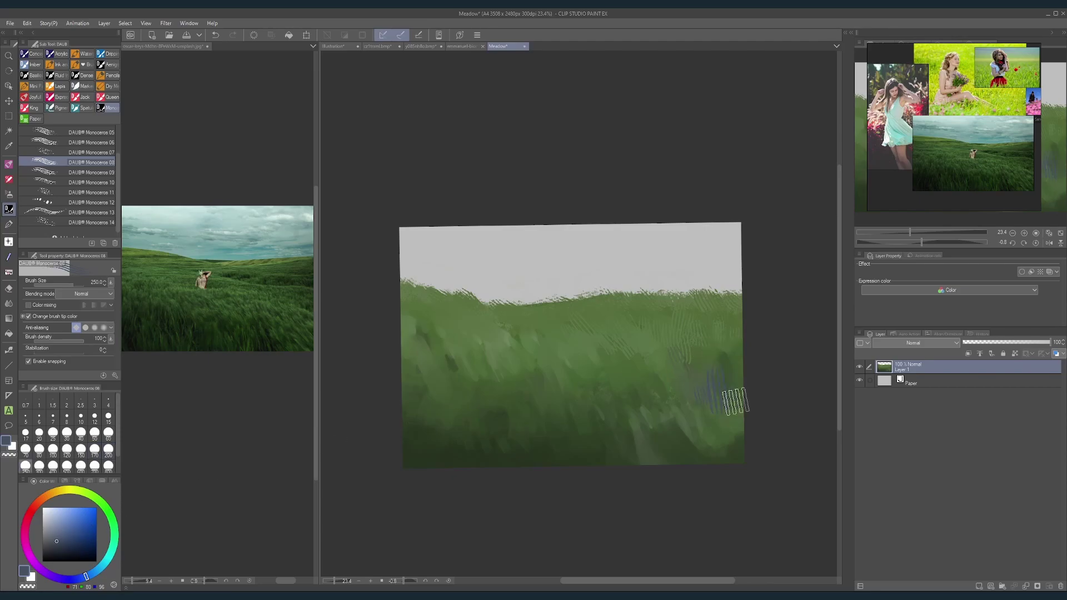
{"action": "key", "text": "bracketleft"}
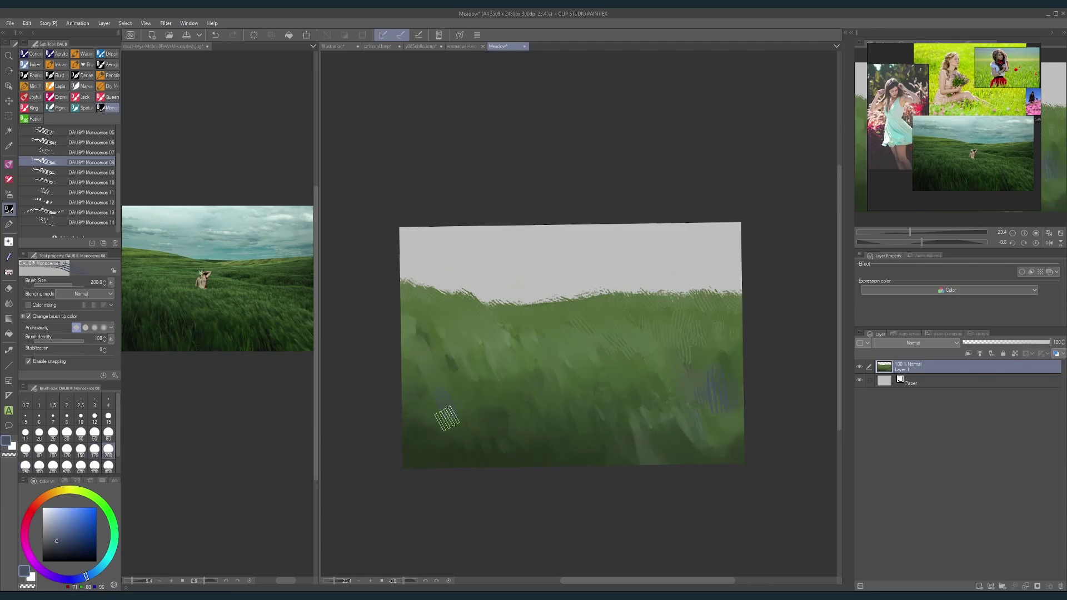
{"action": "mouse_move", "coordinate": [451, 427]}
{"action": "left_mouse_down"}
{"action": "mouse_move", "coordinate": [447, 412]}
{"action": "mouse_move", "coordinate": [456, 442]}
{"action": "mouse_move", "coordinate": [461, 419]}
{"action": "mouse_move", "coordinate": [447, 443]}
{"action": "mouse_move", "coordinate": [473, 435]}
{"action": "left_mouse_up"}
Step: Sample dark and mid greens and hatch grass strokes at size 200 over the meadow's lower left
{"action": "left_click", "coordinate": [461, 458], "text": "alt"}
{"action": "left_click", "coordinate": [464, 396], "text": "alt"}
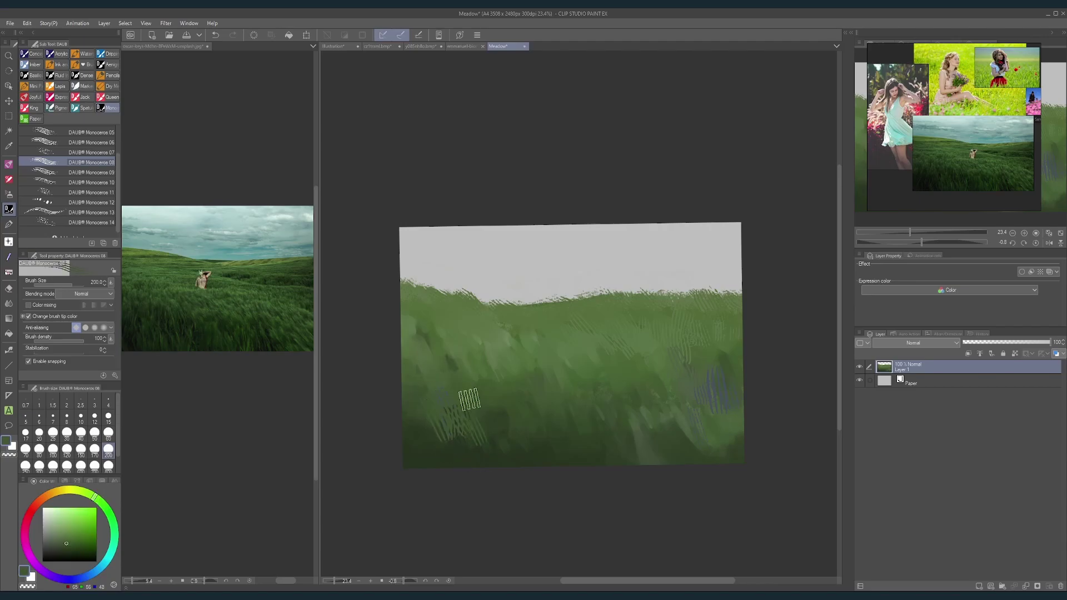
{"action": "left_click", "coordinate": [498, 453], "text": "alt"}
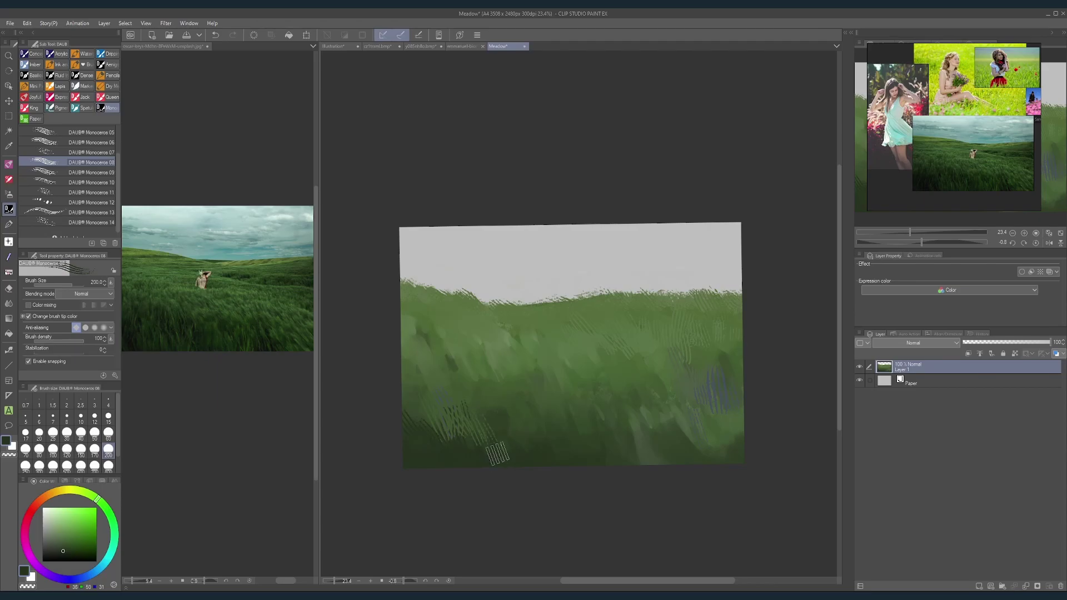
{"action": "left_click", "coordinate": [506, 422], "text": "alt"}
{"action": "left_click_drag", "start_coordinate": [483, 397], "coordinate": [490, 417]}
{"action": "left_click", "coordinate": [505, 406], "text": "alt"}
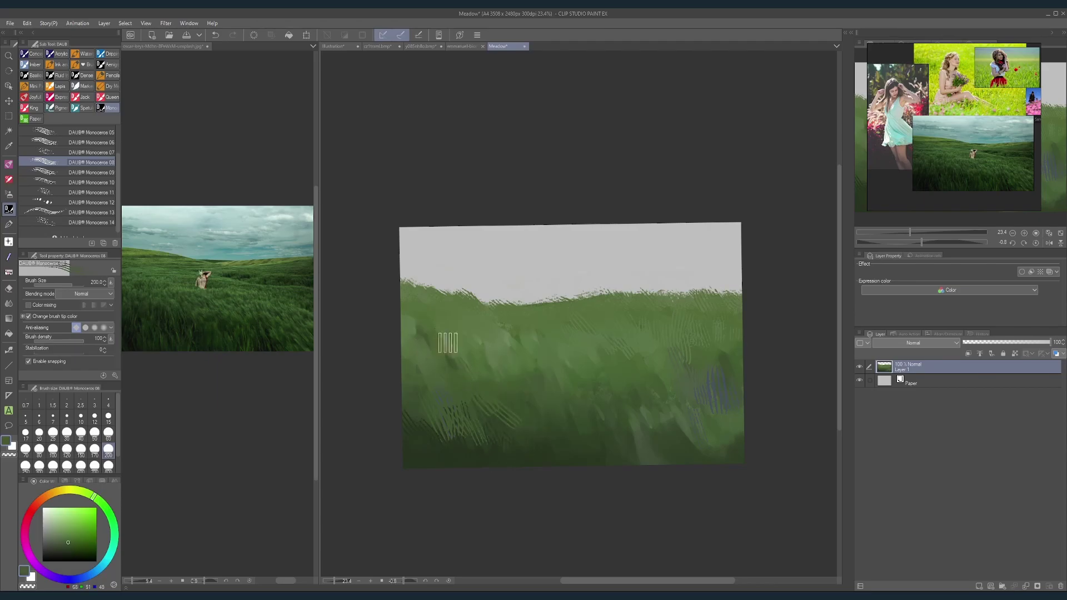
Step: Sample a lighter green, reduce the brush to size 120 and hatch grass strokes on the left-centre slope
{"action": "left_click", "coordinate": [456, 347], "text": "alt"}
{"action": "key", "text": "bracketleft"}
{"action": "key", "text": "bracketleft"}
{"action": "key", "text": "bracketleft"}
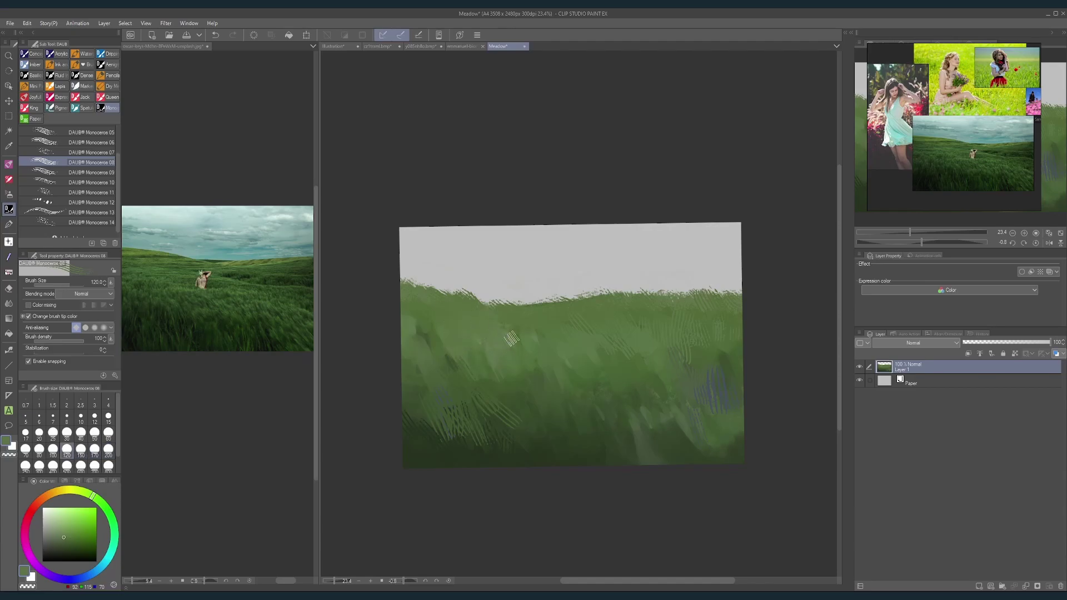
Step: Sample mid and dark greens and hatch grass through the meadow's lower centre, starting at size 170 and enlarging to 300
{"action": "key", "text": "bracketright"}
{"action": "key", "text": "bracketright"}
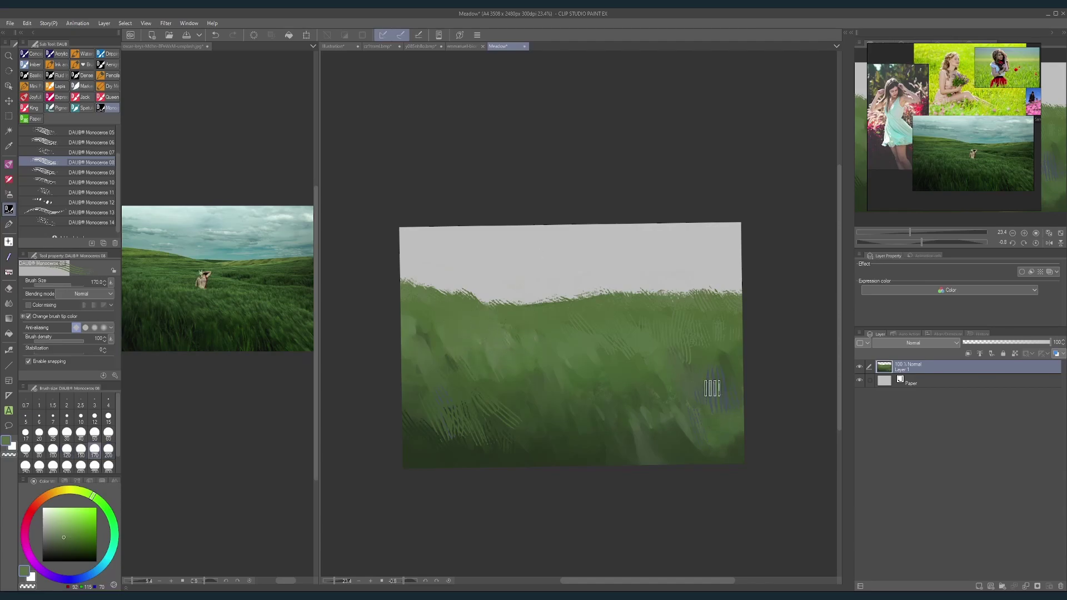
{"action": "left_click", "coordinate": [596, 404], "text": "alt"}
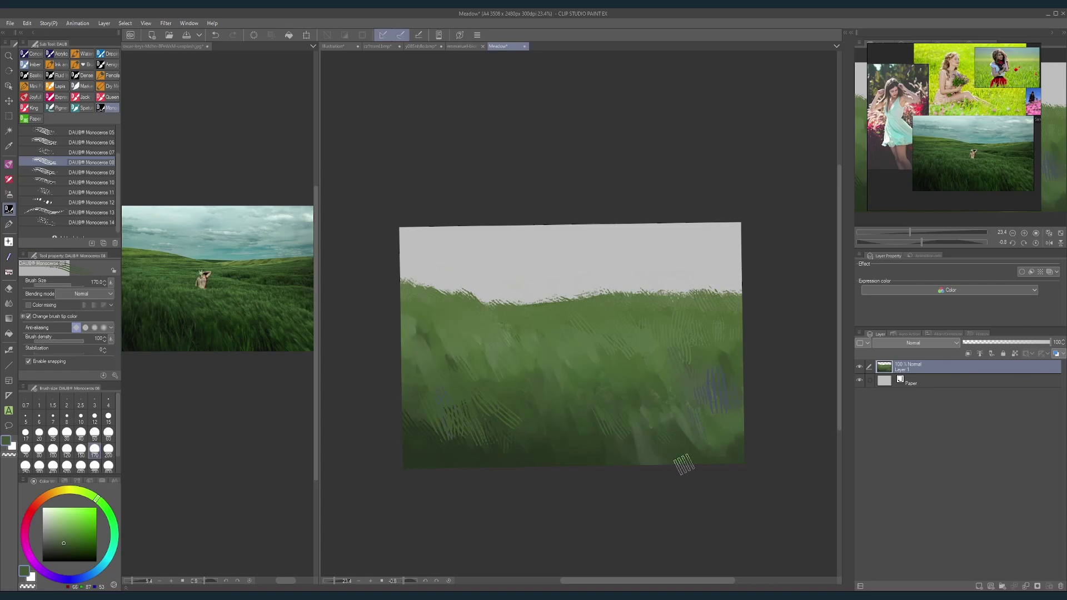
{"action": "left_click", "coordinate": [596, 457], "text": "alt"}
{"action": "key", "text": "bracketright"}
{"action": "key", "text": "bracketright"}
{"action": "key", "text": "bracketright"}
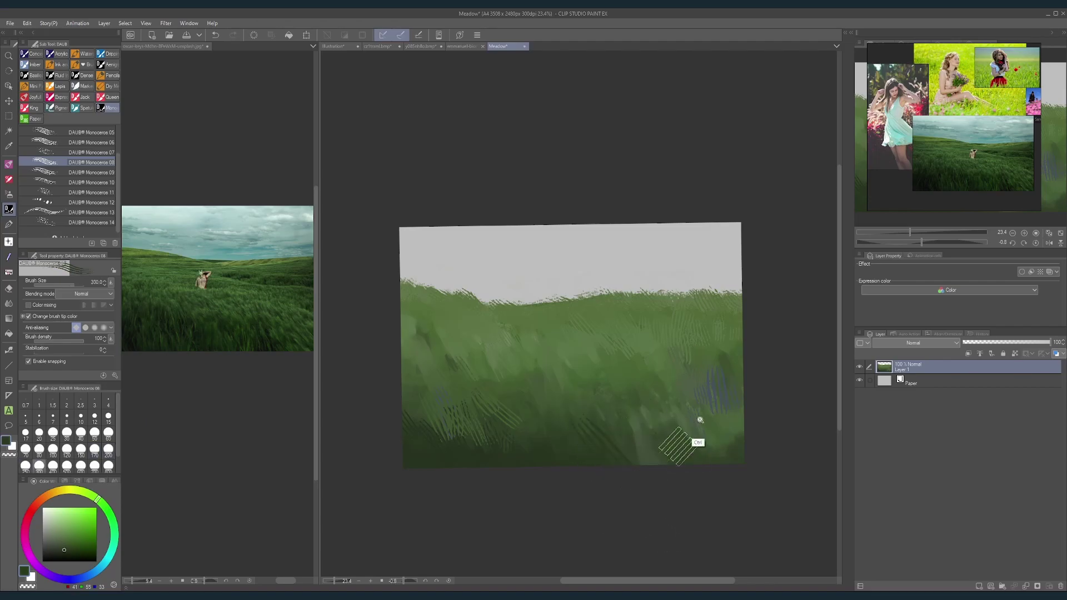
Step: Sample a light green and hatch highlight strokes across the middle of the meadow with the brush reduced to size 120
{"action": "mouse_move", "coordinate": [700, 420]}
{"action": "left_mouse_down"}
{"action": "mouse_move", "coordinate": [719, 386]}
{"action": "mouse_move", "coordinate": [684, 370]}
{"action": "mouse_move", "coordinate": [666, 378]}
{"action": "left_mouse_up"}
{"action": "key", "text": "bracketleft"}
{"action": "key", "text": "bracketleft"}
{"action": "key", "text": "bracketleft"}
{"action": "key", "text": "bracketleft"}
{"action": "key", "text": "bracketleft"}
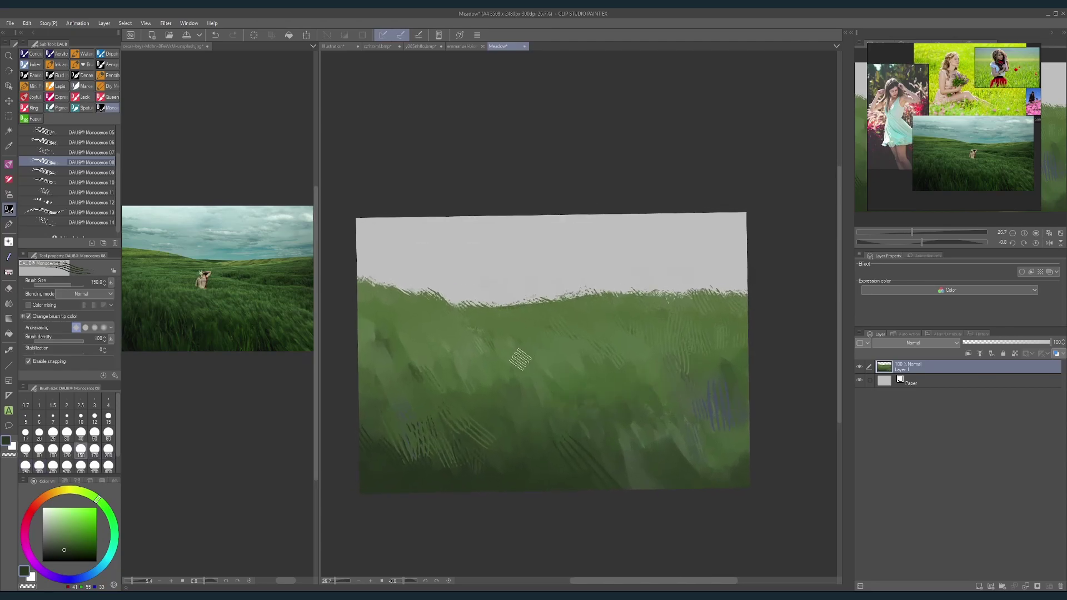
{"action": "left_click", "coordinate": [521, 360], "text": "alt"}
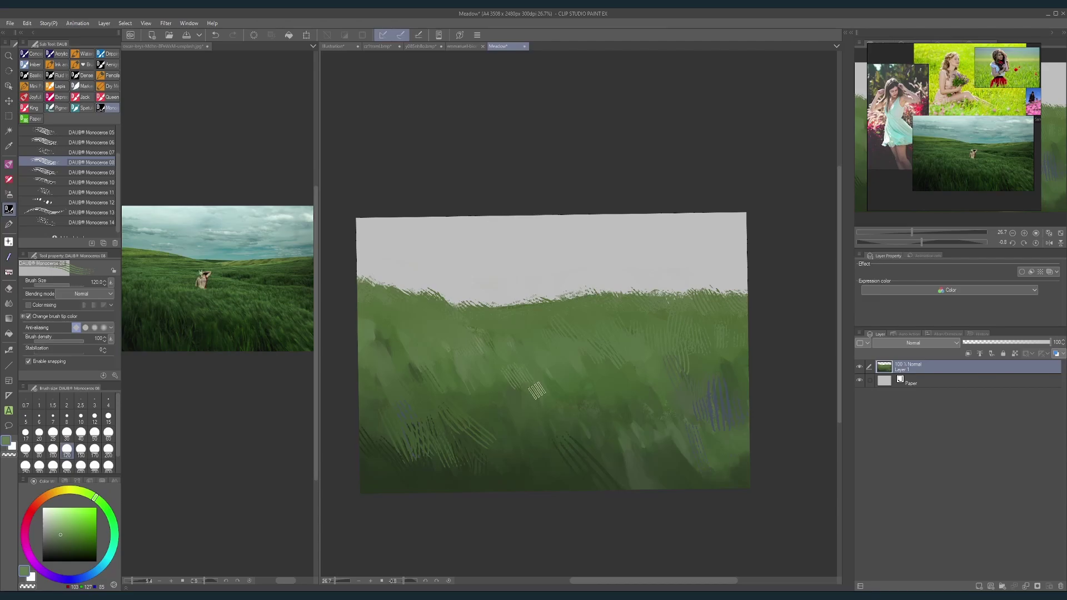
{"action": "left_click_drag", "start_coordinate": [569, 376], "coordinate": [591, 386]}
{"action": "left_click_drag", "start_coordinate": [694, 420], "coordinate": [681, 413]}
Step: Add a new layer directly above the paper and sample the teal of the sky in the reference photo
{"action": "left_click", "coordinate": [925, 381]}
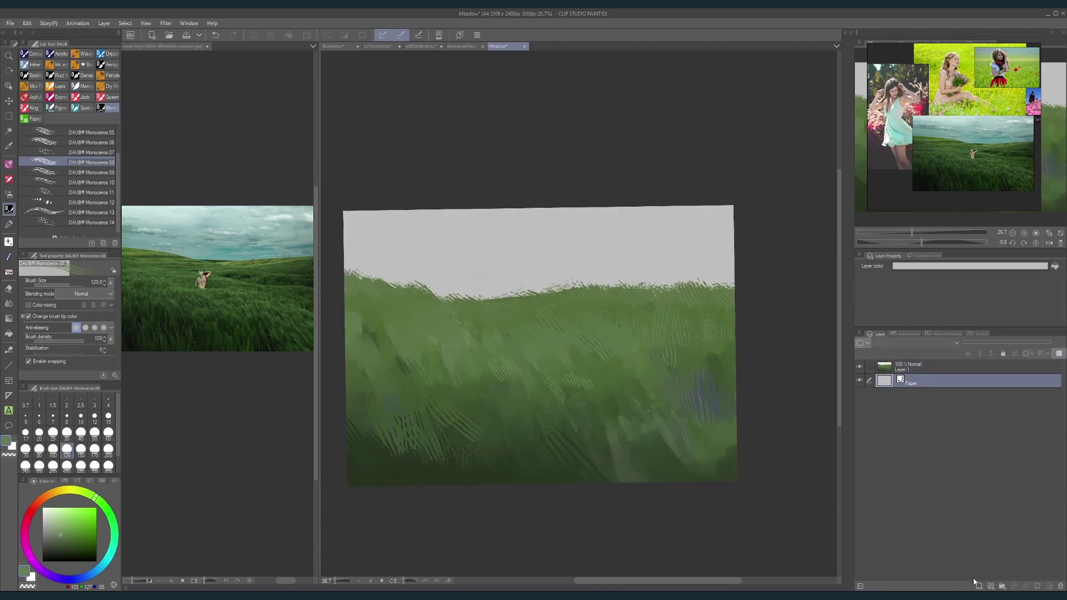
{"action": "left_click", "coordinate": [978, 586]}
{"action": "left_click", "coordinate": [243, 253], "text": "alt"}
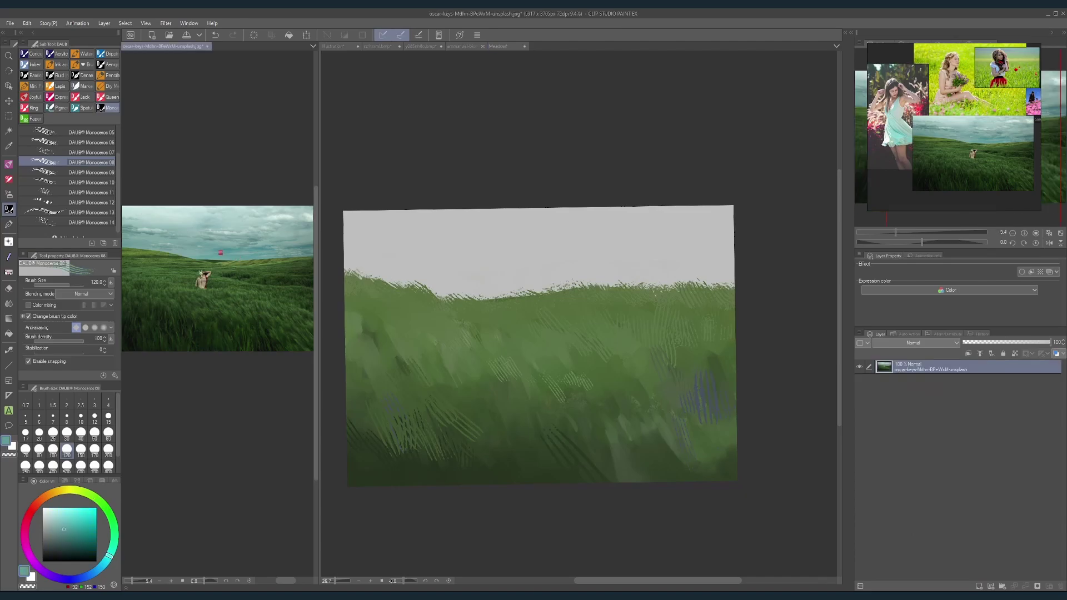
Step: Choose the Soft airbrush at size 1200 and fill the Meadow canvas's new layer with the sampled teal
{"action": "left_click", "coordinate": [10, 303]}
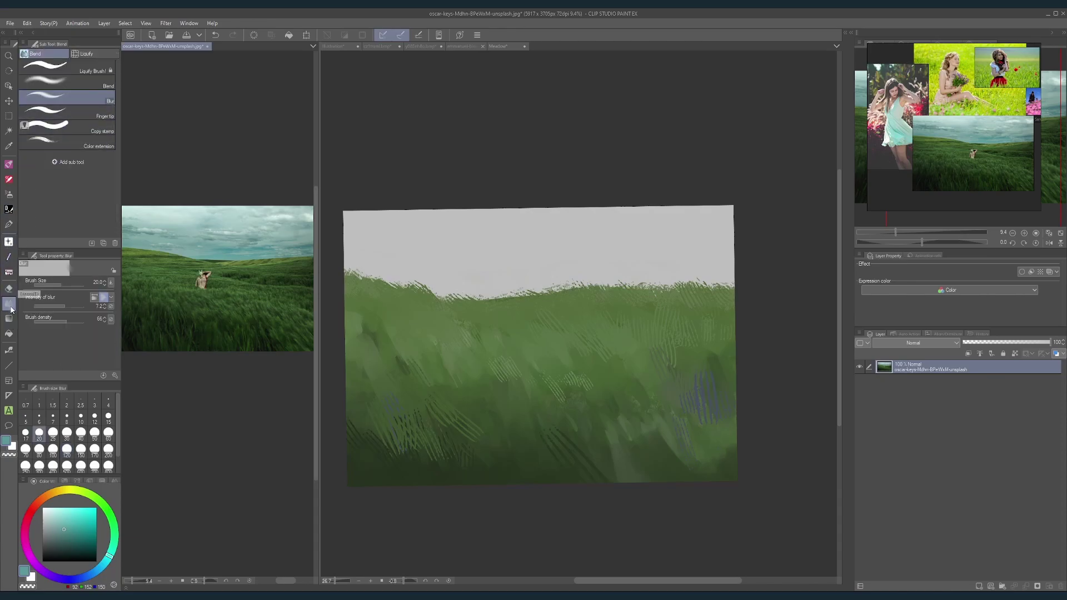
{"action": "left_click", "coordinate": [8, 319]}
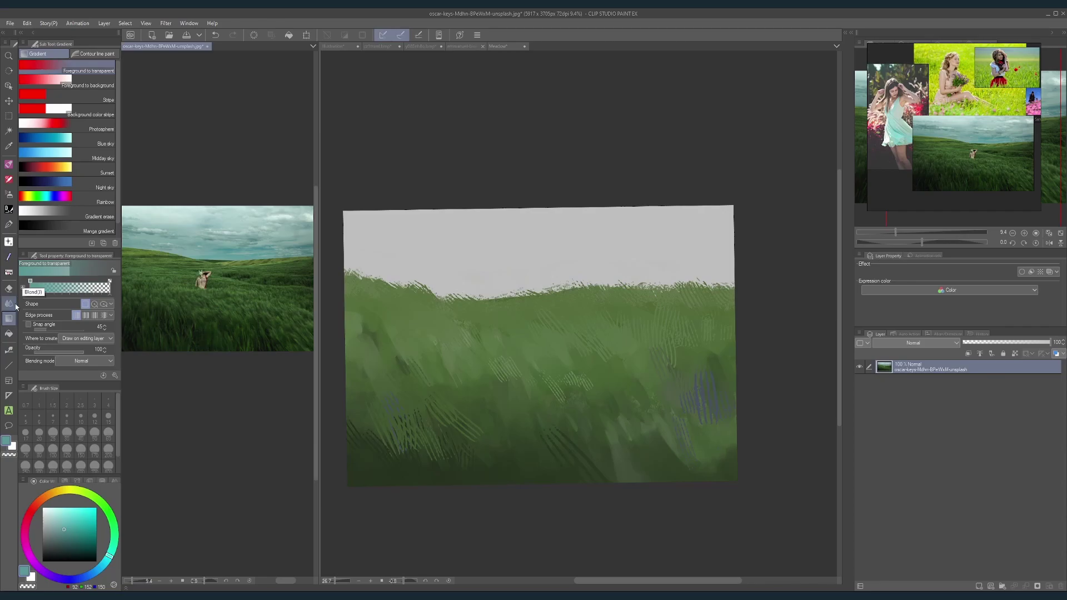
{"action": "left_click", "coordinate": [8, 194]}
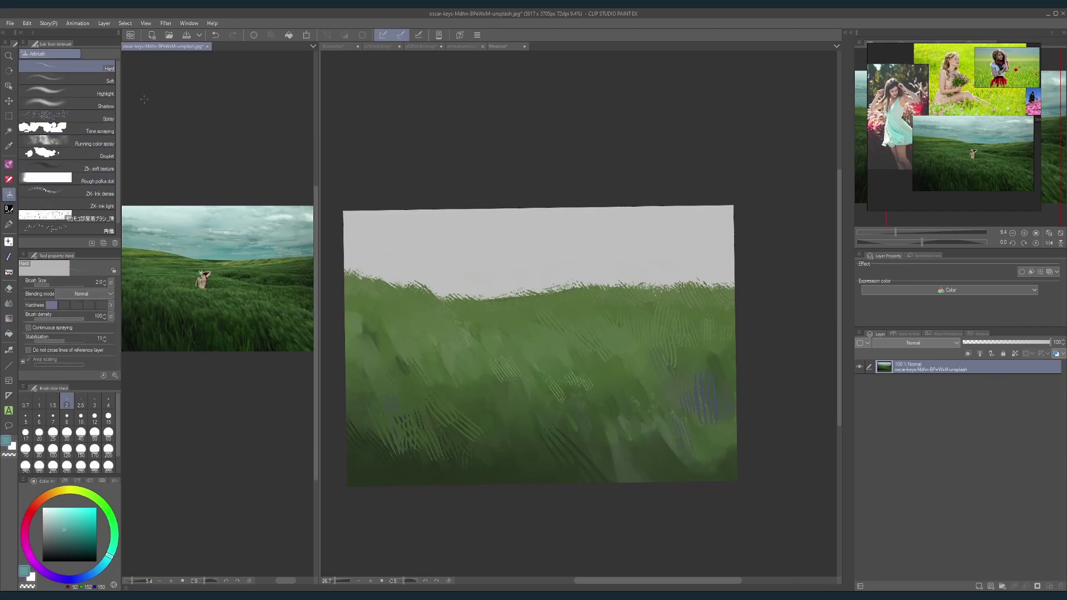
{"action": "left_click", "coordinate": [67, 80]}
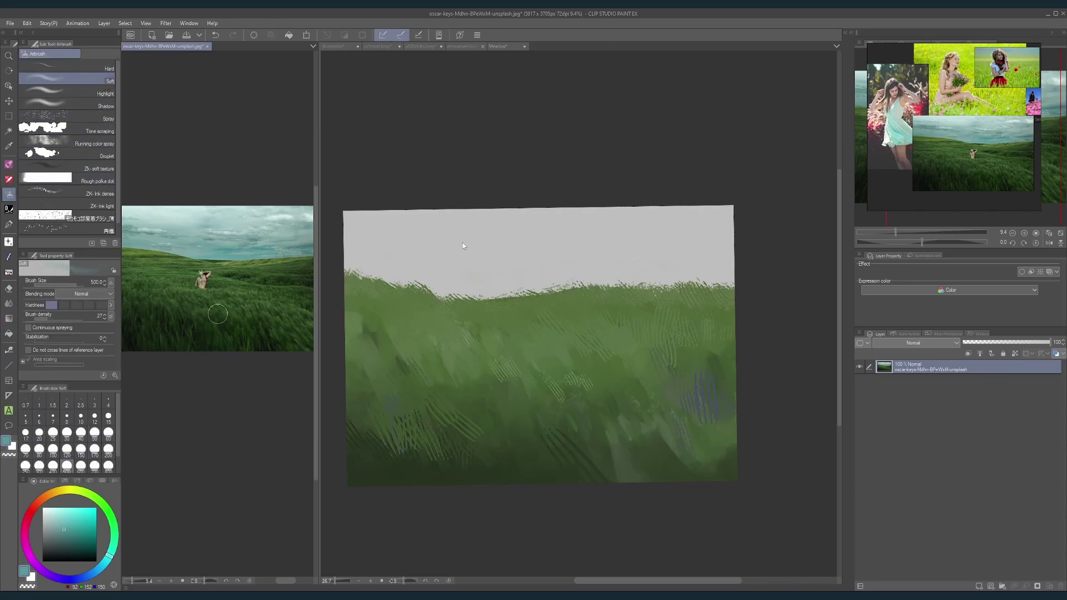
{"action": "key", "text": "bracketright"}
{"action": "key", "text": "bracketright"}
{"action": "key", "text": "bracketright"}
{"action": "key", "text": "bracketright"}
{"action": "key", "text": "bracketright"}
{"action": "key", "text": "bracketright"}
{"action": "key", "text": "bracketright"}
{"action": "key", "text": "bracketright"}
{"action": "left_click", "coordinate": [407, 285]}
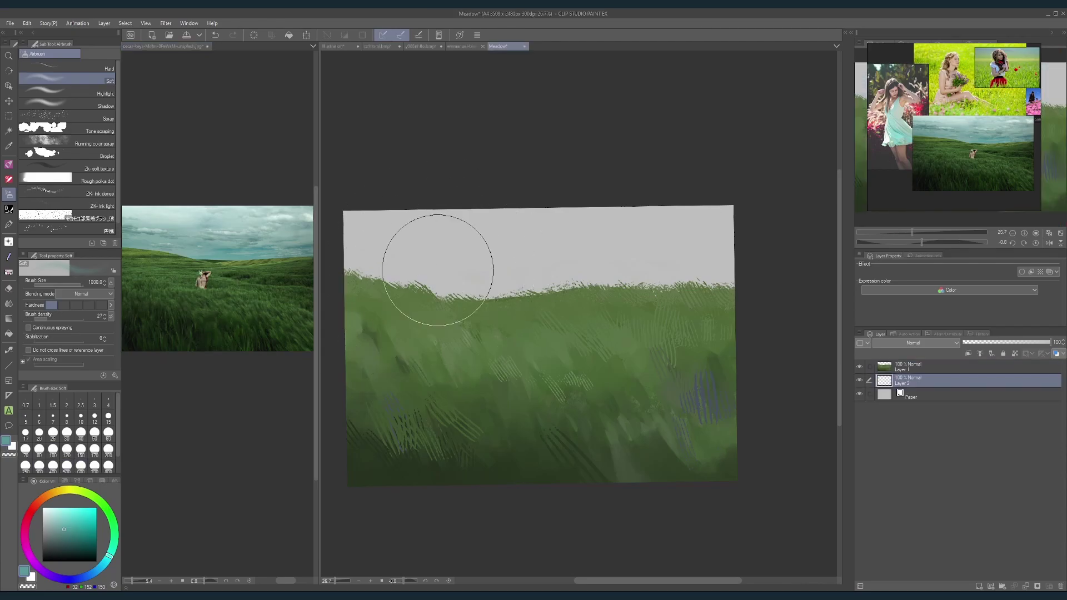
{"action": "left_click", "coordinate": [289, 35]}
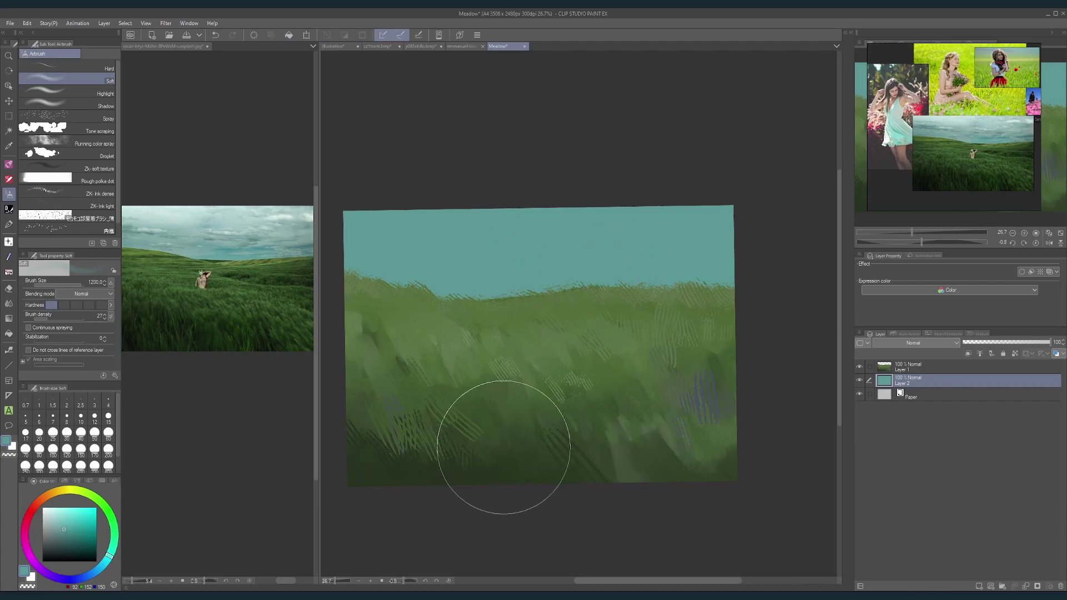
Step: Sample the pale cloud colour from the reference photo and airbrush a light gradient along the top of the sky, reducing the size to 800
{"action": "left_click", "coordinate": [191, 211]}
{"action": "left_click", "coordinate": [472, 186]}
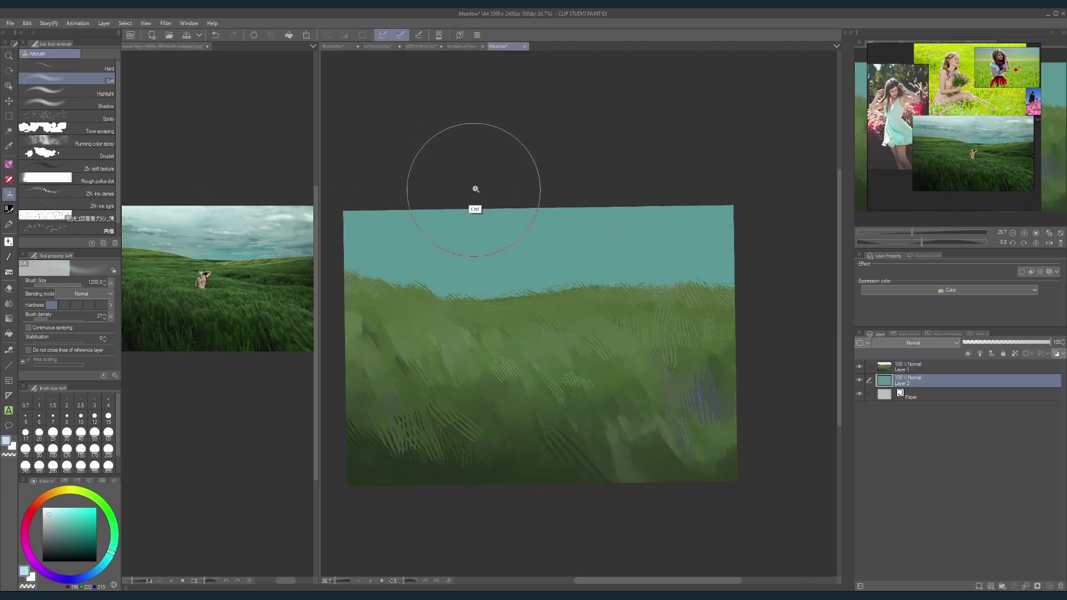
{"action": "scroll", "coordinate": [503, 187], "scroll_direction": "down", "scroll_amount": 2}
{"action": "mouse_move", "coordinate": [355, 198]}
{"action": "left_mouse_down"}
{"action": "mouse_move", "coordinate": [714, 193]}
{"action": "mouse_move", "coordinate": [374, 222]}
{"action": "mouse_move", "coordinate": [491, 208]}
{"action": "mouse_move", "coordinate": [563, 216]}
{"action": "mouse_move", "coordinate": [702, 184]}
{"action": "mouse_move", "coordinate": [569, 199]}
{"action": "left_mouse_up"}
{"action": "key", "text": "bracketleft"}
{"action": "key", "text": "bracketleft"}
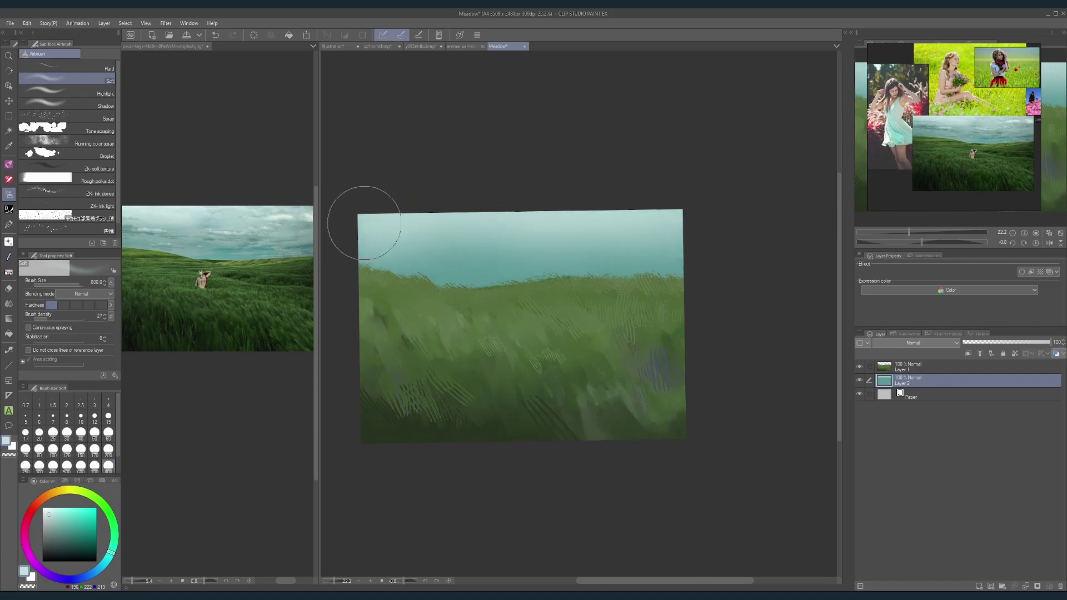
Step: Sample a deeper blue-teal from the reference photo's horizon and airbrush it along the lower sky above the ridge, at sizes 500 to 600
{"action": "left_click", "coordinate": [260, 252]}
{"action": "left_click", "coordinate": [257, 245], "text": "alt"}
{"action": "left_click", "coordinate": [368, 255]}
{"action": "key", "text": "bracketleft"}
{"action": "key", "text": "bracketleft"}
{"action": "key", "text": "bracketleft"}
{"action": "key", "text": "bracketleft"}
{"action": "key", "text": "bracketleft"}
{"action": "key", "text": "bracketleft"}
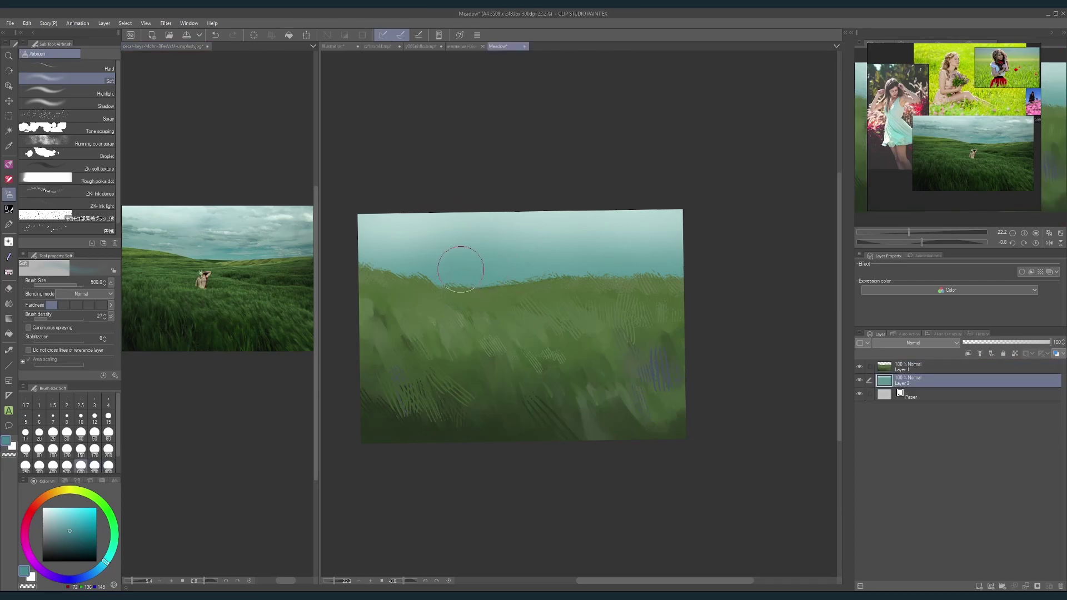
{"action": "key", "text": "bracketright"}
{"action": "left_click_drag", "start_coordinate": [390, 261], "coordinate": [503, 260]}
{"action": "key", "text": "bracketright"}
{"action": "key", "text": "bracketright"}
{"action": "key", "text": "bracketright"}
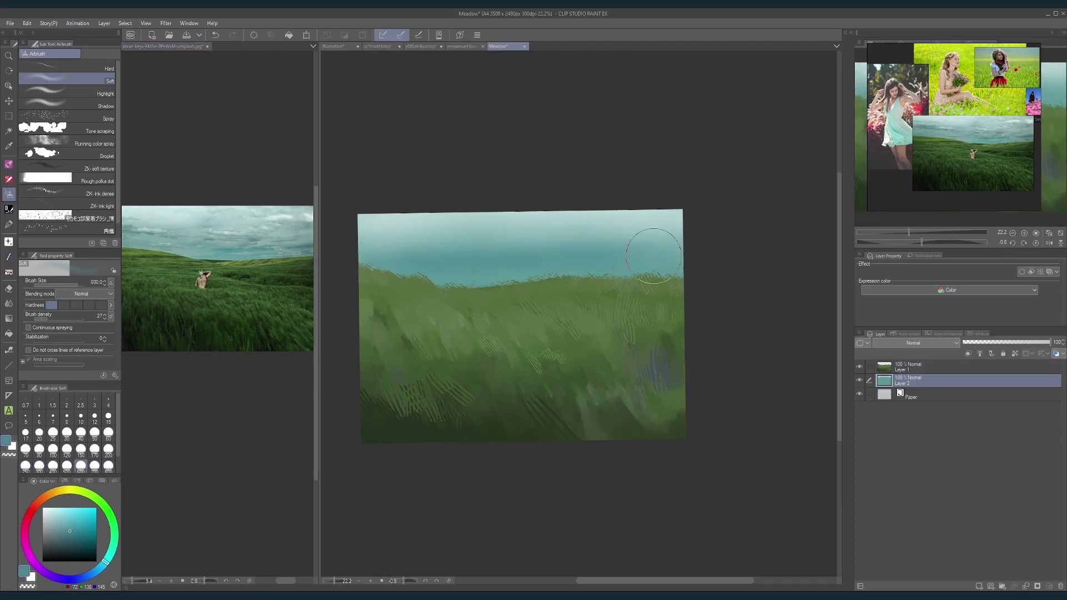
{"action": "left_click_drag", "start_coordinate": [606, 291], "coordinate": [637, 318]}
{"action": "mouse_move", "coordinate": [614, 279]}
{"action": "left_mouse_down"}
{"action": "mouse_move", "coordinate": [710, 281]}
{"action": "mouse_move", "coordinate": [696, 287]}
{"action": "left_mouse_up"}
{"action": "scroll", "coordinate": [657, 277], "scroll_direction": "up", "scroll_amount": 1}
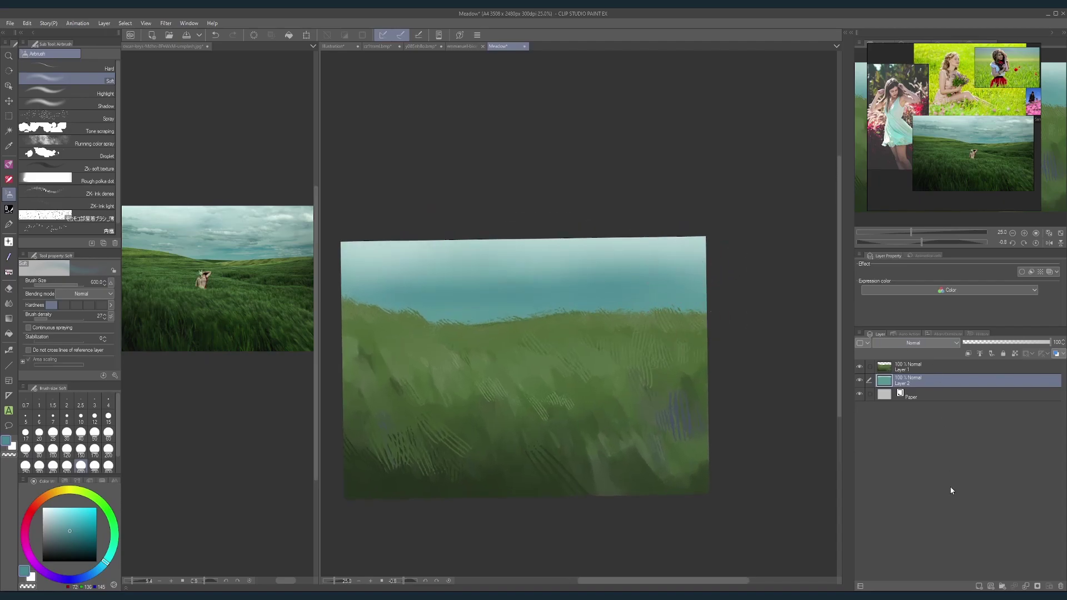
Step: Add a new layer above the sky layer, reselect the sky layer and sample its teal with the airbrush at size 500
{"action": "left_click", "coordinate": [978, 586]}
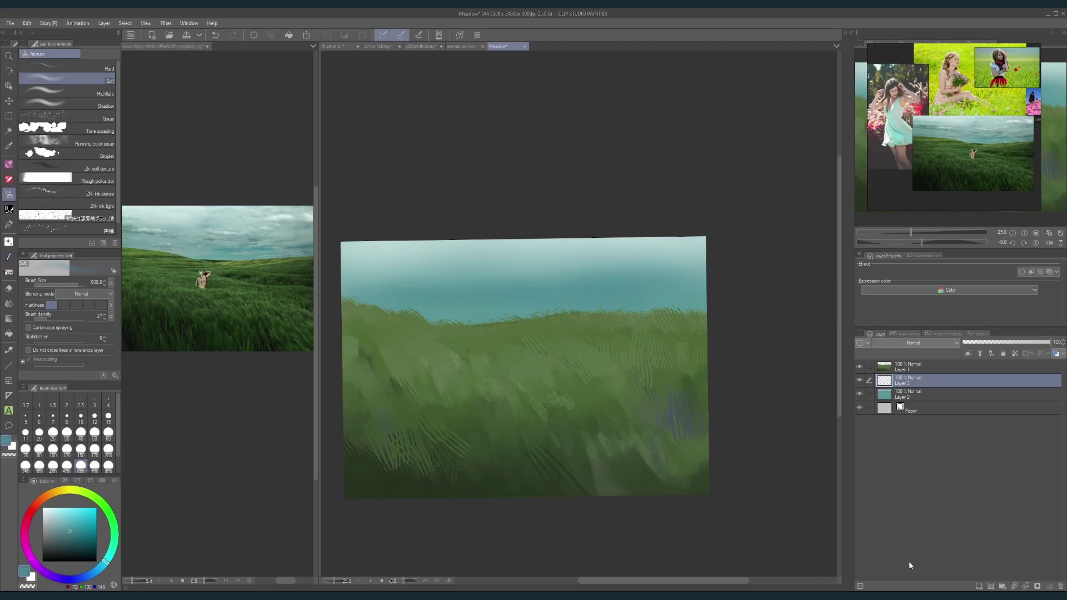
{"action": "left_click_drag", "start_coordinate": [532, 398], "coordinate": [548, 402]}
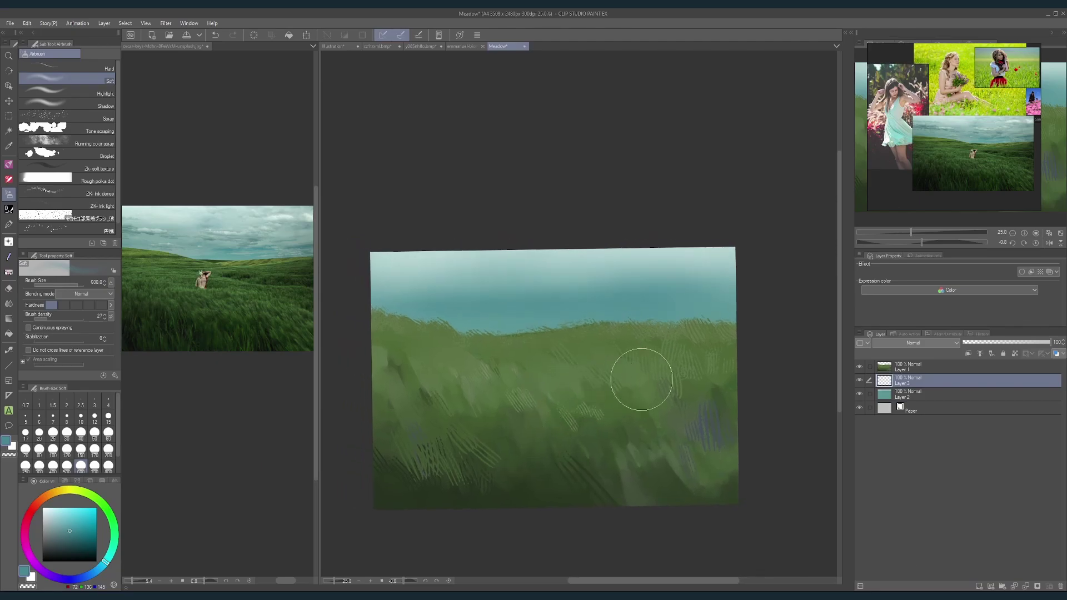
{"action": "left_click", "coordinate": [900, 397]}
{"action": "left_click", "coordinate": [445, 311], "text": "alt"}
{"action": "key", "text": "["}
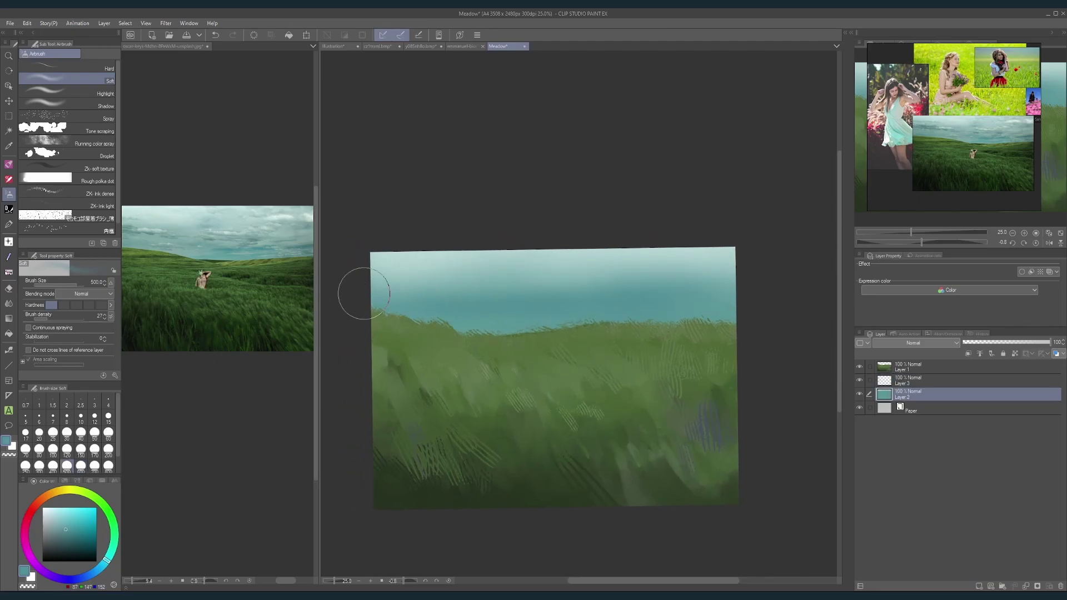
Step: Save the Meadow file
{"action": "scroll", "coordinate": [580, 374], "scroll_direction": "up", "scroll_amount": 1}
{"action": "left_click_drag", "start_coordinate": [580, 374], "coordinate": [596, 347]}
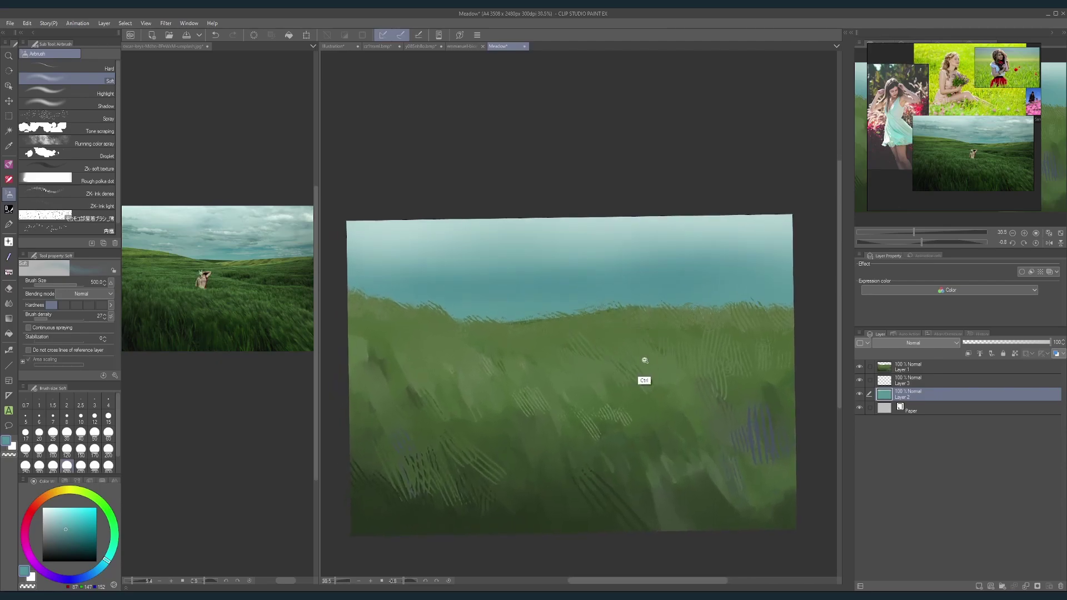
{"action": "scroll", "coordinate": [644, 359], "scroll_direction": "down", "scroll_amount": 1}
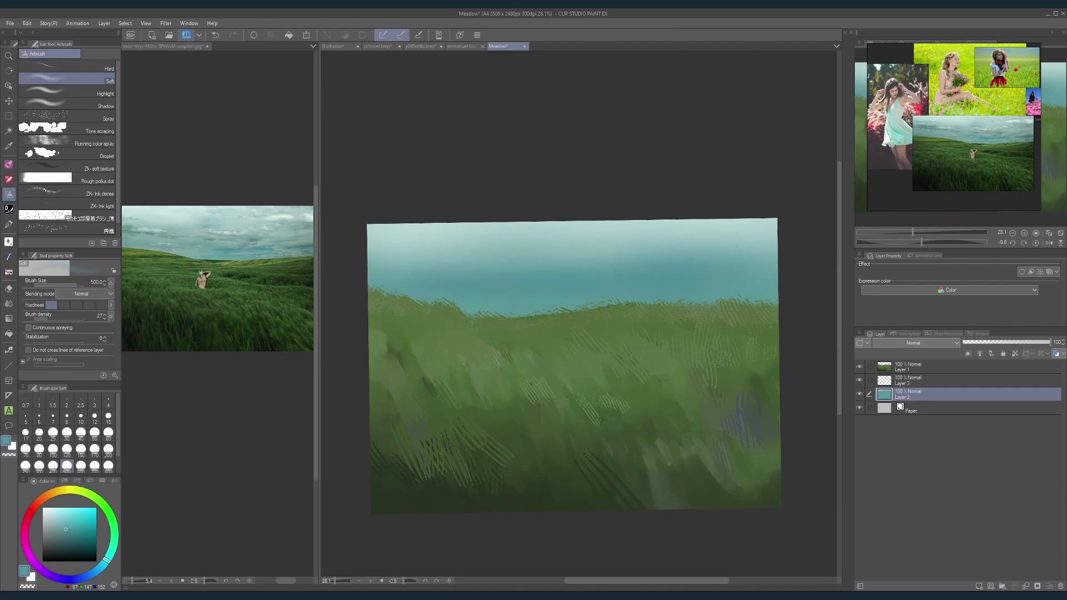
{"action": "left_click", "coordinate": [196, 42]}
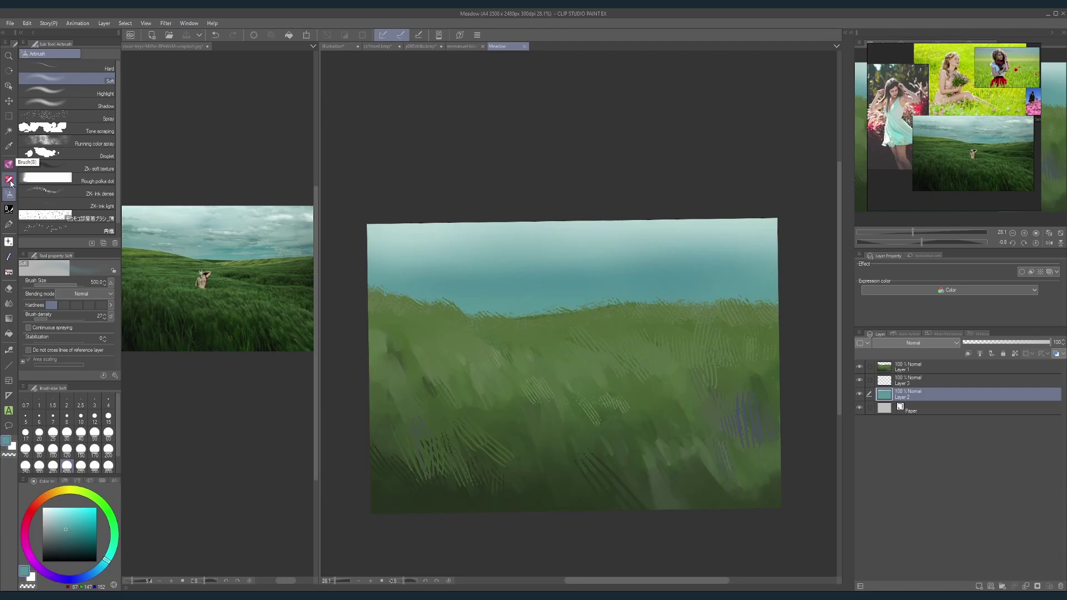
Step: Choose the small-cloud brush 小さな雲 from the Clouds group of the Decoration tool
{"action": "left_click", "coordinate": [8, 227]}
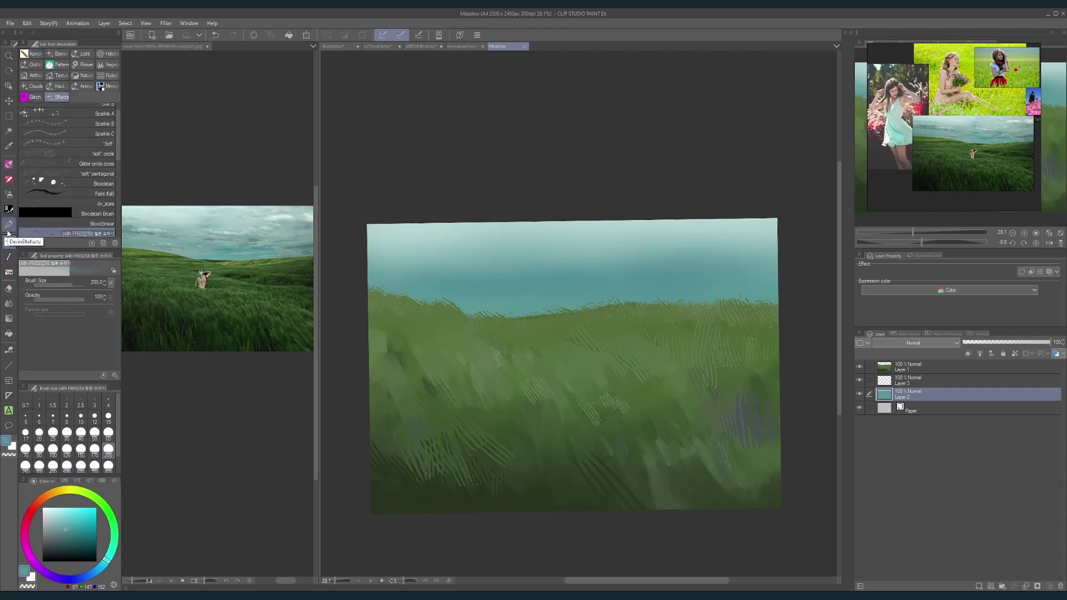
{"action": "left_click", "coordinate": [33, 86]}
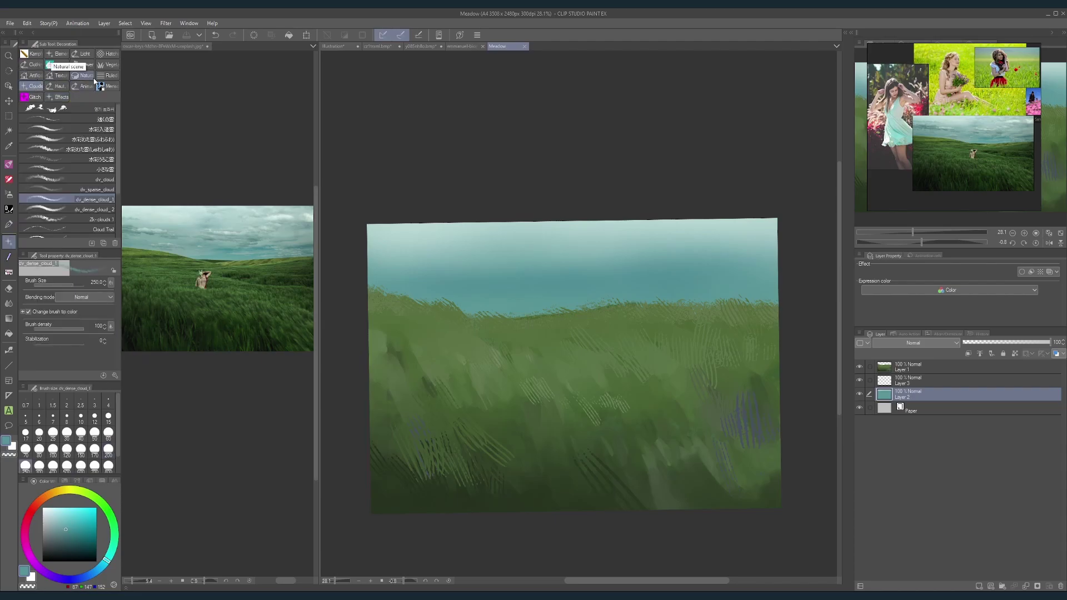
{"action": "scroll", "coordinate": [111, 185], "scroll_direction": "down", "scroll_amount": 2}
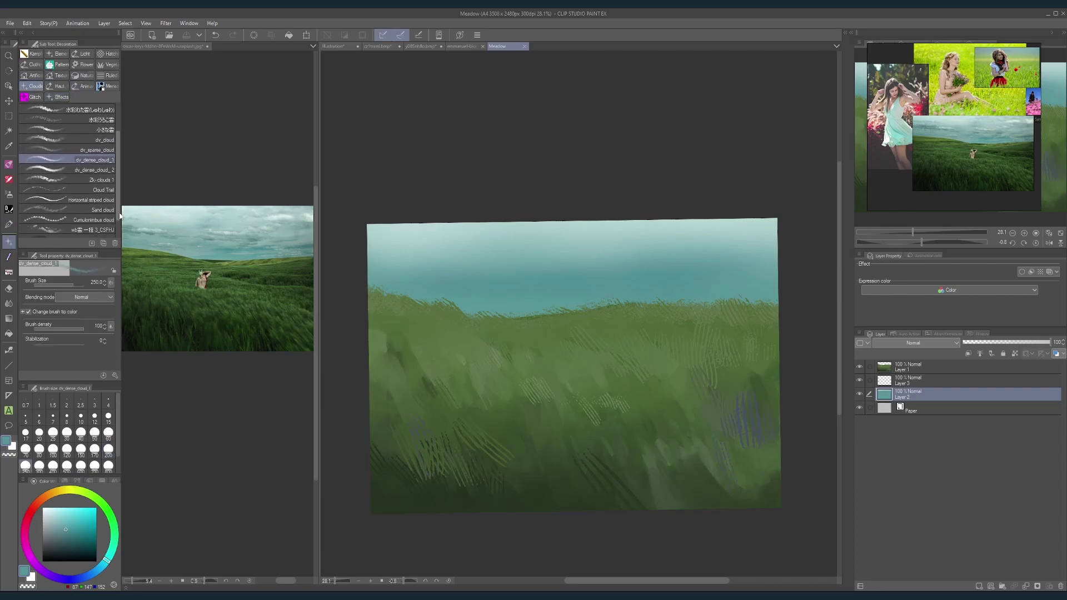
{"action": "scroll", "coordinate": [112, 178], "scroll_direction": "up", "scroll_amount": 1}
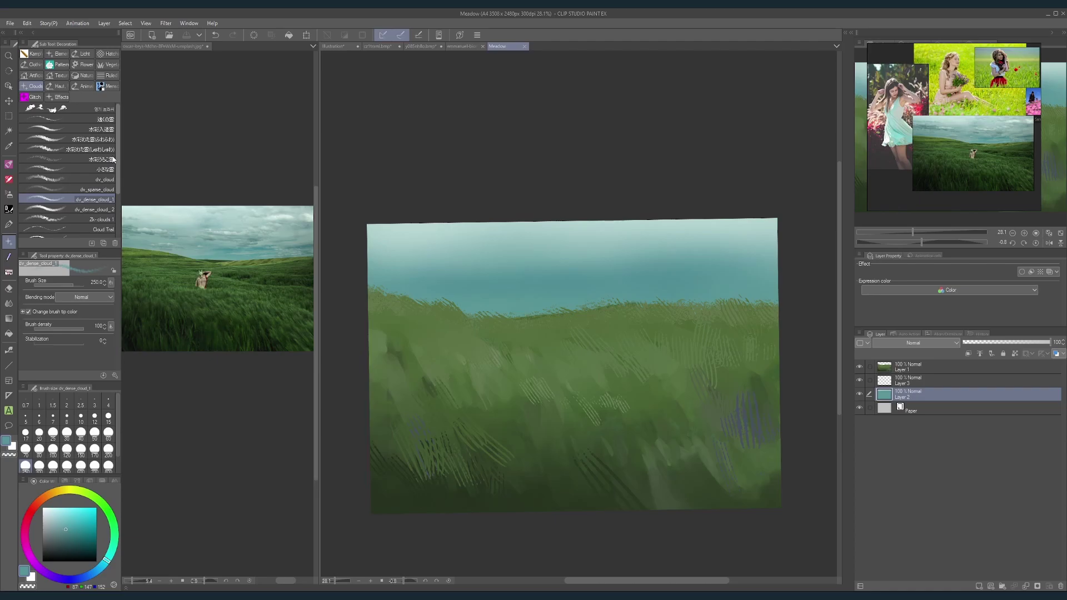
{"action": "left_click", "coordinate": [106, 171]}
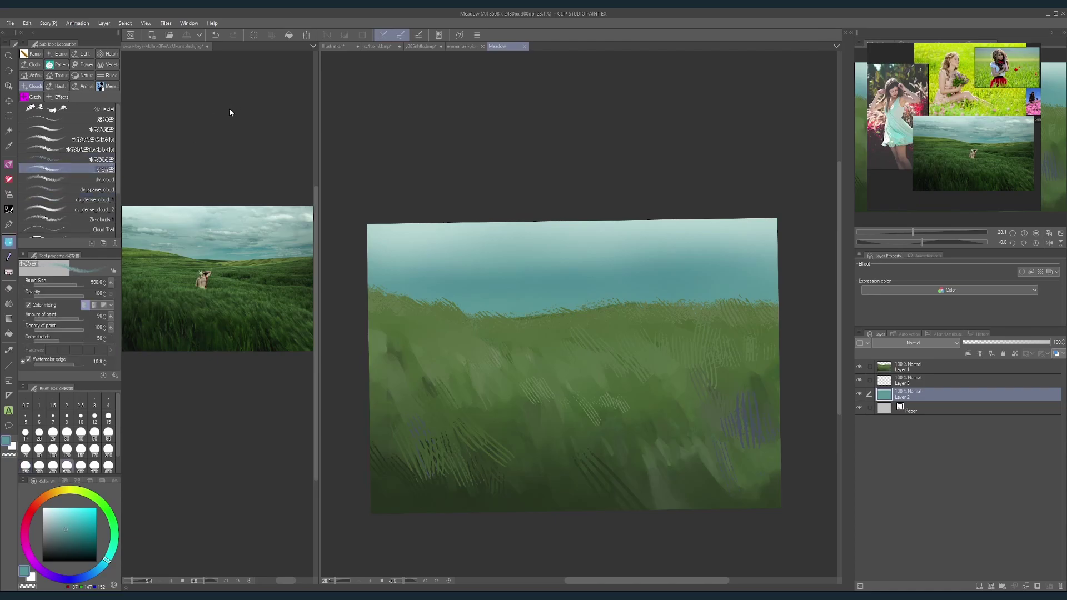
Step: Set the colour to white and paint soft clouds over the left half of the sky with the brush at size 500
{"action": "left_click", "coordinate": [42, 507]}
{"action": "key", "text": "bracketleft"}
{"action": "key", "text": "bracketleft"}
{"action": "key", "text": "bracketleft"}
{"action": "key", "text": "bracketright"}
{"action": "key", "text": "bracketright"}
{"action": "key", "text": "bracketright"}
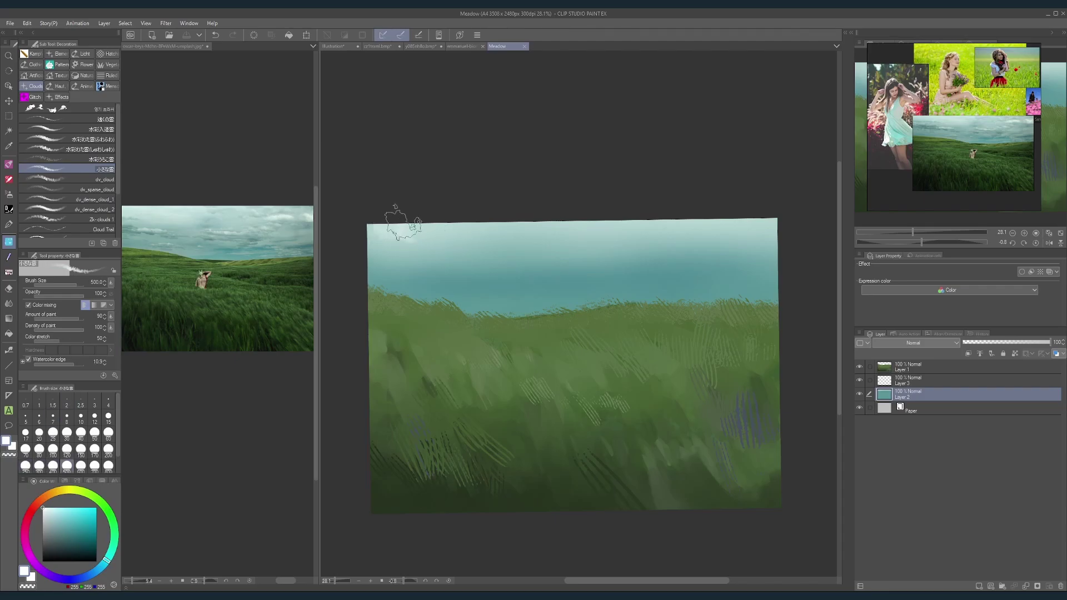
{"action": "mouse_move", "coordinate": [394, 228]}
{"action": "left_mouse_down"}
{"action": "mouse_move", "coordinate": [470, 232]}
{"action": "mouse_move", "coordinate": [419, 222]}
{"action": "mouse_move", "coordinate": [467, 216]}
{"action": "mouse_move", "coordinate": [538, 226]}
{"action": "mouse_move", "coordinate": [474, 236]}
{"action": "mouse_move", "coordinate": [480, 260]}
{"action": "mouse_move", "coordinate": [417, 251]}
{"action": "mouse_move", "coordinate": [399, 262]}
{"action": "mouse_move", "coordinate": [476, 262]}
{"action": "mouse_move", "coordinate": [475, 277]}
{"action": "mouse_move", "coordinate": [421, 281]}
{"action": "mouse_move", "coordinate": [497, 288]}
{"action": "mouse_move", "coordinate": [530, 245]}
{"action": "left_mouse_up"}
{"action": "left_click_drag", "start_coordinate": [443, 275], "coordinate": [384, 281]}
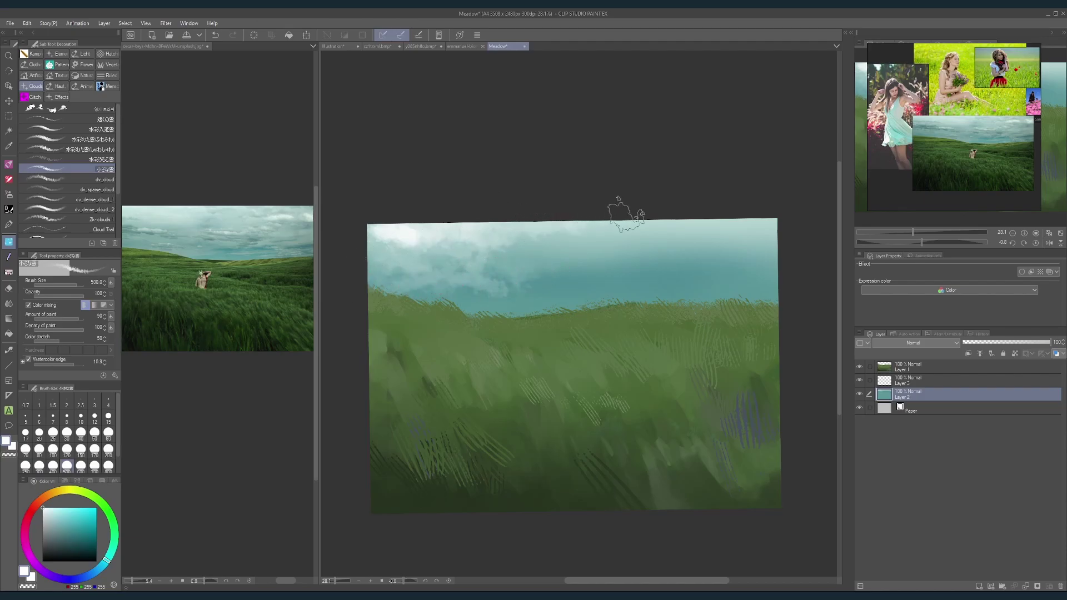
Step: Extend white clouds over the right half of the sky and build a bright streak in the centre with the brush at size 200
{"action": "mouse_move", "coordinate": [645, 220]}
{"action": "left_mouse_down"}
{"action": "mouse_move", "coordinate": [726, 219]}
{"action": "mouse_move", "coordinate": [612, 231]}
{"action": "mouse_move", "coordinate": [617, 253]}
{"action": "mouse_move", "coordinate": [720, 248]}
{"action": "mouse_move", "coordinate": [570, 259]}
{"action": "mouse_move", "coordinate": [540, 287]}
{"action": "mouse_move", "coordinate": [700, 286]}
{"action": "mouse_move", "coordinate": [786, 269]}
{"action": "mouse_move", "coordinate": [612, 275]}
{"action": "mouse_move", "coordinate": [525, 259]}
{"action": "mouse_move", "coordinate": [648, 265]}
{"action": "left_mouse_up"}
{"action": "key", "text": "bracketleft"}
{"action": "key", "text": "bracketleft"}
{"action": "key", "text": "bracketleft"}
{"action": "key", "text": "bracketleft"}
{"action": "key", "text": "bracketleft"}
{"action": "key", "text": "bracketleft"}
{"action": "key", "text": "bracketright"}
{"action": "key", "text": "bracketright"}
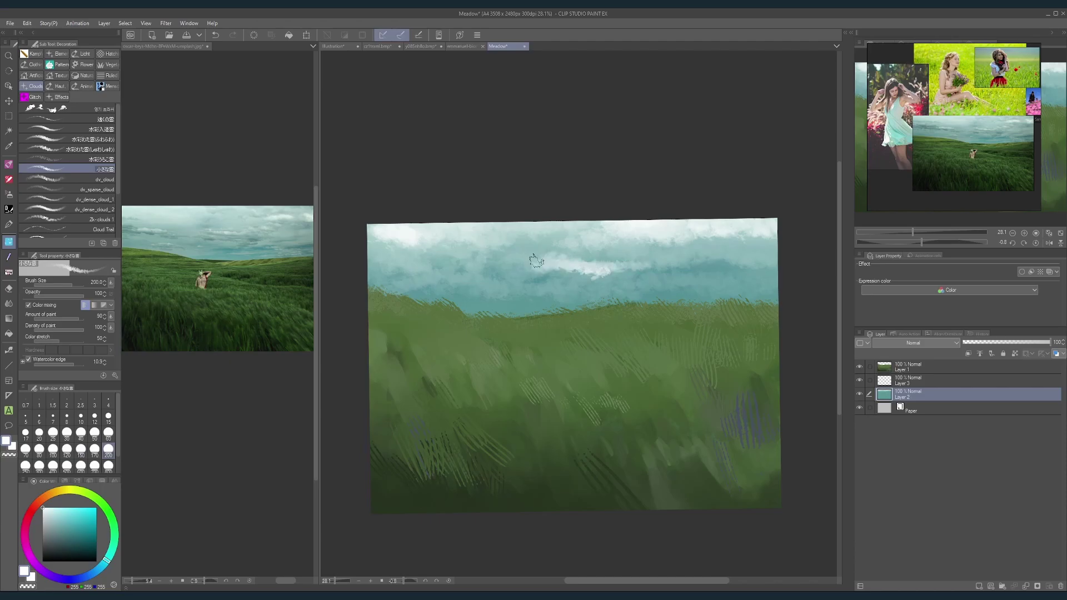
{"action": "mouse_move", "coordinate": [537, 261]}
{"action": "left_mouse_down"}
{"action": "mouse_move", "coordinate": [613, 264]}
{"action": "mouse_move", "coordinate": [638, 254]}
{"action": "left_mouse_up"}
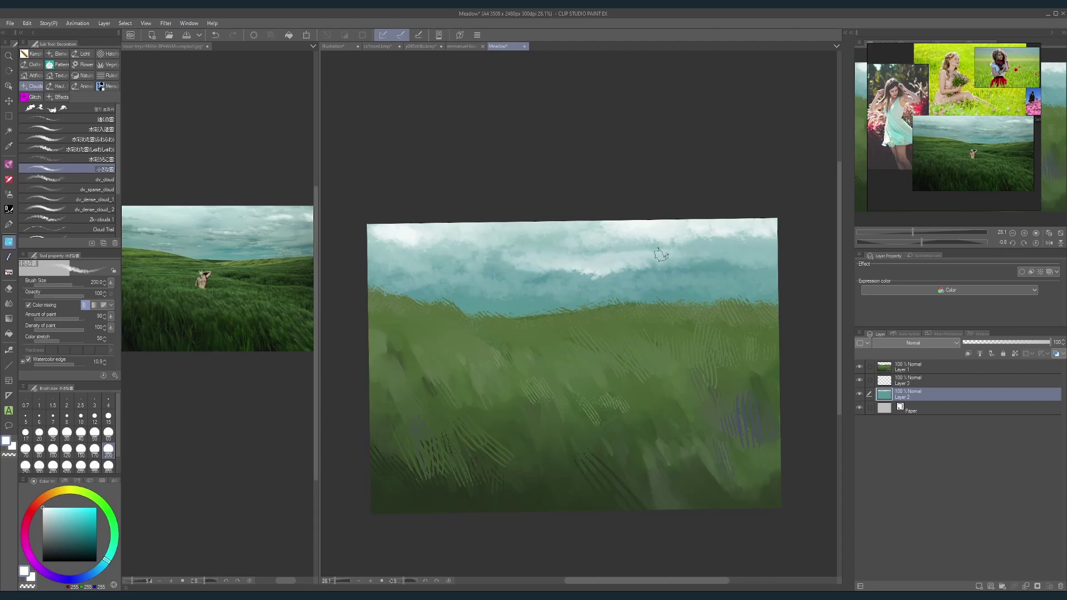
Step: Sample pale teals from the painted clouds and blend softer cloud tones into the right half of the sky at size 300
{"action": "key", "text": "bracketright"}
{"action": "key", "text": "bracketright"}
{"action": "key", "text": "bracketright"}
{"action": "key", "text": "bracketleft"}
{"action": "key", "text": "bracketleft"}
{"action": "key", "text": "bracketleft"}
{"action": "key", "text": "bracketleft"}
{"action": "left_click", "coordinate": [655, 245], "text": "alt"}
{"action": "key", "text": "bracketright"}
{"action": "key", "text": "bracketright"}
{"action": "key", "text": "bracketright"}
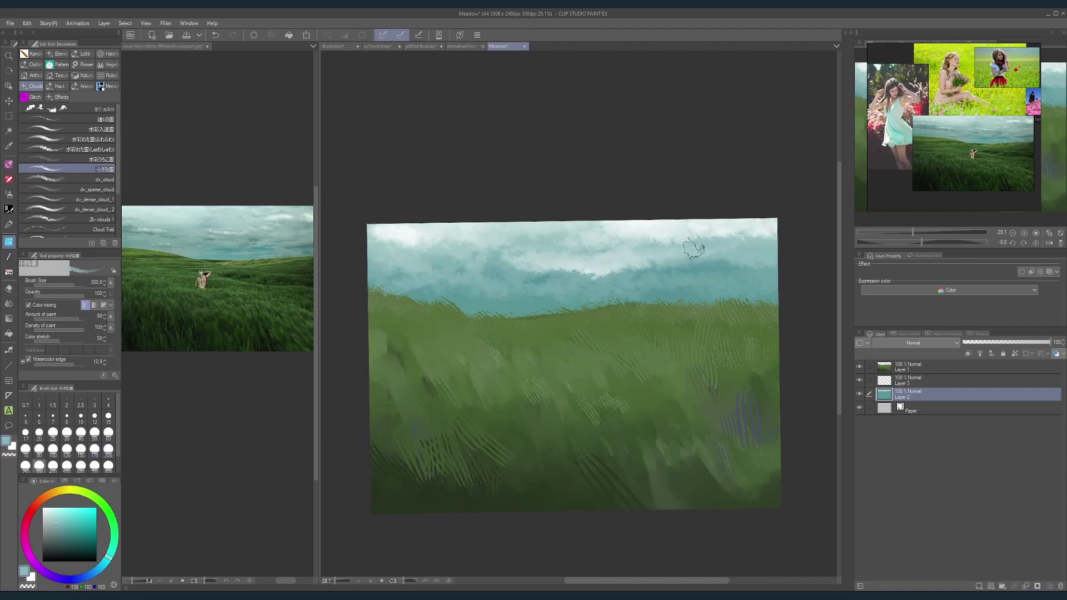
{"action": "left_click", "coordinate": [720, 240], "text": "alt"}
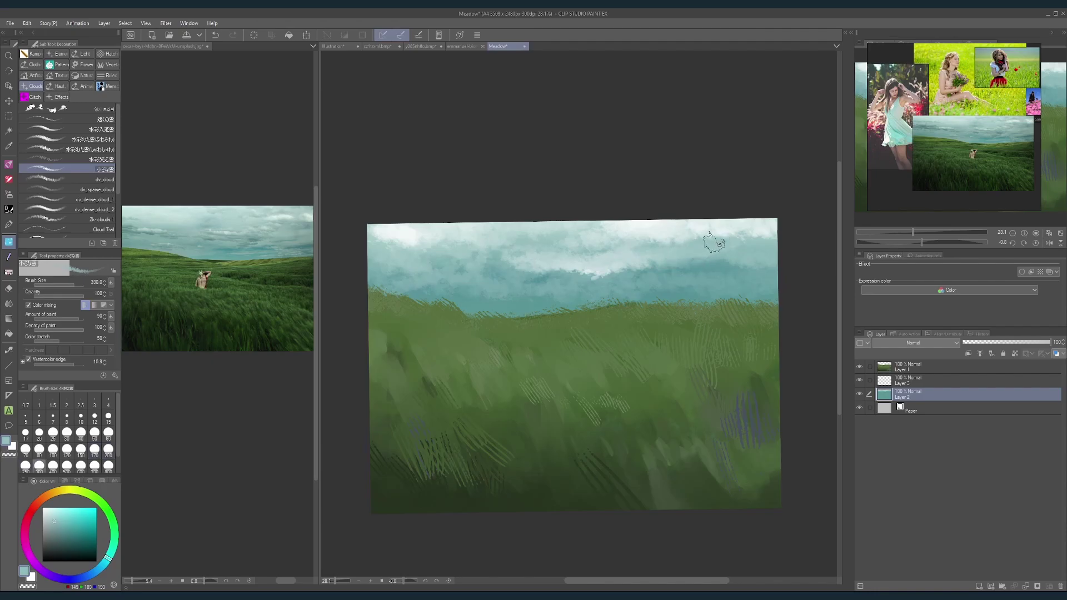
{"action": "left_click", "coordinate": [594, 246], "text": "alt"}
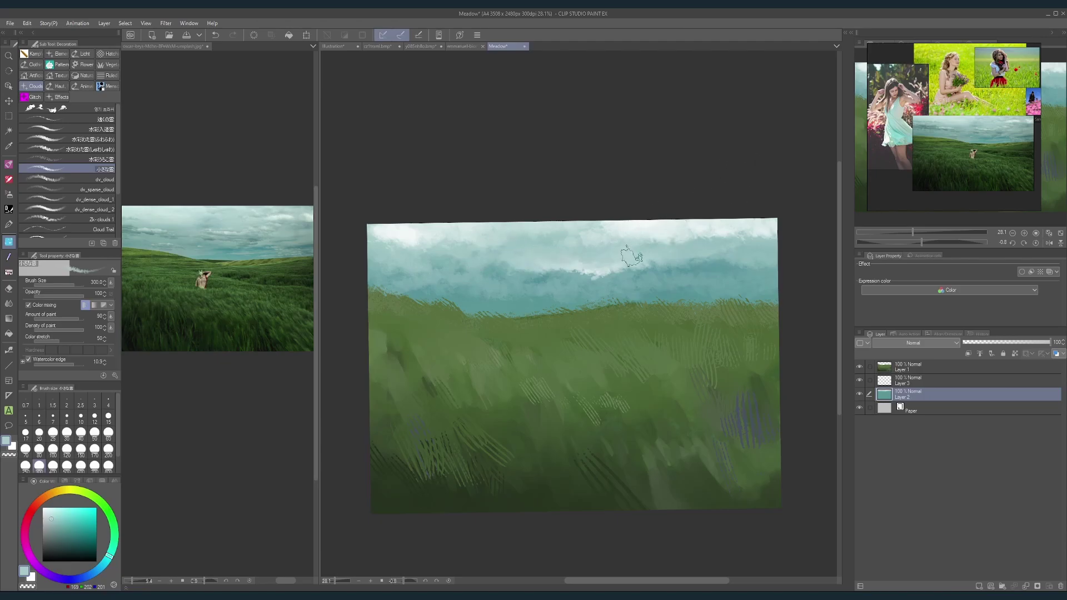
Step: Sample a near-white from the central cloud and paint thin cloud streaks just above the horizon with the brush reduced to size 100
{"action": "left_click", "coordinate": [592, 269], "text": "alt"}
{"action": "left_click", "coordinate": [598, 273], "text": "alt"}
{"action": "key", "text": "bracketleft"}
{"action": "key", "text": "bracketleft"}
{"action": "key", "text": "bracketleft"}
{"action": "key", "text": "bracketleft"}
{"action": "key", "text": "bracketleft"}
{"action": "key", "text": "bracketleft"}
{"action": "key", "text": "bracketleft"}
{"action": "key", "text": "bracketleft"}
{"action": "key", "text": "bracketleft"}
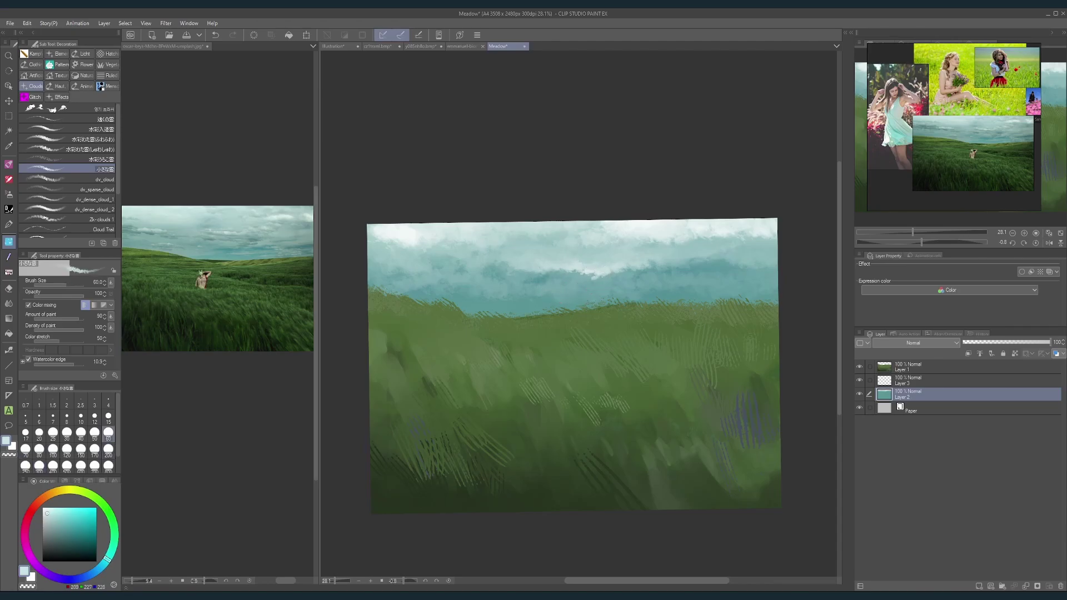
{"action": "key", "text": "bracketright"}
{"action": "key", "text": "bracketright"}
{"action": "key", "text": "bracketright"}
{"action": "key", "text": "bracketleft"}
{"action": "key", "text": "bracketright"}
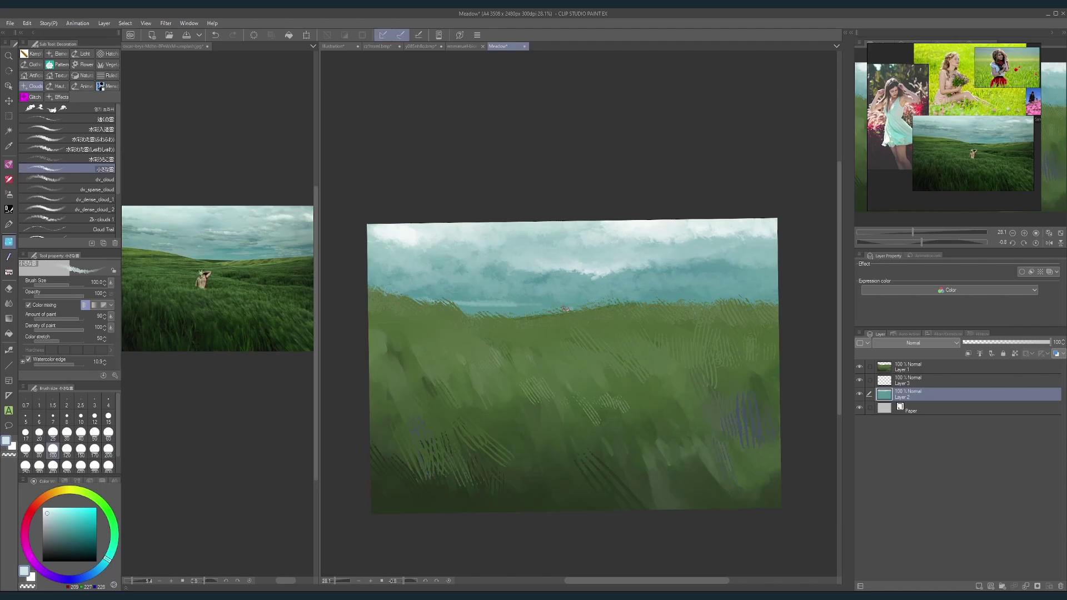
Step: Enlarge the cloud brush to size 170, paint more streaks across the lower right sky and toggle the sky layer's visibility to compare
{"action": "key", "text": "bracketright"}
{"action": "key", "text": "bracketright"}
{"action": "key", "text": "bracketright"}
{"action": "mouse_move", "coordinate": [770, 289]}
{"action": "left_mouse_down"}
{"action": "mouse_move", "coordinate": [667, 289]}
{"action": "mouse_move", "coordinate": [784, 279]}
{"action": "left_mouse_up"}
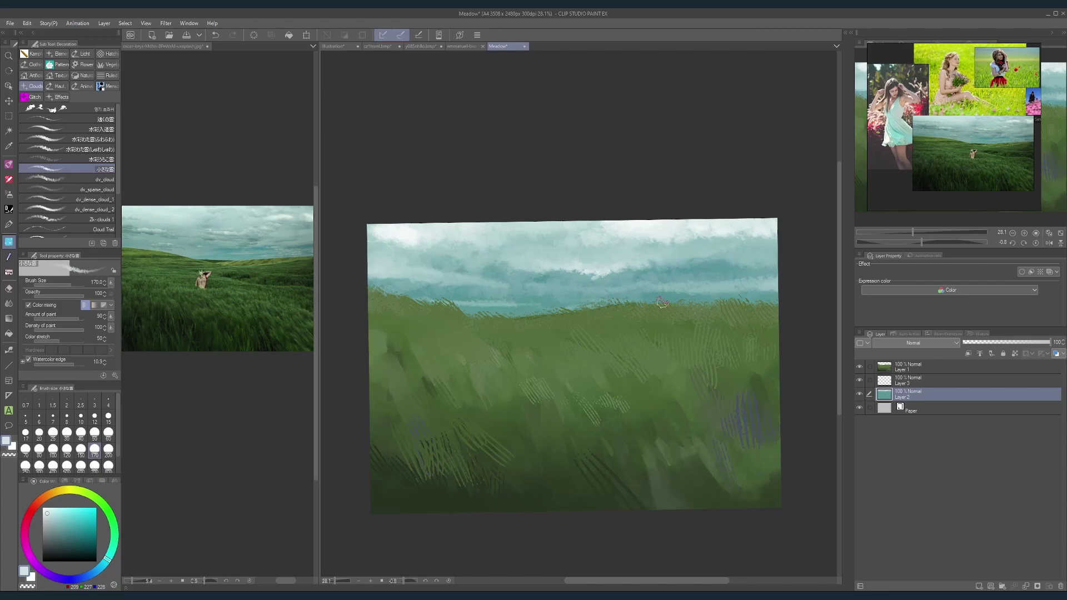
{"action": "left_click", "coordinate": [859, 393]}
{"action": "left_click", "coordinate": [859, 394]}
Step: Select the upper part of the canvas with a rectangular selection reaching below the ridge, and copy and paste the painted sky as a layer
{"action": "key", "text": "m"}
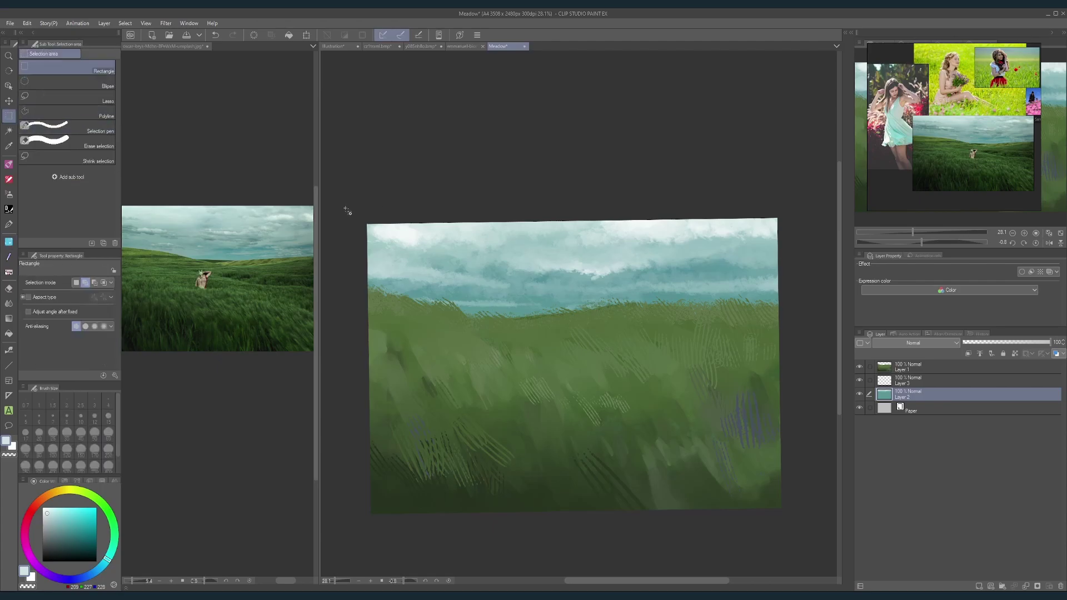
{"action": "left_click_drag", "start_coordinate": [346, 209], "coordinate": [799, 399]}
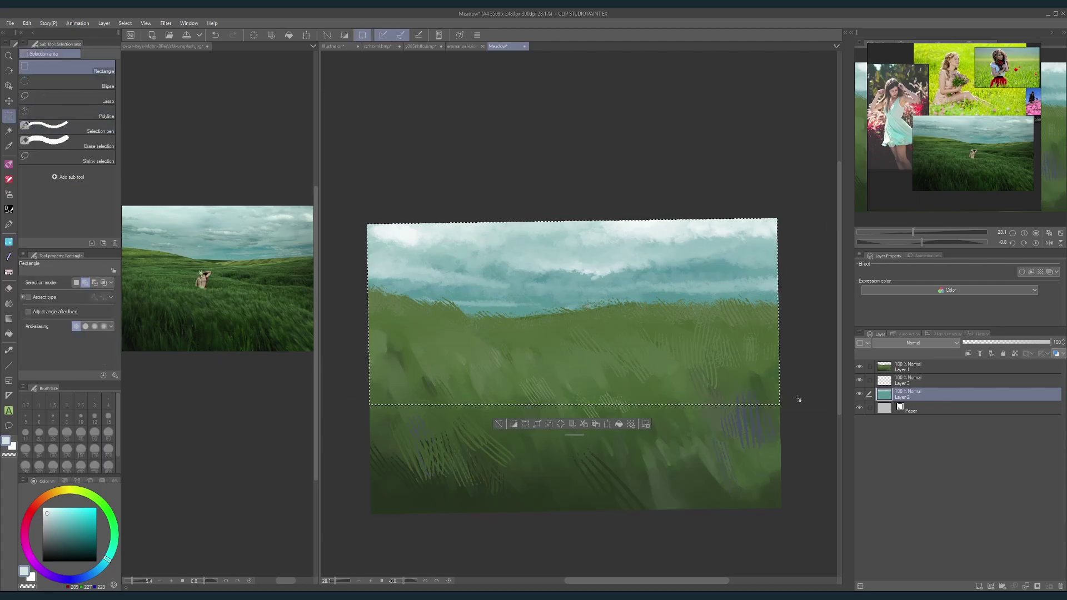
{"action": "key", "text": "ctrl+c"}
{"action": "key", "text": "ctrl+v"}
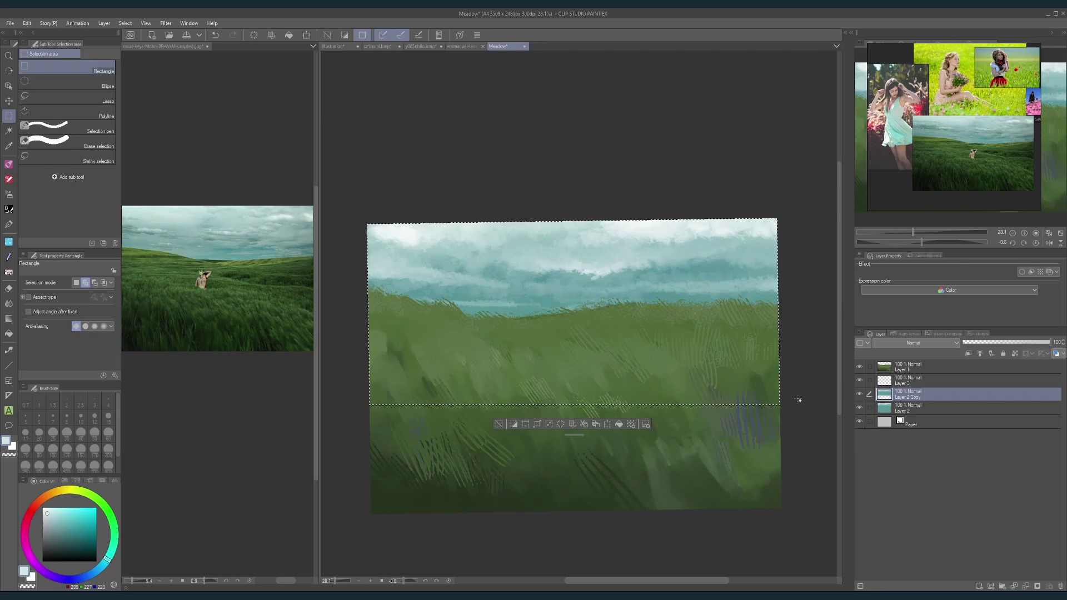
Step: Undo the paste, the selection and the cloud strokes back to the plain sky gradient
{"action": "key", "text": "ctrl+z"}
{"action": "key", "text": "ctrl+z"}
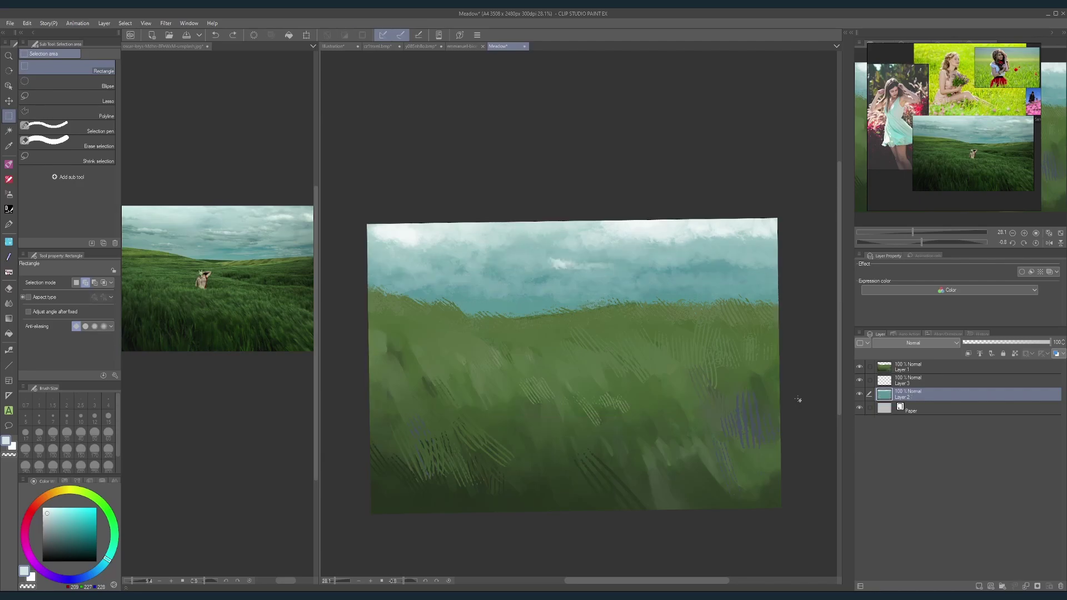
{"action": "key", "text": "ctrl+z"}
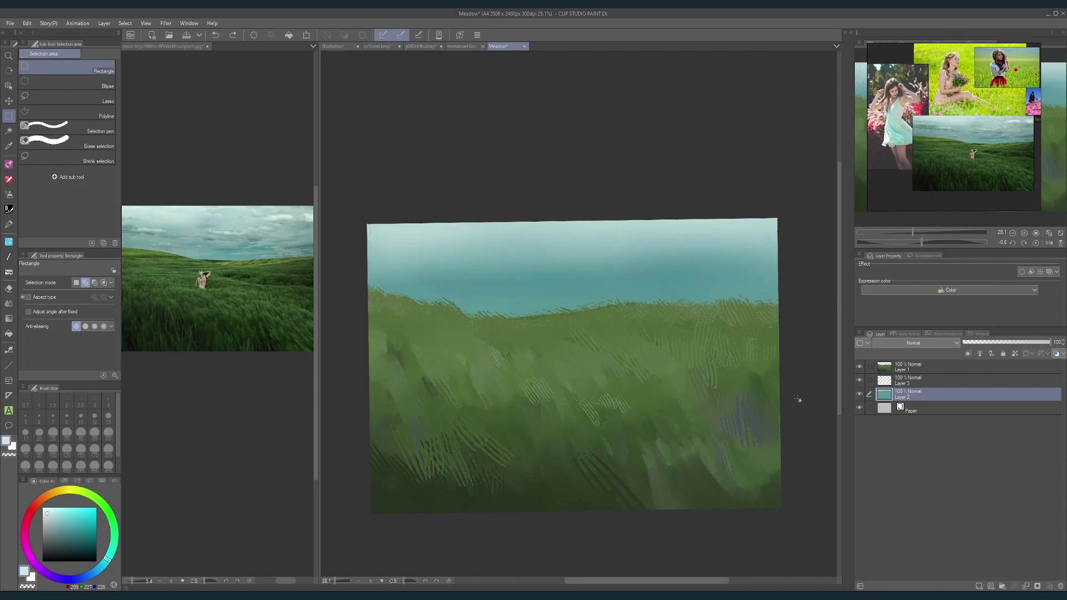
Step: Paste the copied clouds as a separate layer above the plain sky layer and set its opacity to 35%
{"action": "key", "text": "ctrl+y"}
{"action": "key", "text": "ctrl+y"}
{"action": "key", "text": "ctrl+y"}
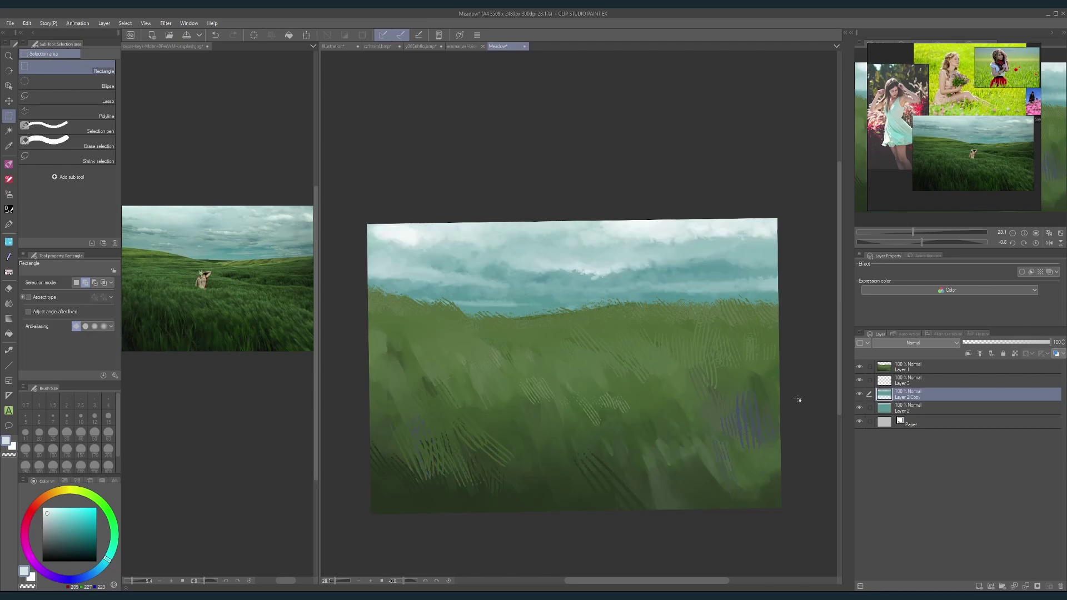
{"action": "left_click", "coordinate": [1020, 342]}
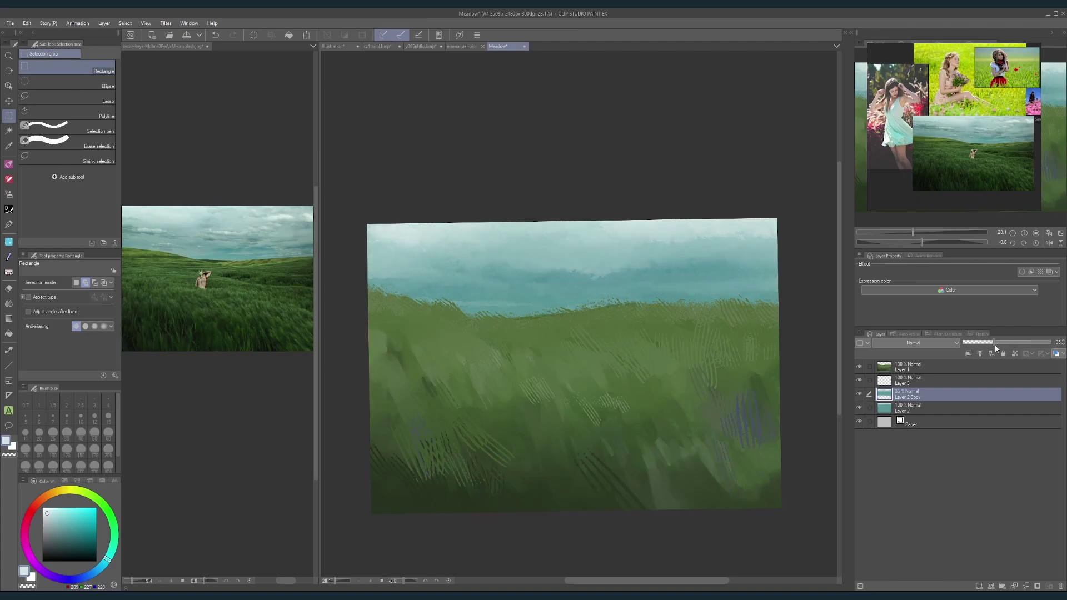
Step: Select Layer 3 and paint long white clouds across the right half of the sky with the second brush in the Clouds group
{"action": "left_click", "coordinate": [885, 384]}
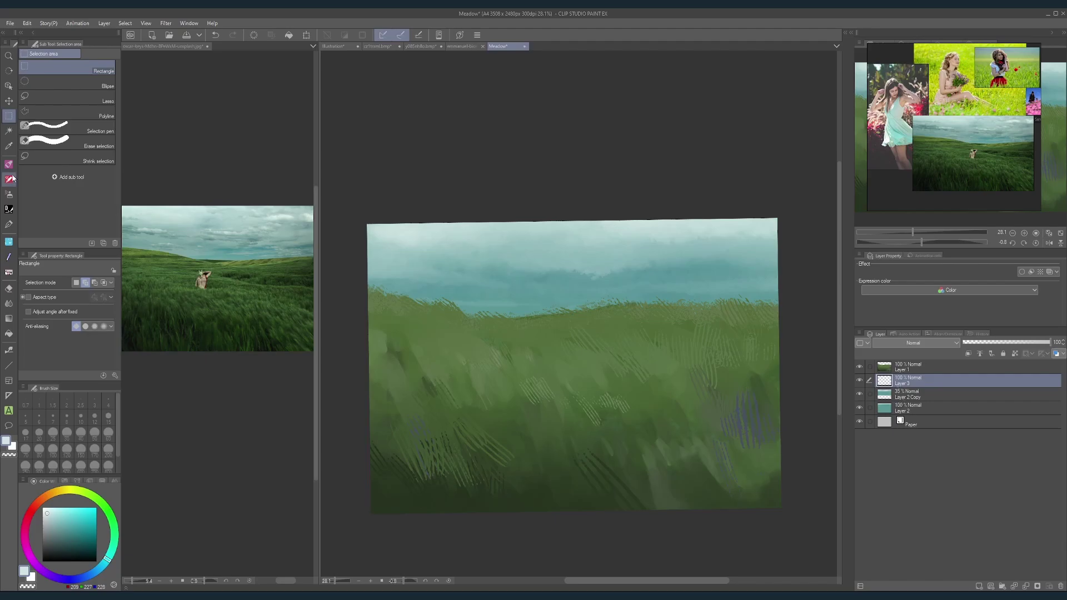
{"action": "left_click", "coordinate": [9, 242]}
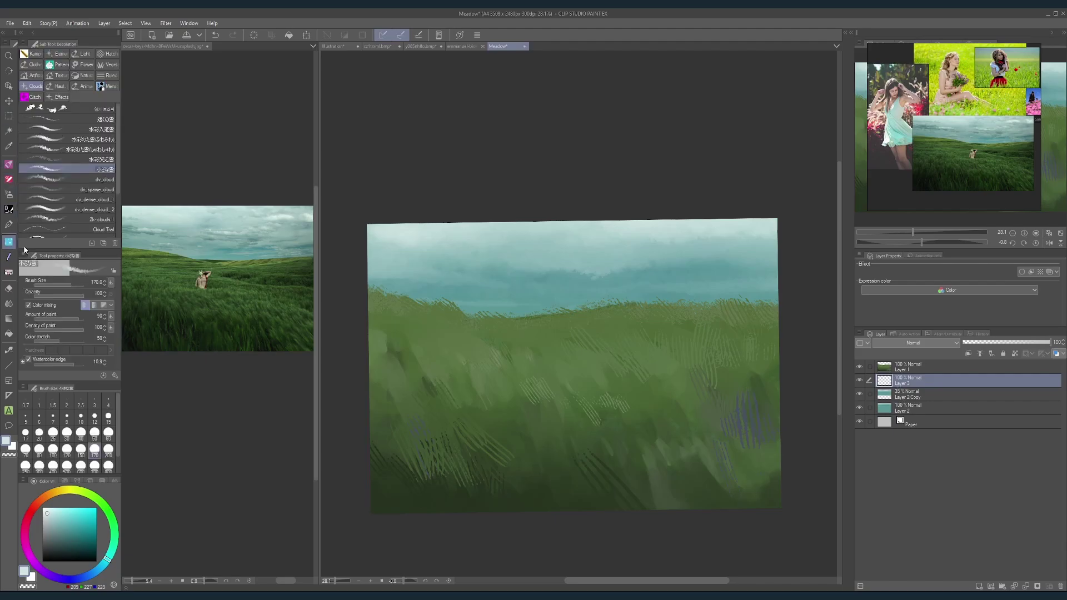
{"action": "left_click", "coordinate": [103, 119]}
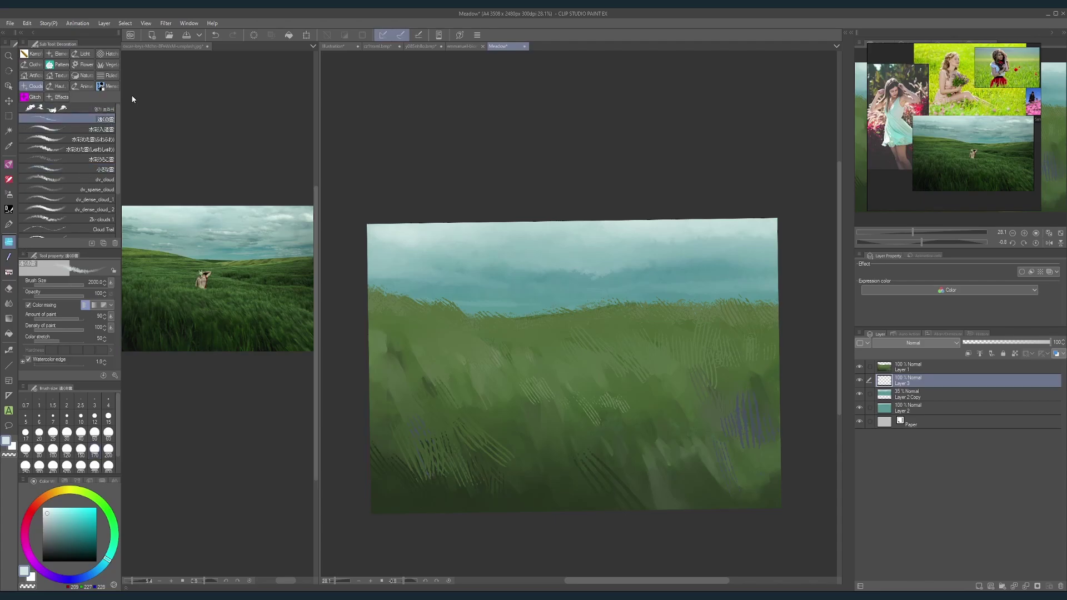
{"action": "key", "text": "bracketleft"}
{"action": "key", "text": "bracketleft"}
{"action": "key", "text": "bracketleft"}
{"action": "key", "text": "bracketleft"}
{"action": "key", "text": "bracketleft"}
{"action": "mouse_move", "coordinate": [533, 272]}
{"action": "left_mouse_down"}
{"action": "mouse_move", "coordinate": [736, 269]}
{"action": "mouse_move", "coordinate": [685, 240]}
{"action": "mouse_move", "coordinate": [628, 240]}
{"action": "mouse_move", "coordinate": [783, 235]}
{"action": "mouse_move", "coordinate": [802, 249]}
{"action": "left_mouse_up"}
Step: Paint small white clouds just above the left end of the ridge with a reduced cloud brush
{"action": "key", "text": "bracketright"}
{"action": "key", "text": "bracketright"}
{"action": "key", "text": "bracketright"}
{"action": "key", "text": "bracketright"}
{"action": "key", "text": "bracketright"}
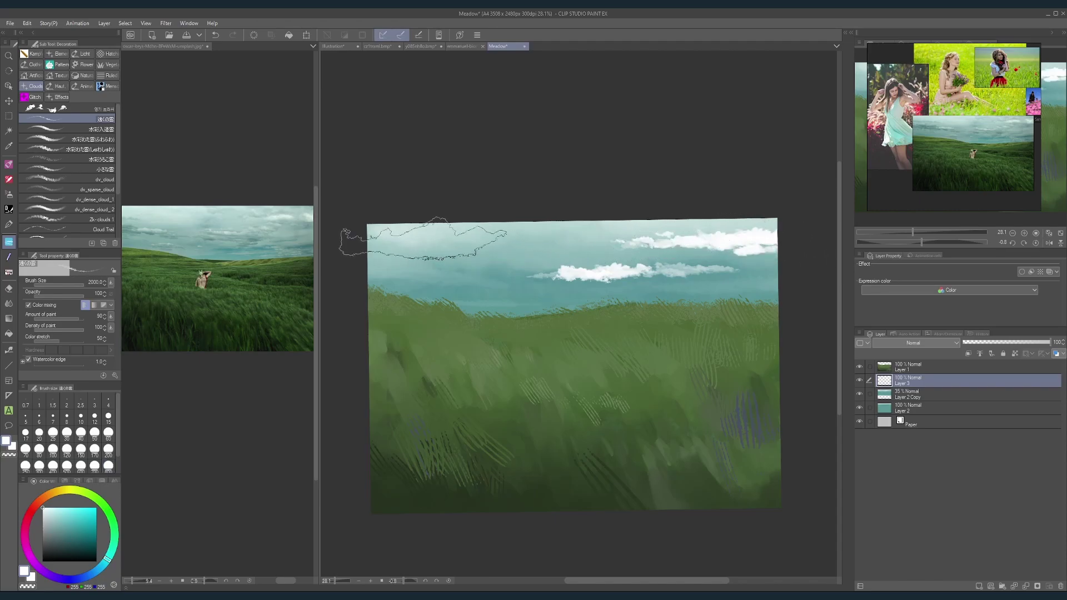
{"action": "key", "text": "bracketleft"}
{"action": "key", "text": "bracketleft"}
{"action": "key", "text": "bracketleft"}
{"action": "key", "text": "bracketleft"}
{"action": "key", "text": "bracketleft"}
{"action": "left_click_drag", "start_coordinate": [423, 272], "coordinate": [457, 270]}
Step: Enlarge the cloud brush and paint a white cloud bank along the upper edge of the canvas
{"action": "key", "text": "bracketright"}
{"action": "key", "text": "bracketright"}
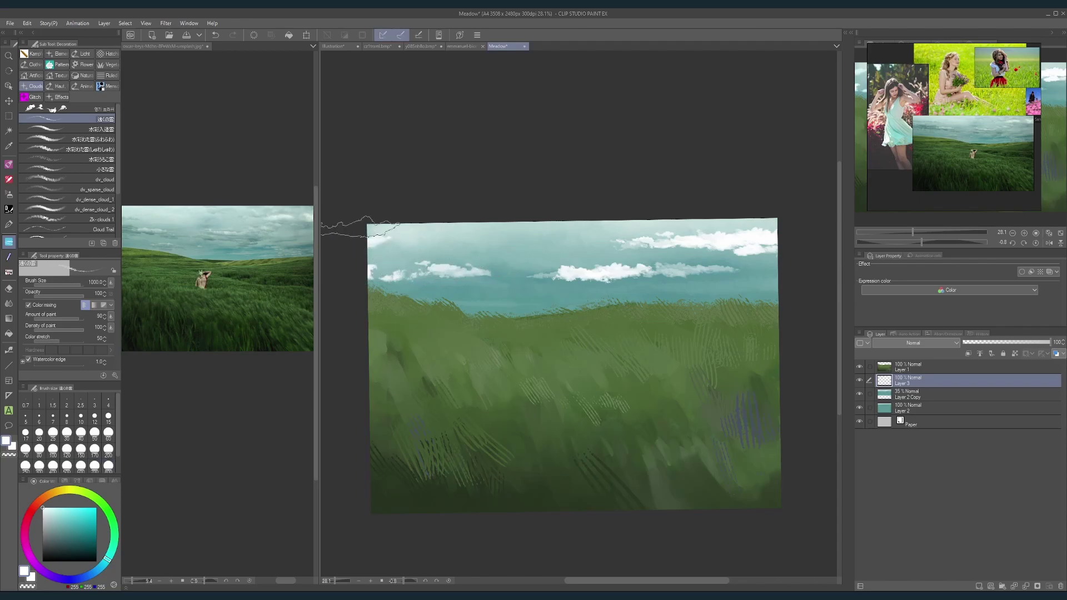
{"action": "key", "text": "bracketright"}
{"action": "key", "text": "bracketright"}
{"action": "key", "text": "bracketright"}
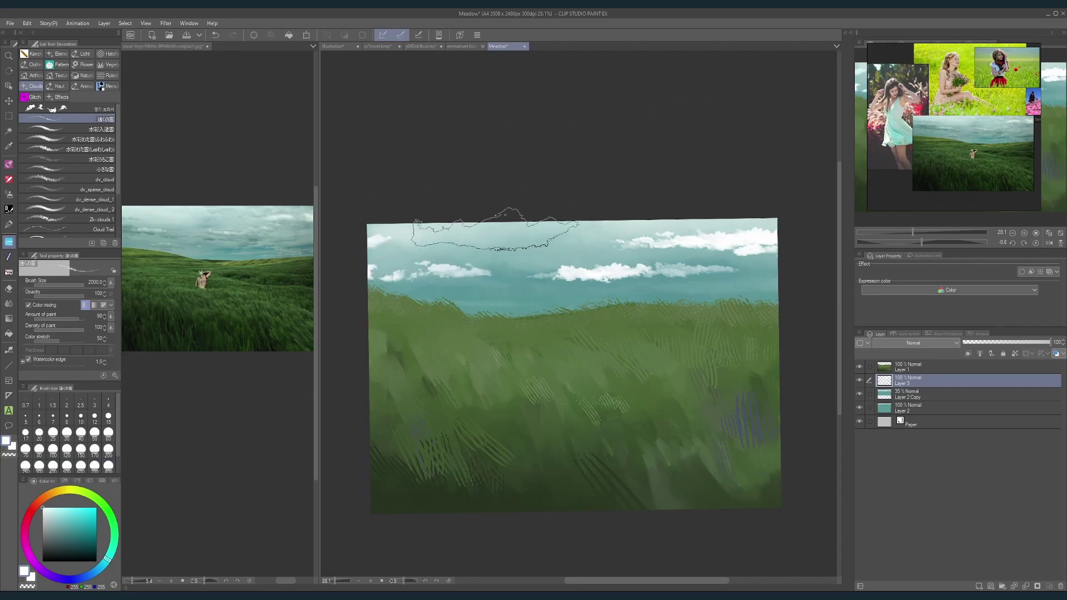
{"action": "left_click_drag", "start_coordinate": [464, 222], "coordinate": [535, 203]}
{"action": "key", "text": "bracketright"}
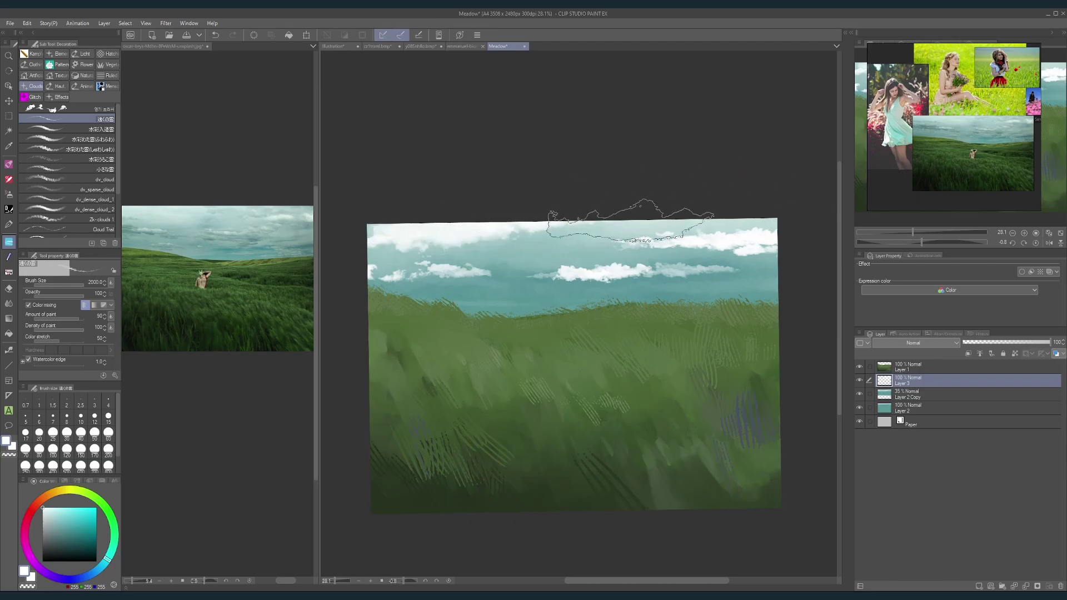
{"action": "left_click", "coordinate": [627, 224]}
Step: Try to paint a thin cloud just above the middle of the ridge with a much smaller brush
{"action": "key", "text": "bracketleft"}
{"action": "key", "text": "bracketleft"}
{"action": "key", "text": "bracketleft"}
{"action": "key", "text": "bracketleft"}
{"action": "key", "text": "bracketleft"}
{"action": "key", "text": "bracketleft"}
{"action": "key", "text": "bracketleft"}
{"action": "key", "text": "bracketleft"}
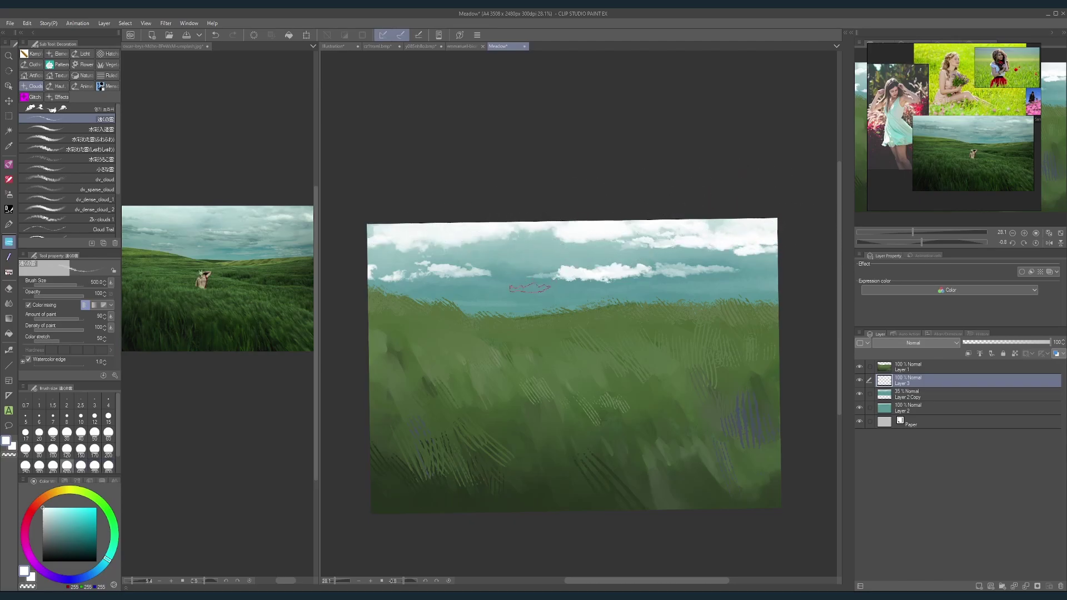
{"action": "key", "text": "bracketleft"}
{"action": "key", "text": "bracketleft"}
{"action": "key", "text": "bracketleft"}
{"action": "key", "text": "bracketleft"}
{"action": "left_click_drag", "start_coordinate": [486, 297], "coordinate": [614, 287]}
{"action": "key", "text": "bracketright"}
{"action": "key", "text": "ctrl+z"}
Step: Set the brush size to 600 and paint small white clouds above the middle ridge, across the mid sky and at the right edge
{"action": "key", "text": "bracketright"}
{"action": "key", "text": "bracketright"}
{"action": "key", "text": "bracketright"}
{"action": "key", "text": "bracketright"}
{"action": "left_click_drag", "start_coordinate": [556, 294], "coordinate": [614, 293]}
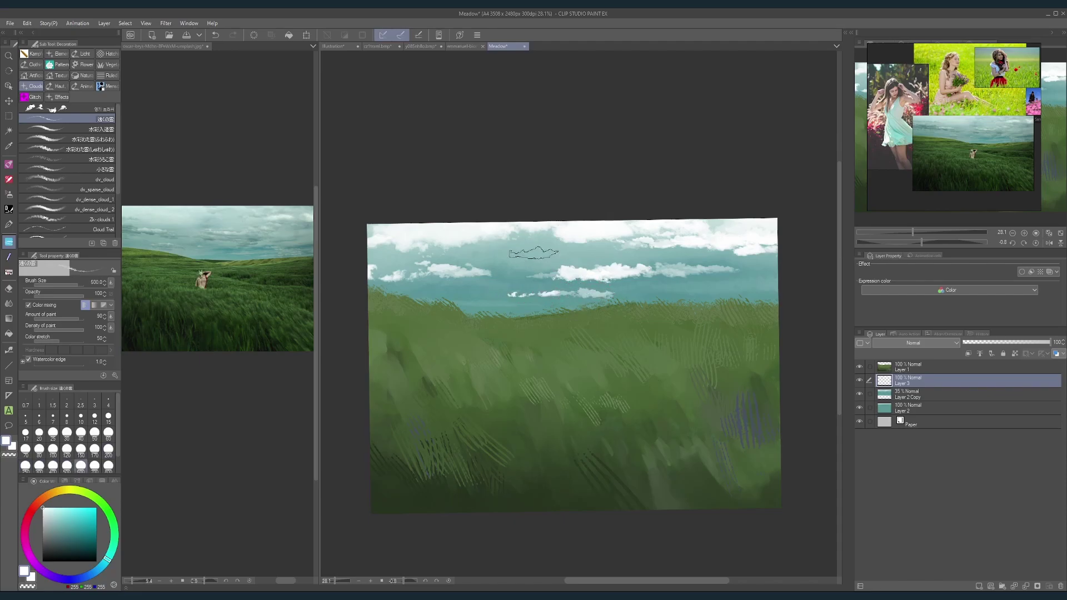
{"action": "left_click_drag", "start_coordinate": [508, 253], "coordinate": [661, 251]}
{"action": "mouse_move", "coordinate": [716, 276]}
{"action": "left_mouse_down"}
{"action": "mouse_move", "coordinate": [793, 271]}
{"action": "mouse_move", "coordinate": [667, 288]}
{"action": "mouse_move", "coordinate": [796, 273]}
{"action": "left_mouse_up"}
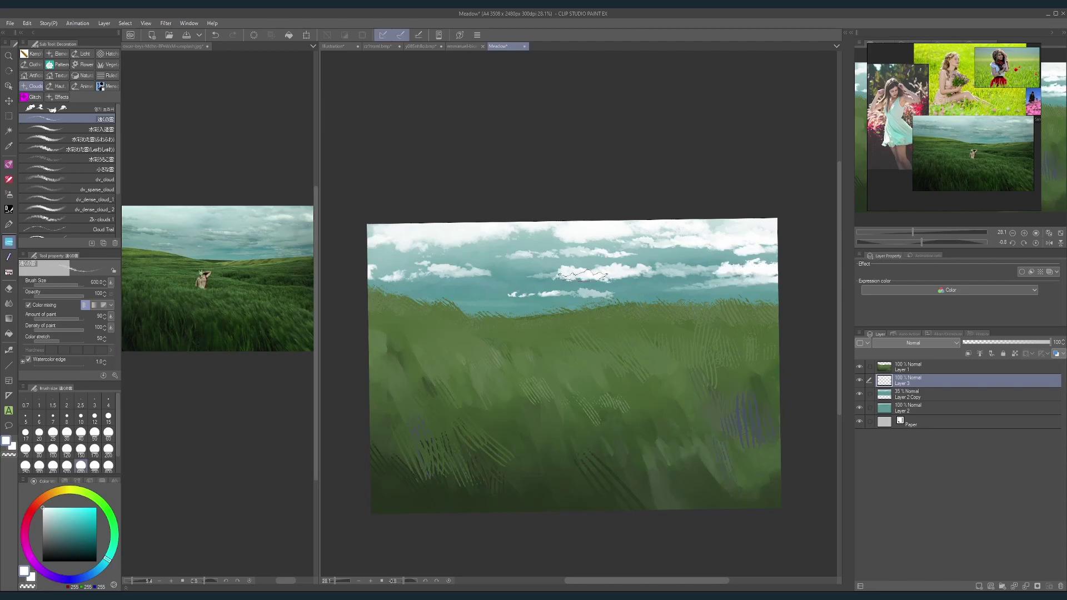
Step: Lock Layer 3's transparent pixels and load the fluffy watercolour cloud brush 水彩わた雲(ふわふわ) with a grey-teal sampled from the reference photo's sky
{"action": "key", "text": "bracketright"}
{"action": "key", "text": "bracketright"}
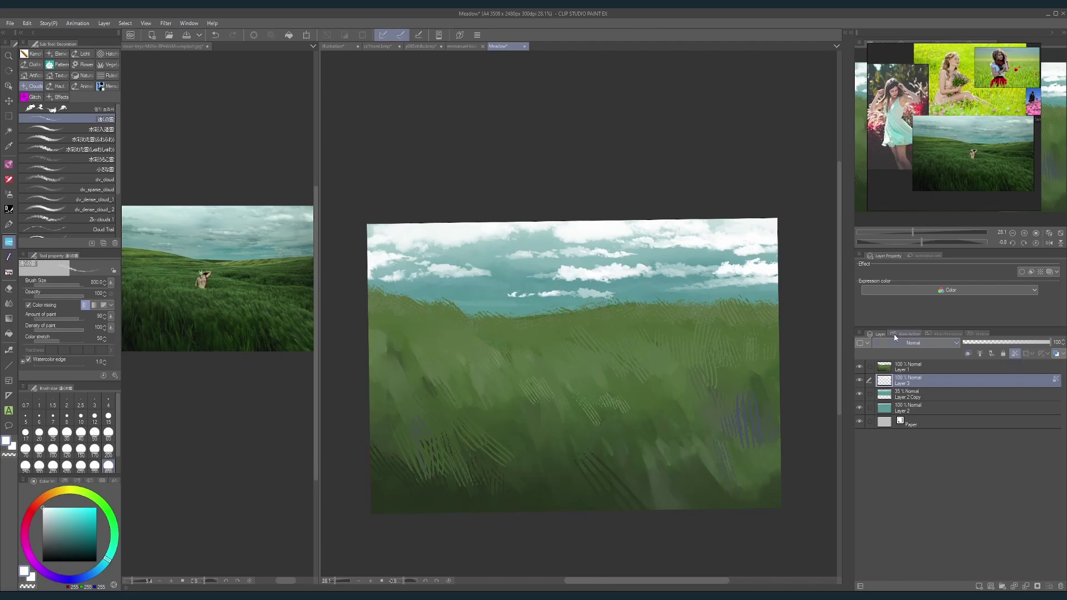
{"action": "left_click", "coordinate": [84, 139]}
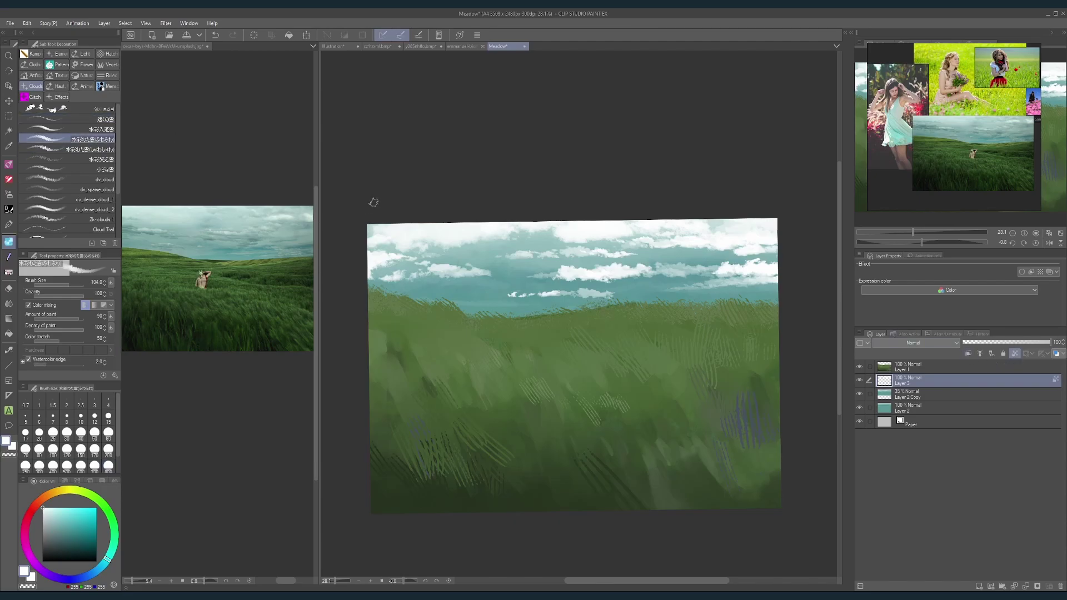
{"action": "key", "text": "bracketright"}
{"action": "key", "text": "bracketright"}
{"action": "key", "text": "bracketright"}
{"action": "key", "text": "bracketright"}
{"action": "left_click", "coordinate": [139, 234]}
{"action": "left_click", "coordinate": [132, 228], "text": "alt"}
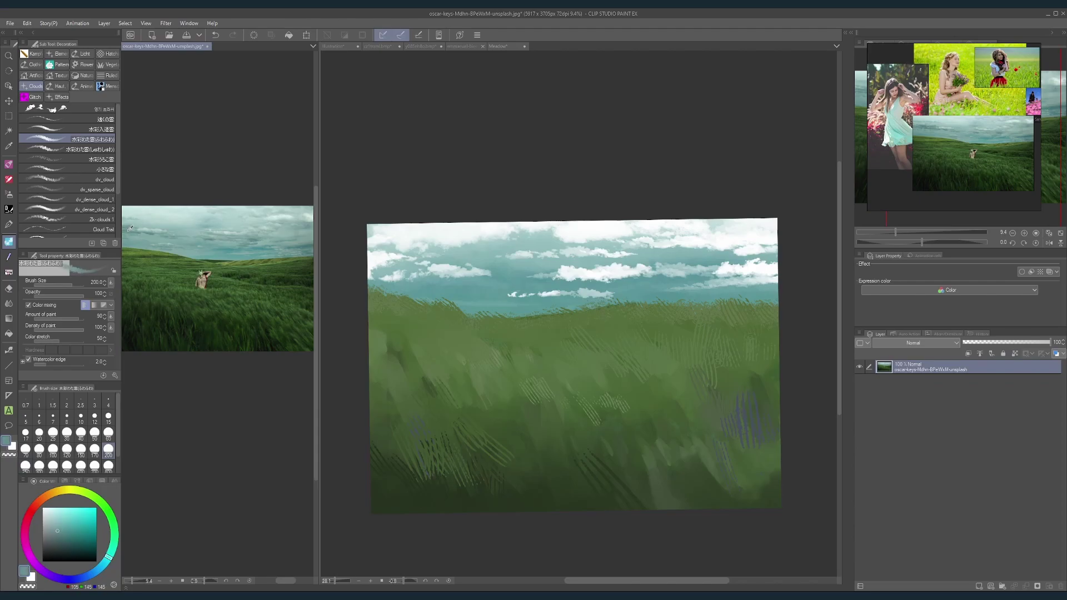
Step: Return to the Meadow canvas, enlarge the brush to size 1500 and shade the clouds at the left edge of the sky
{"action": "left_click", "coordinate": [419, 176]}
{"action": "key", "text": "bracketright"}
{"action": "key", "text": "bracketright"}
{"action": "key", "text": "bracketright"}
{"action": "key", "text": "bracketright"}
{"action": "key", "text": "bracketright"}
{"action": "key", "text": "bracketright"}
{"action": "key", "text": "bracketright"}
{"action": "key", "text": "bracketright"}
{"action": "key", "text": "bracketright"}
{"action": "key", "text": "bracketright"}
{"action": "left_click_drag", "start_coordinate": [390, 260], "coordinate": [377, 276]}
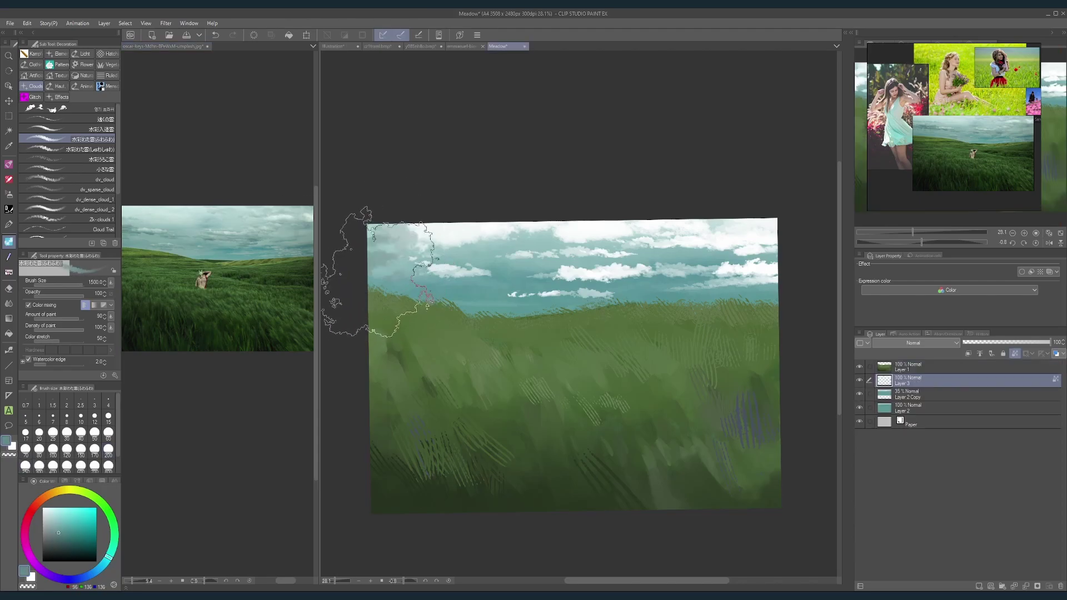
Step: Reduce the brush to size 500 and shade the upper left and lower left clouds with grey-teal
{"action": "key", "text": "bracketleft"}
{"action": "key", "text": "bracketleft"}
{"action": "key", "text": "bracketleft"}
{"action": "key", "text": "bracketleft"}
{"action": "key", "text": "bracketleft"}
{"action": "key", "text": "bracketleft"}
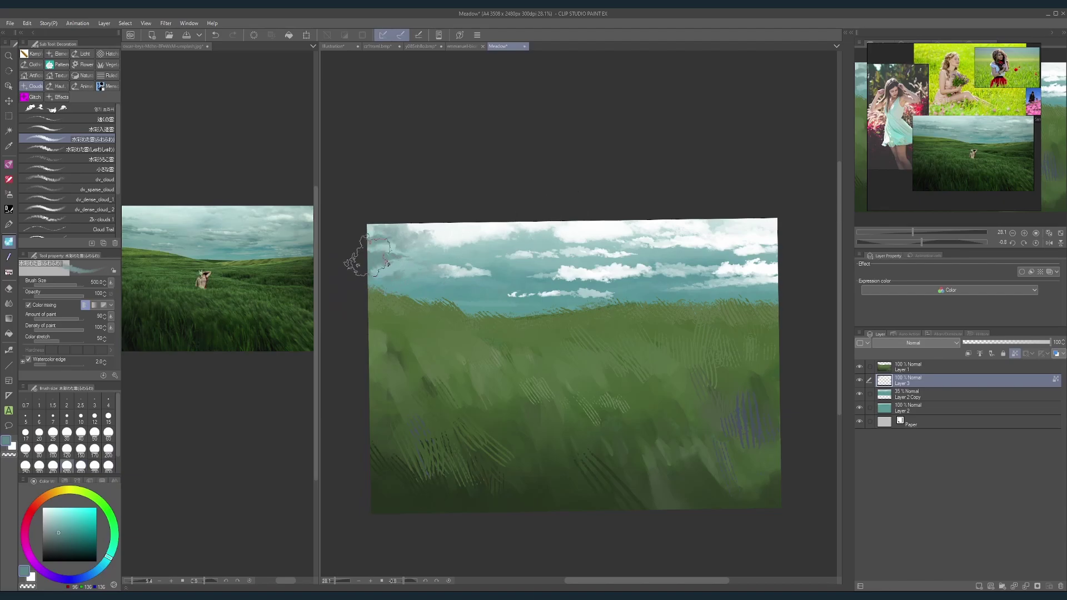
{"action": "mouse_move", "coordinate": [367, 231]}
{"action": "left_mouse_down"}
{"action": "mouse_move", "coordinate": [403, 277]}
{"action": "mouse_move", "coordinate": [512, 294]}
{"action": "left_mouse_up"}
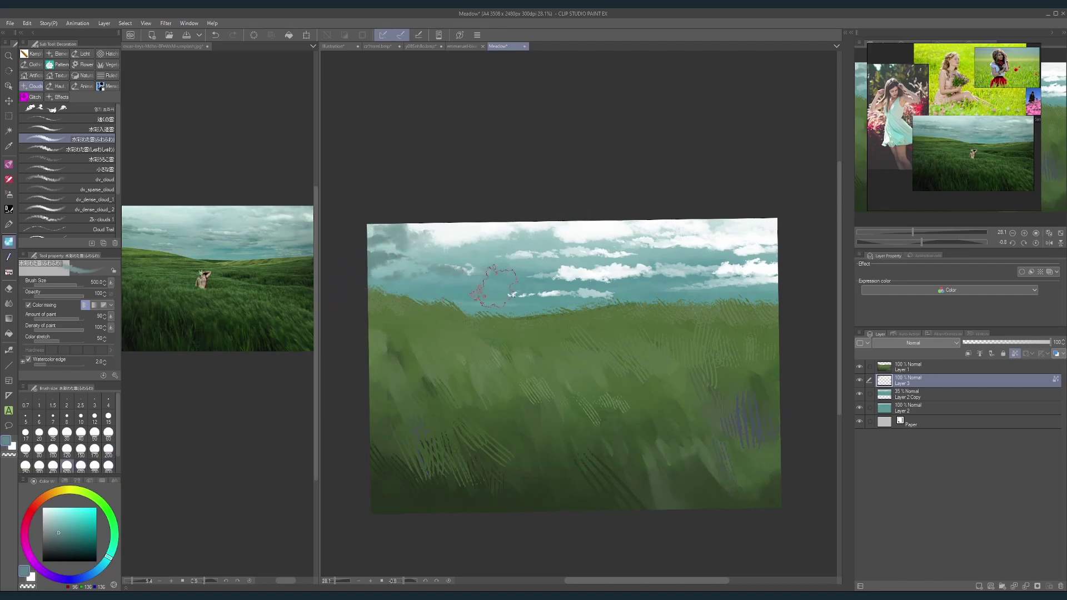
Step: Reduce the brush to size 200 and shade the undersides of the central clouds and the thin cloud above the ridge
{"action": "key", "text": "bracketleft"}
{"action": "key", "text": "bracketleft"}
{"action": "key", "text": "bracketleft"}
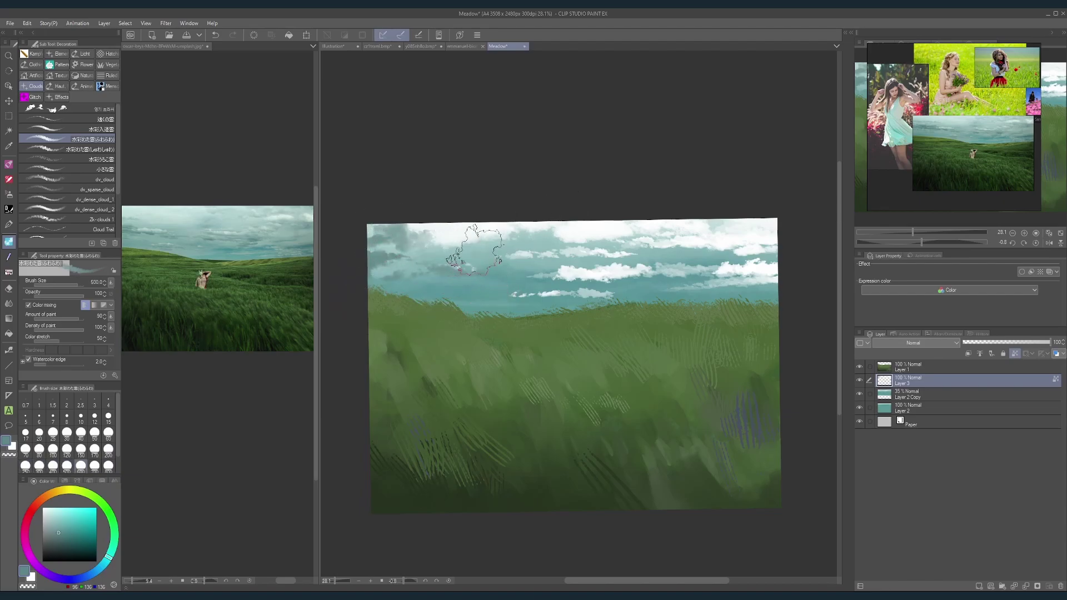
{"action": "key", "text": "bracketleft"}
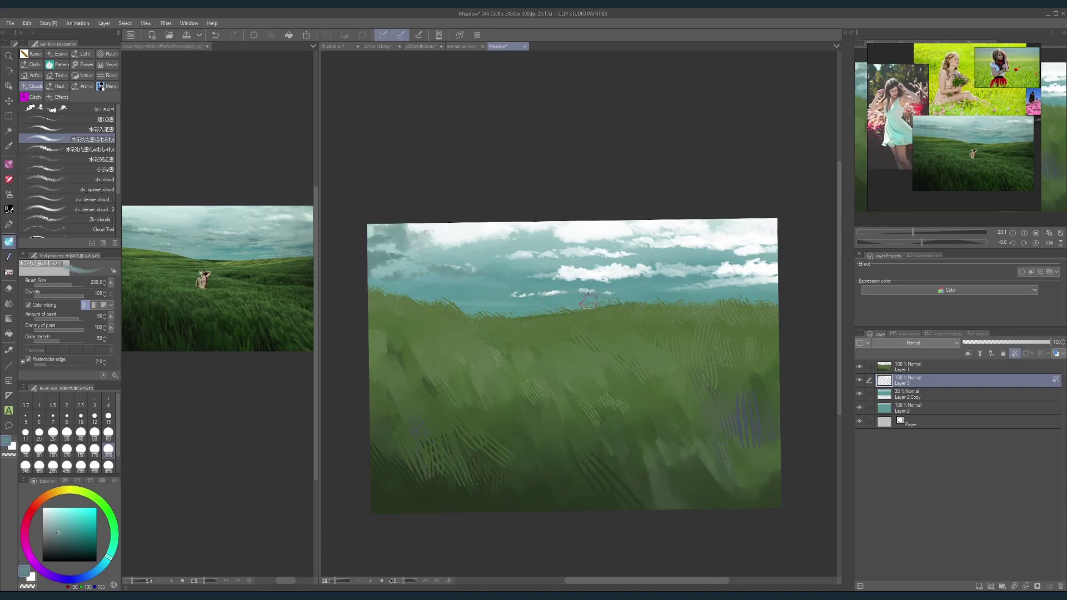
{"action": "mouse_move", "coordinate": [551, 278]}
{"action": "left_mouse_down"}
{"action": "mouse_move", "coordinate": [634, 275]}
{"action": "mouse_move", "coordinate": [606, 280]}
{"action": "left_mouse_up"}
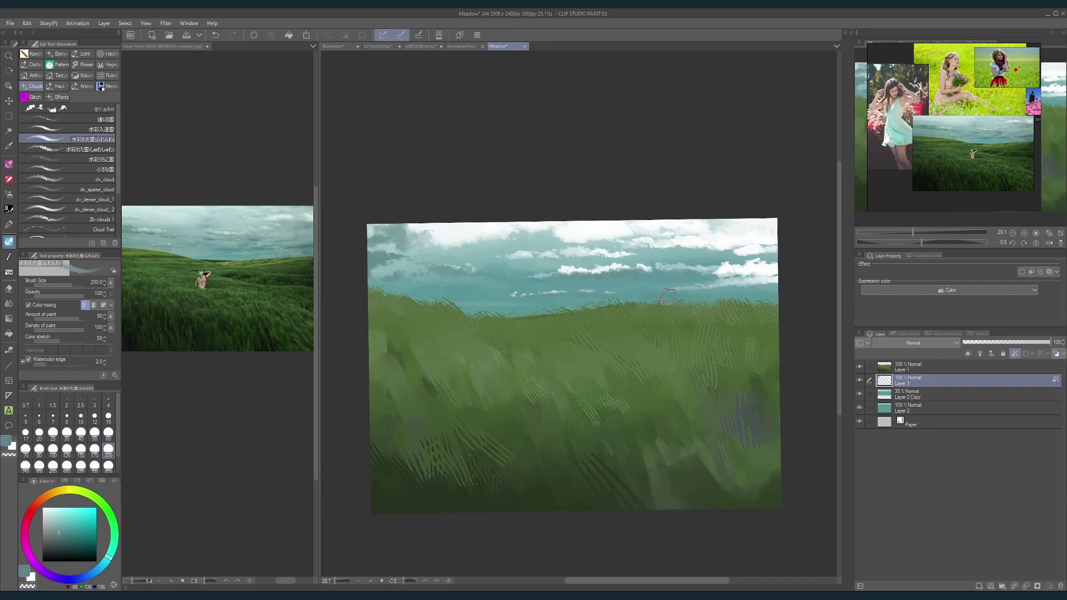
Step: Hide Layer 2 Copy and shade the undersides of the lower right clouds at brush size 150
{"action": "left_click", "coordinate": [860, 394]}
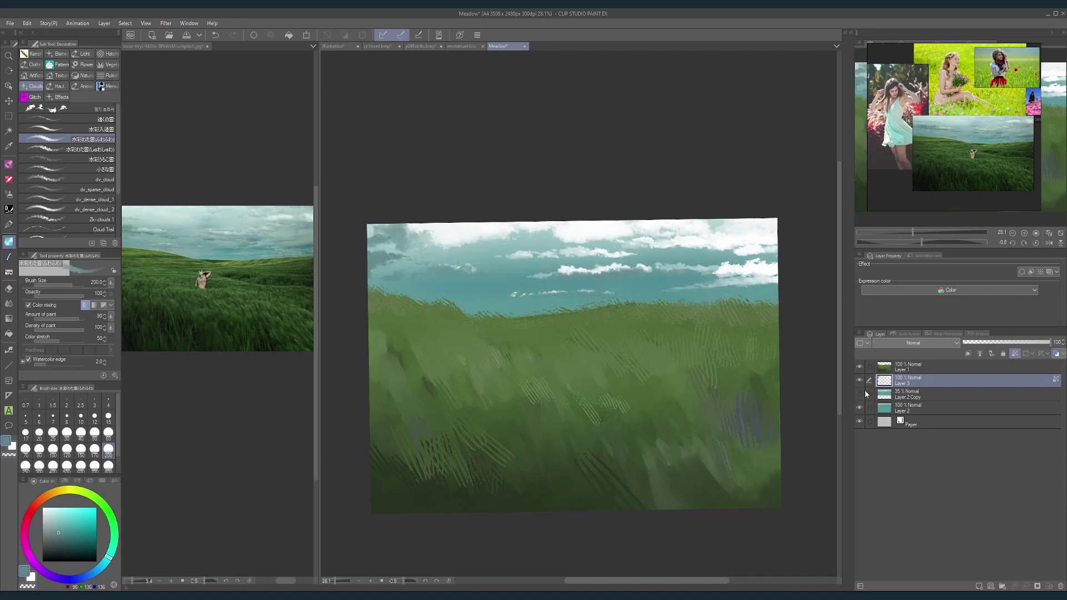
{"action": "key", "text": "bracketleft"}
{"action": "key", "text": "bracketleft"}
{"action": "left_click_drag", "start_coordinate": [702, 272], "coordinate": [775, 274]}
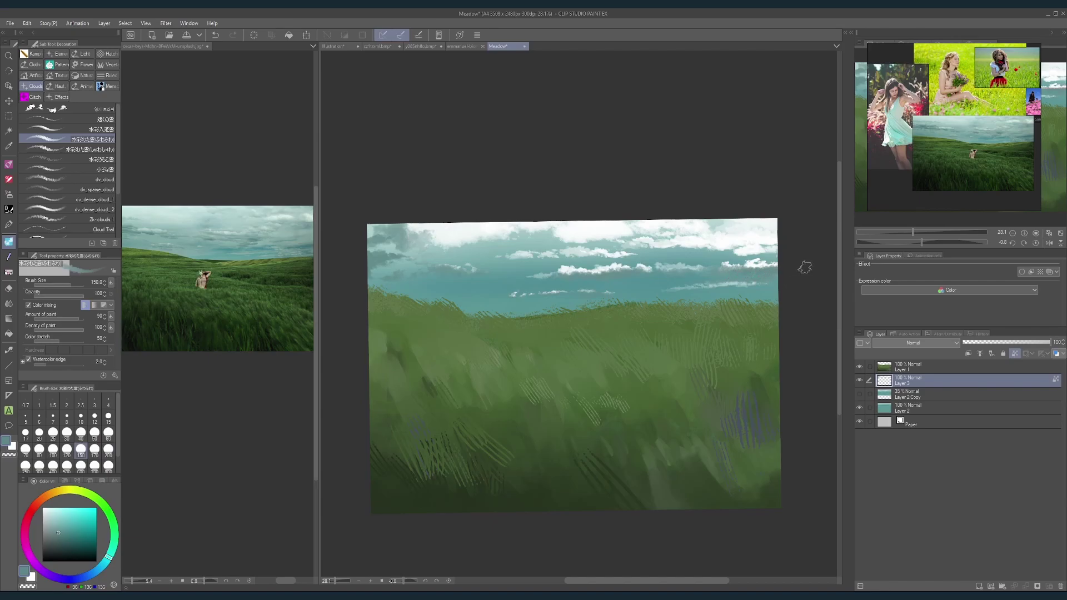
Step: Enlarge the brush to size 400 and shade the upper right clouds with grey-teal
{"action": "key", "text": "bracketright"}
{"action": "key", "text": "bracketright"}
{"action": "key", "text": "bracketright"}
{"action": "key", "text": "bracketright"}
{"action": "key", "text": "bracketright"}
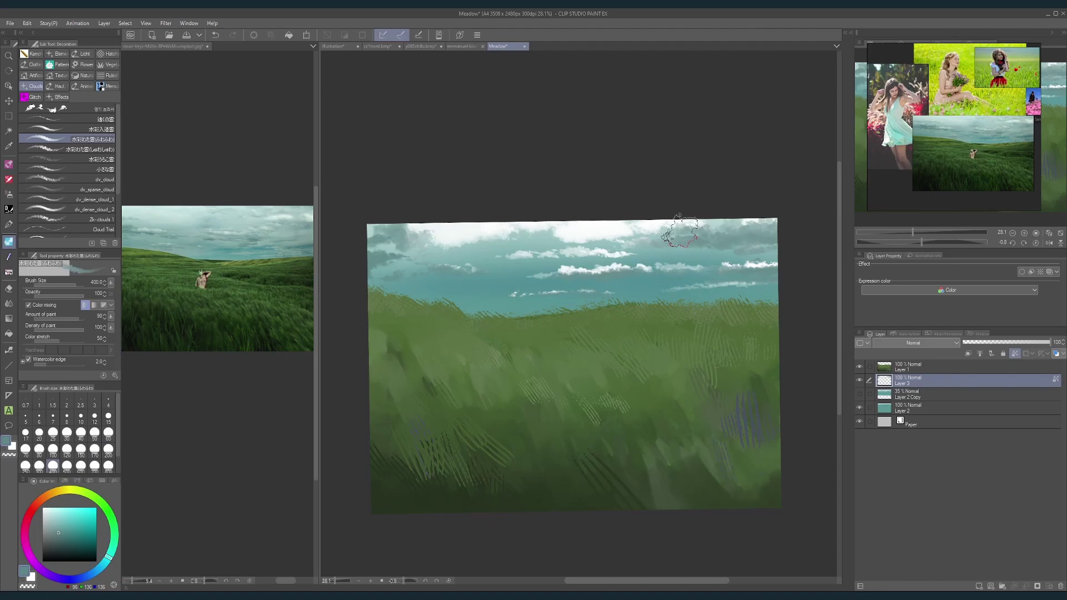
Step: Sample a light grey-blue from the reference sky and tint the upper and middle clouds with it at brush size 700
{"action": "left_click", "coordinate": [149, 233]}
{"action": "left_click", "coordinate": [149, 225], "text": "alt"}
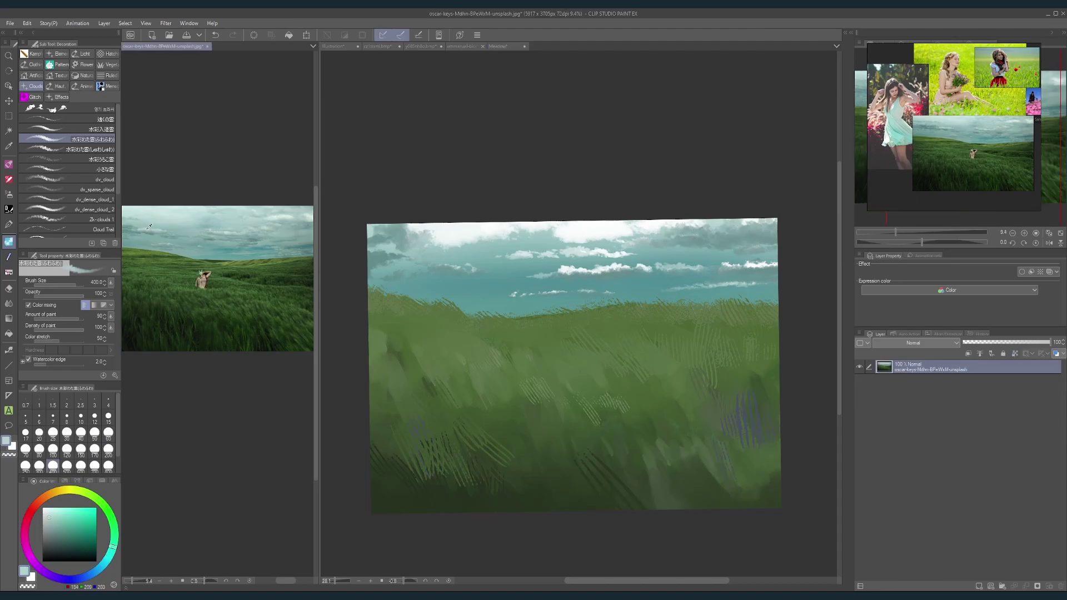
{"action": "left_click", "coordinate": [466, 218]}
{"action": "key", "text": "bracketright"}
{"action": "key", "text": "bracketright"}
{"action": "key", "text": "bracketright"}
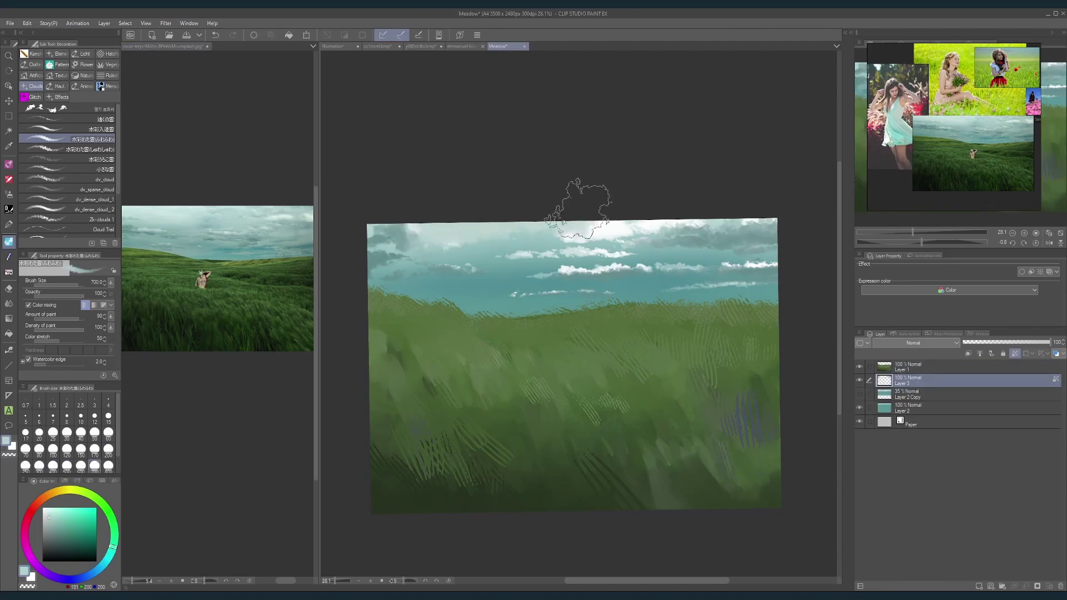
{"action": "left_click_drag", "start_coordinate": [579, 209], "coordinate": [627, 209]}
{"action": "left_click_drag", "start_coordinate": [545, 243], "coordinate": [579, 253]}
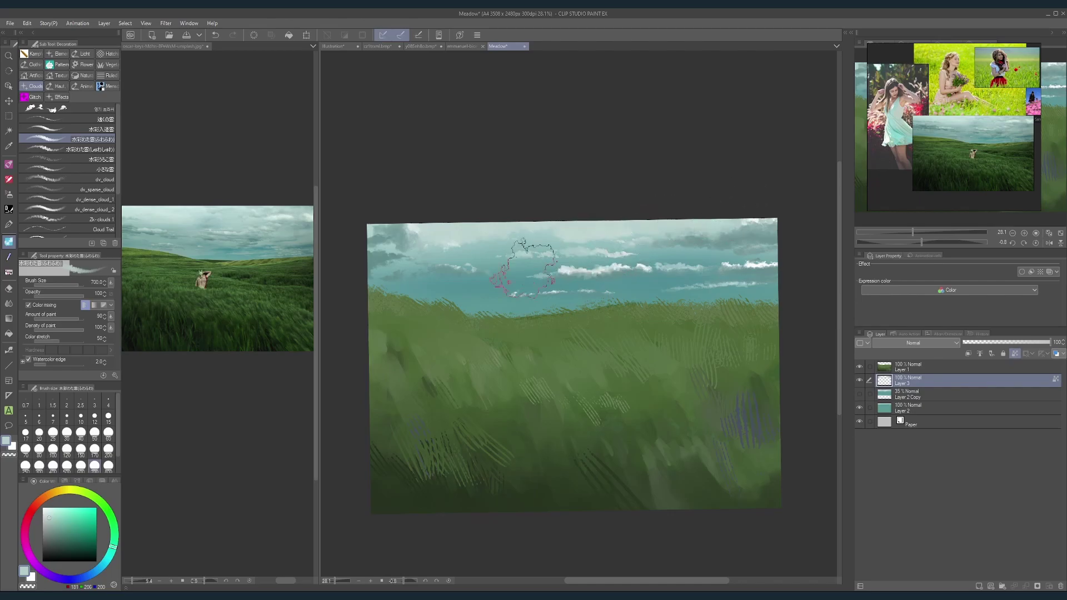
Step: Reduce the brush to size 250 and tint the right-hand clouds and the thin cloud above the ridge light grey-blue
{"action": "key", "text": "bracketleft"}
{"action": "key", "text": "bracketleft"}
{"action": "key", "text": "bracketleft"}
{"action": "key", "text": "bracketleft"}
{"action": "key", "text": "bracketleft"}
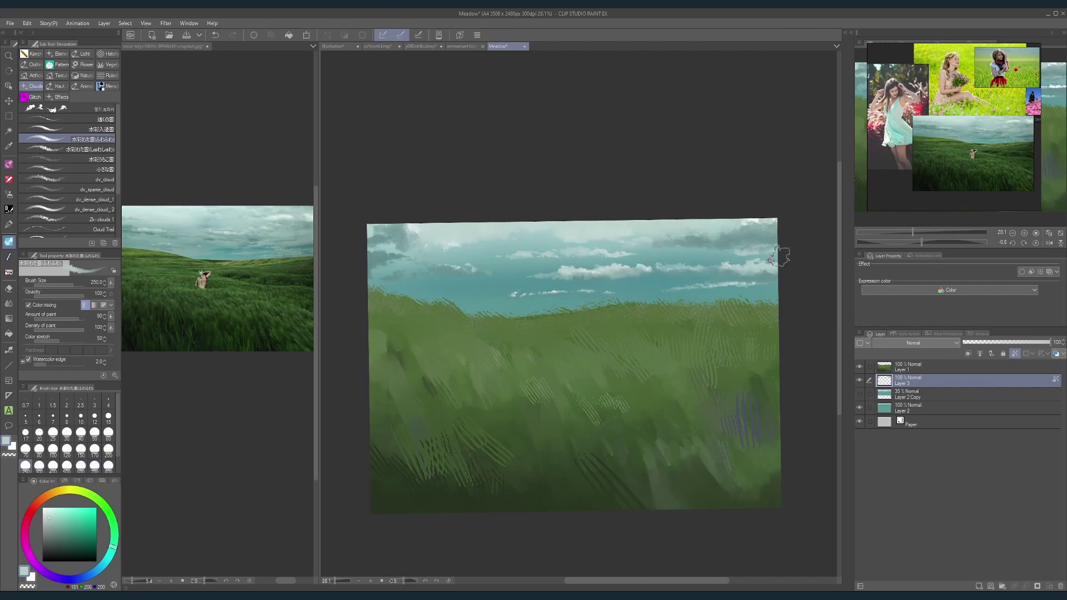
{"action": "left_click_drag", "start_coordinate": [737, 232], "coordinate": [747, 238]}
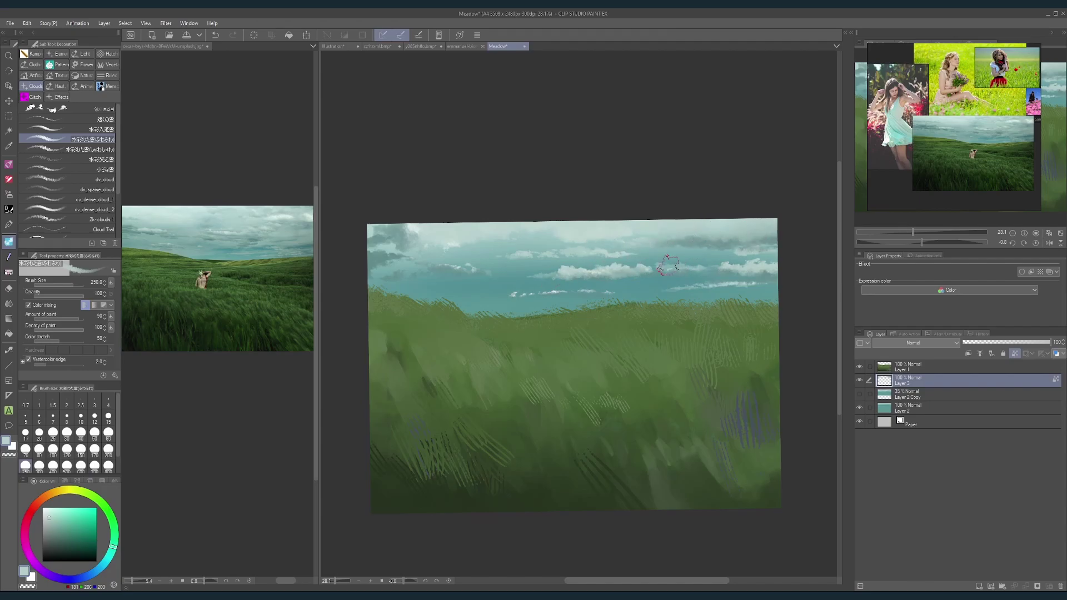
{"action": "left_click_drag", "start_coordinate": [512, 292], "coordinate": [620, 289]}
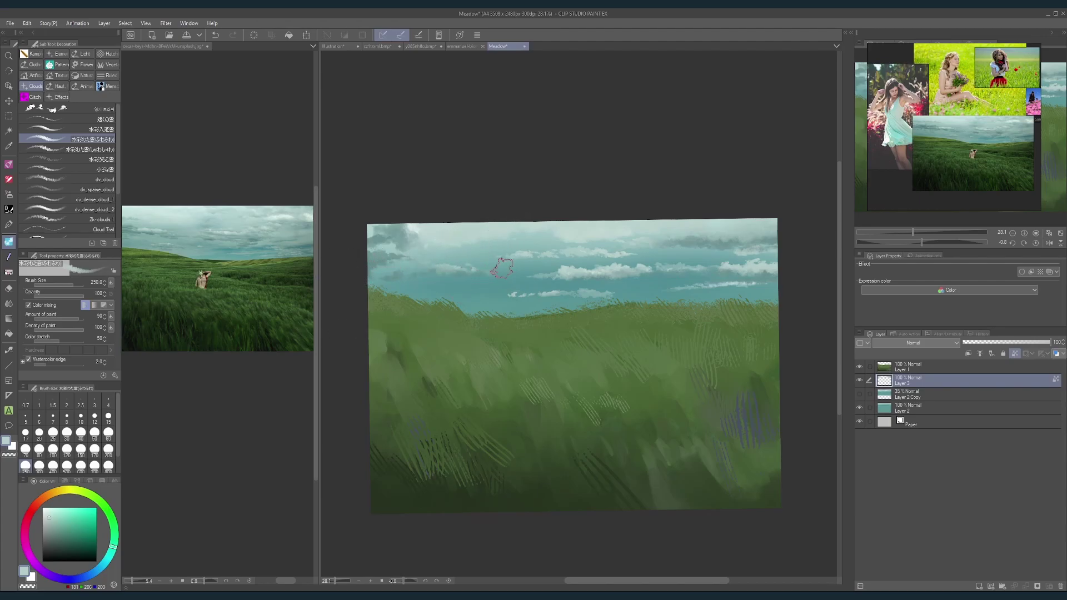
{"action": "key", "text": "bracketright"}
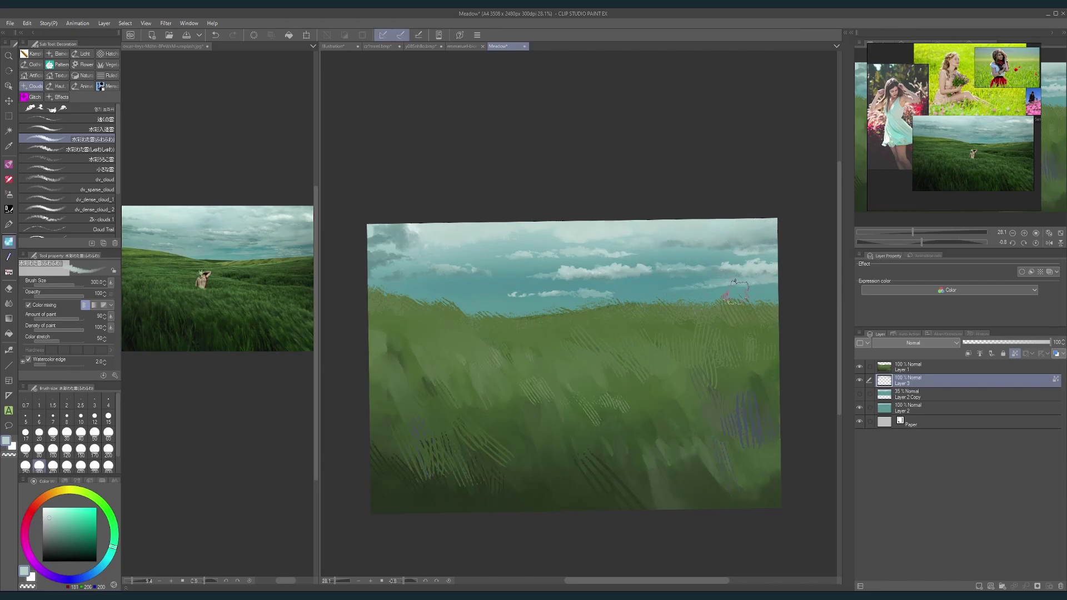
Step: Switch to white, reduce the brush to size 60 and paint highlights on the large central cloud
{"action": "key", "text": "bracketleft"}
{"action": "key", "text": "bracketleft"}
{"action": "key", "text": "bracketleft"}
{"action": "key", "text": "x"}
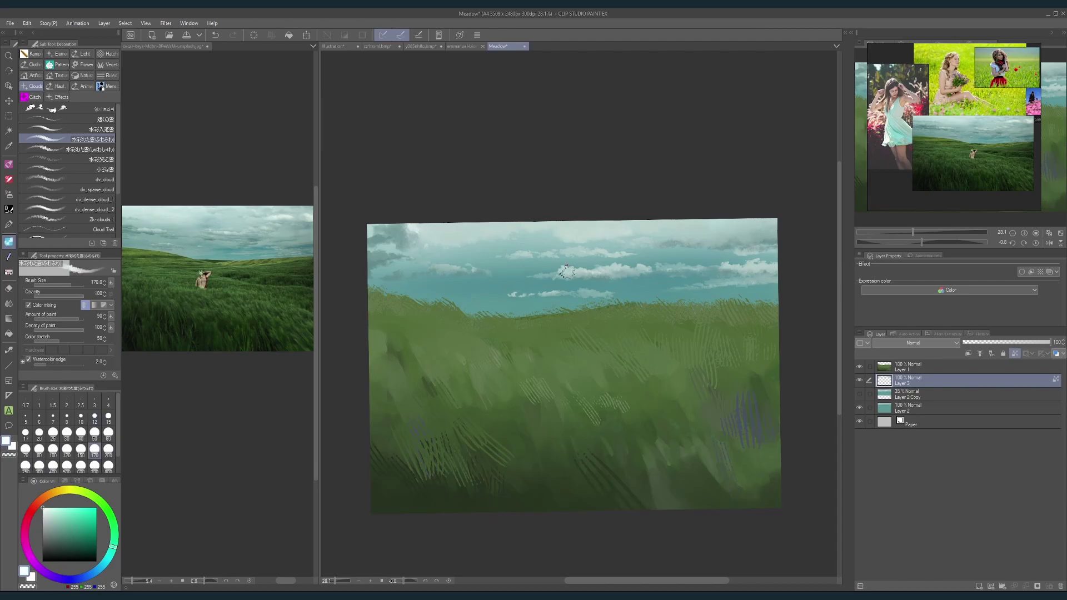
{"action": "key", "text": "bracketleft"}
{"action": "key", "text": "bracketleft"}
{"action": "key", "text": "bracketleft"}
{"action": "key", "text": "bracketleft"}
{"action": "key", "text": "bracketleft"}
{"action": "key", "text": "bracketleft"}
{"action": "left_click_drag", "start_coordinate": [592, 273], "coordinate": [625, 270]}
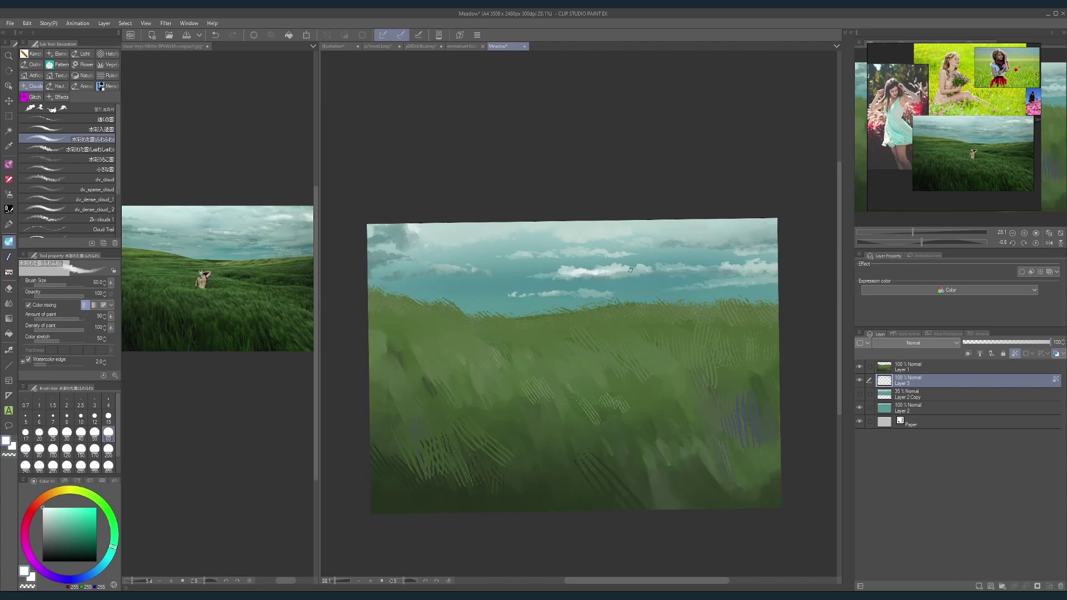
Step: Set the brush size to 80, paint white highlights on the left cloud above the ridge and undo the last stroke
{"action": "key", "text": "bracketright"}
{"action": "key", "text": "bracketright"}
{"action": "mouse_move", "coordinate": [445, 267]}
{"action": "left_mouse_down"}
{"action": "mouse_move", "coordinate": [464, 270]}
{"action": "mouse_move", "coordinate": [432, 270]}
{"action": "mouse_move", "coordinate": [500, 273]}
{"action": "left_mouse_up"}
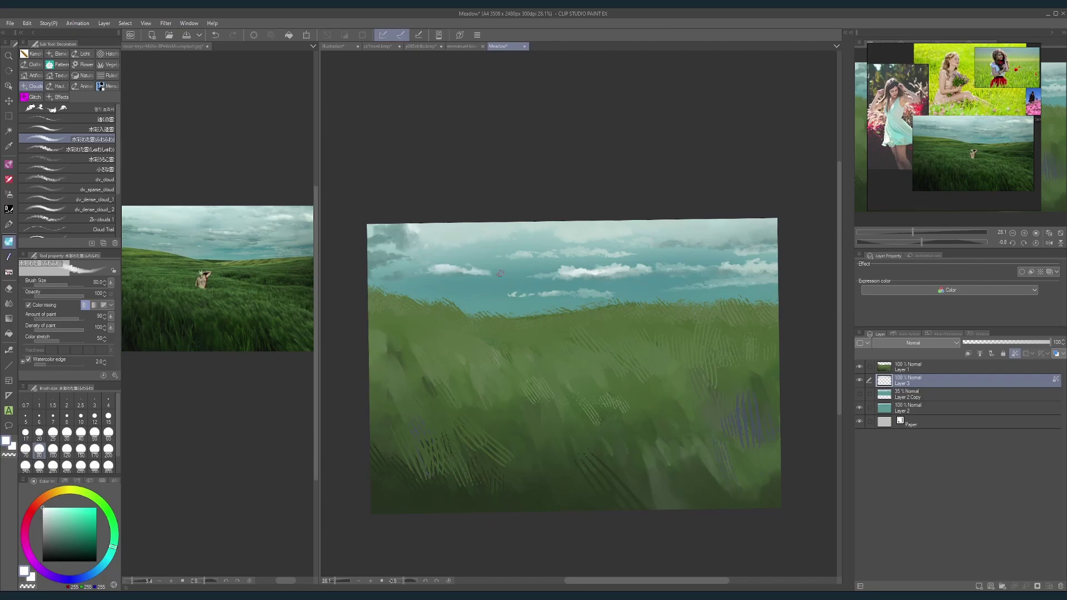
{"action": "key", "text": "ctrl+z"}
Step: Set the brush size to 120 and add white highlights to the clouds in the upper right corner of the sky
{"action": "key", "text": "]"}
{"action": "key", "text": "]"}
{"action": "key", "text": "]"}
{"action": "key", "text": "]"}
{"action": "key", "text": "]"}
{"action": "key", "text": "["}
{"action": "key", "text": "["}
{"action": "key", "text": "["}
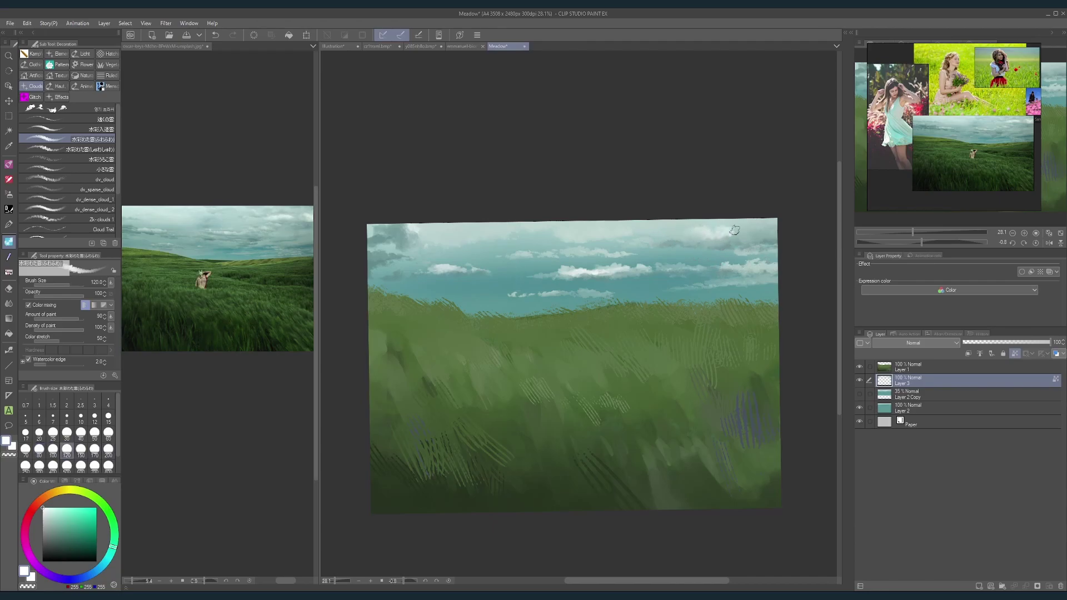
{"action": "left_click_drag", "start_coordinate": [761, 224], "coordinate": [757, 236]}
Step: Enlarge the brush and brighten the cloud bank along the canvas's upper edge with white strokes
{"action": "key", "text": "]"}
{"action": "key", "text": "]"}
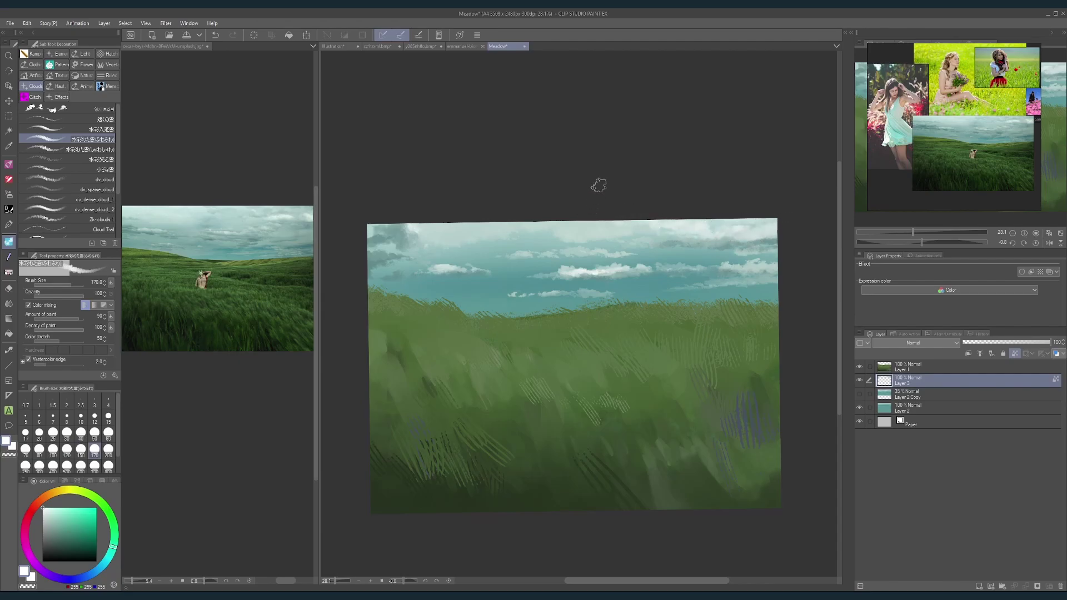
{"action": "mouse_move", "coordinate": [599, 186]}
{"action": "left_mouse_down"}
{"action": "mouse_move", "coordinate": [591, 213]}
{"action": "mouse_move", "coordinate": [673, 203]}
{"action": "left_mouse_up"}
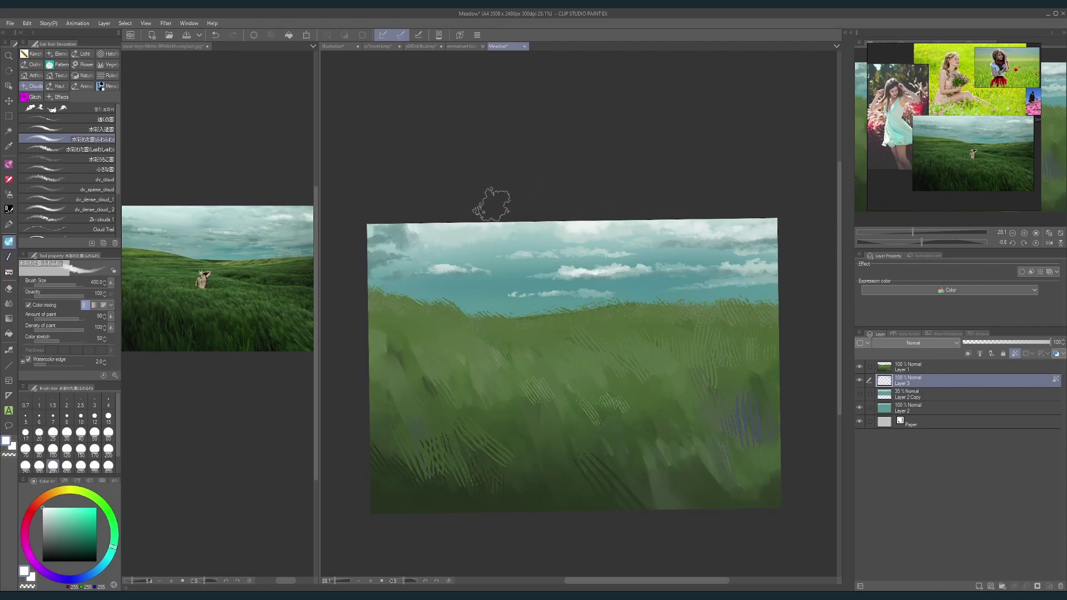
Step: Reduce the cloud brush to size 80
{"action": "key", "text": "bracketleft"}
{"action": "key", "text": "bracketleft"}
{"action": "key", "text": "bracketleft"}
{"action": "key", "text": "bracketleft"}
{"action": "key", "text": "bracketleft"}
{"action": "key", "text": "bracketleft"}
{"action": "key", "text": "bracketleft"}
{"action": "key", "text": "bracketleft"}
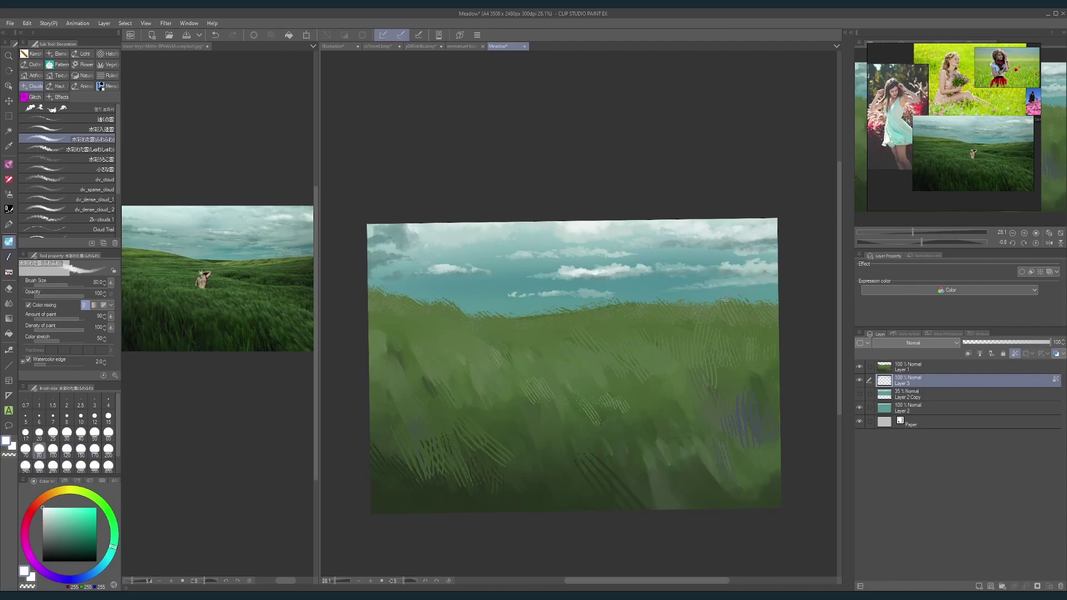
Step: Show Layer 2 Copy, raise its opacity to 86% and reselect Layer 3 with the brush at size 70
{"action": "left_click", "coordinate": [860, 395]}
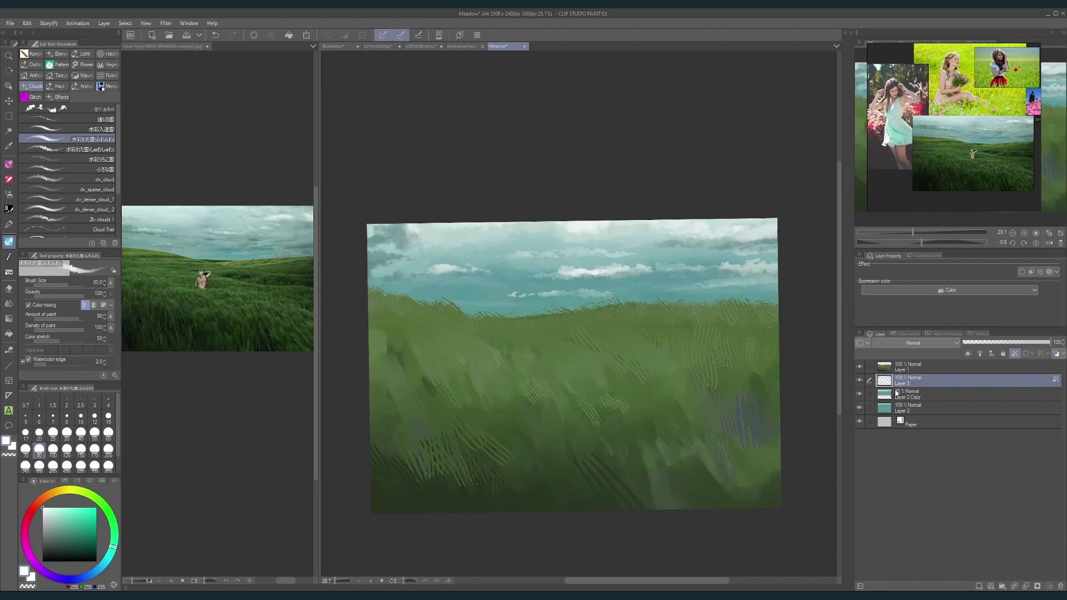
{"action": "left_click", "coordinate": [900, 395]}
{"action": "left_click_drag", "start_coordinate": [995, 342], "coordinate": [1033, 341]}
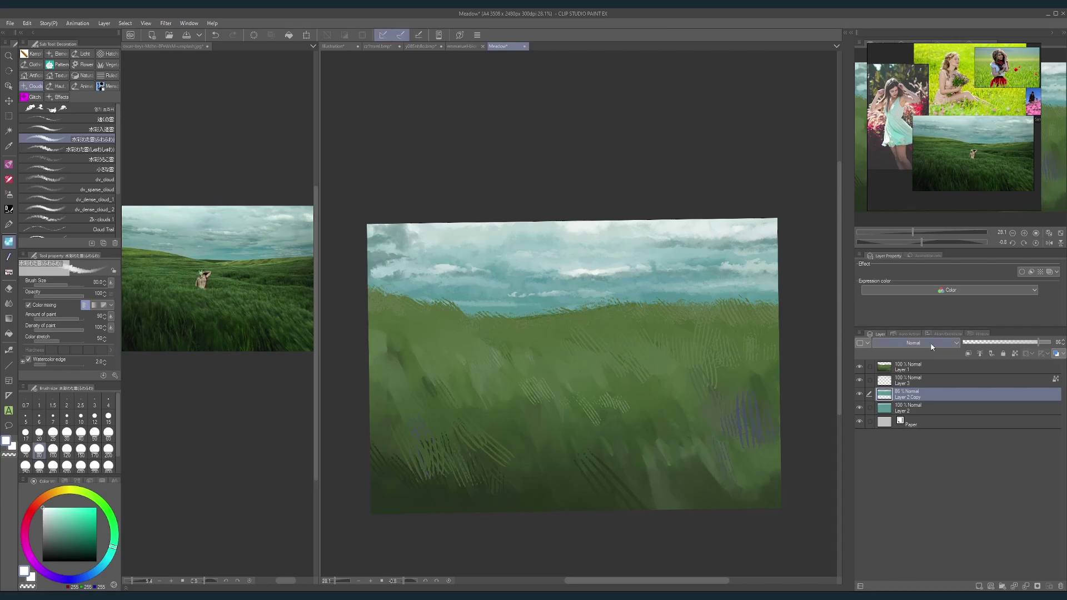
{"action": "left_click", "coordinate": [905, 384]}
{"action": "key", "text": "bracketleft"}
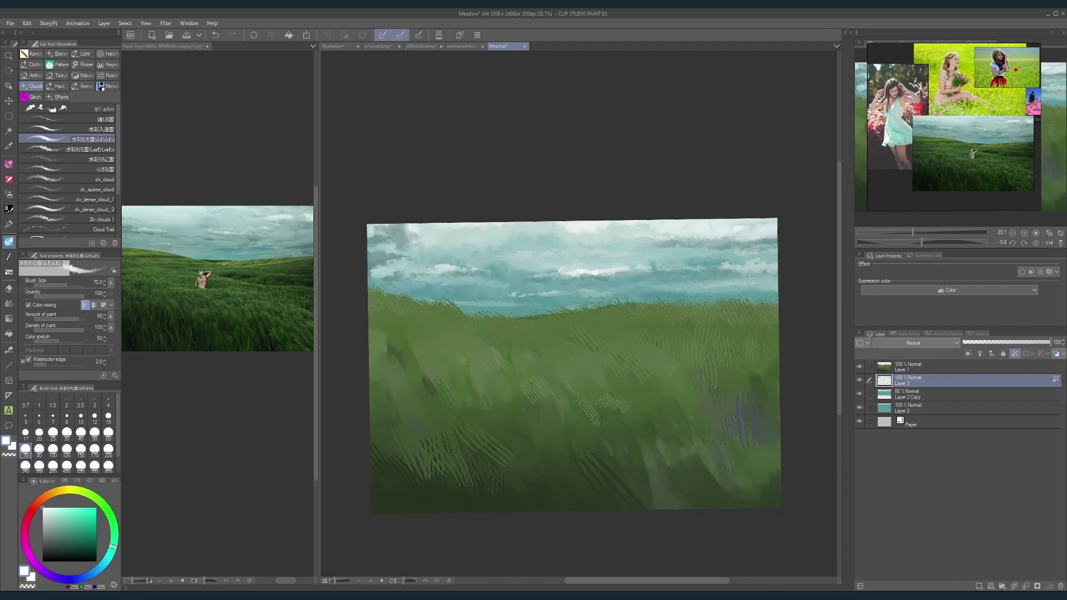
{"action": "left_click", "coordinate": [184, 582]}
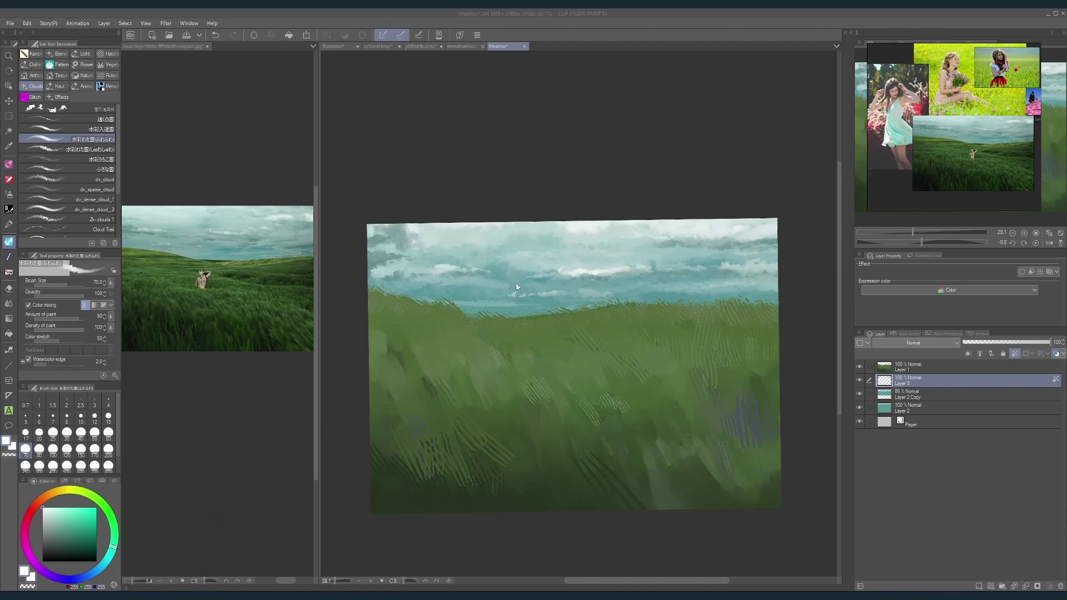
{"action": "left_click", "coordinate": [543, 276]}
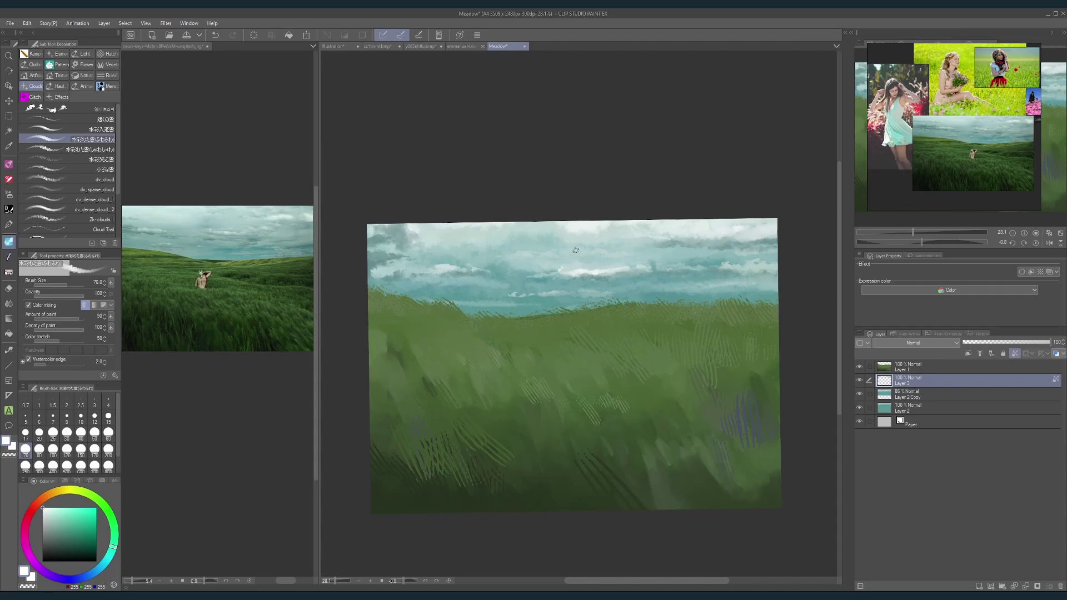
Step: Add a new raster layer above Layer 3 and reduce the brush to size 20
{"action": "key", "text": "shift+space"}
{"action": "left_click_drag", "start_coordinate": [575, 250], "coordinate": [635, 287]}
{"action": "scroll", "coordinate": [601, 308], "scroll_direction": "up", "scroll_amount": 2}
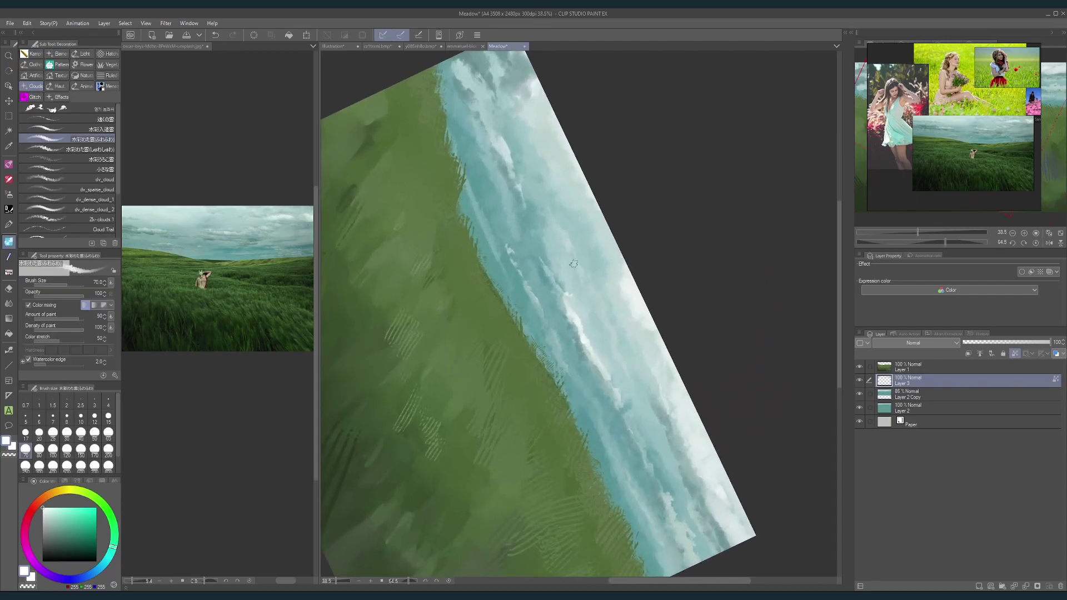
{"action": "left_click", "coordinate": [979, 586]}
{"action": "key", "text": "["}
{"action": "key", "text": "["}
{"action": "key", "text": "["}
{"action": "key", "text": "["}
{"action": "key", "text": "["}
{"action": "key", "text": "["}
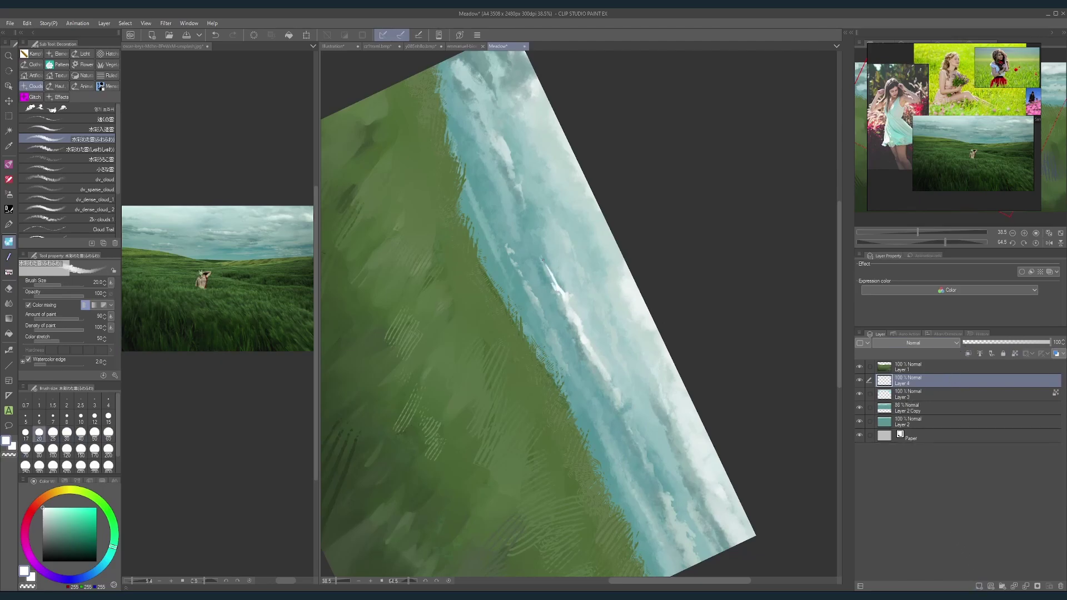
Step: Paint fine white highlights along the large central cloud and reset the canvas rotation
{"action": "left_click_drag", "start_coordinate": [610, 247], "coordinate": [579, 248]}
{"action": "left_click_drag", "start_coordinate": [649, 204], "coordinate": [536, 165]}
{"action": "mouse_move", "coordinate": [659, 296]}
{"action": "left_mouse_down"}
{"action": "mouse_move", "coordinate": [649, 272]}
{"action": "mouse_move", "coordinate": [675, 285]}
{"action": "left_mouse_up"}
{"action": "left_click", "coordinate": [1036, 242]}
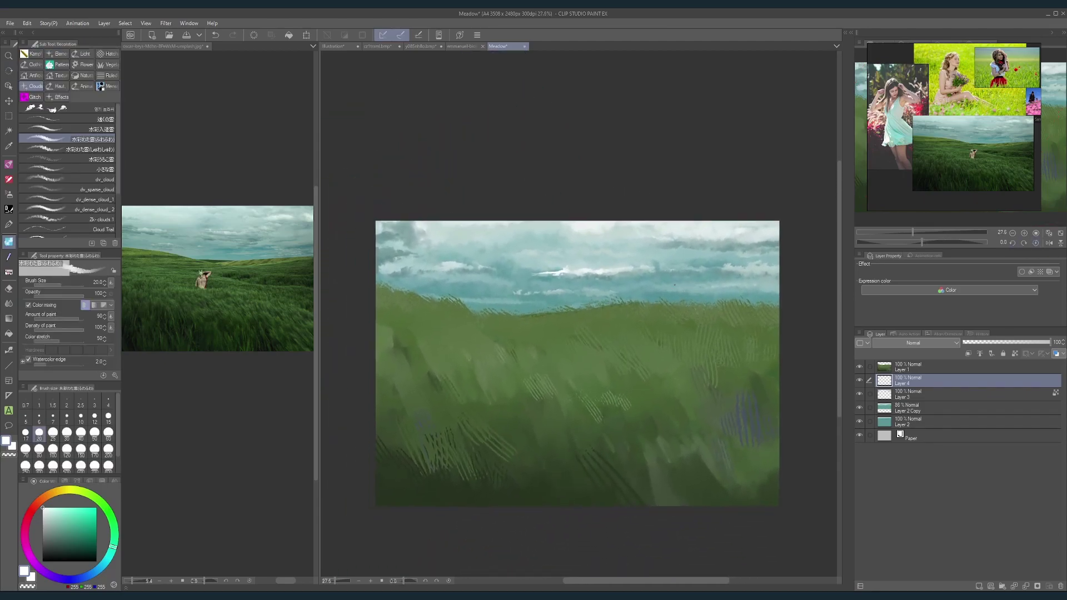
{"action": "scroll", "coordinate": [561, 274], "scroll_direction": "up", "scroll_amount": 3}
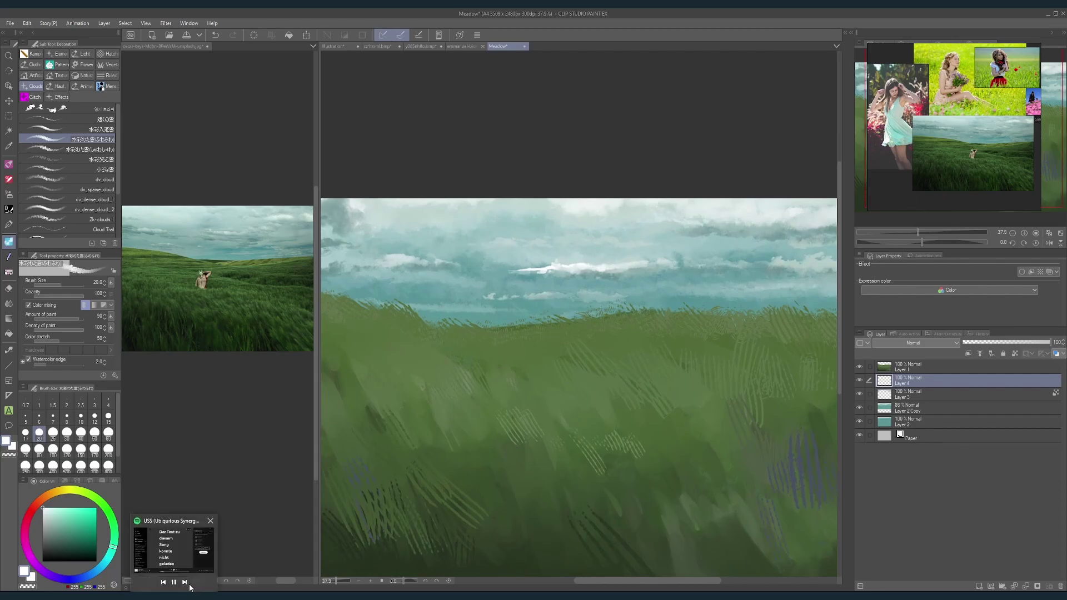
{"action": "left_click", "coordinate": [186, 585]}
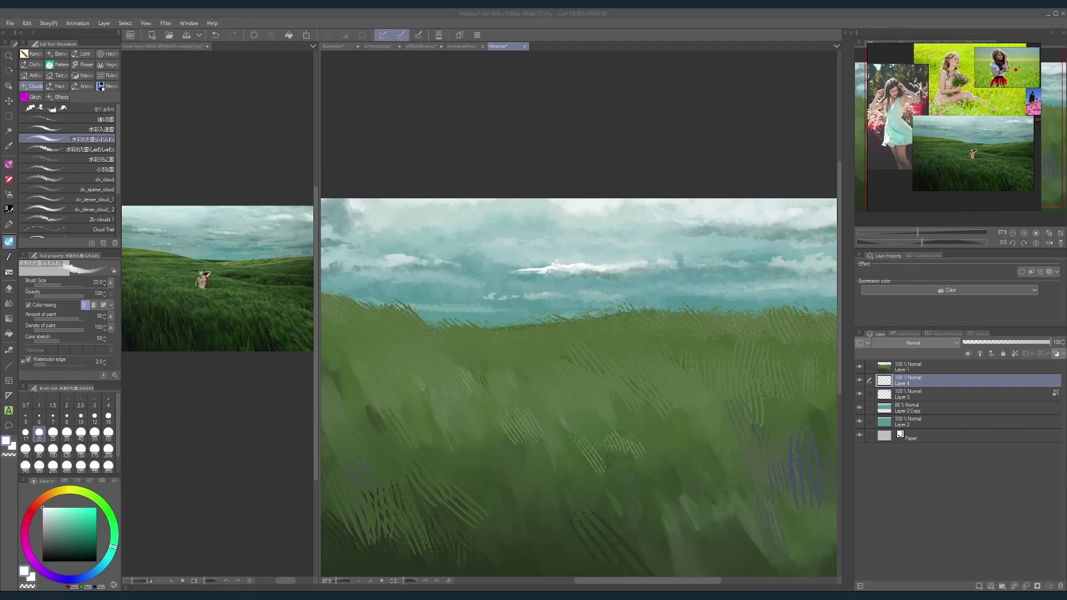
{"action": "left_click", "coordinate": [357, 475]}
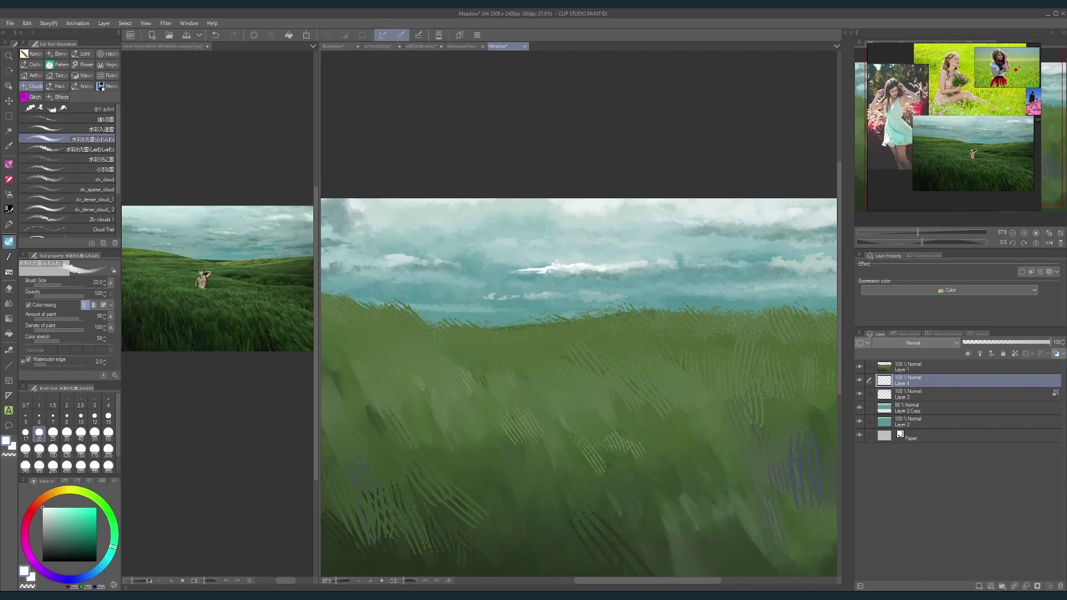
Step: Set the brush size to 30 and add crisp white highlights to the clouds, undoing the first stroke on the left cloud
{"action": "key", "text": "bracketright"}
{"action": "key", "text": "bracketright"}
{"action": "left_click_drag", "start_coordinate": [389, 256], "coordinate": [362, 263]}
{"action": "key", "text": "ctrl+z"}
{"action": "left_click_drag", "start_coordinate": [586, 205], "coordinate": [562, 193]}
{"action": "left_click_drag", "start_coordinate": [625, 213], "coordinate": [654, 196]}
{"action": "scroll", "coordinate": [588, 279], "scroll_direction": "up", "scroll_amount": 2}
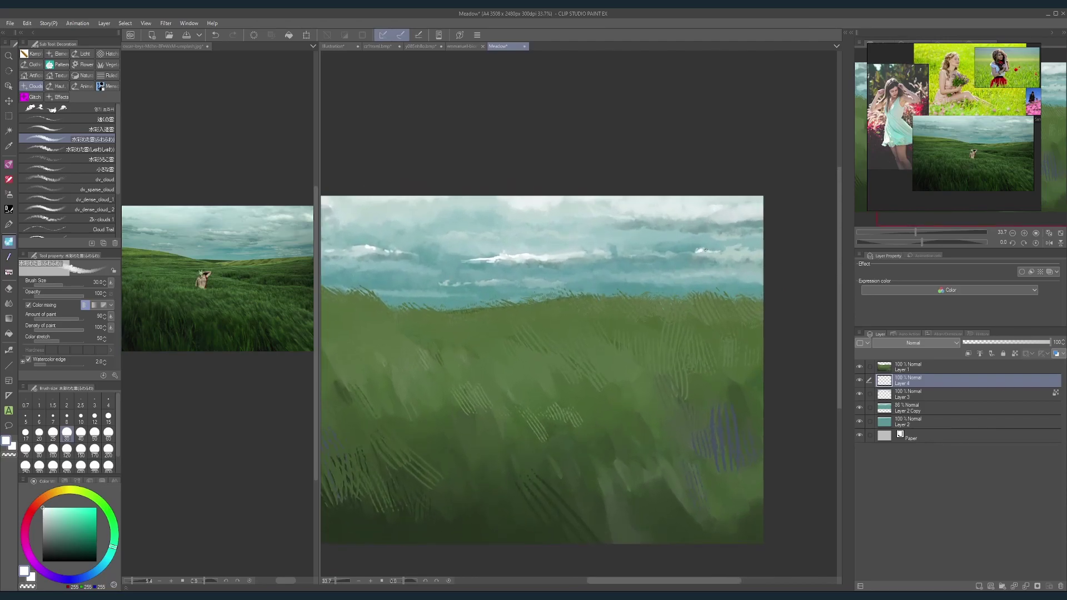
Step: Brush highlights into the upper clouds, enlarge the brush and sample a cloud color from the right side of the sky
{"action": "mouse_move", "coordinate": [468, 221]}
{"action": "left_mouse_down"}
{"action": "mouse_move", "coordinate": [537, 216]}
{"action": "mouse_move", "coordinate": [470, 219]}
{"action": "mouse_move", "coordinate": [424, 208]}
{"action": "mouse_move", "coordinate": [436, 189]}
{"action": "mouse_move", "coordinate": [431, 203]}
{"action": "mouse_move", "coordinate": [426, 195]}
{"action": "mouse_move", "coordinate": [436, 207]}
{"action": "mouse_move", "coordinate": [408, 196]}
{"action": "mouse_move", "coordinate": [449, 195]}
{"action": "mouse_move", "coordinate": [456, 211]}
{"action": "mouse_move", "coordinate": [486, 200]}
{"action": "mouse_move", "coordinate": [476, 217]}
{"action": "mouse_move", "coordinate": [505, 206]}
{"action": "mouse_move", "coordinate": [499, 198]}
{"action": "mouse_move", "coordinate": [518, 210]}
{"action": "left_mouse_up"}
{"action": "key", "text": "bracketright"}
{"action": "key", "text": "bracketright"}
{"action": "key", "text": "bracketright"}
{"action": "key", "text": "bracketright"}
{"action": "key", "text": "bracketright"}
{"action": "key", "text": "bracketright"}
{"action": "left_click", "coordinate": [641, 231], "text": "alt"}
{"action": "key", "text": "bracketleft"}
{"action": "key", "text": "bracketleft"}
{"action": "key", "text": "bracketleft"}
Step: Set the brush size to 150 and shade the upper cloud bank with grey-blue and near-white tones sampled from the sky
{"action": "key", "text": "bracketright"}
{"action": "key", "text": "bracketright"}
{"action": "key", "text": "bracketright"}
{"action": "key", "text": "bracketright"}
{"action": "key", "text": "bracketright"}
{"action": "left_click", "coordinate": [426, 204], "text": "alt"}
{"action": "left_click", "coordinate": [476, 216], "text": "alt"}
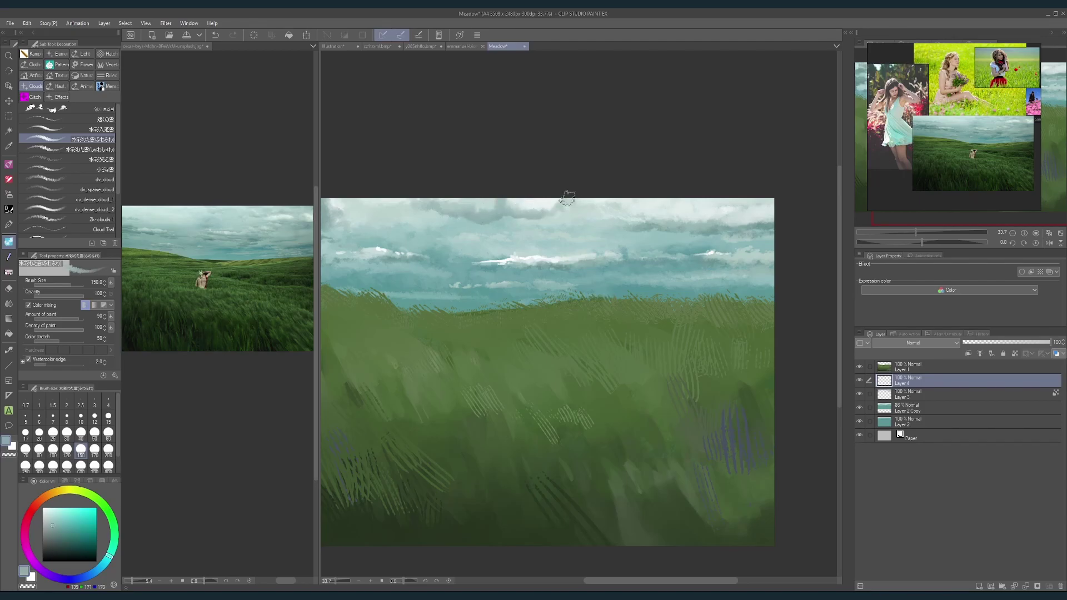
{"action": "key", "text": "ctrl+minus"}
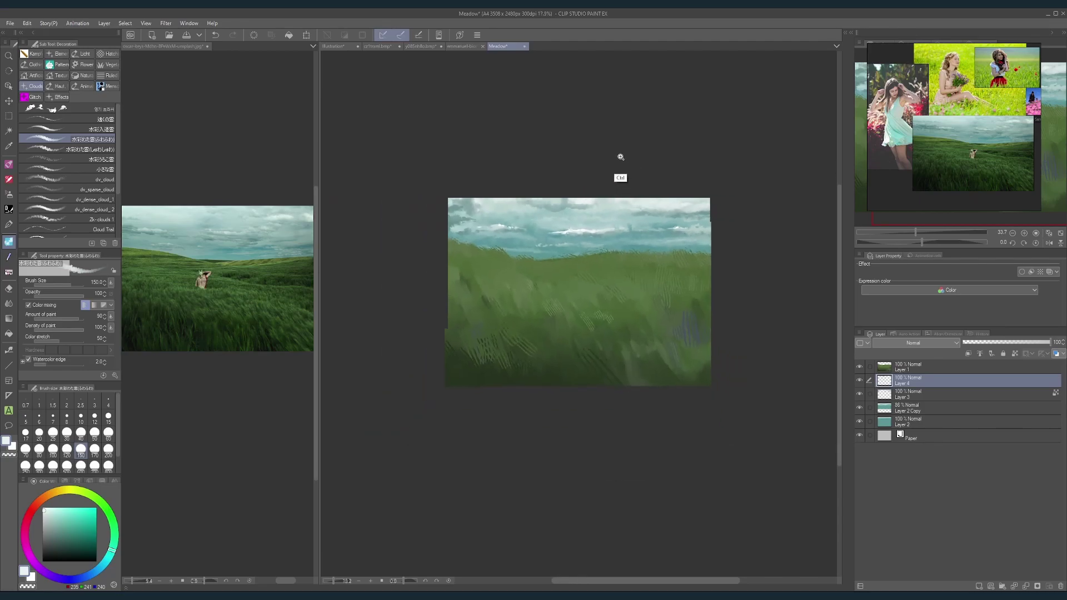
{"action": "scroll", "coordinate": [618, 203], "scroll_direction": "up", "scroll_amount": 2}
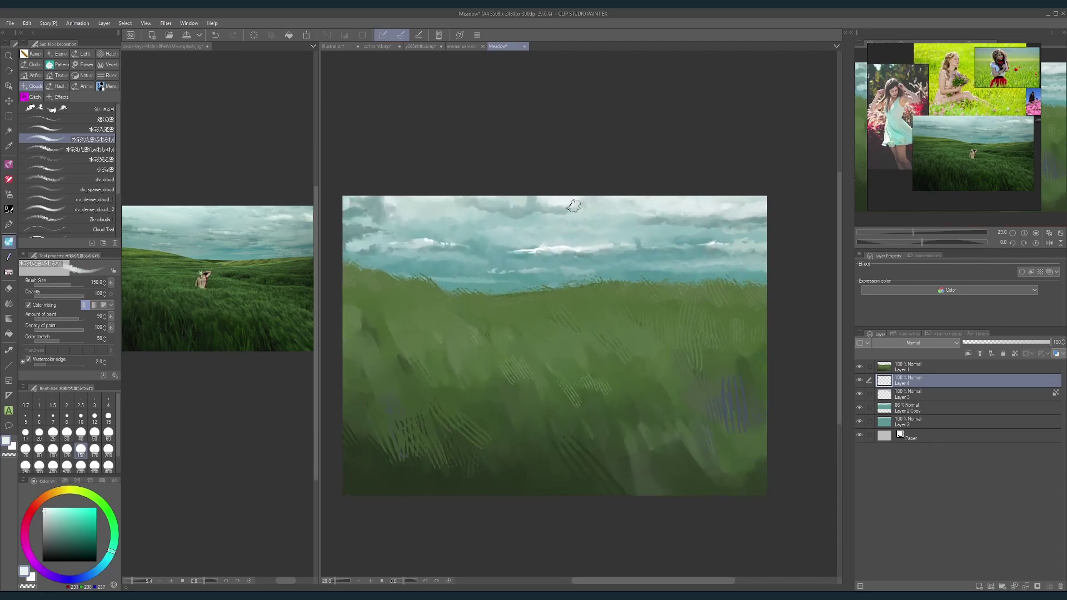
Step: Blend the clouds along the canvas's upper edge with sampled grey, pale teal and near-white tones
{"action": "left_click", "coordinate": [553, 211], "text": "alt"}
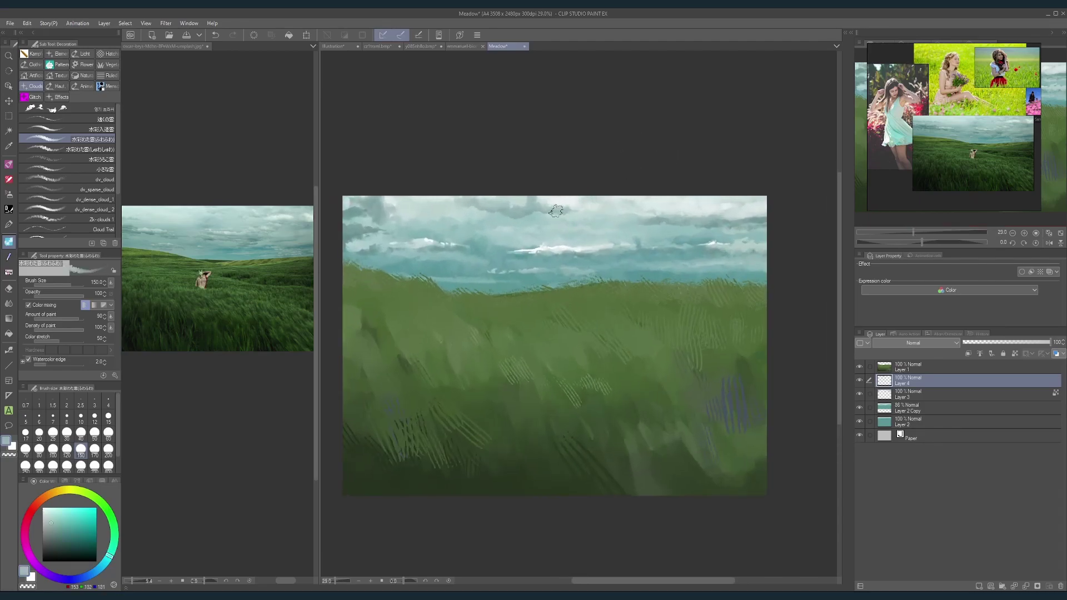
{"action": "left_click", "coordinate": [627, 215], "text": "alt"}
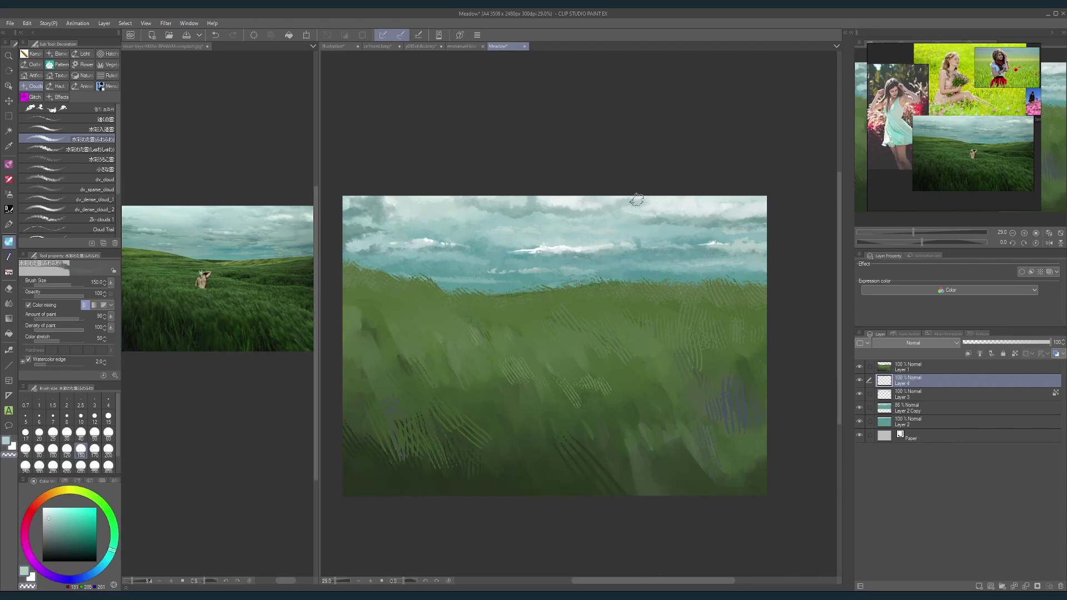
{"action": "left_click", "coordinate": [562, 205], "text": "alt"}
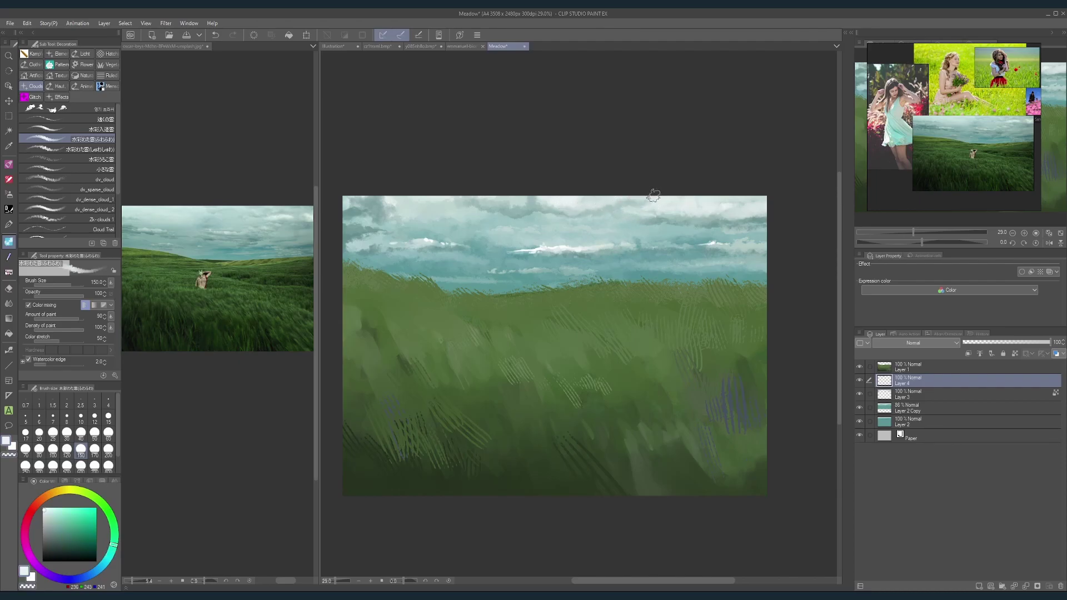
{"action": "scroll", "coordinate": [653, 194], "scroll_direction": "down", "scroll_amount": 3}
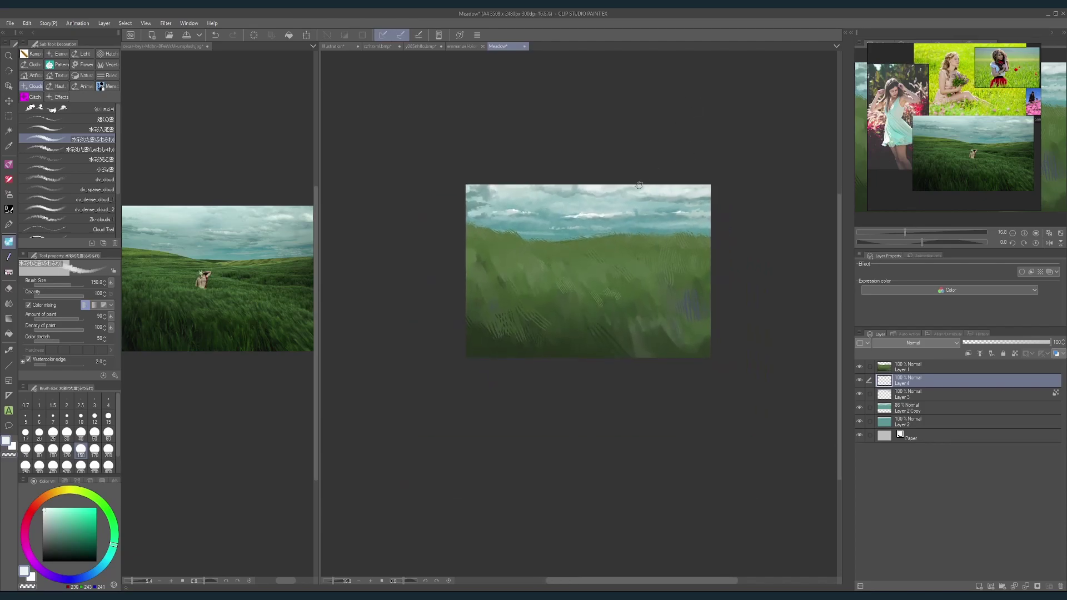
{"action": "scroll", "coordinate": [606, 192], "scroll_direction": "up", "scroll_amount": 2}
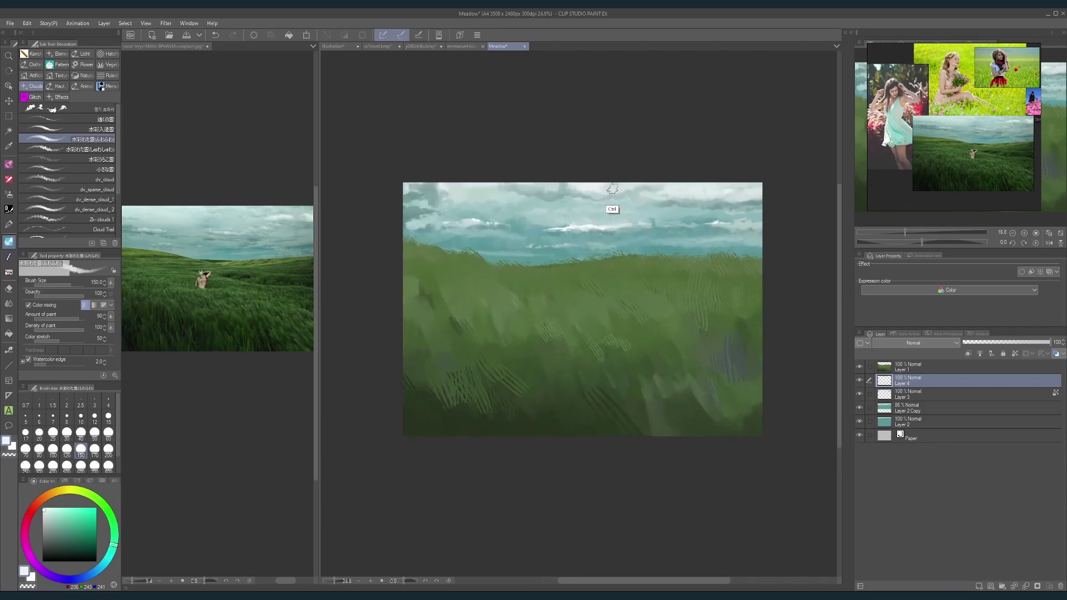
Step: Sample light blue and pale cloud colors and soften the clouds in the upper middle of the sky
{"action": "left_click", "coordinate": [570, 205], "text": "alt"}
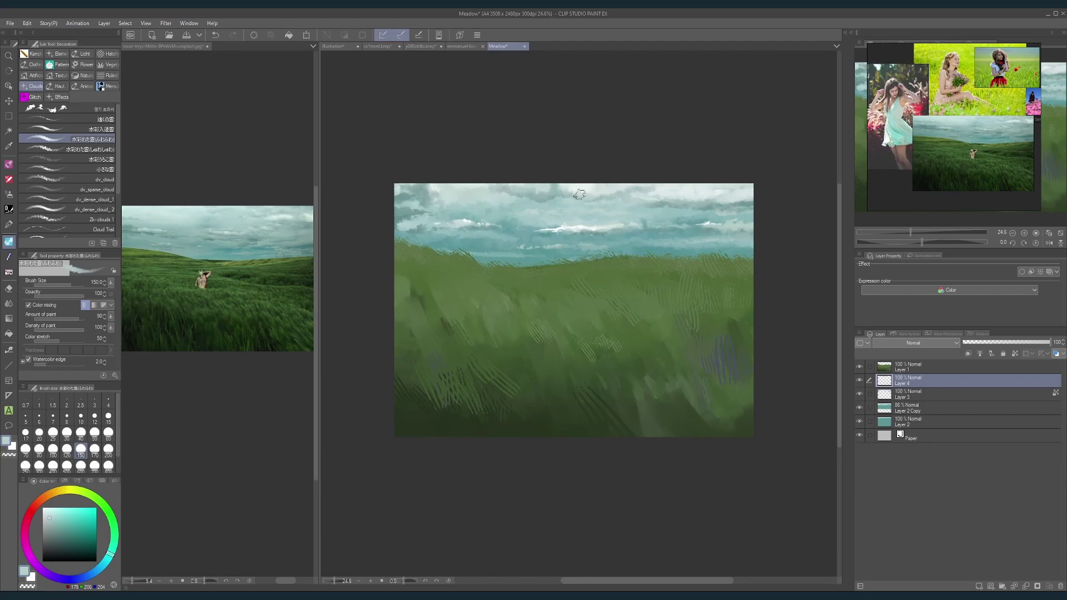
{"action": "left_click", "coordinate": [603, 195], "text": "alt"}
{"action": "scroll", "coordinate": [695, 156], "scroll_direction": "down", "scroll_amount": 2}
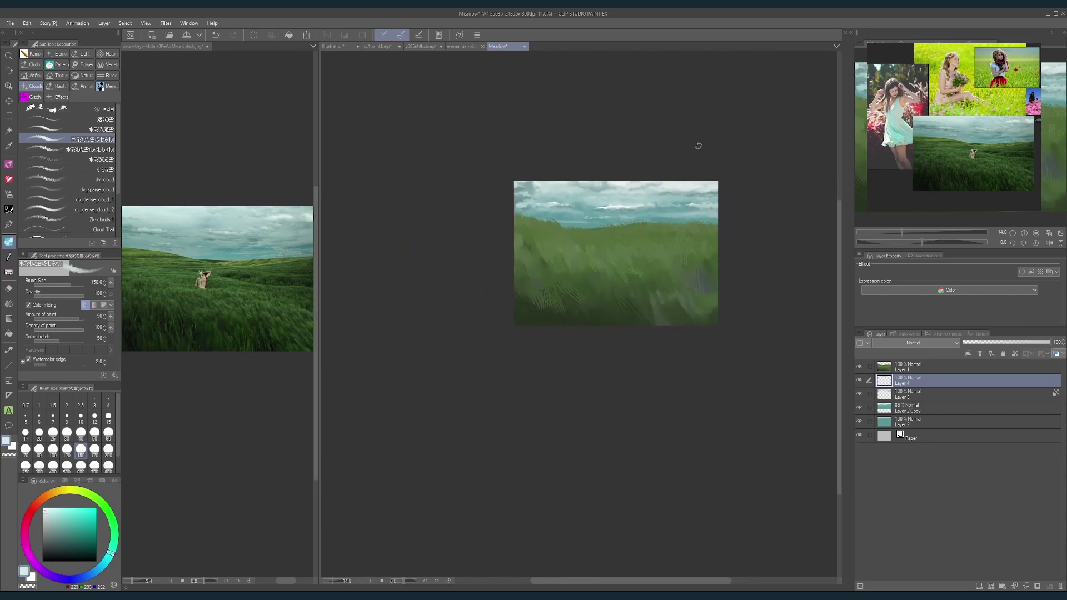
{"action": "scroll", "coordinate": [665, 209], "scroll_direction": "up", "scroll_amount": 3}
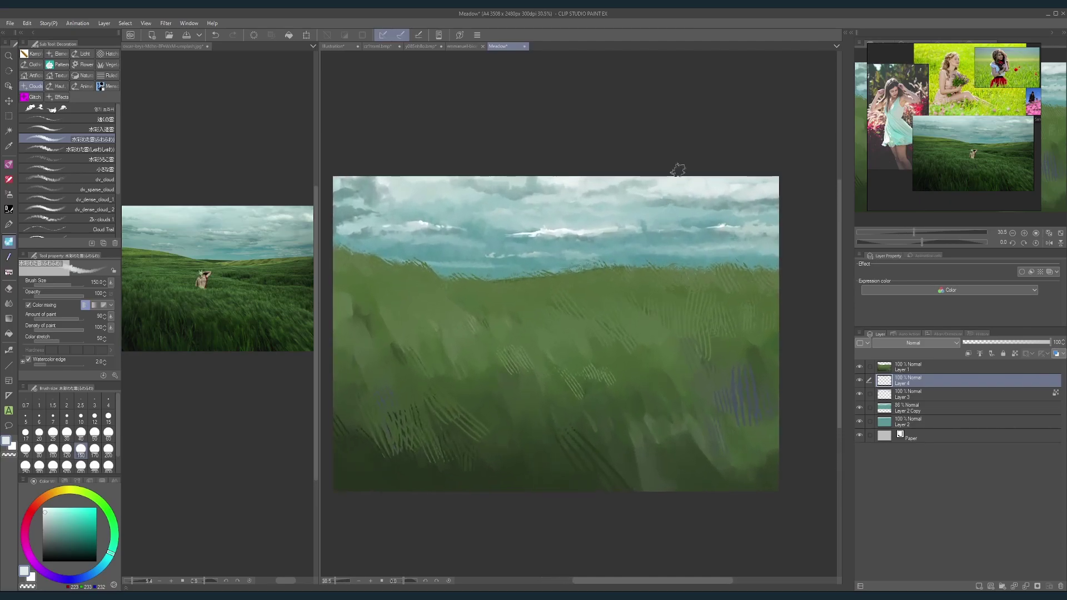
{"action": "left_click_drag", "start_coordinate": [678, 170], "coordinate": [681, 175]}
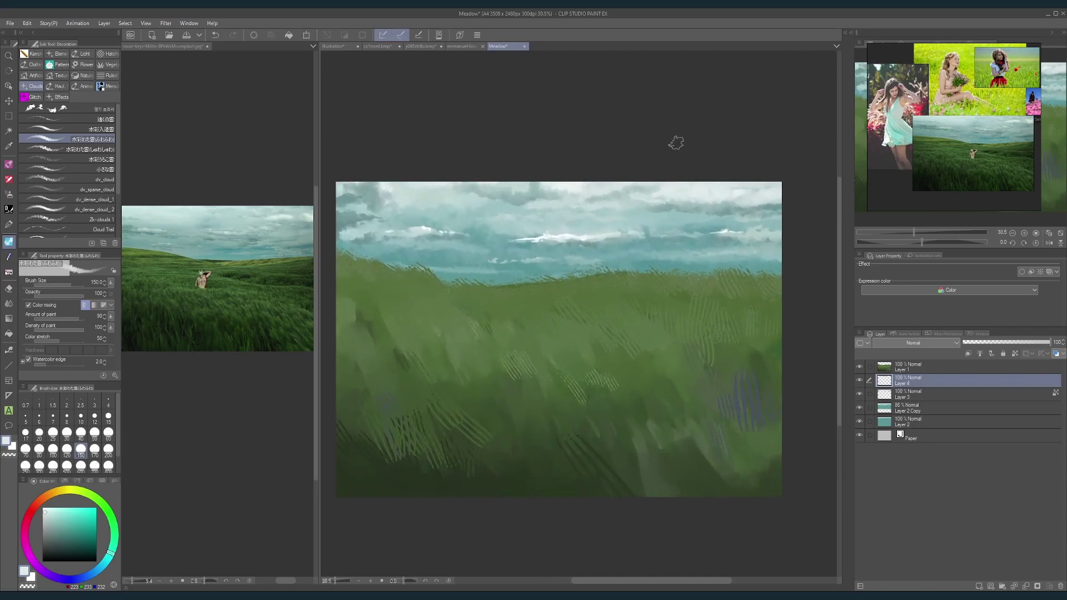
Step: Add a Tone Curve correction layer above Layer 4 and bend the RGB curve into a contrast-boosting S shape
{"action": "right_click", "coordinate": [954, 482]}
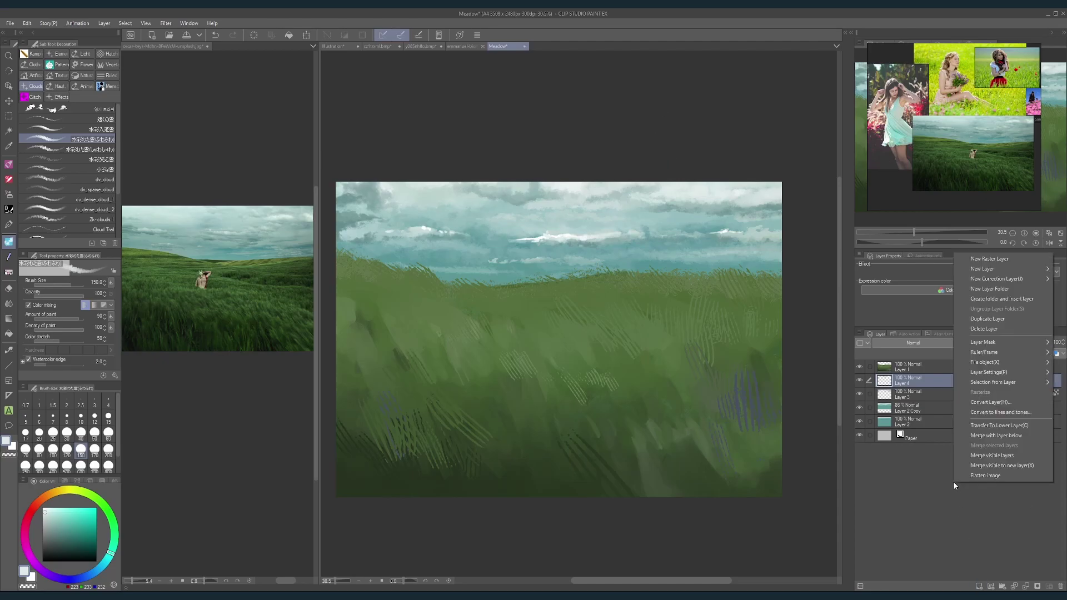
{"action": "mouse_move", "coordinate": [956, 280]}
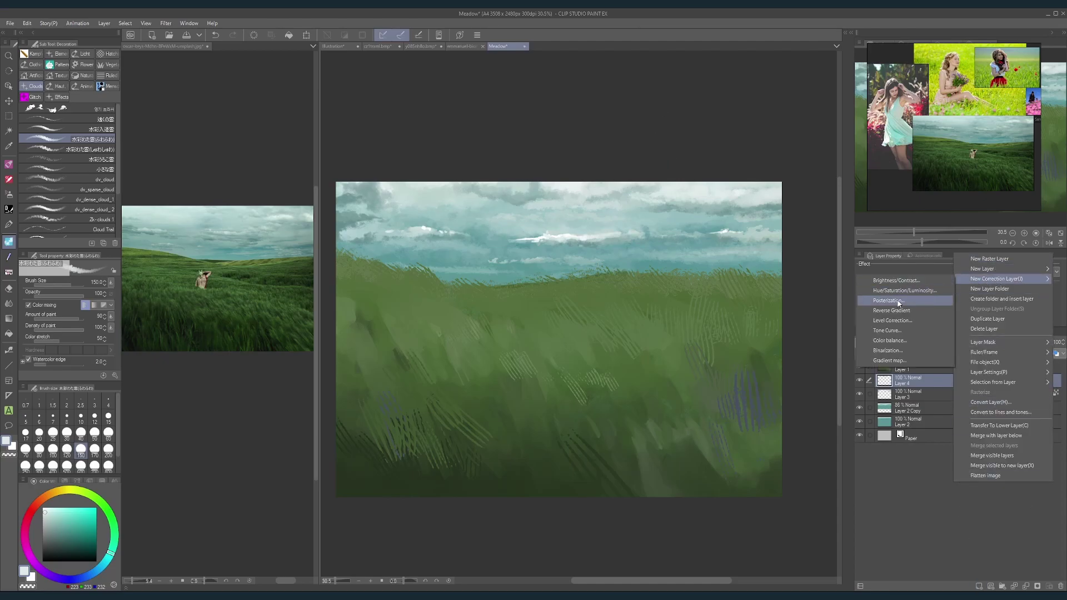
{"action": "left_click", "coordinate": [910, 331]}
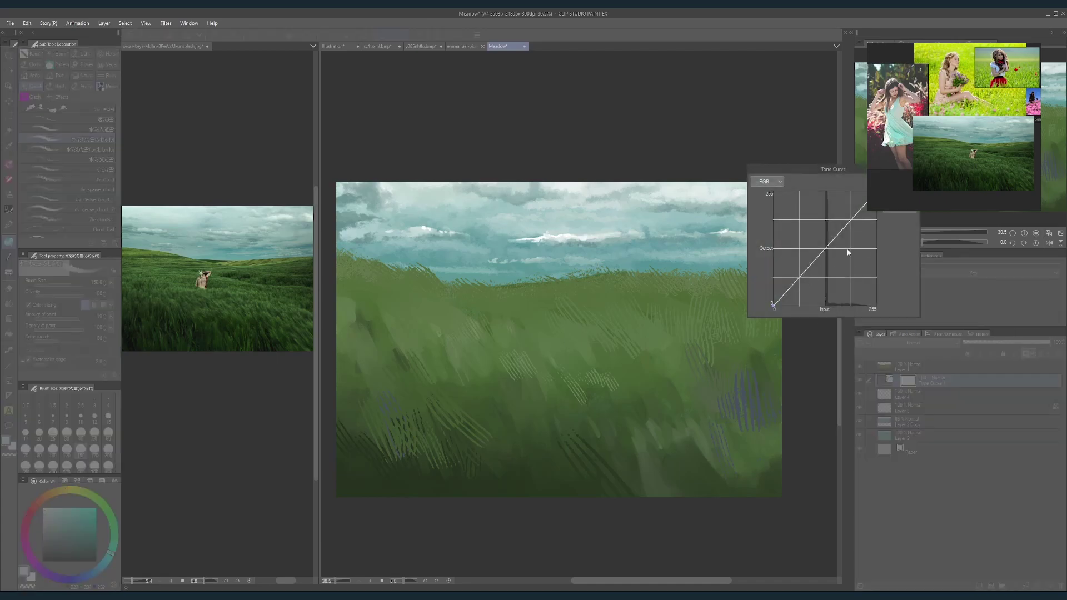
{"action": "left_click_drag", "start_coordinate": [841, 169], "coordinate": [694, 185]}
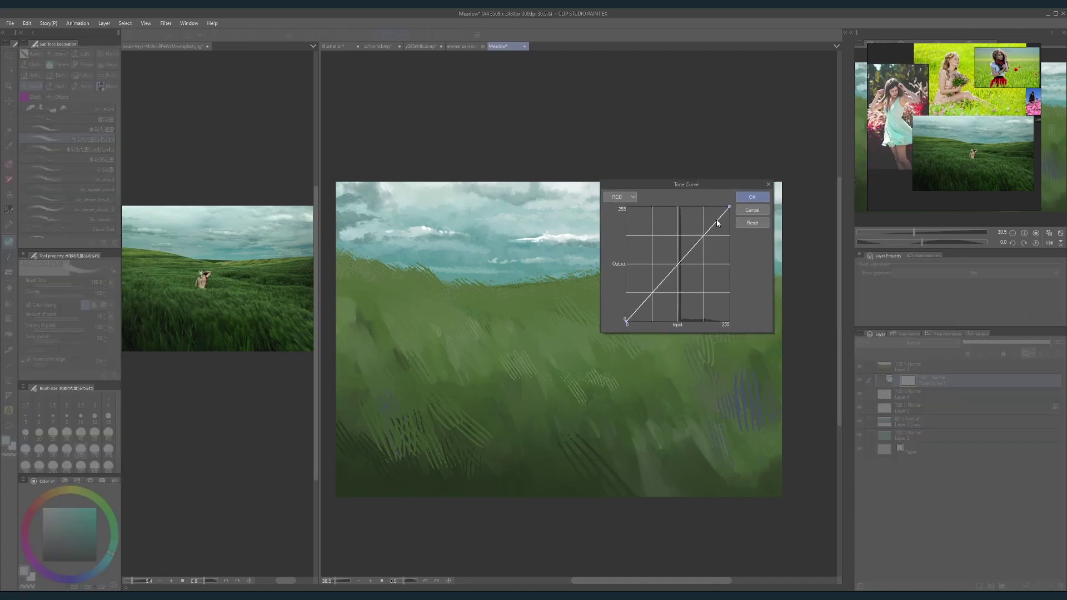
{"action": "left_click_drag", "start_coordinate": [704, 234], "coordinate": [850, 277]}
{"action": "left_click_drag", "start_coordinate": [828, 360], "coordinate": [818, 401]}
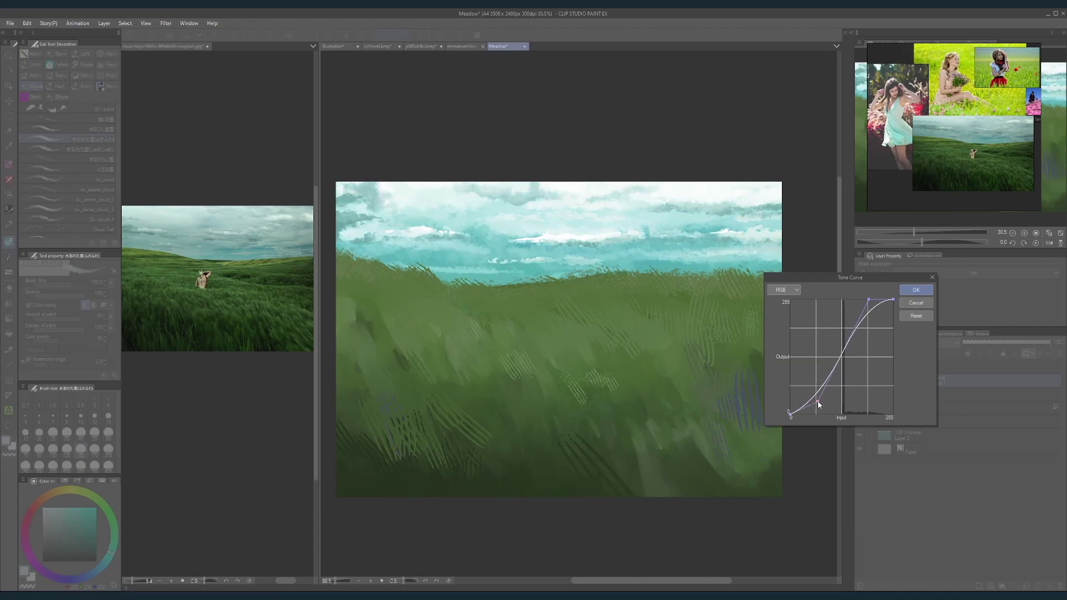
Step: Lower the tone curve's highlight point, fine-tune its shadow point and apply the correction
{"action": "left_click_drag", "start_coordinate": [868, 300], "coordinate": [872, 318]}
{"action": "scroll", "coordinate": [647, 194], "scroll_direction": "down", "scroll_amount": 3}
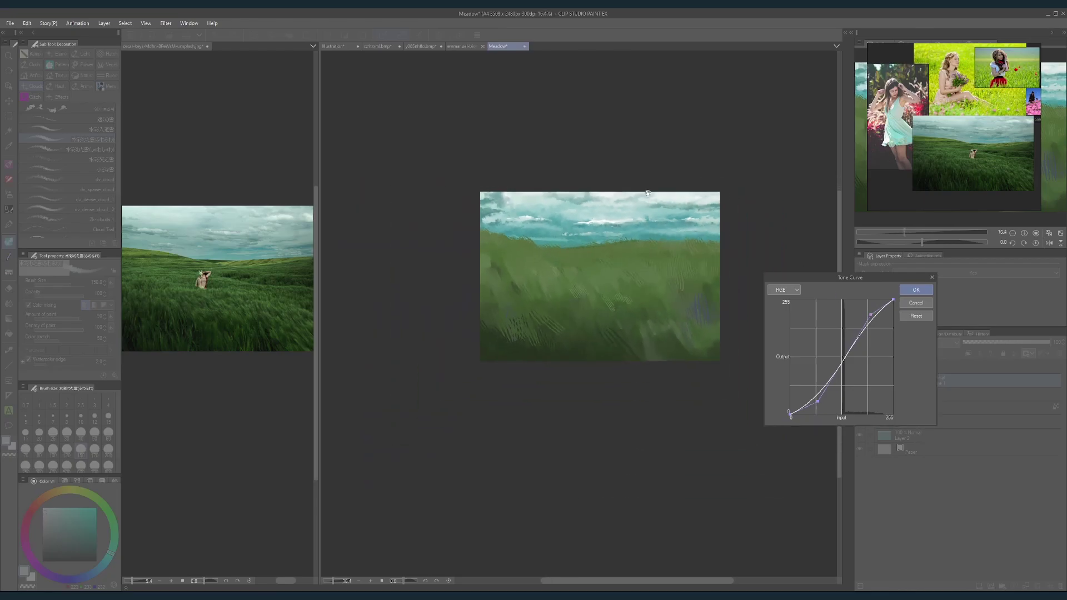
{"action": "scroll", "coordinate": [649, 191], "scroll_direction": "up", "scroll_amount": 1}
{"action": "scroll", "coordinate": [650, 188], "scroll_direction": "up", "scroll_amount": 1}
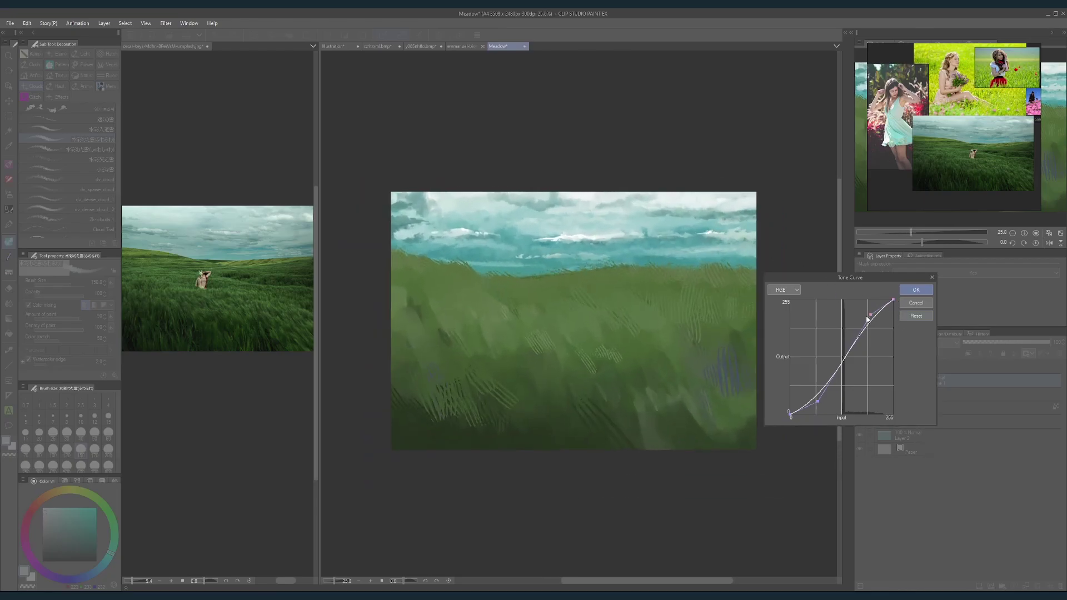
{"action": "left_click_drag", "start_coordinate": [871, 318], "coordinate": [869, 318]}
{"action": "mouse_move", "coordinate": [804, 410]}
{"action": "left_mouse_down"}
{"action": "mouse_move", "coordinate": [810, 417]}
{"action": "mouse_move", "coordinate": [807, 407]}
{"action": "left_mouse_up"}
{"action": "left_click", "coordinate": [916, 290]}
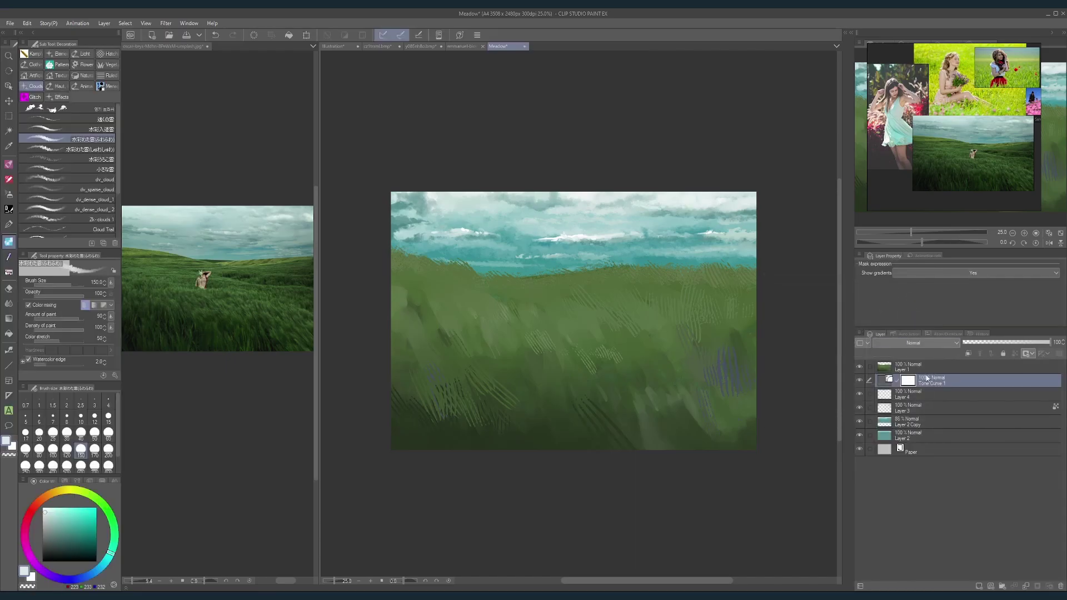
Step: Add a Hue/Saturation/Luminosity correction layer above Tone Curve 1, lower its saturation to mute the sky, and apply it
{"action": "right_click", "coordinate": [926, 479]}
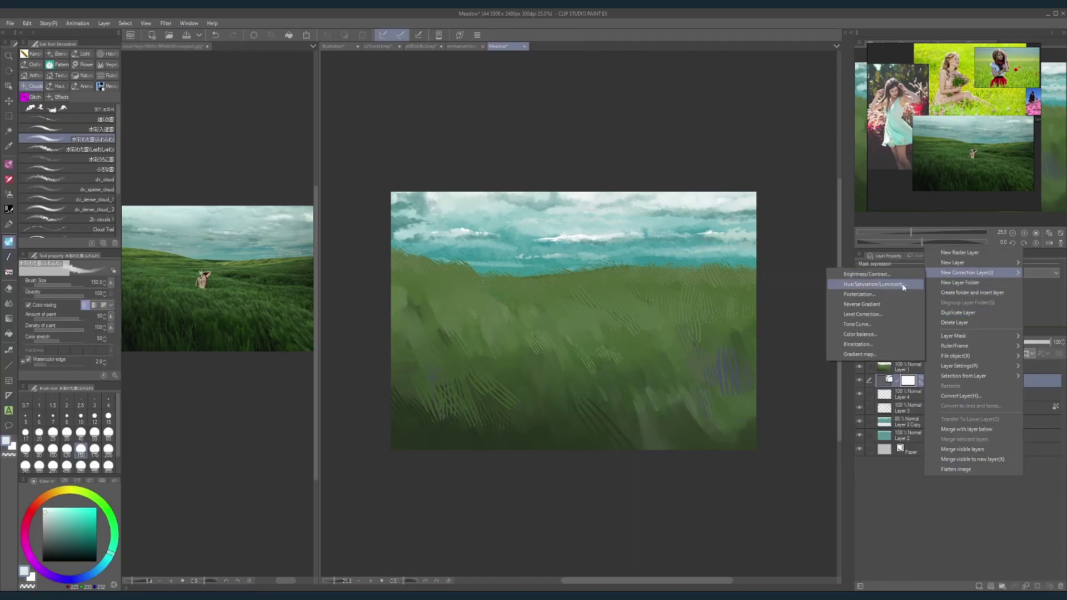
{"action": "left_click", "coordinate": [904, 288]}
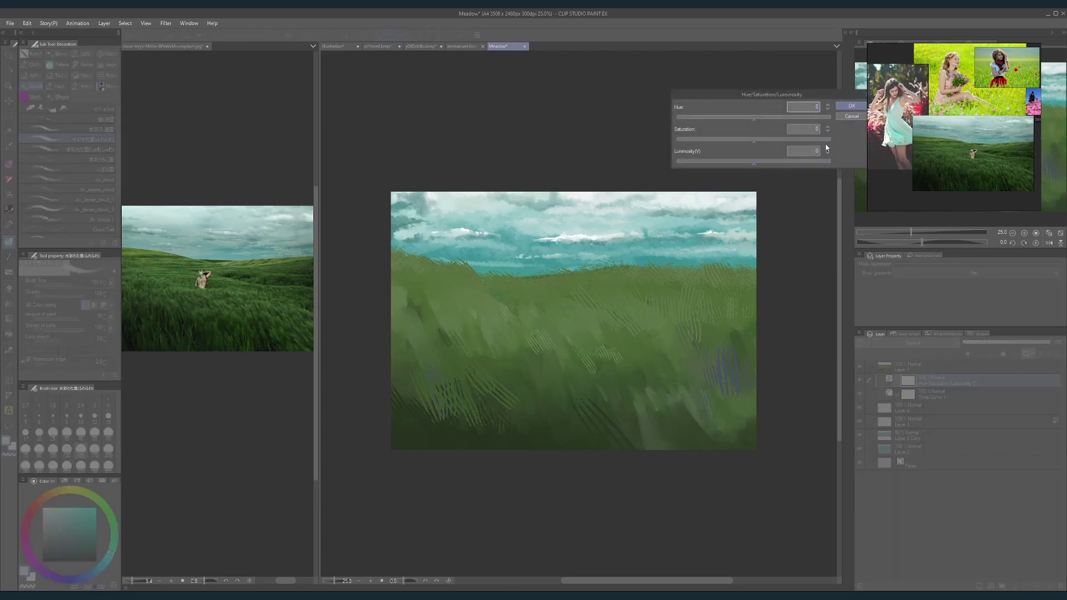
{"action": "left_click", "coordinate": [729, 140]}
{"action": "left_click", "coordinate": [853, 106]}
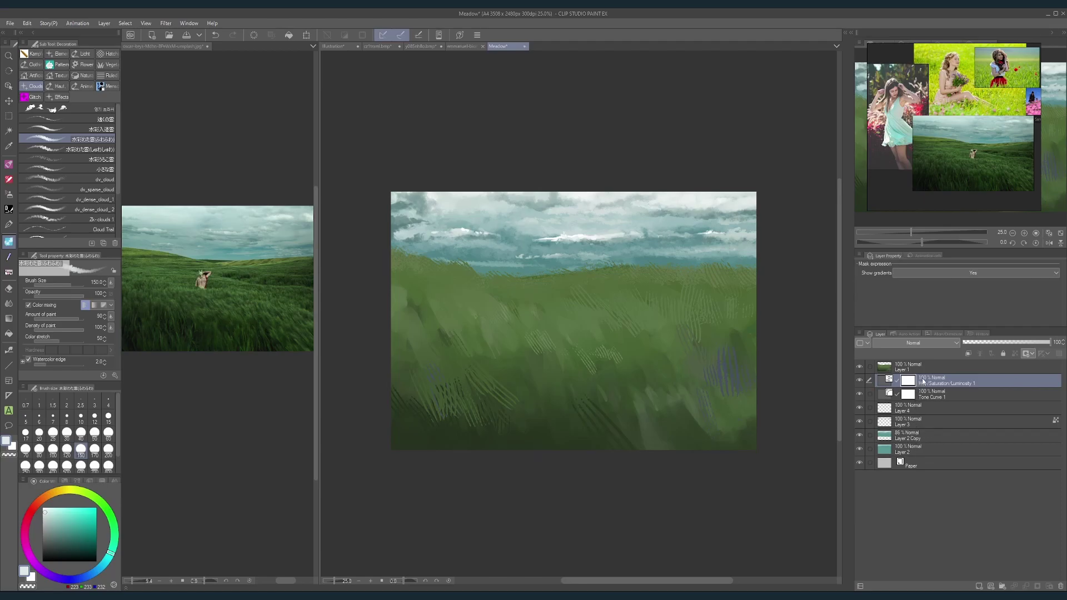
Step: Create a raster layer above the correction layers and sample an olive green from the hills in the reference photo
{"action": "left_click", "coordinate": [980, 586]}
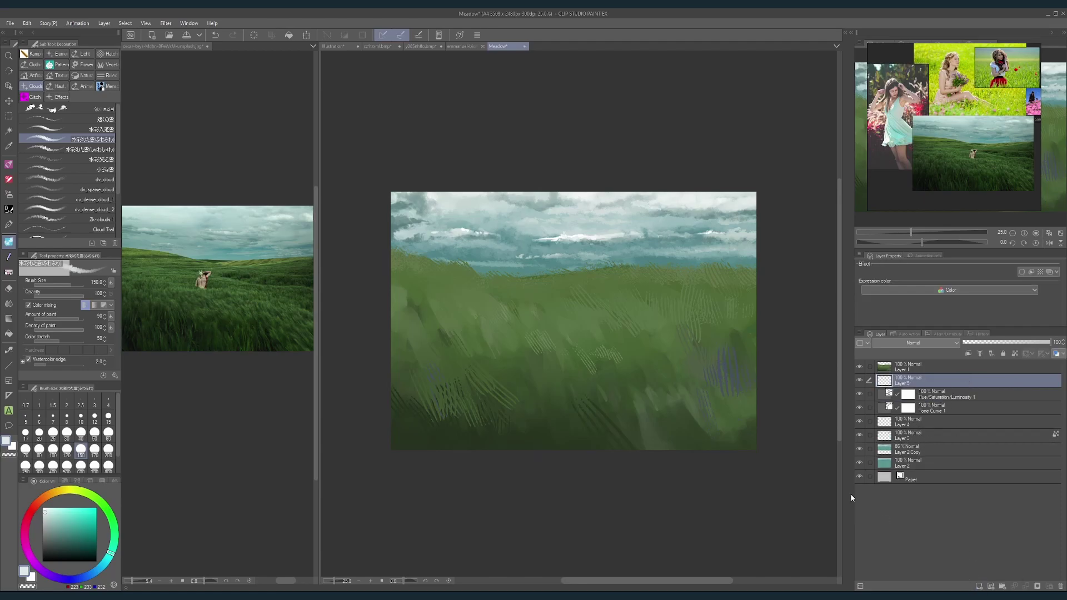
{"action": "left_click", "coordinate": [243, 261]}
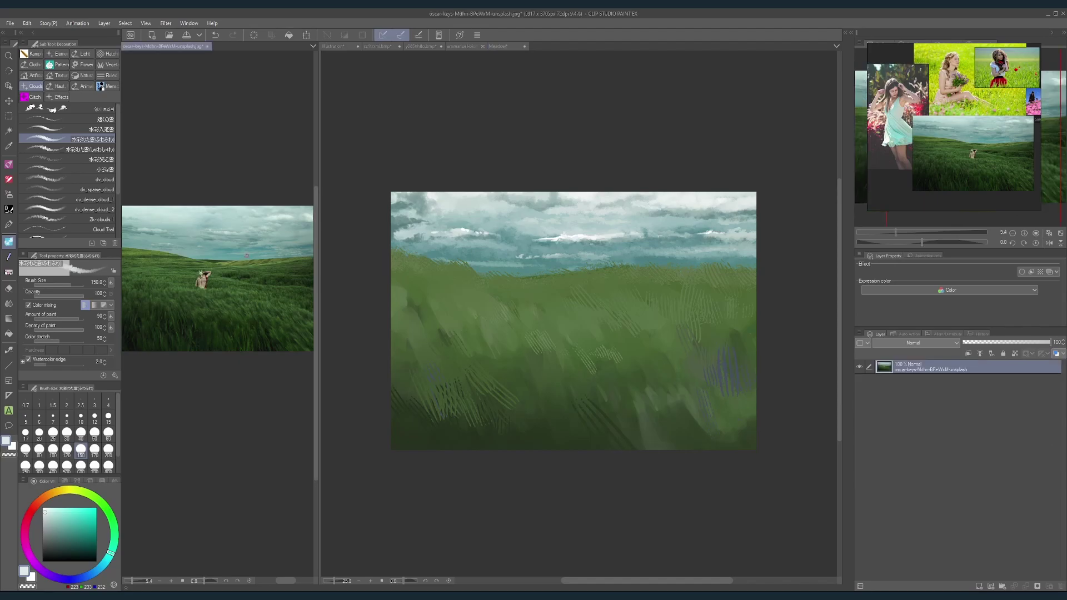
{"action": "left_click", "coordinate": [243, 261], "text": "alt"}
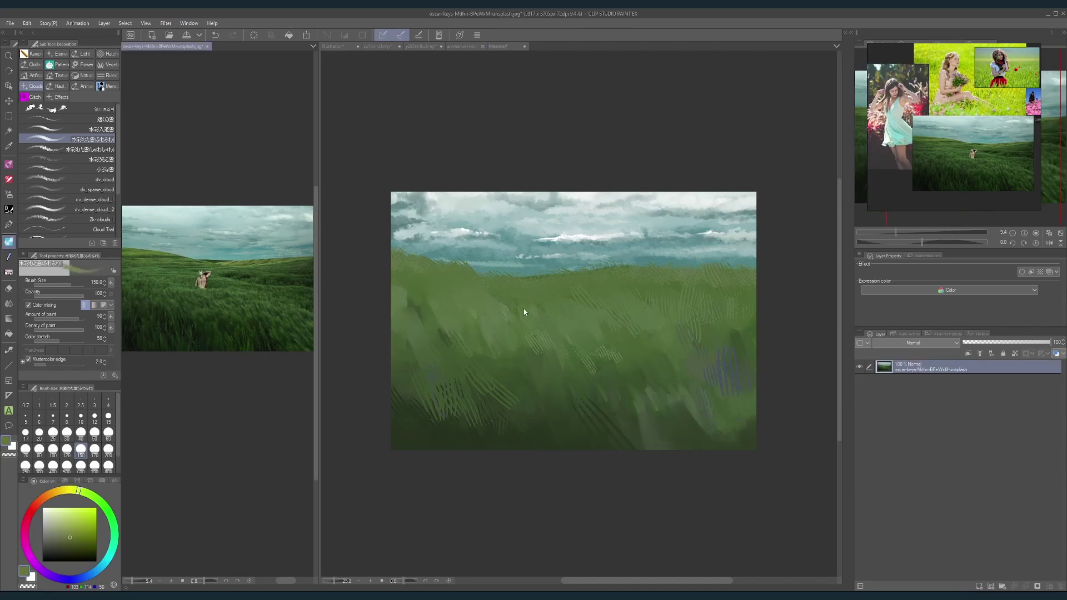
Step: Paint smooth olive hills along the horizon, including the left slope, with the ThickDryPaint brush at size 170
{"action": "key", "text": "b"}
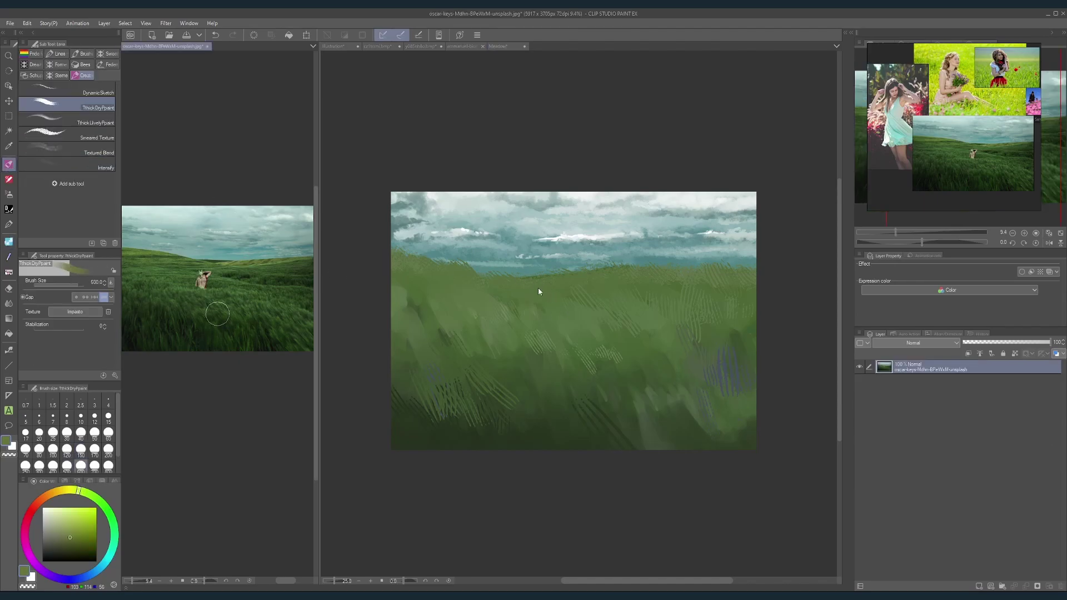
{"action": "left_click", "coordinate": [538, 291]}
{"action": "key", "text": "bracketleft"}
{"action": "key", "text": "bracketleft"}
{"action": "key", "text": "bracketleft"}
{"action": "key", "text": "bracketleft"}
{"action": "key", "text": "bracketleft"}
{"action": "key", "text": "bracketleft"}
{"action": "left_click_drag", "start_coordinate": [525, 277], "coordinate": [657, 272]}
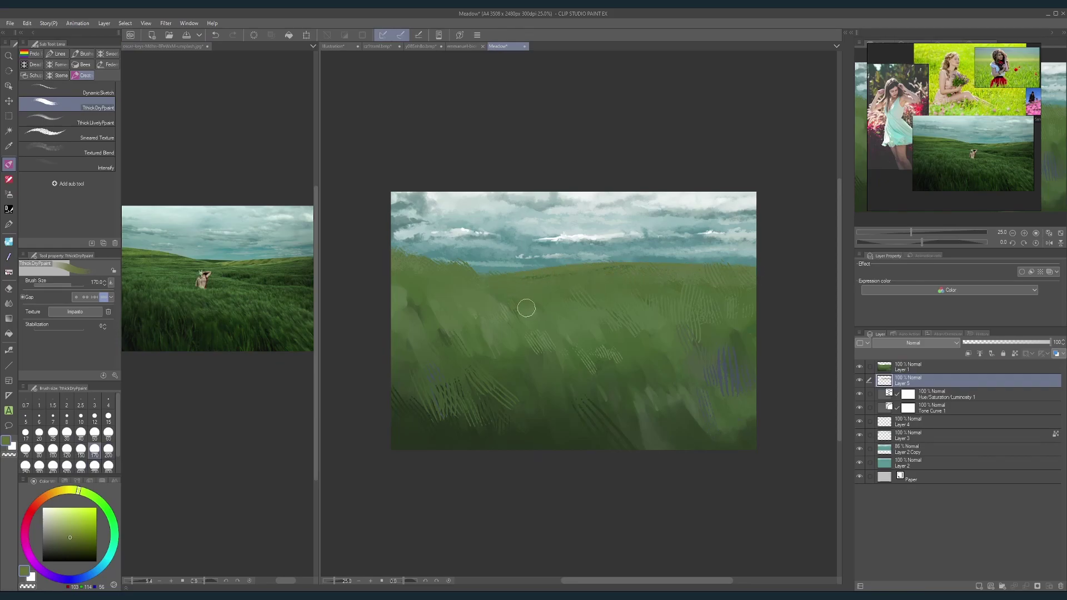
{"action": "left_click_drag", "start_coordinate": [392, 258], "coordinate": [584, 276]}
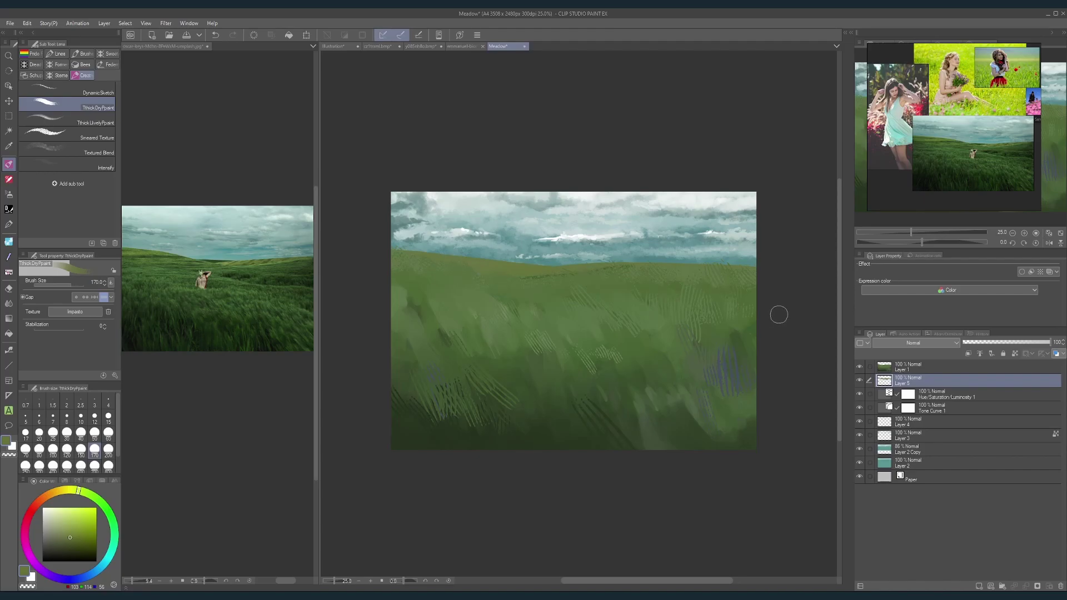
Step: Lock Layer 5's transparent pixels, sample dark green from the reference photo, and paint a dark distant hill along the middle of the horizon
{"action": "left_click", "coordinate": [1015, 354]}
{"action": "left_click", "coordinate": [216, 263]}
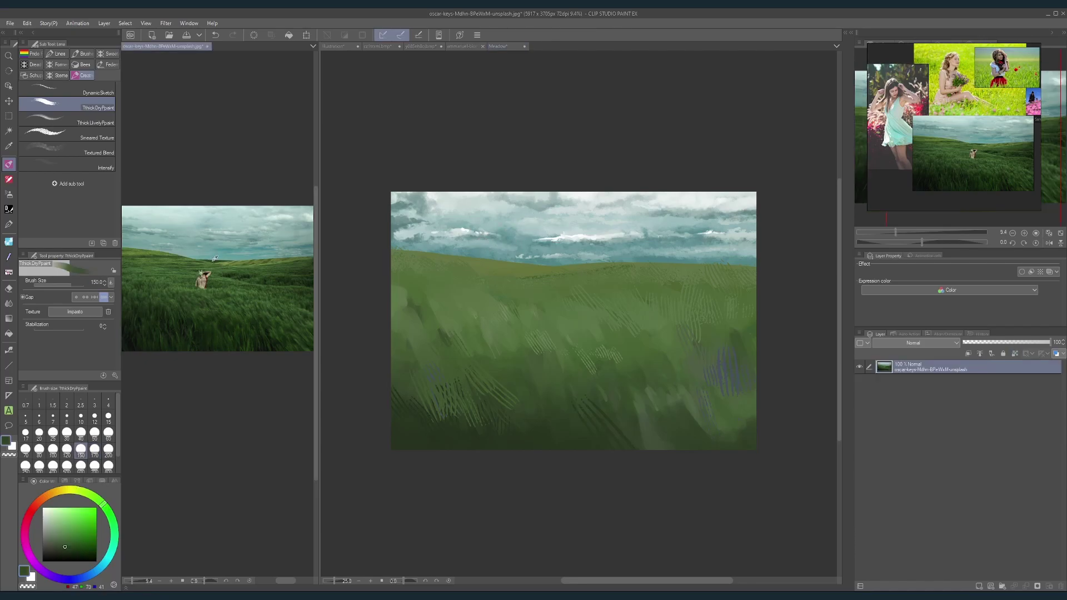
{"action": "left_click", "coordinate": [558, 239]}
{"action": "mouse_move", "coordinate": [556, 253]}
{"action": "left_mouse_down"}
{"action": "mouse_move", "coordinate": [600, 266]}
{"action": "mouse_move", "coordinate": [582, 261]}
{"action": "mouse_move", "coordinate": [708, 264]}
{"action": "left_mouse_up"}
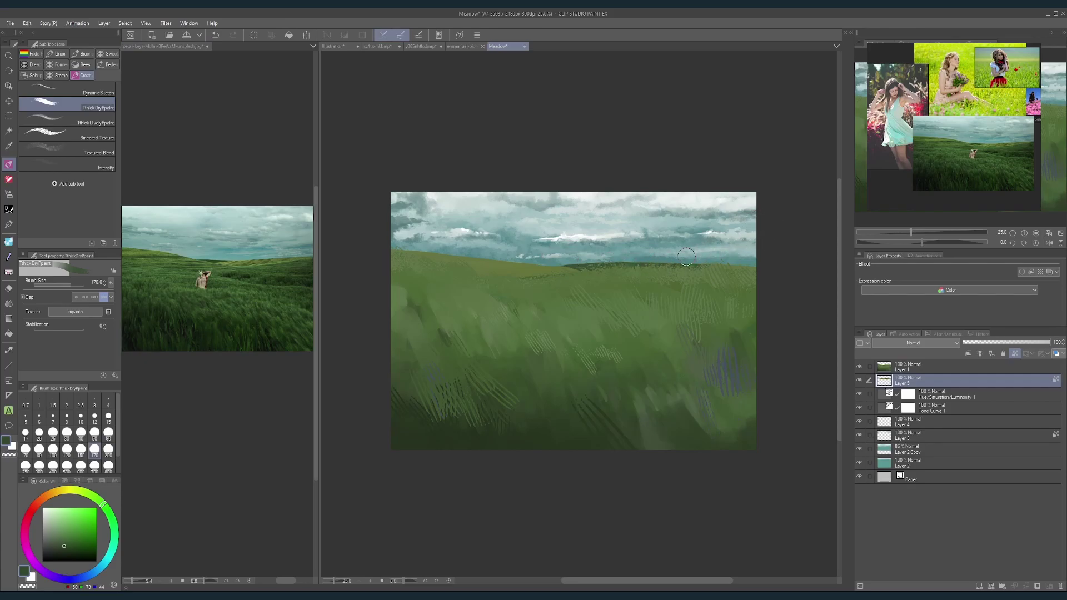
{"action": "scroll", "coordinate": [770, 253], "scroll_direction": "down", "scroll_amount": 1}
{"action": "scroll", "coordinate": [715, 252], "scroll_direction": "up", "scroll_amount": 1}
{"action": "scroll", "coordinate": [714, 252], "scroll_direction": "up", "scroll_amount": 2}
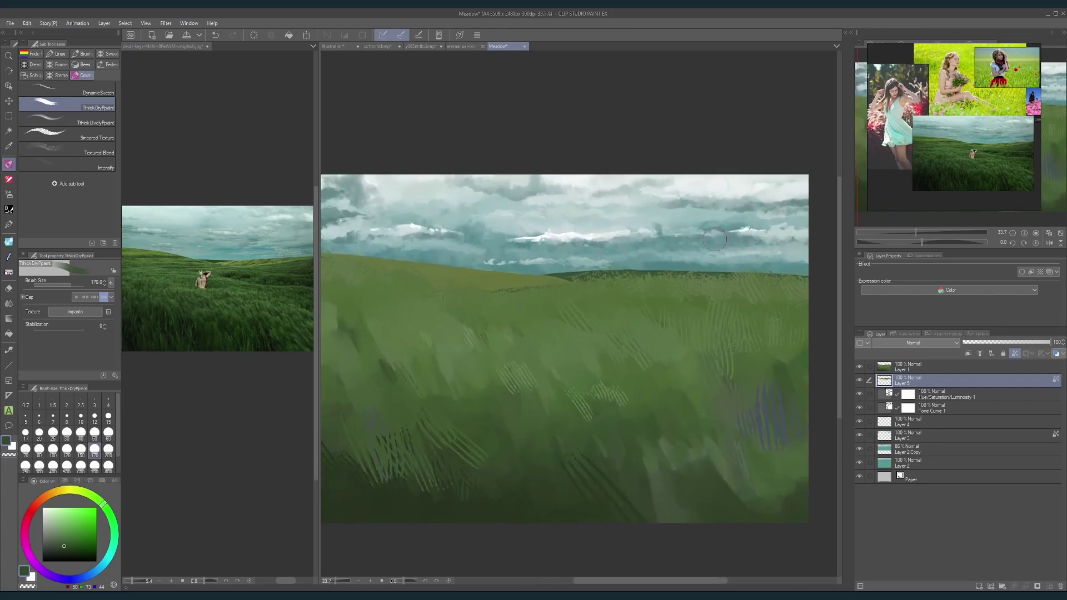
{"action": "left_click_drag", "start_coordinate": [582, 278], "coordinate": [628, 261]}
{"action": "scroll", "coordinate": [724, 225], "scroll_direction": "down", "scroll_amount": 3}
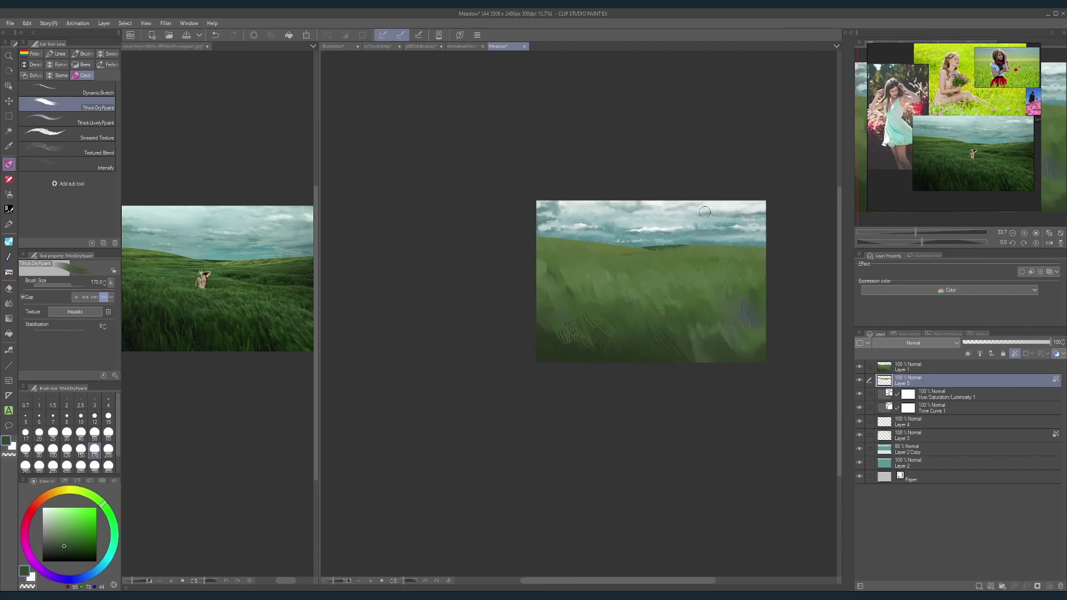
{"action": "scroll", "coordinate": [692, 245], "scroll_direction": "up", "scroll_amount": 3}
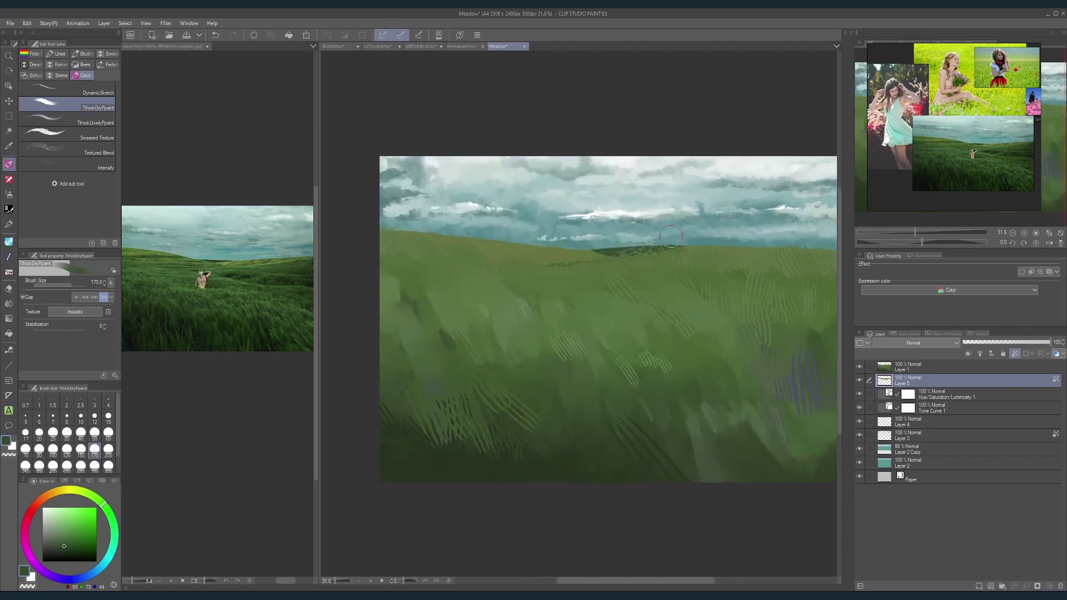
{"action": "left_click_drag", "start_coordinate": [719, 217], "coordinate": [682, 202]}
Step: Switch to the Liquify tool with a brush size of 1000 and try to raise the horizon's right end
{"action": "left_click", "coordinate": [9, 303]}
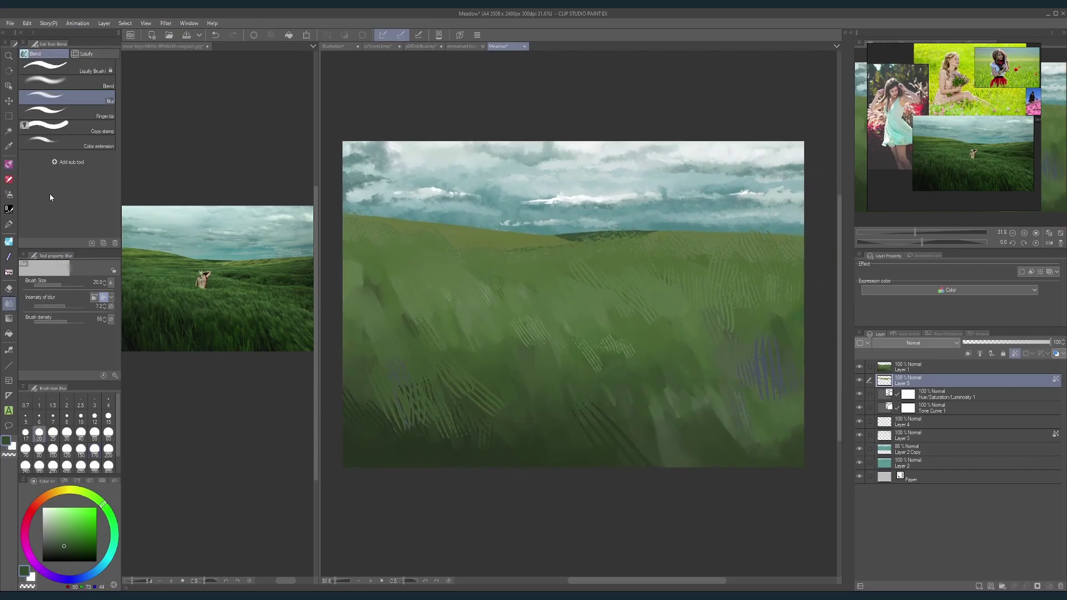
{"action": "left_click", "coordinate": [86, 54]}
{"action": "key", "text": "bracketright"}
{"action": "key", "text": "bracketright"}
{"action": "key", "text": "bracketright"}
{"action": "key", "text": "bracketright"}
{"action": "key", "text": "bracketright"}
{"action": "key", "text": "bracketright"}
{"action": "key", "text": "bracketright"}
{"action": "key", "text": "bracketright"}
{"action": "key", "text": "bracketright"}
{"action": "key", "text": "bracketright"}
{"action": "key", "text": "bracketright"}
{"action": "key", "text": "bracketright"}
{"action": "key", "text": "bracketright"}
{"action": "key", "text": "bracketright"}
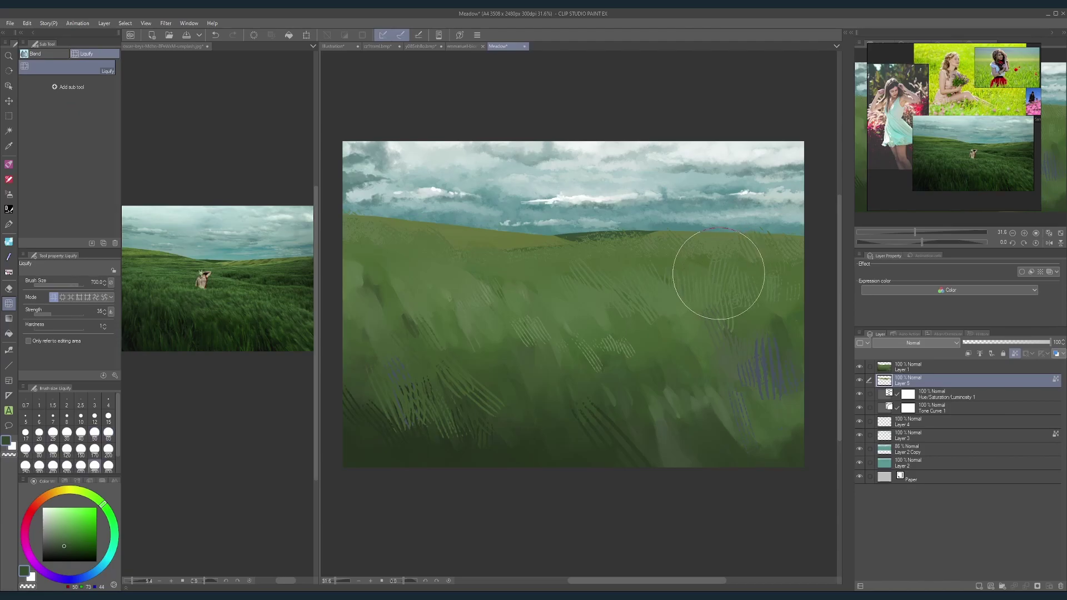
{"action": "scroll", "coordinate": [702, 289], "scroll_direction": "down", "scroll_amount": 1}
{"action": "left_click_drag", "start_coordinate": [703, 211], "coordinate": [703, 233]}
{"action": "key", "text": "bracketright"}
{"action": "key", "text": "bracketright"}
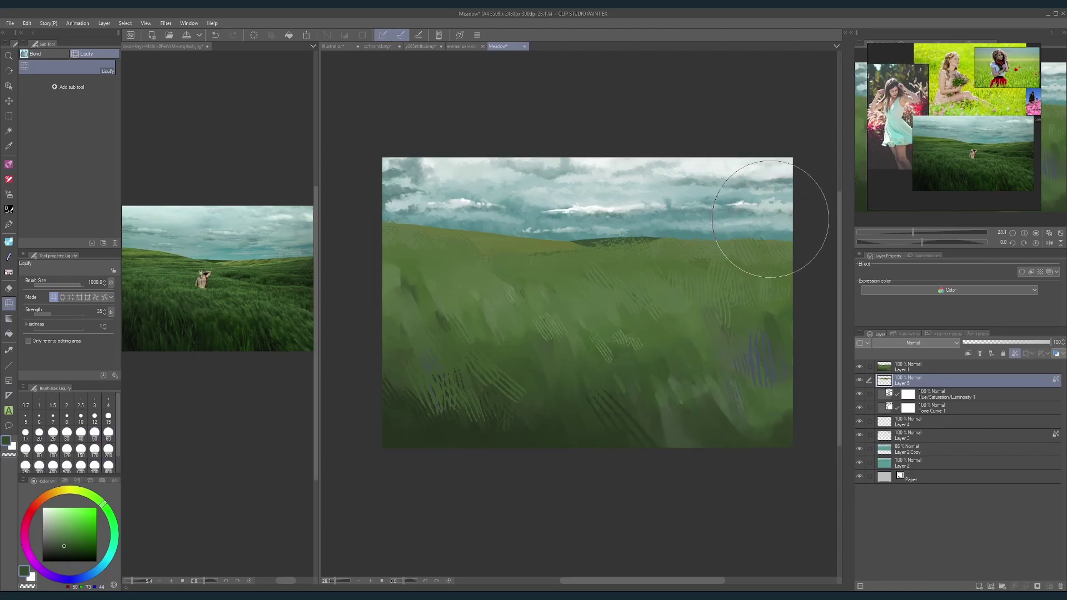
{"action": "left_click_drag", "start_coordinate": [772, 219], "coordinate": [790, 242]}
{"action": "key", "text": "bracketleft"}
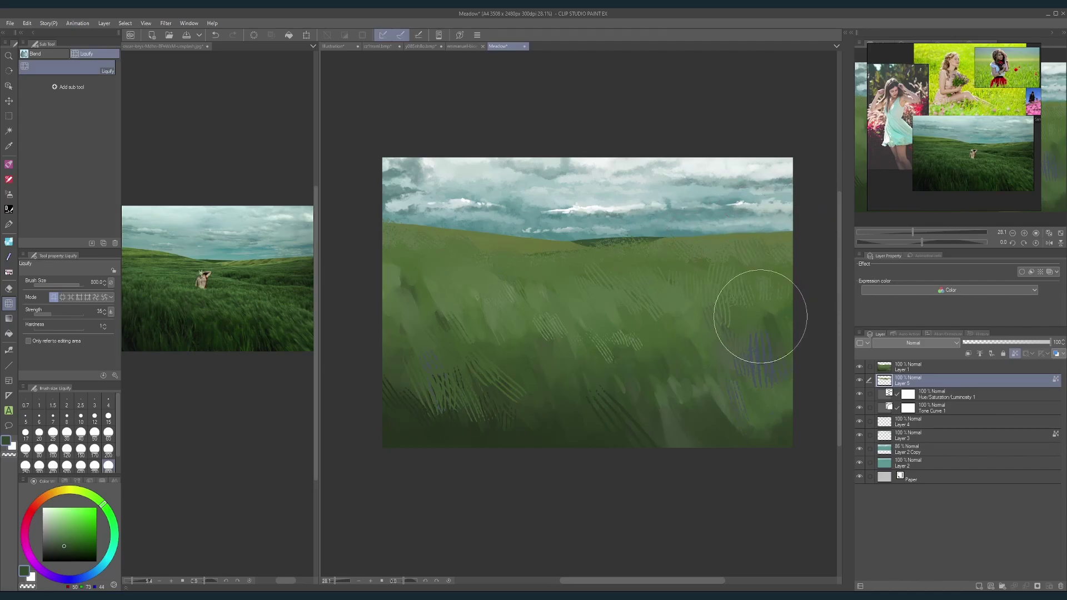
Step: Try broader Liquify pushes on the hills with the brush enlarged to 2000, and undo them
{"action": "mouse_move", "coordinate": [782, 300]}
{"action": "left_mouse_down"}
{"action": "mouse_move", "coordinate": [759, 284]}
{"action": "mouse_move", "coordinate": [733, 303]}
{"action": "mouse_move", "coordinate": [745, 284]}
{"action": "left_mouse_up"}
{"action": "key", "text": "ctrl+z"}
{"action": "key", "text": "bracketright"}
{"action": "key", "text": "bracketright"}
{"action": "key", "text": "bracketright"}
{"action": "key", "text": "bracketright"}
{"action": "left_click_drag", "start_coordinate": [713, 237], "coordinate": [710, 265]}
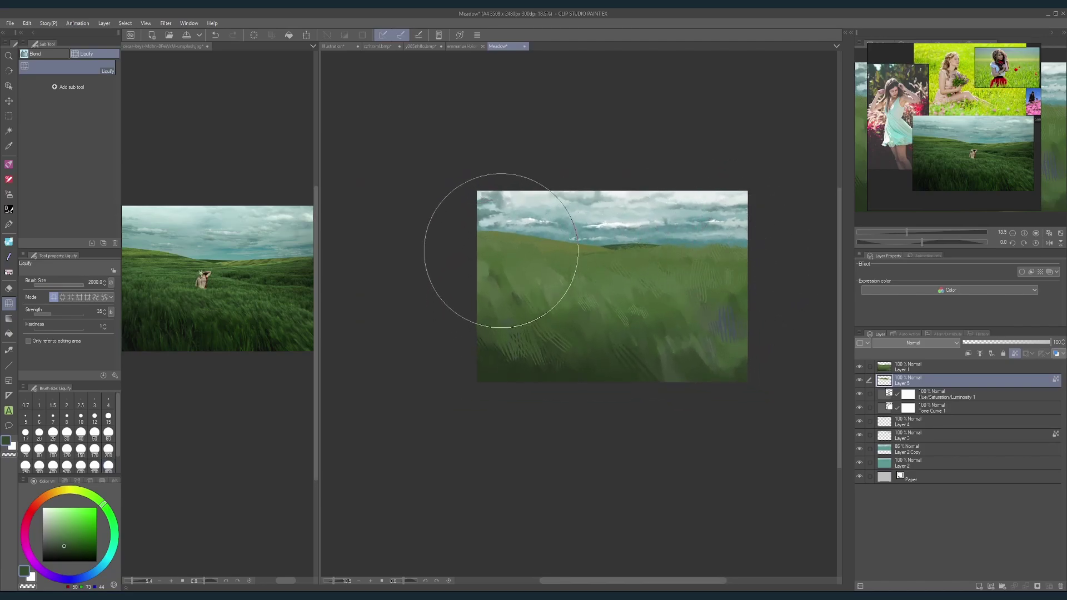
{"action": "key", "text": "bracketright"}
{"action": "key", "text": "ctrl+z"}
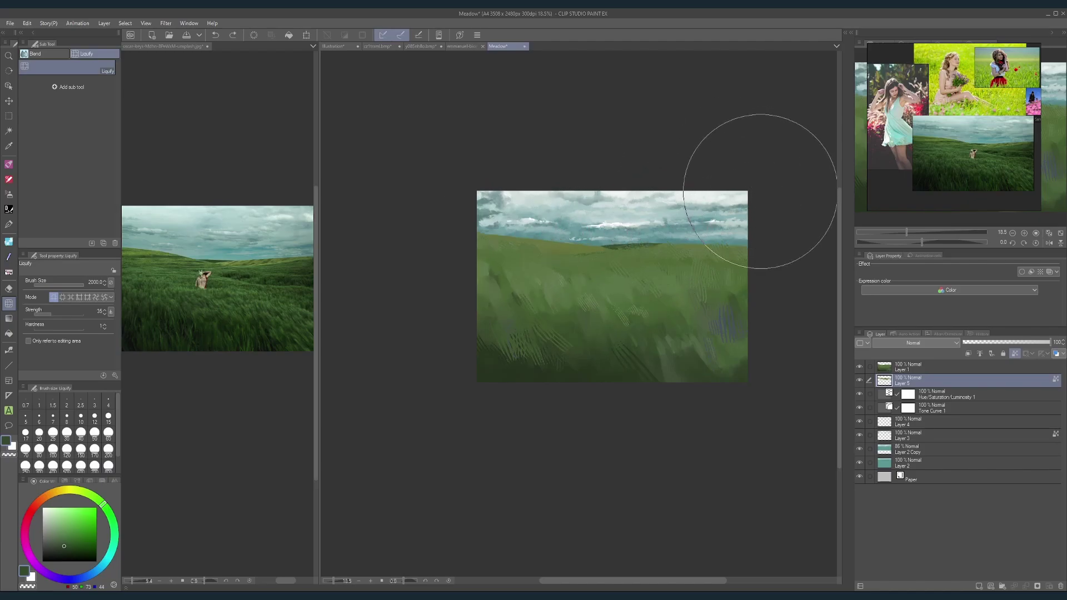
Step: Reduce the Liquify brush to 600 and nudge the dark distant hill's contour on the horizon
{"action": "key", "text": "bracketleft"}
{"action": "key", "text": "bracketleft"}
{"action": "key", "text": "bracketleft"}
{"action": "key", "text": "bracketleft"}
{"action": "key", "text": "bracketleft"}
{"action": "scroll", "coordinate": [655, 230], "scroll_direction": "up", "scroll_amount": 3}
{"action": "key", "text": "bracketleft"}
{"action": "key", "text": "bracketleft"}
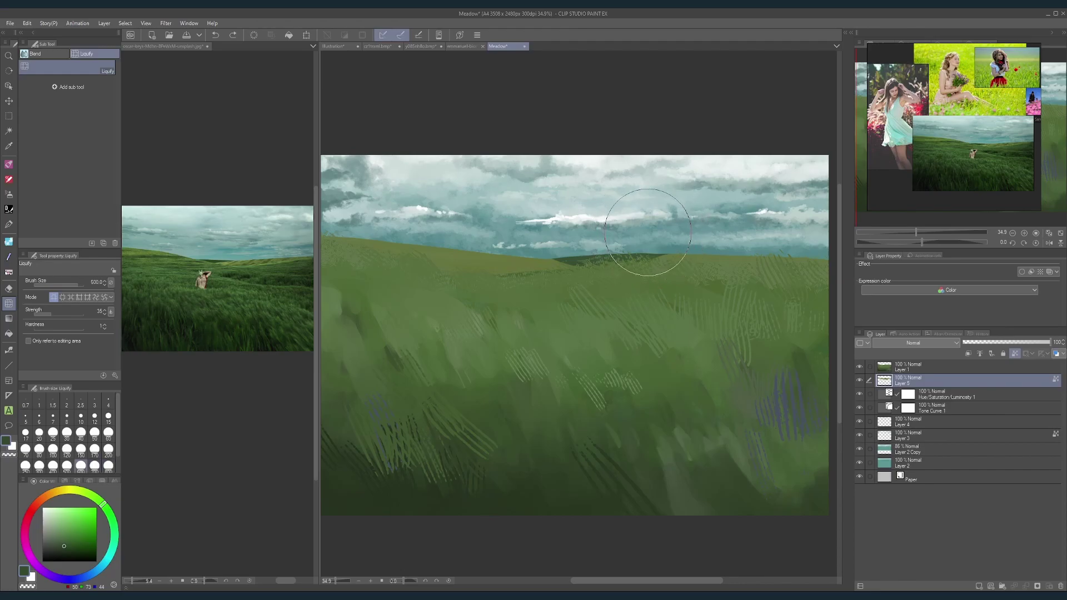
{"action": "left_click_drag", "start_coordinate": [648, 233], "coordinate": [661, 248]}
{"action": "scroll", "coordinate": [669, 242], "scroll_direction": "down", "scroll_amount": 3}
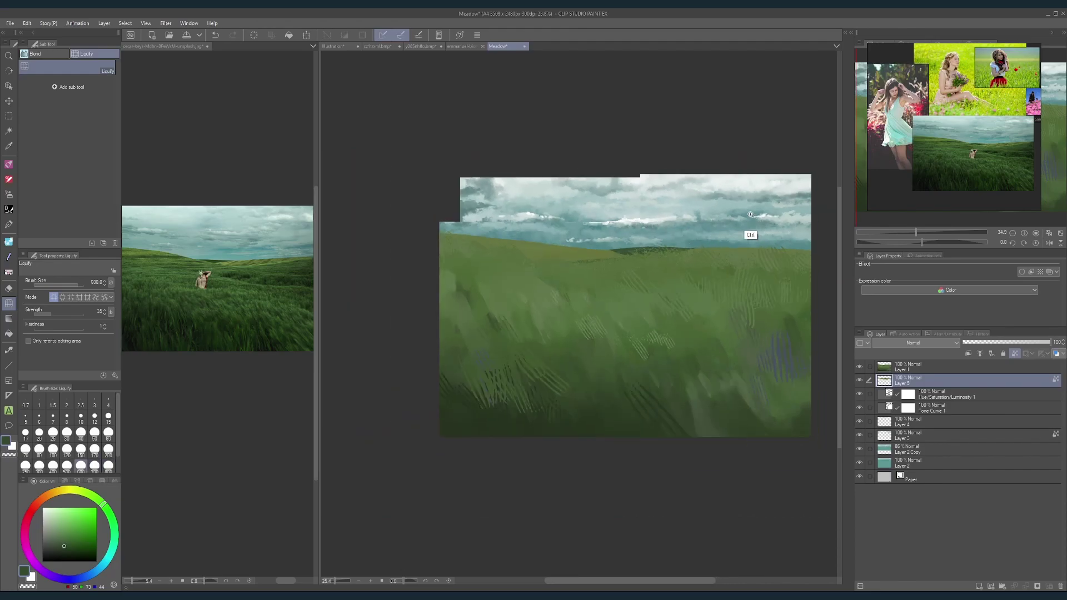
{"action": "scroll", "coordinate": [600, 262], "scroll_direction": "up", "scroll_amount": 3}
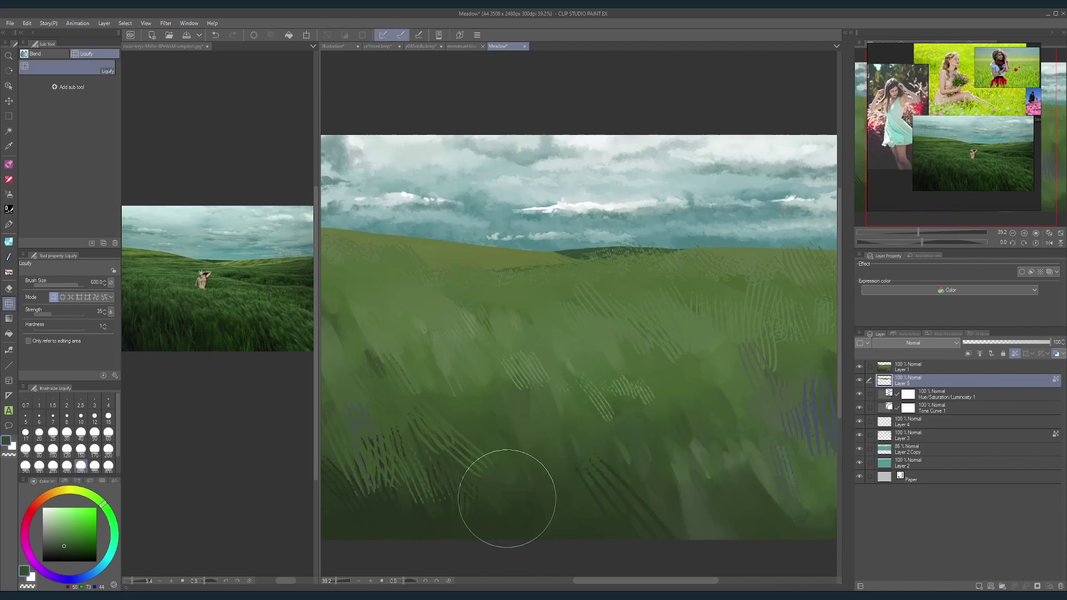
{"action": "scroll", "coordinate": [562, 439], "scroll_direction": "down", "scroll_amount": 2}
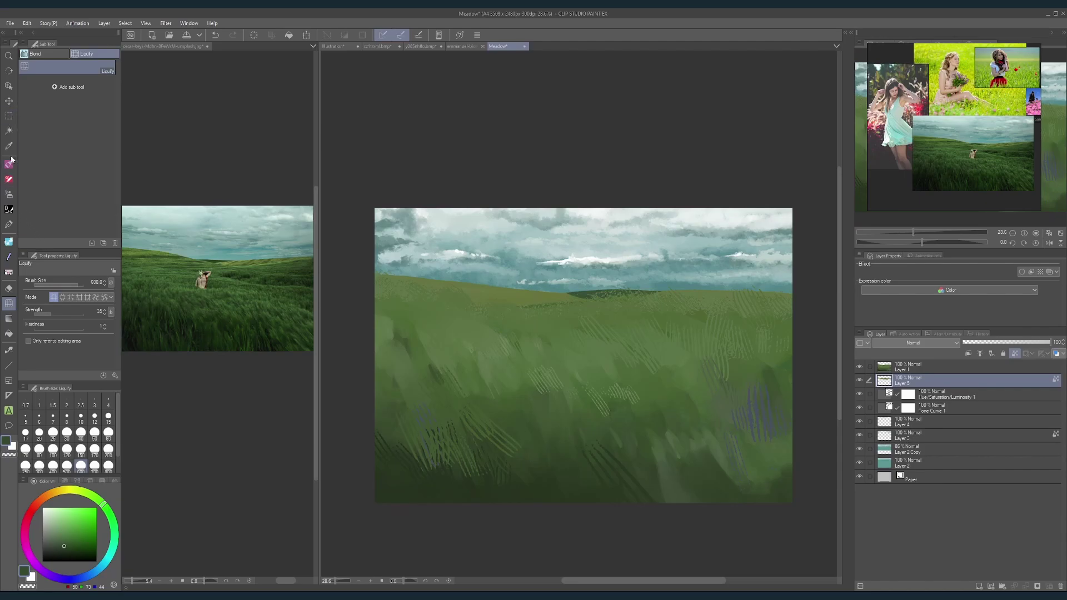
Step: Roughen the hill edge along the horizon using a textured pen brush at size 20 with the transparent color
{"action": "left_click", "coordinate": [14, 179]}
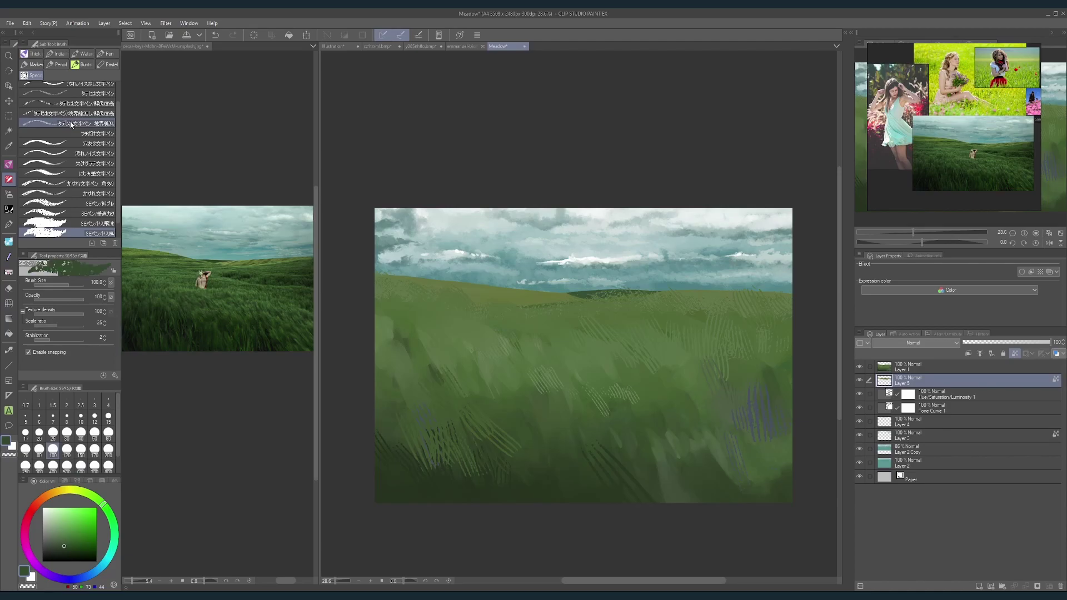
{"action": "scroll", "coordinate": [449, 267], "scroll_direction": "up", "scroll_amount": 2}
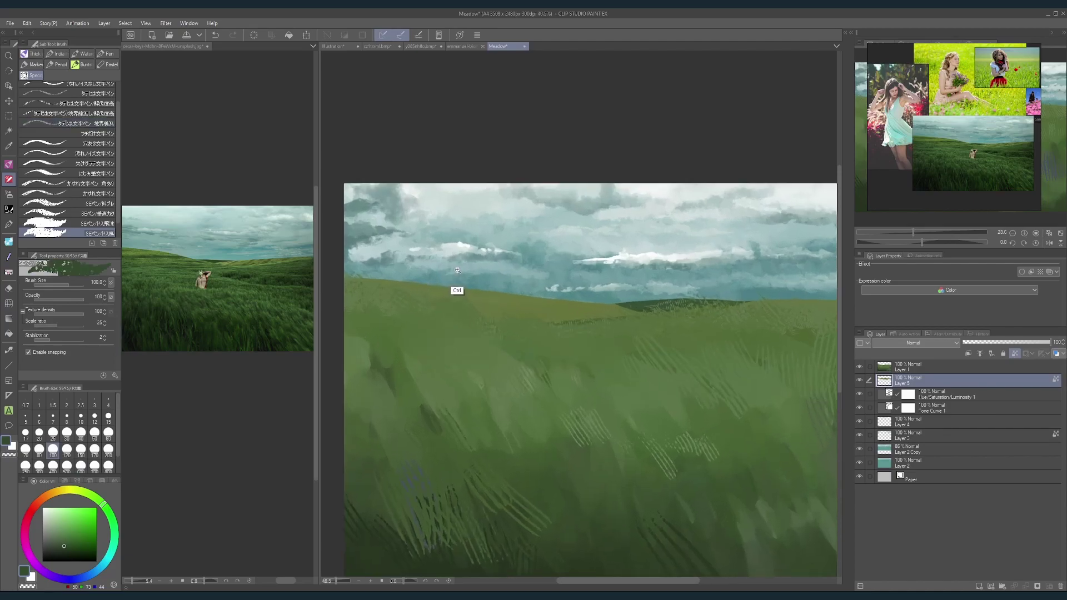
{"action": "left_click_drag", "start_coordinate": [475, 258], "coordinate": [522, 290]}
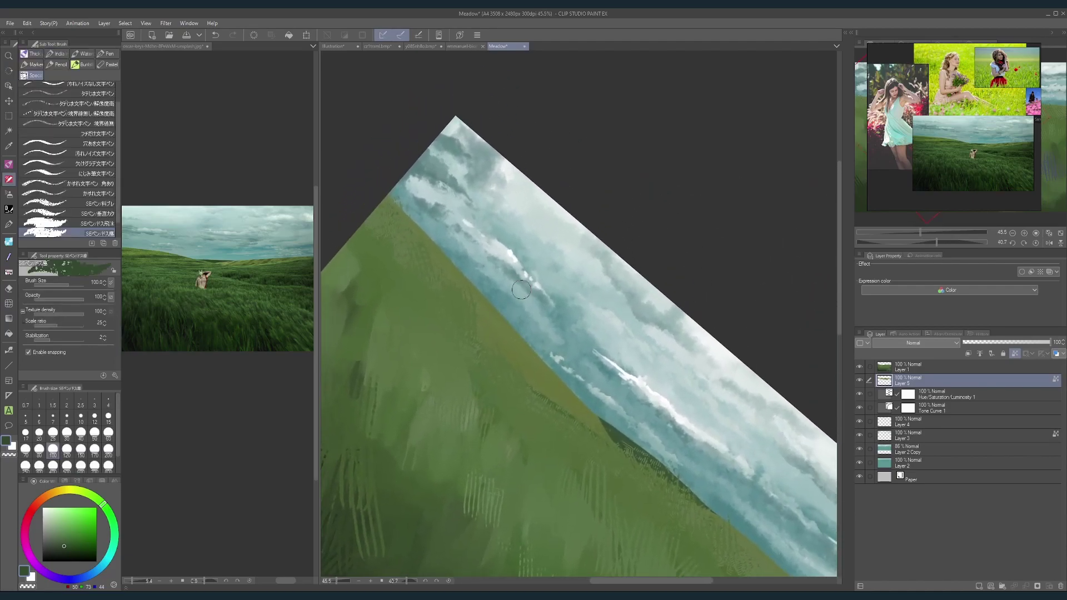
{"action": "scroll", "coordinate": [490, 287], "scroll_direction": "up", "scroll_amount": 1}
{"action": "left_click", "coordinate": [5, 456]}
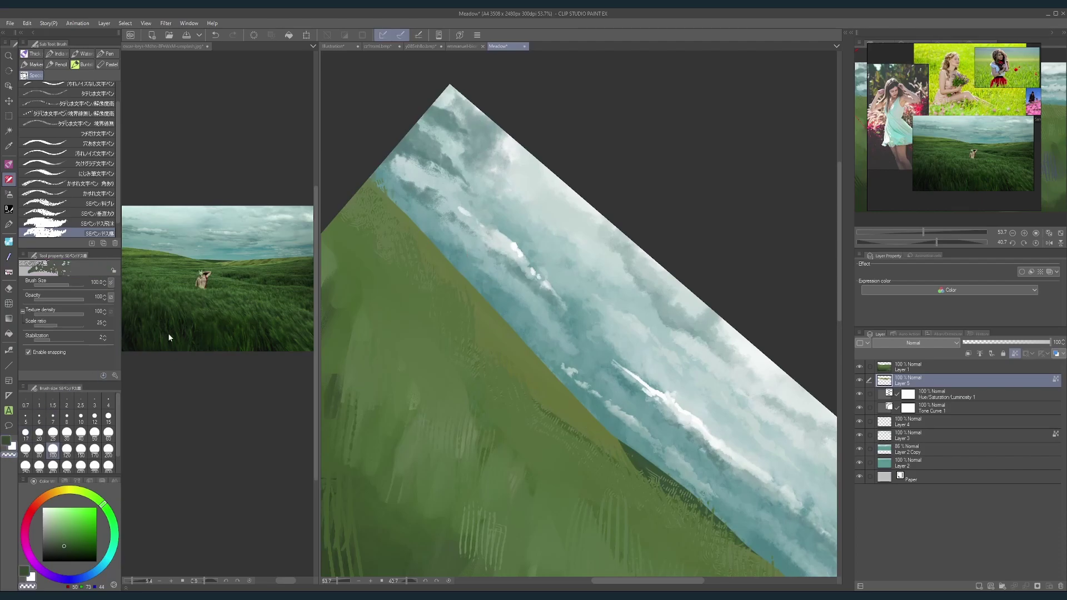
{"action": "key", "text": "bracketleft"}
{"action": "key", "text": "bracketleft"}
{"action": "key", "text": "bracketleft"}
{"action": "key", "text": "bracketleft"}
{"action": "key", "text": "bracketleft"}
{"action": "key", "text": "bracketleft"}
{"action": "key", "text": "bracketleft"}
{"action": "key", "text": "bracketleft"}
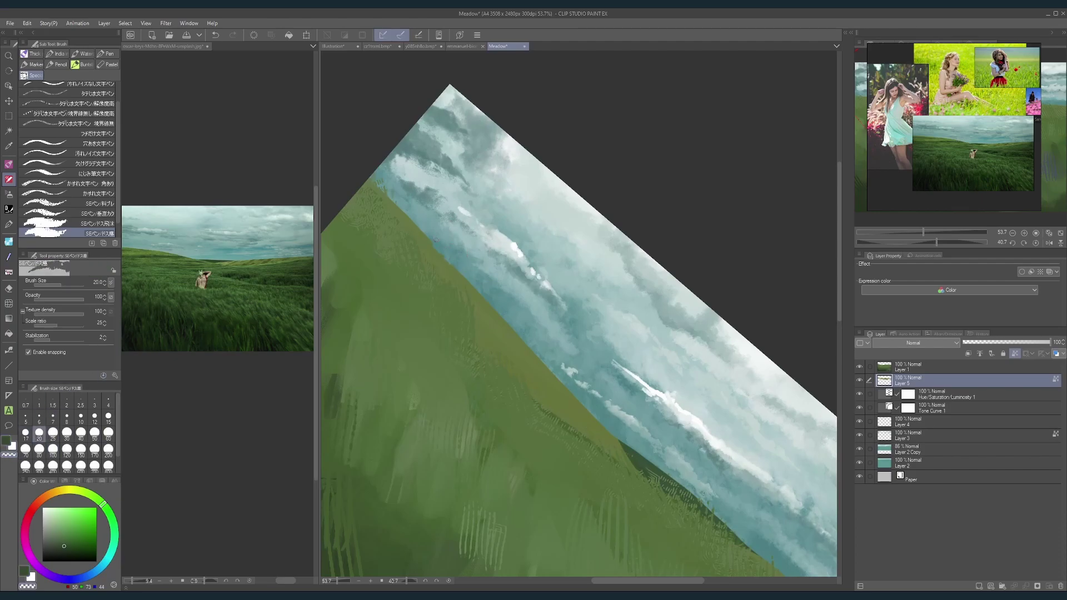
{"action": "key", "text": "ctrl+z"}
{"action": "scroll", "coordinate": [549, 367], "scroll_direction": "up", "scroll_amount": 2}
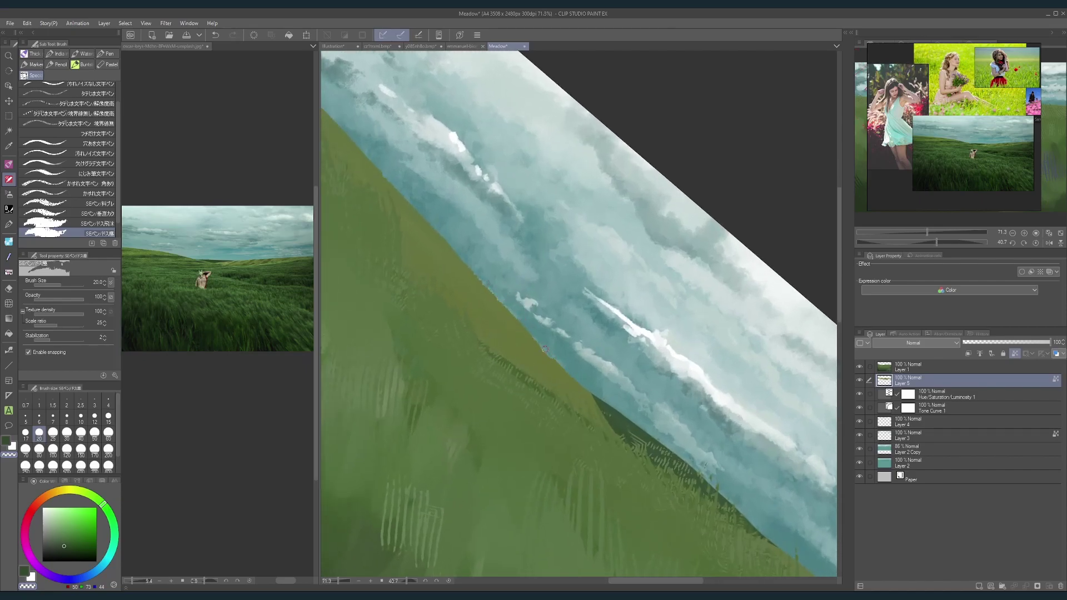
Step: Sample the distant hill's dark green and refine the right half of the horizon with small grass-blade details
{"action": "left_click", "coordinate": [605, 404], "text": "alt"}
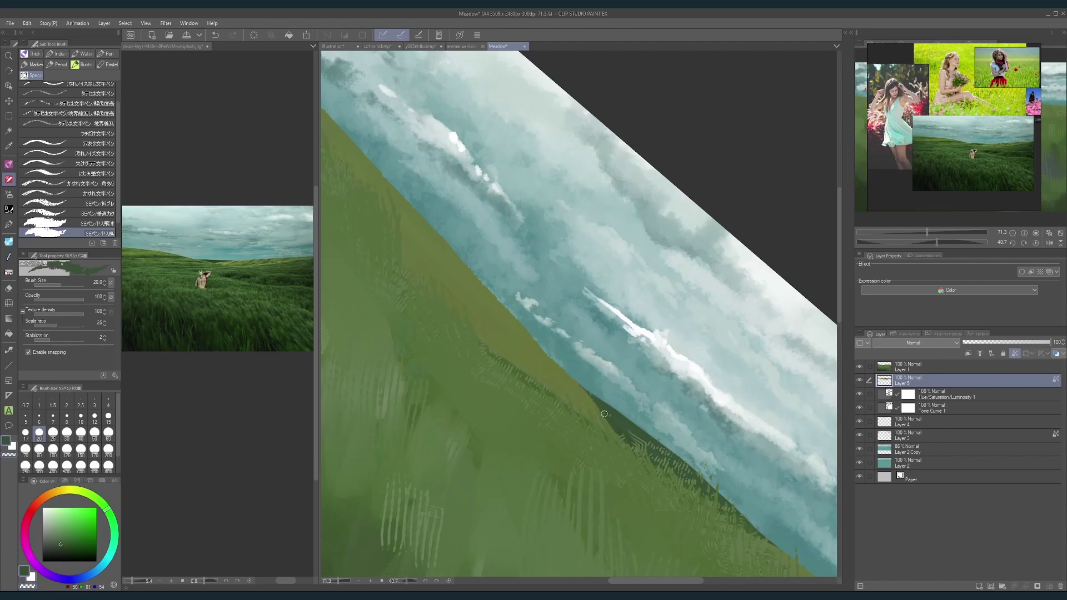
{"action": "left_click_drag", "start_coordinate": [663, 439], "coordinate": [509, 230]}
{"action": "key", "text": "r"}
{"action": "key", "text": "b"}
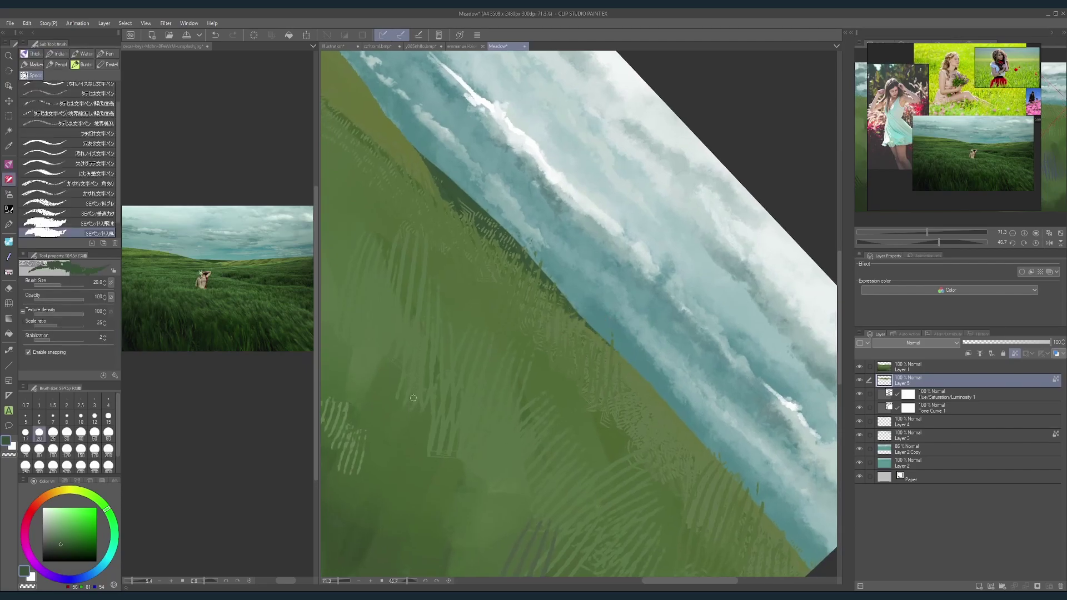
{"action": "left_click_drag", "start_coordinate": [612, 340], "coordinate": [524, 276]}
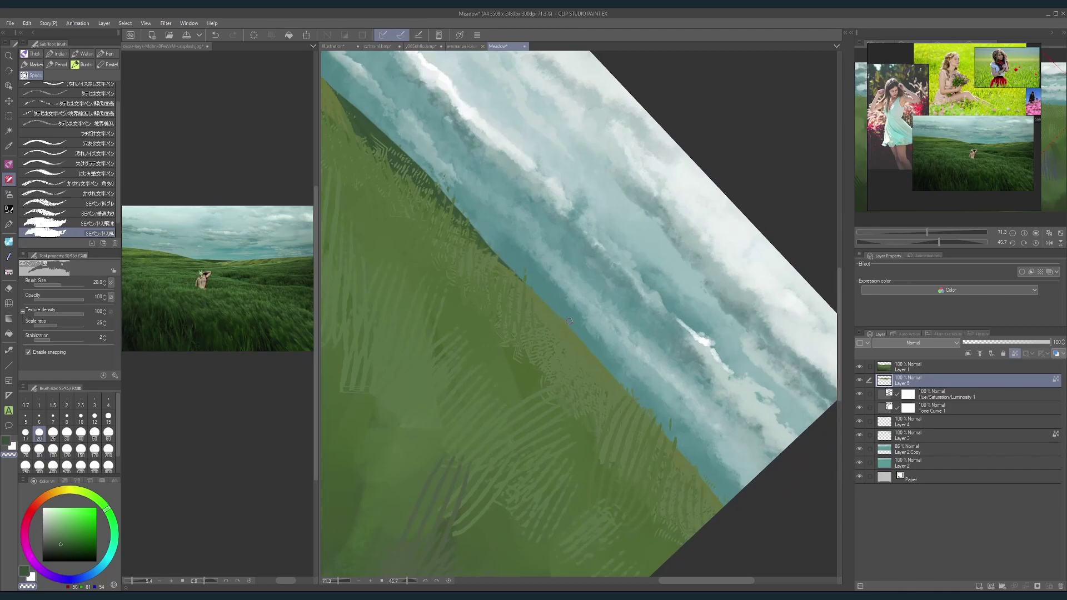
{"action": "scroll", "coordinate": [601, 354], "scroll_direction": "up", "scroll_amount": 2}
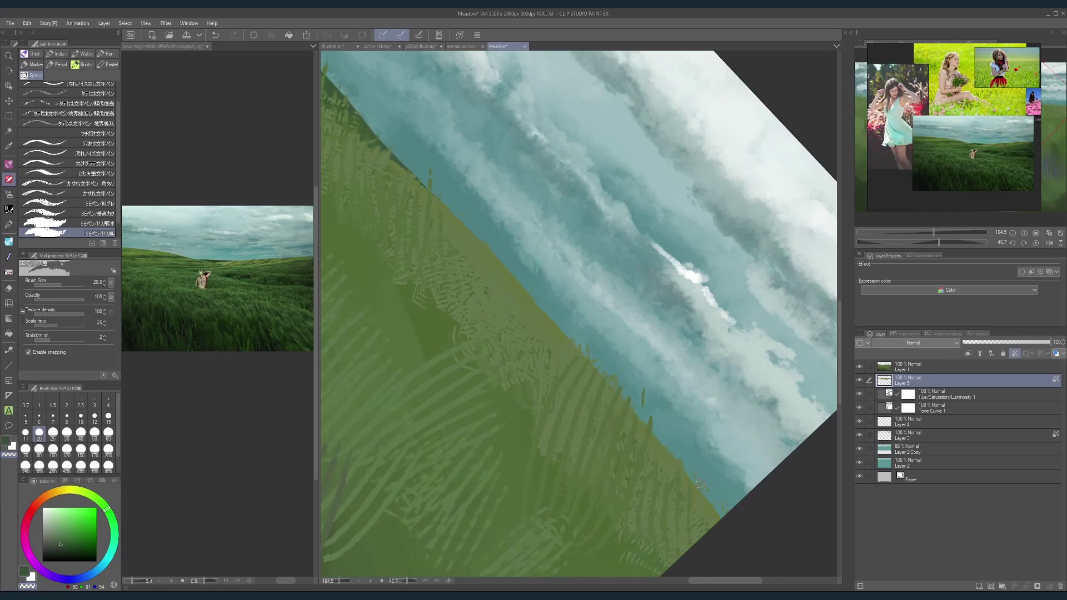
{"action": "scroll", "coordinate": [710, 402], "scroll_direction": "down", "scroll_amount": 5}
{"action": "left_click_drag", "start_coordinate": [680, 389], "coordinate": [684, 267]}
{"action": "scroll", "coordinate": [681, 256], "scroll_direction": "down", "scroll_amount": 1}
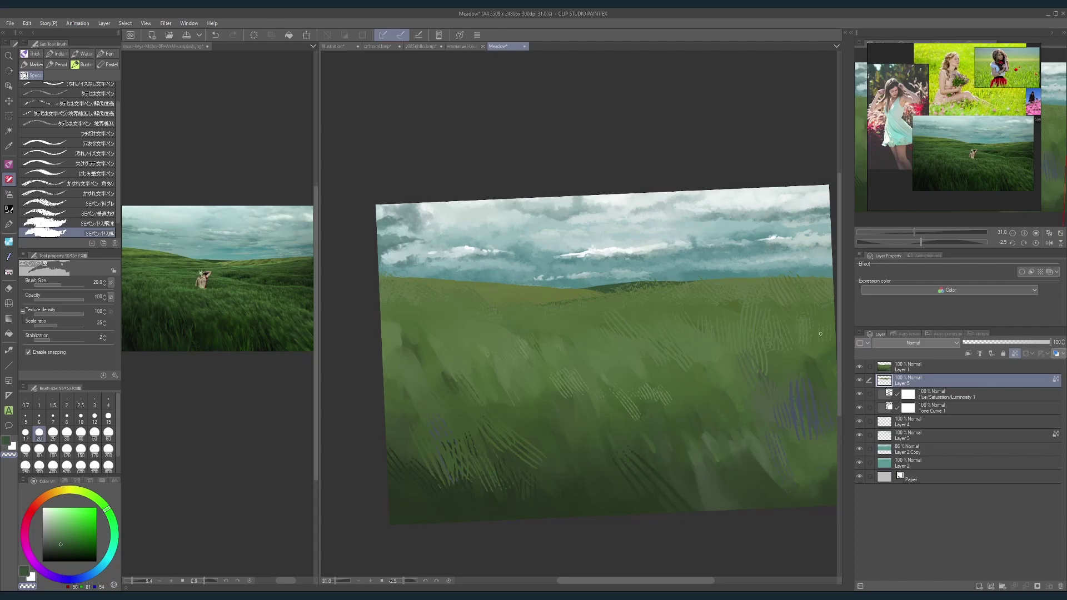
Step: Enlarge the brush to 500, sample the lit left hill's yellow-green from the reference photo, and return to the meadow painting
{"action": "key", "text": "bracketright"}
{"action": "key", "text": "bracketright"}
{"action": "key", "text": "bracketright"}
{"action": "key", "text": "bracketright"}
{"action": "key", "text": "bracketright"}
{"action": "key", "text": "bracketright"}
{"action": "key", "text": "bracketright"}
{"action": "key", "text": "bracketright"}
{"action": "key", "text": "bracketright"}
{"action": "key", "text": "bracketright"}
{"action": "key", "text": "bracketright"}
{"action": "key", "text": "bracketright"}
{"action": "key", "text": "bracketright"}
{"action": "key", "text": "bracketright"}
{"action": "key", "text": "bracketright"}
{"action": "key", "text": "bracketright"}
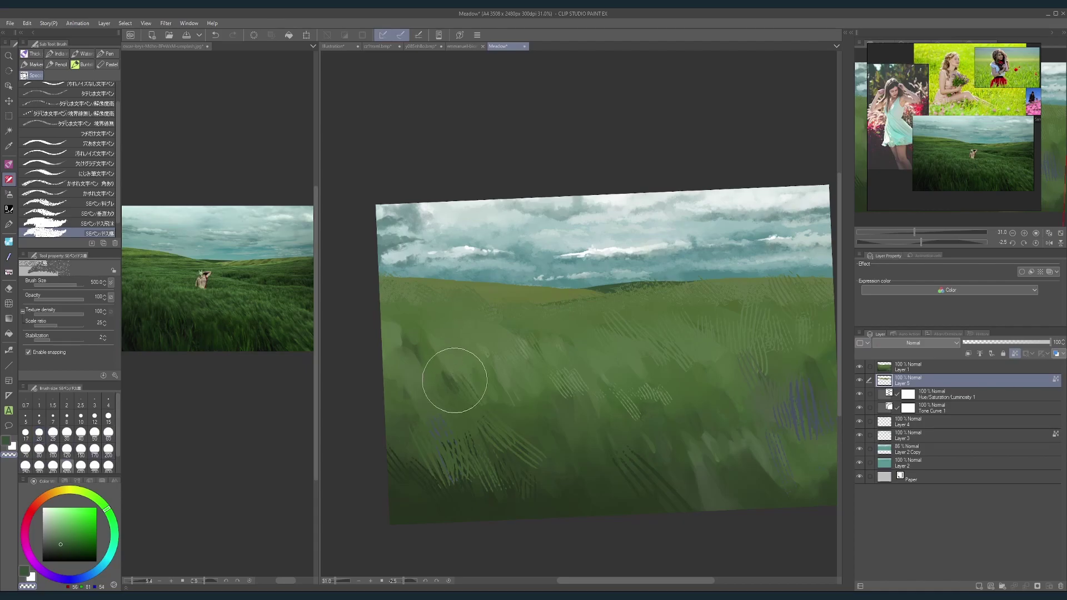
{"action": "left_click", "coordinate": [146, 252]}
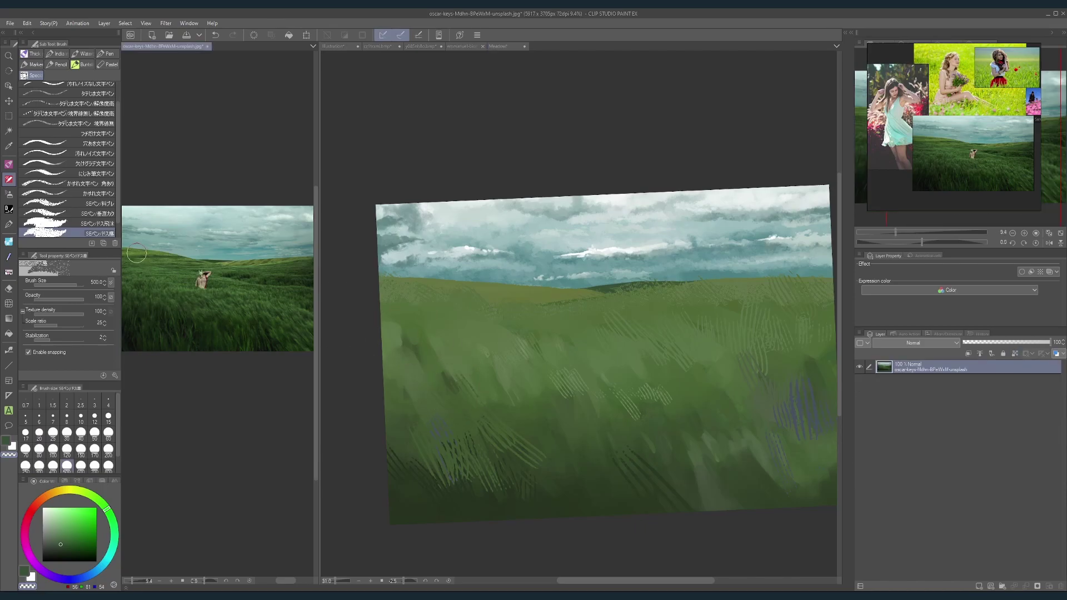
{"action": "left_click", "coordinate": [142, 252], "text": "alt"}
{"action": "left_click", "coordinate": [143, 250], "text": "alt"}
{"action": "left_click", "coordinate": [366, 242]}
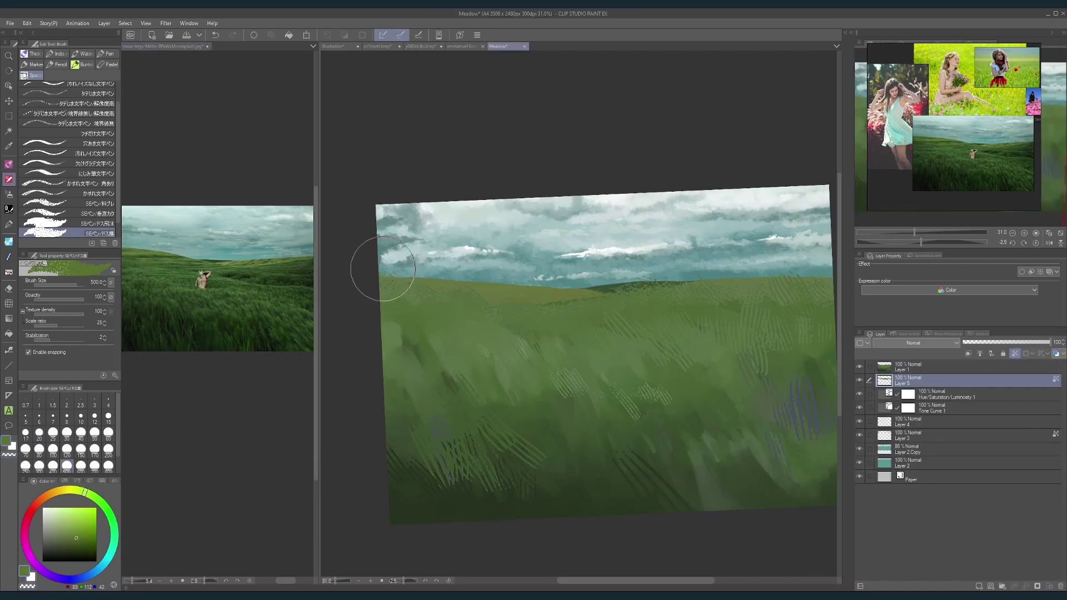
Step: Reduce the brush to 170 and tint the left distant hill with the sampled yellow-green
{"action": "key", "text": "bracketleft"}
{"action": "key", "text": "bracketleft"}
{"action": "key", "text": "bracketleft"}
{"action": "key", "text": "bracketleft"}
{"action": "key", "text": "bracketleft"}
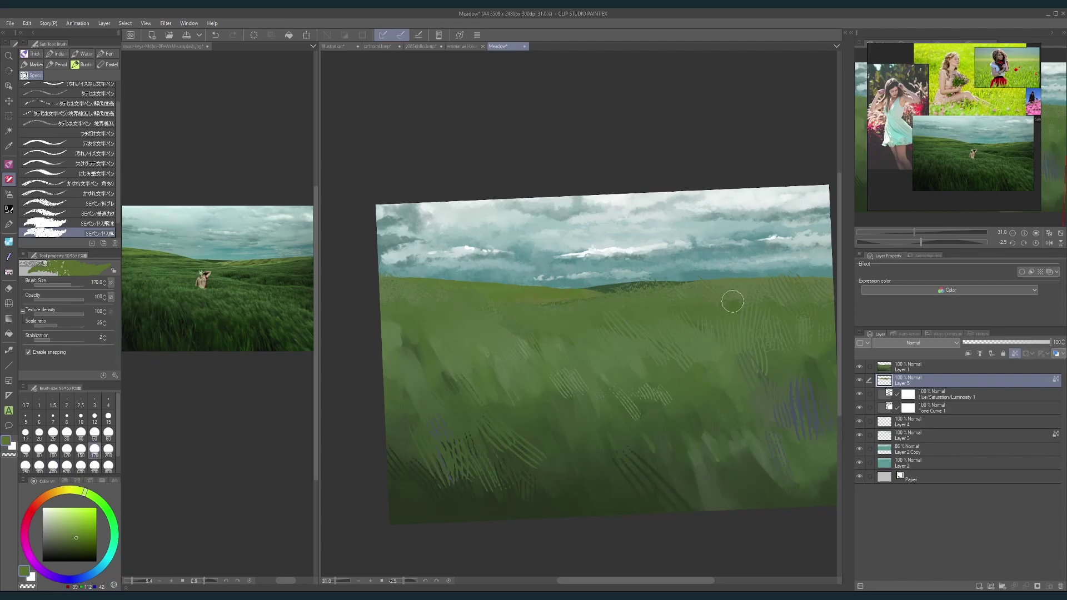
{"action": "left_click_drag", "start_coordinate": [800, 309], "coordinate": [726, 312]}
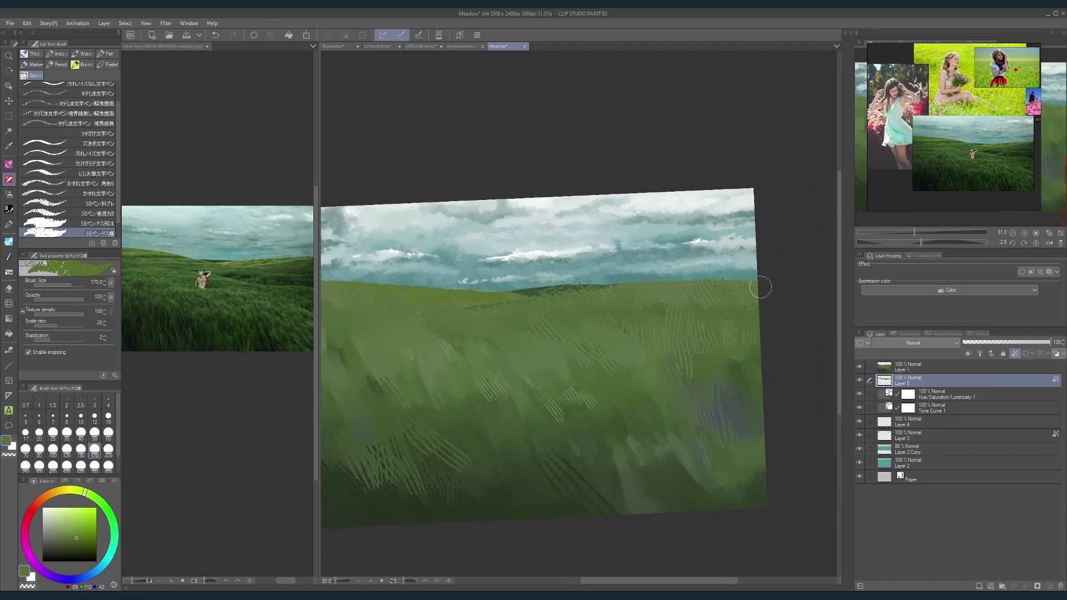
Step: Sample the lighter horizon green from the reference photo and touch up the left distant hill with the brush at size 60
{"action": "left_click", "coordinate": [859, 367]}
{"action": "left_click", "coordinate": [859, 367]}
{"action": "left_click", "coordinate": [238, 262]}
{"action": "left_click", "coordinate": [238, 261], "text": "alt"}
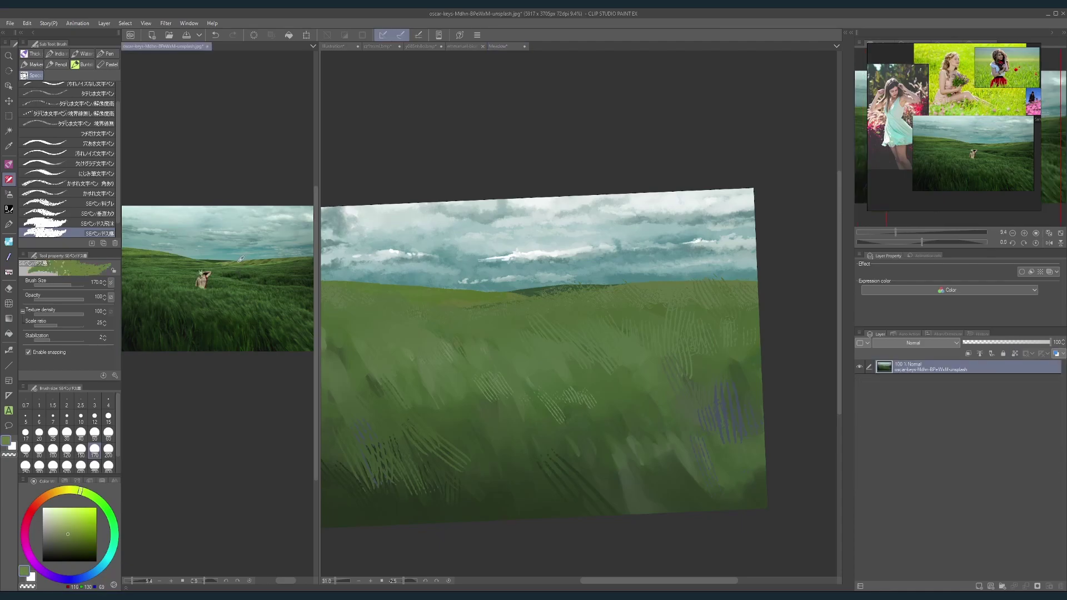
{"action": "left_click", "coordinate": [623, 291]}
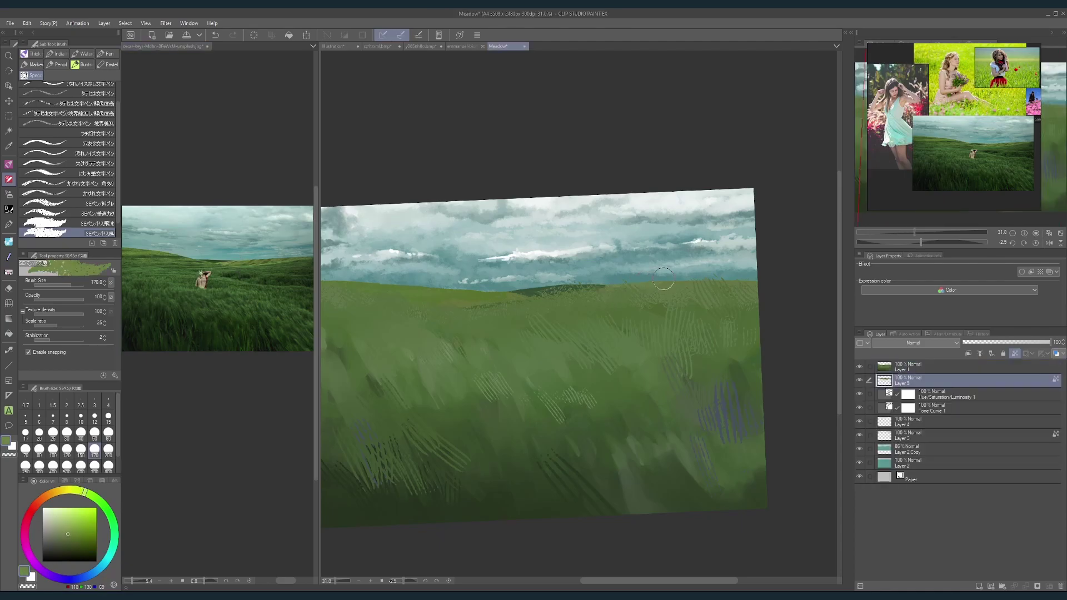
{"action": "key", "text": "bracketleft"}
{"action": "key", "text": "bracketleft"}
{"action": "key", "text": "bracketleft"}
{"action": "key", "text": "bracketleft"}
{"action": "key", "text": "bracketleft"}
{"action": "key", "text": "bracketleft"}
{"action": "left_click_drag", "start_coordinate": [407, 285], "coordinate": [426, 282]}
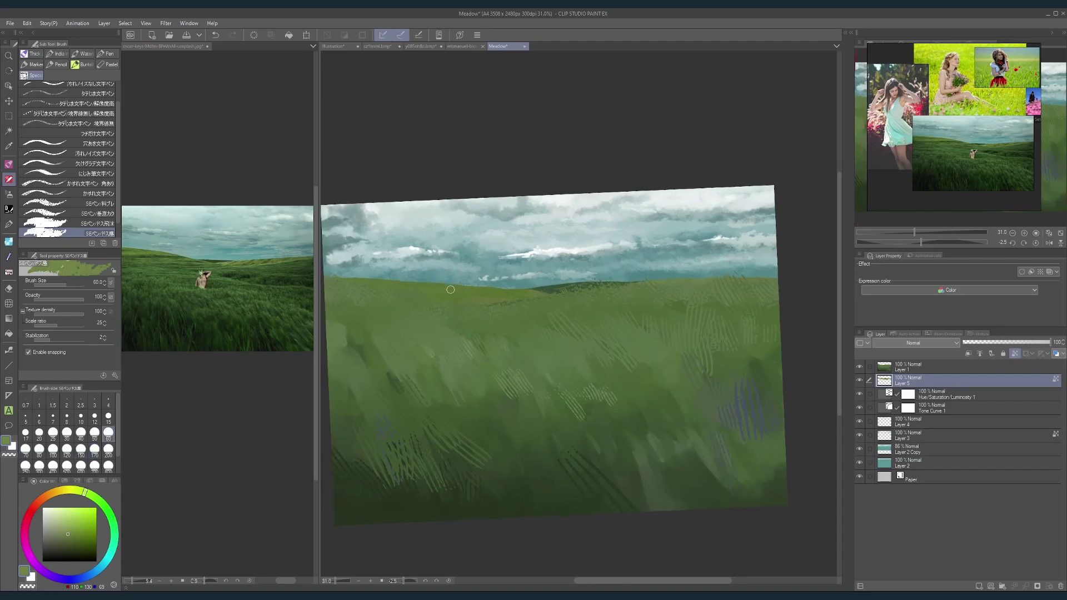
Step: Sample a deeper yellow-green from the photo's left hill and work it into the painted hill's lower slope at brush size 100
{"action": "left_click", "coordinate": [149, 281]}
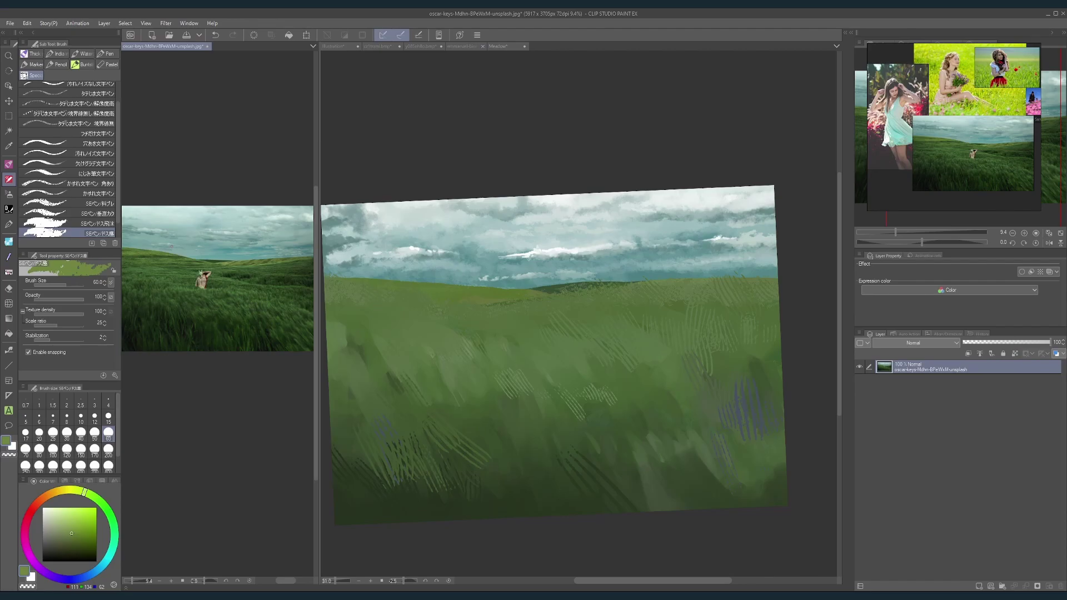
{"action": "left_click_drag", "start_coordinate": [172, 246], "coordinate": [138, 252]}
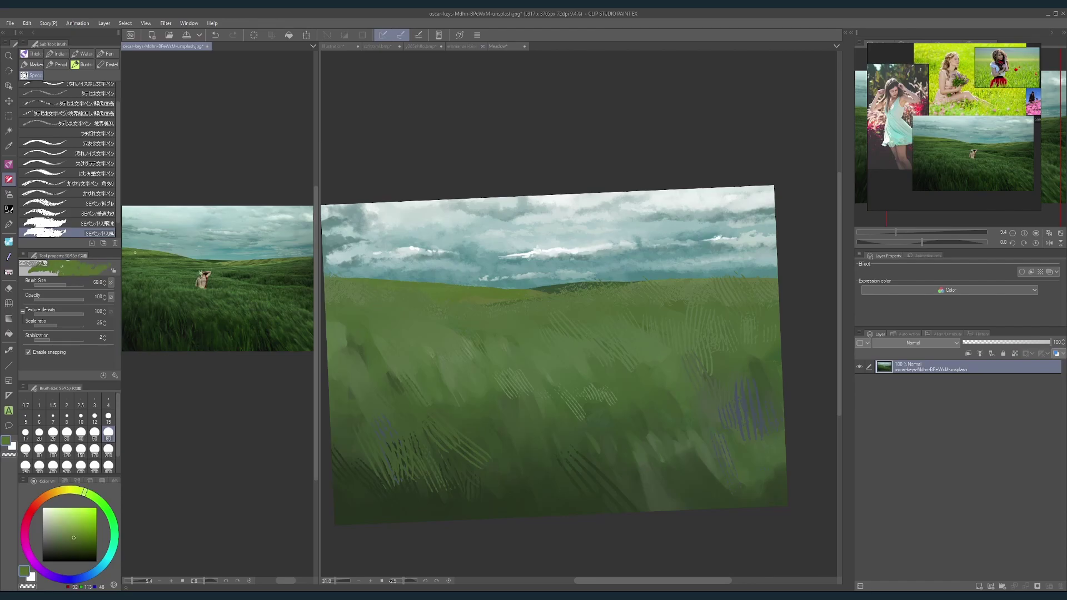
{"action": "left_click", "coordinate": [408, 302]}
{"action": "key", "text": "bracketright"}
{"action": "key", "text": "bracketright"}
{"action": "key", "text": "bracketright"}
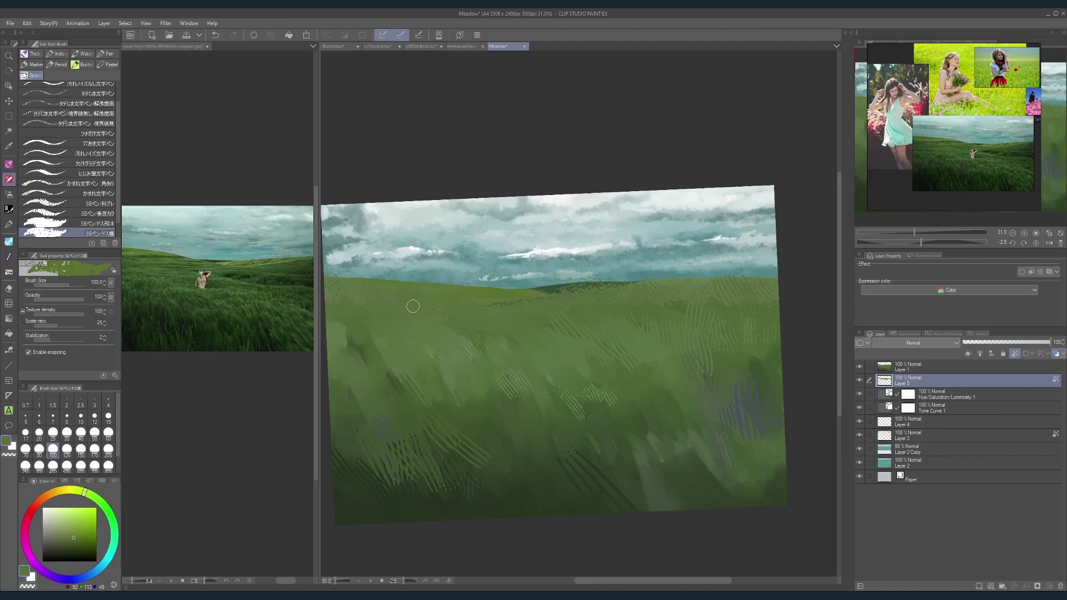
Step: Sample the photo's dark hillside green and paint dark grass patches on the left distant hill, reducing the brush to 80
{"action": "left_click", "coordinate": [170, 271]}
{"action": "left_click", "coordinate": [169, 265], "text": "alt"}
{"action": "left_click", "coordinate": [166, 257], "text": "alt"}
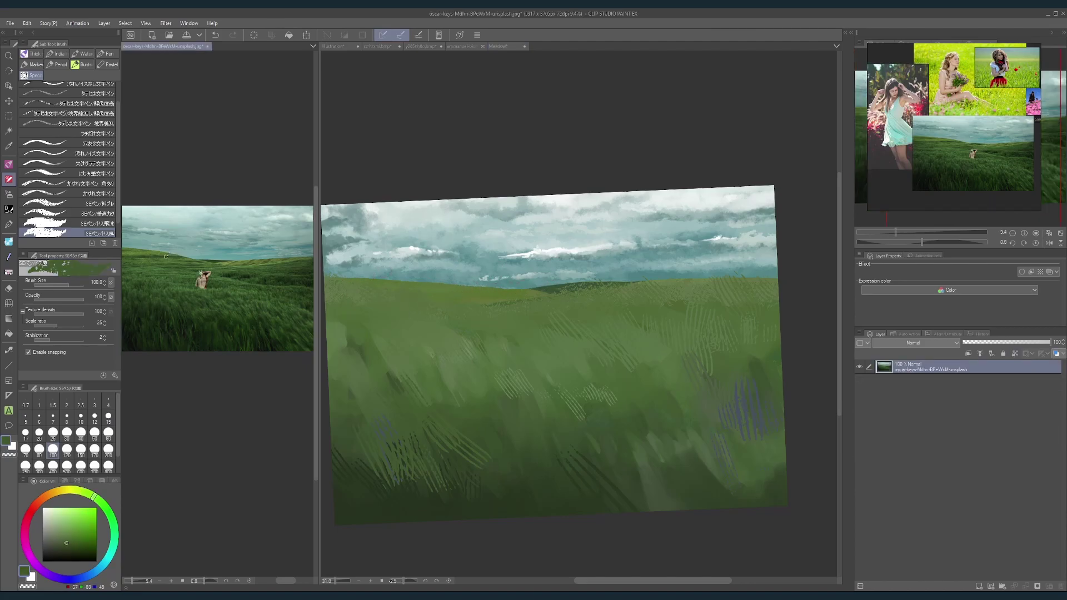
{"action": "left_click", "coordinate": [436, 303]}
{"action": "key", "text": "bracketright"}
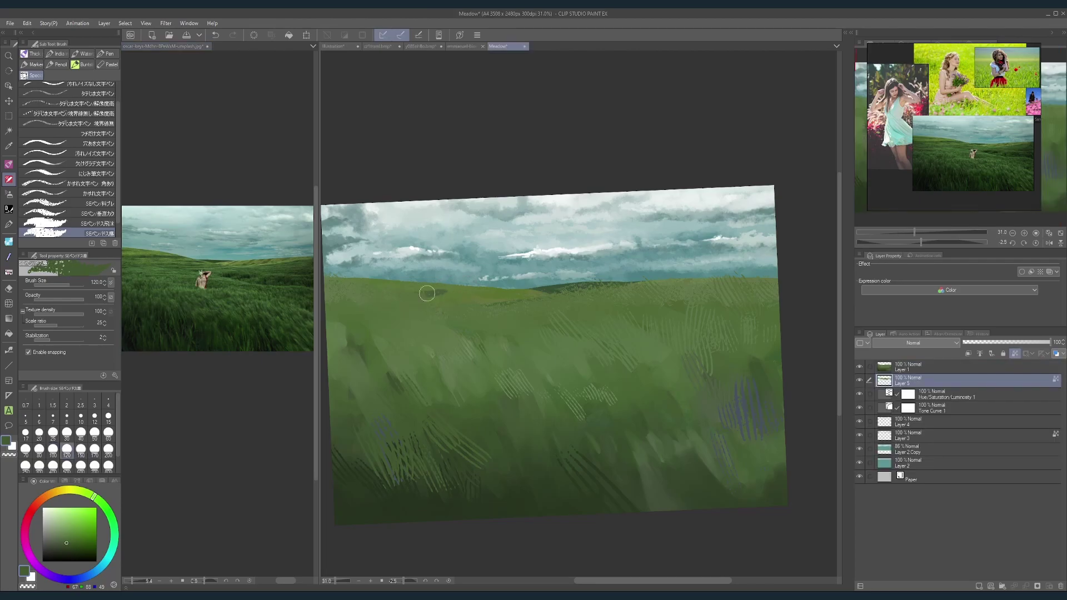
{"action": "key", "text": "bracketleft"}
{"action": "key", "text": "bracketleft"}
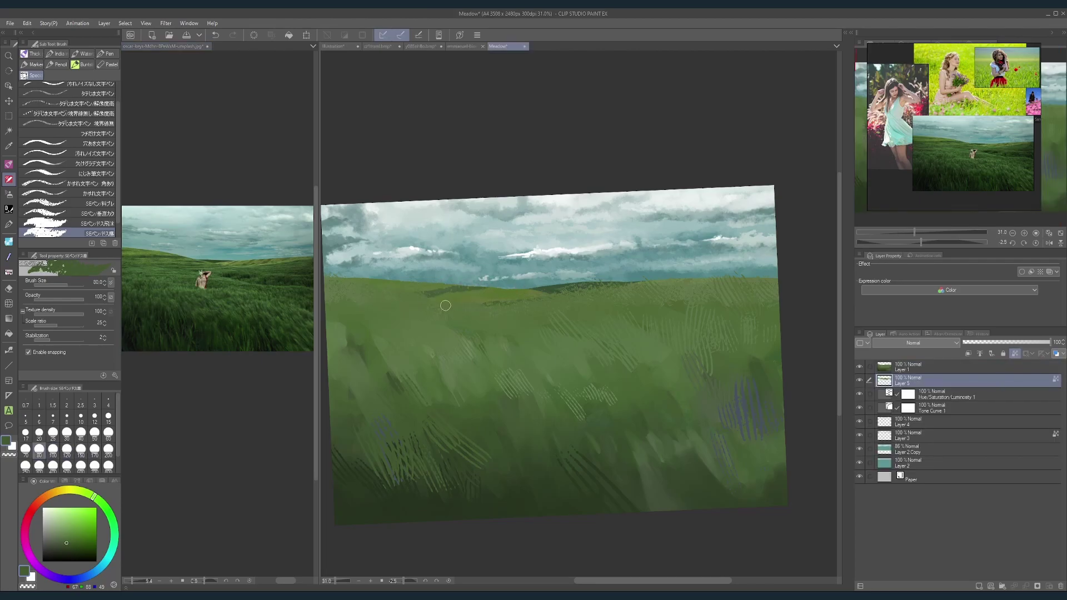
{"action": "left_click_drag", "start_coordinate": [446, 305], "coordinate": [487, 297]}
Step: Sample the green near the photo's horizon and detail the right distant hills with the brush reduced to 25
{"action": "key", "text": "bracketleft"}
{"action": "left_click_drag", "start_coordinate": [678, 299], "coordinate": [636, 297]}
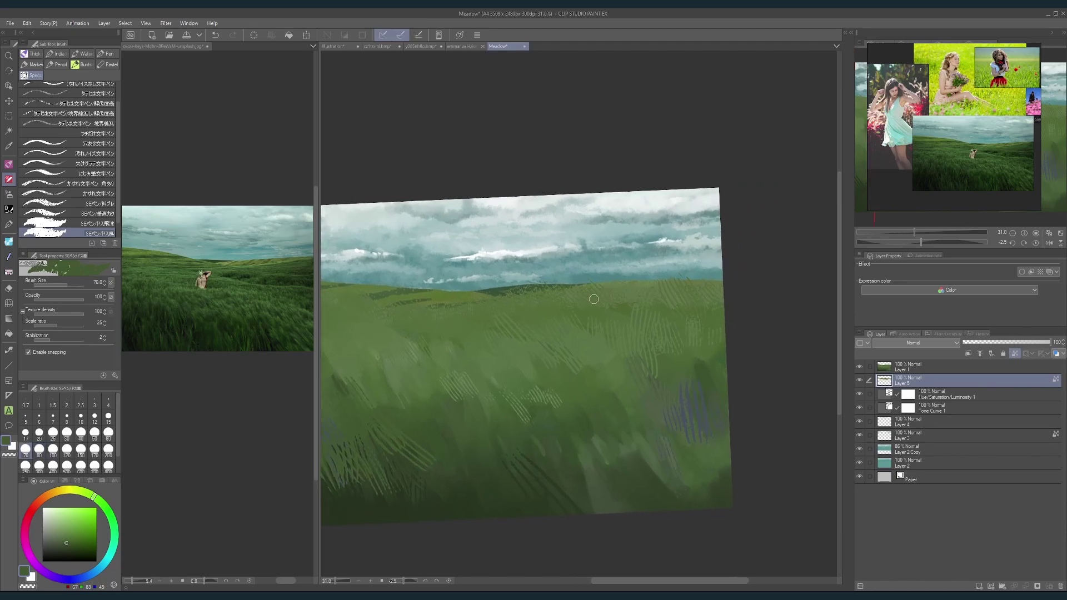
{"action": "key", "text": "bracketleft"}
{"action": "key", "text": "bracketleft"}
{"action": "key", "text": "bracketleft"}
{"action": "left_click", "coordinate": [250, 261]}
{"action": "left_click", "coordinate": [251, 260], "text": "alt"}
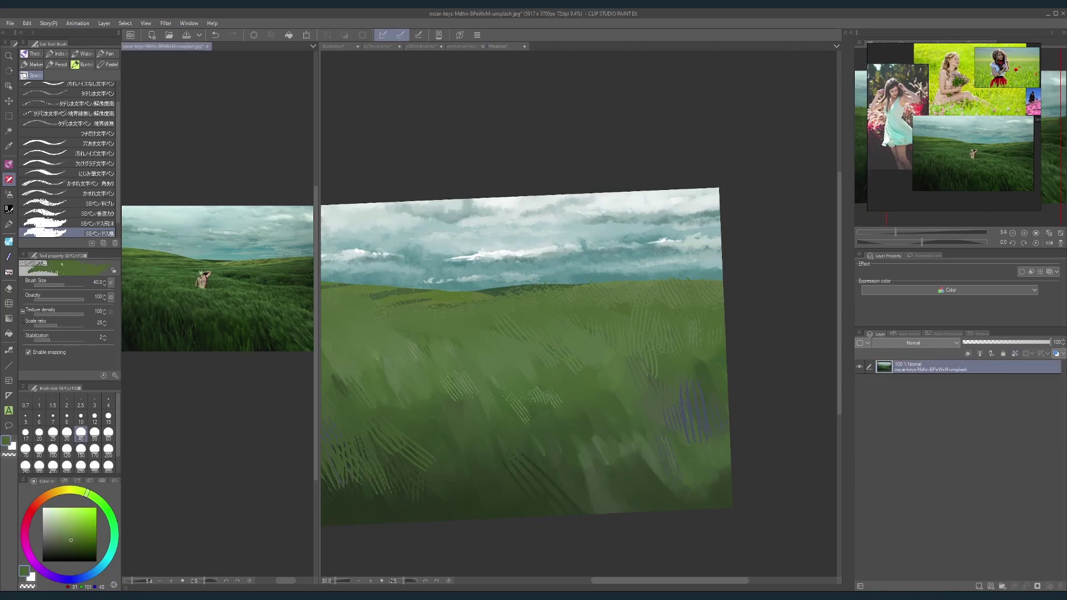
{"action": "left_click", "coordinate": [601, 287]}
{"action": "key", "text": "bracketleft"}
{"action": "key", "text": "bracketleft"}
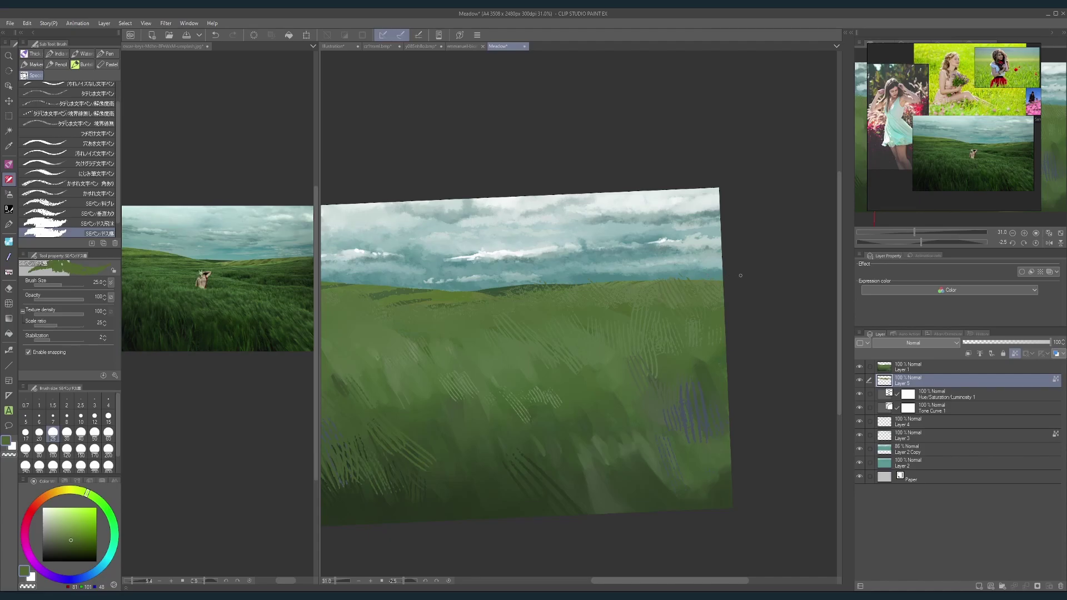
Step: Set the brush to 40 and blend the dark patches on the left distant hill with green sampled from the hill itself
{"action": "scroll", "coordinate": [584, 291], "scroll_direction": "down", "scroll_amount": 2}
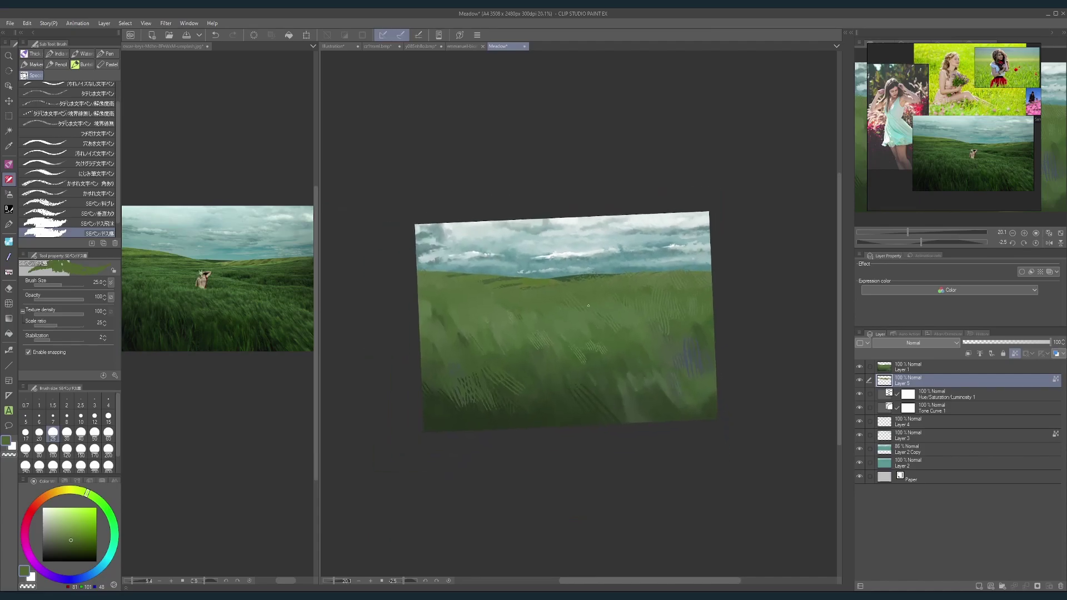
{"action": "scroll", "coordinate": [588, 306], "scroll_direction": "up", "scroll_amount": 3}
{"action": "key", "text": "bracketright"}
{"action": "key", "text": "bracketright"}
{"action": "key", "text": "bracketright"}
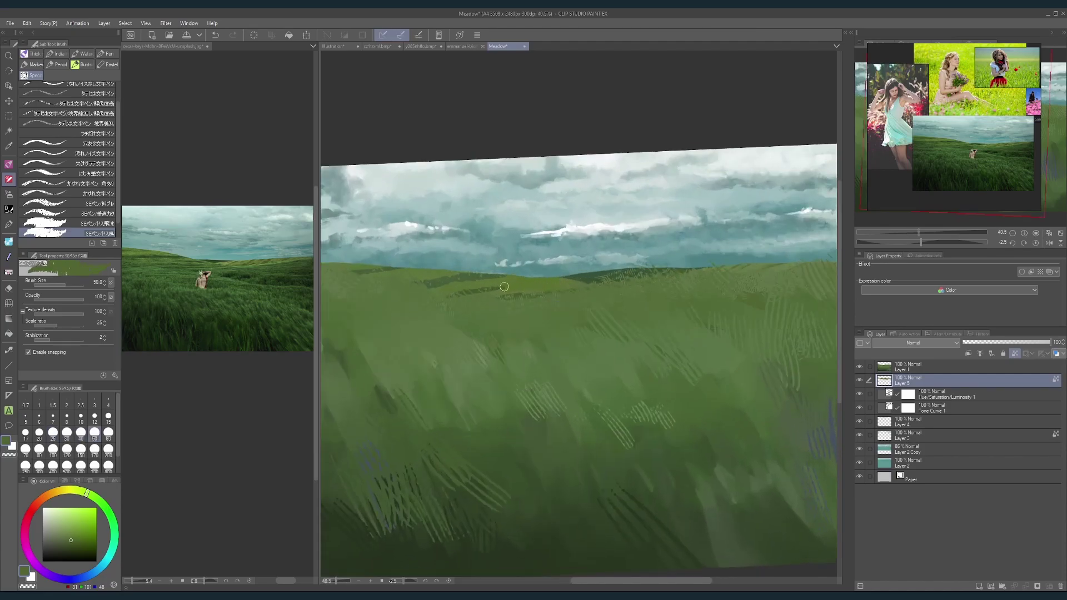
{"action": "key", "text": "bracketleft"}
{"action": "left_click", "coordinate": [503, 285], "text": "alt"}
{"action": "left_click_drag", "start_coordinate": [503, 284], "coordinate": [544, 281]}
{"action": "left_click", "coordinate": [522, 284], "text": "alt"}
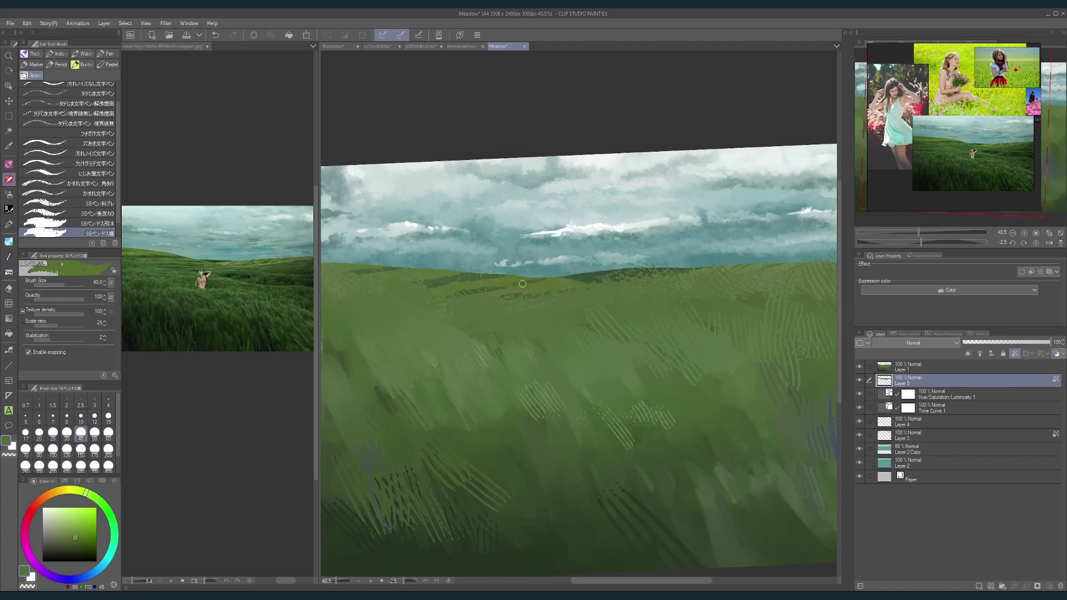
Step: Refine the grass texture on the distant hills with varied brush sizes, finishing at 50
{"action": "key", "text": "bracketleft"}
{"action": "key", "text": "bracketleft"}
{"action": "key", "text": "bracketleft"}
{"action": "key", "text": "bracketright"}
{"action": "key", "text": "bracketright"}
{"action": "key", "text": "bracketright"}
{"action": "key", "text": "bracketright"}
{"action": "scroll", "coordinate": [529, 278], "scroll_direction": "down", "scroll_amount": 3}
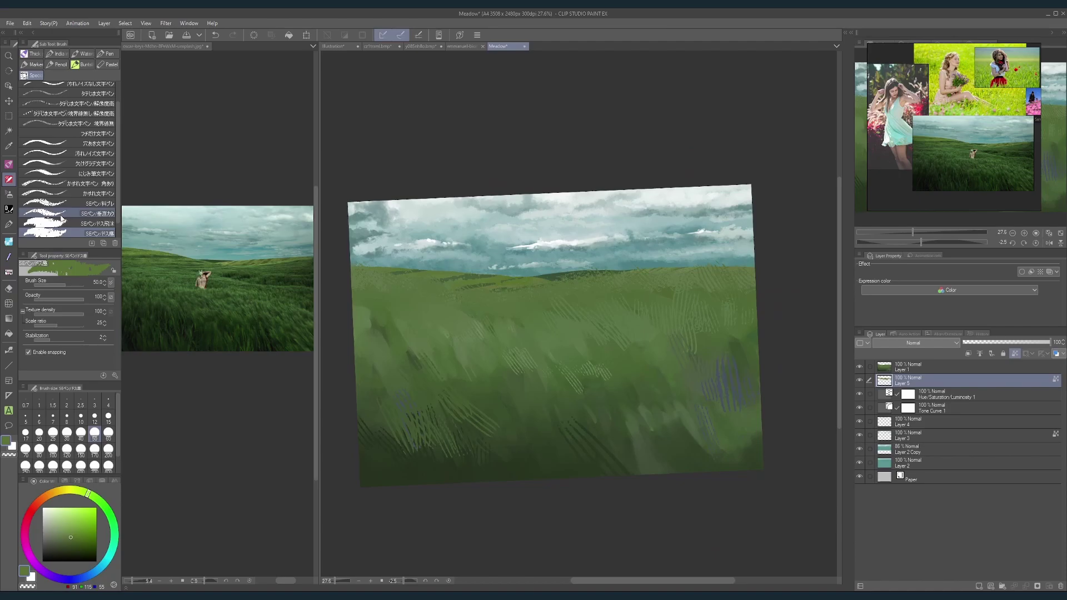
Step: Select Layer 1, set the brush to 300, and sample the grass green beside the figure in the reference photo
{"action": "left_click", "coordinate": [918, 368]}
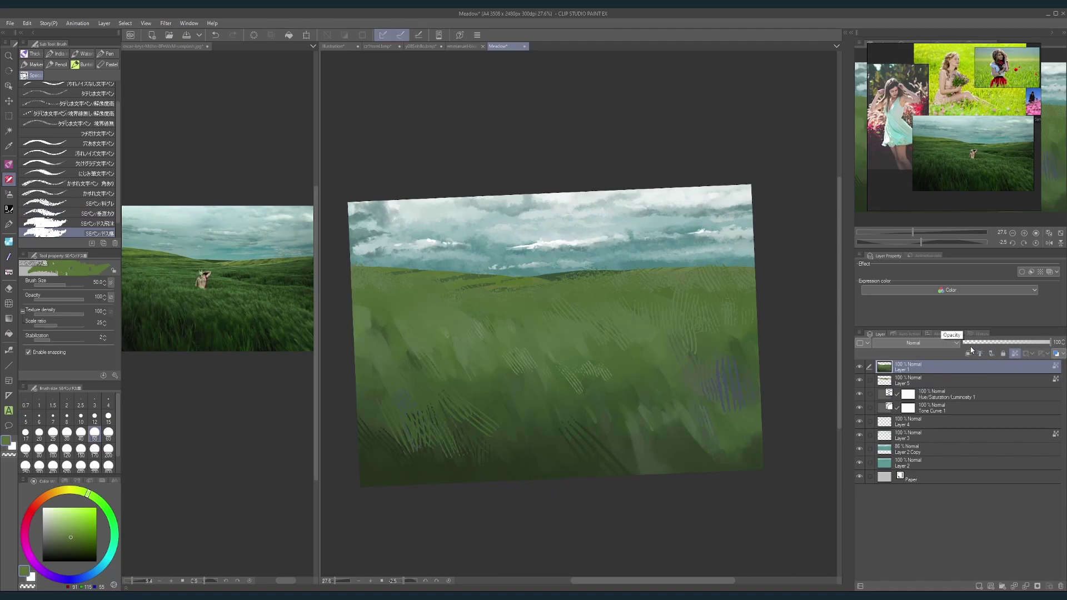
{"action": "left_click", "coordinate": [67, 465]}
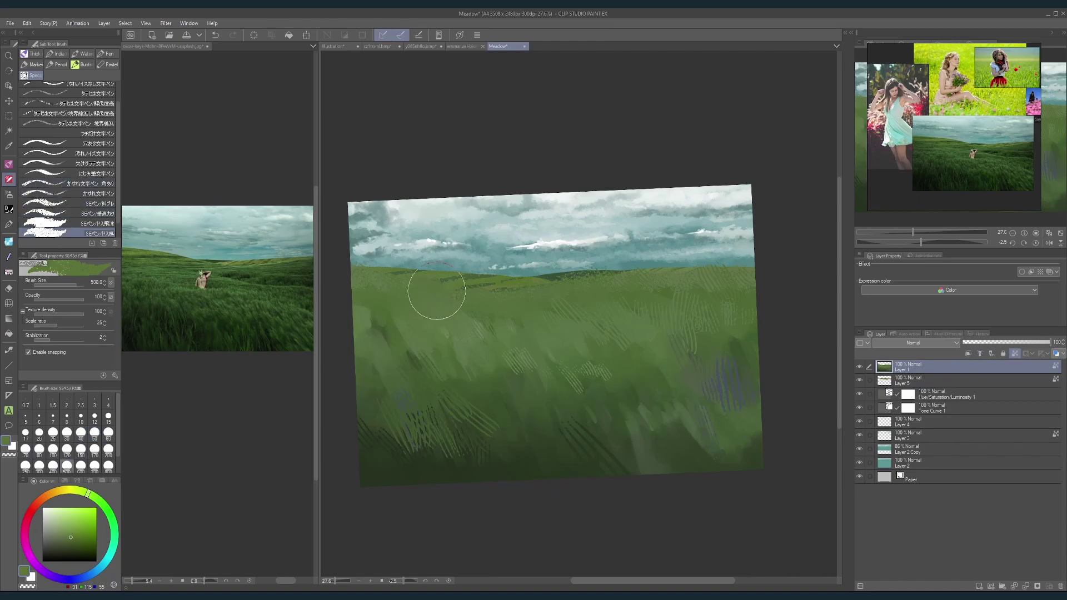
{"action": "key", "text": "bracketright"}
{"action": "key", "text": "bracketleft"}
{"action": "key", "text": "bracketleft"}
{"action": "key", "text": "bracketleft"}
{"action": "left_click", "coordinate": [201, 291]}
{"action": "left_click", "coordinate": [189, 290], "text": "alt"}
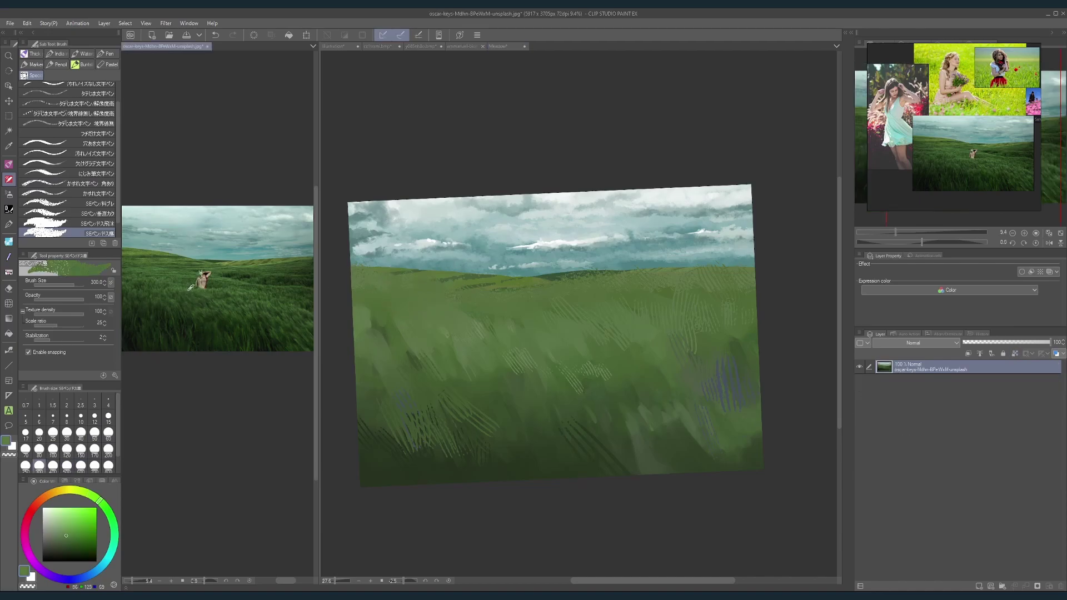
{"action": "left_click", "coordinate": [190, 287], "text": "alt"}
{"action": "left_click", "coordinate": [190, 287], "text": "alt"}
{"action": "left_click_drag", "start_coordinate": [185, 293], "coordinate": [204, 292]}
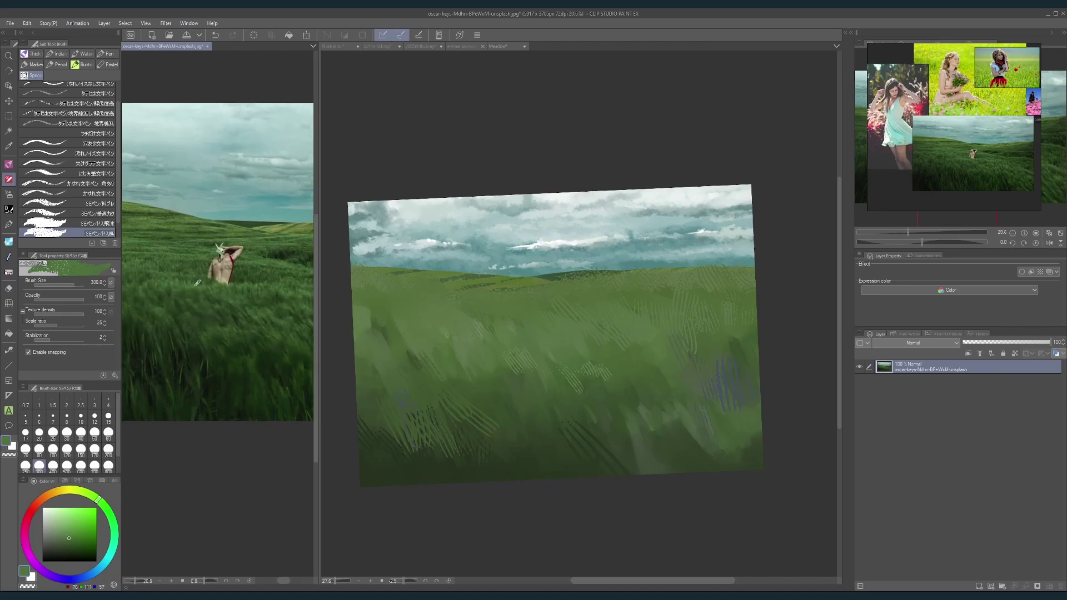
{"action": "left_click", "coordinate": [193, 286], "text": "alt"}
{"action": "left_click", "coordinate": [455, 262]}
Step: Try broad green strokes along the left part of the foreground hill's edge at brush size 600, and undo them
{"action": "scroll", "coordinate": [475, 243], "scroll_direction": "down", "scroll_amount": 2}
{"action": "key", "text": "bracketright"}
{"action": "key", "text": "bracketright"}
{"action": "key", "text": "bracketright"}
{"action": "left_click_drag", "start_coordinate": [373, 245], "coordinate": [412, 252]}
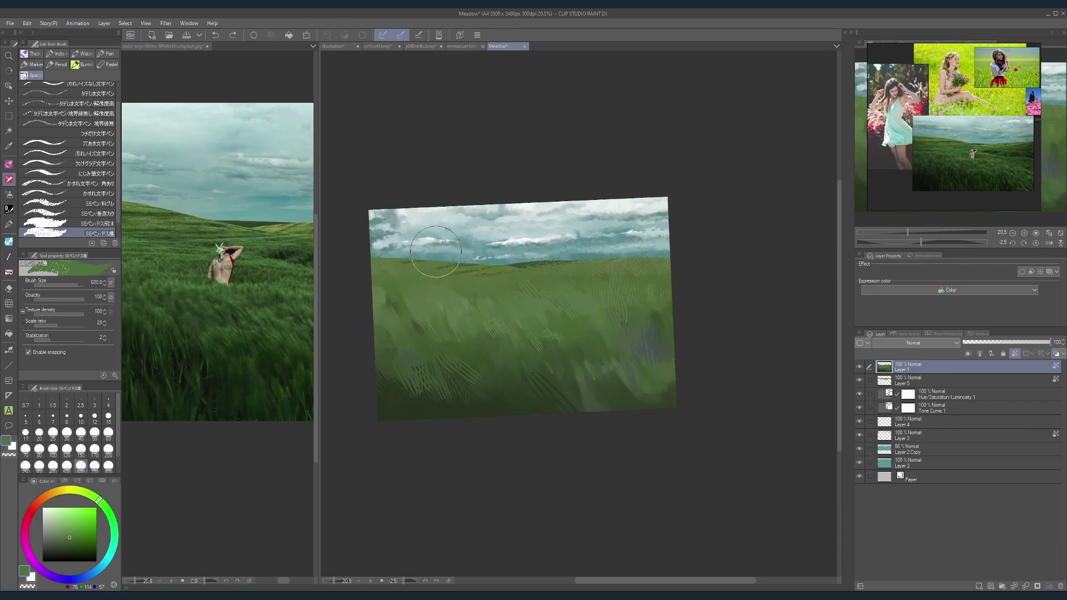
{"action": "key", "text": "ctrl+z"}
{"action": "left_click", "coordinate": [398, 284], "text": "alt"}
{"action": "left_click", "coordinate": [392, 310], "text": "alt"}
{"action": "left_click_drag", "start_coordinate": [378, 256], "coordinate": [401, 250]}
{"action": "key", "text": "ctrl+z"}
Step: Switch to the ThickDryPaint brush at size 200 and choose a pale yellow-green color
{"action": "left_click", "coordinate": [8, 165]}
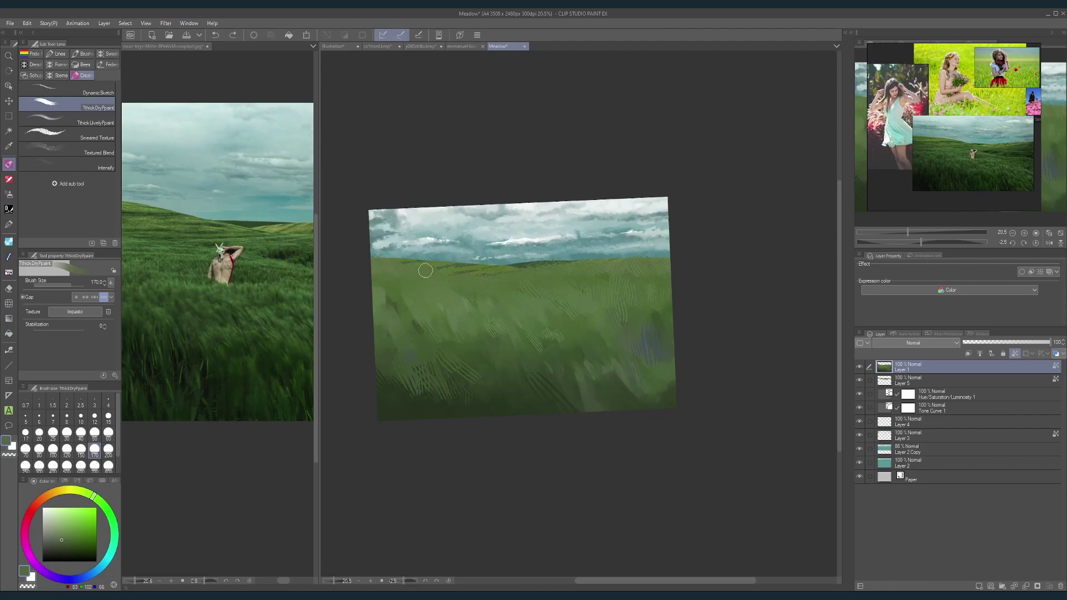
{"action": "scroll", "coordinate": [423, 294], "scroll_direction": "up", "scroll_amount": 2}
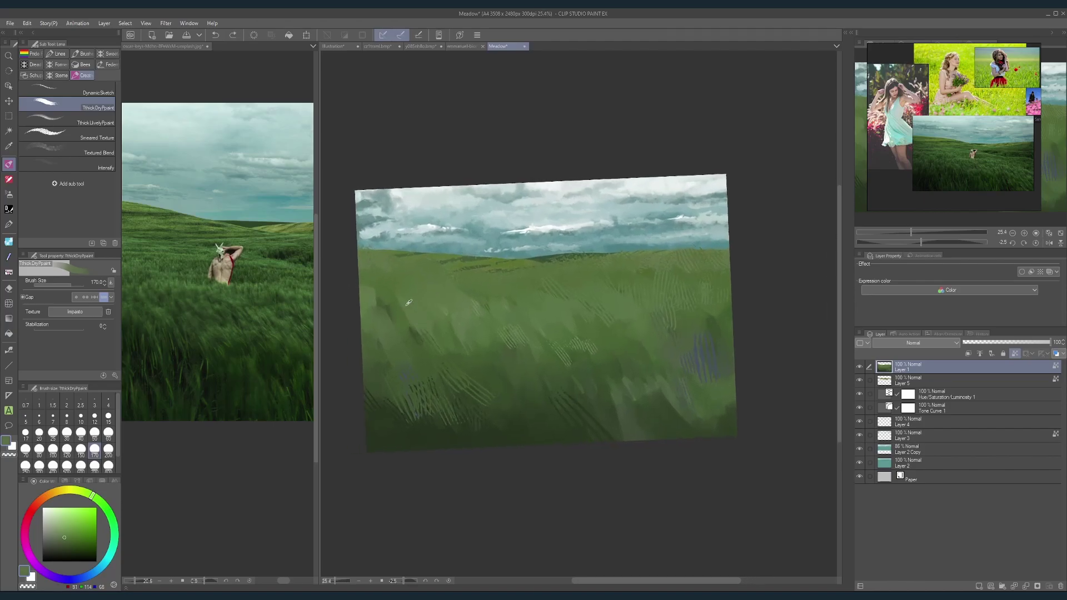
{"action": "left_click", "coordinate": [62, 521]}
{"action": "key", "text": "bracketright"}
{"action": "key", "text": "bracketright"}
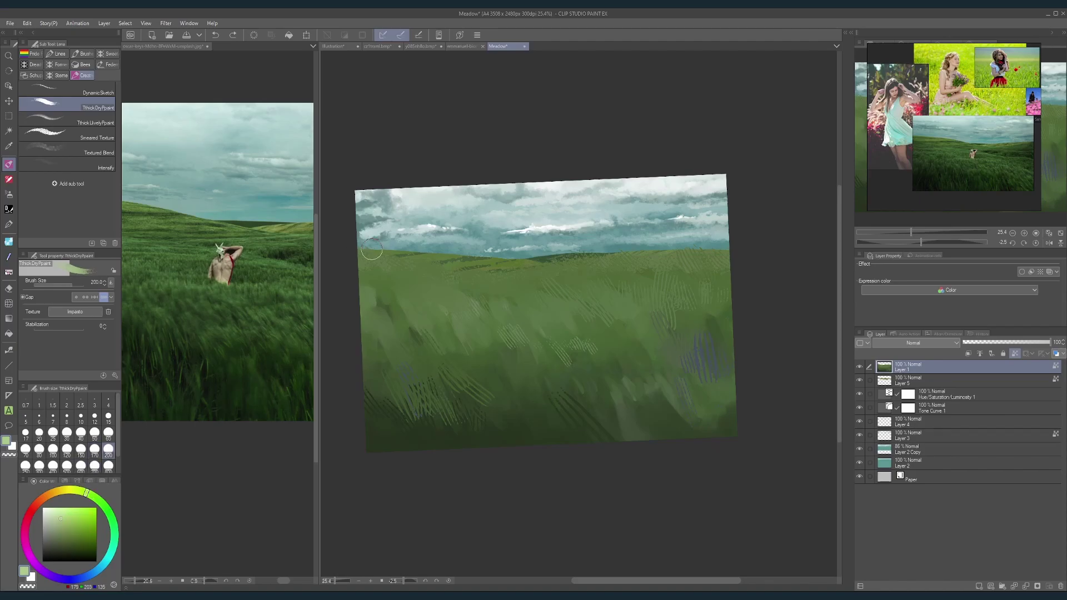
Step: Try a pale green stroke at the left end of the hill edge, undo it, and reduce the brush to 100
{"action": "left_click_drag", "start_coordinate": [359, 252], "coordinate": [364, 240]}
{"action": "key", "text": "bracketleft"}
{"action": "key", "text": "bracketleft"}
{"action": "key", "text": "bracketleft"}
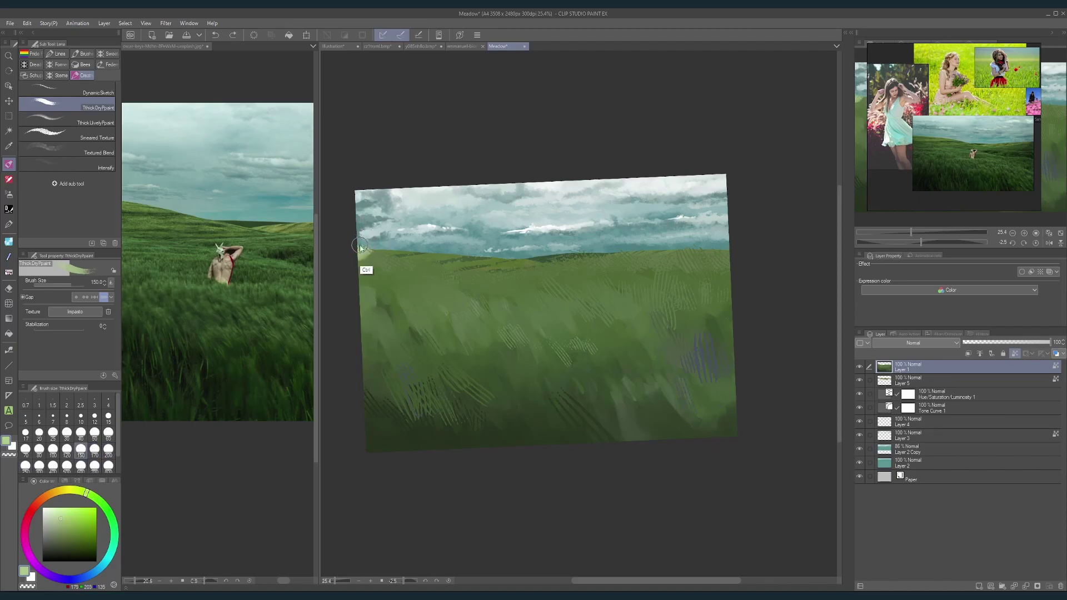
{"action": "key", "text": "ctrl+z"}
{"action": "key", "text": "bracketleft"}
{"action": "key", "text": "bracketleft"}
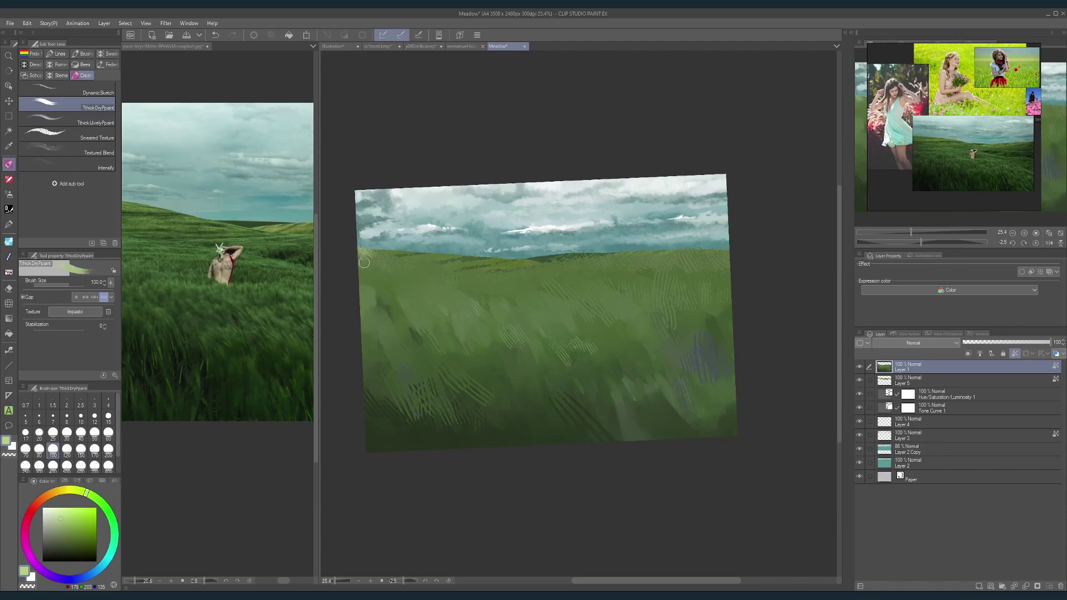
Step: Enlarge the brush to 300 and undo the latest pale green trial stroke on the left hill edge
{"action": "key", "text": "bracketright"}
{"action": "key", "text": "bracketright"}
{"action": "key", "text": "bracketright"}
{"action": "key", "text": "bracketright"}
{"action": "key", "text": "bracketright"}
{"action": "key", "text": "bracketright"}
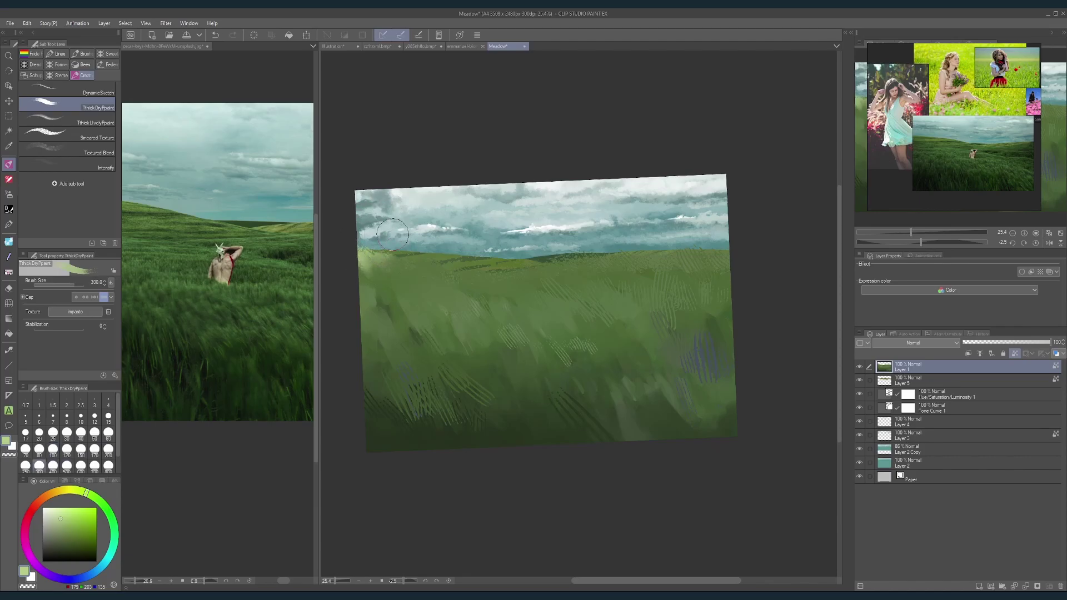
{"action": "key", "text": "ctrl+z"}
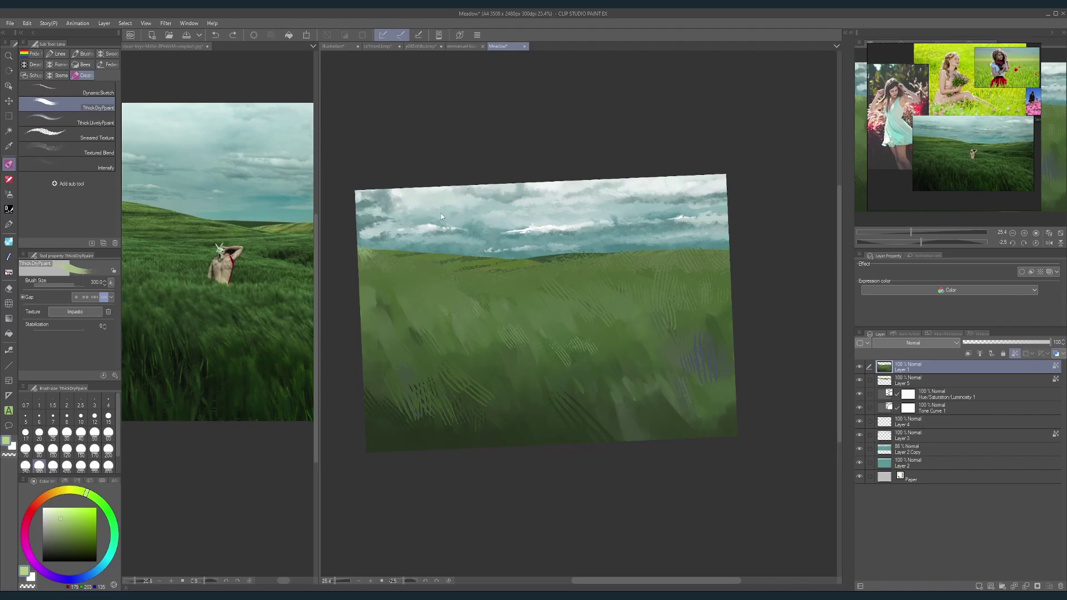
Step: Add a new layer above Layer 1 and paint pale green grass strokes along the full hill edge, finishing with the brush at 200
{"action": "left_click", "coordinate": [980, 586]}
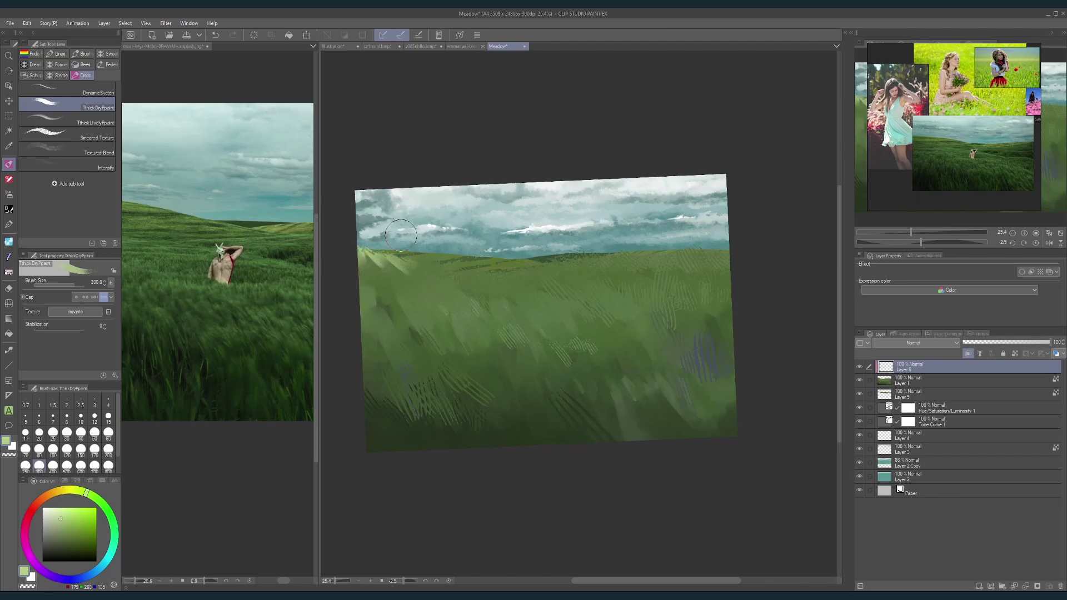
{"action": "left_click_drag", "start_coordinate": [417, 258], "coordinate": [435, 271]}
{"action": "left_click_drag", "start_coordinate": [432, 257], "coordinate": [523, 281]}
{"action": "mouse_move", "coordinate": [527, 266]}
{"action": "left_mouse_down"}
{"action": "mouse_move", "coordinate": [583, 296]}
{"action": "mouse_move", "coordinate": [545, 260]}
{"action": "mouse_move", "coordinate": [593, 270]}
{"action": "mouse_move", "coordinate": [580, 248]}
{"action": "mouse_move", "coordinate": [642, 258]}
{"action": "mouse_move", "coordinate": [637, 239]}
{"action": "mouse_move", "coordinate": [720, 254]}
{"action": "left_mouse_up"}
{"action": "key", "text": "bracketleft"}
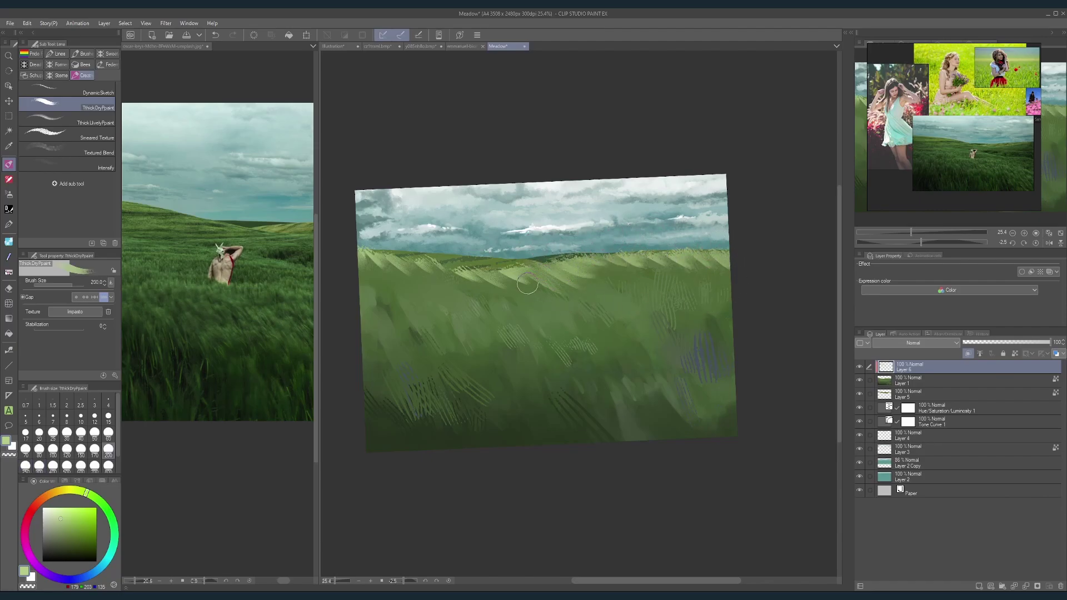
Step: Paint a diagonal pale green band down from the hill's middle, then enlarge the brush up to 1000 and brush broadly across the upper meadow
{"action": "mouse_move", "coordinate": [528, 284]}
{"action": "left_mouse_down"}
{"action": "mouse_move", "coordinate": [583, 311]}
{"action": "mouse_move", "coordinate": [655, 321]}
{"action": "mouse_move", "coordinate": [672, 340]}
{"action": "left_mouse_up"}
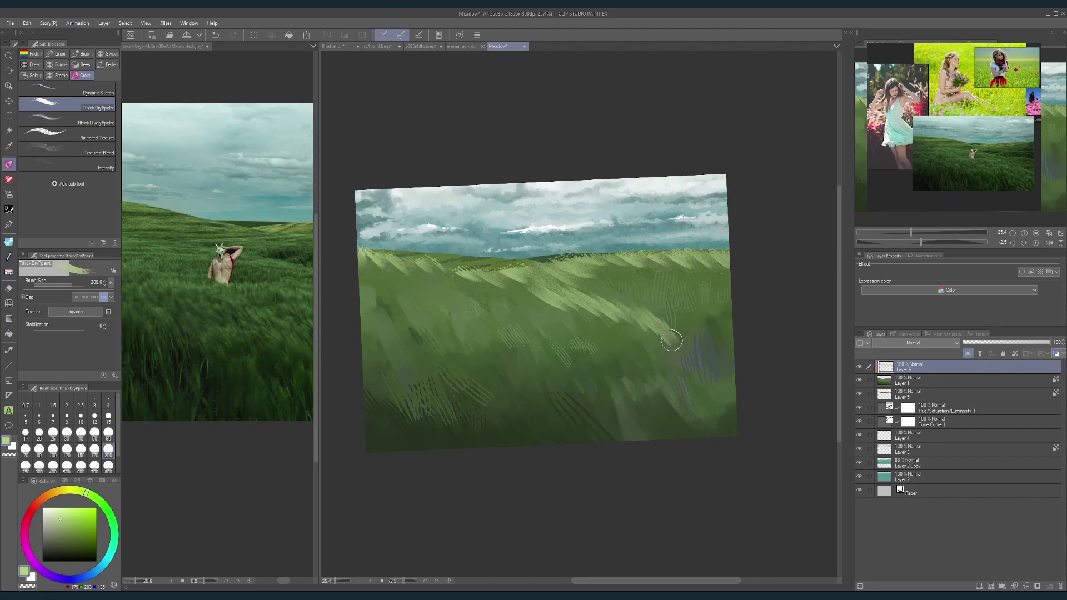
{"action": "key", "text": "bracketright"}
{"action": "key", "text": "bracketright"}
{"action": "key", "text": "bracketright"}
{"action": "key", "text": "bracketright"}
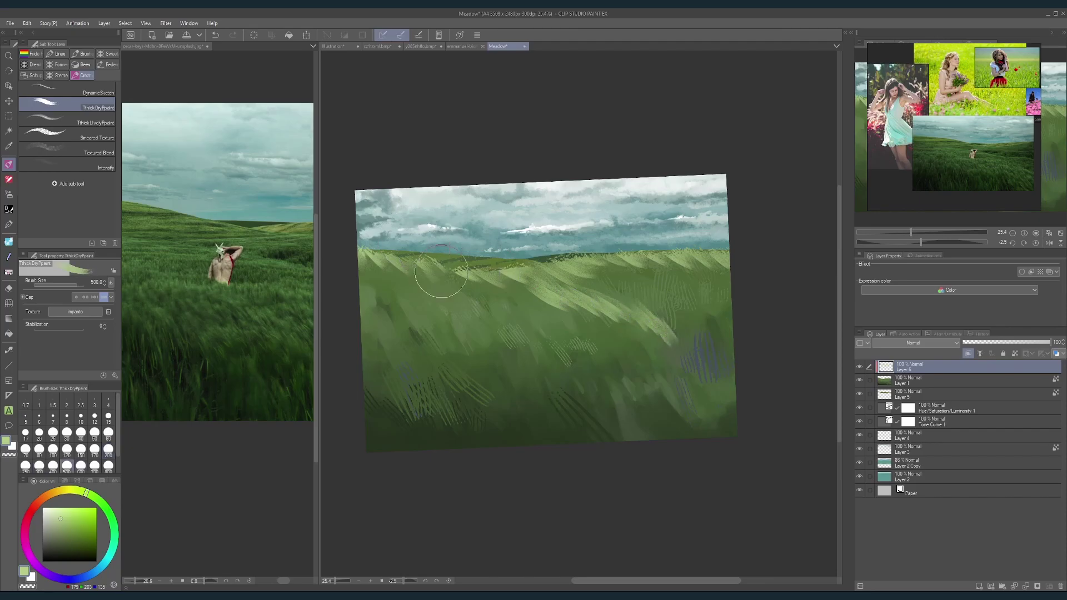
{"action": "key", "text": "bracketright"}
{"action": "key", "text": "bracketright"}
{"action": "key", "text": "bracketright"}
{"action": "key", "text": "bracketright"}
{"action": "left_click_drag", "start_coordinate": [412, 217], "coordinate": [397, 235]}
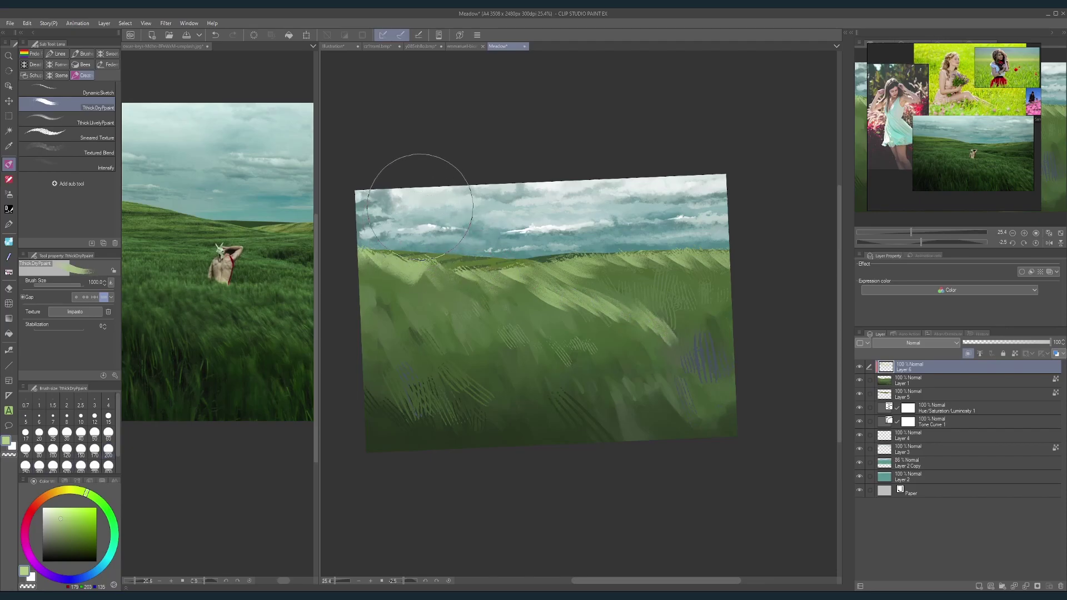
{"action": "mouse_move", "coordinate": [439, 276]}
{"action": "left_mouse_down"}
{"action": "mouse_move", "coordinate": [475, 203]}
{"action": "mouse_move", "coordinate": [470, 274]}
{"action": "mouse_move", "coordinate": [507, 226]}
{"action": "mouse_move", "coordinate": [500, 269]}
{"action": "mouse_move", "coordinate": [534, 243]}
{"action": "mouse_move", "coordinate": [506, 265]}
{"action": "mouse_move", "coordinate": [528, 297]}
{"action": "mouse_move", "coordinate": [561, 289]}
{"action": "mouse_move", "coordinate": [543, 280]}
{"action": "mouse_move", "coordinate": [570, 309]}
{"action": "mouse_move", "coordinate": [654, 316]}
{"action": "mouse_move", "coordinate": [666, 331]}
{"action": "mouse_move", "coordinate": [739, 302]}
{"action": "left_mouse_up"}
Step: Reduce the brush to 170 and paint rows of pale green grass ridges across the right side of the upper meadow
{"action": "key", "text": "bracketleft"}
{"action": "key", "text": "bracketleft"}
{"action": "key", "text": "bracketleft"}
{"action": "key", "text": "bracketleft"}
{"action": "key", "text": "bracketleft"}
{"action": "key", "text": "bracketleft"}
{"action": "key", "text": "bracketleft"}
{"action": "key", "text": "bracketleft"}
{"action": "key", "text": "bracketleft"}
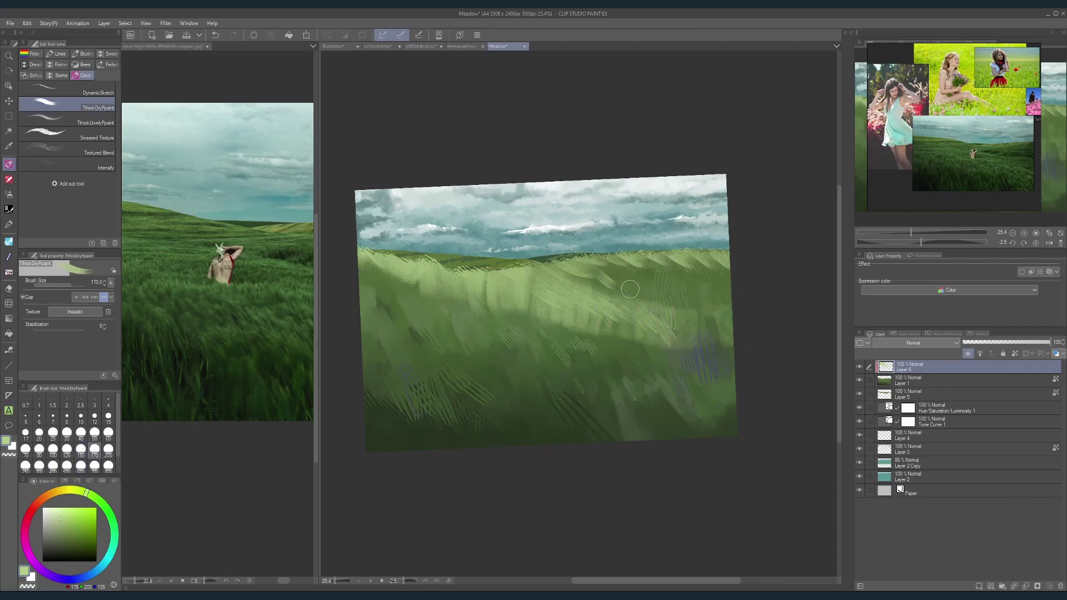
{"action": "key", "text": "ctrl"}
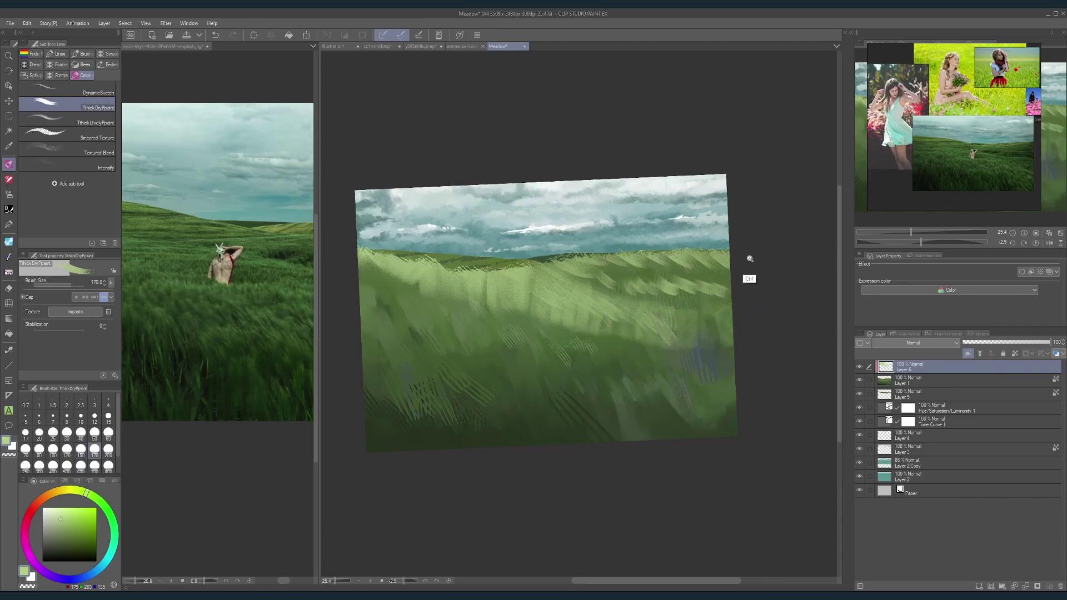
{"action": "mouse_move", "coordinate": [750, 258]}
{"action": "left_mouse_down"}
{"action": "mouse_move", "coordinate": [726, 239]}
{"action": "mouse_move", "coordinate": [691, 259]}
{"action": "left_mouse_up"}
{"action": "mouse_move", "coordinate": [563, 275]}
{"action": "left_mouse_down"}
{"action": "mouse_move", "coordinate": [652, 278]}
{"action": "mouse_move", "coordinate": [663, 290]}
{"action": "mouse_move", "coordinate": [720, 278]}
{"action": "left_mouse_up"}
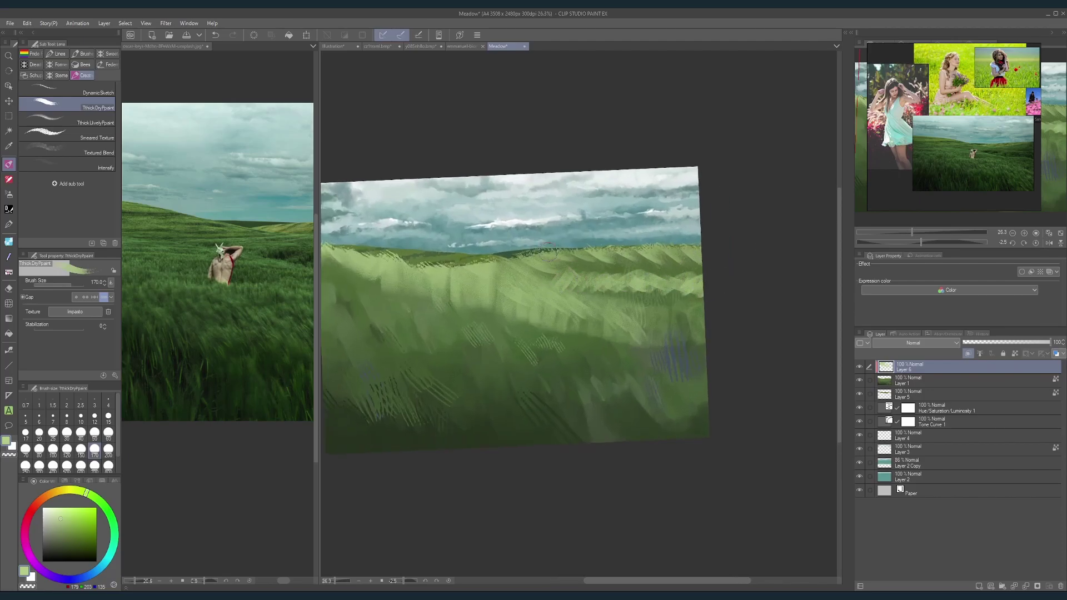
Step: Enlarge the brush to 400 and broaden the pale green strokes along the right part of the hill edge
{"action": "key", "text": "bracketright"}
{"action": "key", "text": "bracketright"}
{"action": "key", "text": "bracketright"}
{"action": "key", "text": "bracketright"}
{"action": "mouse_move", "coordinate": [535, 261]}
{"action": "left_mouse_down"}
{"action": "mouse_move", "coordinate": [584, 234]}
{"action": "mouse_move", "coordinate": [623, 247]}
{"action": "mouse_move", "coordinate": [703, 235]}
{"action": "left_mouse_up"}
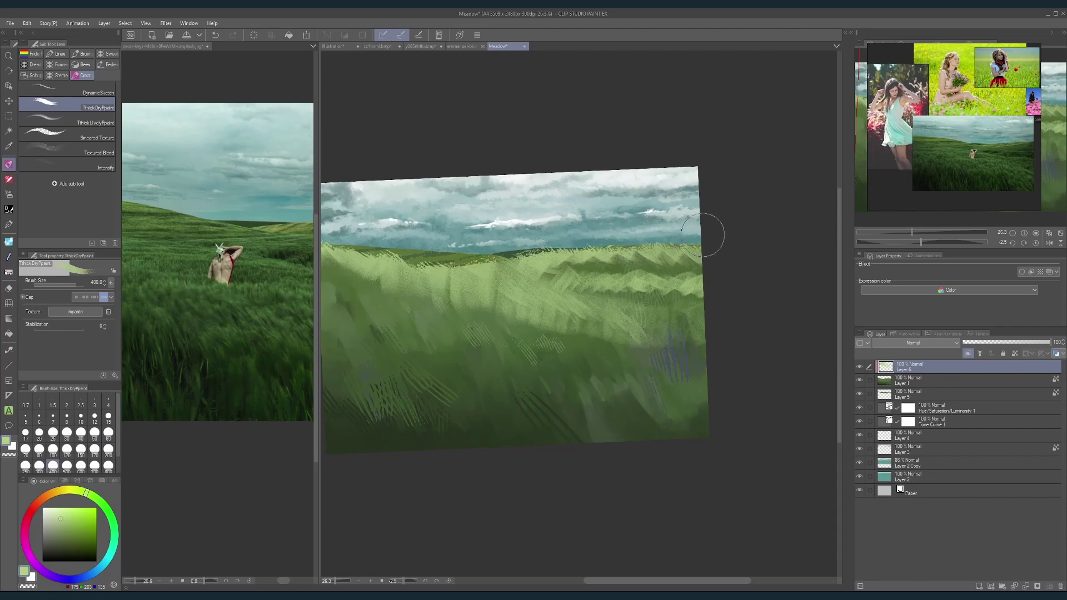
{"action": "key", "text": "ctrl"}
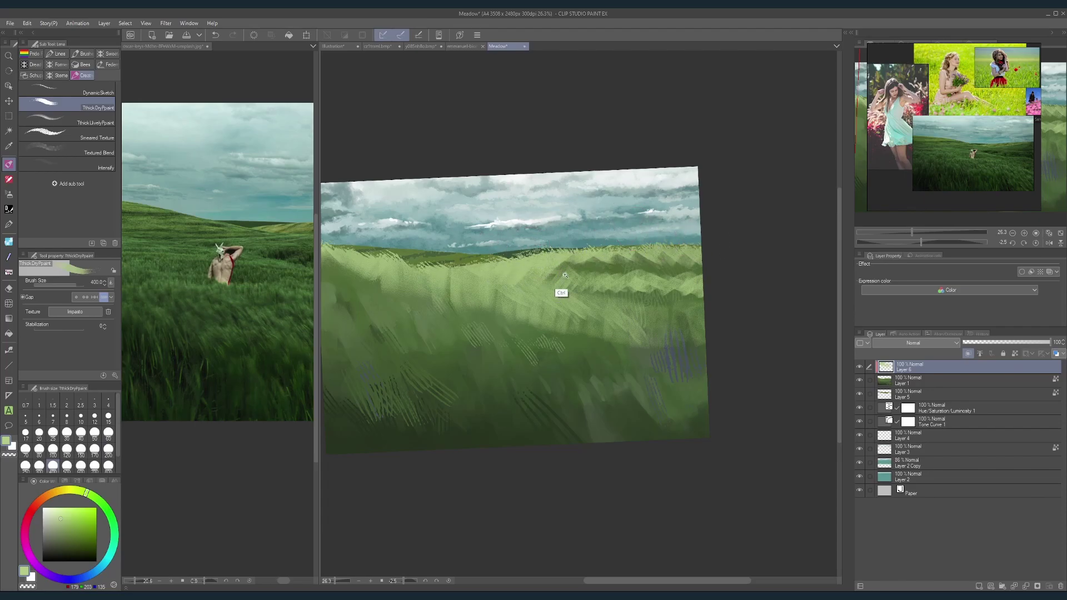
{"action": "scroll", "coordinate": [566, 275], "scroll_direction": "down", "scroll_amount": 1}
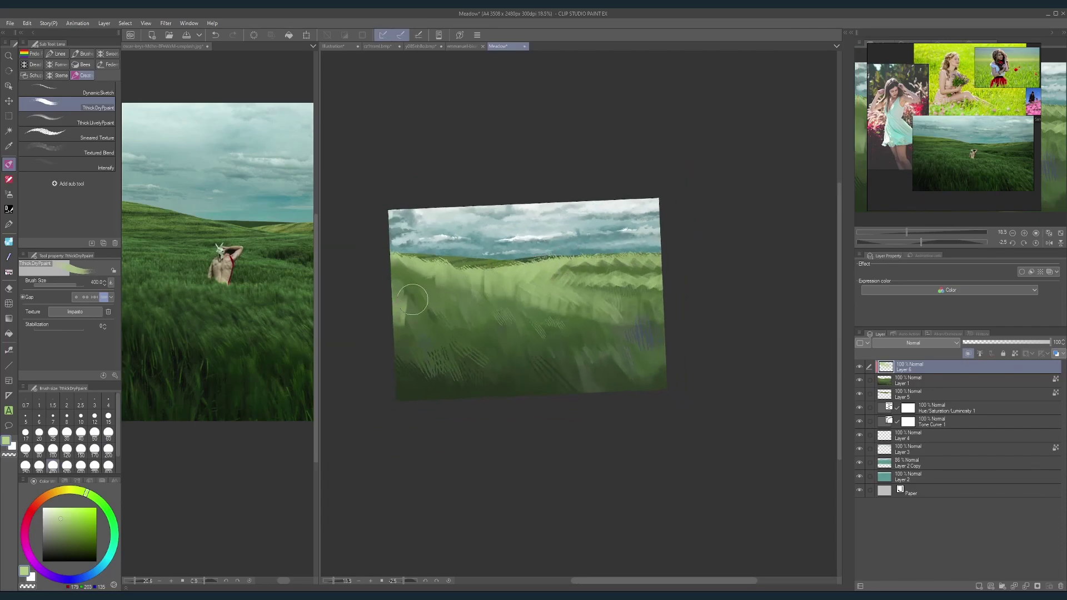
Step: Paint pale green patches on the meadow's left side and extend them into a band across its middle, using brush sizes up to 400
{"action": "mouse_move", "coordinate": [413, 299]}
{"action": "left_mouse_down"}
{"action": "mouse_move", "coordinate": [434, 315]}
{"action": "mouse_move", "coordinate": [453, 311]}
{"action": "left_mouse_up"}
{"action": "key", "text": "bracketleft"}
{"action": "key", "text": "bracketleft"}
{"action": "key", "text": "bracketleft"}
{"action": "left_click_drag", "start_coordinate": [386, 278], "coordinate": [417, 273]}
{"action": "key", "text": "bracketright"}
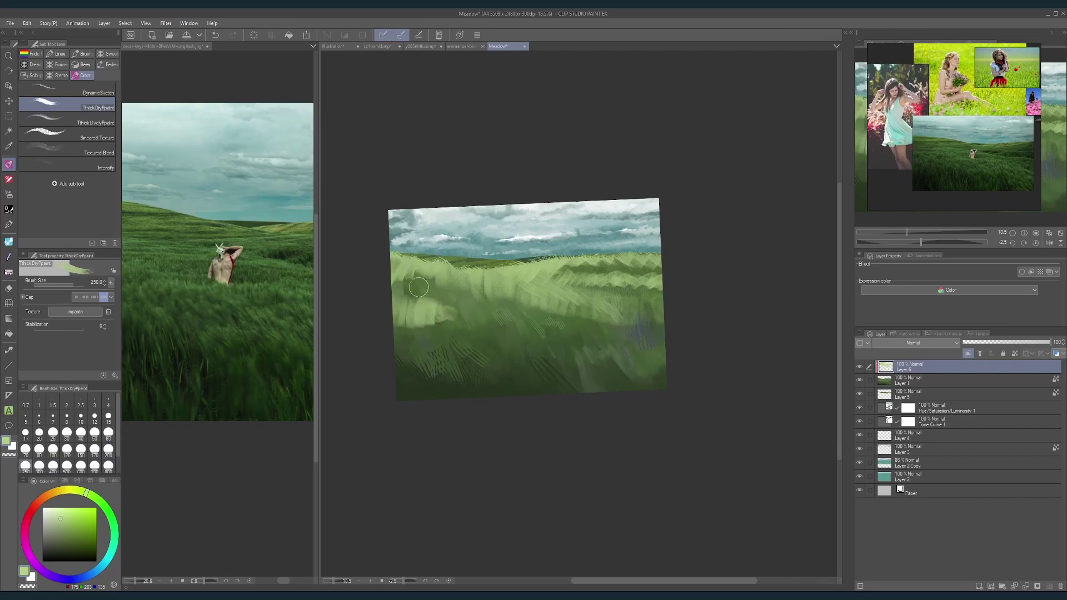
{"action": "mouse_move", "coordinate": [392, 307]}
{"action": "left_mouse_down"}
{"action": "mouse_move", "coordinate": [437, 302]}
{"action": "mouse_move", "coordinate": [496, 317]}
{"action": "mouse_move", "coordinate": [664, 320]}
{"action": "left_mouse_up"}
Step: Set the brush to 300 and strengthen the pale green band on the right half of the middle meadow
{"action": "key", "text": "bracketleft"}
{"action": "key", "text": "bracketleft"}
{"action": "key", "text": "bracketright"}
{"action": "key", "text": "bracketright"}
{"action": "key", "text": "bracketright"}
{"action": "left_click_drag", "start_coordinate": [548, 318], "coordinate": [636, 313]}
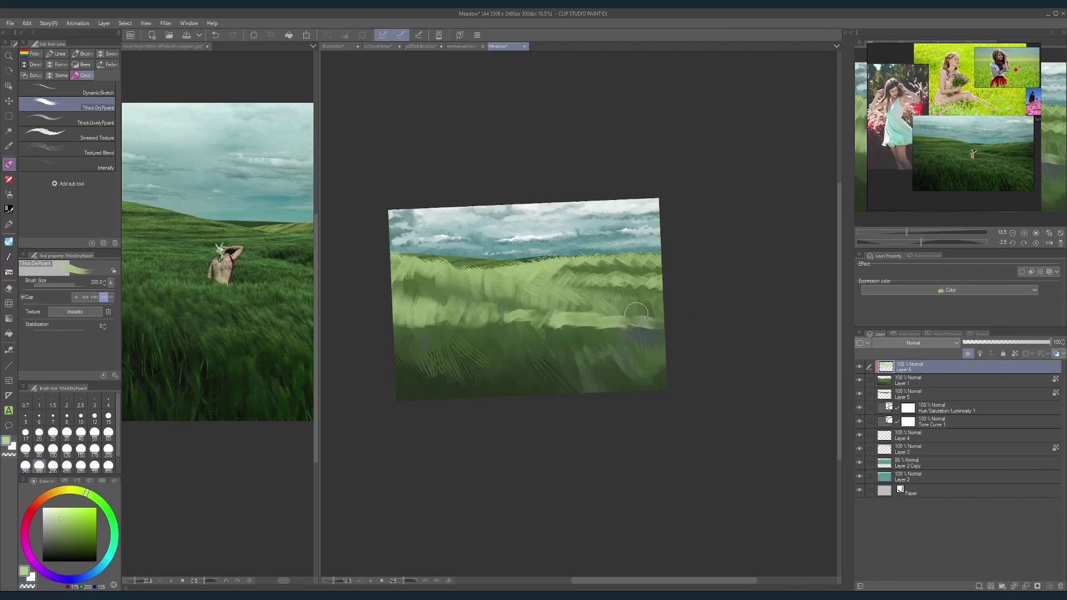
Step: Fill the area above the right-centre band with pale green strokes at varying brush sizes, finishing at 170
{"action": "key", "text": "bracketleft"}
{"action": "key", "text": "bracketleft"}
{"action": "key", "text": "bracketleft"}
{"action": "key", "text": "bracketleft"}
{"action": "left_click_drag", "start_coordinate": [549, 295], "coordinate": [575, 299]}
{"action": "key", "text": "bracketright"}
{"action": "key", "text": "bracketright"}
{"action": "key", "text": "bracketright"}
{"action": "key", "text": "bracketright"}
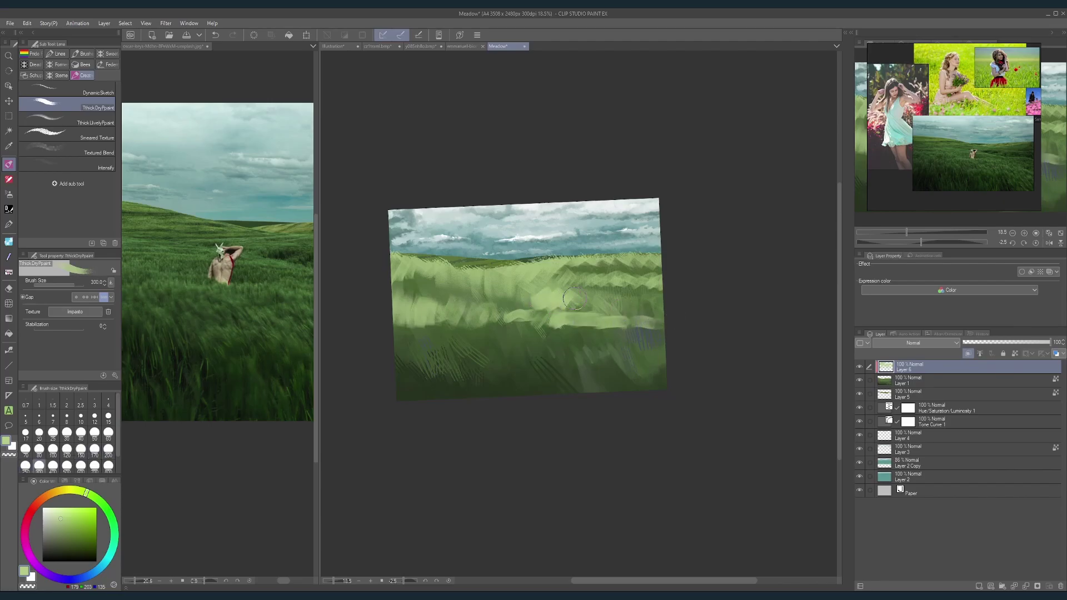
{"action": "key", "text": "bracketleft"}
{"action": "key", "text": "bracketleft"}
{"action": "key", "text": "bracketleft"}
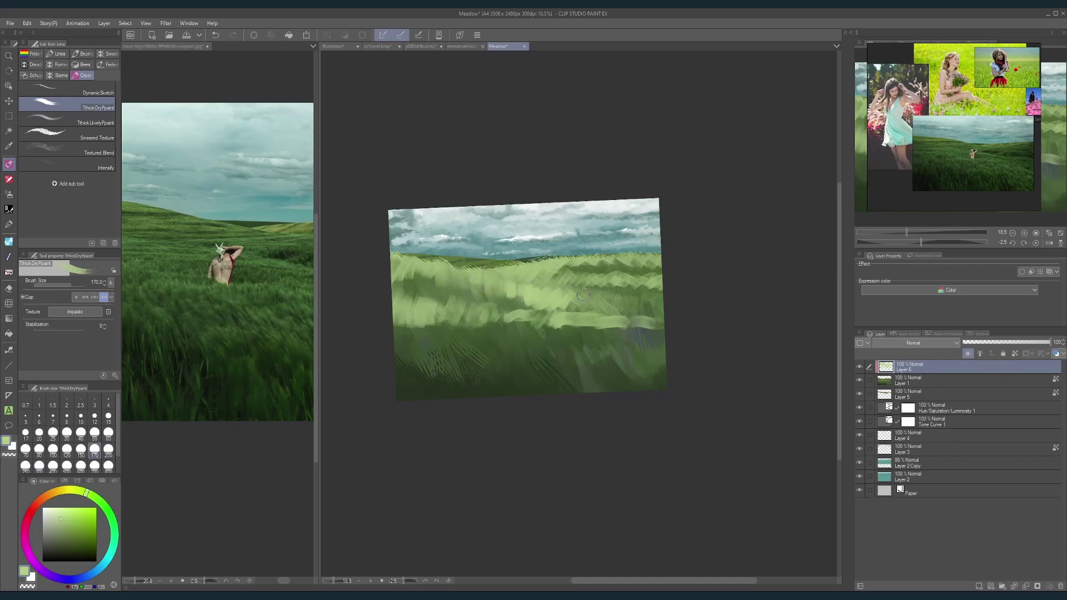
Step: Switch to transparent color and break up the pale strokes around the middle of the meadow, using brush sizes from 100 to 200
{"action": "left_click", "coordinate": [9, 454]}
{"action": "left_click_drag", "start_coordinate": [552, 274], "coordinate": [547, 283]}
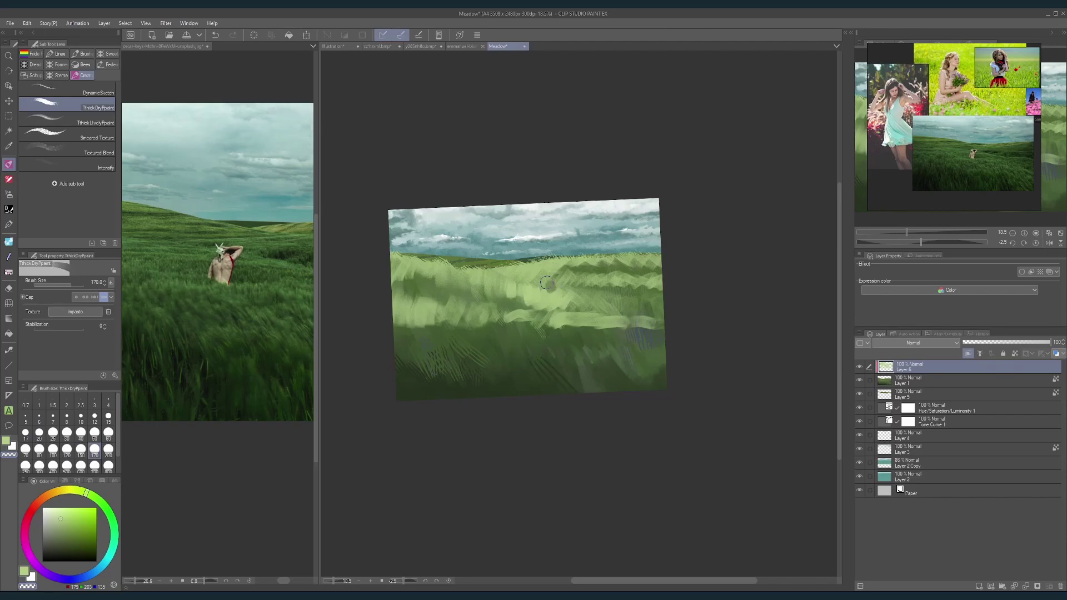
{"action": "key", "text": "bracketleft"}
{"action": "key", "text": "bracketleft"}
{"action": "key", "text": "bracketleft"}
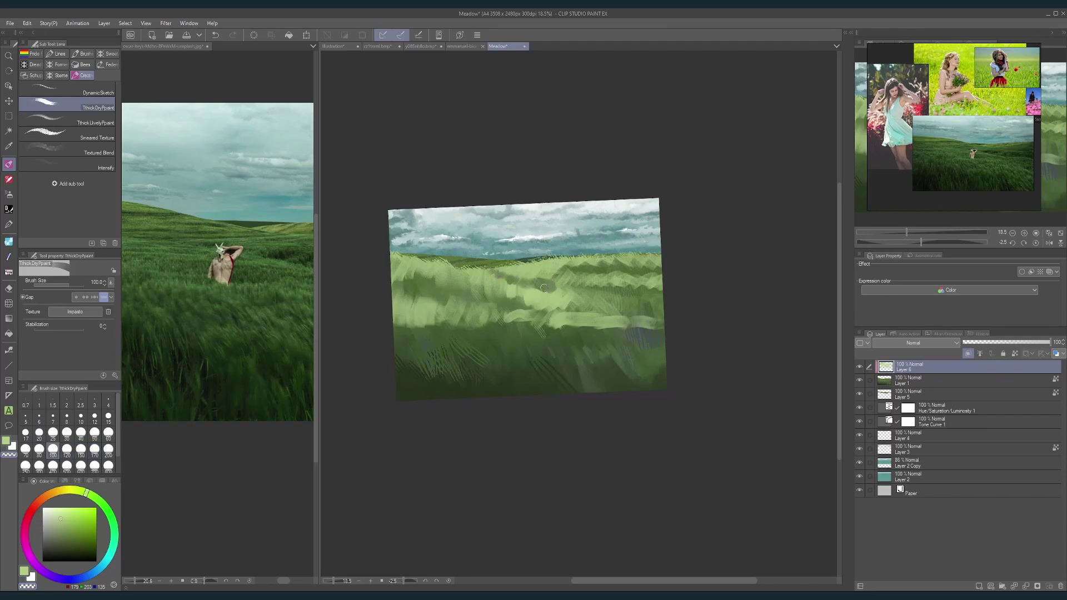
{"action": "key", "text": "bracketright"}
{"action": "key", "text": "bracketright"}
{"action": "key", "text": "bracketright"}
{"action": "key", "text": "bracketright"}
{"action": "key", "text": "bracketright"}
{"action": "key", "text": "bracketleft"}
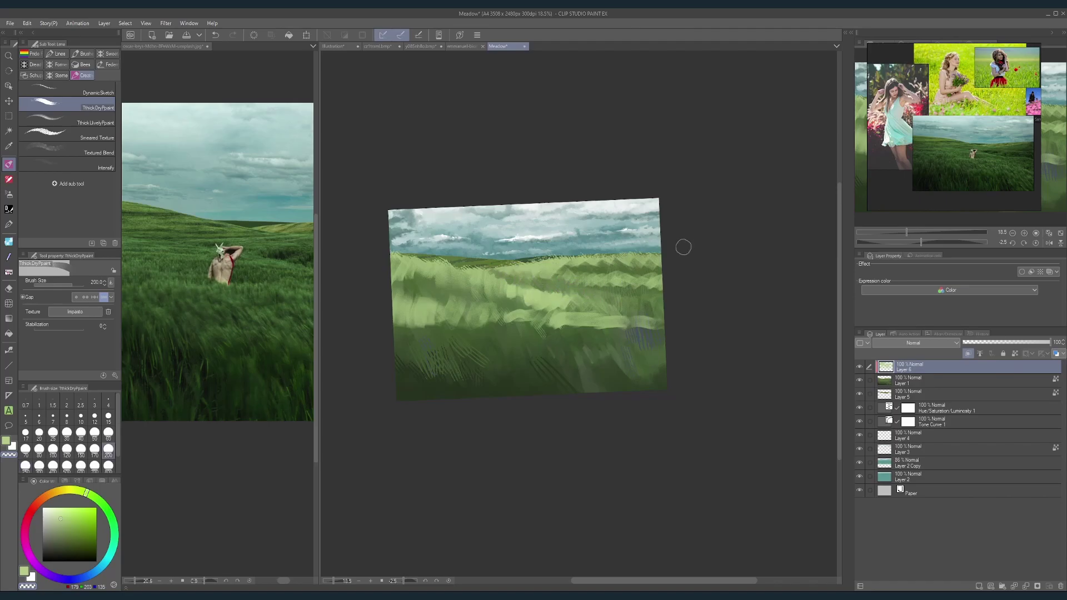
Step: Switch back to pale green and paint tall curved grass blades across the foreground, finishing with the brush at 120
{"action": "left_click_drag", "start_coordinate": [684, 247], "coordinate": [672, 236]}
{"action": "left_click", "coordinate": [6, 441]}
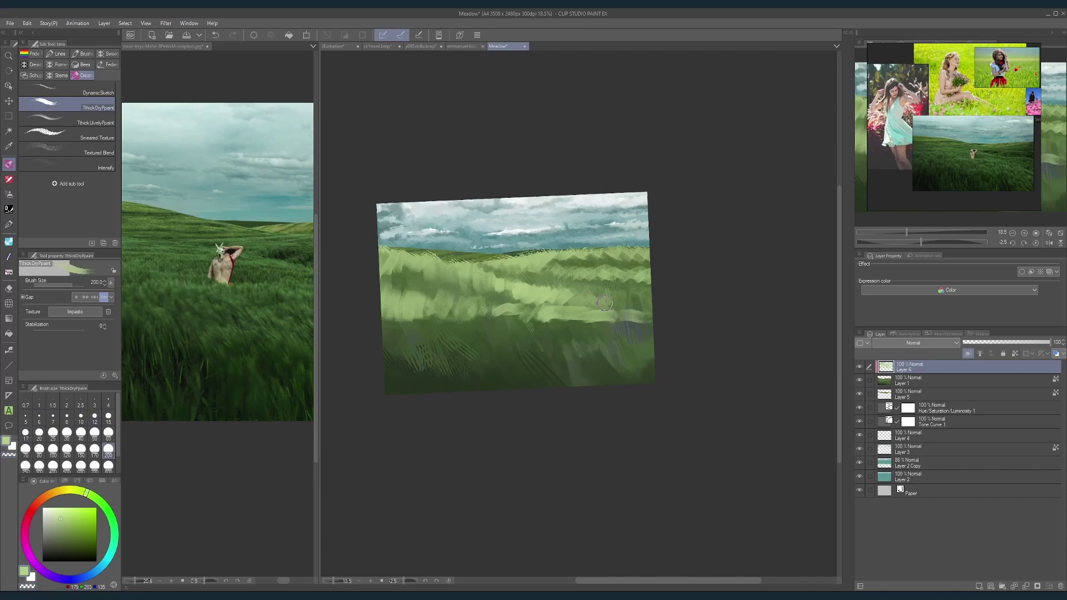
{"action": "left_click_drag", "start_coordinate": [605, 303], "coordinate": [635, 305]}
{"action": "key", "text": "]"}
{"action": "key", "text": "]"}
{"action": "key", "text": "]"}
{"action": "key", "text": "["}
{"action": "mouse_move", "coordinate": [391, 353]}
{"action": "left_mouse_down"}
{"action": "mouse_move", "coordinate": [413, 326]}
{"action": "mouse_move", "coordinate": [423, 355]}
{"action": "mouse_move", "coordinate": [452, 347]}
{"action": "mouse_move", "coordinate": [456, 361]}
{"action": "mouse_move", "coordinate": [488, 349]}
{"action": "mouse_move", "coordinate": [497, 361]}
{"action": "mouse_move", "coordinate": [505, 337]}
{"action": "left_mouse_up"}
{"action": "mouse_move", "coordinate": [499, 364]}
{"action": "left_mouse_down"}
{"action": "mouse_move", "coordinate": [523, 363]}
{"action": "mouse_move", "coordinate": [523, 338]}
{"action": "mouse_move", "coordinate": [532, 358]}
{"action": "mouse_move", "coordinate": [567, 319]}
{"action": "mouse_move", "coordinate": [552, 366]}
{"action": "mouse_move", "coordinate": [582, 344]}
{"action": "mouse_move", "coordinate": [576, 364]}
{"action": "mouse_move", "coordinate": [592, 351]}
{"action": "mouse_move", "coordinate": [620, 369]}
{"action": "mouse_move", "coordinate": [615, 341]}
{"action": "mouse_move", "coordinate": [647, 367]}
{"action": "mouse_move", "coordinate": [656, 337]}
{"action": "left_mouse_up"}
{"action": "key", "text": "["}
{"action": "key", "text": "["}
{"action": "key", "text": "["}
{"action": "key", "text": "["}
{"action": "key", "text": "["}
{"action": "left_click_drag", "start_coordinate": [659, 296], "coordinate": [639, 298]}
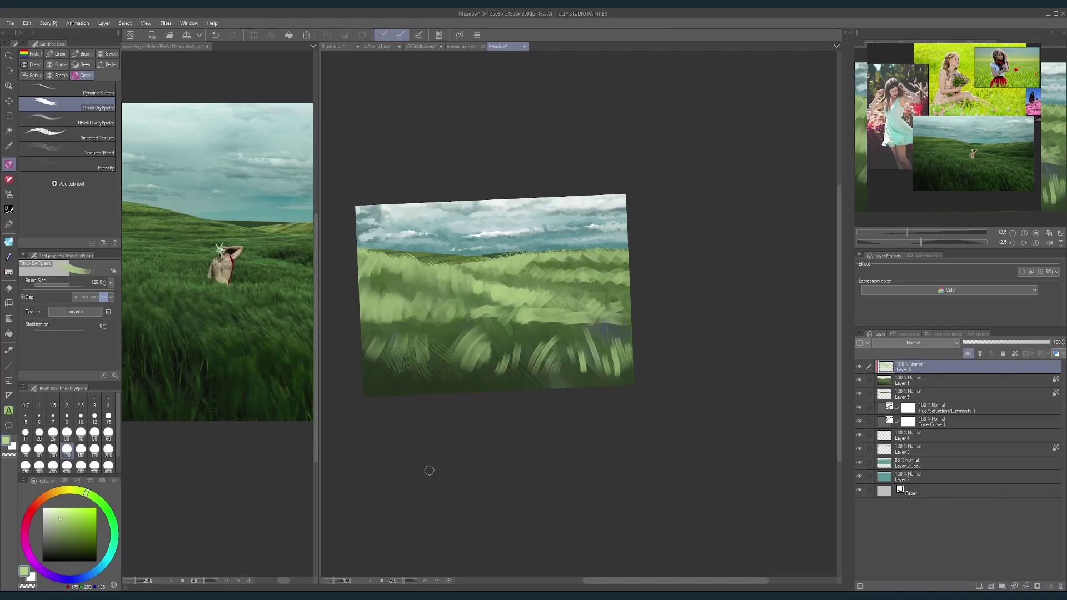
Step: Erase gaps into the pale strokes on the meadow's left side with transparent color, reducing the brush from 170 to 70
{"action": "scroll", "coordinate": [470, 348], "scroll_direction": "up", "scroll_amount": 1}
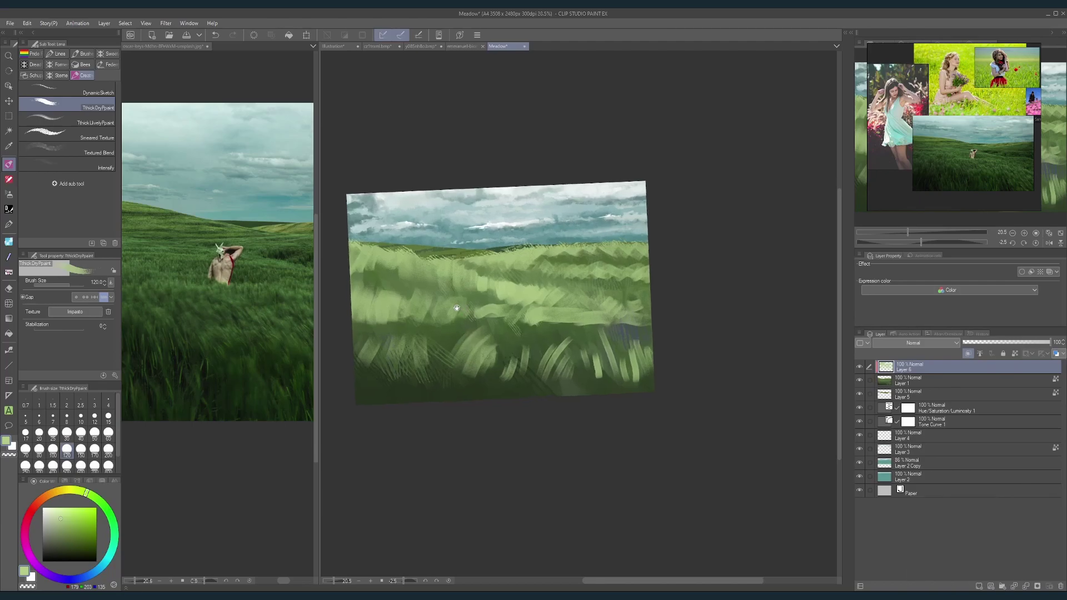
{"action": "left_click", "coordinate": [11, 457]}
{"action": "key", "text": "bracketright"}
{"action": "key", "text": "bracketright"}
{"action": "left_click_drag", "start_coordinate": [380, 314], "coordinate": [384, 323]}
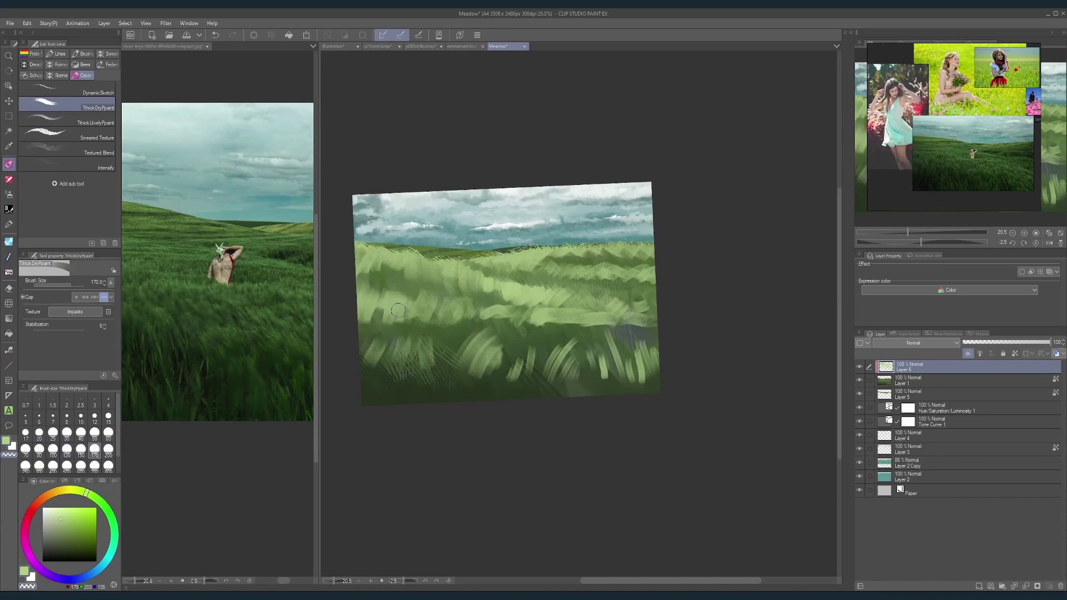
{"action": "key", "text": "bracketleft"}
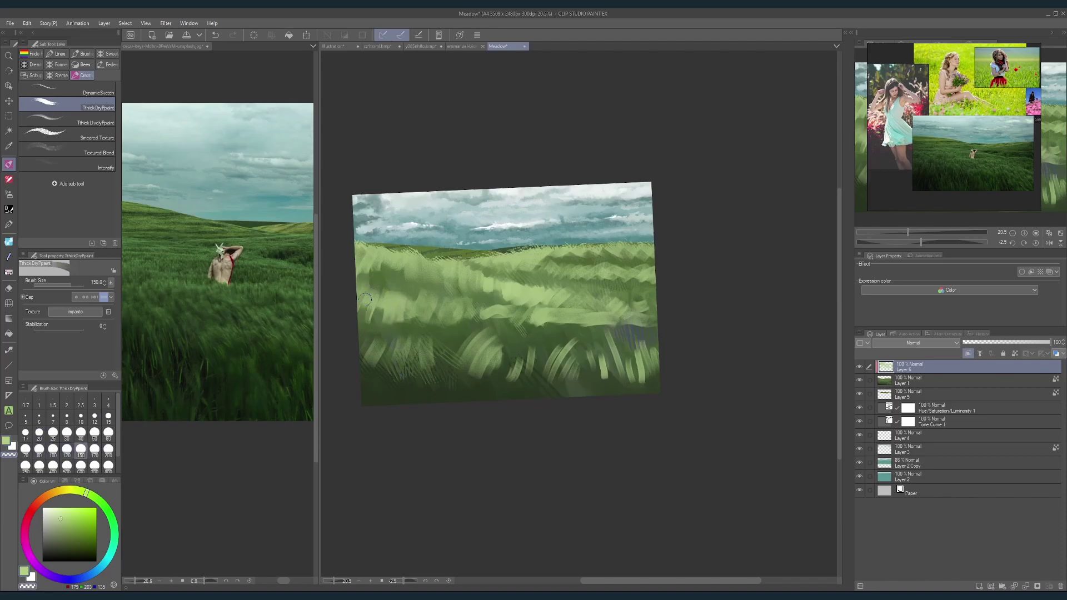
{"action": "mouse_move", "coordinate": [391, 290]}
{"action": "left_mouse_down"}
{"action": "mouse_move", "coordinate": [386, 329]}
{"action": "mouse_move", "coordinate": [408, 319]}
{"action": "mouse_move", "coordinate": [380, 342]}
{"action": "mouse_move", "coordinate": [372, 378]}
{"action": "mouse_move", "coordinate": [395, 379]}
{"action": "left_mouse_up"}
{"action": "key", "text": "bracketleft"}
{"action": "key", "text": "bracketleft"}
{"action": "key", "text": "bracketleft"}
{"action": "key", "text": "bracketleft"}
{"action": "key", "text": "bracketleft"}
{"action": "key", "text": "bracketleft"}
{"action": "key", "text": "bracketleft"}
{"action": "key", "text": "bracketleft"}
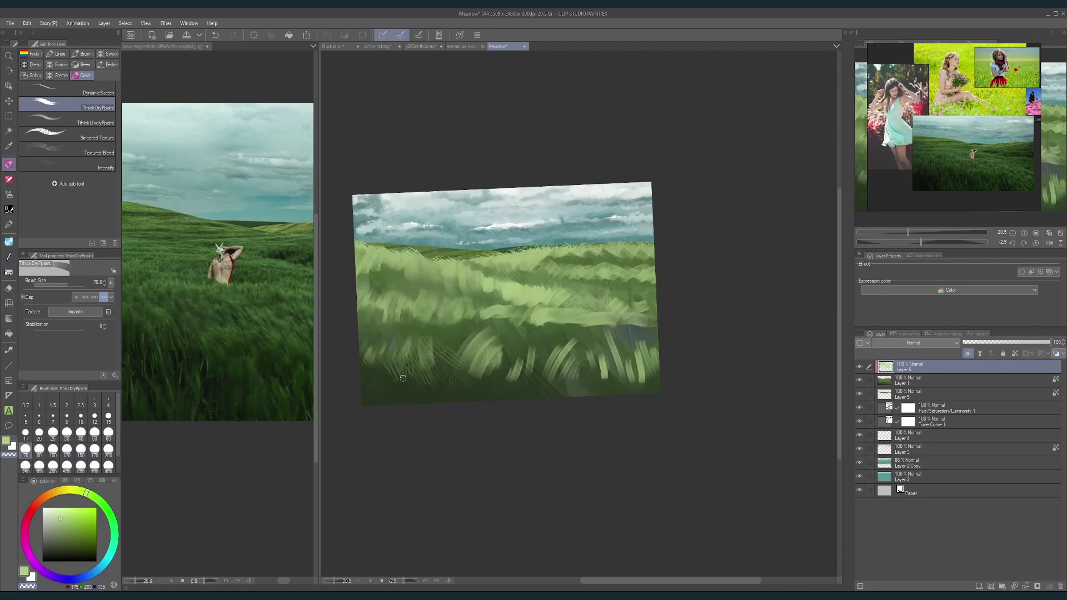
Step: Thin the curved grass blades in the centre foreground with small transparent strokes, finishing with the brush at 80
{"action": "key", "text": "bracketright"}
{"action": "key", "text": "bracketright"}
{"action": "key", "text": "bracketright"}
{"action": "key", "text": "bracketright"}
{"action": "key", "text": "bracketleft"}
{"action": "key", "text": "bracketleft"}
{"action": "key", "text": "bracketleft"}
{"action": "key", "text": "bracketleft"}
{"action": "left_click_drag", "start_coordinate": [461, 360], "coordinate": [480, 333]}
{"action": "left_click_drag", "start_coordinate": [468, 362], "coordinate": [482, 343]}
{"action": "key", "text": "bracketright"}
{"action": "key", "text": "bracketright"}
{"action": "key", "text": "bracketright"}
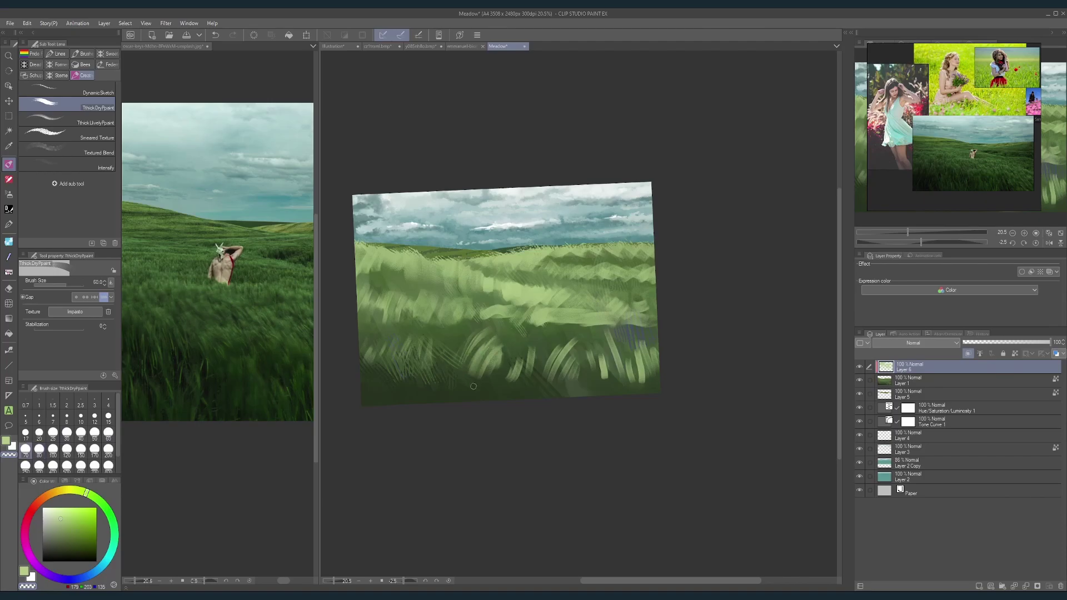
Step: Trim the lower ends of the centre foreground grass blades with transparent color, varying the brush between 50 and 120
{"action": "key", "text": "bracketleft"}
{"action": "key", "text": "bracketleft"}
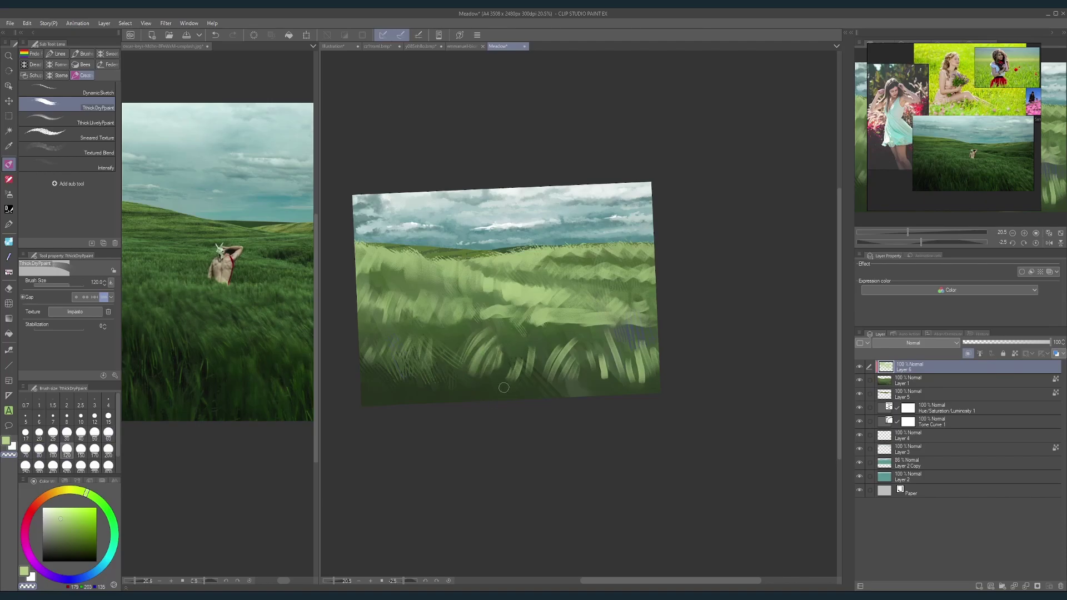
{"action": "key", "text": "bracketright"}
{"action": "key", "text": "bracketright"}
{"action": "key", "text": "bracketright"}
{"action": "key", "text": "bracketleft"}
{"action": "key", "text": "bracketleft"}
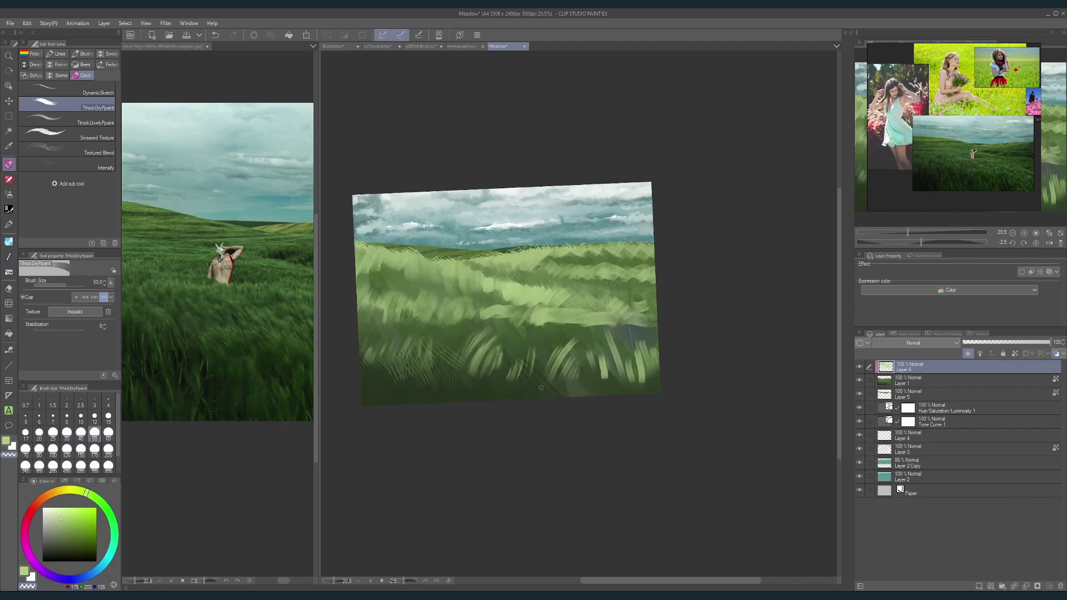
{"action": "key", "text": "bracketleft"}
{"action": "key", "text": "bracketright"}
Step: Carve thin gaps between the grass blades in the right foreground using transparent color at brush size 50
{"action": "left_click_drag", "start_coordinate": [610, 335], "coordinate": [623, 384]}
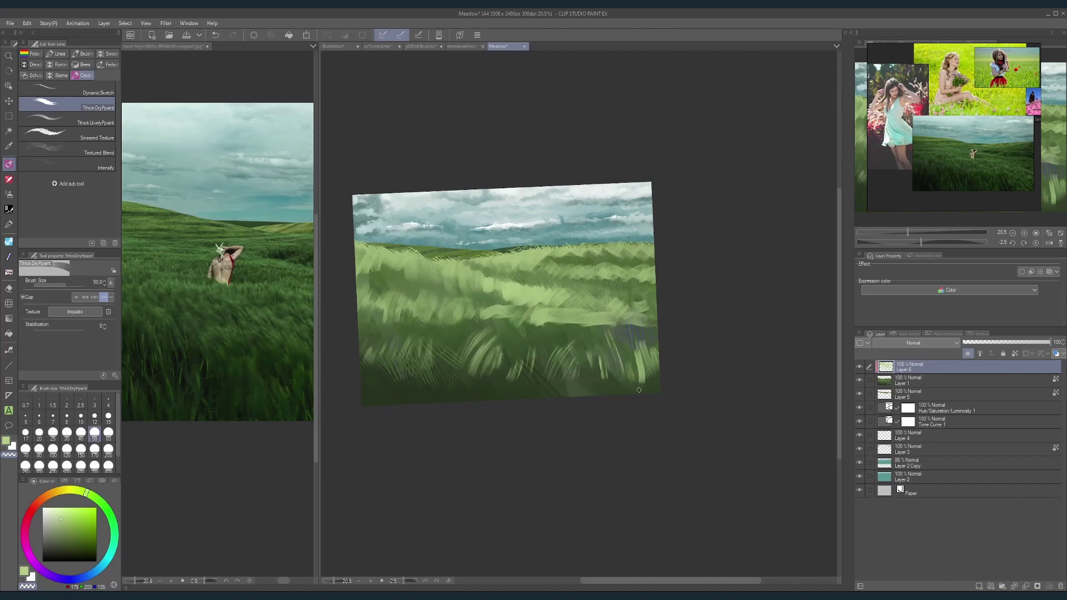
{"action": "left_click_drag", "start_coordinate": [637, 342], "coordinate": [639, 391]}
{"action": "left_click_drag", "start_coordinate": [641, 342], "coordinate": [639, 391]}
{"action": "left_click_drag", "start_coordinate": [644, 343], "coordinate": [647, 367]}
{"action": "left_click_drag", "start_coordinate": [651, 351], "coordinate": [653, 368]}
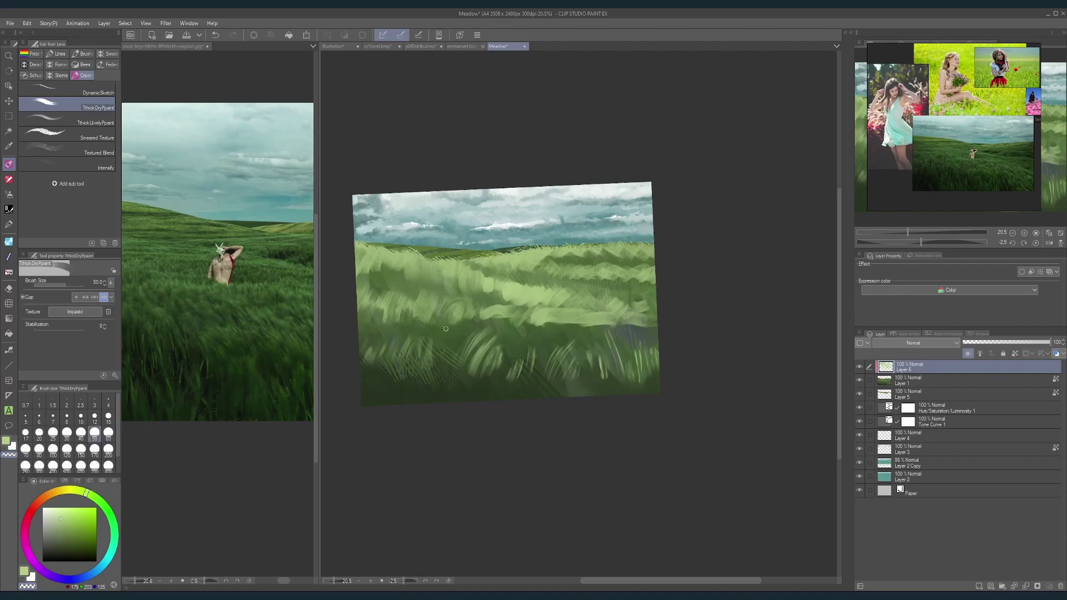
Step: Soften the lower edge of the pale grass on the left with transparent strokes, varying the brush between 40 and 70
{"action": "key", "text": "bracketright"}
{"action": "key", "text": "bracketright"}
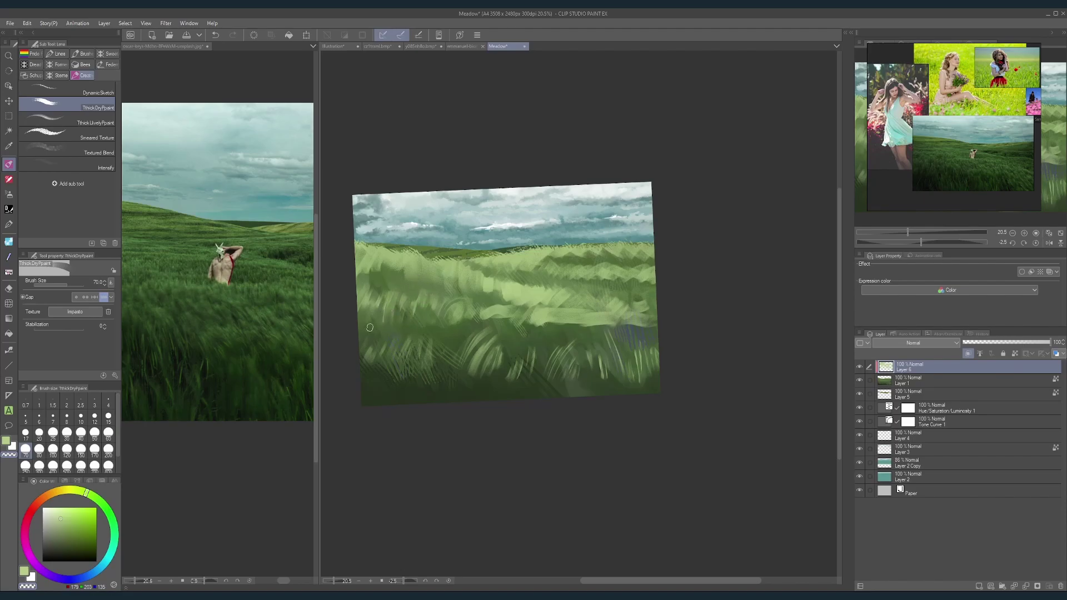
{"action": "key", "text": "bracketleft"}
{"action": "key", "text": "bracketleft"}
{"action": "key", "text": "bracketleft"}
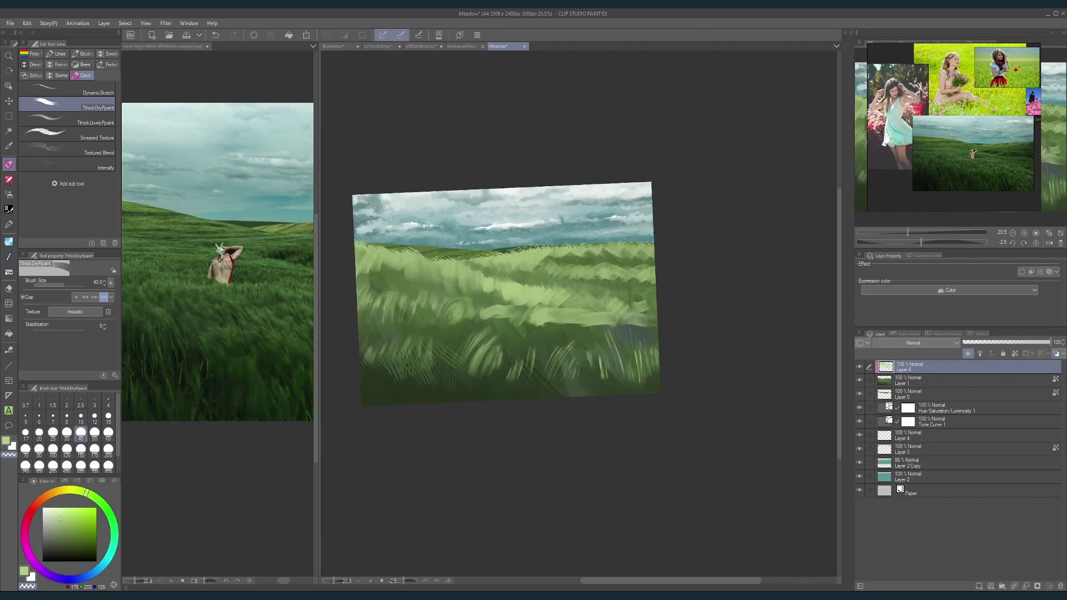
{"action": "key", "text": "bracketright"}
{"action": "key", "text": "bracketright"}
Step: Lower the grass stroke layer's opacity to 71%, then add a new layer above Layer 5 and clip it to Layer 5
{"action": "left_click_drag", "start_coordinate": [665, 284], "coordinate": [684, 273]}
{"action": "left_click_drag", "start_coordinate": [1002, 344], "coordinate": [1025, 343]}
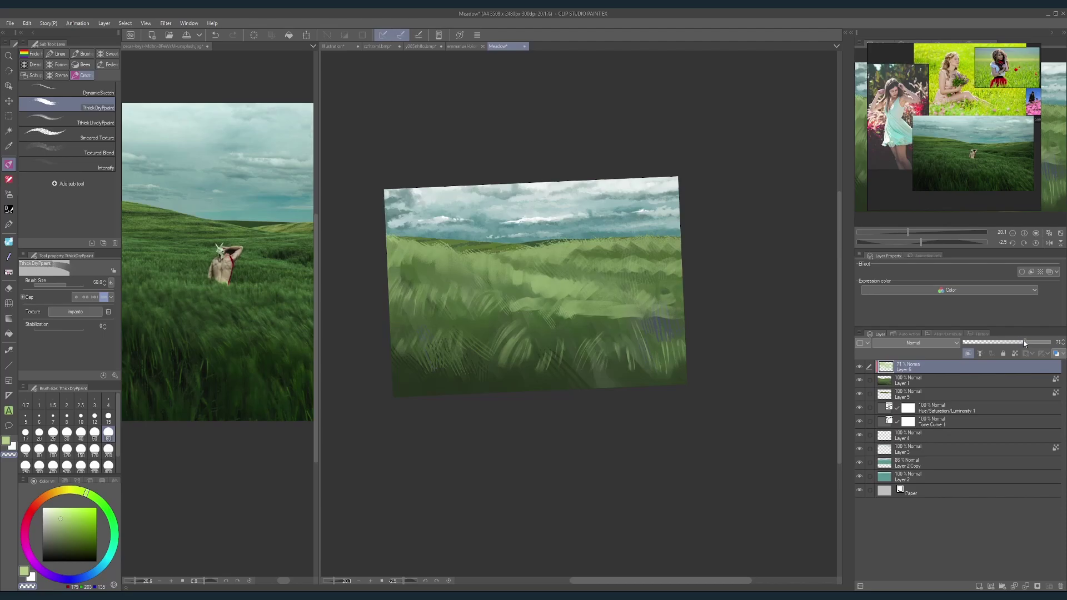
{"action": "left_click", "coordinate": [898, 395]}
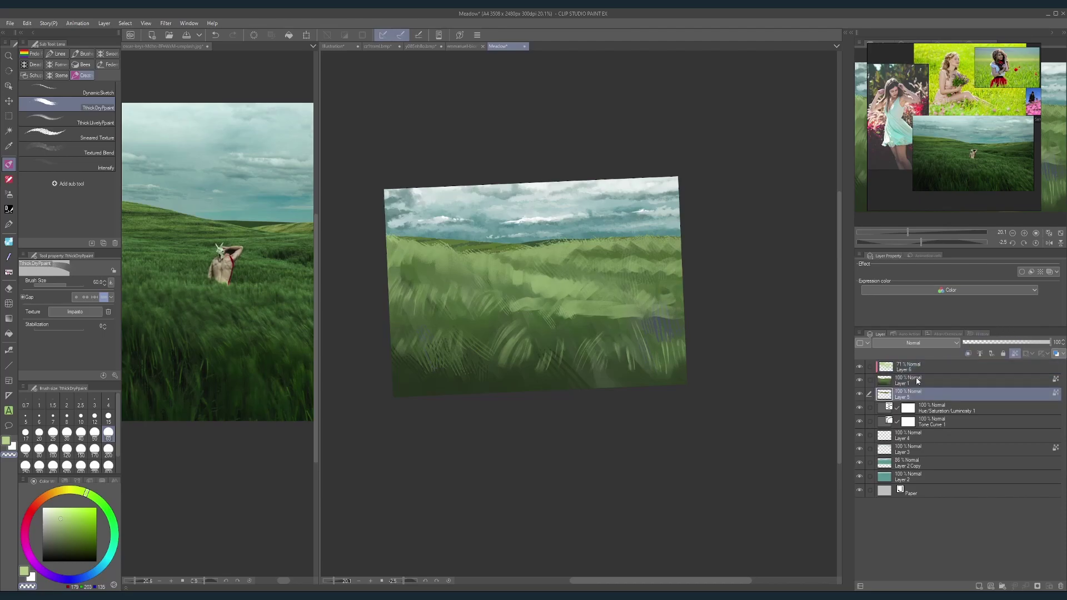
{"action": "left_click", "coordinate": [980, 587]}
{"action": "left_click", "coordinate": [967, 354]}
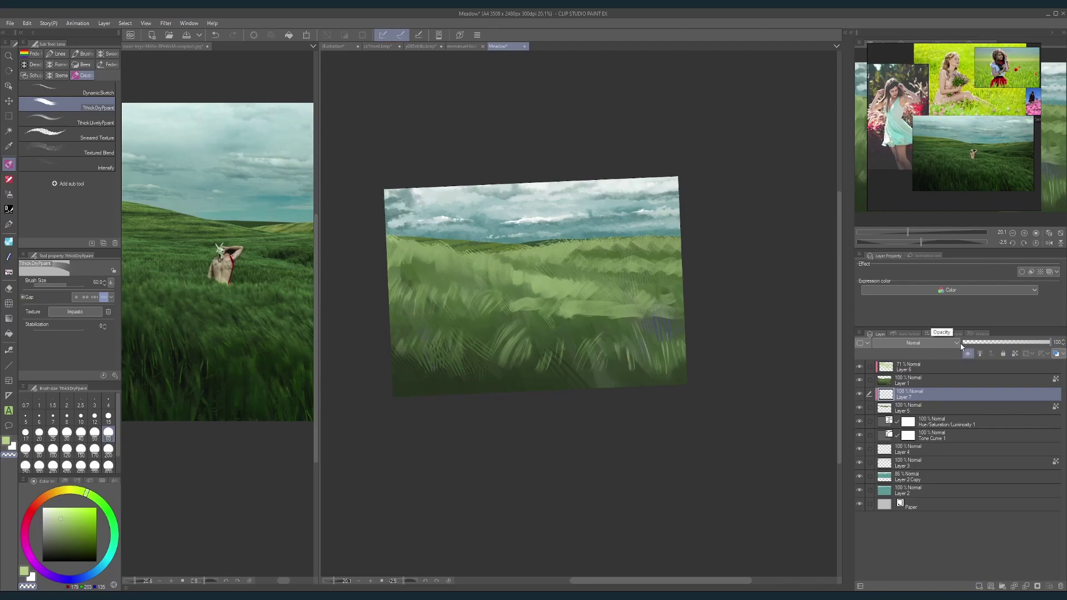
Step: Switch back to pale green and start highlighting the left distant hill, toggling Layer 5's visibility to check its extent
{"action": "left_click_drag", "start_coordinate": [477, 244], "coordinate": [490, 244]}
{"action": "key", "text": "["}
{"action": "key", "text": "["}
{"action": "key", "text": "["}
{"action": "key", "text": "["}
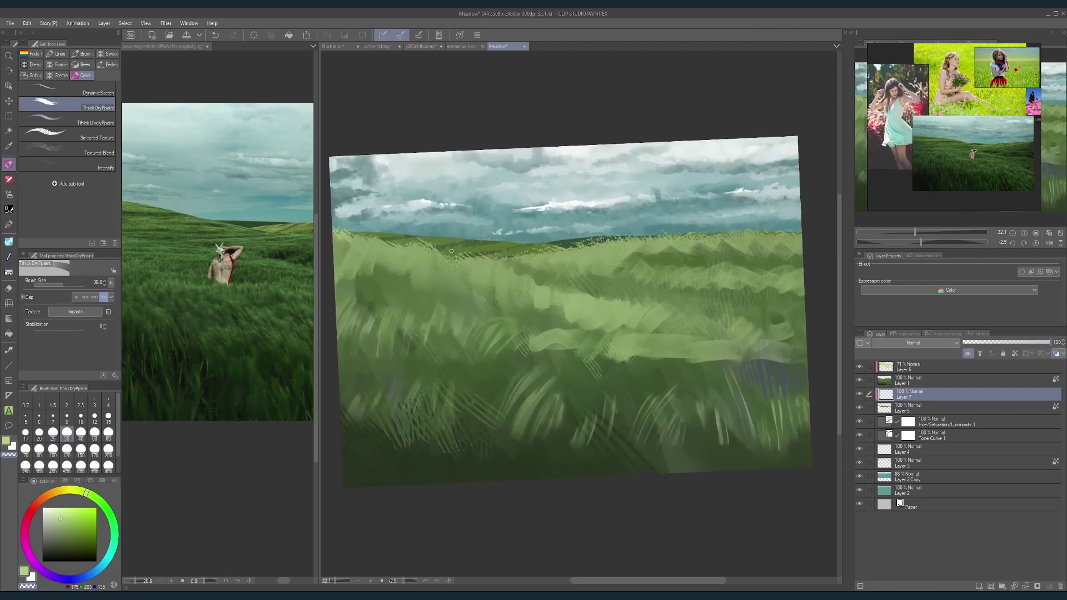
{"action": "key", "text": "bracketright"}
{"action": "key", "text": "bracketright"}
{"action": "key", "text": "bracketright"}
{"action": "left_click", "coordinate": [859, 408]}
{"action": "left_click", "coordinate": [860, 408]}
Step: Reduce the brush to 25 and paint thin pale green highlights along the slopes of the distant hills
{"action": "key", "text": "bracketleft"}
{"action": "key", "text": "bracketleft"}
{"action": "key", "text": "bracketleft"}
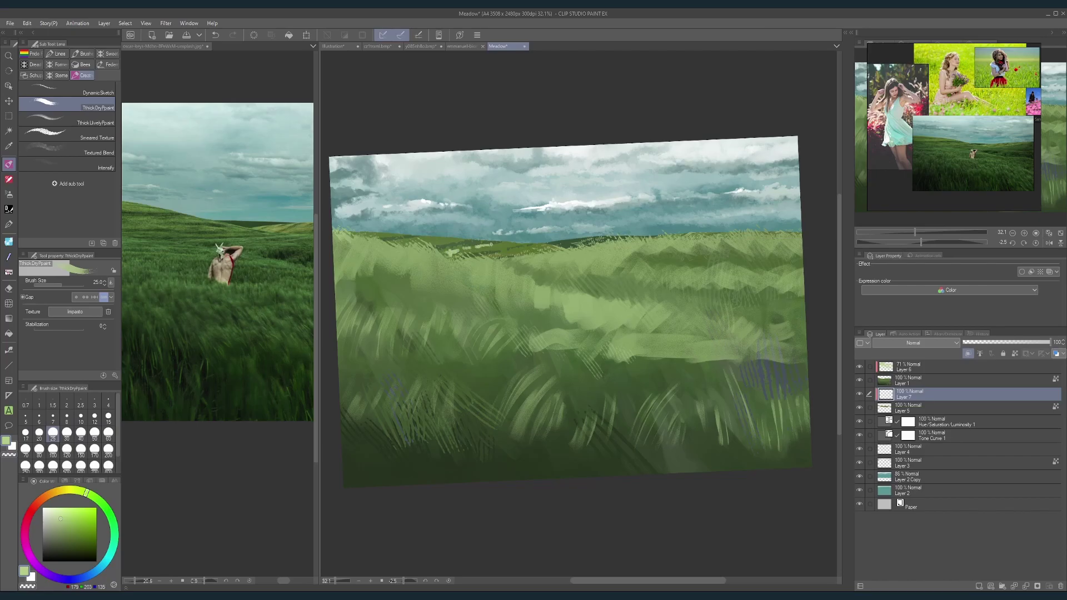
{"action": "left_click_drag", "start_coordinate": [491, 244], "coordinate": [508, 244]}
{"action": "mouse_move", "coordinate": [604, 239]}
{"action": "left_mouse_down"}
{"action": "mouse_move", "coordinate": [535, 252]}
{"action": "mouse_move", "coordinate": [504, 244]}
{"action": "mouse_move", "coordinate": [536, 254]}
{"action": "left_mouse_up"}
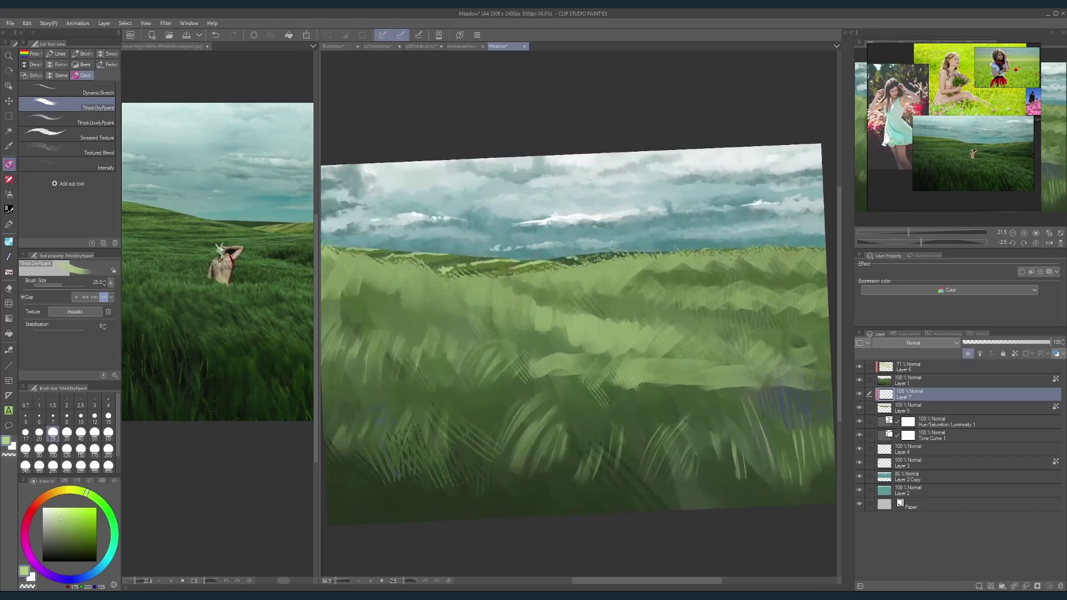
Step: Set Layer 7's opacity to 71% and soften the distant hill highlights with the transparent brush at size 60
{"action": "left_click", "coordinate": [986, 344]}
{"action": "left_click", "coordinate": [995, 342]}
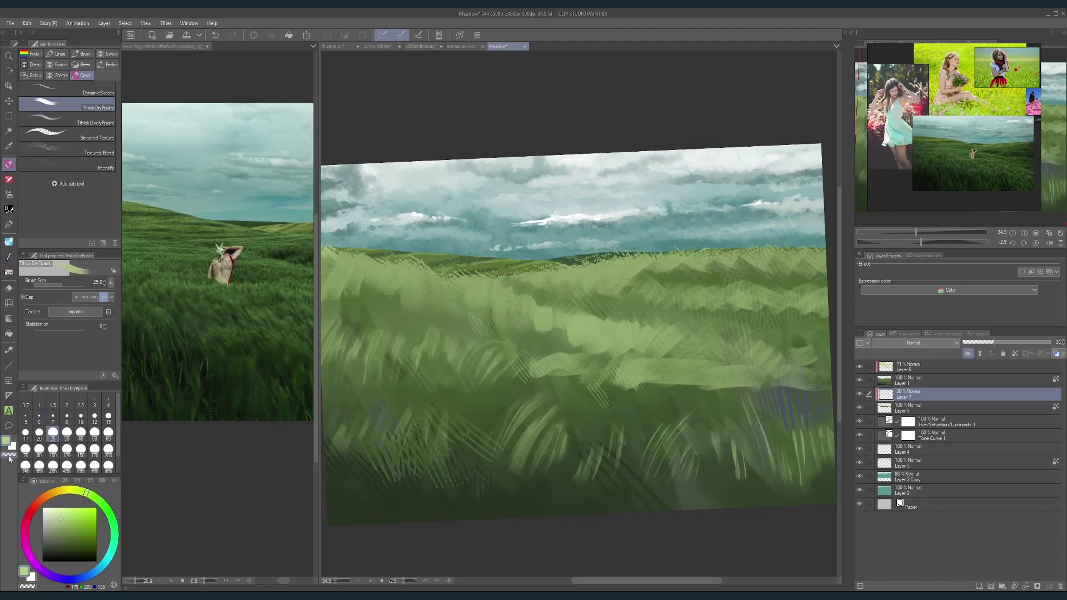
{"action": "left_click", "coordinate": [1026, 343]}
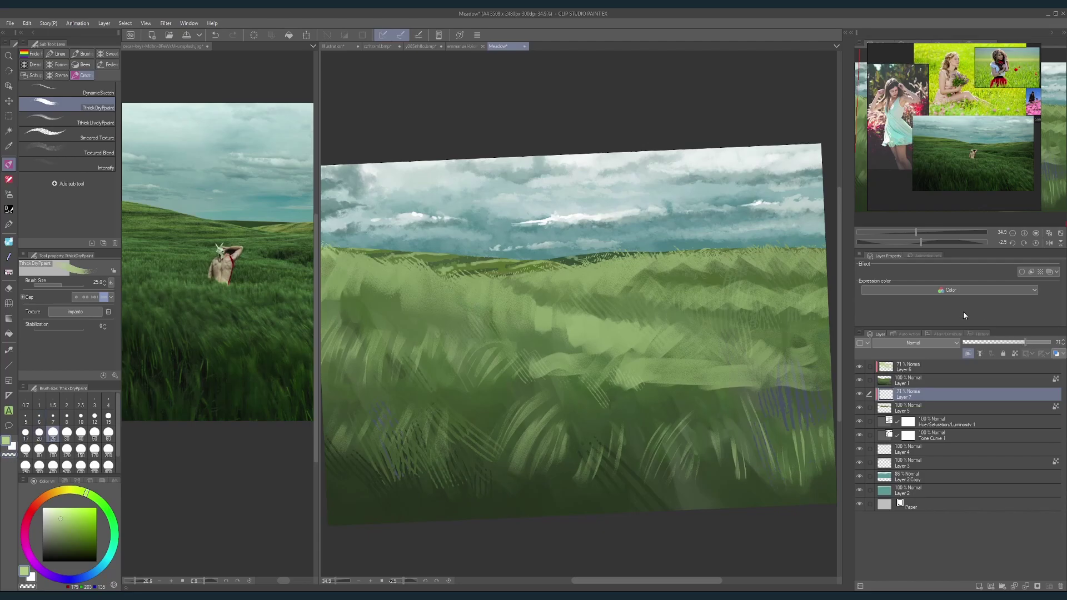
{"action": "left_click", "coordinate": [109, 433]}
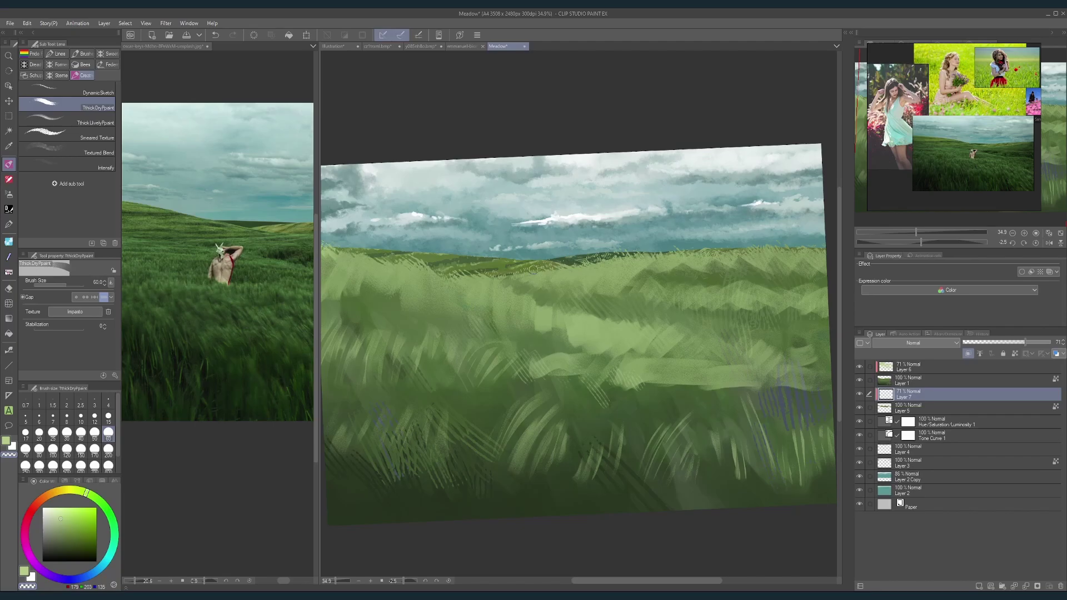
{"action": "left_click_drag", "start_coordinate": [617, 207], "coordinate": [625, 228]}
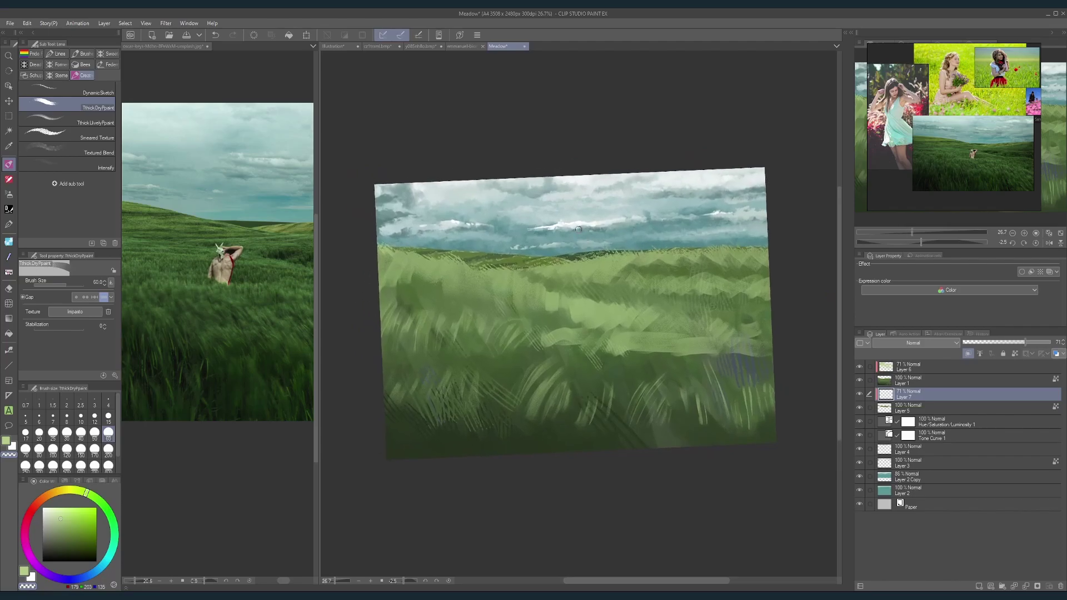
Step: Nudge the distant hill highlights with a Scale/Rotate transform, then lower Layer 7's opacity to 52%
{"action": "left_click", "coordinate": [308, 37]}
{"action": "left_click_drag", "start_coordinate": [561, 248], "coordinate": [570, 251]}
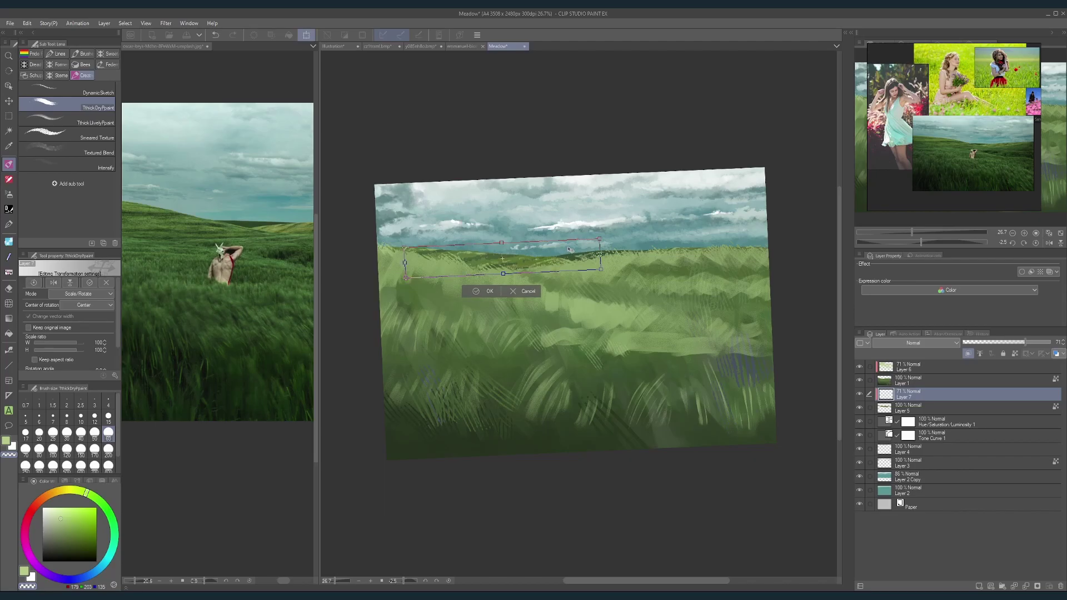
{"action": "left_click", "coordinate": [476, 291]}
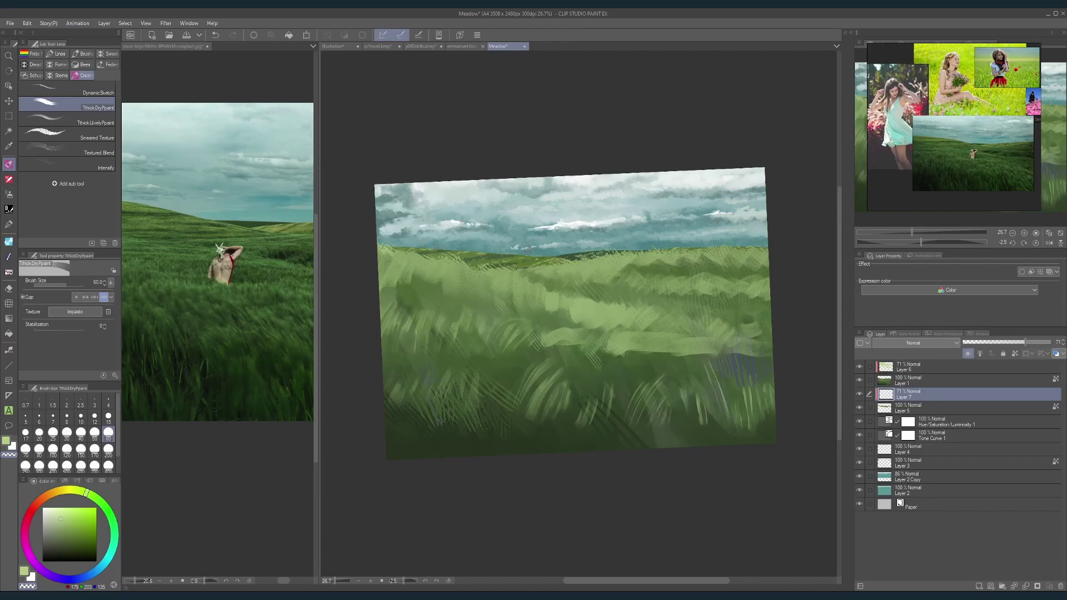
{"action": "left_click_drag", "start_coordinate": [606, 223], "coordinate": [617, 198]}
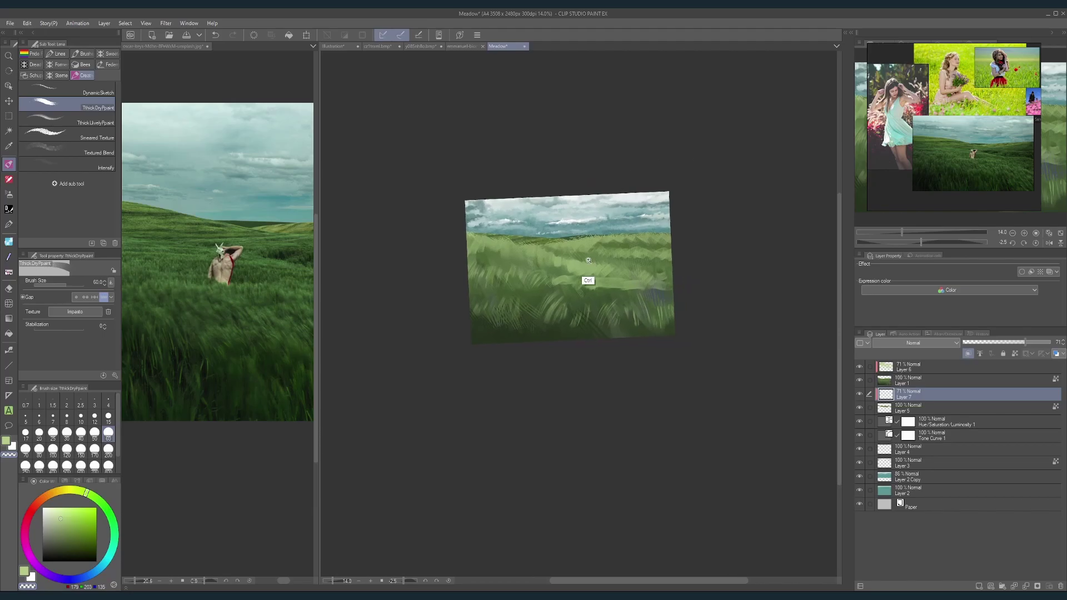
{"action": "scroll", "coordinate": [627, 258], "scroll_direction": "up", "scroll_amount": 2}
{"action": "left_click", "coordinate": [1037, 243]}
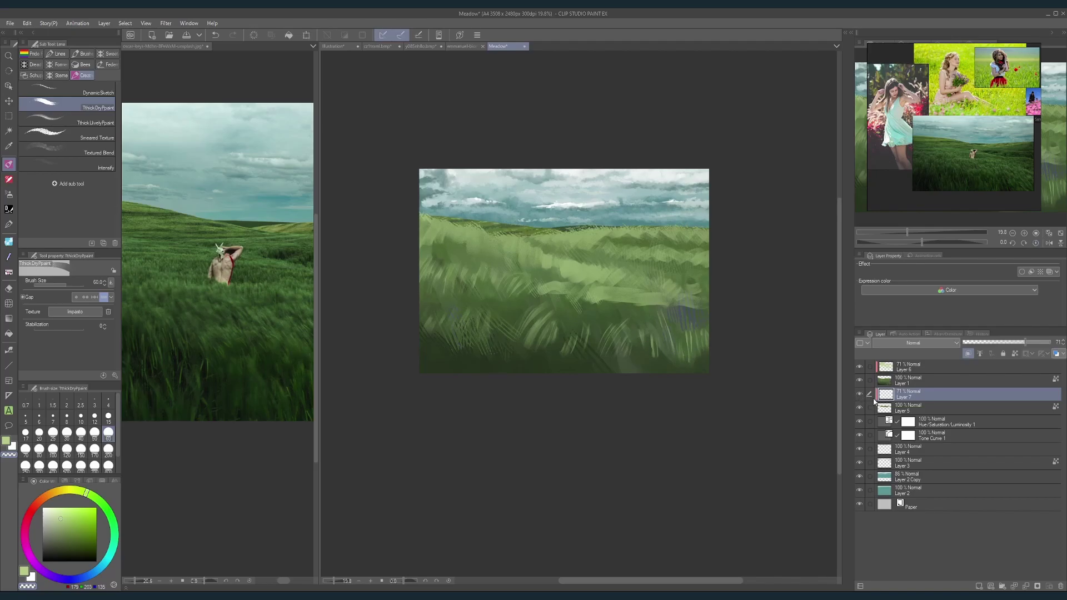
{"action": "left_click_drag", "start_coordinate": [1010, 344], "coordinate": [1003, 344]}
Step: Select the top grass stroke layer, toggle its visibility to check it, and break up the pale grass with transparent strokes at size 150
{"action": "left_click", "coordinate": [902, 368]}
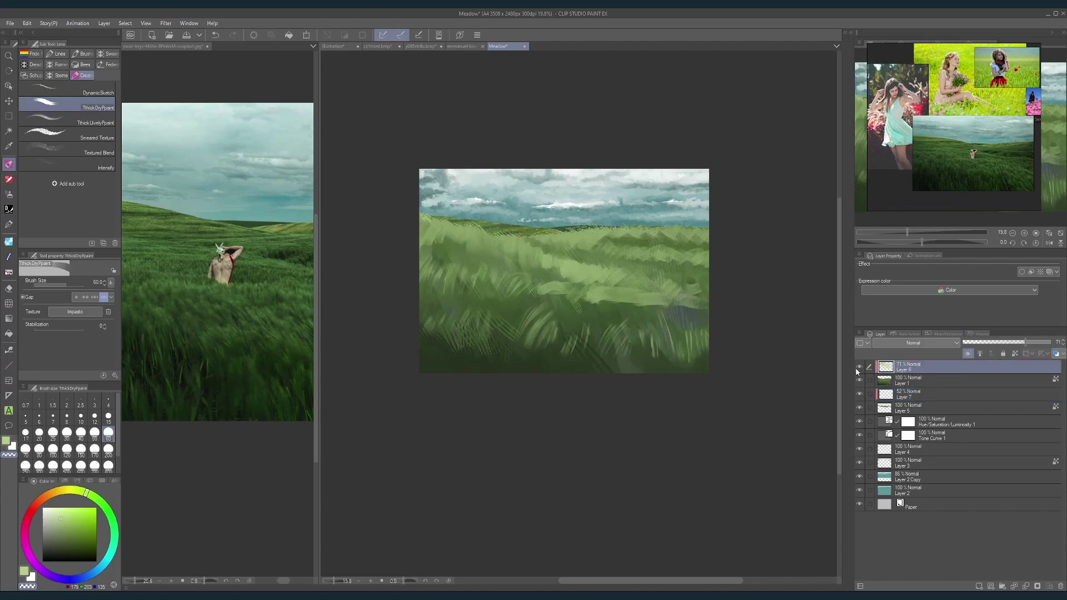
{"action": "left_click", "coordinate": [860, 366]}
{"action": "left_click", "coordinate": [860, 367]}
{"action": "key", "text": "bracketright"}
{"action": "key", "text": "bracketright"}
{"action": "key", "text": "bracketright"}
{"action": "key", "text": "bracketright"}
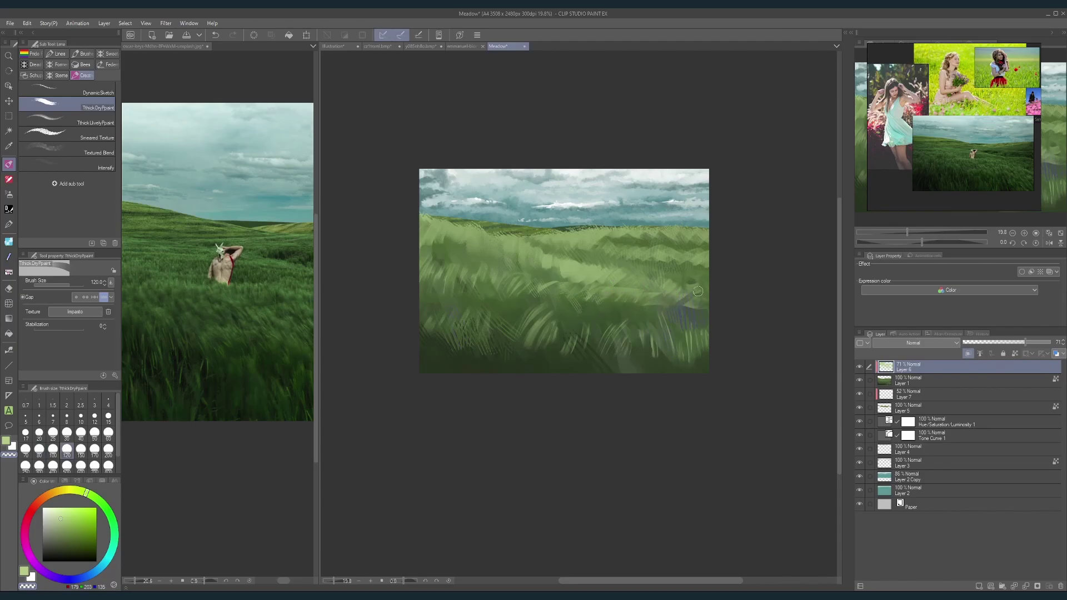
{"action": "key", "text": "bracketright"}
{"action": "mouse_move", "coordinate": [540, 274]}
{"action": "left_mouse_down"}
{"action": "mouse_move", "coordinate": [588, 262]}
{"action": "mouse_move", "coordinate": [569, 281]}
{"action": "mouse_move", "coordinate": [598, 269]}
{"action": "left_mouse_up"}
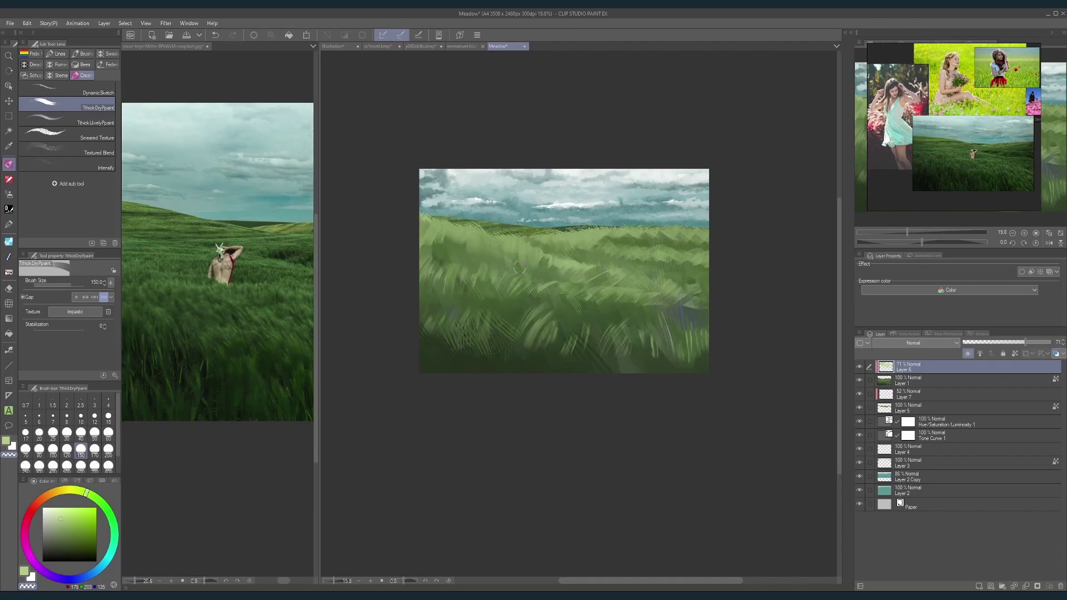
{"action": "left_click_drag", "start_coordinate": [520, 267], "coordinate": [514, 254]}
{"action": "left_click_drag", "start_coordinate": [442, 242], "coordinate": [437, 227]}
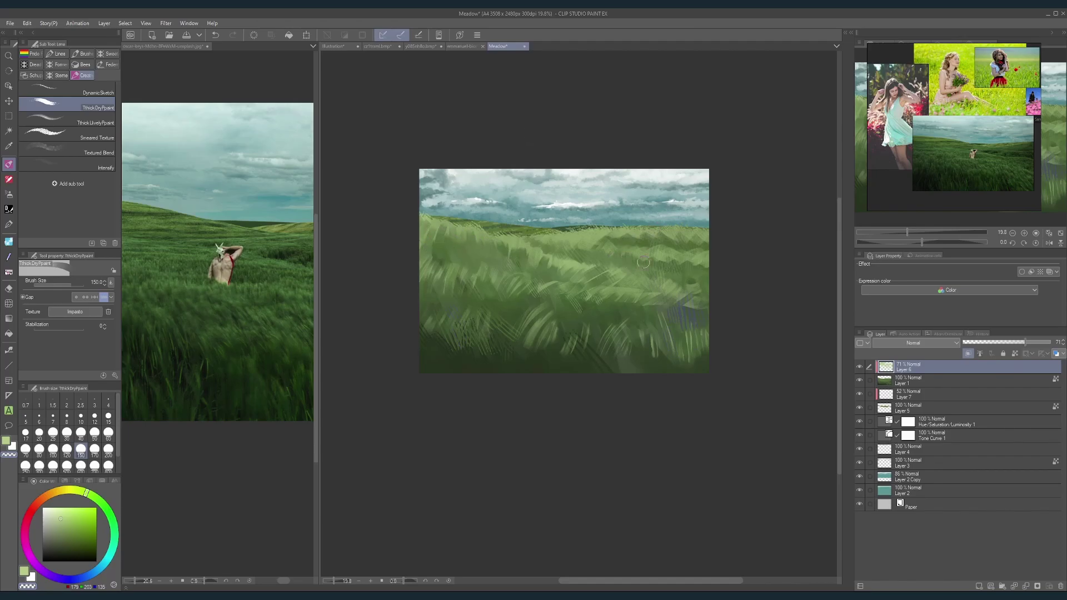
{"action": "left_click_drag", "start_coordinate": [663, 257], "coordinate": [667, 271]}
Step: Keep softening the pale grass bands with transparent strokes, varying the brush between 120 and 250
{"action": "key", "text": "bracketright"}
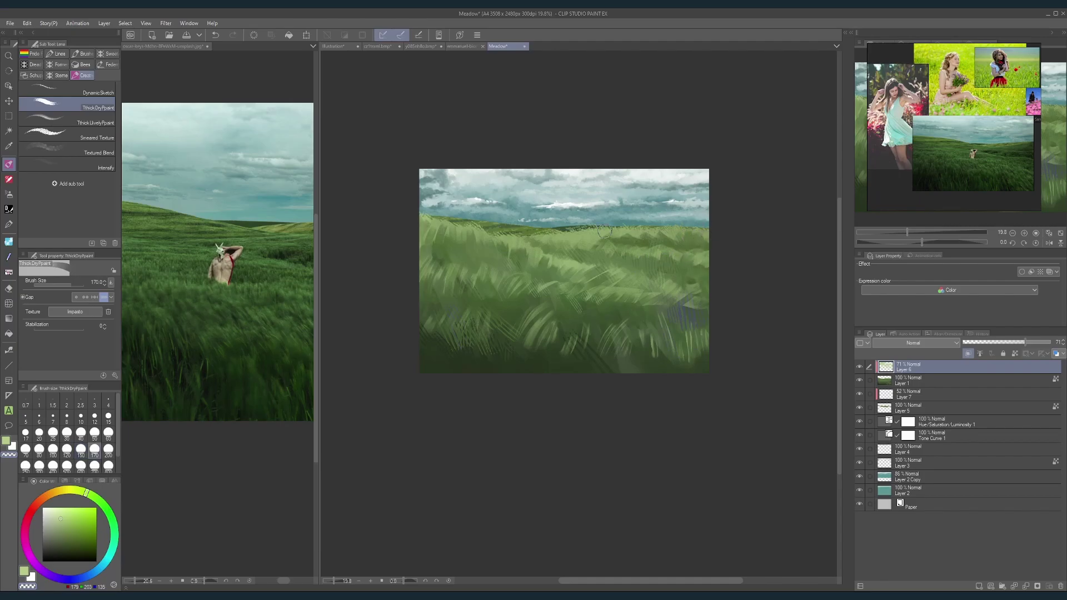
{"action": "key", "text": "bracketleft"}
{"action": "key", "text": "bracketleft"}
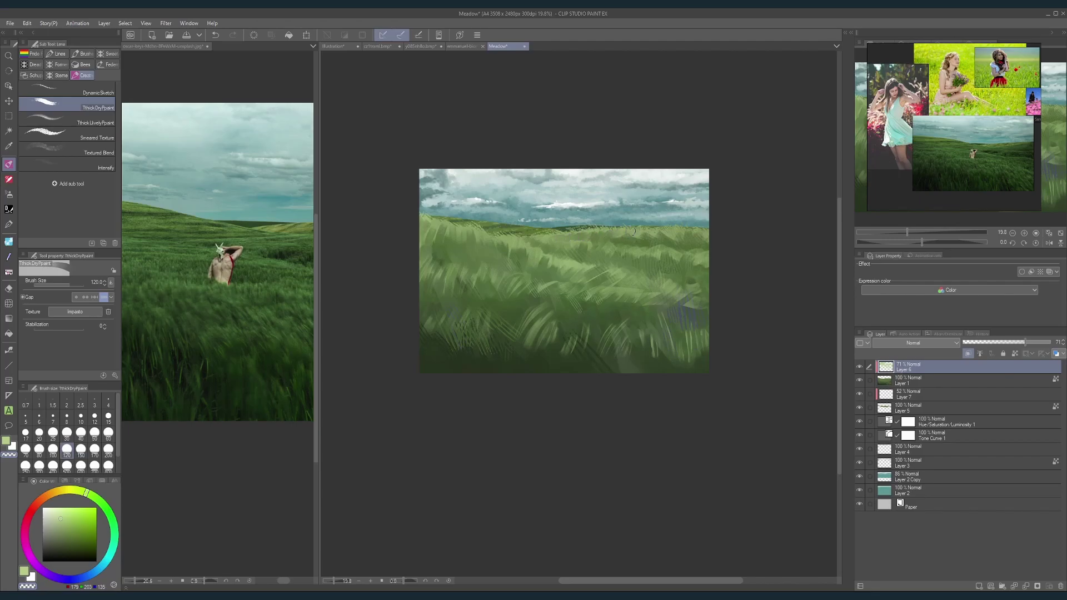
{"action": "key", "text": "bracketright"}
{"action": "key", "text": "bracketright"}
{"action": "key", "text": "bracketright"}
{"action": "key", "text": "bracketright"}
Step: Fade the pale foreground grass strokes with the Soft eraser enlarged to 1000
{"action": "left_click", "coordinate": [9, 288]}
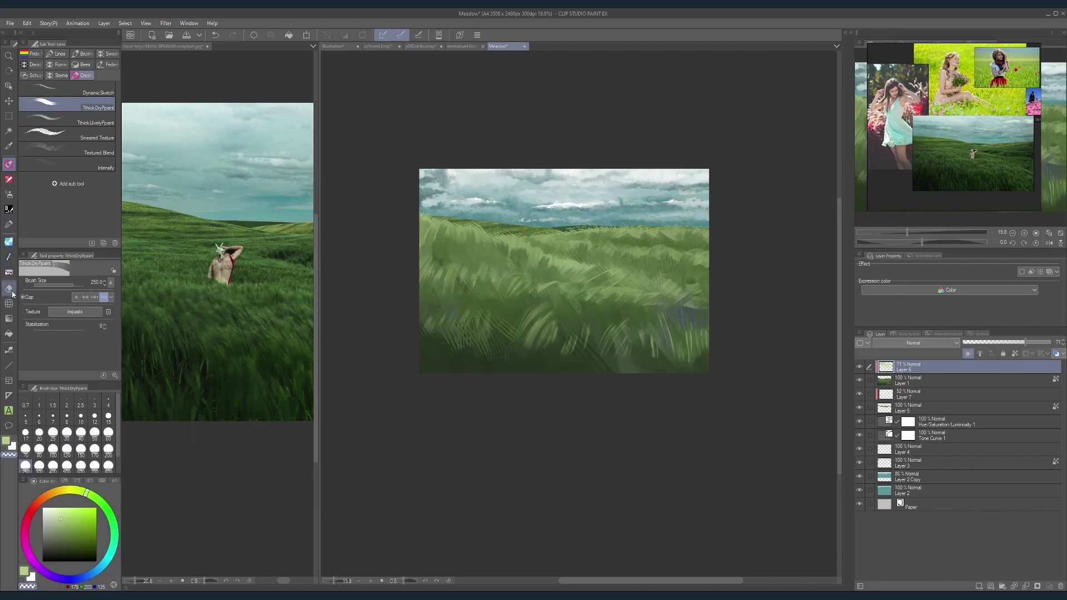
{"action": "key", "text": "bracketright"}
{"action": "key", "text": "bracketright"}
{"action": "key", "text": "bracketright"}
{"action": "key", "text": "bracketright"}
{"action": "key", "text": "bracketright"}
{"action": "key", "text": "bracketright"}
{"action": "key", "text": "bracketright"}
{"action": "key", "text": "bracketright"}
{"action": "key", "text": "bracketright"}
{"action": "key", "text": "bracketright"}
{"action": "key", "text": "bracketright"}
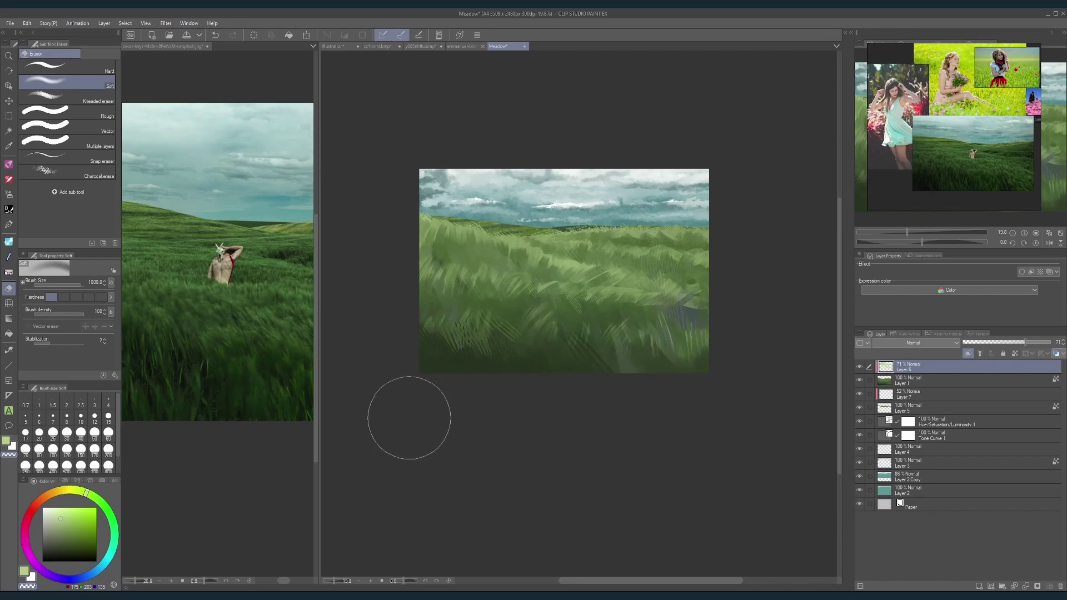
Step: Fade the pale grass across the middle and right of the meadow with the Soft eraser, varying its size between 300 and 500
{"action": "key", "text": "bracketleft"}
{"action": "key", "text": "bracketleft"}
{"action": "key", "text": "bracketleft"}
{"action": "key", "text": "bracketleft"}
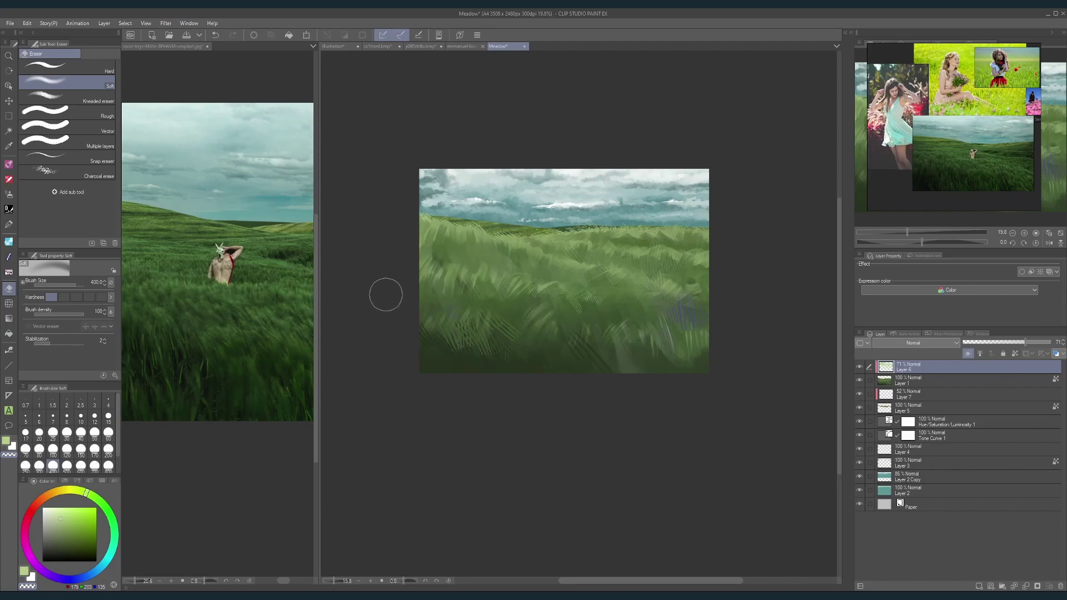
{"action": "key", "text": "bracketright"}
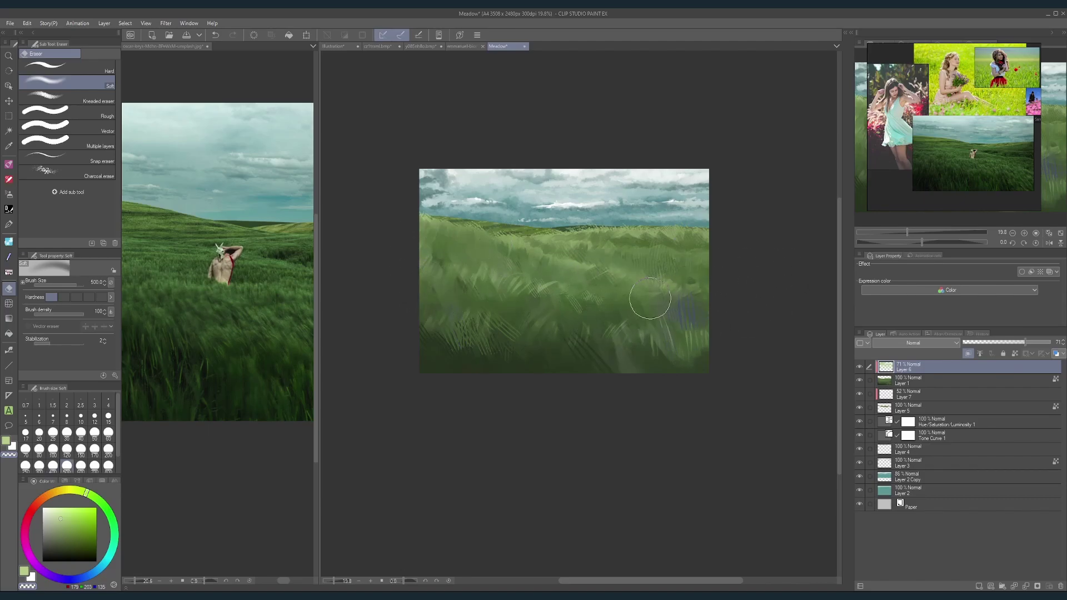
{"action": "key", "text": "bracketleft"}
{"action": "key", "text": "bracketleft"}
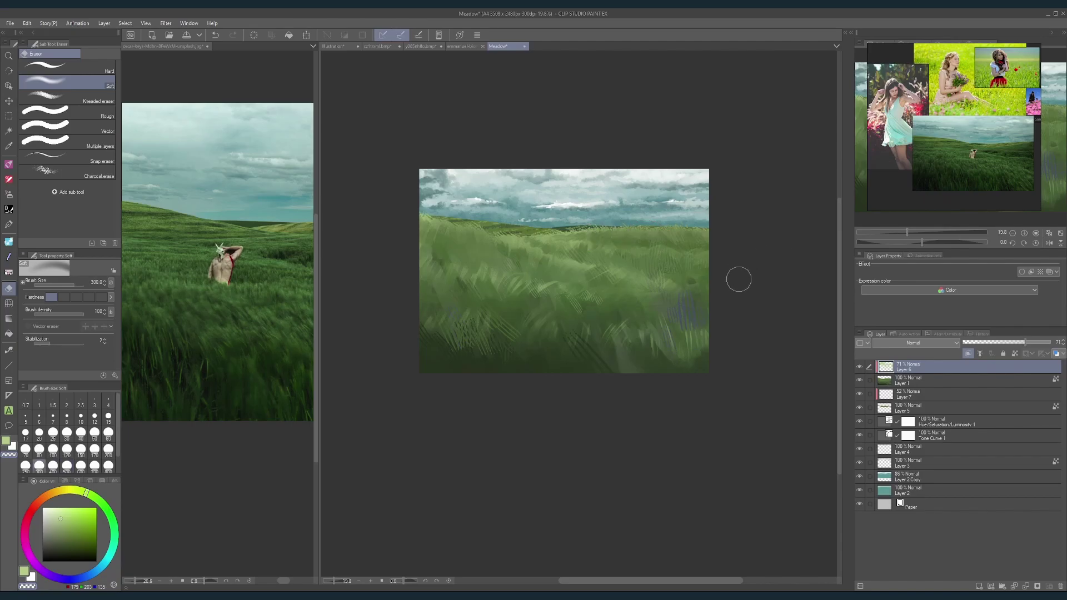
{"action": "scroll", "coordinate": [629, 289], "scroll_direction": "up", "scroll_amount": 3}
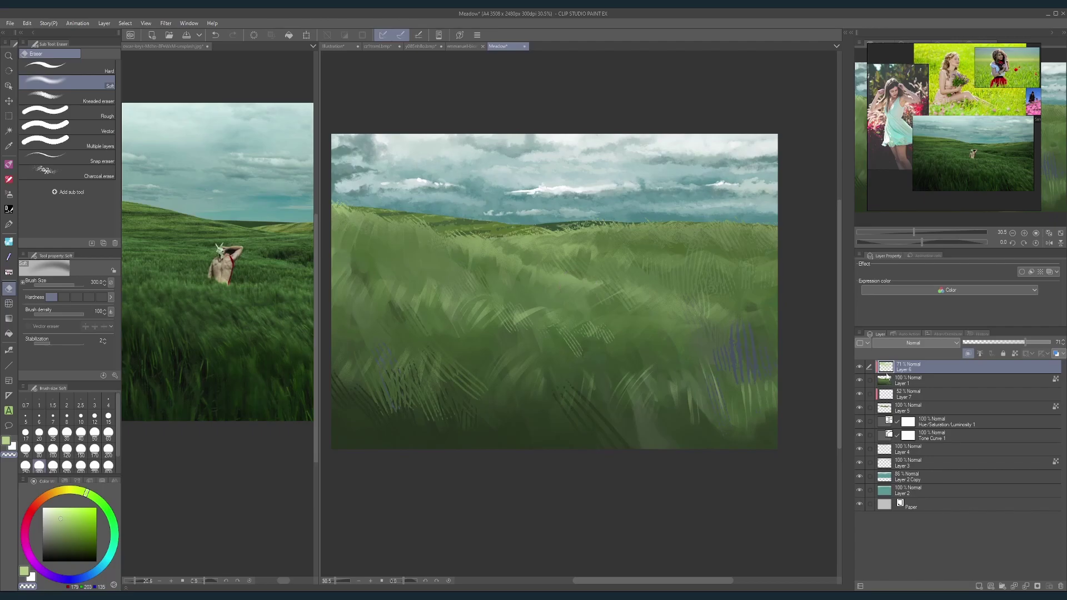
Step: Add a new layer above Layer 7 and clip it to the layer below
{"action": "left_click", "coordinate": [902, 396]}
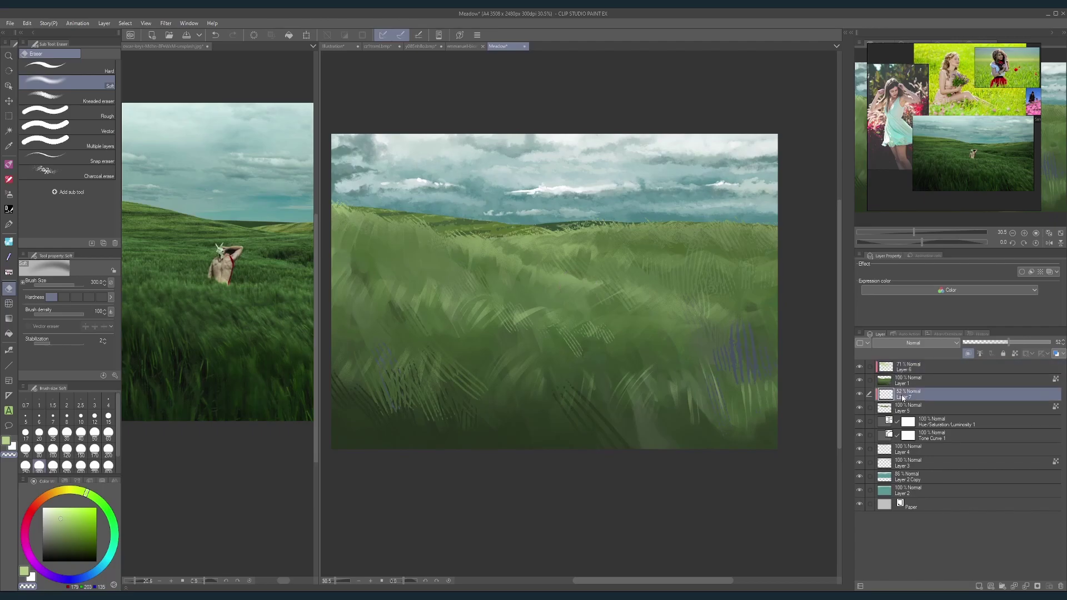
{"action": "left_click", "coordinate": [979, 587]}
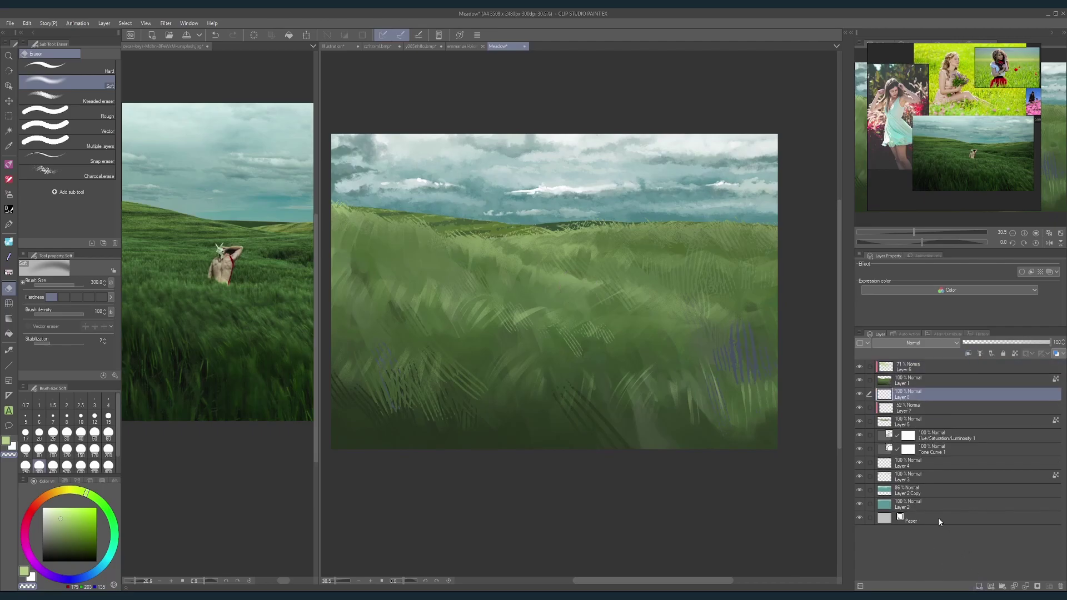
{"action": "left_click", "coordinate": [967, 355]}
Step: Sample the dark green of the distant hills, shift its hue to blue, and set the Soft airbrush to size 400
{"action": "left_click", "coordinate": [551, 226], "text": "alt"}
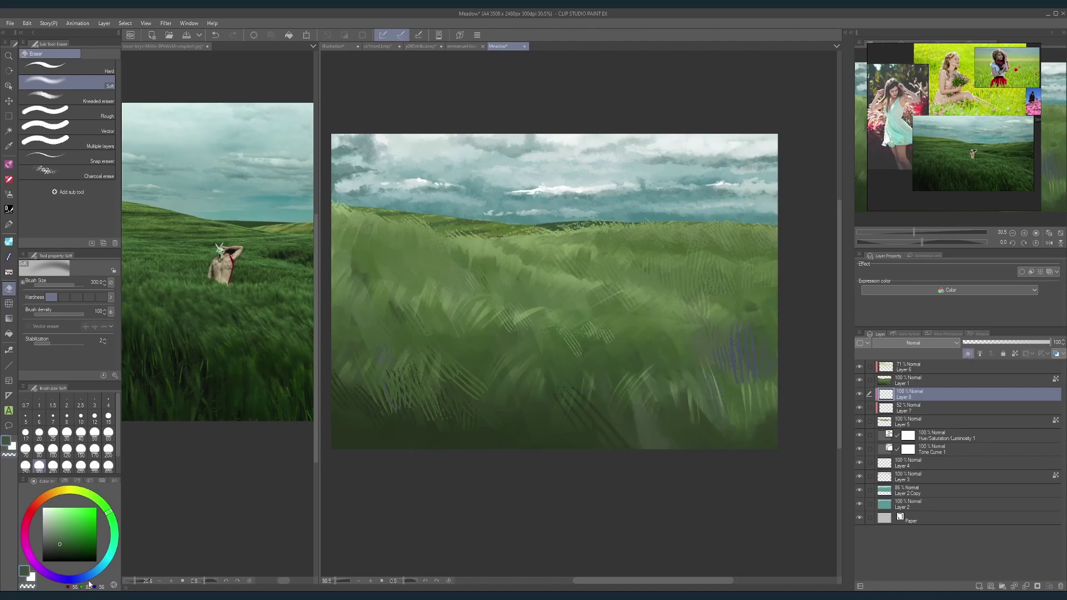
{"action": "left_click_drag", "start_coordinate": [104, 567], "coordinate": [104, 564]}
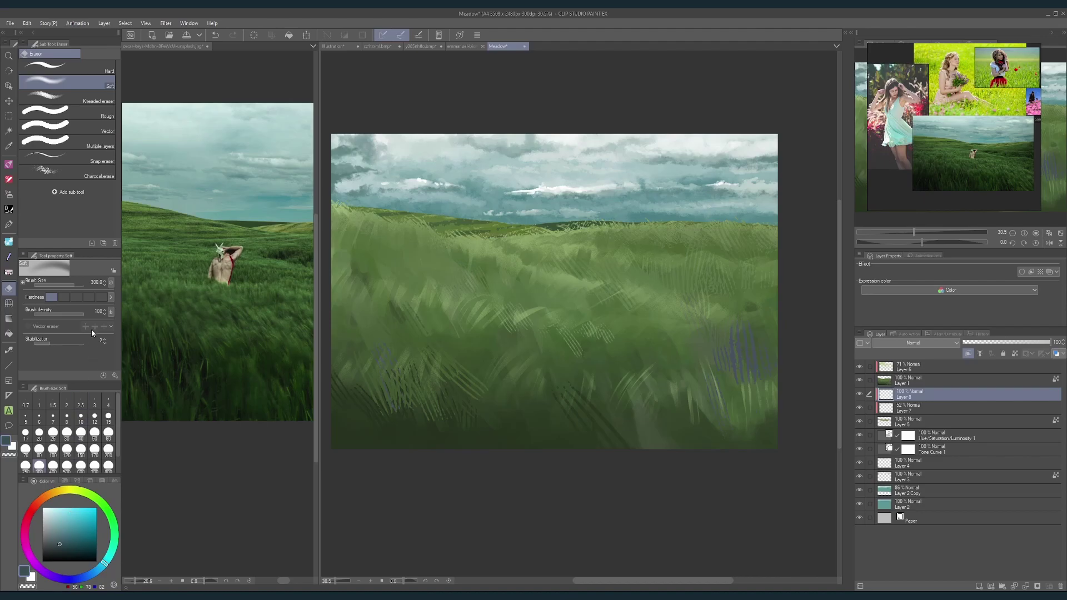
{"action": "left_click", "coordinate": [9, 194]}
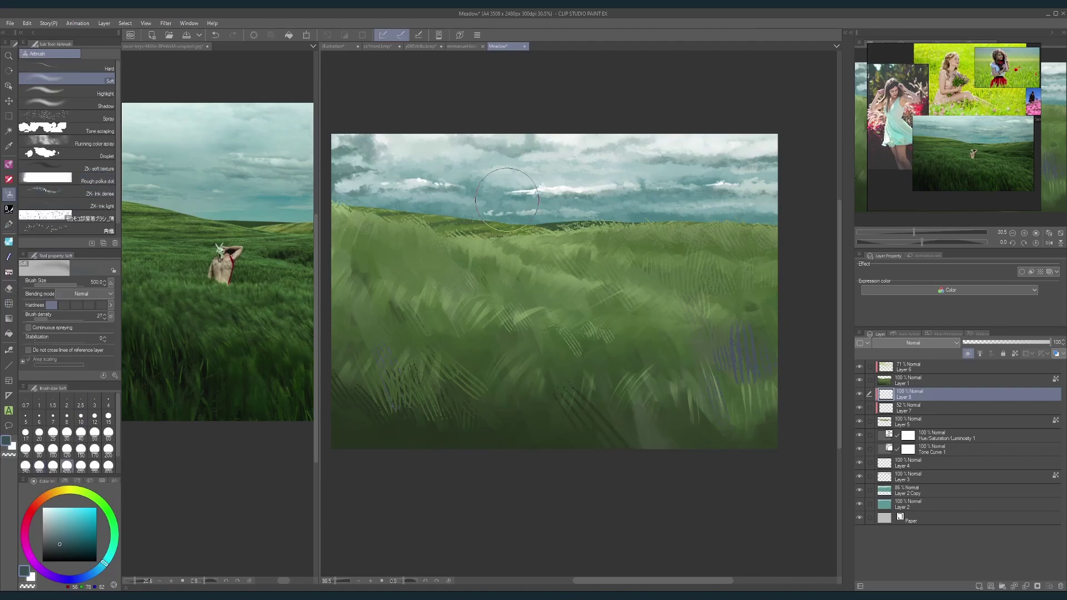
{"action": "key", "text": "]"}
{"action": "key", "text": "]"}
{"action": "key", "text": "["}
{"action": "key", "text": "["}
{"action": "key", "text": "["}
Step: Choose a lighter teal and airbrush a soft haze over the distant hills, enlarging the airbrush to 600
{"action": "left_click_drag", "start_coordinate": [545, 173], "coordinate": [584, 306]}
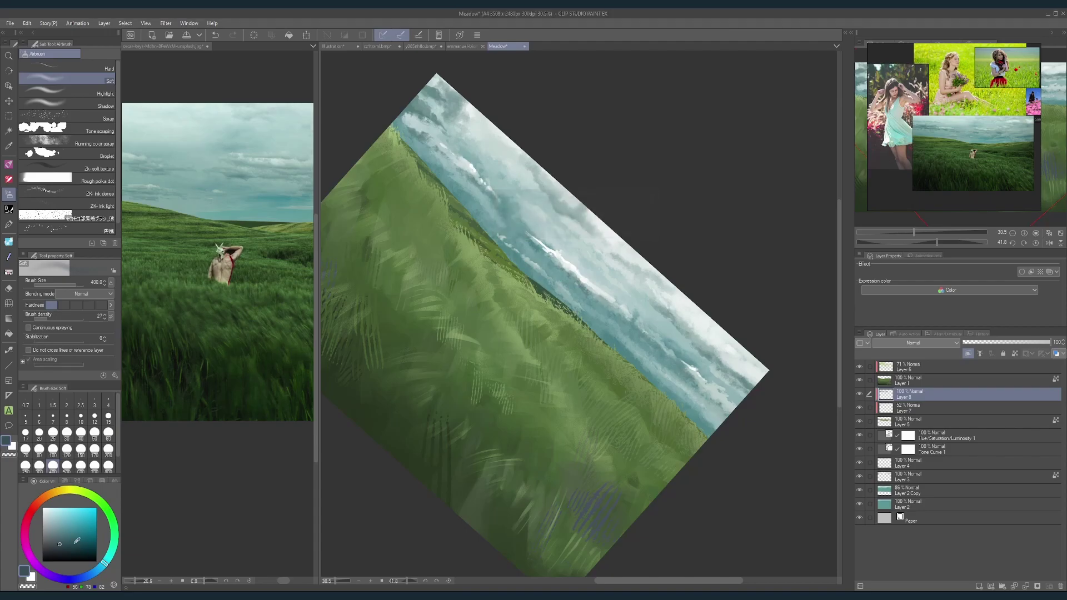
{"action": "left_click_drag", "start_coordinate": [76, 542], "coordinate": [67, 526]}
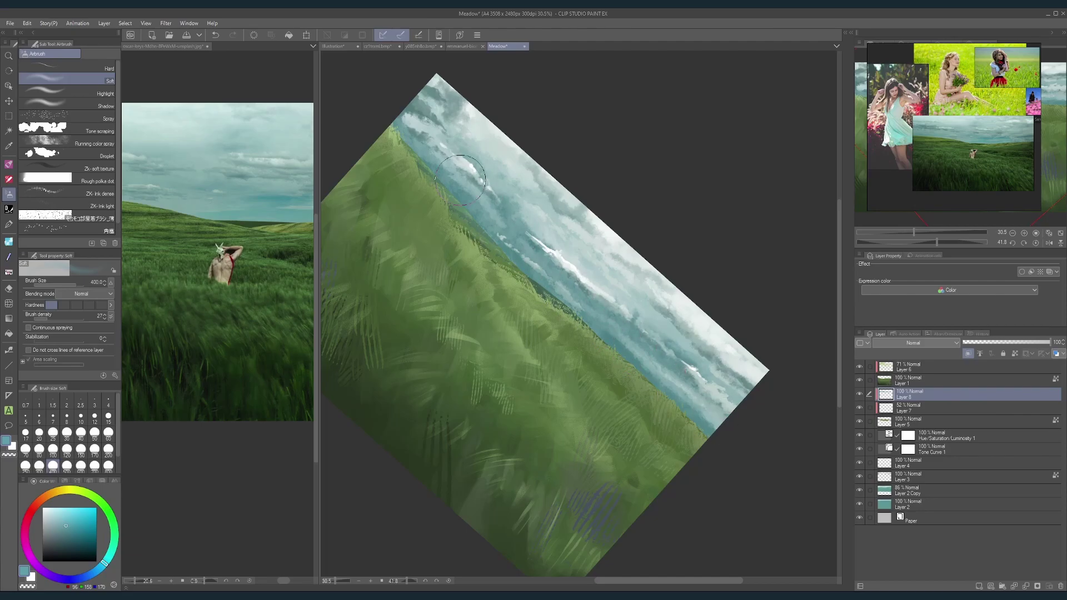
{"action": "key", "text": "bracketleft"}
{"action": "key", "text": "bracketleft"}
{"action": "key", "text": "bracketright"}
{"action": "key", "text": "bracketright"}
{"action": "key", "text": "bracketright"}
{"action": "key", "text": "bracketright"}
Step: Darken the teal and reduce the Soft airbrush to 250 for the haze along the distant hills
{"action": "left_click", "coordinate": [72, 535]}
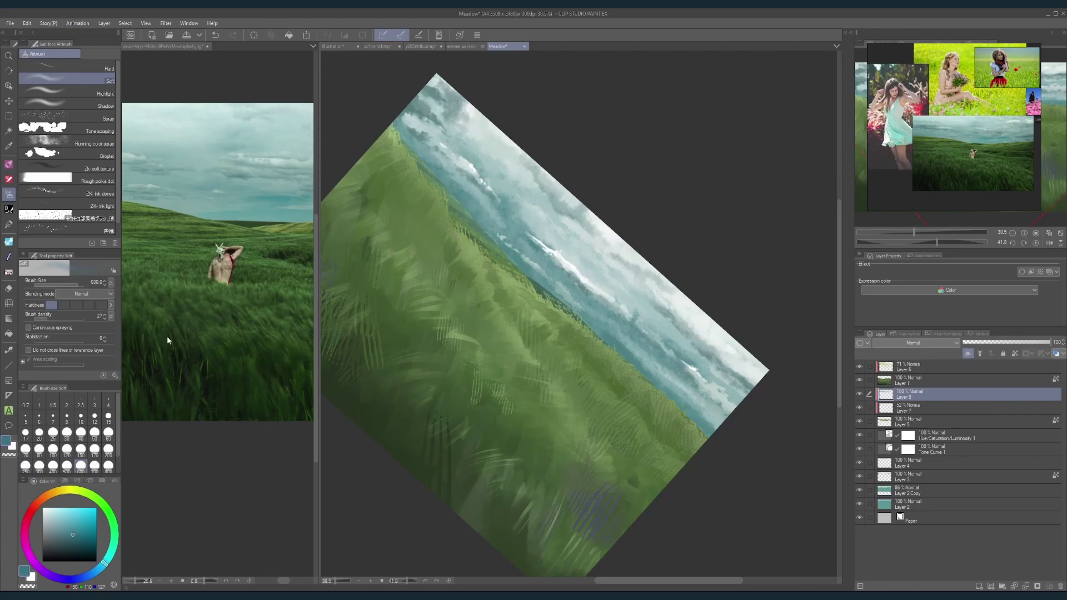
{"action": "key", "text": "bracketleft"}
{"action": "key", "text": "bracketleft"}
{"action": "key", "text": "bracketleft"}
{"action": "key", "text": "bracketleft"}
{"action": "scroll", "coordinate": [594, 217], "scroll_direction": "down", "scroll_amount": 2}
{"action": "key", "text": "shift+space"}
{"action": "mouse_move", "coordinate": [623, 201]}
{"action": "left_mouse_down"}
{"action": "mouse_move", "coordinate": [558, 155]}
{"action": "mouse_move", "coordinate": [519, 155]}
{"action": "left_mouse_up"}
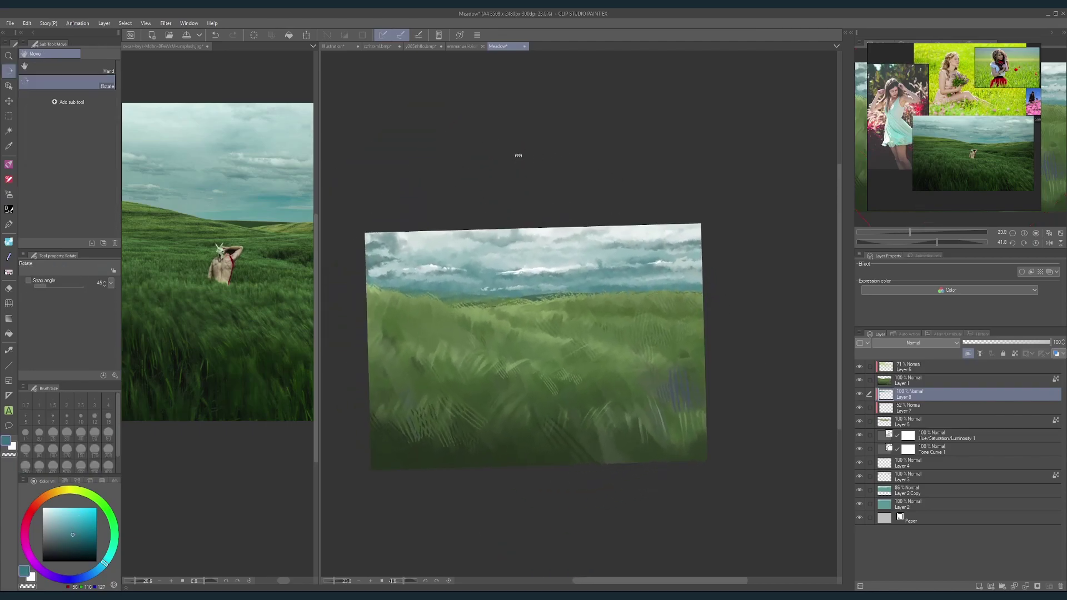
{"action": "scroll", "coordinate": [524, 345], "scroll_direction": "up", "scroll_amount": 2}
{"action": "key", "text": "shift+space"}
{"action": "left_click_drag", "start_coordinate": [605, 309], "coordinate": [610, 327]}
{"action": "key", "text": "shift+space"}
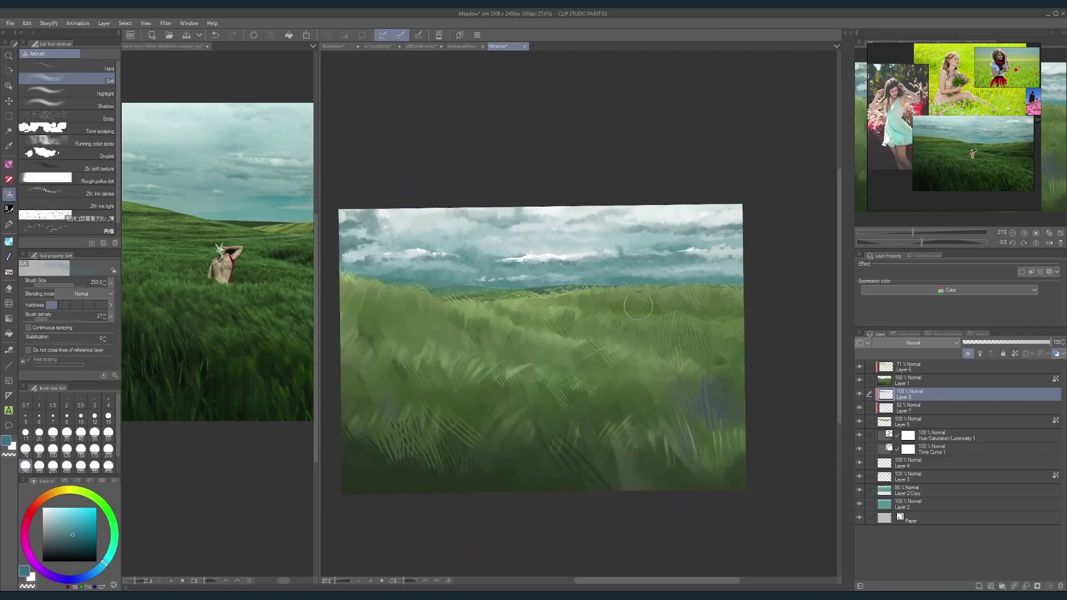
Step: Lower Layer 8's opacity to 83% and compare the painting with the layer hidden and shown
{"action": "left_click_drag", "start_coordinate": [1046, 344], "coordinate": [1030, 345]}
{"action": "left_click", "coordinate": [1037, 345]}
{"action": "left_click", "coordinate": [859, 395]}
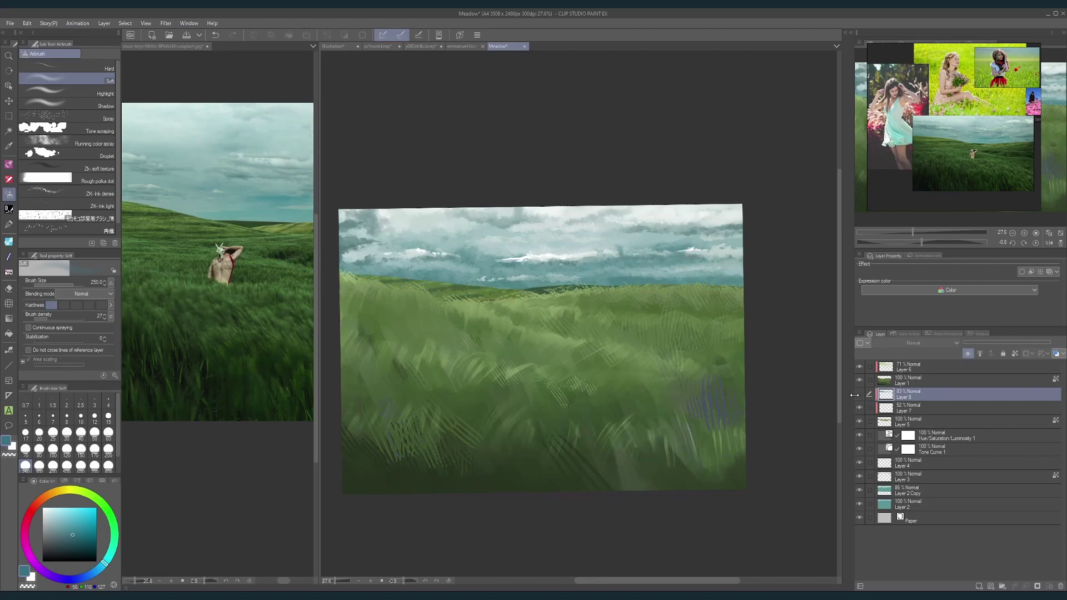
{"action": "left_click", "coordinate": [859, 395]}
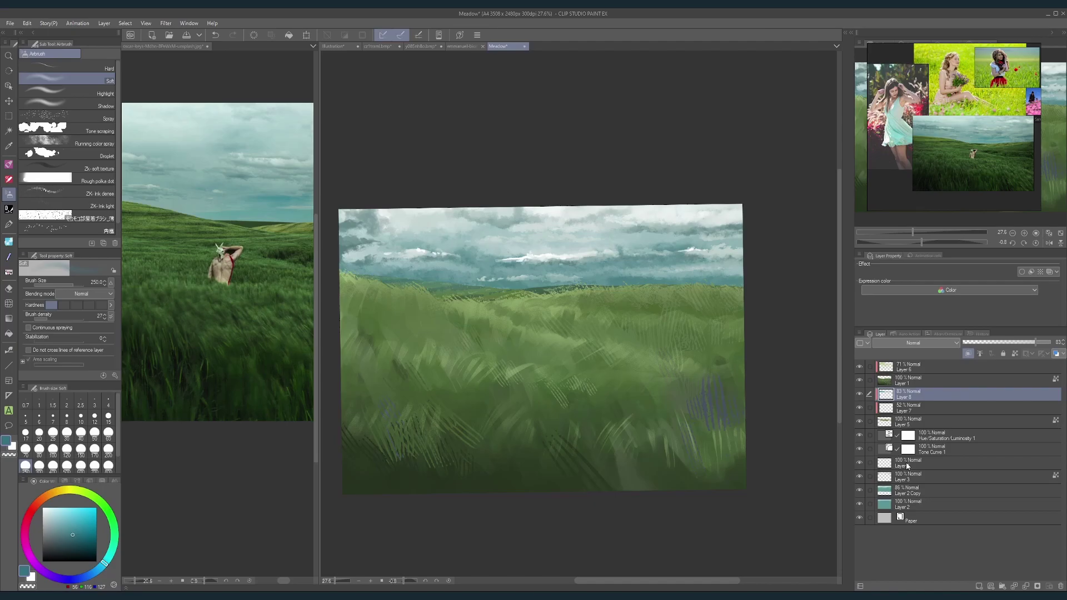
Step: Add a layer above the Hue/Saturation/Luminosity layer and airbrush blue-grey haze over the distant horizon with a size 800 Soft brush and sampled sky colour
{"action": "left_click", "coordinate": [934, 441]}
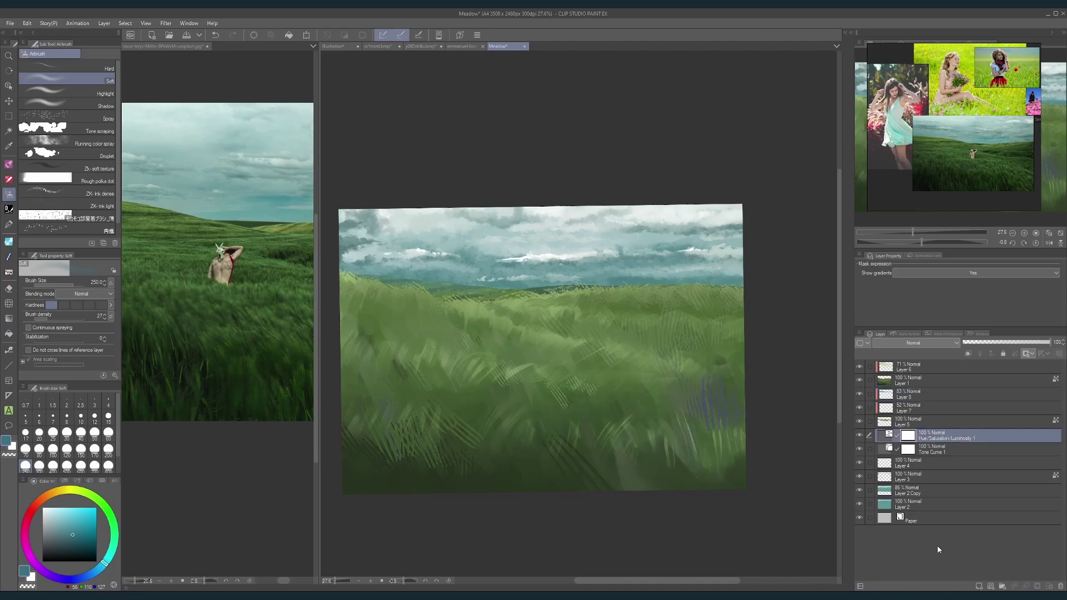
{"action": "left_click", "coordinate": [980, 586]}
{"action": "left_click", "coordinate": [109, 465]}
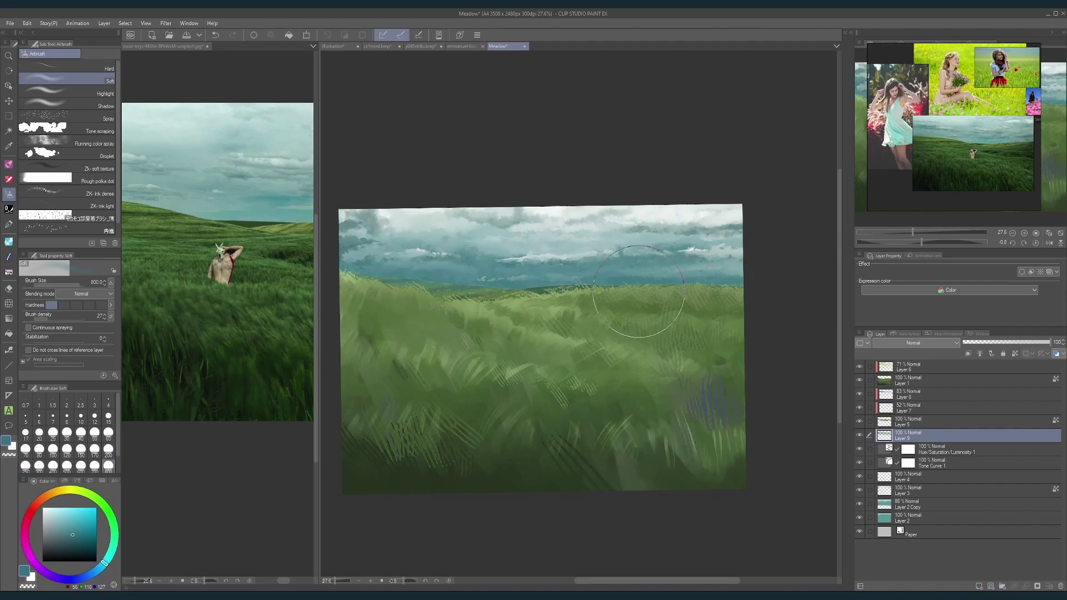
{"action": "left_click", "coordinate": [347, 247], "text": "alt"}
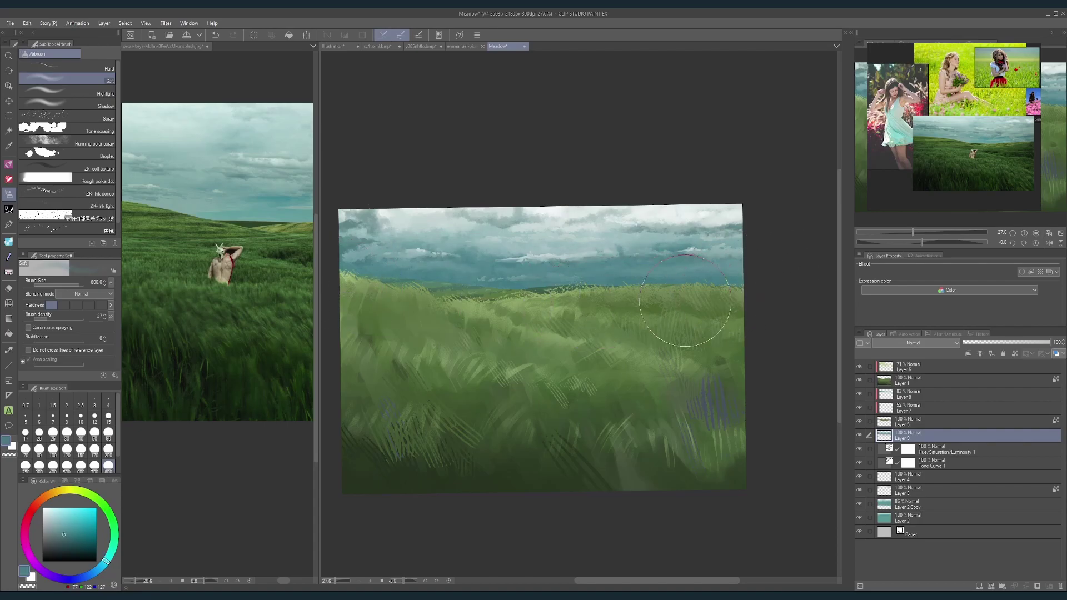
{"action": "scroll", "coordinate": [685, 289], "scroll_direction": "down", "scroll_amount": 2}
{"action": "scroll", "coordinate": [569, 276], "scroll_direction": "up", "scroll_amount": 3}
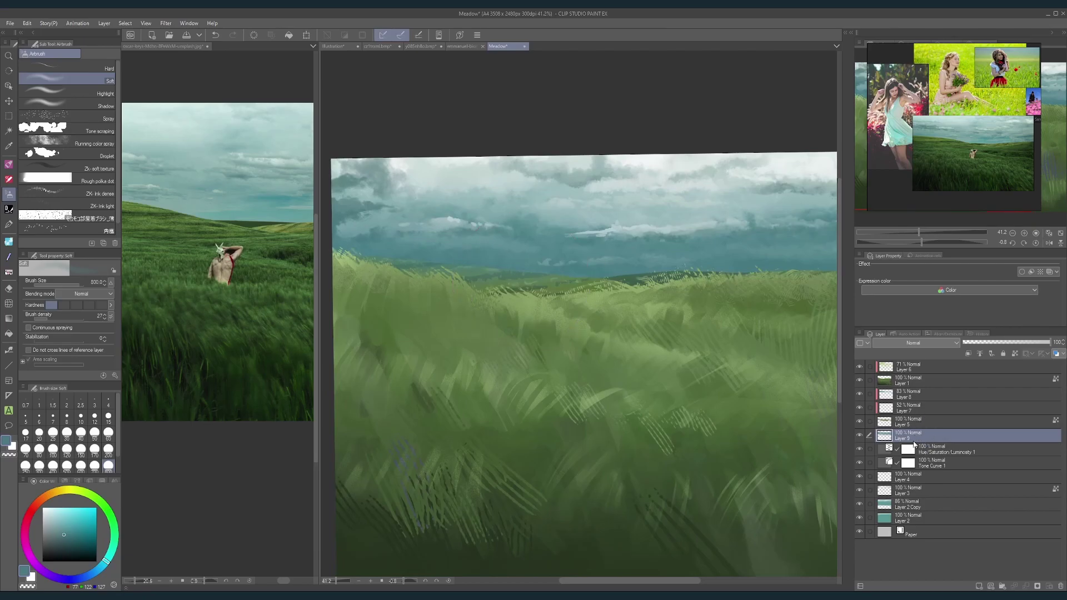
Step: Add another empty layer above the haze layer and try moving it above Layer 5
{"action": "left_click", "coordinate": [979, 586]}
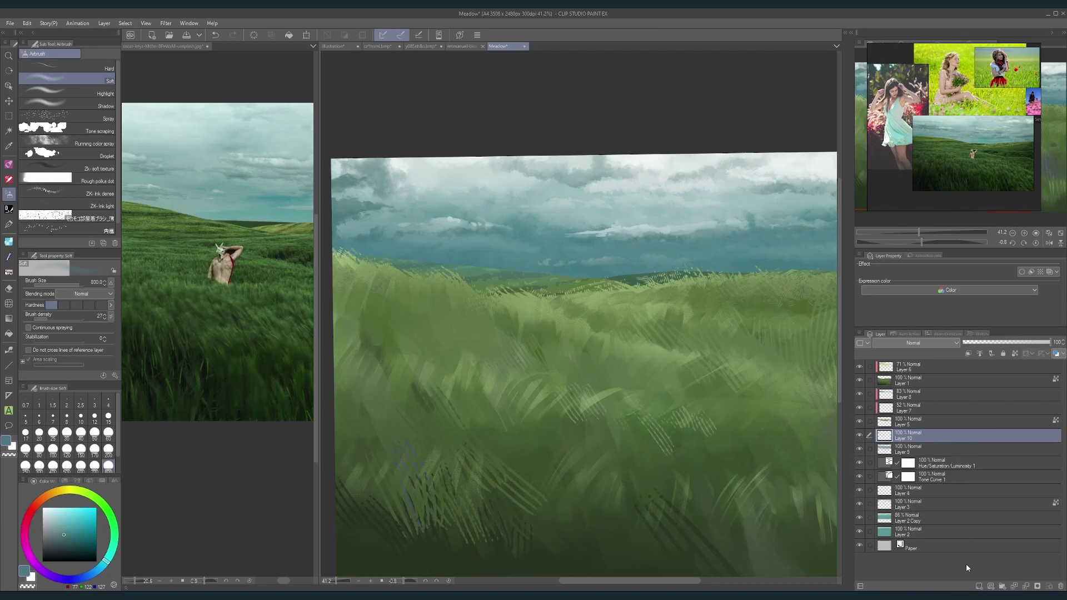
{"action": "left_click_drag", "start_coordinate": [918, 438], "coordinate": [919, 421]}
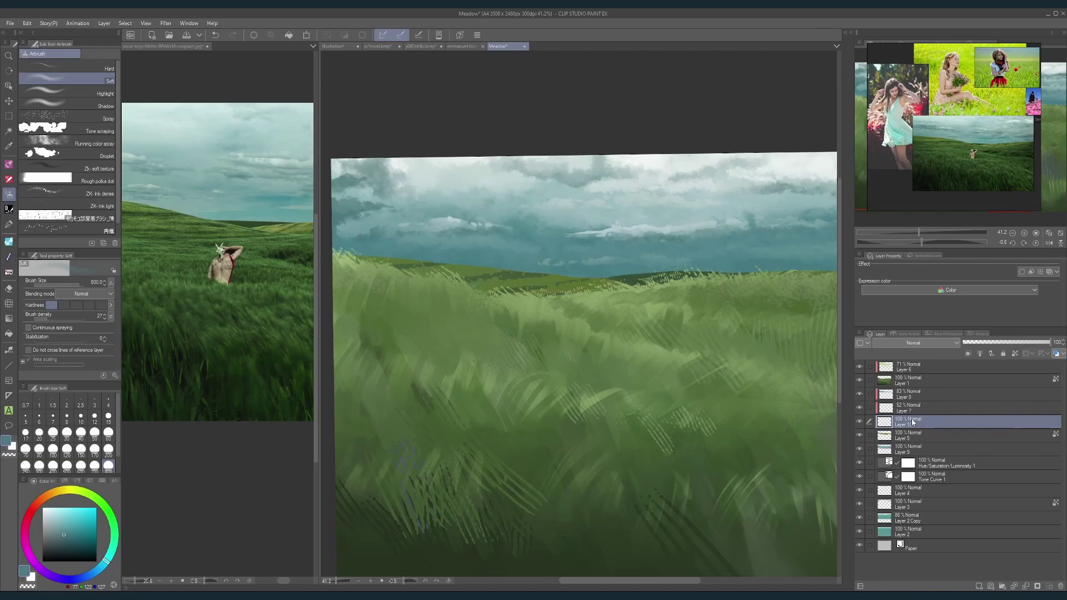
{"action": "key", "text": "ctrl+z"}
Step: Add a new layer above Layer 8 and choose the size 15 sketch brush below Outlines in the Lines brush group
{"action": "left_click", "coordinate": [923, 397]}
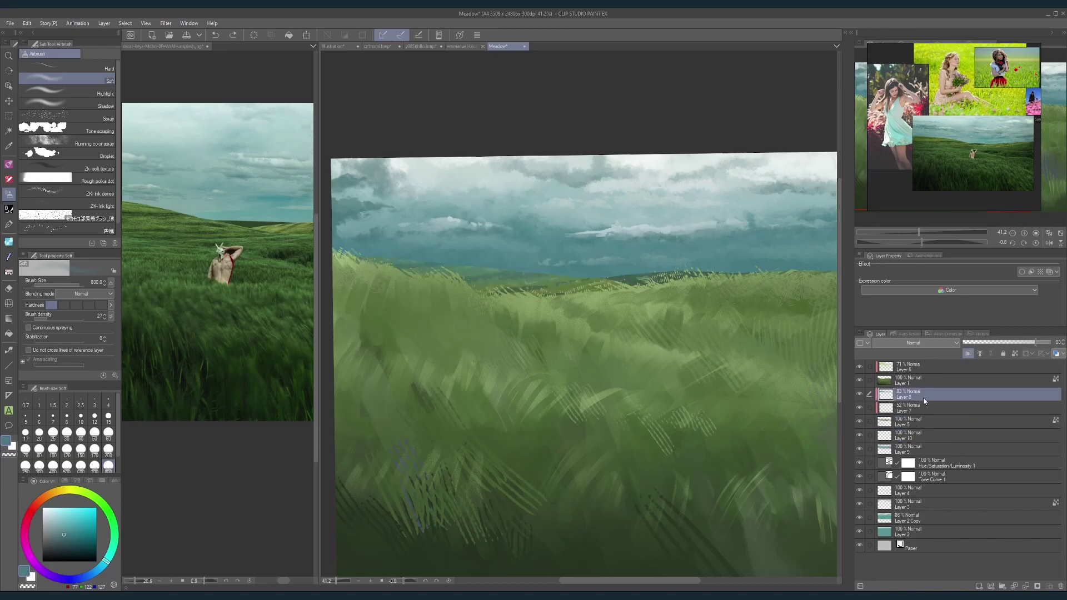
{"action": "left_click", "coordinate": [977, 586]}
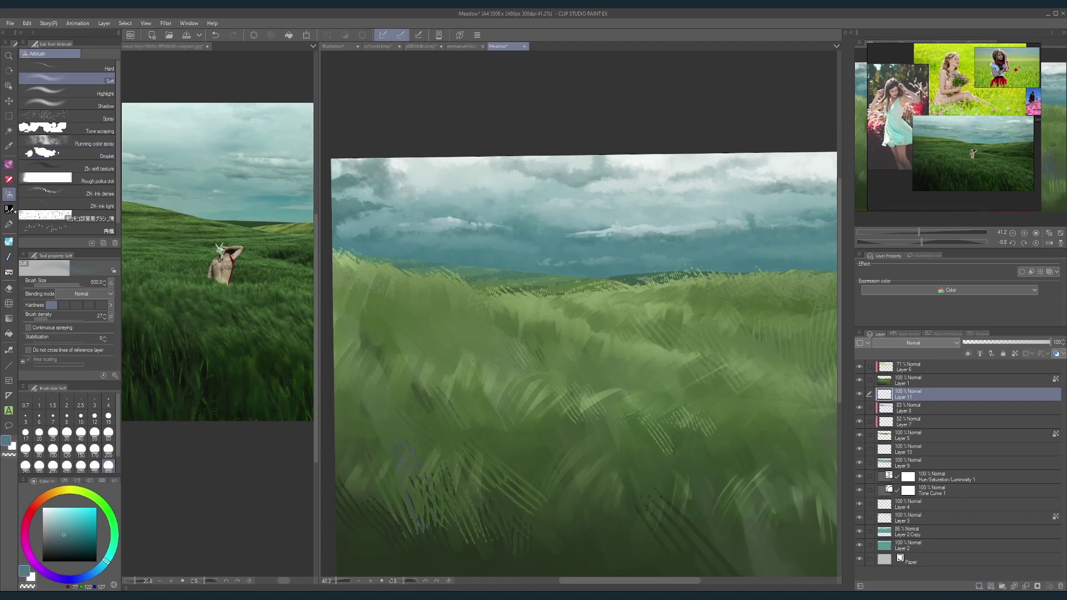
{"action": "left_click", "coordinate": [9, 164]}
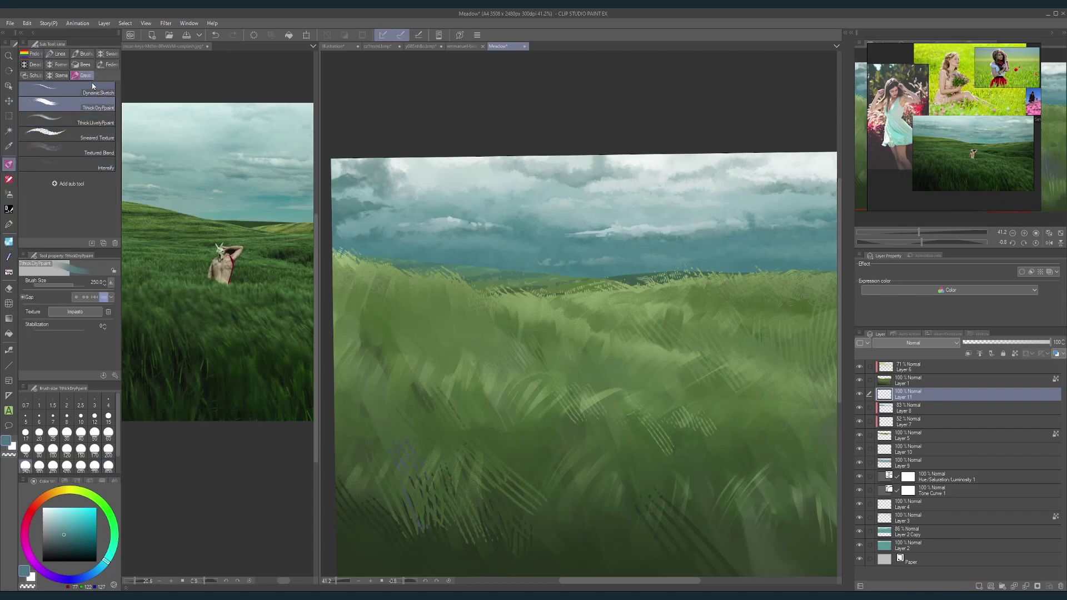
{"action": "left_click", "coordinate": [55, 53]}
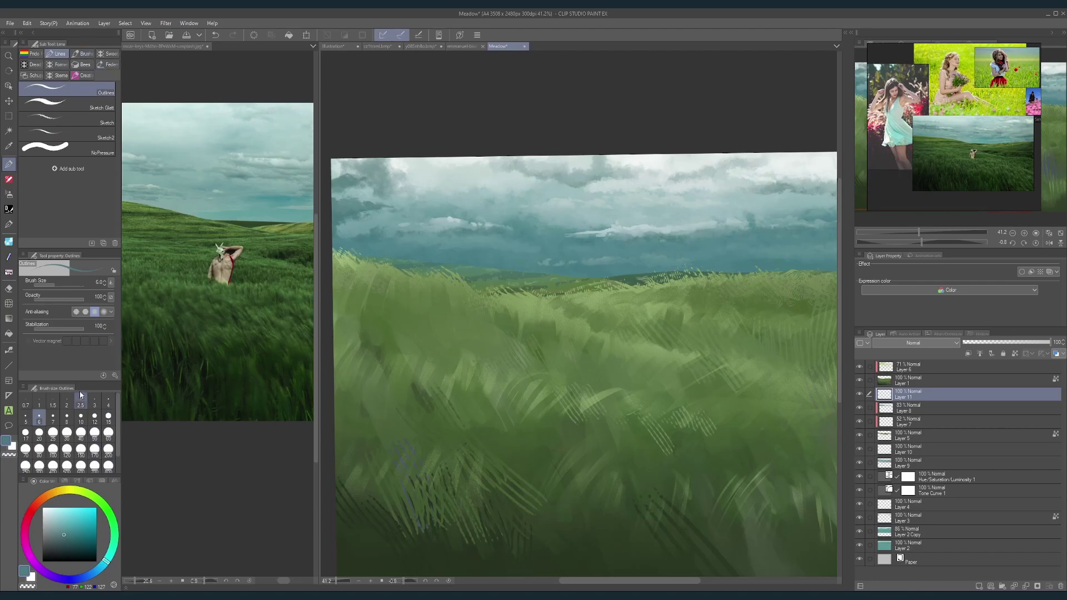
{"action": "left_click", "coordinate": [67, 104]}
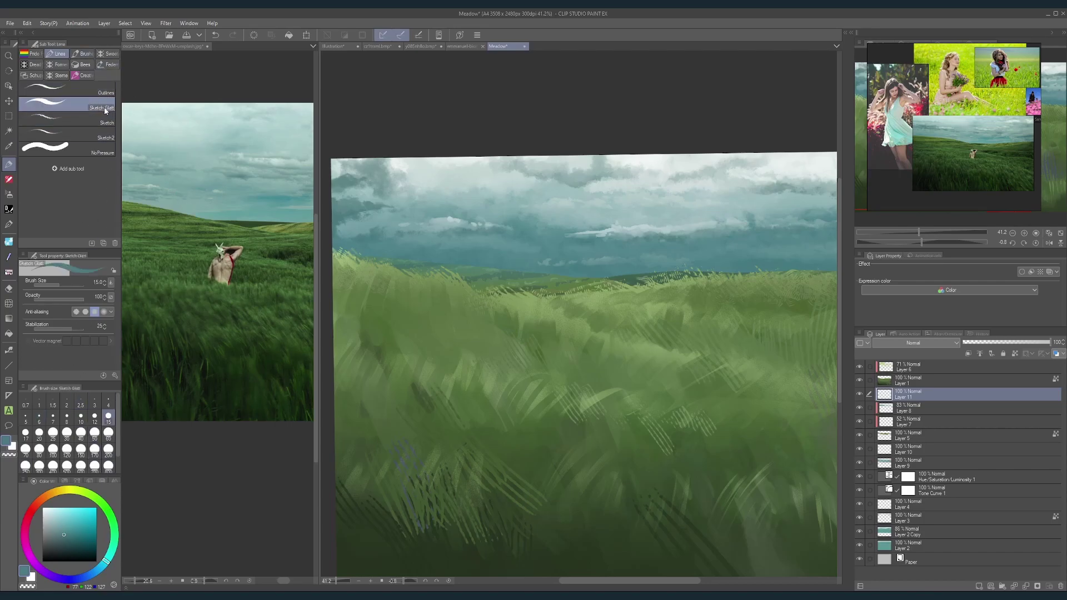
Step: Switch to white and dab small scattered specks along the full horizon, moving the meadow reference photo slightly aside
{"action": "key", "text": "x"}
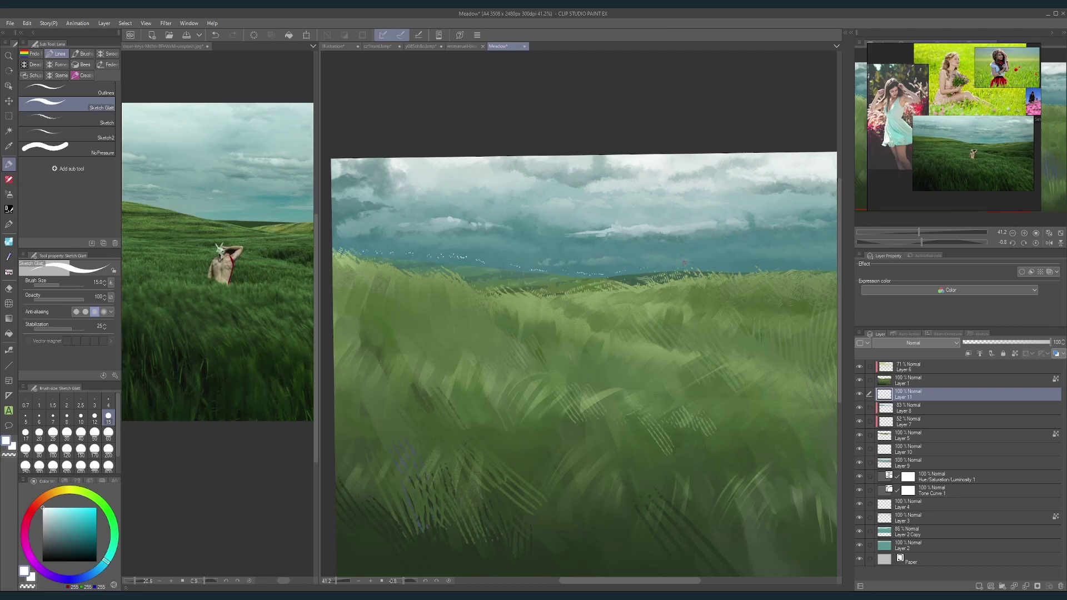
{"action": "left_click_drag", "start_coordinate": [944, 152], "coordinate": [958, 154]}
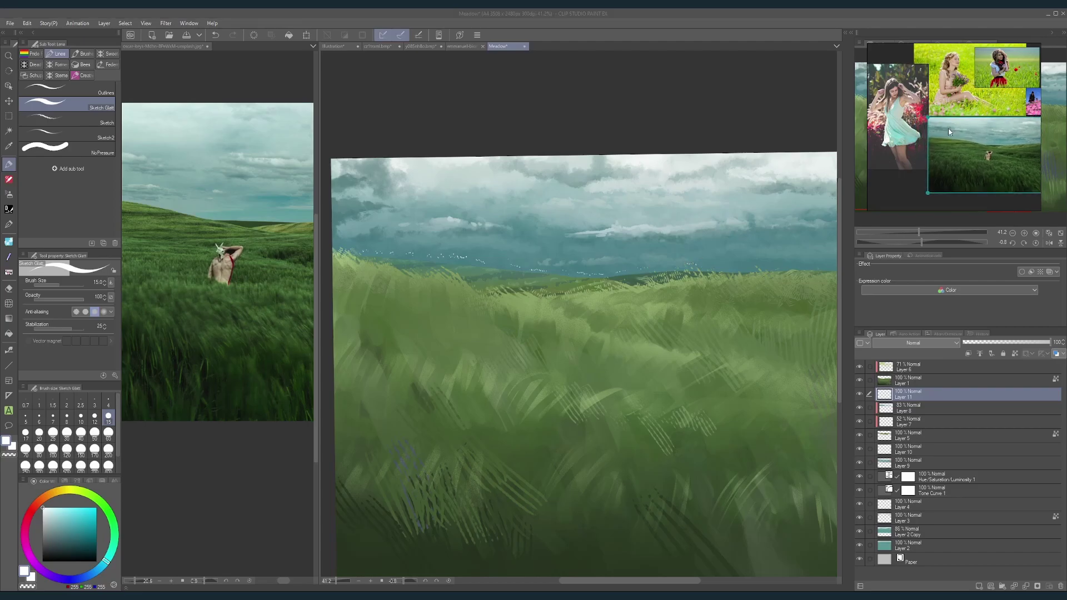
{"action": "left_click", "coordinate": [786, 190]}
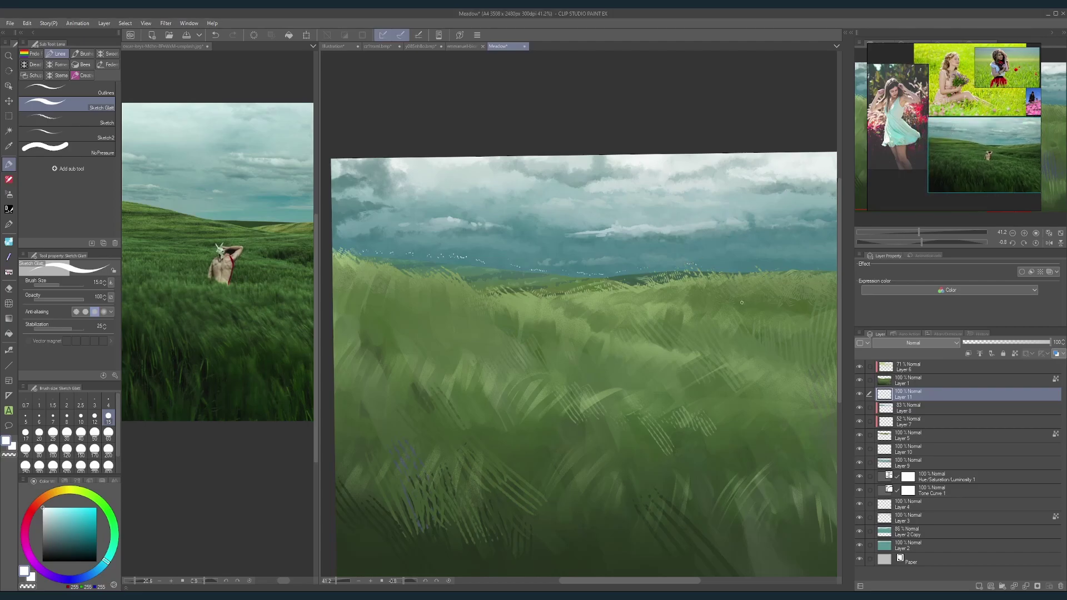
{"action": "mouse_move", "coordinate": [772, 289]}
{"action": "left_mouse_down"}
{"action": "mouse_move", "coordinate": [595, 291]}
{"action": "mouse_move", "coordinate": [554, 303]}
{"action": "left_mouse_up"}
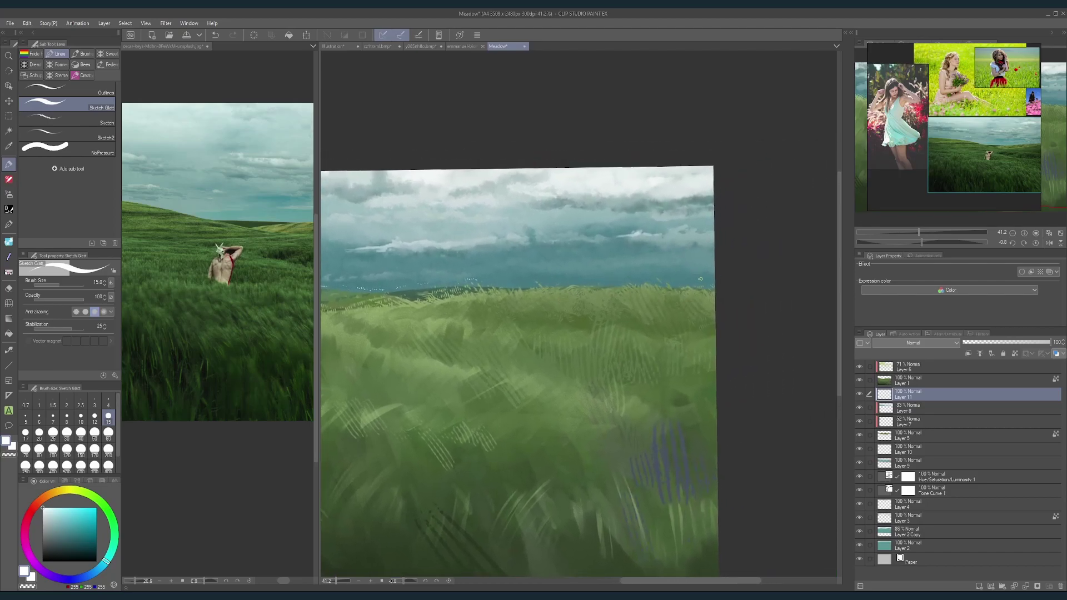
{"action": "left_click", "coordinate": [908, 206]}
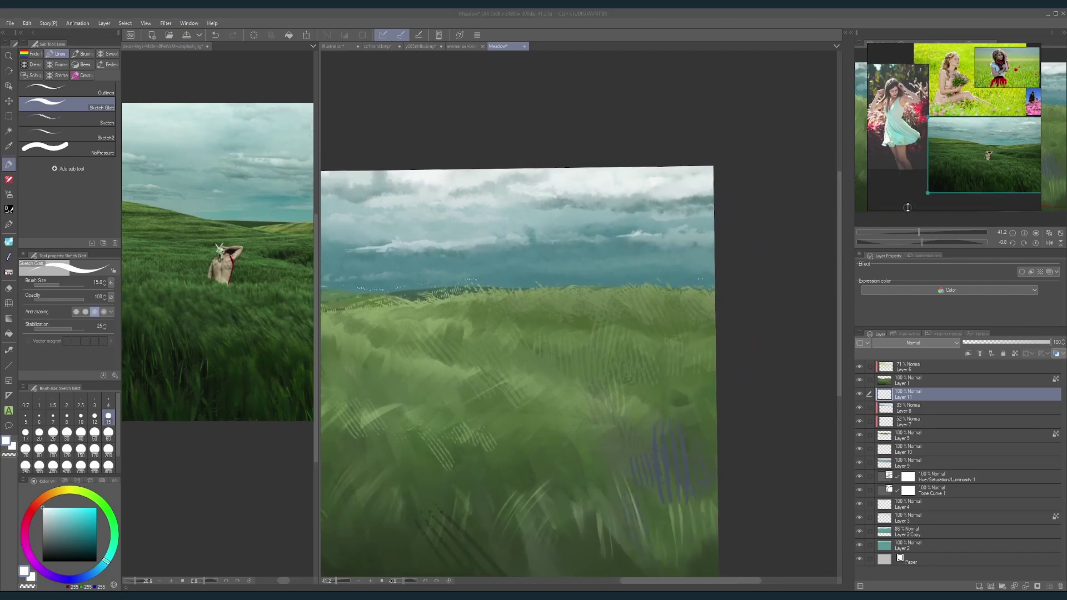
{"action": "left_click", "coordinate": [683, 285]}
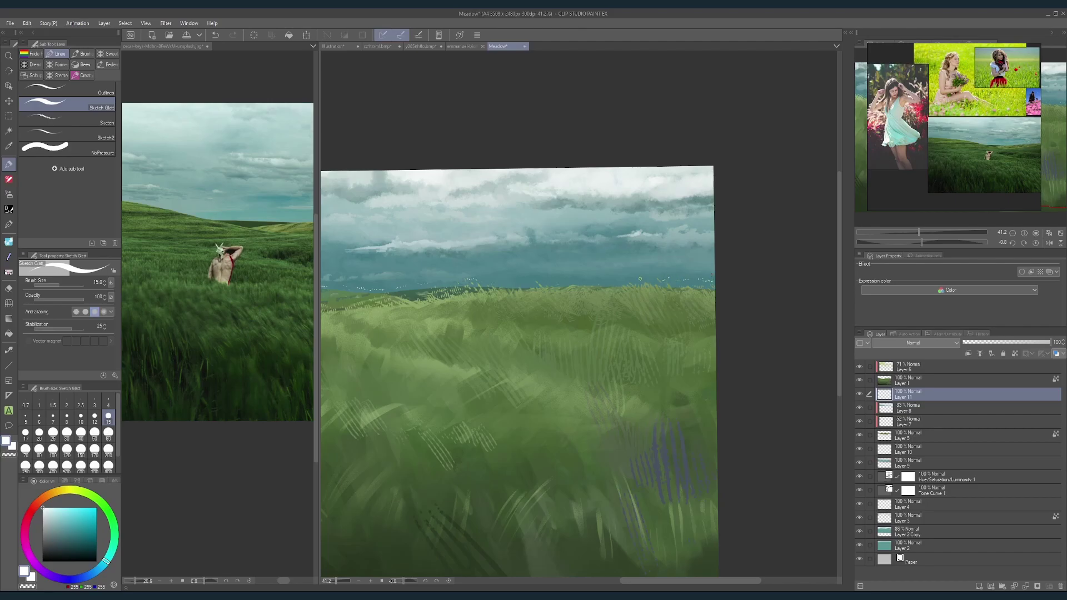
{"action": "left_click_drag", "start_coordinate": [633, 273], "coordinate": [705, 276]}
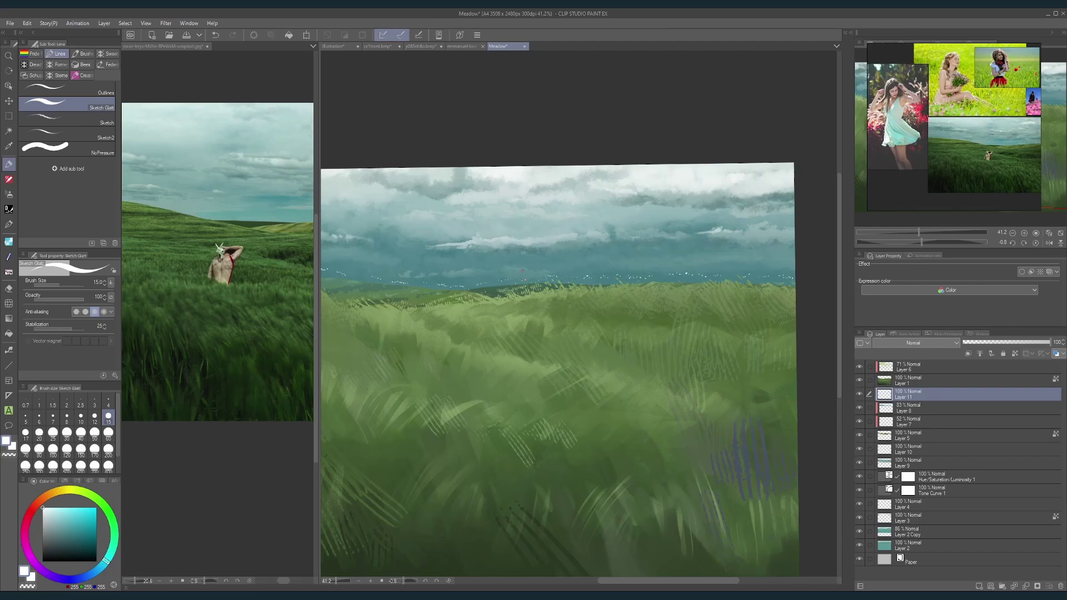
Step: Apply a Motion blur to the specks with strength about 26, angle -90, both directions and Smooth mode
{"action": "scroll", "coordinate": [647, 217], "scroll_direction": "down", "scroll_amount": 3}
{"action": "left_click_drag", "start_coordinate": [633, 210], "coordinate": [651, 218]}
{"action": "scroll", "coordinate": [608, 221], "scroll_direction": "up", "scroll_amount": 1}
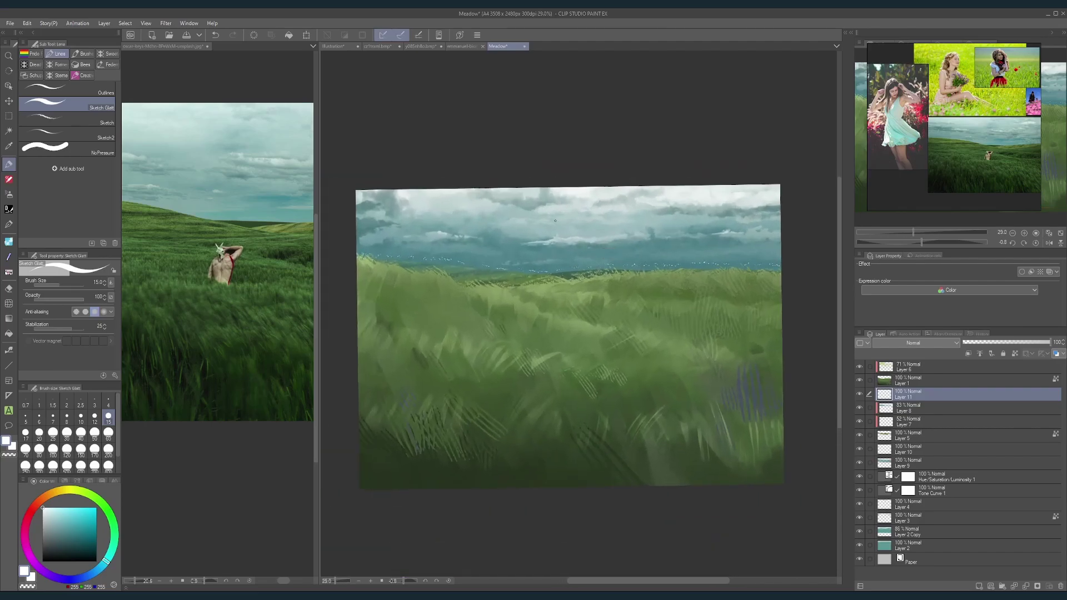
{"action": "left_click", "coordinate": [167, 24]}
{"action": "mouse_move", "coordinate": [184, 34]}
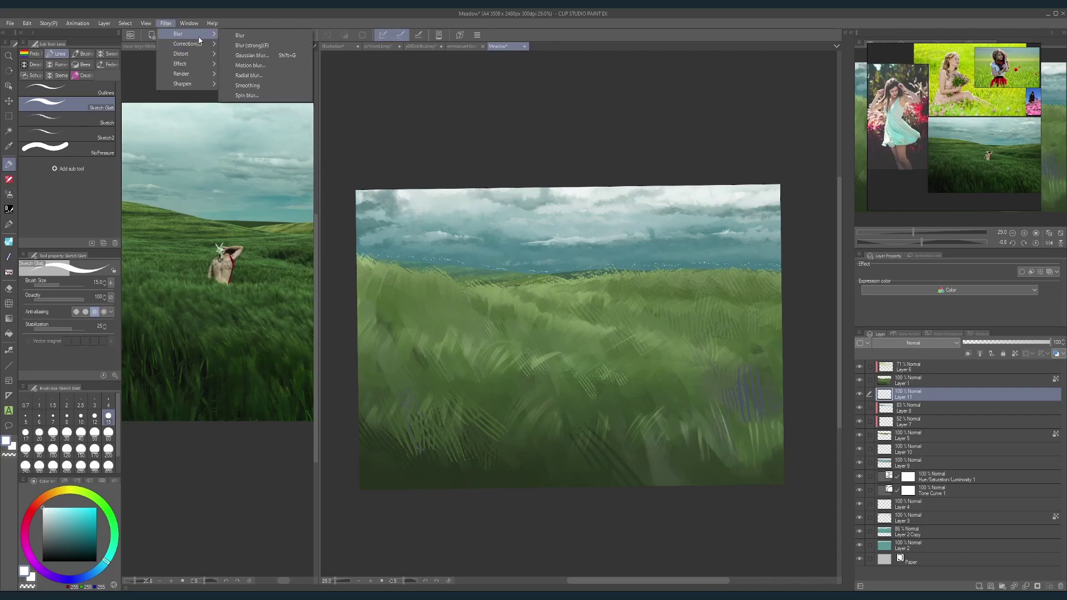
{"action": "left_click", "coordinate": [272, 66]}
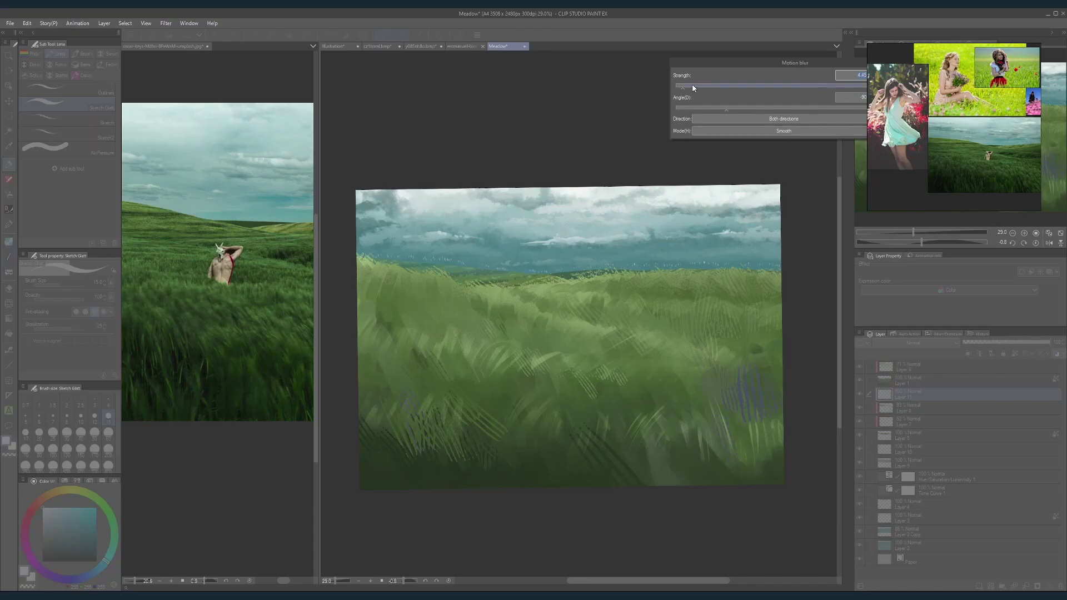
{"action": "left_click_drag", "start_coordinate": [693, 87], "coordinate": [729, 87]}
{"action": "left_click_drag", "start_coordinate": [809, 67], "coordinate": [665, 79]}
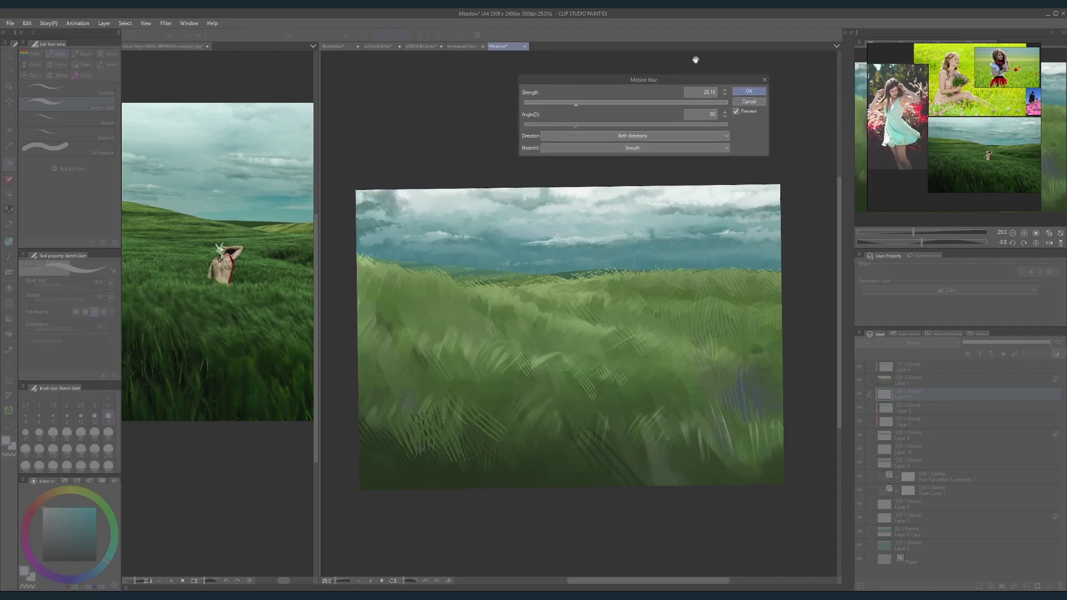
{"action": "left_click", "coordinate": [749, 91]}
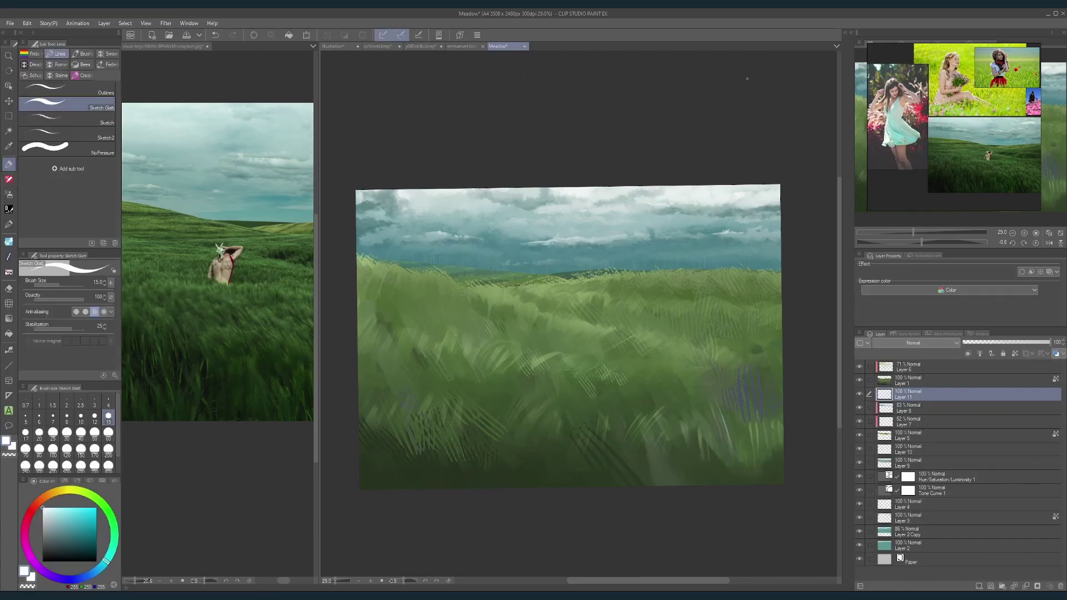
Step: Duplicate the blurred speck layer and shift the copy slightly right and up to offset its streaks
{"action": "left_click_drag", "start_coordinate": [919, 401], "coordinate": [979, 586]}
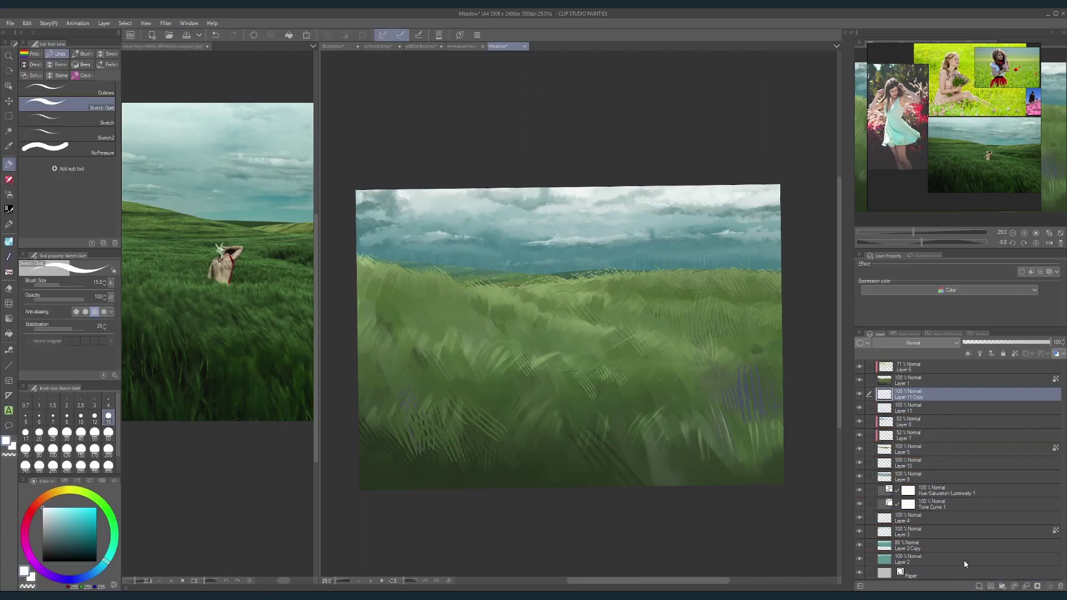
{"action": "left_click", "coordinate": [306, 35]}
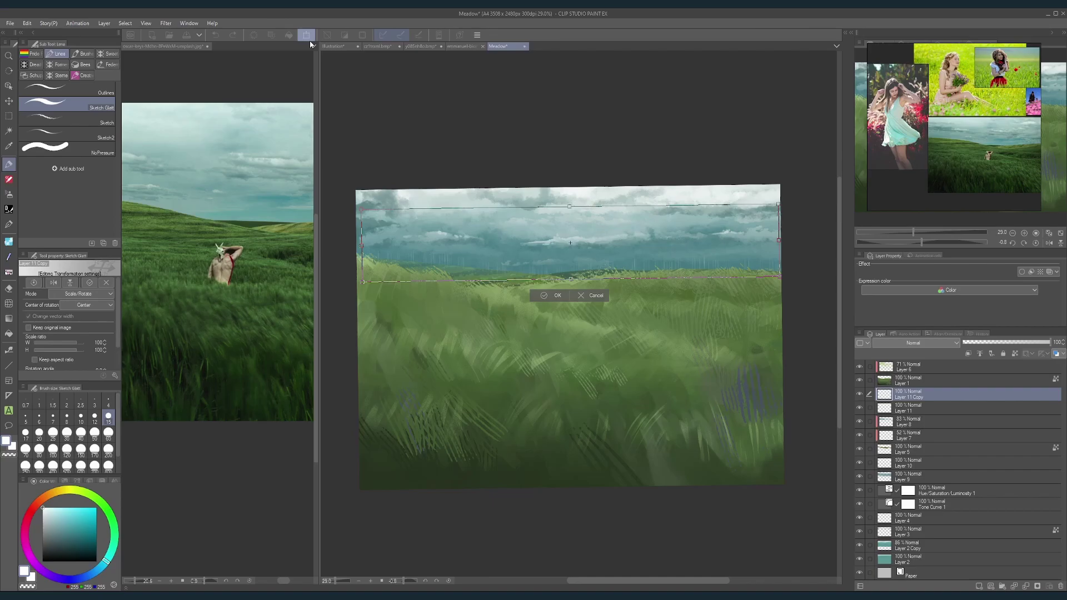
{"action": "key", "text": "Right"}
{"action": "key", "text": "Right"}
{"action": "key", "text": "Right"}
{"action": "key", "text": "Right"}
{"action": "key", "text": "Right"}
{"action": "key", "text": "Right"}
{"action": "key", "text": "Right"}
{"action": "key", "text": "Right"}
{"action": "key", "text": "Right"}
{"action": "key", "text": "Right"}
{"action": "key", "text": "Right"}
{"action": "key", "text": "Right"}
{"action": "key", "text": "Right"}
{"action": "key", "text": "Right"}
{"action": "key", "text": "Right"}
{"action": "key", "text": "Right"}
{"action": "key", "text": "Right"}
{"action": "key", "text": "Right"}
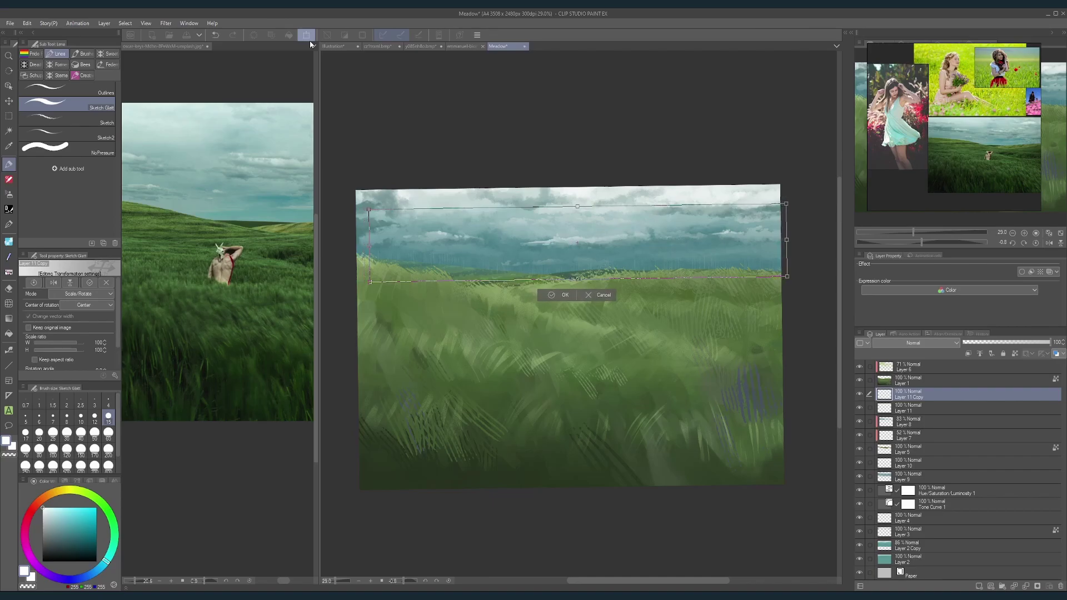
{"action": "key", "text": "Up"}
{"action": "key", "text": "Up"}
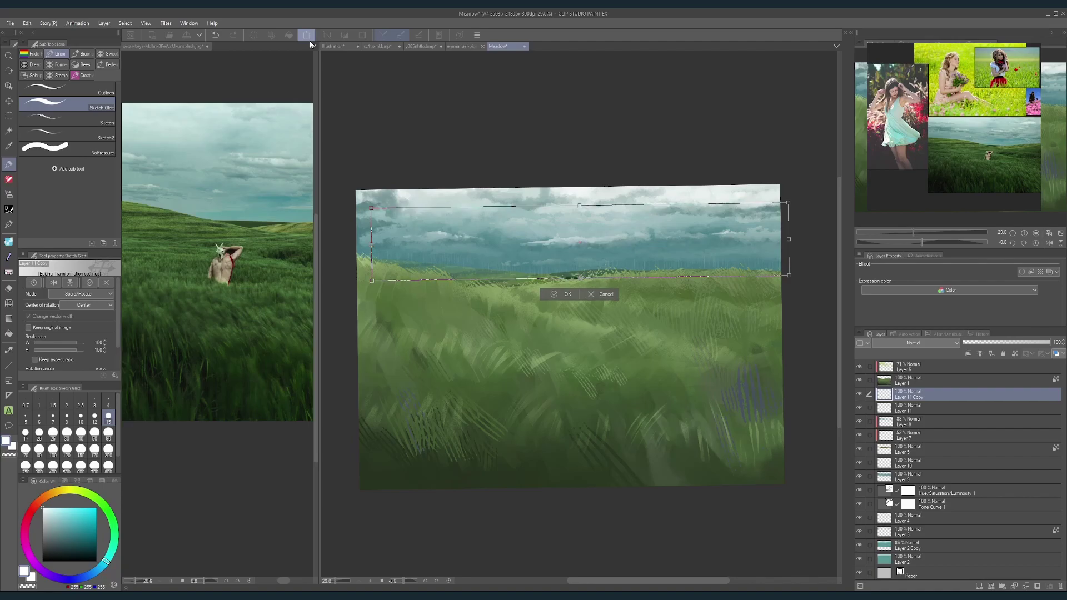
{"action": "key", "text": "Left"}
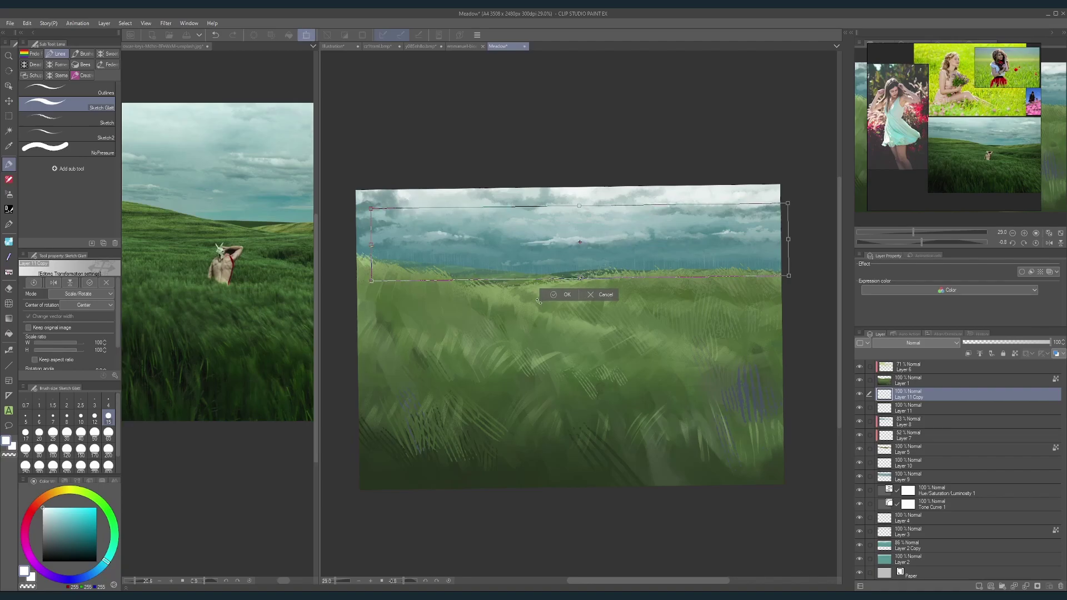
{"action": "key", "text": "Return"}
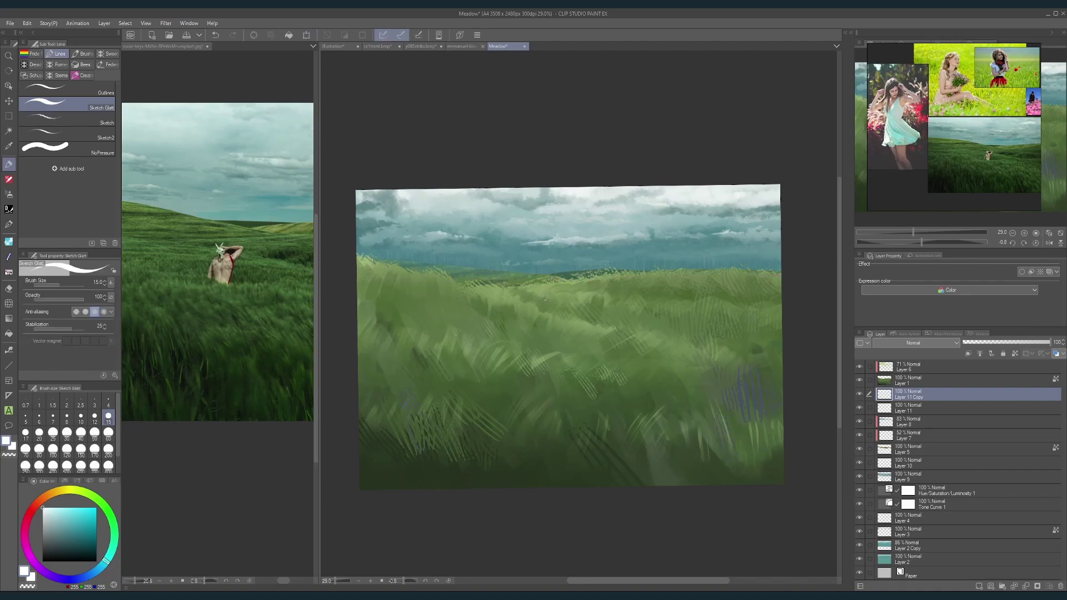
Step: Duplicate the original blurred Layer 11 once more and merge it with both of its copies
{"action": "left_click_drag", "start_coordinate": [926, 394], "coordinate": [982, 587]}
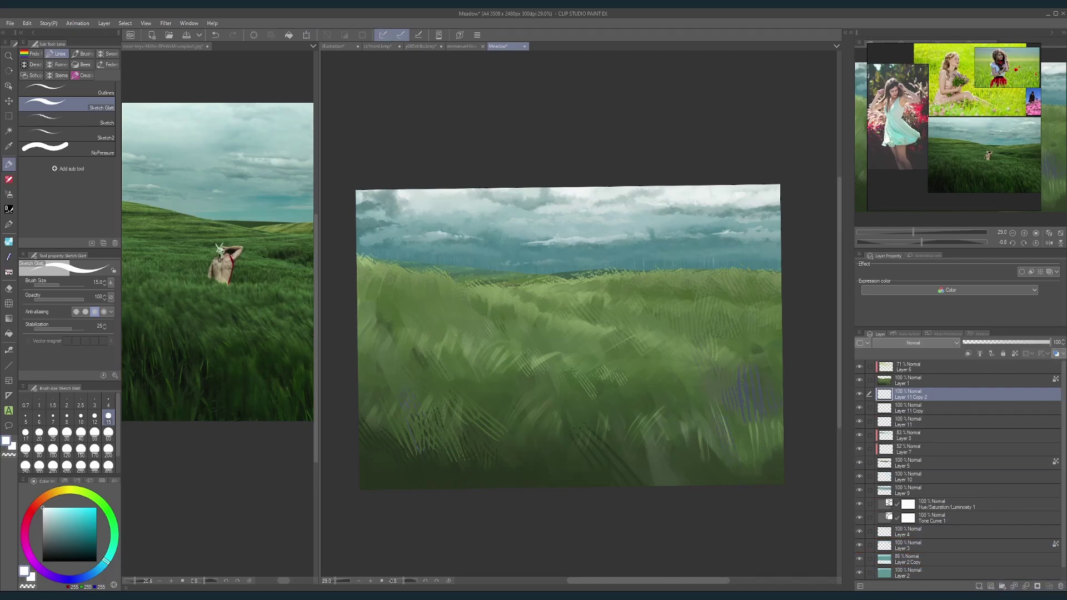
{"action": "left_click", "coordinate": [216, 35]}
{"action": "left_click_drag", "start_coordinate": [919, 408], "coordinate": [979, 586]}
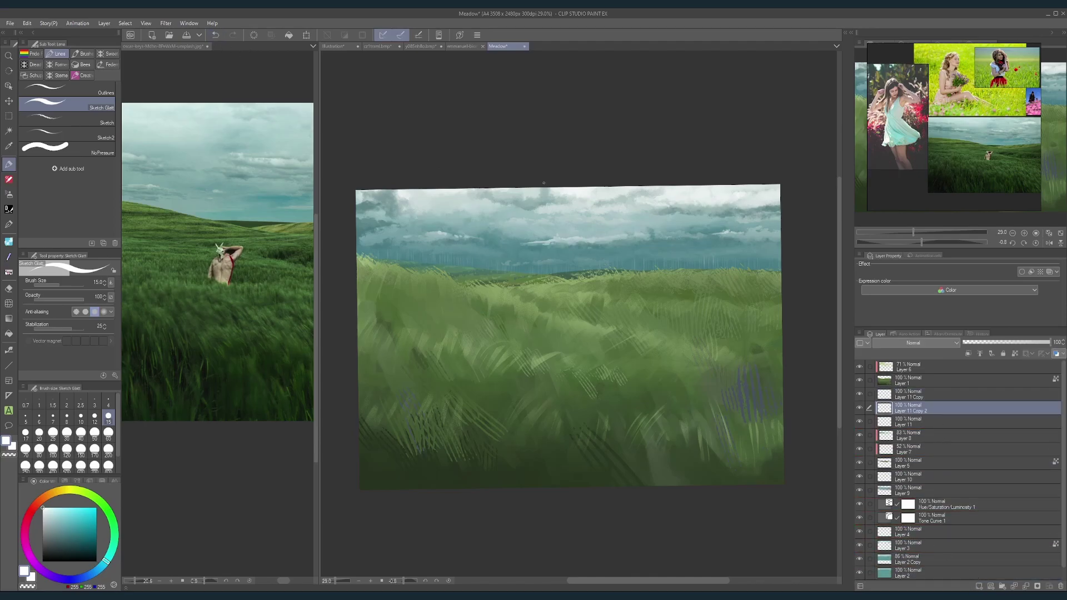
{"action": "left_click", "coordinate": [910, 421]}
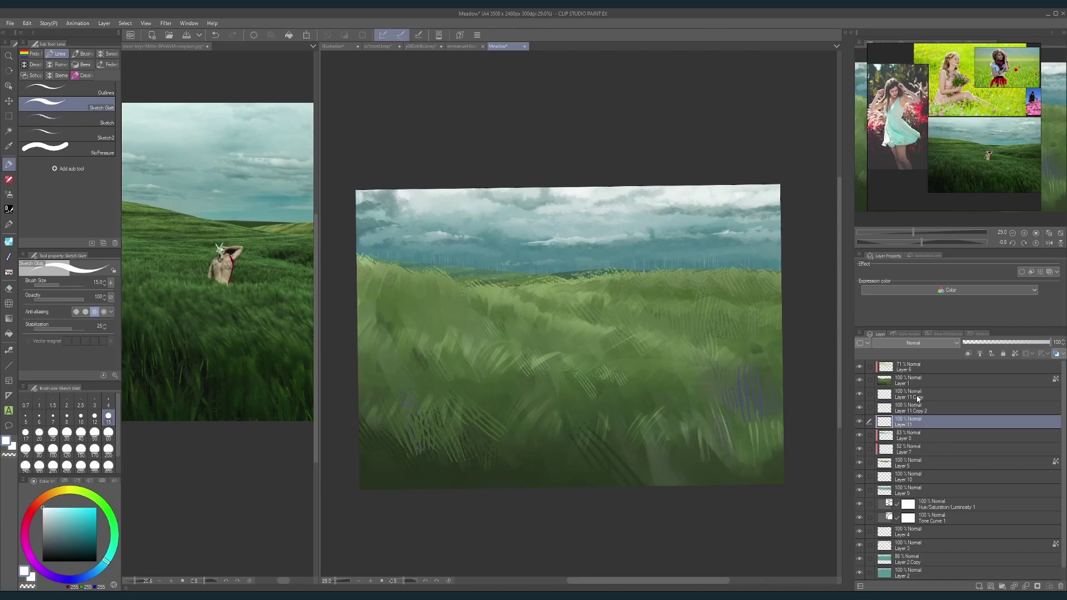
{"action": "left_click", "coordinate": [917, 396], "text": "shift"}
{"action": "right_click", "coordinate": [911, 405]}
{"action": "left_click", "coordinate": [947, 373]}
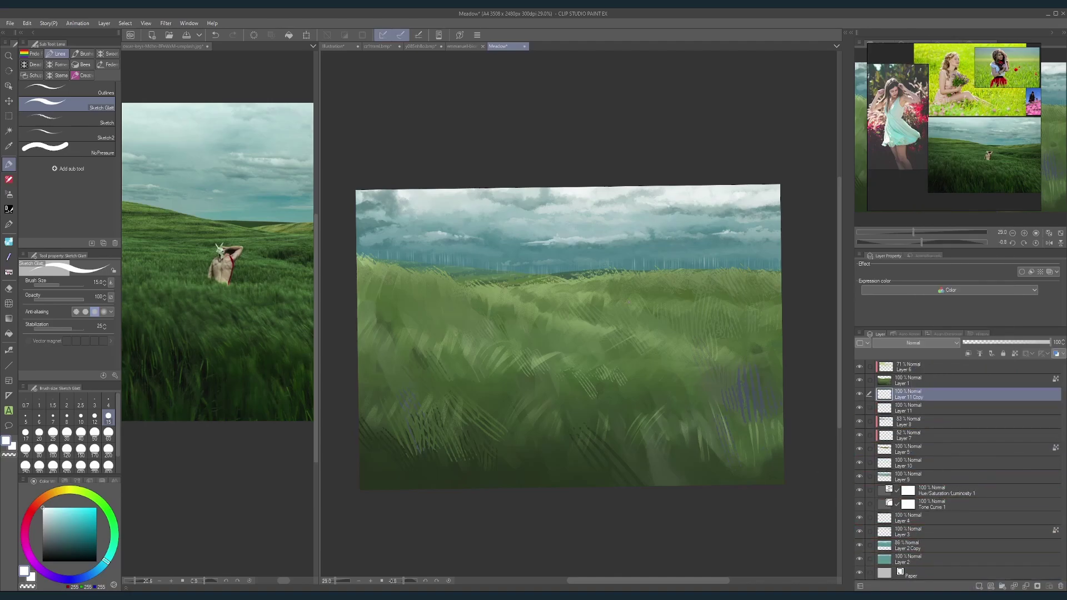
Step: Transform Layer 11 Copy and nudge it slightly left so its streaks are offset from the original layer
{"action": "left_click", "coordinate": [307, 36]}
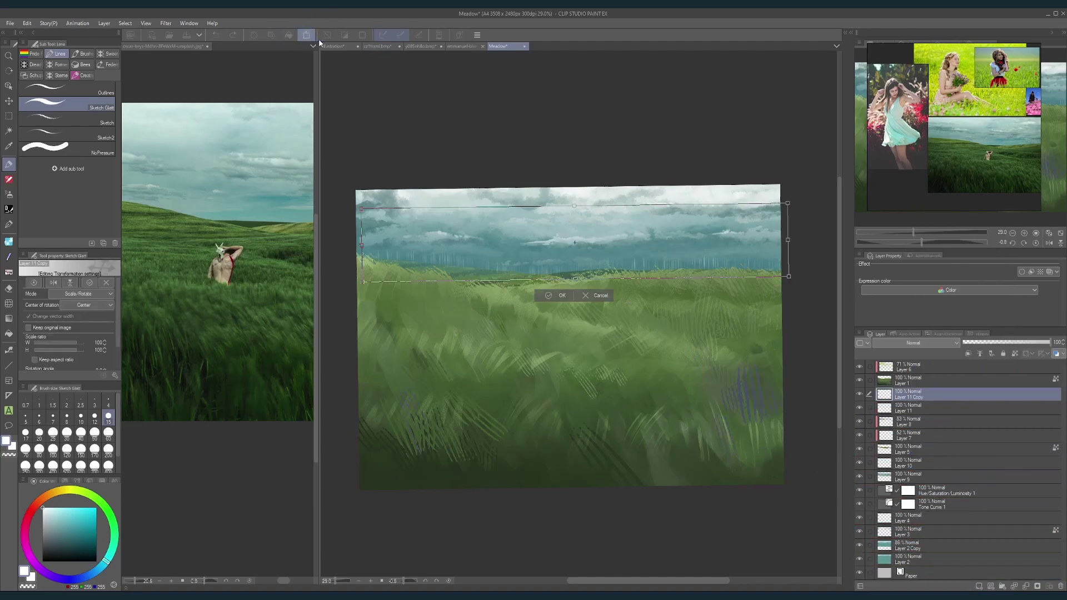
{"action": "key", "text": "Left"}
{"action": "key", "text": "Left"}
{"action": "key", "text": "Left"}
{"action": "key", "text": "Left"}
{"action": "key", "text": "Left"}
{"action": "key", "text": "Left"}
{"action": "key", "text": "Left"}
{"action": "key", "text": "Left"}
{"action": "key", "text": "Left"}
{"action": "key", "text": "Left"}
{"action": "key", "text": "Left"}
{"action": "key", "text": "Left"}
{"action": "key", "text": "Left"}
{"action": "key", "text": "Left"}
{"action": "key", "text": "Left"}
{"action": "key", "text": "Left"}
{"action": "key", "text": "Left"}
{"action": "key", "text": "Left"}
{"action": "key", "text": "Left"}
{"action": "key", "text": "Left"}
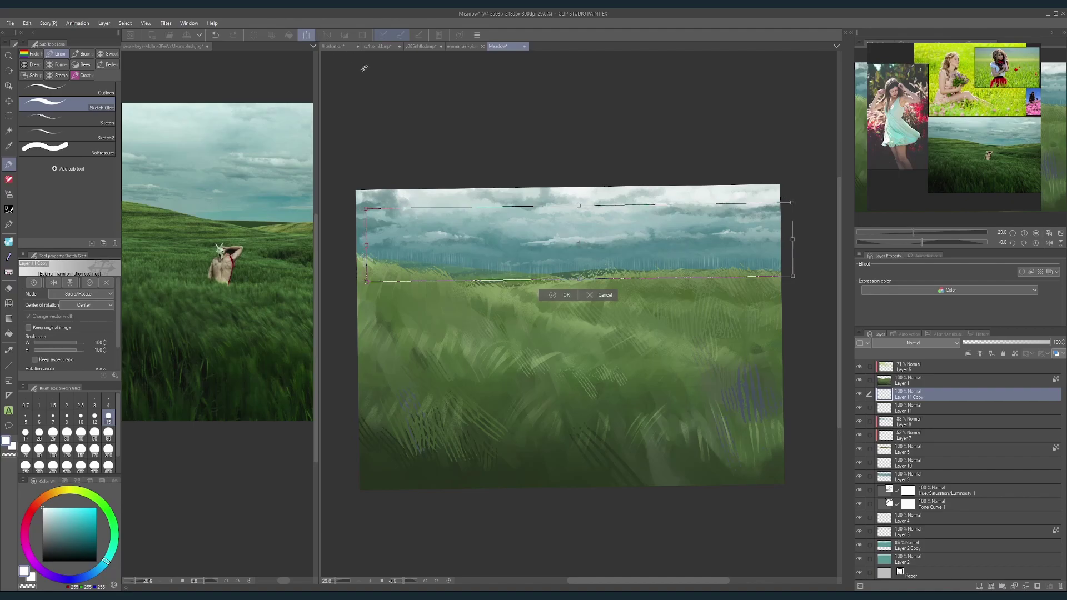
{"action": "key", "text": "Left"}
{"action": "key", "text": "Left"}
{"action": "key", "text": "Left"}
{"action": "key", "text": "Left"}
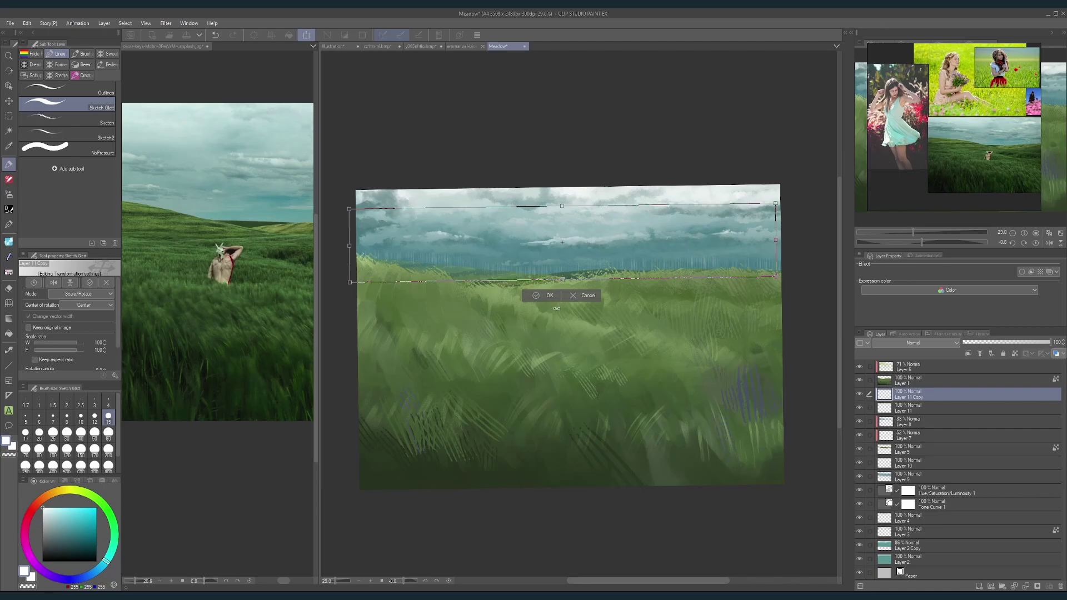
{"action": "left_click", "coordinate": [544, 296]}
Step: Apply a Motion blur to Layer 11 Copy with strength about 4.9, angle about -48, both directions and Smooth mode
{"action": "scroll", "coordinate": [543, 295], "scroll_direction": "up", "scroll_amount": 1}
{"action": "scroll", "coordinate": [519, 243], "scroll_direction": "up", "scroll_amount": 1}
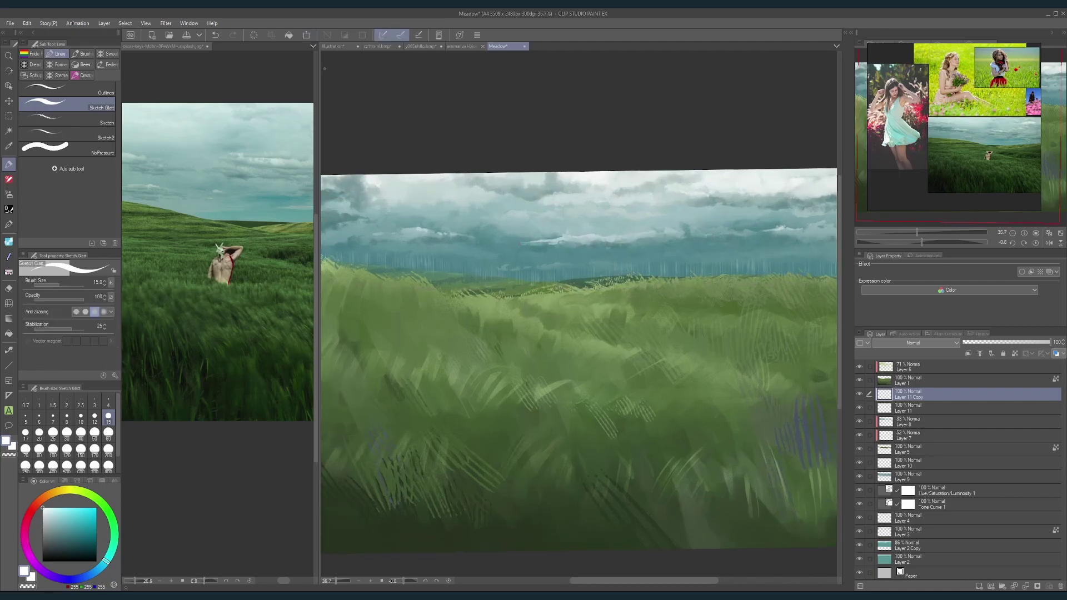
{"action": "left_click", "coordinate": [166, 23]}
{"action": "mouse_move", "coordinate": [171, 34]}
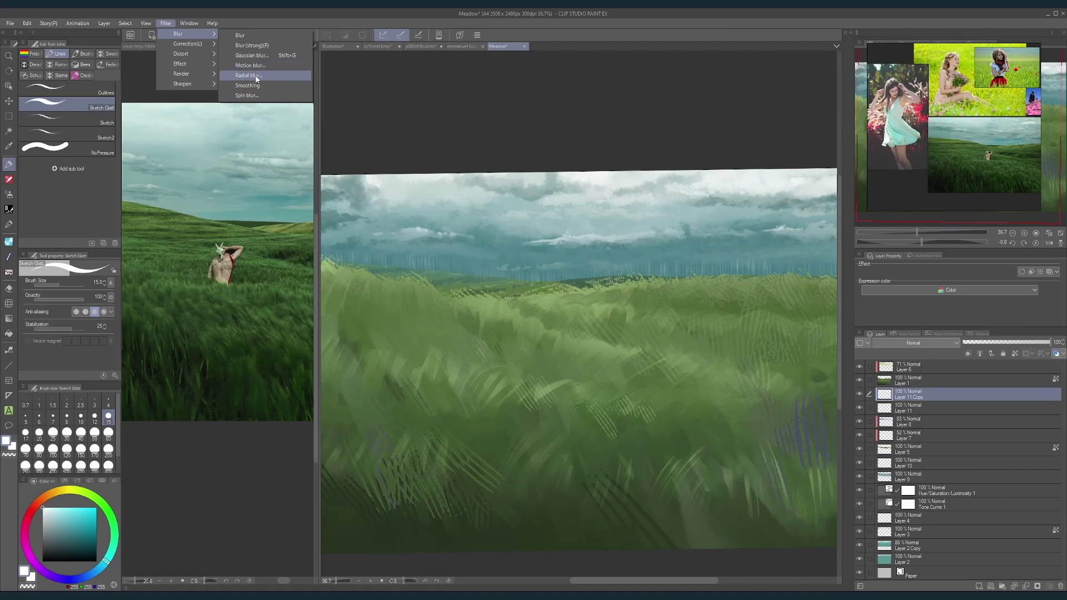
{"action": "left_click", "coordinate": [251, 66]}
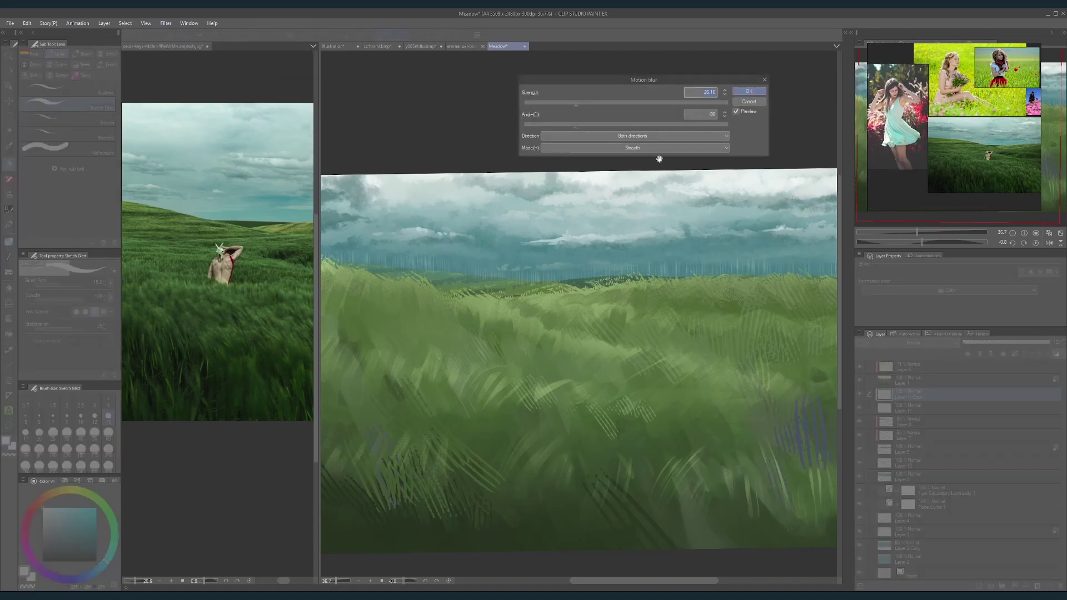
{"action": "left_click", "coordinate": [620, 130]}
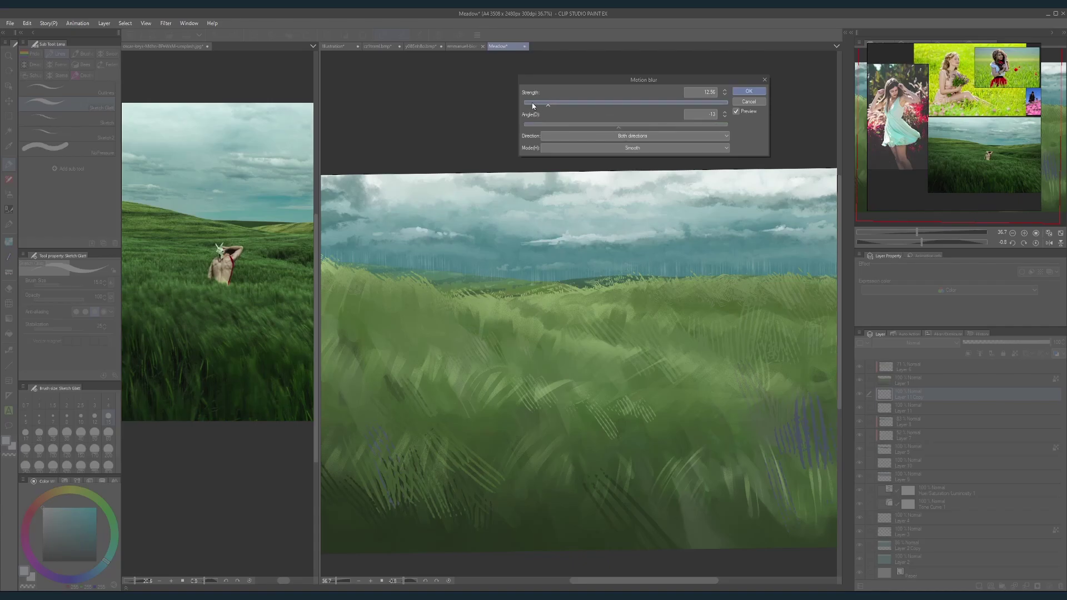
{"action": "left_click", "coordinate": [530, 103]}
{"action": "left_click", "coordinate": [599, 124]}
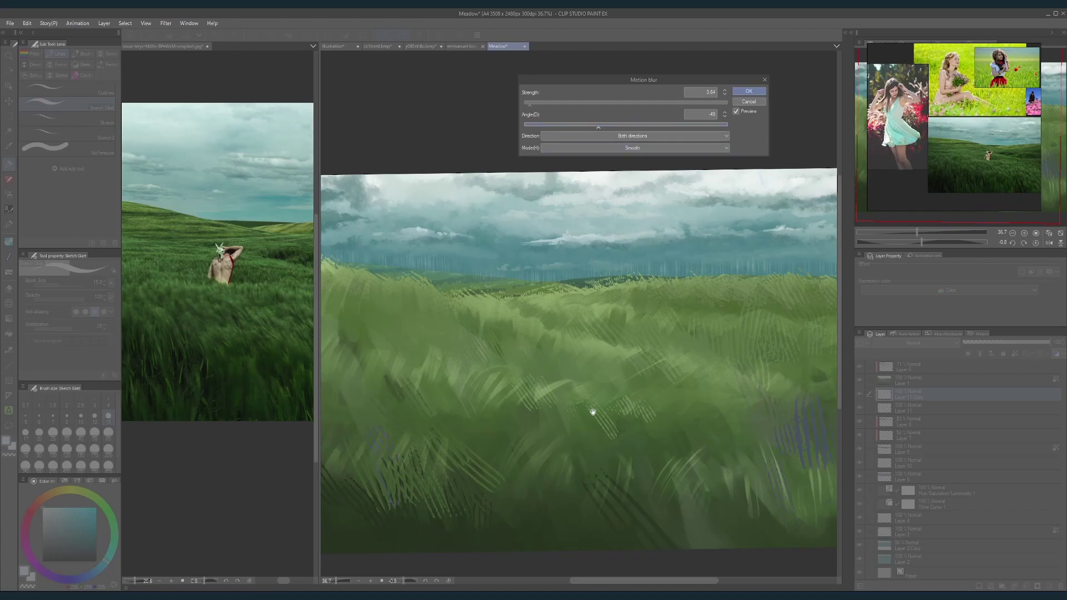
{"action": "scroll", "coordinate": [591, 406], "scroll_direction": "down", "scroll_amount": 2}
{"action": "scroll", "coordinate": [626, 346], "scroll_direction": "up", "scroll_amount": 1}
{"action": "scroll", "coordinate": [626, 346], "scroll_direction": "up", "scroll_amount": 2}
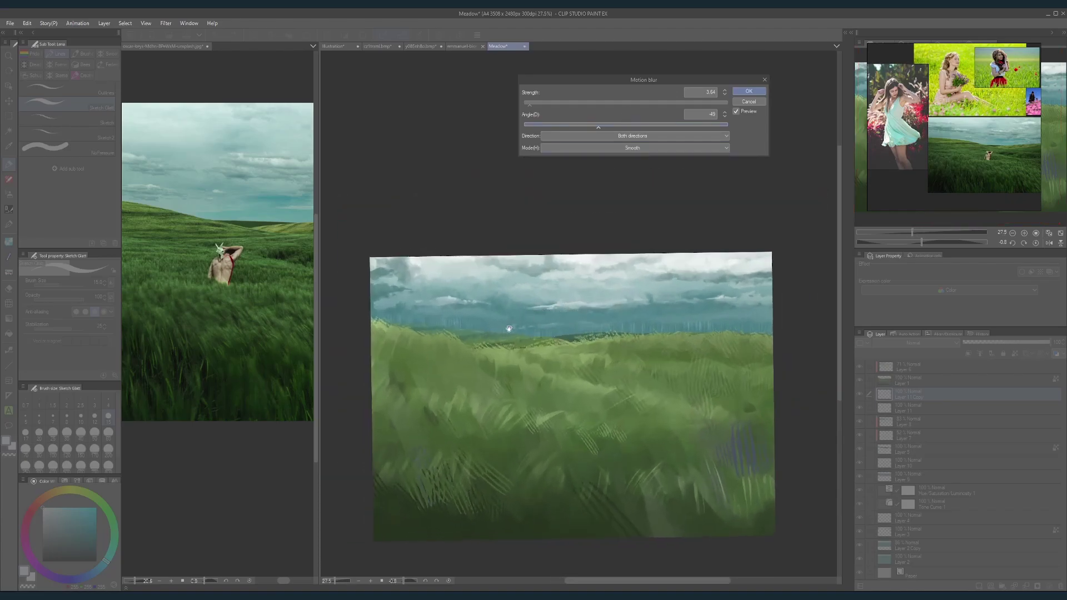
{"action": "left_click_drag", "start_coordinate": [535, 106], "coordinate": [532, 106]}
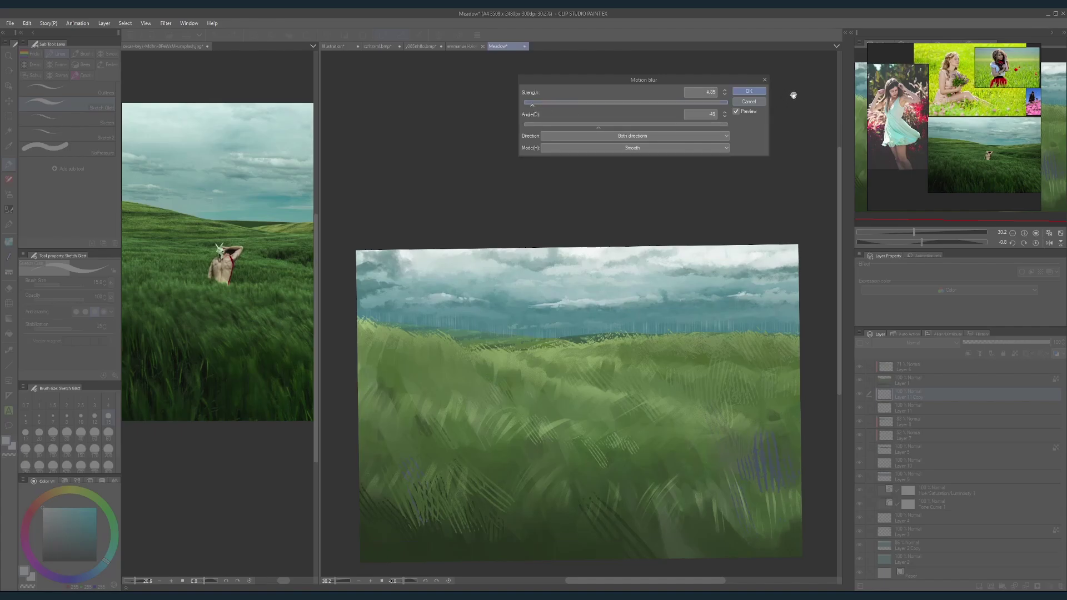
{"action": "left_click", "coordinate": [749, 91]}
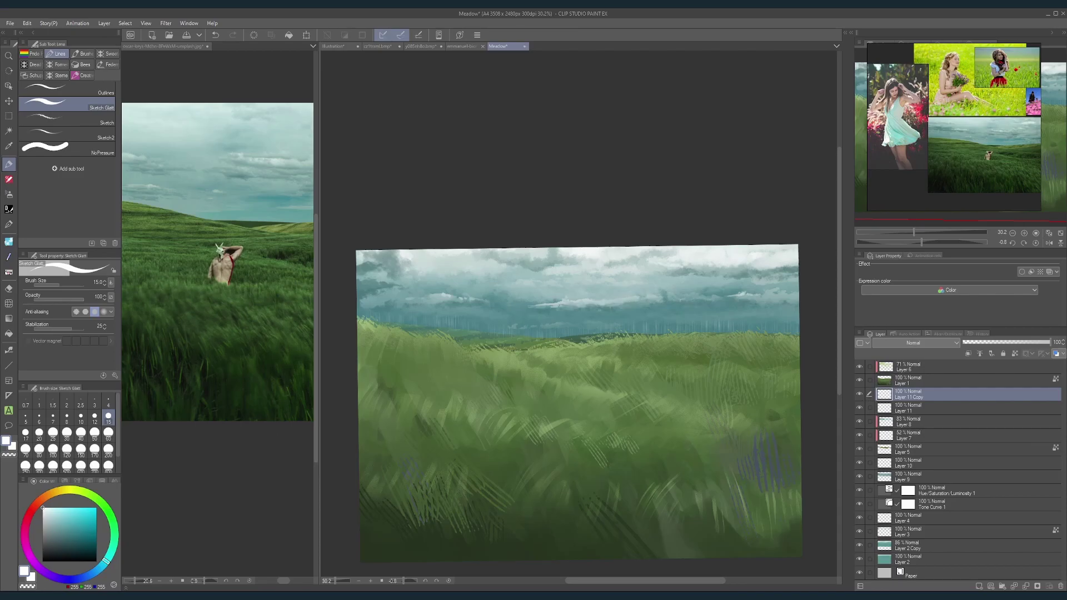
Step: Squash Layer 11 Copy vertically to about half its height along the horizon, keeping its full width
{"action": "left_click", "coordinate": [306, 34]}
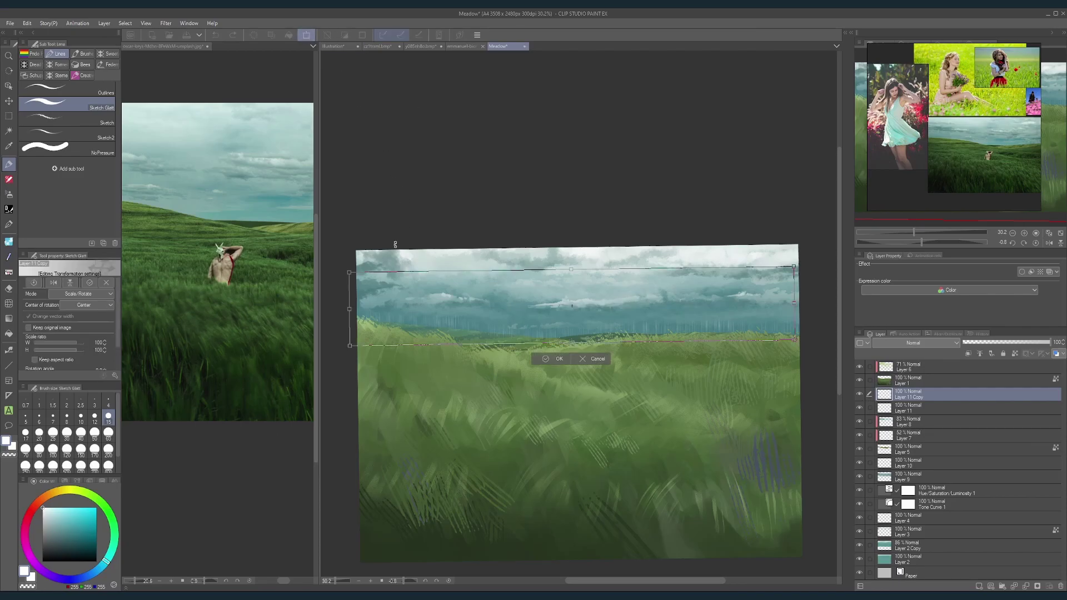
{"action": "left_click", "coordinate": [90, 294]}
{"action": "left_click", "coordinate": [90, 303]}
{"action": "left_click_drag", "start_coordinate": [571, 269], "coordinate": [572, 295]}
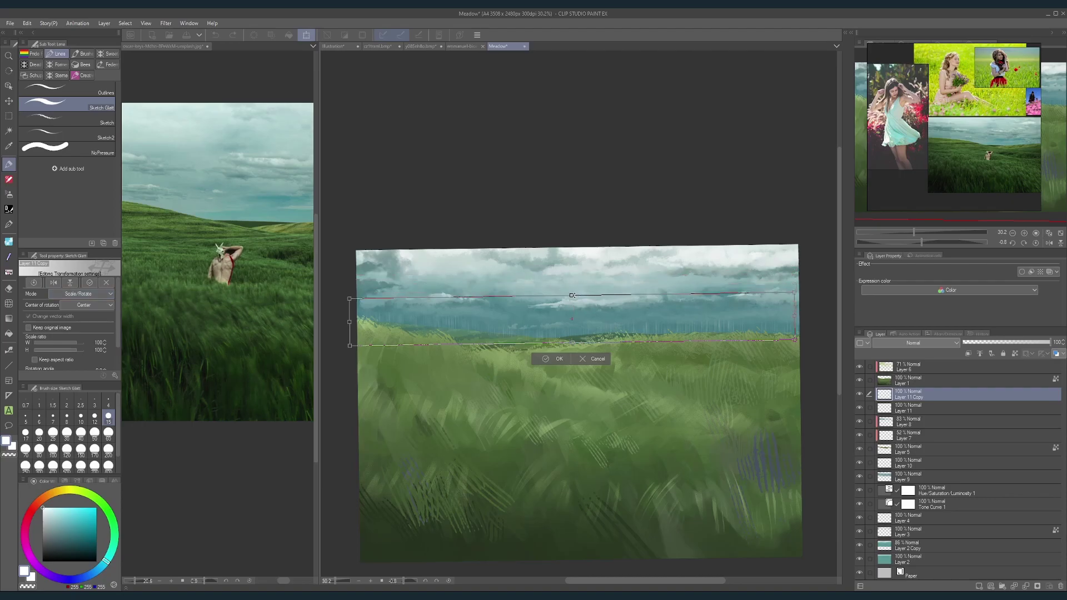
{"action": "left_click_drag", "start_coordinate": [572, 341], "coordinate": [572, 336]}
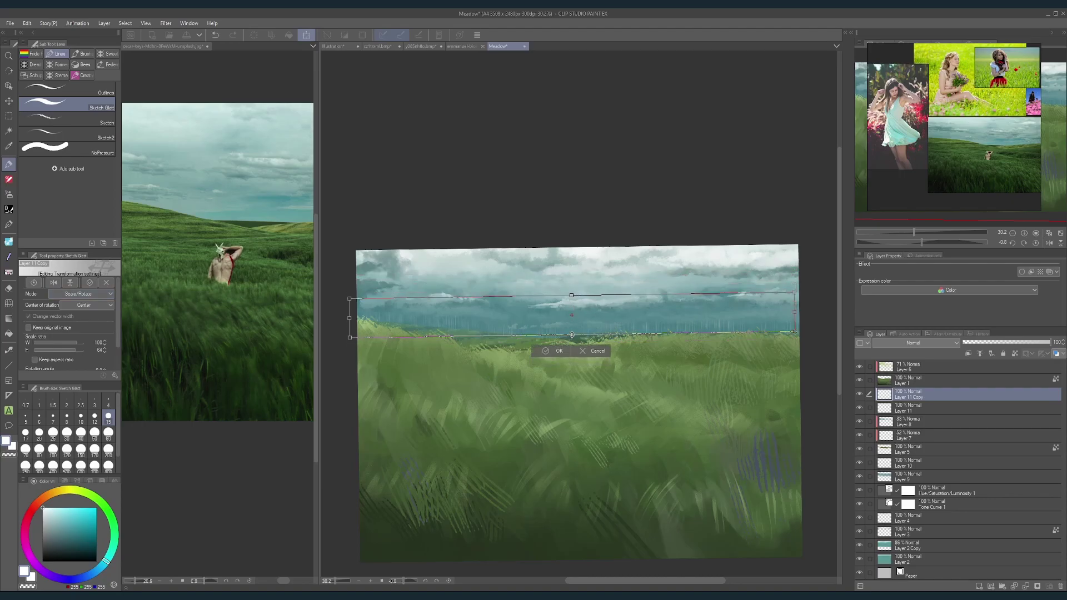
{"action": "left_click_drag", "start_coordinate": [572, 296], "coordinate": [573, 306]}
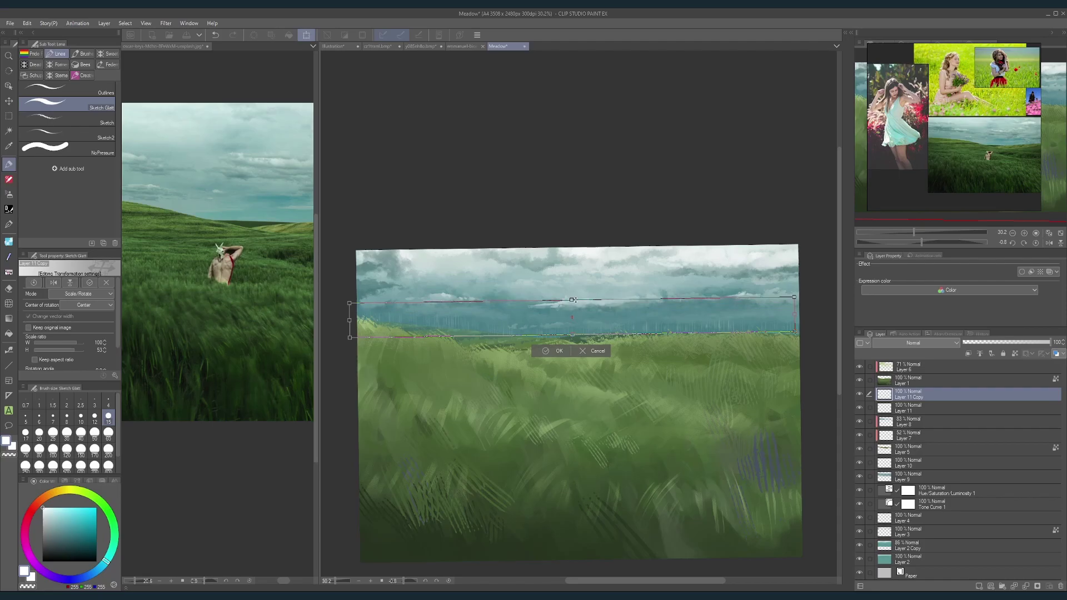
{"action": "left_click", "coordinate": [558, 351]}
Step: Duplicate the squashed streak layer and use Liquify on the copy with a brush size of 300
{"action": "left_click_drag", "start_coordinate": [934, 395], "coordinate": [980, 588]}
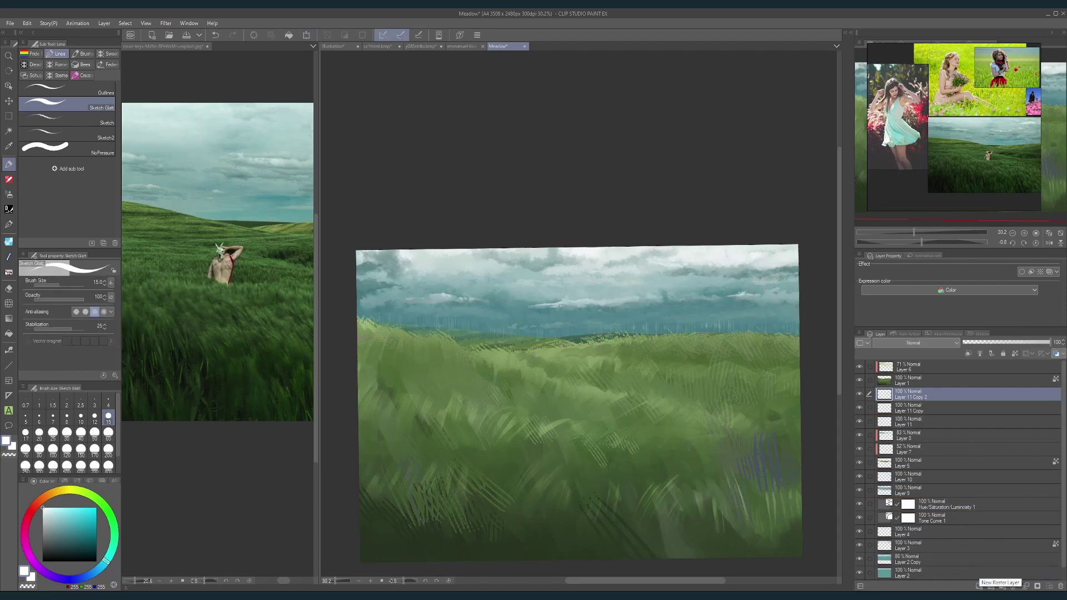
{"action": "left_click", "coordinate": [5, 305]}
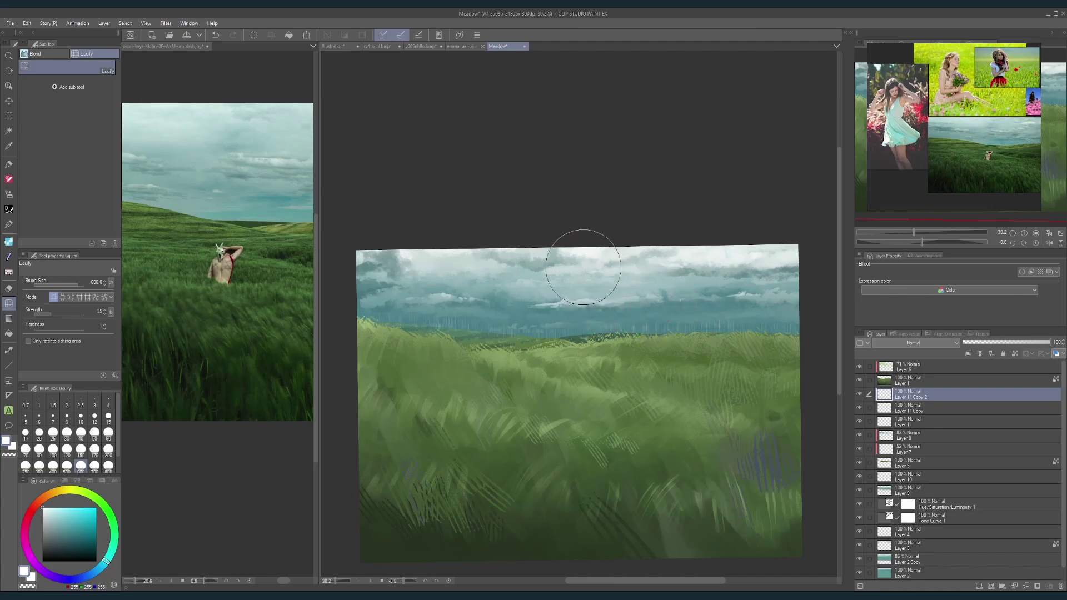
{"action": "key", "text": "bracketleft"}
{"action": "key", "text": "bracketleft"}
{"action": "key", "text": "bracketleft"}
{"action": "key", "text": "bracketleft"}
{"action": "key", "text": "bracketleft"}
{"action": "key", "text": "bracketright"}
{"action": "key", "text": "bracketright"}
{"action": "scroll", "coordinate": [662, 383], "scroll_direction": "down", "scroll_amount": 2}
{"action": "scroll", "coordinate": [661, 382], "scroll_direction": "down", "scroll_amount": 1}
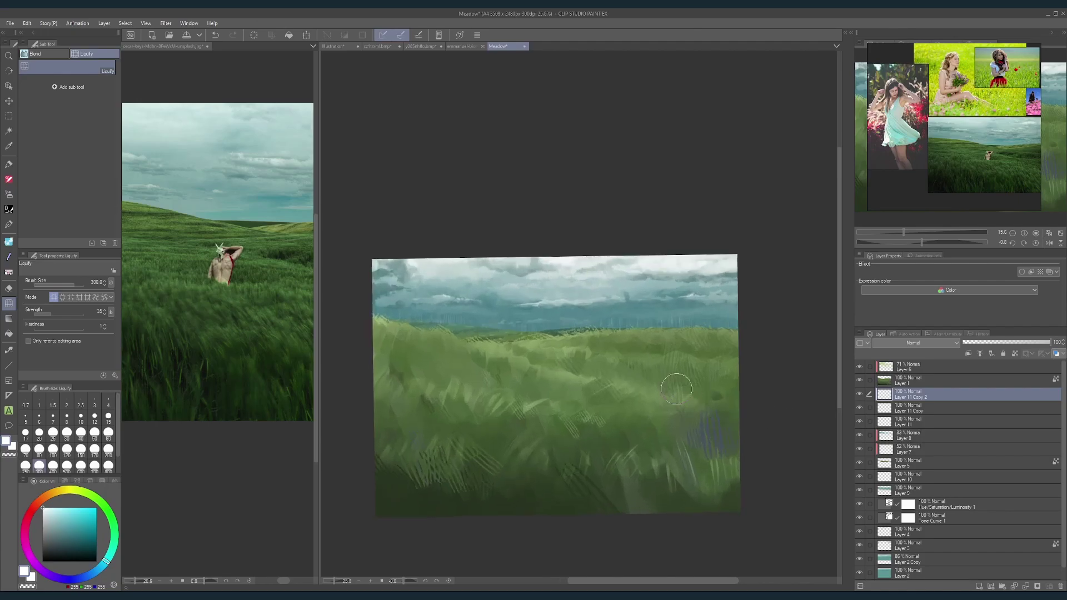
{"action": "scroll", "coordinate": [795, 419], "scroll_direction": "up", "scroll_amount": 3}
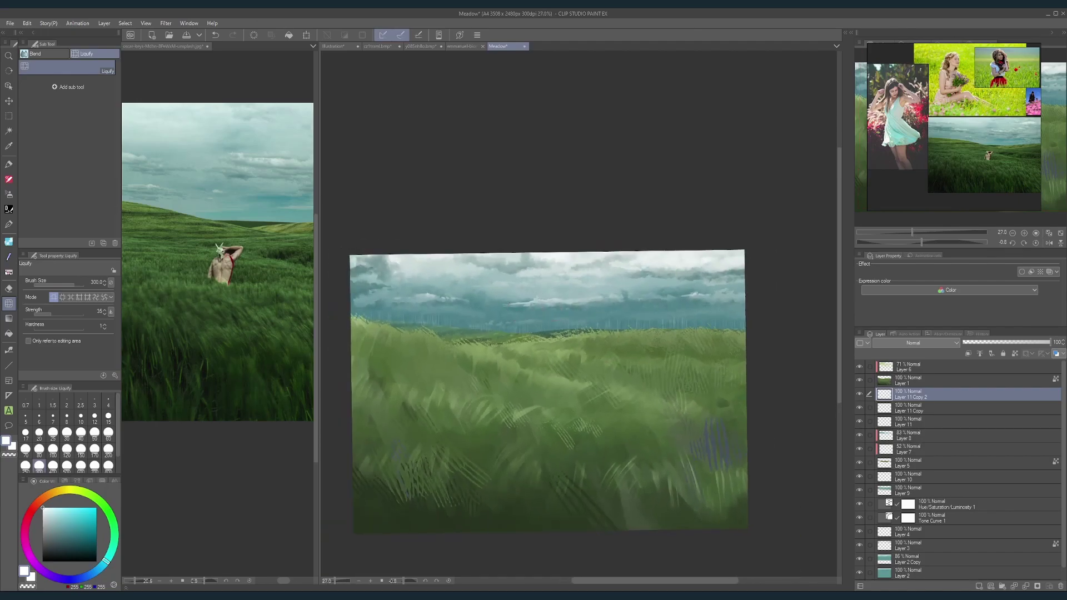
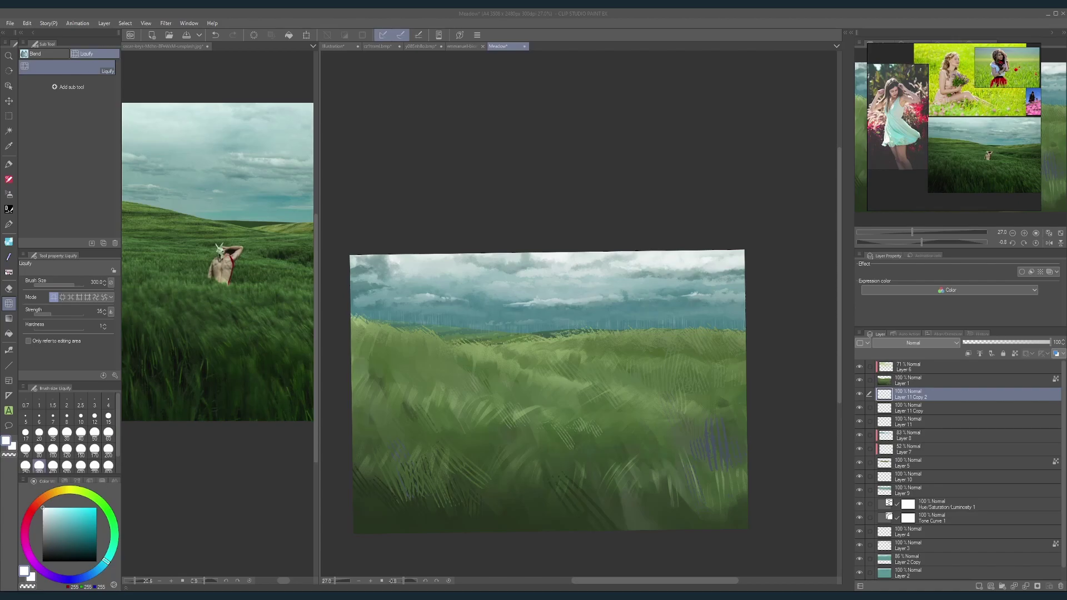
{"action": "left_click", "coordinate": [513, 426]}
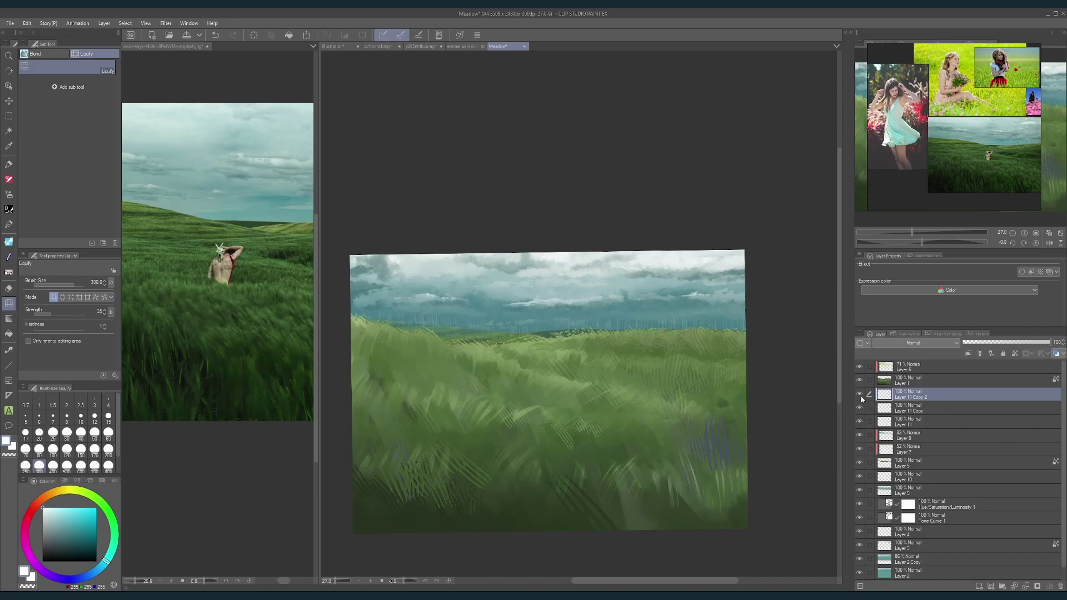
{"action": "left_click", "coordinate": [897, 424], "text": "shift"}
{"action": "right_click", "coordinate": [917, 407]}
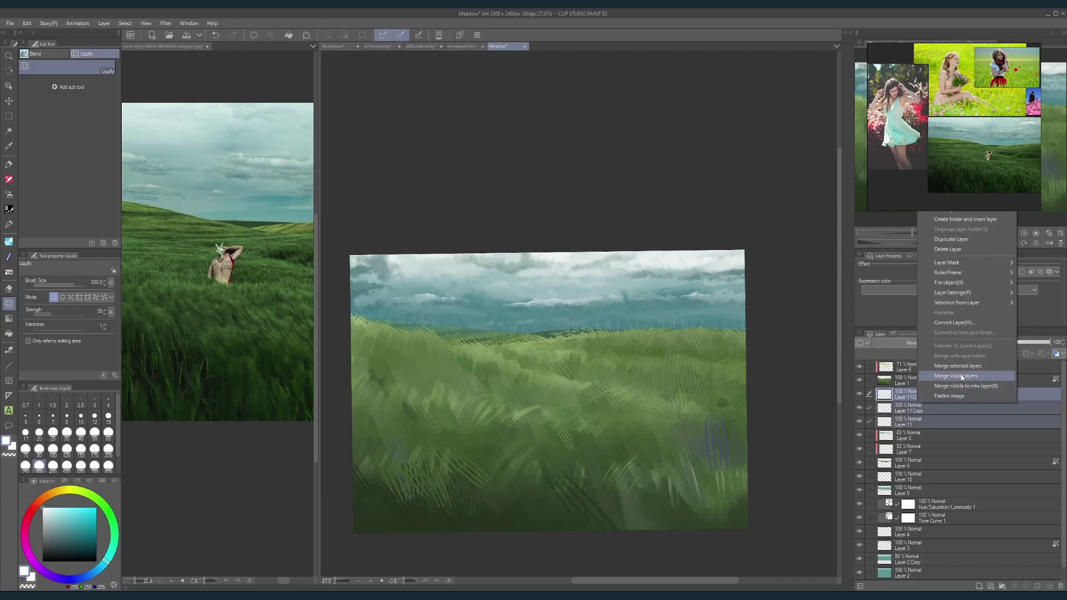
{"action": "left_click", "coordinate": [961, 372]}
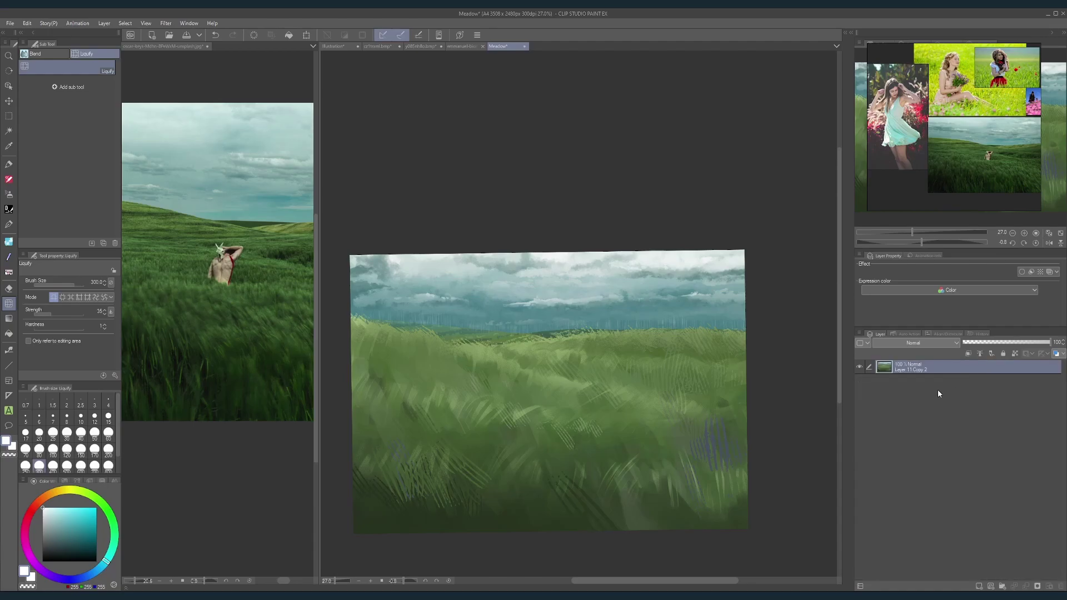
{"action": "key", "text": "ctrl+z"}
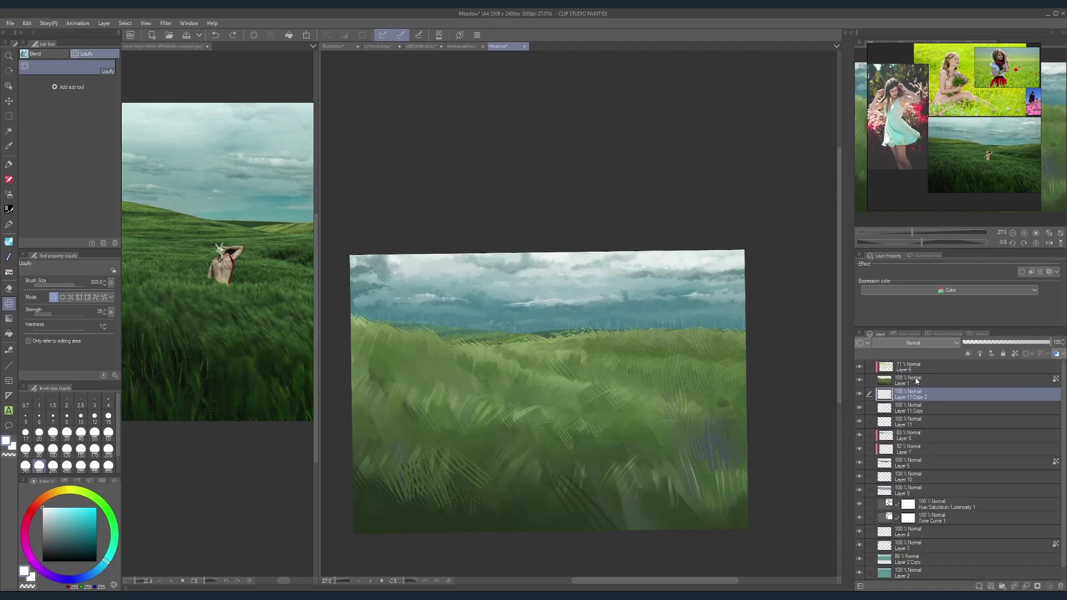
Step: Merge only Layer 11 and its two copies into one streak layer
{"action": "left_click", "coordinate": [909, 427], "text": "shift"}
{"action": "right_click", "coordinate": [916, 416]}
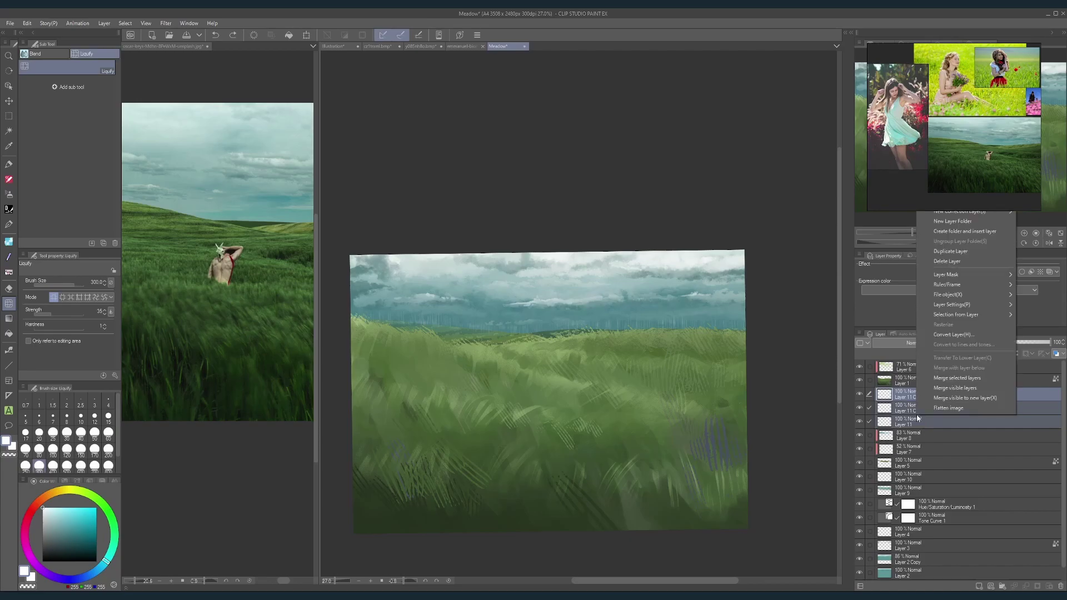
{"action": "left_click", "coordinate": [940, 382]}
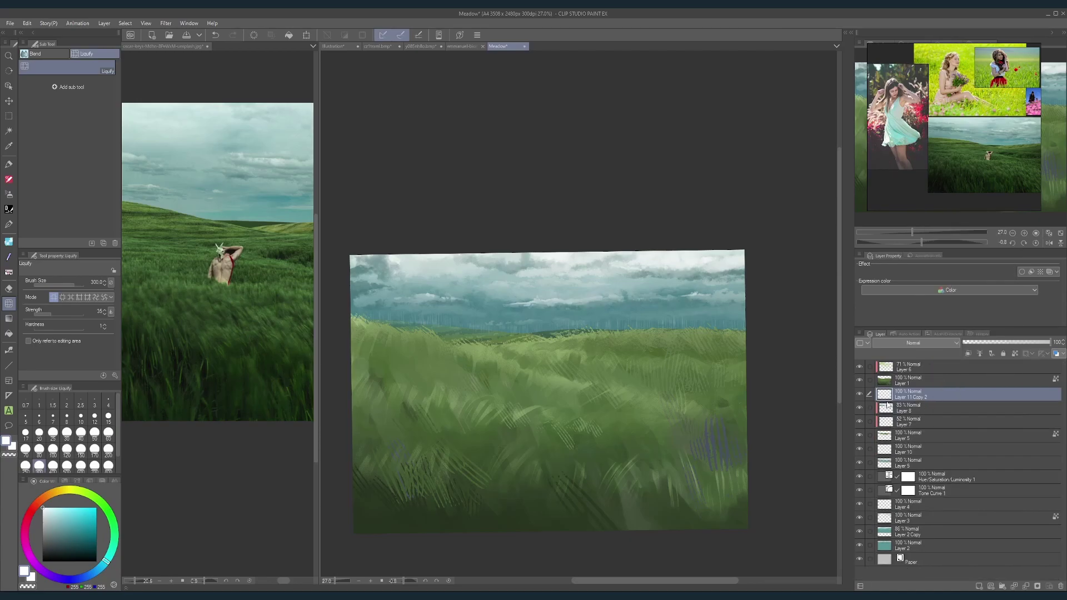
Step: Lock the merged streak layer's transparent pixels and recolour its streaks with a near-black colour
{"action": "left_click", "coordinate": [1016, 354]}
{"action": "left_click_drag", "start_coordinate": [49, 509], "coordinate": [97, 561]}
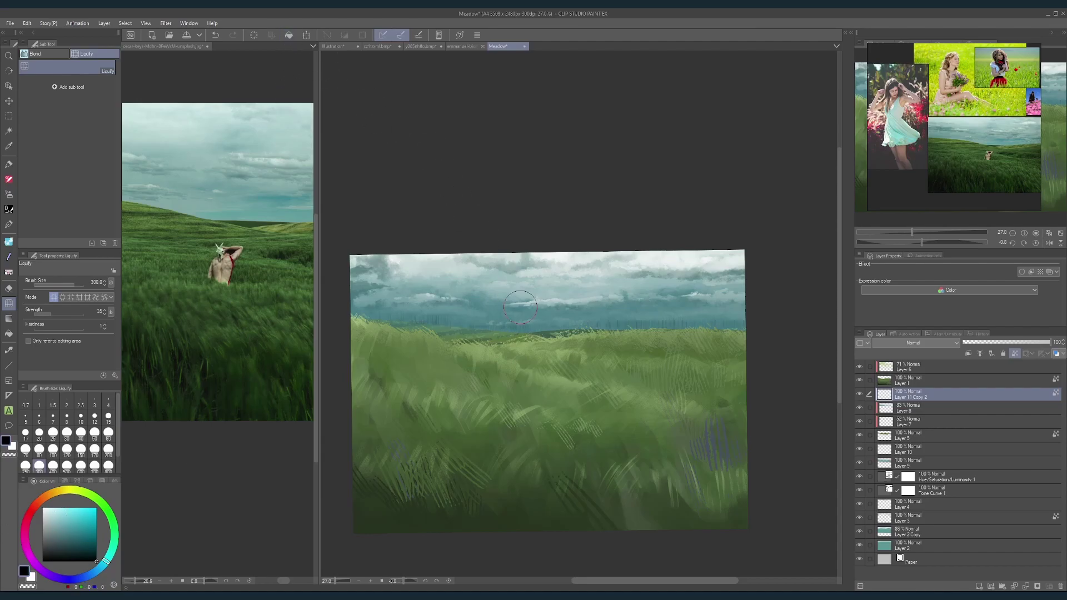
{"action": "scroll", "coordinate": [498, 290], "scroll_direction": "down", "scroll_amount": 2}
{"action": "scroll", "coordinate": [498, 290], "scroll_direction": "up", "scroll_amount": 3}
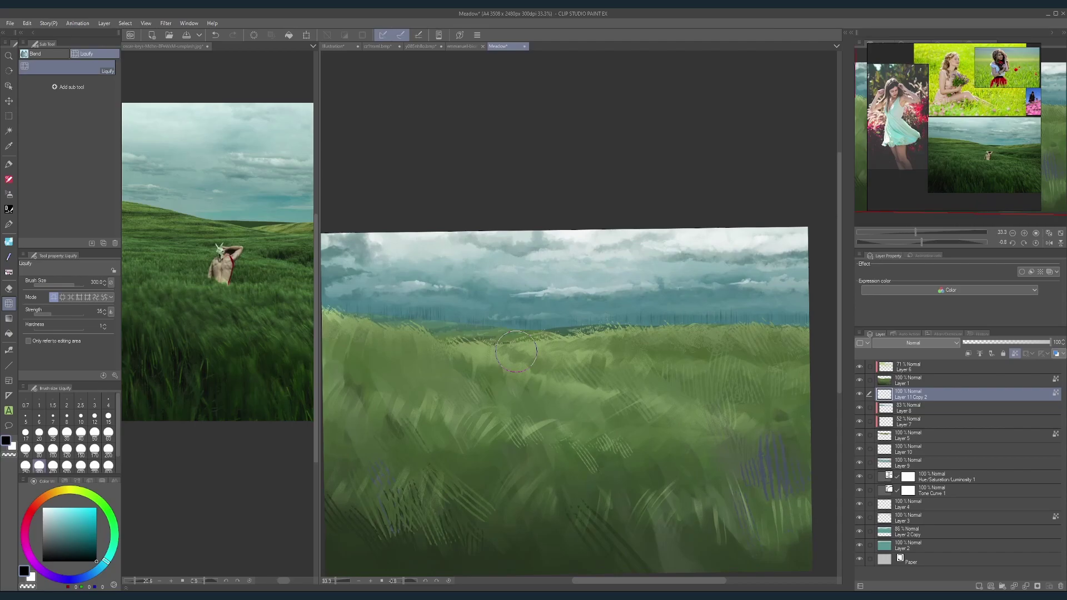
{"action": "scroll", "coordinate": [559, 349], "scroll_direction": "up", "scroll_amount": 1}
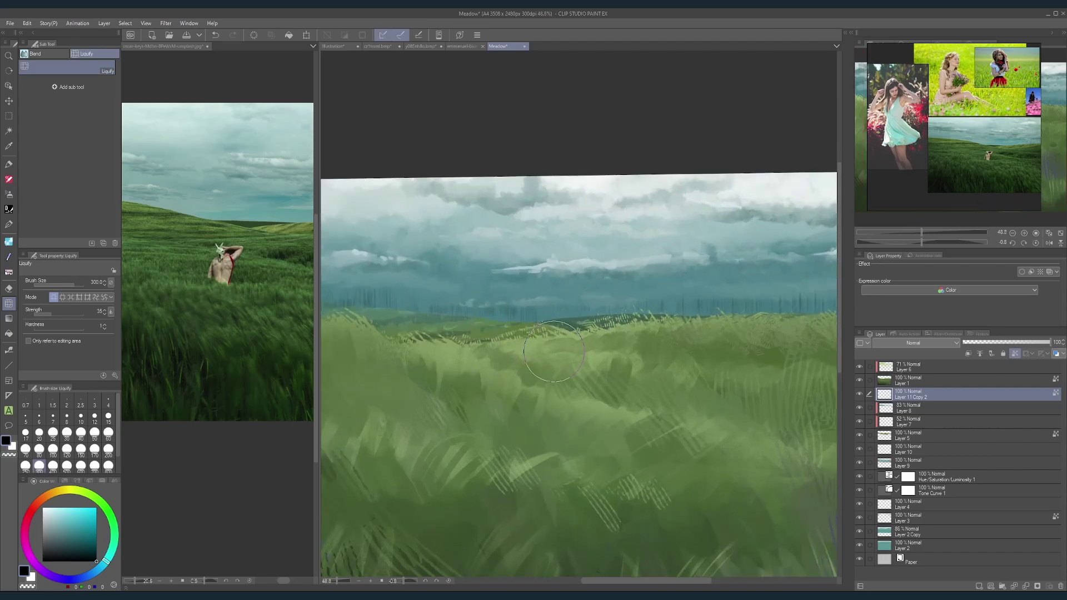
{"action": "scroll", "coordinate": [560, 349], "scroll_direction": "down", "scroll_amount": 1}
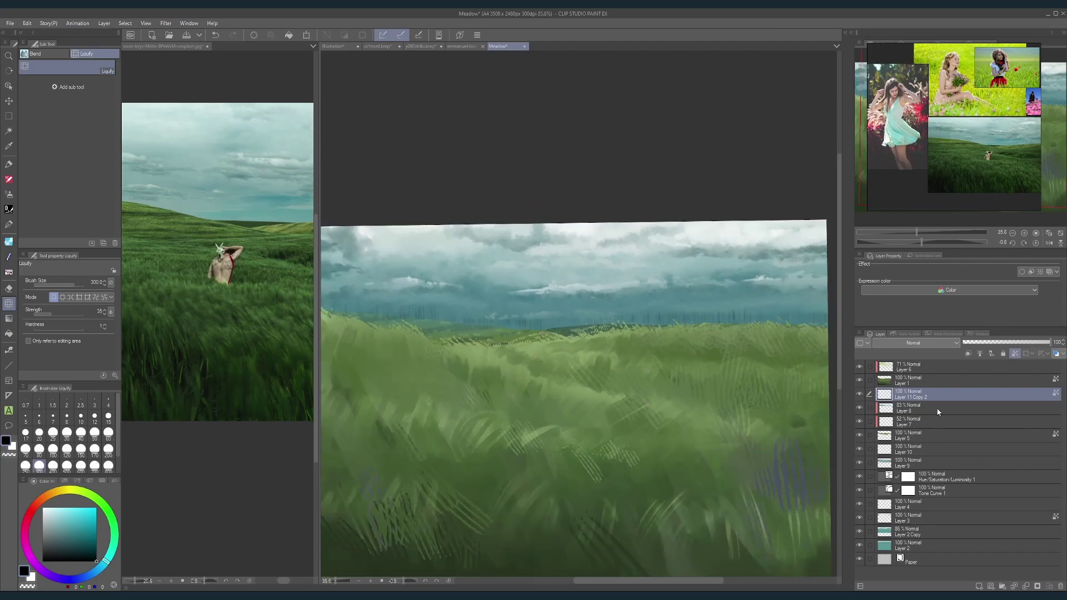
Step: Move the dark streak layer down the stack to sit between Layer 5 and Layer 10
{"action": "left_click_drag", "start_coordinate": [919, 400], "coordinate": [920, 450]}
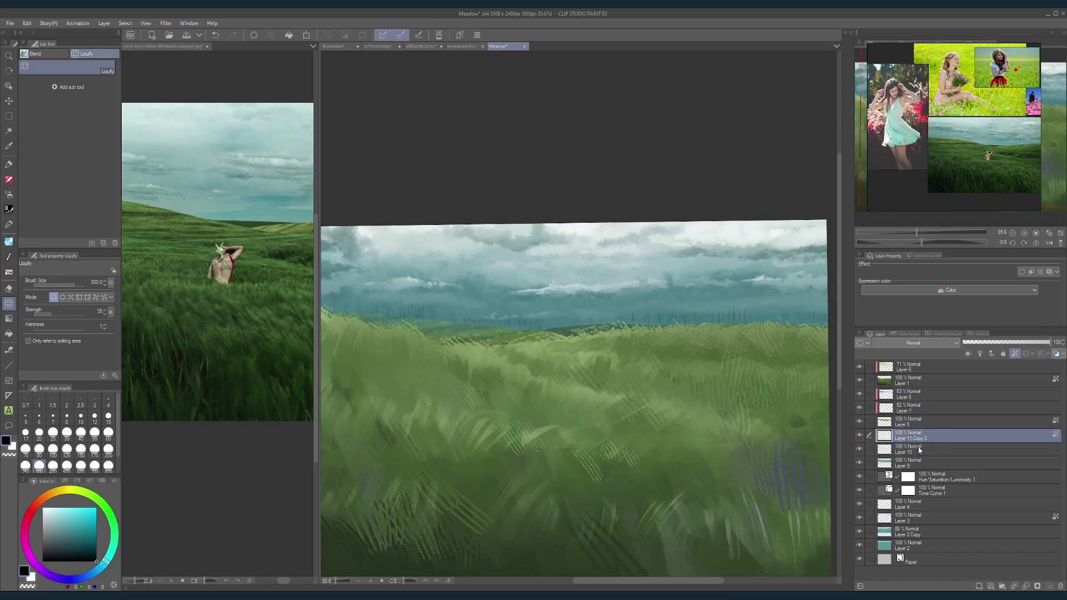
{"action": "scroll", "coordinate": [592, 382], "scroll_direction": "down", "scroll_amount": 2}
{"action": "scroll", "coordinate": [592, 389], "scroll_direction": "up", "scroll_amount": 1}
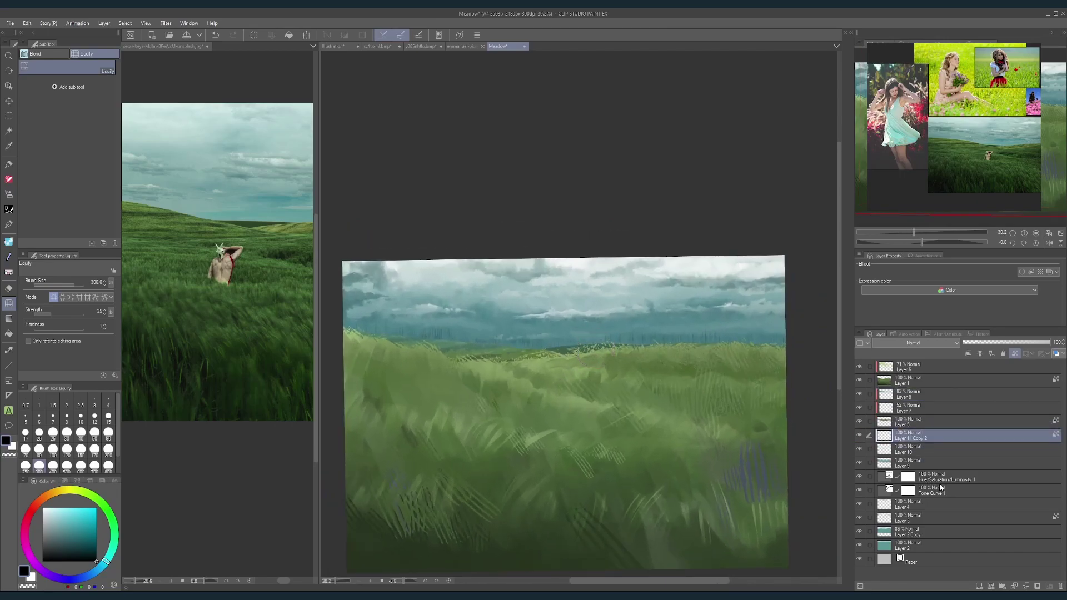
Step: Duplicate the dark streak layer and set the copy's blending mode to Multiply
{"action": "left_click_drag", "start_coordinate": [931, 438], "coordinate": [979, 586]}
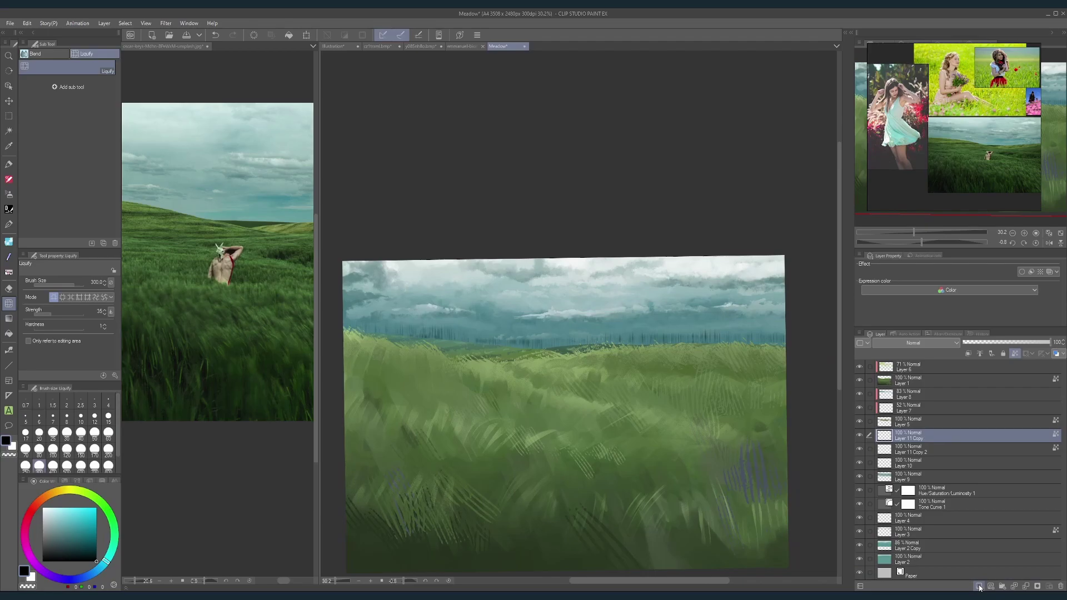
{"action": "left_click", "coordinate": [943, 344]}
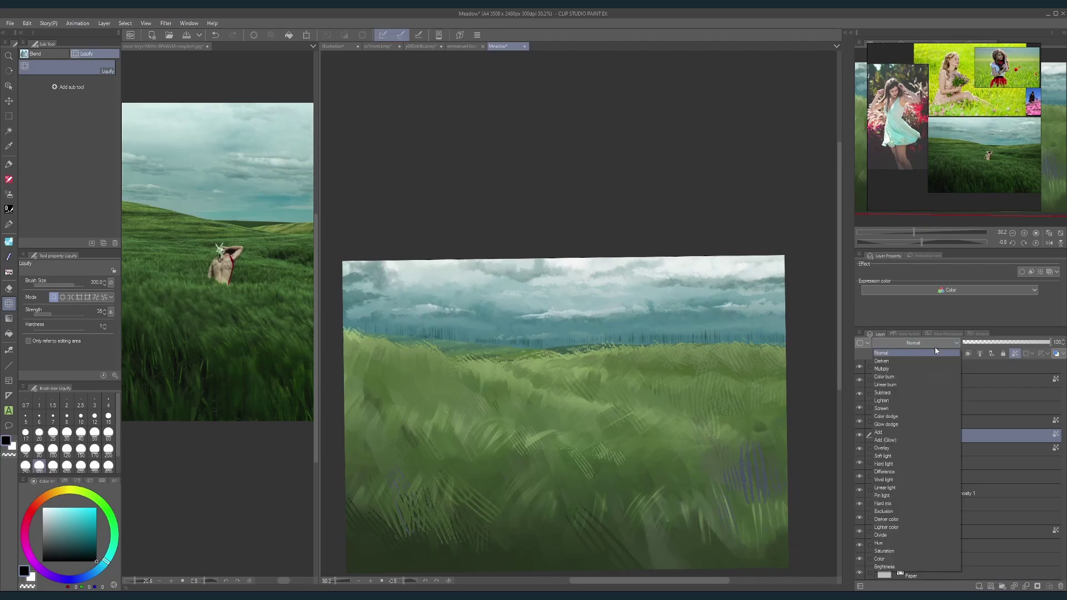
{"action": "left_click", "coordinate": [909, 370]}
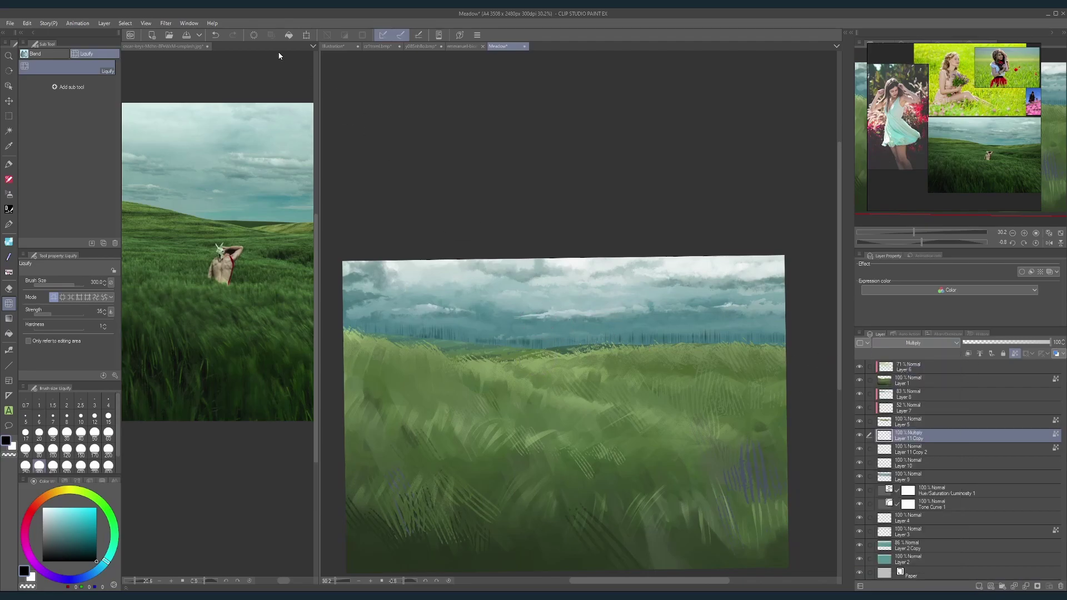
{"action": "left_click", "coordinate": [166, 24]}
{"action": "mouse_move", "coordinate": [192, 37]}
{"action": "left_click", "coordinate": [244, 58]}
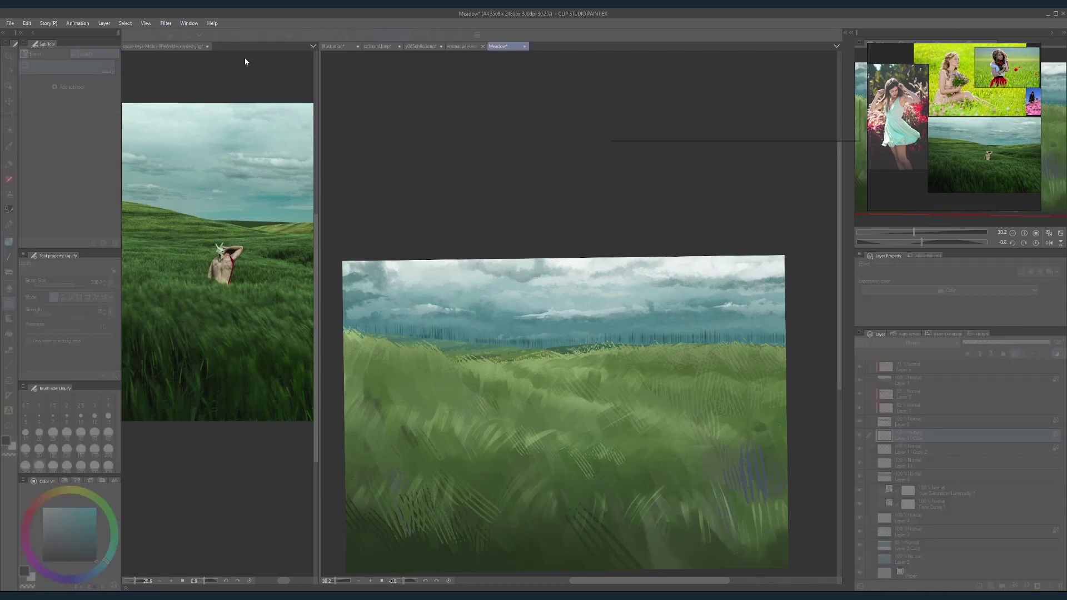
{"action": "left_click", "coordinate": [644, 125]}
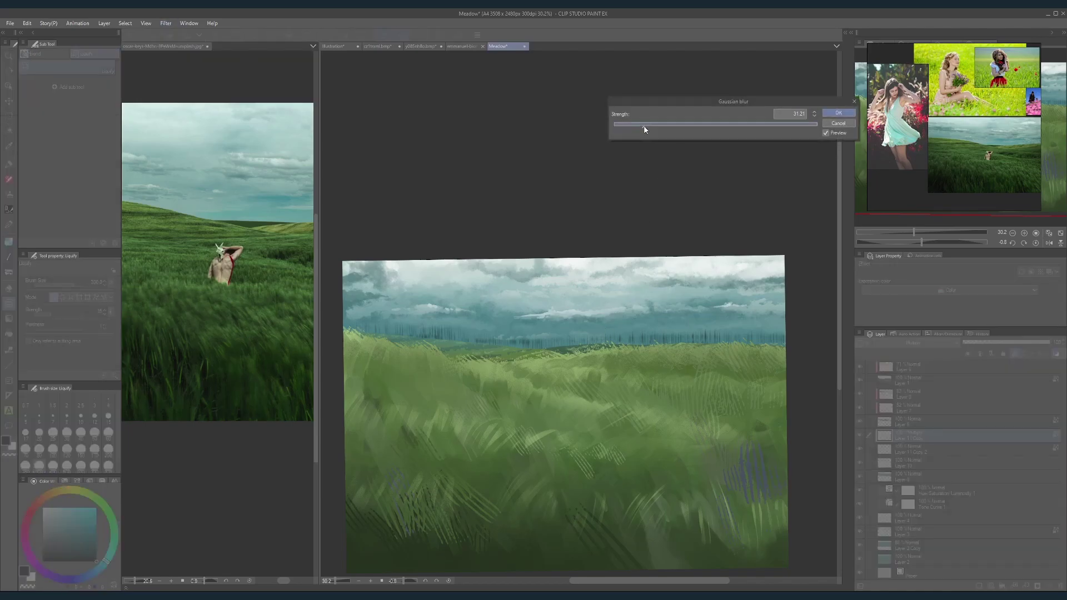
{"action": "left_click", "coordinate": [836, 124]}
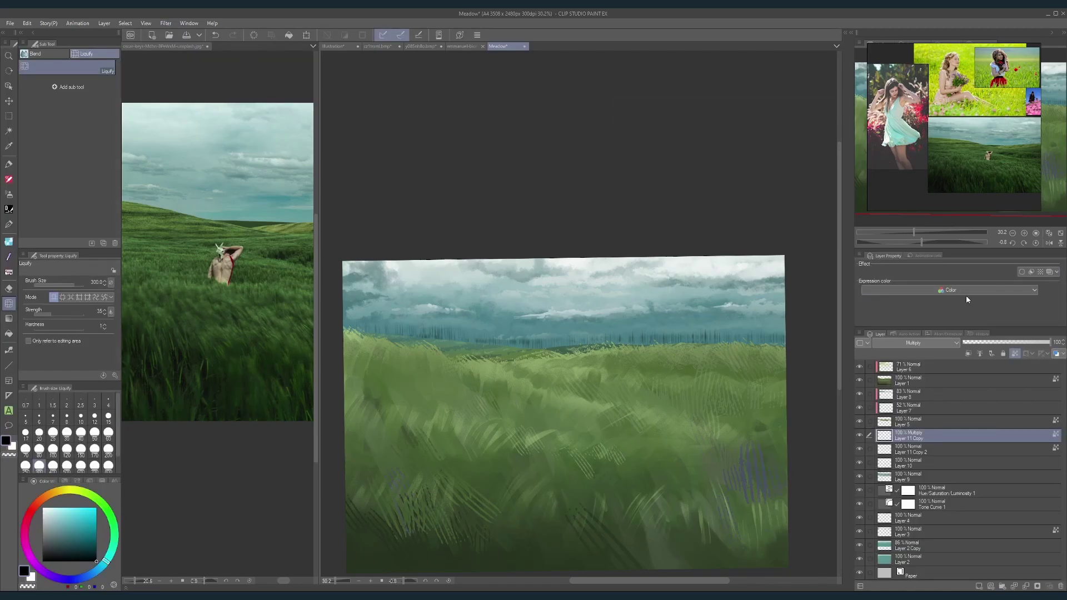
Step: Apply a Gaussian blur with a strength of about 25 to the Multiply streak layer
{"action": "left_click", "coordinate": [167, 23]}
{"action": "mouse_move", "coordinate": [192, 37]}
{"action": "left_click", "coordinate": [259, 59]}
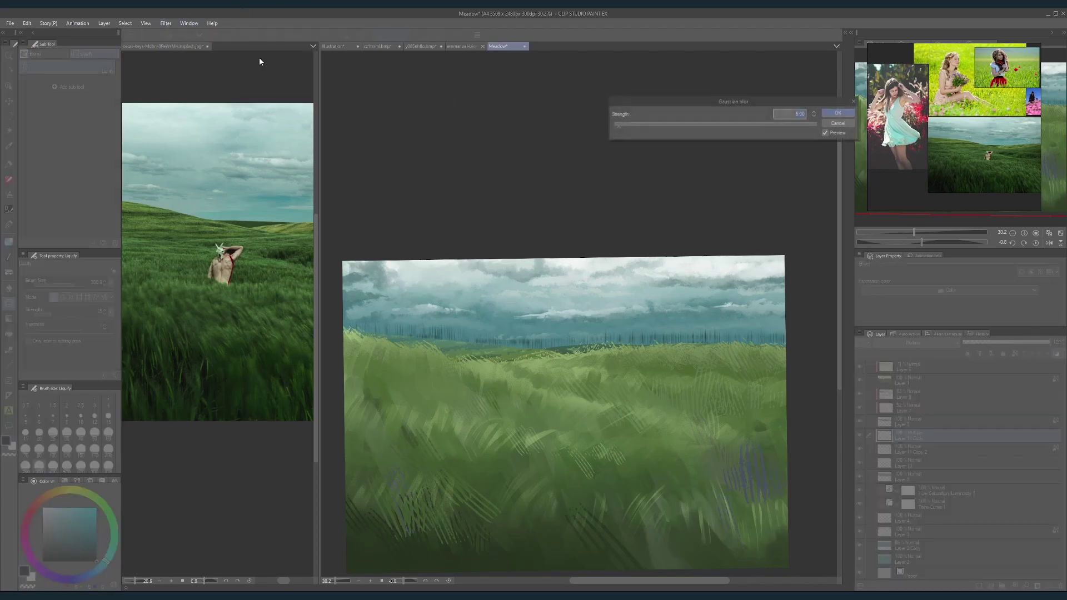
{"action": "left_click", "coordinate": [653, 128]}
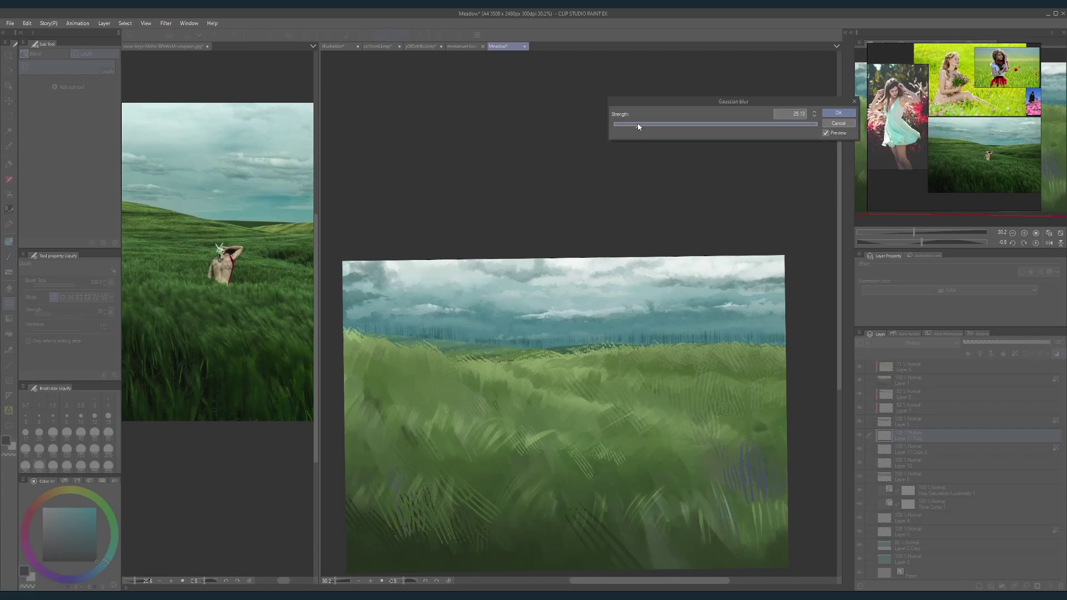
{"action": "left_click", "coordinate": [840, 113]}
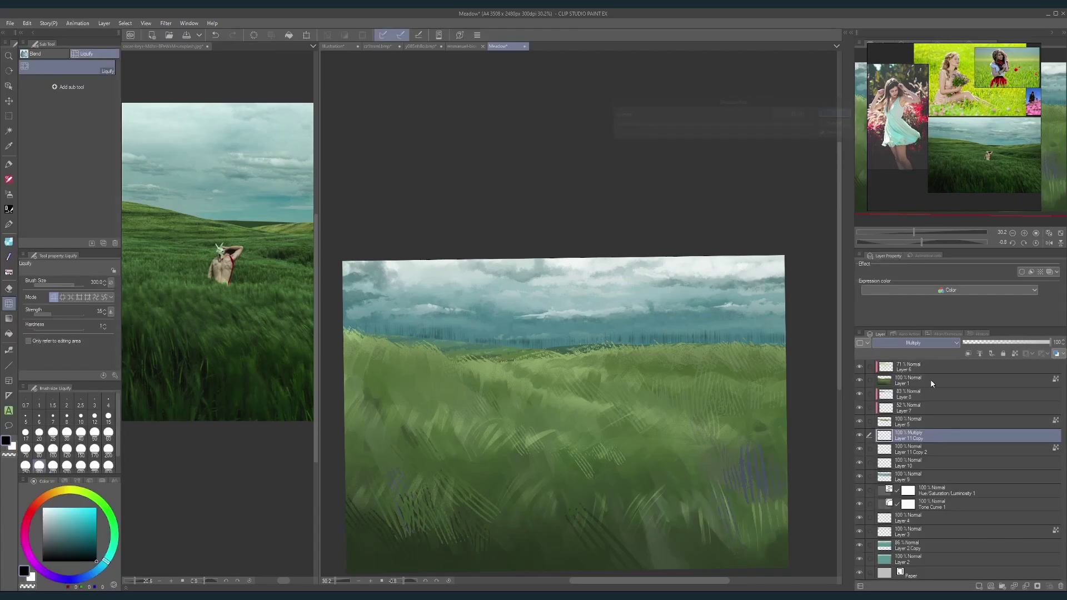
Step: Hide Layer 11 Copy 2 and warp the blurred Multiply streaks at the horizon with a size 400 Liquify brush
{"action": "left_click", "coordinate": [860, 449]}
{"action": "left_click", "coordinate": [860, 450]}
{"action": "left_click", "coordinate": [861, 450]}
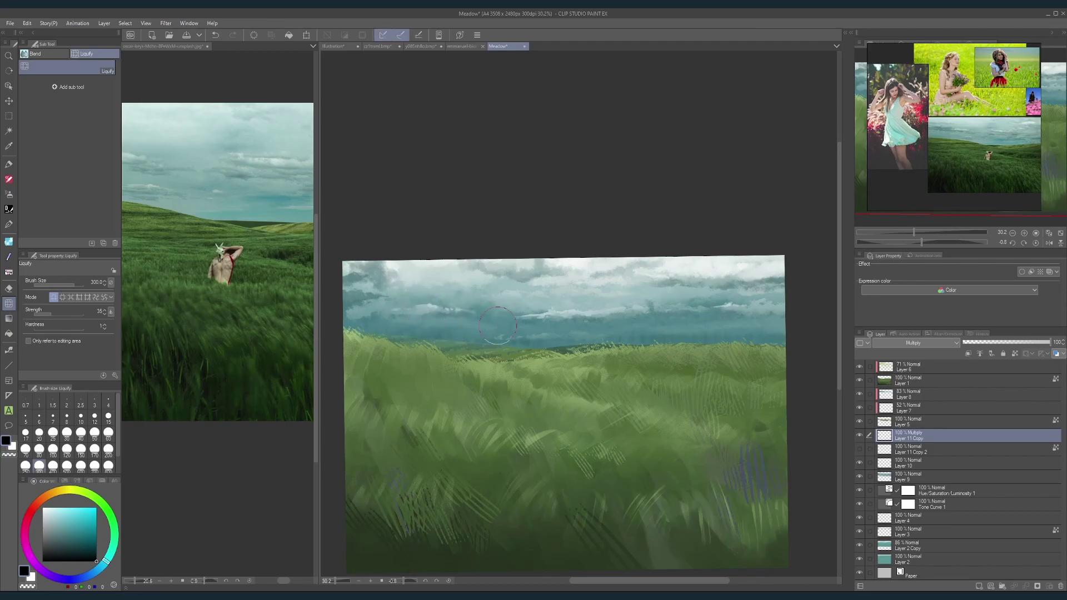
{"action": "key", "text": "bracketright"}
{"action": "left_click_drag", "start_coordinate": [535, 334], "coordinate": [539, 319]}
{"action": "left_click_drag", "start_coordinate": [736, 368], "coordinate": [720, 361]}
{"action": "scroll", "coordinate": [720, 362], "scroll_direction": "up", "scroll_amount": 2}
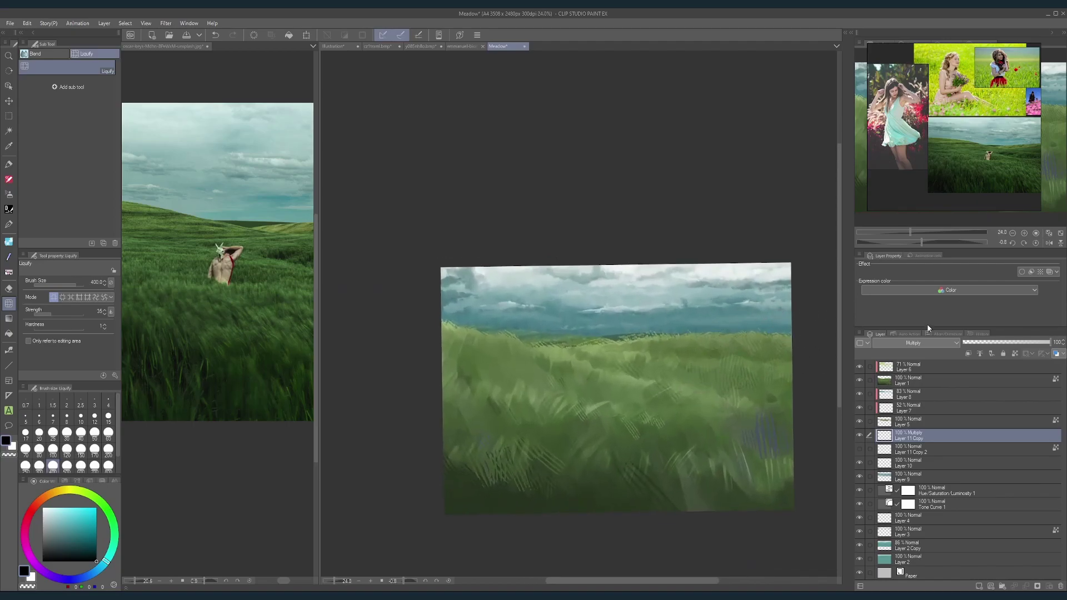
Step: Show Layer 11 Copy 2 again and make it the active layer
{"action": "left_click", "coordinate": [859, 450]}
{"action": "left_click", "coordinate": [902, 454]}
{"action": "scroll", "coordinate": [610, 377], "scroll_direction": "up", "scroll_amount": 2}
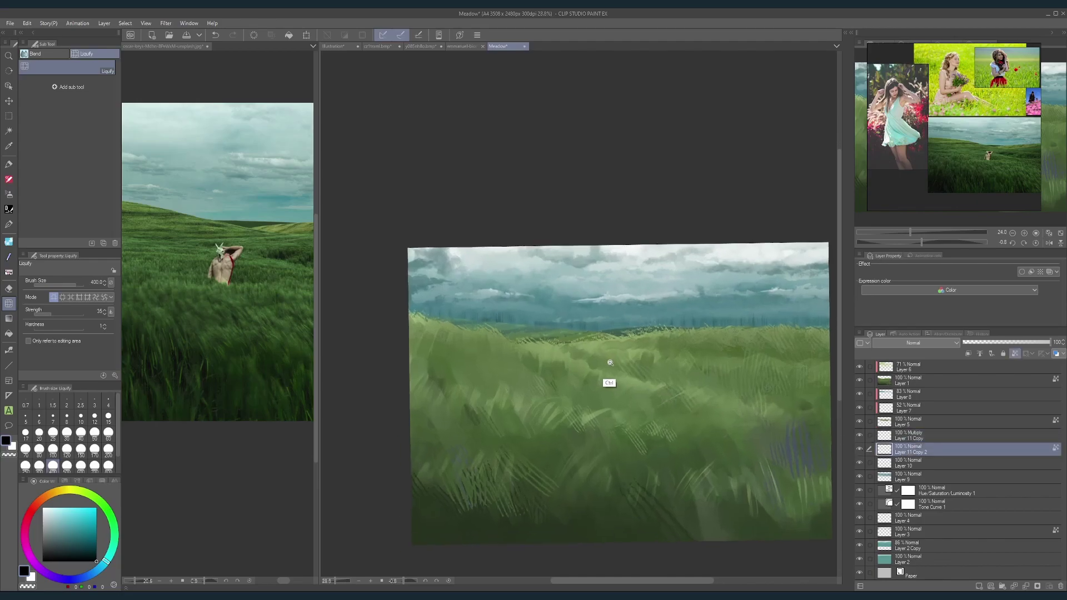
{"action": "left_click", "coordinate": [165, 23]}
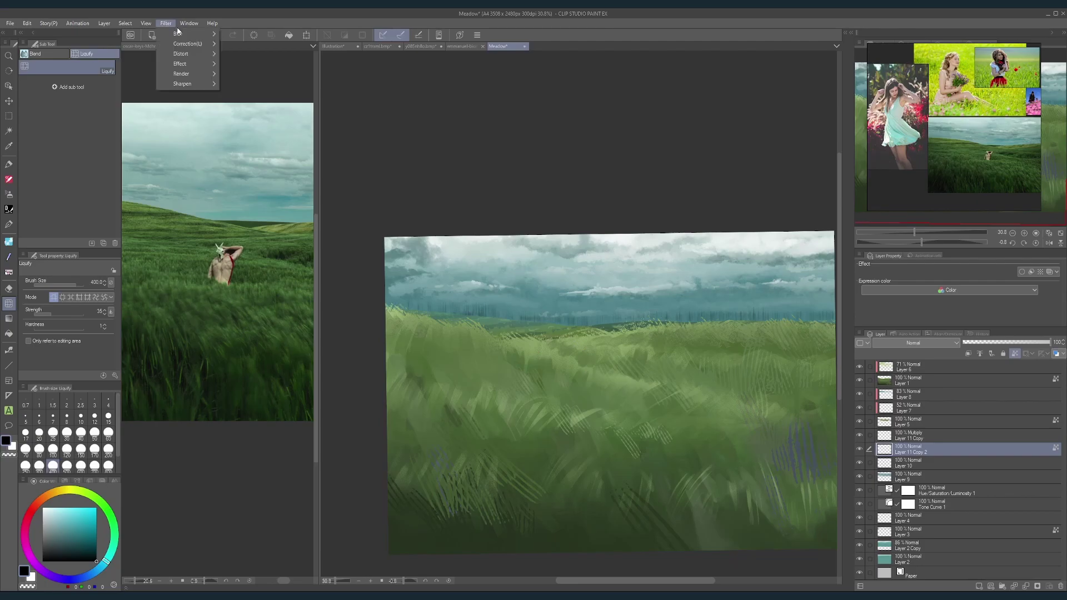
{"action": "mouse_move", "coordinate": [184, 34]}
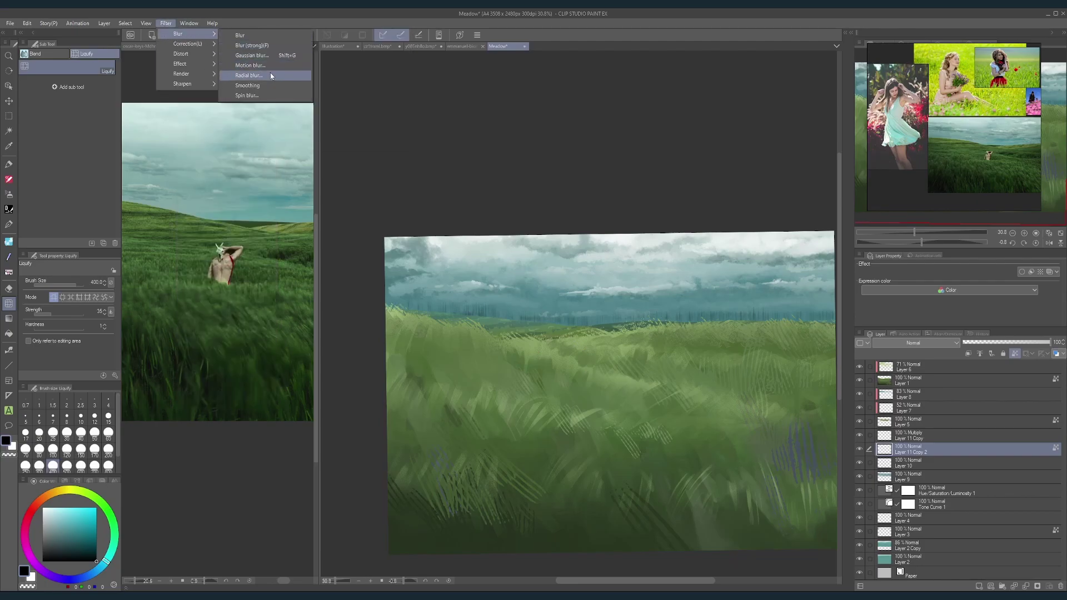
{"action": "left_click", "coordinate": [272, 56]}
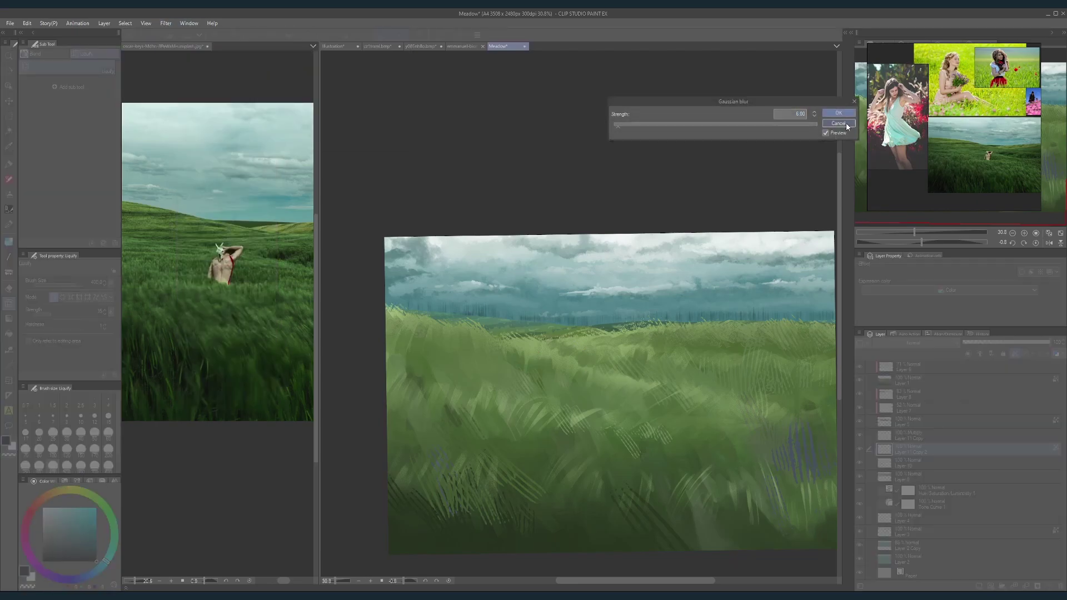
{"action": "left_click", "coordinate": [846, 122]}
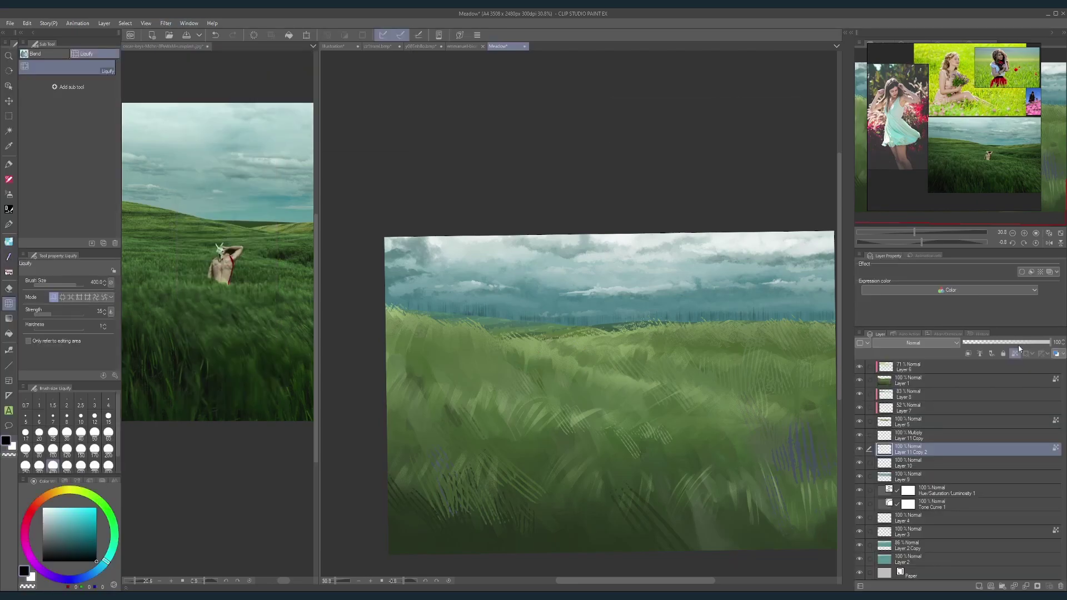
Step: Apply a Gaussian blur with a strength of about 5 to Layer 11 Copy 2
{"action": "left_click", "coordinate": [166, 23]}
{"action": "mouse_move", "coordinate": [183, 34]}
{"action": "left_click", "coordinate": [278, 57]}
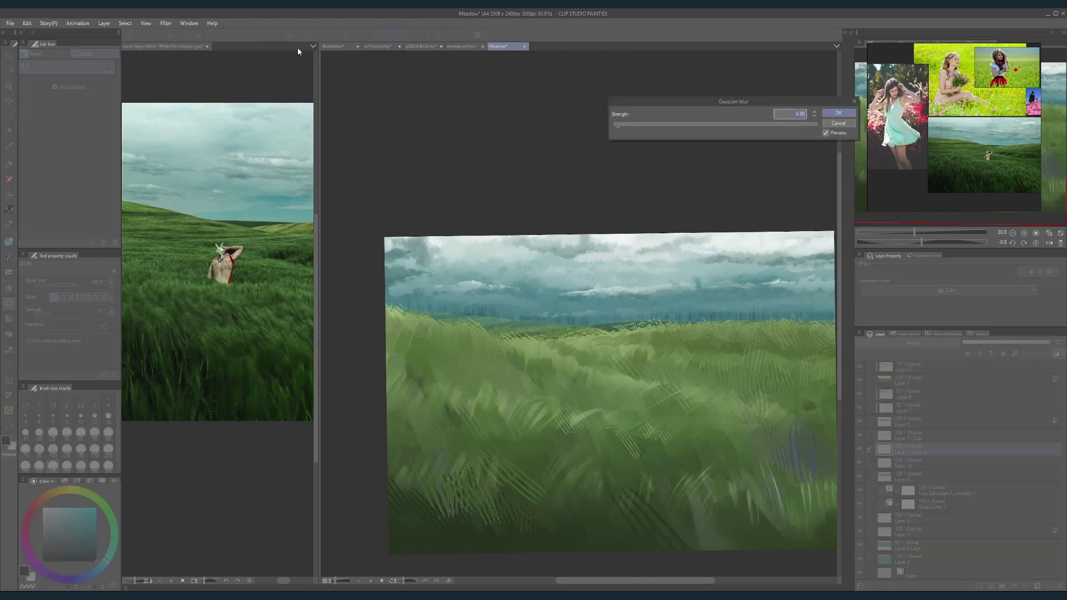
{"action": "left_click_drag", "start_coordinate": [617, 125], "coordinate": [632, 129]}
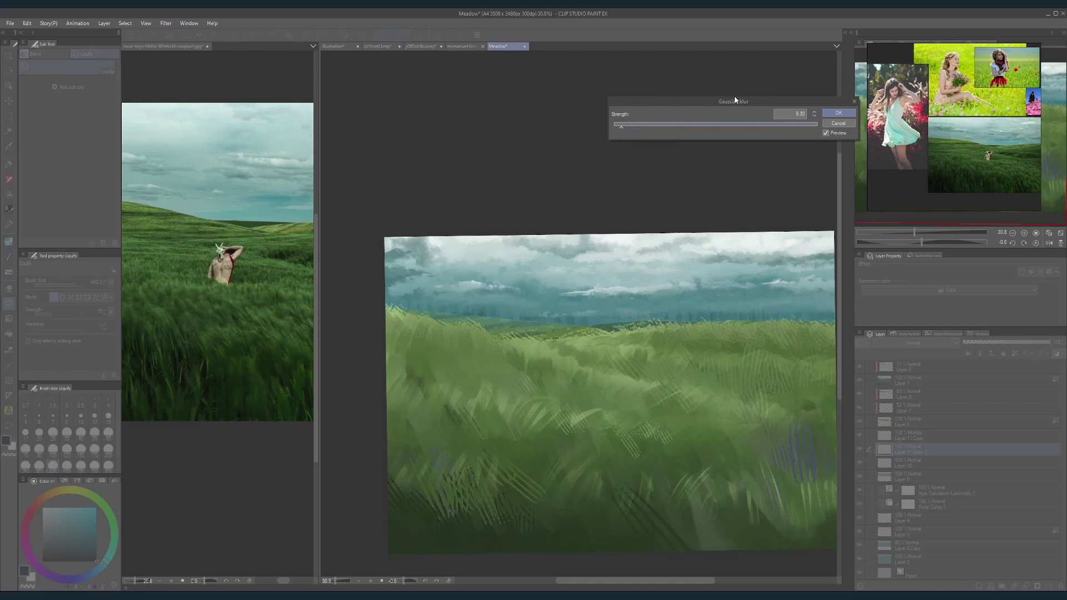
{"action": "left_click", "coordinate": [839, 113]}
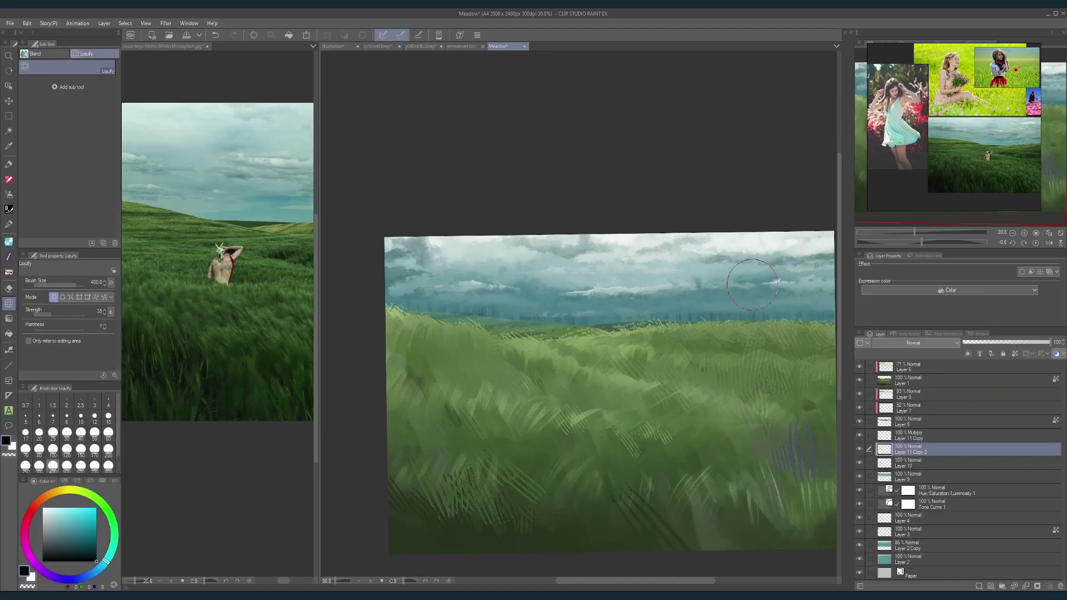
Step: Reduce the Liquify brush size to 200 and lower the opacity of Layer 11 Copy 2 to 63%
{"action": "key", "text": "bracketleft"}
{"action": "key", "text": "bracketleft"}
{"action": "key", "text": "bracketleft"}
{"action": "left_click_drag", "start_coordinate": [1027, 345], "coordinate": [1019, 345]}
{"action": "scroll", "coordinate": [715, 460], "scroll_direction": "down", "scroll_amount": 3}
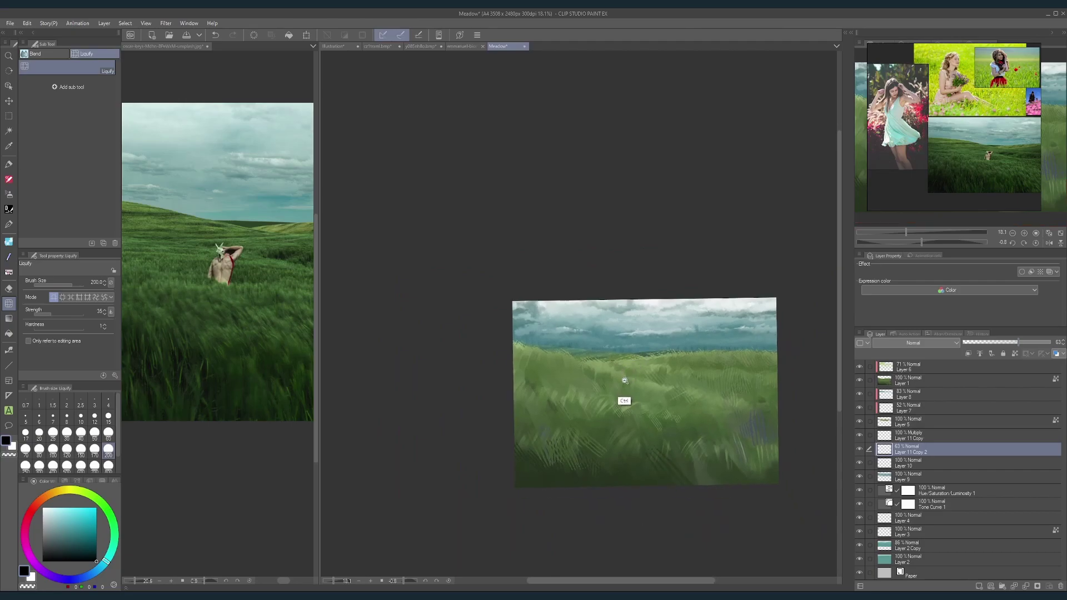
{"action": "scroll", "coordinate": [639, 375], "scroll_direction": "up", "scroll_amount": 3}
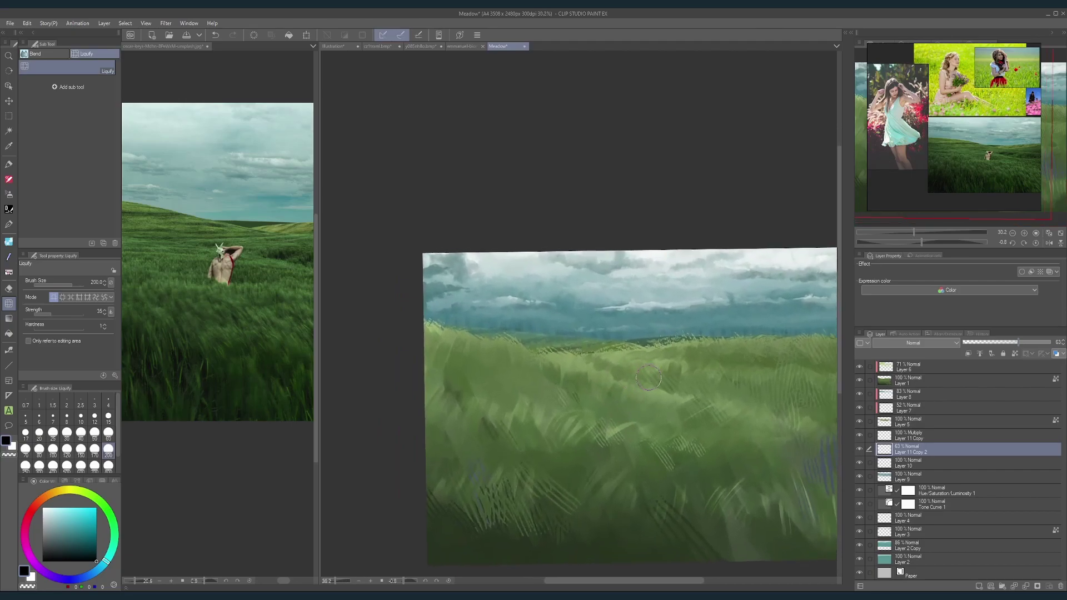
Step: Set the Liquify brush size to 300
{"action": "key", "text": "bracketright"}
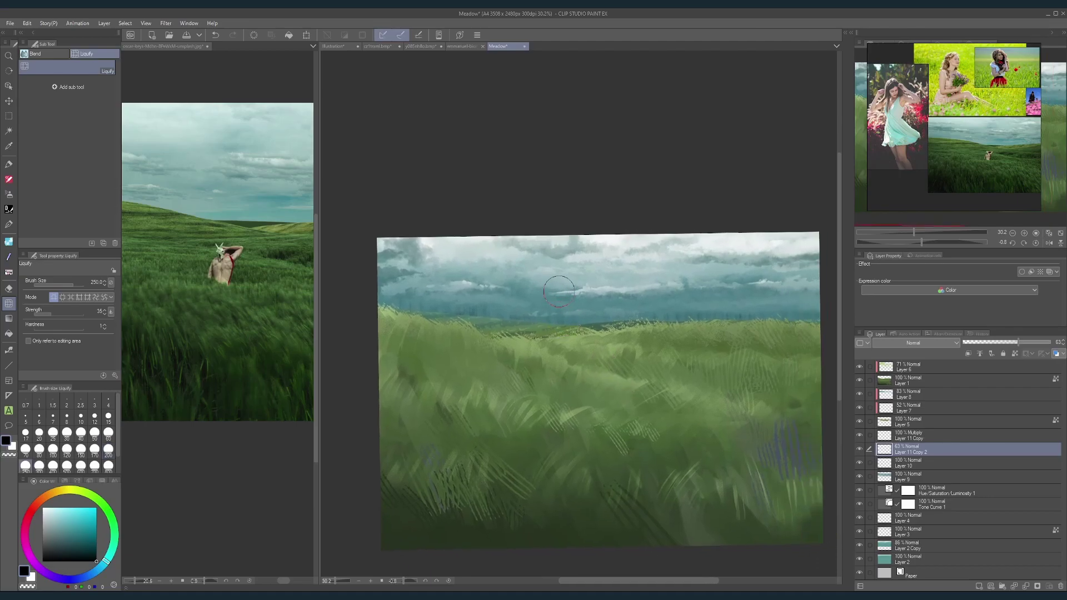
{"action": "key", "text": "bracketleft"}
{"action": "key", "text": "bracketleft"}
{"action": "key", "text": "bracketleft"}
{"action": "key", "text": "bracketright"}
{"action": "key", "text": "bracketright"}
{"action": "key", "text": "bracketleft"}
{"action": "key", "text": "bracketright"}
{"action": "key", "text": "bracketright"}
{"action": "key", "text": "bracketright"}
{"action": "scroll", "coordinate": [751, 281], "scroll_direction": "down", "scroll_amount": 2}
{"action": "scroll", "coordinate": [754, 295], "scroll_direction": "up", "scroll_amount": 2}
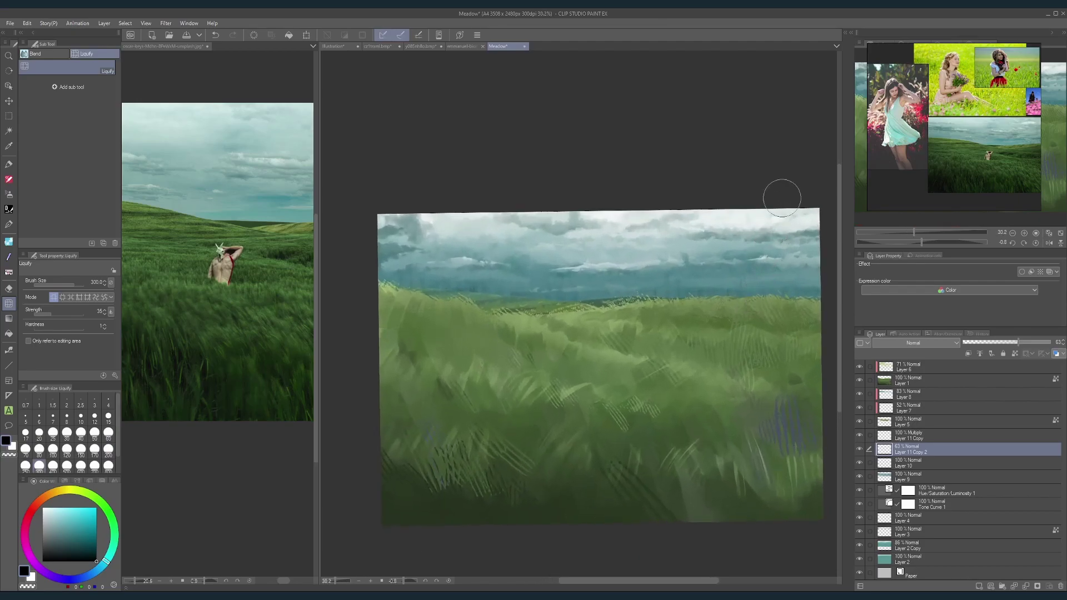
Step: Switch to the Soft airbrush and add a new raster layer directly above the Multiply streak layer
{"action": "key", "text": "b"}
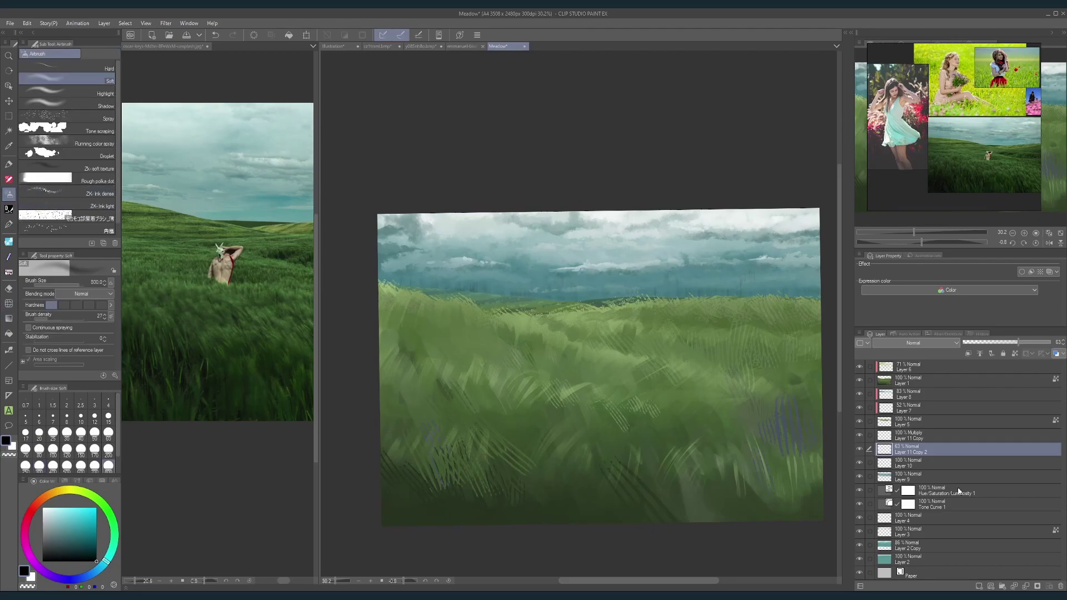
{"action": "left_click", "coordinate": [980, 587]}
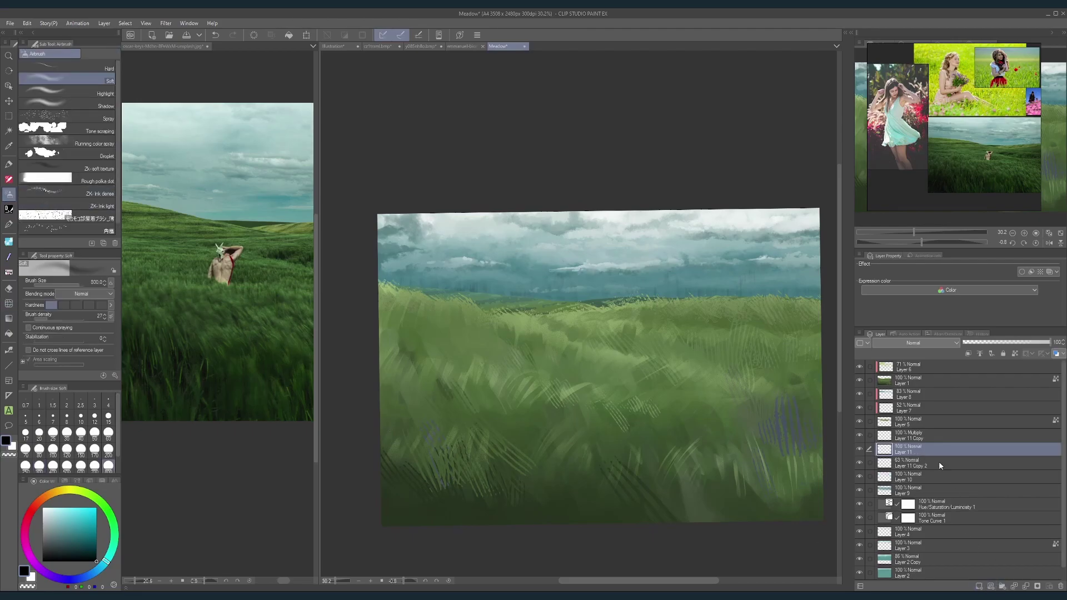
{"action": "left_click_drag", "start_coordinate": [937, 450], "coordinate": [930, 432]}
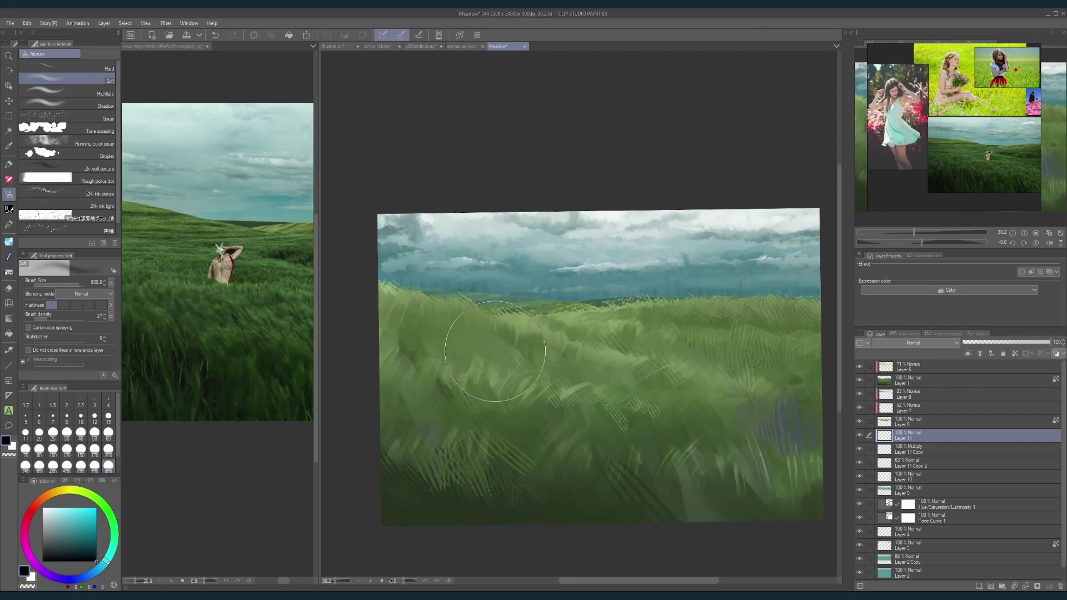
Step: Airbrush soft near-black vertical strokes above the right half of the horizon on Layer 11, reducing the brush to size 70
{"action": "key", "text": "bracketleft"}
{"action": "key", "text": "bracketleft"}
{"action": "key", "text": "bracketleft"}
{"action": "key", "text": "bracketleft"}
{"action": "key", "text": "bracketleft"}
{"action": "key", "text": "bracketleft"}
{"action": "key", "text": "bracketleft"}
{"action": "key", "text": "bracketleft"}
{"action": "key", "text": "bracketleft"}
{"action": "key", "text": "bracketleft"}
{"action": "mouse_move", "coordinate": [669, 278]}
{"action": "left_mouse_down"}
{"action": "mouse_move", "coordinate": [679, 299]}
{"action": "mouse_move", "coordinate": [689, 287]}
{"action": "mouse_move", "coordinate": [809, 293]}
{"action": "mouse_move", "coordinate": [781, 284]}
{"action": "mouse_move", "coordinate": [783, 272]}
{"action": "mouse_move", "coordinate": [787, 298]}
{"action": "left_mouse_up"}
{"action": "key", "text": "bracketleft"}
{"action": "key", "text": "bracketleft"}
{"action": "key", "text": "bracketleft"}
{"action": "key", "text": "bracketright"}
{"action": "key", "text": "bracketright"}
{"action": "key", "text": "bracketleft"}
{"action": "key", "text": "bracketleft"}
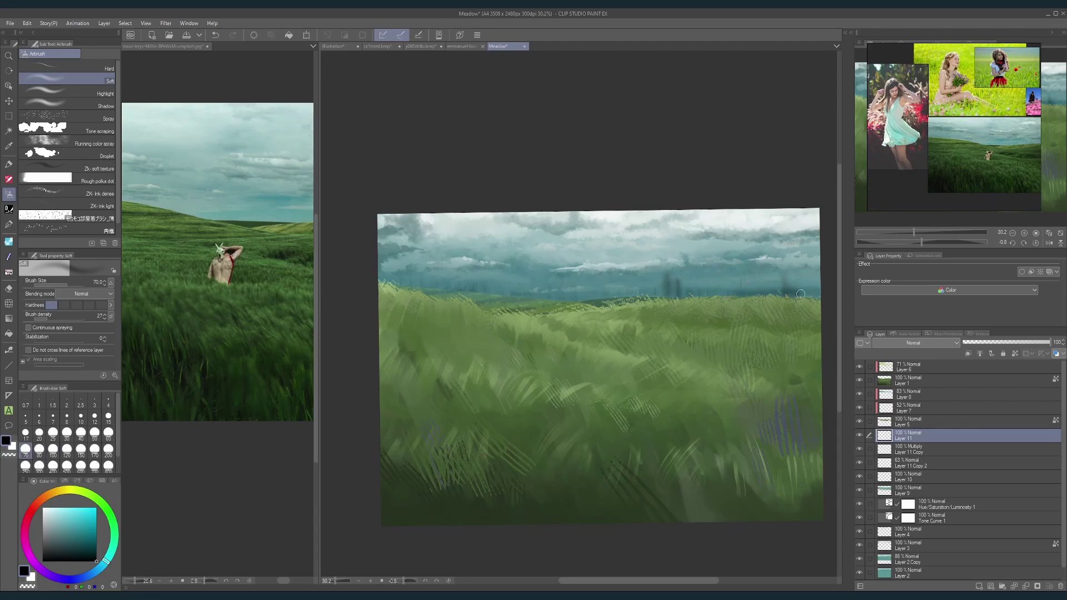
Step: Airbrush more soft dark vertical strokes along the left and middle of the horizon, raising the brush to size 80
{"action": "mouse_move", "coordinate": [560, 274]}
{"action": "left_mouse_down"}
{"action": "mouse_move", "coordinate": [584, 300]}
{"action": "mouse_move", "coordinate": [553, 299]}
{"action": "mouse_move", "coordinate": [581, 298]}
{"action": "mouse_move", "coordinate": [577, 272]}
{"action": "left_mouse_up"}
{"action": "left_click_drag", "start_coordinate": [725, 205], "coordinate": [705, 191]}
{"action": "left_click_drag", "start_coordinate": [626, 238], "coordinate": [636, 234]}
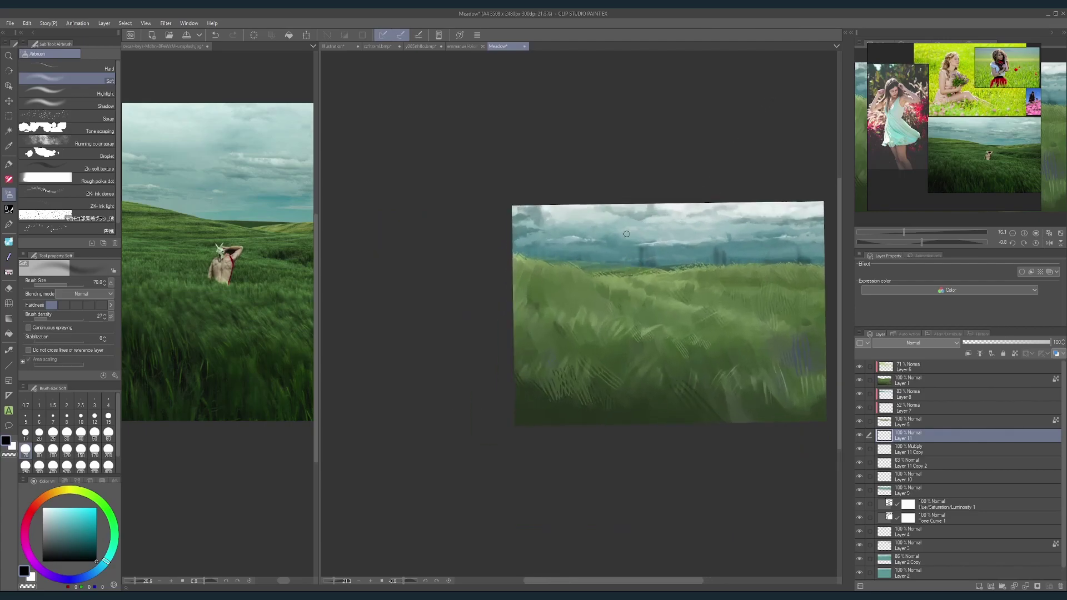
{"action": "key", "text": "bracketright"}
{"action": "key", "text": "bracketright"}
{"action": "key", "text": "bracketright"}
{"action": "key", "text": "bracketleft"}
{"action": "key", "text": "bracketleft"}
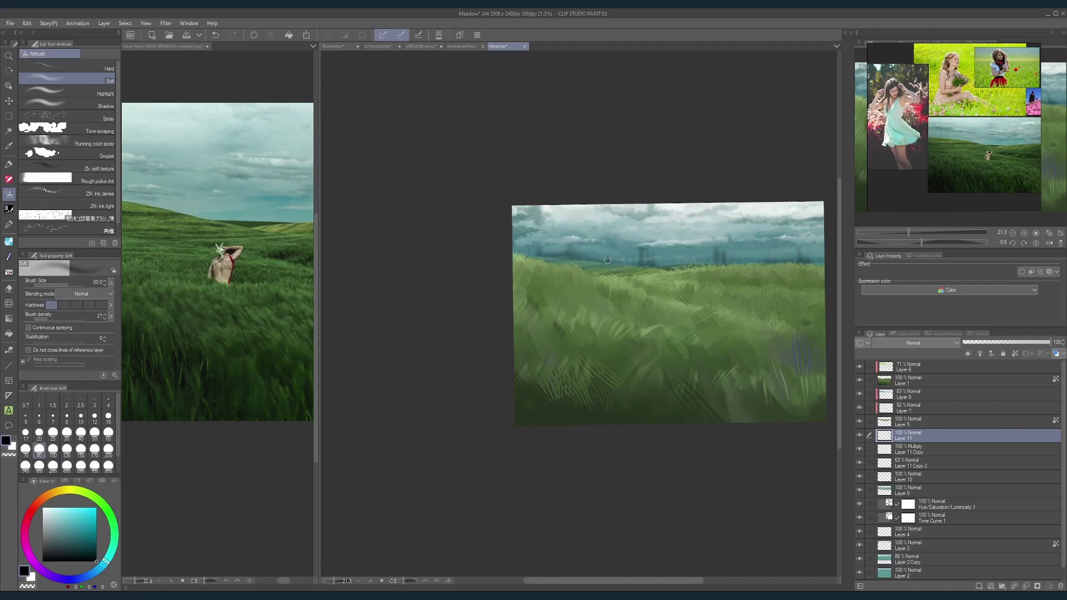
{"action": "key", "text": "ctrl"}
{"action": "mouse_move", "coordinate": [711, 201]}
{"action": "left_mouse_down"}
{"action": "mouse_move", "coordinate": [681, 196]}
{"action": "mouse_move", "coordinate": [714, 218]}
{"action": "left_mouse_up"}
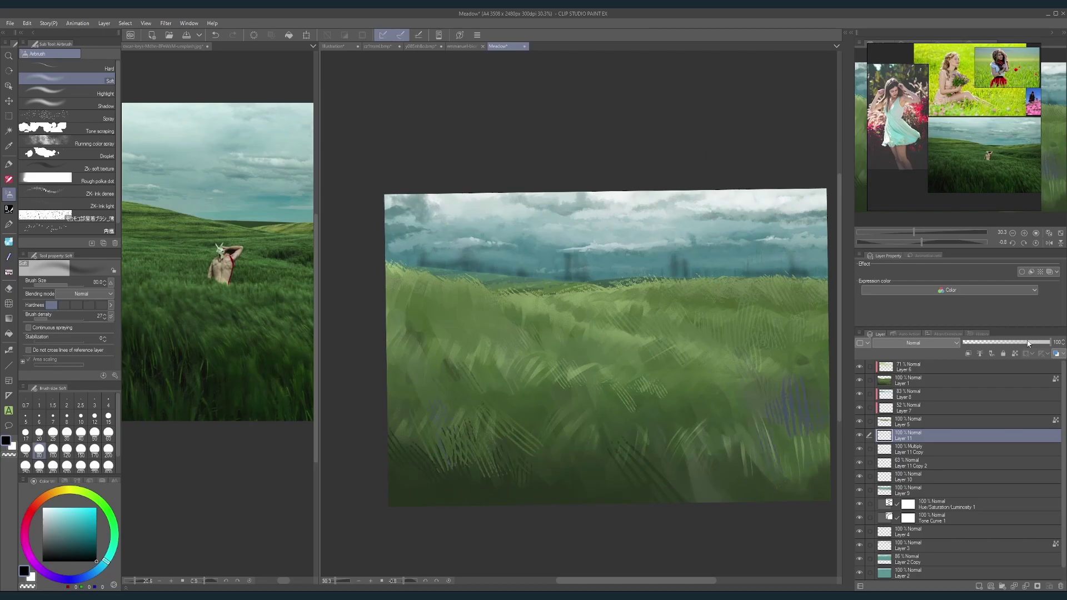
Step: Keep Layer 11 at 100% opacity, lock its transparent pixels and recolour its strokes with a dark grey-blue
{"action": "left_click_drag", "start_coordinate": [1028, 343], "coordinate": [1052, 343]}
{"action": "left_click", "coordinate": [1020, 354]}
{"action": "left_click_drag", "start_coordinate": [71, 552], "coordinate": [65, 545]}
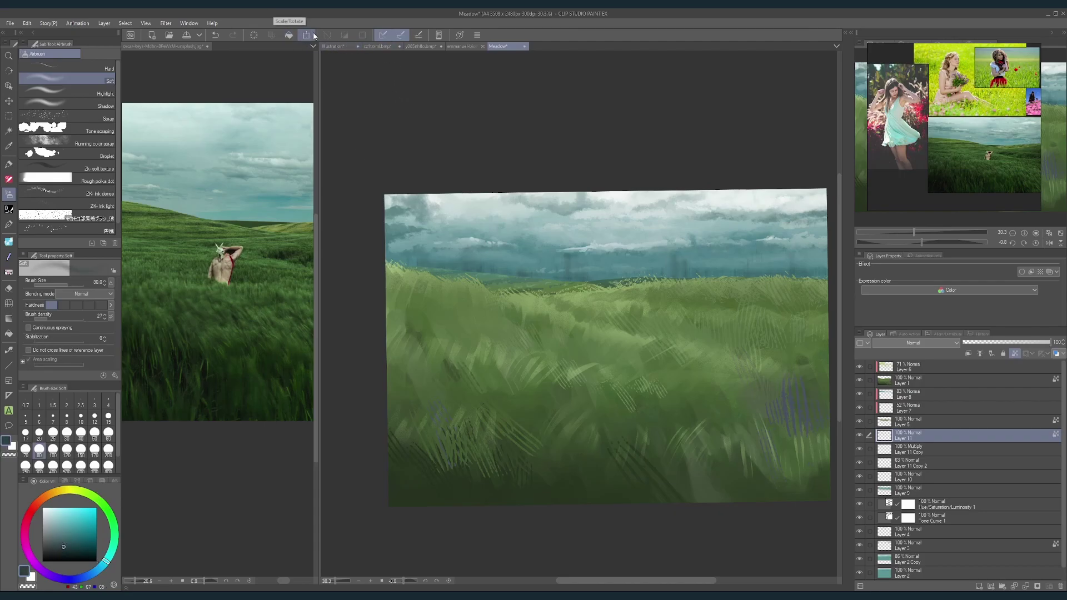
Step: Compare the horizon with the Multiply streak layer hidden and shown
{"action": "left_click", "coordinate": [860, 449]}
{"action": "left_click_drag", "start_coordinate": [766, 468], "coordinate": [754, 446]}
{"action": "scroll", "coordinate": [753, 446], "scroll_direction": "up", "scroll_amount": 2}
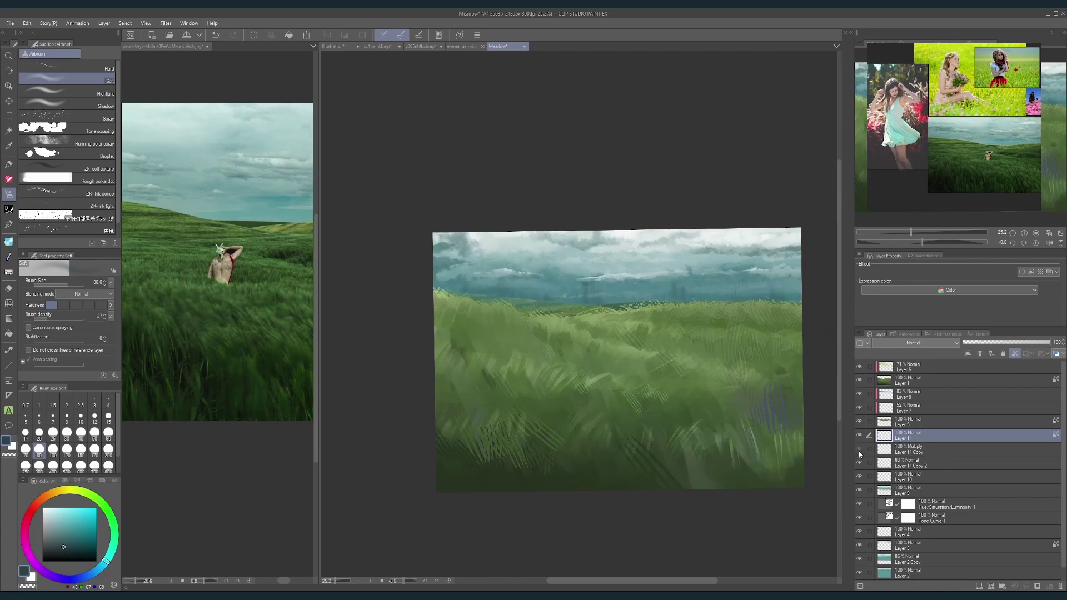
{"action": "left_click", "coordinate": [900, 454]}
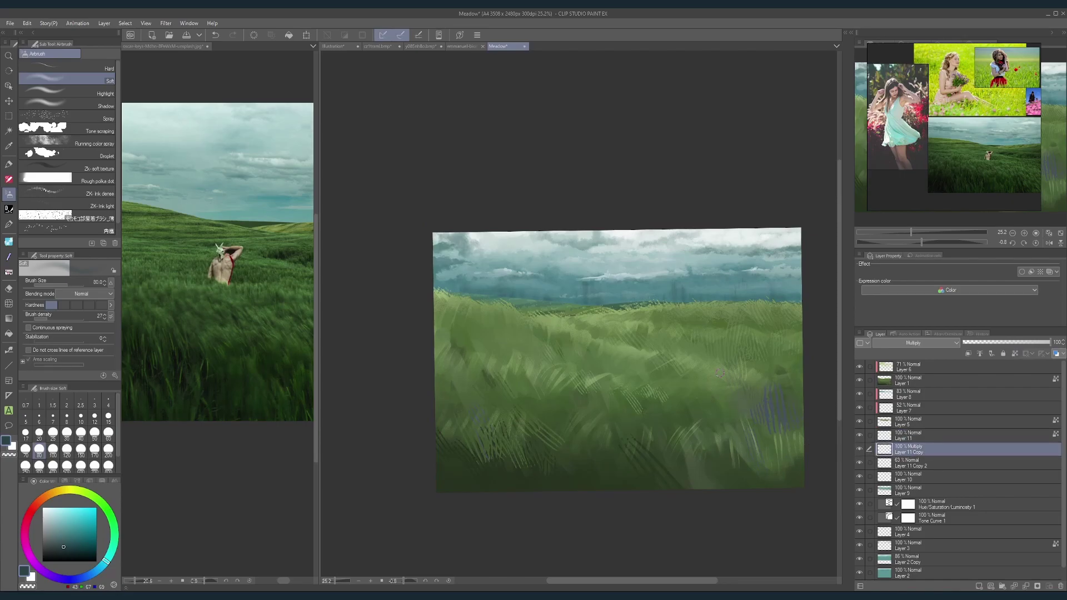
{"action": "key", "text": "shift+space"}
{"action": "mouse_move", "coordinate": [737, 358]}
{"action": "left_mouse_down"}
{"action": "mouse_move", "coordinate": [725, 374]}
{"action": "mouse_move", "coordinate": [699, 368]}
{"action": "left_mouse_up"}
{"action": "scroll", "coordinate": [699, 367], "scroll_direction": "up", "scroll_amount": 2}
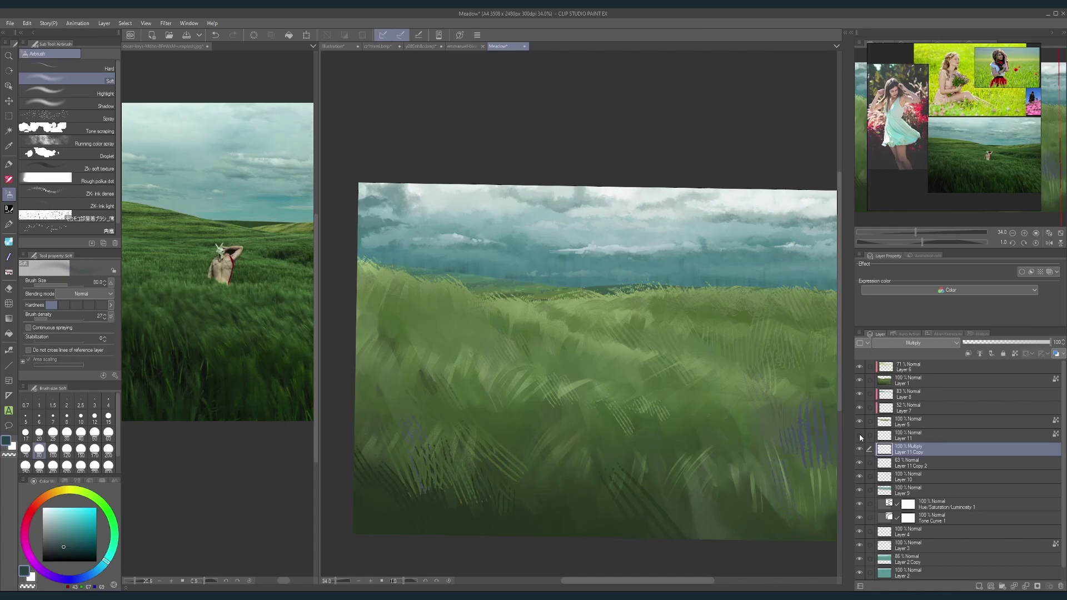
Step: Select Layer 11 and unlock its transparent pixels
{"action": "left_click", "coordinate": [895, 438]}
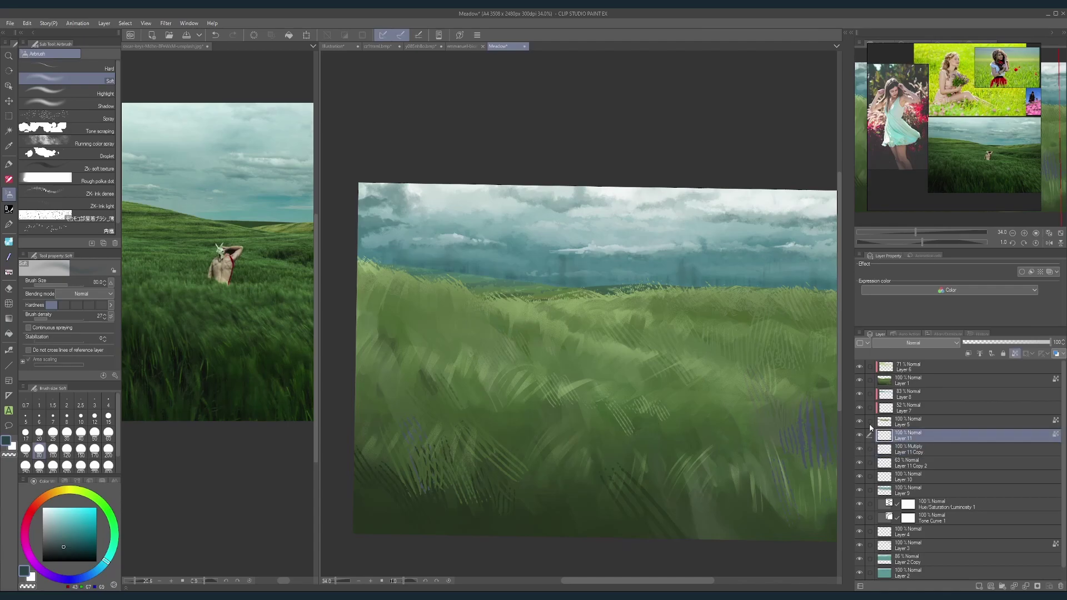
{"action": "left_click", "coordinate": [167, 23]}
{"action": "mouse_move", "coordinate": [189, 34]}
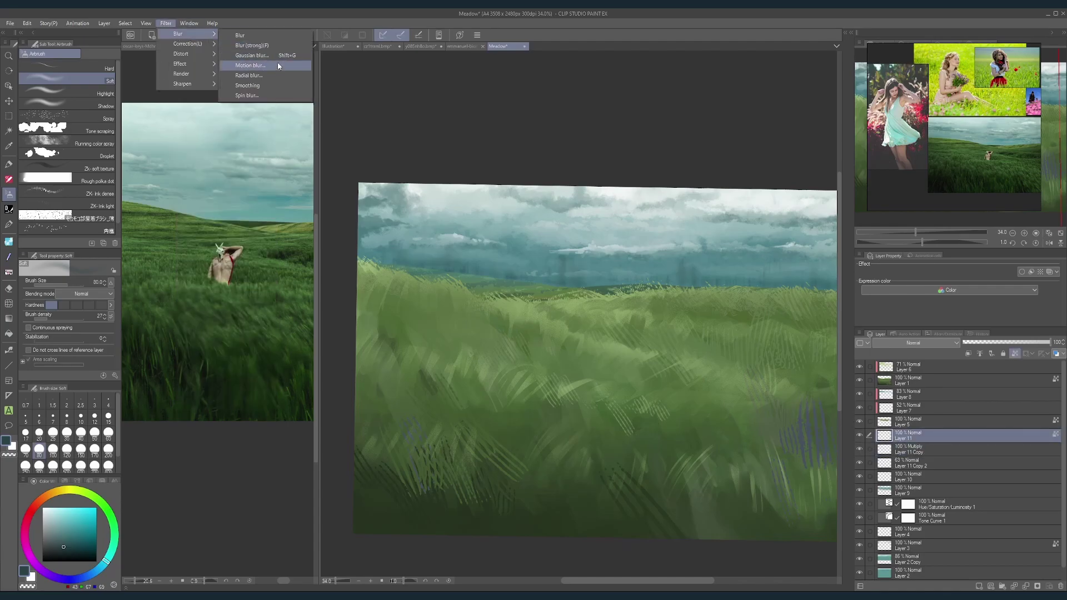
{"action": "left_click", "coordinate": [1018, 356]}
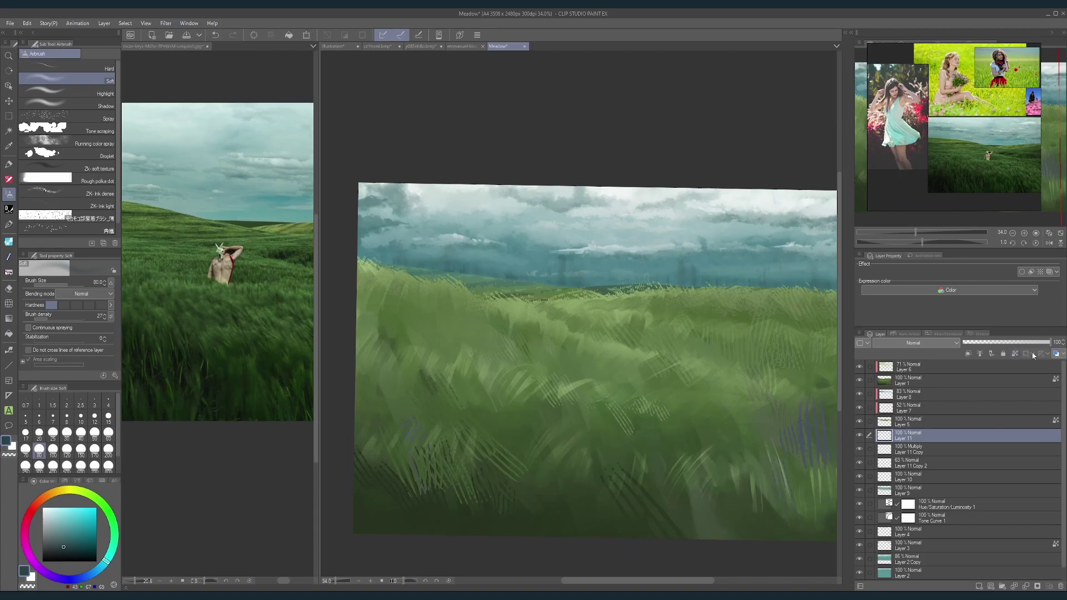
Step: Apply a Smooth motion blur in both directions to the dark strokes on Layer 11
{"action": "left_click", "coordinate": [166, 23]}
{"action": "mouse_move", "coordinate": [184, 37]}
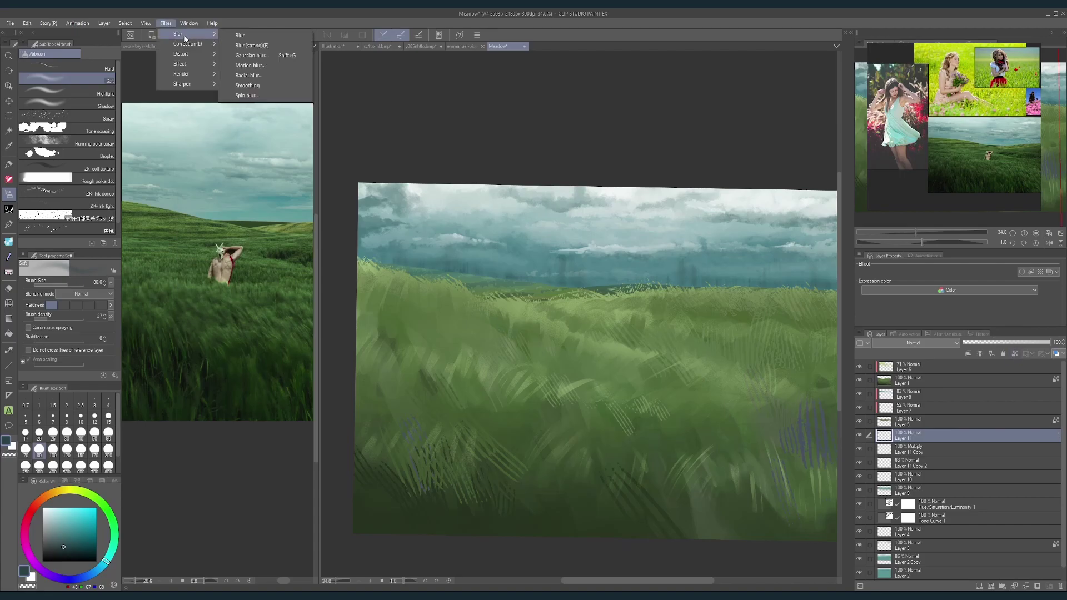
{"action": "left_click", "coordinate": [276, 66]}
{"action": "left_click_drag", "start_coordinate": [644, 81], "coordinate": [727, 114]}
{"action": "left_click", "coordinate": [669, 142]}
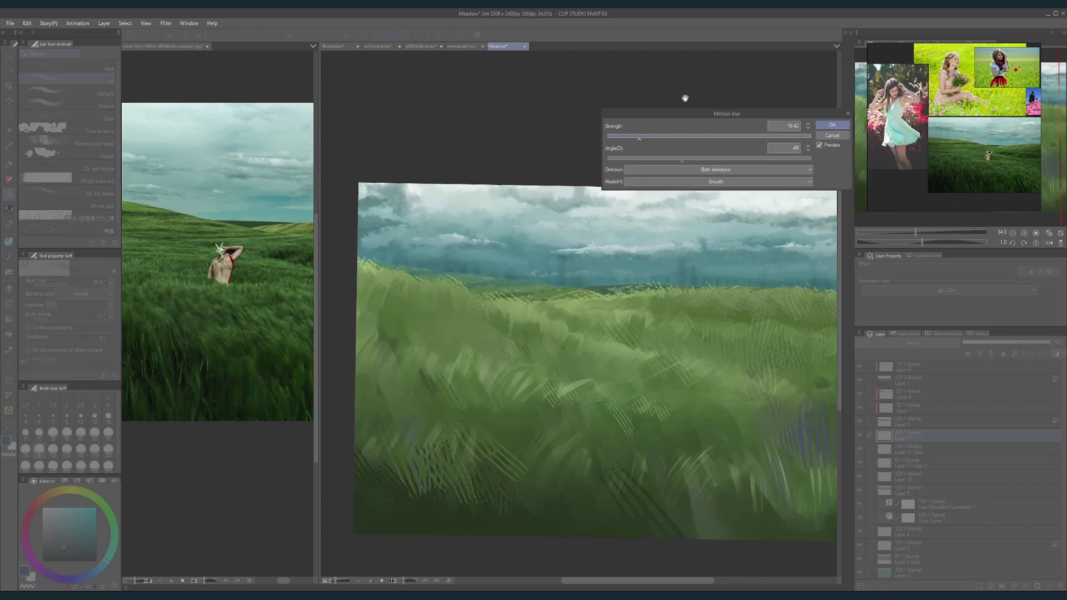
{"action": "left_click", "coordinate": [824, 126]}
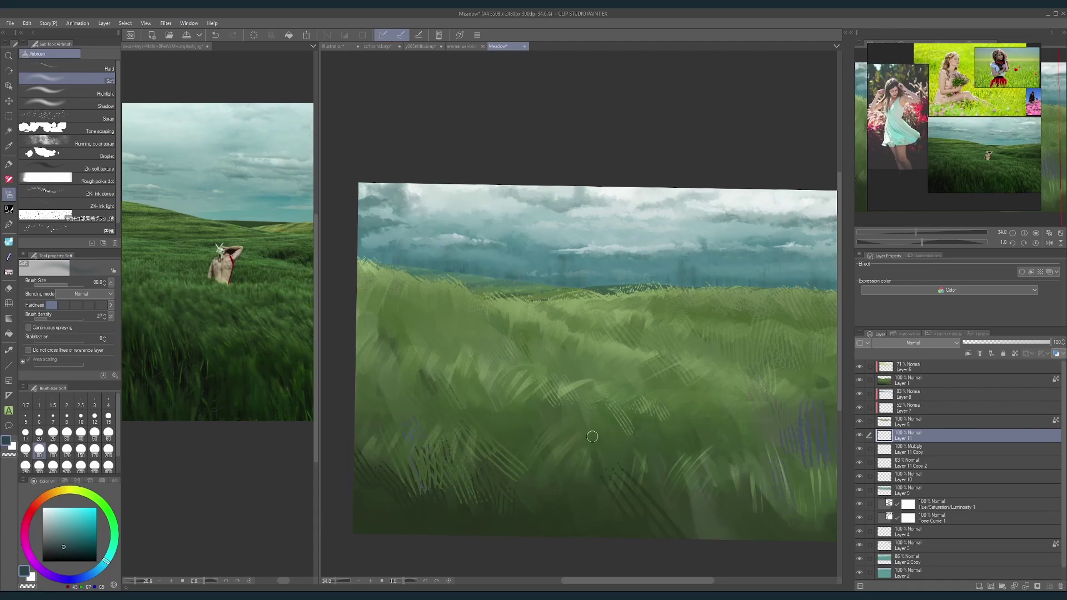
Step: Add a new layer above Layer 11, sample a pale cloud colour and airbrush light haze along the left stretch of the horizon
{"action": "key", "text": "shift+space"}
{"action": "mouse_move", "coordinate": [559, 457]}
{"action": "left_mouse_down"}
{"action": "mouse_move", "coordinate": [544, 449]}
{"action": "mouse_move", "coordinate": [574, 443]}
{"action": "left_mouse_up"}
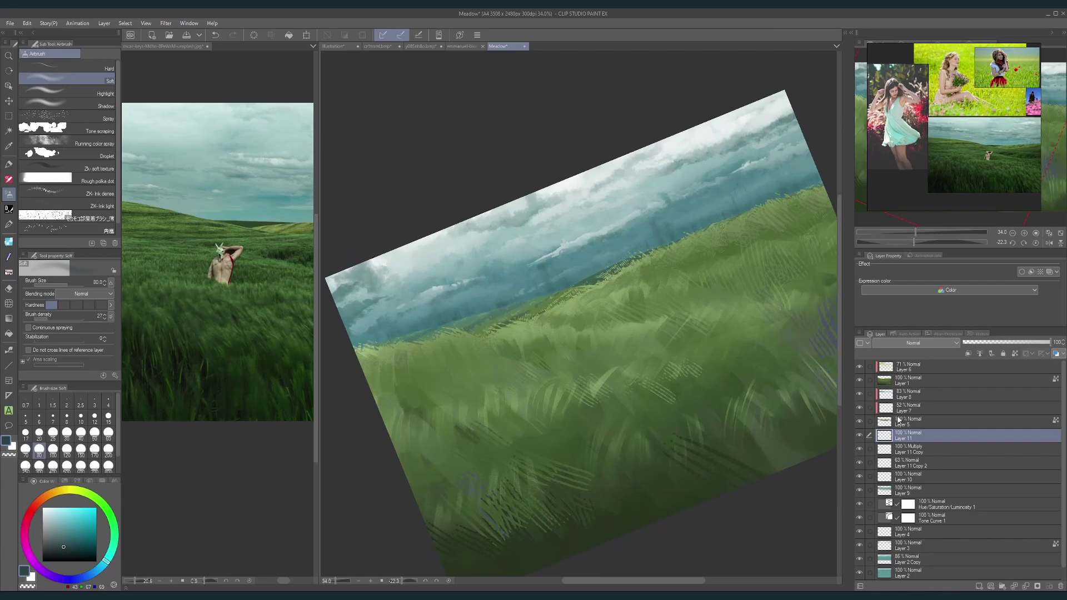
{"action": "left_click", "coordinate": [980, 586]}
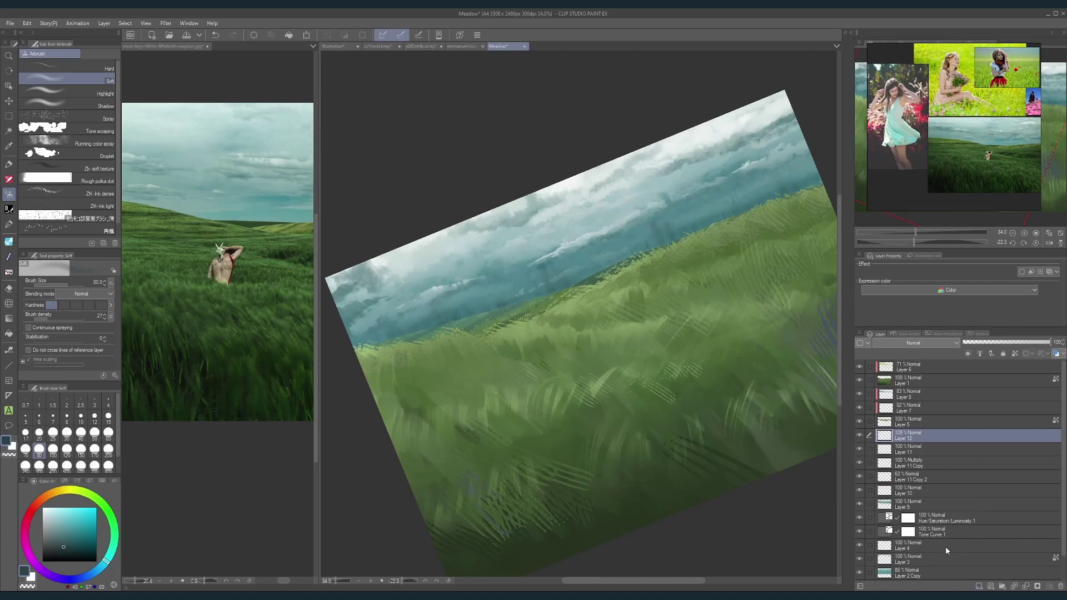
{"action": "left_click", "coordinate": [553, 223], "text": "alt"}
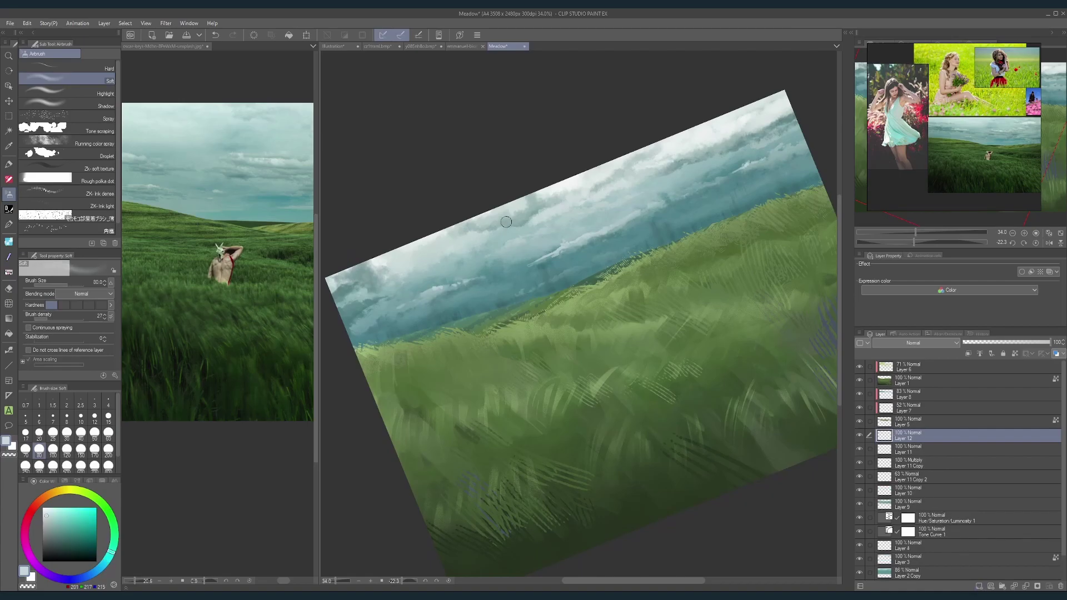
{"action": "key", "text": "]"}
{"action": "key", "text": "["}
{"action": "mouse_move", "coordinate": [382, 345]}
{"action": "left_mouse_down"}
{"action": "mouse_move", "coordinate": [410, 337]}
{"action": "mouse_move", "coordinate": [373, 348]}
{"action": "mouse_move", "coordinate": [496, 313]}
{"action": "left_mouse_up"}
{"action": "key", "text": "bracketleft"}
{"action": "key", "text": "bracketleft"}
{"action": "key", "text": "bracketleft"}
{"action": "key", "text": "bracketleft"}
{"action": "key", "text": "bracketleft"}
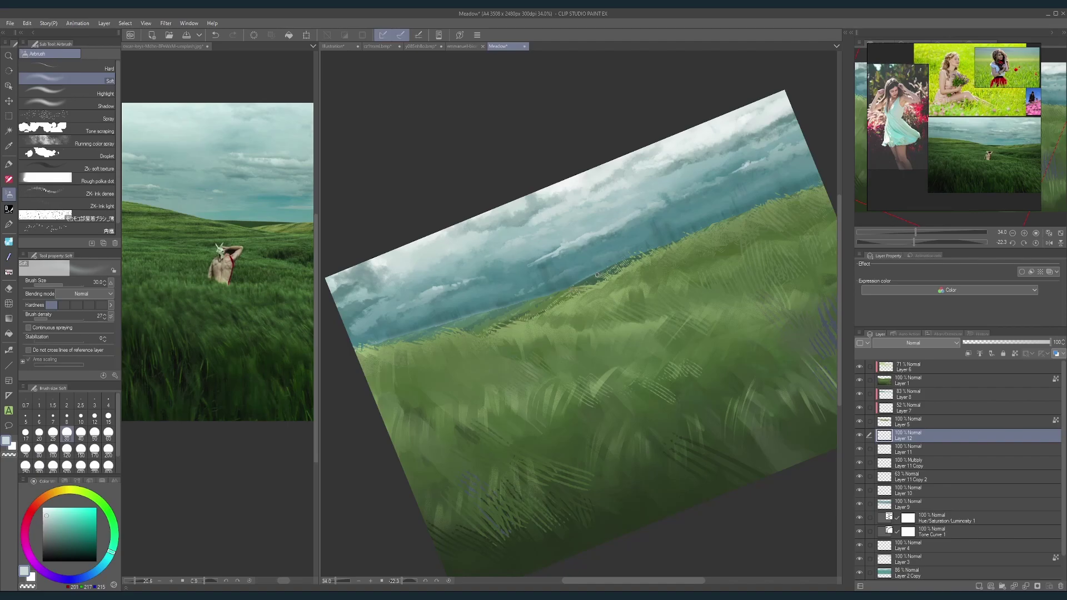
Step: Continue the light haze along the horizon with the soft airbrush, using size 150 and then size 80
{"action": "key", "text": "bracketright"}
{"action": "key", "text": "bracketright"}
{"action": "key", "text": "bracketright"}
{"action": "key", "text": "bracketright"}
{"action": "key", "text": "bracketright"}
{"action": "key", "text": "bracketright"}
{"action": "key", "text": "bracketright"}
{"action": "key", "text": "bracketright"}
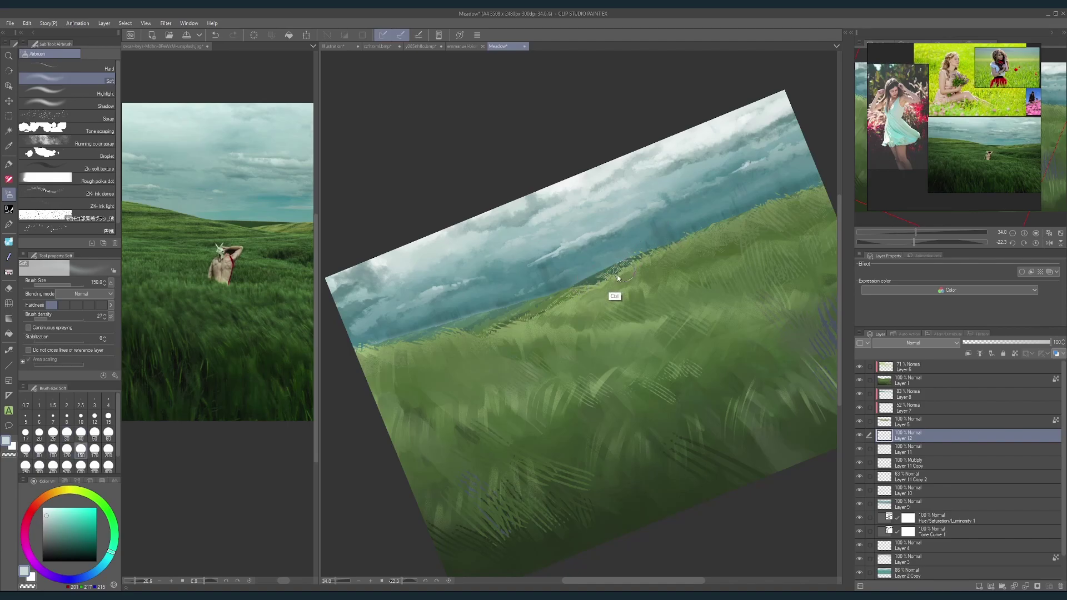
{"action": "key", "text": "bracketleft"}
{"action": "key", "text": "bracketleft"}
{"action": "key", "text": "bracketleft"}
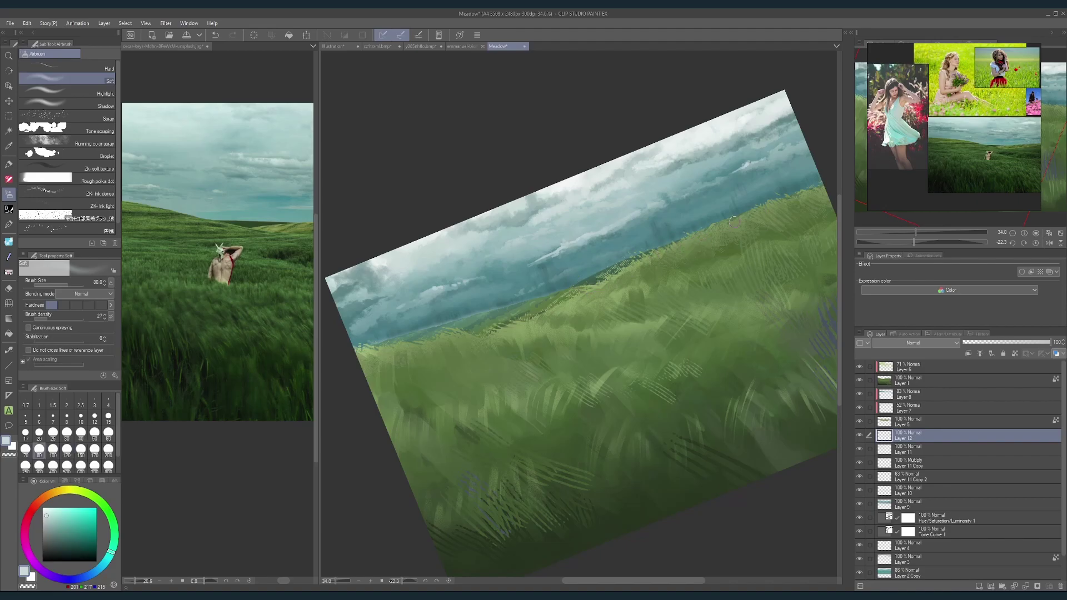
Step: Add another layer, lasso the sky down to an uneven distant hill outline above the horizon and invert the selection
{"action": "scroll", "coordinate": [825, 183], "scroll_direction": "down", "scroll_amount": 2}
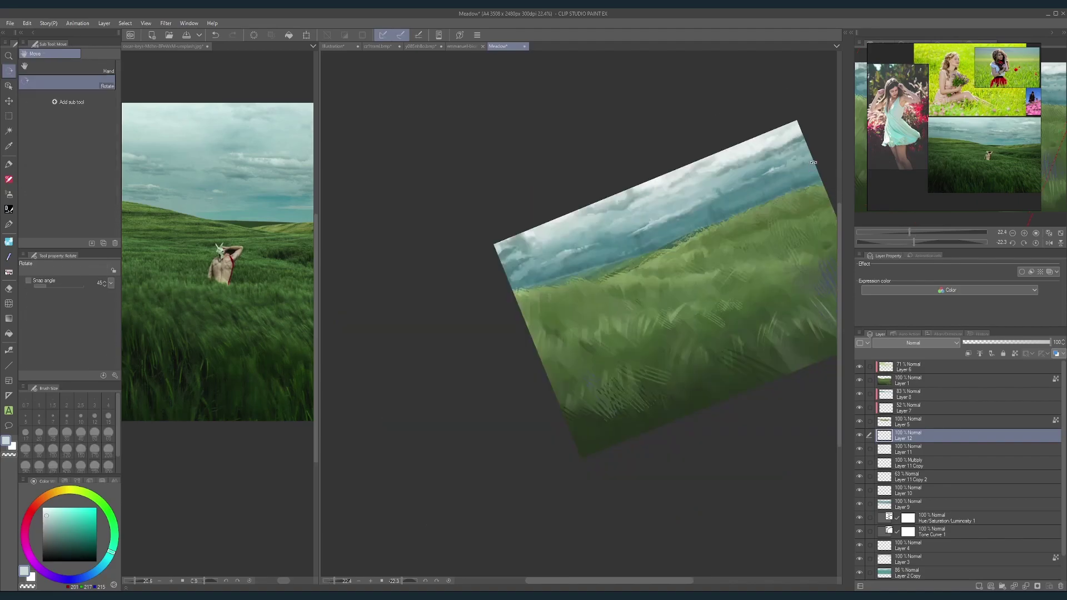
{"action": "left_click_drag", "start_coordinate": [823, 183], "coordinate": [742, 177]}
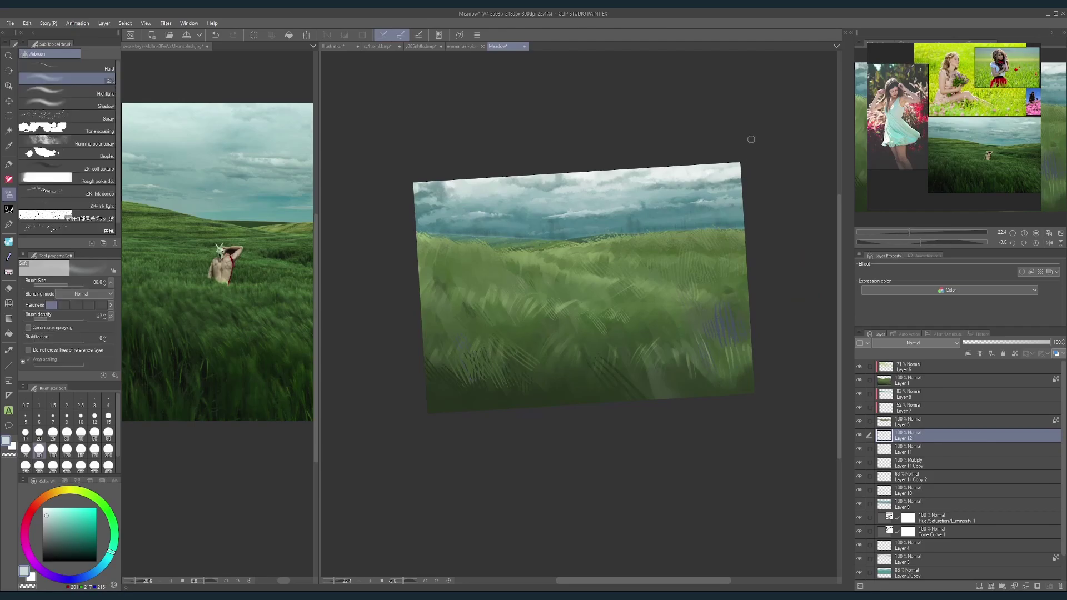
{"action": "scroll", "coordinate": [539, 237], "scroll_direction": "up", "scroll_amount": 2}
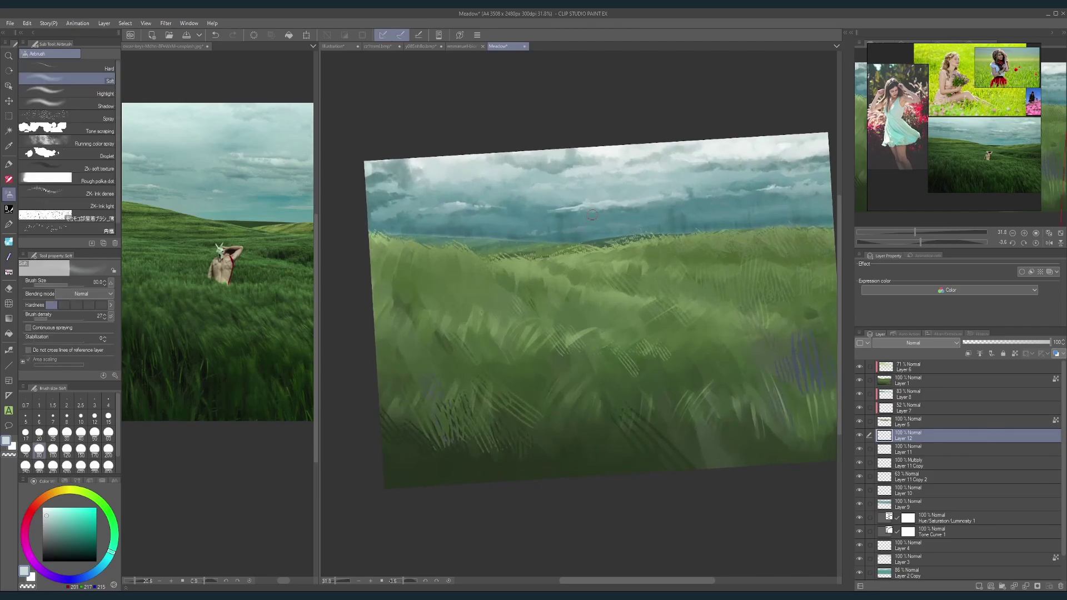
{"action": "left_click_drag", "start_coordinate": [661, 189], "coordinate": [650, 199]}
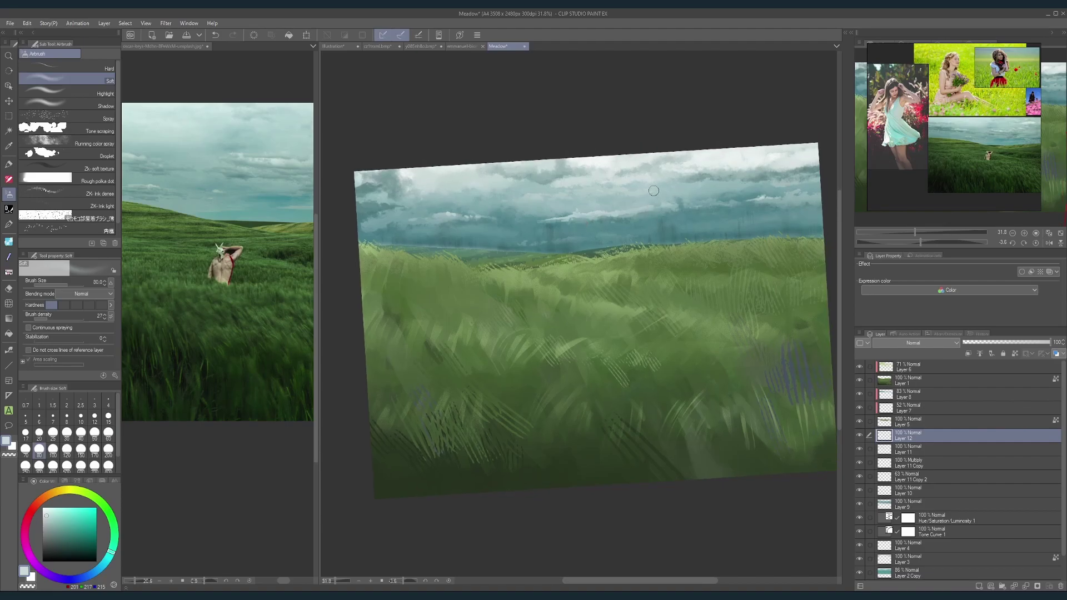
{"action": "left_click", "coordinate": [9, 115]}
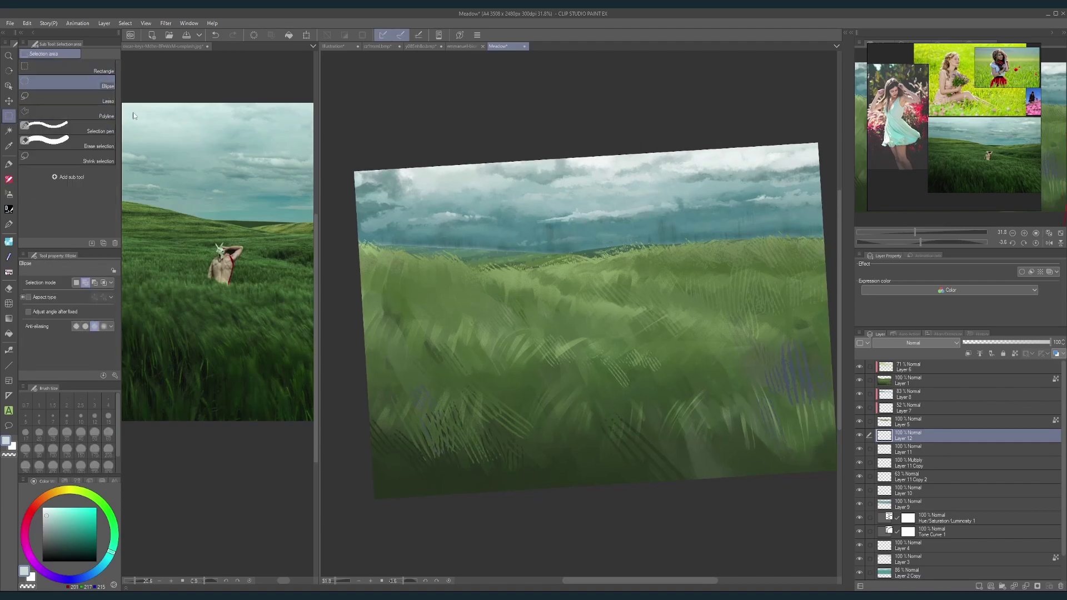
{"action": "left_click", "coordinate": [980, 587]}
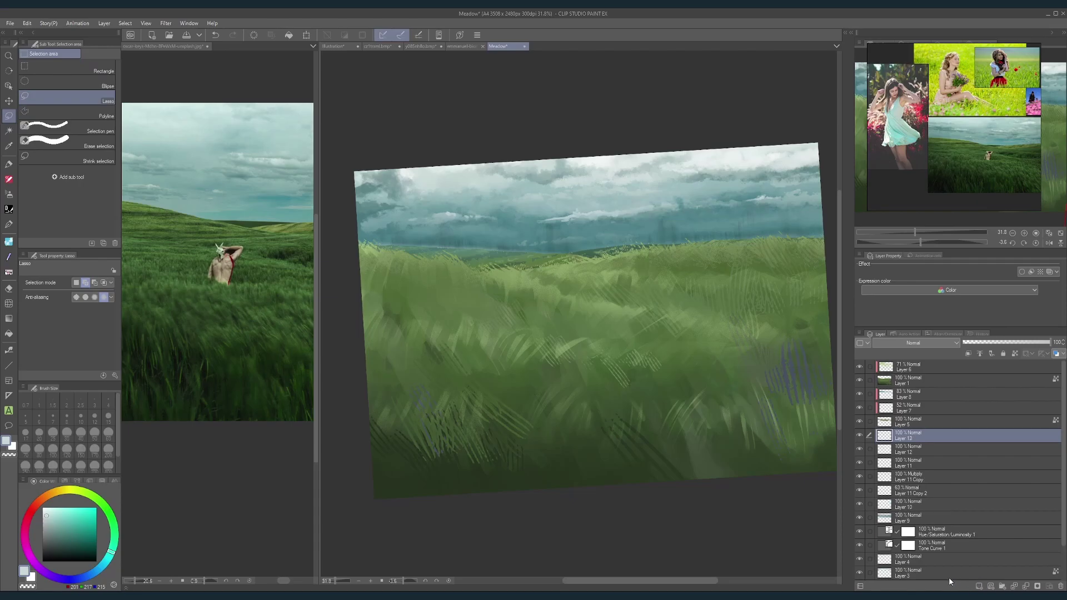
{"action": "left_click_drag", "start_coordinate": [683, 329], "coordinate": [656, 338]}
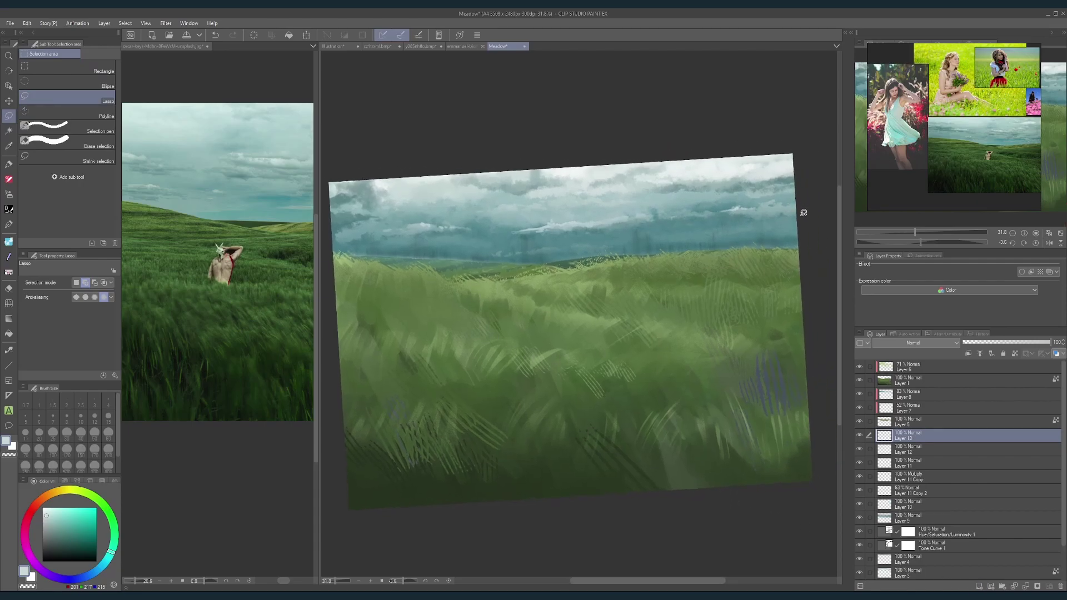
{"action": "mouse_move", "coordinate": [802, 216]}
{"action": "left_mouse_down"}
{"action": "mouse_move", "coordinate": [642, 229]}
{"action": "mouse_move", "coordinate": [561, 249]}
{"action": "mouse_move", "coordinate": [520, 239]}
{"action": "mouse_move", "coordinate": [489, 249]}
{"action": "mouse_move", "coordinate": [345, 245]}
{"action": "mouse_move", "coordinate": [317, 224]}
{"action": "mouse_move", "coordinate": [375, 126]}
{"action": "mouse_move", "coordinate": [647, 88]}
{"action": "mouse_move", "coordinate": [824, 130]}
{"action": "mouse_move", "coordinate": [831, 216]}
{"action": "left_mouse_up"}
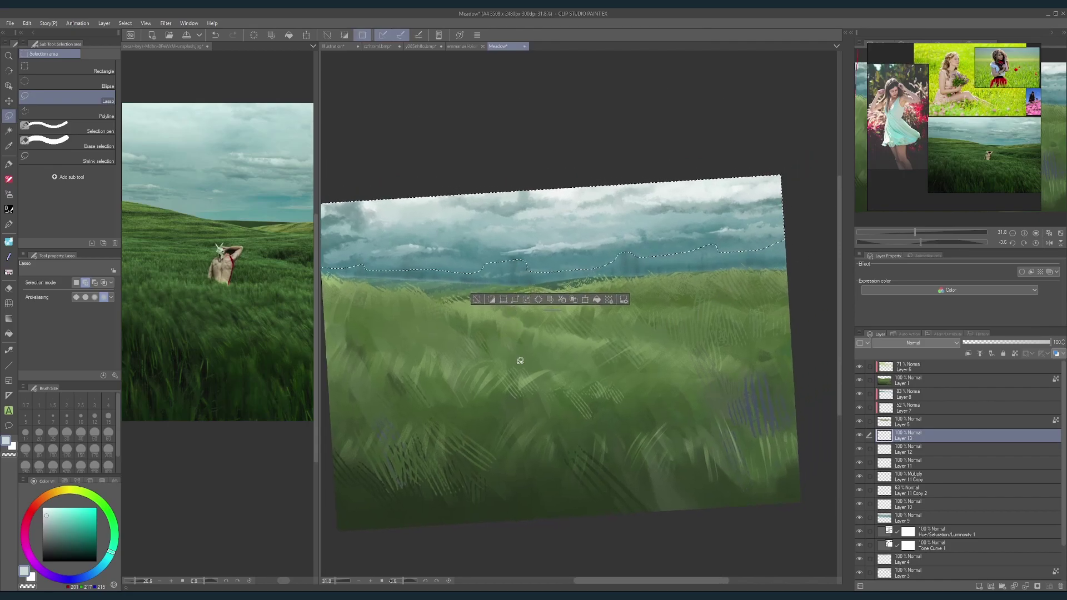
{"action": "key", "text": "ctrl+shift+i"}
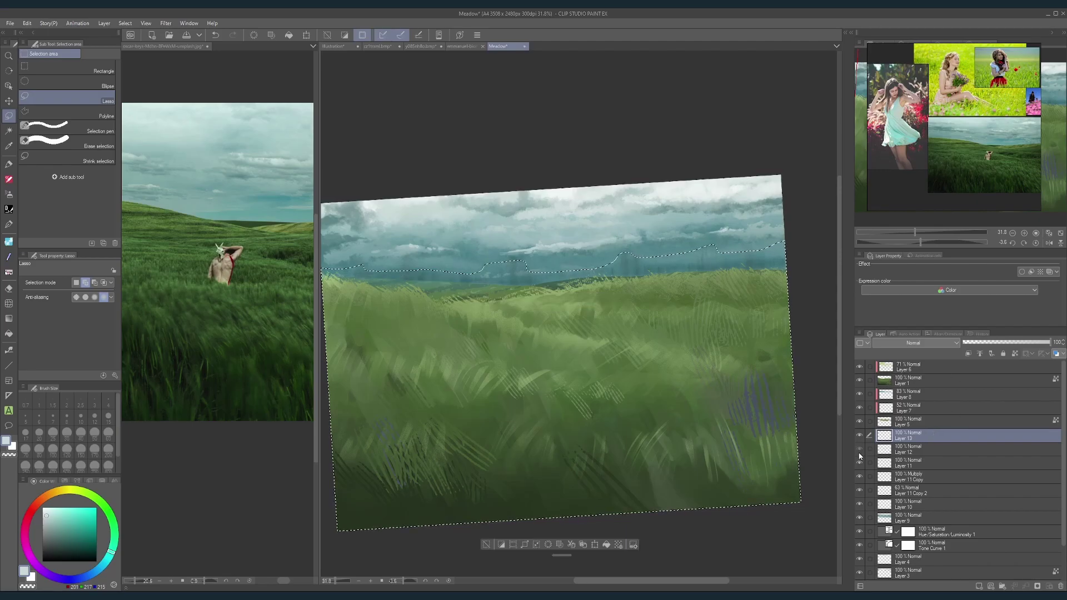
Step: Toggle the visibility of the horizon layers one by one to compare them, and select Layer 10
{"action": "left_click", "coordinate": [858, 465]}
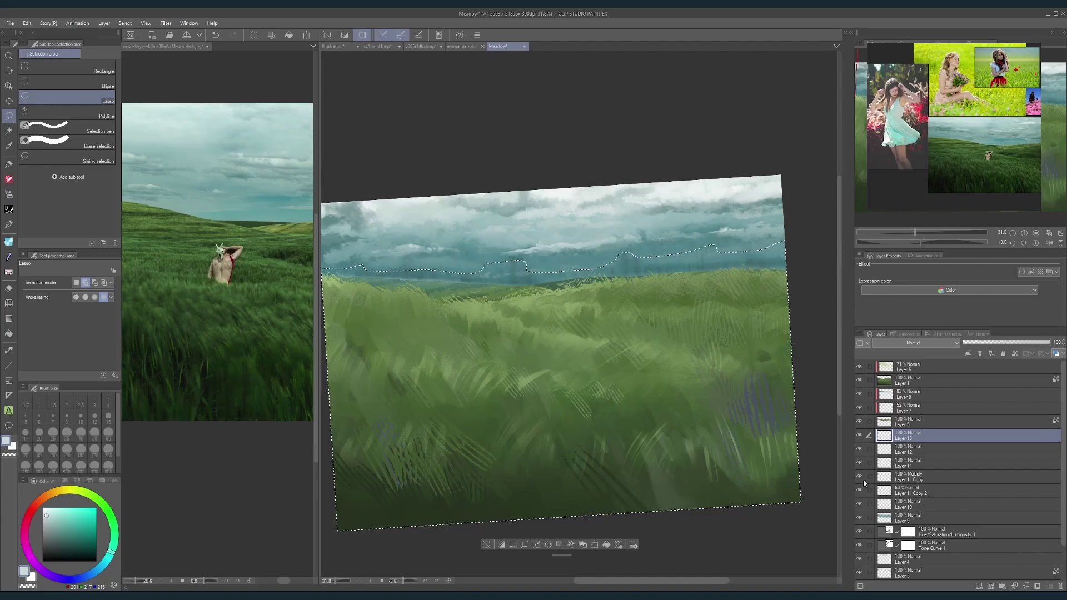
{"action": "left_click", "coordinate": [859, 479]}
{"action": "left_click", "coordinate": [859, 479]}
{"action": "left_click", "coordinate": [859, 492]}
{"action": "left_click", "coordinate": [859, 493]}
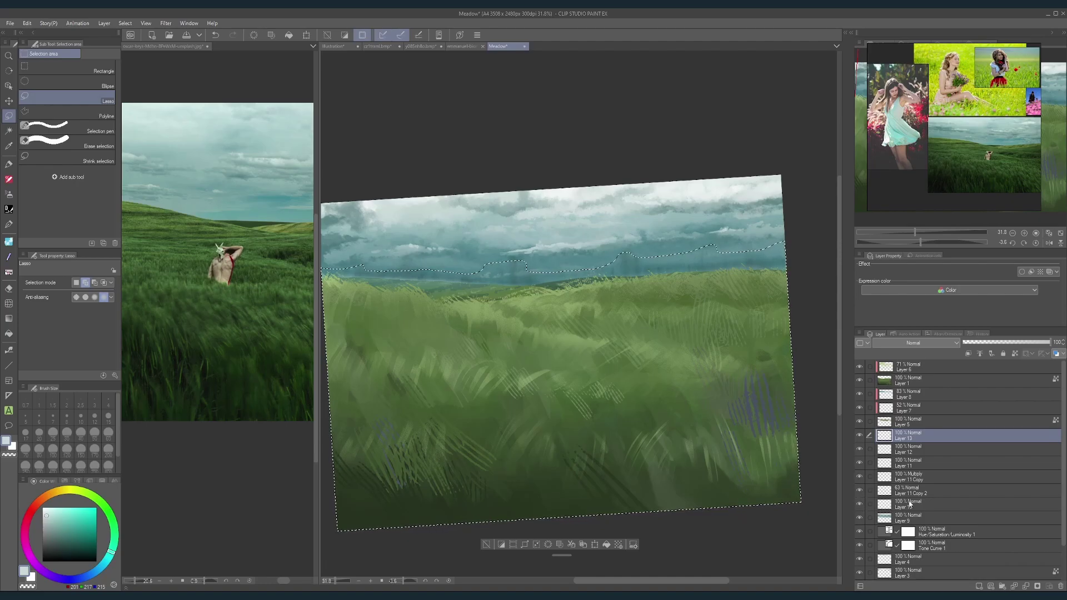
{"action": "left_click", "coordinate": [920, 504]}
{"action": "left_click", "coordinate": [859, 505]}
{"action": "left_click", "coordinate": [859, 506]}
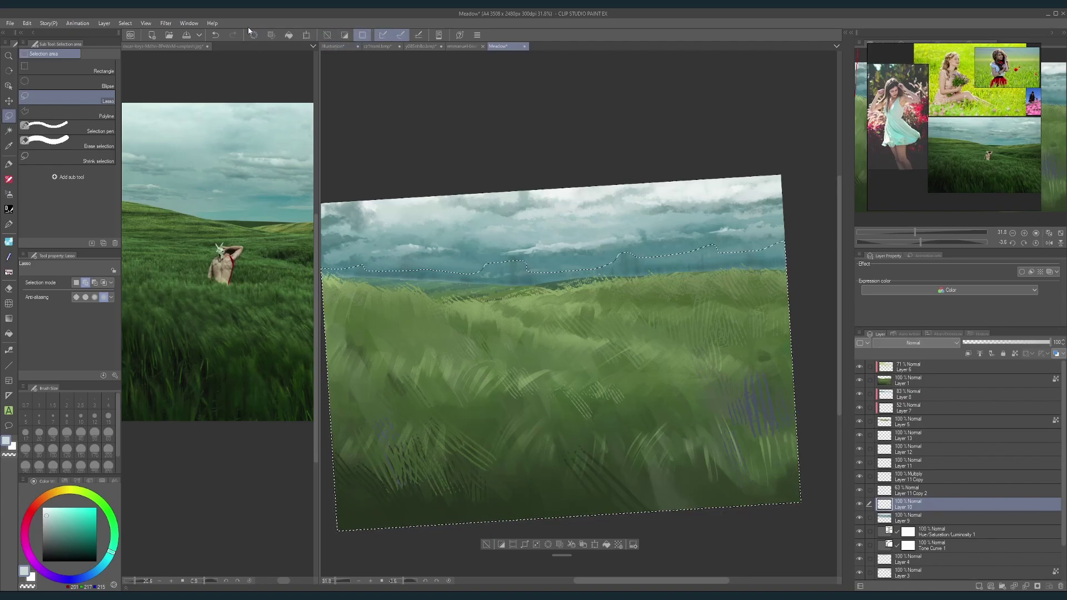
{"action": "left_click", "coordinate": [307, 35]}
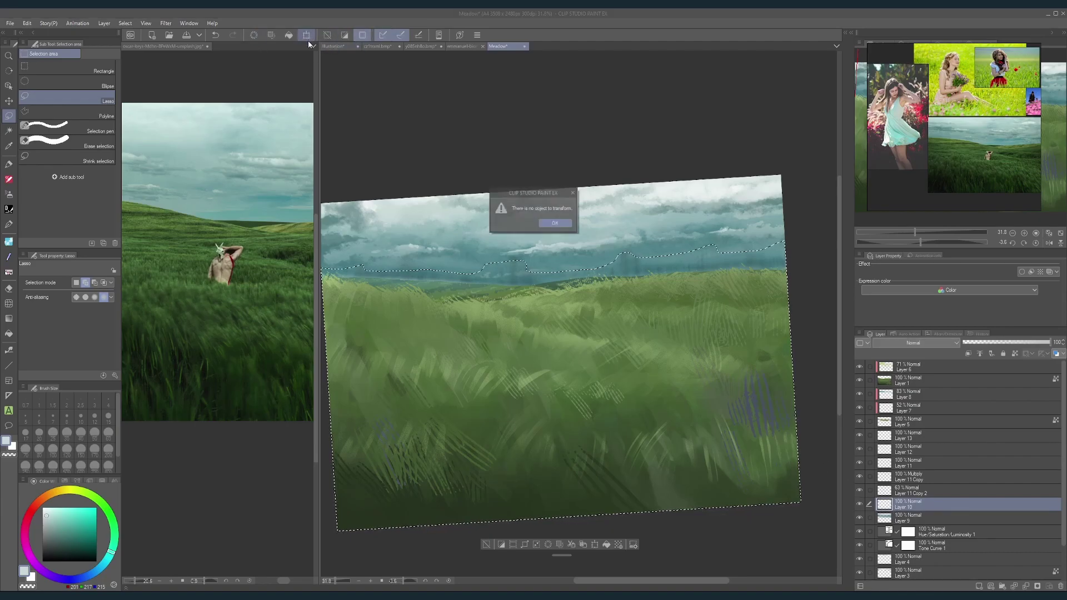
{"action": "key", "text": "Return"}
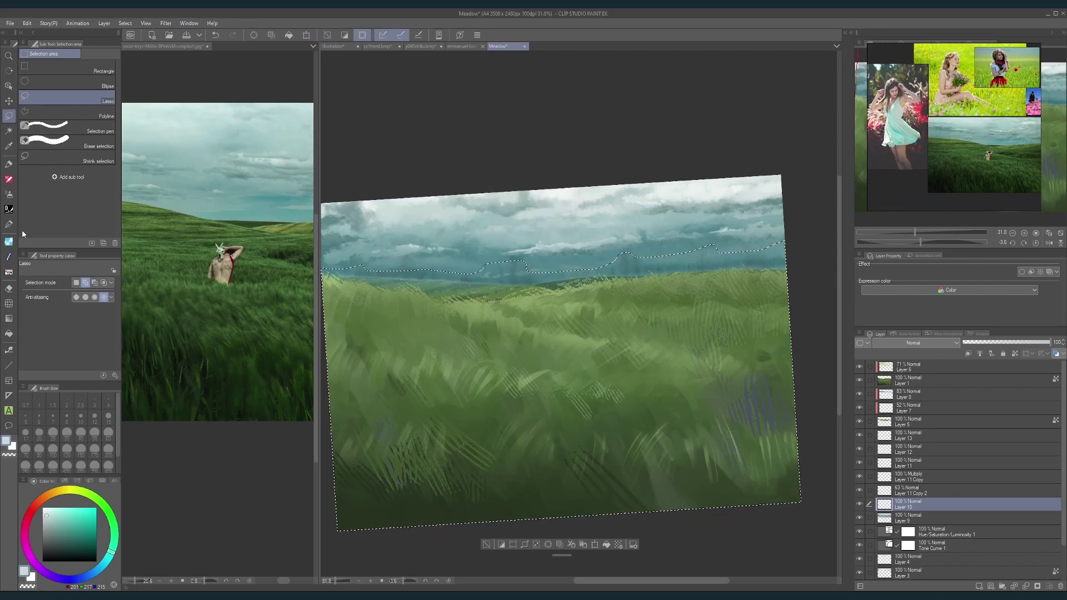
Step: Airbrush pale haze on Layer 10 inside the selection along the hill outline, reducing the brush from size 500 to 150
{"action": "left_click", "coordinate": [9, 194]}
{"action": "key", "text": "bracketright"}
{"action": "key", "text": "bracketright"}
{"action": "key", "text": "bracketright"}
{"action": "key", "text": "bracketright"}
{"action": "key", "text": "bracketright"}
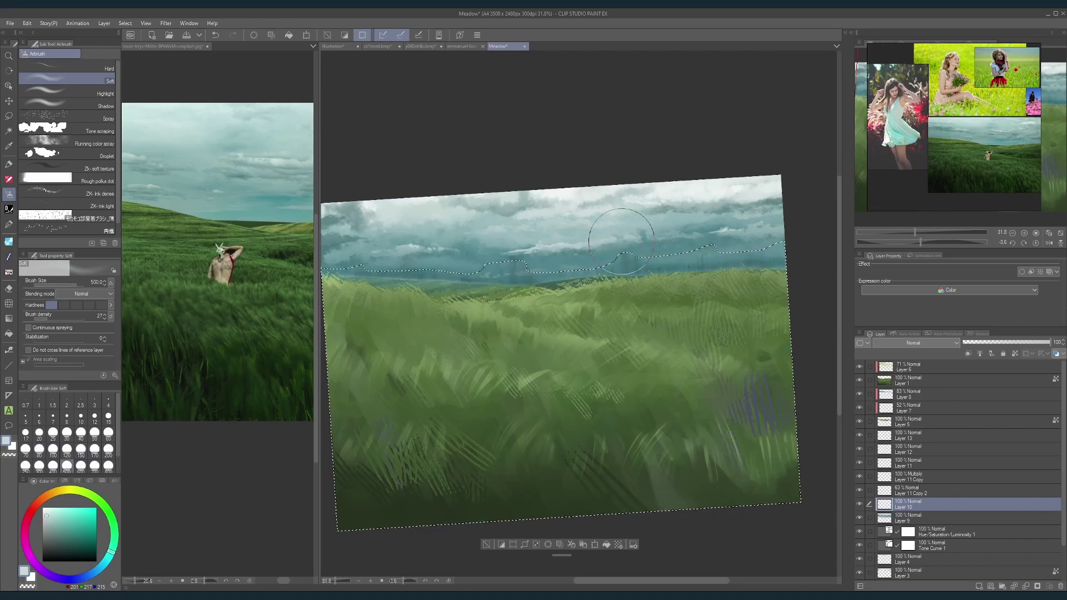
{"action": "key", "text": "bracketright"}
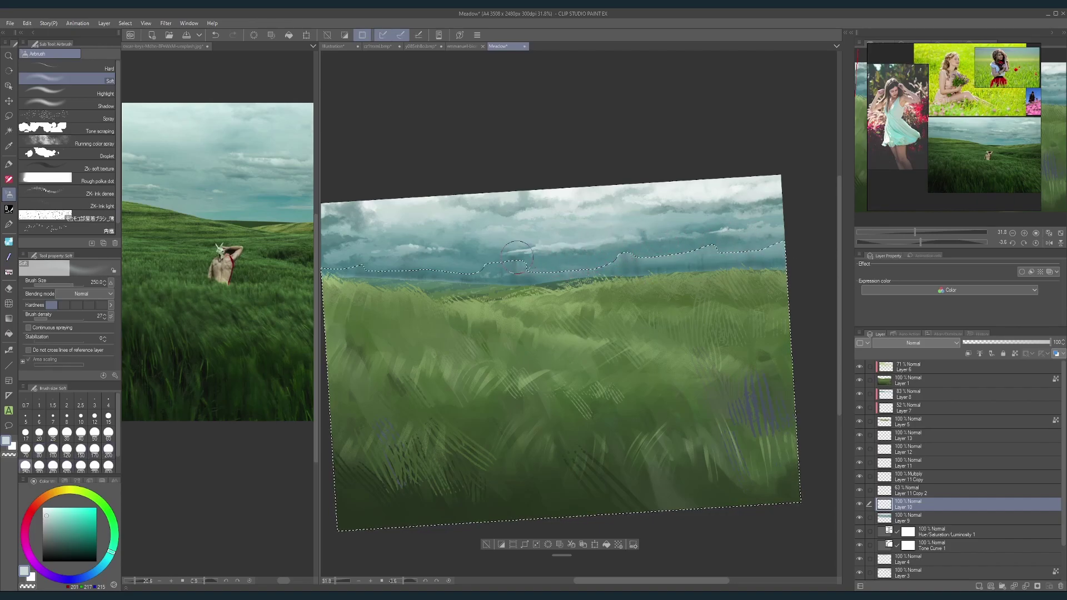
{"action": "key", "text": "bracketleft"}
{"action": "key", "text": "bracketleft"}
{"action": "key", "text": "bracketleft"}
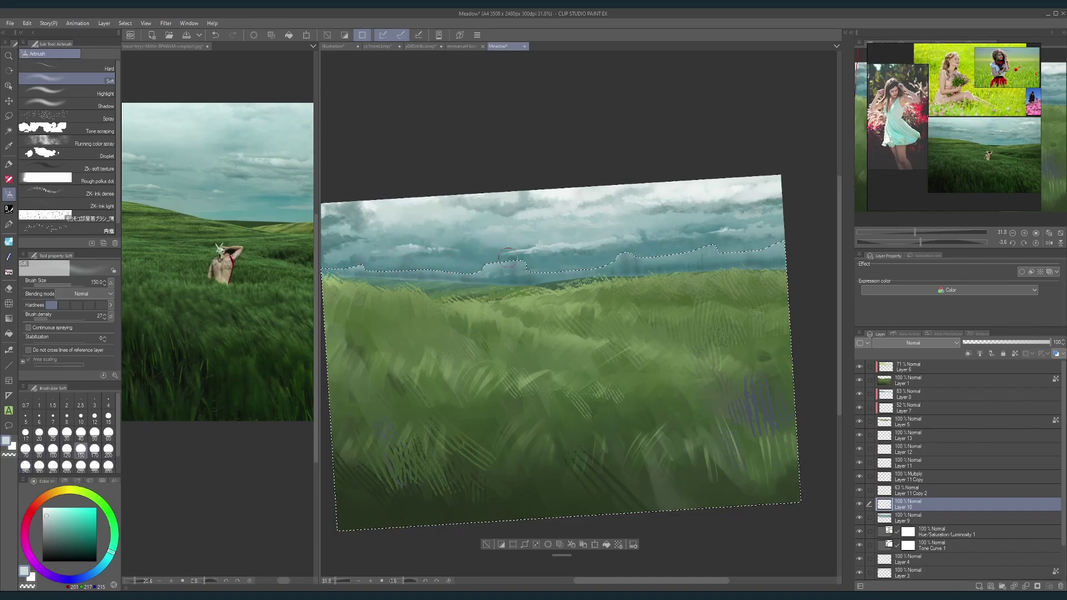
Step: Check the distant hill outline with the selection cleared, then restore the selection
{"action": "scroll", "coordinate": [766, 236], "scroll_direction": "down", "scroll_amount": 2}
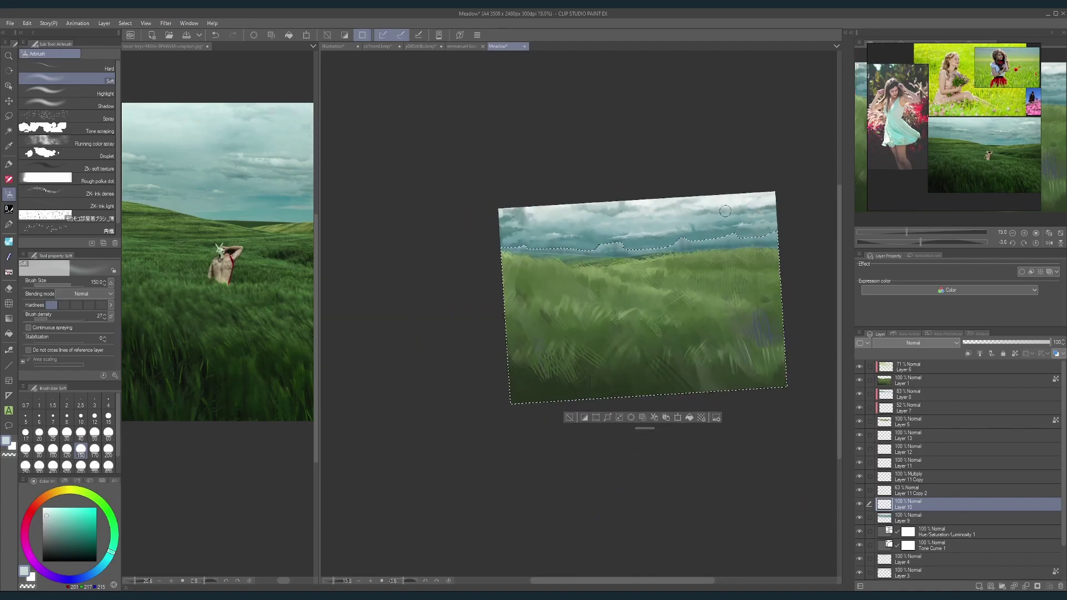
{"action": "key", "text": "ctrl+d"}
{"action": "mouse_move", "coordinate": [750, 327]}
{"action": "left_mouse_down"}
{"action": "mouse_move", "coordinate": [748, 342]}
{"action": "mouse_move", "coordinate": [676, 329]}
{"action": "mouse_move", "coordinate": [717, 334]}
{"action": "mouse_move", "coordinate": [702, 356]}
{"action": "left_mouse_up"}
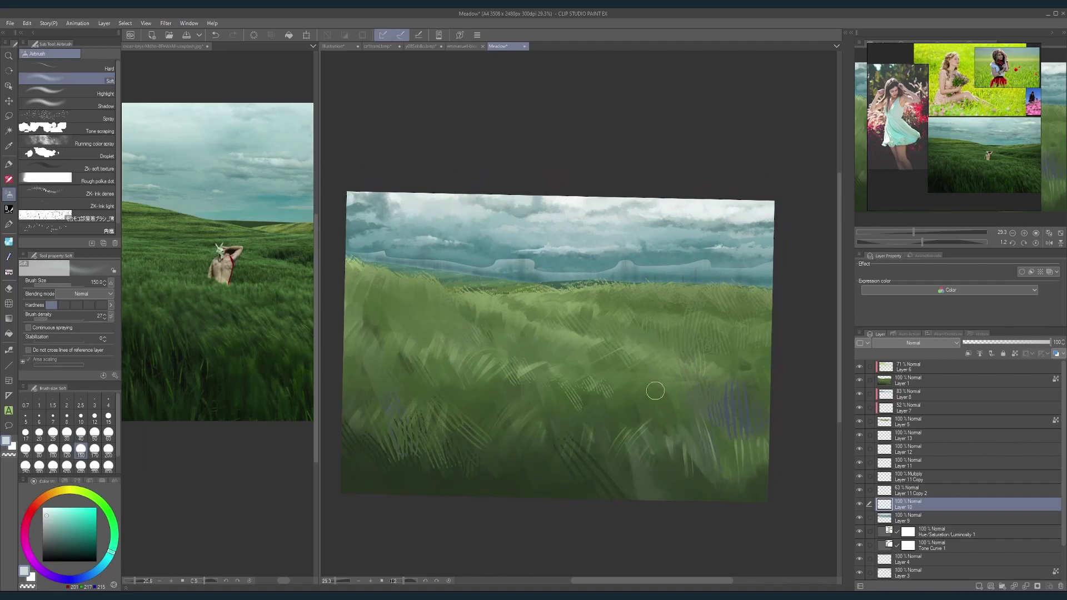
{"action": "key", "text": "ctrl+z"}
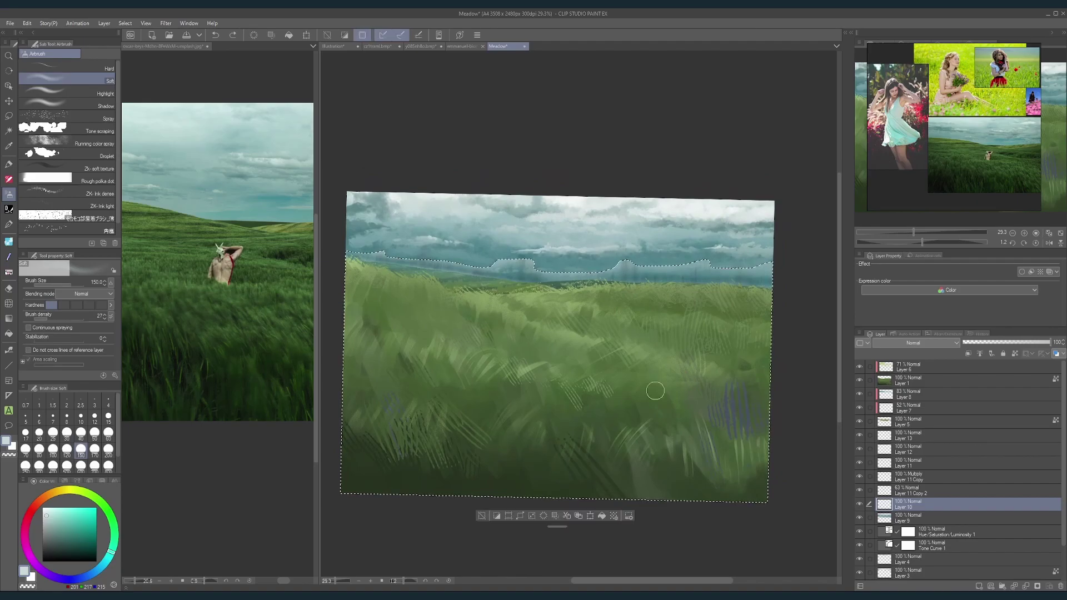
Step: Switch the airbrush to a muted dark teal at size 150 and invert the selection to cover the sky above the hills
{"action": "key", "text": "bracketright"}
{"action": "key", "text": "bracketright"}
{"action": "key", "text": "bracketright"}
{"action": "key", "text": "bracketright"}
{"action": "key", "text": "bracketright"}
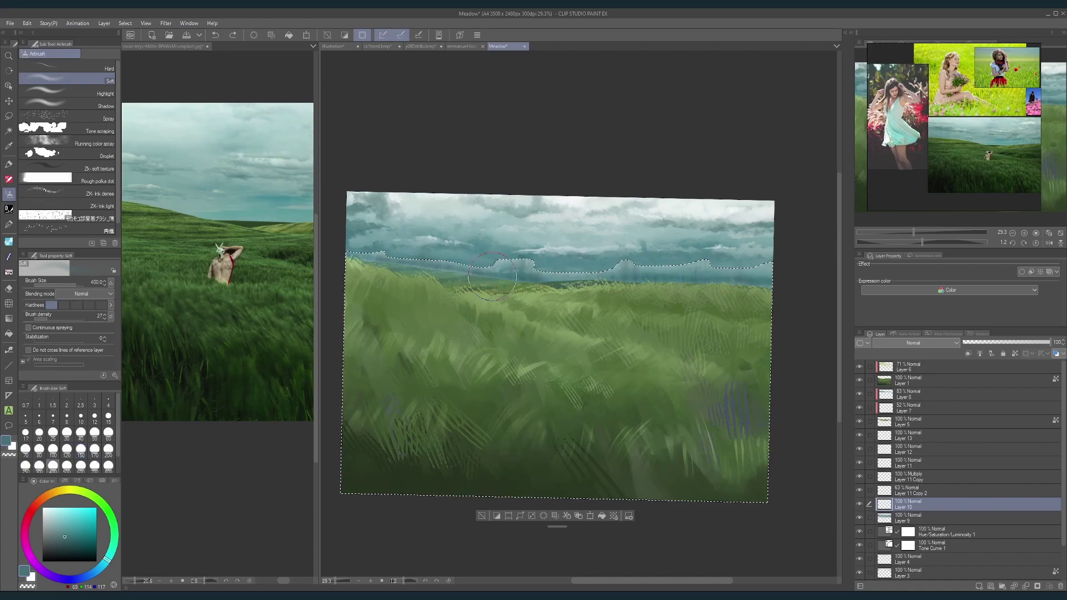
{"action": "key", "text": "bracketleft"}
{"action": "key", "text": "bracketleft"}
{"action": "key", "text": "bracketleft"}
{"action": "left_click", "coordinate": [497, 516]}
{"action": "key", "text": "bracketleft"}
{"action": "key", "text": "bracketleft"}
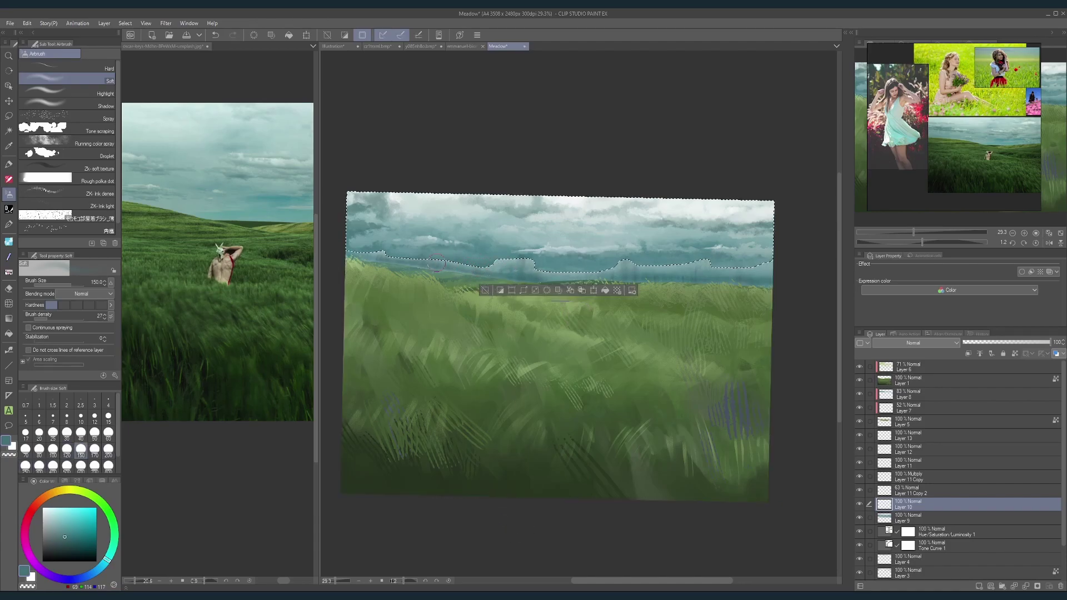
Step: Airbrush muted teal into the sky just above the hill outline with brush sizes 40 and 80, then clear the selection
{"action": "key", "text": "bracketleft"}
{"action": "key", "text": "bracketleft"}
{"action": "key", "text": "bracketleft"}
{"action": "key", "text": "bracketleft"}
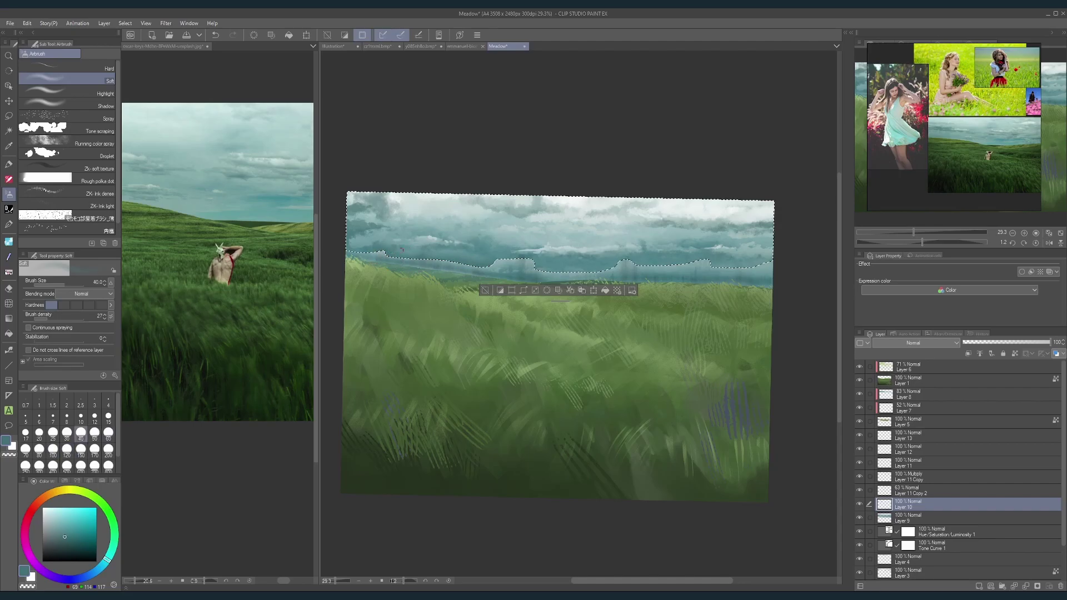
{"action": "key", "text": "bracketright"}
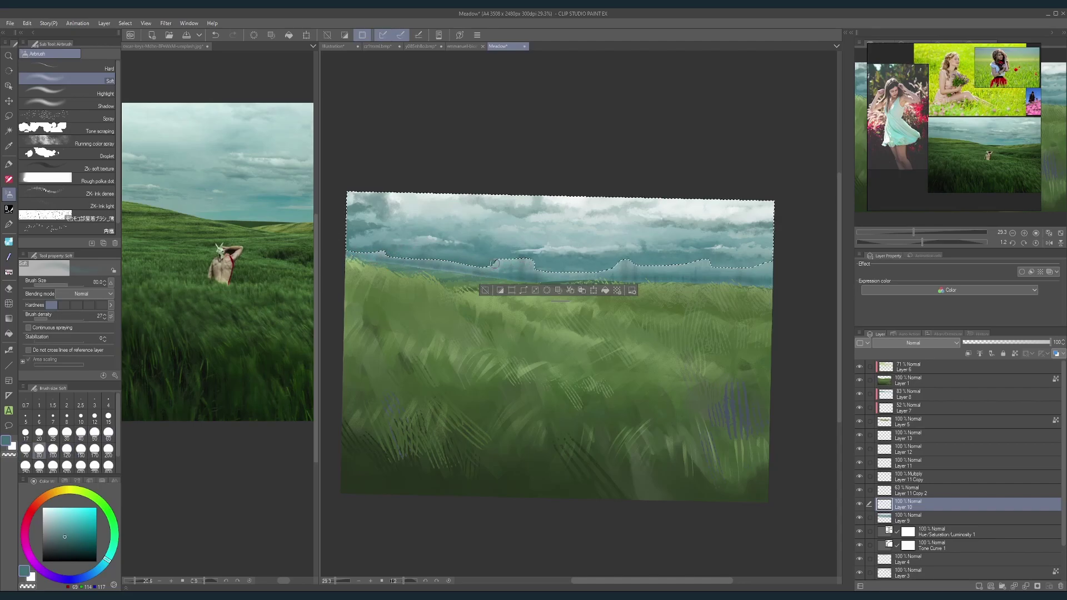
{"action": "key", "text": "bracketleft"}
{"action": "key", "text": "bracketleft"}
{"action": "key", "text": "bracketleft"}
{"action": "key", "text": "bracketright"}
{"action": "key", "text": "bracketright"}
{"action": "key", "text": "bracketright"}
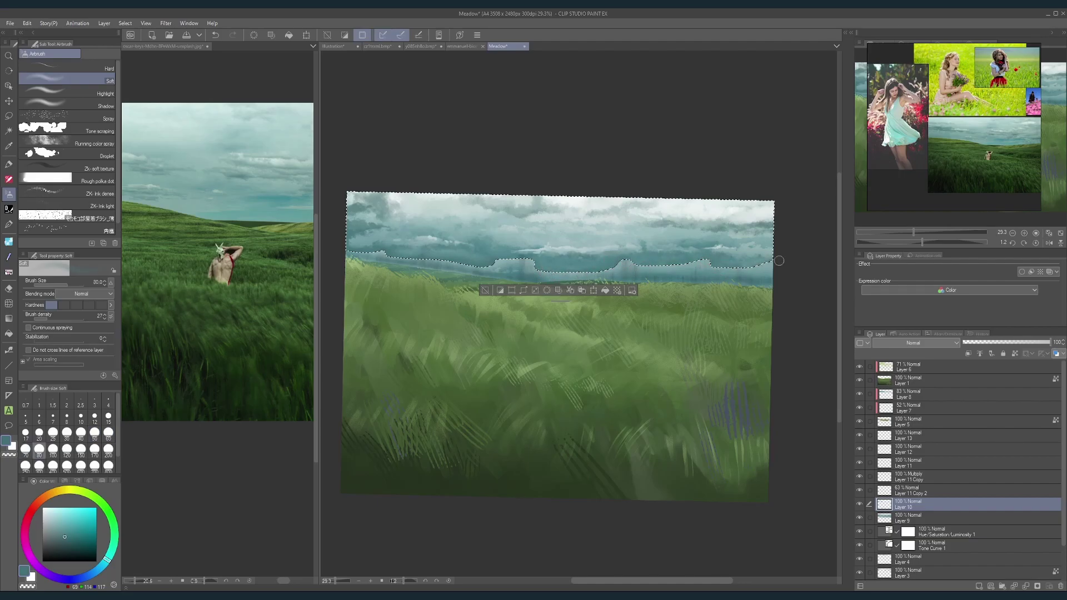
{"action": "key", "text": "ctrl+d"}
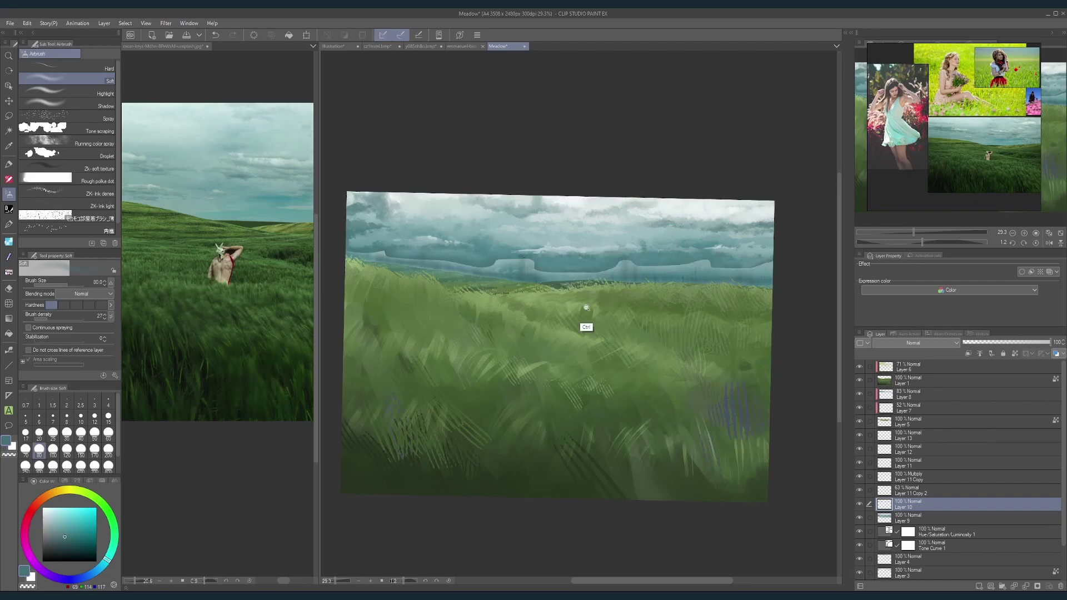
Step: Apply a Gaussian blur of strength about 41 to the airbrushed haze on Layer 10
{"action": "left_click_drag", "start_coordinate": [587, 307], "coordinate": [564, 306]}
{"action": "left_click_drag", "start_coordinate": [684, 303], "coordinate": [682, 294]}
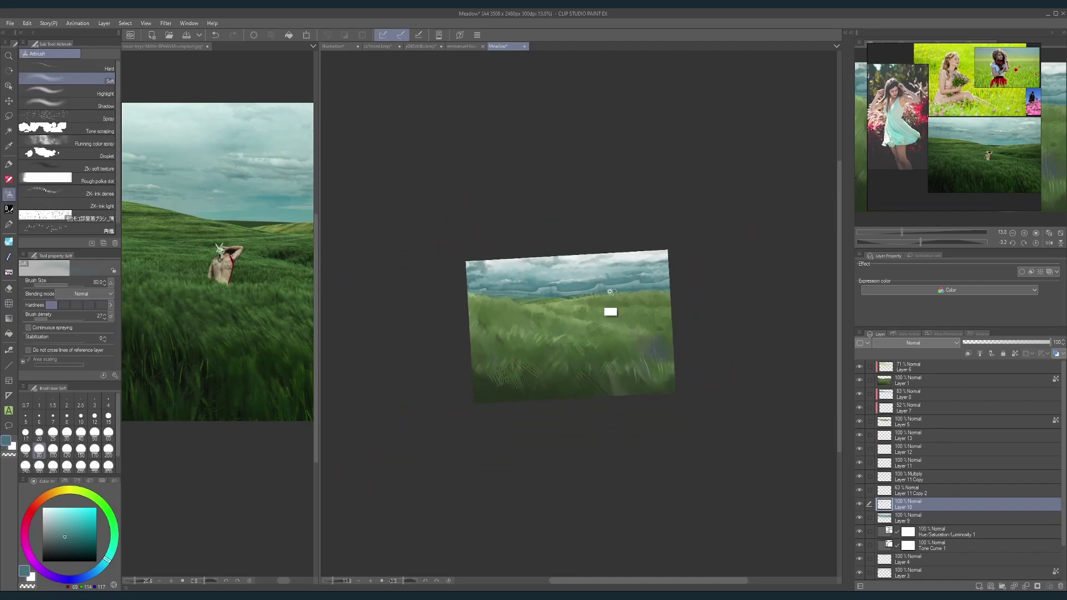
{"action": "left_click_drag", "start_coordinate": [611, 292], "coordinate": [639, 291]}
{"action": "left_click_drag", "start_coordinate": [712, 269], "coordinate": [714, 275]}
{"action": "scroll", "coordinate": [525, 300], "scroll_direction": "up", "scroll_amount": 2}
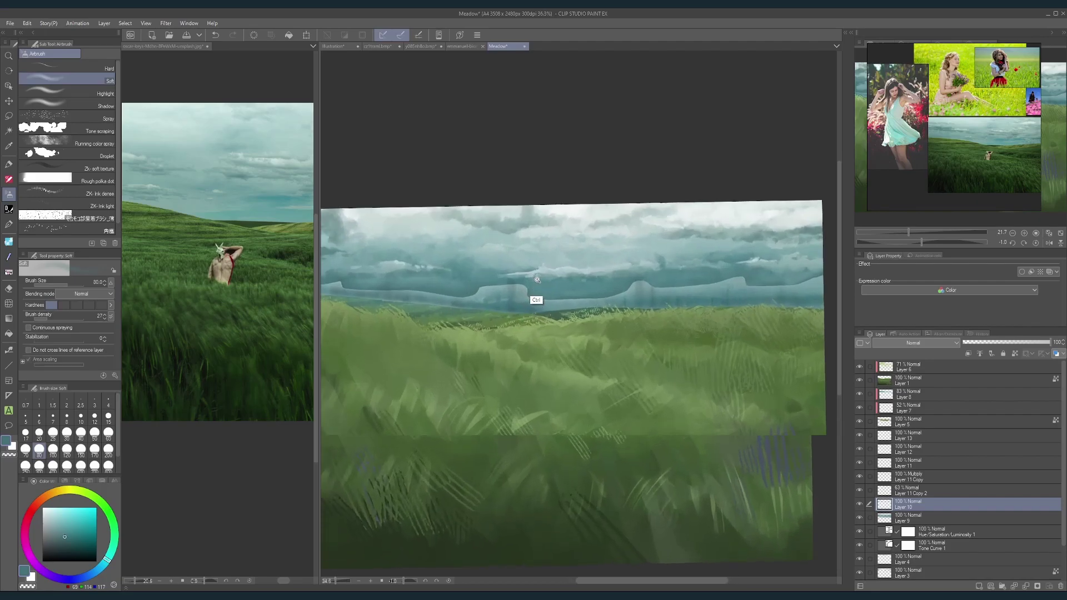
{"action": "scroll", "coordinate": [536, 283], "scroll_direction": "down", "scroll_amount": 1}
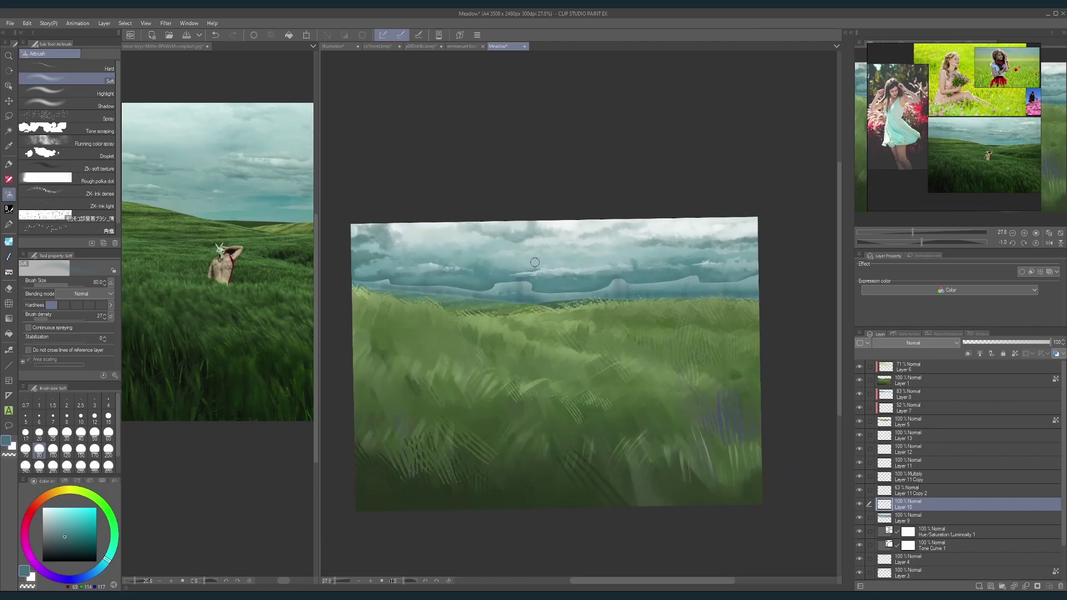
{"action": "left_click", "coordinate": [166, 23]}
{"action": "mouse_move", "coordinate": [183, 34]}
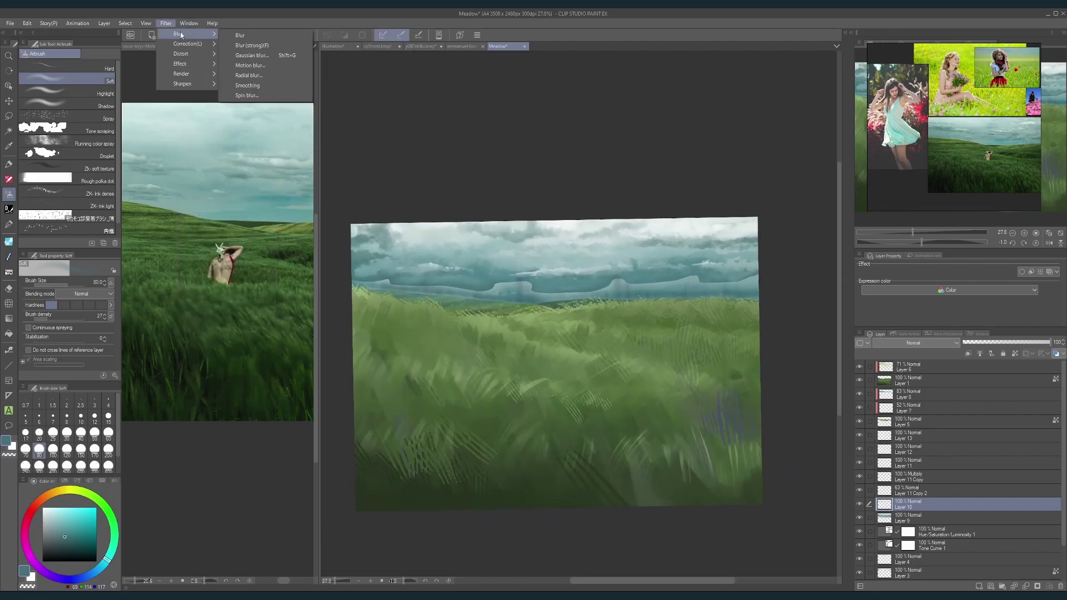
{"action": "left_click", "coordinate": [260, 55]}
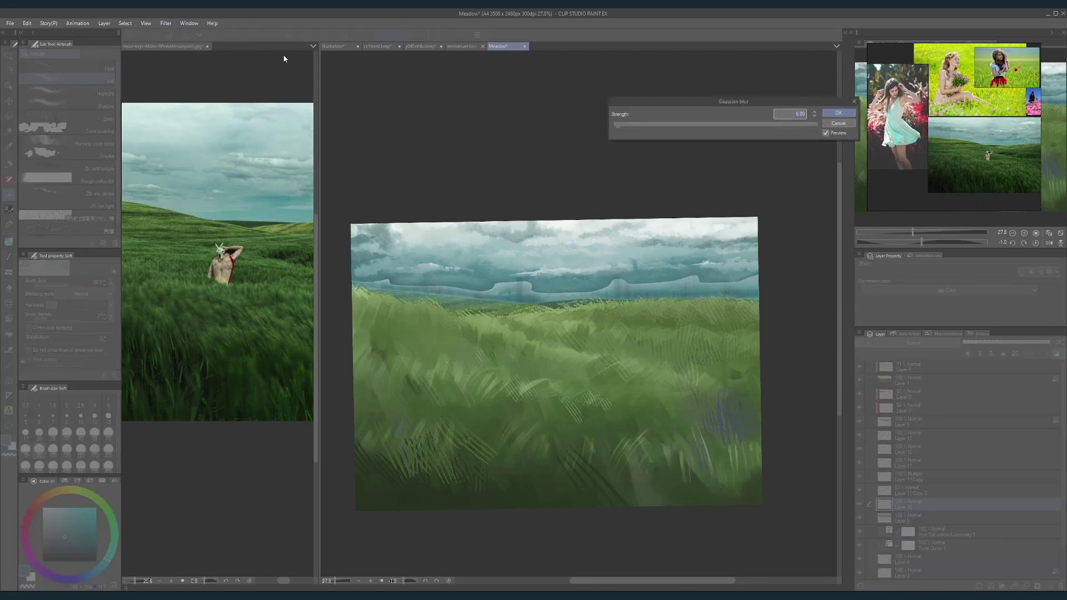
{"action": "left_click_drag", "start_coordinate": [645, 127], "coordinate": [632, 130]}
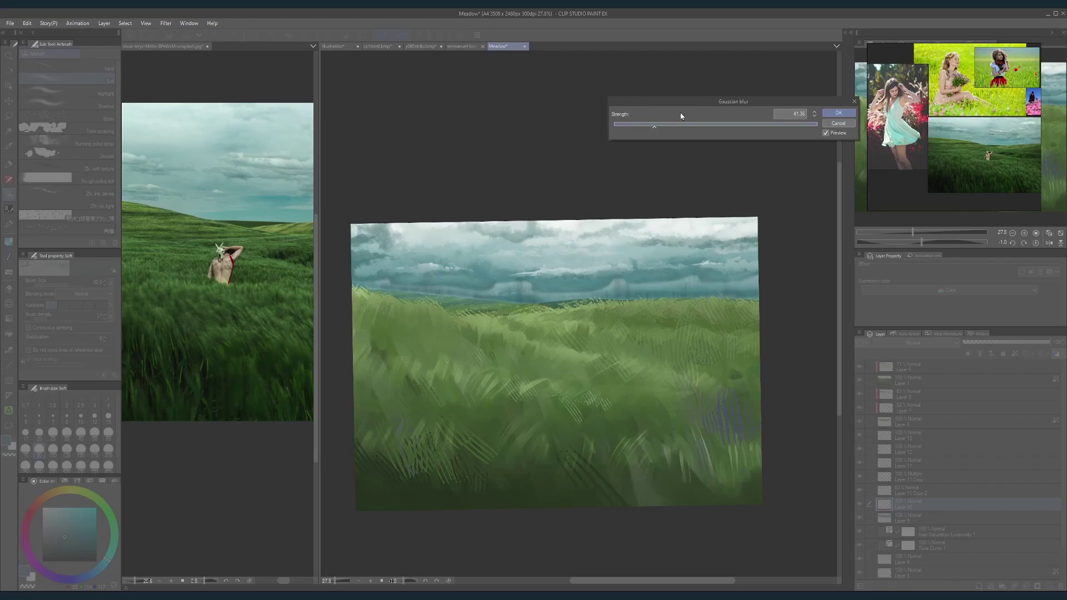
{"action": "scroll", "coordinate": [611, 403], "scroll_direction": "down", "scroll_amount": 4}
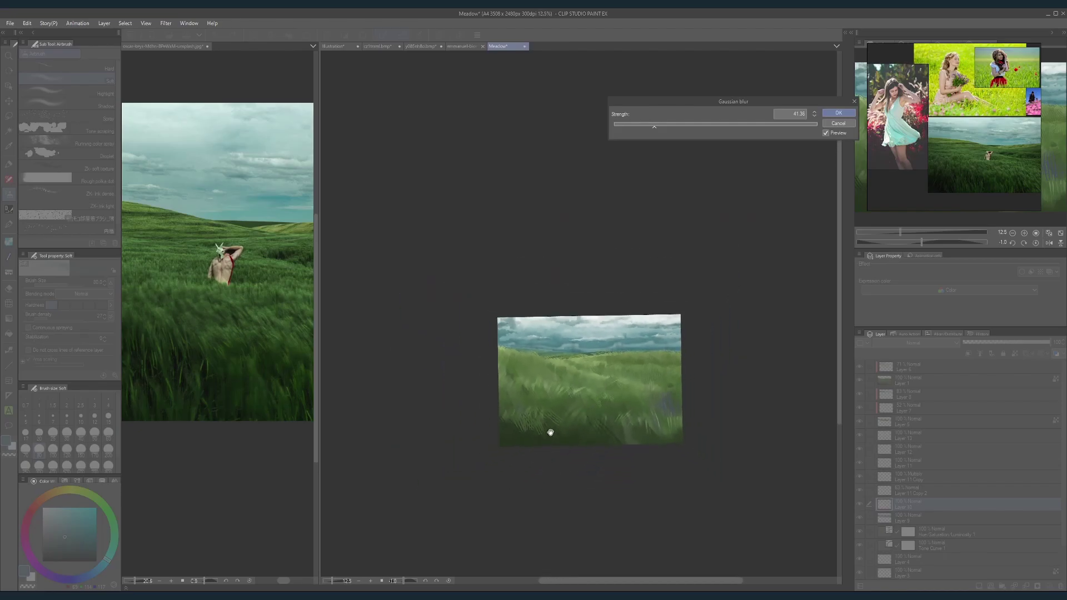
{"action": "scroll", "coordinate": [578, 384], "scroll_direction": "up", "scroll_amount": 4}
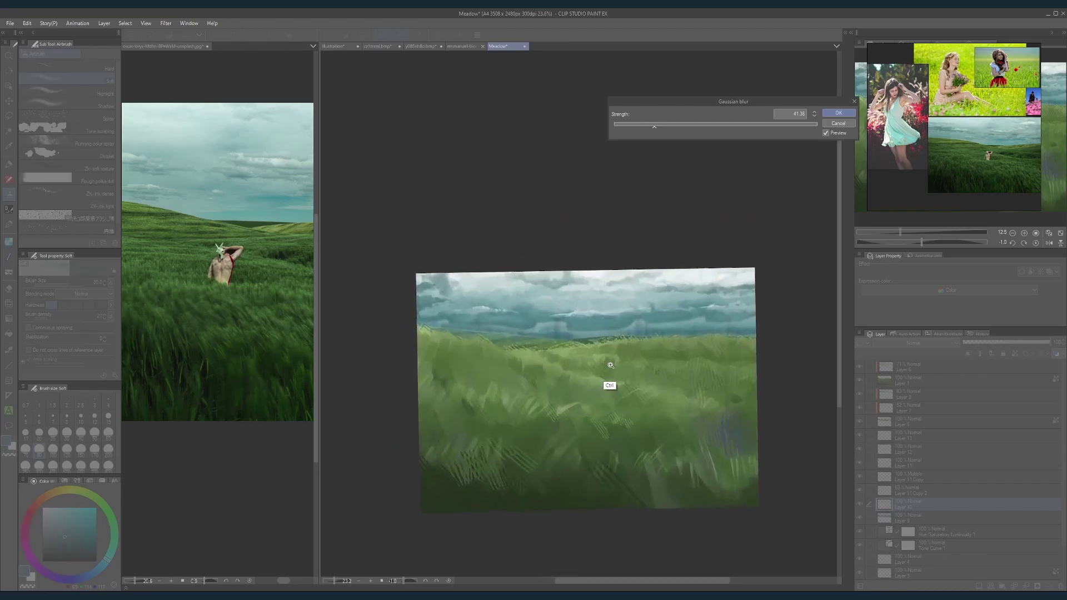
{"action": "left_click", "coordinate": [845, 113]}
Step: Rotate the canvas so the horizon runs steeply and add a new layer directly above Layer 13
{"action": "left_click_drag", "start_coordinate": [736, 203], "coordinate": [597, 352]}
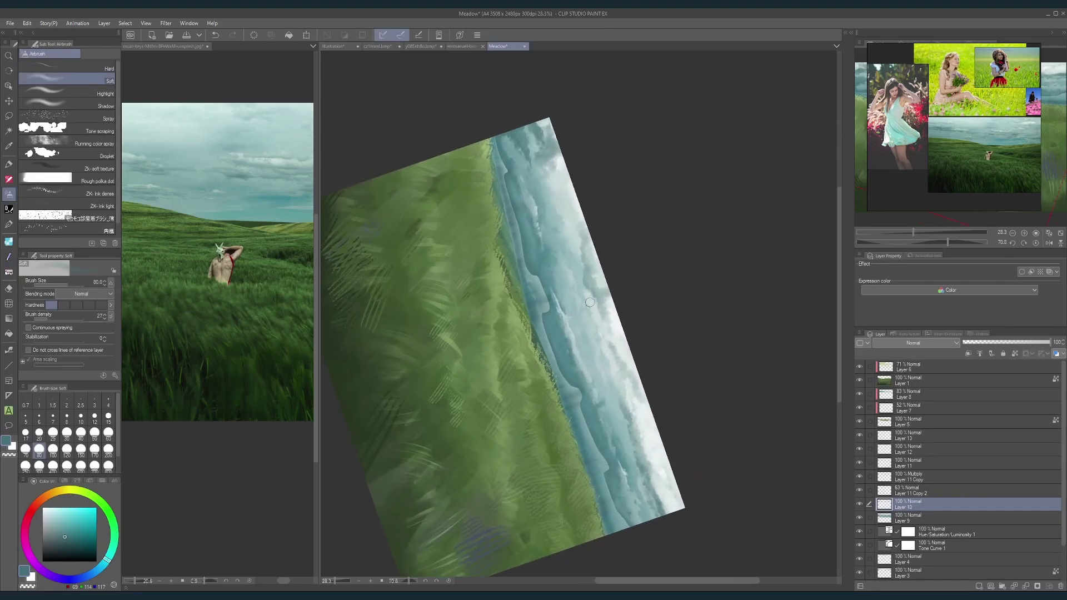
{"action": "left_click", "coordinate": [908, 424]}
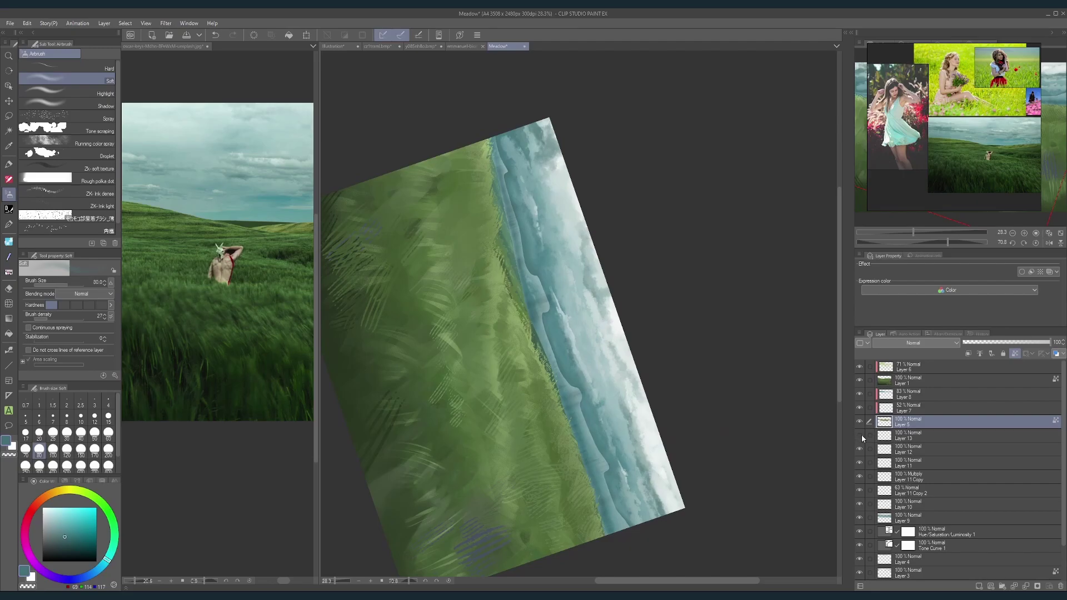
{"action": "left_click", "coordinate": [861, 435]}
{"action": "left_click", "coordinate": [896, 439]}
{"action": "left_click", "coordinate": [979, 586]}
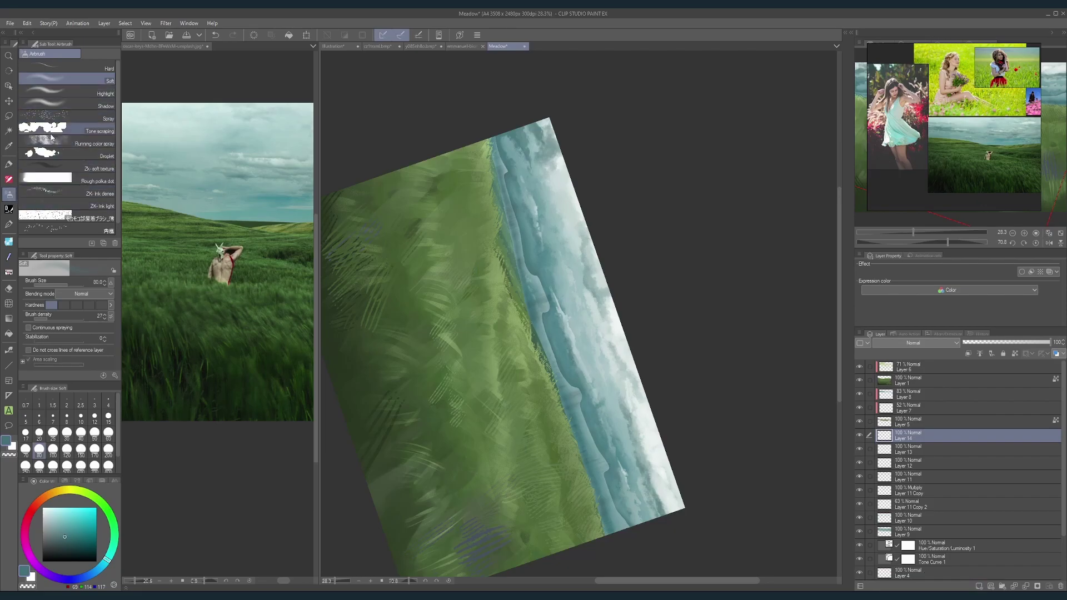
Step: Choose the watercolour cloud brush 水彩わた雲(ふわふわ) from the cloud decoration brushes and set its size to 60
{"action": "left_click", "coordinate": [9, 165]}
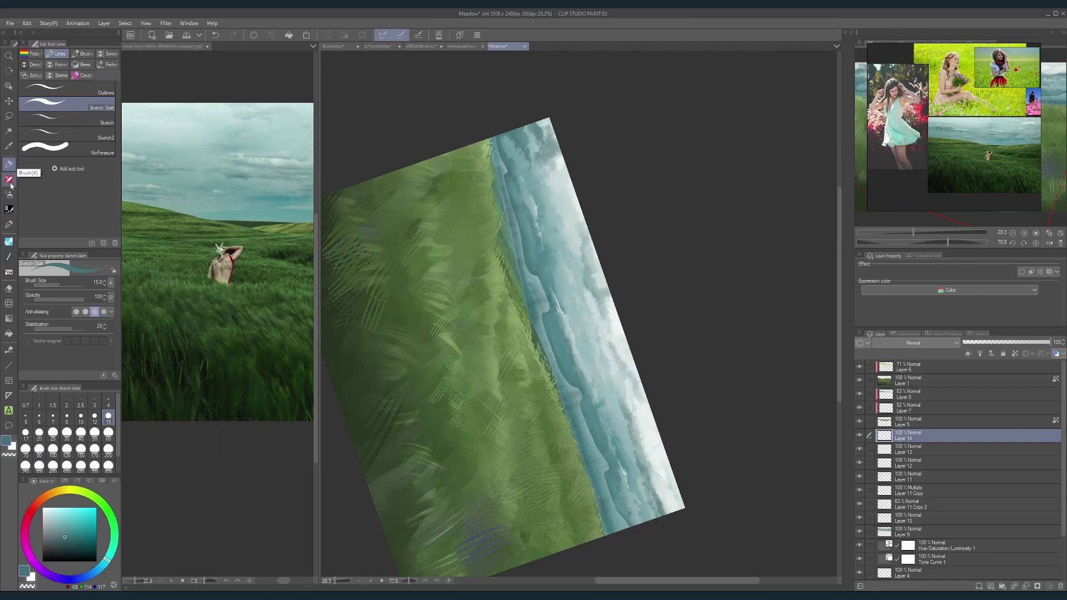
{"action": "left_click", "coordinate": [10, 195]}
{"action": "left_click", "coordinate": [9, 242]}
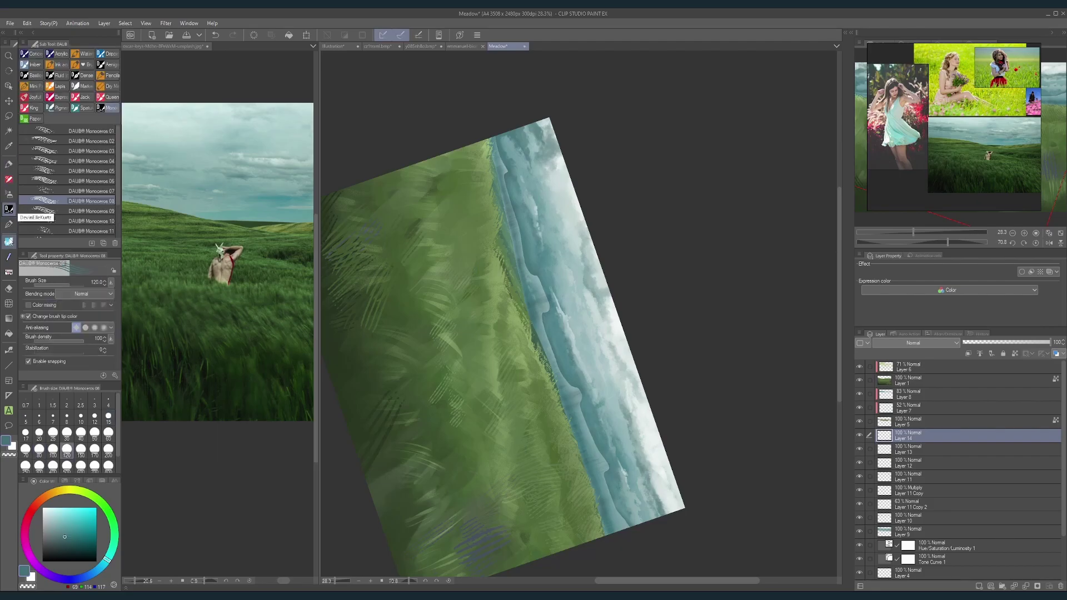
{"action": "left_click", "coordinate": [67, 139]}
{"action": "left_click", "coordinate": [94, 435]}
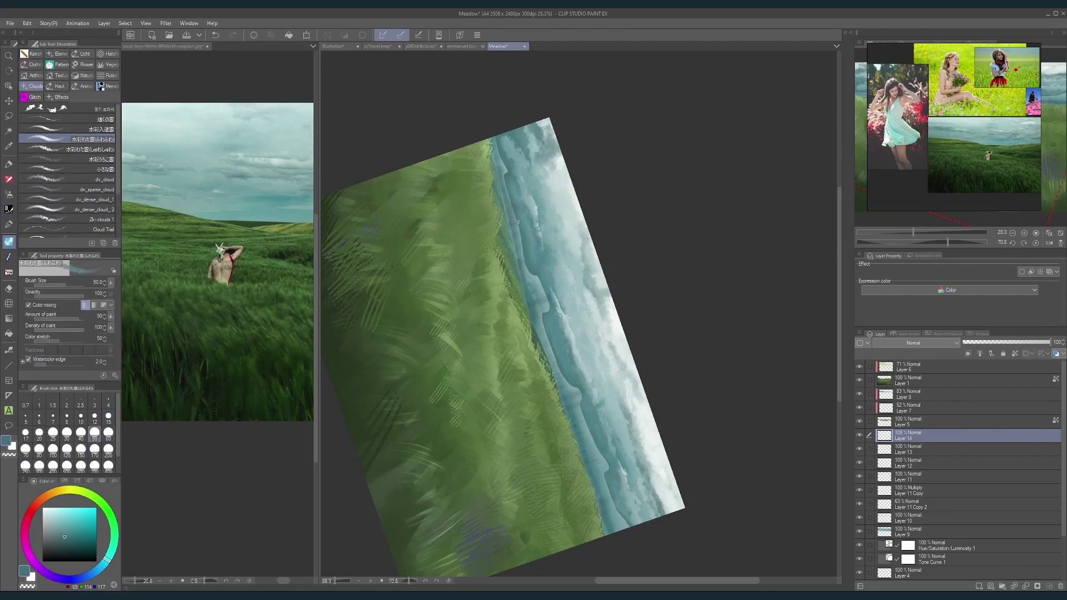
{"action": "left_click", "coordinate": [67, 435]}
{"action": "left_click", "coordinate": [109, 434]}
Step: Paint soft clouds in sampled sky teal over the wavy band above the horizon on Layer 14, settling on brush size 70
{"action": "left_click", "coordinate": [529, 263], "text": "alt"}
{"action": "key", "text": "bracketright"}
{"action": "key", "text": "bracketright"}
{"action": "key", "text": "bracketright"}
{"action": "key", "text": "bracketleft"}
{"action": "key", "text": "bracketleft"}
{"action": "key", "text": "bracketleft"}
{"action": "key", "text": "bracketleft"}
{"action": "key", "text": "bracketright"}
{"action": "key", "text": "bracketright"}
{"action": "key", "text": "bracketright"}
{"action": "left_click", "coordinate": [549, 318], "text": "alt"}
{"action": "key", "text": "bracketleft"}
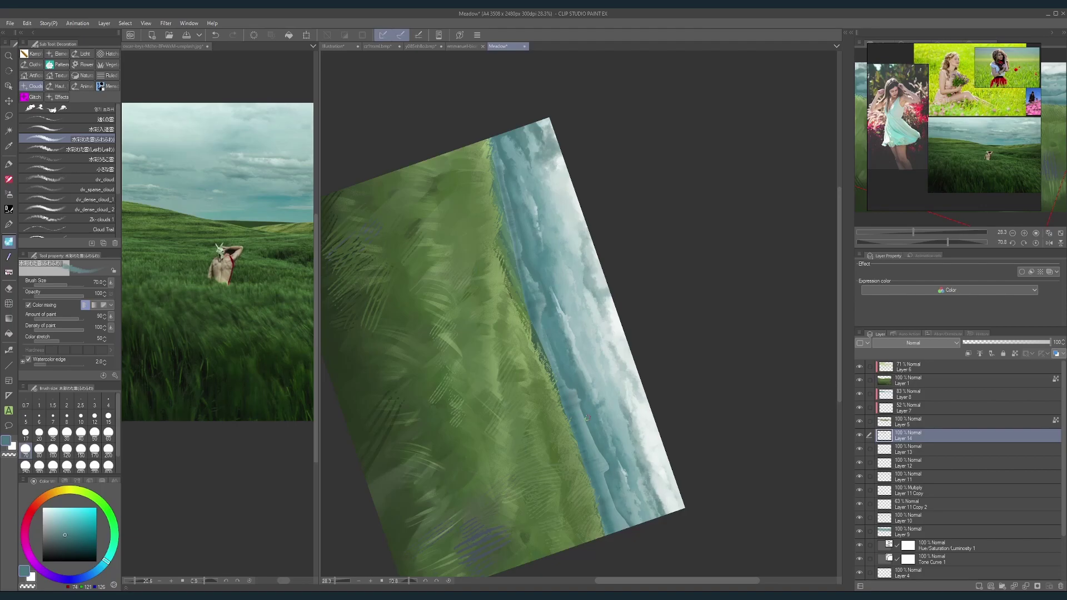
Step: Continue the low clouds toward the painting's right edge at brush size 100, resampling the teal from the sky
{"action": "key", "text": "bracketright"}
{"action": "key", "text": "bracketright"}
{"action": "left_click", "coordinate": [587, 427], "text": "alt"}
{"action": "left_click", "coordinate": [606, 469], "text": "alt"}
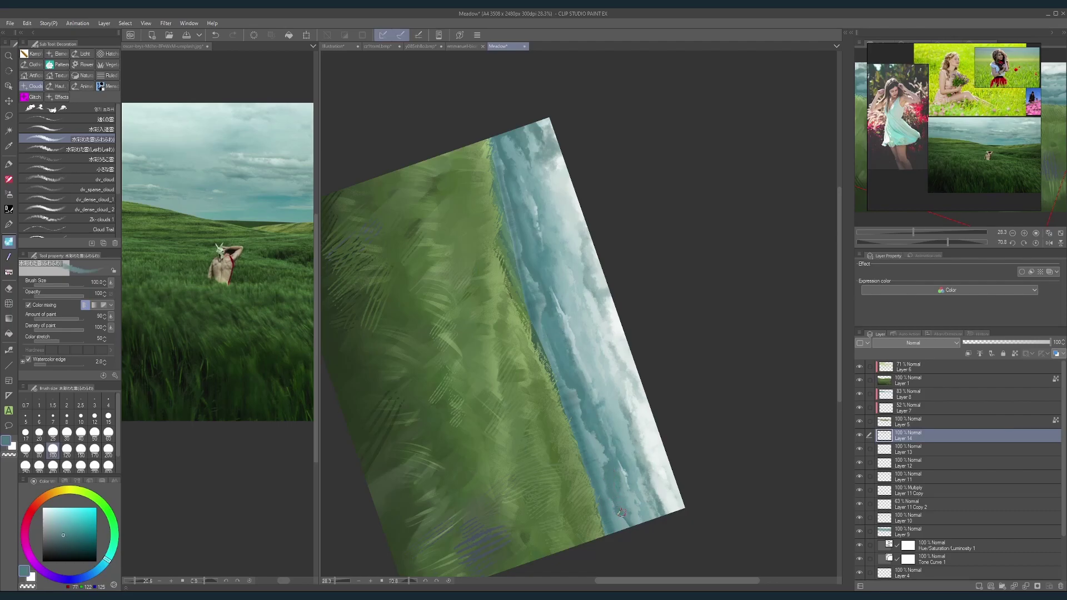
Step: Turn the canvas back upright and examine the low clouds above the horizon in the whole painting
{"action": "scroll", "coordinate": [659, 434], "scroll_direction": "down", "scroll_amount": 3}
{"action": "key", "text": "shift+space"}
{"action": "left_click_drag", "start_coordinate": [679, 421], "coordinate": [667, 272]}
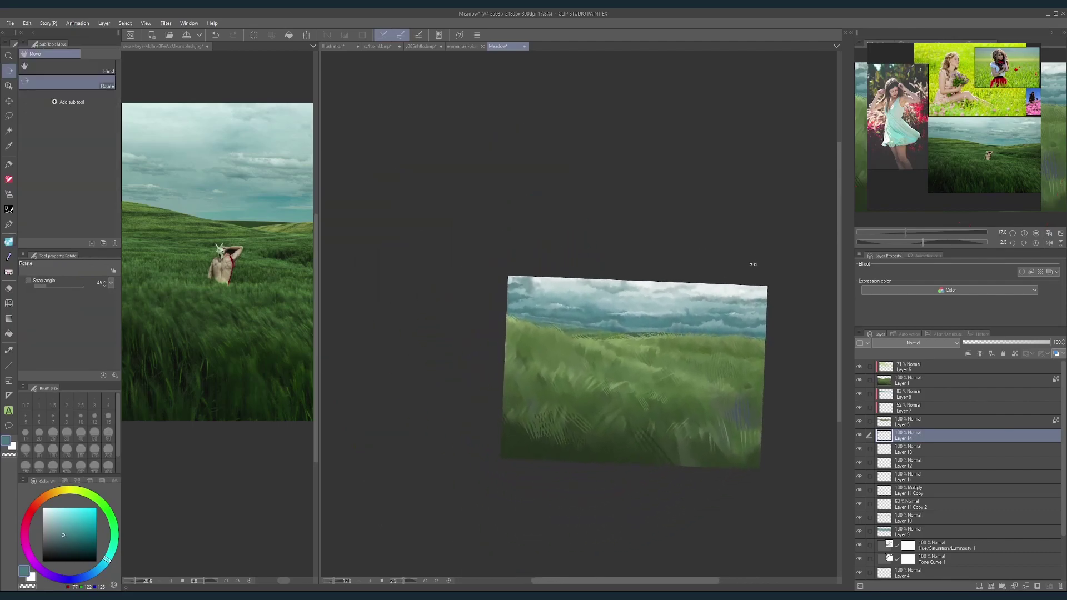
{"action": "scroll", "coordinate": [750, 282], "scroll_direction": "down", "scroll_amount": 2}
{"action": "mouse_move", "coordinate": [775, 270]}
{"action": "left_mouse_down"}
{"action": "mouse_move", "coordinate": [715, 231]}
{"action": "mouse_move", "coordinate": [717, 212]}
{"action": "left_mouse_up"}
{"action": "key", "text": "shift+space"}
{"action": "key", "text": "ctrl+space"}
{"action": "left_click_drag", "start_coordinate": [613, 276], "coordinate": [634, 276]}
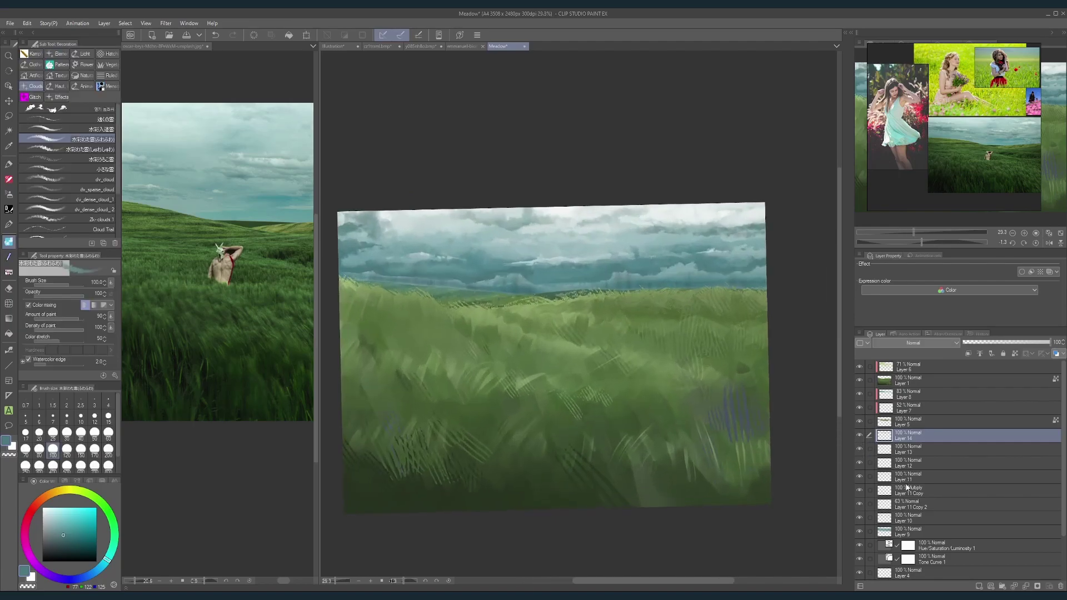
Step: Compare the painting with Layers 9 to 13 switched off and on to see what each contributes
{"action": "left_click", "coordinate": [860, 532]}
{"action": "left_click", "coordinate": [859, 533]}
{"action": "left_click", "coordinate": [860, 519]}
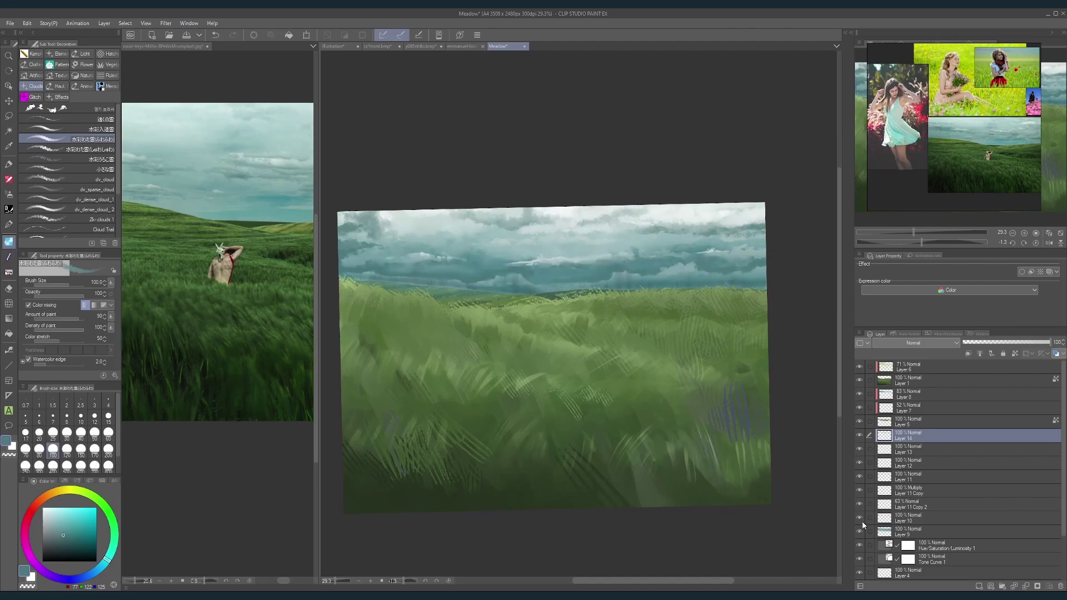
{"action": "left_click", "coordinate": [905, 523]}
{"action": "left_click_drag", "start_coordinate": [783, 405], "coordinate": [757, 358]}
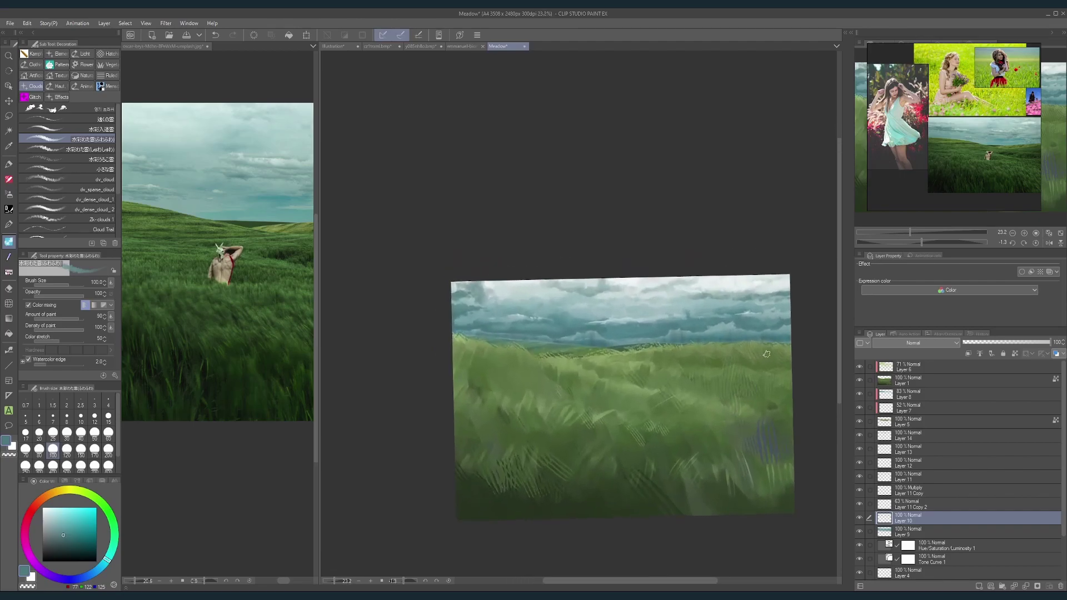
{"action": "left_click", "coordinate": [859, 518]}
{"action": "left_click", "coordinate": [857, 520]}
{"action": "left_click", "coordinate": [859, 508]}
{"action": "left_click", "coordinate": [860, 477]}
{"action": "left_click", "coordinate": [860, 476]}
{"action": "left_click", "coordinate": [861, 464]}
{"action": "left_click", "coordinate": [861, 464]}
{"action": "left_click", "coordinate": [860, 449]}
{"action": "left_click", "coordinate": [860, 449]}
Step: Try to transform the content of Layer 13 and delete that layer
{"action": "left_click", "coordinate": [911, 452]}
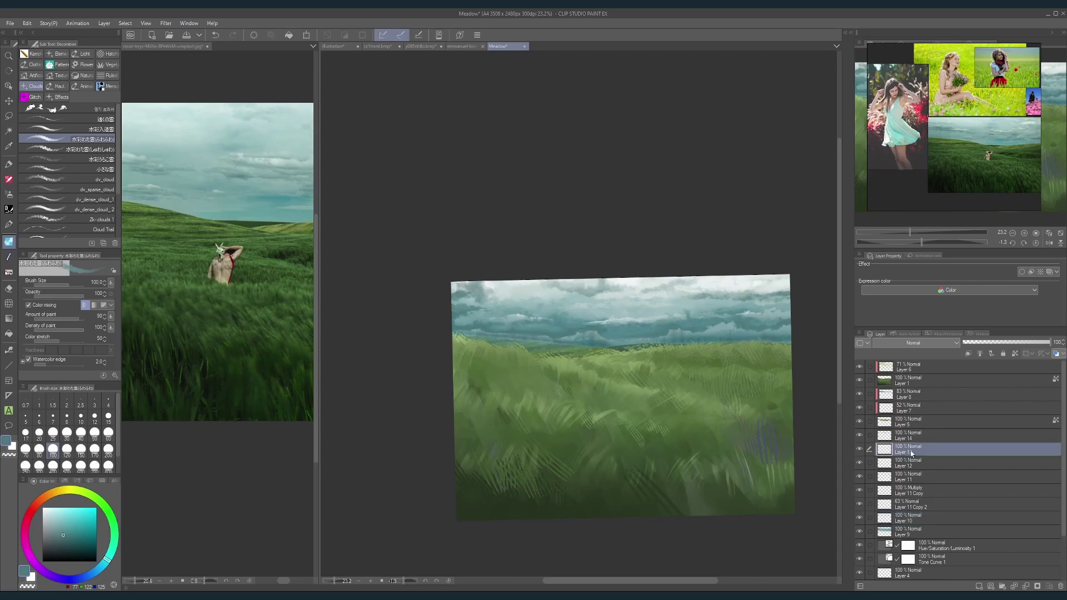
{"action": "left_click", "coordinate": [306, 37]}
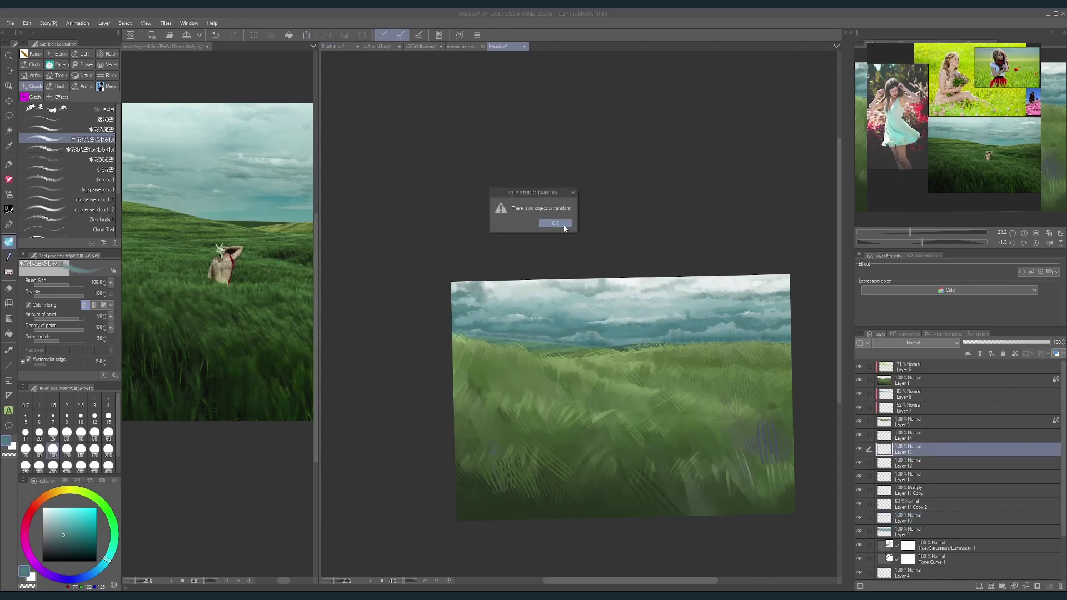
{"action": "left_click", "coordinate": [563, 225]}
{"action": "left_click", "coordinate": [1060, 586]}
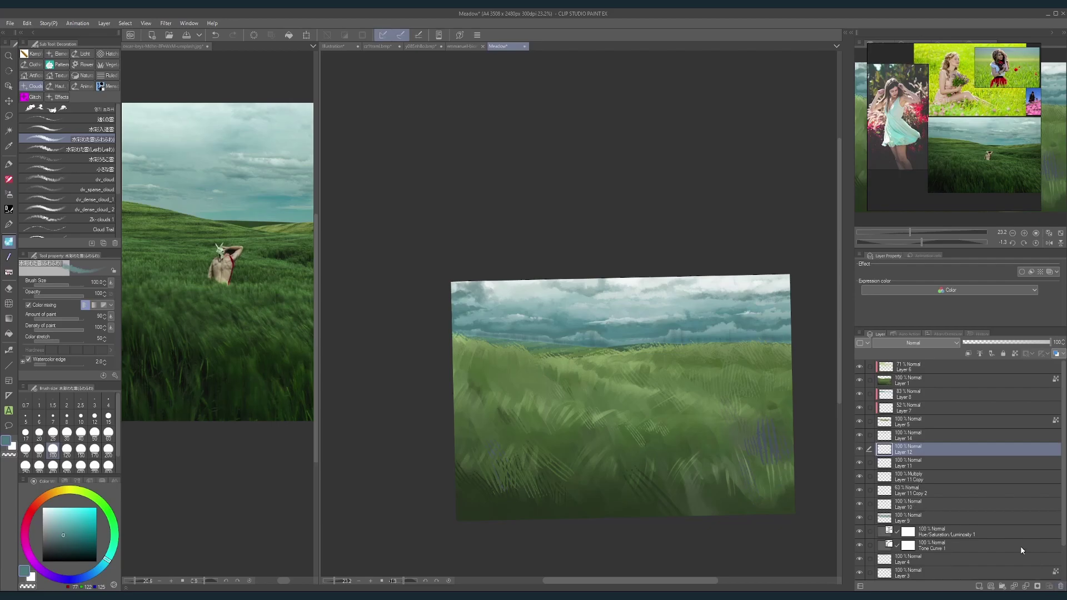
Step: Compare Layers 14 and 12 off and on, and hide Layer 11 with its two copies
{"action": "left_click", "coordinate": [859, 436]}
{"action": "left_click", "coordinate": [859, 437]}
{"action": "left_click", "coordinate": [859, 450]}
{"action": "left_click", "coordinate": [860, 450]}
{"action": "left_click", "coordinate": [859, 462]}
{"action": "left_click", "coordinate": [894, 464]}
{"action": "left_click_drag", "start_coordinate": [860, 463], "coordinate": [861, 477]}
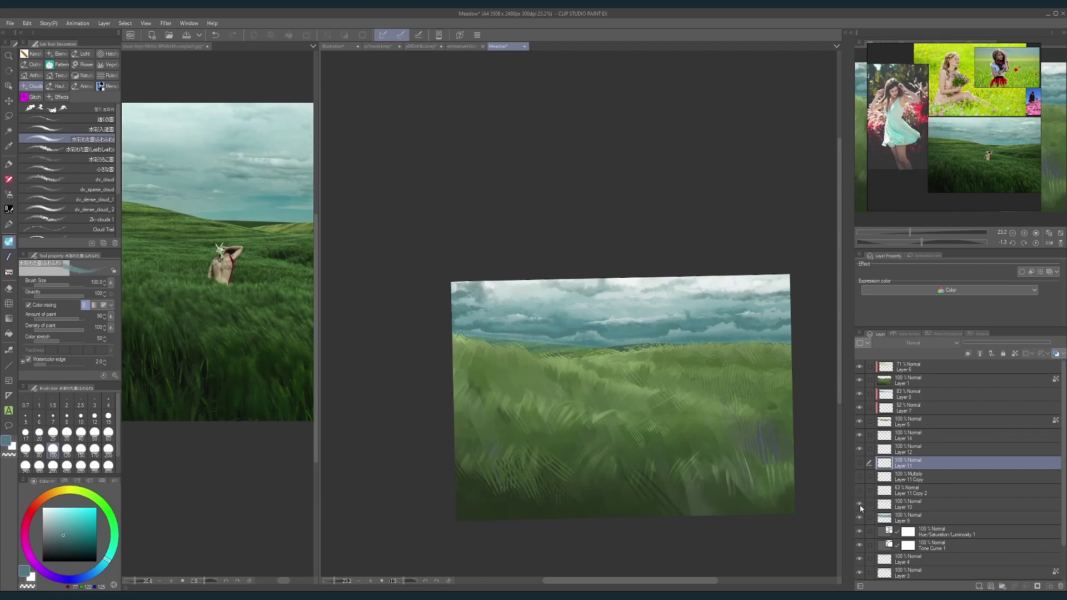
Step: Check Layer 10 hidden and shown, and lower its opacity to 66%
{"action": "left_click", "coordinate": [859, 504]}
{"action": "left_click", "coordinate": [860, 503]}
{"action": "left_click", "coordinate": [887, 505]}
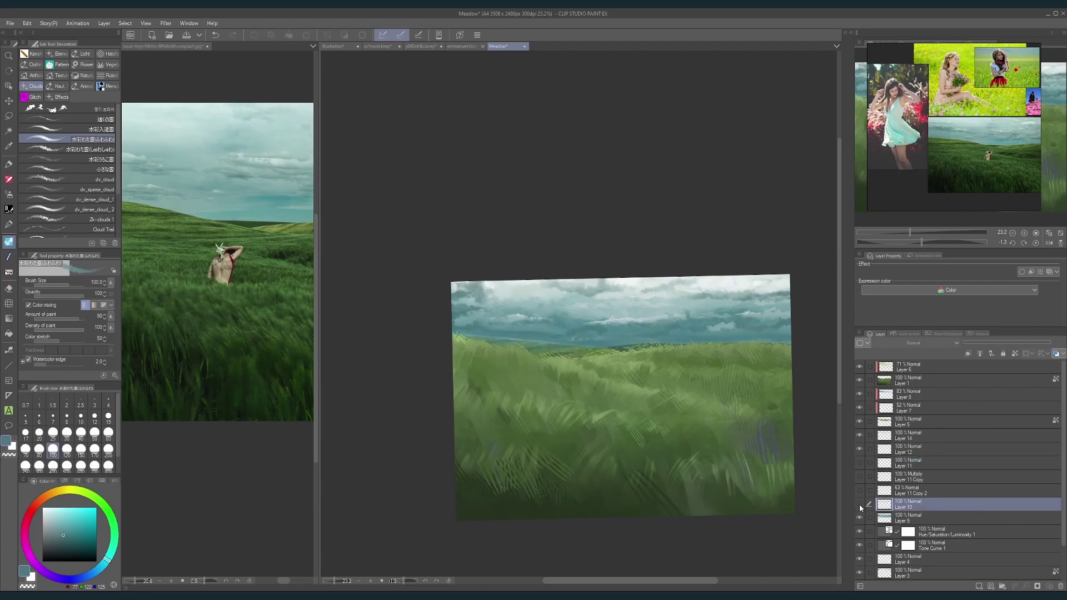
{"action": "left_click", "coordinate": [859, 505]}
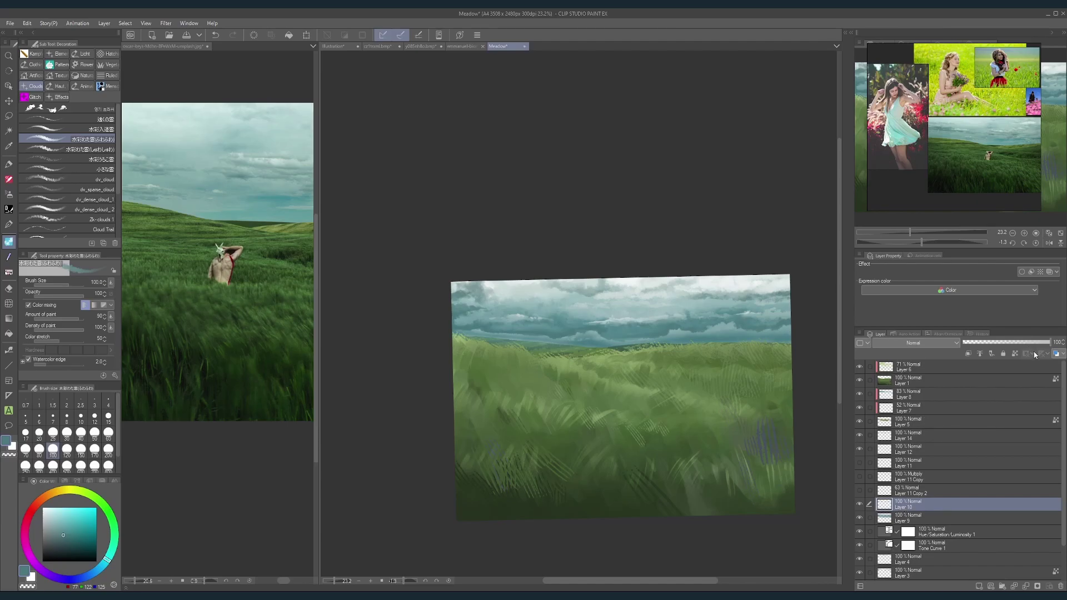
{"action": "left_click_drag", "start_coordinate": [1048, 342], "coordinate": [1020, 345]}
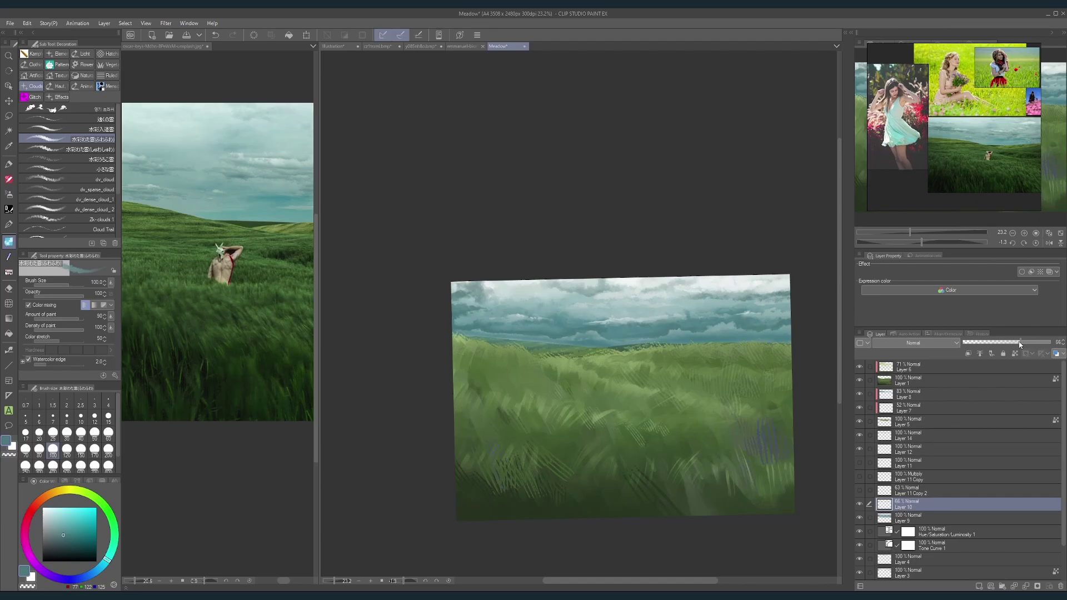
Step: Make Layer 11 visible again and delete the Multiply layer Layer 11 Copy
{"action": "left_click", "coordinate": [904, 492]}
{"action": "left_click", "coordinate": [859, 463]}
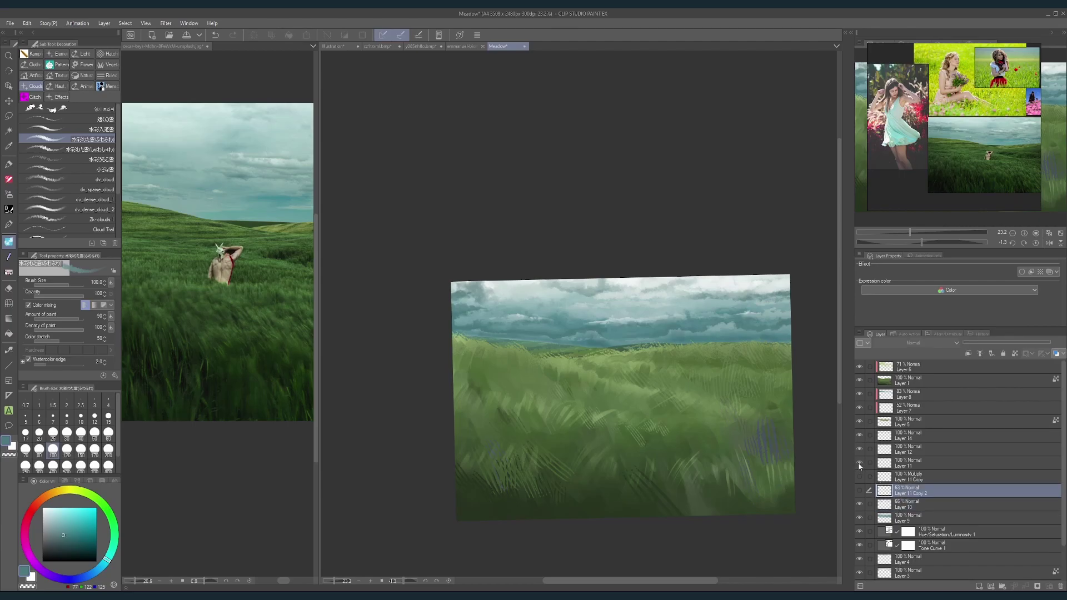
{"action": "left_click", "coordinate": [860, 464]}
{"action": "left_click", "coordinate": [862, 462]}
{"action": "left_click", "coordinate": [860, 476]}
{"action": "left_click", "coordinate": [859, 463]}
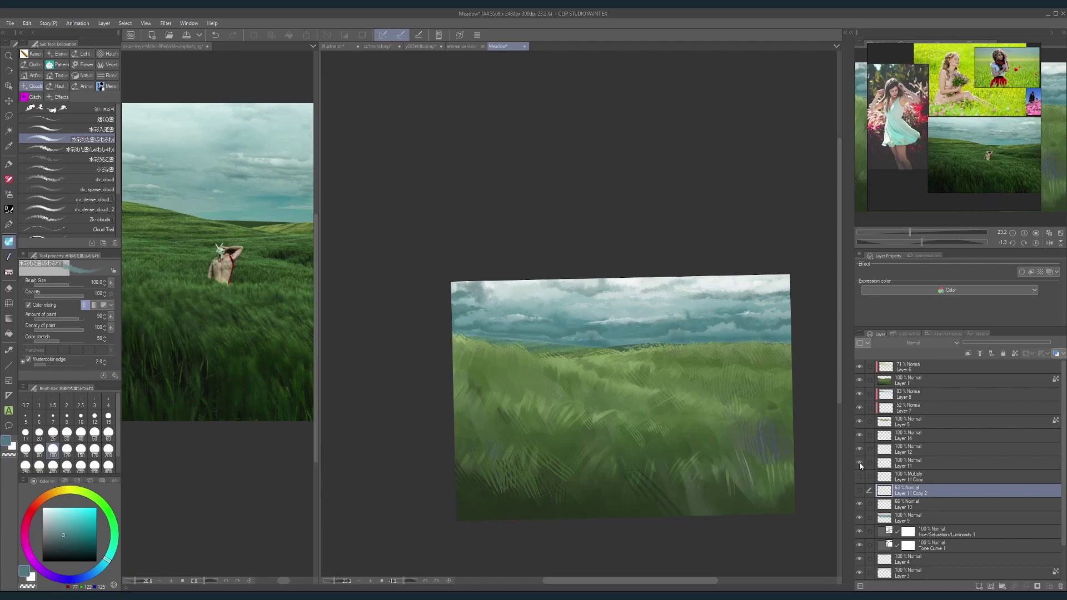
{"action": "left_click", "coordinate": [910, 478]}
{"action": "left_click", "coordinate": [1060, 586]}
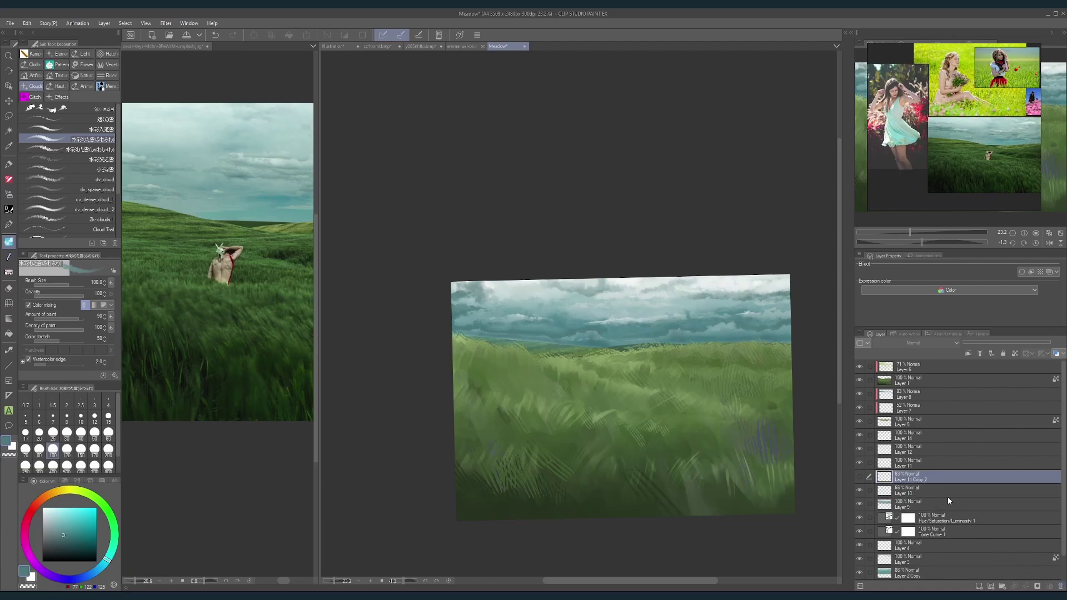
Step: Show Layer 11 Copy 2 and merge it down into Layer 10
{"action": "left_click", "coordinate": [889, 449]}
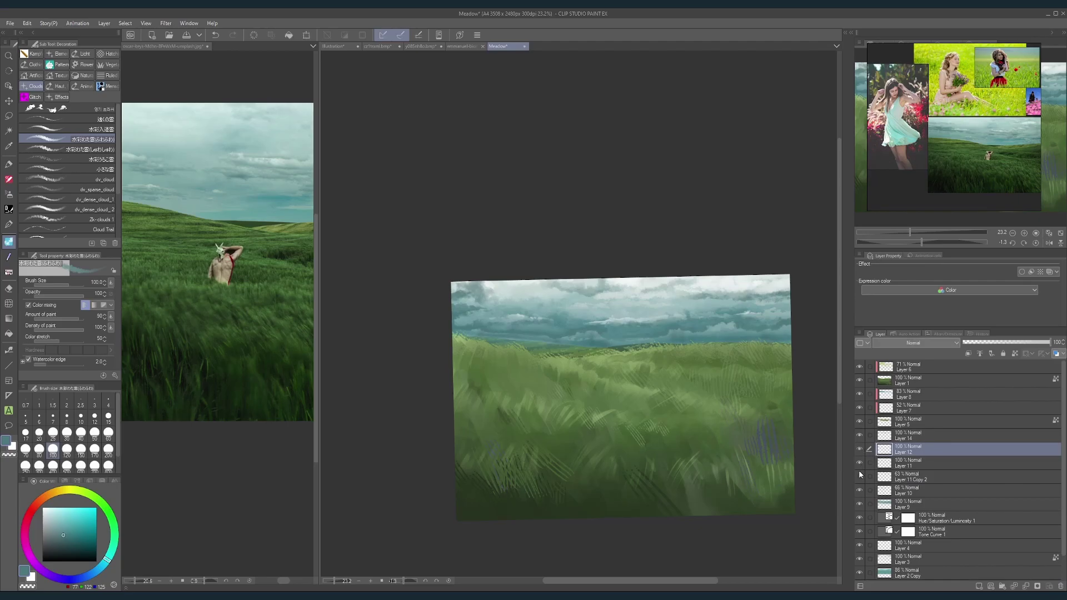
{"action": "left_click", "coordinate": [859, 477]}
{"action": "left_click", "coordinate": [899, 476]}
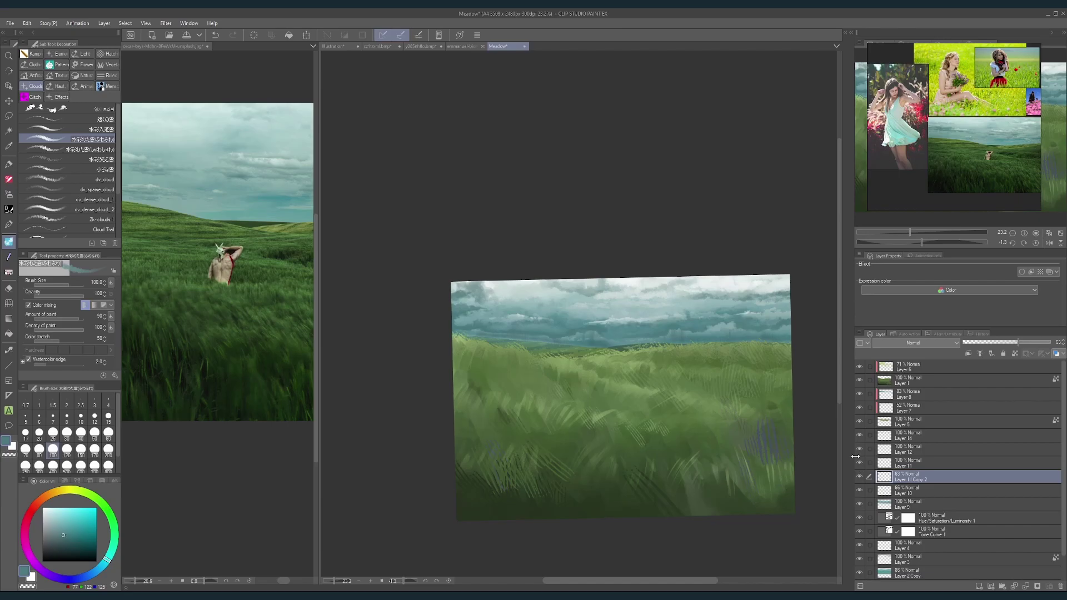
{"action": "key", "text": "ctrl+e"}
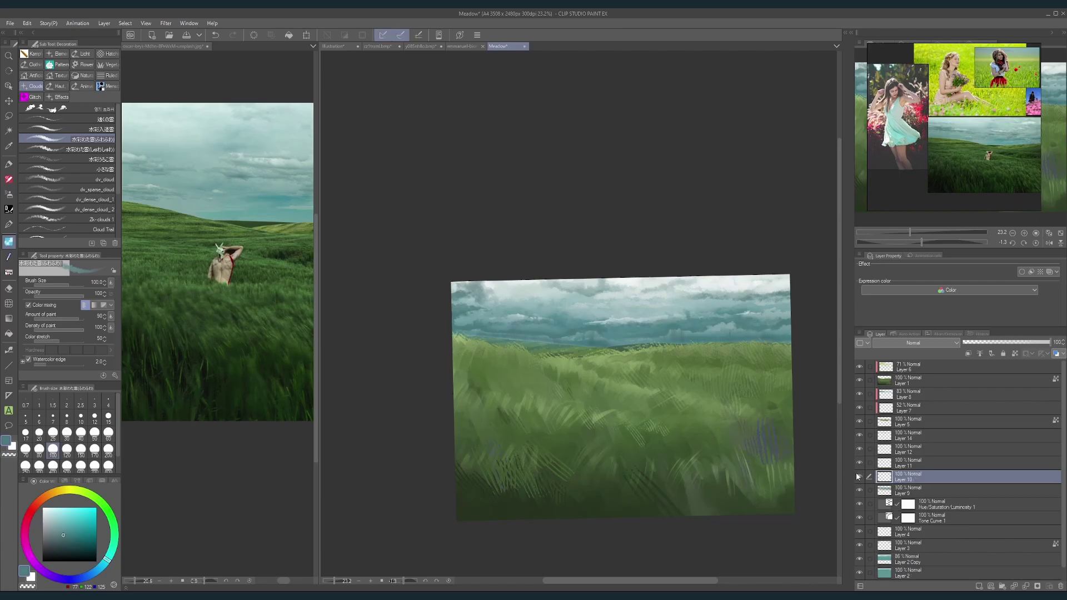
Step: Compare the horizon with Layers 9, 10 and 11 each hidden and shown
{"action": "left_click", "coordinate": [859, 492]}
{"action": "left_click", "coordinate": [859, 492]}
{"action": "left_click", "coordinate": [859, 477]}
{"action": "left_click", "coordinate": [860, 476]}
{"action": "left_click", "coordinate": [859, 479]}
{"action": "left_click", "coordinate": [859, 464]}
{"action": "left_click", "coordinate": [859, 464]}
{"action": "left_click", "coordinate": [859, 464]}
{"action": "left_click", "coordinate": [860, 465]}
Step: Set the blending mode of Layer 11 to Darken and inspect the horizon up close
{"action": "left_click", "coordinate": [902, 467]}
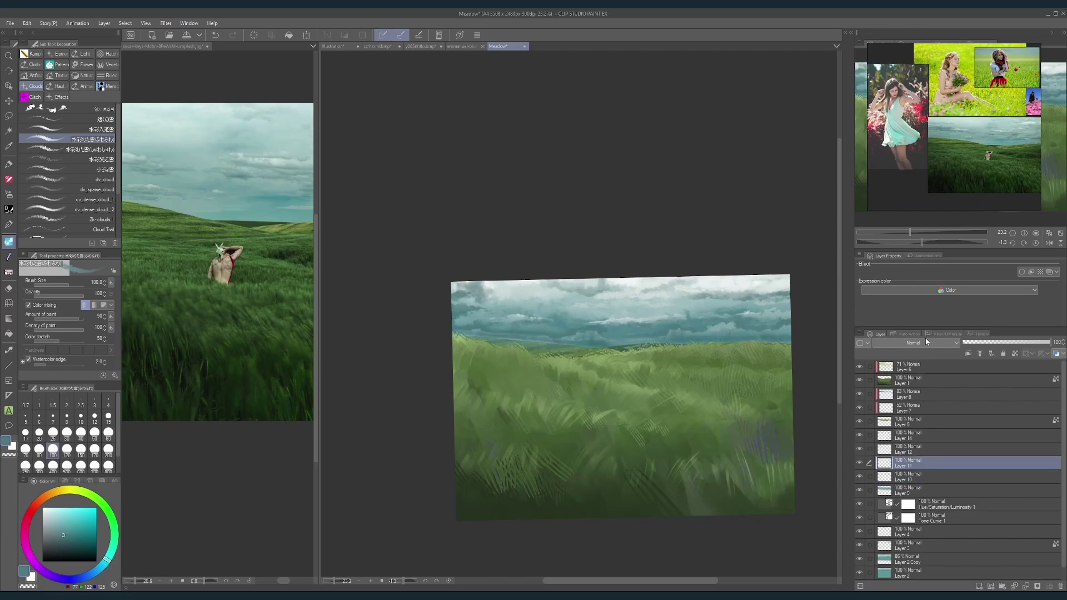
{"action": "left_click", "coordinate": [926, 342]}
{"action": "left_click", "coordinate": [889, 366]}
{"action": "scroll", "coordinate": [682, 353], "scroll_direction": "up", "scroll_amount": 5}
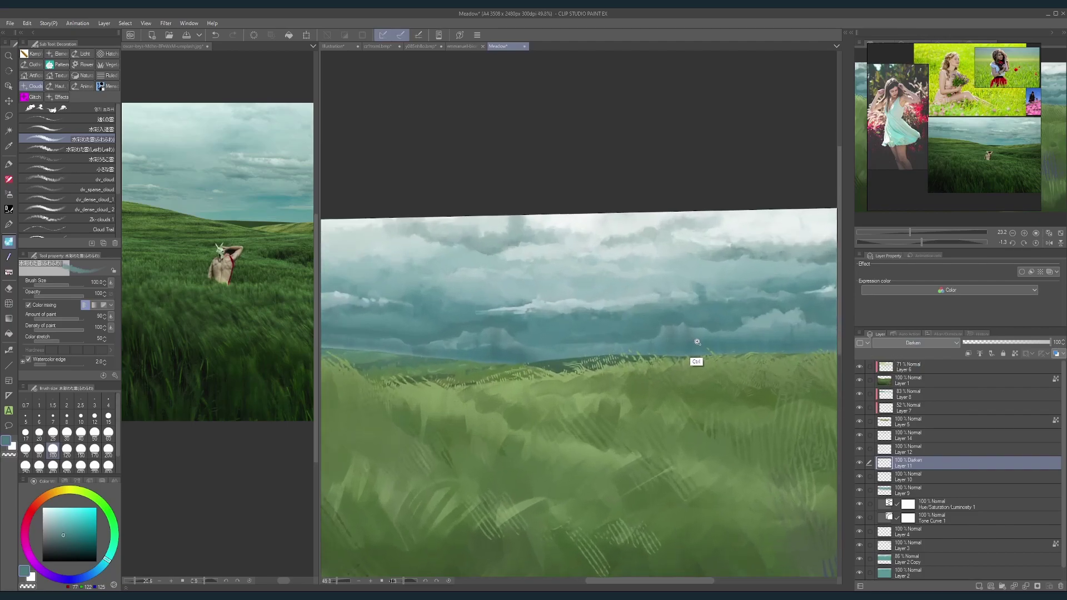
Step: Lock the transparent pixels of Layer 11 and try repainting its low clouds with a sampled sky blue
{"action": "left_click_drag", "start_coordinate": [682, 354], "coordinate": [713, 325]}
{"action": "left_click", "coordinate": [508, 293], "text": "alt"}
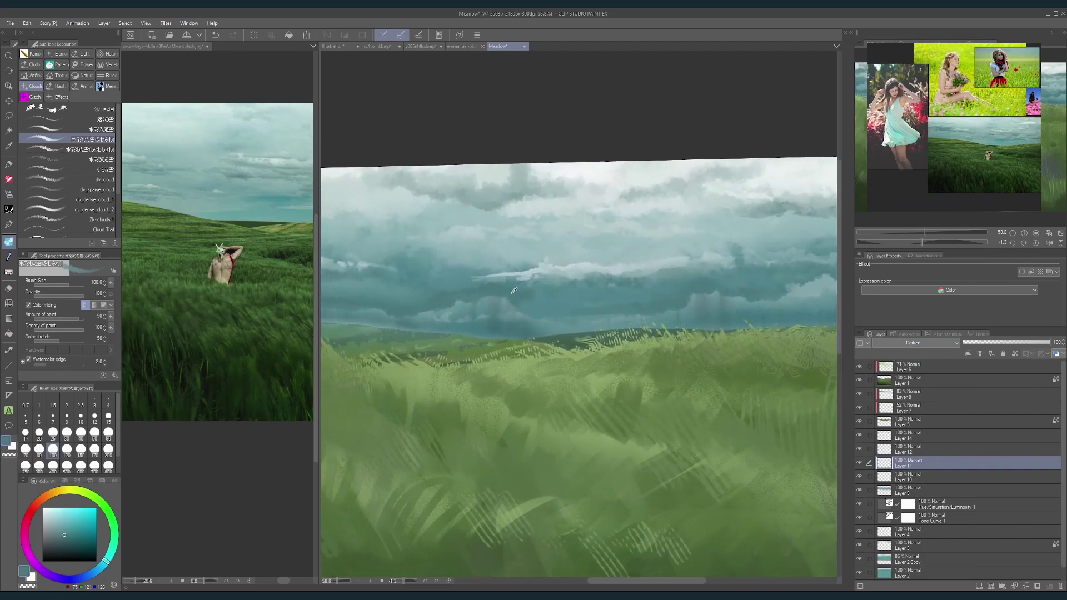
{"action": "left_click", "coordinate": [1015, 354]}
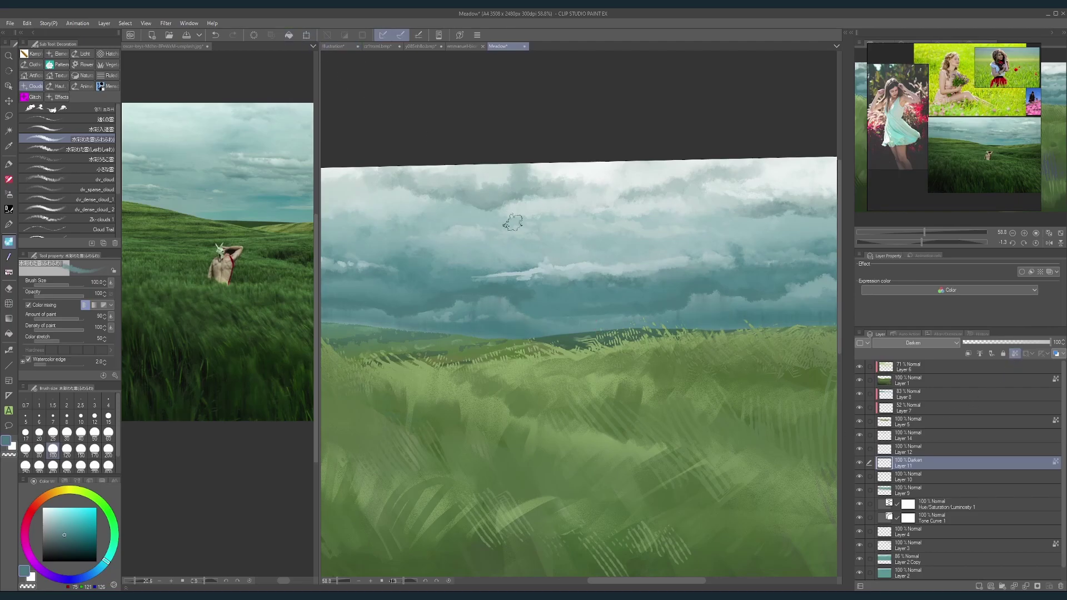
{"action": "key", "text": "ctrl+z"}
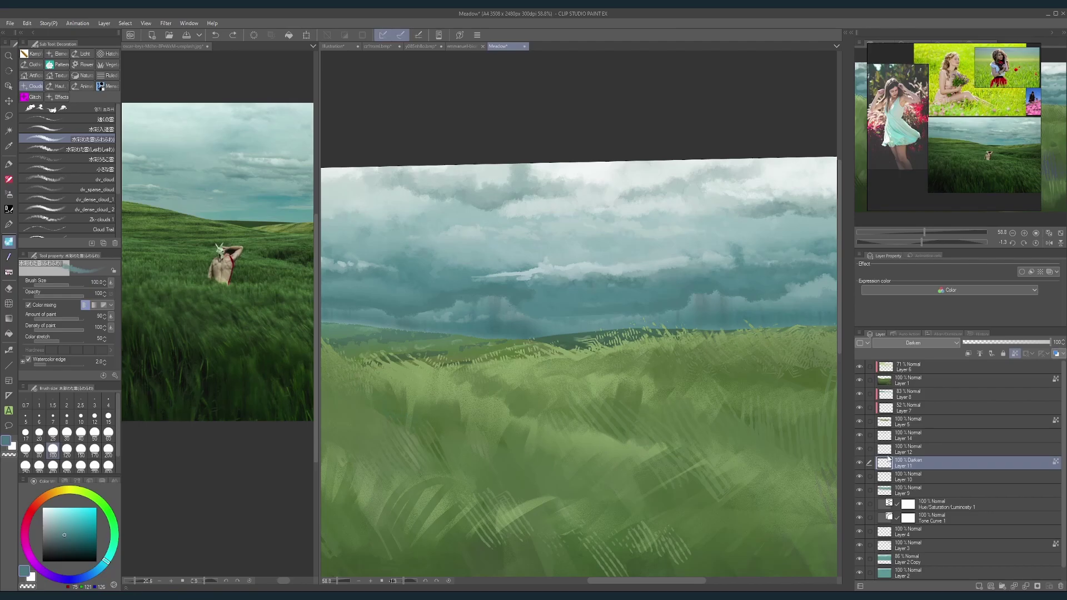
Step: Compare the low clouds with Layers 11, 12 and 14 each hidden and shown
{"action": "left_click", "coordinate": [859, 463]}
{"action": "left_click", "coordinate": [859, 463]}
{"action": "left_click", "coordinate": [860, 463]}
{"action": "left_click", "coordinate": [859, 464]}
{"action": "left_click", "coordinate": [859, 449]}
{"action": "left_click", "coordinate": [859, 449]}
{"action": "left_click", "coordinate": [859, 436]}
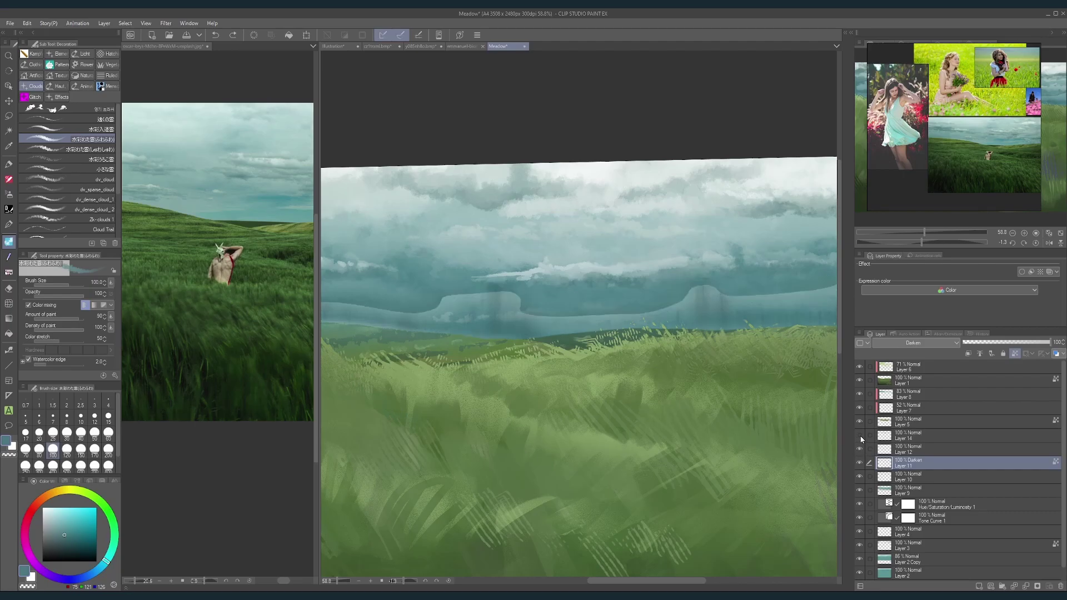
{"action": "left_click", "coordinate": [860, 436]}
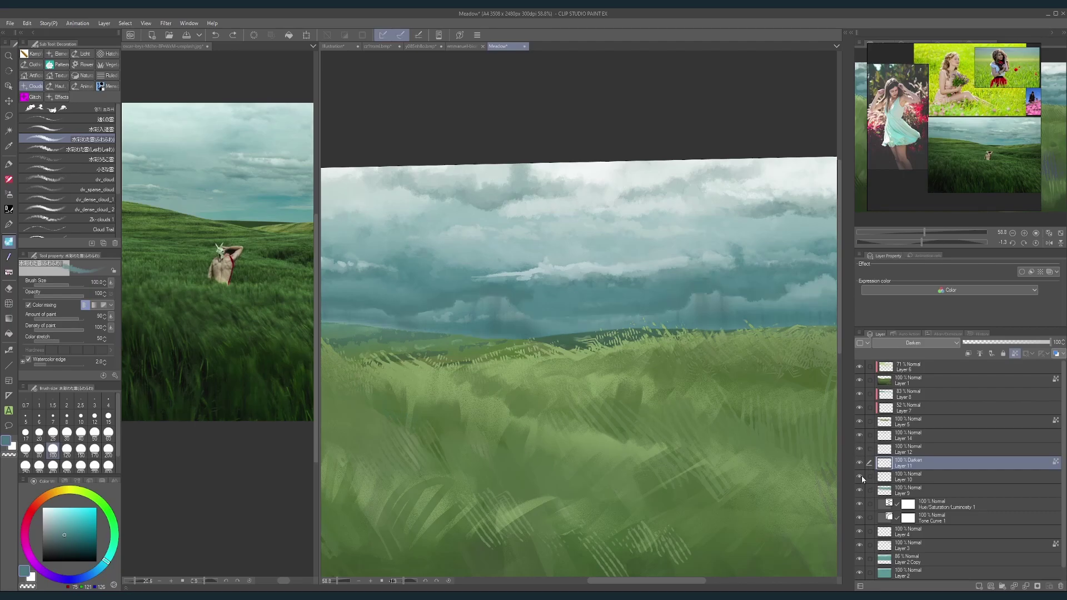
Step: Compare the whole painting with Layers 10 and 11 hidden and shown
{"action": "scroll", "coordinate": [806, 433], "scroll_direction": "down", "scroll_amount": 3}
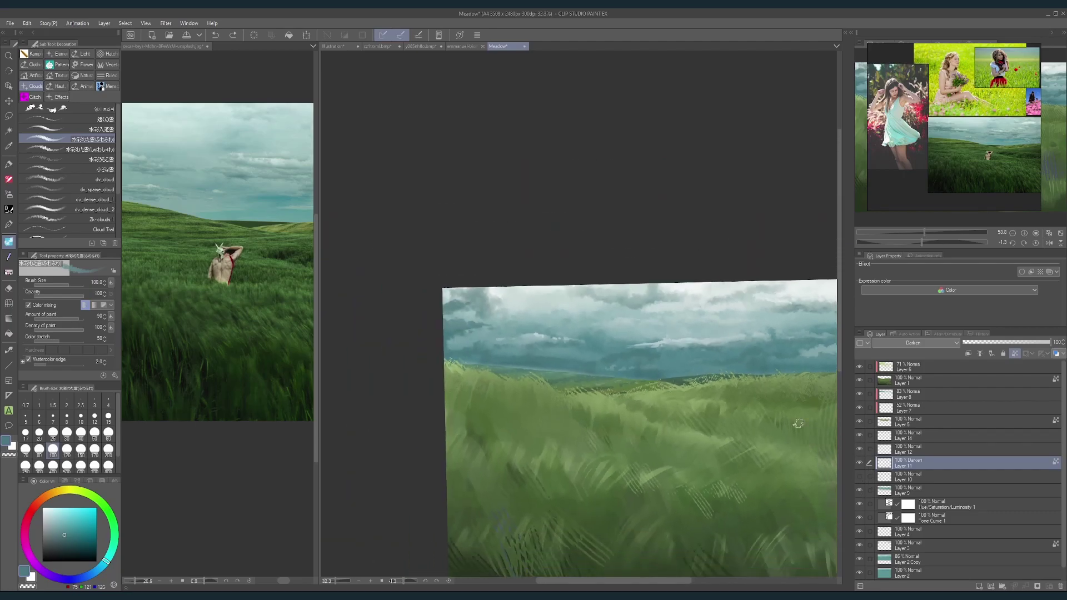
{"action": "left_click_drag", "start_coordinate": [796, 424], "coordinate": [765, 401]}
{"action": "left_click", "coordinate": [860, 463]}
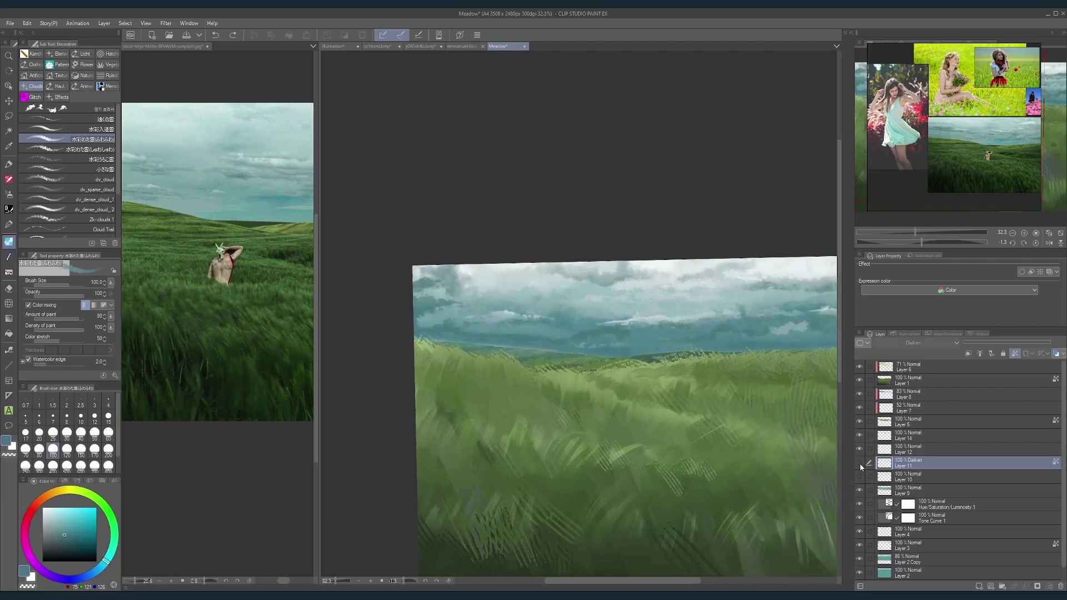
{"action": "left_click", "coordinate": [859, 477]}
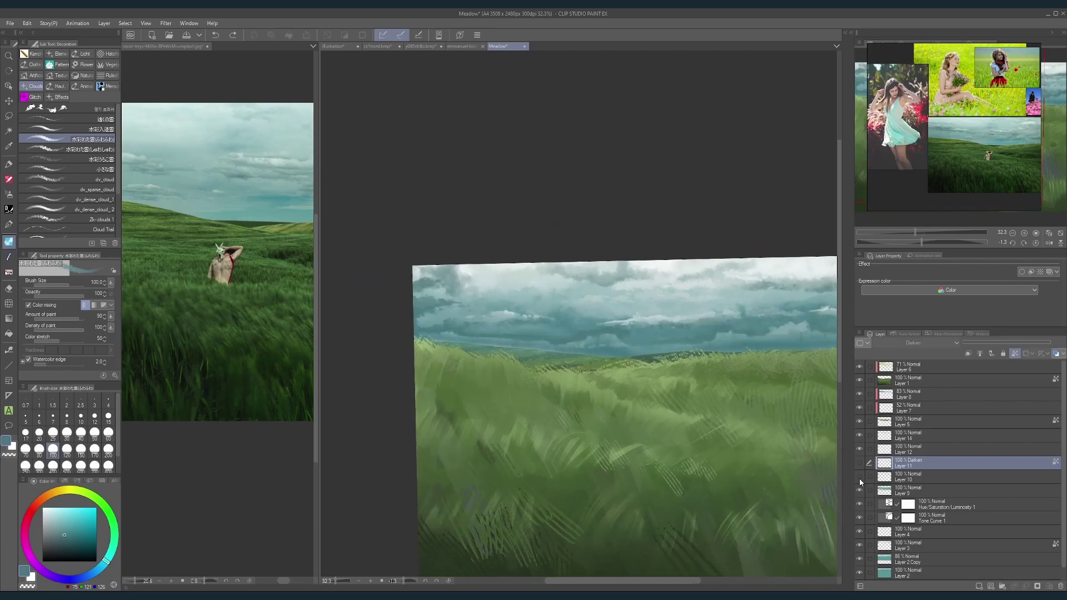
{"action": "left_click", "coordinate": [859, 478]}
{"action": "left_click", "coordinate": [860, 478]}
Step: Undo recent changes back to the state before Layer 11 Copy 2 was merged into Layer 10
{"action": "left_click", "coordinate": [899, 479]}
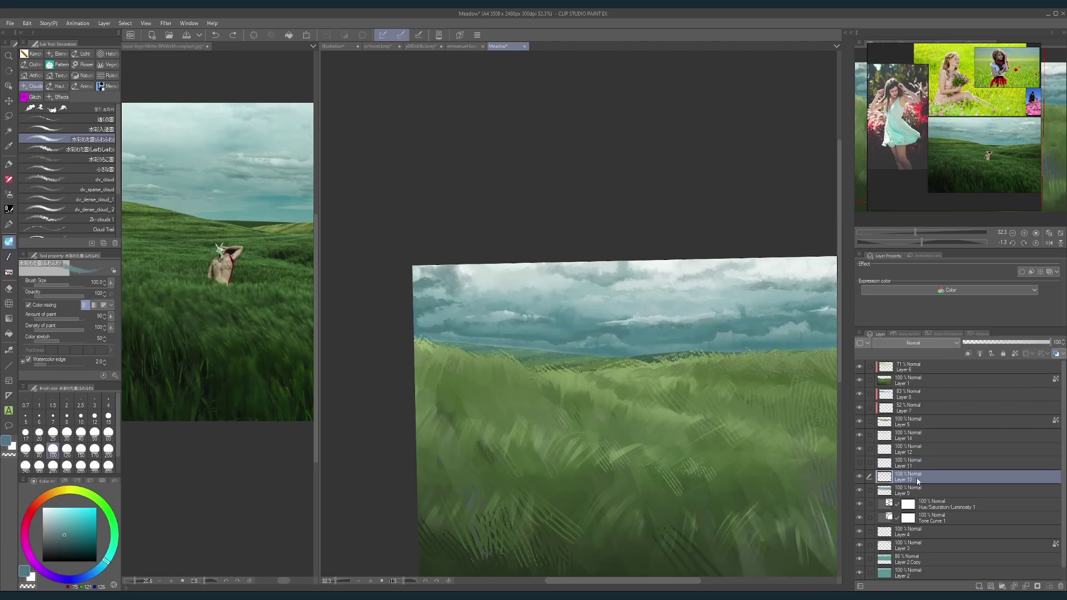
{"action": "key", "text": "ctrl+z"}
{"action": "key", "text": "ctrl+z"}
{"action": "key", "text": "ctrl+y"}
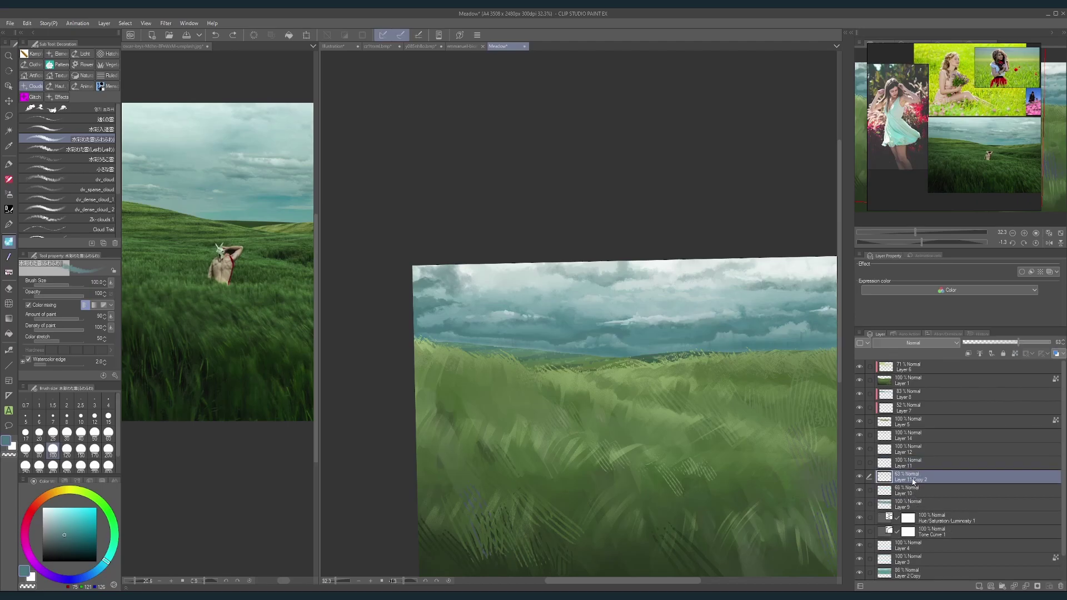
Step: Check the sky with Layer 11 Copy 2 hidden and shown, and make Layer 11 visible
{"action": "left_click", "coordinate": [859, 479]}
{"action": "left_click", "coordinate": [859, 477]}
{"action": "left_click", "coordinate": [859, 477]}
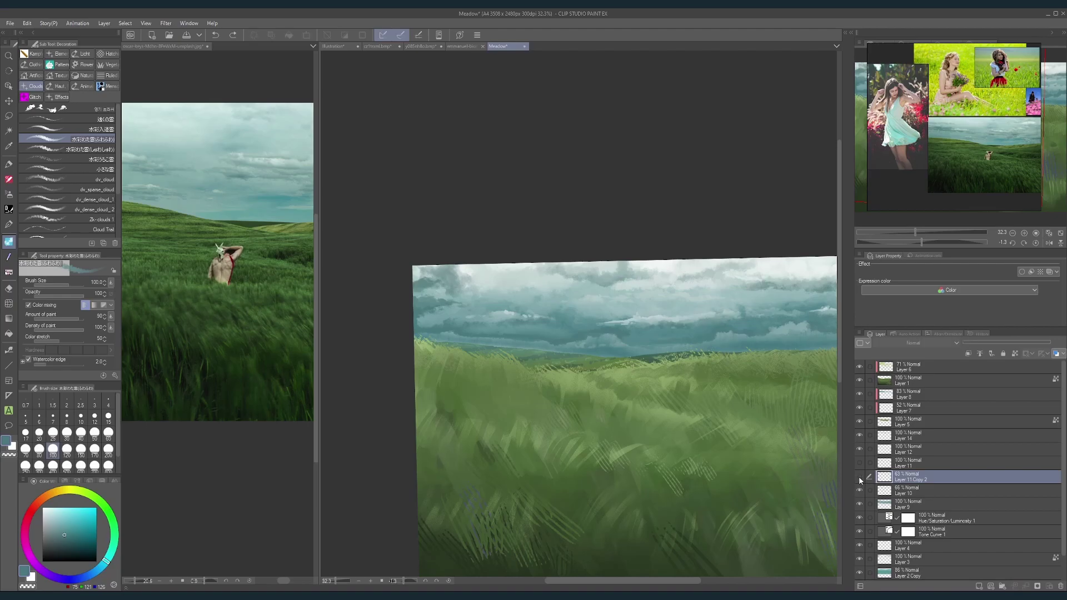
{"action": "left_click", "coordinate": [860, 476]}
{"action": "left_click", "coordinate": [860, 463]}
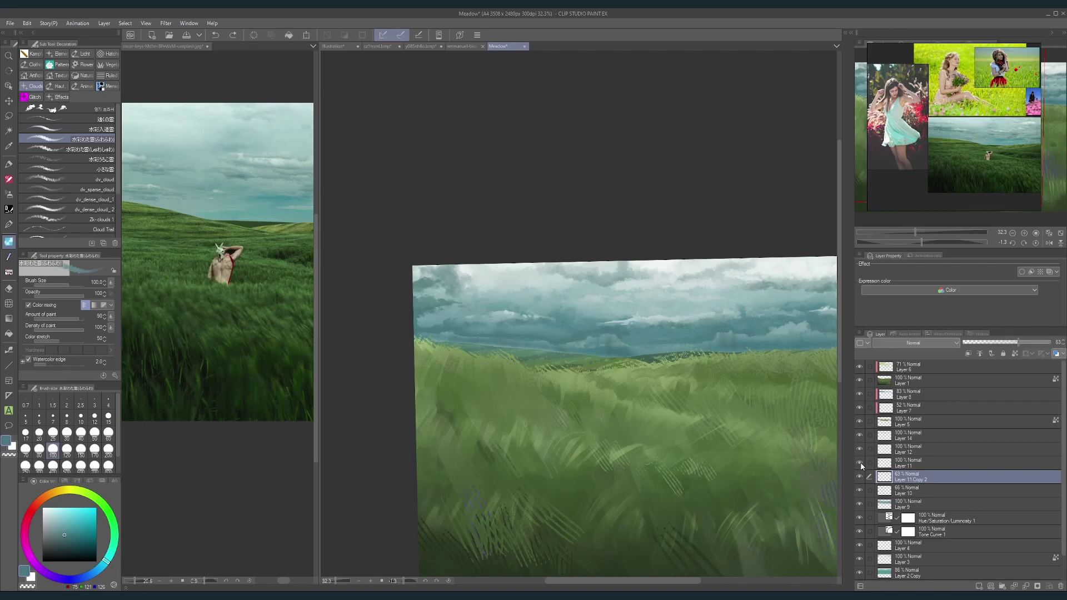
Step: Compare the full sky with Layer 11 and Layer 11 Copy 2 alternately hidden and shown
{"action": "left_click", "coordinate": [859, 477]}
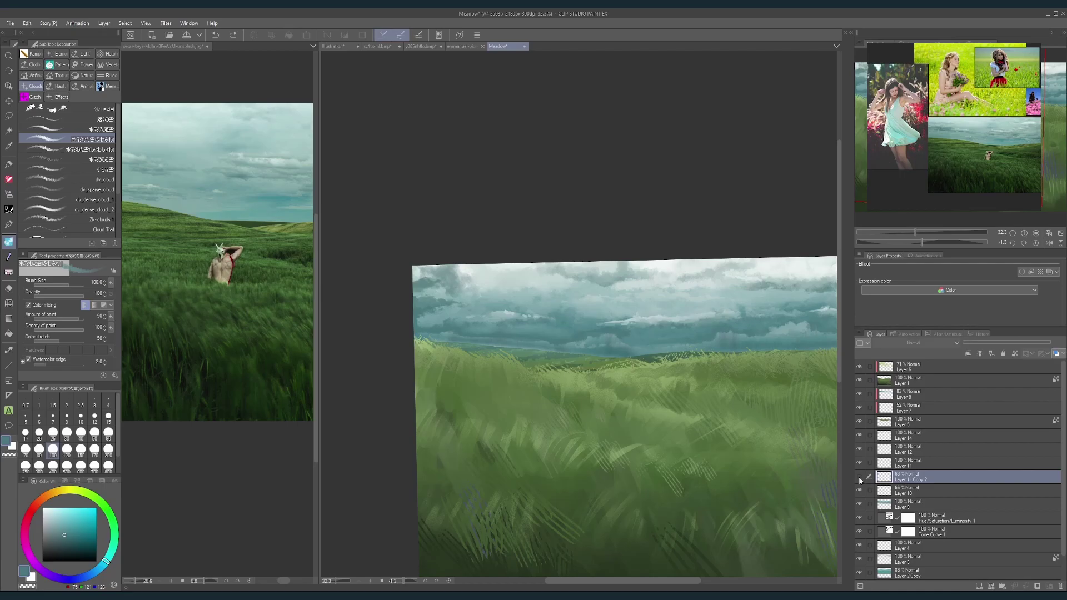
{"action": "left_click_drag", "start_coordinate": [795, 462], "coordinate": [726, 392]}
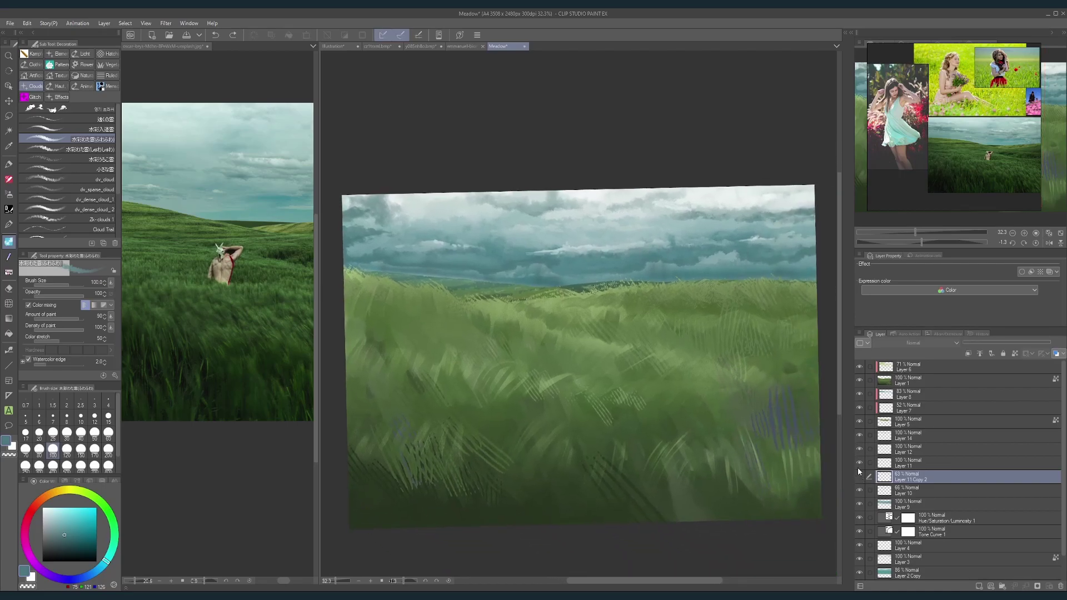
{"action": "left_click", "coordinate": [859, 463]}
{"action": "left_click", "coordinate": [859, 465]}
{"action": "left_click", "coordinate": [859, 464]}
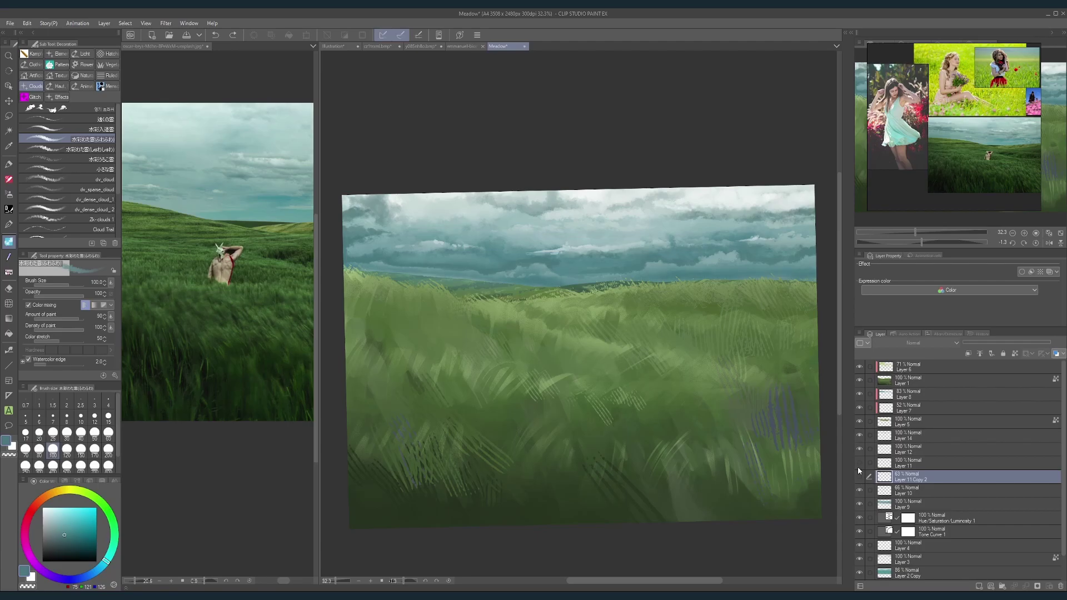
{"action": "left_click", "coordinate": [859, 465]}
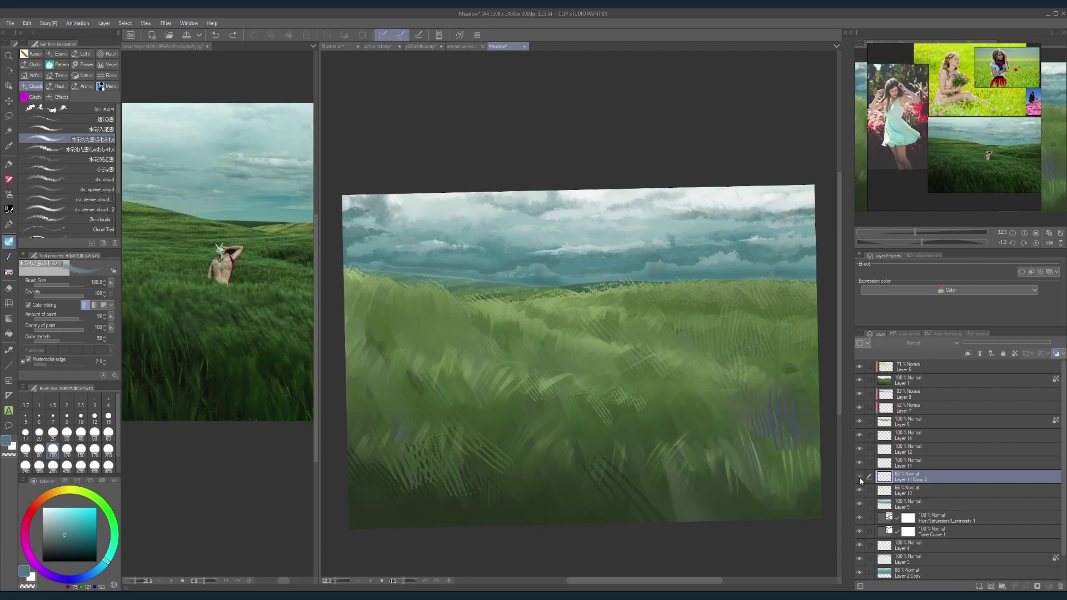
{"action": "left_click", "coordinate": [860, 477]}
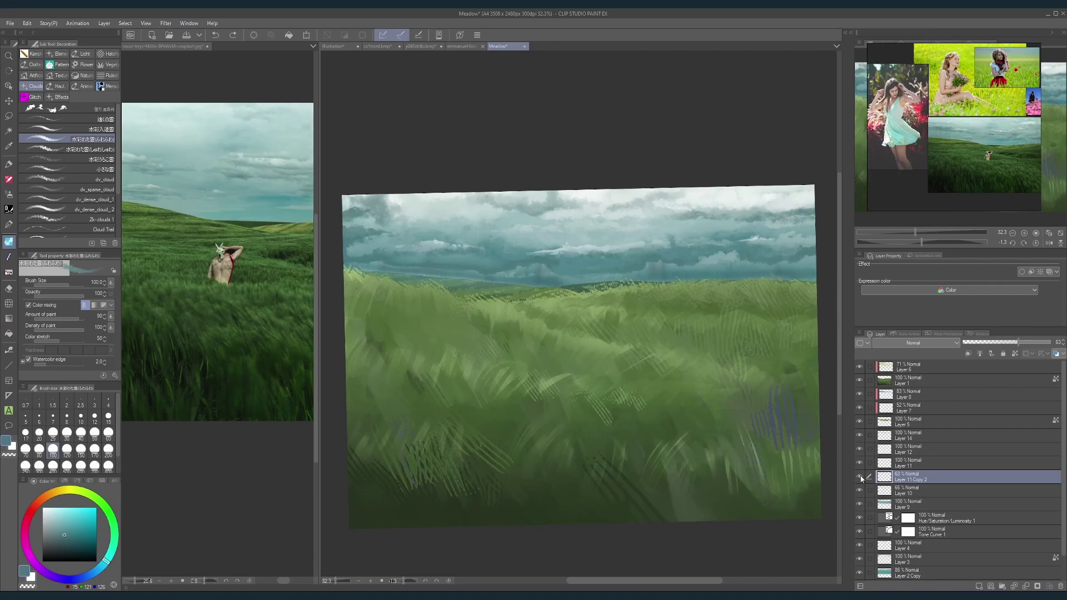
Step: Merge Layer 11 down into Layer 11 Copy 2 and keep the merged layer visible
{"action": "left_click", "coordinate": [876, 466]}
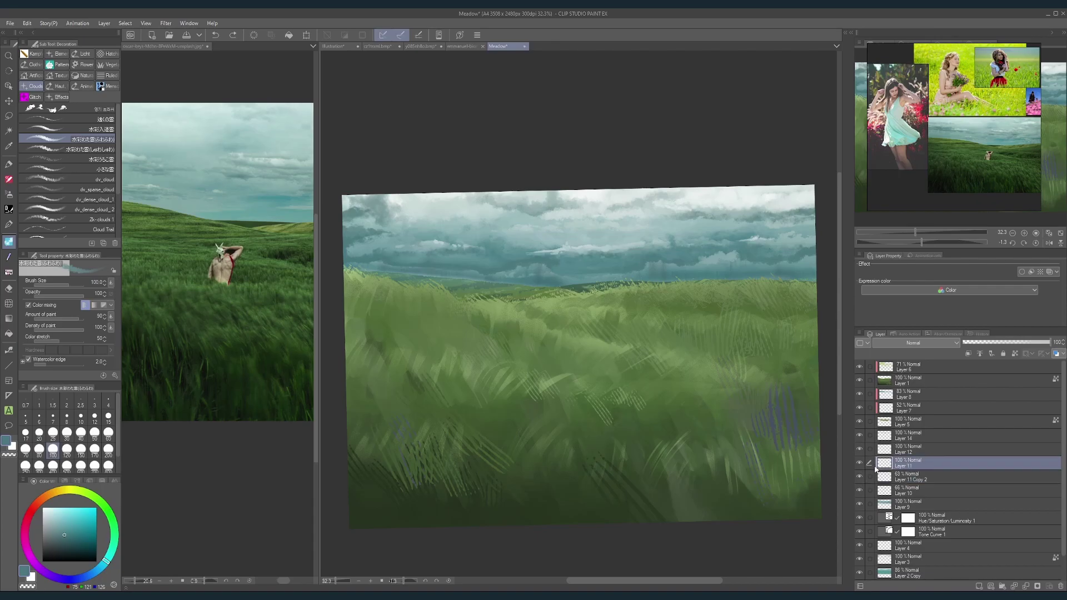
{"action": "key", "text": "ctrl+e"}
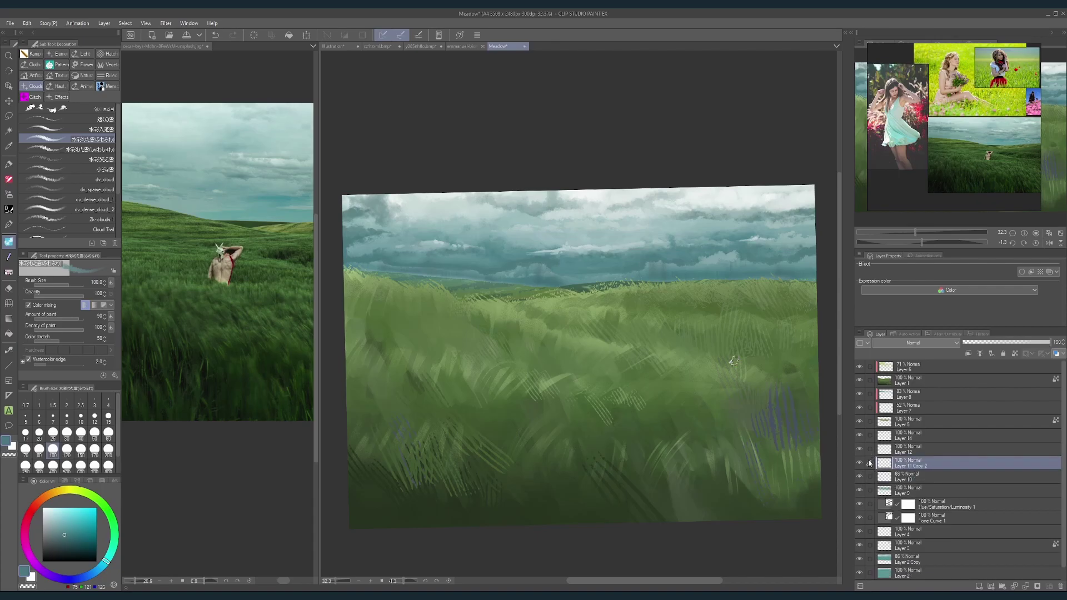
{"action": "left_click", "coordinate": [860, 464]}
Step: Soften the low clouds along the horizon on Layer 11 Copy 2 with the Soft airbrush in transparent color, enlarging it from 25 to 70
{"action": "scroll", "coordinate": [543, 286], "scroll_direction": "up", "scroll_amount": 3}
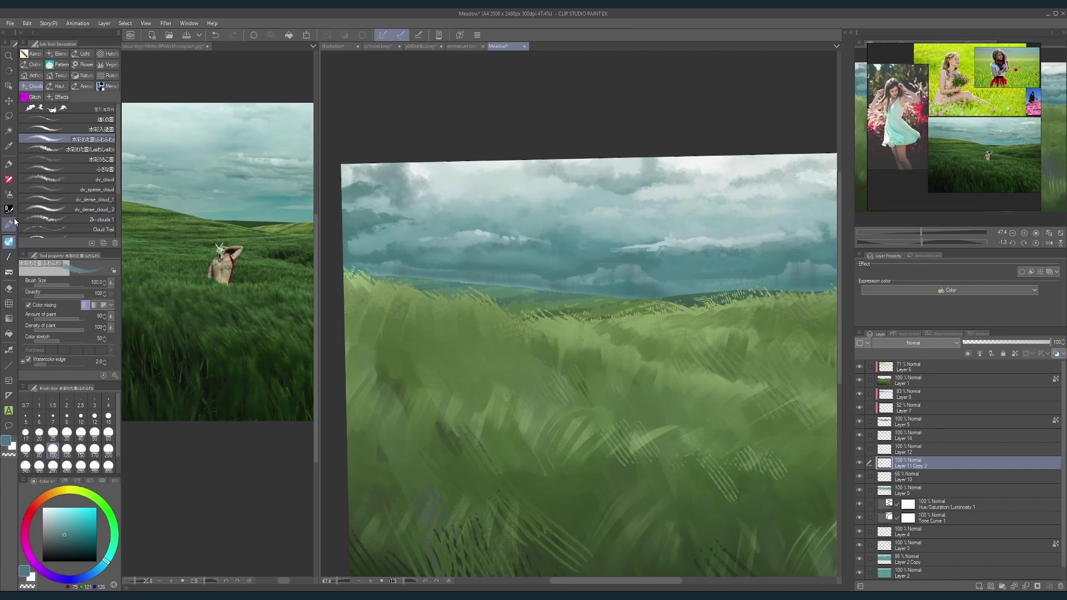
{"action": "left_click", "coordinate": [9, 194]}
{"action": "key", "text": "shift+space"}
{"action": "left_click_drag", "start_coordinate": [365, 392], "coordinate": [391, 186]}
{"action": "left_click", "coordinate": [53, 433]}
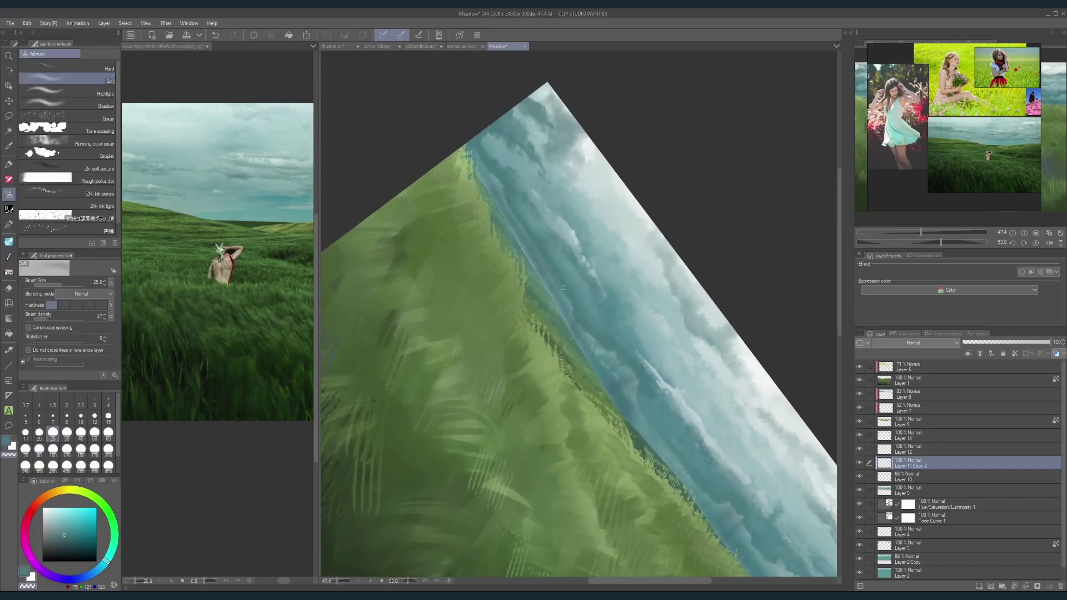
{"action": "key", "text": "bracketright"}
{"action": "key", "text": "bracketright"}
{"action": "key", "text": "bracketright"}
{"action": "key", "text": "bracketright"}
{"action": "key", "text": "bracketright"}
{"action": "left_click_drag", "start_coordinate": [623, 470], "coordinate": [722, 372]}
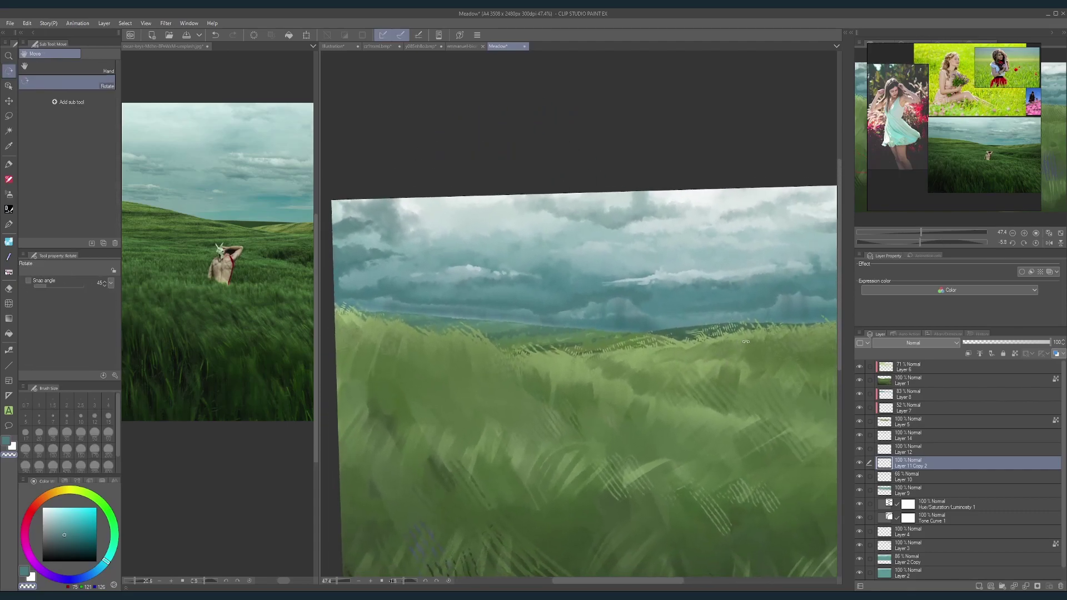
Step: Sample the dark blue above the horizon and airbrush a vertical streak beneath the clouds at brush size 40
{"action": "left_click", "coordinate": [622, 312], "text": "alt"}
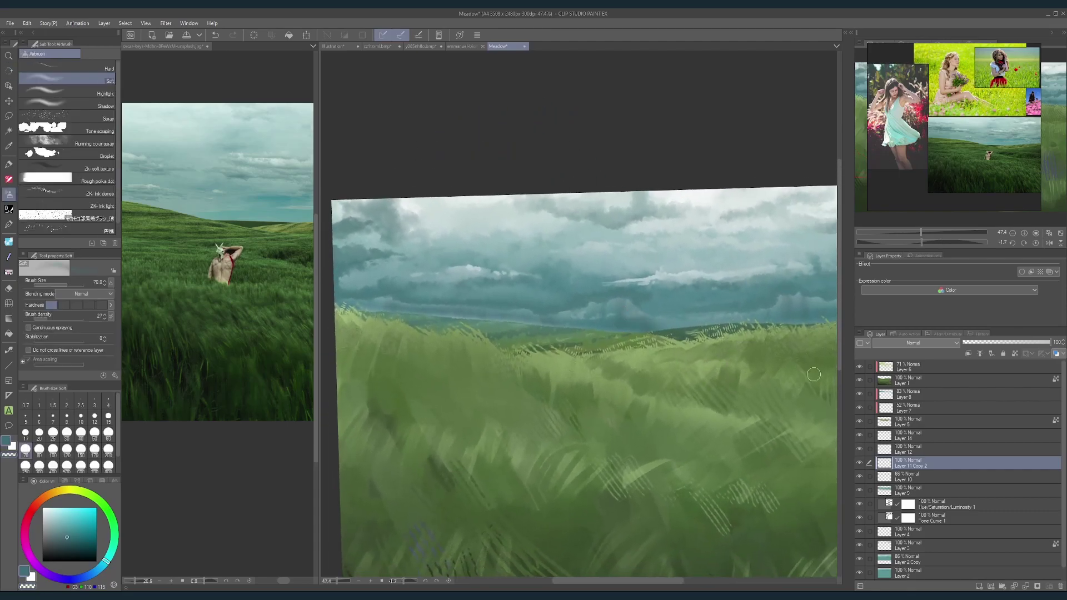
{"action": "left_click", "coordinate": [624, 320], "text": "alt"}
{"action": "key", "text": "["}
{"action": "key", "text": "["}
{"action": "key", "text": "["}
{"action": "left_click_drag", "start_coordinate": [621, 322], "coordinate": [620, 298]}
{"action": "scroll", "coordinate": [666, 244], "scroll_direction": "down", "scroll_amount": 3}
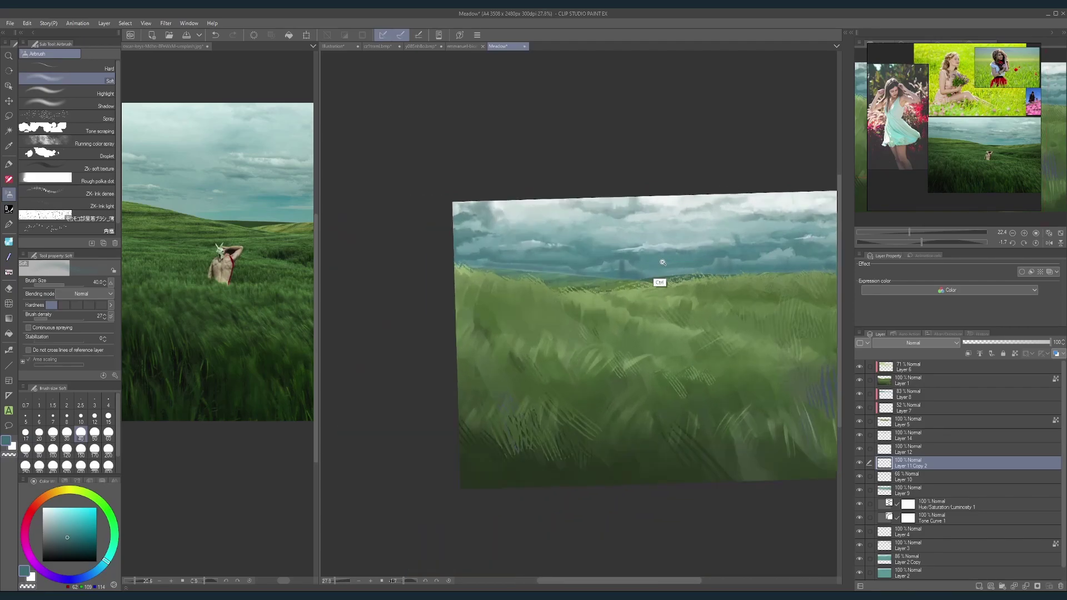
Step: Build up the dark blue streaks between the central clouds and the horizon with the Soft airbrush, varying its size around 50
{"action": "scroll", "coordinate": [662, 262], "scroll_direction": "up", "scroll_amount": 2}
{"action": "key", "text": "bracketright"}
{"action": "key", "text": "bracketright"}
{"action": "key", "text": "bracketright"}
{"action": "key", "text": "bracketleft"}
{"action": "key", "text": "bracketleft"}
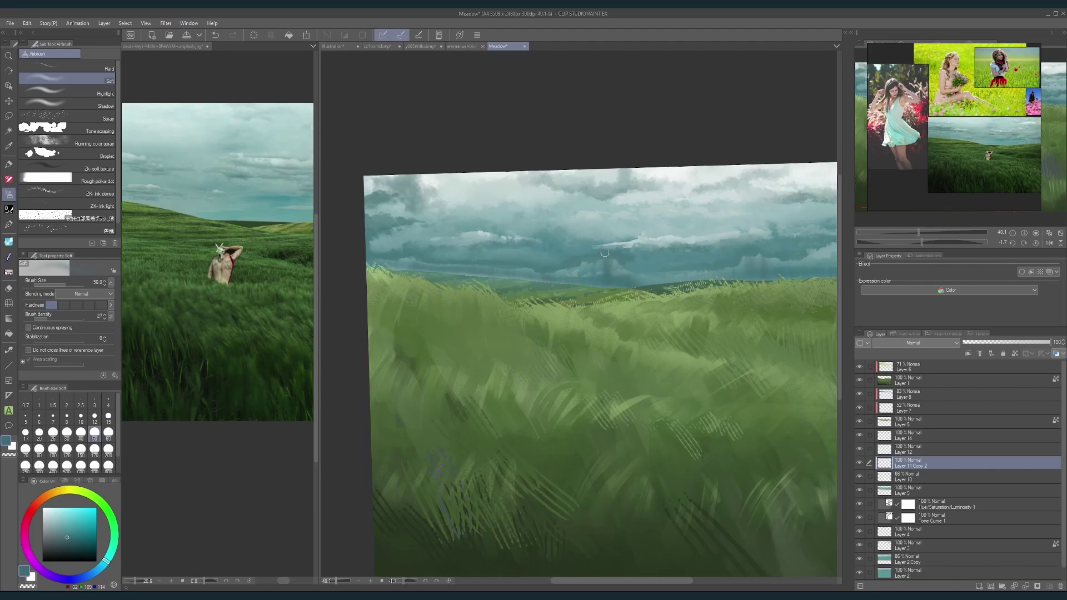
{"action": "key", "text": "bracketleft"}
{"action": "key", "text": "bracketleft"}
{"action": "key", "text": "bracketleft"}
{"action": "key", "text": "bracketleft"}
{"action": "key", "text": "bracketright"}
{"action": "key", "text": "bracketright"}
{"action": "key", "text": "bracketright"}
{"action": "key", "text": "bracketright"}
{"action": "key", "text": "bracketright"}
{"action": "key", "text": "bracketleft"}
{"action": "key", "text": "bracketleft"}
{"action": "key", "text": "bracketleft"}
{"action": "key", "text": "bracketleft"}
Step: Sample a blue near the horizon and airbrush soft streaks under the clouds farther right at about size 40
{"action": "left_click_drag", "start_coordinate": [769, 237], "coordinate": [668, 213]}
{"action": "key", "text": "bracketright"}
{"action": "key", "text": "bracketright"}
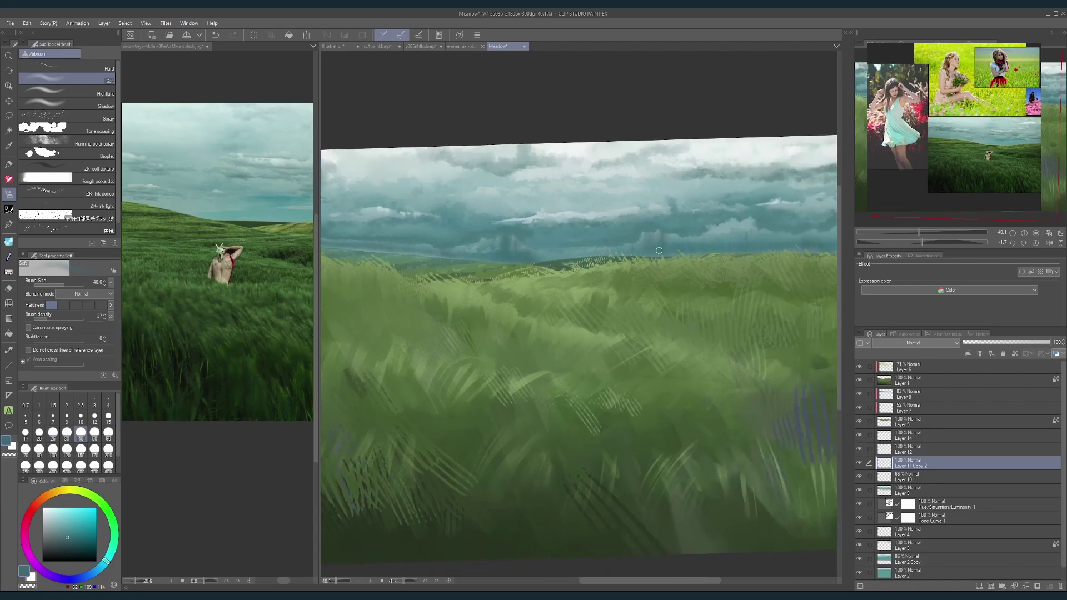
{"action": "key", "text": "bracketright"}
{"action": "left_click", "coordinate": [663, 249], "text": "alt"}
{"action": "key", "text": "bracketleft"}
{"action": "key", "text": "bracketleft"}
{"action": "key", "text": "bracketleft"}
{"action": "key", "text": "bracketleft"}
{"action": "key", "text": "bracketright"}
{"action": "key", "text": "bracketright"}
{"action": "key", "text": "bracketright"}
{"action": "key", "text": "bracketright"}
{"action": "key", "text": "["}
{"action": "scroll", "coordinate": [782, 219], "scroll_direction": "down", "scroll_amount": 4}
{"action": "left_click_drag", "start_coordinate": [781, 219], "coordinate": [759, 214]}
{"action": "scroll", "coordinate": [793, 201], "scroll_direction": "up", "scroll_amount": 4}
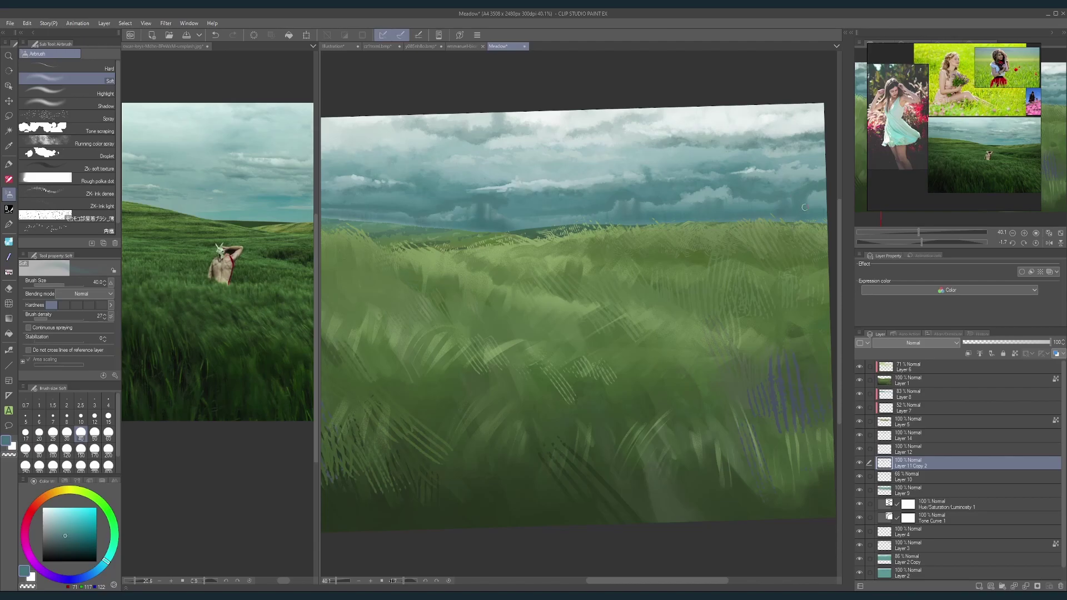
Step: Enlarge the Soft airbrush to 200 and spray soft blue haze above the right end of the horizon
{"action": "left_click_drag", "start_coordinate": [808, 198], "coordinate": [773, 190]}
{"action": "key", "text": "]"}
{"action": "key", "text": "]"}
{"action": "key", "text": "]"}
{"action": "key", "text": "]"}
{"action": "key", "text": "]"}
{"action": "key", "text": "]"}
{"action": "key", "text": "]"}
{"action": "key", "text": "]"}
{"action": "key", "text": "]"}
{"action": "key", "text": "]"}
{"action": "key", "text": "]"}
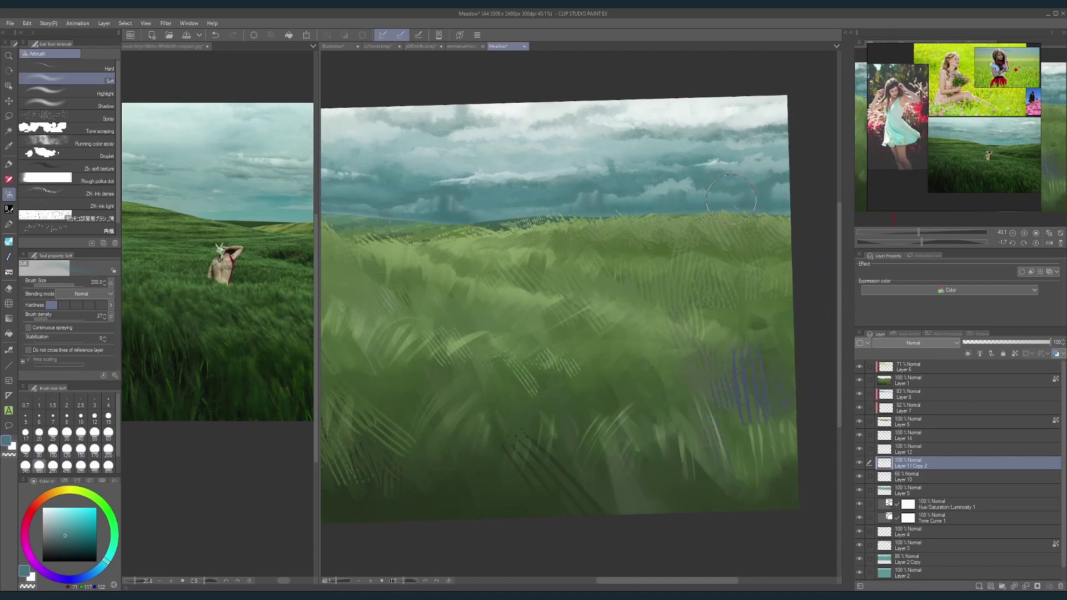
{"action": "key", "text": "bracketleft"}
{"action": "key", "text": "bracketleft"}
{"action": "key", "text": "bracketleft"}
Step: Resample blues from the lower sky and blend the haze along the horizon with the Soft airbrush at about size 170
{"action": "left_click", "coordinate": [594, 188], "text": "alt"}
{"action": "key", "text": "bracketright"}
{"action": "key", "text": "bracketright"}
{"action": "key", "text": "bracketright"}
{"action": "key", "text": "bracketleft"}
{"action": "key", "text": "bracketleft"}
{"action": "key", "text": "bracketleft"}
{"action": "left_click", "coordinate": [606, 197], "text": "alt"}
{"action": "left_click_drag", "start_coordinate": [718, 152], "coordinate": [746, 133]}
{"action": "left_click_drag", "start_coordinate": [644, 192], "coordinate": [669, 190]}
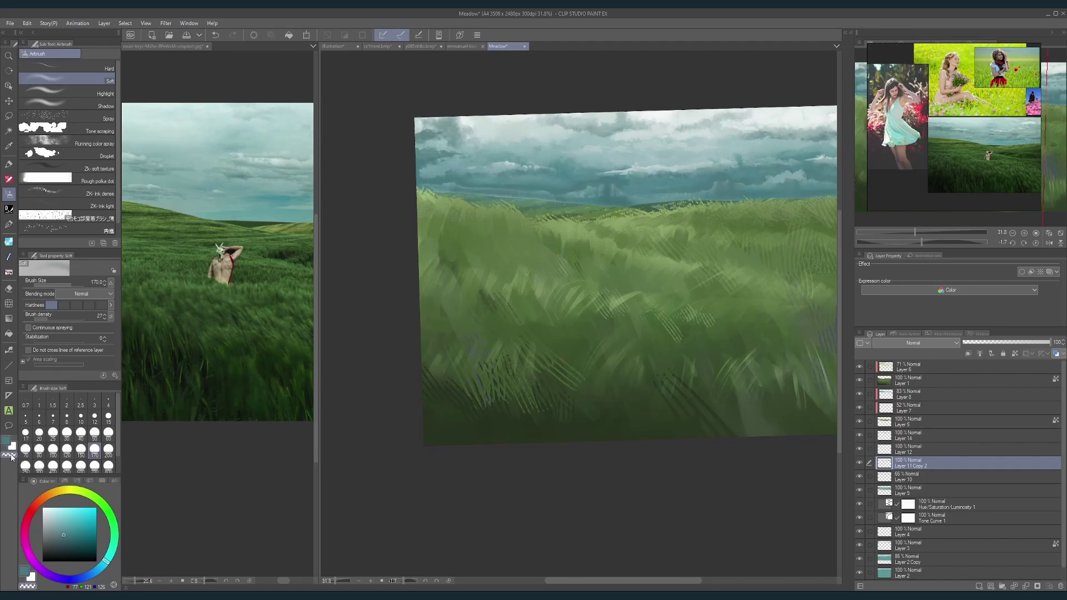
Step: Switch to transparent color and lighten the haze over the distant hills with the Soft airbrush, reducing its size to 80 and smaller
{"action": "left_click_drag", "start_coordinate": [551, 190], "coordinate": [562, 189]}
{"action": "key", "text": "bracketleft"}
{"action": "key", "text": "bracketleft"}
{"action": "key", "text": "bracketleft"}
{"action": "key", "text": "bracketleft"}
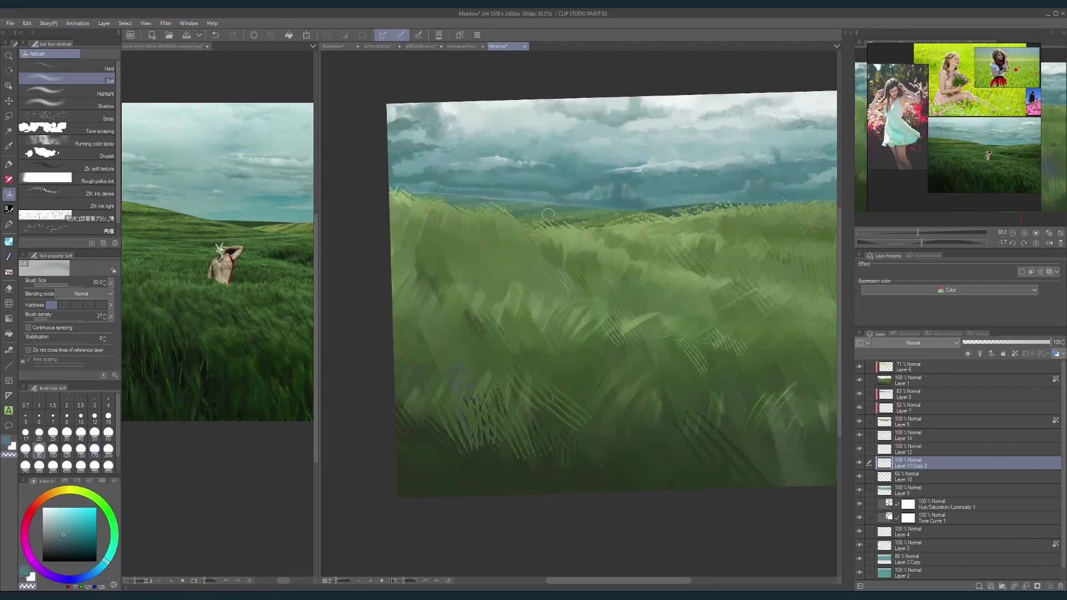
{"action": "key", "text": "bracketleft"}
{"action": "key", "text": "bracketleft"}
{"action": "key", "text": "bracketleft"}
Step: Switch to the Hard airbrush, enlarge it to 70 and clean up the low clouds in transparent color
{"action": "left_click", "coordinate": [83, 67]}
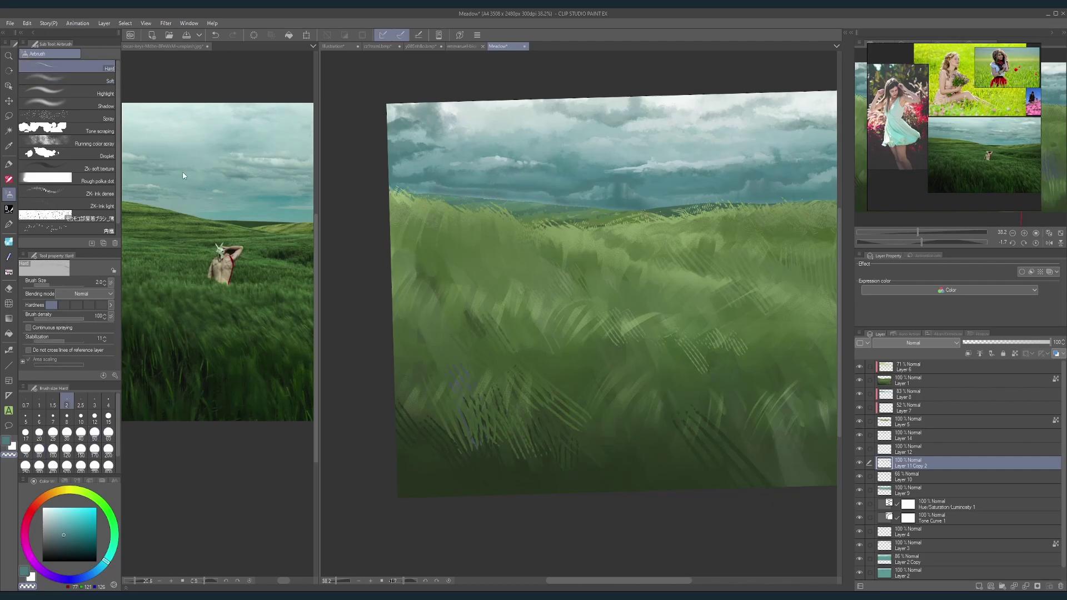
{"action": "key", "text": "bracketright"}
{"action": "key", "text": "bracketright"}
{"action": "key", "text": "bracketright"}
{"action": "key", "text": "bracketright"}
{"action": "key", "text": "bracketright"}
{"action": "key", "text": "bracketright"}
{"action": "key", "text": "bracketright"}
{"action": "key", "text": "bracketright"}
{"action": "key", "text": "bracketright"}
{"action": "key", "text": "bracketright"}
{"action": "key", "text": "bracketright"}
{"action": "key", "text": "bracketright"}
{"action": "key", "text": "bracketright"}
{"action": "key", "text": "bracketright"}
{"action": "key", "text": "bracketright"}
{"action": "key", "text": "bracketright"}
{"action": "key", "text": "bracketright"}
{"action": "key", "text": "bracketright"}
{"action": "key", "text": "bracketright"}
{"action": "key", "text": "bracketleft"}
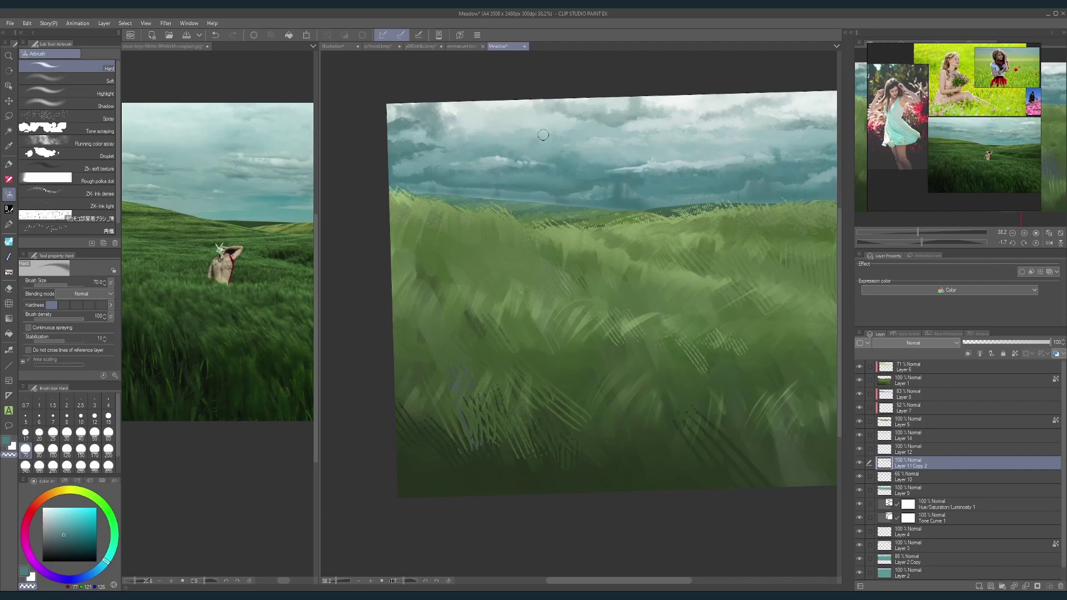
{"action": "left_click_drag", "start_coordinate": [575, 137], "coordinate": [550, 120]}
{"action": "left_click_drag", "start_coordinate": [637, 113], "coordinate": [619, 127]}
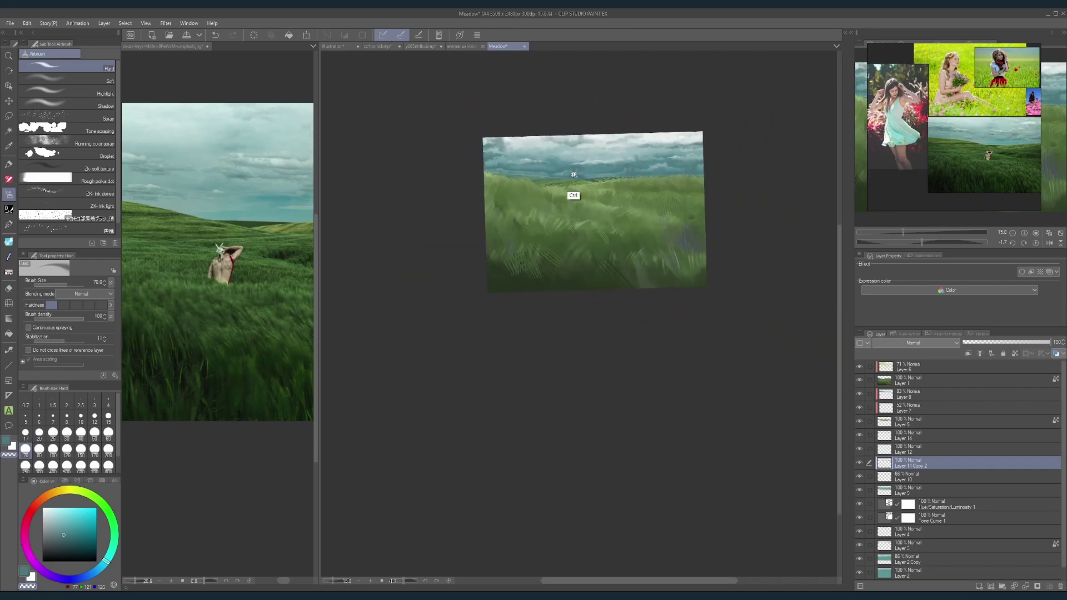
Step: Refine the streaks under the clouds with the Hard airbrush, enlarging it to 170 and reducing it to 80
{"action": "scroll", "coordinate": [574, 174], "scroll_direction": "up", "scroll_amount": 3}
{"action": "key", "text": "bracketright"}
{"action": "key", "text": "bracketright"}
{"action": "key", "text": "bracketright"}
{"action": "key", "text": "bracketright"}
{"action": "key", "text": "bracketright"}
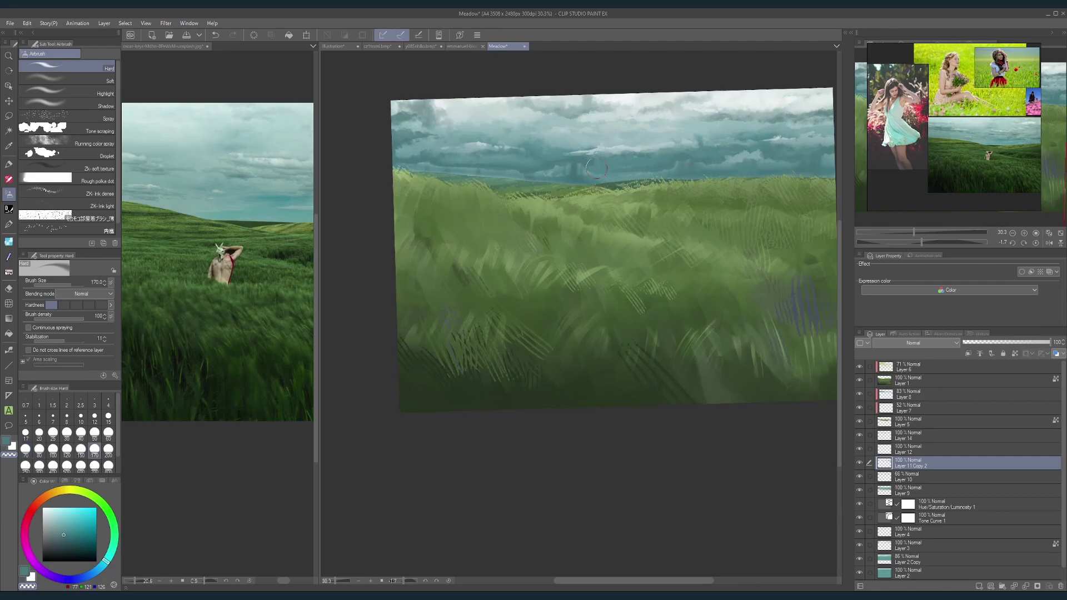
{"action": "key", "text": "bracketleft"}
{"action": "key", "text": "bracketleft"}
{"action": "key", "text": "bracketleft"}
{"action": "key", "text": "bracketleft"}
{"action": "scroll", "coordinate": [576, 188], "scroll_direction": "down", "scroll_amount": 2}
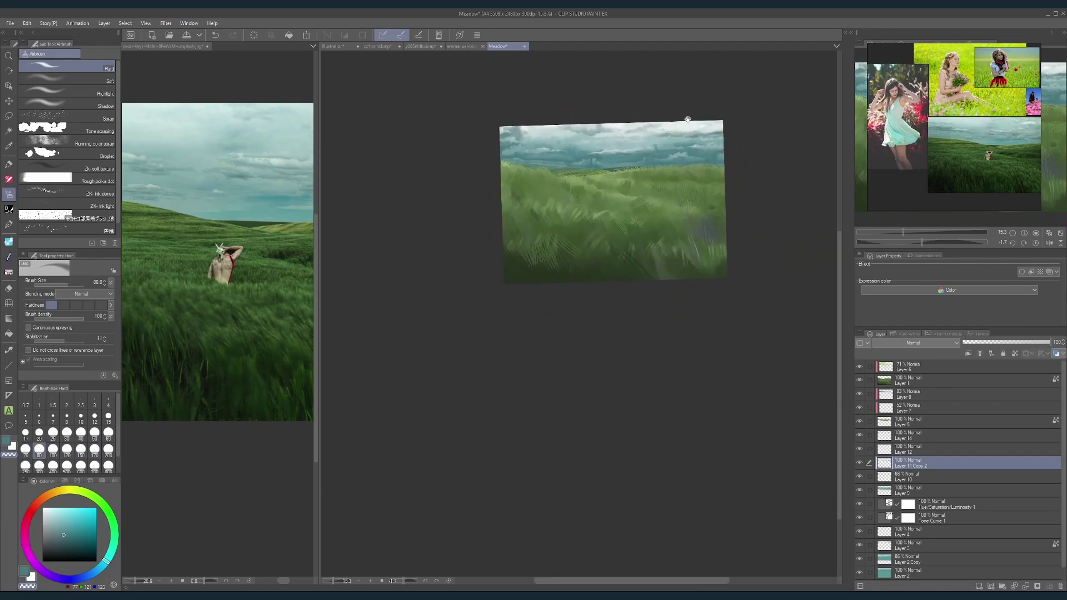
Step: Enlarge the Hard airbrush to 200 and examine the sky and meadow from near and far
{"action": "scroll", "coordinate": [647, 167], "scroll_direction": "up", "scroll_amount": 1}
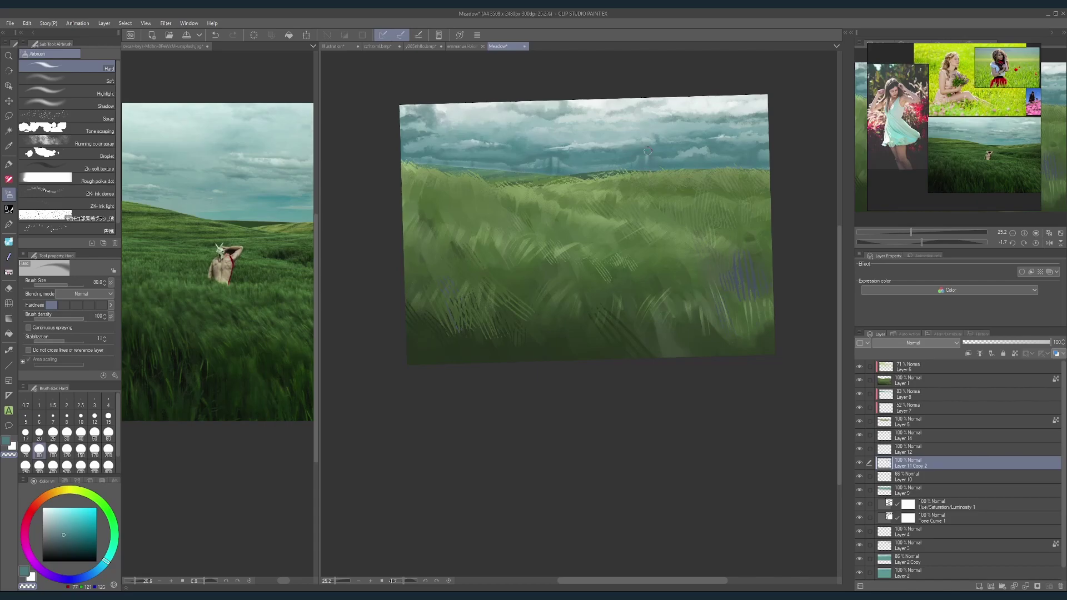
{"action": "scroll", "coordinate": [697, 142], "scroll_direction": "down", "scroll_amount": 2}
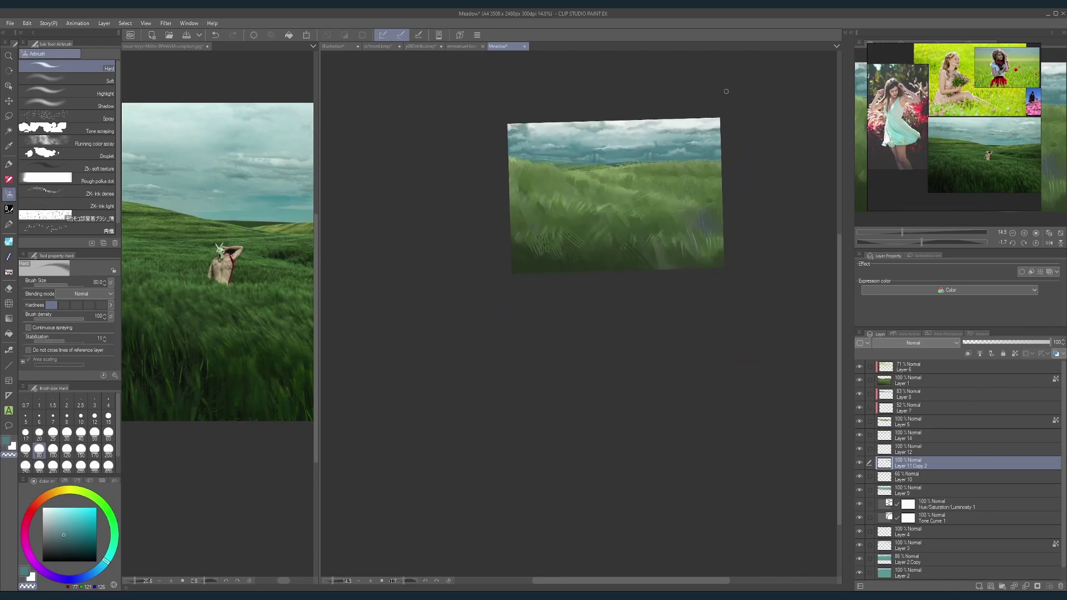
{"action": "scroll", "coordinate": [726, 91], "scroll_direction": "up", "scroll_amount": 1}
{"action": "key", "text": "bracketright"}
{"action": "key", "text": "bracketright"}
{"action": "key", "text": "bracketright"}
{"action": "key", "text": "bracketright"}
{"action": "key", "text": "bracketright"}
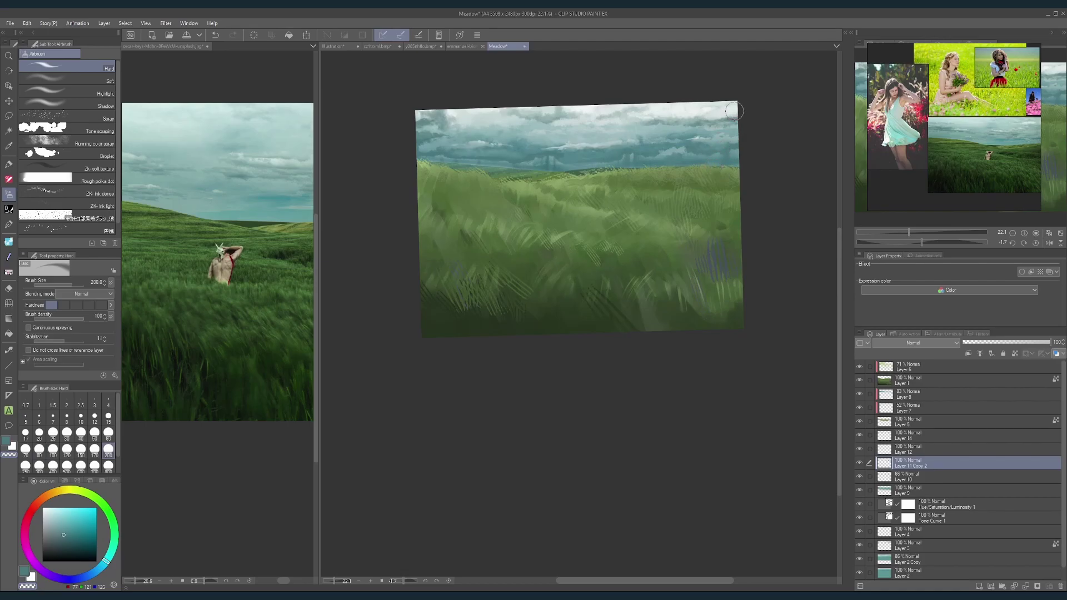
{"action": "scroll", "coordinate": [734, 112], "scroll_direction": "down", "scroll_amount": 2}
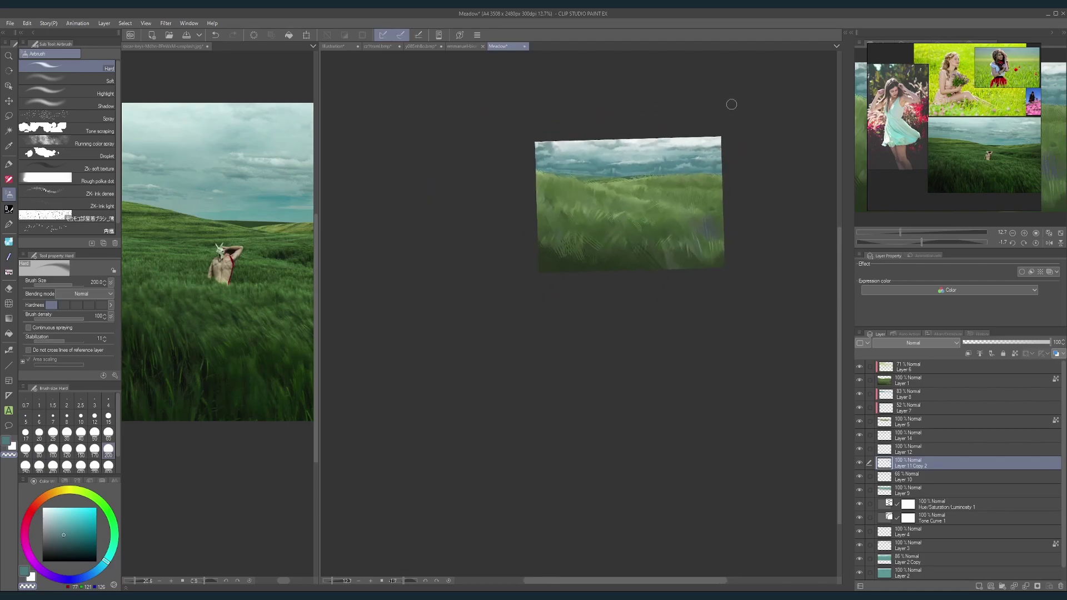
{"action": "scroll", "coordinate": [650, 183], "scroll_direction": "up", "scroll_amount": 2}
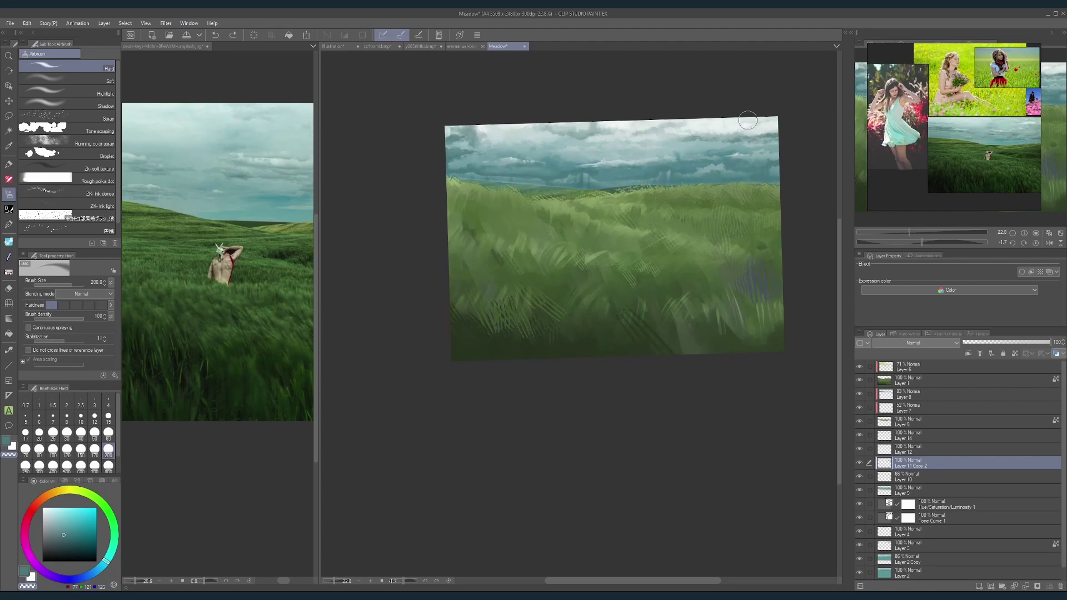
{"action": "left_click_drag", "start_coordinate": [729, 151], "coordinate": [719, 174]}
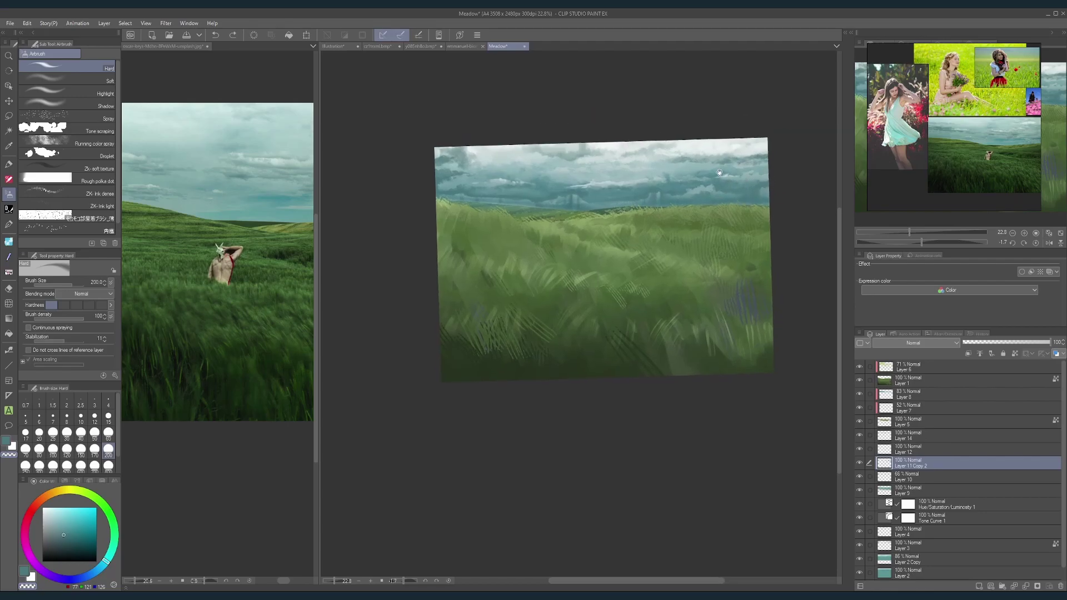
{"action": "scroll", "coordinate": [670, 223], "scroll_direction": "up", "scroll_amount": 1}
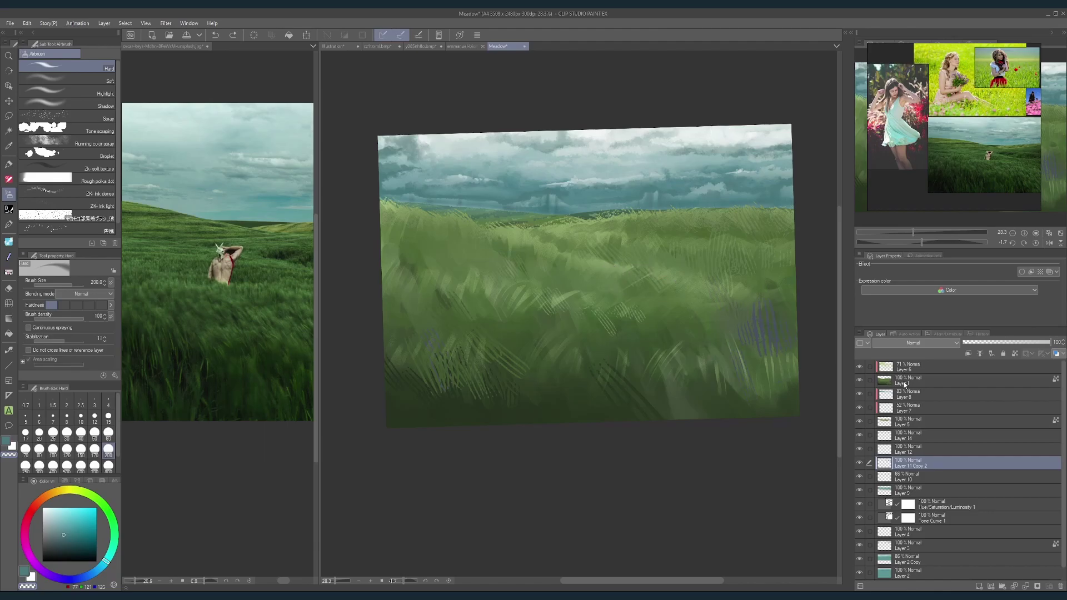
Step: Group all painting layers above the paper into one folder, collapse it and add a new raster layer on top
{"action": "left_click", "coordinate": [914, 368]}
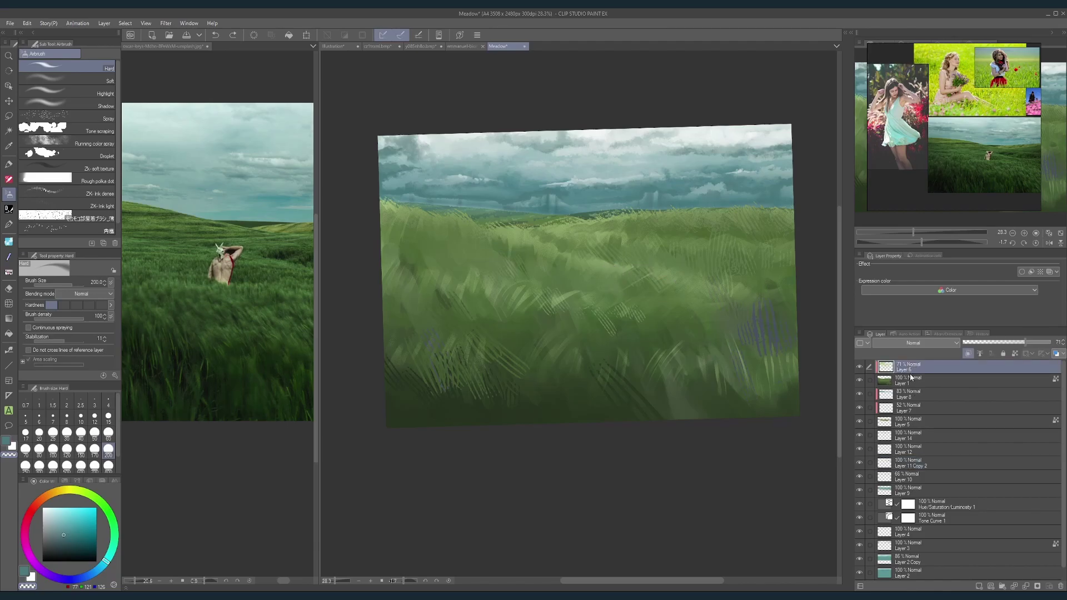
{"action": "scroll", "coordinate": [910, 423], "scroll_direction": "down", "scroll_amount": 1}
{"action": "left_click", "coordinate": [927, 572], "text": "shift"}
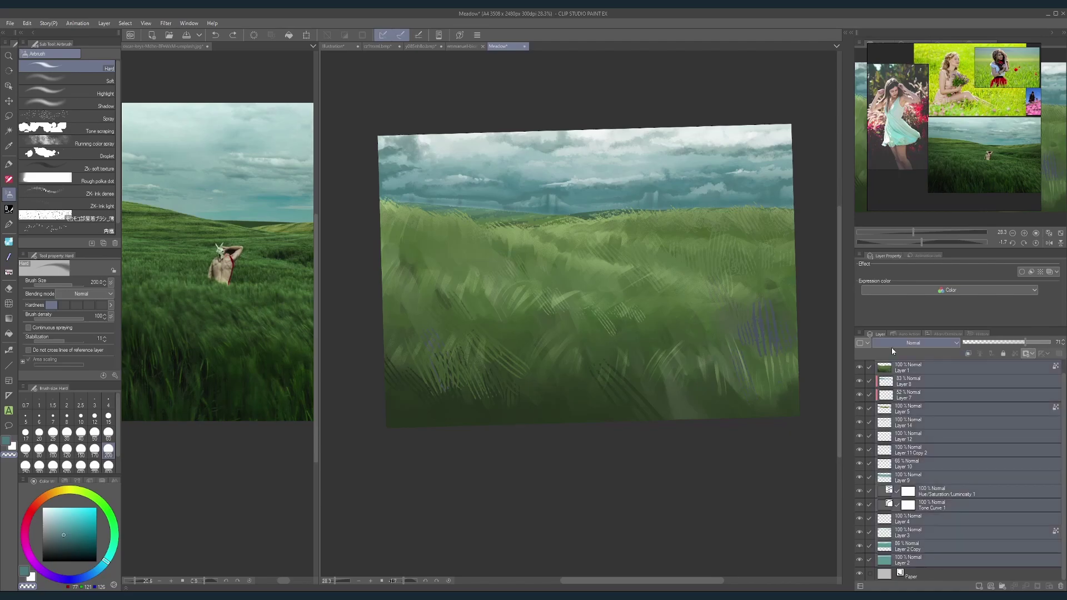
{"action": "scroll", "coordinate": [915, 443], "scroll_direction": "up", "scroll_amount": 1}
{"action": "right_click", "coordinate": [915, 394]}
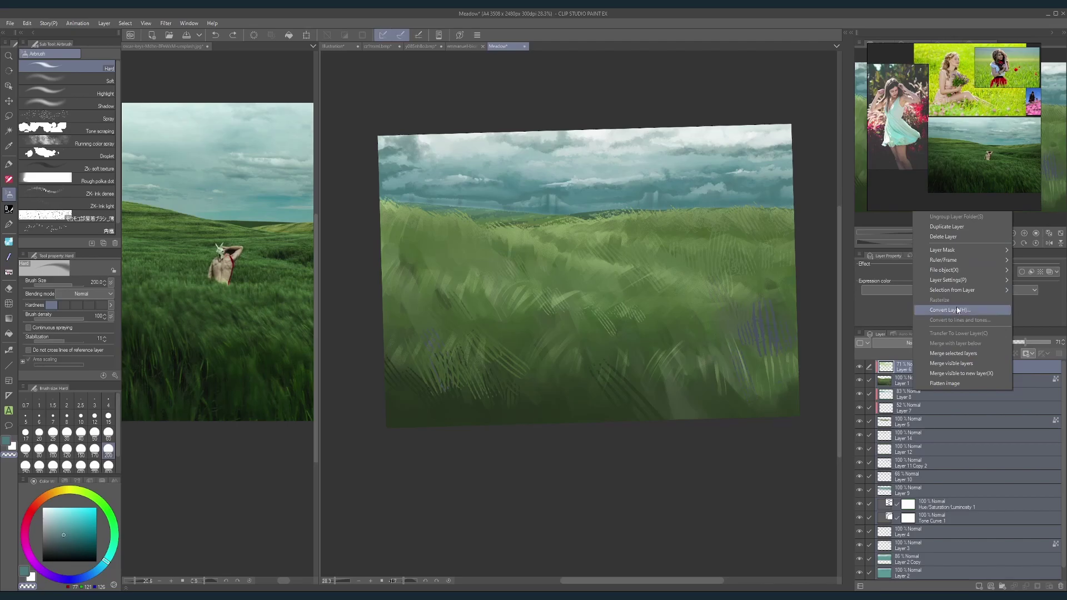
{"action": "mouse_move", "coordinate": [957, 296]}
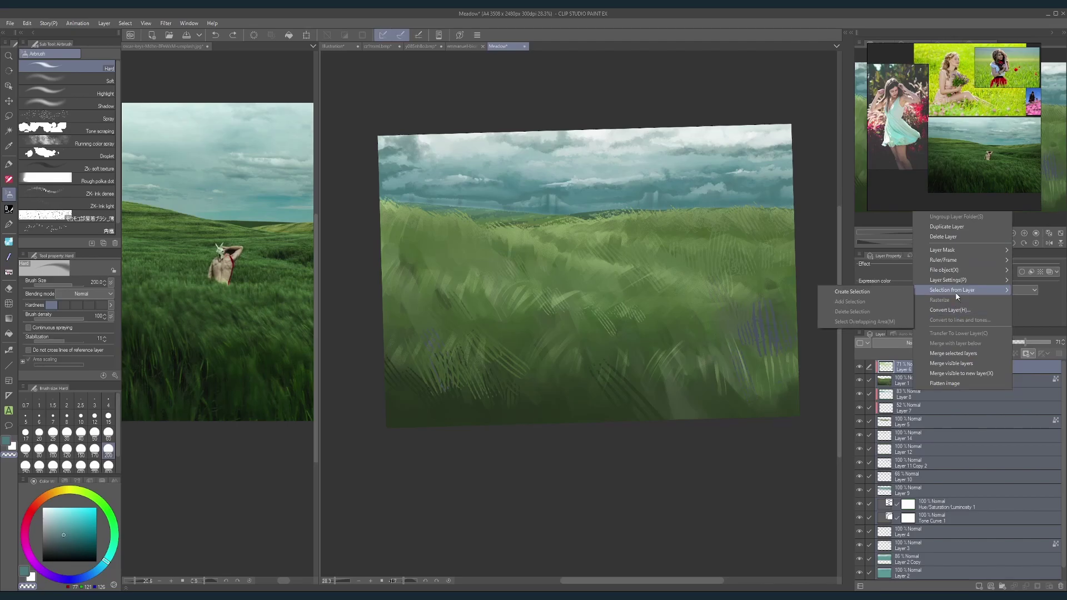
{"action": "left_click", "coordinate": [945, 408]}
{"action": "right_click", "coordinate": [945, 408]}
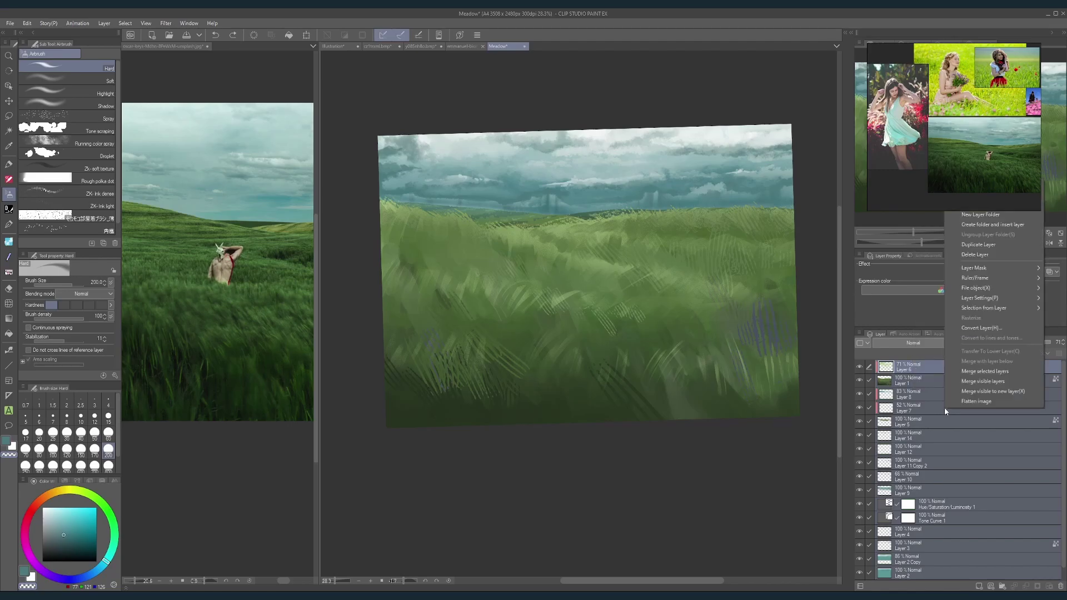
{"action": "left_click", "coordinate": [993, 224]}
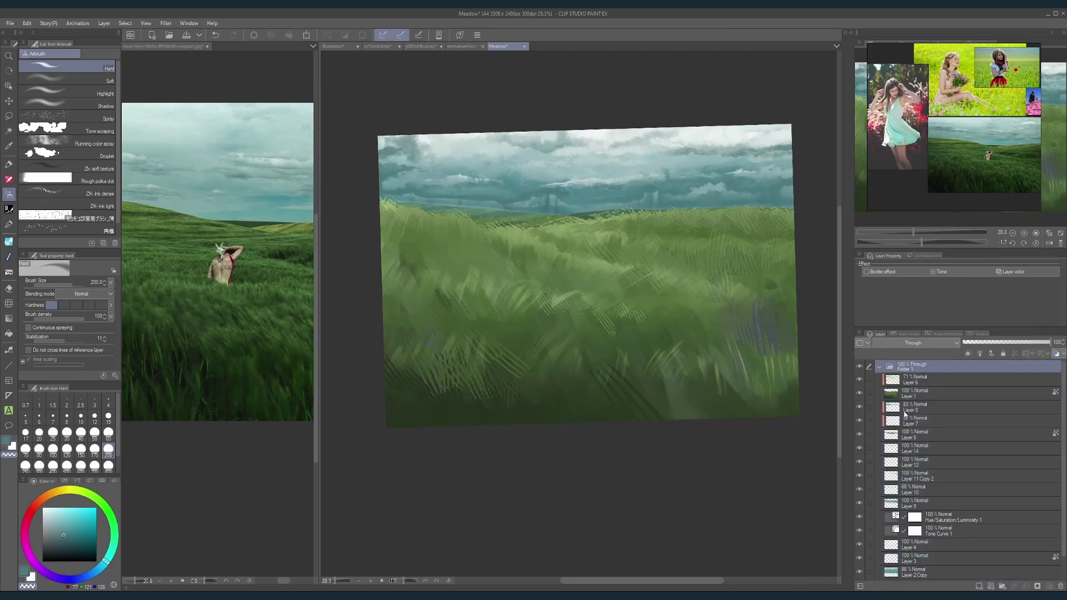
{"action": "left_click", "coordinate": [880, 366]}
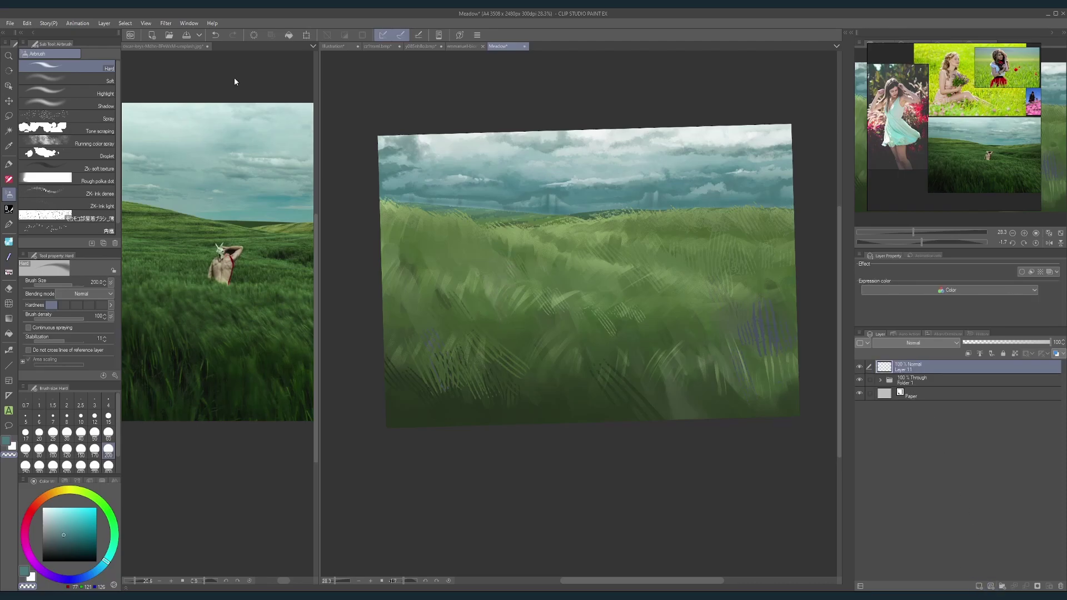
Step: Move the photo of the woman in the mint dress into the reference pane beside the painting
{"action": "left_click", "coordinate": [266, 63]}
{"action": "left_click", "coordinate": [463, 46]}
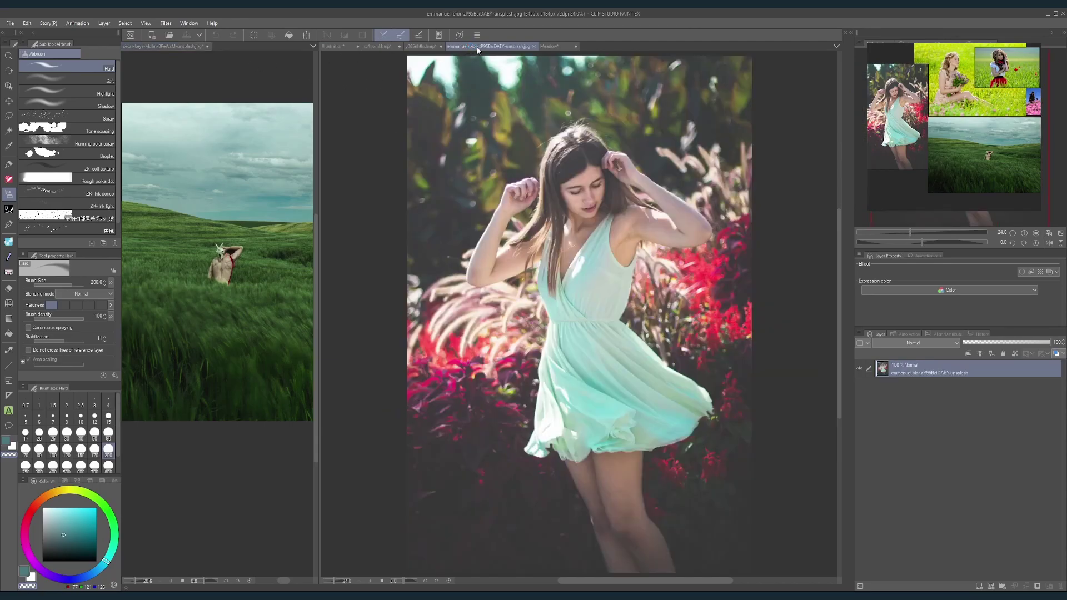
{"action": "left_click_drag", "start_coordinate": [478, 50], "coordinate": [218, 47]}
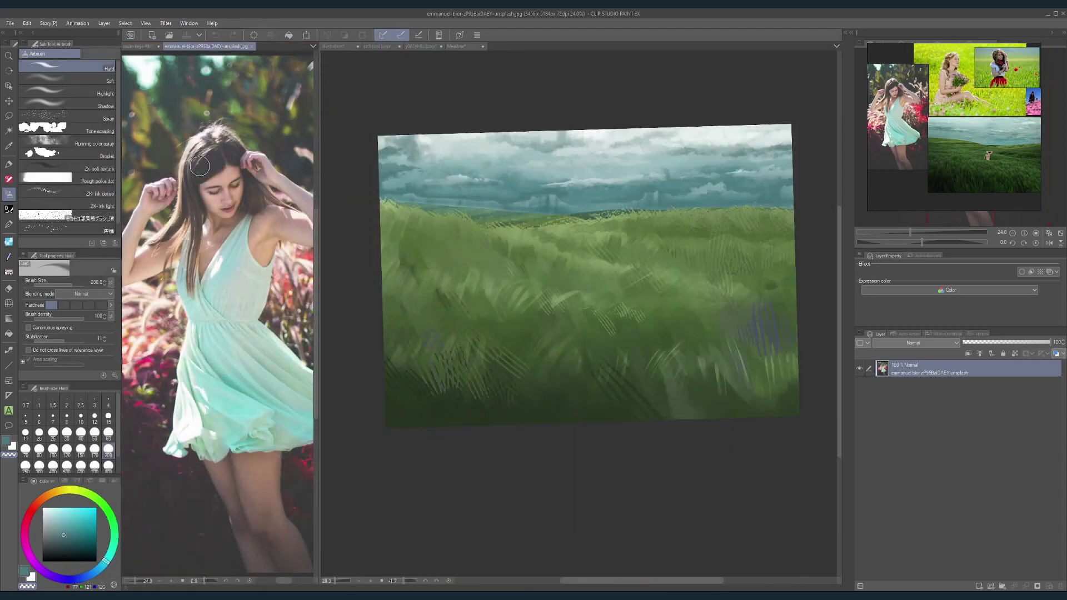
{"action": "scroll", "coordinate": [199, 166], "scroll_direction": "down", "scroll_amount": 2}
Step: Dock the photo of the woman with poppies above the mint dress photo and return to the Meadow canvas
{"action": "left_click", "coordinate": [426, 46]}
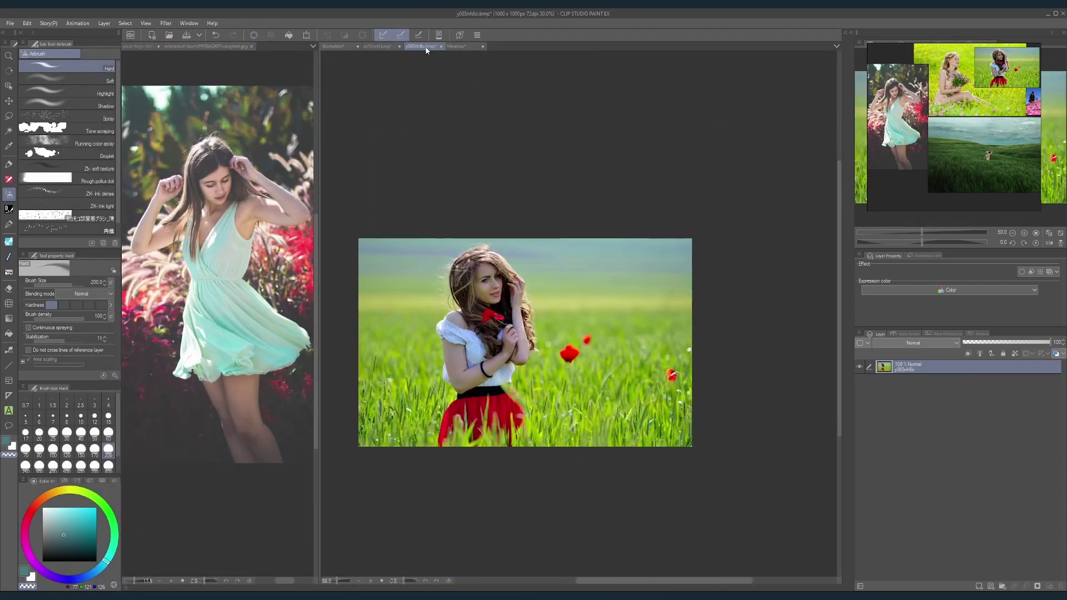
{"action": "left_click_drag", "start_coordinate": [426, 47], "coordinate": [201, 41]}
{"action": "left_click", "coordinate": [380, 47]}
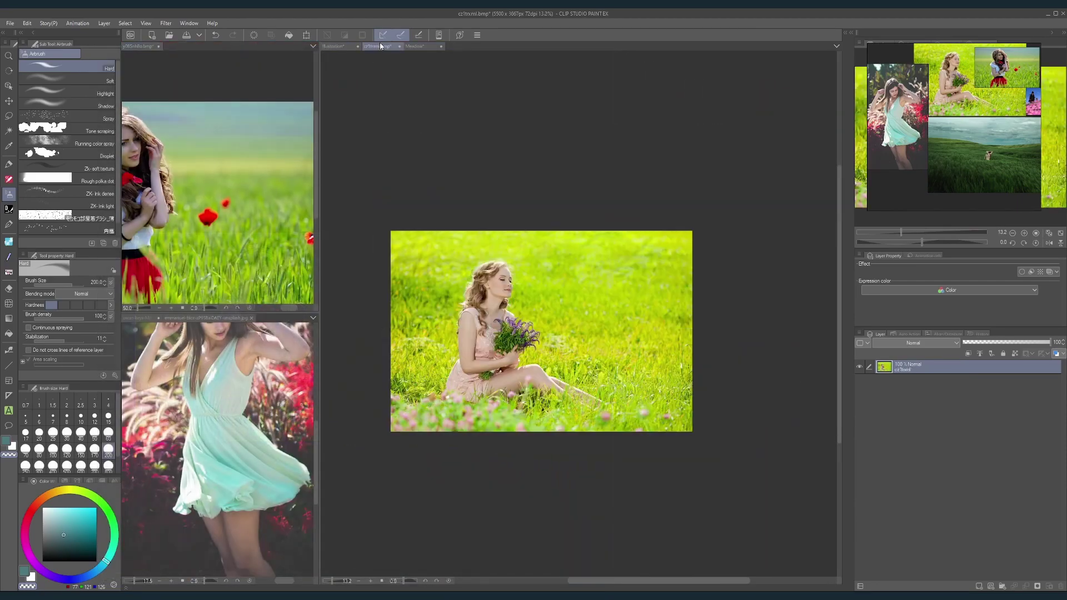
{"action": "left_click", "coordinate": [340, 46]}
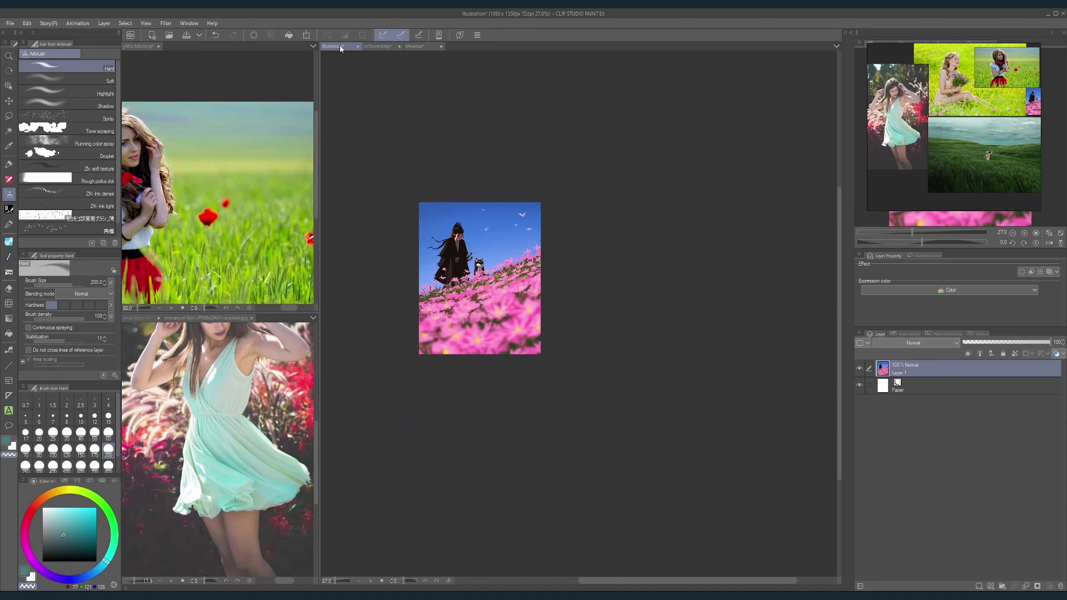
{"action": "left_click", "coordinate": [422, 47]}
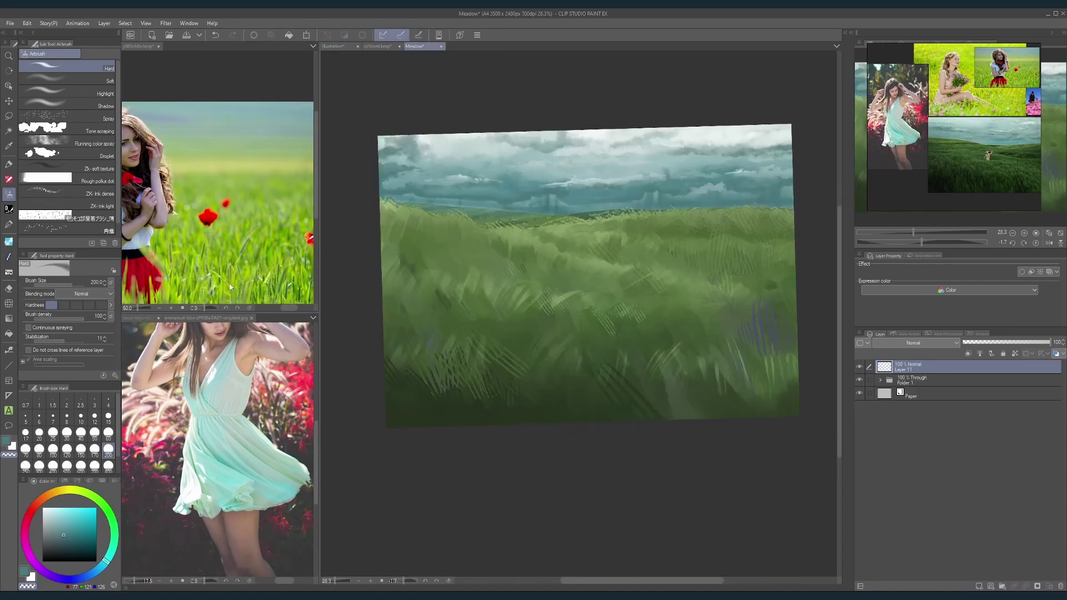
Step: Fit both women's reference photos to their panes and narrow the reference column to widen the painting area
{"action": "scroll", "coordinate": [250, 372], "scroll_direction": "down", "scroll_amount": 5}
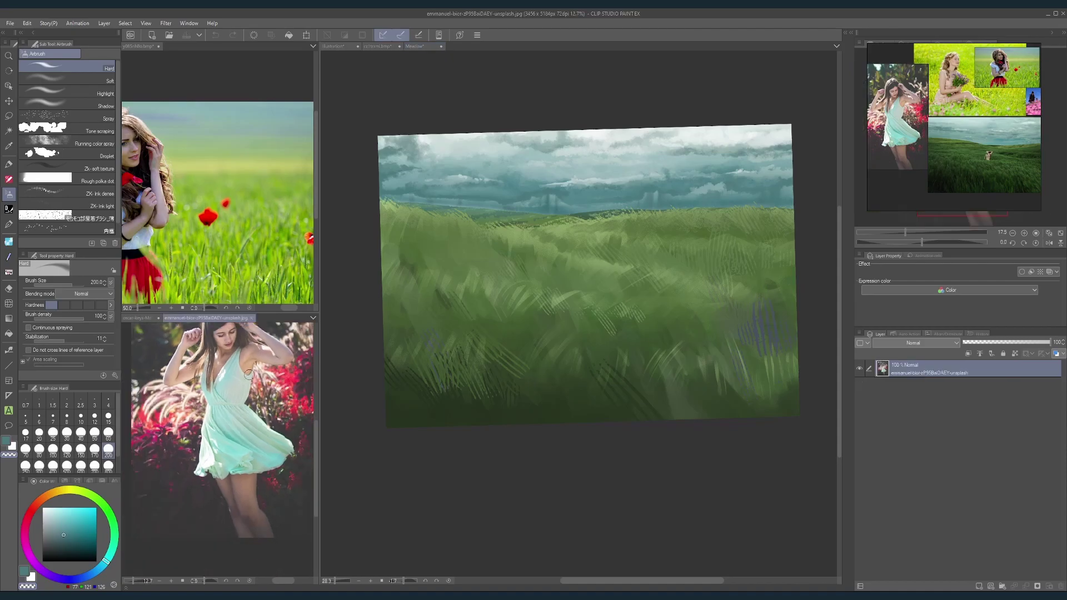
{"action": "scroll", "coordinate": [254, 375], "scroll_direction": "up", "scroll_amount": 2}
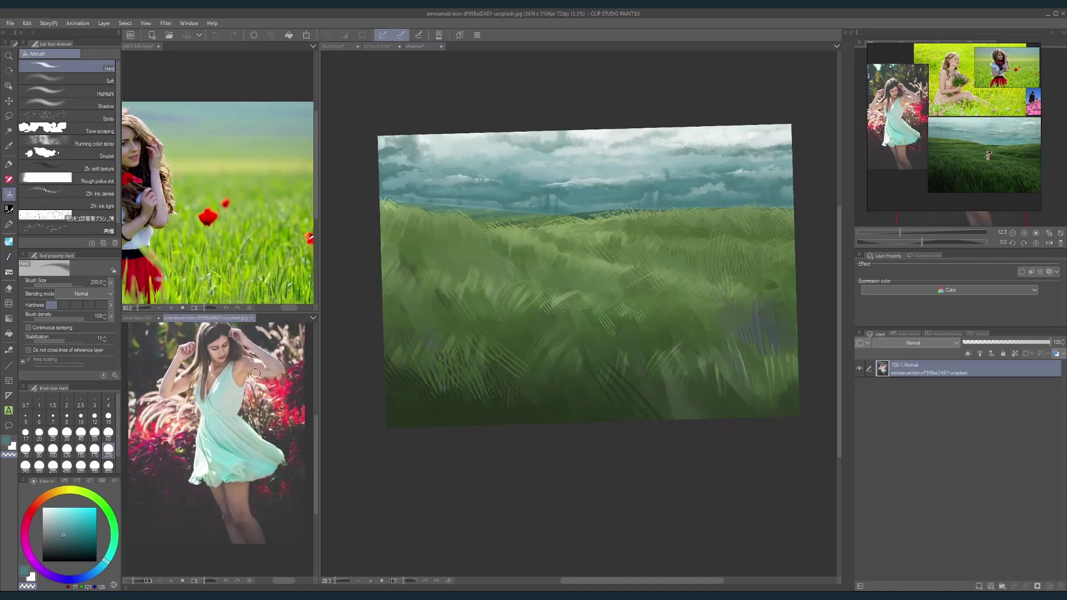
{"action": "scroll", "coordinate": [254, 377], "scroll_direction": "down", "scroll_amount": 1}
{"action": "scroll", "coordinate": [246, 258], "scroll_direction": "down", "scroll_amount": 3}
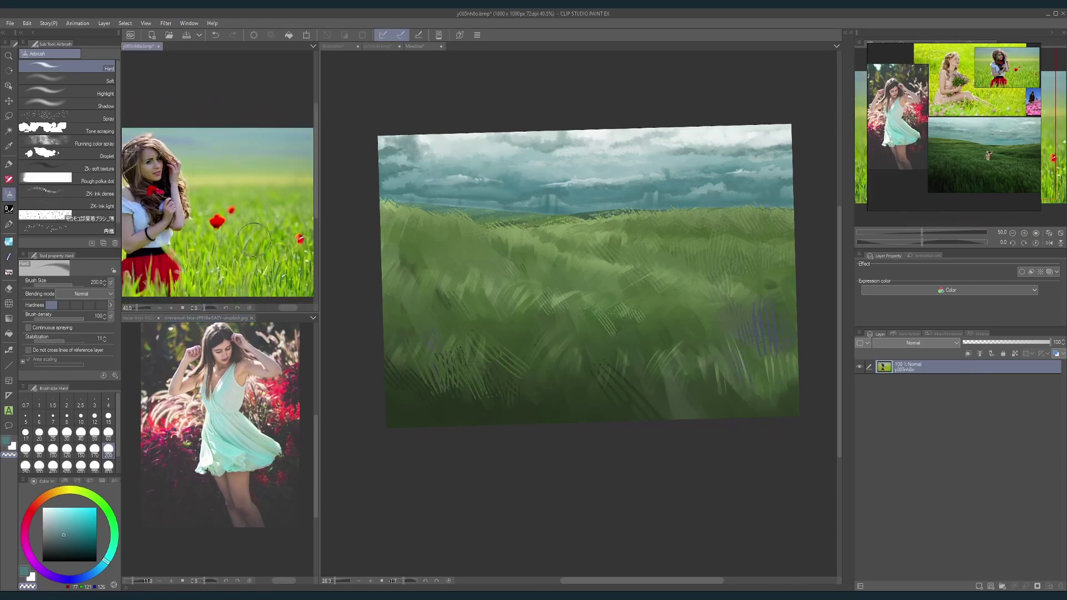
{"action": "scroll", "coordinate": [163, 253], "scroll_direction": "up", "scroll_amount": 4}
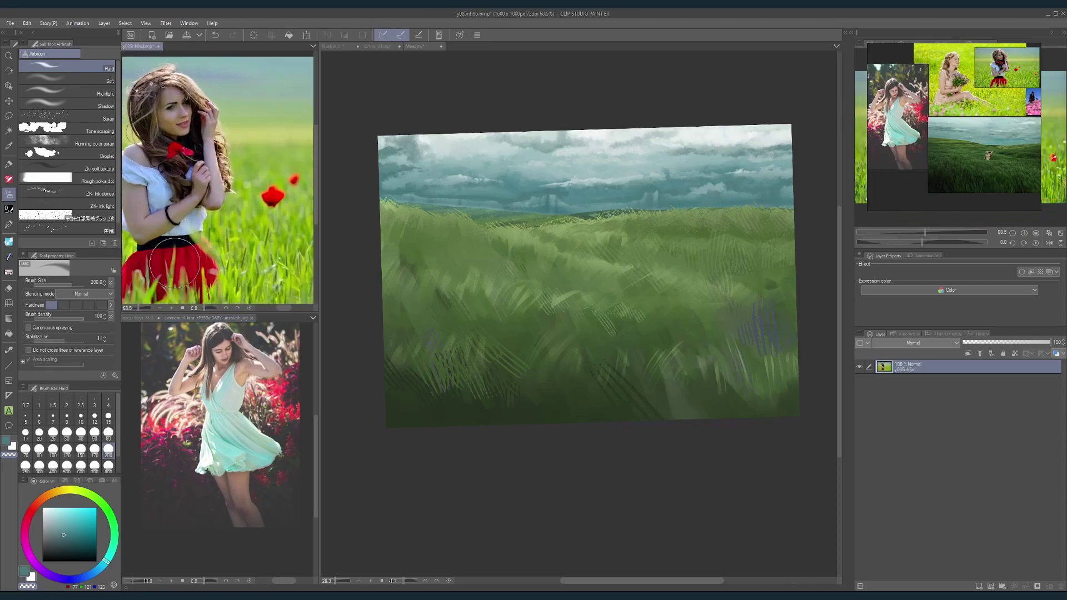
{"action": "left_click_drag", "start_coordinate": [318, 214], "coordinate": [280, 213]}
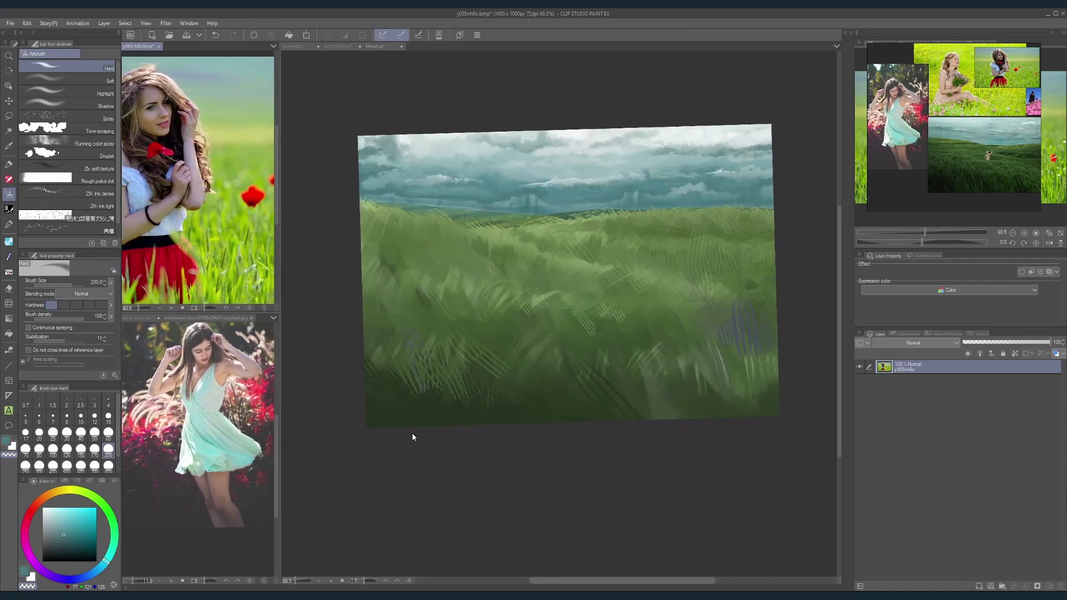
Step: Reset the Meadow canvas rotation, reduce the airbrush size to 170 and move the floating reference board off the Navigator
{"action": "left_click", "coordinate": [519, 443]}
{"action": "scroll", "coordinate": [580, 264], "scroll_direction": "up", "scroll_amount": 2}
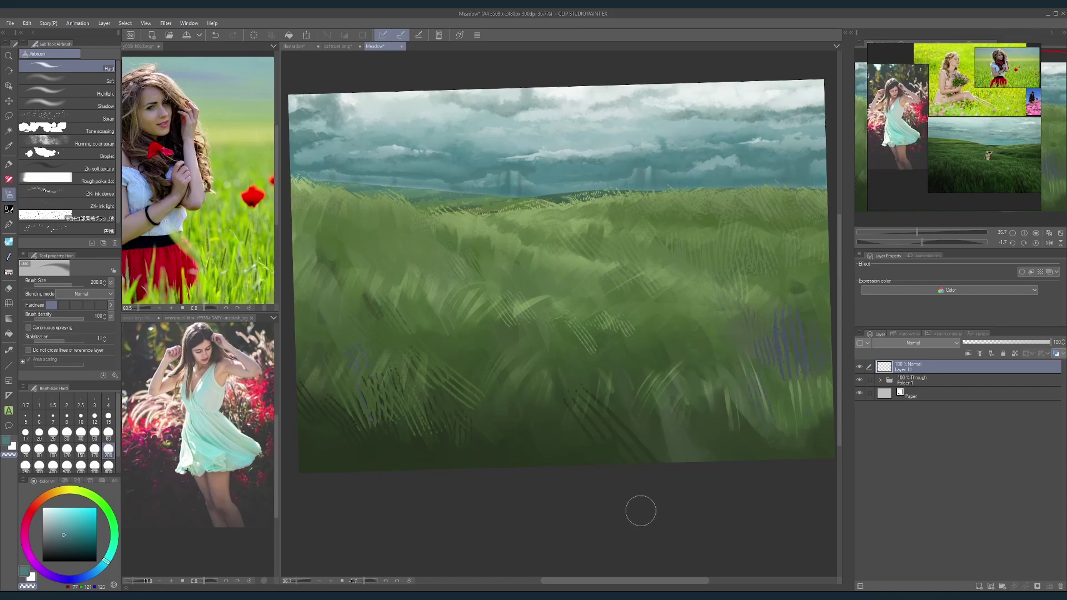
{"action": "left_click", "coordinate": [1036, 243]}
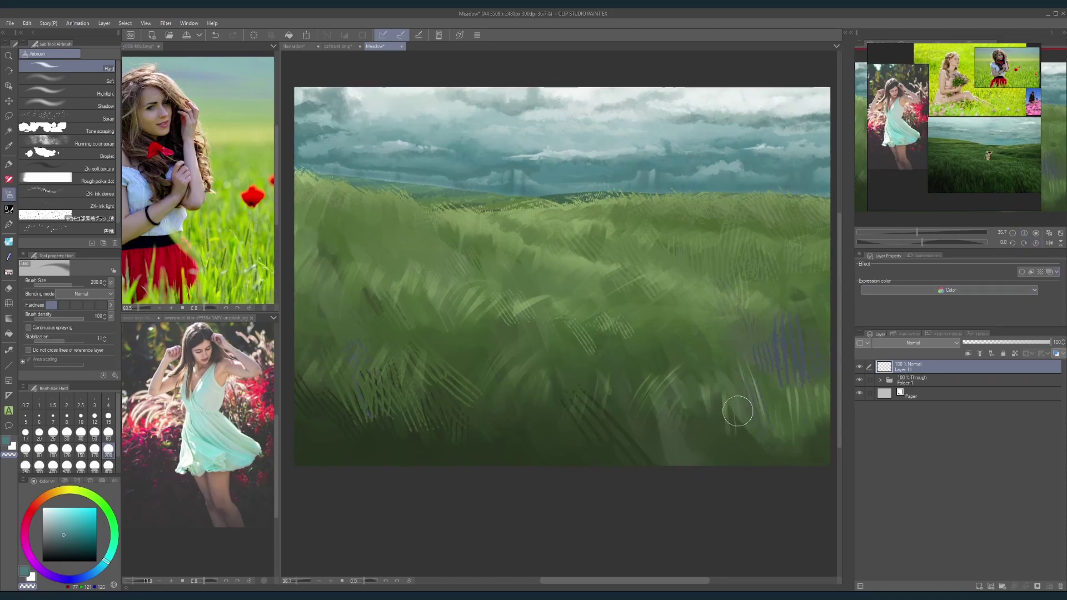
{"action": "key", "text": "bracketleft"}
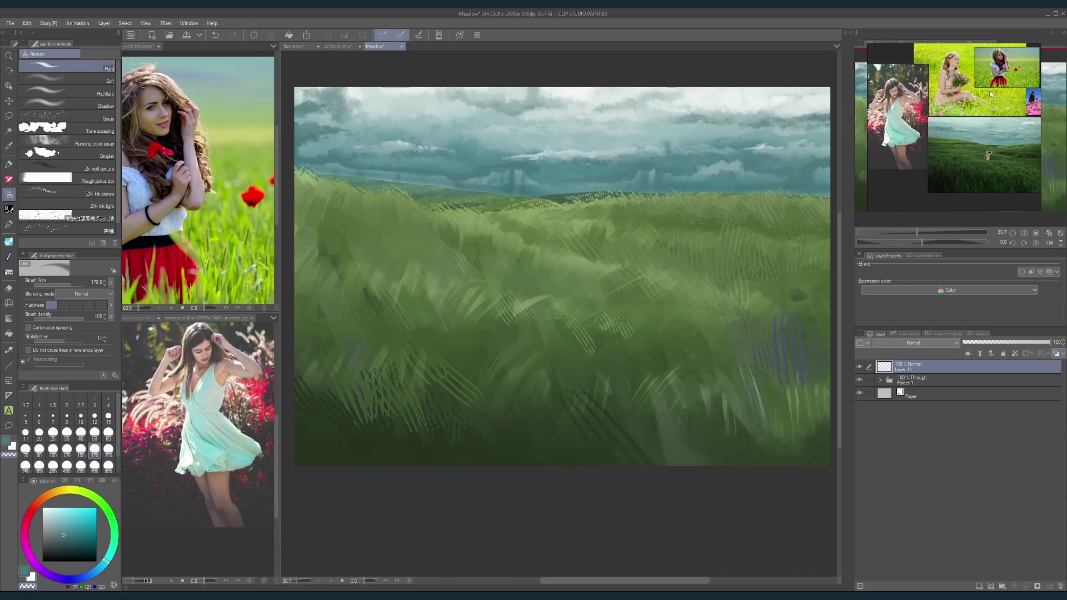
{"action": "left_click_drag", "start_coordinate": [989, 93], "coordinate": [1, 206]}
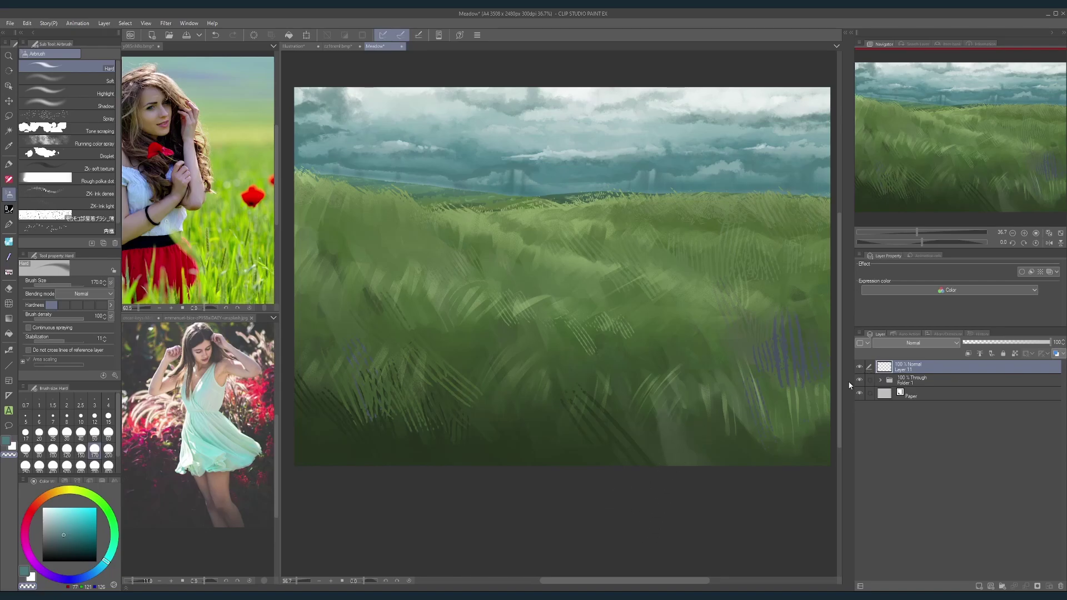
Step: Lasso a small figure silhouette with a ragged edge at the middle of the horizon, fill it with black and deselect
{"action": "left_click", "coordinate": [9, 116]}
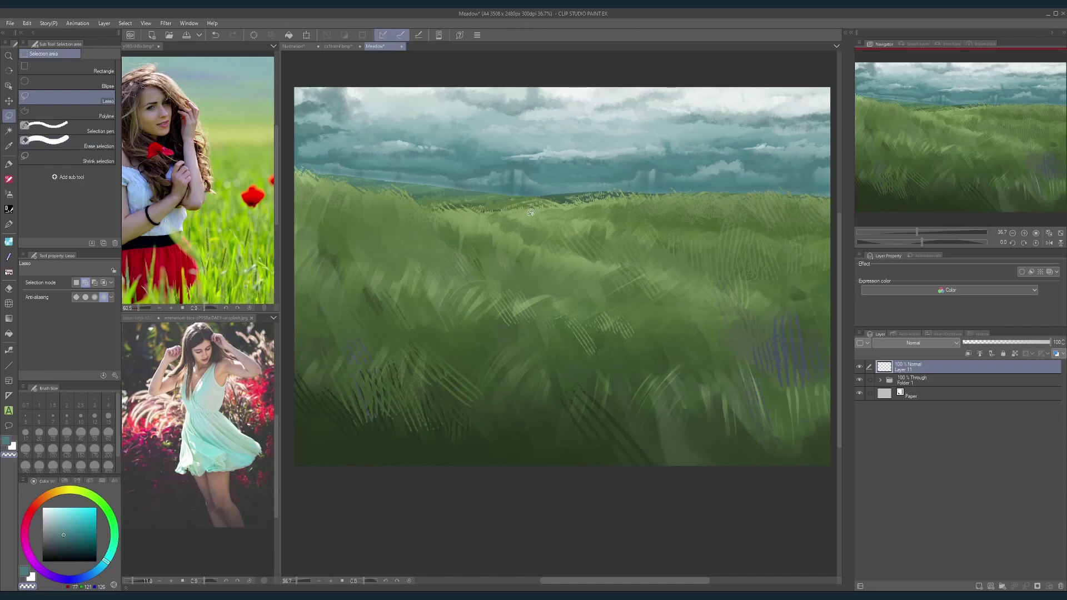
{"action": "mouse_move", "coordinate": [530, 210]}
{"action": "left_mouse_down"}
{"action": "mouse_move", "coordinate": [553, 185]}
{"action": "mouse_move", "coordinate": [588, 219]}
{"action": "mouse_move", "coordinate": [535, 232]}
{"action": "left_mouse_up"}
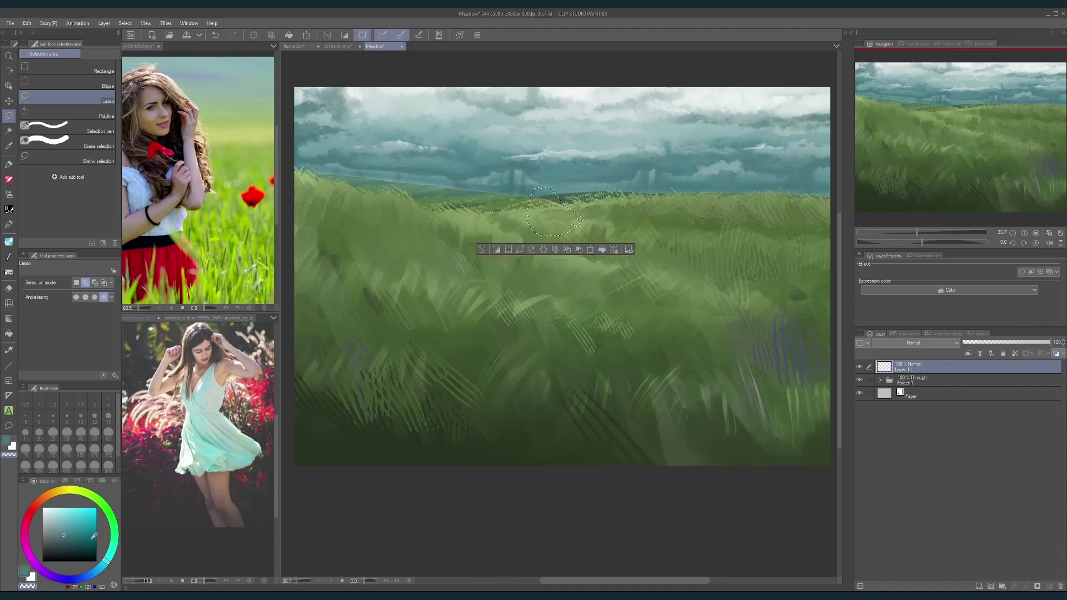
{"action": "key", "text": "d"}
{"action": "left_click", "coordinate": [602, 250]}
{"action": "left_click", "coordinate": [481, 249]}
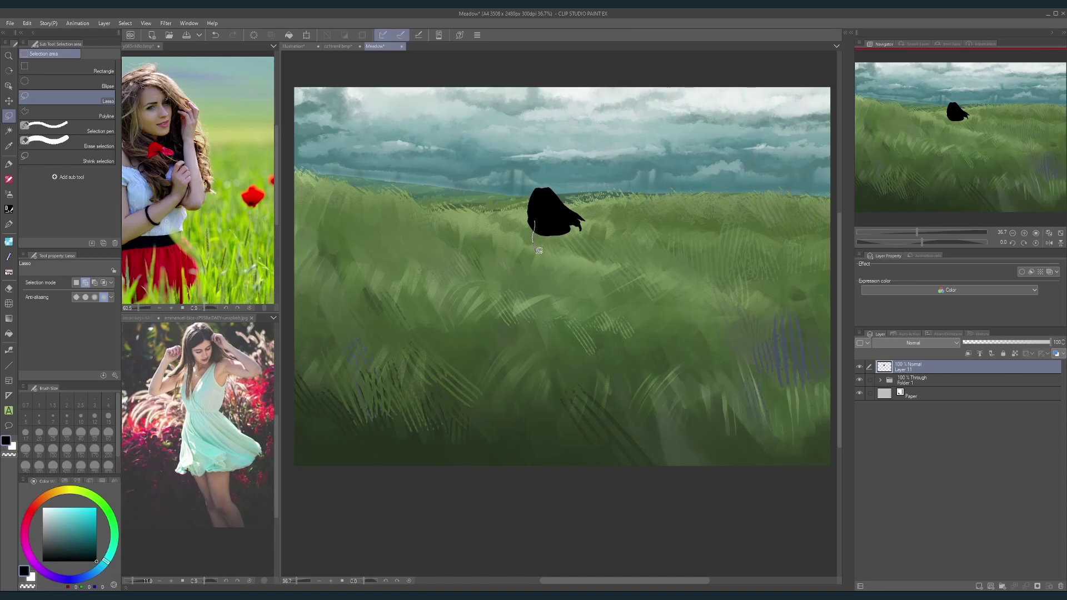
Step: Lasso a small arm shape at the lower-left edge of the black silhouette, fill it with black and deselect
{"action": "mouse_move", "coordinate": [541, 253]}
{"action": "left_mouse_down"}
{"action": "mouse_move", "coordinate": [550, 257]}
{"action": "mouse_move", "coordinate": [543, 247]}
{"action": "left_mouse_up"}
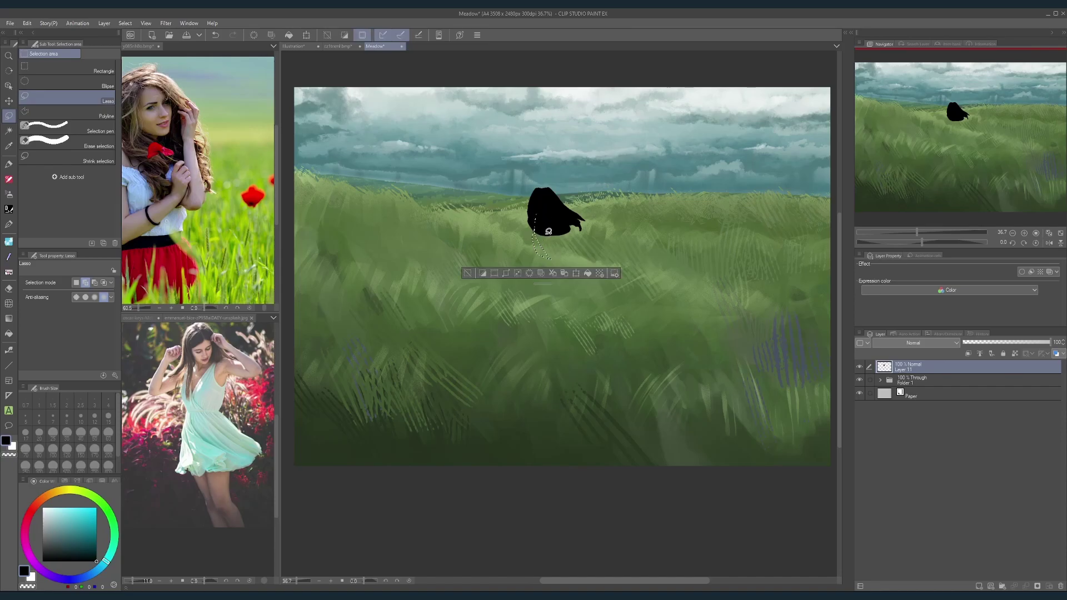
{"action": "key", "text": "ctrl+z"}
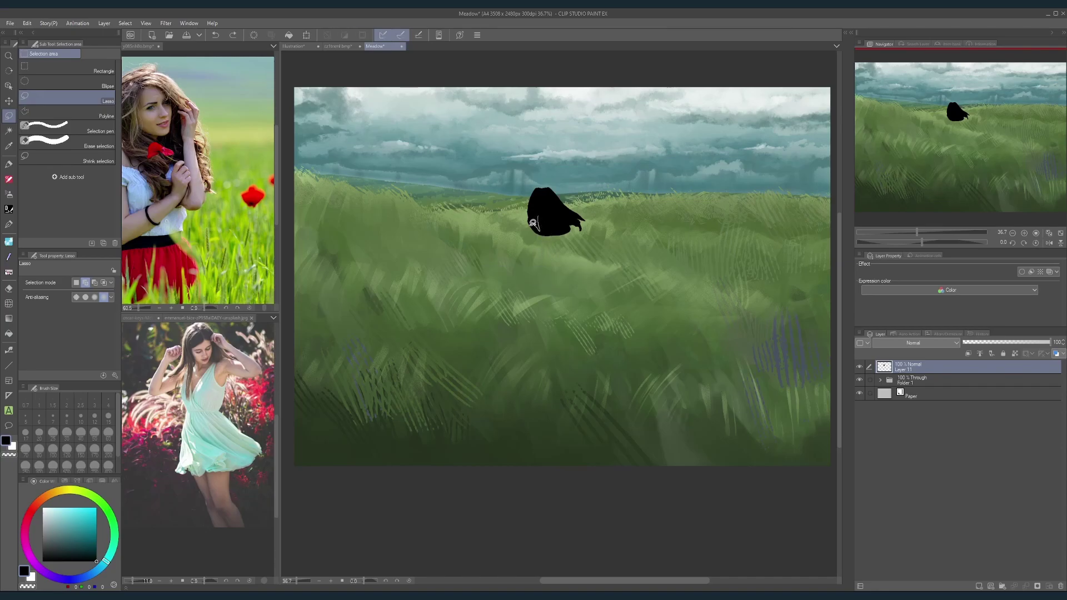
{"action": "mouse_move", "coordinate": [525, 230]}
{"action": "left_mouse_down"}
{"action": "mouse_move", "coordinate": [577, 230]}
{"action": "mouse_move", "coordinate": [573, 210]}
{"action": "mouse_move", "coordinate": [542, 212]}
{"action": "left_mouse_up"}
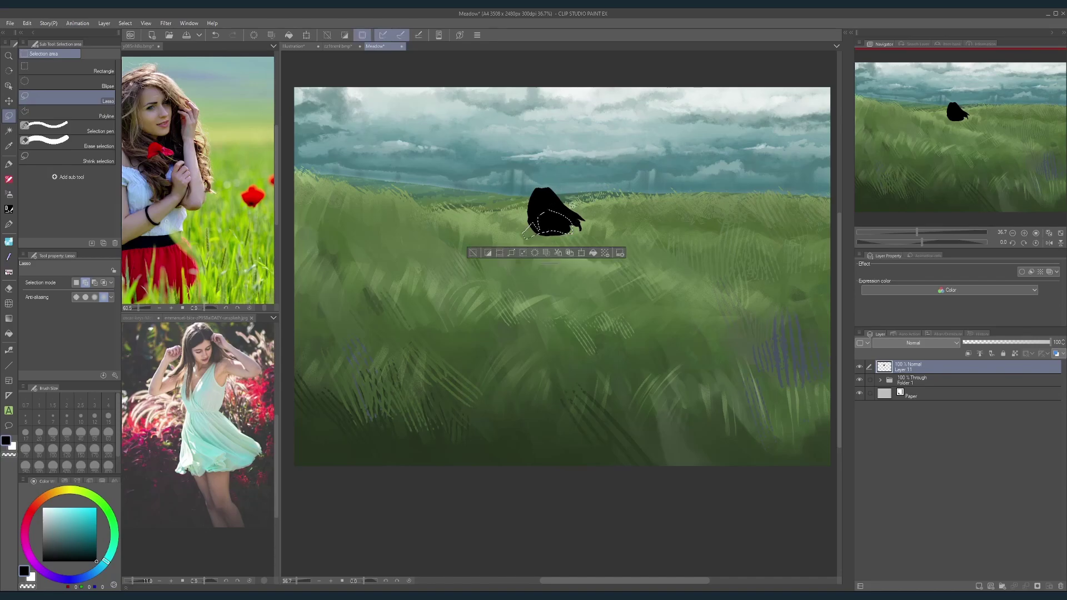
{"action": "left_click", "coordinate": [593, 254]}
{"action": "key", "text": "ctrl+d"}
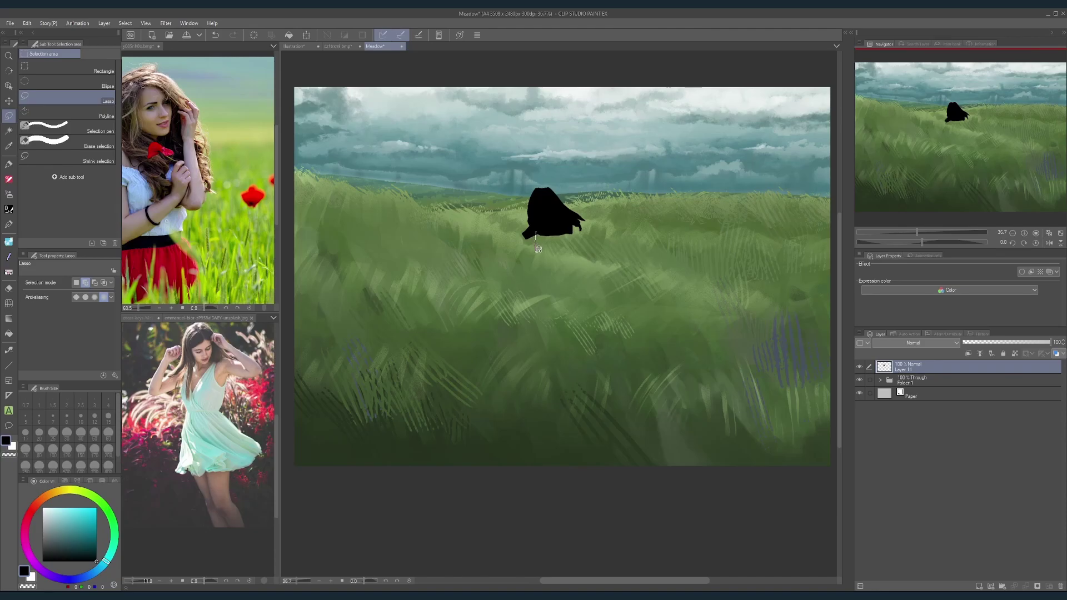
Step: Lasso a body with a long trailing skirt below the silhouette and an upper-back patch, filling each with black
{"action": "mouse_move", "coordinate": [538, 249]}
{"action": "left_mouse_down"}
{"action": "mouse_move", "coordinate": [560, 258]}
{"action": "mouse_move", "coordinate": [567, 238]}
{"action": "mouse_move", "coordinate": [553, 215]}
{"action": "mouse_move", "coordinate": [535, 276]}
{"action": "mouse_move", "coordinate": [551, 296]}
{"action": "mouse_move", "coordinate": [608, 291]}
{"action": "mouse_move", "coordinate": [552, 236]}
{"action": "left_mouse_up"}
{"action": "left_click", "coordinate": [499, 263]}
{"action": "left_click", "coordinate": [613, 311]}
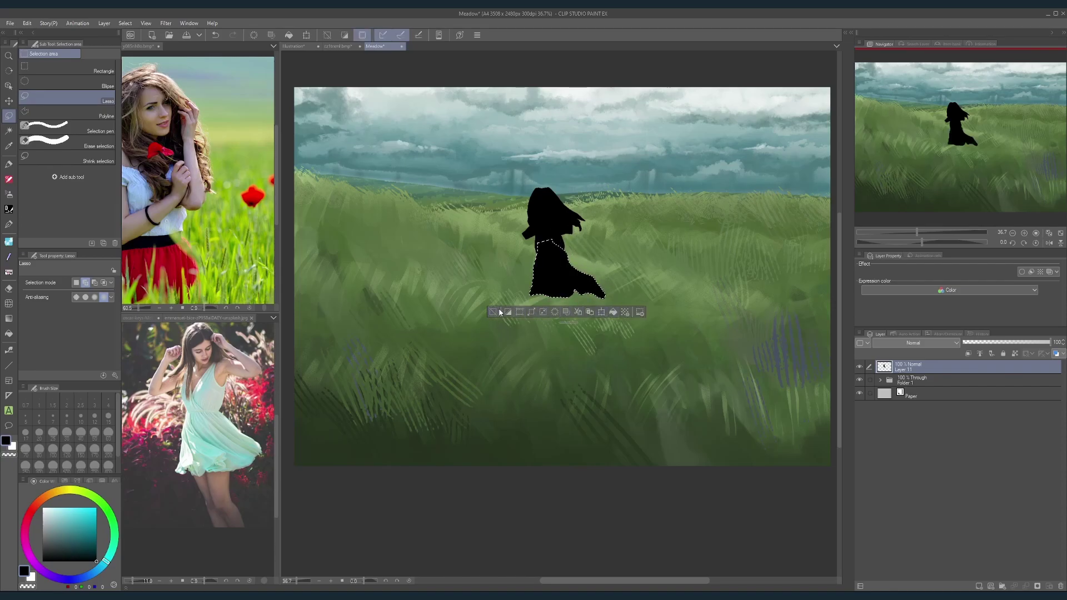
{"action": "key", "text": "ctrl+d"}
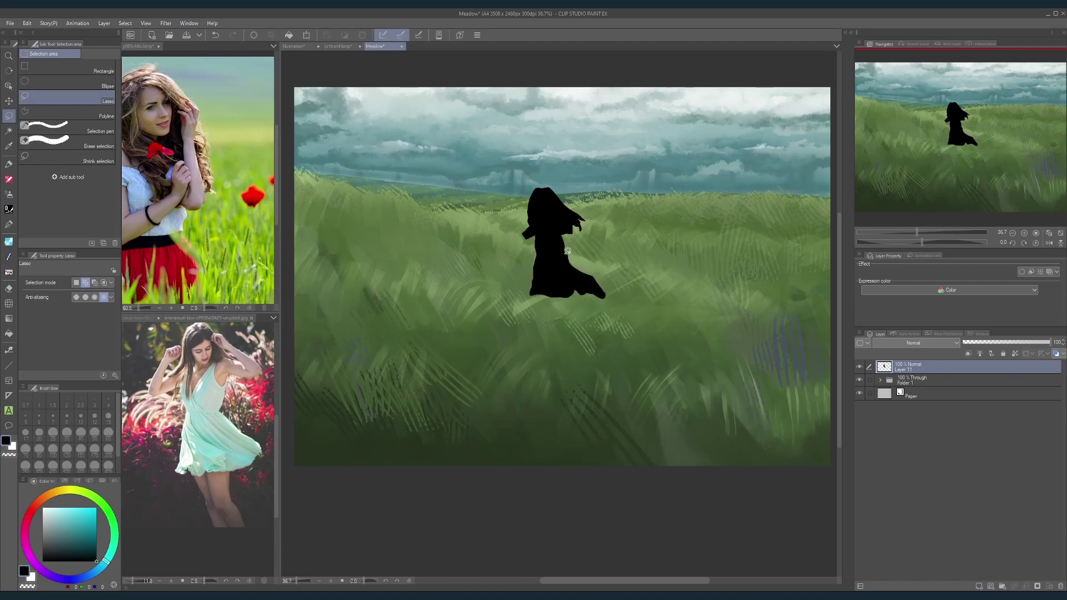
{"action": "mouse_move", "coordinate": [564, 254]}
{"action": "left_mouse_down"}
{"action": "mouse_move", "coordinate": [566, 217]}
{"action": "mouse_move", "coordinate": [547, 229]}
{"action": "left_mouse_up"}
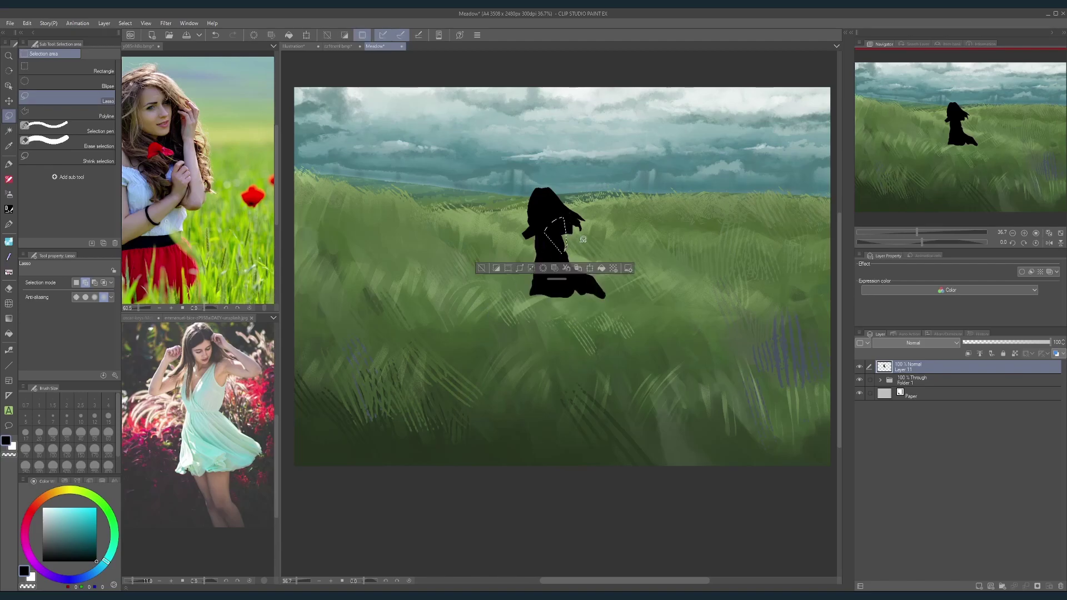
{"action": "left_click", "coordinate": [600, 268]}
{"action": "key", "text": "ctrl+d"}
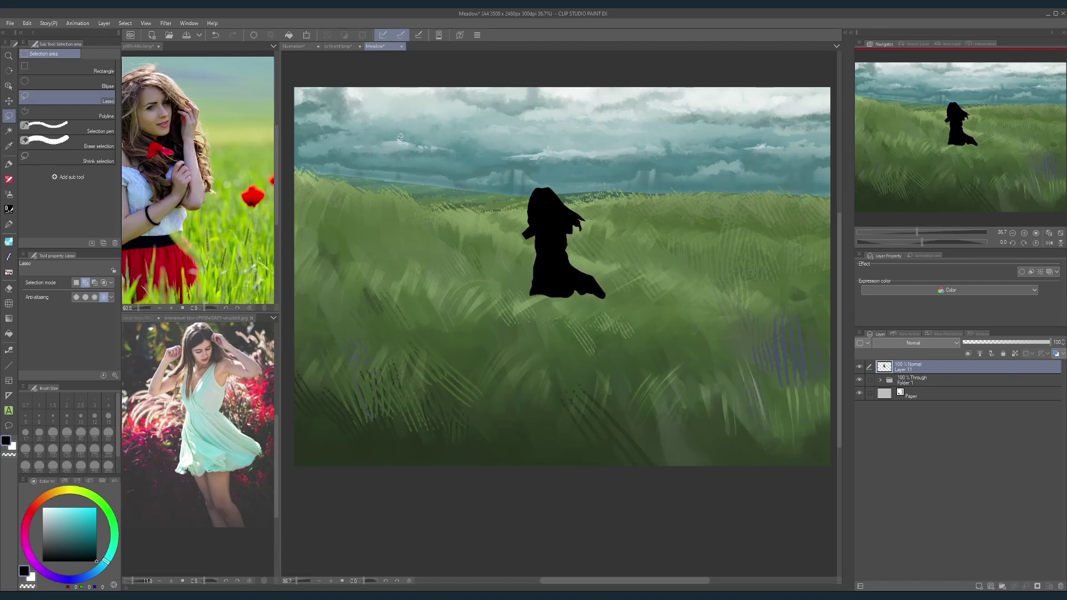
Step: Clear the silhouette layer and lasso a larger woman's head, torso, flared skirt and legs at the meadow's centre
{"action": "left_click", "coordinate": [254, 35]}
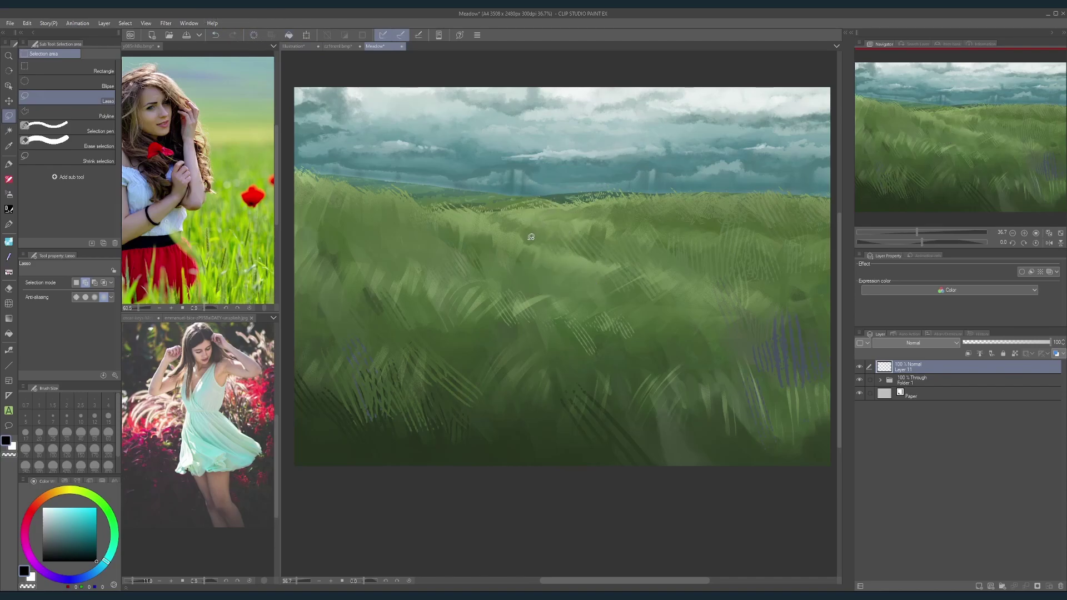
{"action": "mouse_move", "coordinate": [531, 236]}
{"action": "left_mouse_down"}
{"action": "mouse_move", "coordinate": [544, 208]}
{"action": "mouse_move", "coordinate": [563, 209]}
{"action": "mouse_move", "coordinate": [575, 249]}
{"action": "mouse_move", "coordinate": [567, 279]}
{"action": "mouse_move", "coordinate": [549, 289]}
{"action": "mouse_move", "coordinate": [532, 266]}
{"action": "mouse_move", "coordinate": [526, 248]}
{"action": "mouse_move", "coordinate": [600, 317]}
{"action": "mouse_move", "coordinate": [558, 330]}
{"action": "mouse_move", "coordinate": [540, 321]}
{"action": "mouse_move", "coordinate": [537, 281]}
{"action": "mouse_move", "coordinate": [622, 318]}
{"action": "mouse_move", "coordinate": [540, 326]}
{"action": "mouse_move", "coordinate": [542, 292]}
{"action": "left_mouse_up"}
{"action": "key", "text": "ctrl+z"}
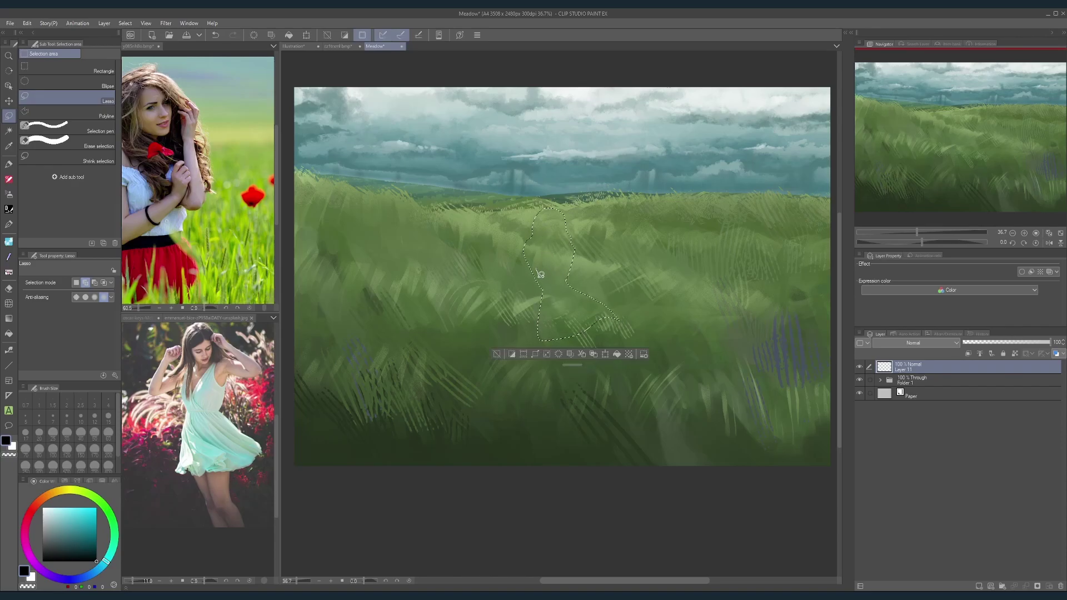
{"action": "mouse_move", "coordinate": [531, 310]}
{"action": "left_mouse_down"}
{"action": "mouse_move", "coordinate": [528, 331]}
{"action": "mouse_move", "coordinate": [541, 340]}
{"action": "left_mouse_up"}
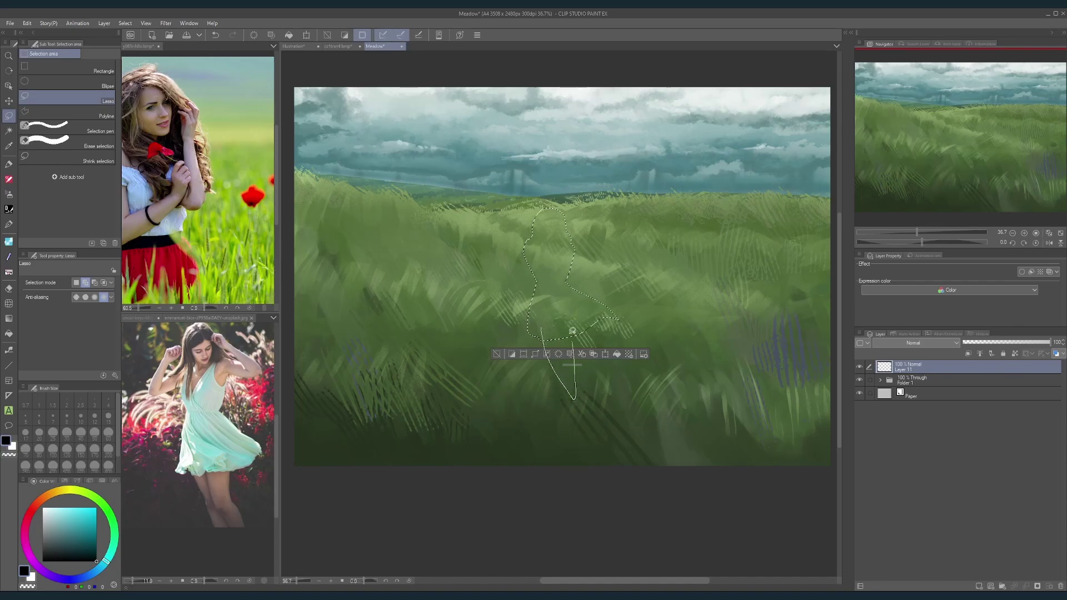
{"action": "left_click_drag", "start_coordinate": [572, 331], "coordinate": [574, 336]}
{"action": "key", "text": "ctrl+z"}
{"action": "left_click_drag", "start_coordinate": [576, 375], "coordinate": [575, 385]}
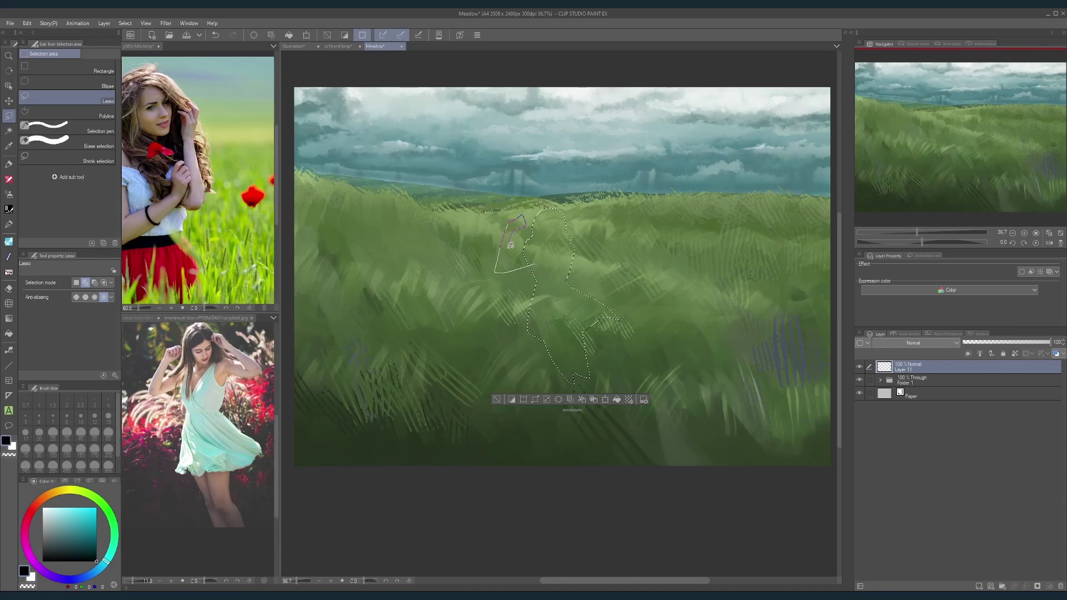
Step: Add both raised, bent arms to the figure selection, fill it with black and deselect
{"action": "left_click_drag", "start_coordinate": [535, 243], "coordinate": [535, 246]}
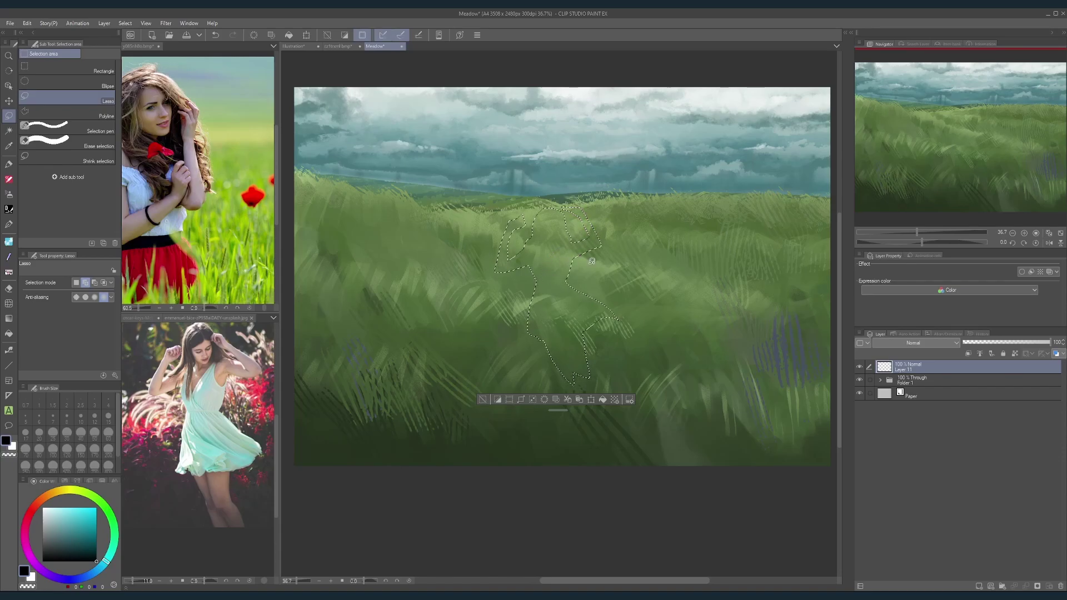
{"action": "left_click", "coordinate": [604, 400]}
{"action": "key", "text": "ctrl+d"}
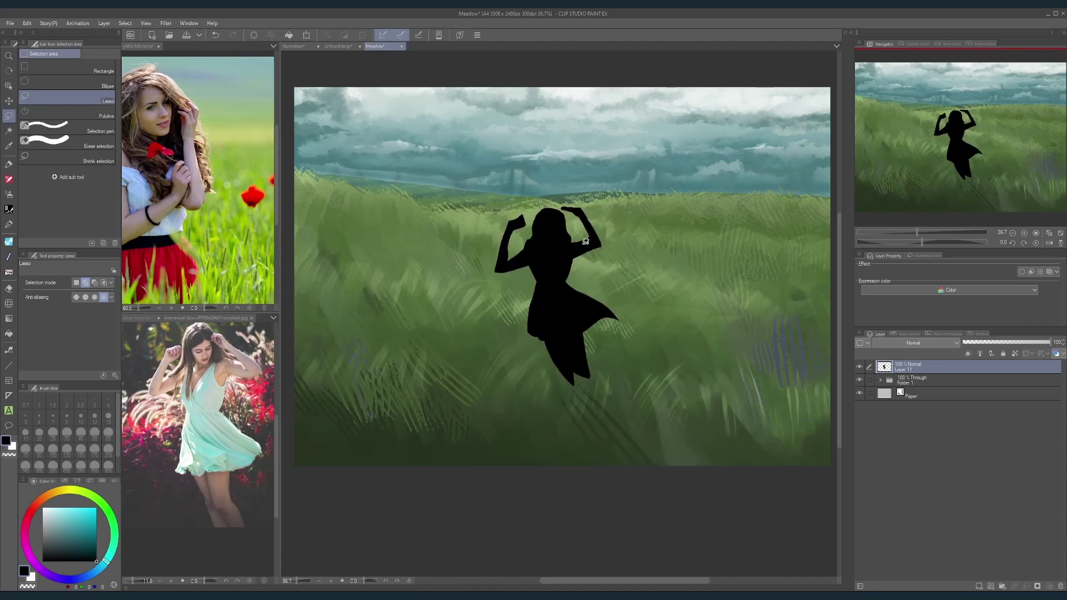
Step: Apply the Extract line effect to the figure layer and select the ThickDryPaint brush
{"action": "scroll", "coordinate": [639, 211], "scroll_direction": "down", "scroll_amount": 2}
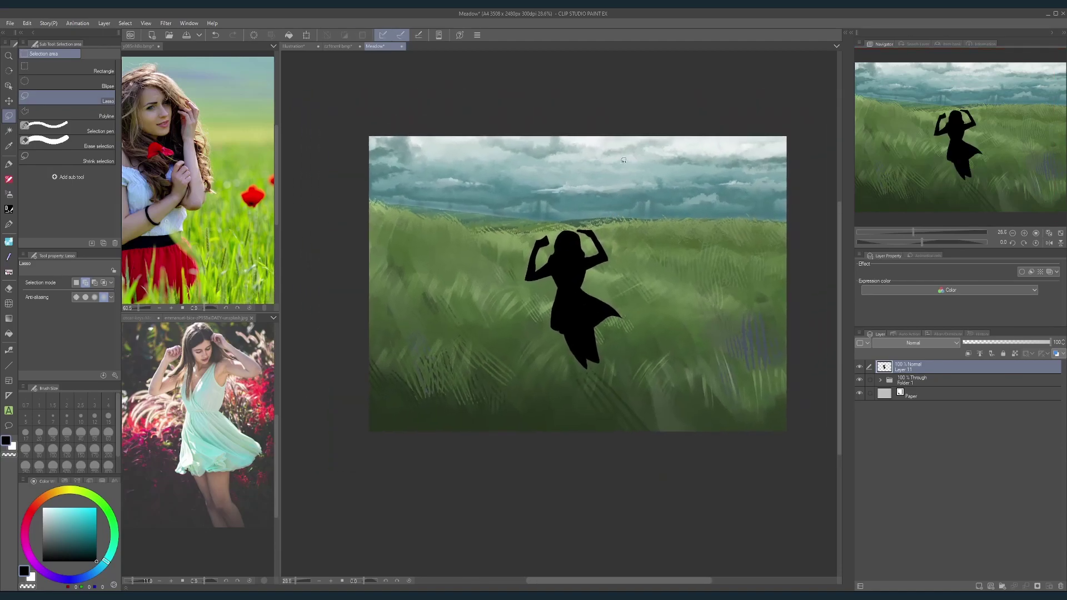
{"action": "left_click", "coordinate": [1032, 272]}
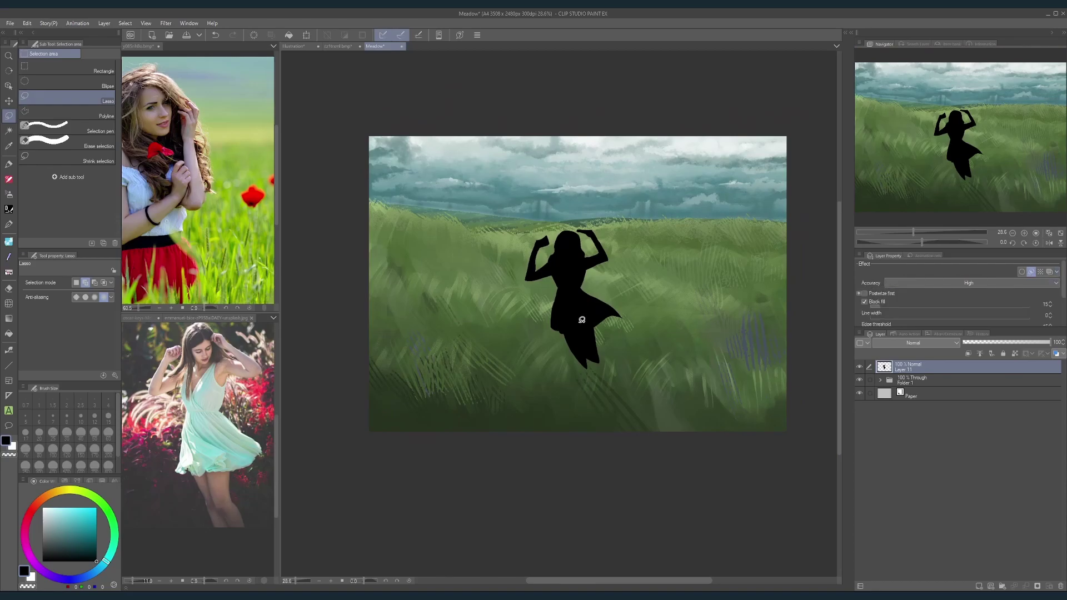
{"action": "left_click", "coordinate": [10, 182]}
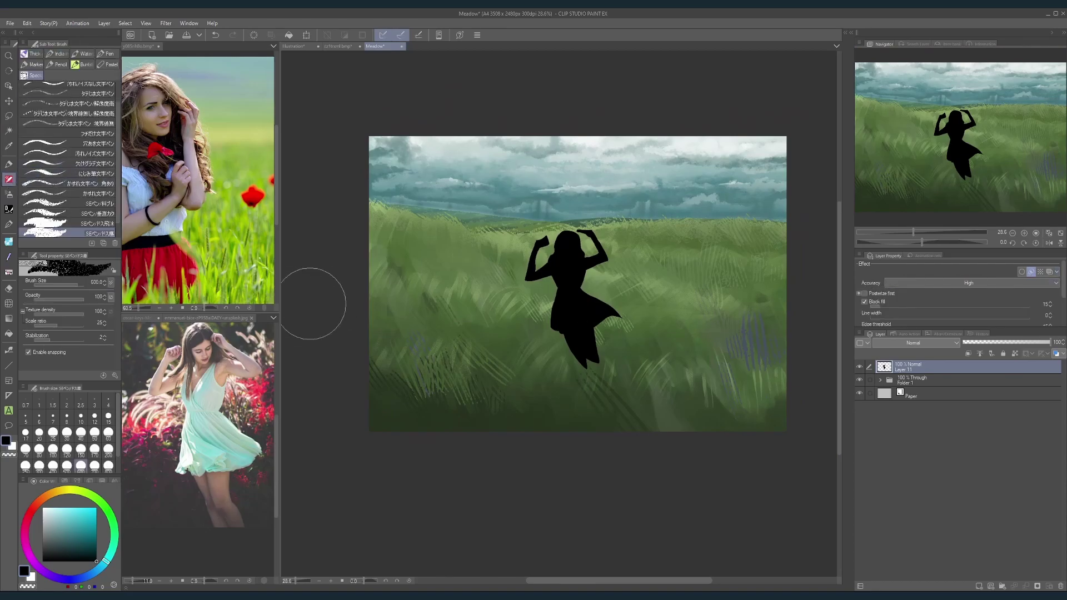
{"action": "left_click", "coordinate": [10, 166]}
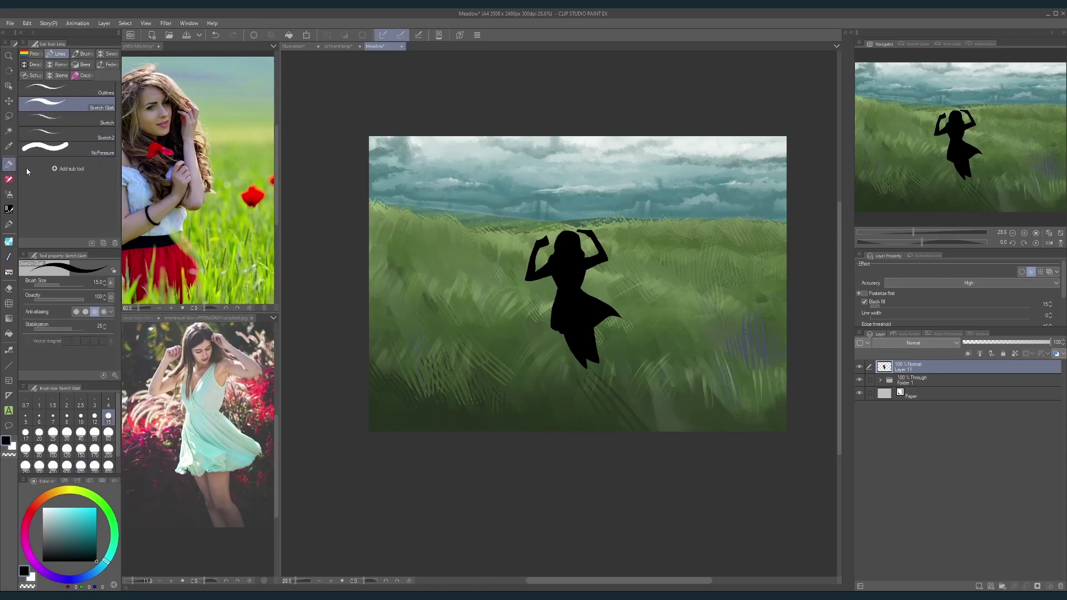
{"action": "left_click", "coordinate": [85, 75]}
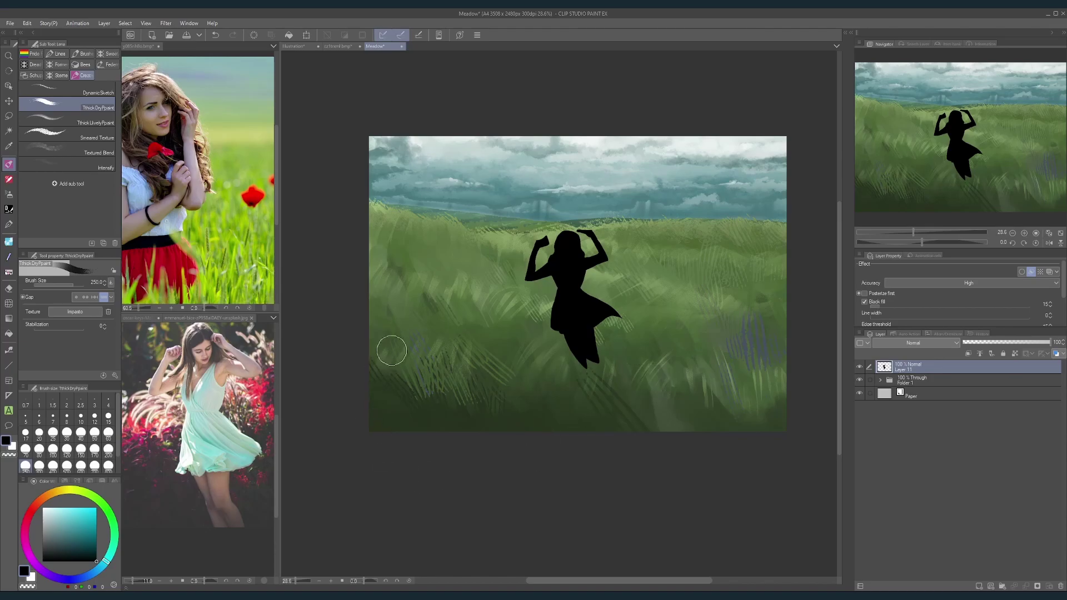
Step: Sample the teal of the sky near the horizon, lock the figure layer's transparent pixels and fill the figure with that colour
{"action": "left_click", "coordinate": [413, 406], "text": "alt"}
{"action": "left_click", "coordinate": [549, 211], "text": "alt"}
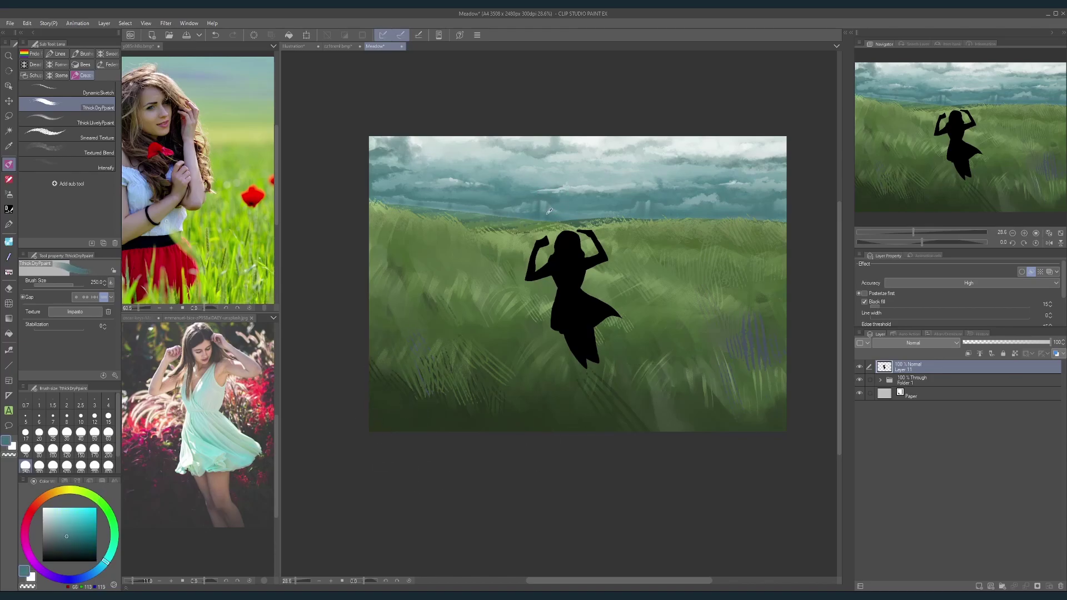
{"action": "left_click", "coordinate": [289, 35]}
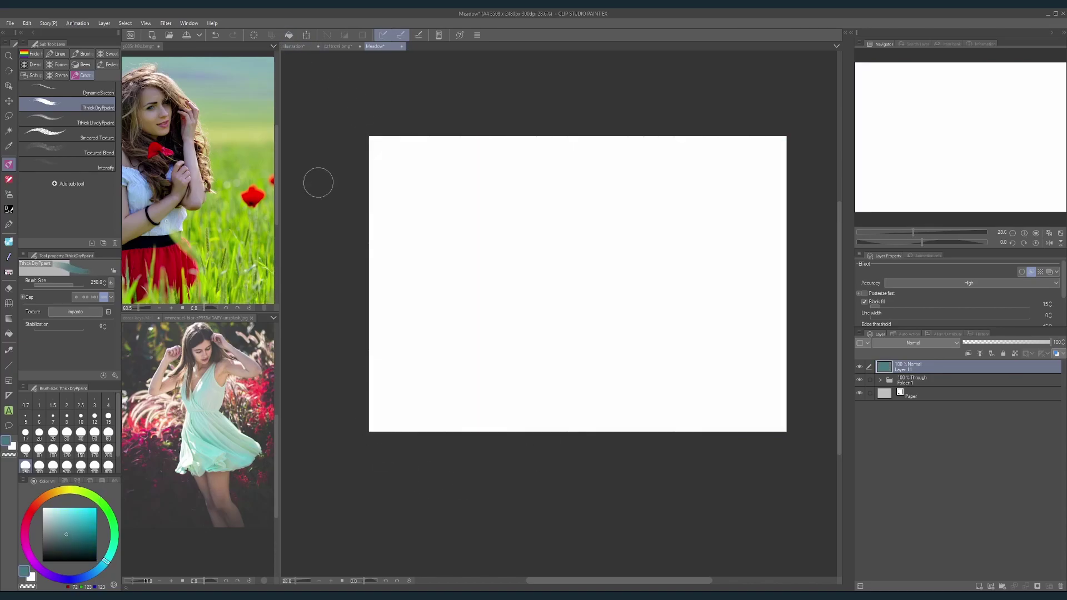
{"action": "key", "text": "ctrl+z"}
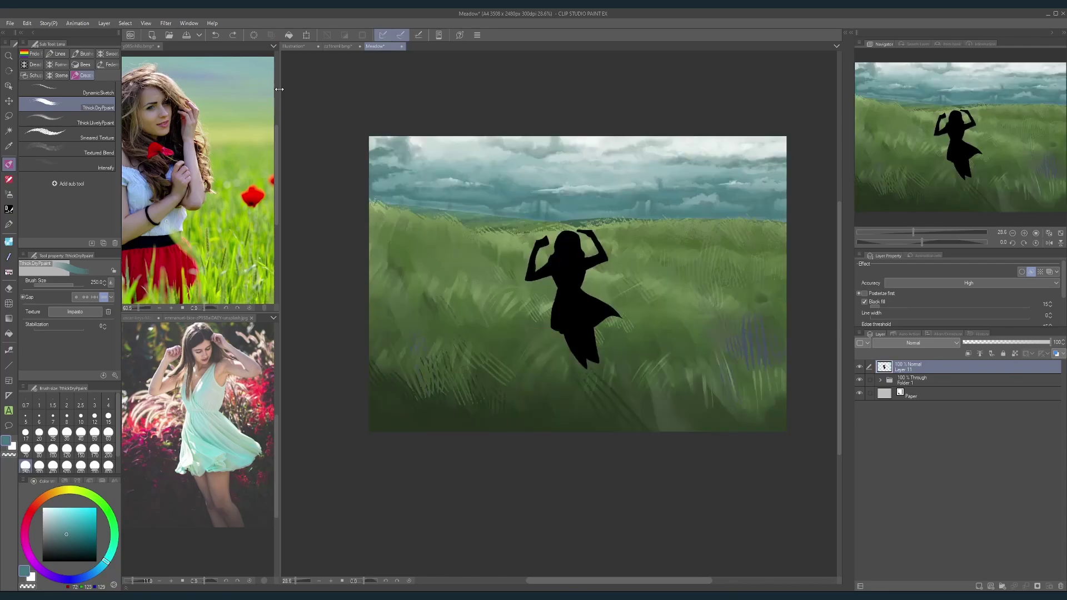
{"action": "left_click", "coordinate": [1016, 353]}
{"action": "left_click", "coordinate": [290, 36]}
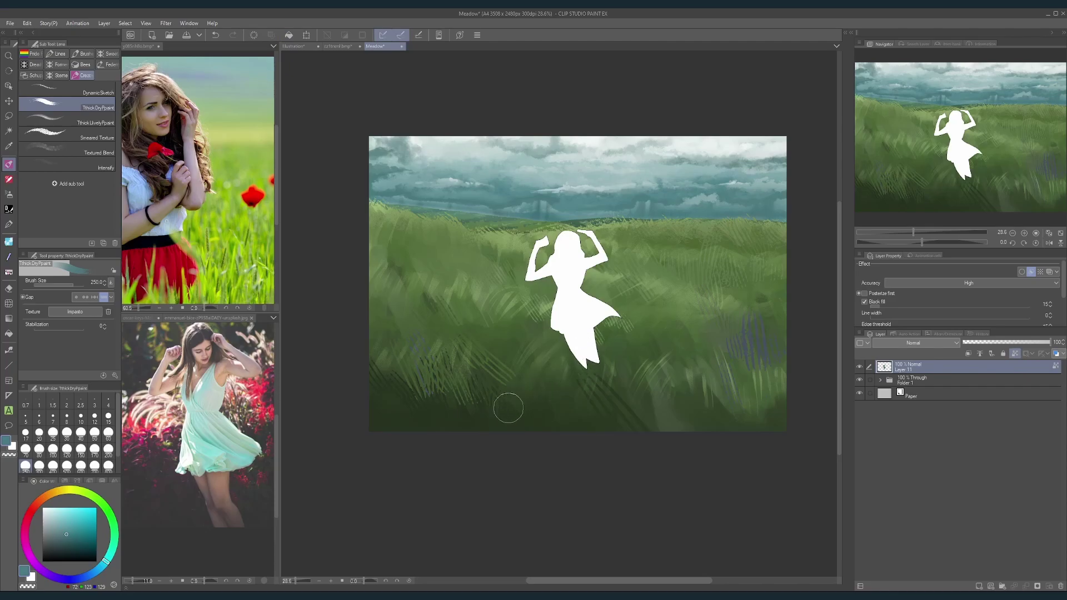
Step: Toggle the figure layer's visibility to check it and turn off its Extract line effect
{"action": "left_click_drag", "start_coordinate": [565, 247], "coordinate": [582, 339]}
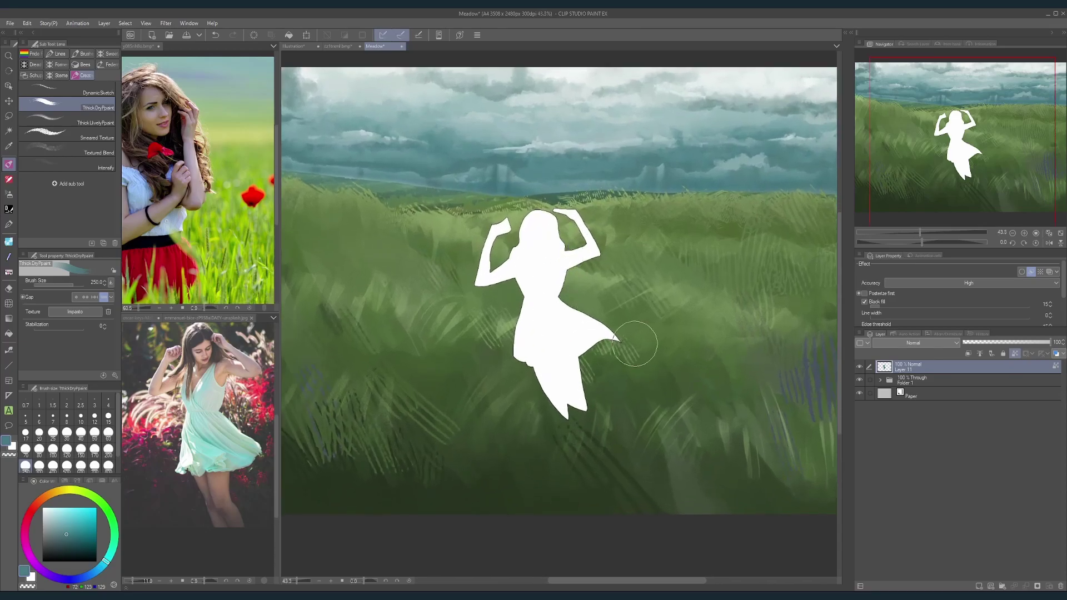
{"action": "left_click", "coordinate": [924, 380]}
{"action": "left_click", "coordinate": [860, 366]}
{"action": "left_click", "coordinate": [859, 367]}
{"action": "left_click", "coordinate": [889, 367]}
{"action": "left_click", "coordinate": [1032, 271]}
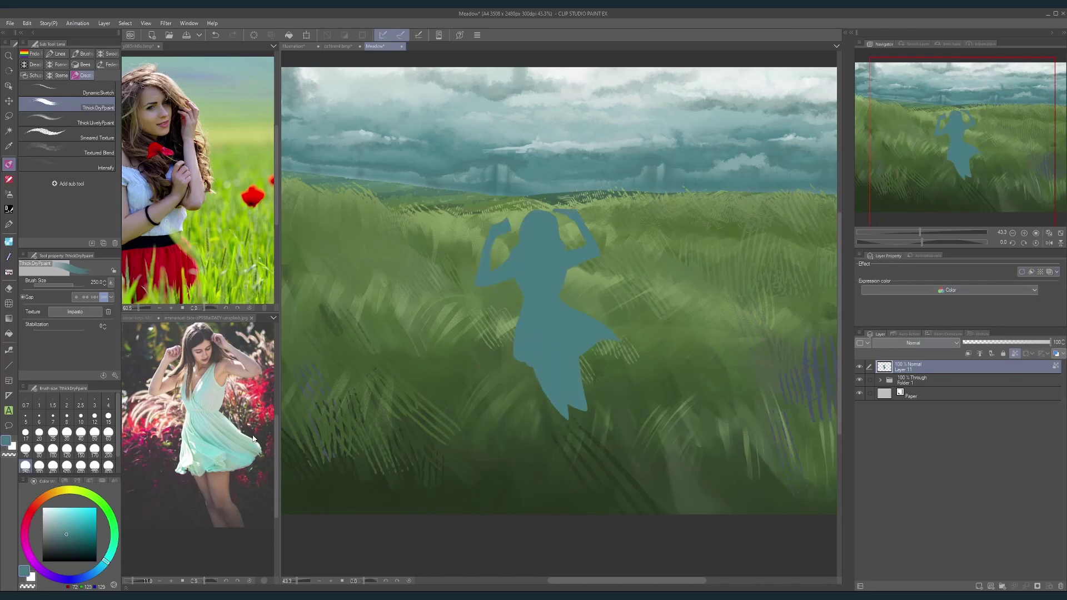
Step: Paint the figure's legs below the skirt white and reduce the brush size to 60
{"action": "left_click", "coordinate": [43, 508]}
{"action": "mouse_move", "coordinate": [546, 406]}
{"action": "left_mouse_down"}
{"action": "mouse_move", "coordinate": [603, 385]}
{"action": "mouse_move", "coordinate": [527, 397]}
{"action": "mouse_move", "coordinate": [586, 386]}
{"action": "mouse_move", "coordinate": [517, 388]}
{"action": "mouse_move", "coordinate": [595, 386]}
{"action": "mouse_move", "coordinate": [522, 382]}
{"action": "mouse_move", "coordinate": [610, 370]}
{"action": "mouse_move", "coordinate": [527, 393]}
{"action": "mouse_move", "coordinate": [611, 366]}
{"action": "mouse_move", "coordinate": [501, 421]}
{"action": "left_mouse_up"}
{"action": "key", "text": "["}
{"action": "key", "text": "["}
{"action": "key", "text": "["}
{"action": "key", "text": "["}
{"action": "key", "text": "["}
{"action": "key", "text": "["}
{"action": "key", "text": "["}
{"action": "key", "text": "["}
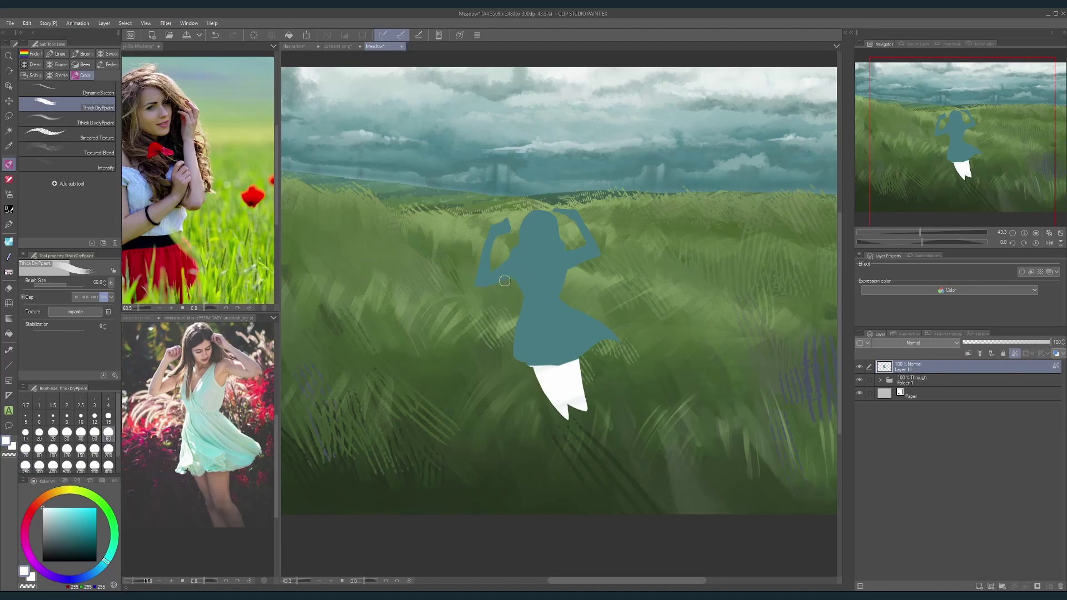
Step: Paint the middle of the head and both raised arms white, enlarging the brush to 100 for the arms
{"action": "mouse_move", "coordinate": [530, 253]}
{"action": "left_mouse_down"}
{"action": "mouse_move", "coordinate": [544, 280]}
{"action": "mouse_move", "coordinate": [532, 257]}
{"action": "mouse_move", "coordinate": [543, 266]}
{"action": "mouse_move", "coordinate": [553, 249]}
{"action": "mouse_move", "coordinate": [540, 225]}
{"action": "mouse_move", "coordinate": [538, 251]}
{"action": "mouse_move", "coordinate": [576, 269]}
{"action": "mouse_move", "coordinate": [584, 239]}
{"action": "mouse_move", "coordinate": [562, 206]}
{"action": "left_mouse_up"}
{"action": "key", "text": "]"}
{"action": "key", "text": "]"}
{"action": "key", "text": "]"}
{"action": "key", "text": "]"}
{"action": "key", "text": "]"}
{"action": "key", "text": "bracketleft"}
{"action": "key", "text": "bracketleft"}
{"action": "mouse_move", "coordinate": [497, 220]}
{"action": "left_mouse_down"}
{"action": "mouse_move", "coordinate": [481, 286]}
{"action": "mouse_move", "coordinate": [508, 288]}
{"action": "mouse_move", "coordinate": [506, 223]}
{"action": "left_mouse_up"}
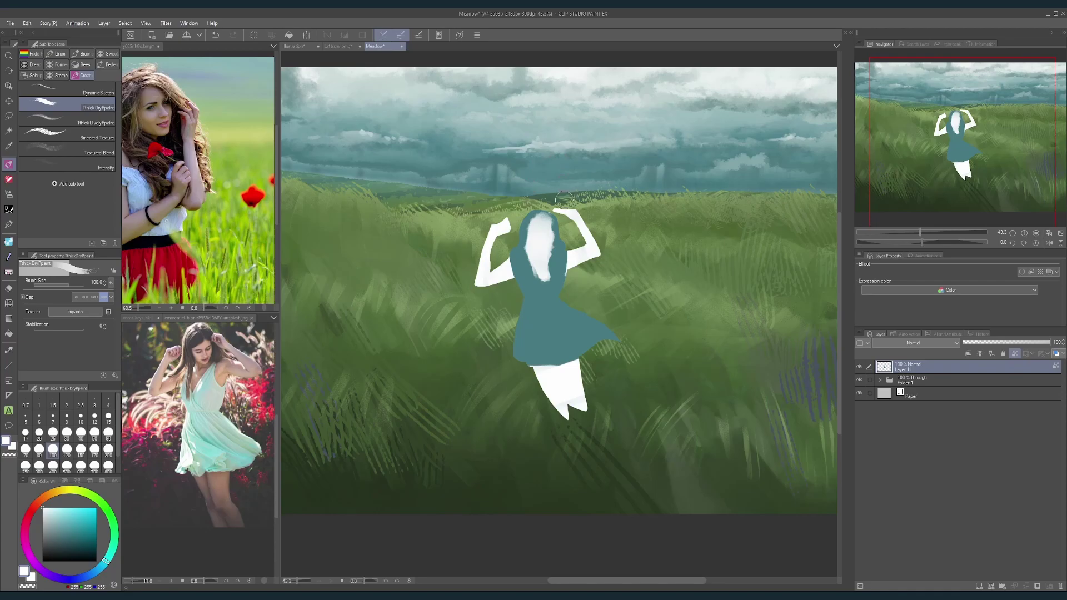
Step: Set the brush size to 150 and try painting the skirt with an orange sampled from the poppy photo
{"action": "key", "text": "bracketleft"}
{"action": "key", "text": "bracketleft"}
{"action": "key", "text": "bracketright"}
{"action": "left_click", "coordinate": [537, 280], "text": "alt"}
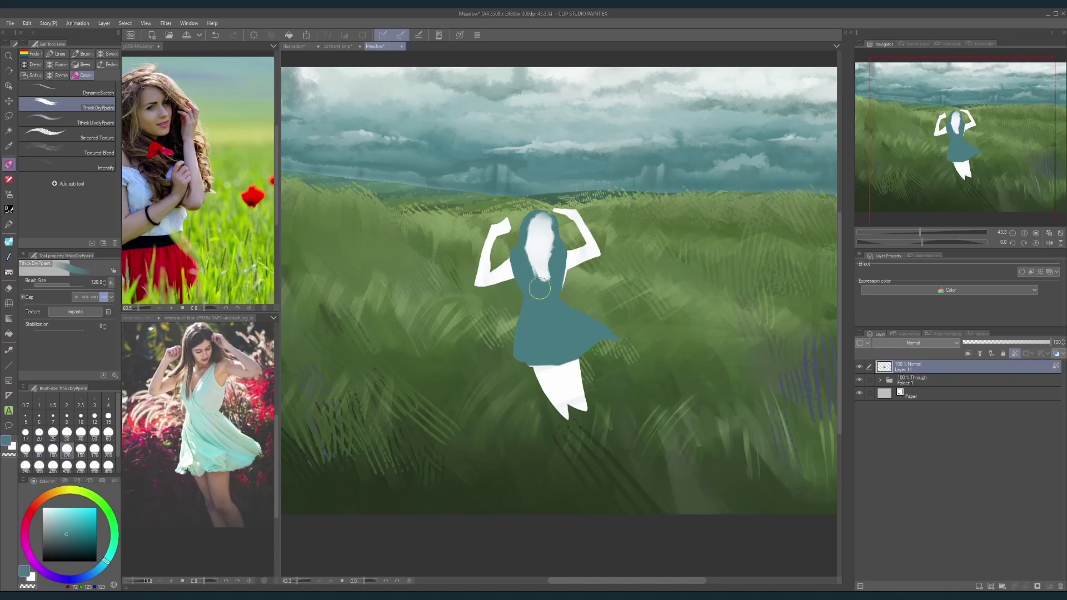
{"action": "left_click", "coordinate": [253, 194], "text": "alt"}
{"action": "key", "text": "bracketright"}
{"action": "key", "text": "bracketright"}
{"action": "key", "text": "bracketright"}
{"action": "left_click_drag", "start_coordinate": [521, 350], "coordinate": [533, 343]}
{"action": "key", "text": "ctrl+z"}
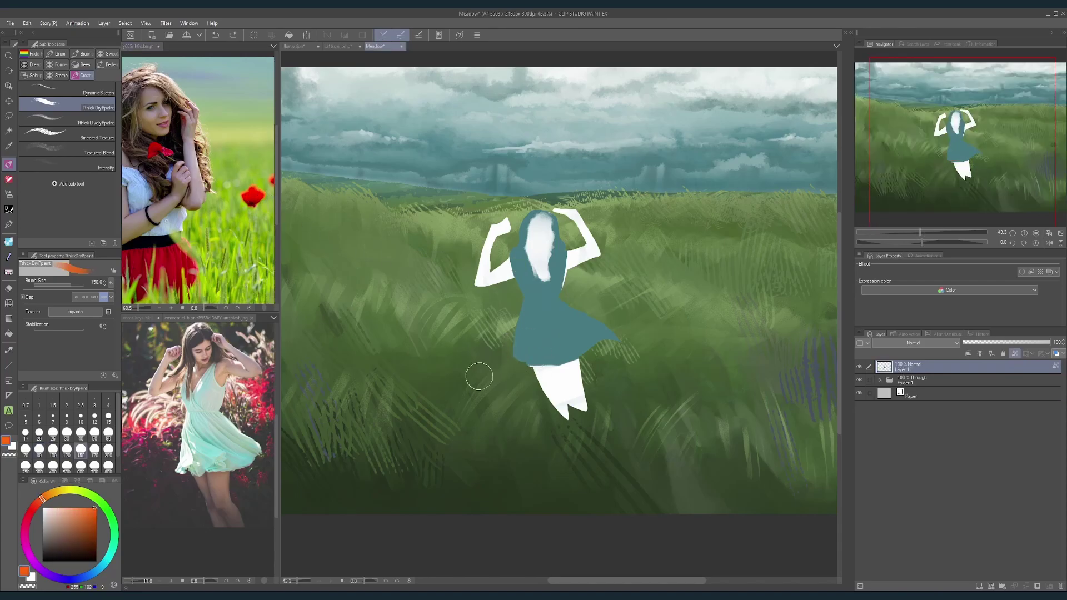
Step: Sample the bright red of the poppy in the reference photo and paint the figure's flared skirt with it
{"action": "left_click", "coordinate": [254, 195], "text": "alt"}
{"action": "left_click", "coordinate": [487, 354]}
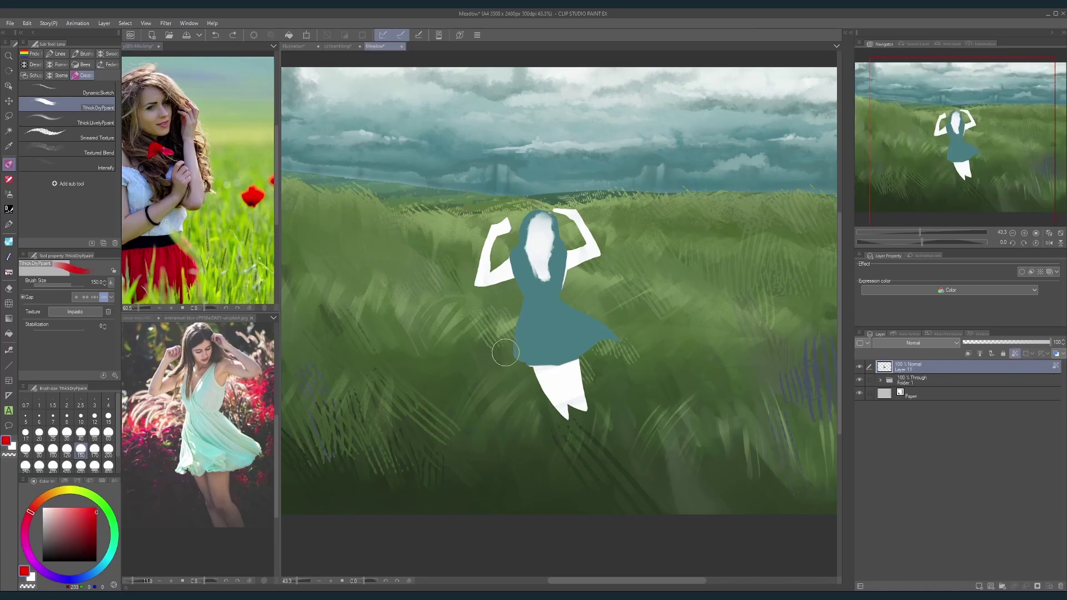
{"action": "mouse_move", "coordinate": [525, 339]}
{"action": "left_mouse_down"}
{"action": "mouse_move", "coordinate": [600, 340]}
{"action": "mouse_move", "coordinate": [590, 331]}
{"action": "mouse_move", "coordinate": [600, 329]}
{"action": "mouse_move", "coordinate": [518, 356]}
{"action": "mouse_move", "coordinate": [585, 339]}
{"action": "mouse_move", "coordinate": [604, 323]}
{"action": "mouse_move", "coordinate": [509, 352]}
{"action": "mouse_move", "coordinate": [618, 312]}
{"action": "mouse_move", "coordinate": [569, 318]}
{"action": "mouse_move", "coordinate": [583, 308]}
{"action": "mouse_move", "coordinate": [524, 327]}
{"action": "mouse_move", "coordinate": [588, 303]}
{"action": "mouse_move", "coordinate": [522, 318]}
{"action": "mouse_move", "coordinate": [581, 338]}
{"action": "mouse_move", "coordinate": [525, 343]}
{"action": "mouse_move", "coordinate": [551, 351]}
{"action": "mouse_move", "coordinate": [621, 315]}
{"action": "mouse_move", "coordinate": [518, 352]}
{"action": "mouse_move", "coordinate": [628, 322]}
{"action": "mouse_move", "coordinate": [555, 376]}
{"action": "mouse_move", "coordinate": [531, 380]}
{"action": "mouse_move", "coordinate": [609, 358]}
{"action": "mouse_move", "coordinate": [573, 374]}
{"action": "mouse_move", "coordinate": [588, 349]}
{"action": "mouse_move", "coordinate": [565, 348]}
{"action": "mouse_move", "coordinate": [568, 373]}
{"action": "left_mouse_up"}
{"action": "key", "text": "x"}
{"action": "key", "text": "ctrl+z"}
{"action": "scroll", "coordinate": [634, 328], "scroll_direction": "down", "scroll_amount": 3}
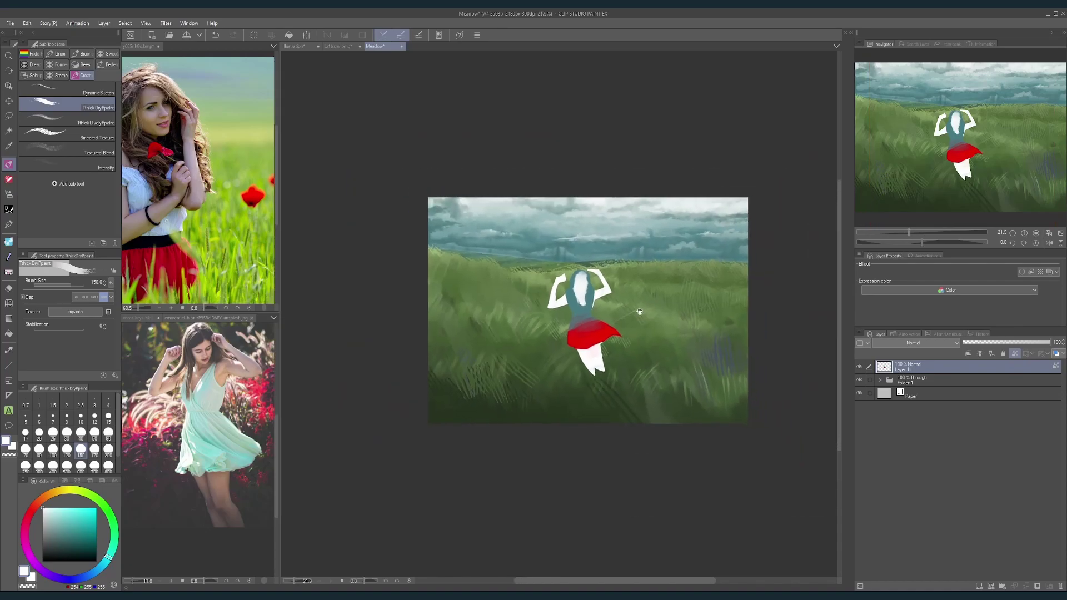
{"action": "left_click_drag", "start_coordinate": [632, 290], "coordinate": [607, 294]}
{"action": "scroll", "coordinate": [578, 312], "scroll_direction": "up", "scroll_amount": 5}
{"action": "key", "text": "x"}
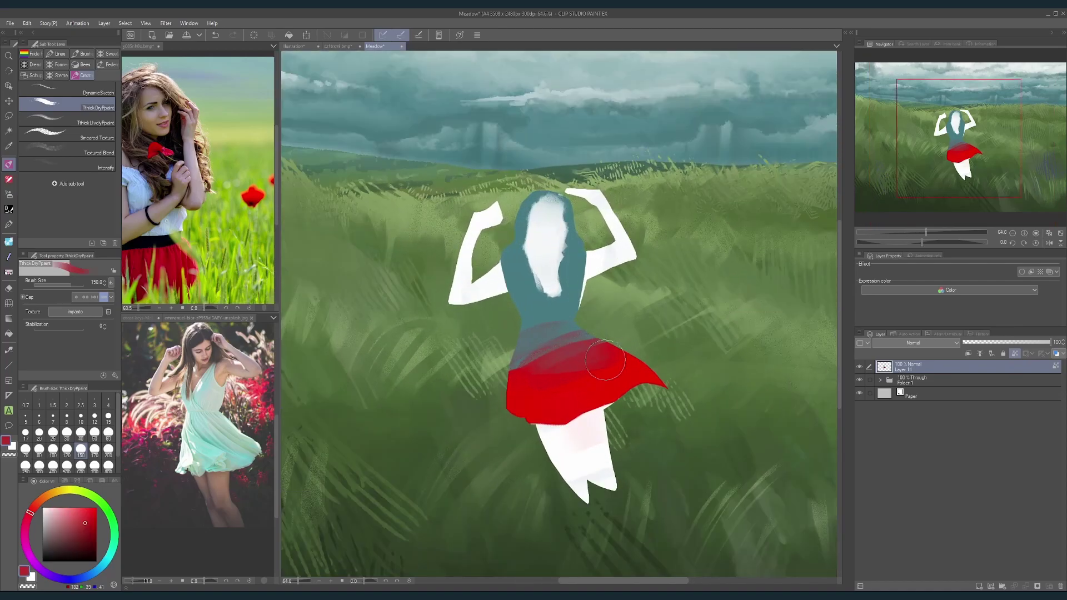
{"action": "scroll", "coordinate": [542, 356], "scroll_direction": "down", "scroll_amount": 2}
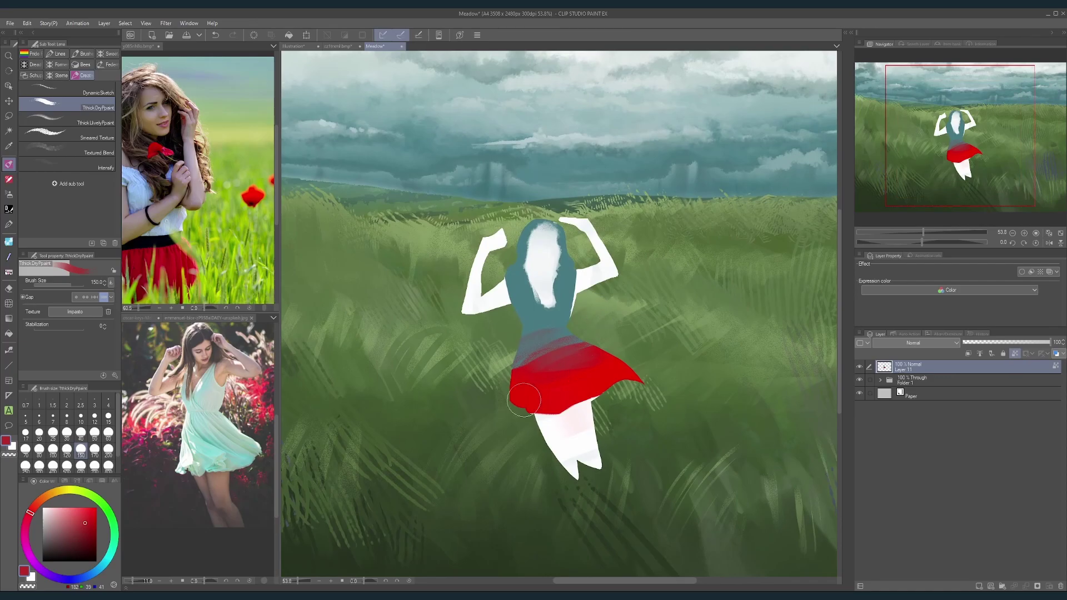
Step: Choose black and paint the left side of the figure's hair with a smaller brush
{"action": "left_click_drag", "start_coordinate": [87, 535], "coordinate": [108, 568]}
{"action": "key", "text": "bracketleft"}
{"action": "key", "text": "bracketleft"}
{"action": "key", "text": "bracketleft"}
{"action": "key", "text": "bracketleft"}
{"action": "key", "text": "bracketleft"}
{"action": "key", "text": "bracketleft"}
{"action": "key", "text": "bracketleft"}
{"action": "mouse_move", "coordinate": [521, 243]}
{"action": "left_mouse_down"}
{"action": "mouse_move", "coordinate": [534, 304]}
{"action": "mouse_move", "coordinate": [532, 224]}
{"action": "mouse_move", "coordinate": [528, 260]}
{"action": "left_mouse_up"}
Step: Set the brush size to 50 and paint the crown and right side of the figure's hair black
{"action": "key", "text": "bracketright"}
{"action": "key", "text": "bracketright"}
{"action": "key", "text": "bracketright"}
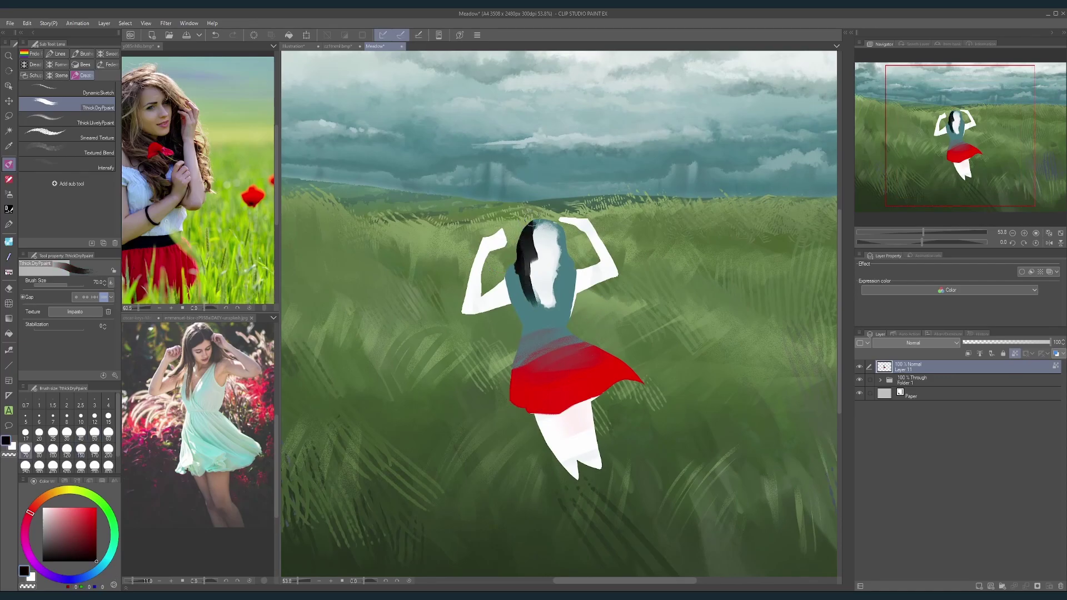
{"action": "key", "text": "bracketleft"}
{"action": "key", "text": "bracketleft"}
{"action": "mouse_move", "coordinate": [531, 222]}
{"action": "left_mouse_down"}
{"action": "mouse_move", "coordinate": [538, 256]}
{"action": "mouse_move", "coordinate": [559, 244]}
{"action": "mouse_move", "coordinate": [572, 265]}
{"action": "mouse_move", "coordinate": [558, 295]}
{"action": "left_mouse_up"}
{"action": "left_click_drag", "start_coordinate": [566, 255], "coordinate": [563, 295]}
{"action": "left_click_drag", "start_coordinate": [573, 252], "coordinate": [570, 254]}
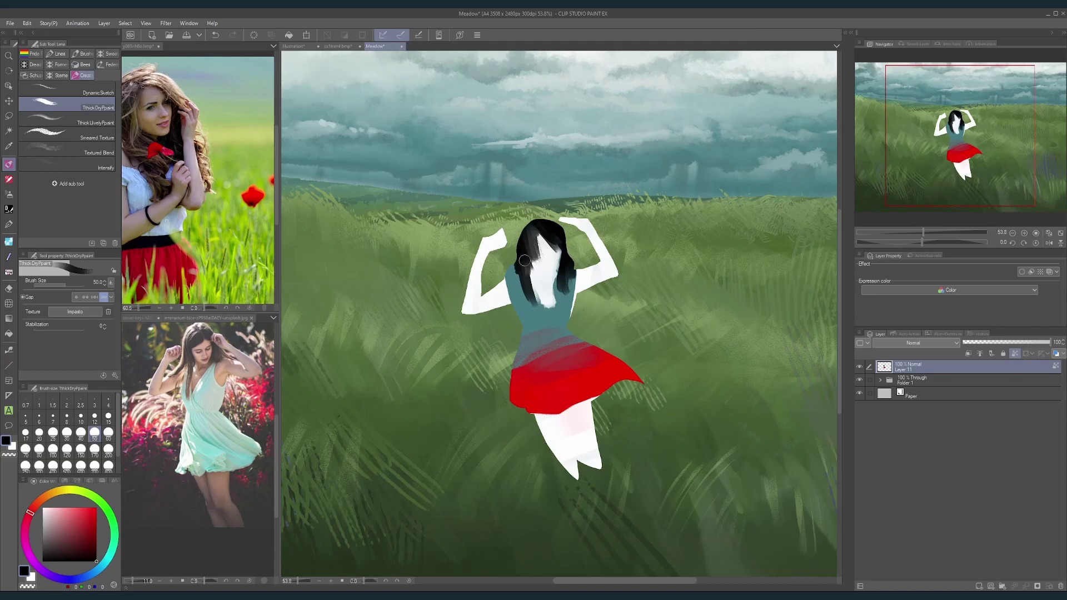
Step: Set the brush size to 70, sample the torso's teal and paint over the white area below the neck
{"action": "key", "text": "bracketleft"}
{"action": "key", "text": "bracketleft"}
{"action": "key", "text": "bracketleft"}
{"action": "key", "text": "bracketright"}
{"action": "key", "text": "bracketright"}
{"action": "key", "text": "bracketright"}
{"action": "key", "text": "bracketright"}
{"action": "key", "text": "bracketright"}
{"action": "left_click", "coordinate": [544, 312], "text": "alt"}
{"action": "mouse_move", "coordinate": [543, 287]}
{"action": "left_mouse_down"}
{"action": "mouse_move", "coordinate": [543, 300]}
{"action": "mouse_move", "coordinate": [556, 296]}
{"action": "mouse_move", "coordinate": [550, 319]}
{"action": "mouse_move", "coordinate": [553, 303]}
{"action": "left_mouse_up"}
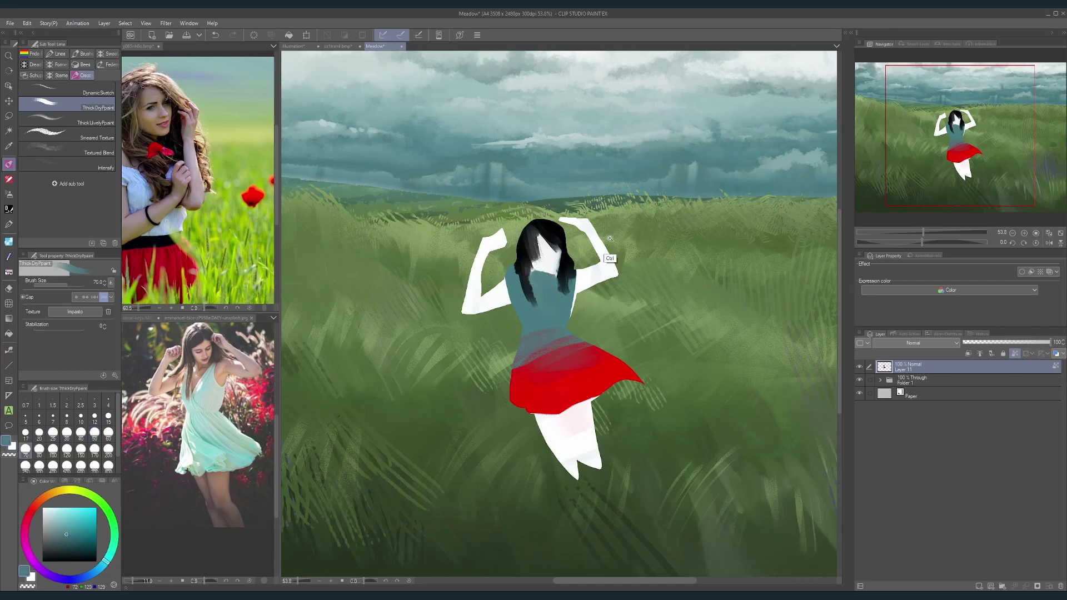
Step: Sample the hair's black and try a stroke across the hair toward the right arm
{"action": "scroll", "coordinate": [598, 217], "scroll_direction": "down", "scroll_amount": 2}
{"action": "left_click", "coordinate": [572, 254], "text": "alt"}
{"action": "left_click_drag", "start_coordinate": [539, 224], "coordinate": [582, 277]}
{"action": "key", "text": "ctrl+z"}
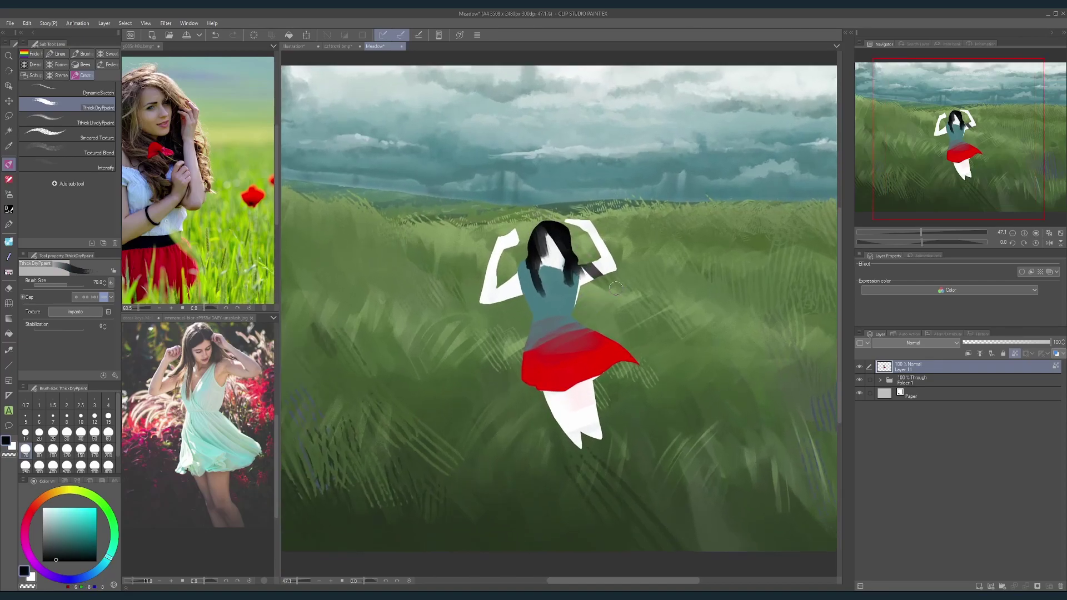
Step: Cover the white face with the hair's near-black colour at brush size 100, so the figure is seen from behind
{"action": "scroll", "coordinate": [634, 262], "scroll_direction": "down", "scroll_amount": 2}
{"action": "key", "text": "bracketright"}
{"action": "key", "text": "bracketright"}
{"action": "key", "text": "bracketright"}
{"action": "key", "text": "bracketright"}
{"action": "key", "text": "bracketright"}
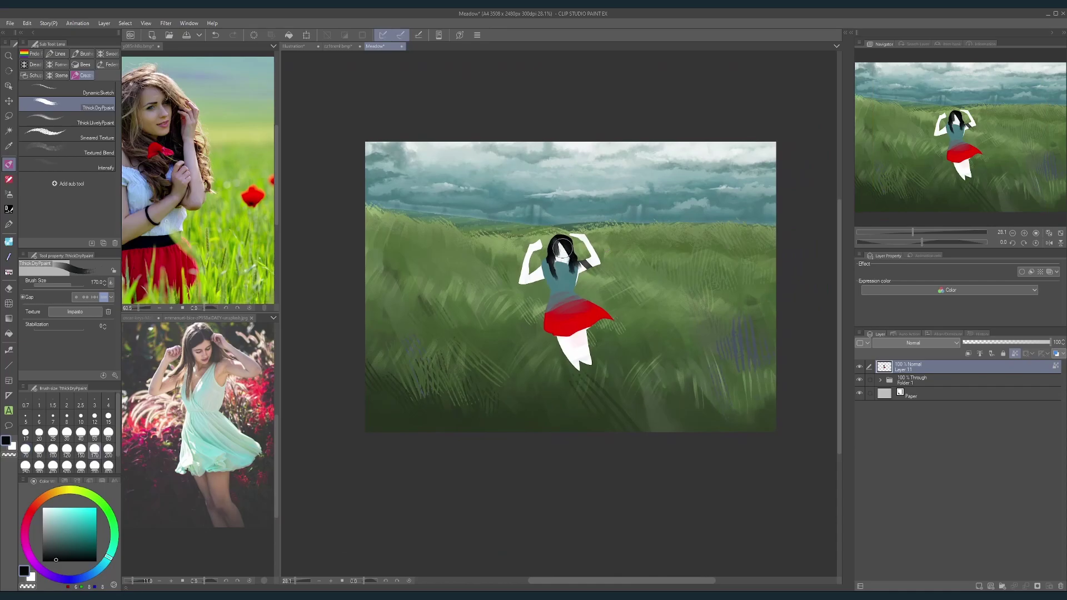
{"action": "left_click", "coordinate": [560, 242], "text": "alt"}
{"action": "key", "text": "bracketleft"}
{"action": "key", "text": "bracketleft"}
{"action": "key", "text": "bracketleft"}
{"action": "mouse_move", "coordinate": [558, 240]}
{"action": "left_mouse_down"}
{"action": "mouse_move", "coordinate": [590, 281]}
{"action": "mouse_move", "coordinate": [573, 228]}
{"action": "mouse_move", "coordinate": [603, 190]}
{"action": "mouse_move", "coordinate": [593, 249]}
{"action": "mouse_move", "coordinate": [560, 256]}
{"action": "mouse_move", "coordinate": [559, 244]}
{"action": "mouse_move", "coordinate": [572, 281]}
{"action": "left_mouse_up"}
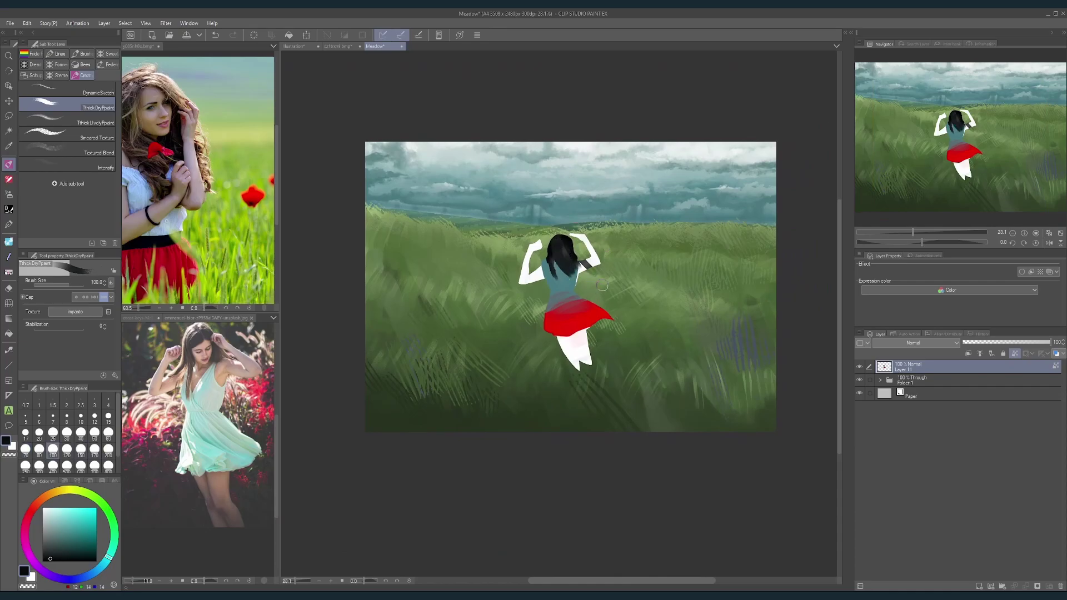
Step: Sample the right arm's white, clean the black mark off that arm and reduce the brush size to 40
{"action": "scroll", "coordinate": [599, 278], "scroll_direction": "up", "scroll_amount": 2}
{"action": "left_click", "coordinate": [588, 252], "text": "alt"}
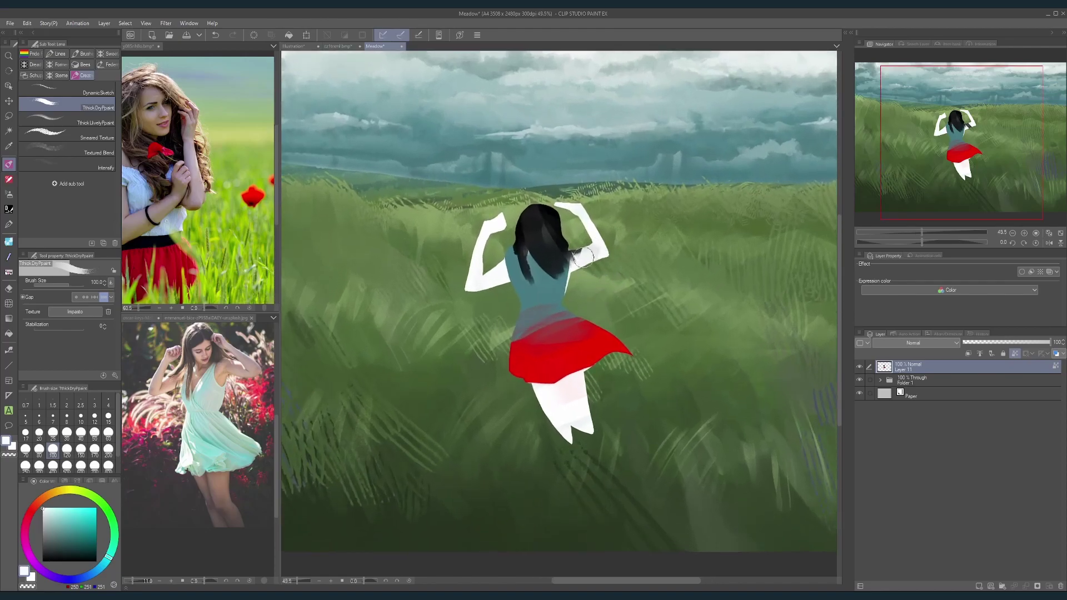
{"action": "key", "text": "bracketleft"}
{"action": "key", "text": "bracketleft"}
{"action": "key", "text": "bracketleft"}
{"action": "key", "text": "bracketleft"}
{"action": "key", "text": "bracketleft"}
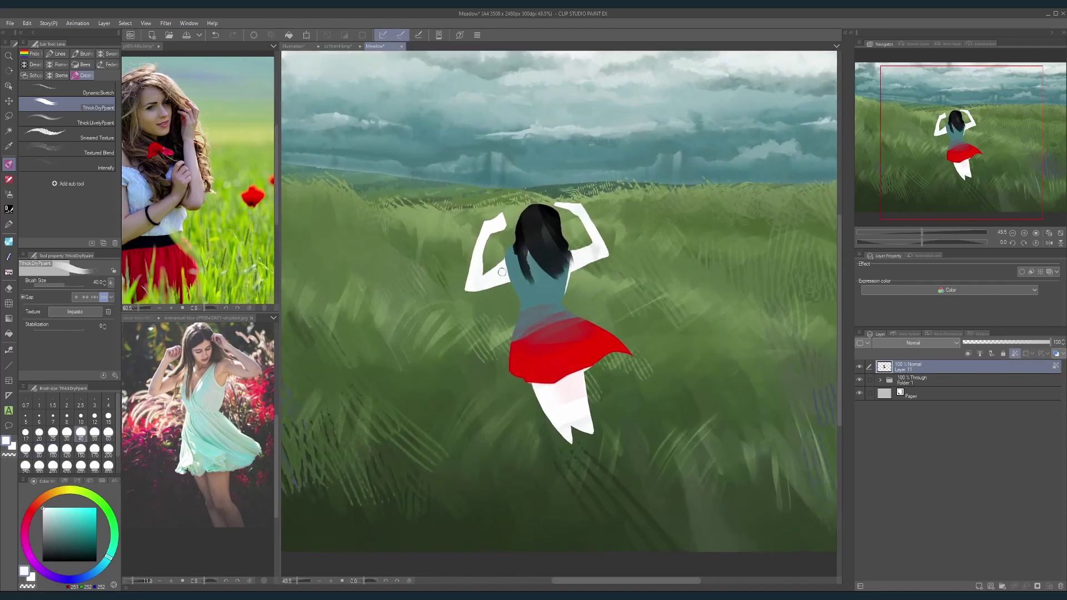
Step: Try painting a thin white arm hanging down from the left shoulder with brush sizes 40 and 25
{"action": "mouse_move", "coordinate": [502, 272]}
{"action": "left_mouse_down"}
{"action": "mouse_move", "coordinate": [505, 261]}
{"action": "mouse_move", "coordinate": [510, 272]}
{"action": "left_mouse_up"}
{"action": "key", "text": "ctrl+z"}
{"action": "left_click", "coordinate": [508, 272], "text": "alt"}
{"action": "left_click", "coordinate": [505, 272], "text": "alt"}
{"action": "key", "text": "bracketleft"}
{"action": "key", "text": "bracketleft"}
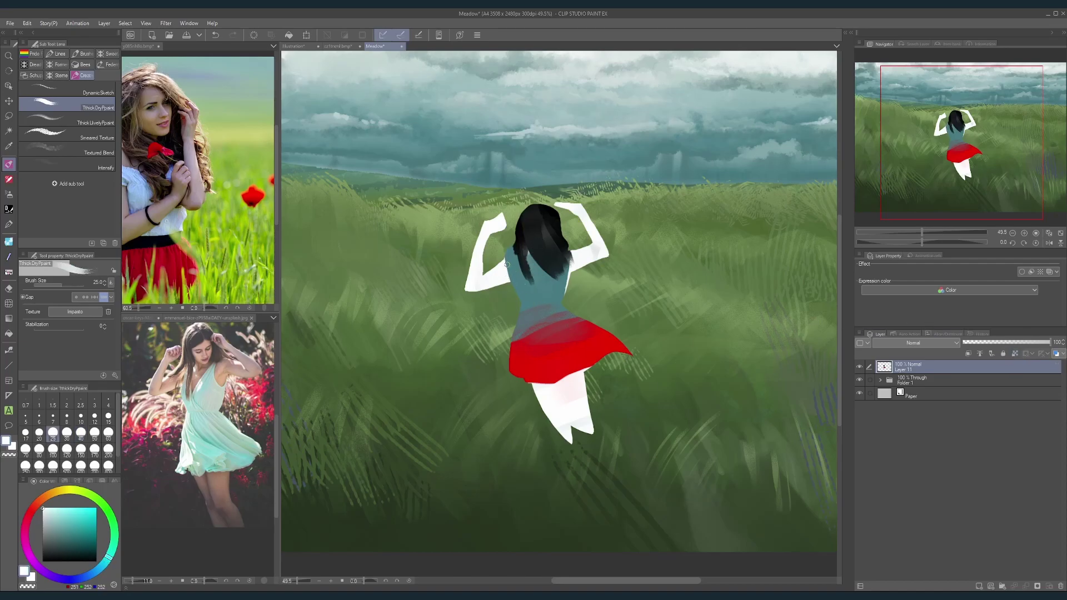
{"action": "left_click_drag", "start_coordinate": [509, 266], "coordinate": [502, 355]}
{"action": "key", "text": "bracketright"}
{"action": "key", "text": "bracketright"}
{"action": "key", "text": "bracketright"}
{"action": "key", "text": "ctrl+z"}
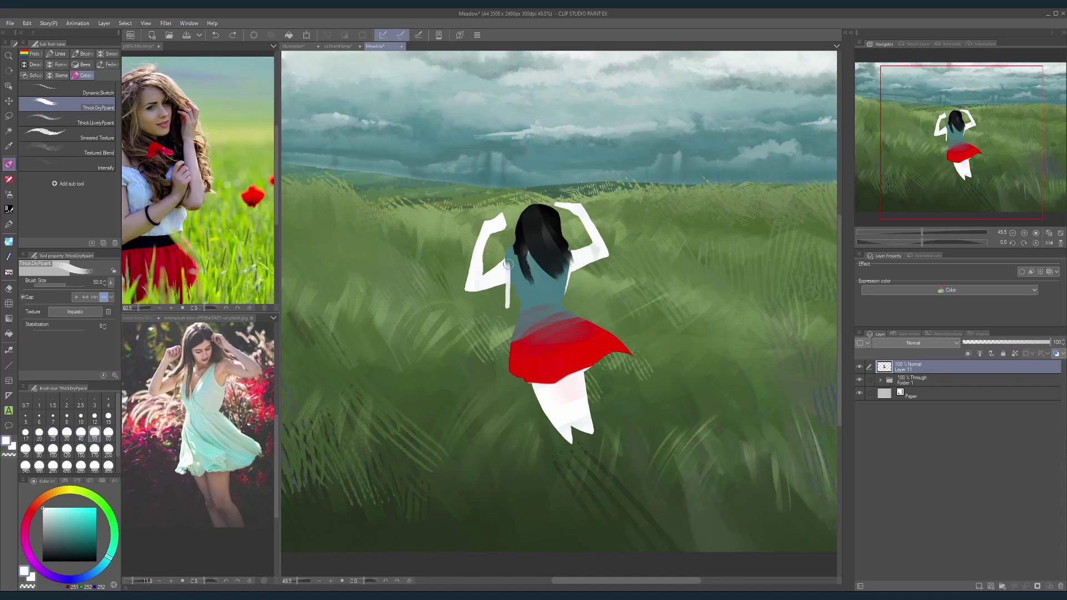
Step: Try white lowered-arm strokes on both sides of the torso at brush size 50
{"action": "mouse_move", "coordinate": [509, 259]}
{"action": "left_mouse_down"}
{"action": "mouse_move", "coordinate": [504, 343]}
{"action": "mouse_move", "coordinate": [509, 300]}
{"action": "left_mouse_up"}
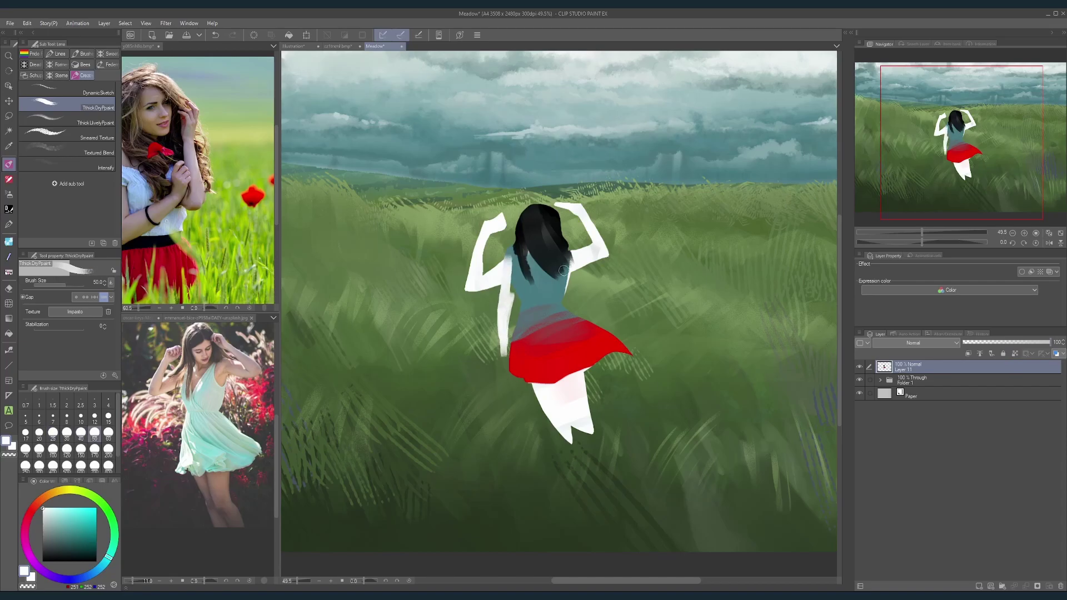
{"action": "mouse_move", "coordinate": [576, 251]}
{"action": "left_mouse_down"}
{"action": "mouse_move", "coordinate": [570, 309]}
{"action": "mouse_move", "coordinate": [571, 287]}
{"action": "left_mouse_up"}
{"action": "key", "text": "ctrl+z"}
{"action": "key", "text": "ctrl+z"}
Step: Flip the figure layer horizontally with the Scale/Rotate transform
{"action": "scroll", "coordinate": [614, 236], "scroll_direction": "down", "scroll_amount": 2}
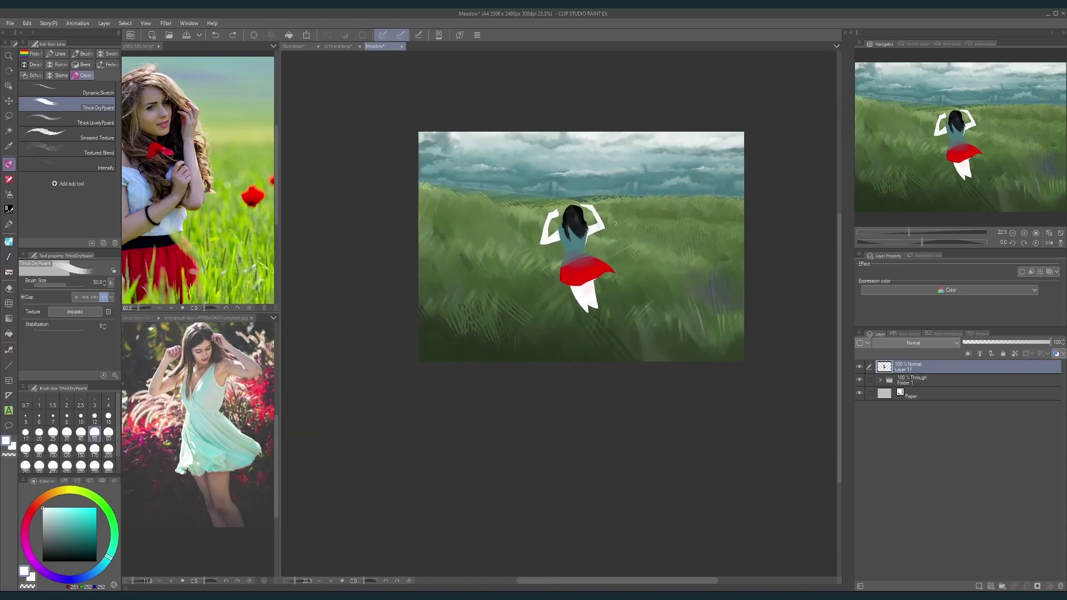
{"action": "scroll", "coordinate": [593, 225], "scroll_direction": "up", "scroll_amount": 2}
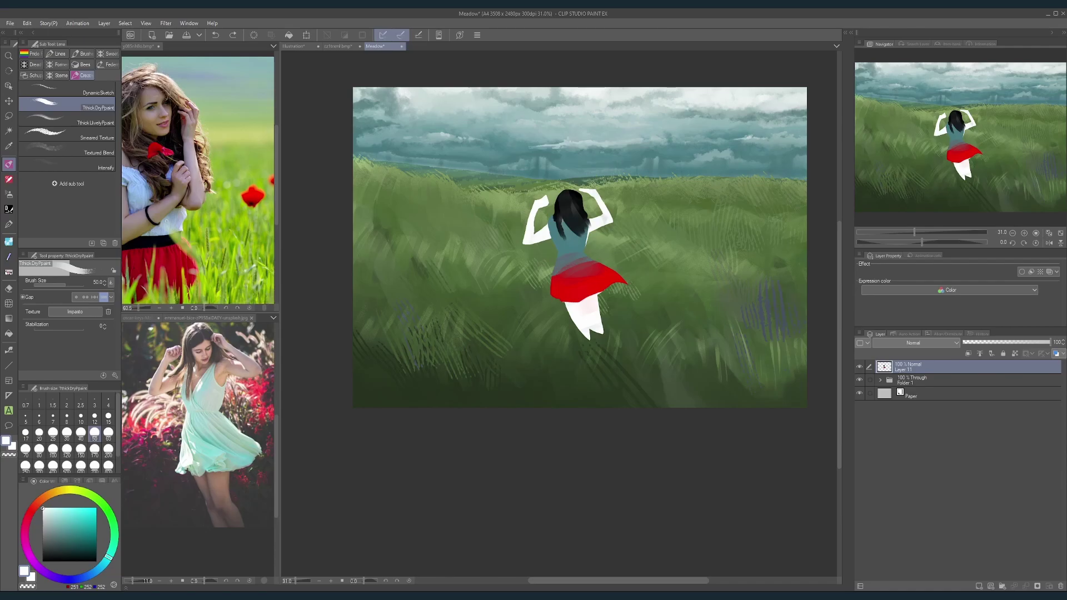
{"action": "scroll", "coordinate": [553, 234], "scroll_direction": "up", "scroll_amount": 2}
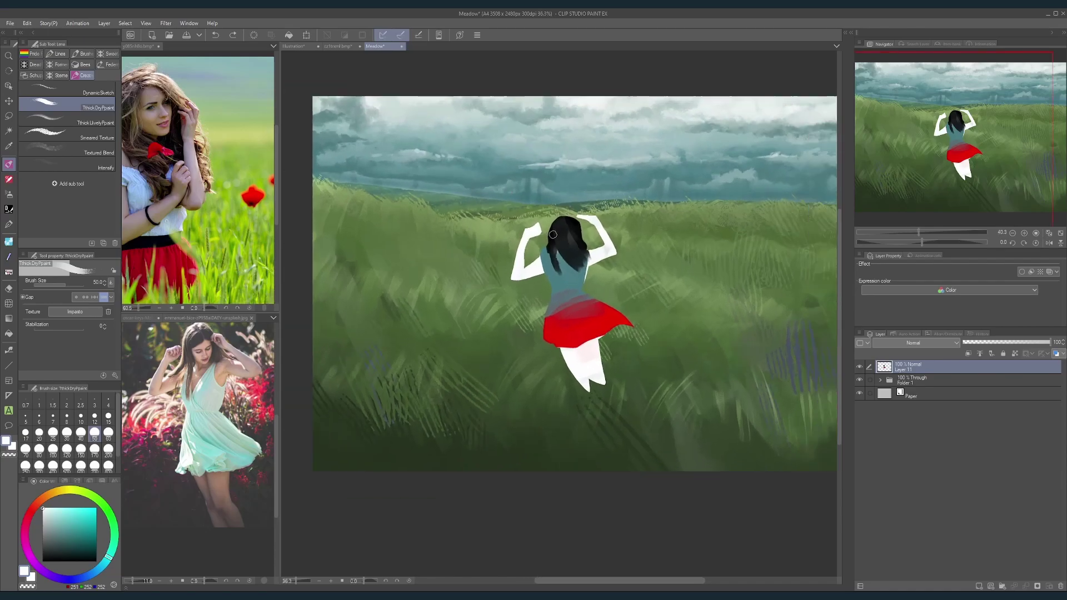
{"action": "scroll", "coordinate": [554, 235], "scroll_direction": "down", "scroll_amount": 1}
{"action": "left_click", "coordinate": [306, 35]}
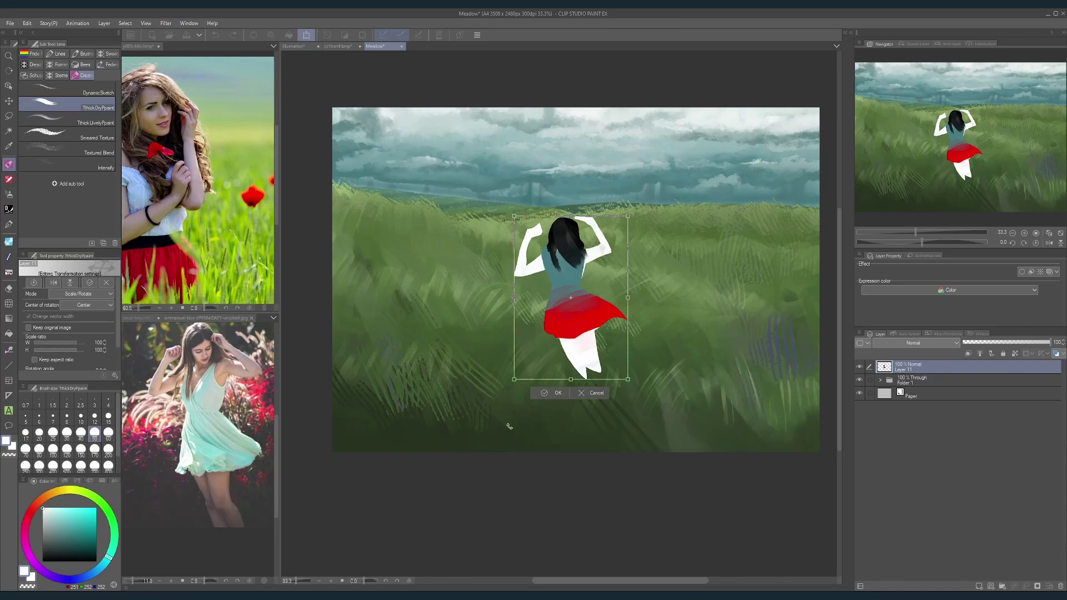
{"action": "left_click", "coordinate": [54, 282]}
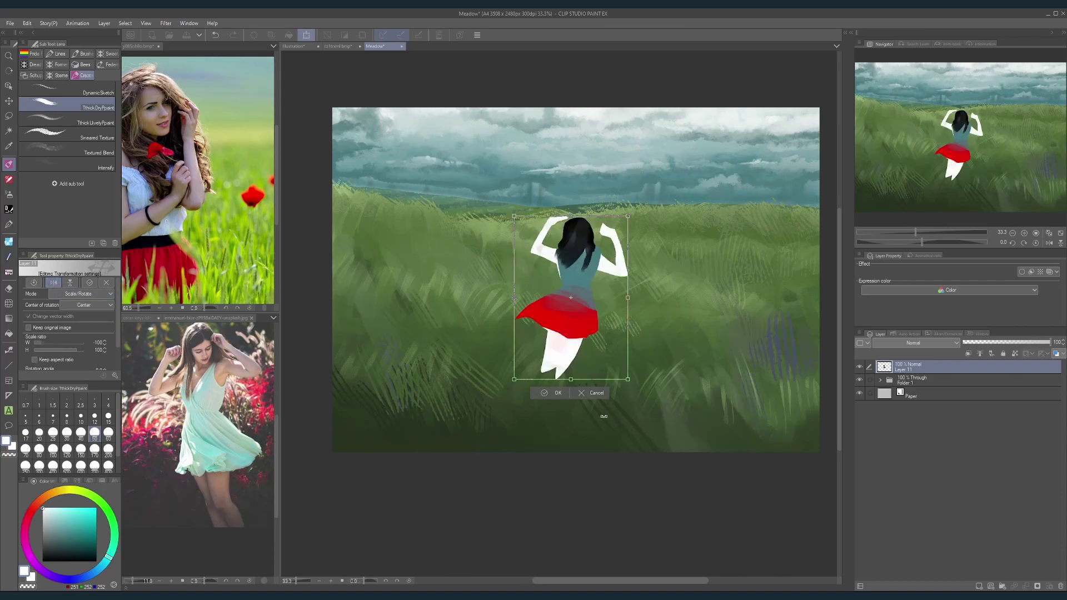
{"action": "left_click", "coordinate": [56, 286]}
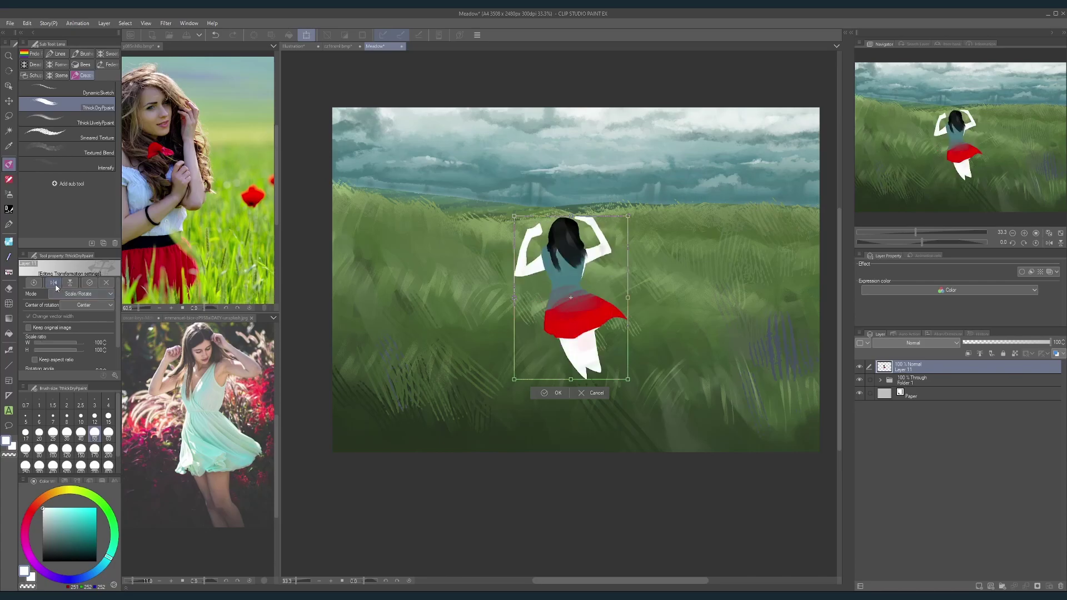
{"action": "left_click", "coordinate": [55, 286]}
{"action": "left_click", "coordinate": [56, 285]}
{"action": "left_click", "coordinate": [56, 285]}
Step: Compare the mirrored figure with its original orientation by undoing and restoring the flip
{"action": "scroll", "coordinate": [639, 327], "scroll_direction": "up", "scroll_amount": 1}
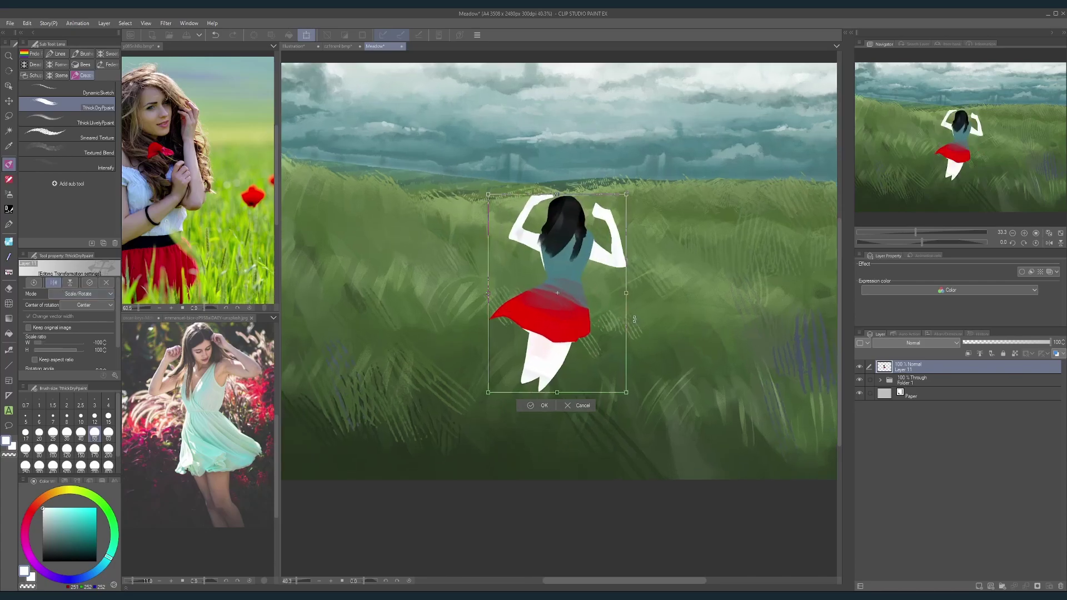
{"action": "scroll", "coordinate": [613, 333], "scroll_direction": "down", "scroll_amount": 1}
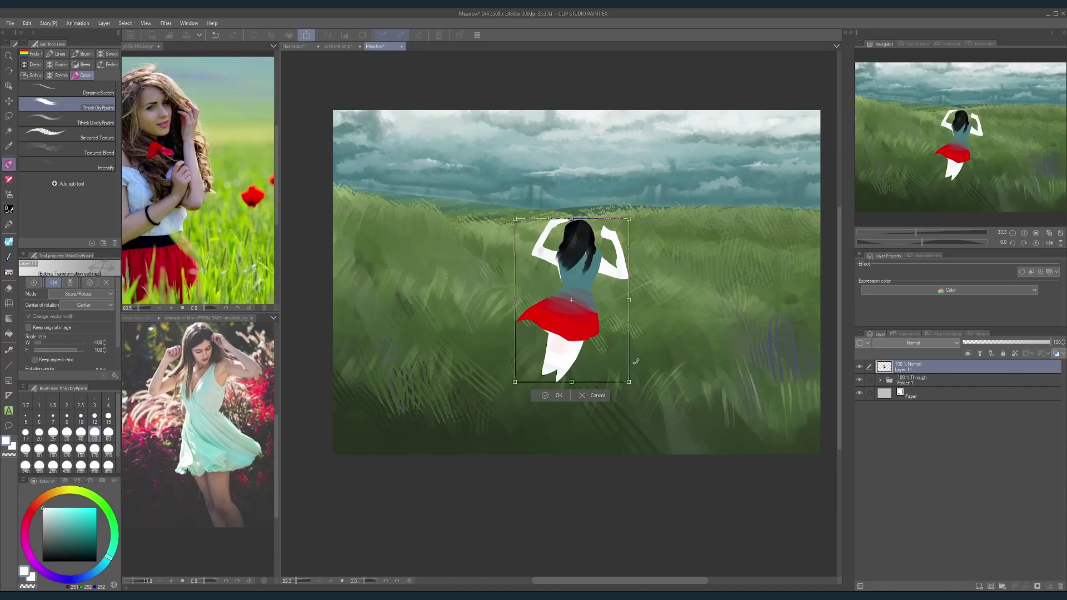
{"action": "key", "text": "ctrl+z"}
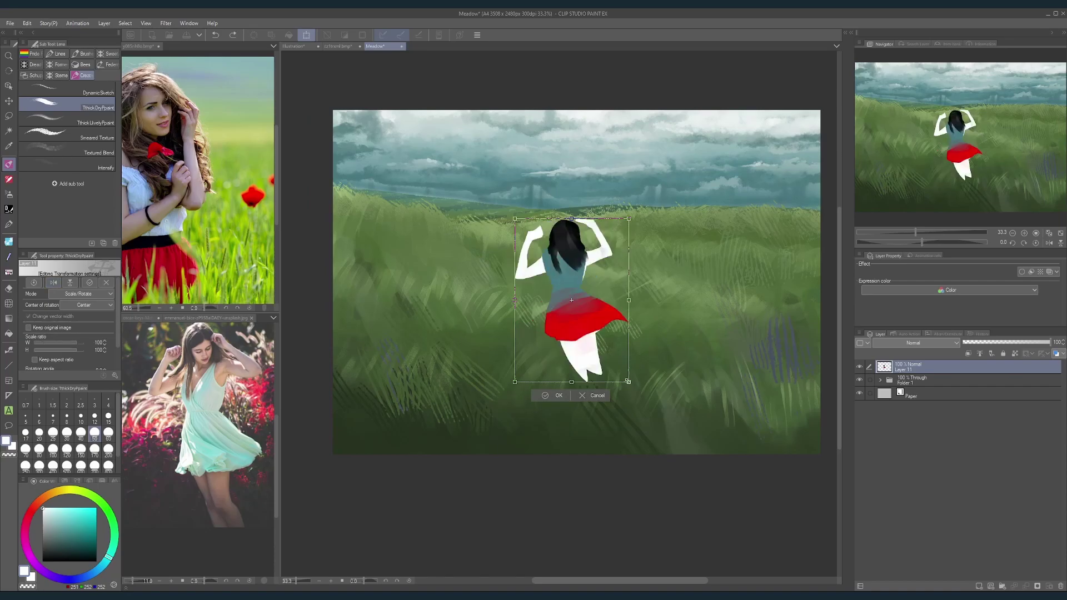
{"action": "key", "text": "ctrl+y"}
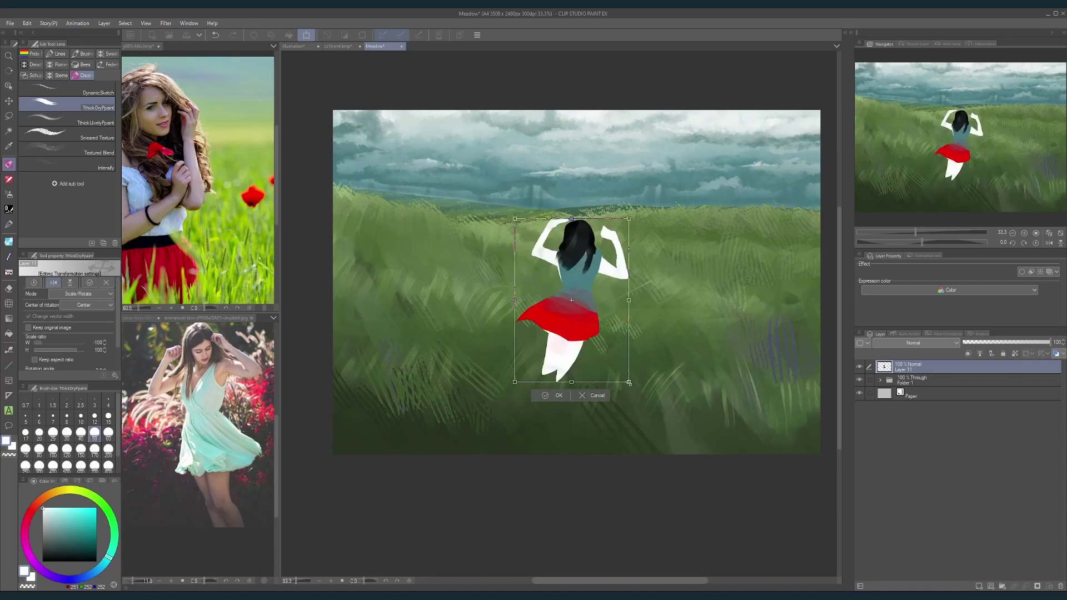
Step: Scale the mirrored figure to about 88%, move it up to the right part of the meadow and apply the transform
{"action": "left_click_drag", "start_coordinate": [628, 383], "coordinate": [694, 313]}
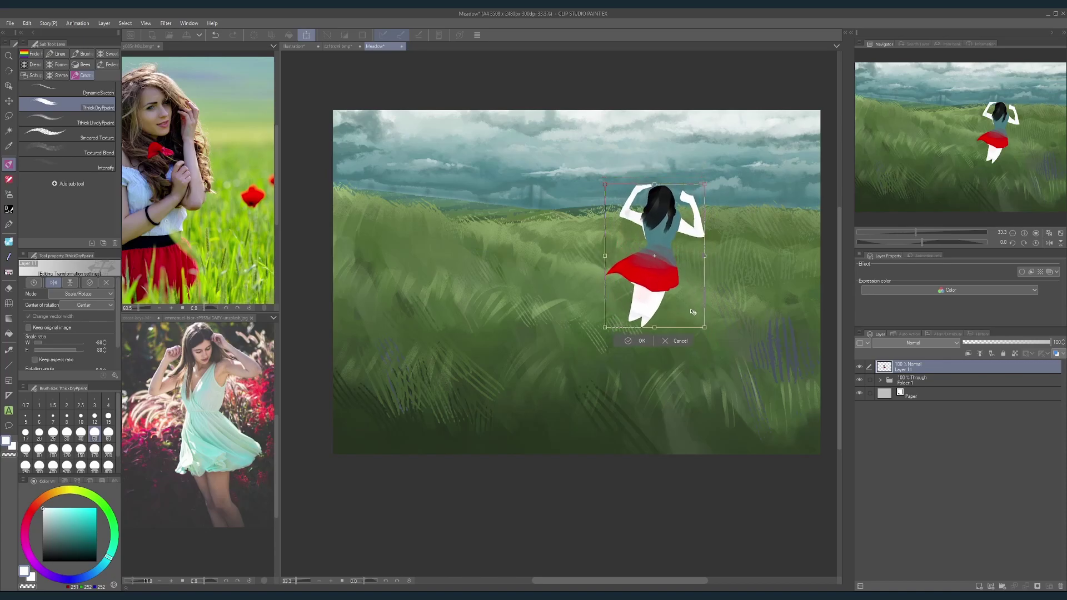
{"action": "scroll", "coordinate": [711, 309], "scroll_direction": "down", "scroll_amount": 2}
{"action": "scroll", "coordinate": [713, 282], "scroll_direction": "up", "scroll_amount": 2}
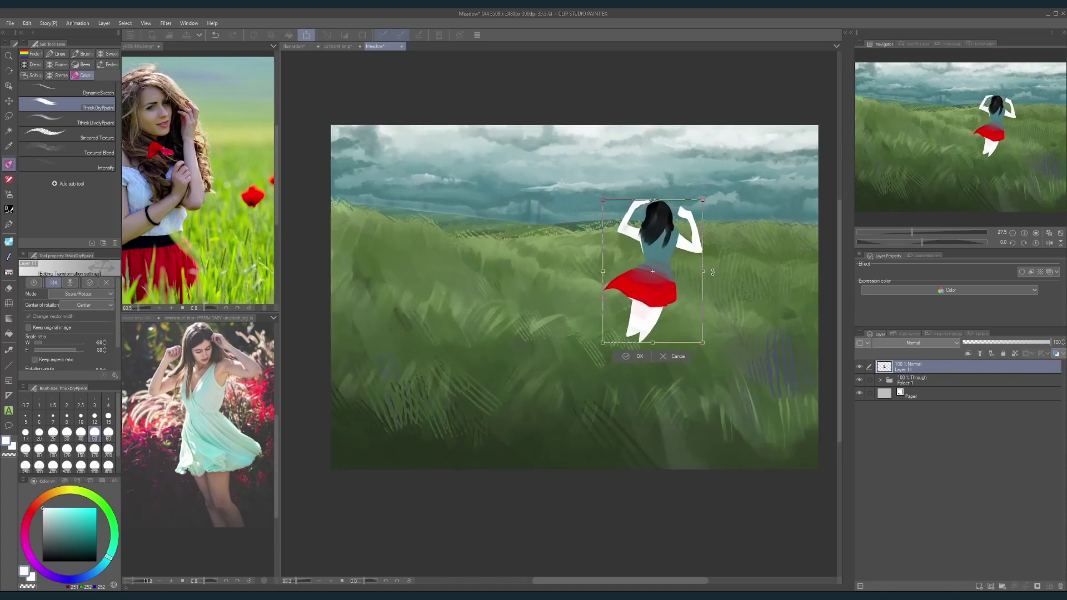
{"action": "left_click", "coordinate": [622, 355]}
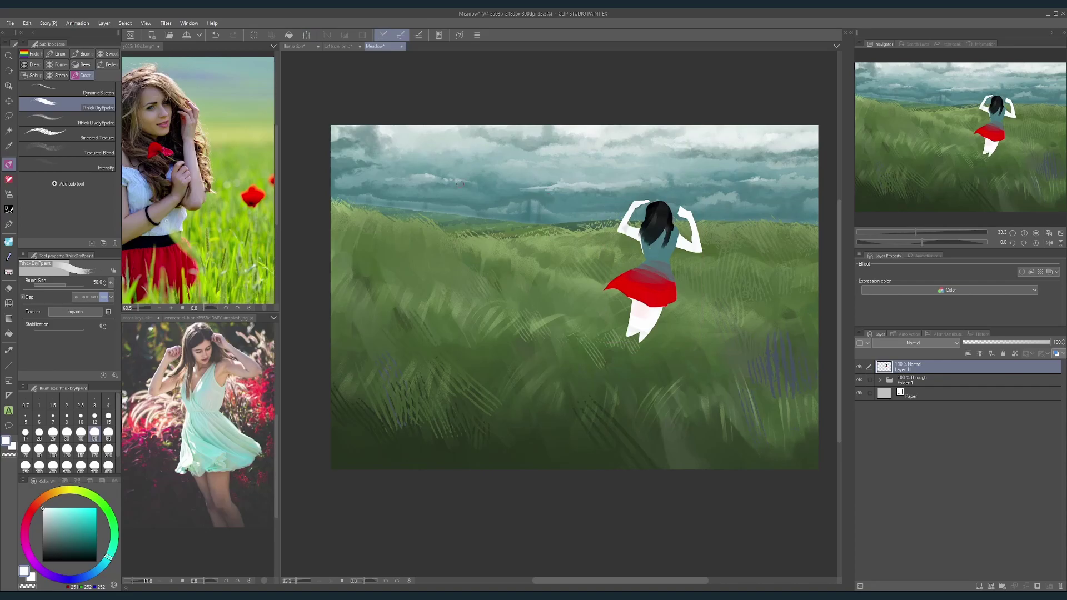
Step: Lasso the figure's raised right forearm, flip it vertically and rotate it so it hangs beside the skirt
{"action": "left_click", "coordinate": [9, 115]}
{"action": "scroll", "coordinate": [713, 229], "scroll_direction": "up", "scroll_amount": 1}
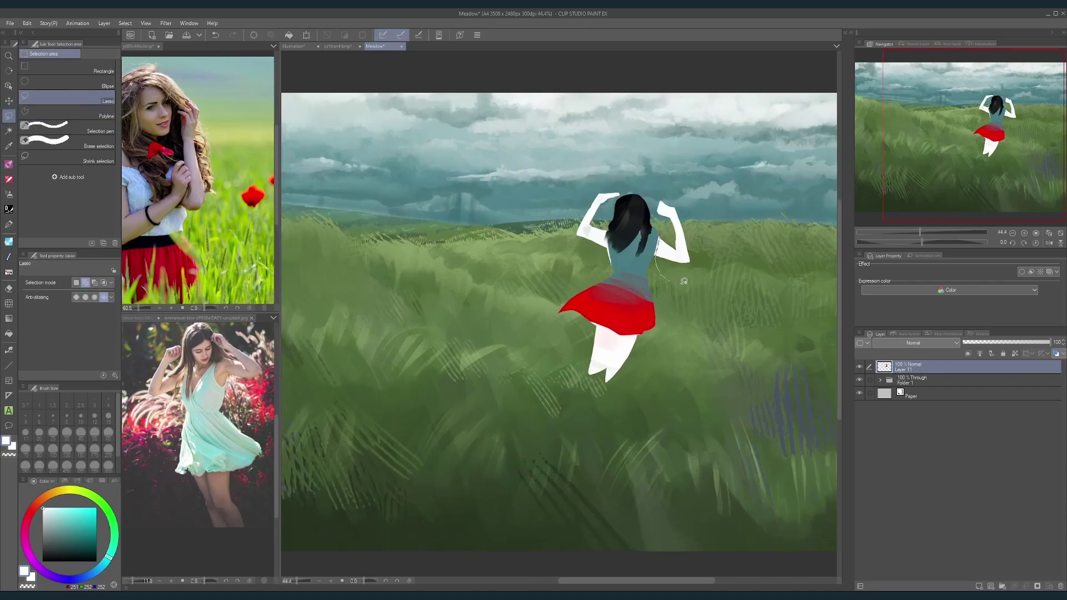
{"action": "mouse_move", "coordinate": [684, 281]}
{"action": "left_mouse_down"}
{"action": "mouse_move", "coordinate": [700, 237]}
{"action": "mouse_move", "coordinate": [675, 189]}
{"action": "mouse_move", "coordinate": [655, 200]}
{"action": "mouse_move", "coordinate": [671, 183]}
{"action": "mouse_move", "coordinate": [702, 267]}
{"action": "mouse_move", "coordinate": [677, 190]}
{"action": "mouse_move", "coordinate": [649, 198]}
{"action": "mouse_move", "coordinate": [679, 239]}
{"action": "left_mouse_up"}
{"action": "left_click", "coordinate": [601, 297]}
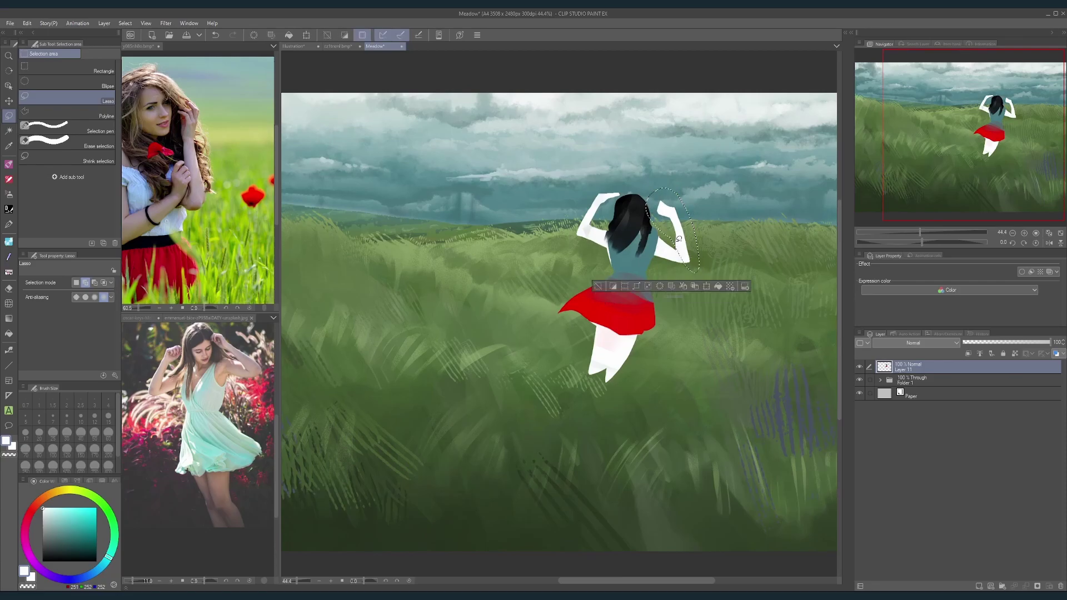
{"action": "left_click", "coordinate": [718, 286]}
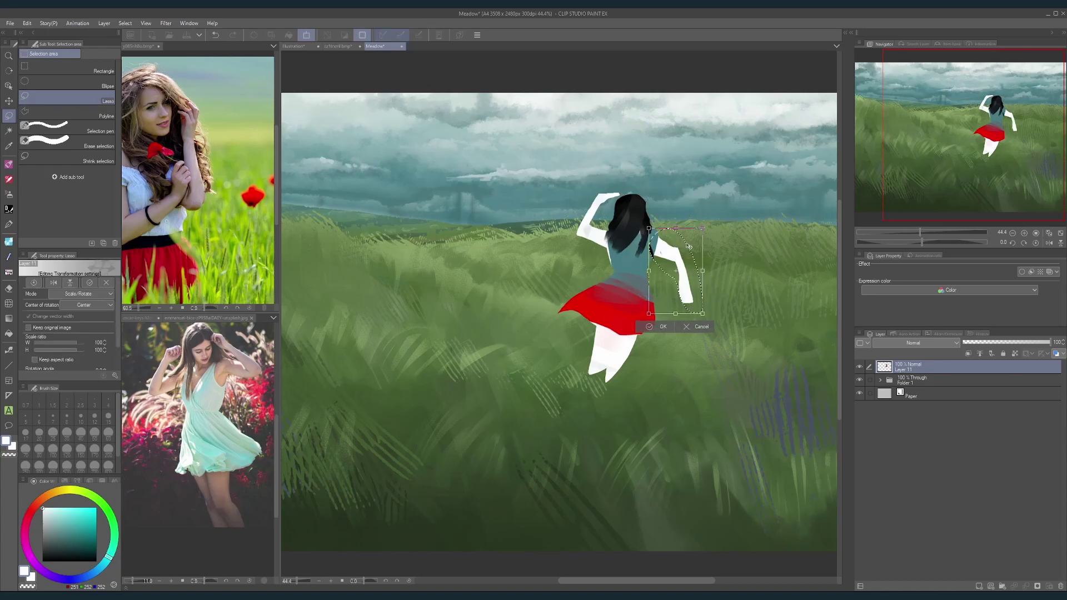
{"action": "left_click", "coordinate": [70, 283]}
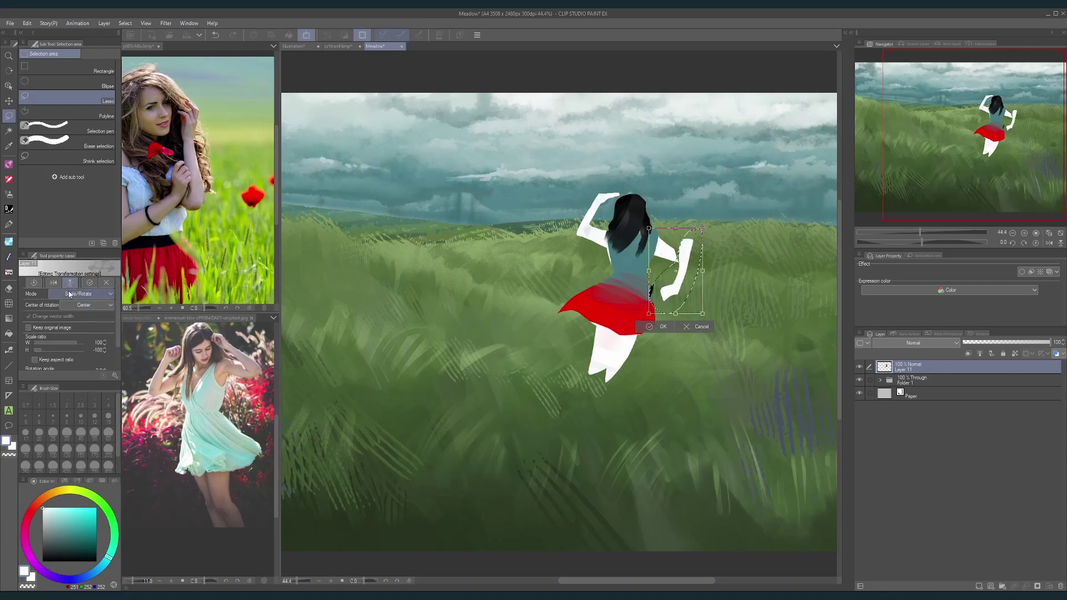
{"action": "left_click", "coordinate": [54, 284]}
{"action": "mouse_move", "coordinate": [688, 255]}
{"action": "left_mouse_down"}
{"action": "mouse_move", "coordinate": [690, 281]}
{"action": "mouse_move", "coordinate": [705, 269]}
{"action": "mouse_move", "coordinate": [693, 271]}
{"action": "left_mouse_up"}
{"action": "left_click", "coordinate": [54, 284]}
{"action": "left_click_drag", "start_coordinate": [674, 292], "coordinate": [673, 292]}
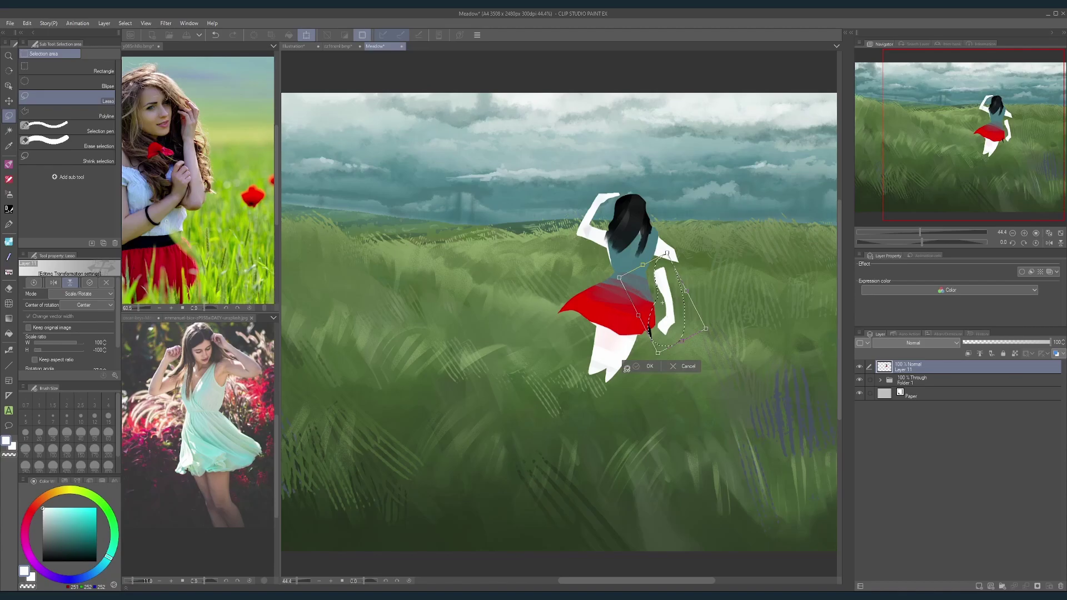
{"action": "left_click", "coordinate": [639, 367]}
Step: Clear the protruding elbow remnant on the right arm and the whole raised left arm using lasso selections
{"action": "mouse_move", "coordinate": [664, 251]}
{"action": "left_mouse_down"}
{"action": "mouse_move", "coordinate": [681, 232]}
{"action": "mouse_move", "coordinate": [689, 284]}
{"action": "left_mouse_up"}
{"action": "left_click", "coordinate": [600, 301]}
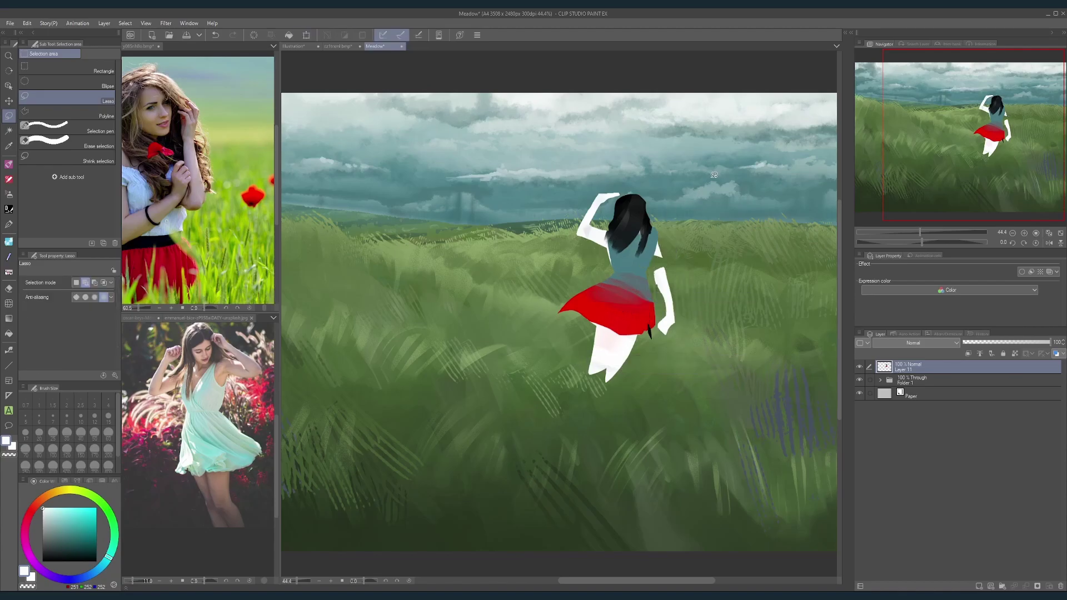
{"action": "mouse_move", "coordinate": [611, 225]}
{"action": "left_mouse_down"}
{"action": "mouse_move", "coordinate": [611, 269]}
{"action": "mouse_move", "coordinate": [566, 230]}
{"action": "mouse_move", "coordinate": [615, 178]}
{"action": "mouse_move", "coordinate": [612, 204]}
{"action": "left_mouse_up"}
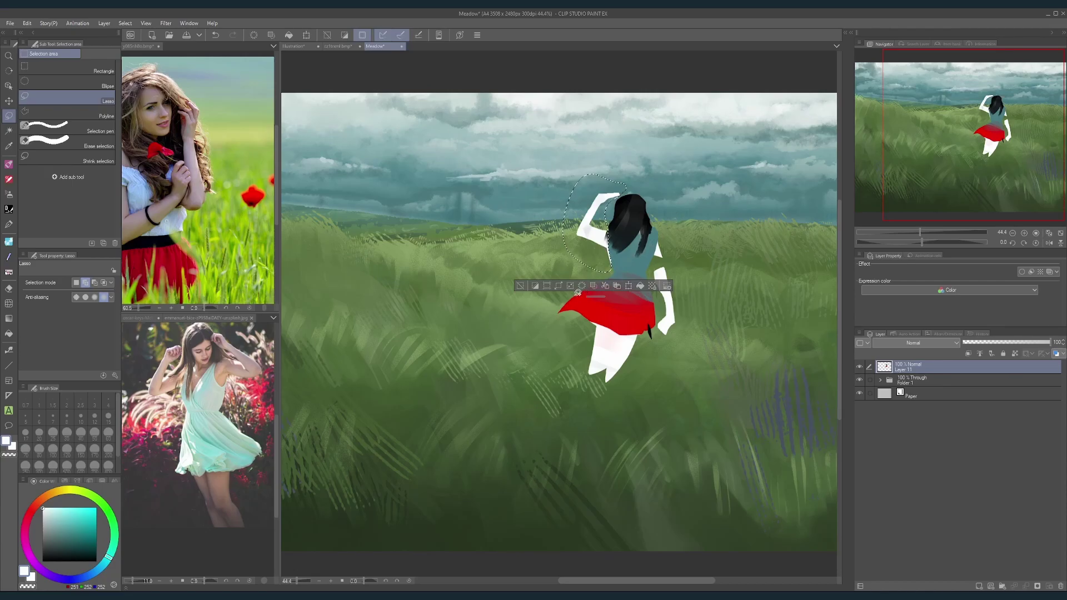
{"action": "left_click", "coordinate": [547, 286]}
{"action": "key", "text": "ctrl+z"}
{"action": "left_click", "coordinate": [585, 289]}
{"action": "left_click", "coordinate": [520, 287]}
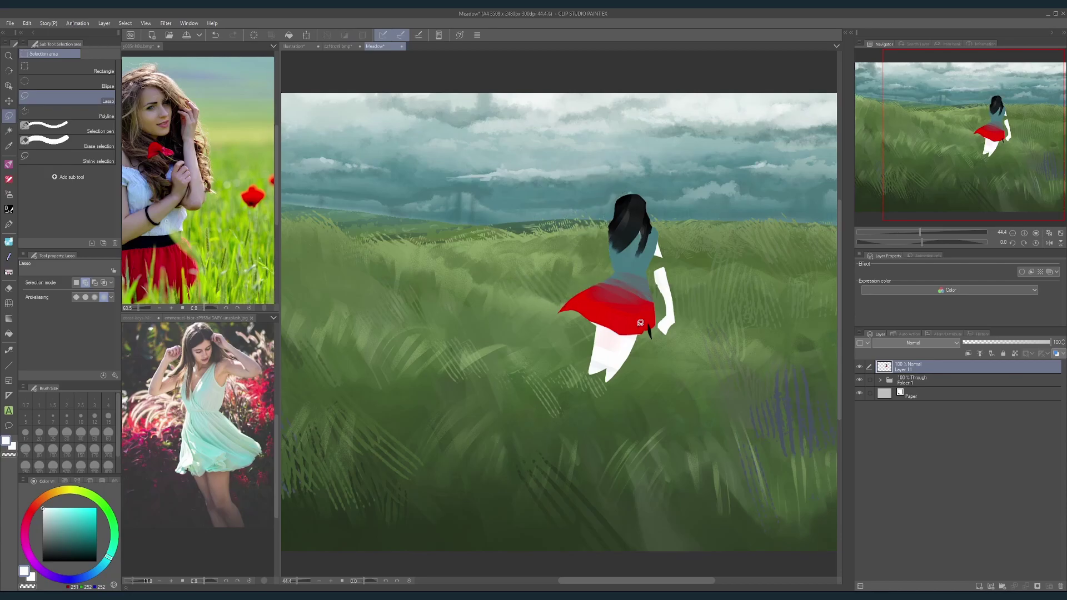
Step: Lasso a narrow arm shape along the torso's left side and fill it with white
{"action": "mouse_move", "coordinate": [626, 244]}
{"action": "left_mouse_down"}
{"action": "mouse_move", "coordinate": [608, 275]}
{"action": "mouse_move", "coordinate": [616, 237]}
{"action": "left_mouse_up"}
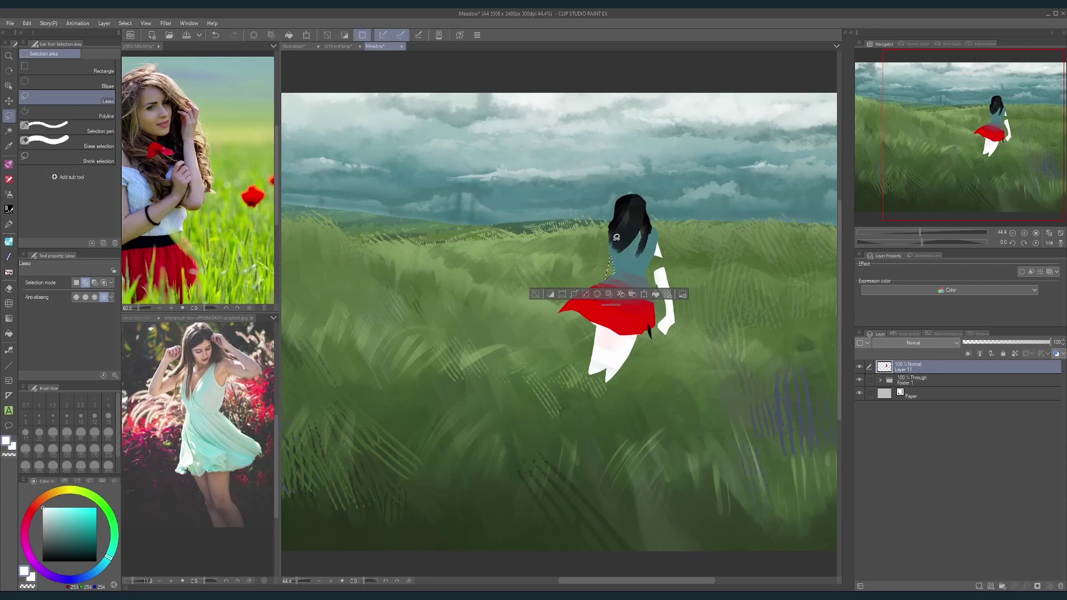
{"action": "left_click", "coordinate": [656, 294]}
{"action": "left_click", "coordinate": [535, 294]}
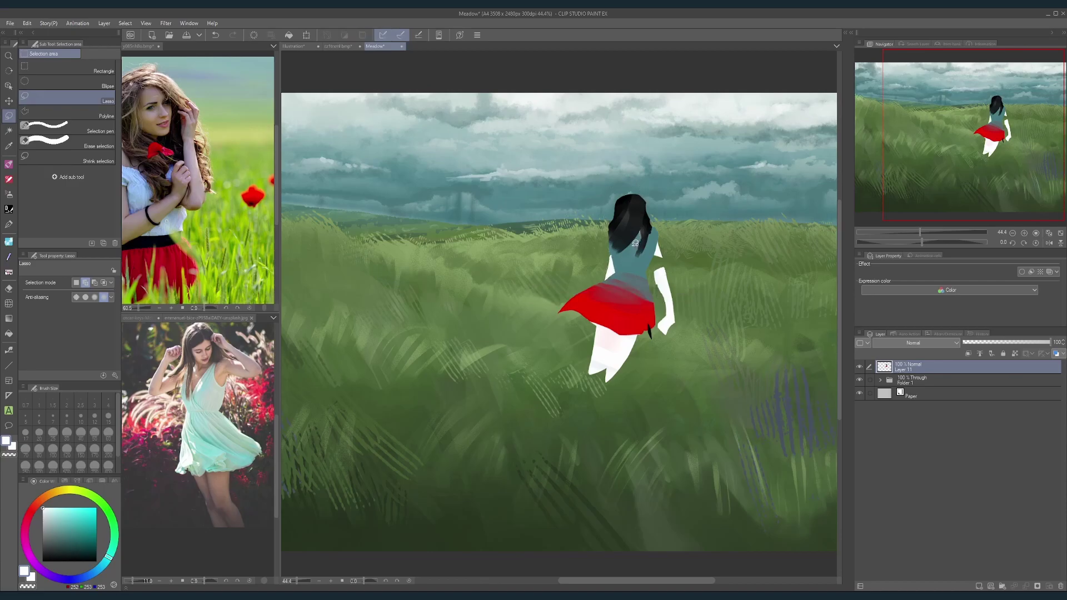
Step: Sample the arm's white, lasso an oval face within the hair and fill it
{"action": "right_click", "coordinate": [663, 276]}
{"action": "mouse_move", "coordinate": [636, 231]}
{"action": "left_mouse_down"}
{"action": "mouse_move", "coordinate": [626, 207]}
{"action": "mouse_move", "coordinate": [642, 207]}
{"action": "mouse_move", "coordinate": [637, 231]}
{"action": "left_mouse_up"}
{"action": "left_click", "coordinate": [681, 253]}
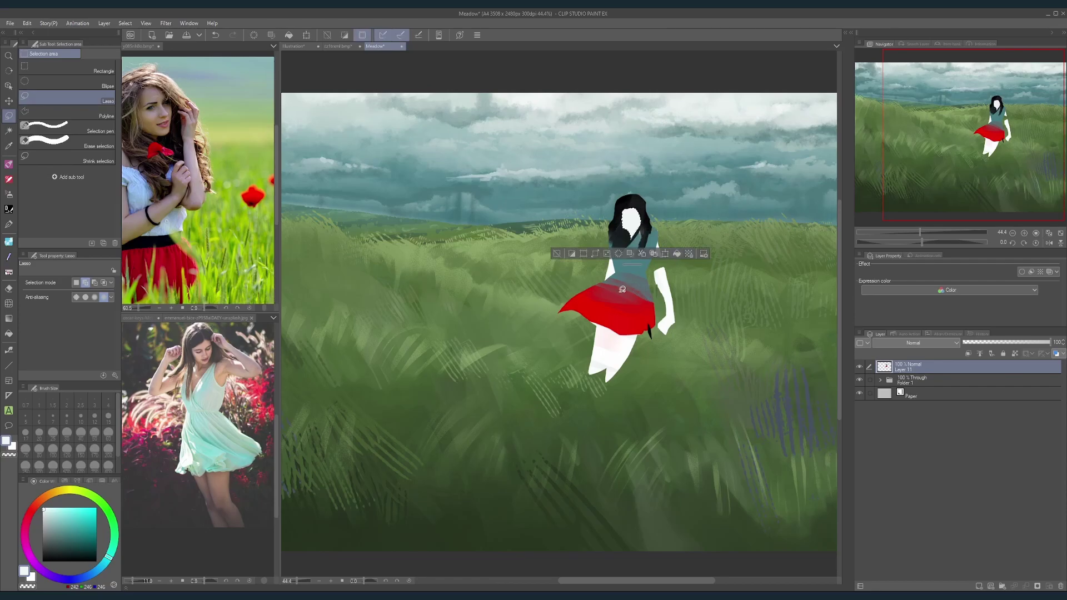
{"action": "left_click", "coordinate": [557, 254]}
Step: Lasso and clear the small black remnant between the skirt and the hanging right hand, and remove the selection
{"action": "scroll", "coordinate": [681, 203], "scroll_direction": "down", "scroll_amount": 3}
{"action": "scroll", "coordinate": [682, 203], "scroll_direction": "down", "scroll_amount": 1}
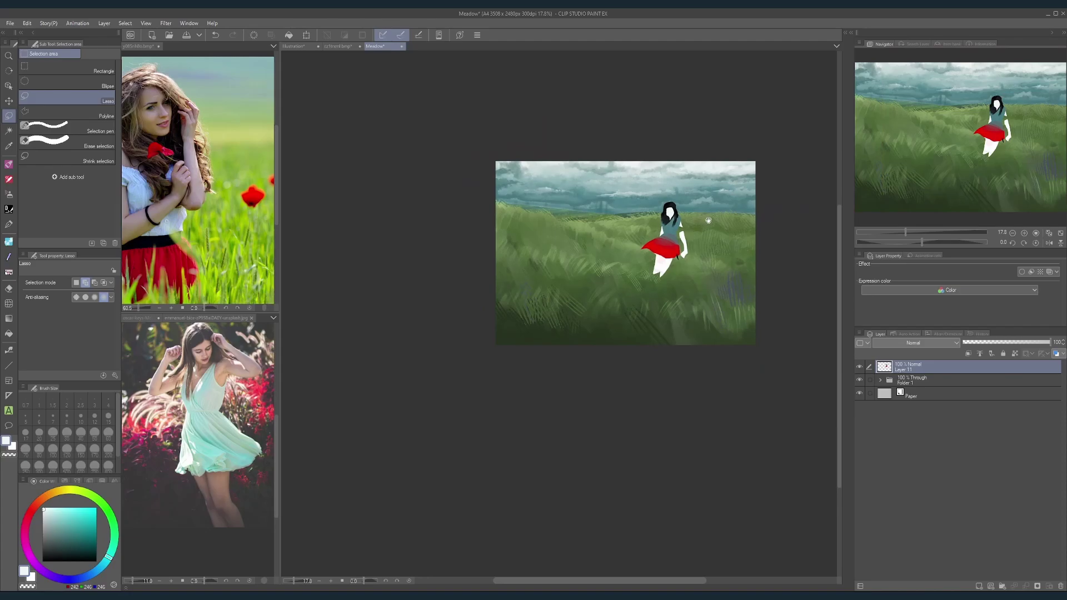
{"action": "scroll", "coordinate": [667, 250], "scroll_direction": "up", "scroll_amount": 3}
{"action": "mouse_move", "coordinate": [651, 275]}
{"action": "left_mouse_down"}
{"action": "mouse_move", "coordinate": [645, 288]}
{"action": "mouse_move", "coordinate": [649, 273]}
{"action": "left_mouse_up"}
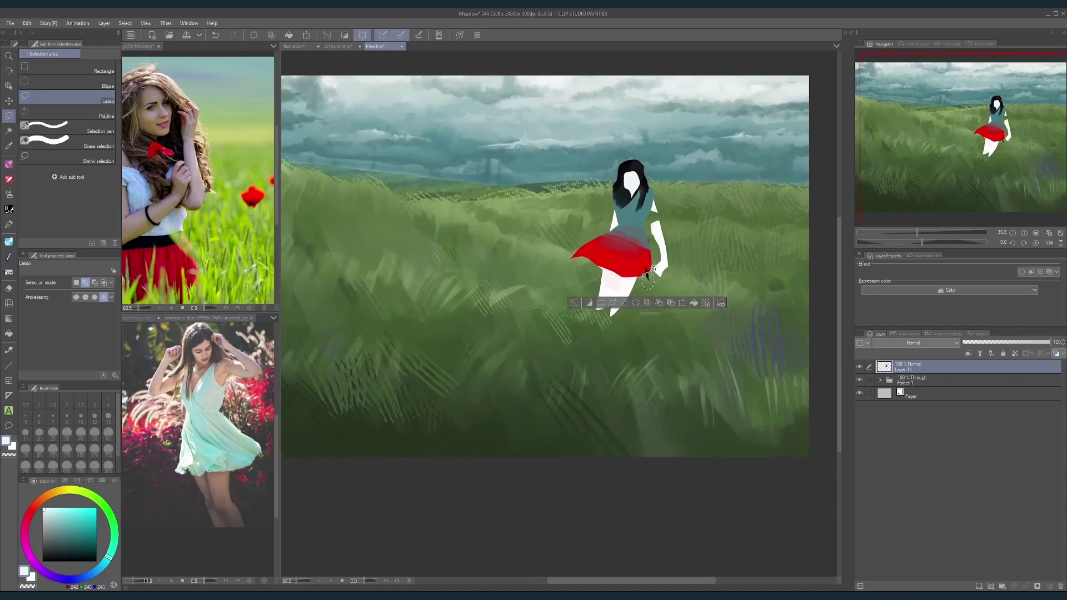
{"action": "left_click", "coordinate": [574, 302]}
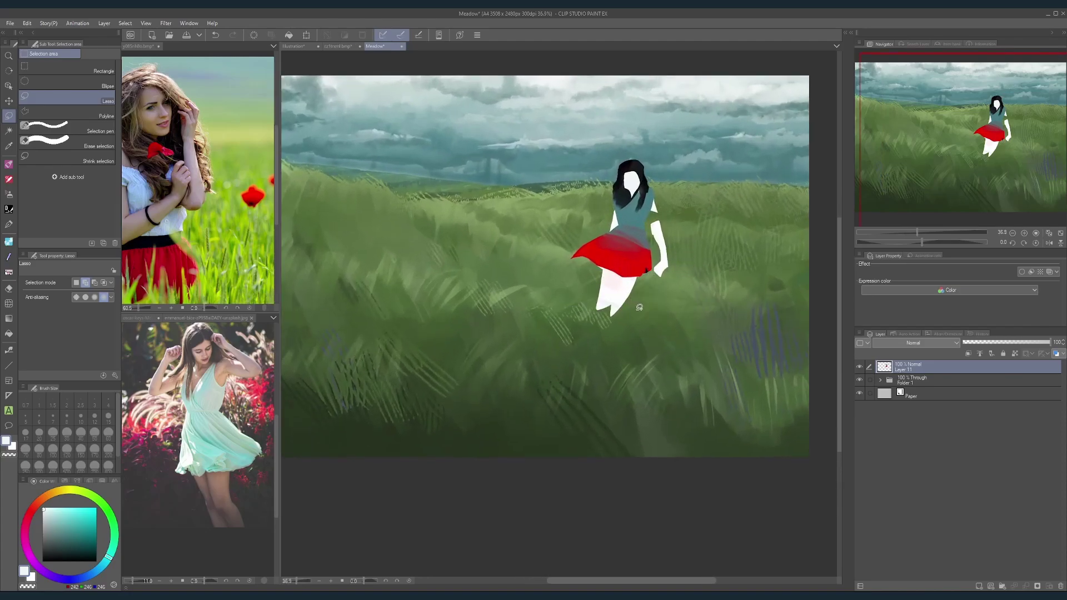
Step: Lasso the lower part of the figure's right leg, clear it and invert the selection
{"action": "mouse_move", "coordinate": [631, 301]}
{"action": "left_mouse_down"}
{"action": "mouse_move", "coordinate": [646, 280]}
{"action": "mouse_move", "coordinate": [650, 302]}
{"action": "mouse_move", "coordinate": [632, 303]}
{"action": "mouse_move", "coordinate": [627, 275]}
{"action": "mouse_move", "coordinate": [611, 328]}
{"action": "mouse_move", "coordinate": [656, 301]}
{"action": "left_mouse_up"}
{"action": "left_click", "coordinate": [559, 322]}
{"action": "right_click", "coordinate": [635, 279]}
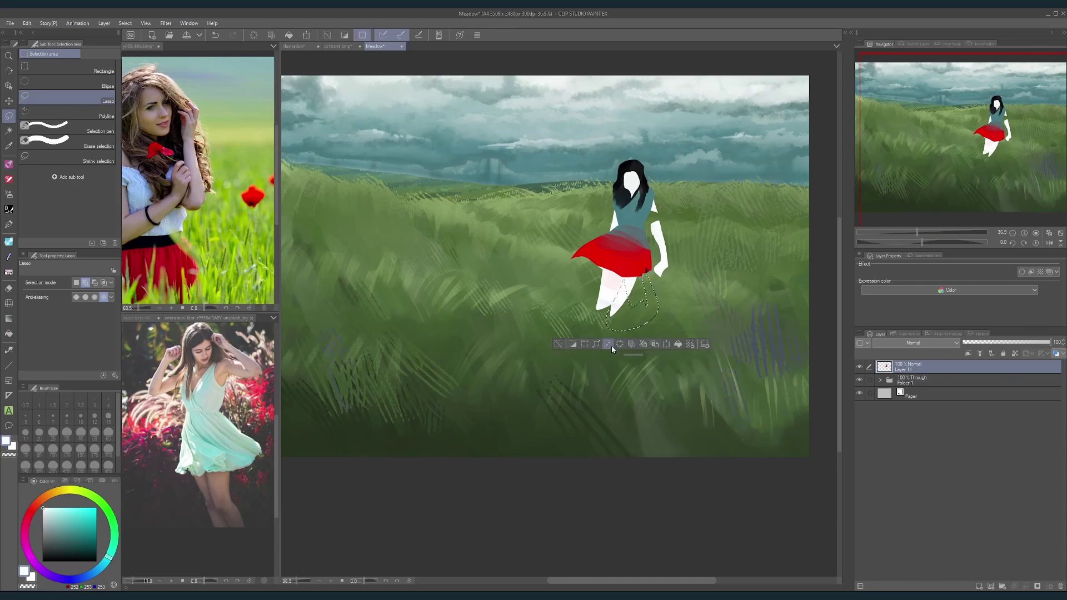
{"action": "left_click", "coordinate": [678, 345]}
{"action": "key", "text": "ctrl+z"}
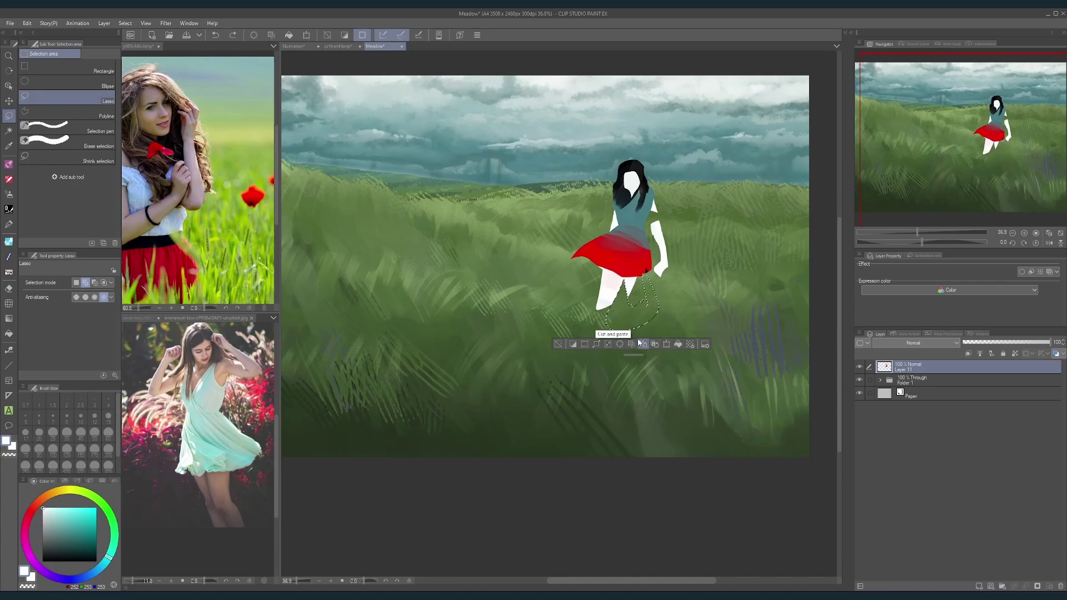
{"action": "left_click", "coordinate": [573, 344]}
Step: Repaint the right leg in sampled white with ThickDryPaint at size 25, deselect, and paint the right arm up to the shoulder
{"action": "left_click", "coordinate": [632, 283], "text": "alt"}
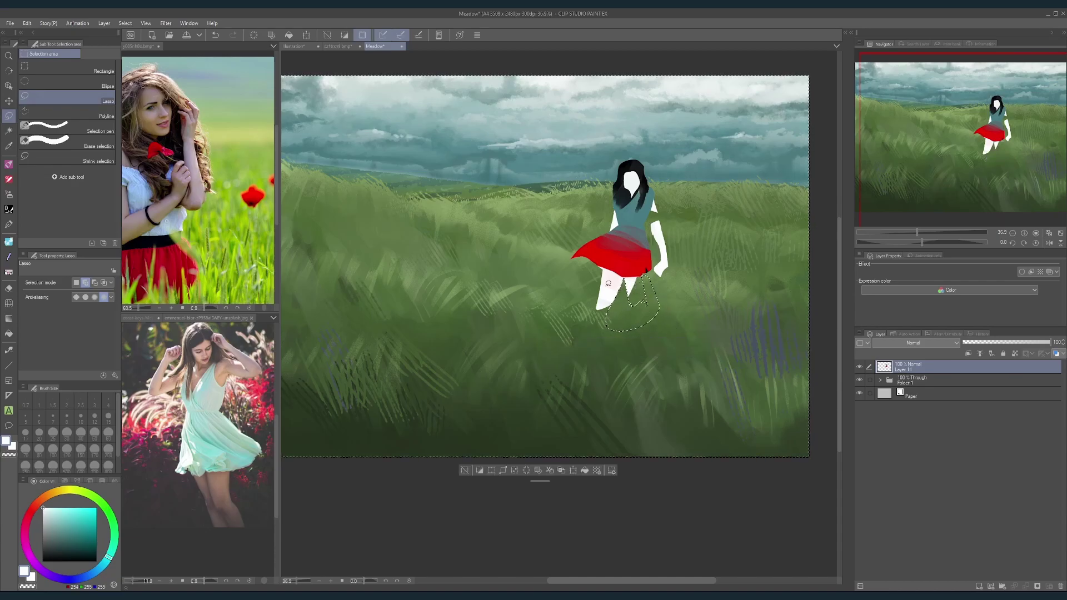
{"action": "left_click", "coordinate": [9, 164]}
{"action": "left_click", "coordinate": [53, 432]}
{"action": "left_click_drag", "start_coordinate": [629, 305], "coordinate": [643, 281]}
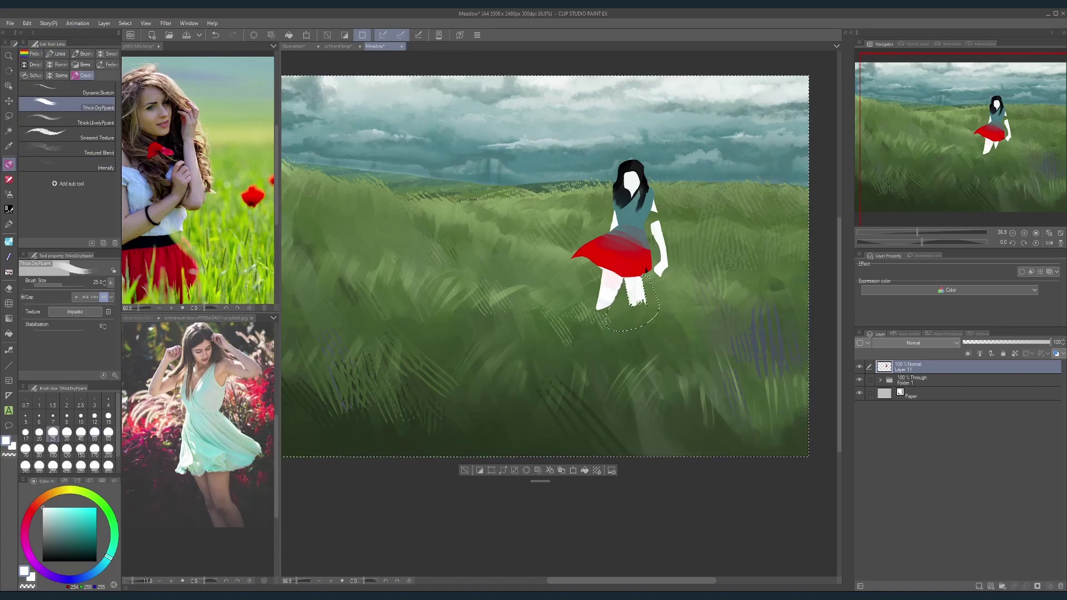
{"action": "key", "text": "ctrl+d"}
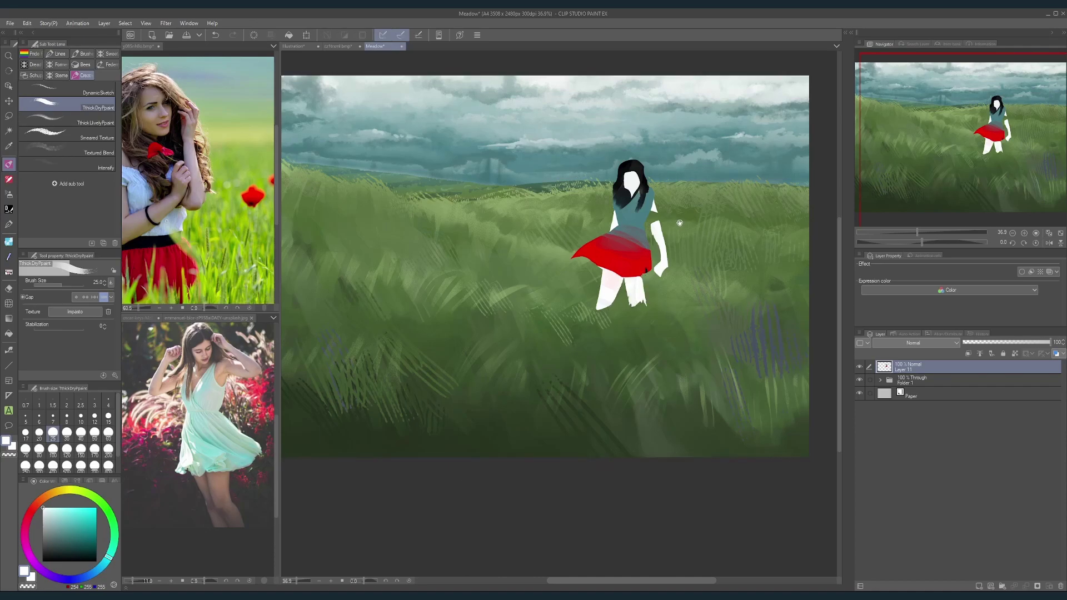
{"action": "mouse_move", "coordinate": [680, 223]}
{"action": "left_mouse_down"}
{"action": "mouse_move", "coordinate": [689, 226]}
{"action": "mouse_move", "coordinate": [663, 216]}
{"action": "left_mouse_up"}
{"action": "left_click", "coordinate": [667, 233], "text": "alt"}
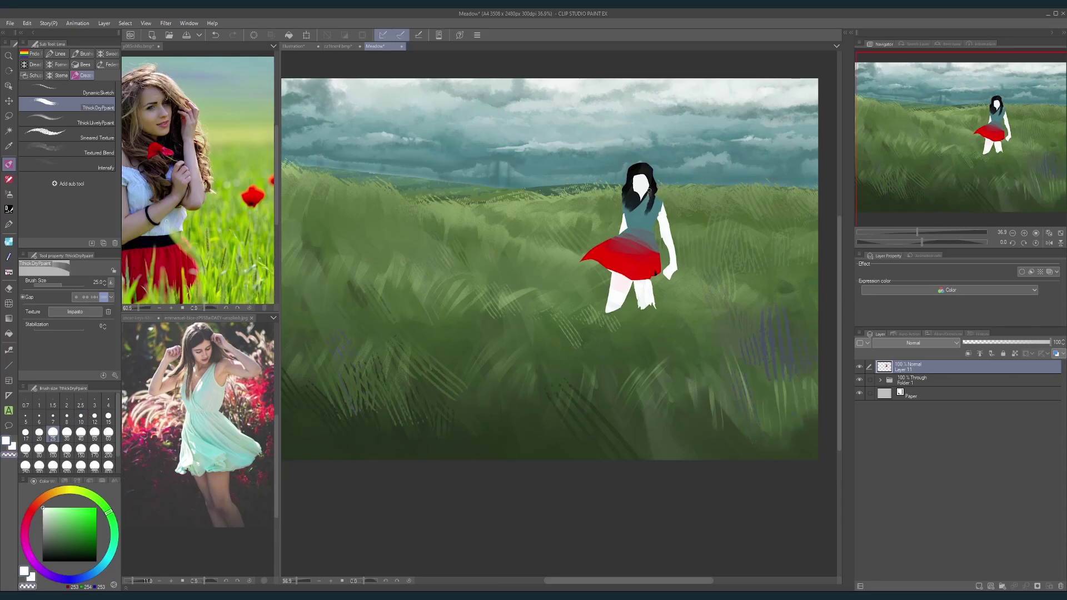
Step: Sample the hair's black and paint wind-blown hair sweeping out to the left of the head at brush size 60
{"action": "left_click", "coordinate": [647, 195], "text": "alt"}
{"action": "key", "text": "bracketright"}
{"action": "key", "text": "bracketright"}
{"action": "key", "text": "bracketright"}
{"action": "key", "text": "bracketright"}
{"action": "key", "text": "bracketright"}
{"action": "left_click", "coordinate": [628, 194], "text": "alt"}
{"action": "key", "text": "bracketleft"}
{"action": "left_click_drag", "start_coordinate": [631, 192], "coordinate": [593, 224]}
{"action": "mouse_move", "coordinate": [618, 194]}
{"action": "left_mouse_down"}
{"action": "mouse_move", "coordinate": [591, 223]}
{"action": "mouse_move", "coordinate": [613, 208]}
{"action": "left_mouse_up"}
{"action": "left_click_drag", "start_coordinate": [632, 169], "coordinate": [596, 218]}
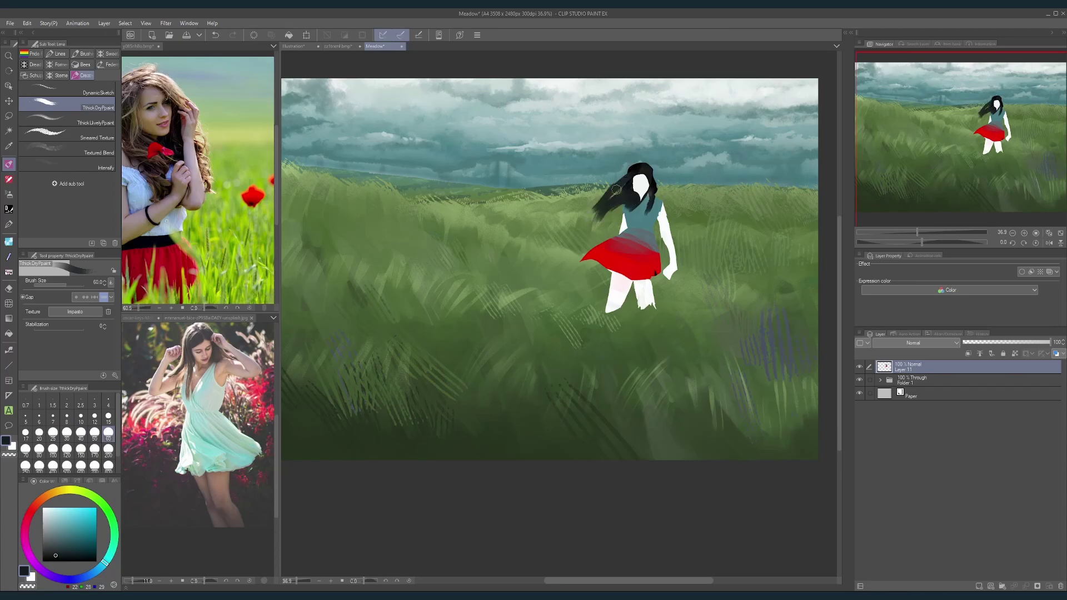
Step: Paint finer loose black strands across the forehead and beside the face at brush size 30
{"action": "key", "text": "bracketleft"}
{"action": "key", "text": "bracketleft"}
{"action": "key", "text": "bracketleft"}
{"action": "mouse_move", "coordinate": [632, 173]}
{"action": "left_mouse_down"}
{"action": "mouse_move", "coordinate": [656, 165]}
{"action": "mouse_move", "coordinate": [616, 196]}
{"action": "mouse_move", "coordinate": [642, 178]}
{"action": "left_mouse_up"}
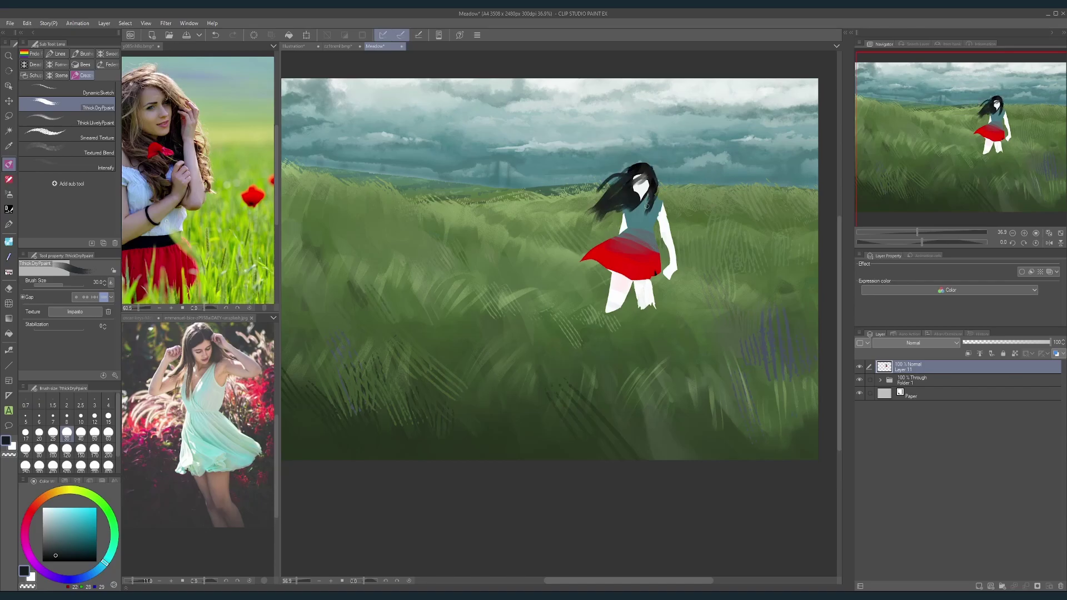
{"action": "left_click_drag", "start_coordinate": [657, 190], "coordinate": [659, 204]}
Step: Sample the top's teal and repaint the torso at brush size 80, covering the white arm along its left side
{"action": "scroll", "coordinate": [657, 190], "scroll_direction": "down", "scroll_amount": 3}
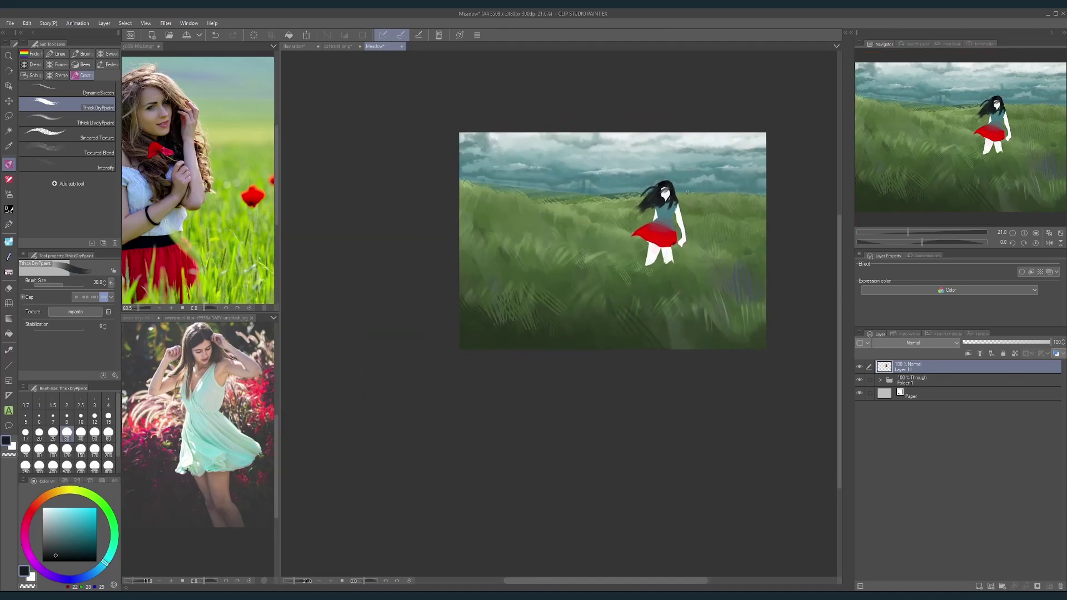
{"action": "scroll", "coordinate": [671, 233], "scroll_direction": "up", "scroll_amount": 3}
{"action": "key", "text": "bracketright"}
{"action": "key", "text": "bracketright"}
{"action": "key", "text": "bracketright"}
{"action": "key", "text": "bracketright"}
{"action": "key", "text": "bracketright"}
{"action": "left_click", "coordinate": [665, 203], "text": "alt"}
{"action": "left_click_drag", "start_coordinate": [665, 203], "coordinate": [661, 232]}
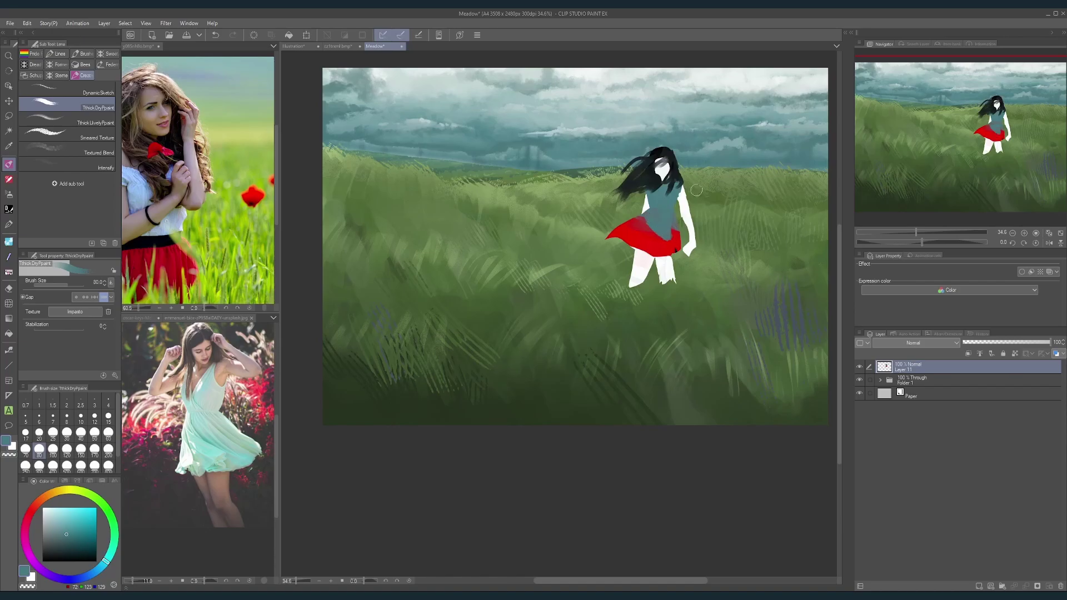
{"action": "scroll", "coordinate": [698, 155], "scroll_direction": "down", "scroll_amount": 2}
{"action": "left_click_drag", "start_coordinate": [728, 167], "coordinate": [720, 167]}
{"action": "scroll", "coordinate": [686, 195], "scroll_direction": "up", "scroll_amount": 2}
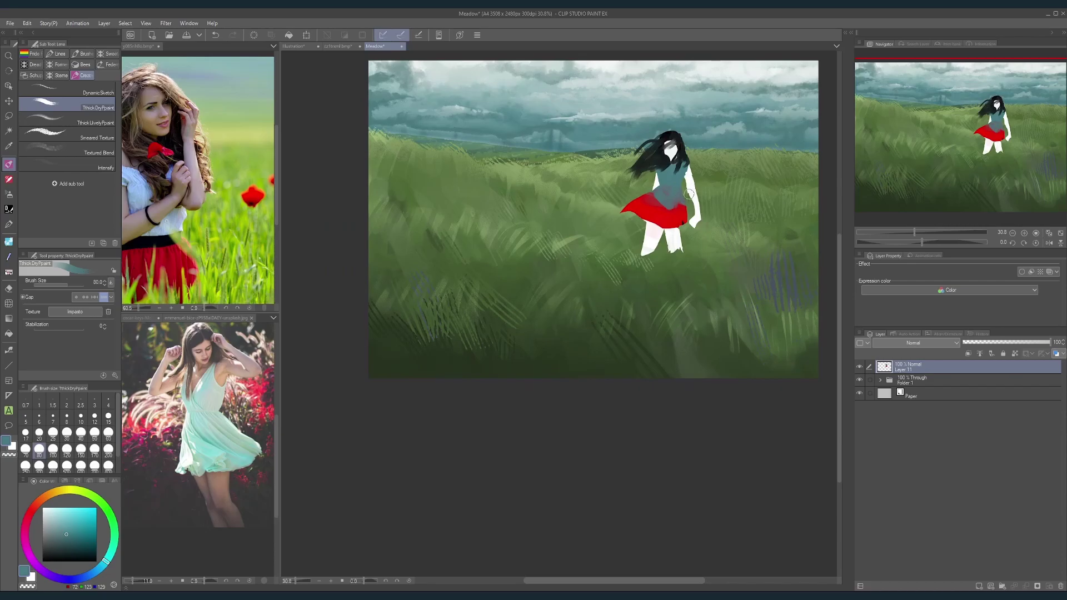
Step: Sample the pale leg color and even out the right leg below the skirt at brush size 40
{"action": "key", "text": "bracketleft"}
{"action": "key", "text": "bracketleft"}
{"action": "key", "text": "bracketleft"}
{"action": "key", "text": "bracketleft"}
{"action": "left_click", "coordinate": [234, 383]}
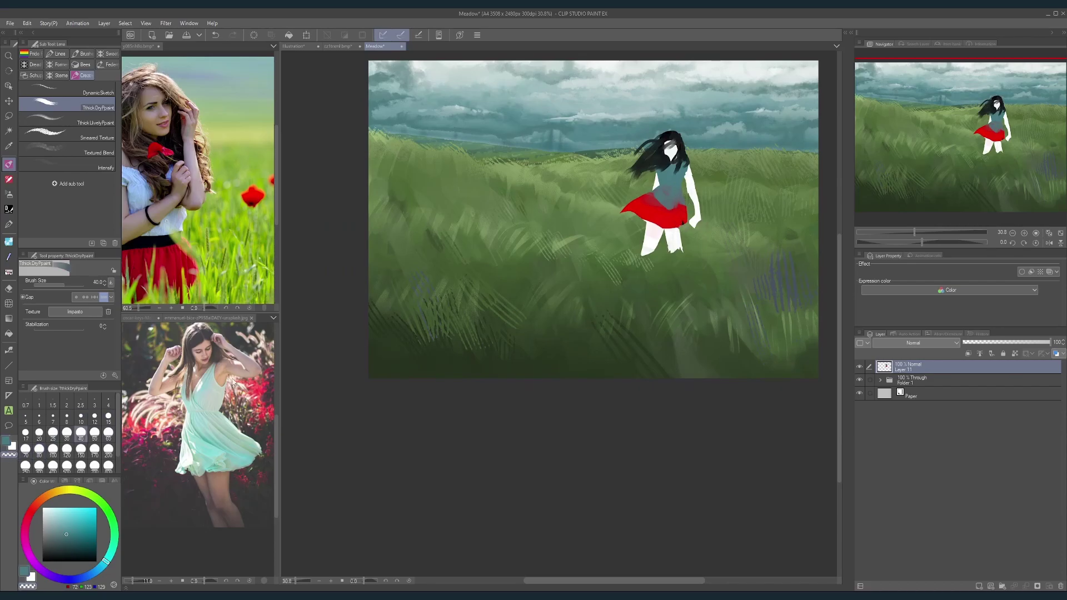
{"action": "left_click", "coordinate": [676, 240], "text": "alt"}
{"action": "left_click_drag", "start_coordinate": [676, 239], "coordinate": [672, 248]}
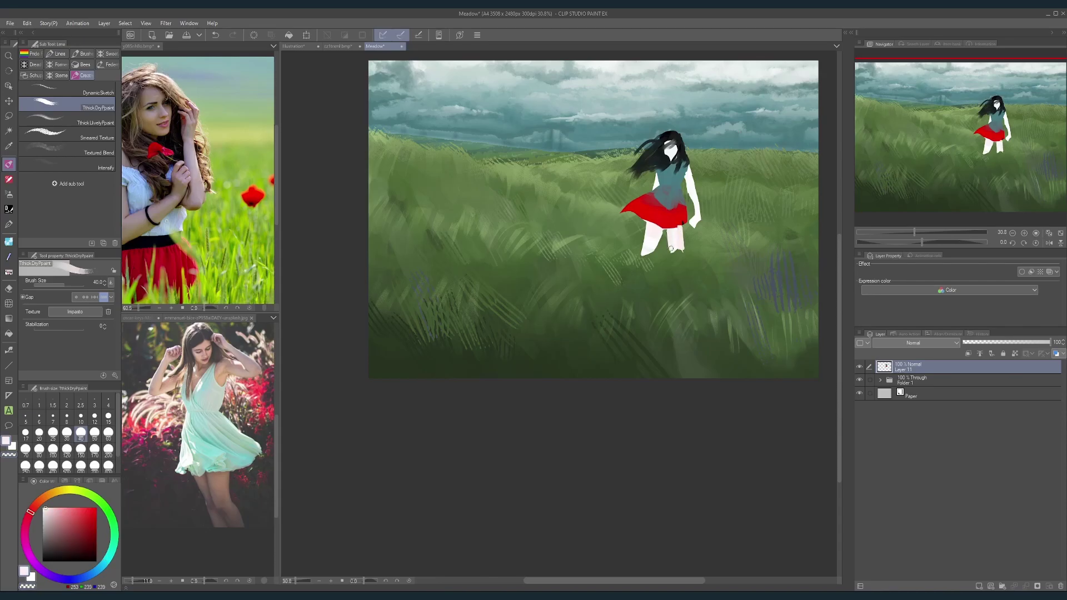
{"action": "scroll", "coordinate": [717, 204], "scroll_direction": "down", "scroll_amount": 3}
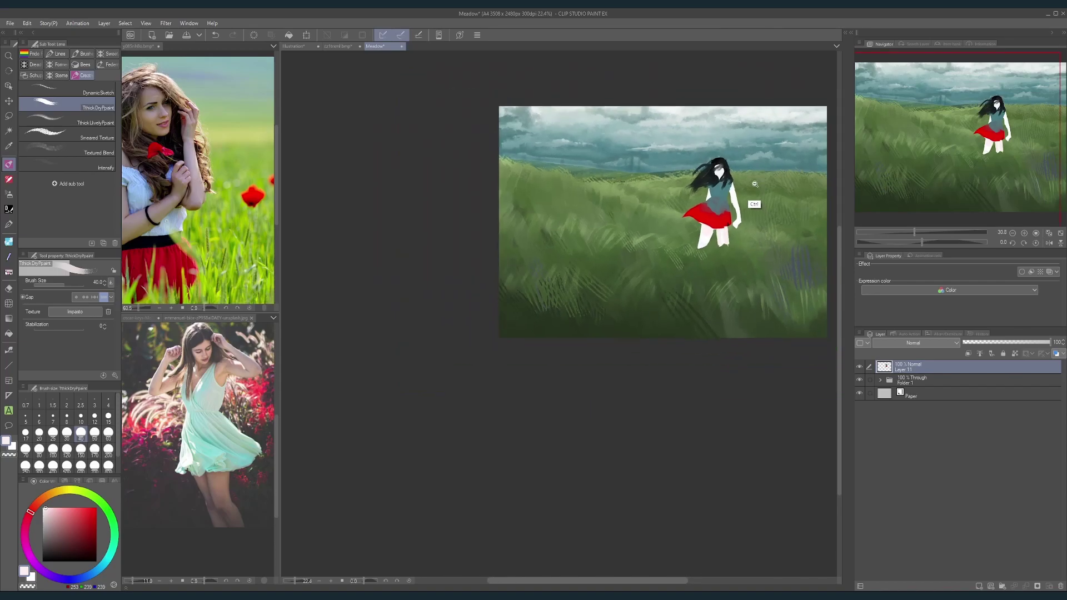
{"action": "scroll", "coordinate": [722, 219], "scroll_direction": "up", "scroll_amount": 2}
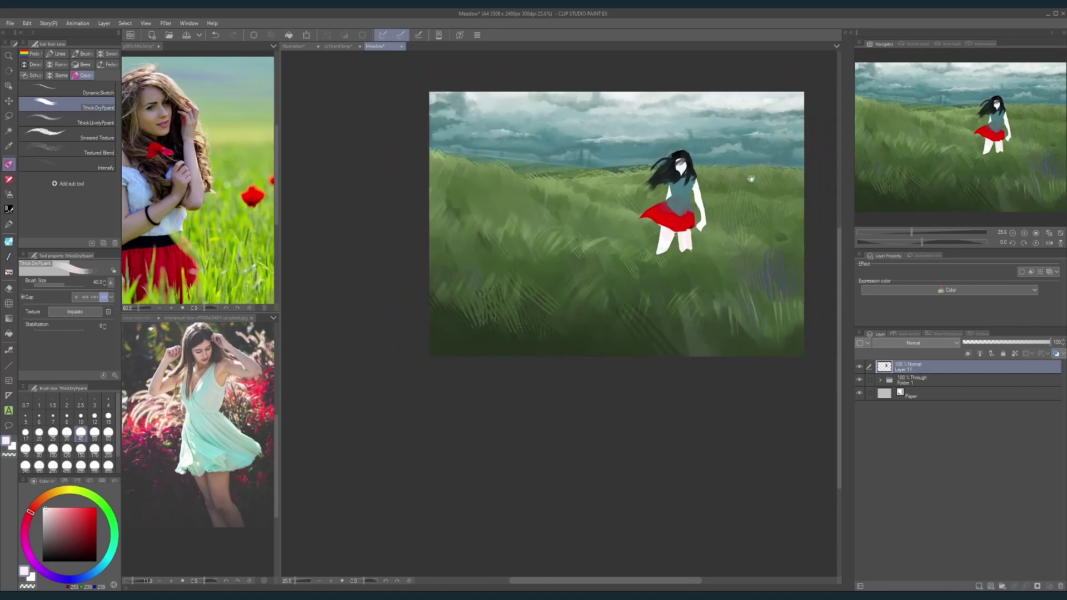
Step: Try enlarging the figure to about 117% and moving it to the meadow's left side, and reset the transformation
{"action": "key", "text": "ctrl+t"}
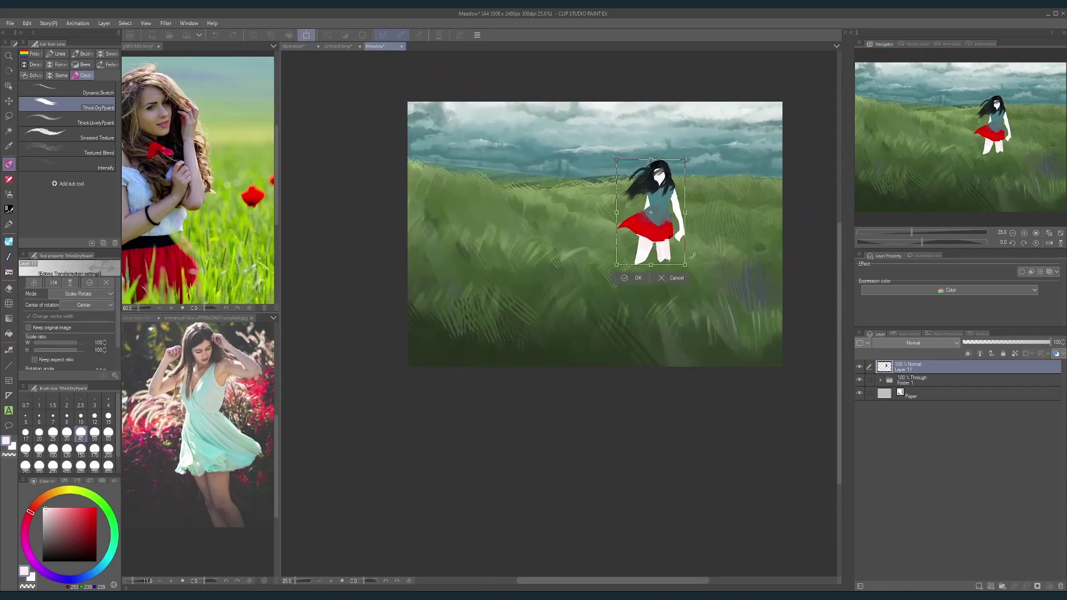
{"action": "left_click_drag", "start_coordinate": [705, 280], "coordinate": [694, 236]}
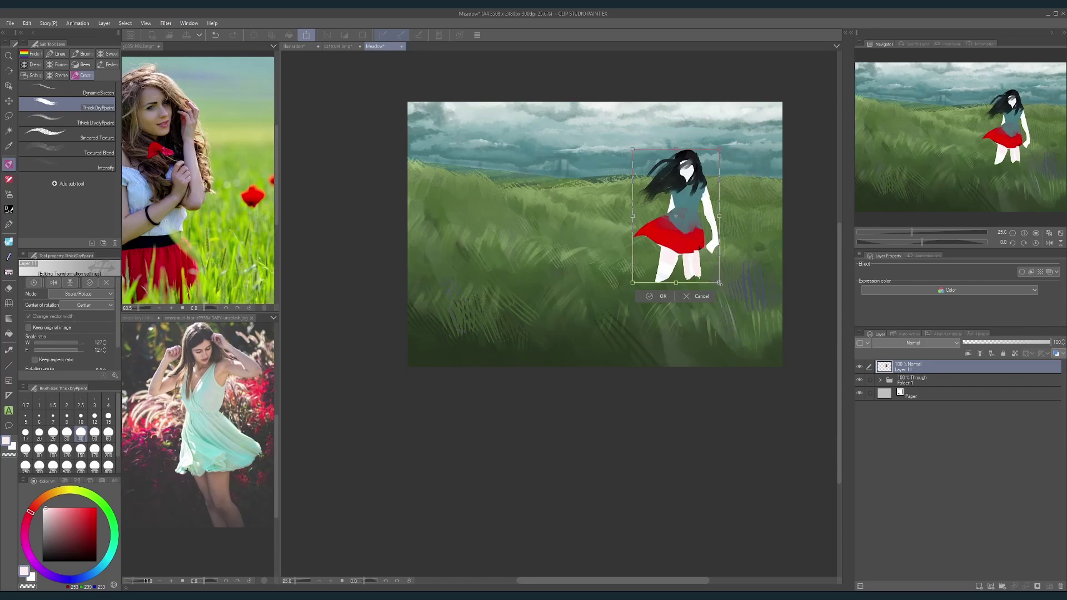
{"action": "left_click_drag", "start_coordinate": [720, 282], "coordinate": [538, 214]}
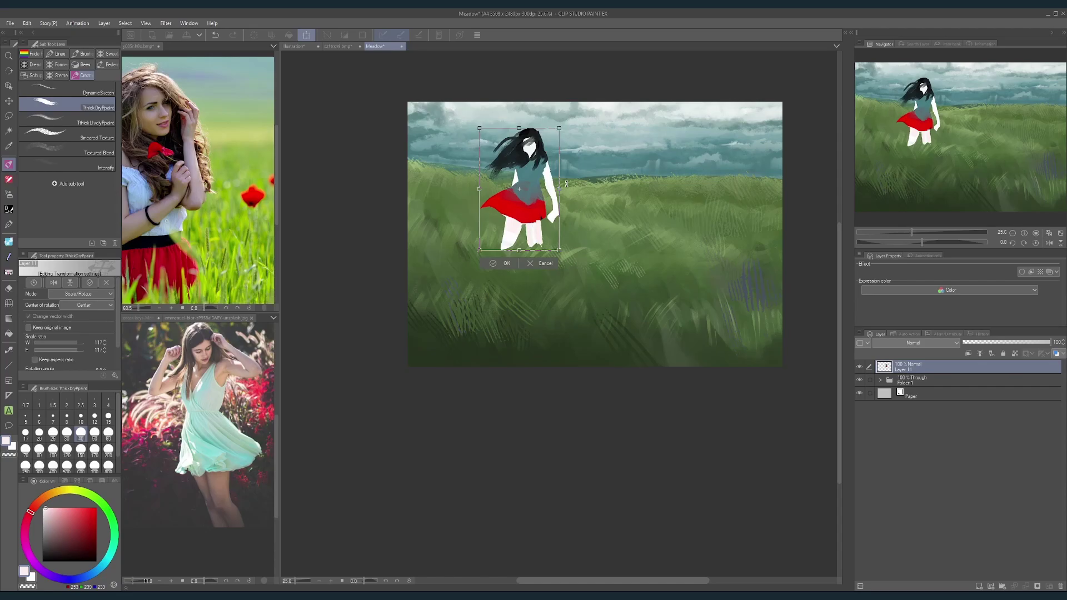
{"action": "left_click", "coordinate": [35, 284]}
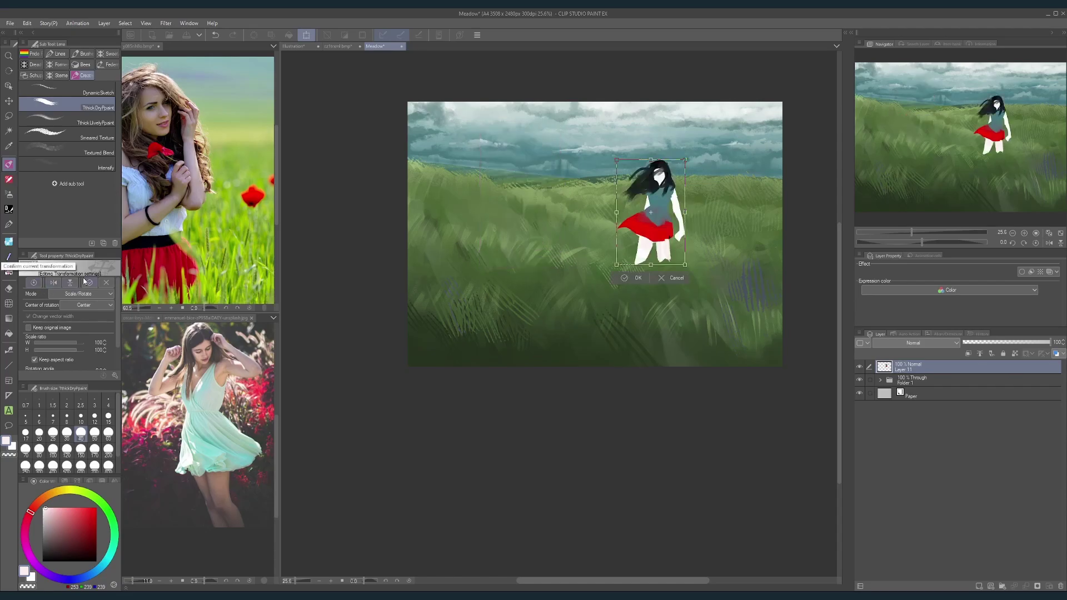
Step: Flip the figure horizontally, move it to the left side of the meadow and apply the transformation
{"action": "left_click", "coordinate": [54, 282]}
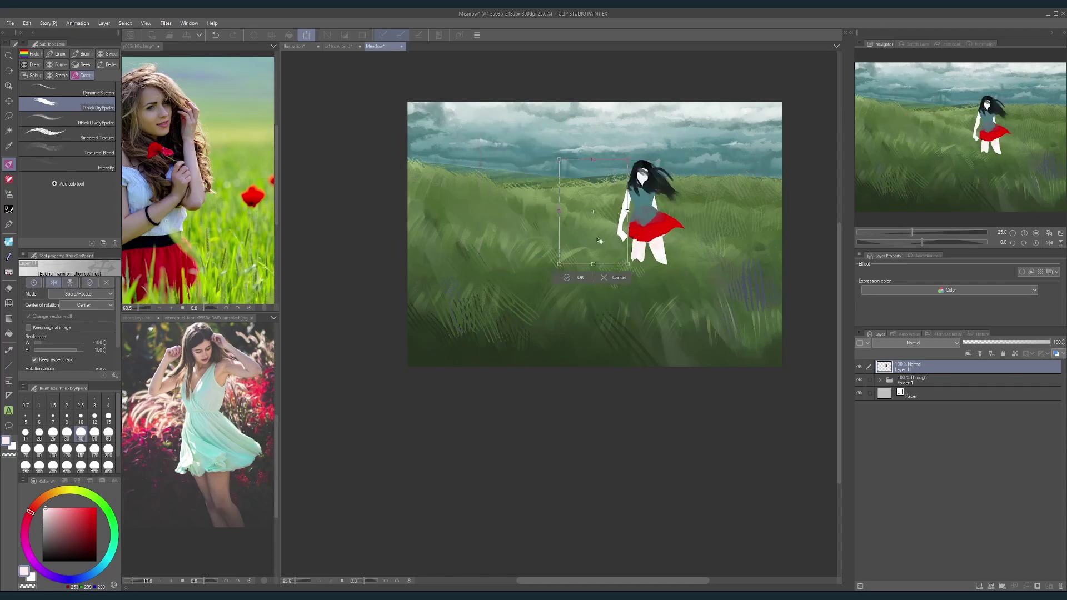
{"action": "left_click_drag", "start_coordinate": [684, 255], "coordinate": [534, 237]}
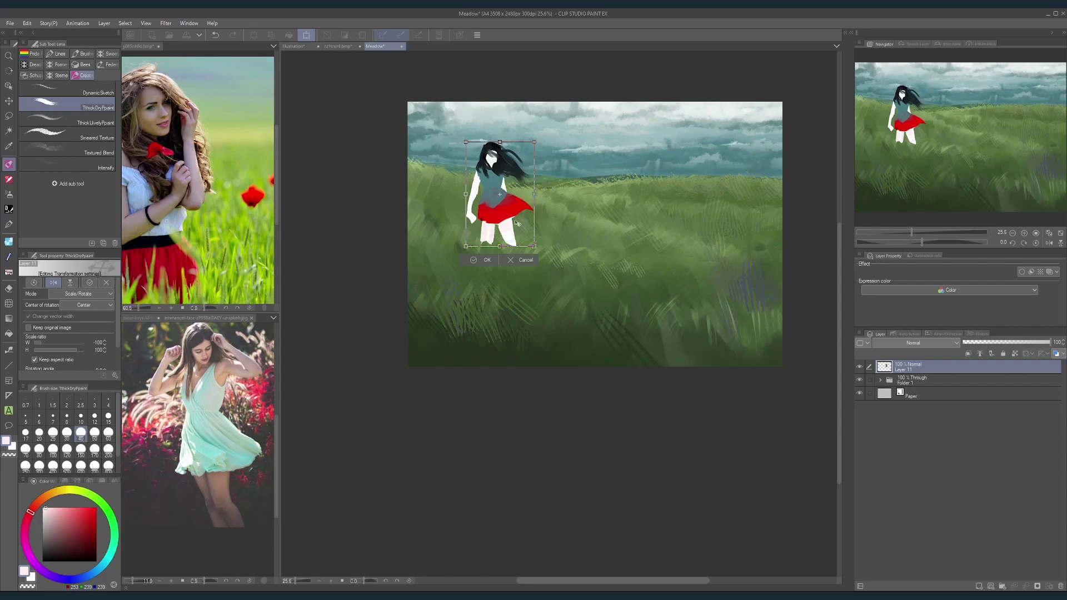
{"action": "left_click_drag", "start_coordinate": [516, 222], "coordinate": [522, 225]}
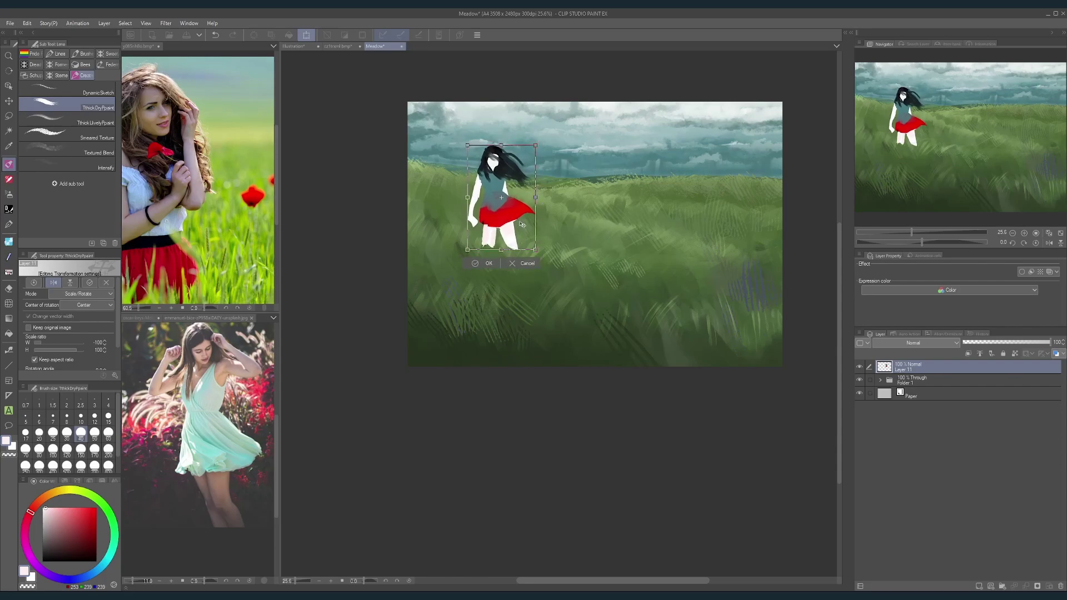
{"action": "key", "text": "Return"}
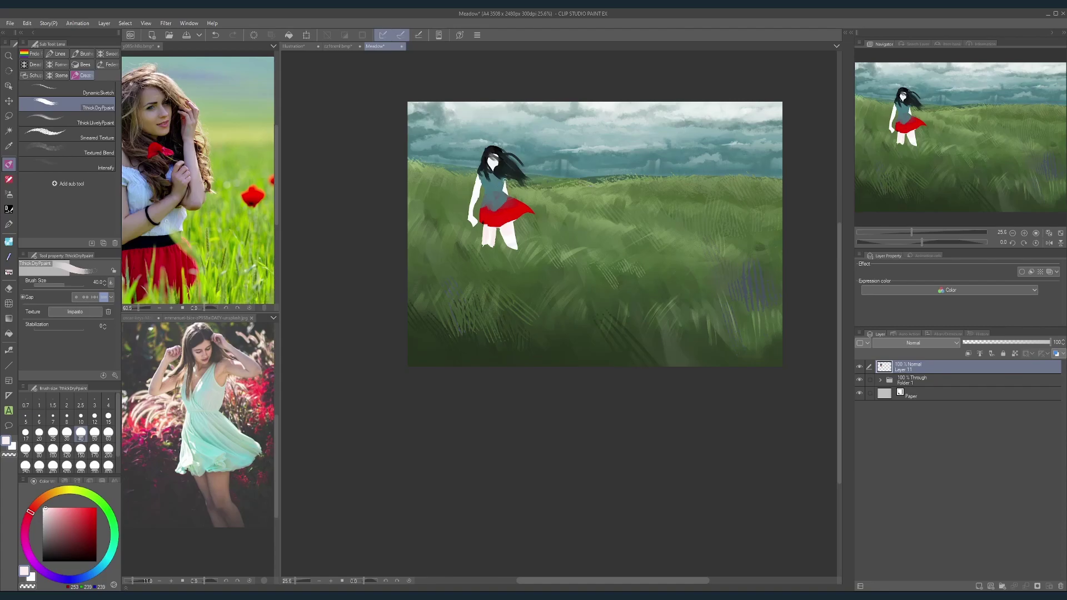
Step: Sample the hair's black and paint over the face at brush size 60 so the head is seen from behind
{"action": "left_click", "coordinate": [503, 162], "text": "alt"}
{"action": "key", "text": "bracketright"}
{"action": "key", "text": "bracketright"}
{"action": "left_click_drag", "start_coordinate": [487, 161], "coordinate": [501, 166]}
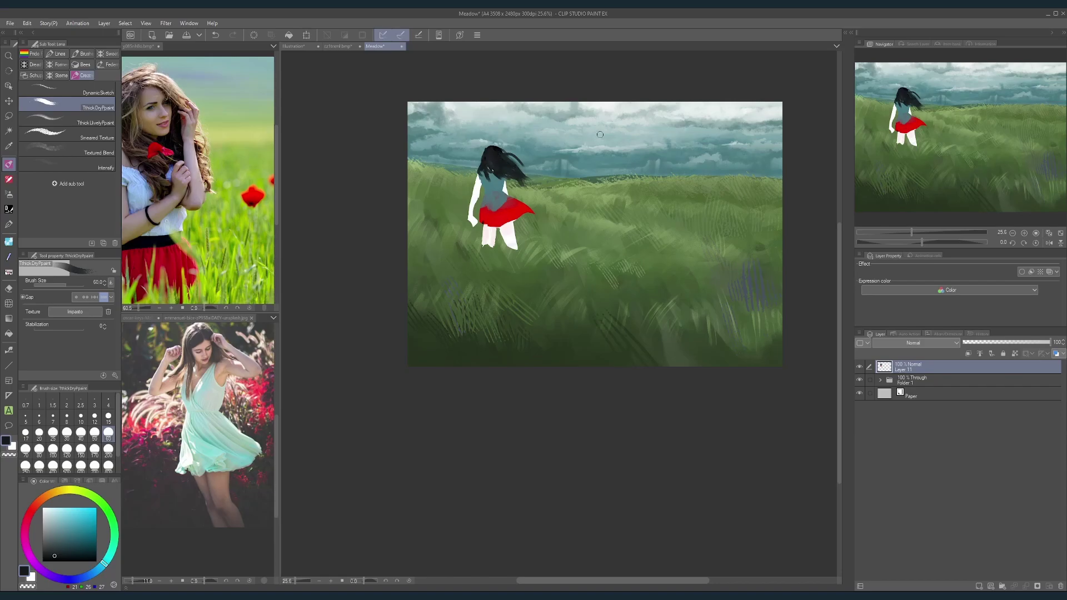
Step: Trim the hand of the hanging left arm using the transparent color at brush size 25
{"action": "key", "text": "c"}
{"action": "key", "text": "bracketleft"}
{"action": "key", "text": "bracketleft"}
{"action": "key", "text": "bracketleft"}
{"action": "key", "text": "bracketleft"}
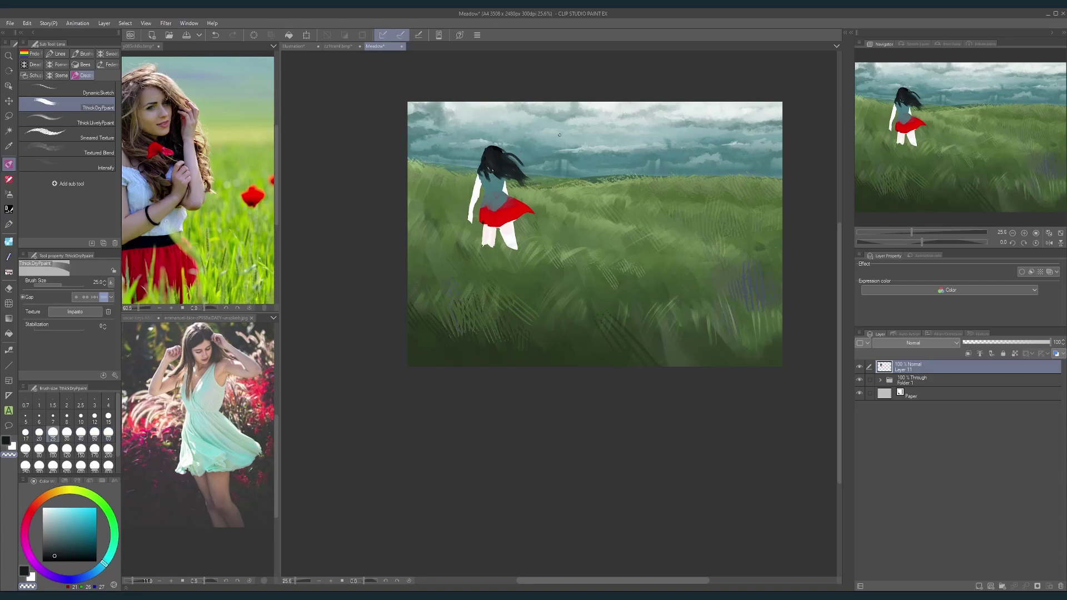
Step: Sample the skirt's red, roughen the skirt's trailing tip and dab four red petals flying off to its right
{"action": "left_click", "coordinate": [483, 218], "text": "alt"}
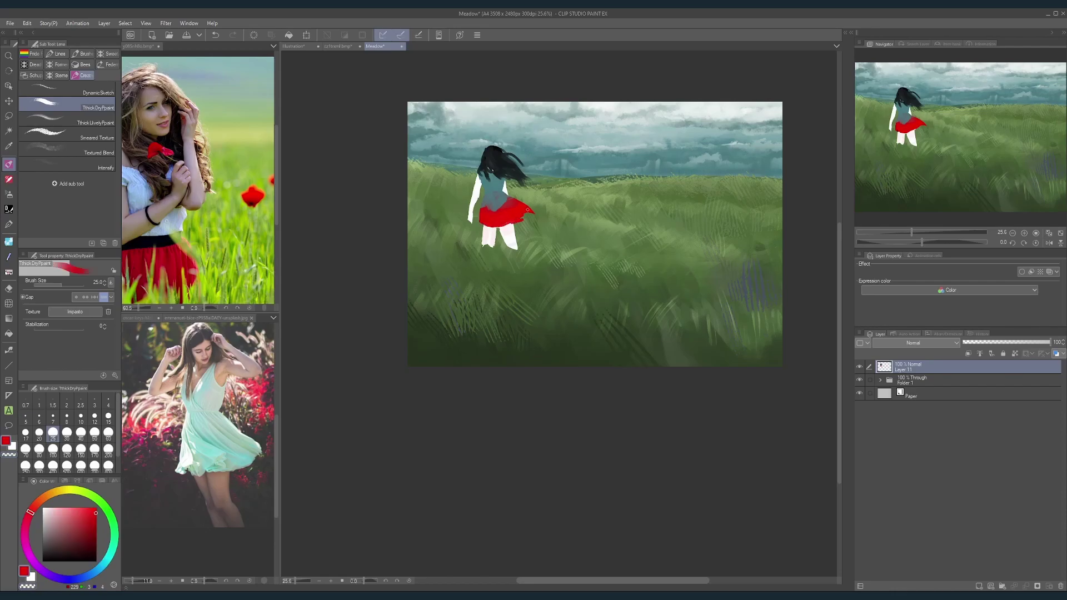
{"action": "key", "text": "]"}
{"action": "key", "text": "]"}
{"action": "key", "text": "]"}
{"action": "left_click", "coordinate": [524, 204], "text": "alt"}
{"action": "key", "text": "["}
{"action": "key", "text": "["}
{"action": "left_click_drag", "start_coordinate": [543, 212], "coordinate": [546, 212]}
Step: Paint a small white side face in the hair and a white right arm reaching over the skirt at brush size 20
{"action": "key", "text": "bracketleft"}
{"action": "key", "text": "bracketleft"}
{"action": "key", "text": "ctrl"}
{"action": "left_click", "coordinate": [505, 186], "text": "alt"}
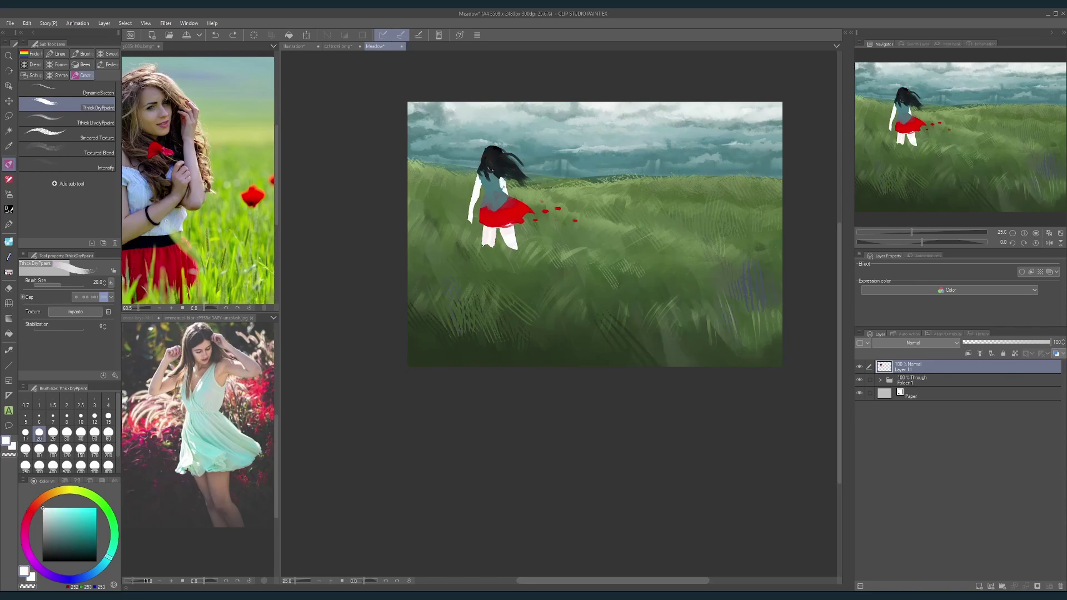
{"action": "left_click", "coordinate": [479, 185], "text": "alt"}
{"action": "left_click_drag", "start_coordinate": [480, 195], "coordinate": [482, 201]}
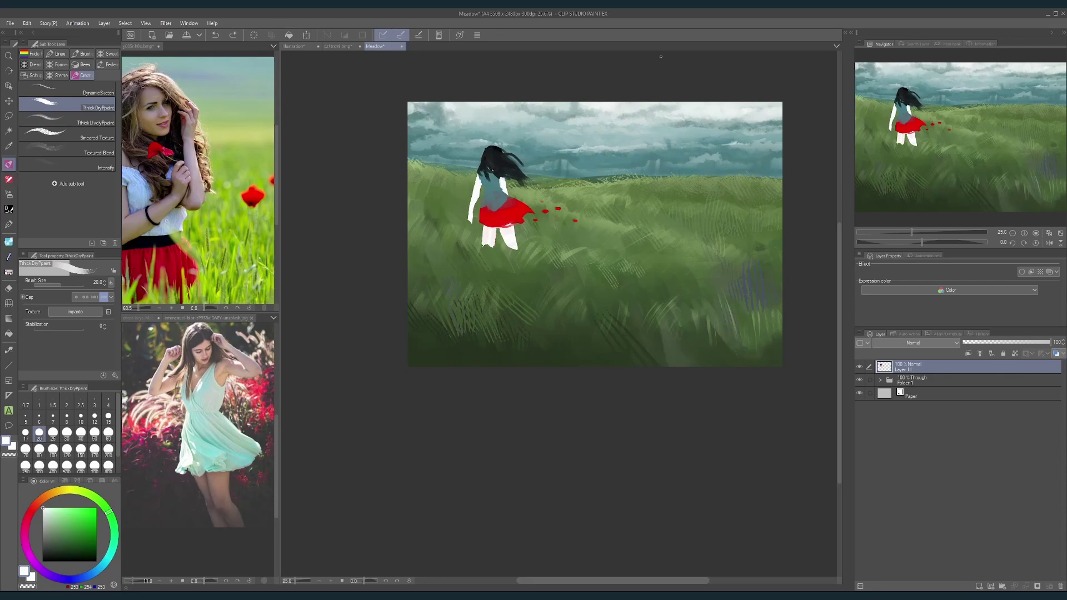
{"action": "left_click", "coordinate": [505, 187], "text": "alt"}
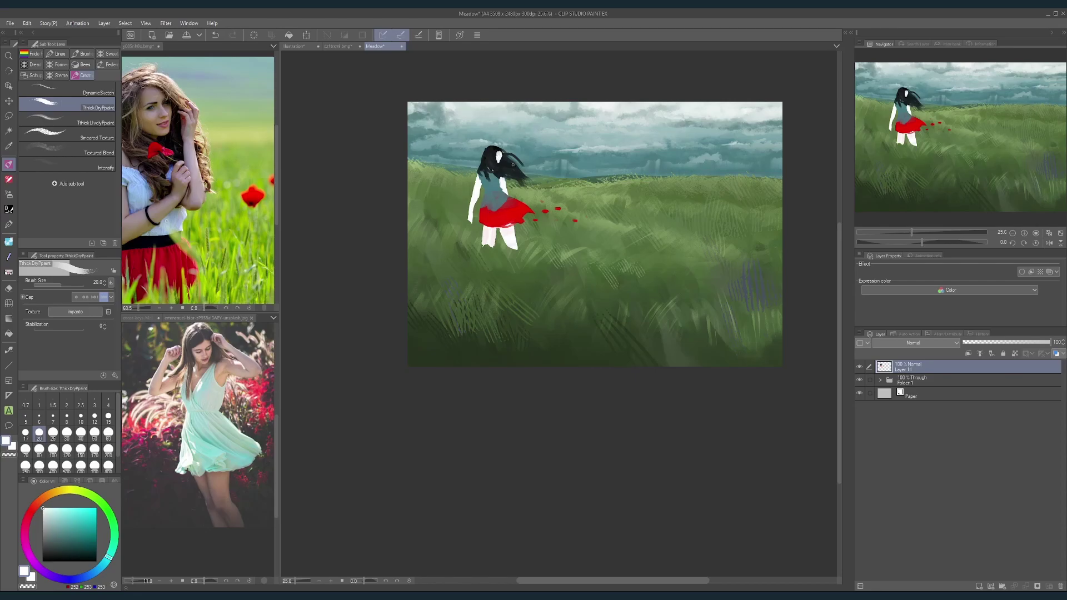
{"action": "left_click", "coordinate": [502, 180], "text": "alt"}
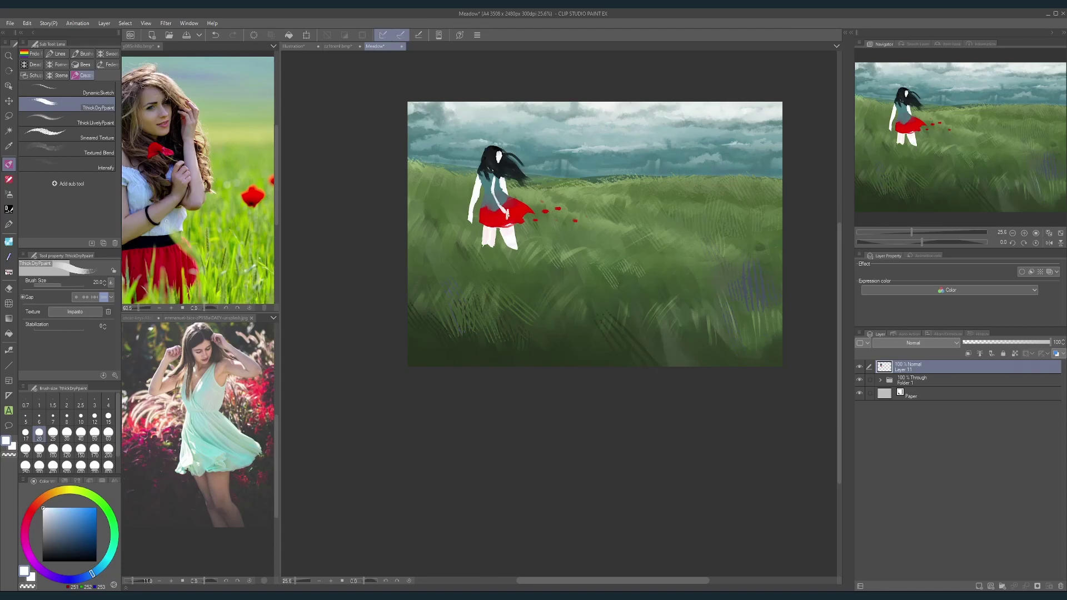
Step: Touch up the white upper arm and shoulder at brush size 30, and set the brush size to 40
{"action": "key", "text": "bracketright"}
{"action": "key", "text": "bracketright"}
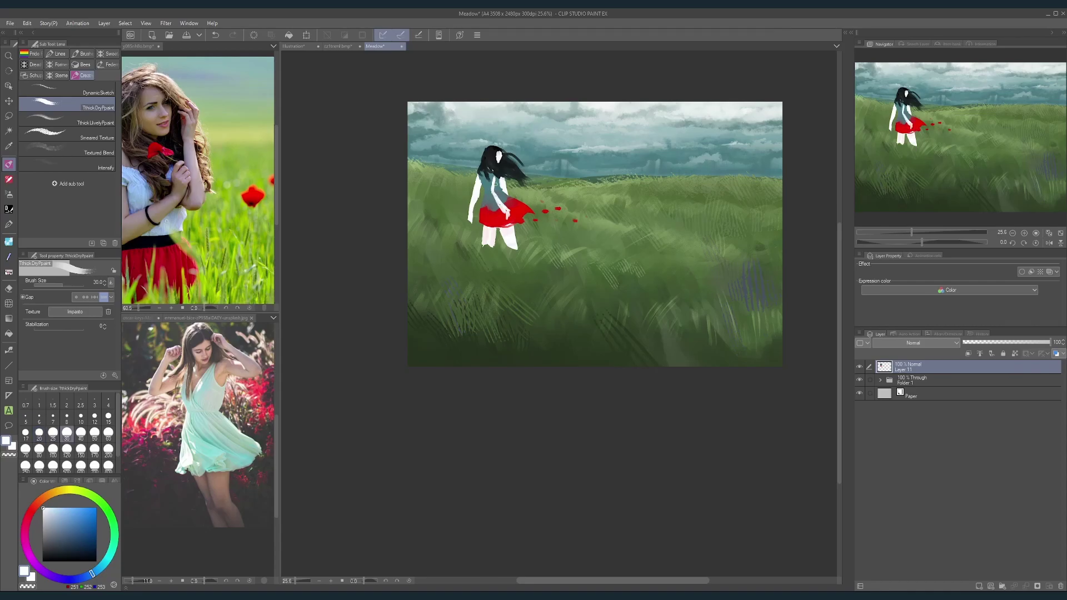
{"action": "left_click_drag", "start_coordinate": [494, 189], "coordinate": [497, 175]}
{"action": "left_click", "coordinate": [81, 433]}
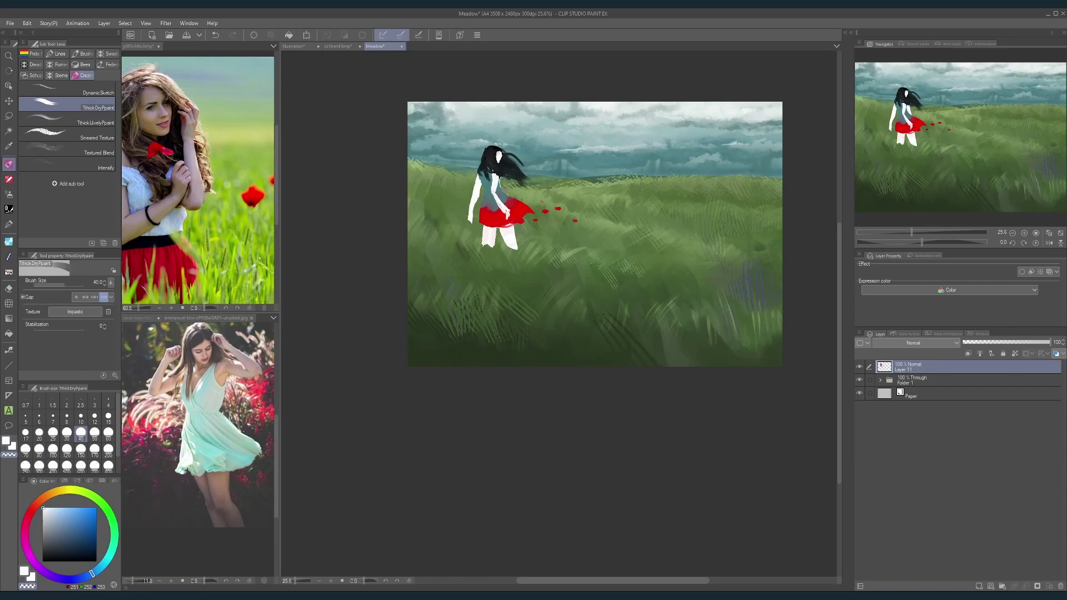
Step: Sample the hair's black and paint hair over the edge of the woman's white face at brush size 25
{"action": "key", "text": "bracketleft"}
{"action": "key", "text": "bracketleft"}
{"action": "left_click", "coordinate": [499, 192], "text": "alt"}
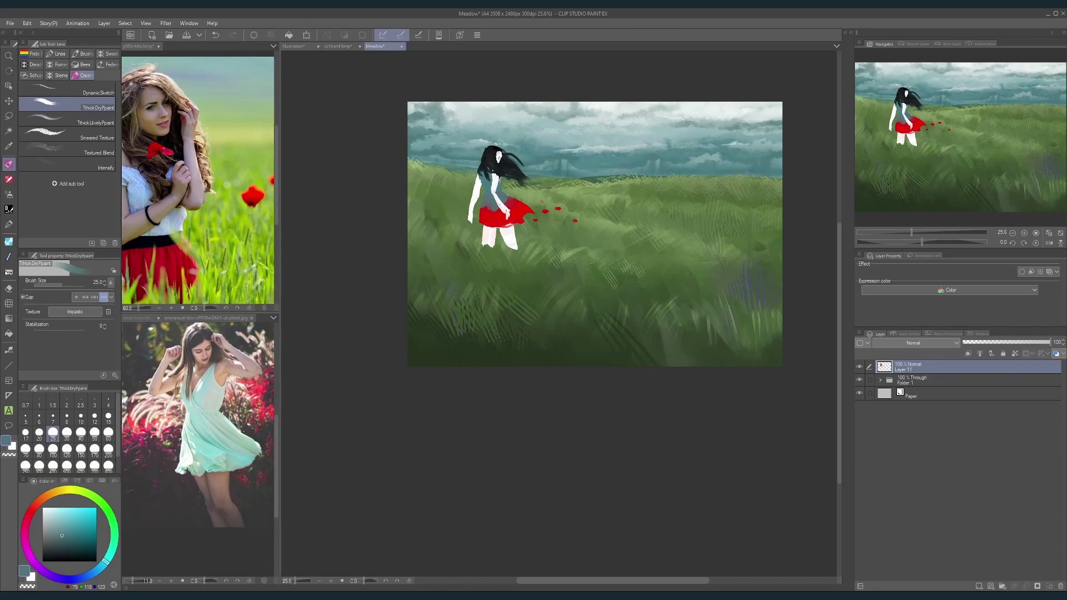
{"action": "left_click", "coordinate": [499, 157], "text": "alt"}
{"action": "left_click_drag", "start_coordinate": [500, 155], "coordinate": [514, 160]}
Step: Erase the lower legs into ragged, grass-like ends with the transparent color, using brush sizes up to 50
{"action": "key", "text": "c"}
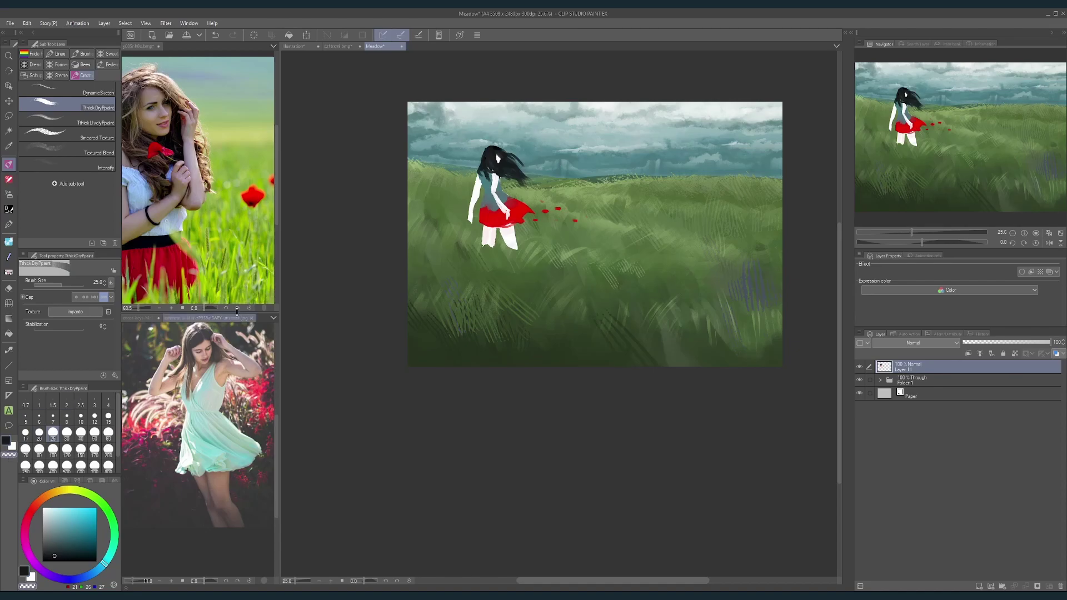
{"action": "left_click_drag", "start_coordinate": [516, 239], "coordinate": [515, 229]}
{"action": "key", "text": "bracketleft"}
{"action": "key", "text": "bracketleft"}
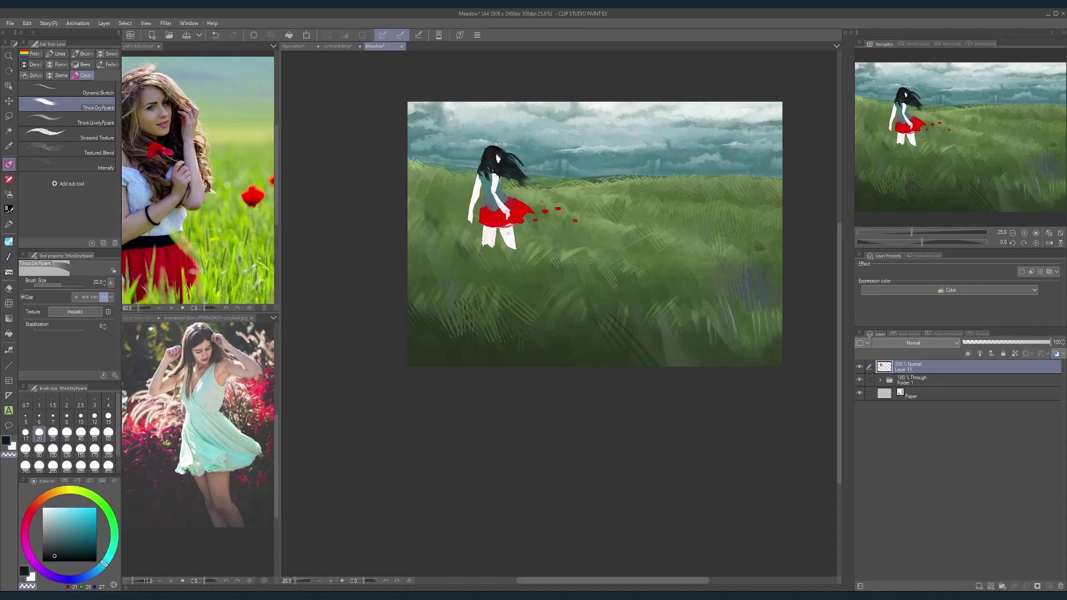
{"action": "key", "text": "bracketright"}
{"action": "key", "text": "bracketright"}
{"action": "key", "text": "bracketright"}
{"action": "key", "text": "bracketright"}
{"action": "key", "text": "bracketright"}
{"action": "left_click_drag", "start_coordinate": [503, 236], "coordinate": [509, 252]}
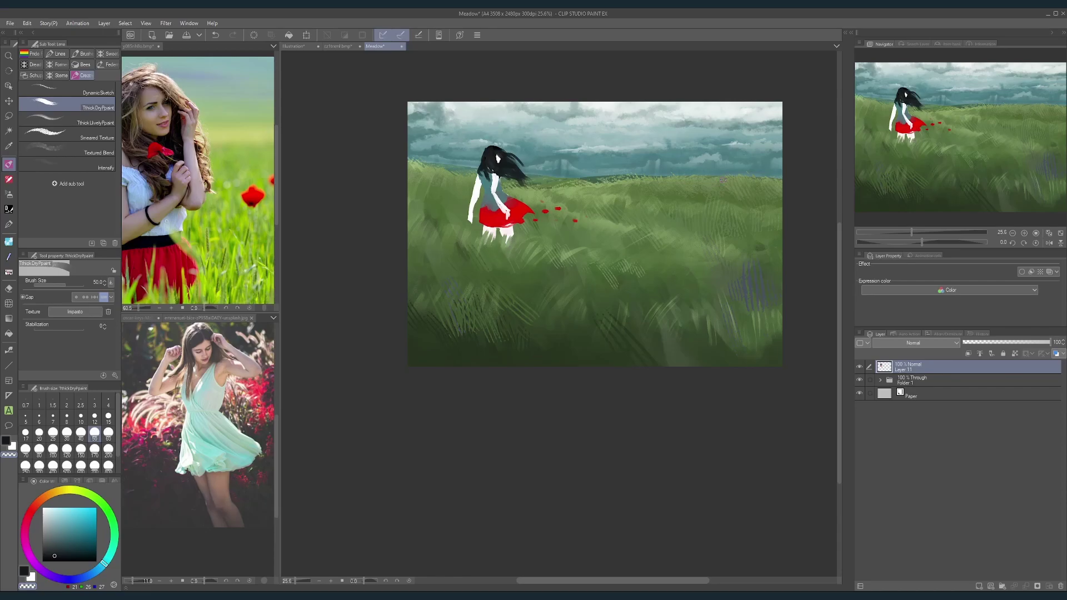
Step: Enlarge the woman and her petals to 126%, move them to the meadow's right side and flip them horizontally
{"action": "left_click", "coordinate": [306, 35]}
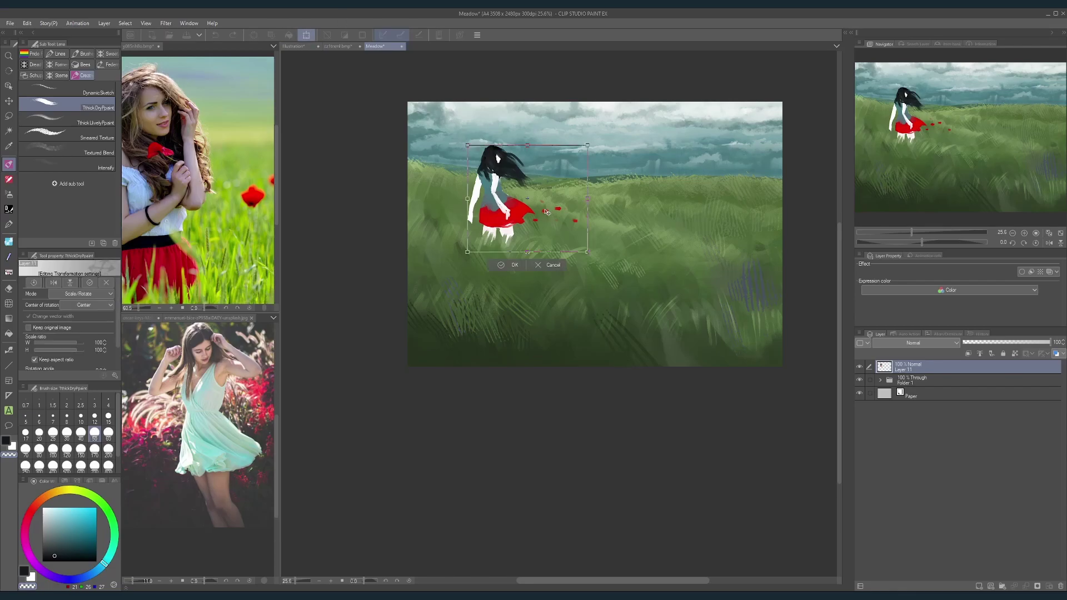
{"action": "mouse_move", "coordinate": [545, 202]}
{"action": "left_mouse_down"}
{"action": "mouse_move", "coordinate": [541, 220]}
{"action": "mouse_move", "coordinate": [562, 261]}
{"action": "mouse_move", "coordinate": [556, 203]}
{"action": "left_mouse_up"}
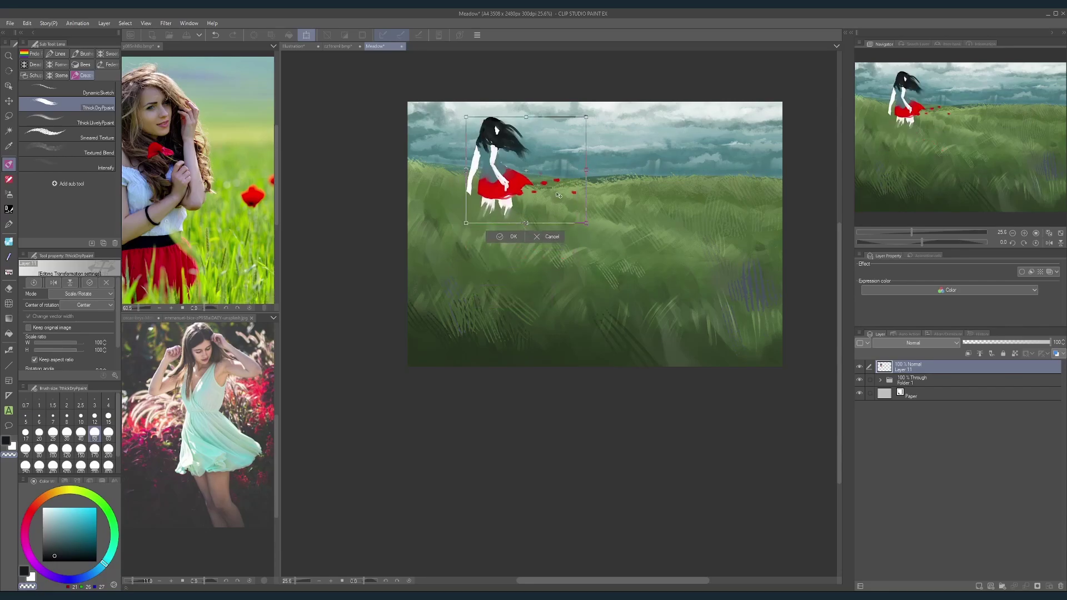
{"action": "left_click_drag", "start_coordinate": [580, 168], "coordinate": [566, 208]}
{"action": "left_click_drag", "start_coordinate": [572, 262], "coordinate": [584, 239]}
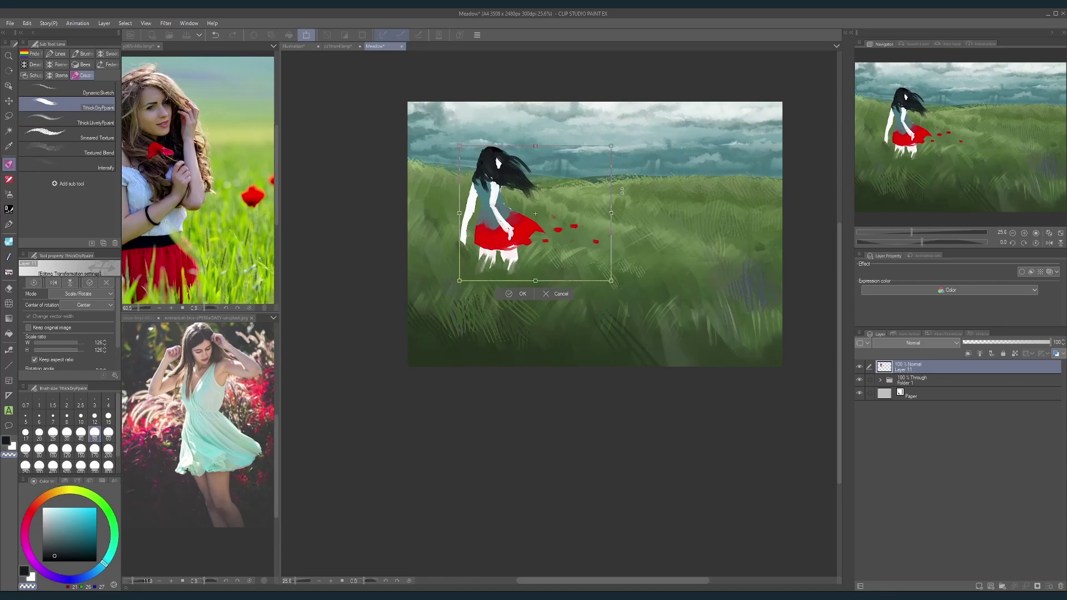
{"action": "left_click_drag", "start_coordinate": [562, 248], "coordinate": [705, 206]}
{"action": "left_click", "coordinate": [54, 282]}
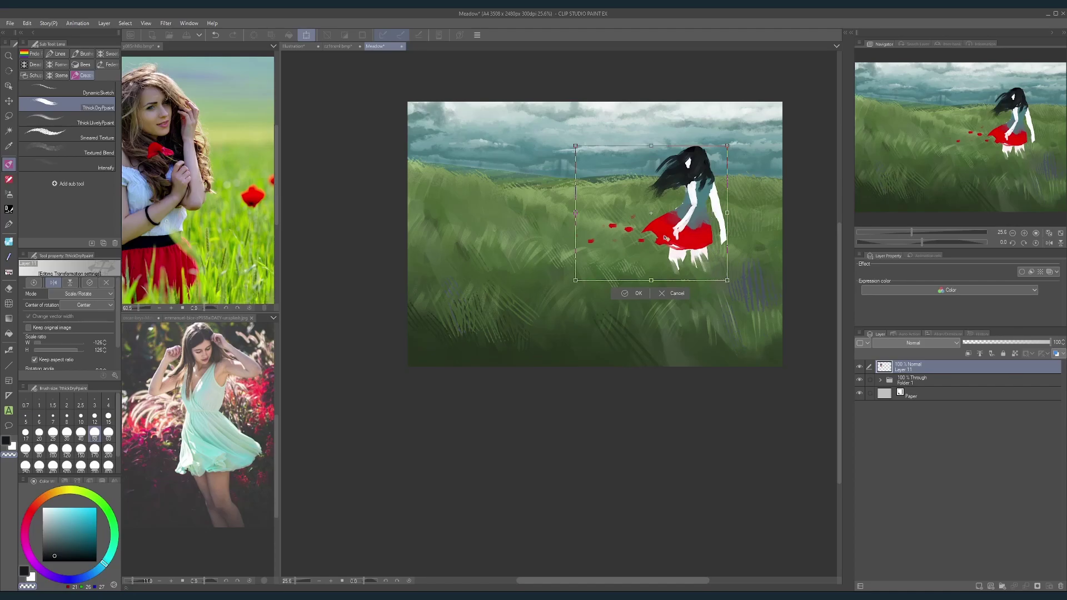
{"action": "left_click", "coordinate": [631, 294]}
Step: Sample the skirt's red and dab scattered petals across the foreground grass at brush sizes 50 and 80
{"action": "left_click", "coordinate": [666, 222], "text": "alt"}
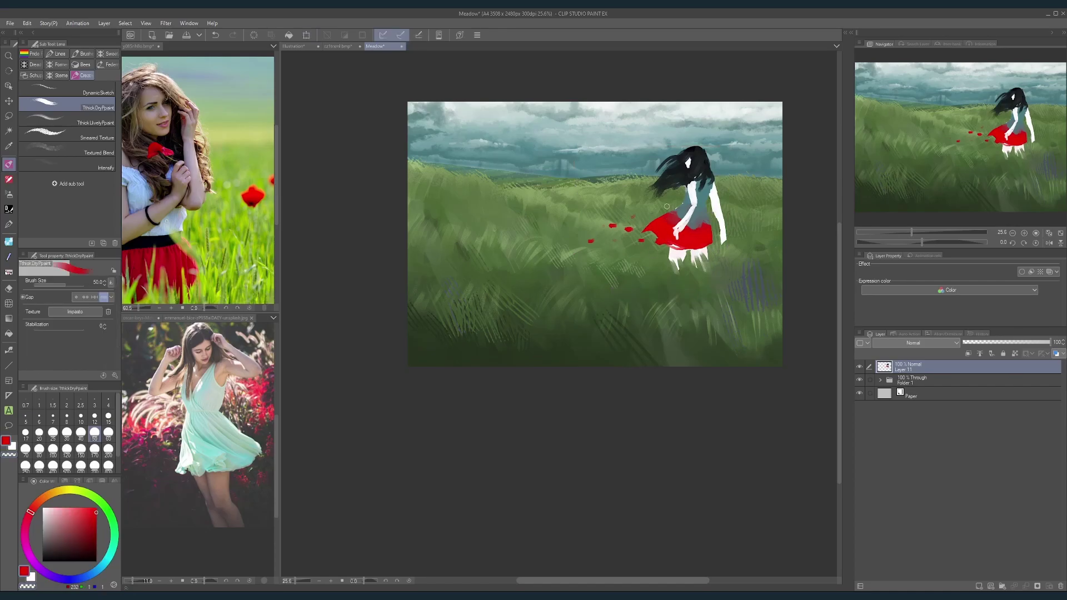
{"action": "key", "text": "bracketleft"}
{"action": "key", "text": "bracketleft"}
{"action": "key", "text": "bracketright"}
{"action": "key", "text": "bracketright"}
{"action": "mouse_move", "coordinate": [582, 327]}
{"action": "left_mouse_down"}
{"action": "mouse_move", "coordinate": [593, 328]}
{"action": "mouse_move", "coordinate": [590, 349]}
{"action": "left_mouse_up"}
{"action": "left_click_drag", "start_coordinate": [677, 335], "coordinate": [727, 337]}
{"action": "key", "text": "bracketright"}
{"action": "key", "text": "bracketright"}
{"action": "key", "text": "bracketright"}
{"action": "mouse_move", "coordinate": [490, 302]}
{"action": "left_mouse_down"}
{"action": "mouse_move", "coordinate": [504, 307]}
{"action": "mouse_move", "coordinate": [502, 337]}
{"action": "left_mouse_up"}
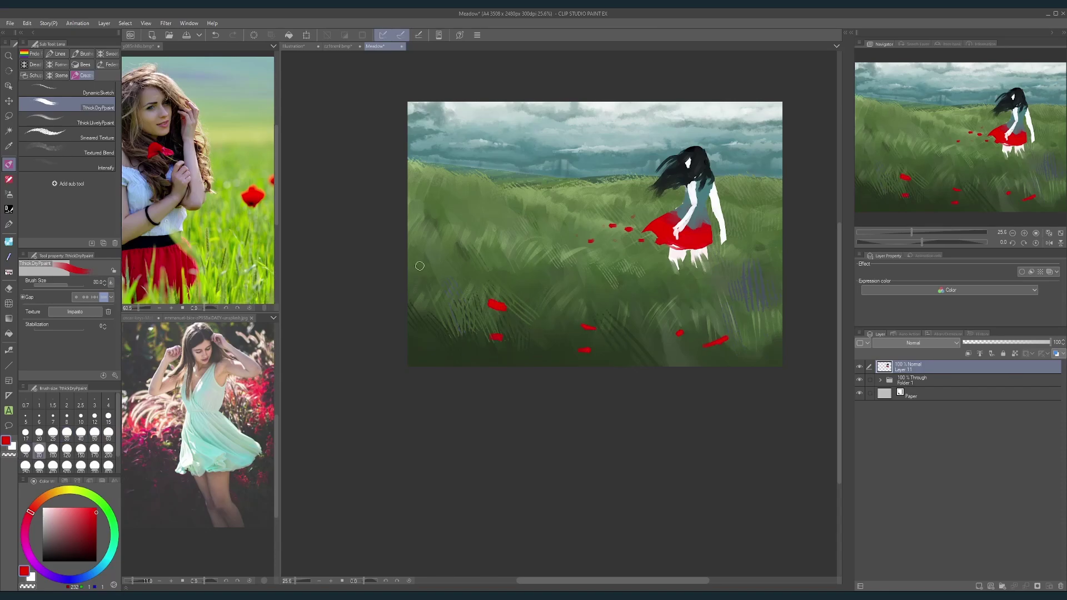
{"action": "left_click", "coordinate": [418, 263]}
Step: Dab two smaller red petals in the mid meadow and paint a thin curved red trail toward the horizon at brush size 30
{"action": "key", "text": "bracketleft"}
{"action": "key", "text": "bracketleft"}
{"action": "left_click", "coordinate": [490, 273]}
{"action": "left_click", "coordinate": [586, 296]}
{"action": "key", "text": "bracketleft"}
{"action": "key", "text": "bracketleft"}
{"action": "key", "text": "bracketleft"}
{"action": "mouse_move", "coordinate": [595, 224]}
{"action": "left_mouse_down"}
{"action": "mouse_move", "coordinate": [613, 224]}
{"action": "mouse_move", "coordinate": [581, 212]}
{"action": "left_mouse_up"}
{"action": "mouse_move", "coordinate": [525, 183]}
{"action": "left_mouse_down"}
{"action": "mouse_move", "coordinate": [506, 167]}
{"action": "mouse_move", "coordinate": [581, 212]}
{"action": "left_mouse_up"}
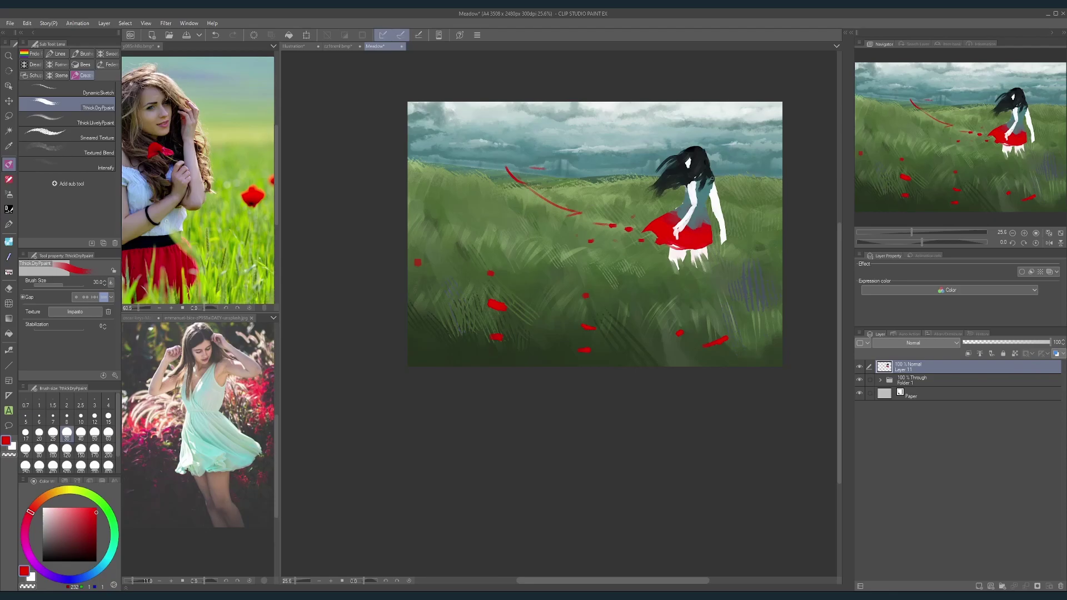
Step: Switch to Discord to examine the reference image of a robed figure above pink flowers, and compare it with the painting's overall composition
{"action": "left_click_drag", "start_coordinate": [738, 169], "coordinate": [696, 155]}
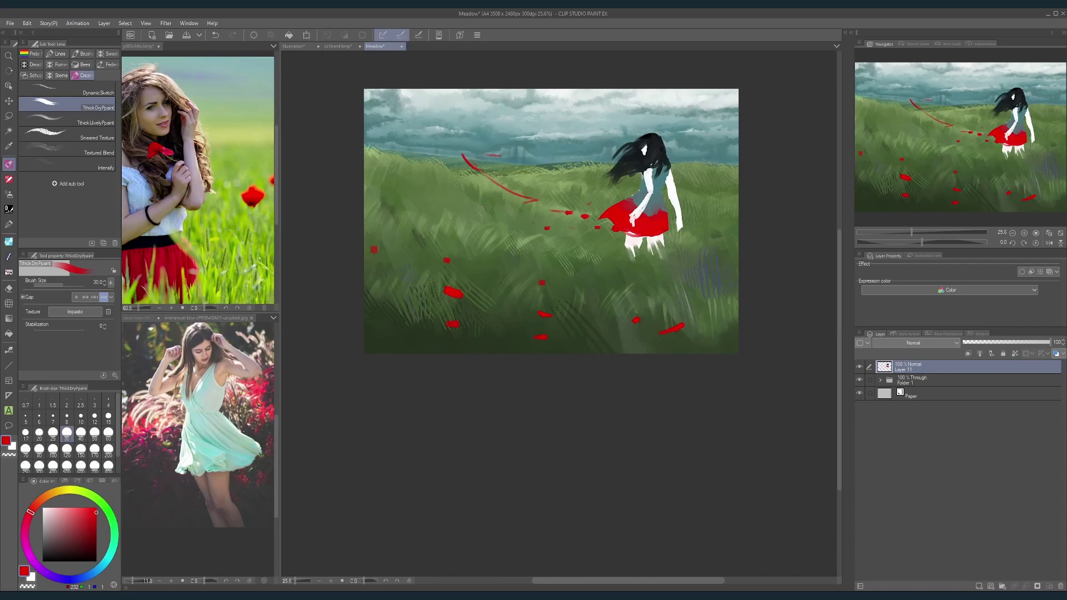
{"action": "key", "text": "alt+Tab"}
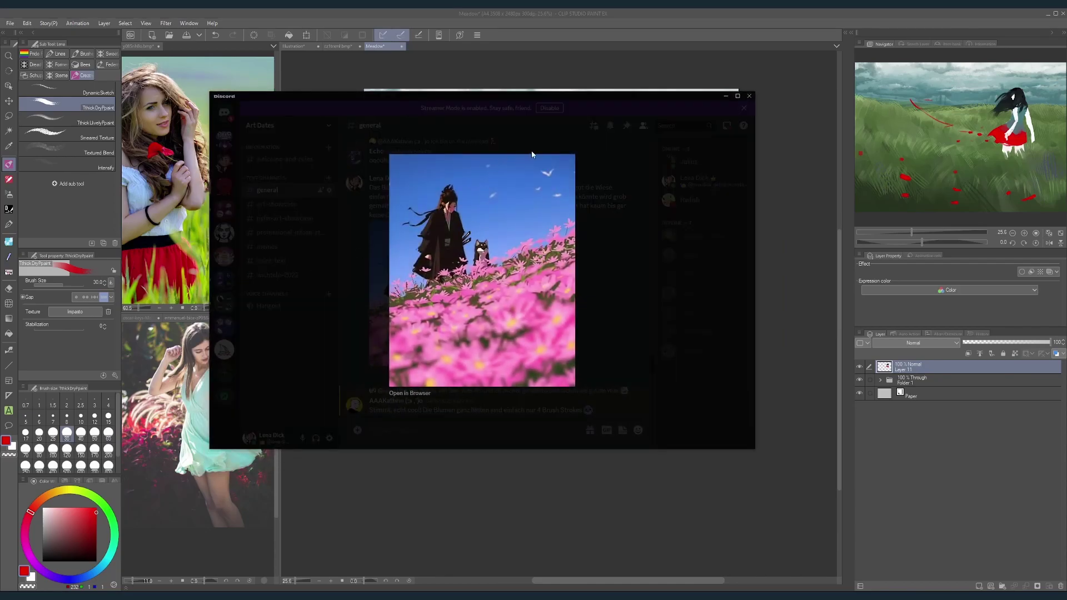
{"action": "right_click", "coordinate": [391, 189]}
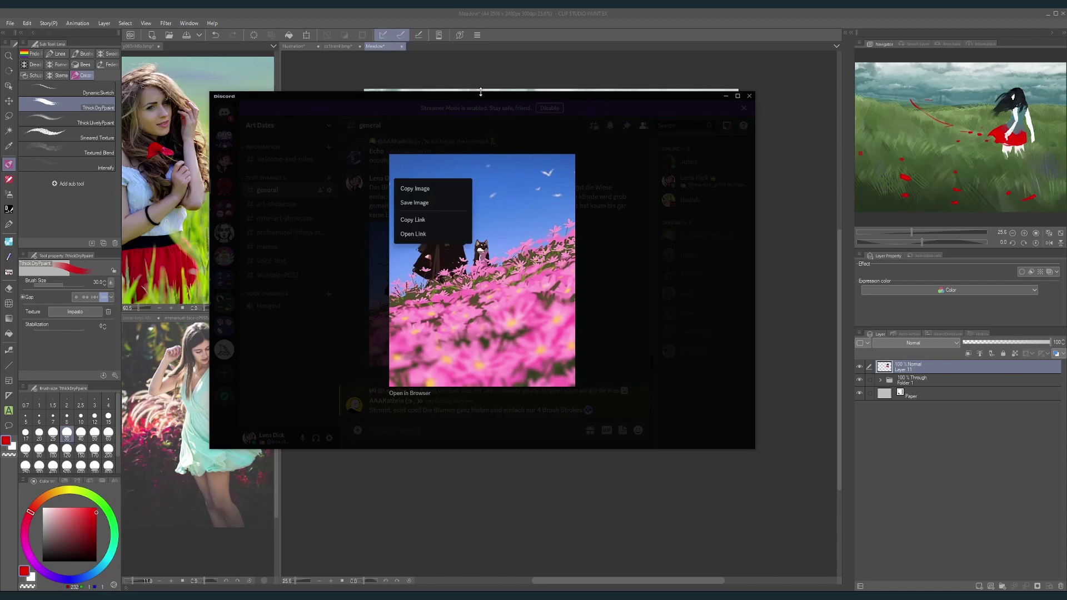
{"action": "key", "text": "alt+Tab"}
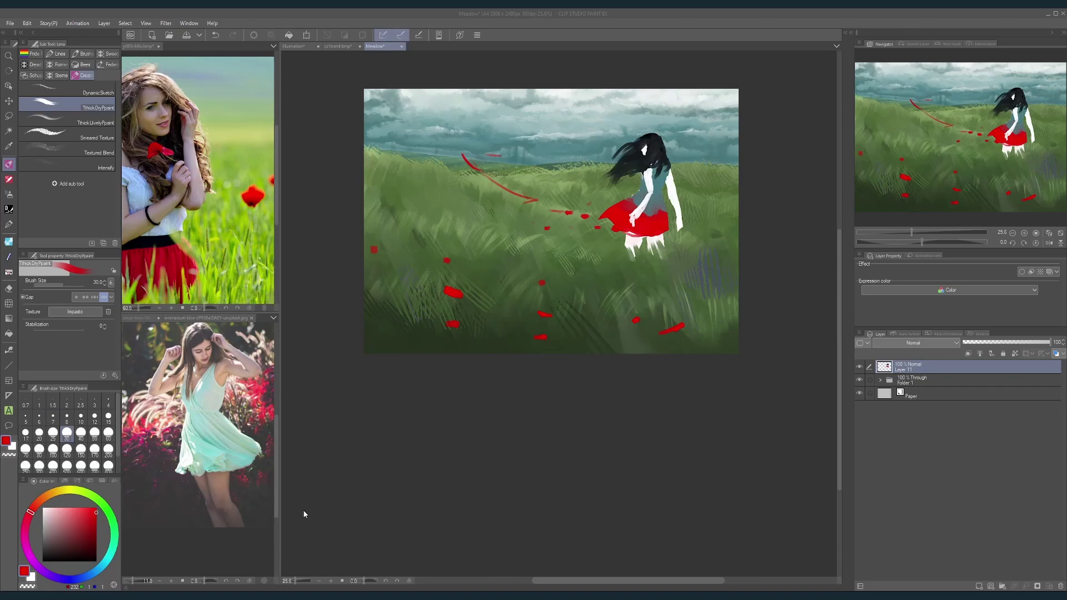
{"action": "scroll", "coordinate": [465, 349], "scroll_direction": "down", "scroll_amount": 1}
{"action": "scroll", "coordinate": [512, 224], "scroll_direction": "up", "scroll_amount": 1}
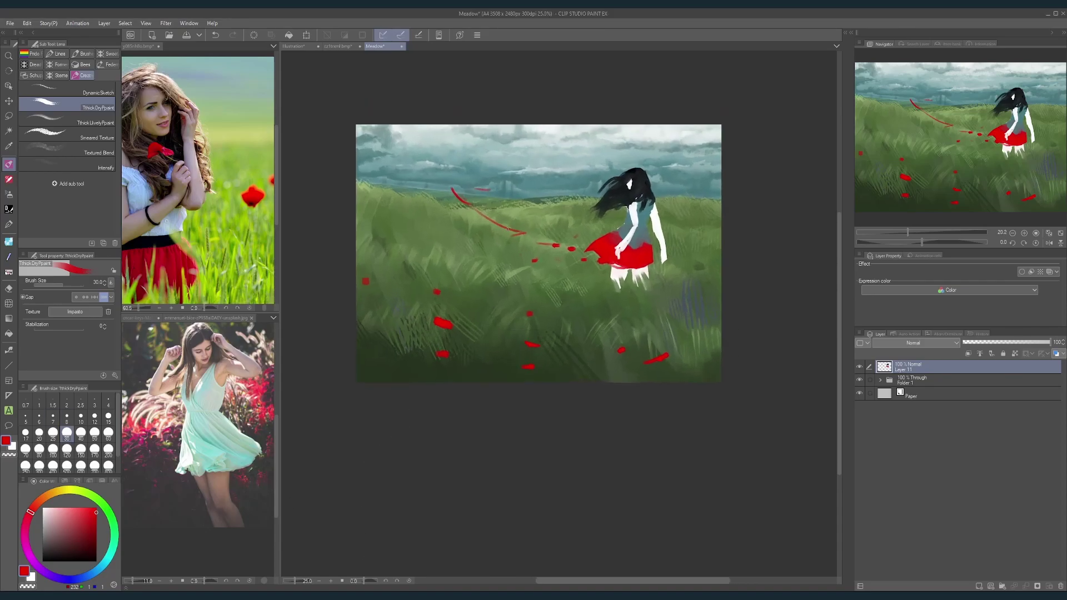
{"action": "scroll", "coordinate": [544, 252], "scroll_direction": "down", "scroll_amount": 1}
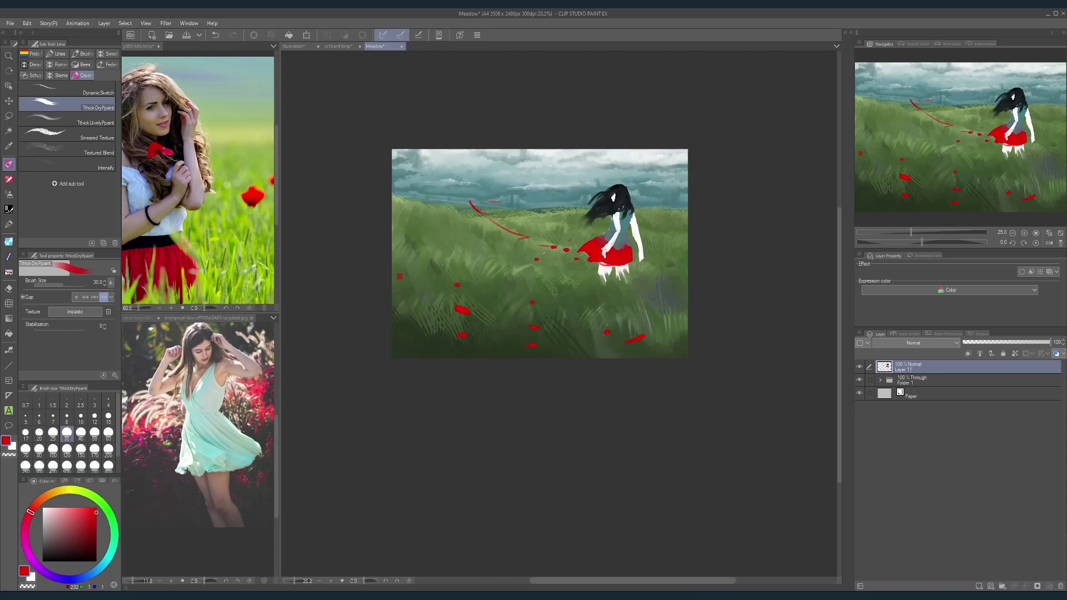
{"action": "scroll", "coordinate": [559, 244], "scroll_direction": "up", "scroll_amount": 1}
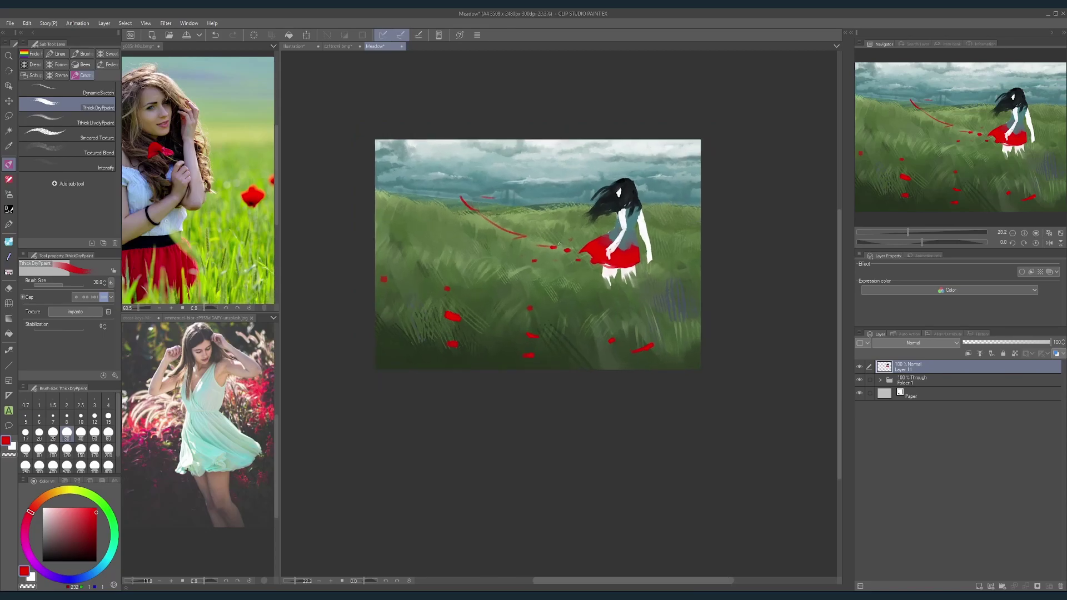
Step: Duplicate Folder 1 with the meadow background and merge the copy into a single layer
{"action": "left_click", "coordinate": [912, 380]}
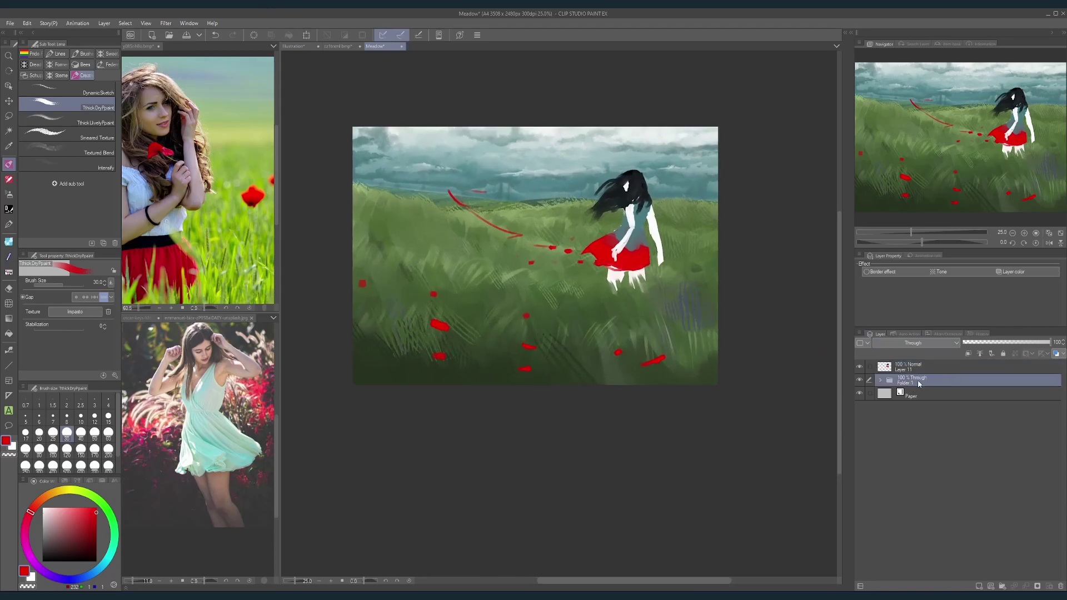
{"action": "left_click_drag", "start_coordinate": [909, 382], "coordinate": [981, 587]}
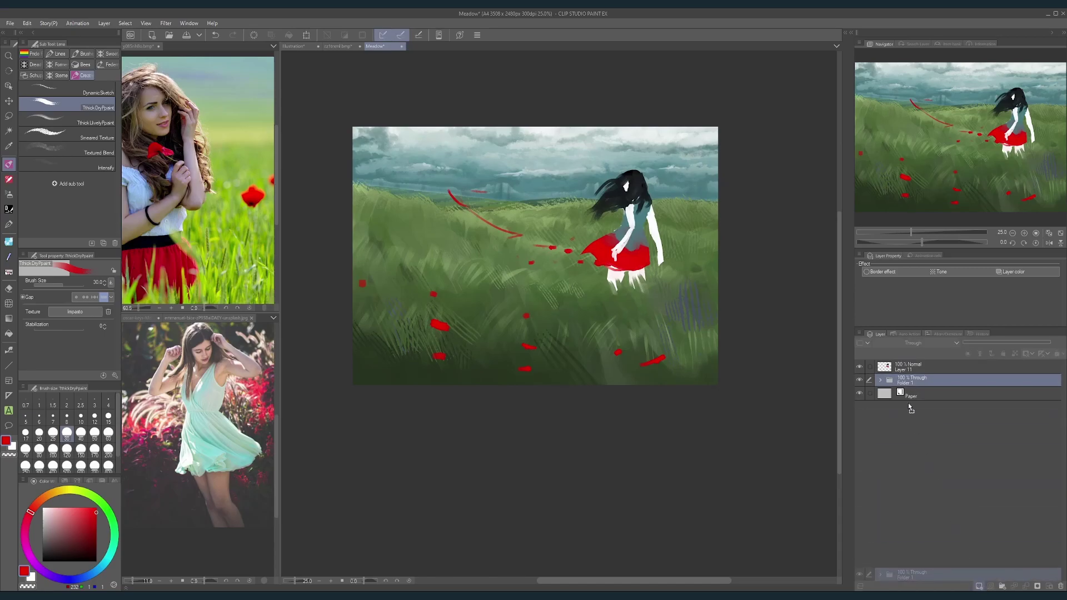
{"action": "right_click", "coordinate": [920, 378]}
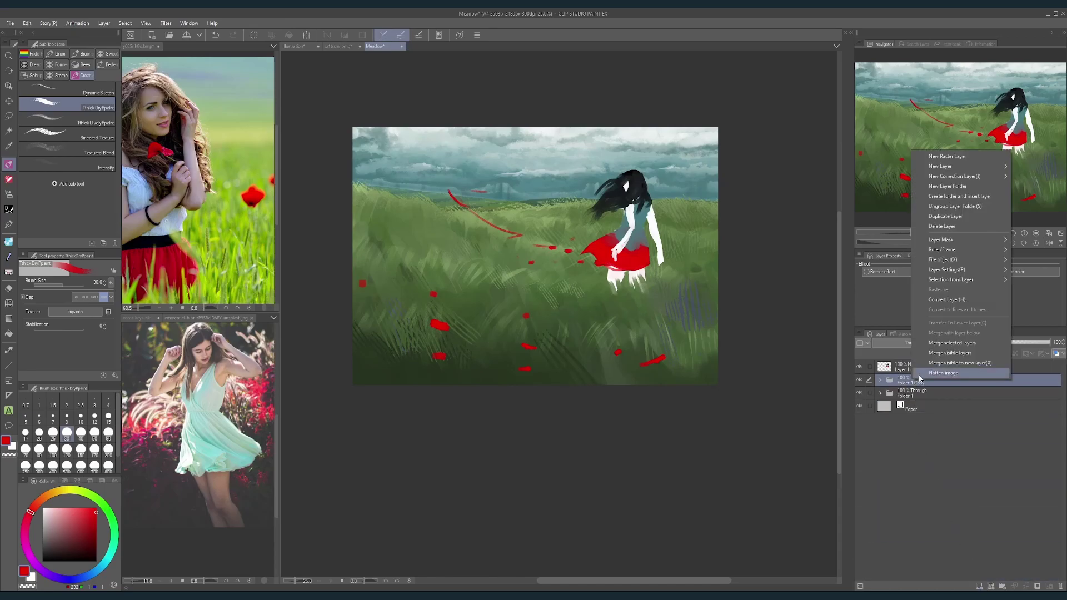
{"action": "left_click", "coordinate": [926, 343]}
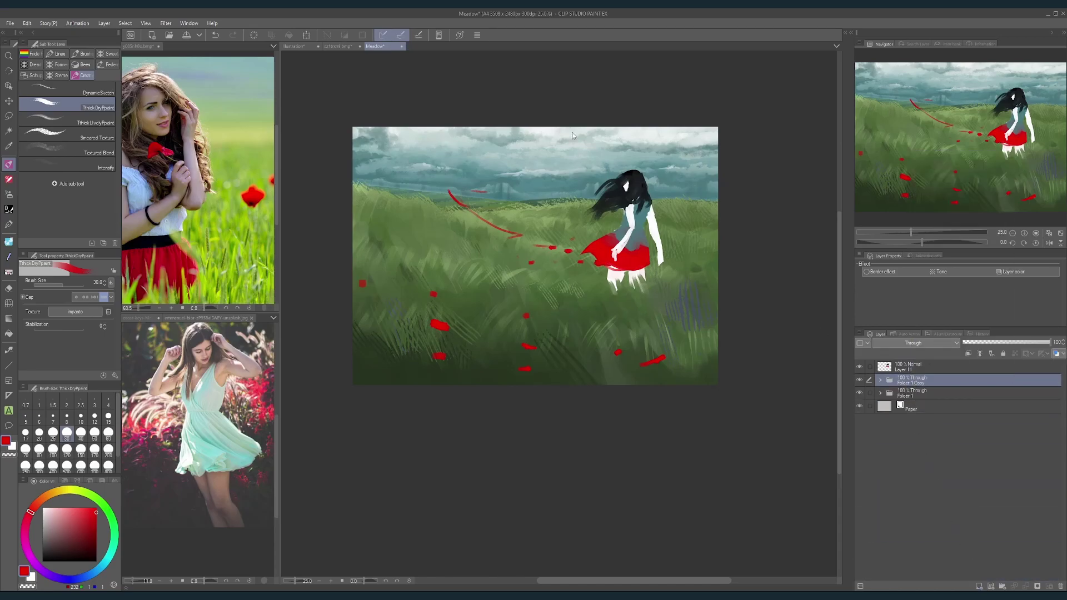
{"action": "left_click", "coordinate": [306, 35]}
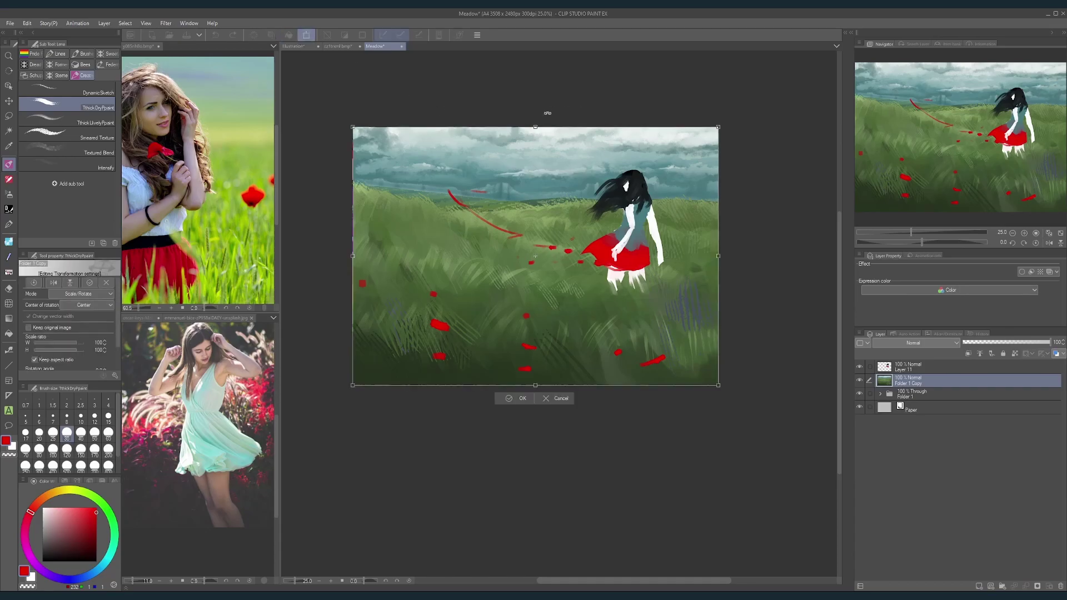
{"action": "left_click_drag", "start_coordinate": [536, 125], "coordinate": [536, 155]}
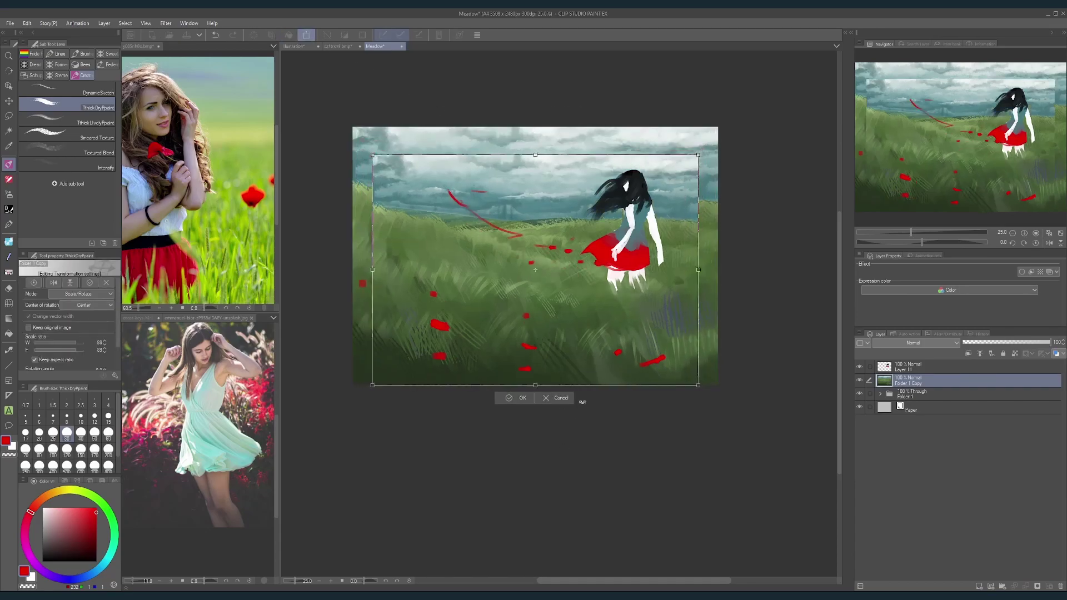
{"action": "key", "text": "Escape"}
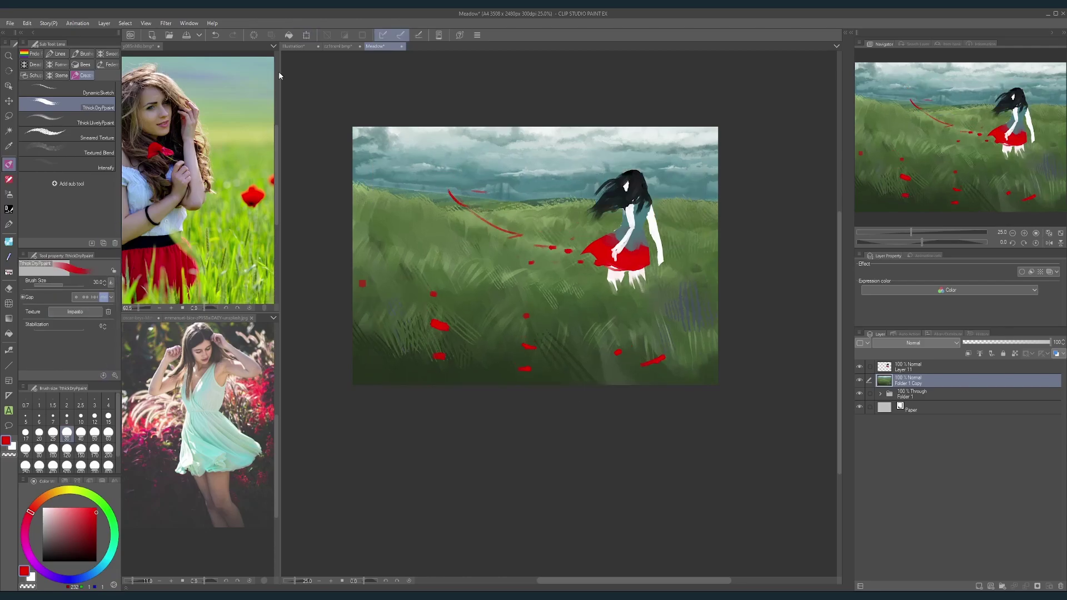
Step: Start transforming the merged meadow layer in Distort mode
{"action": "left_click", "coordinate": [304, 36]}
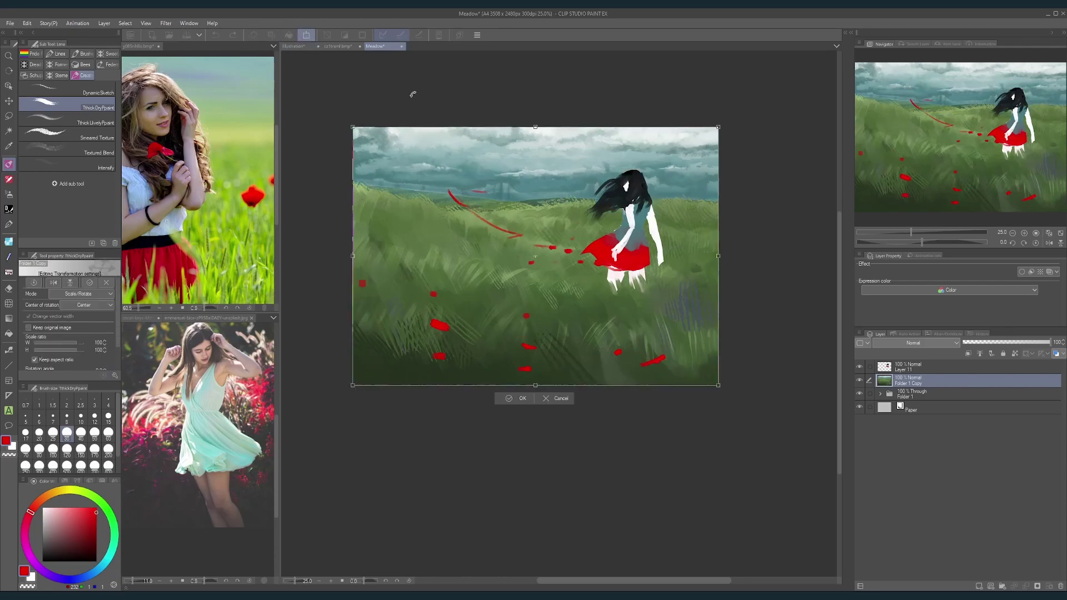
{"action": "left_click", "coordinate": [94, 294]}
{"action": "left_click", "coordinate": [86, 328]}
{"action": "left_click", "coordinate": [102, 294]}
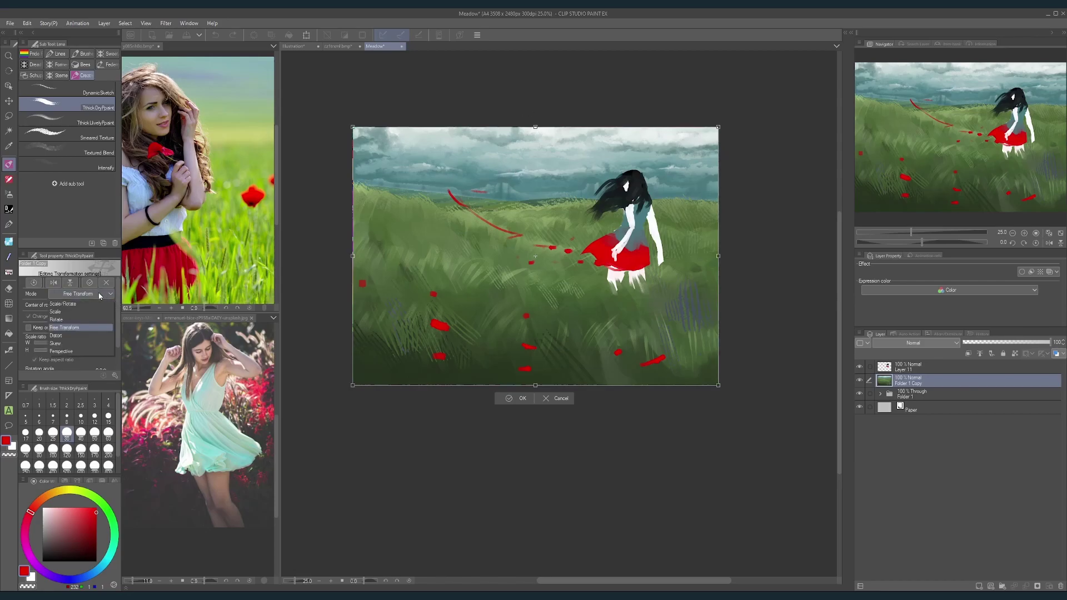
{"action": "left_click", "coordinate": [78, 335]}
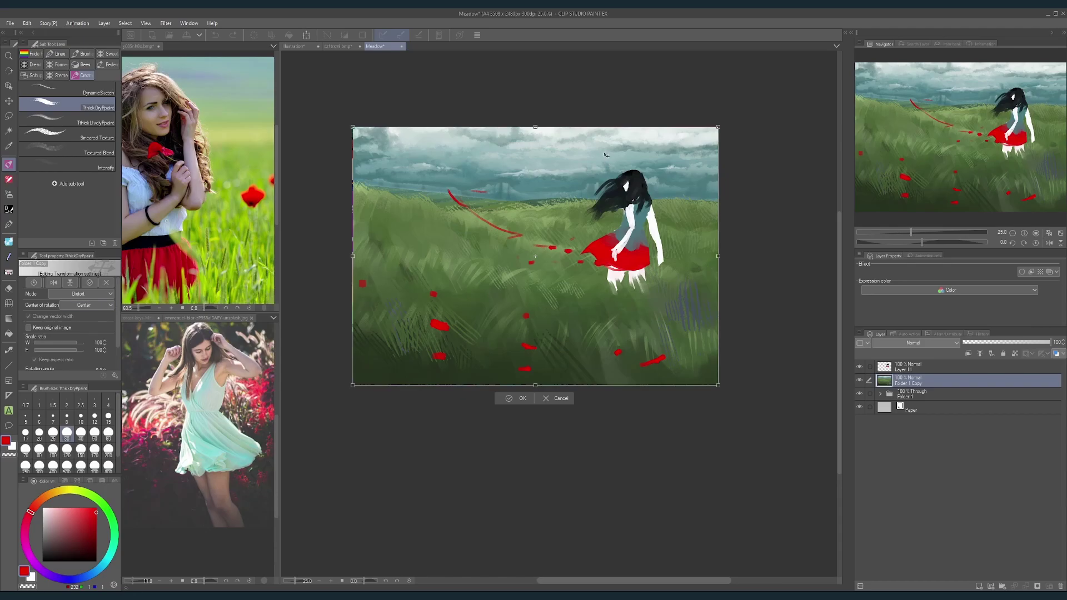
Step: Squash the Folder 1 Copy background layer vertically to 51% of its height, keep its width at 100%, and apply the transformation
{"action": "left_click_drag", "start_coordinate": [535, 128], "coordinate": [533, 129]}
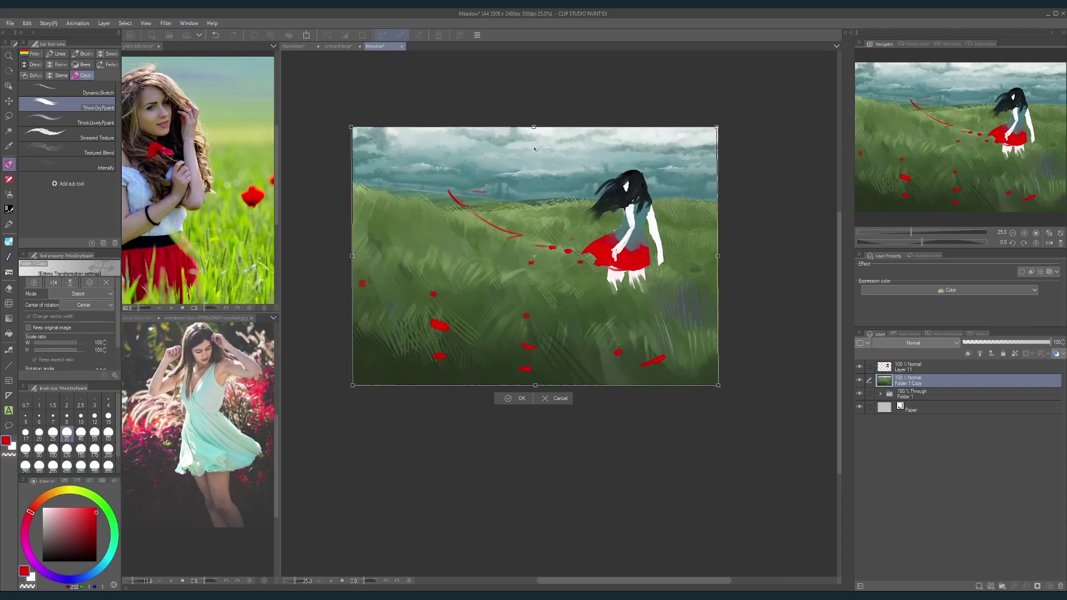
{"action": "key", "text": "ctrl+z"}
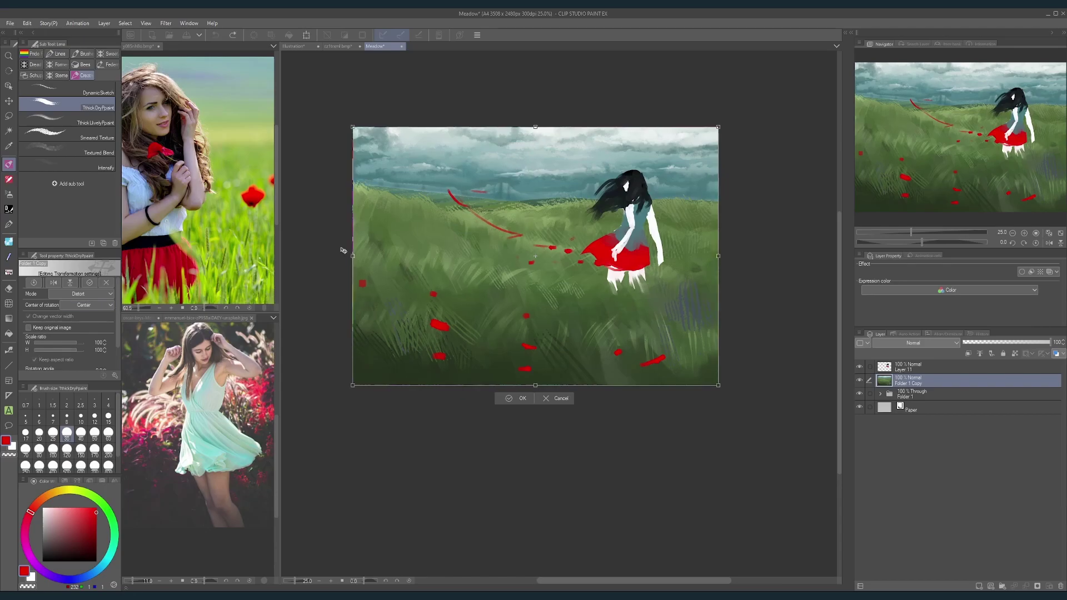
{"action": "left_click", "coordinate": [90, 294]}
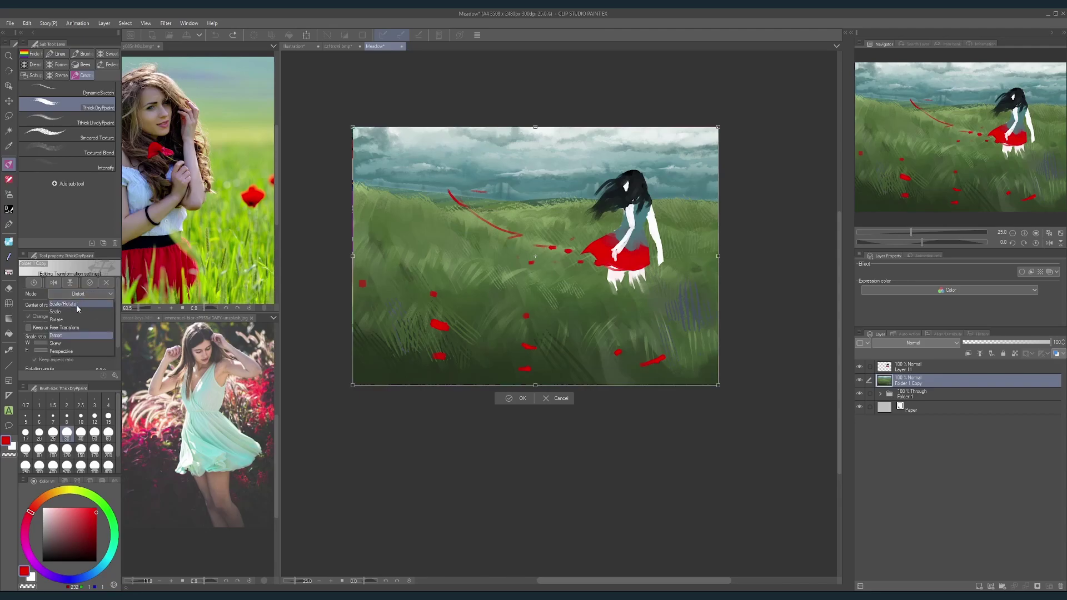
{"action": "left_click", "coordinate": [76, 344]}
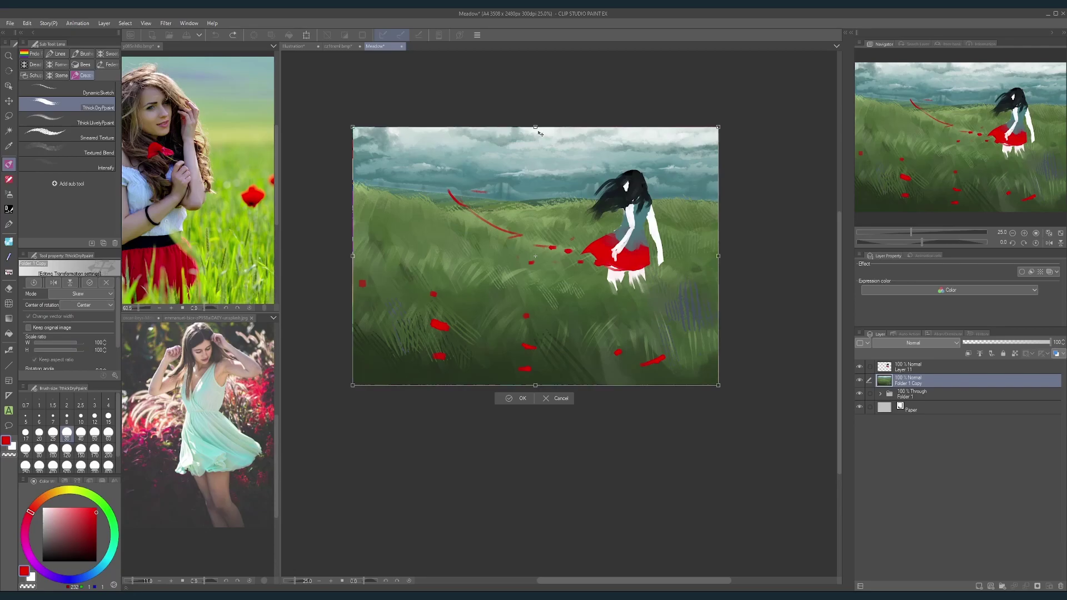
{"action": "left_click", "coordinate": [72, 343]}
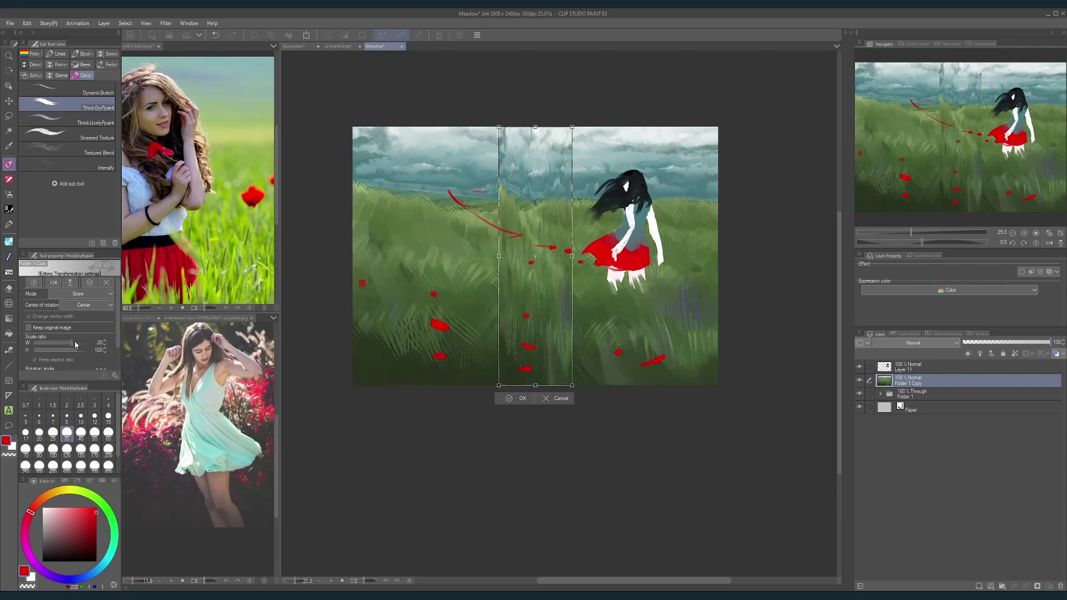
{"action": "left_click", "coordinate": [77, 343]}
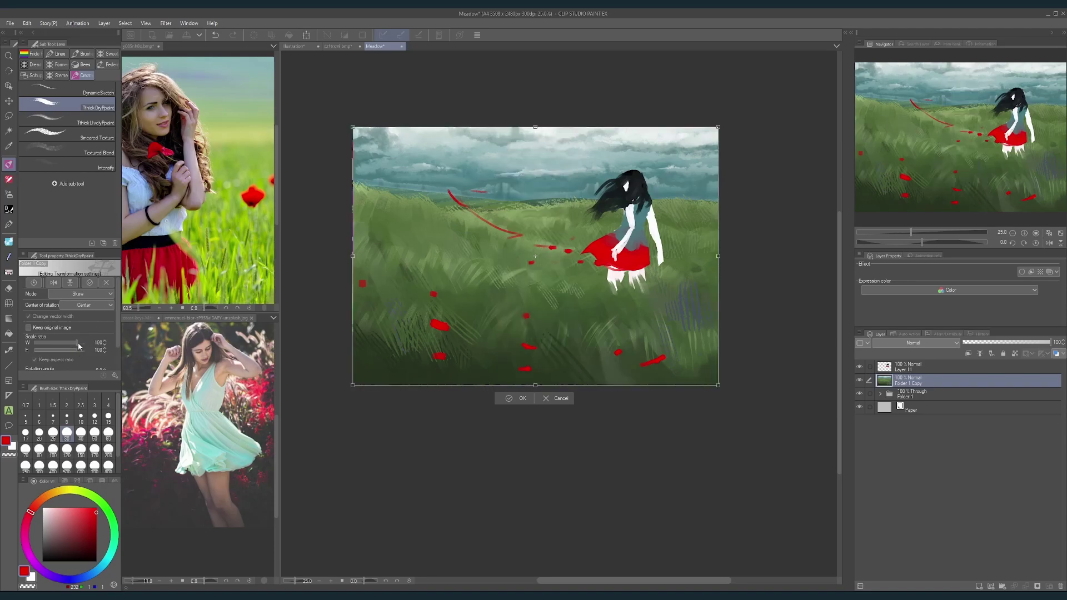
{"action": "left_click", "coordinate": [75, 350]}
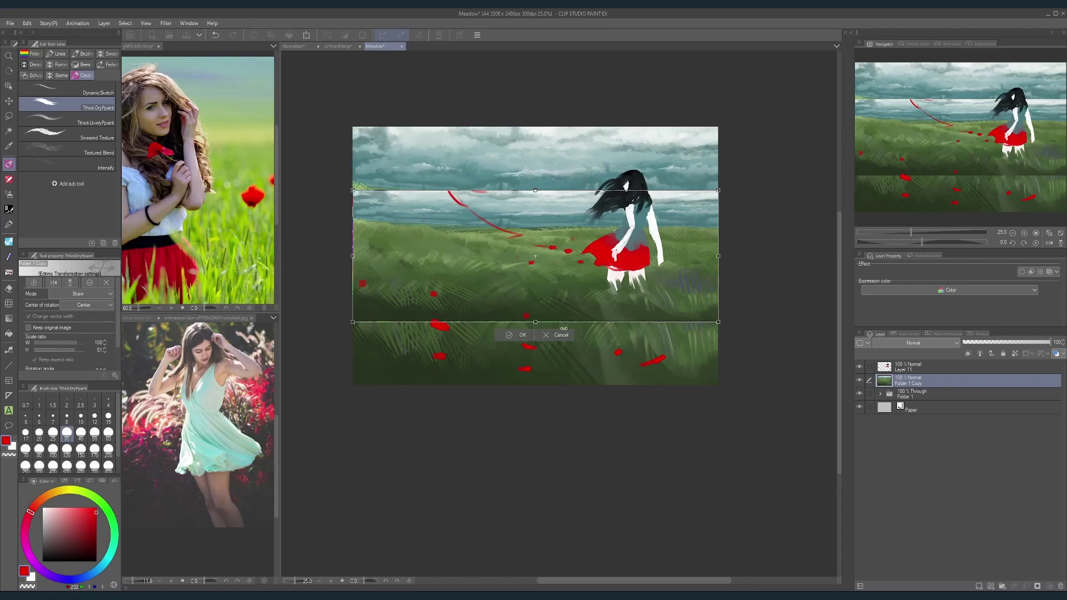
{"action": "left_click", "coordinate": [508, 335]}
Step: Add a new layer above Folder 1 Copy and fill a rectangular selection over the exposed upper sky strip with white
{"action": "scroll", "coordinate": [510, 350], "scroll_direction": "down", "scroll_amount": 2}
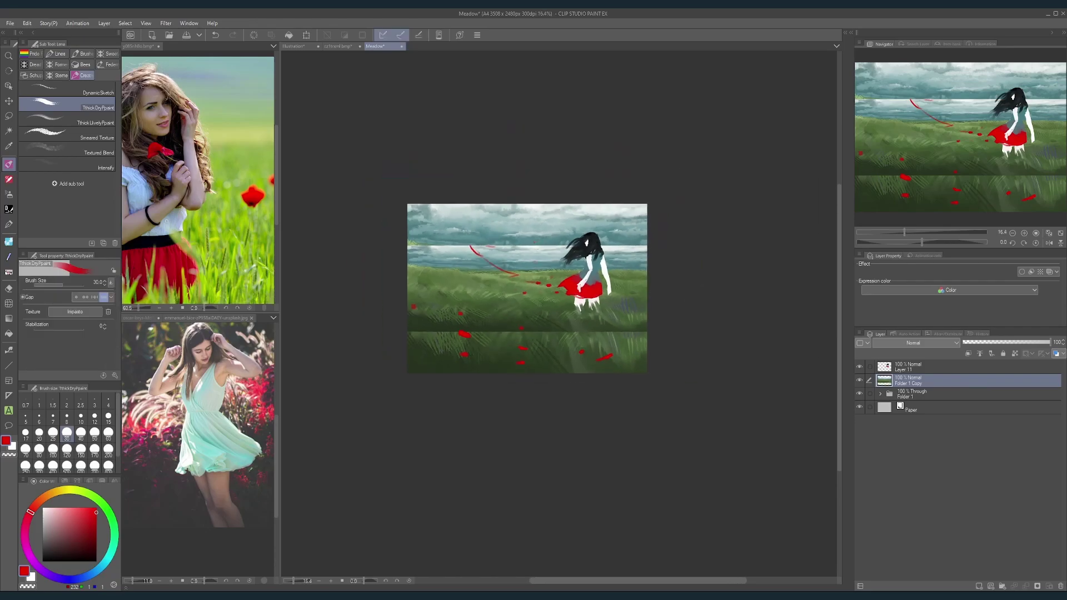
{"action": "scroll", "coordinate": [534, 244], "scroll_direction": "up", "scroll_amount": 2}
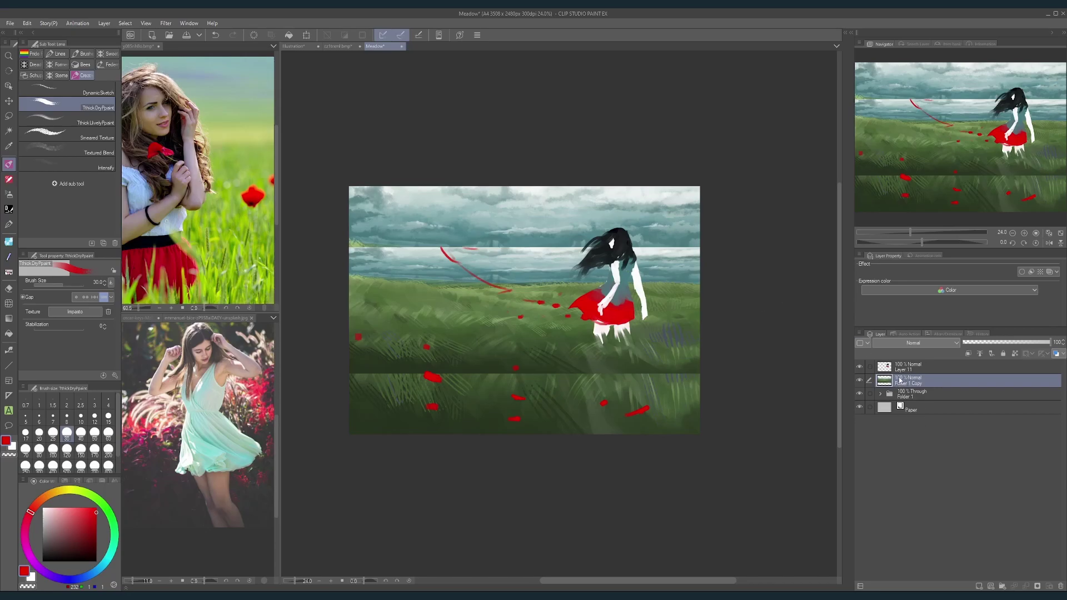
{"action": "left_click", "coordinate": [979, 586]}
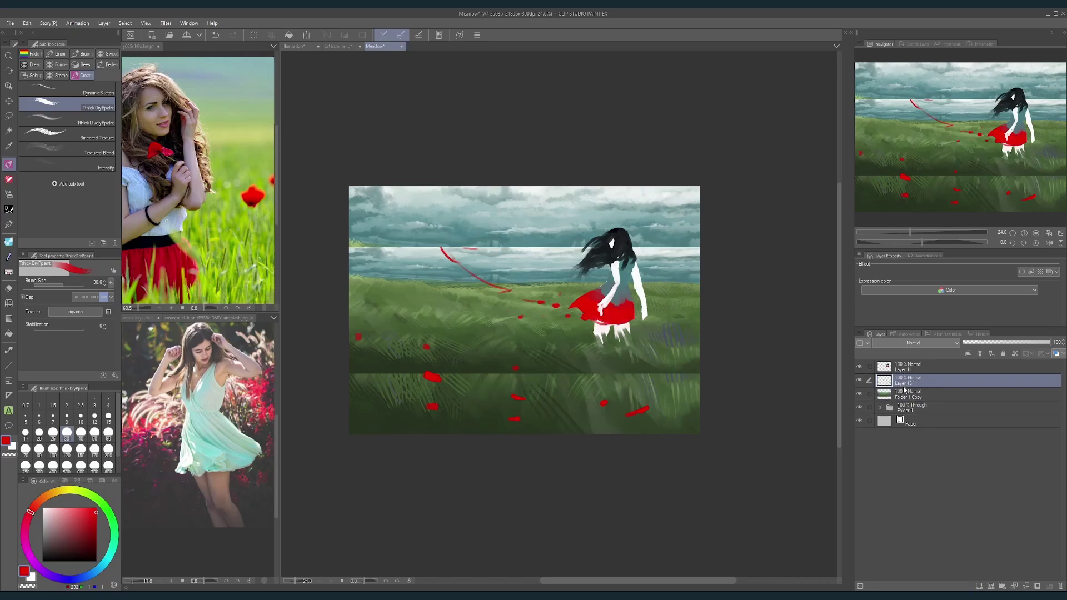
{"action": "left_click", "coordinate": [9, 116]}
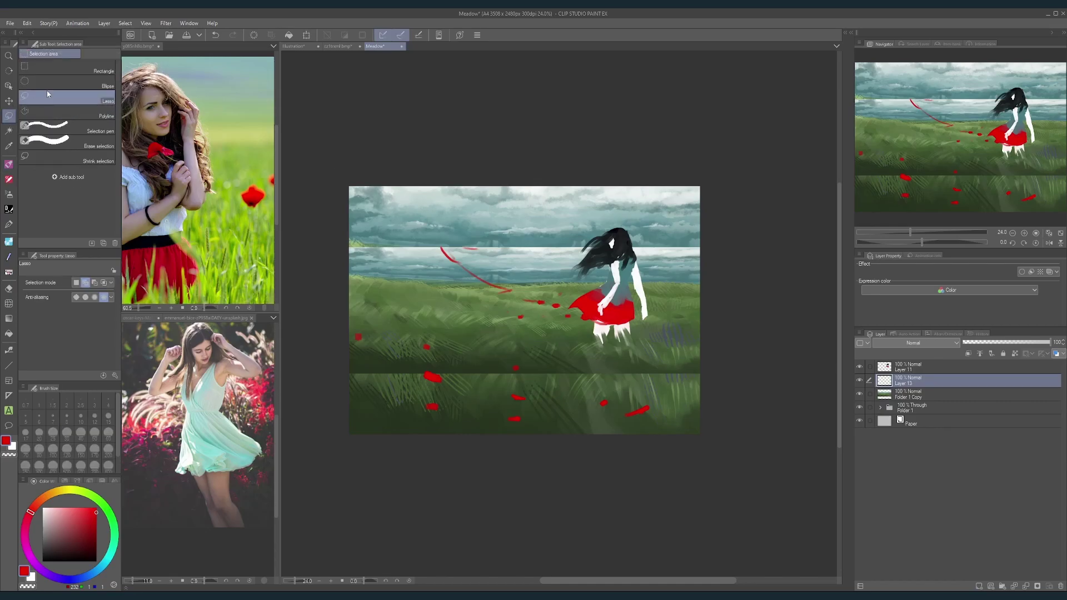
{"action": "left_click_drag", "start_coordinate": [329, 152], "coordinate": [724, 250]}
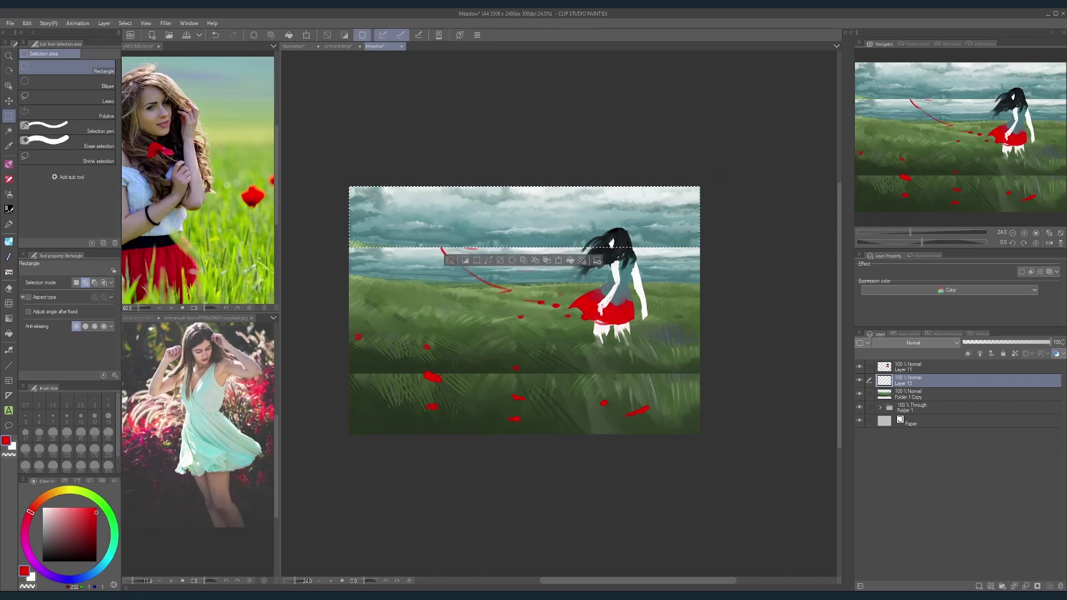
{"action": "key", "text": "x"}
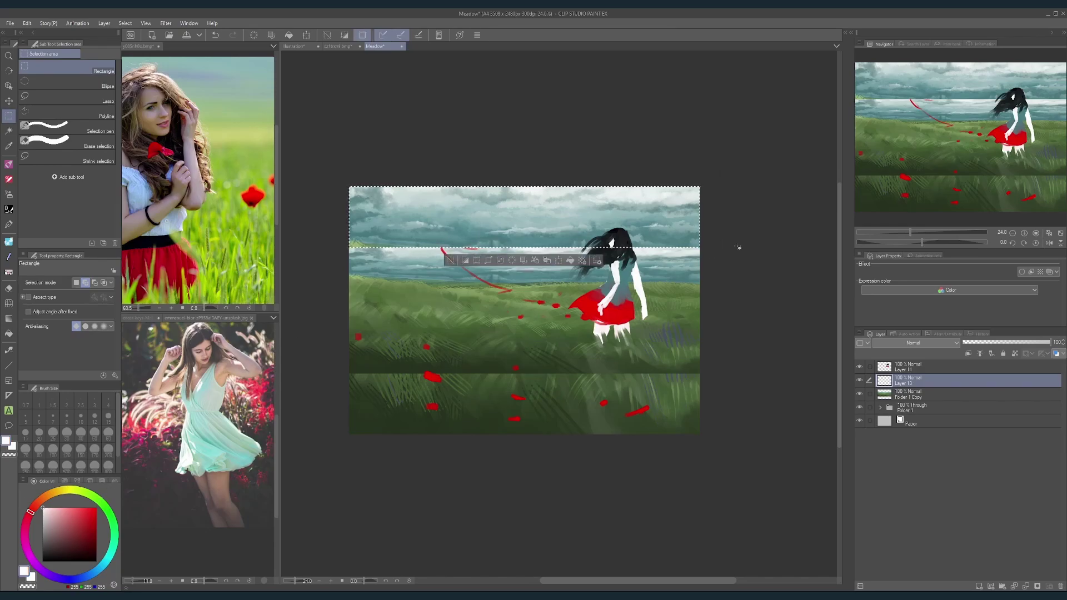
{"action": "left_click", "coordinate": [571, 260]}
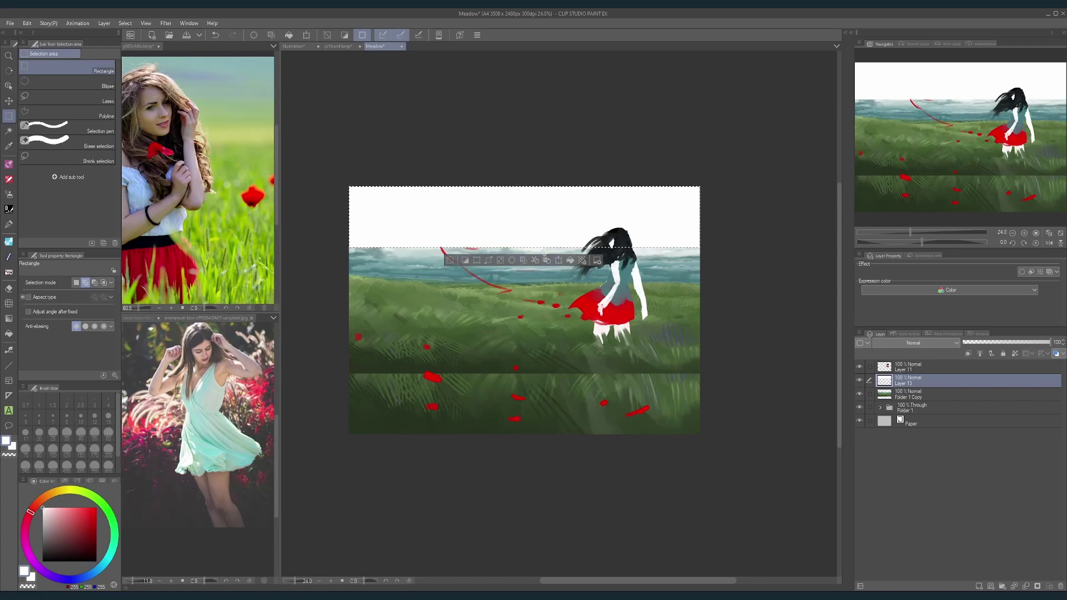
Step: Refill the selected sky strip with a pale grey-blue sampled from the horizon clouds and clear the selection
{"action": "left_click", "coordinate": [538, 249], "text": "alt"}
{"action": "left_click", "coordinate": [546, 250], "text": "alt"}
{"action": "left_click", "coordinate": [545, 250], "text": "alt"}
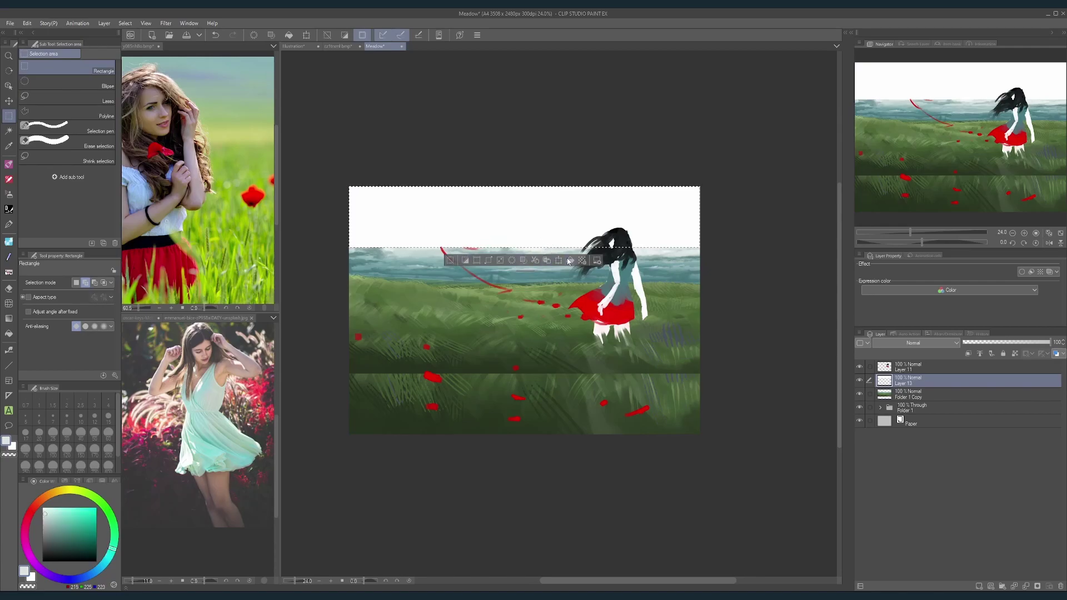
{"action": "left_click", "coordinate": [570, 260]}
{"action": "left_click", "coordinate": [450, 261]}
Step: Fill a rectangular area below the squashed meadow with dark green sampled from the grass and clear the selection
{"action": "scroll", "coordinate": [496, 217], "scroll_direction": "down", "scroll_amount": 3}
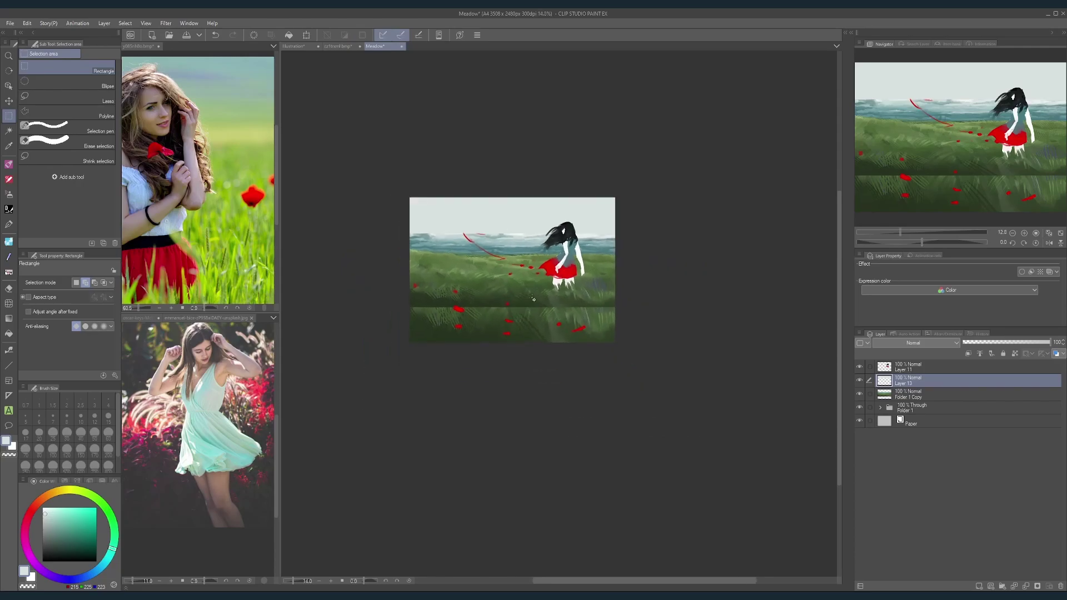
{"action": "scroll", "coordinate": [531, 301], "scroll_direction": "up", "scroll_amount": 3}
{"action": "left_click", "coordinate": [455, 307], "text": "alt"}
{"action": "left_click", "coordinate": [458, 307], "text": "alt"}
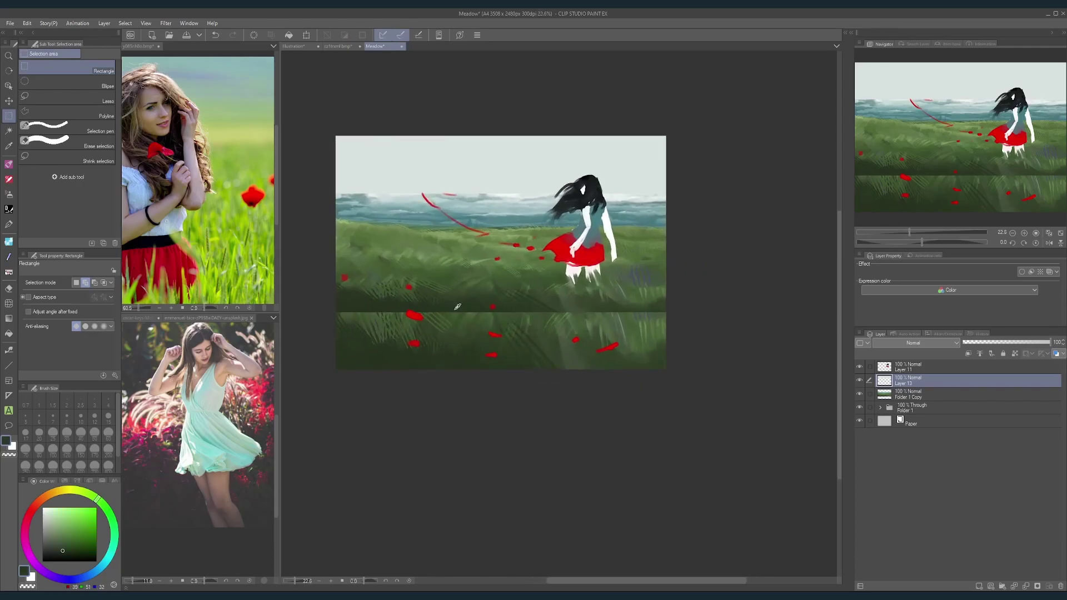
{"action": "left_click_drag", "start_coordinate": [334, 309], "coordinate": [717, 428]}
{"action": "left_click", "coordinate": [546, 382]}
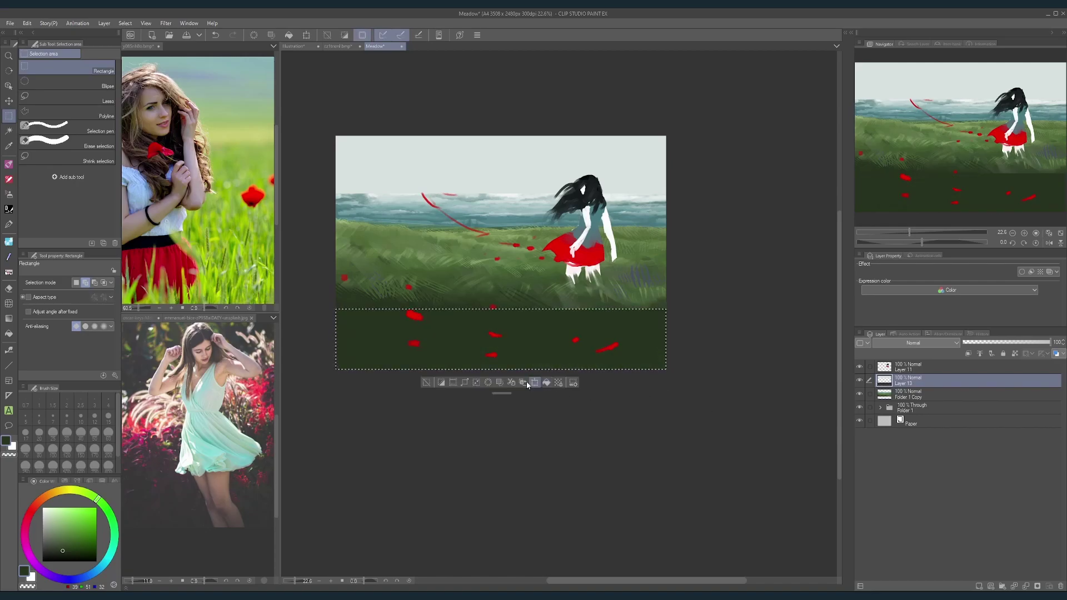
{"action": "left_click", "coordinate": [501, 367]}
Step: Examine the composition with the flat sky and dark foreground strips at several zoom levels
{"action": "scroll", "coordinate": [556, 369], "scroll_direction": "down", "scroll_amount": 1}
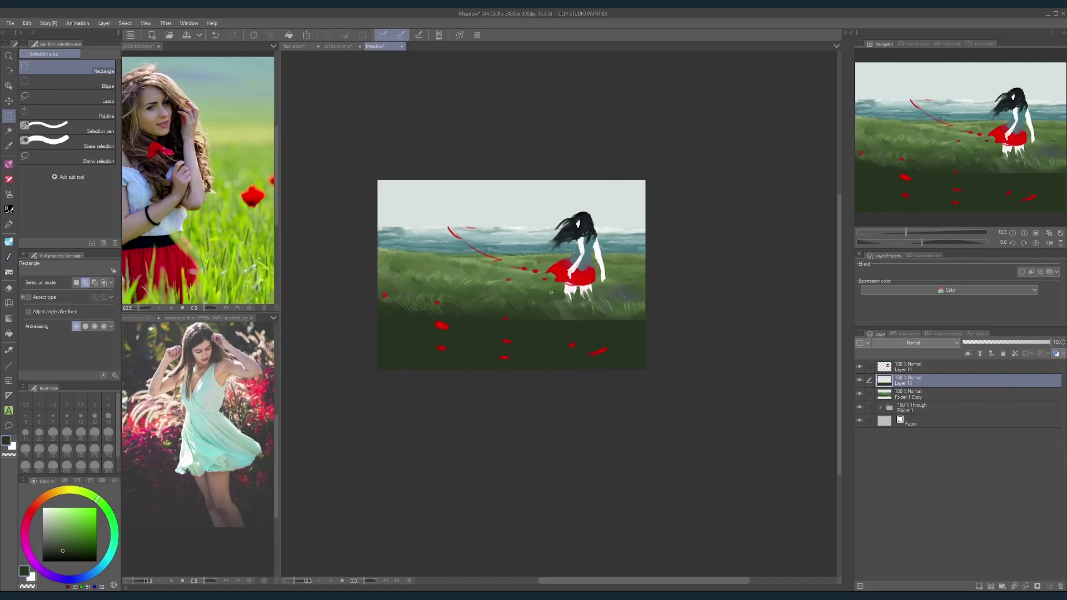
{"action": "scroll", "coordinate": [551, 293], "scroll_direction": "up", "scroll_amount": 2}
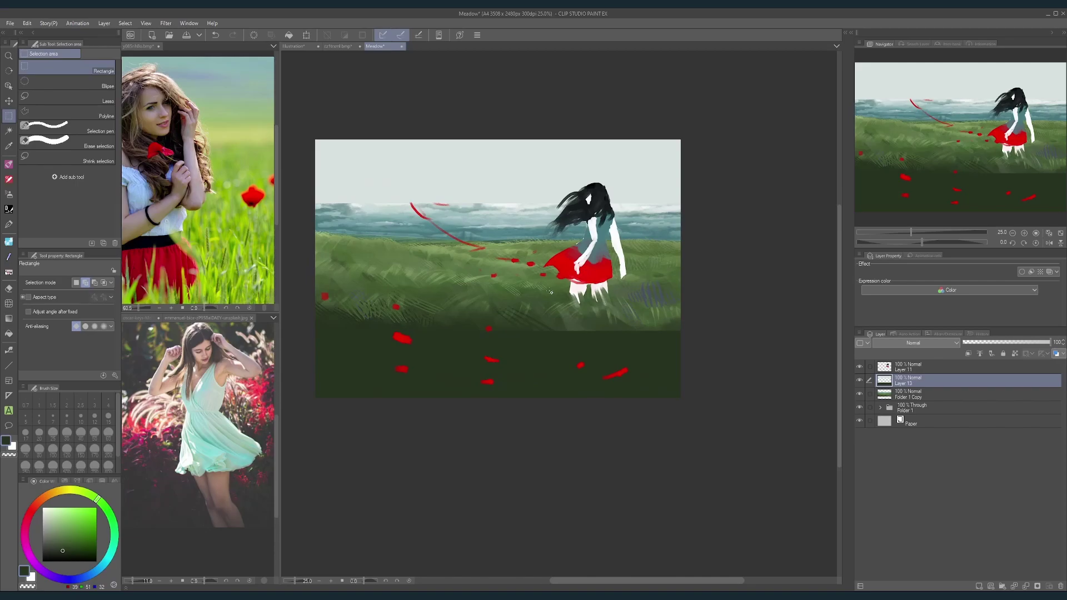
{"action": "scroll", "coordinate": [491, 251], "scroll_direction": "down", "scroll_amount": 1}
{"action": "scroll", "coordinate": [500, 248], "scroll_direction": "up", "scroll_amount": 3}
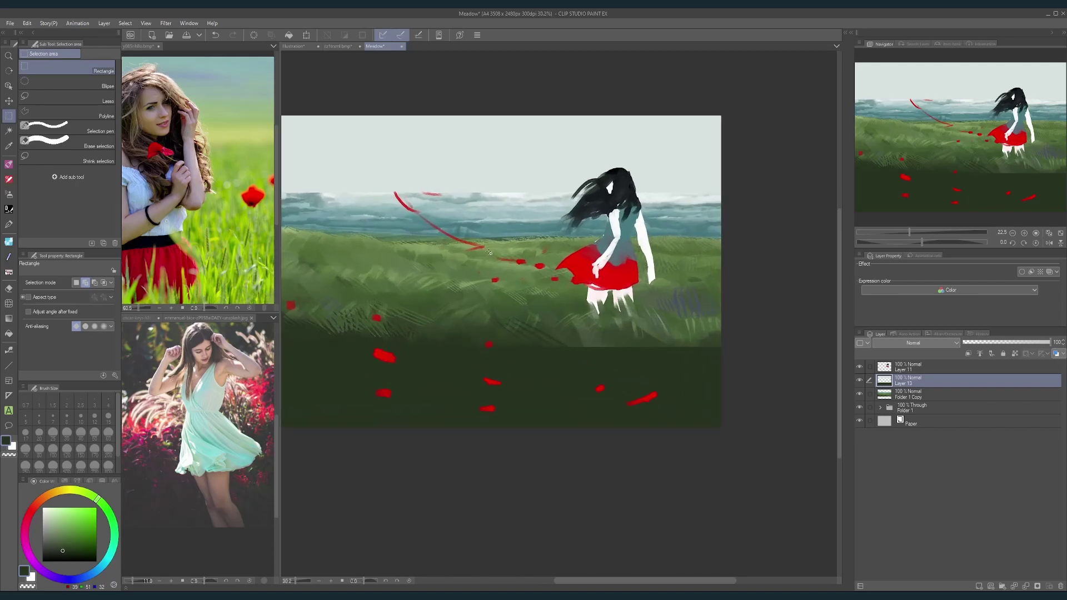
{"action": "scroll", "coordinate": [512, 245], "scroll_direction": "down", "scroll_amount": 2}
{"action": "scroll", "coordinate": [523, 241], "scroll_direction": "up", "scroll_amount": 1}
{"action": "scroll", "coordinate": [523, 240], "scroll_direction": "up", "scroll_amount": 1}
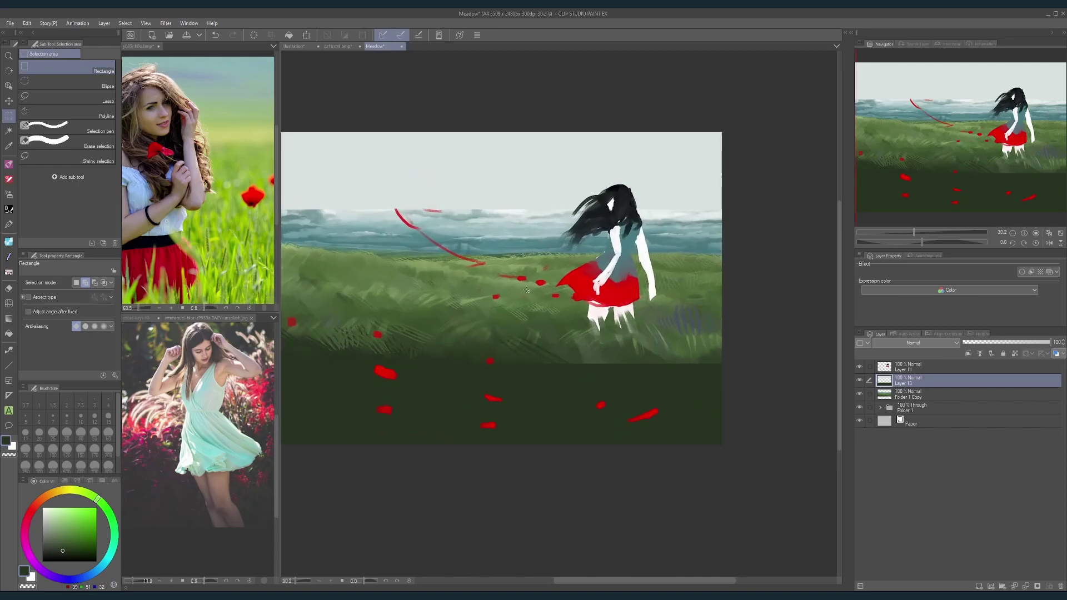
{"action": "scroll", "coordinate": [528, 291], "scroll_direction": "down", "scroll_amount": 1}
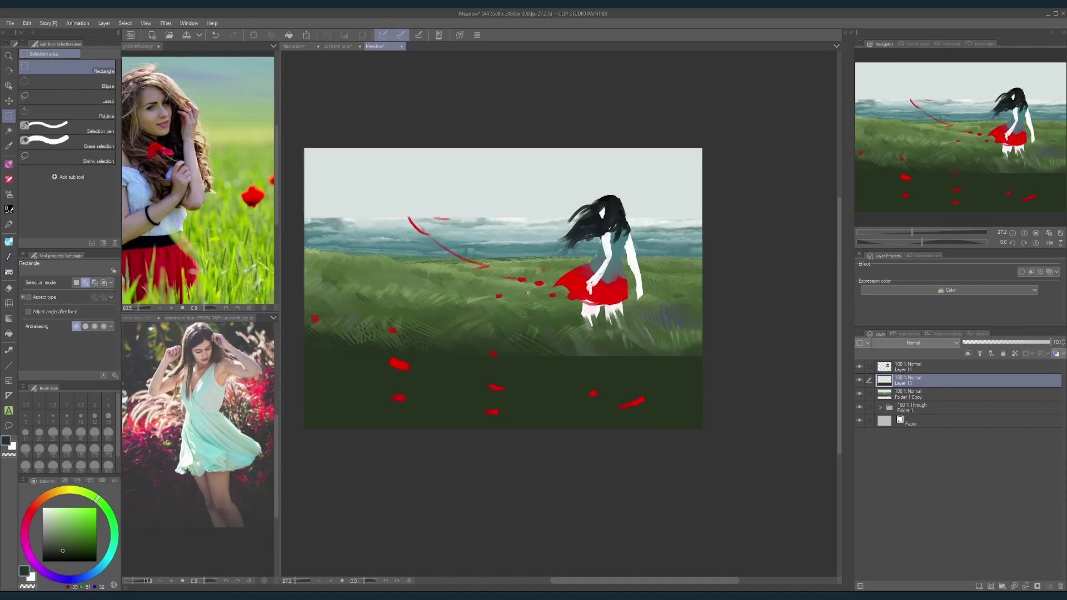
{"action": "scroll", "coordinate": [577, 284], "scroll_direction": "down", "scroll_amount": 2}
{"action": "scroll", "coordinate": [607, 272], "scroll_direction": "up", "scroll_amount": 4}
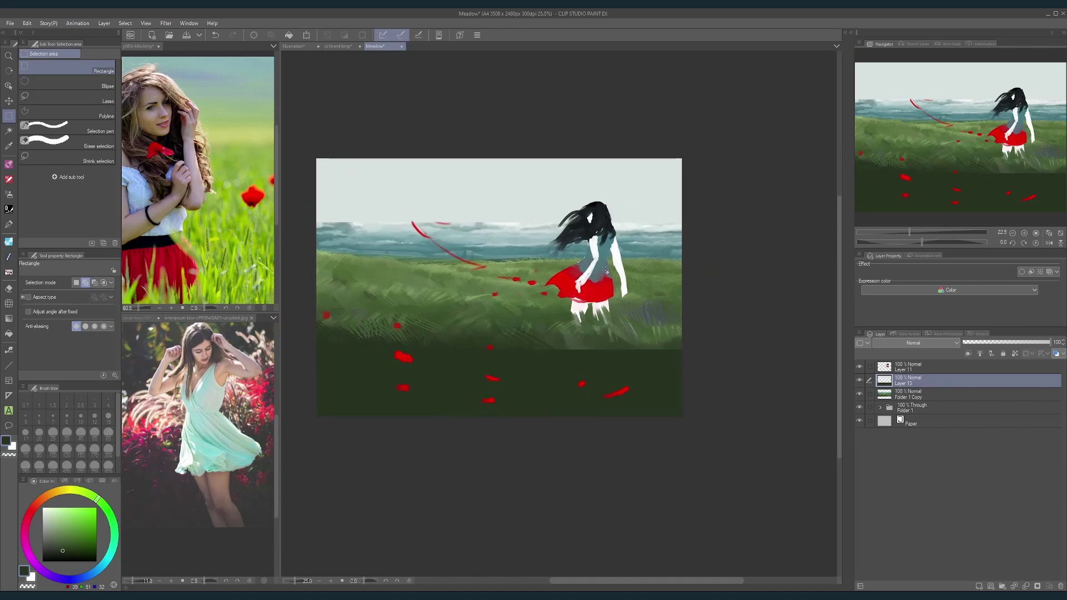
Step: Lower the opacity of the figure layer, Layer 11, to 28% and add a new empty layer above it
{"action": "left_click", "coordinate": [911, 368]}
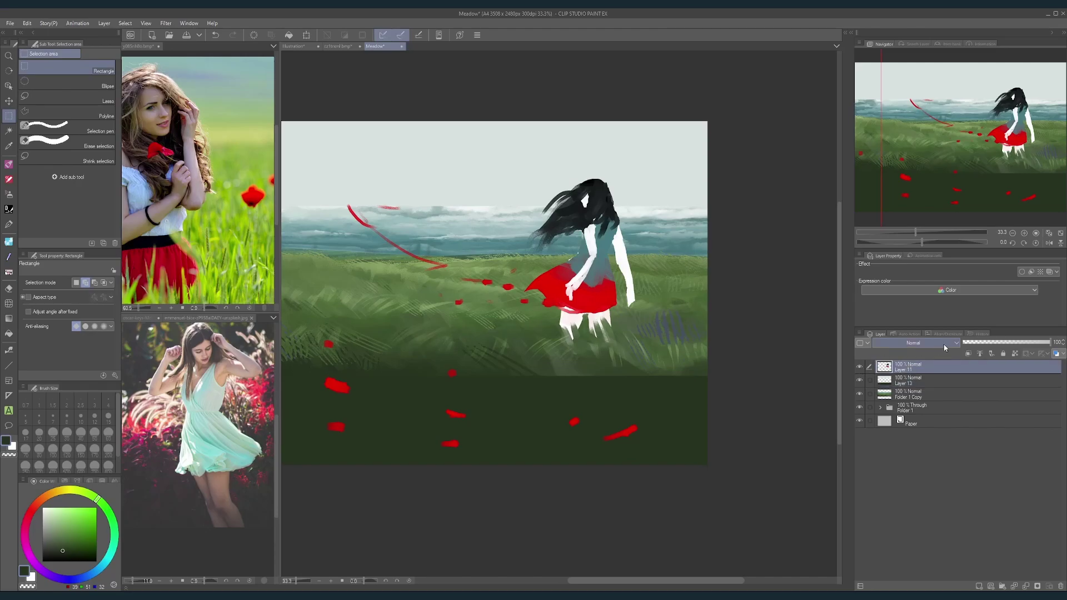
{"action": "left_click", "coordinate": [998, 343]}
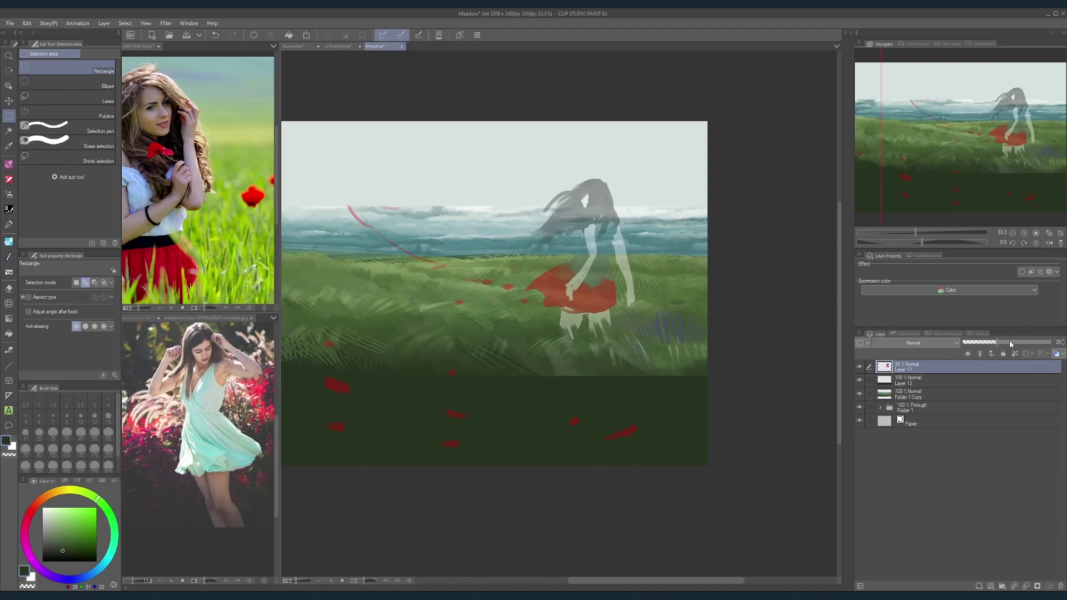
{"action": "left_click_drag", "start_coordinate": [1010, 340], "coordinate": [1054, 342]}
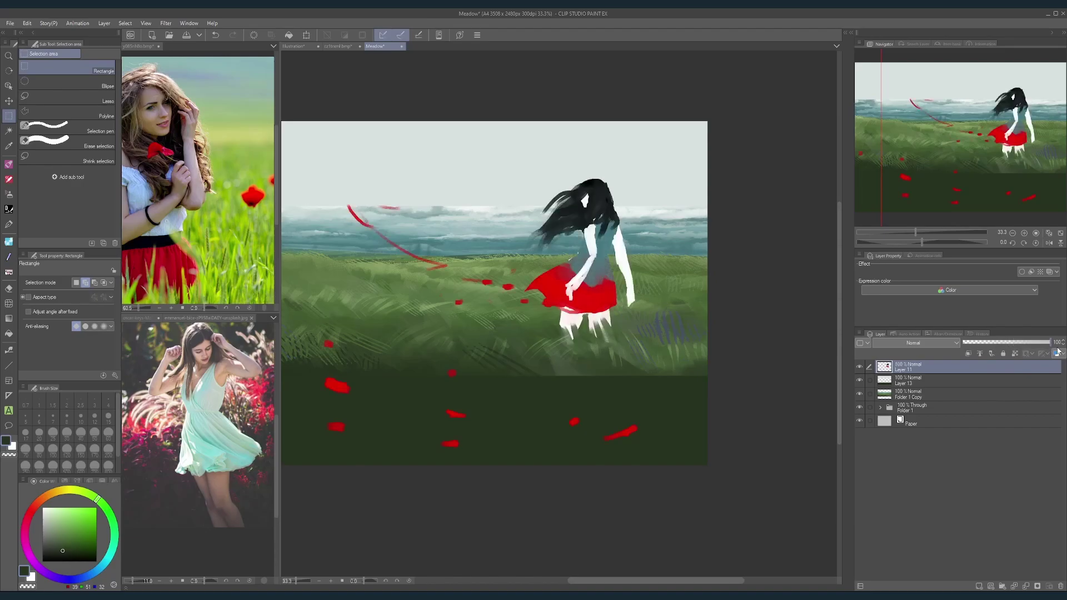
{"action": "left_click", "coordinate": [988, 343]}
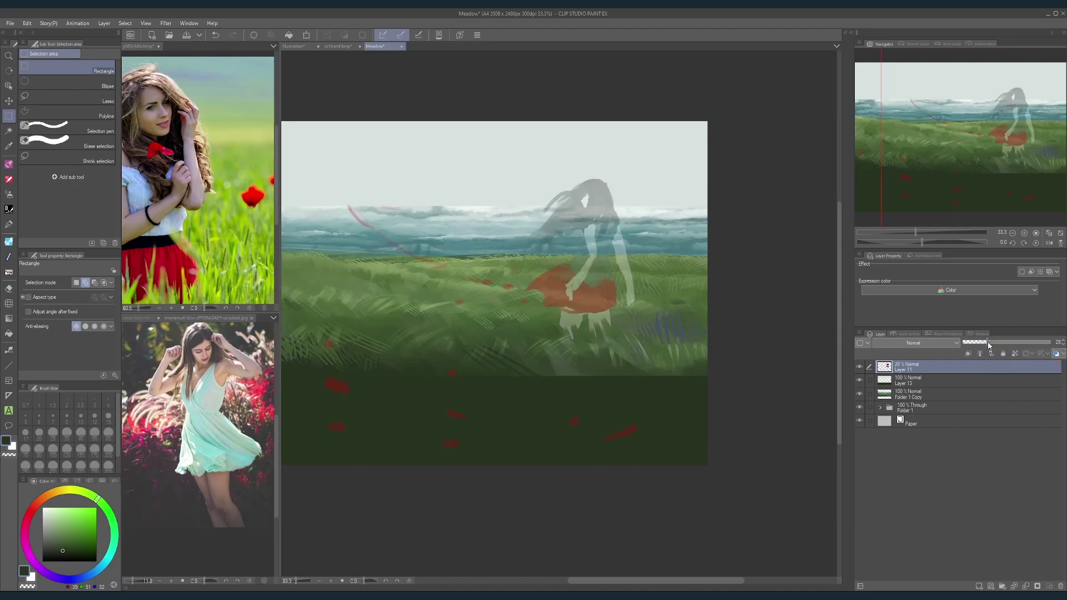
{"action": "left_click", "coordinate": [979, 586]}
Step: Sketch the girl's face profile and eye in black with the DynamicSketch brush at size 5
{"action": "scroll", "coordinate": [596, 208], "scroll_direction": "up", "scroll_amount": 5}
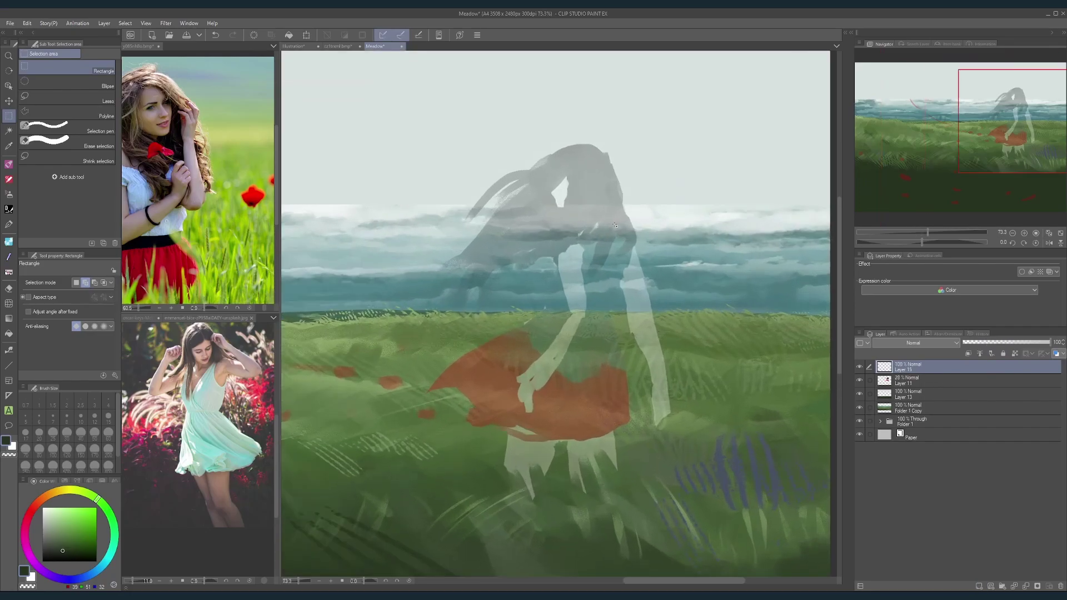
{"action": "left_click", "coordinate": [9, 164]}
{"action": "left_click", "coordinate": [66, 89]}
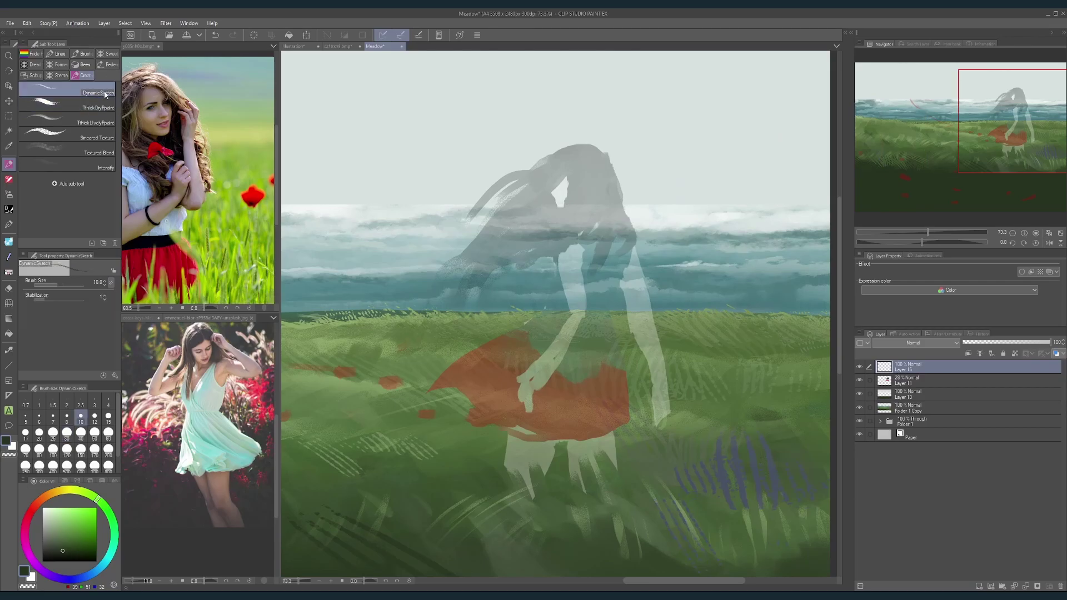
{"action": "mouse_move", "coordinate": [530, 196]}
{"action": "left_mouse_down"}
{"action": "mouse_move", "coordinate": [549, 183]}
{"action": "mouse_move", "coordinate": [575, 203]}
{"action": "left_mouse_up"}
{"action": "key", "text": "ctrl+z"}
{"action": "key", "text": "bracketleft"}
{"action": "key", "text": "bracketleft"}
{"action": "key", "text": "bracketleft"}
{"action": "key", "text": "bracketleft"}
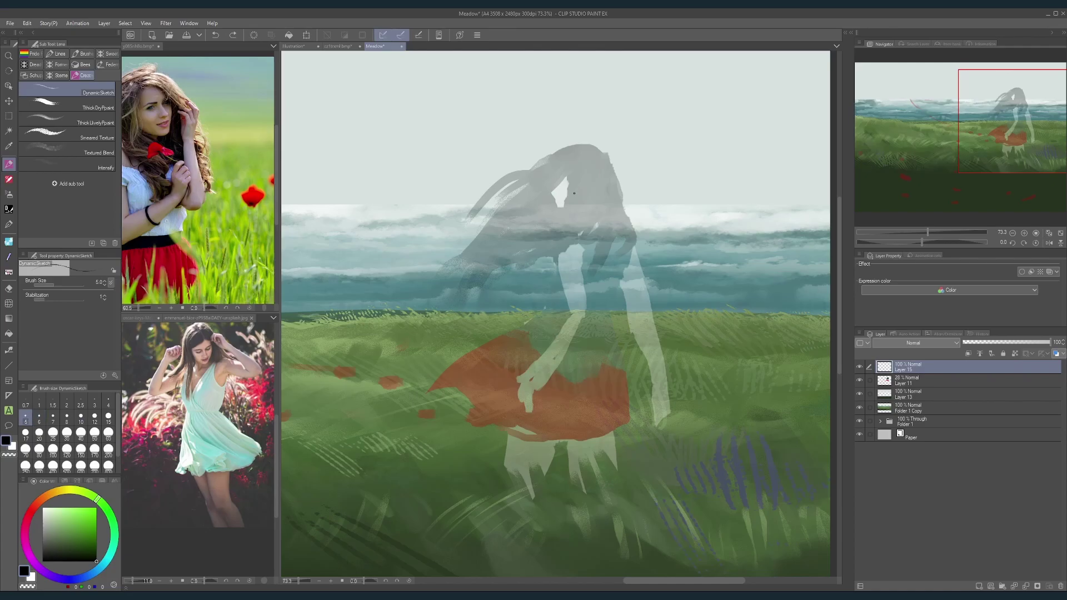
{"action": "scroll", "coordinate": [581, 219], "scroll_direction": "up", "scroll_amount": 5}
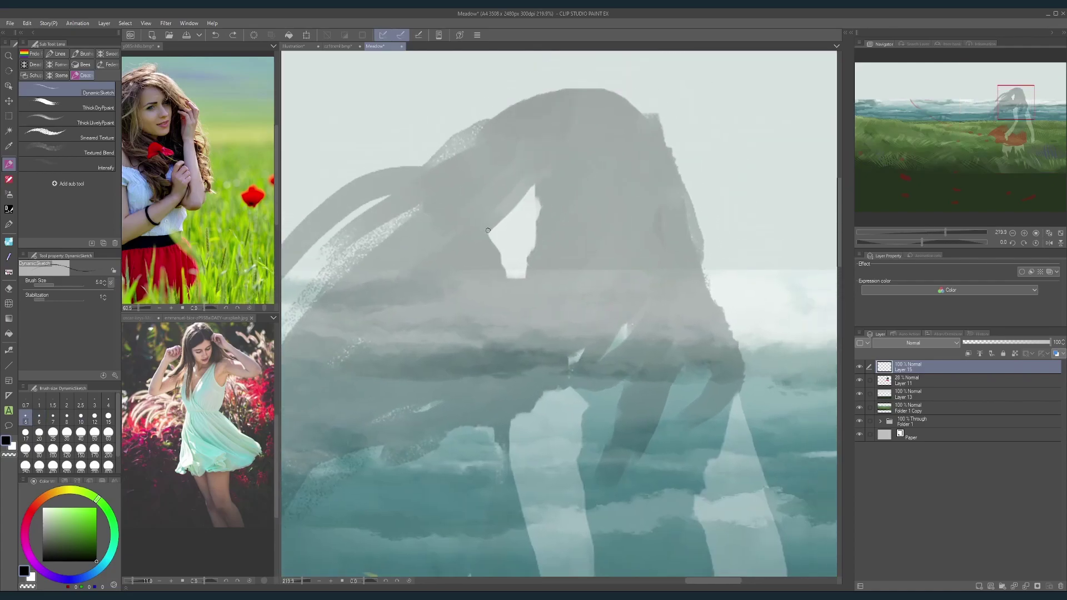
{"action": "mouse_move", "coordinate": [504, 252]}
{"action": "left_mouse_down"}
{"action": "mouse_move", "coordinate": [488, 233]}
{"action": "mouse_move", "coordinate": [520, 295]}
{"action": "left_mouse_up"}
{"action": "mouse_move", "coordinate": [510, 242]}
{"action": "left_mouse_down"}
{"action": "mouse_move", "coordinate": [518, 251]}
{"action": "mouse_move", "coordinate": [505, 248]}
{"action": "mouse_move", "coordinate": [517, 229]}
{"action": "mouse_move", "coordinate": [503, 249]}
{"action": "mouse_move", "coordinate": [522, 228]}
{"action": "mouse_move", "coordinate": [509, 235]}
{"action": "mouse_move", "coordinate": [536, 223]}
{"action": "mouse_move", "coordinate": [511, 250]}
{"action": "mouse_move", "coordinate": [531, 232]}
{"action": "mouse_move", "coordinate": [521, 246]}
{"action": "mouse_move", "coordinate": [503, 249]}
{"action": "mouse_move", "coordinate": [532, 224]}
{"action": "mouse_move", "coordinate": [523, 222]}
{"action": "left_mouse_up"}
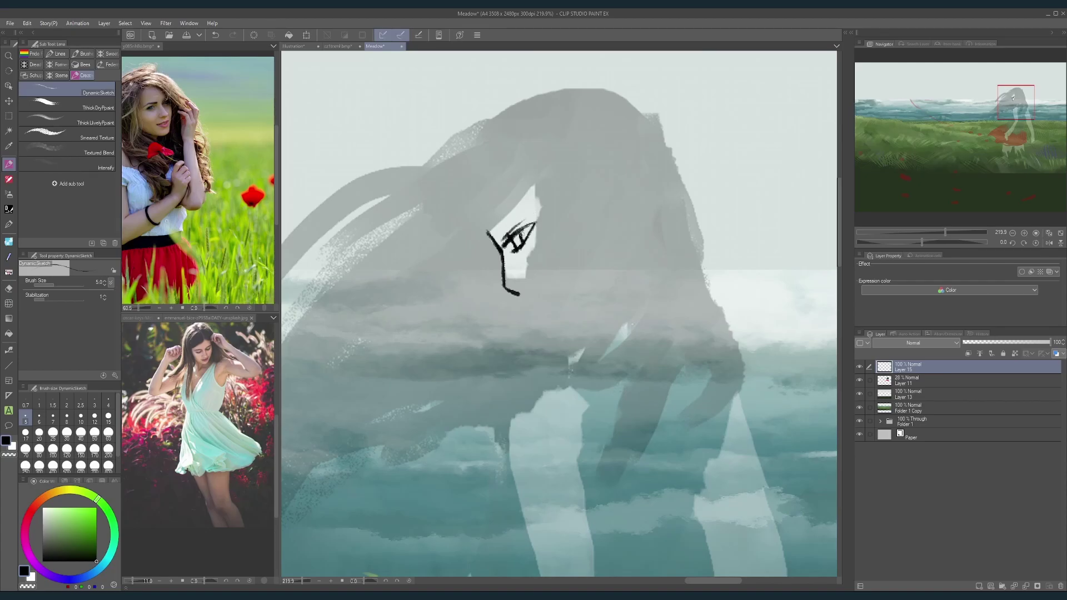
Step: Refine the girl's eye and nose profile with the Hard eraser at size 10 and the black DynamicSketch brush
{"action": "key", "text": "e"}
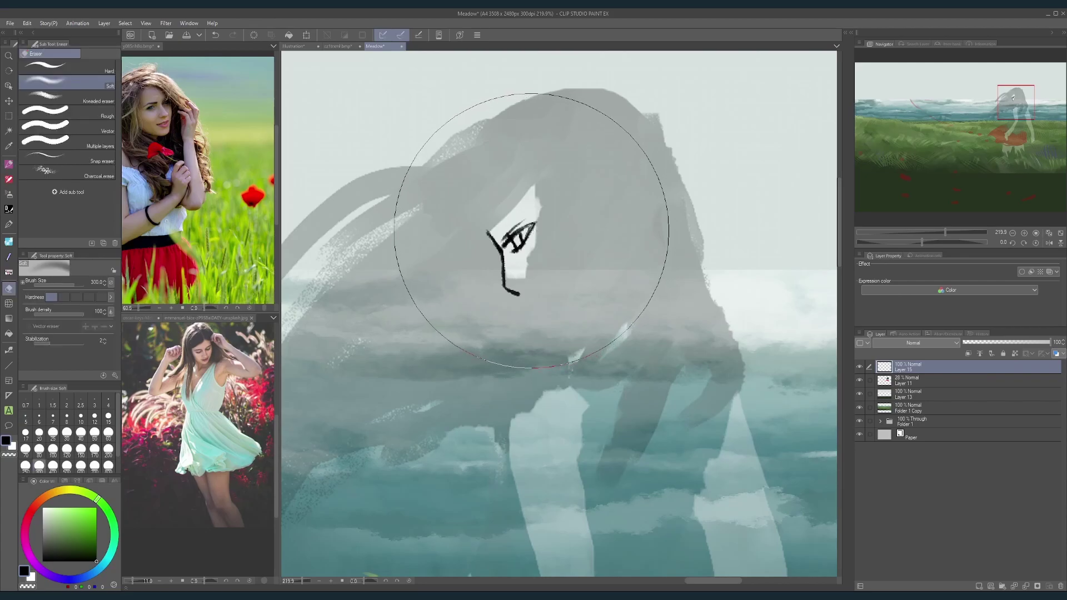
{"action": "left_click", "coordinate": [84, 68]}
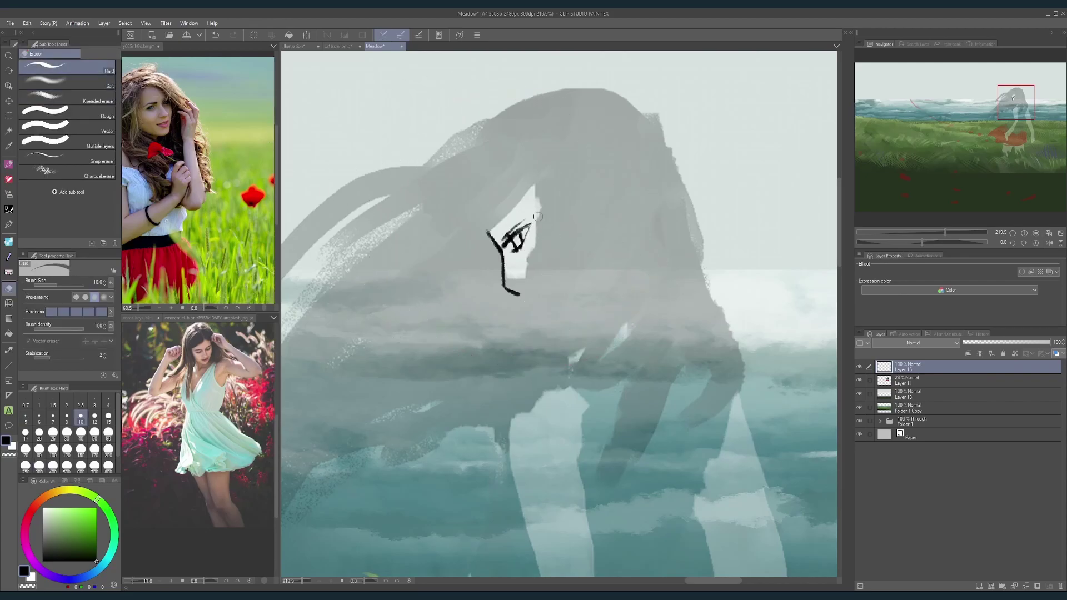
{"action": "key", "text": "p"}
{"action": "mouse_move", "coordinate": [531, 232]}
{"action": "left_mouse_down"}
{"action": "mouse_move", "coordinate": [502, 262]}
{"action": "mouse_move", "coordinate": [520, 295]}
{"action": "left_mouse_up"}
{"action": "key", "text": "e"}
{"action": "key", "text": "p"}
{"action": "mouse_move", "coordinate": [506, 256]}
{"action": "left_mouse_down"}
{"action": "mouse_move", "coordinate": [510, 285]}
{"action": "mouse_move", "coordinate": [542, 312]}
{"action": "mouse_move", "coordinate": [503, 269]}
{"action": "mouse_move", "coordinate": [488, 233]}
{"action": "mouse_move", "coordinate": [505, 264]}
{"action": "left_mouse_up"}
Step: Sketch the mouth, chin and jawline below the nose, cleaning up the profile with the eraser
{"action": "key", "text": "e"}
{"action": "key", "text": "p"}
{"action": "mouse_move", "coordinate": [489, 223]}
{"action": "left_mouse_down"}
{"action": "mouse_move", "coordinate": [507, 267]}
{"action": "mouse_move", "coordinate": [499, 249]}
{"action": "mouse_move", "coordinate": [501, 283]}
{"action": "mouse_move", "coordinate": [535, 319]}
{"action": "mouse_move", "coordinate": [572, 314]}
{"action": "left_mouse_up"}
{"action": "key", "text": "e"}
{"action": "key", "text": "p"}
{"action": "scroll", "coordinate": [561, 211], "scroll_direction": "down", "scroll_amount": 5}
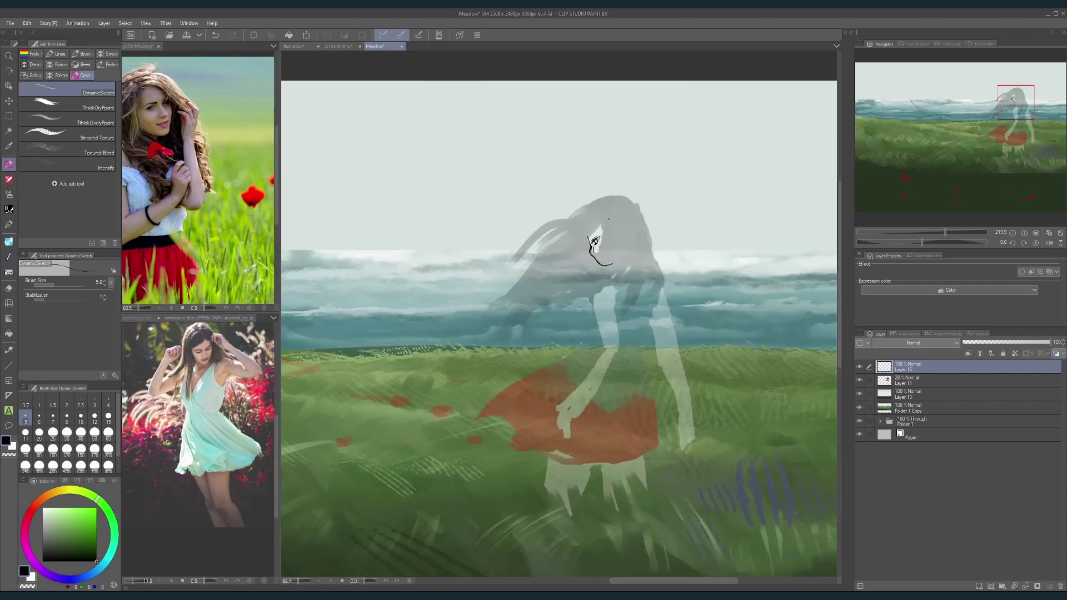
{"action": "scroll", "coordinate": [562, 209], "scroll_direction": "up", "scroll_amount": 5}
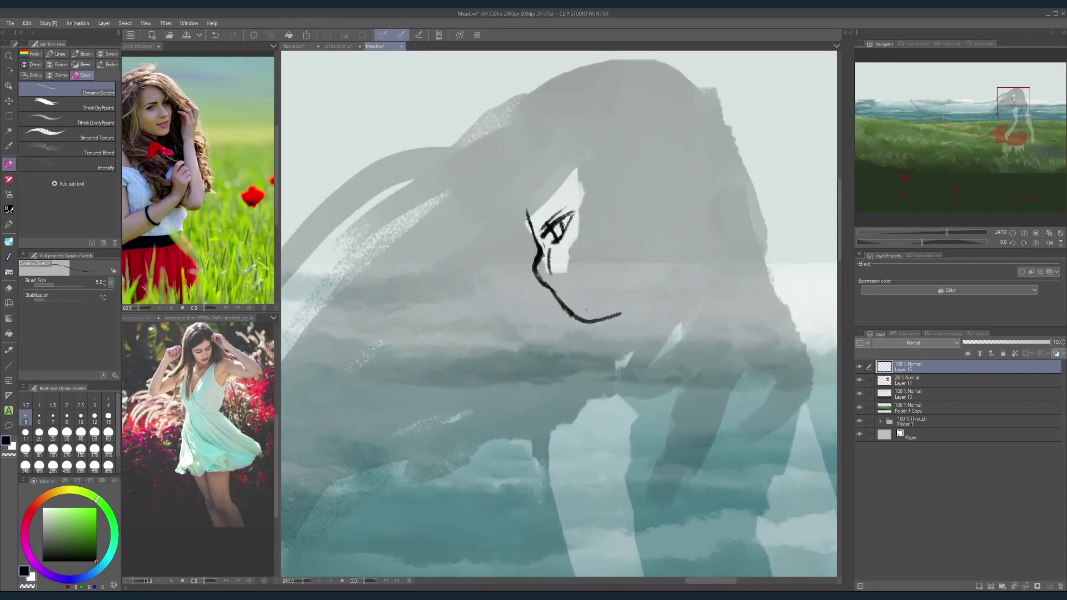
{"action": "scroll", "coordinate": [618, 181], "scroll_direction": "down", "scroll_amount": 6}
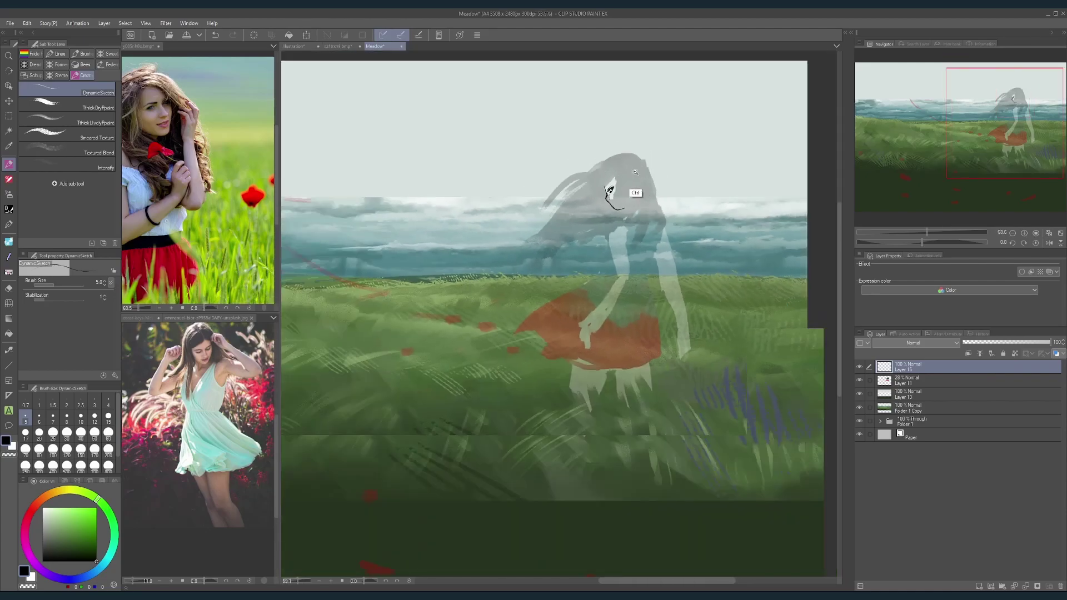
Step: Touch up the face outline and draw the front of the neck down from the end of the jaw
{"action": "scroll", "coordinate": [595, 206], "scroll_direction": "up", "scroll_amount": 2}
{"action": "left_click_drag", "start_coordinate": [594, 205], "coordinate": [639, 205]}
{"action": "mouse_move", "coordinate": [530, 209]}
{"action": "left_mouse_down"}
{"action": "mouse_move", "coordinate": [550, 226]}
{"action": "mouse_move", "coordinate": [531, 208]}
{"action": "left_mouse_up"}
{"action": "key", "text": "e"}
{"action": "key", "text": "p"}
{"action": "left_click_drag", "start_coordinate": [640, 165], "coordinate": [615, 188]}
{"action": "scroll", "coordinate": [579, 238], "scroll_direction": "up", "scroll_amount": 3}
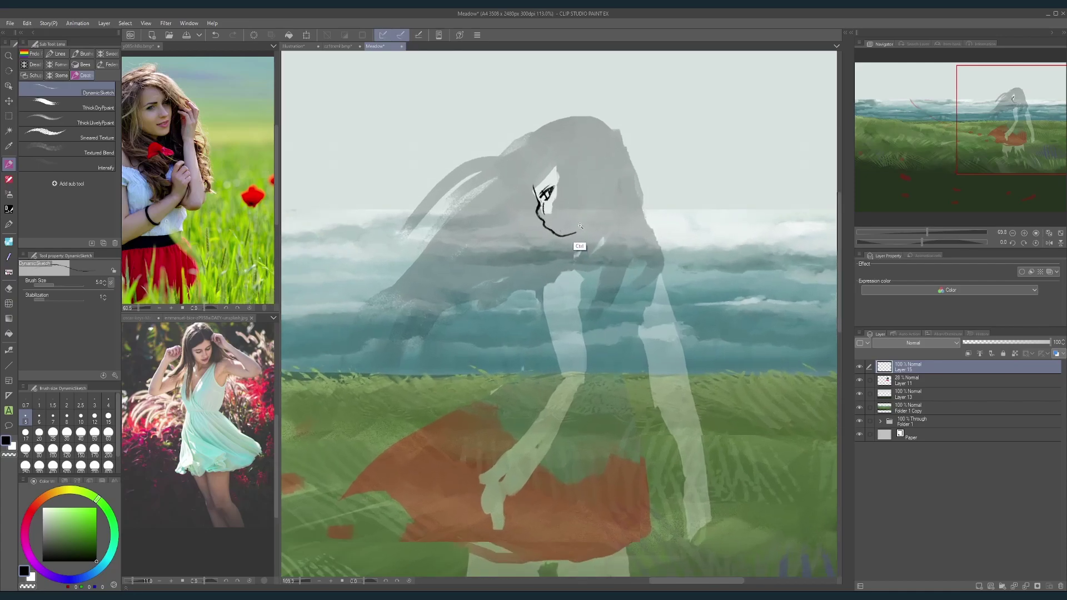
{"action": "left_click_drag", "start_coordinate": [579, 233], "coordinate": [585, 244]}
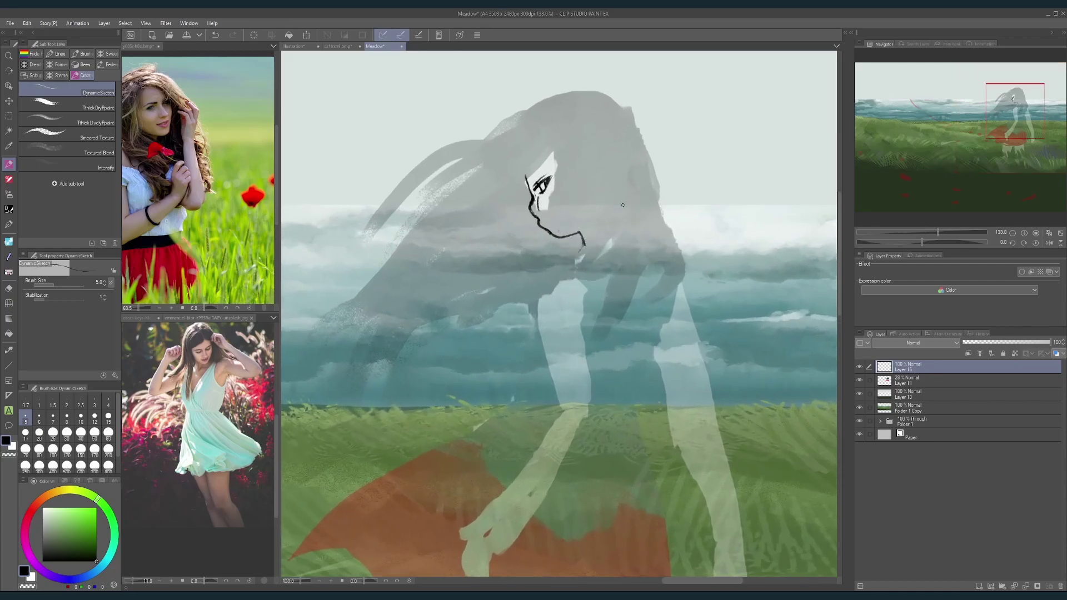
Step: Sketch the back of the neck, the eyebrow and thin hair strands around the face, undoing unsatisfactory strokes
{"action": "mouse_move", "coordinate": [627, 212]}
{"action": "left_mouse_down"}
{"action": "mouse_move", "coordinate": [626, 230]}
{"action": "mouse_move", "coordinate": [535, 295]}
{"action": "mouse_move", "coordinate": [537, 311]}
{"action": "left_mouse_up"}
{"action": "key", "text": "ctrl+z"}
{"action": "key", "text": "ctrl+z"}
{"action": "mouse_move", "coordinate": [581, 232]}
{"action": "left_mouse_down"}
{"action": "mouse_move", "coordinate": [587, 247]}
{"action": "mouse_move", "coordinate": [628, 236]}
{"action": "mouse_move", "coordinate": [617, 205]}
{"action": "left_mouse_up"}
{"action": "key", "text": "ctrl+z"}
{"action": "left_click_drag", "start_coordinate": [557, 168], "coordinate": [552, 201]}
{"action": "left_click_drag", "start_coordinate": [561, 161], "coordinate": [543, 211]}
{"action": "left_click_drag", "start_coordinate": [528, 179], "coordinate": [540, 169]}
Step: Check the face at several zoom levels and touch up the line at the outer end of the brow
{"action": "scroll", "coordinate": [592, 164], "scroll_direction": "down", "scroll_amount": 5}
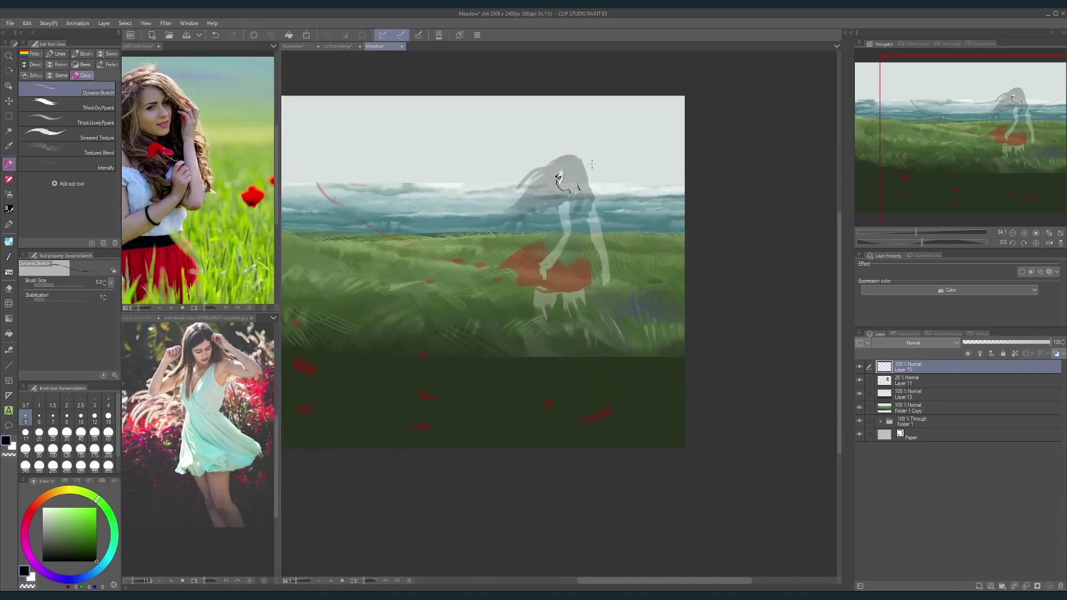
{"action": "scroll", "coordinate": [592, 164], "scroll_direction": "up", "scroll_amount": 5}
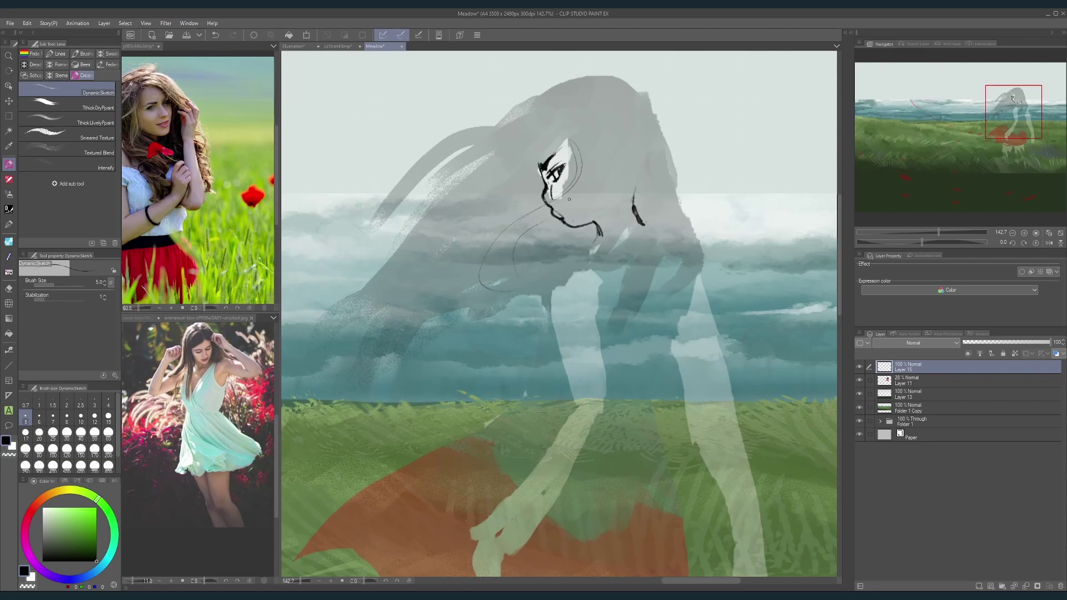
{"action": "scroll", "coordinate": [569, 199], "scroll_direction": "down", "scroll_amount": 5}
{"action": "scroll", "coordinate": [569, 199], "scroll_direction": "up", "scroll_amount": 5}
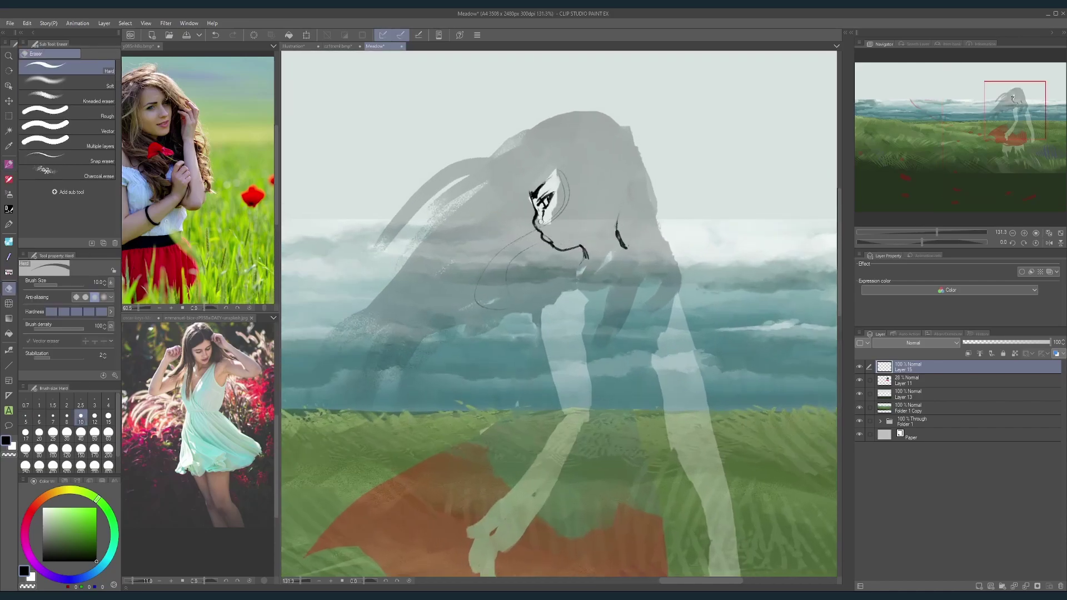
{"action": "scroll", "coordinate": [572, 177], "scroll_direction": "down", "scroll_amount": 5}
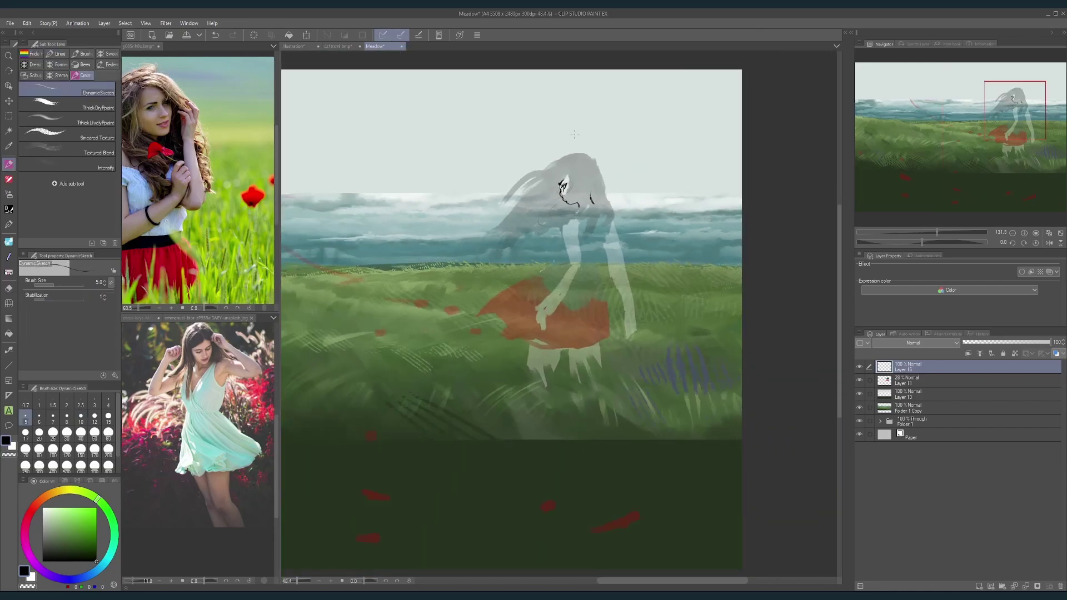
{"action": "scroll", "coordinate": [565, 179], "scroll_direction": "up", "scroll_amount": 6}
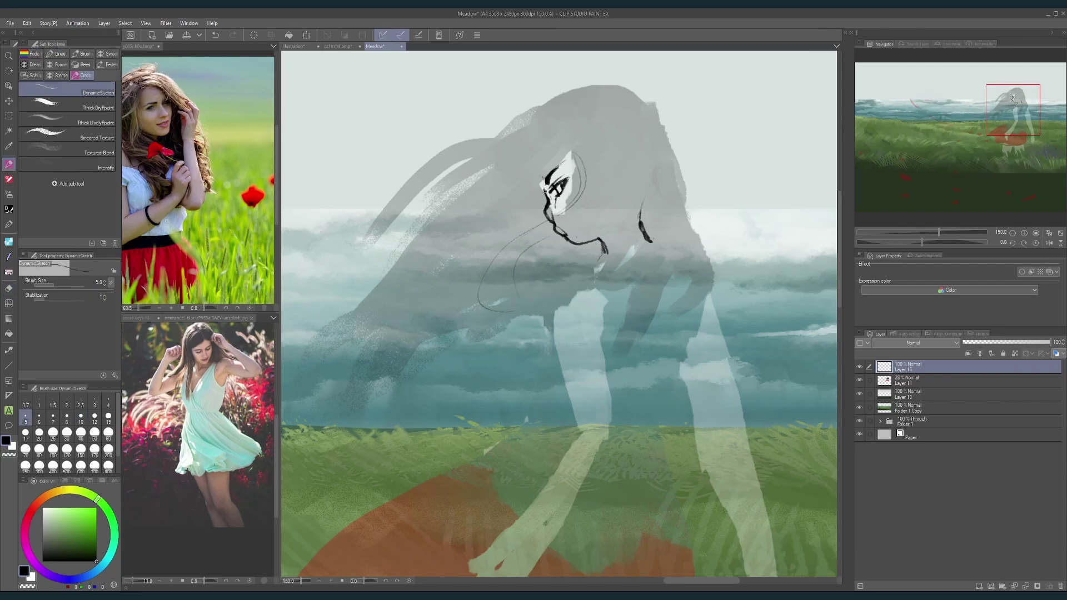
{"action": "left_click_drag", "start_coordinate": [540, 177], "coordinate": [546, 184]}
{"action": "scroll", "coordinate": [591, 159], "scroll_direction": "down", "scroll_amount": 5}
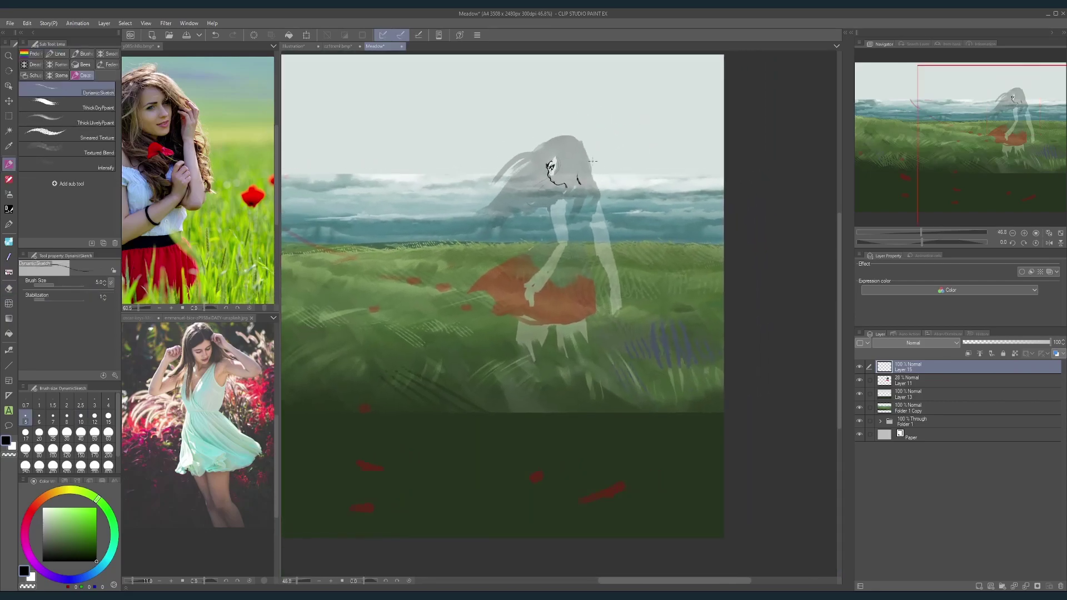
Step: Sketch the shoulder line, chest, back, waist and hips of the girl's torso with loose black lines
{"action": "scroll", "coordinate": [571, 191], "scroll_direction": "up", "scroll_amount": 4}
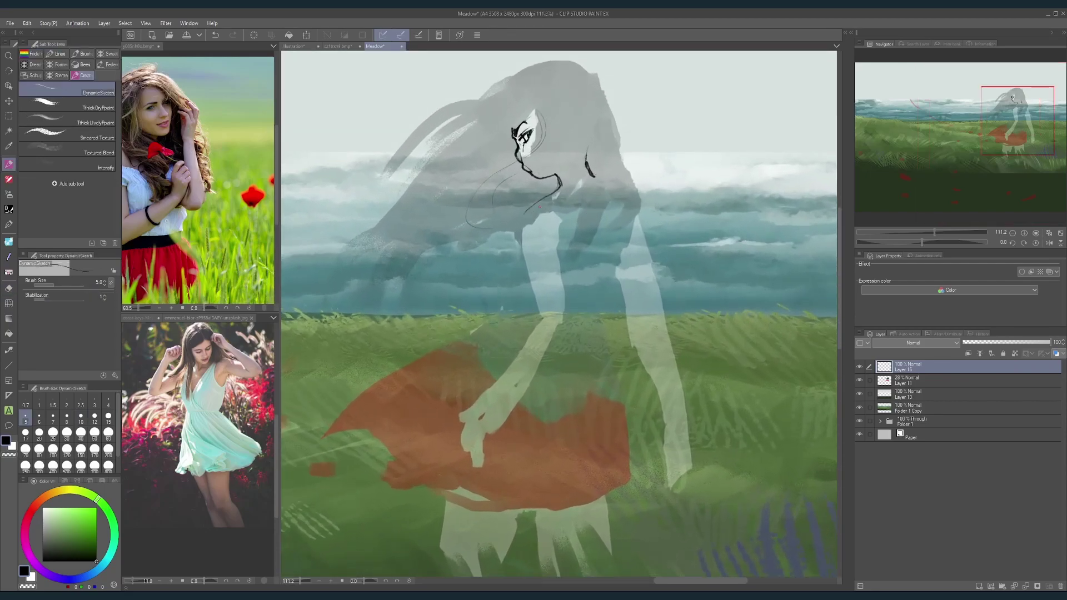
{"action": "left_click_drag", "start_coordinate": [592, 177], "coordinate": [644, 227]}
{"action": "left_click_drag", "start_coordinate": [531, 214], "coordinate": [528, 260]}
{"action": "mouse_move", "coordinate": [633, 229]}
{"action": "left_mouse_down"}
{"action": "mouse_move", "coordinate": [576, 314]}
{"action": "mouse_move", "coordinate": [589, 303]}
{"action": "left_mouse_up"}
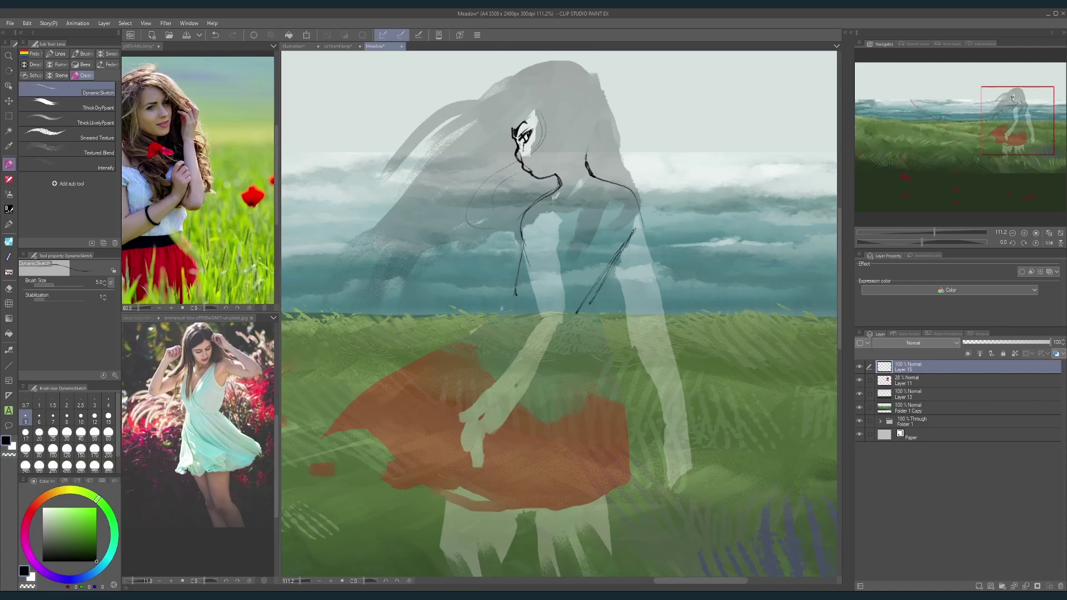
{"action": "left_click_drag", "start_coordinate": [638, 216], "coordinate": [634, 233]}
{"action": "mouse_move", "coordinate": [515, 299]}
{"action": "left_mouse_down"}
{"action": "mouse_move", "coordinate": [577, 314]}
{"action": "mouse_move", "coordinate": [592, 297]}
{"action": "left_mouse_up"}
{"action": "mouse_move", "coordinate": [515, 303]}
{"action": "left_mouse_down"}
{"action": "mouse_move", "coordinate": [477, 363]}
{"action": "mouse_move", "coordinate": [477, 391]}
{"action": "mouse_move", "coordinate": [586, 442]}
{"action": "mouse_move", "coordinate": [559, 441]}
{"action": "mouse_move", "coordinate": [610, 378]}
{"action": "left_mouse_up"}
{"action": "scroll", "coordinate": [651, 340], "scroll_direction": "down", "scroll_amount": 5}
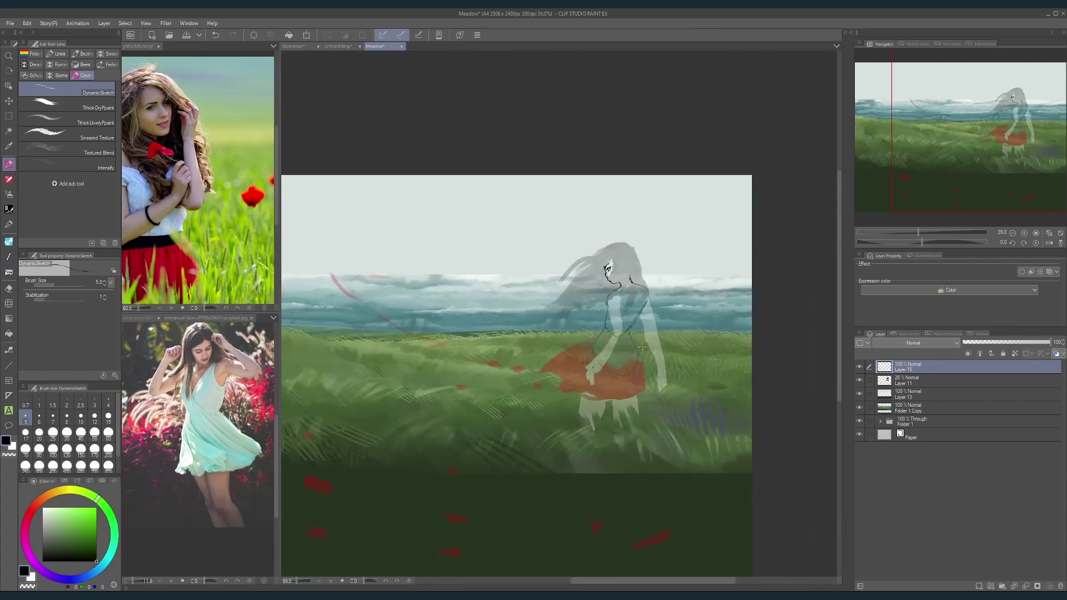
Step: Undo the first ear stroke and redraw the ear outline behind the cheek
{"action": "scroll", "coordinate": [642, 348], "scroll_direction": "up", "scroll_amount": 4}
{"action": "scroll", "coordinate": [629, 197], "scroll_direction": "up", "scroll_amount": 3}
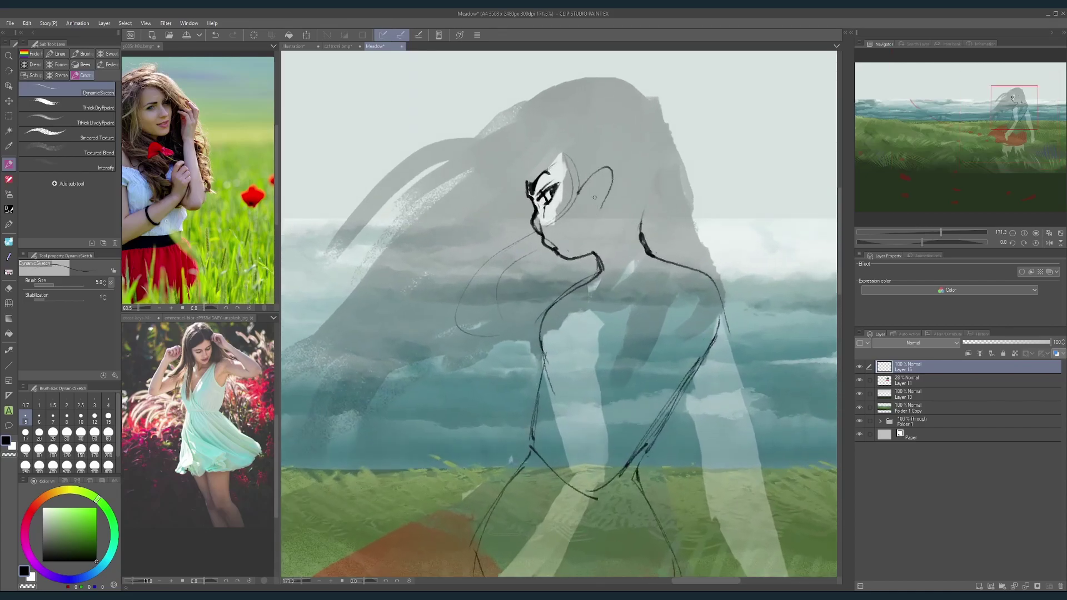
{"action": "key", "text": "ctrl+z"}
{"action": "mouse_move", "coordinate": [580, 195]}
{"action": "left_mouse_down"}
{"action": "mouse_move", "coordinate": [606, 216]}
{"action": "mouse_move", "coordinate": [597, 221]}
{"action": "left_mouse_up"}
{"action": "left_click_drag", "start_coordinate": [597, 174], "coordinate": [598, 221]}
{"action": "mouse_move", "coordinate": [602, 172]}
{"action": "left_mouse_down"}
{"action": "mouse_move", "coordinate": [603, 223]}
{"action": "mouse_move", "coordinate": [592, 186]}
{"action": "mouse_move", "coordinate": [598, 206]}
{"action": "mouse_move", "coordinate": [583, 216]}
{"action": "mouse_move", "coordinate": [579, 201]}
{"action": "mouse_move", "coordinate": [609, 189]}
{"action": "mouse_move", "coordinate": [596, 220]}
{"action": "mouse_move", "coordinate": [606, 205]}
{"action": "left_mouse_up"}
{"action": "mouse_move", "coordinate": [675, 171]}
{"action": "left_mouse_down"}
{"action": "mouse_move", "coordinate": [663, 180]}
{"action": "mouse_move", "coordinate": [649, 159]}
{"action": "mouse_move", "coordinate": [663, 186]}
{"action": "left_mouse_up"}
Step: Clean up the ear with the eraser and strengthen its inner lines
{"action": "scroll", "coordinate": [634, 178], "scroll_direction": "up", "scroll_amount": 5}
{"action": "key", "text": "e"}
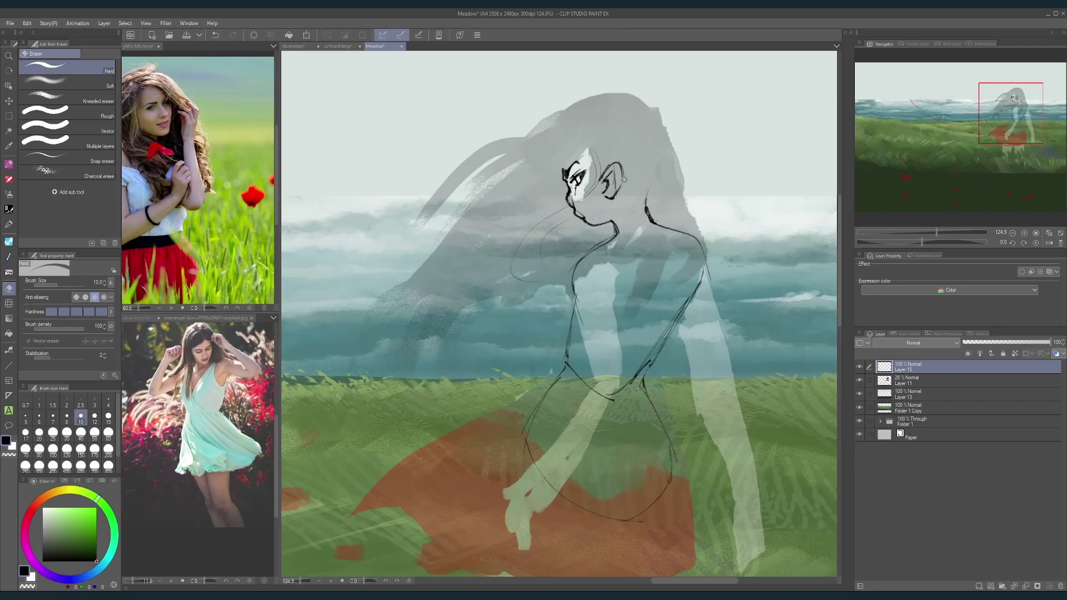
{"action": "key", "text": "p"}
{"action": "left_click_drag", "start_coordinate": [613, 170], "coordinate": [607, 189]}
{"action": "mouse_move", "coordinate": [613, 185]}
{"action": "left_mouse_down"}
{"action": "mouse_move", "coordinate": [612, 198]}
{"action": "mouse_move", "coordinate": [619, 163]}
{"action": "mouse_move", "coordinate": [614, 193]}
{"action": "left_mouse_up"}
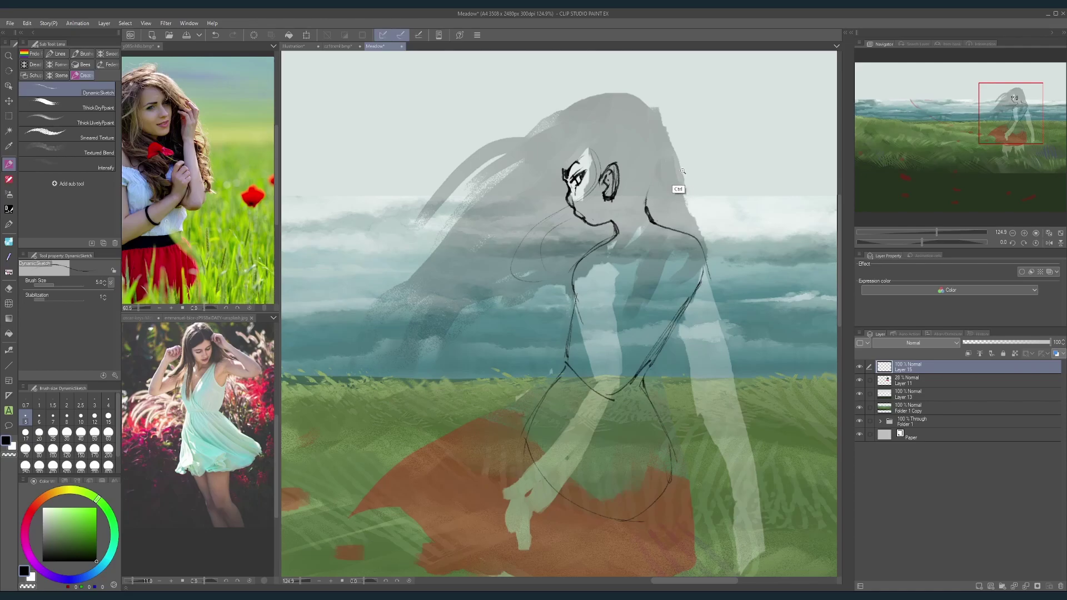
Step: Sketch loose hair strands blowing behind the face, over the crown and down behind the neck
{"action": "mouse_move", "coordinate": [678, 188]}
{"action": "left_mouse_down"}
{"action": "mouse_move", "coordinate": [639, 188]}
{"action": "mouse_move", "coordinate": [511, 247]}
{"action": "mouse_move", "coordinate": [503, 208]}
{"action": "left_mouse_up"}
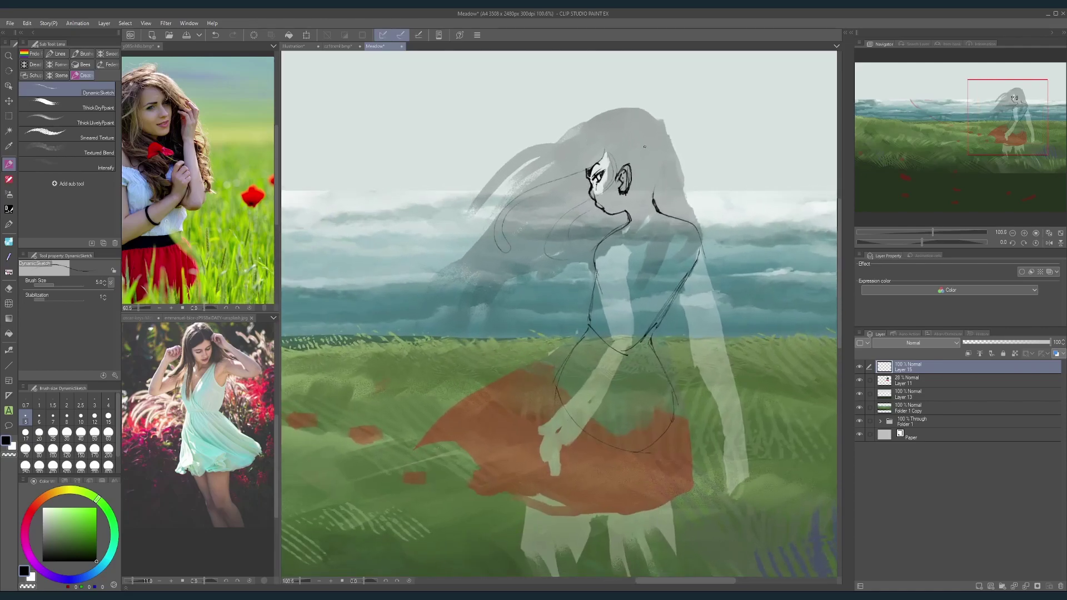
{"action": "left_click_drag", "start_coordinate": [598, 125], "coordinate": [465, 212]}
{"action": "left_click_drag", "start_coordinate": [561, 147], "coordinate": [487, 232]}
{"action": "left_click_drag", "start_coordinate": [665, 158], "coordinate": [659, 240]}
{"action": "left_click_drag", "start_coordinate": [664, 167], "coordinate": [696, 221]}
{"action": "mouse_move", "coordinate": [566, 141]}
{"action": "left_mouse_down"}
{"action": "mouse_move", "coordinate": [591, 119]}
{"action": "mouse_move", "coordinate": [666, 158]}
{"action": "left_mouse_up"}
{"action": "key", "text": "ctrl+z"}
{"action": "mouse_move", "coordinate": [593, 129]}
{"action": "left_mouse_down"}
{"action": "mouse_move", "coordinate": [665, 133]}
{"action": "mouse_move", "coordinate": [686, 188]}
{"action": "mouse_move", "coordinate": [707, 201]}
{"action": "left_mouse_up"}
Step: Darken the hair outline from the crown to the nape and add a curling wisp at the windblown ends
{"action": "scroll", "coordinate": [741, 171], "scroll_direction": "down", "scroll_amount": 4}
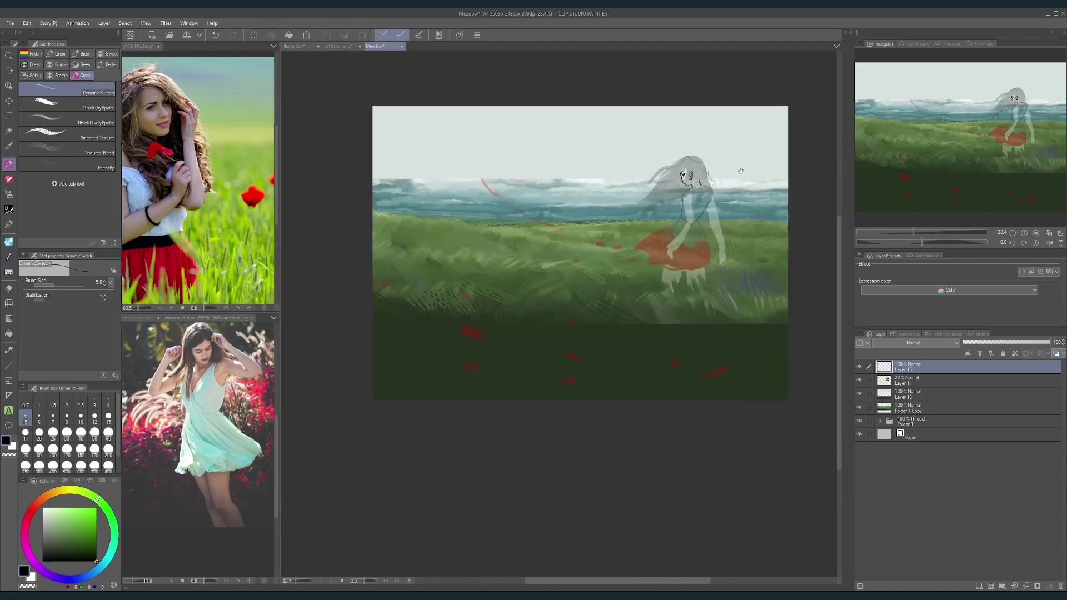
{"action": "scroll", "coordinate": [741, 171], "scroll_direction": "up", "scroll_amount": 3}
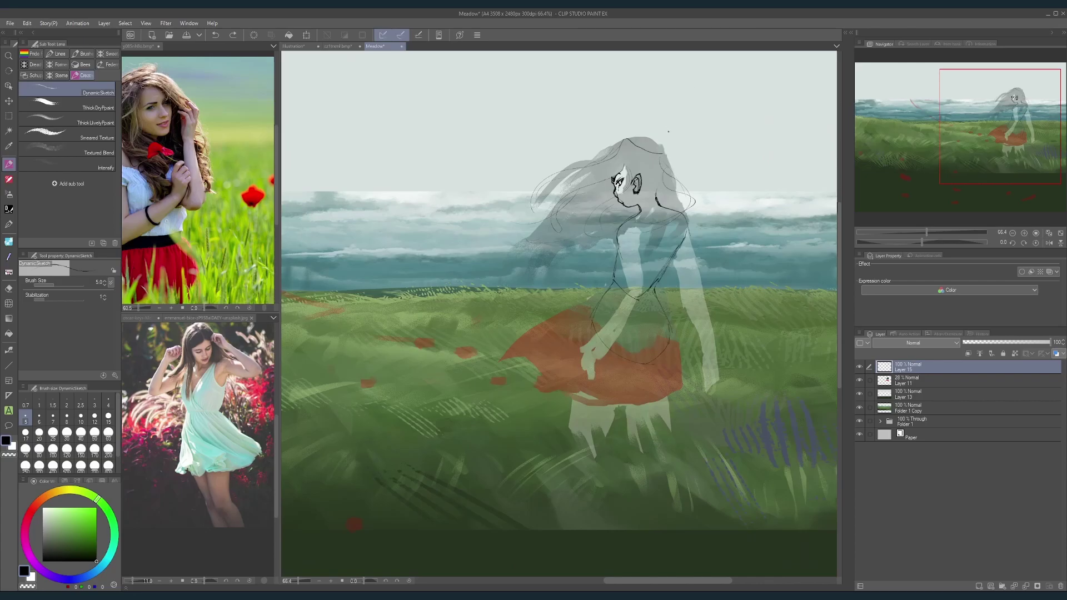
{"action": "mouse_move", "coordinate": [628, 135]}
{"action": "left_mouse_down"}
{"action": "mouse_move", "coordinate": [658, 141]}
{"action": "mouse_move", "coordinate": [690, 212]}
{"action": "left_mouse_up"}
{"action": "left_click_drag", "start_coordinate": [559, 248], "coordinate": [530, 267]}
Step: Sketch the hips, buttocks and upper thighs over the red skirt area
{"action": "left_click_drag", "start_coordinate": [680, 278], "coordinate": [684, 211]}
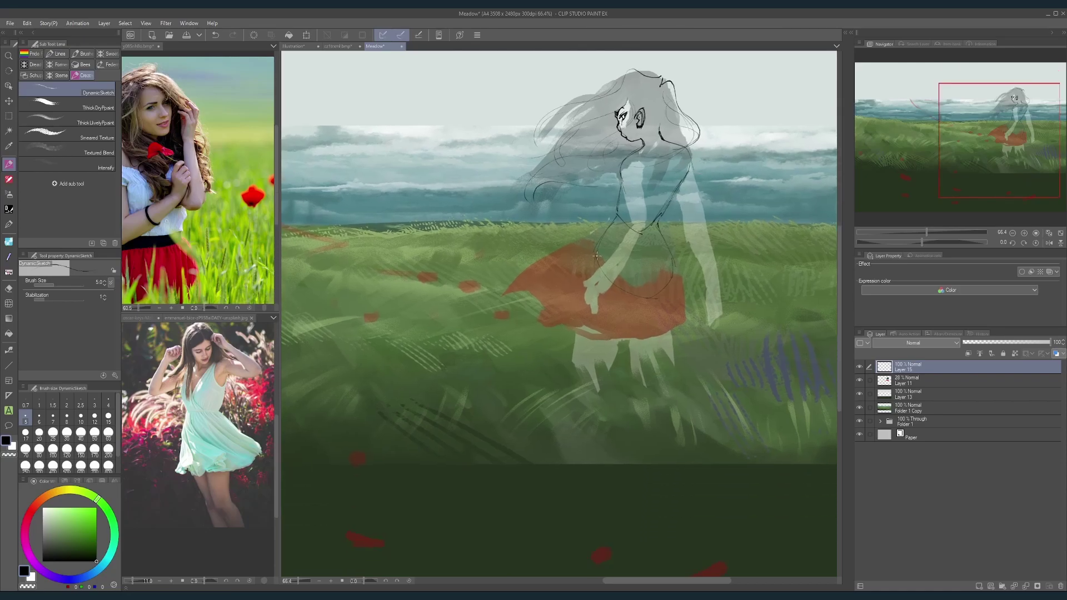
{"action": "left_click_drag", "start_coordinate": [602, 235], "coordinate": [589, 260]}
{"action": "mouse_move", "coordinate": [613, 368]}
{"action": "left_mouse_down"}
{"action": "mouse_move", "coordinate": [639, 304]}
{"action": "mouse_move", "coordinate": [608, 297]}
{"action": "mouse_move", "coordinate": [654, 280]}
{"action": "left_mouse_up"}
{"action": "left_click_drag", "start_coordinate": [661, 308], "coordinate": [667, 310]}
{"action": "left_click_drag", "start_coordinate": [653, 306], "coordinate": [677, 293]}
{"action": "left_click_drag", "start_coordinate": [671, 255], "coordinate": [675, 300]}
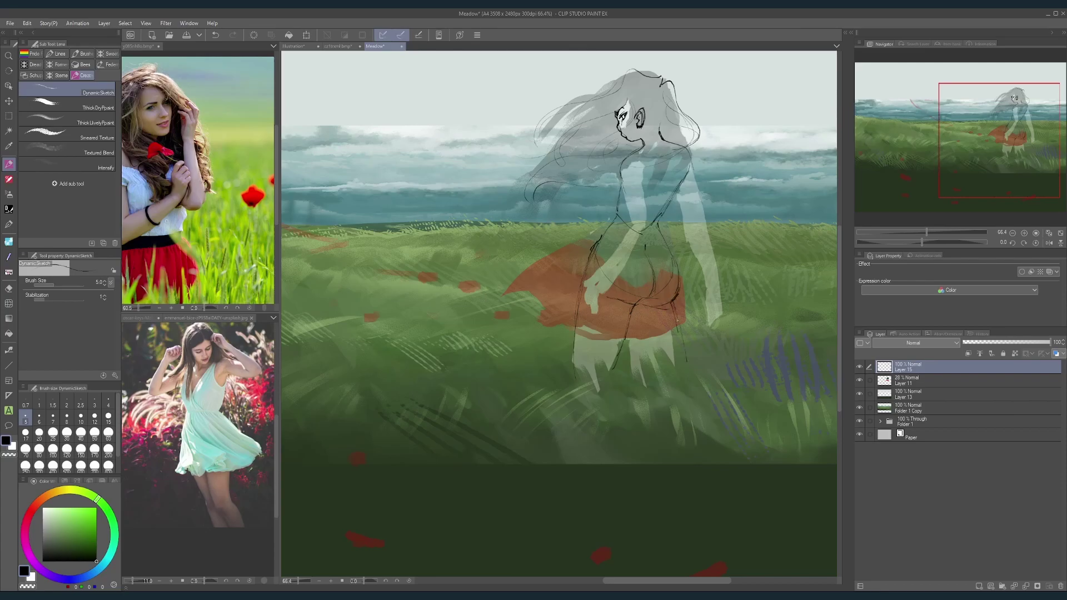
Step: Try out additional thigh and inner-leg lines below the buttocks and undo them
{"action": "scroll", "coordinate": [713, 259], "scroll_direction": "down", "scroll_amount": 3}
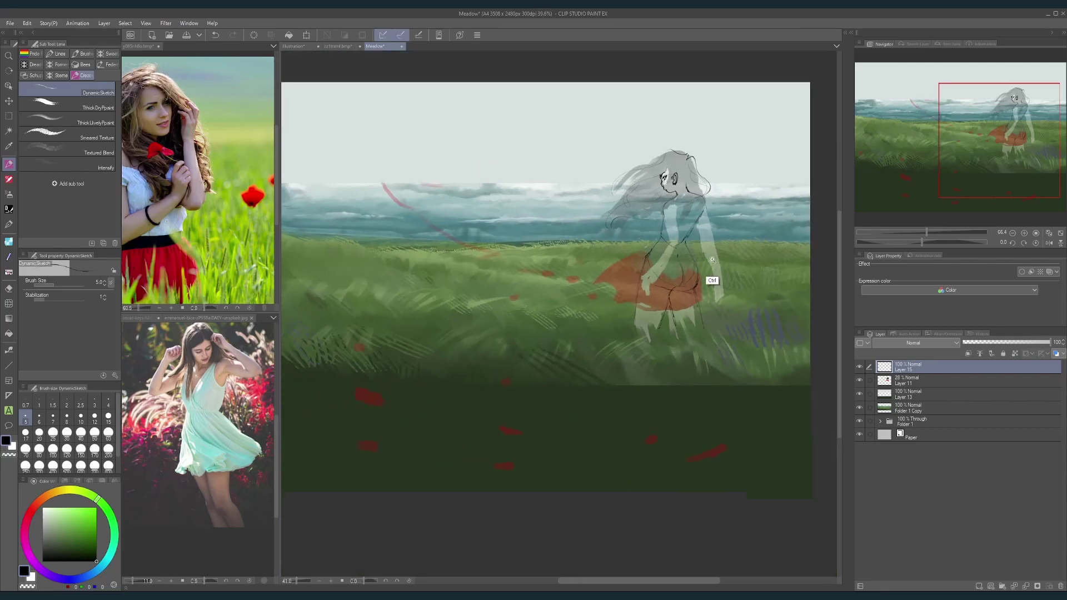
{"action": "scroll", "coordinate": [713, 260], "scroll_direction": "up", "scroll_amount": 4}
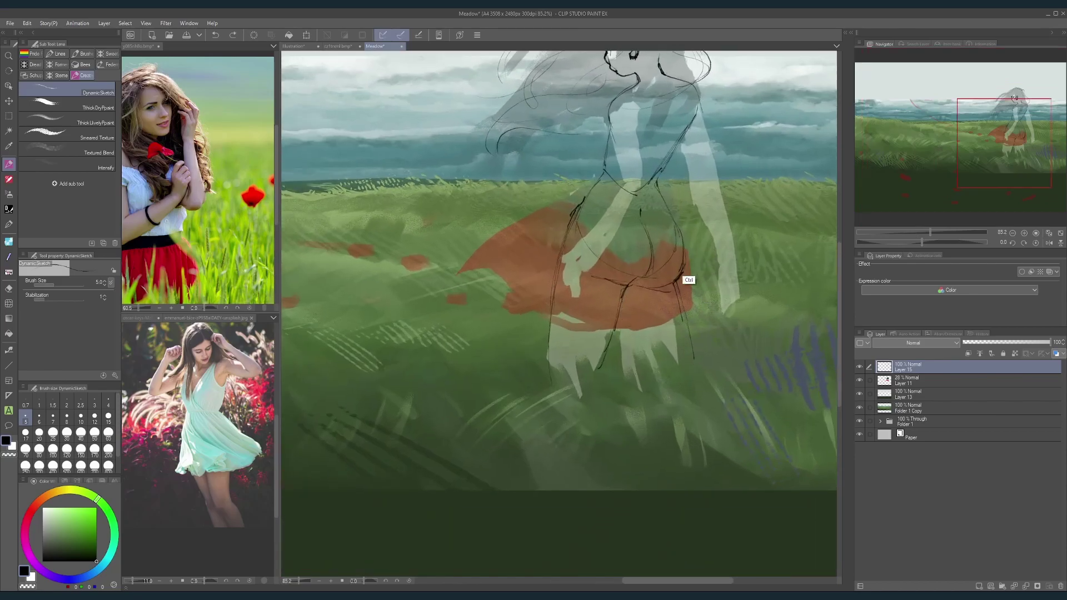
{"action": "left_click_drag", "start_coordinate": [674, 288], "coordinate": [676, 303]}
{"action": "left_click_drag", "start_coordinate": [622, 325], "coordinate": [631, 380]}
{"action": "scroll", "coordinate": [703, 280], "scroll_direction": "down", "scroll_amount": 4}
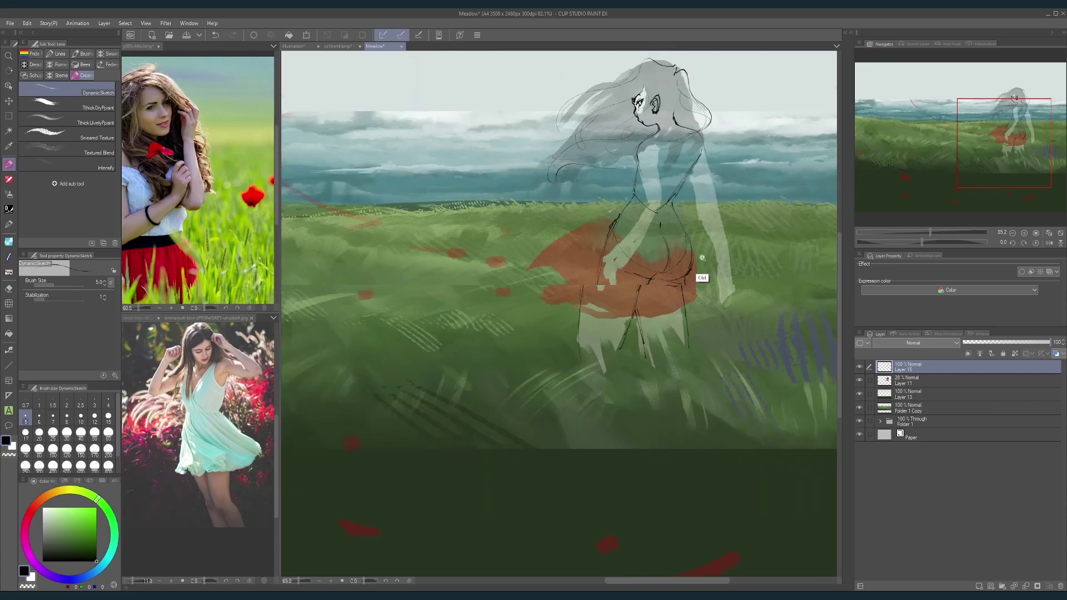
{"action": "key", "text": "ctrl+z"}
{"action": "key", "text": "ctrl+z"}
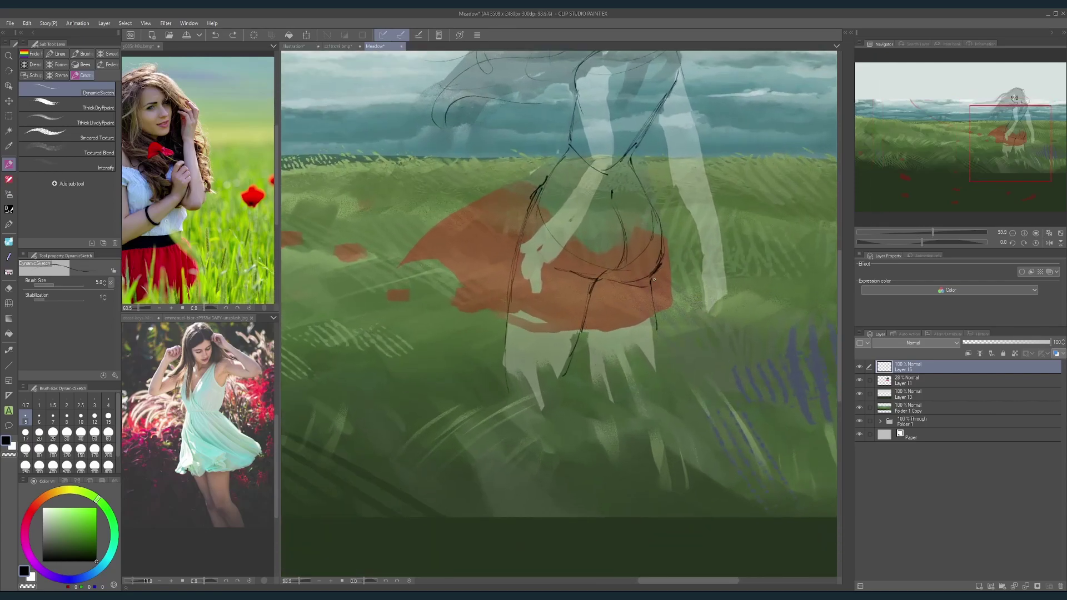
{"action": "key", "text": "ctrl+z"}
{"action": "mouse_move", "coordinate": [654, 281]}
{"action": "left_mouse_down"}
{"action": "mouse_move", "coordinate": [661, 306]}
{"action": "mouse_move", "coordinate": [643, 283]}
{"action": "mouse_move", "coordinate": [628, 290]}
{"action": "left_mouse_up"}
{"action": "key", "text": "ctrl+z"}
Step: Hide the figure layer, Layer 11, and examine the line sketch within the whole composition
{"action": "scroll", "coordinate": [616, 394], "scroll_direction": "down", "scroll_amount": 2}
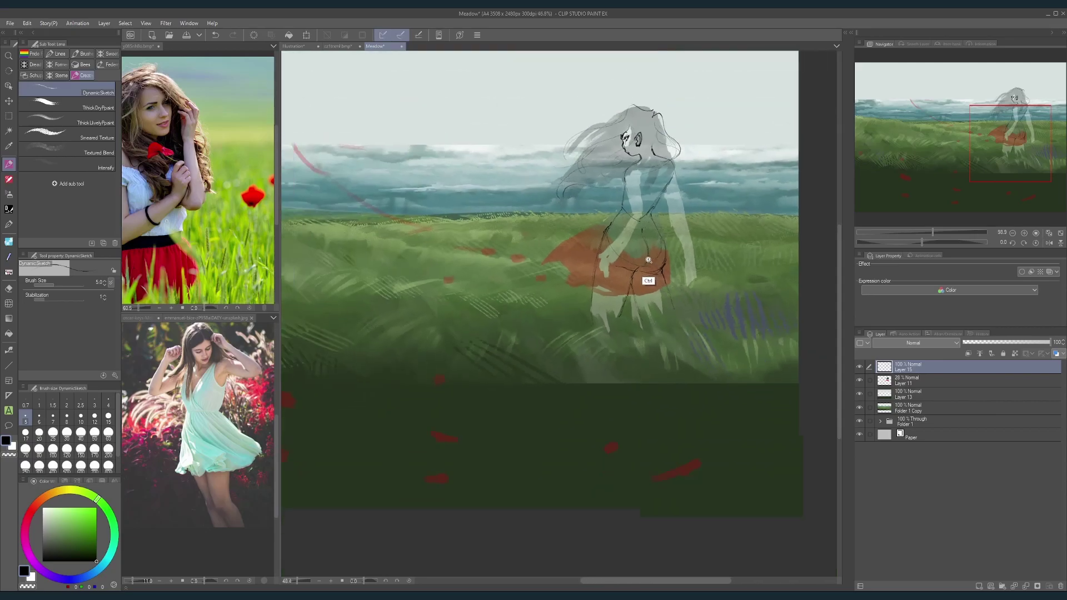
{"action": "left_click", "coordinate": [859, 381]}
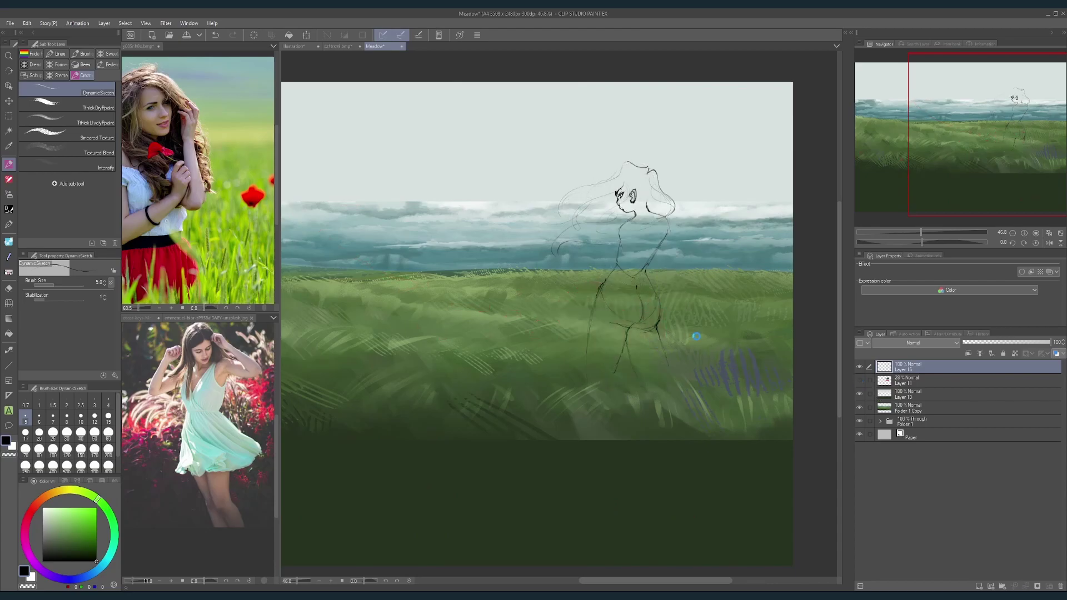
{"action": "left_click_drag", "start_coordinate": [566, 429], "coordinate": [658, 385]}
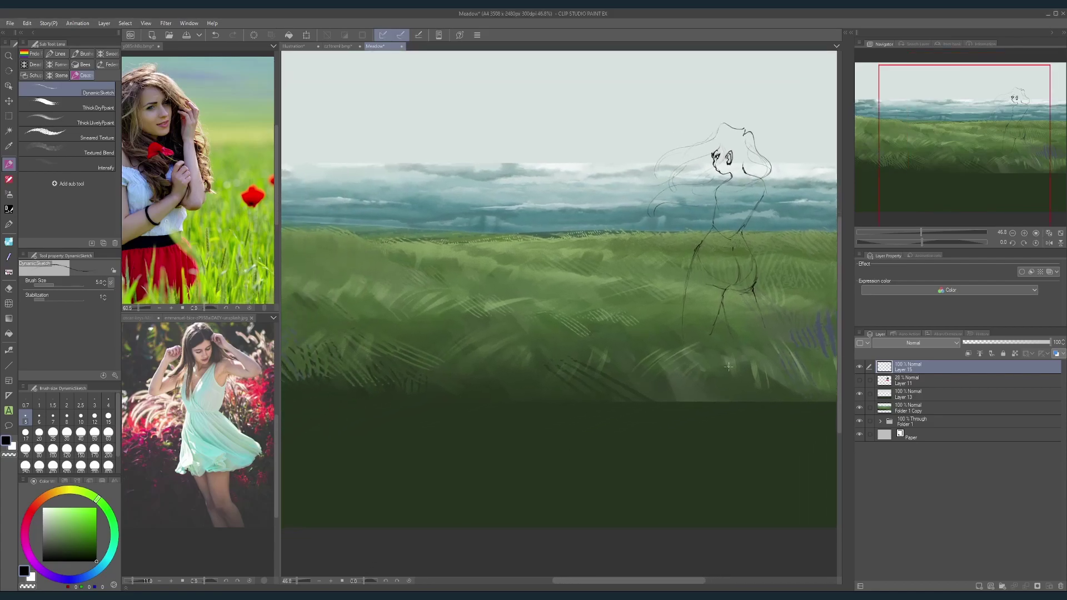
{"action": "scroll", "coordinate": [733, 367], "scroll_direction": "down", "scroll_amount": 2}
{"action": "left_click_drag", "start_coordinate": [764, 354], "coordinate": [737, 357]}
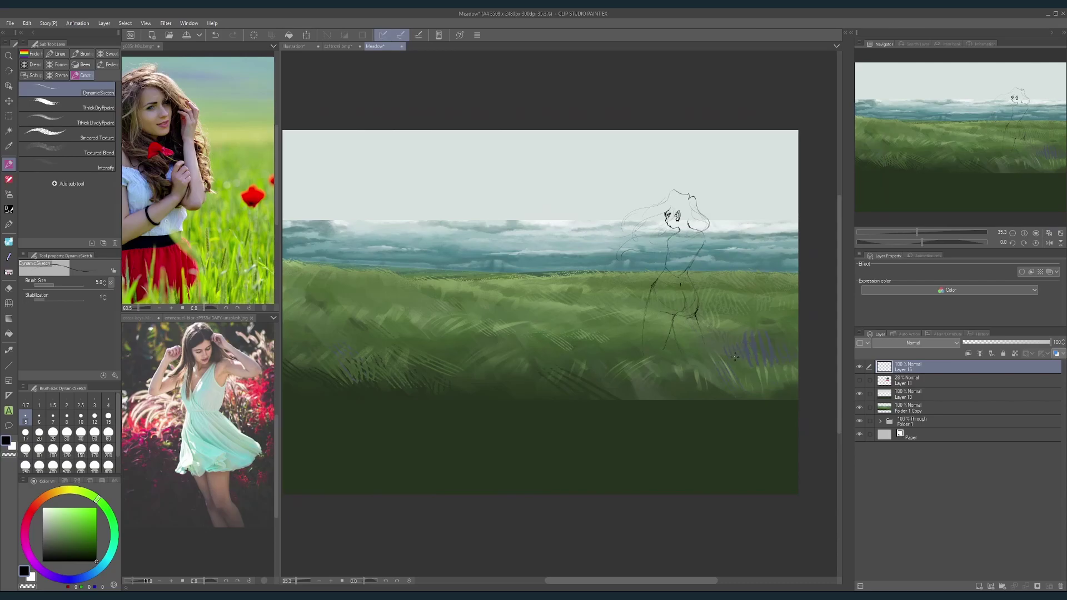
{"action": "scroll", "coordinate": [704, 340], "scroll_direction": "down", "scroll_amount": 1}
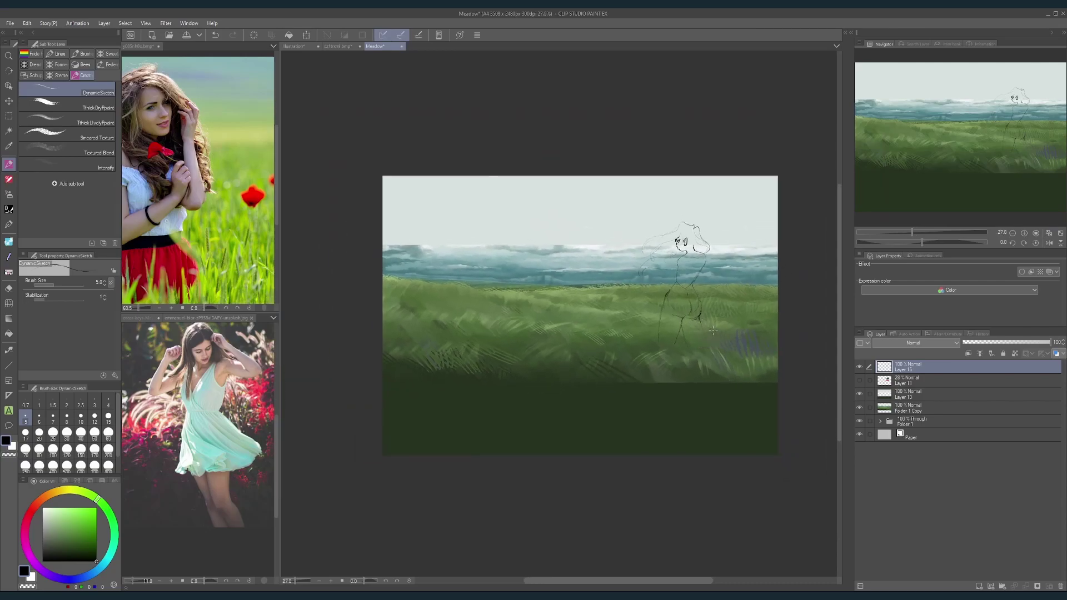
{"action": "left_click_drag", "start_coordinate": [666, 350], "coordinate": [653, 329]}
{"action": "left_click_drag", "start_coordinate": [663, 326], "coordinate": [659, 308]}
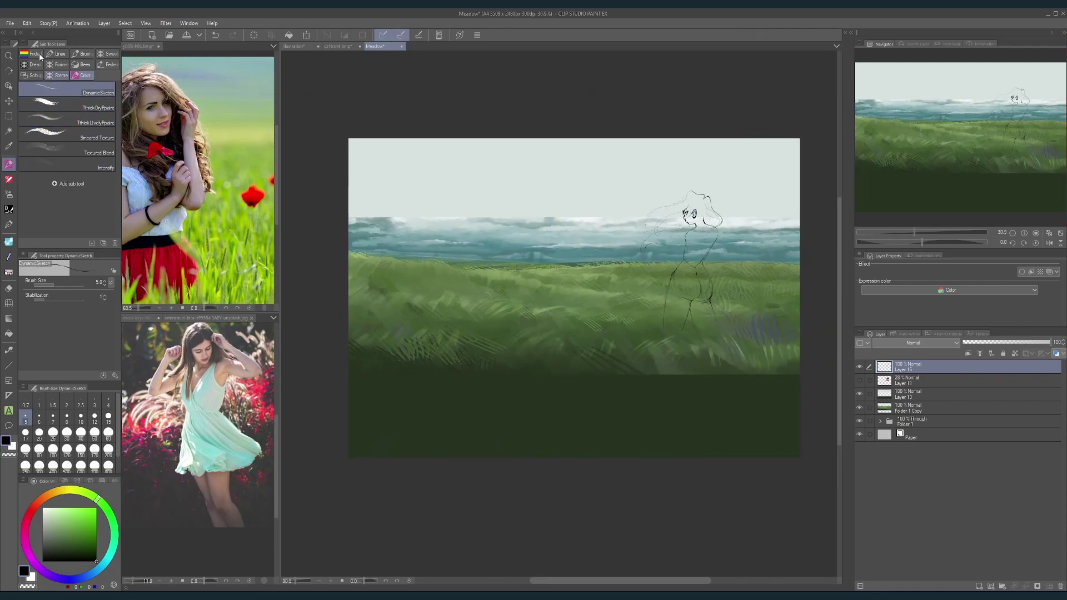
Step: Set the canvas size to 3840 px wide and 2160 px high with Change Canvas Size
{"action": "left_click", "coordinate": [26, 23]}
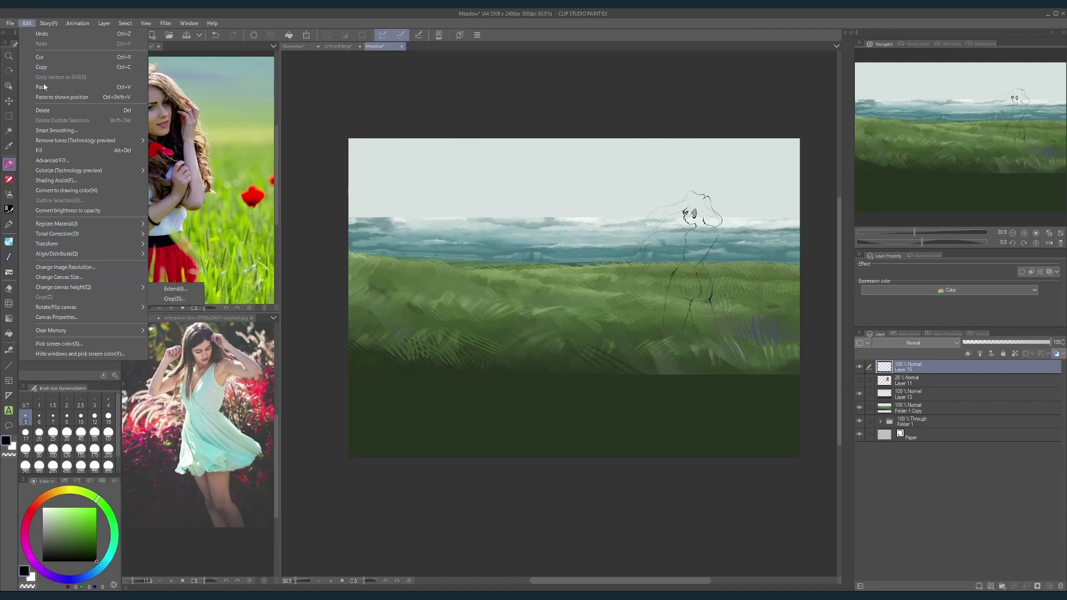
{"action": "mouse_move", "coordinate": [81, 235]}
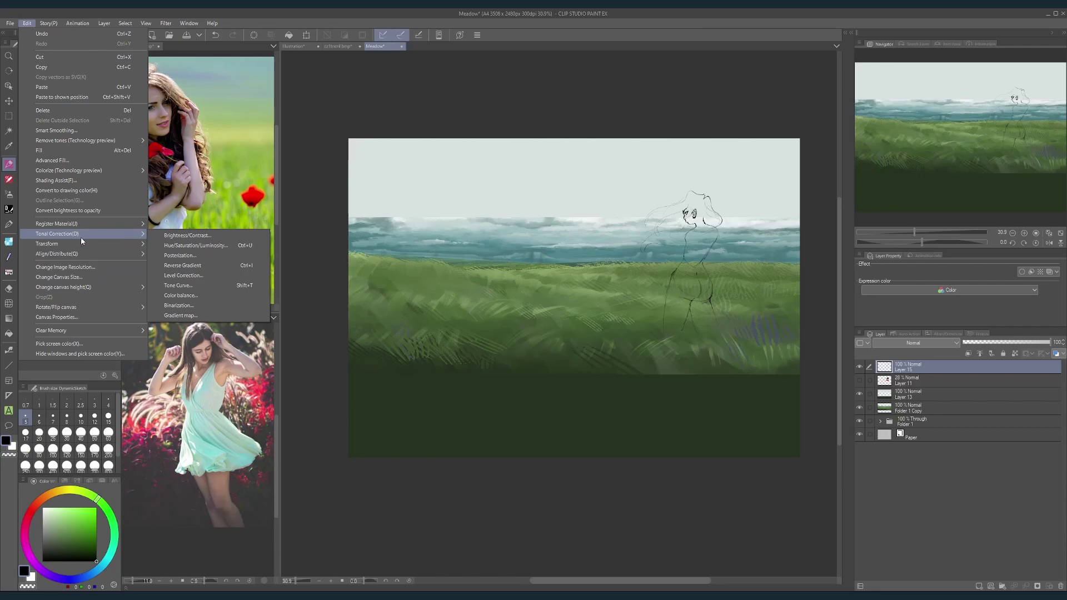
{"action": "mouse_move", "coordinate": [86, 292]}
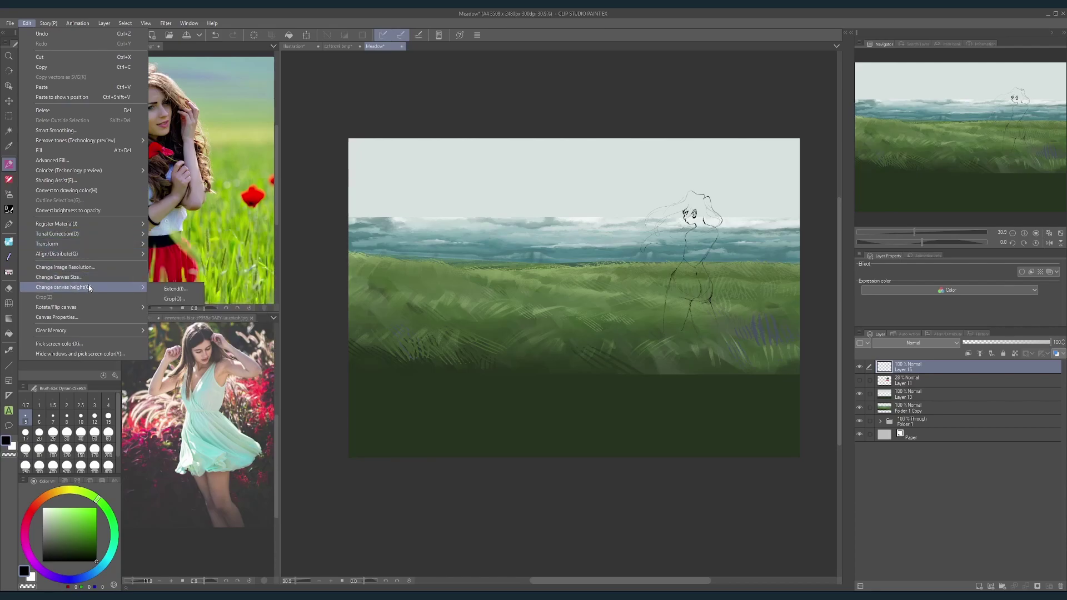
{"action": "left_click", "coordinate": [89, 277]}
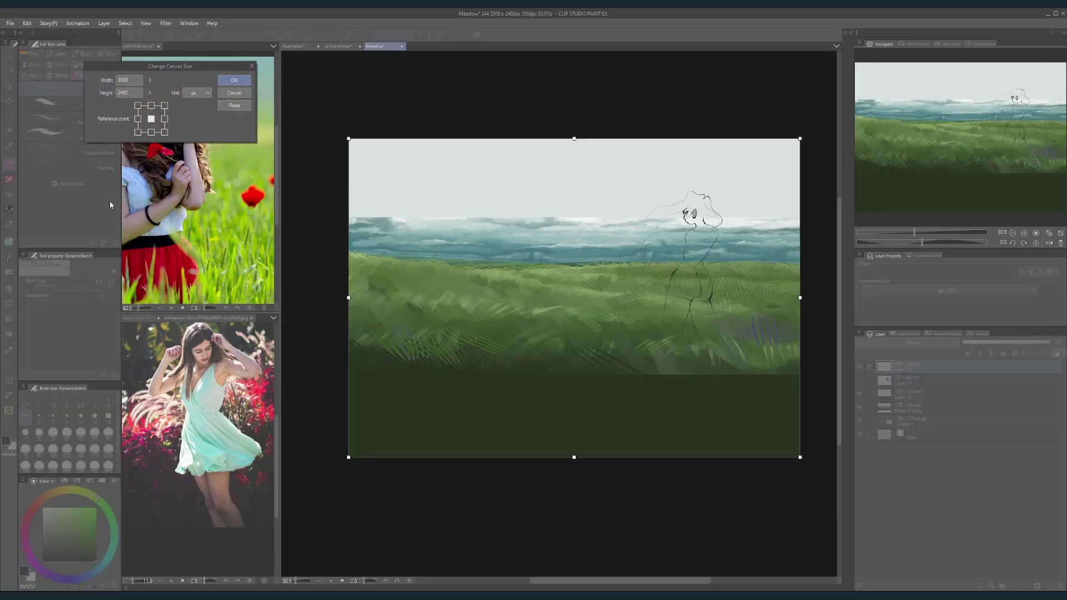
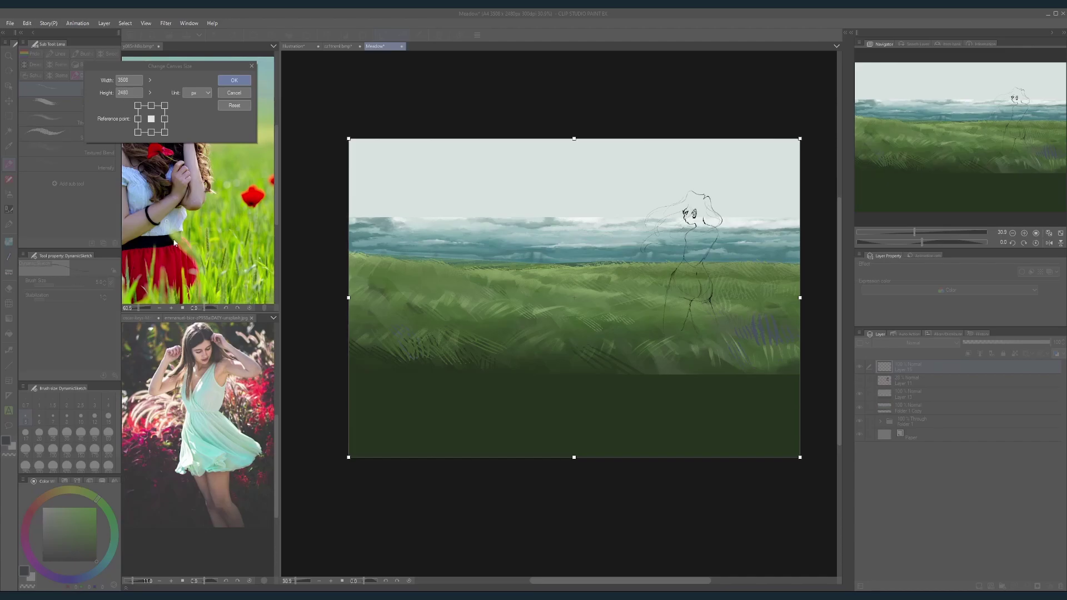
{"action": "left_click_drag", "start_coordinate": [149, 66], "coordinate": [335, 146]}
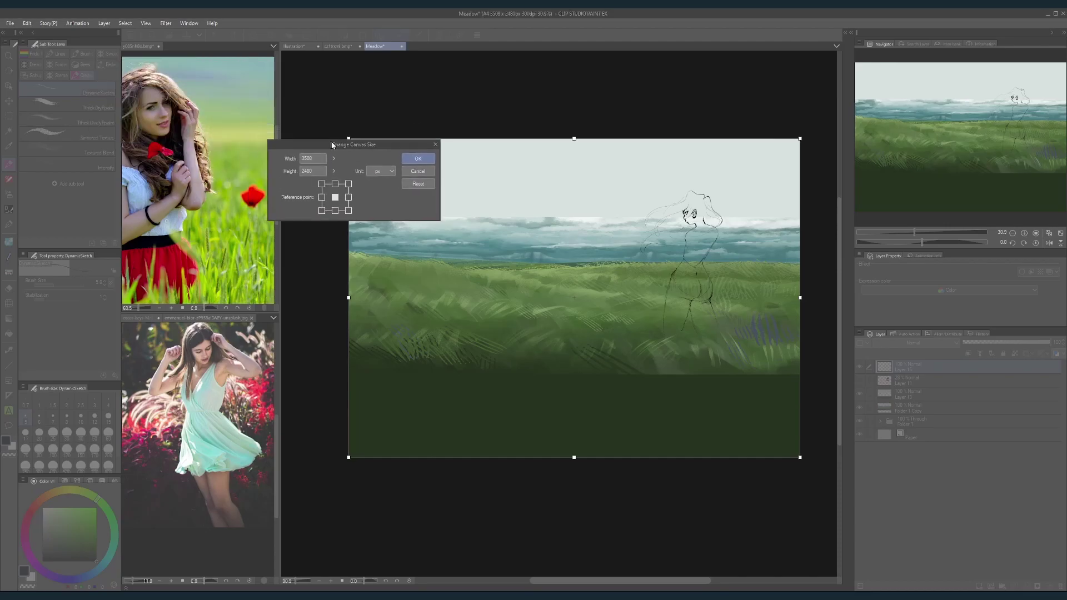
{"action": "left_click", "coordinate": [308, 161]}
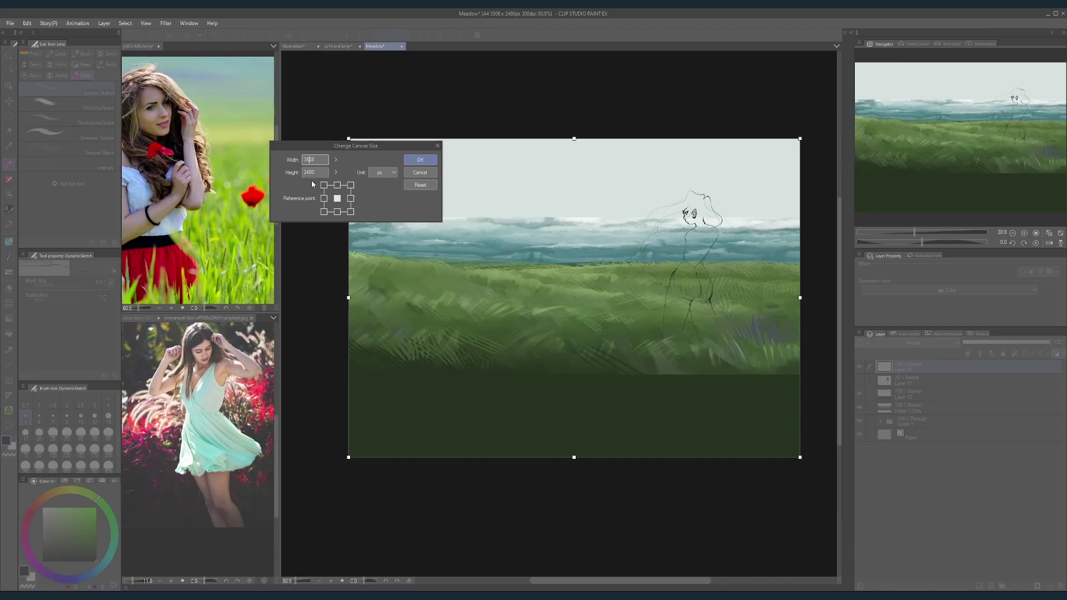
{"action": "left_click", "coordinate": [309, 172]}
{"action": "type", "text": "2180"}
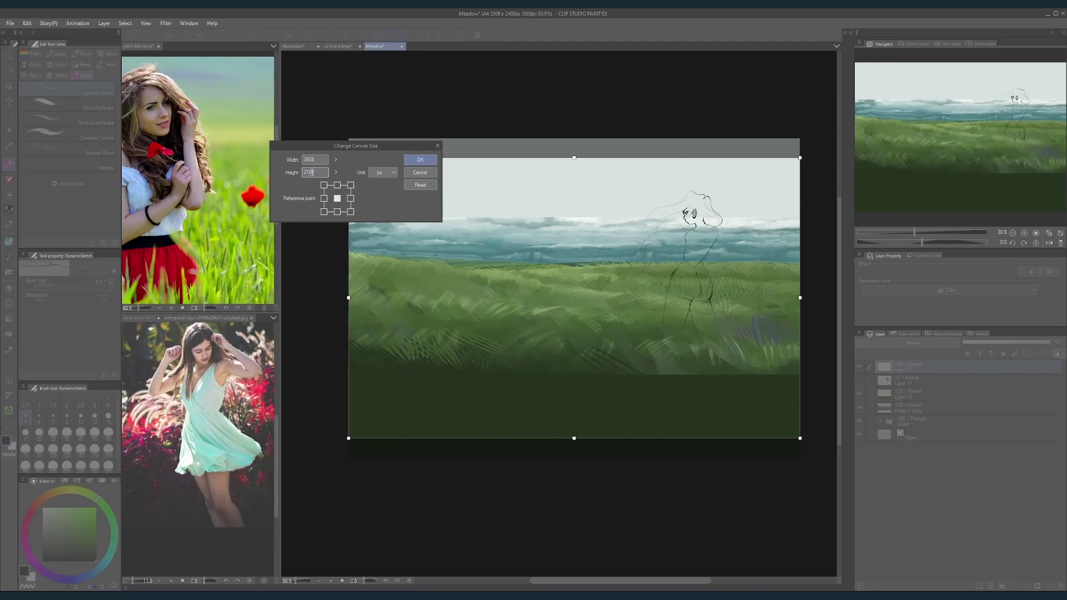
{"action": "type", "text": "6"}
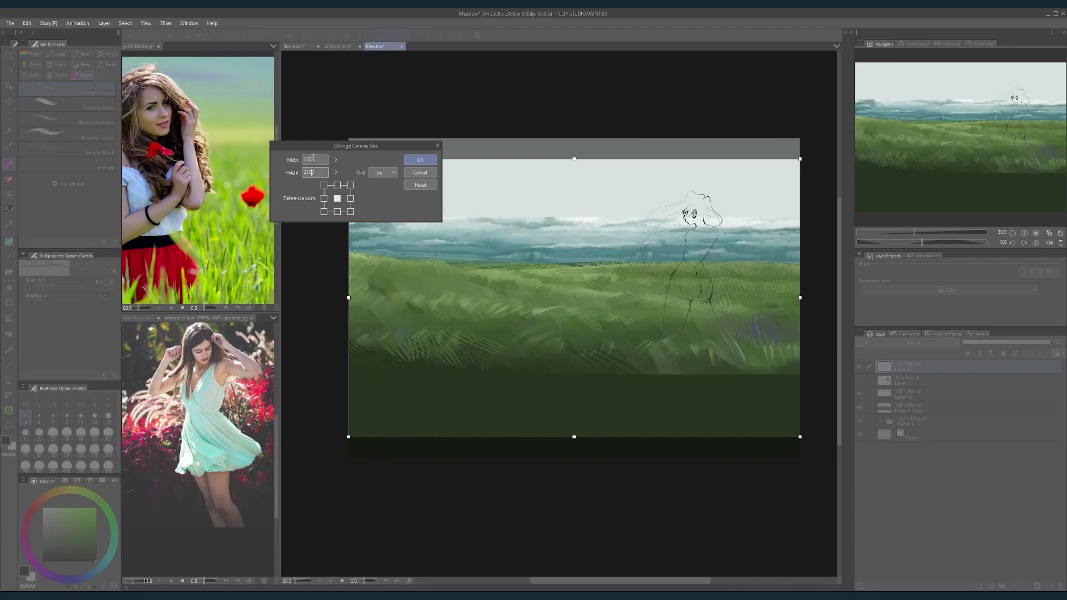
{"action": "left_click", "coordinate": [313, 160]}
{"action": "key", "text": "BackSpace"}
{"action": "type", "text": "8"}
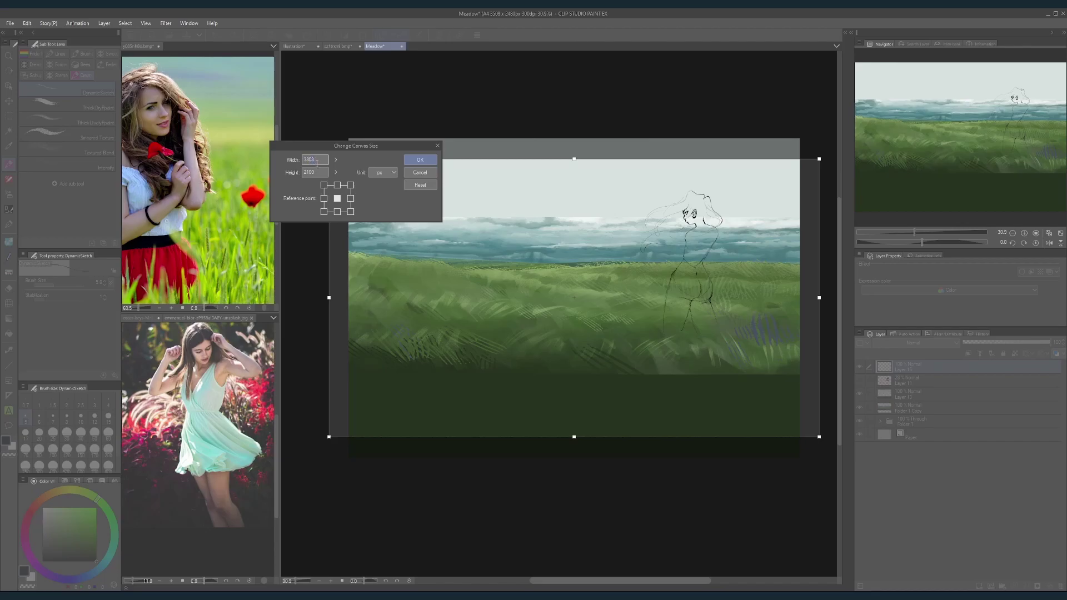
{"action": "key", "text": "BackSpace"}
{"action": "key", "text": "BackSpace"}
{"action": "type", "text": "40"}
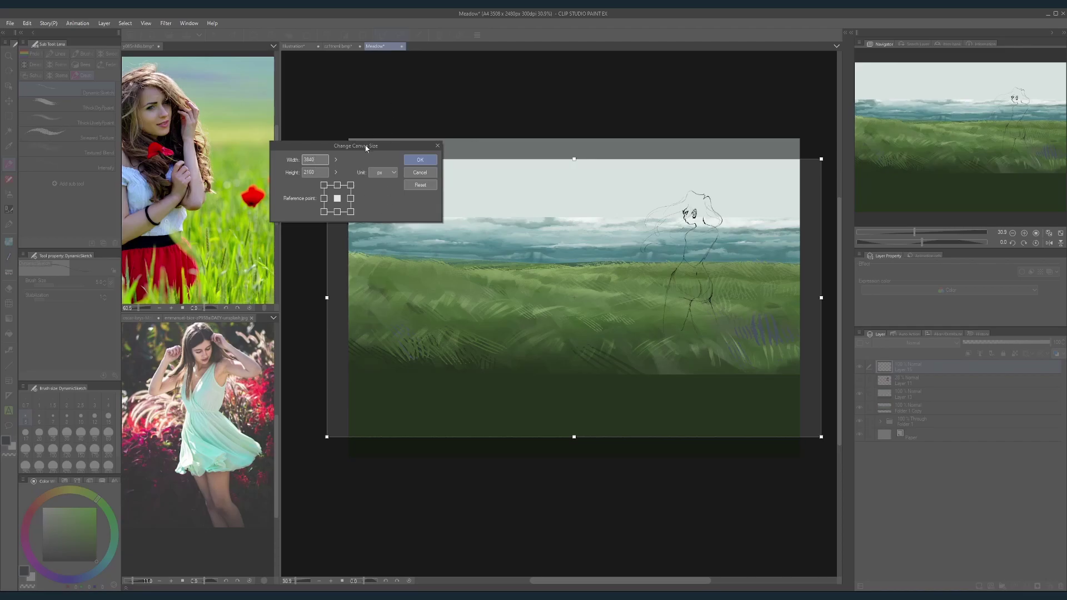
Step: Shrink the canvas frame proportionally from its lower corners to about 3464 × 1940 px, fitting within the painting's width
{"action": "left_click_drag", "start_coordinate": [419, 148], "coordinate": [267, 108]}
{"action": "scroll", "coordinate": [355, 102], "scroll_direction": "down", "scroll_amount": 1}
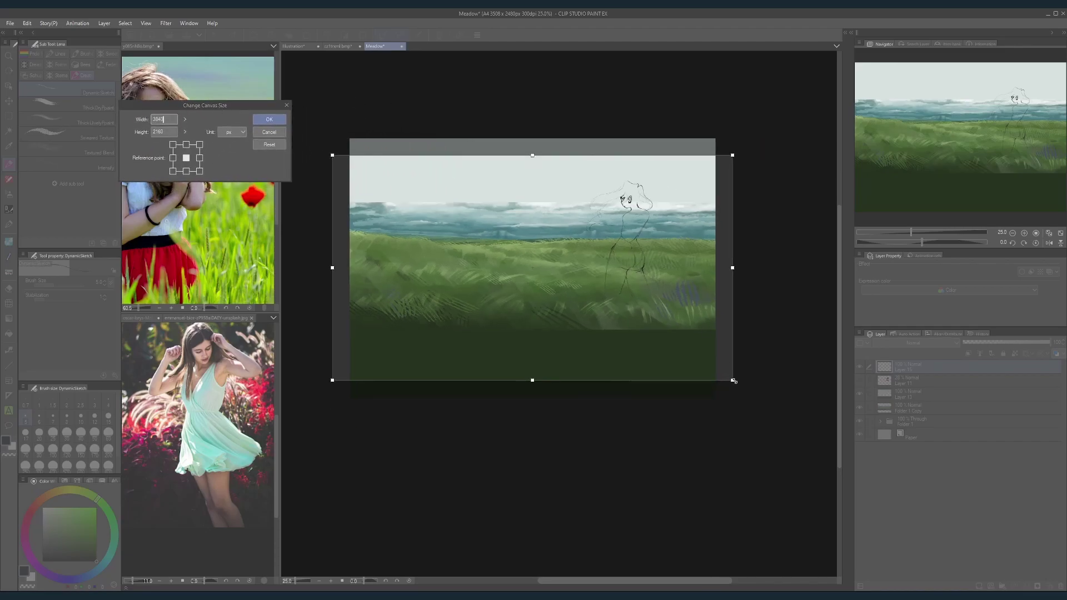
{"action": "left_click_drag", "start_coordinate": [734, 382], "coordinate": [712, 361]}
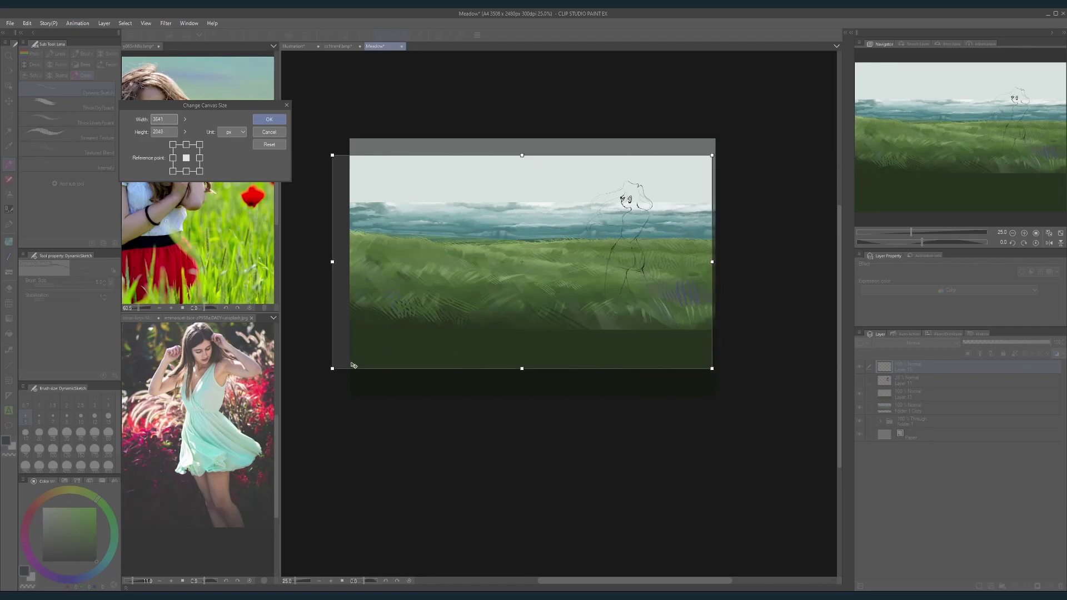
{"action": "left_click_drag", "start_coordinate": [331, 367], "coordinate": [350, 346]}
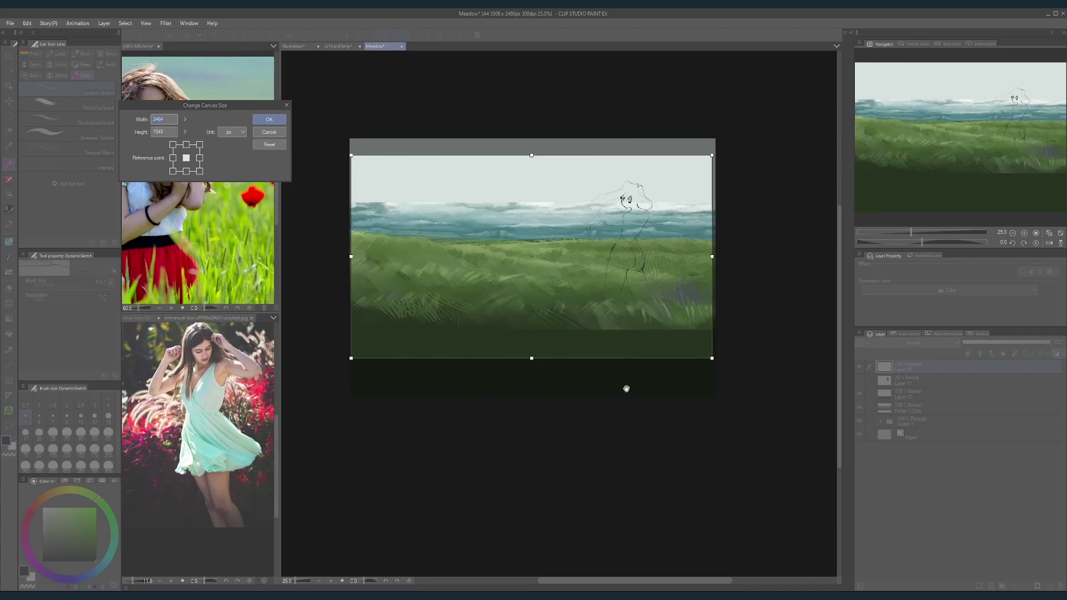
Step: Try widening the canvas frame to 3480 px, and bring the width back to 3464 px
{"action": "key", "text": "Up"}
{"action": "key", "text": "Up"}
{"action": "key", "text": "Up"}
{"action": "key", "text": "Up"}
{"action": "key", "text": "Up"}
{"action": "key", "text": "Up"}
{"action": "key", "text": "Up"}
{"action": "key", "text": "Up"}
{"action": "key", "text": "Up"}
{"action": "key", "text": "Up"}
{"action": "key", "text": "Up"}
{"action": "key", "text": "Up"}
{"action": "key", "text": "Up"}
{"action": "key", "text": "Up"}
{"action": "key", "text": "Up"}
{"action": "key", "text": "Up"}
{"action": "key", "text": "Up"}
{"action": "key", "text": "Up"}
{"action": "key", "text": "Up"}
{"action": "key", "text": "Up"}
{"action": "key", "text": "Up"}
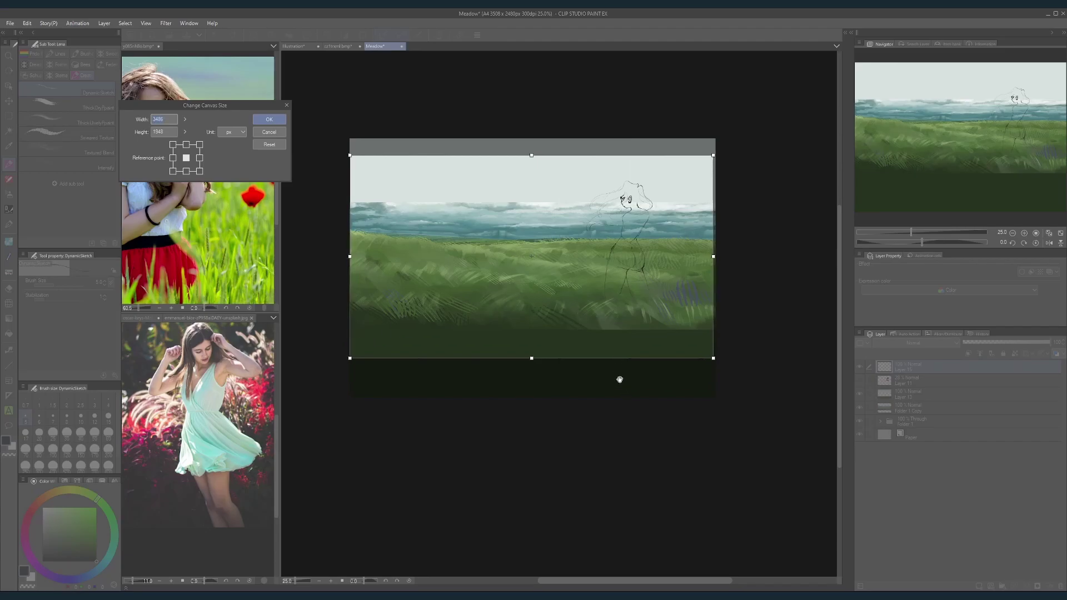
{"action": "left_click", "coordinate": [164, 119]}
{"action": "key", "text": "Down"}
{"action": "key", "text": "Down"}
{"action": "key", "text": "Down"}
{"action": "key", "text": "Down"}
{"action": "key", "text": "Down"}
{"action": "key", "text": "Down"}
{"action": "key", "text": "Down"}
{"action": "key", "text": "Down"}
{"action": "key", "text": "Down"}
{"action": "key", "text": "Down"}
{"action": "key", "text": "Down"}
{"action": "key", "text": "Down"}
{"action": "key", "text": "Down"}
{"action": "key", "text": "Down"}
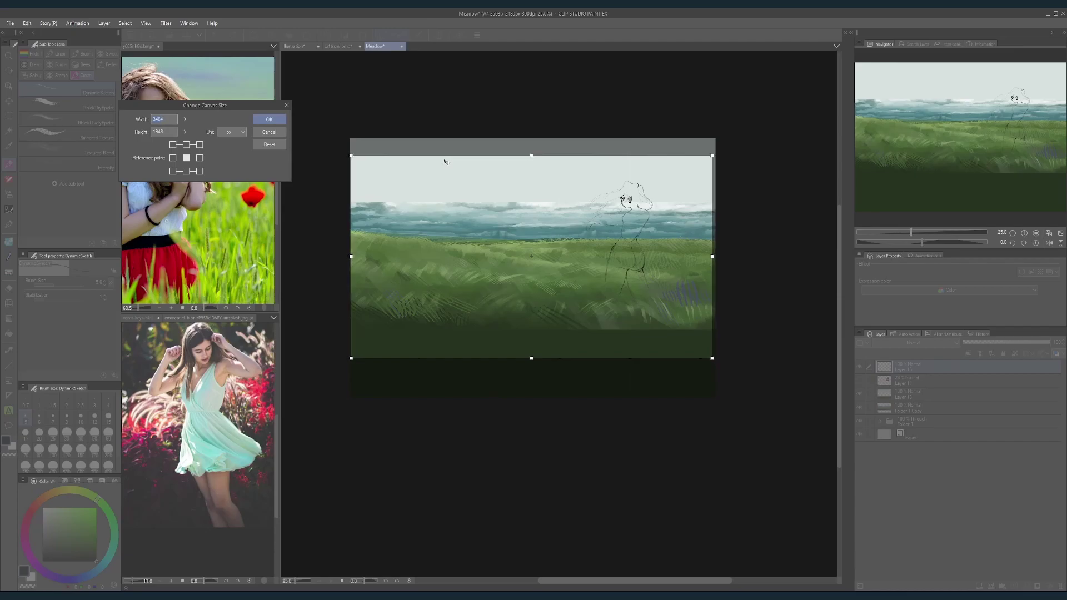
{"action": "key", "text": "BackSpace"}
Step: Shift the canvas frame up over the painting and stretch its corners to span the full width, about 3503 × 1970 px
{"action": "left_click_drag", "start_coordinate": [711, 359], "coordinate": [712, 359]}
{"action": "left_click_drag", "start_coordinate": [660, 332], "coordinate": [655, 324]}
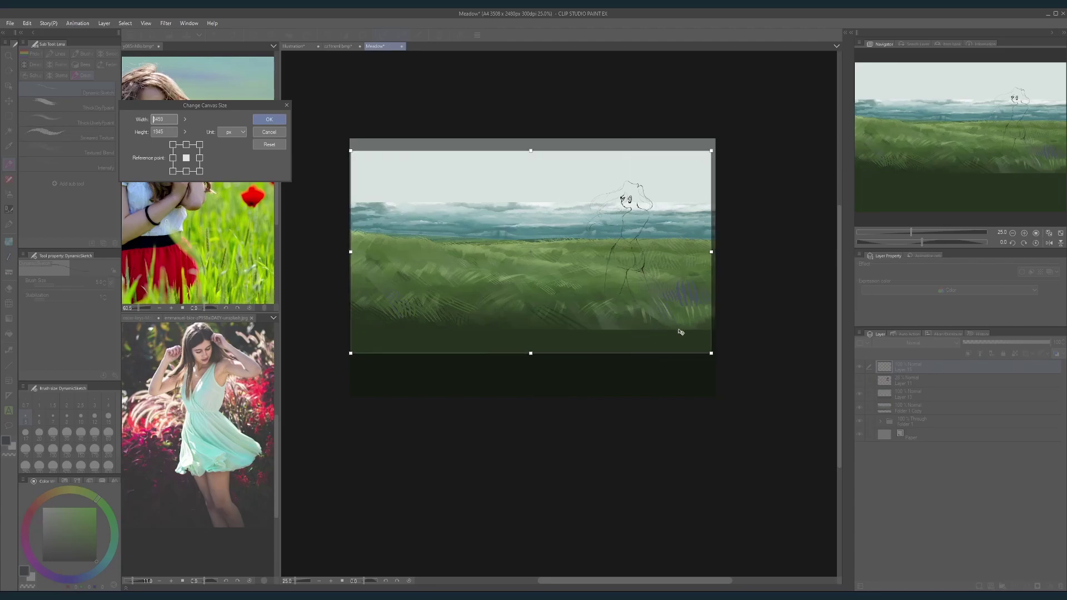
{"action": "left_click_drag", "start_coordinate": [711, 353], "coordinate": [715, 354]}
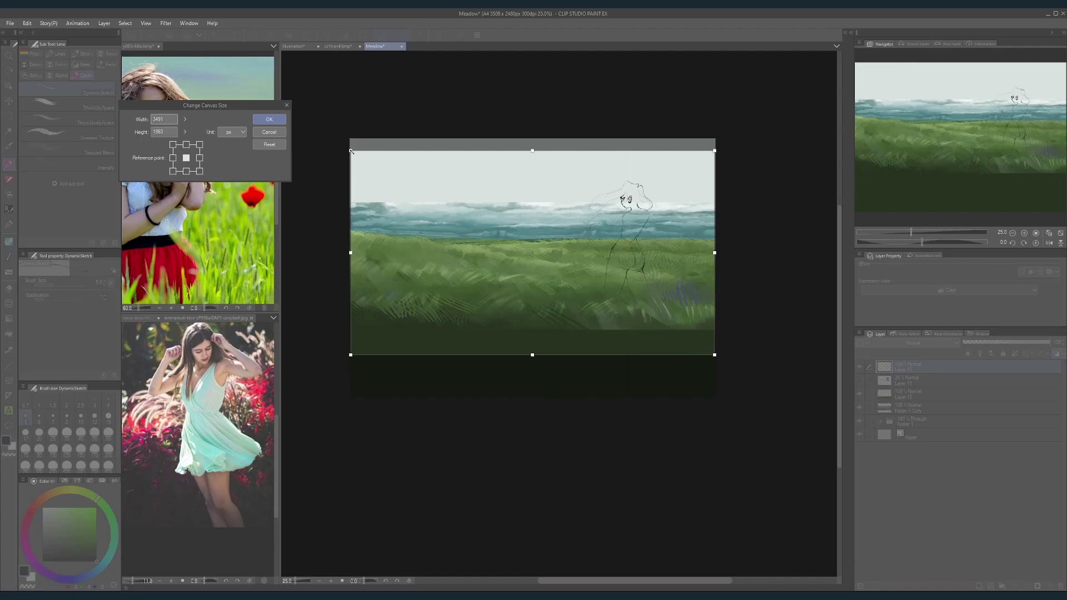
{"action": "left_click_drag", "start_coordinate": [351, 151], "coordinate": [349, 150]}
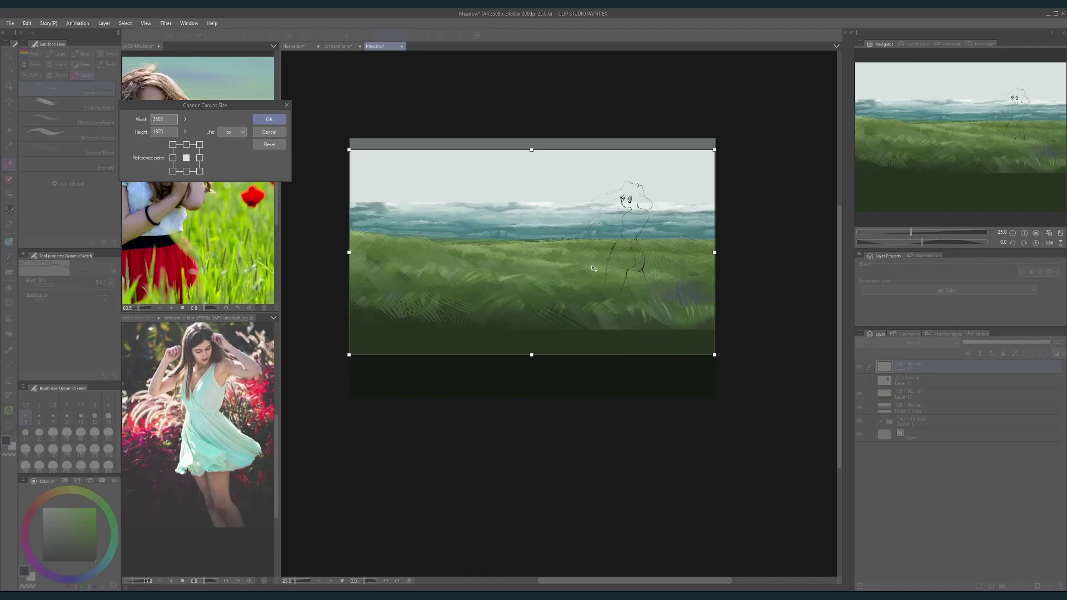
Step: Fine-tune the canvas frame's corners against the painting's side edges to reach 3504 × 1971 px
{"action": "scroll", "coordinate": [566, 238], "scroll_direction": "up", "scroll_amount": 1}
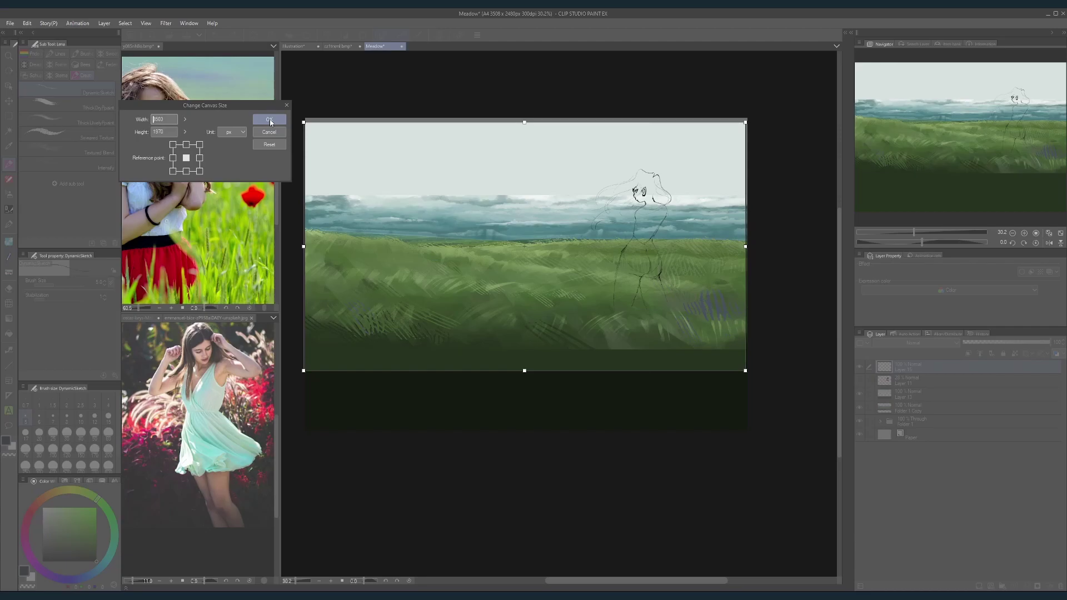
{"action": "scroll", "coordinate": [755, 178], "scroll_direction": "up", "scroll_amount": 3}
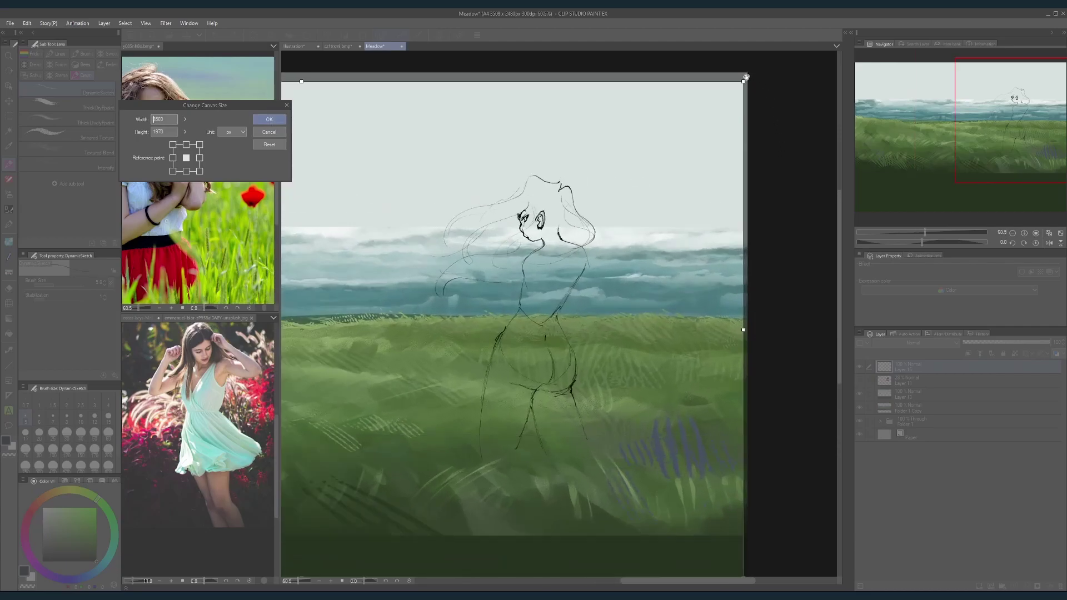
{"action": "left_click_drag", "start_coordinate": [744, 81], "coordinate": [746, 79]}
{"action": "scroll", "coordinate": [755, 222], "scroll_direction": "down", "scroll_amount": 3}
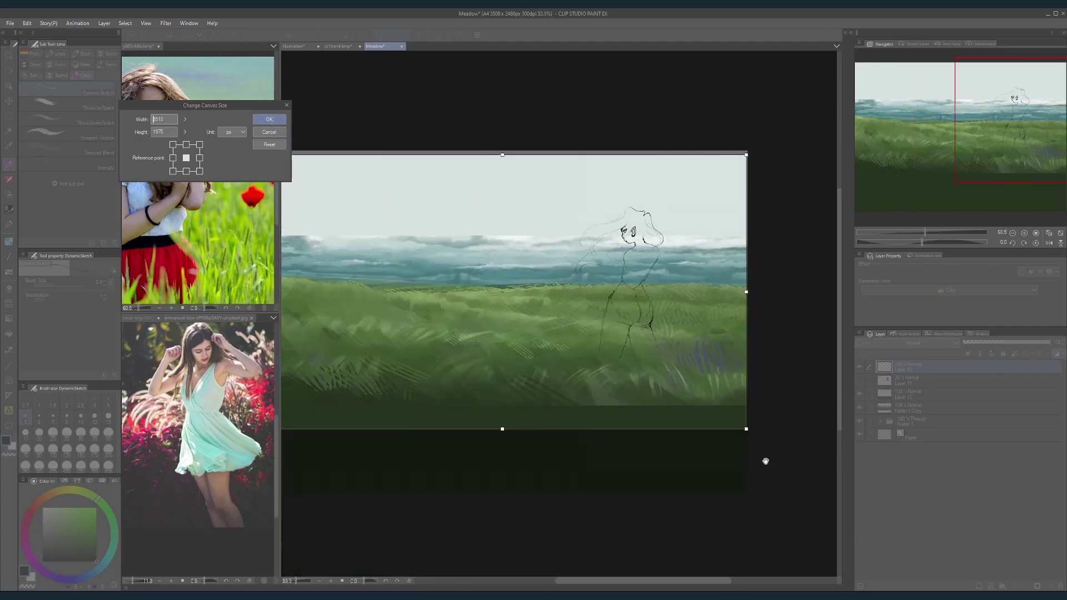
{"action": "scroll", "coordinate": [765, 461], "scroll_direction": "up", "scroll_amount": 4}
{"action": "left_click_drag", "start_coordinate": [749, 369], "coordinate": [750, 369]}
{"action": "scroll", "coordinate": [780, 388], "scroll_direction": "down", "scroll_amount": 5}
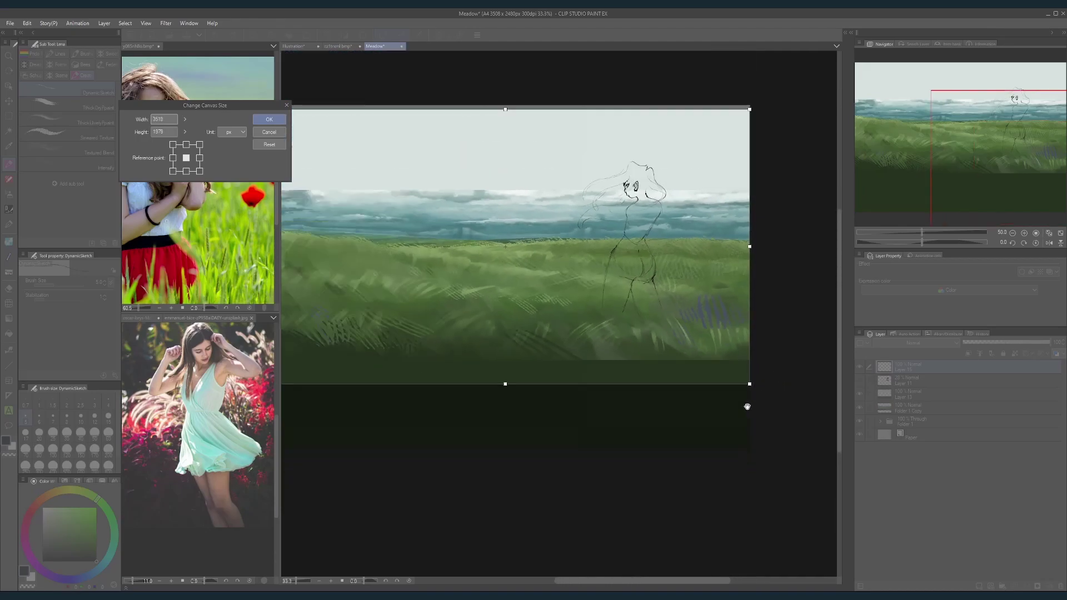
{"action": "scroll", "coordinate": [359, 199], "scroll_direction": "up", "scroll_amount": 3}
{"action": "scroll", "coordinate": [359, 199], "scroll_direction": "up", "scroll_amount": 2}
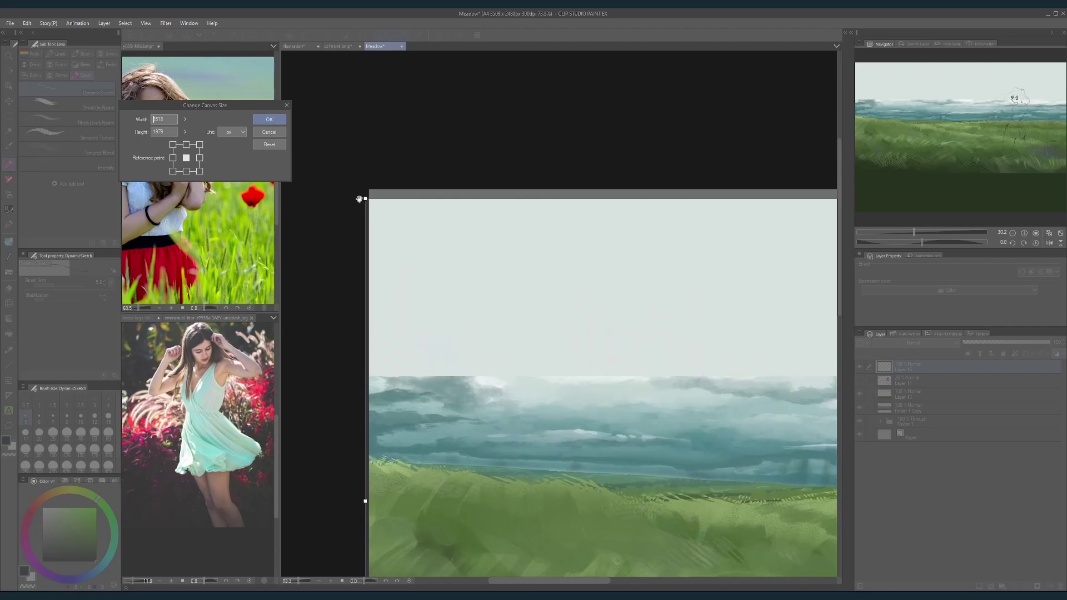
{"action": "left_click_drag", "start_coordinate": [365, 198], "coordinate": [370, 201]}
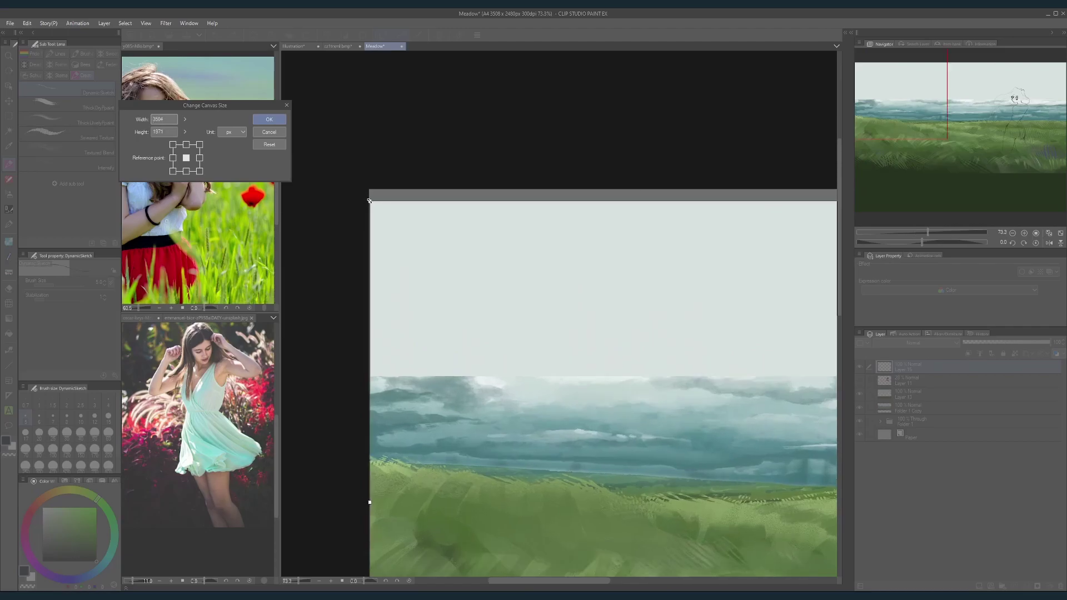
Step: Check the framing, apply the 3504 × 1971 px canvas size, and save the painting
{"action": "scroll", "coordinate": [344, 200], "scroll_direction": "down", "scroll_amount": 4}
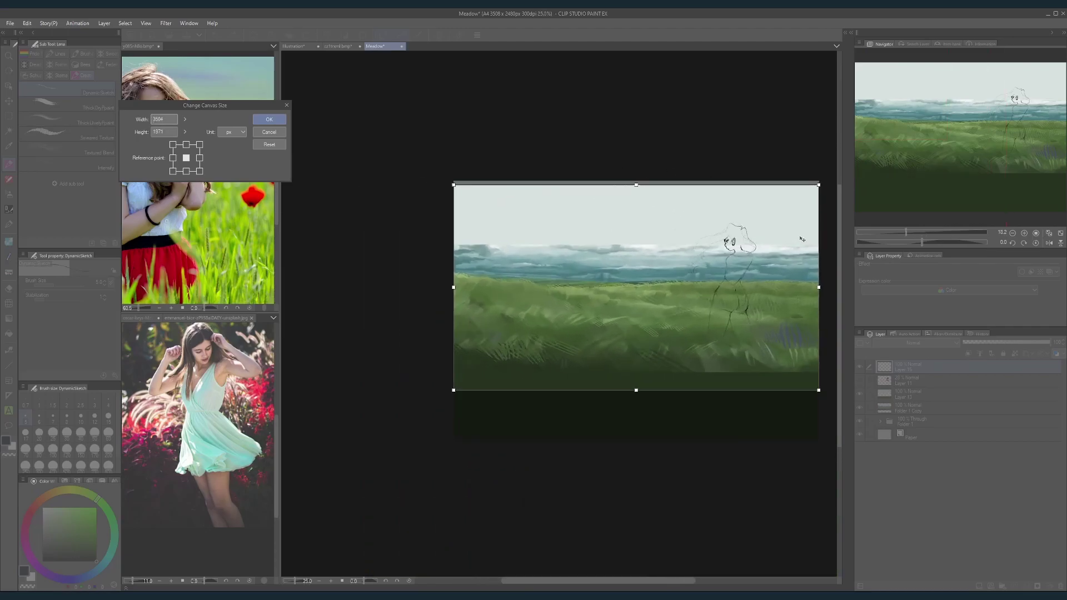
{"action": "scroll", "coordinate": [802, 239], "scroll_direction": "up", "scroll_amount": 2}
{"action": "scroll", "coordinate": [649, 236], "scroll_direction": "down", "scroll_amount": 2}
{"action": "scroll", "coordinate": [532, 232], "scroll_direction": "up", "scroll_amount": 2}
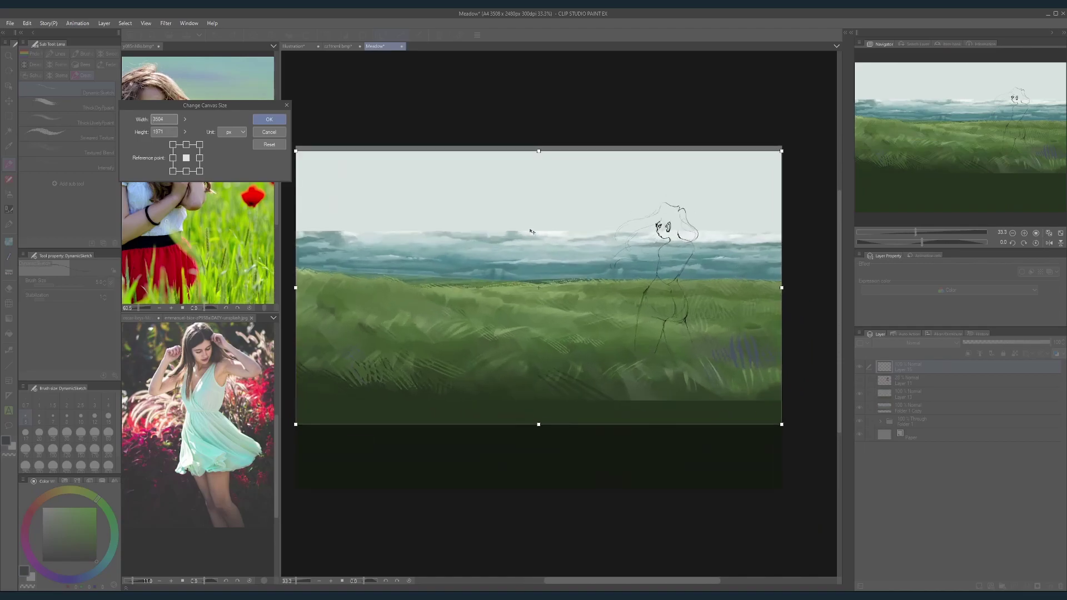
{"action": "scroll", "coordinate": [531, 231], "scroll_direction": "down", "scroll_amount": 2}
{"action": "scroll", "coordinate": [508, 150], "scroll_direction": "up", "scroll_amount": 2}
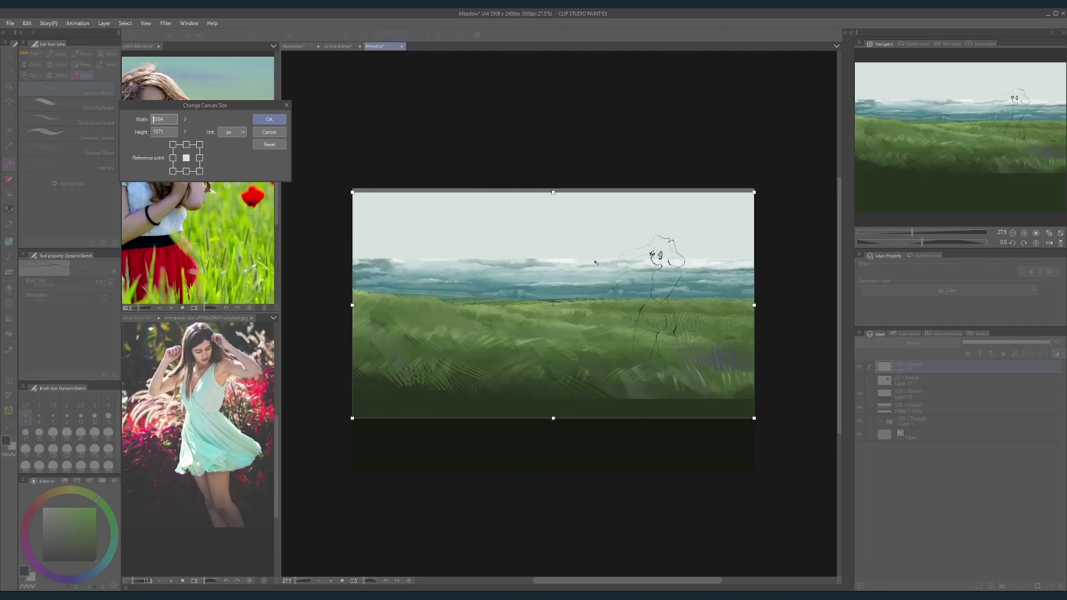
{"action": "left_click", "coordinate": [269, 119]}
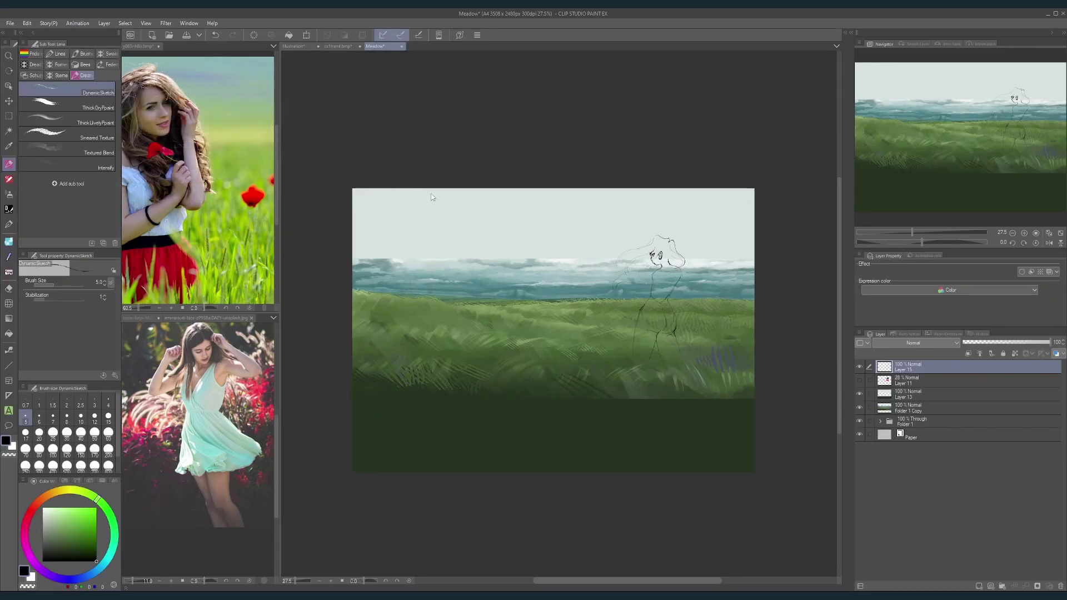
{"action": "key", "text": "ctrl+z"}
{"action": "scroll", "coordinate": [578, 330], "scroll_direction": "up", "scroll_amount": 1}
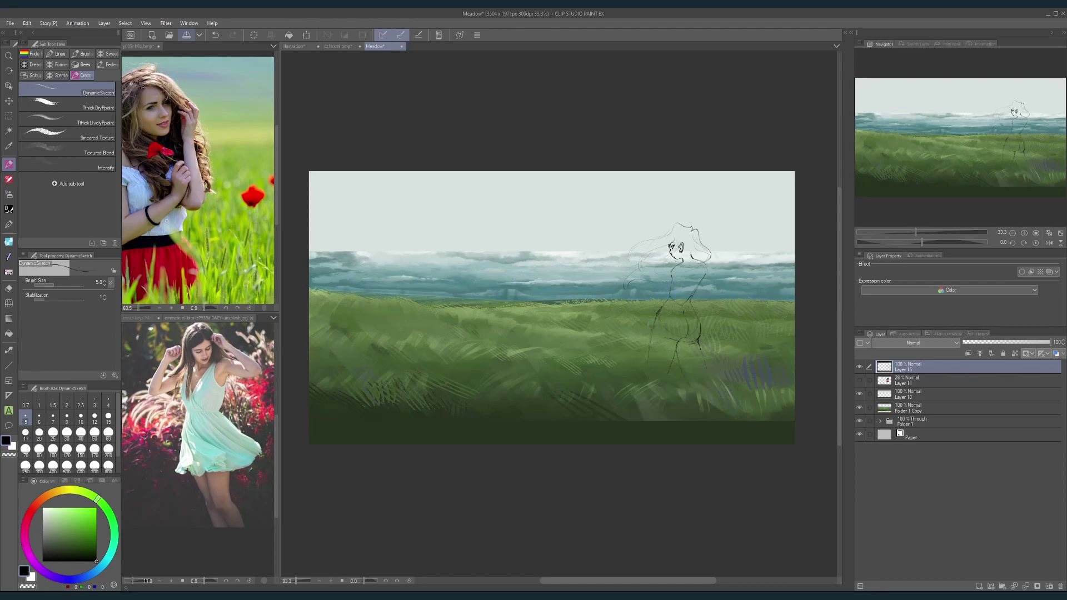
{"action": "left_click", "coordinate": [187, 35]}
Step: Show the figure layer, Layer 11, again and widen the painting's work area over the reference photos
{"action": "scroll", "coordinate": [747, 301], "scroll_direction": "up", "scroll_amount": 2}
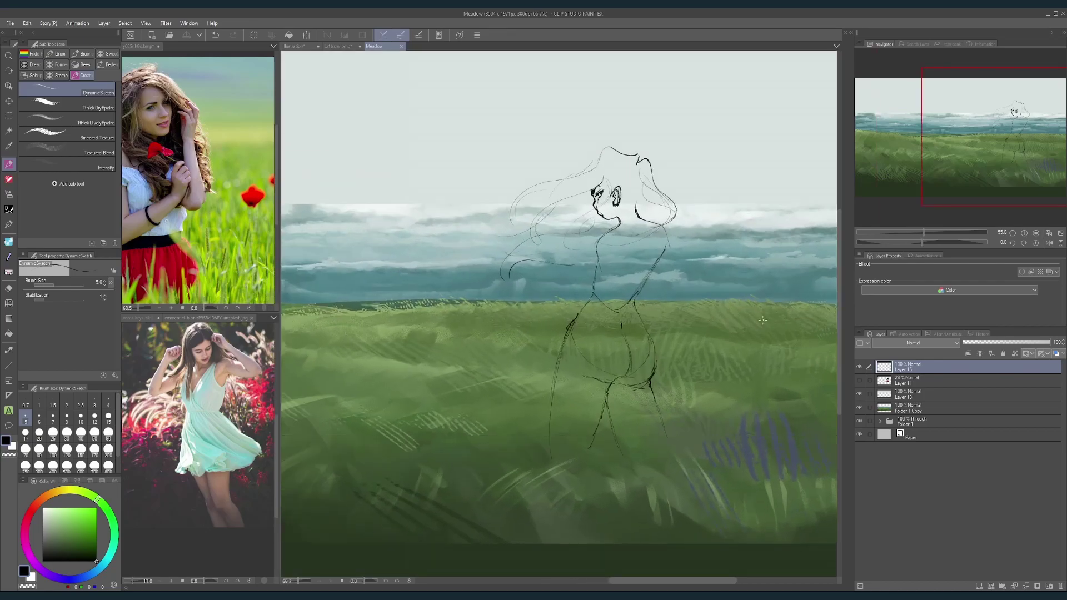
{"action": "scroll", "coordinate": [763, 320], "scroll_direction": "up", "scroll_amount": 1}
{"action": "left_click", "coordinate": [860, 381]}
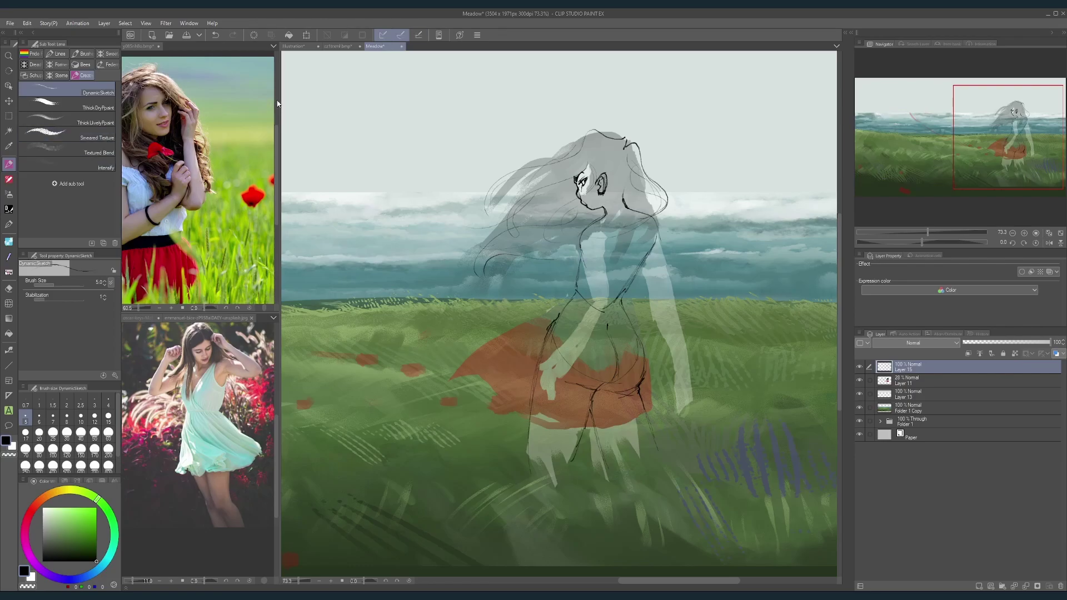
{"action": "left_click_drag", "start_coordinate": [278, 103], "coordinate": [154, 103]}
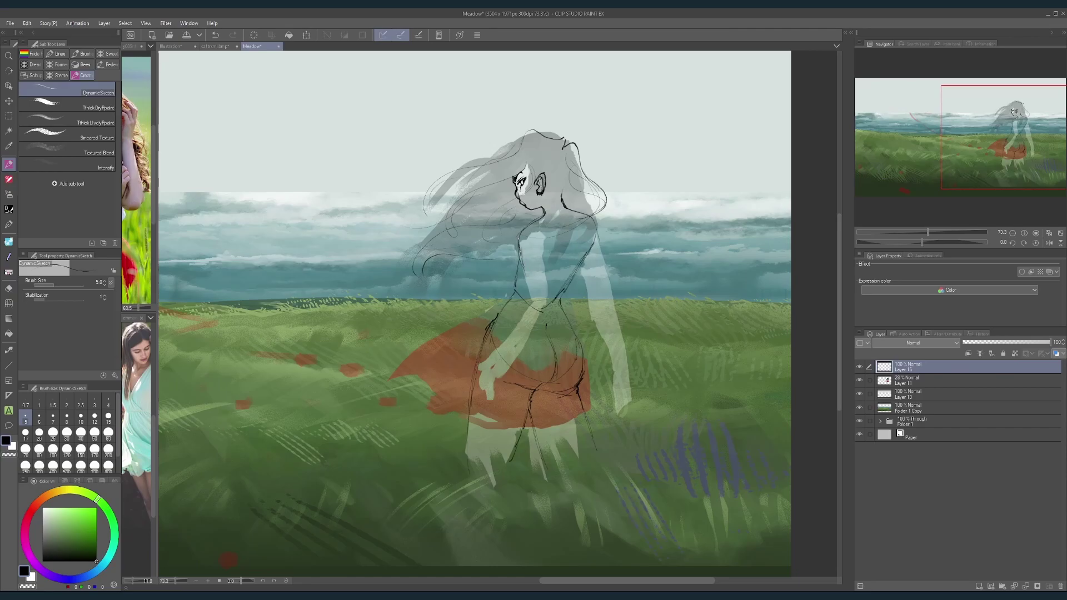
Step: Sketch the girl's near upper arm from the shoulder down to the elbow over the torso
{"action": "mouse_move", "coordinate": [551, 237]}
{"action": "left_mouse_down"}
{"action": "mouse_move", "coordinate": [549, 276]}
{"action": "mouse_move", "coordinate": [523, 268]}
{"action": "mouse_move", "coordinate": [528, 302]}
{"action": "left_mouse_up"}
{"action": "left_click_drag", "start_coordinate": [525, 290], "coordinate": [542, 309]}
{"action": "scroll", "coordinate": [545, 303], "scroll_direction": "up", "scroll_amount": 2}
{"action": "mouse_move", "coordinate": [542, 288]}
{"action": "left_mouse_down"}
{"action": "mouse_move", "coordinate": [528, 274]}
{"action": "mouse_move", "coordinate": [512, 327]}
{"action": "left_mouse_up"}
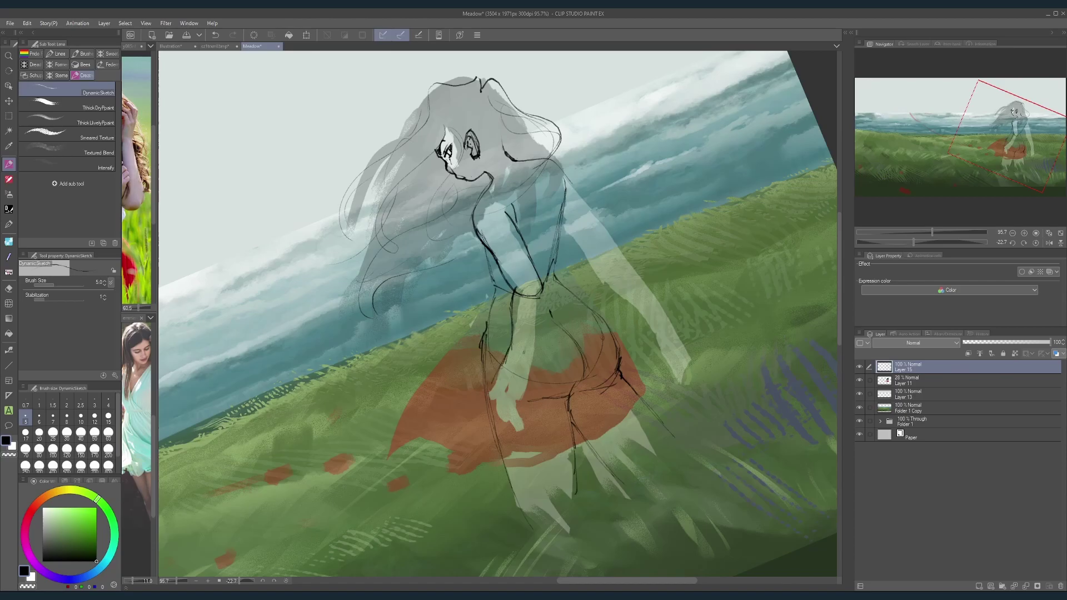
Step: Outline the near forearm from the elbow to the hand and erase the waist line crossing it
{"action": "mouse_move", "coordinate": [495, 372]}
{"action": "left_mouse_down"}
{"action": "mouse_move", "coordinate": [506, 419]}
{"action": "mouse_move", "coordinate": [521, 422]}
{"action": "mouse_move", "coordinate": [540, 292]}
{"action": "mouse_move", "coordinate": [531, 305]}
{"action": "left_mouse_up"}
{"action": "key", "text": "e"}
{"action": "key", "text": "p"}
{"action": "left_click_drag", "start_coordinate": [542, 290], "coordinate": [537, 306]}
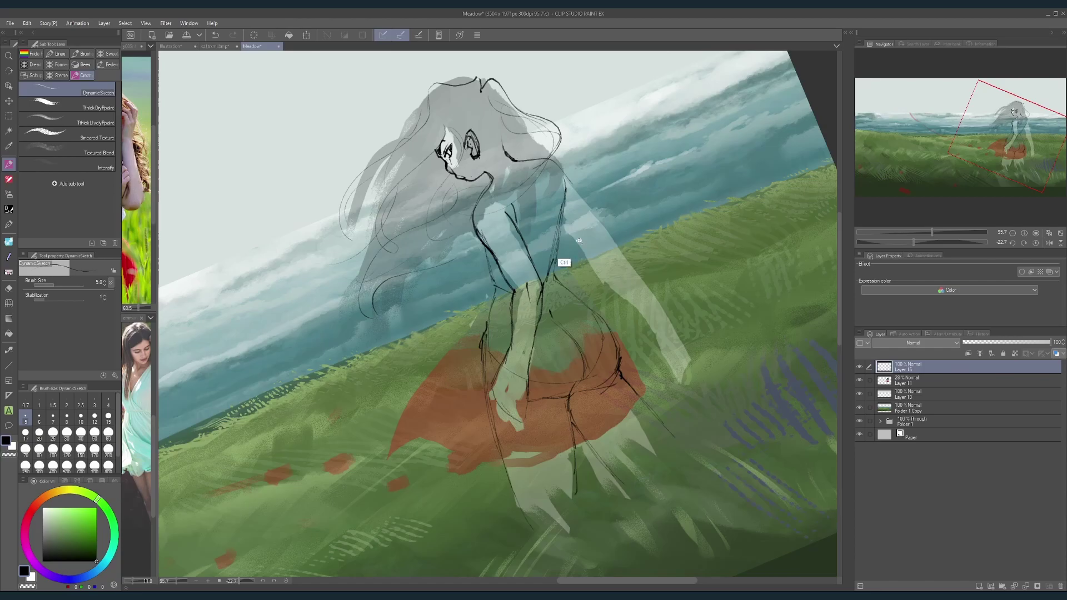
Step: Sketch the near hand's knuckles and fingers at the end of the forearm, over the red skirt
{"action": "left_click_drag", "start_coordinate": [579, 239], "coordinate": [559, 239]}
{"action": "mouse_move", "coordinate": [560, 239]}
{"action": "left_mouse_down"}
{"action": "mouse_move", "coordinate": [607, 232]}
{"action": "mouse_move", "coordinate": [614, 255]}
{"action": "left_mouse_up"}
{"action": "left_click_drag", "start_coordinate": [562, 317], "coordinate": [584, 307]}
{"action": "left_click", "coordinate": [584, 306], "text": "ctrl"}
{"action": "left_click", "coordinate": [569, 316], "text": "ctrl"}
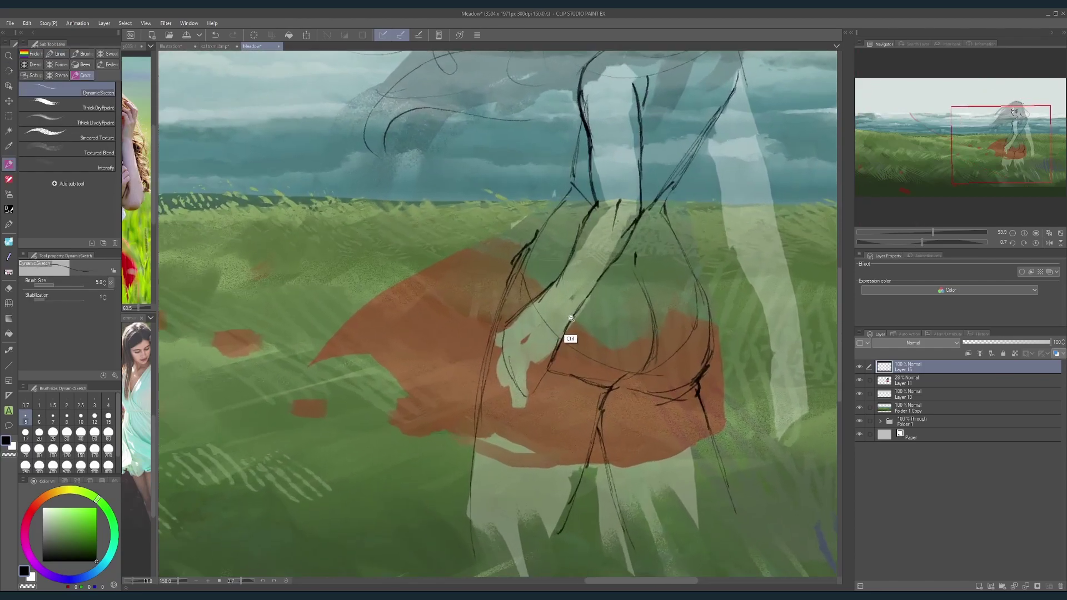
{"action": "mouse_move", "coordinate": [542, 334]}
{"action": "left_mouse_down"}
{"action": "mouse_move", "coordinate": [526, 313]}
{"action": "mouse_move", "coordinate": [513, 323]}
{"action": "mouse_move", "coordinate": [525, 346]}
{"action": "mouse_move", "coordinate": [554, 353]}
{"action": "mouse_move", "coordinate": [539, 352]}
{"action": "mouse_move", "coordinate": [523, 375]}
{"action": "mouse_move", "coordinate": [529, 404]}
{"action": "mouse_move", "coordinate": [521, 375]}
{"action": "left_mouse_up"}
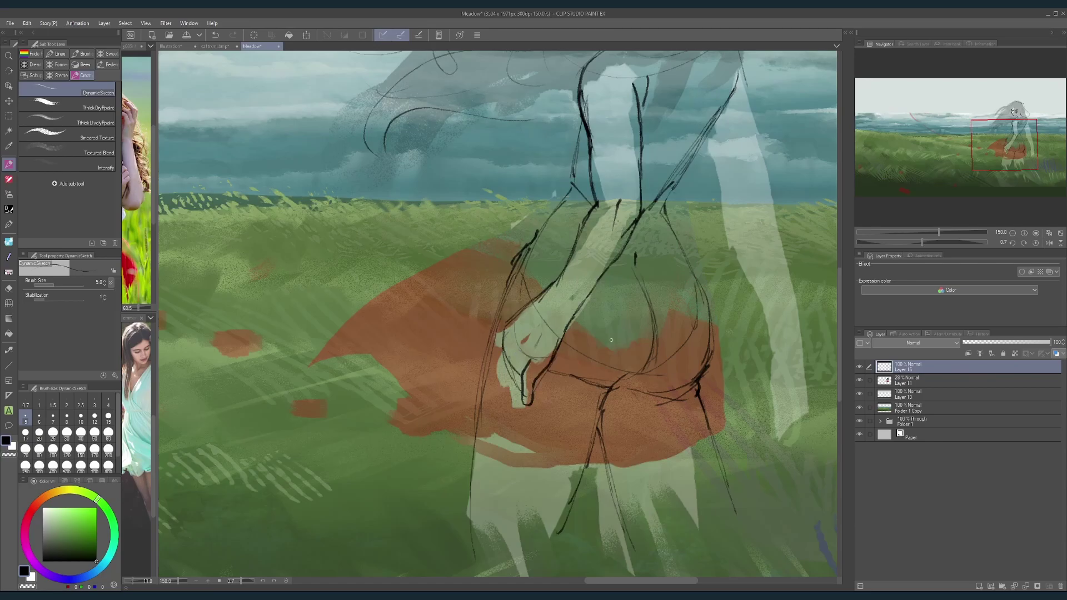
{"action": "scroll", "coordinate": [611, 340], "scroll_direction": "down", "scroll_amount": 5}
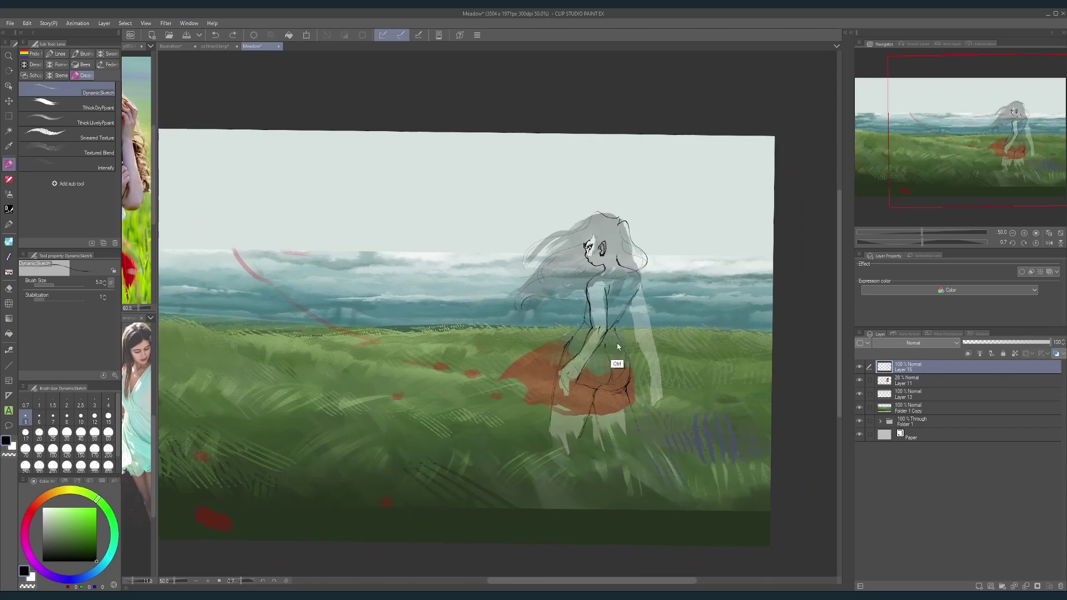
Step: Outline the far arm from the shoulder past the elbow down to the hand, following the pale painted arm
{"action": "scroll", "coordinate": [578, 374], "scroll_direction": "up", "scroll_amount": 4}
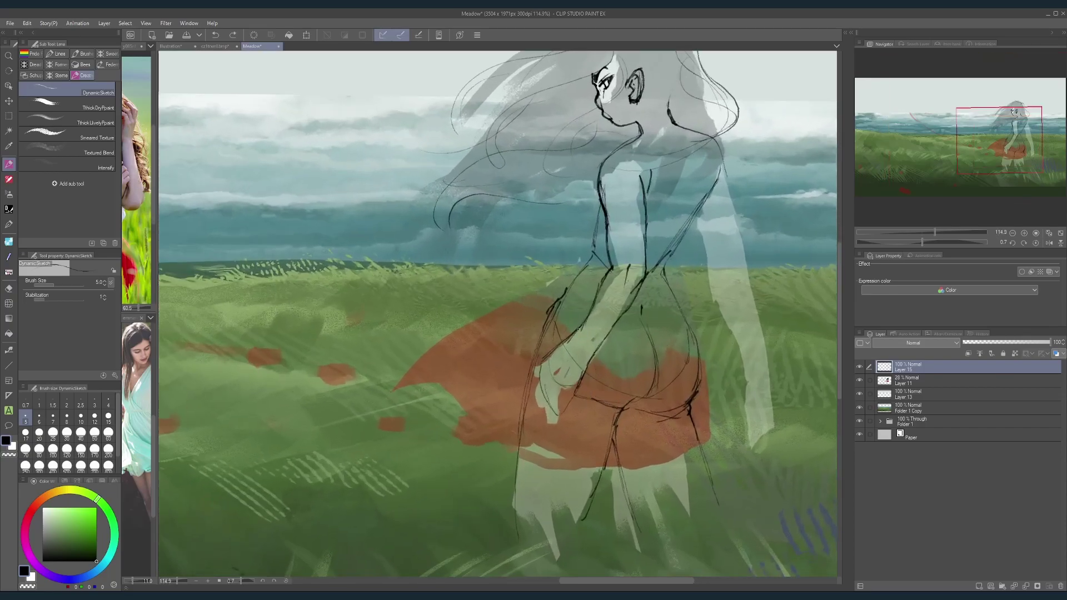
{"action": "mouse_move", "coordinate": [664, 336]}
{"action": "left_mouse_down"}
{"action": "mouse_move", "coordinate": [607, 348]}
{"action": "mouse_move", "coordinate": [548, 396]}
{"action": "left_mouse_up"}
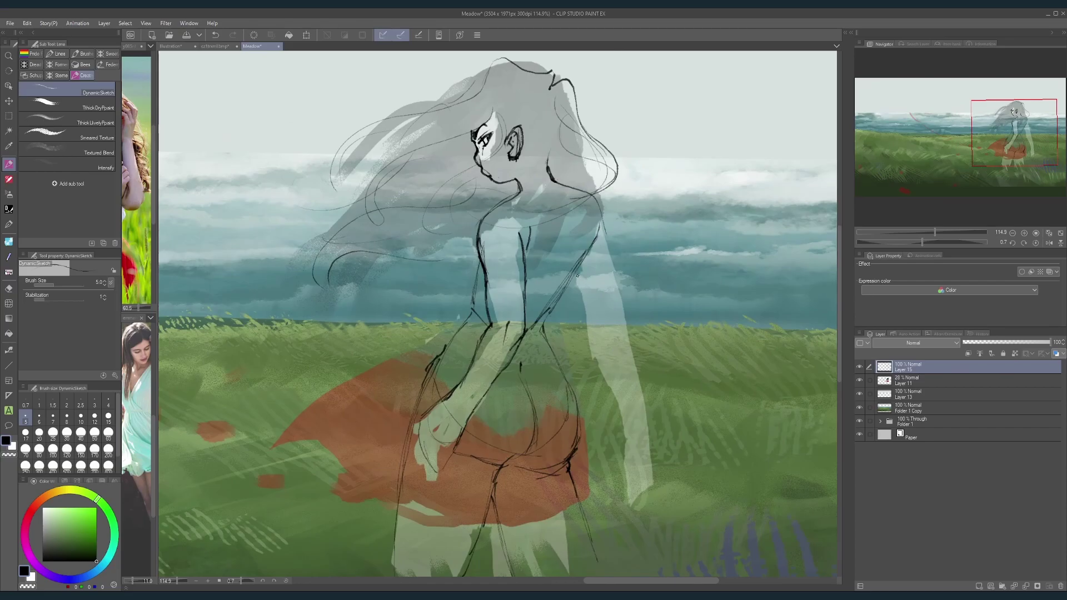
{"action": "mouse_move", "coordinate": [577, 272]}
{"action": "left_mouse_down"}
{"action": "mouse_move", "coordinate": [575, 299]}
{"action": "mouse_move", "coordinate": [606, 364]}
{"action": "mouse_move", "coordinate": [618, 358]}
{"action": "mouse_move", "coordinate": [610, 250]}
{"action": "left_mouse_up"}
{"action": "left_click_drag", "start_coordinate": [624, 324], "coordinate": [638, 393]}
{"action": "left_click_drag", "start_coordinate": [592, 340], "coordinate": [626, 430]}
{"action": "mouse_move", "coordinate": [632, 369]}
{"action": "left_mouse_down"}
{"action": "mouse_move", "coordinate": [643, 415]}
{"action": "mouse_move", "coordinate": [624, 429]}
{"action": "mouse_move", "coordinate": [624, 480]}
{"action": "mouse_move", "coordinate": [648, 474]}
{"action": "left_mouse_up"}
{"action": "left_click_drag", "start_coordinate": [640, 410], "coordinate": [649, 451]}
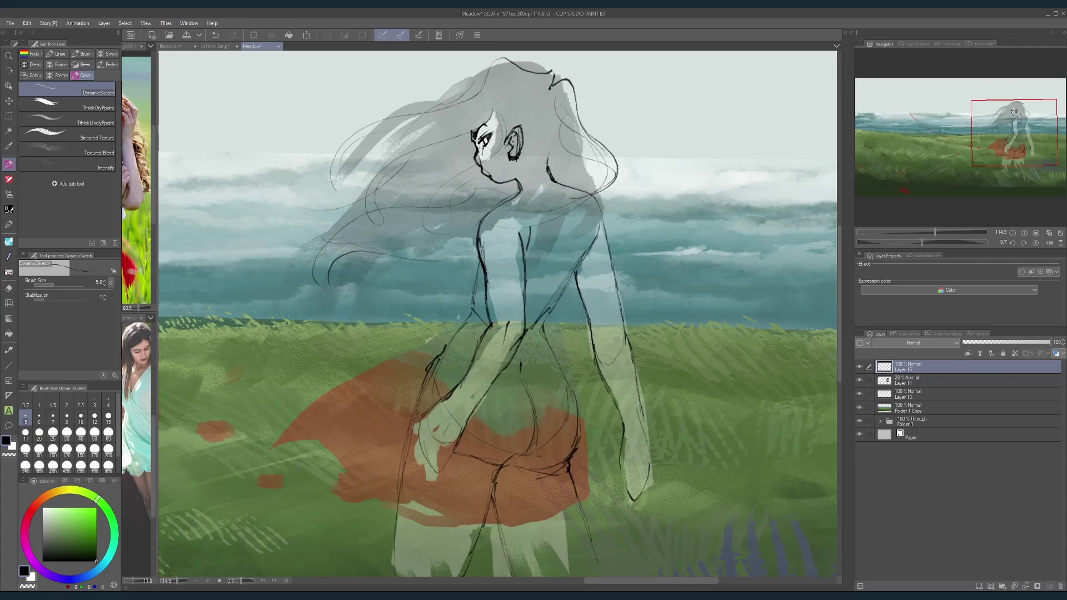
{"action": "left_click_drag", "start_coordinate": [679, 322], "coordinate": [662, 307]}
Step: Mirror the canvas view horizontally, level its rotation to 0, and check the figure's proportions
{"action": "scroll", "coordinate": [674, 306], "scroll_direction": "down", "scroll_amount": 2}
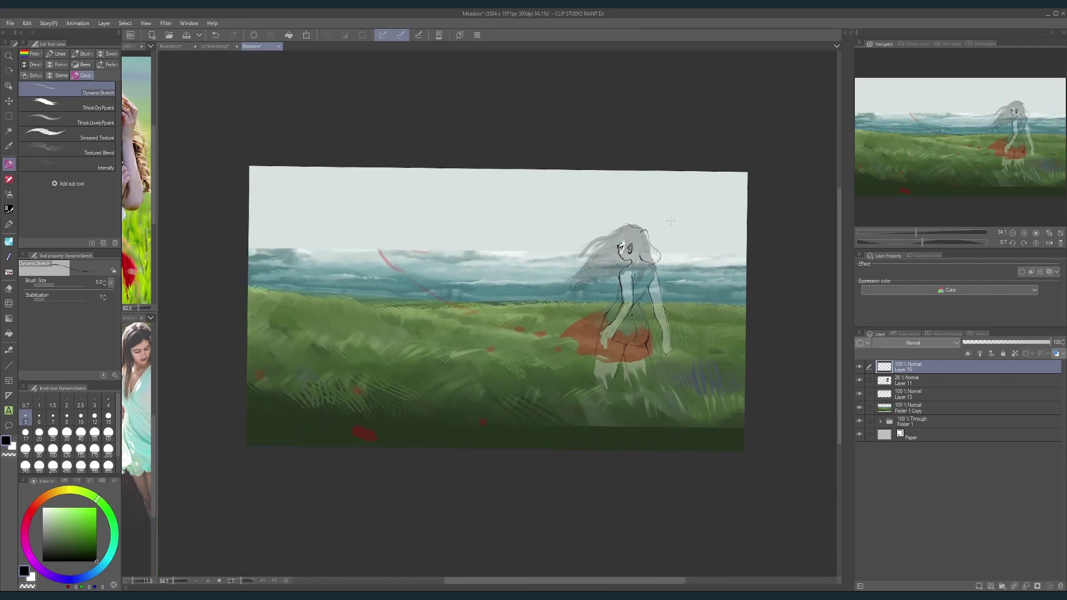
{"action": "left_click", "coordinate": [1037, 243]}
{"action": "left_click", "coordinate": [1049, 243]}
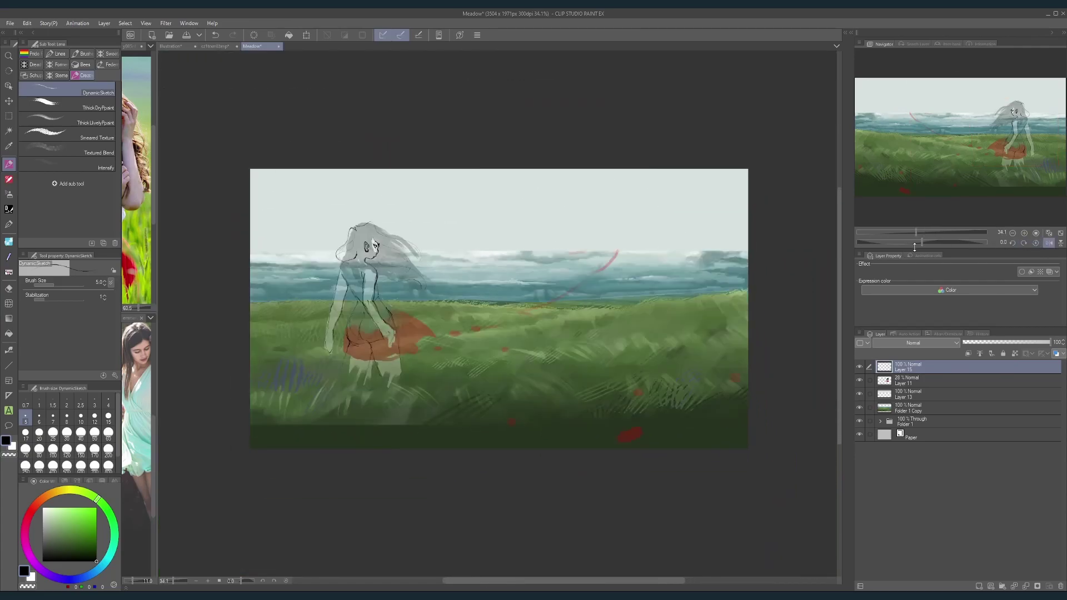
{"action": "scroll", "coordinate": [381, 346], "scroll_direction": "up", "scroll_amount": 7}
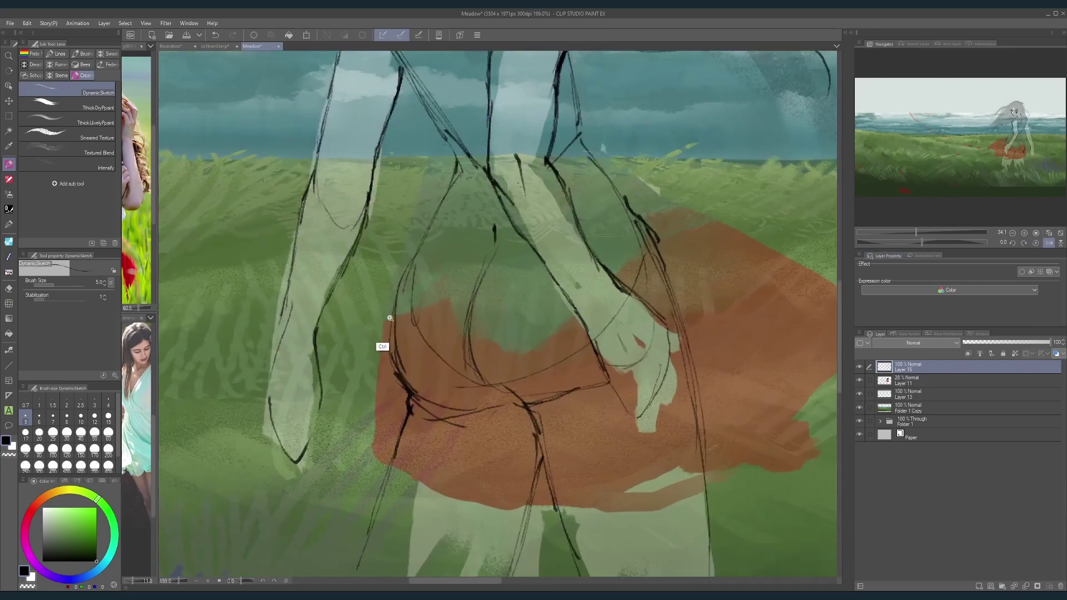
{"action": "scroll", "coordinate": [453, 271], "scroll_direction": "down", "scroll_amount": 2}
{"action": "scroll", "coordinate": [452, 271], "scroll_direction": "down", "scroll_amount": 1}
{"action": "left_click_drag", "start_coordinate": [462, 260], "coordinate": [518, 307]}
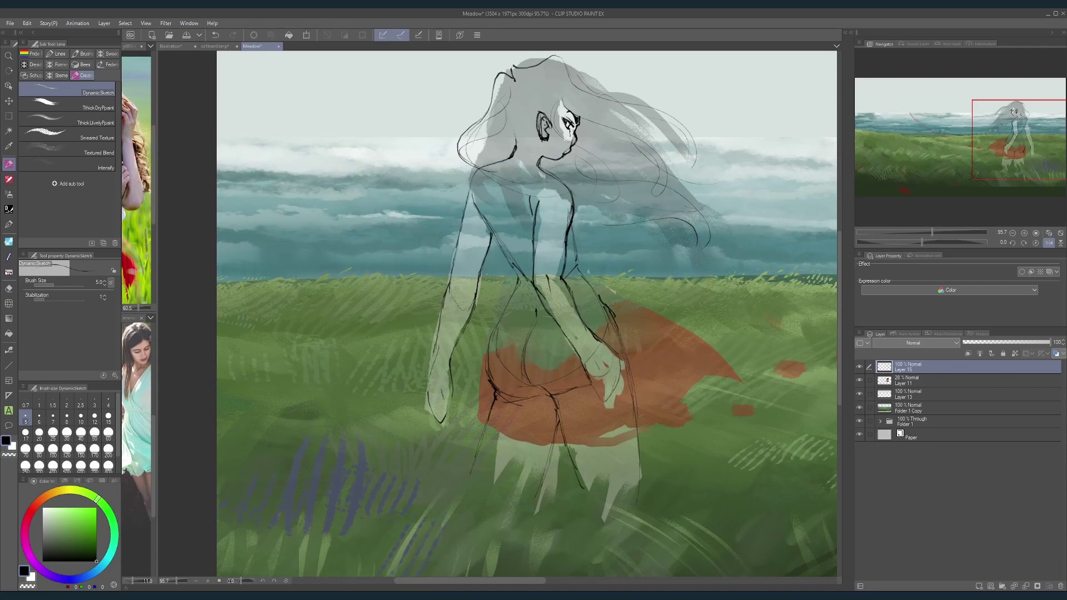
Step: Sketch the far hand's thumb and fingers and touch up the far forearm's outline
{"action": "mouse_move", "coordinate": [449, 408]}
{"action": "left_mouse_down"}
{"action": "mouse_move", "coordinate": [464, 399]}
{"action": "mouse_move", "coordinate": [448, 417]}
{"action": "left_mouse_up"}
{"action": "mouse_move", "coordinate": [432, 374]}
{"action": "left_mouse_down"}
{"action": "mouse_move", "coordinate": [421, 402]}
{"action": "mouse_move", "coordinate": [434, 413]}
{"action": "left_mouse_up"}
{"action": "left_click_drag", "start_coordinate": [459, 309], "coordinate": [469, 305]}
{"action": "left_click_drag", "start_coordinate": [437, 359], "coordinate": [437, 335]}
{"action": "mouse_move", "coordinate": [434, 367]}
{"action": "left_mouse_down"}
{"action": "mouse_move", "coordinate": [418, 386]}
{"action": "mouse_move", "coordinate": [422, 401]}
{"action": "left_mouse_up"}
{"action": "scroll", "coordinate": [500, 303], "scroll_direction": "down", "scroll_amount": 3}
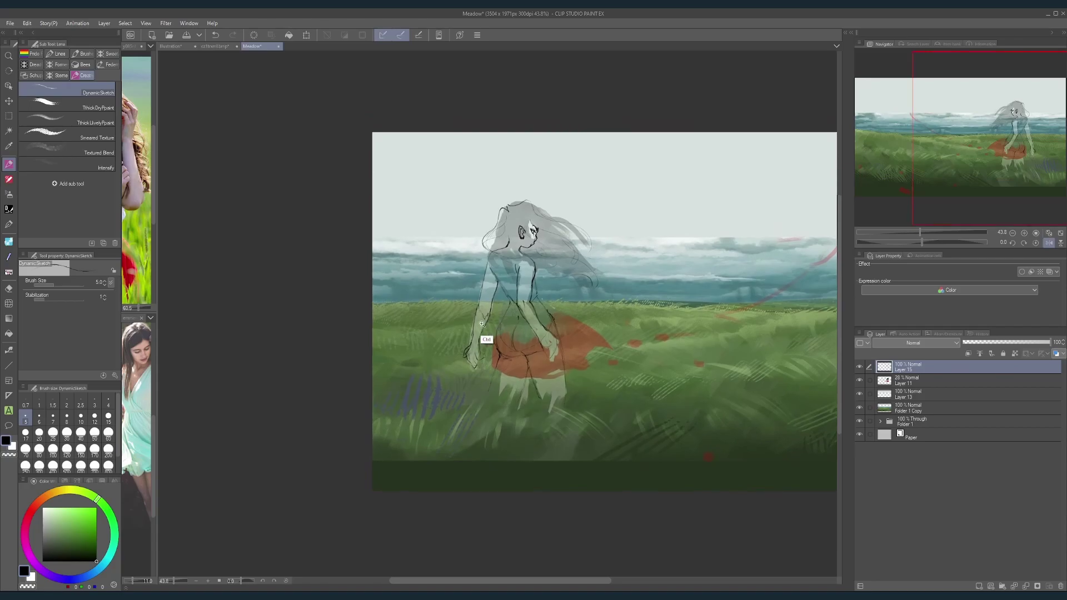
{"action": "scroll", "coordinate": [484, 340], "scroll_direction": "up", "scroll_amount": 4}
{"action": "key", "text": "e"}
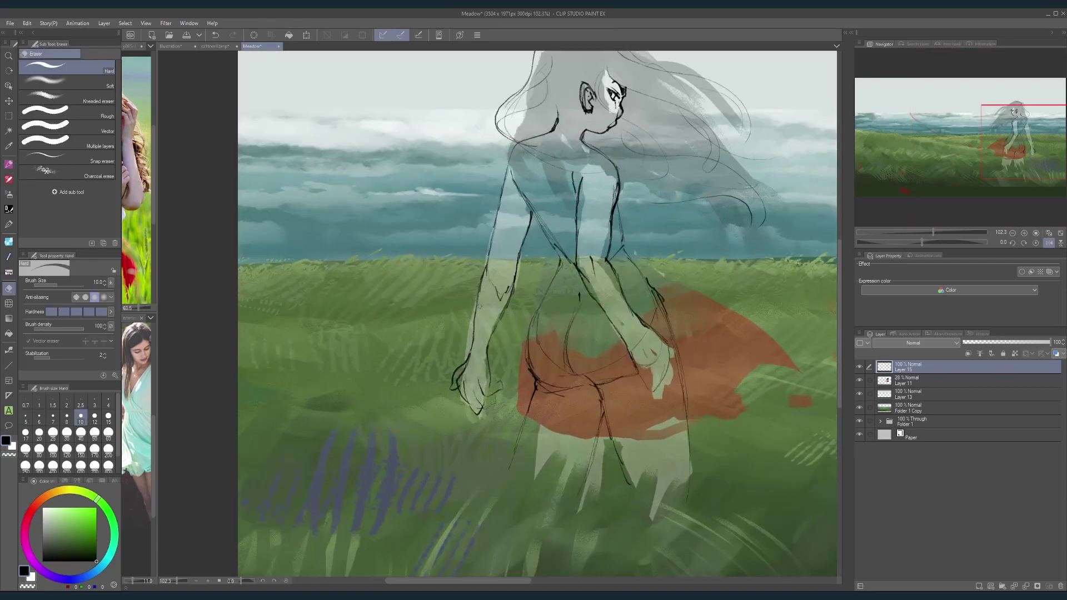
{"action": "key", "text": "p"}
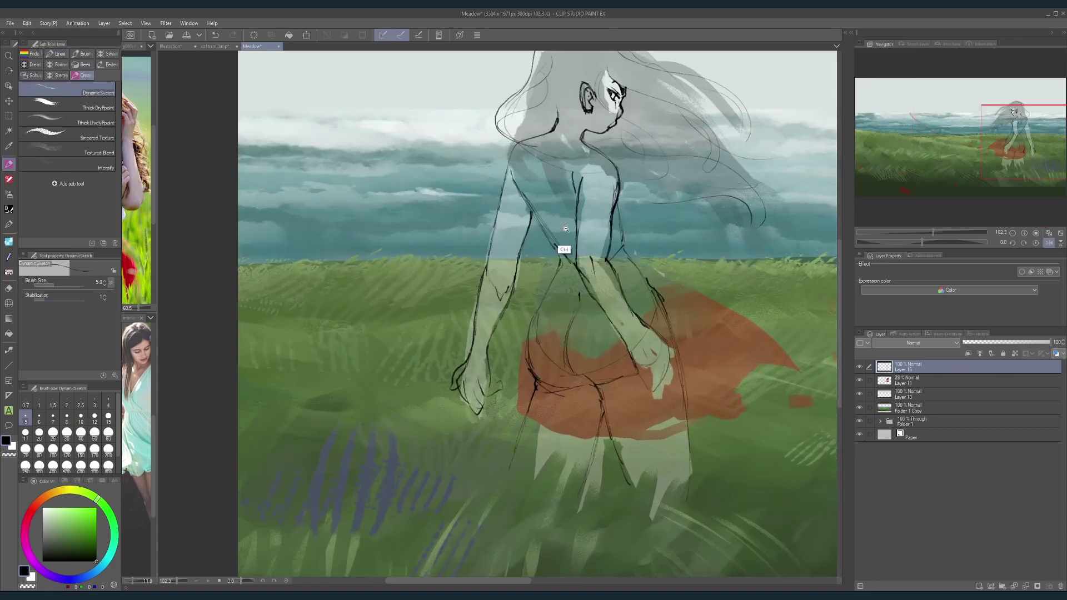
Step: Add short shoulder-blade and spine lines to the girl's upper back
{"action": "scroll", "coordinate": [566, 229], "scroll_direction": "down", "scroll_amount": 4}
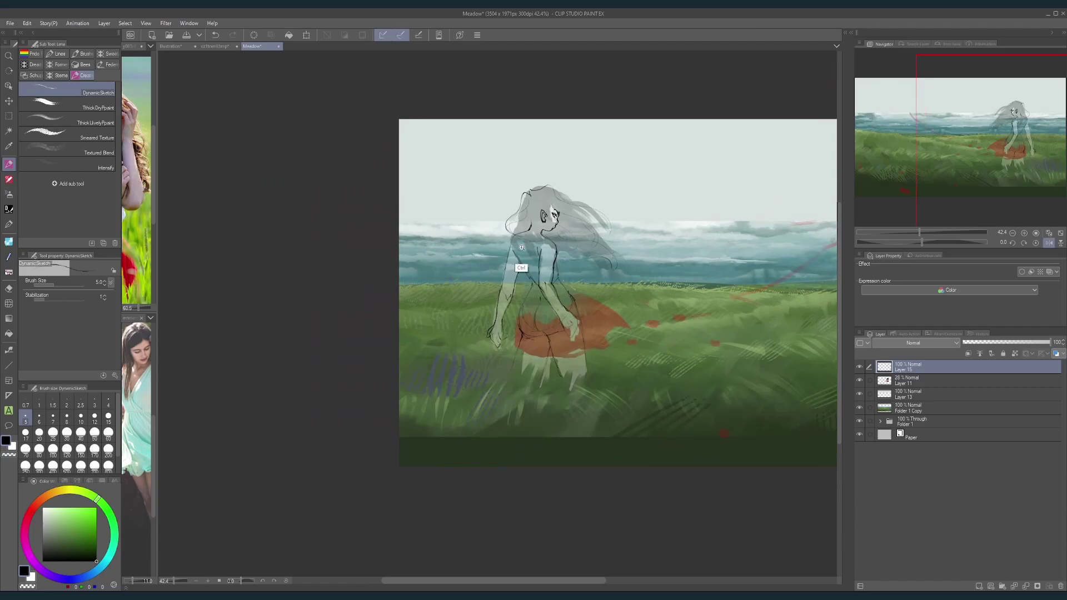
{"action": "scroll", "coordinate": [517, 266], "scroll_direction": "up", "scroll_amount": 4}
{"action": "left_click_drag", "start_coordinate": [496, 241], "coordinate": [527, 296]}
{"action": "mouse_move", "coordinate": [536, 254]}
{"action": "left_mouse_down"}
{"action": "mouse_move", "coordinate": [551, 292]}
{"action": "mouse_move", "coordinate": [535, 301]}
{"action": "left_mouse_up"}
{"action": "scroll", "coordinate": [594, 212], "scroll_direction": "down", "scroll_amount": 4}
{"action": "mouse_move", "coordinate": [589, 233]}
{"action": "left_mouse_down"}
{"action": "mouse_move", "coordinate": [562, 245]}
{"action": "mouse_move", "coordinate": [600, 248]}
{"action": "left_mouse_up"}
{"action": "scroll", "coordinate": [556, 233], "scroll_direction": "up", "scroll_amount": 5}
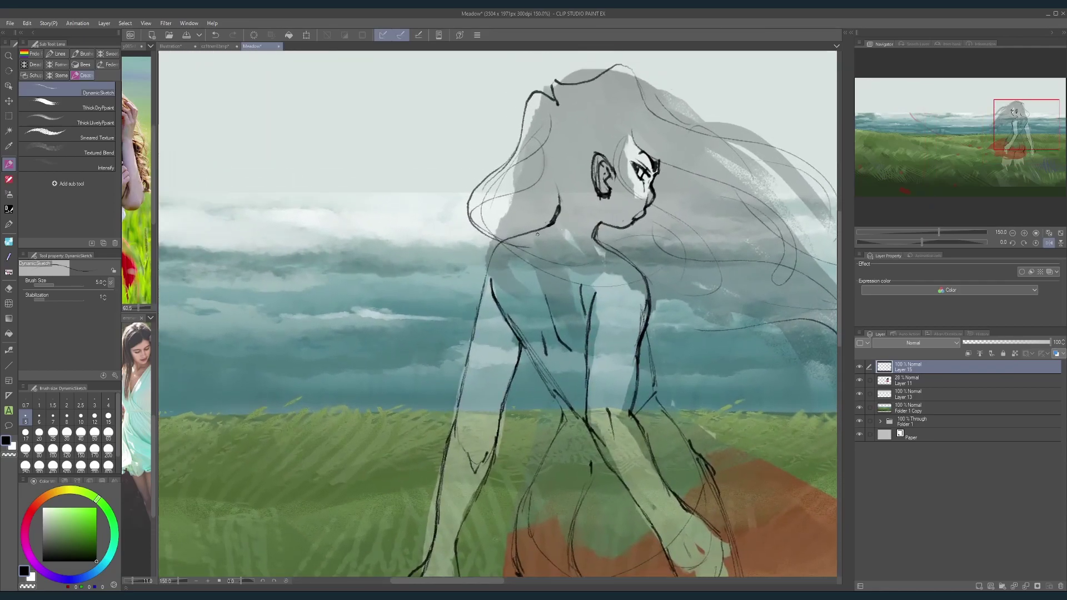
Step: Refine the line where the neck meets the far shoulder and check the figure in the whole composition
{"action": "left_click_drag", "start_coordinate": [553, 224], "coordinate": [535, 236]}
{"action": "scroll", "coordinate": [632, 194], "scroll_direction": "down", "scroll_amount": 4}
{"action": "scroll", "coordinate": [625, 221], "scroll_direction": "up", "scroll_amount": 5}
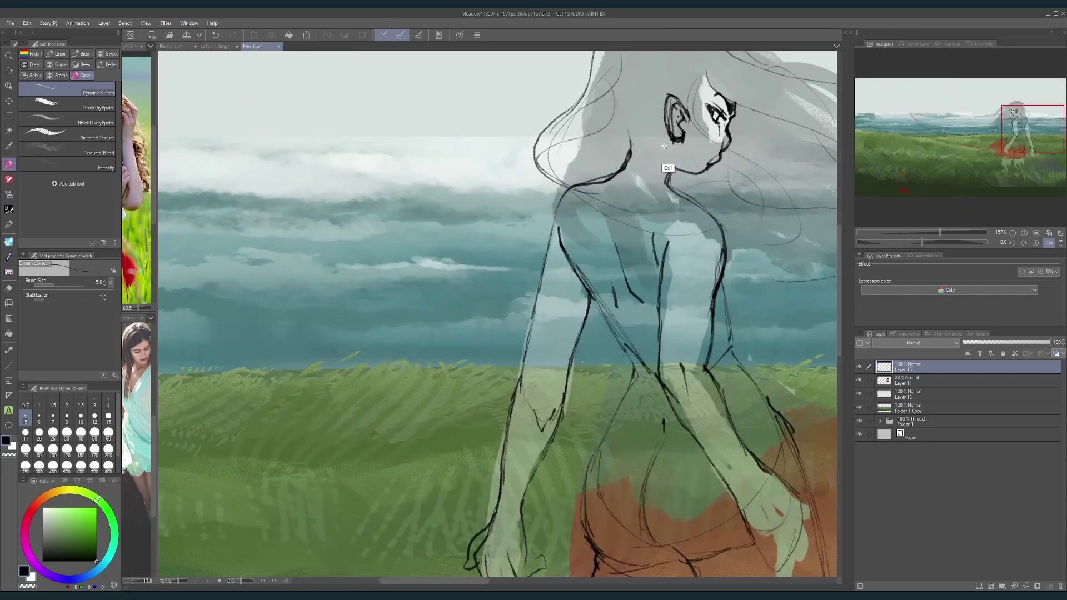
{"action": "scroll", "coordinate": [669, 169], "scroll_direction": "down", "scroll_amount": 4}
{"action": "scroll", "coordinate": [631, 192], "scroll_direction": "up", "scroll_amount": 3}
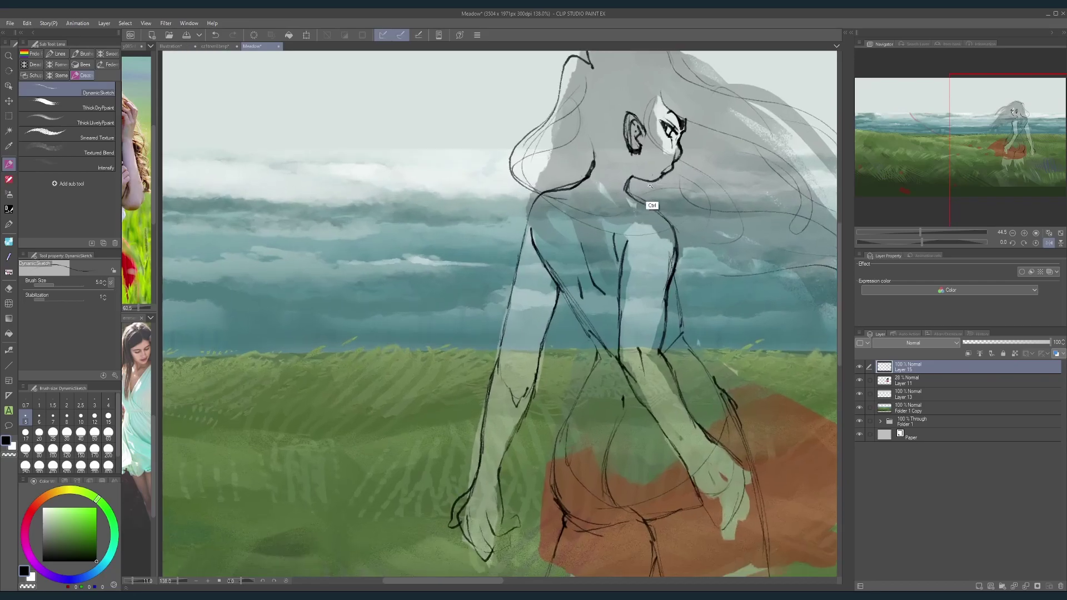
{"action": "scroll", "coordinate": [692, 184], "scroll_direction": "down", "scroll_amount": 3}
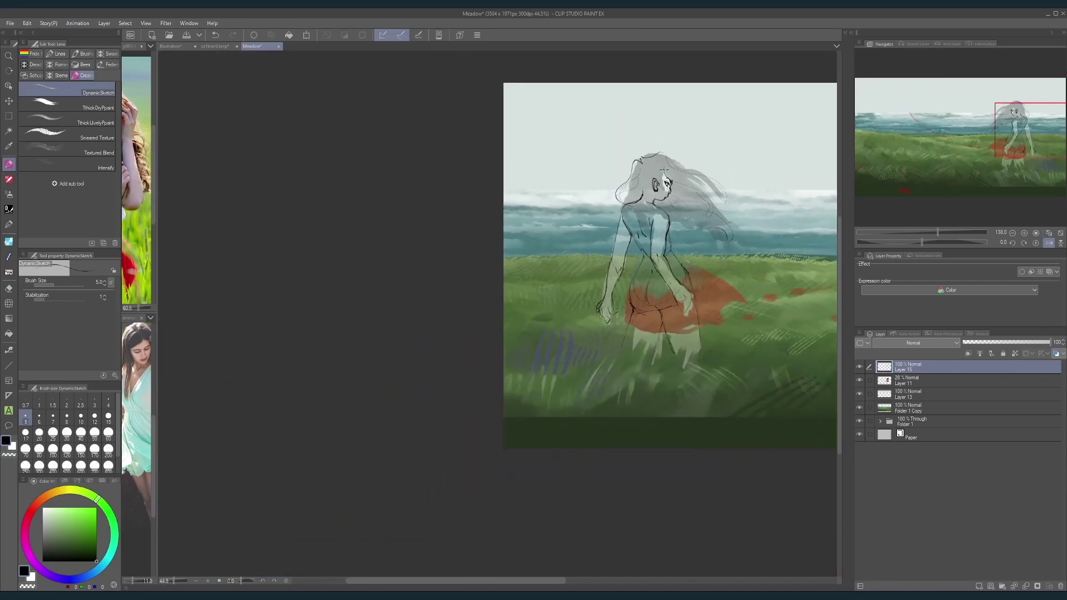
{"action": "scroll", "coordinate": [636, 225], "scroll_direction": "up", "scroll_amount": 4}
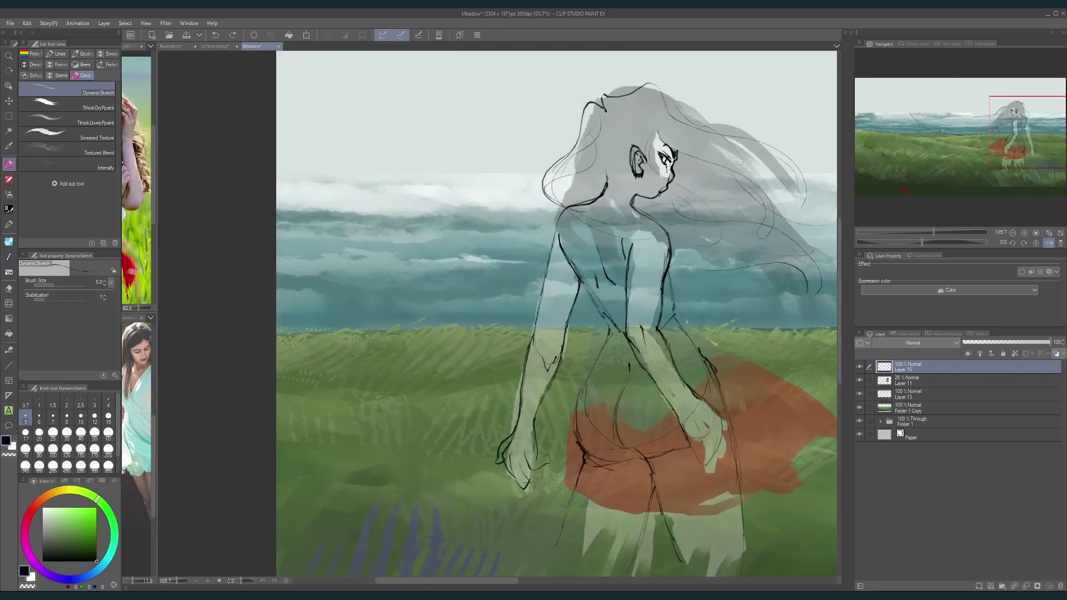
{"action": "scroll", "coordinate": [634, 208], "scroll_direction": "down", "scroll_amount": 3}
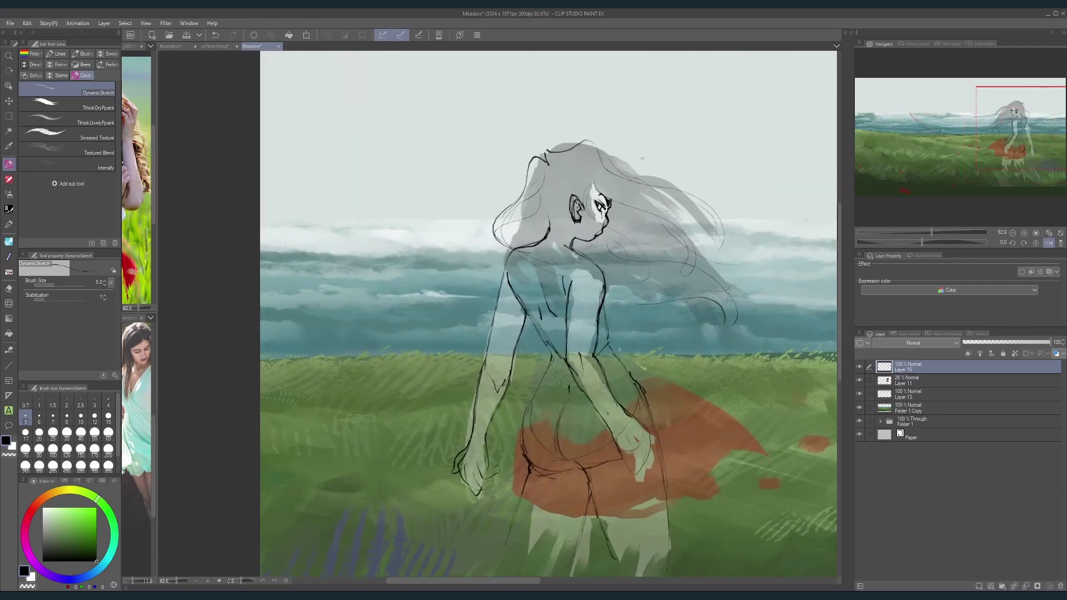
Step: Try to shift the sketched head and flowing hair slightly toward her back with a Lasso selection and a Scale/Rotate transform
{"action": "key", "text": "m"}
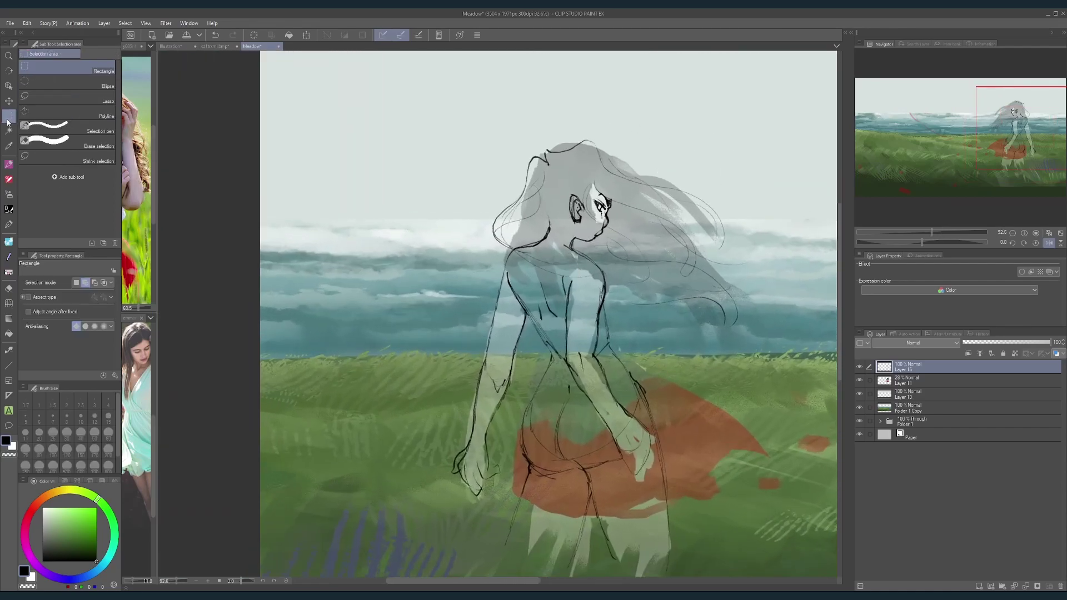
{"action": "left_click", "coordinate": [61, 96]}
{"action": "key", "text": "e"}
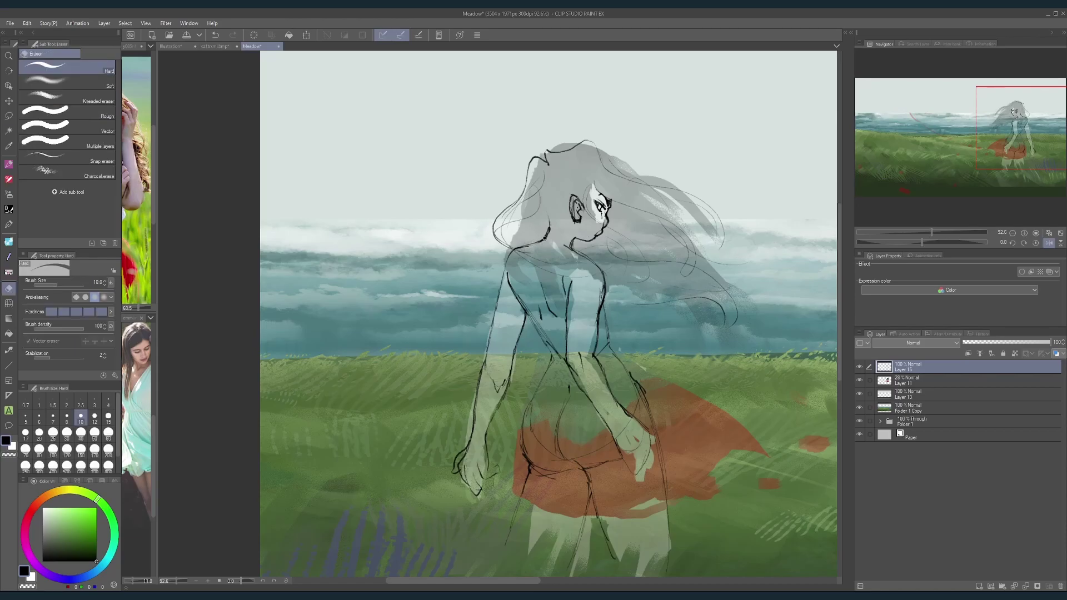
{"action": "key", "text": "m"}
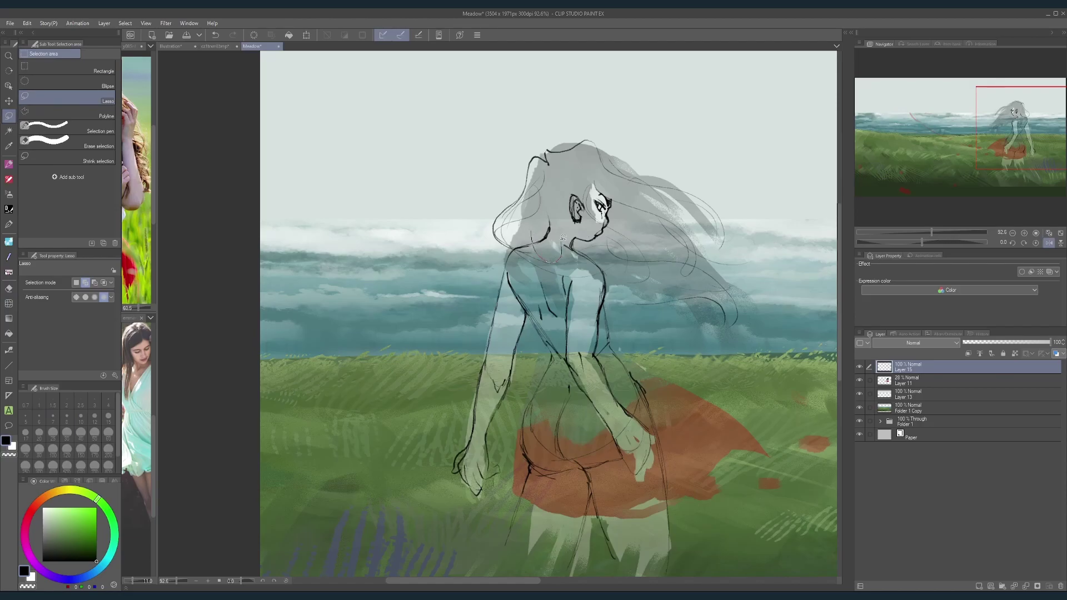
{"action": "mouse_move", "coordinate": [602, 248]}
{"action": "left_mouse_down"}
{"action": "mouse_move", "coordinate": [627, 303]}
{"action": "mouse_move", "coordinate": [734, 158]}
{"action": "mouse_move", "coordinate": [489, 178]}
{"action": "mouse_move", "coordinate": [505, 247]}
{"action": "mouse_move", "coordinate": [559, 260]}
{"action": "left_mouse_up"}
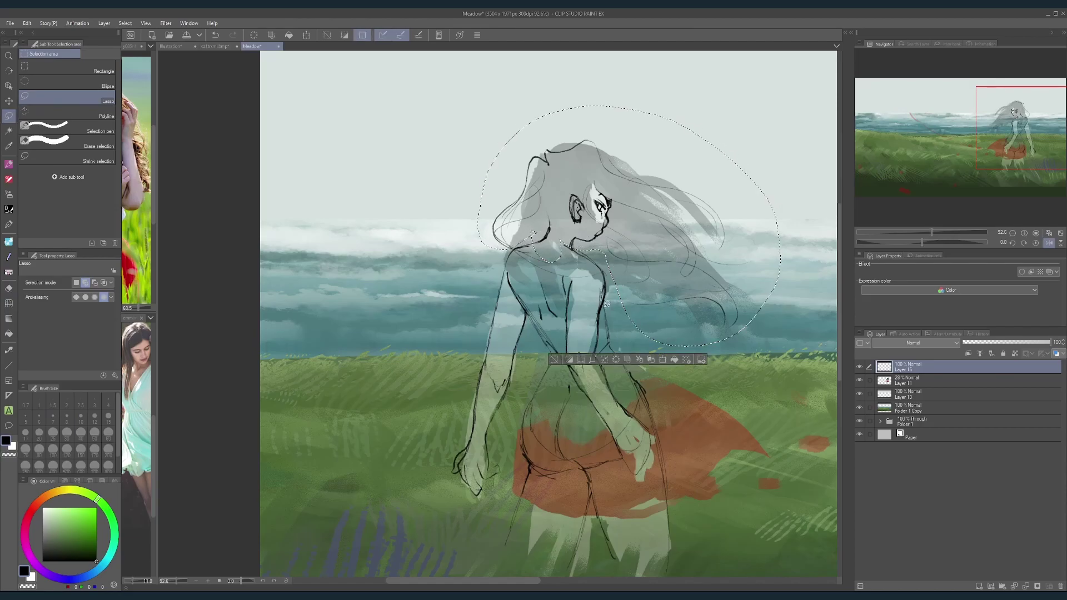
{"action": "left_click", "coordinate": [651, 359]}
{"action": "key", "text": "ctrl+z"}
{"action": "left_click", "coordinate": [662, 358]}
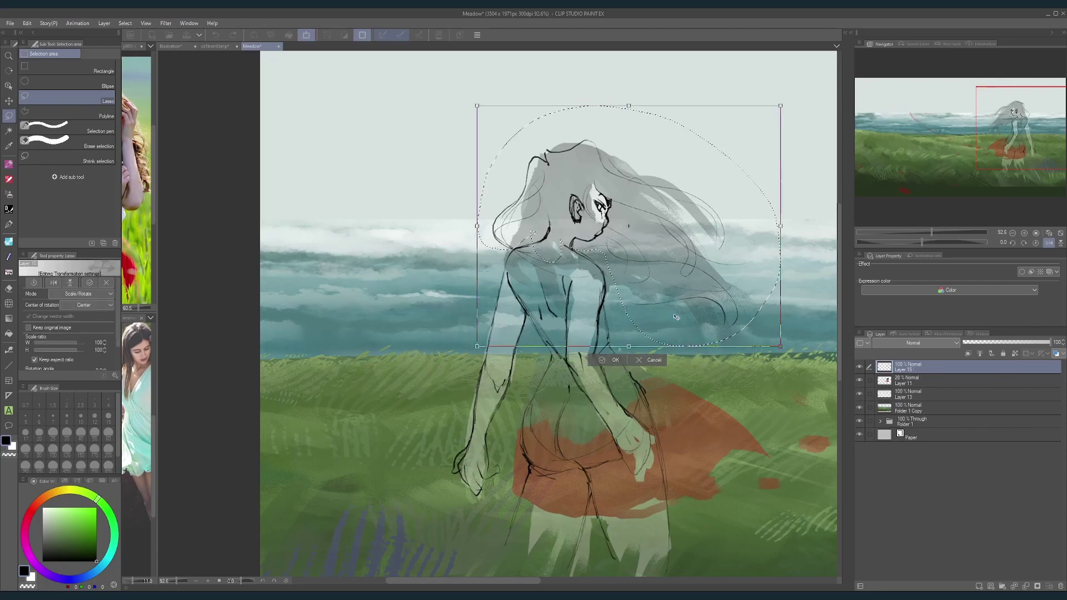
{"action": "key", "text": "Left"}
{"action": "key", "text": "Left"}
{"action": "key", "text": "Left"}
{"action": "key", "text": "Left"}
{"action": "key", "text": "Left"}
{"action": "key", "text": "Left"}
{"action": "key", "text": "Left"}
{"action": "key", "text": "Left"}
{"action": "key", "text": "Left"}
{"action": "key", "text": "Left"}
{"action": "key", "text": "Left"}
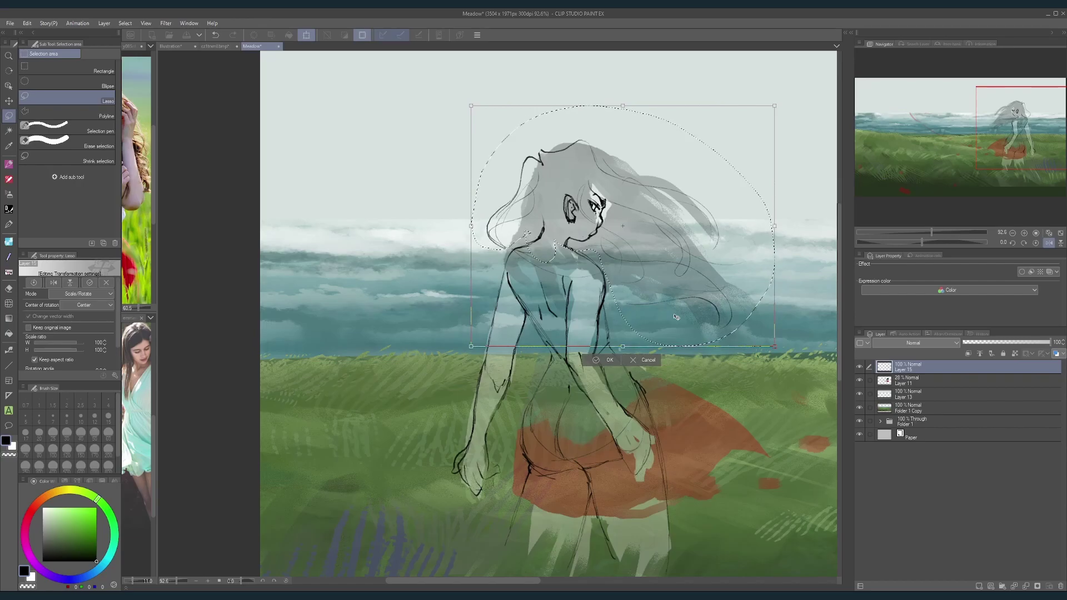
{"action": "key", "text": "Right"}
{"action": "key", "text": "Right"}
{"action": "key", "text": "Right"}
{"action": "key", "text": "Right"}
{"action": "key", "text": "Right"}
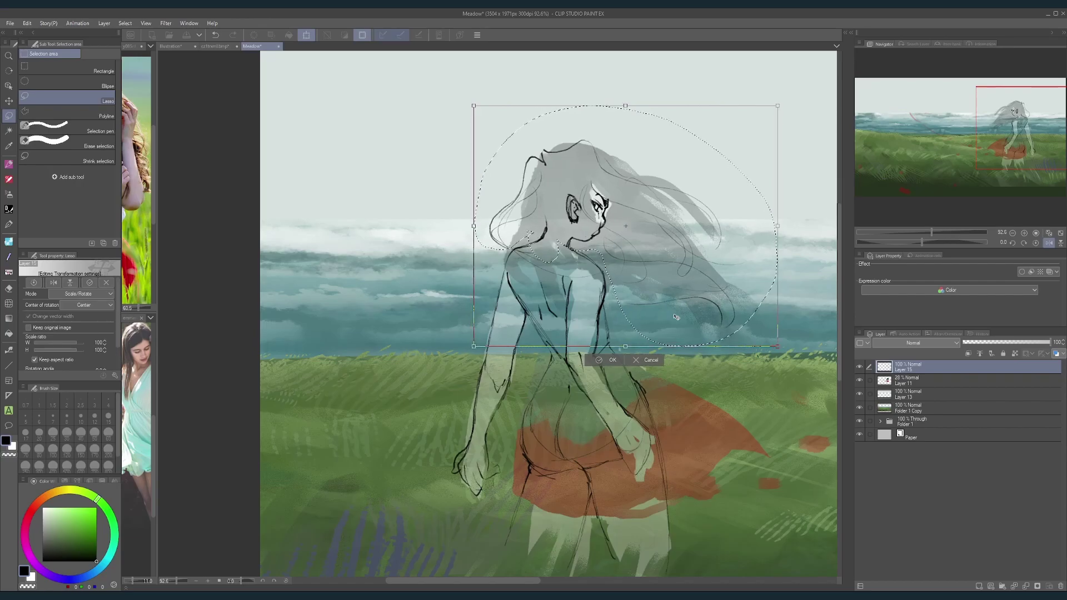
{"action": "left_click", "coordinate": [596, 361]}
Step: Undo the head and hair shift and clear the selection
{"action": "scroll", "coordinate": [695, 337], "scroll_direction": "down", "scroll_amount": 3}
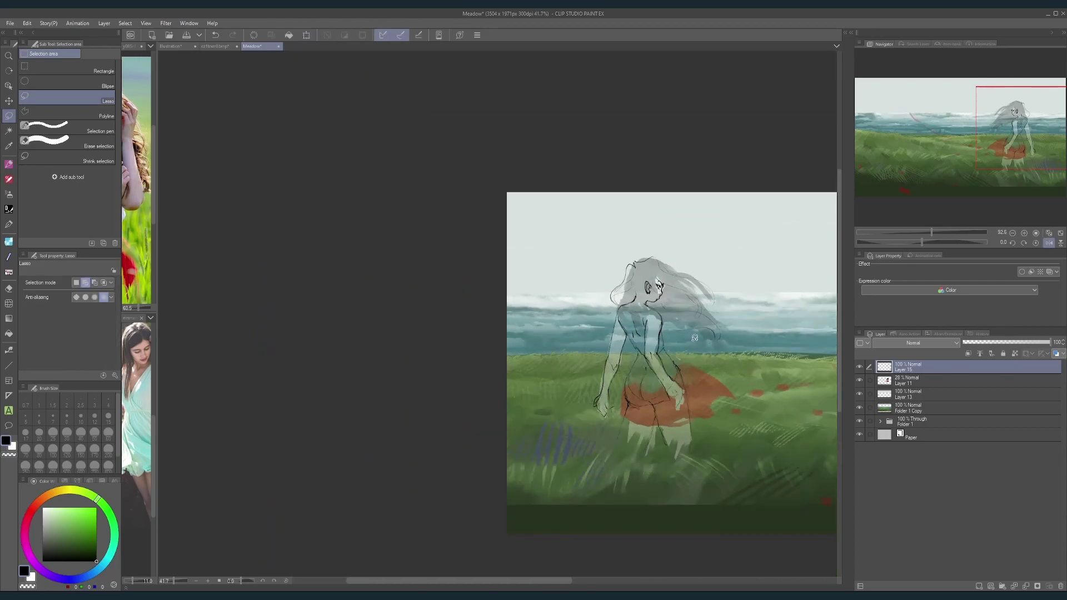
{"action": "key", "text": "ctrl+z"}
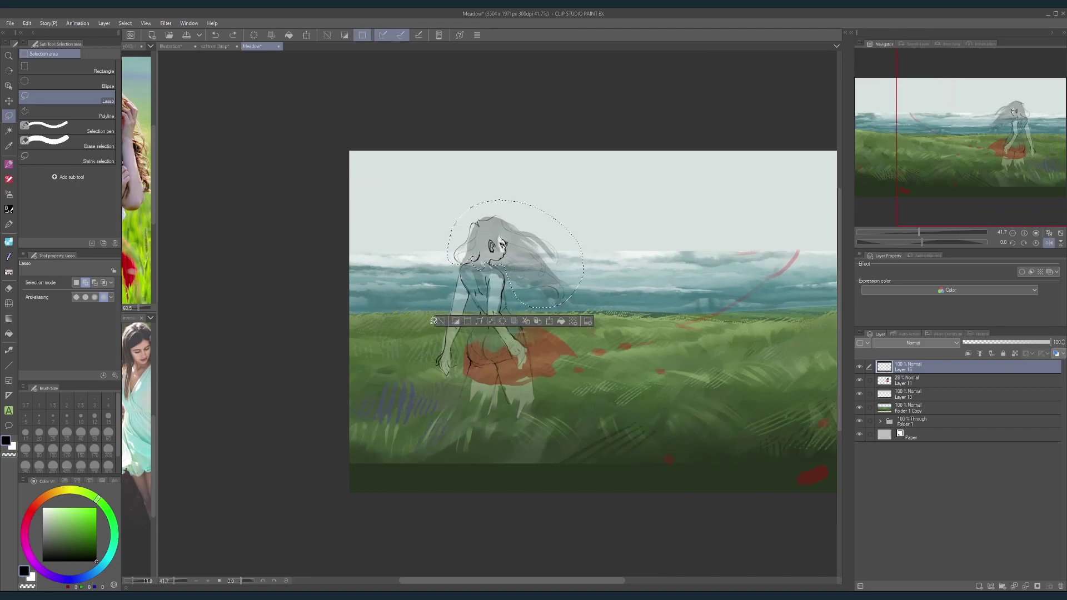
{"action": "key", "text": "ctrl+d"}
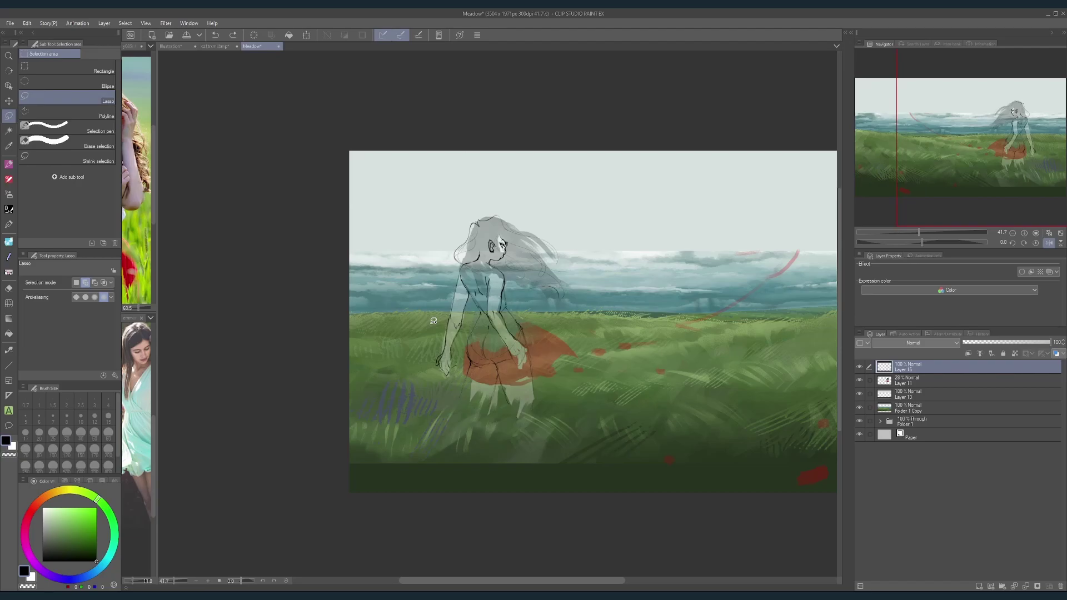
Step: Turn off the horizontal mirroring of the canvas view and bring the hips and near hand into focus
{"action": "scroll", "coordinate": [478, 298], "scroll_direction": "up", "scroll_amount": 5}
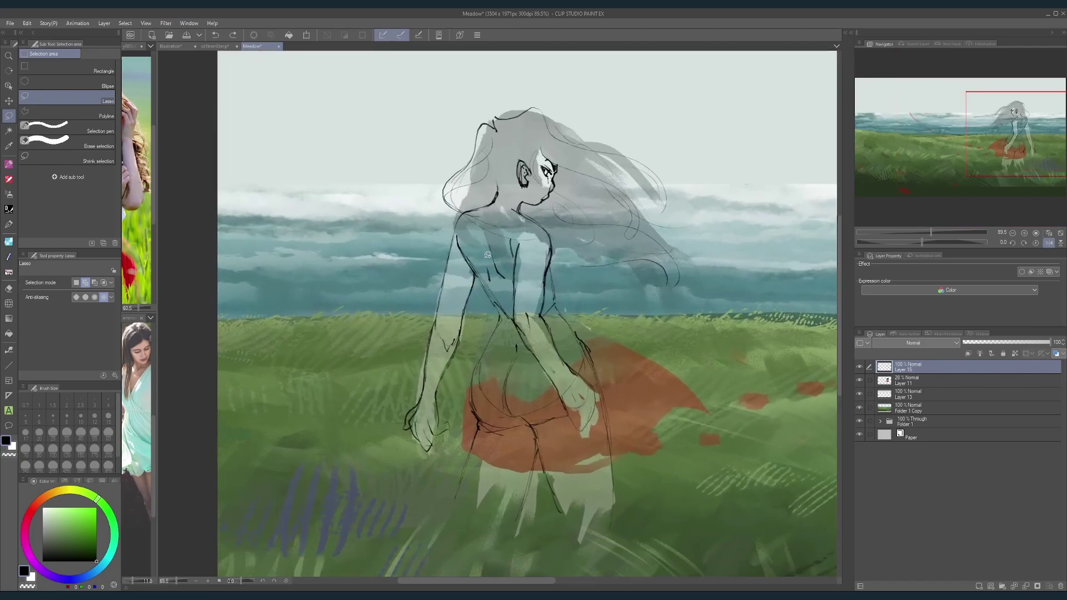
{"action": "left_click", "coordinate": [1035, 244]}
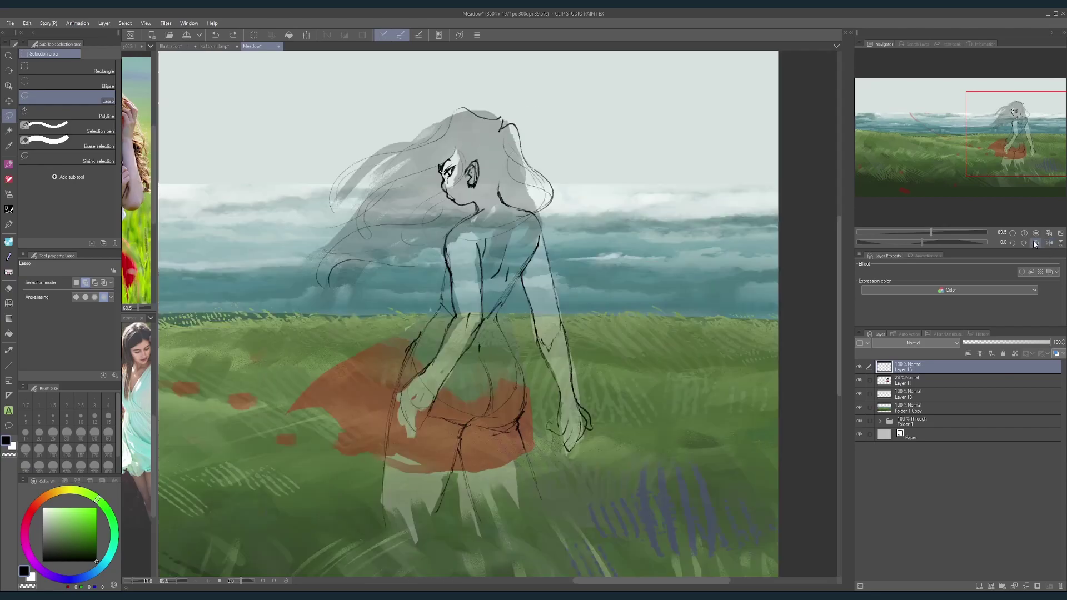
{"action": "left_click_drag", "start_coordinate": [483, 394], "coordinate": [574, 398]}
{"action": "mouse_move", "coordinate": [510, 367]}
{"action": "left_mouse_down"}
{"action": "mouse_move", "coordinate": [528, 382]}
{"action": "mouse_move", "coordinate": [464, 405]}
{"action": "left_mouse_up"}
{"action": "scroll", "coordinate": [528, 382], "scroll_direction": "up", "scroll_amount": 1}
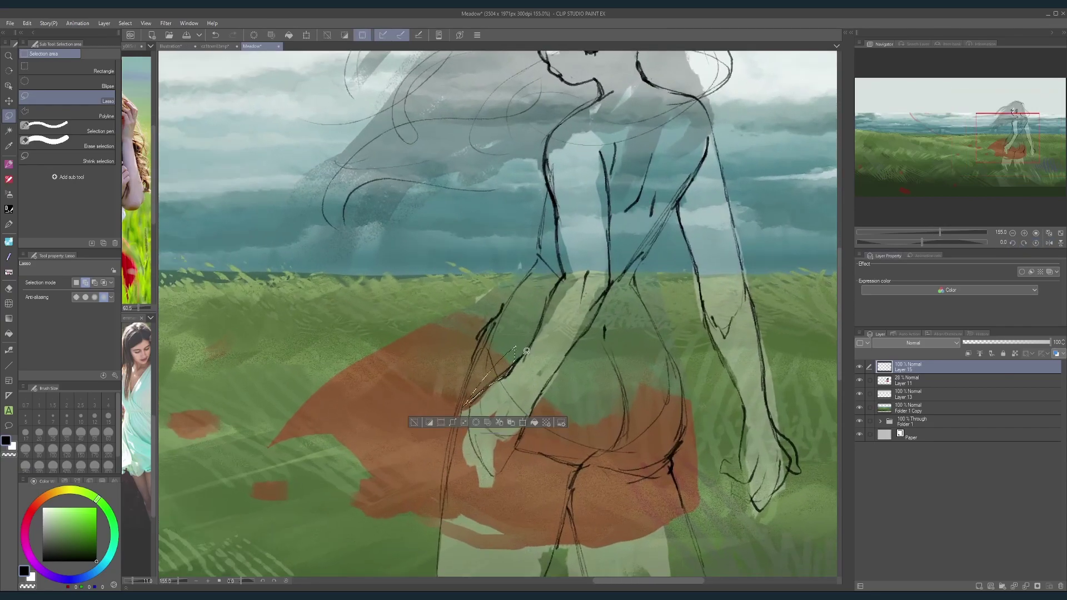
{"action": "scroll", "coordinate": [539, 386], "scroll_direction": "down", "scroll_amount": 3}
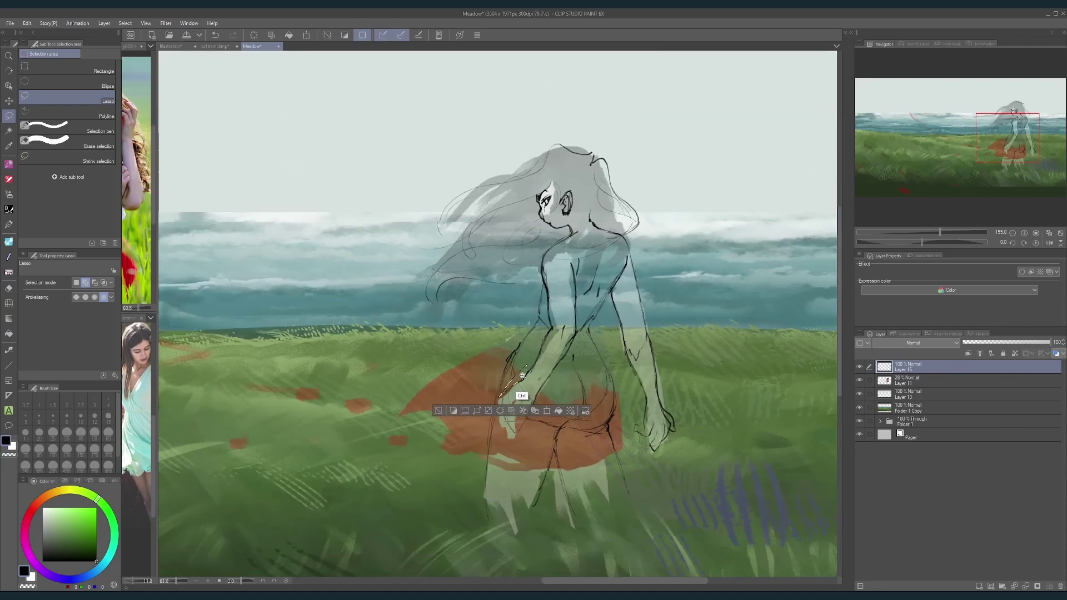
{"action": "left_click", "coordinate": [442, 411]}
{"action": "mouse_move", "coordinate": [570, 404]}
{"action": "left_mouse_down"}
{"action": "mouse_move", "coordinate": [580, 390]}
{"action": "mouse_move", "coordinate": [536, 405]}
{"action": "mouse_move", "coordinate": [559, 385]}
{"action": "left_mouse_up"}
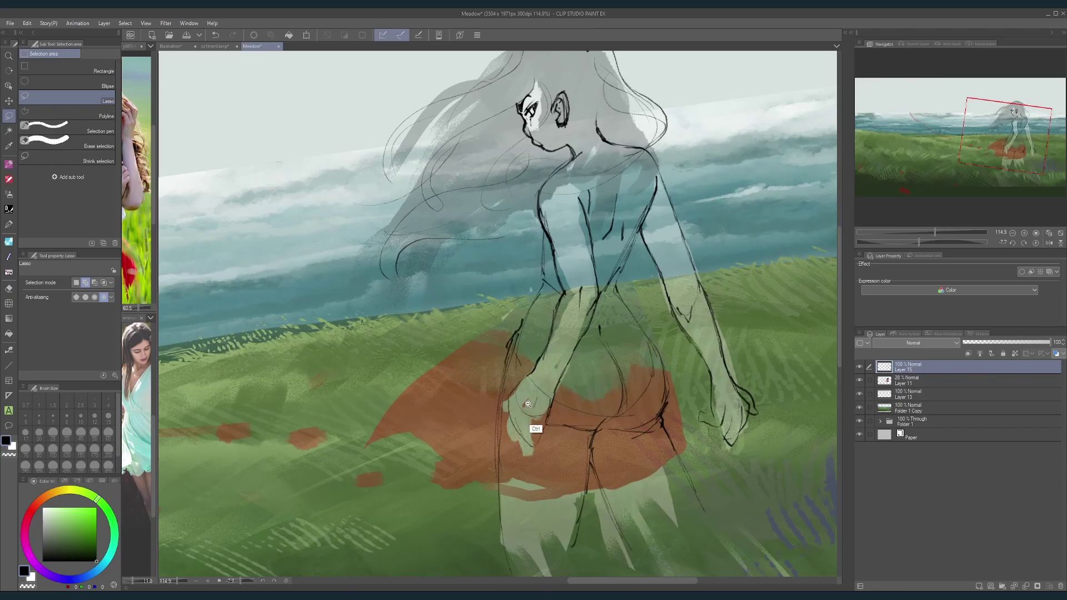
Step: Clean up the near hand's lines with the eraser and redraw its wrist and finger strokes
{"action": "scroll", "coordinate": [485, 416], "scroll_direction": "up", "scroll_amount": 1}
{"action": "key", "text": "b"}
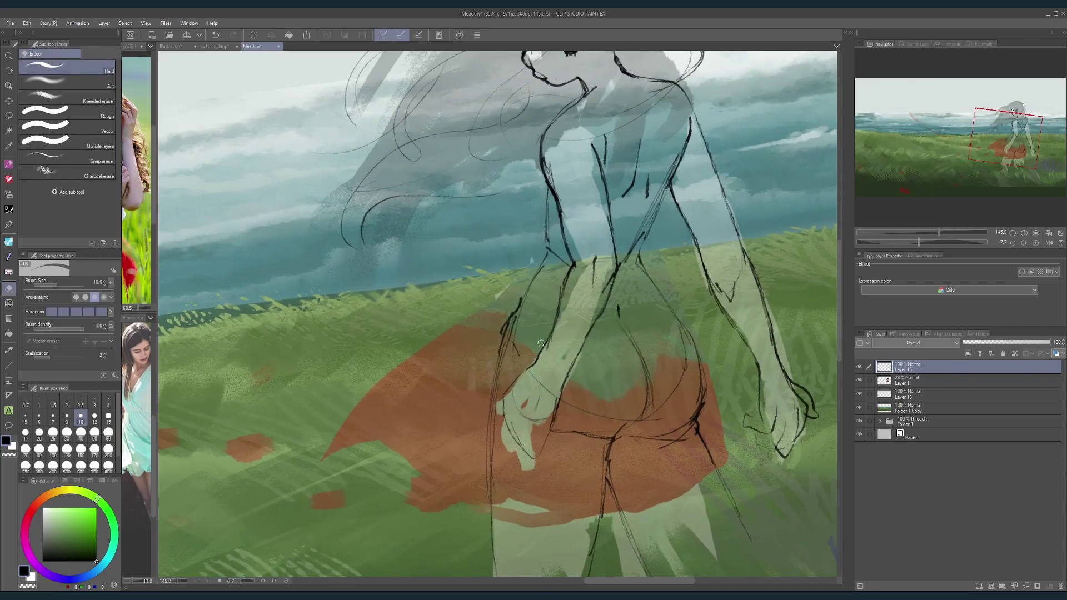
{"action": "left_click_drag", "start_coordinate": [517, 374], "coordinate": [498, 436]}
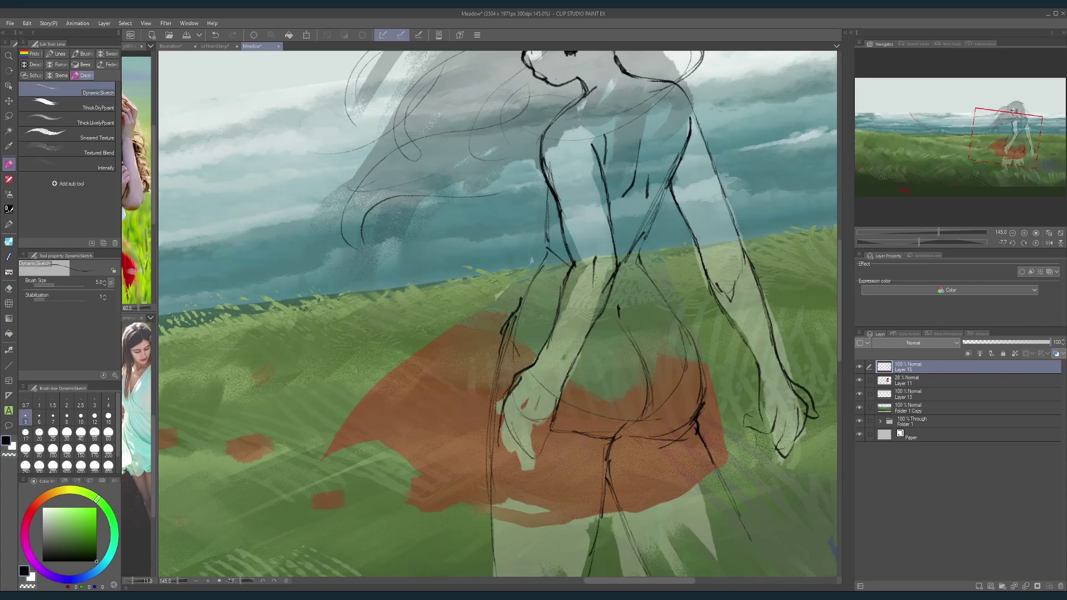
{"action": "key", "text": "ctrl+z"}
{"action": "mouse_move", "coordinate": [520, 377]}
{"action": "left_mouse_down"}
{"action": "mouse_move", "coordinate": [504, 404]}
{"action": "mouse_move", "coordinate": [502, 443]}
{"action": "mouse_move", "coordinate": [541, 420]}
{"action": "mouse_move", "coordinate": [533, 447]}
{"action": "mouse_move", "coordinate": [565, 381]}
{"action": "left_mouse_up"}
{"action": "scroll", "coordinate": [617, 346], "scroll_direction": "down", "scroll_amount": 3}
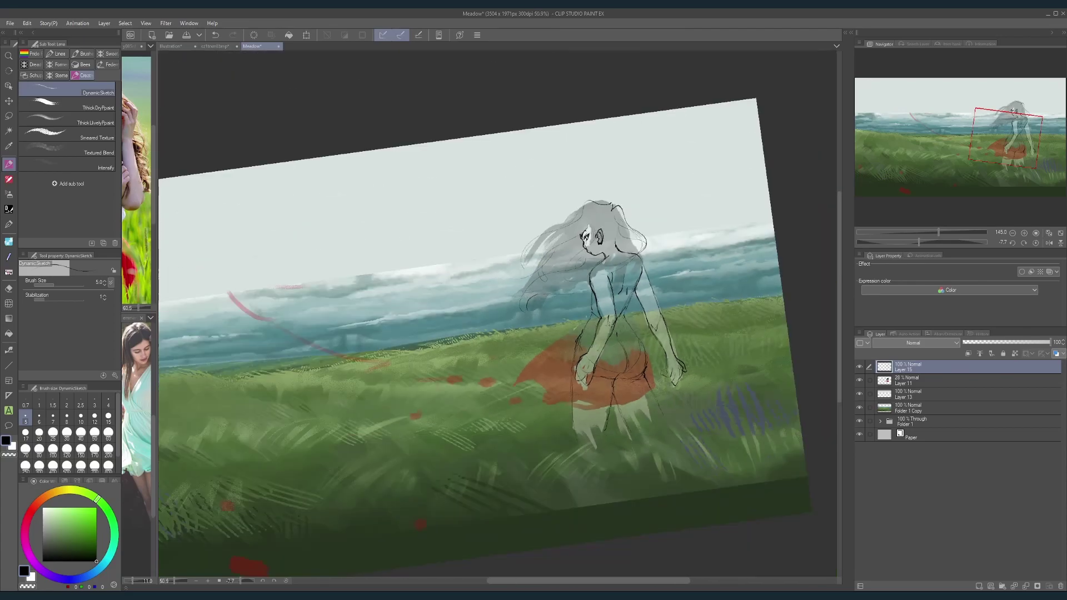
Step: Undo the last two strokes on the near hand and redraw its outer edge
{"action": "scroll", "coordinate": [599, 391], "scroll_direction": "up", "scroll_amount": 3}
{"action": "key", "text": "e"}
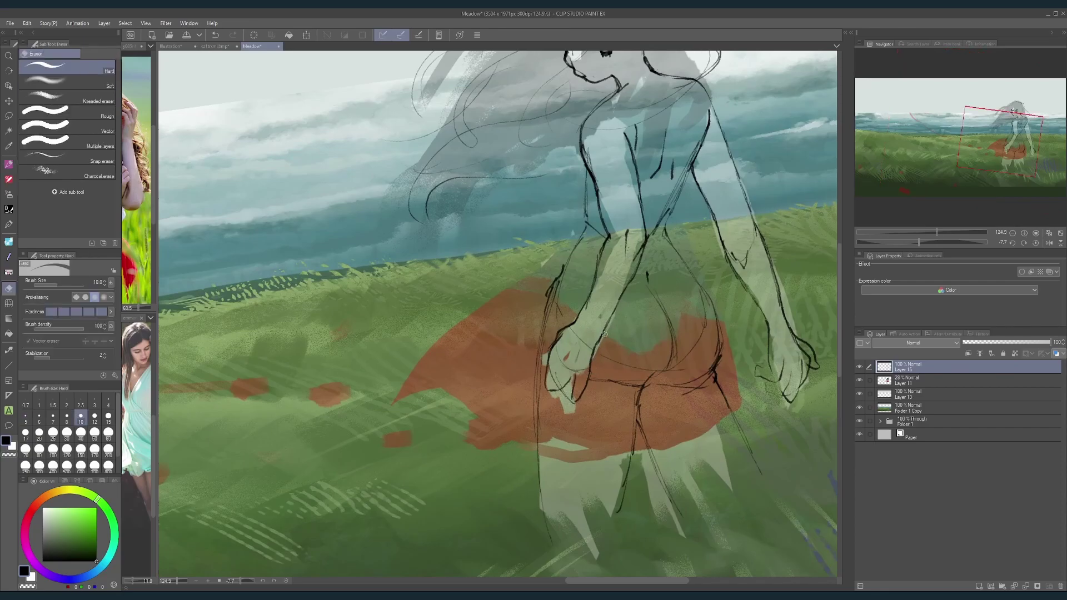
{"action": "key", "text": "p"}
{"action": "scroll", "coordinate": [604, 334], "scroll_direction": "up", "scroll_amount": 2}
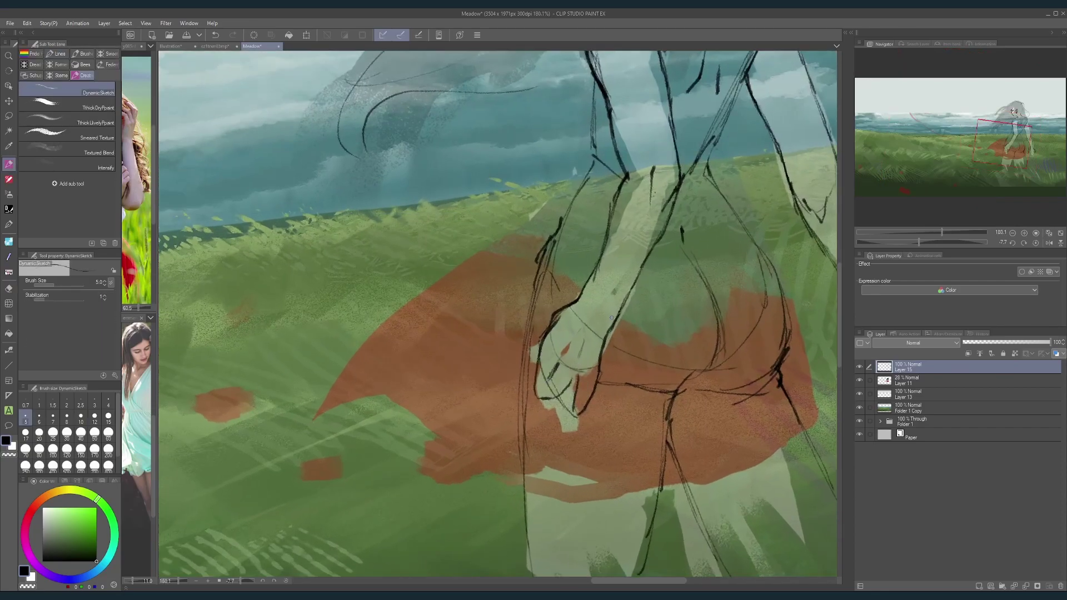
{"action": "key", "text": "ctrl+z"}
{"action": "key", "text": "ctrl+z"}
{"action": "left_click_drag", "start_coordinate": [542, 388], "coordinate": [553, 362]}
{"action": "scroll", "coordinate": [539, 368], "scroll_direction": "down", "scroll_amount": 4}
{"action": "scroll", "coordinate": [544, 378], "scroll_direction": "up", "scroll_amount": 5}
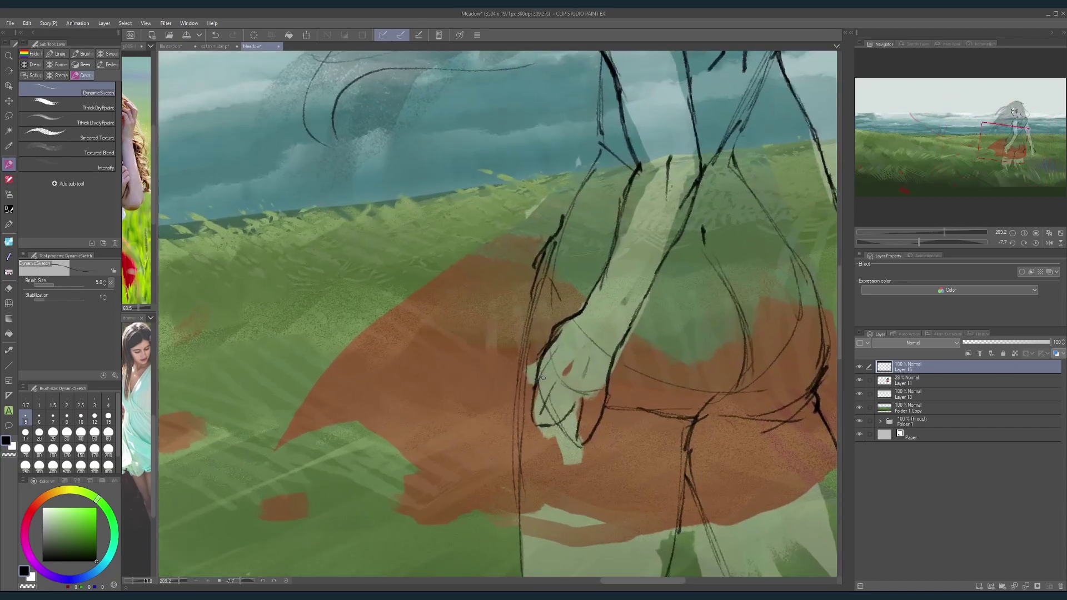
Step: Strengthen the contour from the near hand's knuckles up to the wrist and erase stray marks
{"action": "mouse_move", "coordinate": [535, 388]}
{"action": "left_mouse_down"}
{"action": "mouse_move", "coordinate": [572, 308]}
{"action": "mouse_move", "coordinate": [551, 339]}
{"action": "mouse_move", "coordinate": [585, 311]}
{"action": "left_mouse_up"}
{"action": "key", "text": "e"}
{"action": "key", "text": "p"}
{"action": "scroll", "coordinate": [625, 309], "scroll_direction": "down", "scroll_amount": 5}
Step: Tilt the canvas view, rework the near forearm's outer line and erase the scribbled lines above the wrist
{"action": "key", "text": "r"}
{"action": "left_click_drag", "start_coordinate": [639, 287], "coordinate": [645, 317]}
{"action": "key", "text": "p"}
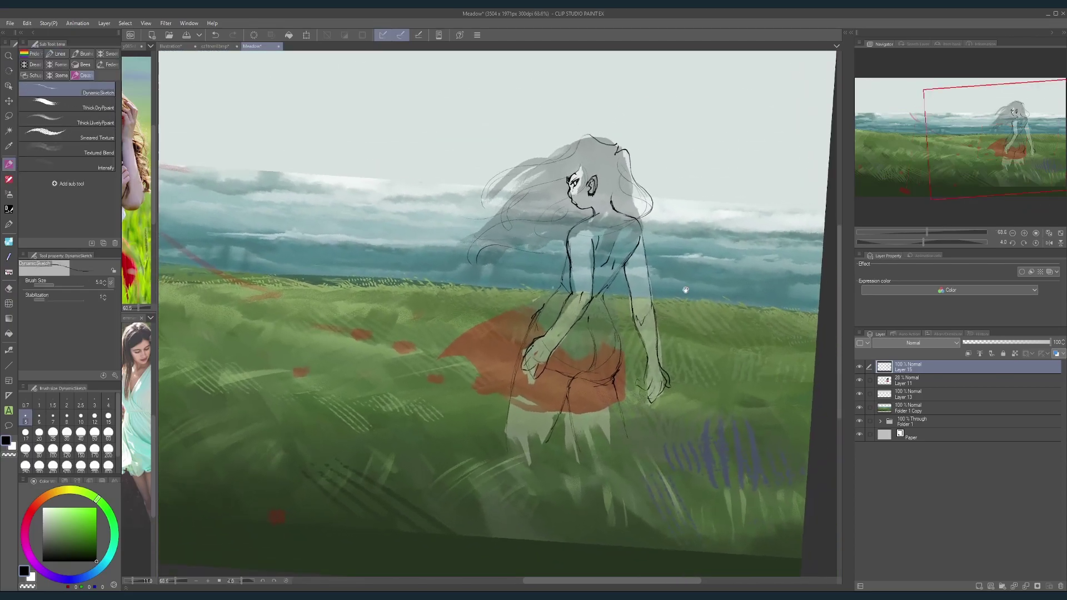
{"action": "mouse_move", "coordinate": [554, 350]}
{"action": "left_mouse_down"}
{"action": "mouse_move", "coordinate": [543, 372]}
{"action": "mouse_move", "coordinate": [548, 335]}
{"action": "mouse_move", "coordinate": [584, 264]}
{"action": "left_mouse_up"}
{"action": "scroll", "coordinate": [543, 372], "scroll_direction": "up", "scroll_amount": 5}
{"action": "scroll", "coordinate": [578, 278], "scroll_direction": "down", "scroll_amount": 5}
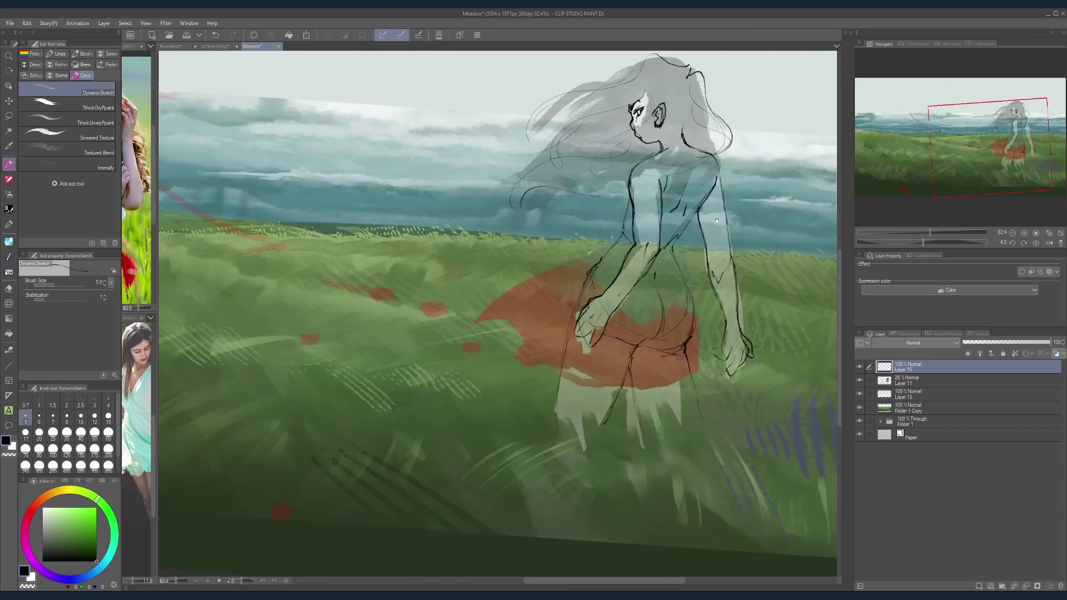
{"action": "scroll", "coordinate": [534, 344], "scroll_direction": "up", "scroll_amount": 5}
{"action": "mouse_move", "coordinate": [498, 382]}
{"action": "left_mouse_down"}
{"action": "mouse_move", "coordinate": [523, 310]}
{"action": "mouse_move", "coordinate": [520, 340]}
{"action": "left_mouse_up"}
{"action": "key", "text": "e"}
{"action": "key", "text": "p"}
{"action": "scroll", "coordinate": [621, 293], "scroll_direction": "down", "scroll_amount": 5}
Step: Draw a continuous outer contour on the near forearm between the wrist and the elbow
{"action": "left_click_drag", "start_coordinate": [626, 279], "coordinate": [601, 297]}
{"action": "scroll", "coordinate": [601, 318], "scroll_direction": "up", "scroll_amount": 4}
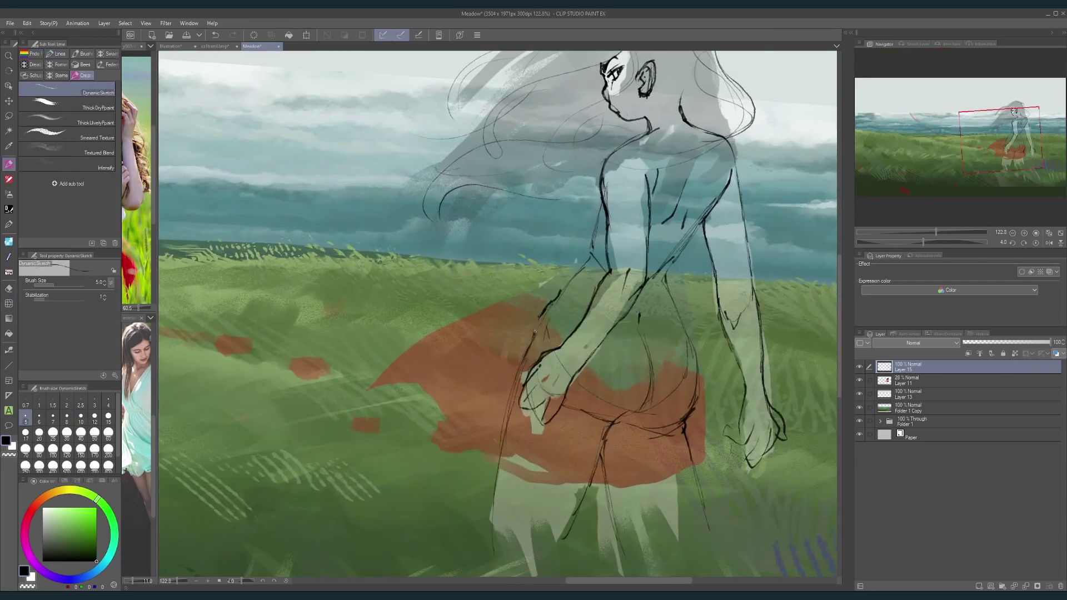
{"action": "left_click_drag", "start_coordinate": [535, 332], "coordinate": [574, 276]}
{"action": "scroll", "coordinate": [584, 297], "scroll_direction": "down", "scroll_amount": 5}
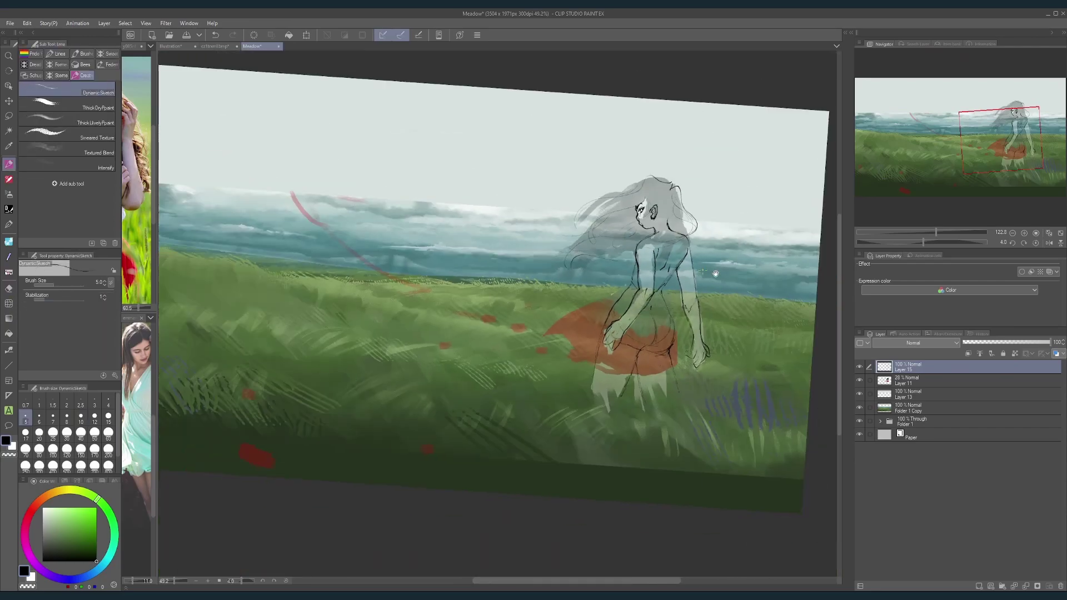
{"action": "scroll", "coordinate": [628, 315], "scroll_direction": "up", "scroll_amount": 3}
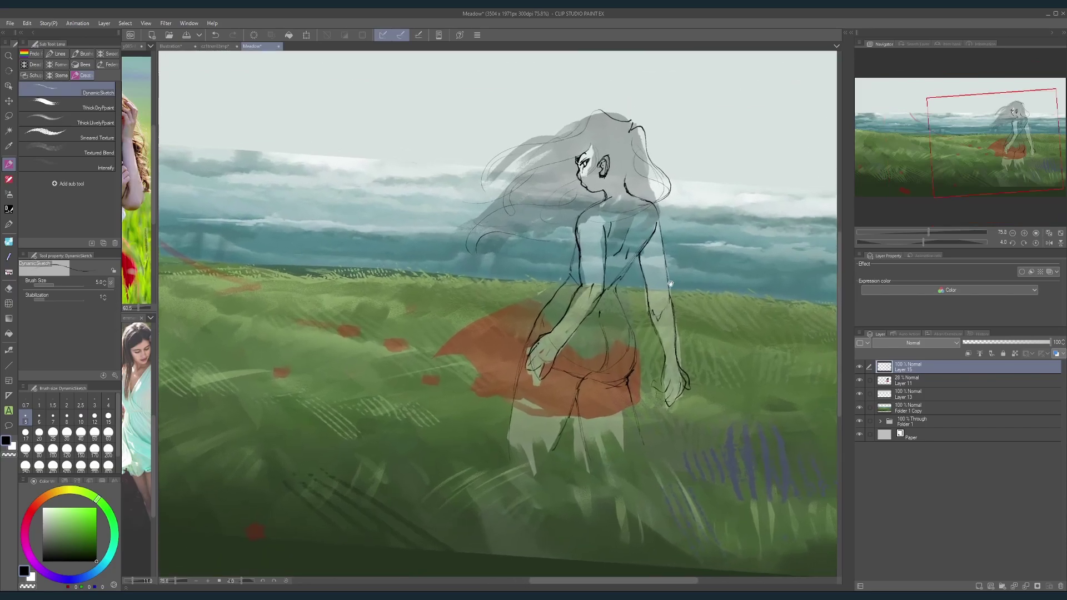
{"action": "left_click_drag", "start_coordinate": [683, 302], "coordinate": [672, 304]}
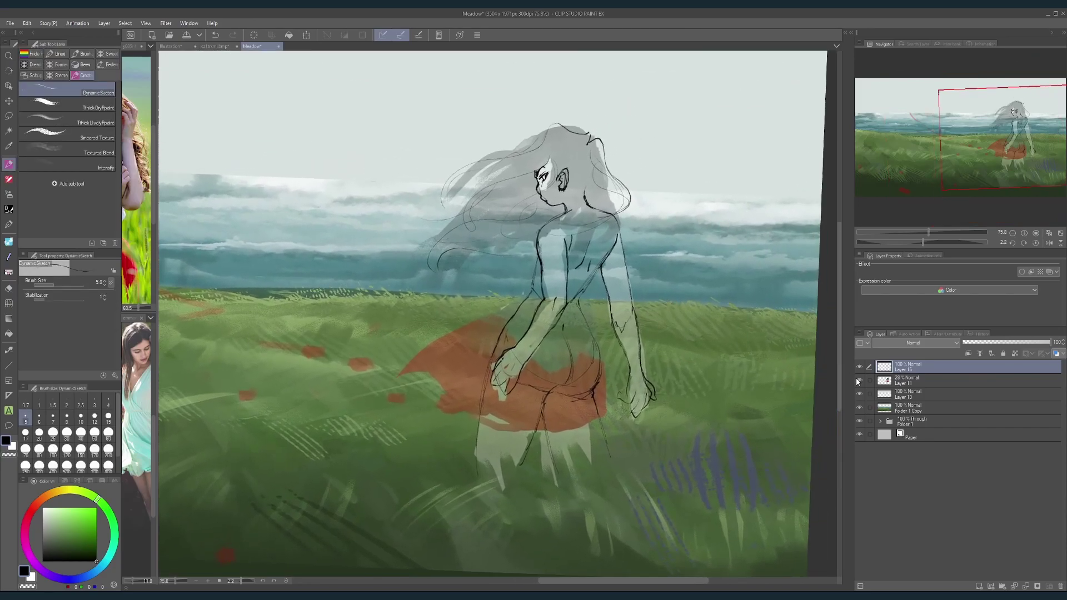
Step: Hide Layer 11 with the painted figure and check the line sketch alone against the landscape
{"action": "left_click", "coordinate": [859, 381]}
{"action": "scroll", "coordinate": [719, 385], "scroll_direction": "down", "scroll_amount": 4}
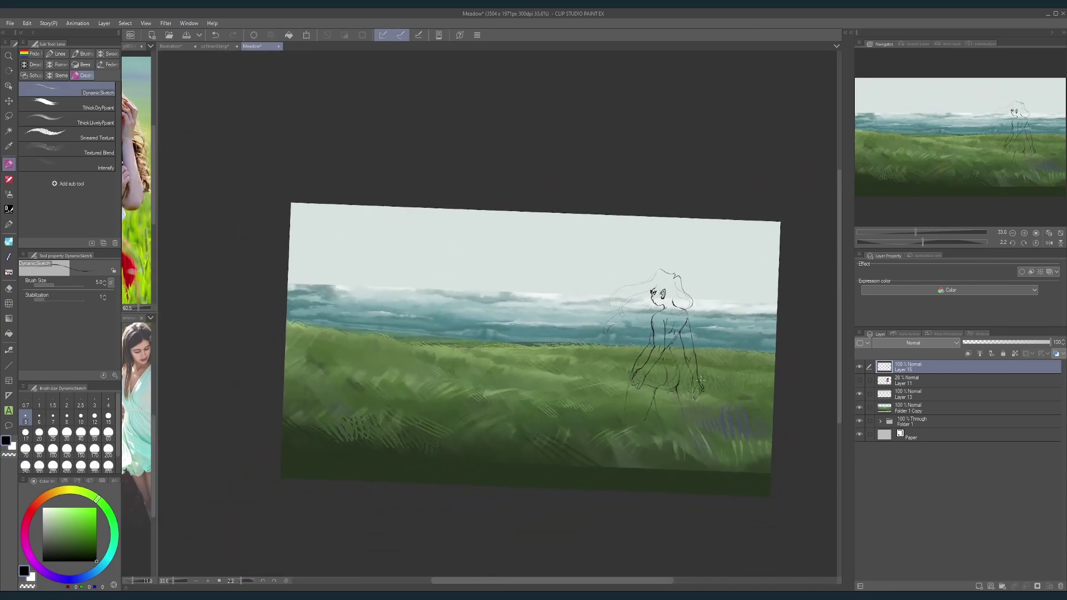
{"action": "scroll", "coordinate": [698, 383], "scroll_direction": "up", "scroll_amount": 3}
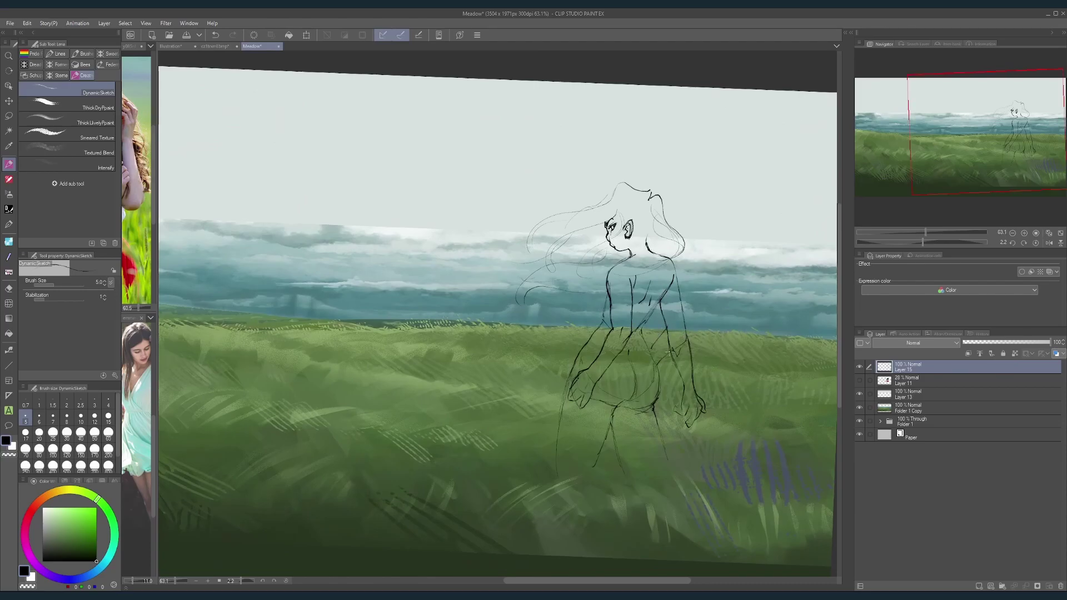
{"action": "scroll", "coordinate": [695, 345], "scroll_direction": "down", "scroll_amount": 3}
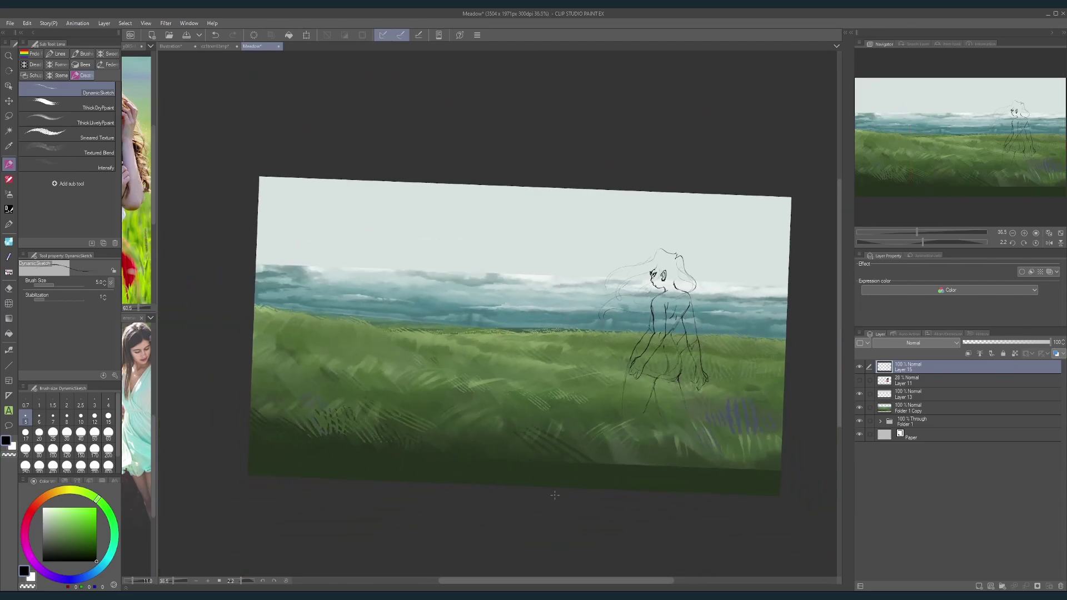
{"action": "scroll", "coordinate": [720, 381], "scroll_direction": "up", "scroll_amount": 3}
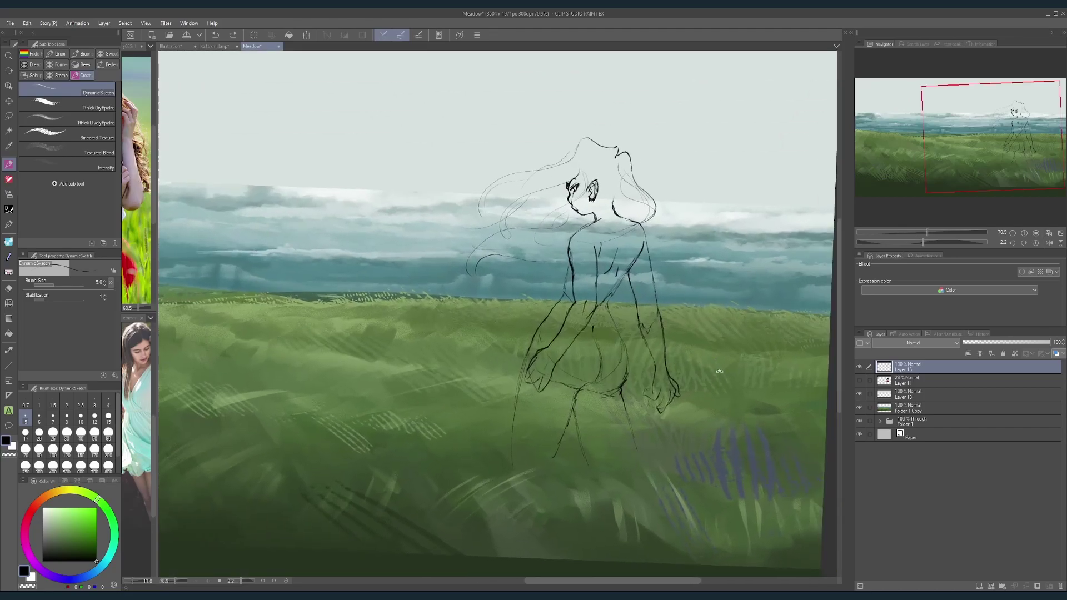
Step: Erase the old lines of the far hand and mirror the canvas view horizontally
{"action": "scroll", "coordinate": [628, 393], "scroll_direction": "up", "scroll_amount": 2}
{"action": "key", "text": "e"}
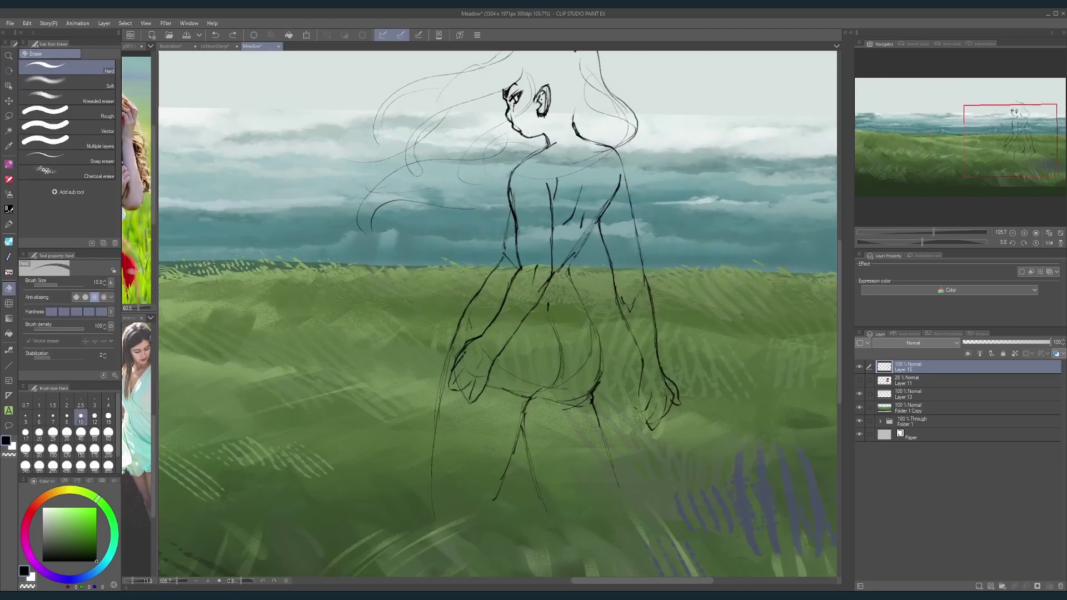
{"action": "mouse_move", "coordinate": [671, 389]}
{"action": "left_mouse_down"}
{"action": "mouse_move", "coordinate": [678, 402]}
{"action": "mouse_move", "coordinate": [665, 379]}
{"action": "mouse_move", "coordinate": [672, 407]}
{"action": "mouse_move", "coordinate": [645, 359]}
{"action": "mouse_move", "coordinate": [644, 382]}
{"action": "left_mouse_up"}
{"action": "key", "text": "p"}
{"action": "left_click", "coordinate": [1049, 243]}
{"action": "left_click_drag", "start_coordinate": [422, 378], "coordinate": [512, 405]}
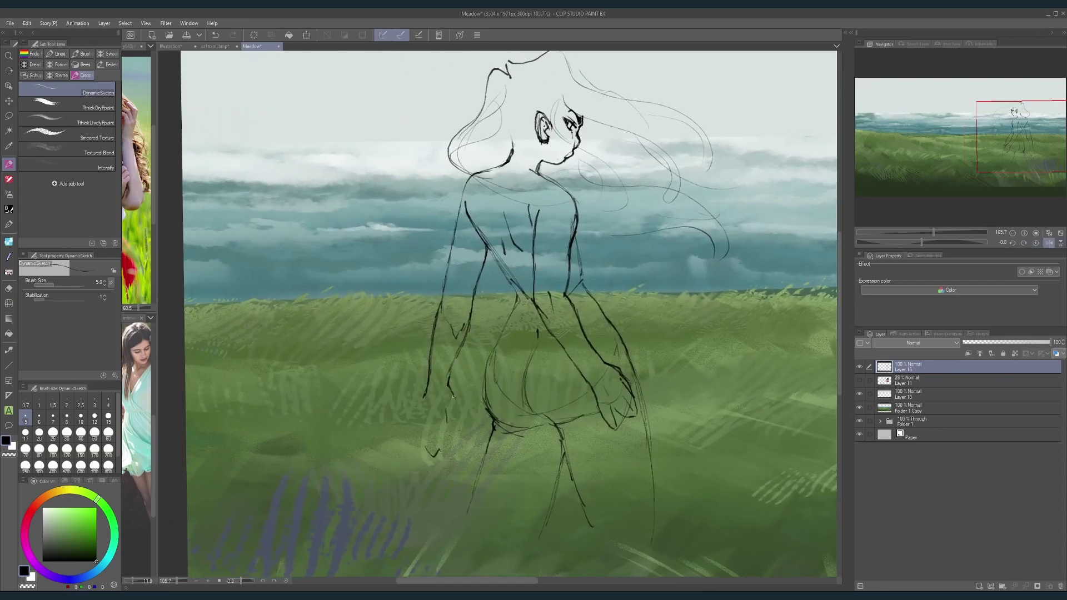
Step: Sketch the far hand's thumb side and fingers below the wrist and erase the overlong fingertips
{"action": "left_click_drag", "start_coordinate": [447, 393], "coordinate": [440, 418]}
{"action": "key", "text": "e"}
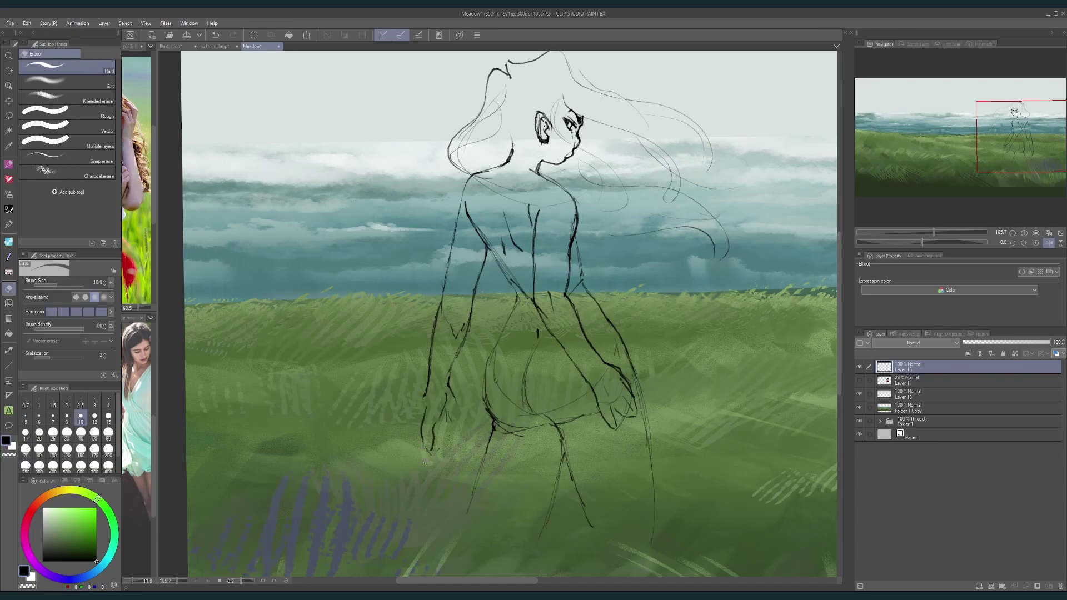
{"action": "key", "text": "p"}
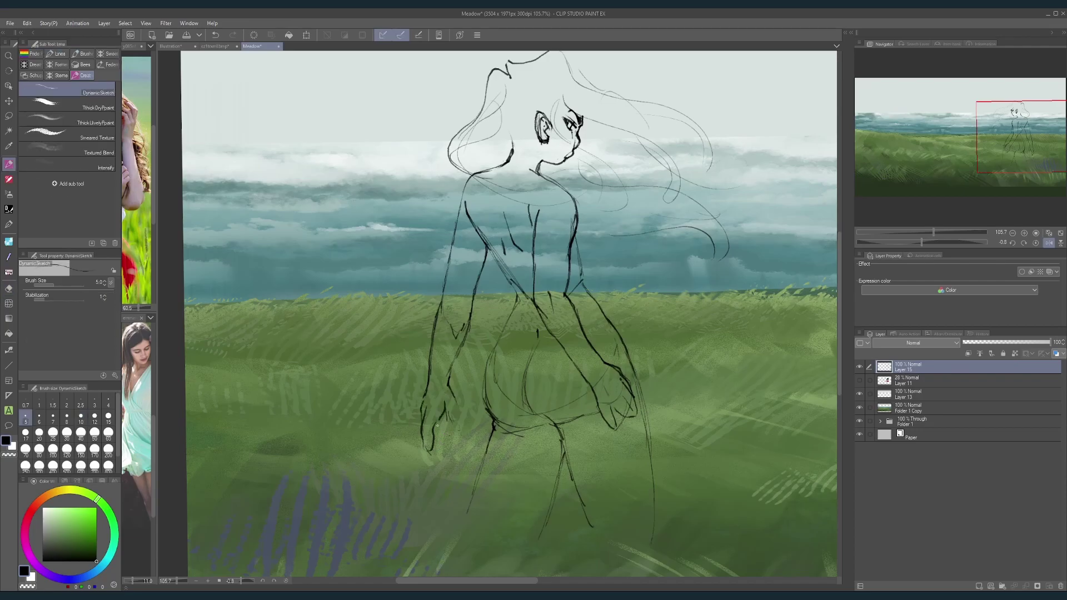
{"action": "key", "text": "e"}
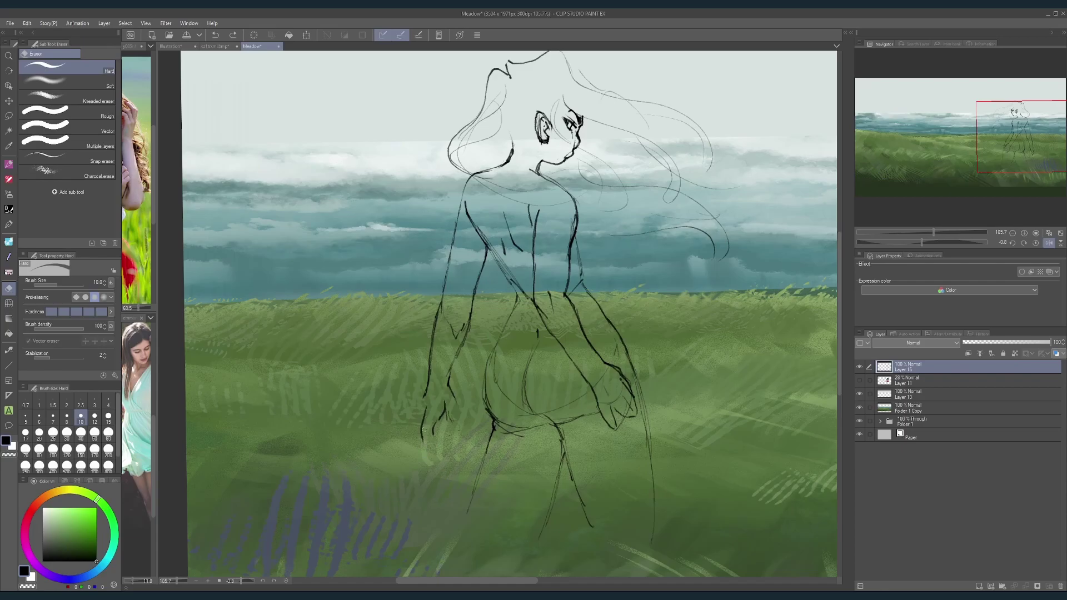
{"action": "key", "text": "p"}
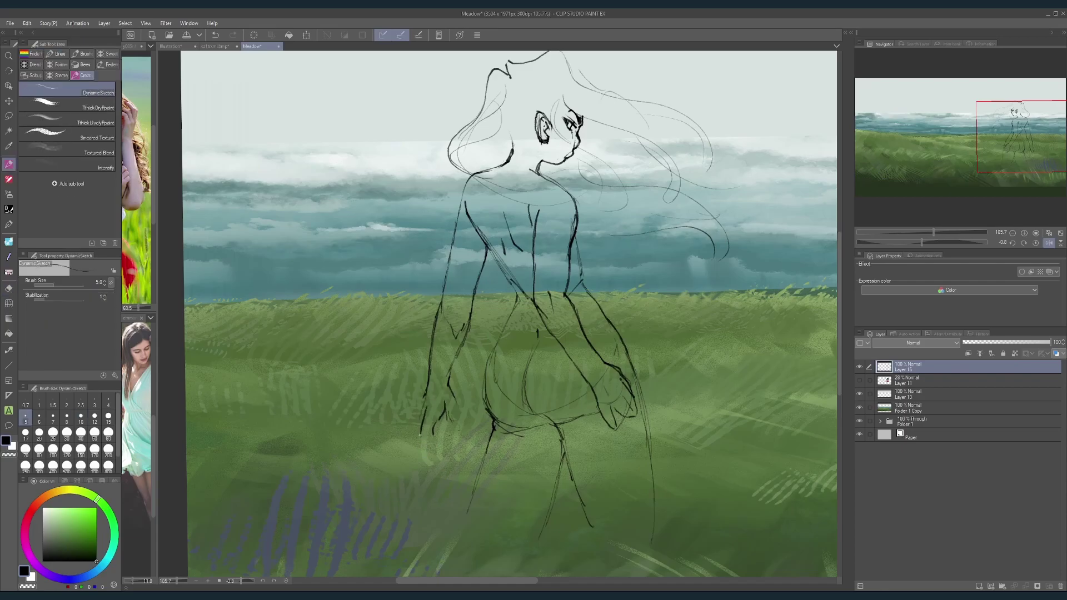
Step: Redraw the far hand's fingers as separate, pointed shapes and check the hand in the whole composition
{"action": "left_click_drag", "start_coordinate": [424, 421], "coordinate": [437, 428]}
{"action": "key", "text": "e"}
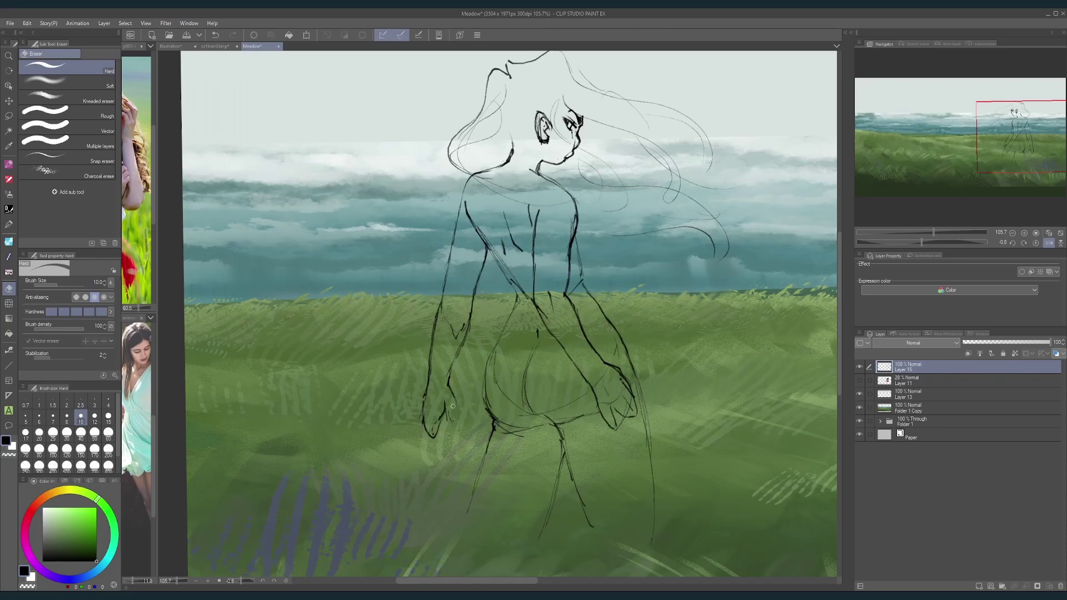
{"action": "key", "text": "p"}
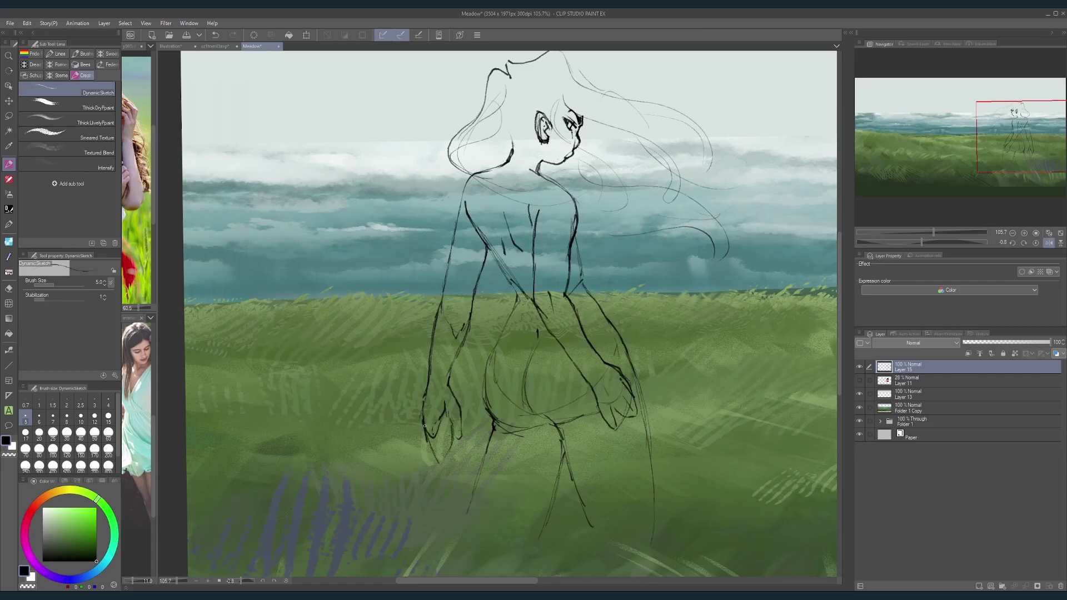
{"action": "left_click_drag", "start_coordinate": [425, 426], "coordinate": [437, 463]}
{"action": "left_click_drag", "start_coordinate": [440, 423], "coordinate": [445, 448]}
{"action": "scroll", "coordinate": [489, 368], "scroll_direction": "down", "scroll_amount": 4}
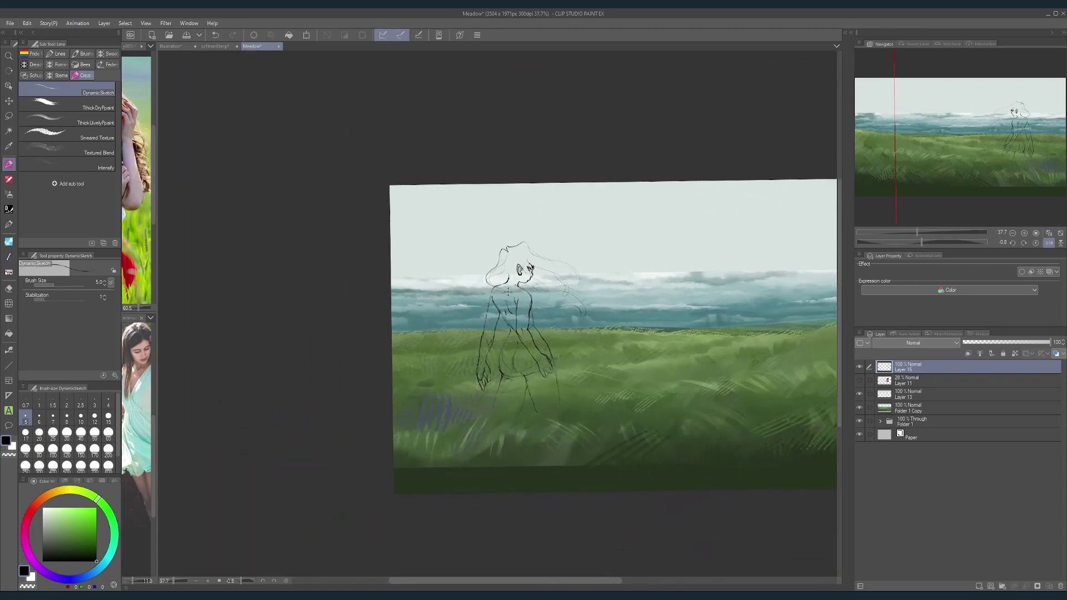
{"action": "scroll", "coordinate": [508, 290], "scroll_direction": "up", "scroll_amount": 3}
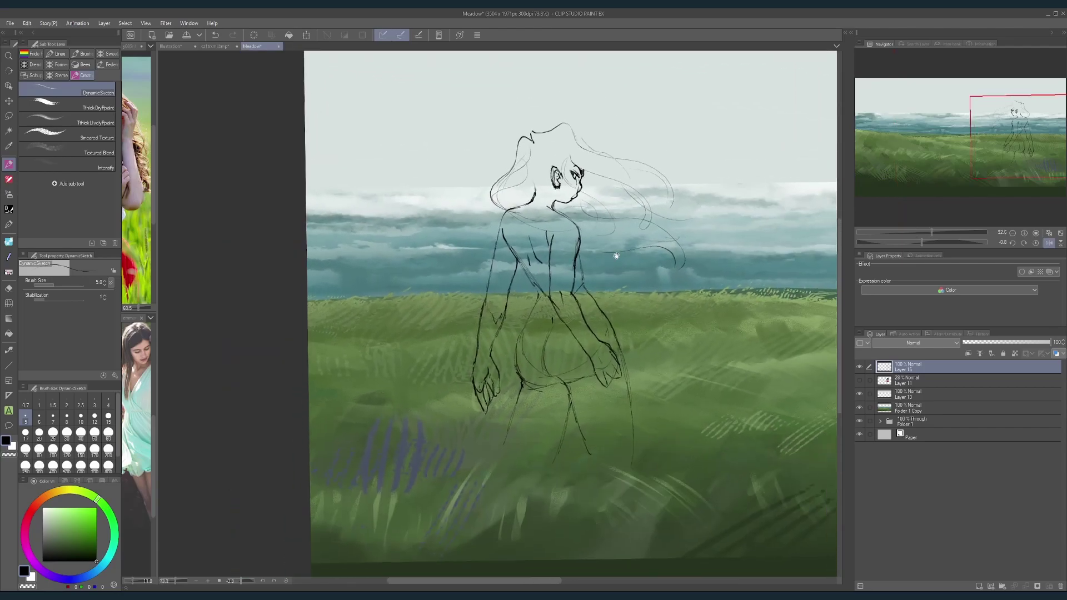
{"action": "scroll", "coordinate": [539, 364], "scroll_direction": "up", "scroll_amount": 2}
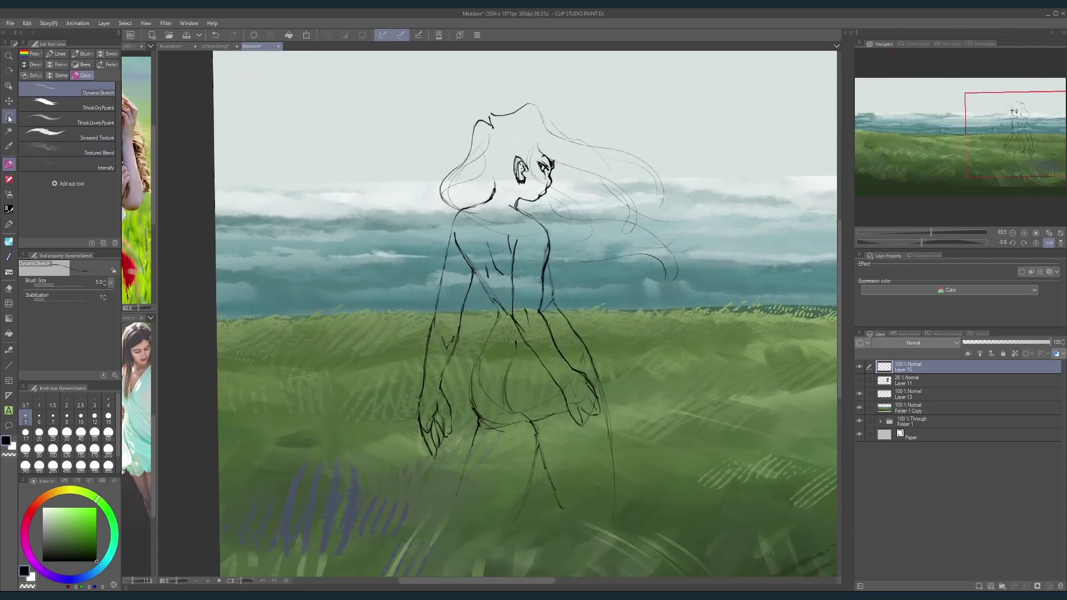
Step: Select the far hand with the Lasso, shrink it slightly with Scale/Rotate and clear the selection
{"action": "left_click", "coordinate": [8, 117]}
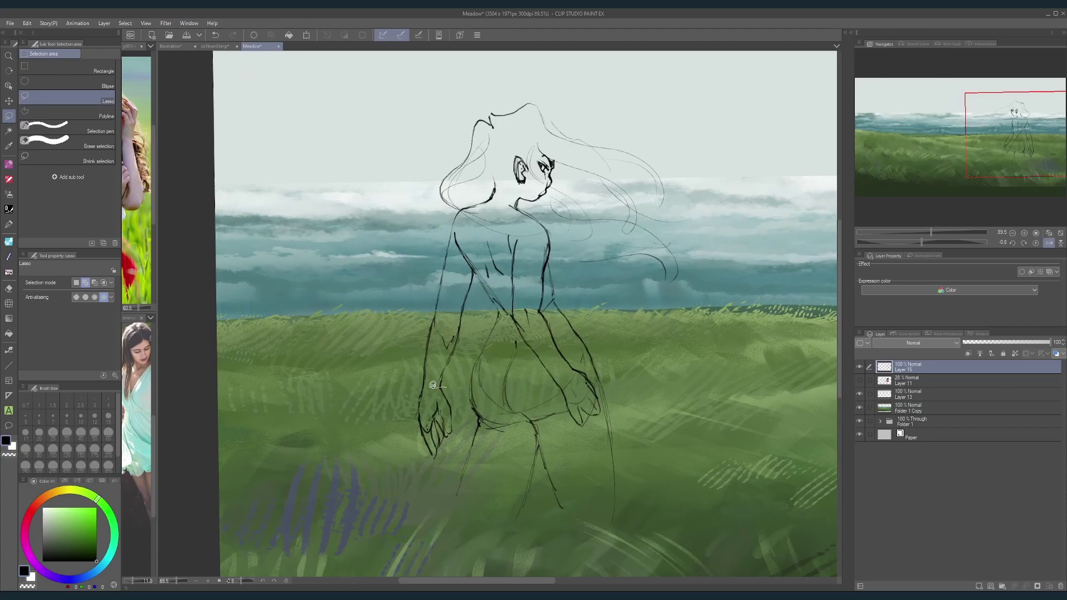
{"action": "mouse_move", "coordinate": [433, 385]}
{"action": "left_mouse_down"}
{"action": "mouse_move", "coordinate": [410, 397]}
{"action": "mouse_move", "coordinate": [448, 470]}
{"action": "mouse_move", "coordinate": [447, 388]}
{"action": "left_mouse_up"}
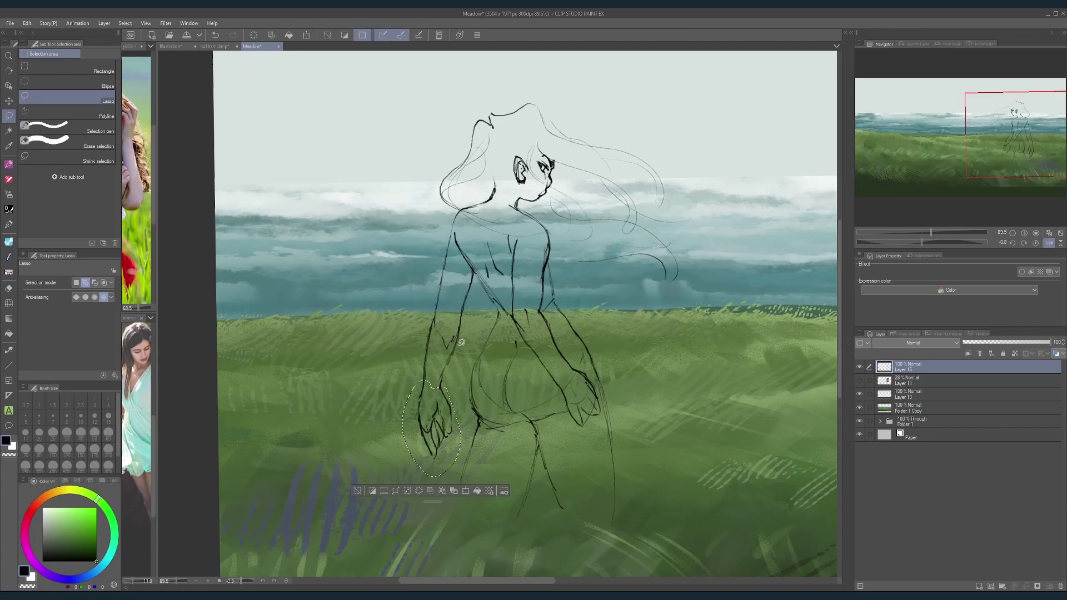
{"action": "left_click", "coordinate": [466, 490]}
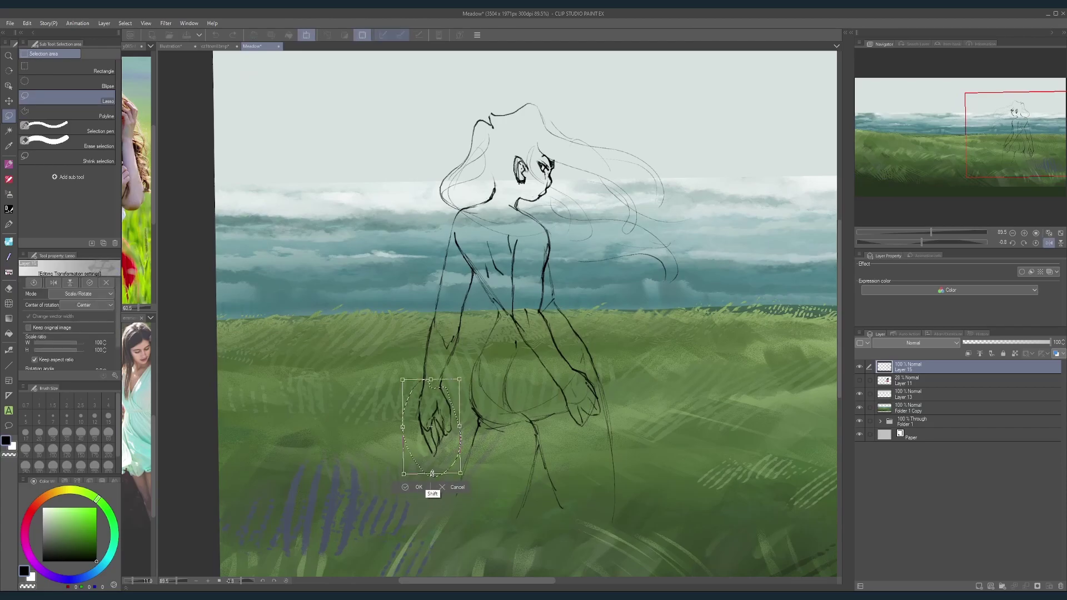
{"action": "left_click_drag", "start_coordinate": [432, 474], "coordinate": [433, 468]}
{"action": "left_click_drag", "start_coordinate": [456, 433], "coordinate": [457, 429]}
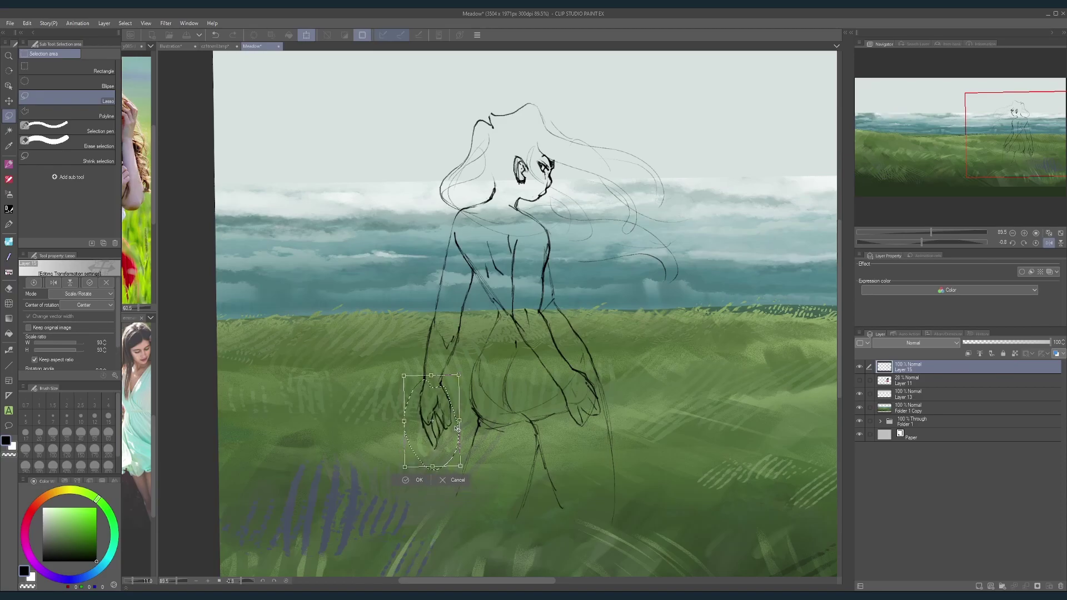
{"action": "left_click", "coordinate": [417, 480]}
{"action": "left_click", "coordinate": [357, 481]}
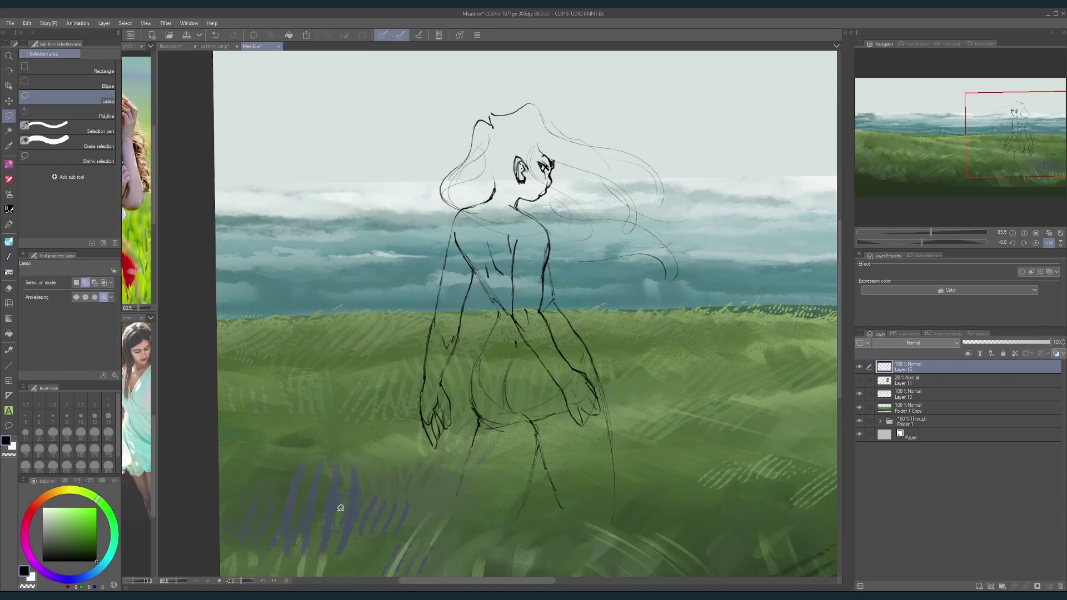
Step: Reshape the far arm's outer contour and the waist line with Liquify at brush size 170
{"action": "left_click", "coordinate": [9, 304]}
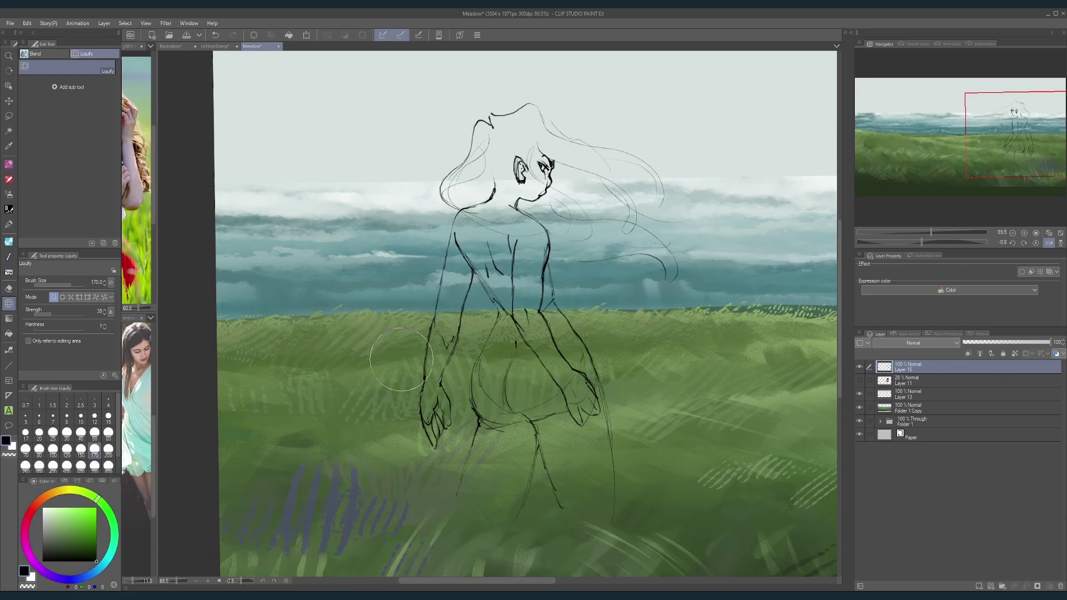
{"action": "left_click_drag", "start_coordinate": [409, 355], "coordinate": [416, 320]}
{"action": "mouse_move", "coordinate": [514, 291]}
{"action": "left_mouse_down"}
{"action": "mouse_move", "coordinate": [467, 290]}
{"action": "mouse_move", "coordinate": [533, 287]}
{"action": "left_mouse_up"}
{"action": "scroll", "coordinate": [533, 287], "scroll_direction": "up", "scroll_amount": 1}
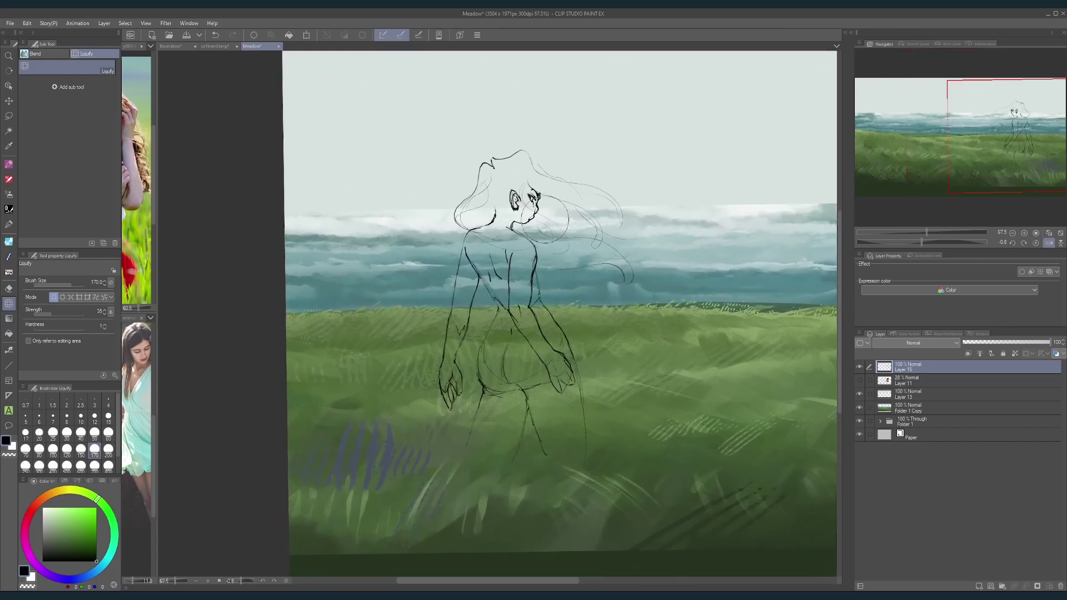
Step: Lasso the far forearm and hand, adjust their placement with a Scale/Rotate transform and clear the selection
{"action": "left_click", "coordinate": [9, 116]}
{"action": "mouse_move", "coordinate": [477, 335]}
{"action": "left_mouse_down"}
{"action": "mouse_move", "coordinate": [476, 300]}
{"action": "mouse_move", "coordinate": [460, 282]}
{"action": "mouse_move", "coordinate": [445, 285]}
{"action": "mouse_move", "coordinate": [413, 379]}
{"action": "mouse_move", "coordinate": [457, 415]}
{"action": "mouse_move", "coordinate": [476, 387]}
{"action": "mouse_move", "coordinate": [487, 307]}
{"action": "mouse_move", "coordinate": [478, 296]}
{"action": "mouse_move", "coordinate": [492, 265]}
{"action": "mouse_move", "coordinate": [481, 290]}
{"action": "left_mouse_up"}
{"action": "left_click", "coordinate": [479, 436]}
{"action": "left_click", "coordinate": [427, 427]}
{"action": "left_click", "coordinate": [372, 427]}
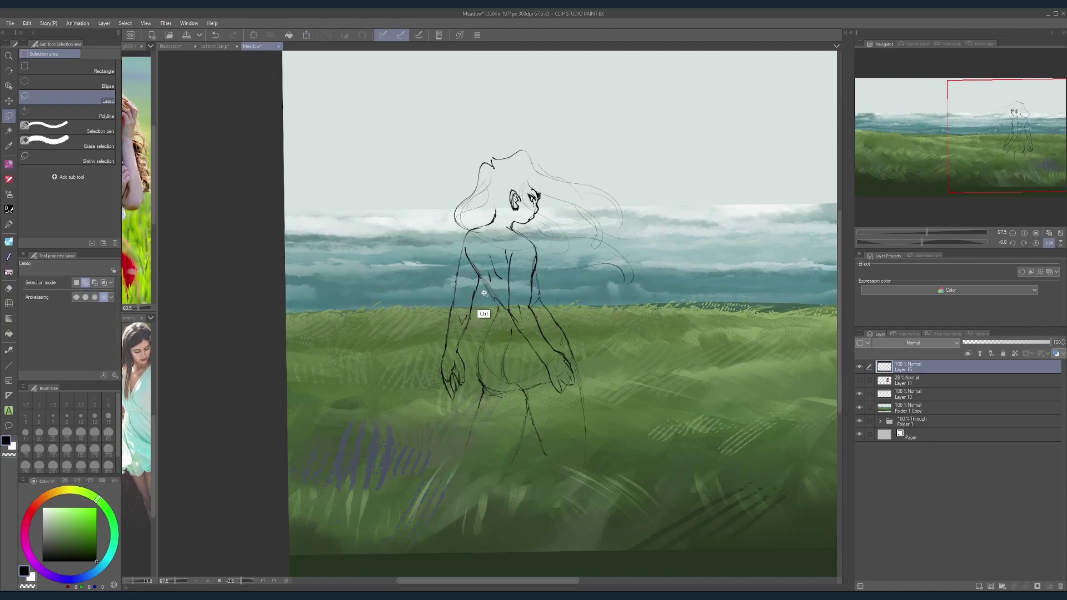
Step: Redraw the fingers of the straight, hanging arm's hand as a curled shape with the DynamicSketch brush at size 5, erasing the old lines
{"action": "scroll", "coordinate": [481, 291], "scroll_direction": "up", "scroll_amount": 2}
{"action": "key", "text": "e"}
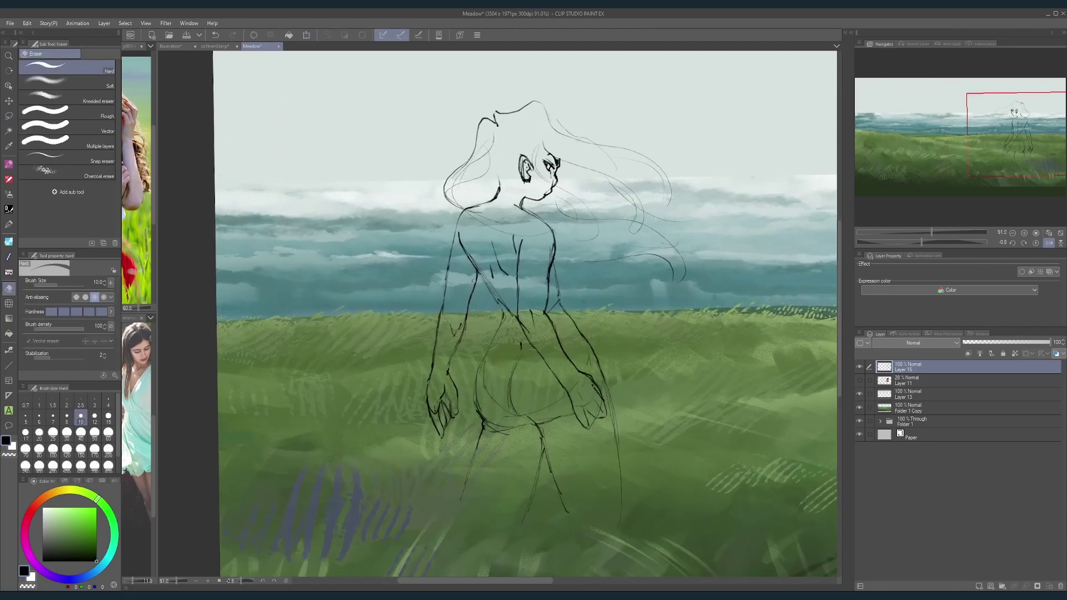
{"action": "scroll", "coordinate": [465, 362], "scroll_direction": "up", "scroll_amount": 2}
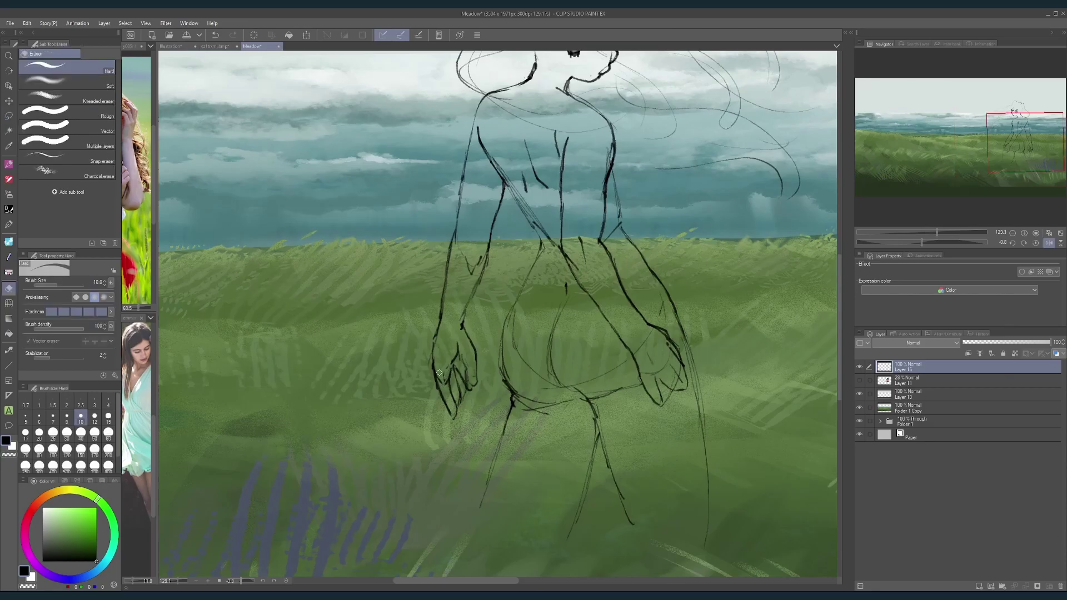
{"action": "key", "text": "m"}
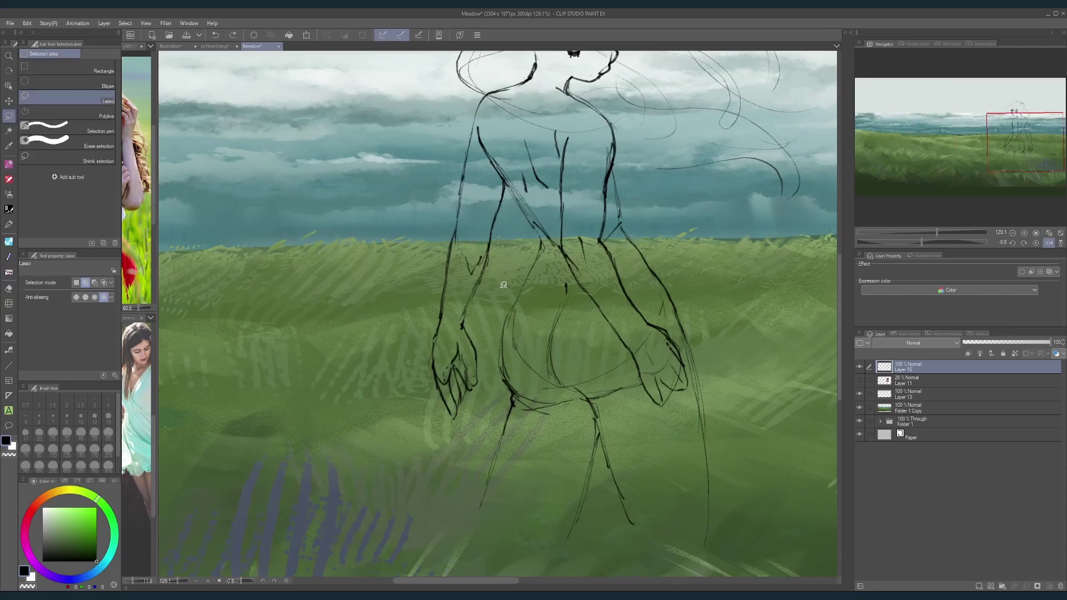
{"action": "left_click", "coordinate": [11, 165]}
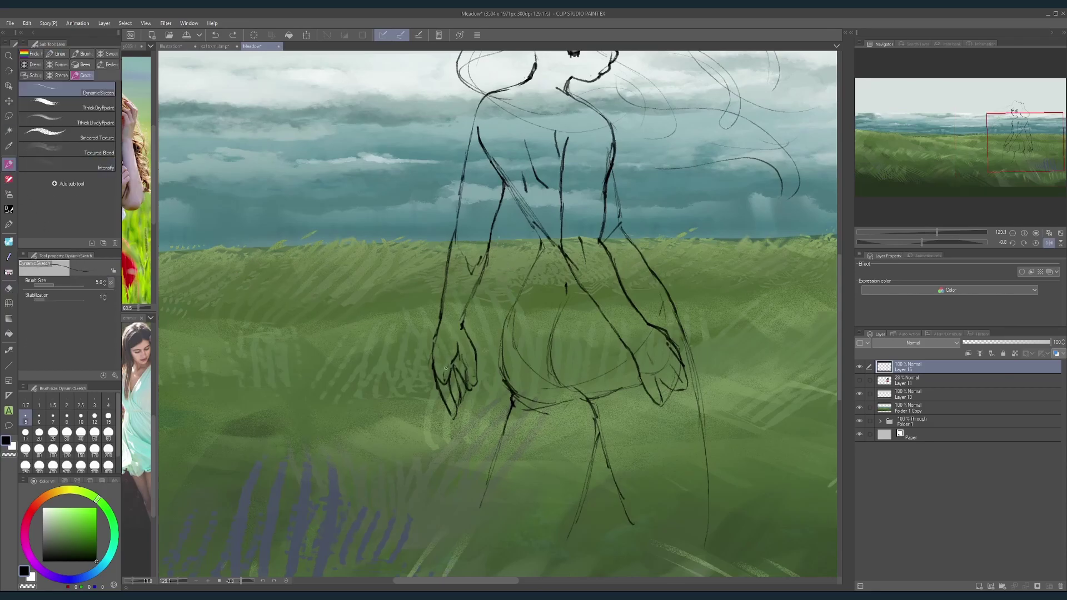
{"action": "key", "text": "e"}
{"action": "key", "text": "p"}
{"action": "key", "text": "ctrl+z"}
{"action": "key", "text": "ctrl+z"}
{"action": "mouse_move", "coordinate": [459, 363]}
{"action": "left_mouse_down"}
{"action": "mouse_move", "coordinate": [446, 390]}
{"action": "mouse_move", "coordinate": [459, 364]}
{"action": "mouse_move", "coordinate": [454, 416]}
{"action": "mouse_move", "coordinate": [452, 378]}
{"action": "mouse_move", "coordinate": [457, 395]}
{"action": "left_mouse_up"}
{"action": "key", "text": "e"}
{"action": "key", "text": "p"}
{"action": "scroll", "coordinate": [535, 320], "scroll_direction": "down", "scroll_amount": 5}
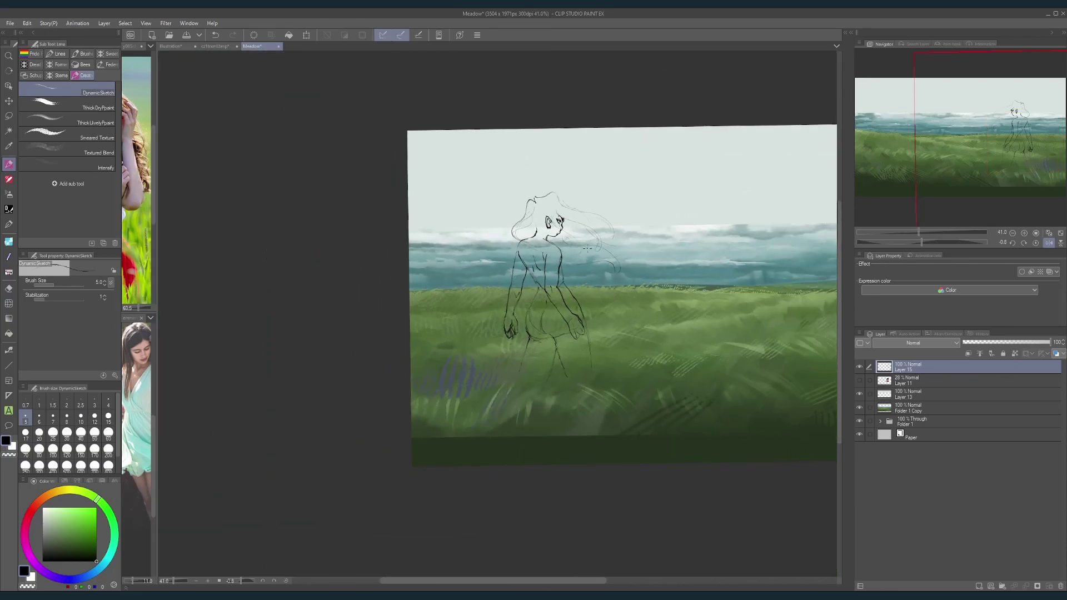
Step: Flip the view horizontally and rework the straight arm's hand into a closed fist, erasing stray lines between the fingers
{"action": "scroll", "coordinate": [508, 337], "scroll_direction": "up", "scroll_amount": 3}
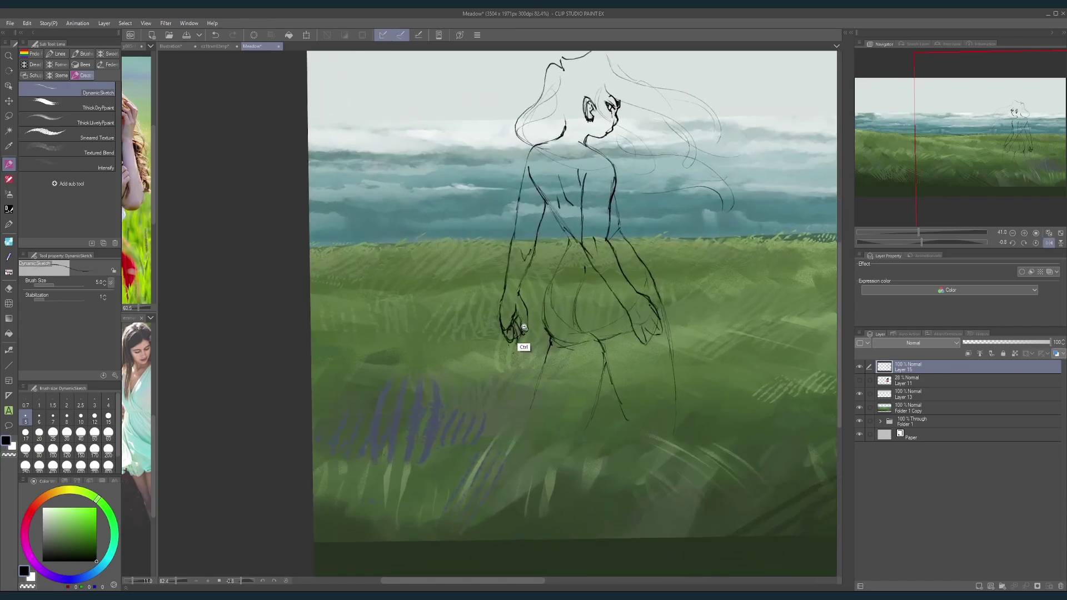
{"action": "left_click", "coordinate": [1049, 243]}
{"action": "left_click_drag", "start_coordinate": [495, 312], "coordinate": [518, 329]}
{"action": "mouse_move", "coordinate": [506, 341]}
{"action": "left_mouse_down"}
{"action": "mouse_move", "coordinate": [520, 341]}
{"action": "mouse_move", "coordinate": [502, 360]}
{"action": "mouse_move", "coordinate": [523, 354]}
{"action": "mouse_move", "coordinate": [514, 359]}
{"action": "mouse_move", "coordinate": [522, 339]}
{"action": "mouse_move", "coordinate": [505, 369]}
{"action": "mouse_move", "coordinate": [501, 337]}
{"action": "left_mouse_up"}
{"action": "key", "text": "e"}
{"action": "key", "text": "p"}
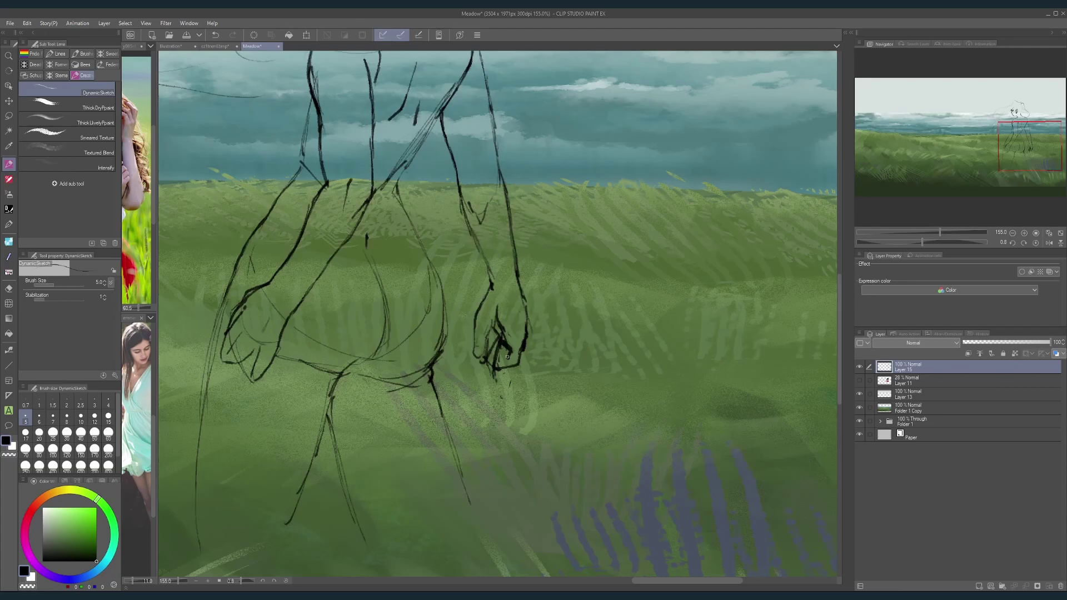
{"action": "key", "text": "e"}
{"action": "mouse_move", "coordinate": [507, 356]}
{"action": "left_mouse_down"}
{"action": "mouse_move", "coordinate": [489, 361]}
{"action": "mouse_move", "coordinate": [498, 329]}
{"action": "left_mouse_up"}
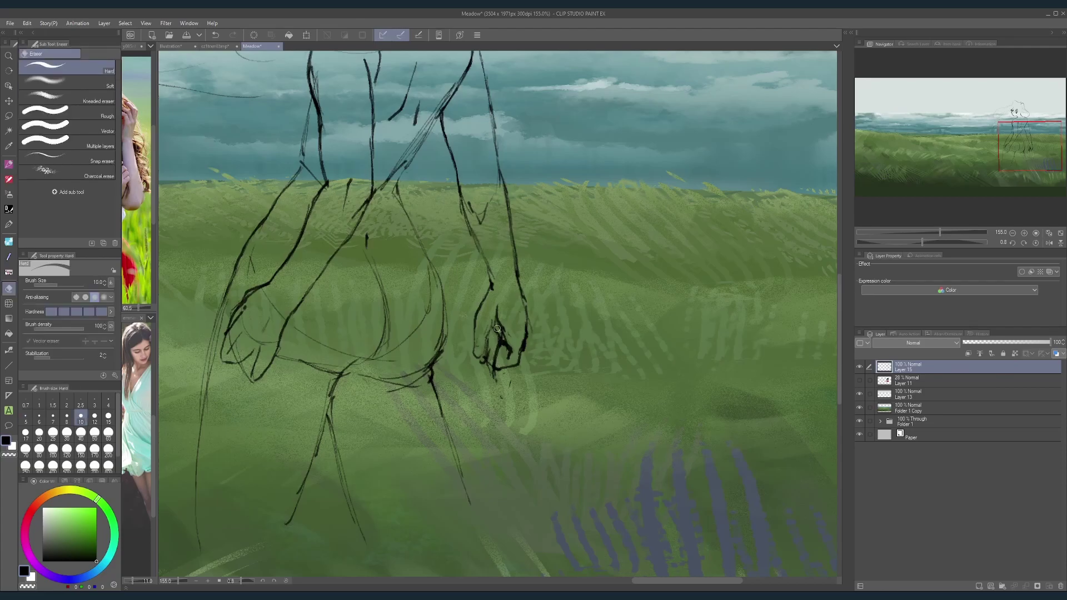
Step: Redraw the straight arm's wrist contour and add a line on the back of the fist, cleaning up with the Hard eraser
{"action": "key", "text": "p"}
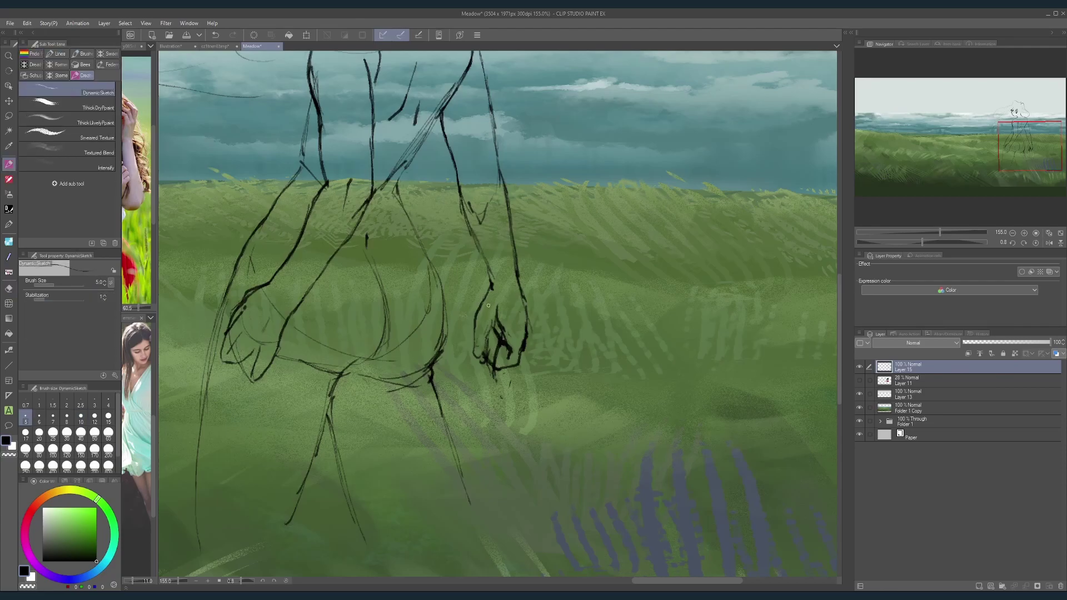
{"action": "left_click_drag", "start_coordinate": [492, 288], "coordinate": [478, 306]}
{"action": "key", "text": "e"}
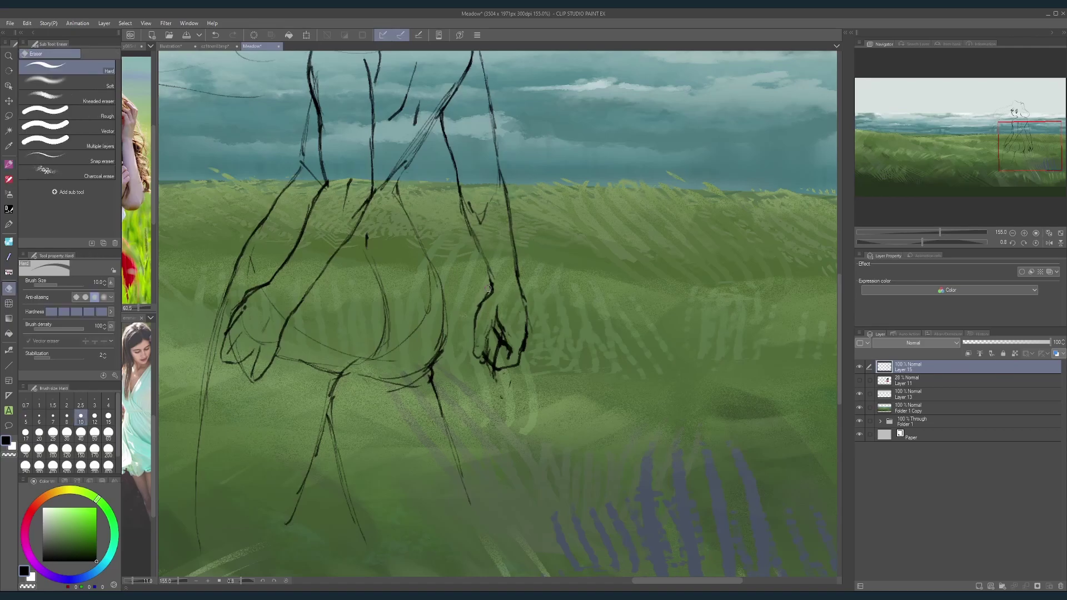
{"action": "key", "text": "p"}
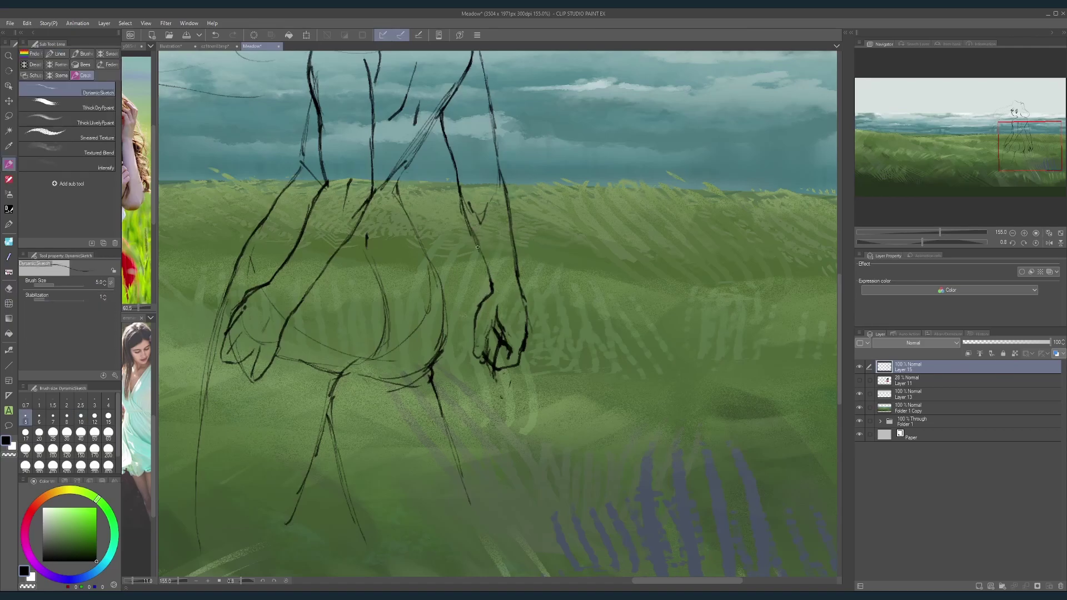
{"action": "scroll", "coordinate": [490, 303], "scroll_direction": "up", "scroll_amount": 3}
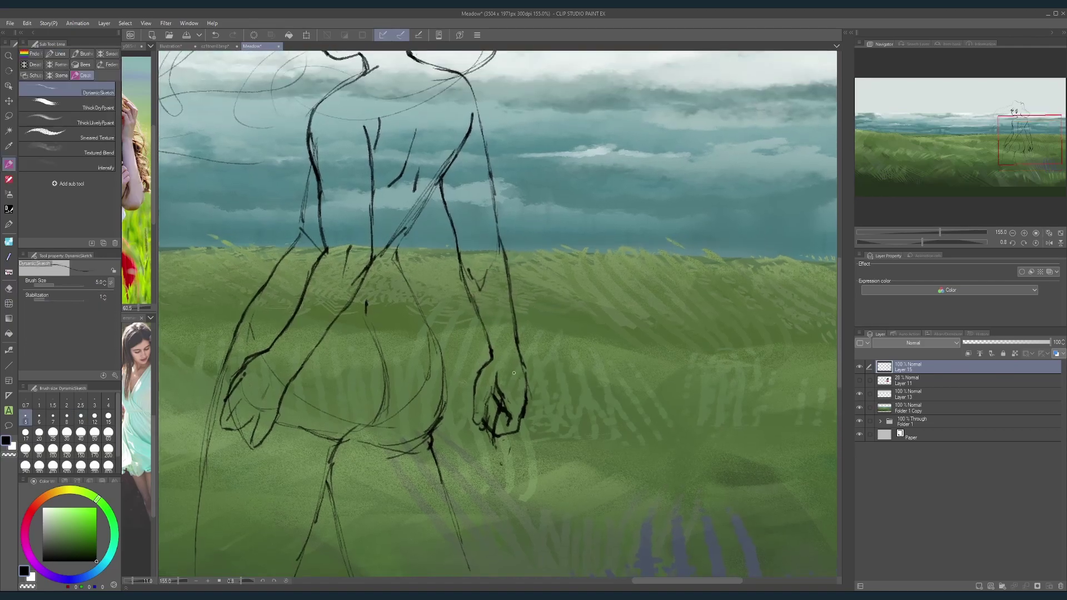
{"action": "left_click_drag", "start_coordinate": [505, 362], "coordinate": [491, 337]}
{"action": "key", "text": "e"}
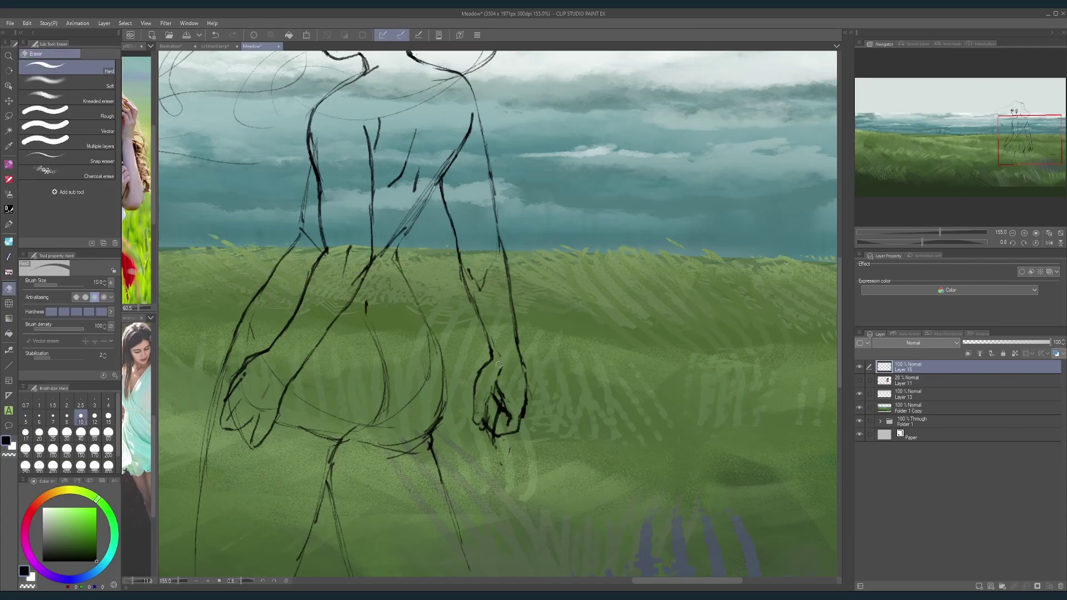
{"action": "key", "text": "p"}
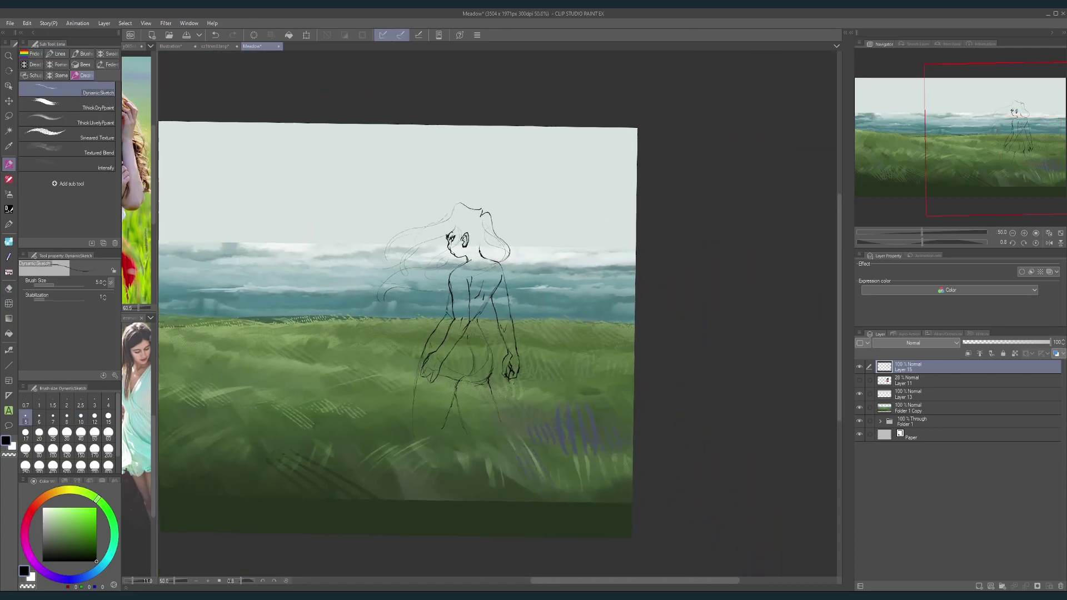
Step: Correct the thumb-side contour of the fist with eraser and sketch brush, and check the hand in the whole composition
{"action": "scroll", "coordinate": [510, 370], "scroll_direction": "up", "scroll_amount": 4}
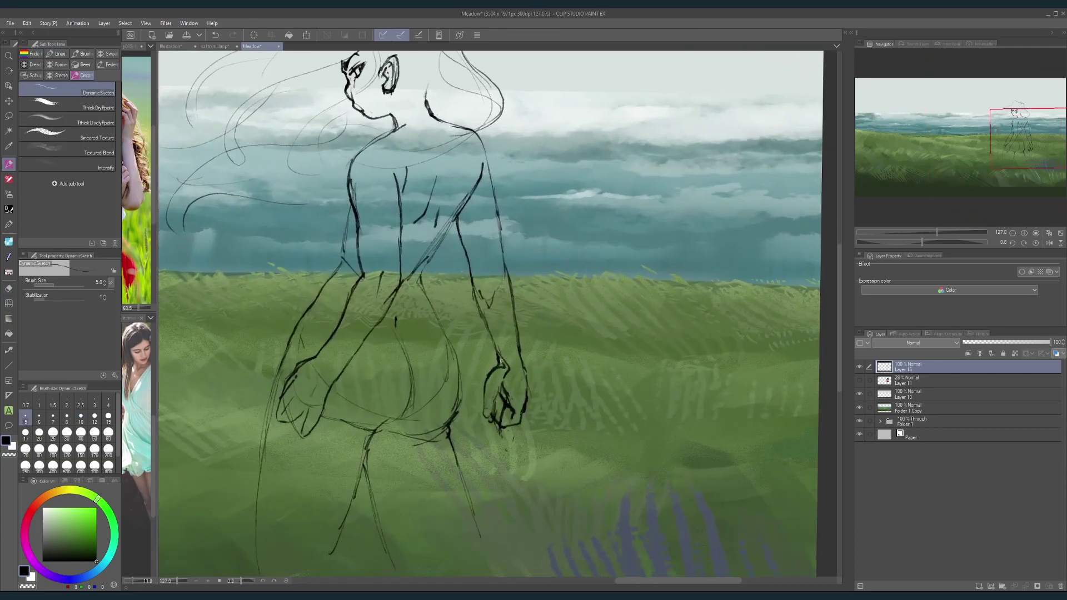
{"action": "key", "text": "e"}
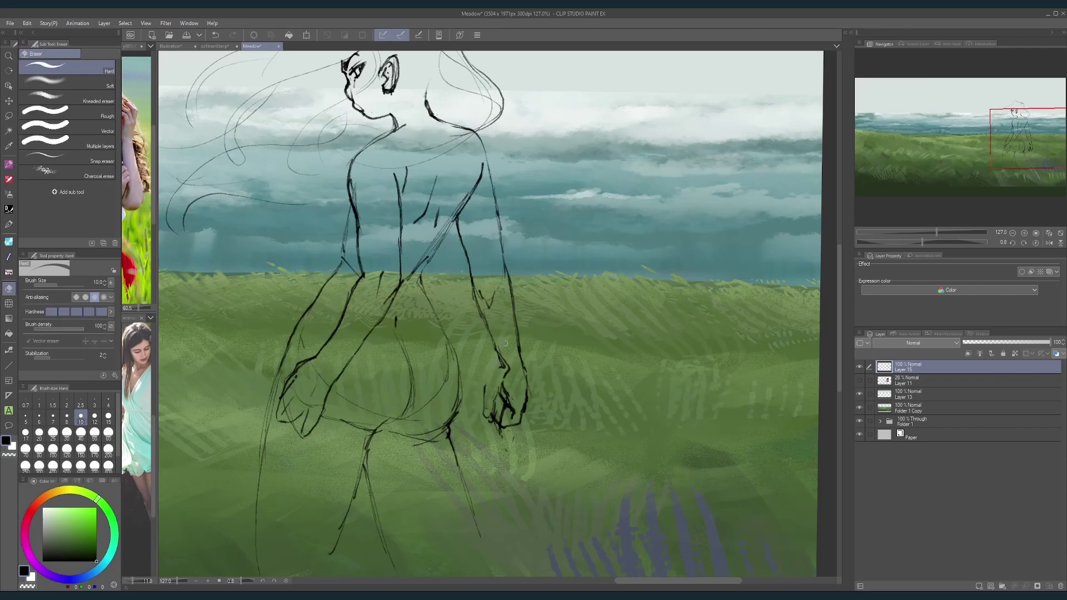
{"action": "key", "text": "p"}
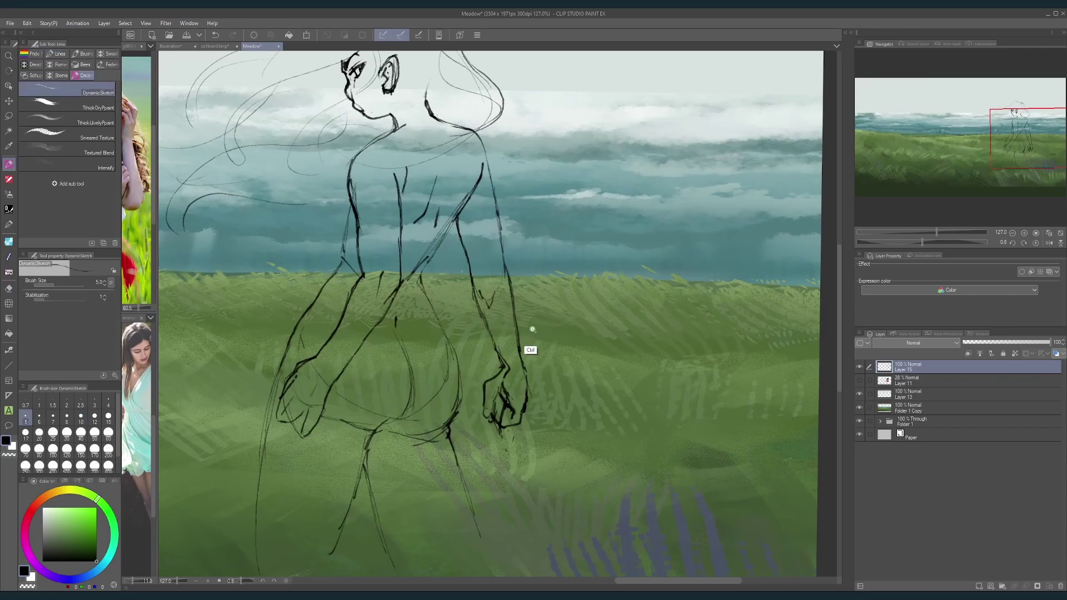
{"action": "scroll", "coordinate": [530, 352], "scroll_direction": "down", "scroll_amount": 7}
{"action": "scroll", "coordinate": [517, 370], "scroll_direction": "up", "scroll_amount": 6}
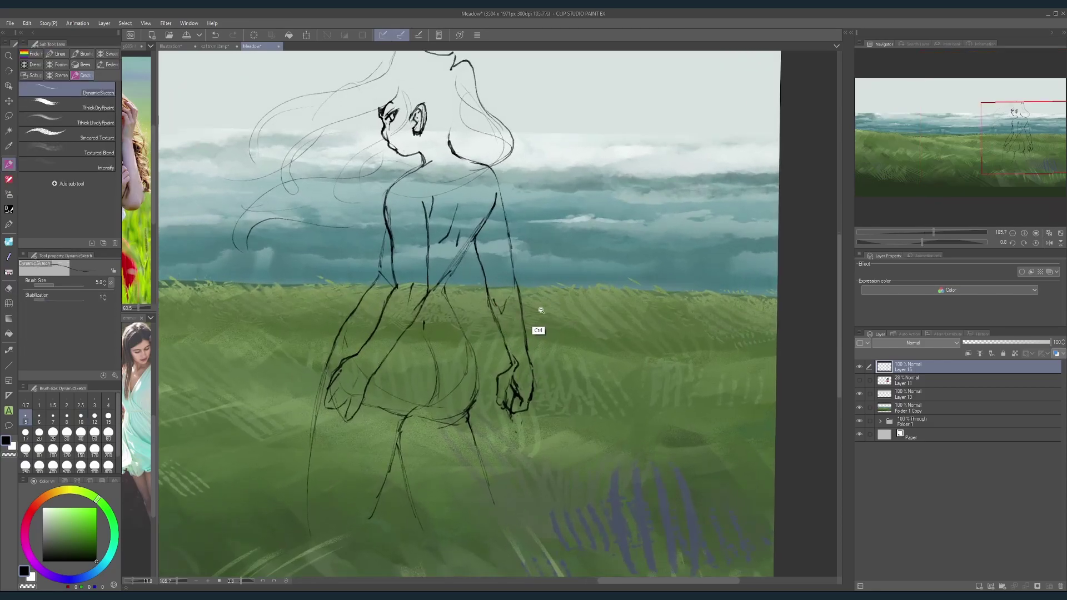
{"action": "scroll", "coordinate": [539, 305], "scroll_direction": "down", "scroll_amount": 3}
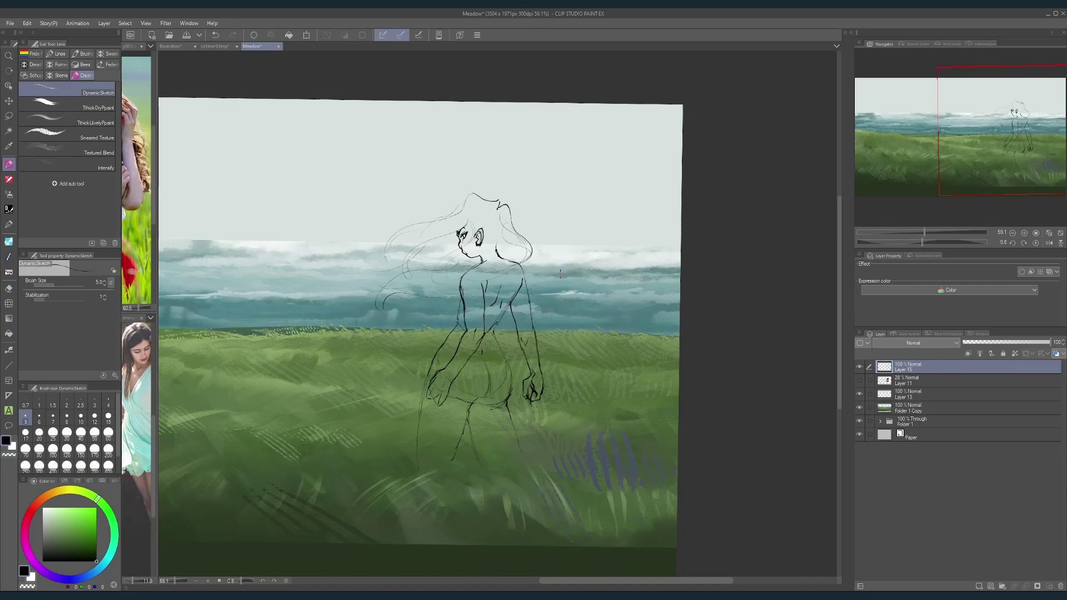
Step: Lasso the straight arm's forearm and apply a Scale/Rotate transform that mirrors it horizontally and tilts it
{"action": "scroll", "coordinate": [560, 274], "scroll_direction": "up", "scroll_amount": 3}
{"action": "key", "text": "m"}
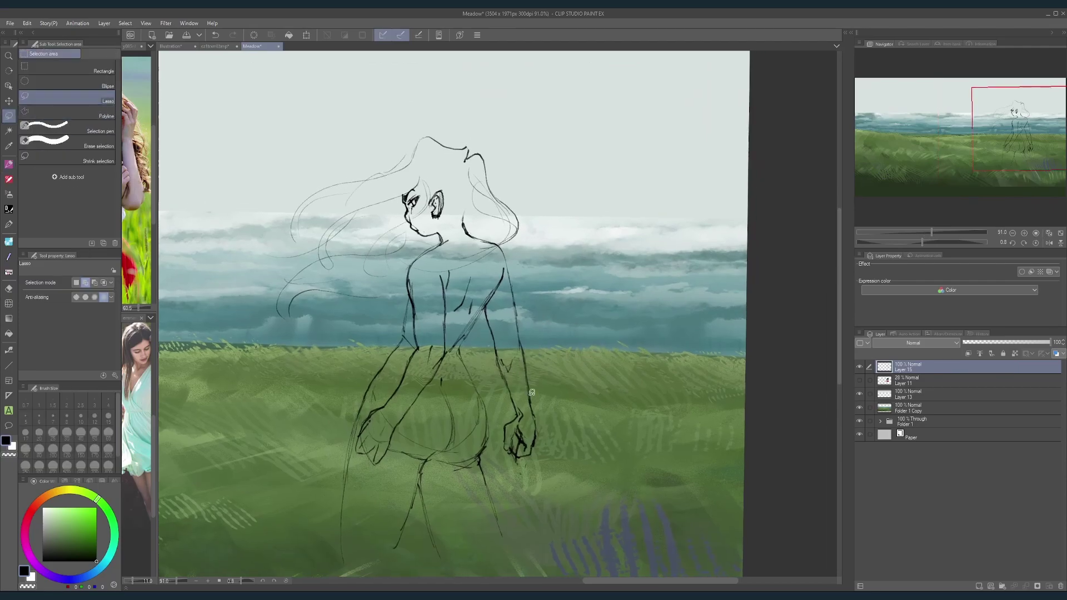
{"action": "mouse_move", "coordinate": [516, 412]}
{"action": "left_mouse_down"}
{"action": "mouse_move", "coordinate": [520, 365]}
{"action": "mouse_move", "coordinate": [534, 397]}
{"action": "mouse_move", "coordinate": [535, 364]}
{"action": "mouse_move", "coordinate": [513, 273]}
{"action": "mouse_move", "coordinate": [488, 306]}
{"action": "mouse_move", "coordinate": [498, 379]}
{"action": "mouse_move", "coordinate": [518, 407]}
{"action": "mouse_move", "coordinate": [525, 390]}
{"action": "mouse_move", "coordinate": [536, 394]}
{"action": "mouse_move", "coordinate": [530, 343]}
{"action": "mouse_move", "coordinate": [524, 337]}
{"action": "mouse_move", "coordinate": [521, 349]}
{"action": "mouse_move", "coordinate": [508, 330]}
{"action": "mouse_move", "coordinate": [562, 365]}
{"action": "mouse_move", "coordinate": [549, 353]}
{"action": "mouse_move", "coordinate": [561, 366]}
{"action": "mouse_move", "coordinate": [531, 387]}
{"action": "mouse_move", "coordinate": [566, 372]}
{"action": "left_mouse_up"}
{"action": "left_click", "coordinate": [434, 428]}
{"action": "left_click", "coordinate": [544, 426]}
{"action": "left_click", "coordinate": [54, 282]}
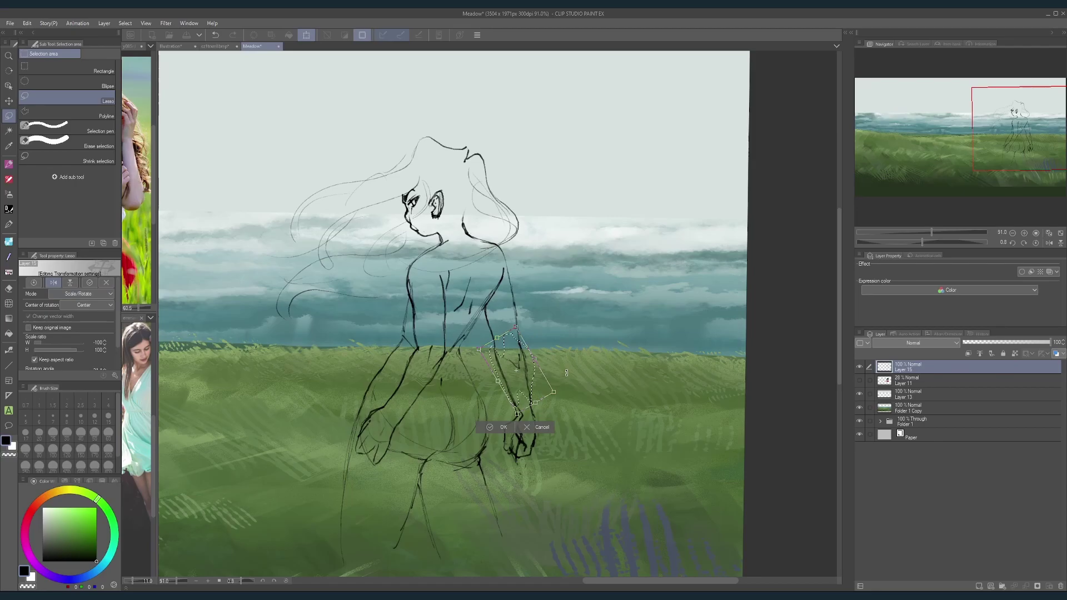
{"action": "left_click", "coordinate": [502, 427]}
{"action": "scroll", "coordinate": [581, 364], "scroll_direction": "down", "scroll_amount": 5}
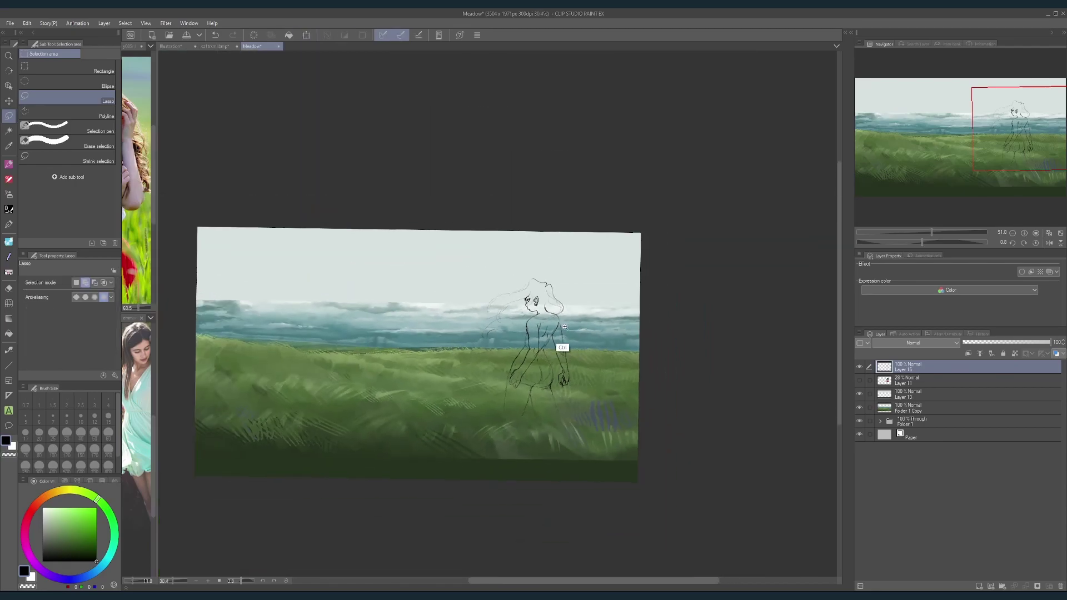
{"action": "scroll", "coordinate": [572, 382], "scroll_direction": "up", "scroll_amount": 5}
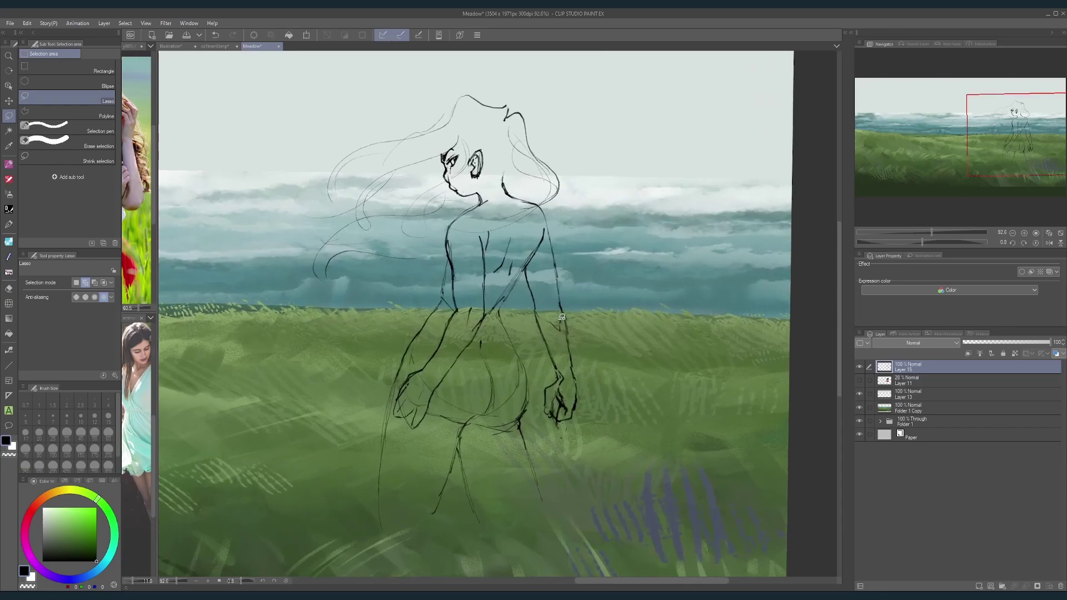
Step: Try to remove the small elbow crease from the straight arm with a Lasso selection, and undo the last changes
{"action": "mouse_move", "coordinate": [549, 299]}
{"action": "left_mouse_down"}
{"action": "mouse_move", "coordinate": [560, 343]}
{"action": "mouse_move", "coordinate": [562, 290]}
{"action": "left_mouse_up"}
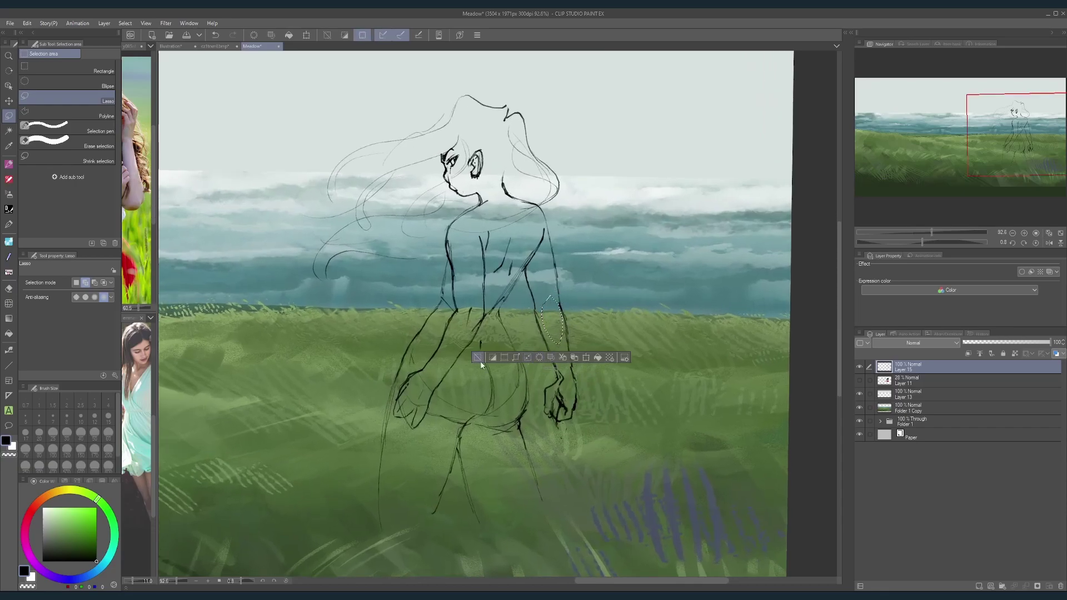
{"action": "key", "text": "ctrl+d"}
{"action": "scroll", "coordinate": [597, 373], "scroll_direction": "down", "scroll_amount": 3}
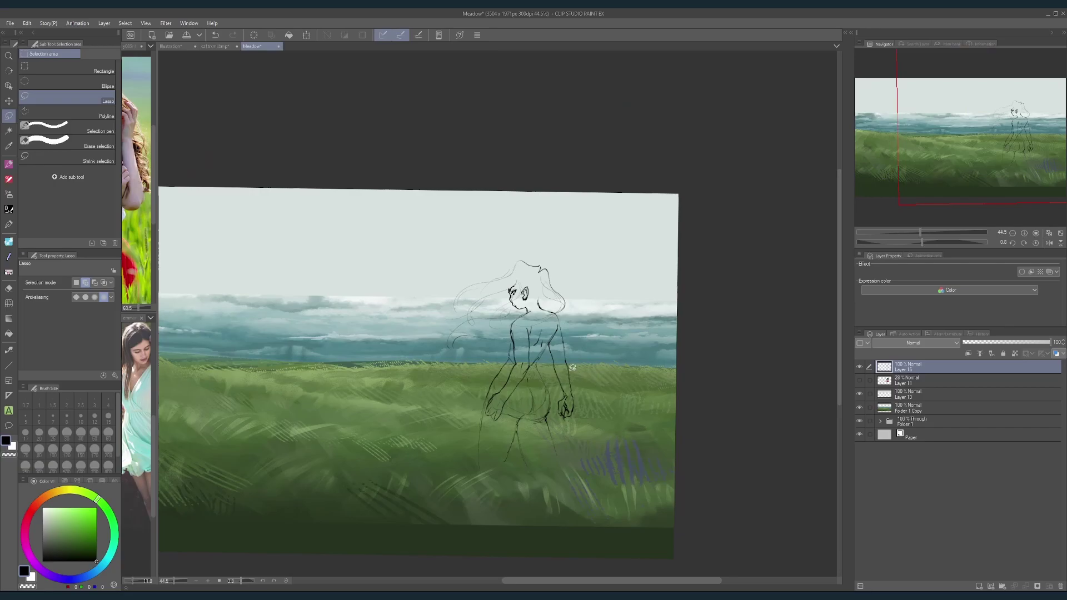
{"action": "key", "text": "ctrl+z"}
{"action": "key", "text": "ctrl+z"}
{"action": "key", "text": "ctrl+z"}
{"action": "key", "text": "ctrl+z"}
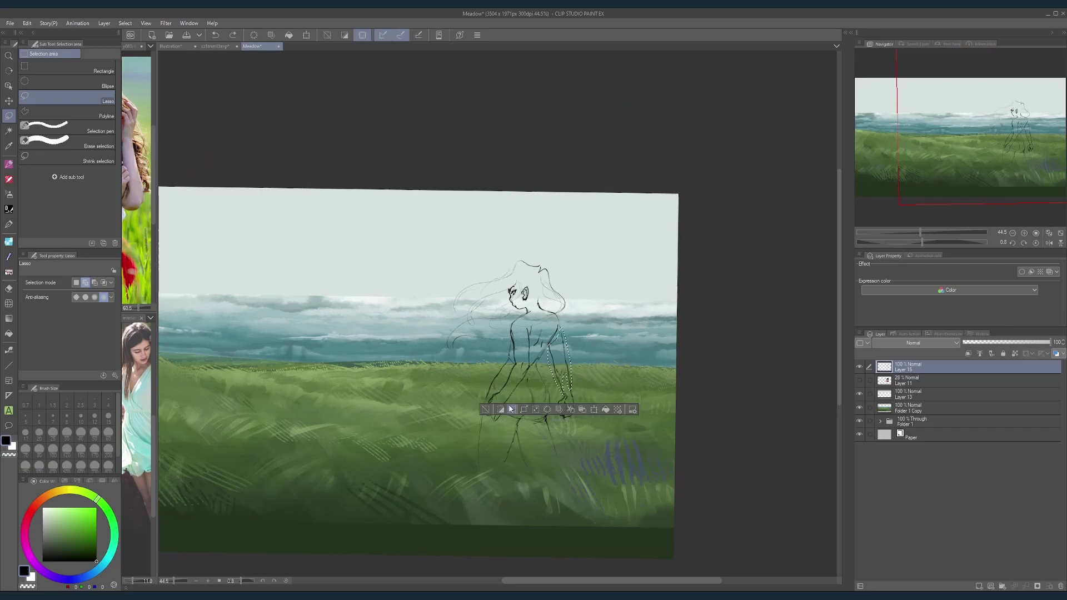
Step: Clear the forearm selection, lasso the small elbow crease inside the straight arm, remove it and deselect
{"action": "left_click", "coordinate": [486, 409]}
{"action": "scroll", "coordinate": [573, 355], "scroll_direction": "up", "scroll_amount": 2}
{"action": "left_click_drag", "start_coordinate": [555, 363], "coordinate": [555, 361]}
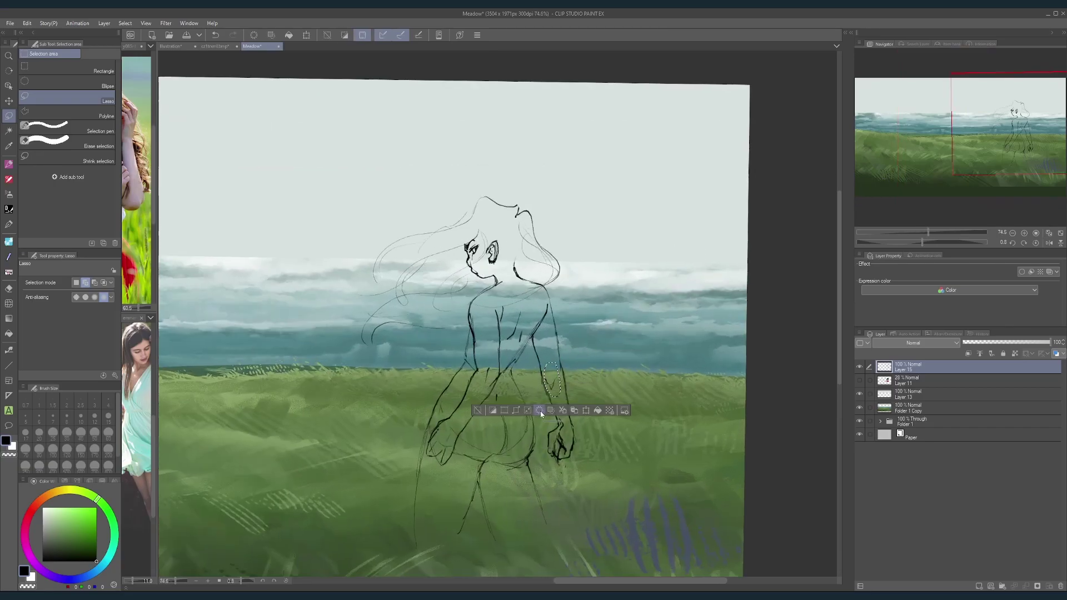
{"action": "left_click", "coordinate": [483, 410]}
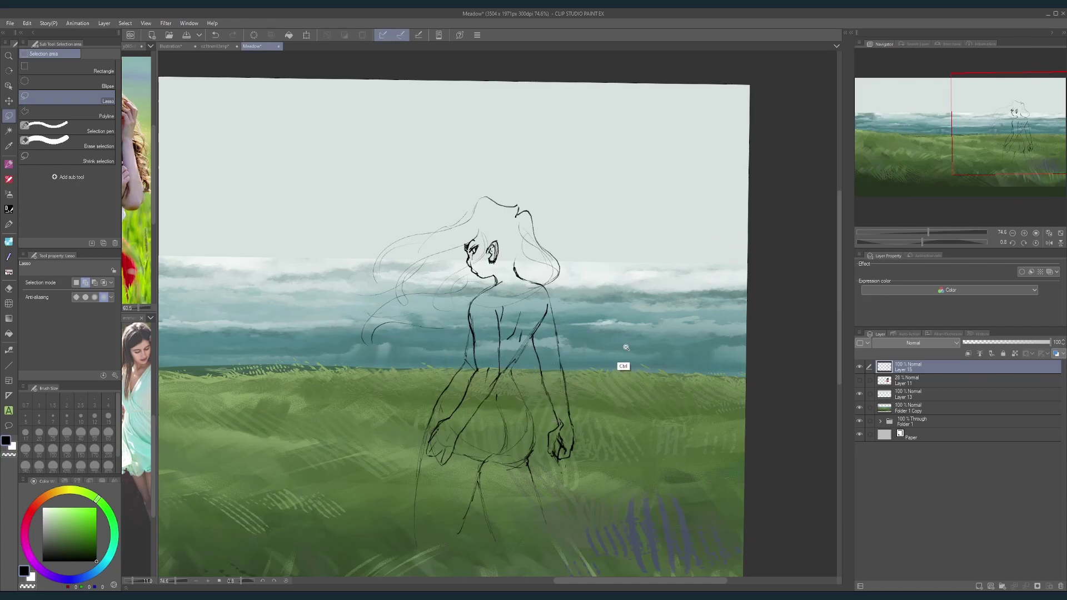
Step: Reset the view rotation, turn off the horizontal view flip and examine the figure's proportions within the whole composition
{"action": "scroll", "coordinate": [620, 364], "scroll_direction": "down", "scroll_amount": 3}
{"action": "scroll", "coordinate": [608, 371], "scroll_direction": "up", "scroll_amount": 2}
{"action": "scroll", "coordinate": [609, 370], "scroll_direction": "up", "scroll_amount": 1}
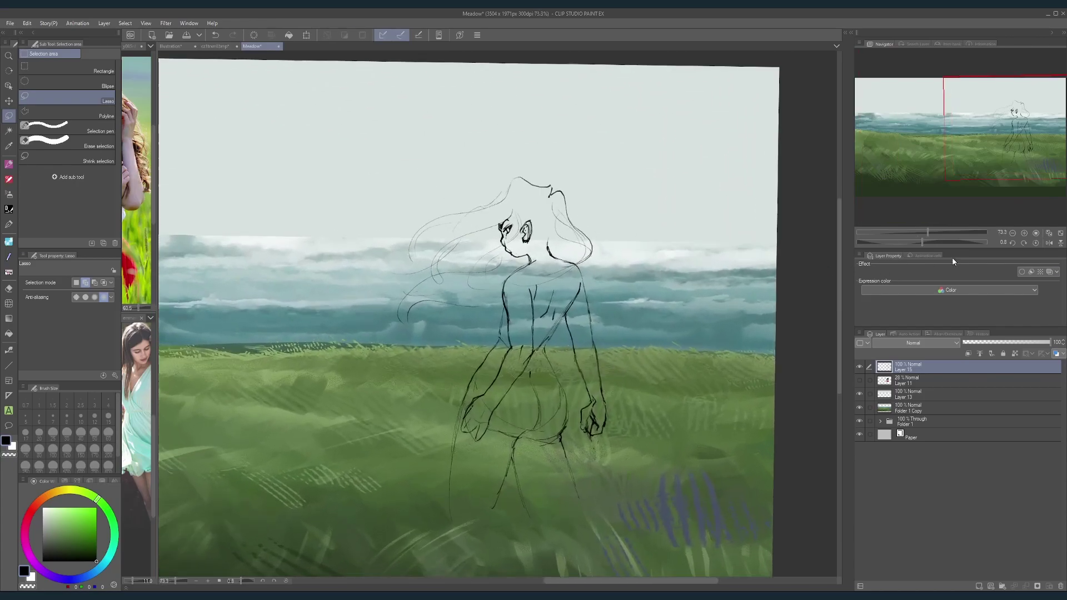
{"action": "left_click", "coordinate": [1036, 243]}
{"action": "left_click", "coordinate": [1049, 245]}
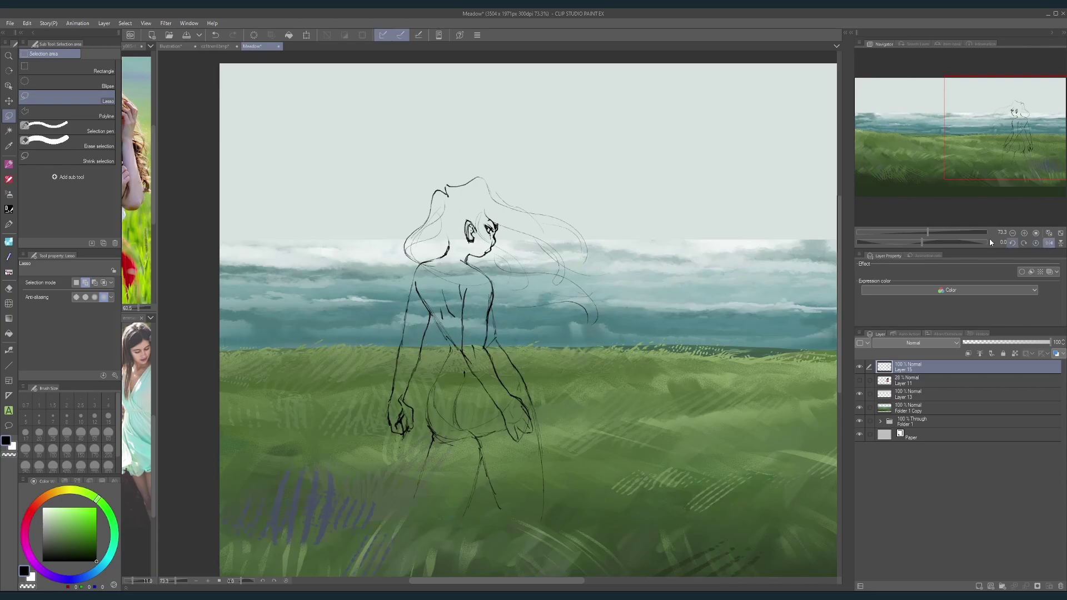
{"action": "scroll", "coordinate": [534, 410], "scroll_direction": "down", "scroll_amount": 4}
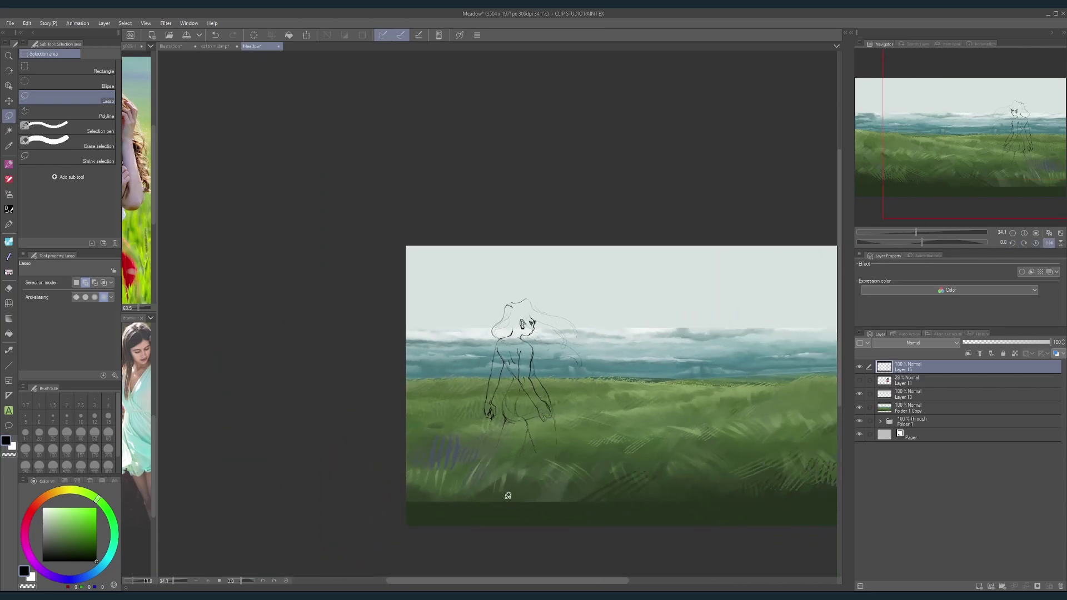
{"action": "scroll", "coordinate": [538, 404], "scroll_direction": "up", "scroll_amount": 4}
{"action": "scroll", "coordinate": [538, 404], "scroll_direction": "up", "scroll_amount": 1}
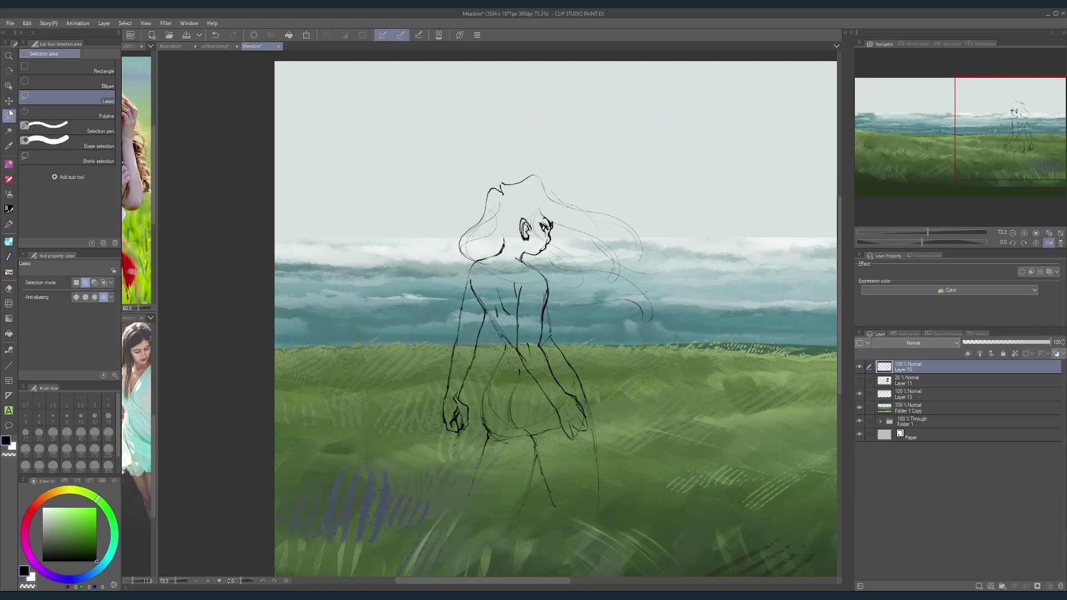
Step: Lasso the straight arm's forearm and hand, scale them up to about 107%, and clear the selection
{"action": "mouse_move", "coordinate": [473, 391]}
{"action": "left_mouse_down"}
{"action": "mouse_move", "coordinate": [441, 460]}
{"action": "mouse_move", "coordinate": [432, 359]}
{"action": "mouse_move", "coordinate": [451, 333]}
{"action": "mouse_move", "coordinate": [465, 355]}
{"action": "mouse_move", "coordinate": [484, 346]}
{"action": "left_mouse_up"}
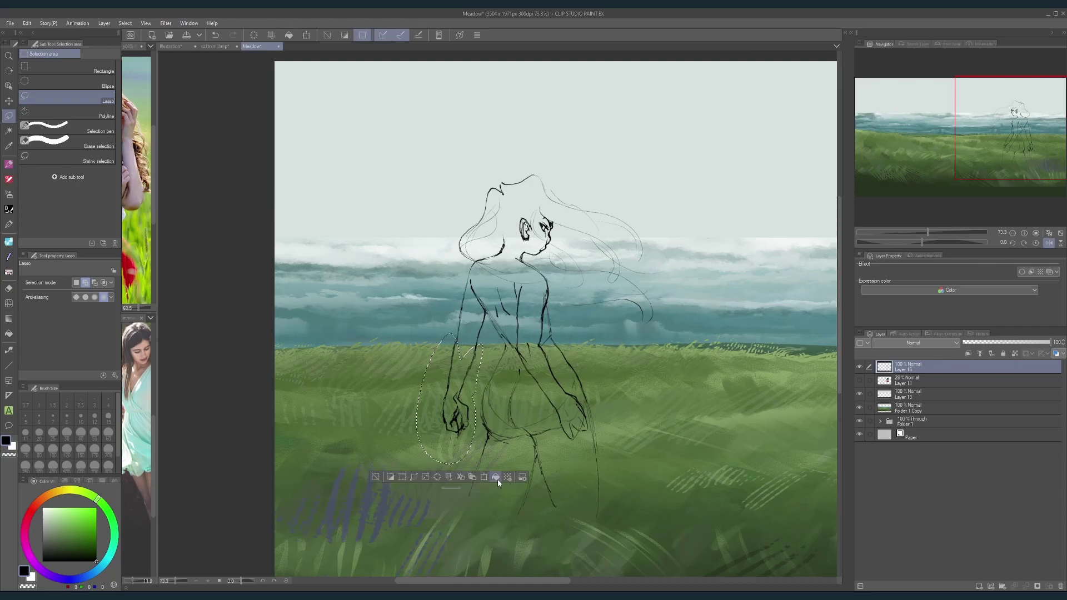
{"action": "key", "text": "ctrl+t"}
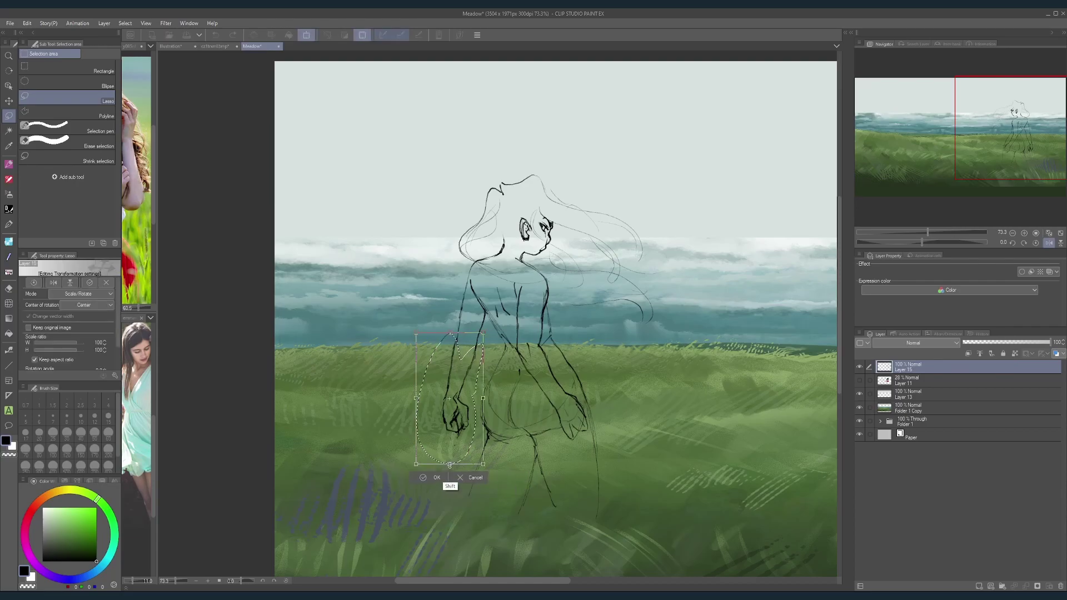
{"action": "left_click_drag", "start_coordinate": [449, 465], "coordinate": [450, 474]}
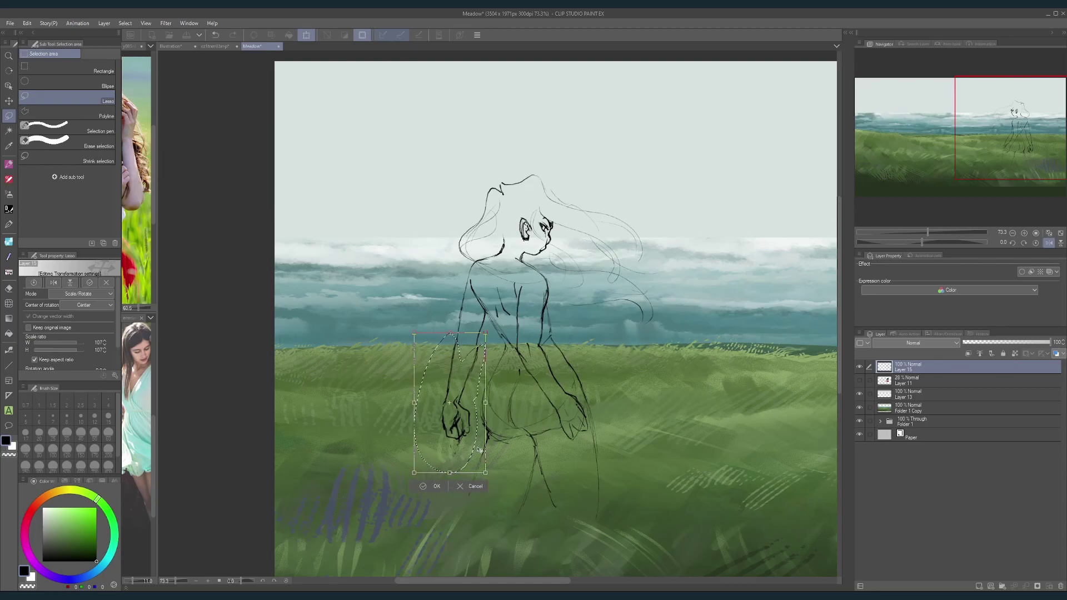
{"action": "left_click", "coordinate": [425, 488]}
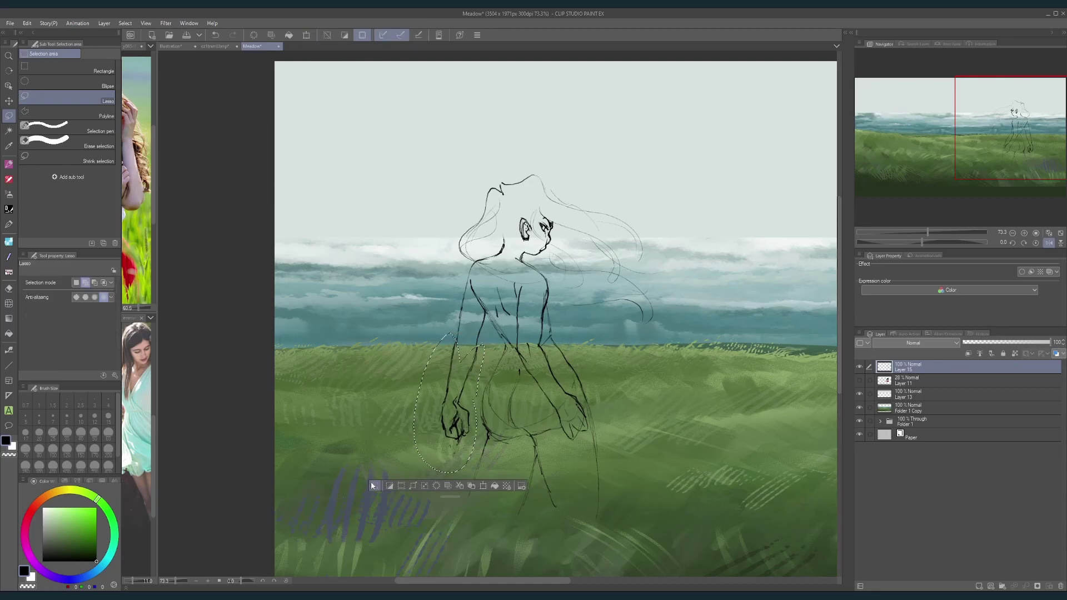
{"action": "left_click", "coordinate": [384, 487]}
Step: Clean up the inner contour of the straight forearm below the elbow with the eraser and the DynamicSketch pen
{"action": "left_click", "coordinate": [9, 164]}
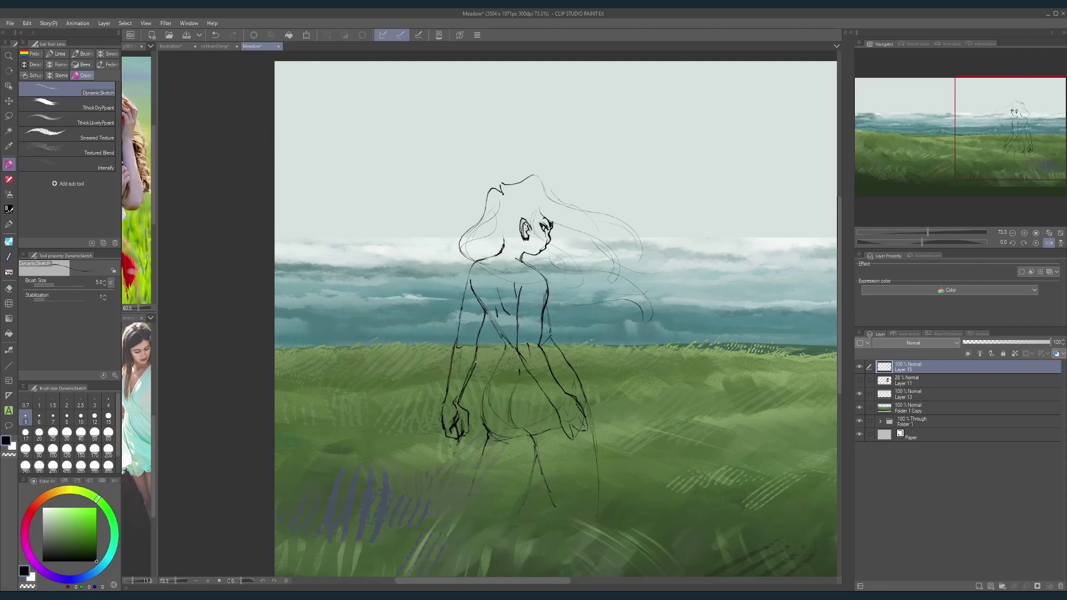
{"action": "key", "text": "e"}
{"action": "left_click_drag", "start_coordinate": [475, 357], "coordinate": [466, 383]}
{"action": "key", "text": "p"}
{"action": "scroll", "coordinate": [528, 307], "scroll_direction": "down", "scroll_amount": 3}
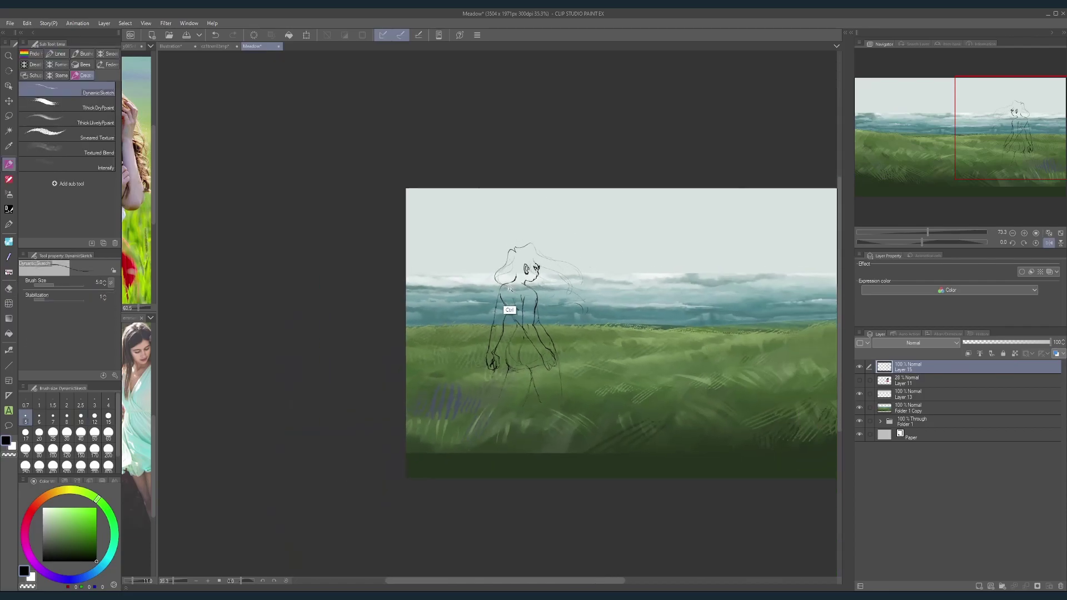
{"action": "scroll", "coordinate": [507, 367], "scroll_direction": "up", "scroll_amount": 3}
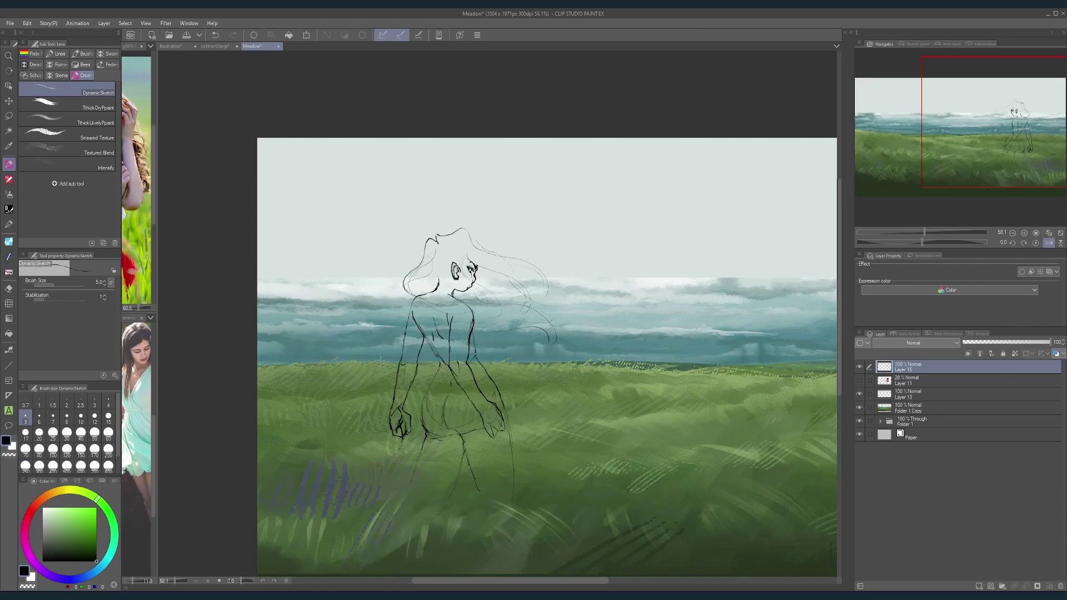
Step: Lasso the straight arm's forearm and hand
{"action": "key", "text": "m"}
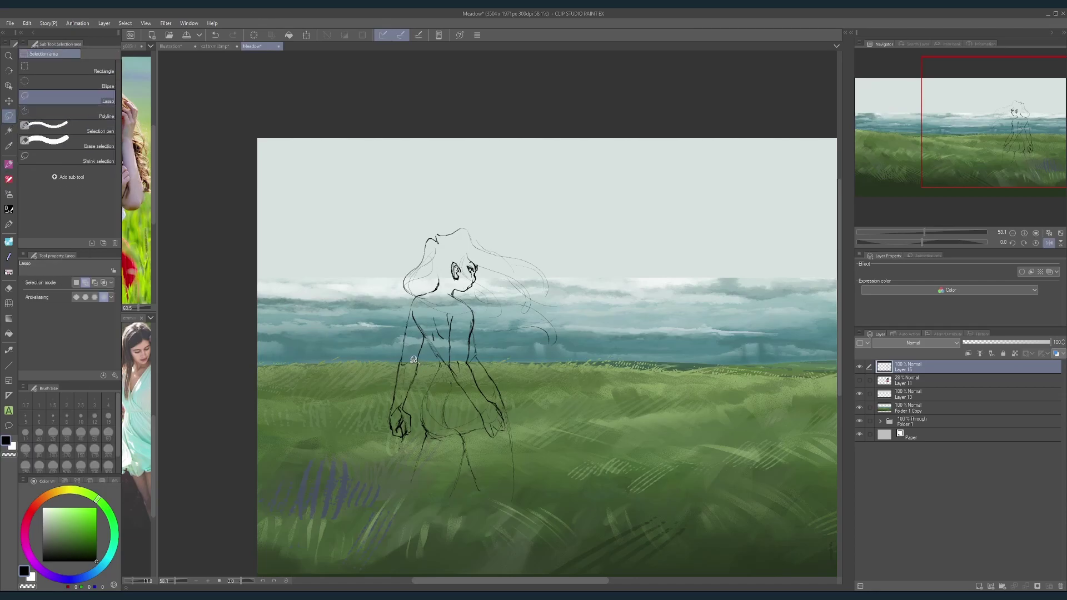
{"action": "mouse_move", "coordinate": [403, 357]}
{"action": "left_mouse_down"}
{"action": "mouse_move", "coordinate": [379, 434]}
{"action": "mouse_move", "coordinate": [415, 400]}
{"action": "mouse_move", "coordinate": [411, 355]}
{"action": "left_mouse_up"}
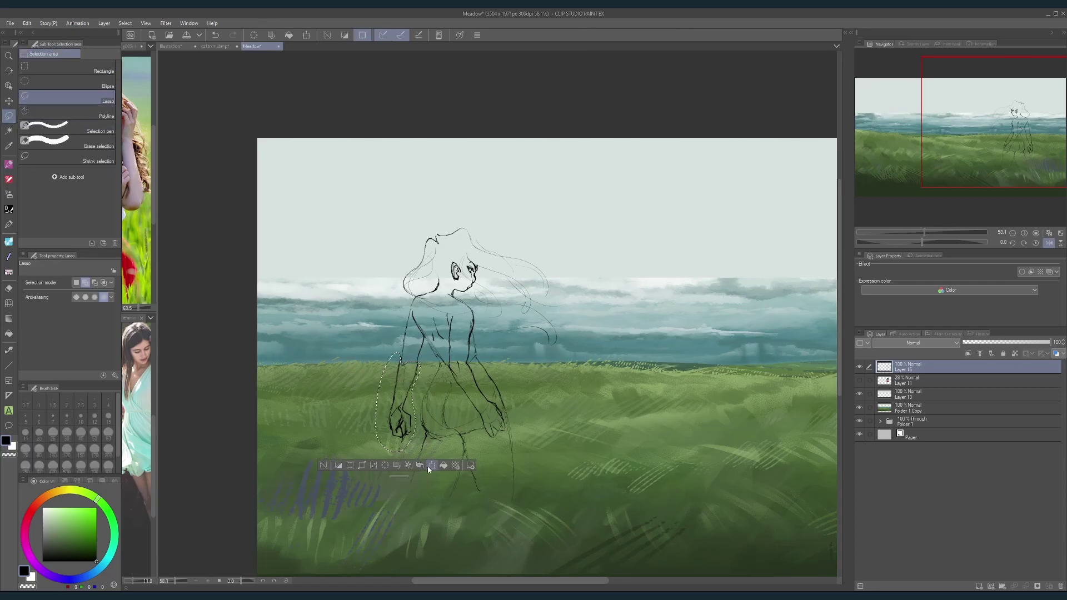
{"action": "left_click", "coordinate": [428, 466]}
{"action": "left_click_drag", "start_coordinate": [491, 400], "coordinate": [478, 355]}
{"action": "left_click_drag", "start_coordinate": [410, 424], "coordinate": [438, 414]}
{"action": "left_click_drag", "start_coordinate": [496, 378], "coordinate": [488, 358]}
{"action": "left_click_drag", "start_coordinate": [450, 413], "coordinate": [453, 412]}
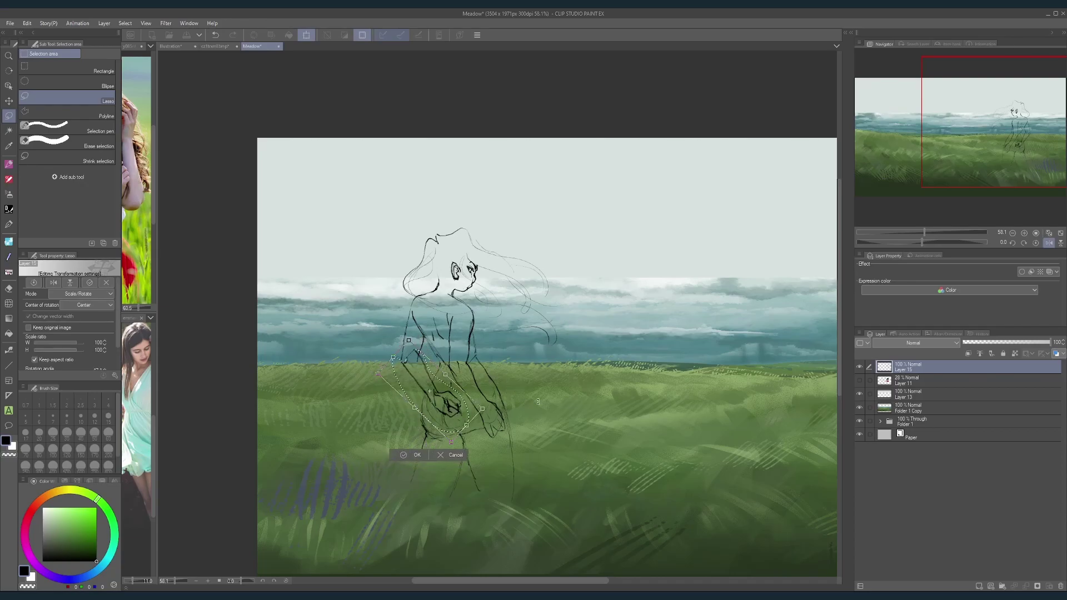
{"action": "left_click_drag", "start_coordinate": [454, 415], "coordinate": [504, 384]}
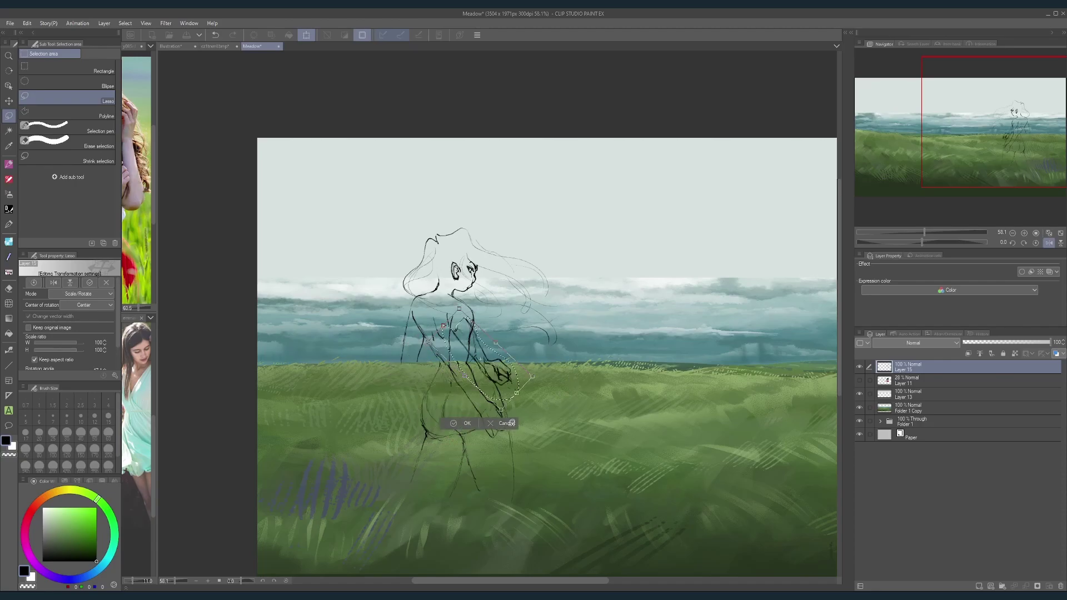
{"action": "left_click", "coordinate": [506, 423]}
Step: Rotate the selected forearm and hand slightly towards the body, shift them inward with Scale/Rotate, and deselect
{"action": "left_click", "coordinate": [431, 467]}
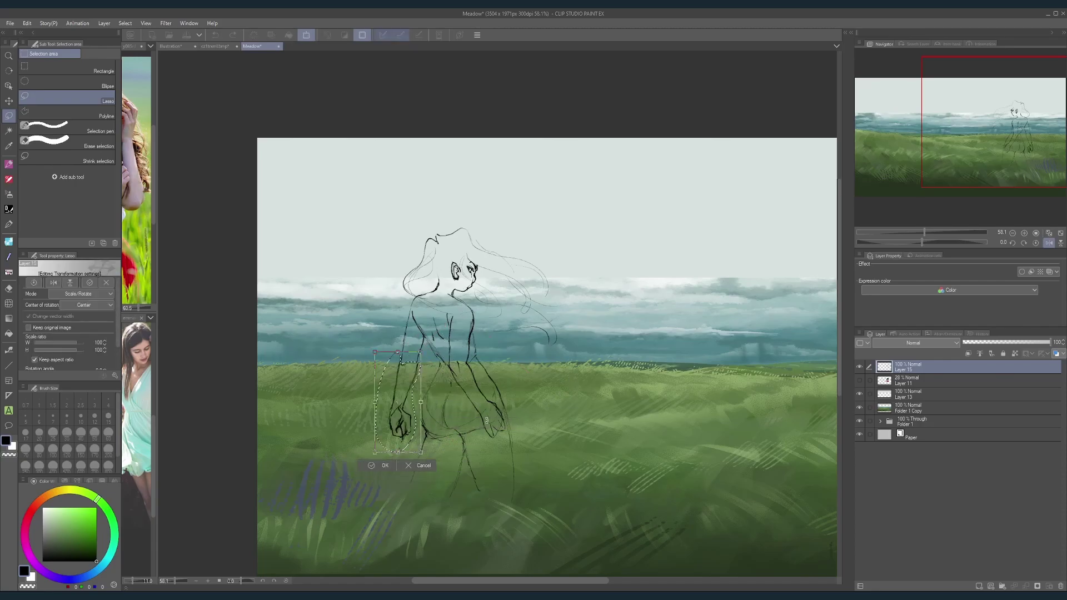
{"action": "left_click_drag", "start_coordinate": [487, 420], "coordinate": [489, 405]}
{"action": "left_click_drag", "start_coordinate": [419, 432], "coordinate": [421, 429]}
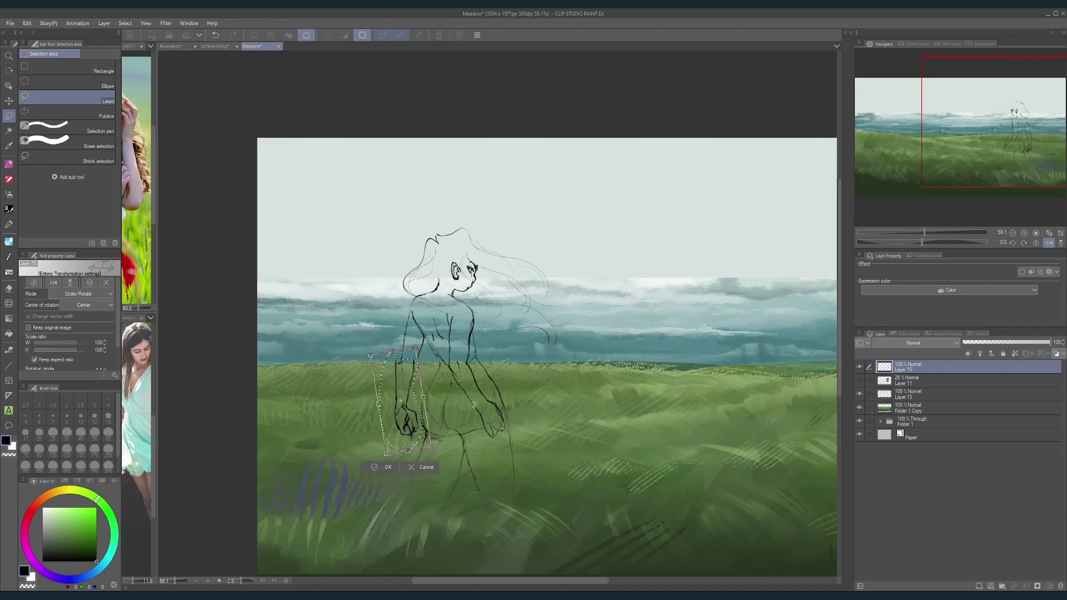
{"action": "left_click", "coordinate": [373, 468]}
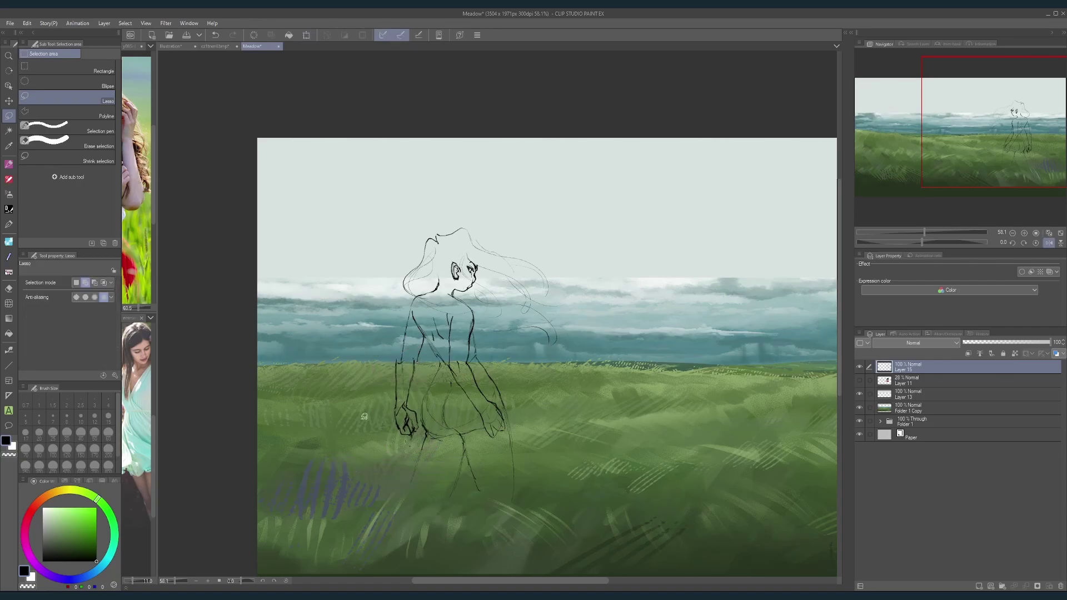
Step: Lasso the straight arm's upper part and tilt it slightly to meet the forearm at the elbow, then deselect
{"action": "scroll", "coordinate": [409, 387], "scroll_direction": "up", "scroll_amount": 2}
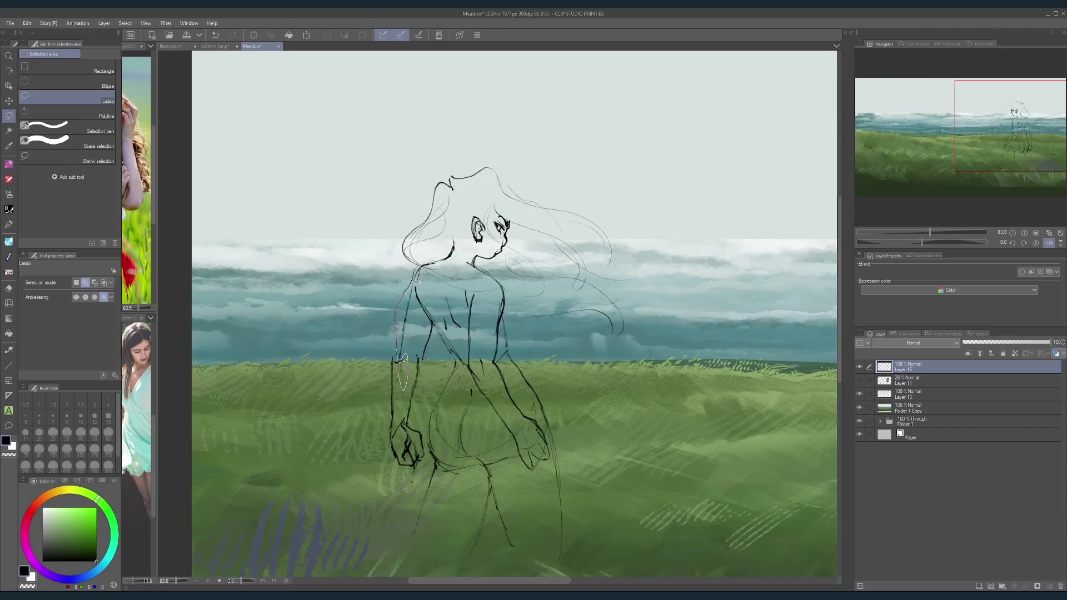
{"action": "mouse_move", "coordinate": [418, 280]}
{"action": "left_mouse_down"}
{"action": "mouse_move", "coordinate": [416, 304]}
{"action": "mouse_move", "coordinate": [435, 323]}
{"action": "mouse_move", "coordinate": [428, 365]}
{"action": "mouse_move", "coordinate": [421, 340]}
{"action": "mouse_move", "coordinate": [470, 364]}
{"action": "mouse_move", "coordinate": [415, 352]}
{"action": "mouse_move", "coordinate": [460, 338]}
{"action": "mouse_move", "coordinate": [426, 353]}
{"action": "left_mouse_up"}
{"action": "left_click", "coordinate": [450, 403]}
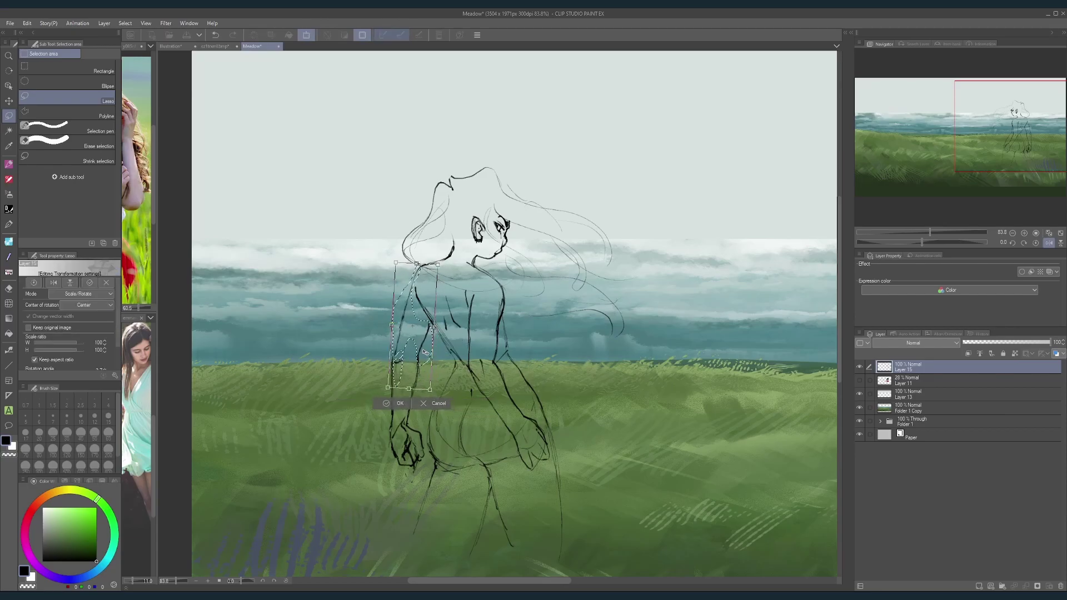
{"action": "left_click", "coordinate": [388, 404]}
{"action": "left_click", "coordinate": [338, 404]}
Step: Compare the line sketch with the coloured rough by toggling the visibility of Layer 11 and the sketch layer
{"action": "scroll", "coordinate": [510, 286], "scroll_direction": "down", "scroll_amount": 5}
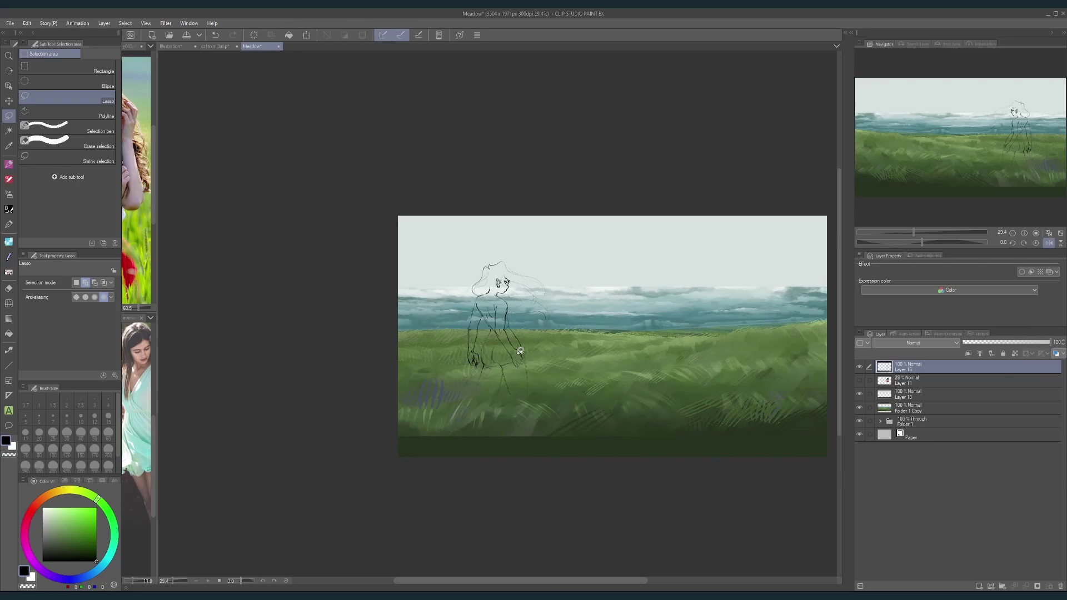
{"action": "left_click", "coordinate": [859, 380]}
{"action": "left_click", "coordinate": [860, 367]}
{"action": "left_click", "coordinate": [860, 367]}
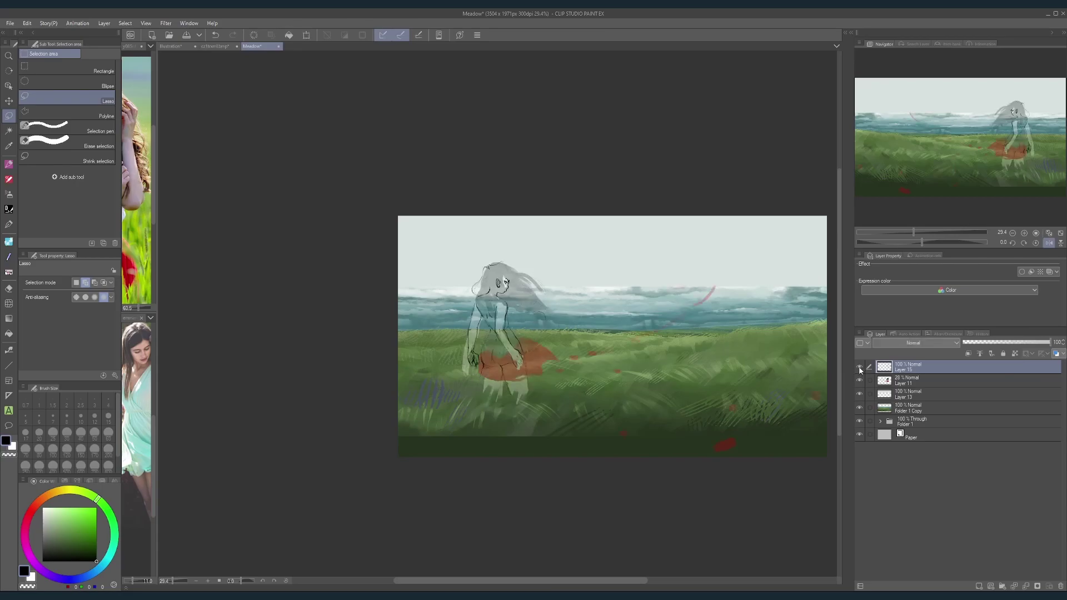
{"action": "left_click", "coordinate": [859, 381]}
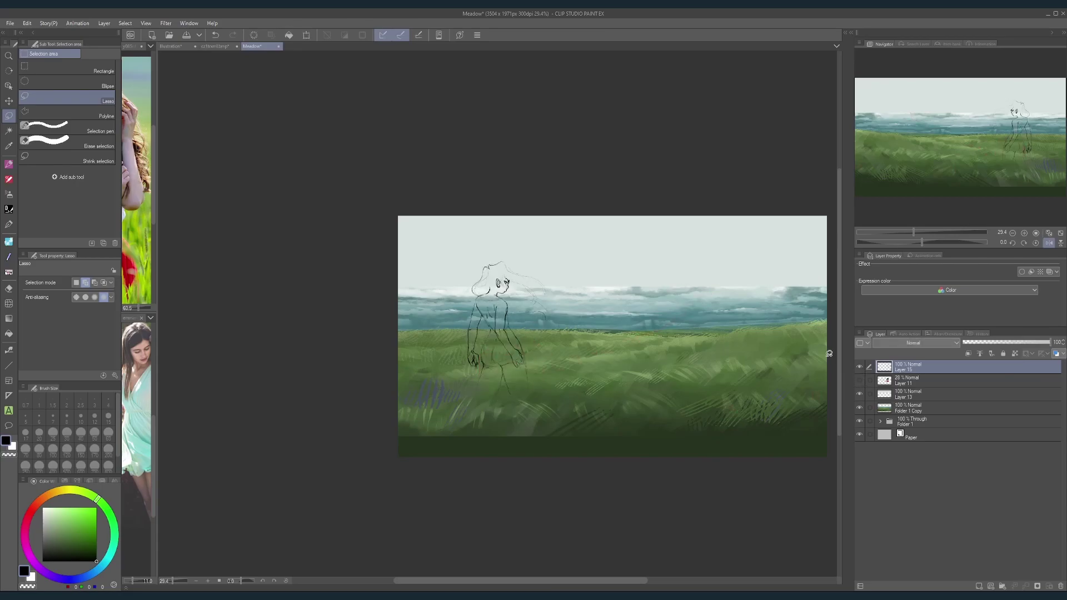
Step: Flip the canvas view horizontally and examine the figure's arms and proportions in mirror image
{"action": "left_click", "coordinate": [1049, 243]}
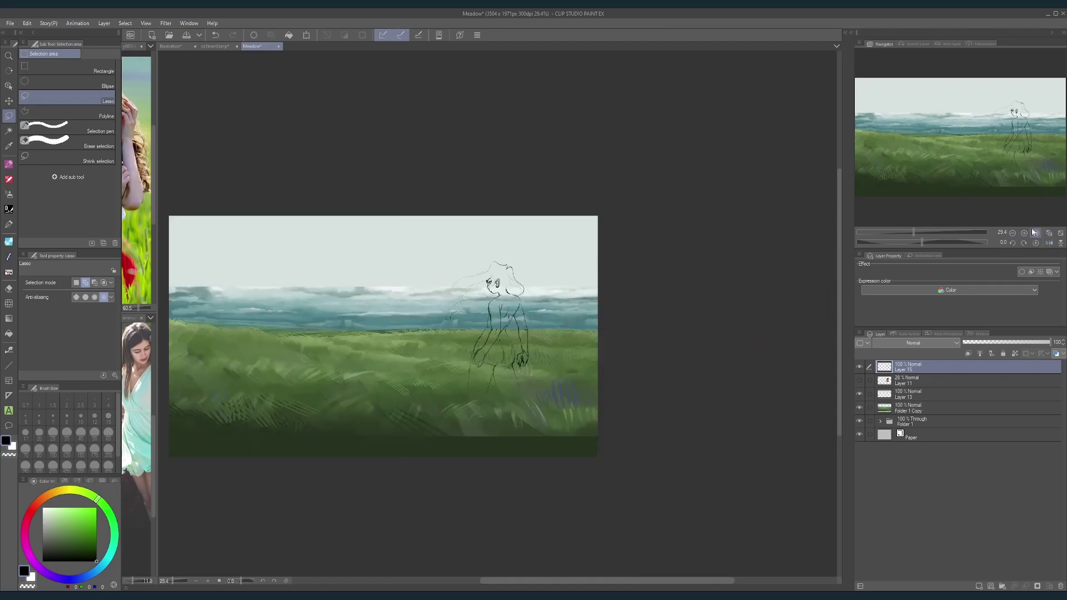
{"action": "left_click_drag", "start_coordinate": [527, 361], "coordinate": [555, 368]}
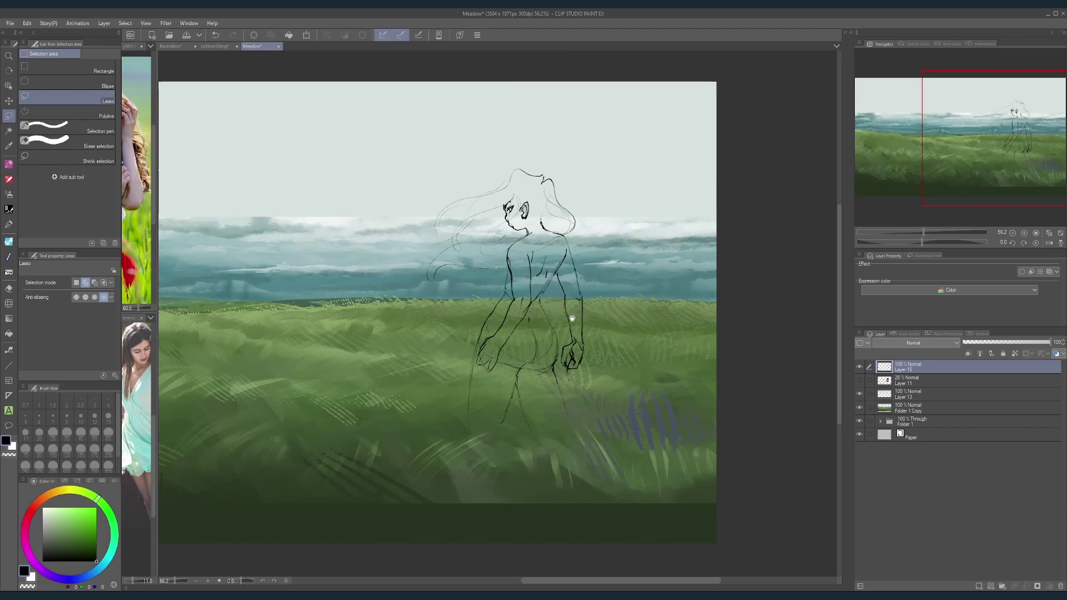
{"action": "left_click_drag", "start_coordinate": [559, 299], "coordinate": [584, 349]}
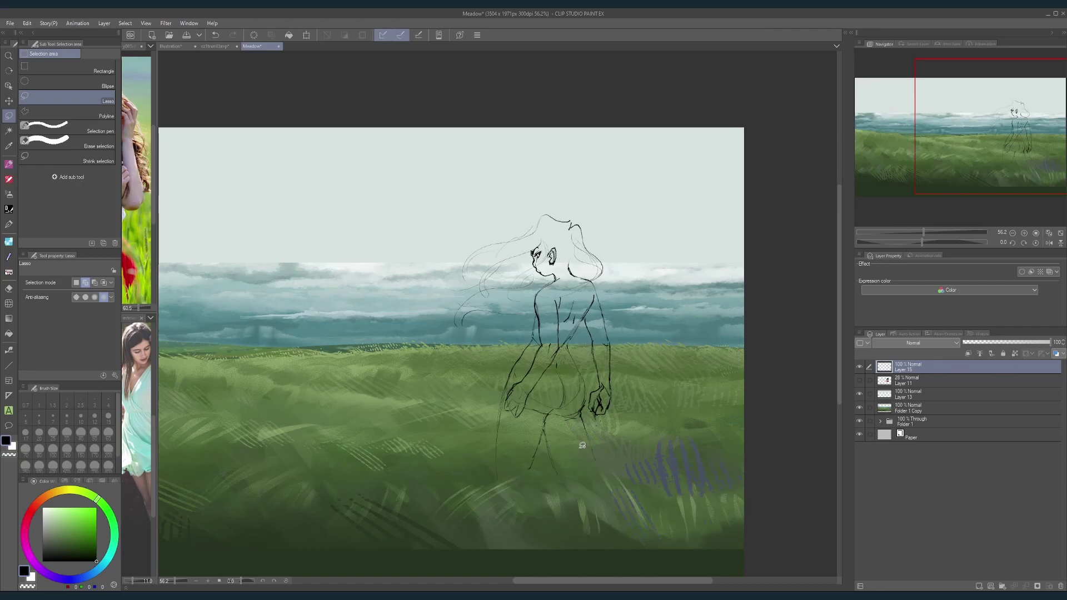
{"action": "scroll", "coordinate": [582, 444], "scroll_direction": "up", "scroll_amount": 1}
{"action": "left_click_drag", "start_coordinate": [554, 443], "coordinate": [541, 441]}
Step: Rework the torso's side contour near the waist beside the straight arm, alternating the DynamicSketch pen and the eraser
{"action": "left_click", "coordinate": [9, 169]}
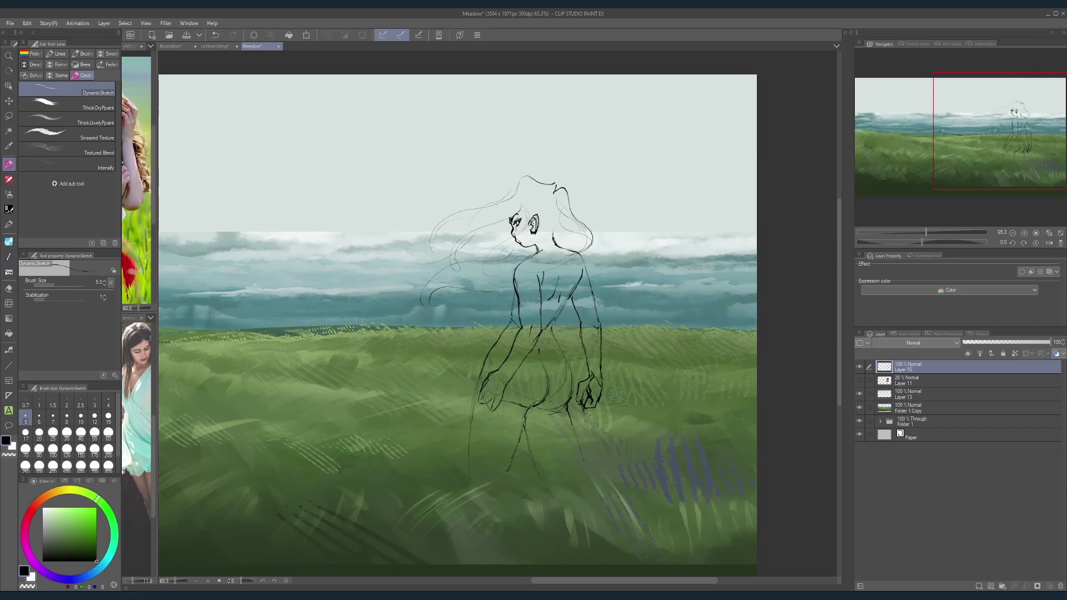
{"action": "scroll", "coordinate": [628, 364], "scroll_direction": "down", "scroll_amount": 4}
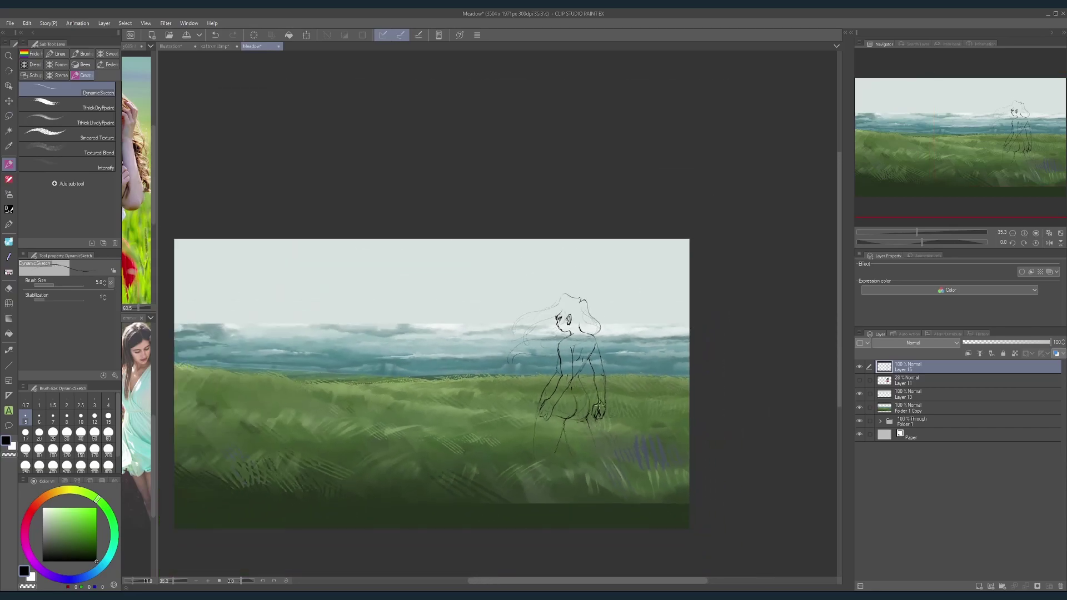
{"action": "scroll", "coordinate": [582, 401], "scroll_direction": "up", "scroll_amount": 4}
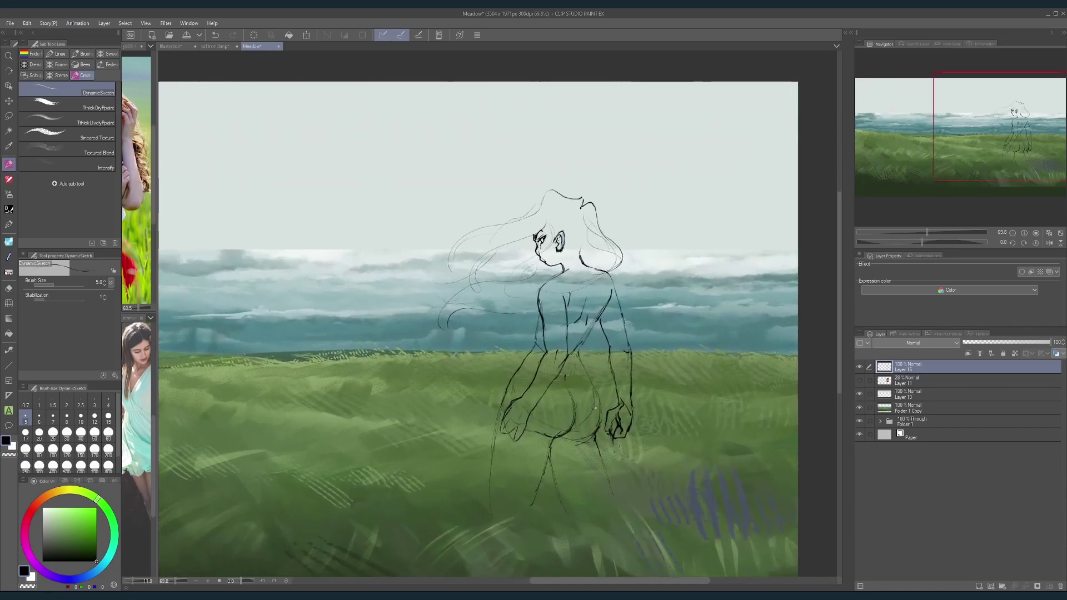
{"action": "left_click_drag", "start_coordinate": [588, 405], "coordinate": [588, 409]}
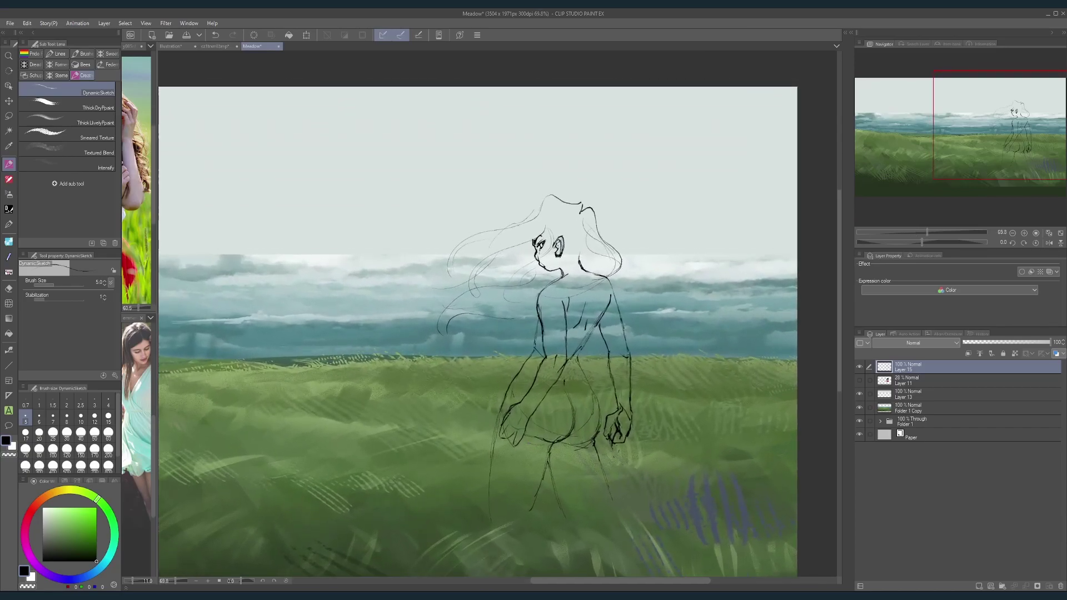
{"action": "scroll", "coordinate": [612, 424], "scroll_direction": "down", "scroll_amount": 2}
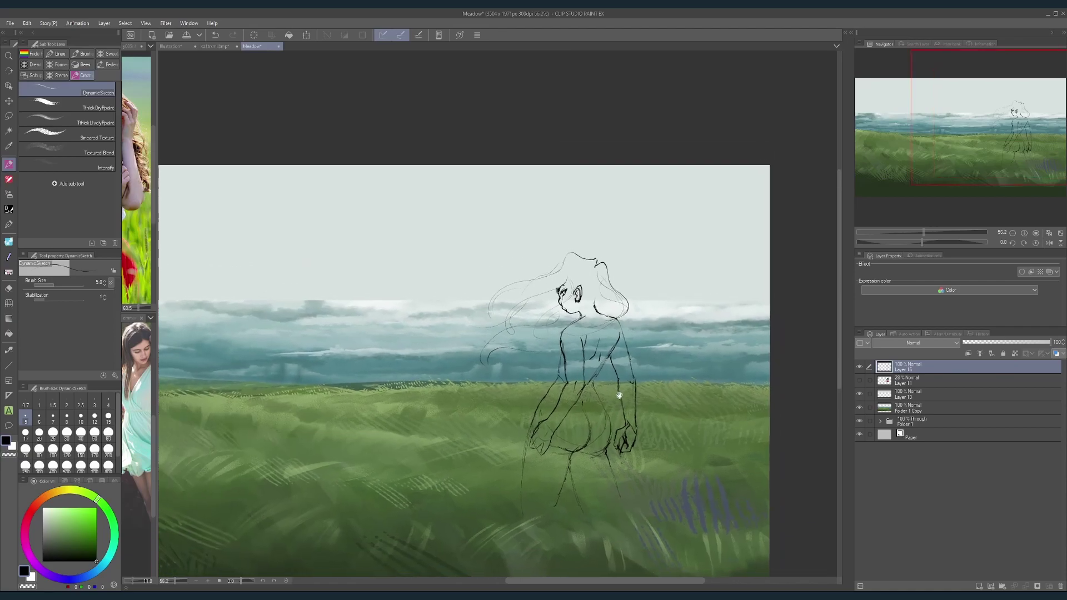
{"action": "scroll", "coordinate": [623, 377], "scroll_direction": "up", "scroll_amount": 2}
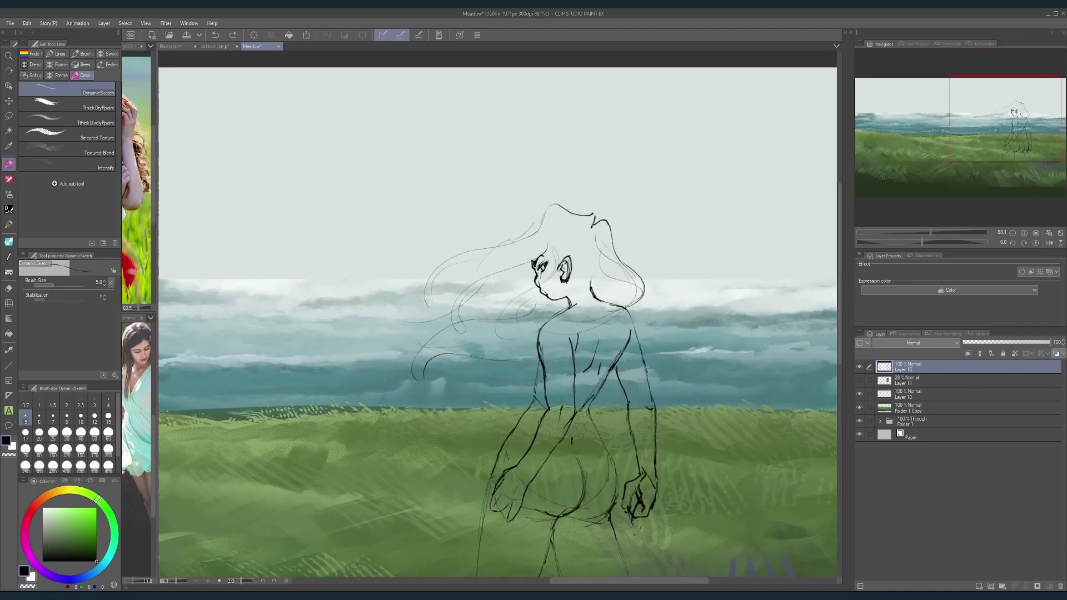
{"action": "key", "text": "ctrl+z"}
{"action": "left_click_drag", "start_coordinate": [589, 416], "coordinate": [611, 372]}
{"action": "key", "text": "e"}
{"action": "key", "text": "p"}
{"action": "key", "text": "e"}
{"action": "key", "text": "p"}
Step: Lasso the straight arm's forearm and hand, shift them slightly upward with a Scale/Rotate transform, and deselect
{"action": "scroll", "coordinate": [627, 336], "scroll_direction": "down", "scroll_amount": 4}
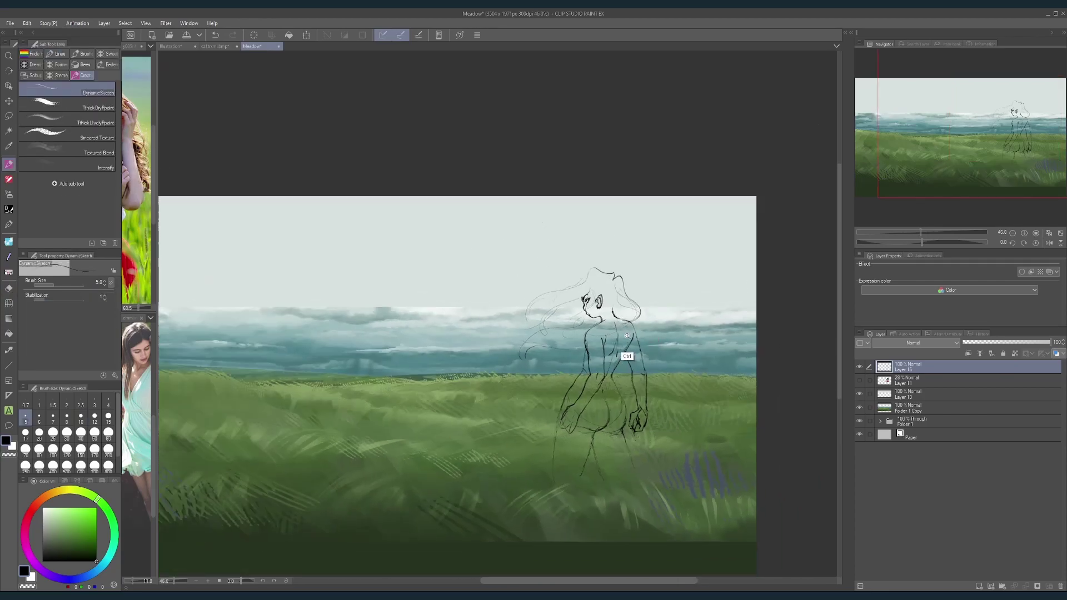
{"action": "scroll", "coordinate": [627, 336], "scroll_direction": "up", "scroll_amount": 2}
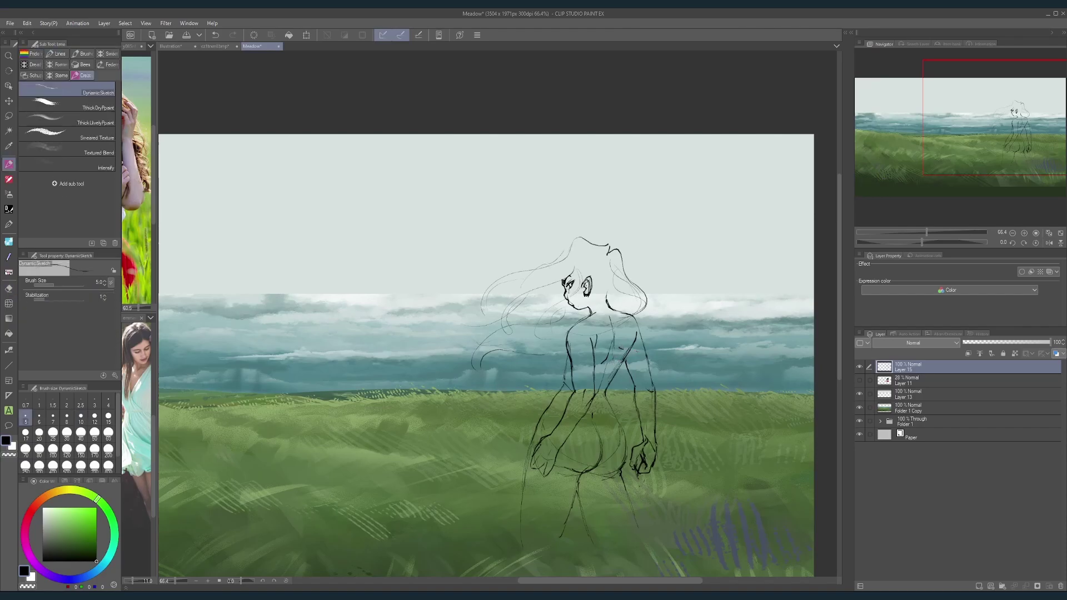
{"action": "scroll", "coordinate": [681, 356], "scroll_direction": "down", "scroll_amount": 3}
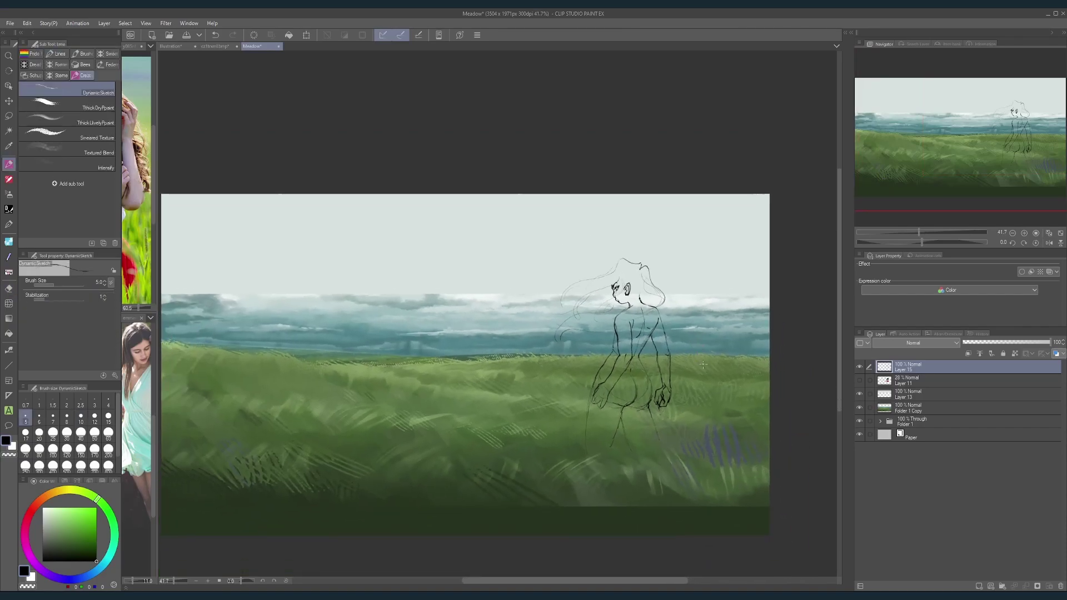
{"action": "scroll", "coordinate": [591, 317], "scroll_direction": "up", "scroll_amount": 2}
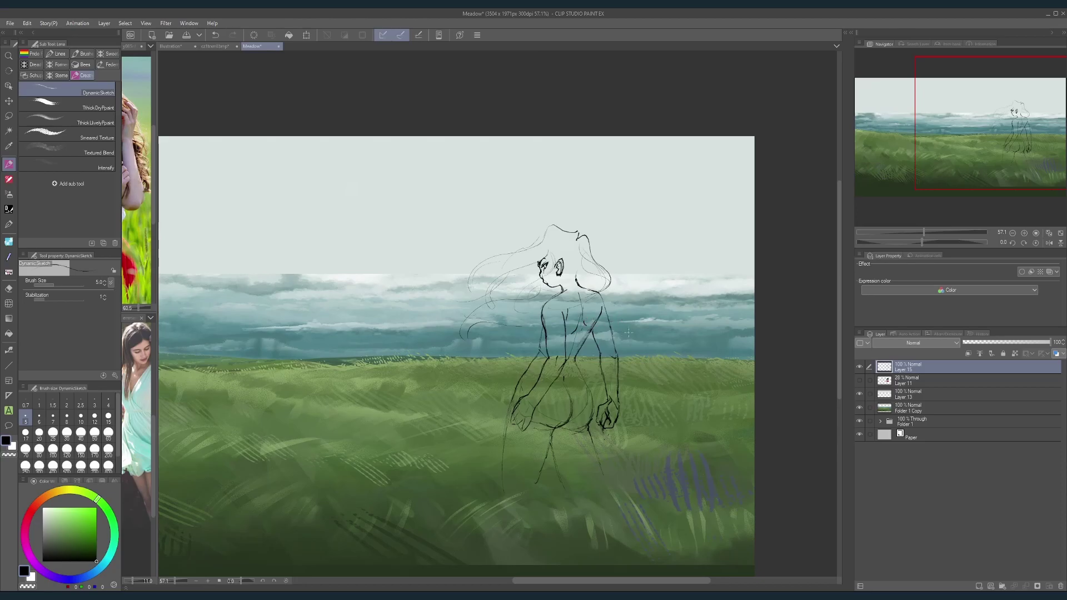
{"action": "scroll", "coordinate": [628, 333], "scroll_direction": "down", "scroll_amount": 2}
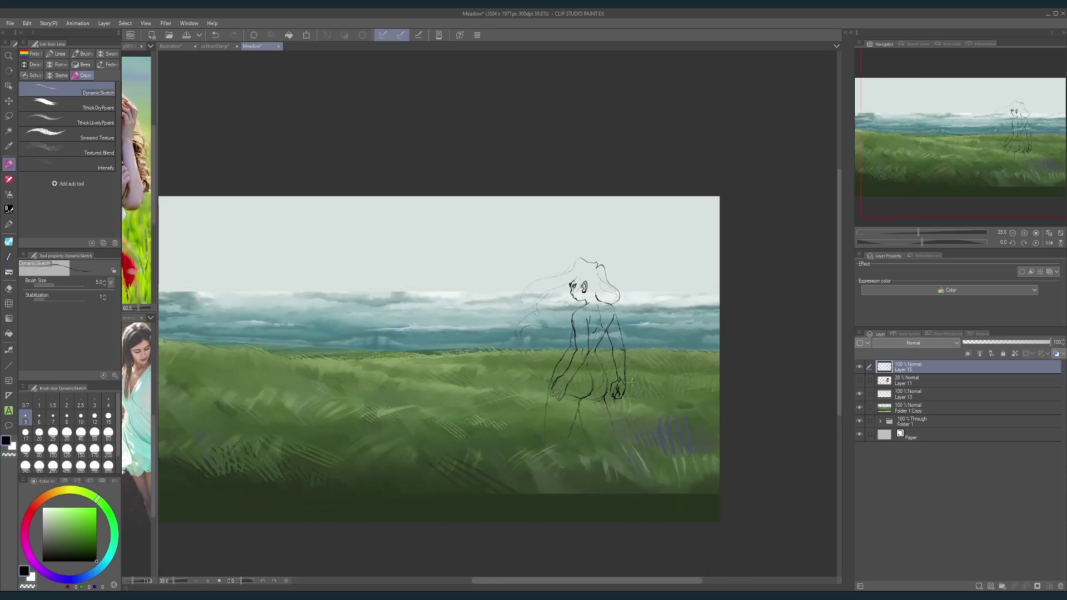
{"action": "scroll", "coordinate": [631, 384], "scroll_direction": "up", "scroll_amount": 1}
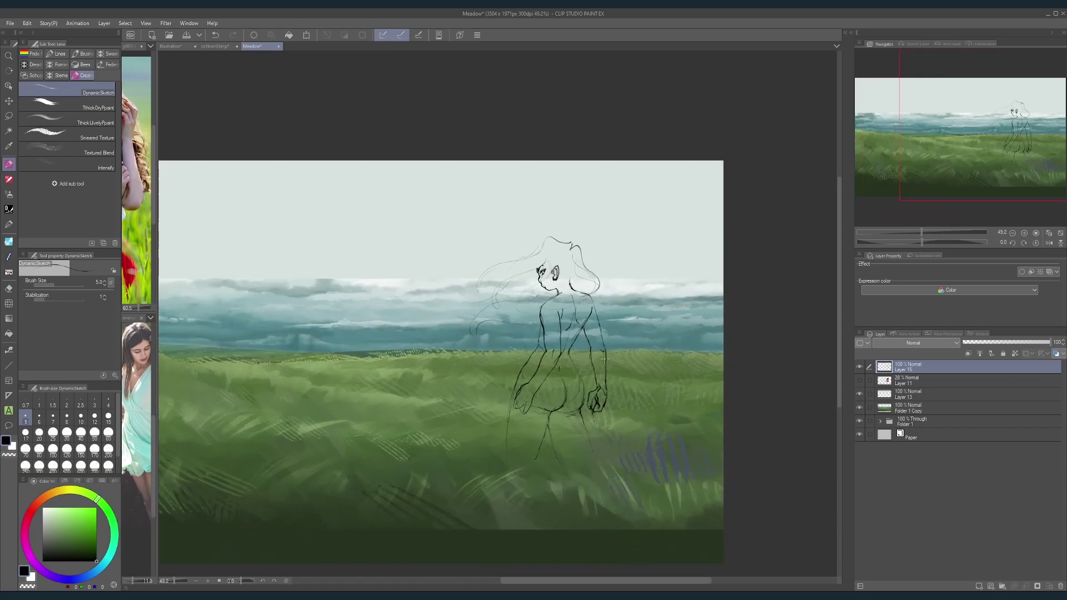
{"action": "left_click", "coordinate": [9, 116]}
{"action": "mouse_move", "coordinate": [621, 369]}
{"action": "left_mouse_down"}
{"action": "mouse_move", "coordinate": [610, 427]}
{"action": "mouse_move", "coordinate": [588, 405]}
{"action": "mouse_move", "coordinate": [589, 347]}
{"action": "mouse_move", "coordinate": [604, 324]}
{"action": "left_mouse_up"}
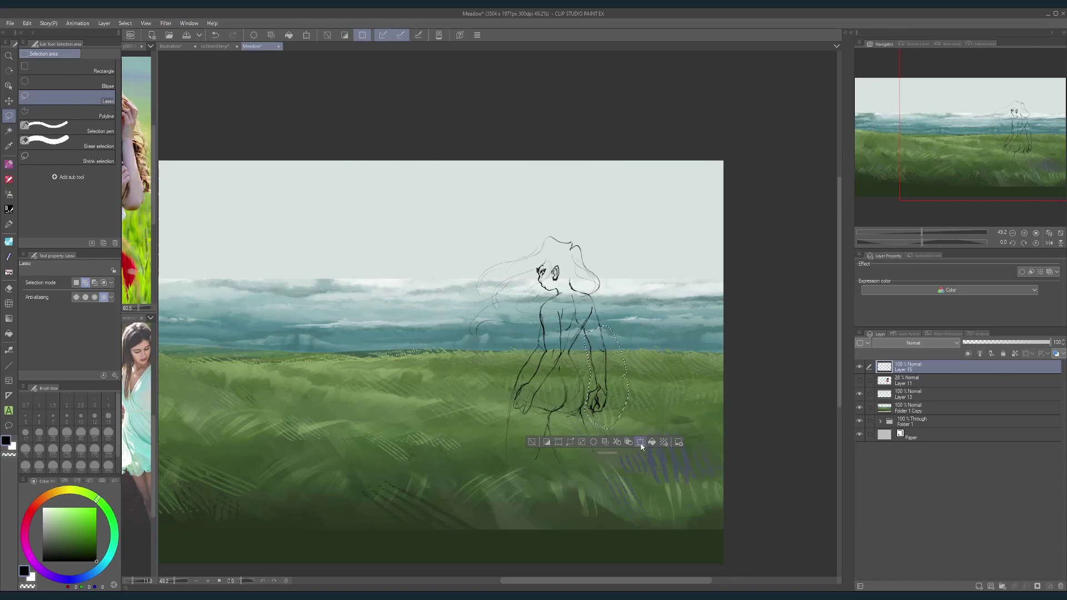
{"action": "left_click", "coordinate": [640, 443]}
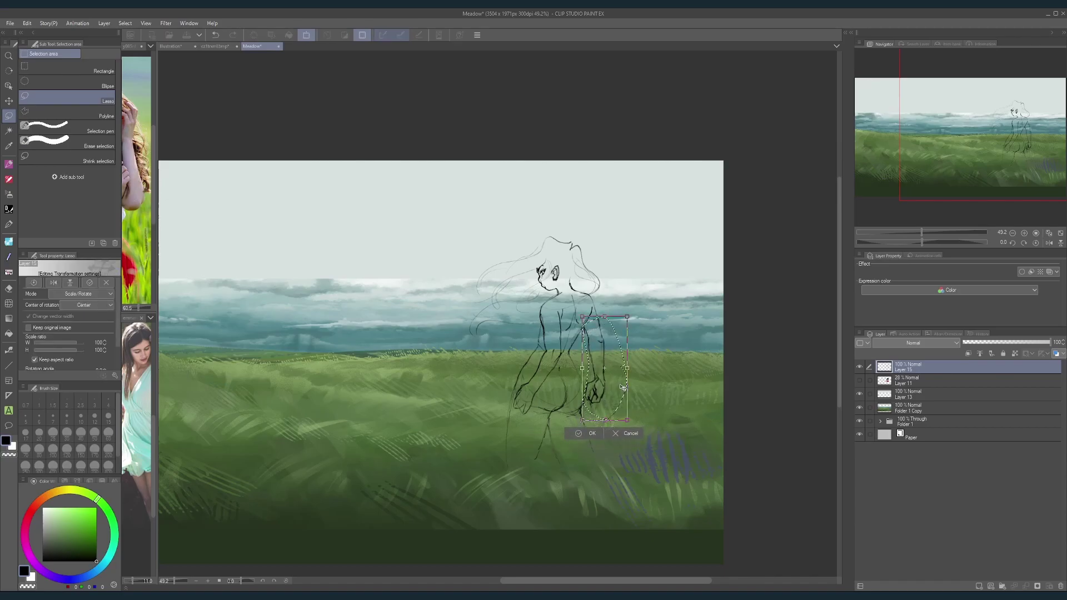
{"action": "left_click", "coordinate": [584, 433]}
{"action": "key", "text": "ctrl+d"}
Step: Flip the canvas view horizontally, examine the figure's pose and arms in mirror image, and restore the original orientation
{"action": "scroll", "coordinate": [646, 344], "scroll_direction": "down", "scroll_amount": 2}
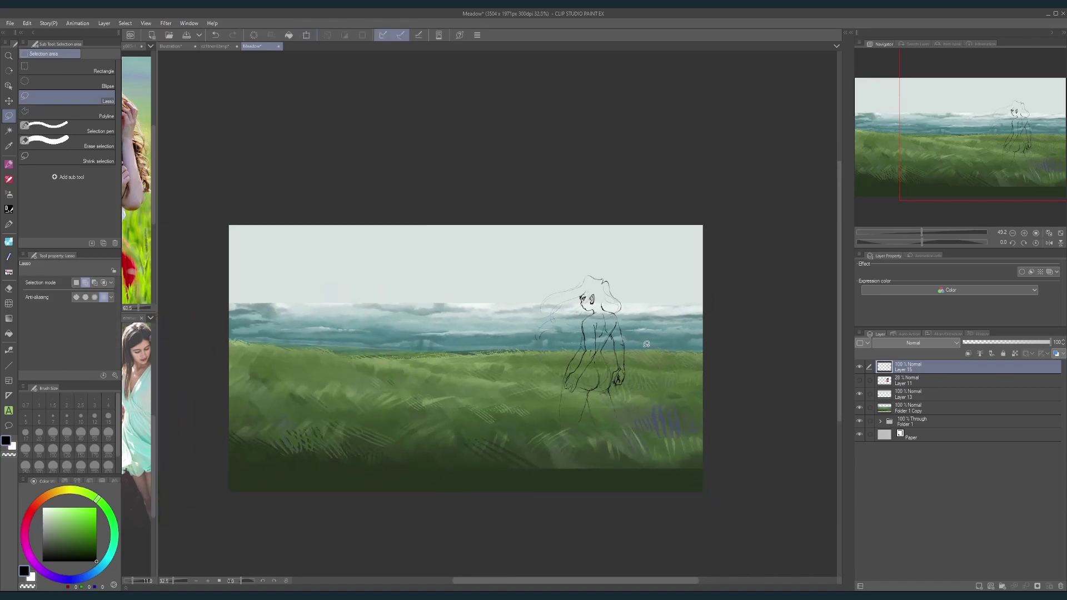
{"action": "left_click_drag", "start_coordinate": [646, 344], "coordinate": [665, 340]}
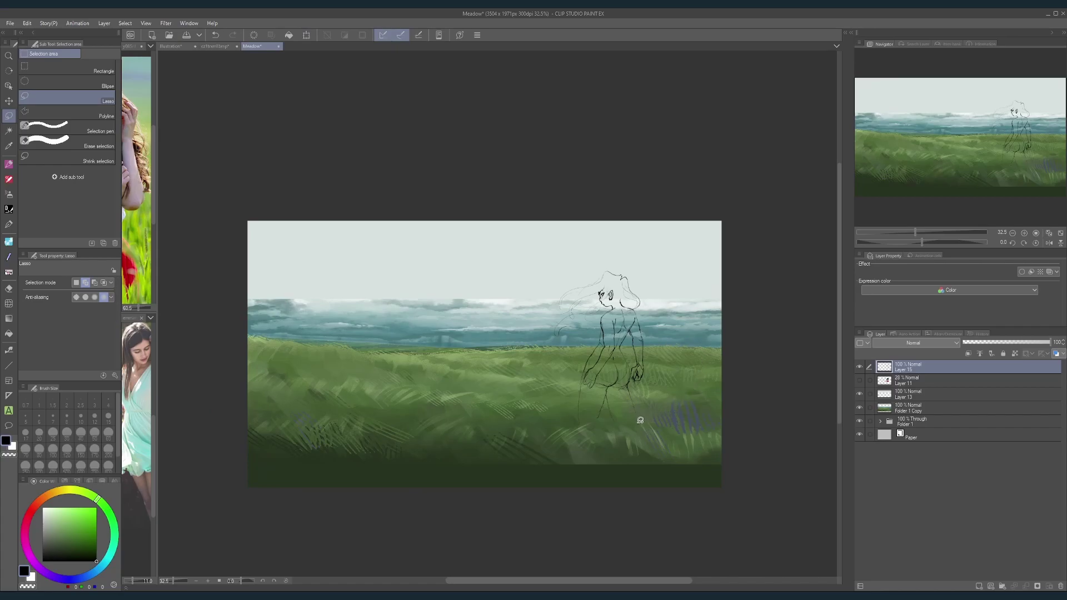
{"action": "scroll", "coordinate": [652, 331], "scroll_direction": "up", "scroll_amount": 2}
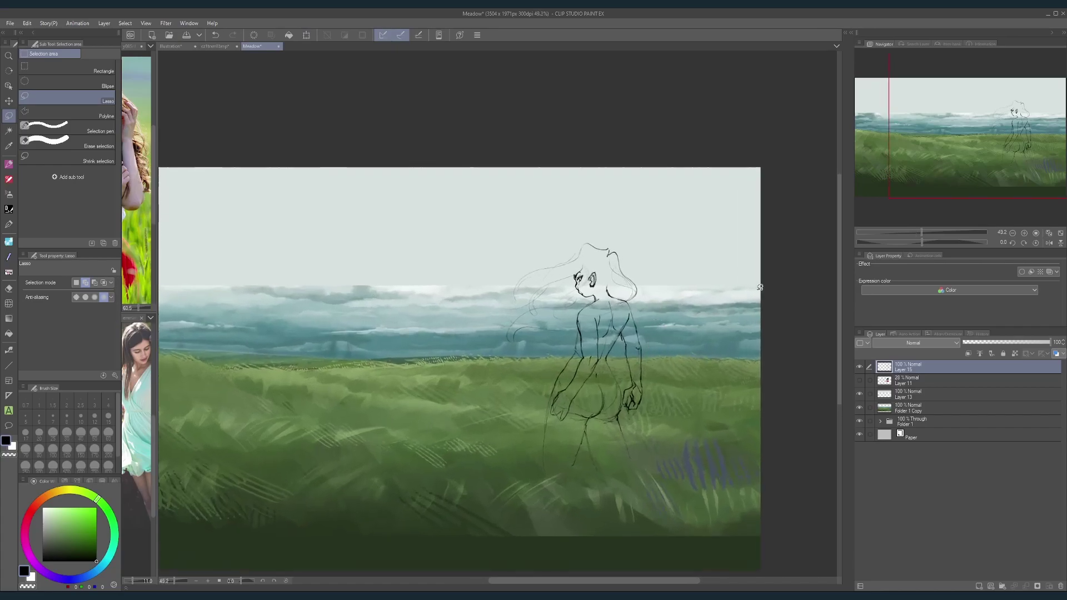
{"action": "left_click", "coordinate": [1049, 243]}
{"action": "scroll", "coordinate": [562, 410], "scroll_direction": "down", "scroll_amount": 2}
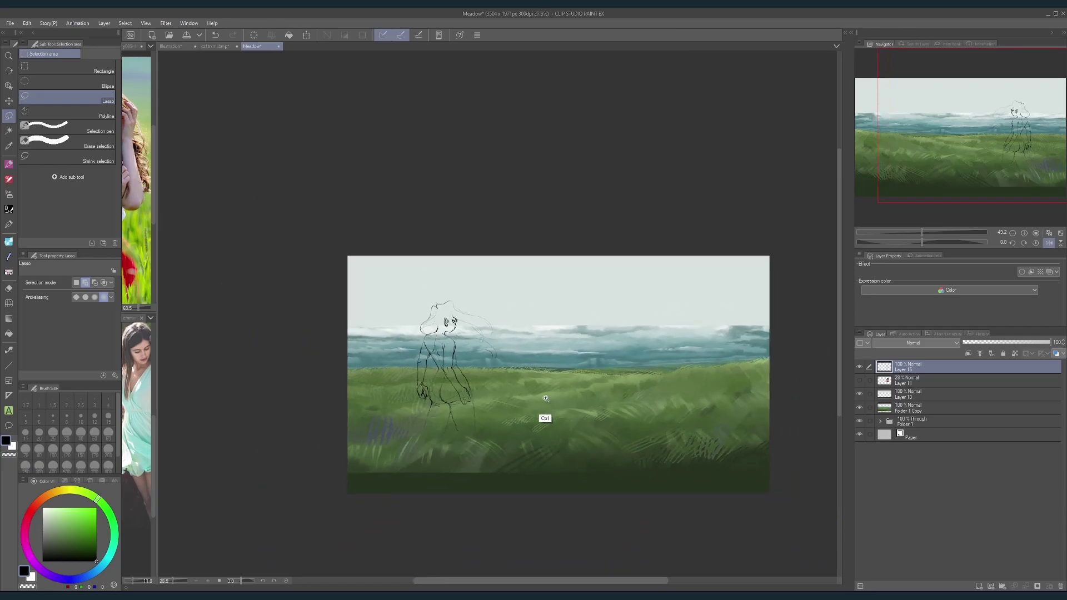
{"action": "scroll", "coordinate": [457, 375], "scroll_direction": "up", "scroll_amount": 4}
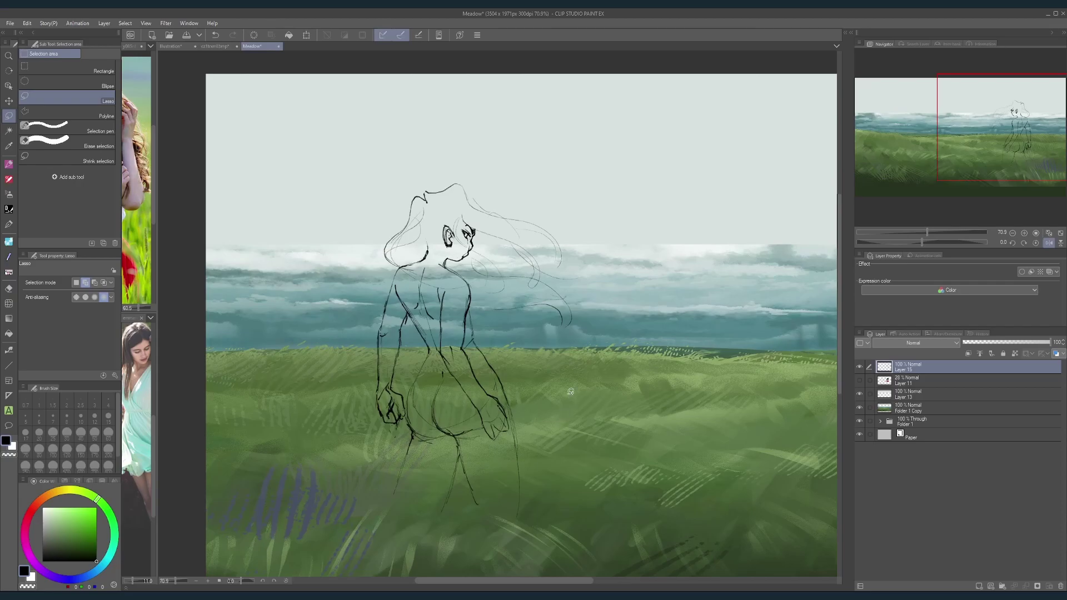
{"action": "left_click", "coordinate": [1049, 243]}
{"action": "scroll", "coordinate": [698, 317], "scroll_direction": "down", "scroll_amount": 2}
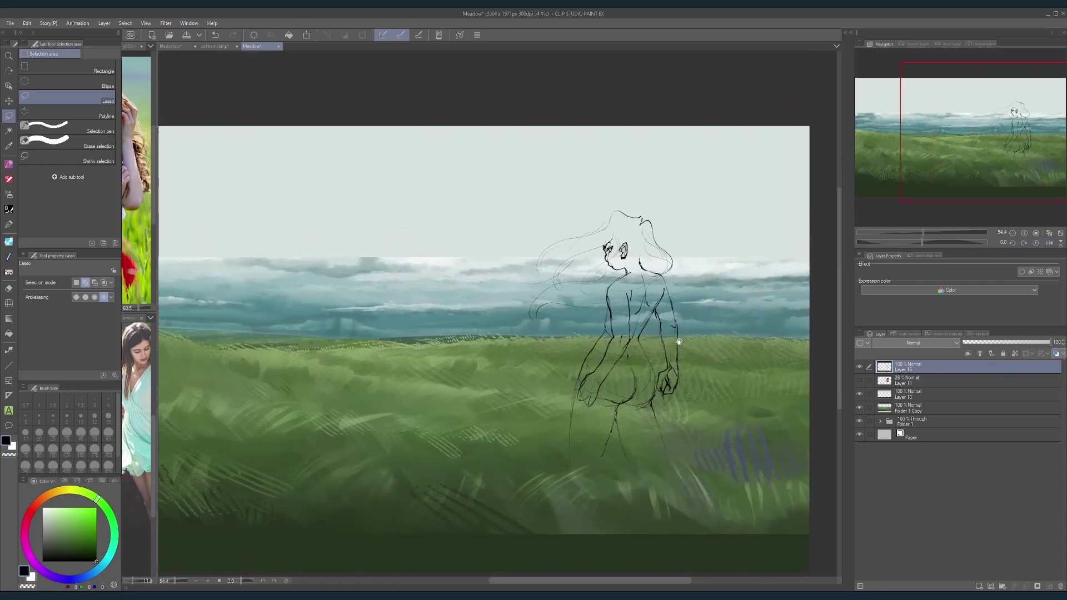
Step: Toggle Layer 11's visibility to compare the coloured rough with the line sketch, leaving the rough shown and selected
{"action": "left_click", "coordinate": [860, 381]}
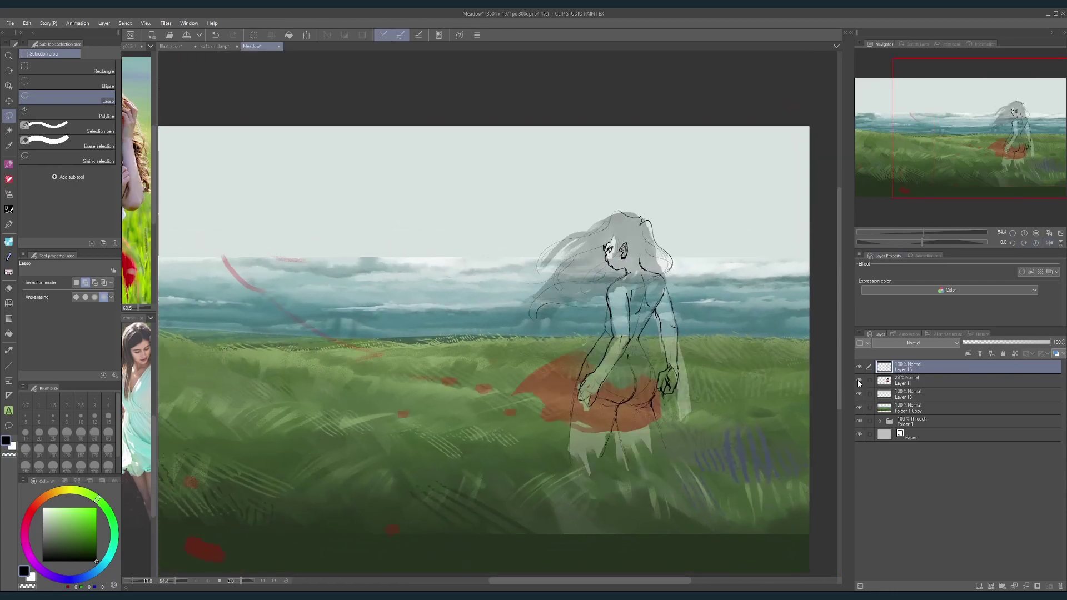
{"action": "left_click", "coordinate": [859, 380]}
{"action": "left_click", "coordinate": [891, 381]}
{"action": "left_click", "coordinate": [860, 380]}
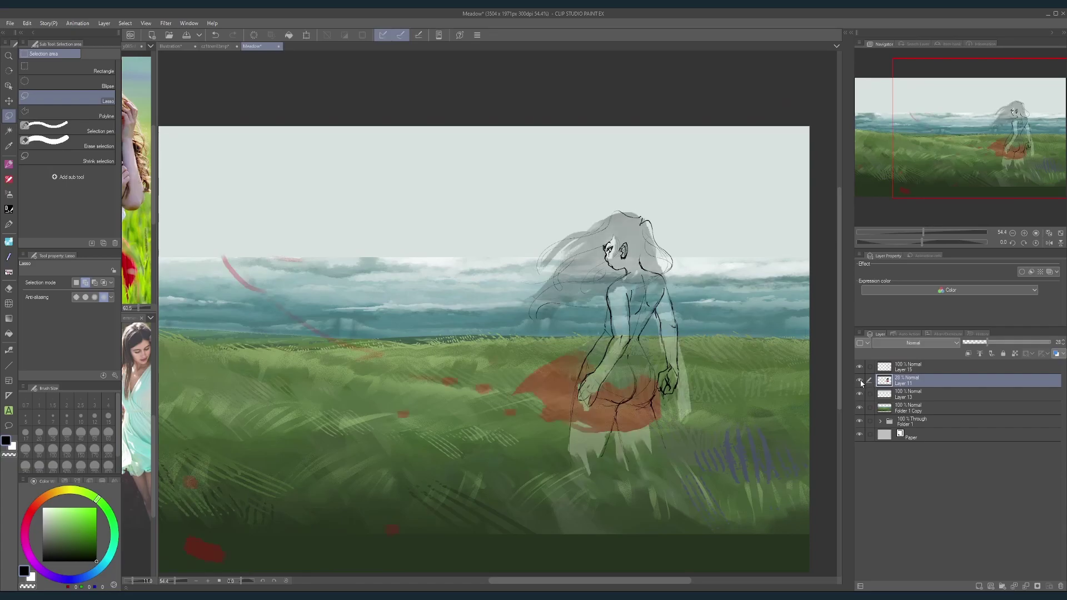
{"action": "scroll", "coordinate": [715, 422], "scroll_direction": "down", "scroll_amount": 2}
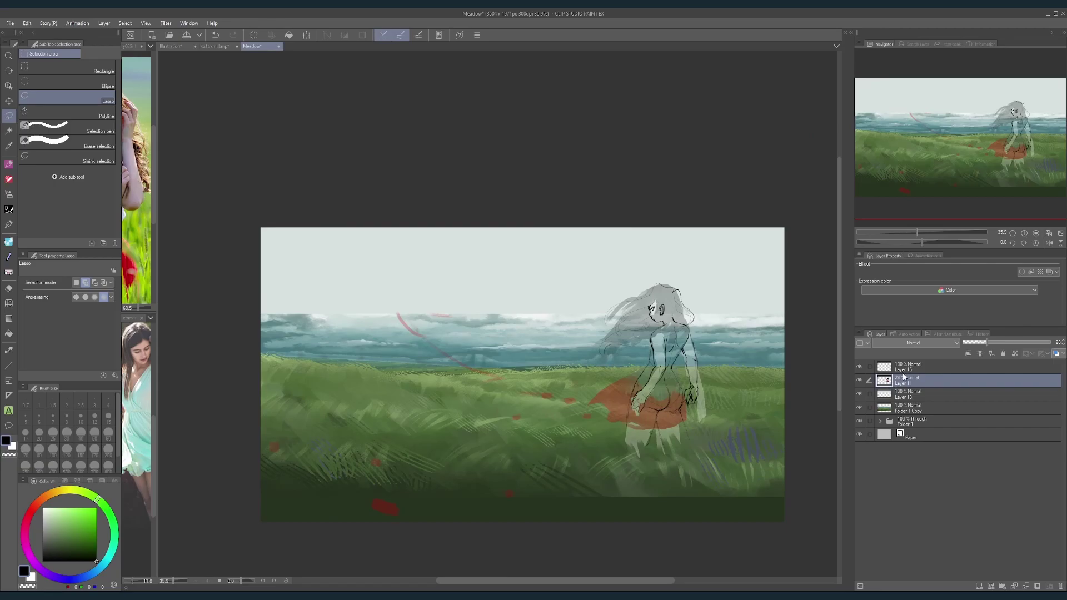
{"action": "scroll", "coordinate": [706, 387], "scroll_direction": "up", "scroll_amount": 3}
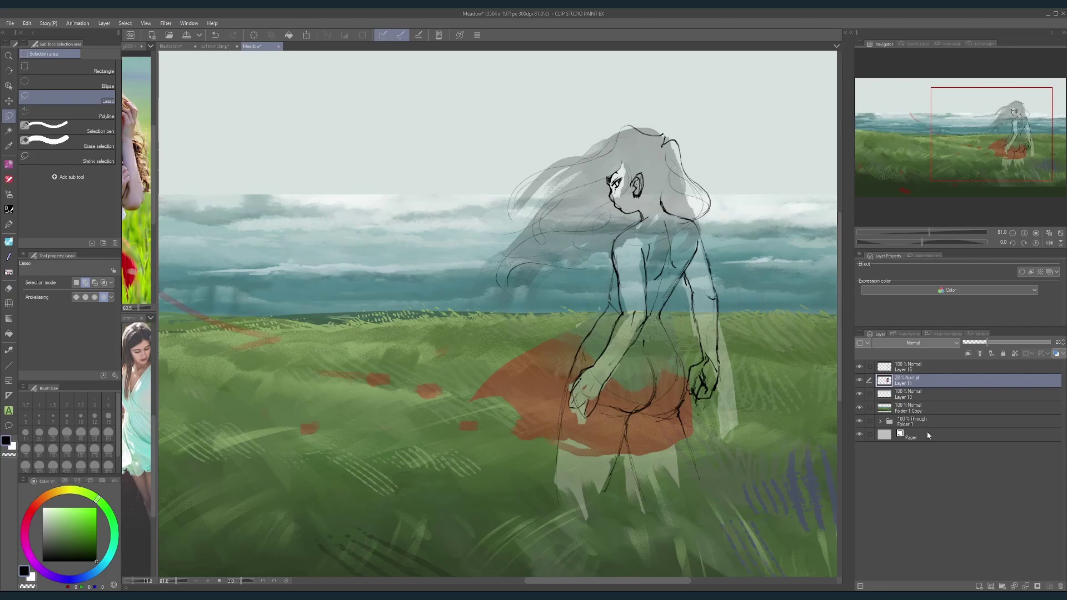
Step: Add a new layer above Layer 11 and sample the skirt's red from Layer 11 at 100% opacity
{"action": "left_click", "coordinate": [978, 584]}
{"action": "left_click", "coordinate": [922, 392]}
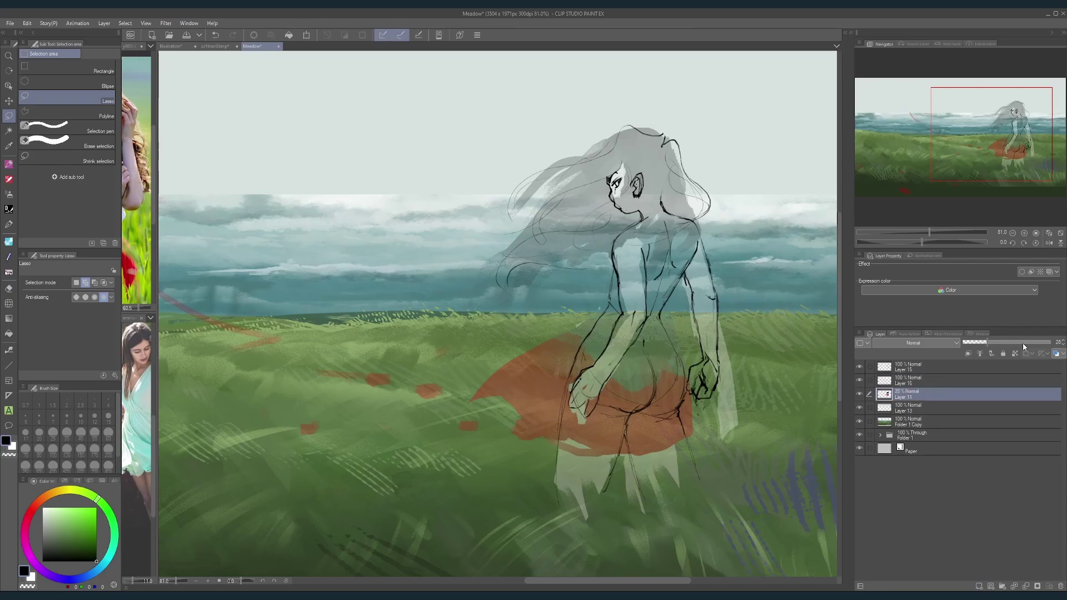
{"action": "left_click_drag", "start_coordinate": [1023, 342], "coordinate": [1054, 343]}
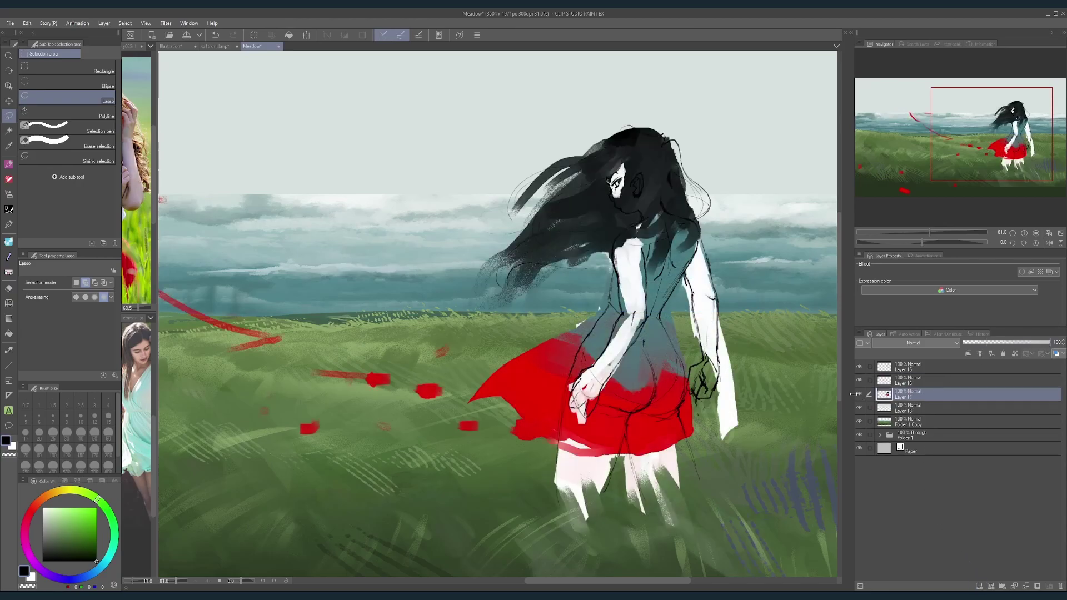
{"action": "left_click", "coordinate": [616, 397], "text": "alt"}
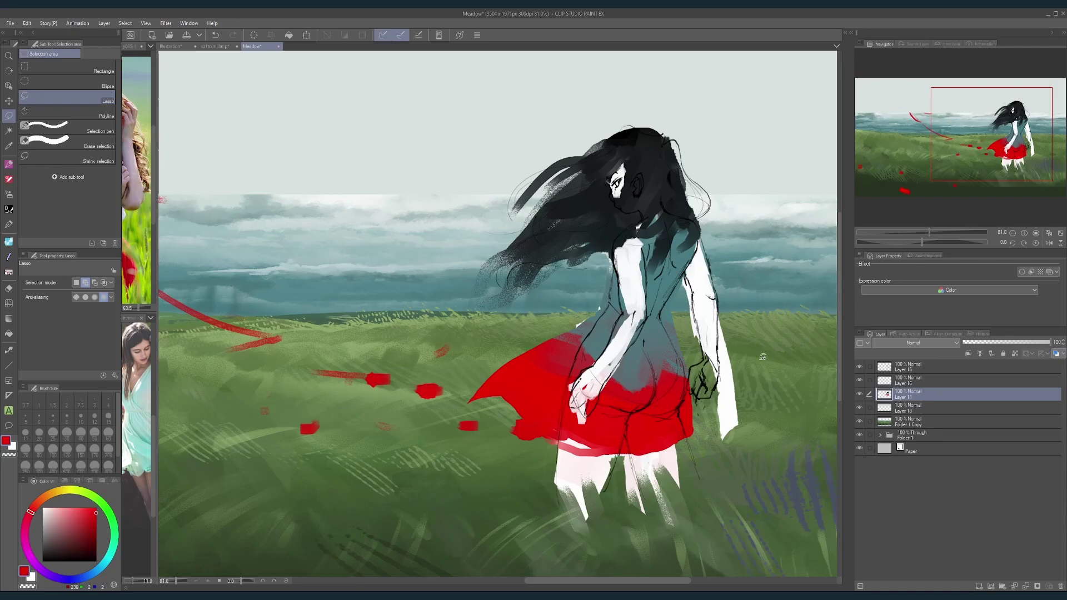
{"action": "left_click", "coordinate": [860, 394]}
{"action": "left_click", "coordinate": [887, 384]}
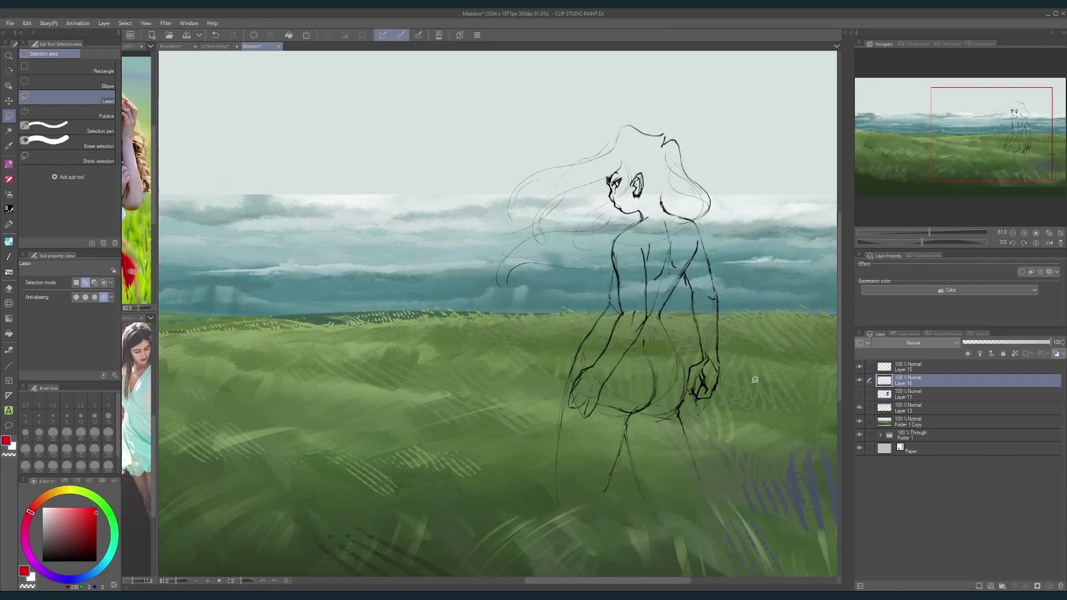
Step: Show Layer 11 as a faint guide at 14% opacity and make Layer 16 the active layer
{"action": "left_click", "coordinate": [860, 395]}
{"action": "left_click", "coordinate": [887, 394]}
{"action": "left_click_drag", "start_coordinate": [993, 343], "coordinate": [975, 344]}
{"action": "left_click", "coordinate": [905, 387]}
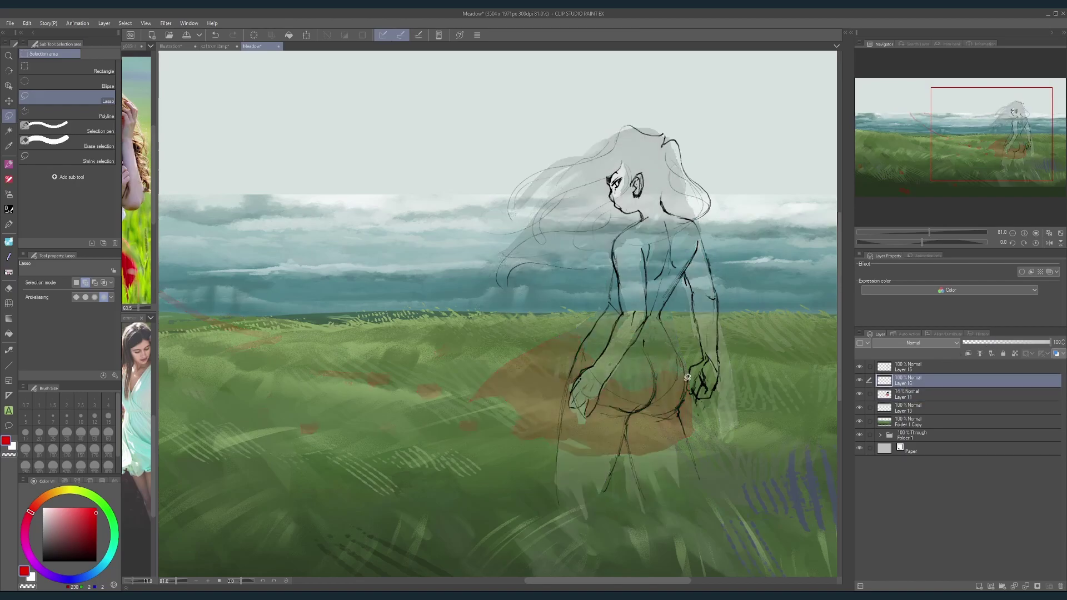
{"action": "mouse_move", "coordinate": [667, 389]}
{"action": "left_mouse_down"}
{"action": "mouse_move", "coordinate": [627, 389]}
{"action": "mouse_move", "coordinate": [581, 333]}
{"action": "left_mouse_up"}
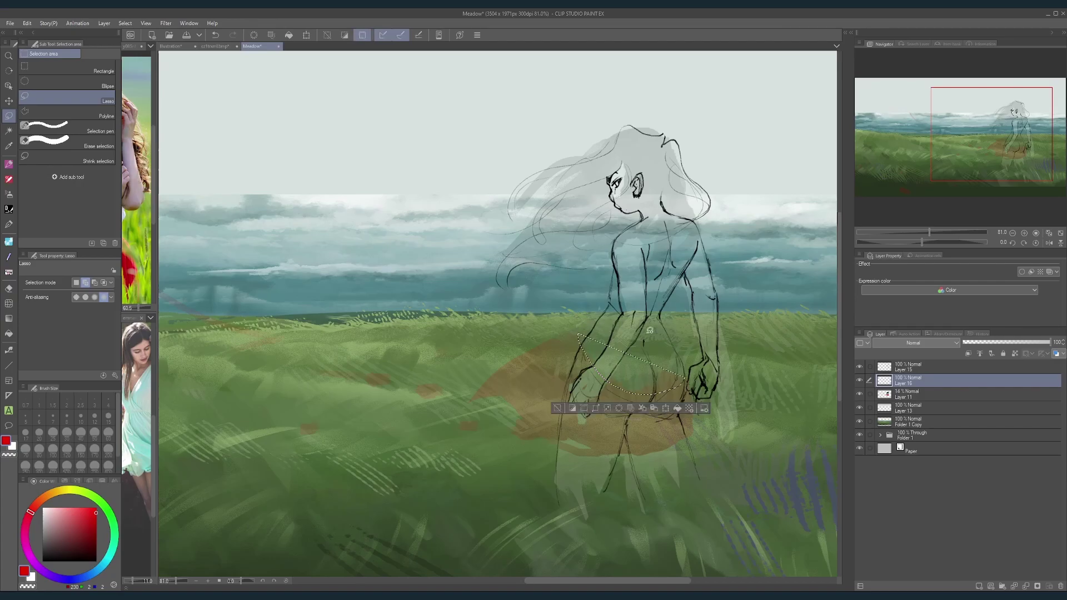
{"action": "key", "text": "ctrl+z"}
{"action": "mouse_move", "coordinate": [689, 376]}
{"action": "left_mouse_down"}
{"action": "mouse_move", "coordinate": [609, 375]}
{"action": "mouse_move", "coordinate": [590, 352]}
{"action": "left_mouse_up"}
{"action": "key", "text": "ctrl+z"}
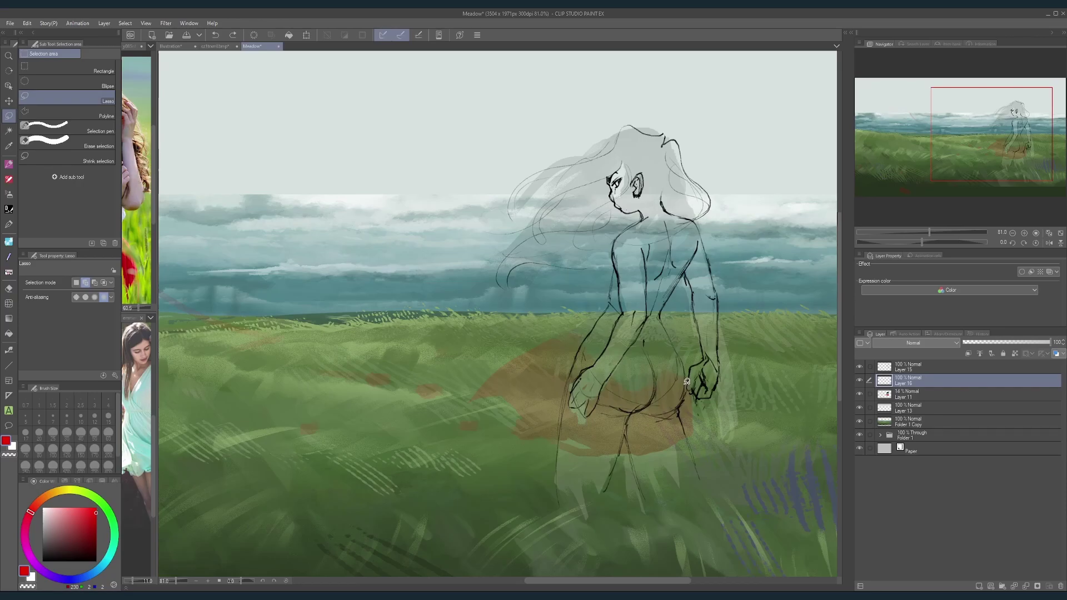
Step: Lasso the flowing skirt's silhouette over the faint rough and fill it with red on Layer 16
{"action": "mouse_move", "coordinate": [688, 376]}
{"action": "left_mouse_down"}
{"action": "mouse_move", "coordinate": [664, 390]}
{"action": "mouse_move", "coordinate": [622, 387]}
{"action": "mouse_move", "coordinate": [584, 342]}
{"action": "mouse_move", "coordinate": [474, 392]}
{"action": "mouse_move", "coordinate": [530, 435]}
{"action": "mouse_move", "coordinate": [600, 446]}
{"action": "mouse_move", "coordinate": [686, 427]}
{"action": "mouse_move", "coordinate": [691, 377]}
{"action": "left_mouse_up"}
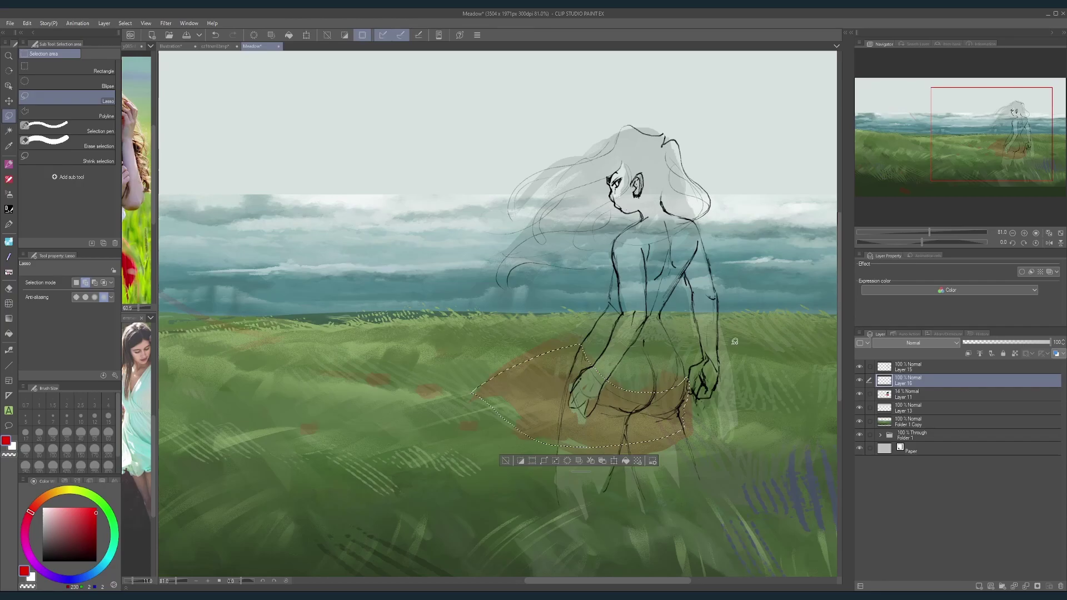
{"action": "left_click", "coordinate": [625, 461]}
Step: Try placing the red skirt's Layer 16 above the line sketch layer, then undo the reordering
{"action": "left_click_drag", "start_coordinate": [918, 381], "coordinate": [923, 365]}
{"action": "scroll", "coordinate": [735, 416], "scroll_direction": "down", "scroll_amount": 2}
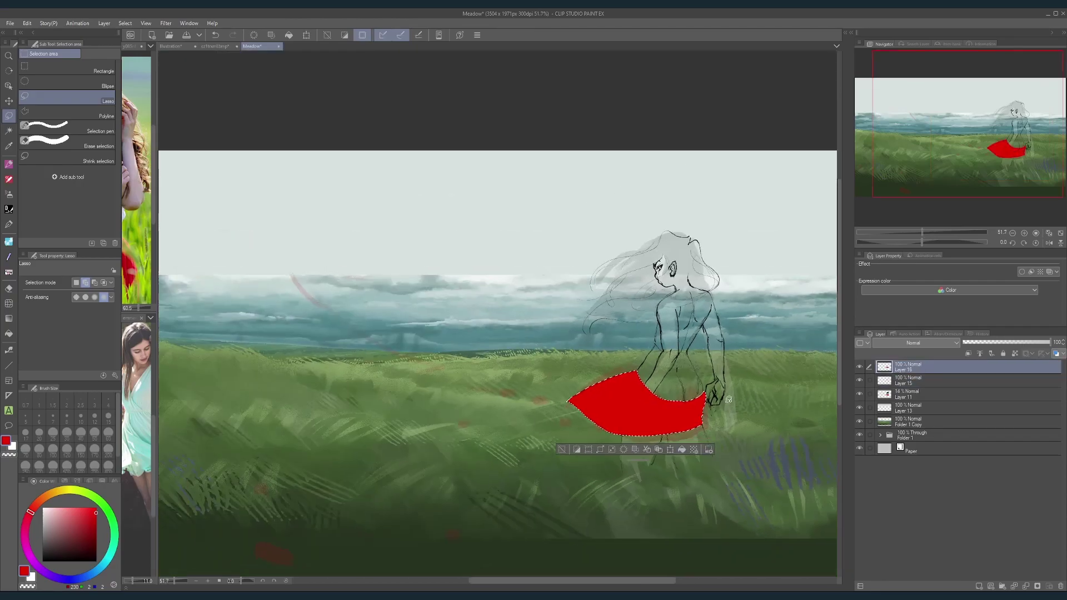
{"action": "key", "text": "ctrl+z"}
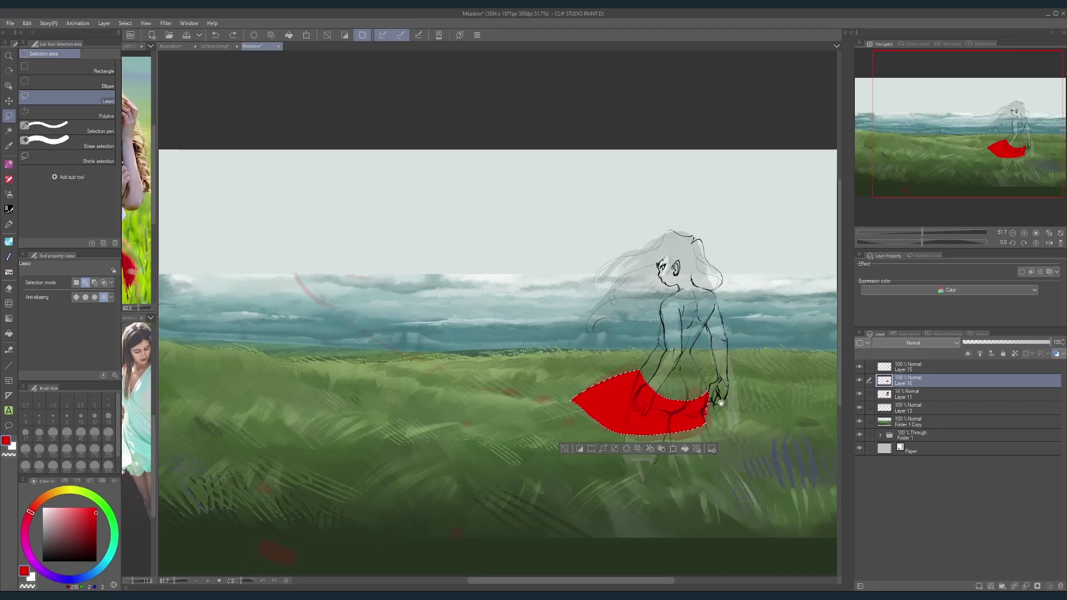
Step: Deselect the skirt, hide Layer 16, and sample the bodice's grey-blue from Layer 11 at 100% opacity
{"action": "scroll", "coordinate": [722, 406], "scroll_direction": "up", "scroll_amount": 3}
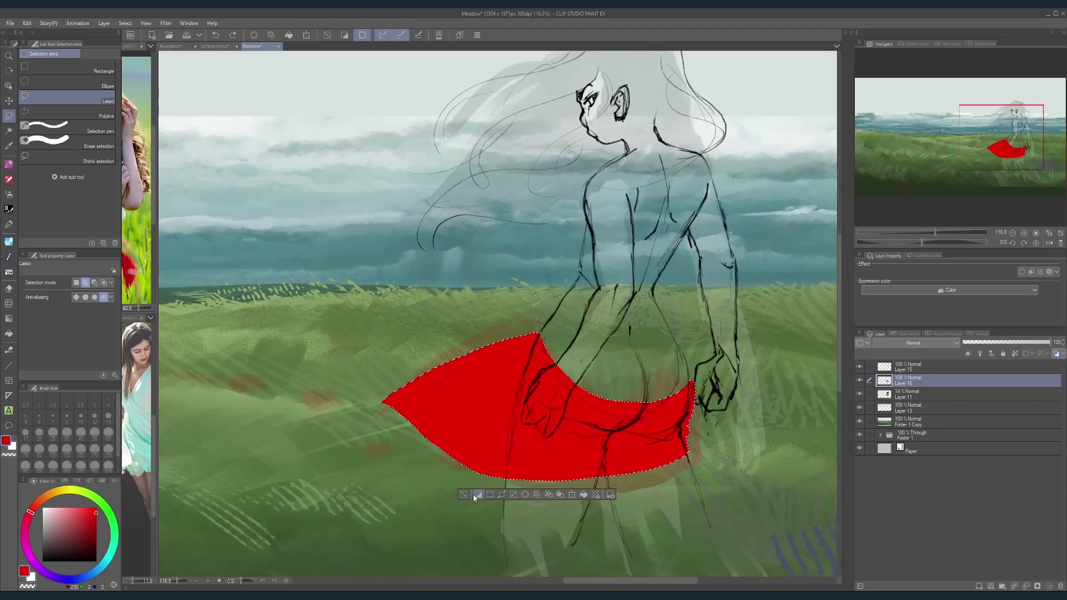
{"action": "left_click", "coordinate": [463, 494]}
{"action": "left_click", "coordinate": [861, 381]}
{"action": "left_click", "coordinate": [900, 395]}
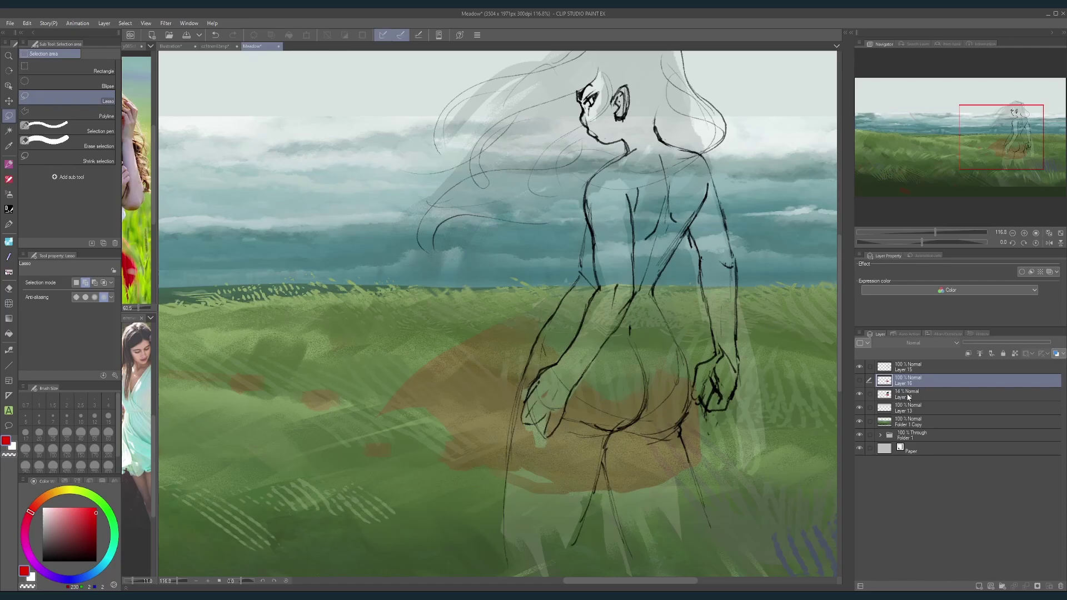
{"action": "left_click_drag", "start_coordinate": [976, 342], "coordinate": [1059, 343]}
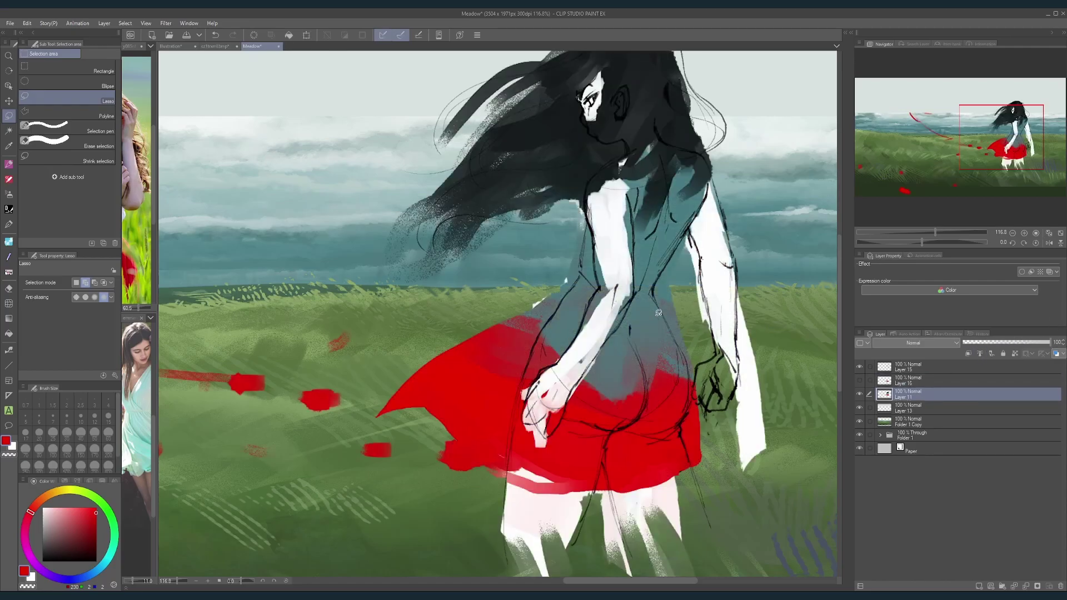
{"action": "left_click", "coordinate": [654, 269], "text": "alt"}
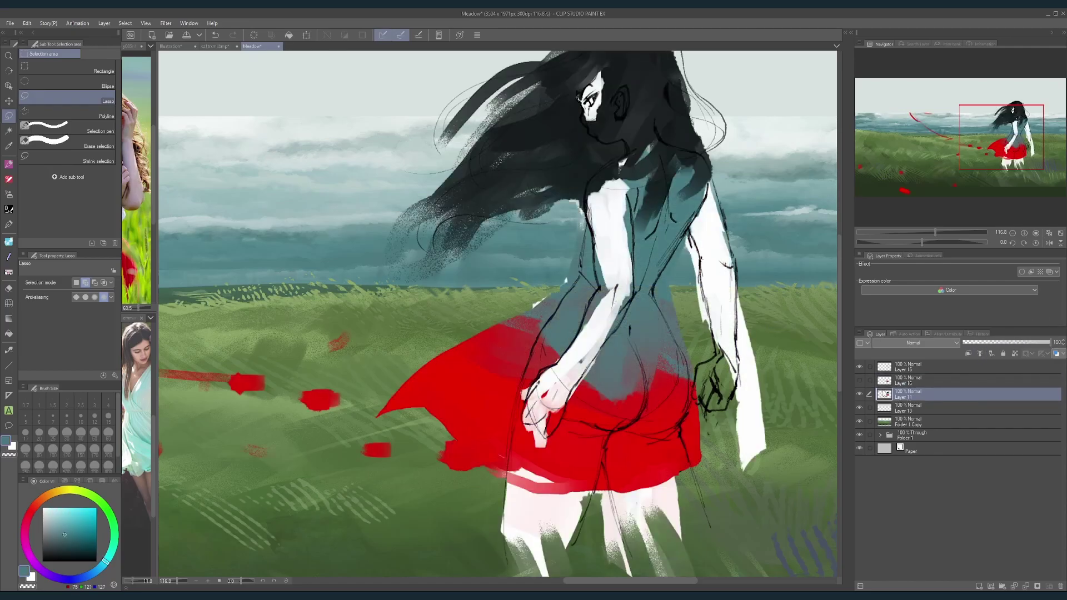
Step: Hide Layer 11, show the red skirt on Layer 16 again, and add a new layer directly above Layer 11
{"action": "left_click", "coordinate": [861, 394]}
{"action": "left_click", "coordinate": [906, 383]}
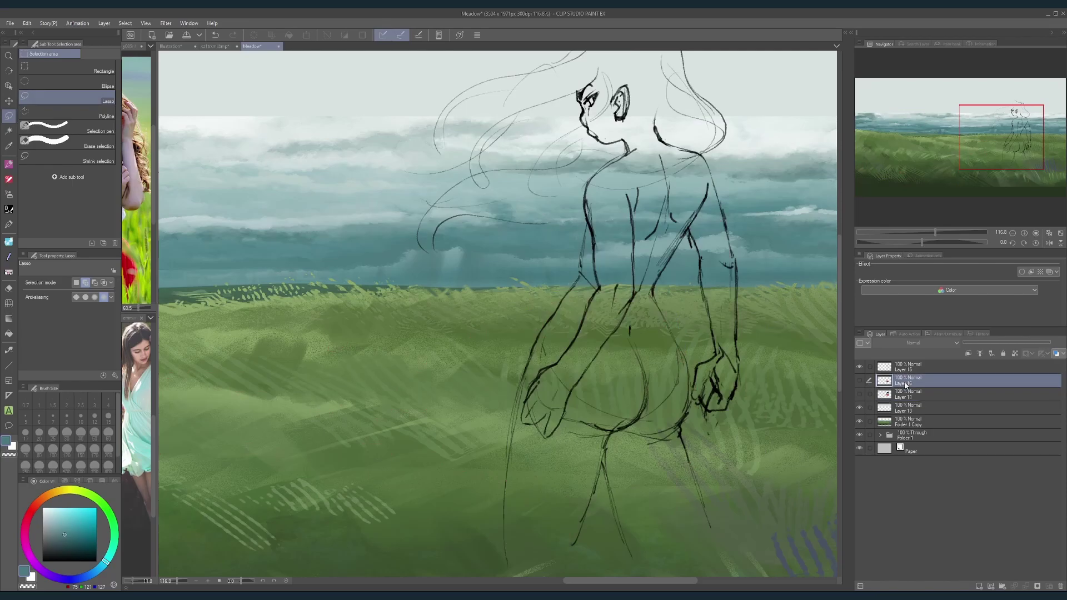
{"action": "left_click", "coordinate": [860, 381]}
{"action": "left_click", "coordinate": [934, 394]}
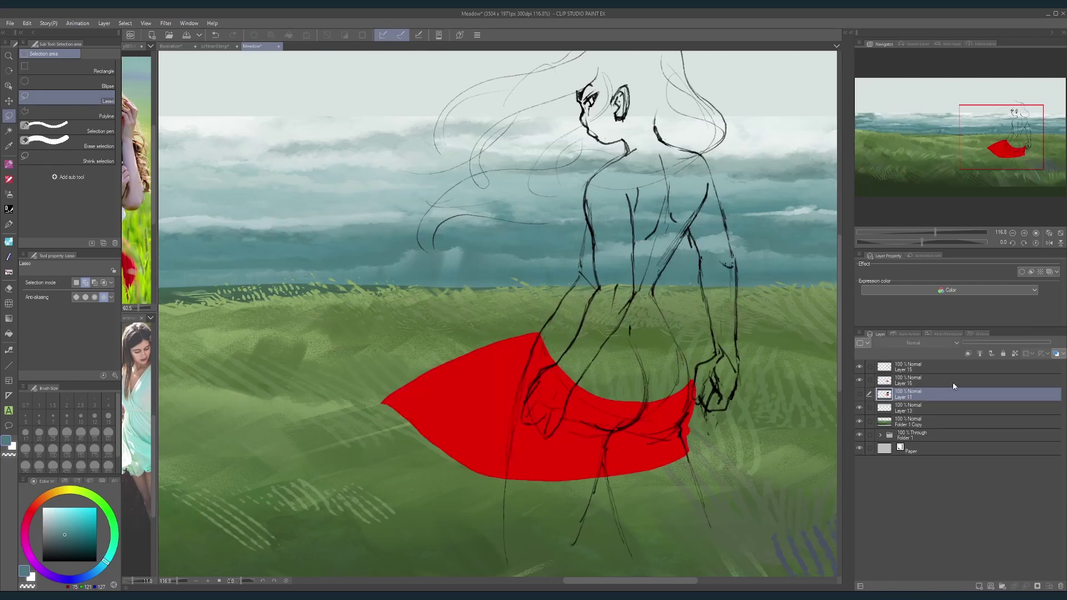
{"action": "left_click", "coordinate": [979, 586]}
{"action": "left_click_drag", "start_coordinate": [697, 370], "coordinate": [670, 443]}
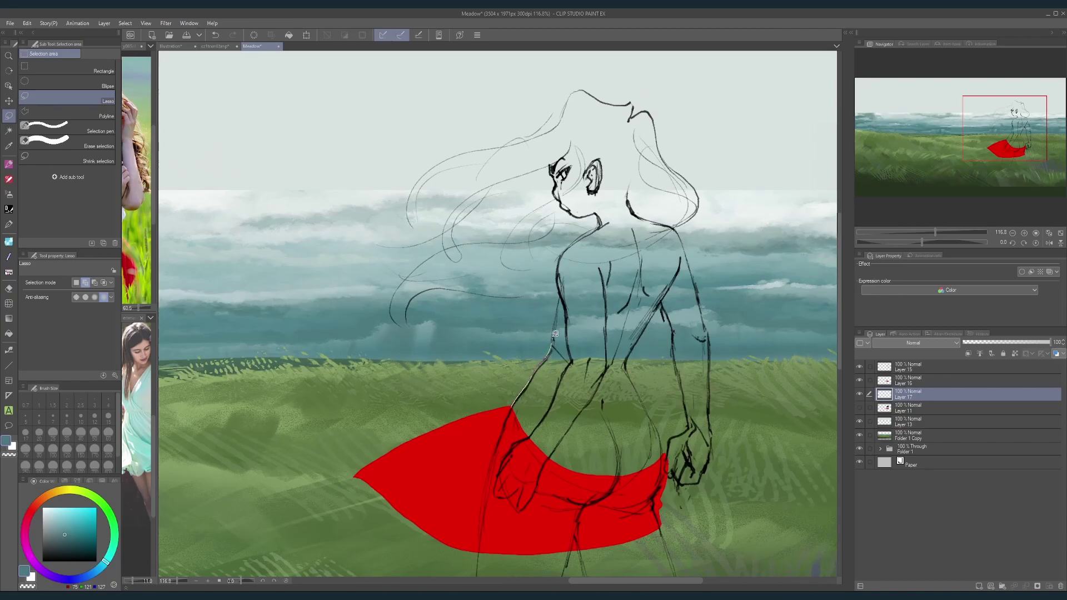
Step: Lasso the bodice from the waist down over the hips, fill it with grey-blue on Layer 17, and deselect
{"action": "mouse_move", "coordinate": [555, 334]}
{"action": "left_mouse_down"}
{"action": "mouse_move", "coordinate": [564, 297]}
{"action": "mouse_move", "coordinate": [573, 362]}
{"action": "left_mouse_up"}
{"action": "left_click_drag", "start_coordinate": [636, 342], "coordinate": [628, 365]}
{"action": "mouse_move", "coordinate": [659, 429]}
{"action": "left_mouse_down"}
{"action": "mouse_move", "coordinate": [661, 464]}
{"action": "mouse_move", "coordinate": [618, 496]}
{"action": "mouse_move", "coordinate": [536, 479]}
{"action": "mouse_move", "coordinate": [510, 413]}
{"action": "left_mouse_up"}
{"action": "left_click", "coordinate": [909, 411], "text": "ctrl"}
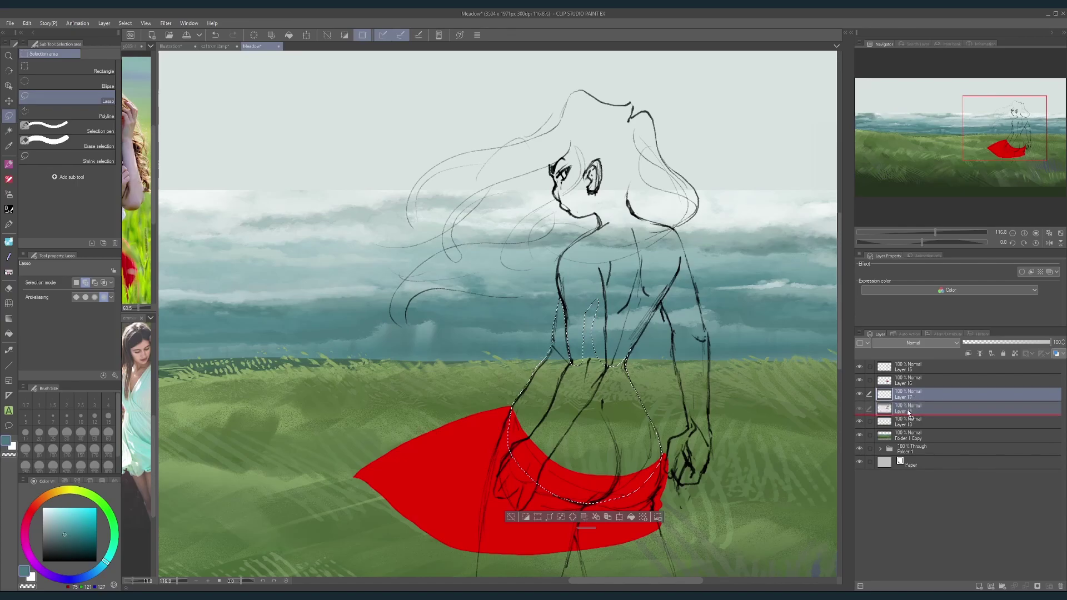
{"action": "left_click_drag", "start_coordinate": [908, 412], "coordinate": [908, 391]}
{"action": "left_click", "coordinate": [631, 517]}
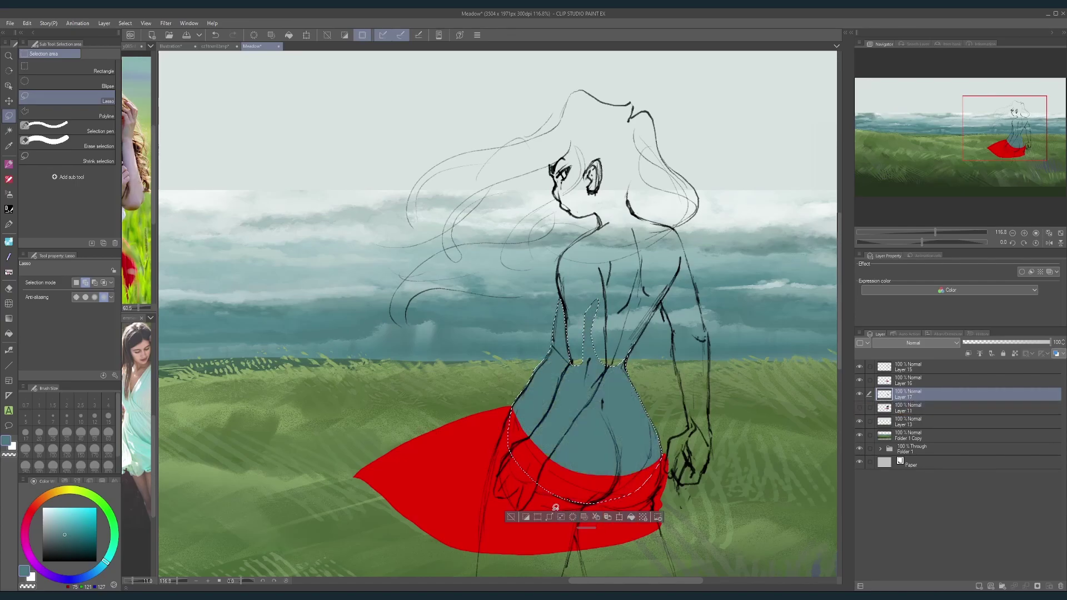
{"action": "key", "text": "ctrl+d"}
Step: Add a new layer directly above the red skirt's Layer 16 for the girl's skin
{"action": "scroll", "coordinate": [665, 426], "scroll_direction": "down", "scroll_amount": 3}
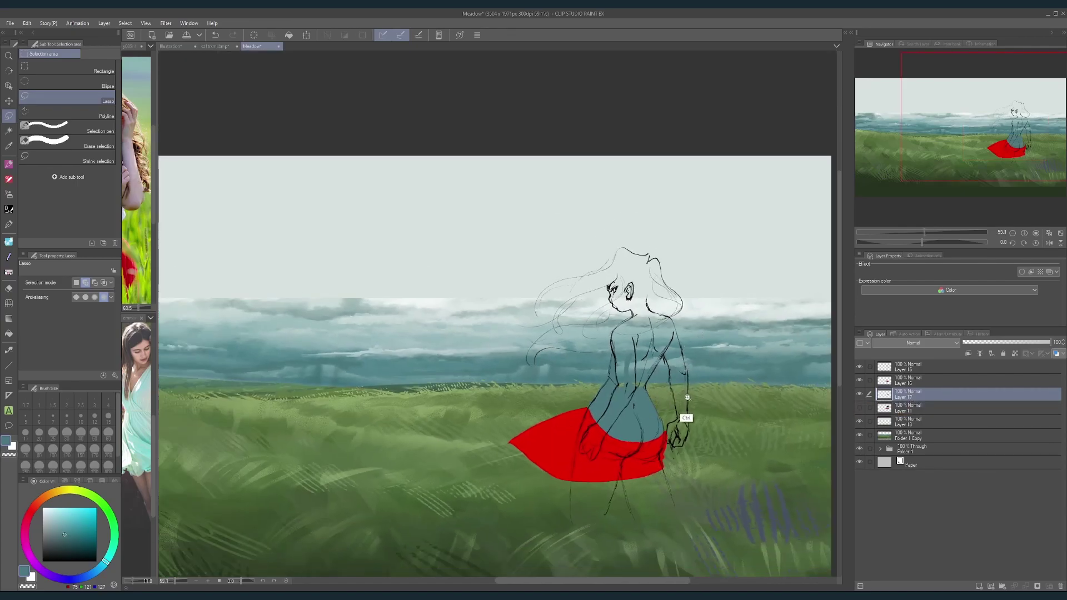
{"action": "scroll", "coordinate": [689, 396], "scroll_direction": "down", "scroll_amount": 2}
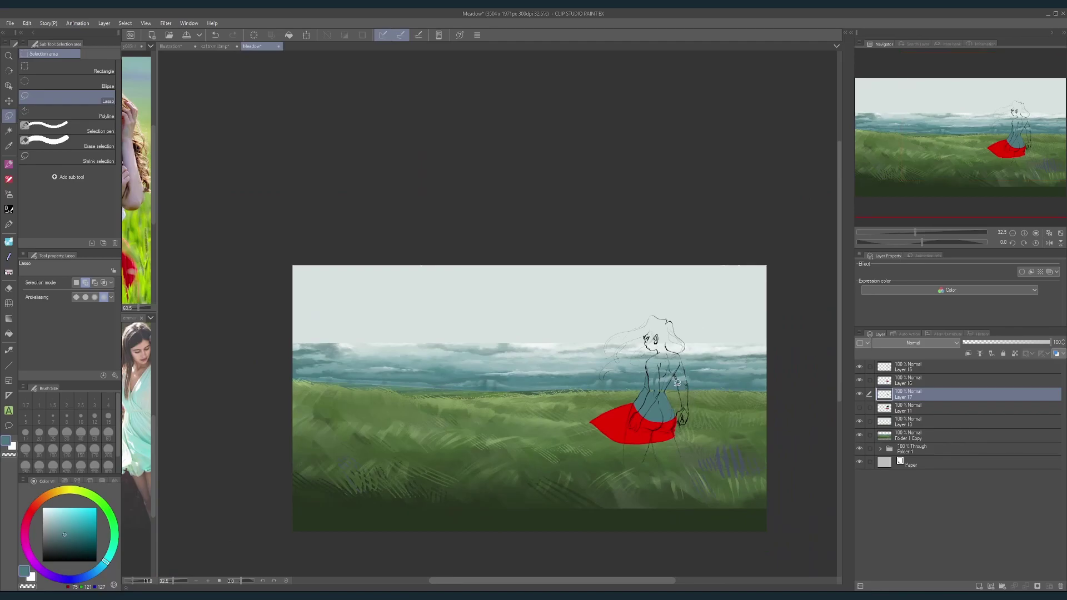
{"action": "scroll", "coordinate": [677, 383], "scroll_direction": "up", "scroll_amount": 4}
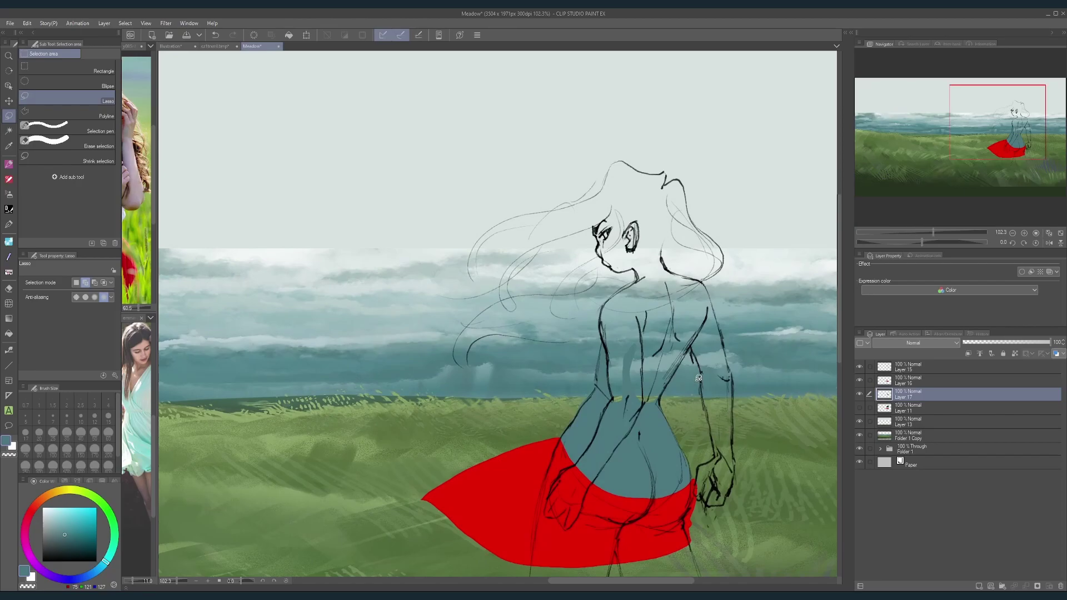
{"action": "scroll", "coordinate": [699, 378], "scroll_direction": "down", "scroll_amount": 2}
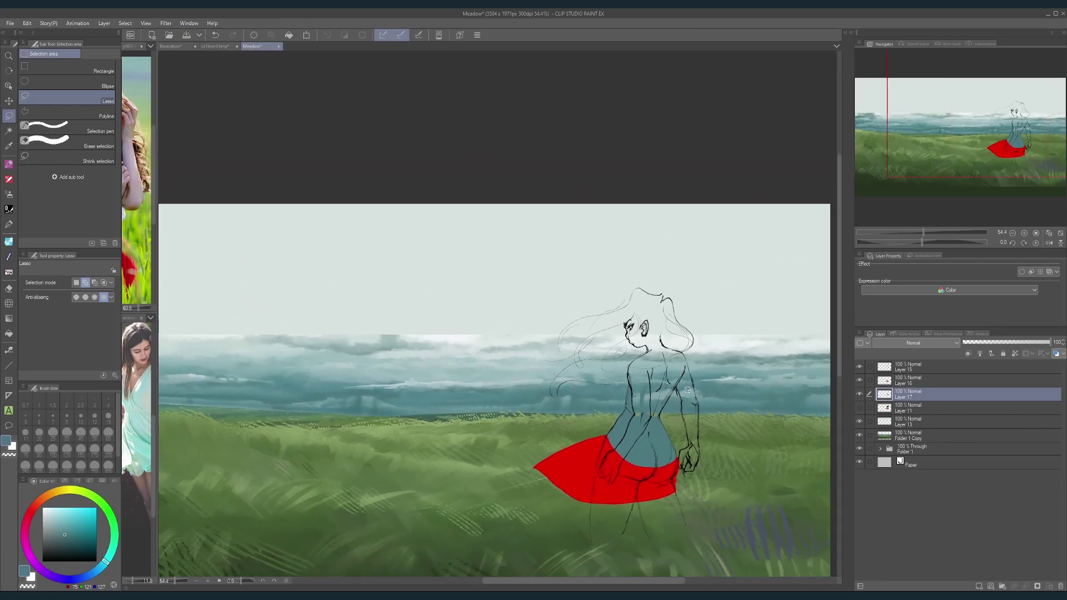
{"action": "scroll", "coordinate": [678, 443], "scroll_direction": "up", "scroll_amount": 2}
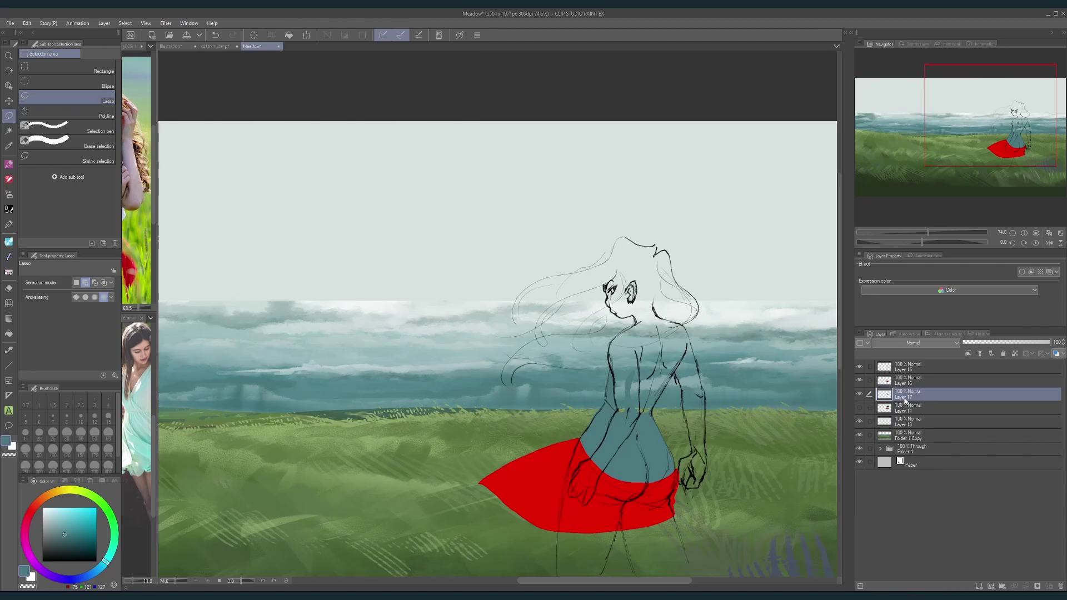
{"action": "left_click", "coordinate": [911, 384]}
{"action": "left_click", "coordinate": [979, 587]}
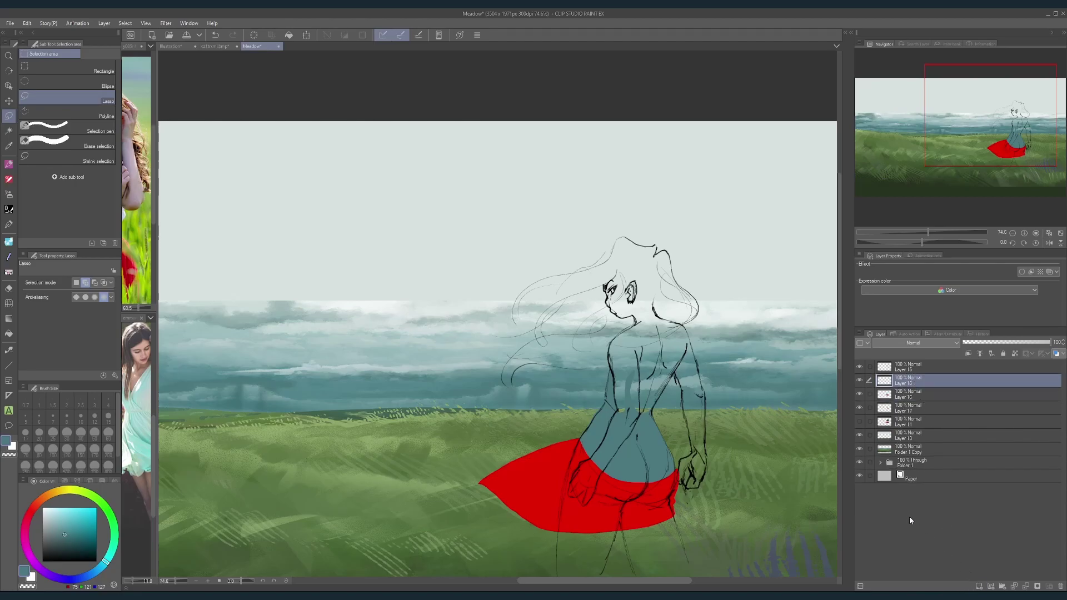
Step: Lasso the girl's left forearm and hand along the sketch lines over the skirt
{"action": "scroll", "coordinate": [567, 417], "scroll_direction": "up", "scroll_amount": 4}
{"action": "scroll", "coordinate": [567, 417], "scroll_direction": "up", "scroll_amount": 2}
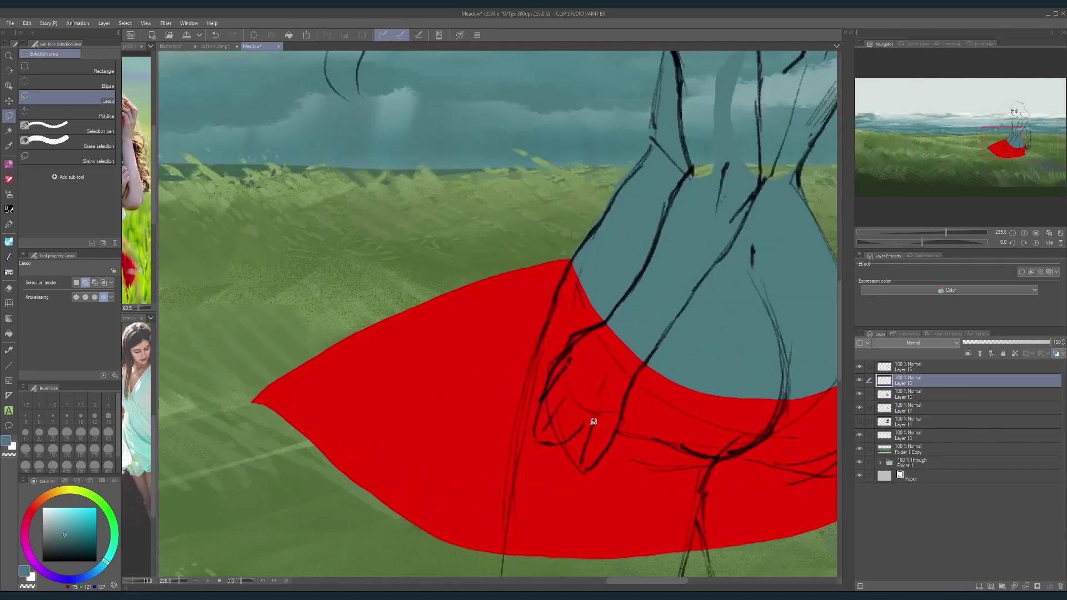
{"action": "mouse_move", "coordinate": [594, 416]}
{"action": "left_mouse_down"}
{"action": "mouse_move", "coordinate": [582, 464]}
{"action": "mouse_move", "coordinate": [608, 448]}
{"action": "mouse_move", "coordinate": [594, 424]}
{"action": "mouse_move", "coordinate": [590, 469]}
{"action": "mouse_move", "coordinate": [614, 439]}
{"action": "mouse_move", "coordinate": [633, 384]}
{"action": "mouse_move", "coordinate": [745, 227]}
{"action": "mouse_move", "coordinate": [761, 188]}
{"action": "mouse_move", "coordinate": [754, 164]}
{"action": "mouse_move", "coordinate": [717, 156]}
{"action": "mouse_move", "coordinate": [683, 182]}
{"action": "mouse_move", "coordinate": [635, 289]}
{"action": "mouse_move", "coordinate": [571, 337]}
{"action": "mouse_move", "coordinate": [550, 442]}
{"action": "left_mouse_up"}
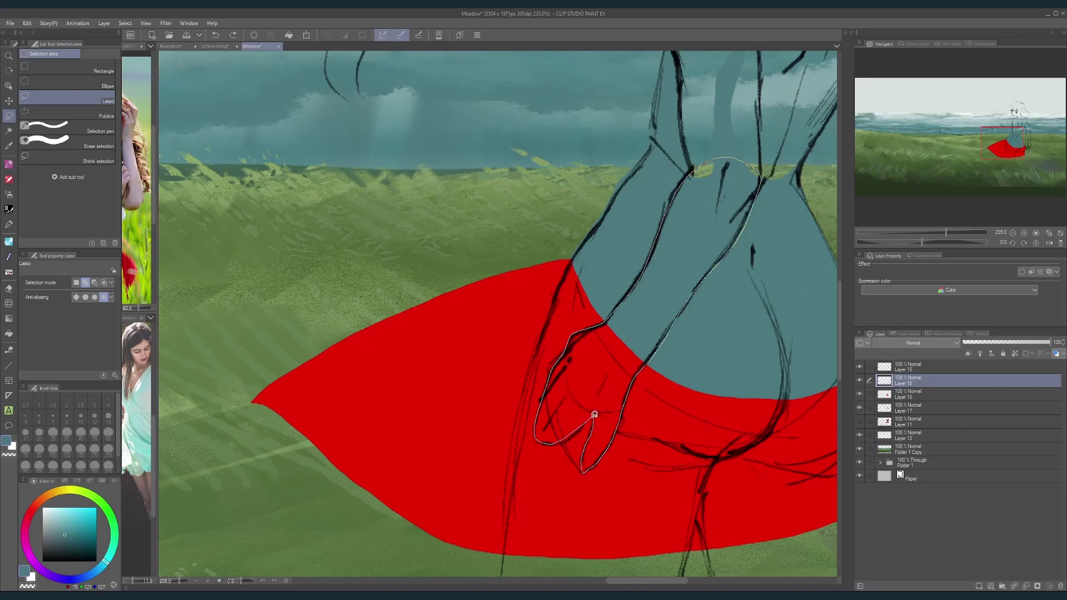
{"action": "mouse_move", "coordinate": [595, 414]}
{"action": "left_mouse_down"}
{"action": "mouse_move", "coordinate": [567, 443]}
{"action": "mouse_move", "coordinate": [578, 391]}
{"action": "mouse_move", "coordinate": [596, 396]}
{"action": "left_mouse_up"}
Step: Extend the selection up the left upper arm and shoulder to the neck and down the middle of the back
{"action": "left_click_drag", "start_coordinate": [740, 214], "coordinate": [538, 530]}
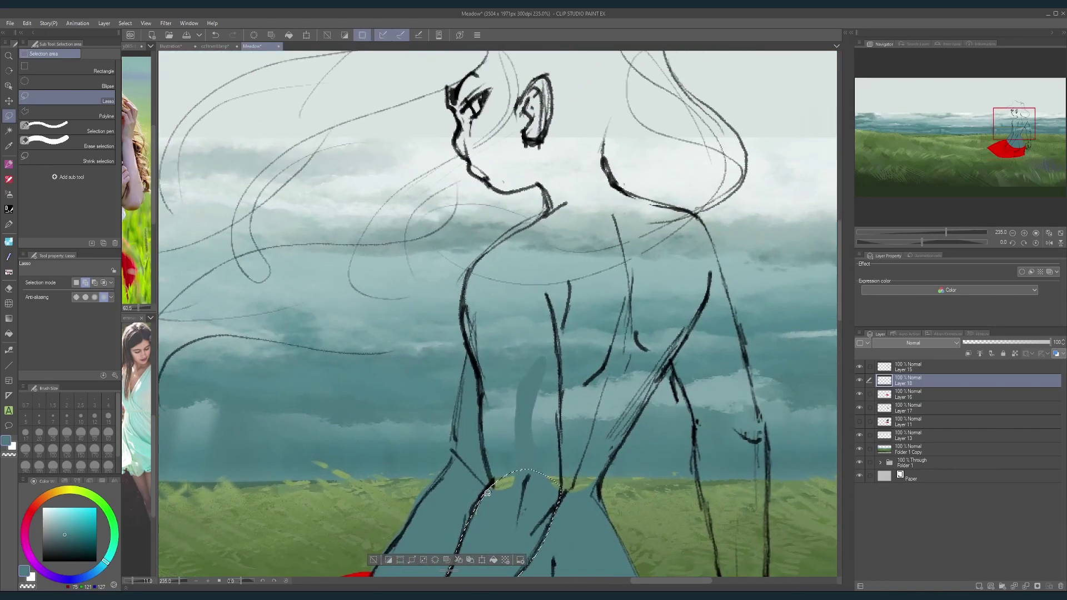
{"action": "mouse_move", "coordinate": [487, 493]}
{"action": "left_mouse_down"}
{"action": "mouse_move", "coordinate": [466, 320]}
{"action": "mouse_move", "coordinate": [473, 266]}
{"action": "mouse_move", "coordinate": [547, 210]}
{"action": "mouse_move", "coordinate": [568, 178]}
{"action": "mouse_move", "coordinate": [617, 188]}
{"action": "left_mouse_up"}
{"action": "left_click_drag", "start_coordinate": [634, 265], "coordinate": [605, 379]}
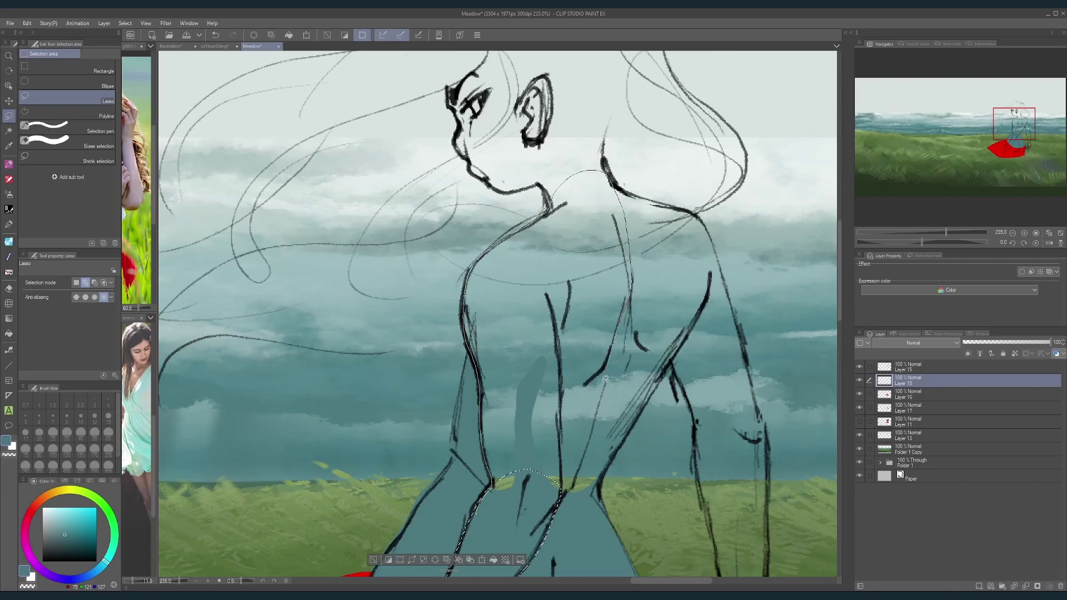
{"action": "left_click_drag", "start_coordinate": [538, 487], "coordinate": [512, 366]}
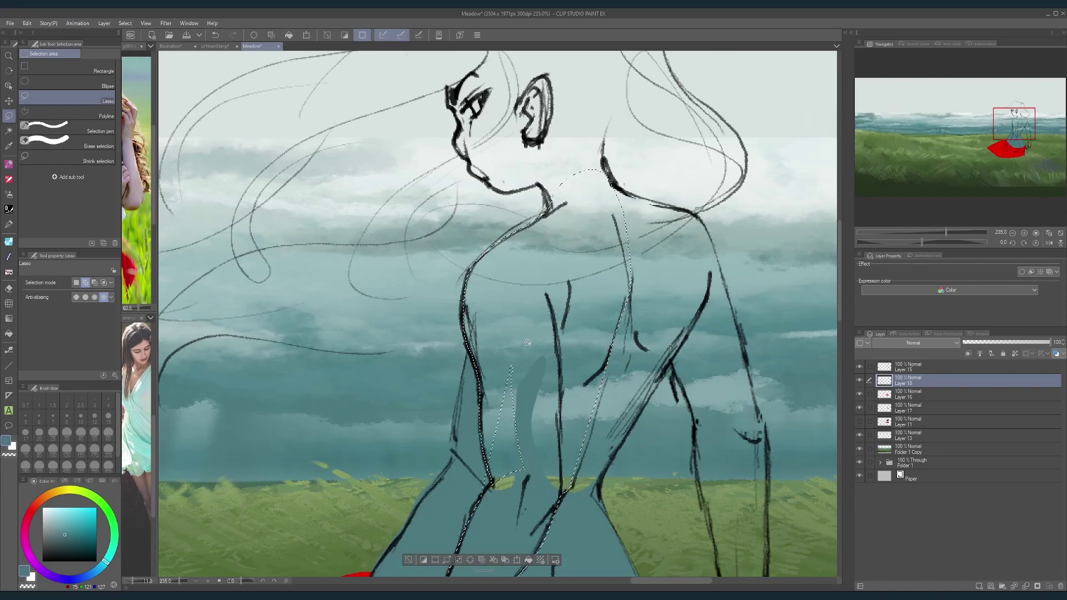
{"action": "left_click_drag", "start_coordinate": [513, 458], "coordinate": [560, 314]}
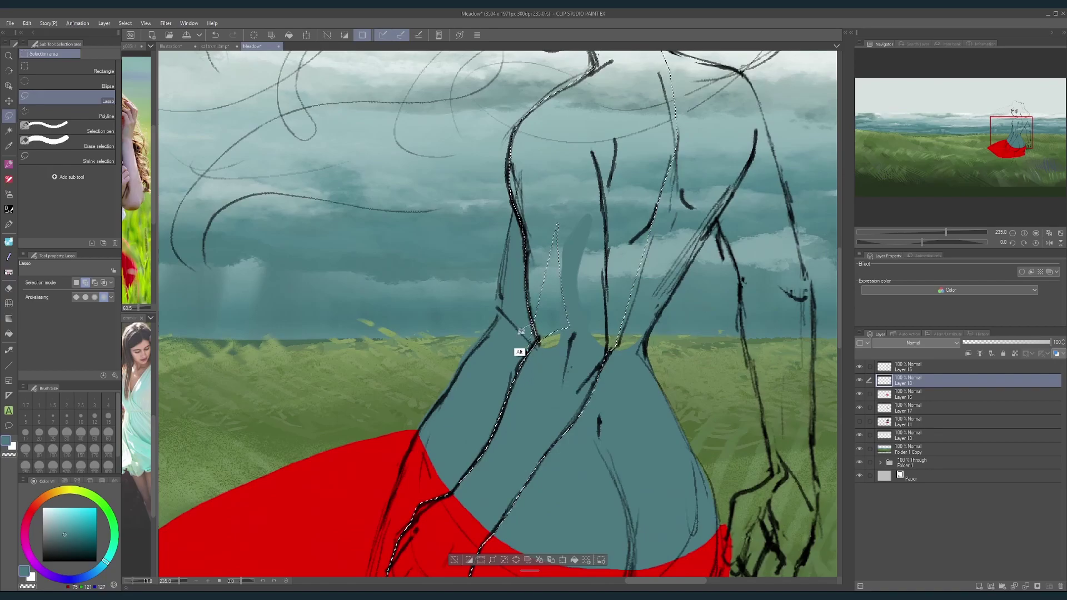
Step: Clean up the selection edge around the left elbow and close the gap left inside the upper arm
{"action": "mouse_move", "coordinate": [538, 342]}
{"action": "left_mouse_down"}
{"action": "mouse_move", "coordinate": [520, 405]}
{"action": "mouse_move", "coordinate": [546, 254]}
{"action": "mouse_move", "coordinate": [531, 421]}
{"action": "left_mouse_up"}
{"action": "mouse_move", "coordinate": [584, 301]}
{"action": "left_mouse_down"}
{"action": "mouse_move", "coordinate": [567, 315]}
{"action": "mouse_move", "coordinate": [586, 346]}
{"action": "left_mouse_up"}
{"action": "key", "text": "ctrl+z"}
{"action": "mouse_move", "coordinate": [527, 331]}
{"action": "left_mouse_down"}
{"action": "mouse_move", "coordinate": [550, 423]}
{"action": "mouse_move", "coordinate": [581, 228]}
{"action": "mouse_move", "coordinate": [558, 243]}
{"action": "left_mouse_up"}
{"action": "left_click_drag", "start_coordinate": [606, 245], "coordinate": [578, 245]}
{"action": "left_click_drag", "start_coordinate": [579, 245], "coordinate": [532, 364]}
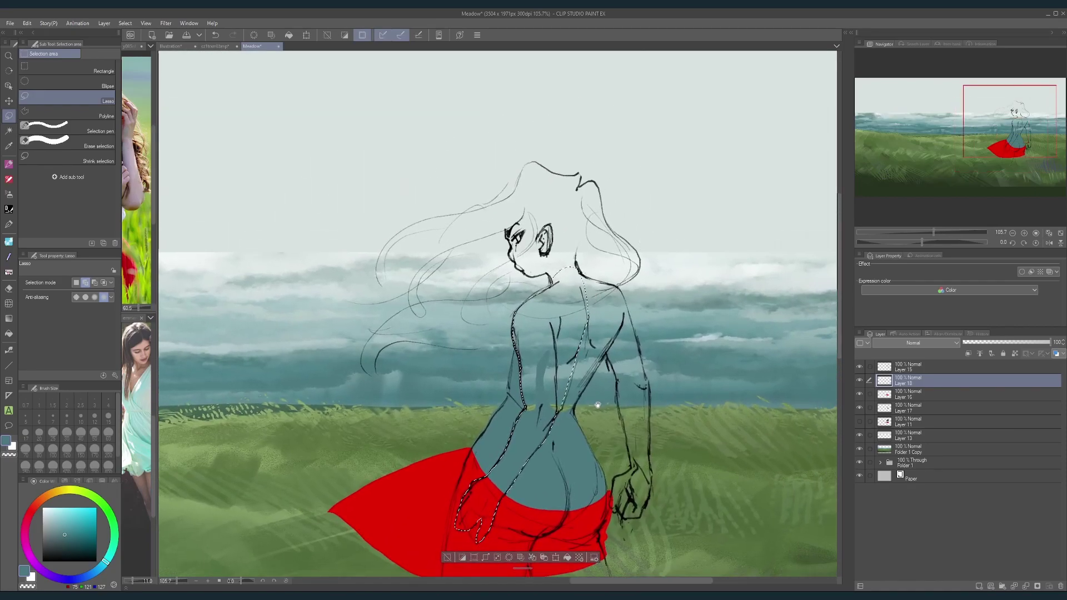
{"action": "left_click_drag", "start_coordinate": [597, 406], "coordinate": [593, 380]}
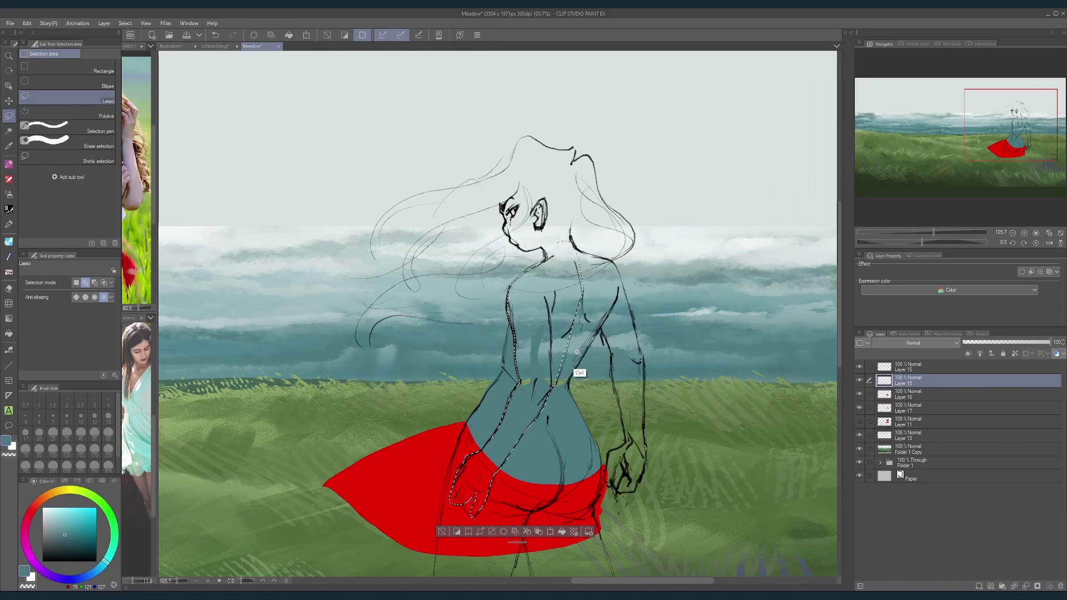
Step: Add the right side of the bare back to the selection, following the sketch line down to the waist
{"action": "scroll", "coordinate": [577, 352], "scroll_direction": "up", "scroll_amount": 4}
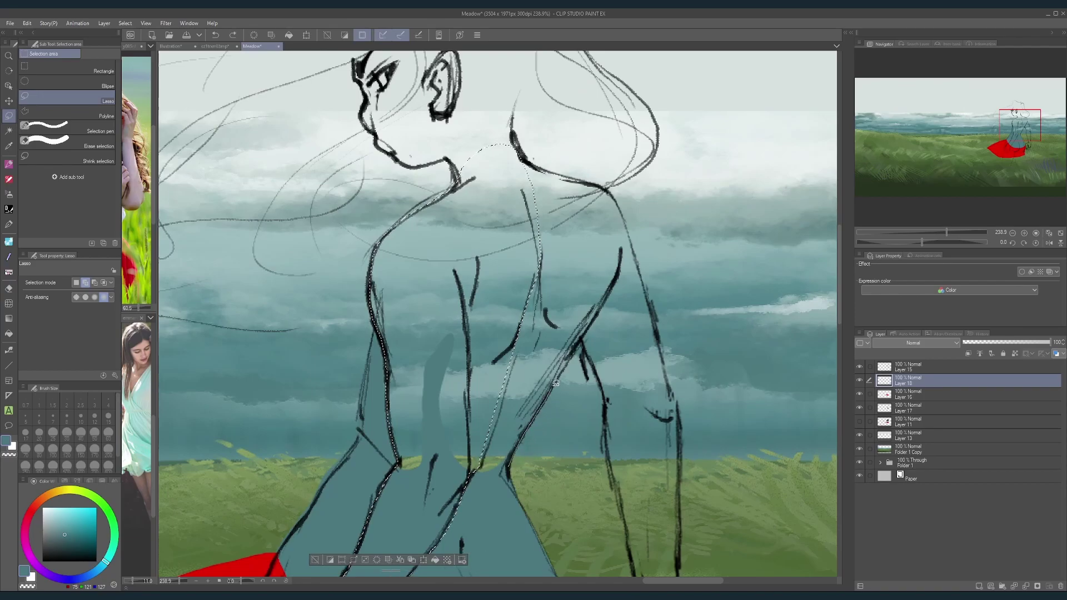
{"action": "mouse_move", "coordinate": [556, 383]}
{"action": "left_mouse_down"}
{"action": "mouse_move", "coordinate": [579, 343]}
{"action": "mouse_move", "coordinate": [584, 281]}
{"action": "mouse_move", "coordinate": [531, 259]}
{"action": "mouse_move", "coordinate": [490, 445]}
{"action": "left_mouse_up"}
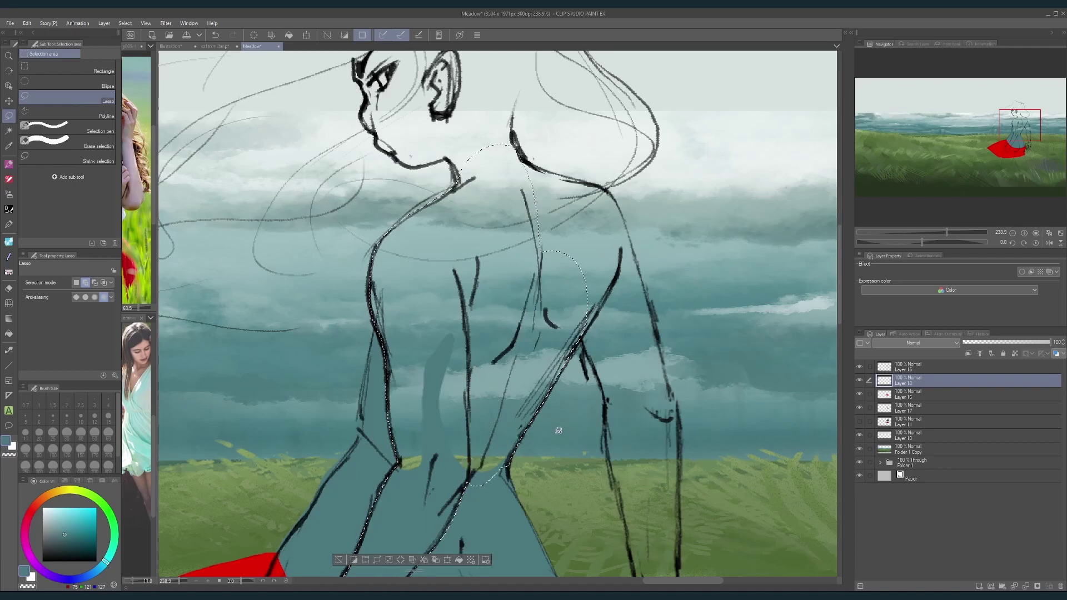
{"action": "left_click_drag", "start_coordinate": [618, 436], "coordinate": [552, 317]}
{"action": "left_click_drag", "start_coordinate": [502, 293], "coordinate": [548, 291]}
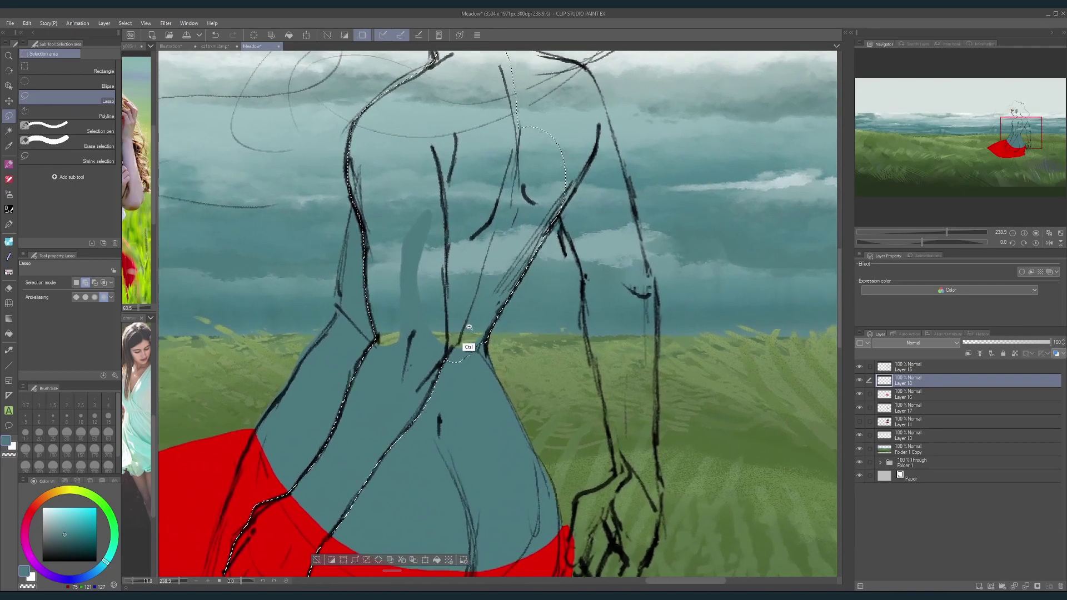
{"action": "left_click_drag", "start_coordinate": [469, 327], "coordinate": [482, 309]}
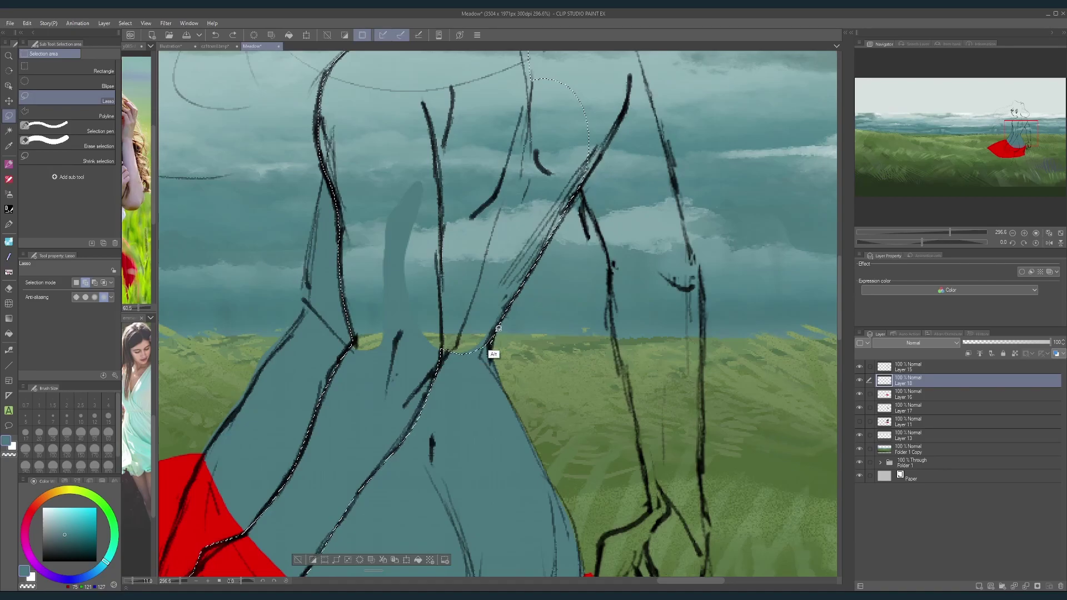
Step: Add the right hand, forearm, upper arm and shoulder to the selection along their sketched outlines
{"action": "left_click_drag", "start_coordinate": [632, 388], "coordinate": [608, 339]}
{"action": "left_click_drag", "start_coordinate": [588, 453], "coordinate": [601, 322]}
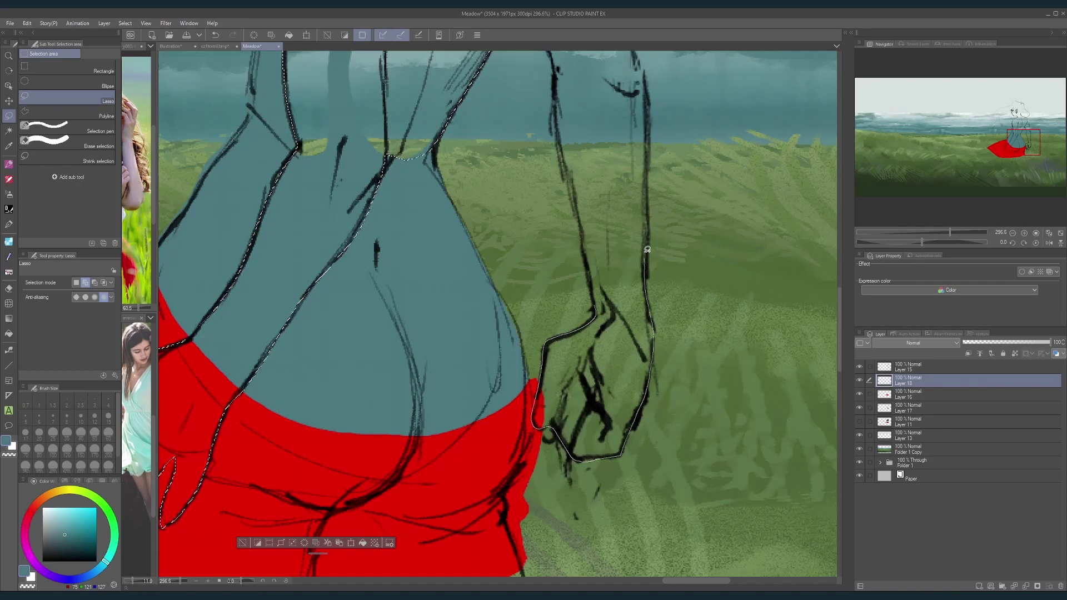
{"action": "mouse_move", "coordinate": [647, 249]}
{"action": "left_mouse_down"}
{"action": "mouse_move", "coordinate": [648, 77]}
{"action": "mouse_move", "coordinate": [608, 52]}
{"action": "mouse_move", "coordinate": [568, 68]}
{"action": "mouse_move", "coordinate": [557, 114]}
{"action": "mouse_move", "coordinate": [596, 306]}
{"action": "left_mouse_up"}
{"action": "left_click_drag", "start_coordinate": [645, 156], "coordinate": [627, 511]}
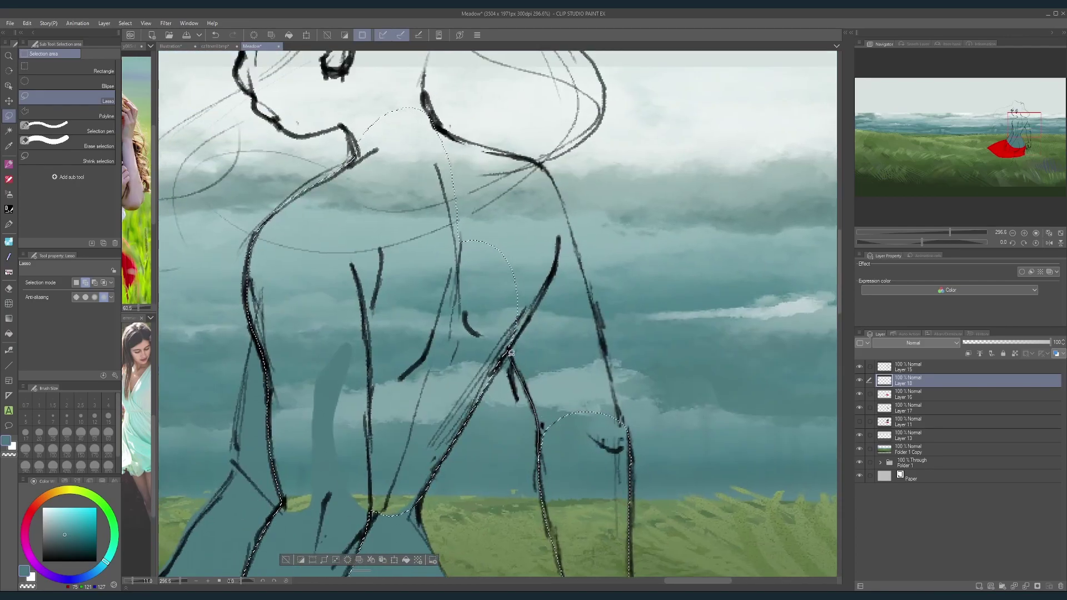
{"action": "mouse_move", "coordinate": [511, 354]}
{"action": "left_mouse_down"}
{"action": "mouse_move", "coordinate": [534, 236]}
{"action": "mouse_move", "coordinate": [575, 264]}
{"action": "mouse_move", "coordinate": [605, 336]}
{"action": "mouse_move", "coordinate": [628, 495]}
{"action": "mouse_move", "coordinate": [562, 468]}
{"action": "left_mouse_up"}
{"action": "left_click_drag", "start_coordinate": [583, 247], "coordinate": [591, 401]}
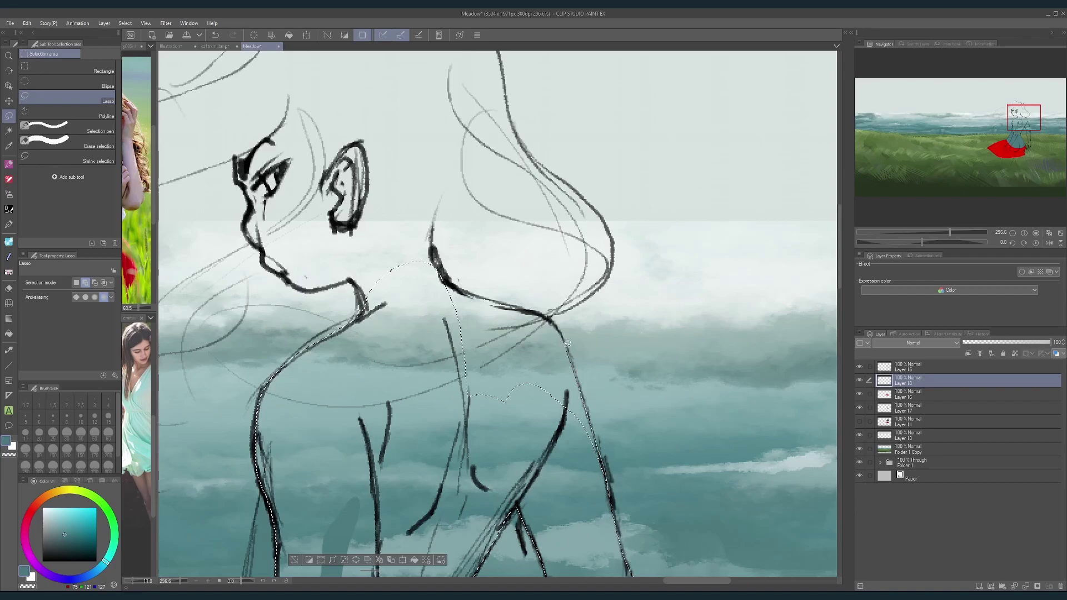
{"action": "mouse_move", "coordinate": [567, 343]}
{"action": "left_mouse_down"}
{"action": "mouse_move", "coordinate": [542, 314]}
{"action": "mouse_move", "coordinate": [412, 288]}
{"action": "mouse_move", "coordinate": [585, 451]}
{"action": "left_mouse_up"}
Step: Add the neck, the face profile and the ear to the selection
{"action": "left_click_drag", "start_coordinate": [444, 200], "coordinate": [557, 300]}
{"action": "mouse_move", "coordinate": [544, 349]}
{"action": "left_mouse_down"}
{"action": "mouse_move", "coordinate": [497, 306]}
{"action": "mouse_move", "coordinate": [478, 241]}
{"action": "mouse_move", "coordinate": [402, 191]}
{"action": "mouse_move", "coordinate": [394, 223]}
{"action": "mouse_move", "coordinate": [349, 255]}
{"action": "mouse_move", "coordinate": [364, 301]}
{"action": "mouse_move", "coordinate": [357, 328]}
{"action": "mouse_move", "coordinate": [408, 382]}
{"action": "mouse_move", "coordinate": [477, 391]}
{"action": "left_mouse_up"}
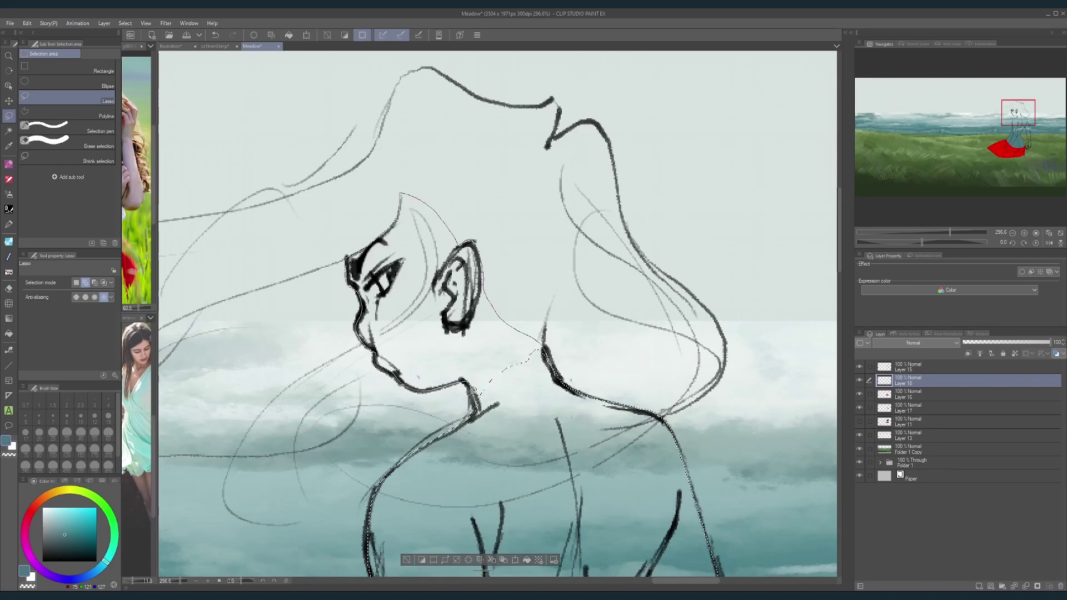
{"action": "scroll", "coordinate": [570, 361], "scroll_direction": "down", "scroll_amount": 10}
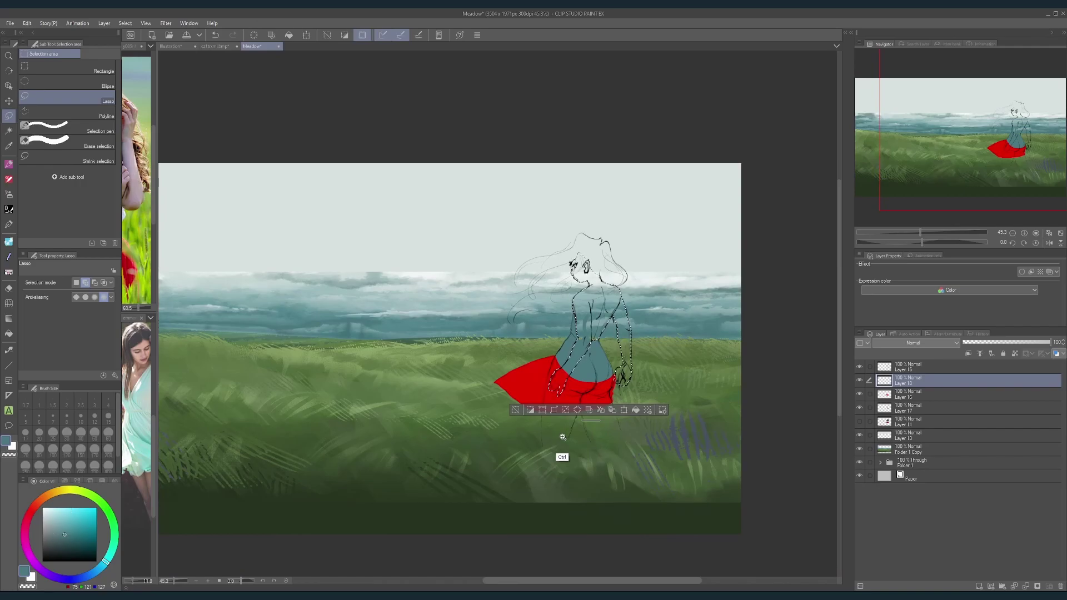
Step: Add the left leg below the skirt to the selection, retracing its upper edge closely along the red hem
{"action": "scroll", "coordinate": [562, 453], "scroll_direction": "up", "scroll_amount": 9}
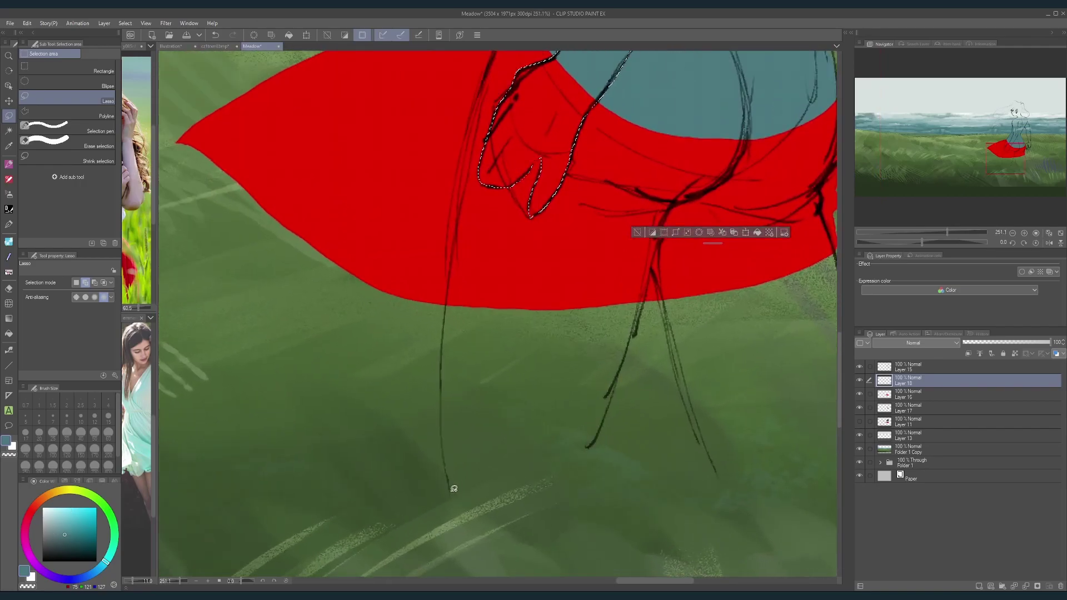
{"action": "mouse_move", "coordinate": [451, 495]}
{"action": "left_mouse_down"}
{"action": "mouse_move", "coordinate": [465, 466]}
{"action": "mouse_move", "coordinate": [466, 486]}
{"action": "mouse_move", "coordinate": [557, 430]}
{"action": "mouse_move", "coordinate": [540, 464]}
{"action": "mouse_move", "coordinate": [597, 441]}
{"action": "mouse_move", "coordinate": [644, 303]}
{"action": "mouse_move", "coordinate": [551, 320]}
{"action": "mouse_move", "coordinate": [460, 382]}
{"action": "mouse_move", "coordinate": [453, 484]}
{"action": "mouse_move", "coordinate": [444, 422]}
{"action": "mouse_move", "coordinate": [450, 302]}
{"action": "mouse_move", "coordinate": [475, 318]}
{"action": "mouse_move", "coordinate": [506, 425]}
{"action": "mouse_move", "coordinate": [582, 382]}
{"action": "left_mouse_up"}
{"action": "key", "text": "shift+space"}
{"action": "key", "text": "ctrl+space"}
{"action": "mouse_move", "coordinate": [527, 331]}
{"action": "left_mouse_down"}
{"action": "mouse_move", "coordinate": [539, 305]}
{"action": "mouse_move", "coordinate": [545, 436]}
{"action": "left_mouse_up"}
{"action": "key", "text": "space"}
{"action": "left_click_drag", "start_coordinate": [428, 493], "coordinate": [487, 420]}
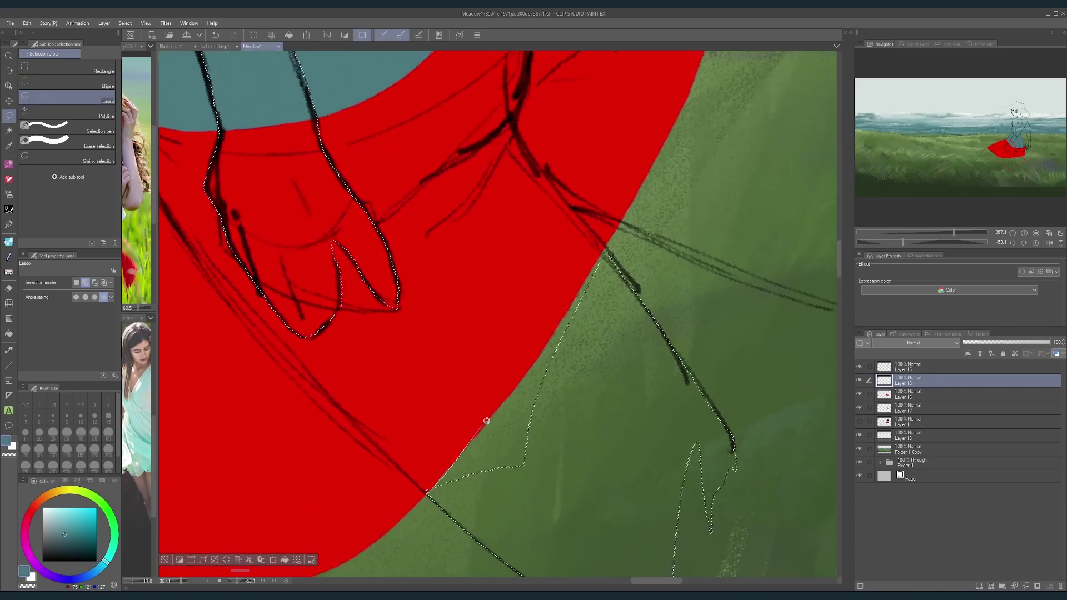
{"action": "key", "text": "ctrl+z"}
{"action": "mouse_move", "coordinate": [439, 477]}
{"action": "left_mouse_down"}
{"action": "mouse_move", "coordinate": [596, 261]}
{"action": "mouse_move", "coordinate": [548, 515]}
{"action": "mouse_move", "coordinate": [462, 485]}
{"action": "left_mouse_up"}
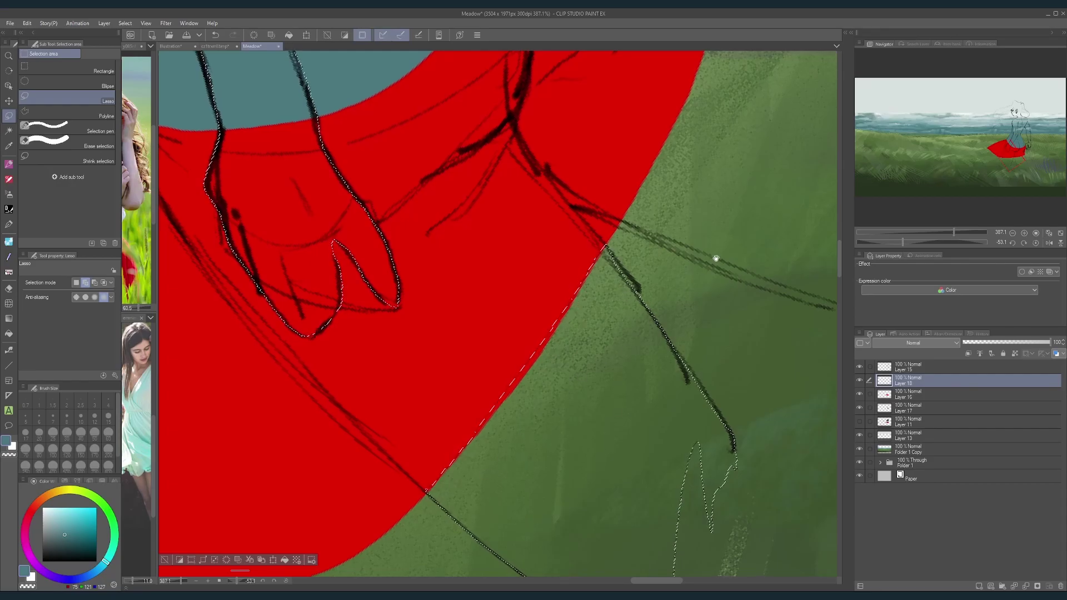
Step: Add the right leg to the selection from the red skirt's hem down to a ragged edge in the grass
{"action": "key", "text": "space"}
{"action": "left_click_drag", "start_coordinate": [689, 222], "coordinate": [474, 467]}
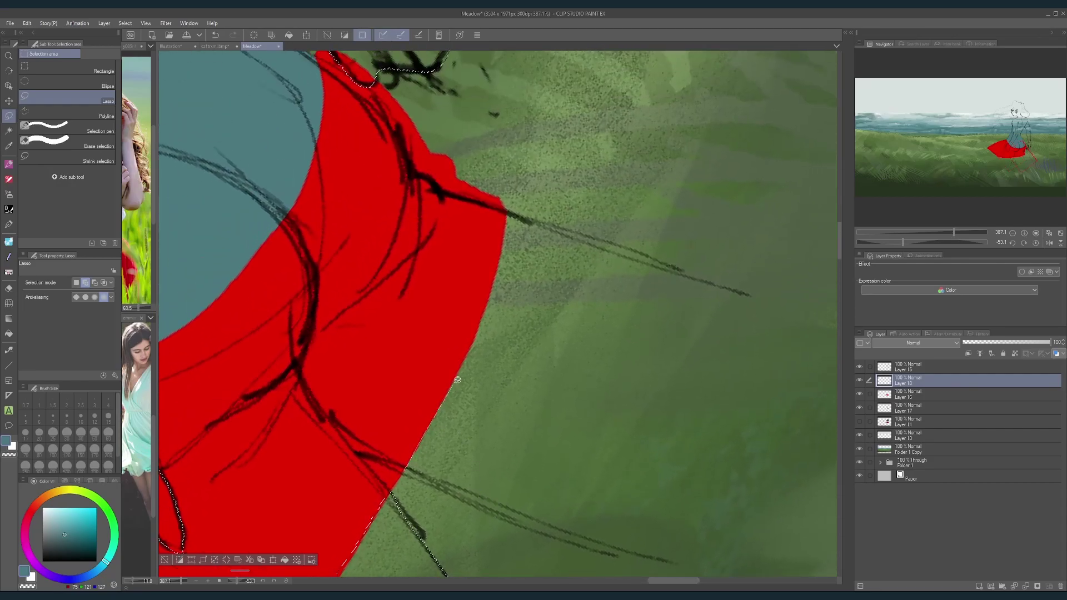
{"action": "left_click_drag", "start_coordinate": [457, 379], "coordinate": [485, 318]}
{"action": "mouse_move", "coordinate": [511, 210]}
{"action": "left_mouse_down"}
{"action": "mouse_move", "coordinate": [539, 222]}
{"action": "mouse_move", "coordinate": [598, 332]}
{"action": "mouse_move", "coordinate": [570, 476]}
{"action": "mouse_move", "coordinate": [515, 508]}
{"action": "mouse_move", "coordinate": [406, 470]}
{"action": "left_mouse_up"}
{"action": "key", "text": "shift+space"}
{"action": "mouse_move", "coordinate": [640, 427]}
{"action": "left_mouse_down"}
{"action": "mouse_move", "coordinate": [608, 465]}
{"action": "mouse_move", "coordinate": [426, 443]}
{"action": "mouse_move", "coordinate": [531, 317]}
{"action": "mouse_move", "coordinate": [530, 328]}
{"action": "left_mouse_up"}
{"action": "key", "text": "space"}
{"action": "scroll", "coordinate": [531, 317], "scroll_direction": "down", "scroll_amount": 3}
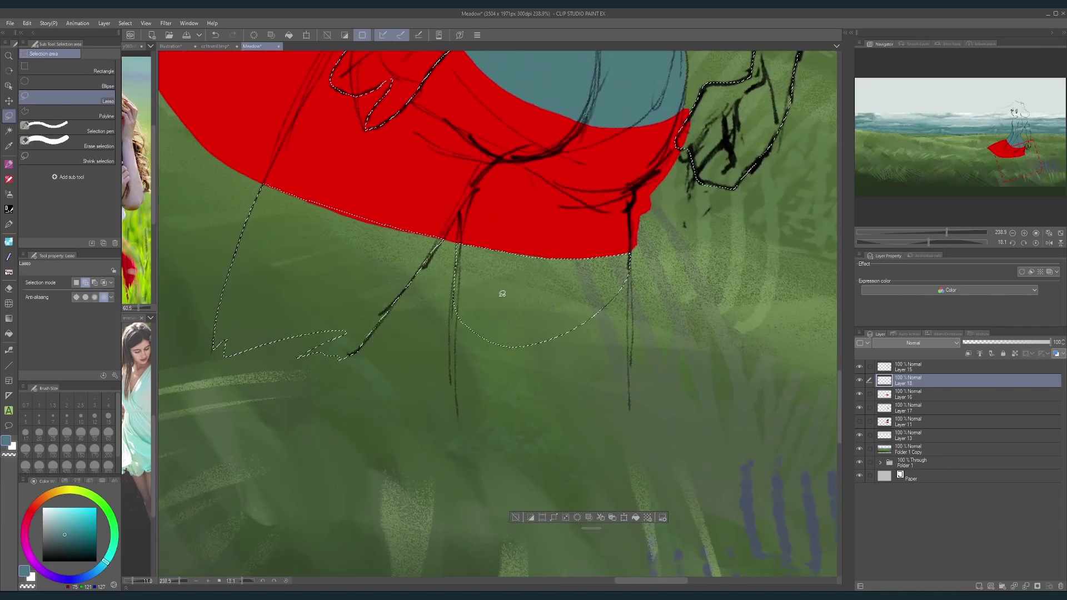
{"action": "mouse_move", "coordinate": [453, 322]}
{"action": "left_mouse_down"}
{"action": "mouse_move", "coordinate": [456, 397]}
{"action": "mouse_move", "coordinate": [469, 401]}
{"action": "mouse_move", "coordinate": [505, 379]}
{"action": "mouse_move", "coordinate": [513, 404]}
{"action": "mouse_move", "coordinate": [557, 418]}
{"action": "mouse_move", "coordinate": [577, 355]}
{"action": "mouse_move", "coordinate": [602, 414]}
{"action": "mouse_move", "coordinate": [615, 401]}
{"action": "mouse_move", "coordinate": [632, 410]}
{"action": "mouse_move", "coordinate": [634, 257]}
{"action": "mouse_move", "coordinate": [504, 282]}
{"action": "mouse_move", "coordinate": [653, 310]}
{"action": "mouse_move", "coordinate": [619, 306]}
{"action": "mouse_move", "coordinate": [660, 344]}
{"action": "mouse_move", "coordinate": [695, 240]}
{"action": "mouse_move", "coordinate": [669, 360]}
{"action": "left_mouse_up"}
{"action": "scroll", "coordinate": [639, 306], "scroll_direction": "down", "scroll_amount": 5}
{"action": "left_click_drag", "start_coordinate": [669, 360], "coordinate": [670, 341]}
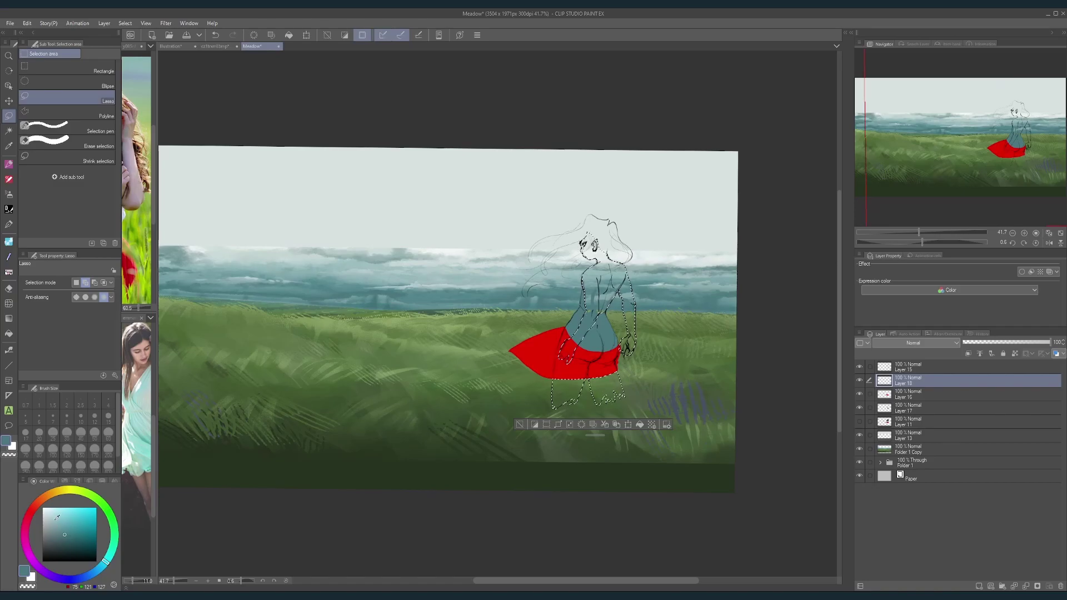
Step: Set the drawing colour to white, fill the selected skin areas on the new layer, and deselect
{"action": "left_click_drag", "start_coordinate": [57, 517], "coordinate": [40, 503]}
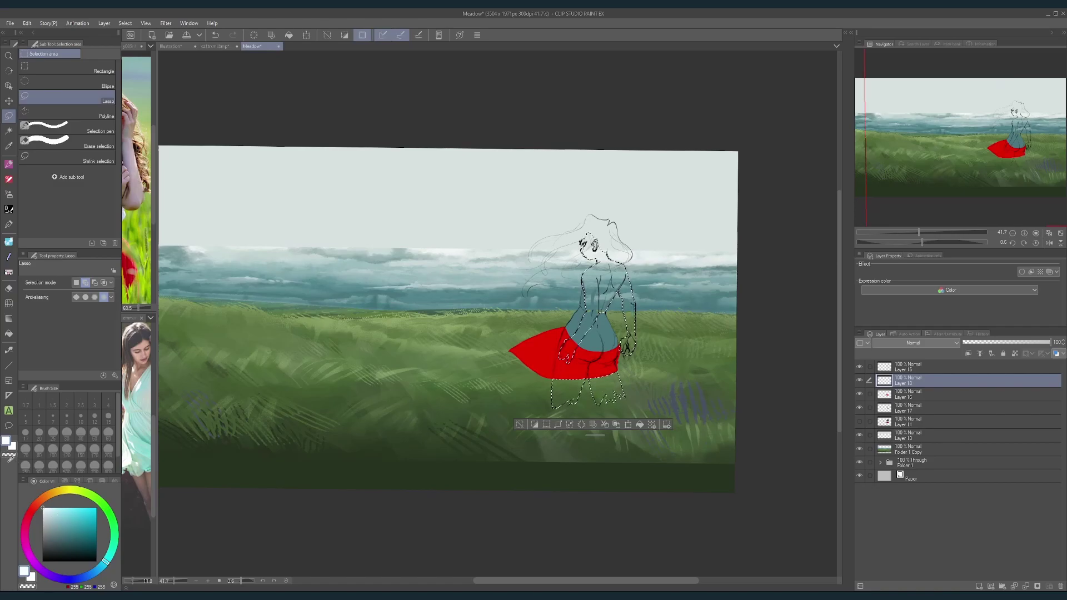
{"action": "left_click", "coordinate": [638, 426]}
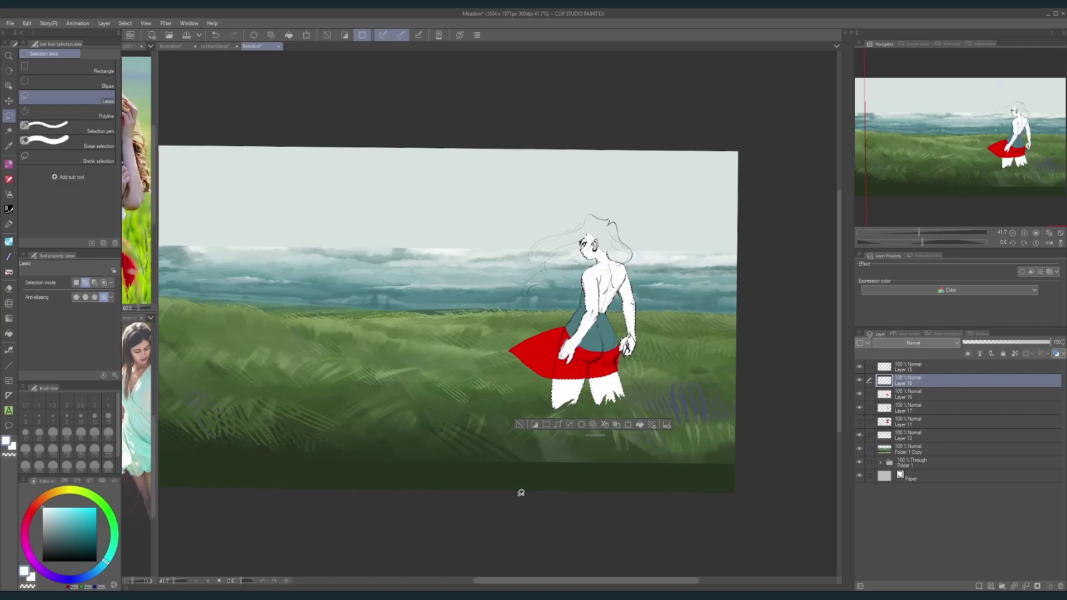
{"action": "left_click", "coordinate": [520, 425]}
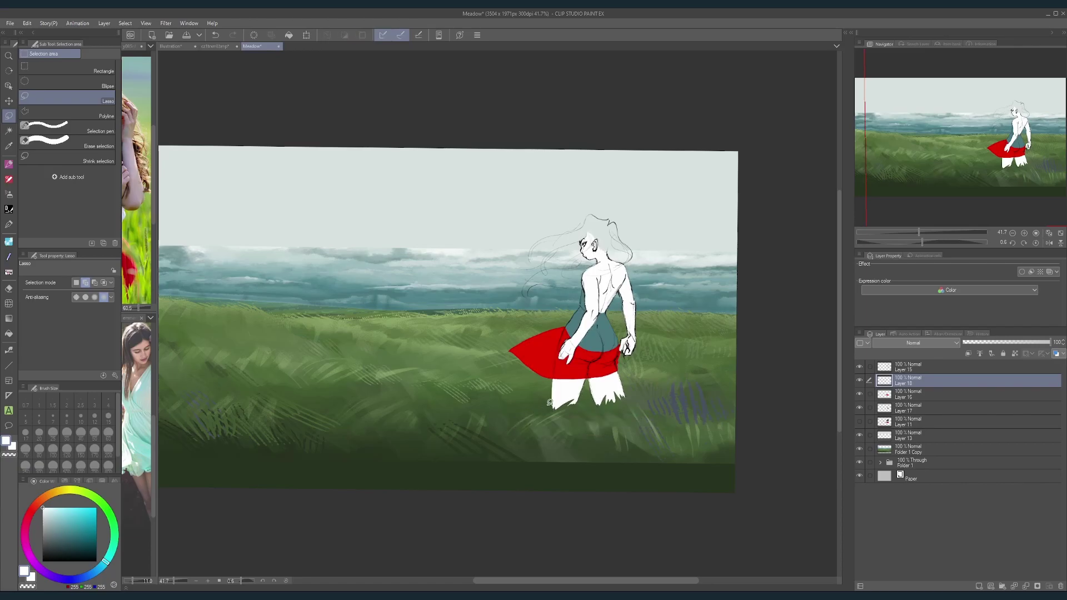
{"action": "scroll", "coordinate": [630, 315], "scroll_direction": "up", "scroll_amount": 6}
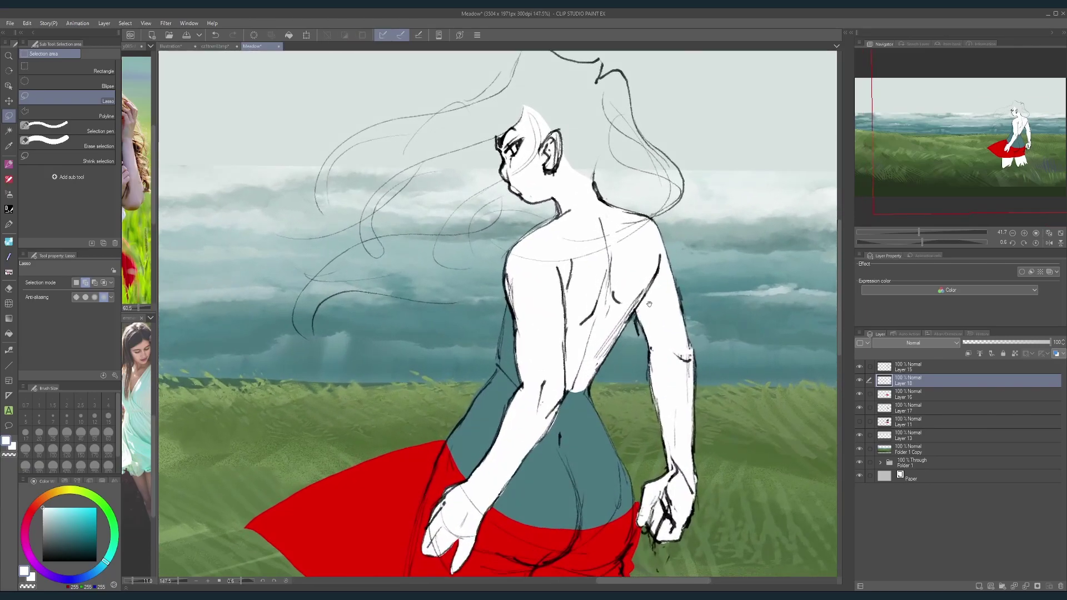
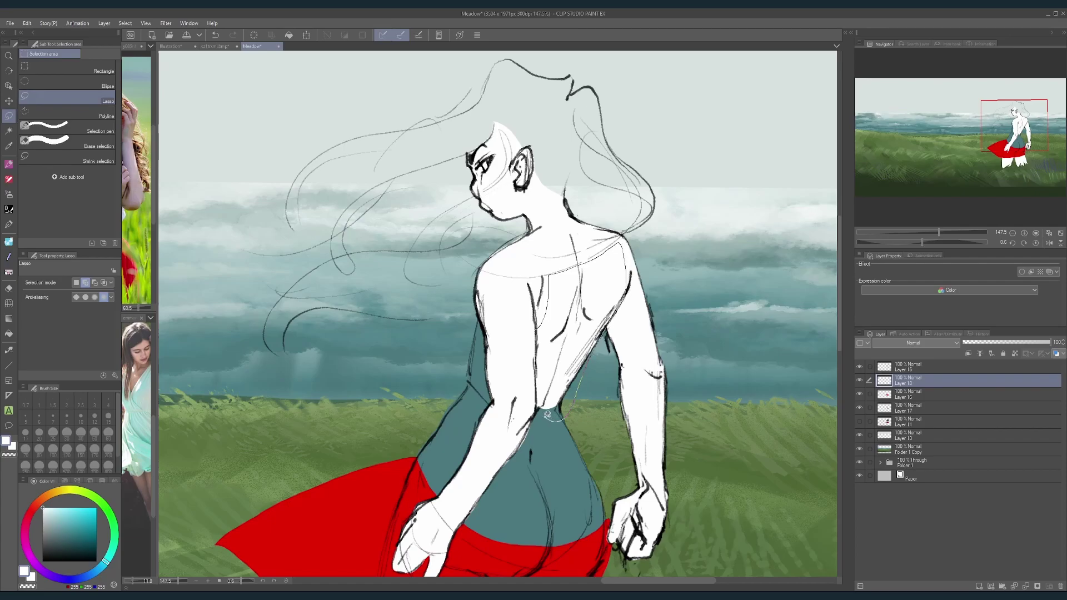
Step: Select the girl's back between shoulders and waist, clear its white skin, and fill it with the dress's teal on Layer 17
{"action": "left_click_drag", "start_coordinate": [538, 367], "coordinate": [545, 302]}
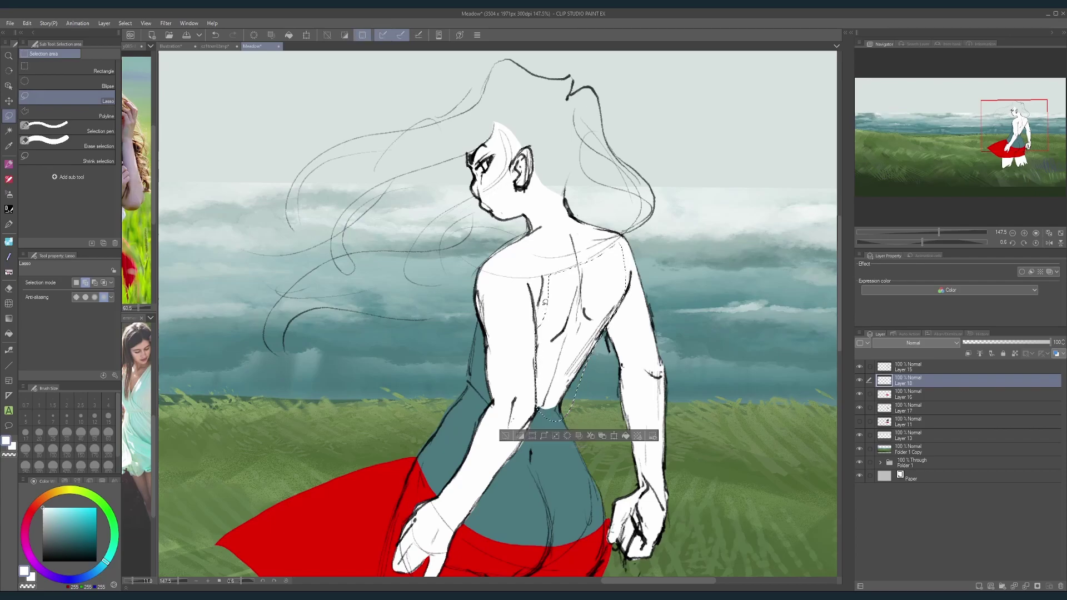
{"action": "left_click", "coordinate": [570, 438]}
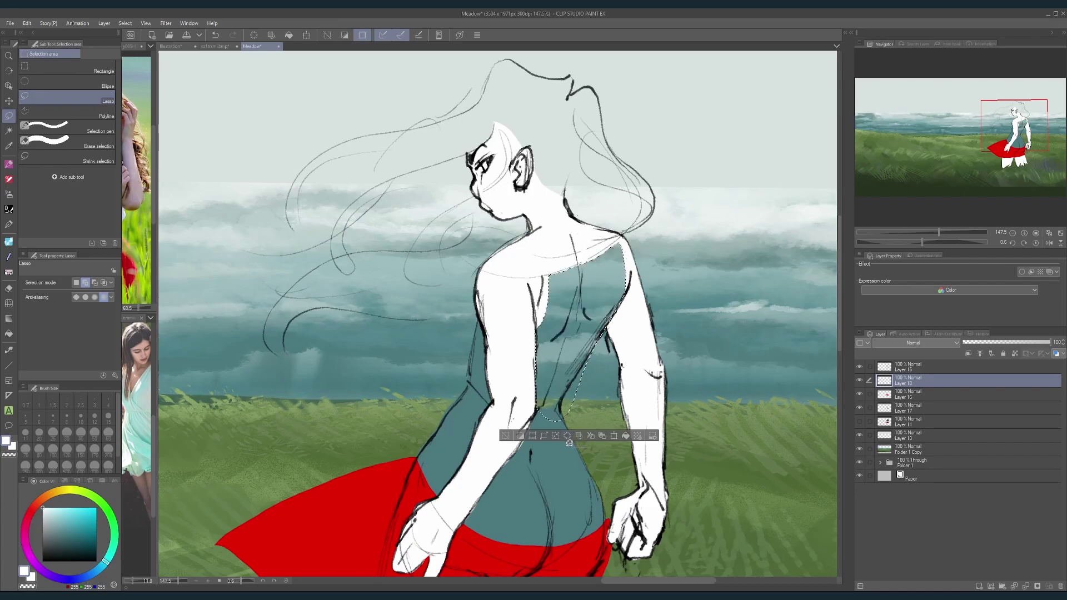
{"action": "left_click", "coordinate": [906, 395]}
{"action": "left_click", "coordinate": [892, 411]}
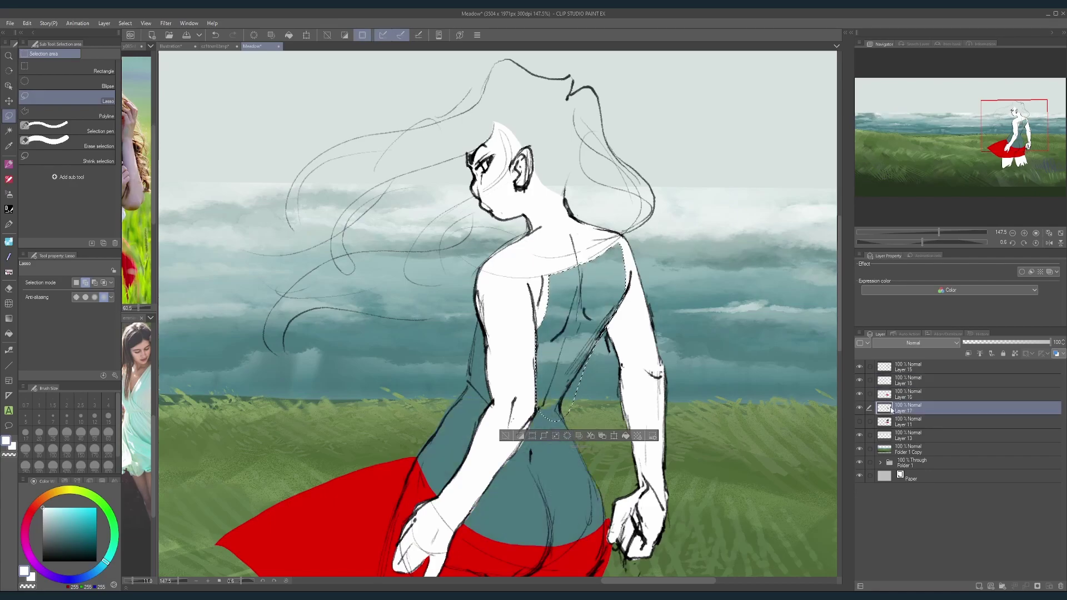
{"action": "key", "text": "x"}
{"action": "left_click", "coordinate": [618, 439]}
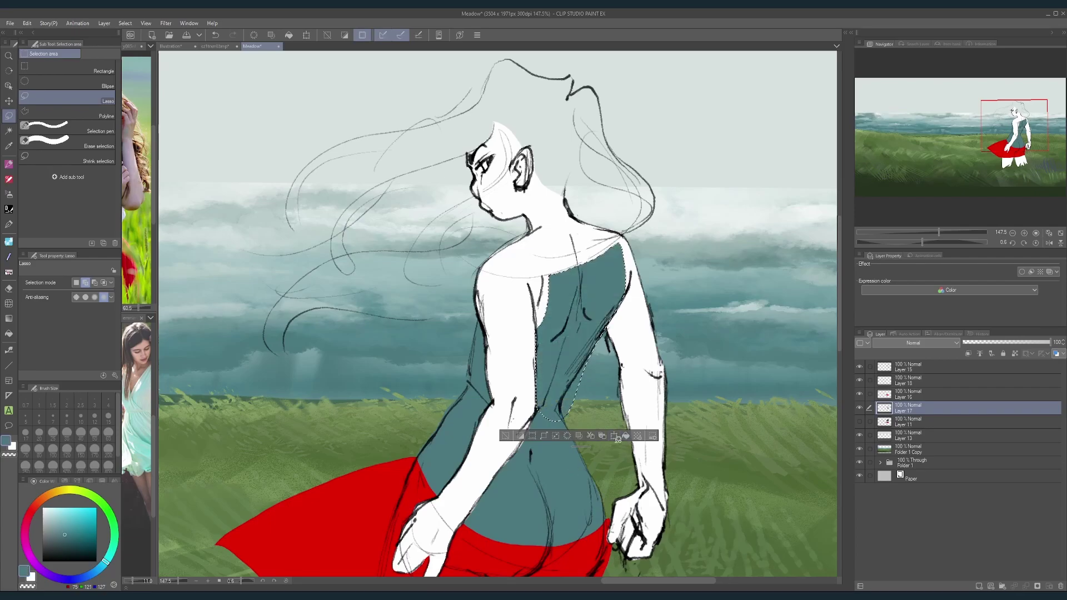
{"action": "key", "text": "ctrl+d"}
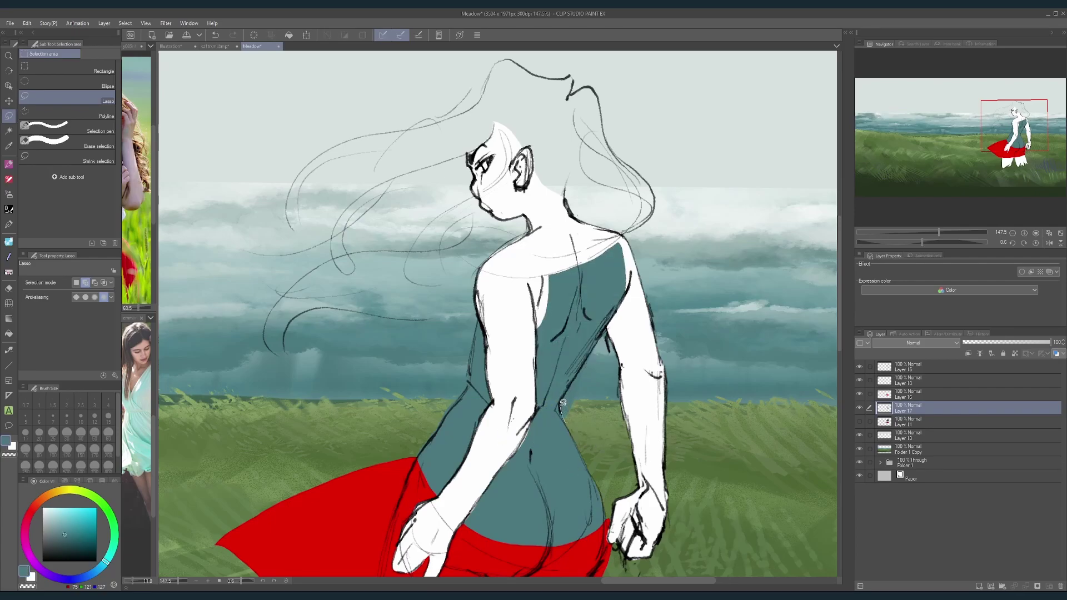
Step: Clear the excess teal outside the waist contour on the side of the far arm, and deselect
{"action": "left_click_drag", "start_coordinate": [599, 345], "coordinate": [582, 439]}
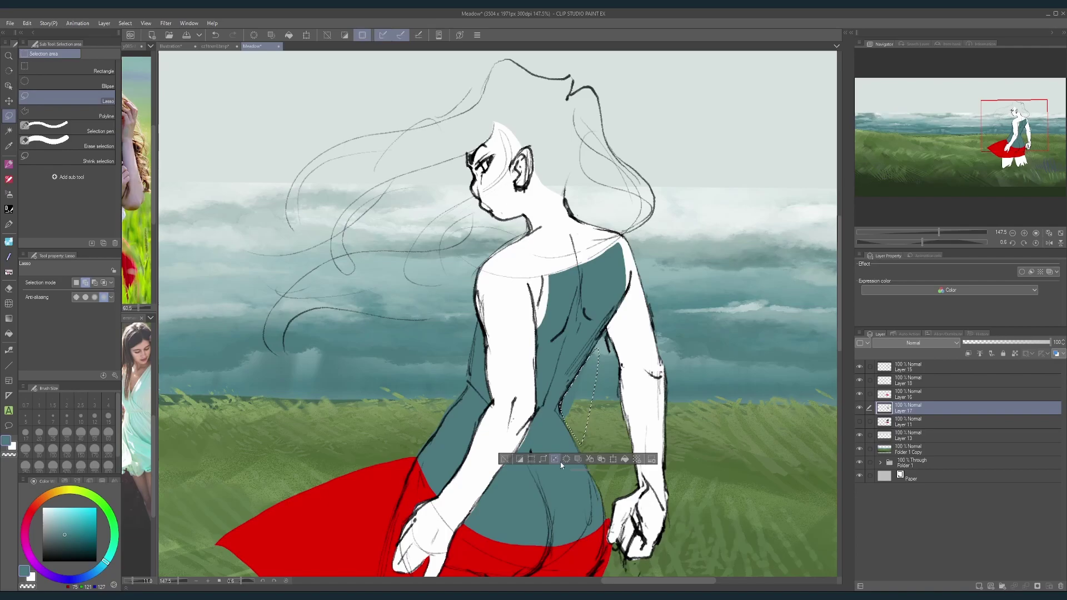
{"action": "key", "text": "ctrl+d"}
{"action": "scroll", "coordinate": [601, 415], "scroll_direction": "down", "scroll_amount": 5}
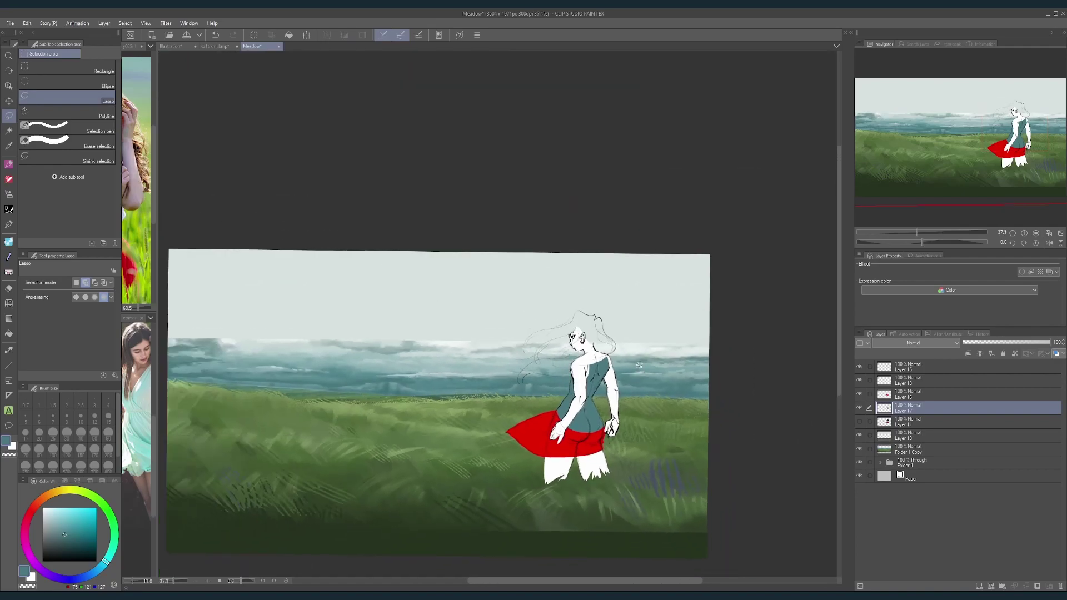
{"action": "scroll", "coordinate": [627, 410], "scroll_direction": "down", "scroll_amount": 2}
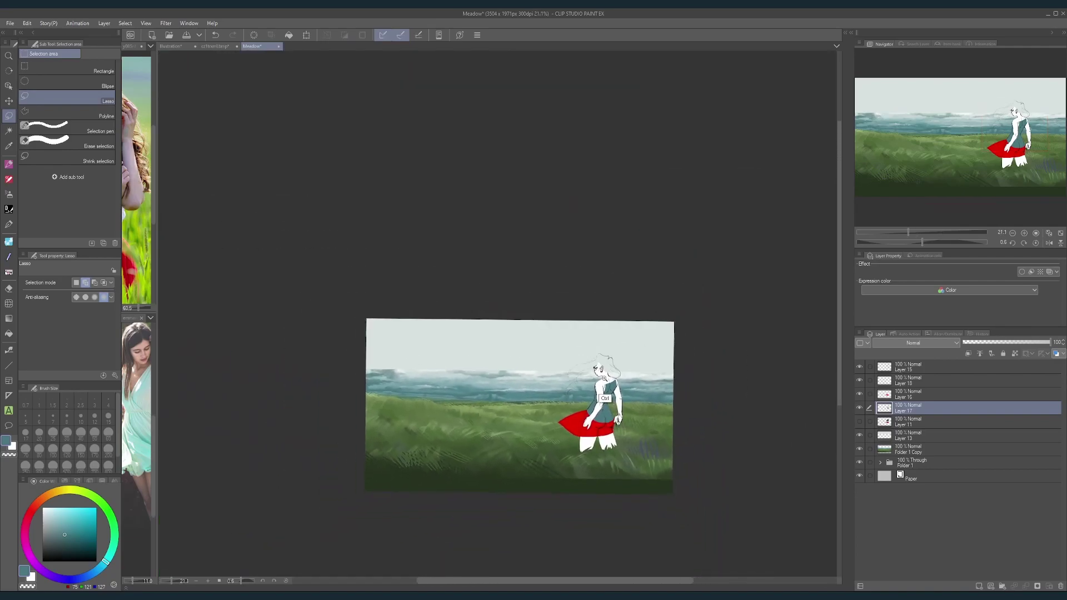
{"action": "scroll", "coordinate": [645, 428], "scroll_direction": "up", "scroll_amount": 6}
{"action": "scroll", "coordinate": [651, 435], "scroll_direction": "down", "scroll_amount": 6}
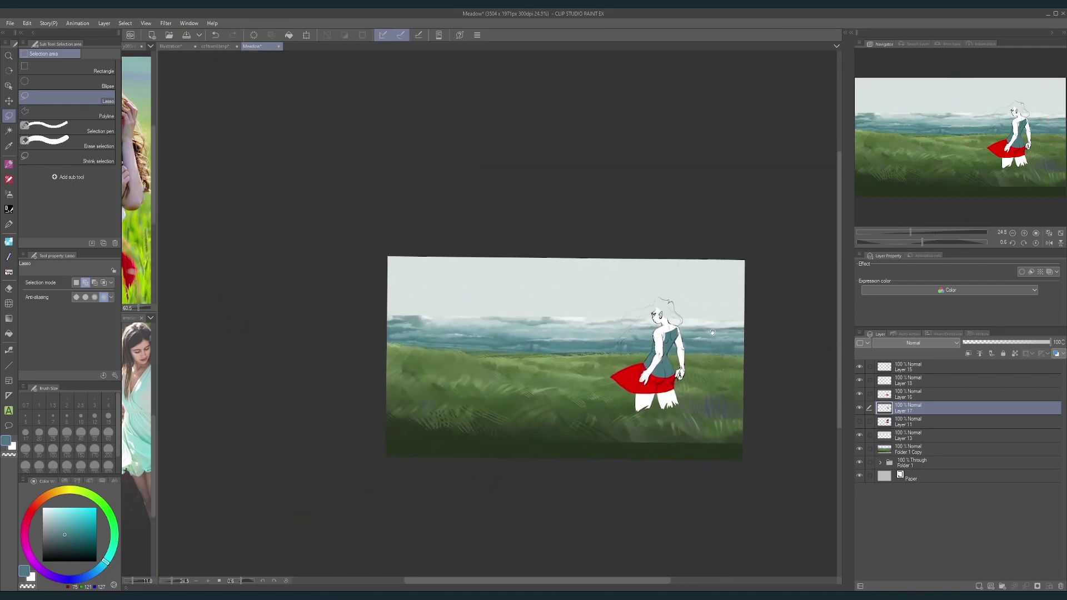
Step: Show Layer 11 with the earlier painted figure and sample the near-black colour from its hair
{"action": "left_click_drag", "start_coordinate": [678, 343], "coordinate": [651, 342]}
{"action": "scroll", "coordinate": [639, 349], "scroll_direction": "up", "scroll_amount": 6}
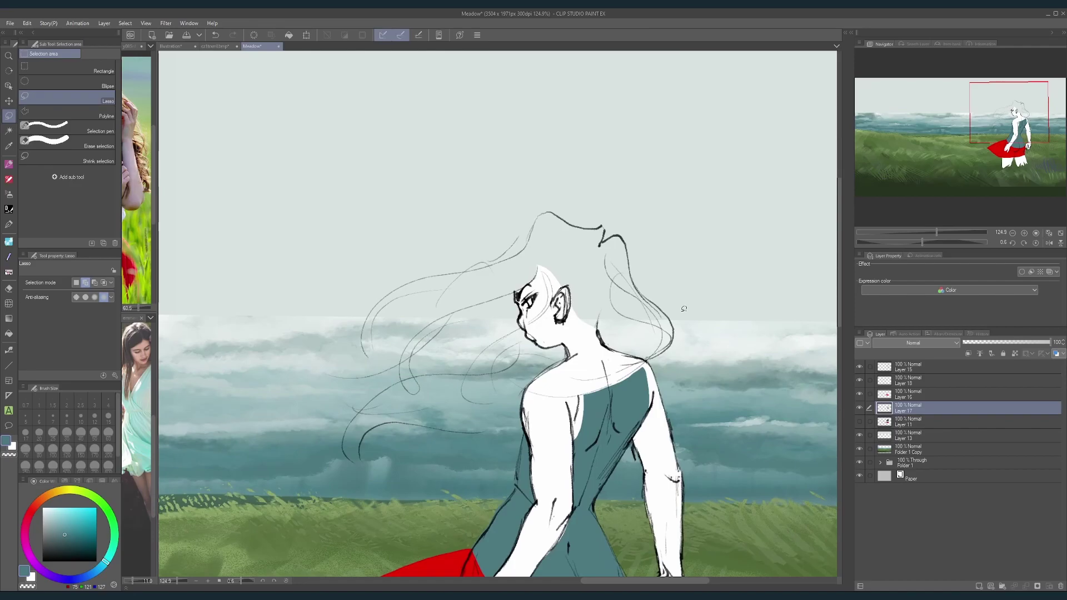
{"action": "left_click", "coordinate": [859, 423]}
{"action": "scroll", "coordinate": [778, 459], "scroll_direction": "down", "scroll_amount": 5}
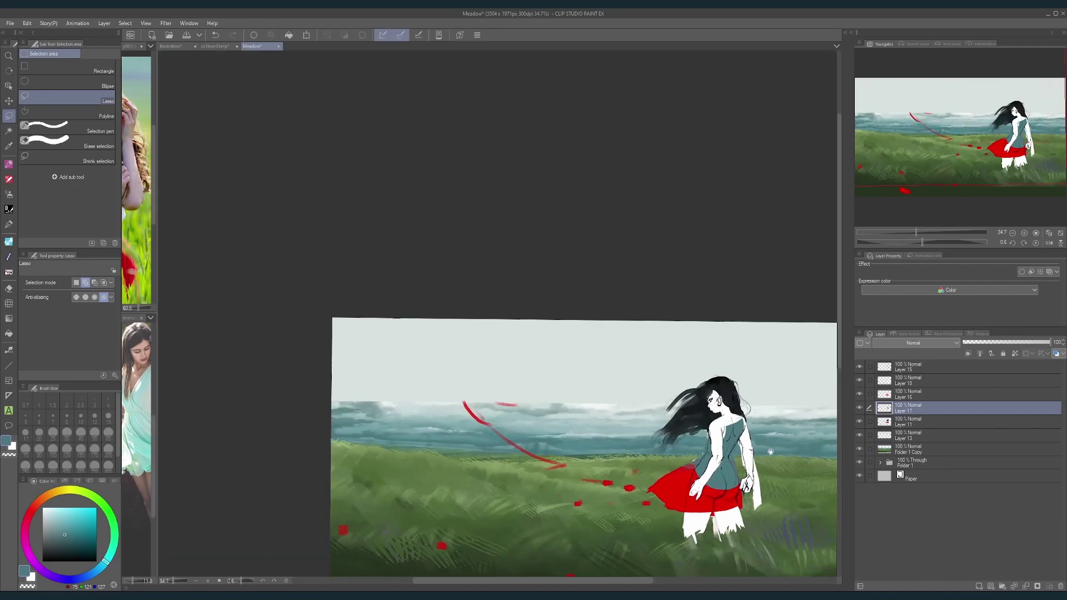
{"action": "left_click_drag", "start_coordinate": [746, 432], "coordinate": [734, 369]}
{"action": "scroll", "coordinate": [688, 343], "scroll_direction": "up", "scroll_amount": 4}
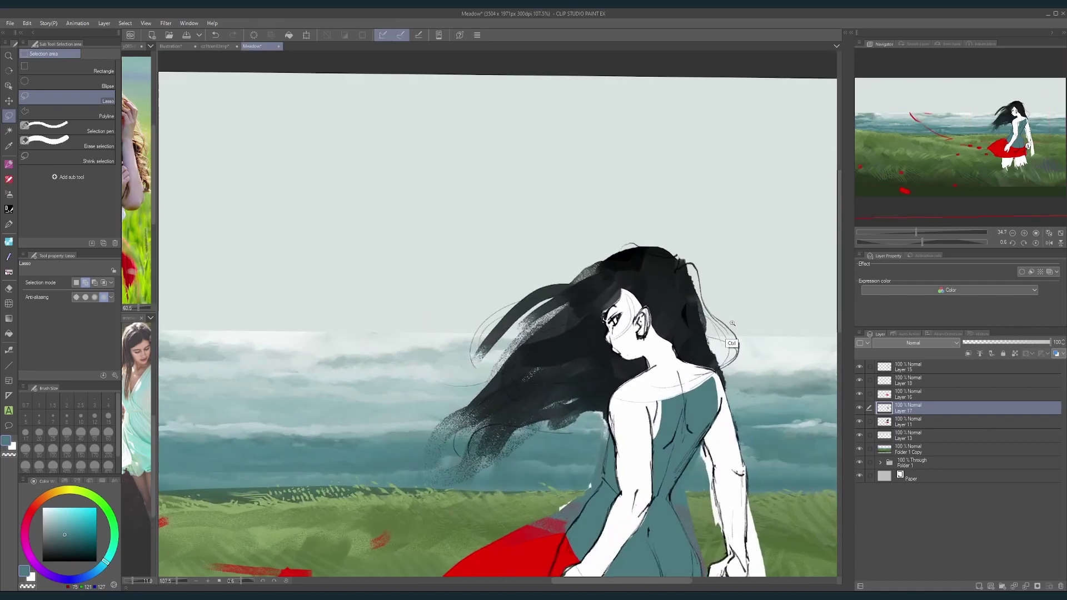
{"action": "left_click", "coordinate": [681, 321], "text": "alt"}
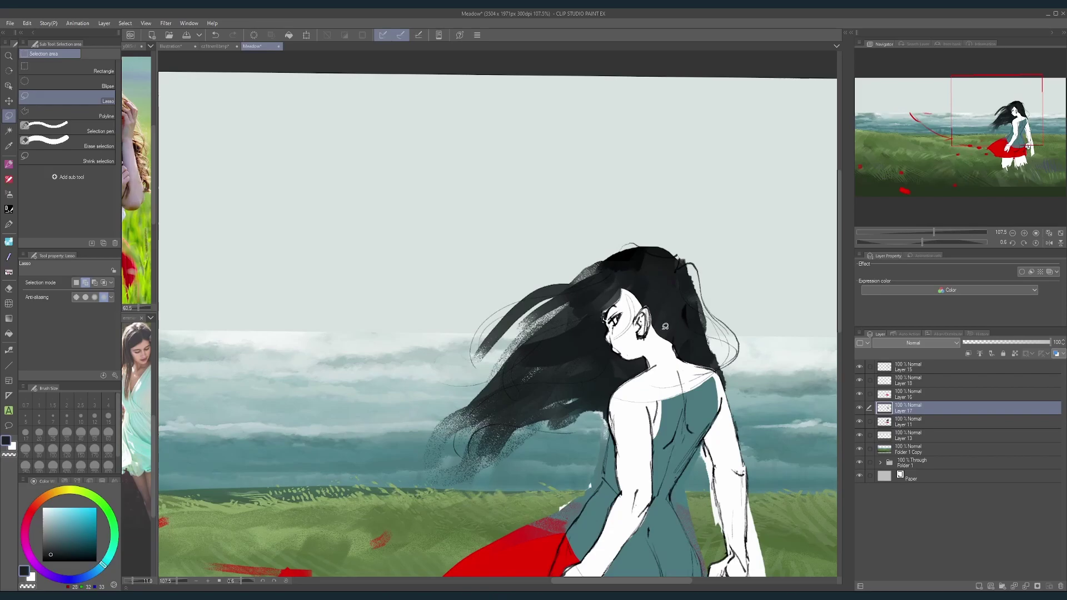
{"action": "scroll", "coordinate": [652, 324], "scroll_direction": "up", "scroll_amount": 2}
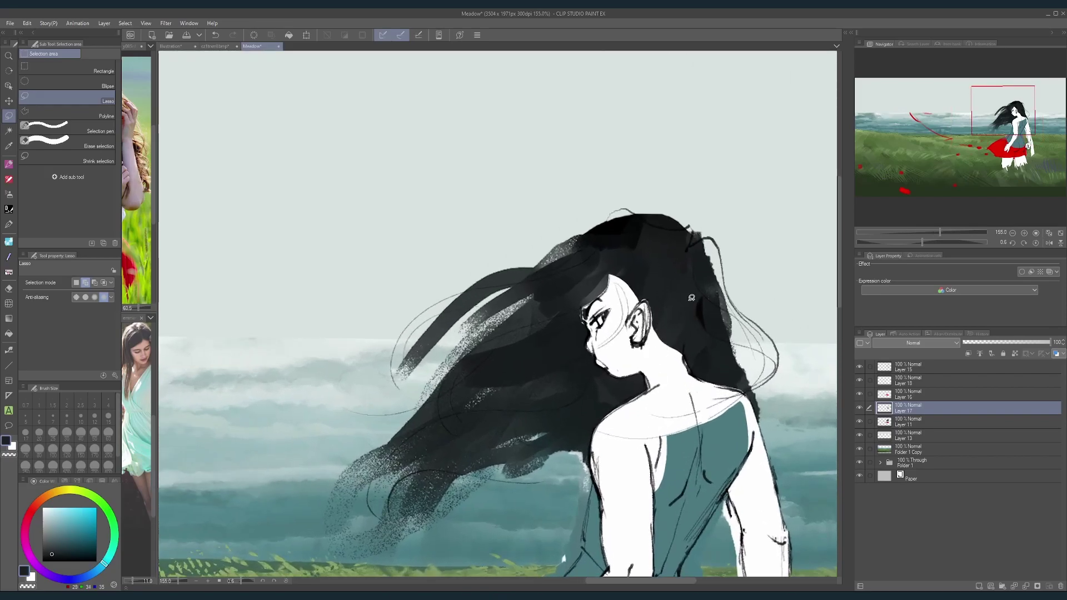
Step: Toggle the visibility of Layers 17 and 11 to compare the flat dress shape with the earlier painted figure
{"action": "left_click", "coordinate": [861, 408]}
{"action": "left_click", "coordinate": [862, 406]}
{"action": "left_click", "coordinate": [860, 422]}
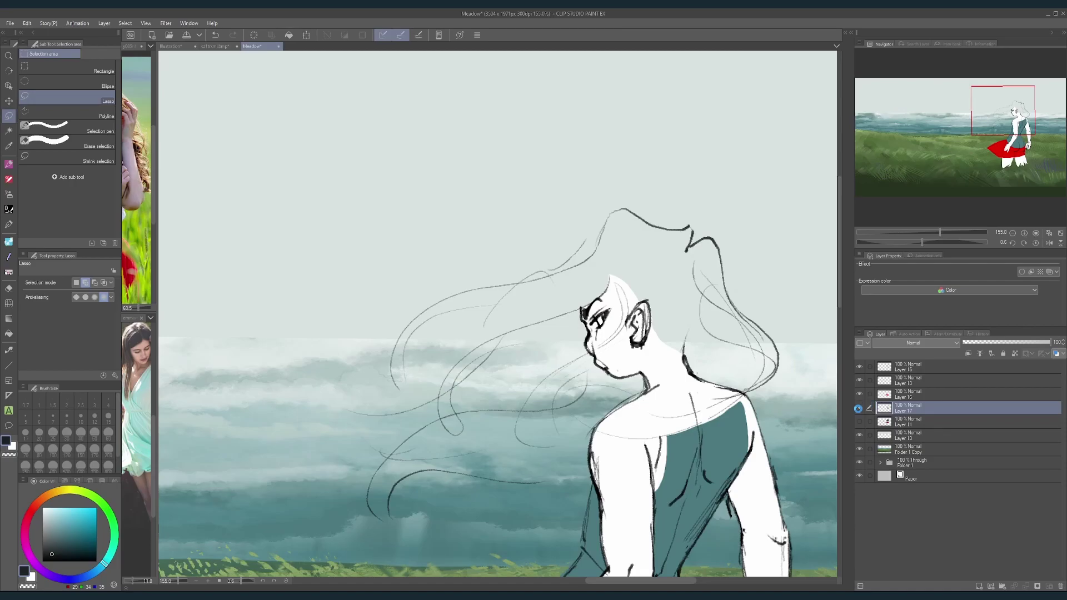
{"action": "left_click", "coordinate": [861, 409]}
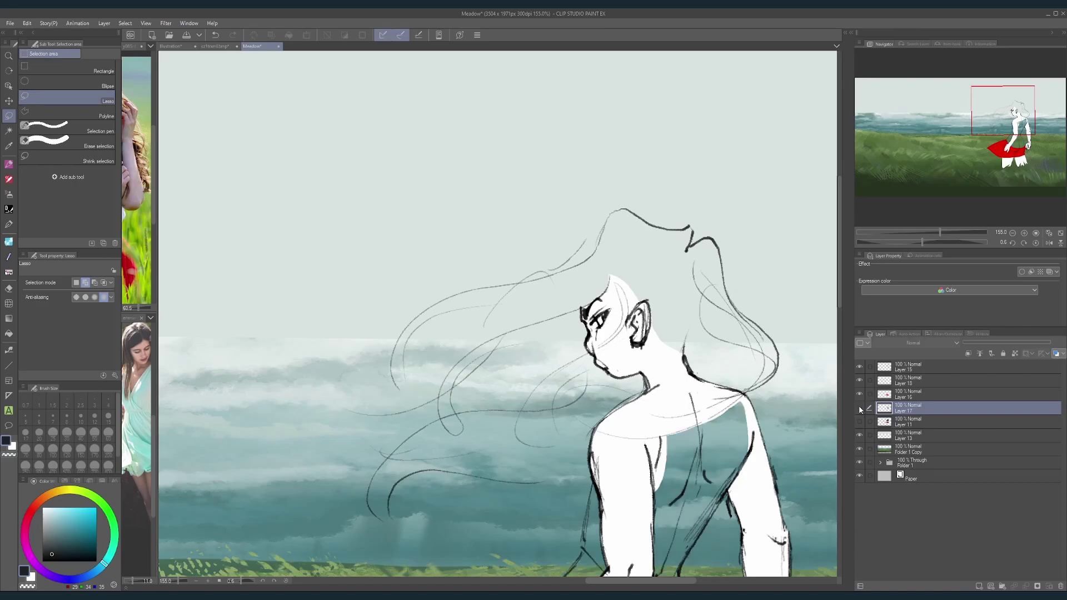
{"action": "left_click", "coordinate": [860, 408]}
{"action": "left_click", "coordinate": [861, 423]}
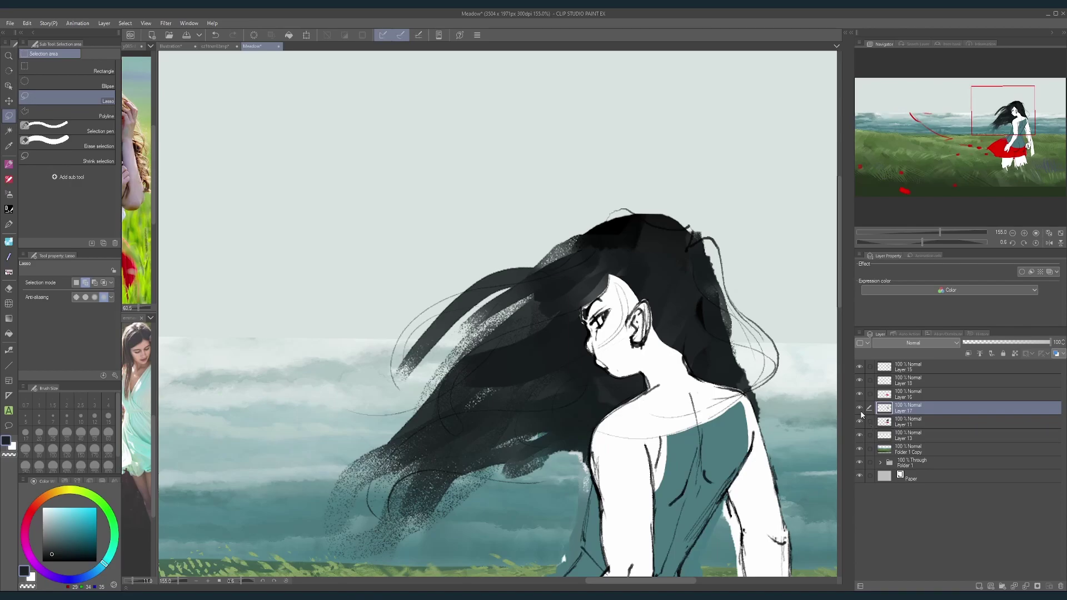
{"action": "left_click", "coordinate": [859, 424]}
{"action": "left_click", "coordinate": [860, 424]}
Step: Lower Layer 11's opacity to 34% and add a new layer directly above the skin layer
{"action": "left_click", "coordinate": [896, 426]}
{"action": "left_click_drag", "start_coordinate": [999, 342], "coordinate": [994, 344]}
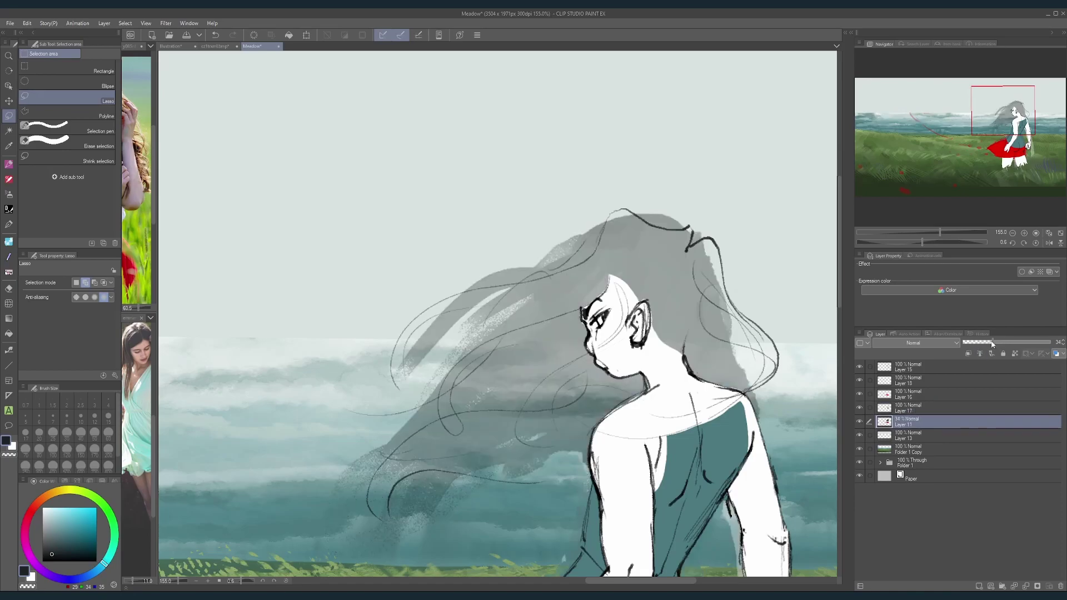
{"action": "left_click", "coordinate": [897, 383]}
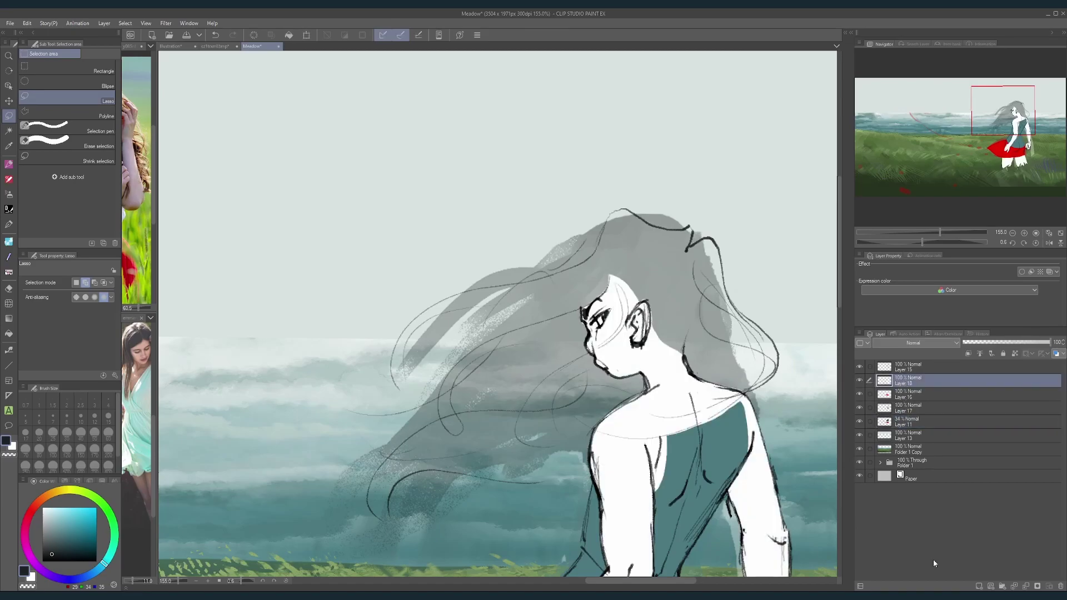
{"action": "left_click", "coordinate": [979, 586]}
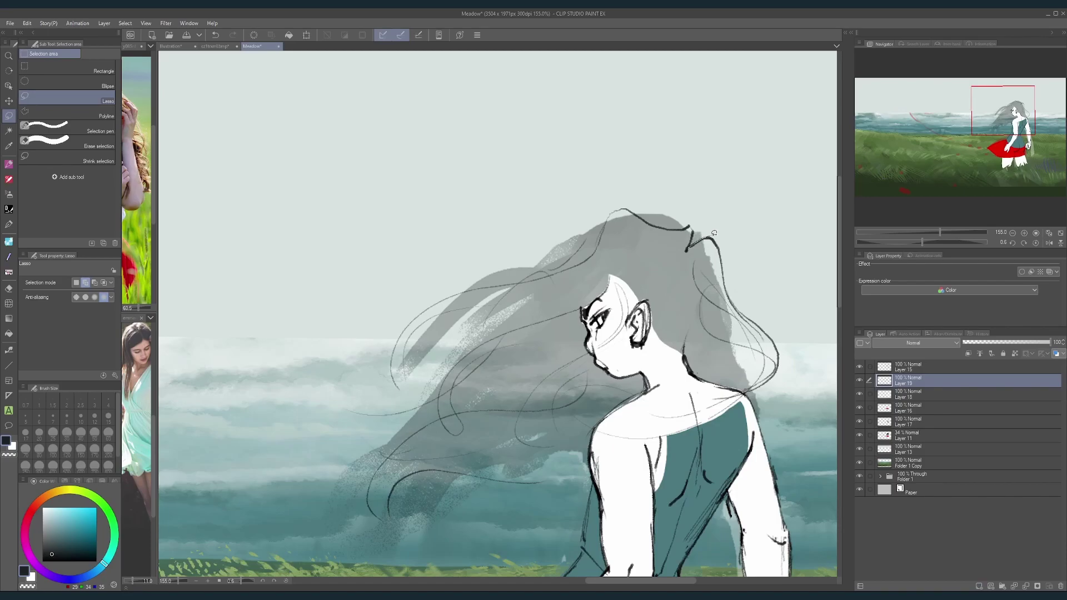
Step: Lasso the back of the hair from the notch at the crown along its outer contour and across the shoulders below the chin
{"action": "scroll", "coordinate": [721, 240], "scroll_direction": "up", "scroll_amount": 5}
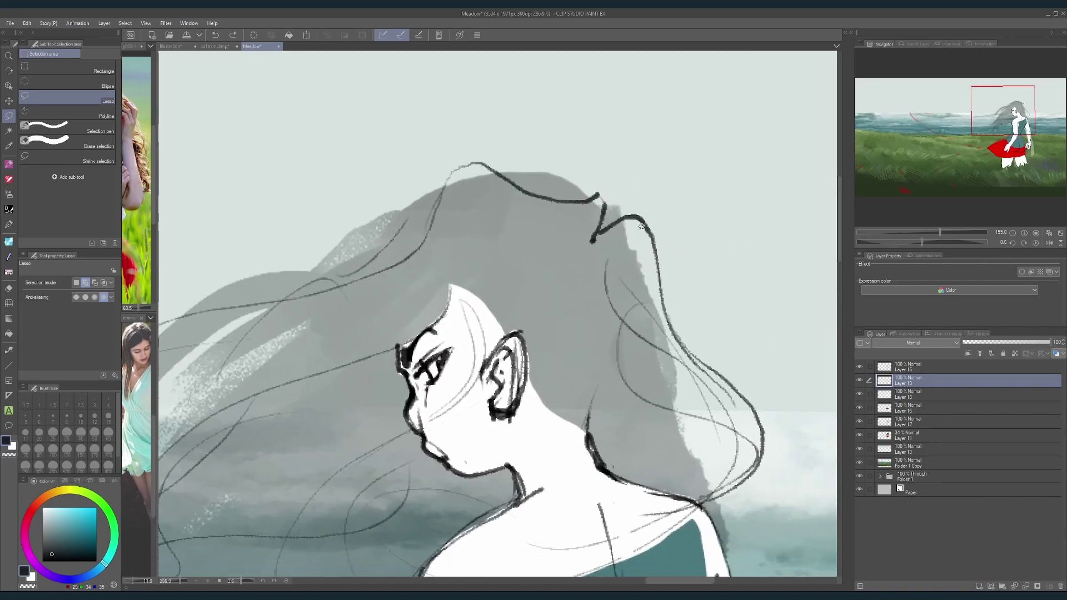
{"action": "left_click_drag", "start_coordinate": [639, 216], "coordinate": [656, 234]}
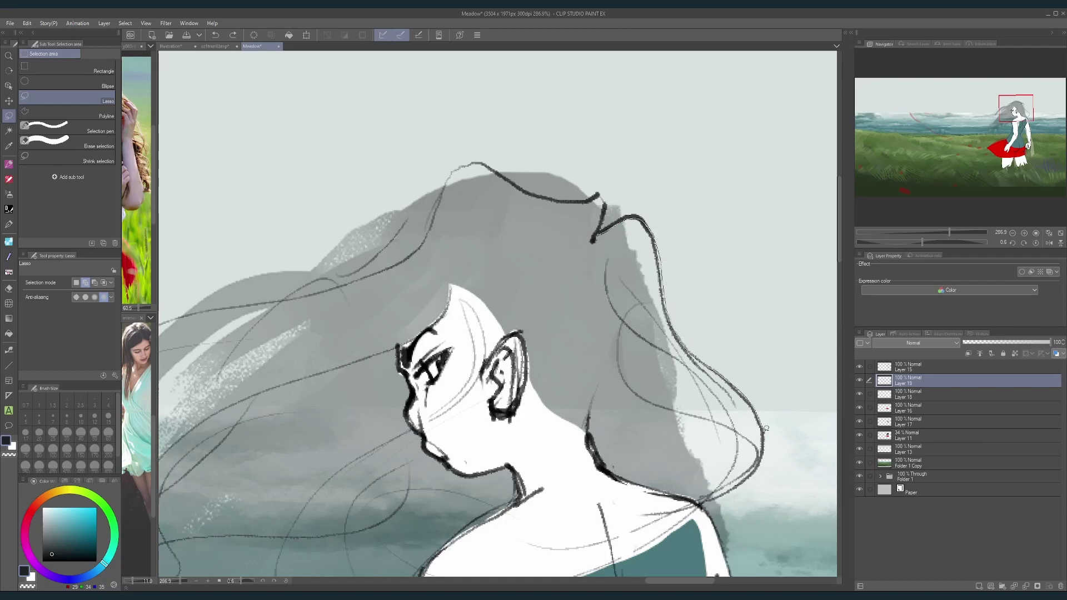
{"action": "mouse_move", "coordinate": [701, 505]}
{"action": "left_mouse_down"}
{"action": "mouse_move", "coordinate": [576, 546]}
{"action": "mouse_move", "coordinate": [458, 511]}
{"action": "mouse_move", "coordinate": [407, 518]}
{"action": "left_mouse_up"}
{"action": "left_click_drag", "start_coordinate": [469, 488], "coordinate": [501, 468]}
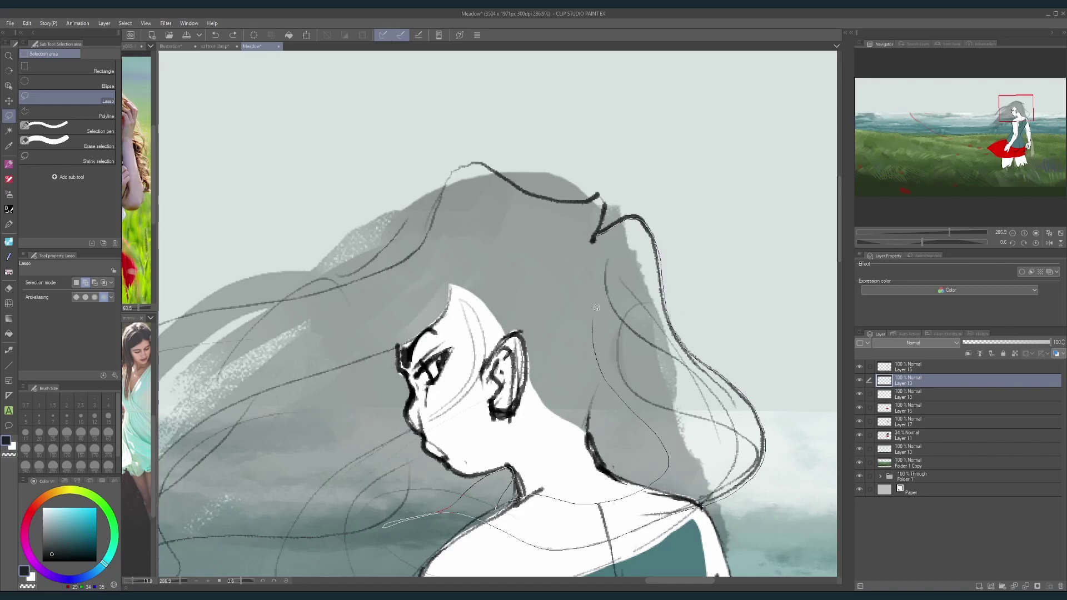
{"action": "left_click_drag", "start_coordinate": [597, 307], "coordinate": [598, 251]}
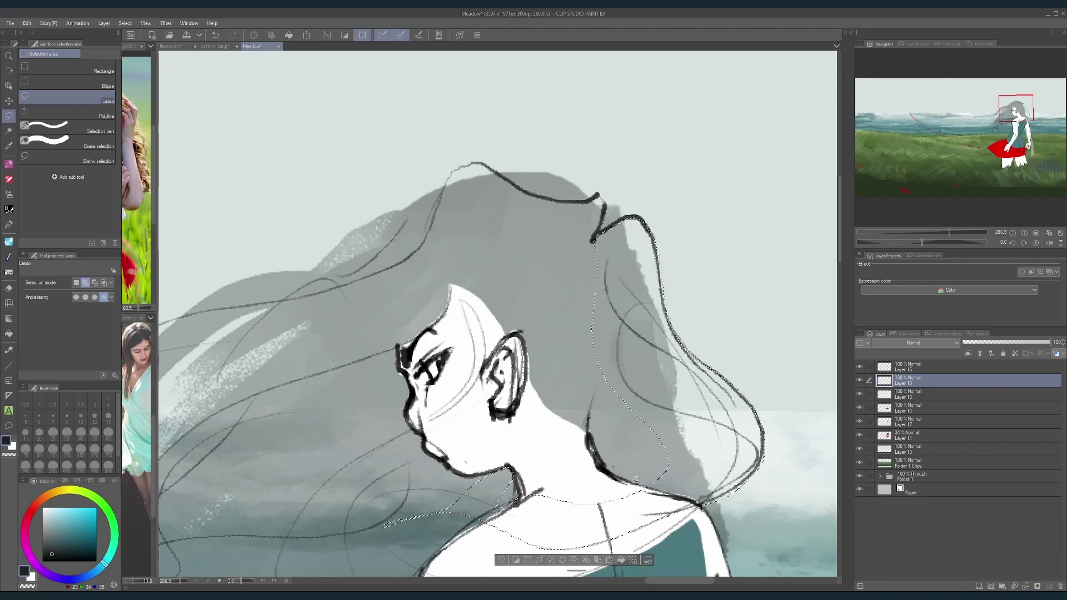
Step: Add the nape and the hair area behind the ear to the selection
{"action": "mouse_move", "coordinate": [636, 479]}
{"action": "left_mouse_down"}
{"action": "mouse_move", "coordinate": [601, 468]}
{"action": "mouse_move", "coordinate": [591, 425]}
{"action": "mouse_move", "coordinate": [684, 356]}
{"action": "mouse_move", "coordinate": [659, 463]}
{"action": "left_mouse_up"}
{"action": "scroll", "coordinate": [659, 463], "scroll_direction": "down", "scroll_amount": 5}
{"action": "scroll", "coordinate": [563, 392], "scroll_direction": "up", "scroll_amount": 5}
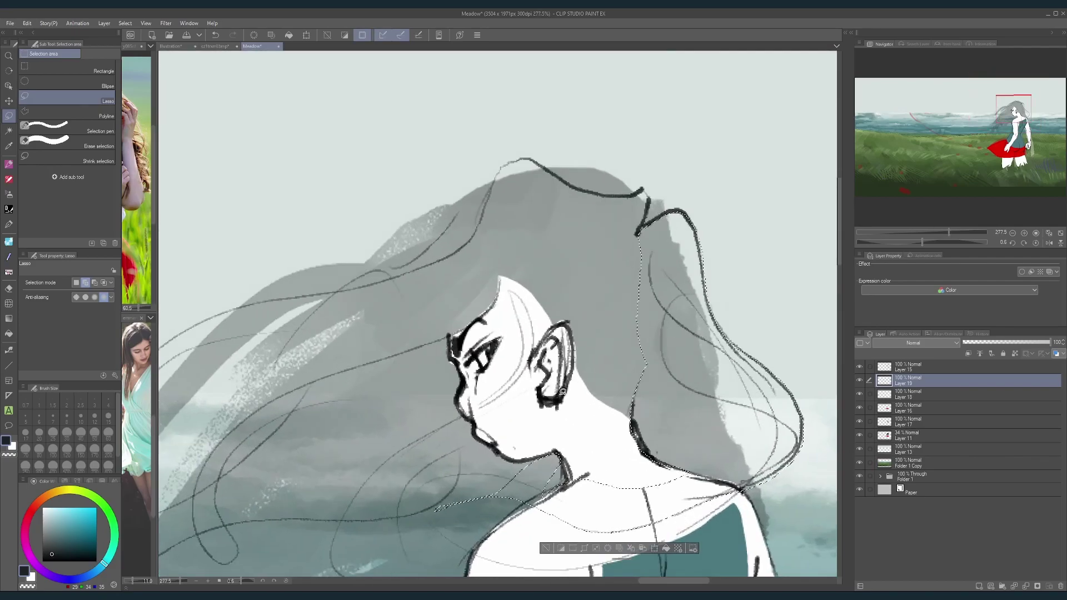
{"action": "mouse_move", "coordinate": [562, 392]}
{"action": "left_mouse_down"}
{"action": "mouse_move", "coordinate": [564, 438]}
{"action": "mouse_move", "coordinate": [622, 452]}
{"action": "mouse_move", "coordinate": [573, 496]}
{"action": "mouse_move", "coordinate": [633, 506]}
{"action": "mouse_move", "coordinate": [682, 490]}
{"action": "mouse_move", "coordinate": [717, 443]}
{"action": "mouse_move", "coordinate": [699, 336]}
{"action": "left_mouse_up"}
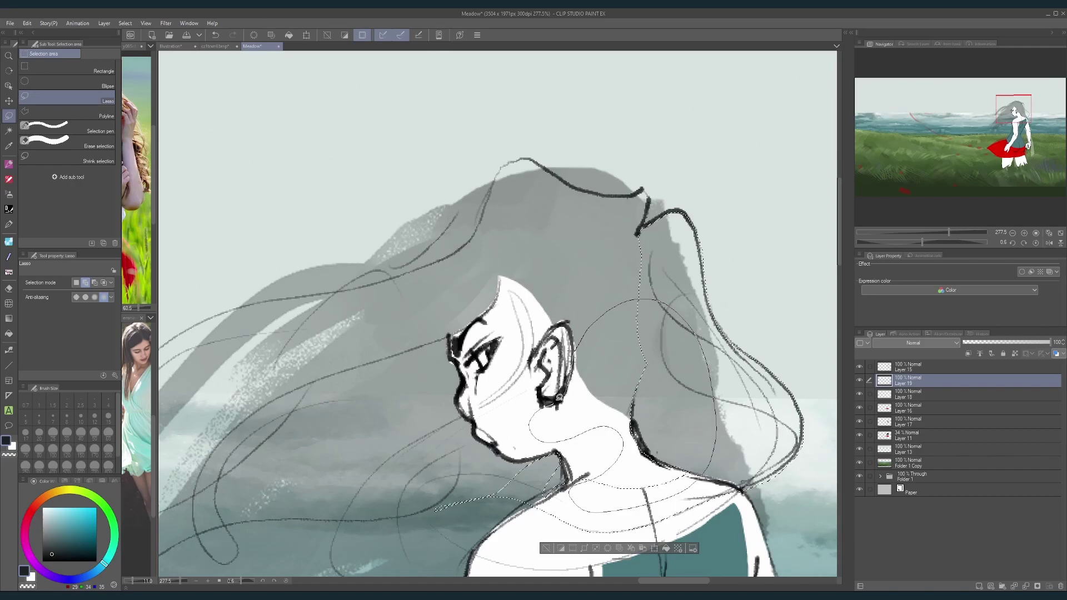
Step: Add the hair in front of and above the face to the selection, tracing the jaw, face profile and hairline closely
{"action": "scroll", "coordinate": [559, 397], "scroll_direction": "down", "scroll_amount": 4}
{"action": "scroll", "coordinate": [603, 370], "scroll_direction": "up", "scroll_amount": 5}
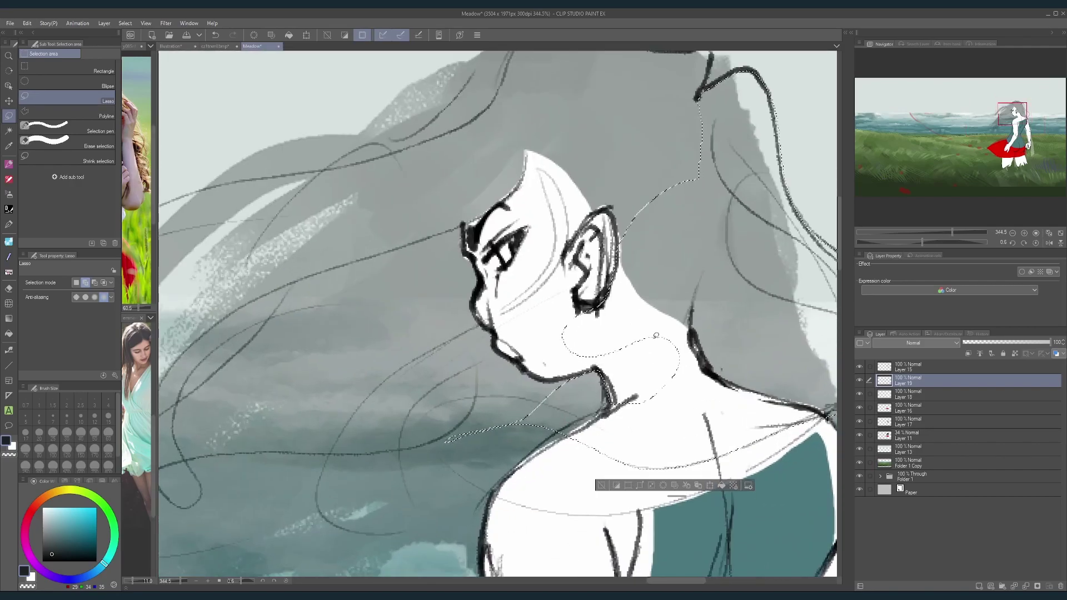
{"action": "left_click_drag", "start_coordinate": [593, 369], "coordinate": [641, 386]}
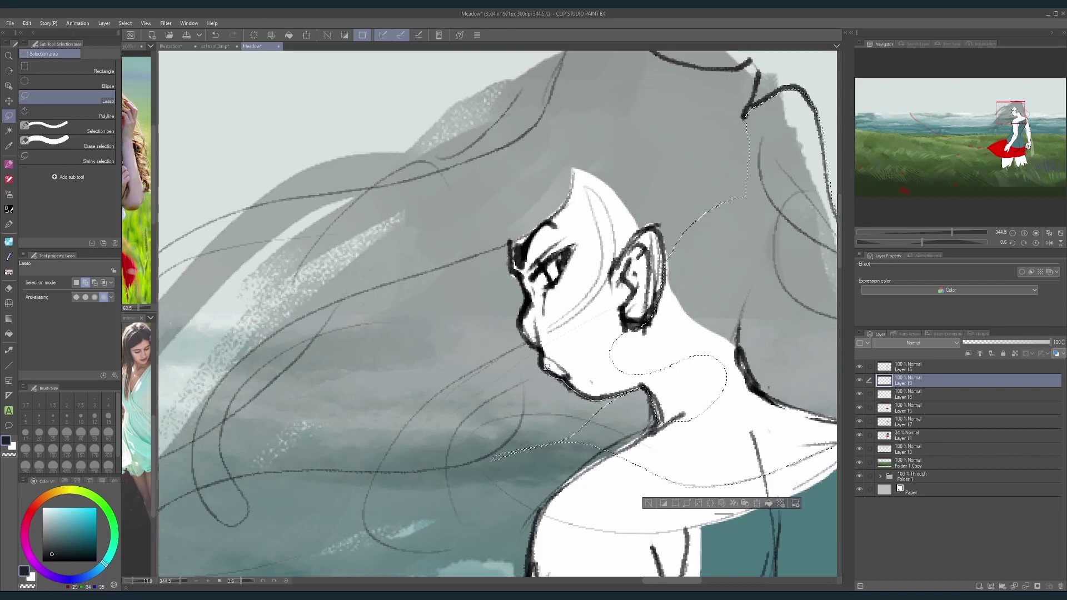
{"action": "mouse_move", "coordinate": [528, 340]}
{"action": "left_mouse_down"}
{"action": "mouse_move", "coordinate": [514, 263]}
{"action": "mouse_move", "coordinate": [448, 212]}
{"action": "mouse_move", "coordinate": [495, 465]}
{"action": "mouse_move", "coordinate": [629, 412]}
{"action": "mouse_move", "coordinate": [606, 439]}
{"action": "left_mouse_up"}
{"action": "left_click_drag", "start_coordinate": [681, 306], "coordinate": [751, 306]}
{"action": "mouse_move", "coordinate": [668, 389]}
{"action": "left_mouse_down"}
{"action": "mouse_move", "coordinate": [610, 304]}
{"action": "mouse_move", "coordinate": [570, 285]}
{"action": "mouse_move", "coordinate": [568, 307]}
{"action": "mouse_move", "coordinate": [534, 343]}
{"action": "mouse_move", "coordinate": [439, 318]}
{"action": "mouse_move", "coordinate": [670, 211]}
{"action": "left_mouse_up"}
{"action": "left_click_drag", "start_coordinate": [711, 278], "coordinate": [724, 321]}
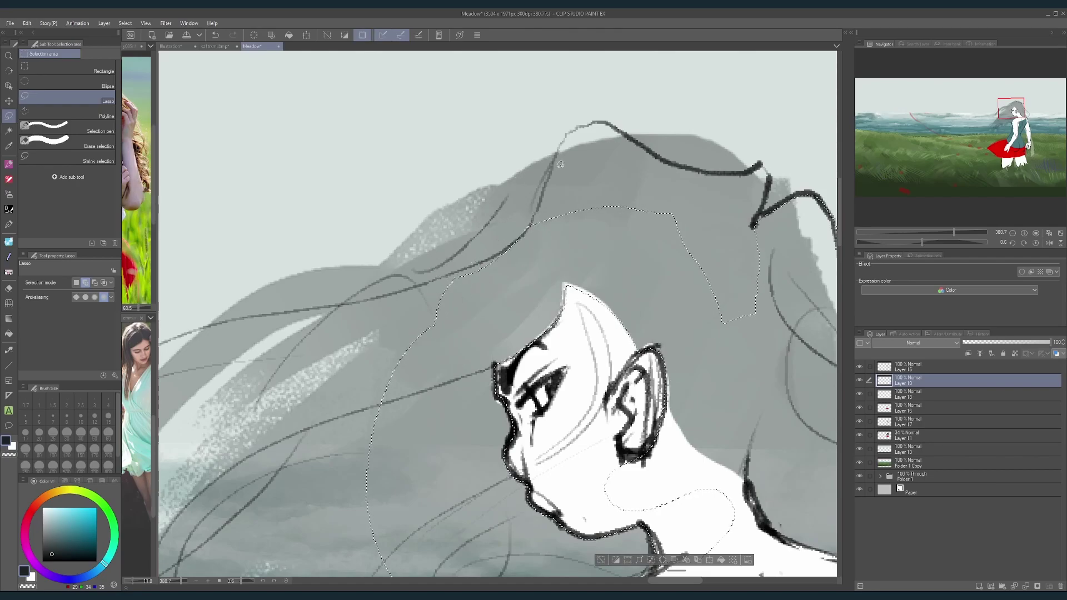
Step: Add the crown along its sketched outline down to the windblown hair, and the gap between the hair and the near shoulder
{"action": "left_click_drag", "start_coordinate": [784, 215], "coordinate": [720, 288]}
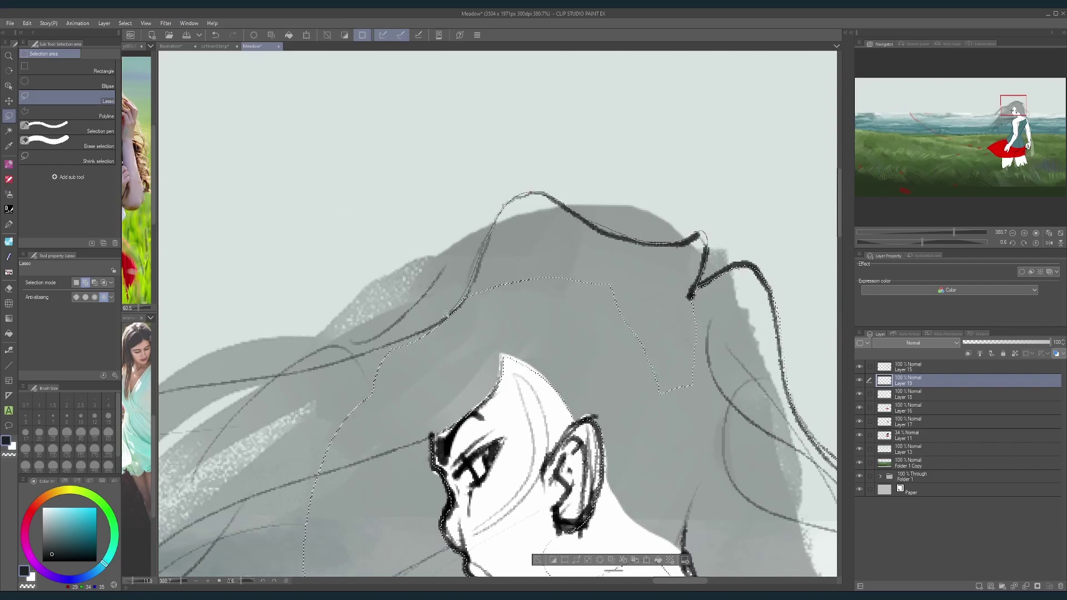
{"action": "mouse_move", "coordinate": [446, 315]}
{"action": "left_mouse_down"}
{"action": "mouse_move", "coordinate": [327, 364]}
{"action": "mouse_move", "coordinate": [300, 511]}
{"action": "mouse_move", "coordinate": [553, 314]}
{"action": "mouse_move", "coordinate": [691, 423]}
{"action": "left_mouse_up"}
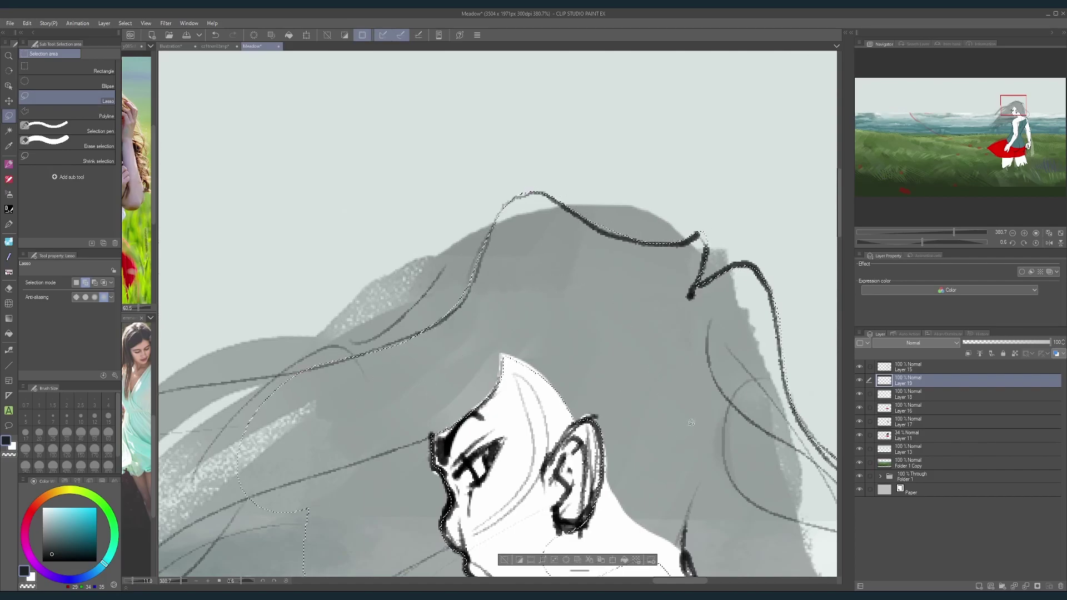
{"action": "scroll", "coordinate": [692, 422], "scroll_direction": "down", "scroll_amount": 3}
{"action": "left_click_drag", "start_coordinate": [678, 504], "coordinate": [723, 354]}
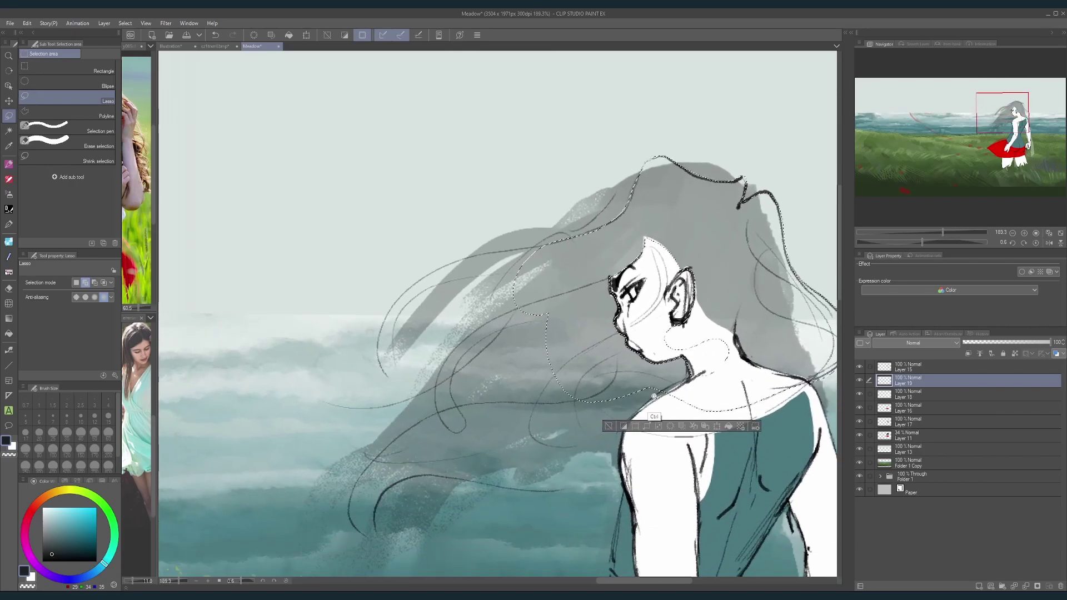
{"action": "scroll", "coordinate": [654, 396], "scroll_direction": "up", "scroll_amount": 3}
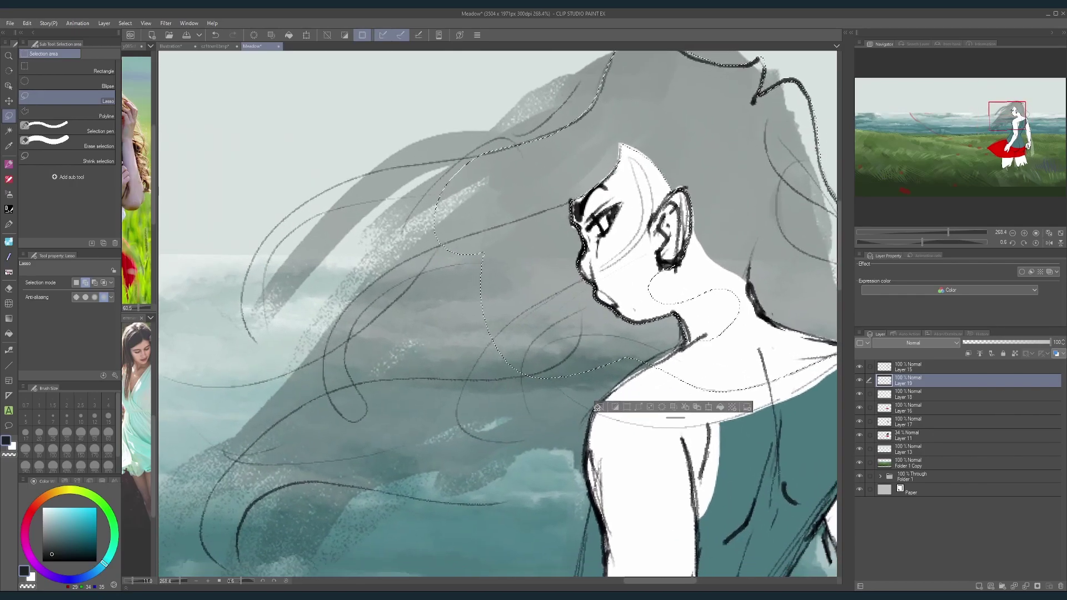
{"action": "mouse_move", "coordinate": [663, 356]}
{"action": "left_mouse_down"}
{"action": "mouse_move", "coordinate": [647, 335]}
{"action": "mouse_move", "coordinate": [560, 339]}
{"action": "mouse_move", "coordinate": [541, 386]}
{"action": "mouse_move", "coordinate": [589, 406]}
{"action": "left_mouse_up"}
{"action": "scroll", "coordinate": [588, 440], "scroll_direction": "down", "scroll_amount": 4}
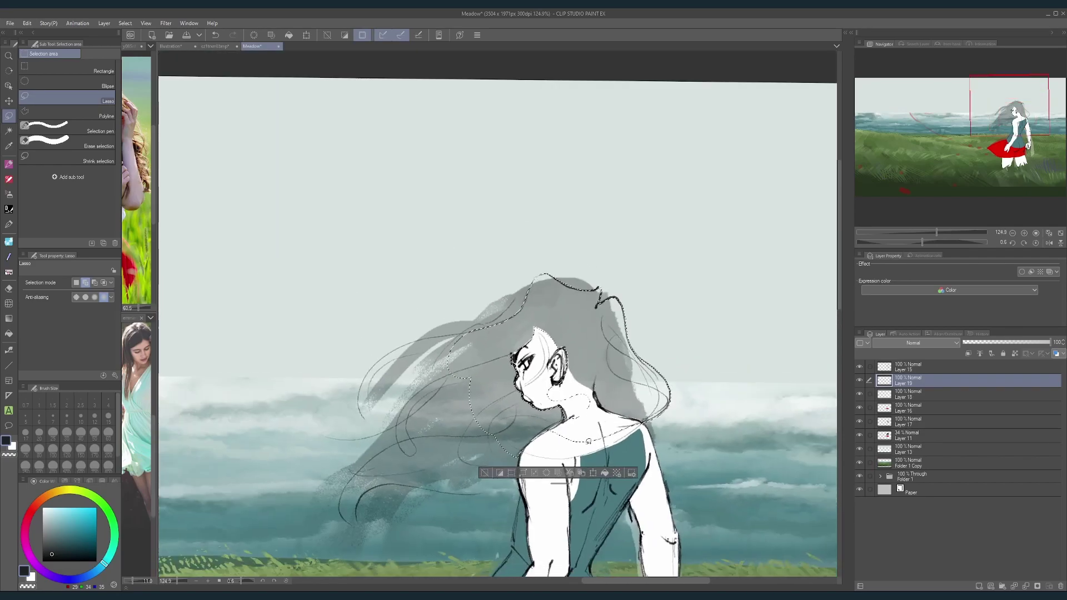
Step: Fill the selected hair area with the near-black colour and clear the selection
{"action": "left_click", "coordinate": [605, 473]}
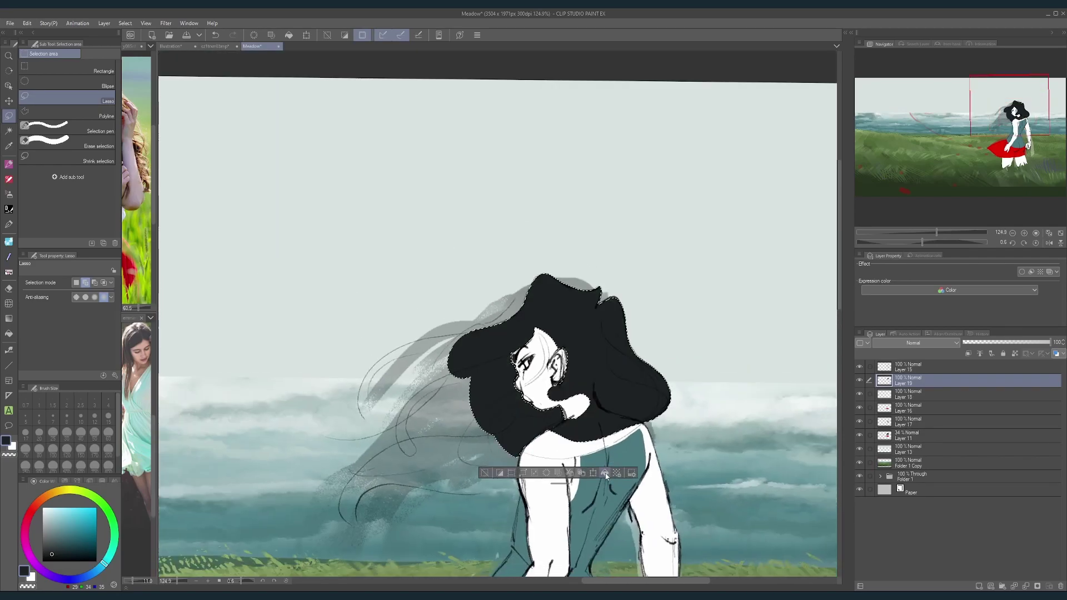
{"action": "scroll", "coordinate": [617, 426], "scroll_direction": "down", "scroll_amount": 5}
{"action": "left_click_drag", "start_coordinate": [620, 409], "coordinate": [622, 367]}
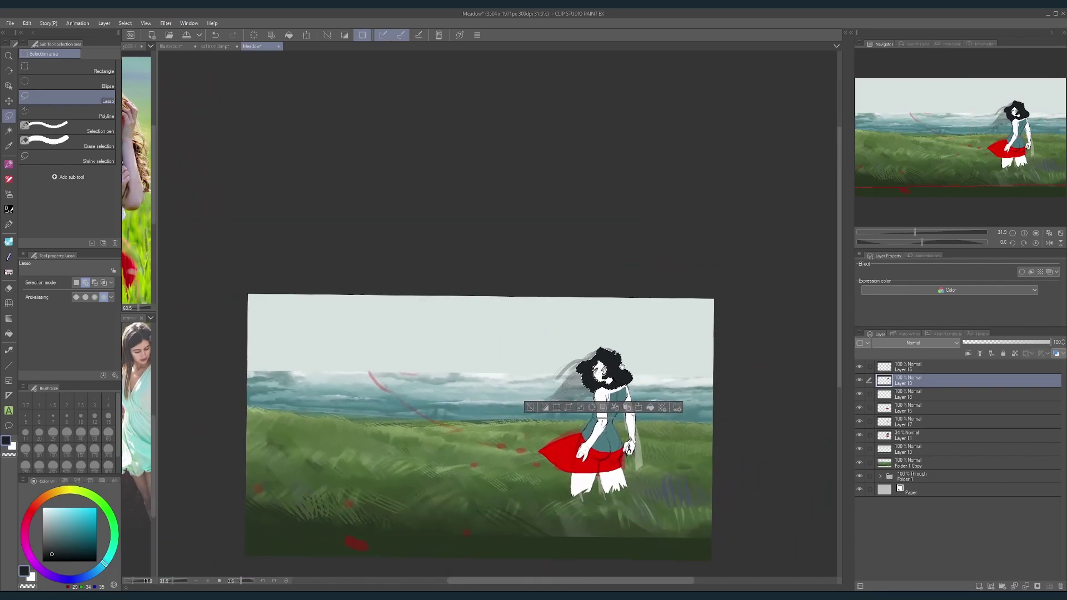
{"action": "left_click", "coordinate": [531, 409]}
{"action": "scroll", "coordinate": [587, 388], "scroll_direction": "up", "scroll_amount": 6}
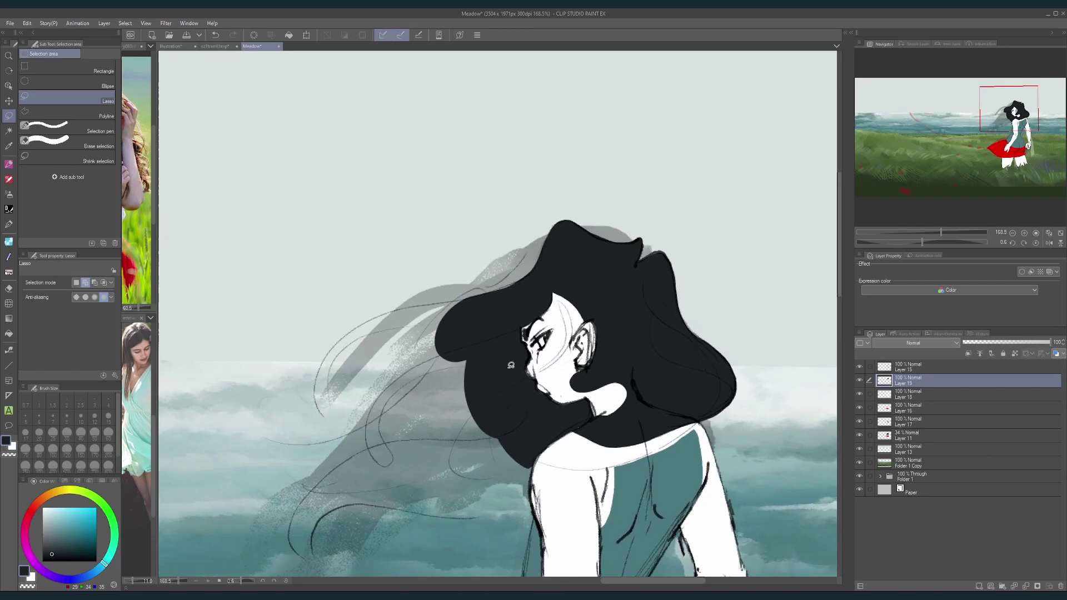
Step: Switch to the ThickDryPaint brush and reduce its size to 6
{"action": "left_click", "coordinate": [9, 165]}
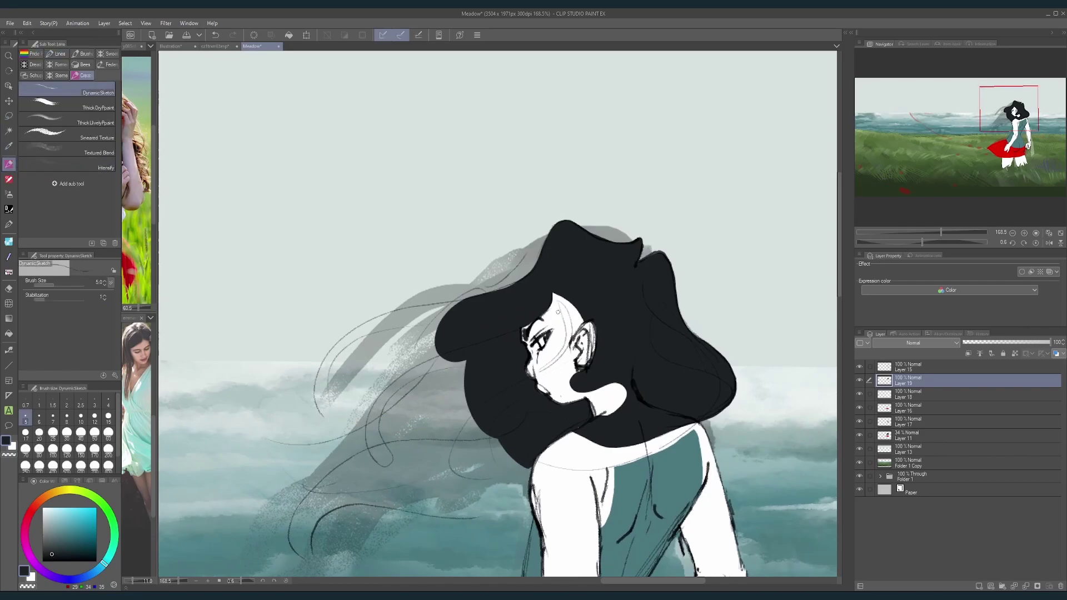
{"action": "key", "text": "bracketright"}
{"action": "left_click", "coordinate": [110, 107]}
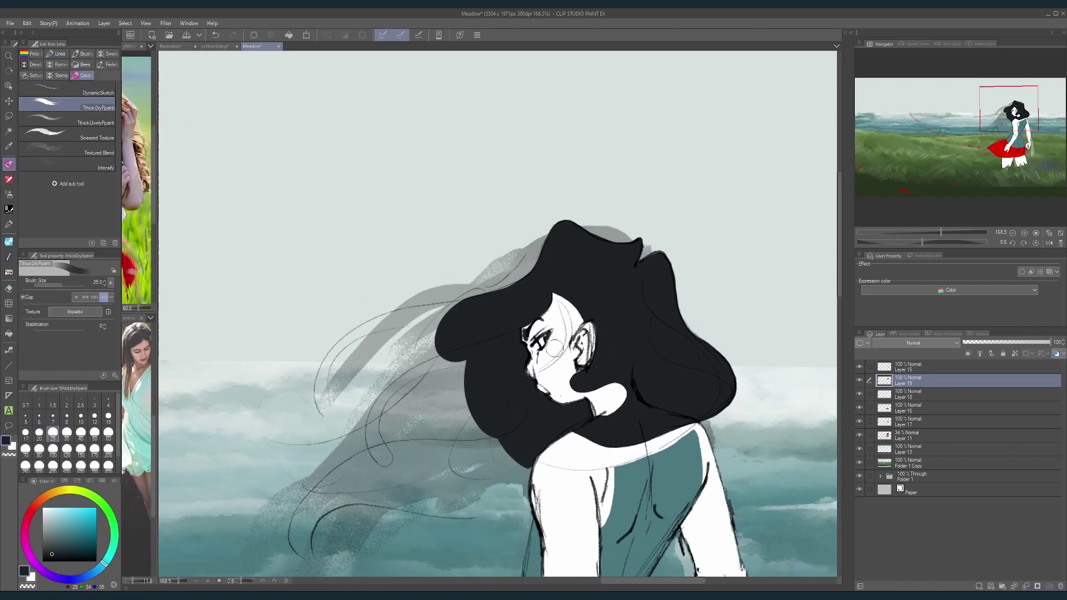
{"action": "key", "text": "bracketleft"}
{"action": "key", "text": "bracketleft"}
{"action": "key", "text": "bracketleft"}
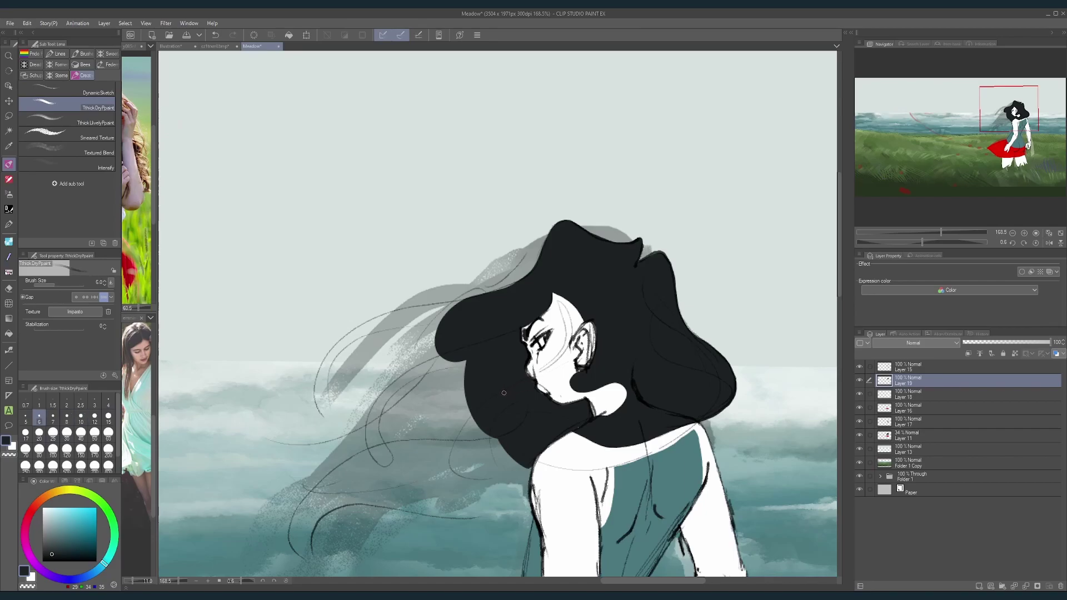
Step: Try a loose hair strand across the cheek from the hairline to the mouth in different brush widths
{"action": "mouse_move", "coordinate": [543, 370]}
{"action": "left_mouse_down"}
{"action": "mouse_move", "coordinate": [576, 308]}
{"action": "mouse_move", "coordinate": [535, 384]}
{"action": "left_mouse_up"}
{"action": "key", "text": "bracketright"}
{"action": "key", "text": "bracketright"}
{"action": "key", "text": "bracketright"}
{"action": "key", "text": "bracketright"}
{"action": "key", "text": "bracketright"}
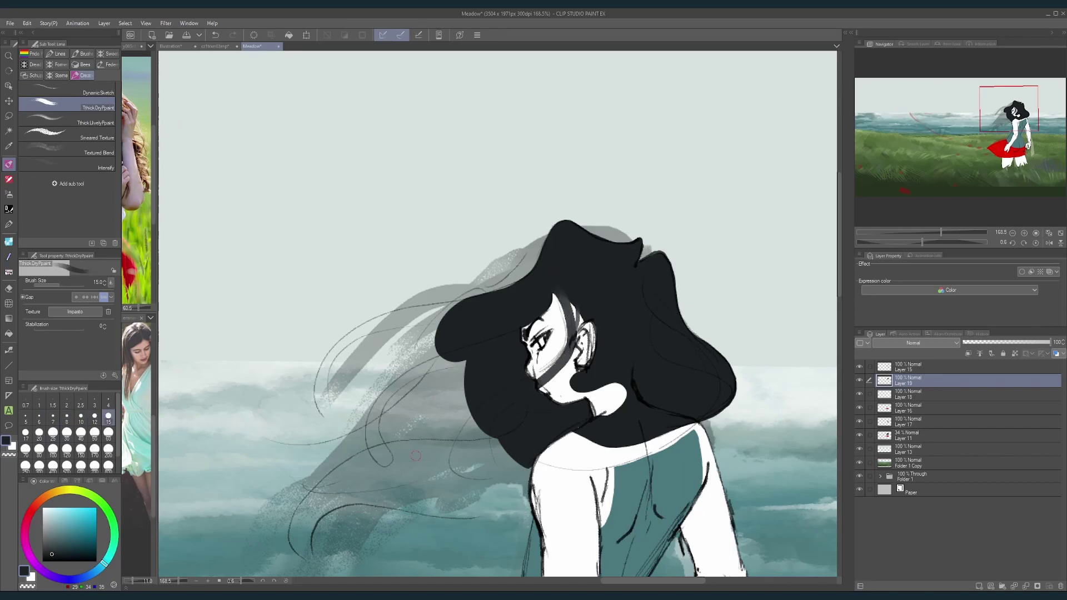
{"action": "key", "text": "ctrl+z"}
{"action": "key", "text": "bracketleft"}
{"action": "key", "text": "bracketleft"}
{"action": "key", "text": "bracketleft"}
{"action": "left_click_drag", "start_coordinate": [558, 294], "coordinate": [538, 388]}
{"action": "key", "text": "bracketleft"}
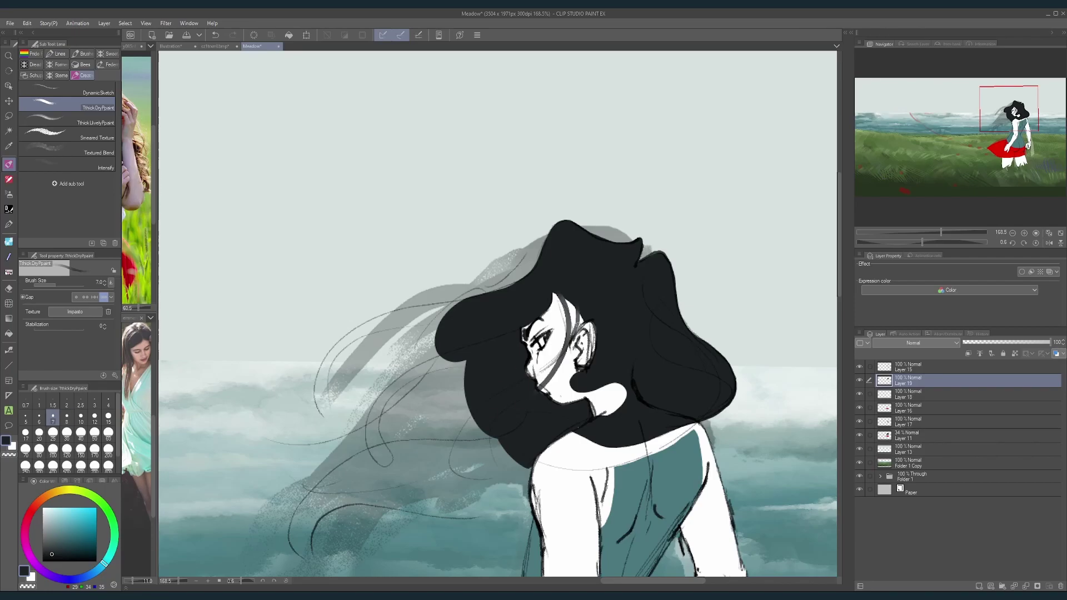
{"action": "key", "text": "ctrl+z"}
Step: Paint a loose strand sweeping from the hairline across the cheek at size 12 and thin it with transparent colour at size 8
{"action": "key", "text": "bracketright"}
{"action": "key", "text": "bracketright"}
{"action": "key", "text": "bracketright"}
{"action": "mouse_move", "coordinate": [557, 286]}
{"action": "left_mouse_down"}
{"action": "mouse_move", "coordinate": [533, 377]}
{"action": "mouse_move", "coordinate": [575, 311]}
{"action": "left_mouse_up"}
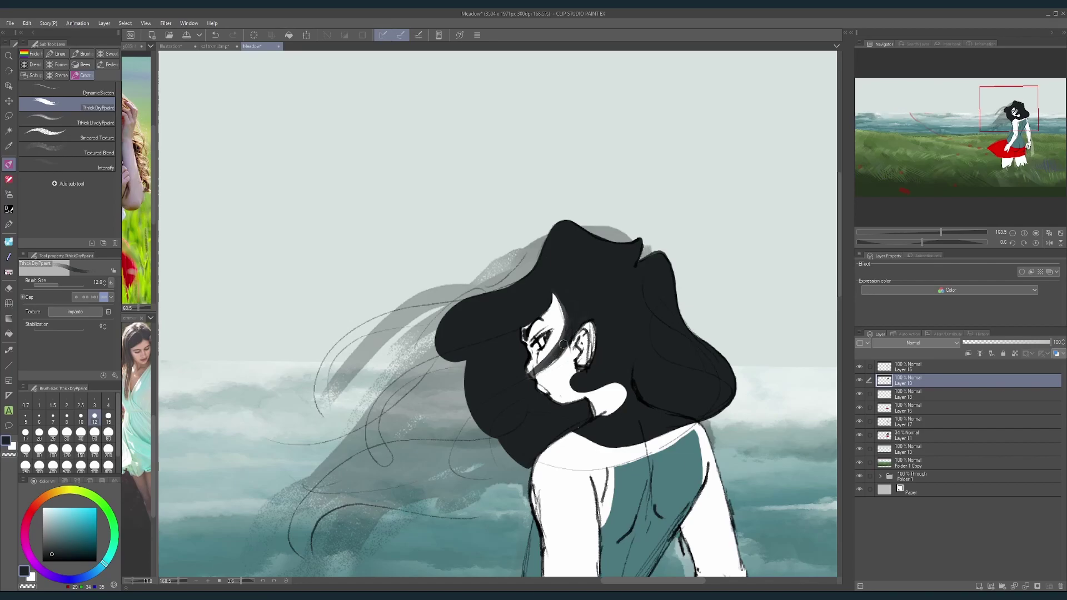
{"action": "left_click_drag", "start_coordinate": [563, 344], "coordinate": [512, 405]}
{"action": "key", "text": "bracketleft"}
{"action": "key", "text": "bracketleft"}
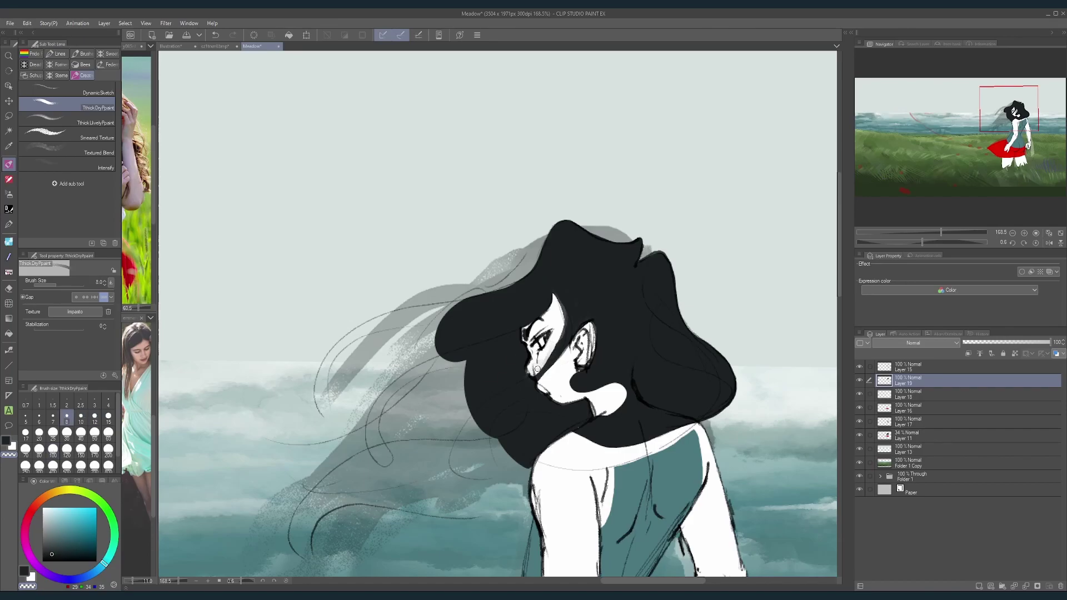
Step: Try painting the upper windblown lock along its sketched curve at brush size 20
{"action": "scroll", "coordinate": [595, 283], "scroll_direction": "down", "scroll_amount": 5}
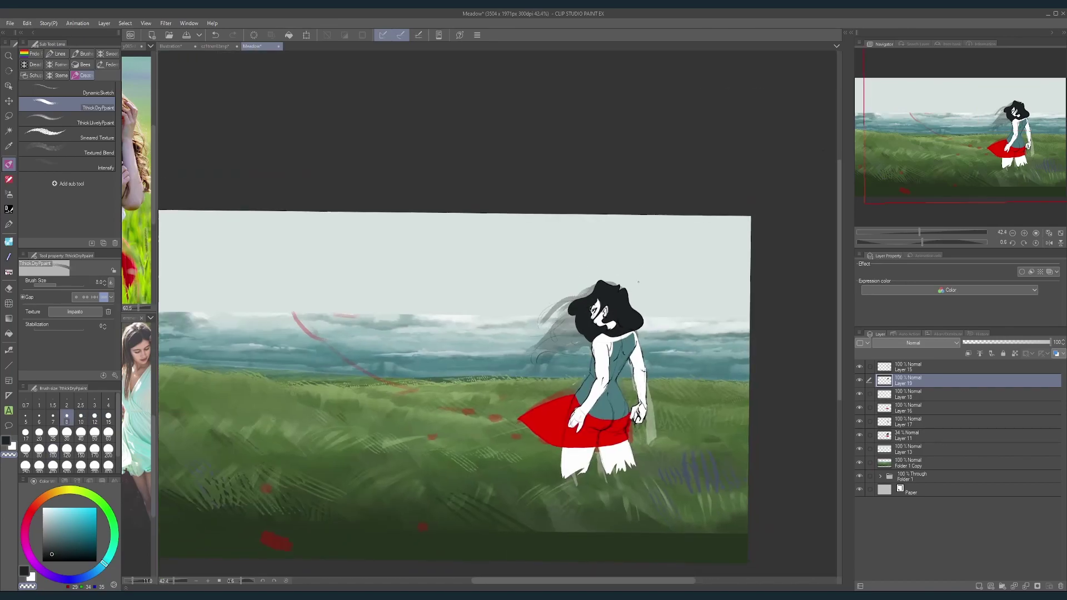
{"action": "scroll", "coordinate": [591, 315], "scroll_direction": "up", "scroll_amount": 4}
{"action": "key", "text": "bracketright"}
{"action": "key", "text": "bracketright"}
{"action": "key", "text": "bracketright"}
{"action": "key", "text": "bracketright"}
{"action": "key", "text": "bracketright"}
{"action": "key", "text": "bracketright"}
{"action": "key", "text": "bracketright"}
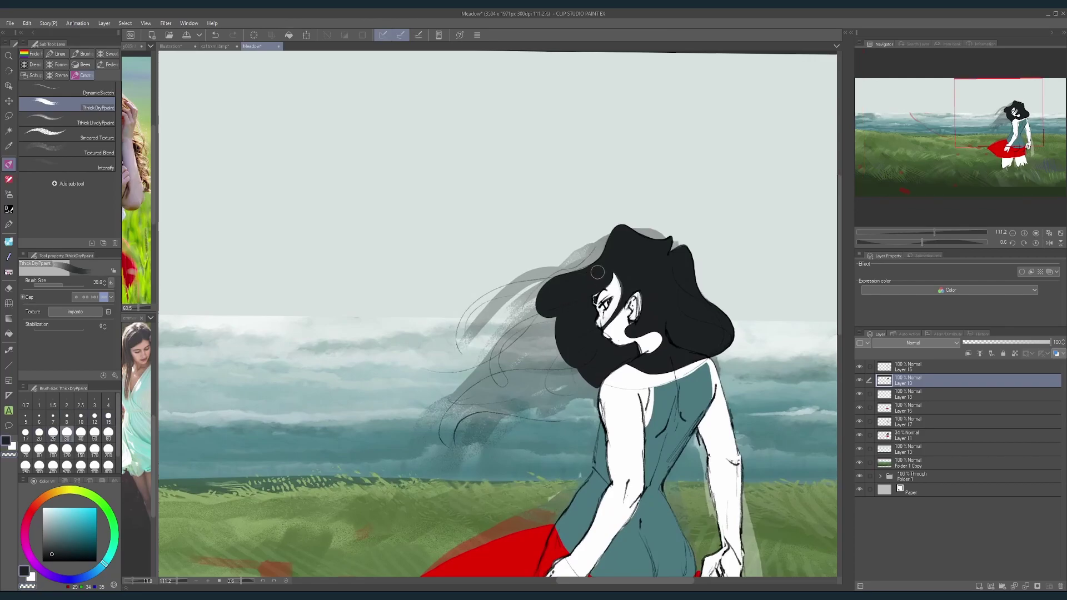
{"action": "key", "text": "bracketleft"}
{"action": "key", "text": "bracketleft"}
{"action": "left_click_drag", "start_coordinate": [566, 283], "coordinate": [460, 329]}
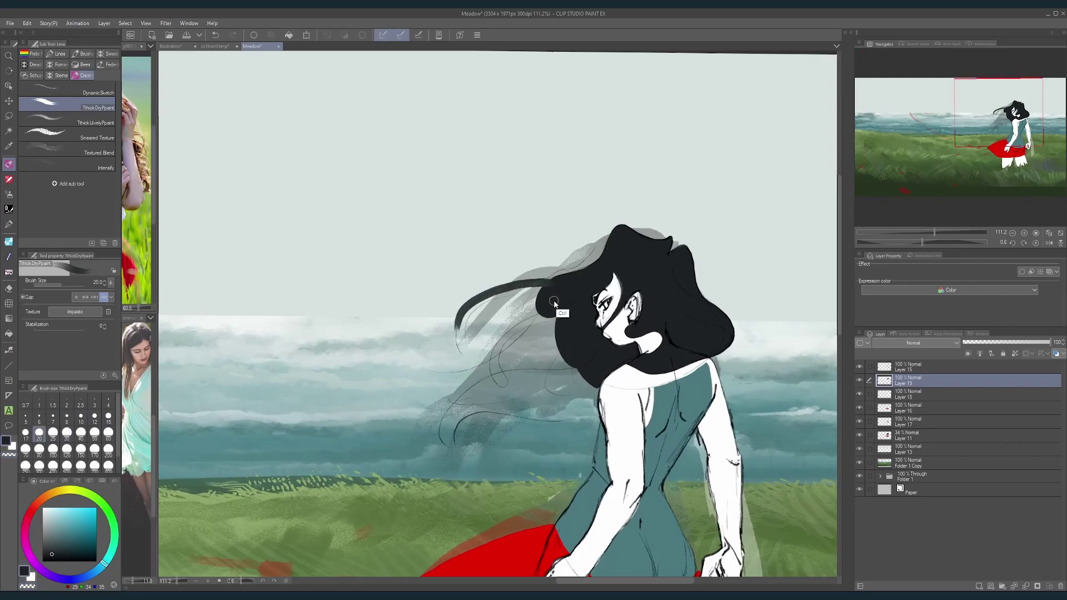
{"action": "key", "text": "ctrl+z"}
Step: Paint the upper windblown lock and the locks below it along the sketched curves, starting at brush size 30
{"action": "key", "text": "bracketright"}
{"action": "key", "text": "bracketright"}
{"action": "mouse_move", "coordinate": [580, 283]}
{"action": "left_mouse_down"}
{"action": "mouse_move", "coordinate": [516, 291]}
{"action": "mouse_move", "coordinate": [457, 336]}
{"action": "left_mouse_up"}
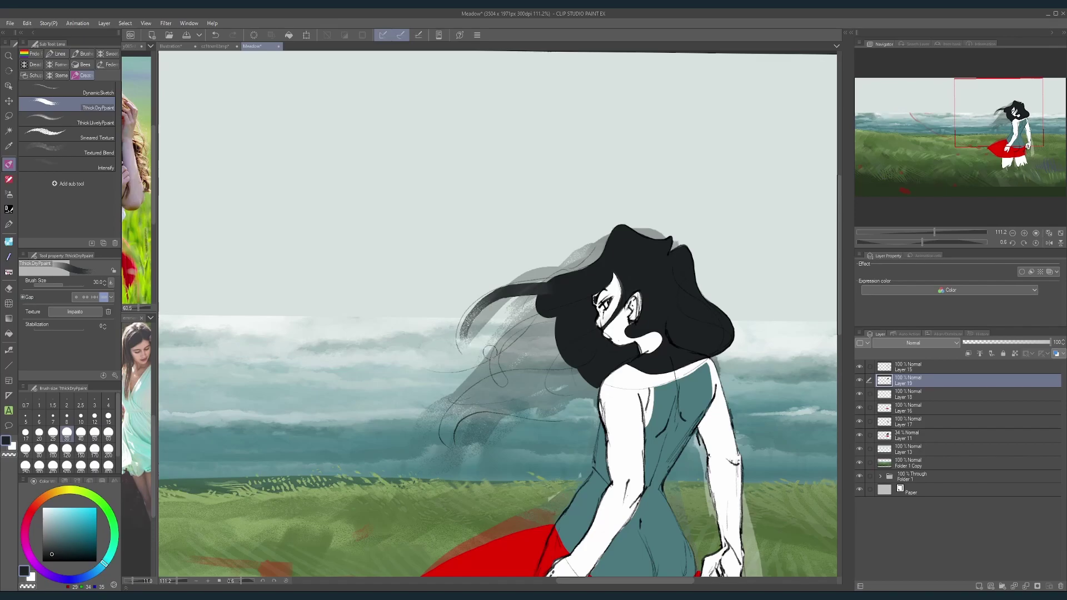
{"action": "left_click_drag", "start_coordinate": [554, 307], "coordinate": [481, 386]}
{"action": "mouse_move", "coordinate": [483, 359]}
{"action": "left_mouse_down"}
{"action": "mouse_move", "coordinate": [512, 322]}
{"action": "mouse_move", "coordinate": [547, 311]}
{"action": "mouse_move", "coordinate": [550, 395]}
{"action": "mouse_move", "coordinate": [443, 432]}
{"action": "left_mouse_up"}
Step: Fill the mass of windblown hair between the face and the lock tips with broader dark strokes
{"action": "key", "text": "bracketright"}
{"action": "key", "text": "bracketright"}
{"action": "key", "text": "bracketright"}
{"action": "key", "text": "bracketleft"}
{"action": "mouse_move", "coordinate": [588, 358]}
{"action": "left_mouse_down"}
{"action": "mouse_move", "coordinate": [490, 403]}
{"action": "mouse_move", "coordinate": [522, 392]}
{"action": "left_mouse_up"}
{"action": "mouse_move", "coordinate": [545, 379]}
{"action": "left_mouse_down"}
{"action": "mouse_move", "coordinate": [566, 323]}
{"action": "mouse_move", "coordinate": [563, 343]}
{"action": "mouse_move", "coordinate": [507, 356]}
{"action": "mouse_move", "coordinate": [477, 438]}
{"action": "mouse_move", "coordinate": [488, 384]}
{"action": "mouse_move", "coordinate": [565, 345]}
{"action": "mouse_move", "coordinate": [530, 334]}
{"action": "left_mouse_up"}
{"action": "key", "text": "bracketright"}
{"action": "key", "text": "bracketright"}
{"action": "key", "text": "bracketright"}
{"action": "key", "text": "bracketright"}
{"action": "key", "text": "bracketleft"}
{"action": "scroll", "coordinate": [653, 328], "scroll_direction": "down", "scroll_amount": 5}
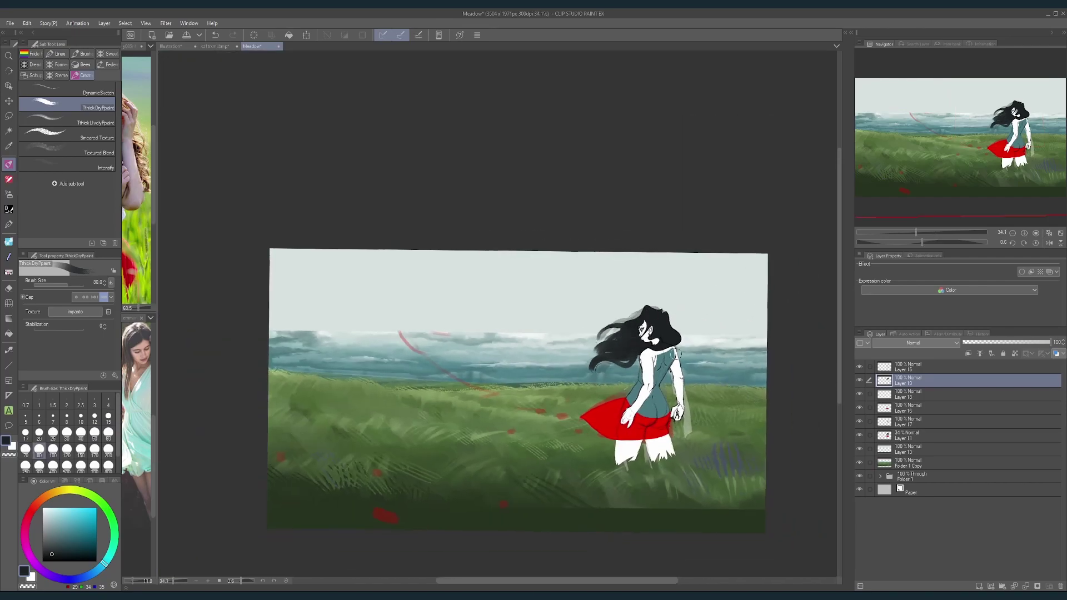
Step: Fill out the underside of the windblown hair near the shoulder at size 30 and refine the locks at size 15
{"action": "left_click_drag", "start_coordinate": [656, 369], "coordinate": [655, 285]}
{"action": "scroll", "coordinate": [655, 286], "scroll_direction": "up", "scroll_amount": 7}
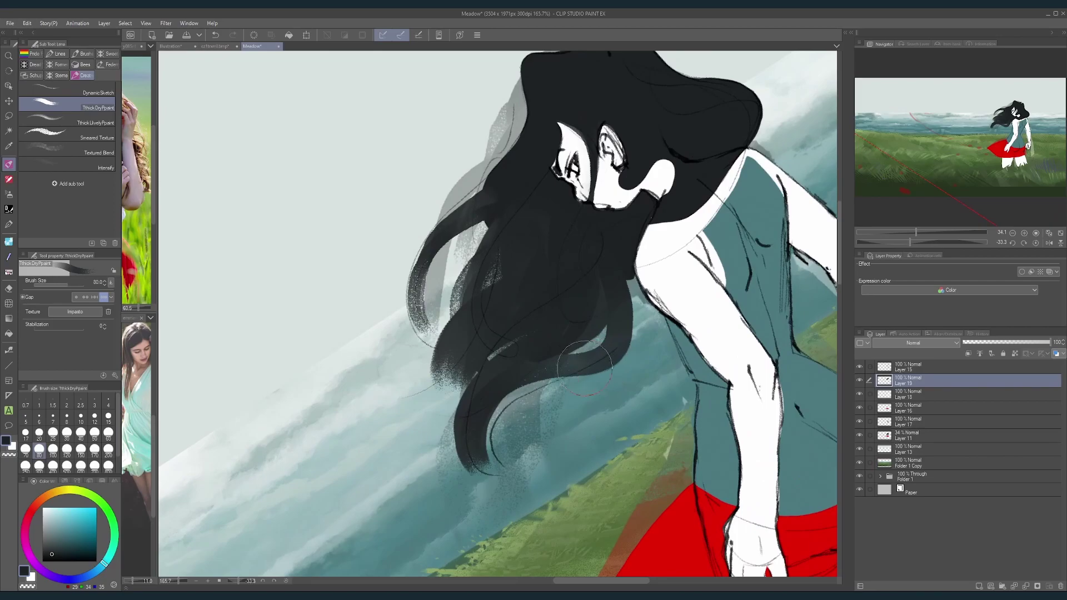
{"action": "key", "text": "bracketleft"}
{"action": "key", "text": "bracketleft"}
{"action": "key", "text": "bracketleft"}
{"action": "key", "text": "bracketleft"}
{"action": "key", "text": "bracketleft"}
{"action": "key", "text": "bracketleft"}
{"action": "key", "text": "bracketleft"}
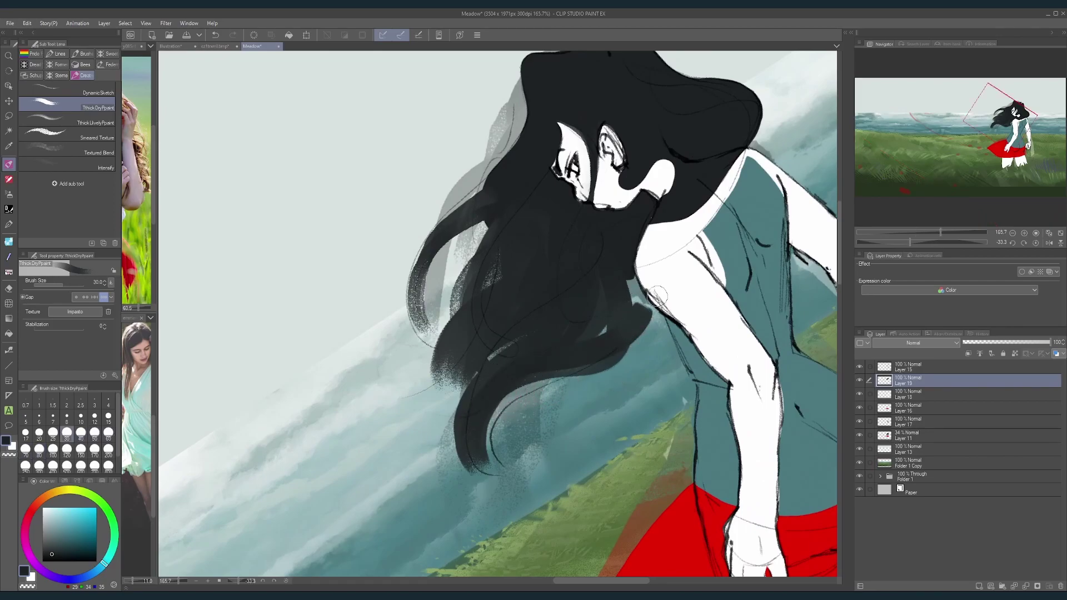
{"action": "left_click_drag", "start_coordinate": [795, 237], "coordinate": [656, 309]}
{"action": "key", "text": "bracketleft"}
{"action": "mouse_move", "coordinate": [498, 350]}
{"action": "left_mouse_down"}
{"action": "mouse_move", "coordinate": [508, 376]}
{"action": "mouse_move", "coordinate": [453, 411]}
{"action": "left_mouse_up"}
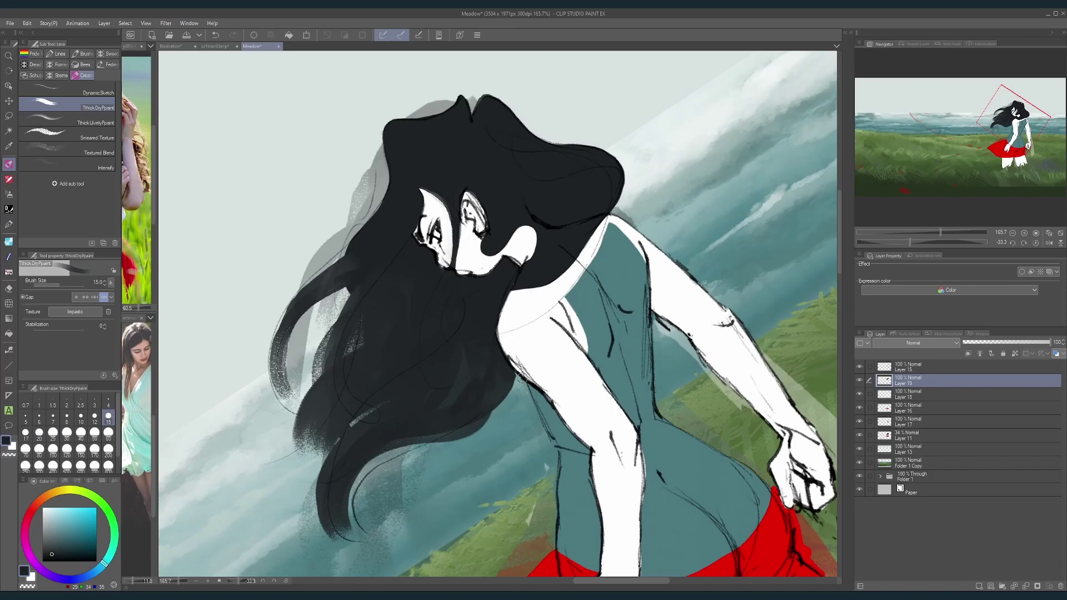
Step: Paint a thin loose strand beneath the windblown hair beside the near shoulder with a smaller brush
{"action": "key", "text": "bracketleft"}
{"action": "key", "text": "bracketleft"}
{"action": "key", "text": "bracketleft"}
{"action": "key", "text": "bracketleft"}
{"action": "left_click_drag", "start_coordinate": [518, 389], "coordinate": [481, 438]}
Step: Try a long strand from the back of the hair down over the near shoulder
{"action": "mouse_move", "coordinate": [611, 195]}
{"action": "left_mouse_down"}
{"action": "mouse_move", "coordinate": [556, 296]}
{"action": "mouse_move", "coordinate": [446, 442]}
{"action": "left_mouse_up"}
{"action": "key", "text": "bracketright"}
{"action": "key", "text": "bracketright"}
{"action": "key", "text": "ctrl+z"}
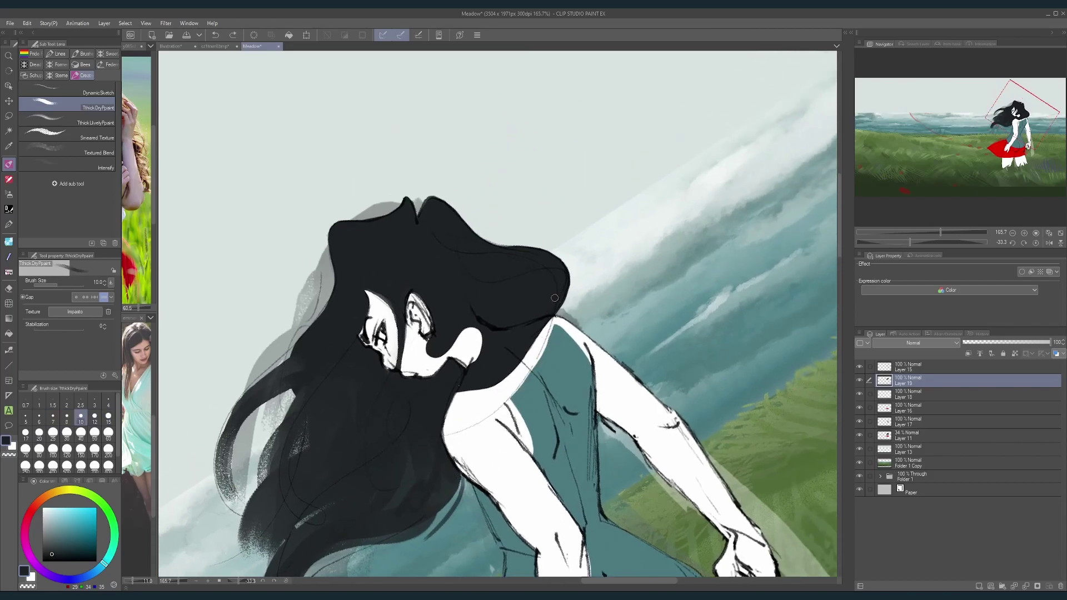
Step: Paint a strand draping from the back curl across the upper back to the near shoulder, widening the brush to 15
{"action": "mouse_move", "coordinate": [549, 321]}
{"action": "left_mouse_down"}
{"action": "mouse_move", "coordinate": [445, 428]}
{"action": "mouse_move", "coordinate": [517, 346]}
{"action": "left_mouse_up"}
{"action": "key", "text": "bracketright"}
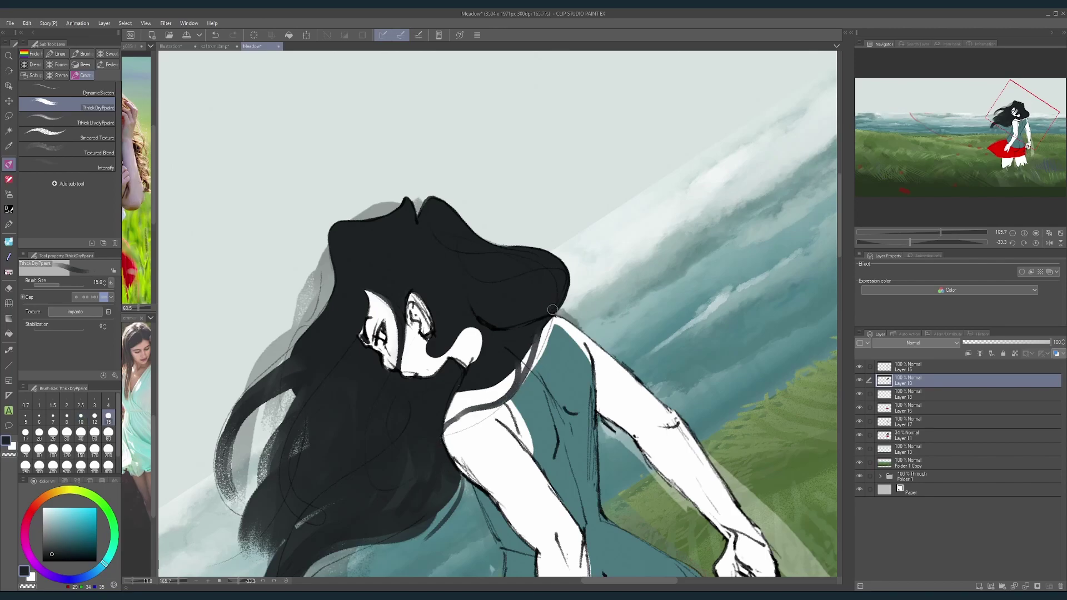
{"action": "mouse_move", "coordinate": [561, 273]}
{"action": "left_mouse_down"}
{"action": "mouse_move", "coordinate": [557, 308]}
{"action": "mouse_move", "coordinate": [449, 438]}
{"action": "left_mouse_up"}
{"action": "mouse_move", "coordinate": [540, 354]}
{"action": "left_mouse_down"}
{"action": "mouse_move", "coordinate": [551, 321]}
{"action": "mouse_move", "coordinate": [582, 353]}
{"action": "mouse_move", "coordinate": [577, 377]}
{"action": "left_mouse_up"}
{"action": "scroll", "coordinate": [571, 302], "scroll_direction": "down", "scroll_amount": 4}
{"action": "scroll", "coordinate": [576, 377], "scroll_direction": "up", "scroll_amount": 5}
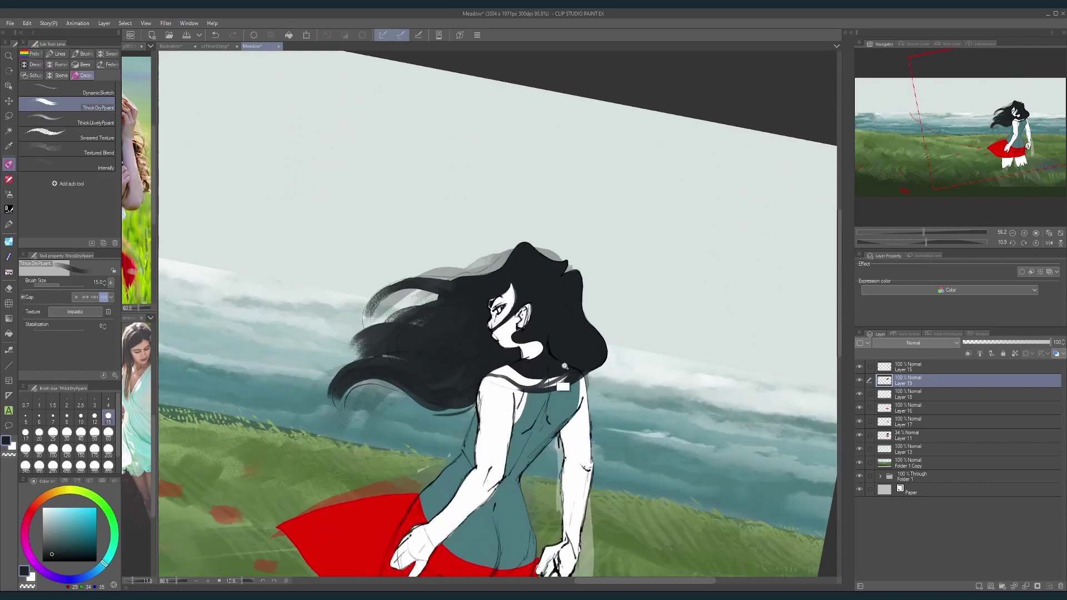
Step: Add a thin curl over the near shoulder at the end of the draped strand with brush size 8
{"action": "key", "text": "bracketleft"}
{"action": "key", "text": "bracketleft"}
{"action": "key", "text": "bracketleft"}
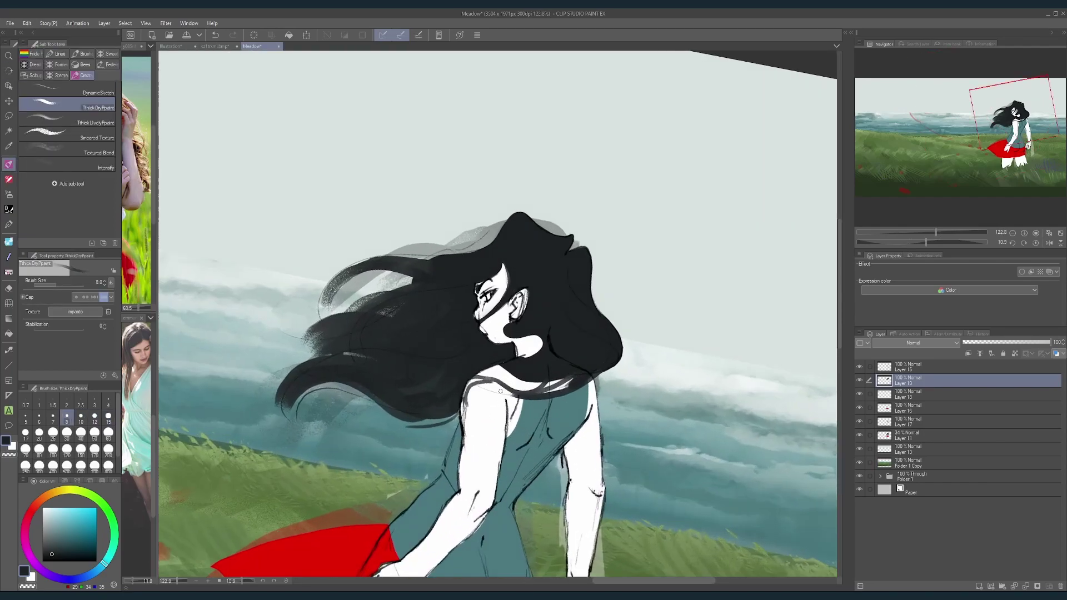
{"action": "scroll", "coordinate": [570, 365], "scroll_direction": "down", "scroll_amount": 4}
{"action": "scroll", "coordinate": [535, 376], "scroll_direction": "up", "scroll_amount": 4}
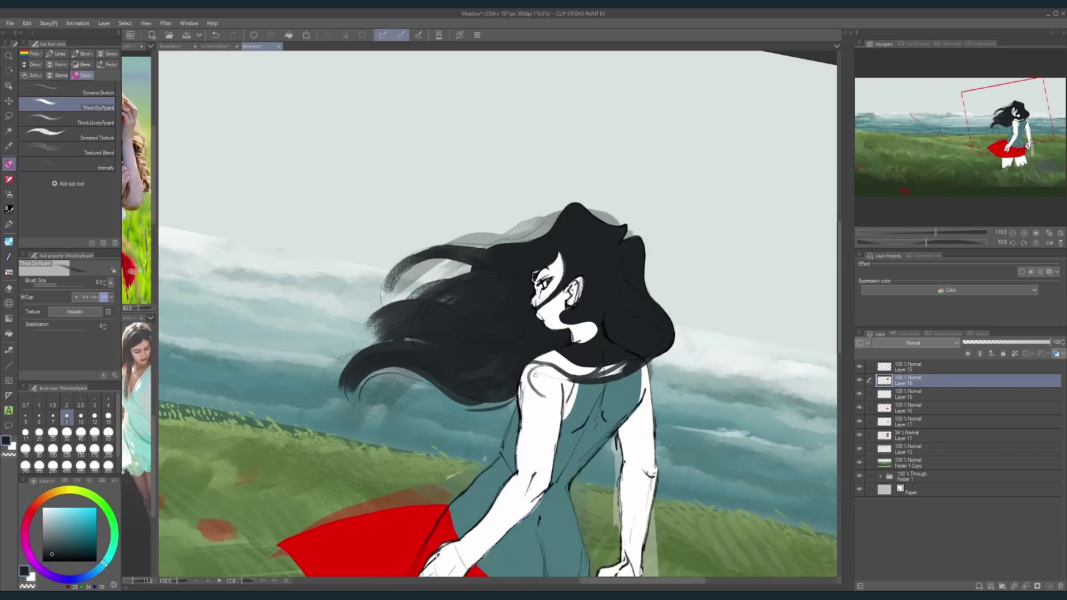
{"action": "mouse_move", "coordinate": [612, 372]}
{"action": "left_mouse_down"}
{"action": "mouse_move", "coordinate": [523, 423]}
{"action": "mouse_move", "coordinate": [470, 400]}
{"action": "left_mouse_up"}
{"action": "scroll", "coordinate": [466, 396], "scroll_direction": "up", "scroll_amount": 4}
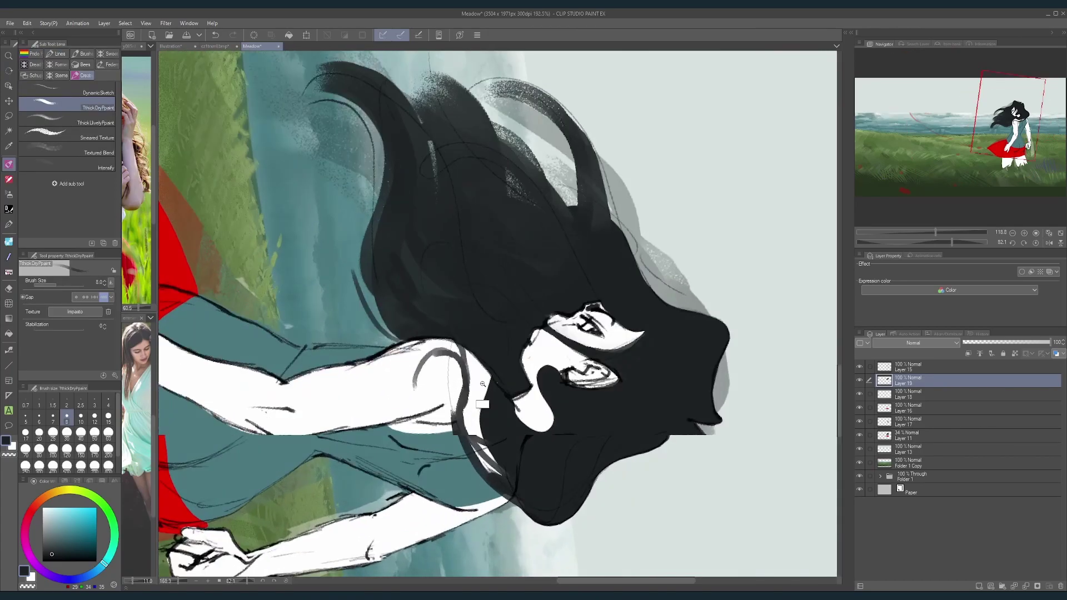
Step: Thicken the draped strand and darken the gaps between it and the hair above, using brush sizes 8 to 17
{"action": "left_click_drag", "start_coordinate": [470, 462], "coordinate": [465, 394]}
{"action": "key", "text": "bracketright"}
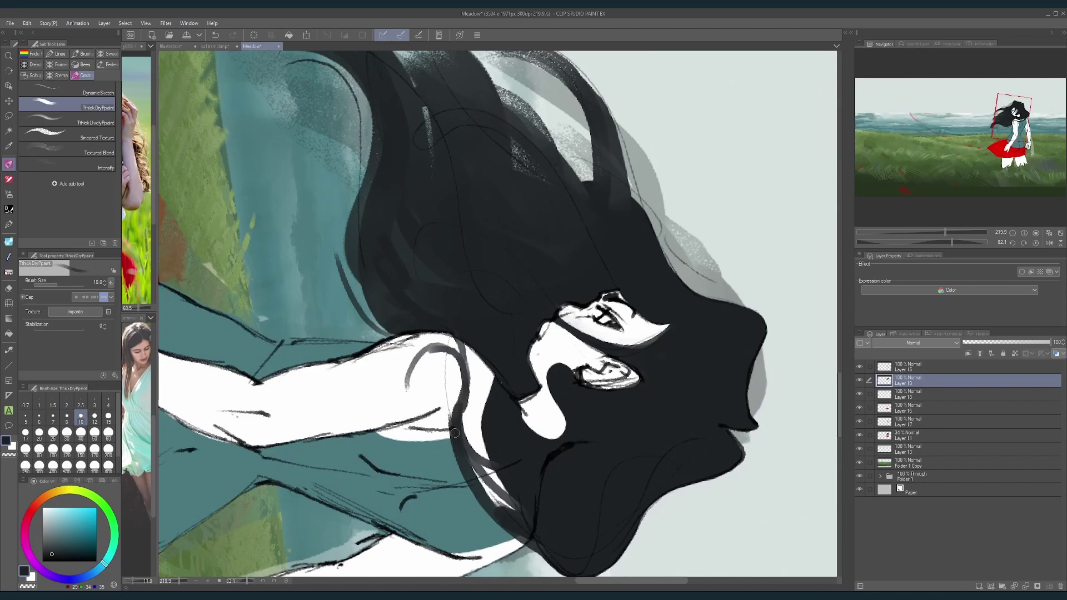
{"action": "key", "text": "bracketleft"}
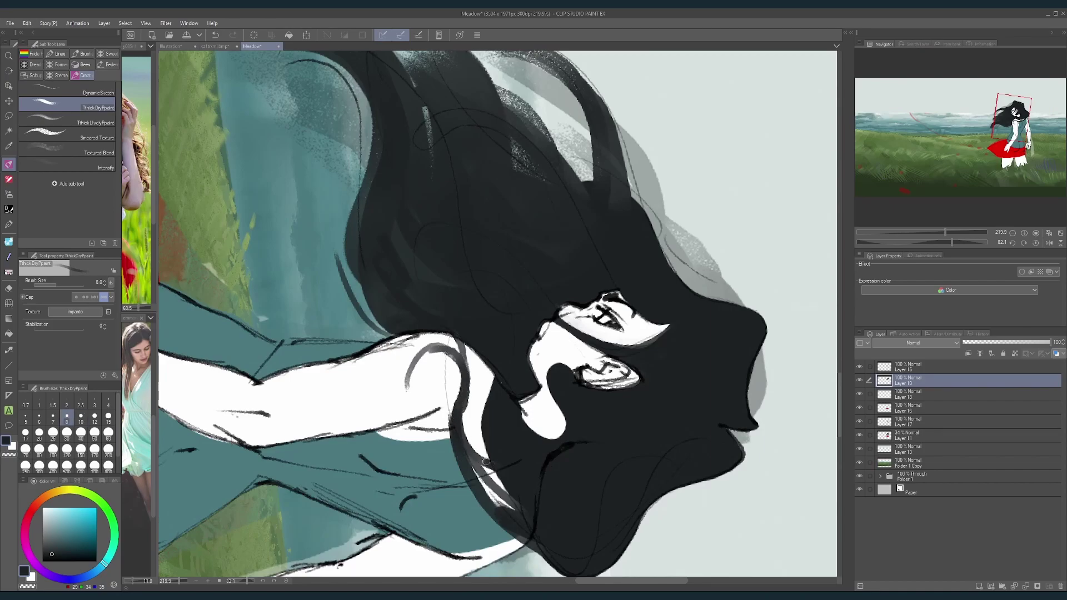
{"action": "key", "text": "bracketright"}
{"action": "key", "text": "bracketright"}
{"action": "key", "text": "bracketright"}
{"action": "key", "text": "bracketright"}
{"action": "key", "text": "bracketright"}
{"action": "key", "text": "bracketright"}
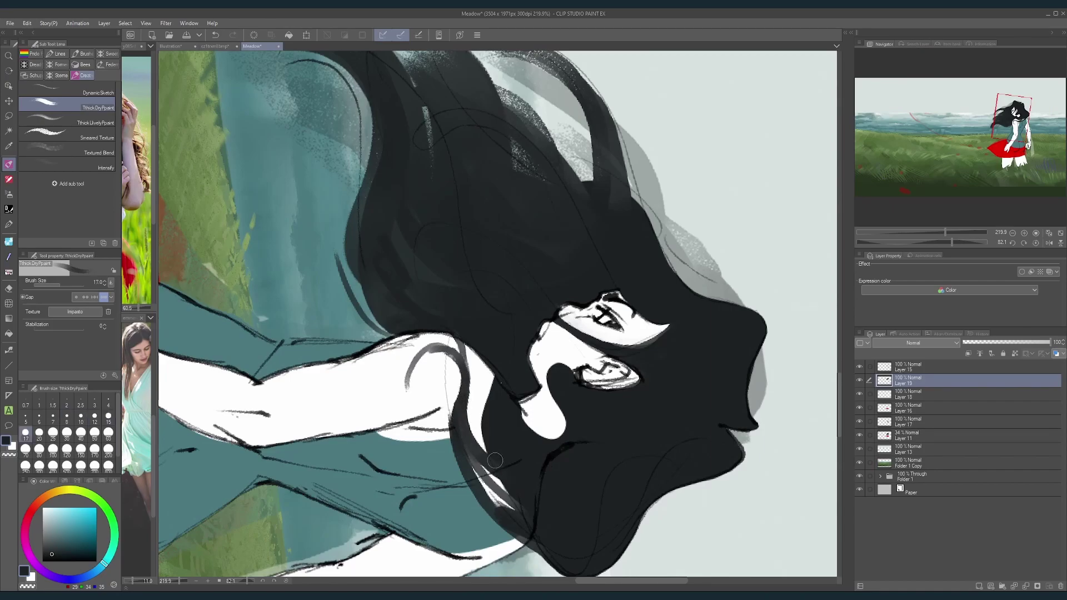
{"action": "key", "text": "bracketleft"}
{"action": "key", "text": "bracketleft"}
{"action": "key", "text": "bracketleft"}
{"action": "key", "text": "bracketleft"}
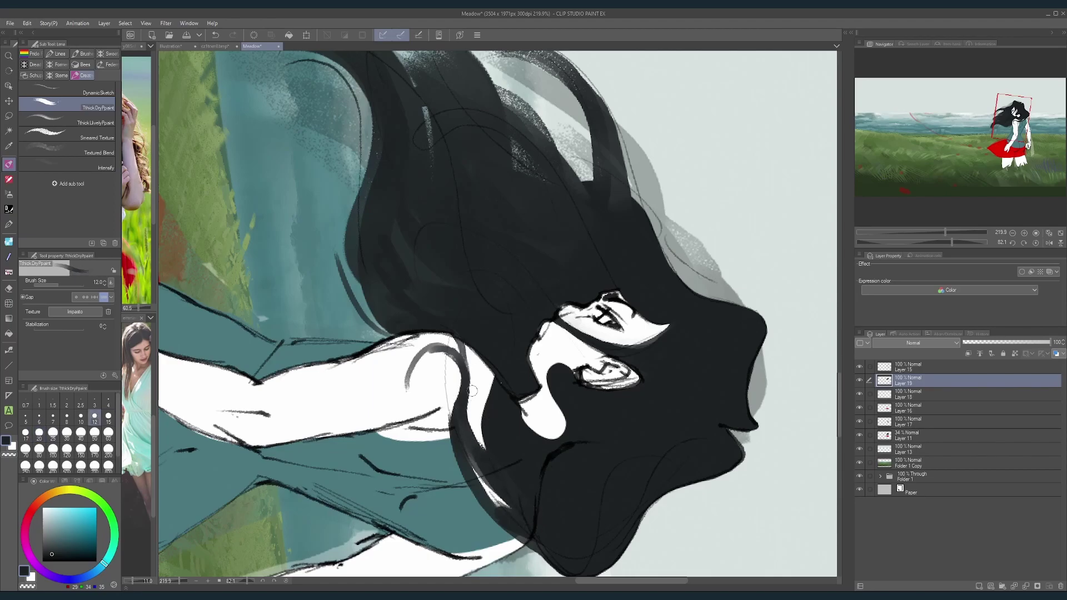
Step: Trim the draped strand and curl at the near shoulder with transparent colour at brush size 15
{"action": "key", "text": "bracketright"}
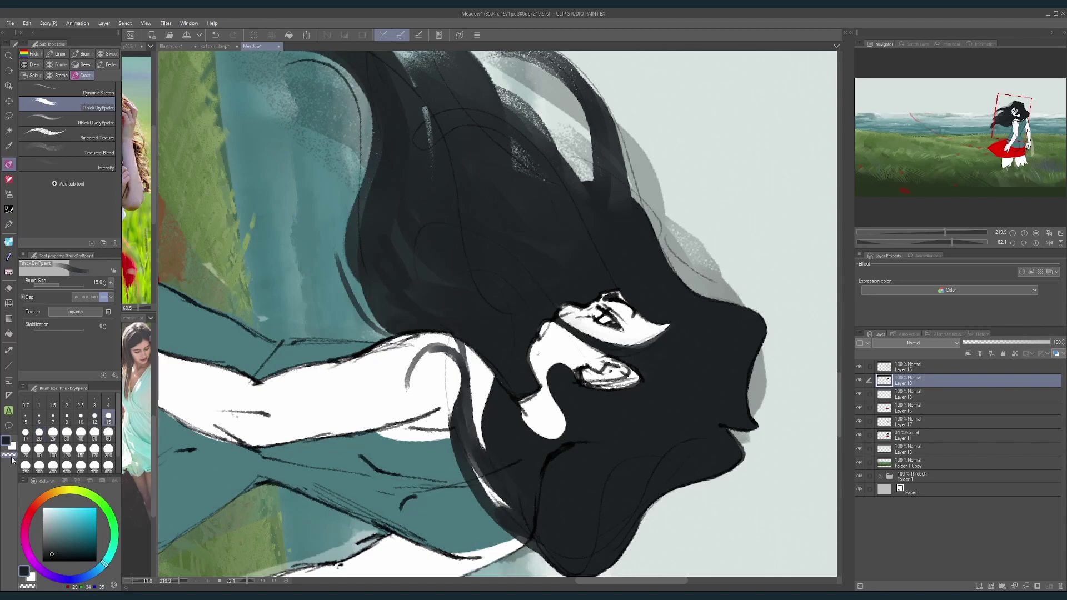
{"action": "left_click_drag", "start_coordinate": [450, 346], "coordinate": [453, 343]}
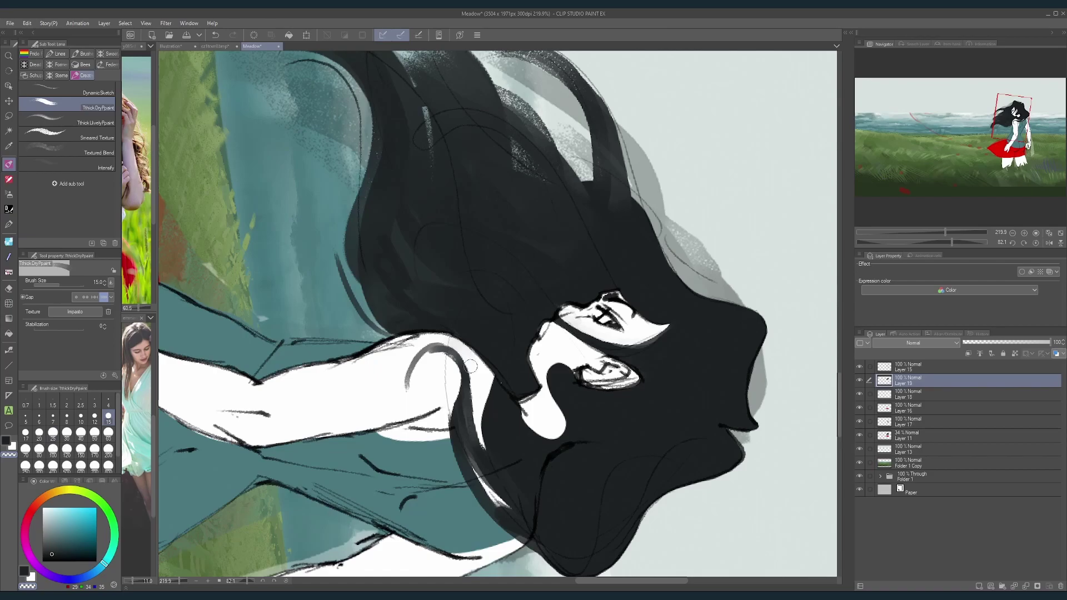
{"action": "left_click_drag", "start_coordinate": [410, 384], "coordinate": [443, 363]}
Step: Taper the edges and tips of the windblown locks with transparent colour at brush sizes 30 to 80
{"action": "scroll", "coordinate": [518, 282], "scroll_direction": "down", "scroll_amount": 5}
{"action": "key", "text": "r"}
{"action": "mouse_move", "coordinate": [522, 280]}
{"action": "left_mouse_down"}
{"action": "mouse_move", "coordinate": [473, 280]}
{"action": "mouse_move", "coordinate": [456, 322]}
{"action": "left_mouse_up"}
{"action": "scroll", "coordinate": [414, 367], "scroll_direction": "up", "scroll_amount": 2}
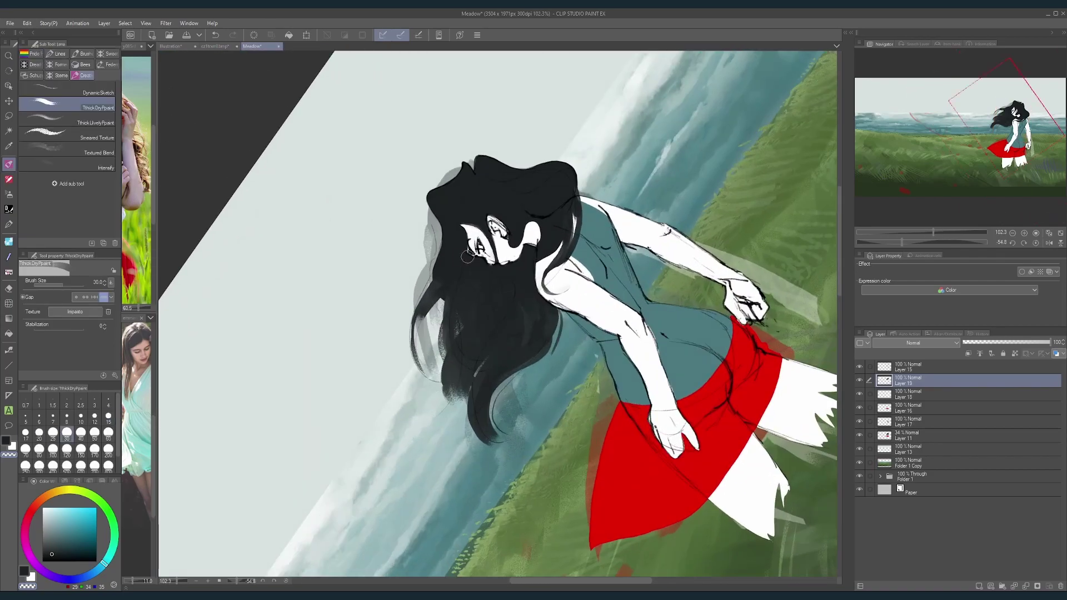
{"action": "key", "text": "bracketright"}
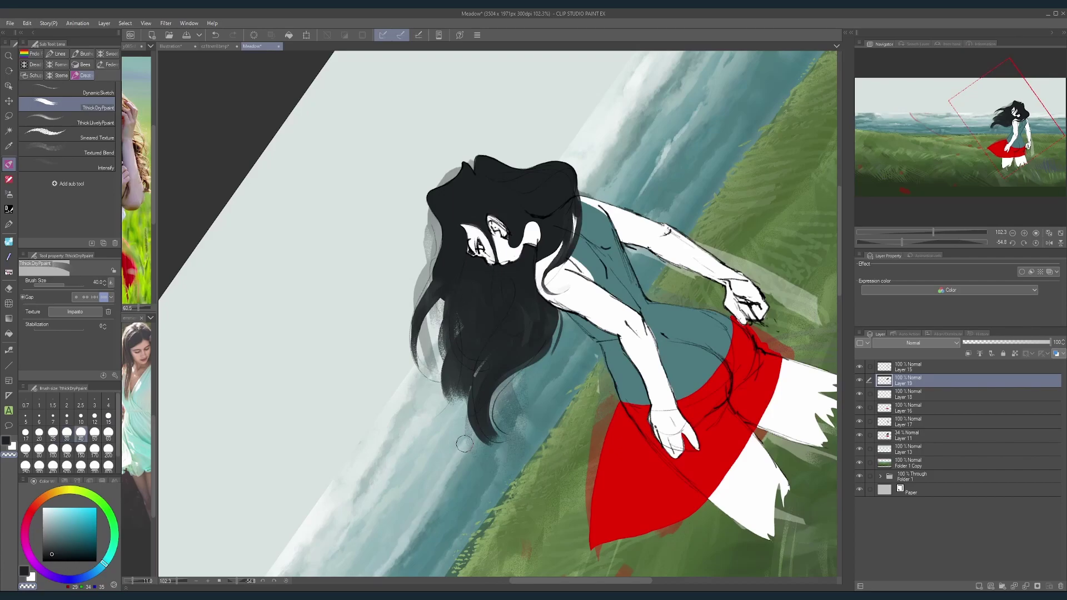
{"action": "key", "text": "bracketright"}
{"action": "key", "text": "bracketright"}
{"action": "key", "text": "bracketright"}
{"action": "key", "text": "bracketright"}
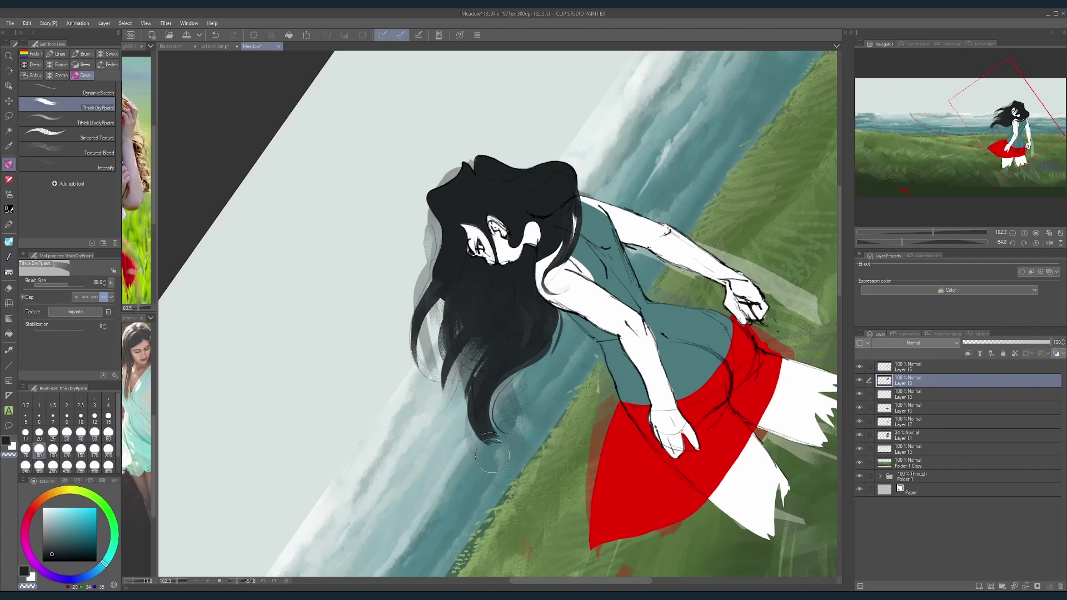
{"action": "key", "text": "ctrl+z"}
Step: Sample the dark hair colour, repaint the lowest windblown lock down to a pointed tip, and trim its edge with transparent colour
{"action": "left_click", "coordinate": [527, 339], "text": "alt"}
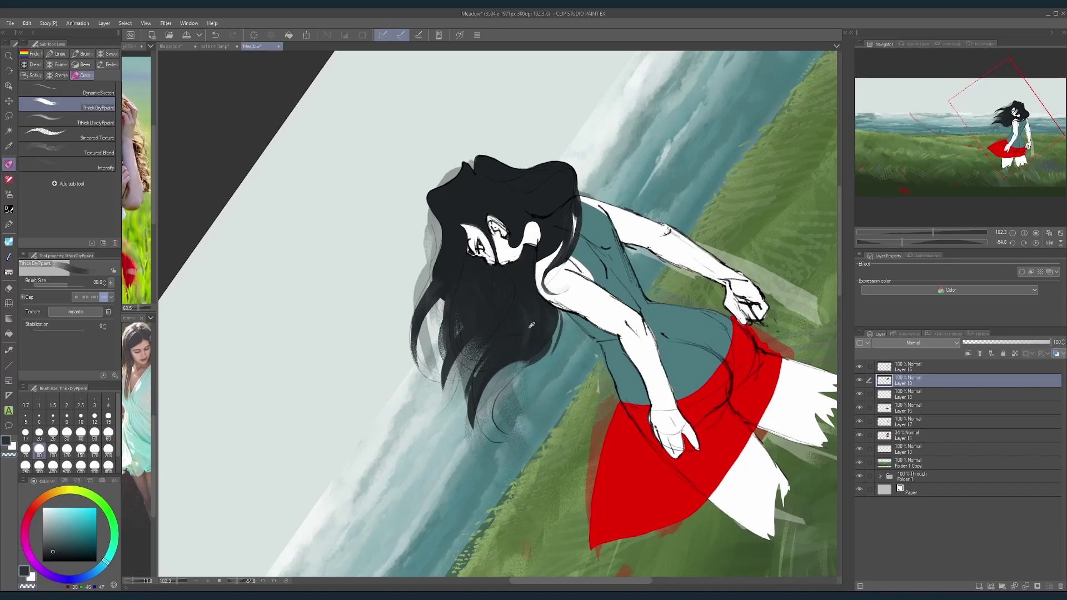
{"action": "mouse_move", "coordinate": [538, 322]}
{"action": "left_mouse_down"}
{"action": "mouse_move", "coordinate": [518, 359]}
{"action": "mouse_move", "coordinate": [533, 479]}
{"action": "left_mouse_up"}
{"action": "key", "text": "ctrl+z"}
{"action": "mouse_move", "coordinate": [537, 315]}
{"action": "left_mouse_down"}
{"action": "mouse_move", "coordinate": [481, 425]}
{"action": "mouse_move", "coordinate": [500, 457]}
{"action": "left_mouse_up"}
{"action": "mouse_move", "coordinate": [522, 342]}
{"action": "left_mouse_down"}
{"action": "mouse_move", "coordinate": [524, 474]}
{"action": "mouse_move", "coordinate": [572, 404]}
{"action": "left_mouse_up"}
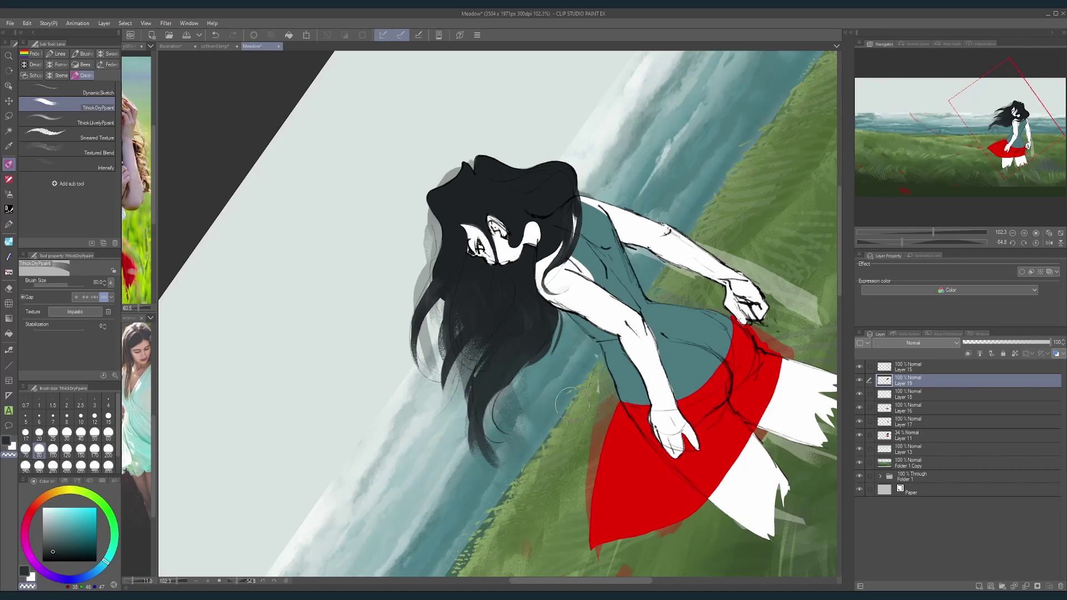
{"action": "scroll", "coordinate": [613, 368], "scroll_direction": "down", "scroll_amount": 5}
{"action": "key", "text": "shift+space"}
{"action": "left_click_drag", "start_coordinate": [634, 333], "coordinate": [557, 439]}
{"action": "scroll", "coordinate": [497, 400], "scroll_direction": "up", "scroll_amount": 6}
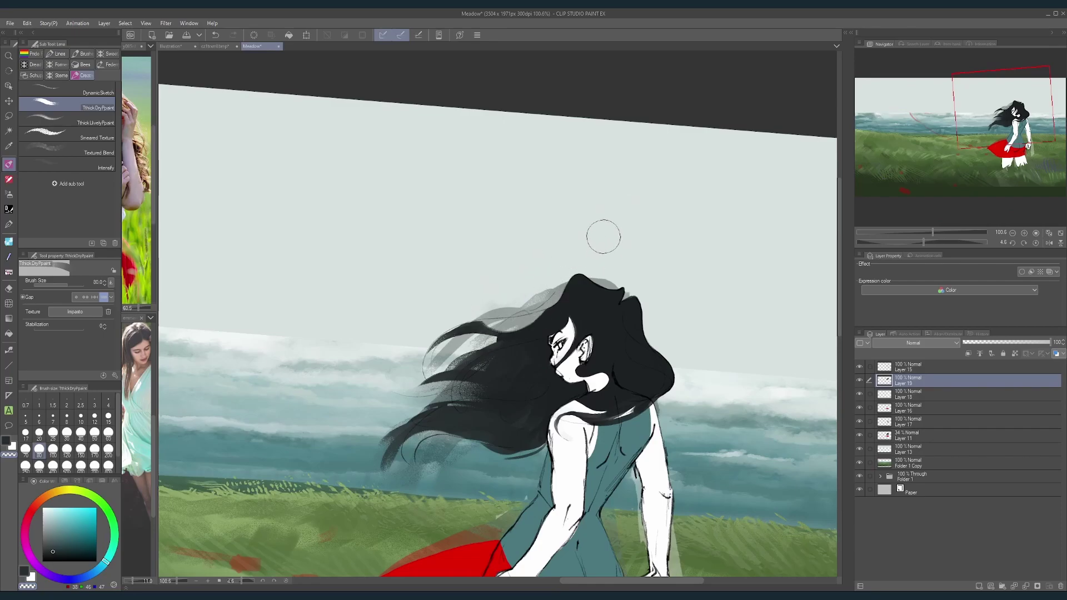
Step: Sample the dark hair colour and refine the hair's edge around the head with the ThickDryPaint brush
{"action": "left_click", "coordinate": [574, 306], "text": "alt"}
{"action": "key", "text": "bracketleft"}
{"action": "key", "text": "bracketleft"}
{"action": "key", "text": "bracketleft"}
{"action": "mouse_move", "coordinate": [525, 314]}
{"action": "left_mouse_down"}
{"action": "mouse_move", "coordinate": [590, 275]}
{"action": "mouse_move", "coordinate": [672, 281]}
{"action": "mouse_move", "coordinate": [545, 441]}
{"action": "mouse_move", "coordinate": [522, 445]}
{"action": "left_mouse_up"}
{"action": "left_click", "coordinate": [39, 449]}
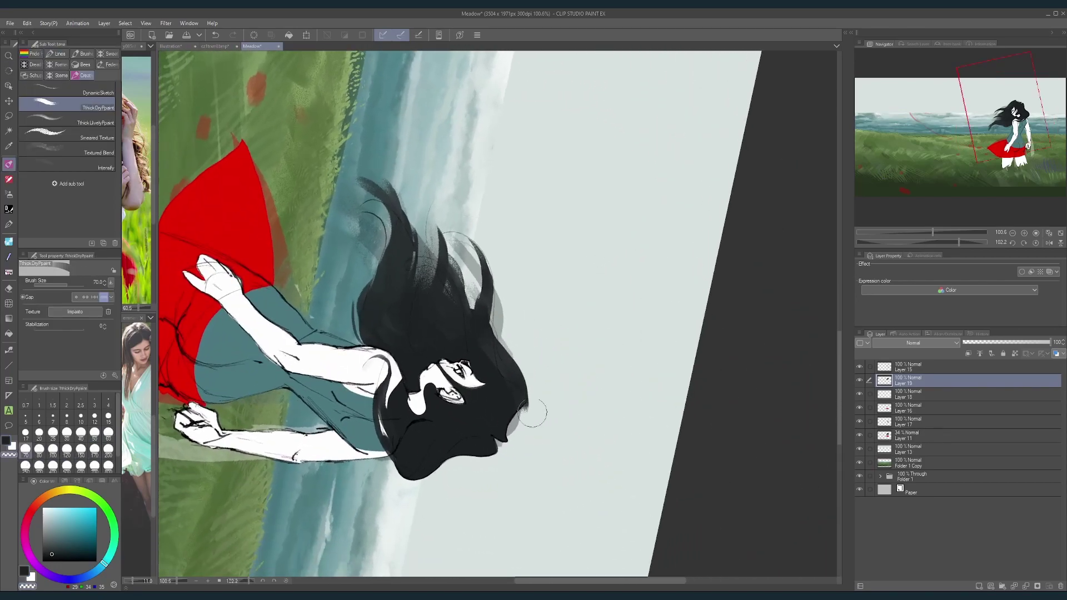
{"action": "key", "text": "ctrl+z"}
{"action": "scroll", "coordinate": [568, 321], "scroll_direction": "down", "scroll_amount": 3}
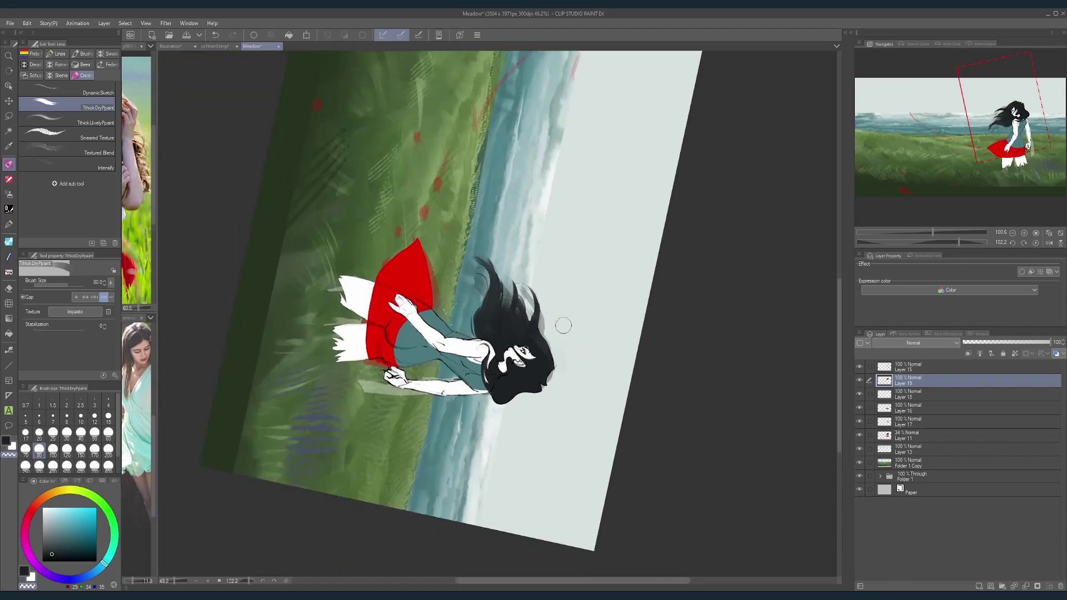
{"action": "mouse_move", "coordinate": [578, 388]}
{"action": "left_mouse_down"}
{"action": "mouse_move", "coordinate": [593, 291]}
{"action": "mouse_move", "coordinate": [551, 241]}
{"action": "left_mouse_up"}
{"action": "key", "text": "b"}
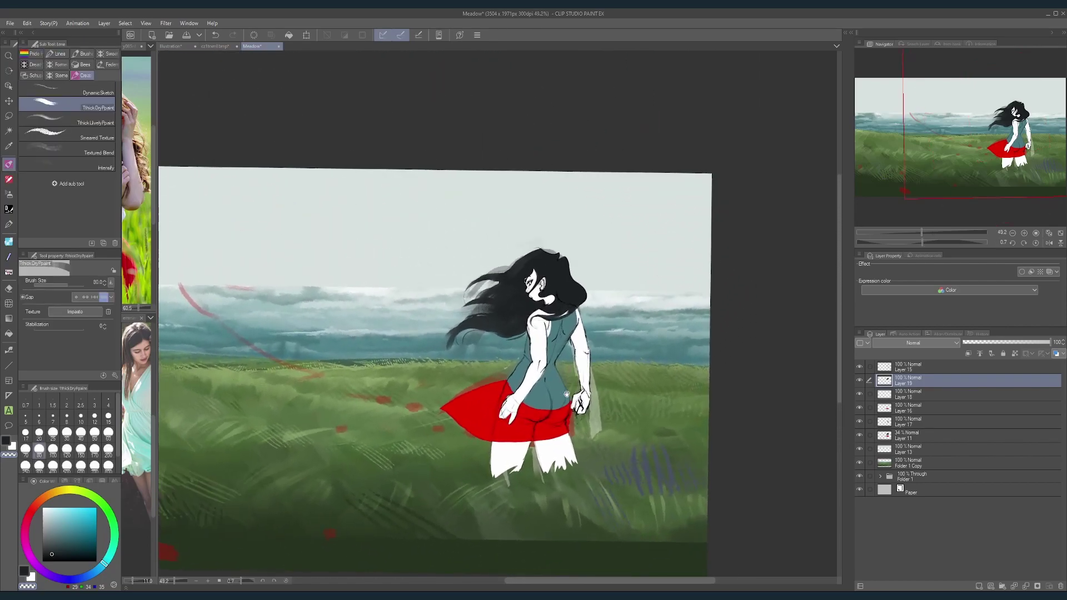
{"action": "scroll", "coordinate": [566, 394], "scroll_direction": "down", "scroll_amount": 4}
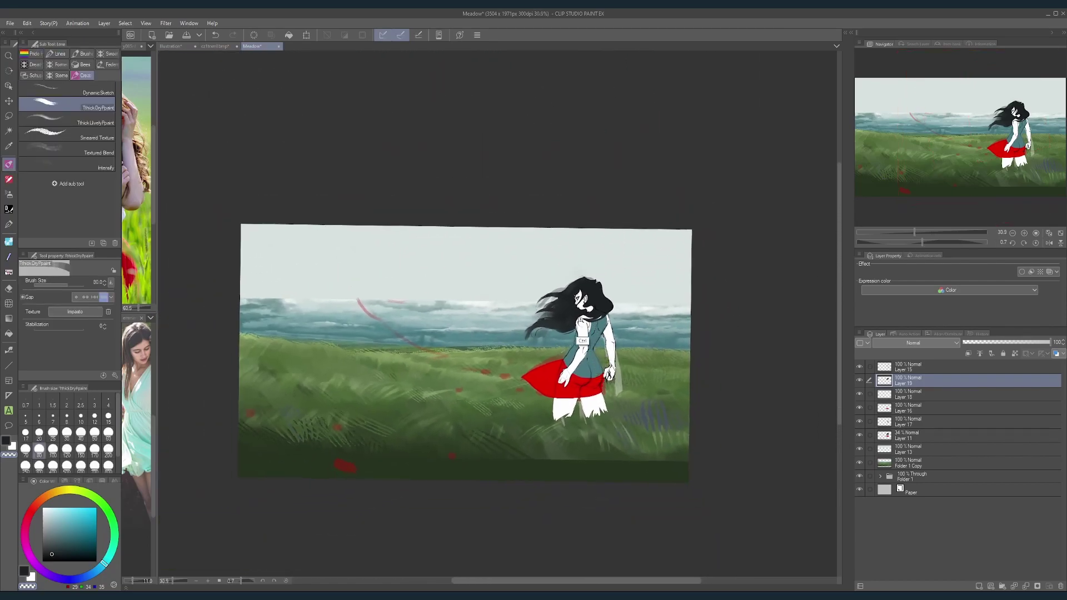
Step: Paint a long dark strand of hair from behind the shoulder across the back and forearm, finishing at brush size 50
{"action": "scroll", "coordinate": [582, 341], "scroll_direction": "up", "scroll_amount": 6}
{"action": "key", "text": "bracketleft"}
{"action": "key", "text": "bracketleft"}
{"action": "key", "text": "bracketleft"}
{"action": "key", "text": "bracketleft"}
{"action": "key", "text": "bracketleft"}
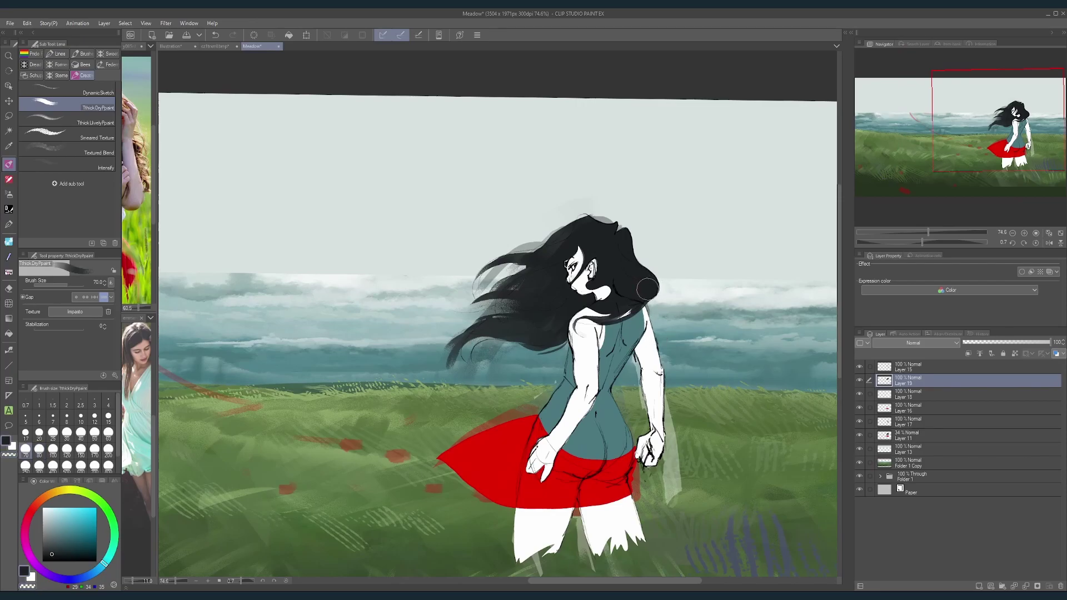
{"action": "key", "text": "bracketright"}
{"action": "key", "text": "bracketright"}
{"action": "key", "text": "bracketright"}
{"action": "left_click_drag", "start_coordinate": [645, 281], "coordinate": [593, 367]}
{"action": "key", "text": "bracketleft"}
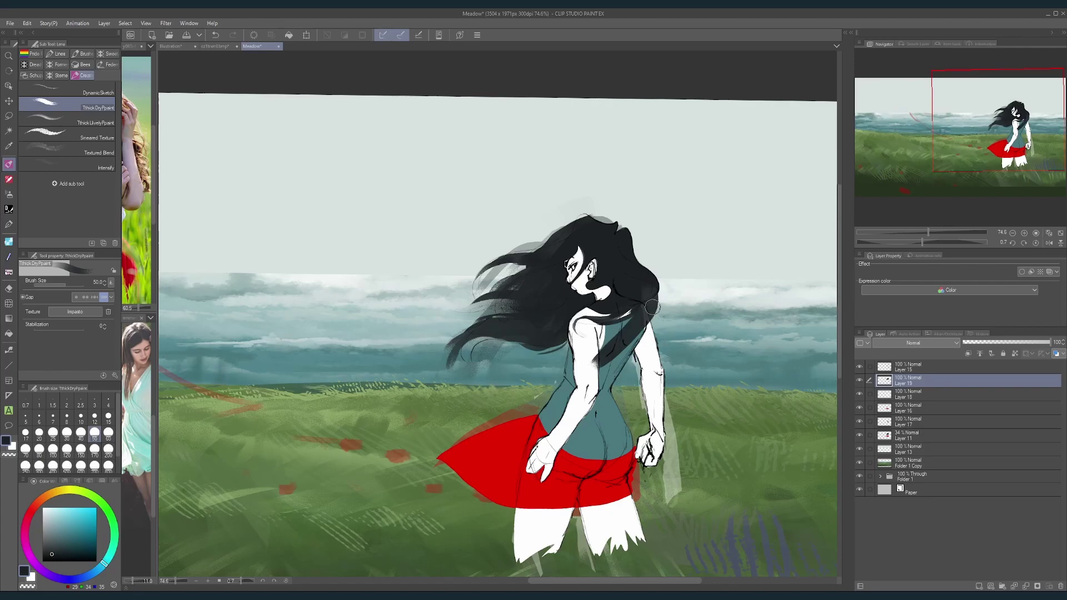
{"action": "left_click_drag", "start_coordinate": [652, 281], "coordinate": [539, 396]}
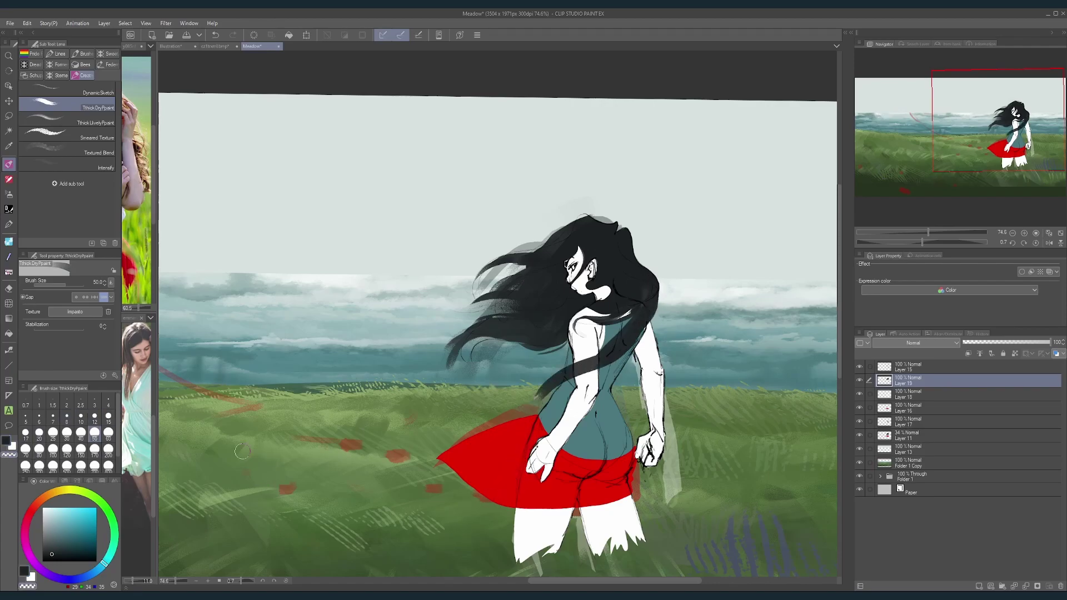
Step: Thin the end of the new strand over the arm and waist using the transparent colour at brush size 70
{"action": "key", "text": "bracketright"}
{"action": "key", "text": "bracketright"}
{"action": "key", "text": "ctrl+z"}
{"action": "key", "text": "ctrl+z"}
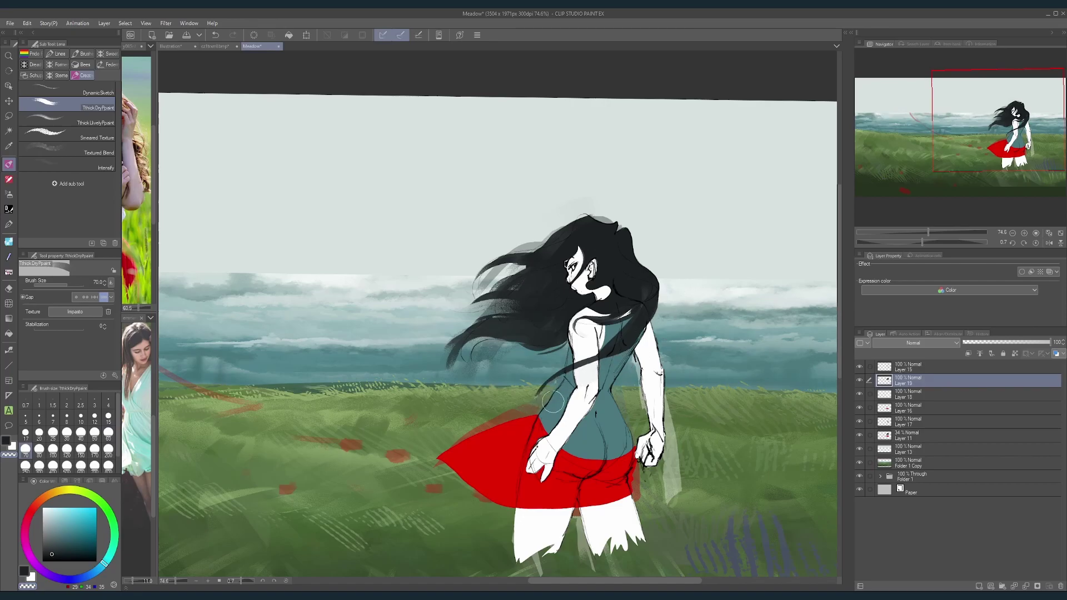
{"action": "key", "text": "ctrl+z"}
{"action": "left_click_drag", "start_coordinate": [532, 417], "coordinate": [637, 346]}
{"action": "key", "text": "ctrl+y"}
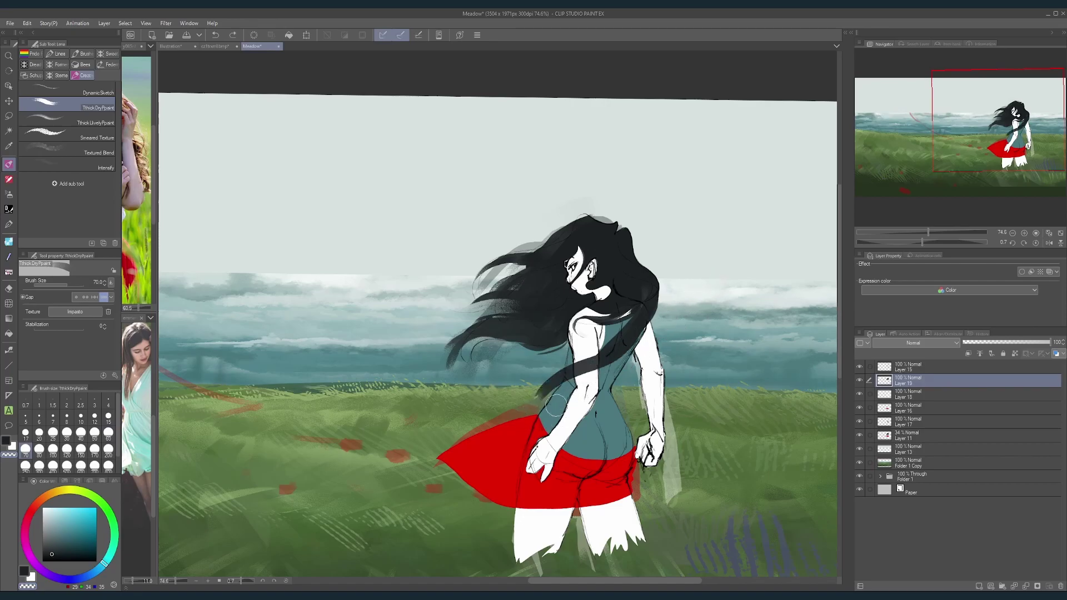
{"action": "key", "text": "bracketleft"}
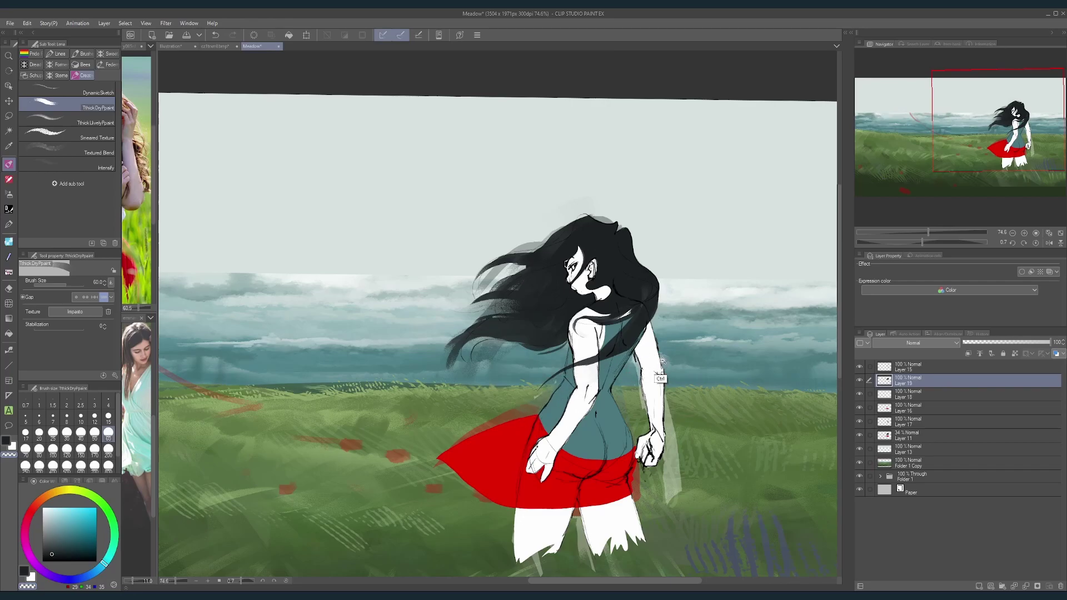
Step: Paint thin wisps along the back edge of the hair near the shoulder with brush size 12, undoing the last stroke
{"action": "scroll", "coordinate": [661, 361], "scroll_direction": "down", "scroll_amount": 4}
{"action": "scroll", "coordinate": [621, 358], "scroll_direction": "up", "scroll_amount": 4}
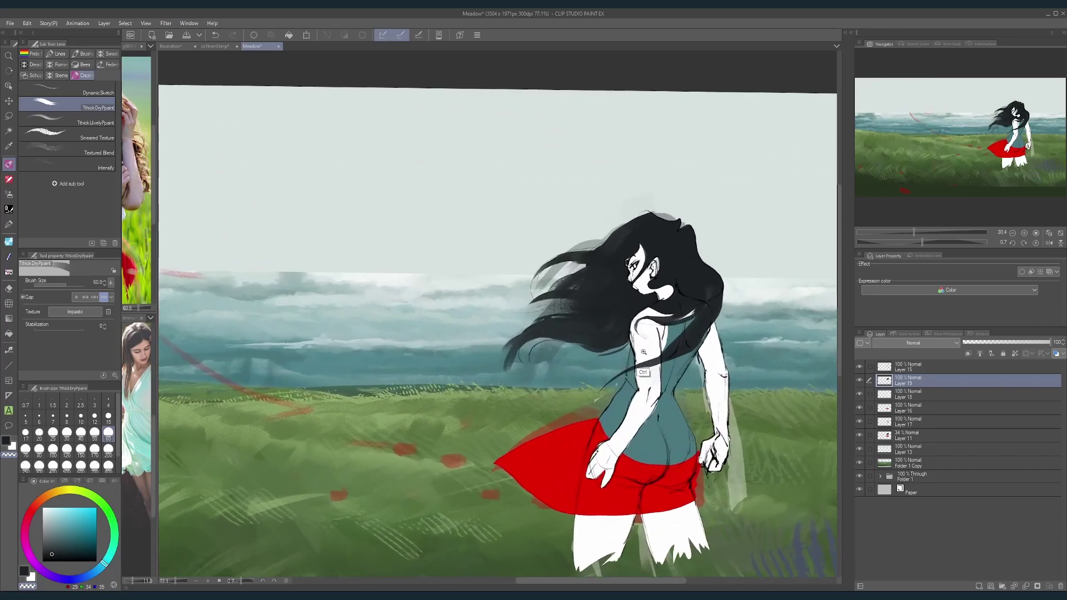
{"action": "key", "text": "bracketleft"}
{"action": "key", "text": "bracketleft"}
{"action": "key", "text": "bracketleft"}
{"action": "key", "text": "bracketleft"}
{"action": "key", "text": "bracketleft"}
{"action": "key", "text": "bracketleft"}
{"action": "key", "text": "bracketleft"}
{"action": "key", "text": "bracketleft"}
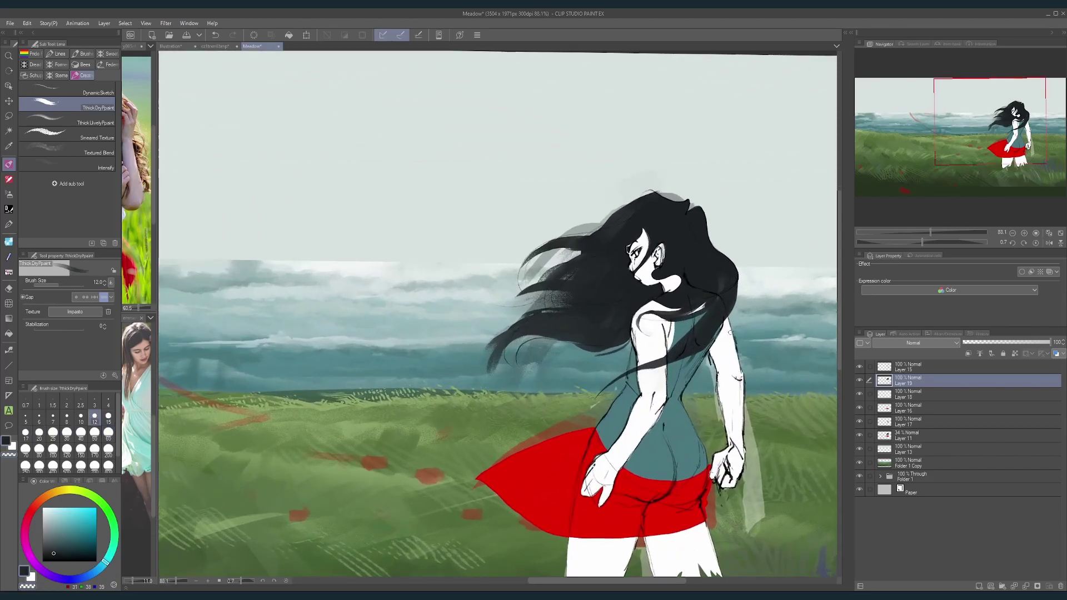
{"action": "scroll", "coordinate": [731, 309], "scroll_direction": "down", "scroll_amount": 3}
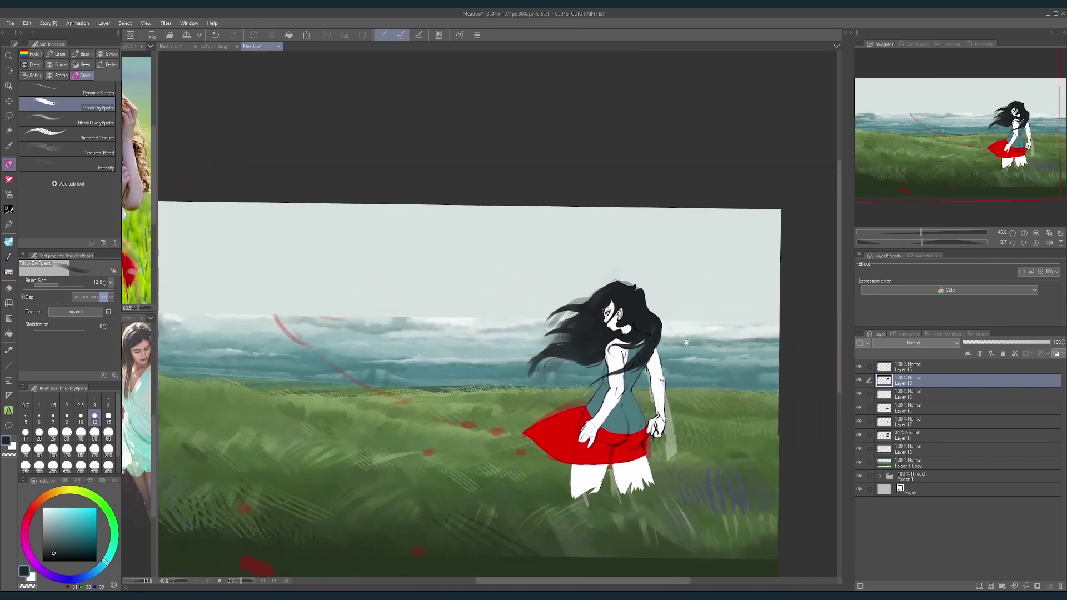
{"action": "scroll", "coordinate": [668, 332], "scroll_direction": "up", "scroll_amount": 3}
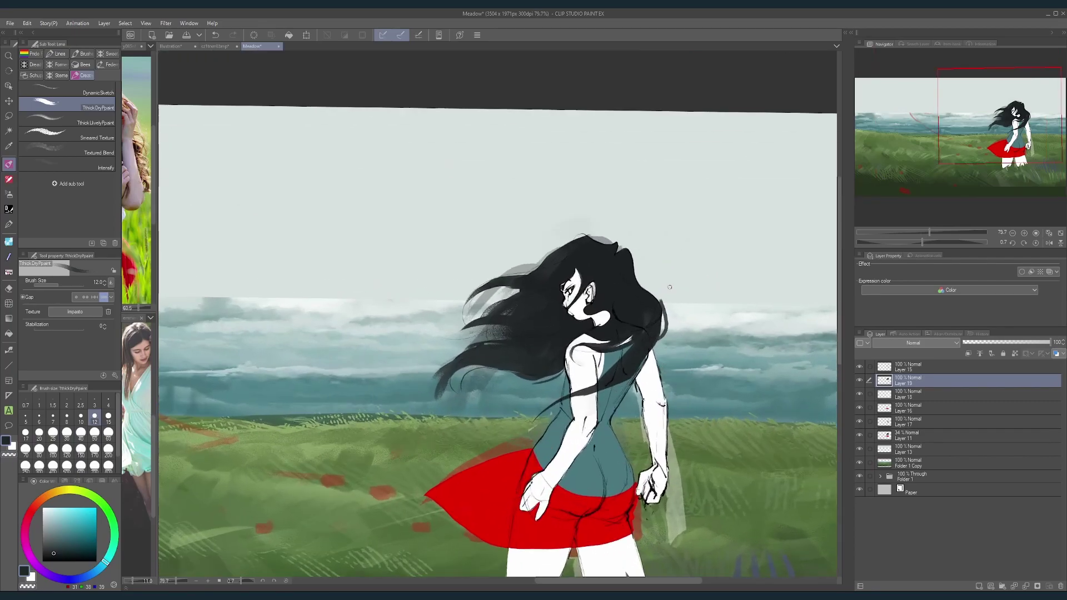
{"action": "key", "text": "ctrl+z"}
{"action": "scroll", "coordinate": [705, 304], "scroll_direction": "down", "scroll_amount": 4}
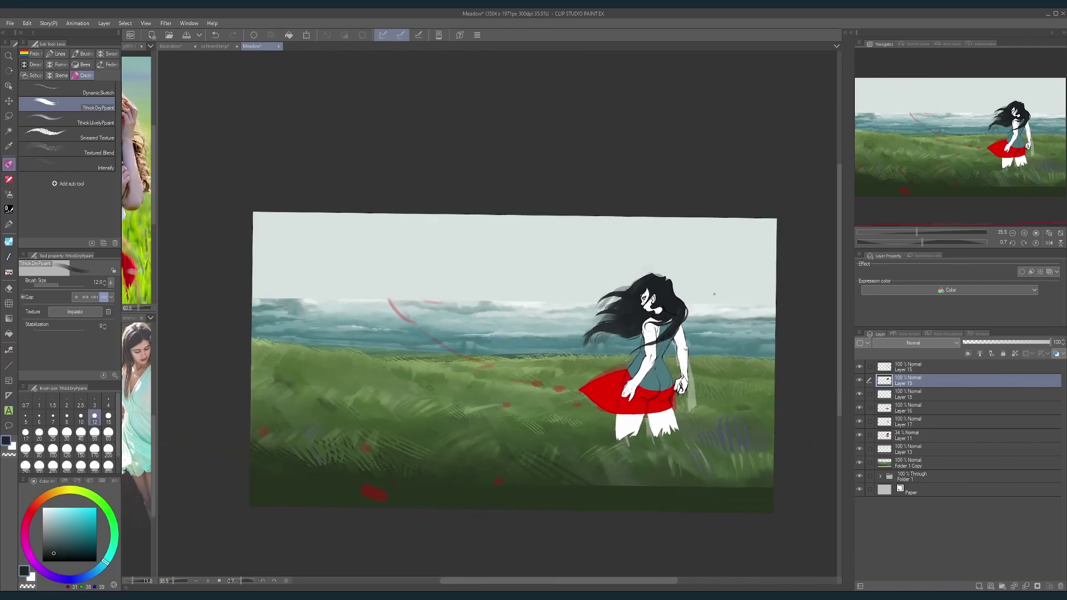
{"action": "scroll", "coordinate": [726, 359], "scroll_direction": "down", "scroll_amount": 1}
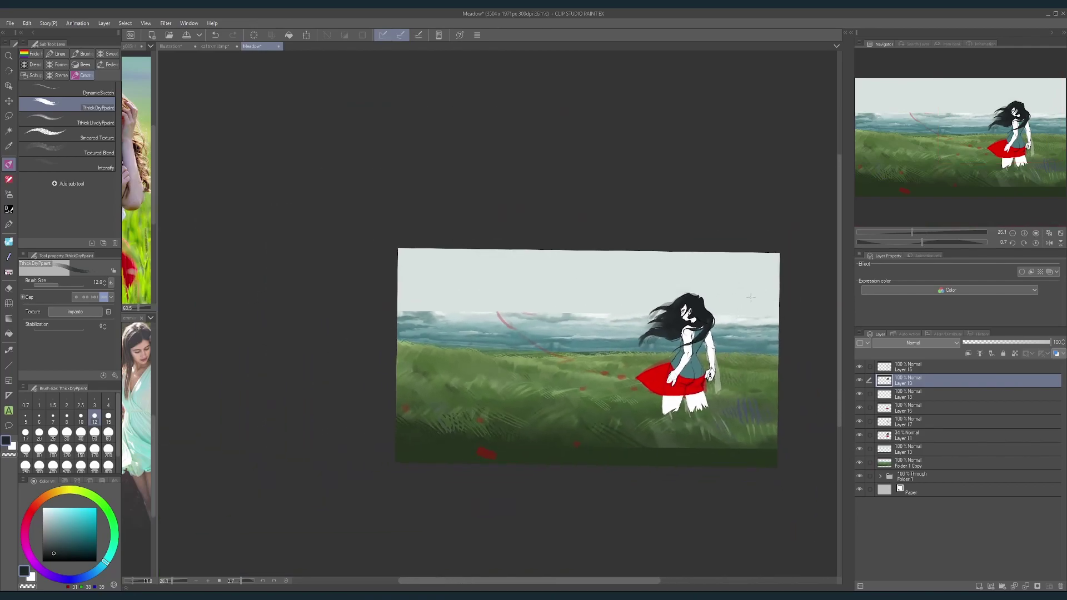
Step: Hide the 34% opacity sketch on Layer 11 to remove the red guide marks from the meadow
{"action": "left_click", "coordinate": [859, 408]}
{"action": "left_click", "coordinate": [859, 408]}
{"action": "left_click", "coordinate": [860, 434]}
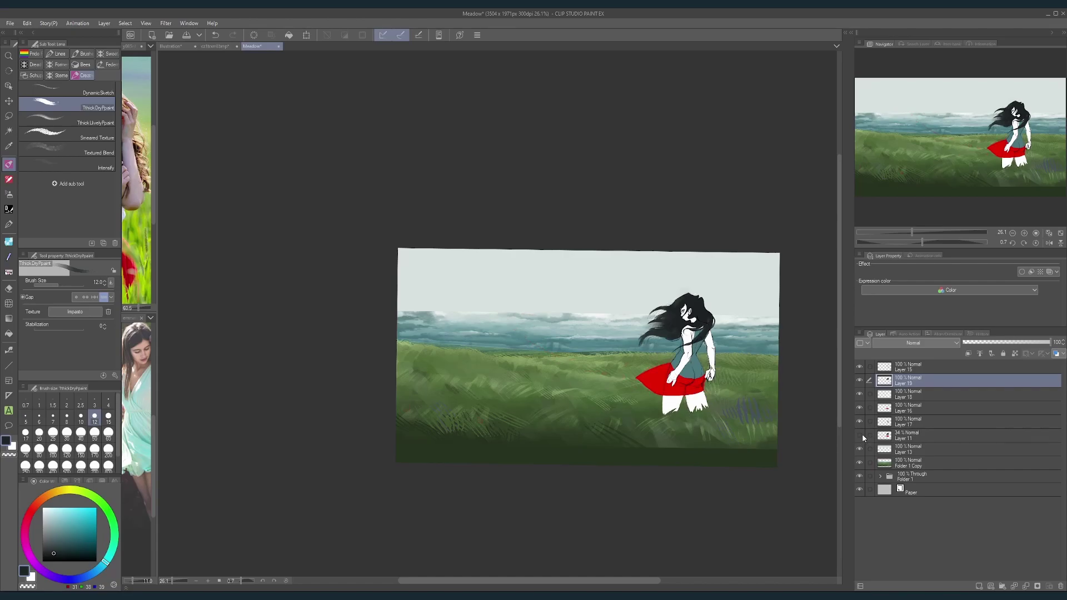
{"action": "scroll", "coordinate": [763, 349], "scroll_direction": "up", "scroll_amount": 2}
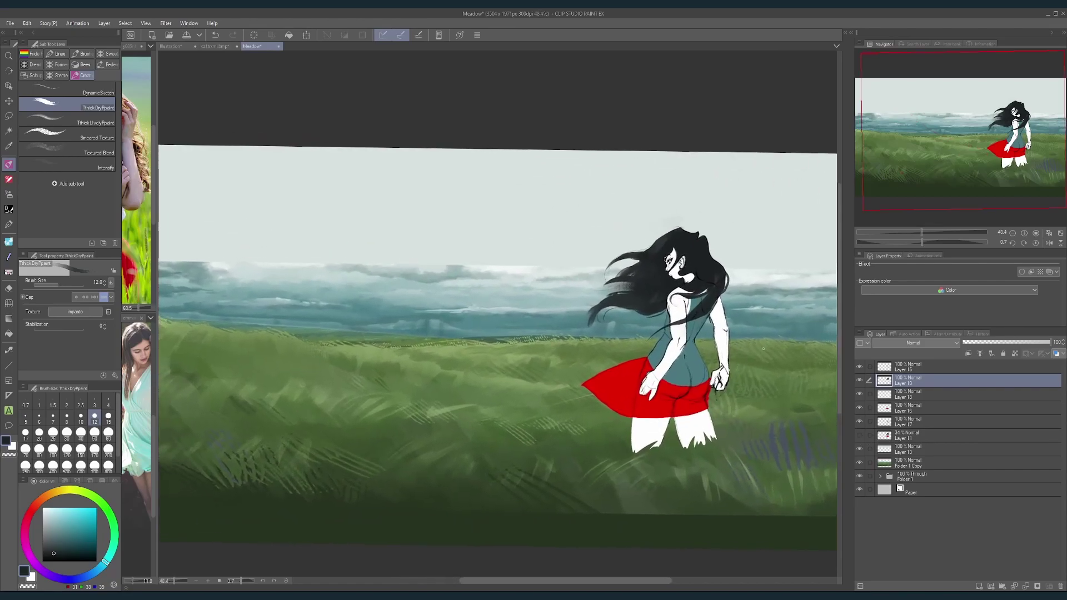
Step: Hide the line-art layer and toggle the hair layer off and on to check the figure's plain silhouette
{"action": "left_click", "coordinate": [860, 367]}
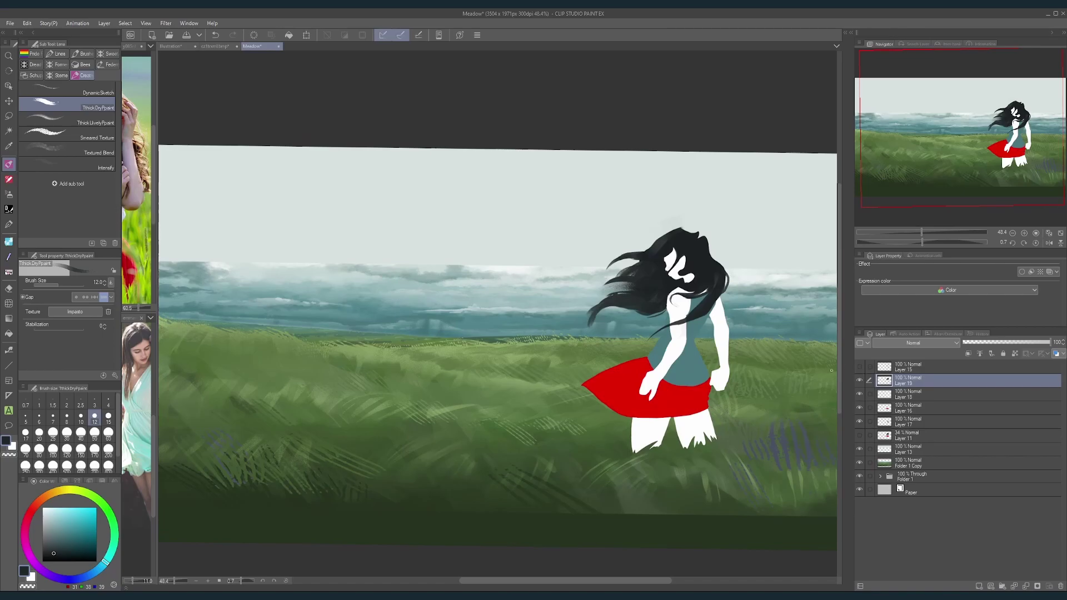
{"action": "scroll", "coordinate": [763, 388], "scroll_direction": "down", "scroll_amount": 2}
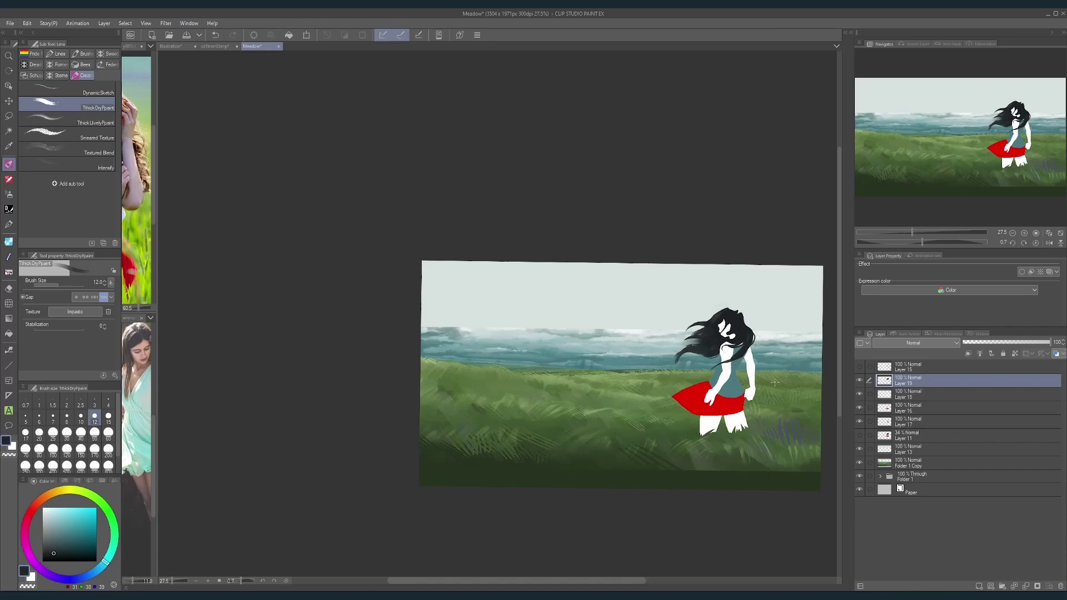
{"action": "left_click_drag", "start_coordinate": [795, 395], "coordinate": [713, 324]}
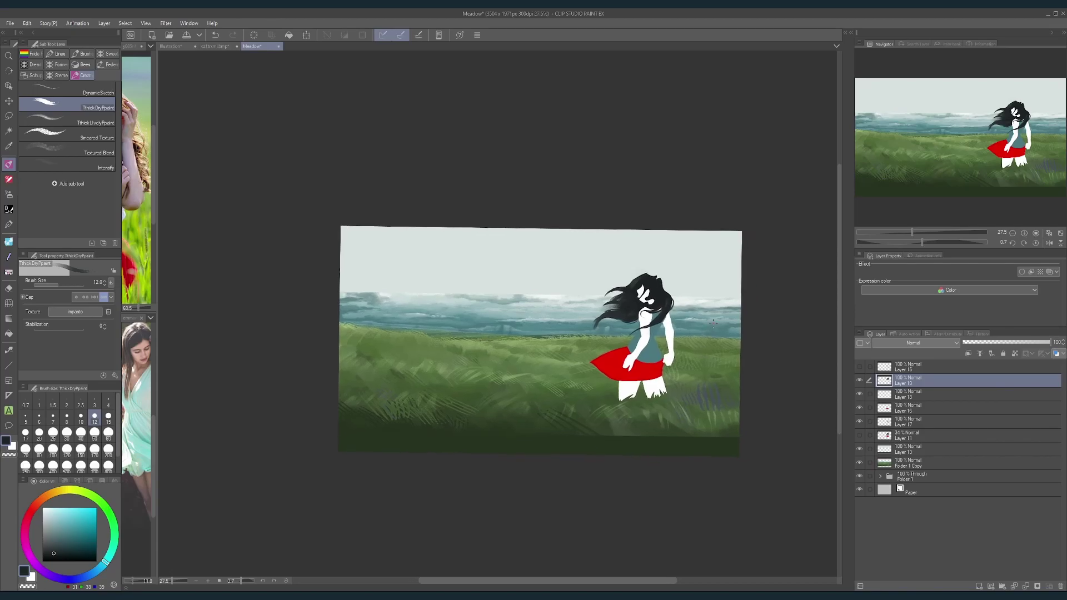
{"action": "left_click", "coordinate": [859, 381]}
{"action": "left_click", "coordinate": [859, 382]}
Step: Trim away the upper windblown strand of hair with the transparent colour at brush size 70
{"action": "left_click_drag", "start_coordinate": [629, 301], "coordinate": [603, 294]}
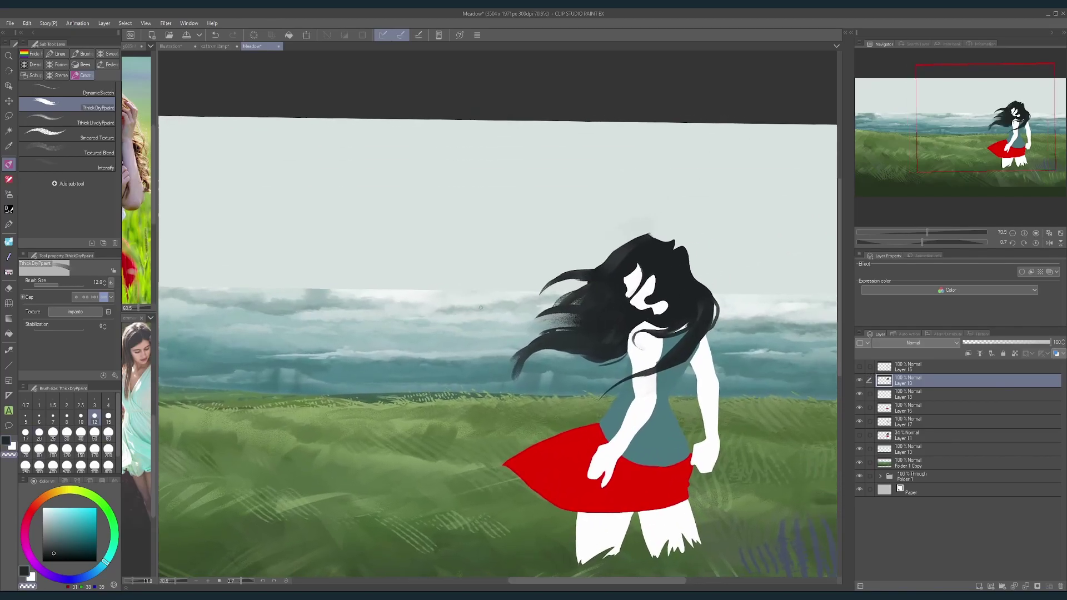
{"action": "left_click", "coordinate": [25, 450]}
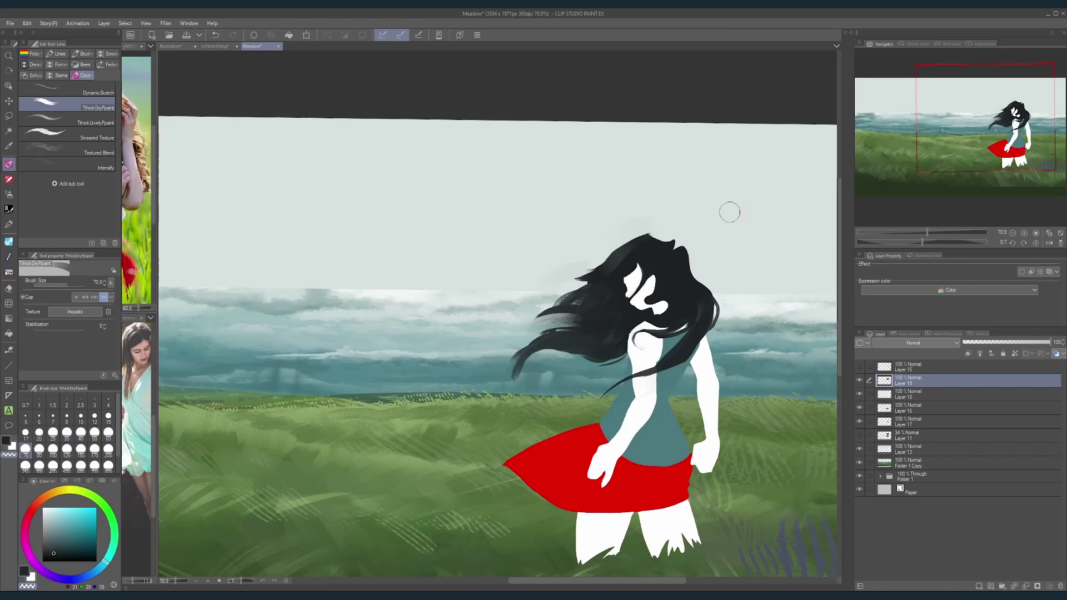
{"action": "scroll", "coordinate": [715, 210], "scroll_direction": "down", "scroll_amount": 5}
{"action": "left_click_drag", "start_coordinate": [736, 191], "coordinate": [705, 195]}
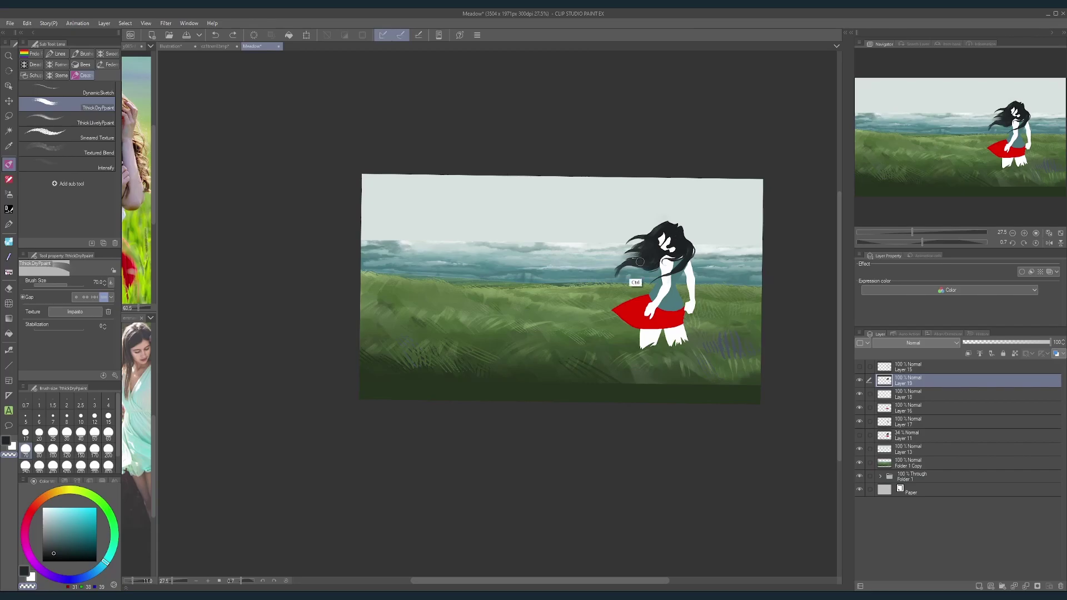
Step: Examine the figure's silhouette and hair shape against the meadow at different magnifications
{"action": "scroll", "coordinate": [639, 262], "scroll_direction": "up", "scroll_amount": 3}
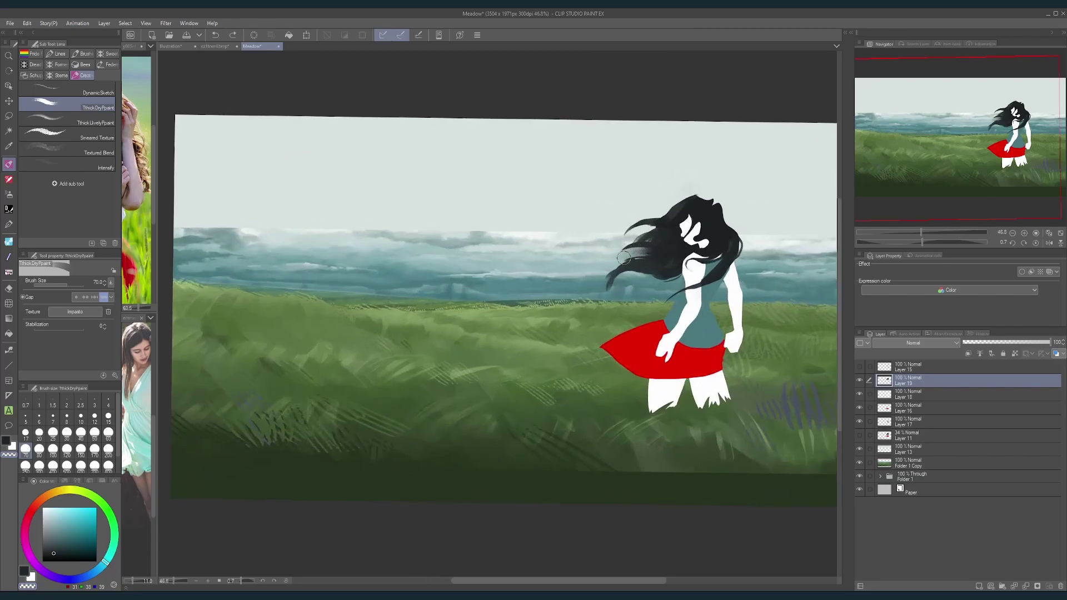
{"action": "scroll", "coordinate": [733, 192], "scroll_direction": "down", "scroll_amount": 4}
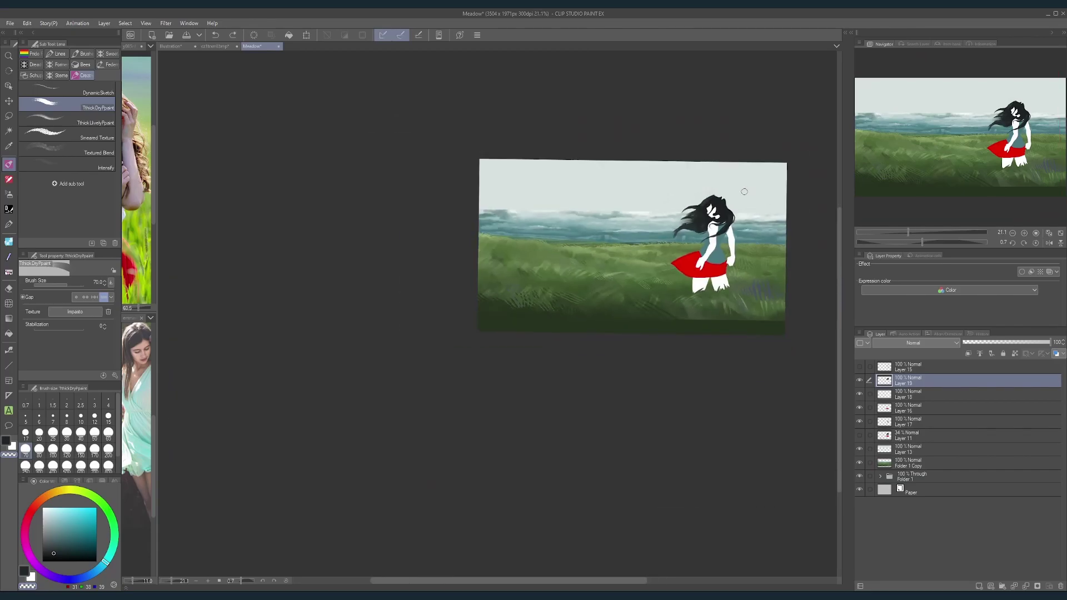
{"action": "scroll", "coordinate": [745, 178], "scroll_direction": "up", "scroll_amount": 2}
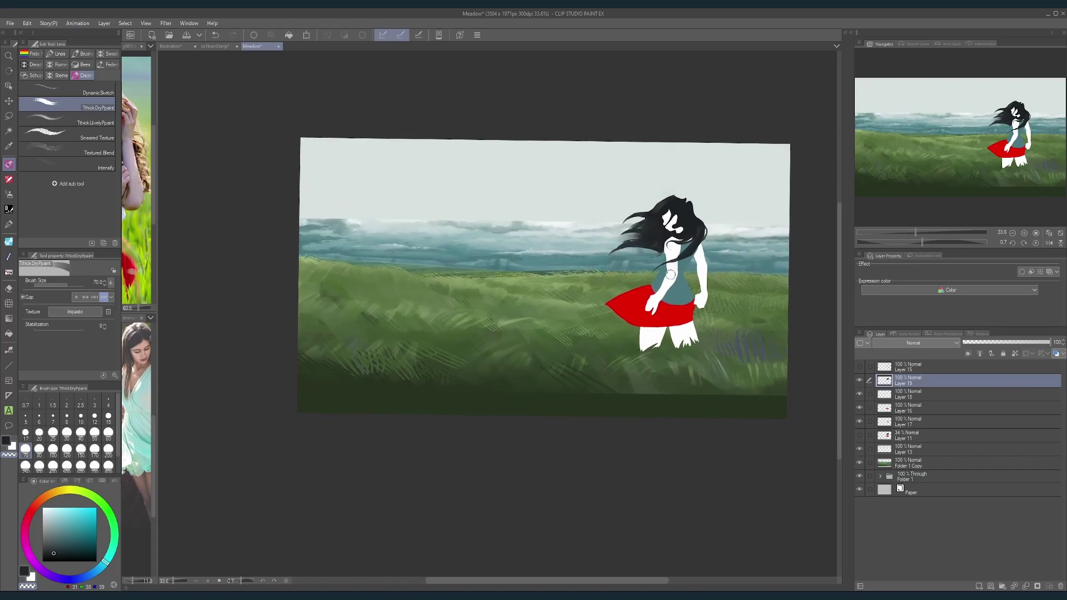
{"action": "scroll", "coordinate": [728, 222], "scroll_direction": "down", "scroll_amount": 1}
{"action": "scroll", "coordinate": [695, 214], "scroll_direction": "up", "scroll_amount": 1}
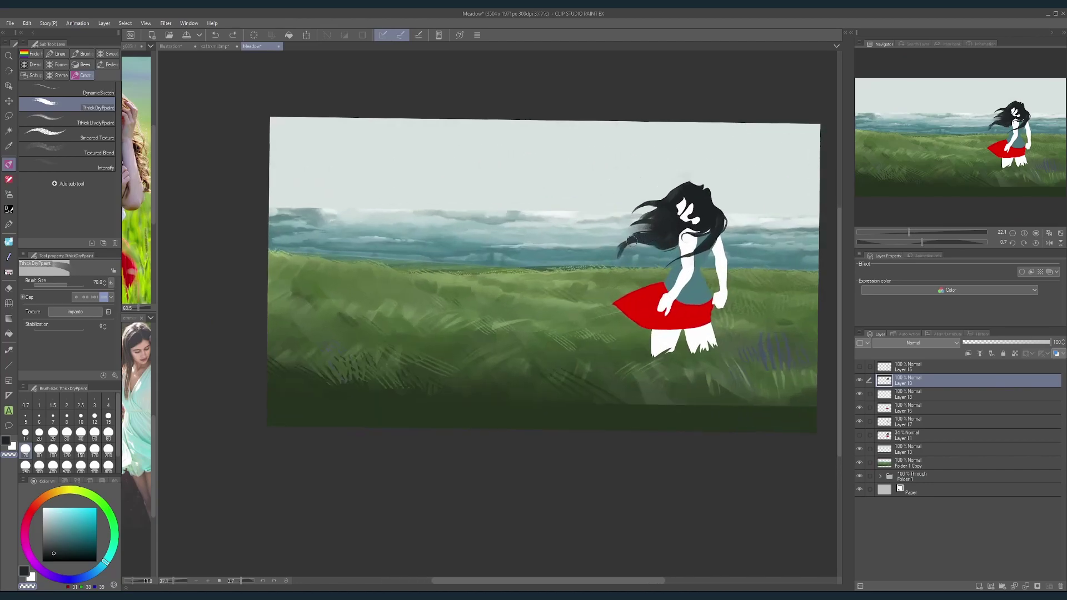
{"action": "scroll", "coordinate": [748, 203], "scroll_direction": "down", "scroll_amount": 2}
{"action": "left_click_drag", "start_coordinate": [760, 182], "coordinate": [702, 187]}
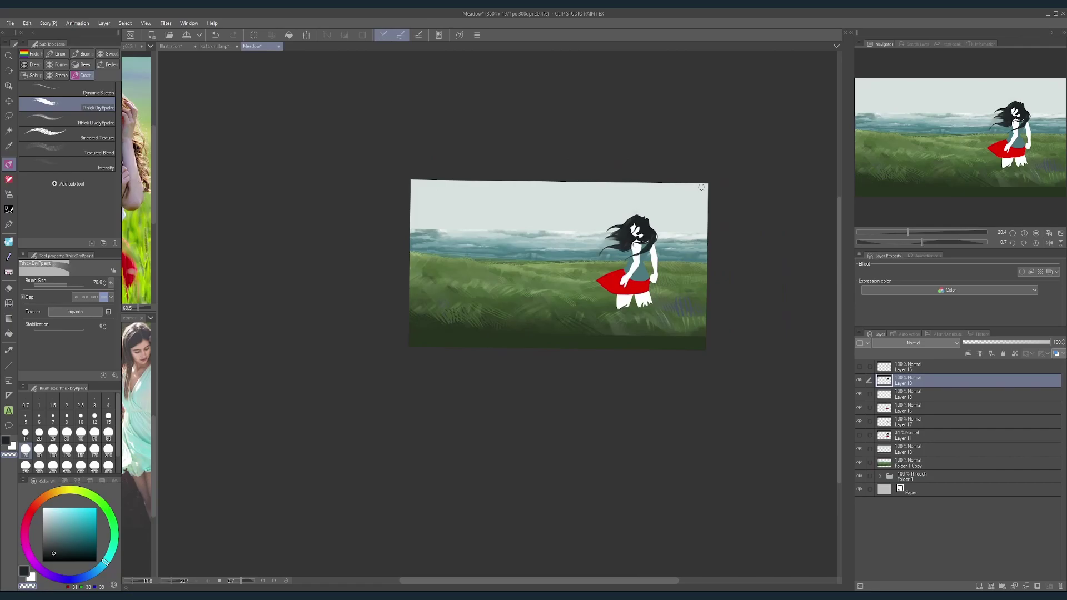
{"action": "scroll", "coordinate": [654, 234], "scroll_direction": "up", "scroll_amount": 2}
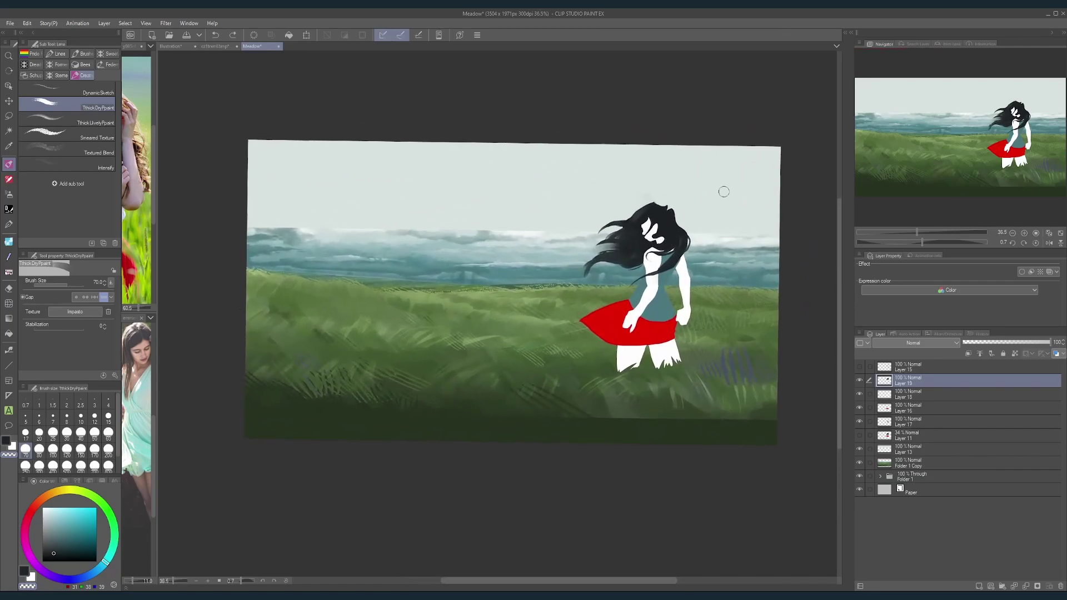
{"action": "left_click_drag", "start_coordinate": [701, 333], "coordinate": [615, 358]}
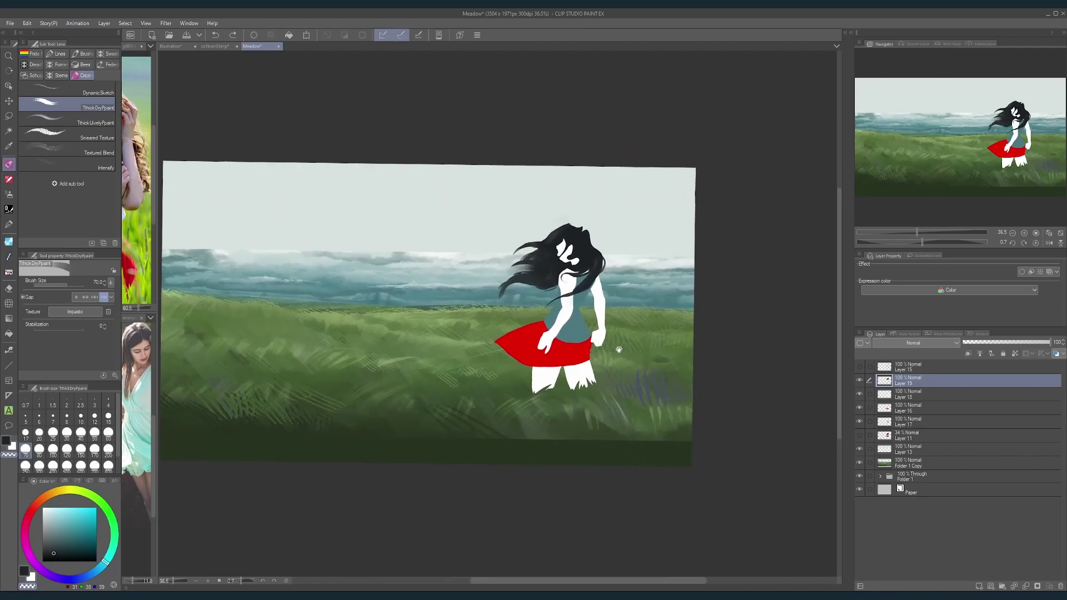
{"action": "scroll", "coordinate": [609, 342], "scroll_direction": "up", "scroll_amount": 1}
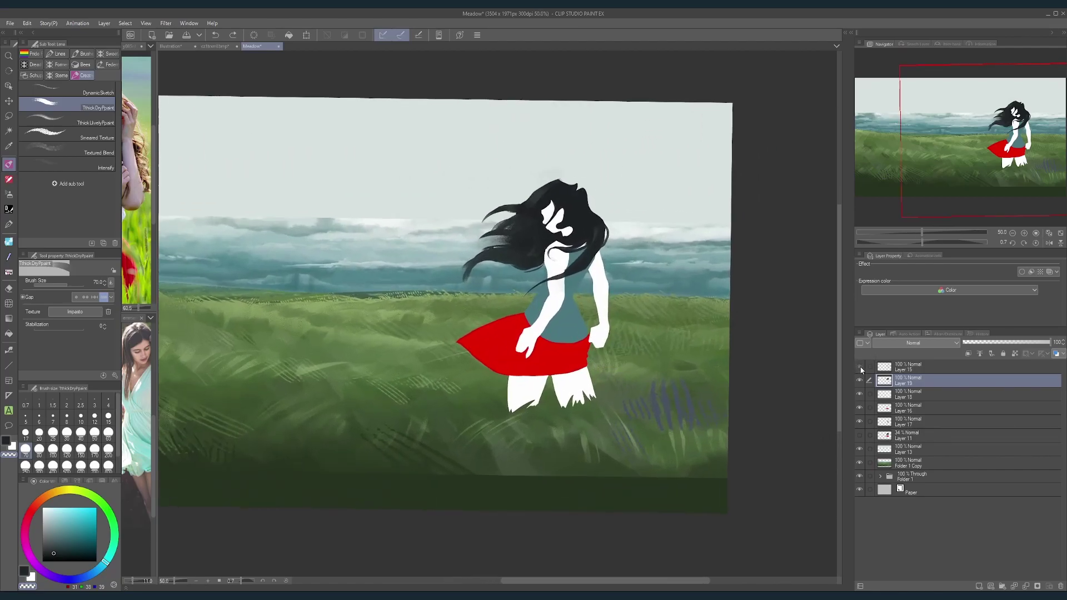
Step: Show the line-art layer over the figure again
{"action": "left_click", "coordinate": [860, 368]}
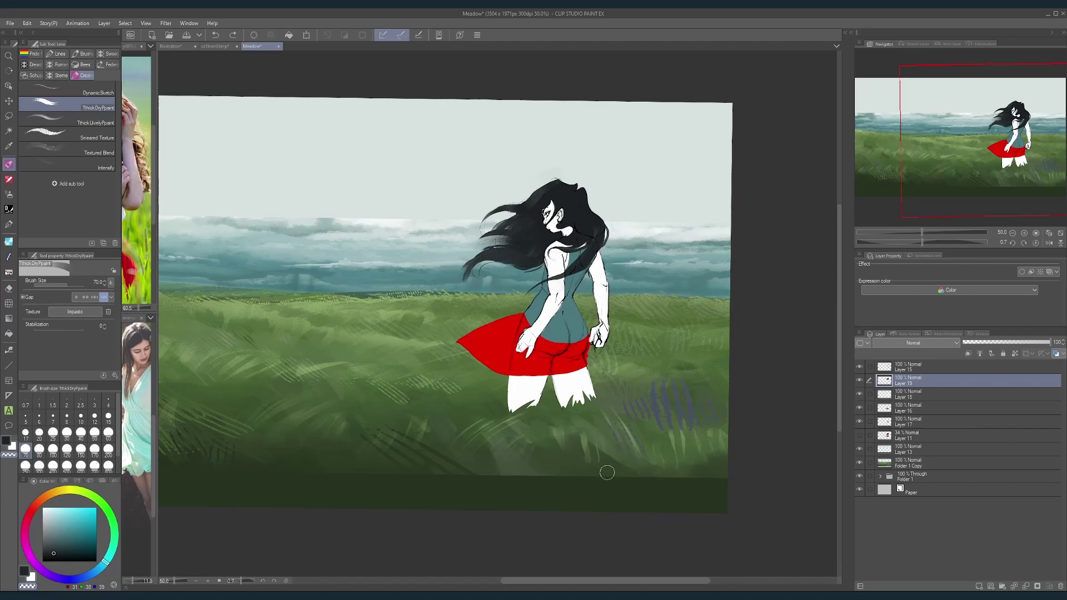
{"action": "left_click_drag", "start_coordinate": [608, 471], "coordinate": [687, 460]}
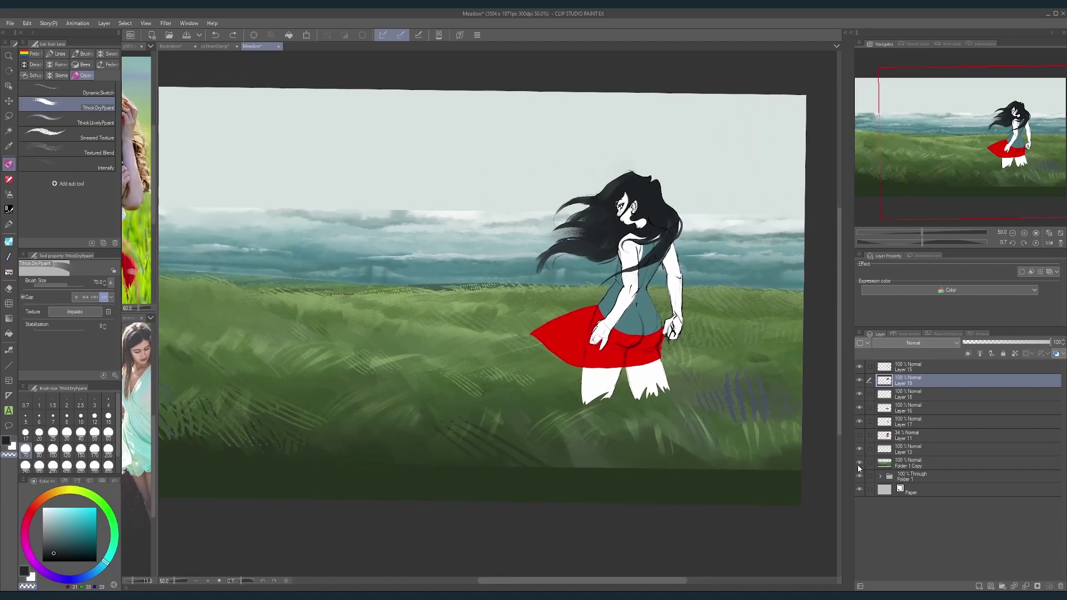
{"action": "scroll", "coordinate": [770, 464], "scroll_direction": "down", "scroll_amount": 2}
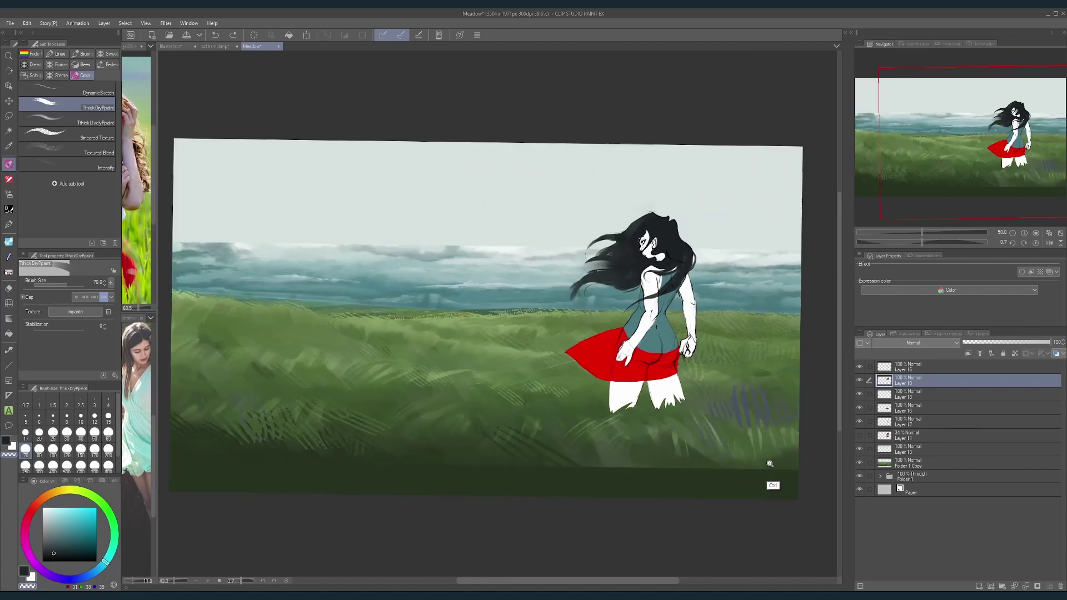
Step: Show the faint red guide layer, Layer 11, and sample the skirt's red as the drawing colour
{"action": "scroll", "coordinate": [770, 463], "scroll_direction": "down", "scroll_amount": 2}
{"action": "left_click_drag", "start_coordinate": [762, 479], "coordinate": [746, 466]}
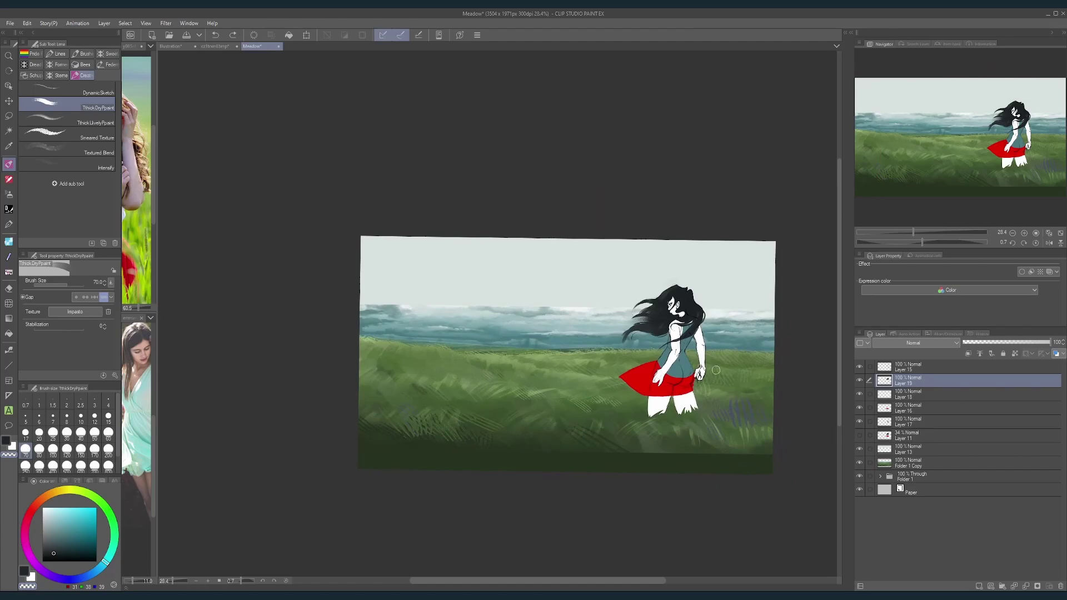
{"action": "left_click", "coordinate": [859, 435]}
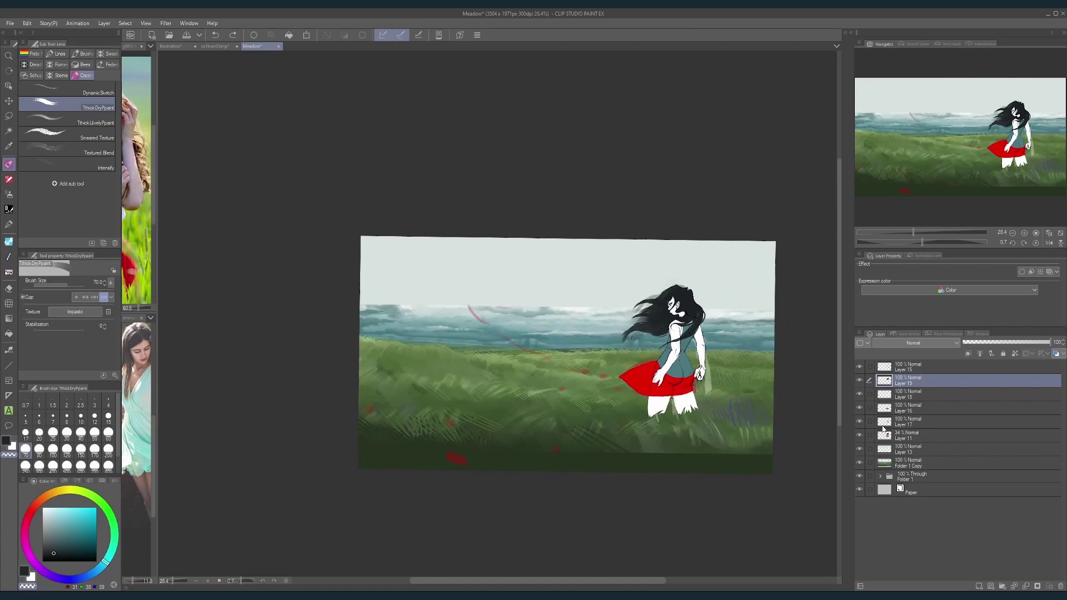
{"action": "left_click", "coordinate": [632, 379], "text": "alt"}
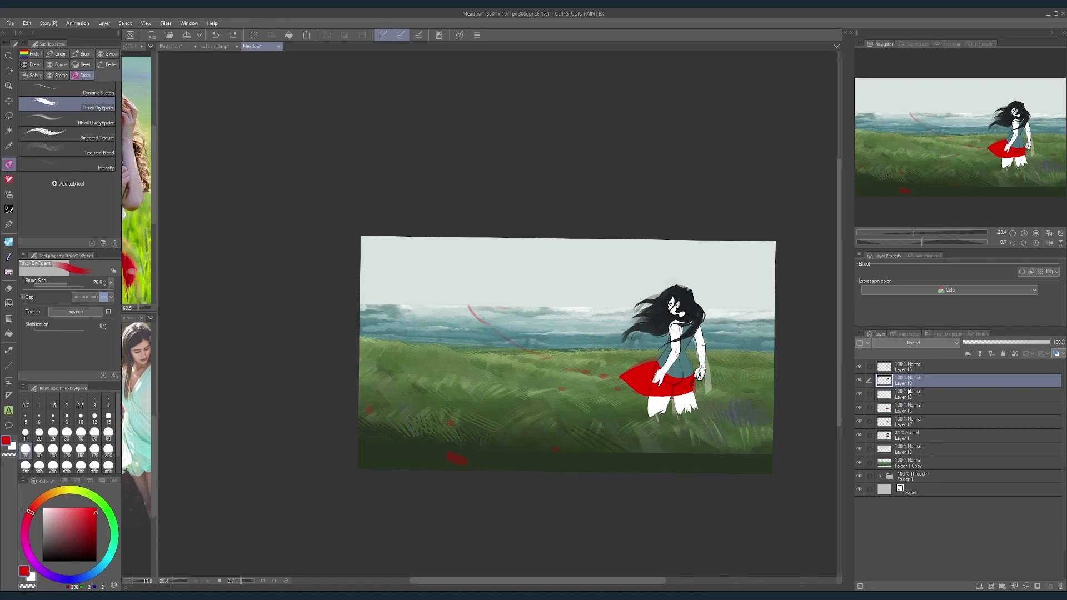
Step: Group the woman's five layers into a collapsed folder and add another folder containing a new raster layer above it
{"action": "left_click", "coordinate": [860, 366]}
{"action": "left_click", "coordinate": [860, 366]}
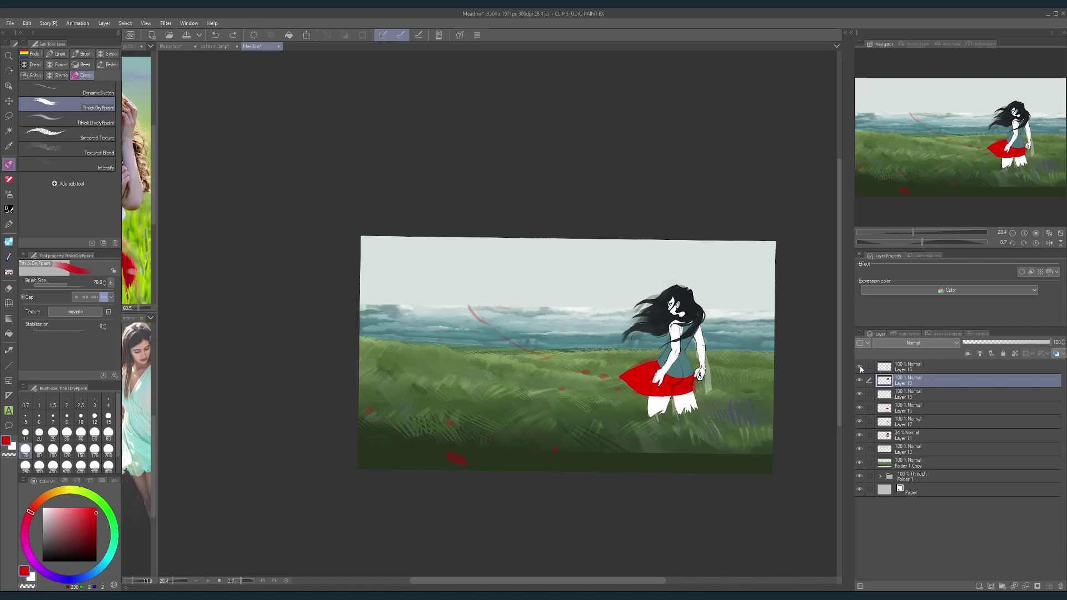
{"action": "left_click", "coordinate": [902, 368]}
{"action": "left_click", "coordinate": [916, 422], "text": "shift"}
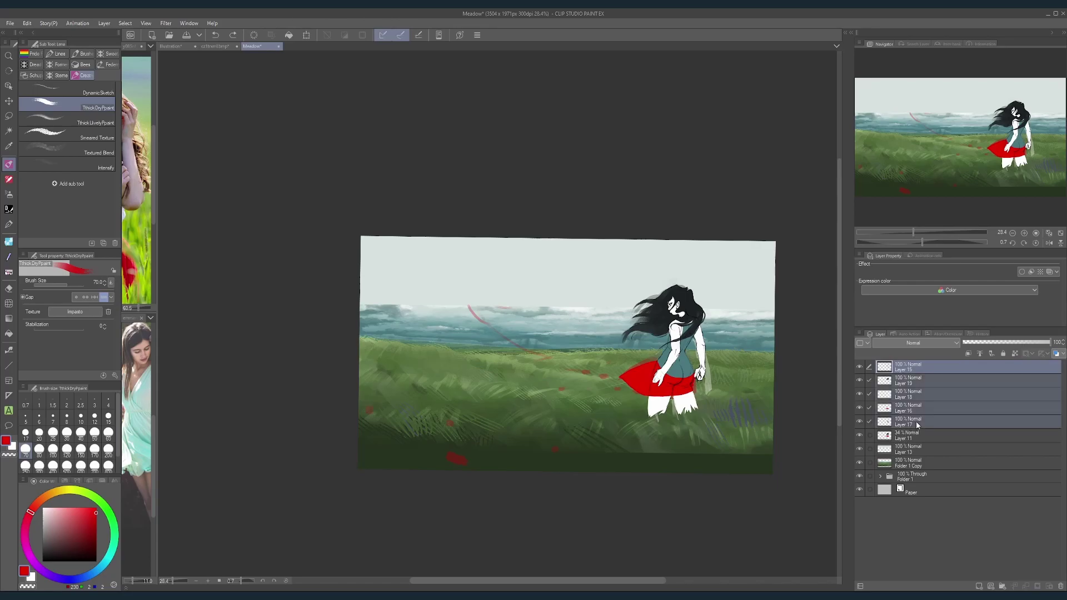
{"action": "right_click", "coordinate": [916, 421]}
{"action": "left_click", "coordinate": [966, 239]}
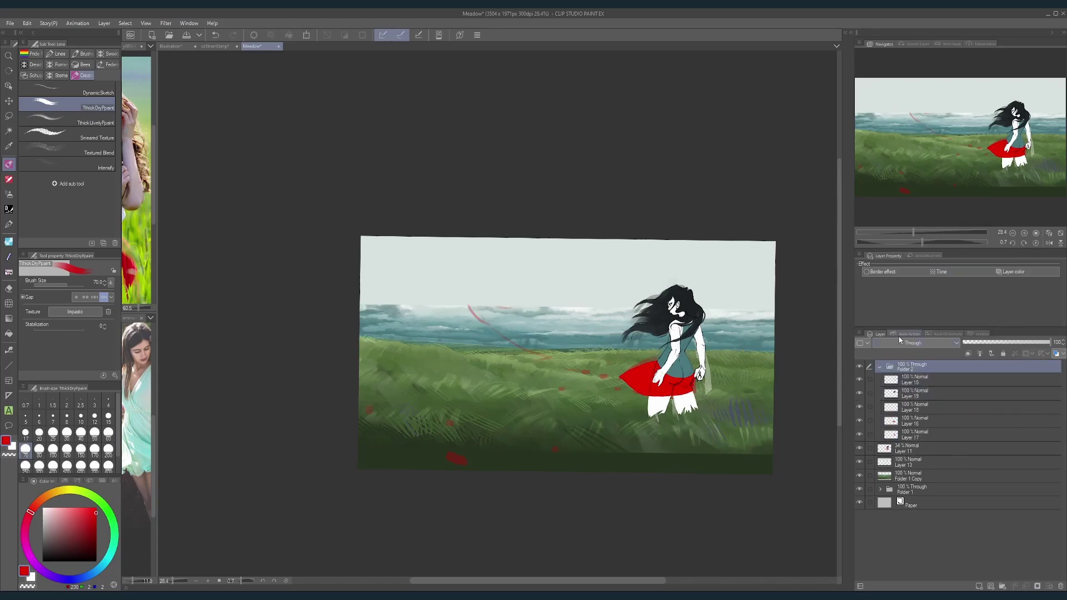
{"action": "left_click", "coordinate": [880, 368]}
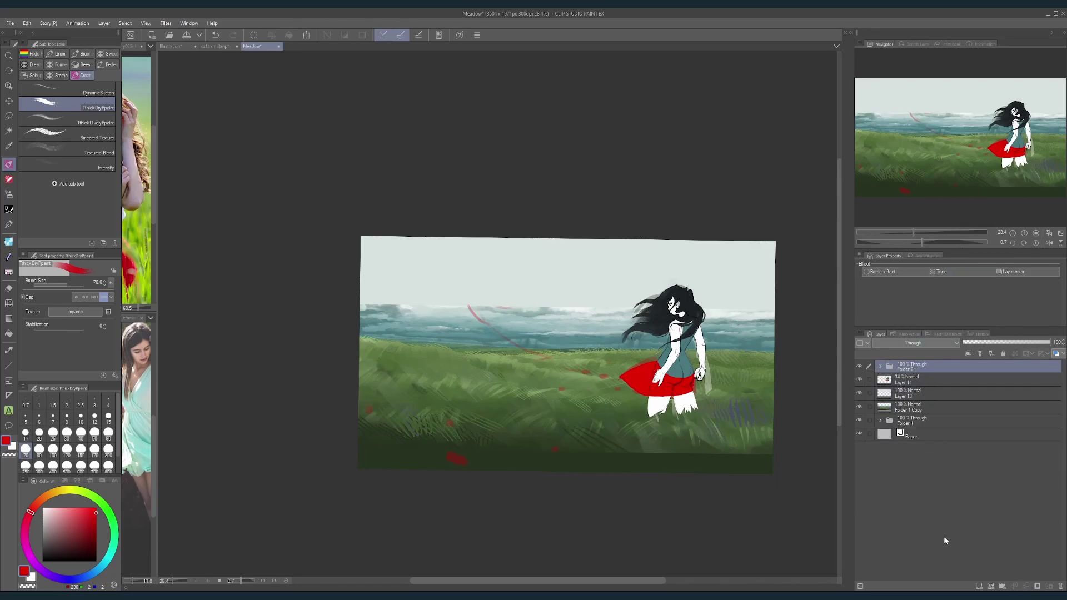
{"action": "left_click", "coordinate": [1000, 586]}
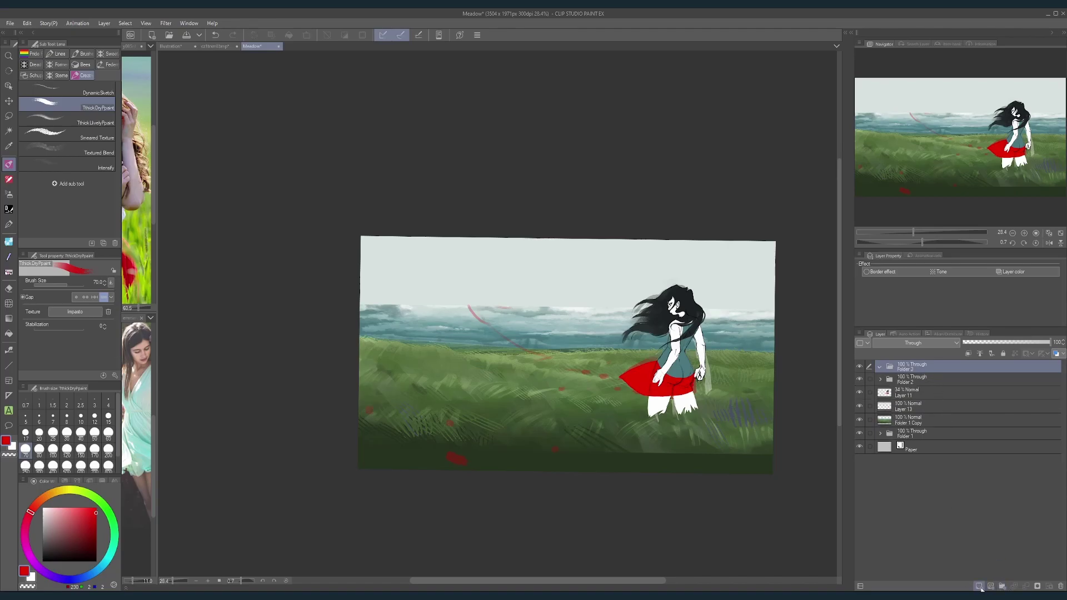
{"action": "left_click", "coordinate": [979, 586]}
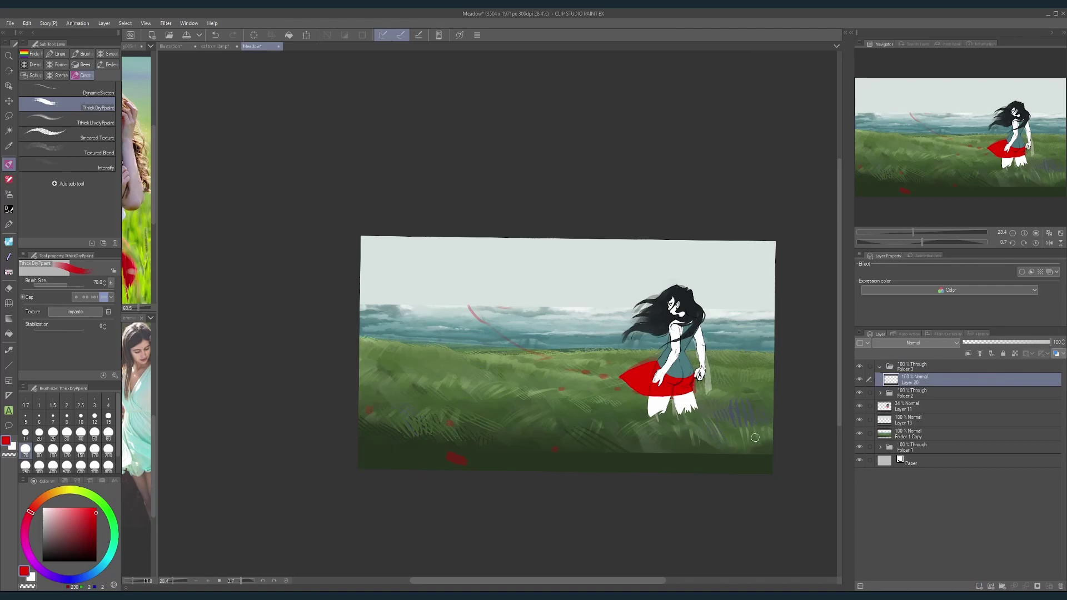
Step: Dab red flowers of varied sizes across the meadow over the guide marks and hide the guide layer, Layer 11
{"action": "key", "text": "bracketleft"}
{"action": "key", "text": "bracketleft"}
{"action": "key", "text": "bracketleft"}
{"action": "key", "text": "bracketleft"}
{"action": "key", "text": "bracketright"}
{"action": "key", "text": "bracketleft"}
{"action": "key", "text": "bracketleft"}
{"action": "key", "text": "bracketleft"}
{"action": "key", "text": "bracketright"}
{"action": "key", "text": "bracketright"}
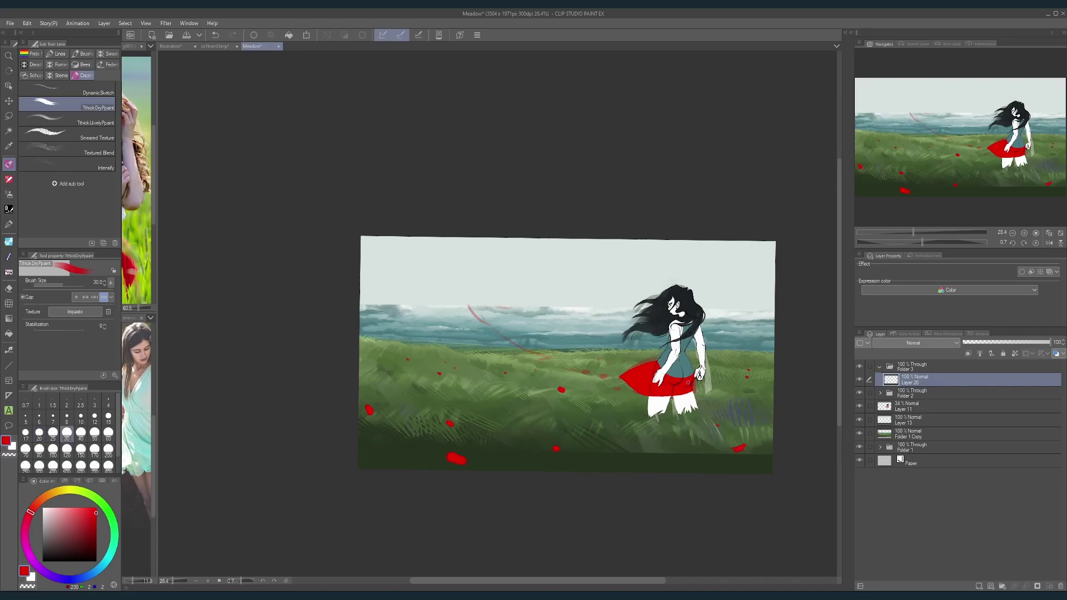
{"action": "key", "text": "bracketleft"}
{"action": "left_click", "coordinate": [860, 407]}
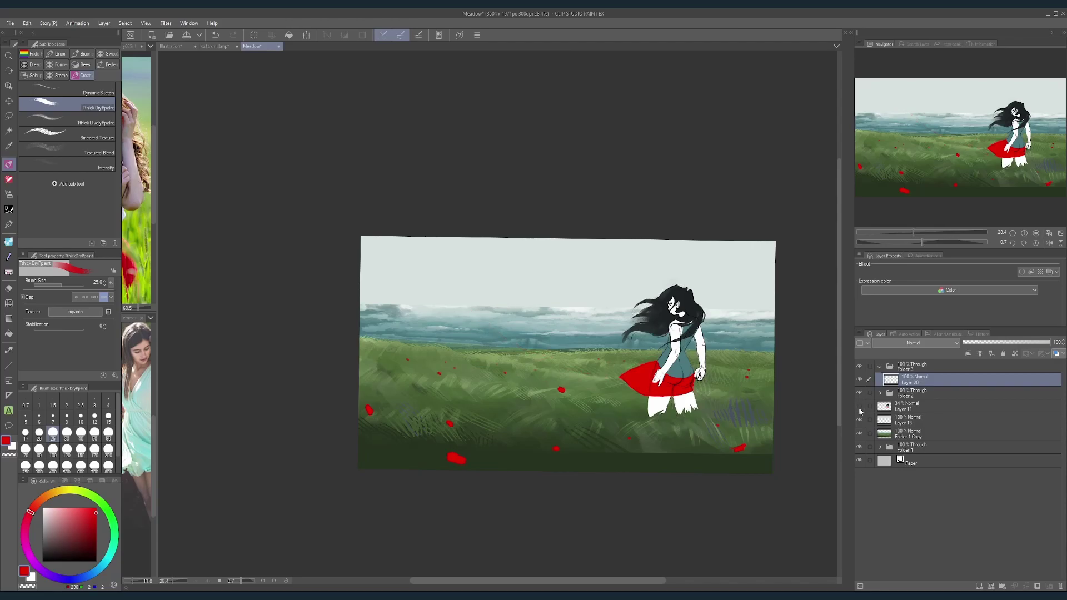
Step: Expand the figure's folder and select the skirt layer, Layer 16, toggling layer visibility to identify it
{"action": "left_click", "coordinate": [880, 394]}
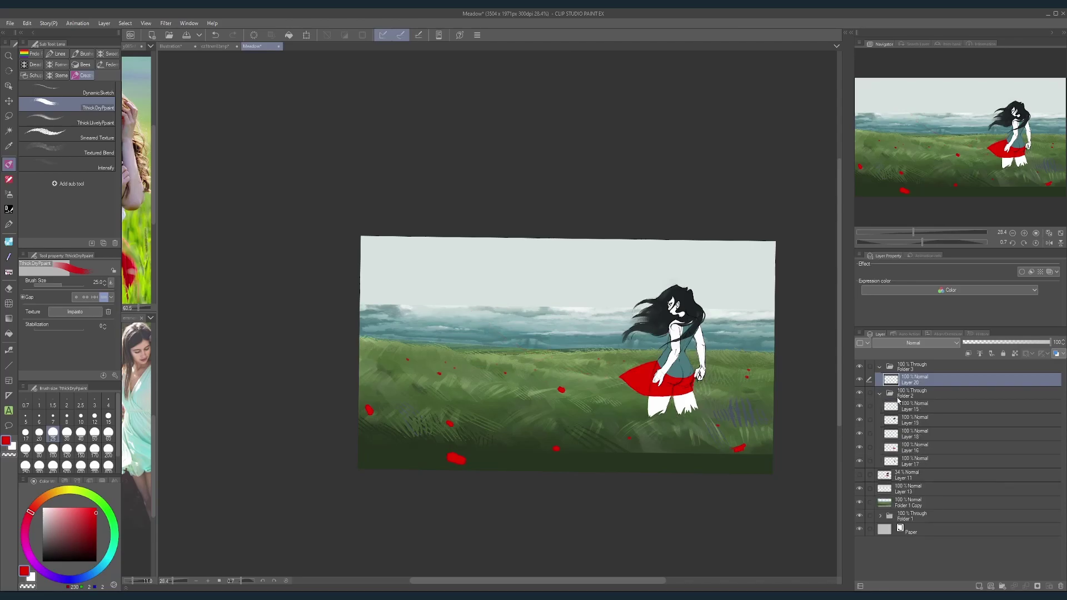
{"action": "left_click", "coordinate": [860, 420]}
{"action": "left_click", "coordinate": [860, 420]}
{"action": "left_click", "coordinate": [908, 449]}
{"action": "left_click", "coordinate": [860, 448]}
{"action": "left_click", "coordinate": [860, 448]}
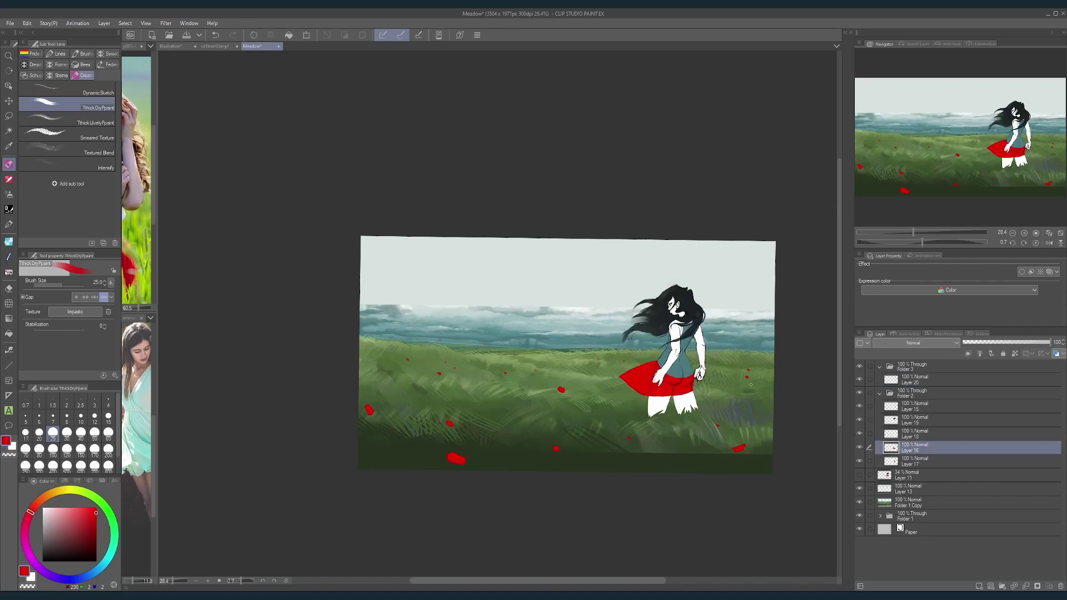
{"action": "scroll", "coordinate": [632, 376], "scroll_direction": "up", "scroll_amount": 2}
{"action": "key", "text": "bracketright"}
{"action": "key", "text": "bracketright"}
{"action": "key", "text": "bracketright"}
{"action": "key", "text": "bracketright"}
{"action": "mouse_move", "coordinate": [632, 376]}
{"action": "left_mouse_down"}
{"action": "mouse_move", "coordinate": [683, 382]}
{"action": "mouse_move", "coordinate": [665, 460]}
{"action": "mouse_move", "coordinate": [575, 392]}
{"action": "left_mouse_up"}
{"action": "key", "text": "bracketright"}
{"action": "key", "text": "bracketleft"}
{"action": "key", "text": "bracketleft"}
{"action": "key", "text": "shift+space"}
{"action": "key", "text": "space"}
Step: Choose the ragged textured SB pen among the special brushes and roughen the skirt's windblown edge with red at brush size 70
{"action": "left_click", "coordinate": [9, 194]}
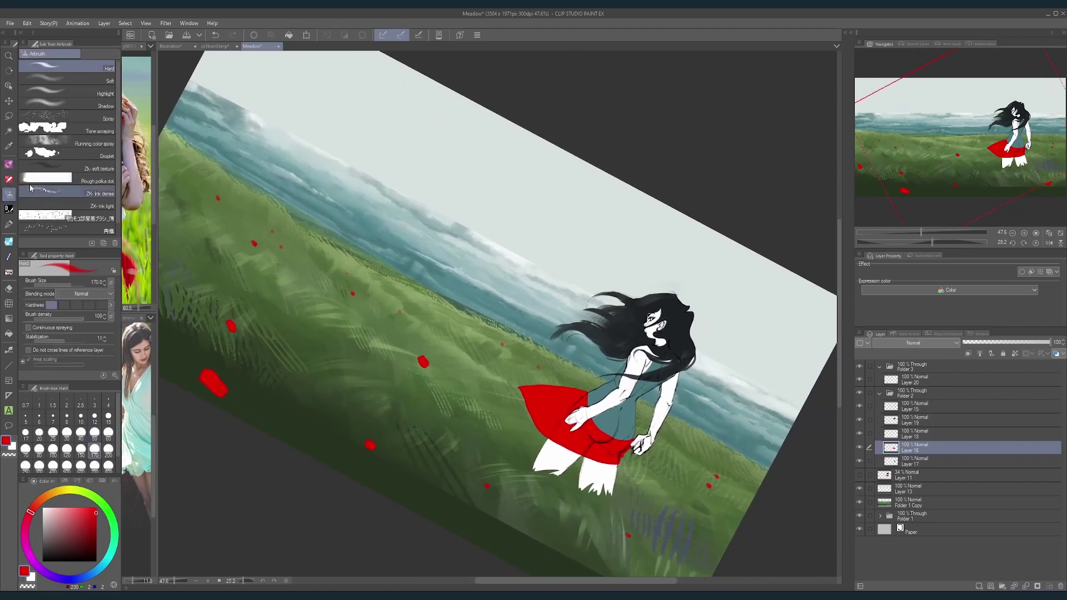
{"action": "left_click", "coordinate": [9, 209]}
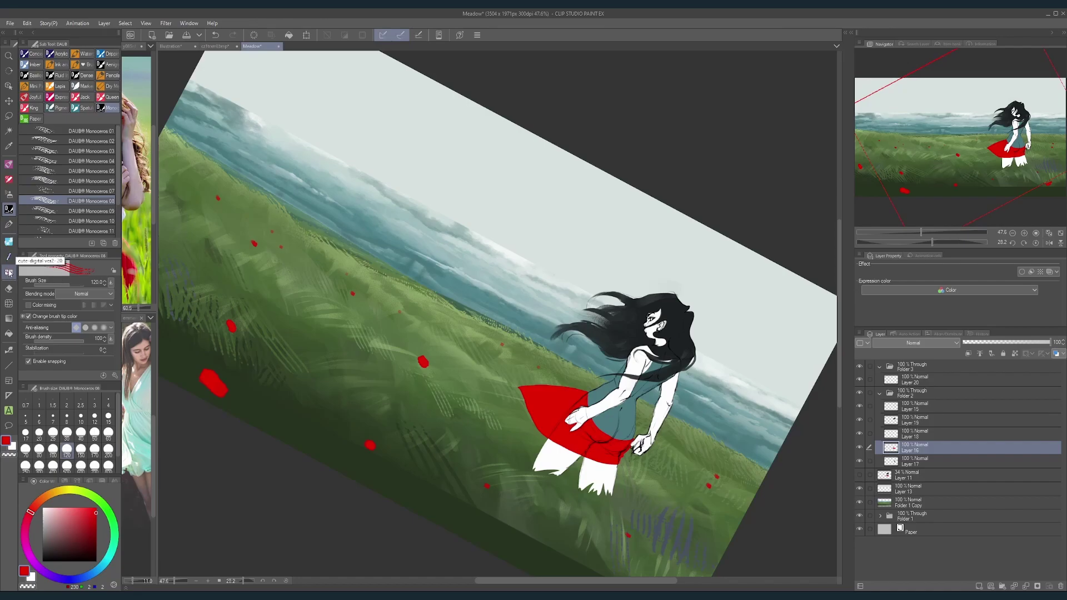
{"action": "left_click", "coordinate": [9, 179]}
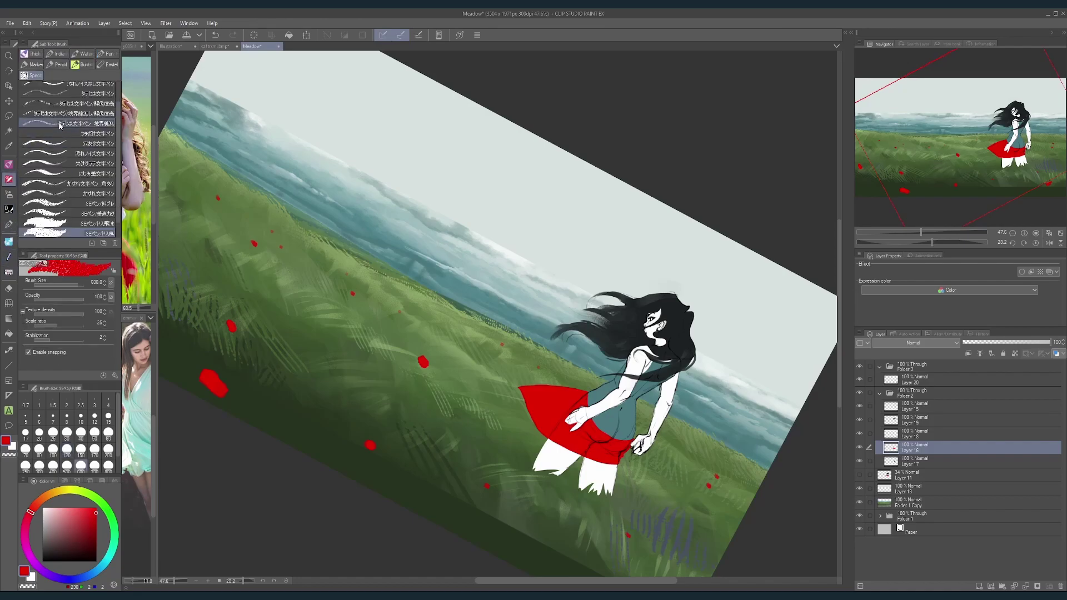
{"action": "key", "text": "["}
{"action": "key", "text": "["}
{"action": "key", "text": "["}
{"action": "key", "text": "["}
{"action": "key", "text": "["}
{"action": "key", "text": "["}
{"action": "key", "text": "["}
{"action": "key", "text": "["}
{"action": "key", "text": "["}
{"action": "mouse_move", "coordinate": [538, 389]}
{"action": "left_mouse_down"}
{"action": "mouse_move", "coordinate": [509, 368]}
{"action": "mouse_move", "coordinate": [568, 398]}
{"action": "mouse_move", "coordinate": [523, 403]}
{"action": "mouse_move", "coordinate": [543, 424]}
{"action": "left_mouse_up"}
{"action": "key", "text": "["}
{"action": "key", "text": "["}
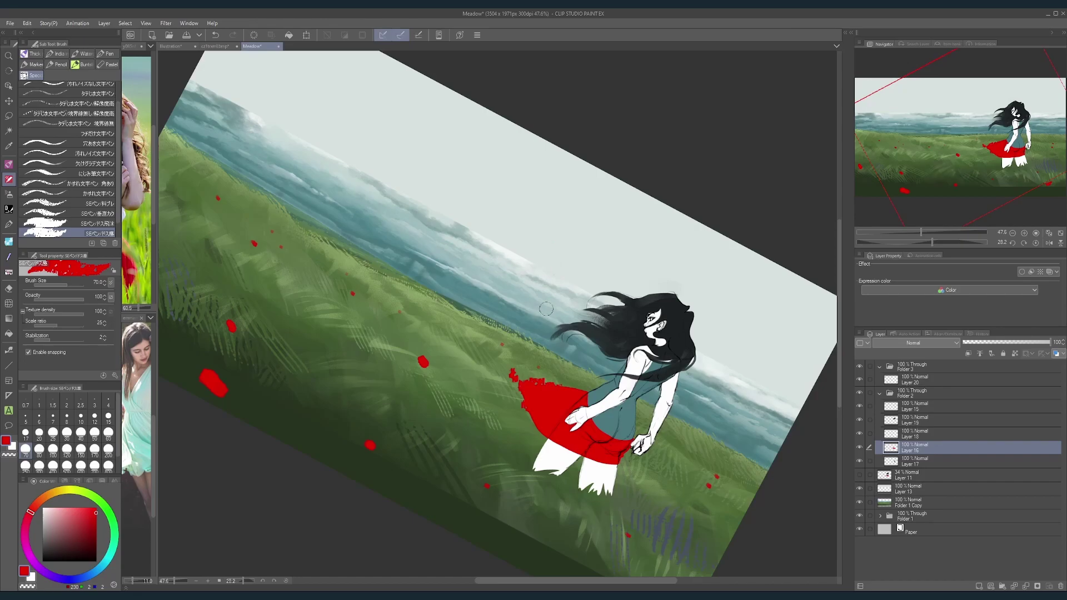
Step: Erase ragged gaps into the skirt's lower hem with the transparent colour at brush size 100
{"action": "key", "text": "c"}
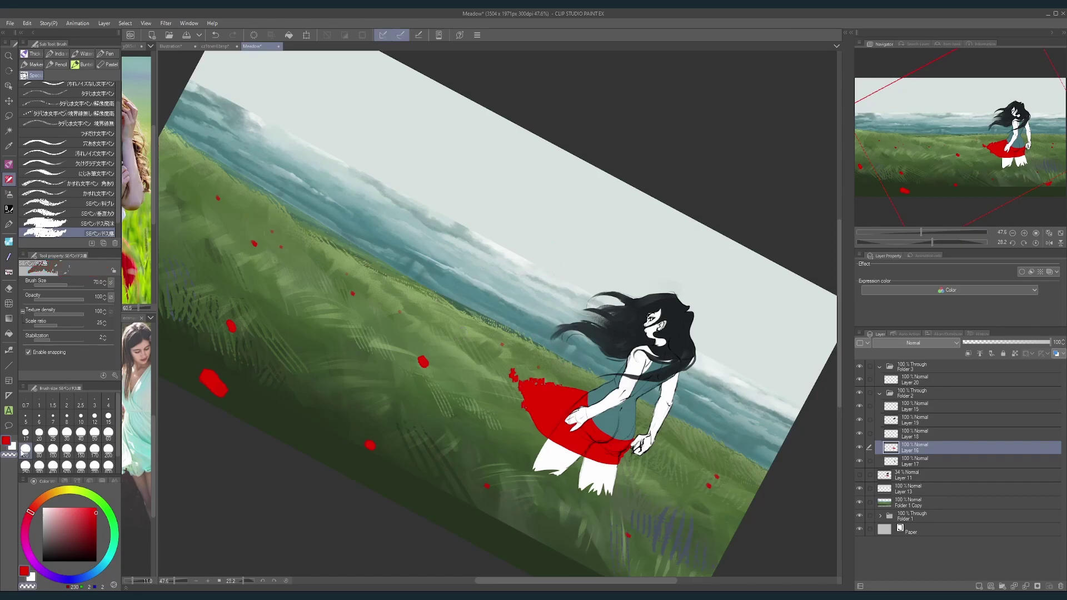
{"action": "key", "text": "bracketright"}
{"action": "key", "text": "bracketright"}
{"action": "mouse_move", "coordinate": [611, 469]}
{"action": "left_mouse_down"}
{"action": "mouse_move", "coordinate": [581, 445]}
{"action": "mouse_move", "coordinate": [589, 462]}
{"action": "mouse_move", "coordinate": [598, 444]}
{"action": "mouse_move", "coordinate": [620, 471]}
{"action": "mouse_move", "coordinate": [623, 452]}
{"action": "mouse_move", "coordinate": [562, 439]}
{"action": "mouse_move", "coordinate": [562, 462]}
{"action": "left_mouse_up"}
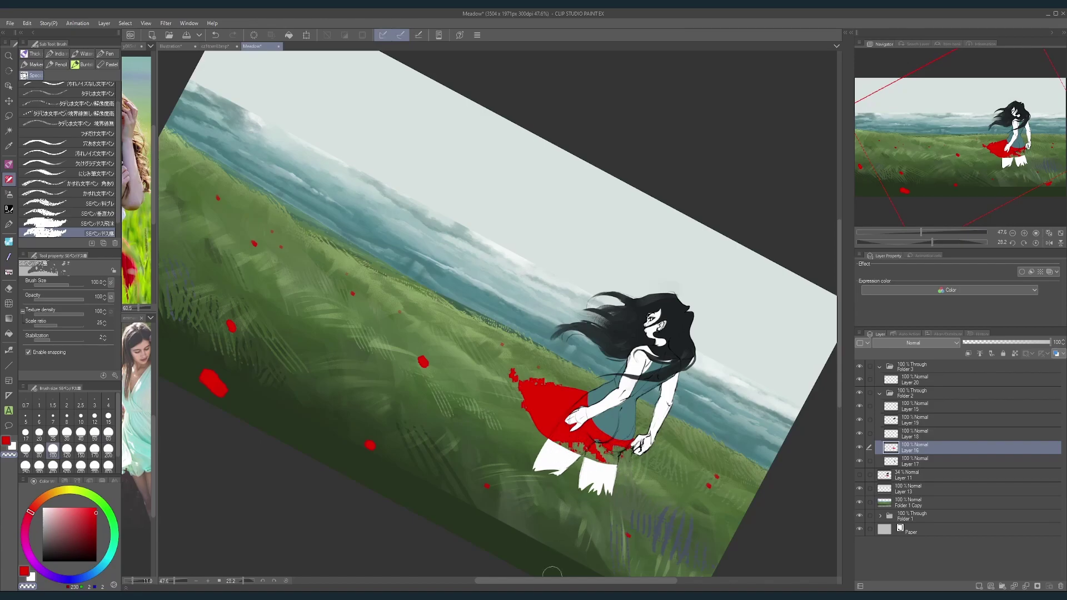
{"action": "left_click_drag", "start_coordinate": [587, 515], "coordinate": [660, 453]}
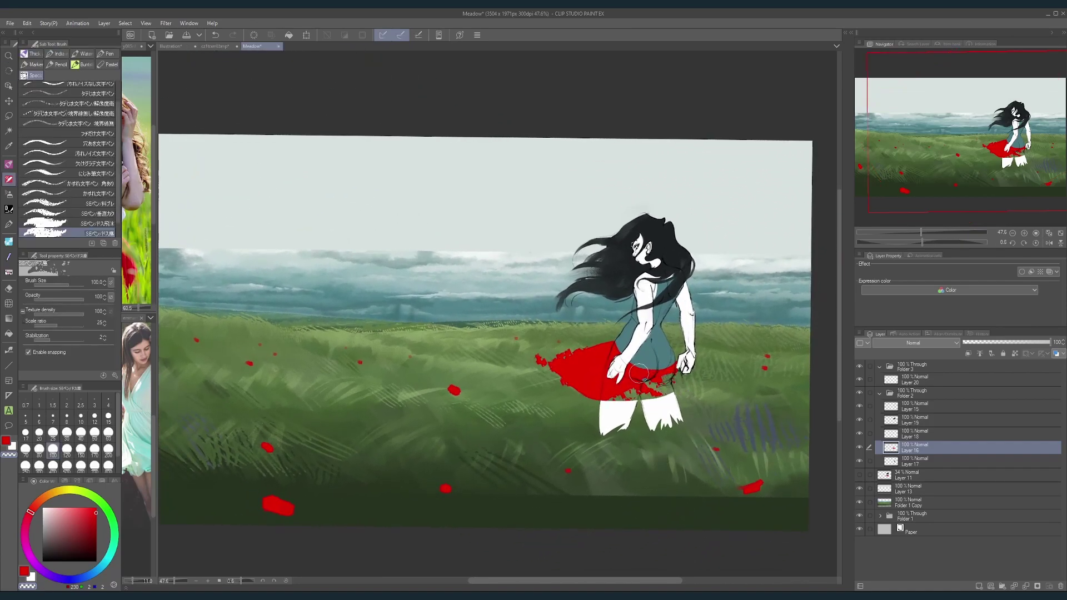
Step: Paint broken red patches back into the skirt's hem below the hips at brush size 70
{"action": "key", "text": "c"}
{"action": "key", "text": "bracketleft"}
{"action": "key", "text": "bracketleft"}
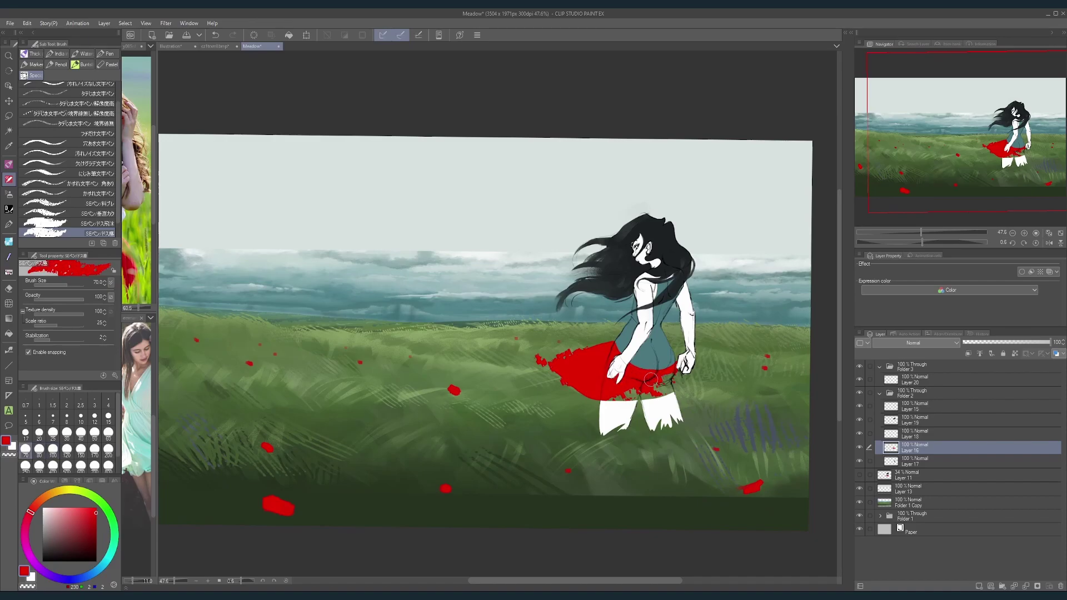
{"action": "left_click_drag", "start_coordinate": [648, 398], "coordinate": [662, 367]}
{"action": "left_click_drag", "start_coordinate": [640, 411], "coordinate": [615, 418]}
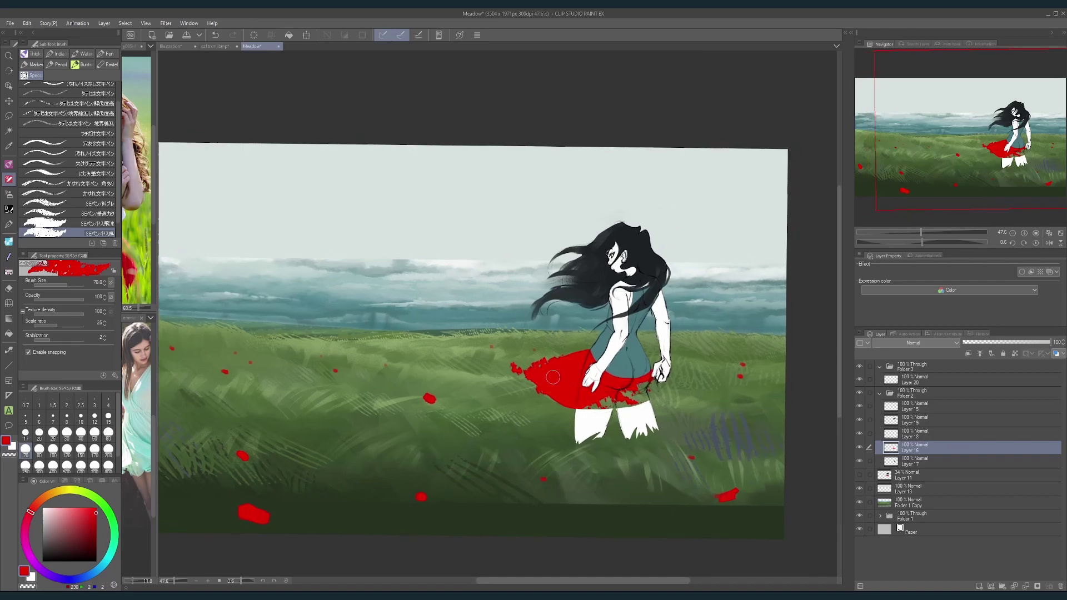
Step: Scatter small red fragments blowing off the skirt's trailing tip, using smaller brush sizes such as 17 and 25
{"action": "key", "text": "bracketleft"}
{"action": "key", "text": "ctrl+z"}
{"action": "left_click", "coordinate": [520, 357]}
{"action": "key", "text": "bracketleft"}
{"action": "left_click", "coordinate": [528, 354]}
{"action": "left_click", "coordinate": [501, 357]}
{"action": "key", "text": "bracketleft"}
{"action": "key", "text": "bracketleft"}
{"action": "key", "text": "bracketleft"}
{"action": "key", "text": "bracketleft"}
{"action": "key", "text": "bracketleft"}
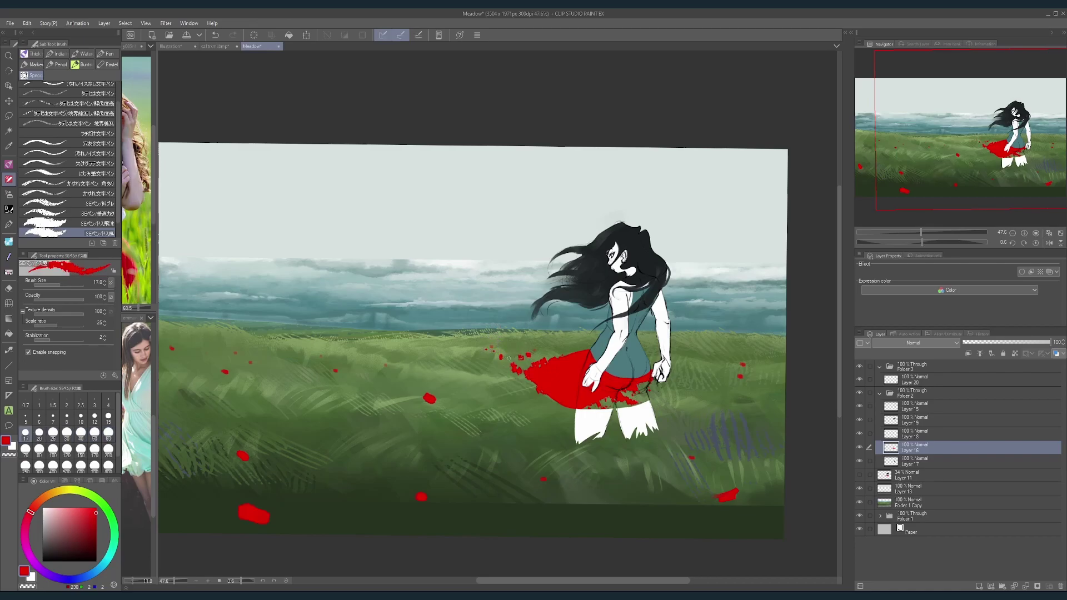
{"action": "key", "text": "bracketright"}
{"action": "key", "text": "bracketright"}
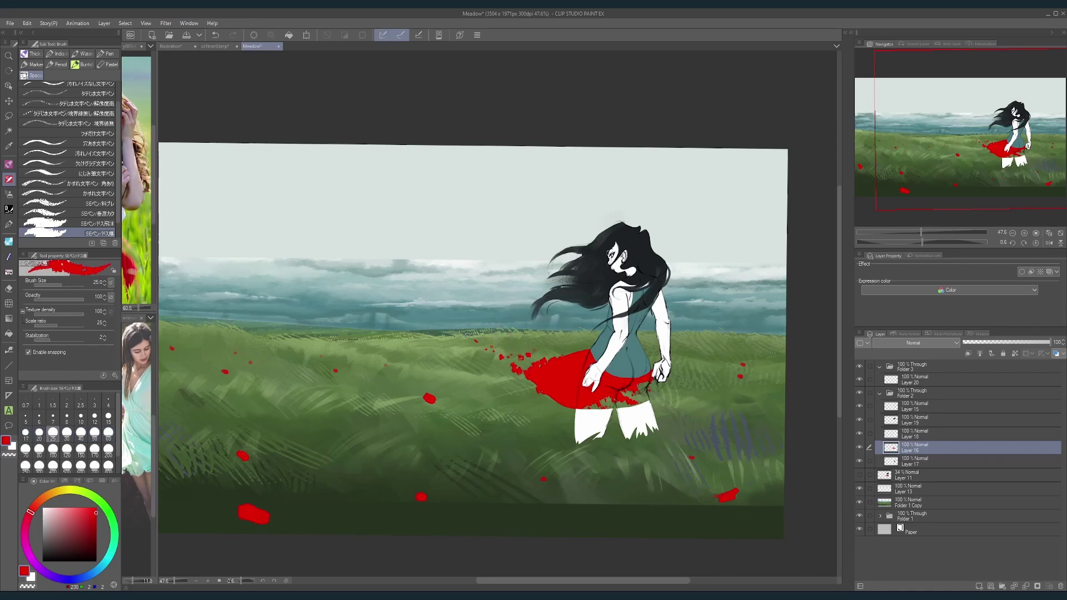
Step: Try a curved red trail sweeping from the skirt's fragments up over the sea at brush size 30
{"action": "key", "text": "bracketright"}
{"action": "mouse_move", "coordinate": [464, 336]}
{"action": "left_mouse_down"}
{"action": "mouse_move", "coordinate": [348, 303]}
{"action": "mouse_move", "coordinate": [372, 302]}
{"action": "left_mouse_up"}
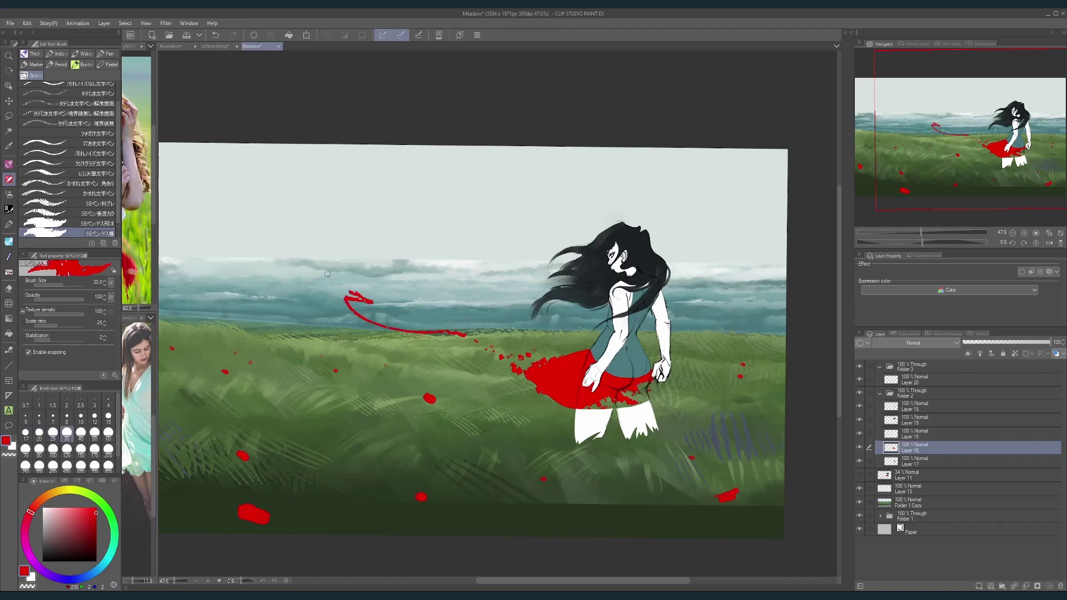
{"action": "key", "text": "ctrl+z"}
{"action": "key", "text": "ctrl+z"}
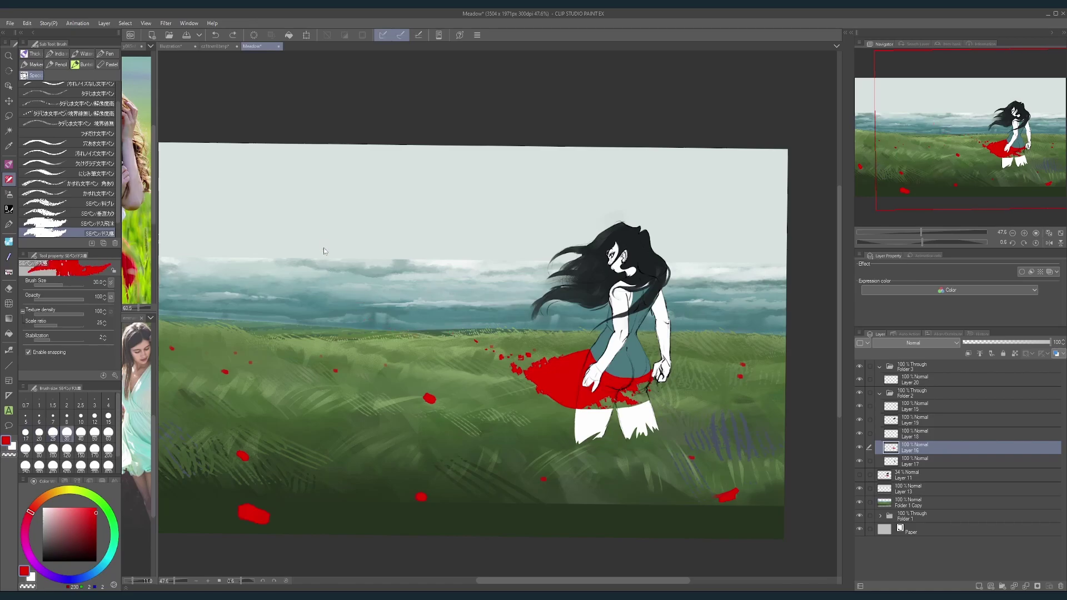
{"action": "left_click_drag", "start_coordinate": [346, 310], "coordinate": [326, 282]}
{"action": "key", "text": "ctrl+z"}
Step: Dab a small cluster of red petals over the sea, starting at brush size 40 and adding specks at 20
{"action": "key", "text": "bracketright"}
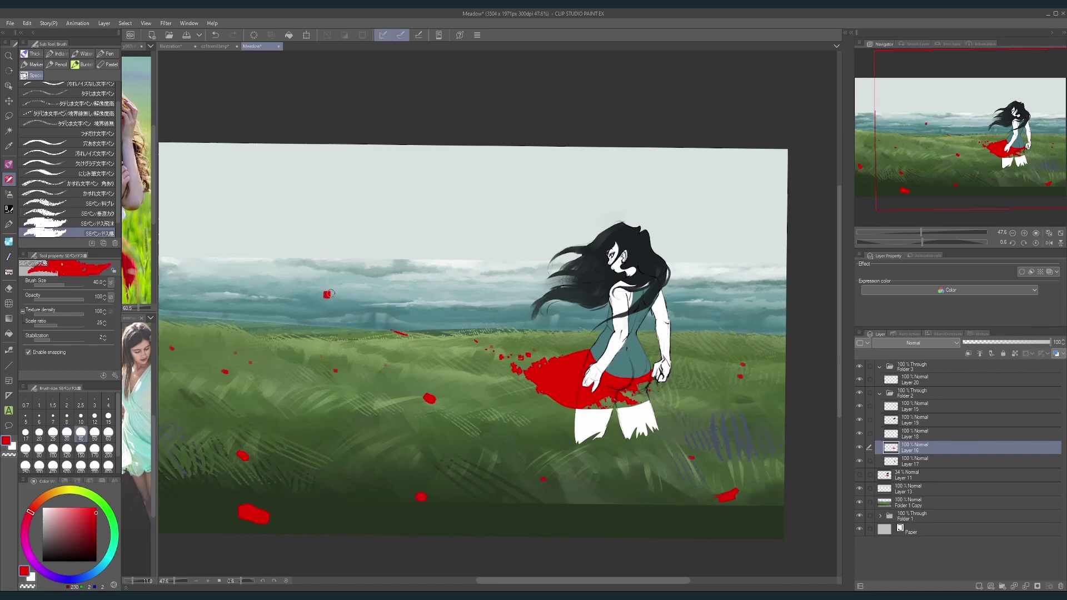
{"action": "key", "text": "bracketleft"}
{"action": "key", "text": "bracketleft"}
{"action": "key", "text": "bracketleft"}
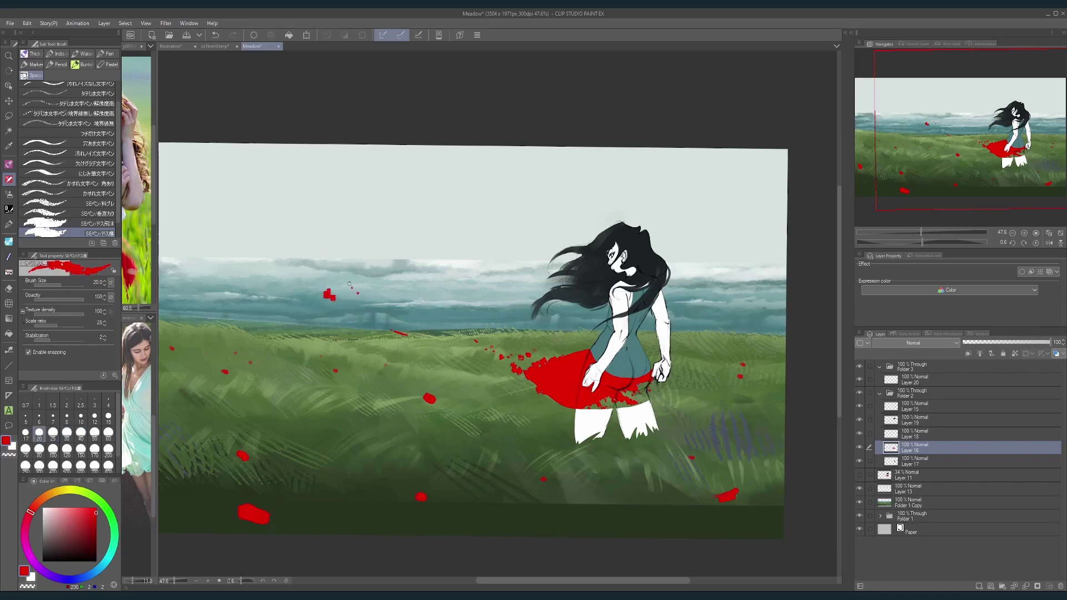
{"action": "scroll", "coordinate": [480, 202], "scroll_direction": "down", "scroll_amount": 3}
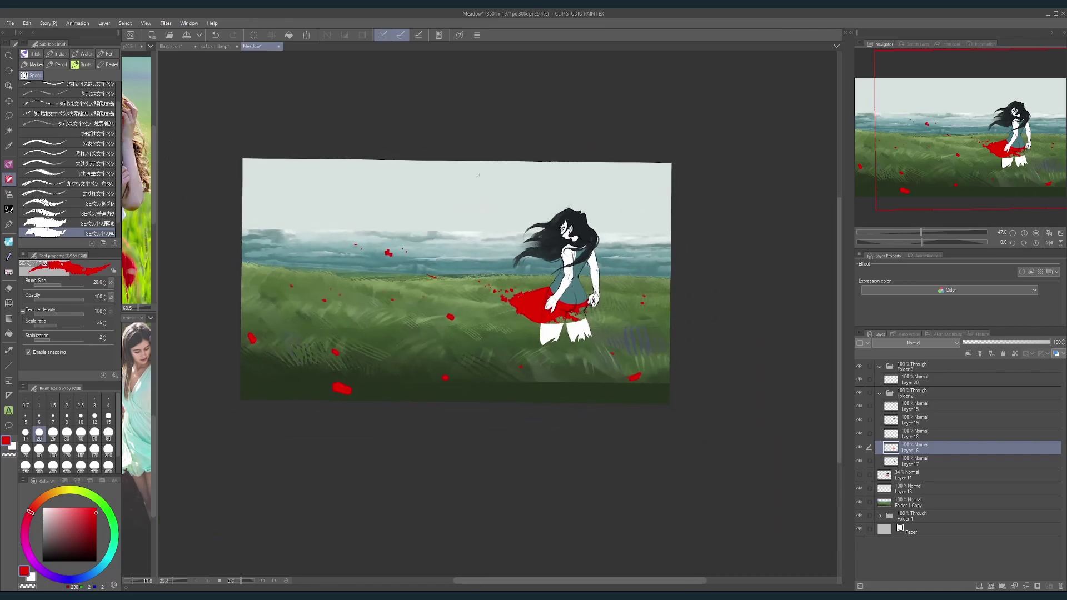
Step: Add red fragments along the horizon leading back to the skirt, using brush size 40 and then 17 for specks
{"action": "scroll", "coordinate": [464, 271], "scroll_direction": "up", "scroll_amount": 2}
{"action": "key", "text": "bracketright"}
{"action": "key", "text": "bracketright"}
{"action": "key", "text": "bracketright"}
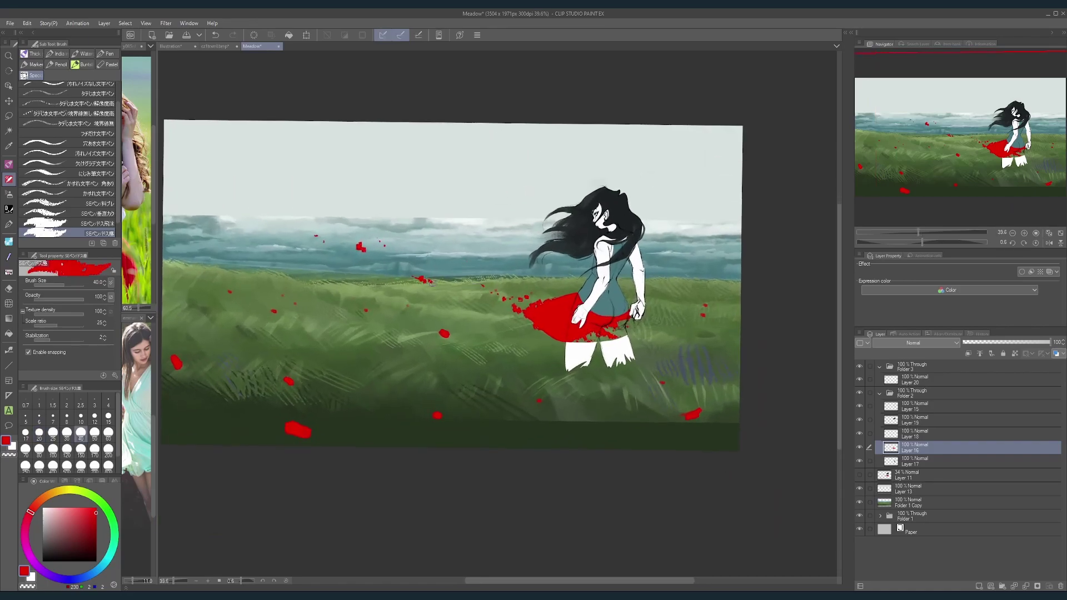
{"action": "key", "text": "bracketleft"}
{"action": "key", "text": "bracketleft"}
{"action": "key", "text": "bracketleft"}
{"action": "key", "text": "bracketleft"}
{"action": "scroll", "coordinate": [511, 231], "scroll_direction": "down", "scroll_amount": 3}
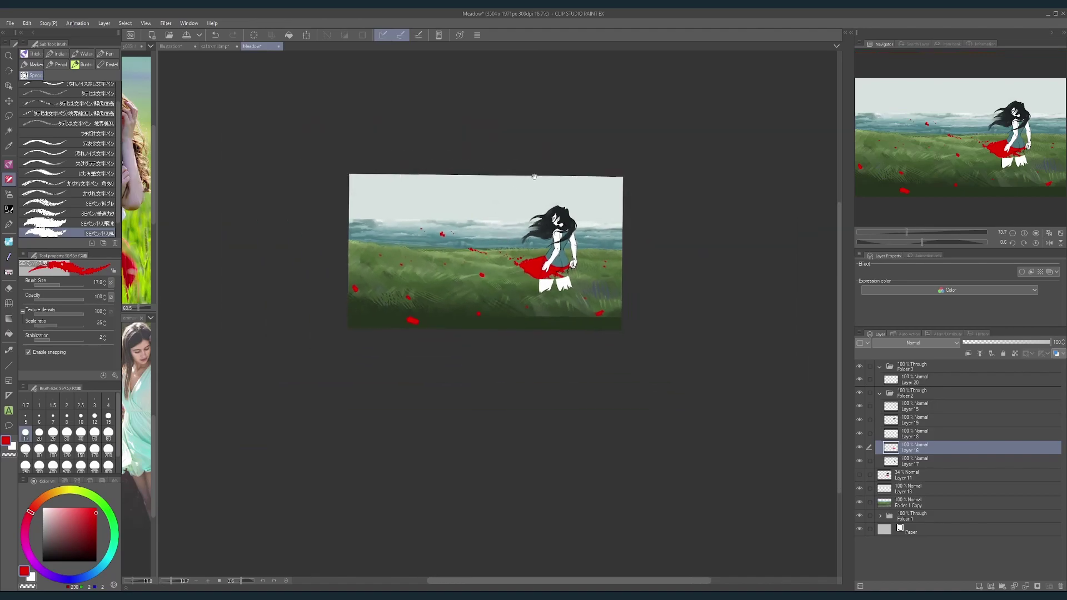
Step: Dab a few red petals high in the pale sky, far from the figure, at brush size 25
{"action": "scroll", "coordinate": [524, 239], "scroll_direction": "up", "scroll_amount": 2}
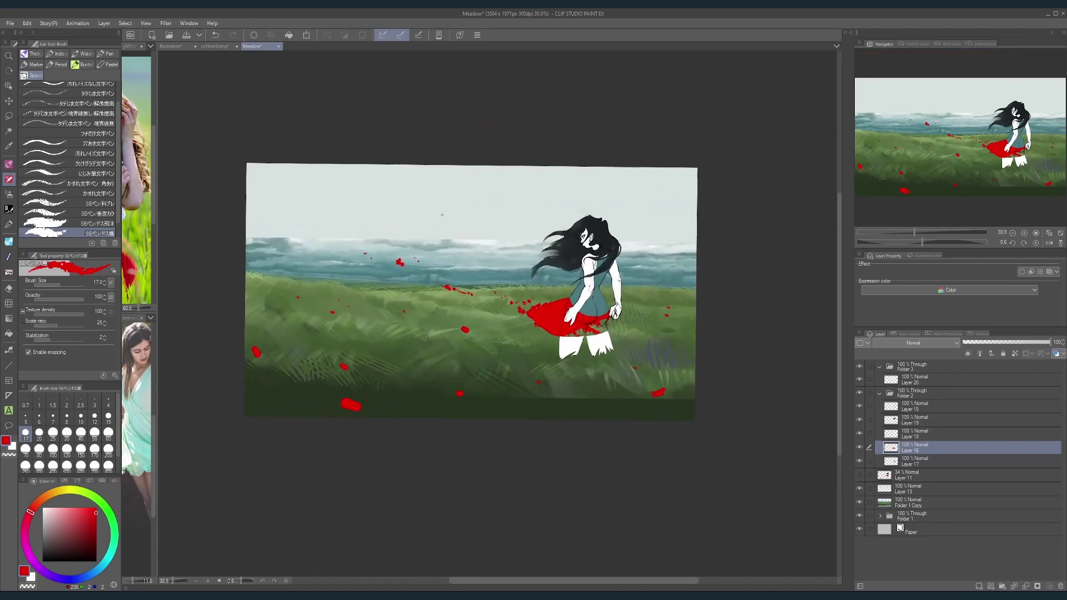
{"action": "key", "text": "bracketright"}
{"action": "key", "text": "bracketright"}
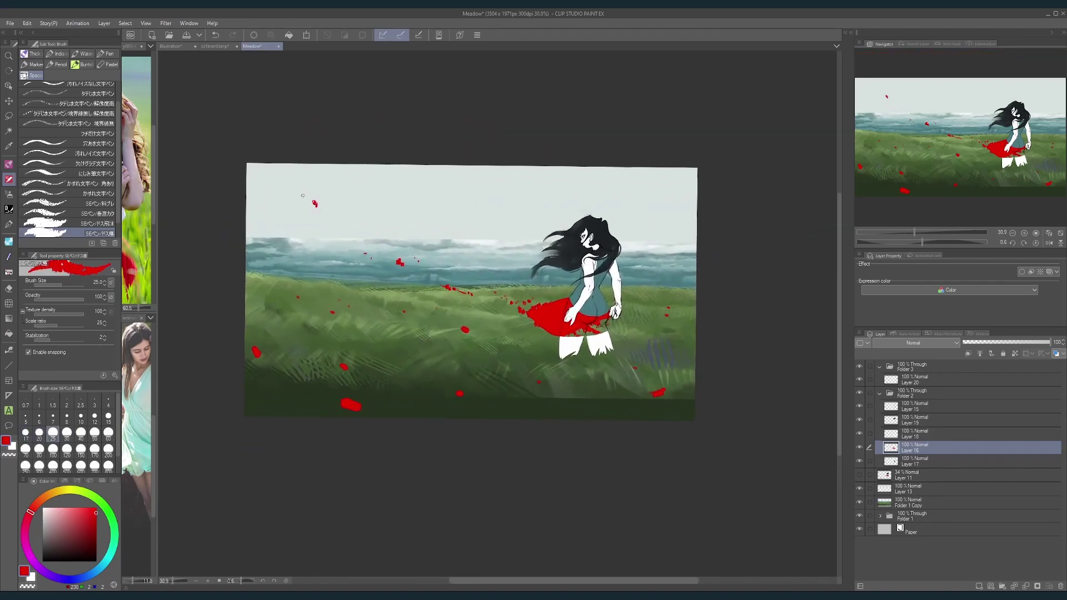
{"action": "scroll", "coordinate": [501, 150], "scroll_direction": "down", "scroll_amount": 2}
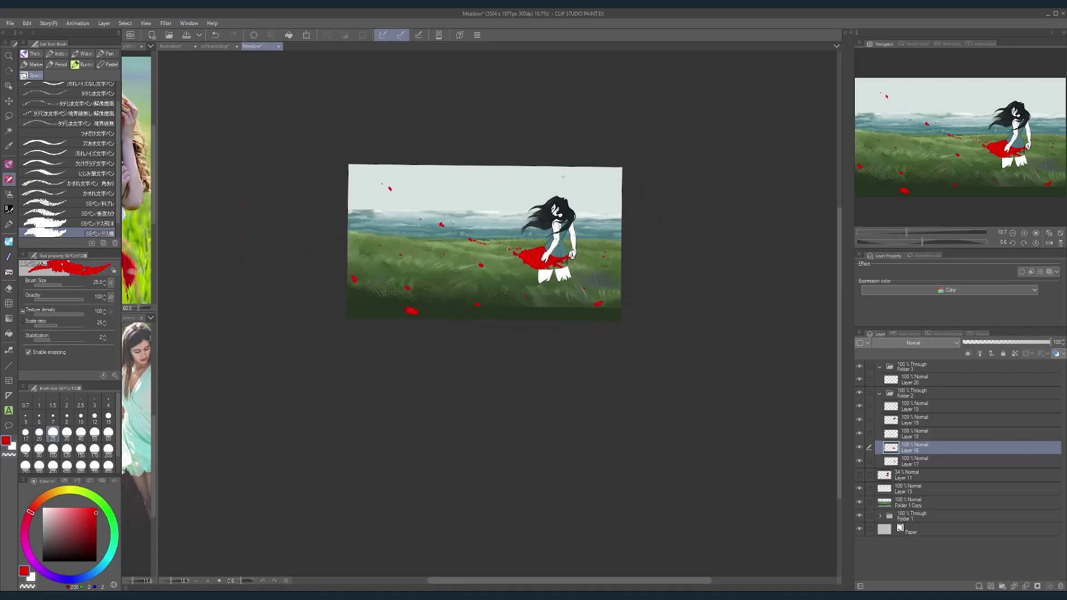
{"action": "scroll", "coordinate": [563, 176], "scroll_direction": "up", "scroll_amount": 3}
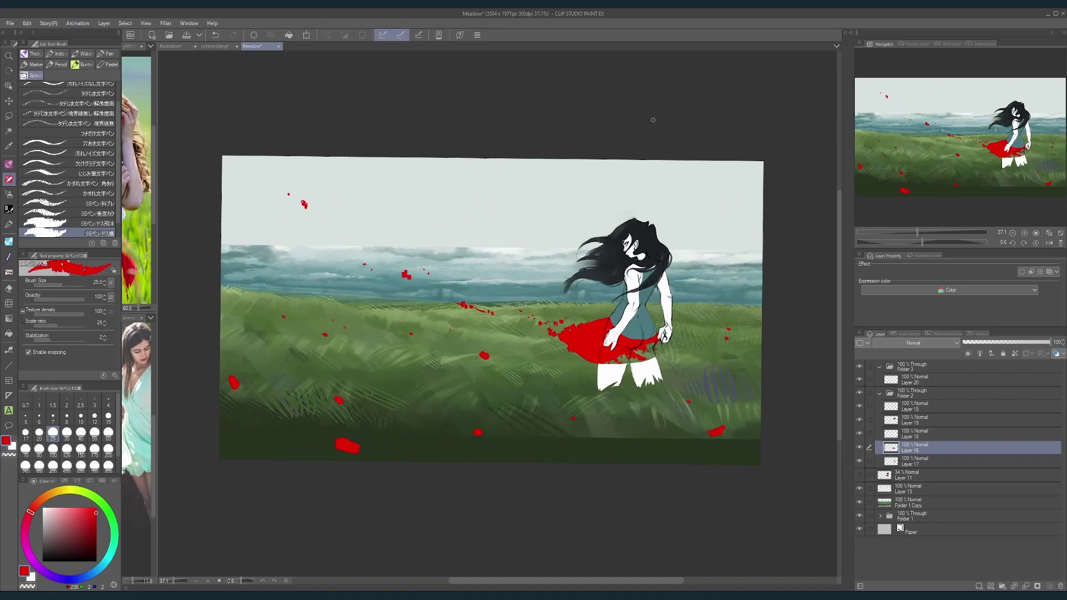
Step: Roughen the red skirt's trailing fragments and hem, erasing at brush size 70 and adding red at 40
{"action": "scroll", "coordinate": [618, 373], "scroll_direction": "up", "scroll_amount": 1}
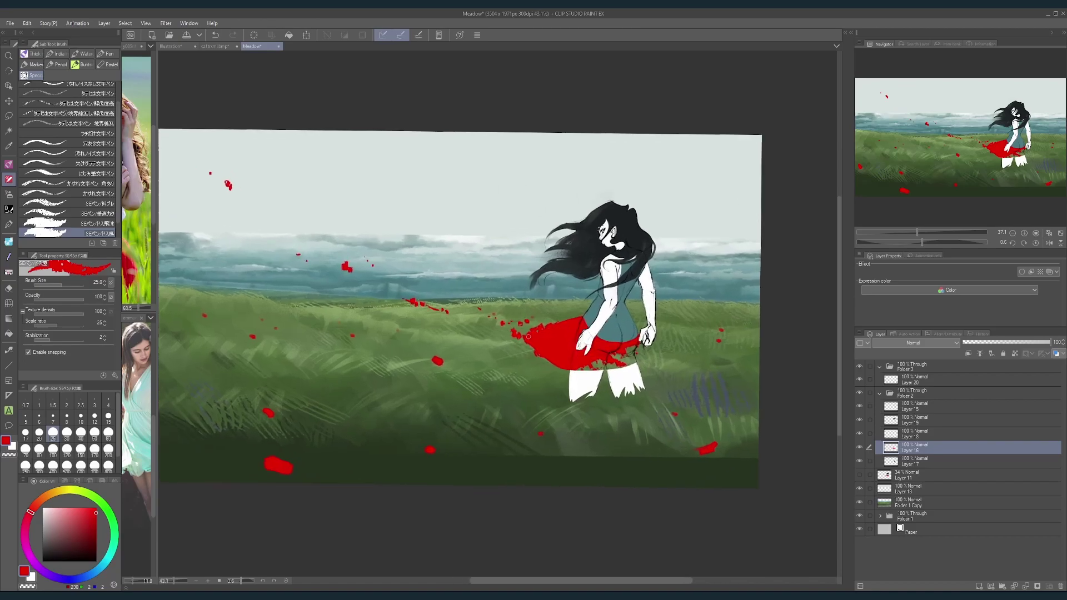
{"action": "left_click", "coordinate": [108, 433]}
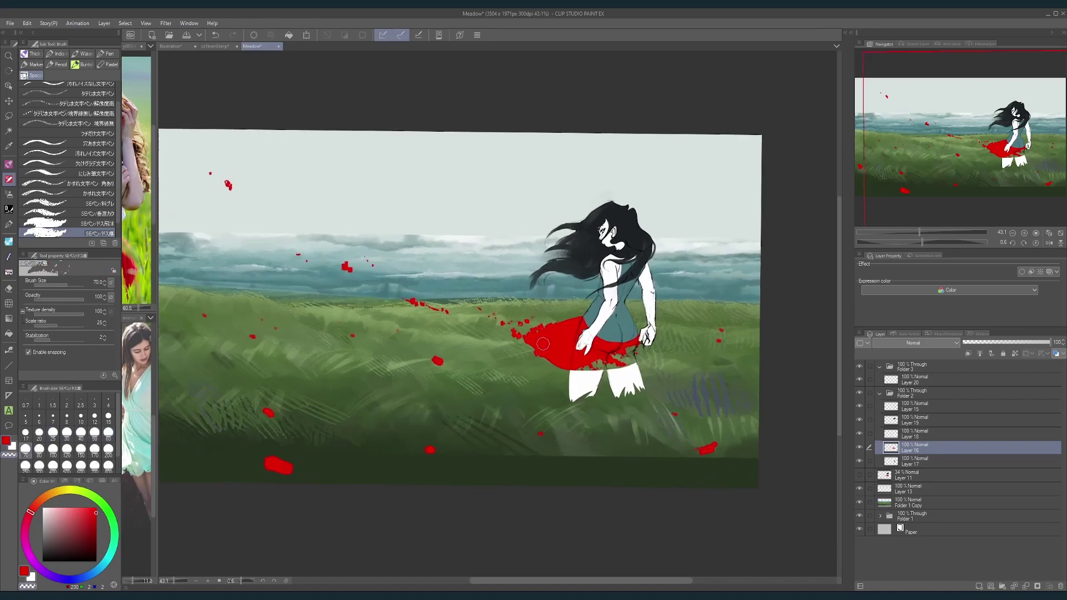
{"action": "key", "text": "bracketleft"}
{"action": "key", "text": "bracketleft"}
{"action": "scroll", "coordinate": [559, 356], "scroll_direction": "down", "scroll_amount": 2}
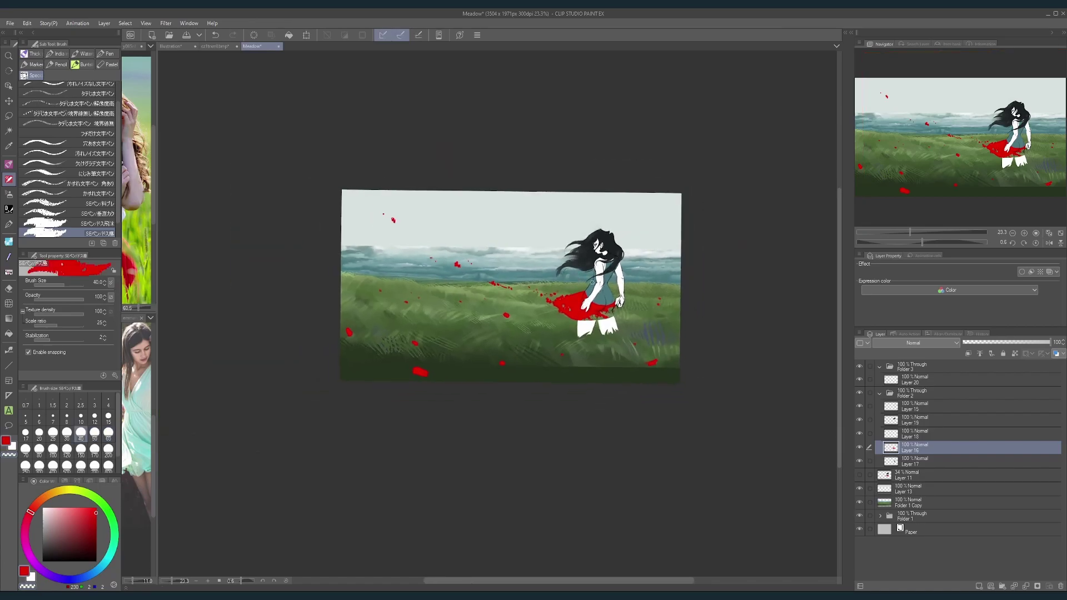
{"action": "scroll", "coordinate": [578, 282], "scroll_direction": "up", "scroll_amount": 2}
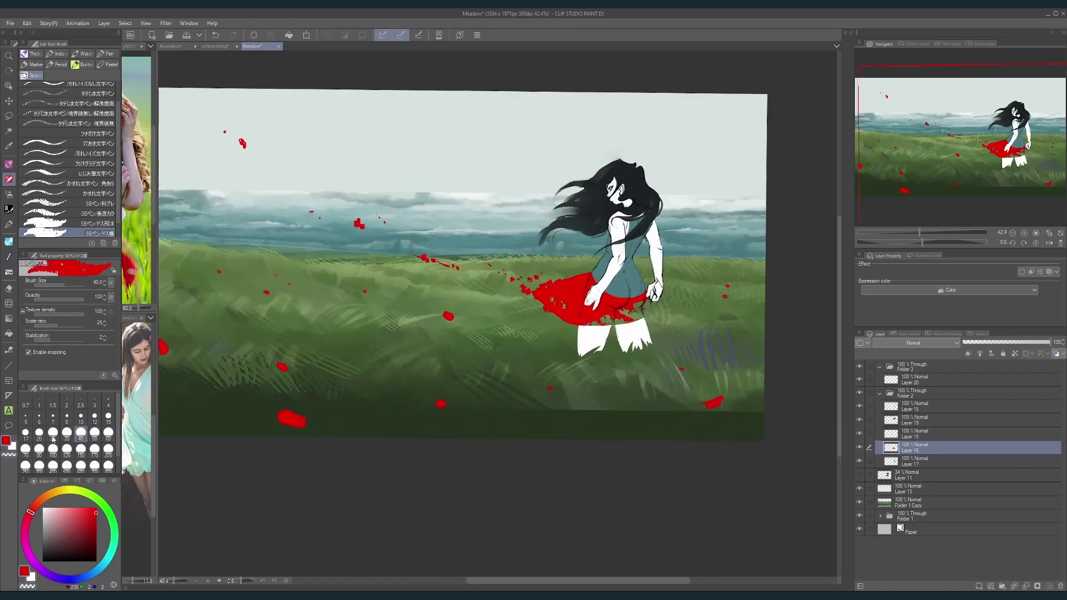
Step: Erase ragged gaps into the red skirt's lower edge with transparent color at brush size 70
{"action": "key", "text": "c"}
{"action": "left_click", "coordinate": [26, 448]}
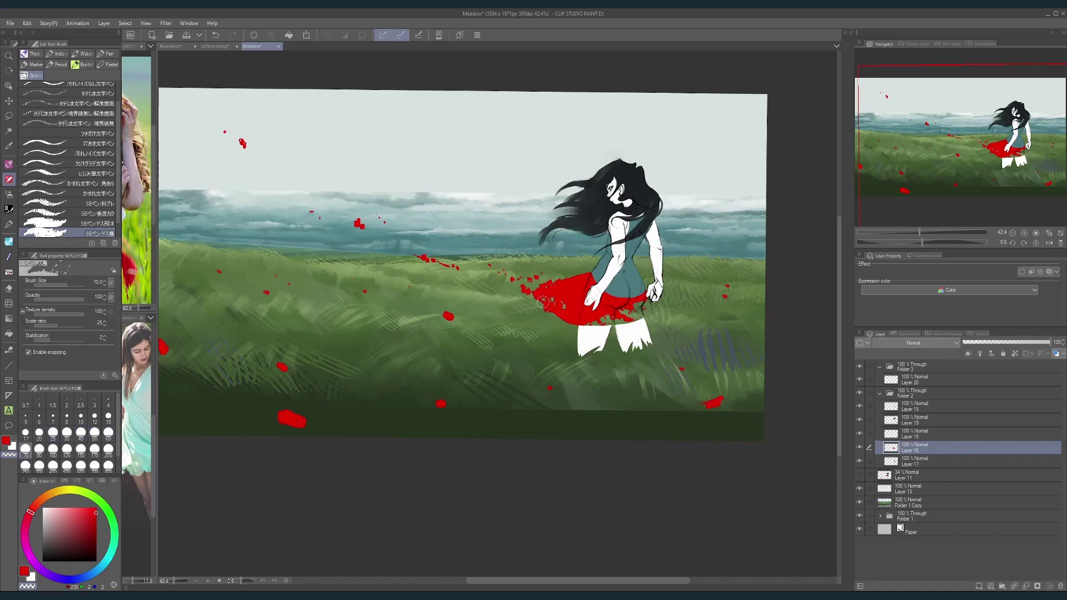
{"action": "scroll", "coordinate": [597, 196], "scroll_direction": "down", "scroll_amount": 3}
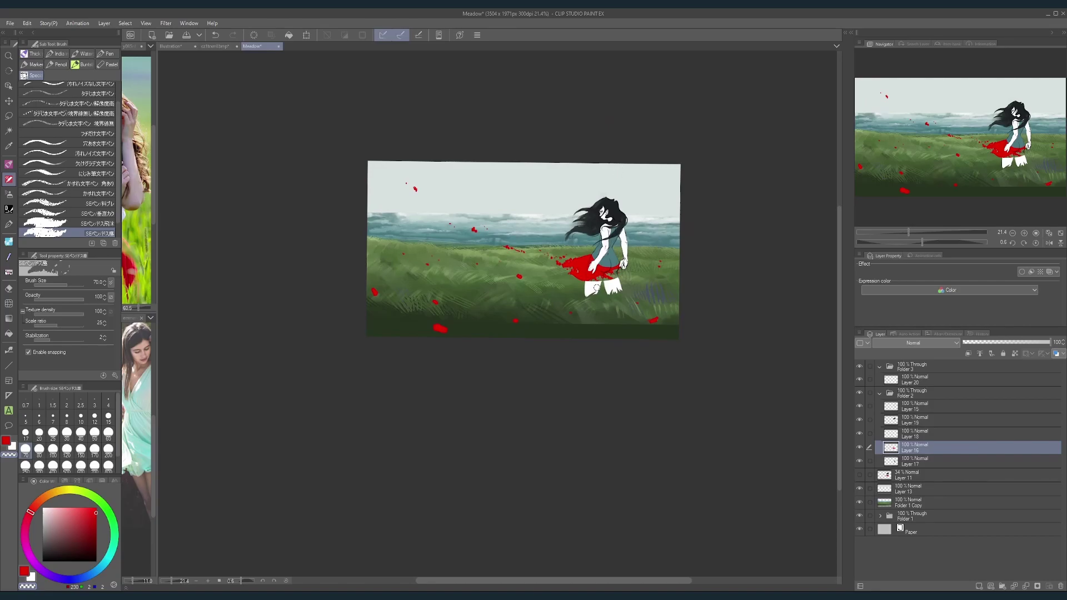
{"action": "scroll", "coordinate": [596, 288], "scroll_direction": "up", "scroll_amount": 2}
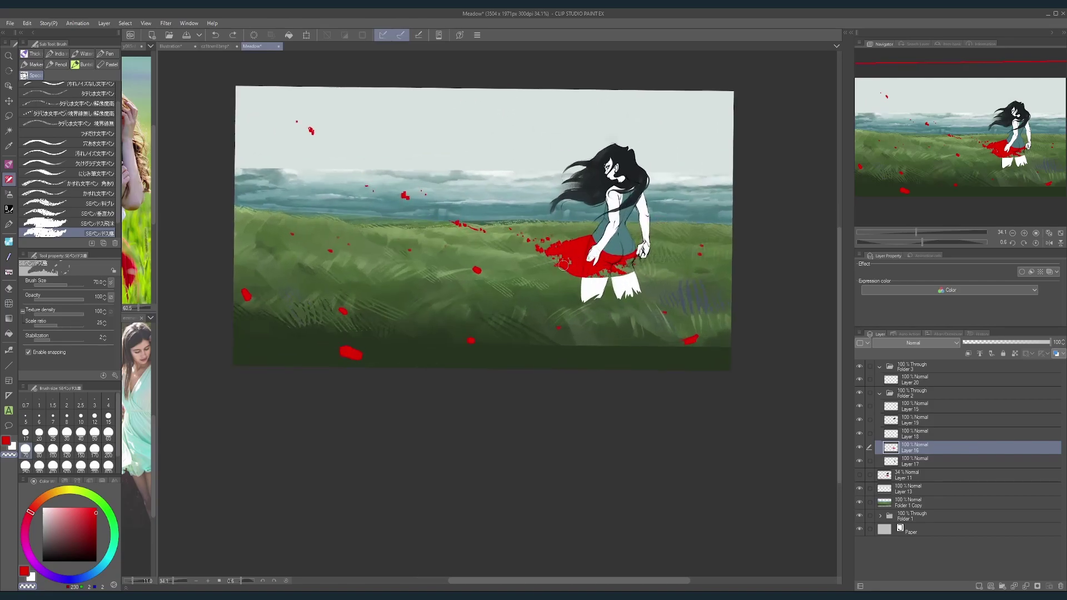
{"action": "scroll", "coordinate": [656, 232], "scroll_direction": "down", "scroll_amount": 2}
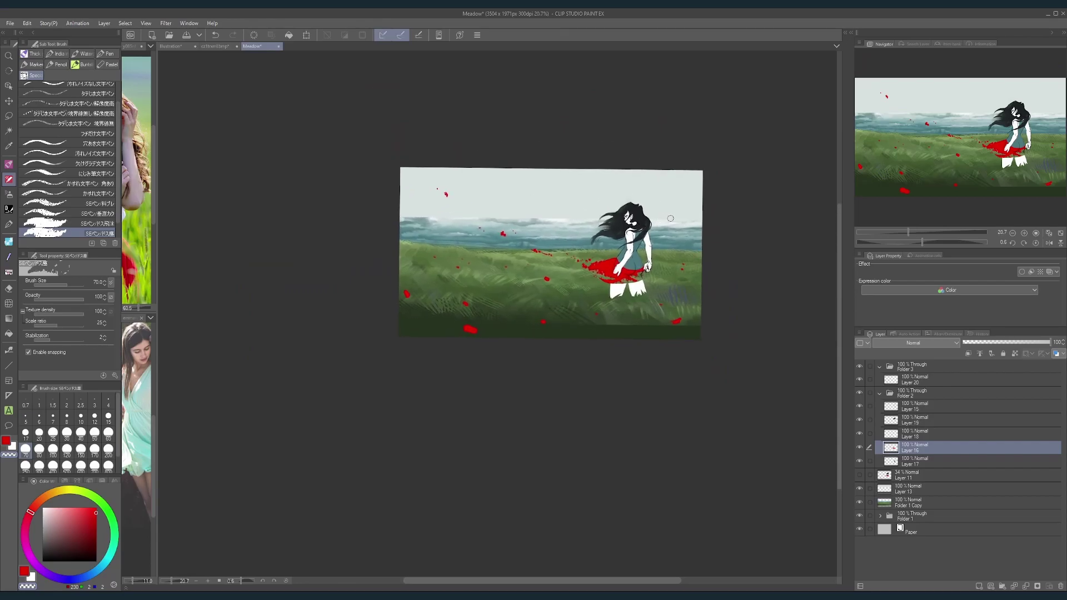
{"action": "scroll", "coordinate": [614, 281], "scroll_direction": "up", "scroll_amount": 3}
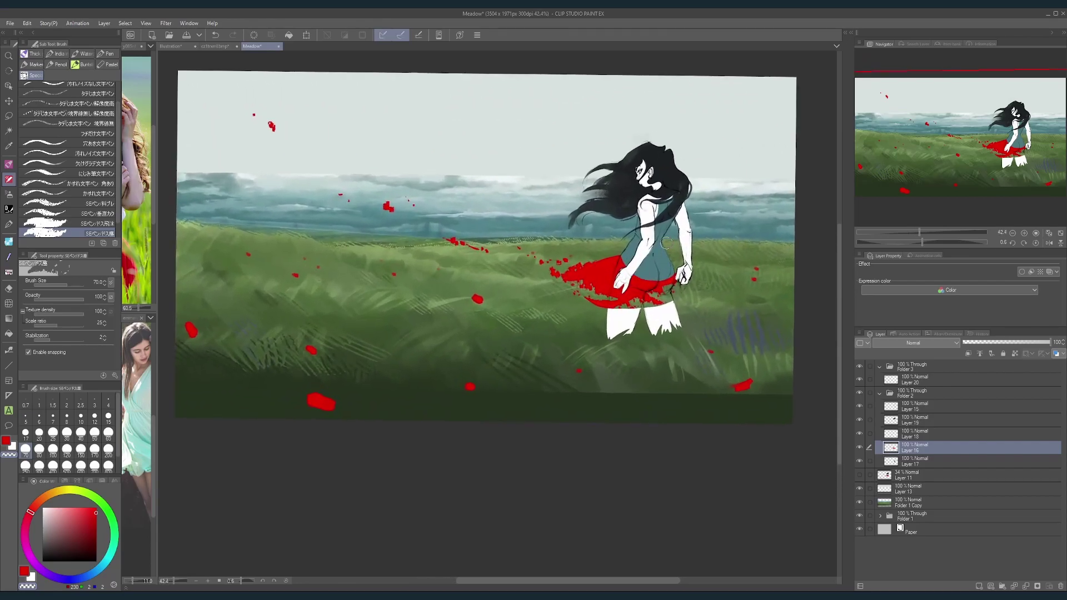
{"action": "scroll", "coordinate": [668, 278], "scroll_direction": "up", "scroll_amount": 2}
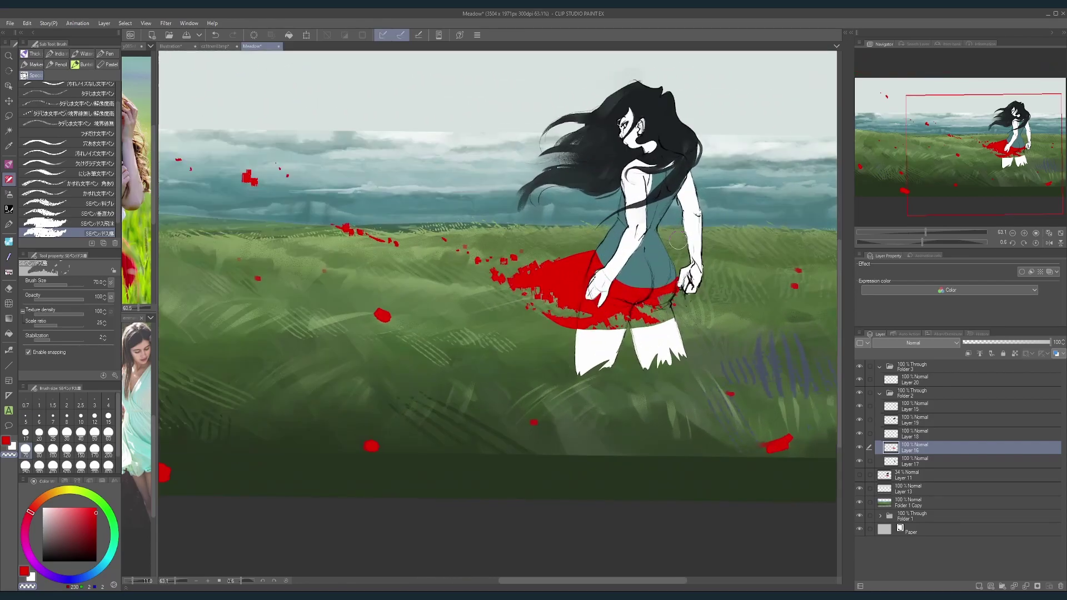
Step: Identify the white skin layer, Layer 18, and ready the Outlines pen on it in white at brush size 30
{"action": "left_click", "coordinate": [912, 434]}
{"action": "left_click", "coordinate": [859, 434]}
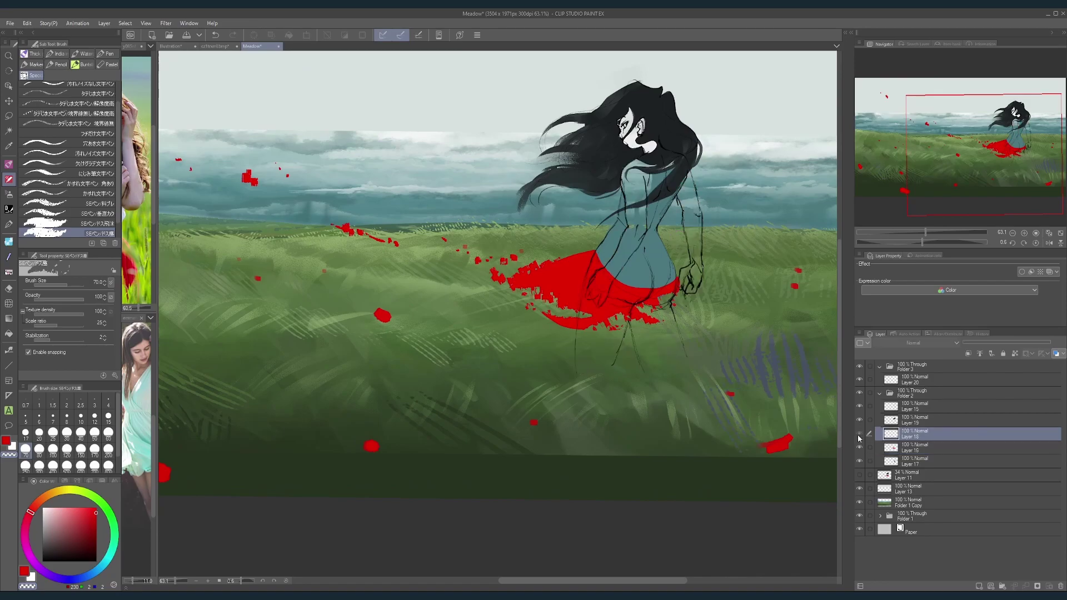
{"action": "left_click", "coordinate": [859, 434]}
{"action": "scroll", "coordinate": [723, 283], "scroll_direction": "up", "scroll_amount": 2}
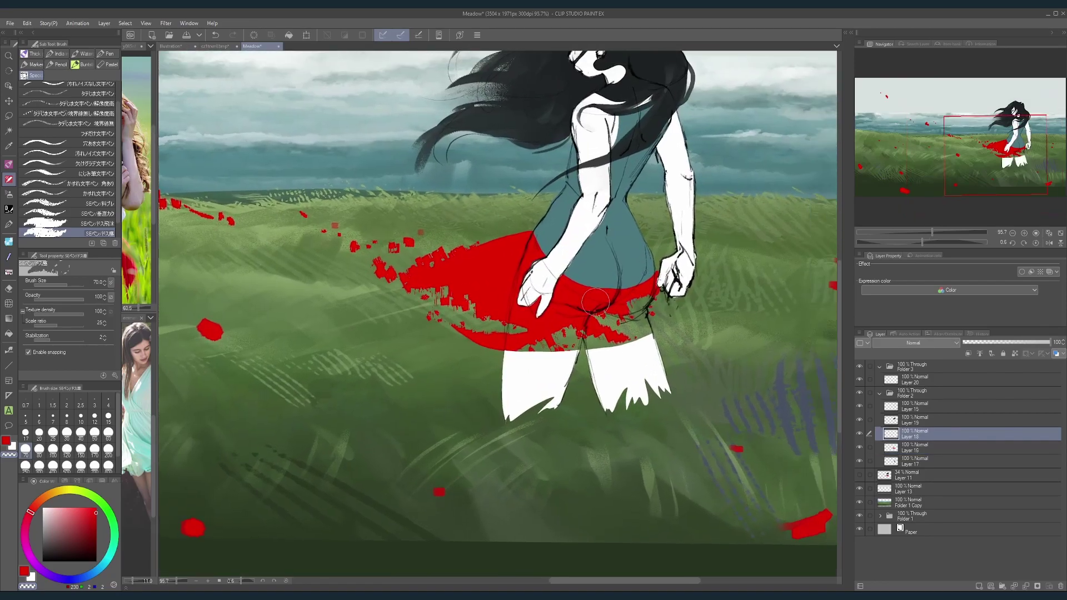
{"action": "left_click", "coordinate": [9, 164]}
{"action": "left_click", "coordinate": [58, 54]}
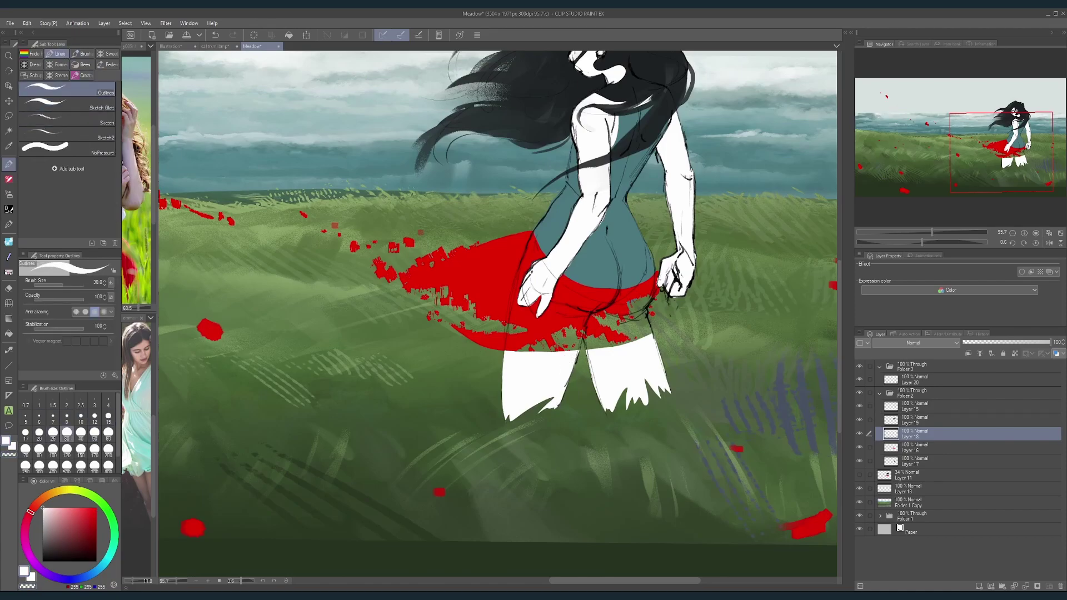
{"action": "left_click", "coordinate": [67, 432]}
{"action": "key", "text": "x"}
Step: Try white strokes extending the near thigh up over the skirt at brush size 30 and 40
{"action": "mouse_move", "coordinate": [513, 357]}
{"action": "left_mouse_down"}
{"action": "mouse_move", "coordinate": [512, 312]}
{"action": "mouse_move", "coordinate": [506, 367]}
{"action": "mouse_move", "coordinate": [515, 307]}
{"action": "mouse_move", "coordinate": [517, 368]}
{"action": "mouse_move", "coordinate": [515, 311]}
{"action": "left_mouse_up"}
{"action": "key", "text": "ctrl+z"}
{"action": "key", "text": "ctrl+z"}
{"action": "key", "text": "bracketright"}
{"action": "key", "text": "ctrl+z"}
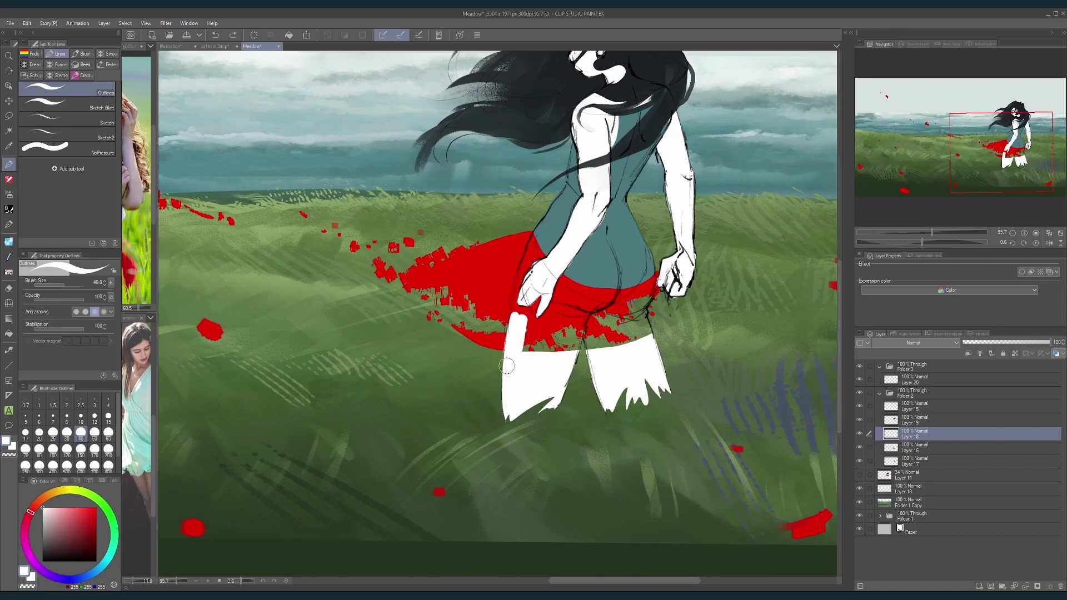
{"action": "left_click_drag", "start_coordinate": [509, 364], "coordinate": [514, 315]}
{"action": "key", "text": "bracketright"}
{"action": "key", "text": "bracketright"}
{"action": "key", "text": "bracketright"}
{"action": "key", "text": "ctrl+z"}
Step: Paint the upper thighs solid white over the skirt's broken hem, using a smaller brush toward the far leg
{"action": "mouse_move", "coordinate": [515, 355]}
{"action": "left_mouse_down"}
{"action": "mouse_move", "coordinate": [517, 317]}
{"action": "mouse_move", "coordinate": [514, 356]}
{"action": "mouse_move", "coordinate": [520, 317]}
{"action": "mouse_move", "coordinate": [550, 362]}
{"action": "mouse_move", "coordinate": [563, 328]}
{"action": "mouse_move", "coordinate": [575, 335]}
{"action": "left_mouse_up"}
{"action": "key", "text": "bracketleft"}
{"action": "key", "text": "bracketleft"}
{"action": "key", "text": "bracketleft"}
{"action": "key", "text": "bracketleft"}
{"action": "mouse_move", "coordinate": [575, 336]}
{"action": "left_mouse_down"}
{"action": "mouse_move", "coordinate": [572, 356]}
{"action": "mouse_move", "coordinate": [564, 336]}
{"action": "mouse_move", "coordinate": [572, 322]}
{"action": "mouse_move", "coordinate": [587, 329]}
{"action": "mouse_move", "coordinate": [584, 315]}
{"action": "mouse_move", "coordinate": [609, 354]}
{"action": "mouse_move", "coordinate": [627, 334]}
{"action": "mouse_move", "coordinate": [642, 342]}
{"action": "mouse_move", "coordinate": [637, 306]}
{"action": "mouse_move", "coordinate": [639, 341]}
{"action": "mouse_move", "coordinate": [650, 320]}
{"action": "left_mouse_up"}
Step: Extend the far thigh's white up to the hip along its sketched outline at brush size 25
{"action": "scroll", "coordinate": [640, 319], "scroll_direction": "up", "scroll_amount": 3}
{"action": "key", "text": "bracketleft"}
{"action": "key", "text": "bracketleft"}
{"action": "key", "text": "bracketright"}
{"action": "mouse_move", "coordinate": [661, 359]}
{"action": "left_mouse_down"}
{"action": "mouse_move", "coordinate": [647, 301]}
{"action": "mouse_move", "coordinate": [664, 263]}
{"action": "mouse_move", "coordinate": [645, 288]}
{"action": "mouse_move", "coordinate": [629, 275]}
{"action": "mouse_move", "coordinate": [634, 289]}
{"action": "left_mouse_up"}
{"action": "scroll", "coordinate": [689, 247], "scroll_direction": "down", "scroll_amount": 5}
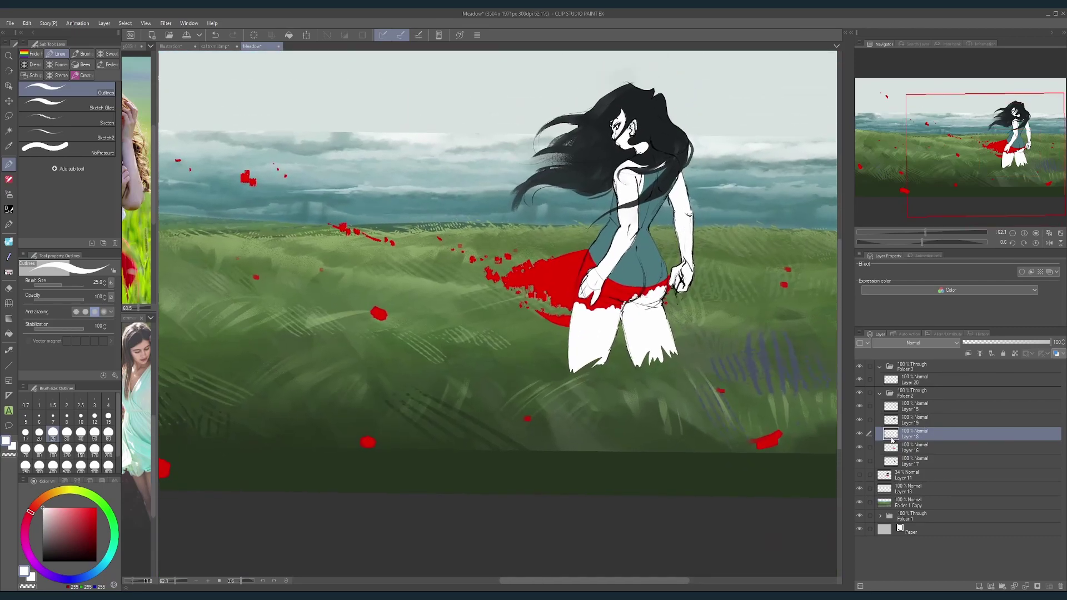
Step: Move skin Layer 18 beneath skirt Layer 16, and trim the skirt's edge at the far hip with transparent color at size 17
{"action": "left_click_drag", "start_coordinate": [892, 441], "coordinate": [907, 454]}
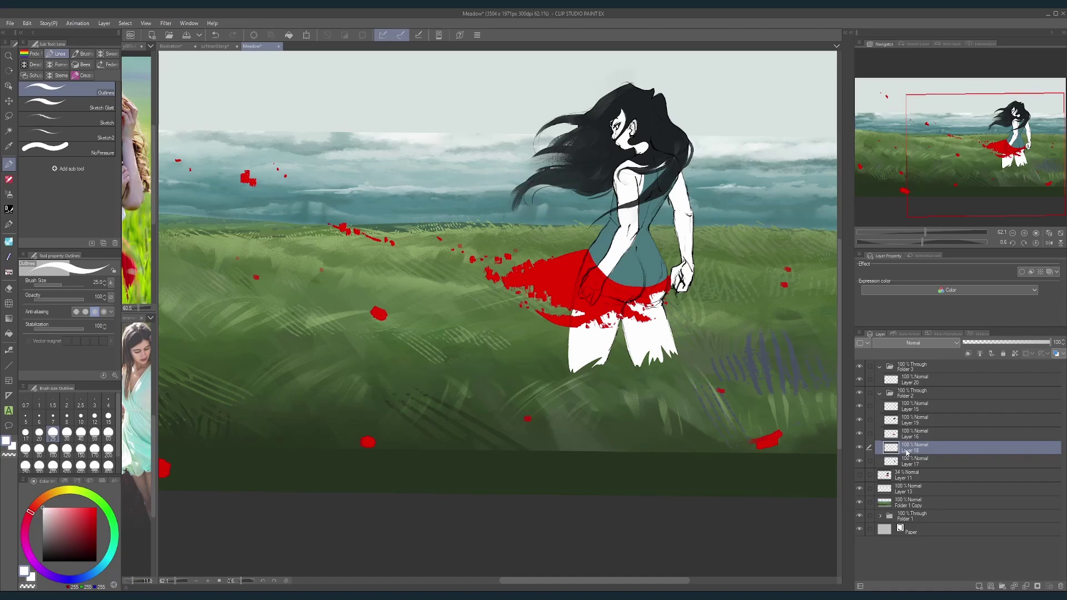
{"action": "left_click", "coordinate": [910, 438]}
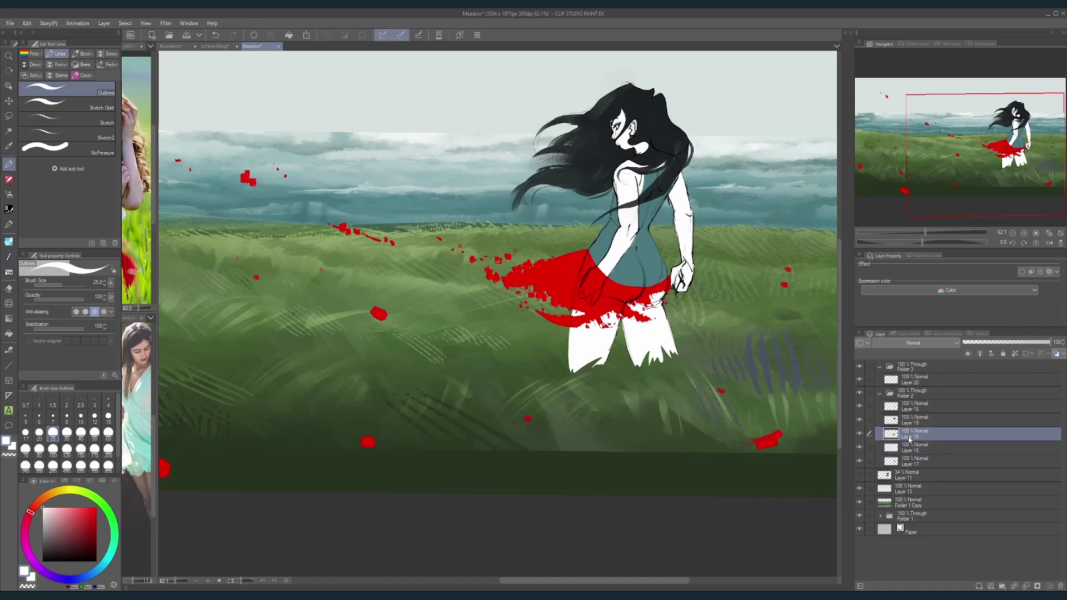
{"action": "scroll", "coordinate": [640, 285], "scroll_direction": "up", "scroll_amount": 4}
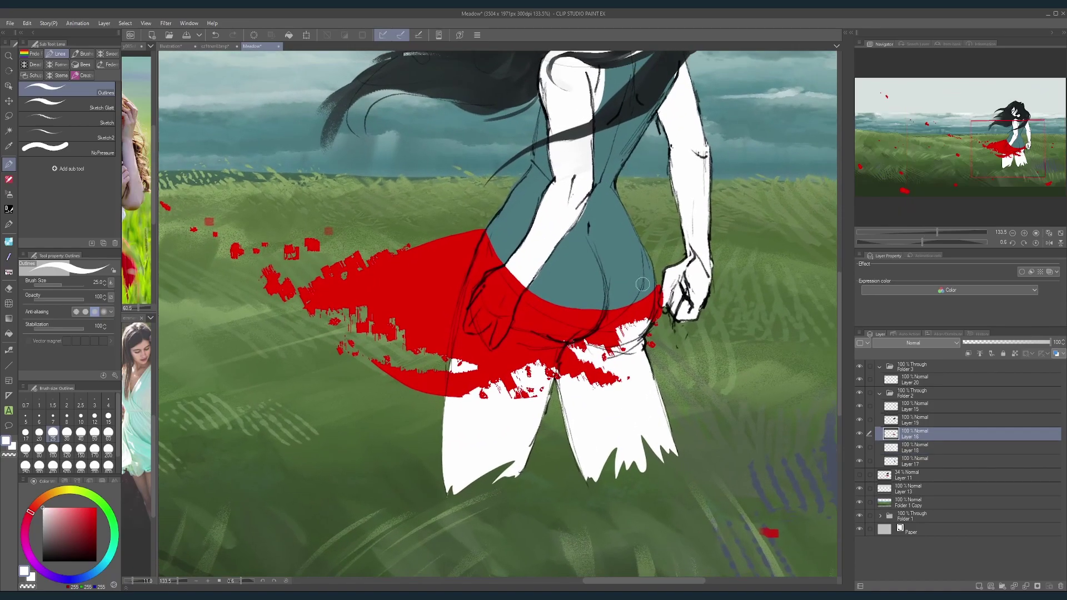
{"action": "key", "text": "bracketleft"}
{"action": "key", "text": "bracketleft"}
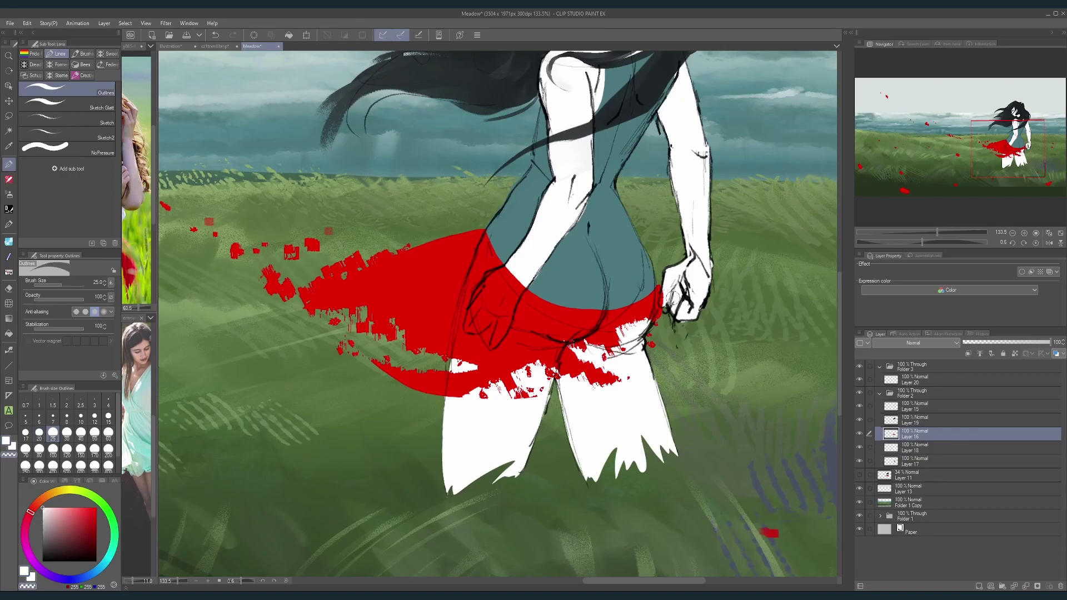
{"action": "mouse_move", "coordinate": [655, 325]}
{"action": "left_mouse_down"}
{"action": "mouse_move", "coordinate": [657, 269]}
{"action": "mouse_move", "coordinate": [656, 331]}
{"action": "mouse_move", "coordinate": [671, 286]}
{"action": "mouse_move", "coordinate": [666, 297]}
{"action": "left_mouse_up"}
Step: Erase the skirt along the near hand's fingers and outer contour, using brush size 17 and then finer sizes
{"action": "scroll", "coordinate": [490, 315], "scroll_direction": "up", "scroll_amount": 4}
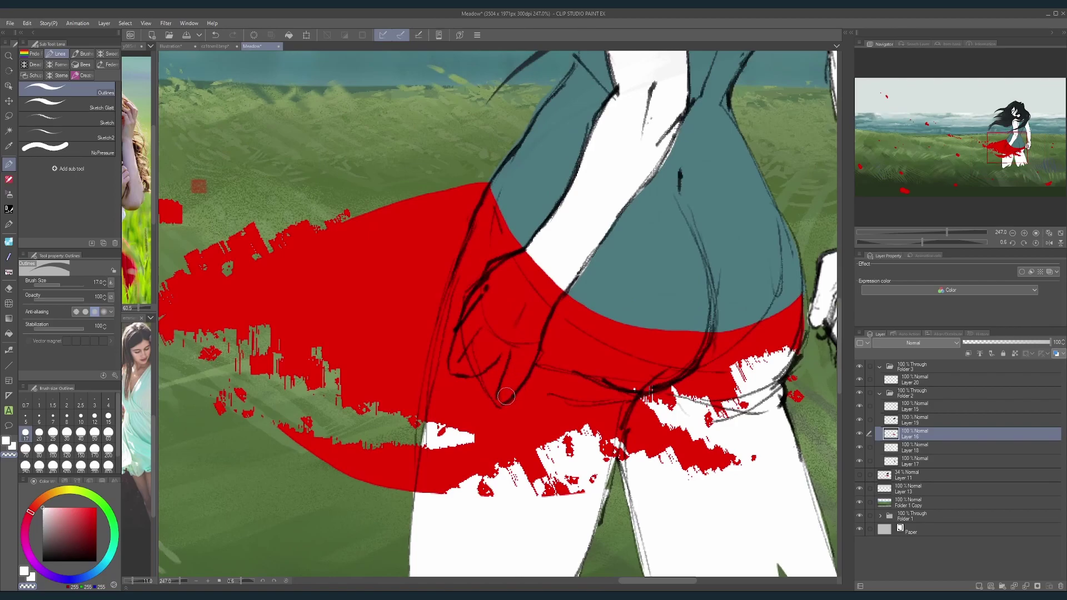
{"action": "mouse_move", "coordinate": [502, 402]}
{"action": "left_mouse_down"}
{"action": "mouse_move", "coordinate": [544, 310]}
{"action": "mouse_move", "coordinate": [584, 266]}
{"action": "mouse_move", "coordinate": [521, 253]}
{"action": "mouse_move", "coordinate": [493, 262]}
{"action": "mouse_move", "coordinate": [472, 295]}
{"action": "mouse_move", "coordinate": [452, 372]}
{"action": "mouse_move", "coordinate": [472, 373]}
{"action": "mouse_move", "coordinate": [510, 340]}
{"action": "mouse_move", "coordinate": [502, 404]}
{"action": "mouse_move", "coordinate": [512, 342]}
{"action": "mouse_move", "coordinate": [460, 374]}
{"action": "mouse_move", "coordinate": [465, 301]}
{"action": "mouse_move", "coordinate": [456, 369]}
{"action": "mouse_move", "coordinate": [493, 275]}
{"action": "mouse_move", "coordinate": [553, 238]}
{"action": "left_mouse_up"}
{"action": "key", "text": "bracketleft"}
{"action": "key", "text": "bracketleft"}
{"action": "key", "text": "bracketleft"}
{"action": "key", "text": "bracketleft"}
{"action": "key", "text": "bracketleft"}
{"action": "key", "text": "bracketleft"}
{"action": "key", "text": "bracketright"}
{"action": "key", "text": "bracketright"}
{"action": "key", "text": "bracketright"}
{"action": "key", "text": "bracketright"}
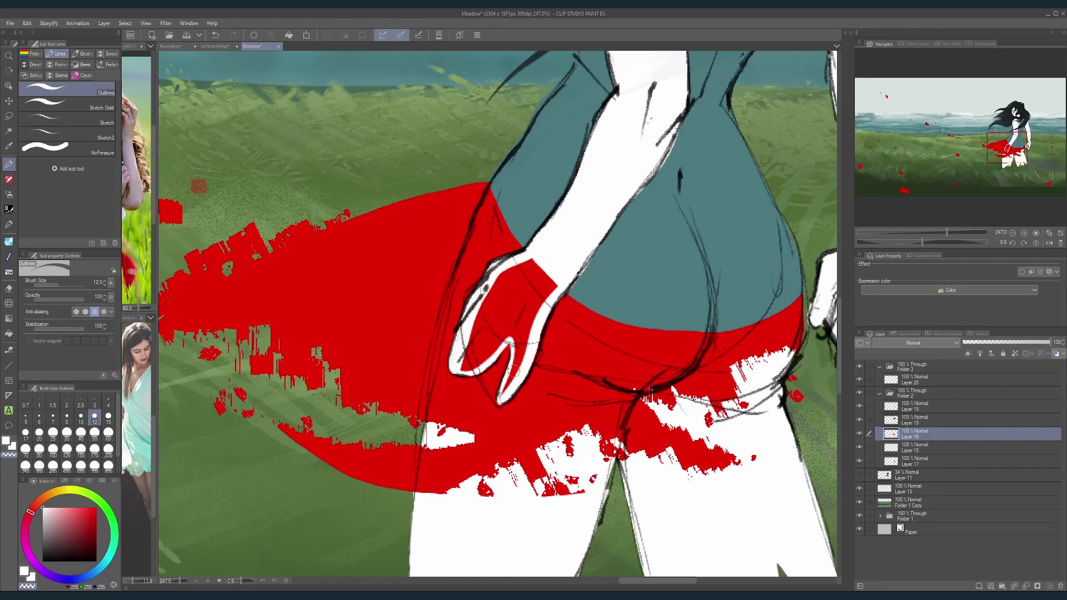
Step: Erase the remaining red over the near hand's palm and wrist, going up to brush size 20
{"action": "mouse_move", "coordinate": [506, 394]}
{"action": "left_mouse_down"}
{"action": "mouse_move", "coordinate": [518, 345]}
{"action": "mouse_move", "coordinate": [503, 330]}
{"action": "mouse_move", "coordinate": [481, 356]}
{"action": "mouse_move", "coordinate": [464, 344]}
{"action": "mouse_move", "coordinate": [503, 272]}
{"action": "mouse_move", "coordinate": [545, 251]}
{"action": "left_mouse_up"}
{"action": "key", "text": "bracketright"}
{"action": "key", "text": "bracketright"}
{"action": "key", "text": "bracketright"}
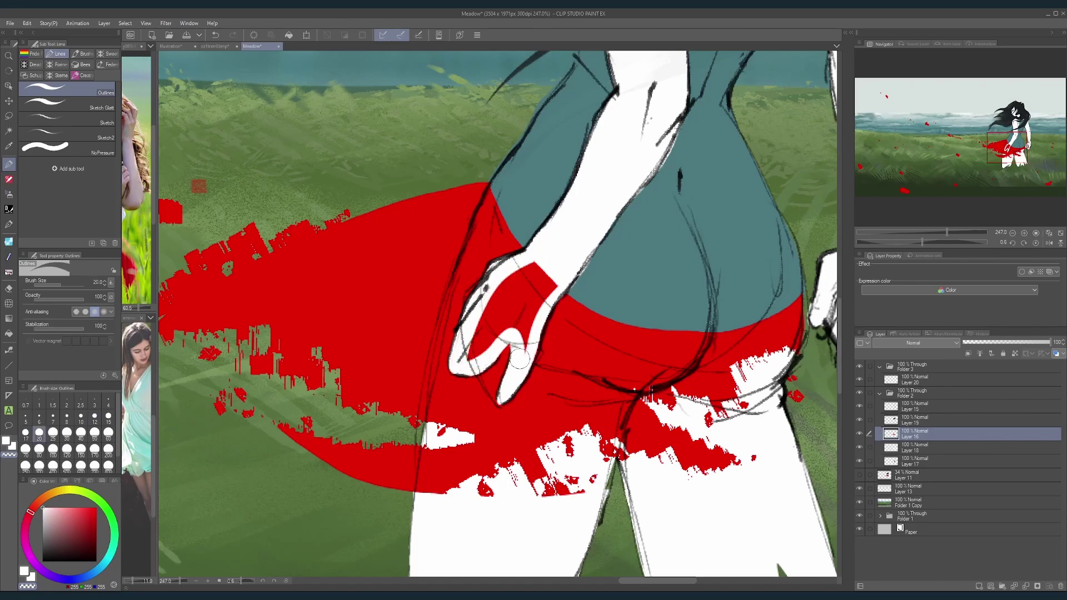
{"action": "mouse_move", "coordinate": [520, 358]}
{"action": "left_mouse_down"}
{"action": "mouse_move", "coordinate": [571, 266]}
{"action": "mouse_move", "coordinate": [469, 361]}
{"action": "mouse_move", "coordinate": [481, 317]}
{"action": "mouse_move", "coordinate": [552, 265]}
{"action": "mouse_move", "coordinate": [532, 295]}
{"action": "mouse_move", "coordinate": [568, 261]}
{"action": "left_mouse_up"}
{"action": "scroll", "coordinate": [568, 260], "scroll_direction": "down", "scroll_amount": 5}
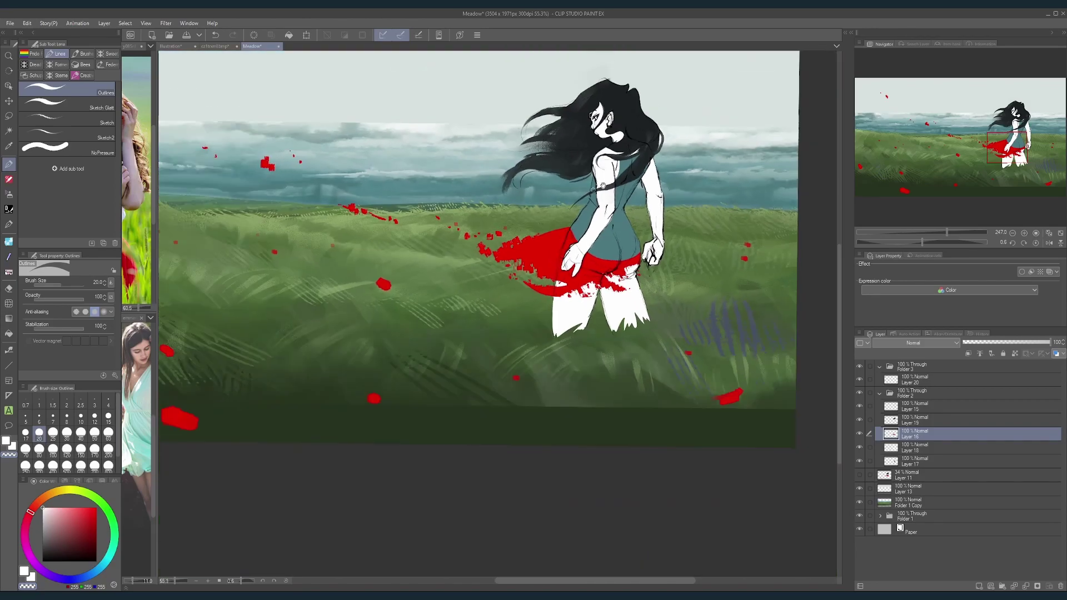
Step: Check the hair layer by toggling its visibility, and save the illustration
{"action": "mouse_move", "coordinate": [621, 164]}
{"action": "left_mouse_down"}
{"action": "mouse_move", "coordinate": [645, 258]}
{"action": "mouse_move", "coordinate": [661, 237]}
{"action": "left_mouse_up"}
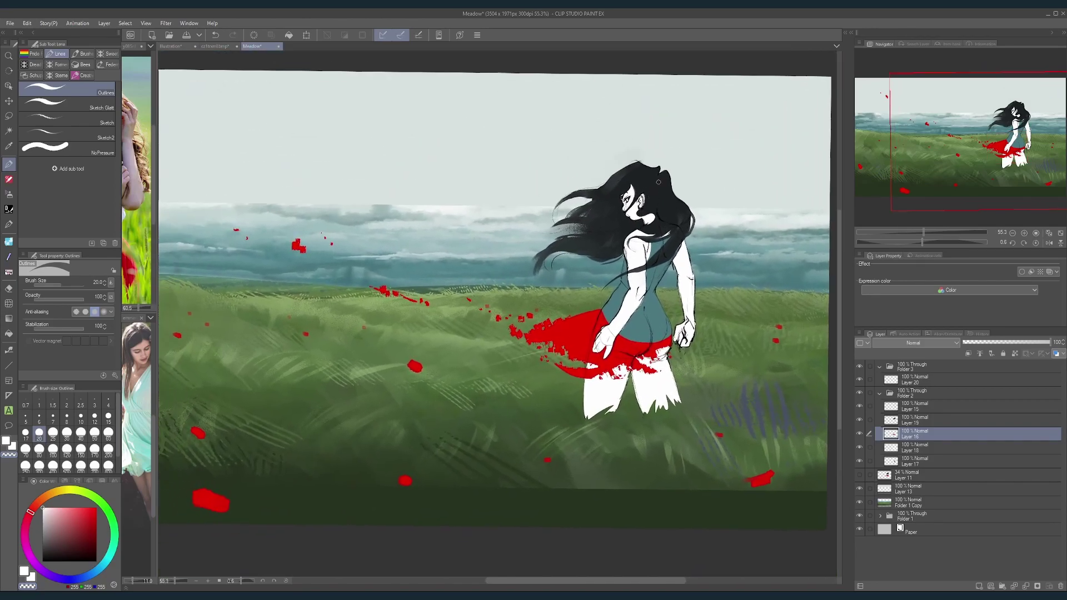
{"action": "left_click", "coordinate": [859, 420]}
{"action": "left_click", "coordinate": [859, 420]}
{"action": "scroll", "coordinate": [478, 334], "scroll_direction": "down", "scroll_amount": 3}
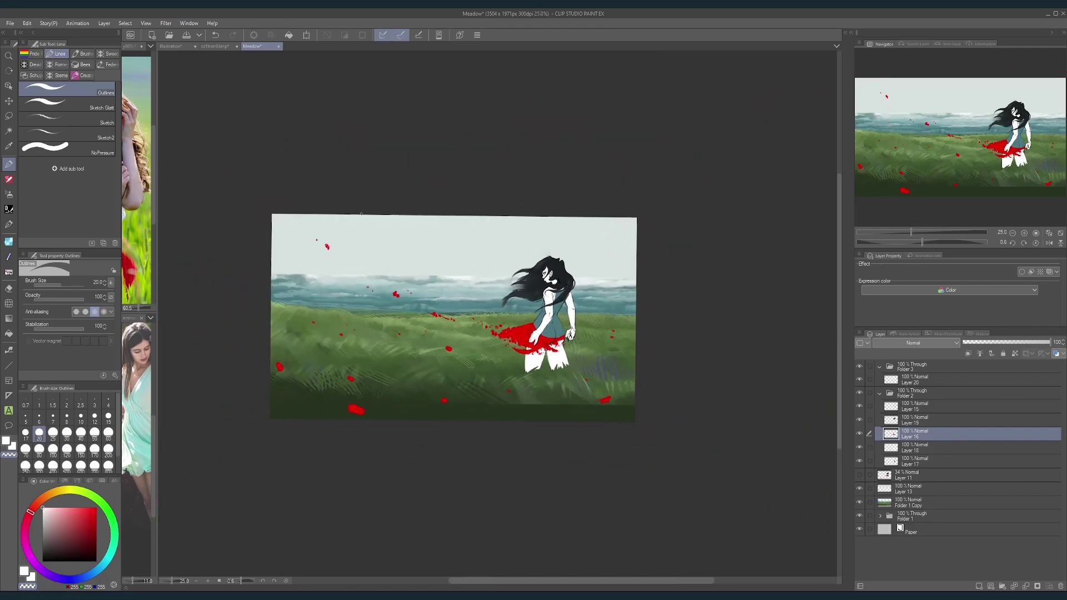
{"action": "scroll", "coordinate": [357, 209], "scroll_direction": "up", "scroll_amount": 1}
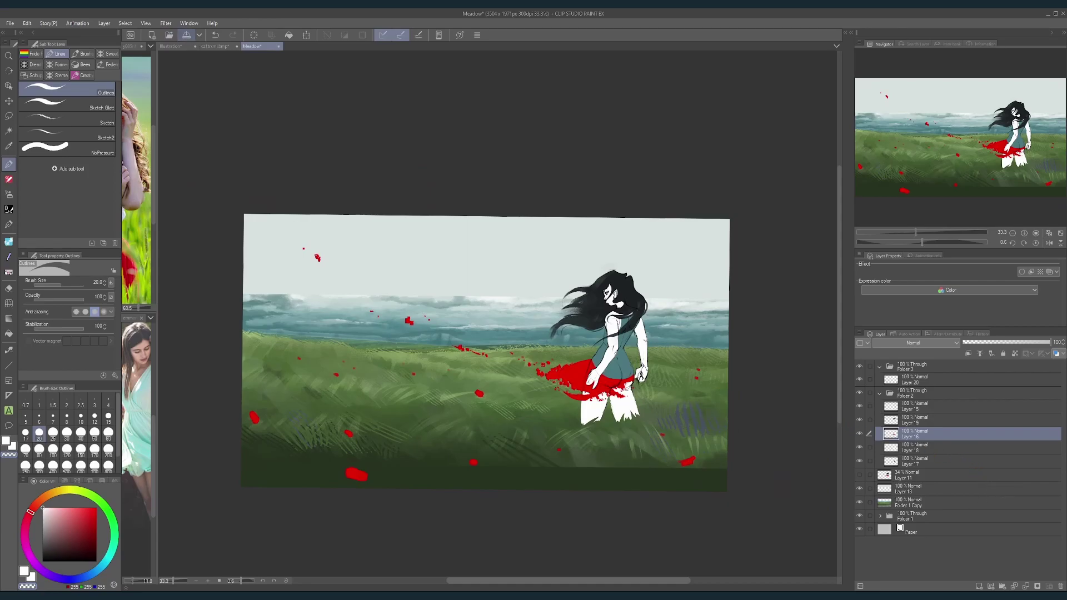
{"action": "key", "text": "ctrl+s"}
Step: Toggle the visibility of Layers 19, 20 and 15 to find which one holds the line art
{"action": "scroll", "coordinate": [746, 413], "scroll_direction": "up", "scroll_amount": 1}
{"action": "scroll", "coordinate": [603, 377], "scroll_direction": "up", "scroll_amount": 1}
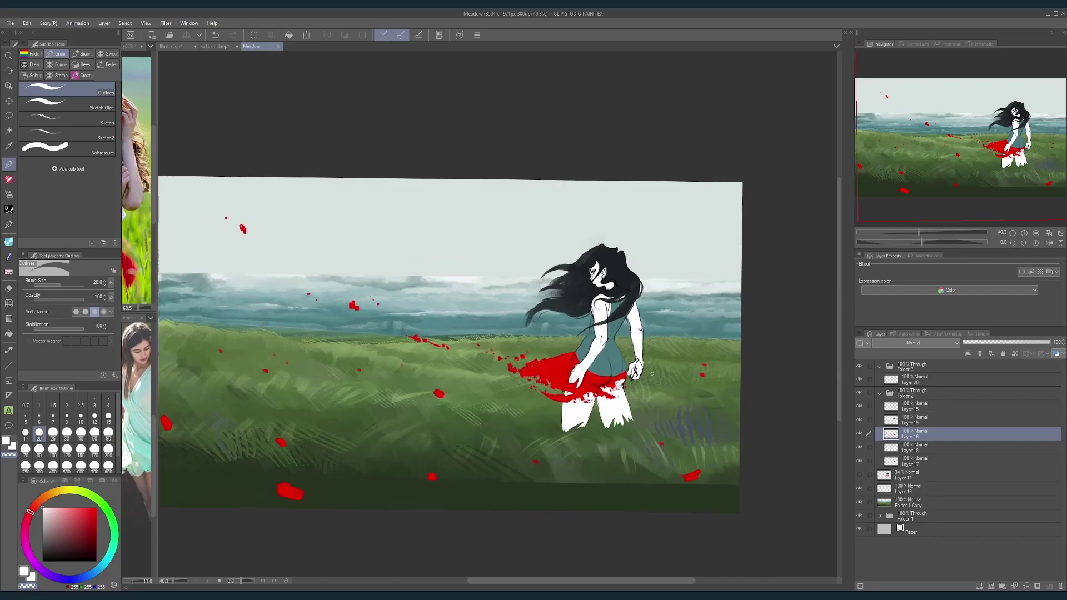
{"action": "left_click", "coordinate": [859, 421]}
{"action": "left_click", "coordinate": [859, 421]}
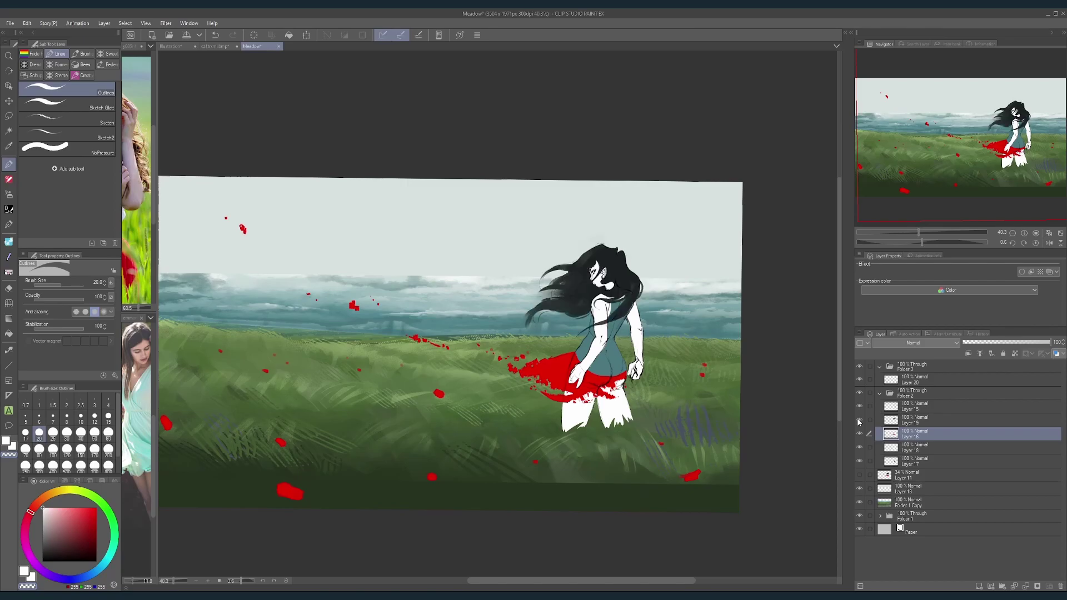
{"action": "left_click", "coordinate": [902, 382]}
{"action": "left_click", "coordinate": [860, 379]}
{"action": "left_click", "coordinate": [859, 380]}
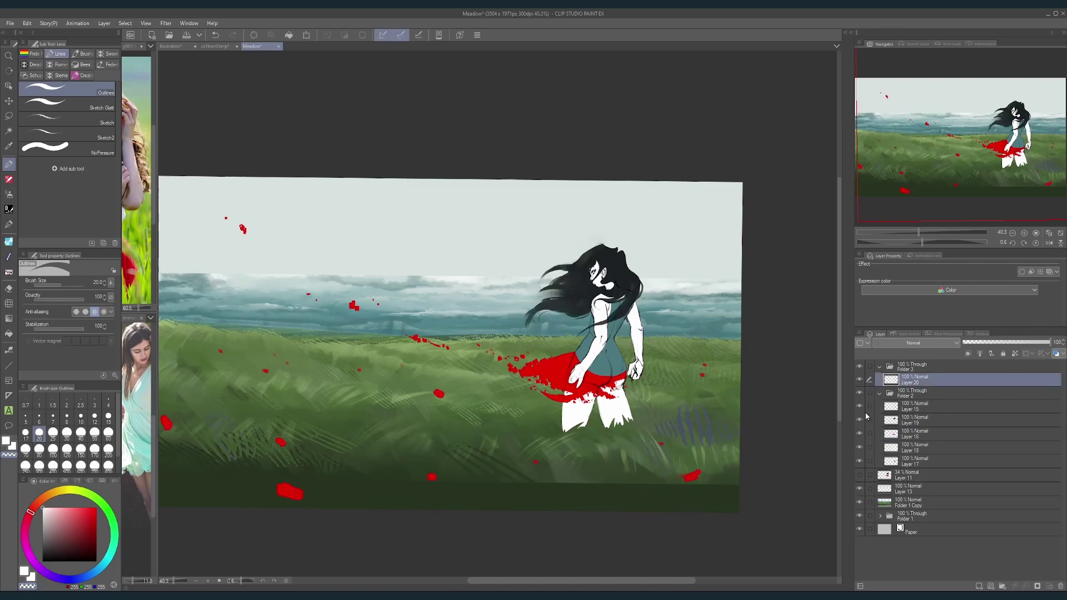
{"action": "left_click", "coordinate": [859, 407]}
{"action": "left_click", "coordinate": [859, 406]}
Step: Set the line-art layer, Layer 15, to Overlay blending mode
{"action": "left_click", "coordinate": [884, 407]}
{"action": "left_click", "coordinate": [920, 344]}
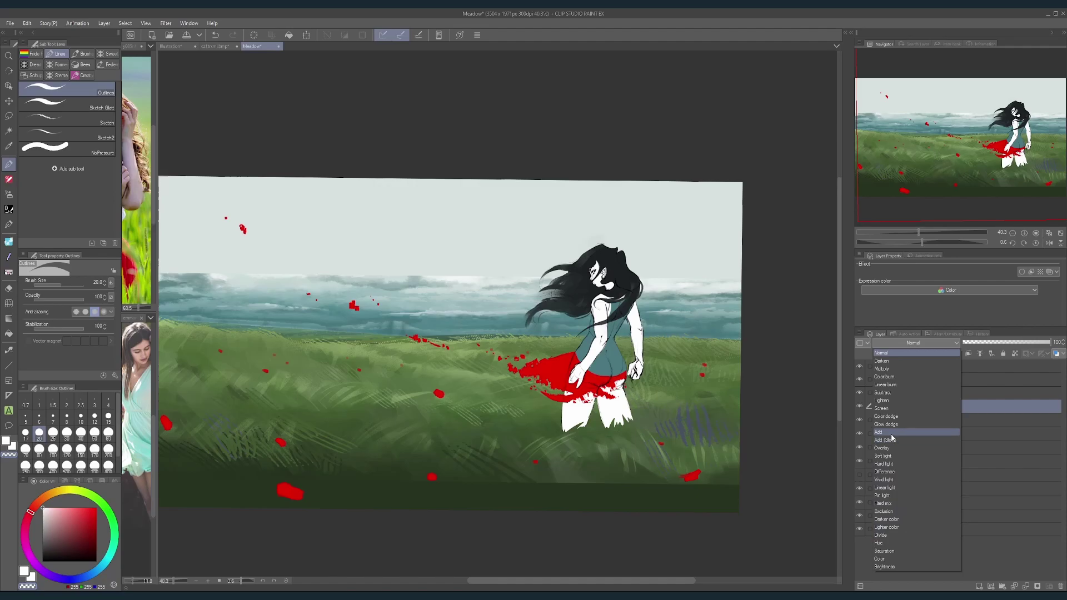
{"action": "left_click", "coordinate": [889, 448]}
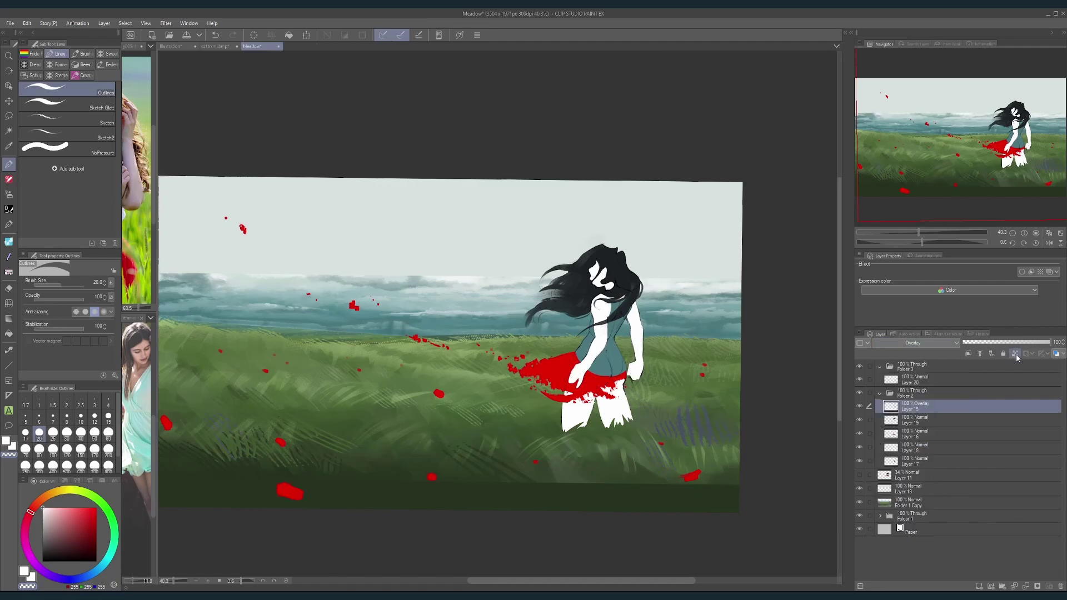
Step: Lock the line-art layer's transparent pixels and recolor its lines with a dark maroon fill
{"action": "left_click_drag", "start_coordinate": [73, 535], "coordinate": [76, 544]}
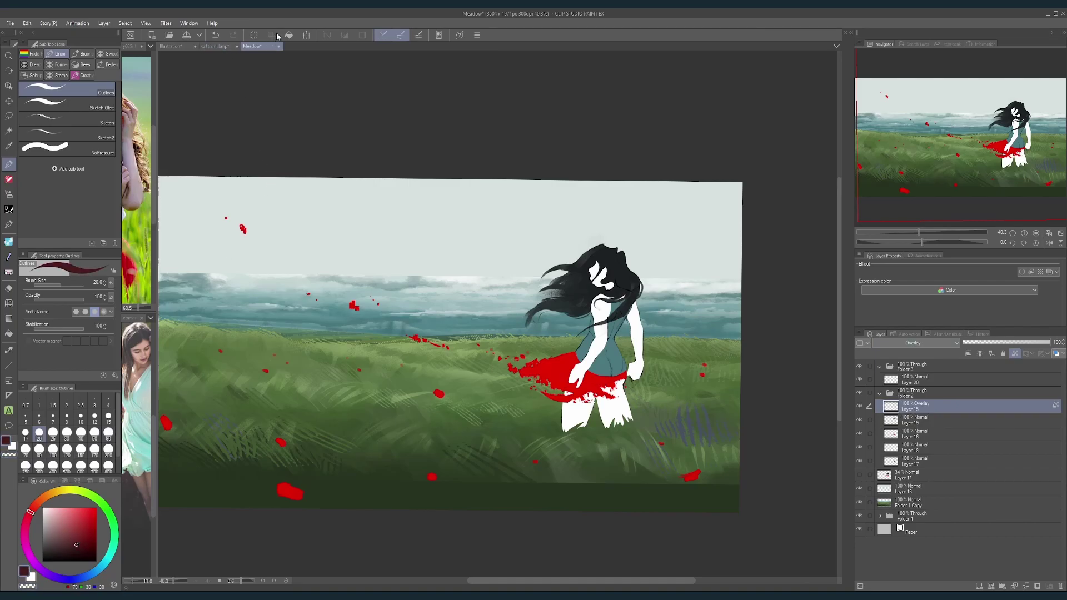
{"action": "scroll", "coordinate": [550, 269], "scroll_direction": "up", "scroll_amount": 3}
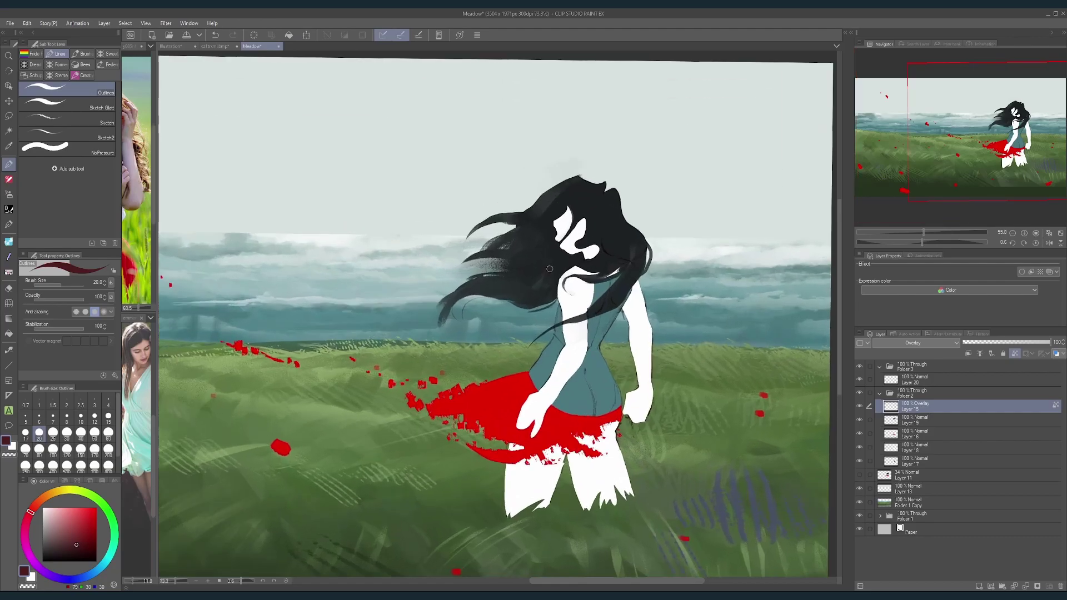
{"action": "scroll", "coordinate": [549, 269], "scroll_direction": "up", "scroll_amount": 1}
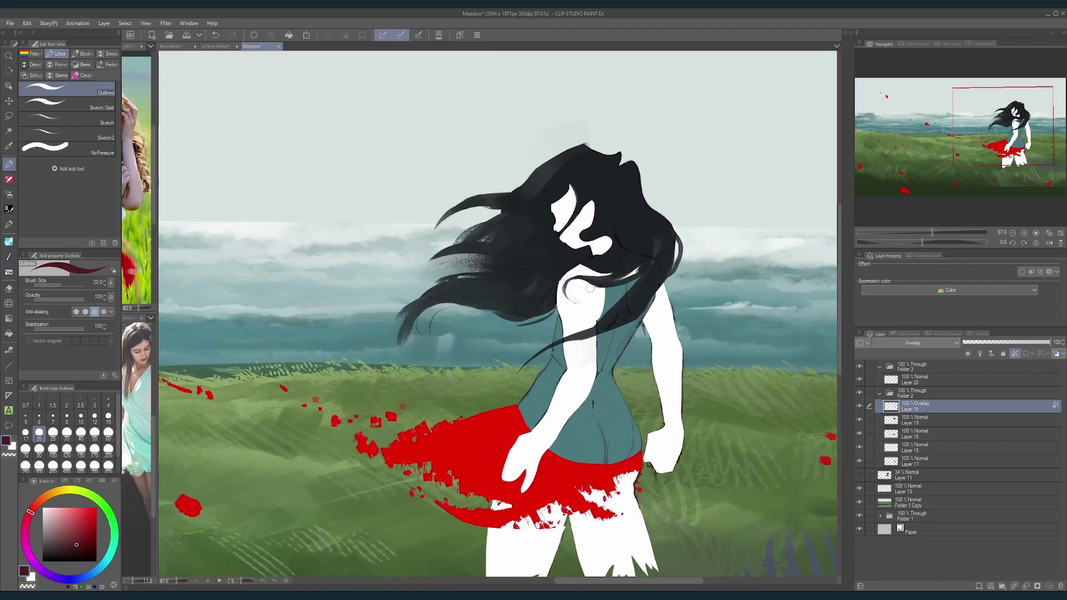
{"action": "scroll", "coordinate": [590, 288], "scroll_direction": "up", "scroll_amount": 4}
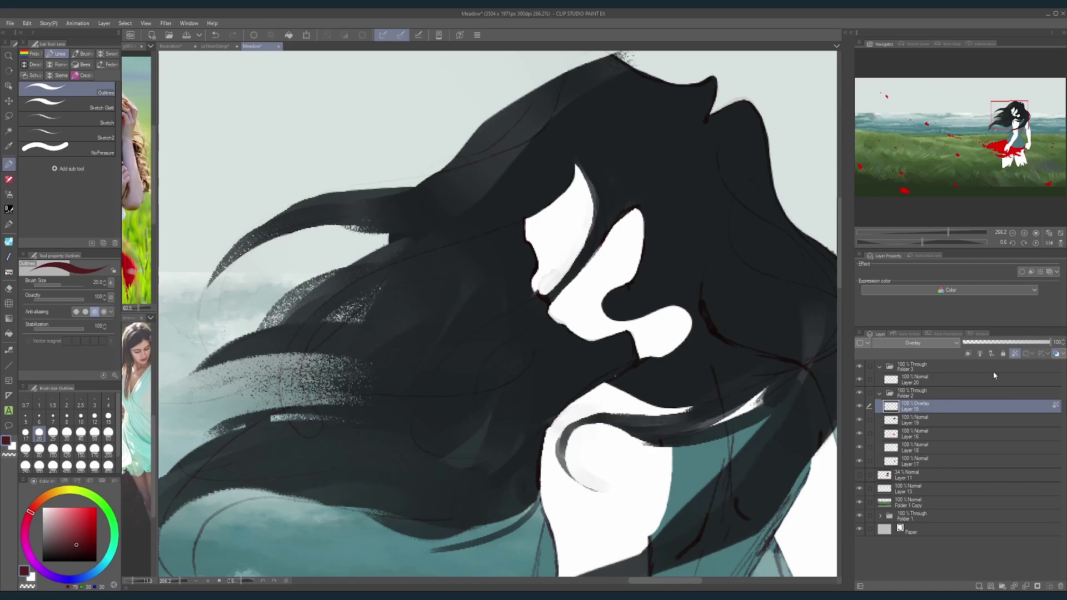
Step: Erase the stray hair edge beside the nose on Layer 19 using the Outlines brush with transparent color at size 8
{"action": "left_click", "coordinate": [859, 420]}
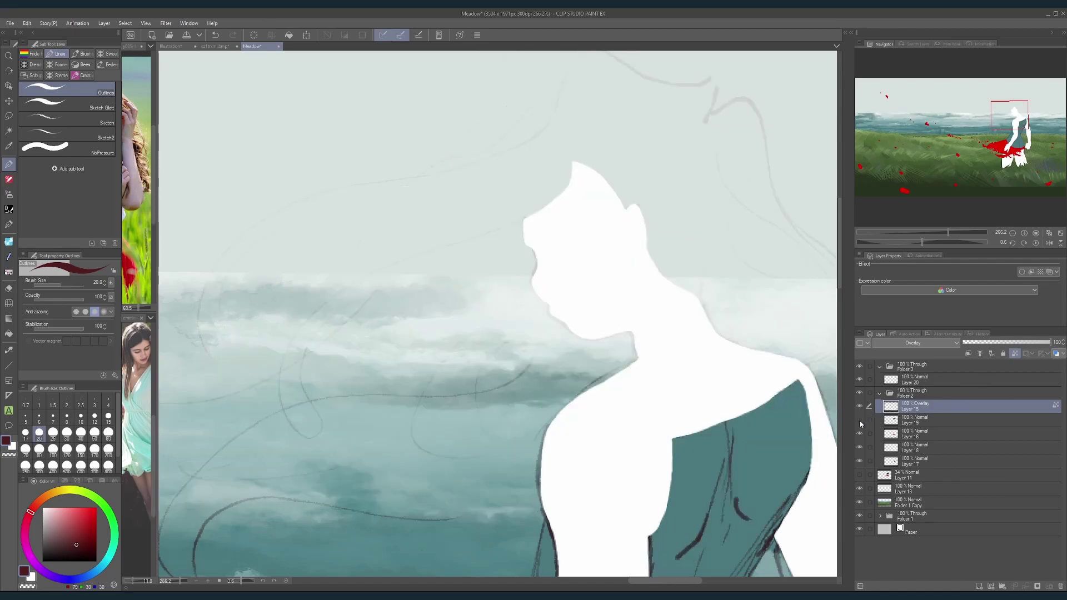
{"action": "left_click", "coordinate": [860, 419]}
{"action": "left_click", "coordinate": [915, 421]}
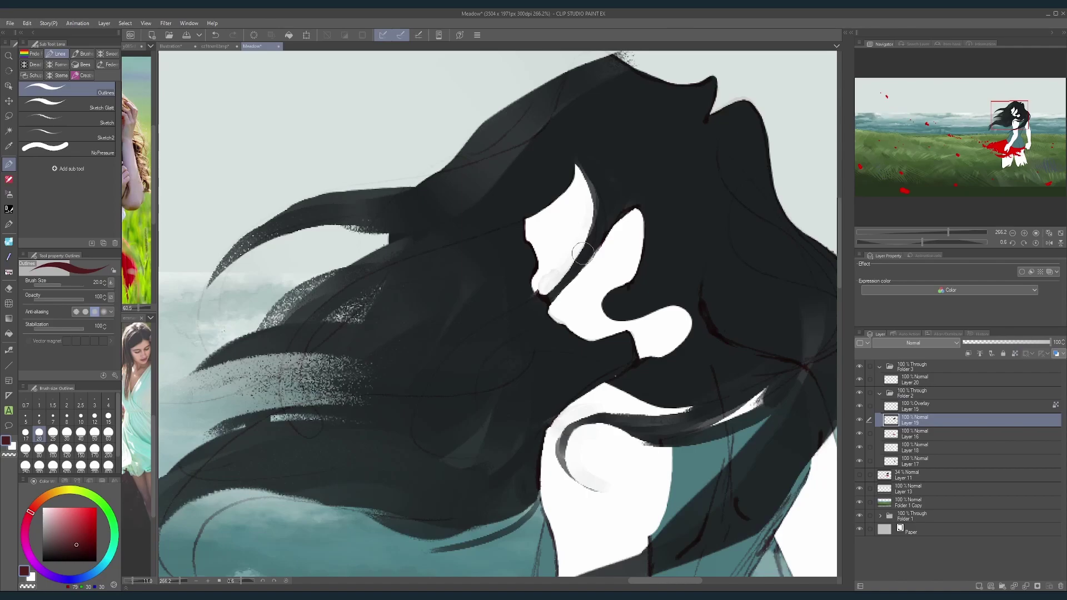
{"action": "left_click", "coordinate": [53, 432]}
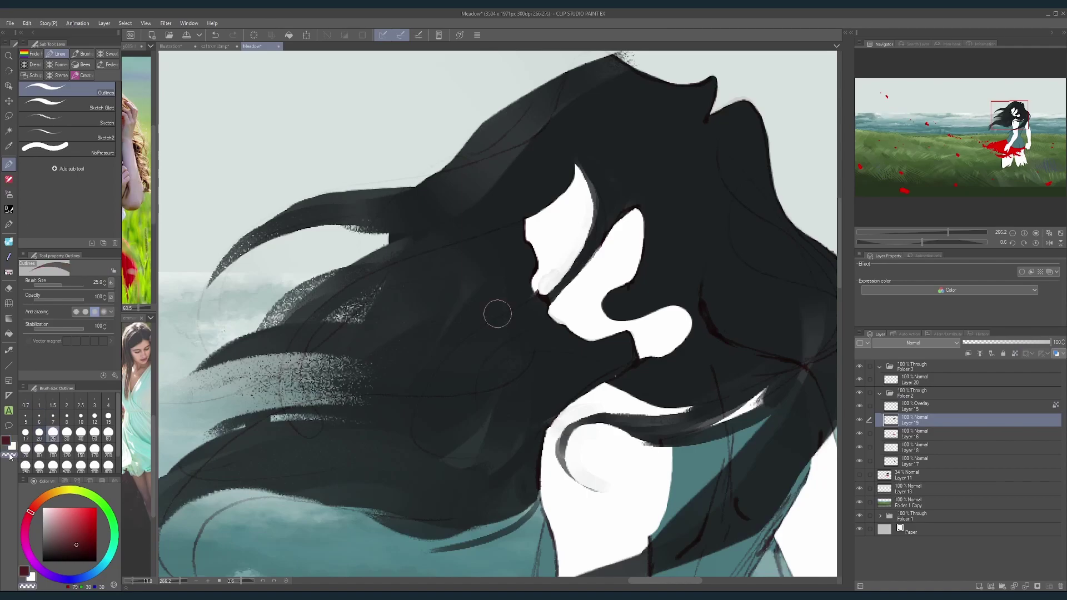
{"action": "key", "text": "bracketleft"}
{"action": "key", "text": "bracketleft"}
{"action": "key", "text": "bracketleft"}
{"action": "key", "text": "bracketleft"}
{"action": "key", "text": "bracketleft"}
{"action": "key", "text": "bracketleft"}
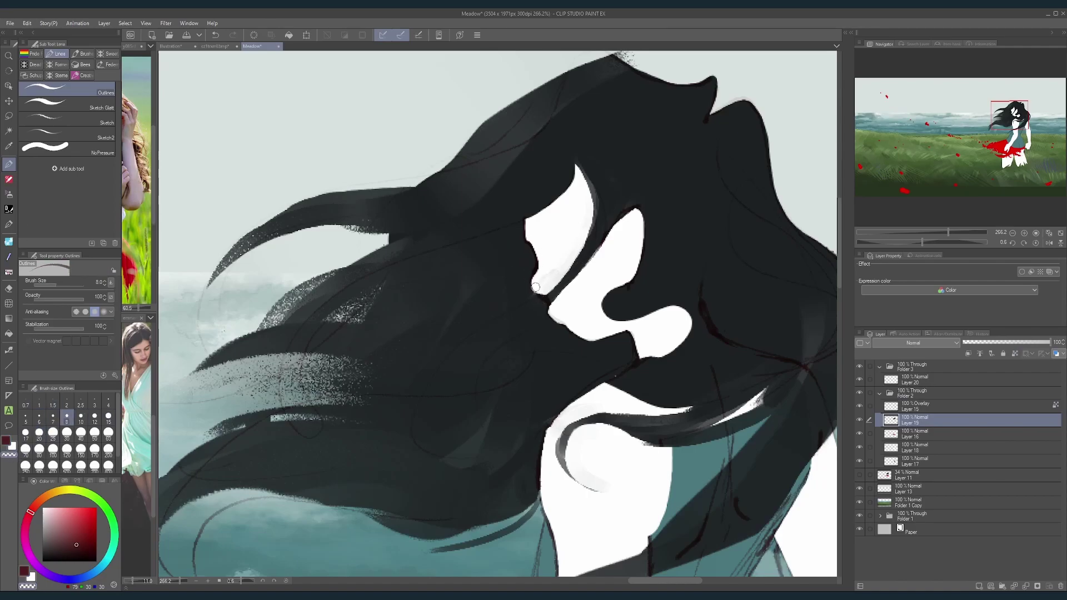
{"action": "mouse_move", "coordinate": [535, 290]}
{"action": "left_mouse_down"}
{"action": "mouse_move", "coordinate": [548, 298]}
{"action": "mouse_move", "coordinate": [562, 275]}
{"action": "mouse_move", "coordinate": [542, 283]}
{"action": "mouse_move", "coordinate": [555, 260]}
{"action": "mouse_move", "coordinate": [542, 289]}
{"action": "left_mouse_up"}
{"action": "scroll", "coordinate": [656, 255], "scroll_direction": "down", "scroll_amount": 5}
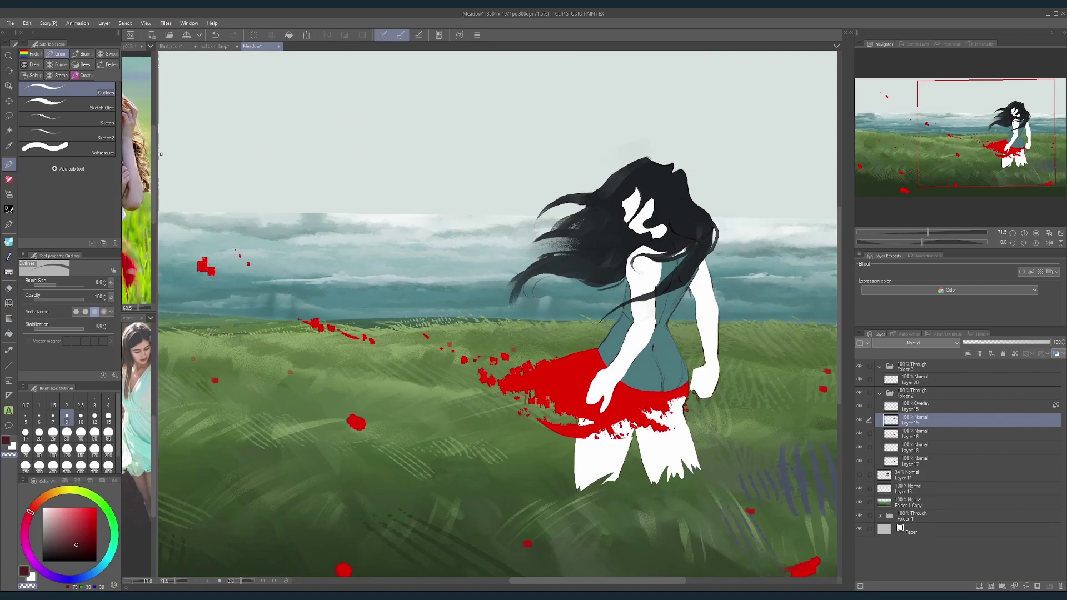
Step: Widen the reference area, move the Illustration document into its upper pane, and frame the black-robed figure
{"action": "left_click_drag", "start_coordinate": [155, 145], "coordinate": [270, 173]}
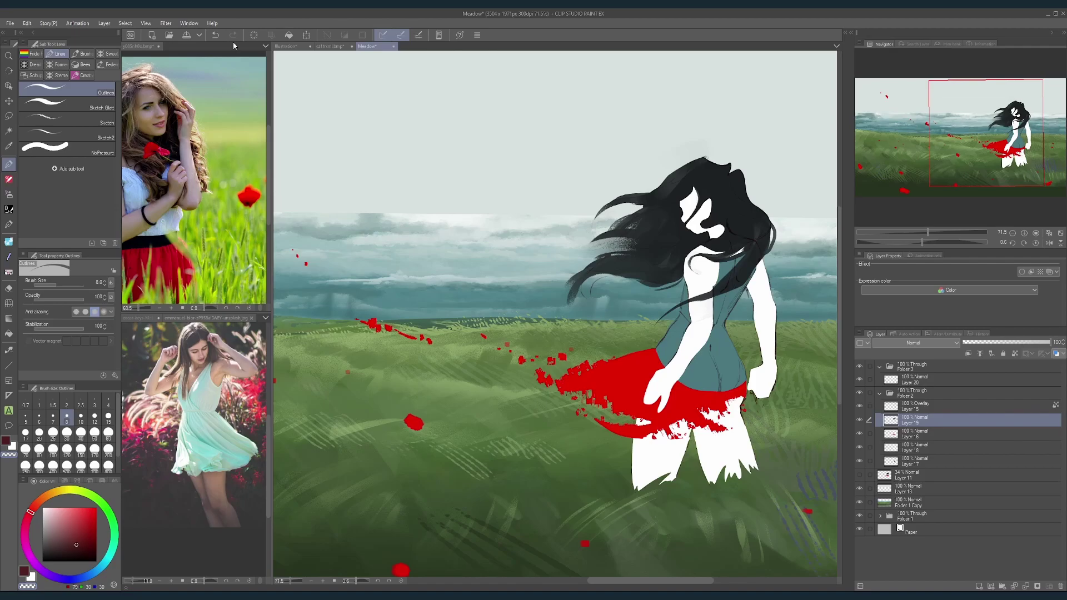
{"action": "left_click", "coordinate": [332, 47]}
{"action": "left_click", "coordinate": [290, 46]}
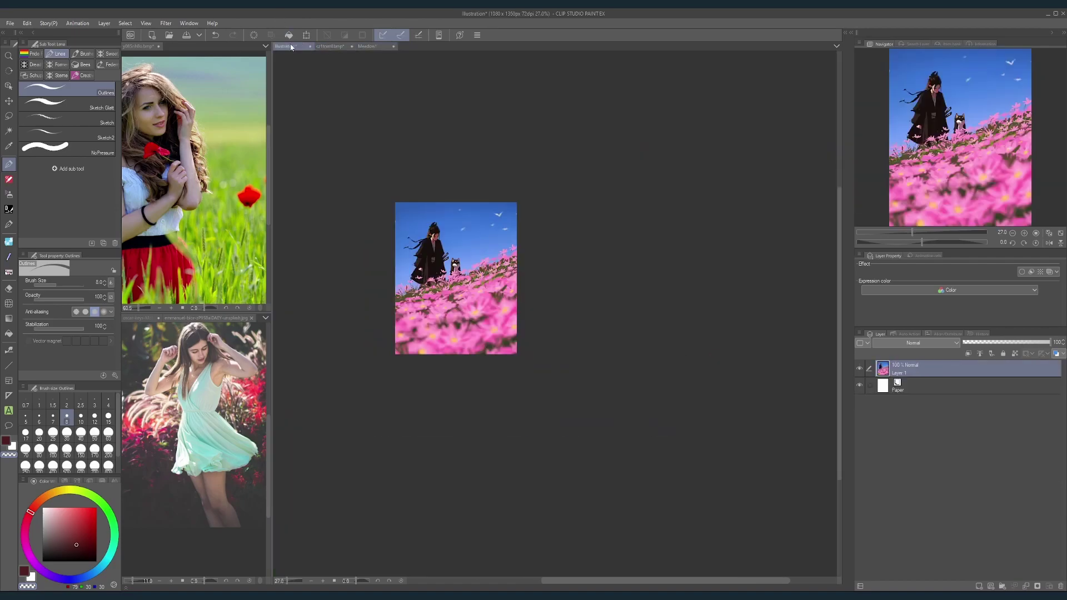
{"action": "left_click_drag", "start_coordinate": [293, 48], "coordinate": [247, 144]}
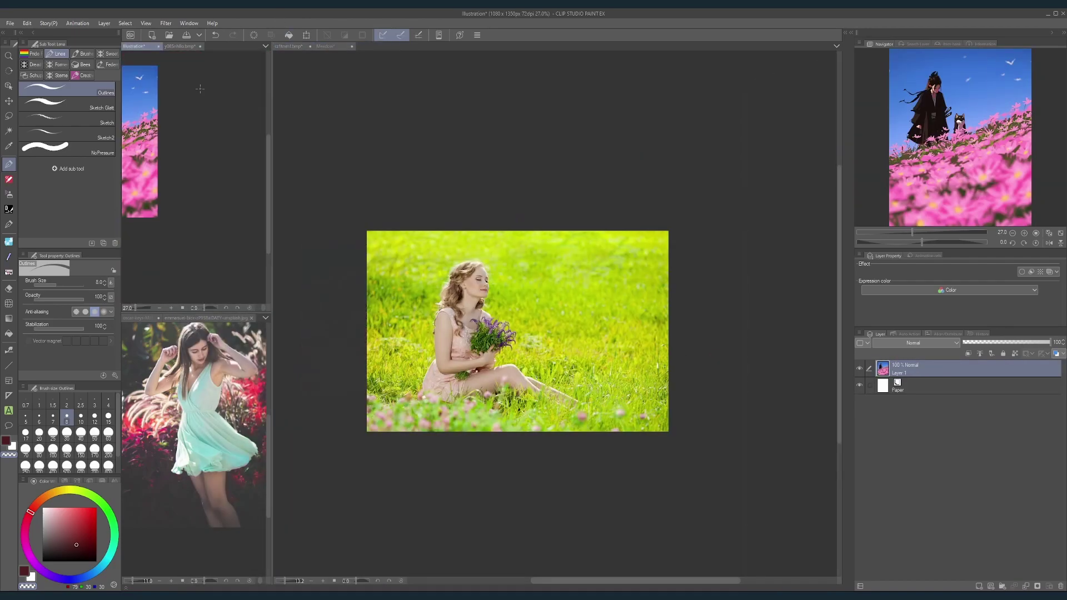
{"action": "scroll", "coordinate": [247, 144], "scroll_direction": "down", "scroll_amount": 5}
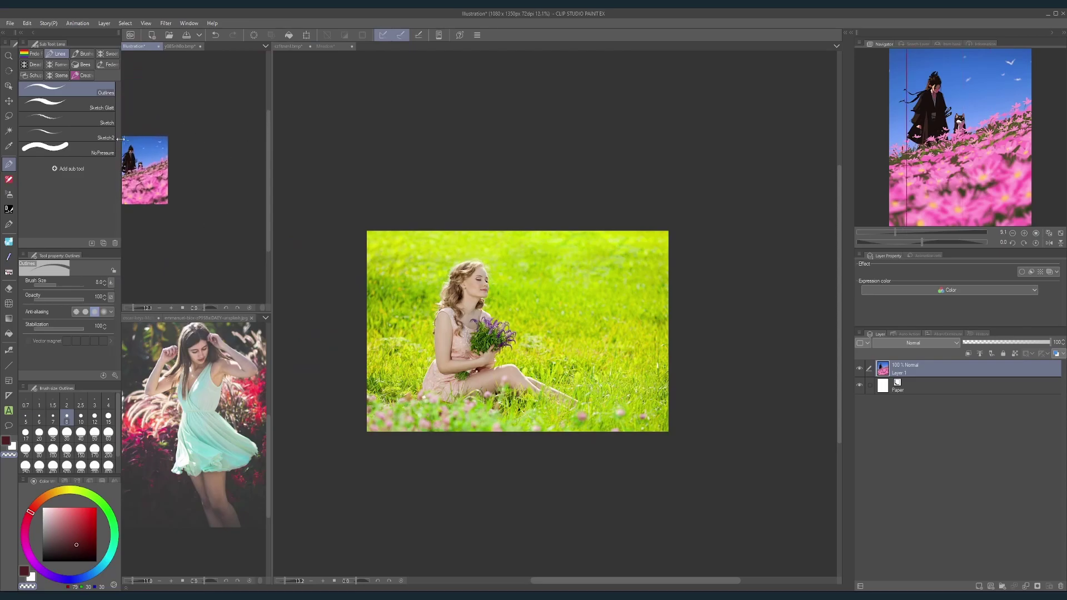
{"action": "scroll", "coordinate": [231, 226], "scroll_direction": "up", "scroll_amount": 8}
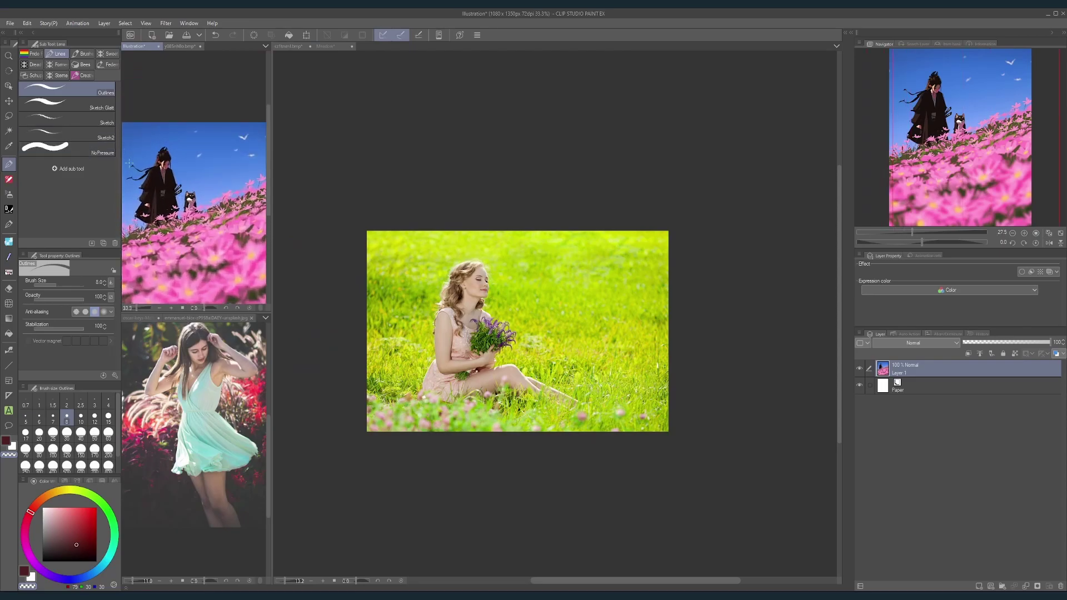
{"action": "scroll", "coordinate": [158, 182], "scroll_direction": "up", "scroll_amount": 4}
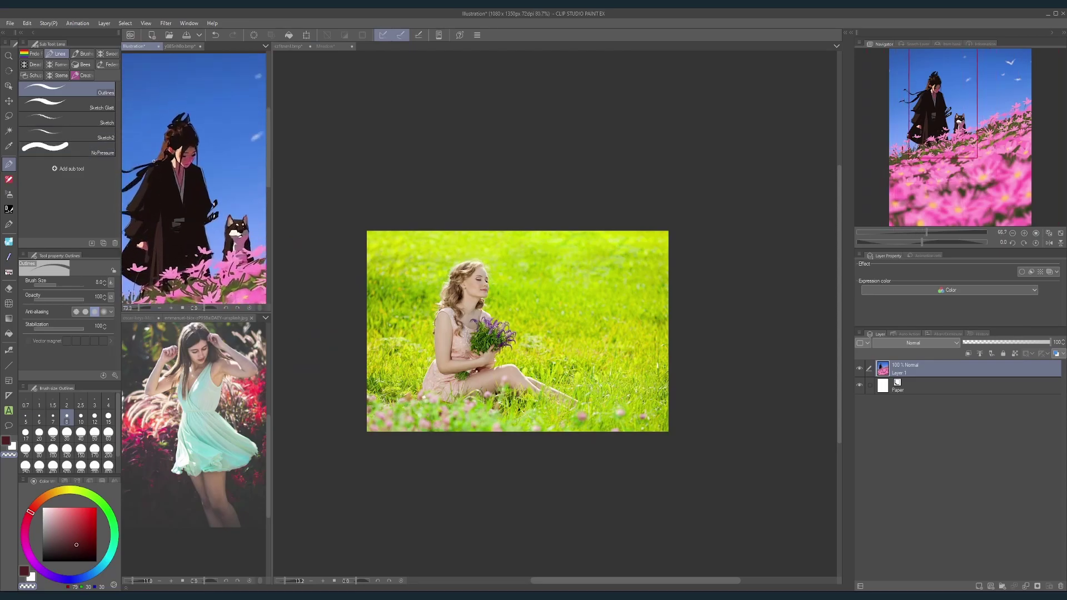
{"action": "scroll", "coordinate": [154, 162], "scroll_direction": "down", "scroll_amount": 1}
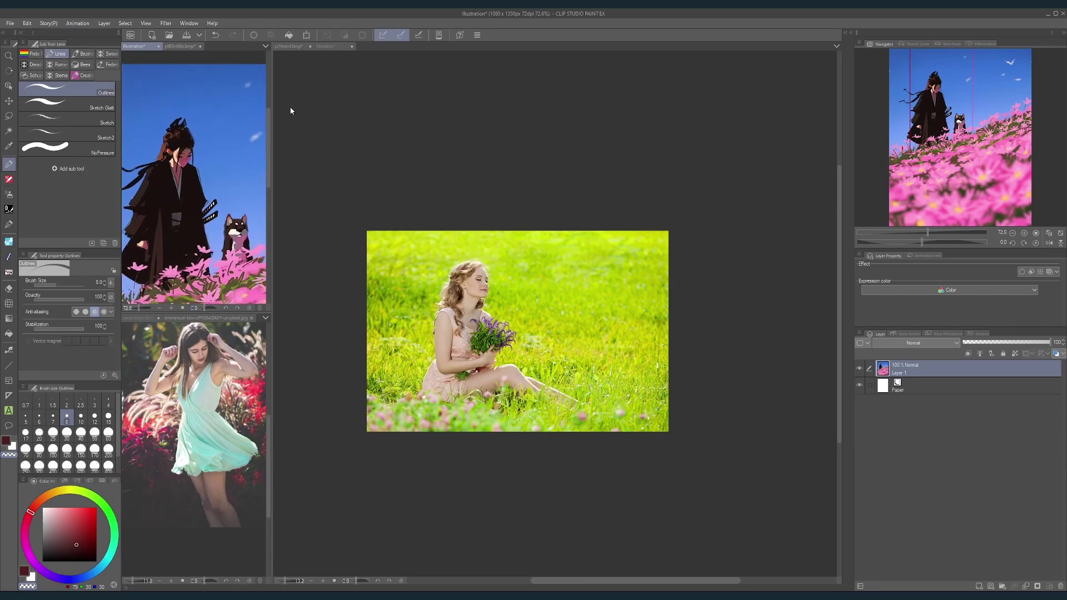
{"action": "scroll", "coordinate": [211, 146], "scroll_direction": "up", "scroll_amount": 2}
{"action": "scroll", "coordinate": [209, 147], "scroll_direction": "down", "scroll_amount": 2}
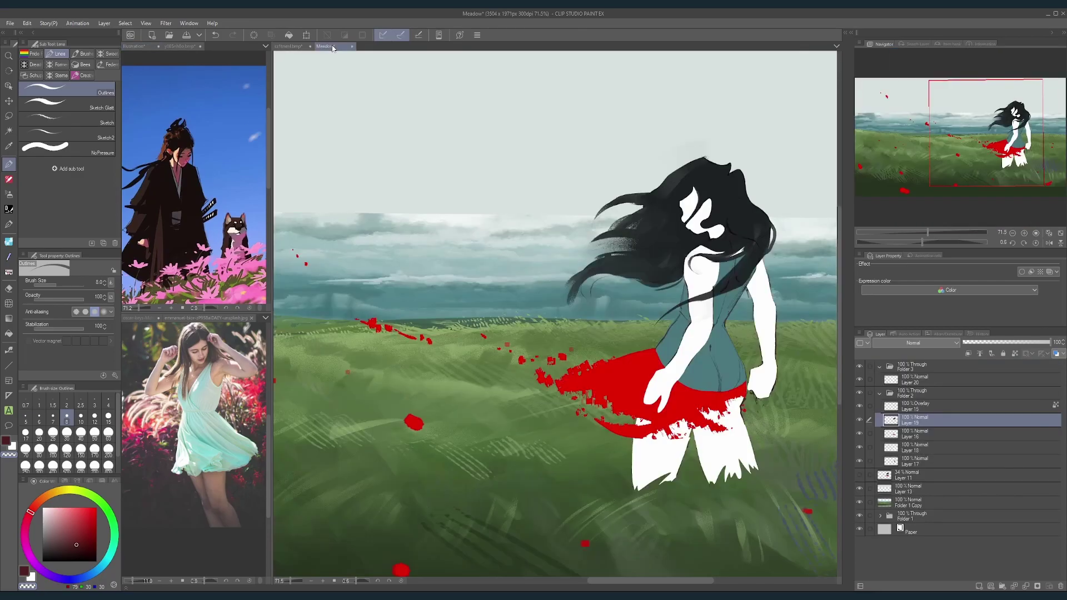
Step: Return to the Meadow document and toggle the visibility of Layers 19, 15, 16 and 18 to identify their contents
{"action": "left_click", "coordinate": [329, 46]}
{"action": "scroll", "coordinate": [454, 251], "scroll_direction": "down", "scroll_amount": 1}
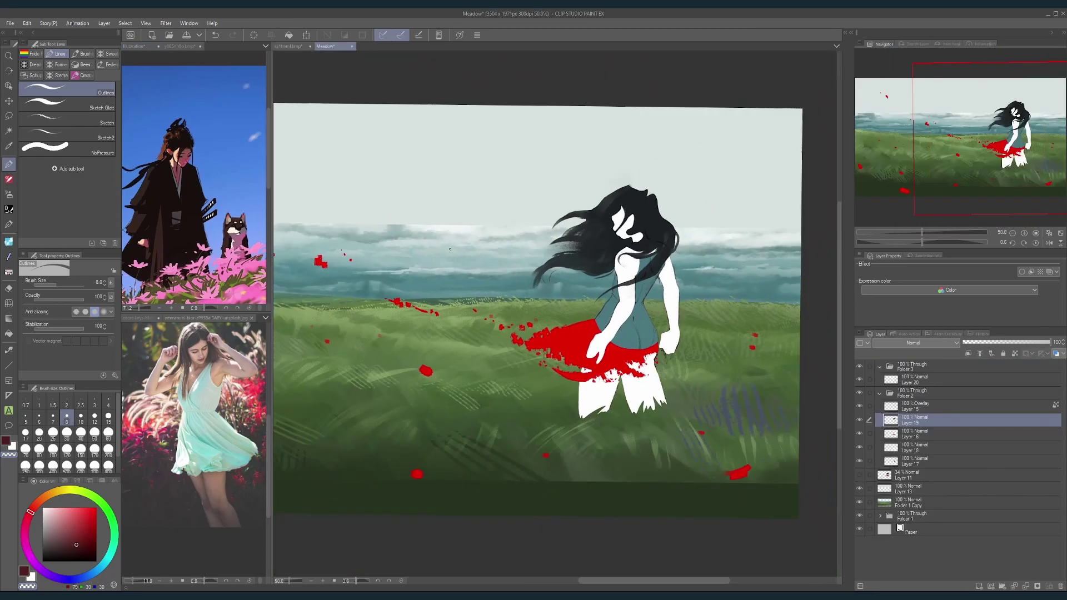
{"action": "scroll", "coordinate": [713, 280], "scroll_direction": "up", "scroll_amount": 1}
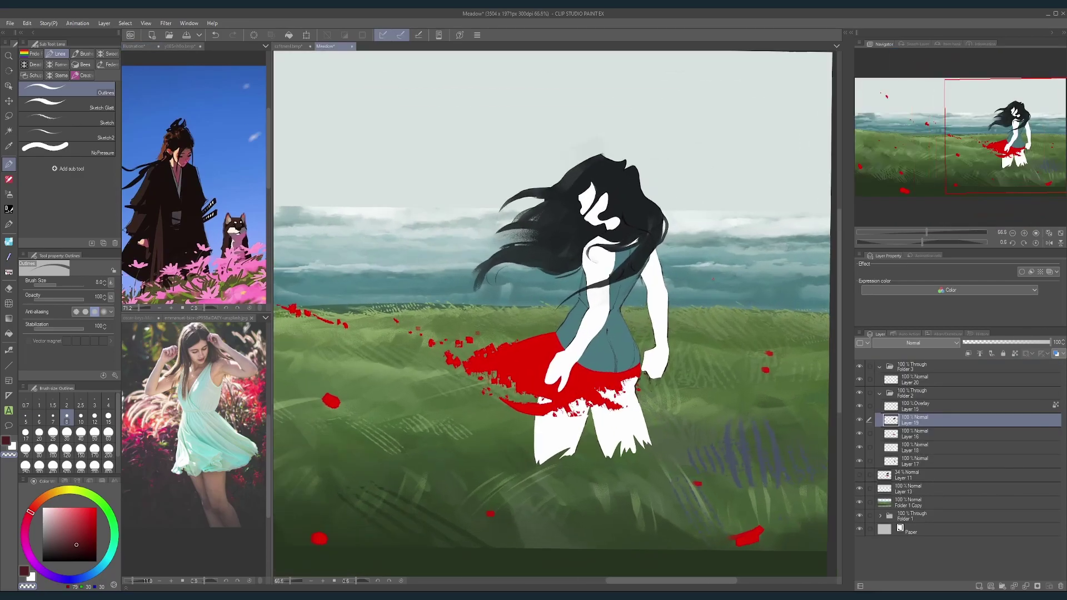
{"action": "scroll", "coordinate": [651, 313], "scroll_direction": "up", "scroll_amount": 1}
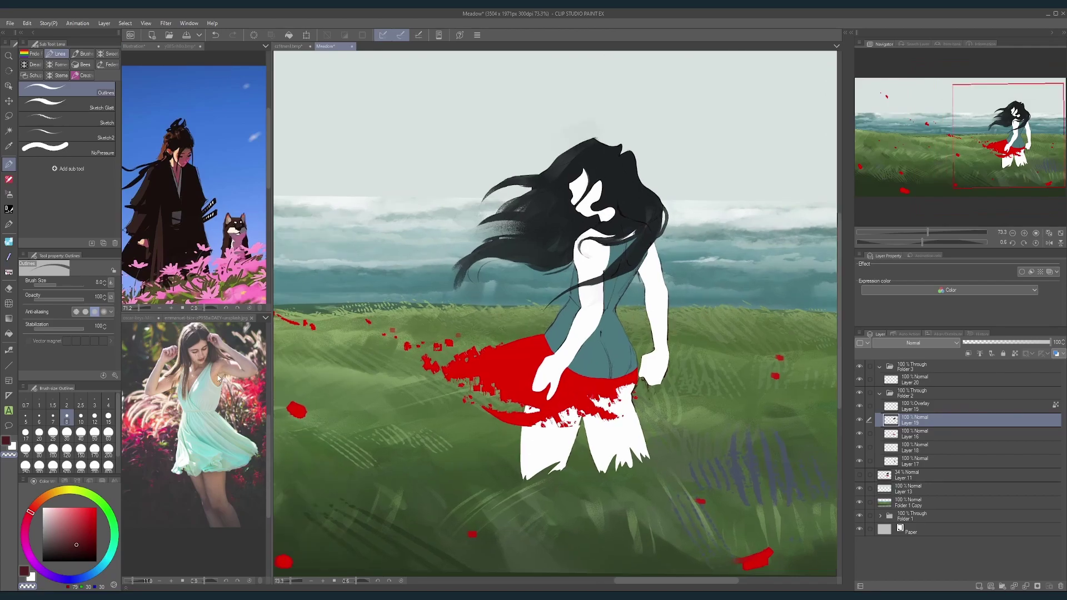
{"action": "left_click", "coordinate": [859, 420]}
{"action": "left_click", "coordinate": [860, 420]}
{"action": "left_click", "coordinate": [859, 407]}
{"action": "left_click", "coordinate": [859, 406]}
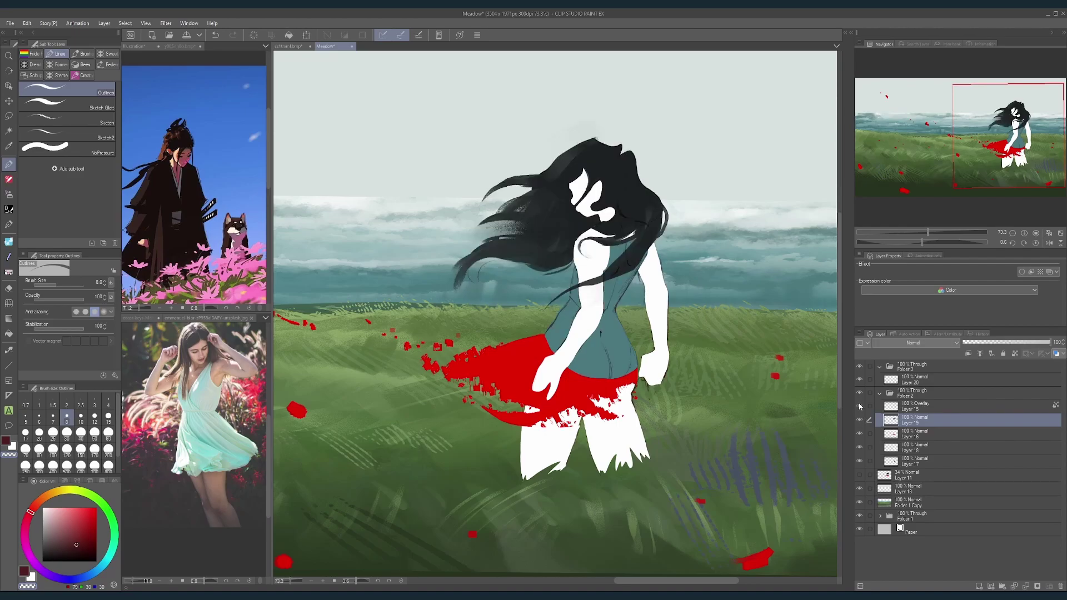
{"action": "left_click", "coordinate": [860, 434]}
{"action": "left_click", "coordinate": [860, 434]}
{"action": "left_click", "coordinate": [861, 451]}
{"action": "left_click", "coordinate": [862, 451]}
Step: Lock the transparent pixels of Layer 18, the figure's skin layer, and choose the Hard airbrush
{"action": "left_click", "coordinate": [923, 448]}
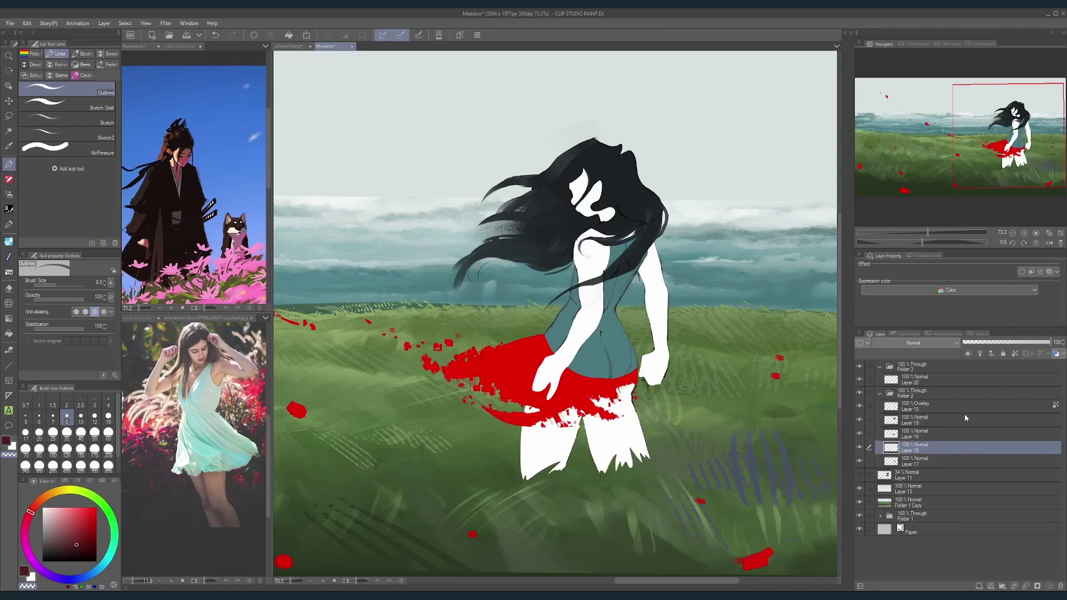
{"action": "left_click", "coordinate": [1017, 354]}
{"action": "scroll", "coordinate": [656, 251], "scroll_direction": "up", "scroll_amount": 1}
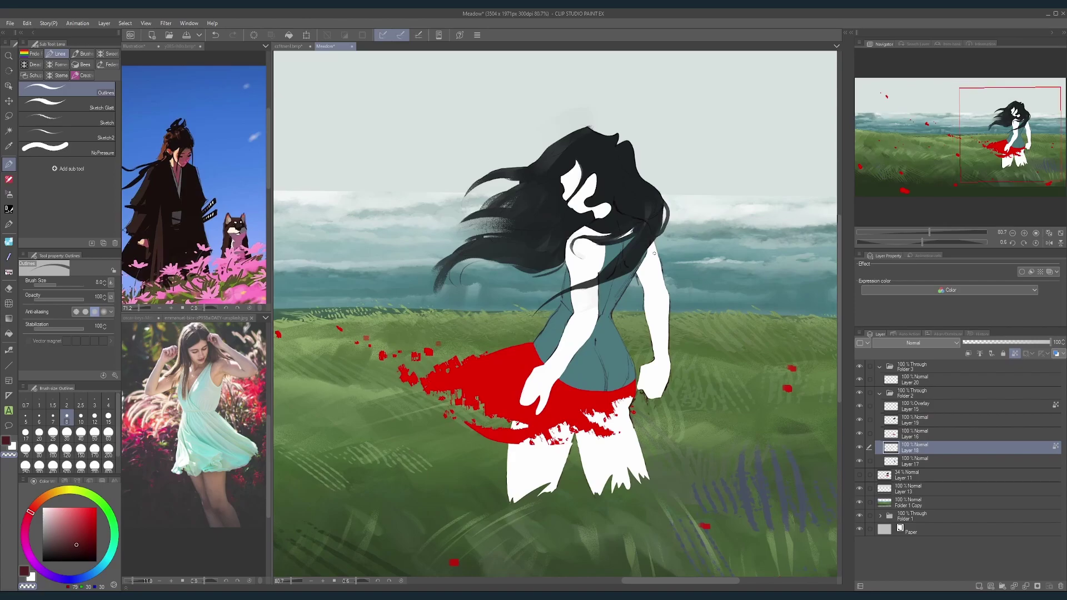
{"action": "left_click", "coordinate": [10, 194]}
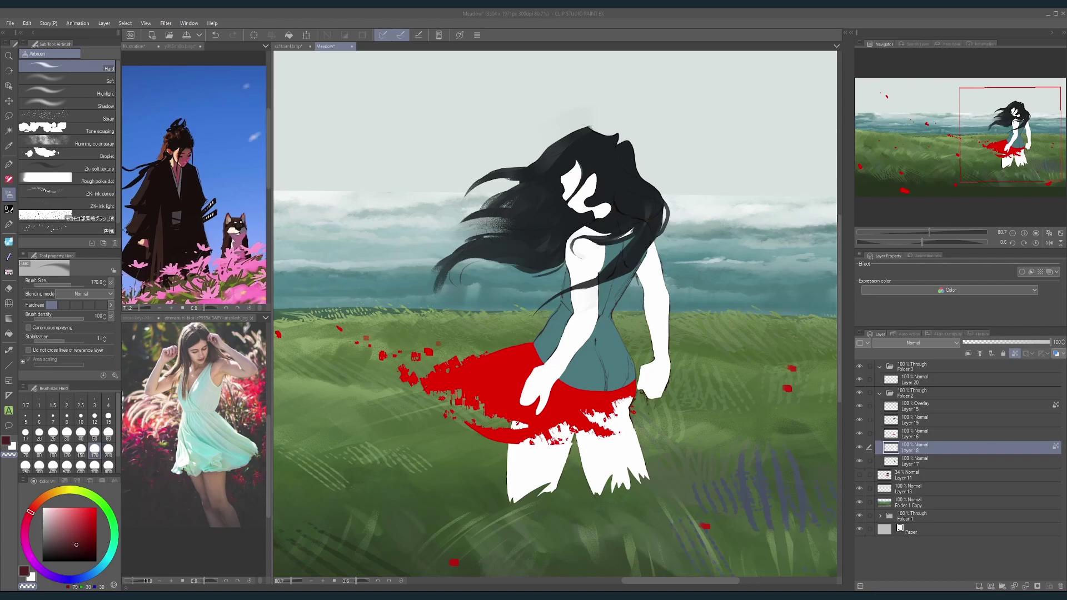
Step: Load the umbrella photo into the lower reference pane, enlarge it on the woman, and sample the light pink skin tone from her leg
{"action": "left_click_drag", "start_coordinate": [73, 417], "coordinate": [186, 383]}
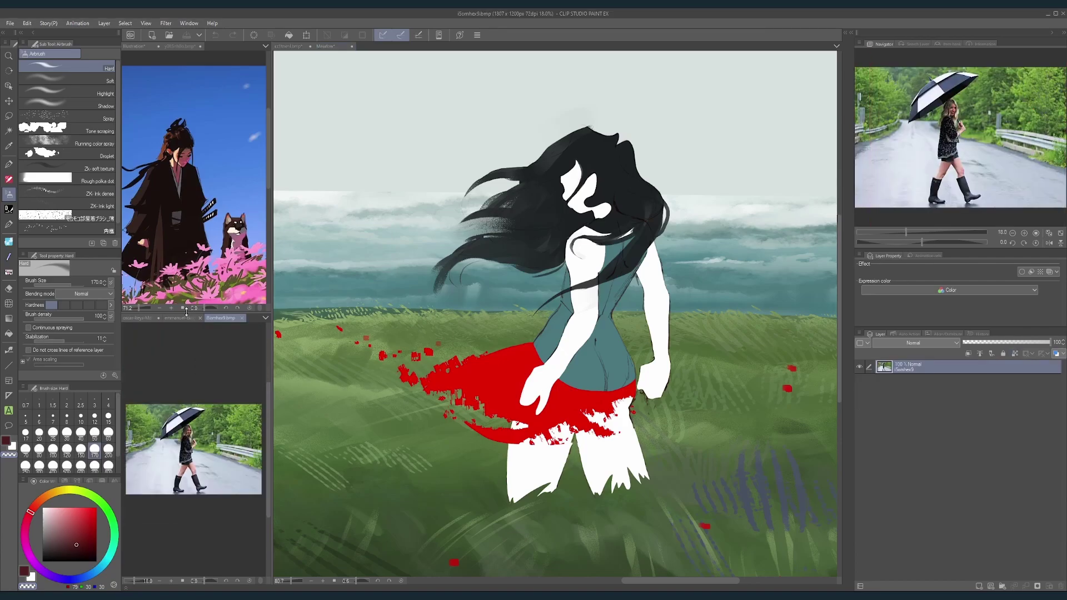
{"action": "left_click_drag", "start_coordinate": [186, 312], "coordinate": [186, 272]}
{"action": "scroll", "coordinate": [183, 431], "scroll_direction": "up", "scroll_amount": 3}
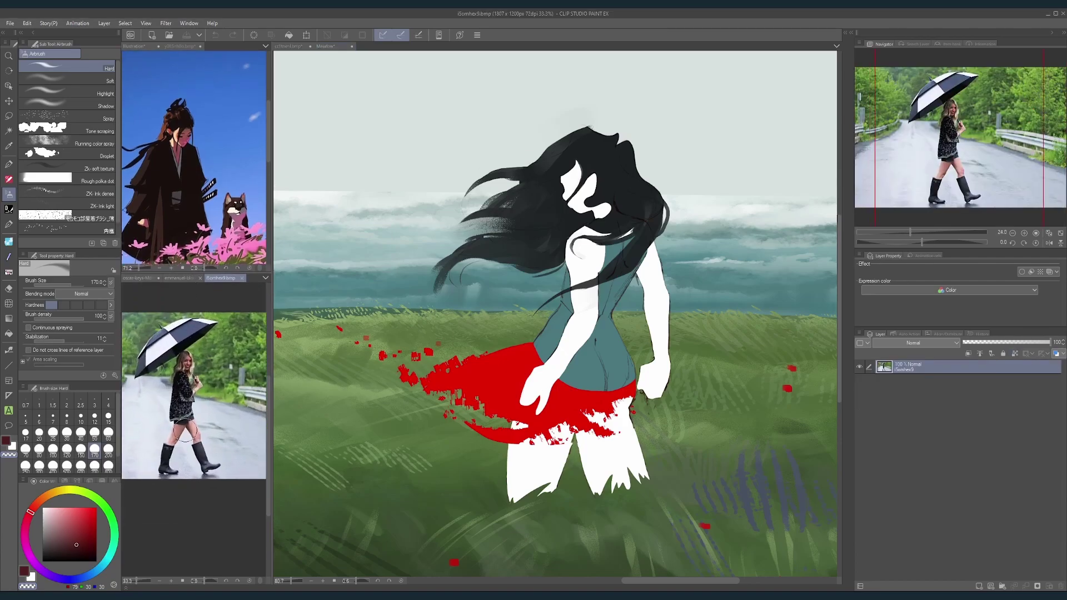
{"action": "scroll", "coordinate": [186, 431], "scroll_direction": "up", "scroll_amount": 5}
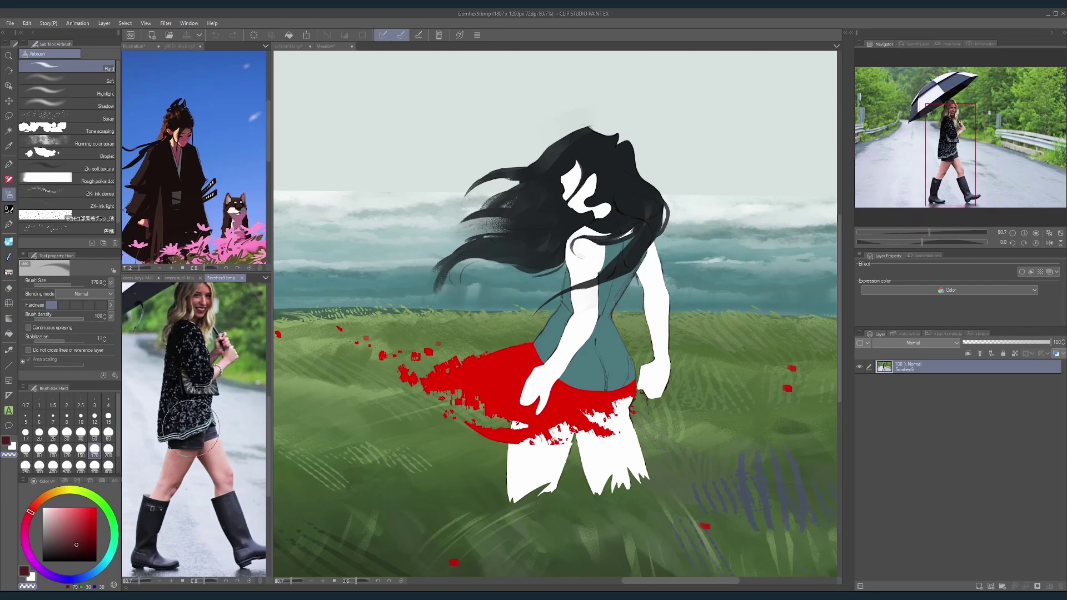
{"action": "scroll", "coordinate": [189, 428], "scroll_direction": "up", "scroll_amount": 1}
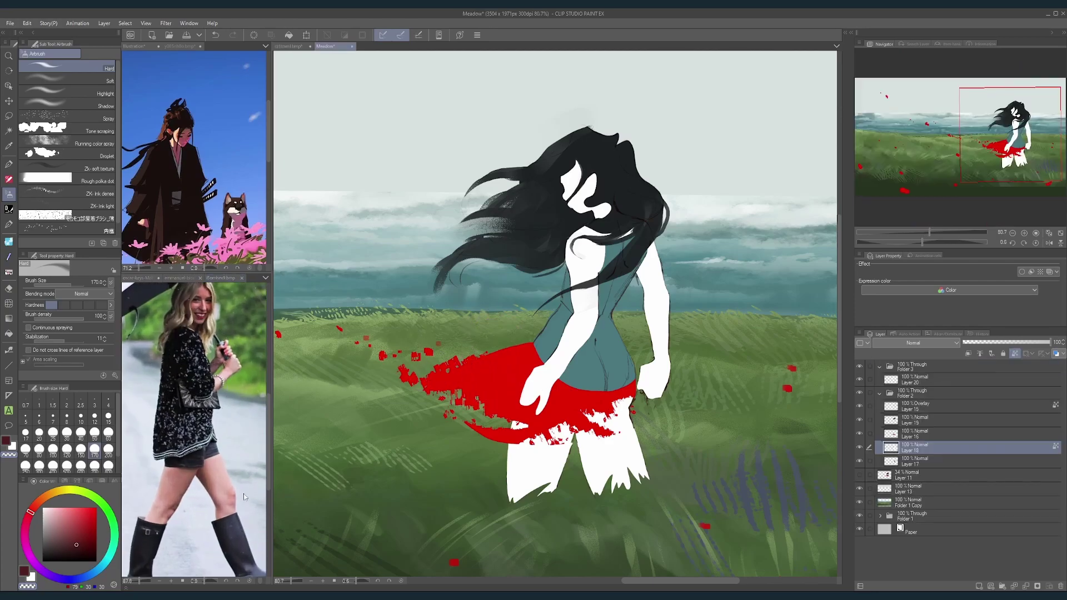
{"action": "left_click", "coordinate": [219, 468], "text": "alt"}
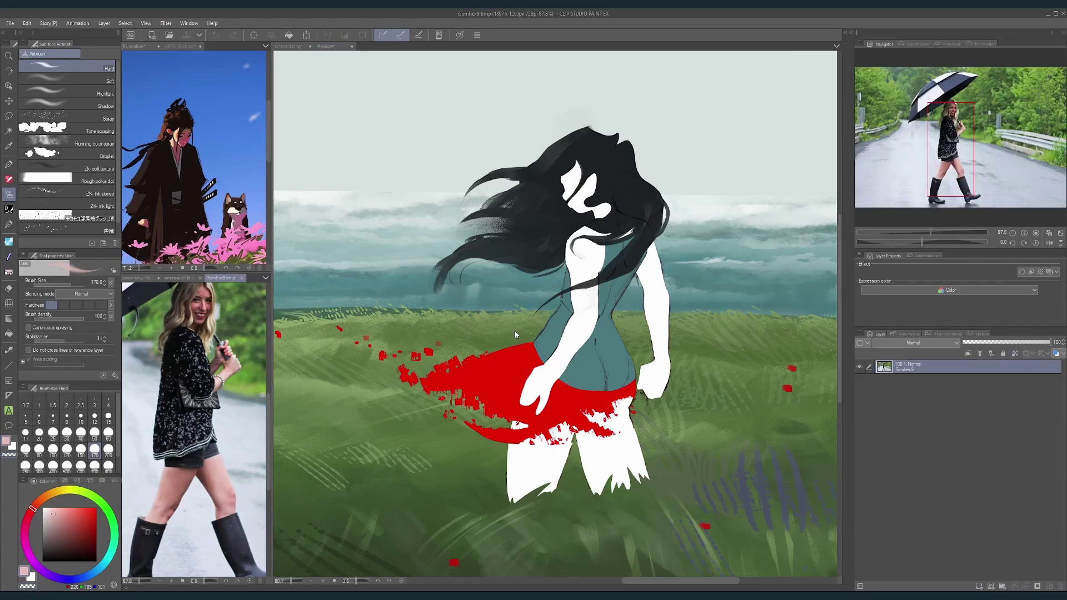
{"action": "mouse_move", "coordinate": [533, 443]}
{"action": "left_mouse_down"}
{"action": "mouse_move", "coordinate": [543, 463]}
{"action": "mouse_move", "coordinate": [545, 454]}
{"action": "mouse_move", "coordinate": [524, 462]}
{"action": "mouse_move", "coordinate": [516, 496]}
{"action": "mouse_move", "coordinate": [538, 418]}
{"action": "mouse_move", "coordinate": [514, 436]}
{"action": "mouse_move", "coordinate": [527, 467]}
{"action": "mouse_move", "coordinate": [582, 399]}
{"action": "mouse_move", "coordinate": [555, 503]}
{"action": "mouse_move", "coordinate": [596, 414]}
{"action": "left_mouse_up"}
{"action": "key", "text": "bracketright"}
{"action": "key", "text": "bracketright"}
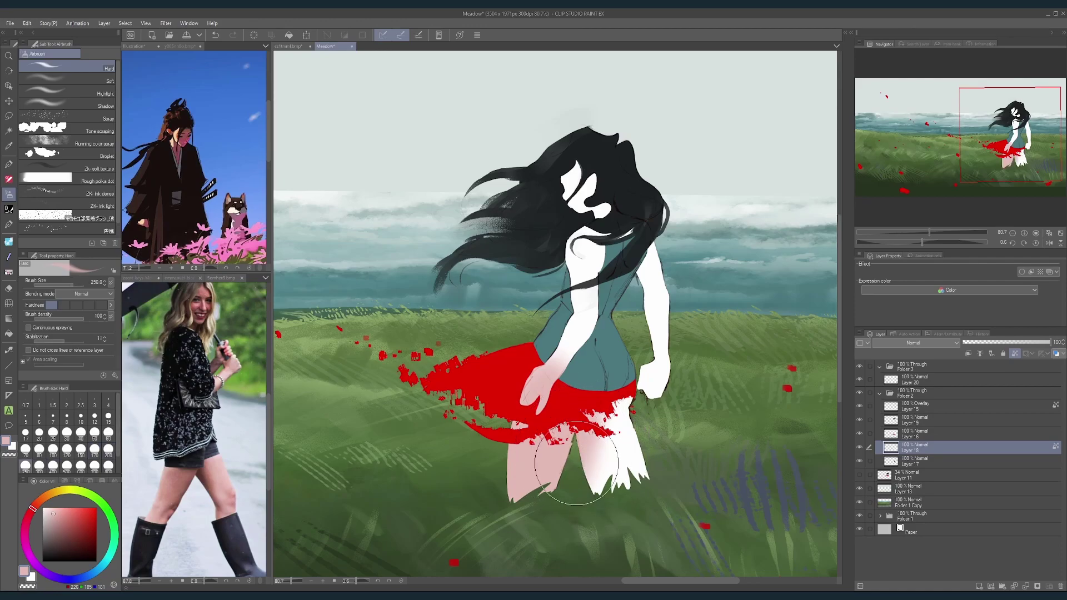
{"action": "key", "text": "ctrl+z"}
Step: Paint the sampled pink skin tone over the woman's legs, arms and face on Layer 18 with a much larger Hard airbrush
{"action": "key", "text": "bracketright"}
{"action": "key", "text": "bracketright"}
{"action": "key", "text": "bracketright"}
{"action": "key", "text": "bracketright"}
{"action": "key", "text": "bracketright"}
{"action": "key", "text": "bracketright"}
{"action": "mouse_move", "coordinate": [517, 448]}
{"action": "left_mouse_down"}
{"action": "mouse_move", "coordinate": [700, 292]}
{"action": "mouse_move", "coordinate": [650, 182]}
{"action": "mouse_move", "coordinate": [579, 149]}
{"action": "left_mouse_up"}
Step: Set the painting color to white and switch to the Soft airbrush at size 80
{"action": "key", "text": "bracketleft"}
{"action": "key", "text": "bracketleft"}
{"action": "key", "text": "bracketleft"}
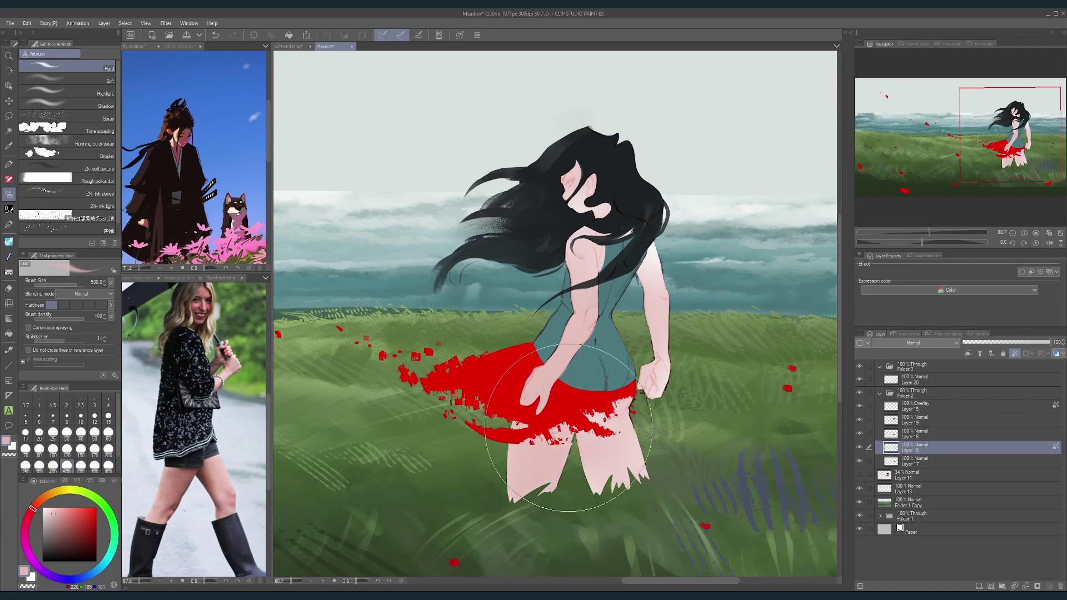
{"action": "left_click_drag", "start_coordinate": [64, 527], "coordinate": [43, 509]}
{"action": "key", "text": "bracketleft"}
{"action": "key", "text": "bracketleft"}
{"action": "key", "text": "bracketleft"}
{"action": "key", "text": "bracketleft"}
{"action": "key", "text": "bracketleft"}
{"action": "key", "text": "bracketleft"}
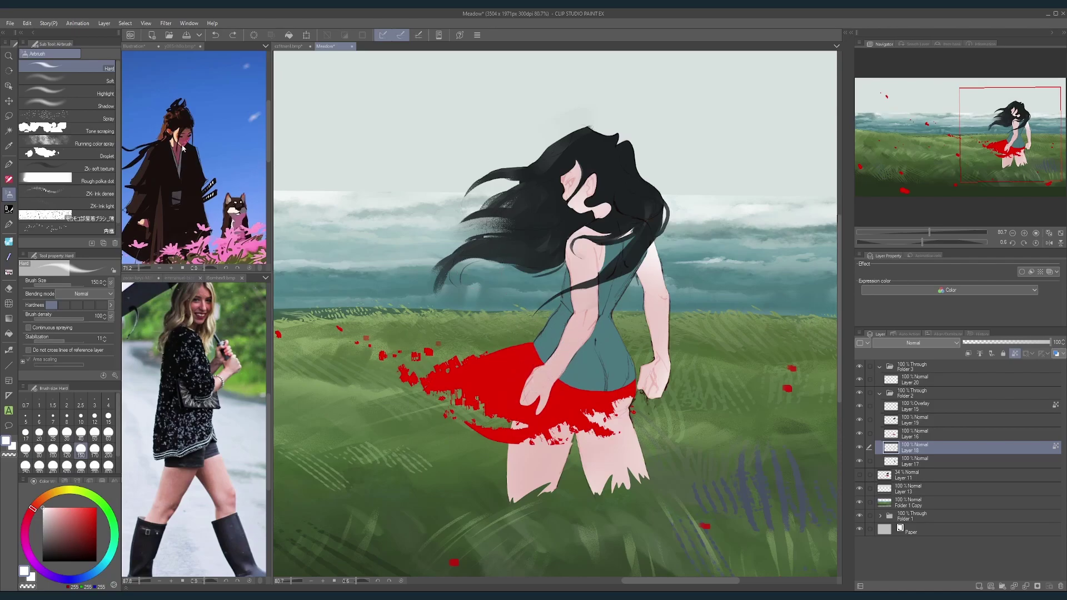
{"action": "left_click", "coordinate": [94, 81]}
{"action": "left_click", "coordinate": [52, 449]}
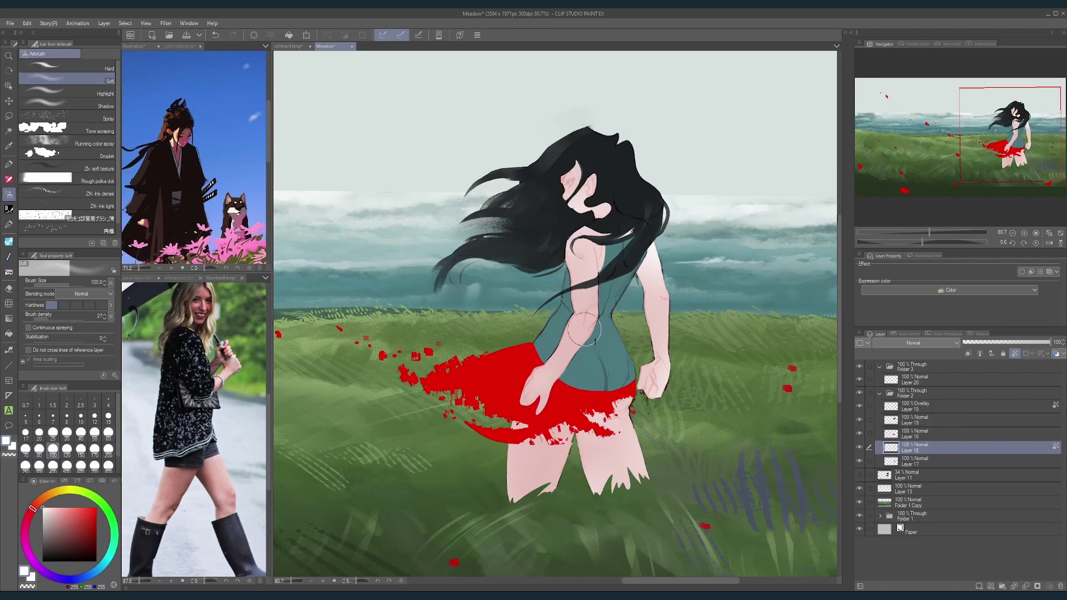
{"action": "key", "text": "bracketleft"}
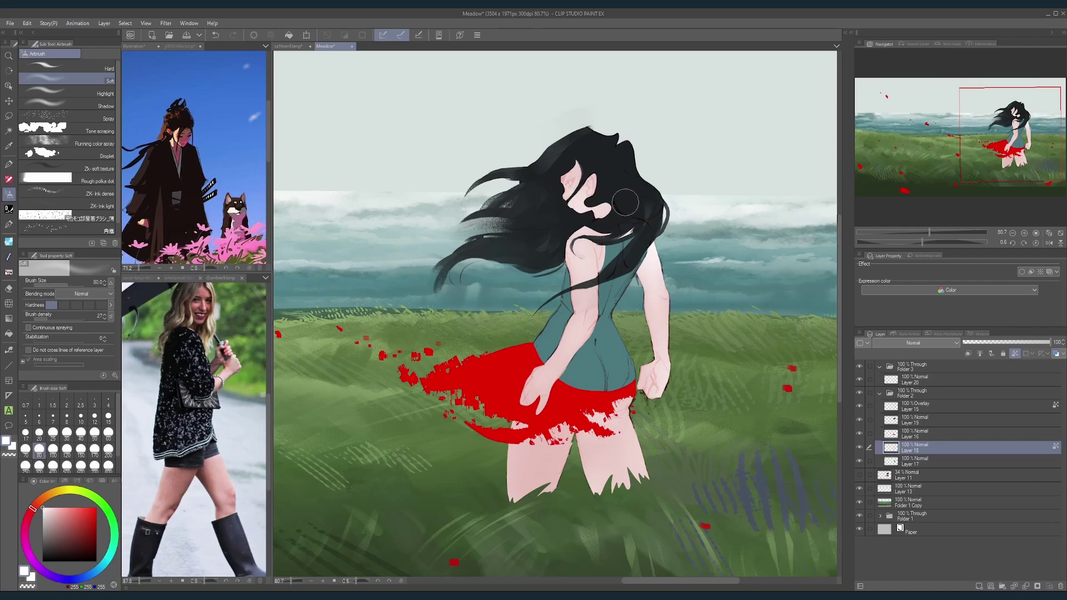
Step: Sample the reddish skin shadow from the reference photo's thigh and shade the upper thigh under the skirt with the Soft airbrush at size 40
{"action": "left_click", "coordinate": [211, 473]}
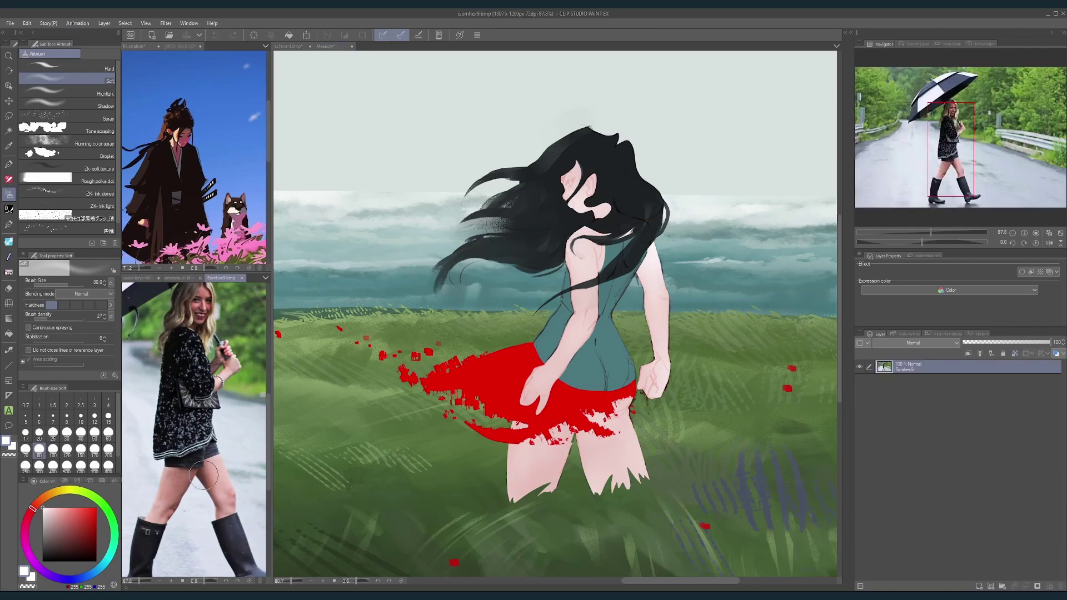
{"action": "left_click", "coordinate": [213, 474], "text": "alt"}
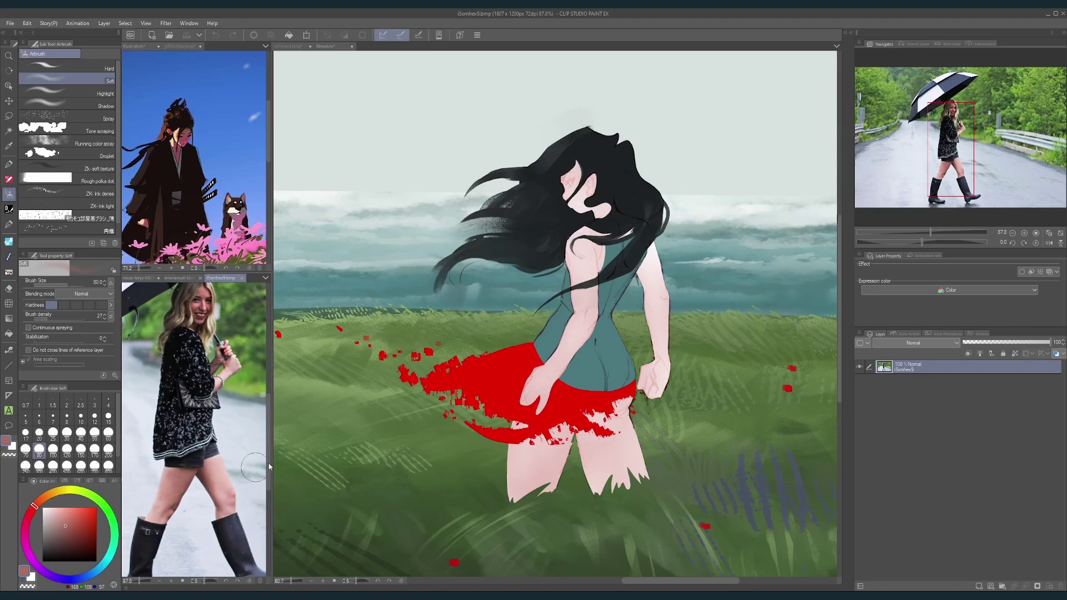
{"action": "left_click", "coordinate": [564, 419]}
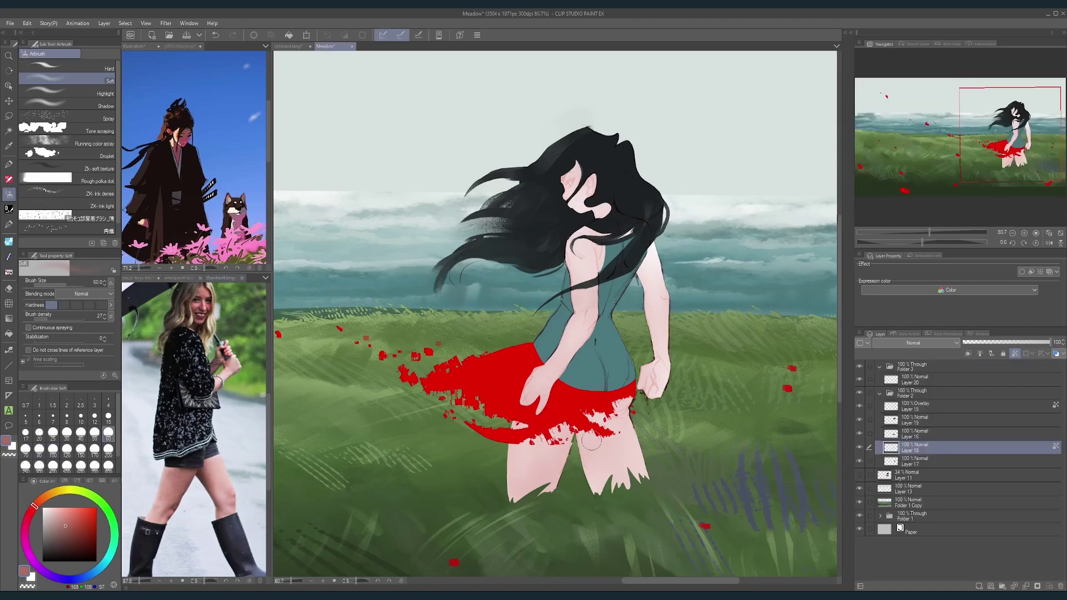
{"action": "key", "text": "["}
{"action": "key", "text": "]"}
{"action": "key", "text": "]"}
{"action": "key", "text": "["}
{"action": "key", "text": "["}
{"action": "mouse_move", "coordinate": [626, 398]}
{"action": "left_mouse_down"}
{"action": "mouse_move", "coordinate": [620, 417]}
{"action": "mouse_move", "coordinate": [595, 420]}
{"action": "left_mouse_up"}
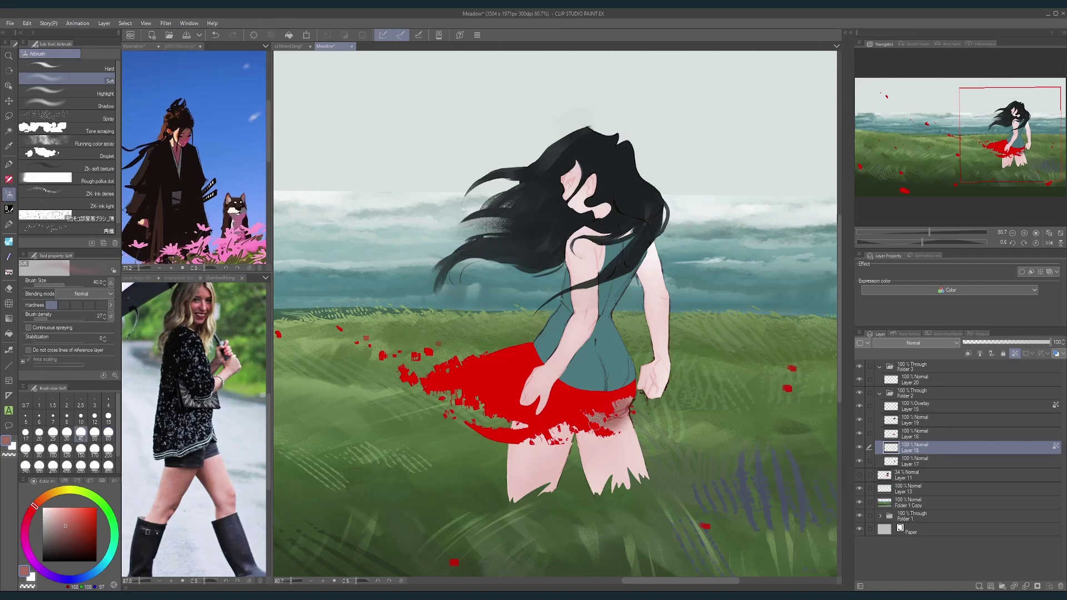
Step: Switch to the Hard airbrush and set its brush size to 80
{"action": "left_click", "coordinate": [67, 66]}
{"action": "key", "text": "bracketleft"}
{"action": "key", "text": "bracketleft"}
{"action": "key", "text": "bracketleft"}
{"action": "key", "text": "bracketleft"}
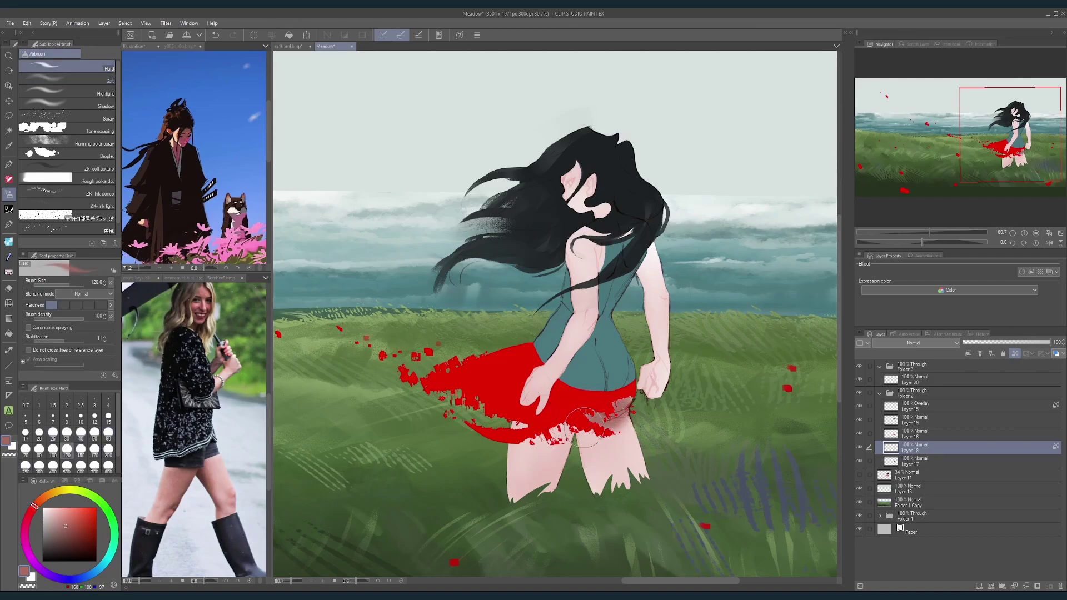
{"action": "key", "text": "bracketright"}
{"action": "key", "text": "bracketright"}
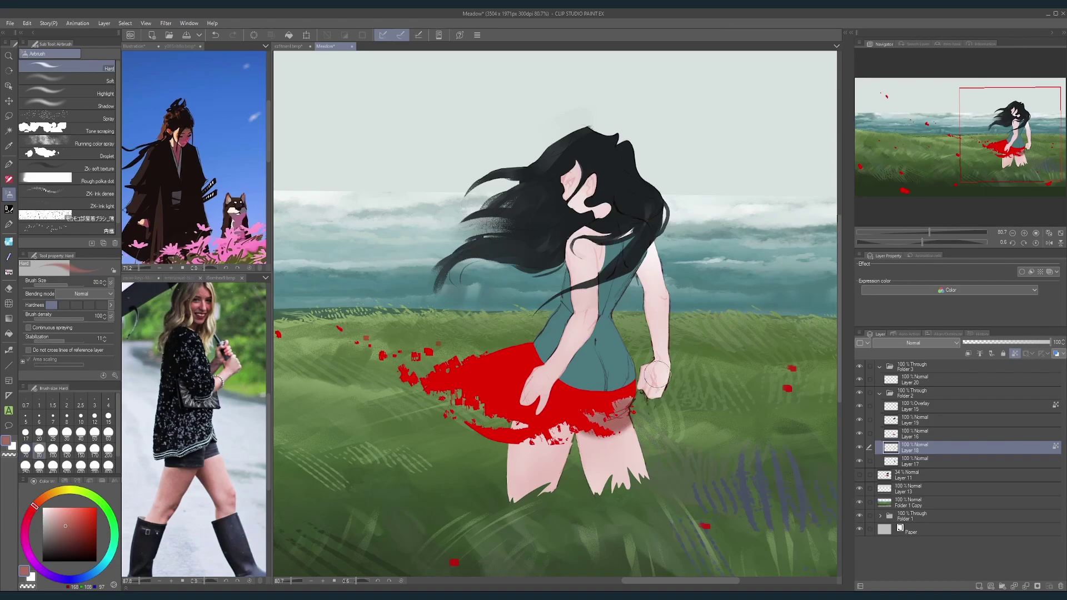
{"action": "mouse_move", "coordinate": [654, 380]}
{"action": "left_mouse_down"}
{"action": "mouse_move", "coordinate": [646, 393]}
{"action": "mouse_move", "coordinate": [659, 305]}
{"action": "mouse_move", "coordinate": [659, 362]}
{"action": "mouse_move", "coordinate": [653, 268]}
{"action": "left_mouse_up"}
{"action": "key", "text": "bracketleft"}
{"action": "key", "text": "bracketleft"}
{"action": "key", "text": "bracketright"}
{"action": "key", "text": "bracketright"}
{"action": "key", "text": "bracketright"}
{"action": "key", "text": "bracketright"}
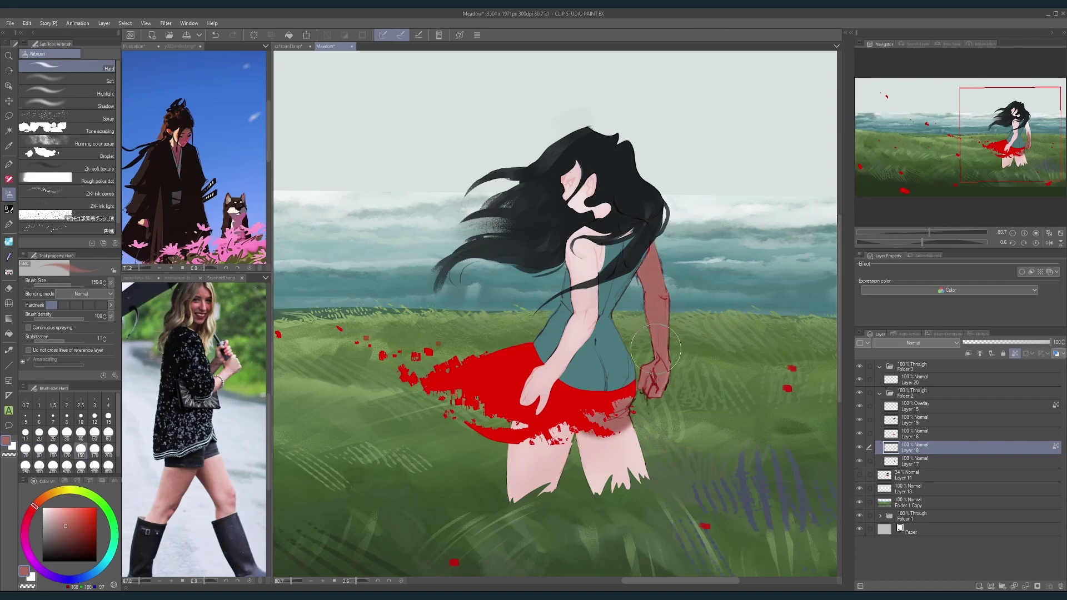
{"action": "mouse_move", "coordinate": [706, 338]}
{"action": "left_mouse_down"}
{"action": "mouse_move", "coordinate": [680, 326]}
{"action": "mouse_move", "coordinate": [654, 377]}
{"action": "mouse_move", "coordinate": [697, 362]}
{"action": "mouse_move", "coordinate": [674, 478]}
{"action": "left_mouse_up"}
{"action": "key", "text": "ctrl+z"}
{"action": "key", "text": "ctrl+z"}
{"action": "key", "text": "ctrl+z"}
{"action": "key", "text": "ctrl+z"}
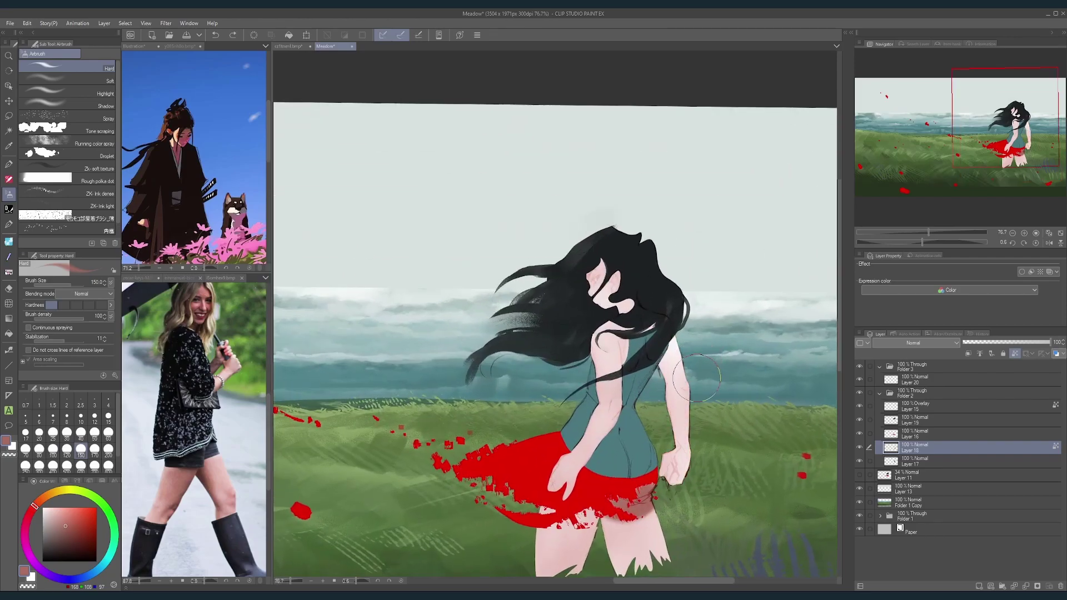
Step: Shade the inner side of the woman's far arm in the reddish skin shadow with the Hard airbrush at size 80
{"action": "key", "text": "bracketleft"}
{"action": "key", "text": "bracketleft"}
{"action": "key", "text": "bracketleft"}
{"action": "mouse_move", "coordinate": [662, 356]}
{"action": "left_mouse_down"}
{"action": "mouse_move", "coordinate": [678, 417]}
{"action": "mouse_move", "coordinate": [667, 467]}
{"action": "left_mouse_up"}
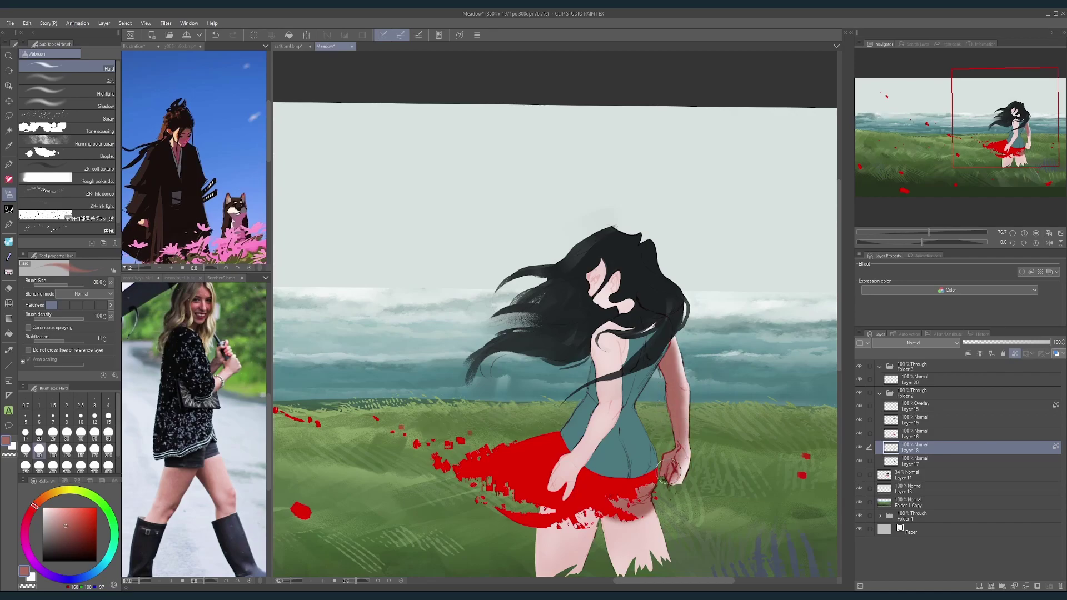
Step: Shade the woman's near arm in the reddish skin shadow with the Hard airbrush at sizes 60 and 80
{"action": "scroll", "coordinate": [746, 321], "scroll_direction": "down", "scroll_amount": 5}
{"action": "scroll", "coordinate": [702, 393], "scroll_direction": "up", "scroll_amount": 4}
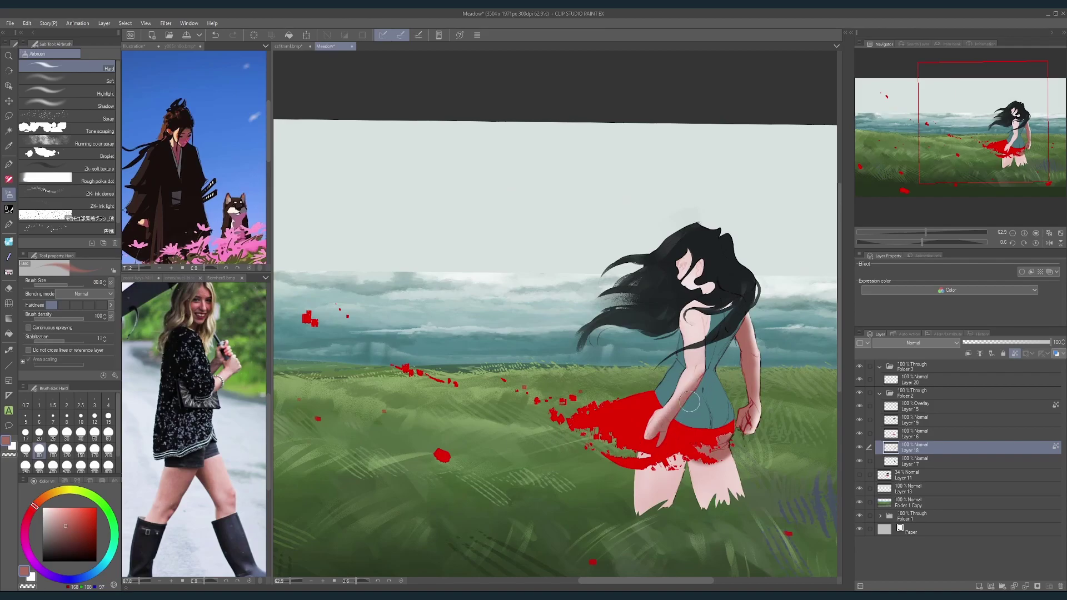
{"action": "key", "text": "bracketleft"}
{"action": "key", "text": "bracketleft"}
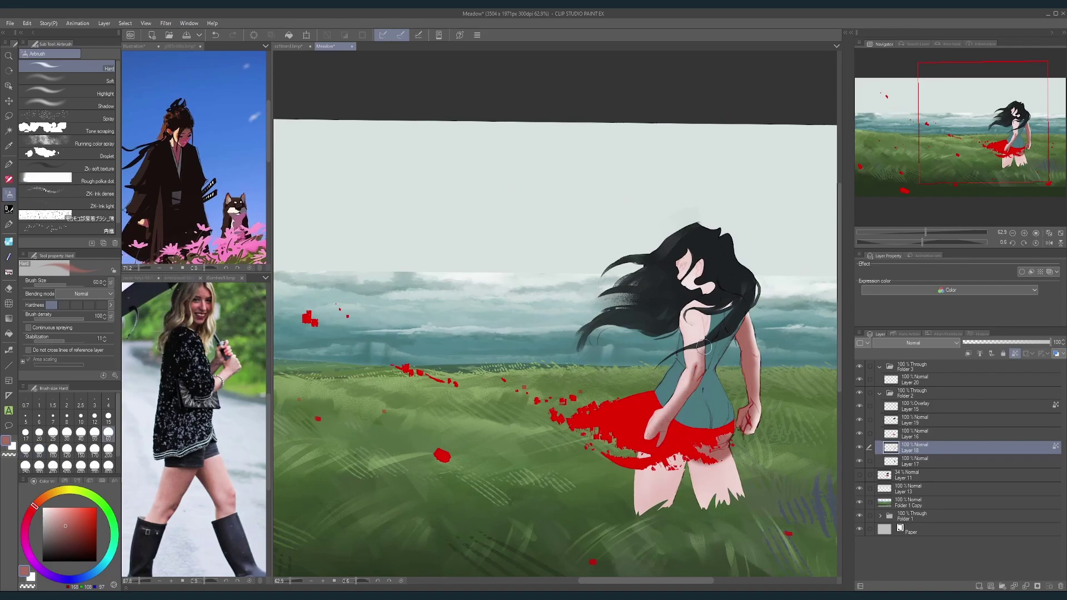
{"action": "key", "text": "bracketright"}
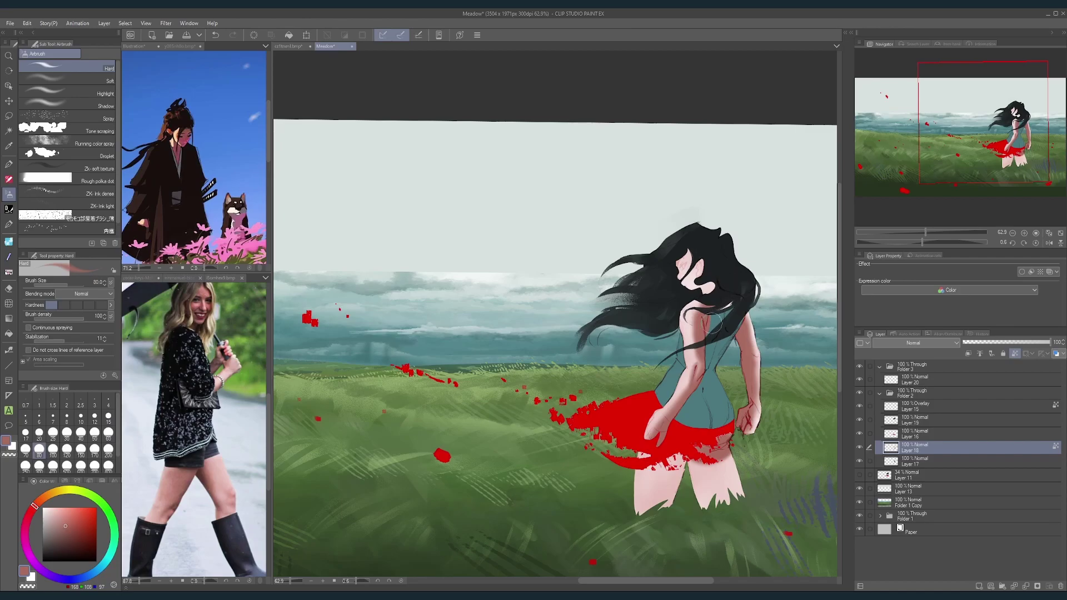
Step: Shade the woman's face and ear in the reddish skin shadow, reducing the Hard airbrush to size 50
{"action": "left_click_drag", "start_coordinate": [697, 245], "coordinate": [712, 267]}
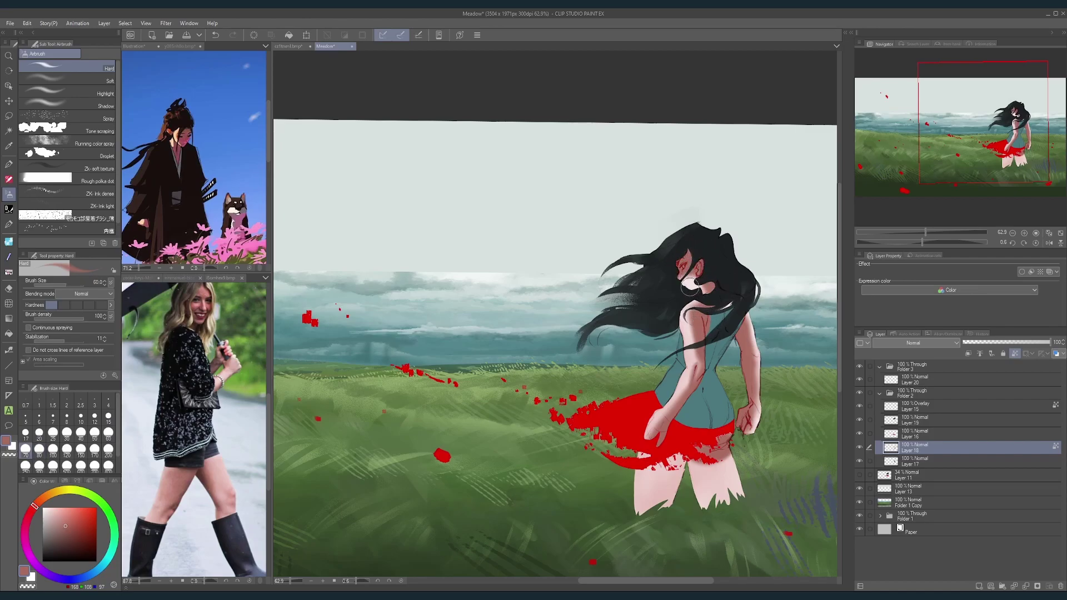
{"action": "key", "text": "bracketleft"}
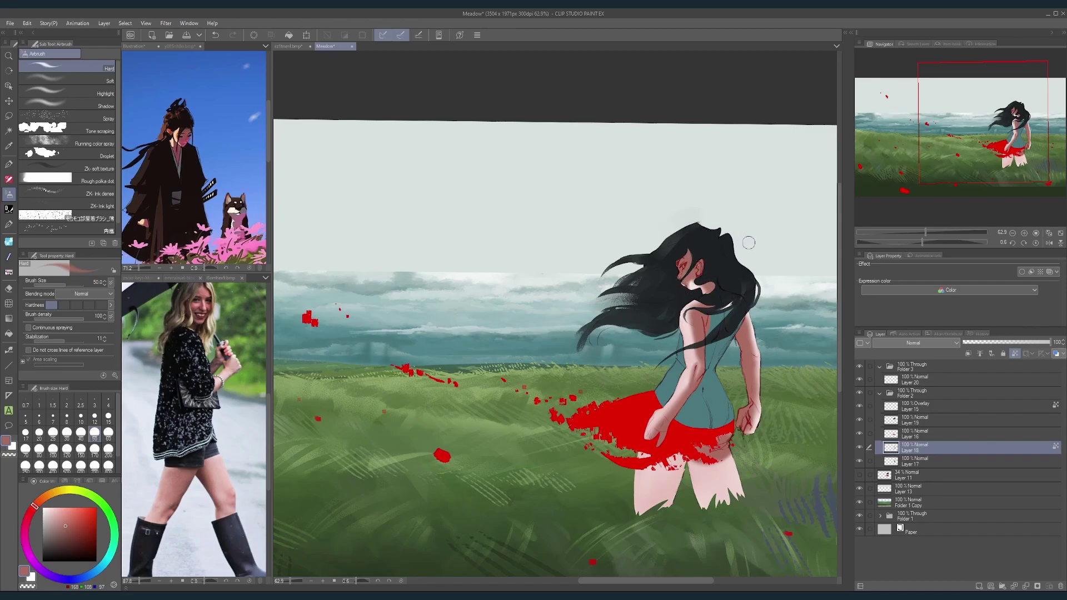
Step: Shade the woman's near leg below the skirt in the reddish skin shadow with the Hard airbrush at size 150
{"action": "left_click_drag", "start_coordinate": [749, 243], "coordinate": [657, 293]}
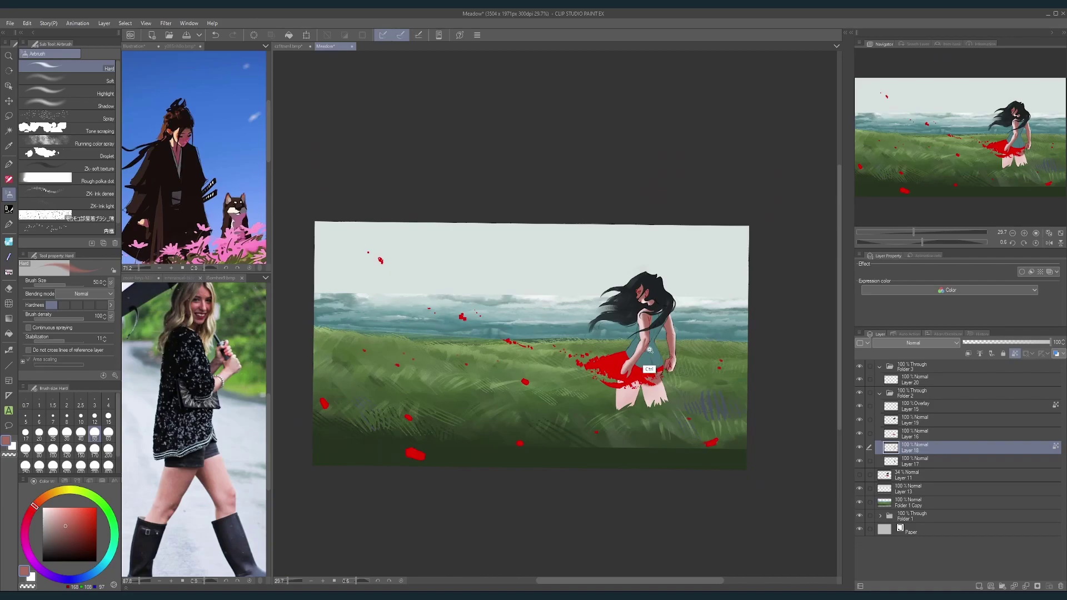
{"action": "left_click_drag", "start_coordinate": [650, 350], "coordinate": [669, 350]}
{"action": "key", "text": "bracketright"}
{"action": "key", "text": "bracketright"}
{"action": "key", "text": "bracketright"}
{"action": "key", "text": "bracketright"}
{"action": "key", "text": "bracketright"}
{"action": "key", "text": "bracketright"}
{"action": "mouse_move", "coordinate": [626, 415]}
{"action": "left_mouse_down"}
{"action": "mouse_move", "coordinate": [615, 456]}
{"action": "mouse_move", "coordinate": [619, 442]}
{"action": "left_mouse_up"}
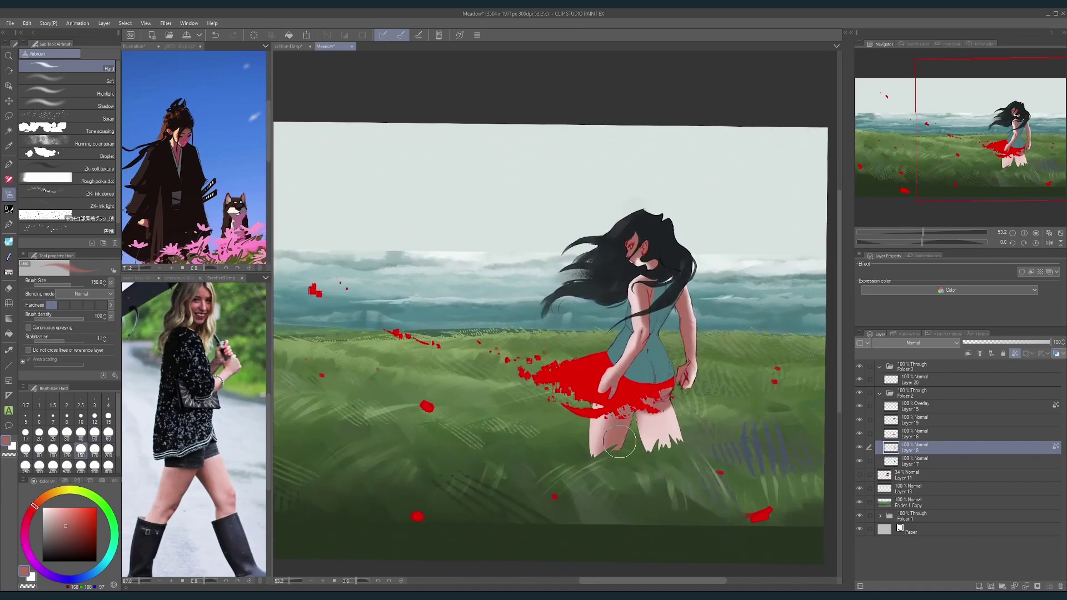
Step: Refine the reddish shading on the legs with the Hard airbrush at sizes 60 and 120
{"action": "key", "text": "bracketleft"}
{"action": "key", "text": "bracketleft"}
{"action": "key", "text": "bracketleft"}
{"action": "key", "text": "bracketleft"}
{"action": "key", "text": "bracketleft"}
{"action": "scroll", "coordinate": [713, 345], "scroll_direction": "down", "scroll_amount": 4}
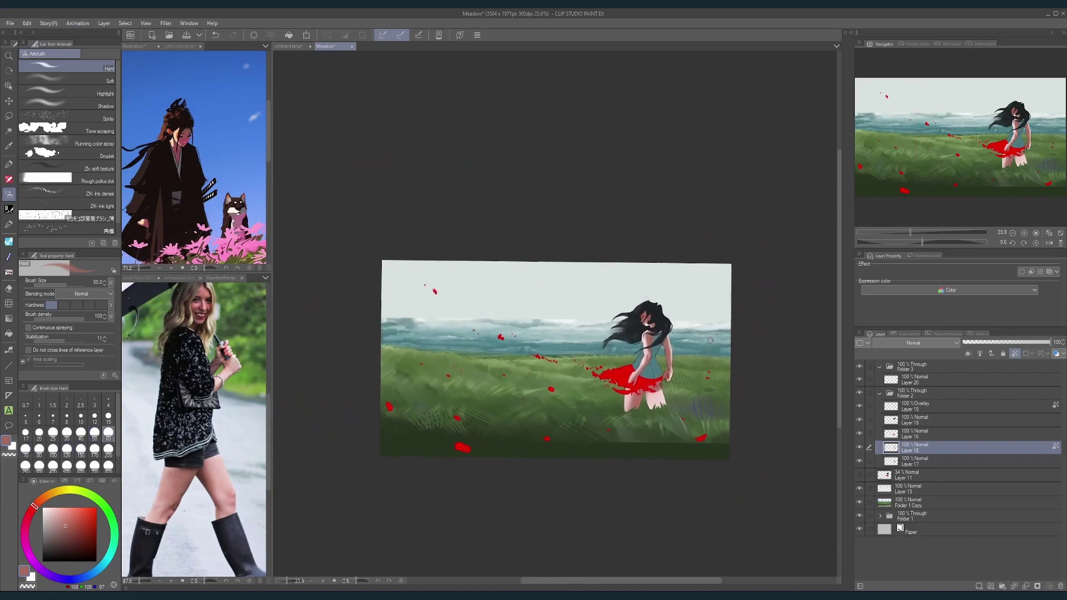
{"action": "scroll", "coordinate": [657, 345], "scroll_direction": "up", "scroll_amount": 4}
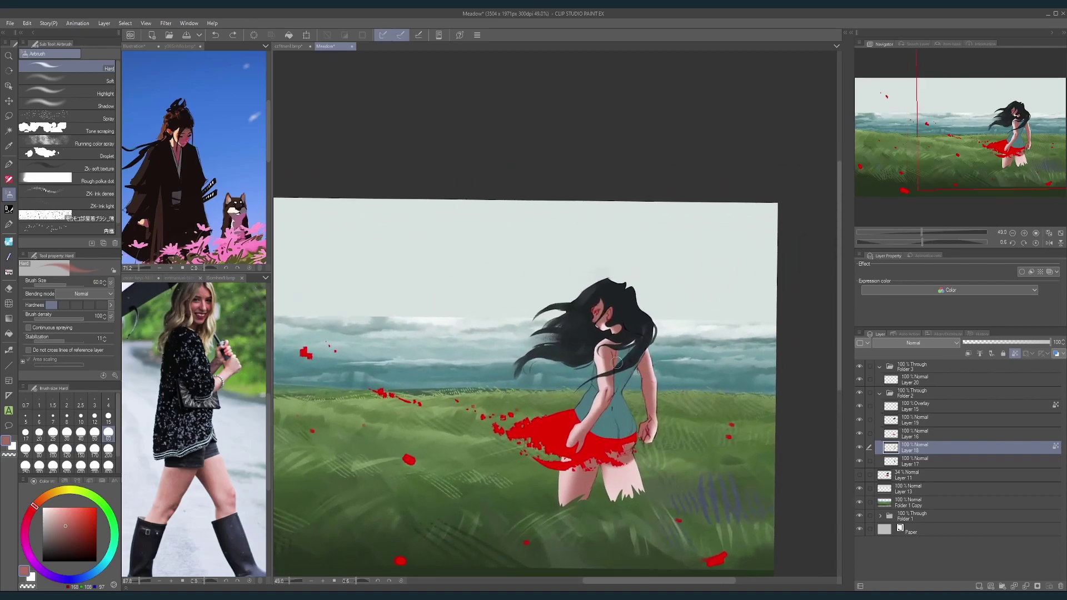
{"action": "key", "text": "bracketright"}
{"action": "key", "text": "bracketright"}
{"action": "key", "text": "bracketright"}
{"action": "key", "text": "bracketright"}
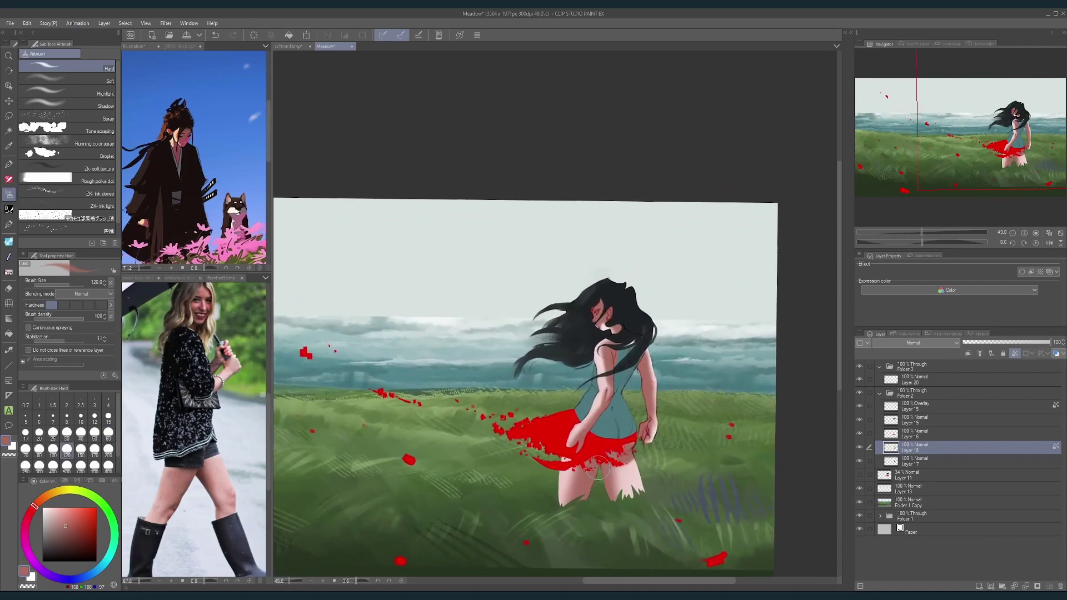
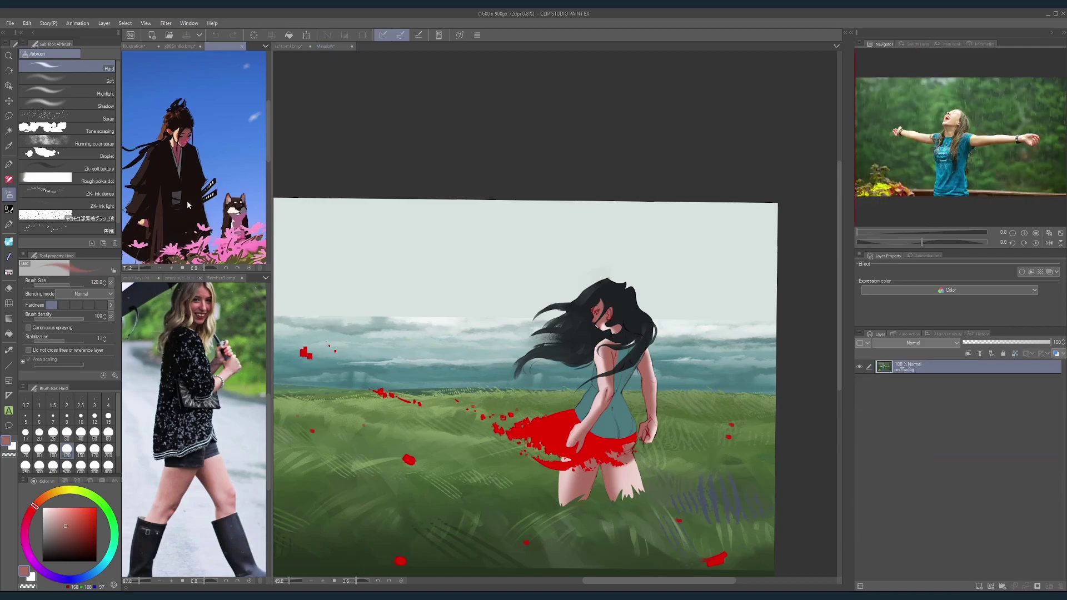
Step: Enlarge the photo of the woman with outstretched arms in the upper reference pane and return to the Meadow canvas
{"action": "scroll", "coordinate": [185, 177], "scroll_direction": "up", "scroll_amount": 5}
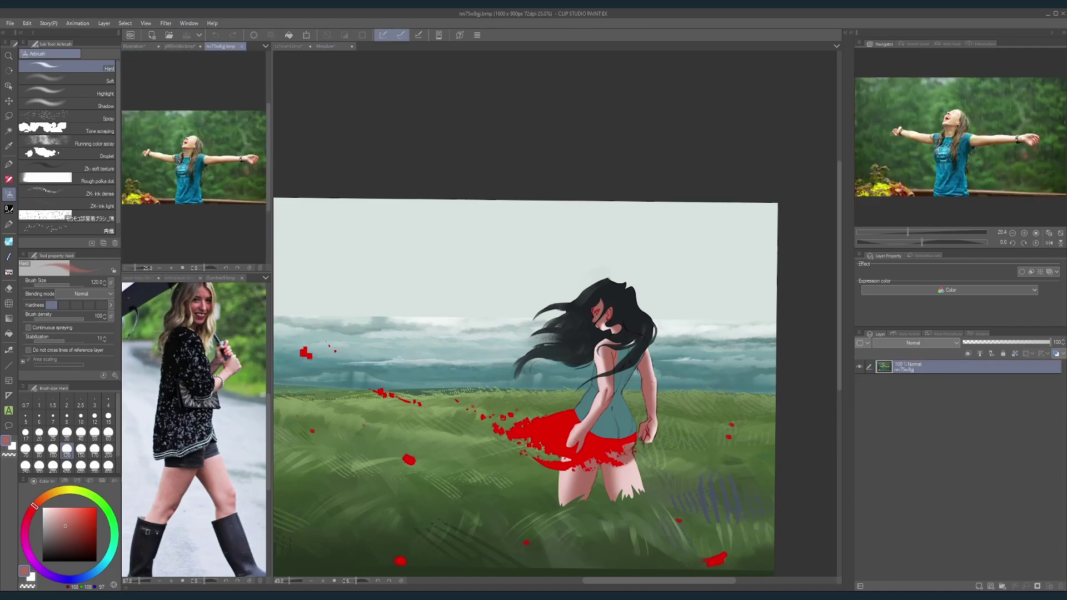
{"action": "scroll", "coordinate": [201, 160], "scroll_direction": "down", "scroll_amount": 1}
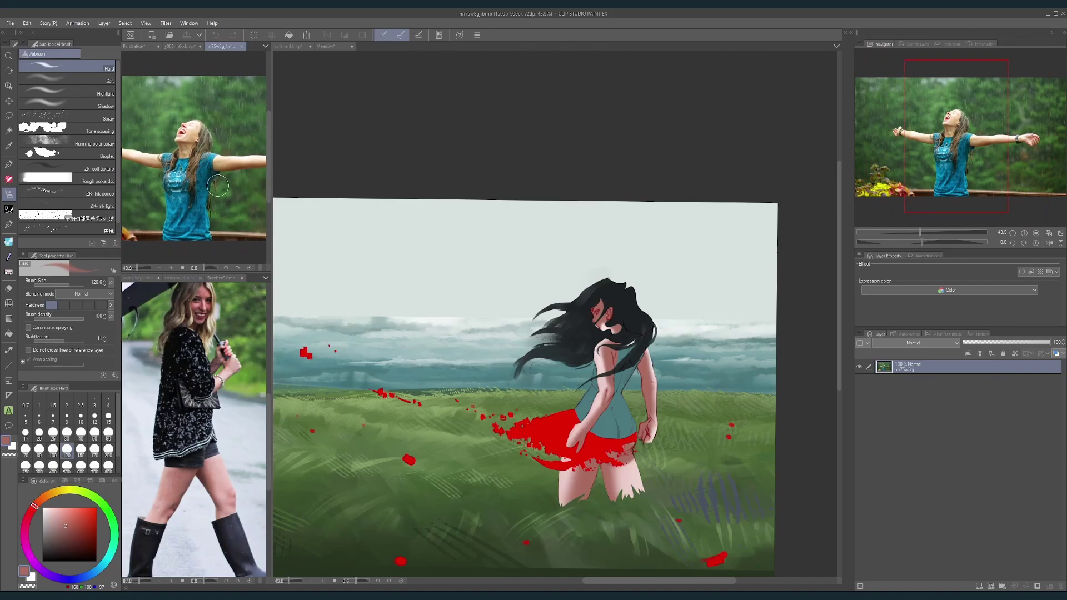
{"action": "left_click", "coordinate": [570, 455]}
Step: Sample the light pink skin tone from the leg and repaint lit areas of the face and ear with the Hard airbrush at sizes 70 and 40
{"action": "left_click_drag", "start_coordinate": [620, 392], "coordinate": [600, 388]}
{"action": "scroll", "coordinate": [601, 388], "scroll_direction": "up", "scroll_amount": 3}
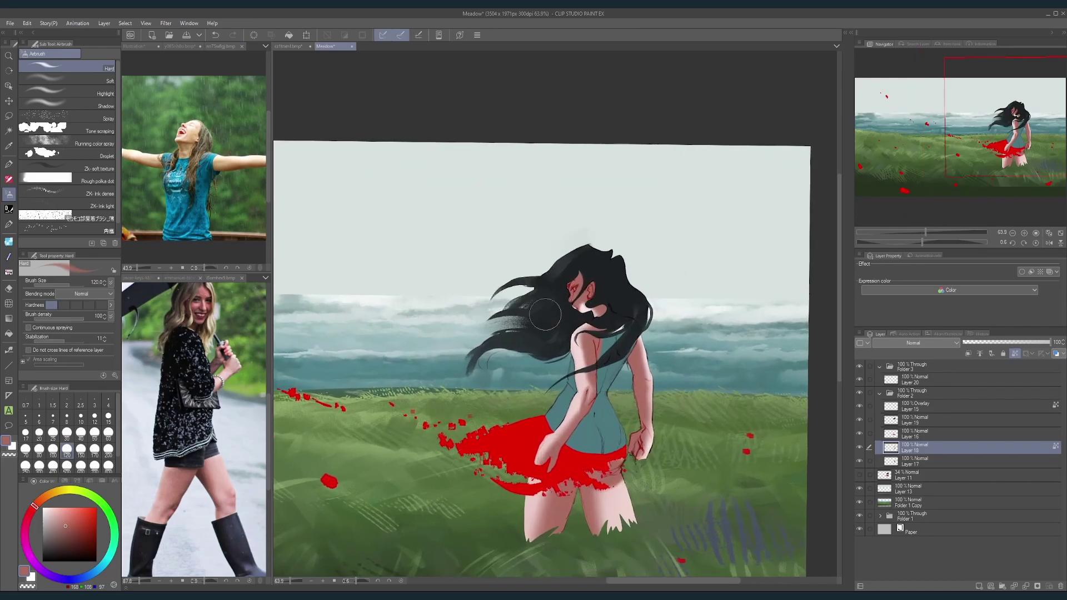
{"action": "key", "text": "x"}
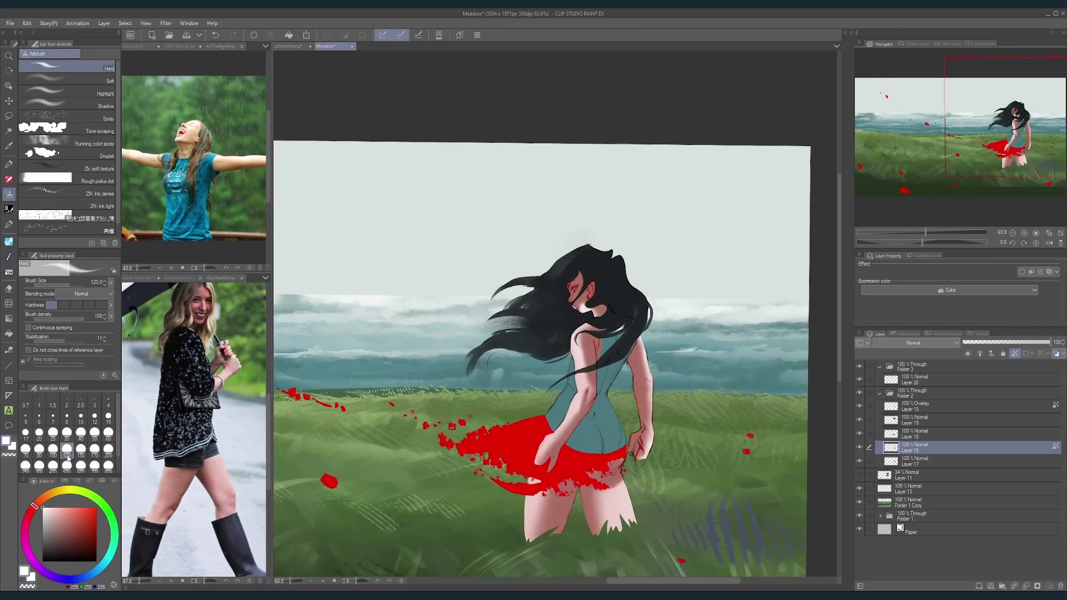
{"action": "key", "text": "bracketleft"}
{"action": "key", "text": "bracketleft"}
{"action": "key", "text": "bracketleft"}
{"action": "key", "text": "bracketleft"}
{"action": "key", "text": "bracketleft"}
{"action": "key", "text": "bracketleft"}
{"action": "left_click", "coordinate": [613, 496], "text": "alt"}
{"action": "key", "text": "bracketright"}
{"action": "key", "text": "bracketright"}
{"action": "key", "text": "bracketright"}
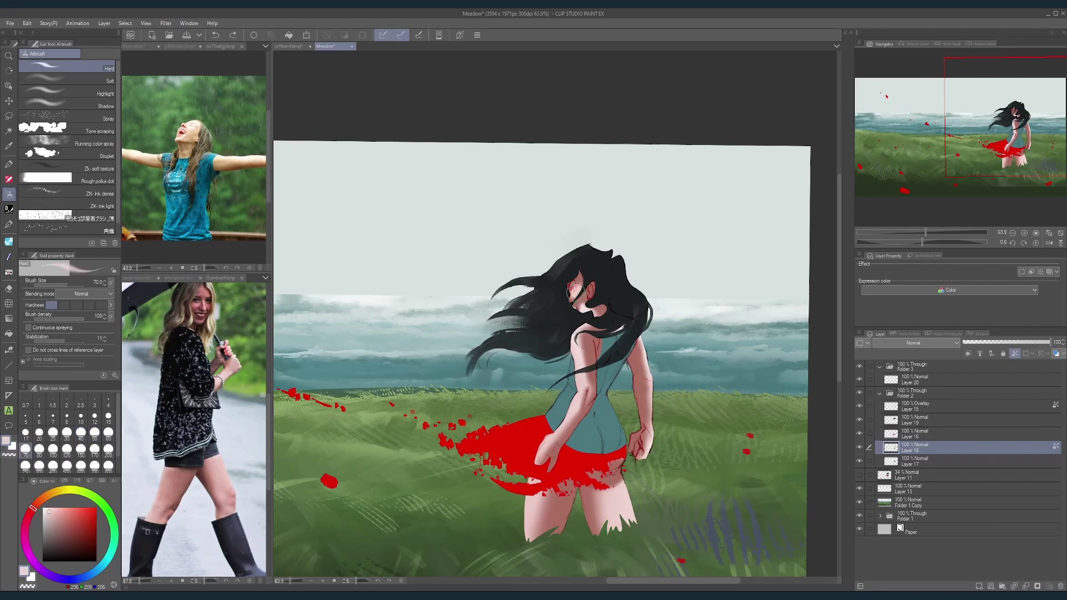
{"action": "key", "text": "bracketleft"}
{"action": "key", "text": "bracketleft"}
{"action": "key", "text": "bracketleft"}
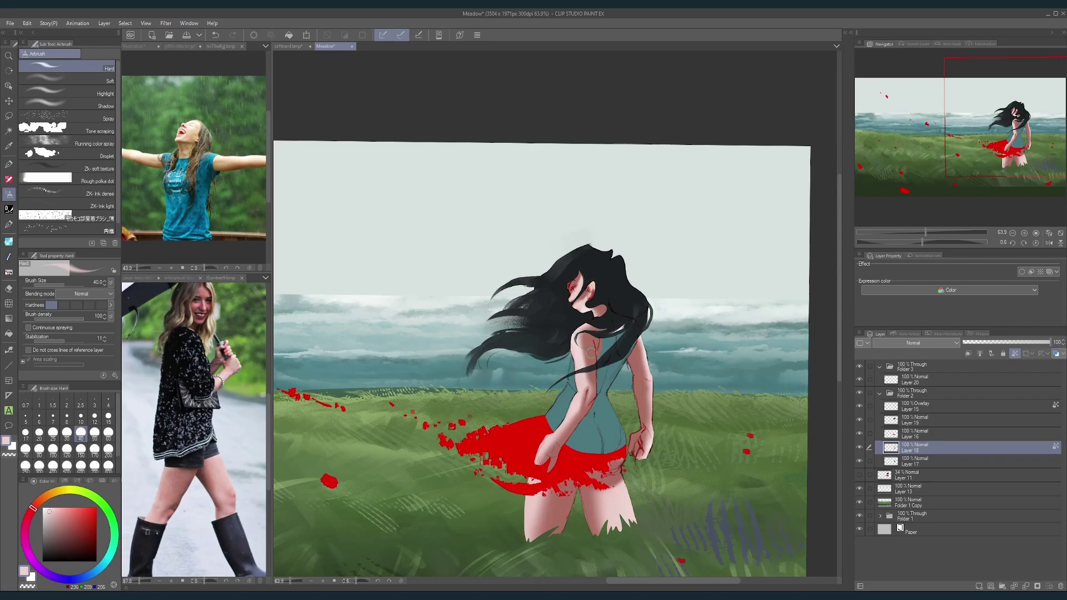
Step: Brighten the outer side of the woman's far arm in light pink with the Hard airbrush at sizes 100 and 60
{"action": "key", "text": "bracketright"}
{"action": "key", "text": "bracketright"}
{"action": "key", "text": "bracketright"}
{"action": "key", "text": "bracketright"}
{"action": "key", "text": "bracketright"}
{"action": "key", "text": "bracketright"}
{"action": "key", "text": "bracketright"}
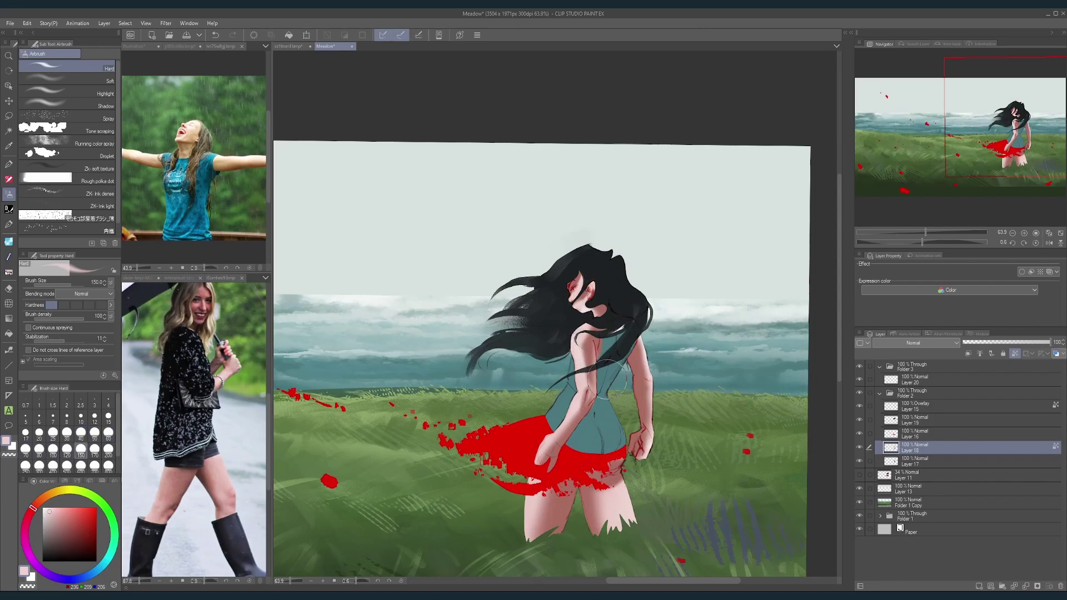
{"action": "key", "text": "bracketleft"}
{"action": "key", "text": "bracketleft"}
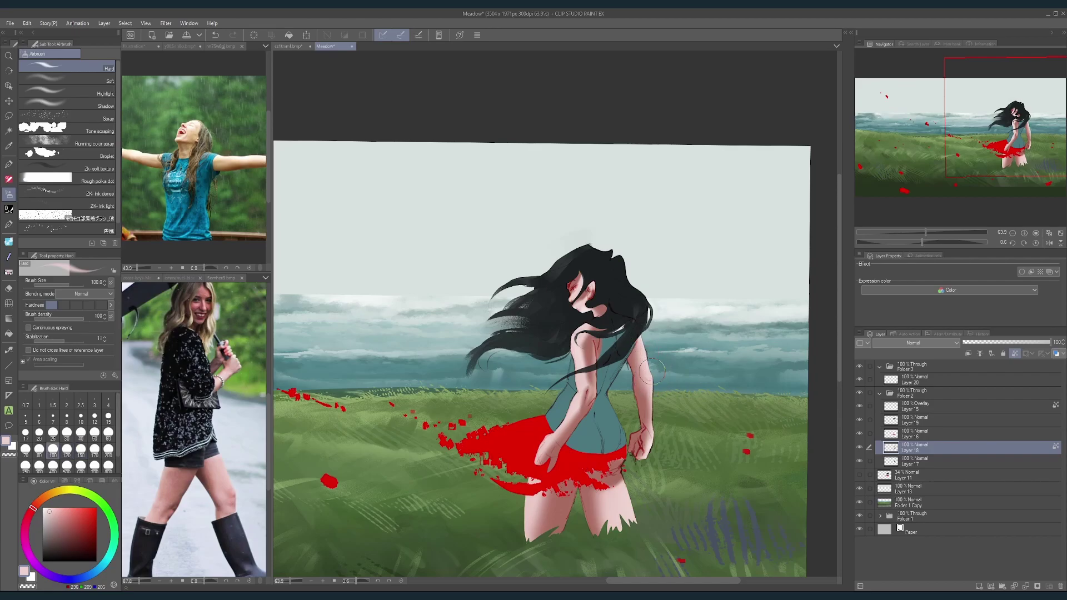
{"action": "key", "text": "bracketleft"}
{"action": "key", "text": "bracketleft"}
{"action": "key", "text": "bracketleft"}
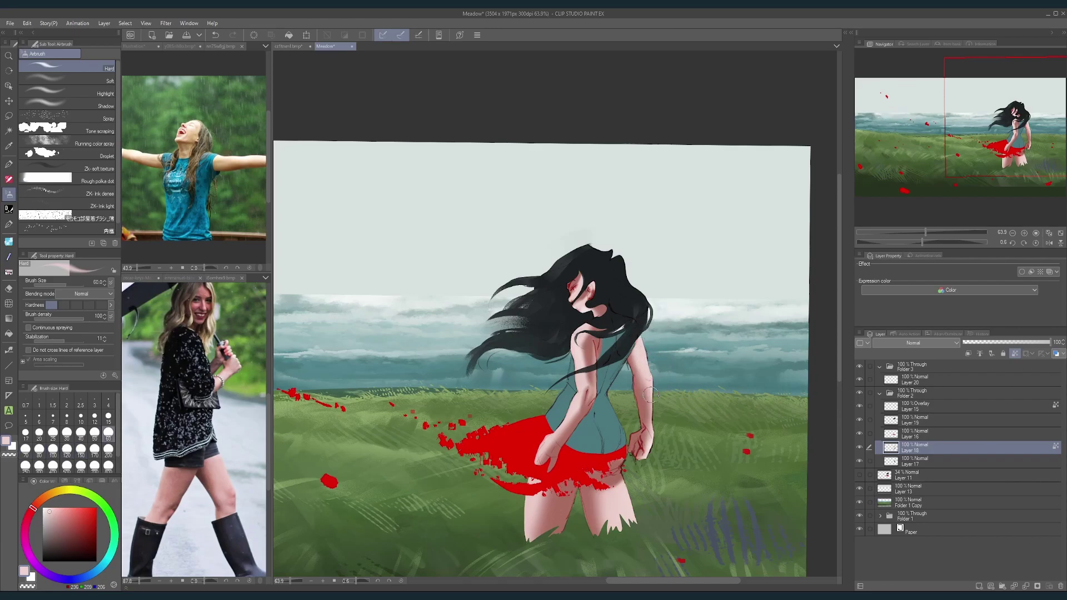
{"action": "mouse_move", "coordinate": [651, 395]}
{"action": "left_mouse_down"}
{"action": "mouse_move", "coordinate": [646, 425]}
{"action": "mouse_move", "coordinate": [649, 410]}
{"action": "left_mouse_up"}
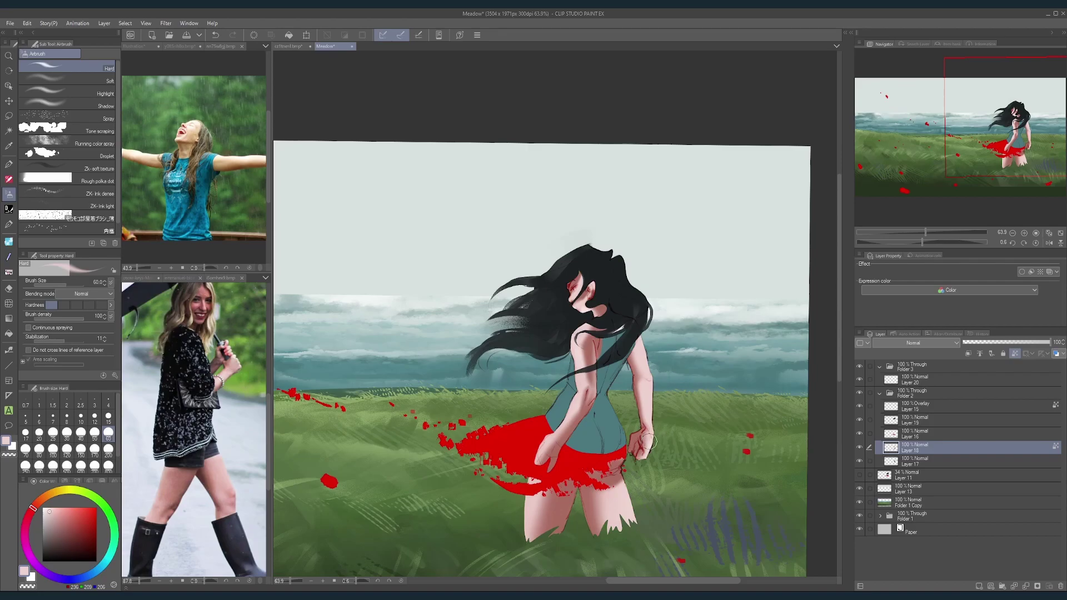
Step: Brighten the woman's near forearm and hand in light pink with the Hard airbrush at size 70
{"action": "left_click_drag", "start_coordinate": [713, 363], "coordinate": [659, 372]}
{"action": "scroll", "coordinate": [687, 378], "scroll_direction": "up", "scroll_amount": 4}
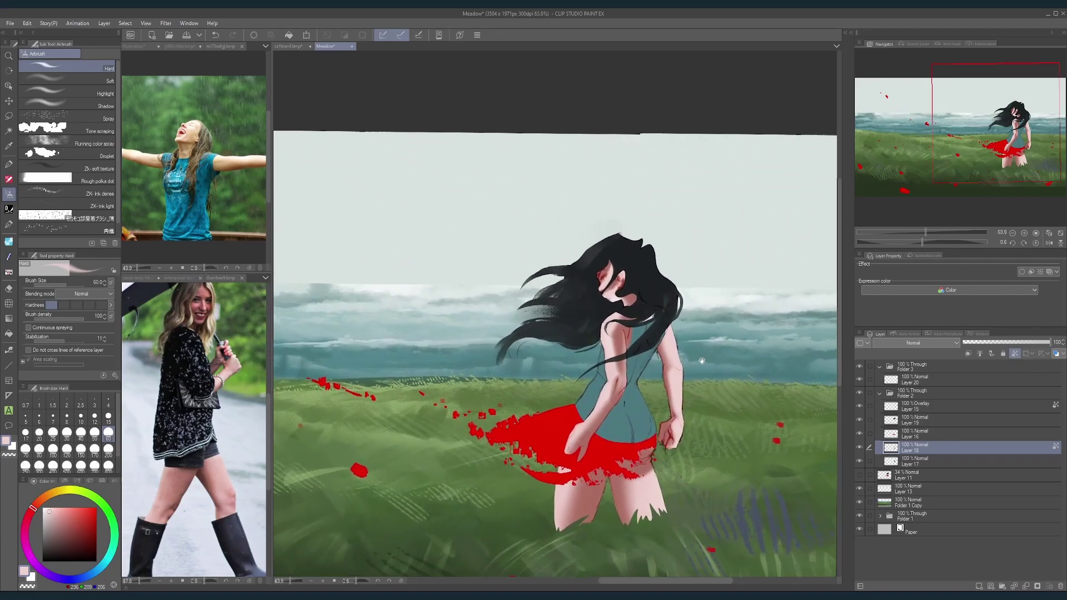
{"action": "key", "text": "bracketright"}
{"action": "key", "text": "bracketright"}
{"action": "key", "text": "bracketright"}
{"action": "key", "text": "bracketright"}
{"action": "key", "text": "bracketleft"}
{"action": "key", "text": "bracketleft"}
{"action": "key", "text": "bracketleft"}
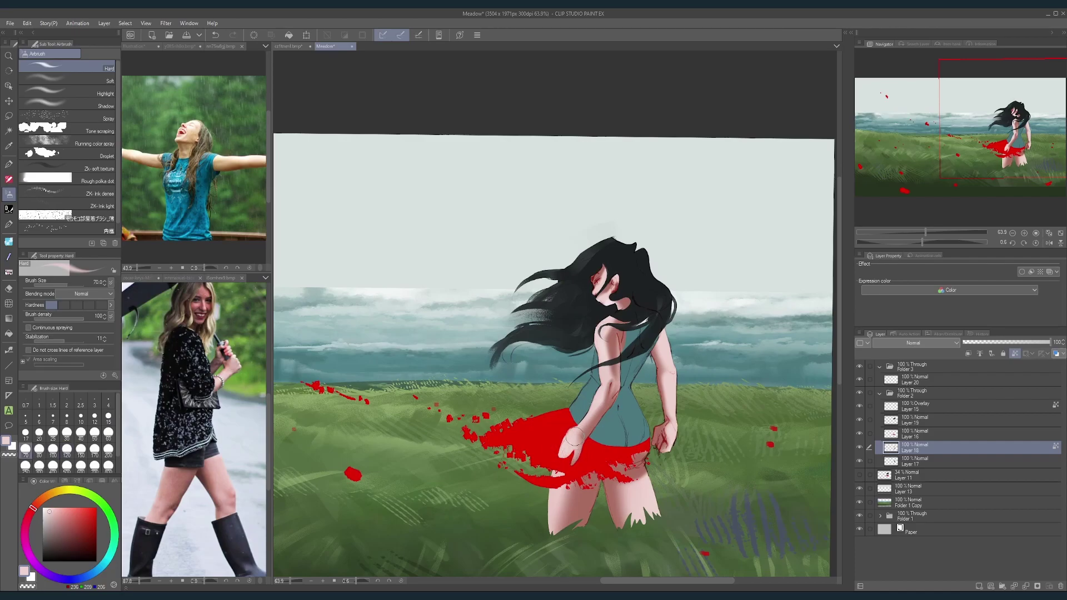
Step: Brighten the near upper arm and shoulder in light pink with the Hard airbrush at sizes 60 and 40
{"action": "key", "text": "bracketleft"}
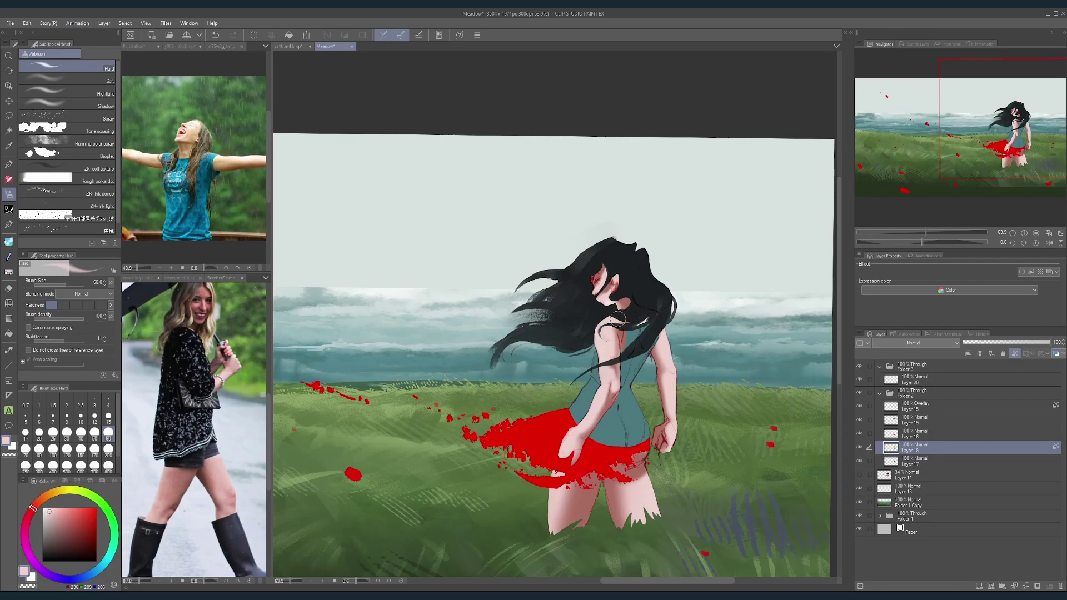
{"action": "key", "text": "bracketleft"}
{"action": "key", "text": "bracketleft"}
{"action": "scroll", "coordinate": [670, 308], "scroll_direction": "down", "scroll_amount": 2}
{"action": "left_click_drag", "start_coordinate": [672, 307], "coordinate": [645, 335]}
{"action": "scroll", "coordinate": [637, 378], "scroll_direction": "up", "scroll_amount": 2}
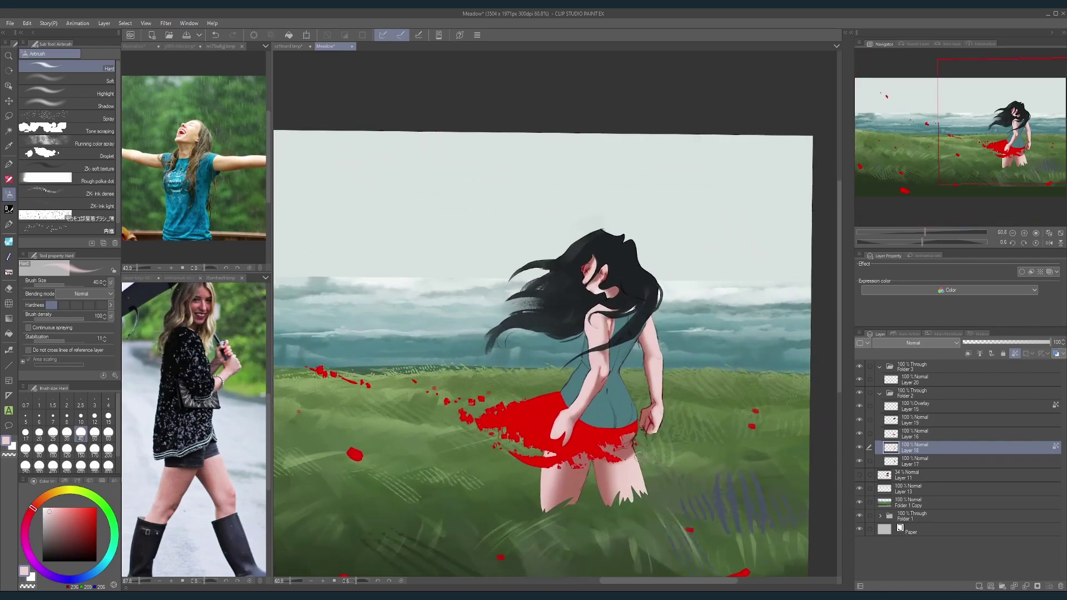
Step: Add small light pink highlights on the far thigh below the skirt with the Hard airbrush at size 25
{"action": "key", "text": "bracketright"}
{"action": "key", "text": "bracketright"}
{"action": "key", "text": "bracketleft"}
{"action": "key", "text": "bracketleft"}
{"action": "key", "text": "bracketleft"}
{"action": "key", "text": "bracketleft"}
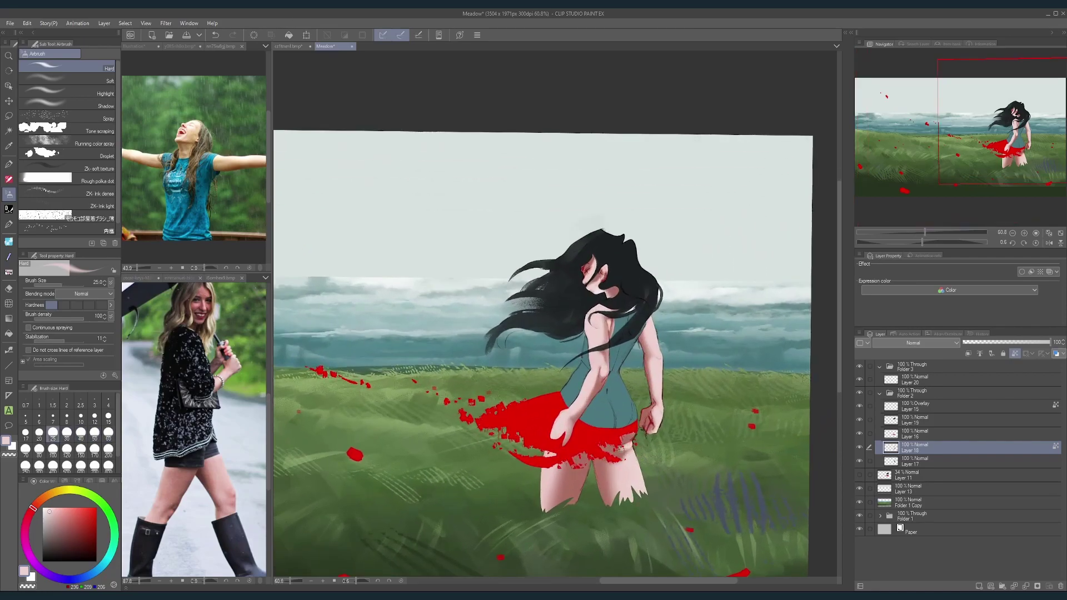
Step: Lighten the outer edge of the near leg in light pink with the Hard airbrush at size 120
{"action": "key", "text": "bracketright"}
{"action": "key", "text": "bracketright"}
{"action": "key", "text": "bracketright"}
{"action": "key", "text": "bracketright"}
{"action": "key", "text": "bracketright"}
{"action": "key", "text": "bracketright"}
{"action": "key", "text": "bracketright"}
{"action": "key", "text": "bracketright"}
{"action": "left_click_drag", "start_coordinate": [553, 497], "coordinate": [552, 469]}
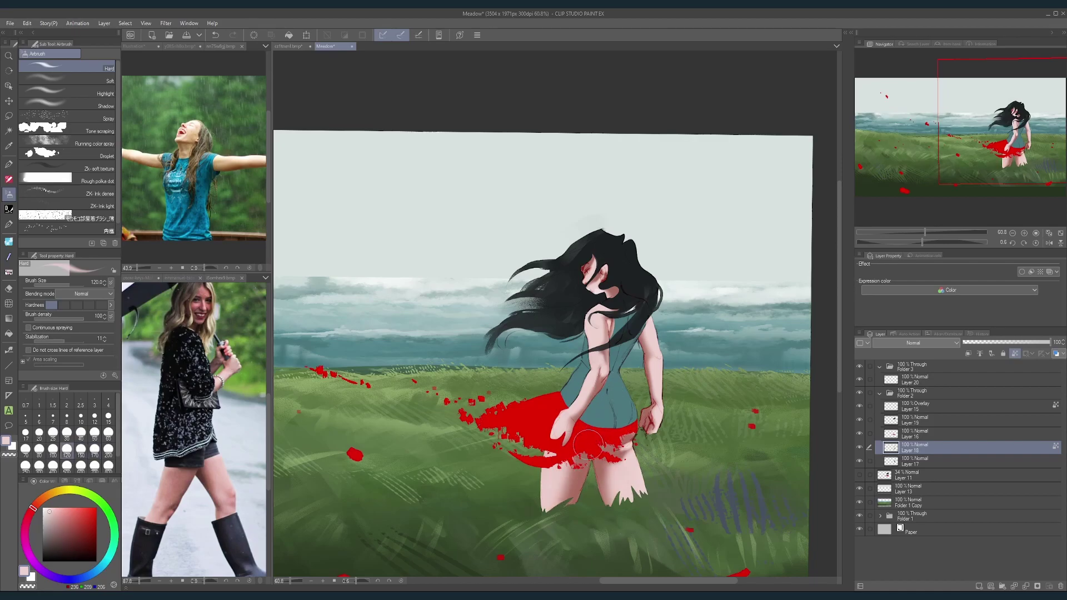
Step: Sample the reddish skin shadow from the near leg and reduce the Hard airbrush to size 40
{"action": "left_click", "coordinate": [564, 477], "text": "alt"}
{"action": "key", "text": "bracketleft"}
{"action": "key", "text": "bracketleft"}
{"action": "key", "text": "bracketleft"}
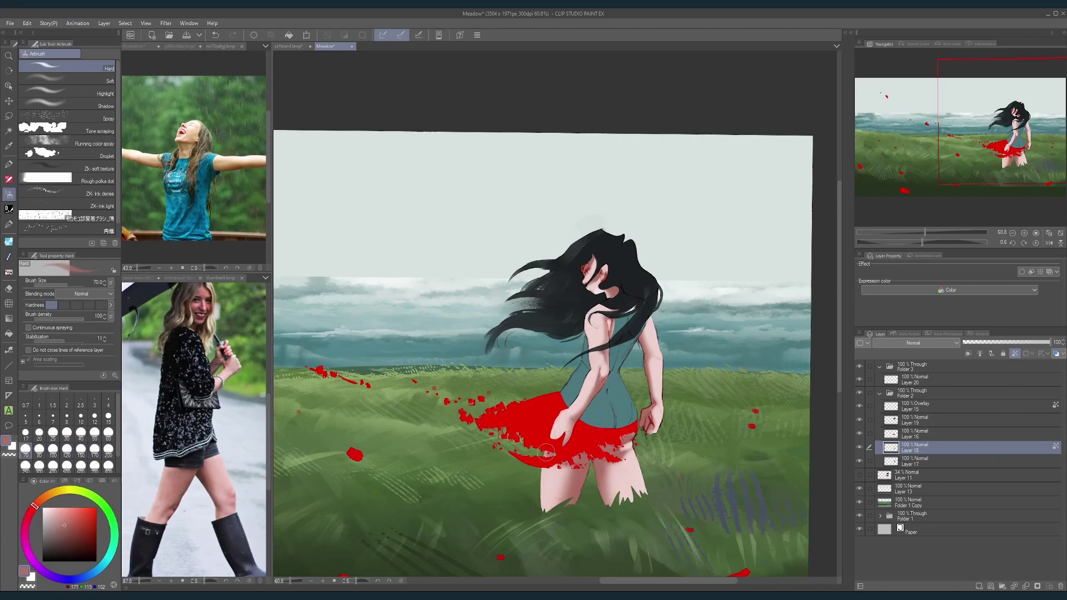
{"action": "key", "text": "bracketleft"}
{"action": "key", "text": "bracketleft"}
{"action": "key", "text": "bracketleft"}
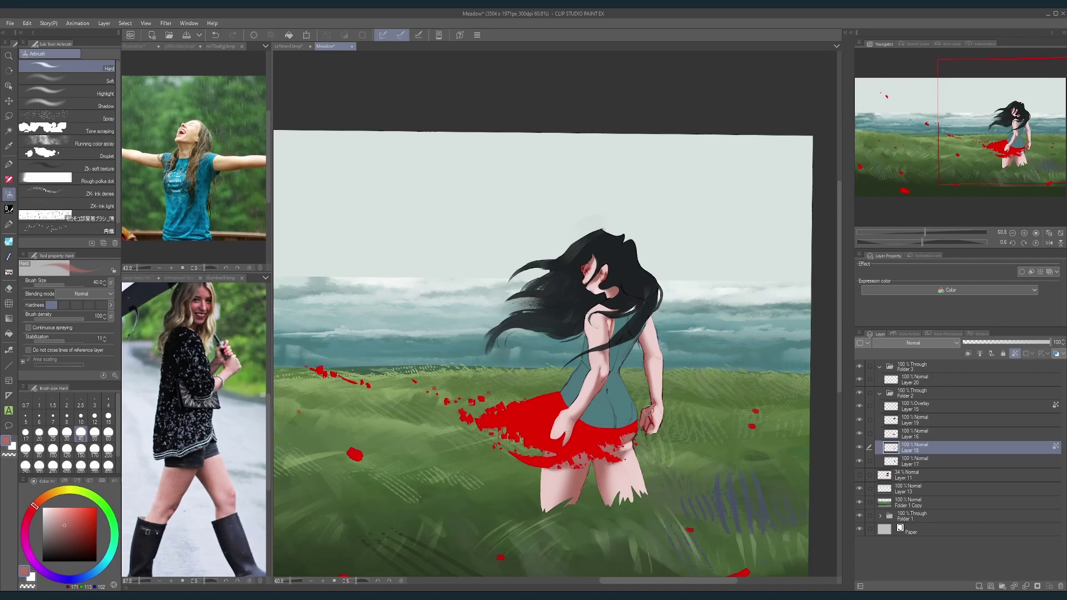
{"action": "left_click_drag", "start_coordinate": [701, 381], "coordinate": [712, 400]}
{"action": "left_click_drag", "start_coordinate": [691, 381], "coordinate": [660, 435]}
{"action": "scroll", "coordinate": [660, 435], "scroll_direction": "down", "scroll_amount": 3}
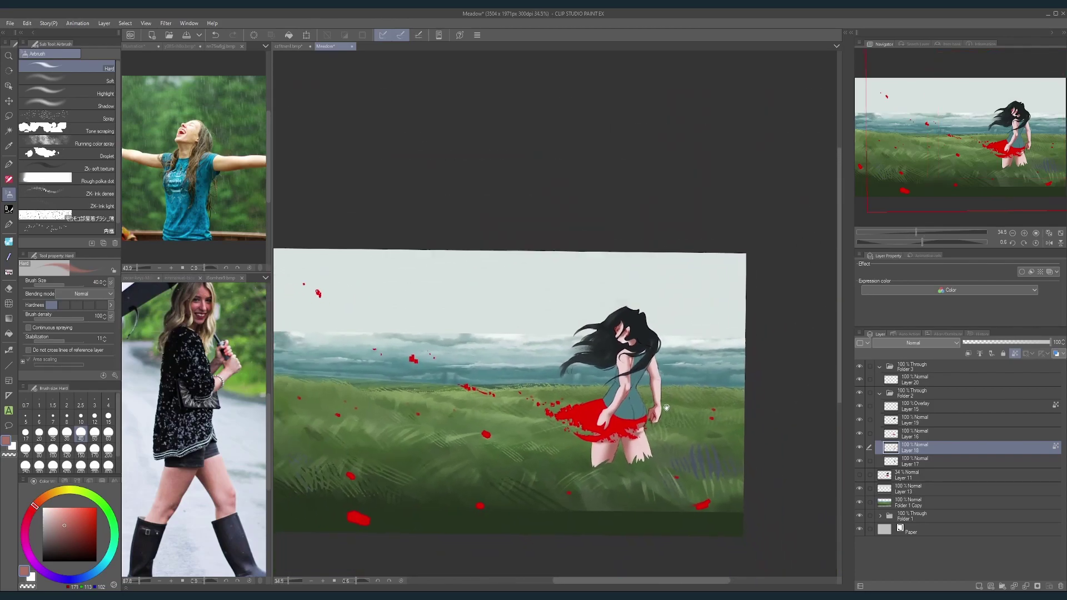
Step: Sample the dark brown shadow under the outstretched arm in the reference photo of the woman in the rain
{"action": "left_click", "coordinate": [229, 186]}
{"action": "scroll", "coordinate": [229, 185], "scroll_direction": "up", "scroll_amount": 3}
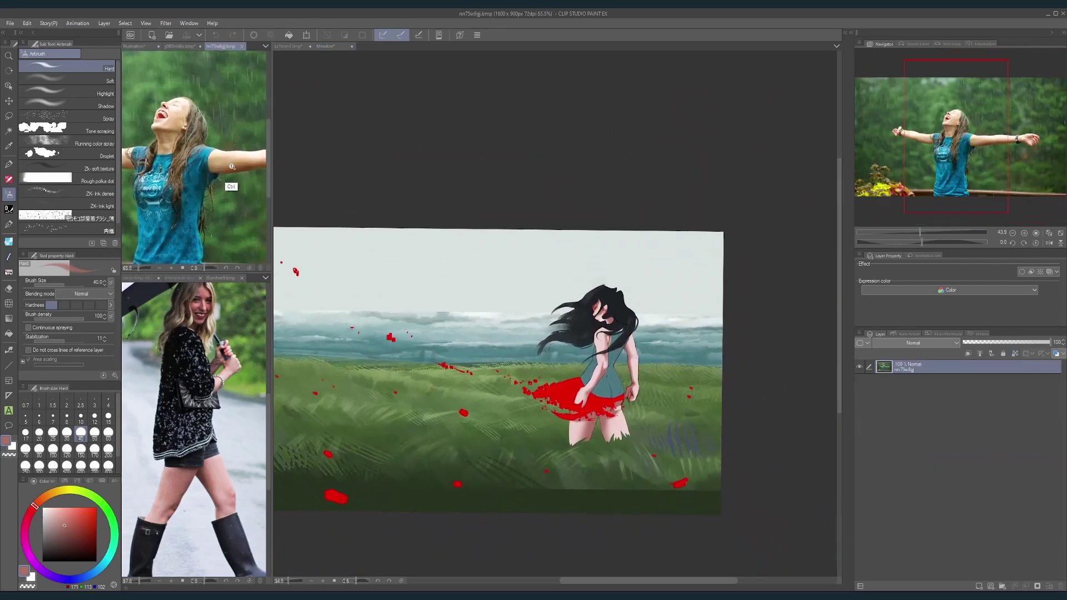
{"action": "left_click_drag", "start_coordinate": [229, 186], "coordinate": [214, 203]}
{"action": "left_click", "coordinate": [230, 185], "text": "alt"}
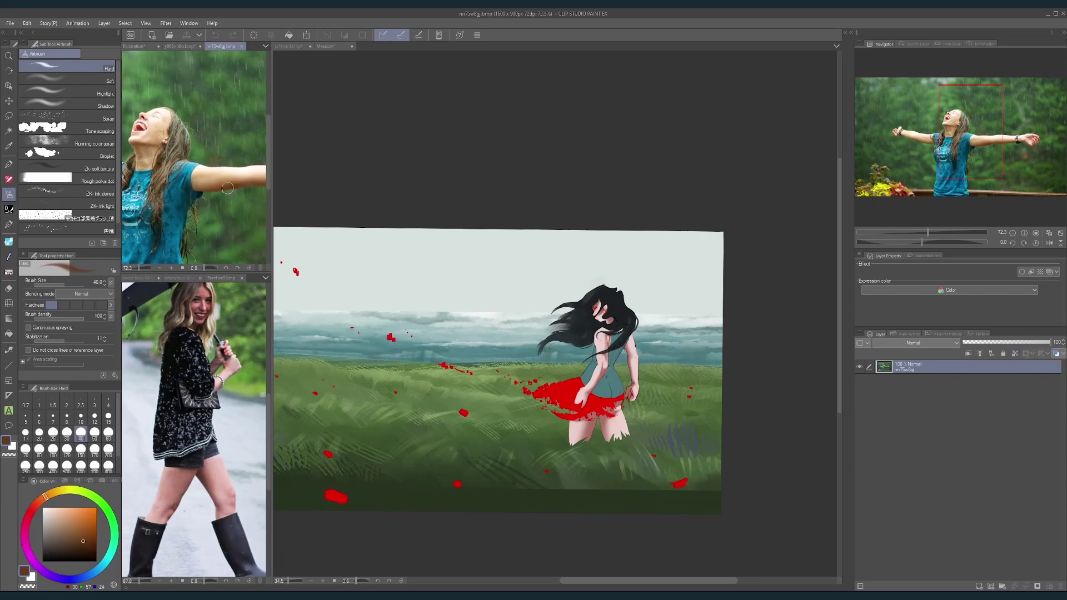
Step: Try darkening both of the woman's legs in the Meadow painting in dark brown with the Hard airbrush at size 1000
{"action": "left_click", "coordinate": [508, 361]}
{"action": "scroll", "coordinate": [581, 410], "scroll_direction": "up", "scroll_amount": 2}
{"action": "key", "text": "bracketright"}
{"action": "key", "text": "bracketright"}
{"action": "key", "text": "bracketright"}
{"action": "key", "text": "bracketright"}
{"action": "key", "text": "bracketright"}
{"action": "key", "text": "bracketright"}
{"action": "key", "text": "bracketright"}
{"action": "key", "text": "bracketright"}
{"action": "key", "text": "bracketright"}
{"action": "key", "text": "bracketright"}
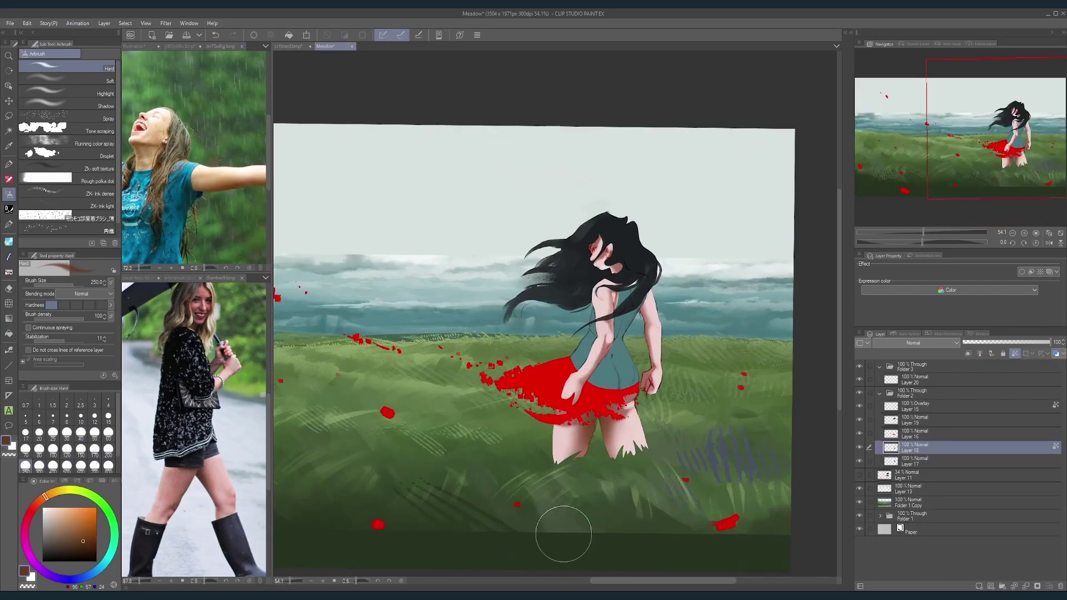
{"action": "key", "text": "bracketright"}
{"action": "key", "text": "bracketright"}
{"action": "key", "text": "bracketright"}
{"action": "key", "text": "bracketright"}
{"action": "key", "text": "bracketright"}
{"action": "key", "text": "bracketright"}
{"action": "key", "text": "bracketright"}
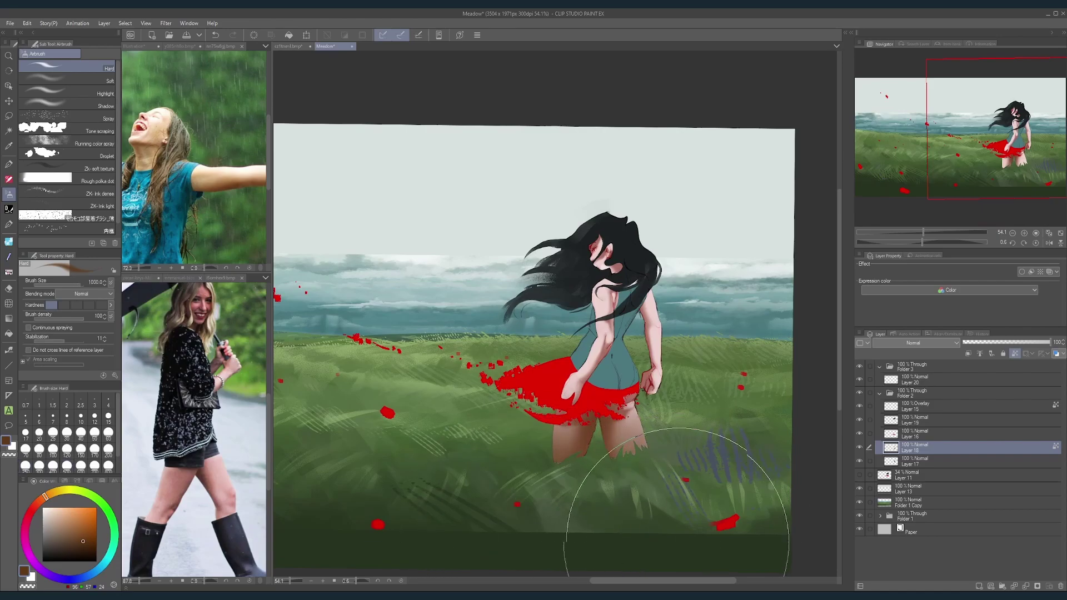
{"action": "scroll", "coordinate": [687, 447], "scroll_direction": "down", "scroll_amount": 3}
{"action": "key", "text": "ctrl+z"}
Step: Shade the lower ends of both legs in dark brown with the Hard airbrush at size 170
{"action": "left_click_drag", "start_coordinate": [710, 467], "coordinate": [690, 458]}
{"action": "scroll", "coordinate": [661, 460], "scroll_direction": "up", "scroll_amount": 2}
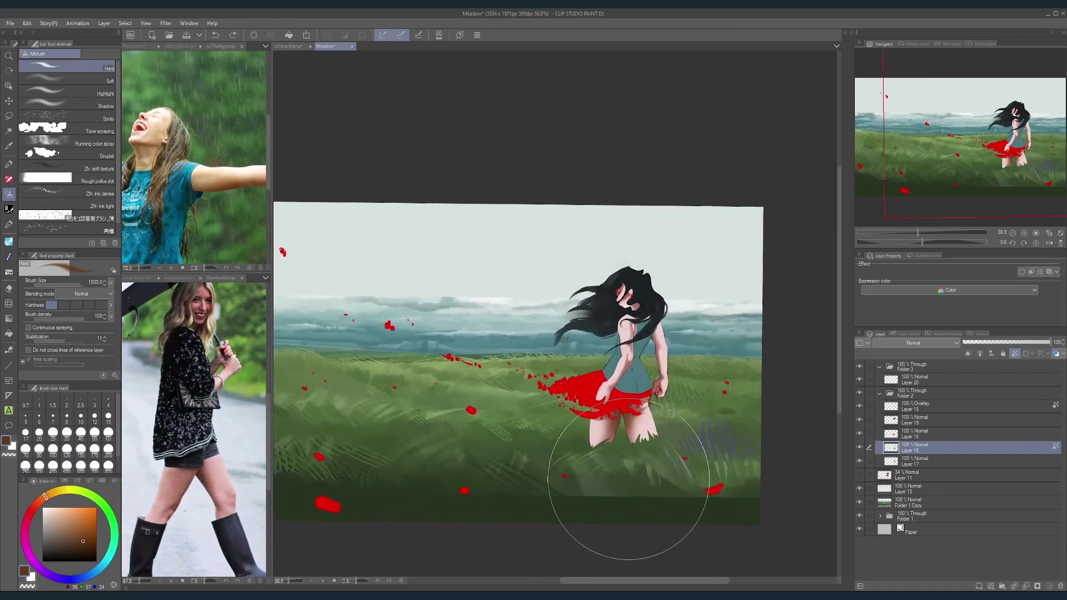
{"action": "key", "text": "bracketleft"}
{"action": "key", "text": "bracketleft"}
{"action": "key", "text": "bracketleft"}
{"action": "key", "text": "bracketleft"}
{"action": "key", "text": "bracketleft"}
{"action": "key", "text": "bracketleft"}
{"action": "key", "text": "bracketleft"}
{"action": "key", "text": "bracketleft"}
{"action": "key", "text": "bracketleft"}
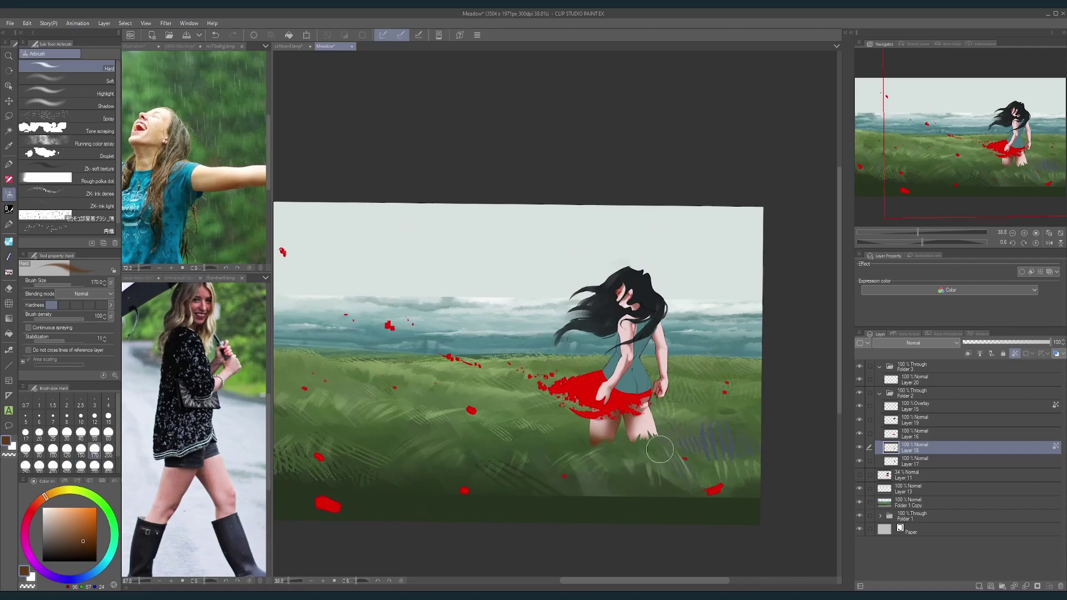
Step: Deepen the brown shading along the bottom and side edges of the legs with the Hard airbrush at sizes 60 and 170
{"action": "key", "text": "bracketleft"}
{"action": "key", "text": "bracketleft"}
{"action": "key", "text": "bracketleft"}
{"action": "key", "text": "bracketleft"}
{"action": "key", "text": "bracketleft"}
{"action": "key", "text": "bracketleft"}
{"action": "scroll", "coordinate": [640, 430], "scroll_direction": "up", "scroll_amount": 2}
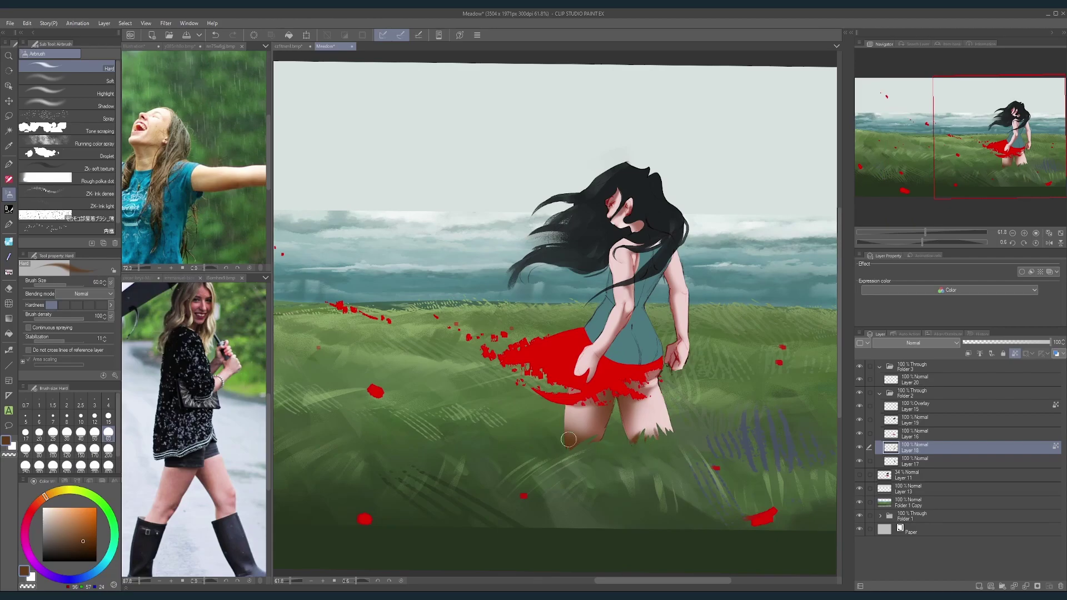
{"action": "key", "text": "bracketright"}
{"action": "key", "text": "bracketright"}
{"action": "key", "text": "bracketright"}
{"action": "key", "text": "bracketright"}
{"action": "key", "text": "bracketright"}
{"action": "key", "text": "bracketright"}
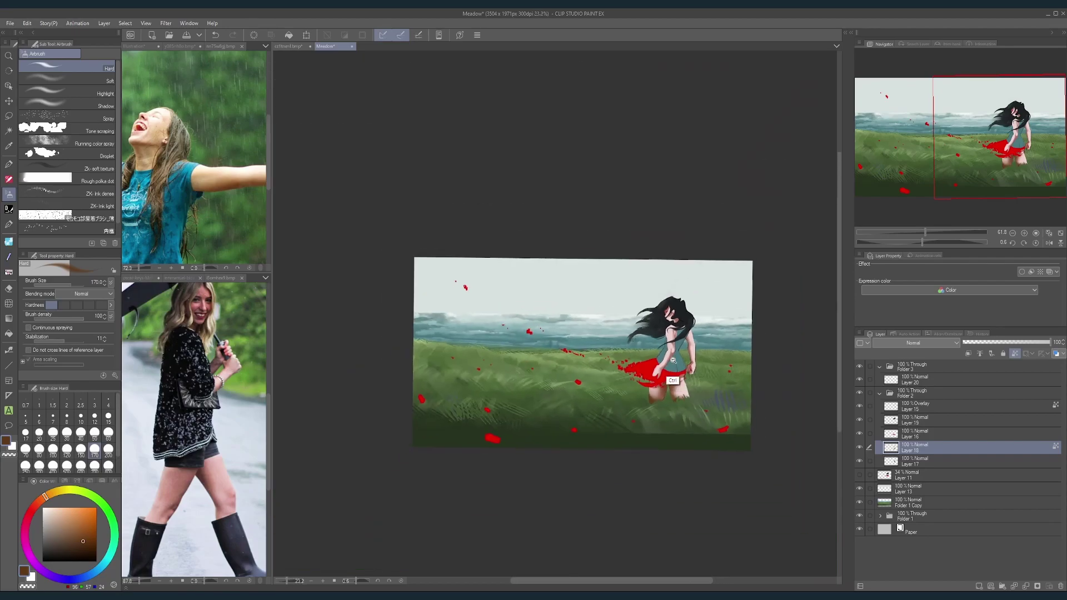
{"action": "scroll", "coordinate": [688, 434], "scroll_direction": "down", "scroll_amount": 3}
{"action": "scroll", "coordinate": [665, 374], "scroll_direction": "up", "scroll_amount": 5}
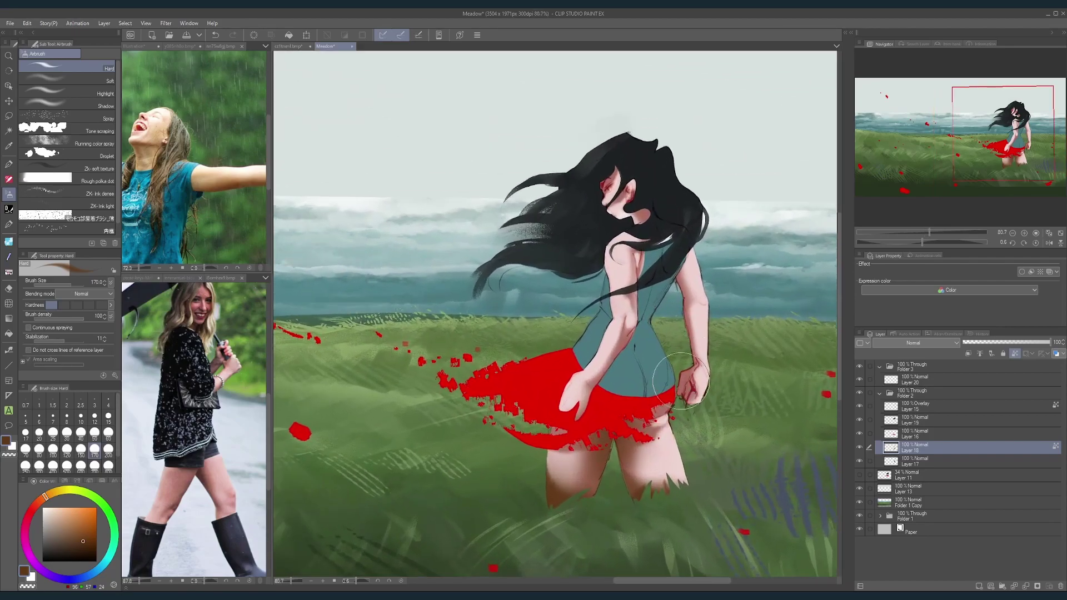
Step: Cover the shadowed side of the far hand in dark brown with the Hard airbrush at size 50
{"action": "key", "text": "bracketleft"}
{"action": "key", "text": "bracketleft"}
{"action": "key", "text": "bracketleft"}
{"action": "key", "text": "bracketleft"}
{"action": "key", "text": "bracketleft"}
{"action": "key", "text": "bracketleft"}
{"action": "key", "text": "bracketleft"}
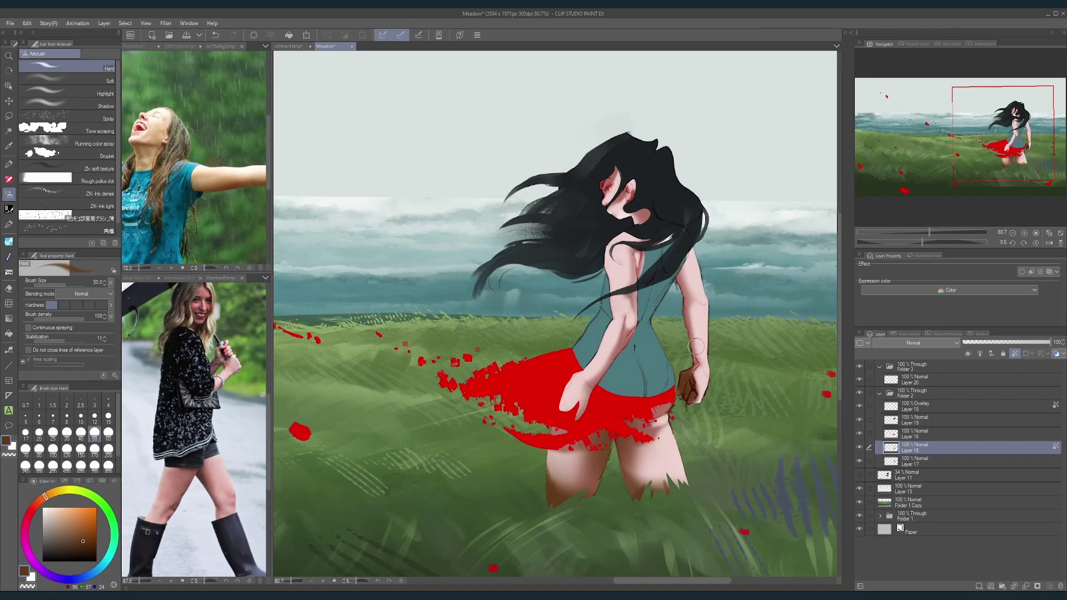
Step: Undo the broad stroke on the far arm and darken the arm's edge with the Hard airbrush at size 25
{"action": "mouse_move", "coordinate": [693, 364]}
{"action": "left_mouse_down"}
{"action": "mouse_move", "coordinate": [674, 260]}
{"action": "mouse_move", "coordinate": [687, 231]}
{"action": "mouse_move", "coordinate": [688, 366]}
{"action": "mouse_move", "coordinate": [676, 272]}
{"action": "mouse_move", "coordinate": [707, 209]}
{"action": "left_mouse_up"}
{"action": "key", "text": "ctrl+z"}
{"action": "key", "text": "bracketleft"}
{"action": "key", "text": "bracketleft"}
{"action": "key", "text": "bracketleft"}
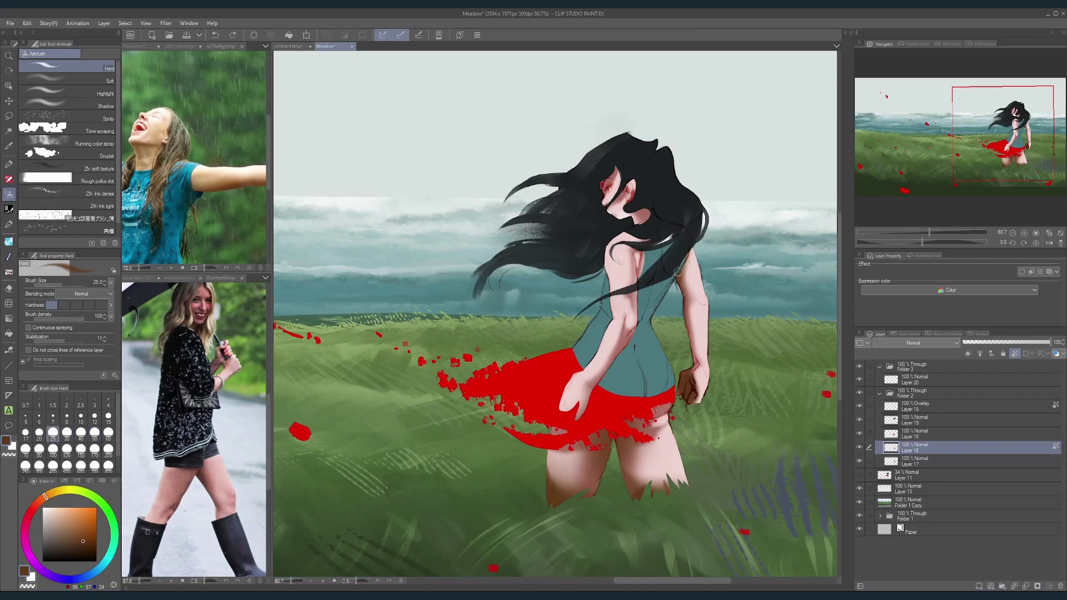
Step: Shade the underside of the near forearm in dark brown with the Hard airbrush at size 40
{"action": "key", "text": "bracketleft"}
{"action": "key", "text": "bracketleft"}
{"action": "key", "text": "bracketleft"}
{"action": "left_click_drag", "start_coordinate": [593, 392], "coordinate": [628, 347]}
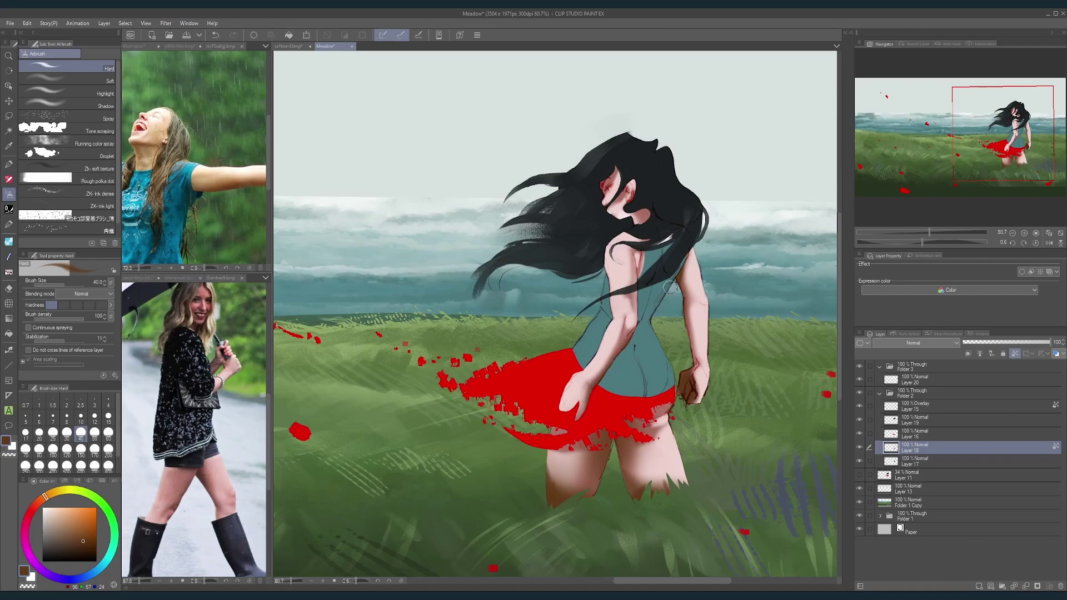
{"action": "scroll", "coordinate": [670, 287], "scroll_direction": "down", "scroll_amount": 5}
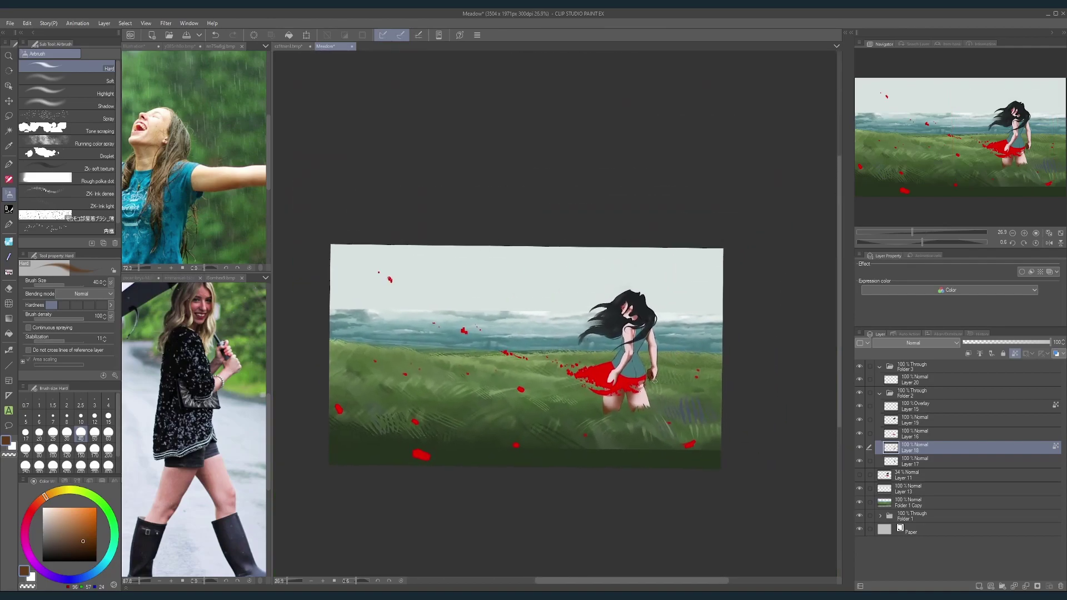
{"action": "scroll", "coordinate": [655, 381], "scroll_direction": "up", "scroll_amount": 6}
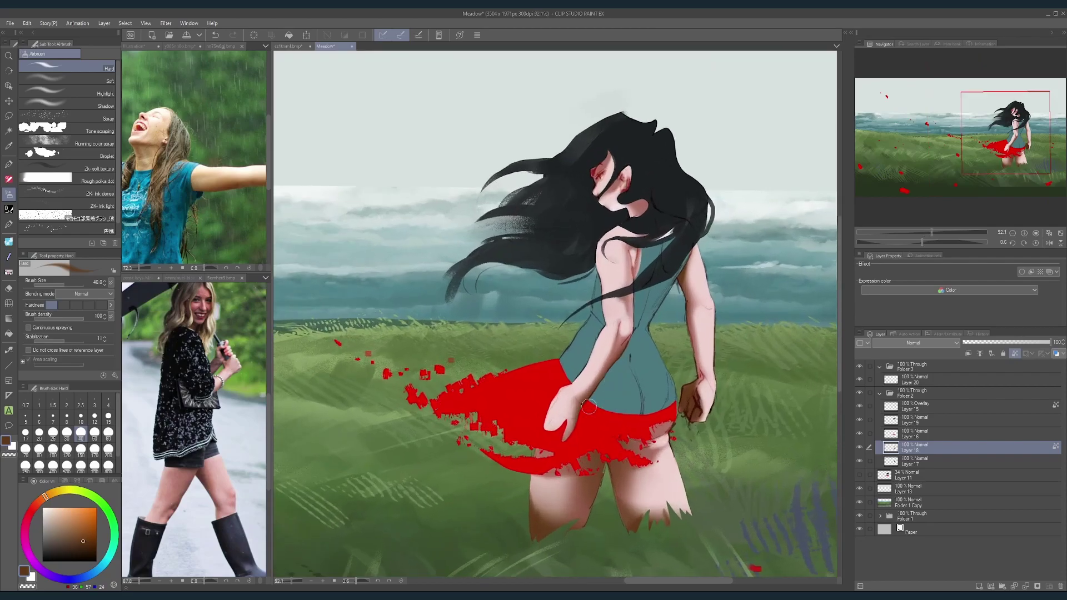
Step: Define the fingers of the near hand with dark brown shadows using the Hard airbrush at size 20
{"action": "key", "text": "bracketleft"}
{"action": "key", "text": "bracketleft"}
{"action": "key", "text": "bracketleft"}
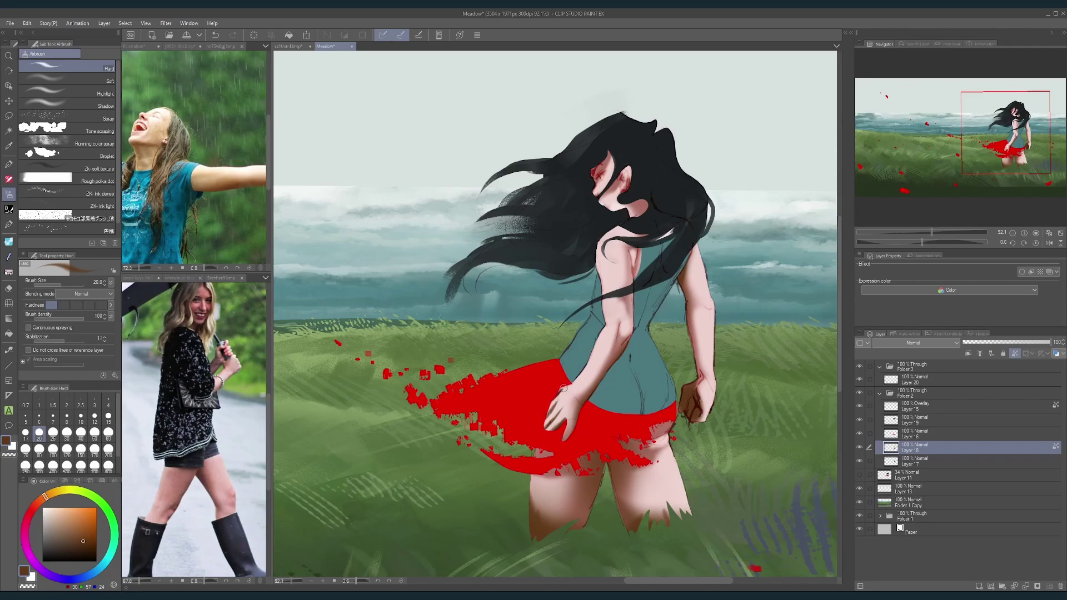
Step: Soften and extend the brown shadow along the near forearm up to the elbow with the Hard airbrush at size 60
{"action": "key", "text": "bracketright"}
{"action": "key", "text": "bracketright"}
{"action": "key", "text": "bracketright"}
{"action": "key", "text": "bracketright"}
{"action": "key", "text": "bracketright"}
{"action": "left_click_drag", "start_coordinate": [595, 385], "coordinate": [634, 346]}
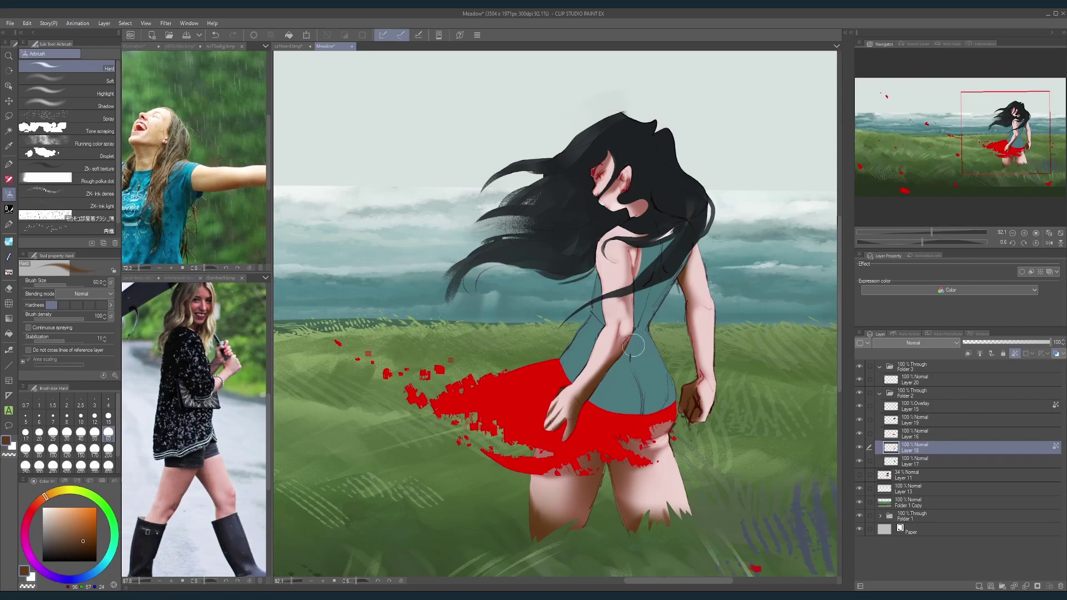
{"action": "mouse_move", "coordinate": [578, 316]}
{"action": "left_mouse_down"}
{"action": "mouse_move", "coordinate": [500, 316]}
{"action": "mouse_move", "coordinate": [598, 315]}
{"action": "left_mouse_up"}
Step: Sample light pink from the near hand and touch up its fingers and wrist with the Hard airbrush at sizes 15 and 25
{"action": "left_click", "coordinate": [603, 387], "text": "alt"}
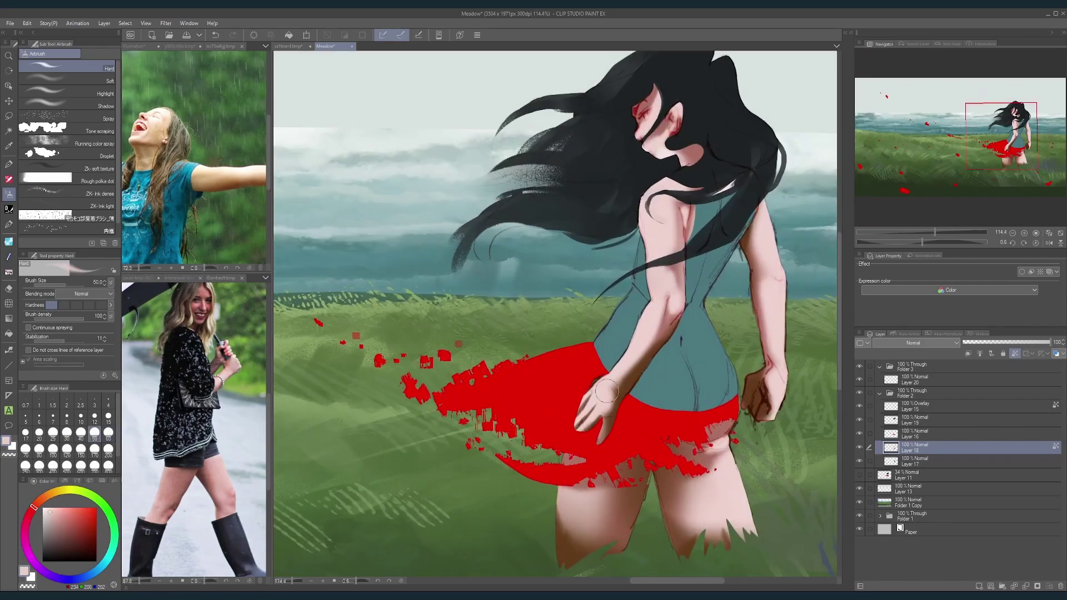
{"action": "key", "text": "bracketleft"}
{"action": "key", "text": "bracketleft"}
{"action": "key", "text": "bracketleft"}
{"action": "key", "text": "bracketleft"}
{"action": "key", "text": "bracketleft"}
{"action": "key", "text": "bracketleft"}
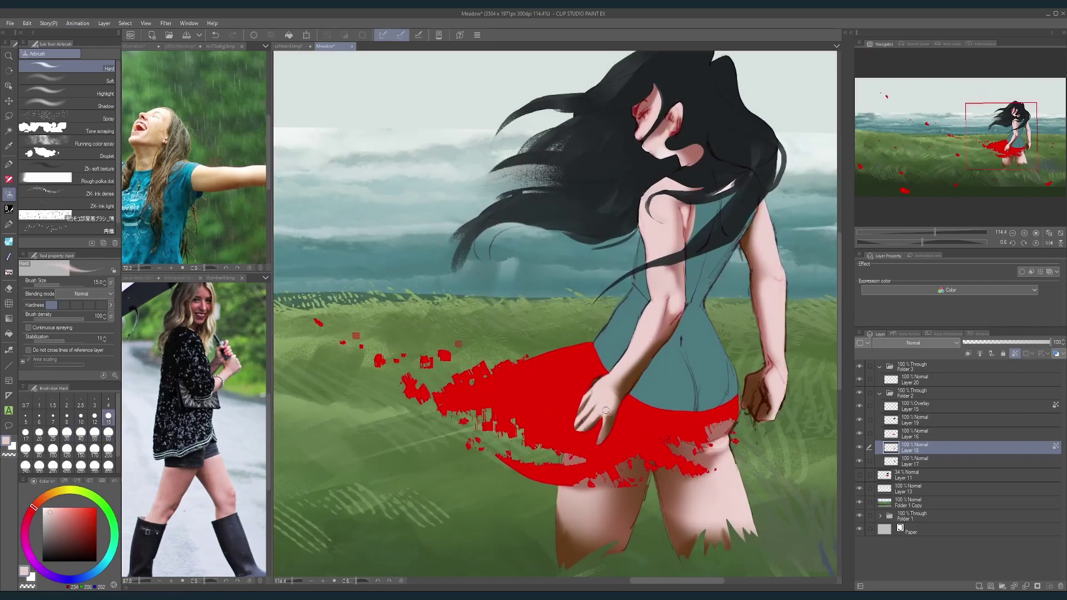
{"action": "scroll", "coordinate": [607, 405], "scroll_direction": "down", "scroll_amount": 5}
{"action": "scroll", "coordinate": [579, 390], "scroll_direction": "up", "scroll_amount": 6}
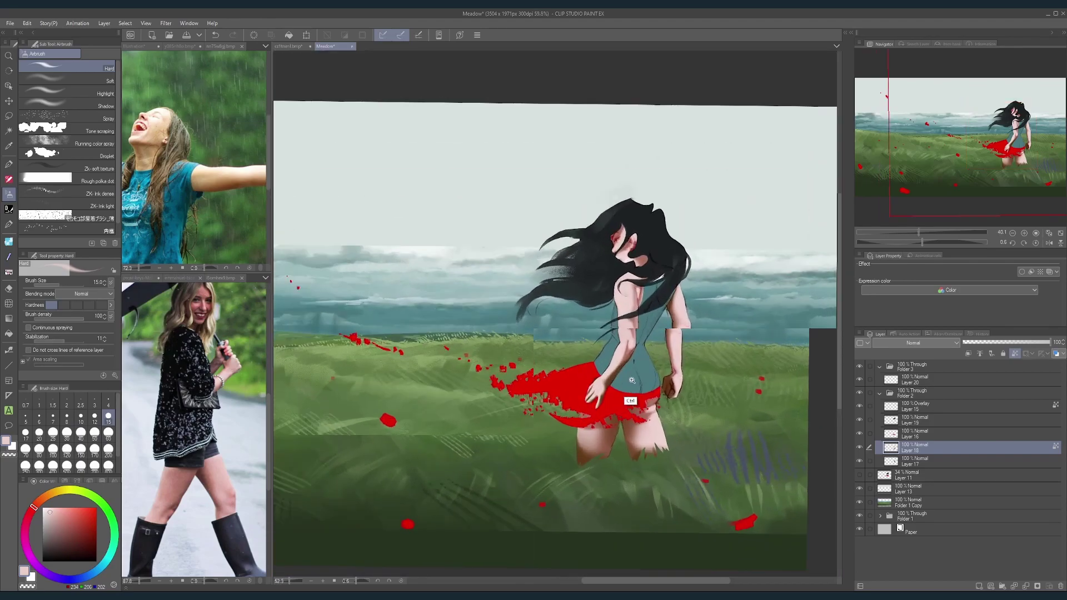
{"action": "key", "text": "bracketright"}
{"action": "key", "text": "bracketright"}
{"action": "key", "text": "bracketright"}
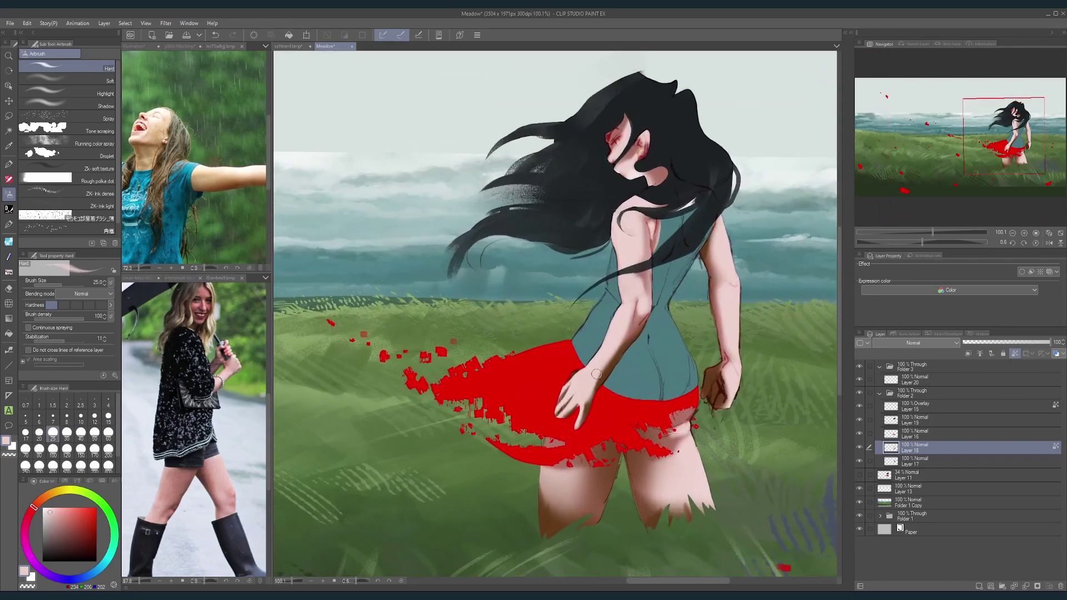
{"action": "scroll", "coordinate": [678, 304], "scroll_direction": "down", "scroll_amount": 5}
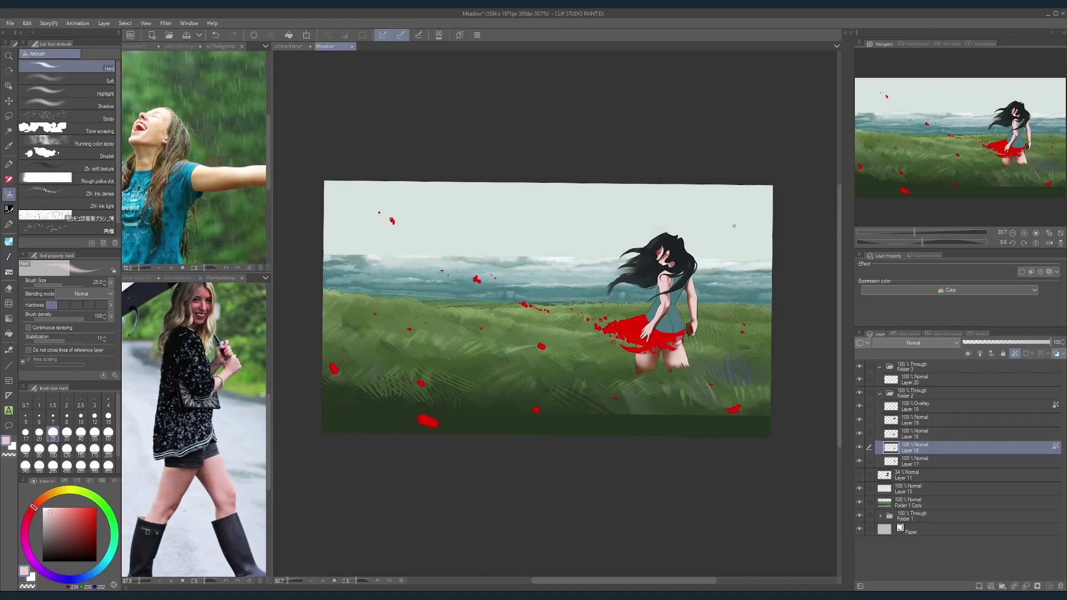
Step: Flip the canvas view horizontally to check the figure
{"action": "left_click", "coordinate": [1049, 243]}
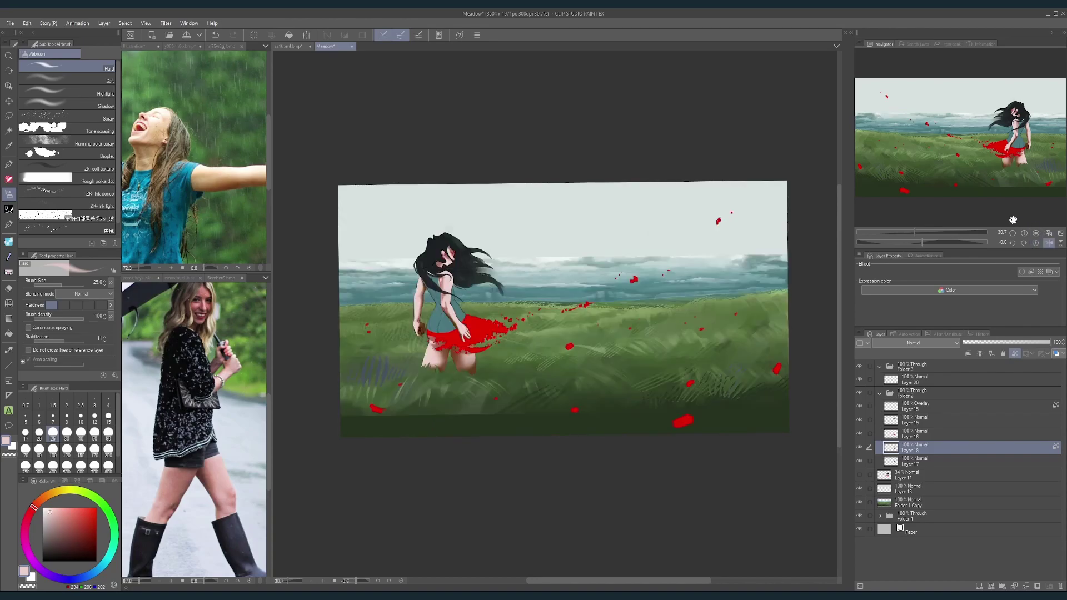
{"action": "scroll", "coordinate": [465, 320], "scroll_direction": "up", "scroll_amount": 4}
{"action": "left_click_drag", "start_coordinate": [457, 281], "coordinate": [484, 312]}
Step: Sample the reddish-brown leg shadow and tint the far hand and forearm with the Hard airbrush at sizes 250 and 150
{"action": "key", "text": "bracketright"}
{"action": "key", "text": "bracketright"}
{"action": "key", "text": "bracketright"}
{"action": "key", "text": "bracketright"}
{"action": "key", "text": "bracketright"}
{"action": "key", "text": "bracketright"}
{"action": "key", "text": "bracketright"}
{"action": "key", "text": "bracketright"}
{"action": "key", "text": "bracketright"}
{"action": "key", "text": "bracketright"}
{"action": "key", "text": "bracketright"}
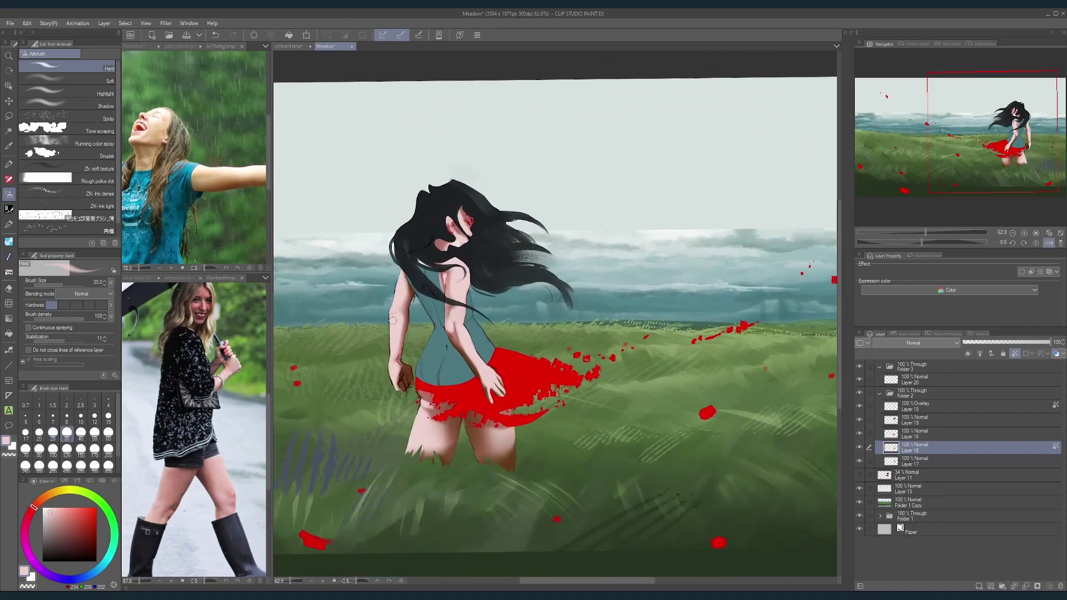
{"action": "key", "text": "bracketright"}
{"action": "left_click", "coordinate": [457, 442], "text": "alt"}
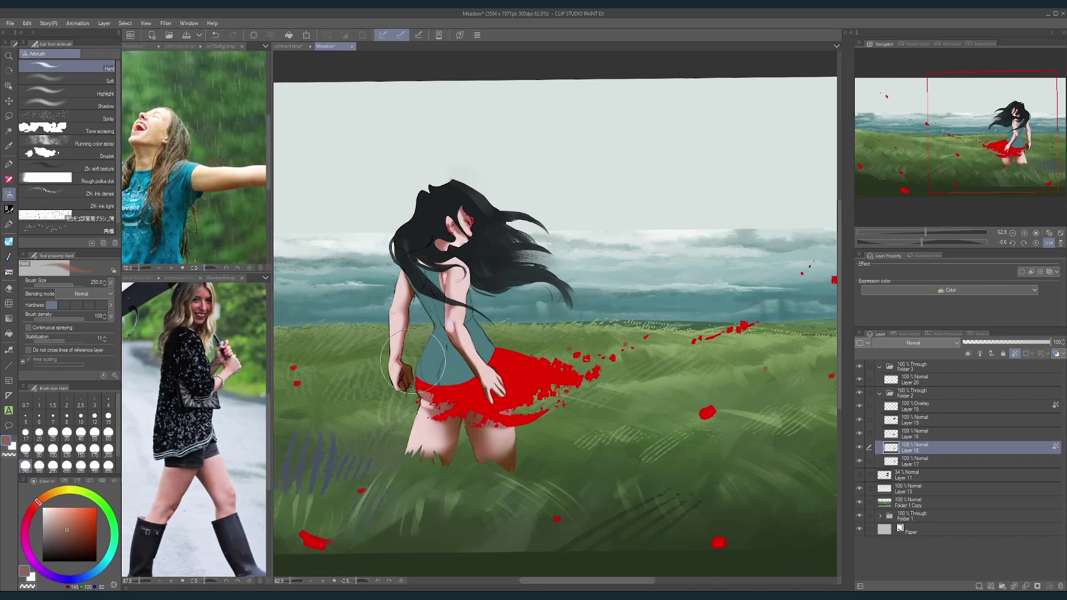
{"action": "scroll", "coordinate": [484, 220], "scroll_direction": "down", "scroll_amount": 4}
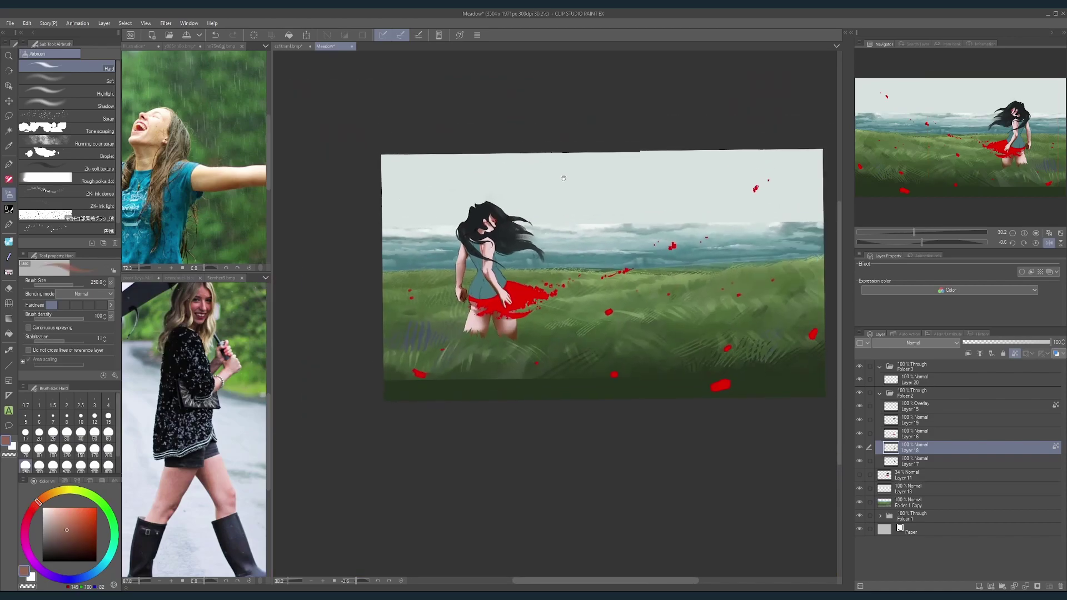
{"action": "scroll", "coordinate": [462, 261], "scroll_direction": "up", "scroll_amount": 3}
{"action": "key", "text": "bracketleft"}
{"action": "key", "text": "bracketleft"}
{"action": "key", "text": "bracketleft"}
{"action": "key", "text": "bracketleft"}
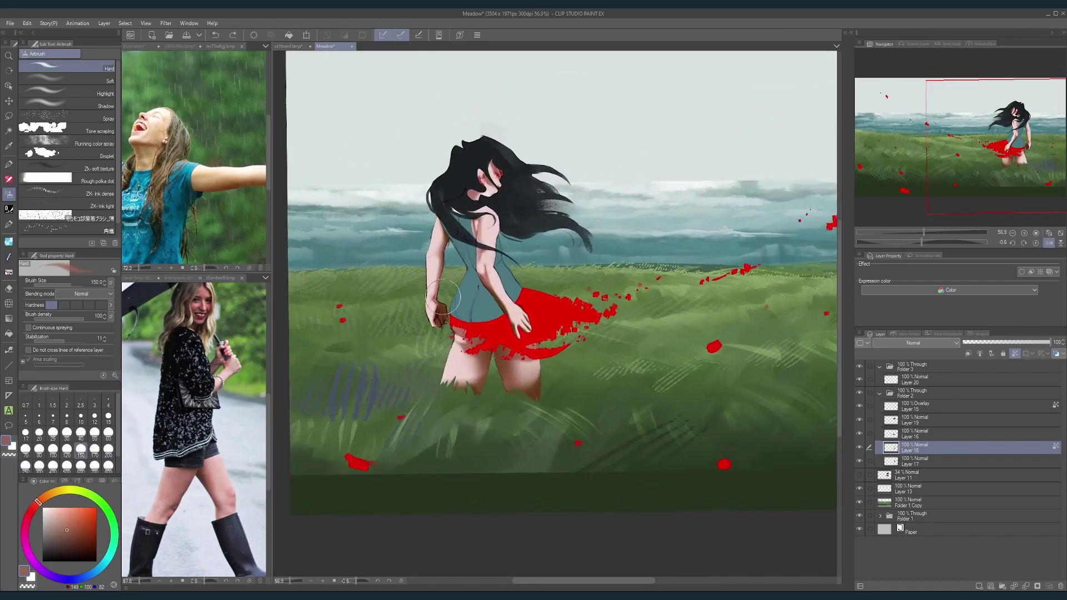
Step: Softly darken the near leg in reddish brown with the Hard airbrush at size 300
{"action": "key", "text": "bracketright"}
{"action": "key", "text": "bracketright"}
{"action": "key", "text": "bracketright"}
{"action": "key", "text": "bracketright"}
{"action": "key", "text": "bracketright"}
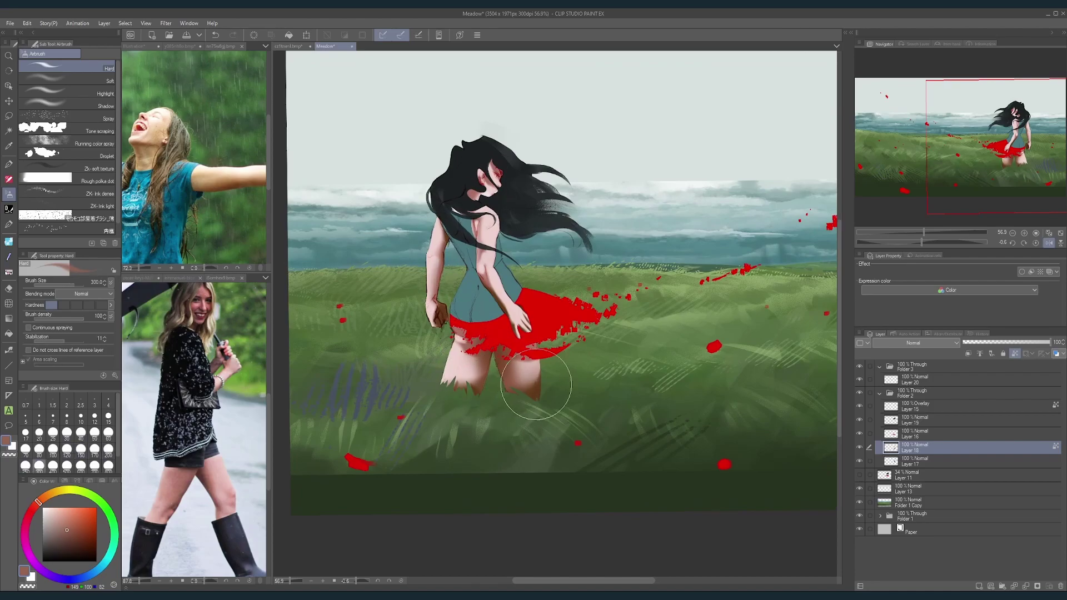
Step: Sample the pink skin midtone from the near leg and blend its shading with the Hard airbrush at size 50
{"action": "left_click", "coordinate": [532, 389], "text": "alt"}
{"action": "key", "text": "bracketleft"}
{"action": "key", "text": "bracketleft"}
{"action": "key", "text": "bracketleft"}
{"action": "key", "text": "bracketleft"}
{"action": "key", "text": "bracketleft"}
{"action": "key", "text": "bracketleft"}
{"action": "key", "text": "bracketleft"}
{"action": "key", "text": "bracketleft"}
{"action": "key", "text": "bracketleft"}
{"action": "key", "text": "bracketleft"}
{"action": "left_click", "coordinate": [538, 366], "text": "alt"}
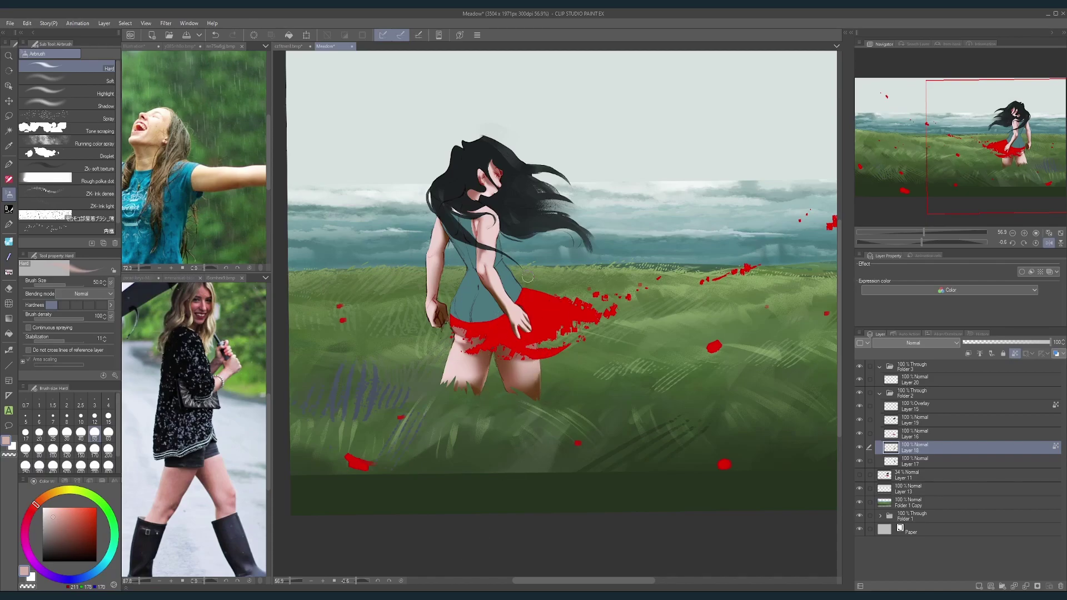
{"action": "scroll", "coordinate": [538, 433], "scroll_direction": "down", "scroll_amount": 3}
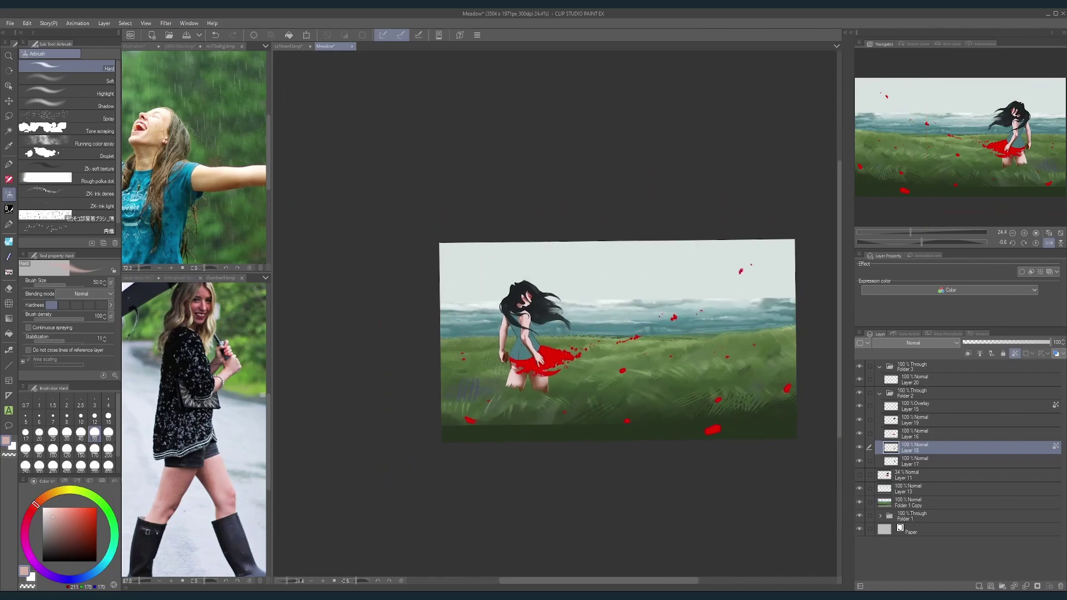
{"action": "scroll", "coordinate": [554, 363], "scroll_direction": "up", "scroll_amount": 2}
{"action": "scroll", "coordinate": [539, 333], "scroll_direction": "up", "scroll_amount": 1}
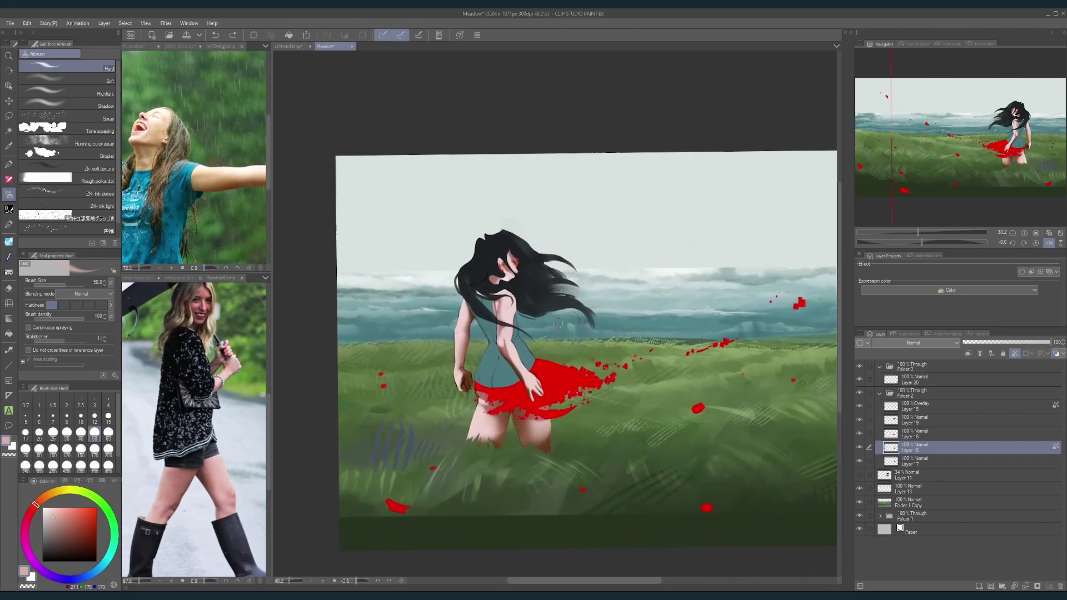
Step: Change the blending mode of Folder 2 from Through to Normal
{"action": "left_click", "coordinate": [910, 405]}
{"action": "left_click", "coordinate": [916, 393]}
{"action": "left_click", "coordinate": [928, 343]}
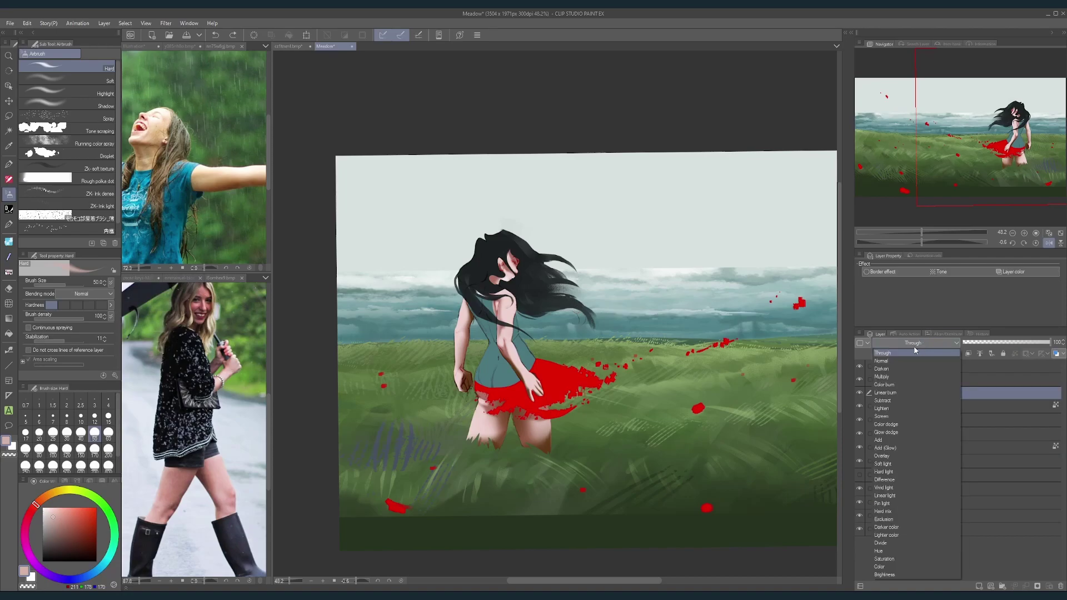
{"action": "left_click", "coordinate": [901, 354]}
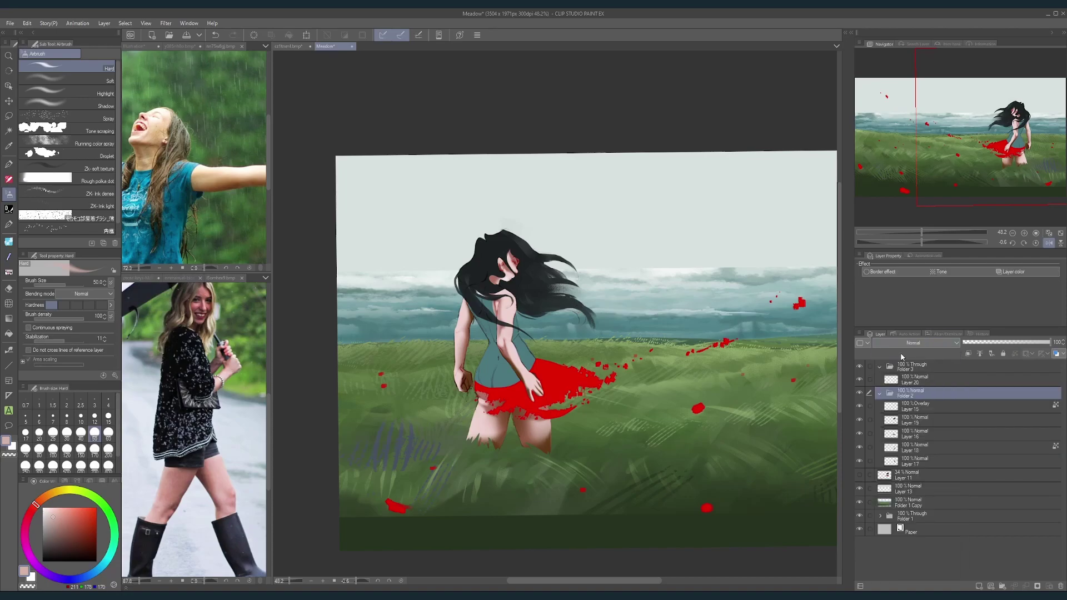
Step: Add a new layer above Folder 2, set it to Multiply and clip it to the folder below
{"action": "left_click", "coordinate": [979, 588]}
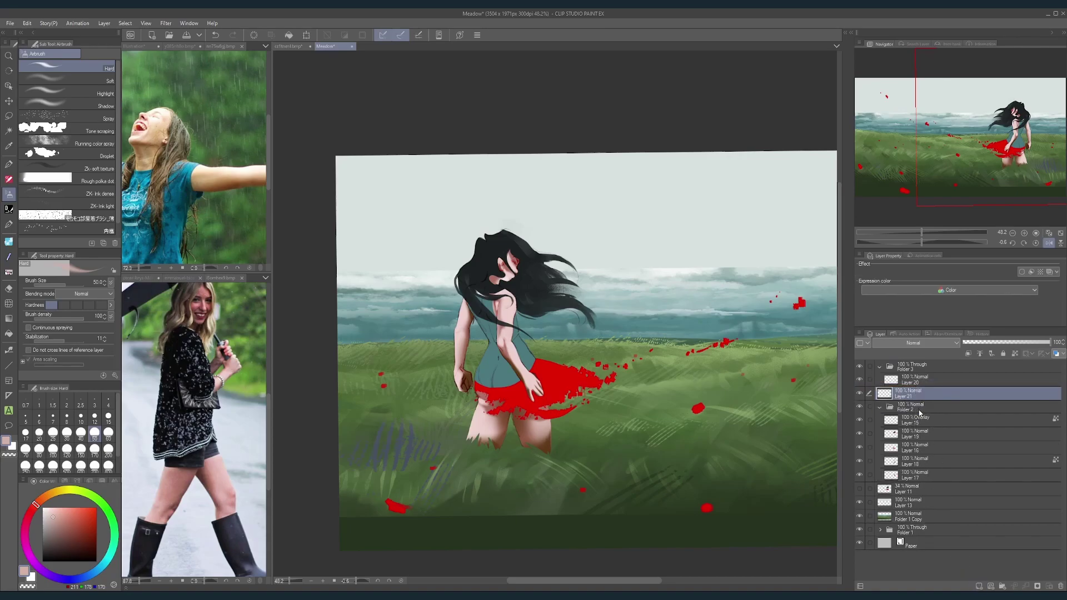
{"action": "left_click", "coordinate": [933, 344]}
{"action": "left_click", "coordinate": [933, 365]}
{"action": "left_click", "coordinate": [969, 355]}
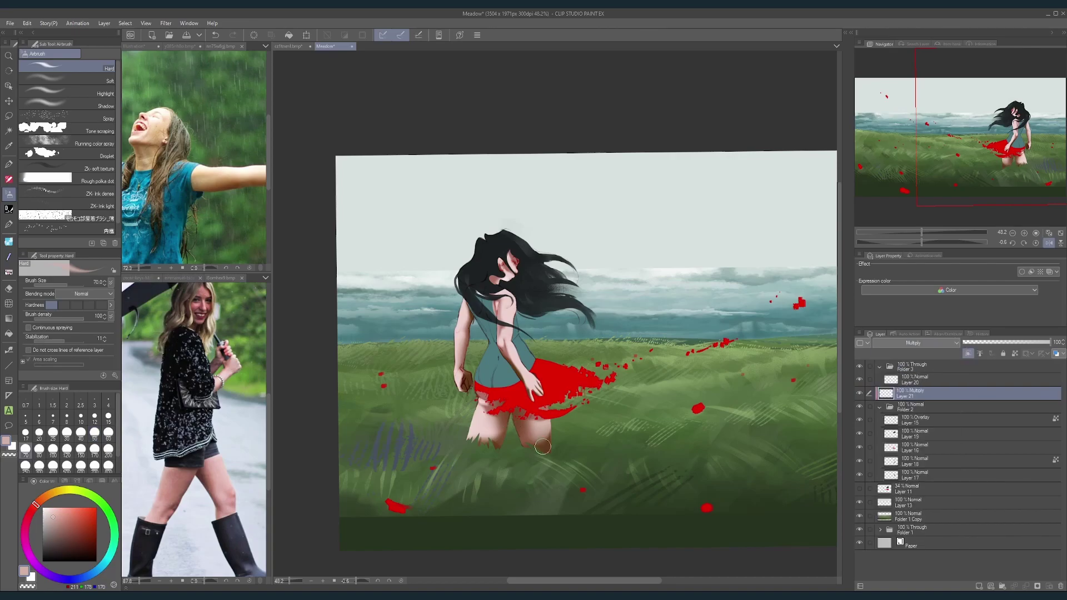
Step: Paint dark brown shadows over the figure's far arm, back, skirt and legs with the Hard airbrush at sizes 170, 50 and 80
{"action": "left_click", "coordinate": [94, 449]}
{"action": "left_click", "coordinate": [82, 541]}
{"action": "mouse_move", "coordinate": [481, 436]}
{"action": "left_mouse_down"}
{"action": "mouse_move", "coordinate": [467, 406]}
{"action": "mouse_move", "coordinate": [499, 387]}
{"action": "mouse_move", "coordinate": [484, 352]}
{"action": "mouse_move", "coordinate": [502, 407]}
{"action": "mouse_move", "coordinate": [485, 361]}
{"action": "mouse_move", "coordinate": [460, 379]}
{"action": "mouse_move", "coordinate": [458, 313]}
{"action": "mouse_move", "coordinate": [468, 288]}
{"action": "mouse_move", "coordinate": [486, 332]}
{"action": "mouse_move", "coordinate": [473, 282]}
{"action": "mouse_move", "coordinate": [506, 233]}
{"action": "left_mouse_up"}
{"action": "left_click", "coordinate": [94, 433]}
{"action": "left_click", "coordinate": [39, 449]}
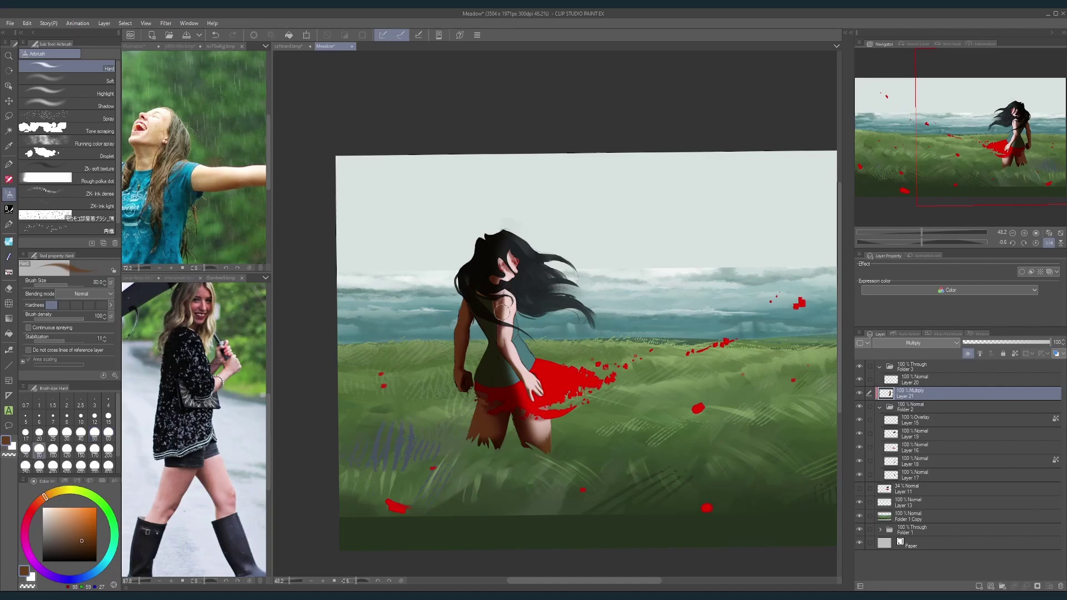
Step: Deepen the clipped Multiply shadows on the figure's hand, skirt and legs with the Hard airbrush at sizes 80 and 150
{"action": "left_click_drag", "start_coordinate": [517, 372], "coordinate": [529, 393]}
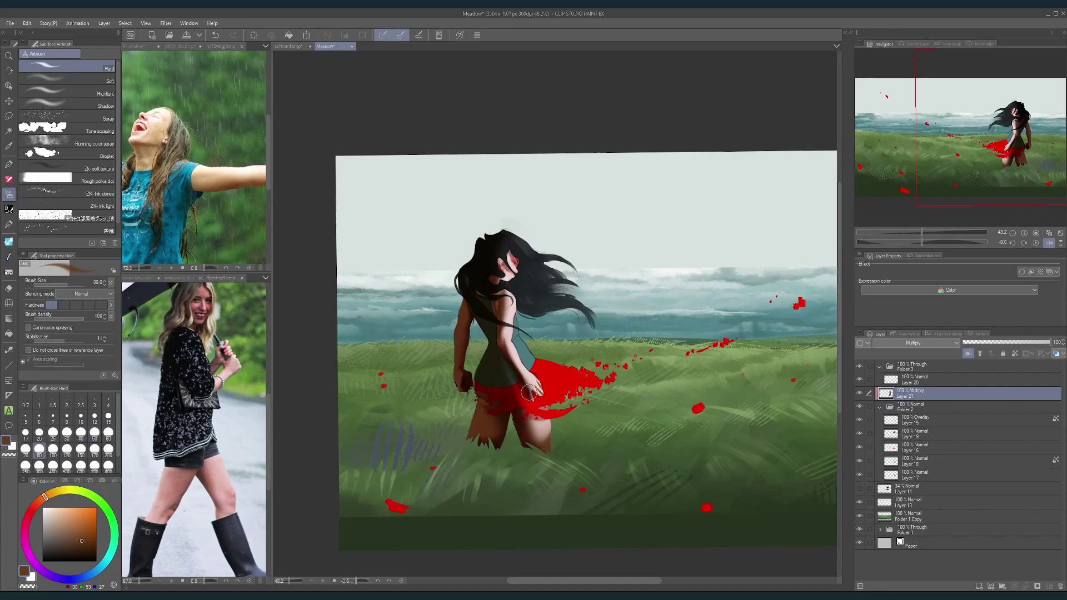
{"action": "key", "text": "bracketleft"}
{"action": "key", "text": "bracketleft"}
{"action": "key", "text": "bracketleft"}
{"action": "key", "text": "bracketleft"}
{"action": "key", "text": "bracketright"}
{"action": "key", "text": "bracketright"}
{"action": "key", "text": "bracketright"}
{"action": "key", "text": "bracketright"}
{"action": "key", "text": "bracketright"}
{"action": "key", "text": "bracketright"}
{"action": "key", "text": "bracketright"}
{"action": "left_click_drag", "start_coordinate": [512, 397], "coordinate": [565, 477]}
Step: Reset the canvas view's rotation and return it to its unmirrored orientation
{"action": "scroll", "coordinate": [566, 477], "scroll_direction": "down", "scroll_amount": 4}
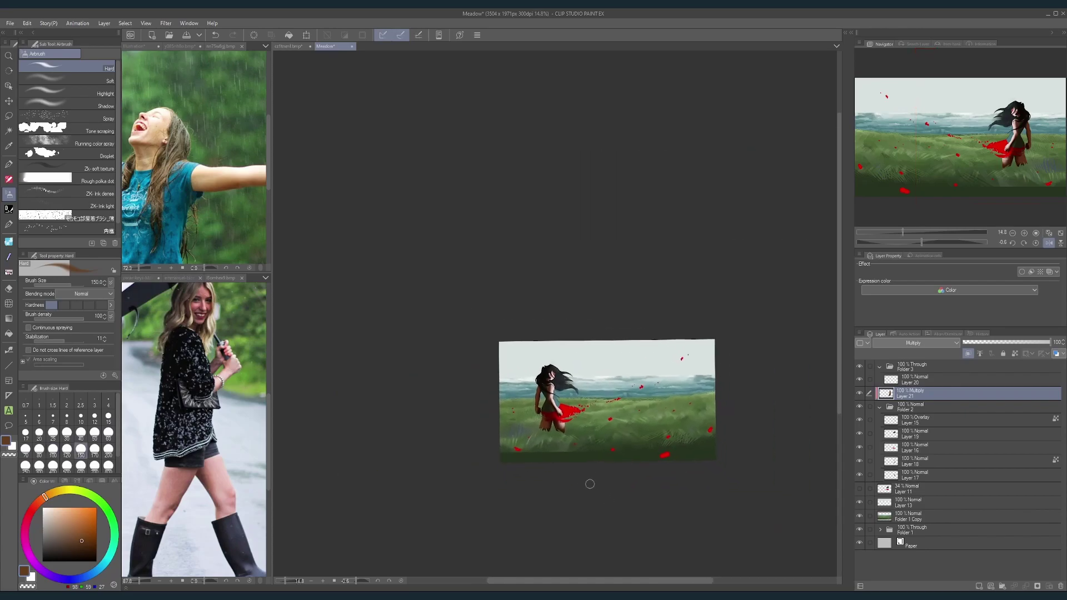
{"action": "scroll", "coordinate": [567, 431], "scroll_direction": "up", "scroll_amount": 1}
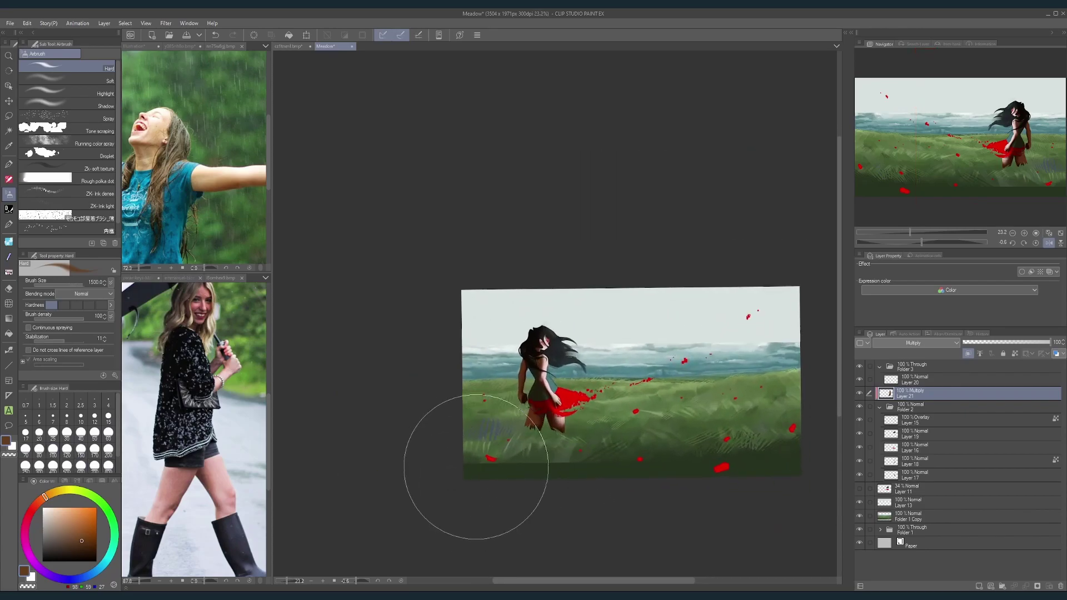
{"action": "left_click", "coordinate": [1035, 243]}
{"action": "left_click", "coordinate": [1049, 243]}
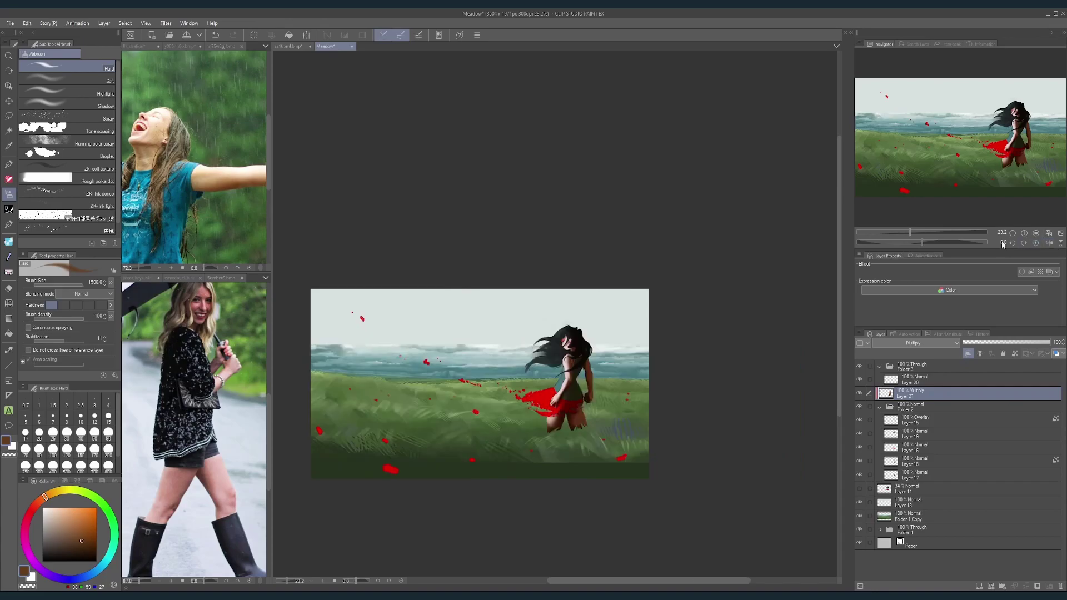
{"action": "mouse_move", "coordinate": [628, 420]}
{"action": "left_mouse_down"}
{"action": "mouse_move", "coordinate": [713, 423]}
{"action": "mouse_move", "coordinate": [701, 404]}
{"action": "left_mouse_up"}
{"action": "scroll", "coordinate": [668, 427], "scroll_direction": "up", "scroll_amount": 1}
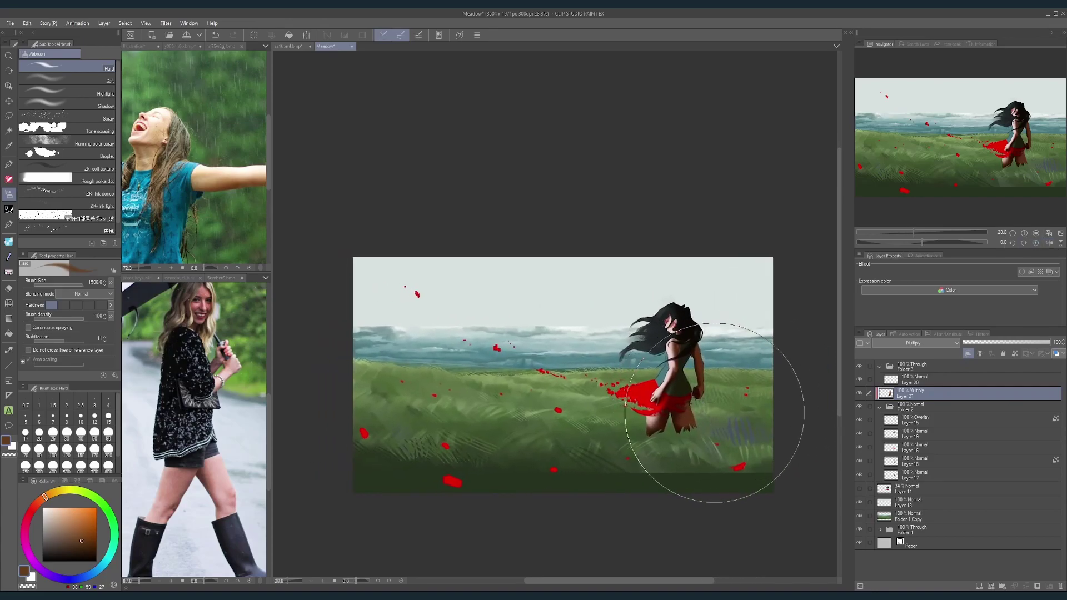
{"action": "scroll", "coordinate": [567, 396], "scroll_direction": "up", "scroll_amount": 1}
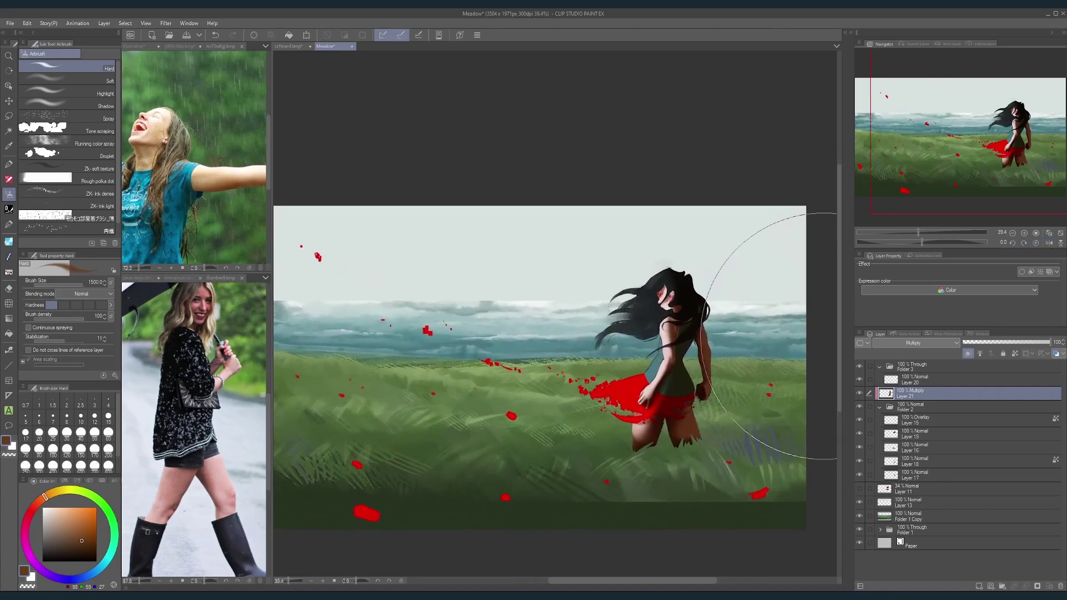
Step: Reduce the Hard airbrush to size 200 and extend the Multiply shadow across the figure's back, skirt and far arm
{"action": "key", "text": "bracketleft"}
{"action": "key", "text": "bracketleft"}
{"action": "key", "text": "bracketleft"}
{"action": "key", "text": "bracketleft"}
{"action": "key", "text": "bracketleft"}
{"action": "key", "text": "bracketleft"}
{"action": "key", "text": "bracketleft"}
{"action": "key", "text": "bracketleft"}
{"action": "key", "text": "bracketleft"}
{"action": "key", "text": "bracketleft"}
{"action": "left_click_drag", "start_coordinate": [671, 391], "coordinate": [708, 391]}
Step: Lower the opacity of the clipped Multiply layer, Layer 21, to 66%
{"action": "scroll", "coordinate": [708, 392], "scroll_direction": "down", "scroll_amount": 1}
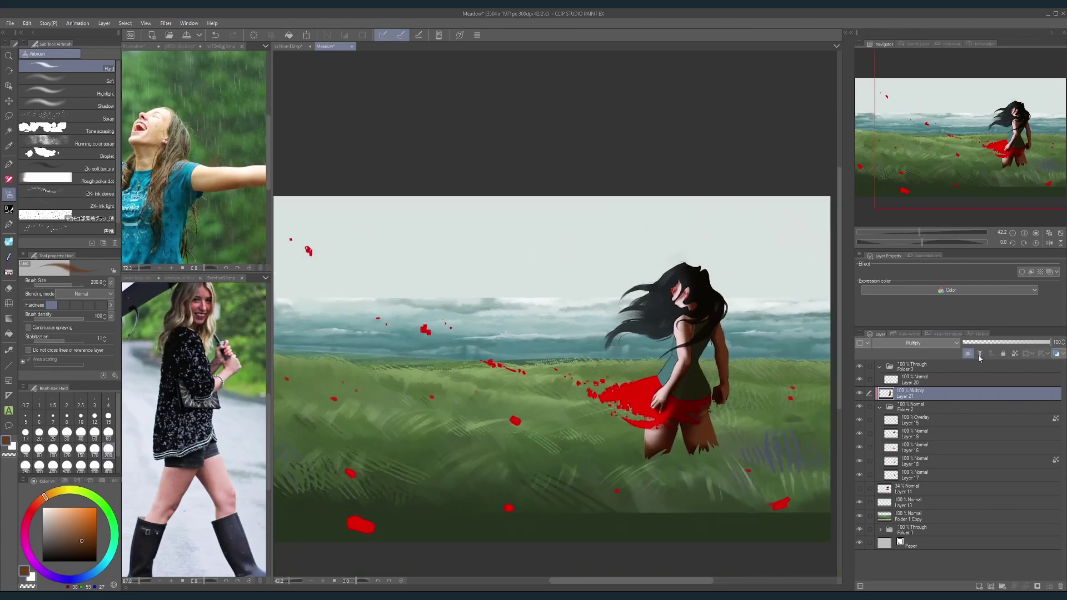
{"action": "left_click", "coordinate": [1011, 343]}
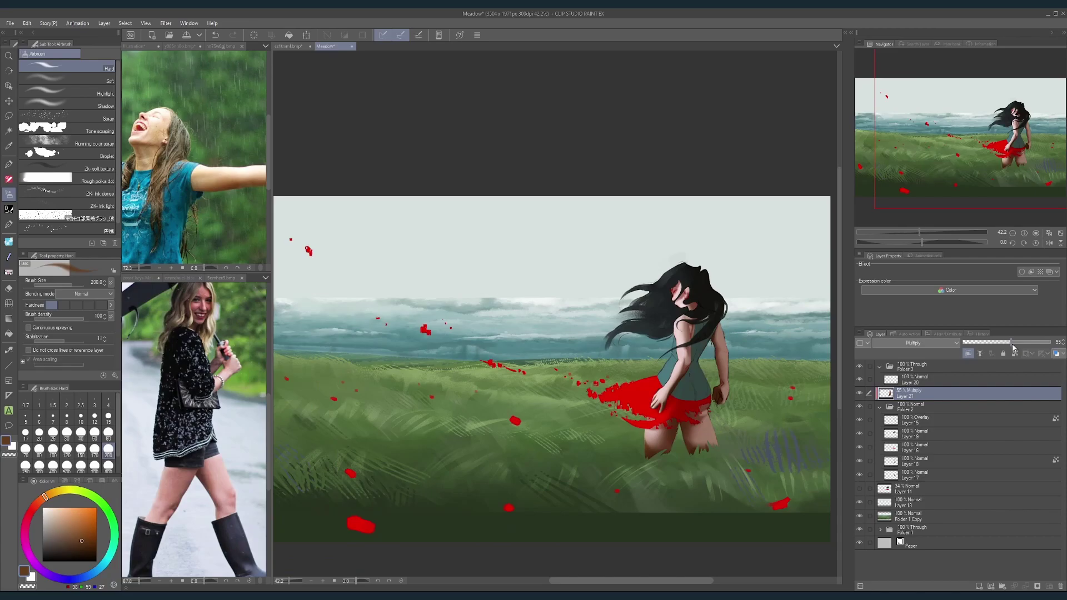
{"action": "left_click_drag", "start_coordinate": [1013, 343], "coordinate": [1022, 343]}
Step: Toggle the visibility of the Overlay layer in Folder 2 to compare its effect, leaving the layer hidden
{"action": "left_click", "coordinate": [912, 421]}
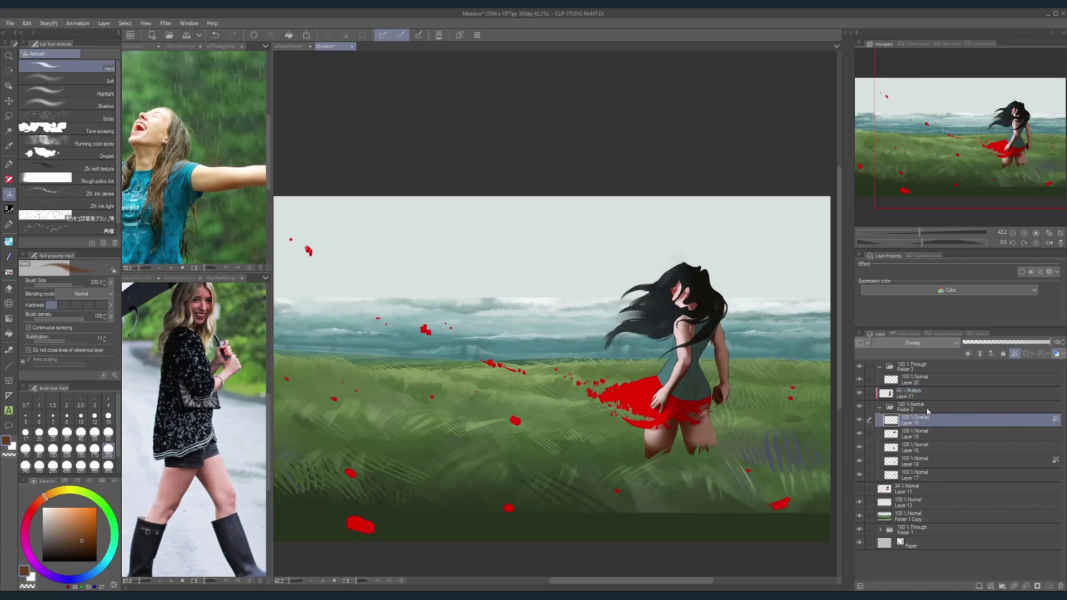
{"action": "left_click", "coordinate": [860, 420]}
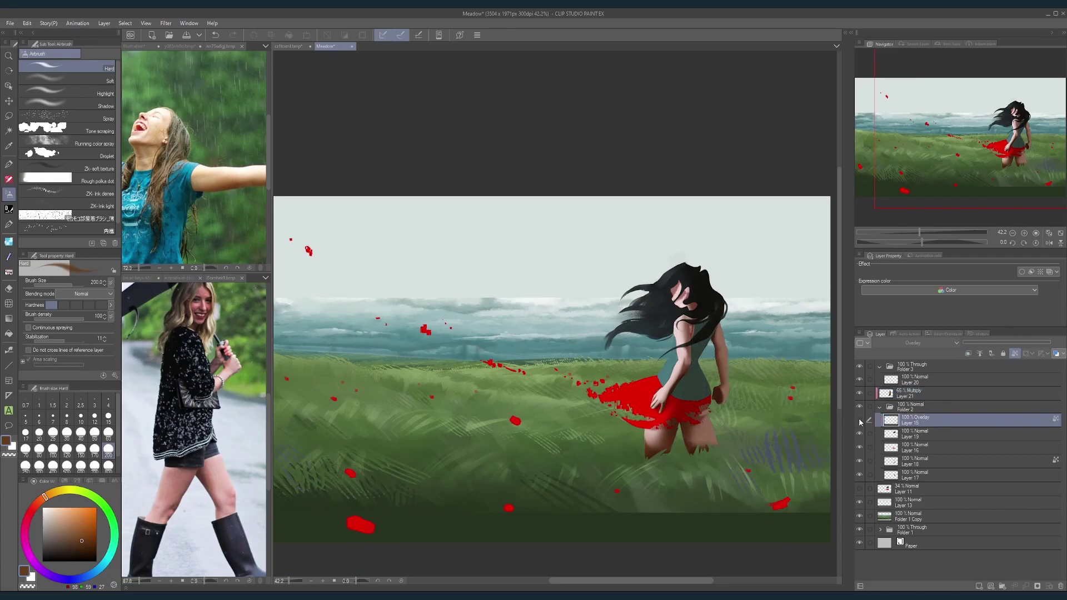
{"action": "scroll", "coordinate": [756, 456], "scroll_direction": "down", "scroll_amount": 2}
{"action": "scroll", "coordinate": [756, 450], "scroll_direction": "up", "scroll_amount": 2}
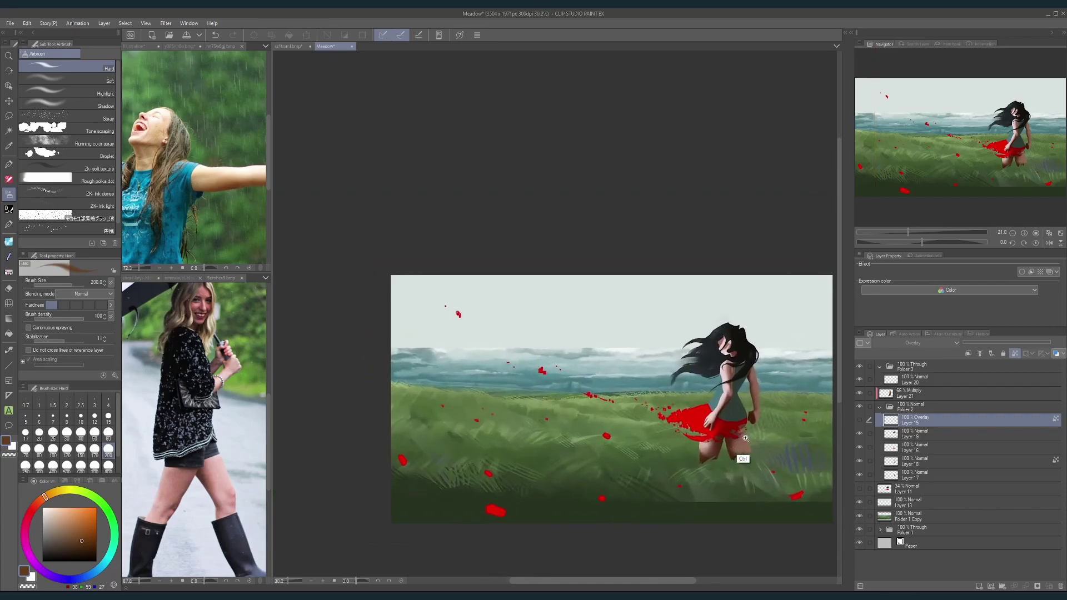
{"action": "left_click", "coordinate": [860, 420]}
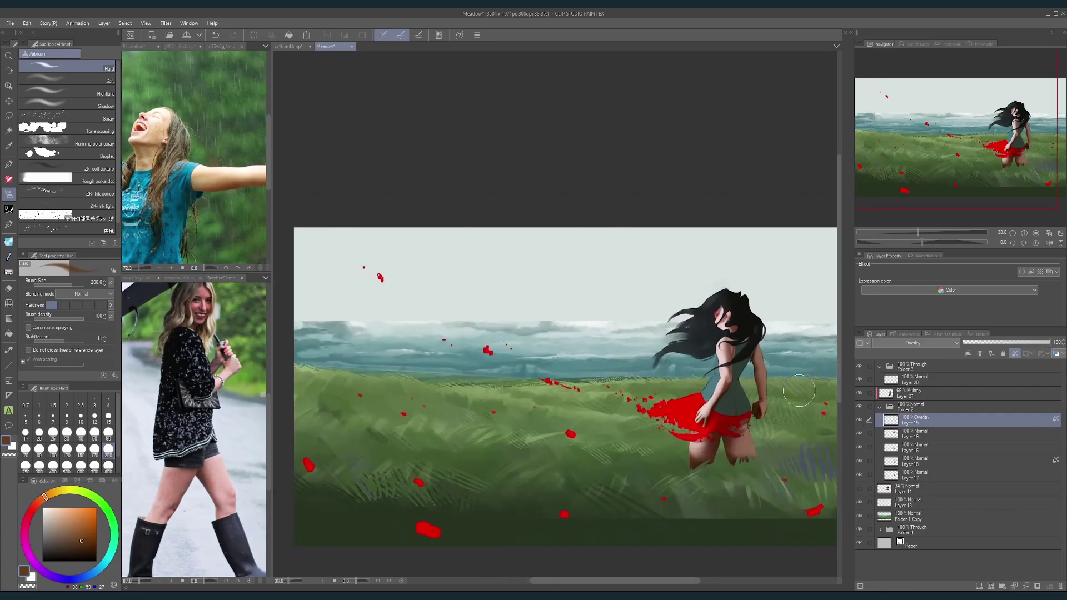
{"action": "left_click_drag", "start_coordinate": [799, 391], "coordinate": [759, 371]}
{"action": "left_click", "coordinate": [860, 420]}
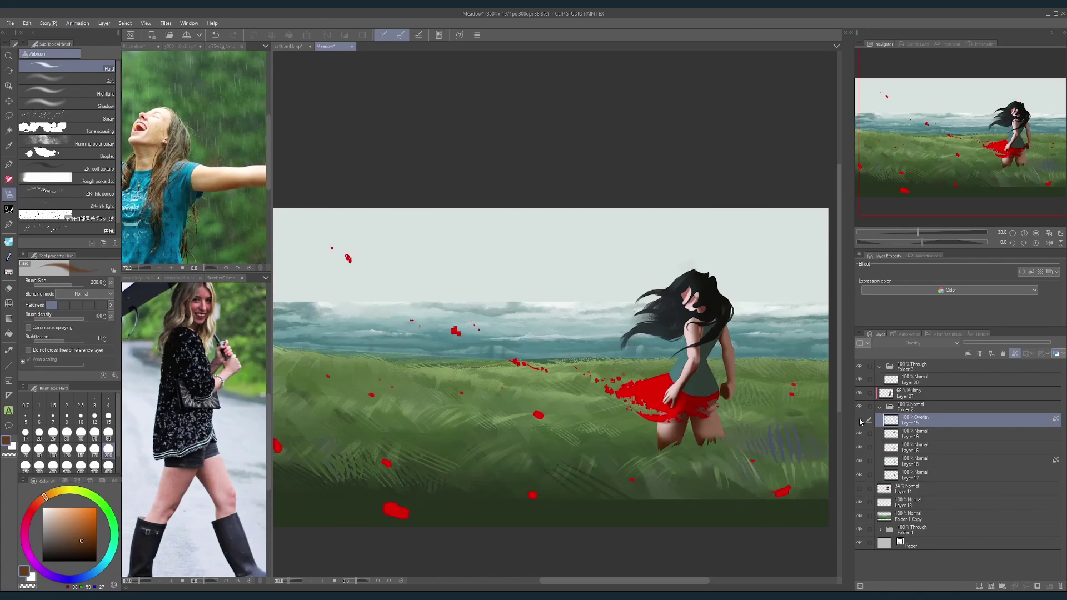
{"action": "scroll", "coordinate": [792, 448], "scroll_direction": "down", "scroll_amount": 2}
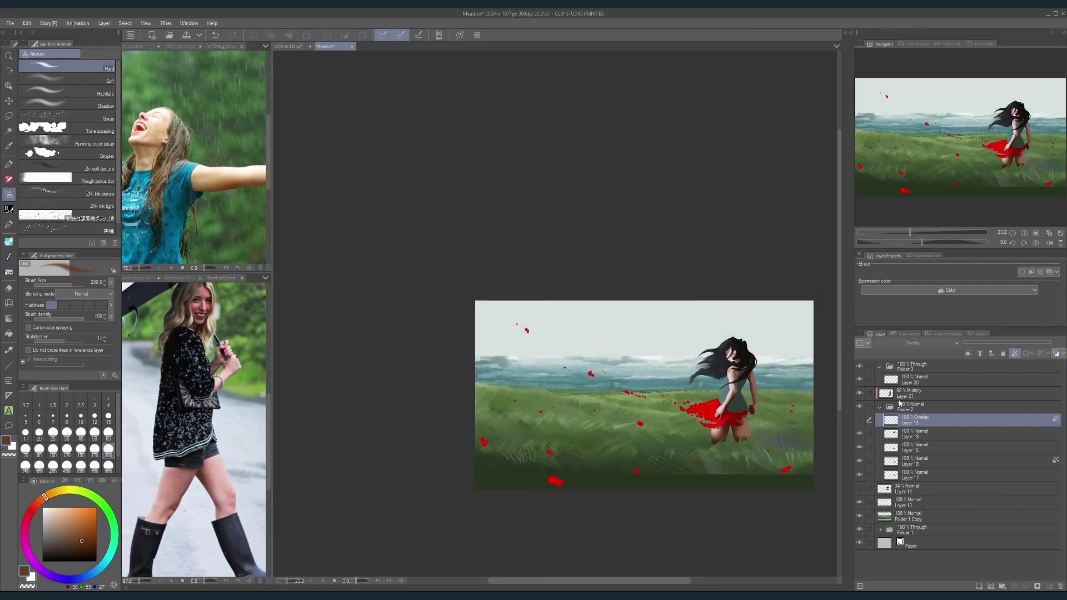
Step: Collapse Folder 2, add a new layer above Layer 11 and set its blending mode to Multiply
{"action": "left_click", "coordinate": [880, 407]}
{"action": "left_click", "coordinate": [909, 422]}
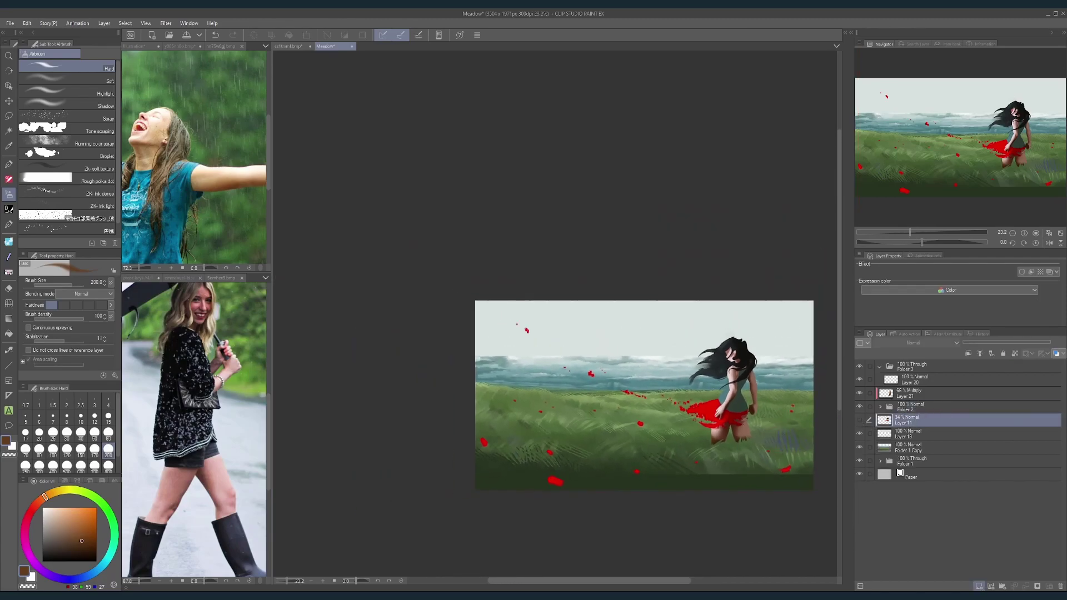
{"action": "left_click", "coordinate": [980, 586]}
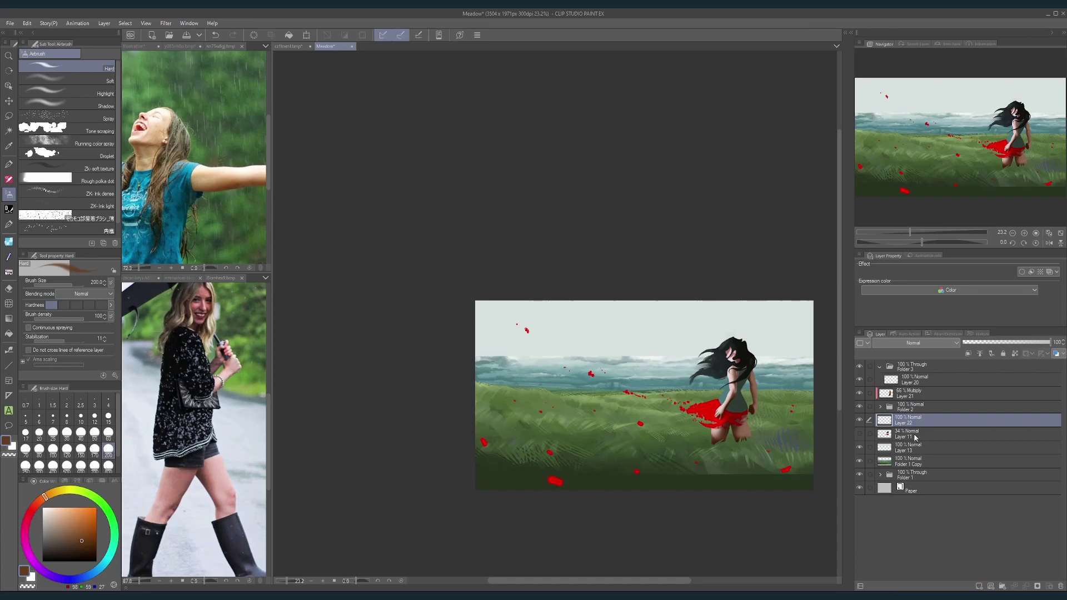
{"action": "left_click", "coordinate": [921, 343]}
{"action": "left_click", "coordinate": [890, 369]}
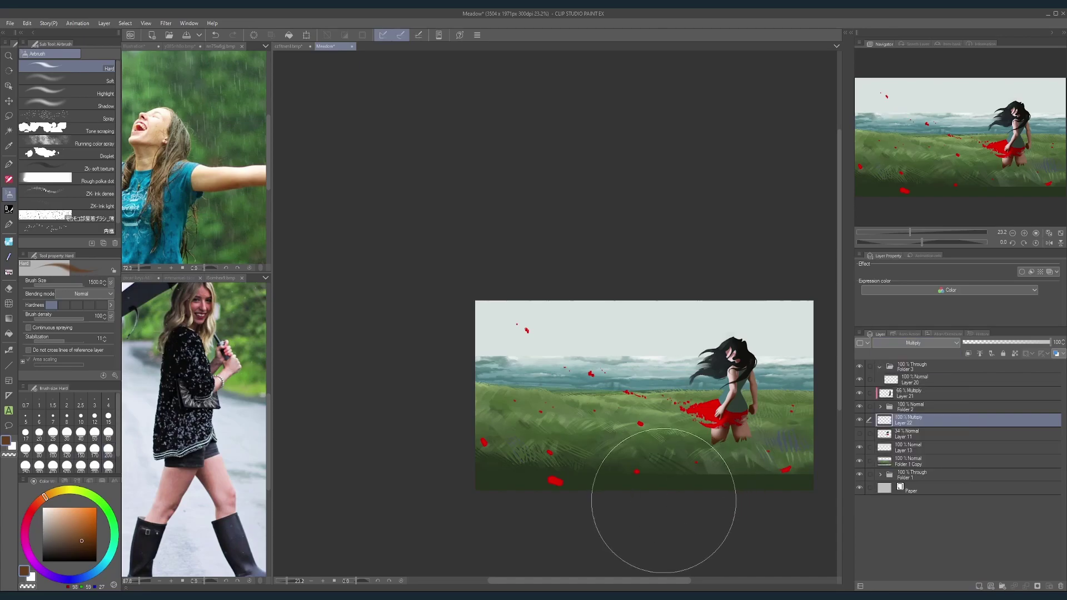
Step: Undo the oversized first stroke and paint a dark brown shadow along the foreground grass with the Hard airbrush at size 1200
{"action": "mouse_move", "coordinate": [596, 493]}
{"action": "left_mouse_down"}
{"action": "mouse_move", "coordinate": [819, 449]}
{"action": "mouse_move", "coordinate": [828, 429]}
{"action": "left_mouse_up"}
{"action": "key", "text": "ctrl+z"}
{"action": "key", "text": "bracketleft"}
{"action": "key", "text": "bracketleft"}
{"action": "key", "text": "bracketleft"}
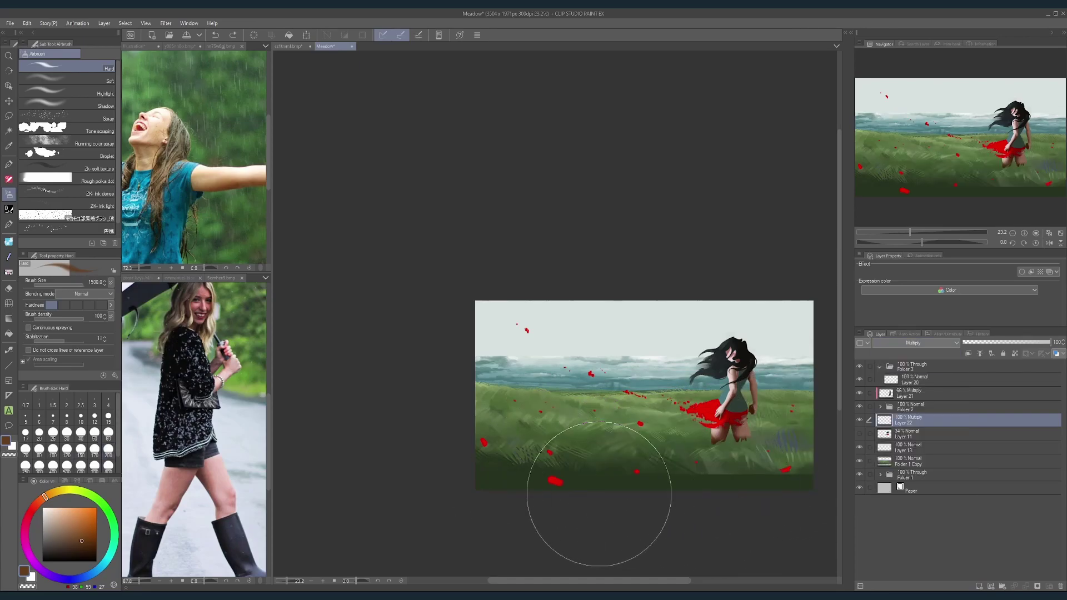
{"action": "mouse_move", "coordinate": [548, 482]}
{"action": "left_mouse_down"}
{"action": "mouse_move", "coordinate": [719, 482]}
{"action": "mouse_move", "coordinate": [708, 369]}
{"action": "left_mouse_up"}
Step: Sample a dark reddish brown from the figure's leg and darken the foreground grass below and beside her at size 1200
{"action": "left_click", "coordinate": [794, 453], "text": "alt"}
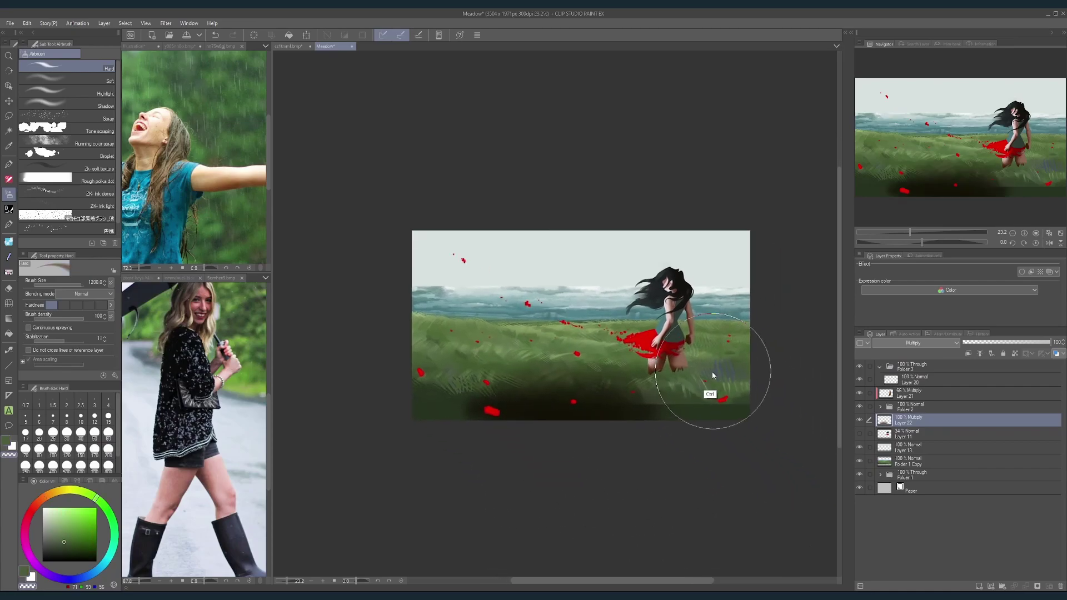
{"action": "mouse_move", "coordinate": [671, 334]}
{"action": "left_mouse_down"}
{"action": "mouse_move", "coordinate": [688, 329]}
{"action": "mouse_move", "coordinate": [659, 329]}
{"action": "left_mouse_up"}
{"action": "left_click", "coordinate": [682, 373], "text": "alt"}
{"action": "left_click_drag", "start_coordinate": [606, 407], "coordinate": [810, 360]}
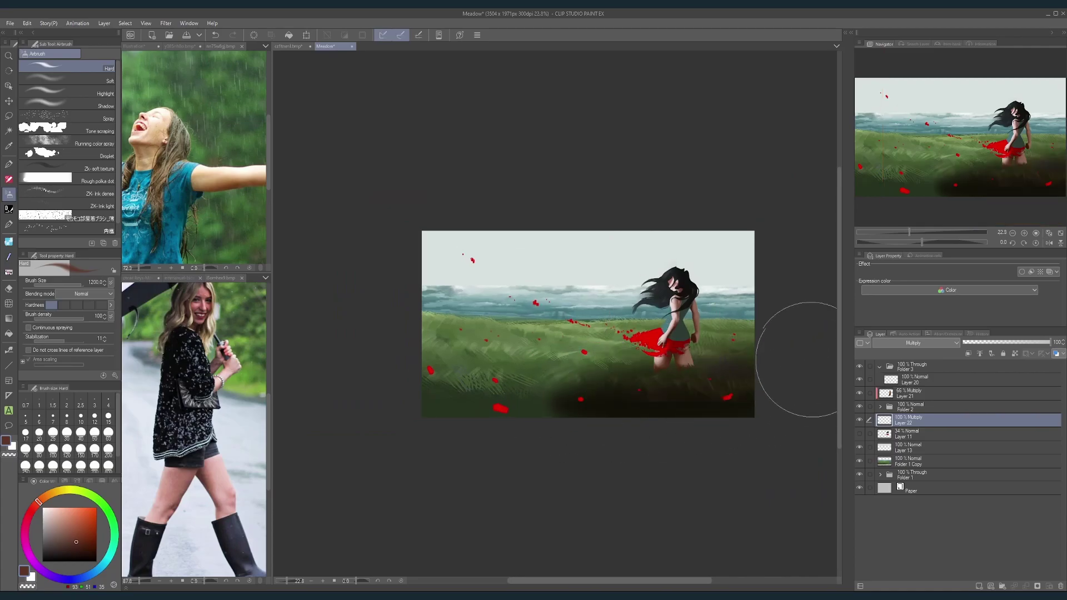
Step: Extend the reddish-brown shadow along the whole lower edge of the meadow and around the figure's legs at size 600
{"action": "key", "text": "bracketleft"}
{"action": "key", "text": "bracketleft"}
{"action": "key", "text": "bracketleft"}
{"action": "key", "text": "bracketleft"}
{"action": "key", "text": "bracketleft"}
{"action": "key", "text": "bracketleft"}
{"action": "key", "text": "bracketleft"}
{"action": "key", "text": "bracketleft"}
{"action": "key", "text": "bracketright"}
{"action": "key", "text": "bracketright"}
{"action": "key", "text": "bracketright"}
{"action": "key", "text": "bracketright"}
{"action": "left_click_drag", "start_coordinate": [555, 409], "coordinate": [412, 417]}
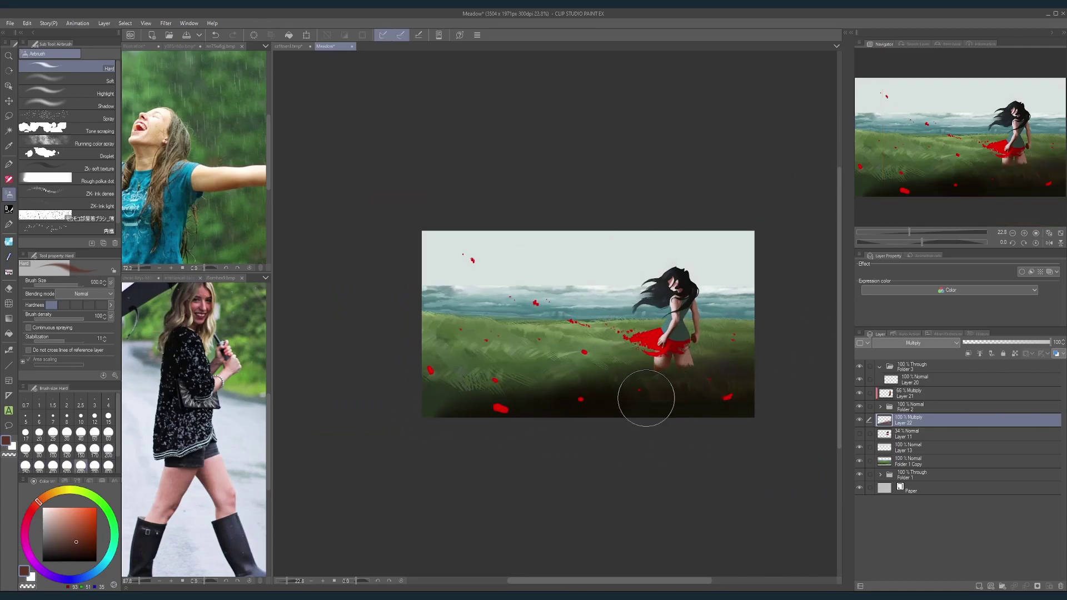
{"action": "left_click_drag", "start_coordinate": [737, 372], "coordinate": [693, 384]}
Step: Erase excess shadow from the grass beside the skirt and near leg using transparent colour with the Hard airbrush at size 150
{"action": "scroll", "coordinate": [656, 378], "scroll_direction": "up", "scroll_amount": 1}
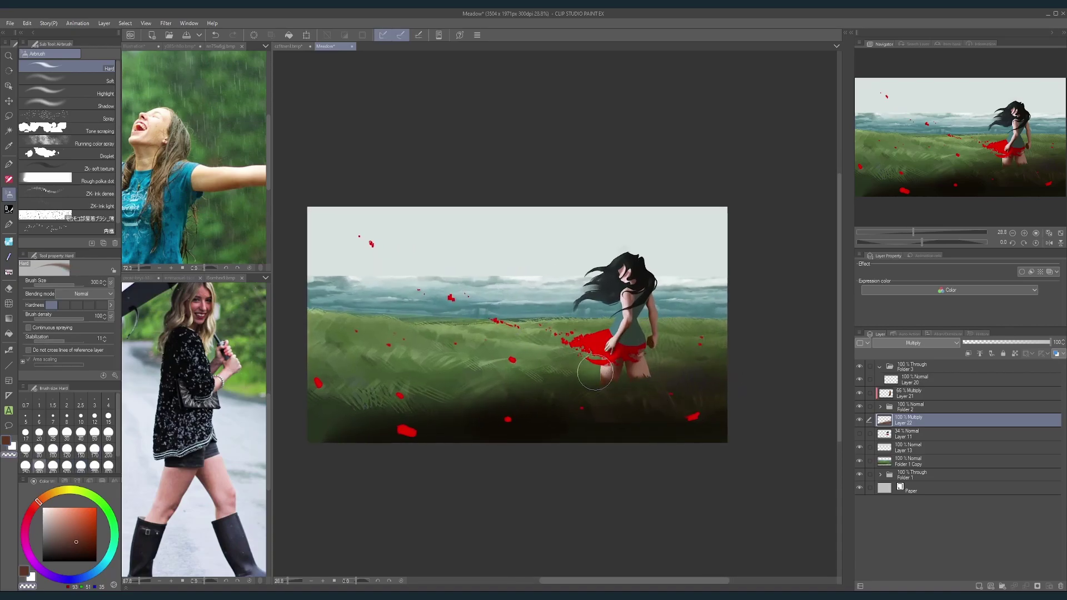
{"action": "key", "text": "bracketleft"}
{"action": "key", "text": "bracketleft"}
{"action": "key", "text": "bracketleft"}
{"action": "key", "text": "bracketleft"}
{"action": "key", "text": "bracketleft"}
{"action": "key", "text": "bracketleft"}
{"action": "key", "text": "bracketleft"}
{"action": "key", "text": "bracketleft"}
{"action": "key", "text": "bracketleft"}
{"action": "key", "text": "bracketleft"}
{"action": "key", "text": "bracketleft"}
{"action": "left_click_drag", "start_coordinate": [591, 377], "coordinate": [539, 384]}
{"action": "key", "text": "bracketright"}
{"action": "key", "text": "bracketright"}
{"action": "key", "text": "bracketright"}
{"action": "key", "text": "bracketright"}
{"action": "key", "text": "bracketright"}
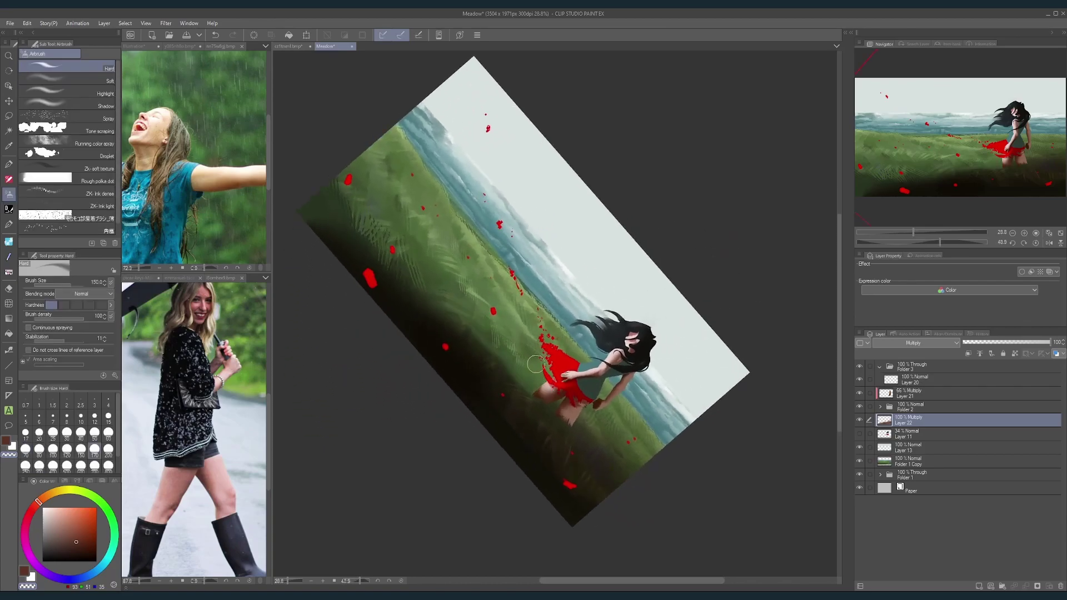
Step: Lighten the shadowed grass at the base of the legs and behind the figure with transparent colour at size 150
{"action": "key", "text": "bracketleft"}
{"action": "key", "text": "bracketleft"}
{"action": "key", "text": "bracketleft"}
{"action": "key", "text": "bracketleft"}
{"action": "key", "text": "bracketleft"}
{"action": "key", "text": "bracketleft"}
{"action": "key", "text": "bracketright"}
{"action": "key", "text": "bracketright"}
{"action": "key", "text": "bracketright"}
{"action": "key", "text": "bracketright"}
{"action": "key", "text": "bracketright"}
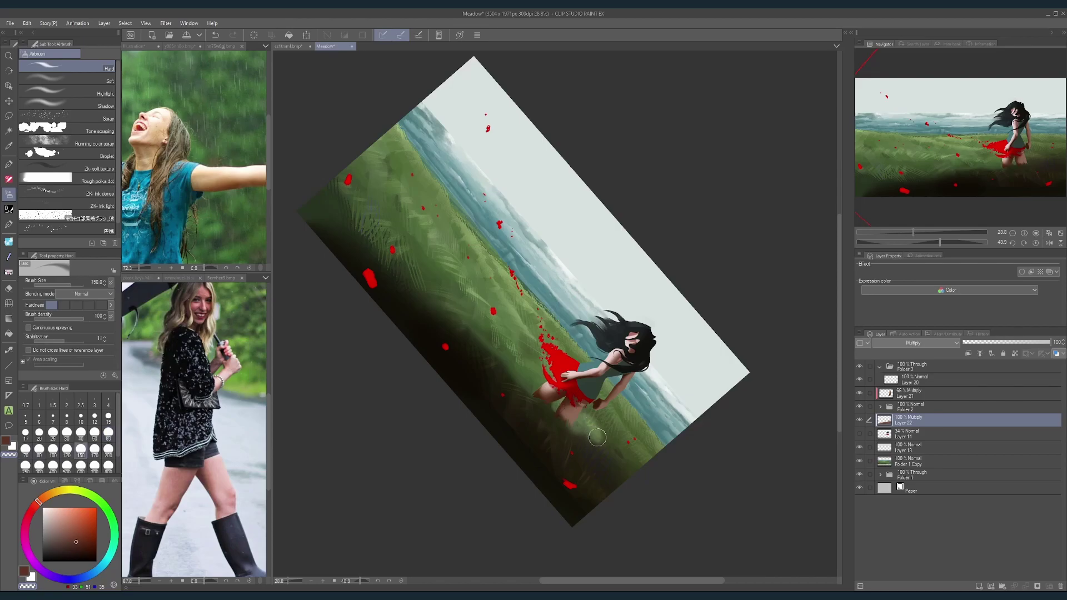
{"action": "left_click_drag", "start_coordinate": [610, 426], "coordinate": [652, 452]}
Step: Raise the opacity of the figure's clipped Multiply layer, Layer 21, to 100%
{"action": "scroll", "coordinate": [646, 345], "scroll_direction": "down", "scroll_amount": 4}
{"action": "left_click_drag", "start_coordinate": [670, 319], "coordinate": [608, 201]}
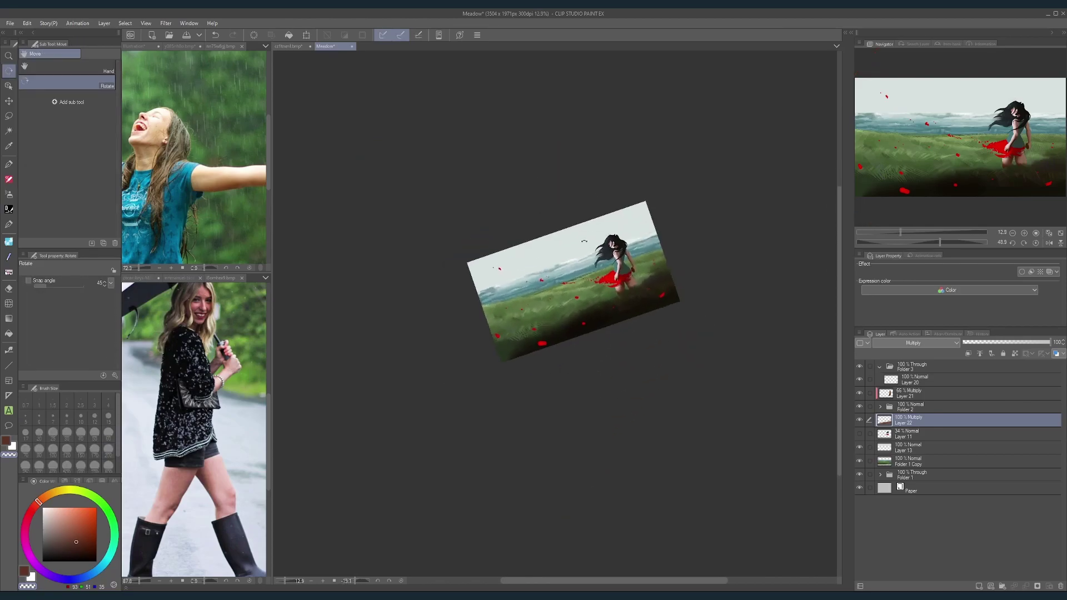
{"action": "left_click_drag", "start_coordinate": [653, 238], "coordinate": [645, 300]}
{"action": "scroll", "coordinate": [654, 286], "scroll_direction": "up", "scroll_amount": 4}
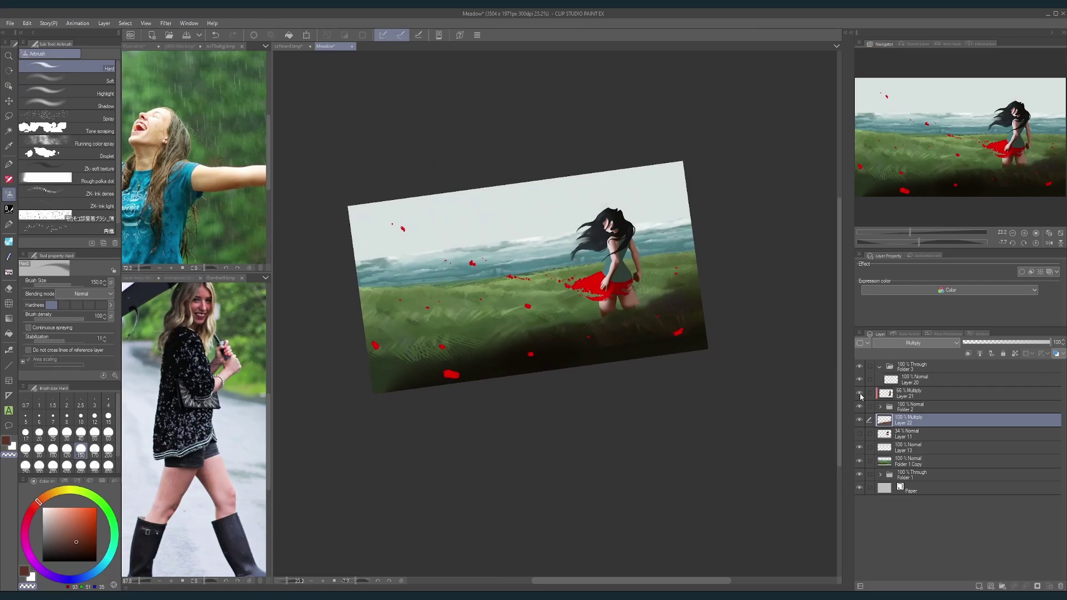
{"action": "left_click", "coordinate": [921, 389]}
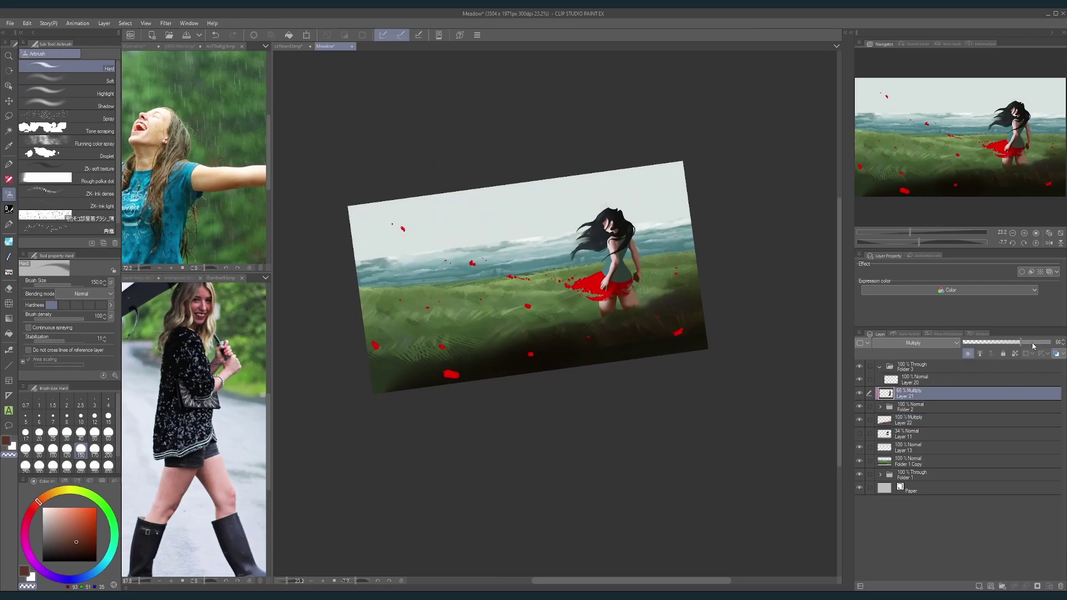
{"action": "left_click_drag", "start_coordinate": [1033, 344], "coordinate": [1052, 343]}
{"action": "mouse_move", "coordinate": [795, 349]}
{"action": "left_mouse_down"}
{"action": "mouse_move", "coordinate": [755, 384]}
{"action": "mouse_move", "coordinate": [785, 420]}
{"action": "left_mouse_up"}
Step: Reselect Layer 22 and the dark reddish brown, and darken the grass behind the figure with the Hard airbrush up to size 600
{"action": "left_click", "coordinate": [889, 418]}
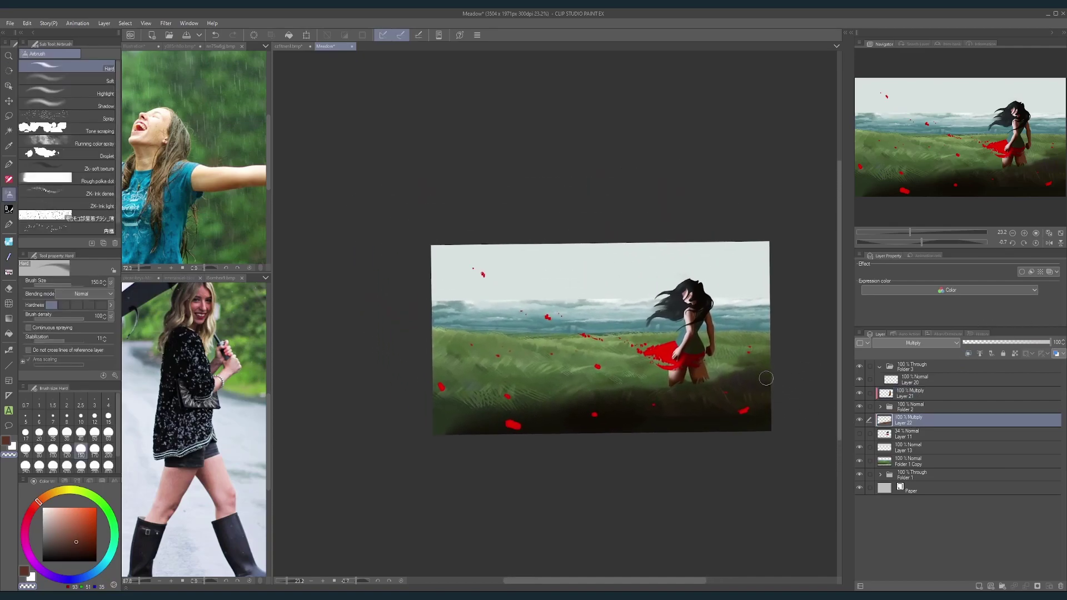
{"action": "left_click", "coordinate": [24, 571]}
{"action": "left_click", "coordinate": [25, 449]}
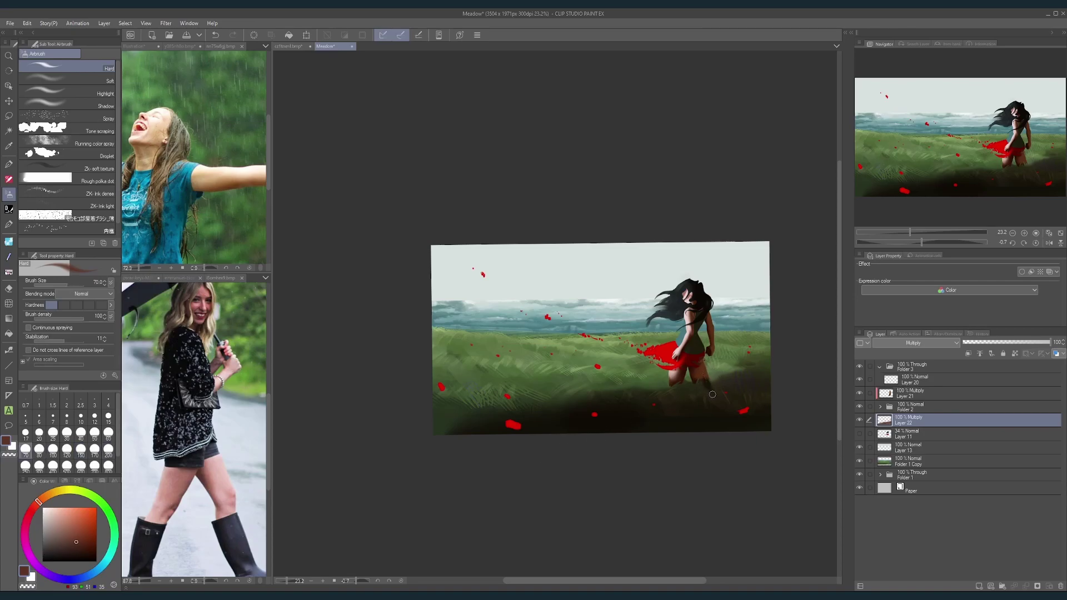
{"action": "key", "text": "bracketright"}
{"action": "key", "text": "bracketright"}
{"action": "key", "text": "bracketright"}
{"action": "key", "text": "bracketright"}
{"action": "key", "text": "bracketright"}
{"action": "key", "text": "bracketright"}
{"action": "key", "text": "bracketright"}
{"action": "key", "text": "bracketright"}
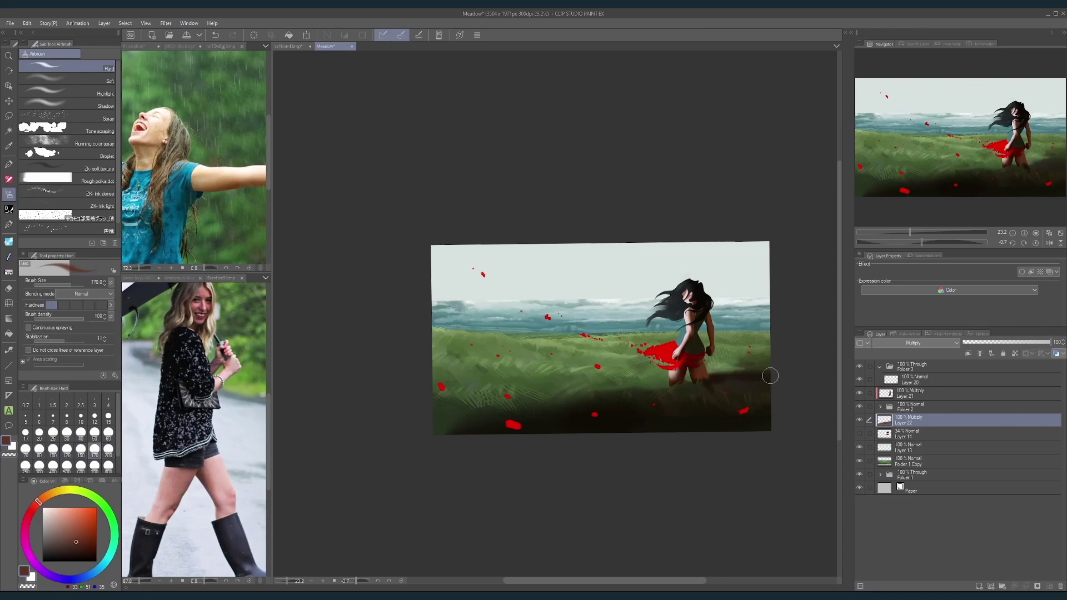
{"action": "key", "text": "bracketright"}
{"action": "key", "text": "bracketright"}
{"action": "key", "text": "bracketright"}
{"action": "left_click_drag", "start_coordinate": [714, 375], "coordinate": [773, 360]}
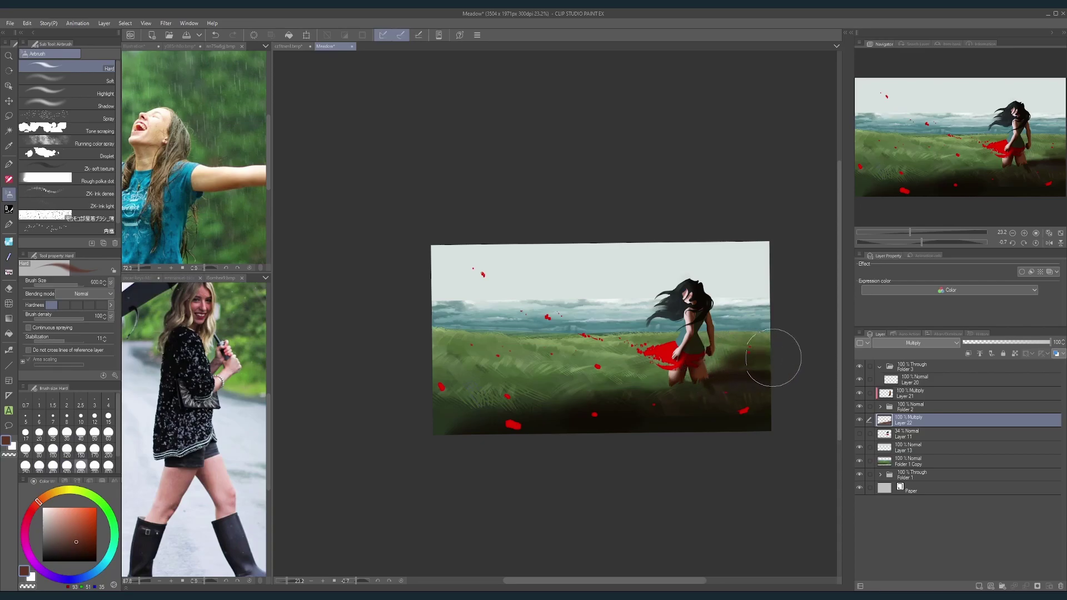
Step: Paint irregular dark shadow patches over the grass from the figure's legs to the far edge of the meadow, up to size 500
{"action": "key", "text": "bracketleft"}
{"action": "key", "text": "bracketleft"}
{"action": "key", "text": "bracketleft"}
{"action": "key", "text": "bracketleft"}
{"action": "mouse_move", "coordinate": [665, 389]}
{"action": "left_mouse_down"}
{"action": "mouse_move", "coordinate": [537, 412]}
{"action": "mouse_move", "coordinate": [461, 411]}
{"action": "mouse_move", "coordinate": [426, 441]}
{"action": "mouse_move", "coordinate": [449, 379]}
{"action": "mouse_move", "coordinate": [497, 384]}
{"action": "left_mouse_up"}
{"action": "key", "text": "bracketright"}
{"action": "key", "text": "bracketright"}
{"action": "key", "text": "bracketright"}
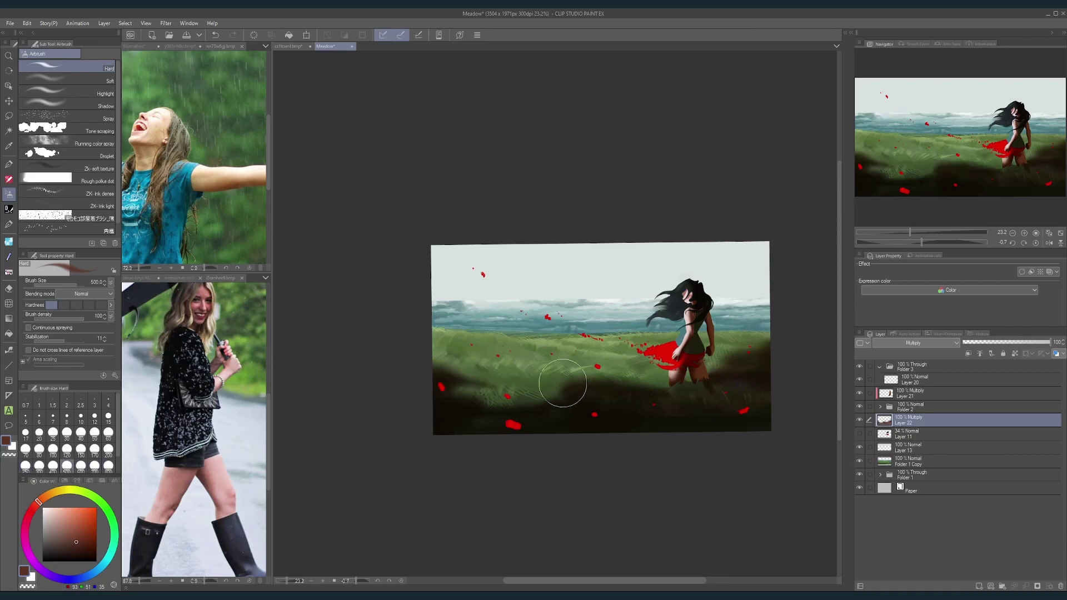
{"action": "mouse_move", "coordinate": [671, 389]}
{"action": "left_mouse_down"}
{"action": "mouse_move", "coordinate": [681, 387]}
{"action": "mouse_move", "coordinate": [654, 421]}
{"action": "left_mouse_up"}
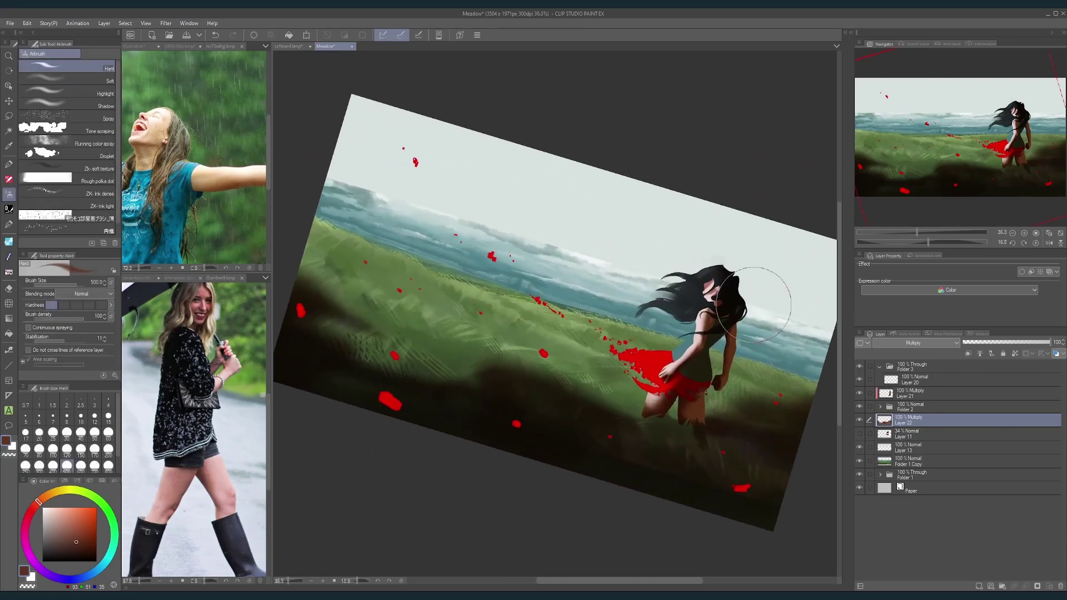
Step: Reduce the Hard airbrush to size 200 and darken the grass around and behind the figure's legs
{"action": "key", "text": "bracketleft"}
{"action": "key", "text": "bracketleft"}
{"action": "key", "text": "bracketleft"}
{"action": "key", "text": "bracketleft"}
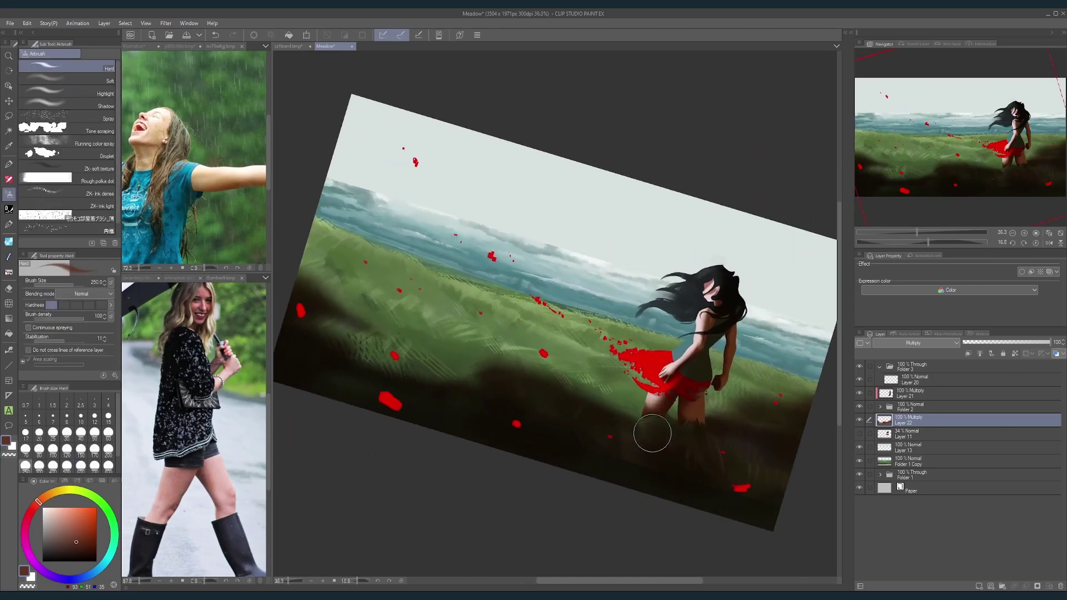
{"action": "left_click_drag", "start_coordinate": [744, 400], "coordinate": [702, 401]}
{"action": "mouse_move", "coordinate": [739, 396]}
{"action": "left_mouse_down"}
{"action": "mouse_move", "coordinate": [743, 350]}
{"action": "mouse_move", "coordinate": [749, 377]}
{"action": "left_mouse_up"}
{"action": "left_click_drag", "start_coordinate": [752, 393], "coordinate": [751, 387]}
{"action": "left_click_drag", "start_coordinate": [674, 399], "coordinate": [683, 405]}
{"action": "scroll", "coordinate": [679, 406], "scroll_direction": "up", "scroll_amount": 2}
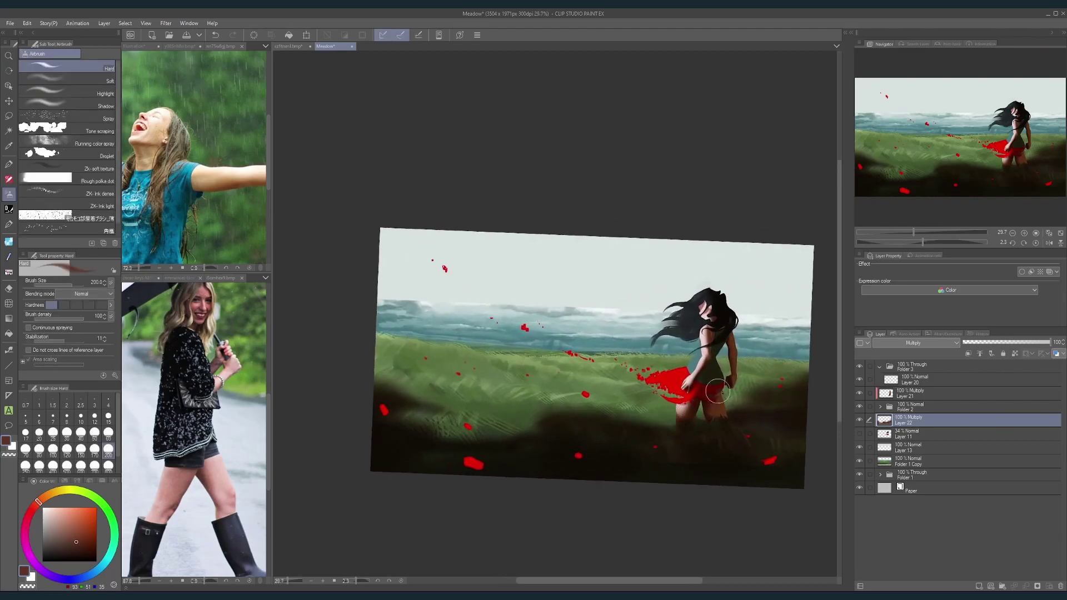
Step: Lower the opacity of the grass shadow layer, Layer 22, to 50%, and straighten and mirror the canvas view
{"action": "left_click_drag", "start_coordinate": [1030, 346], "coordinate": [1005, 347]}
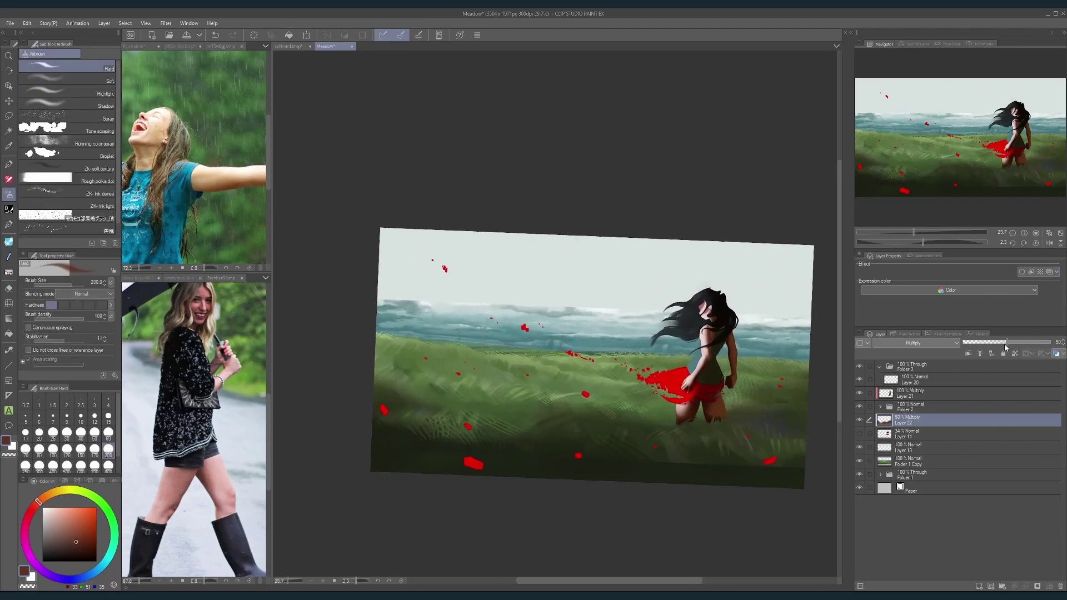
{"action": "left_click", "coordinate": [1036, 243]}
{"action": "left_click", "coordinate": [1049, 244]}
{"action": "left_click_drag", "start_coordinate": [589, 414], "coordinate": [634, 420]}
Step: Compare the figure with and without Layer 21's Multiply shadow and set that layer's opacity to 80%
{"action": "left_click", "coordinate": [920, 394]}
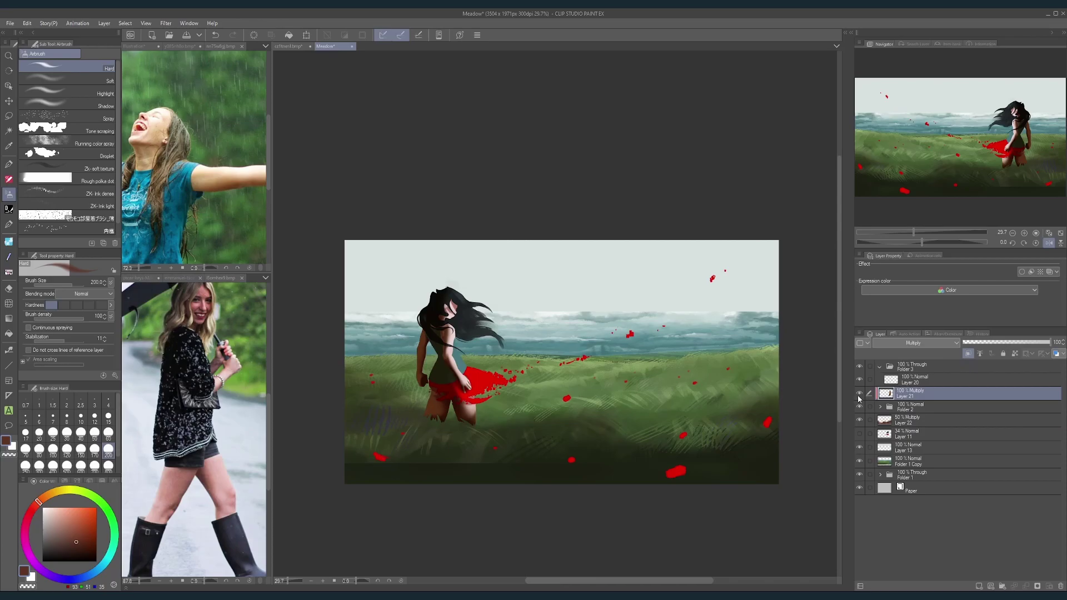
{"action": "left_click", "coordinate": [860, 394]}
{"action": "left_click", "coordinate": [859, 394]}
{"action": "mouse_move", "coordinate": [1019, 347]}
{"action": "left_mouse_down"}
{"action": "mouse_move", "coordinate": [1010, 345]}
{"action": "mouse_move", "coordinate": [1035, 346]}
{"action": "left_mouse_up"}
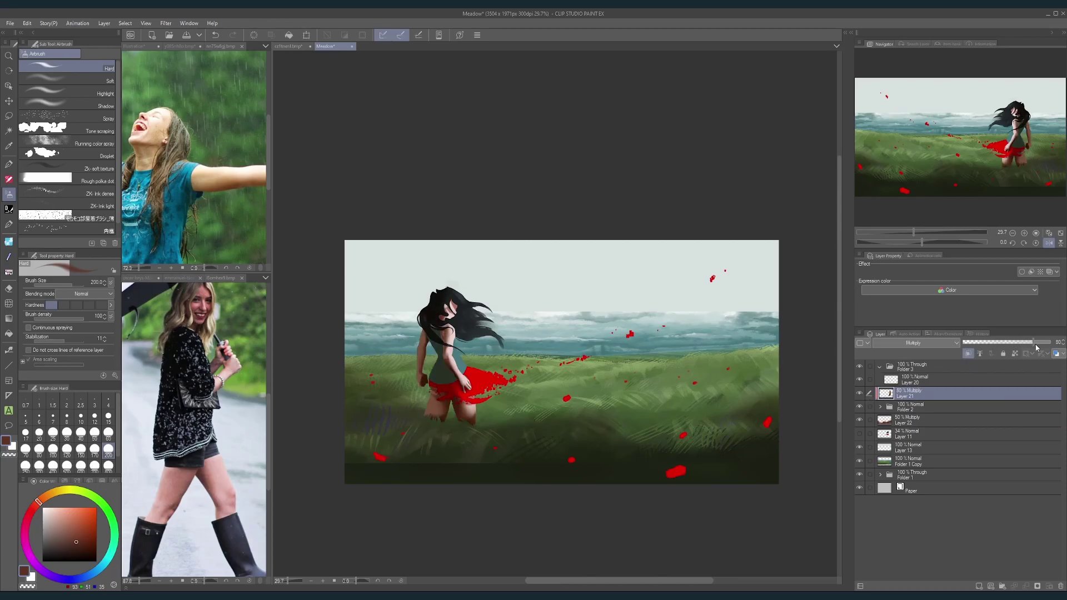
Step: Expand Folder 2 and select Layer 18, toggling its visibility to check that it holds the figure's skin
{"action": "left_click", "coordinate": [880, 408]}
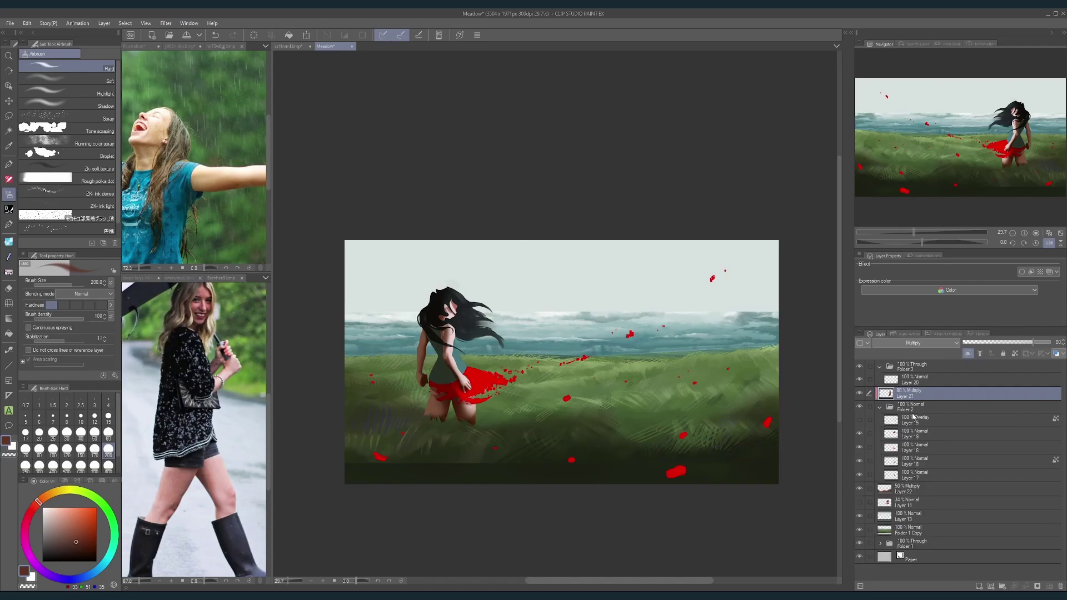
{"action": "left_click", "coordinate": [907, 468]}
{"action": "left_click", "coordinate": [859, 463]}
{"action": "left_click", "coordinate": [858, 463]}
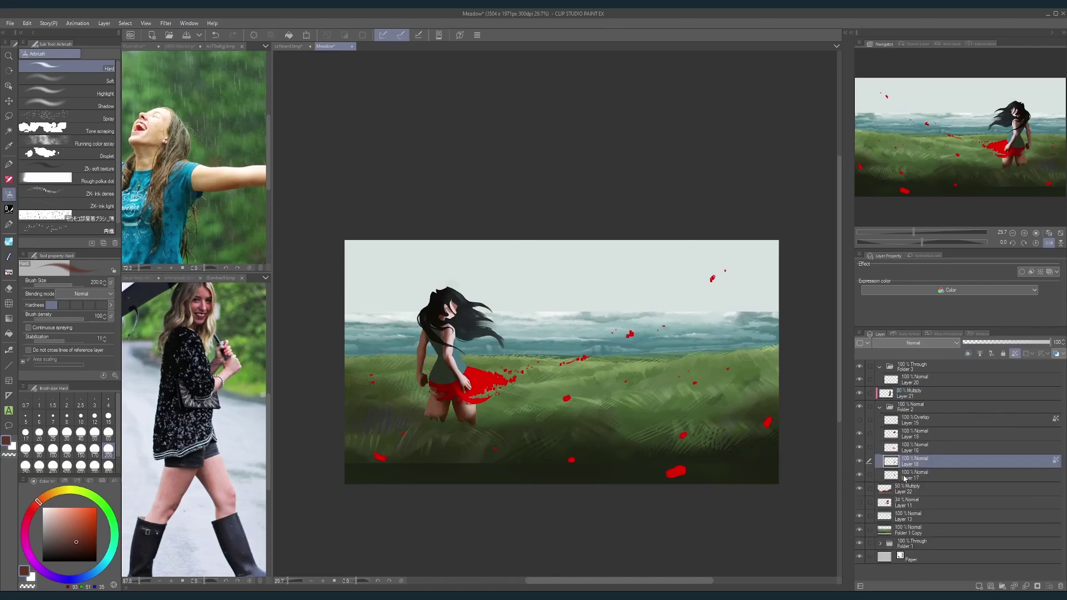
{"action": "left_click", "coordinate": [859, 463]}
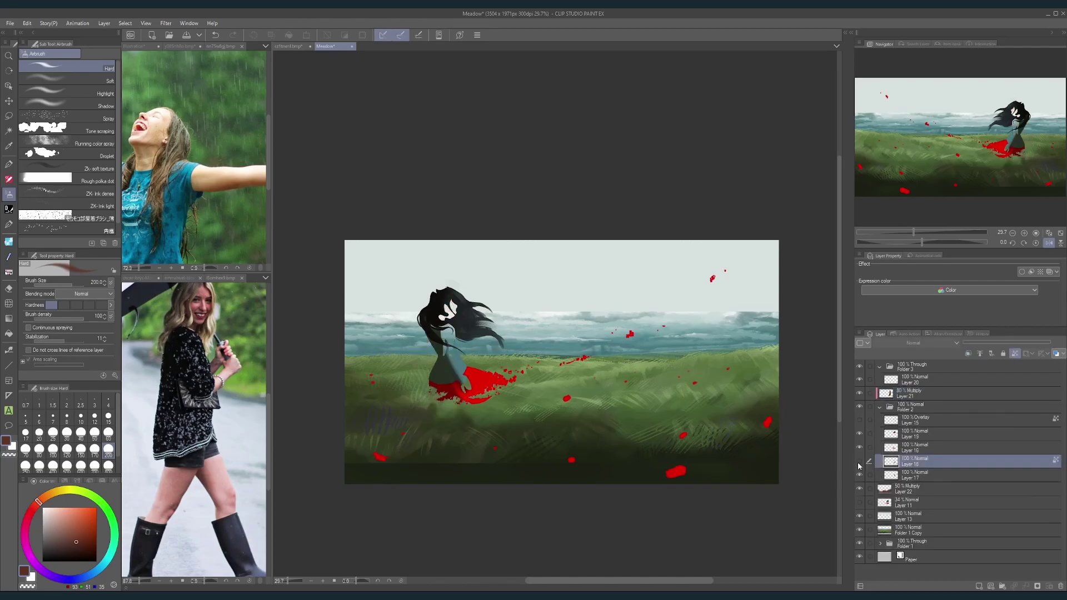
{"action": "left_click", "coordinate": [859, 463]}
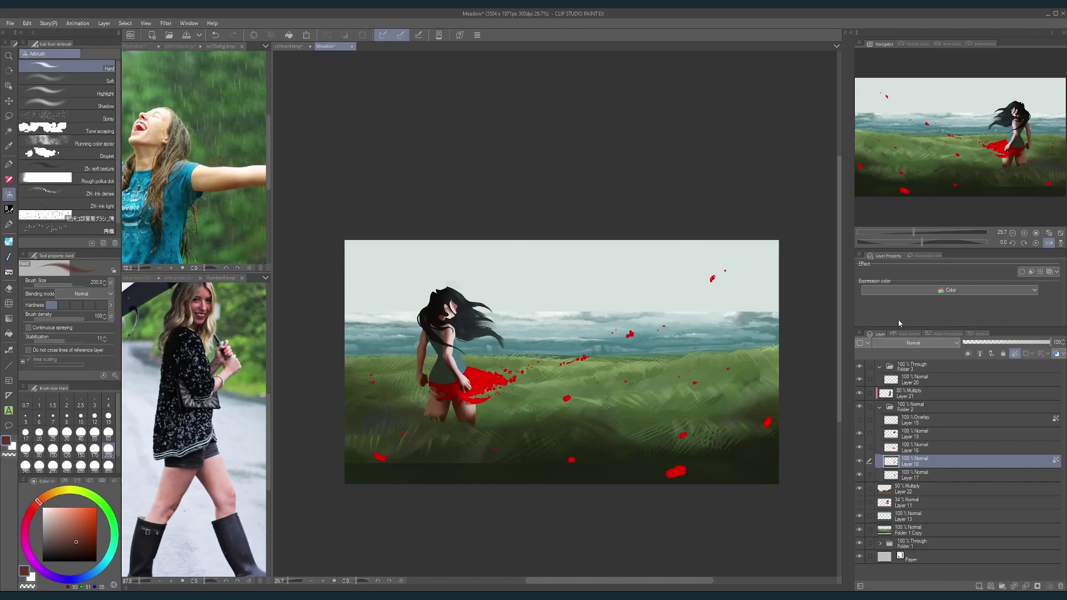
Step: Undo the last stroke and shade the thigh below the hand on Layer 18 with the Hard airbrush at size 120–150, using sampled dark skin browns
{"action": "scroll", "coordinate": [500, 417], "scroll_direction": "up", "scroll_amount": 5}
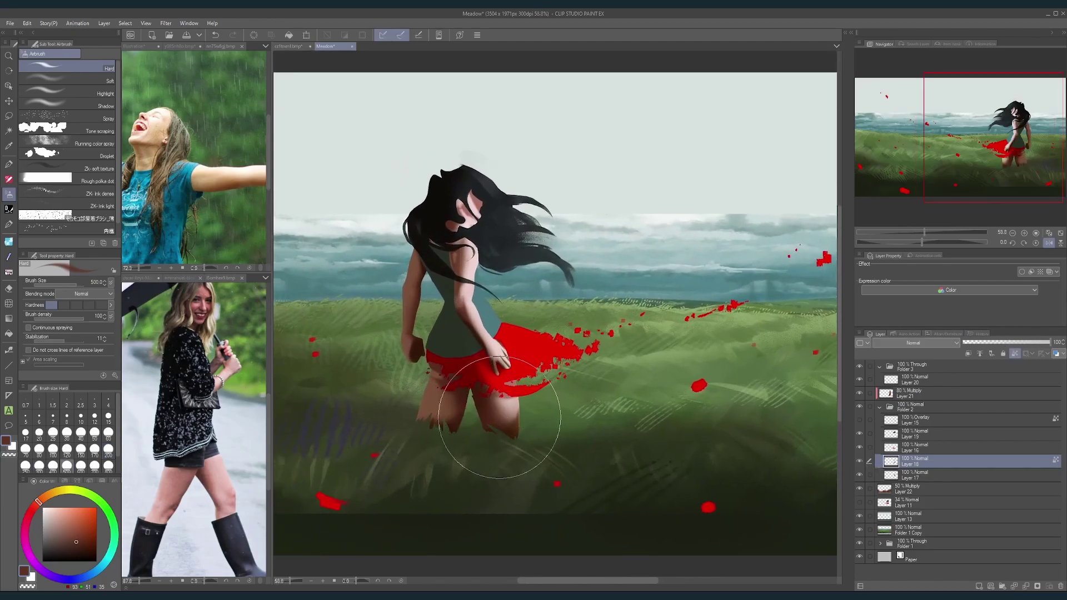
{"action": "key", "text": "ctrl+z"}
{"action": "key", "text": "["}
{"action": "key", "text": "["}
{"action": "key", "text": "["}
{"action": "key", "text": "["}
{"action": "key", "text": "["}
{"action": "key", "text": "["}
{"action": "key", "text": "["}
{"action": "left_click", "coordinate": [508, 429], "text": "alt"}
{"action": "key", "text": "]"}
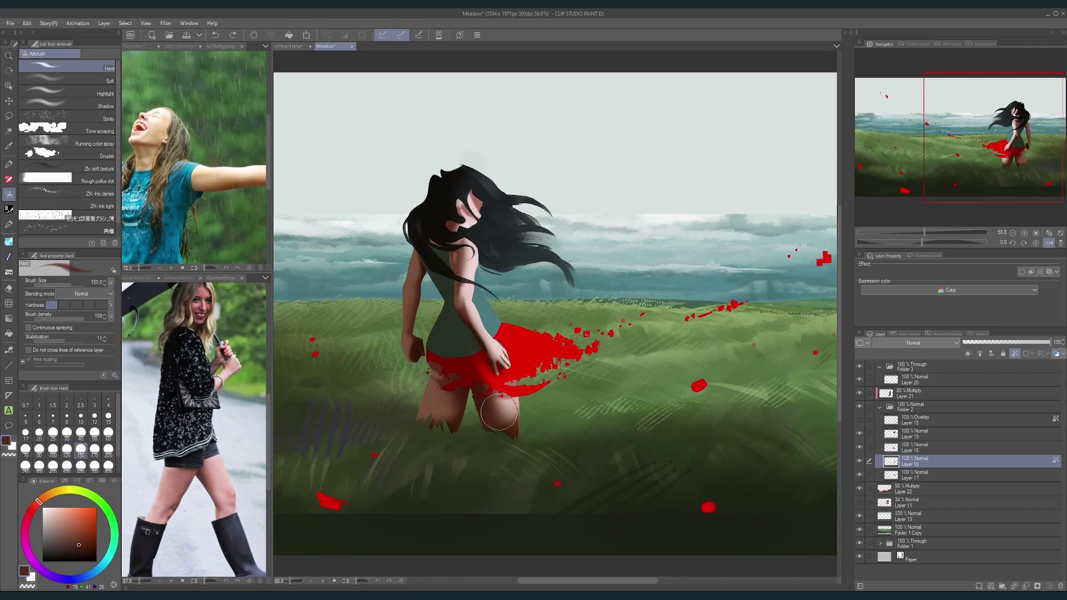
{"action": "key", "text": "bracketleft"}
{"action": "left_click", "coordinate": [494, 424], "text": "alt"}
Step: Hide Layer 21 and shade the thigh with the Soft airbrush enlarged to size 170
{"action": "left_click", "coordinate": [859, 393]}
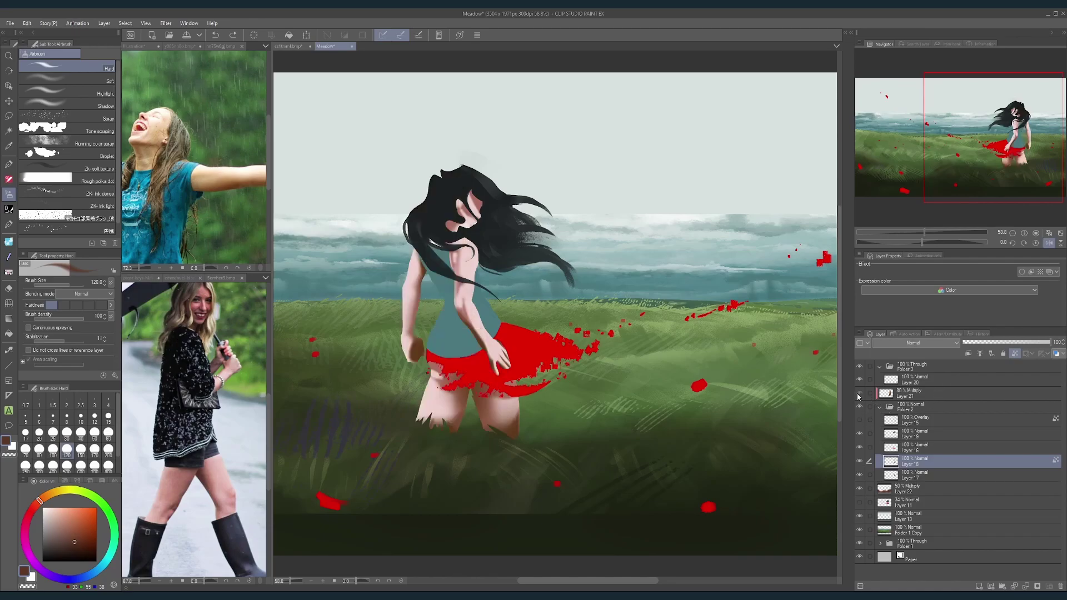
{"action": "left_click", "coordinate": [859, 394]}
{"action": "left_click", "coordinate": [859, 394]}
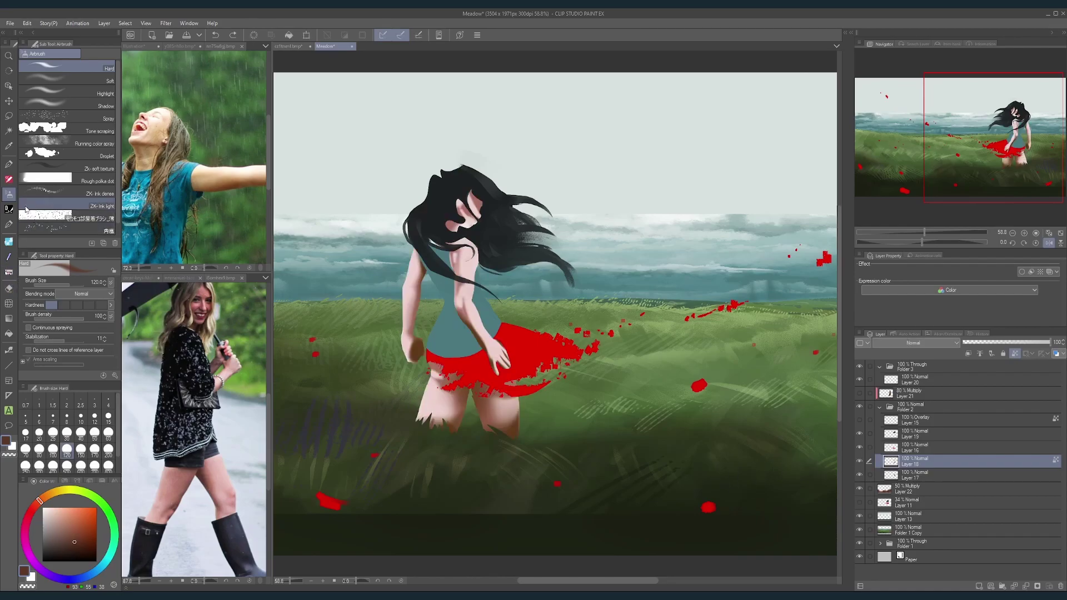
{"action": "left_click", "coordinate": [83, 79]}
{"action": "key", "text": "bracketright"}
{"action": "key", "text": "bracketright"}
{"action": "key", "text": "bracketright"}
{"action": "key", "text": "bracketright"}
{"action": "key", "text": "bracketright"}
{"action": "key", "text": "bracketright"}
{"action": "key", "text": "bracketright"}
{"action": "key", "text": "bracketright"}
{"action": "key", "text": "bracketright"}
{"action": "key", "text": "bracketright"}
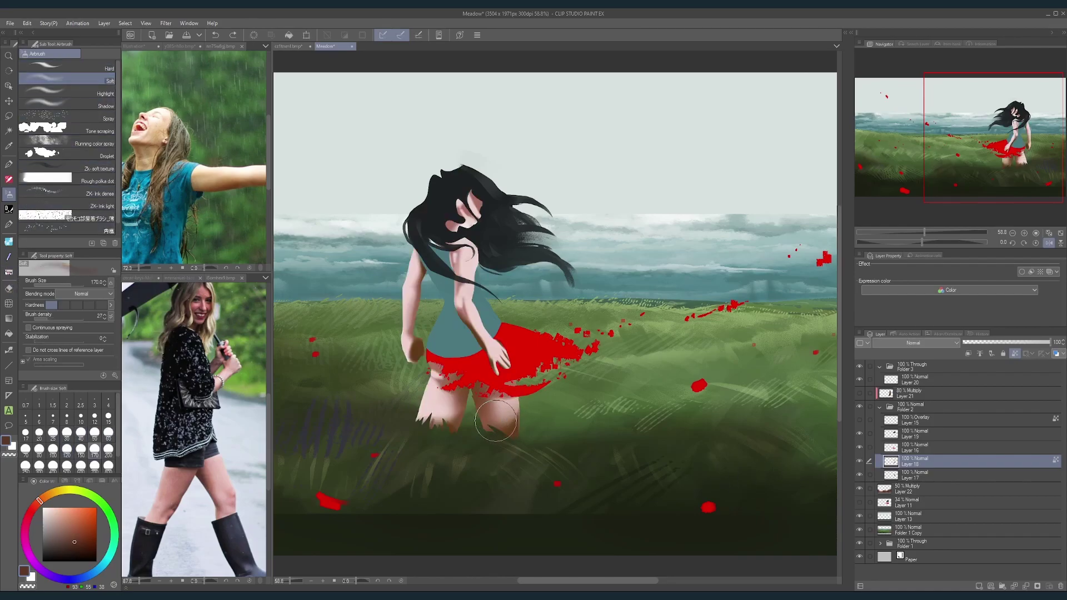
Step: Blend the thigh shading up to the skirt with the Soft airbrush at size 100–120, sampling mid and light skin tones from the legs
{"action": "key", "text": "bracketleft"}
{"action": "key", "text": "bracketleft"}
{"action": "key", "text": "bracketleft"}
{"action": "left_click", "coordinate": [485, 417], "text": "alt"}
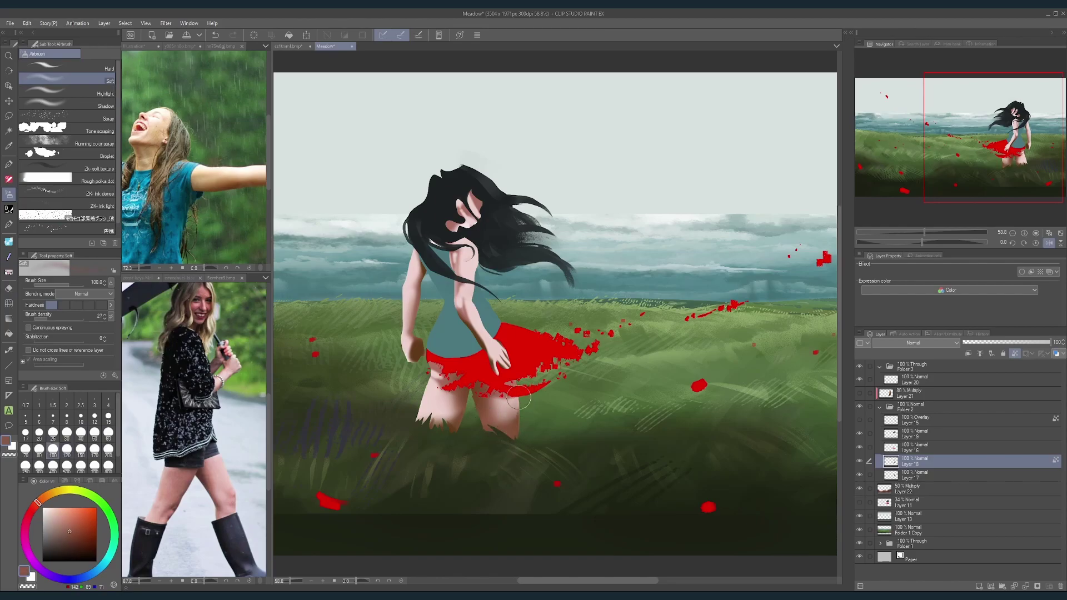
{"action": "left_click", "coordinate": [512, 425], "text": "alt"}
{"action": "mouse_move", "coordinate": [517, 441]}
{"action": "left_mouse_down"}
{"action": "mouse_move", "coordinate": [442, 441]}
{"action": "mouse_move", "coordinate": [441, 371]}
{"action": "left_mouse_up"}
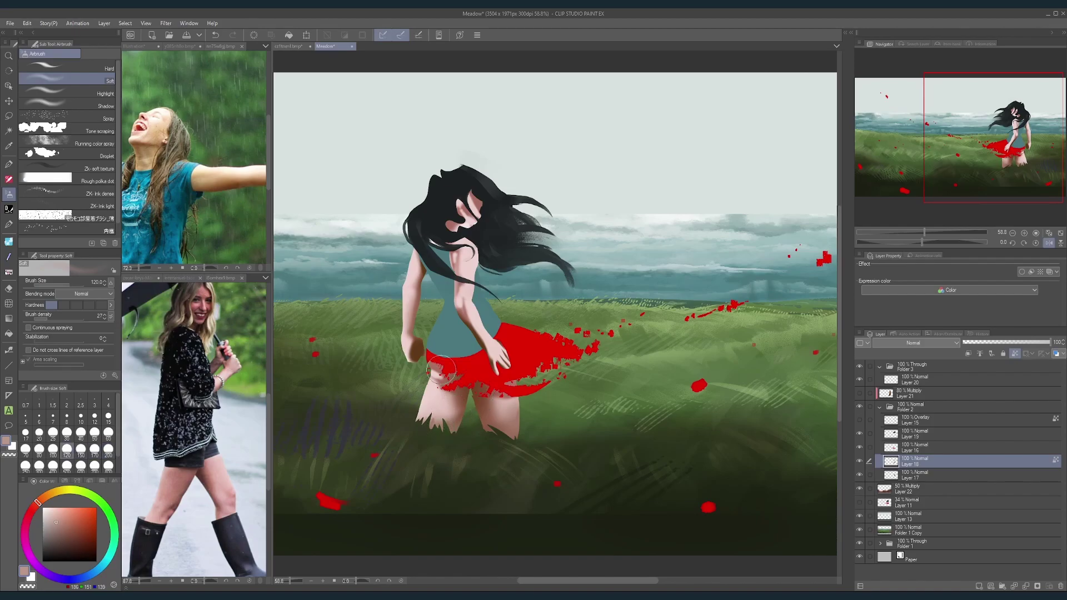
Step: Show Layer 21 again and check the softened leg shading against the whole picture
{"action": "left_click", "coordinate": [858, 394]}
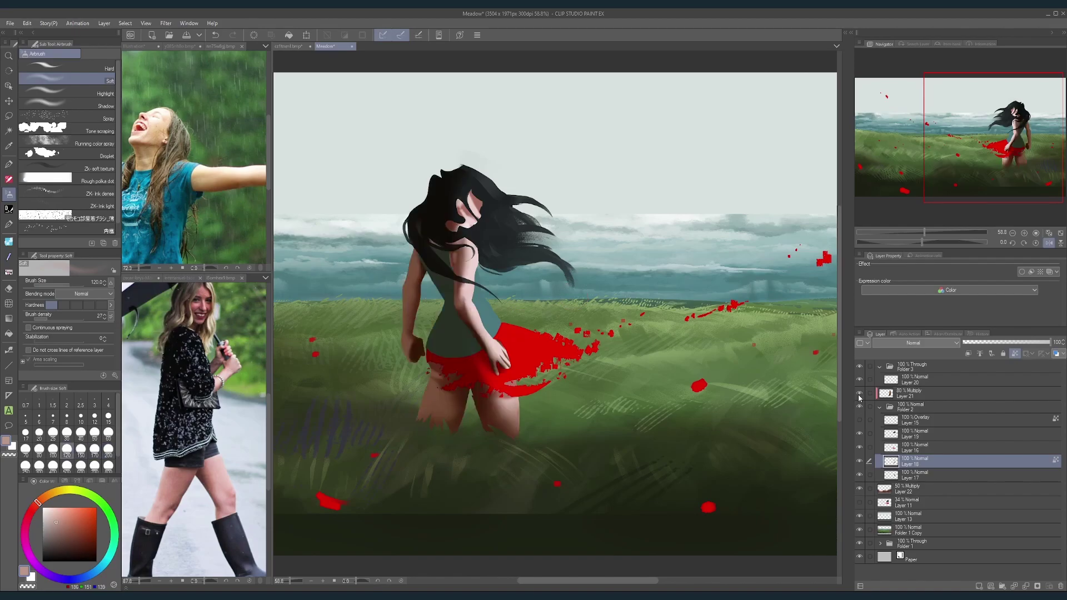
{"action": "scroll", "coordinate": [609, 446], "scroll_direction": "down", "scroll_amount": 5}
{"action": "left_click_drag", "start_coordinate": [653, 466], "coordinate": [606, 472]}
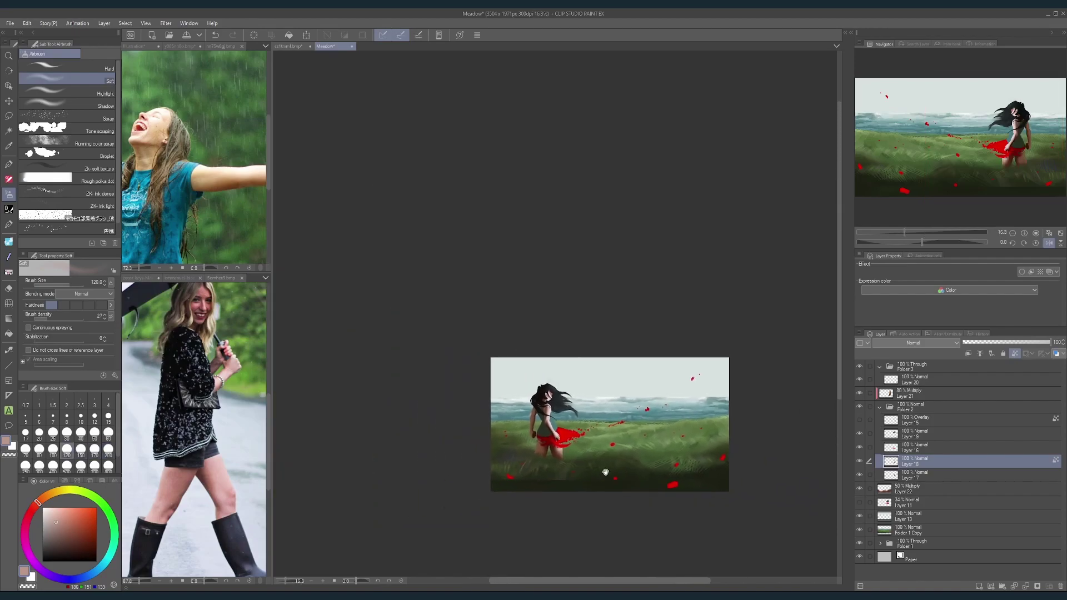
{"action": "scroll", "coordinate": [547, 448], "scroll_direction": "up", "scroll_amount": 4}
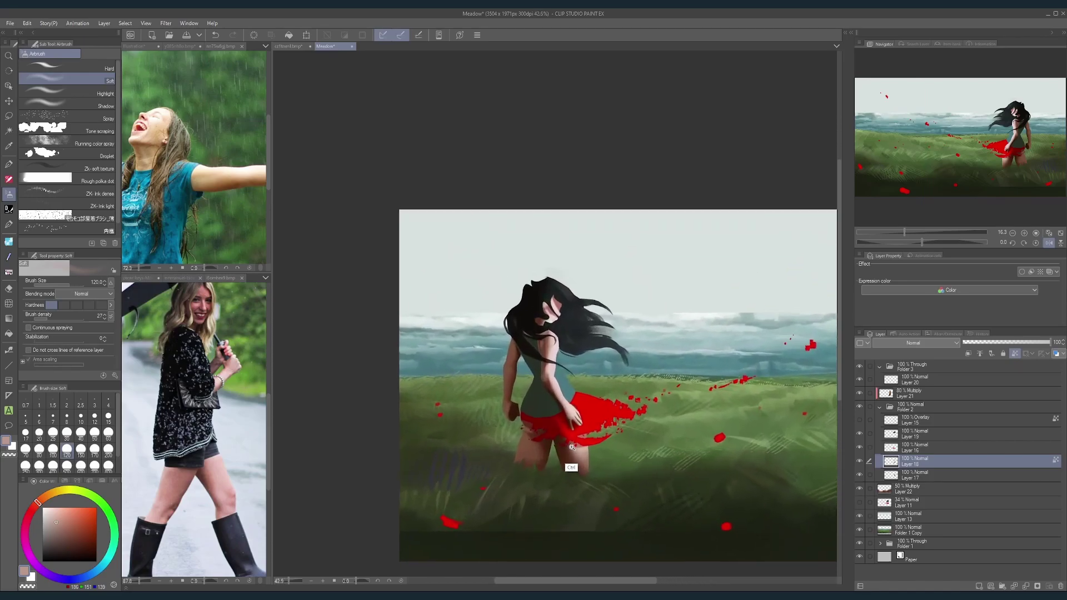
{"action": "left_click_drag", "start_coordinate": [577, 443], "coordinate": [570, 462]}
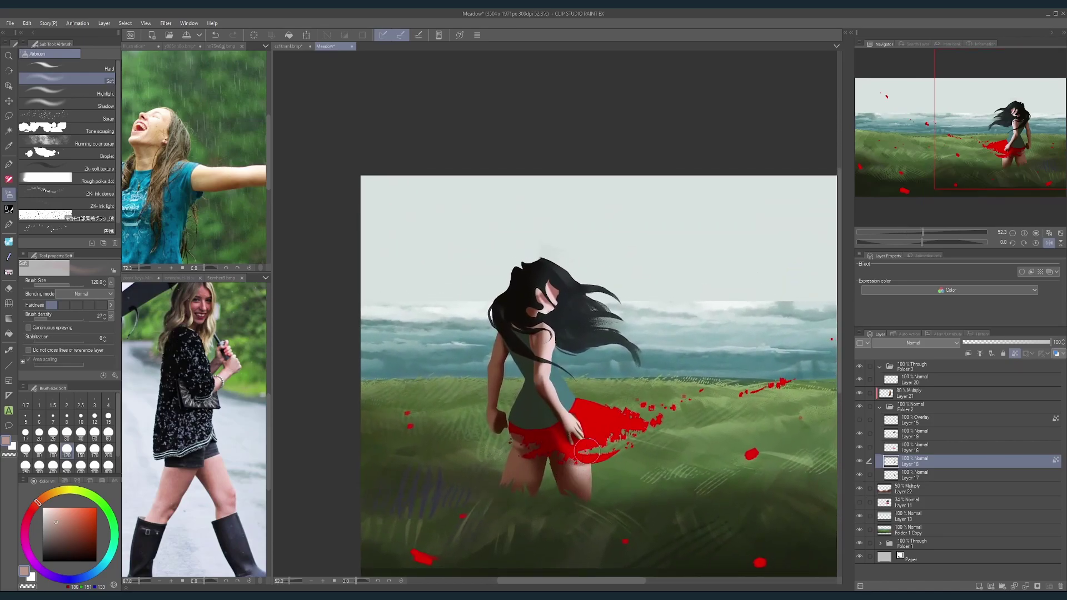
{"action": "scroll", "coordinate": [587, 452], "scroll_direction": "down", "scroll_amount": 2}
{"action": "scroll", "coordinate": [607, 472], "scroll_direction": "down", "scroll_amount": 2}
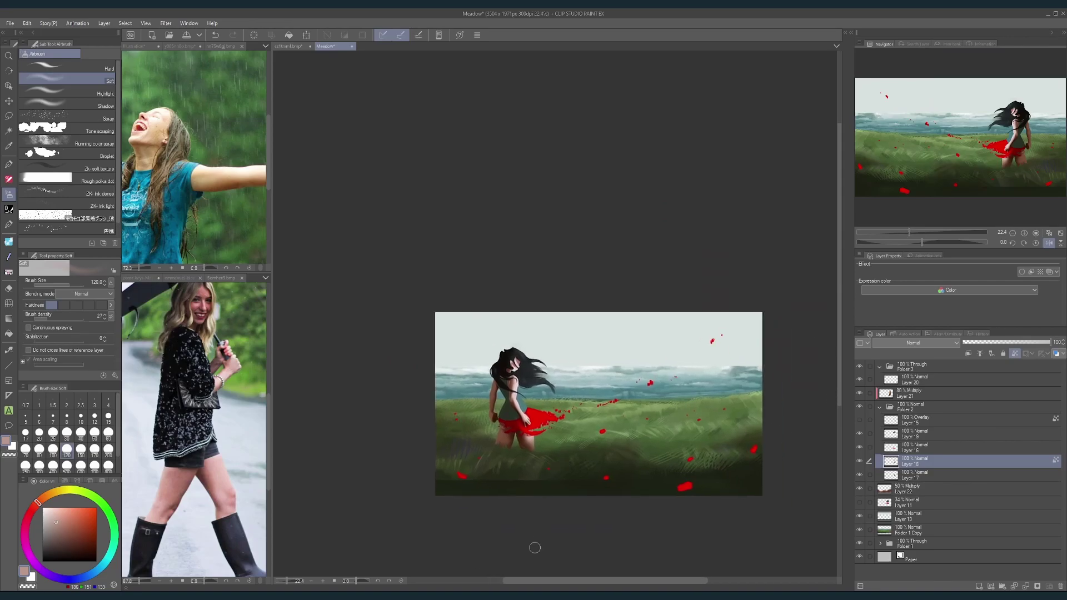
{"action": "scroll", "coordinate": [584, 481], "scroll_direction": "up", "scroll_amount": 2}
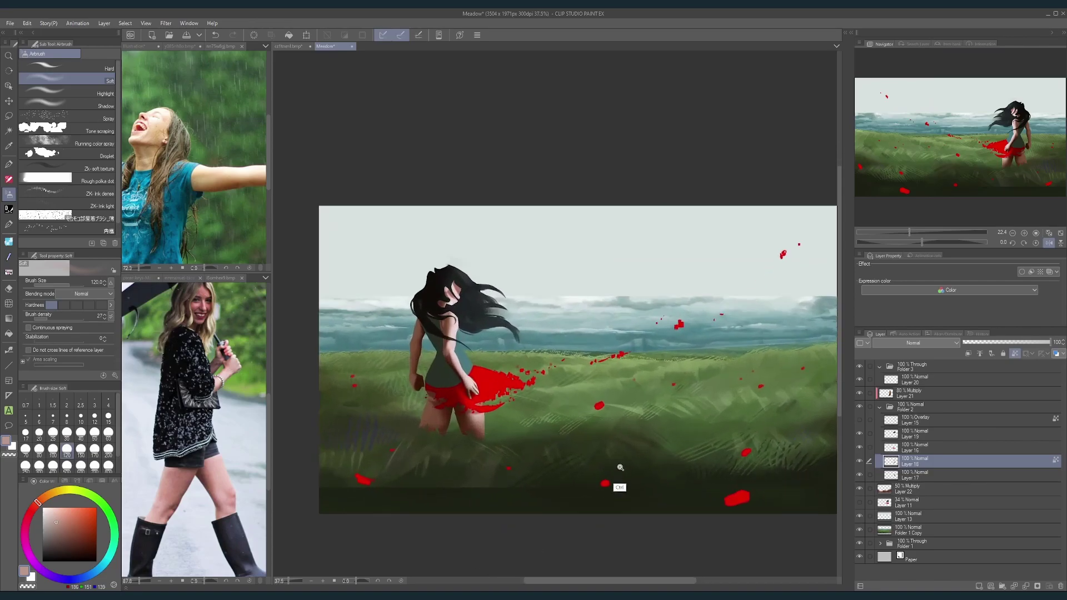
Step: Select Layer 22 and erase grass-like strokes from the shadow near the meadow's far edge with DAUB Monoceros 08 in transparent colour, size 170
{"action": "left_click", "coordinate": [903, 491]}
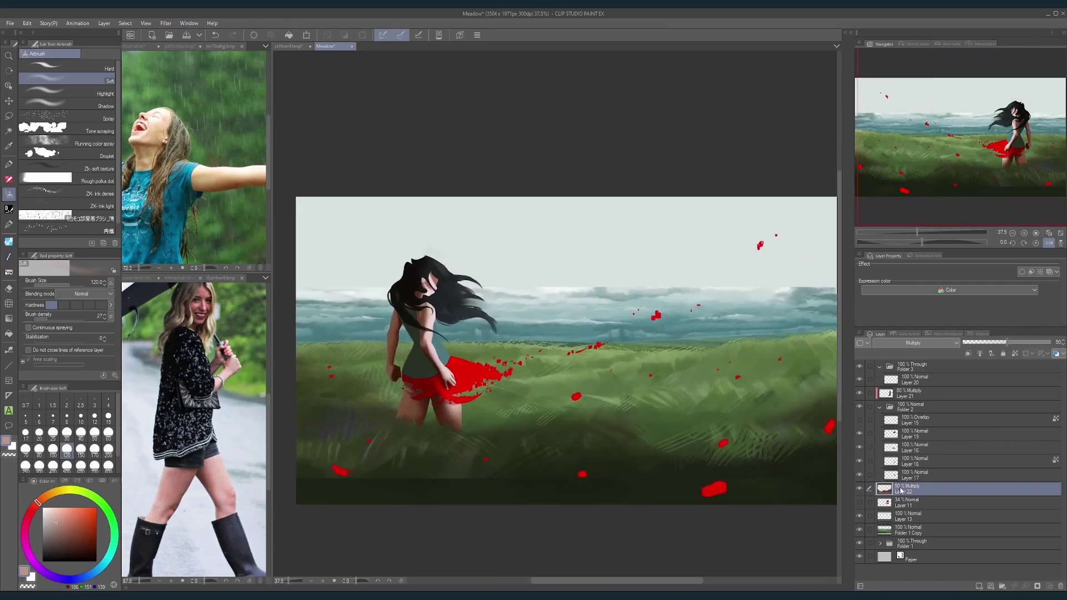
{"action": "left_click", "coordinate": [860, 490]}
{"action": "left_click_drag", "start_coordinate": [751, 466], "coordinate": [666, 469]}
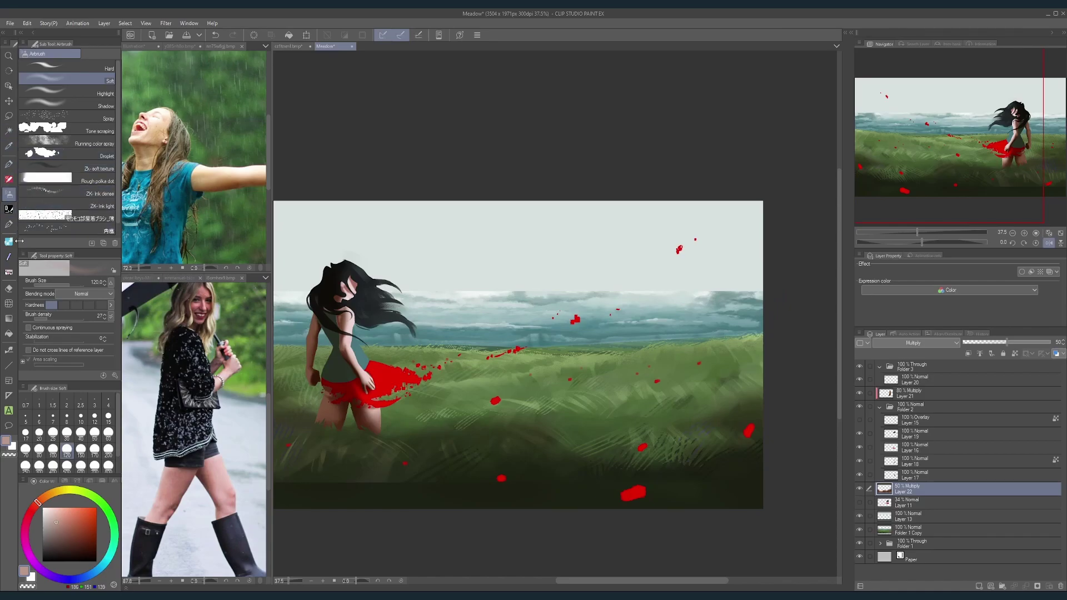
{"action": "left_click", "coordinate": [9, 210]}
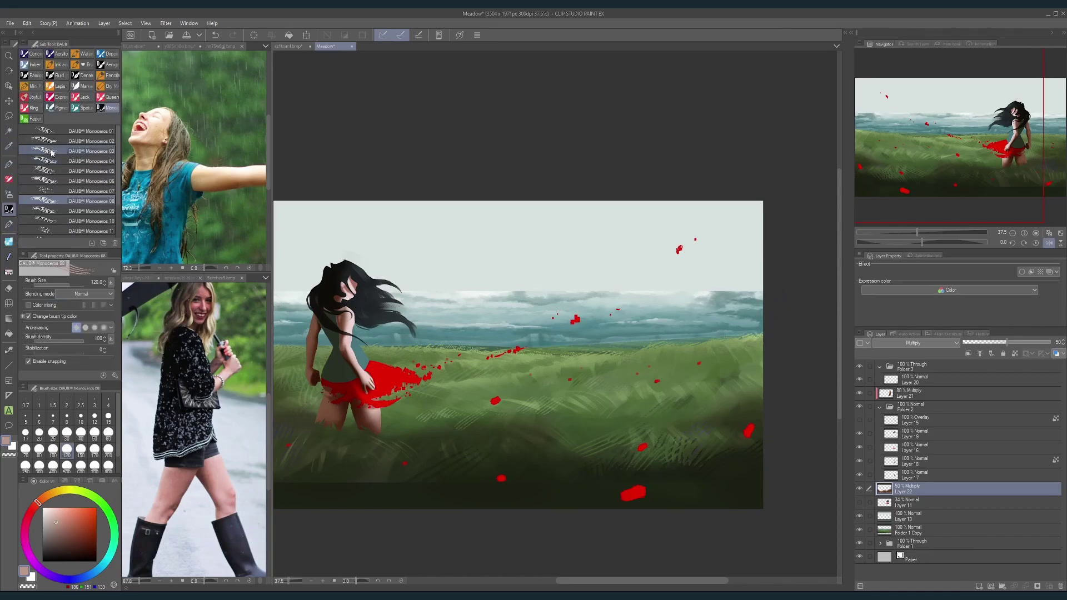
{"action": "key", "text": "bracketright"}
{"action": "key", "text": "bracketright"}
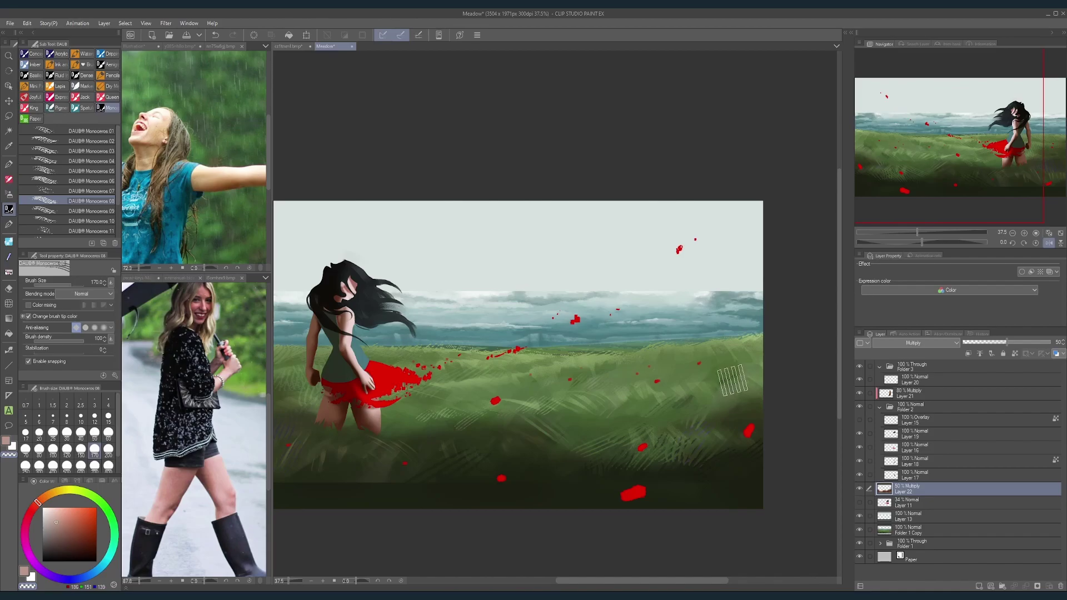
{"action": "left_click_drag", "start_coordinate": [697, 392], "coordinate": [748, 408]}
Step: Erase more grass strokes along the meadow edge farthest from the figure, varying the Monoceros brush between sizes 100 and 250
{"action": "key", "text": "bracketleft"}
{"action": "key", "text": "bracketleft"}
{"action": "key", "text": "bracketleft"}
{"action": "key", "text": "bracketleft"}
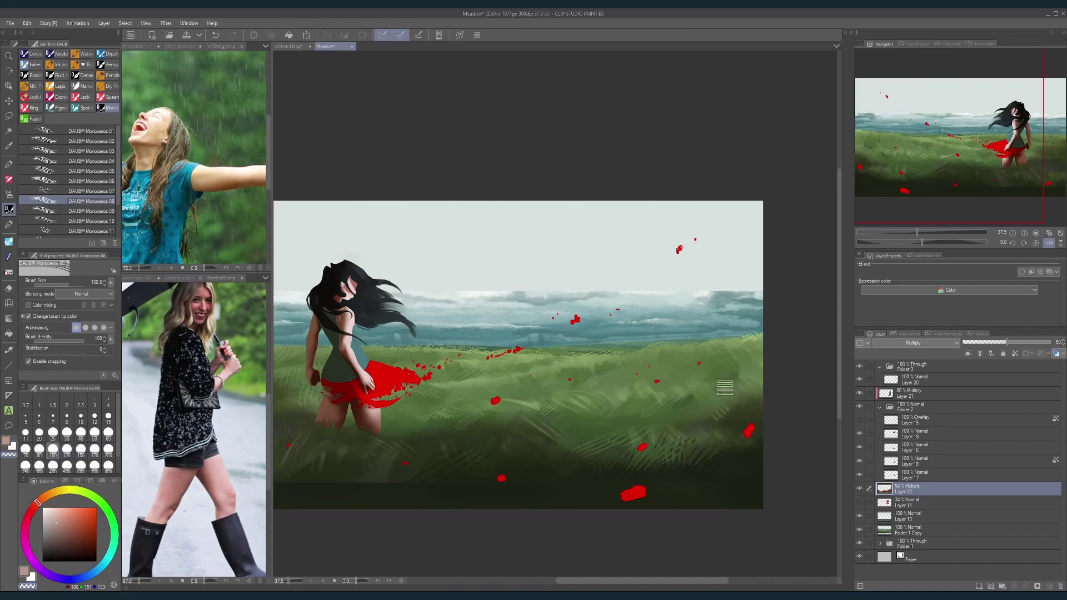
{"action": "key", "text": "bracketright"}
{"action": "key", "text": "bracketright"}
{"action": "key", "text": "bracketright"}
{"action": "key", "text": "bracketright"}
{"action": "key", "text": "bracketright"}
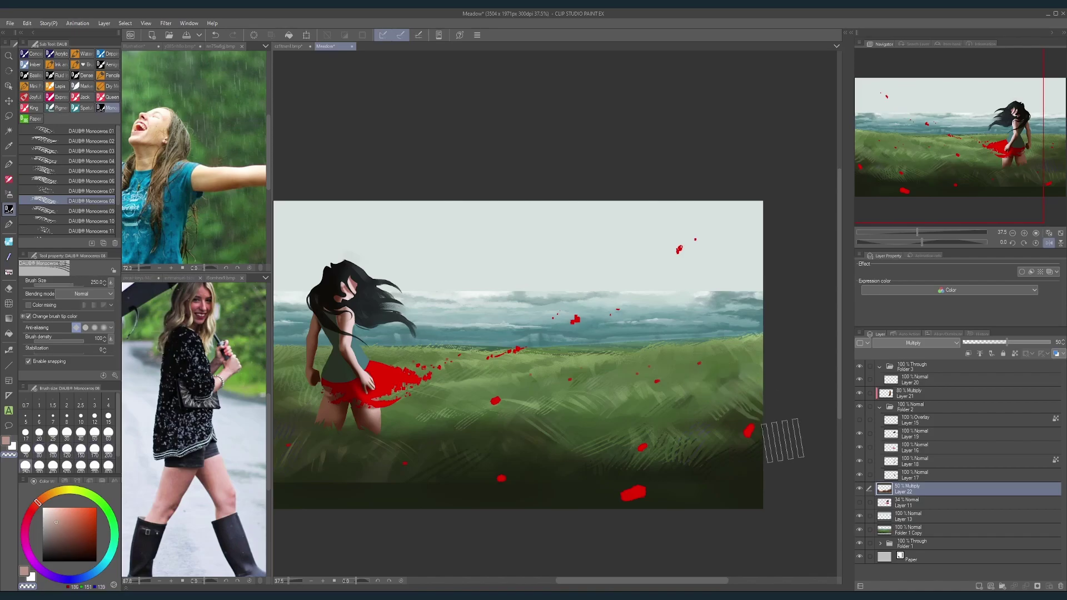
{"action": "key", "text": "bracketleft"}
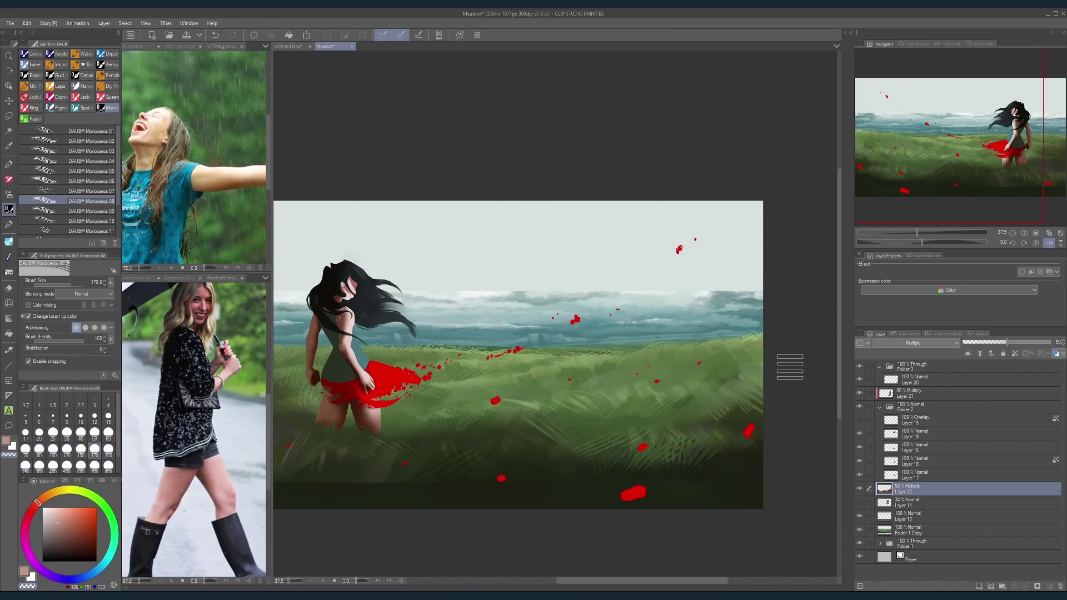
Step: Reduce the Monoceros brush to size 120 and erase curved grass strokes from the shadow around the figure's legs
{"action": "scroll", "coordinate": [782, 334], "scroll_direction": "down", "scroll_amount": 3}
{"action": "scroll", "coordinate": [650, 397], "scroll_direction": "up", "scroll_amount": 1}
{"action": "scroll", "coordinate": [650, 396], "scroll_direction": "up", "scroll_amount": 3}
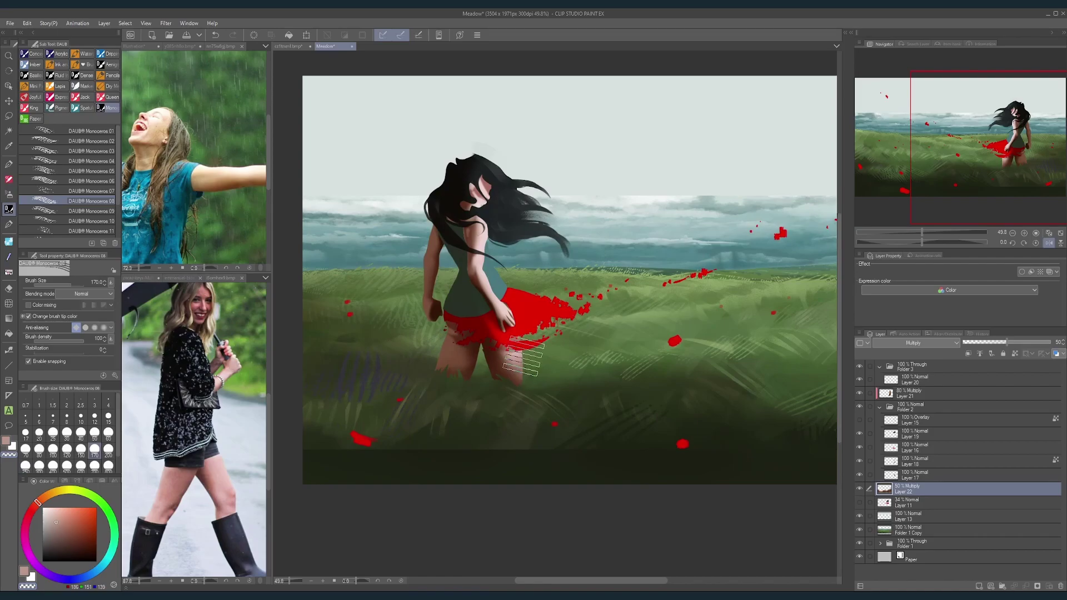
{"action": "key", "text": "bracketleft"}
{"action": "key", "text": "bracketleft"}
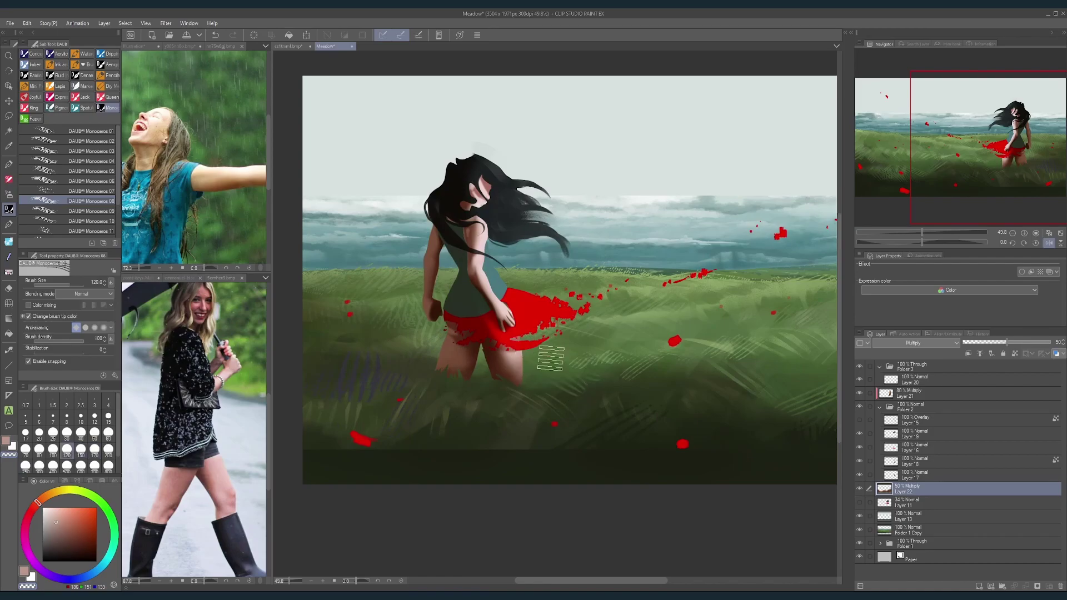
{"action": "scroll", "coordinate": [728, 280], "scroll_direction": "down", "scroll_amount": 2}
{"action": "scroll", "coordinate": [482, 337], "scroll_direction": "up", "scroll_amount": 3}
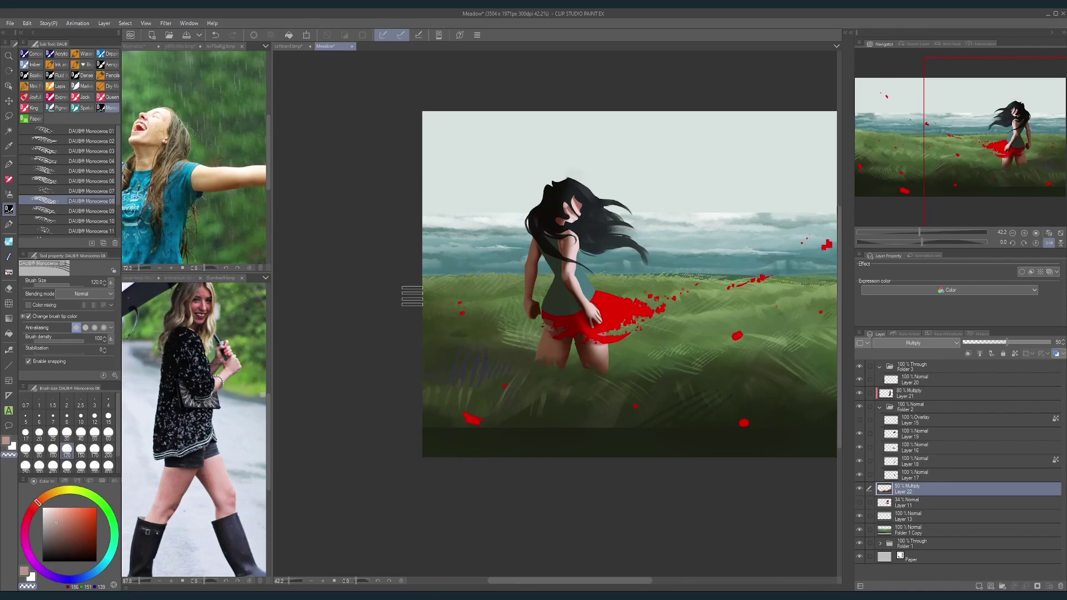
Step: Erase broader grass strokes from the shadow behind the figure, enlarging the Monoceros brush to size 300
{"action": "left_click_drag", "start_coordinate": [415, 299], "coordinate": [466, 327]}
{"action": "key", "text": "]"}
{"action": "key", "text": "]"}
{"action": "key", "text": "]"}
{"action": "key", "text": "]"}
{"action": "key", "text": "]"}
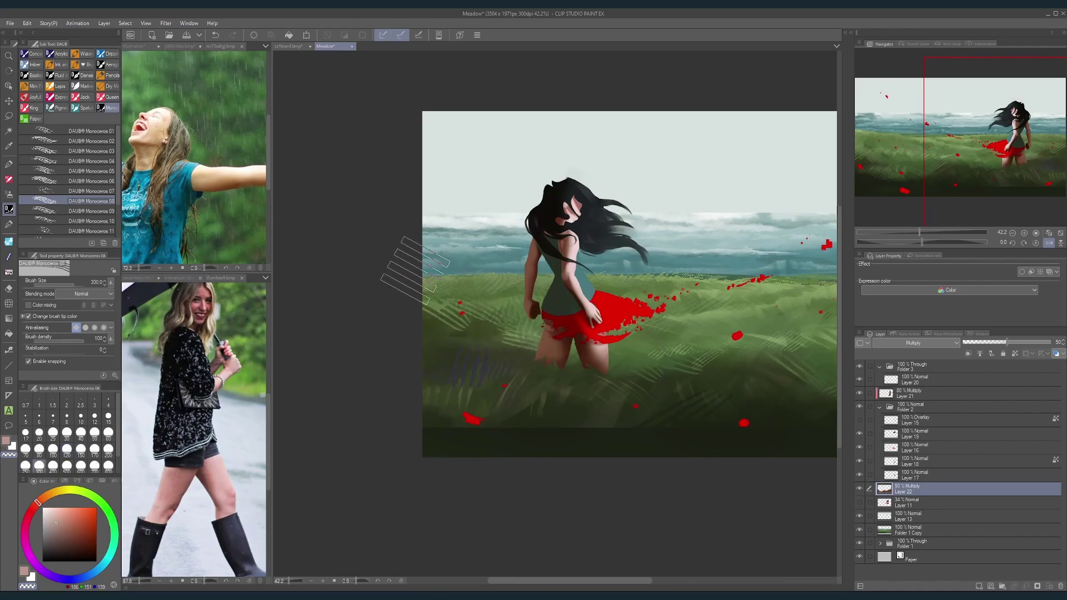
{"action": "scroll", "coordinate": [572, 230], "scroll_direction": "down", "scroll_amount": 4}
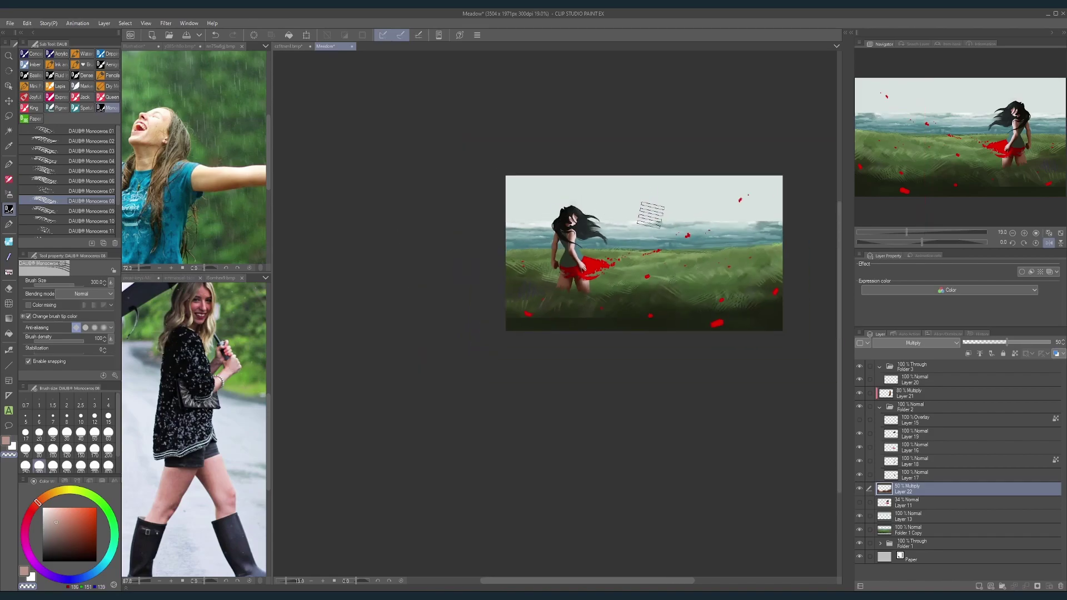
{"action": "left_click_drag", "start_coordinate": [720, 197], "coordinate": [656, 232]}
{"action": "scroll", "coordinate": [629, 247], "scroll_direction": "up", "scroll_amount": 3}
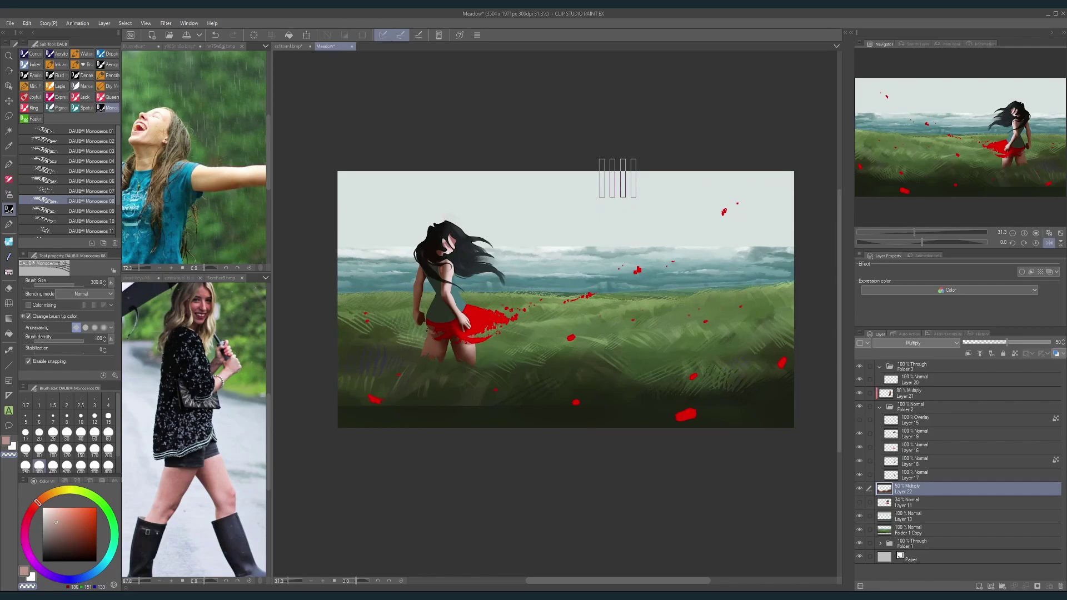
Step: Erase finer grass strokes from the shadow beside the woman's lowered hand with the Monoceros brush reduced to size 100
{"action": "scroll", "coordinate": [398, 340], "scroll_direction": "up", "scroll_amount": 4}
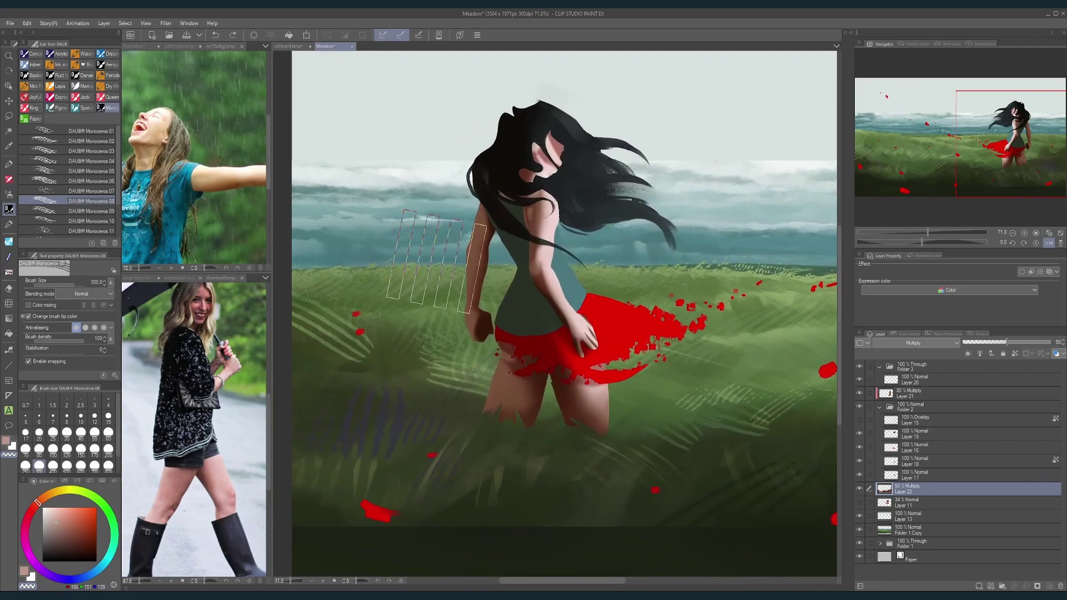
{"action": "key", "text": "bracketleft"}
{"action": "key", "text": "bracketleft"}
{"action": "key", "text": "bracketleft"}
{"action": "key", "text": "bracketleft"}
{"action": "key", "text": "bracketleft"}
{"action": "key", "text": "bracketleft"}
{"action": "key", "text": "bracketleft"}
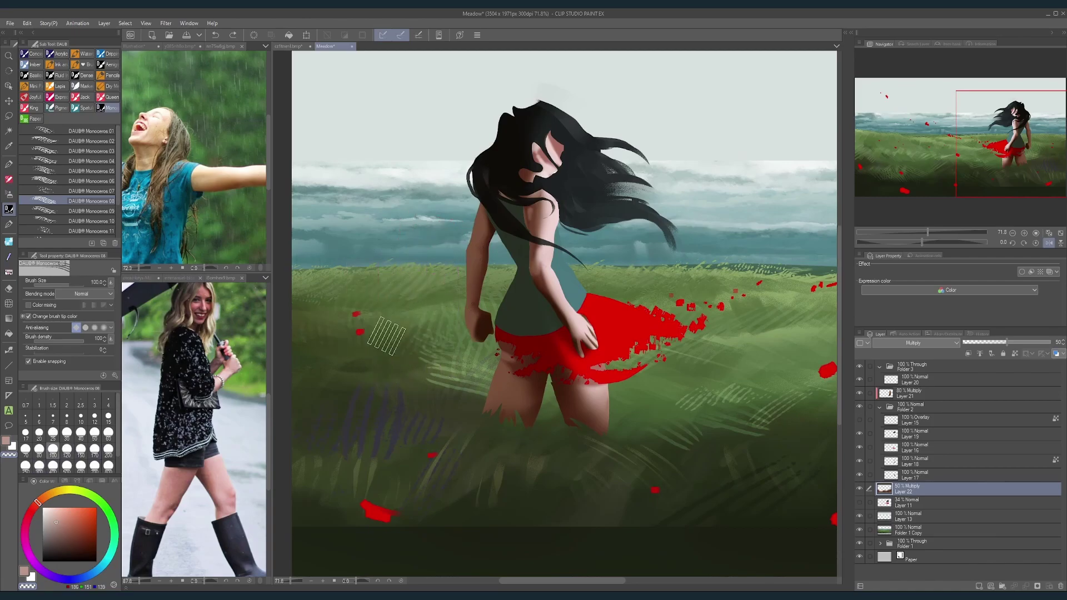
Step: Switch to the Outlines pen at size 60 and carve a hill edge into the shadow near the small petals behind the woman
{"action": "left_click", "coordinate": [9, 164]}
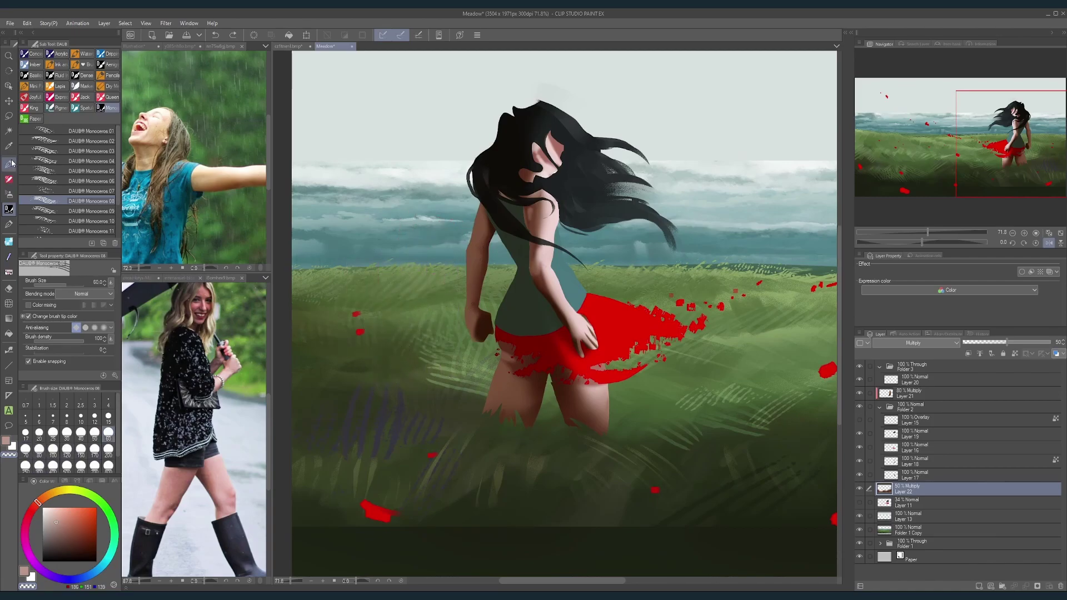
{"action": "key", "text": "bracketright"}
{"action": "key", "text": "bracketright"}
{"action": "key", "text": "bracketright"}
{"action": "key", "text": "bracketright"}
{"action": "key", "text": "bracketright"}
{"action": "key", "text": "bracketright"}
{"action": "key", "text": "bracketright"}
{"action": "key", "text": "bracketright"}
{"action": "key", "text": "bracketright"}
{"action": "key", "text": "bracketright"}
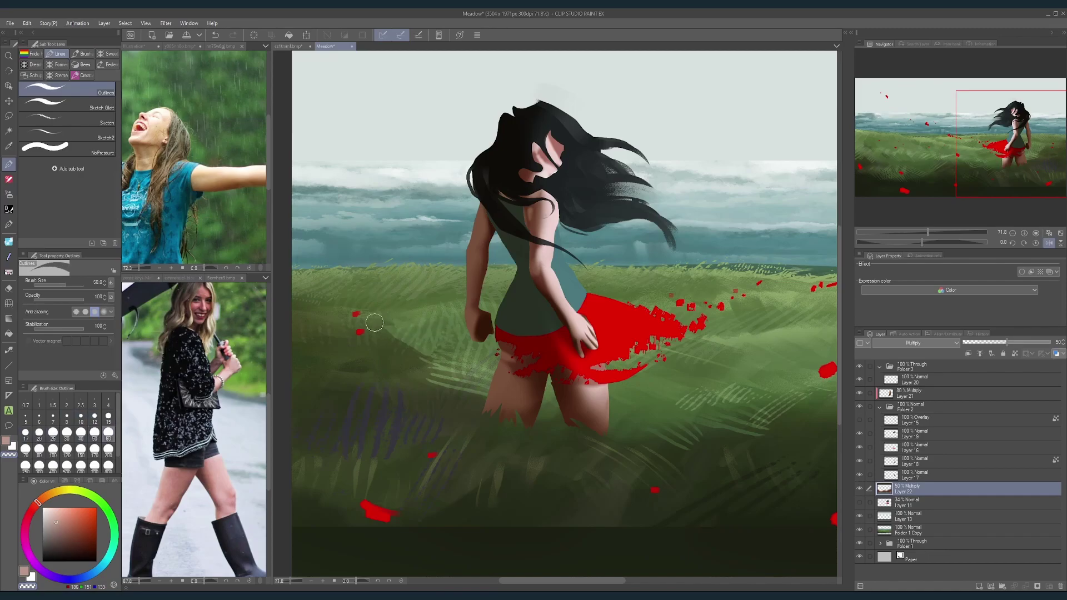
Step: Reduce the Outlines pen to size 40 and refine the crest of the shadowed hill behind the woman
{"action": "key", "text": "bracketleft"}
{"action": "key", "text": "bracketleft"}
{"action": "key", "text": "bracketleft"}
{"action": "key", "text": "bracketleft"}
{"action": "key", "text": "bracketleft"}
{"action": "key", "text": "bracketleft"}
{"action": "key", "text": "bracketleft"}
{"action": "key", "text": "bracketright"}
{"action": "key", "text": "bracketright"}
{"action": "key", "text": "bracketright"}
{"action": "key", "text": "bracketright"}
{"action": "key", "text": "bracketright"}
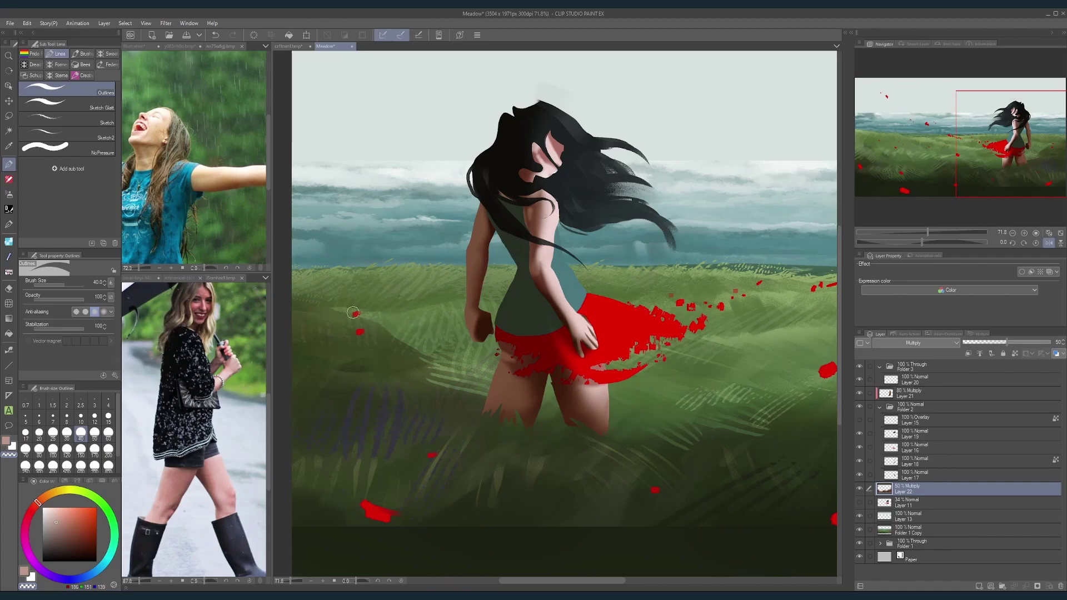
{"action": "left_click_drag", "start_coordinate": [444, 275], "coordinate": [403, 293]}
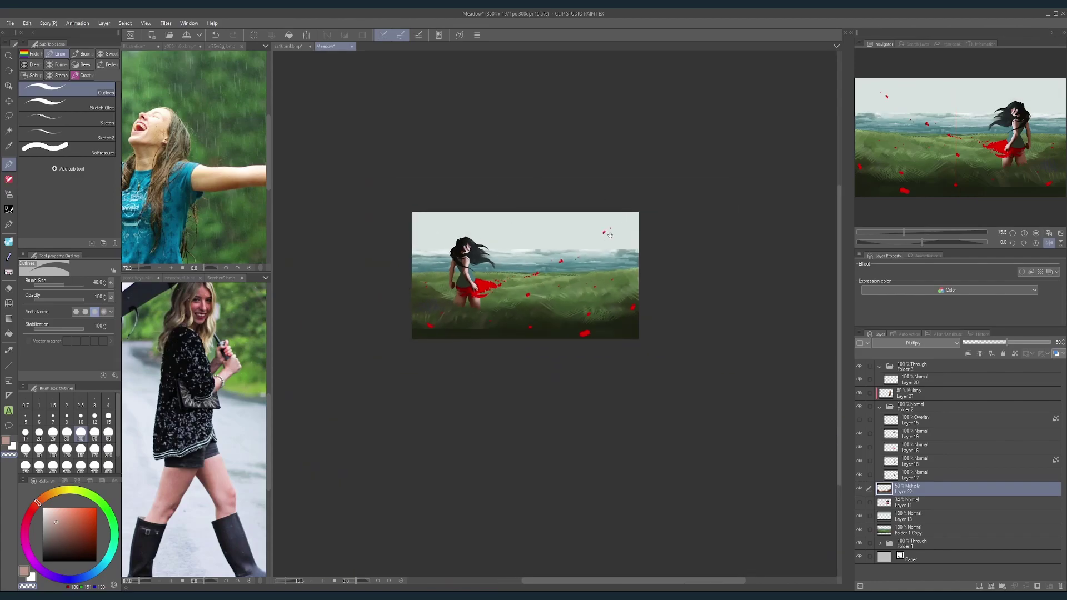
Step: Enlarge the Outlines pen to size 80 and clean the hill's sloping shadow edge towards the woman
{"action": "scroll", "coordinate": [443, 288], "scroll_direction": "up", "scroll_amount": 6}
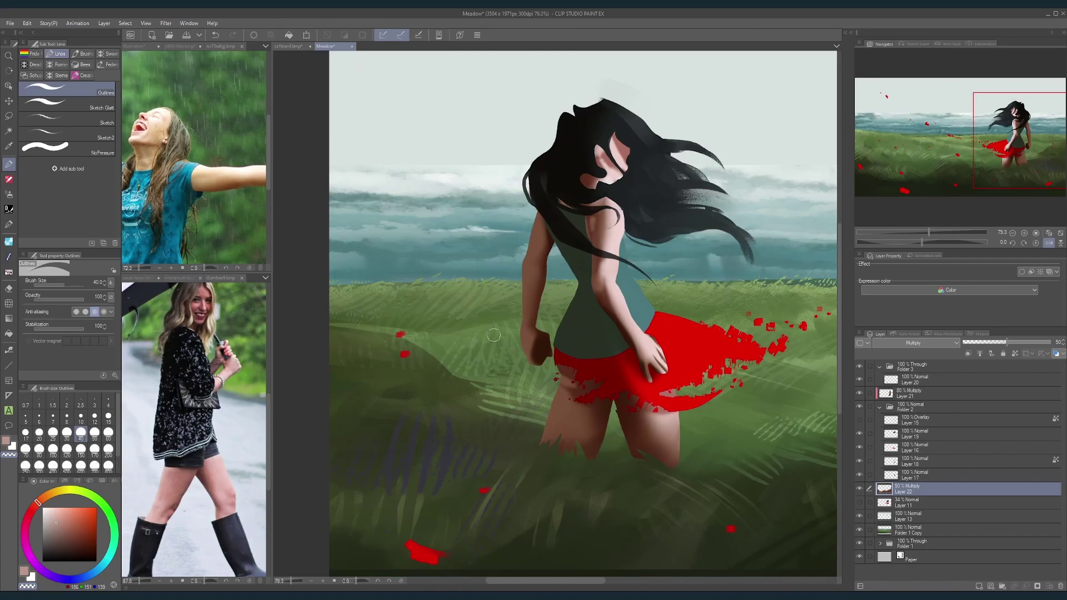
{"action": "key", "text": "bracketright"}
{"action": "key", "text": "bracketright"}
{"action": "key", "text": "bracketright"}
{"action": "key", "text": "bracketright"}
{"action": "scroll", "coordinate": [431, 249], "scroll_direction": "down", "scroll_amount": 6}
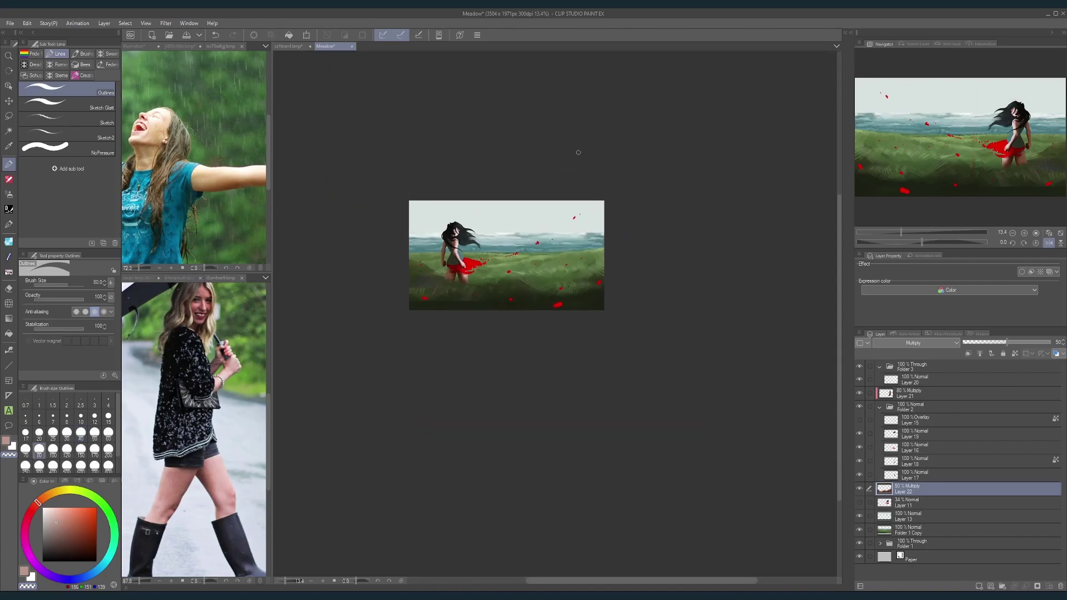
{"action": "left_click_drag", "start_coordinate": [527, 238], "coordinate": [656, 274]}
{"action": "left_click_drag", "start_coordinate": [476, 311], "coordinate": [498, 311]}
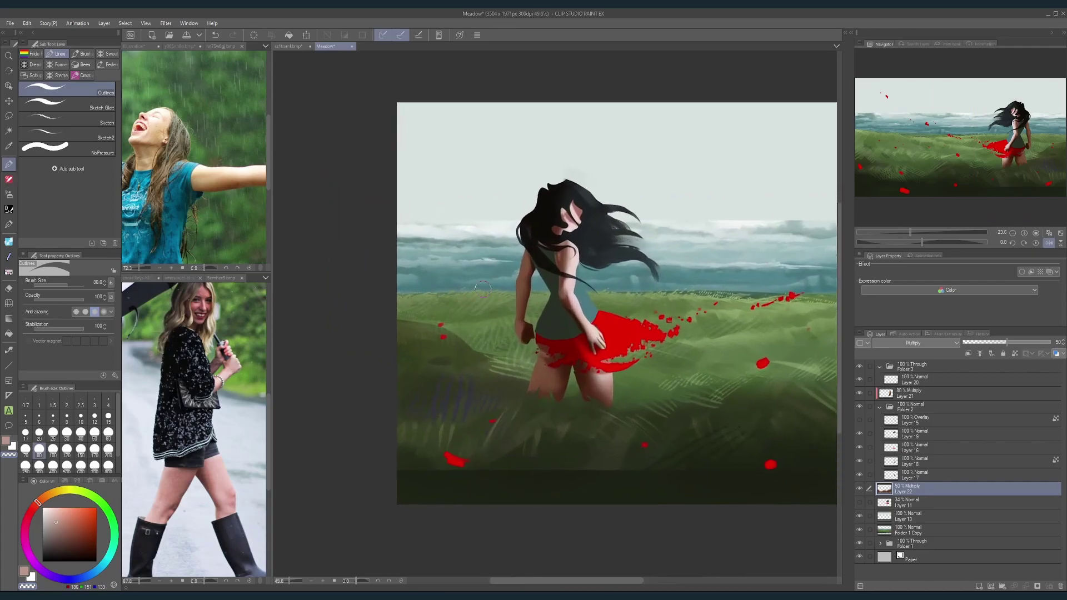
Step: Soften the hill's shadow edge with the Blur brush enlarged to size 120
{"action": "left_click", "coordinate": [9, 303]}
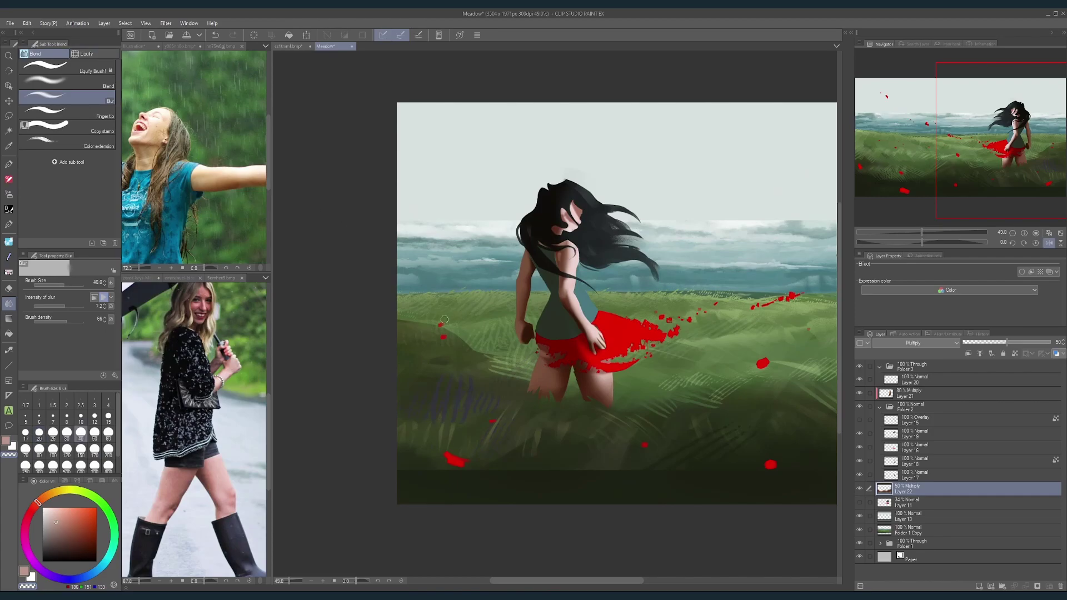
{"action": "key", "text": "bracketright"}
{"action": "key", "text": "bracketright"}
{"action": "key", "text": "bracketright"}
{"action": "key", "text": "bracketright"}
{"action": "key", "text": "bracketright"}
{"action": "key", "text": "bracketright"}
{"action": "scroll", "coordinate": [548, 217], "scroll_direction": "down", "scroll_amount": 3}
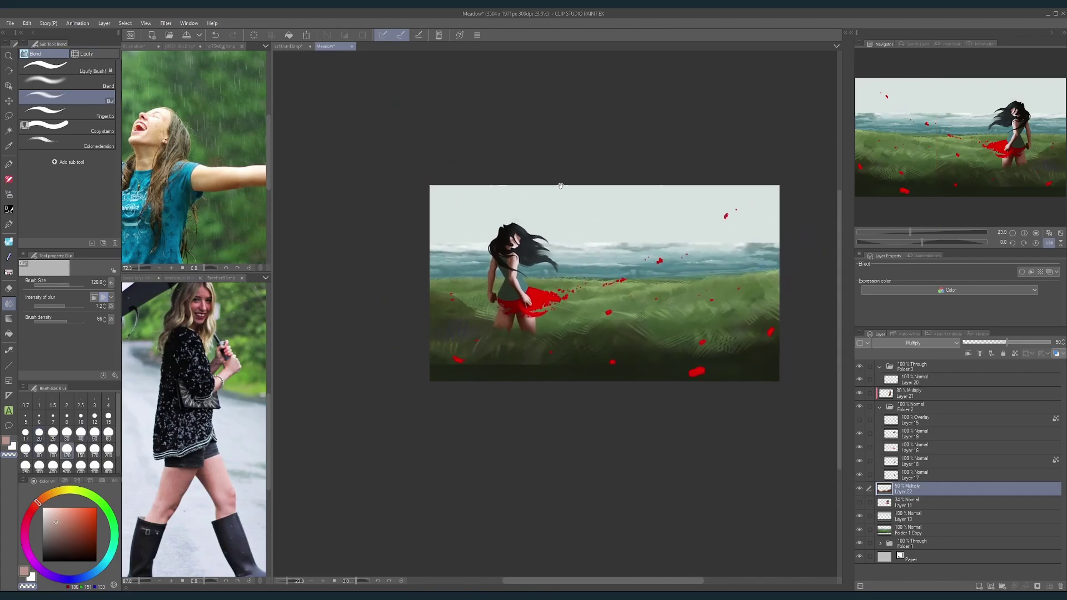
Step: Flip the canvas view horizontally and frame the woman in the mirrored composition
{"action": "left_click", "coordinate": [1043, 245]}
{"action": "left_click_drag", "start_coordinate": [630, 404], "coordinate": [675, 441]}
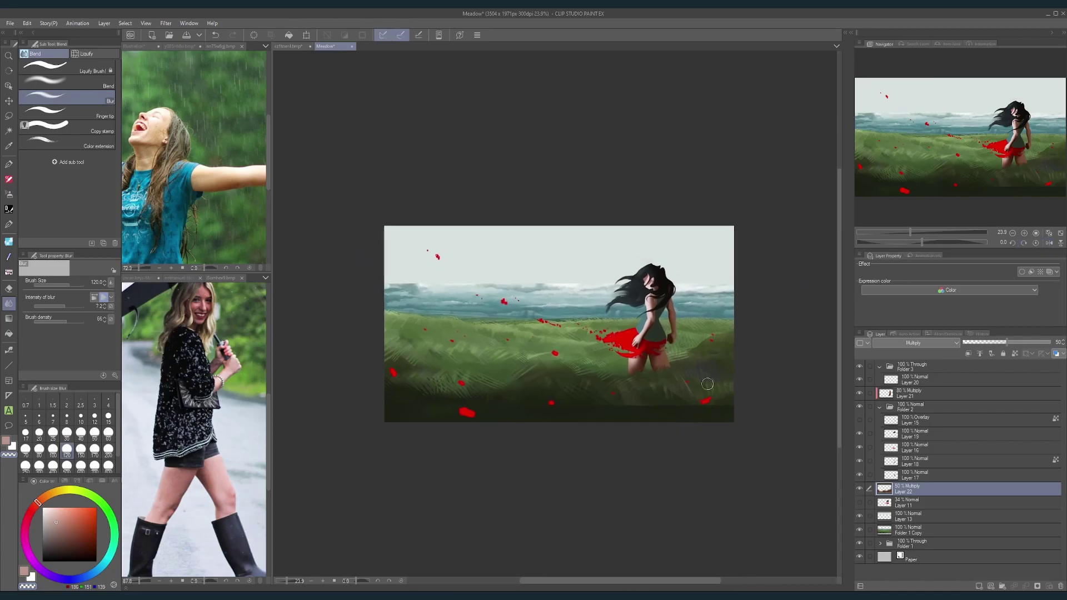
{"action": "scroll", "coordinate": [679, 377], "scroll_direction": "up", "scroll_amount": 3}
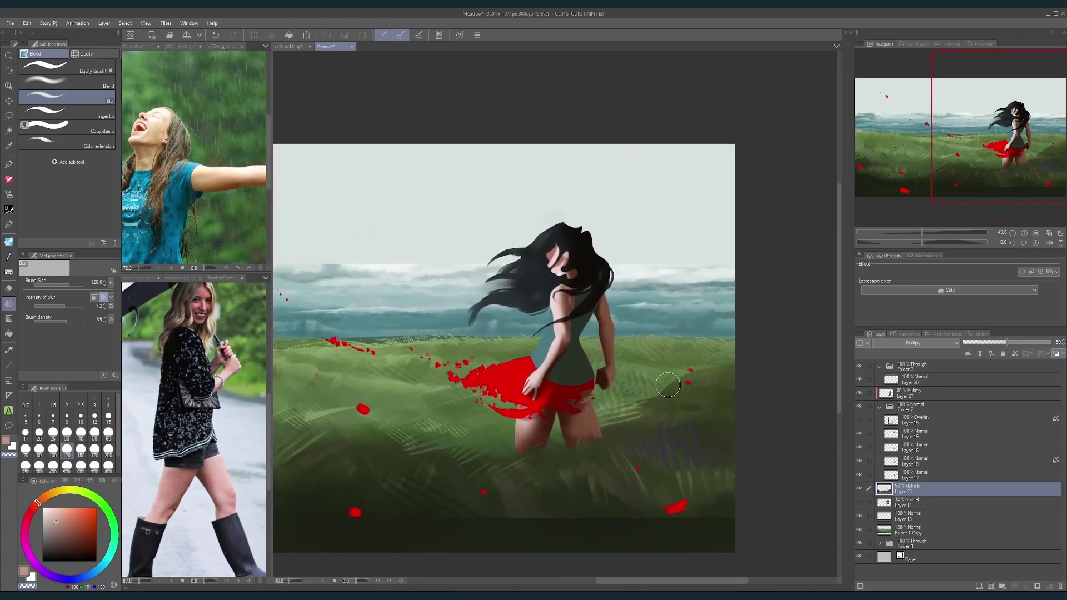
Step: Hide the Multiply shadow on Layer 21 and select Layer 18, which holds the woman's skin
{"action": "left_click", "coordinate": [862, 393]}
{"action": "left_click", "coordinate": [860, 394]}
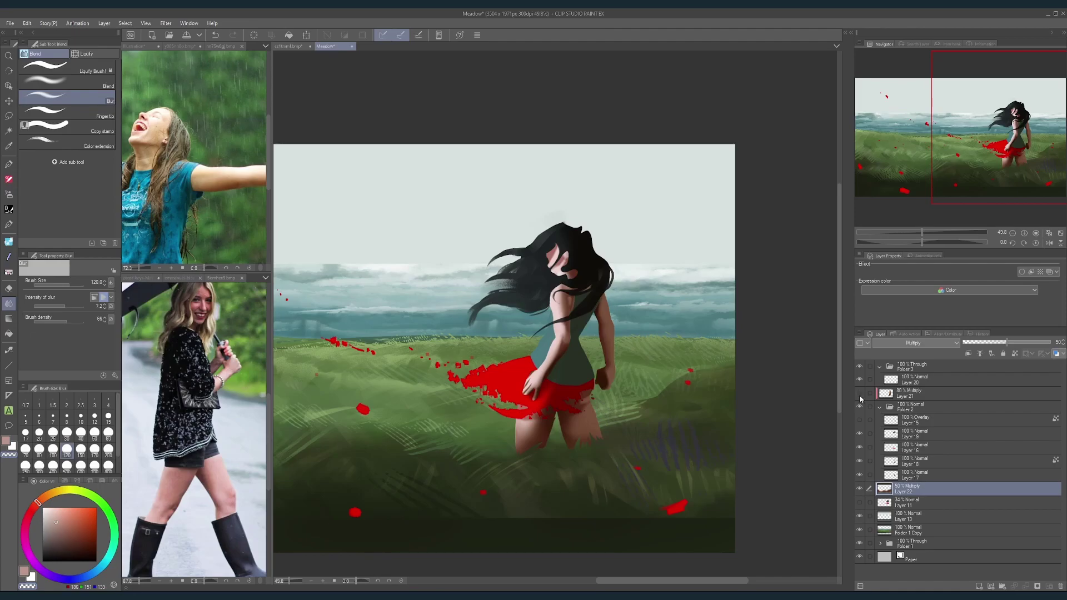
{"action": "left_click", "coordinate": [859, 394]}
{"action": "left_click", "coordinate": [860, 395]}
{"action": "left_click", "coordinate": [860, 395]}
{"action": "left_click", "coordinate": [908, 462]}
{"action": "left_click", "coordinate": [861, 462]}
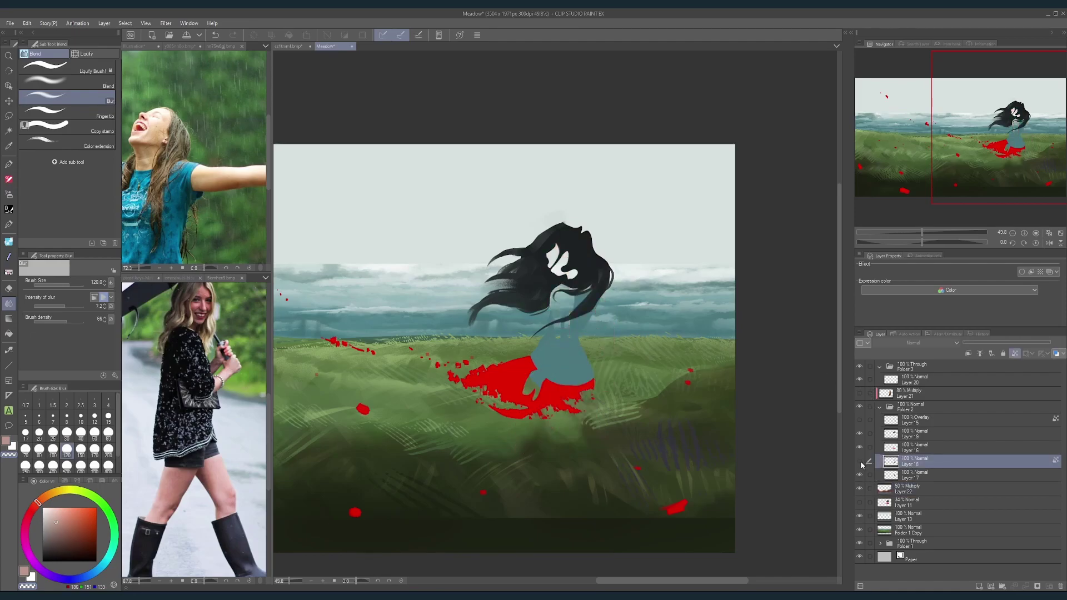
{"action": "left_click", "coordinate": [862, 459]}
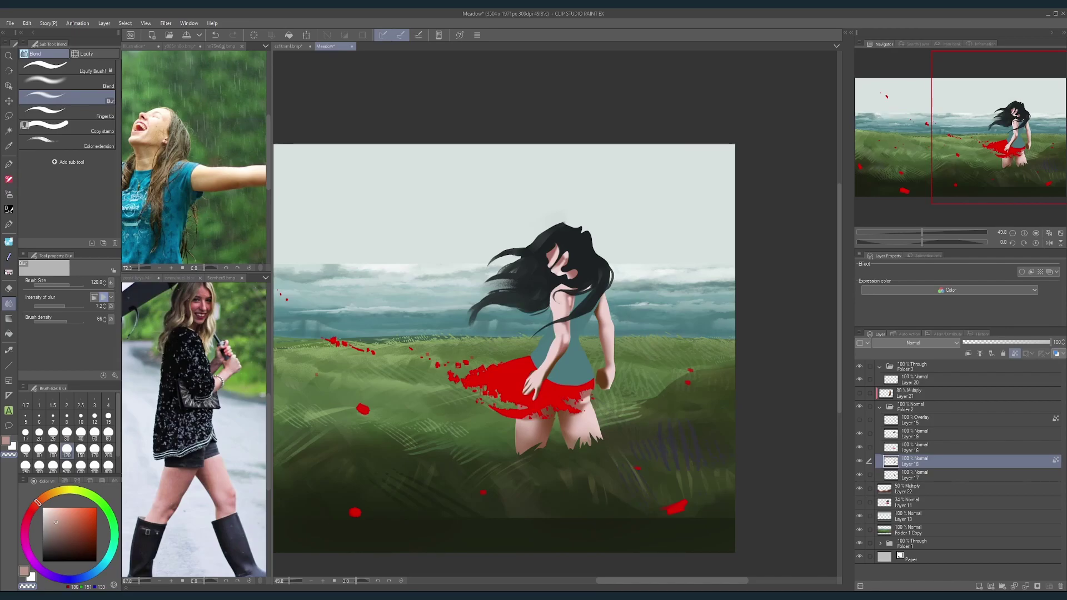
Step: Shade the thighs with the Soft airbrush, sampling the light skin tone and reducing the brush to size 70
{"action": "left_click", "coordinate": [10, 196]}
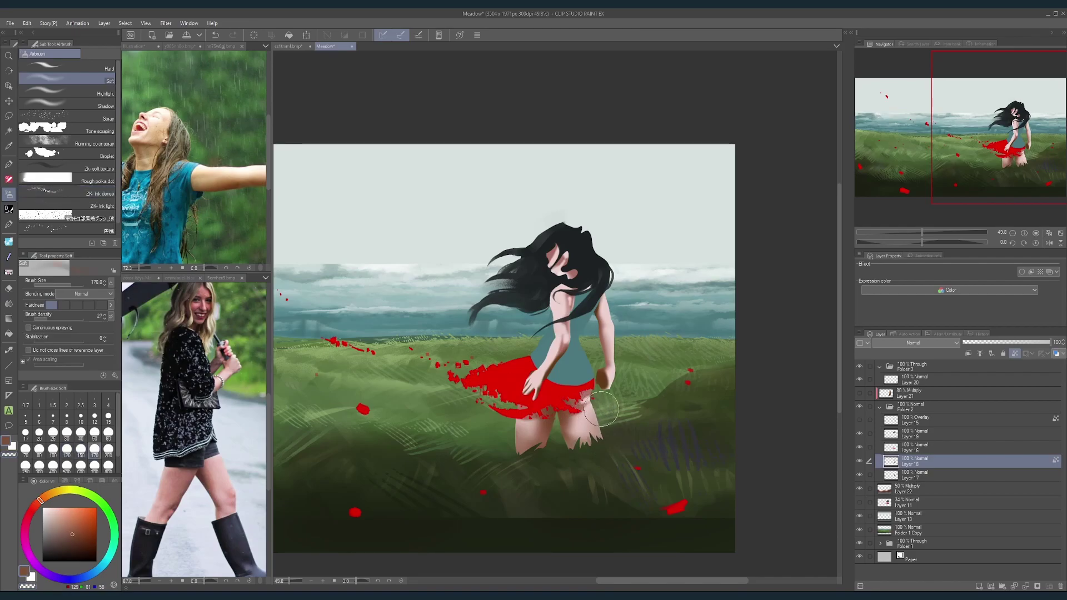
{"action": "key", "text": "bracketleft"}
{"action": "key", "text": "bracketleft"}
{"action": "key", "text": "bracketleft"}
{"action": "key", "text": "bracketleft"}
{"action": "key", "text": "bracketleft"}
{"action": "key", "text": "bracketleft"}
{"action": "left_click", "coordinate": [562, 422], "text": "alt"}
{"action": "key", "text": "bracketright"}
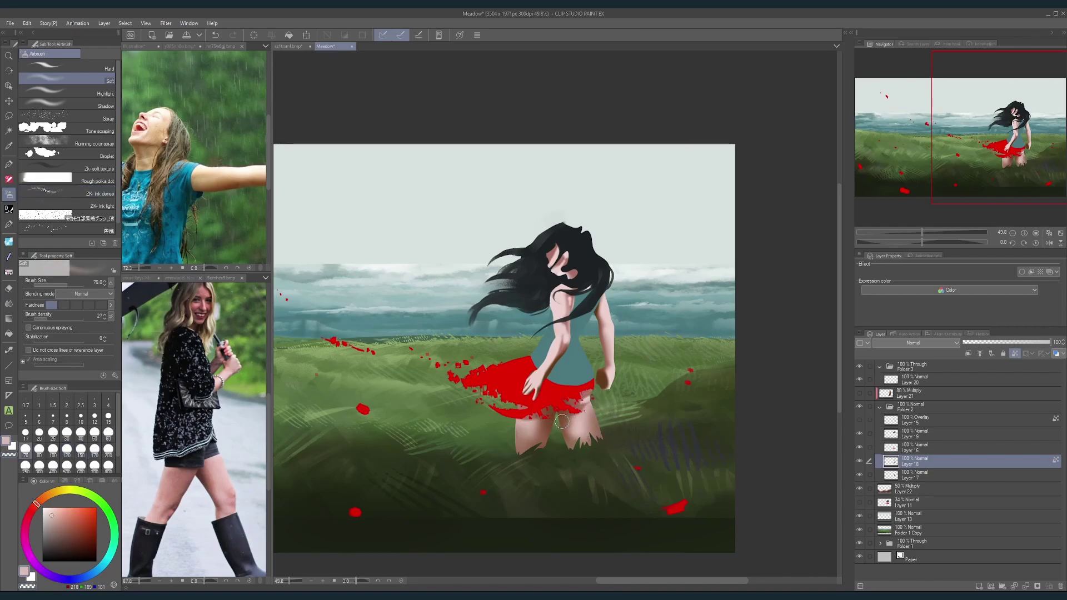
Step: Airbrush the light skin tone along the inner thigh and lower leg edge at brush sizes 60 and 40
{"action": "key", "text": "bracketleft"}
{"action": "key", "text": "bracketleft"}
{"action": "key", "text": "bracketleft"}
{"action": "key", "text": "bracketleft"}
{"action": "key", "text": "bracketleft"}
{"action": "key", "text": "bracketleft"}
{"action": "key", "text": "bracketleft"}
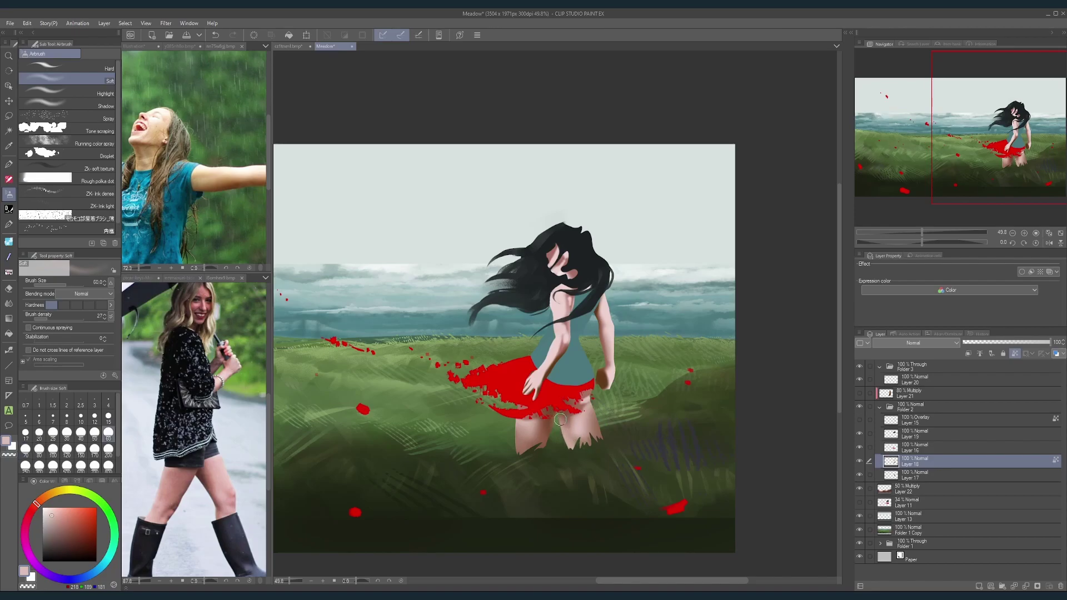
{"action": "key", "text": "bracketright"}
{"action": "key", "text": "bracketright"}
{"action": "key", "text": "bracketright"}
{"action": "key", "text": "bracketright"}
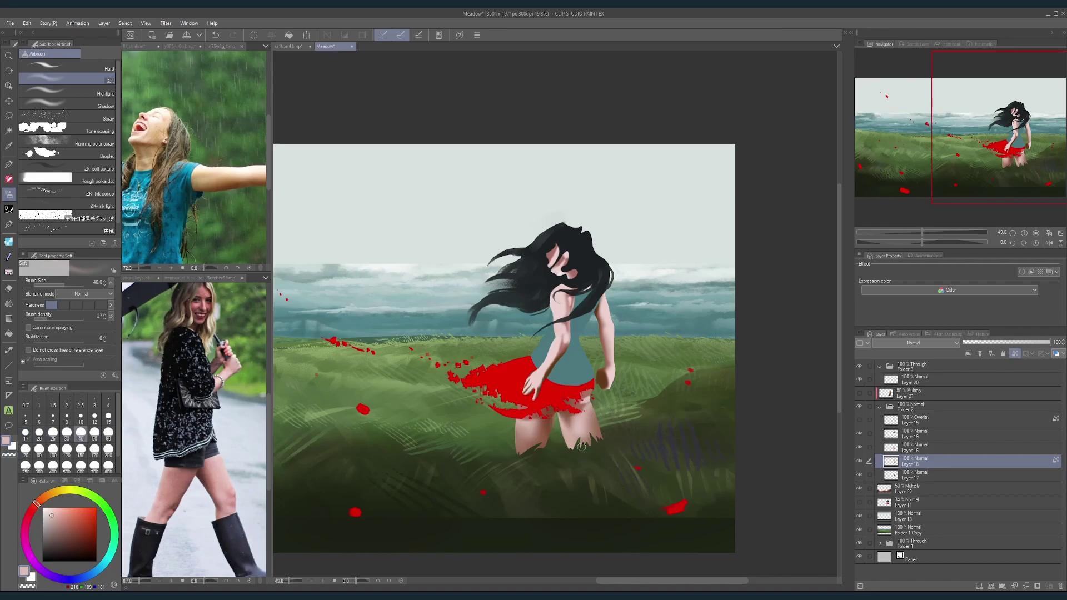
Step: Sample darker skin browns and airbrush soft shading onto the thighs beneath the skirt at brush size 150
{"action": "scroll", "coordinate": [624, 378], "scroll_direction": "down", "scroll_amount": 3}
{"action": "scroll", "coordinate": [609, 393], "scroll_direction": "up", "scroll_amount": 3}
{"action": "key", "text": "bracketright"}
{"action": "key", "text": "bracketright"}
{"action": "key", "text": "bracketright"}
{"action": "key", "text": "bracketright"}
{"action": "key", "text": "bracketright"}
{"action": "key", "text": "bracketright"}
{"action": "key", "text": "bracketright"}
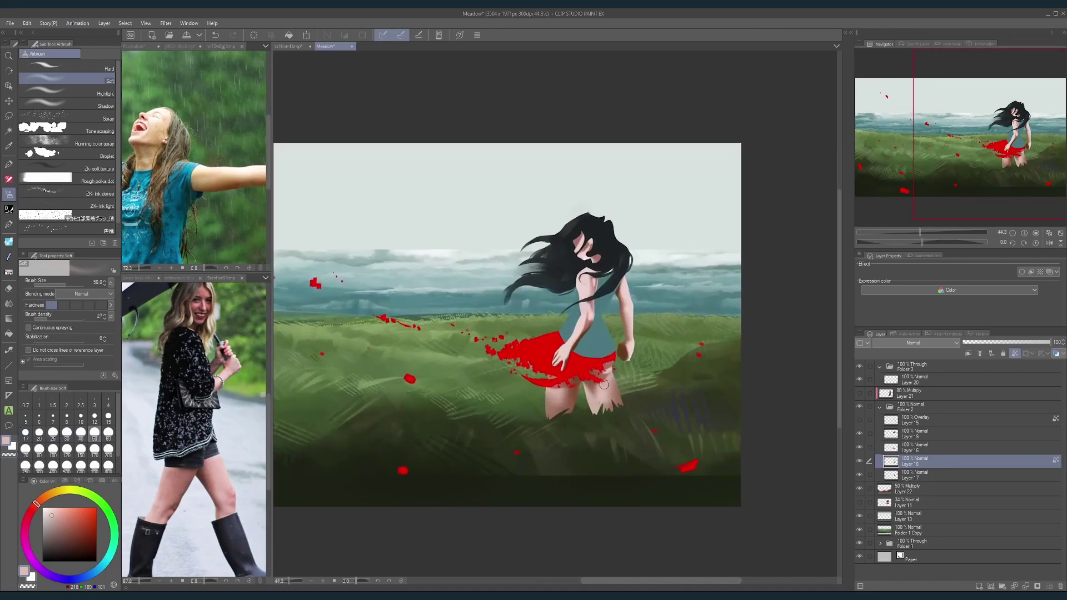
{"action": "left_click", "coordinate": [595, 387], "text": "alt"}
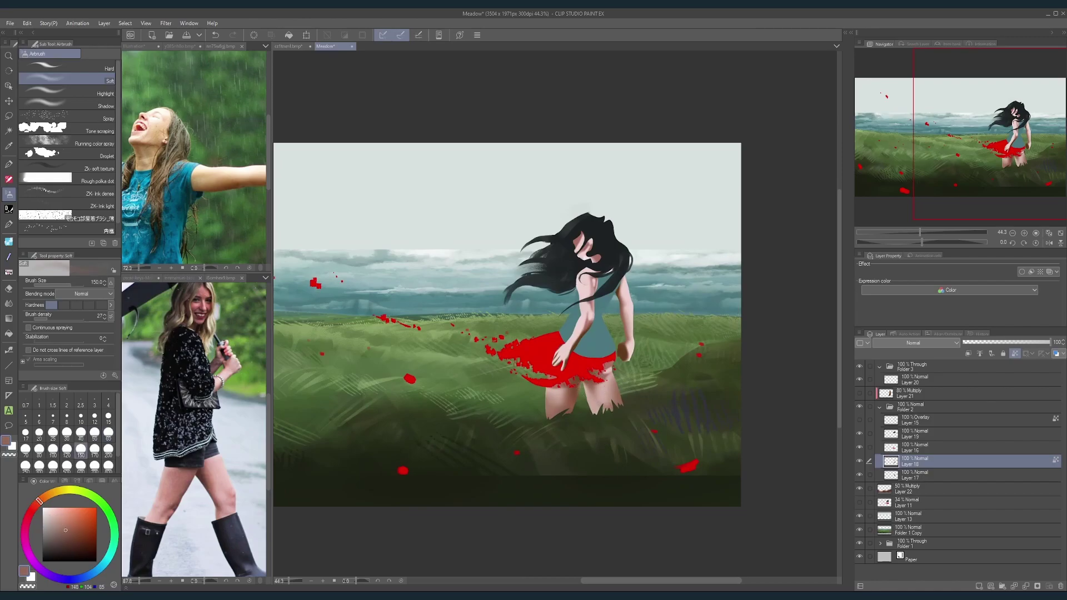
{"action": "left_click_drag", "start_coordinate": [612, 367], "coordinate": [575, 391]}
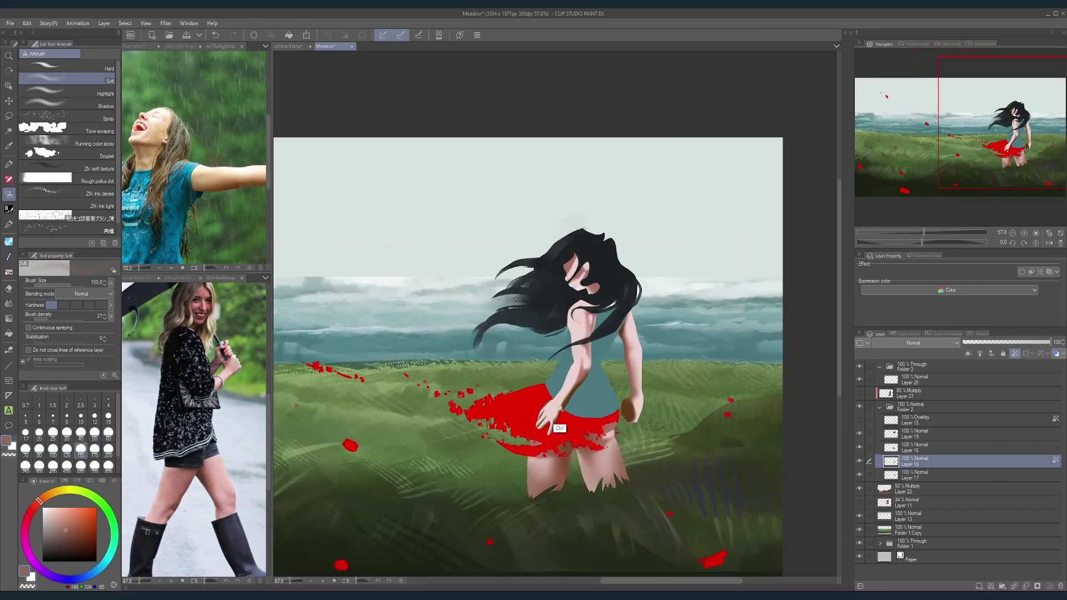
{"action": "scroll", "coordinate": [575, 392], "scroll_direction": "up", "scroll_amount": 2}
{"action": "left_click", "coordinate": [576, 391], "text": "alt"}
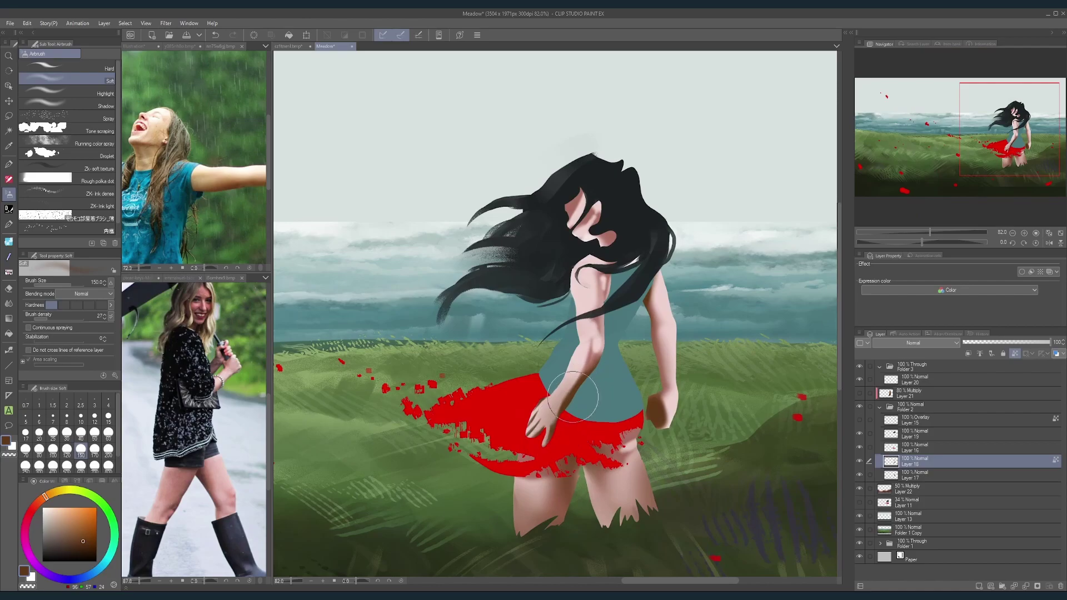
Step: Bring up the robed swordswoman illustration as reference, frame its figure, and return to the Meadow canvas
{"action": "left_click", "coordinate": [184, 46]}
{"action": "left_click", "coordinate": [221, 46]}
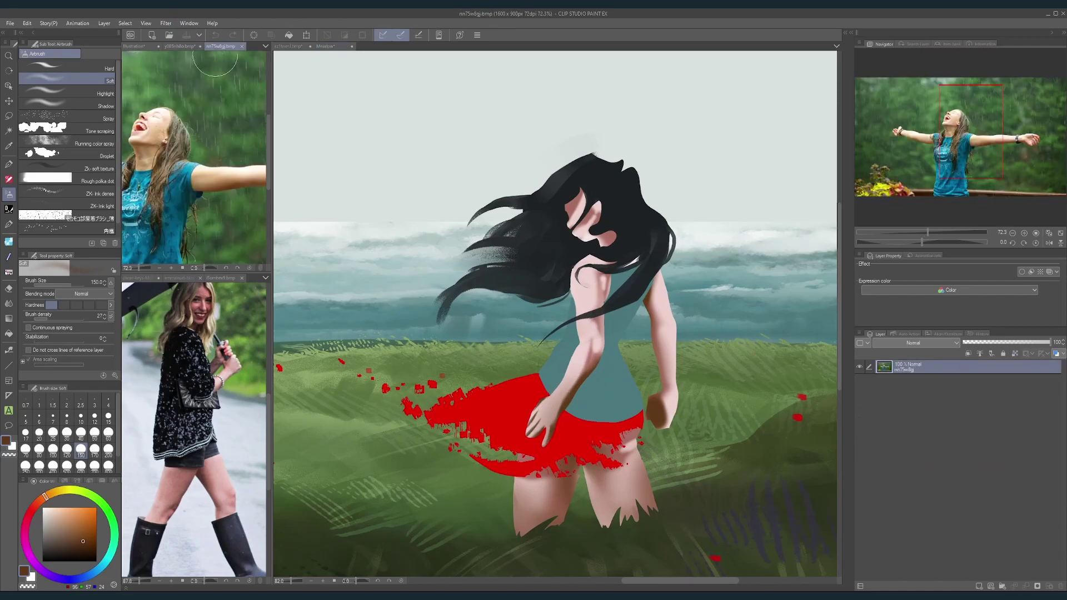
{"action": "left_click", "coordinate": [134, 47]}
{"action": "scroll", "coordinate": [149, 218], "scroll_direction": "up", "scroll_amount": 2}
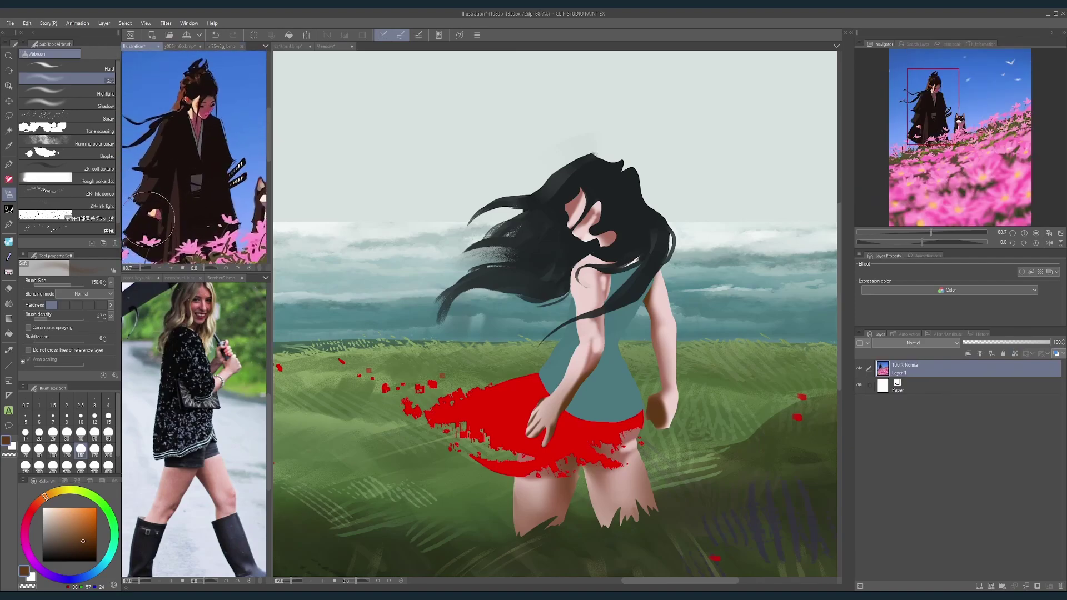
{"action": "scroll", "coordinate": [149, 218], "scroll_direction": "down", "scroll_amount": 2}
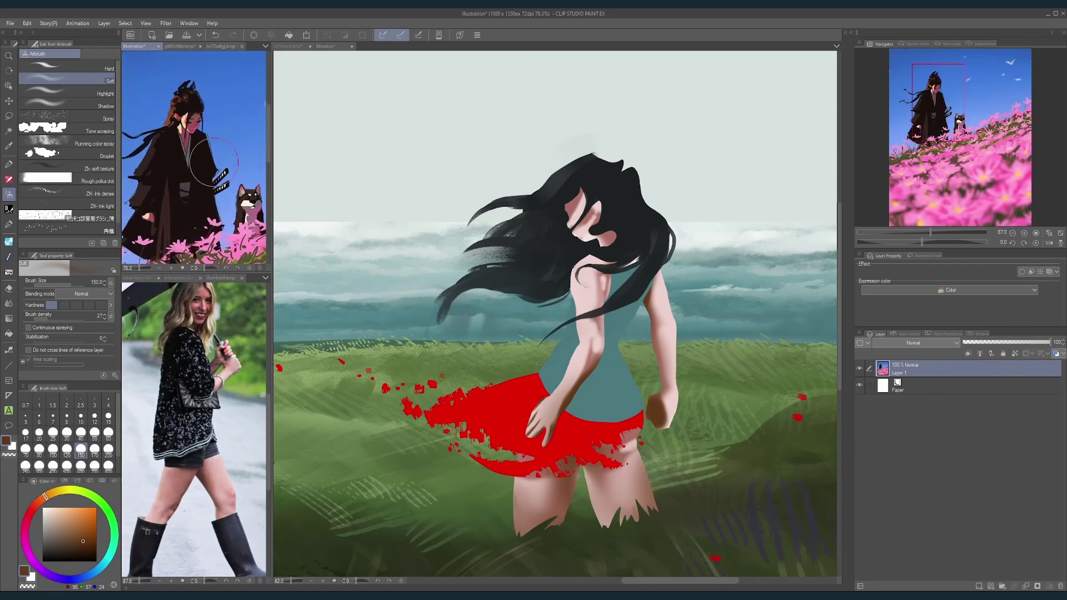
{"action": "left_click", "coordinate": [663, 430]}
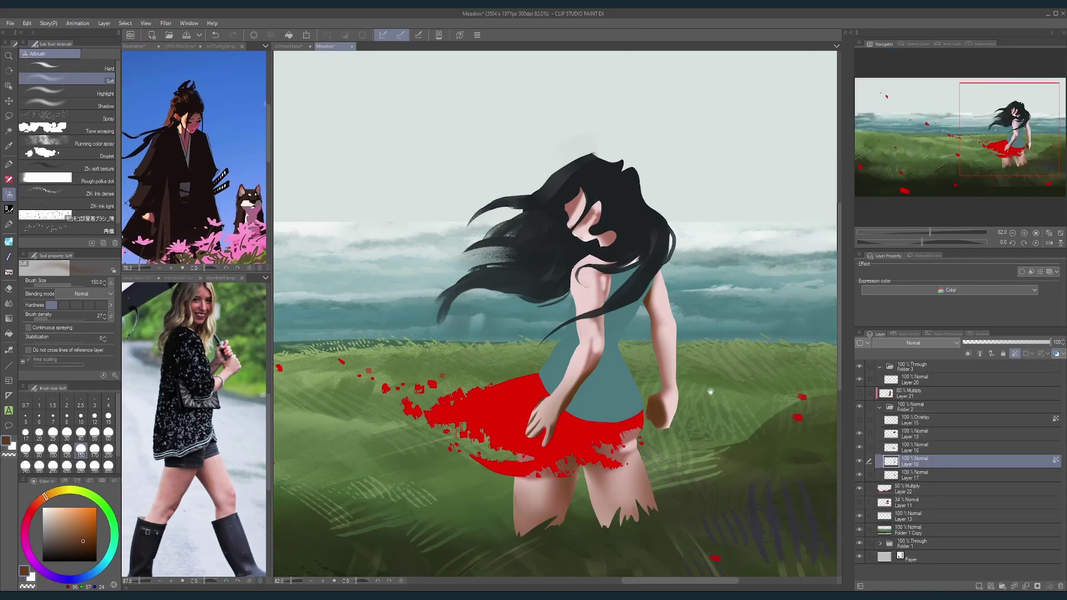
Step: Show the Overlay shading on Layer 15, lower its opacity to 42%, and compare it on and off
{"action": "left_click", "coordinate": [860, 421]}
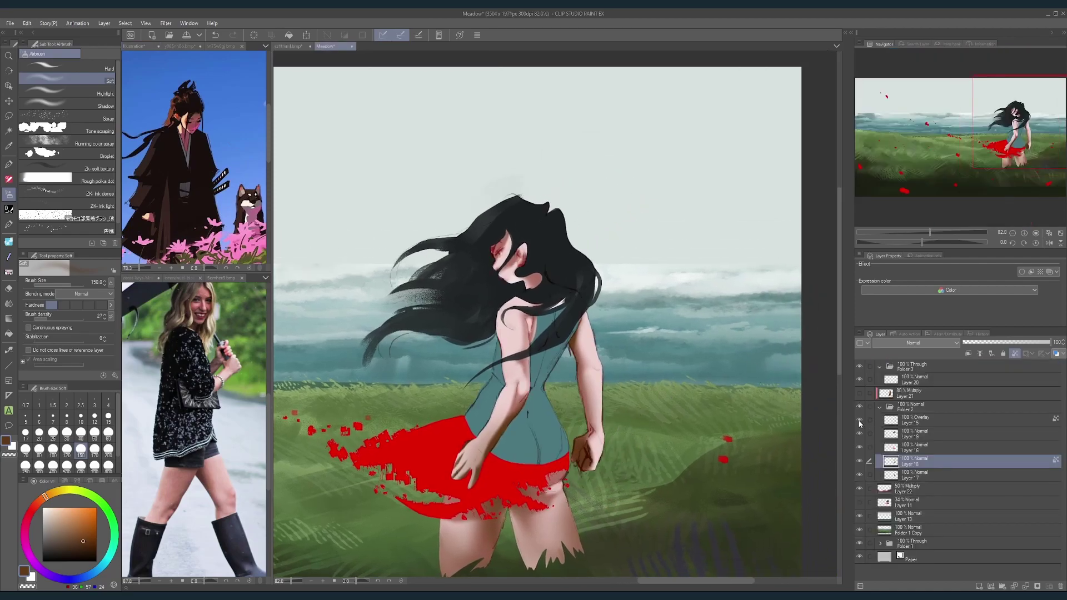
{"action": "left_click", "coordinate": [922, 420]}
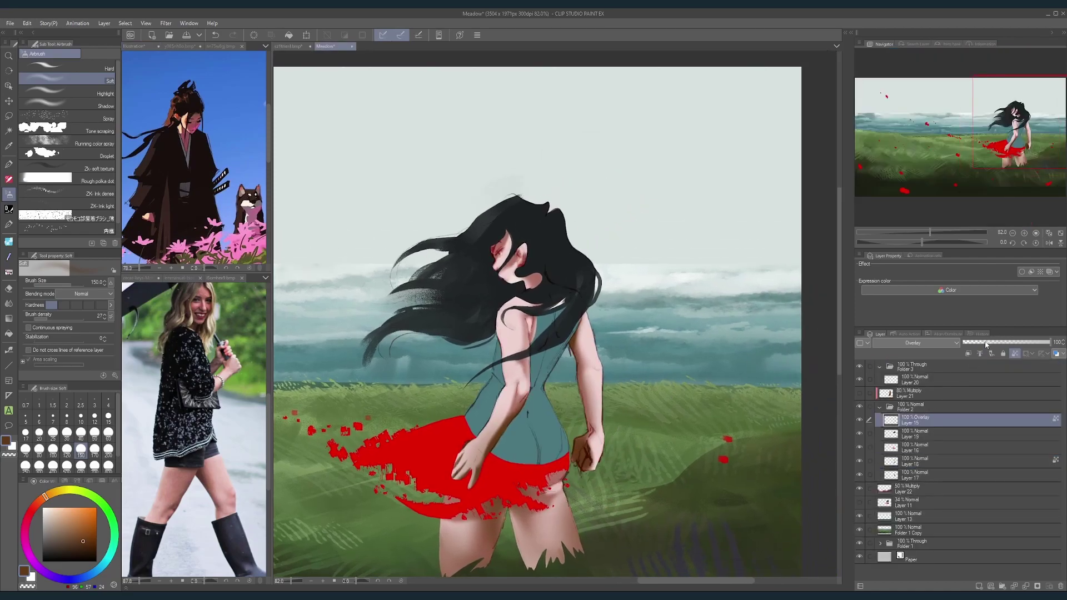
{"action": "left_click_drag", "start_coordinate": [985, 344], "coordinate": [1000, 343]}
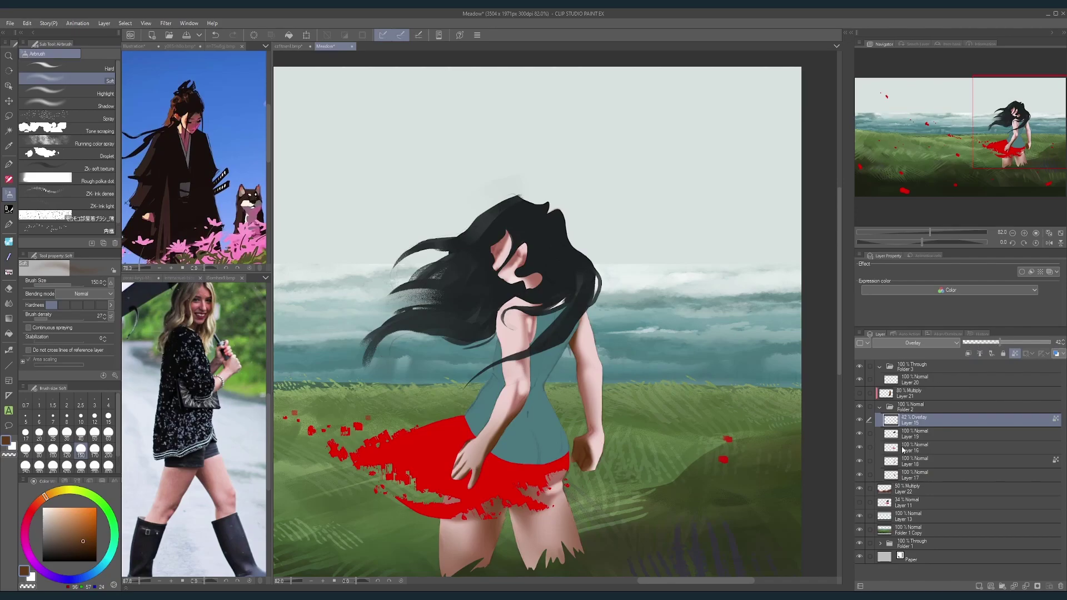
{"action": "left_click", "coordinate": [860, 419]}
{"action": "left_click", "coordinate": [860, 420]}
Step: Find the skin layer by hiding and showing candidates, and make Layer 18 active
{"action": "left_click", "coordinate": [870, 478]}
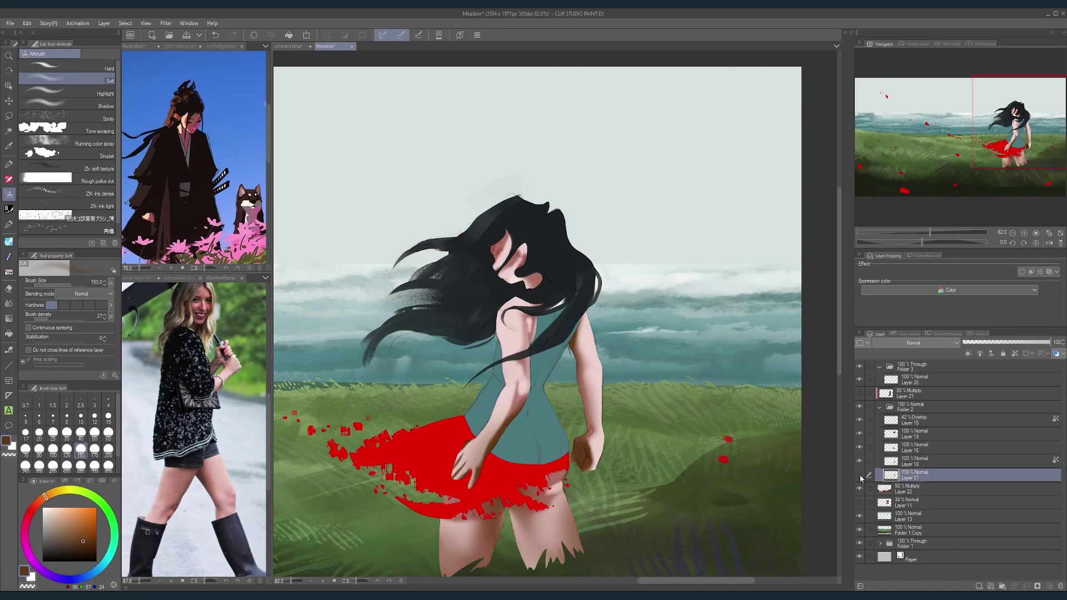
{"action": "left_click", "coordinate": [871, 464]}
{"action": "left_click", "coordinate": [861, 462]}
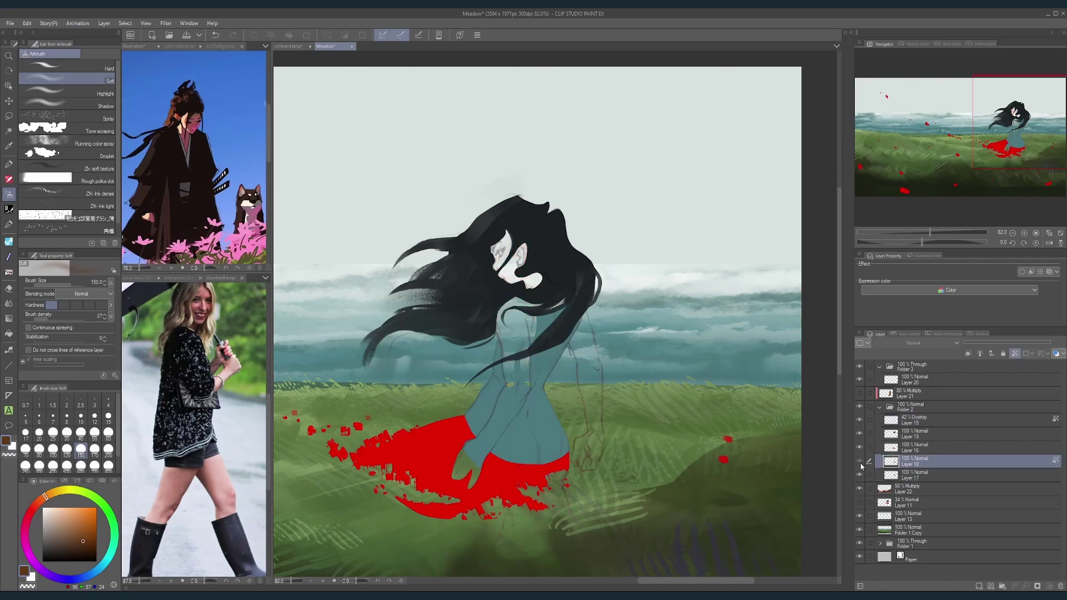
{"action": "left_click", "coordinate": [861, 464]}
Step: Sample the wrist's skin tone and stroke the near forearm with the Outlines pen at size 25
{"action": "scroll", "coordinate": [484, 483], "scroll_direction": "up", "scroll_amount": 5}
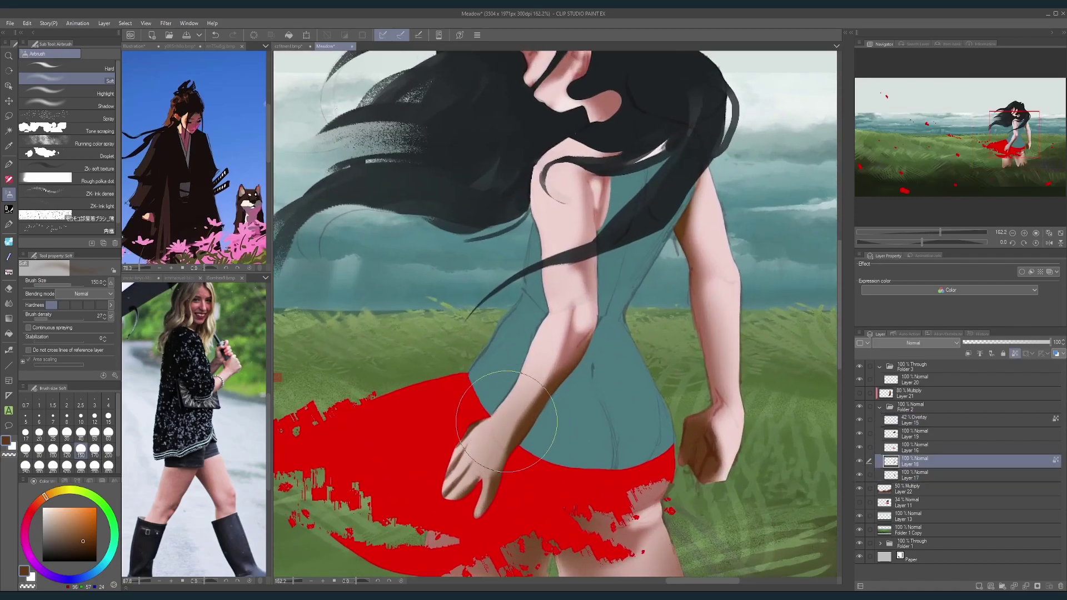
{"action": "key", "text": "bracketleft"}
{"action": "key", "text": "bracketleft"}
{"action": "key", "text": "bracketleft"}
{"action": "key", "text": "bracketleft"}
{"action": "key", "text": "bracketleft"}
{"action": "key", "text": "bracketleft"}
{"action": "key", "text": "bracketleft"}
{"action": "key", "text": "bracketleft"}
{"action": "key", "text": "bracketleft"}
{"action": "key", "text": "bracketleft"}
{"action": "key", "text": "bracketleft"}
{"action": "key", "text": "bracketleft"}
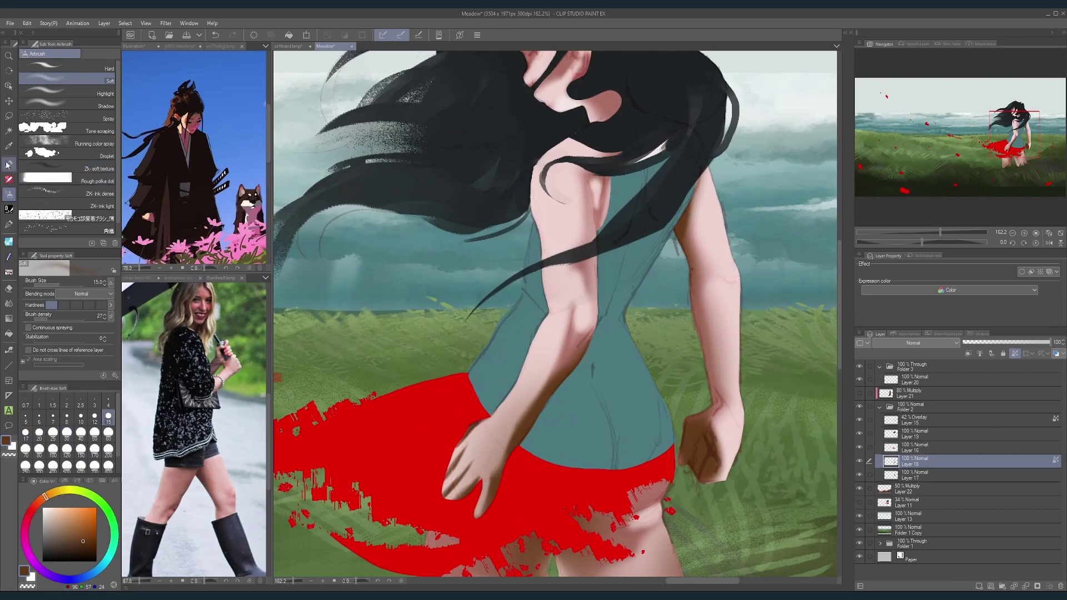
{"action": "left_click", "coordinate": [8, 164]}
{"action": "left_click", "coordinate": [500, 431], "text": "alt"}
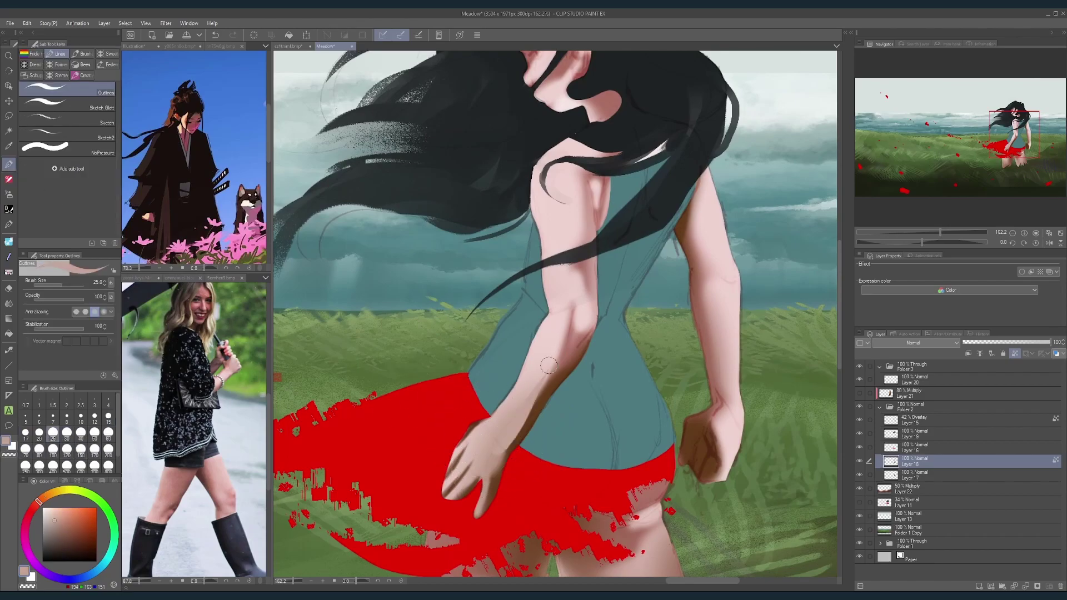
{"action": "left_click_drag", "start_coordinate": [498, 448], "coordinate": [496, 390]}
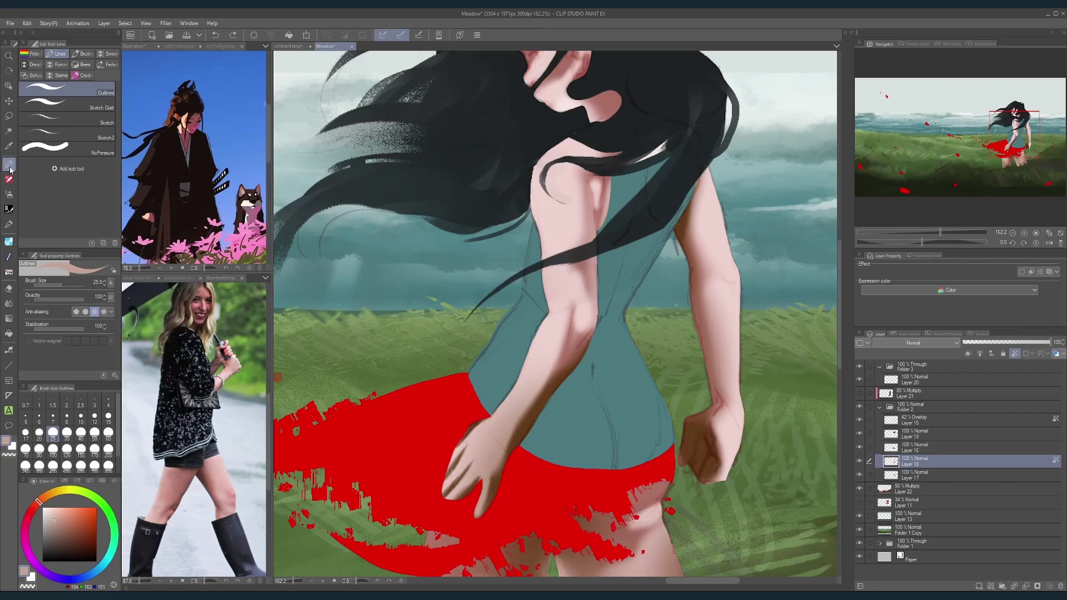
Step: Switch to the Thick Dry Paint brush at size 20 and paint the sampled wrist tone up the near forearm
{"action": "left_click", "coordinate": [83, 75]}
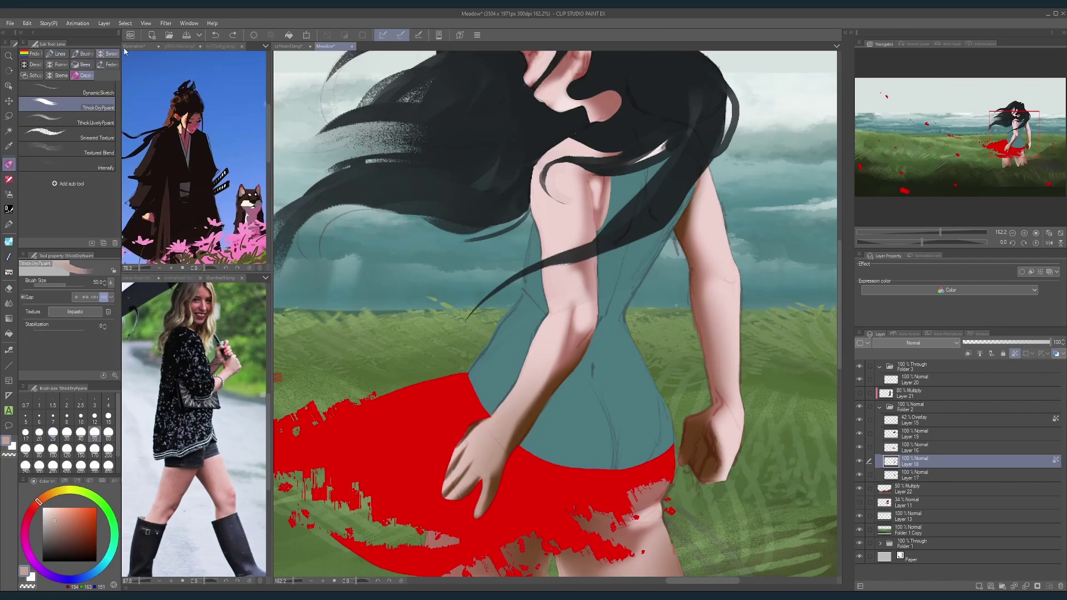
{"action": "key", "text": "bracketleft"}
{"action": "key", "text": "bracketleft"}
{"action": "key", "text": "bracketleft"}
{"action": "key", "text": "bracketleft"}
{"action": "key", "text": "bracketleft"}
{"action": "left_click", "coordinate": [509, 419], "text": "alt"}
{"action": "key", "text": "bracketright"}
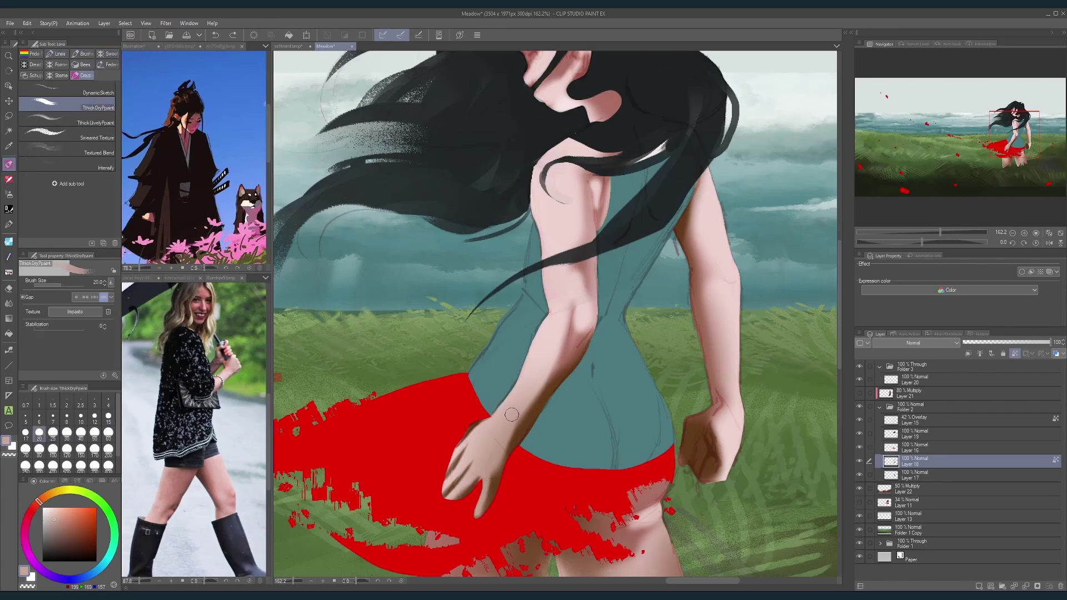
{"action": "mouse_move", "coordinate": [499, 432]}
{"action": "left_mouse_down"}
{"action": "mouse_move", "coordinate": [557, 356]}
{"action": "mouse_move", "coordinate": [551, 367]}
{"action": "left_mouse_up"}
Step: Sample the upper forearm tone and blend it from the wrist toward the near elbow with a larger brush
{"action": "left_click", "coordinate": [556, 352], "text": "alt"}
{"action": "key", "text": "bracketright"}
{"action": "key", "text": "bracketright"}
{"action": "key", "text": "bracketright"}
{"action": "left_click_drag", "start_coordinate": [519, 426], "coordinate": [557, 334]}
Step: Sample the light skin tone above the near elbow and paint highlights around the joint at brush sizes 17 and 25
{"action": "key", "text": "bracketleft"}
{"action": "key", "text": "bracketleft"}
{"action": "key", "text": "bracketleft"}
{"action": "key", "text": "bracketleft"}
{"action": "left_click", "coordinate": [577, 286], "text": "alt"}
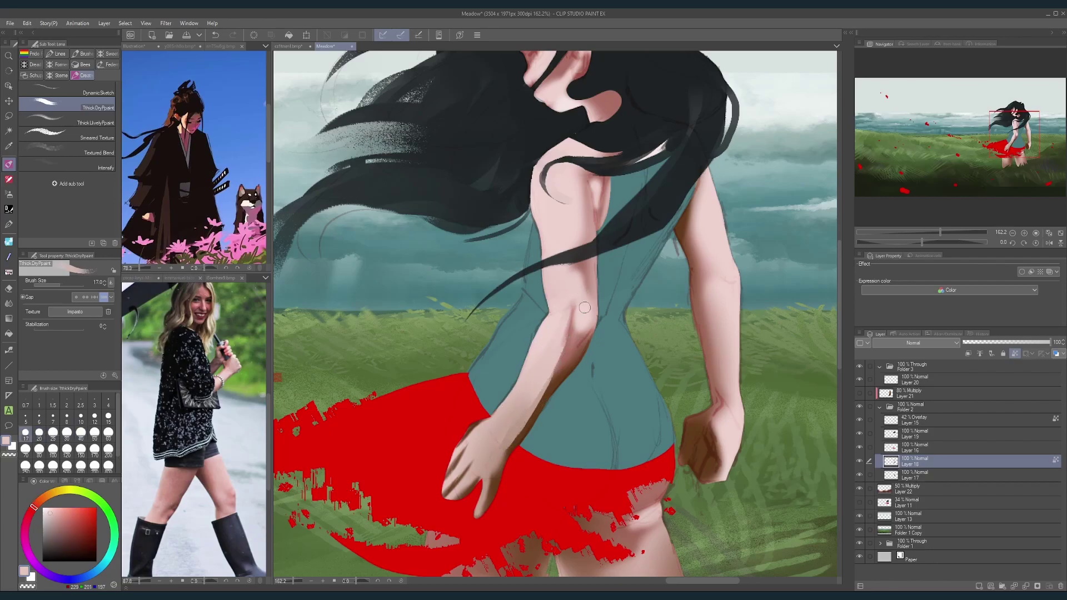
{"action": "key", "text": "bracketleft"}
{"action": "key", "text": "bracketleft"}
{"action": "key", "text": "bracketright"}
{"action": "key", "text": "bracketright"}
{"action": "key", "text": "bracketright"}
{"action": "key", "text": "bracketright"}
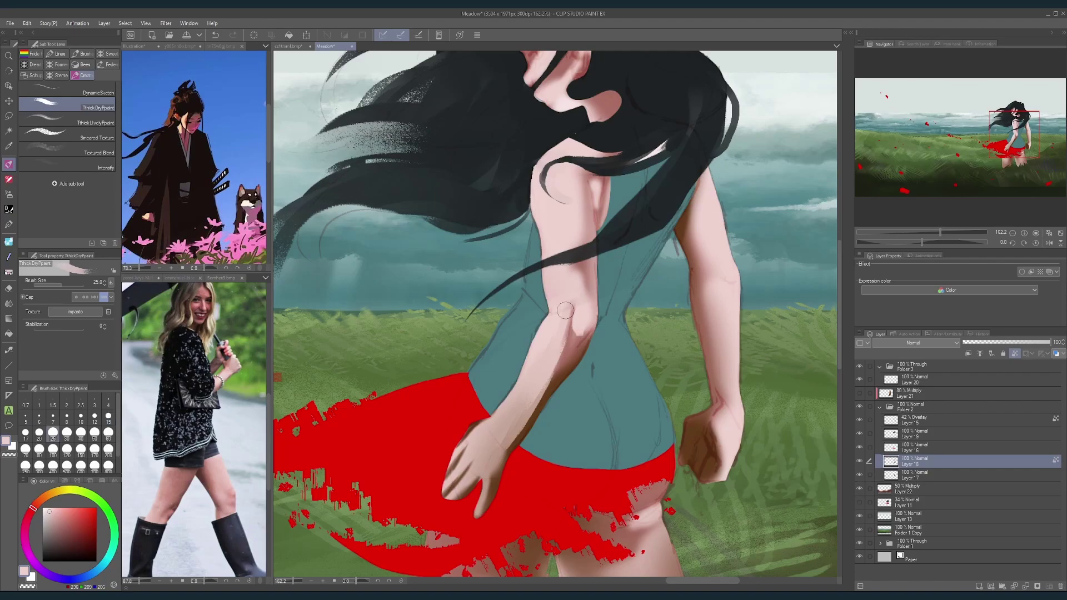
Step: Sample the mid skin tone on the back of the near hand and smooth its shading at brush size 12
{"action": "key", "text": "bracketleft"}
{"action": "key", "text": "bracketleft"}
{"action": "key", "text": "bracketleft"}
{"action": "key", "text": "bracketleft"}
{"action": "key", "text": "bracketleft"}
{"action": "left_click", "coordinate": [492, 431], "text": "alt"}
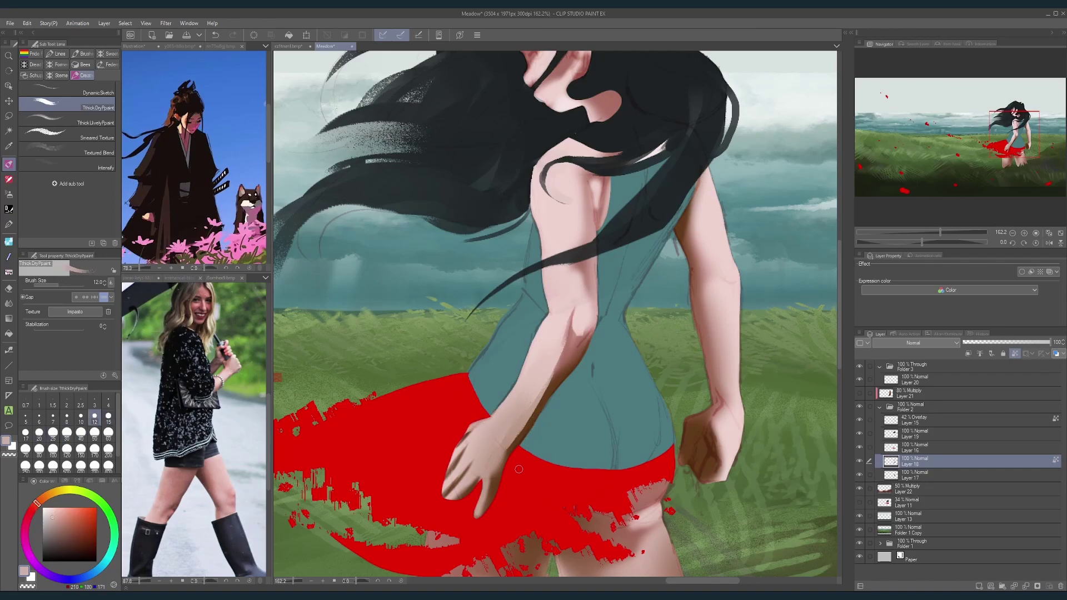
Step: Straighten the rotated canvas view and mirror it horizontally to check the figure's arms and hands
{"action": "scroll", "coordinate": [520, 469], "scroll_direction": "down", "scroll_amount": 5}
{"action": "left_click_drag", "start_coordinate": [519, 469], "coordinate": [551, 470]}
{"action": "scroll", "coordinate": [549, 483], "scroll_direction": "up", "scroll_amount": 6}
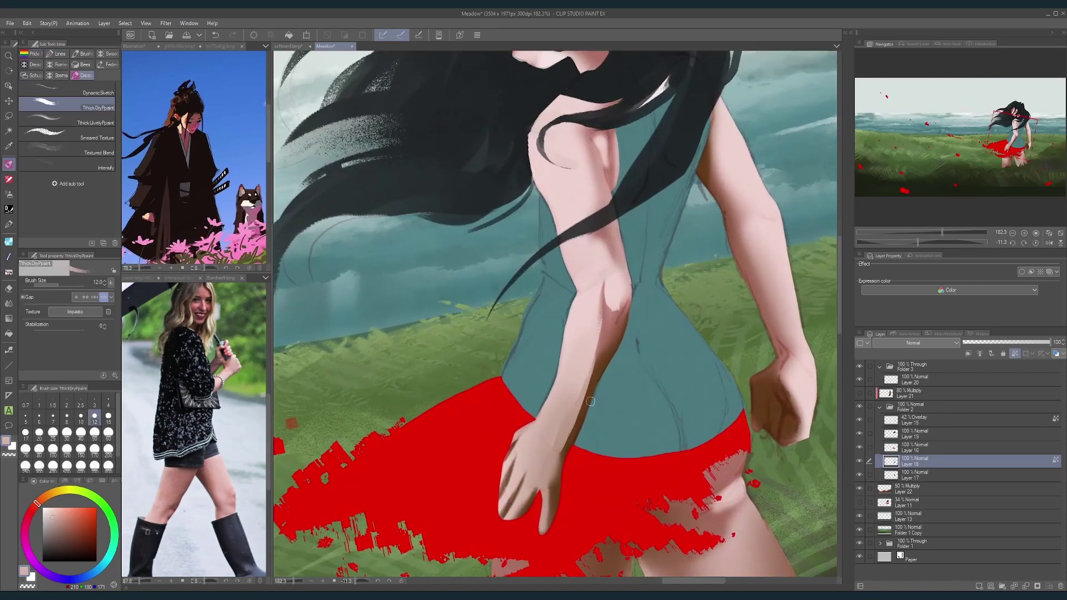
{"action": "left_click", "coordinate": [1037, 243]}
{"action": "left_click", "coordinate": [1049, 243]}
{"action": "scroll", "coordinate": [717, 339], "scroll_direction": "down", "scroll_amount": 6}
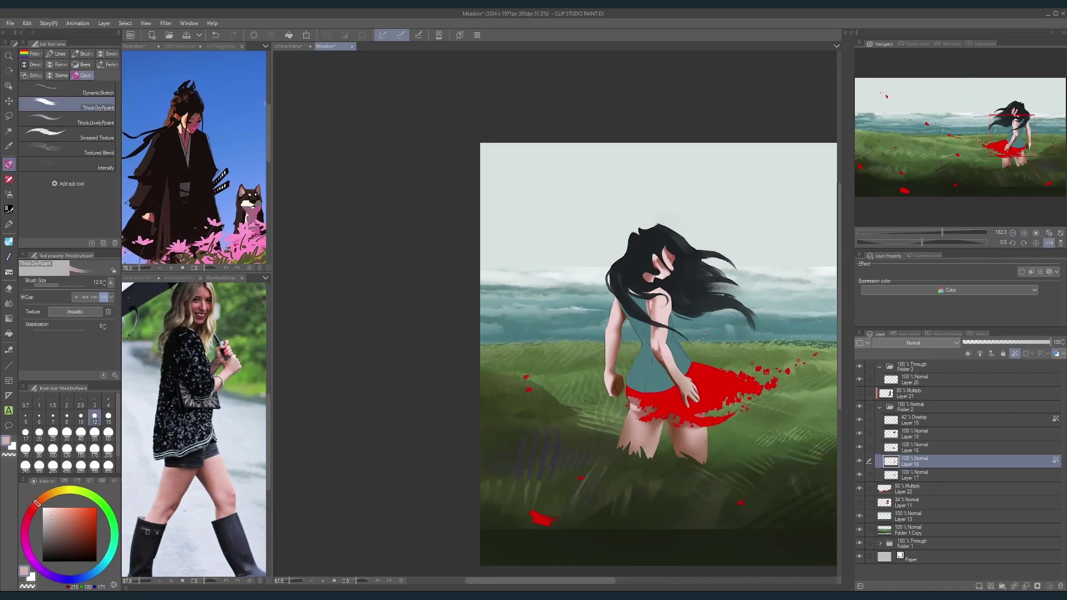
{"action": "left_click_drag", "start_coordinate": [723, 331], "coordinate": [630, 362]}
{"action": "scroll", "coordinate": [614, 410], "scroll_direction": "up", "scroll_amount": 6}
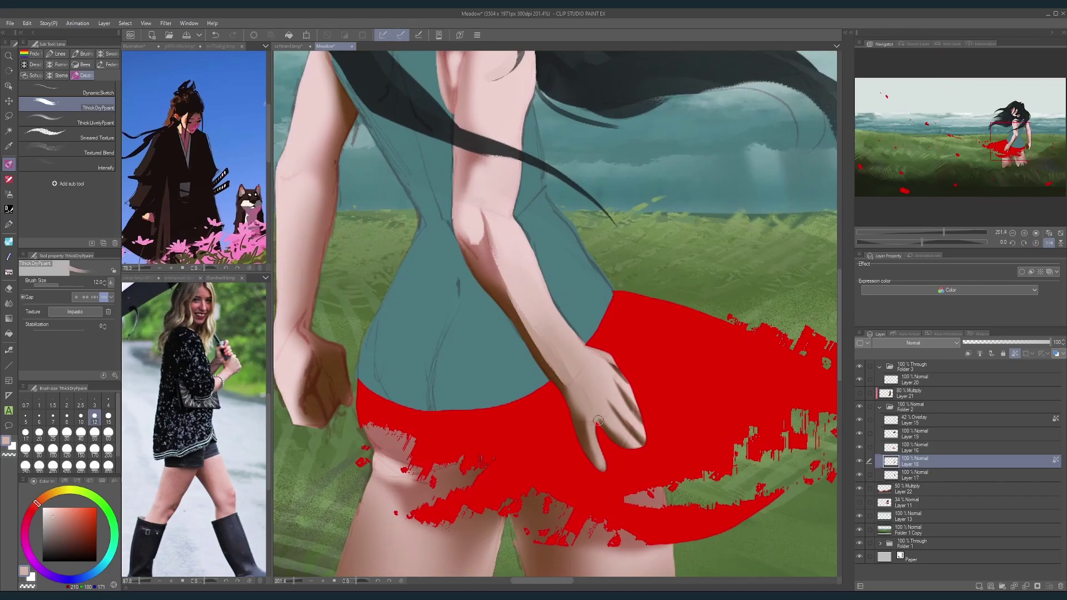
Step: Sample the near hand's shadow tones and repaint the shading around the fingers and thumb at brush size 12
{"action": "left_click", "coordinate": [591, 429], "text": "alt"}
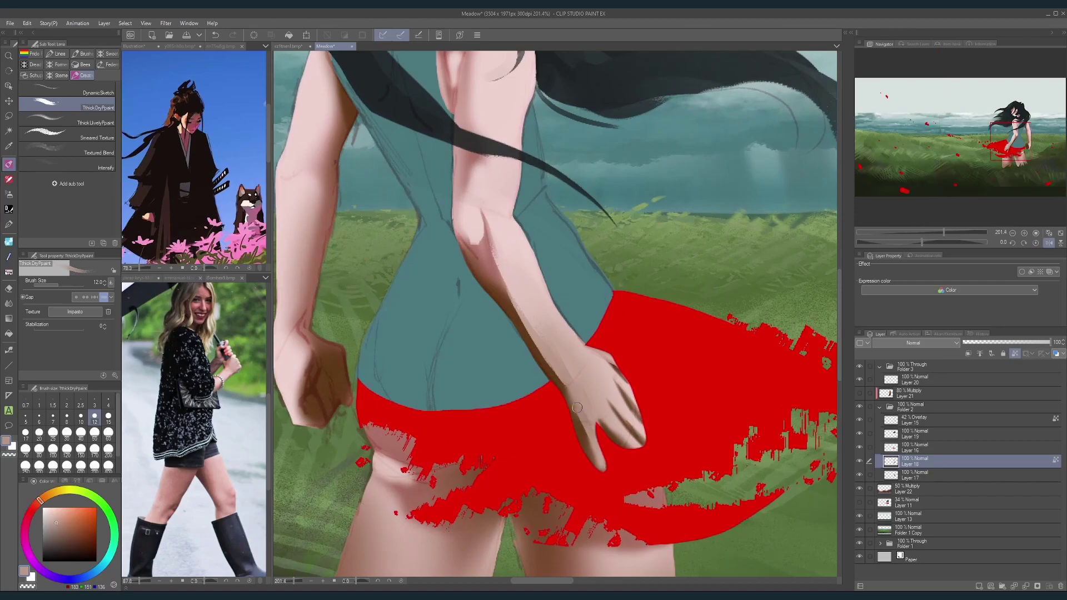
{"action": "scroll", "coordinate": [640, 373], "scroll_direction": "down", "scroll_amount": 3}
{"action": "scroll", "coordinate": [611, 389], "scroll_direction": "up", "scroll_amount": 4}
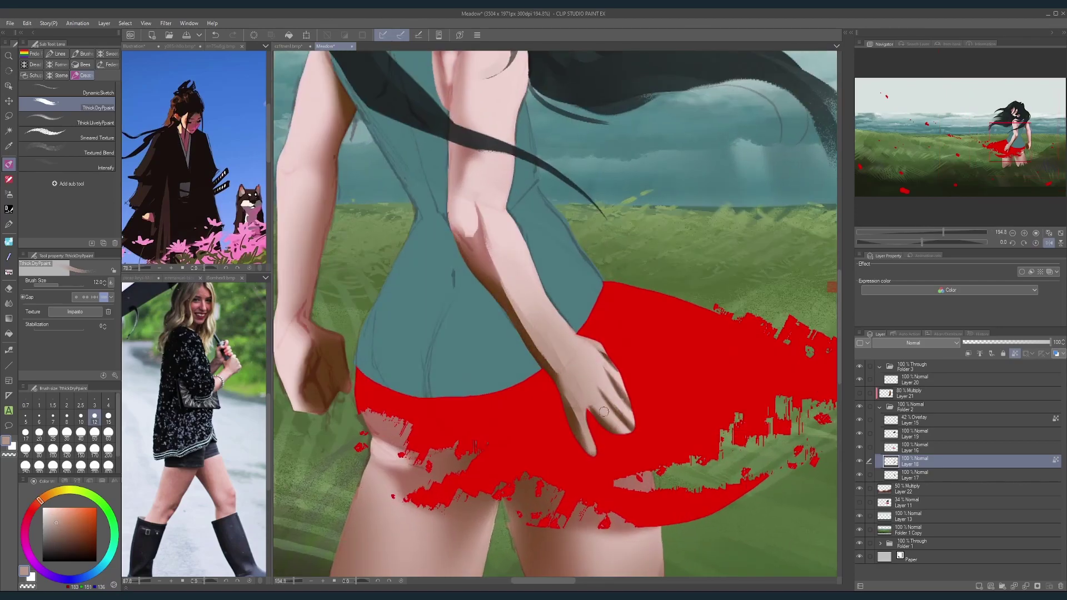
{"action": "left_click_drag", "start_coordinate": [722, 356], "coordinate": [703, 353]}
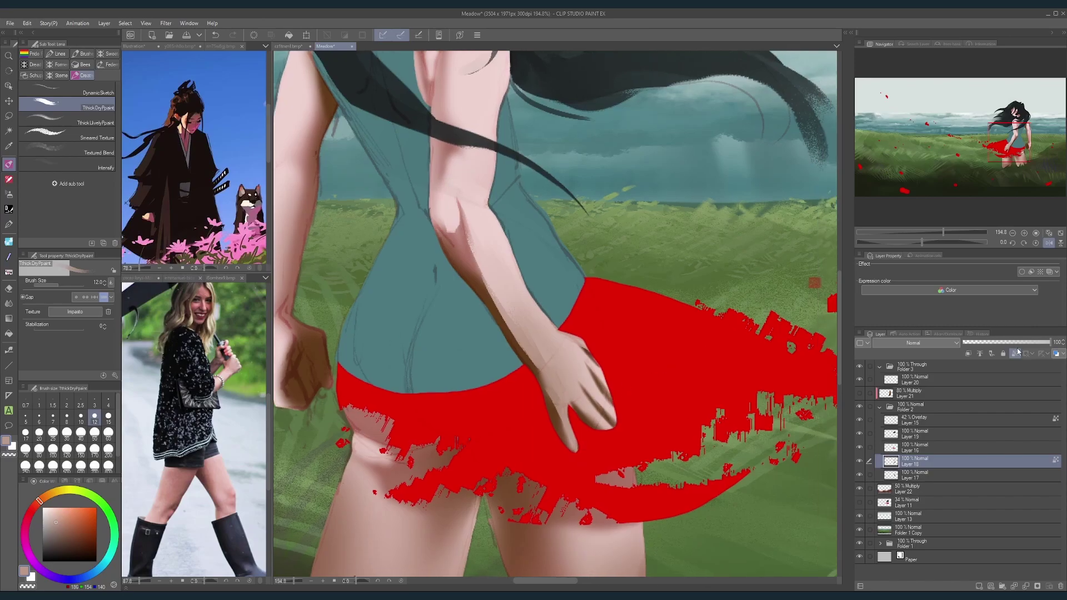
{"action": "left_click", "coordinate": [561, 410], "text": "alt"}
{"action": "scroll", "coordinate": [635, 449], "scroll_direction": "down", "scroll_amount": 3}
{"action": "left_click_drag", "start_coordinate": [635, 450], "coordinate": [569, 469]}
{"action": "scroll", "coordinate": [594, 470], "scroll_direction": "up", "scroll_amount": 2}
Step: Shade the far clenched fist with a sampled dark brown at brush size 20 and toggle the transparent-pixel lock
{"action": "key", "text": "bracketright"}
{"action": "key", "text": "bracketright"}
{"action": "key", "text": "bracketright"}
{"action": "mouse_move", "coordinate": [464, 481]}
{"action": "left_mouse_down"}
{"action": "mouse_move", "coordinate": [495, 481]}
{"action": "mouse_move", "coordinate": [451, 445]}
{"action": "left_mouse_up"}
{"action": "key", "text": "bracketright"}
{"action": "key", "text": "bracketleft"}
{"action": "left_click", "coordinate": [442, 482], "text": "alt"}
{"action": "left_click", "coordinate": [1015, 354]}
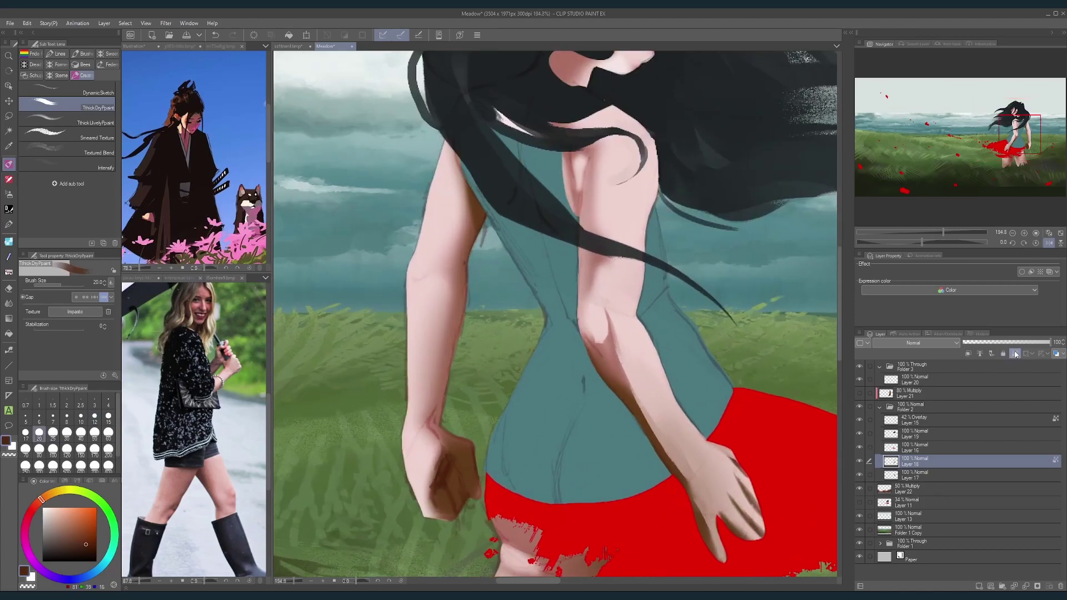
Step: Compare the figure with Layer 18 and the Multiply shadow on Layer 21 switched on and off
{"action": "left_click", "coordinate": [860, 466]}
{"action": "left_click", "coordinate": [860, 466]}
{"action": "left_click", "coordinate": [860, 394]}
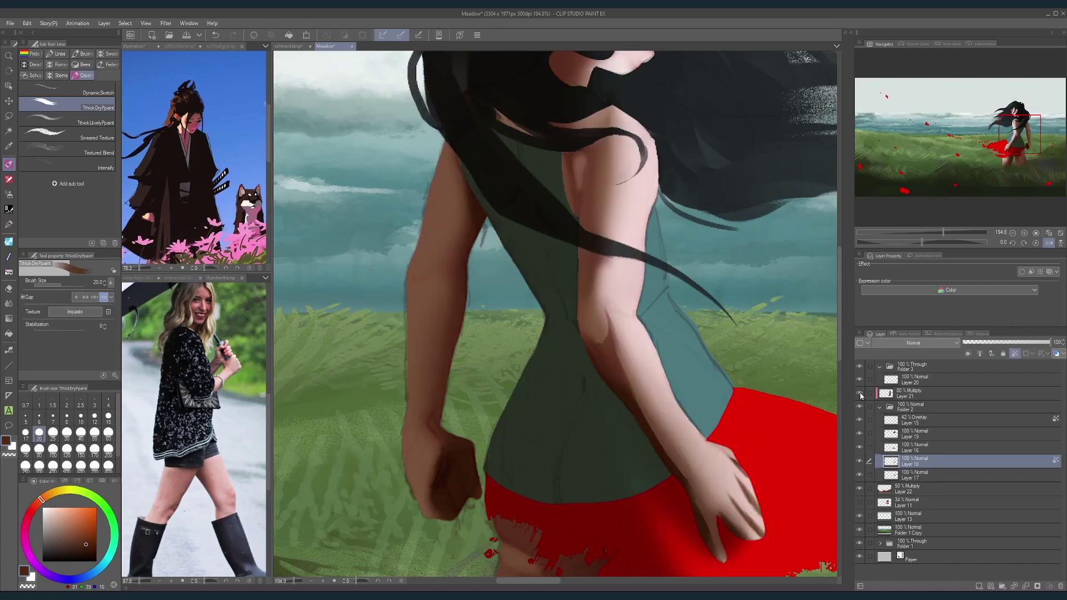
{"action": "left_click", "coordinate": [860, 394]}
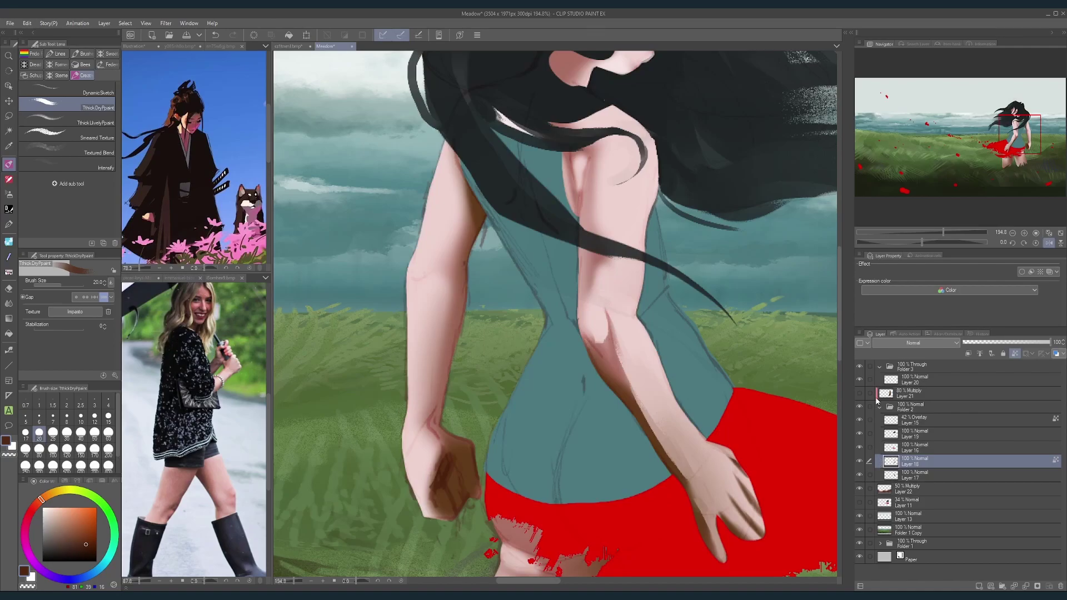
Step: Try dark brown shading strokes along the far forearm and beside the arm
{"action": "mouse_move", "coordinate": [448, 461]}
{"action": "left_mouse_down"}
{"action": "mouse_move", "coordinate": [436, 403]}
{"action": "mouse_move", "coordinate": [447, 397]}
{"action": "mouse_move", "coordinate": [445, 372]}
{"action": "left_mouse_up"}
{"action": "mouse_move", "coordinate": [491, 306]}
{"action": "left_mouse_down"}
{"action": "mouse_move", "coordinate": [468, 311]}
{"action": "mouse_move", "coordinate": [488, 312]}
{"action": "left_mouse_up"}
{"action": "key", "text": "ctrl+z"}
{"action": "key", "text": "ctrl+z"}
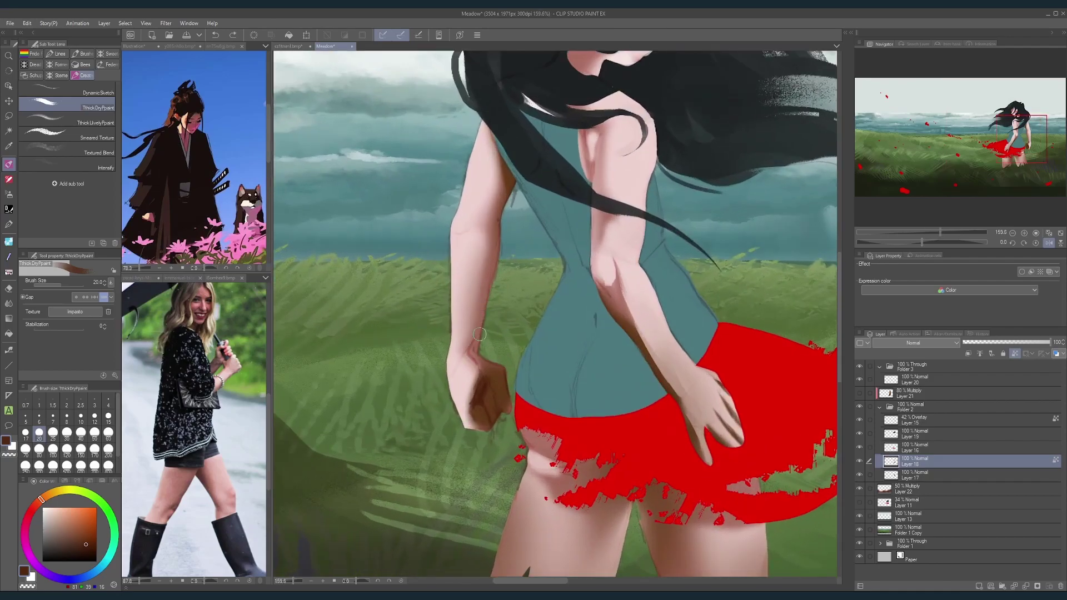
Step: Shade the inner edge of the far arm from the wrist to the upper arm with sampled browns at brush size 20
{"action": "mouse_move", "coordinate": [477, 349]}
{"action": "left_mouse_down"}
{"action": "mouse_move", "coordinate": [480, 381]}
{"action": "mouse_move", "coordinate": [467, 358]}
{"action": "mouse_move", "coordinate": [487, 295]}
{"action": "mouse_move", "coordinate": [476, 350]}
{"action": "mouse_move", "coordinate": [494, 379]}
{"action": "left_mouse_up"}
{"action": "left_click", "coordinate": [482, 306], "text": "alt"}
{"action": "left_click_drag", "start_coordinate": [512, 278], "coordinate": [490, 224]}
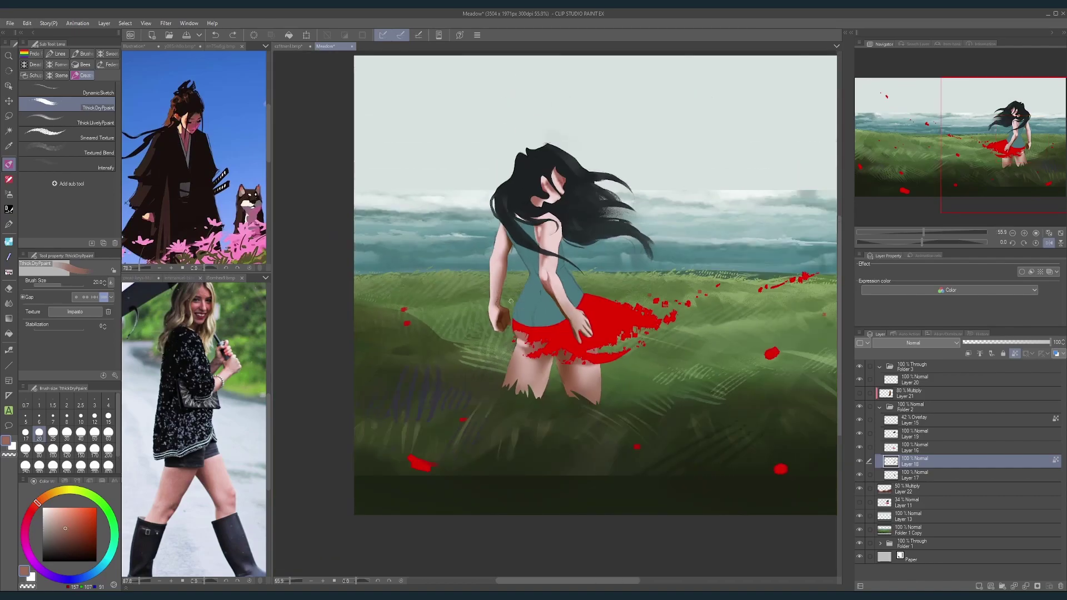
{"action": "scroll", "coordinate": [511, 301], "scroll_direction": "up", "scroll_amount": 5}
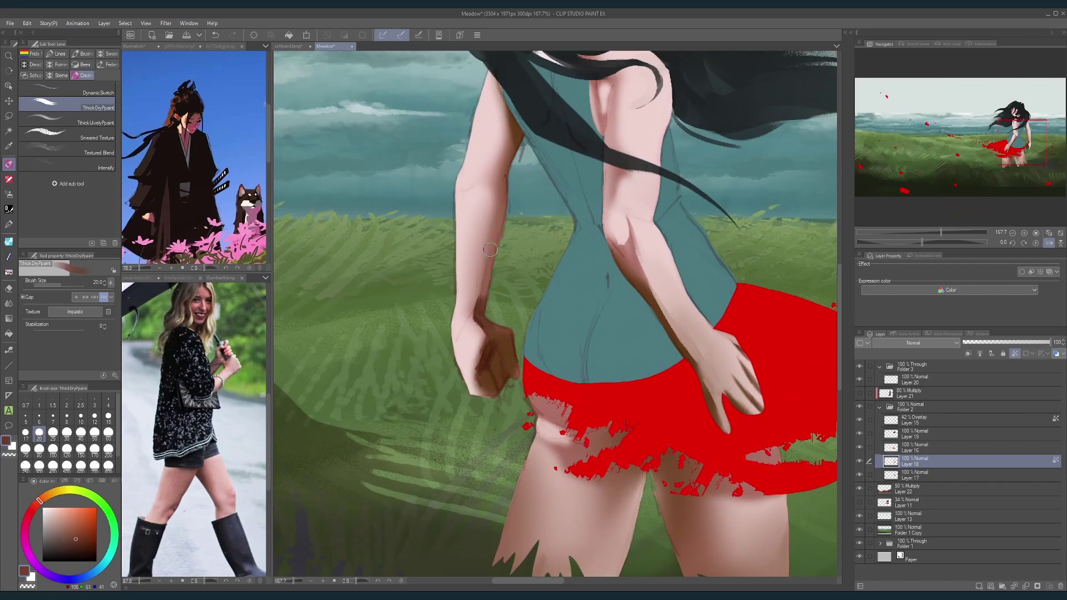
{"action": "mouse_move", "coordinate": [506, 159]}
{"action": "left_mouse_down"}
{"action": "mouse_move", "coordinate": [482, 311]}
{"action": "mouse_move", "coordinate": [487, 303]}
{"action": "left_mouse_up"}
Step: Sample the far arm's pink midtones and blend the shadow edge around its elbow at brush sizes 17 and 15
{"action": "left_click", "coordinate": [472, 316], "text": "alt"}
{"action": "key", "text": "["}
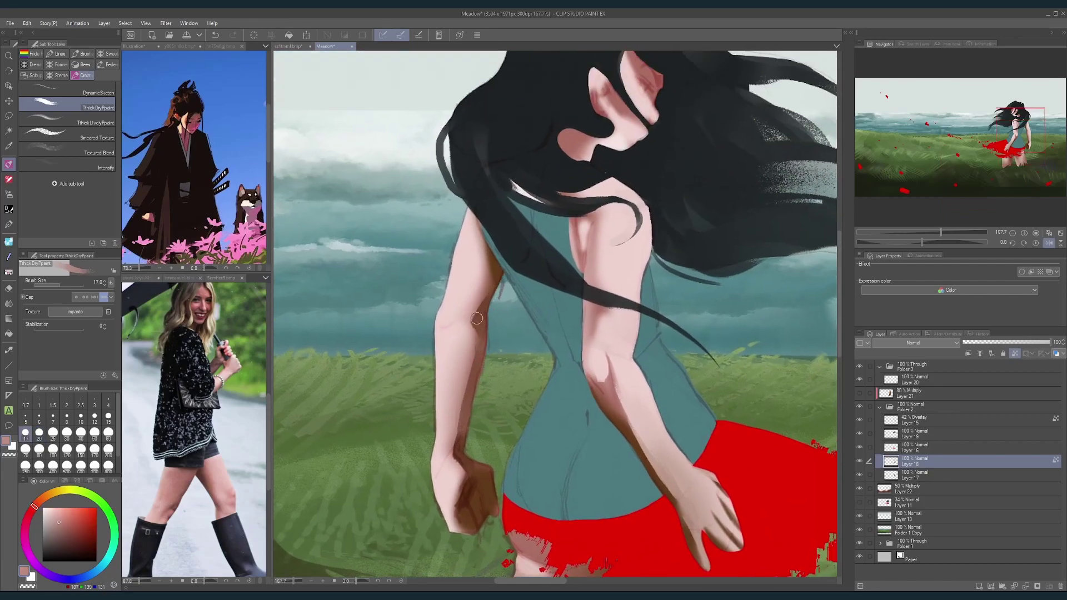
{"action": "key", "text": "bracketleft"}
{"action": "left_click", "coordinate": [449, 320], "text": "alt"}
{"action": "mouse_move", "coordinate": [440, 321]}
{"action": "left_mouse_down"}
{"action": "mouse_move", "coordinate": [451, 310]}
{"action": "mouse_move", "coordinate": [342, 287]}
{"action": "left_mouse_up"}
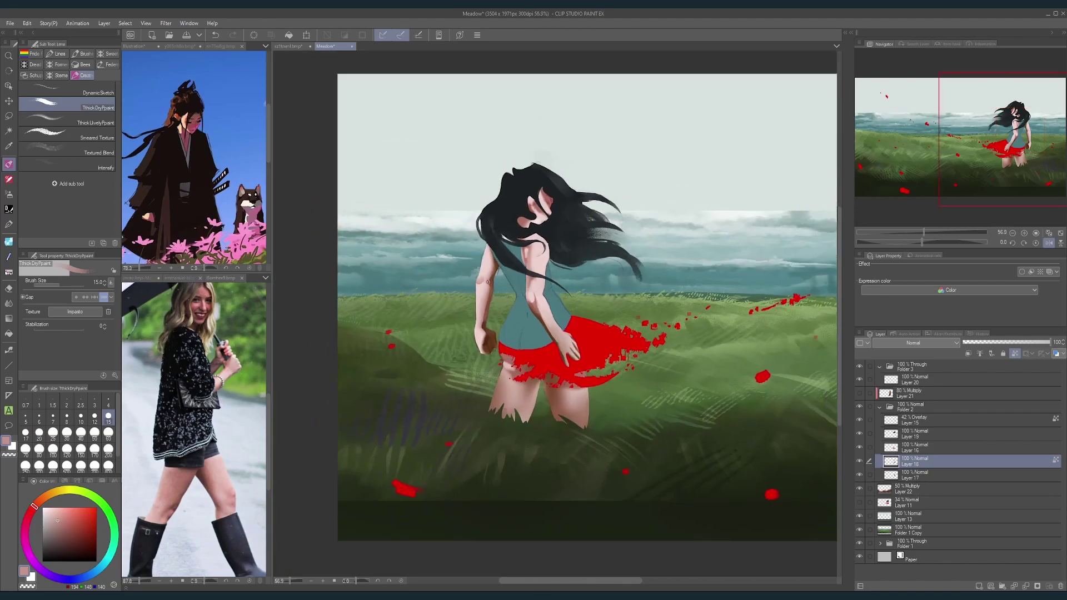
{"action": "left_click_drag", "start_coordinate": [476, 287], "coordinate": [613, 280]}
Step: Sample the light skin tone and define the far elbow with small highlights at brush sizes 15 and 12
{"action": "left_click", "coordinate": [495, 275], "text": "alt"}
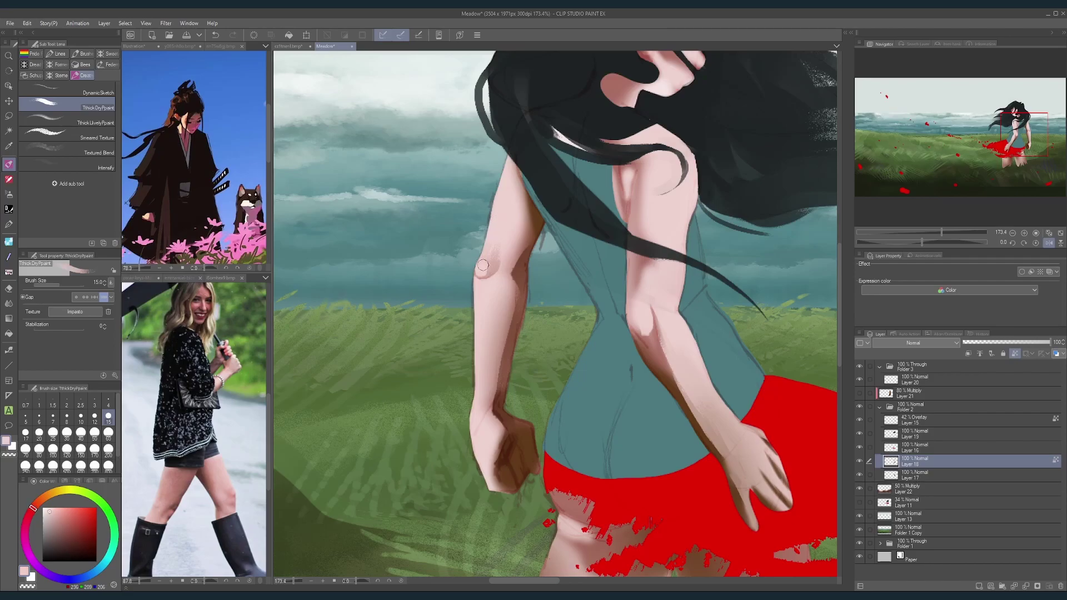
{"action": "key", "text": "bracketleft"}
{"action": "scroll", "coordinate": [501, 231], "scroll_direction": "down", "scroll_amount": 5}
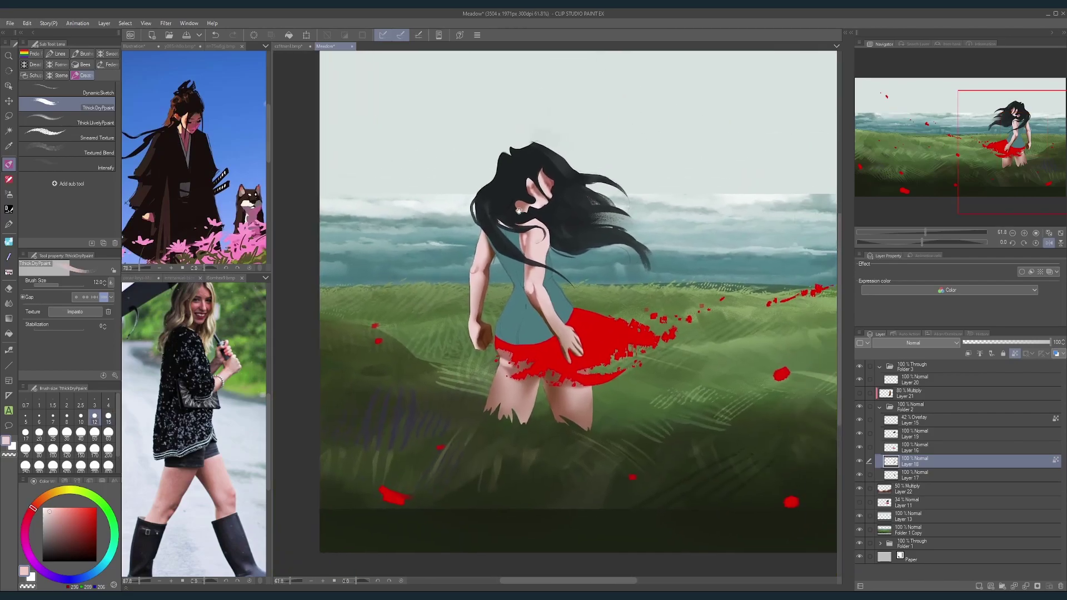
{"action": "scroll", "coordinate": [585, 252], "scroll_direction": "up", "scroll_amount": 3}
{"action": "scroll", "coordinate": [585, 252], "scroll_direction": "up", "scroll_amount": 3}
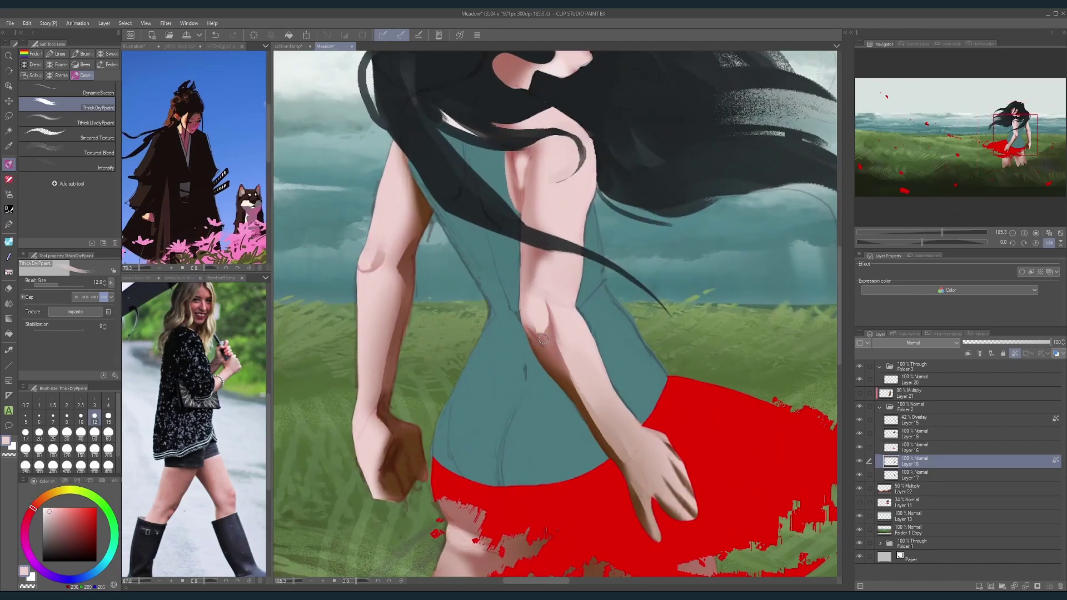
Step: Sample the near elbow's tones and repaint its highlight down into the forearm at brush size 12, redoing one stroke
{"action": "left_click", "coordinate": [542, 336], "text": "alt"}
{"action": "left_click", "coordinate": [535, 315], "text": "alt"}
{"action": "left_click_drag", "start_coordinate": [533, 309], "coordinate": [555, 360]}
{"action": "key", "text": "ctrl+z"}
{"action": "left_click_drag", "start_coordinate": [531, 314], "coordinate": [556, 363]}
{"action": "mouse_move", "coordinate": [568, 281]}
{"action": "left_mouse_down"}
{"action": "mouse_move", "coordinate": [531, 288]}
{"action": "mouse_move", "coordinate": [591, 290]}
{"action": "left_mouse_up"}
{"action": "scroll", "coordinate": [592, 290], "scroll_direction": "up", "scroll_amount": 1}
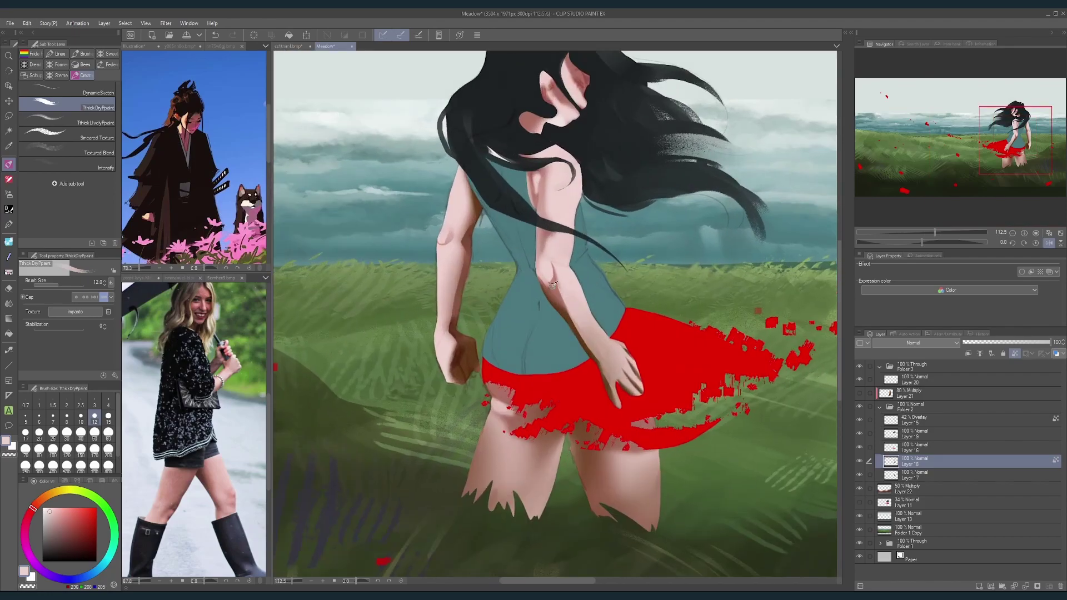
Step: Sample the reddish-brown shadow at the near elbow and soften the shading around the joint at brush size 17
{"action": "key", "text": "bracketright"}
{"action": "key", "text": "bracketright"}
{"action": "left_click", "coordinate": [552, 287], "text": "alt"}
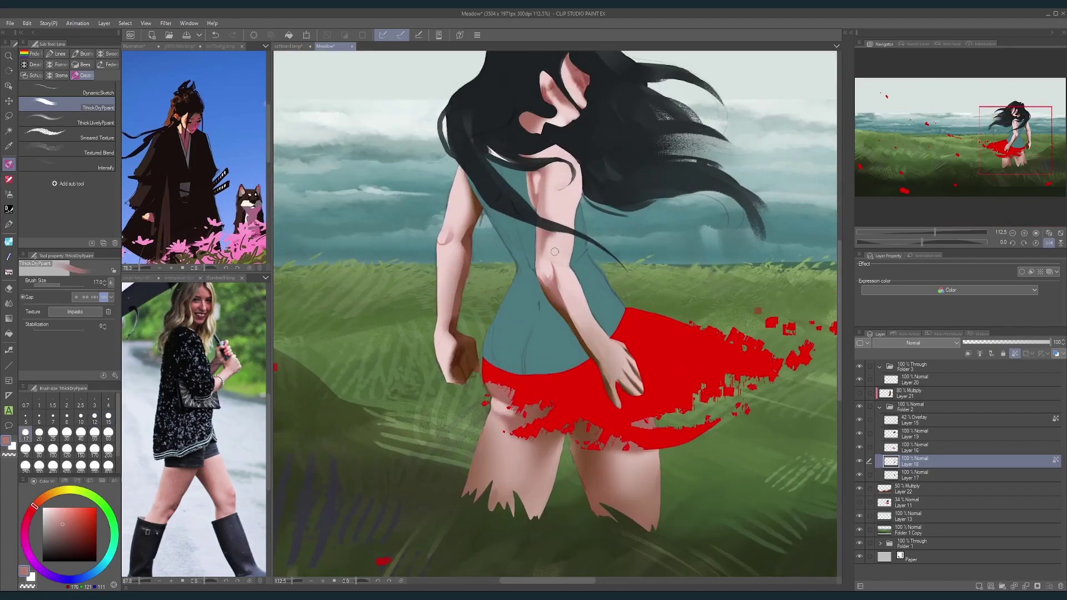
{"action": "scroll", "coordinate": [550, 280], "scroll_direction": "down", "scroll_amount": 4}
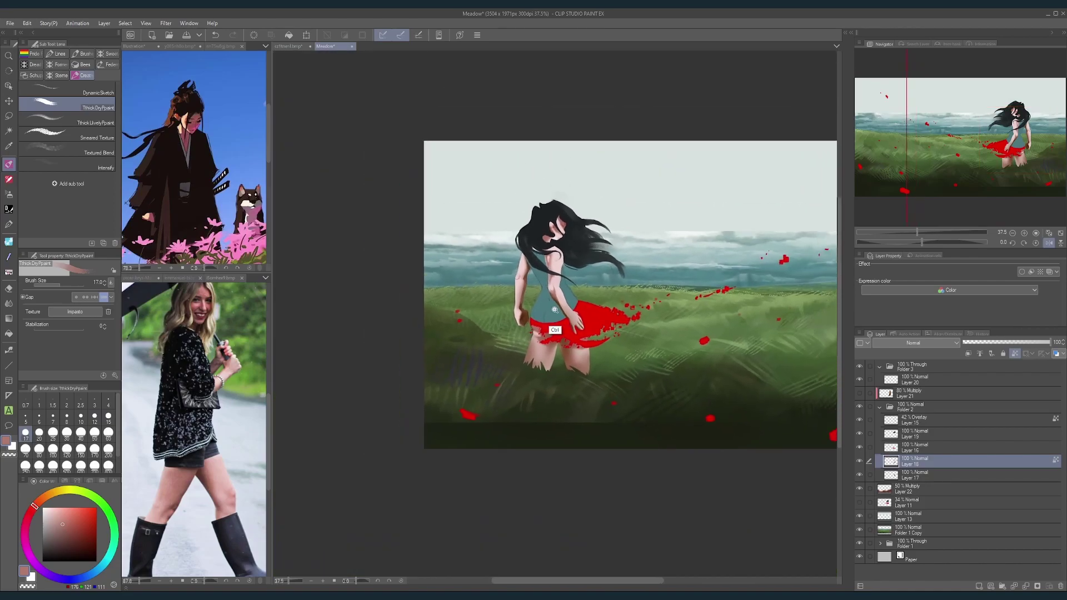
{"action": "scroll", "coordinate": [571, 298], "scroll_direction": "up", "scroll_amount": 3}
Step: Paint sampled light skin tones onto the near forearm at brush size 25 and undo the last stroke
{"action": "key", "text": "bracketright"}
{"action": "key", "text": "bracketright"}
{"action": "left_click", "coordinate": [559, 264], "text": "alt"}
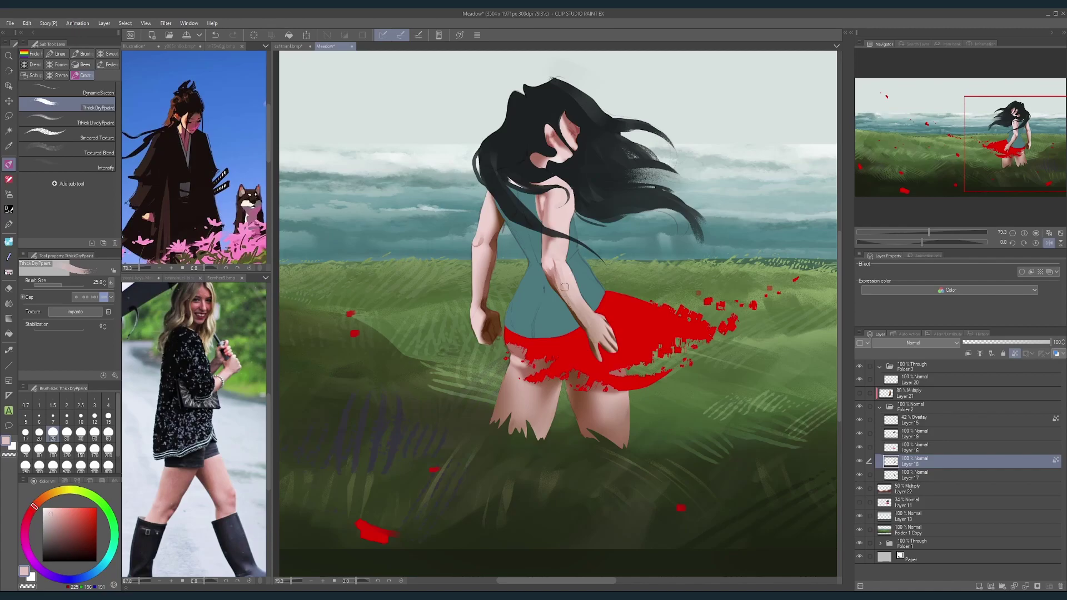
{"action": "left_click", "coordinate": [564, 266], "text": "alt"}
{"action": "scroll", "coordinate": [550, 357], "scroll_direction": "up", "scroll_amount": 1}
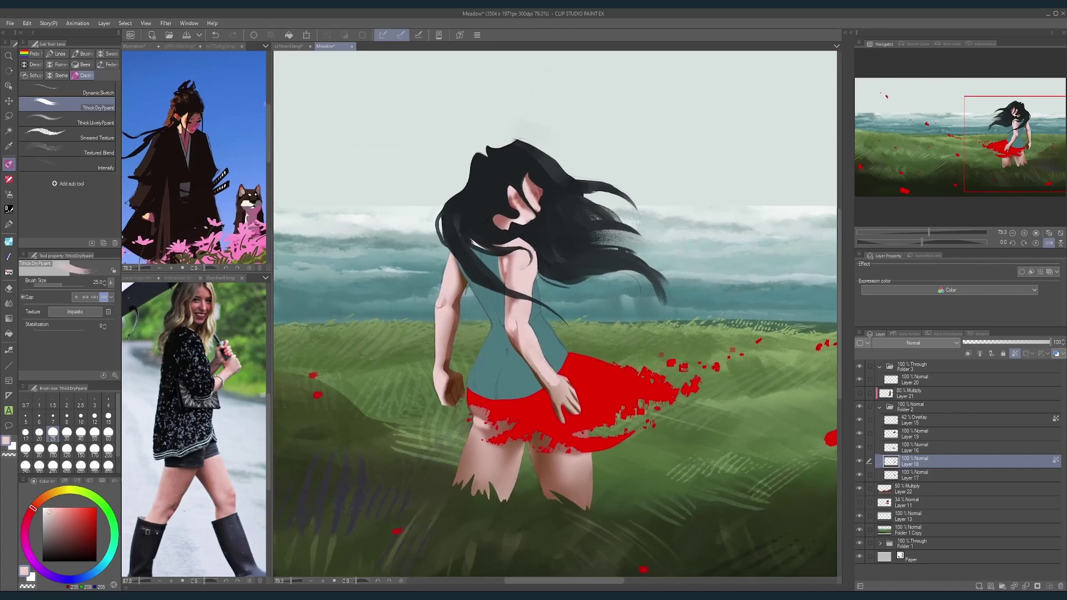
{"action": "key", "text": "ctrl+z"}
Step: Sample the teal of the top and the red of the skirt around the near wrist at brush size 20
{"action": "left_click", "coordinate": [547, 347], "text": "alt"}
{"action": "key", "text": "bracketleft"}
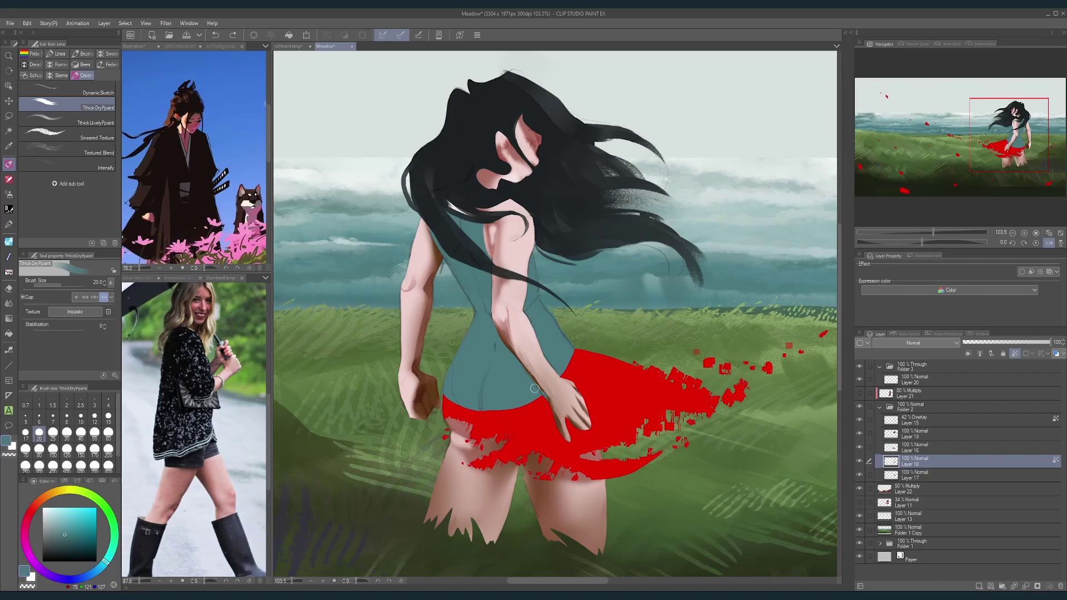
{"action": "left_click", "coordinate": [545, 416], "text": "alt"}
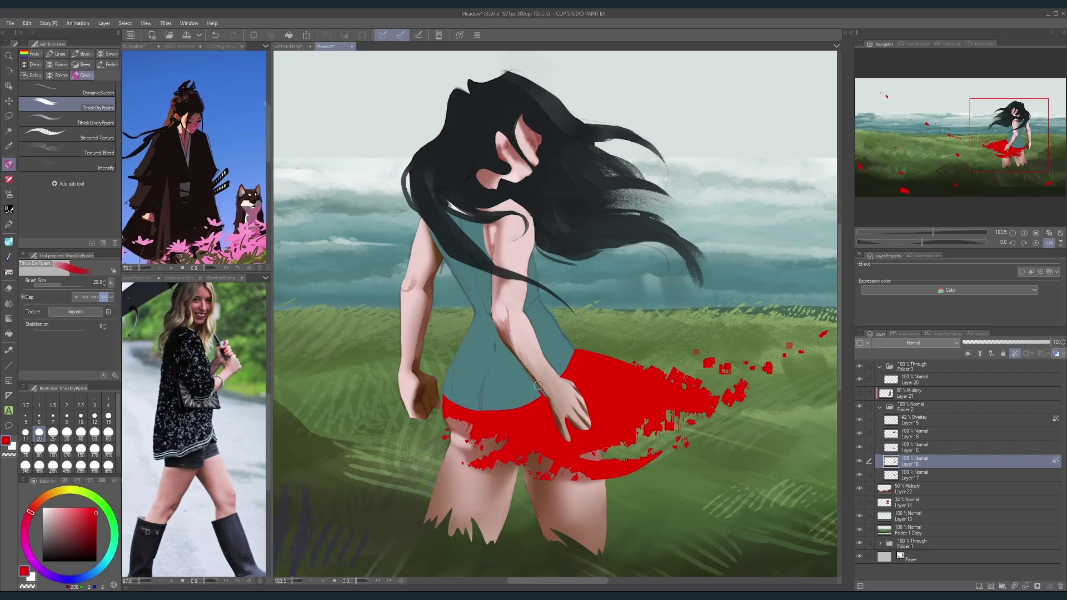
Step: Sample the reddish-brown elbow shadow, try a shading stroke up the near upper arm at brush size 17, and undo it
{"action": "scroll", "coordinate": [561, 316], "scroll_direction": "down", "scroll_amount": 3}
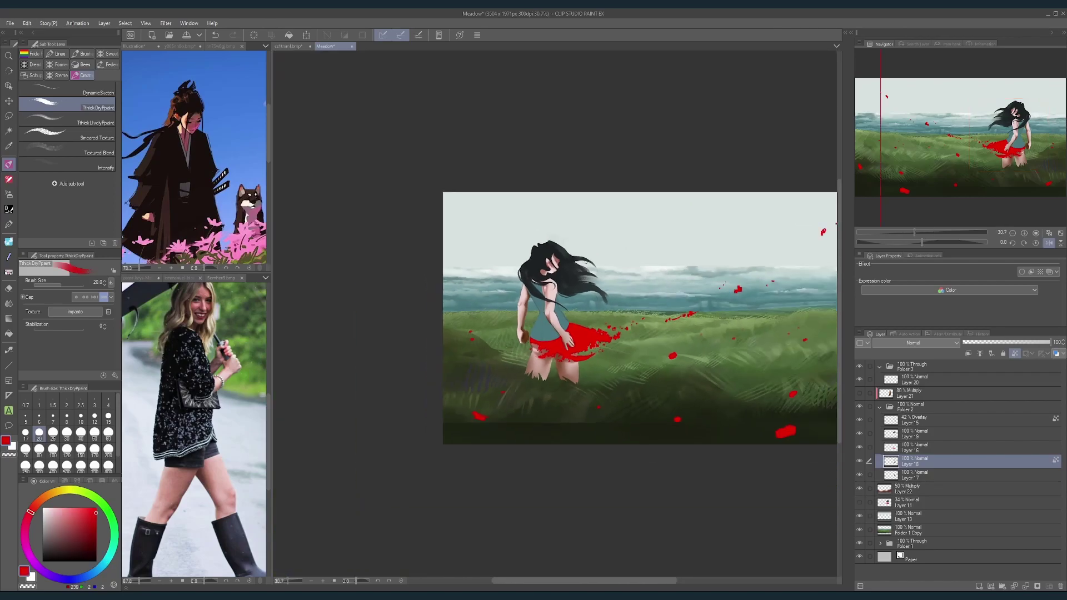
{"action": "left_click_drag", "start_coordinate": [585, 262], "coordinate": [587, 283]}
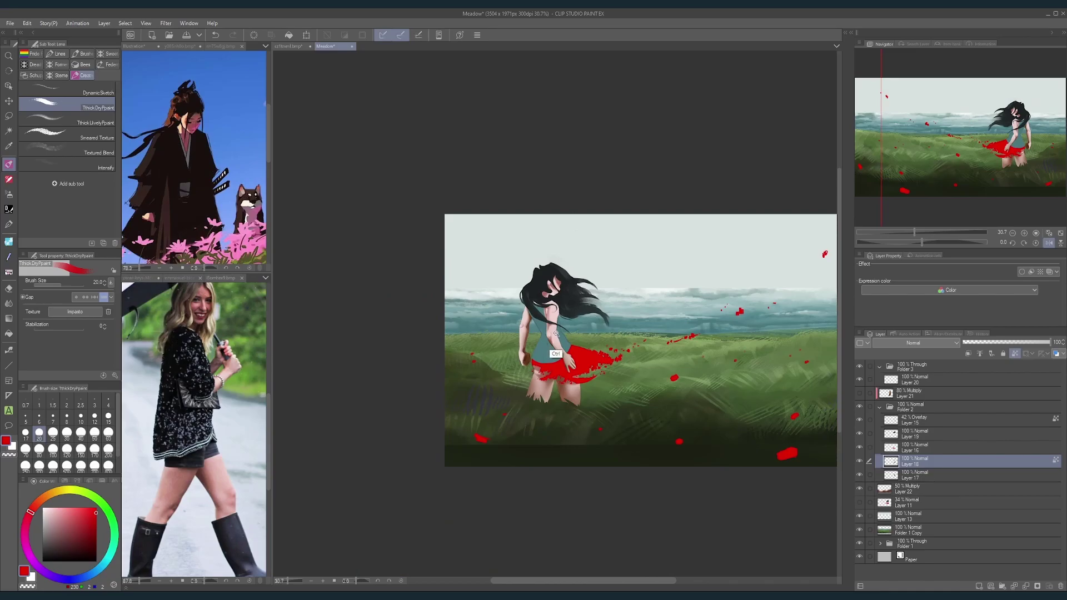
{"action": "scroll", "coordinate": [559, 321], "scroll_direction": "up", "scroll_amount": 7}
{"action": "left_click_drag", "start_coordinate": [559, 322], "coordinate": [563, 321]}
{"action": "key", "text": "bracketleft"}
{"action": "key", "text": "bracketleft"}
{"action": "key", "text": "bracketleft"}
{"action": "key", "text": "bracketleft"}
{"action": "key", "text": "bracketleft"}
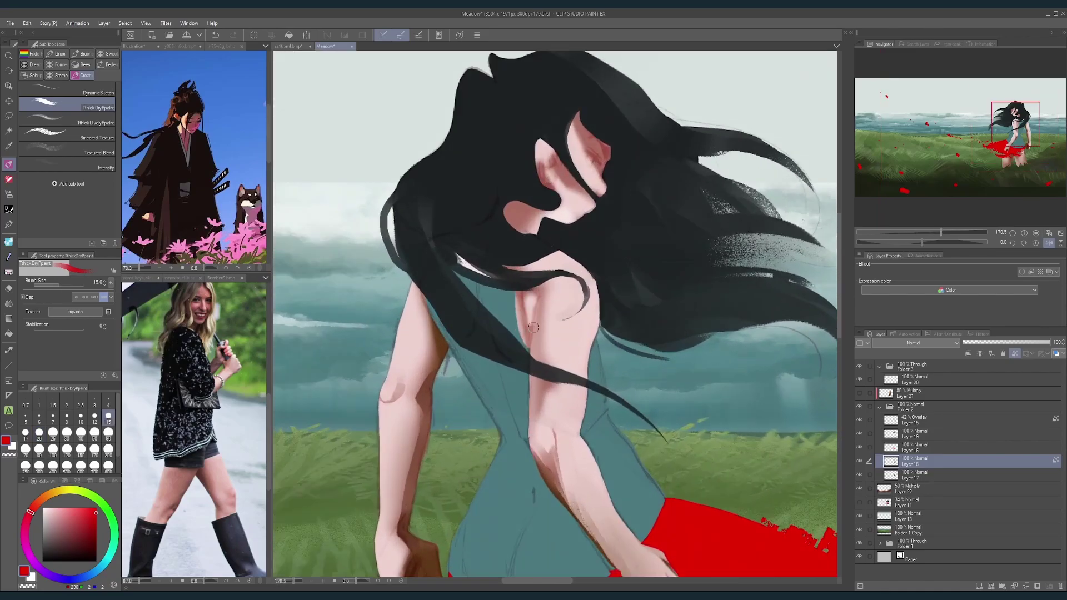
{"action": "left_click", "coordinate": [547, 473], "text": "alt"}
{"action": "key", "text": "bracketleft"}
{"action": "key", "text": "bracketright"}
{"action": "key", "text": "bracketright"}
{"action": "key", "text": "bracketright"}
{"action": "key", "text": "bracketright"}
{"action": "key", "text": "bracketright"}
{"action": "key", "text": "bracketright"}
{"action": "key", "text": "bracketleft"}
{"action": "left_click_drag", "start_coordinate": [531, 430], "coordinate": [535, 381]}
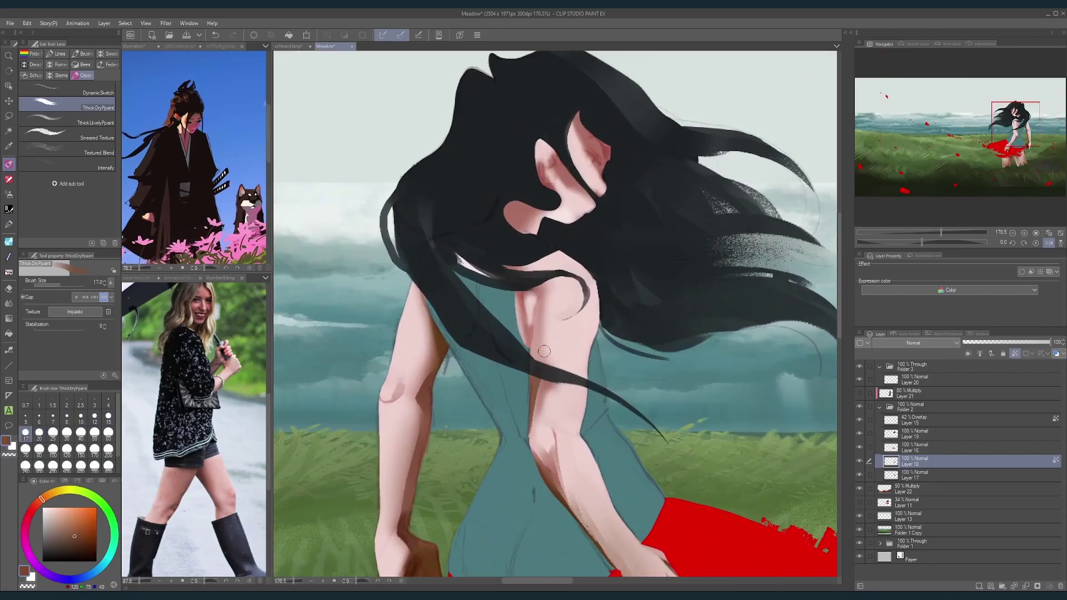
{"action": "key", "text": "ctrl+z"}
Step: Shade the inner edge of the near upper arm up to the shoulder with the sampled brown, finishing at brush size 15
{"action": "mouse_move", "coordinate": [532, 419]}
{"action": "left_mouse_down"}
{"action": "mouse_move", "coordinate": [550, 374]}
{"action": "mouse_move", "coordinate": [531, 381]}
{"action": "mouse_move", "coordinate": [587, 383]}
{"action": "mouse_move", "coordinate": [548, 381]}
{"action": "mouse_move", "coordinate": [587, 385]}
{"action": "mouse_move", "coordinate": [528, 347]}
{"action": "mouse_move", "coordinate": [541, 376]}
{"action": "mouse_move", "coordinate": [538, 322]}
{"action": "left_mouse_up"}
{"action": "key", "text": "bracketright"}
{"action": "key", "text": "bracketright"}
{"action": "key", "text": "bracketright"}
{"action": "key", "text": "bracketleft"}
{"action": "key", "text": "bracketleft"}
{"action": "key", "text": "bracketleft"}
{"action": "key", "text": "bracketleft"}
{"action": "mouse_move", "coordinate": [536, 370]}
{"action": "left_mouse_down"}
{"action": "mouse_move", "coordinate": [541, 297]}
{"action": "mouse_move", "coordinate": [529, 334]}
{"action": "mouse_move", "coordinate": [521, 301]}
{"action": "left_mouse_up"}
{"action": "mouse_move", "coordinate": [531, 349]}
{"action": "left_mouse_down"}
{"action": "mouse_move", "coordinate": [523, 288]}
{"action": "mouse_move", "coordinate": [582, 275]}
{"action": "left_mouse_up"}
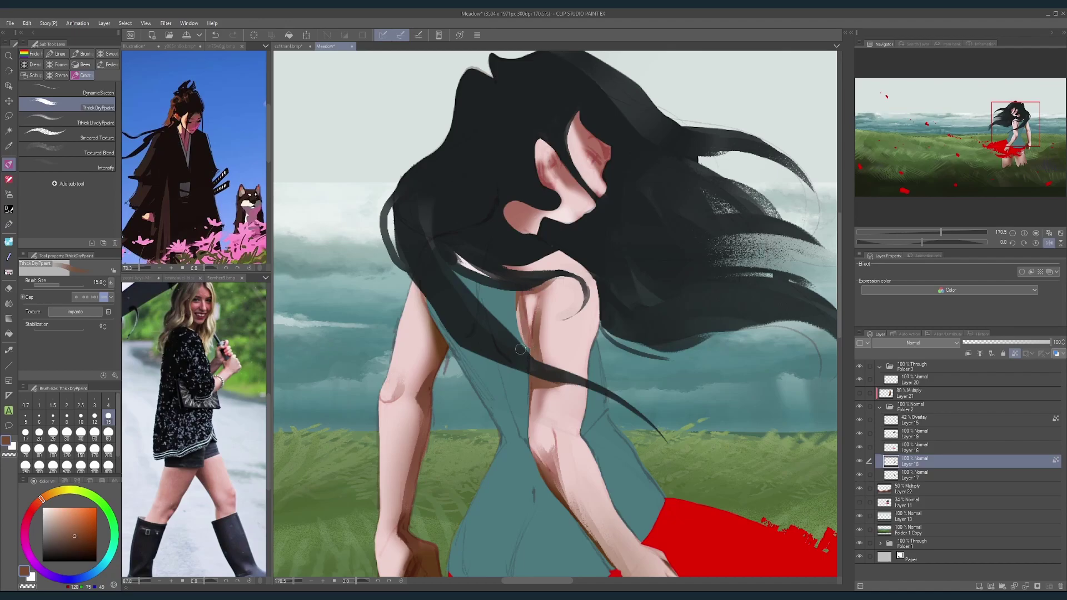
Step: Sample muted pink and brown skin tones for the far shoulder beneath the hair at brush size 20
{"action": "scroll", "coordinate": [544, 284], "scroll_direction": "down", "scroll_amount": 5}
{"action": "scroll", "coordinate": [543, 286], "scroll_direction": "up", "scroll_amount": 3}
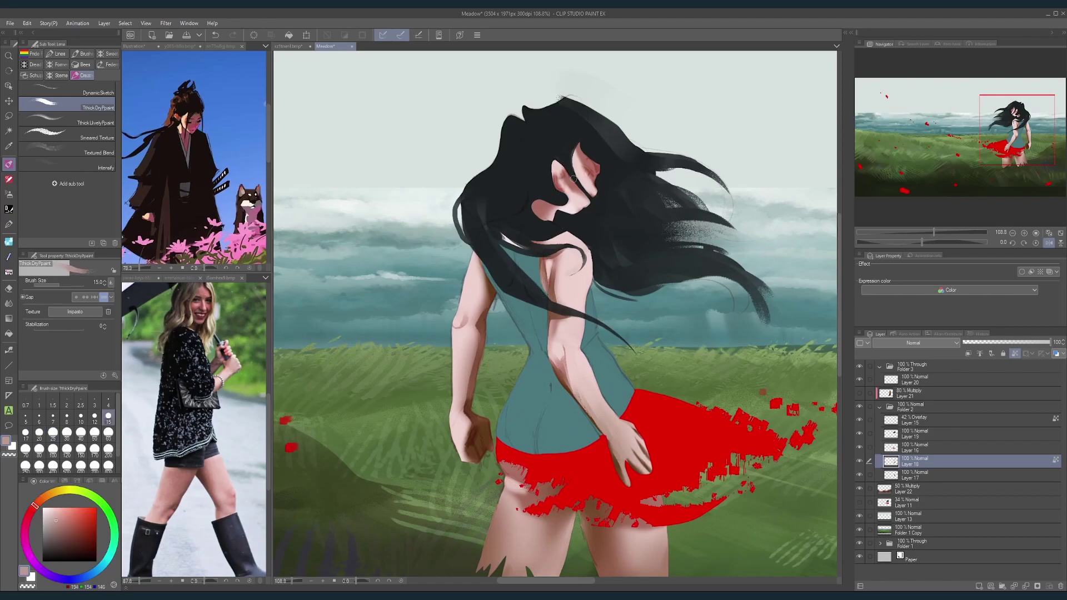
{"action": "scroll", "coordinate": [575, 178], "scroll_direction": "up", "scroll_amount": 1}
{"action": "scroll", "coordinate": [593, 254], "scroll_direction": "down", "scroll_amount": 5}
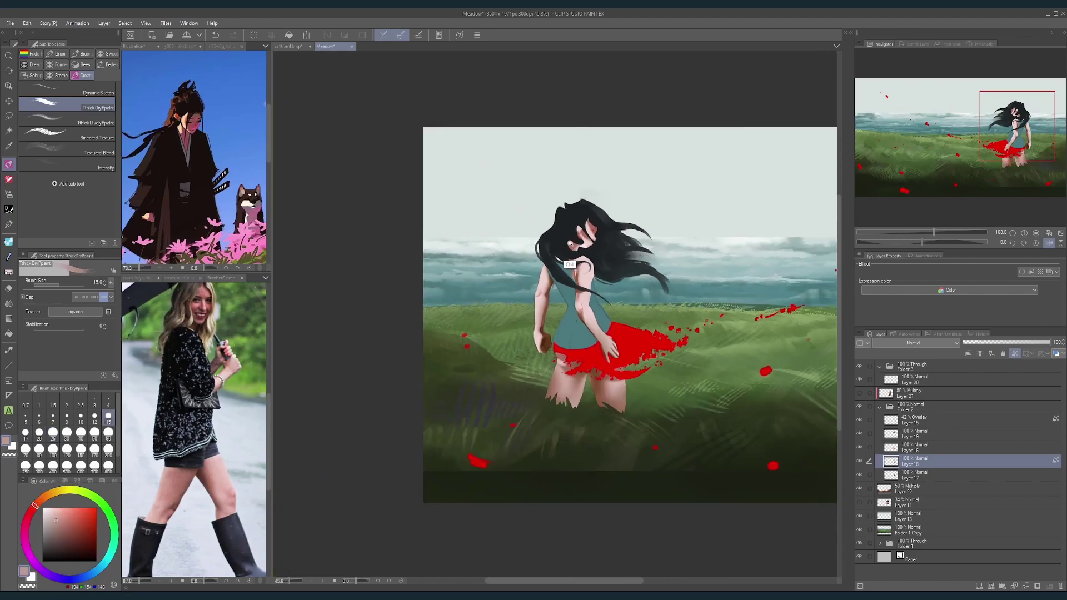
{"action": "scroll", "coordinate": [541, 277], "scroll_direction": "up", "scroll_amount": 6}
{"action": "key", "text": "]"}
{"action": "key", "text": "]"}
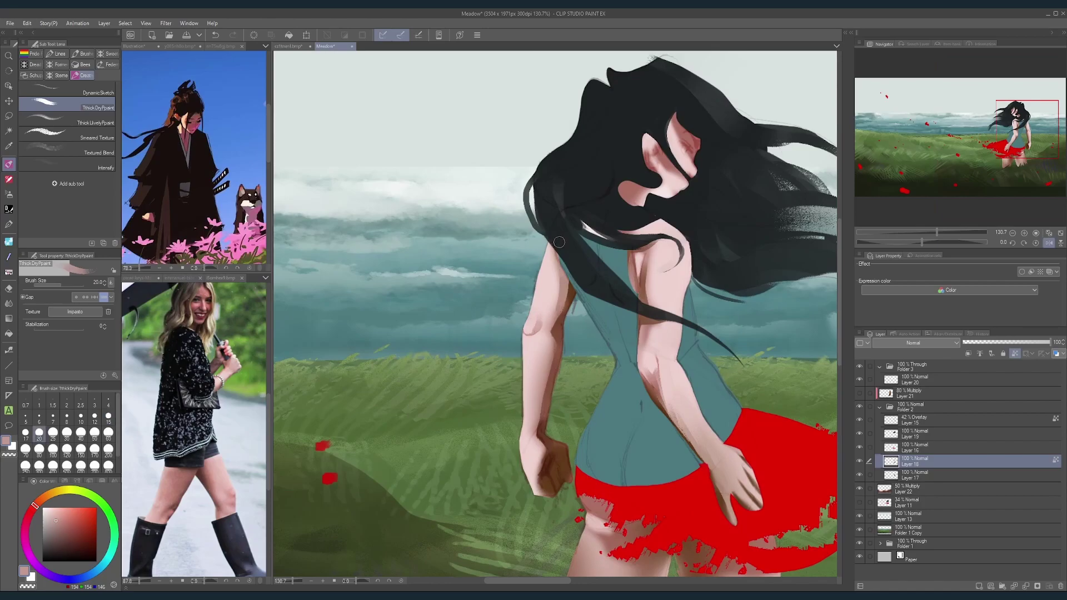
{"action": "left_click", "coordinate": [563, 257], "text": "alt"}
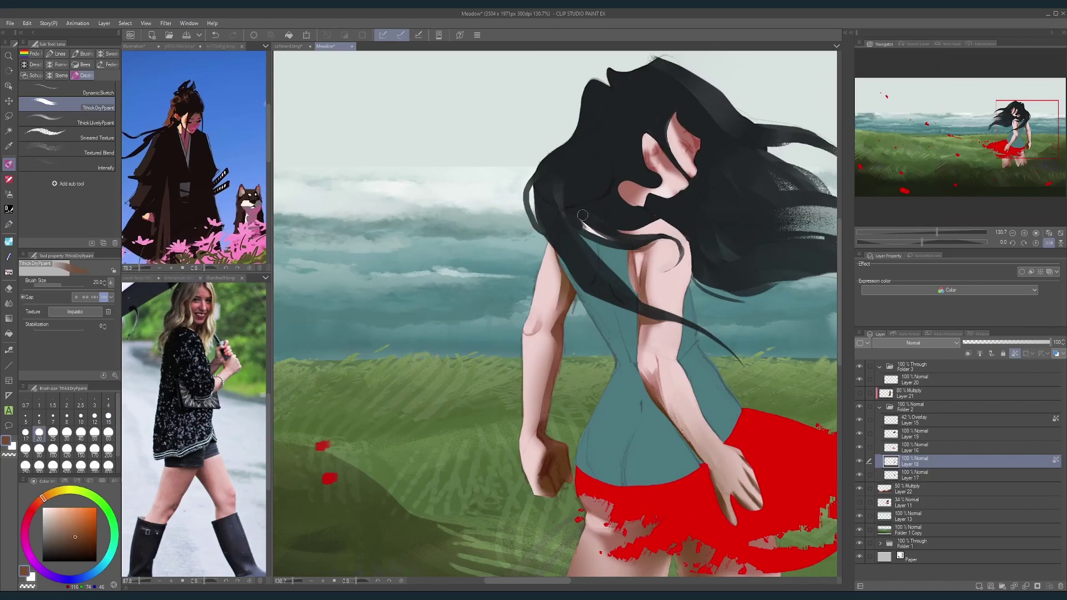
{"action": "scroll", "coordinate": [566, 298], "scroll_direction": "down", "scroll_amount": 4}
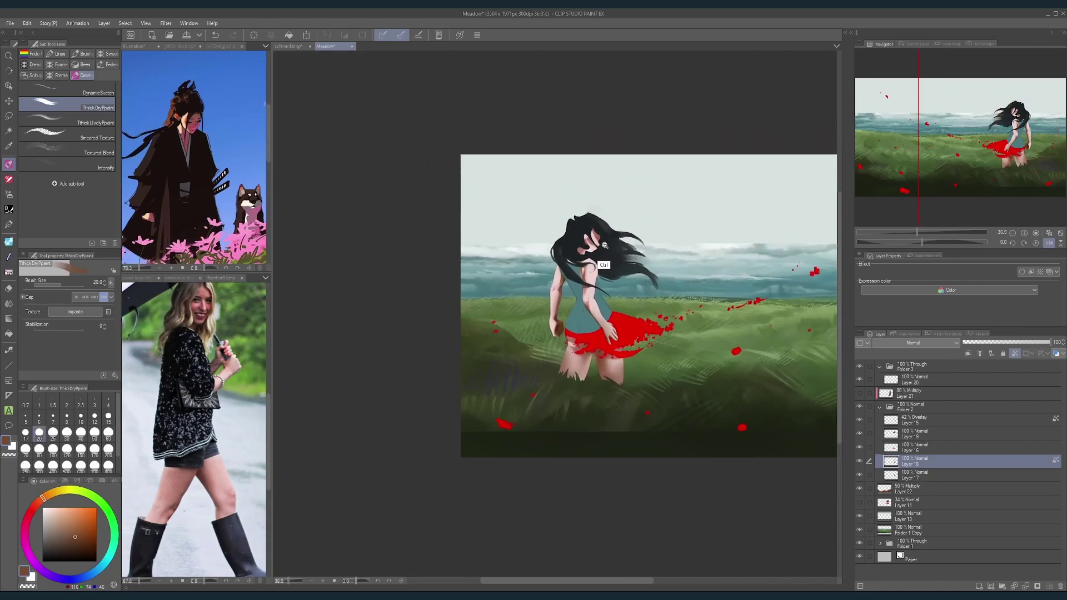
Step: Block in brown shadow inside the ear with a small brush, sample a reddish skin tone, and set the brush to size 17
{"action": "scroll", "coordinate": [606, 250], "scroll_direction": "up", "scroll_amount": 6}
{"action": "mouse_move", "coordinate": [543, 267]}
{"action": "left_mouse_down"}
{"action": "mouse_move", "coordinate": [562, 298]}
{"action": "mouse_move", "coordinate": [537, 290]}
{"action": "mouse_move", "coordinate": [531, 274]}
{"action": "left_mouse_up"}
{"action": "key", "text": "bracketleft"}
{"action": "key", "text": "bracketleft"}
{"action": "key", "text": "bracketleft"}
{"action": "key", "text": "bracketleft"}
{"action": "key", "text": "bracketleft"}
{"action": "left_click", "coordinate": [537, 303], "text": "alt"}
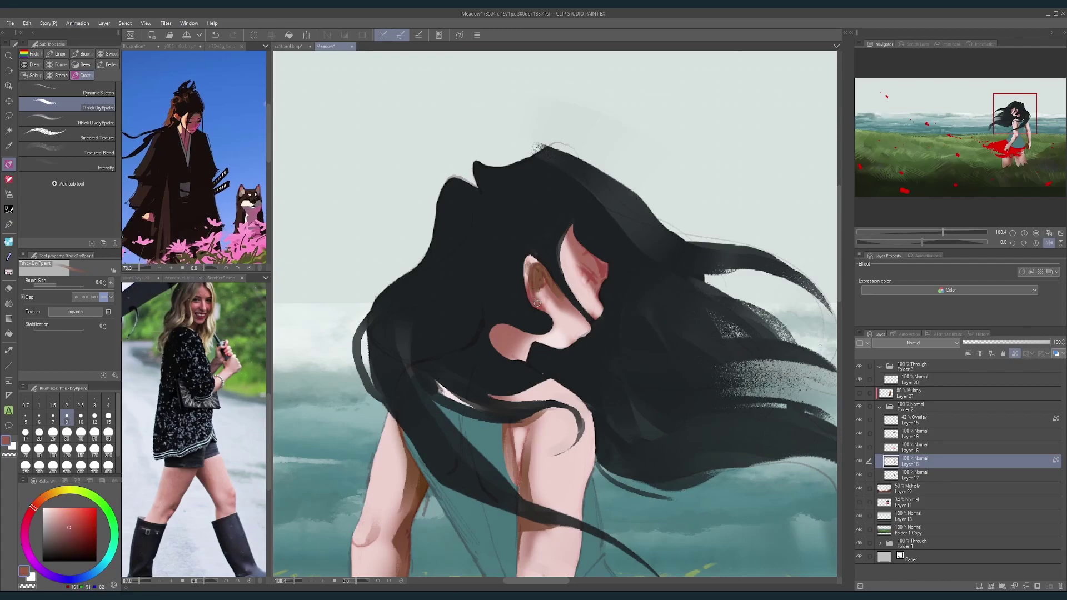
{"action": "key", "text": "bracketright"}
{"action": "key", "text": "bracketright"}
{"action": "key", "text": "bracketright"}
{"action": "key", "text": "bracketright"}
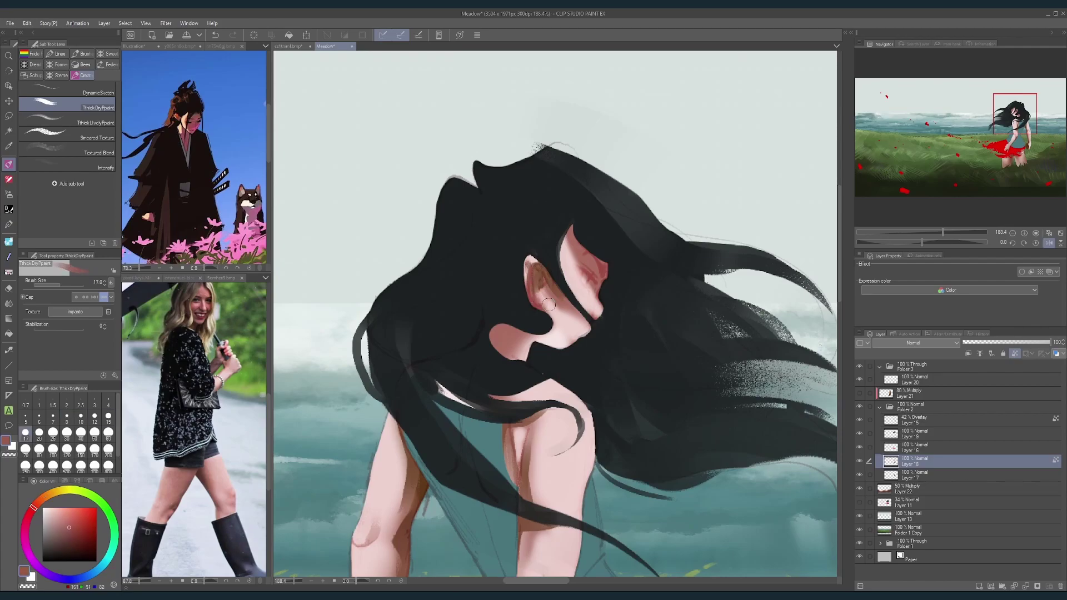
Step: Sample the light pink skin of the cheek and refine the ear's front edge at brush size 10
{"action": "left_click", "coordinate": [567, 322], "text": "alt"}
{"action": "key", "text": "bracketleft"}
{"action": "key", "text": "bracketleft"}
{"action": "key", "text": "bracketleft"}
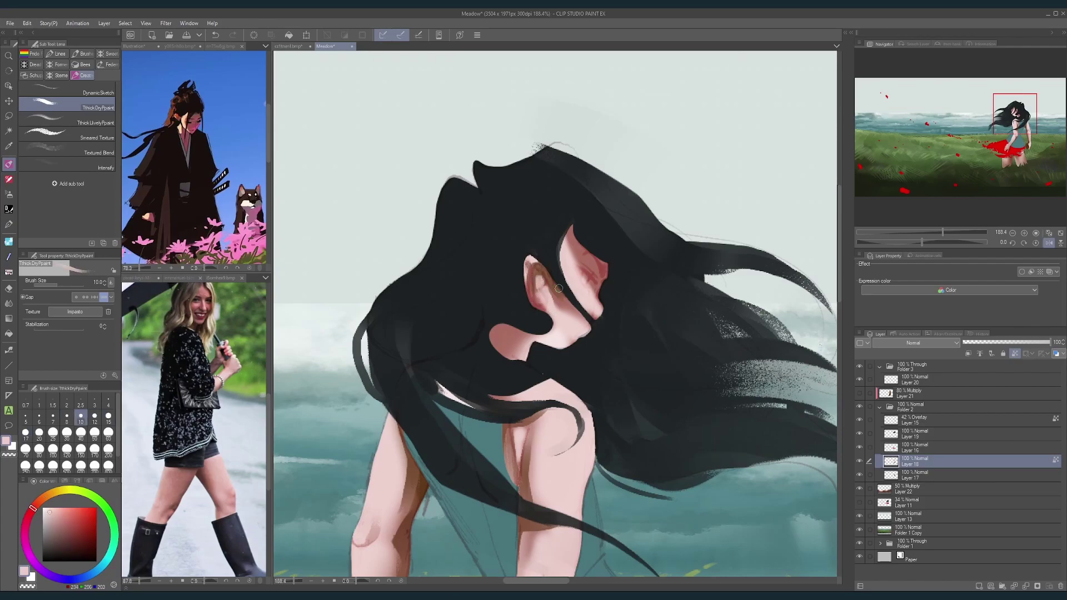
{"action": "key", "text": "bracketright"}
Step: Deepen the ear's hollow with sampled dark brown and red, and add a light pink accent at its front at brush size 10
{"action": "left_click", "coordinate": [542, 301], "text": "alt"}
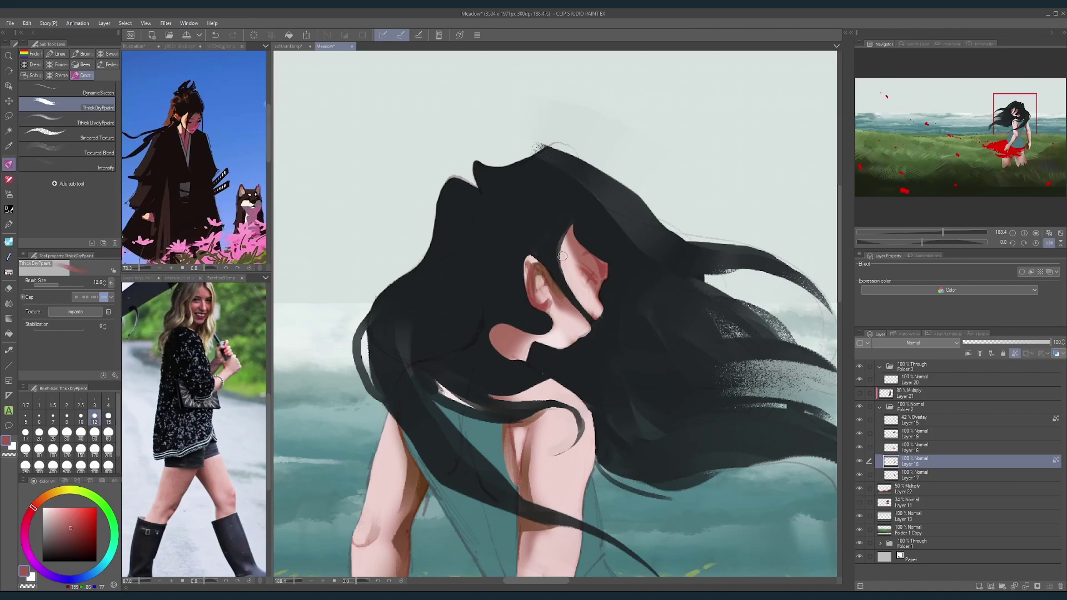
{"action": "key", "text": "bracketleft"}
{"action": "left_click", "coordinate": [537, 286], "text": "alt"}
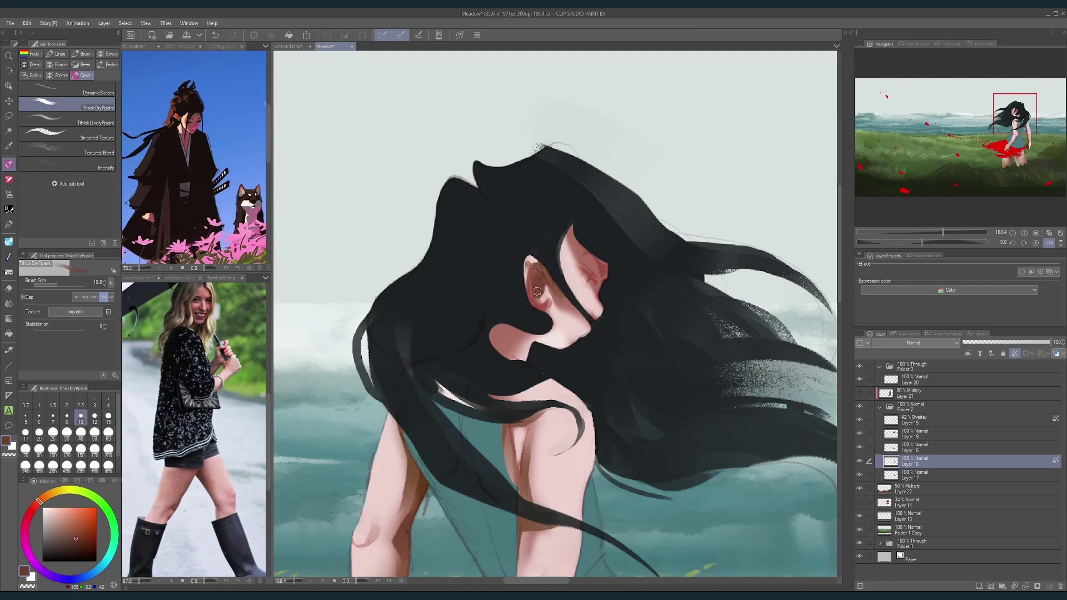
{"action": "left_click_drag", "start_coordinate": [537, 291], "coordinate": [535, 279]}
{"action": "left_click", "coordinate": [542, 305], "text": "alt"}
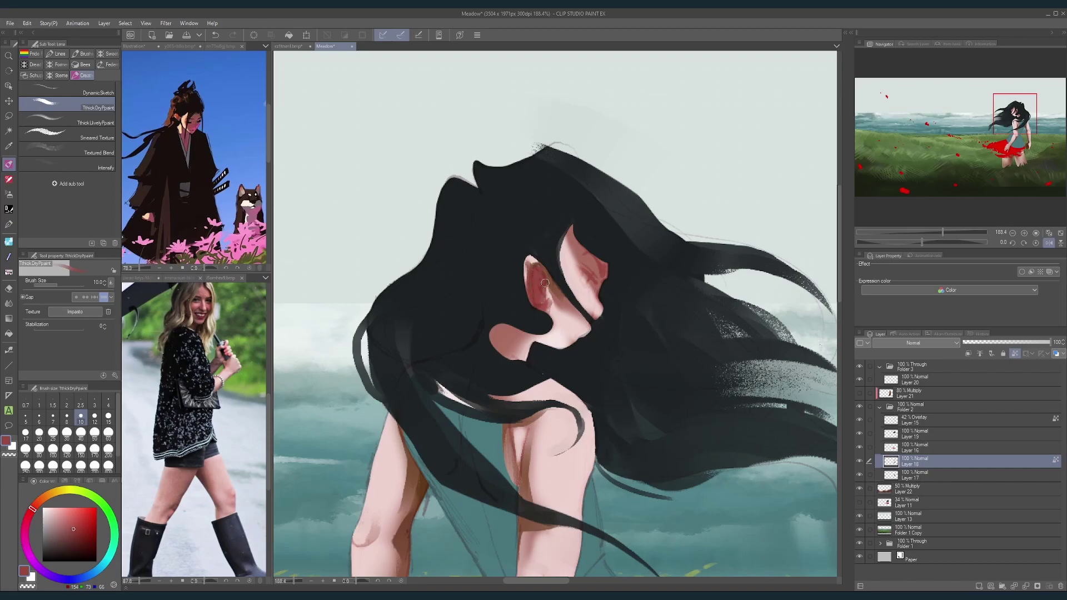
{"action": "left_click", "coordinate": [554, 313], "text": "alt"}
{"action": "left_click_drag", "start_coordinate": [547, 293], "coordinate": [540, 299]}
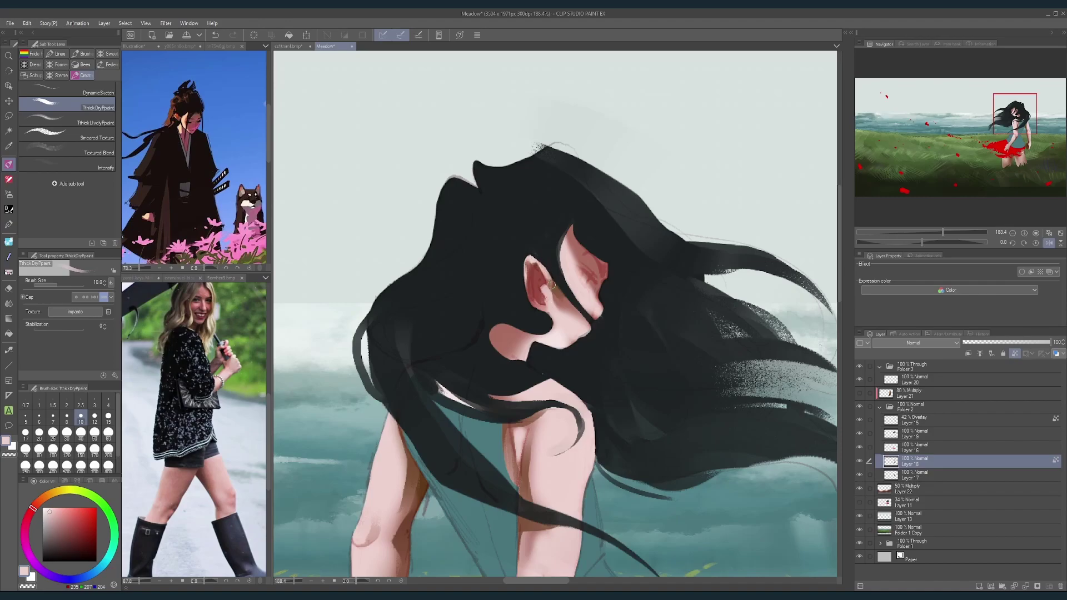
Step: Paint the light pink skin tone across the cheek and face with a larger brush, then return to brush size 10
{"action": "key", "text": "]"}
{"action": "key", "text": "]"}
{"action": "key", "text": "]"}
{"action": "left_click_drag", "start_coordinate": [556, 295], "coordinate": [580, 318]}
{"action": "left_click_drag", "start_coordinate": [604, 256], "coordinate": [579, 241]}
{"action": "left_click_drag", "start_coordinate": [598, 282], "coordinate": [631, 295]}
{"action": "left_click_drag", "start_coordinate": [610, 206], "coordinate": [572, 269]}
{"action": "key", "text": "bracketleft"}
{"action": "key", "text": "bracketleft"}
{"action": "key", "text": "bracketleft"}
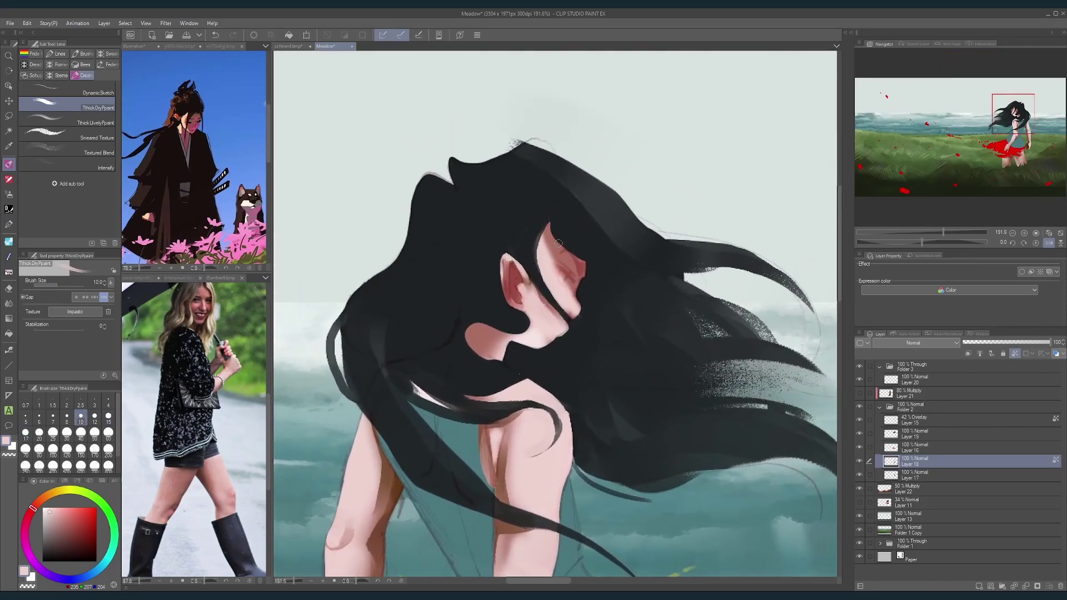
Step: Sample the brown shadow of the near upper arm and shade the back of the neck at brush size 20
{"action": "key", "text": "bracketright"}
{"action": "key", "text": "bracketright"}
{"action": "key", "text": "bracketright"}
{"action": "key", "text": "bracketright"}
{"action": "key", "text": "bracketright"}
{"action": "key", "text": "bracketleft"}
{"action": "left_click", "coordinate": [499, 474], "text": "alt"}
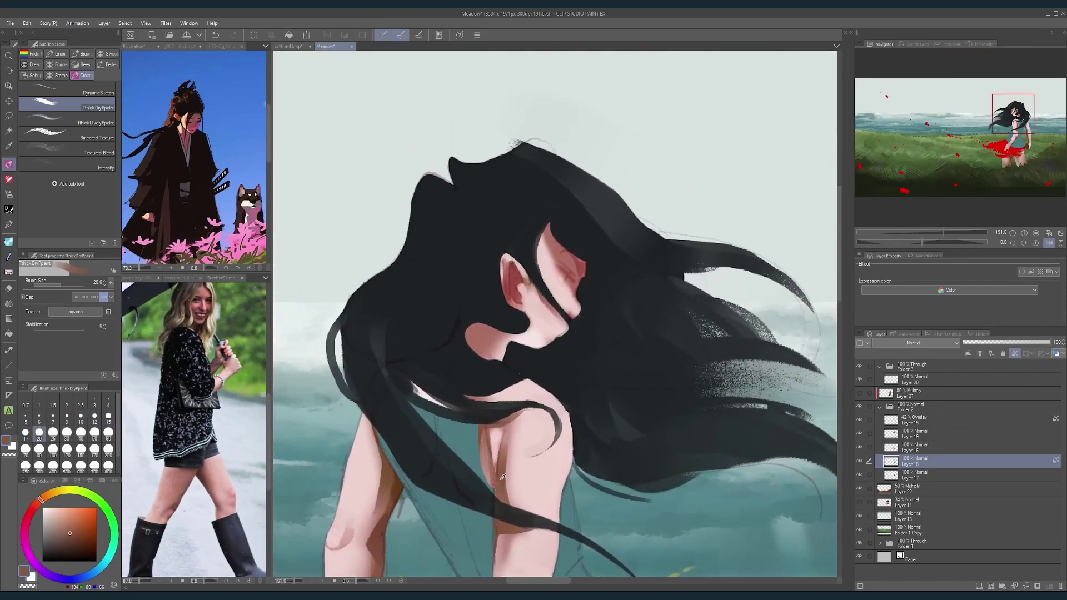
{"action": "mouse_move", "coordinate": [463, 320]}
{"action": "left_mouse_down"}
{"action": "mouse_move", "coordinate": [495, 333]}
{"action": "mouse_move", "coordinate": [472, 341]}
{"action": "mouse_move", "coordinate": [471, 330]}
{"action": "mouse_move", "coordinate": [504, 366]}
{"action": "mouse_move", "coordinate": [476, 323]}
{"action": "left_mouse_up"}
{"action": "scroll", "coordinate": [621, 214], "scroll_direction": "down", "scroll_amount": 5}
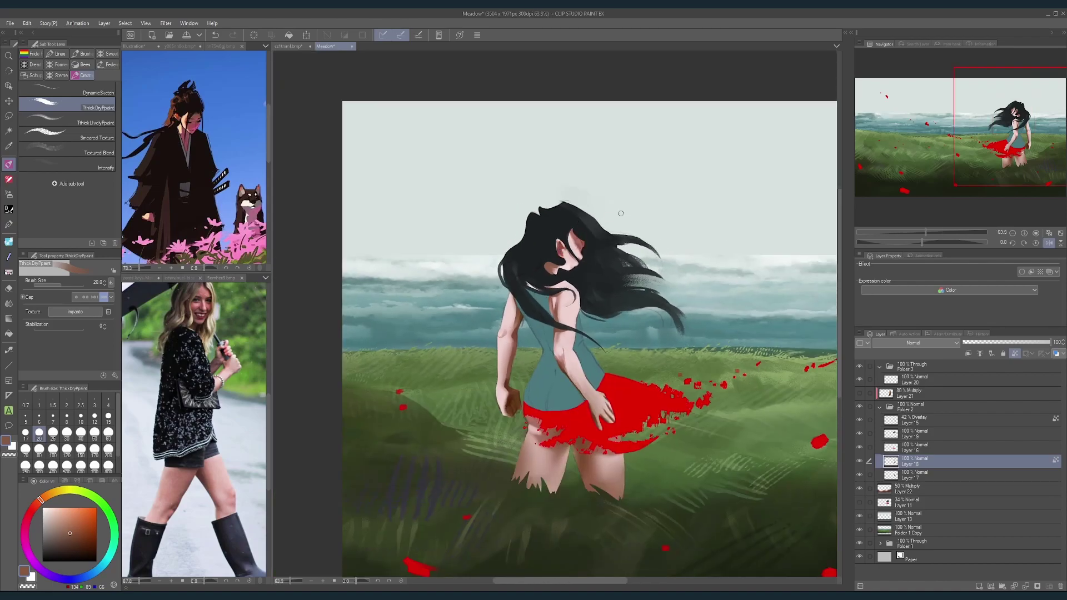
Step: Flip the canvas view horizontally and shade the forehead and jaw edge in brown at brush sizes 20 and 10
{"action": "left_click", "coordinate": [1038, 243]}
{"action": "left_click_drag", "start_coordinate": [536, 247], "coordinate": [579, 184]}
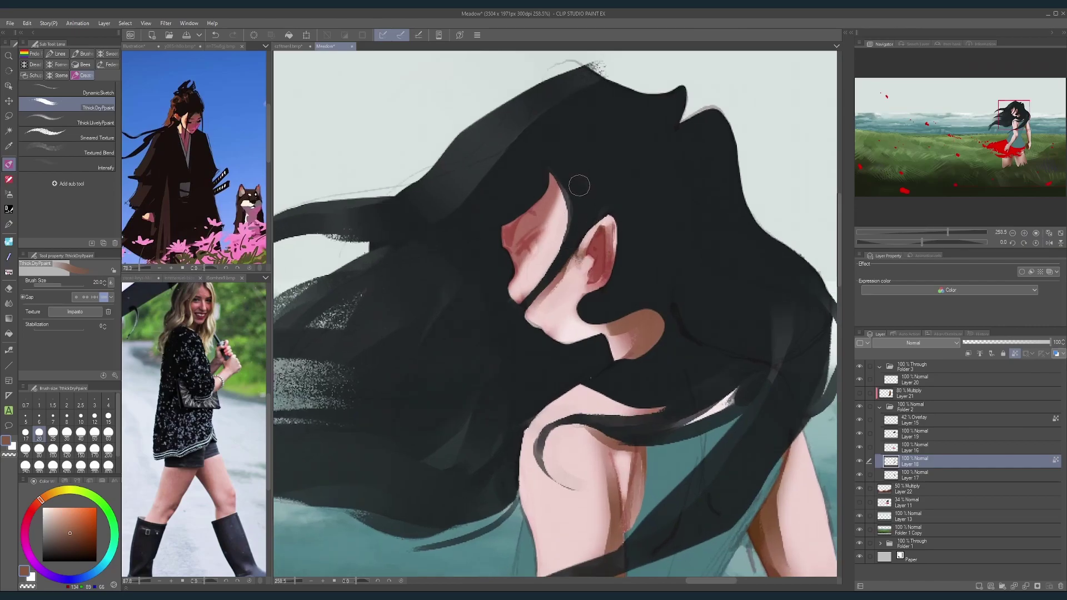
{"action": "mouse_move", "coordinate": [495, 242]}
{"action": "left_mouse_down"}
{"action": "mouse_move", "coordinate": [558, 156]}
{"action": "mouse_move", "coordinate": [563, 238]}
{"action": "left_mouse_up"}
{"action": "key", "text": "bracketleft"}
{"action": "key", "text": "bracketleft"}
{"action": "key", "text": "bracketleft"}
{"action": "key", "text": "bracketleft"}
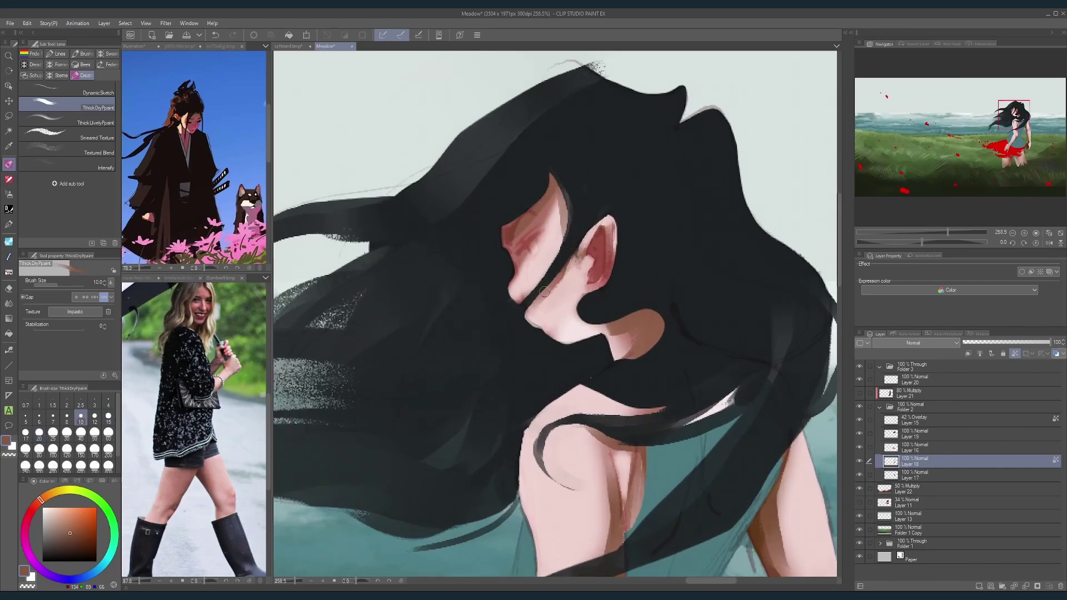
{"action": "left_click_drag", "start_coordinate": [545, 289], "coordinate": [543, 342]}
Step: Sample the dark hair colour and block in the closed-in shape of the eye at brush size 5
{"action": "scroll", "coordinate": [542, 308], "scroll_direction": "up", "scroll_amount": 2}
{"action": "left_click", "coordinate": [583, 286], "text": "alt"}
{"action": "key", "text": "bracketleft"}
{"action": "key", "text": "bracketleft"}
{"action": "key", "text": "bracketleft"}
{"action": "key", "text": "bracketleft"}
{"action": "mouse_move", "coordinate": [510, 309]}
{"action": "left_mouse_down"}
{"action": "mouse_move", "coordinate": [522, 300]}
{"action": "mouse_move", "coordinate": [521, 307]}
{"action": "left_mouse_up"}
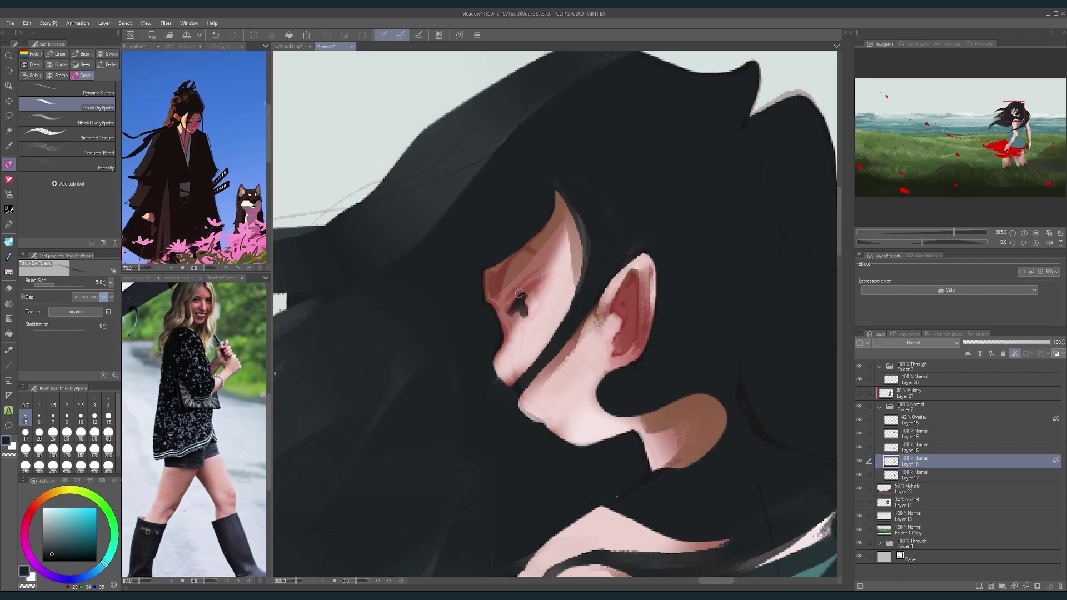
Step: Thicken the dark eye shape and extend its upper lash line outward at brush size 7, then reduce the brush to 2.5
{"action": "key", "text": "bracketright"}
{"action": "key", "text": "bracketright"}
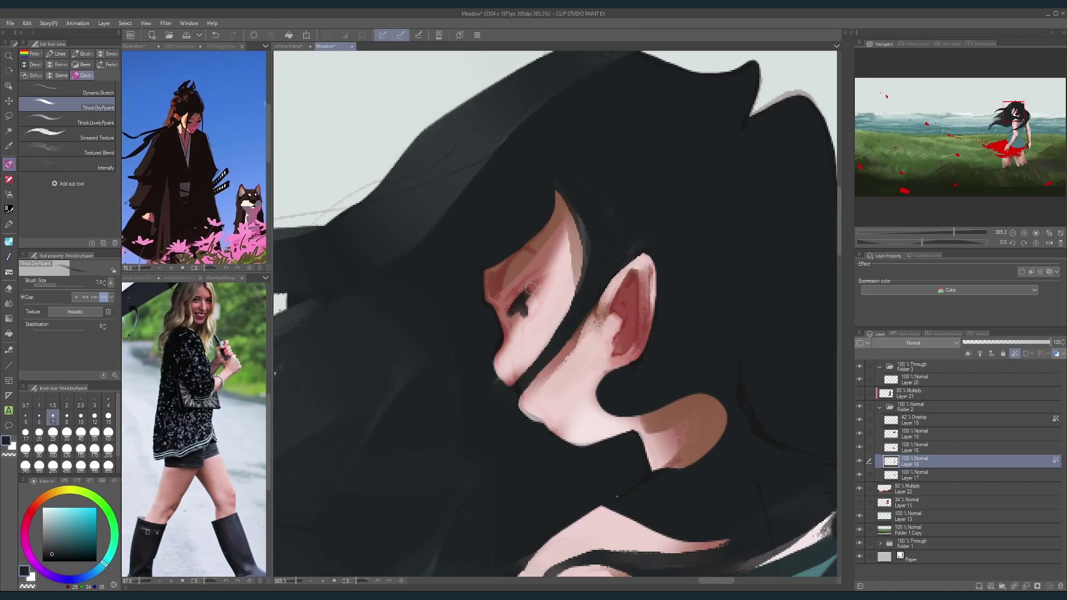
{"action": "left_click_drag", "start_coordinate": [521, 311], "coordinate": [512, 310]}
{"action": "left_click_drag", "start_coordinate": [544, 277], "coordinate": [556, 273]}
{"action": "key", "text": "bracketleft"}
{"action": "key", "text": "bracketleft"}
{"action": "key", "text": "bracketleft"}
{"action": "key", "text": "bracketleft"}
{"action": "key", "text": "bracketleft"}
{"action": "key", "text": "bracketleft"}
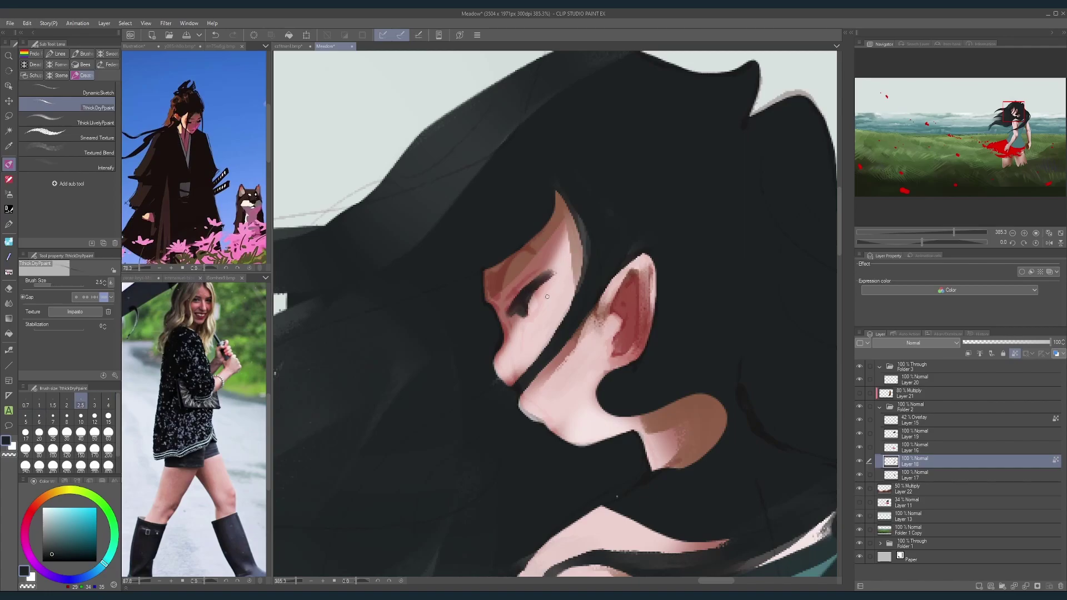
Step: Switch the drawing colour to white and paint the white of the eye at brush size 4
{"action": "key", "text": "bracketright"}
{"action": "key", "text": "bracketright"}
{"action": "key", "text": "bracketright"}
{"action": "key", "text": "bracketright"}
{"action": "key", "text": "bracketright"}
{"action": "key", "text": "bracketright"}
{"action": "key", "text": "bracketright"}
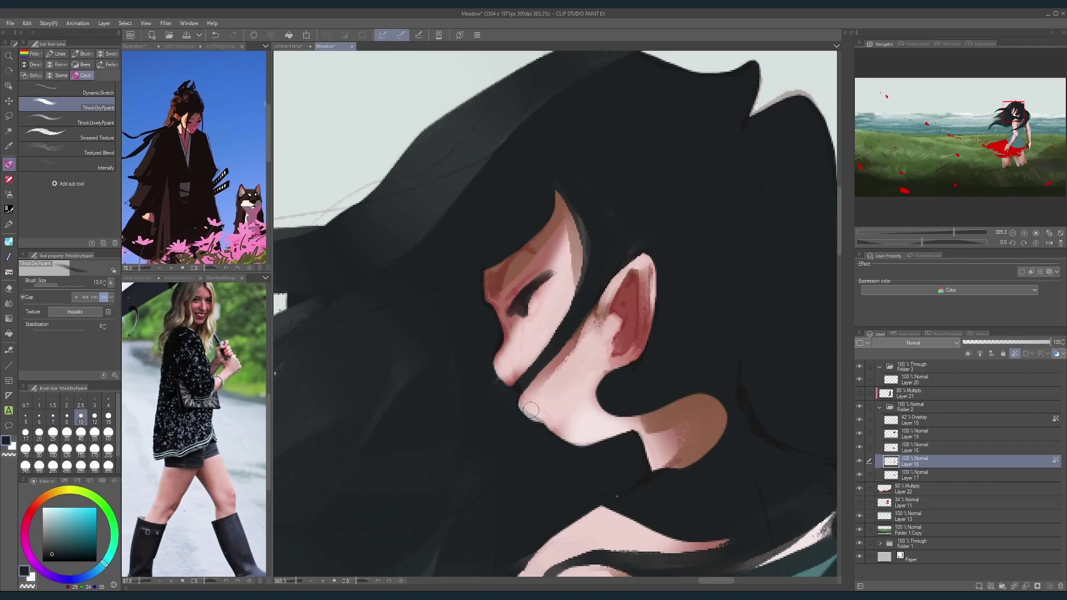
{"action": "key", "text": "x"}
{"action": "key", "text": "bracketleft"}
{"action": "key", "text": "bracketleft"}
{"action": "key", "text": "bracketleft"}
{"action": "key", "text": "bracketleft"}
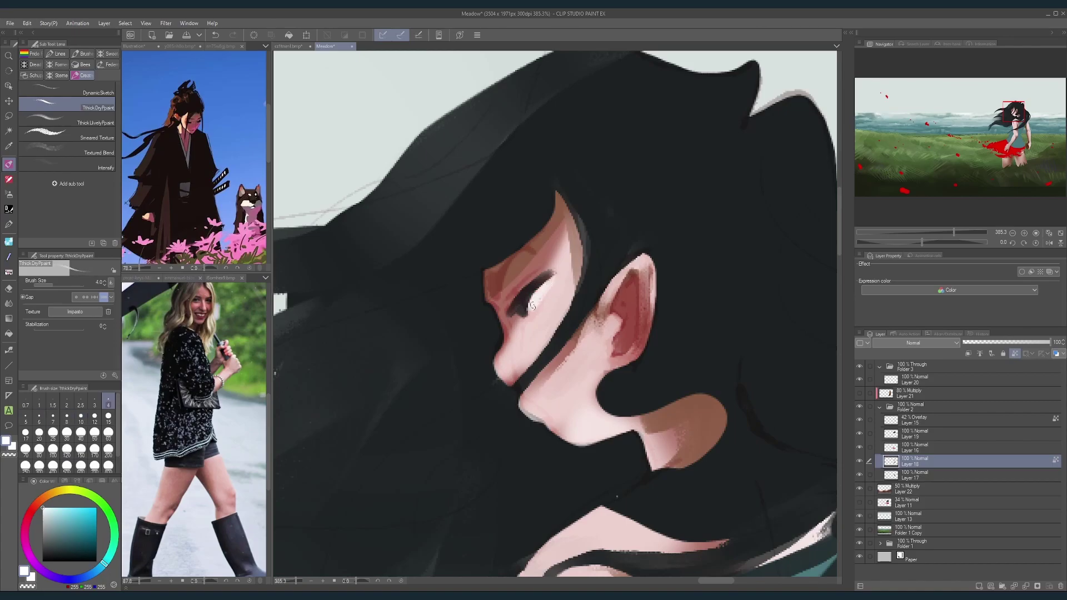
Step: Sample the skirt's saturated red for detailing the eye at brush size 4
{"action": "mouse_move", "coordinate": [621, 205]}
{"action": "left_mouse_down"}
{"action": "mouse_move", "coordinate": [579, 173]}
{"action": "mouse_move", "coordinate": [644, 196]}
{"action": "mouse_move", "coordinate": [686, 188]}
{"action": "mouse_move", "coordinate": [613, 201]}
{"action": "left_mouse_up"}
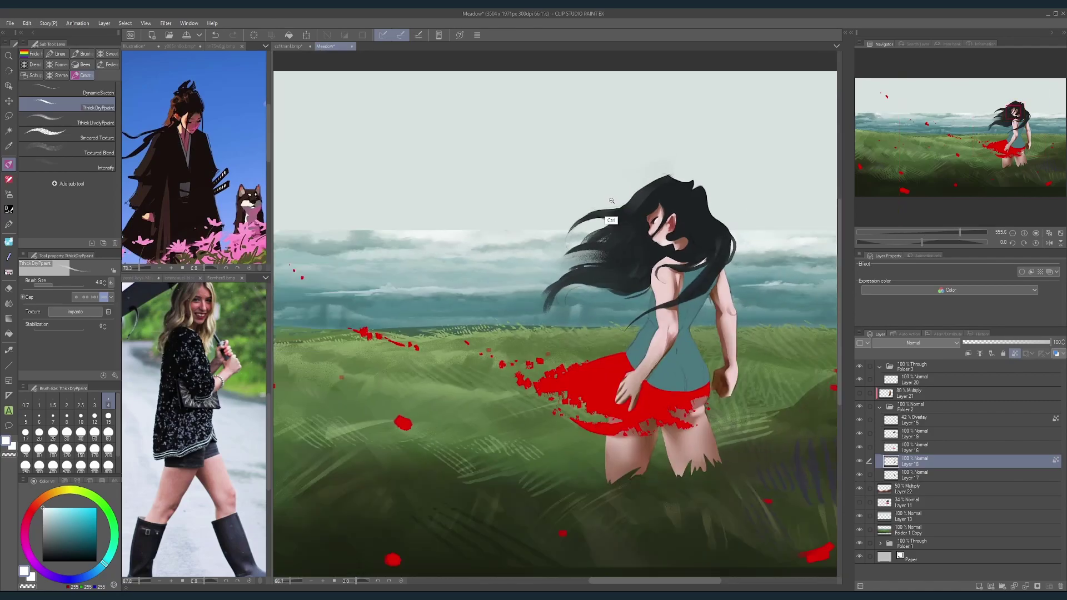
{"action": "left_click", "coordinate": [609, 377], "text": "alt"}
{"action": "scroll", "coordinate": [657, 244], "scroll_direction": "up", "scroll_amount": 6}
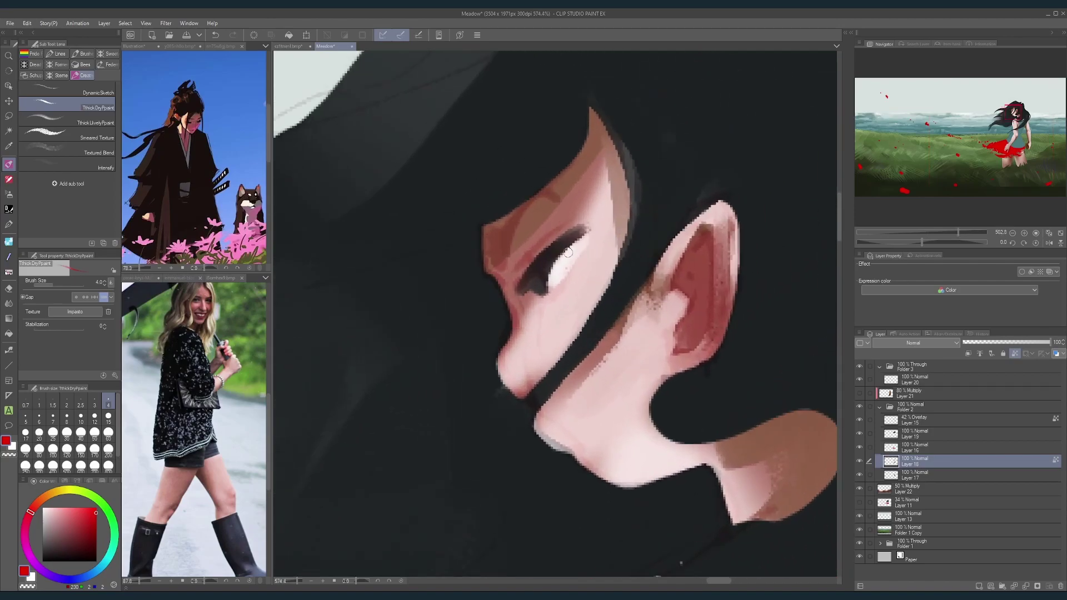
{"action": "mouse_move", "coordinate": [575, 251]}
{"action": "left_mouse_down"}
{"action": "mouse_move", "coordinate": [570, 261]}
{"action": "mouse_move", "coordinate": [588, 222]}
{"action": "left_mouse_up"}
{"action": "scroll", "coordinate": [613, 187], "scroll_direction": "down", "scroll_amount": 3}
{"action": "scroll", "coordinate": [614, 187], "scroll_direction": "down", "scroll_amount": 6}
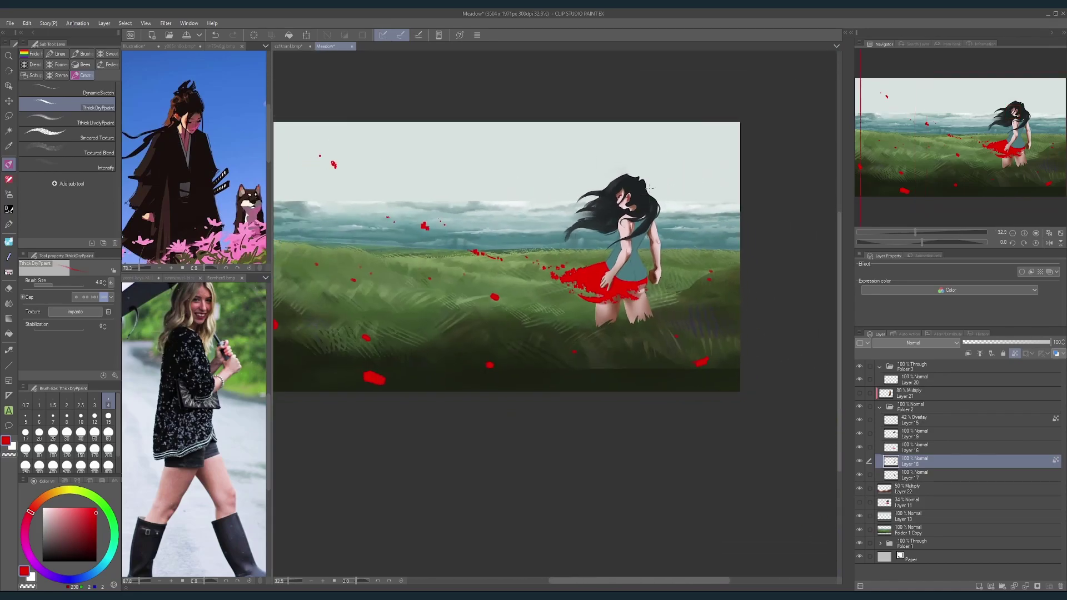
{"action": "scroll", "coordinate": [634, 193], "scroll_direction": "up", "scroll_amount": 3}
{"action": "scroll", "coordinate": [684, 159], "scroll_direction": "up", "scroll_amount": 6}
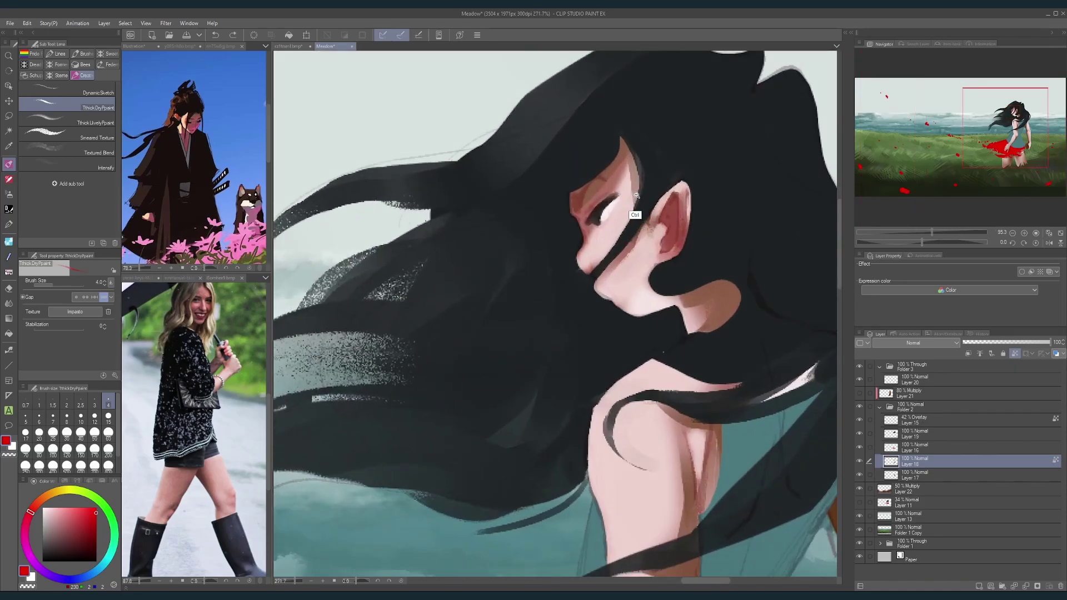
{"action": "left_click_drag", "start_coordinate": [684, 159], "coordinate": [606, 217]}
Step: Try painting a saturated blue iris over the white of the girl's eye
{"action": "left_click", "coordinate": [95, 534]}
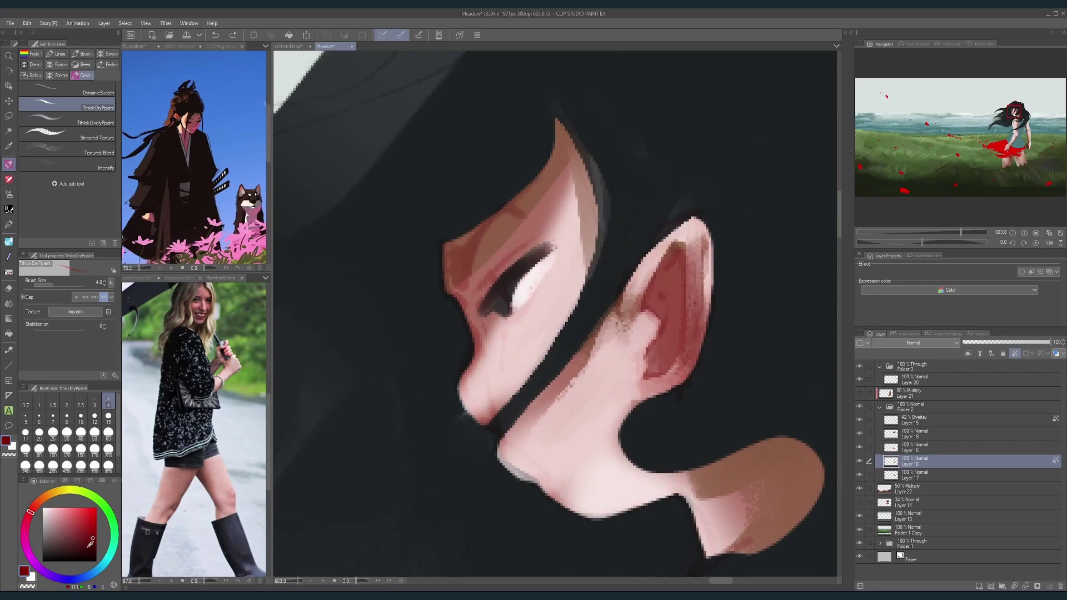
{"action": "left_click", "coordinate": [82, 578]}
{"action": "left_click", "coordinate": [91, 524]}
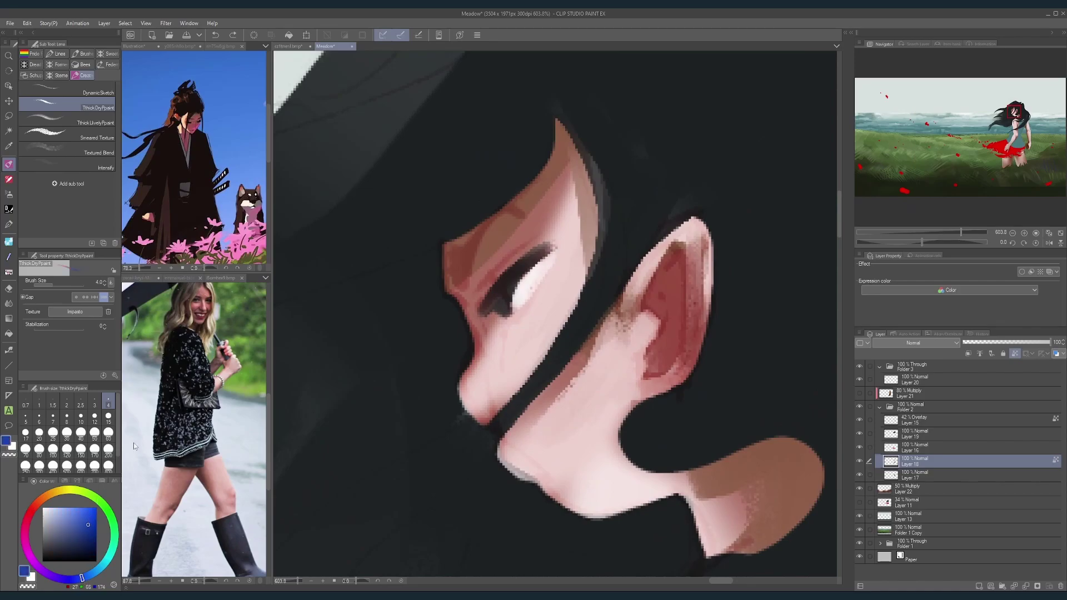
{"action": "mouse_move", "coordinate": [531, 282]}
{"action": "left_mouse_down"}
{"action": "mouse_move", "coordinate": [544, 266]}
{"action": "mouse_move", "coordinate": [529, 275]}
{"action": "left_mouse_up"}
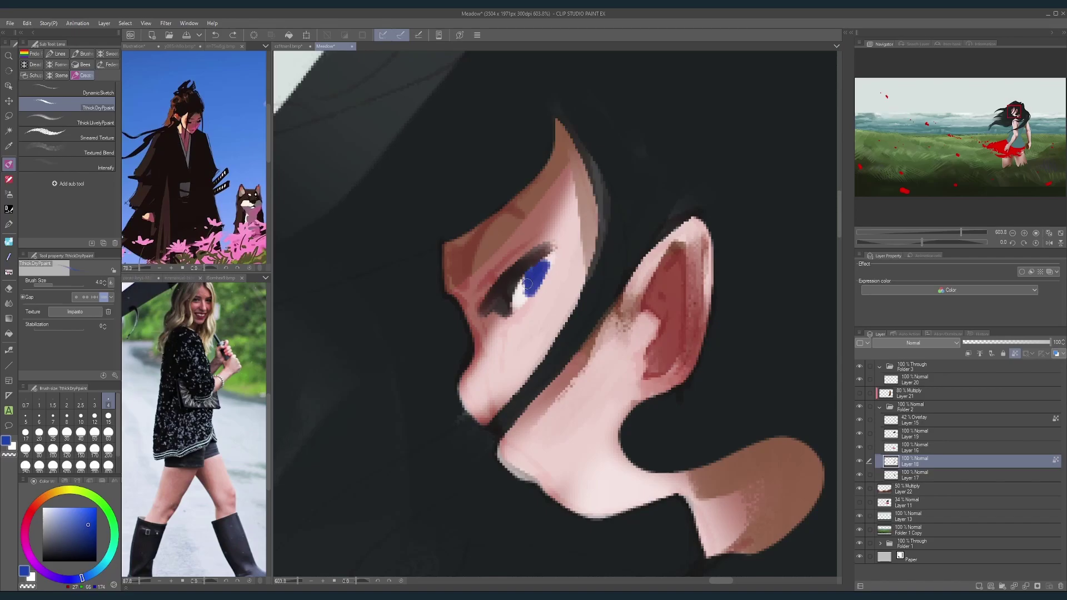
{"action": "mouse_move", "coordinate": [605, 230]}
{"action": "left_mouse_down"}
{"action": "mouse_move", "coordinate": [562, 195]}
{"action": "mouse_move", "coordinate": [531, 199]}
{"action": "left_mouse_up"}
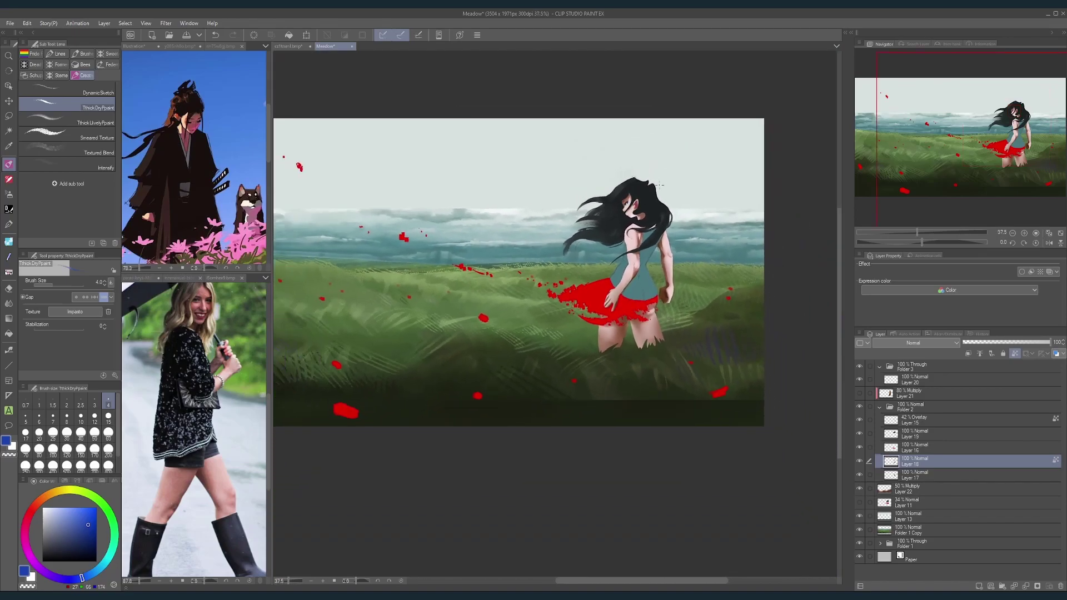
{"action": "left_click_drag", "start_coordinate": [627, 207], "coordinate": [702, 198]}
{"action": "left_click_drag", "start_coordinate": [623, 175], "coordinate": [560, 284]}
{"action": "key", "text": "ctrl+z"}
{"action": "key", "text": "ctrl+z"}
{"action": "key", "text": "ctrl+z"}
Step: Paint the iris in a dark tone sampled from the eye, leaving a small white area beneath it
{"action": "key", "text": "bracketright"}
{"action": "key", "text": "bracketright"}
{"action": "key", "text": "bracketright"}
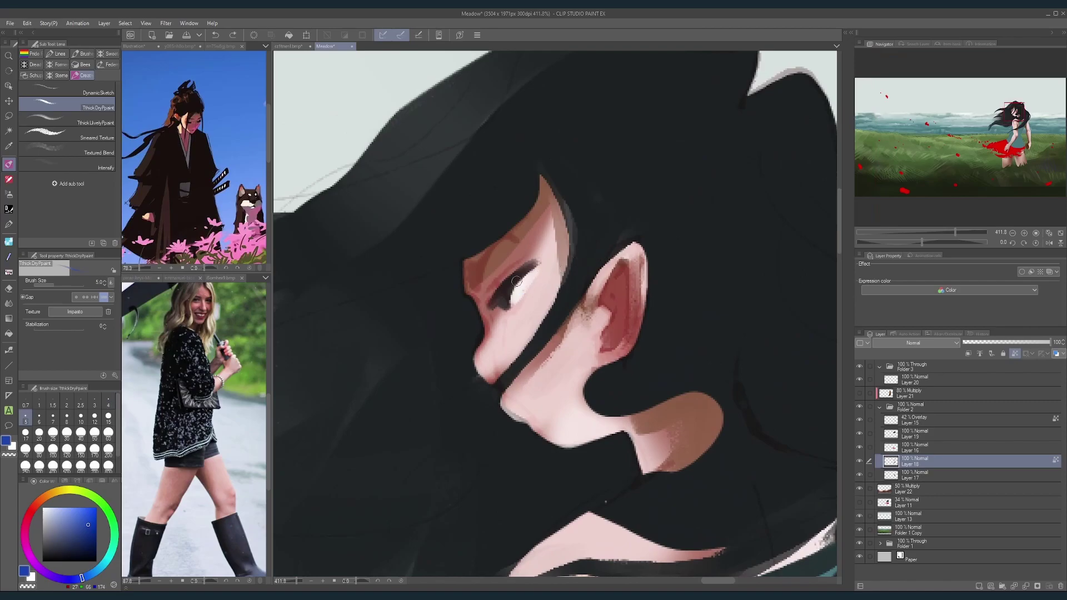
{"action": "left_click", "coordinate": [520, 279], "text": "alt"}
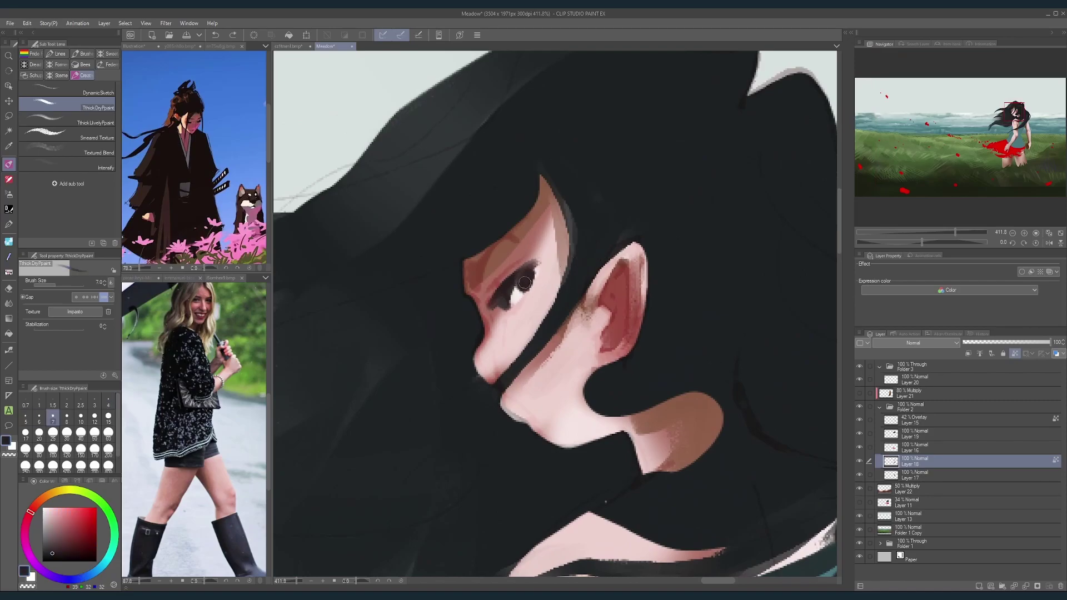
{"action": "key", "text": "bracketleft"}
{"action": "key", "text": "bracketleft"}
{"action": "key", "text": "bracketleft"}
{"action": "key", "text": "bracketleft"}
{"action": "key", "text": "bracketleft"}
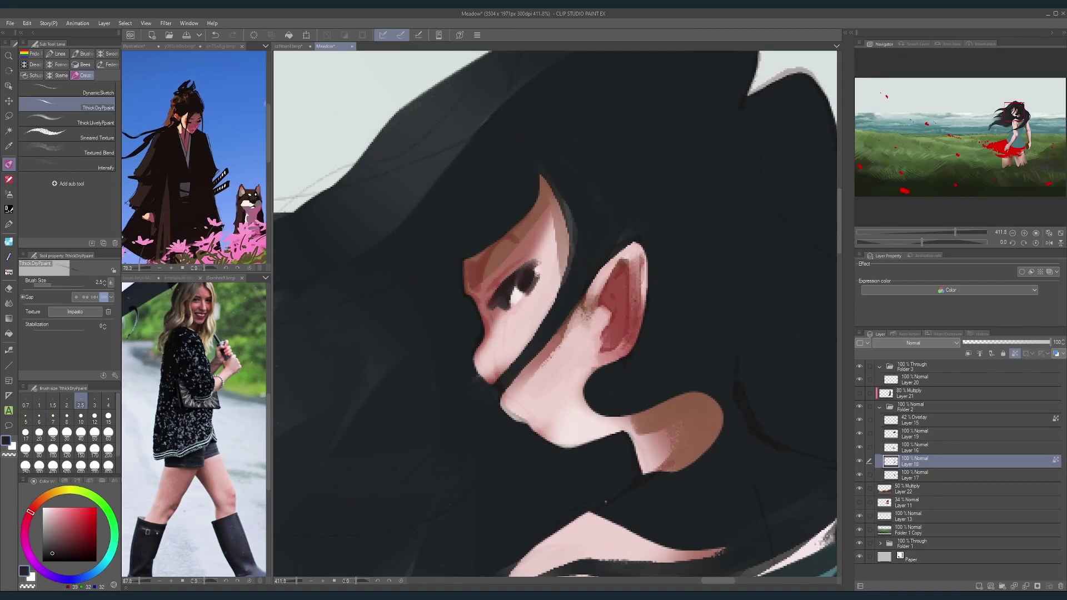
{"action": "key", "text": "bracketright"}
{"action": "key", "text": "bracketright"}
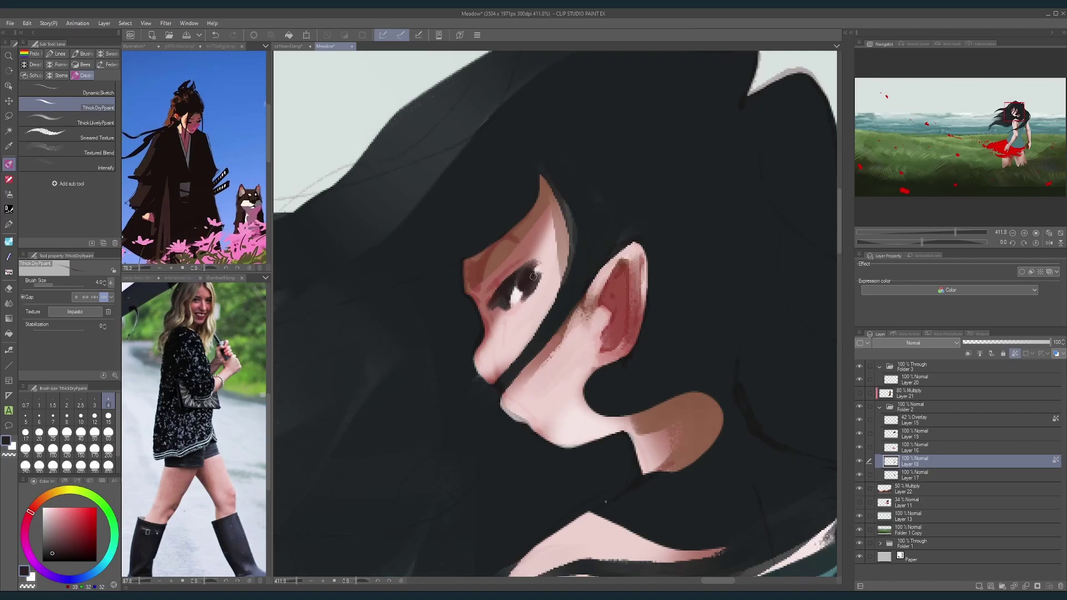
Step: Extend the dark iris toward the front of the eye and narrow the white into a small highlight
{"action": "left_click_drag", "start_coordinate": [667, 189], "coordinate": [649, 207]}
{"action": "scroll", "coordinate": [648, 208], "scroll_direction": "up", "scroll_amount": 4}
{"action": "key", "text": "bracketright"}
{"action": "key", "text": "bracketright"}
{"action": "key", "text": "bracketright"}
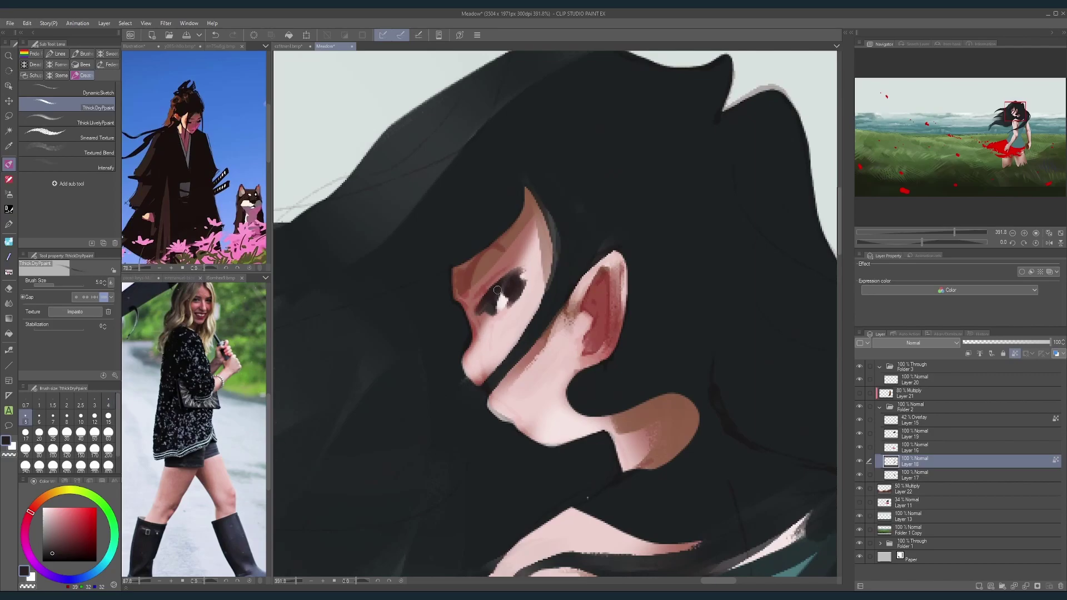
{"action": "key", "text": "bracketleft"}
{"action": "key", "text": "bracketleft"}
{"action": "key", "text": "bracketleft"}
{"action": "key", "text": "bracketleft"}
{"action": "key", "text": "bracketleft"}
{"action": "key", "text": "bracketright"}
{"action": "key", "text": "bracketright"}
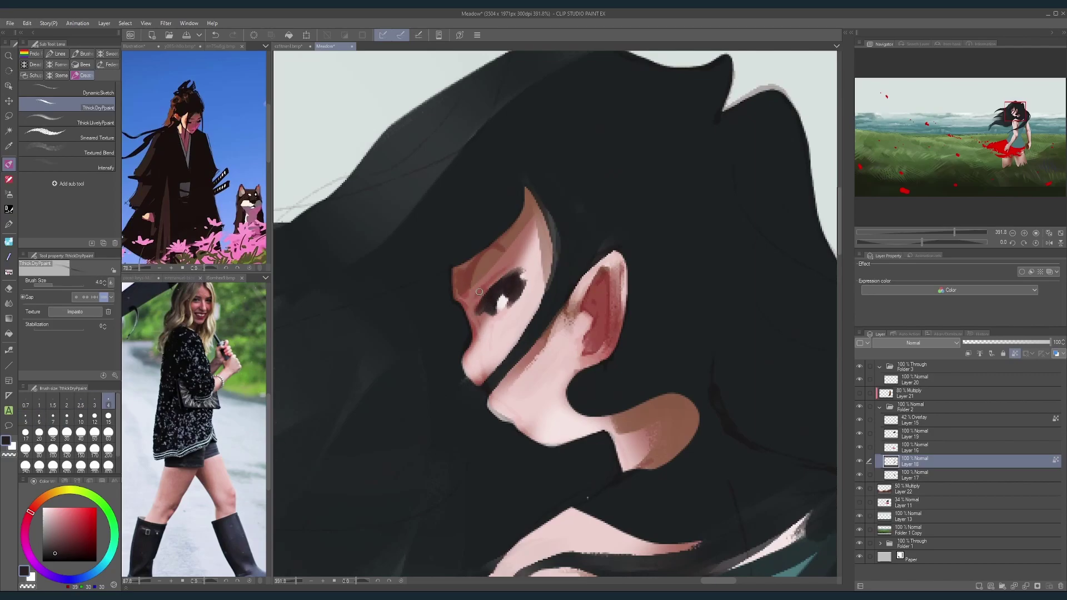
Step: Paint a dark patch at the inner brow beside the nose bridge, using the sampled hair colour
{"action": "left_click", "coordinate": [464, 284], "text": "alt"}
{"action": "mouse_move", "coordinate": [475, 302]}
{"action": "left_mouse_down"}
{"action": "mouse_move", "coordinate": [499, 271]}
{"action": "mouse_move", "coordinate": [471, 301]}
{"action": "mouse_move", "coordinate": [539, 219]}
{"action": "mouse_move", "coordinate": [495, 207]}
{"action": "mouse_move", "coordinate": [467, 290]}
{"action": "left_mouse_up"}
{"action": "key", "text": "bracketright"}
{"action": "key", "text": "bracketright"}
{"action": "key", "text": "bracketright"}
{"action": "left_click", "coordinate": [493, 208], "text": "alt"}
{"action": "key", "text": "bracketleft"}
{"action": "key", "text": "bracketleft"}
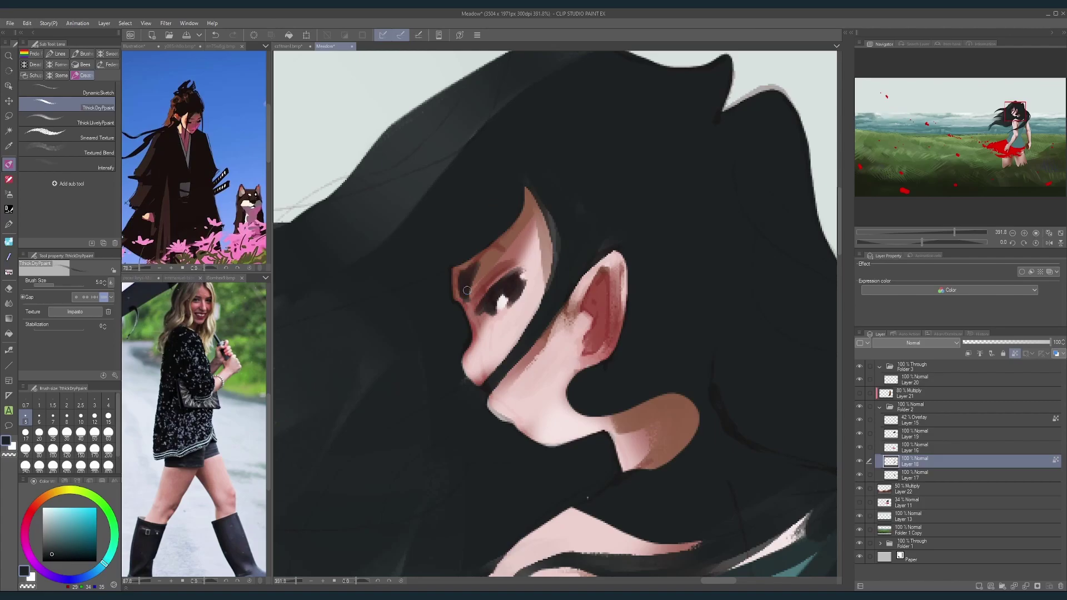
{"action": "key", "text": "bracketleft"}
{"action": "key", "text": "bracketleft"}
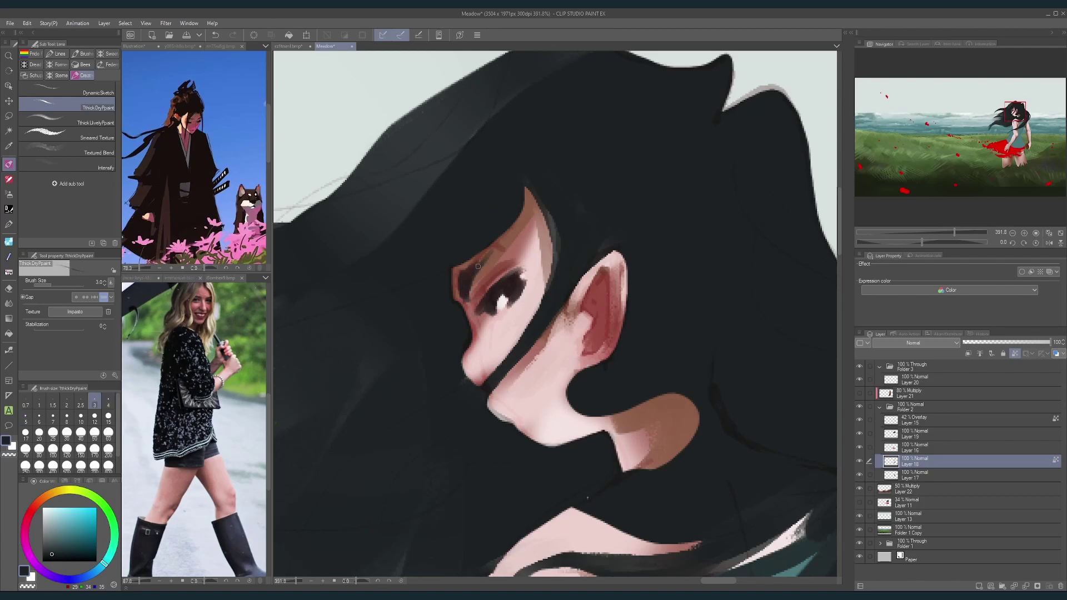
Step: Paint a dark arched eyebrow above the eye with a brush size of 7, refining it at size 2.5
{"action": "key", "text": "bracketright"}
{"action": "key", "text": "bracketright"}
{"action": "key", "text": "bracketright"}
{"action": "key", "text": "bracketright"}
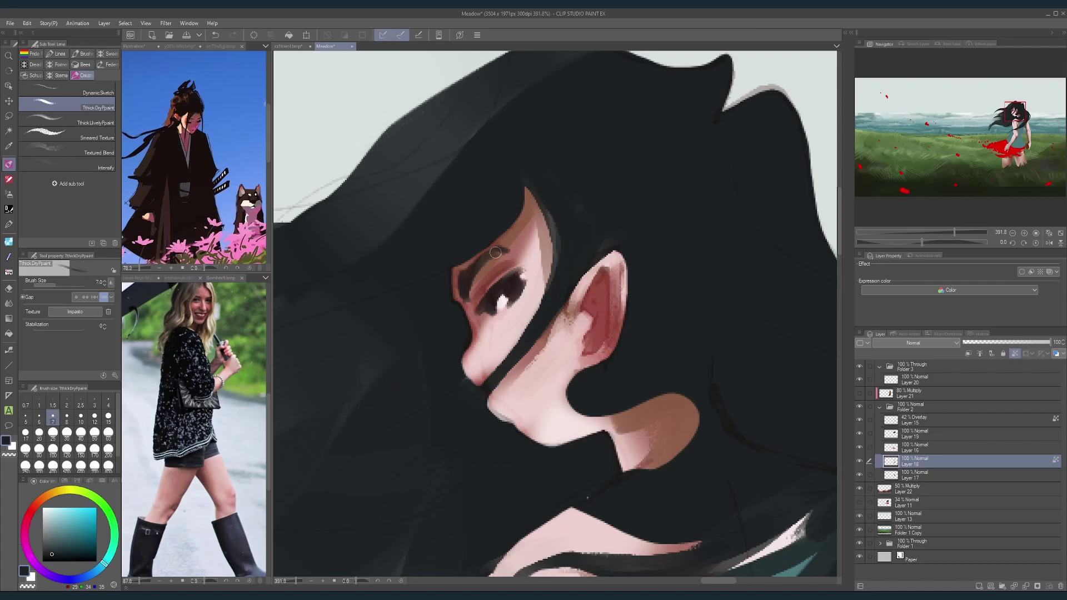
{"action": "mouse_move", "coordinate": [505, 253]}
{"action": "left_mouse_down"}
{"action": "mouse_move", "coordinate": [458, 282]}
{"action": "mouse_move", "coordinate": [463, 294]}
{"action": "mouse_move", "coordinate": [466, 261]}
{"action": "mouse_move", "coordinate": [467, 306]}
{"action": "left_mouse_up"}
{"action": "key", "text": "bracketleft"}
{"action": "key", "text": "bracketleft"}
{"action": "key", "text": "bracketleft"}
{"action": "key", "text": "bracketleft"}
{"action": "key", "text": "bracketleft"}
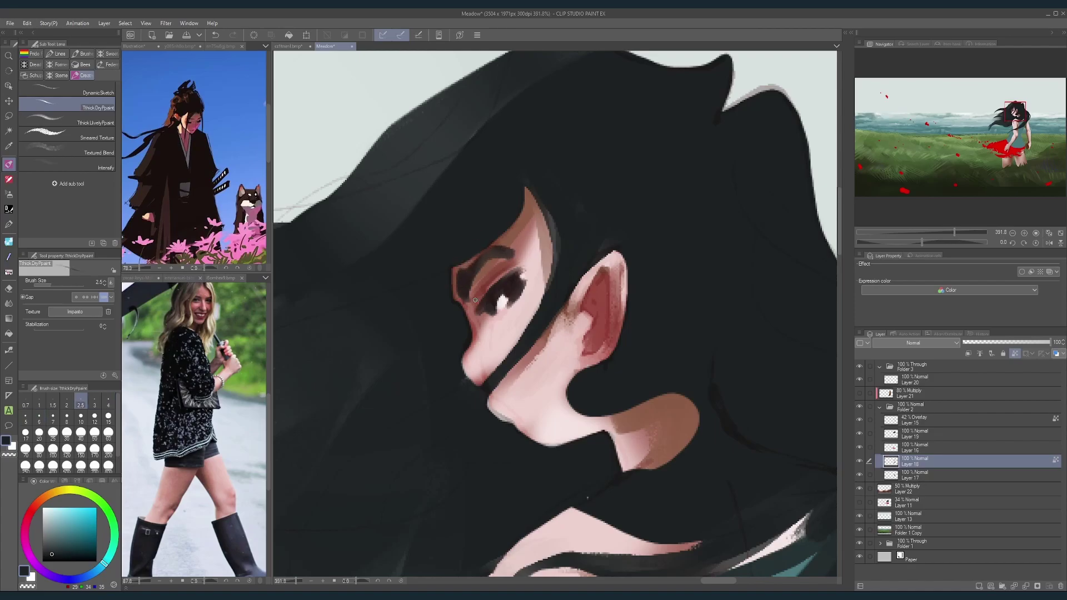
Step: Add a reddish blush across the nose and cheek with a sampled skin shade at brush size 8
{"action": "key", "text": "bracketright"}
{"action": "key", "text": "bracketright"}
{"action": "key", "text": "bracketright"}
{"action": "key", "text": "bracketright"}
{"action": "key", "text": "bracketright"}
{"action": "key", "text": "bracketright"}
{"action": "left_click", "coordinate": [481, 365], "text": "alt"}
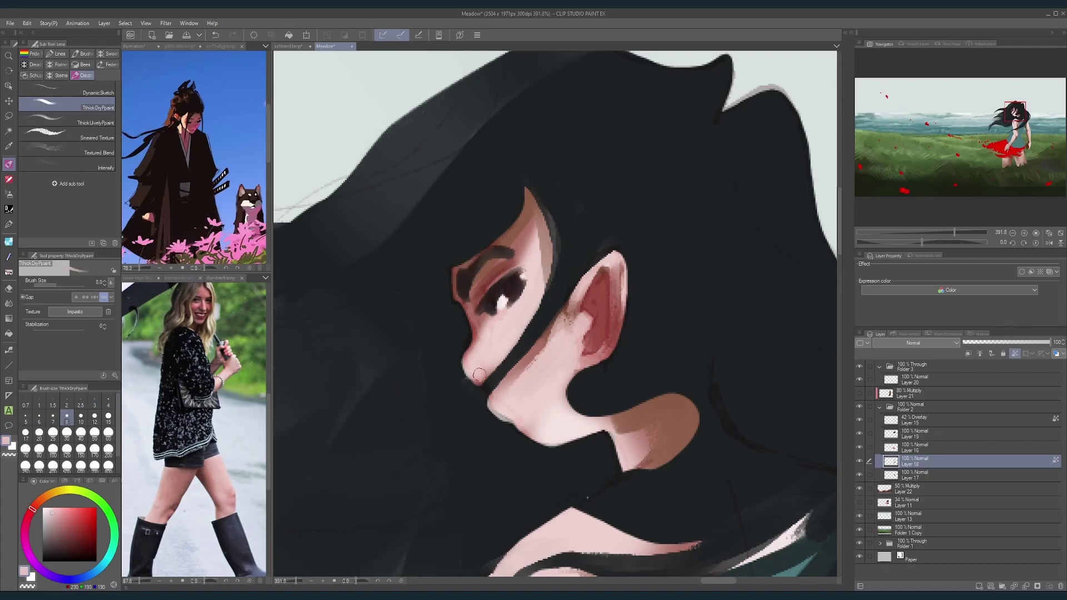
{"action": "left_click", "coordinate": [476, 342], "text": "alt"}
{"action": "mouse_move", "coordinate": [475, 341]}
{"action": "left_mouse_down"}
{"action": "mouse_move", "coordinate": [467, 368]}
{"action": "mouse_move", "coordinate": [478, 339]}
{"action": "mouse_move", "coordinate": [491, 361]}
{"action": "mouse_move", "coordinate": [498, 332]}
{"action": "mouse_move", "coordinate": [505, 324]}
{"action": "mouse_move", "coordinate": [507, 341]}
{"action": "mouse_move", "coordinate": [520, 316]}
{"action": "left_mouse_up"}
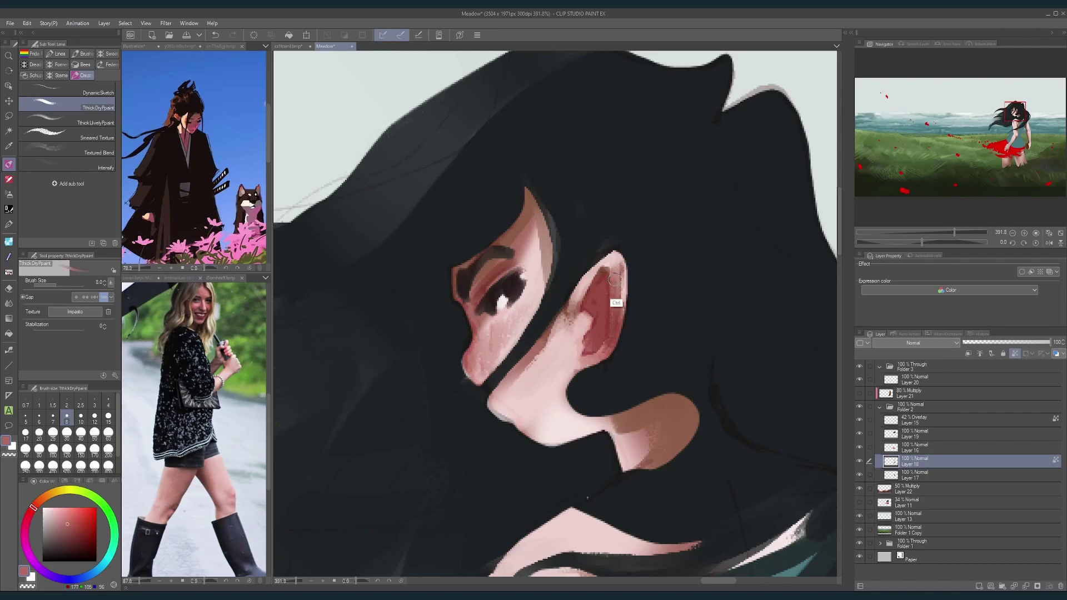
Step: Block in the lips at the front of the lower face with a muted red sampled from the nose
{"action": "left_click_drag", "start_coordinate": [616, 303], "coordinate": [643, 277]}
{"action": "left_click_drag", "start_coordinate": [603, 329], "coordinate": [629, 289]}
{"action": "scroll", "coordinate": [628, 290], "scroll_direction": "up", "scroll_amount": 3}
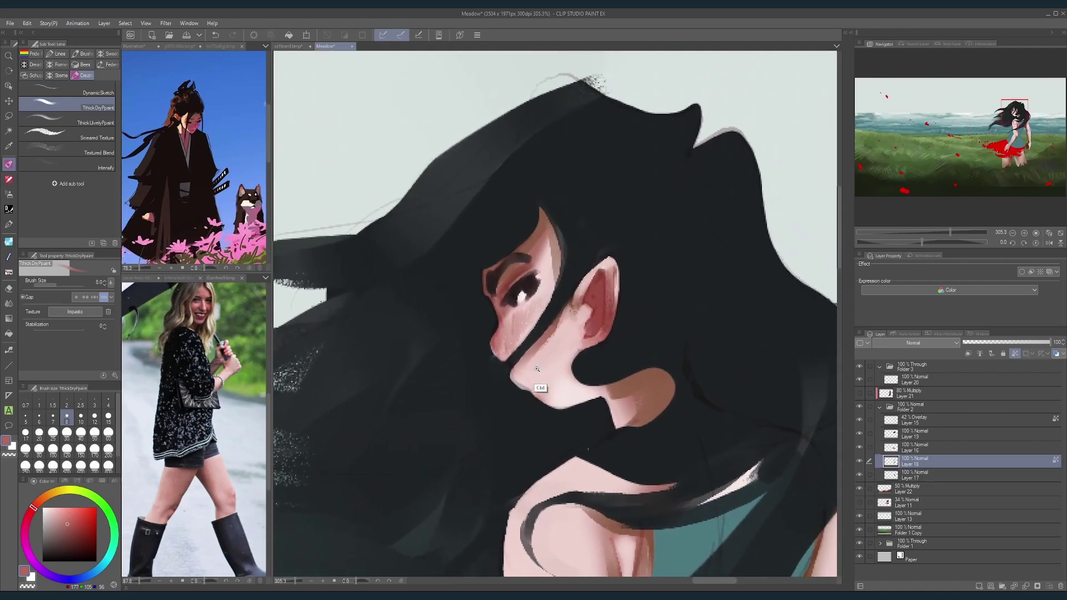
{"action": "key", "text": "bracketleft"}
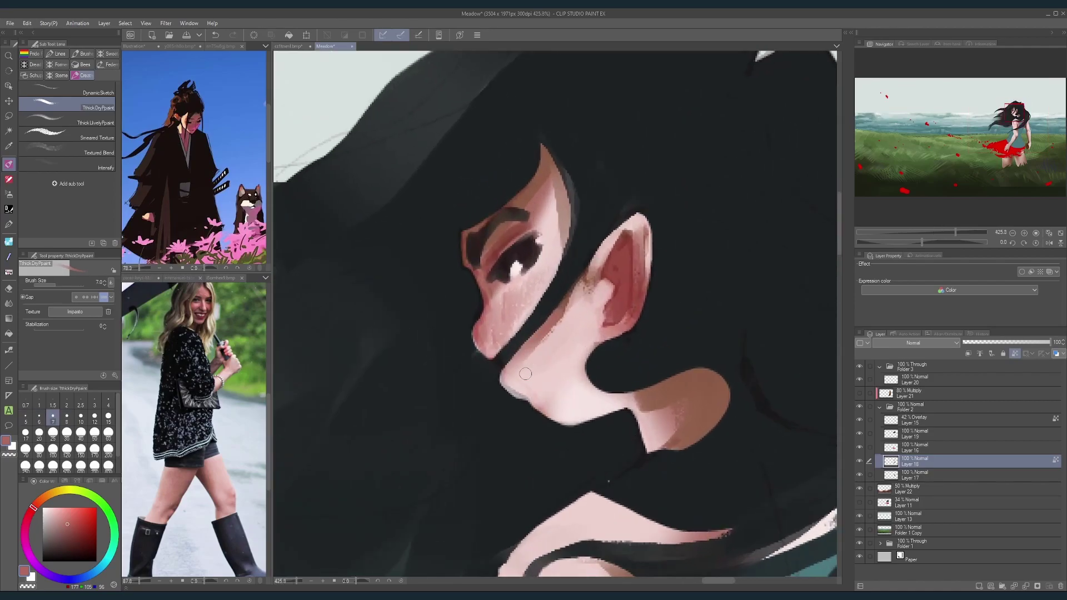
{"action": "left_click", "coordinate": [523, 372], "text": "alt"}
{"action": "key", "text": "bracketleft"}
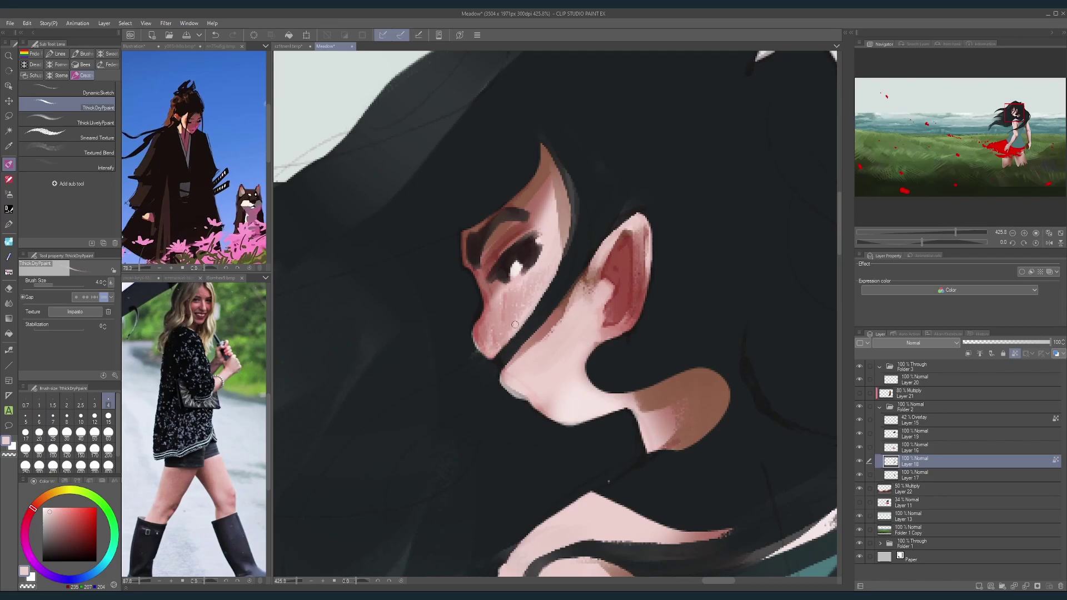
{"action": "key", "text": "bracketright"}
{"action": "left_click", "coordinate": [483, 314], "text": "alt"}
{"action": "key", "text": "bracketright"}
{"action": "left_click_drag", "start_coordinate": [512, 387], "coordinate": [530, 394]}
{"action": "key", "text": "bracketleft"}
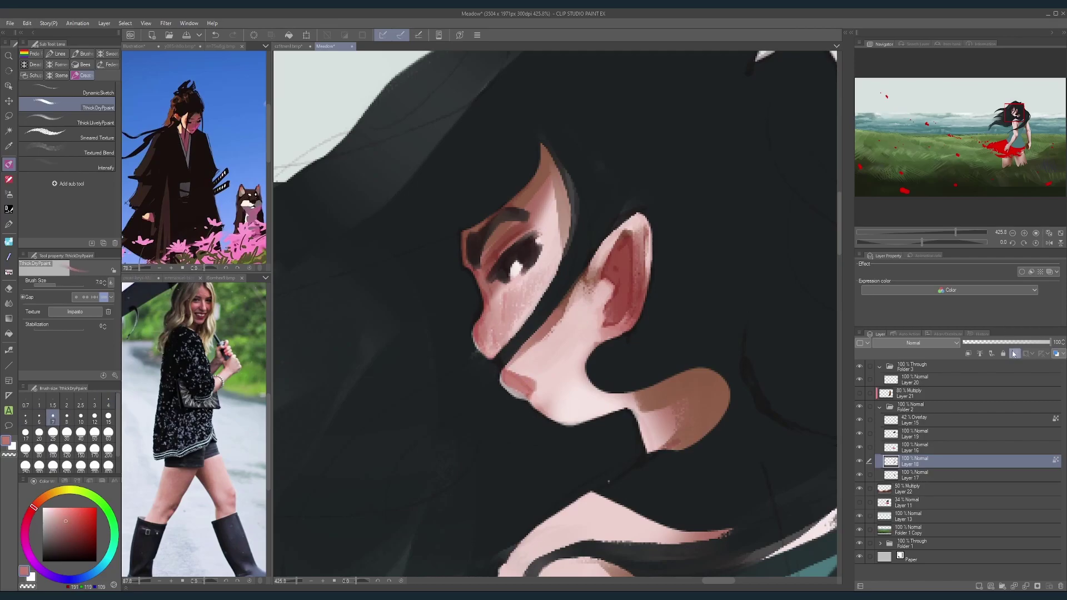
Step: Refine the shape and edges of the lips with a brush size of 4
{"action": "key", "text": "bracketleft"}
{"action": "key", "text": "bracketleft"}
{"action": "key", "text": "bracketleft"}
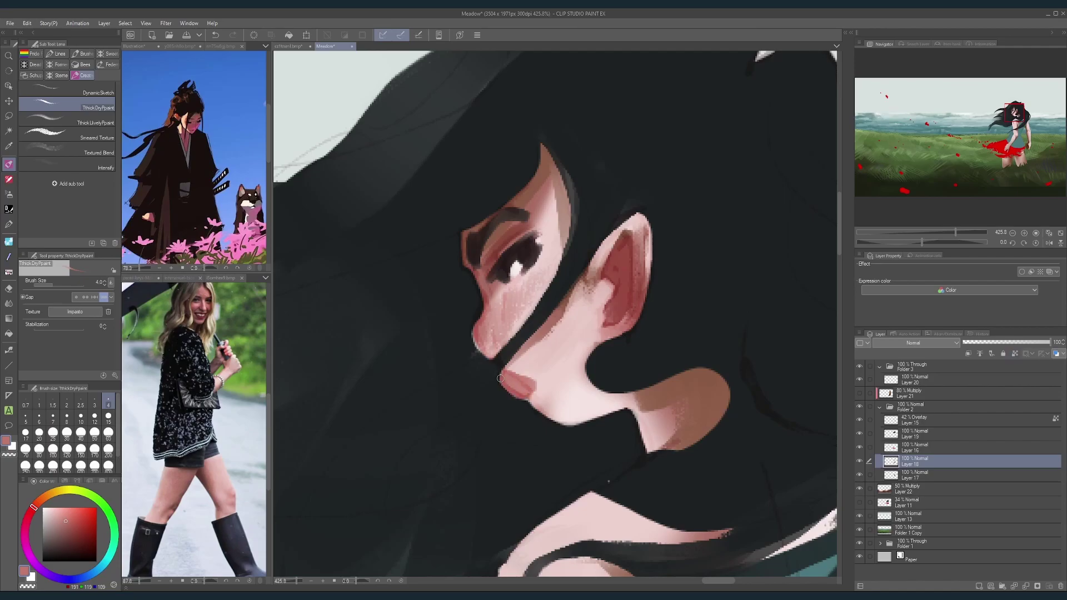
{"action": "left_click_drag", "start_coordinate": [607, 320], "coordinate": [640, 314]}
{"action": "mouse_move", "coordinate": [639, 313]}
{"action": "left_mouse_down"}
{"action": "mouse_move", "coordinate": [643, 267]}
{"action": "mouse_move", "coordinate": [586, 336]}
{"action": "left_mouse_up"}
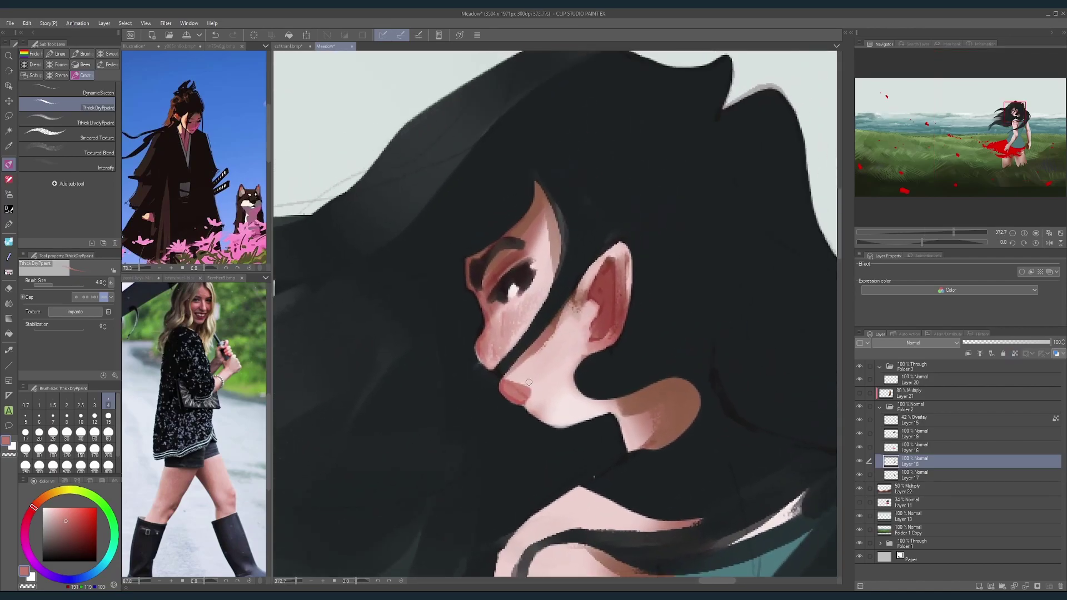
{"action": "left_click", "coordinate": [522, 378], "text": "alt"}
{"action": "left_click_drag", "start_coordinate": [509, 380], "coordinate": [525, 388]}
Step: Add soft shading below the lips with the lip colour and blend it using sampled light skin tones
{"action": "left_click", "coordinate": [523, 399], "text": "alt"}
{"action": "key", "text": "bracketright"}
{"action": "key", "text": "bracketright"}
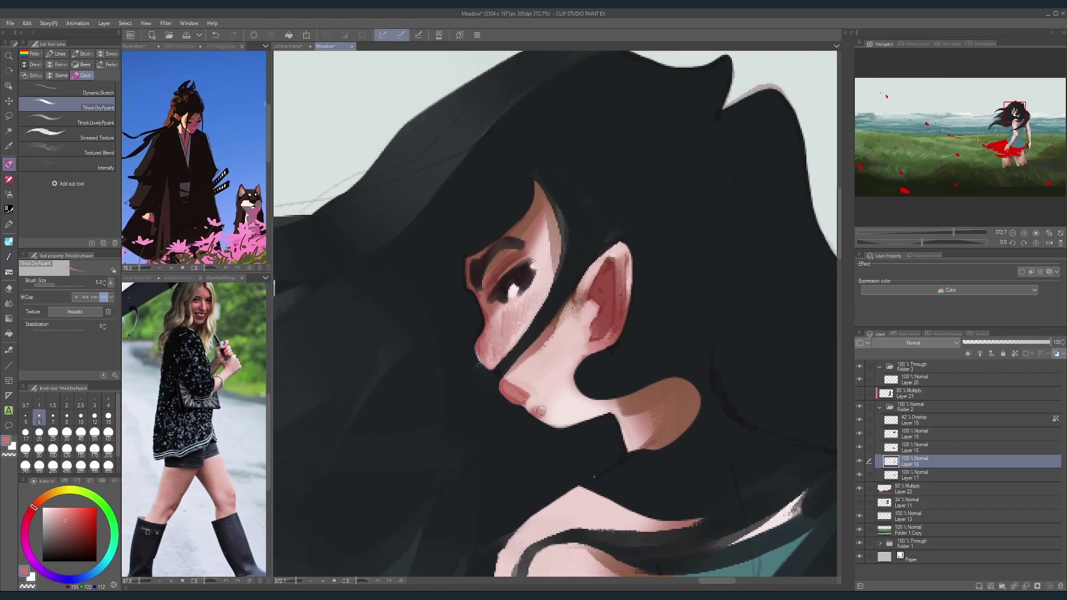
{"action": "left_click", "coordinate": [533, 396], "text": "alt"}
{"action": "scroll", "coordinate": [574, 336], "scroll_direction": "down", "scroll_amount": 4}
{"action": "scroll", "coordinate": [566, 362], "scroll_direction": "up", "scroll_amount": 3}
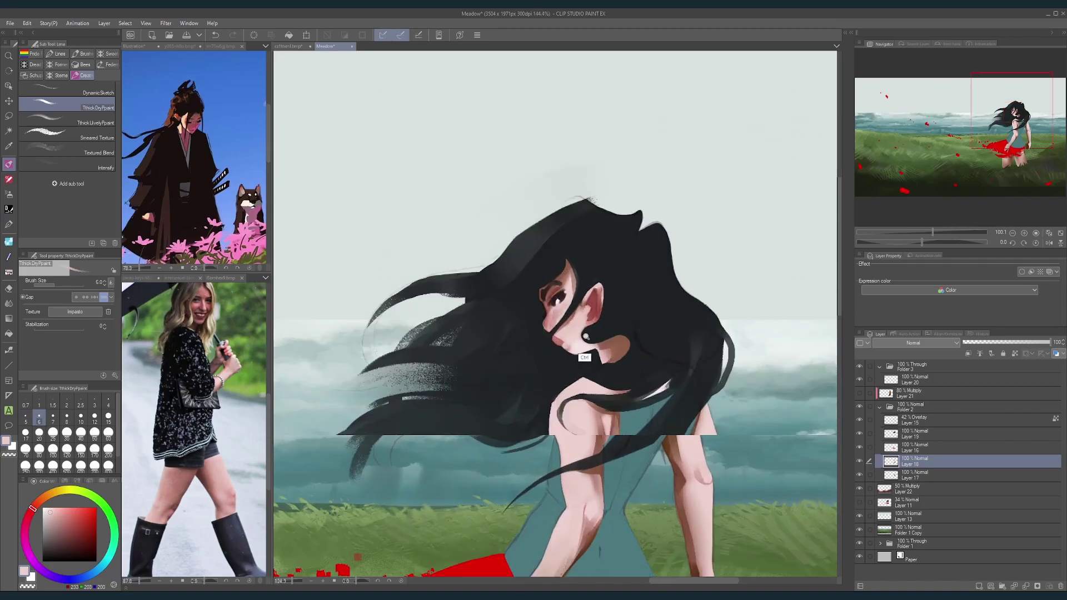
{"action": "left_click", "coordinate": [575, 339], "text": "alt"}
{"action": "scroll", "coordinate": [590, 280], "scroll_direction": "down", "scroll_amount": 5}
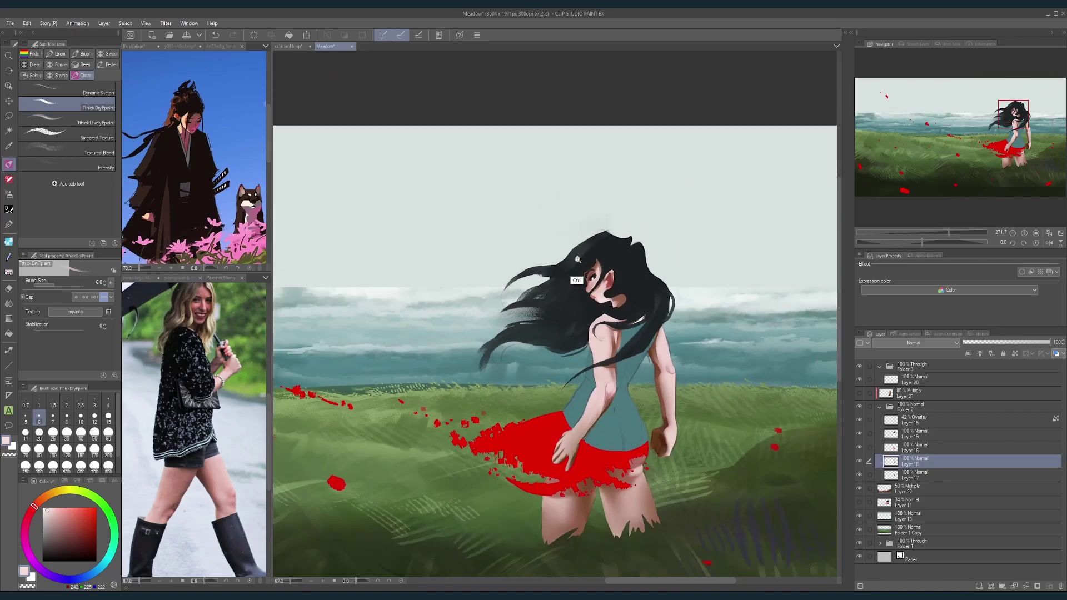
Step: Trim the lips and smooth the chin with a light skin tone, enlarging the brush to size 10
{"action": "scroll", "coordinate": [593, 294], "scroll_direction": "up", "scroll_amount": 7}
{"action": "key", "text": "shift+space"}
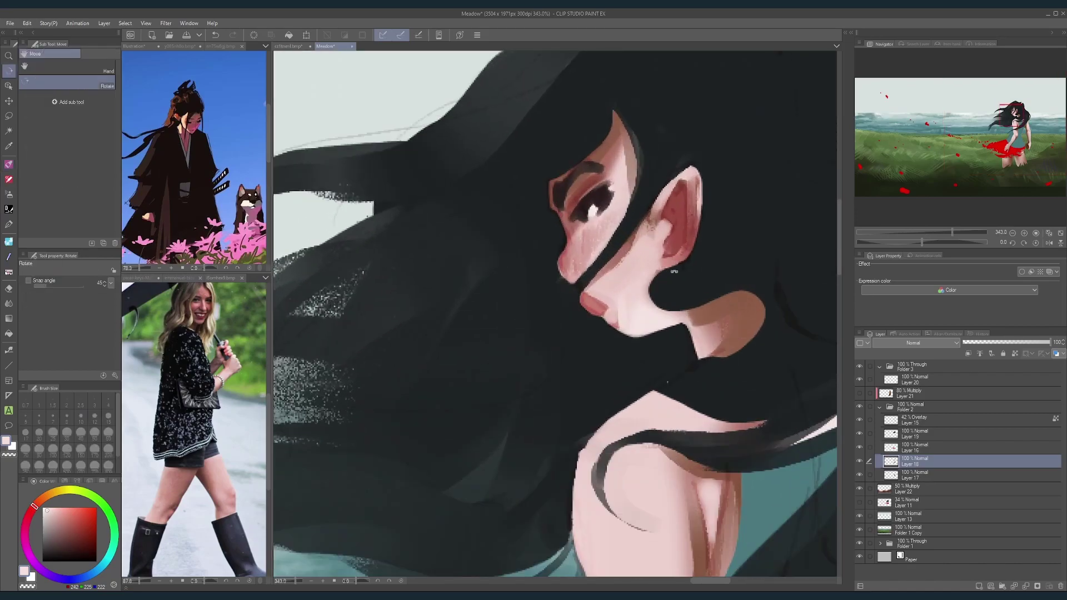
{"action": "mouse_move", "coordinate": [622, 305]}
{"action": "left_mouse_down"}
{"action": "mouse_move", "coordinate": [590, 369]}
{"action": "mouse_move", "coordinate": [586, 340]}
{"action": "left_mouse_up"}
{"action": "left_click", "coordinate": [590, 371], "text": "alt"}
{"action": "key", "text": "bracketright"}
{"action": "key", "text": "bracketright"}
{"action": "key", "text": "bracketright"}
{"action": "left_click", "coordinate": [582, 378], "text": "alt"}
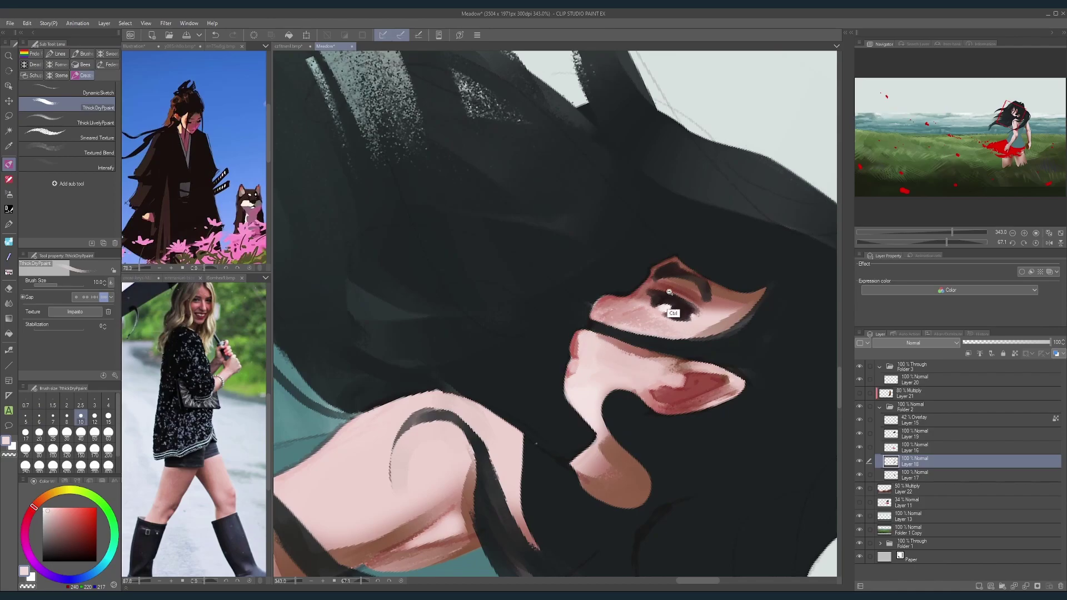
{"action": "key", "text": "r"}
{"action": "scroll", "coordinate": [588, 311], "scroll_direction": "down", "scroll_amount": 5}
{"action": "left_click_drag", "start_coordinate": [589, 280], "coordinate": [569, 268]}
{"action": "scroll", "coordinate": [583, 313], "scroll_direction": "down", "scroll_amount": 2}
{"action": "scroll", "coordinate": [611, 239], "scroll_direction": "up", "scroll_amount": 7}
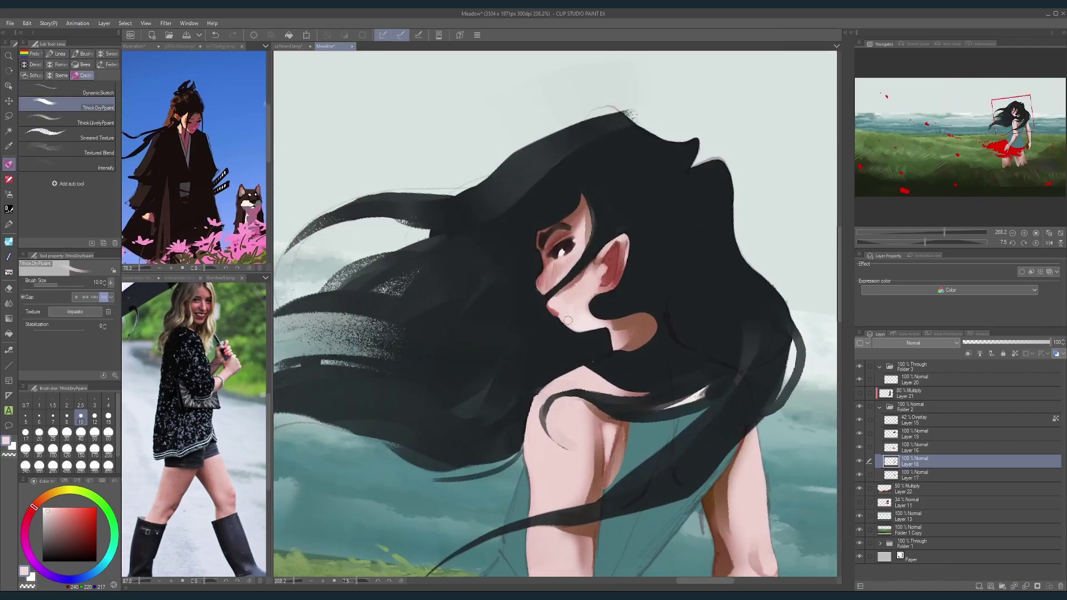
{"action": "scroll", "coordinate": [598, 293], "scroll_direction": "down", "scroll_amount": 5}
{"action": "scroll", "coordinate": [568, 288], "scroll_direction": "up", "scroll_amount": 6}
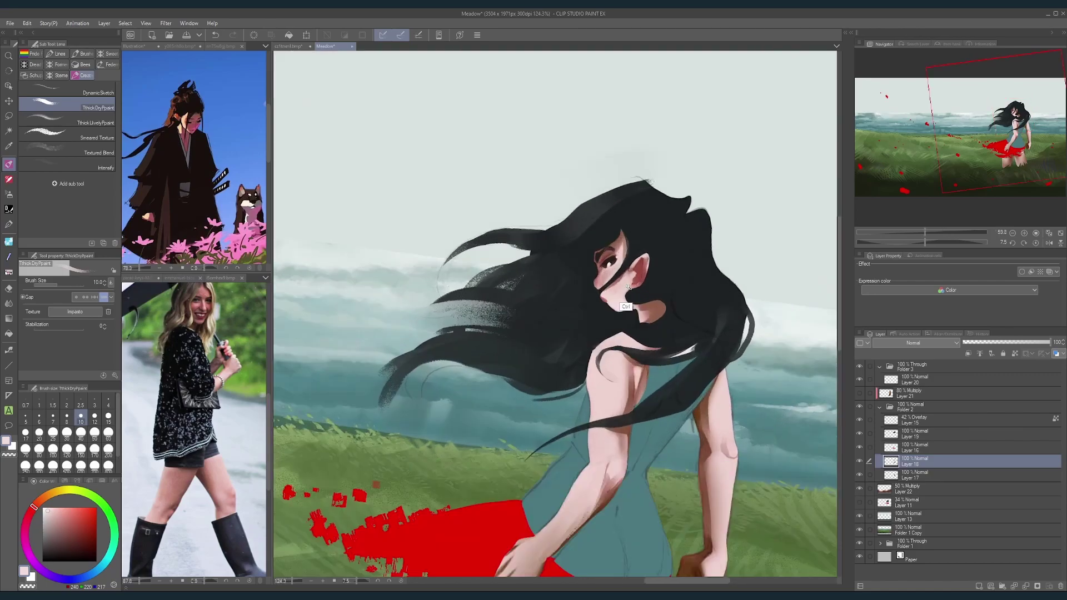
Step: Lighten the brown shading along the cheek edge below the hair strand with light skin tone at brush size 8
{"action": "key", "text": "["}
{"action": "key", "text": "["}
{"action": "key", "text": "["}
{"action": "key", "text": "["}
{"action": "left_click_drag", "start_coordinate": [606, 302], "coordinate": [610, 336]}
{"action": "scroll", "coordinate": [610, 336], "scroll_direction": "up", "scroll_amount": 4}
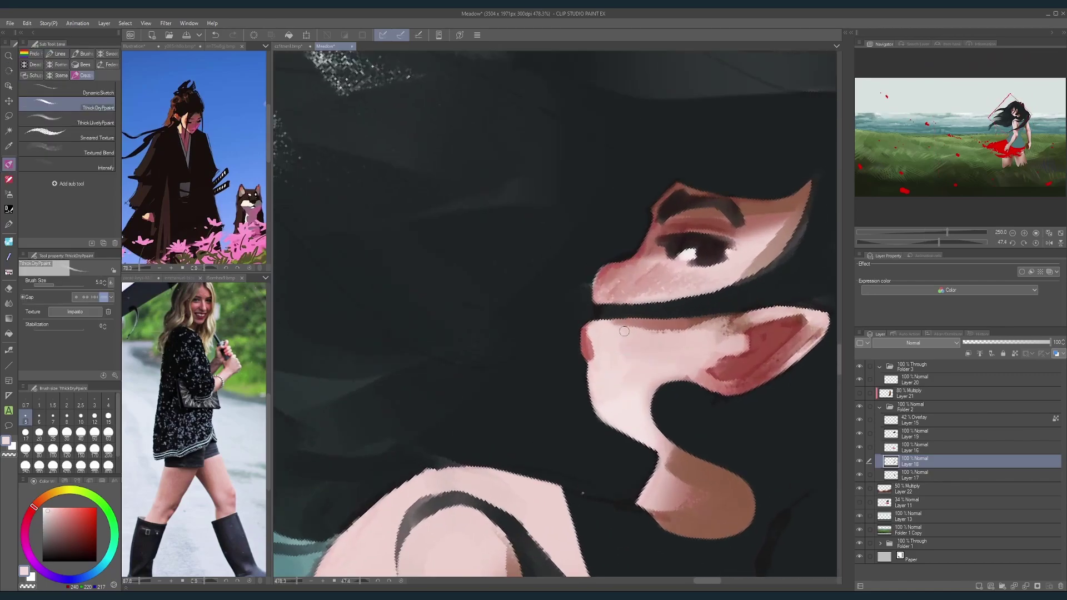
{"action": "key", "text": "]"}
{"action": "key", "text": "]"}
{"action": "key", "text": "]"}
Step: Add a fine highlight along the edge of the lips in white with a brush size of 3
{"action": "left_click", "coordinate": [587, 342], "text": "alt"}
{"action": "left_click_drag", "start_coordinate": [66, 522], "coordinate": [19, 472]}
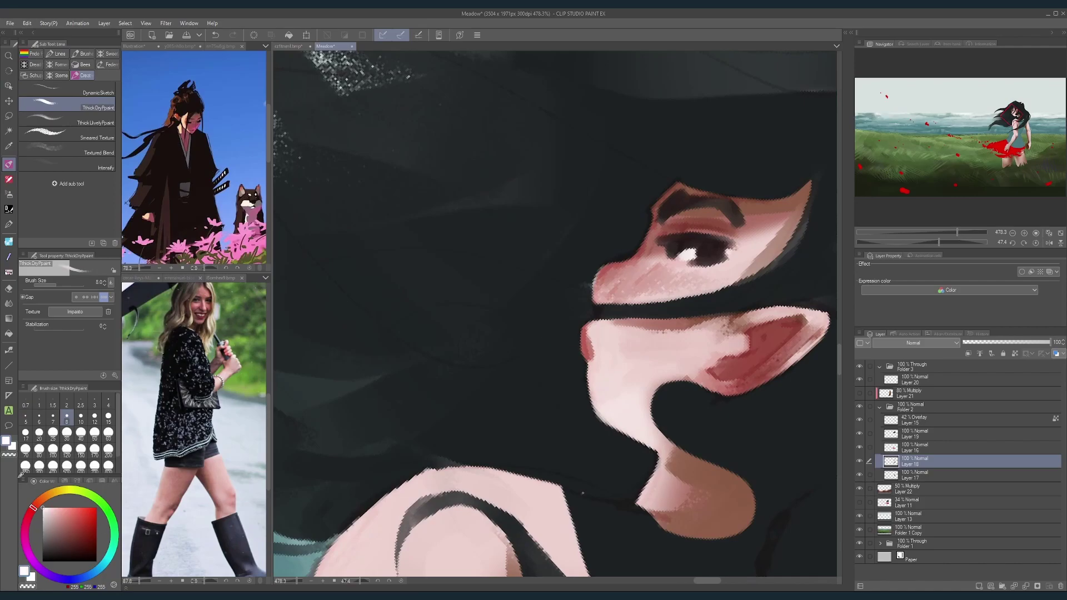
{"action": "key", "text": "["}
{"action": "key", "text": "["}
{"action": "key", "text": "bracketleft"}
{"action": "key", "text": "bracketleft"}
{"action": "key", "text": "bracketleft"}
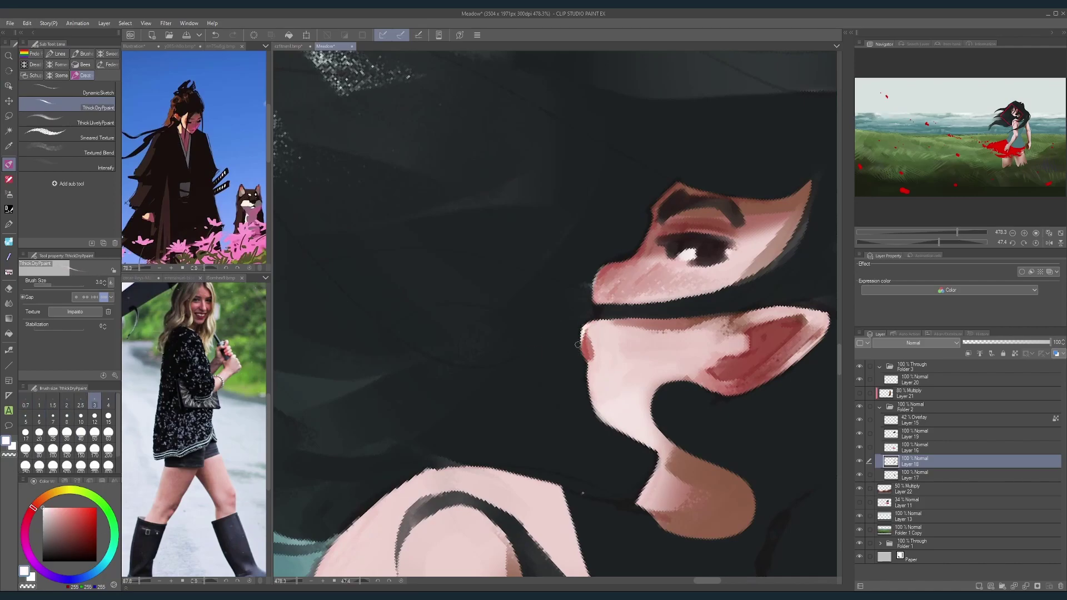
{"action": "scroll", "coordinate": [636, 274], "scroll_direction": "down", "scroll_amount": 4}
{"action": "left_click_drag", "start_coordinate": [656, 300], "coordinate": [635, 197]}
{"action": "scroll", "coordinate": [635, 198], "scroll_direction": "up", "scroll_amount": 5}
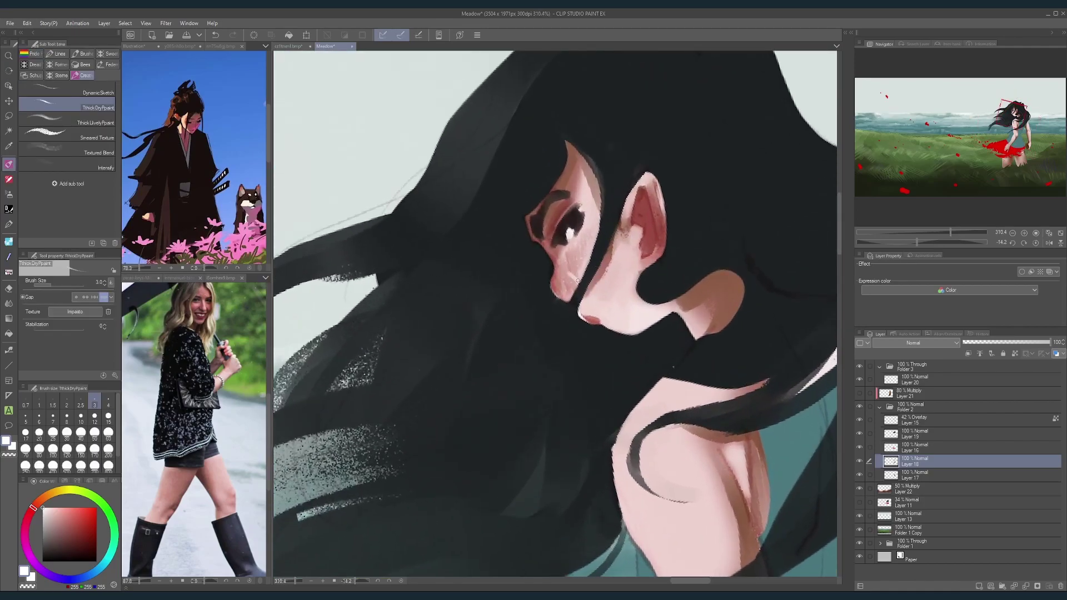
Step: Touch up the cheek below the eye with sampled light skin tones at brush size 7, undoing the last stroke
{"action": "key", "text": "bracketright"}
{"action": "key", "text": "bracketright"}
{"action": "key", "text": "bracketright"}
{"action": "key", "text": "bracketright"}
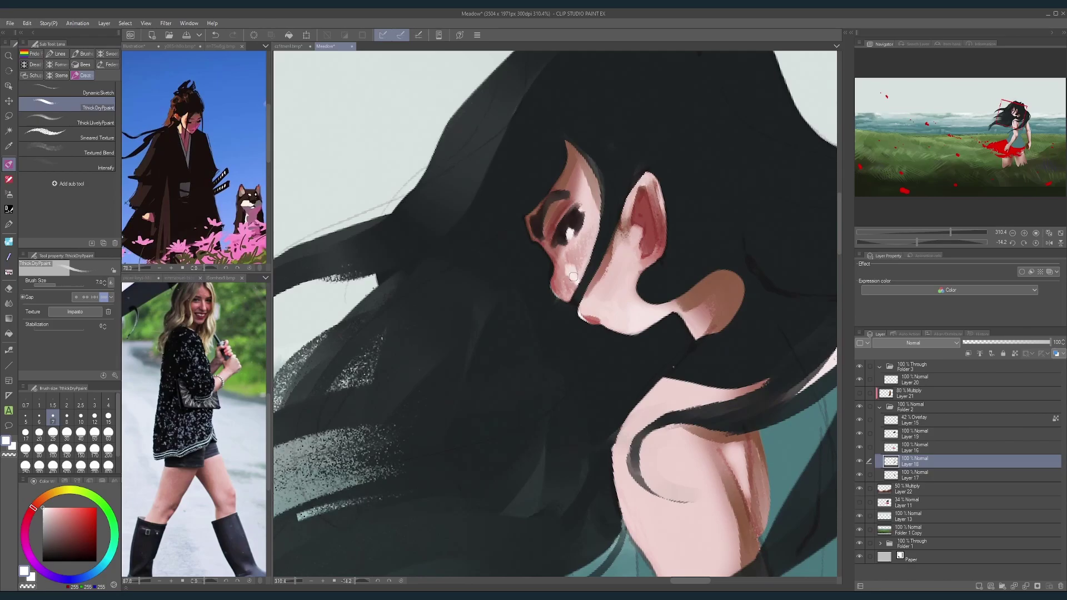
{"action": "left_click", "coordinate": [571, 270], "text": "alt"}
{"action": "left_click_drag", "start_coordinate": [633, 204], "coordinate": [556, 204]}
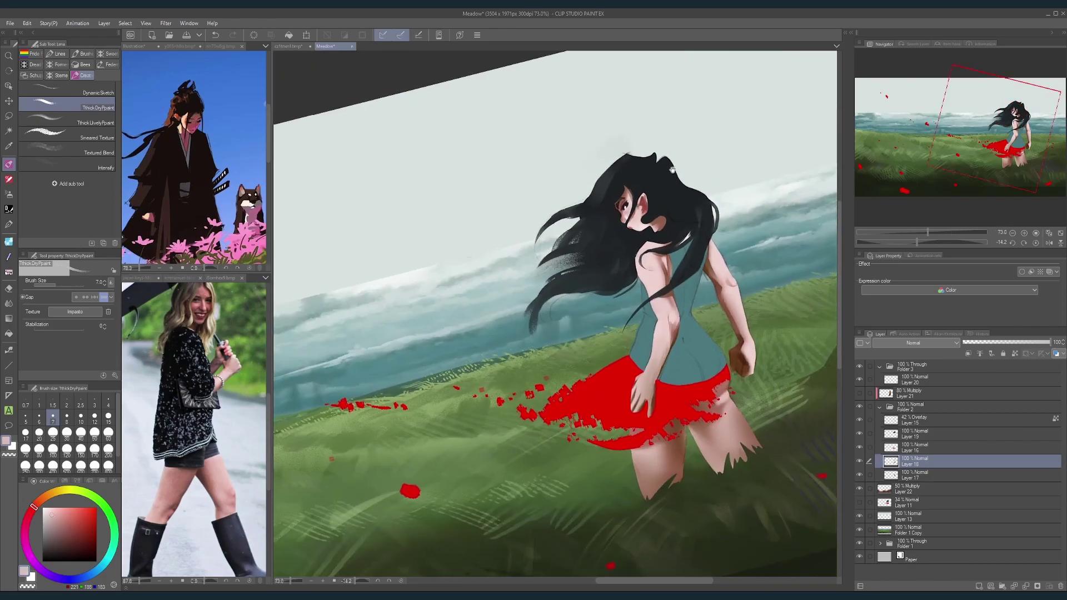
{"action": "left_click_drag", "start_coordinate": [658, 170], "coordinate": [695, 204]}
{"action": "left_click_drag", "start_coordinate": [717, 204], "coordinate": [682, 204]}
{"action": "scroll", "coordinate": [683, 204], "scroll_direction": "up", "scroll_amount": 8}
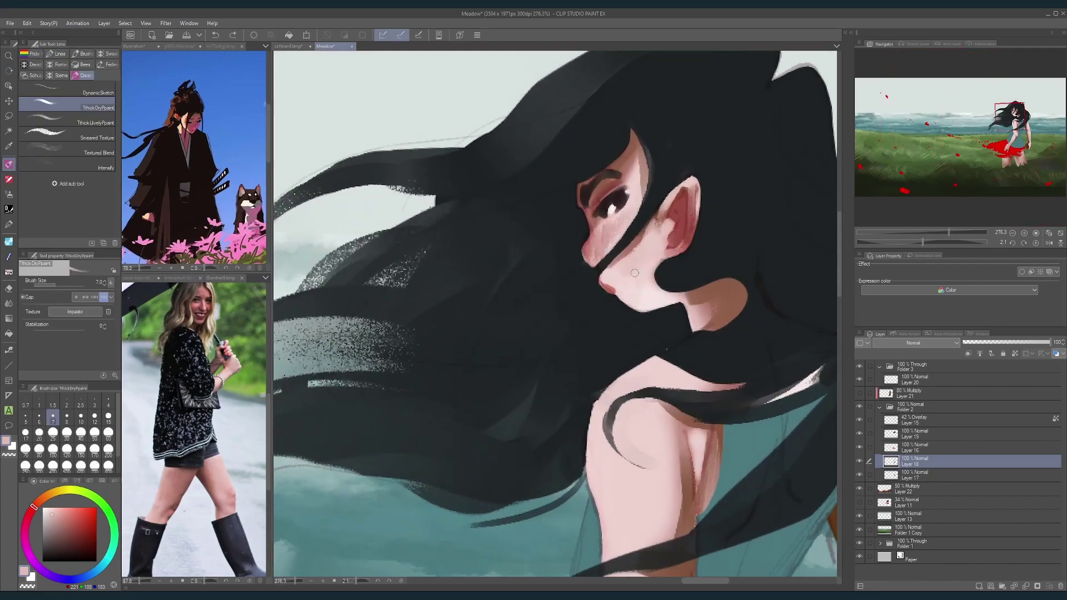
{"action": "key", "text": "ctrl+z"}
{"action": "left_click", "coordinate": [632, 272], "text": "alt"}
{"action": "left_click_drag", "start_coordinate": [617, 233], "coordinate": [526, 294]}
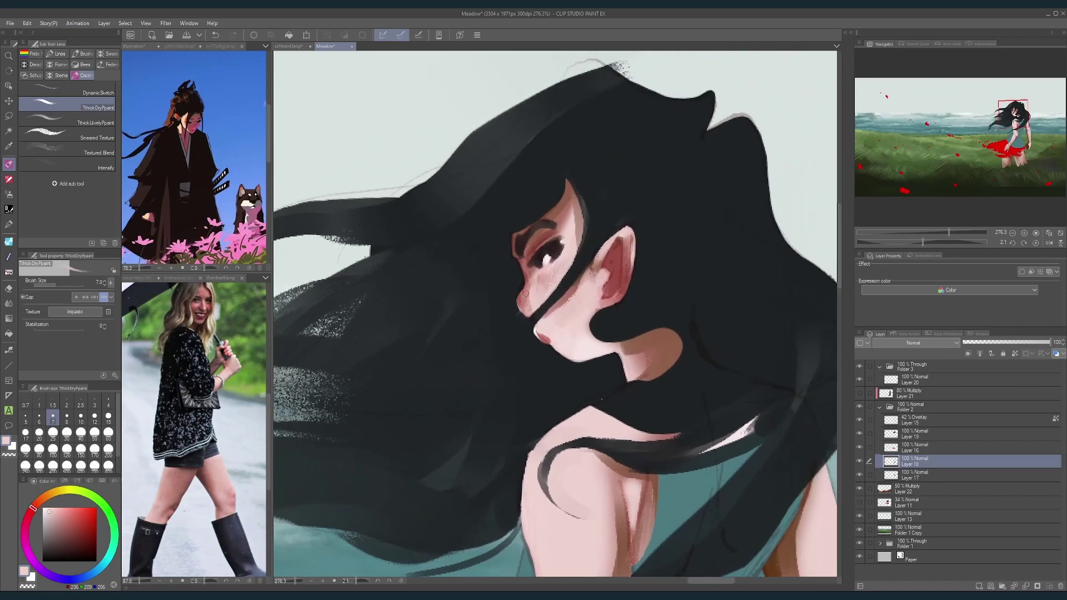
Step: Refine the nose tip with a sampled muted red at brush size 2.5
{"action": "left_click", "coordinate": [518, 299], "text": "alt"}
{"action": "key", "text": "bracketleft"}
{"action": "key", "text": "bracketleft"}
{"action": "key", "text": "bracketleft"}
{"action": "key", "text": "bracketleft"}
{"action": "key", "text": "bracketleft"}
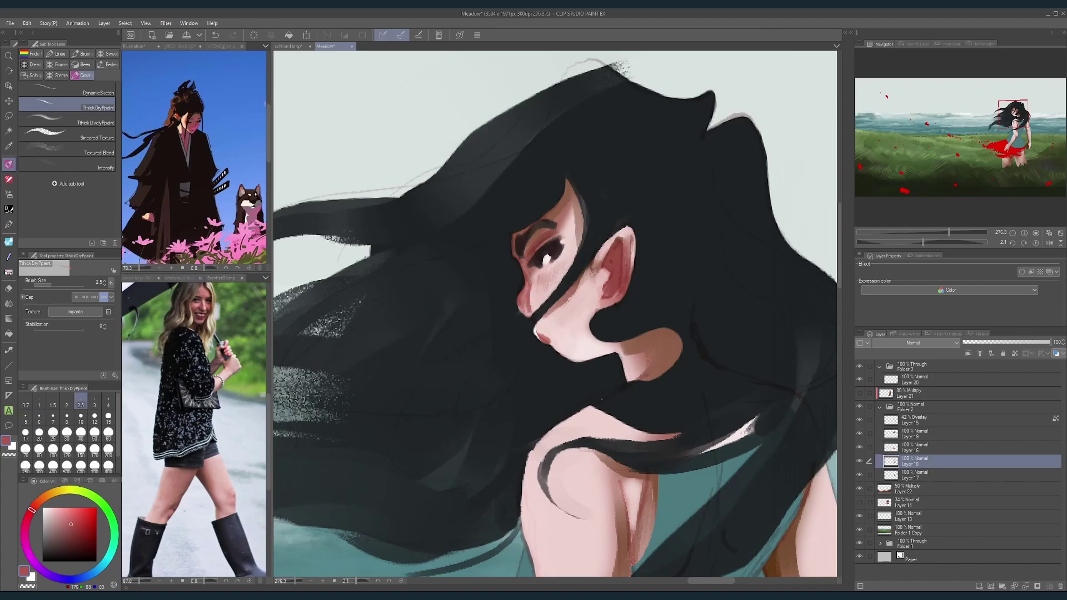
Step: Trim the face outline beside the nose bridge with a sampled dark hair colour at brush size 12
{"action": "key", "text": "bracketright"}
{"action": "key", "text": "bracketright"}
{"action": "key", "text": "bracketright"}
{"action": "key", "text": "bracketright"}
{"action": "key", "text": "bracketright"}
{"action": "key", "text": "bracketright"}
{"action": "key", "text": "bracketright"}
{"action": "key", "text": "bracketright"}
{"action": "left_click", "coordinate": [521, 278], "text": "alt"}
{"action": "left_click_drag", "start_coordinate": [523, 277], "coordinate": [515, 266]}
{"action": "mouse_move", "coordinate": [604, 193]}
{"action": "left_mouse_down"}
{"action": "mouse_move", "coordinate": [570, 179]}
{"action": "mouse_move", "coordinate": [603, 154]}
{"action": "left_mouse_up"}
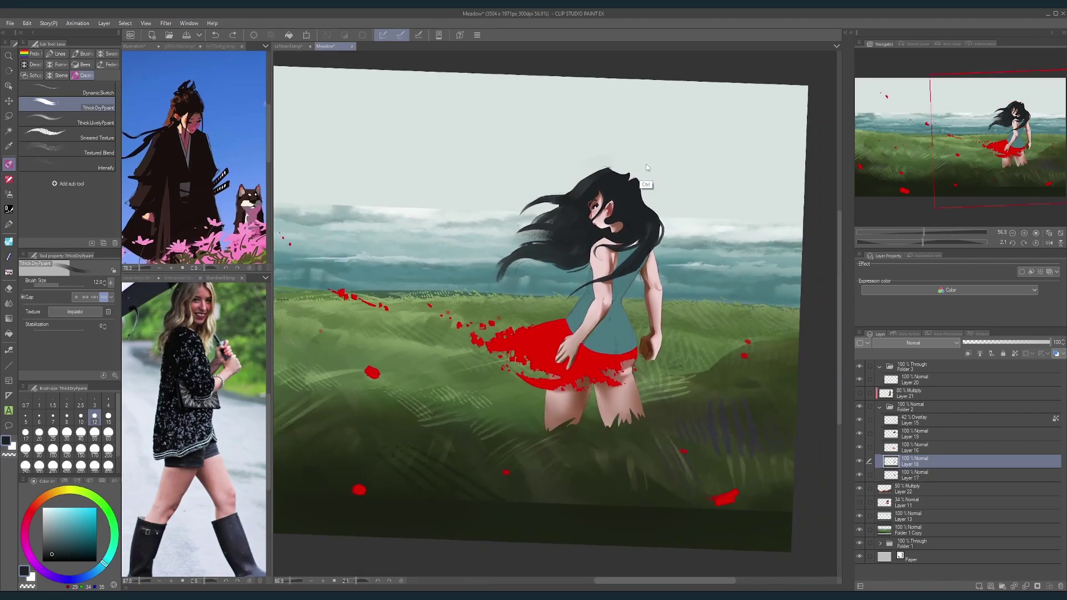
{"action": "left_click_drag", "start_coordinate": [600, 196], "coordinate": [638, 205]}
Step: Add fine light accents to the nose and cheek with a sampled pale skin tone, reducing the brush to size 1.5
{"action": "key", "text": "bracketleft"}
{"action": "key", "text": "bracketleft"}
{"action": "key", "text": "bracketleft"}
{"action": "key", "text": "bracketleft"}
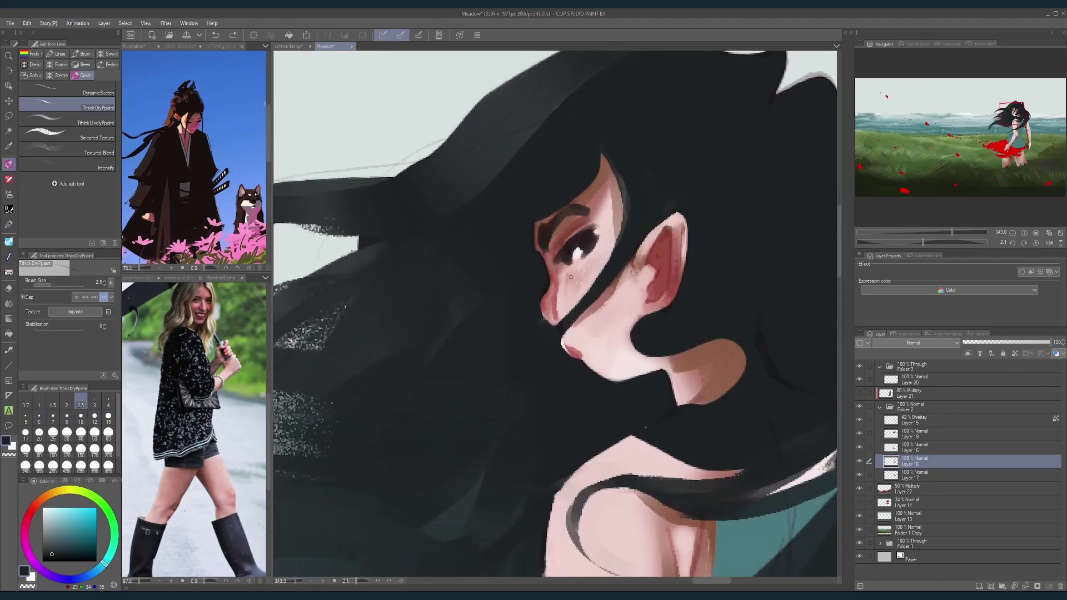
{"action": "key", "text": "bracketleft"}
{"action": "left_click", "coordinate": [579, 253], "text": "alt"}
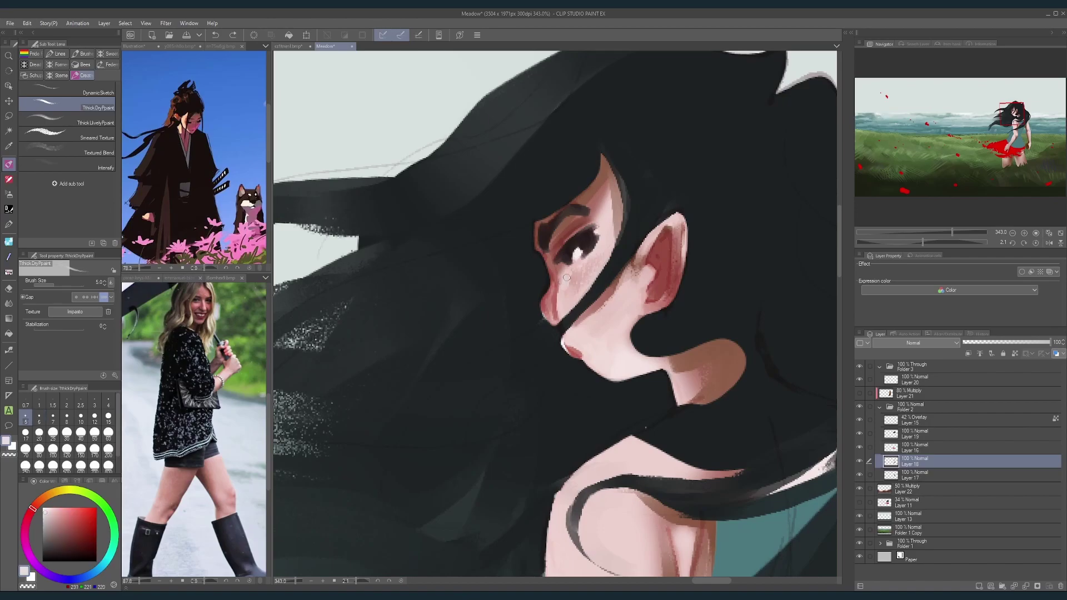
{"action": "key", "text": "bracketleft"}
{"action": "key", "text": "bracketleft"}
{"action": "key", "text": "bracketleft"}
{"action": "key", "text": "bracketleft"}
{"action": "key", "text": "bracketleft"}
{"action": "scroll", "coordinate": [648, 186], "scroll_direction": "down", "scroll_amount": 10}
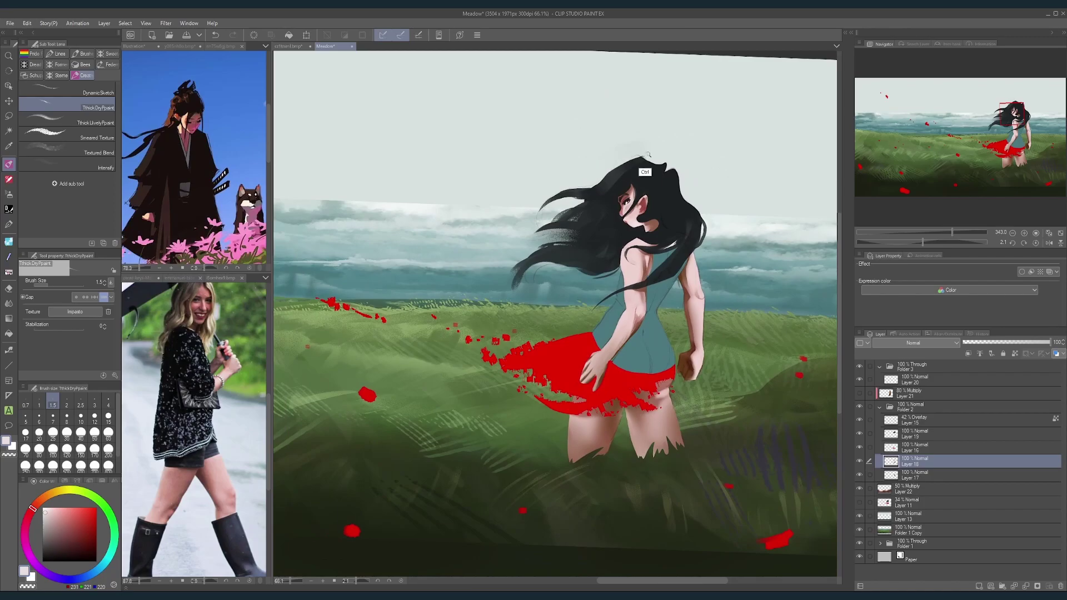
{"action": "scroll", "coordinate": [639, 198], "scroll_direction": "up", "scroll_amount": 8}
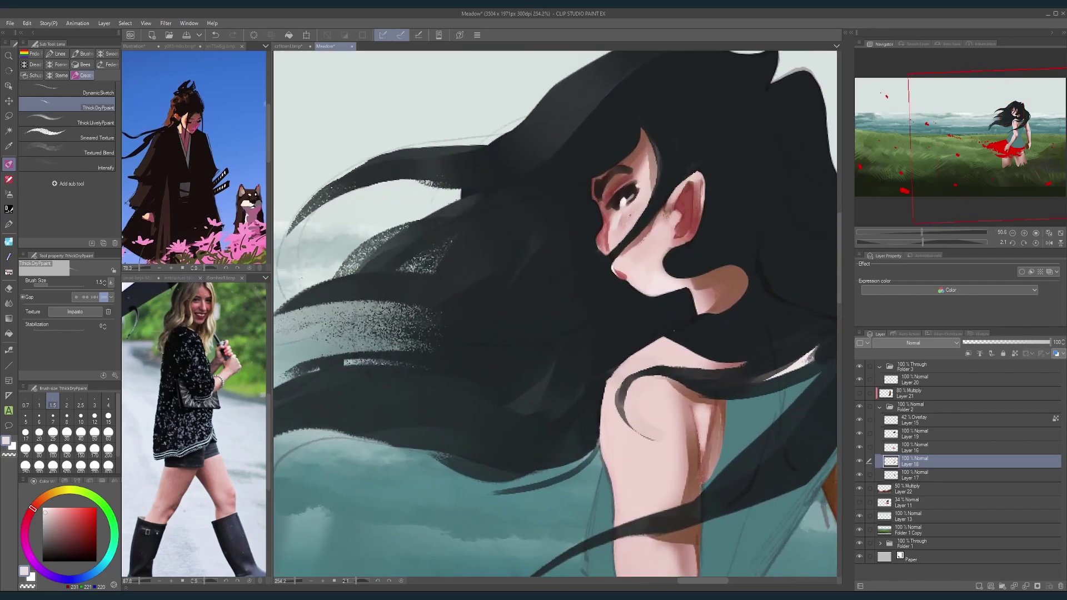
Step: Soften the nose and cheek accents with a sampled pale pink skin tone at brush size 6
{"action": "key", "text": "bracketright"}
{"action": "key", "text": "bracketright"}
{"action": "key", "text": "bracketright"}
{"action": "key", "text": "bracketright"}
{"action": "key", "text": "bracketright"}
{"action": "key", "text": "bracketright"}
{"action": "left_click", "coordinate": [611, 223], "text": "alt"}
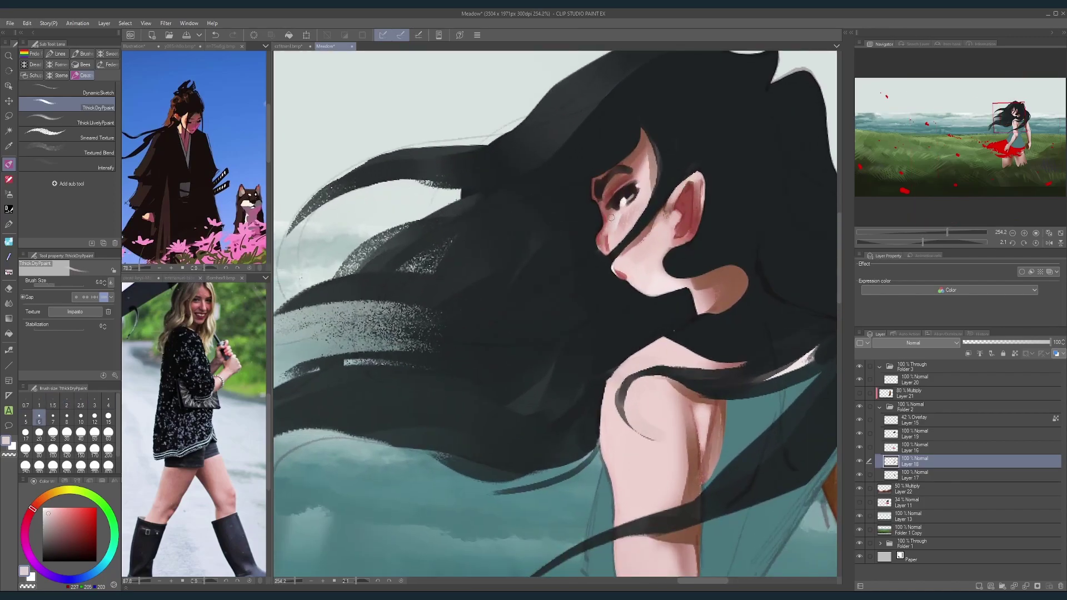
{"action": "scroll", "coordinate": [641, 185], "scroll_direction": "down", "scroll_amount": 8}
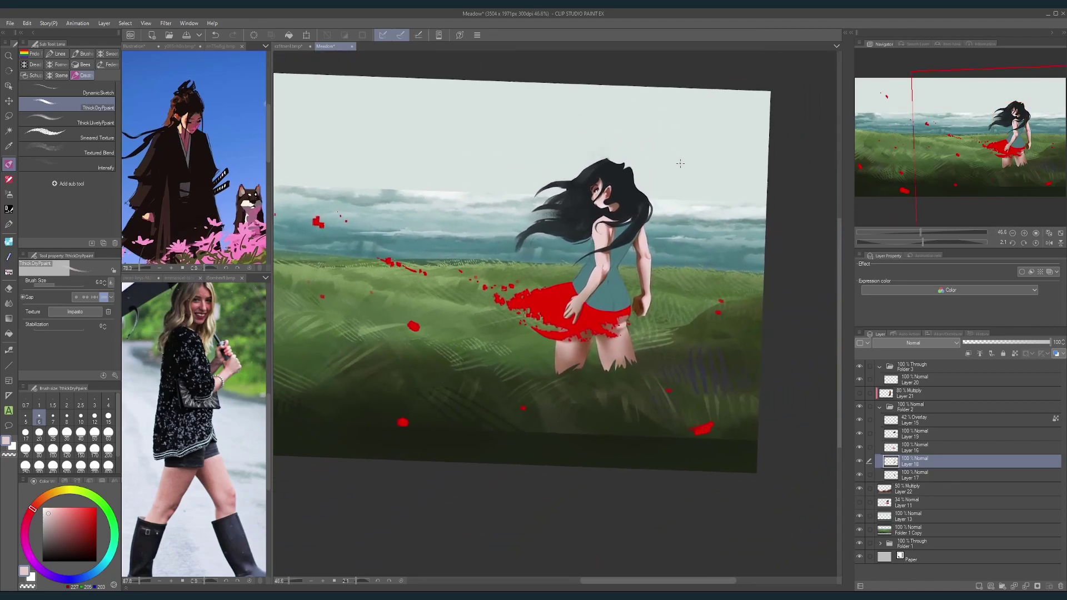
Step: Try painting the fingernails of the hand on the skirt in the sampled dark hair colour at brush size 10
{"action": "left_click_drag", "start_coordinate": [640, 204], "coordinate": [631, 204]}
{"action": "left_click_drag", "start_coordinate": [632, 204], "coordinate": [692, 262]}
{"action": "scroll", "coordinate": [692, 262], "scroll_direction": "up", "scroll_amount": 7}
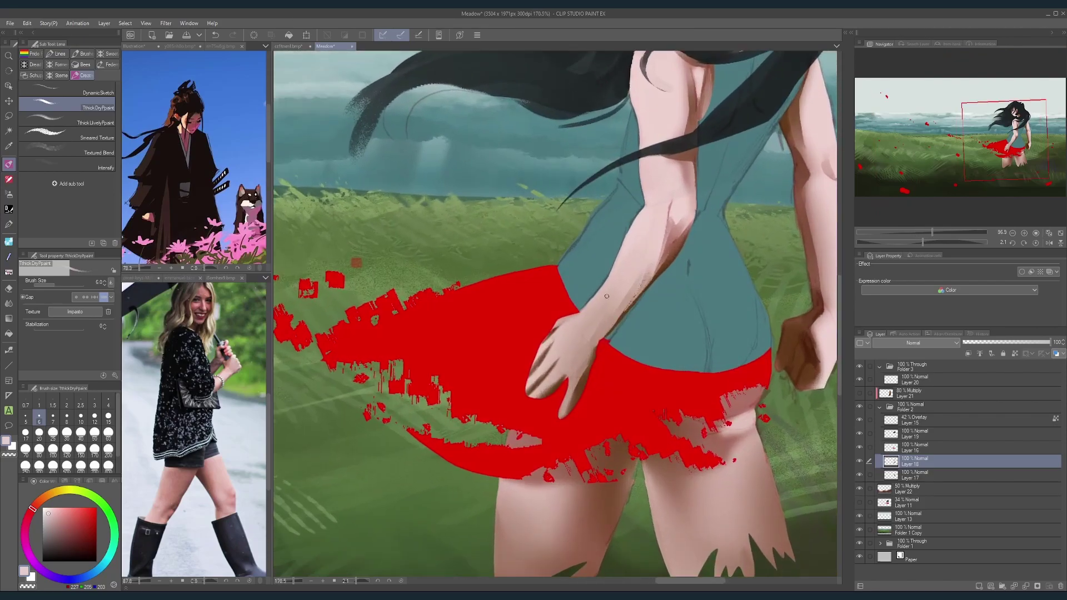
{"action": "left_click", "coordinate": [688, 142], "text": "alt"}
{"action": "key", "text": "bracketright"}
{"action": "key", "text": "bracketright"}
{"action": "key", "text": "bracketright"}
{"action": "key", "text": "bracketright"}
{"action": "key", "text": "bracketright"}
{"action": "key", "text": "bracketright"}
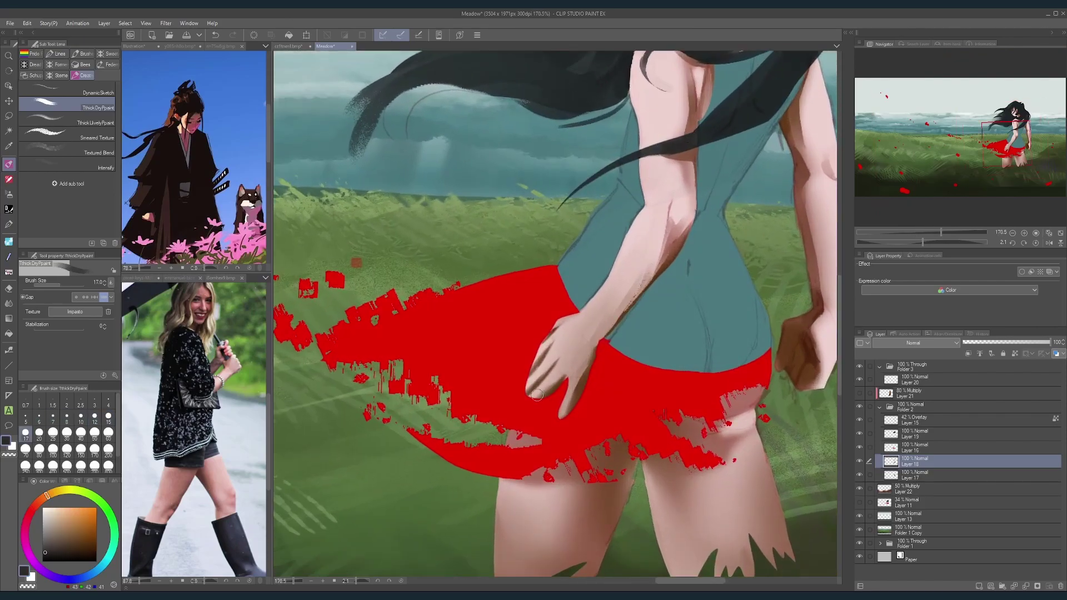
{"action": "key", "text": "bracketleft"}
{"action": "key", "text": "bracketleft"}
{"action": "key", "text": "bracketleft"}
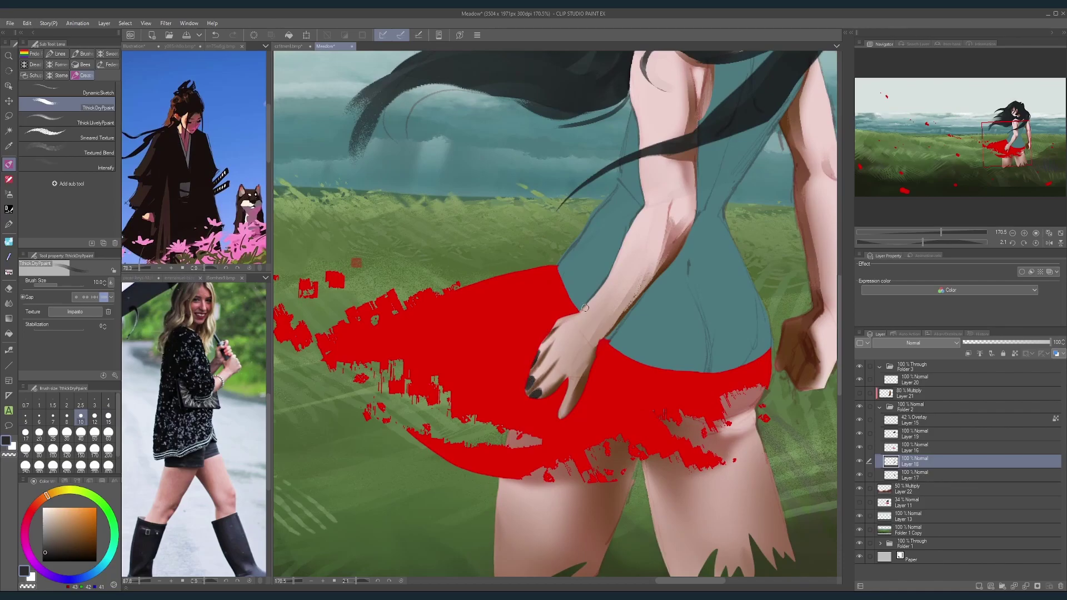
{"action": "key", "text": "ctrl+z"}
{"action": "left_click_drag", "start_coordinate": [743, 264], "coordinate": [608, 267]}
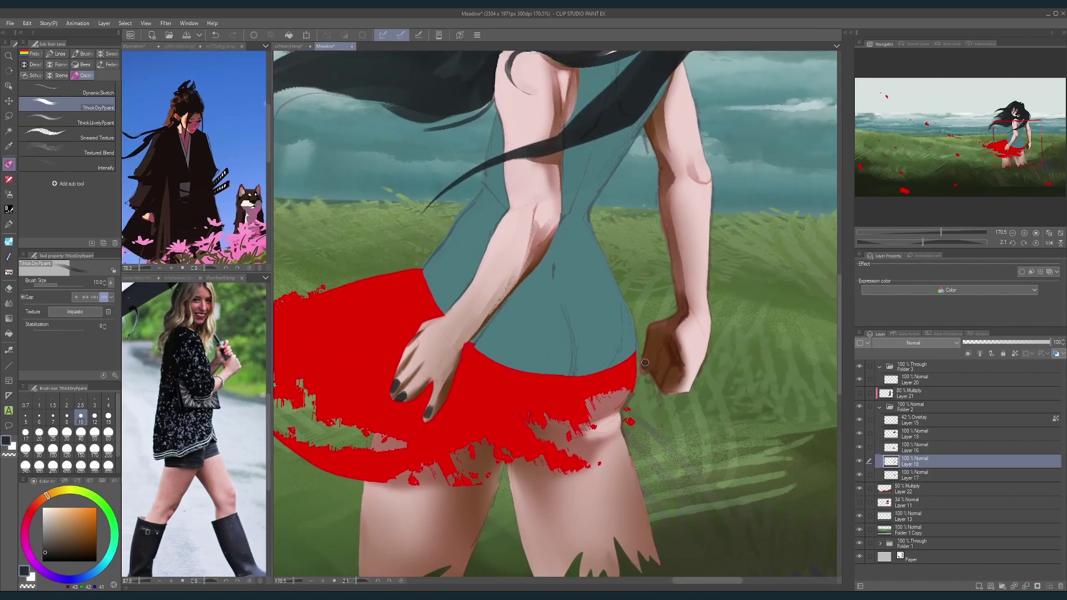
{"action": "scroll", "coordinate": [703, 291], "scroll_direction": "down", "scroll_amount": 6}
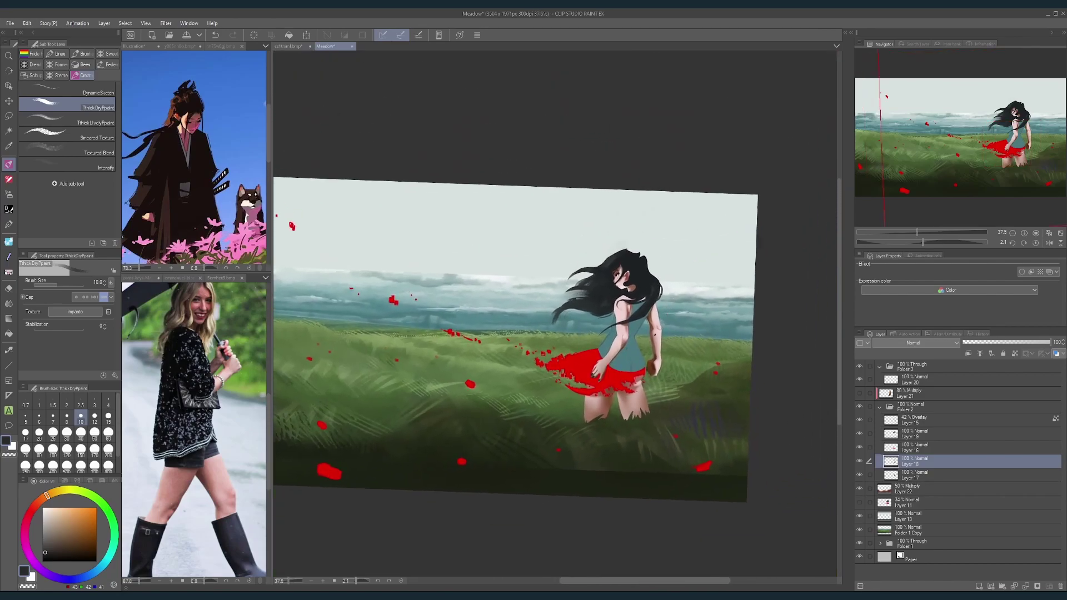
{"action": "scroll", "coordinate": [637, 364], "scroll_direction": "up", "scroll_amount": 4}
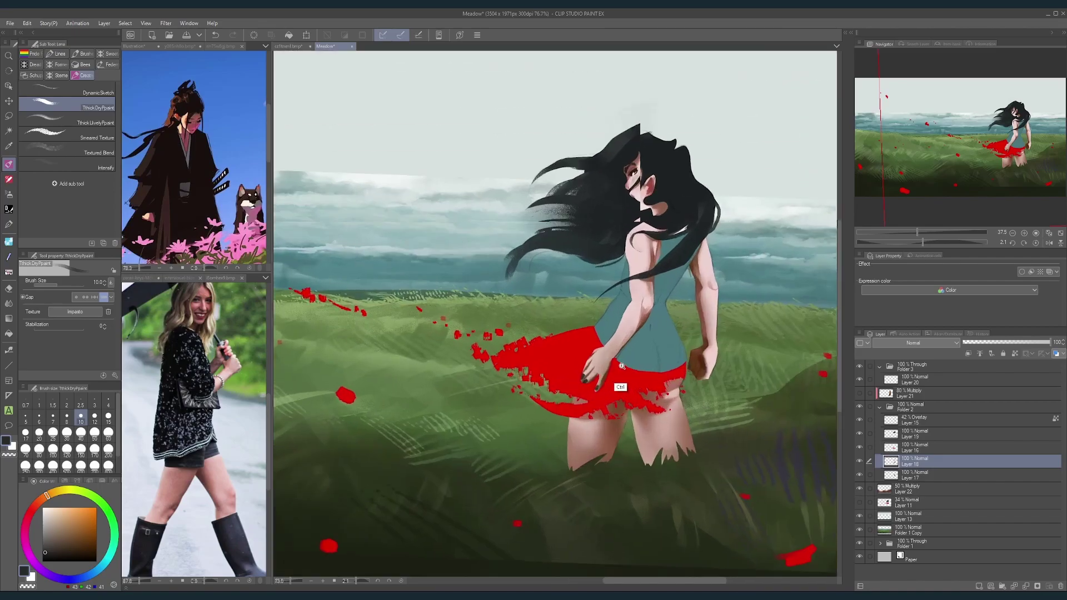
Step: Try painting the same fingernails in a sampled brown with touches of light skin tone at brush size 10
{"action": "scroll", "coordinate": [604, 376], "scroll_direction": "up", "scroll_amount": 2}
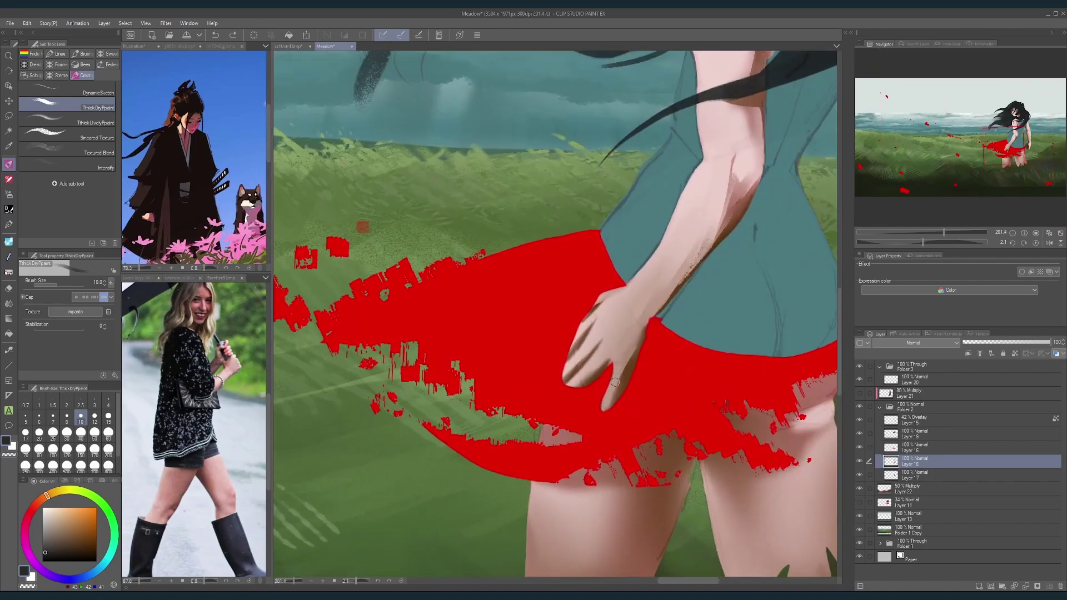
{"action": "left_click", "coordinate": [622, 383], "text": "alt"}
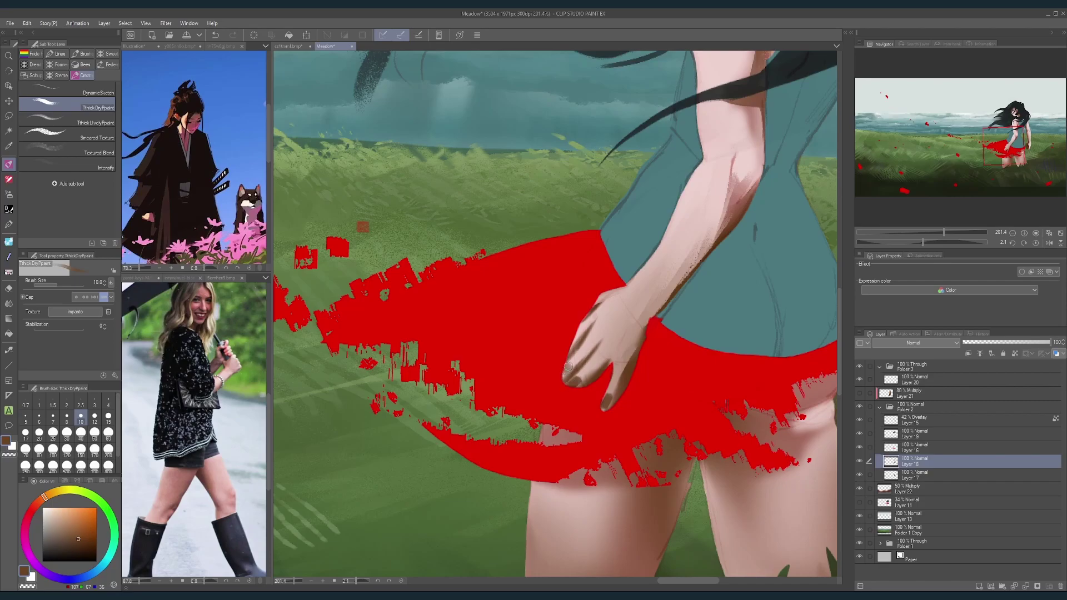
{"action": "scroll", "coordinate": [568, 366], "scroll_direction": "down", "scroll_amount": 6}
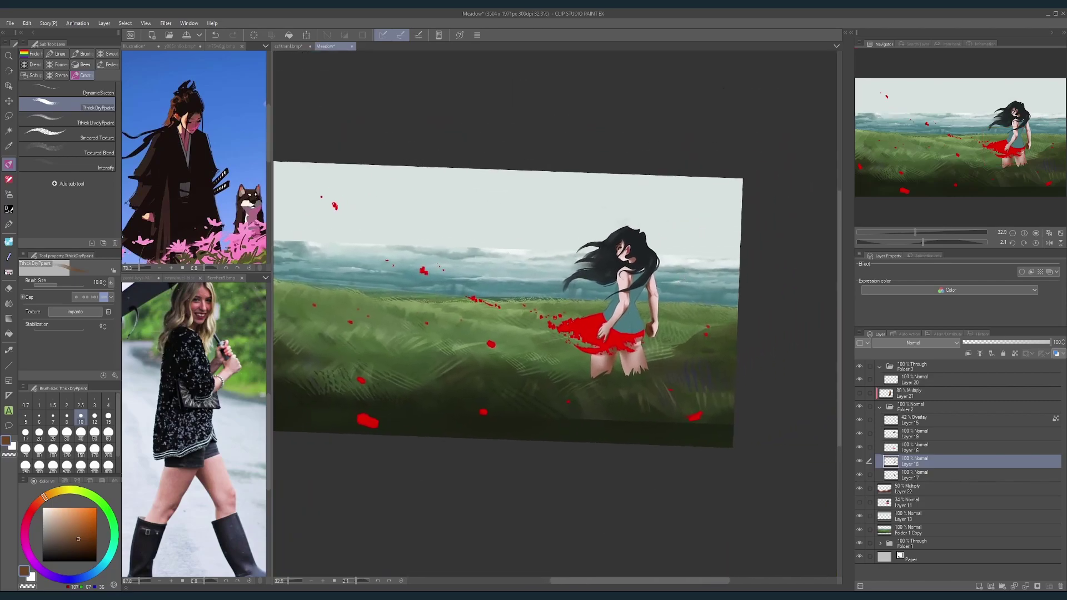
{"action": "scroll", "coordinate": [651, 308], "scroll_direction": "up", "scroll_amount": 4}
{"action": "left_click", "coordinate": [664, 249], "text": "alt"}
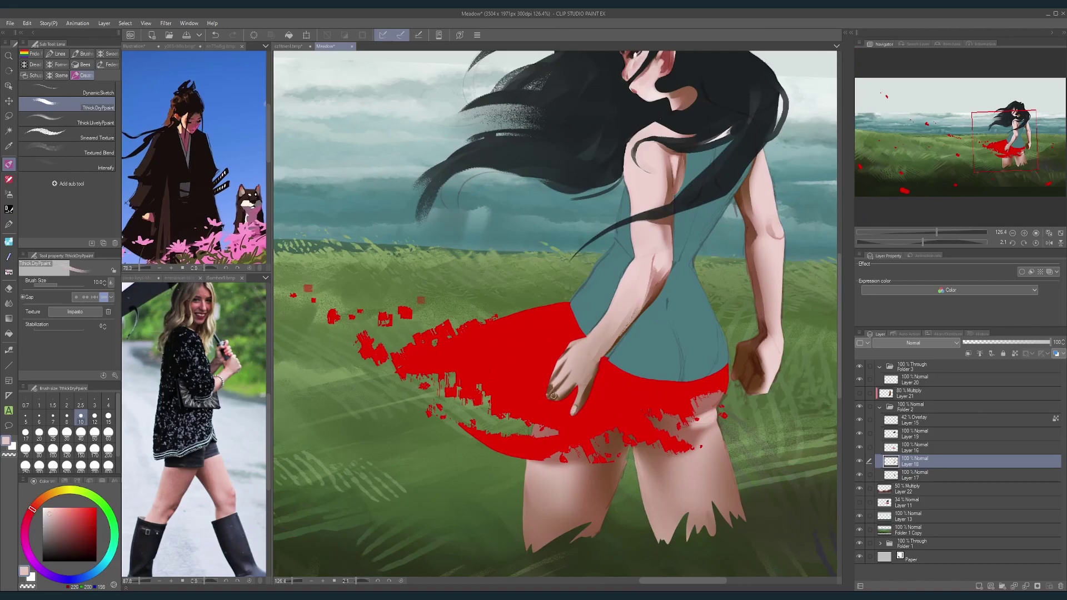
{"action": "scroll", "coordinate": [563, 367], "scroll_direction": "down", "scroll_amount": 5}
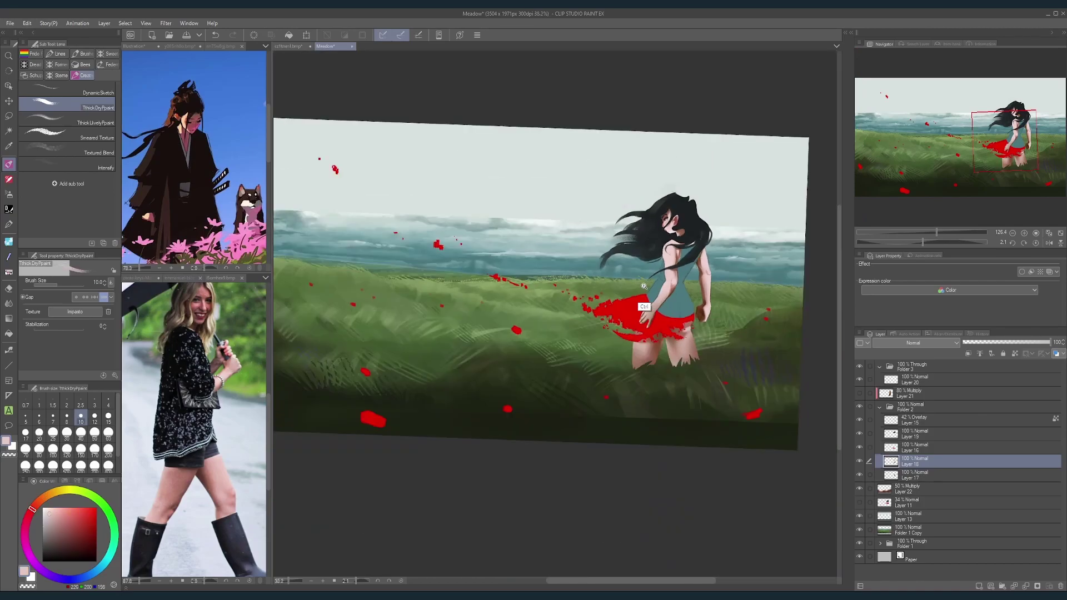
{"action": "scroll", "coordinate": [675, 346], "scroll_direction": "up", "scroll_amount": 2}
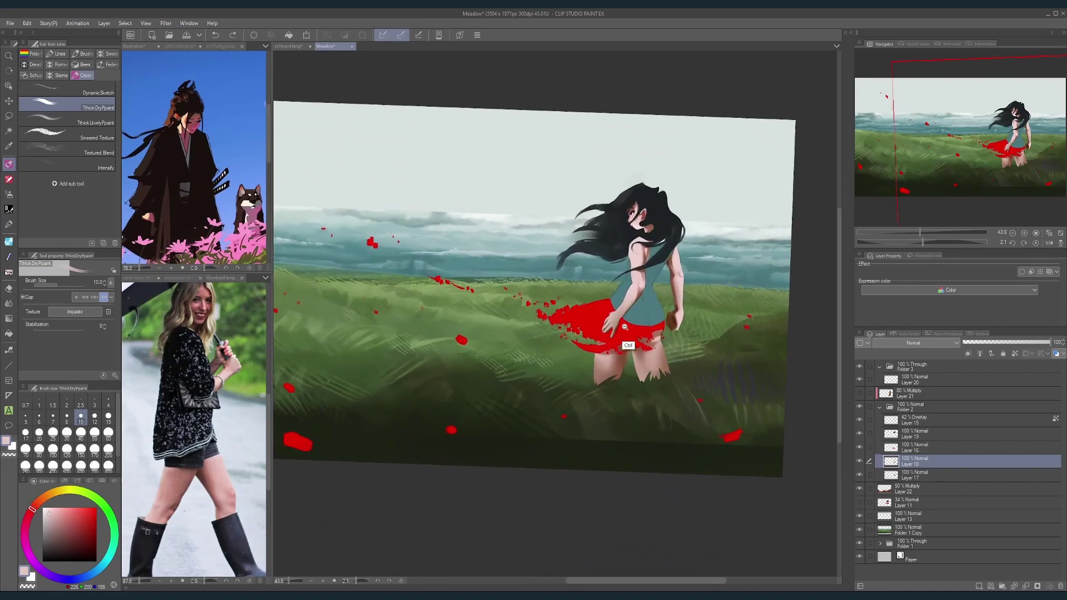
{"action": "scroll", "coordinate": [657, 318], "scroll_direction": "up", "scroll_amount": 1}
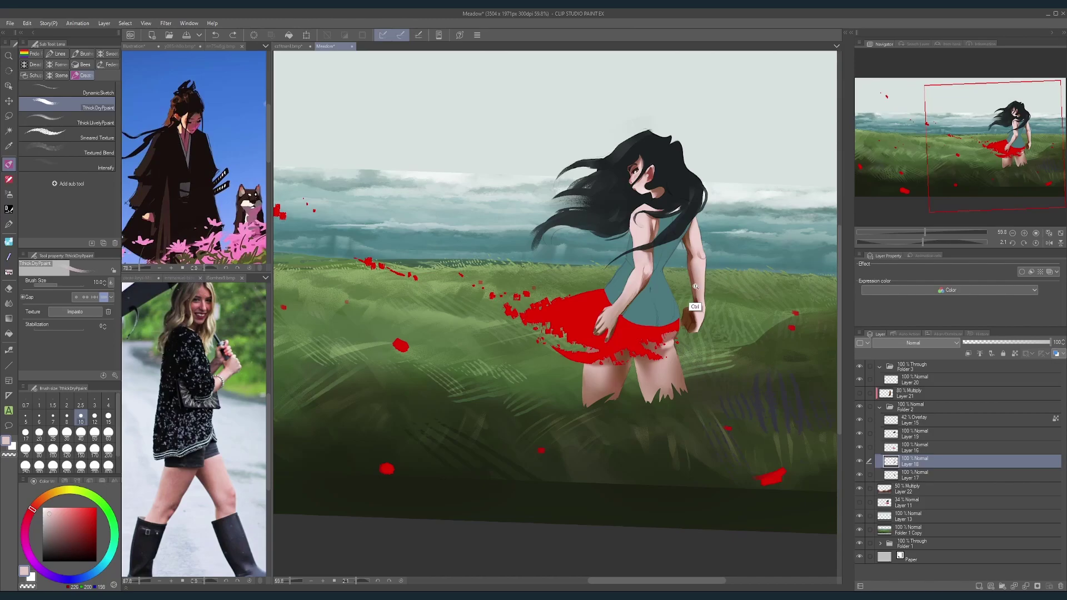
{"action": "scroll", "coordinate": [695, 286], "scroll_direction": "down", "scroll_amount": 2}
Step: Paint the fingernails of the hand resting on the skirt white with a brush size of 12
{"action": "scroll", "coordinate": [655, 321], "scroll_direction": "up", "scroll_amount": 7}
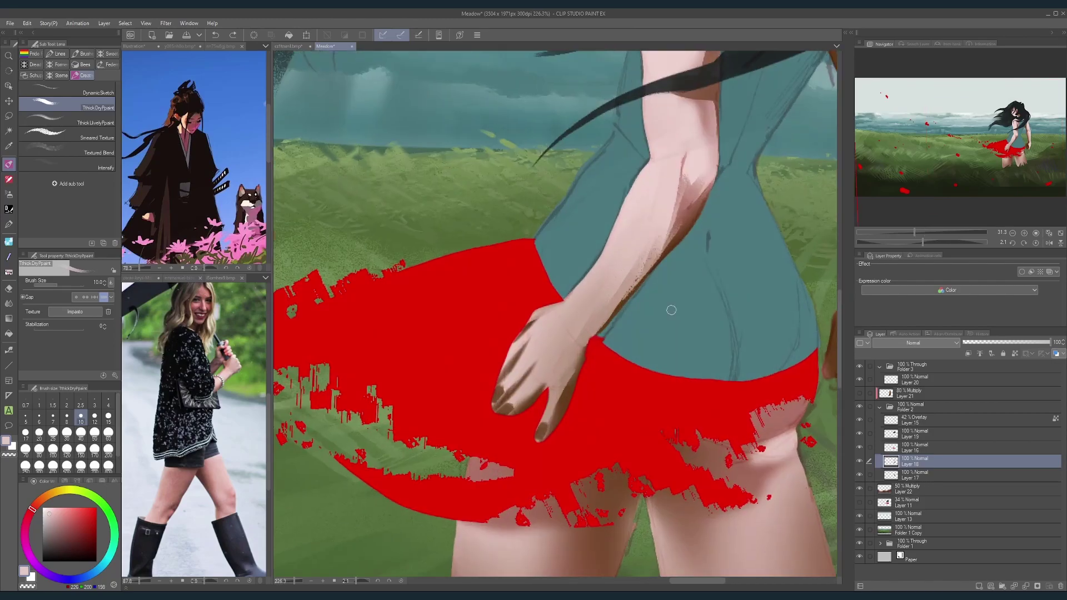
{"action": "key", "text": "x"}
{"action": "key", "text": "]"}
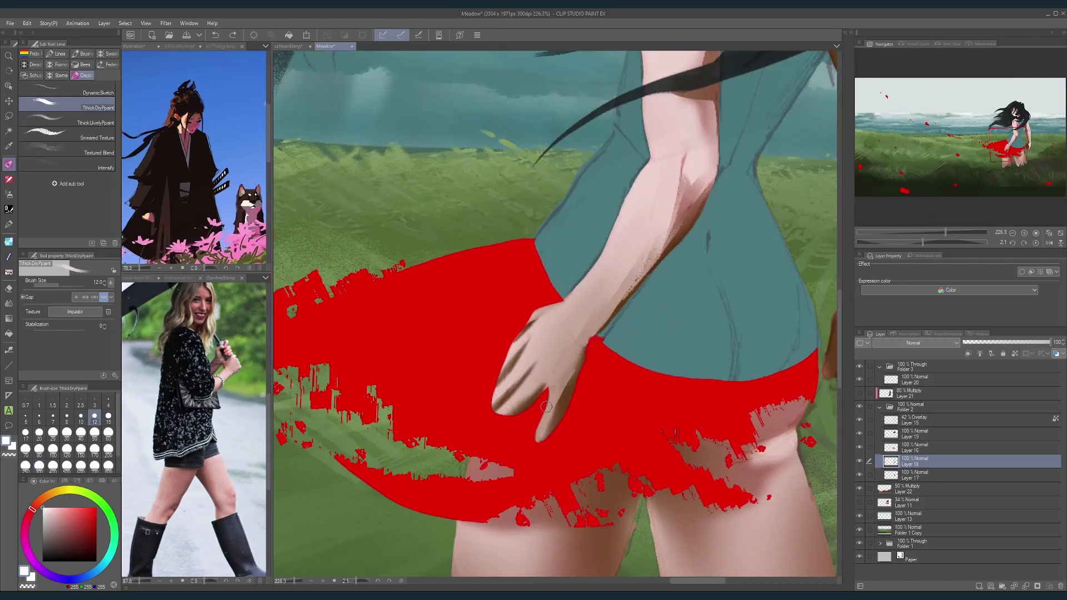
{"action": "left_click_drag", "start_coordinate": [539, 432], "coordinate": [497, 406]}
{"action": "key", "text": "["}
{"action": "key", "text": "bracketleft"}
{"action": "scroll", "coordinate": [646, 281], "scroll_direction": "down", "scroll_amount": 6}
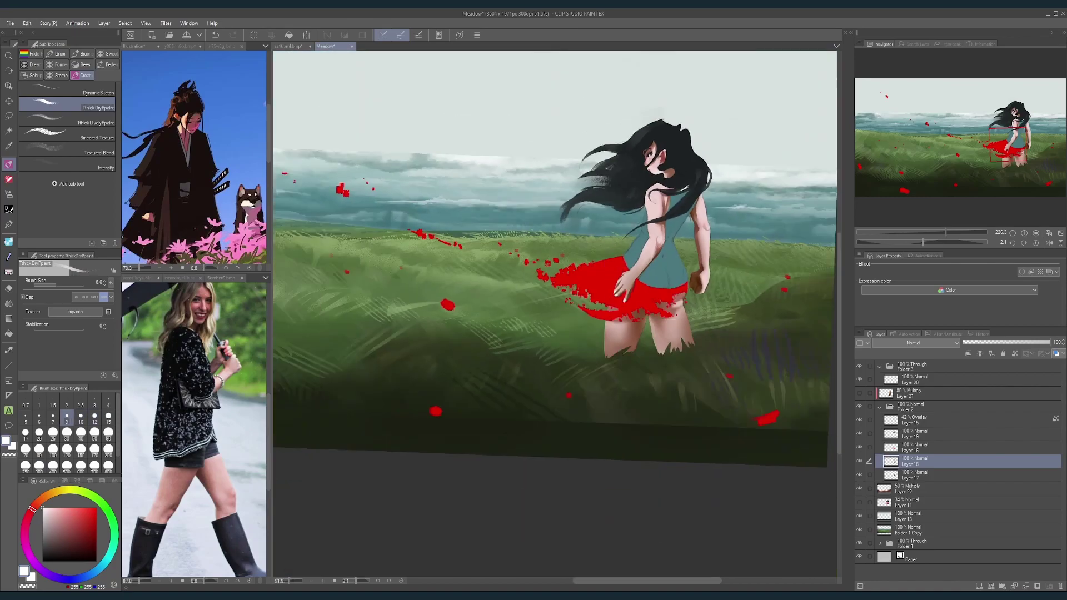
{"action": "left_click_drag", "start_coordinate": [647, 281], "coordinate": [603, 308]}
{"action": "scroll", "coordinate": [639, 328], "scroll_direction": "up", "scroll_amount": 4}
{"action": "key", "text": "bracketright"}
{"action": "key", "text": "bracketright"}
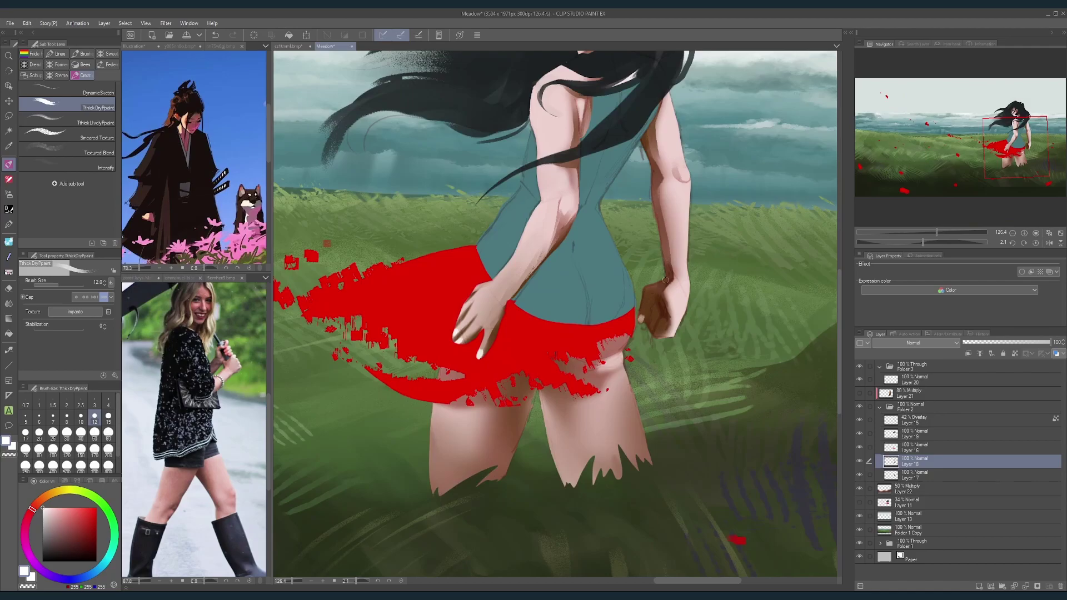
Step: Shade the back of the hand on the skirt with sampled brown and mid skin tones at brush size 15
{"action": "scroll", "coordinate": [702, 279], "scroll_direction": "down", "scroll_amount": 6}
{"action": "scroll", "coordinate": [691, 265], "scroll_direction": "up", "scroll_amount": 3}
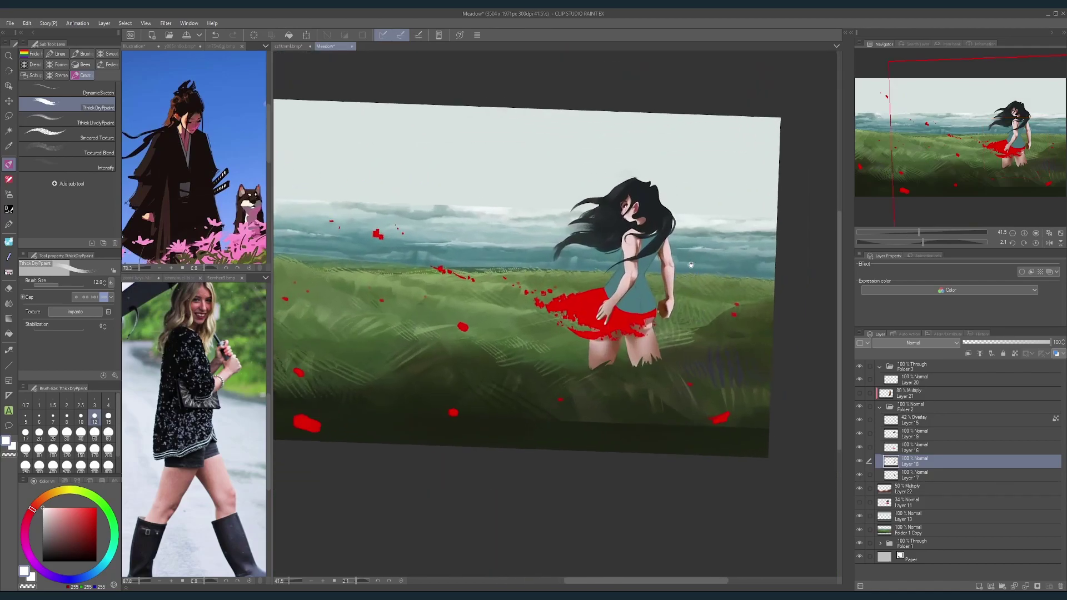
{"action": "left_click_drag", "start_coordinate": [691, 265], "coordinate": [695, 288]}
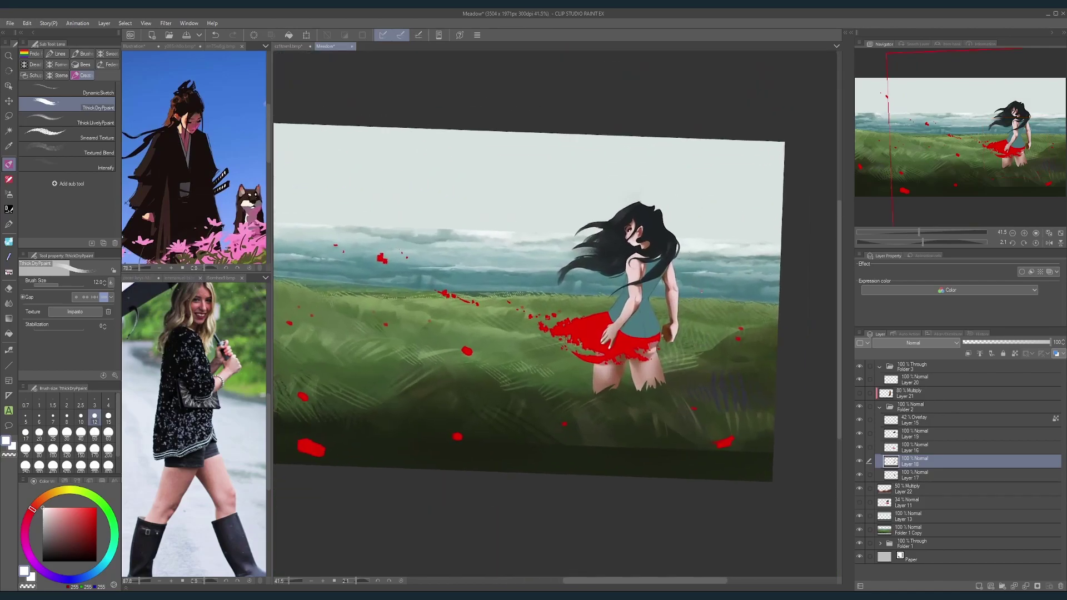
{"action": "key", "text": "bracketright"}
{"action": "scroll", "coordinate": [591, 379], "scroll_direction": "up", "scroll_amount": 4}
{"action": "scroll", "coordinate": [591, 380], "scroll_direction": "up", "scroll_amount": 2}
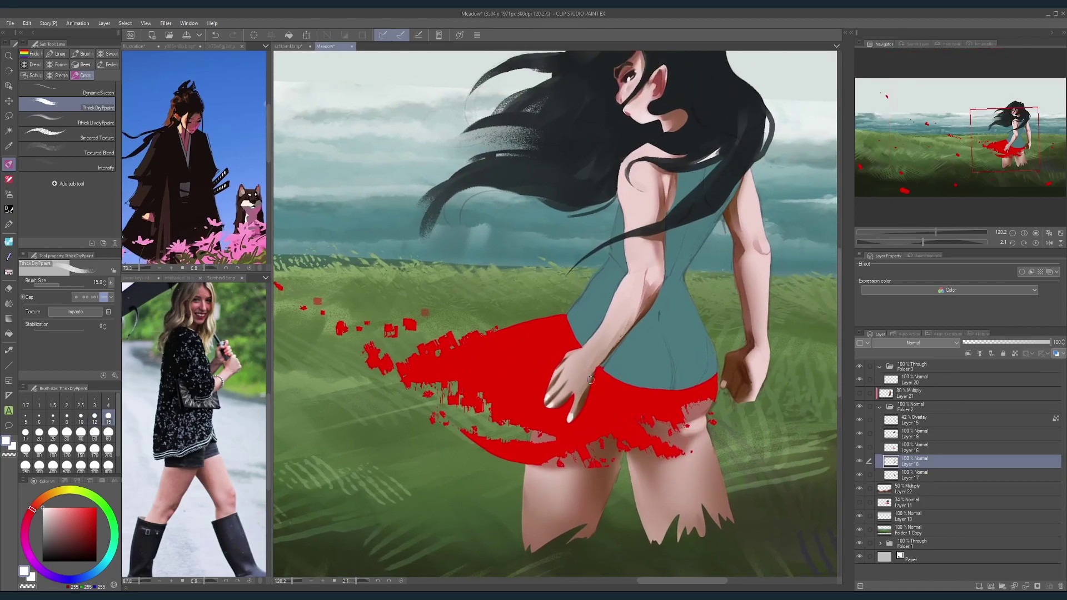
{"action": "left_click", "coordinate": [583, 393], "text": "alt"}
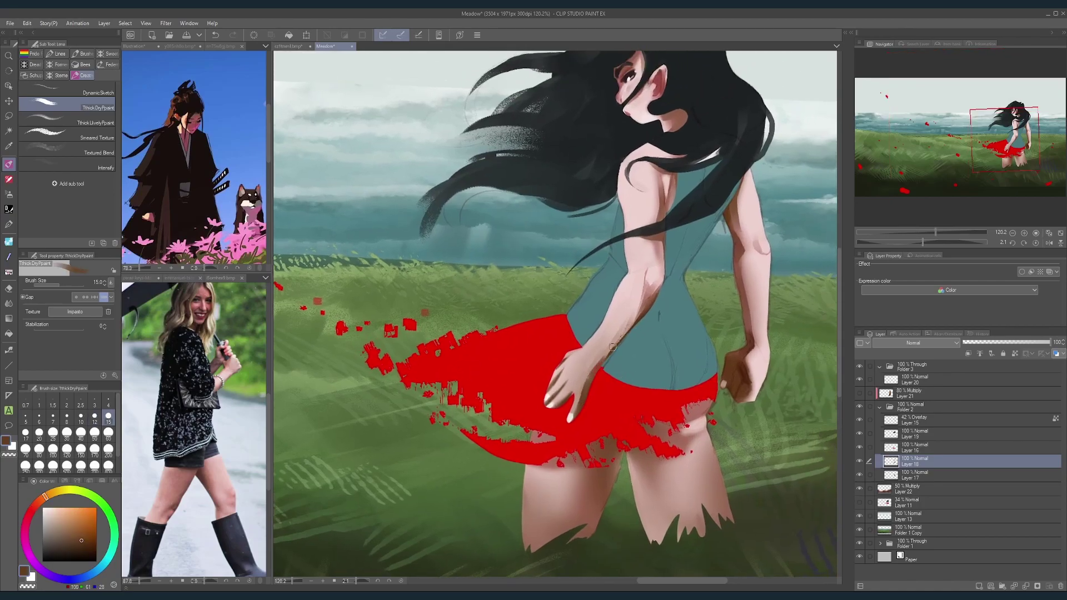
{"action": "scroll", "coordinate": [675, 316], "scroll_direction": "down", "scroll_amount": 1}
{"action": "left_click", "coordinate": [593, 378], "text": "alt"}
{"action": "left_click_drag", "start_coordinate": [597, 368], "coordinate": [584, 404]}
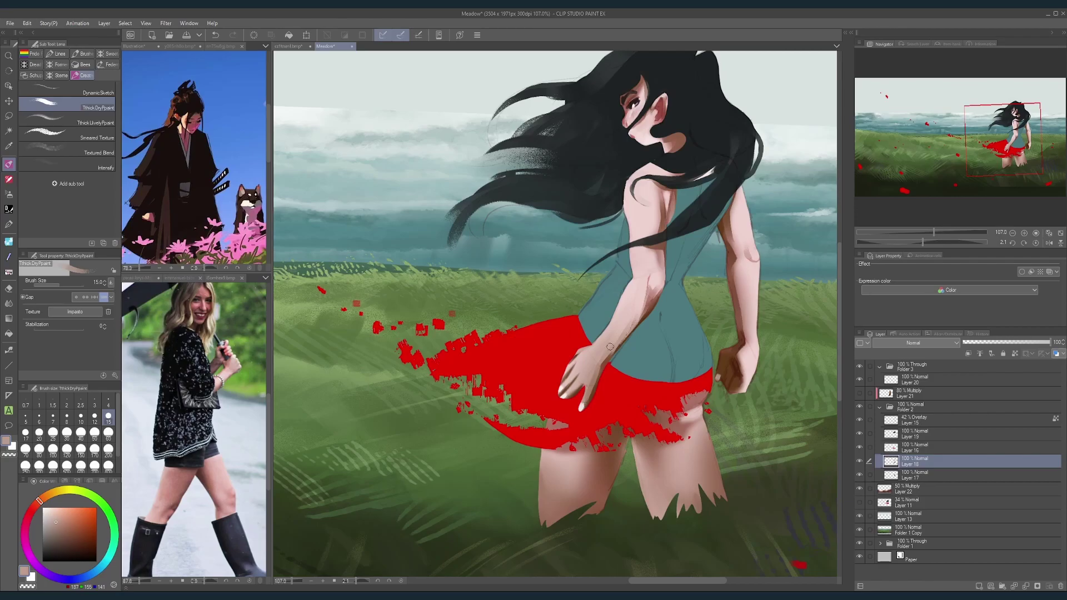
{"action": "scroll", "coordinate": [656, 337], "scroll_direction": "down", "scroll_amount": 4}
{"action": "left_click_drag", "start_coordinate": [676, 308], "coordinate": [644, 324]}
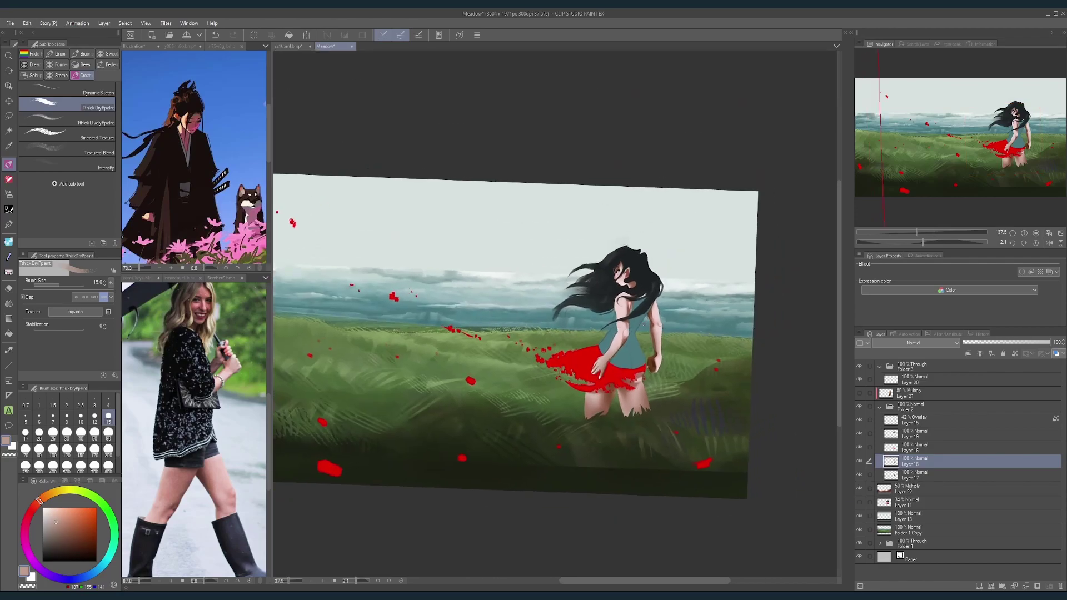
Step: Blend the skin shading of the girl's thighs with sampled skin tones at brush size 70
{"action": "left_click_drag", "start_coordinate": [644, 325], "coordinate": [707, 290]}
{"action": "key", "text": "shift+space"}
{"action": "double_click", "coordinate": [707, 290]}
{"action": "left_click_drag", "start_coordinate": [671, 376], "coordinate": [697, 401]}
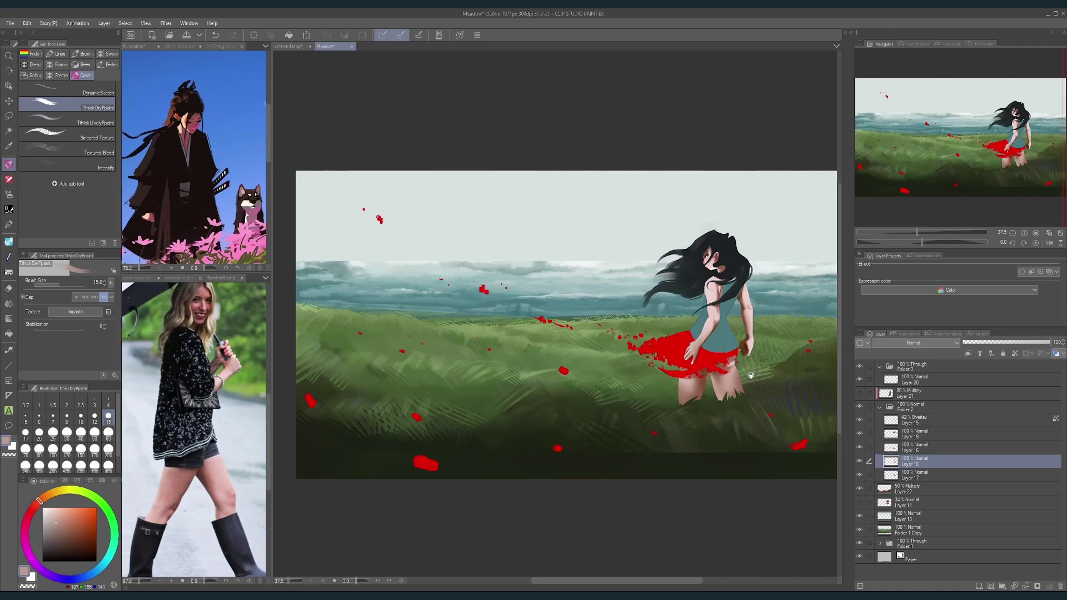
{"action": "left_click_drag", "start_coordinate": [751, 376], "coordinate": [557, 410]}
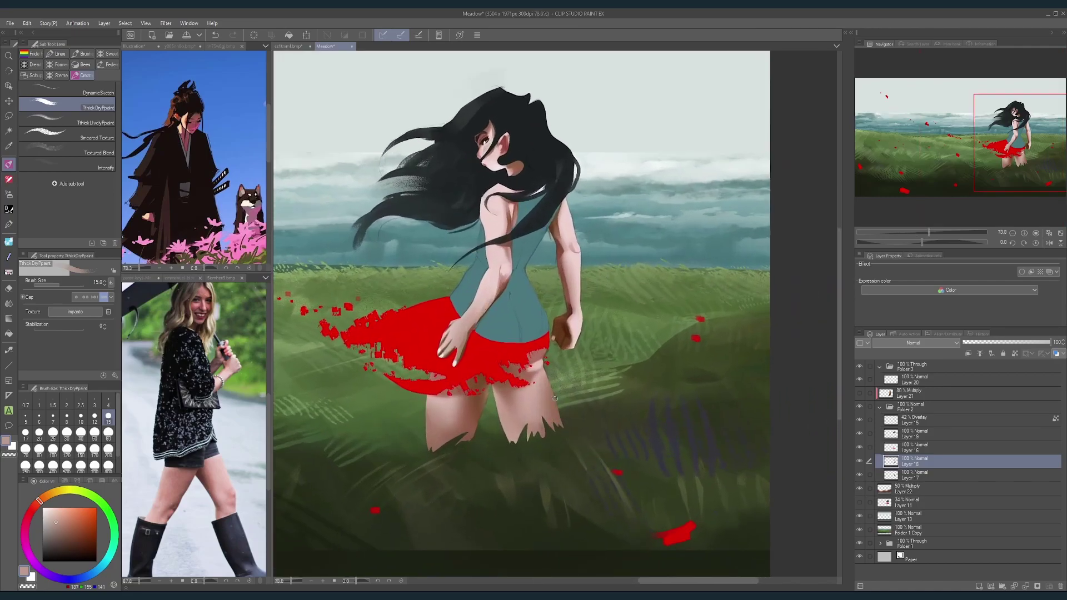
{"action": "key", "text": "bracketright"}
{"action": "key", "text": "bracketright"}
{"action": "key", "text": "bracketright"}
{"action": "key", "text": "bracketright"}
{"action": "key", "text": "bracketright"}
{"action": "key", "text": "bracketright"}
{"action": "key", "text": "bracketright"}
{"action": "key", "text": "bracketright"}
{"action": "left_click", "coordinate": [445, 412], "text": "alt"}
{"action": "left_click_drag", "start_coordinate": [437, 412], "coordinate": [458, 428]}
{"action": "key", "text": "ctrl+z"}
{"action": "left_click", "coordinate": [525, 408], "text": "alt"}
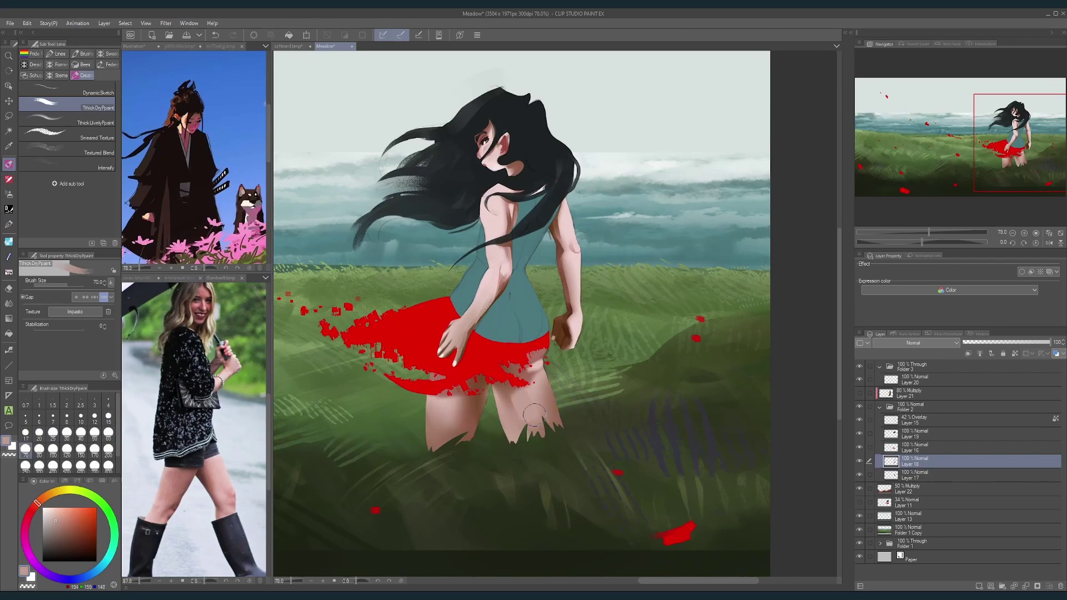
{"action": "left_click", "coordinate": [447, 415], "text": "alt"}
{"action": "mouse_move", "coordinate": [445, 412]}
{"action": "left_mouse_down"}
{"action": "mouse_move", "coordinate": [435, 436]}
{"action": "mouse_move", "coordinate": [446, 414]}
{"action": "left_mouse_up"}
{"action": "left_click_drag", "start_coordinate": [583, 336], "coordinate": [547, 341]}
{"action": "scroll", "coordinate": [569, 349], "scroll_direction": "up", "scroll_amount": 5}
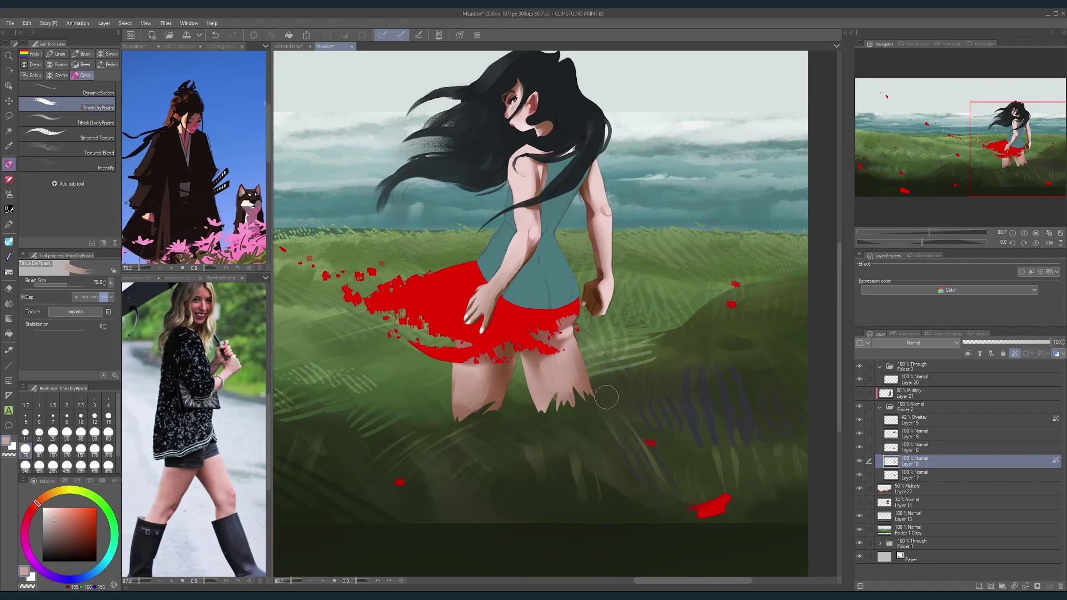
Step: Sample the grass green for the Soft airbrush and add a new layer clipped to the skin layer
{"action": "left_click", "coordinate": [616, 350], "text": "alt"}
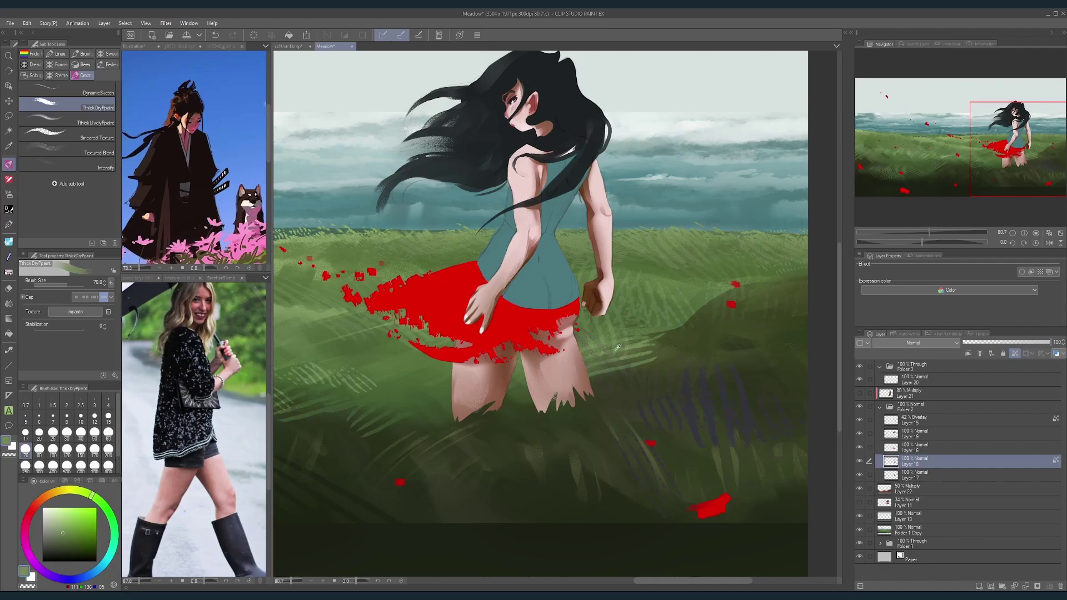
{"action": "left_click", "coordinate": [8, 194]}
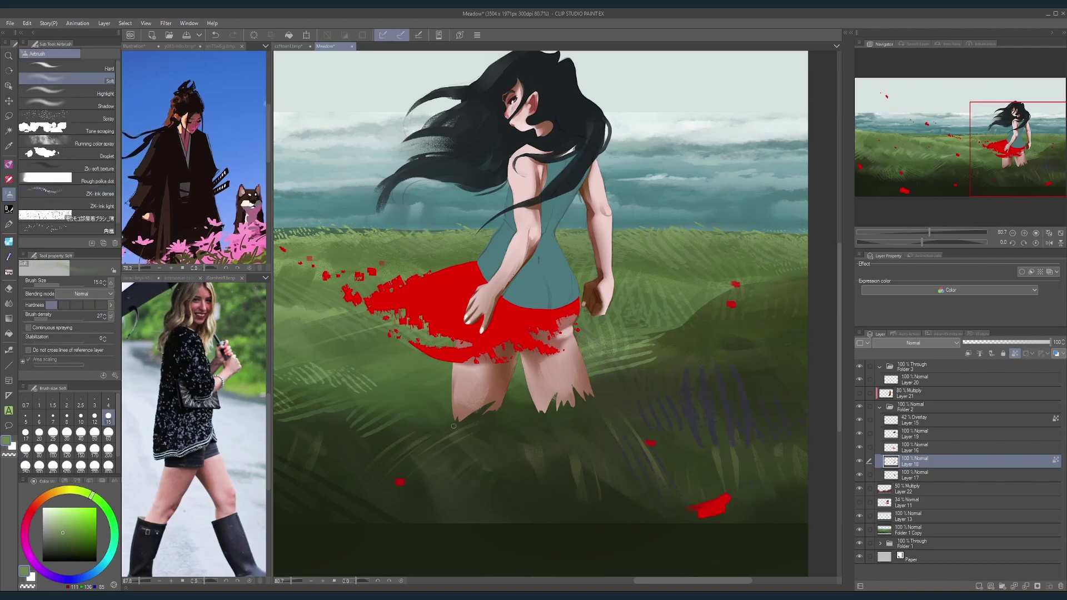
{"action": "key", "text": "bracketright"}
{"action": "key", "text": "bracketright"}
{"action": "key", "text": "bracketright"}
{"action": "key", "text": "bracketright"}
{"action": "key", "text": "bracketright"}
{"action": "key", "text": "bracketright"}
{"action": "key", "text": "bracketright"}
{"action": "key", "text": "bracketright"}
{"action": "key", "text": "bracketright"}
{"action": "key", "text": "bracketright"}
{"action": "key", "text": "bracketright"}
{"action": "key", "text": "bracketright"}
{"action": "left_click", "coordinate": [859, 462]}
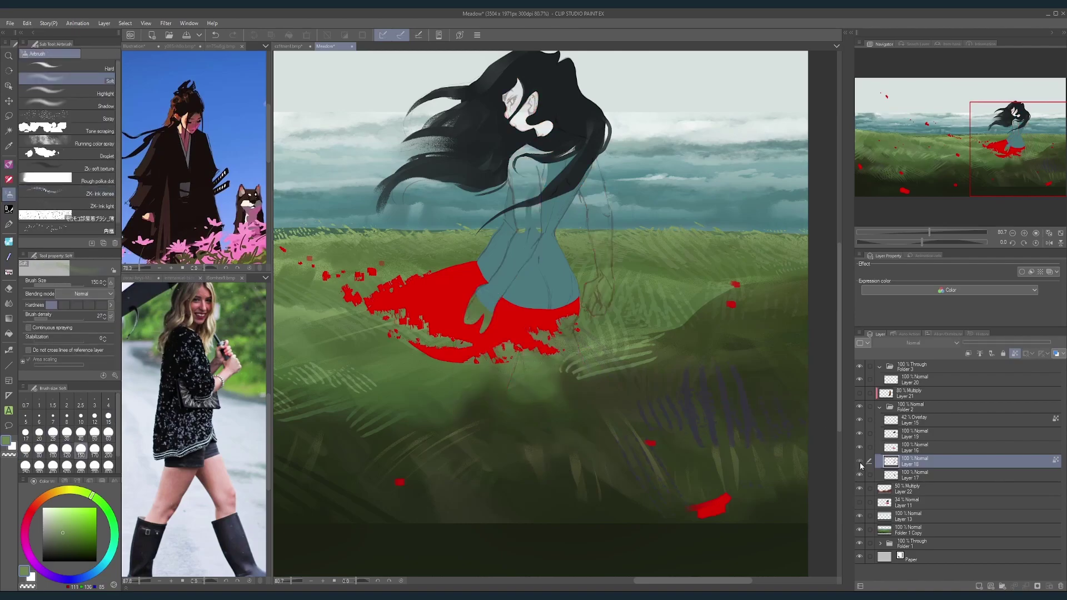
{"action": "left_click", "coordinate": [859, 461]}
{"action": "left_click", "coordinate": [977, 587]}
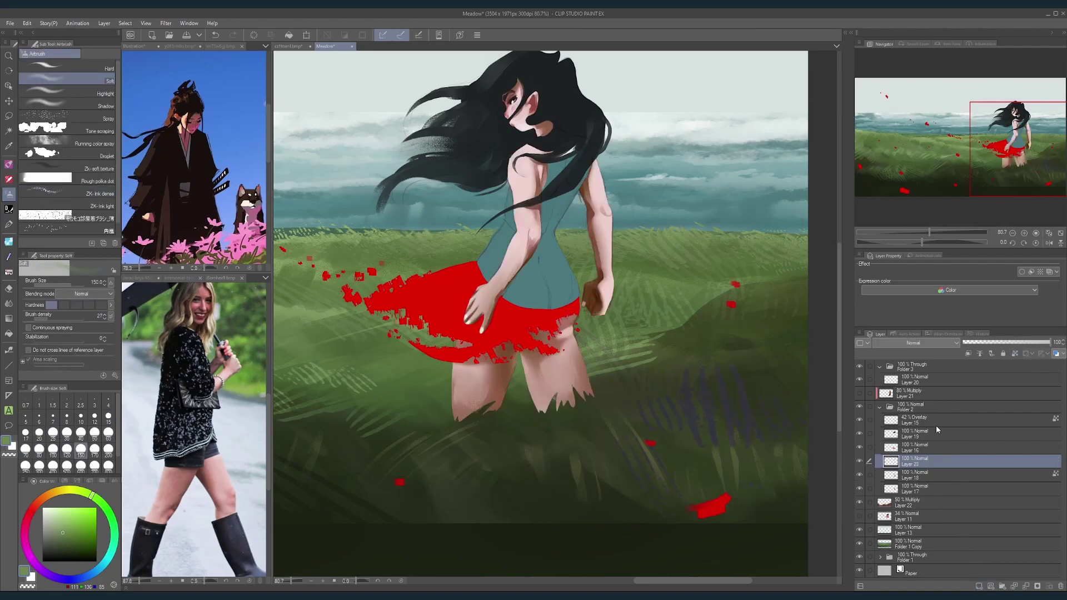
{"action": "left_click", "coordinate": [968, 353]}
Step: Try tinting the legs with the sampled green using the Soft airbrush at size 500
{"action": "key", "text": "bracketright"}
{"action": "key", "text": "bracketright"}
{"action": "key", "text": "bracketright"}
{"action": "key", "text": "bracketright"}
{"action": "key", "text": "bracketright"}
{"action": "key", "text": "bracketright"}
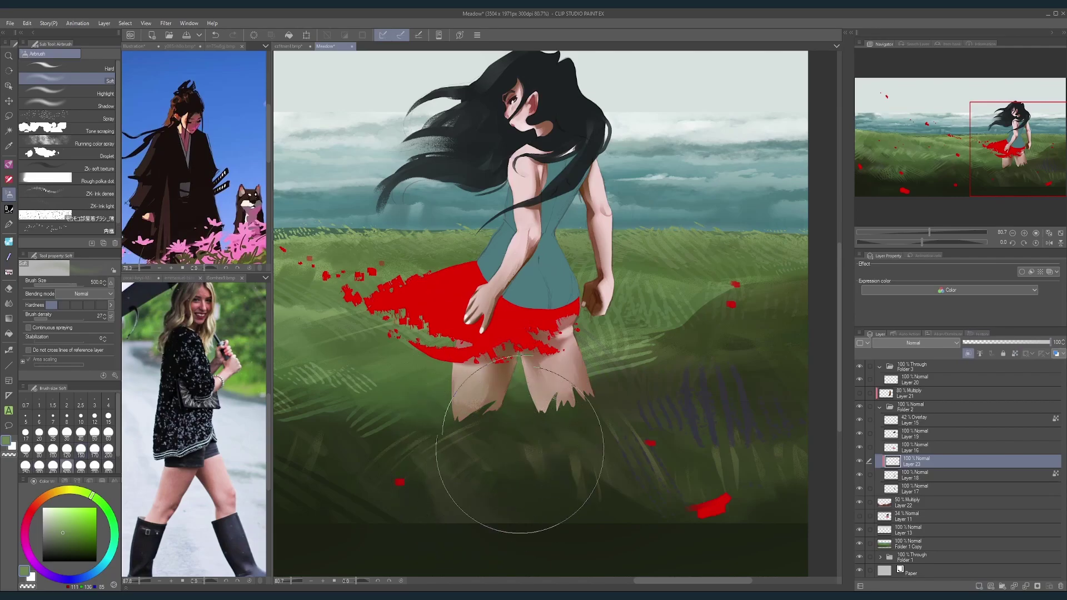
{"action": "left_click_drag", "start_coordinate": [520, 449], "coordinate": [598, 455]}
{"action": "left_click_drag", "start_coordinate": [630, 313], "coordinate": [609, 389]}
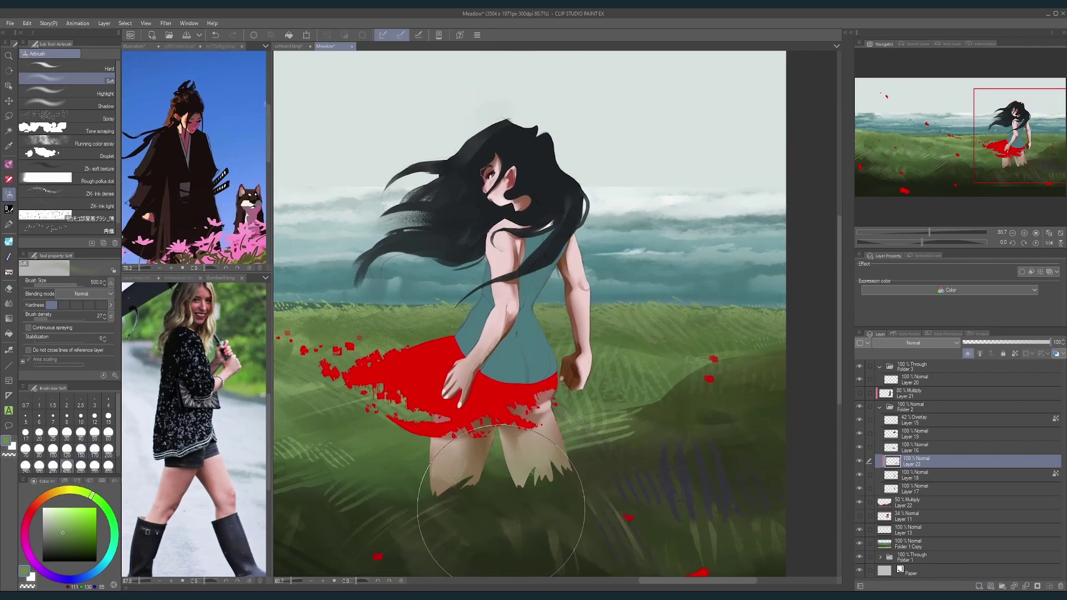
{"action": "key", "text": "ctrl+z"}
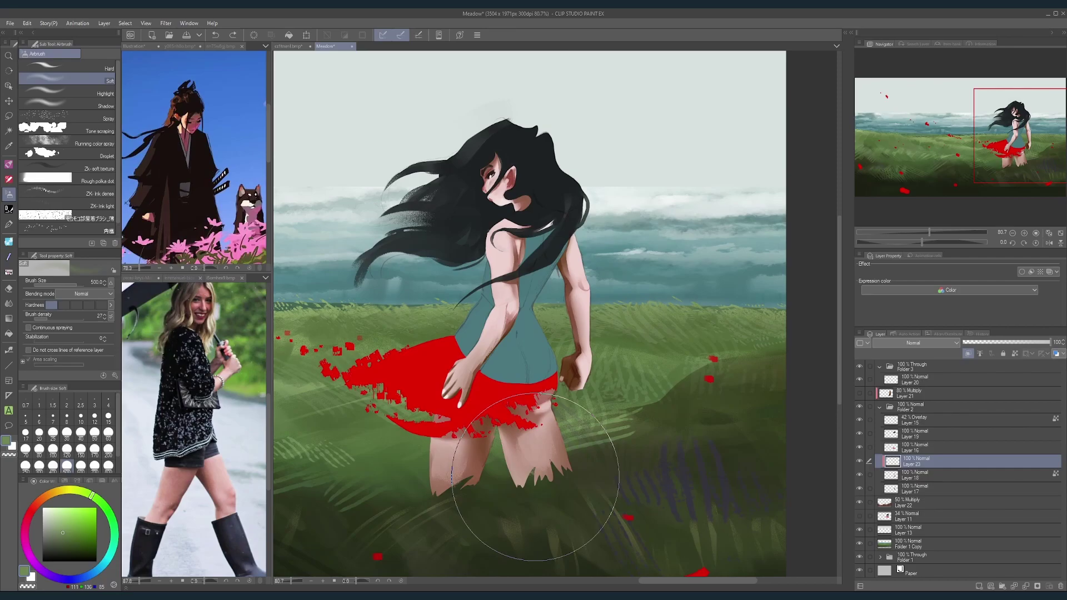
Step: Glaze the edges of both thighs with the sampled green using the Hard airbrush at size 150
{"action": "left_click", "coordinate": [67, 68]}
{"action": "key", "text": "bracketright"}
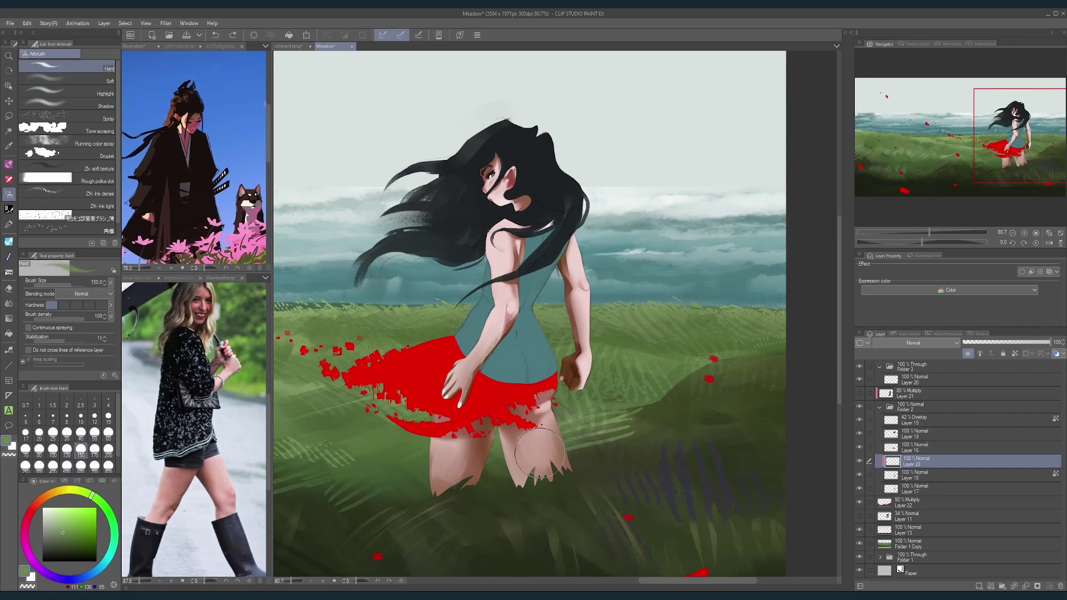
{"action": "key", "text": "bracketleft"}
{"action": "key", "text": "bracketleft"}
{"action": "key", "text": "bracketright"}
{"action": "key", "text": "bracketright"}
{"action": "key", "text": "bracketright"}
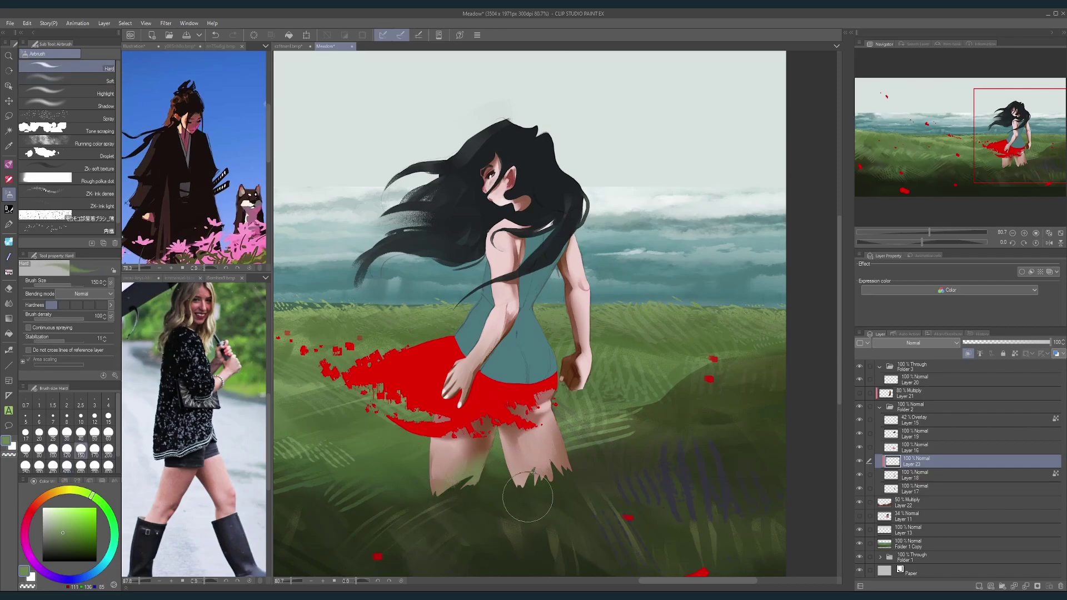
{"action": "left_click_drag", "start_coordinate": [559, 482], "coordinate": [567, 394]}
{"action": "key", "text": "bracketleft"}
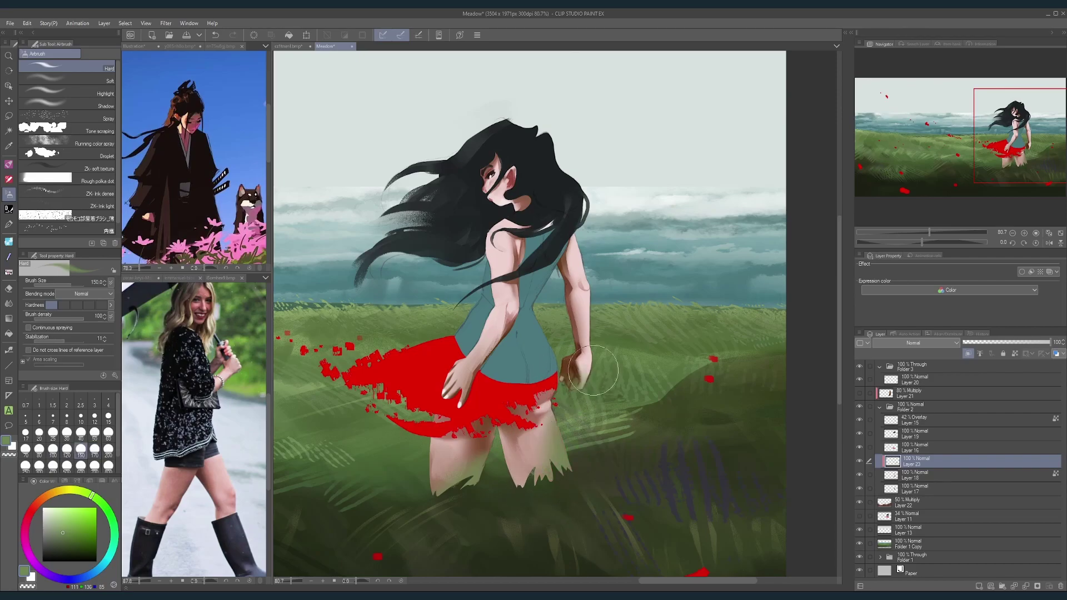
{"action": "key", "text": "ctrl+z"}
Step: Tint the hanging hand and the thigh below the skirt green with the Hard airbrush at sizes 60 down to 25
{"action": "key", "text": "bracketleft"}
{"action": "key", "text": "bracketleft"}
{"action": "key", "text": "bracketleft"}
{"action": "key", "text": "bracketleft"}
{"action": "key", "text": "bracketleft"}
{"action": "key", "text": "bracketleft"}
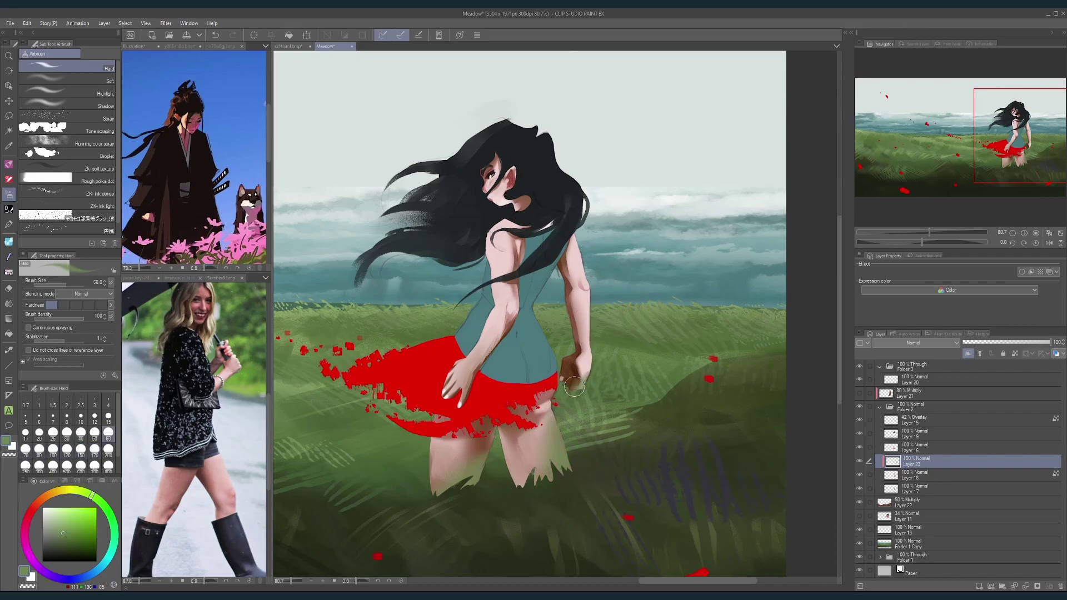
{"action": "mouse_move", "coordinate": [573, 389]}
{"action": "left_mouse_down"}
{"action": "mouse_move", "coordinate": [586, 374]}
{"action": "mouse_move", "coordinate": [623, 389]}
{"action": "left_mouse_up"}
{"action": "key", "text": "bracketleft"}
{"action": "key", "text": "bracketleft"}
{"action": "key", "text": "bracketleft"}
{"action": "key", "text": "bracketleft"}
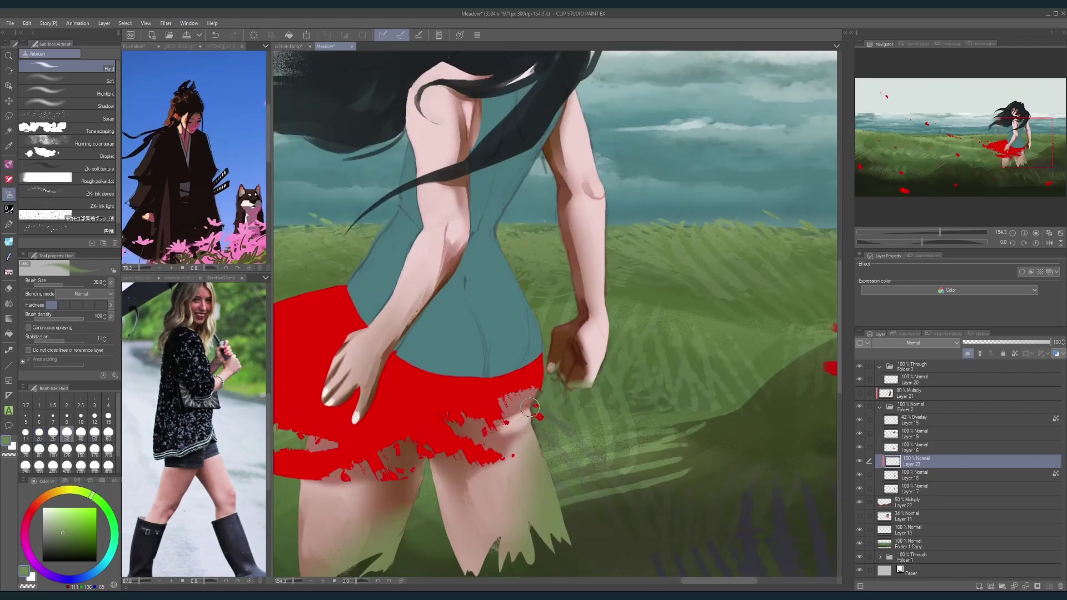
{"action": "key", "text": "bracketleft"}
{"action": "key", "text": "bracketright"}
{"action": "key", "text": "bracketright"}
{"action": "scroll", "coordinate": [559, 423], "scroll_direction": "down", "scroll_amount": 4}
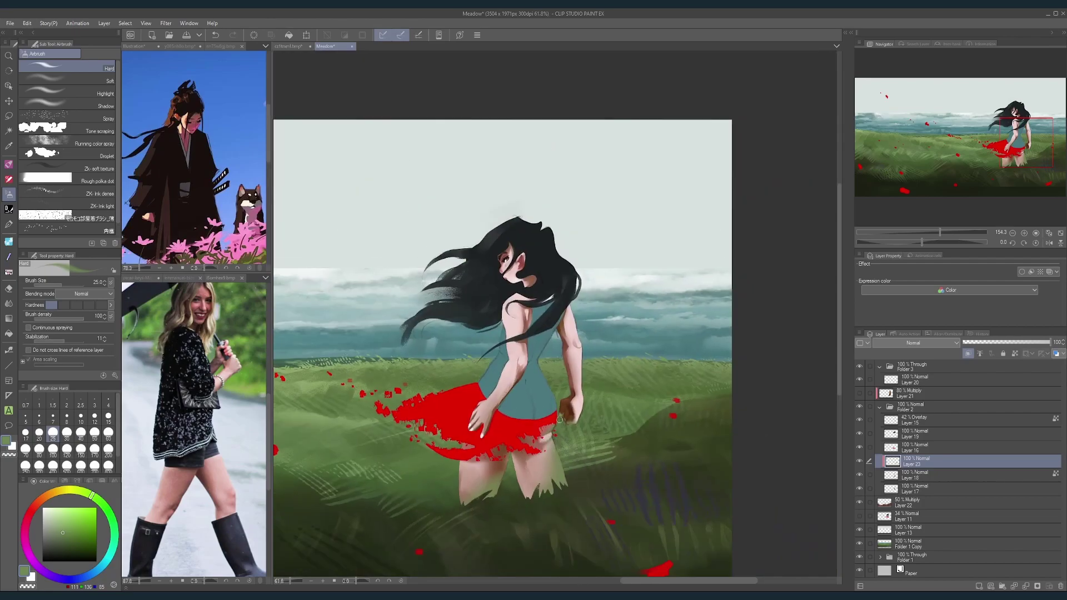
Step: Glaze the forearm of the hanging arm with the sampled green, enlarging the Hard airbrush from 50 up to 500
{"action": "scroll", "coordinate": [504, 474], "scroll_direction": "up", "scroll_amount": 3}
{"action": "key", "text": "bracketright"}
{"action": "key", "text": "bracketright"}
{"action": "key", "text": "bracketright"}
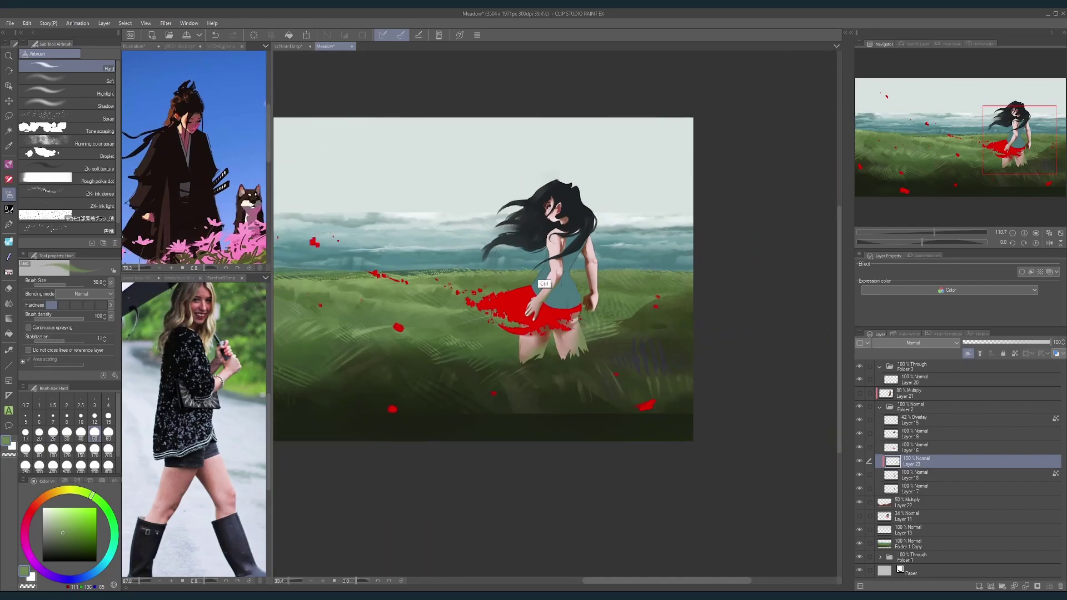
{"action": "scroll", "coordinate": [578, 269], "scroll_direction": "down", "scroll_amount": 5}
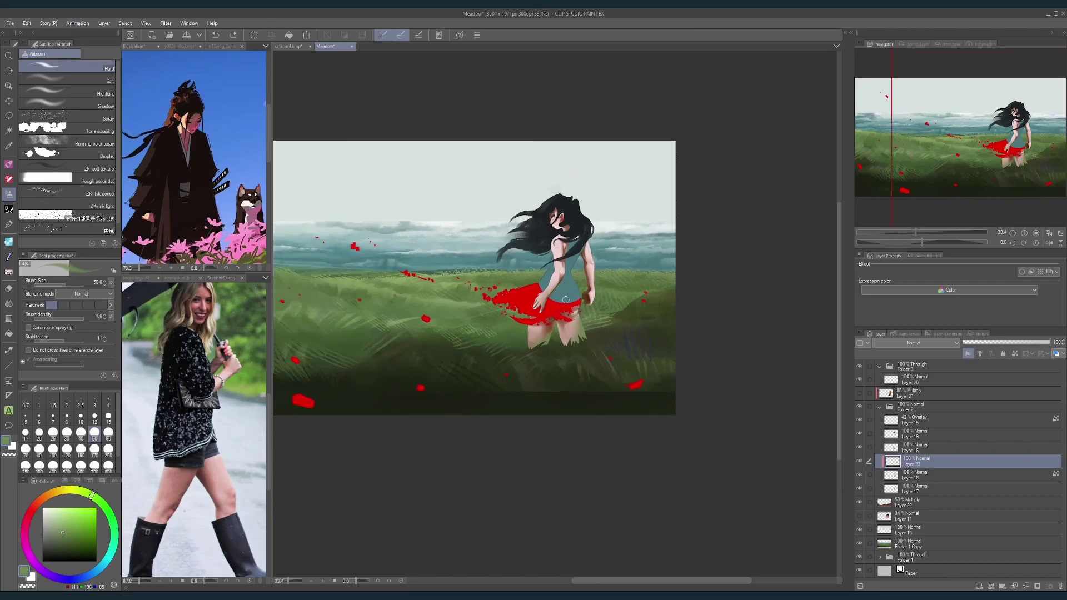
{"action": "scroll", "coordinate": [587, 300], "scroll_direction": "up", "scroll_amount": 4}
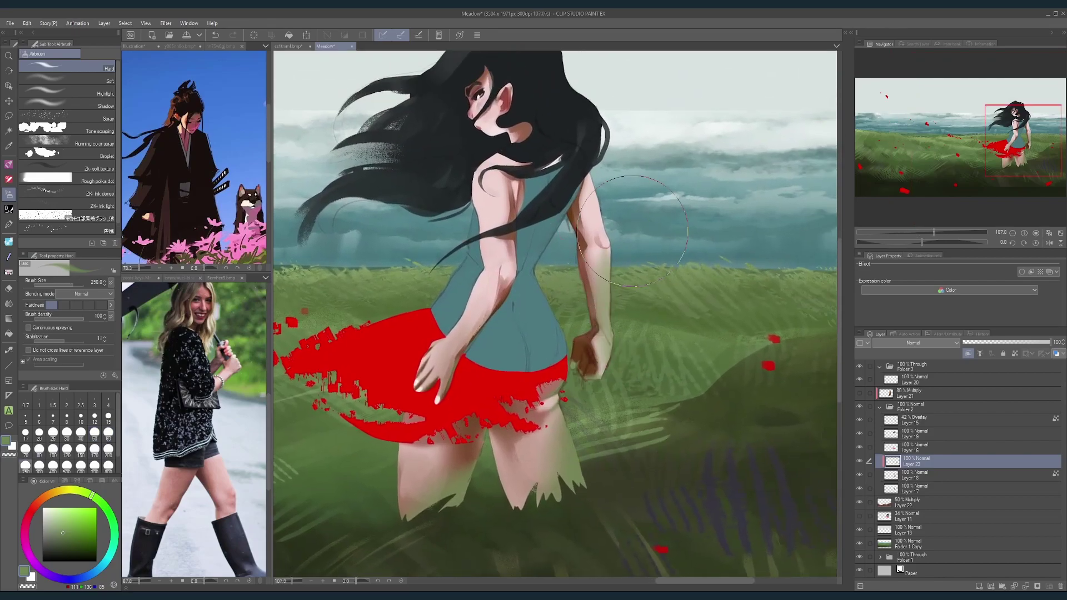
{"action": "scroll", "coordinate": [506, 375], "scroll_direction": "down", "scroll_amount": 3}
{"action": "key", "text": "bracketleft"}
{"action": "key", "text": "bracketright"}
{"action": "key", "text": "bracketright"}
{"action": "key", "text": "bracketright"}
{"action": "key", "text": "bracketright"}
{"action": "key", "text": "bracketright"}
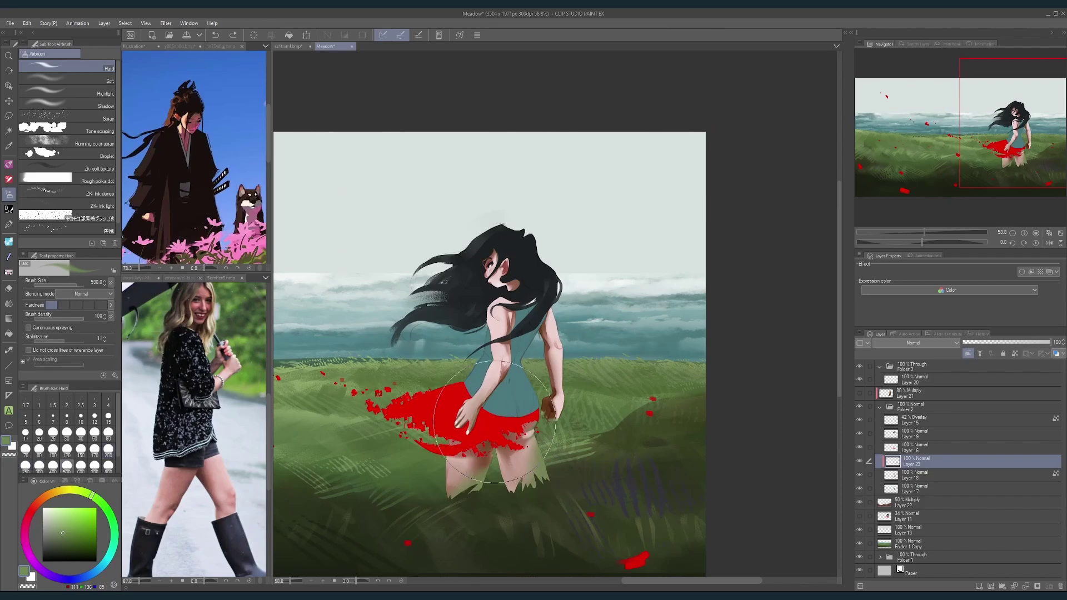
{"action": "key", "text": "bracketleft"}
{"action": "key", "text": "bracketleft"}
{"action": "key", "text": "bracketleft"}
{"action": "key", "text": "bracketright"}
Step: Glaze the arms with the sampled blue of the sea using the Soft airbrush at size 300
{"action": "left_click", "coordinate": [574, 332], "text": "alt"}
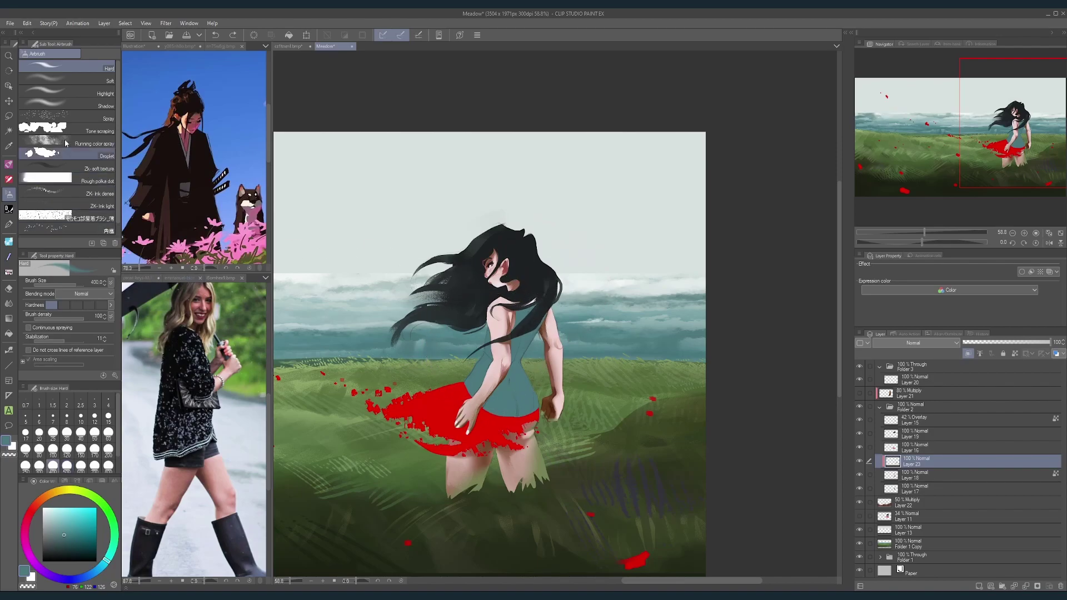
{"action": "left_click", "coordinate": [67, 80]}
{"action": "key", "text": "bracketleft"}
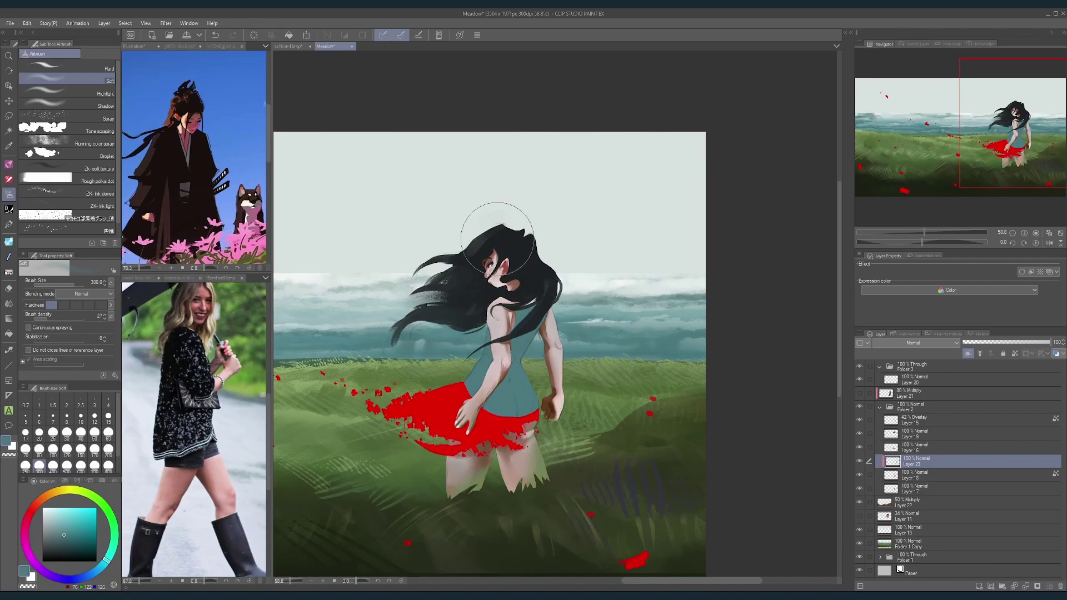
{"action": "scroll", "coordinate": [578, 240], "scroll_direction": "down", "scroll_amount": 3}
{"action": "scroll", "coordinate": [578, 240], "scroll_direction": "down", "scroll_amount": 2}
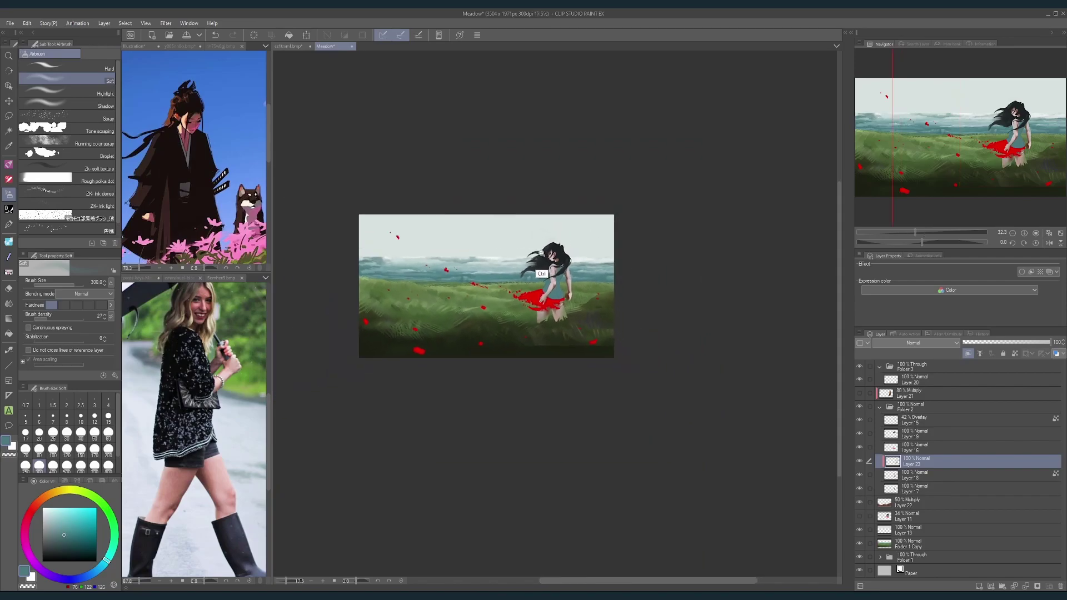
{"action": "scroll", "coordinate": [608, 246], "scroll_direction": "up", "scroll_amount": 4}
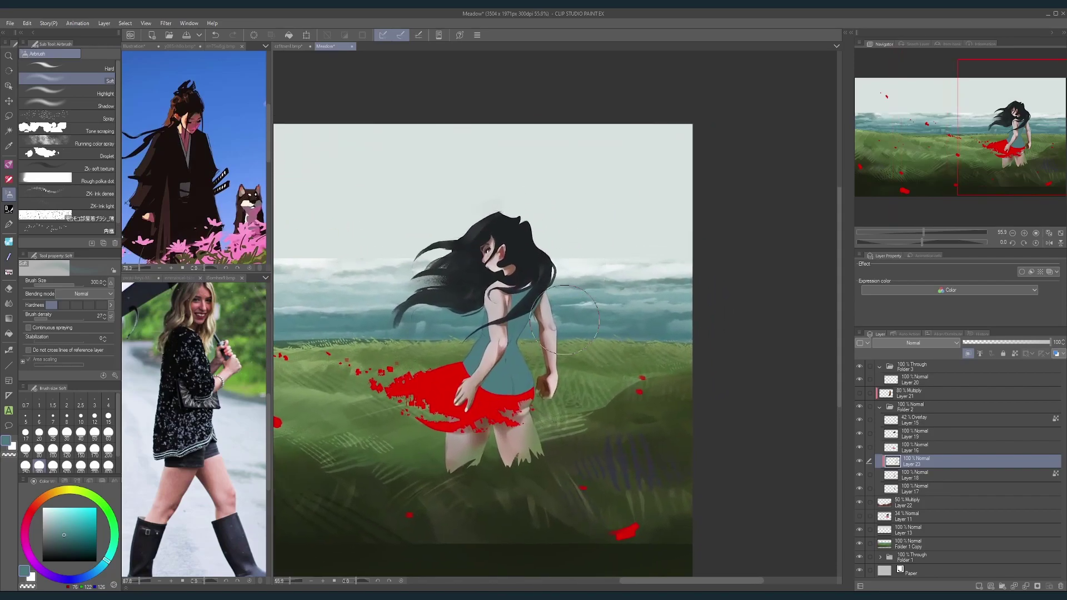
Step: Compare the skin with and without the clipped glaze layer and set that layer's blending mode to Darken
{"action": "left_click", "coordinate": [859, 461]}
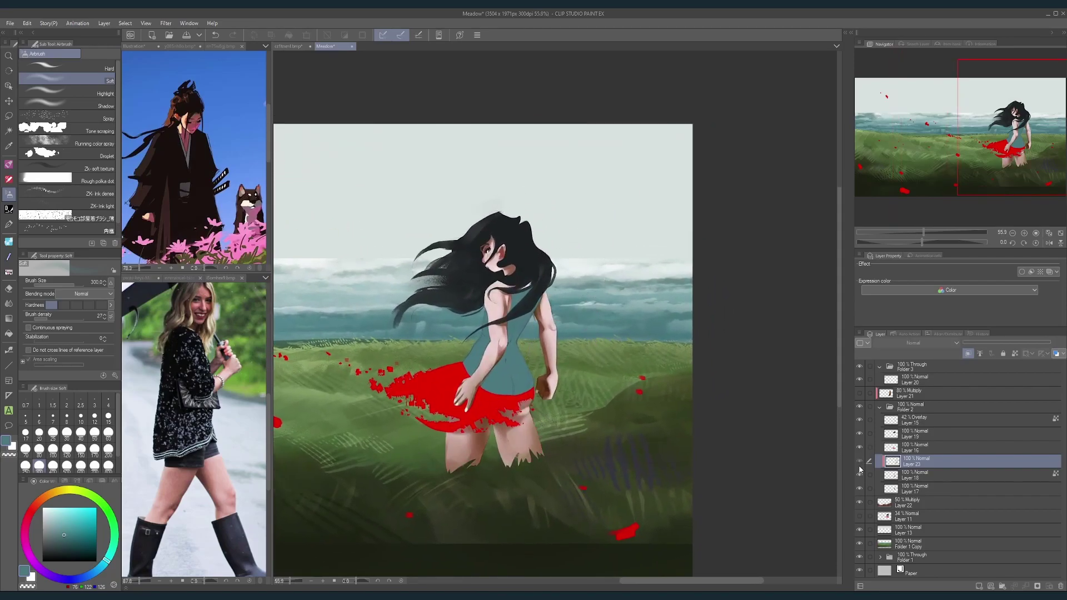
{"action": "left_click", "coordinate": [860, 466]}
{"action": "left_click", "coordinate": [860, 466]}
{"action": "left_click", "coordinate": [860, 467]}
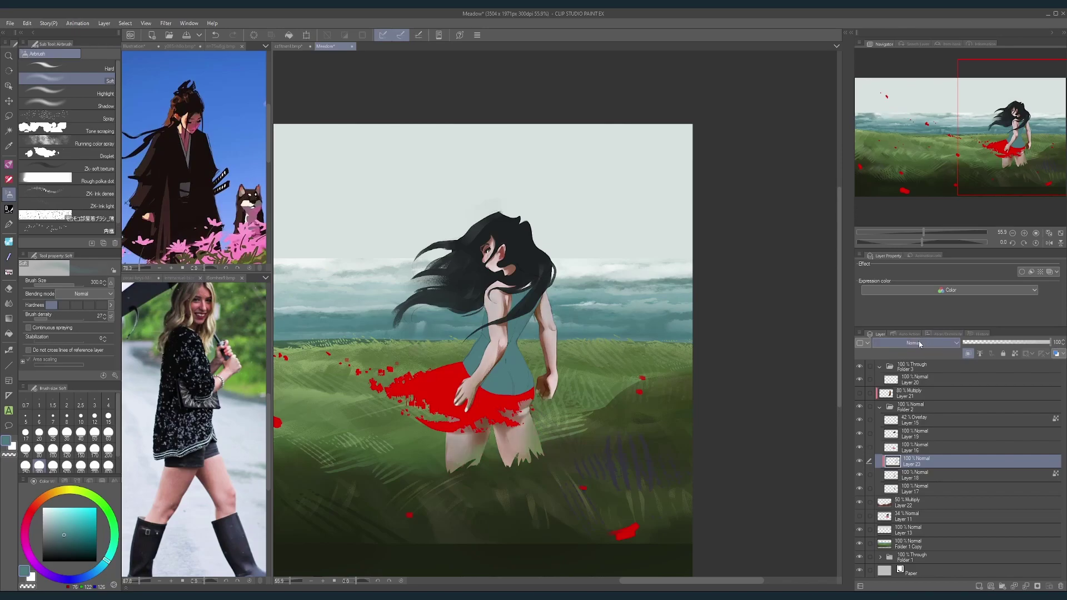
{"action": "scroll", "coordinate": [920, 344], "scroll_direction": "down", "scroll_amount": 1}
{"action": "scroll", "coordinate": [661, 341], "scroll_direction": "down", "scroll_amount": 2}
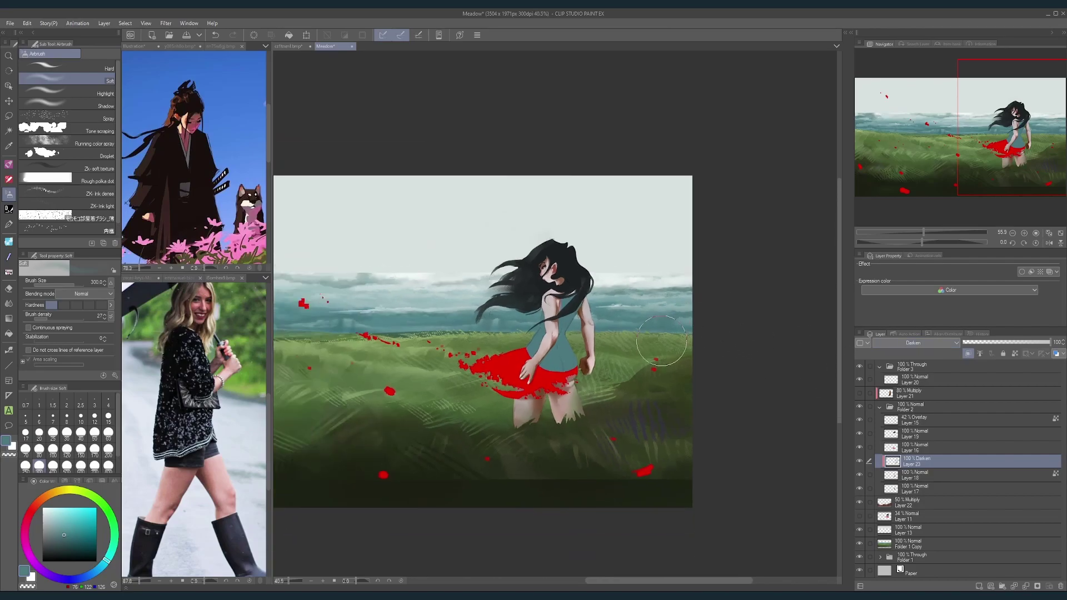
{"action": "scroll", "coordinate": [659, 356], "scroll_direction": "down", "scroll_amount": 3}
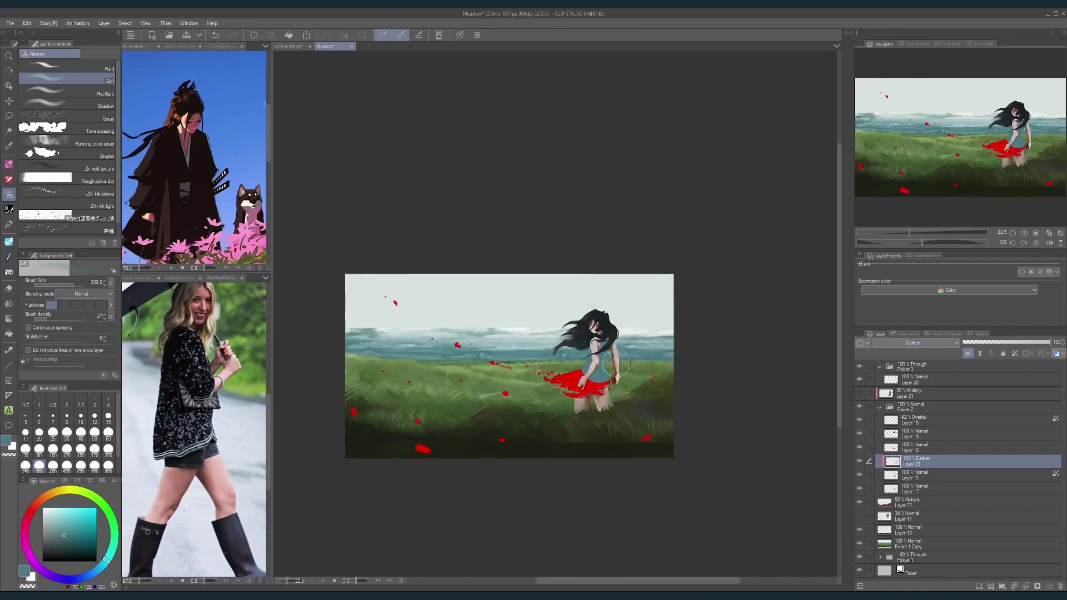
{"action": "scroll", "coordinate": [616, 364], "scroll_direction": "up", "scroll_amount": 5}
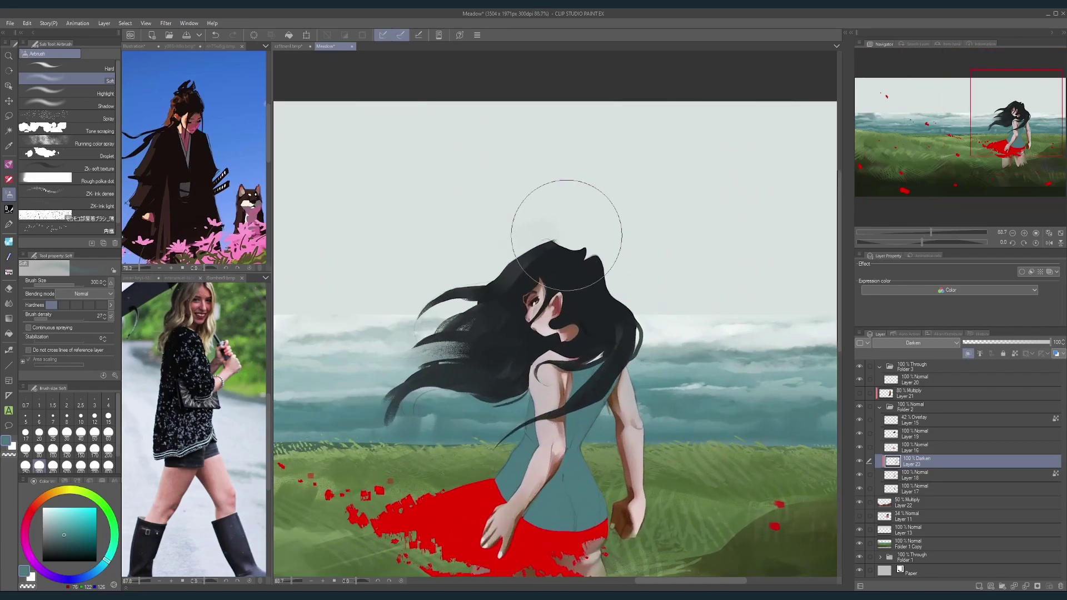
Step: Set up the Hard airbrush in white at size 6 for detailing the girl's face
{"action": "scroll", "coordinate": [566, 235], "scroll_direction": "up", "scroll_amount": 3}
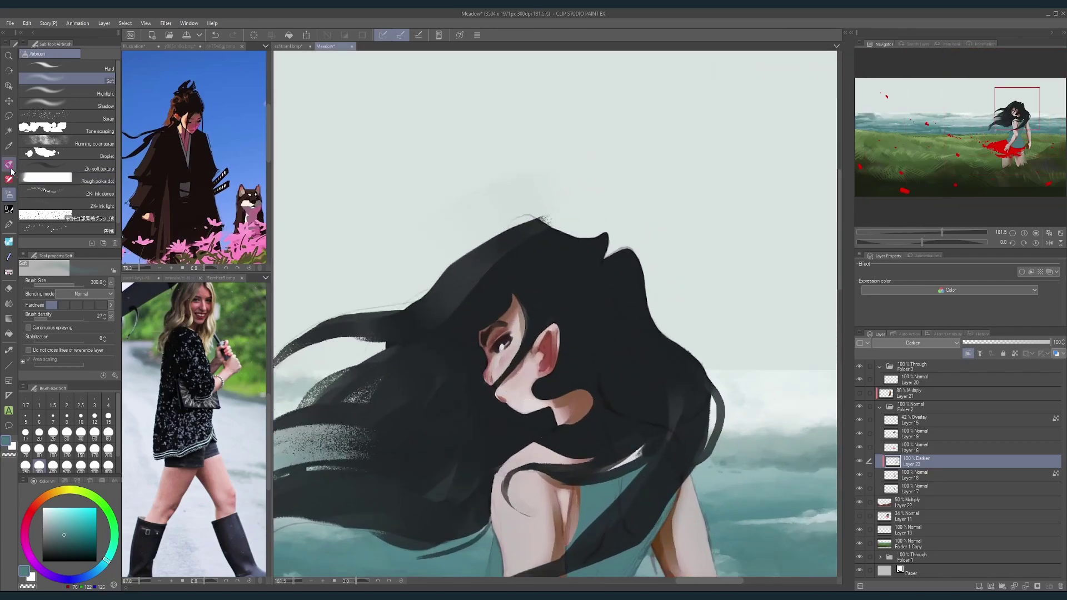
{"action": "left_click", "coordinate": [83, 67]}
{"action": "left_click", "coordinate": [43, 508]}
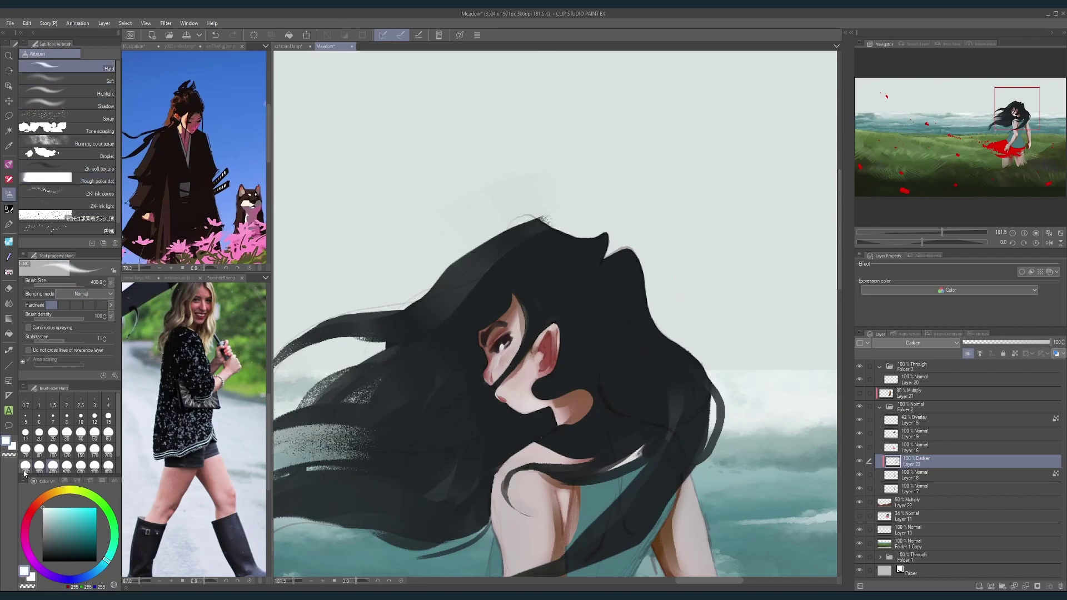
{"action": "key", "text": "bracketleft"}
{"action": "key", "text": "bracketleft"}
{"action": "key", "text": "bracketleft"}
{"action": "key", "text": "bracketleft"}
{"action": "key", "text": "bracketleft"}
{"action": "key", "text": "bracketleft"}
{"action": "key", "text": "bracketleft"}
{"action": "key", "text": "bracketleft"}
{"action": "key", "text": "bracketleft"}
{"action": "key", "text": "bracketleft"}
{"action": "key", "text": "bracketleft"}
{"action": "key", "text": "bracketleft"}
{"action": "key", "text": "bracketleft"}
{"action": "key", "text": "bracketleft"}
{"action": "key", "text": "bracketleft"}
{"action": "key", "text": "bracketleft"}
{"action": "key", "text": "bracketleft"}
{"action": "key", "text": "bracketleft"}
{"action": "key", "text": "bracketleft"}
{"action": "key", "text": "bracketleft"}
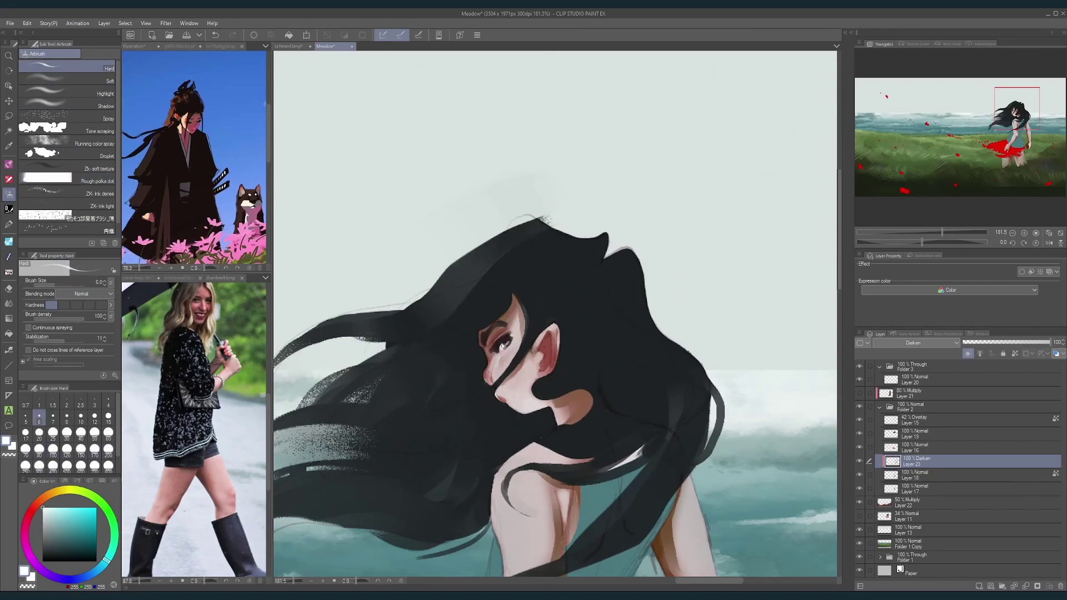
{"action": "scroll", "coordinate": [502, 349], "scroll_direction": "up", "scroll_amount": 3}
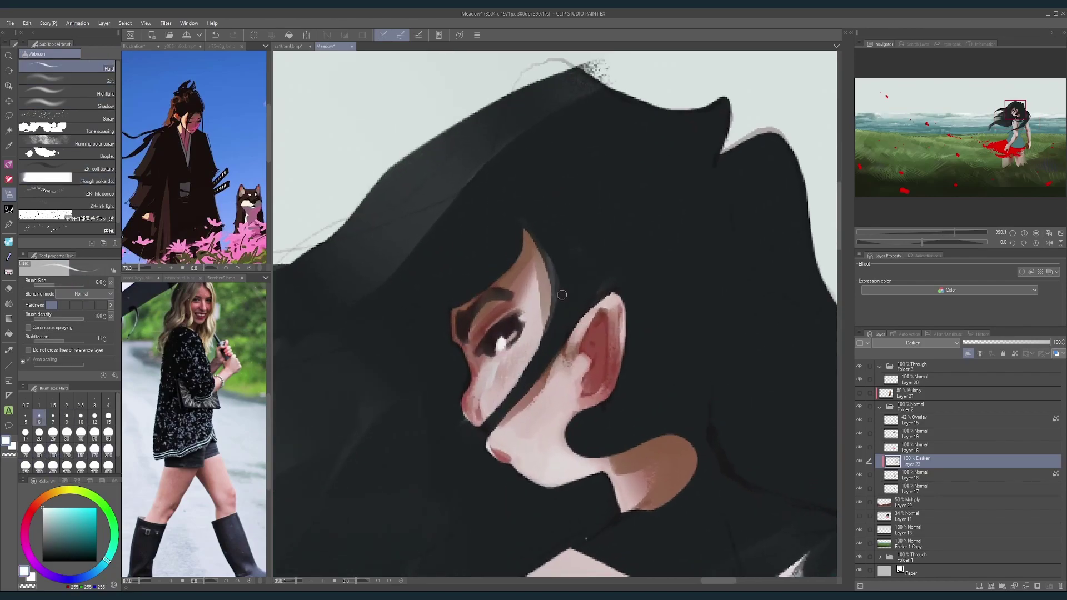
{"action": "scroll", "coordinate": [562, 295], "scroll_direction": "down", "scroll_amount": 8}
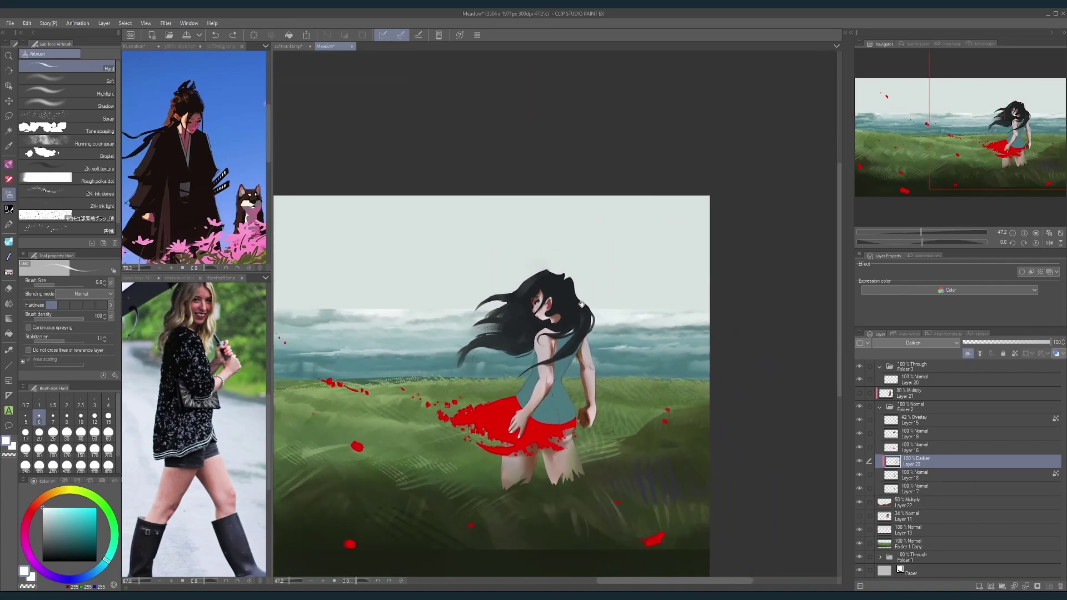
Step: Compare the girl with and without the Multiply shading layer at several magnifications
{"action": "scroll", "coordinate": [581, 304], "scroll_direction": "down", "scroll_amount": 3}
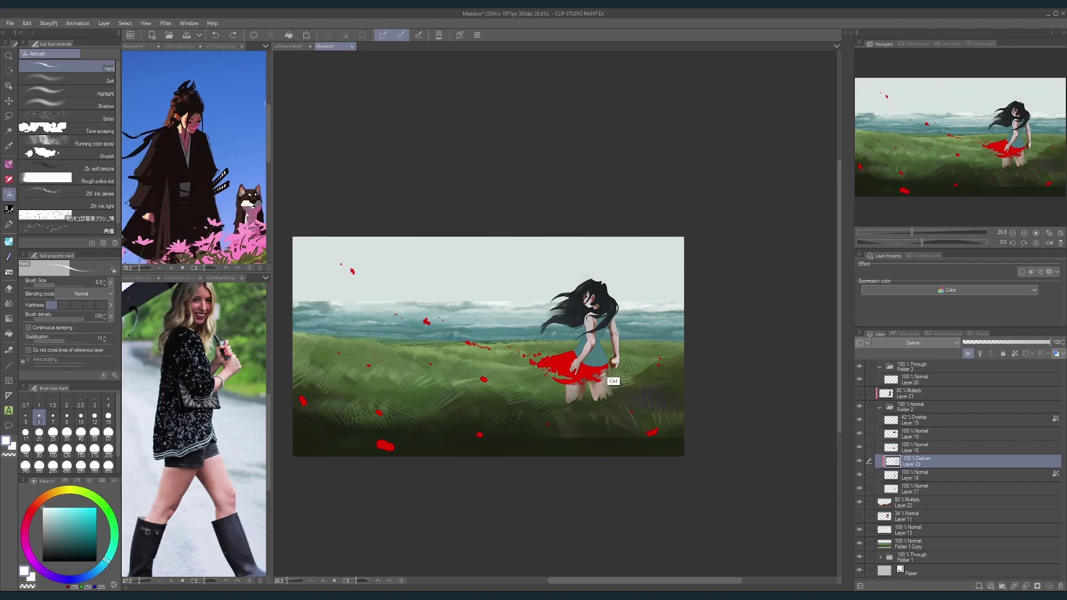
{"action": "scroll", "coordinate": [613, 362], "scroll_direction": "up", "scroll_amount": 3}
{"action": "scroll", "coordinate": [629, 426], "scroll_direction": "down", "scroll_amount": 3}
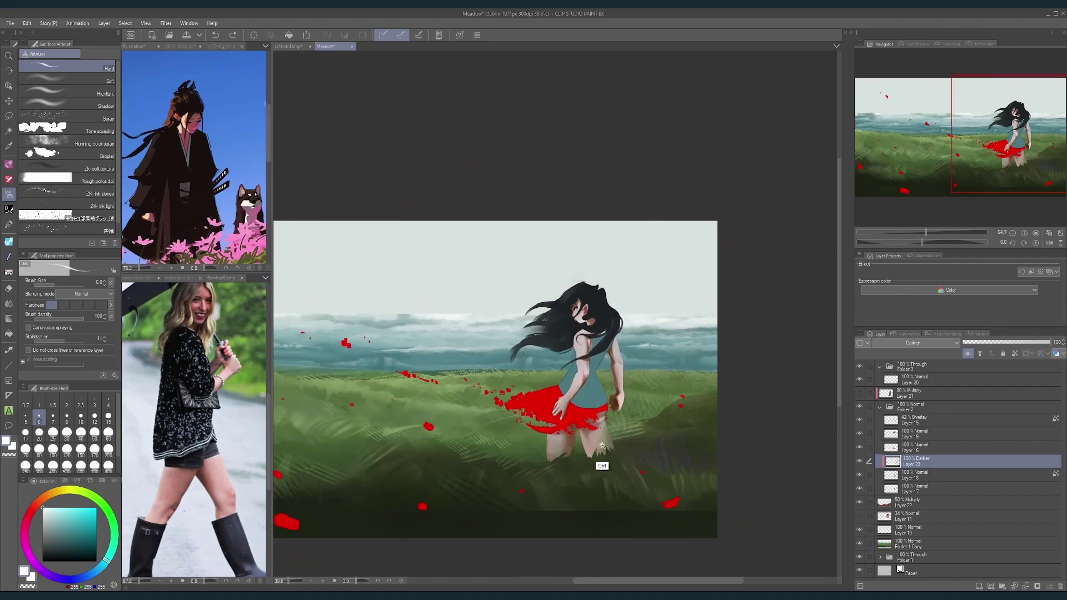
{"action": "scroll", "coordinate": [629, 423], "scroll_direction": "up", "scroll_amount": 2}
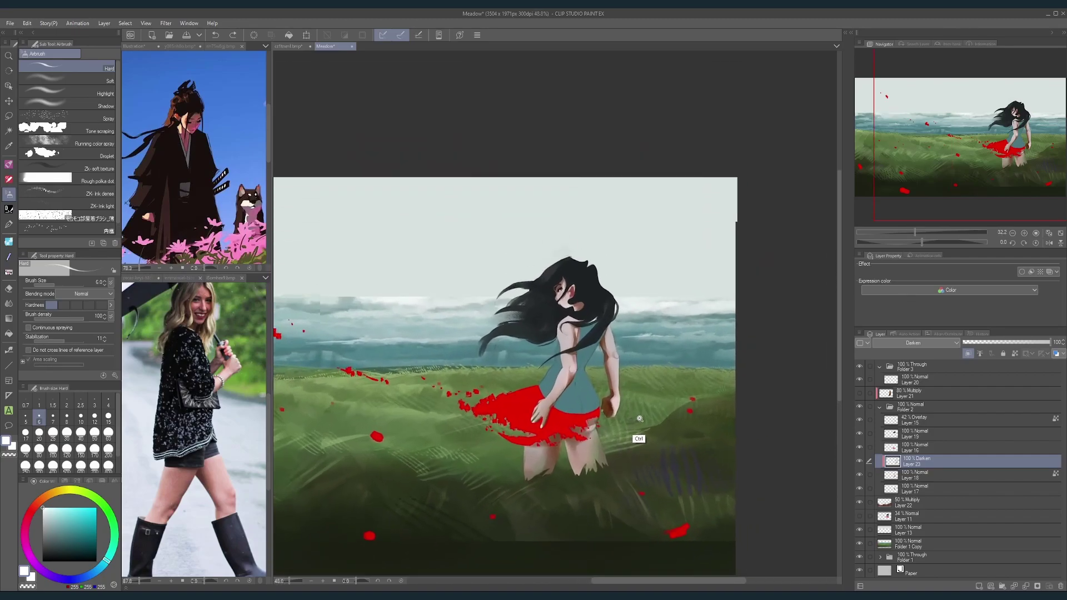
{"action": "left_click", "coordinate": [859, 393]}
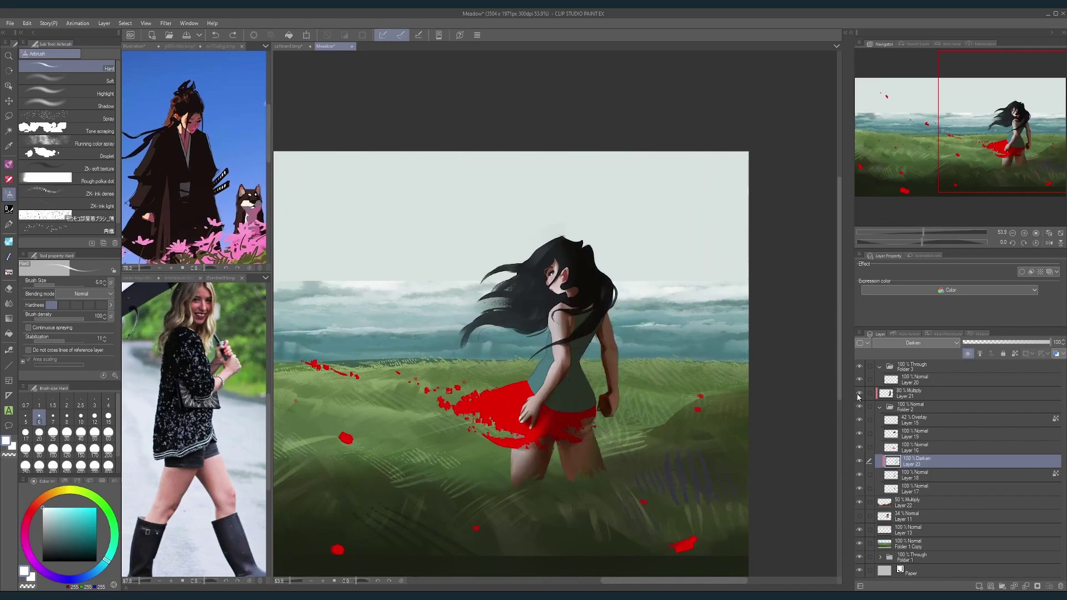
{"action": "scroll", "coordinate": [752, 451], "scroll_direction": "down", "scroll_amount": 4}
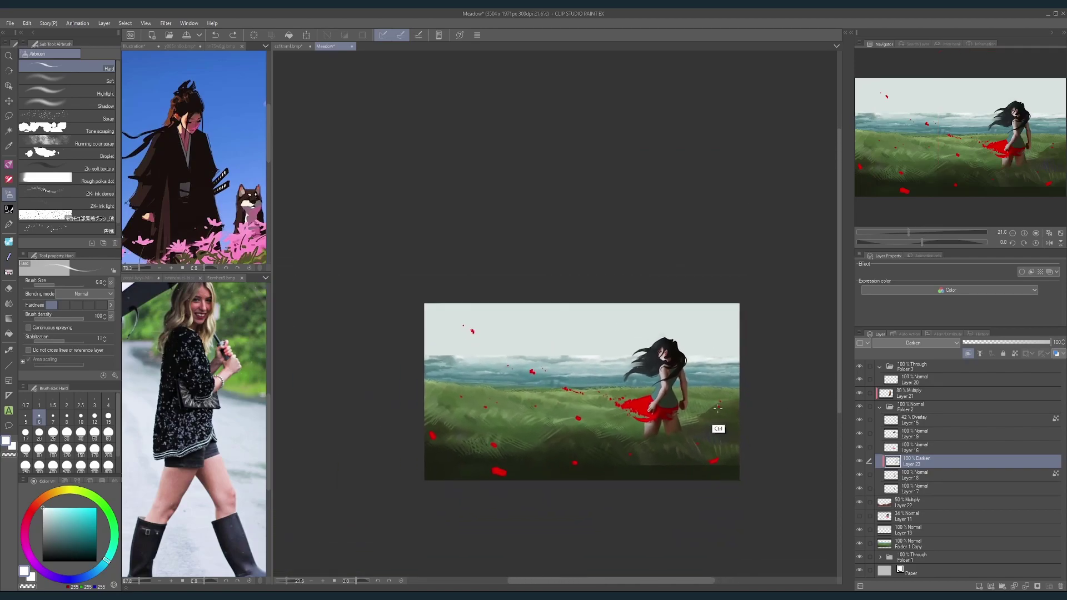
{"action": "scroll", "coordinate": [725, 410], "scroll_direction": "up", "scroll_amount": 2}
{"action": "left_click", "coordinate": [859, 394]}
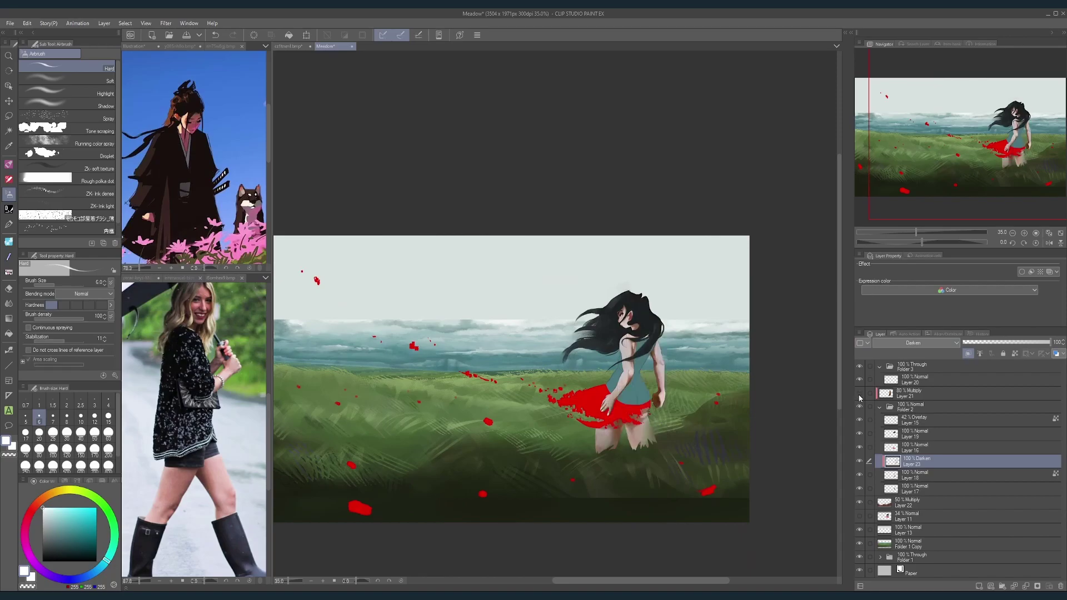
{"action": "scroll", "coordinate": [779, 409], "scroll_direction": "down", "scroll_amount": 2}
{"action": "scroll", "coordinate": [767, 396], "scroll_direction": "up", "scroll_amount": 1}
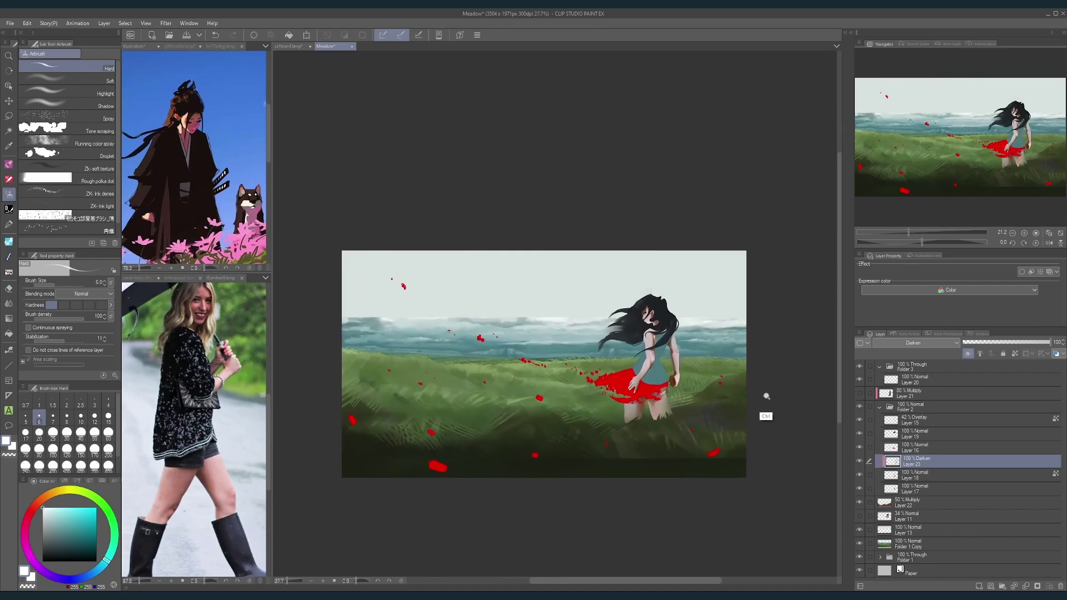
Step: Compare the meadow with and without its Multiply darkening layer and set that layer's opacity to 47%
{"action": "left_click", "coordinate": [859, 505]}
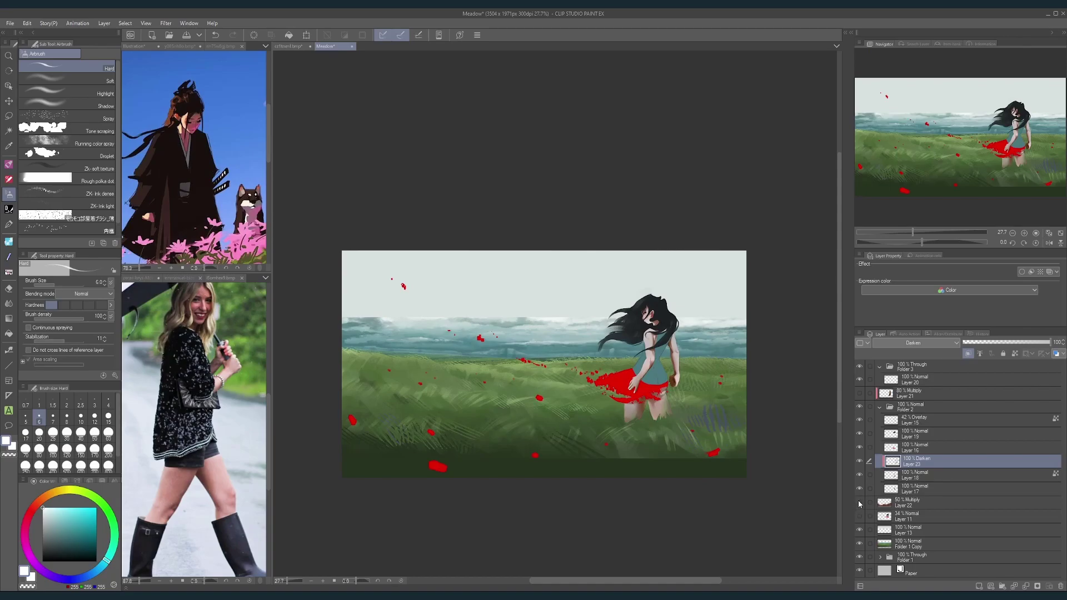
{"action": "left_click", "coordinate": [860, 505]}
{"action": "left_click", "coordinate": [860, 505]}
{"action": "left_click", "coordinate": [859, 505]}
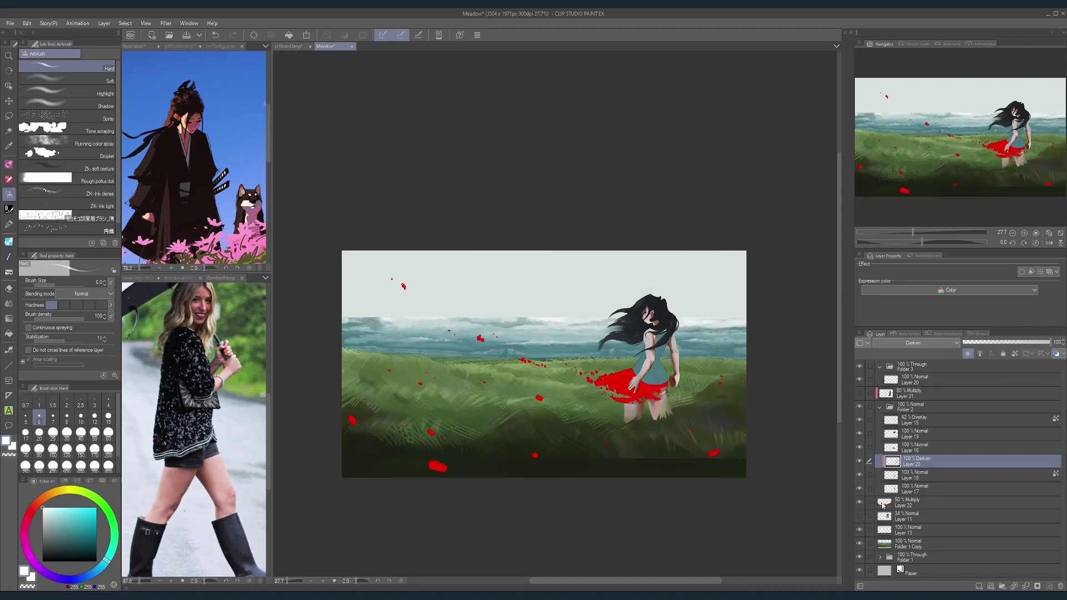
{"action": "left_click", "coordinate": [907, 503]}
{"action": "left_click", "coordinate": [983, 343]}
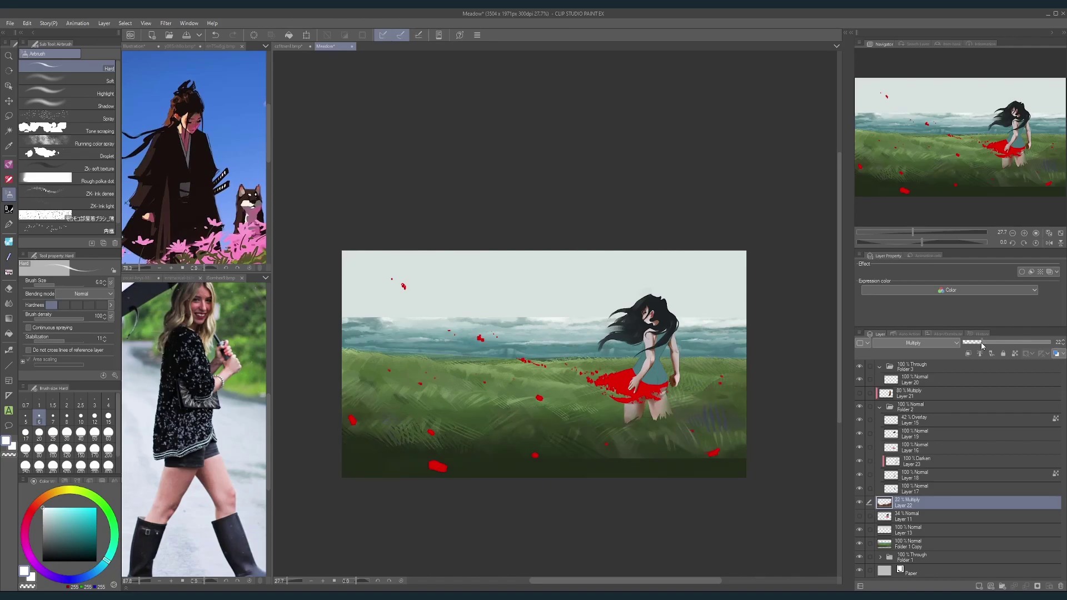
{"action": "left_click", "coordinate": [1000, 343]}
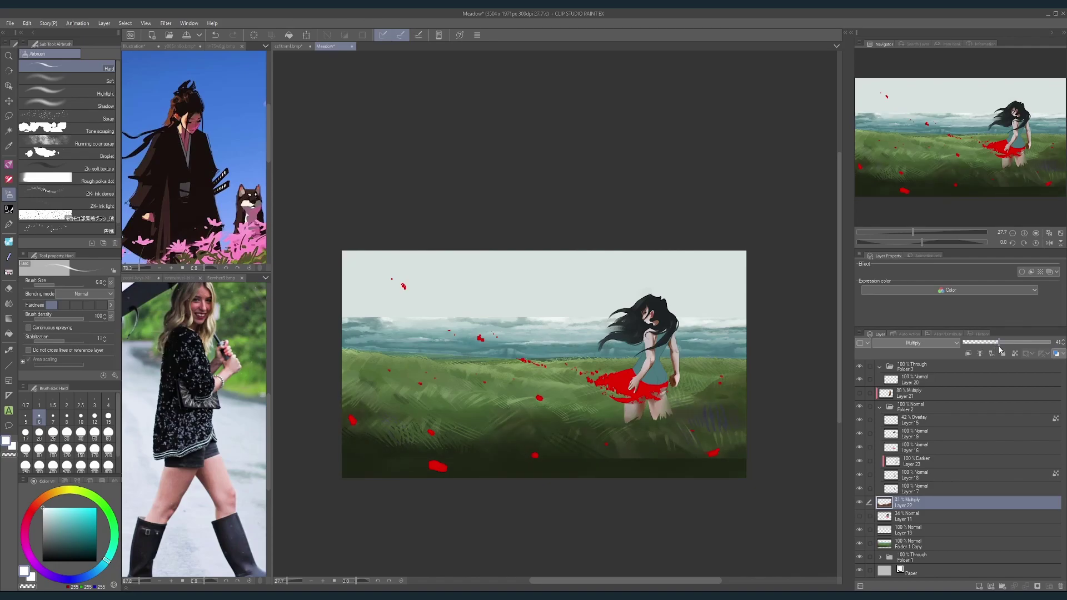
Step: Show the Multiply shading layer over the girl and set its opacity to 58%
{"action": "left_click", "coordinate": [906, 394]}
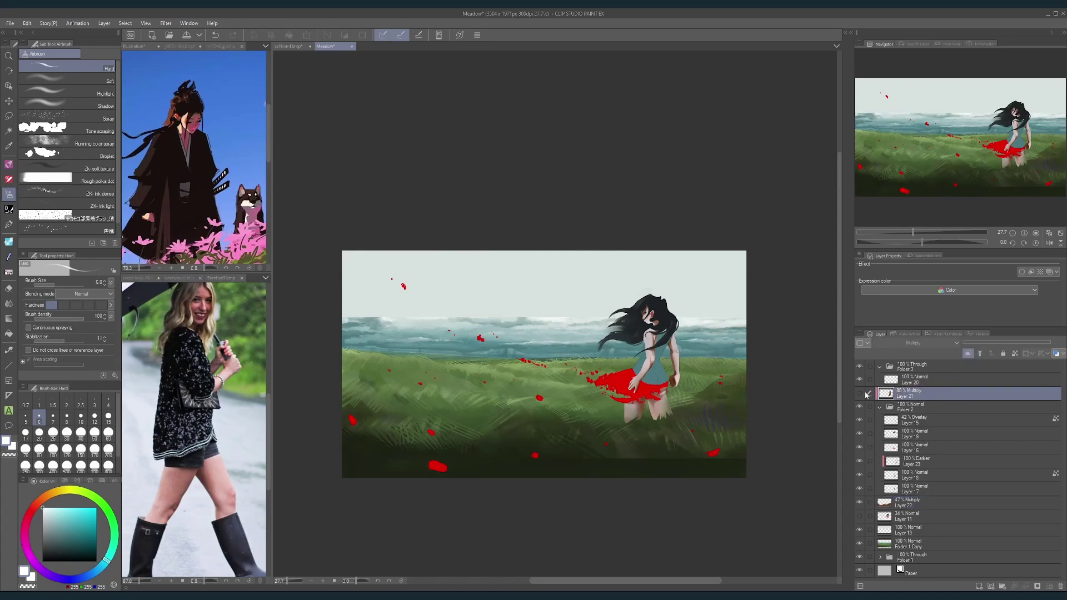
{"action": "left_click", "coordinate": [860, 393]}
{"action": "left_click", "coordinate": [1013, 344]}
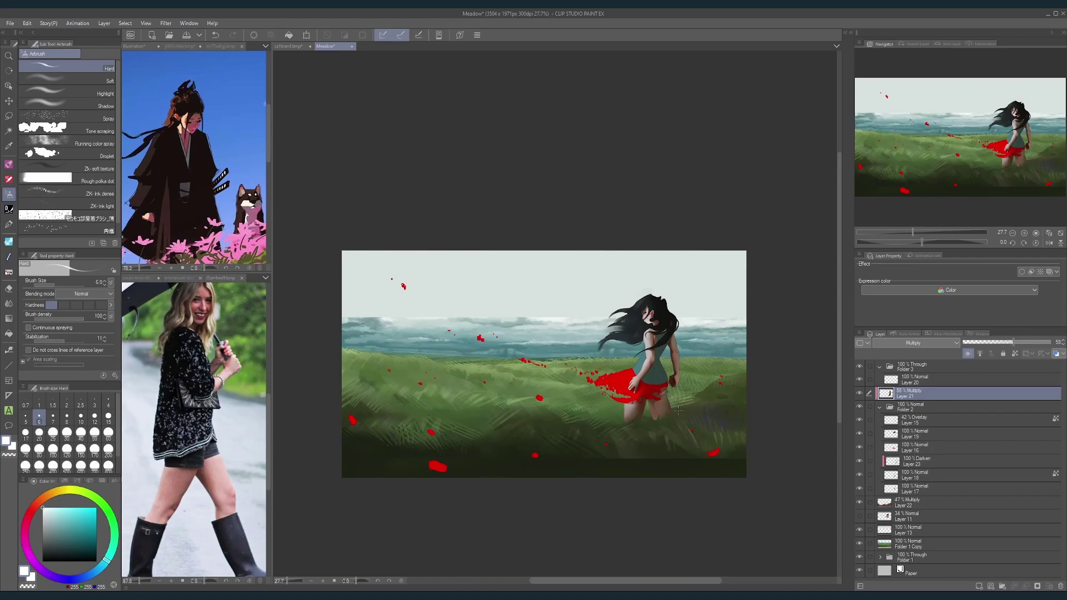
{"action": "left_click_drag", "start_coordinate": [659, 388], "coordinate": [681, 387]}
{"action": "left_click_drag", "start_coordinate": [706, 425], "coordinate": [667, 431]}
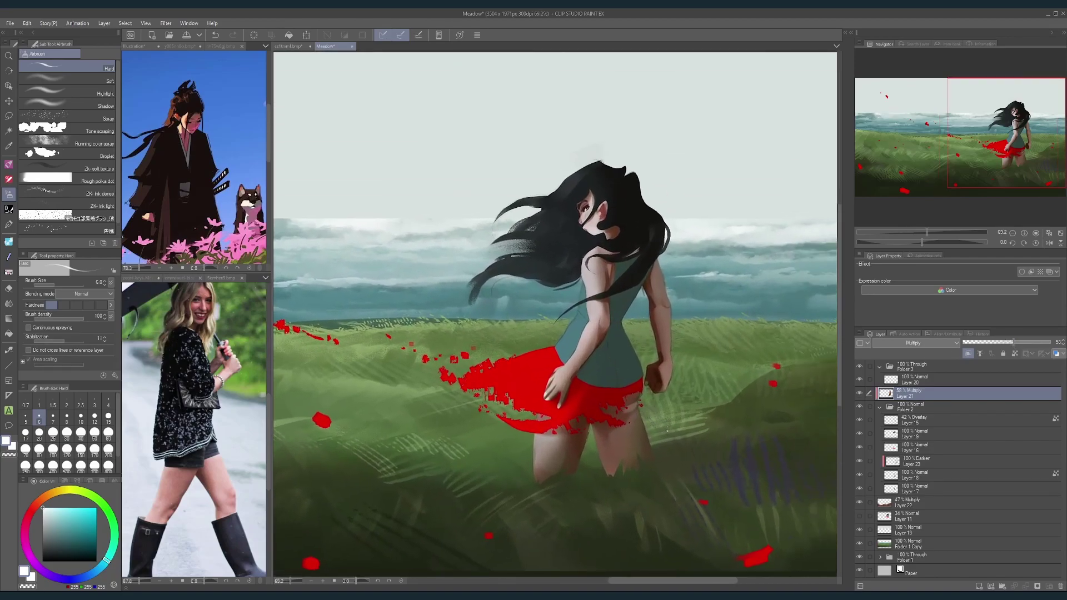
Step: Check the shaded girl against the whole picture and save the illustration
{"action": "scroll", "coordinate": [645, 434], "scroll_direction": "down", "scroll_amount": 6}
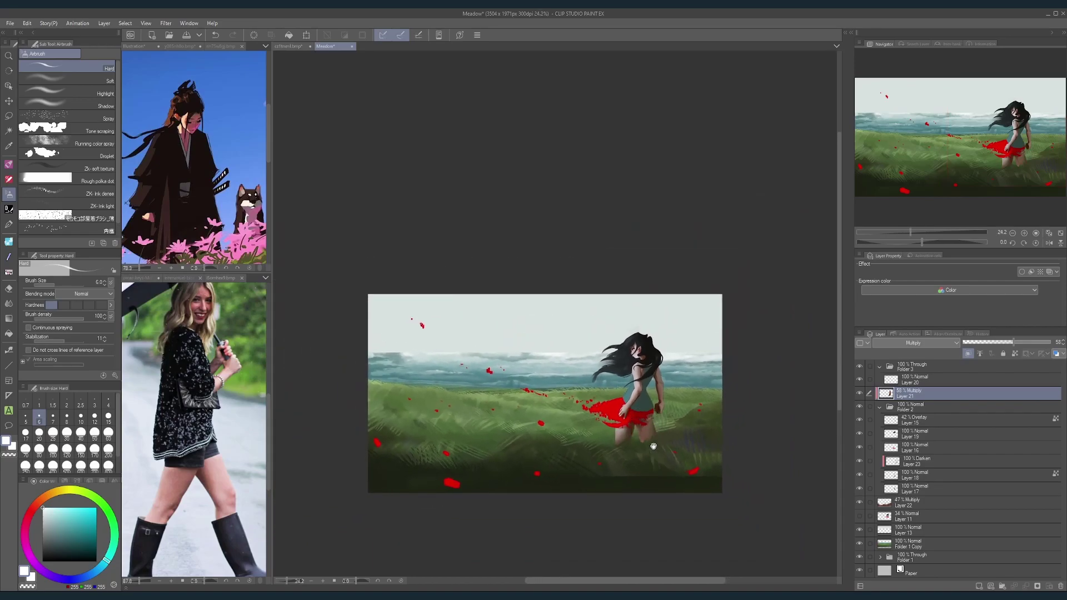
{"action": "left_click_drag", "start_coordinate": [658, 440], "coordinate": [637, 400]}
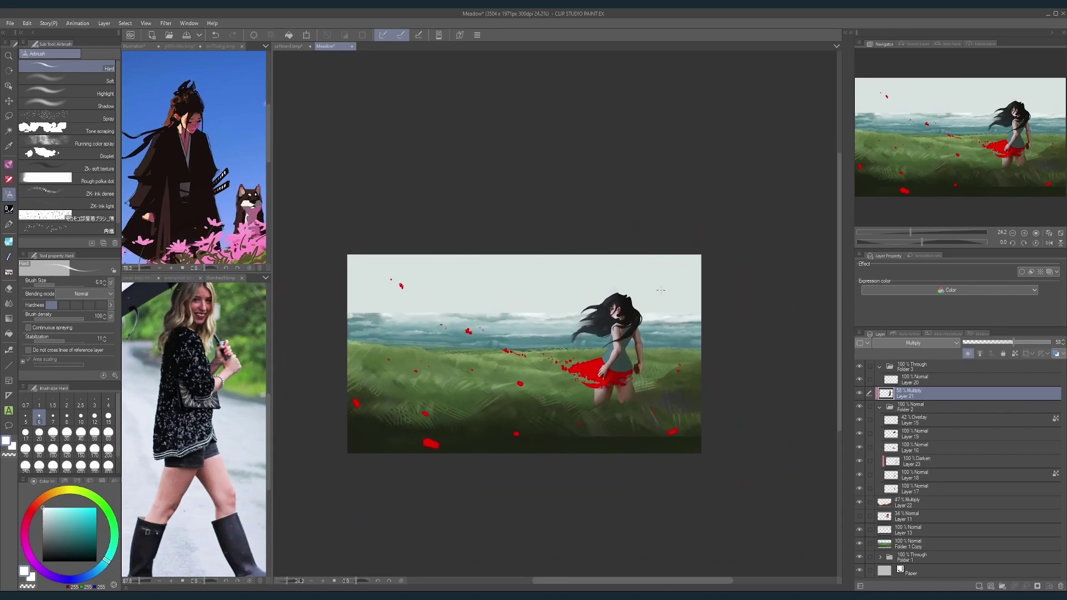
{"action": "scroll", "coordinate": [660, 289], "scroll_direction": "down", "scroll_amount": 1}
{"action": "scroll", "coordinate": [483, 357], "scroll_direction": "up", "scroll_amount": 3}
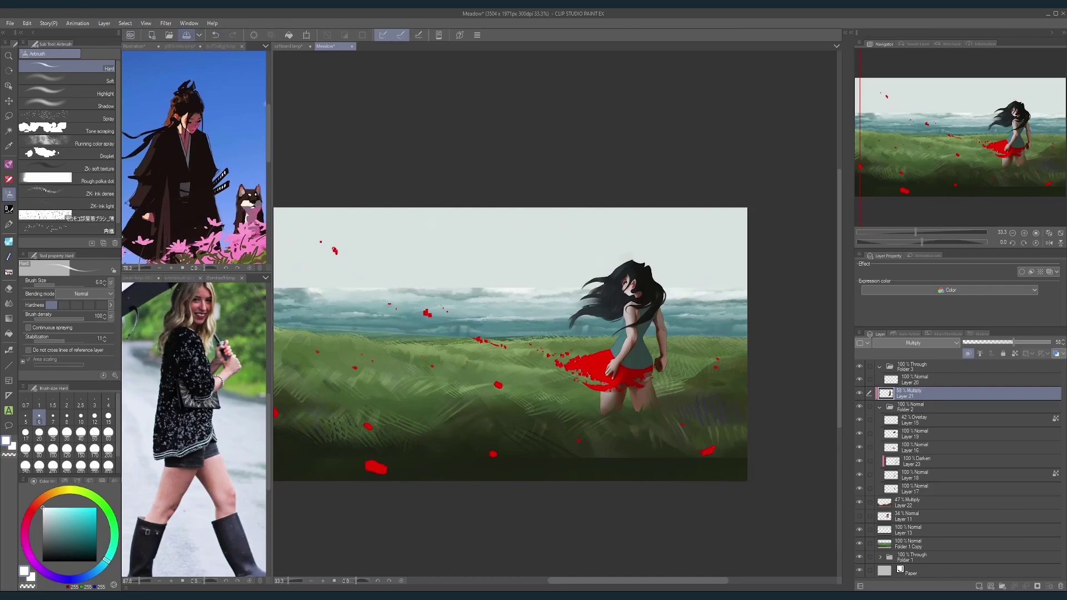
{"action": "left_click", "coordinate": [187, 36]}
Step: Examine the whole composition at thumbnail size and the girl up close for areas that need more work
{"action": "scroll", "coordinate": [546, 361], "scroll_direction": "down", "scroll_amount": 5}
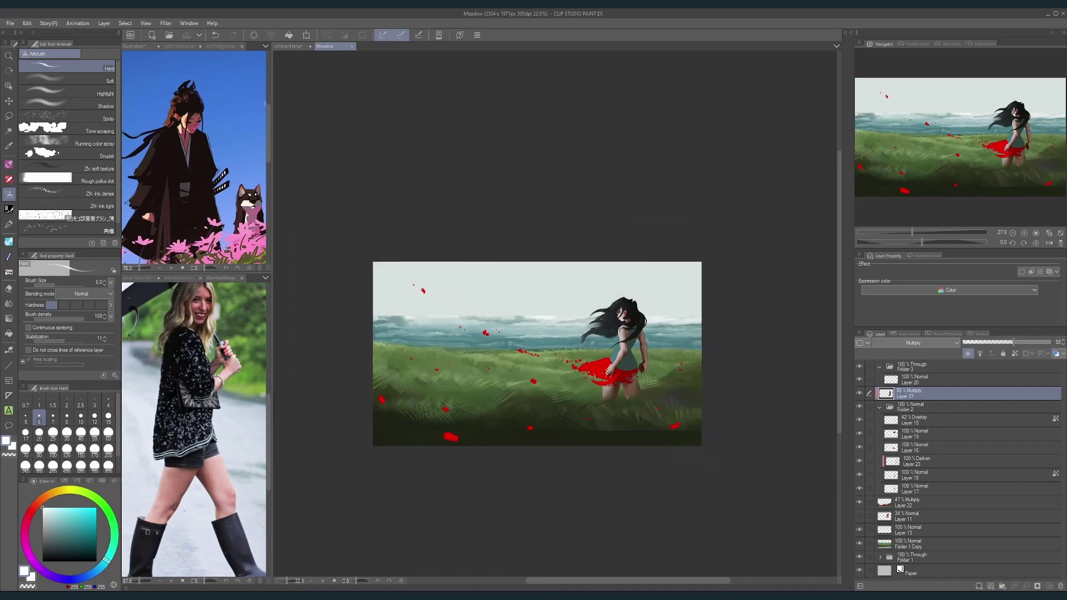
{"action": "scroll", "coordinate": [496, 373], "scroll_direction": "down", "scroll_amount": 4}
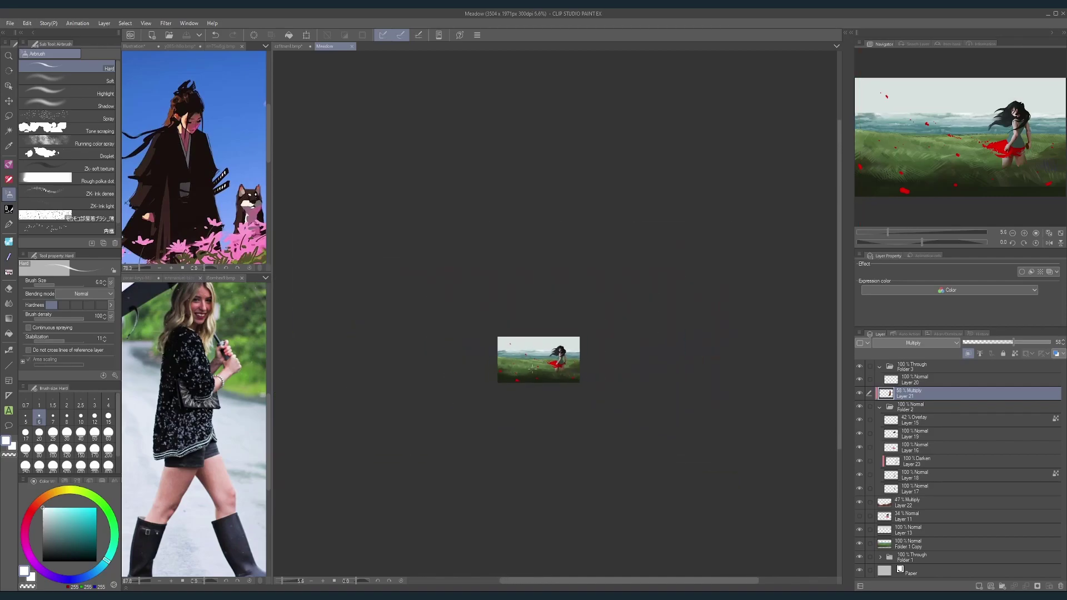
{"action": "scroll", "coordinate": [497, 374], "scroll_direction": "down", "scroll_amount": 2}
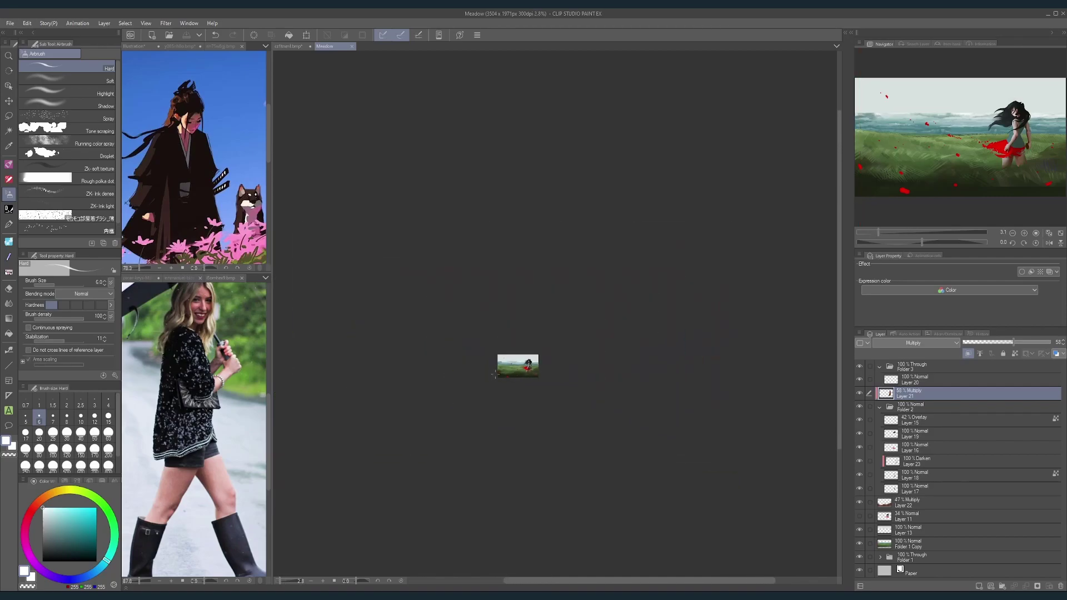
{"action": "scroll", "coordinate": [524, 369], "scroll_direction": "up", "scroll_amount": 6}
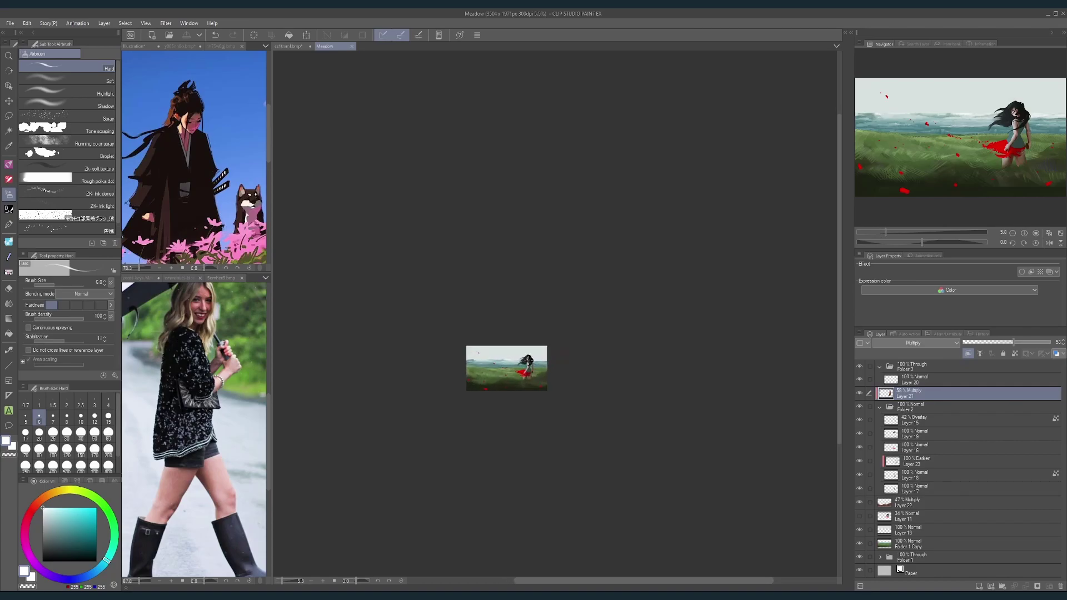
{"action": "scroll", "coordinate": [524, 385], "scroll_direction": "up", "scroll_amount": 4}
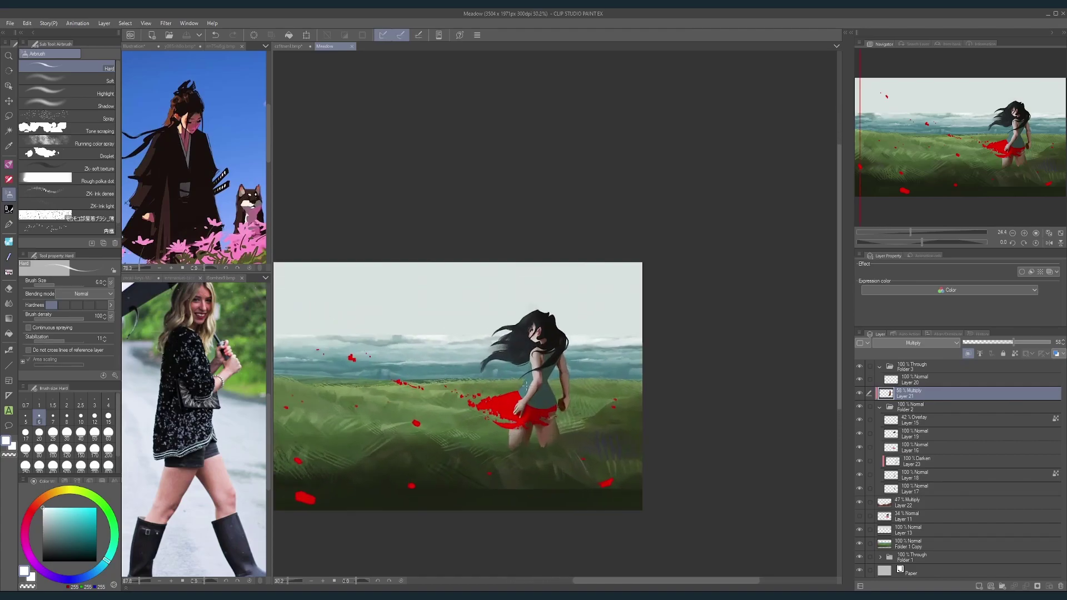
{"action": "scroll", "coordinate": [524, 385], "scroll_direction": "up", "scroll_amount": 1}
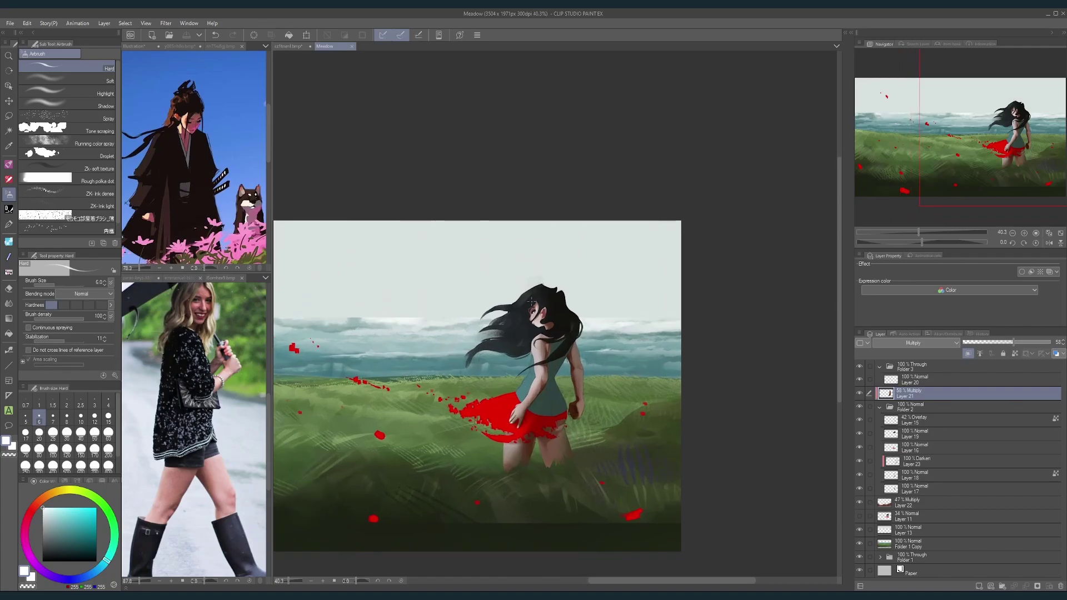
{"action": "scroll", "coordinate": [532, 301], "scroll_direction": "up", "scroll_amount": 2}
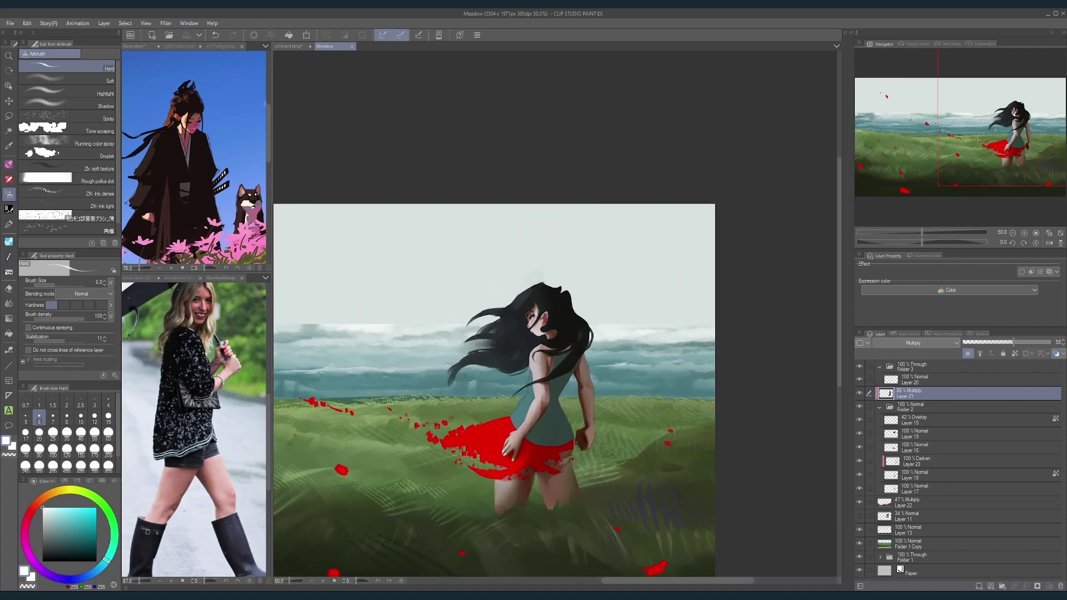
{"action": "scroll", "coordinate": [541, 410], "scroll_direction": "up", "scroll_amount": 6}
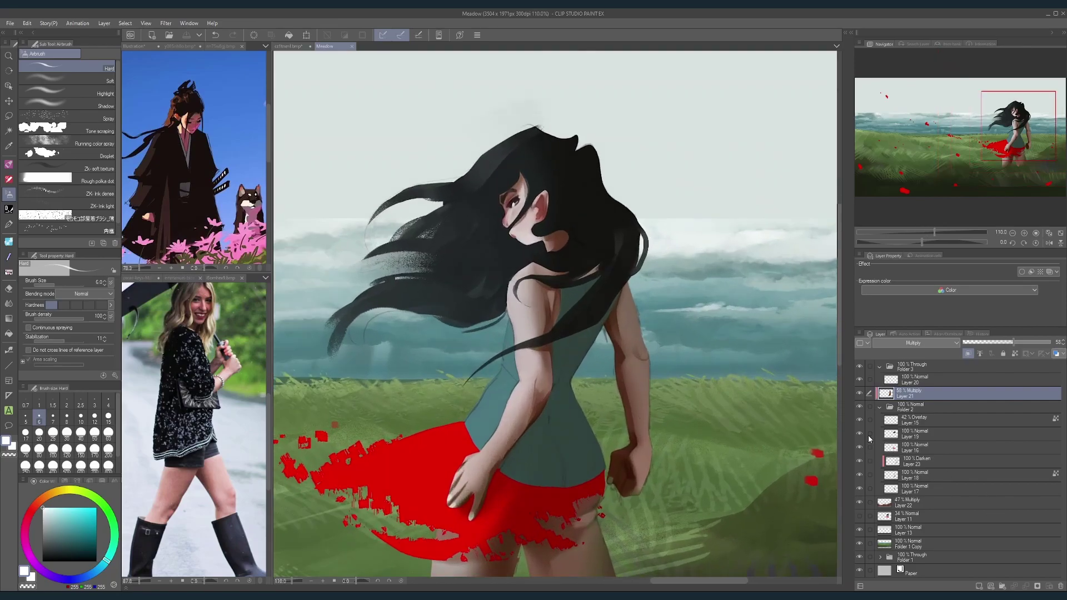
Step: Toggle the hair, skirt and clothing layers to find the teal garment's layer, select it and lock its transparent pixels
{"action": "left_click", "coordinate": [861, 434]}
{"action": "left_click", "coordinate": [860, 434]}
{"action": "left_click", "coordinate": [861, 445]}
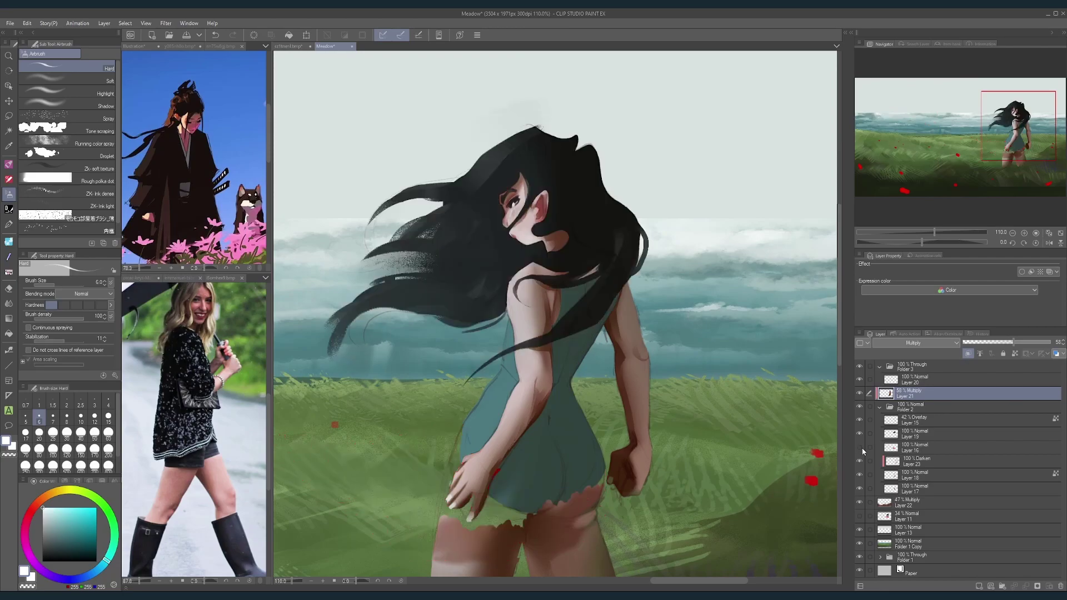
{"action": "left_click", "coordinate": [860, 446]}
{"action": "left_click", "coordinate": [860, 434]}
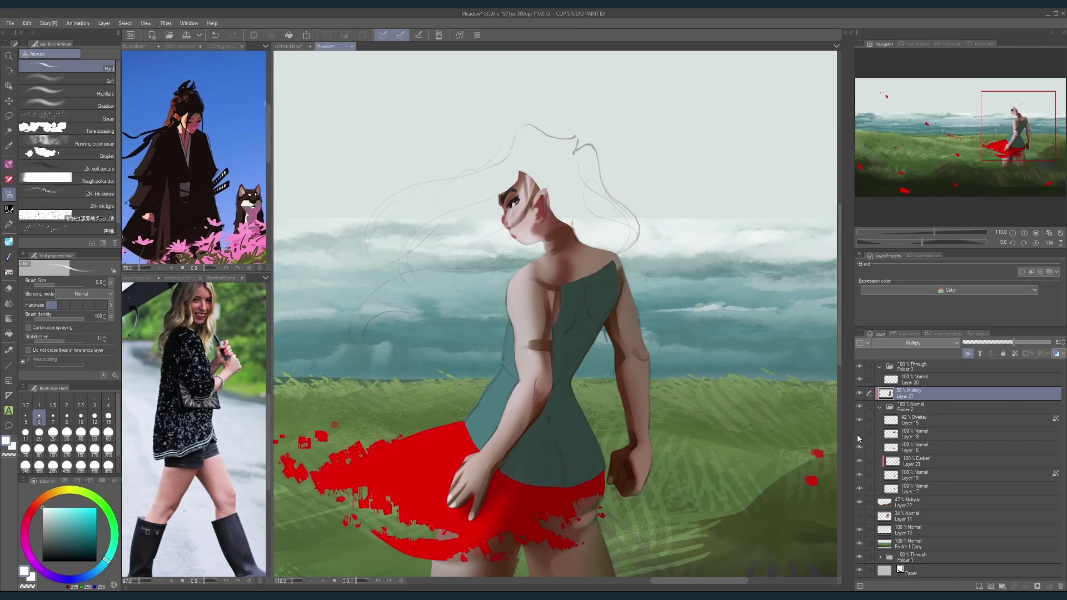
{"action": "left_click", "coordinate": [860, 434]}
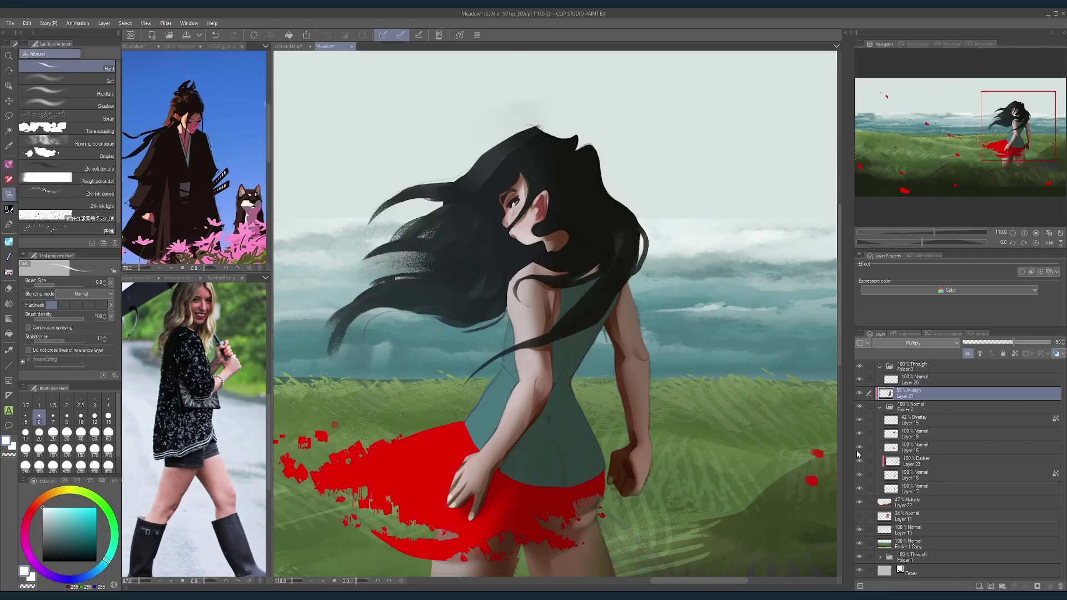
{"action": "left_click", "coordinate": [860, 445]}
{"action": "left_click", "coordinate": [861, 446]}
{"action": "left_click", "coordinate": [859, 475]}
{"action": "left_click", "coordinate": [859, 475]}
{"action": "left_click", "coordinate": [860, 489]}
{"action": "left_click", "coordinate": [860, 488]}
{"action": "left_click", "coordinate": [891, 492]}
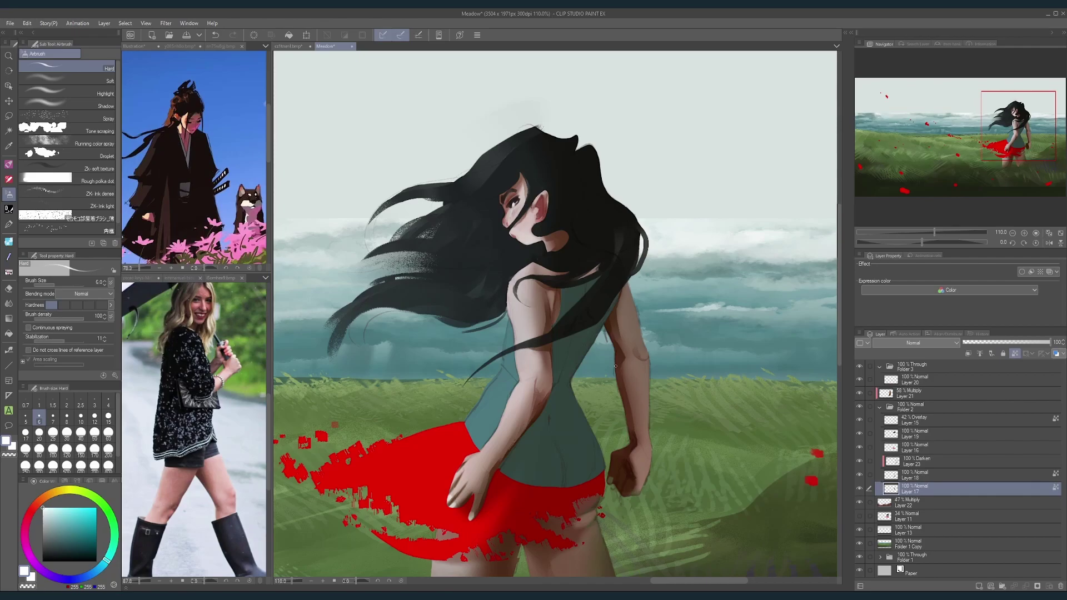
Step: Set up the ThickDryPaint brush at size 30 with teal sampled from the garment, hiding the Multiply shading layer for a clean sample
{"action": "left_click", "coordinate": [9, 165]}
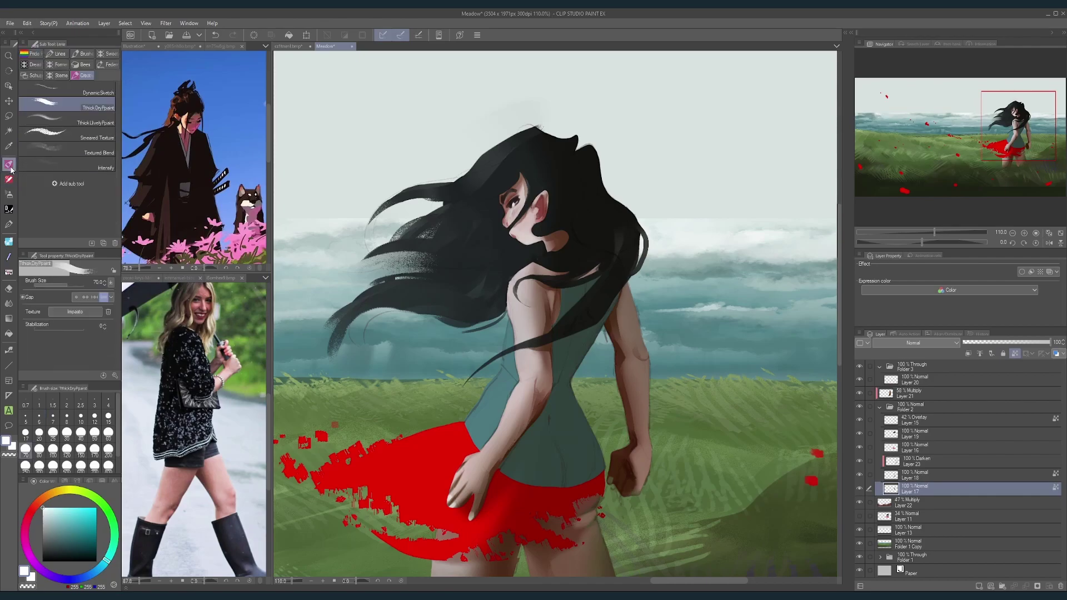
{"action": "key", "text": "]"}
{"action": "key", "text": "["}
{"action": "key", "text": "["}
{"action": "key", "text": "["}
{"action": "key", "text": "["}
{"action": "key", "text": "["}
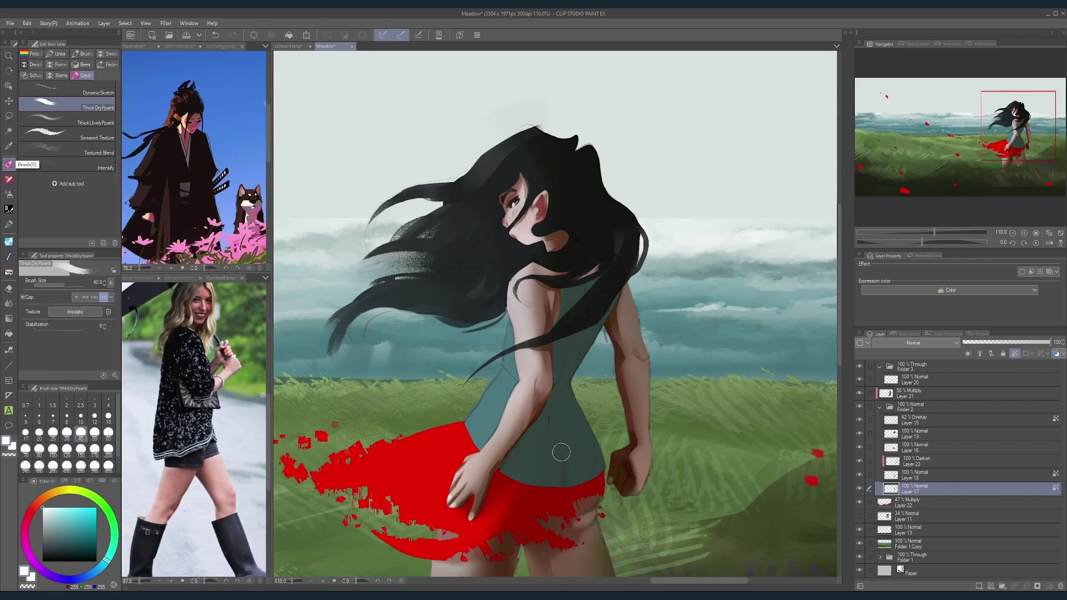
{"action": "left_click", "coordinate": [554, 459], "text": "alt"}
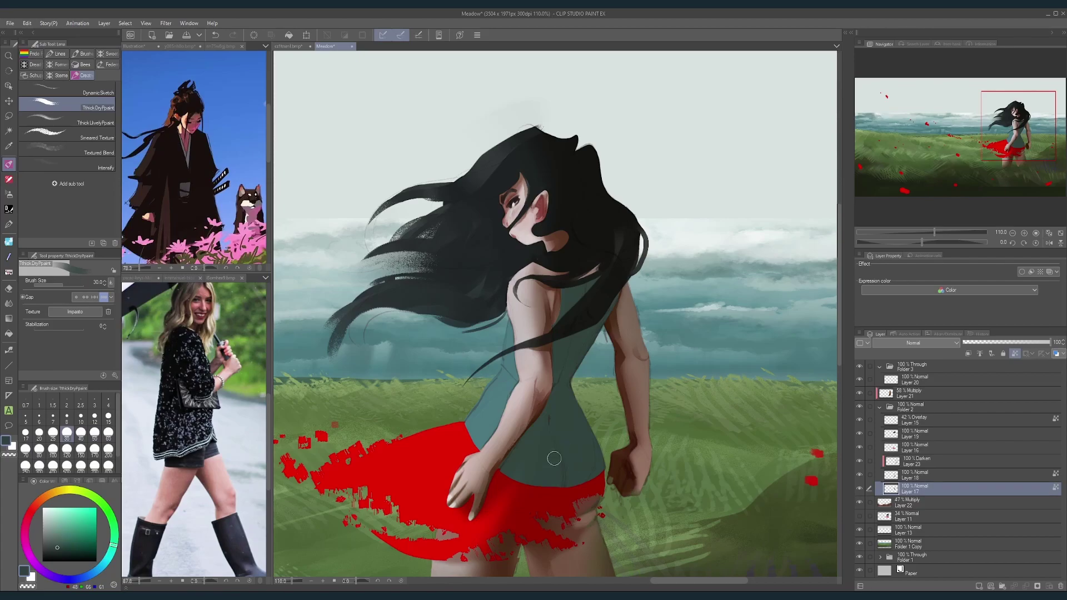
{"action": "left_click", "coordinate": [859, 393]}
{"action": "left_click", "coordinate": [568, 457], "text": "alt"}
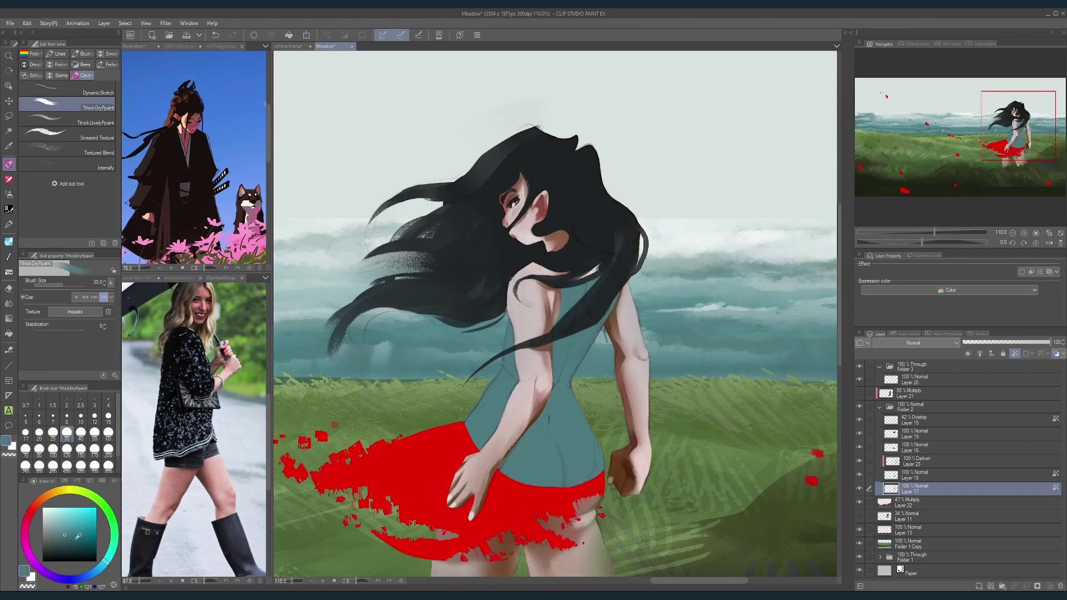
Step: Paint dark teal shadows, a waistband and seams on the lower part of the garment, reducing the brush to size 12 for the lines
{"action": "left_click", "coordinate": [71, 543]}
{"action": "mouse_move", "coordinate": [559, 482]}
{"action": "left_mouse_down"}
{"action": "mouse_move", "coordinate": [555, 432]}
{"action": "mouse_move", "coordinate": [565, 436]}
{"action": "mouse_move", "coordinate": [554, 466]}
{"action": "mouse_move", "coordinate": [573, 428]}
{"action": "left_mouse_up"}
{"action": "key", "text": "bracketright"}
{"action": "key", "text": "bracketright"}
{"action": "key", "text": "bracketright"}
{"action": "key", "text": "bracketright"}
{"action": "key", "text": "bracketleft"}
{"action": "key", "text": "bracketleft"}
{"action": "key", "text": "bracketleft"}
{"action": "key", "text": "bracketleft"}
{"action": "key", "text": "bracketleft"}
{"action": "key", "text": "bracketleft"}
{"action": "key", "text": "bracketleft"}
{"action": "key", "text": "bracketleft"}
{"action": "key", "text": "bracketleft"}
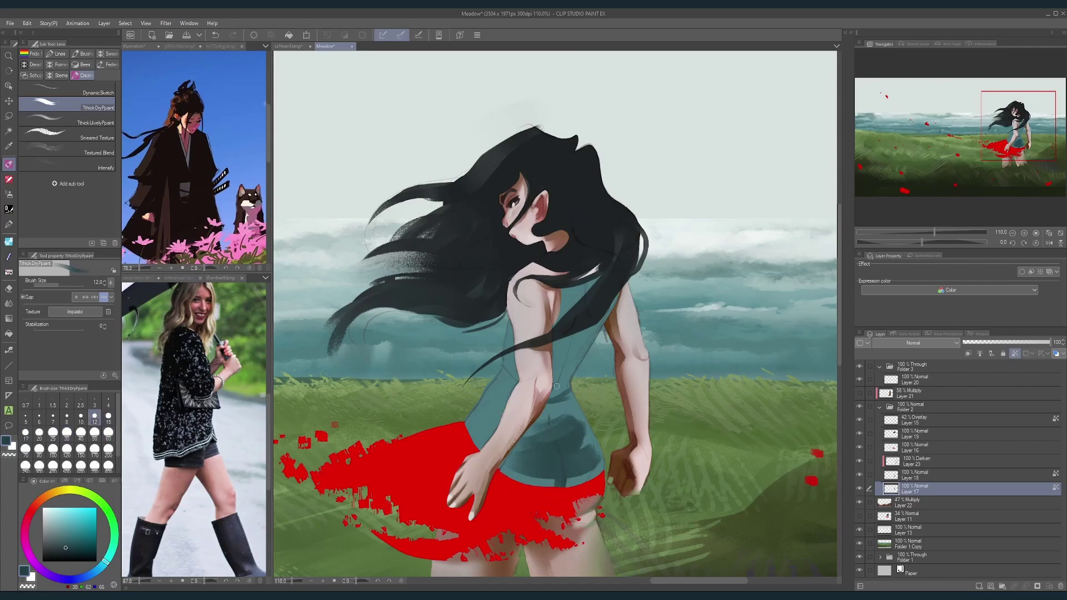
Step: Paint dark teal shadow patches on the garment's hip beside the forearm and at the centre of its hem, using brush sizes 25 and 50
{"action": "key", "text": "bracketright"}
{"action": "key", "text": "bracketright"}
{"action": "key", "text": "bracketright"}
{"action": "key", "text": "bracketright"}
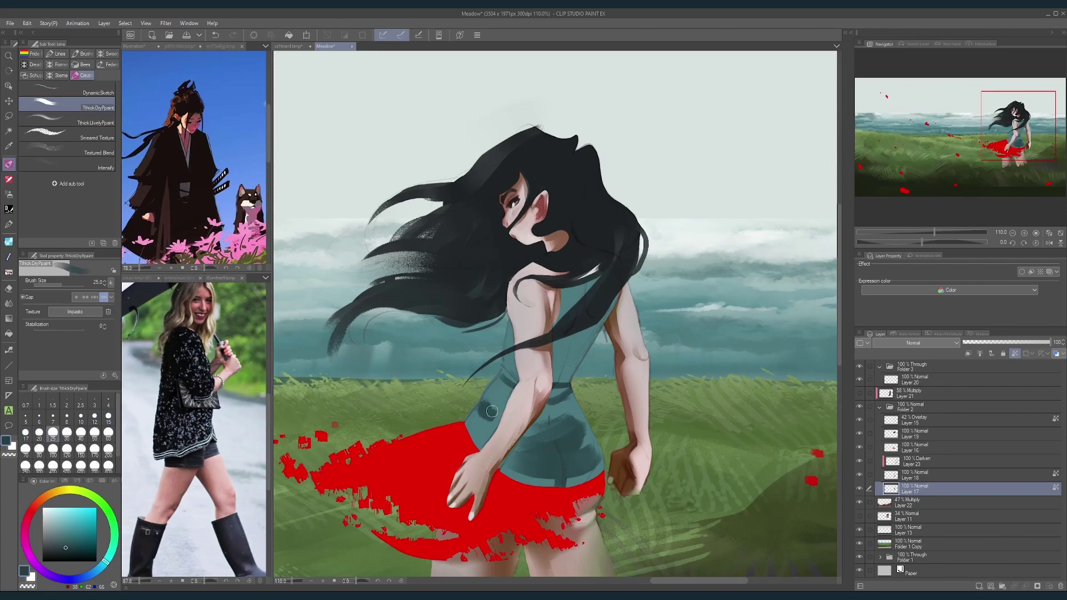
{"action": "key", "text": "bracketright"}
{"action": "key", "text": "bracketright"}
{"action": "key", "text": "bracketright"}
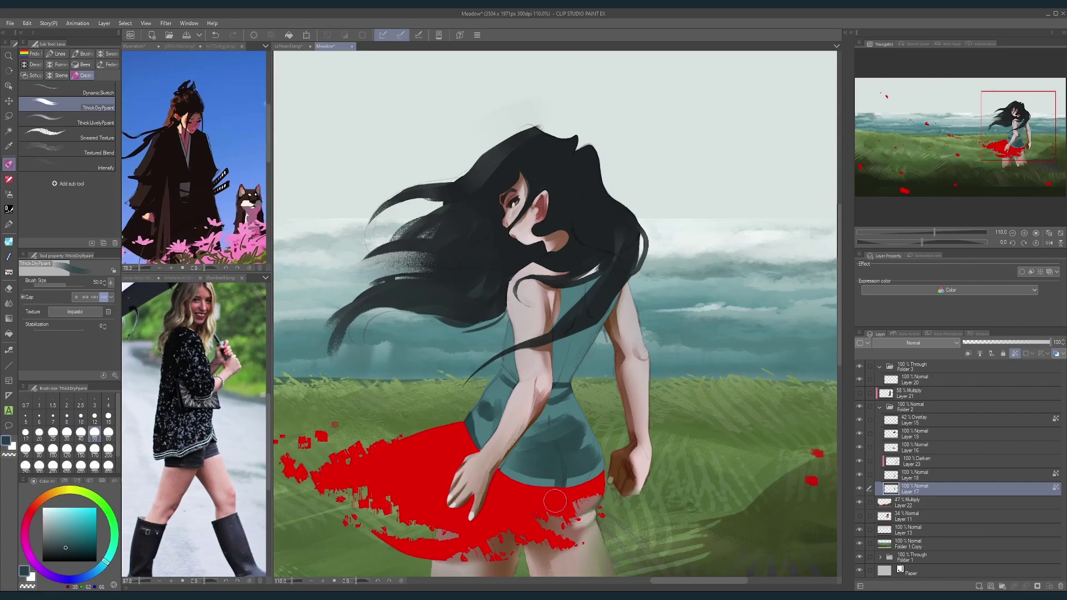
{"action": "key", "text": "bracketleft"}
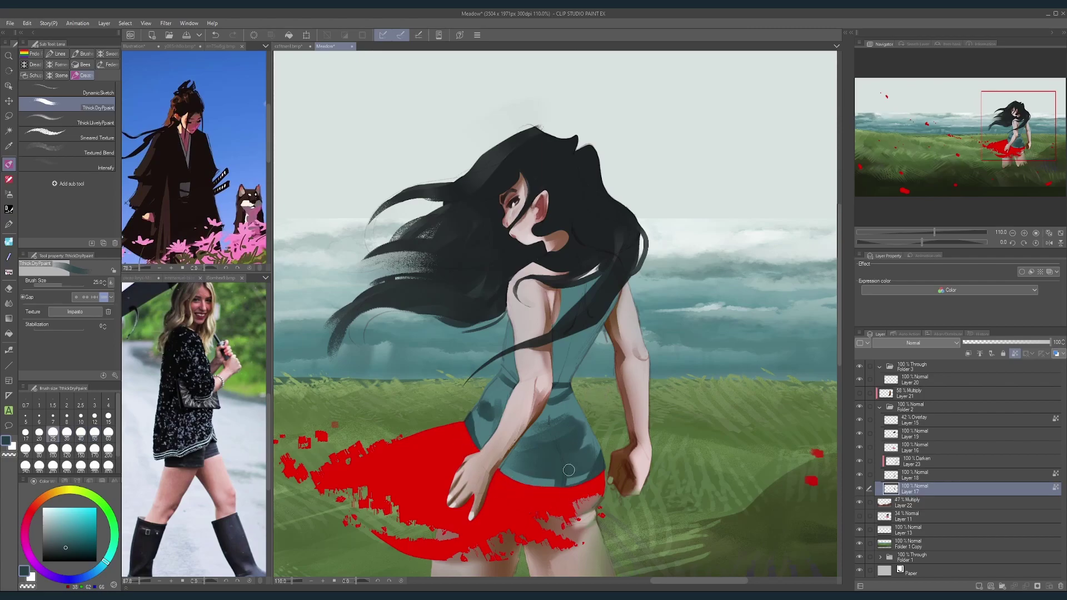
{"action": "key", "text": "bracketleft"}
Step: Paint curved fold bands around the lower back of the garment with sampled light and dark teals, mainly at brush size 30
{"action": "left_click_drag", "start_coordinate": [606, 464], "coordinate": [448, 430]}
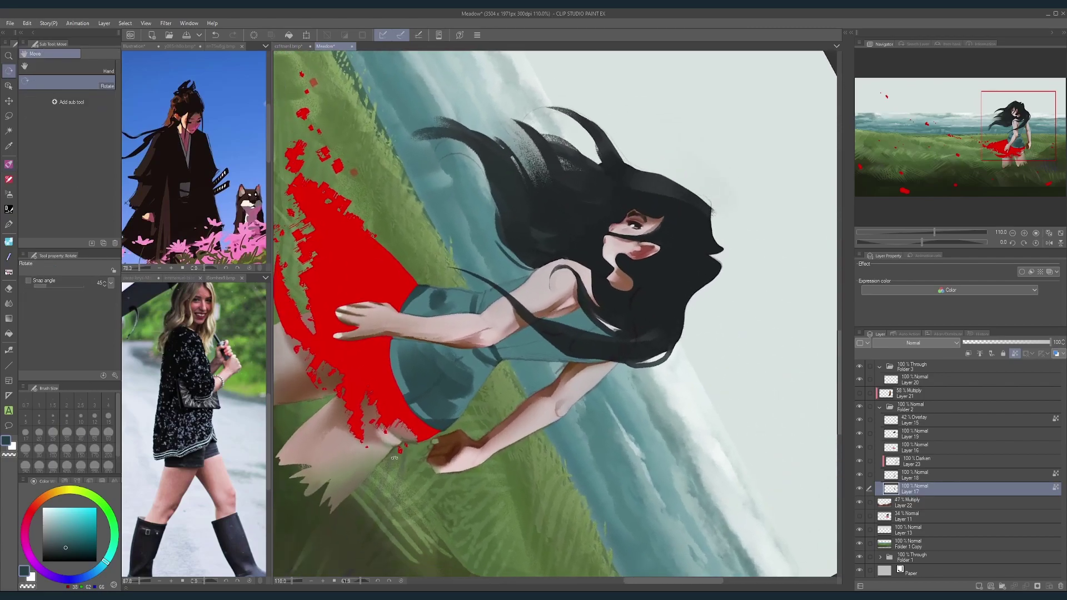
{"action": "left_click", "coordinate": [444, 405], "text": "alt"}
{"action": "left_click_drag", "start_coordinate": [428, 349], "coordinate": [449, 384]}
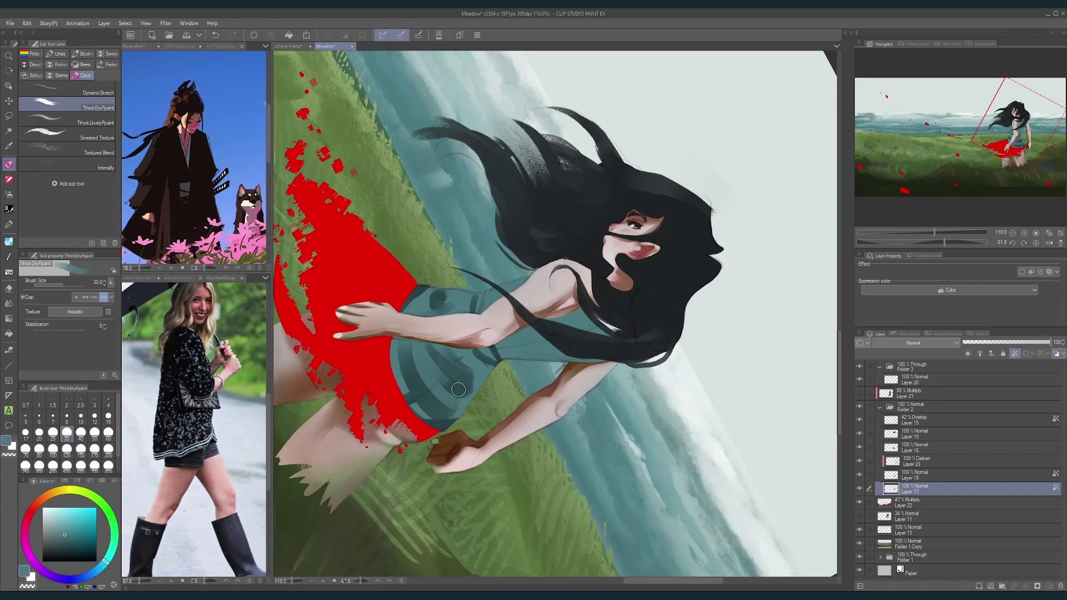
{"action": "left_click", "coordinate": [465, 398], "text": "alt"}
{"action": "left_click", "coordinate": [407, 356], "text": "alt"}
{"action": "left_click_drag", "start_coordinate": [397, 345], "coordinate": [402, 378]}
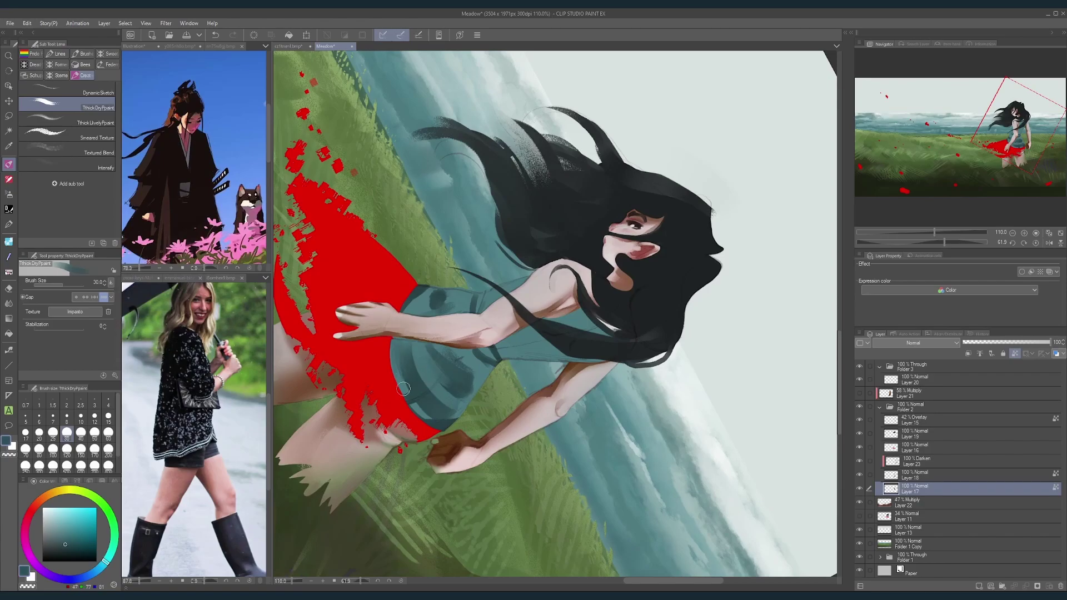
{"action": "left_click", "coordinate": [418, 412], "text": "alt"}
{"action": "key", "text": "bracketleft"}
{"action": "key", "text": "bracketleft"}
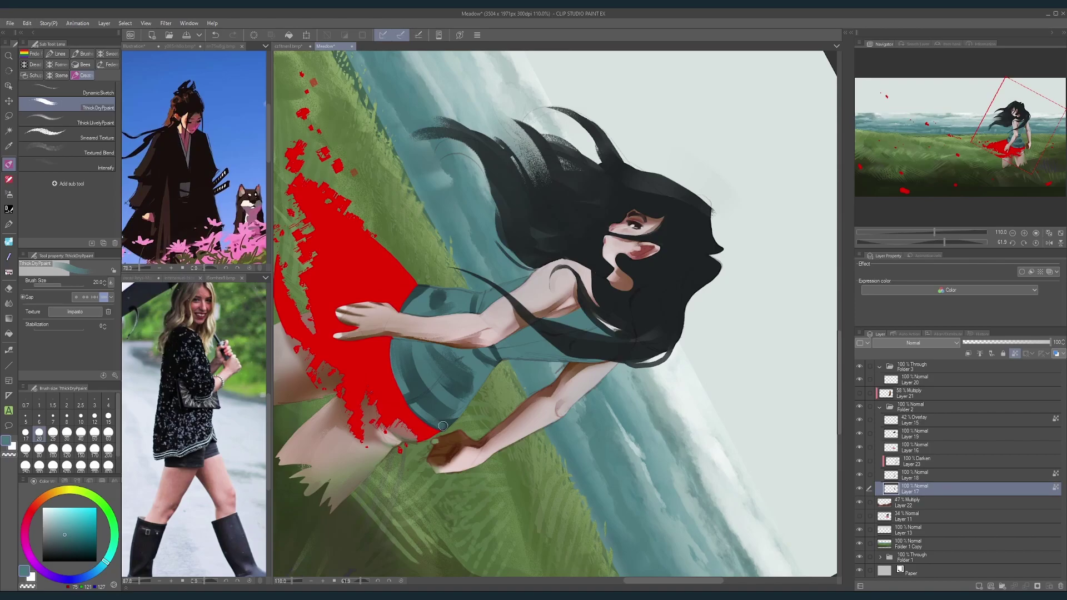
{"action": "key", "text": "bracketright"}
{"action": "key", "text": "bracketright"}
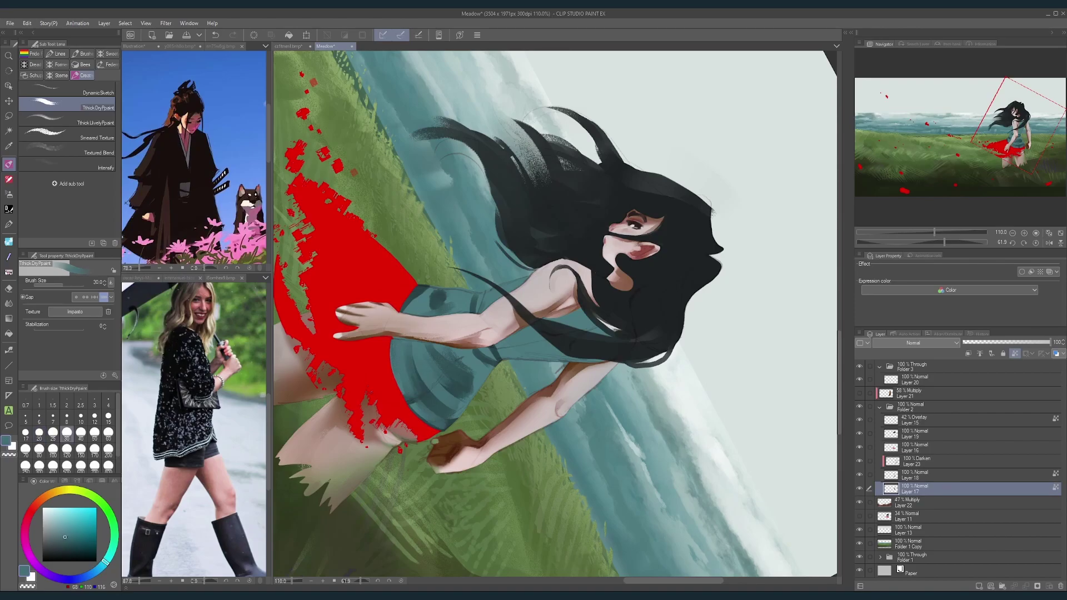
Step: Cover the dark patch on the garment's lower back with mid teal at brush size 60
{"action": "mouse_move", "coordinate": [468, 315]}
{"action": "left_mouse_down"}
{"action": "mouse_move", "coordinate": [422, 315]}
{"action": "mouse_move", "coordinate": [468, 390]}
{"action": "mouse_move", "coordinate": [509, 417]}
{"action": "mouse_move", "coordinate": [567, 411]}
{"action": "left_mouse_up"}
{"action": "key", "text": "bracketright"}
{"action": "key", "text": "bracketright"}
{"action": "key", "text": "bracketright"}
{"action": "mouse_move", "coordinate": [539, 375]}
{"action": "left_mouse_down"}
{"action": "mouse_move", "coordinate": [504, 396]}
{"action": "mouse_move", "coordinate": [555, 388]}
{"action": "left_mouse_up"}
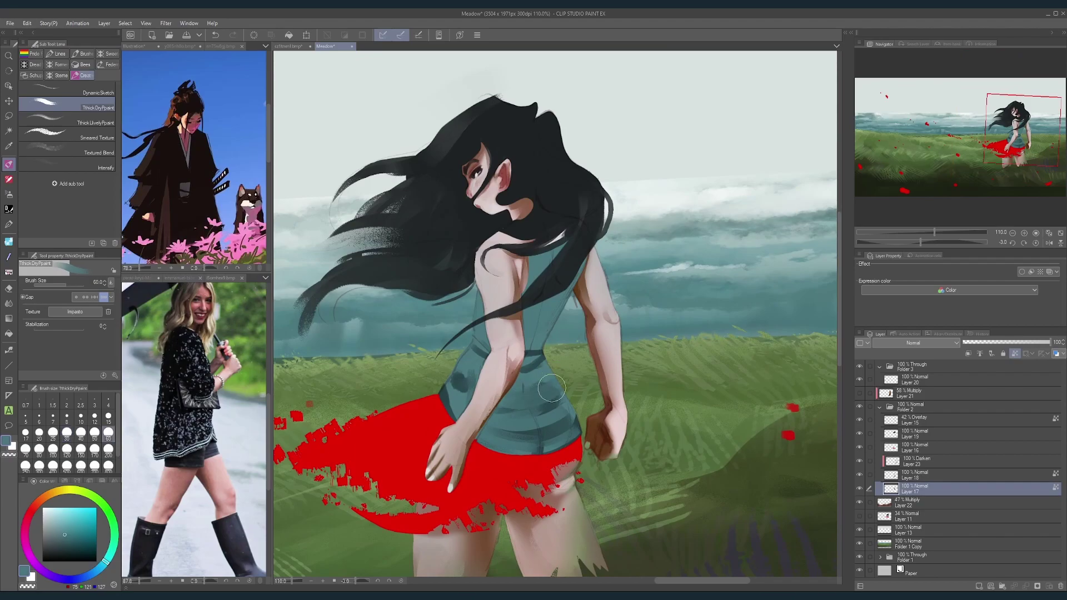
Step: Rework the fold shadows on the garment's hip beside the forearm with sampled teals, reducing the brush to size 25 and then 17
{"action": "left_click", "coordinate": [541, 406], "text": "alt"}
{"action": "key", "text": "bracketleft"}
{"action": "key", "text": "bracketleft"}
{"action": "key", "text": "bracketleft"}
{"action": "key", "text": "bracketleft"}
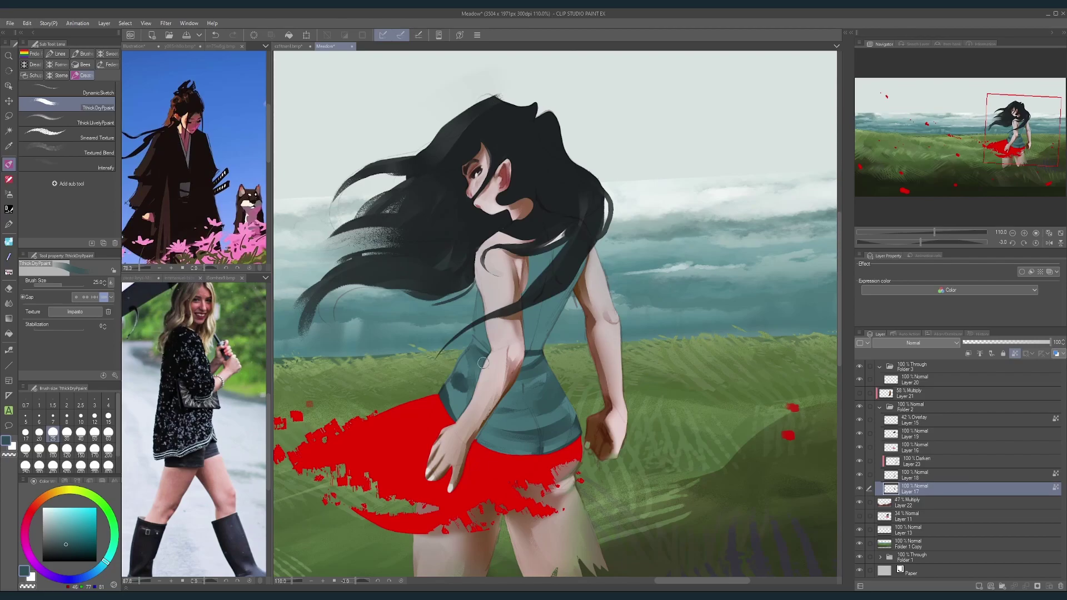
{"action": "left_click", "coordinate": [453, 383], "text": "alt"}
{"action": "key", "text": "bracketleft"}
{"action": "key", "text": "bracketleft"}
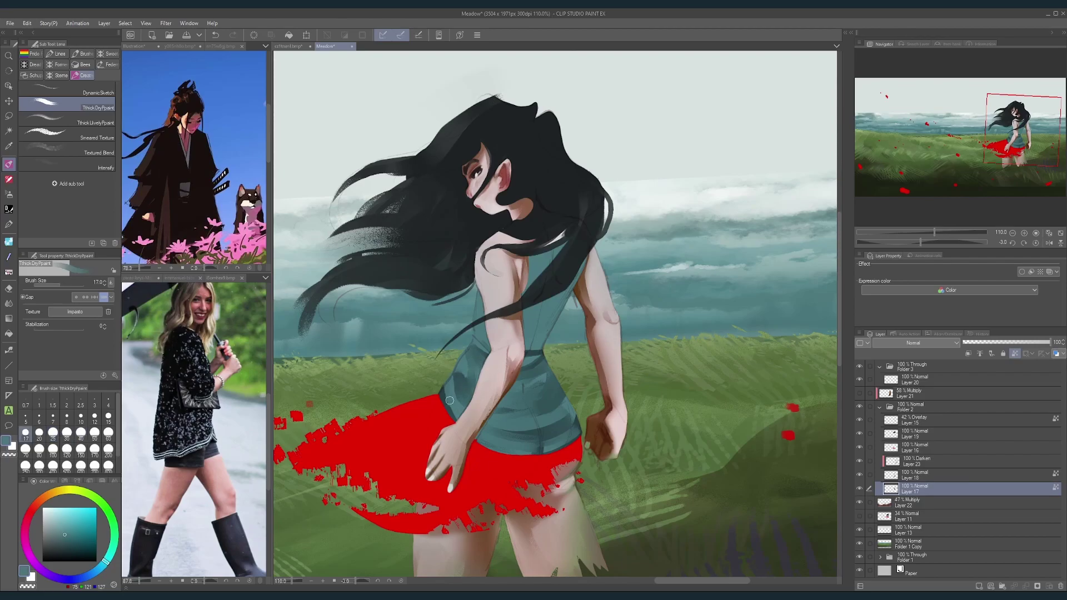
Step: Shade the garment's upper back and waist with sampled dark teal at brush size 40
{"action": "mouse_move", "coordinate": [576, 322]}
{"action": "left_mouse_down"}
{"action": "mouse_move", "coordinate": [543, 322]}
{"action": "mouse_move", "coordinate": [583, 355]}
{"action": "mouse_move", "coordinate": [549, 357]}
{"action": "mouse_move", "coordinate": [587, 279]}
{"action": "left_mouse_up"}
{"action": "key", "text": "bracketright"}
{"action": "left_click", "coordinate": [547, 357], "text": "alt"}
{"action": "key", "text": "bracketright"}
{"action": "key", "text": "bracketright"}
{"action": "key", "text": "bracketright"}
{"action": "left_click_drag", "start_coordinate": [548, 356], "coordinate": [557, 284]}
{"action": "mouse_move", "coordinate": [548, 327]}
{"action": "left_mouse_down"}
{"action": "mouse_move", "coordinate": [557, 312]}
{"action": "mouse_move", "coordinate": [607, 322]}
{"action": "left_mouse_up"}
{"action": "scroll", "coordinate": [615, 289], "scroll_direction": "down", "scroll_amount": 5}
{"action": "scroll", "coordinate": [605, 343], "scroll_direction": "up", "scroll_amount": 5}
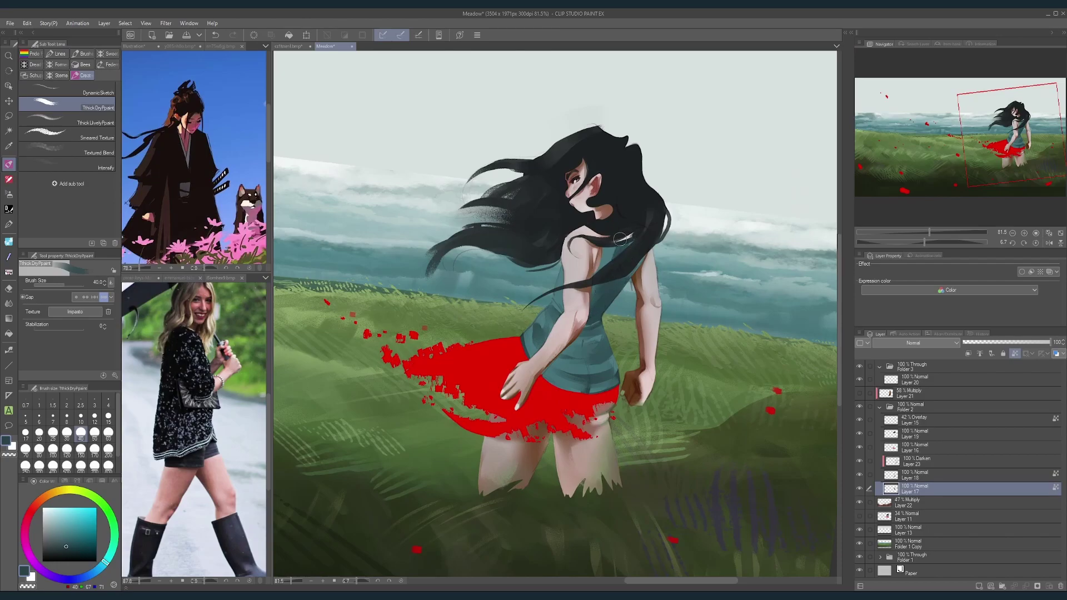
{"action": "left_click_drag", "start_coordinate": [697, 217], "coordinate": [666, 243]}
{"action": "left_click_drag", "start_coordinate": [666, 244], "coordinate": [652, 226]}
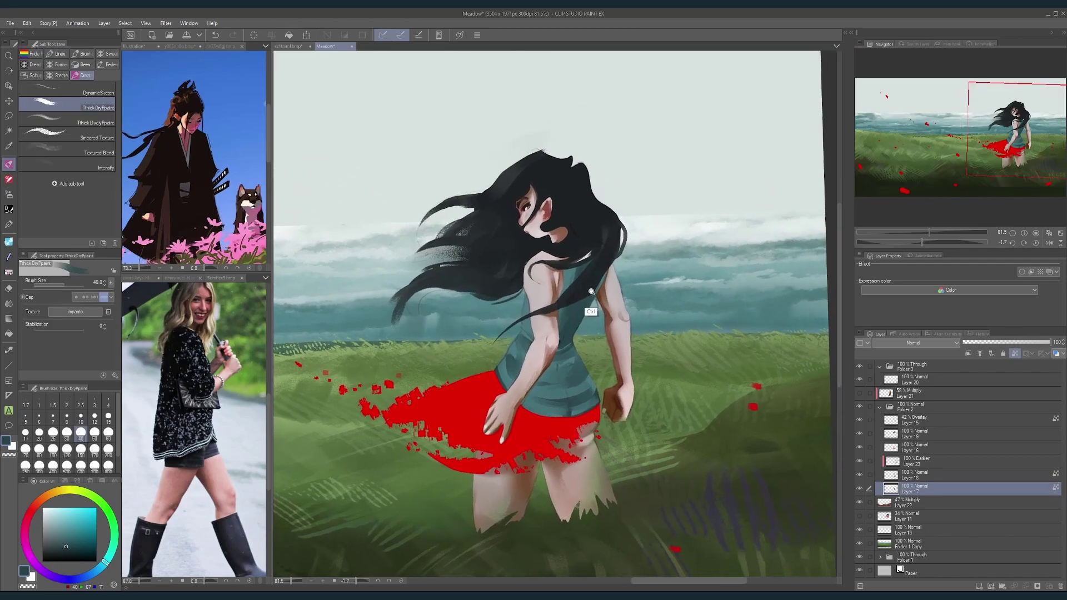
{"action": "scroll", "coordinate": [582, 303], "scroll_direction": "up", "scroll_amount": 2}
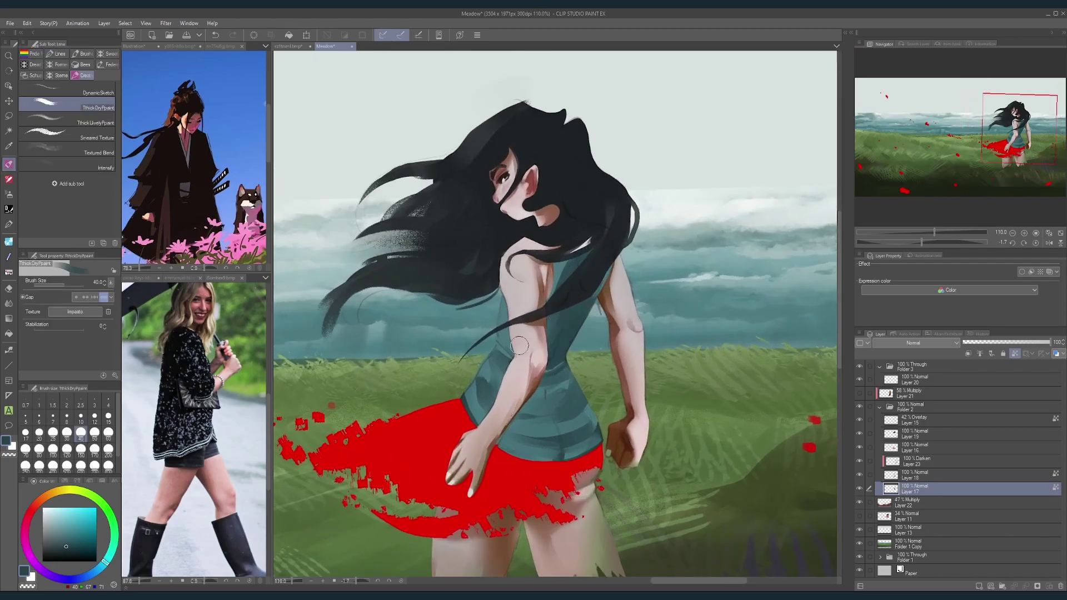
Step: Blend the waist shadow into the lower back with sampled teals, using brush size 15 for edges and 40 for broader areas
{"action": "key", "text": "bracketleft"}
{"action": "key", "text": "bracketleft"}
{"action": "key", "text": "bracketleft"}
{"action": "key", "text": "bracketleft"}
{"action": "key", "text": "bracketleft"}
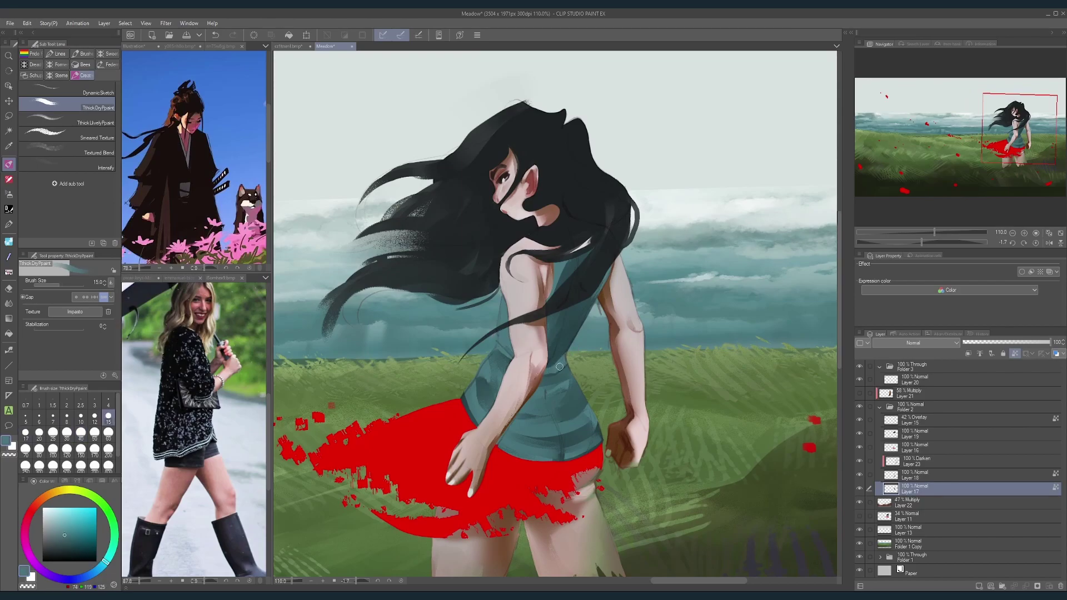
{"action": "left_click", "coordinate": [566, 343], "text": "alt"}
{"action": "left_click", "coordinate": [557, 366], "text": "alt"}
{"action": "key", "text": "bracketright"}
{"action": "key", "text": "bracketright"}
{"action": "key", "text": "bracketright"}
{"action": "key", "text": "bracketright"}
{"action": "key", "text": "bracketright"}
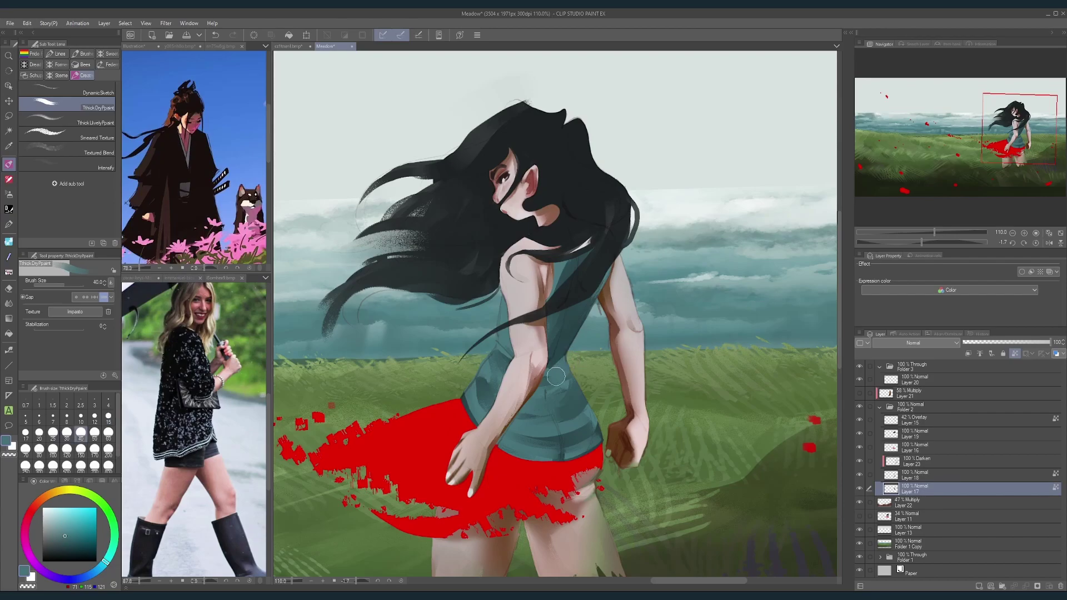
Step: Darken the folds below the garment's waist with sampled dark teal, varying the brush from size 25 upward
{"action": "left_click_drag", "start_coordinate": [614, 319], "coordinate": [584, 316]}
{"action": "scroll", "coordinate": [589, 328], "scroll_direction": "up", "scroll_amount": 4}
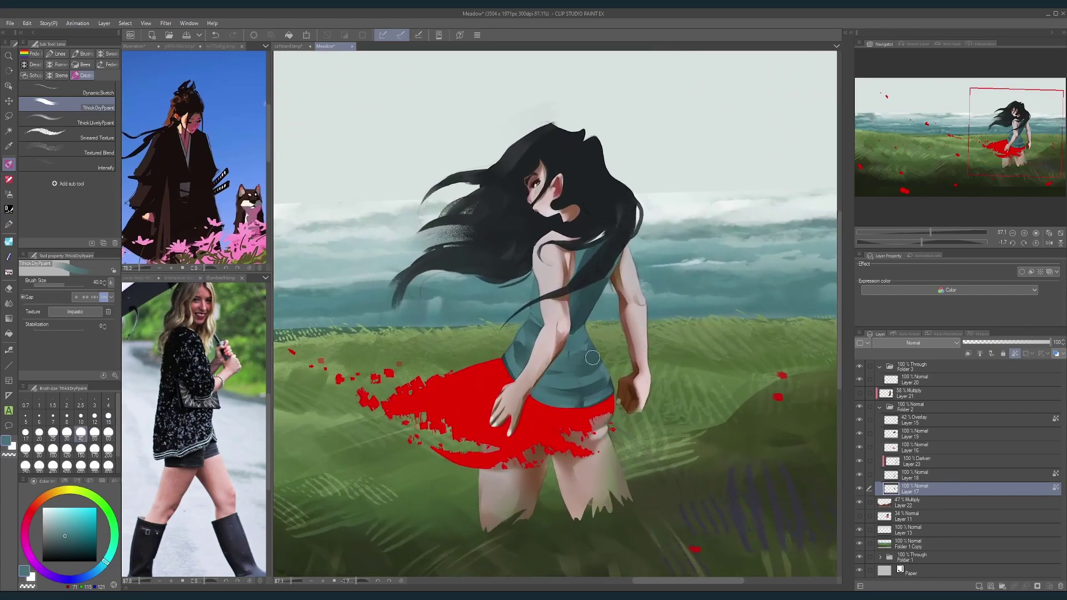
{"action": "key", "text": "bracketleft"}
{"action": "left_click", "coordinate": [575, 345], "text": "alt"}
{"action": "key", "text": "bracketleft"}
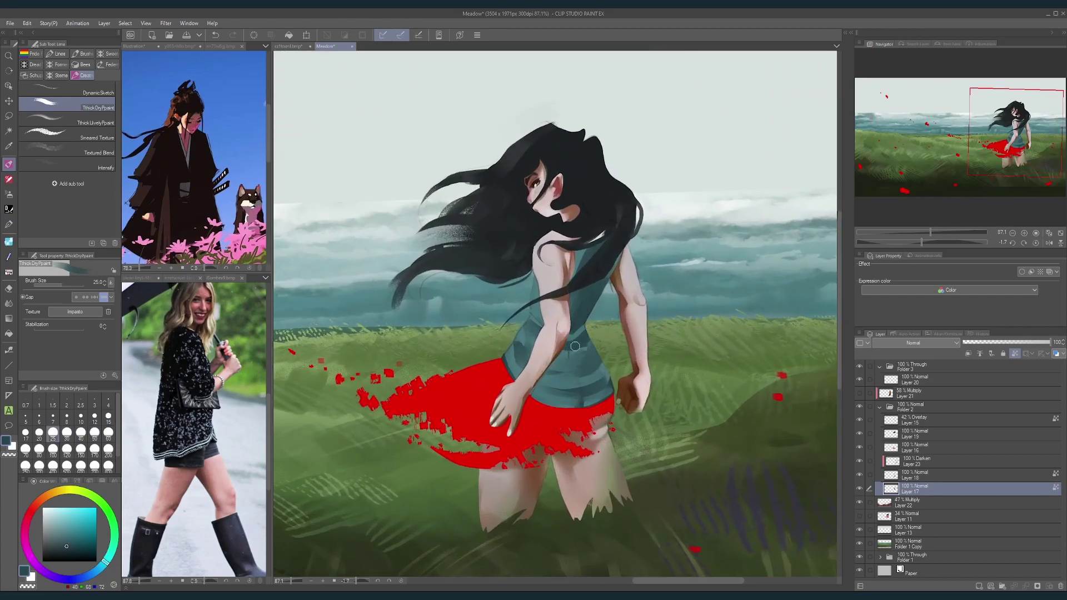
{"action": "key", "text": "bracketright"}
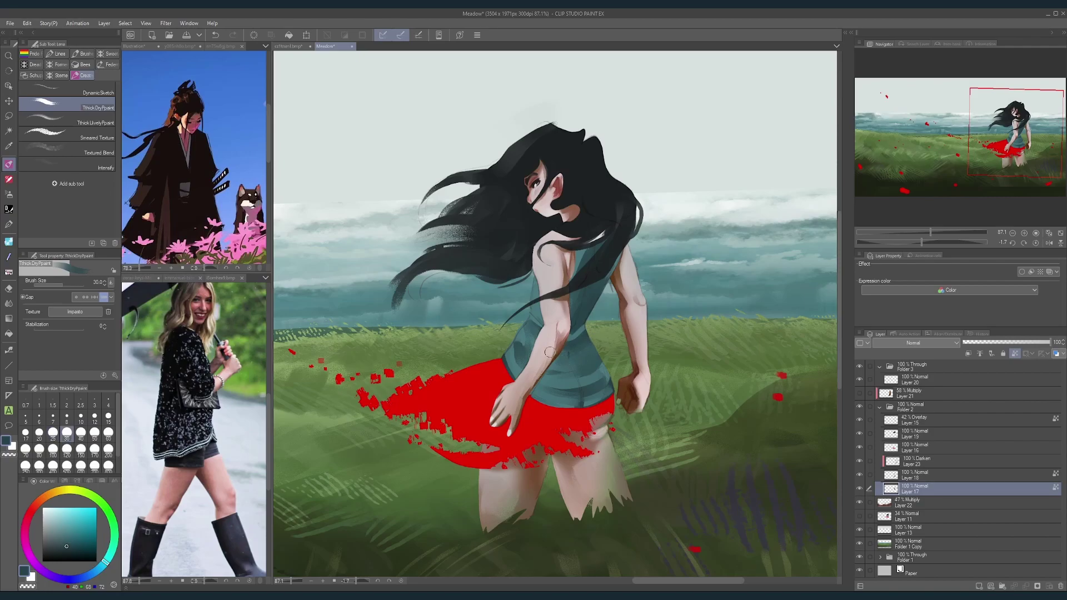
{"action": "scroll", "coordinate": [549, 352], "scroll_direction": "down", "scroll_amount": 5}
{"action": "scroll", "coordinate": [601, 335], "scroll_direction": "up", "scroll_amount": 4}
{"action": "key", "text": "bracketright"}
{"action": "key", "text": "bracketright"}
{"action": "key", "text": "bracketright"}
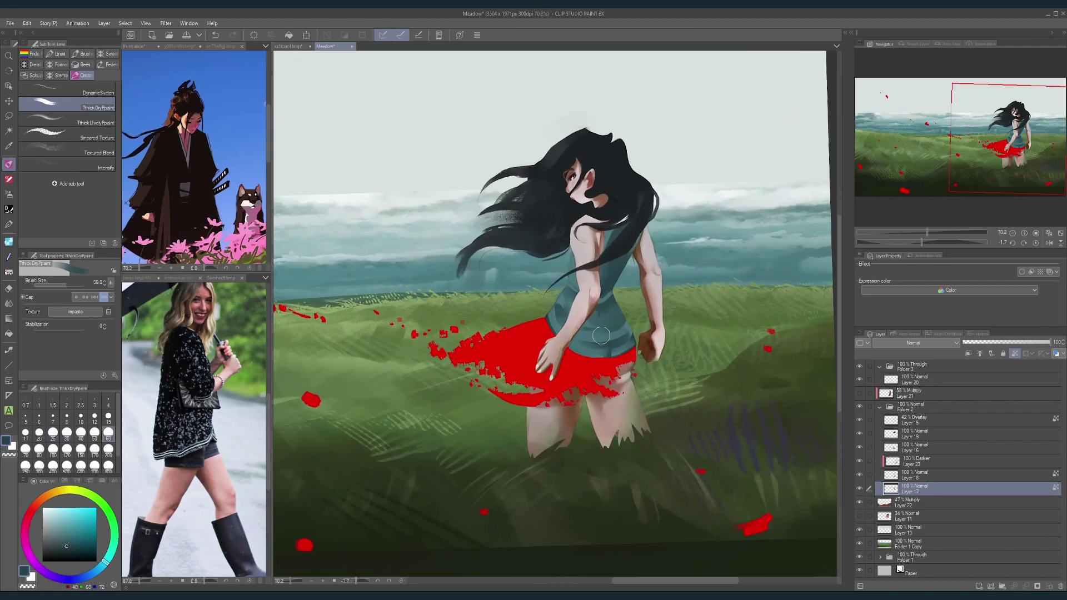
Step: Paint a dark vertical fold down the centre of the garment's lower back with sampled teal at brush sizes 30 and 50
{"action": "left_click", "coordinate": [621, 323], "text": "alt"}
{"action": "key", "text": "bracketleft"}
{"action": "key", "text": "bracketleft"}
{"action": "key", "text": "bracketleft"}
{"action": "left_click", "coordinate": [614, 344], "text": "alt"}
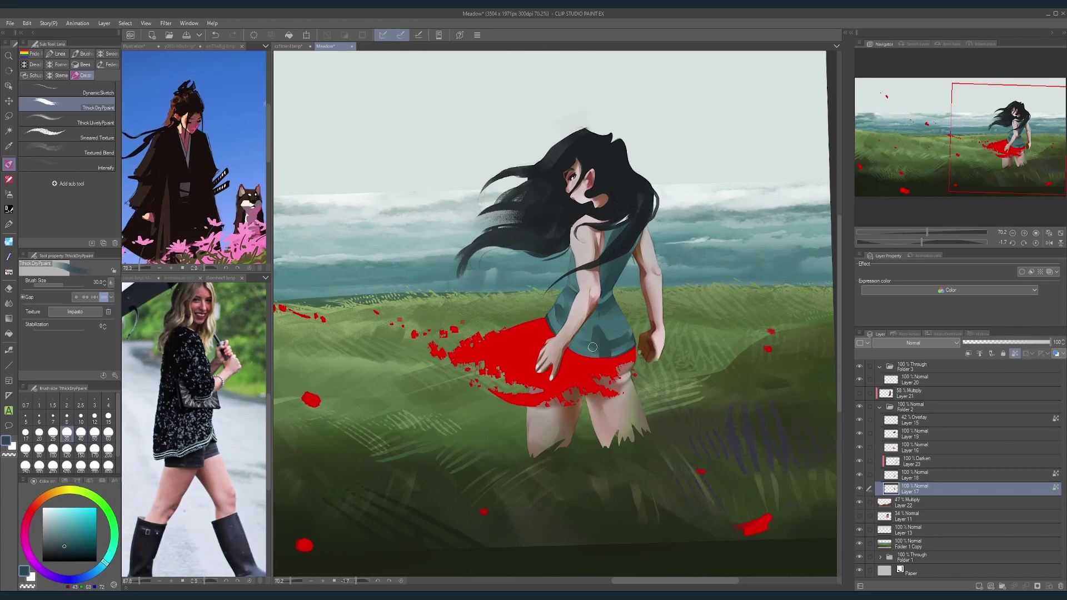
{"action": "key", "text": "bracketright"}
{"action": "key", "text": "bracketright"}
{"action": "key", "text": "bracketright"}
{"action": "key", "text": "bracketleft"}
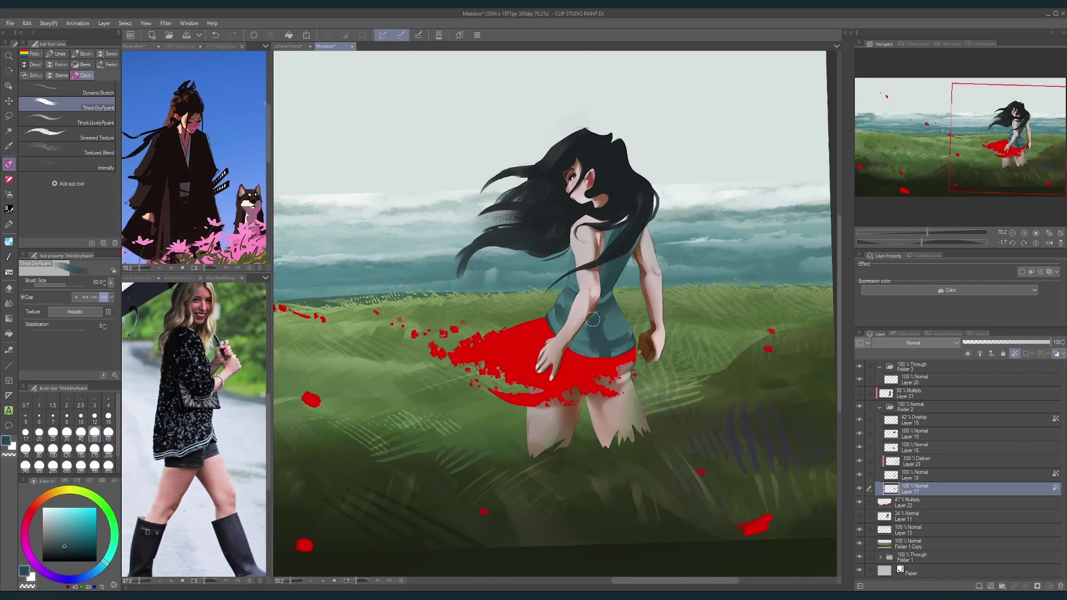
Step: Paint over the horizontal bands on the lower back with sampled mid teals at brush size 50
{"action": "left_click", "coordinate": [588, 337], "text": "alt"}
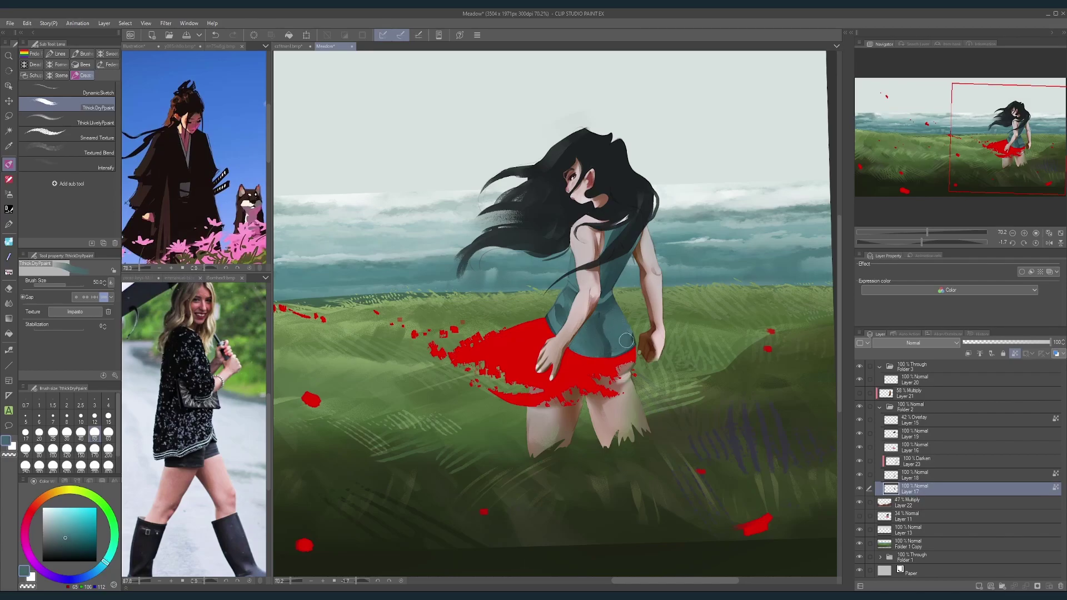
{"action": "scroll", "coordinate": [614, 336], "scroll_direction": "down", "scroll_amount": 4}
{"action": "scroll", "coordinate": [601, 336], "scroll_direction": "up", "scroll_amount": 4}
{"action": "left_click", "coordinate": [589, 343], "text": "alt"}
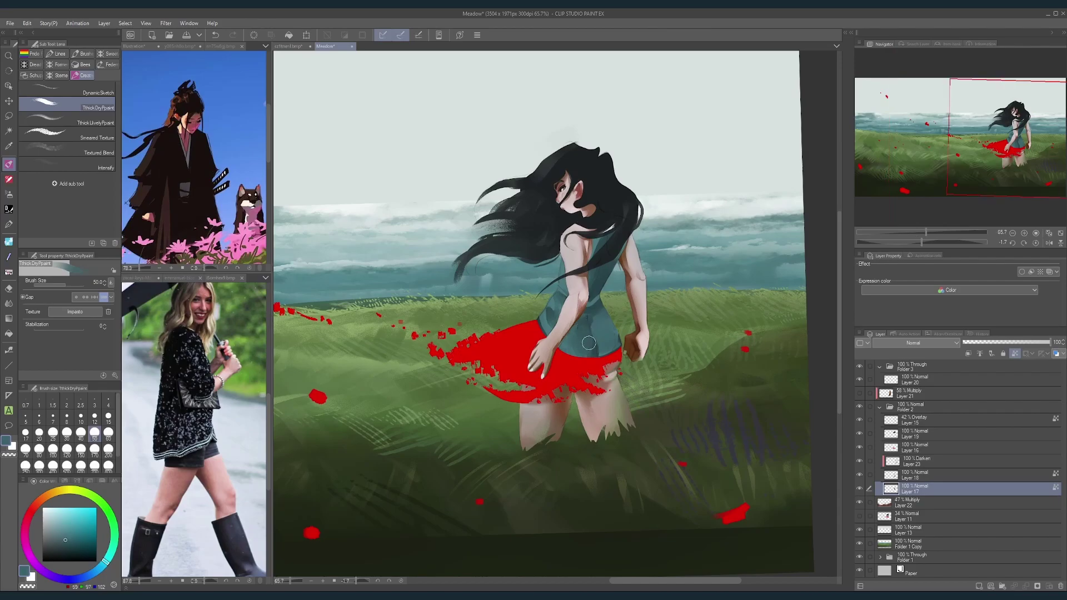
{"action": "left_click", "coordinate": [598, 346], "text": "alt"}
{"action": "scroll", "coordinate": [646, 287], "scroll_direction": "down", "scroll_amount": 4}
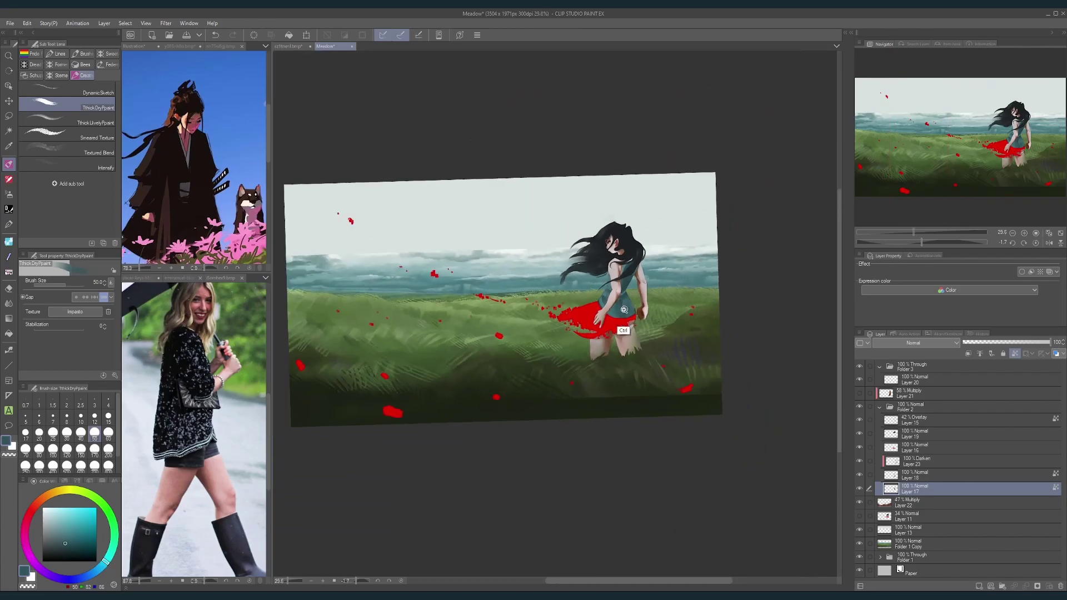
Step: Add narrow dark folds below the garment's waist with sampled teals at brush size 15
{"action": "scroll", "coordinate": [630, 303], "scroll_direction": "up", "scroll_amount": 5}
{"action": "key", "text": "bracketleft"}
{"action": "key", "text": "bracketleft"}
{"action": "key", "text": "bracketleft"}
{"action": "key", "text": "bracketleft"}
{"action": "key", "text": "bracketleft"}
{"action": "key", "text": "bracketleft"}
{"action": "left_click", "coordinate": [623, 289], "text": "alt"}
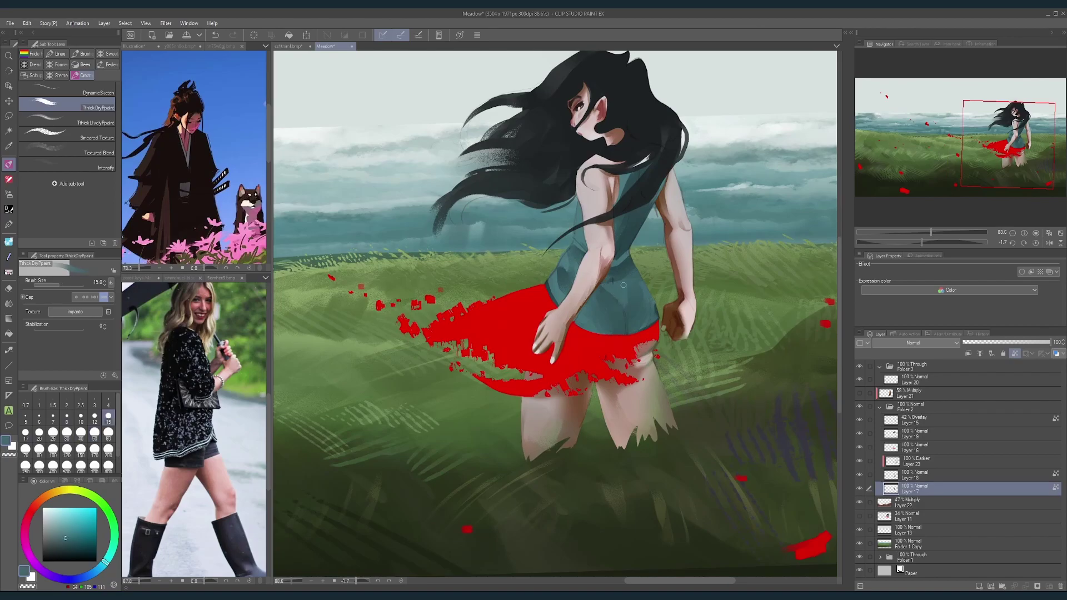
{"action": "left_click", "coordinate": [622, 263], "text": "alt"}
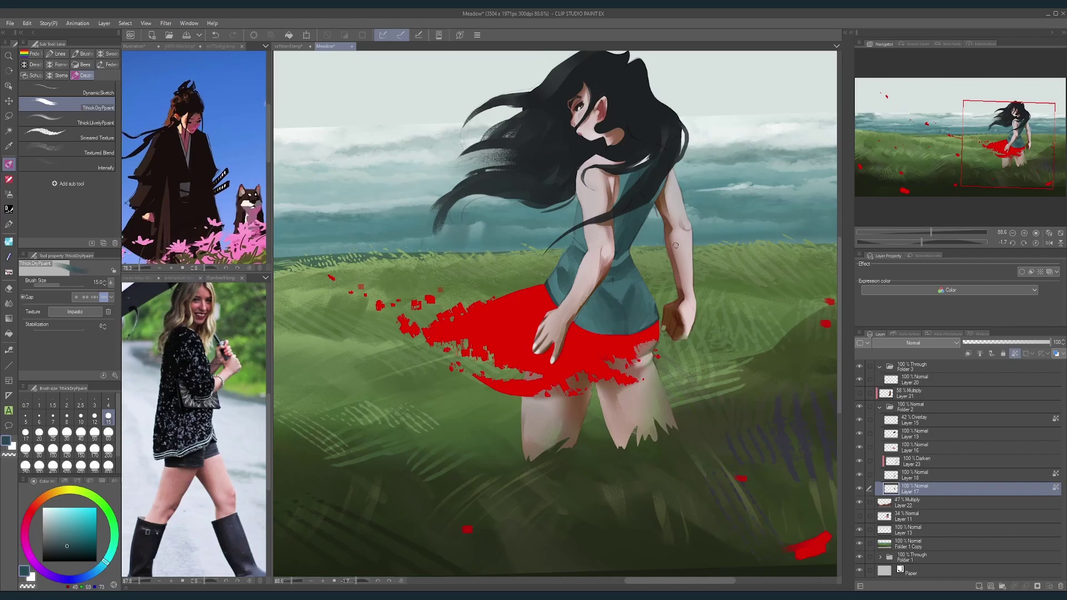
Step: Smooth the shading between the folds on the garment's lower back with sampled teal at brush size 40
{"action": "scroll", "coordinate": [676, 246], "scroll_direction": "down", "scroll_amount": 8}
{"action": "left_click_drag", "start_coordinate": [668, 250], "coordinate": [611, 285]}
{"action": "scroll", "coordinate": [611, 286], "scroll_direction": "up", "scroll_amount": 9}
{"action": "key", "text": "bracketright"}
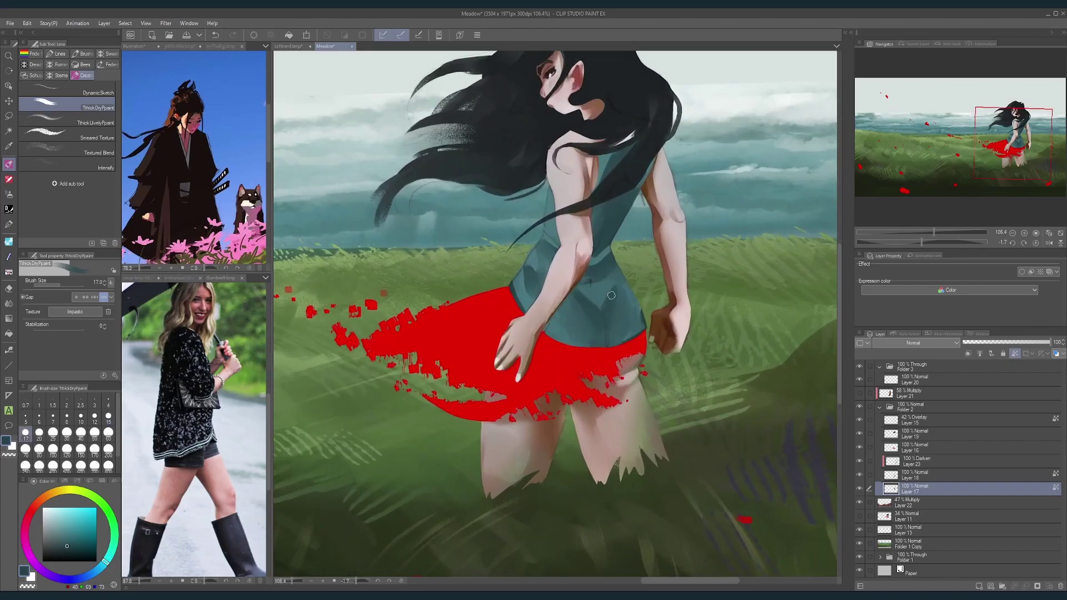
{"action": "key", "text": "bracketright"}
{"action": "key", "text": "bracketright"}
{"action": "key", "text": "bracketright"}
{"action": "key", "text": "bracketright"}
{"action": "left_click", "coordinate": [610, 287], "text": "alt"}
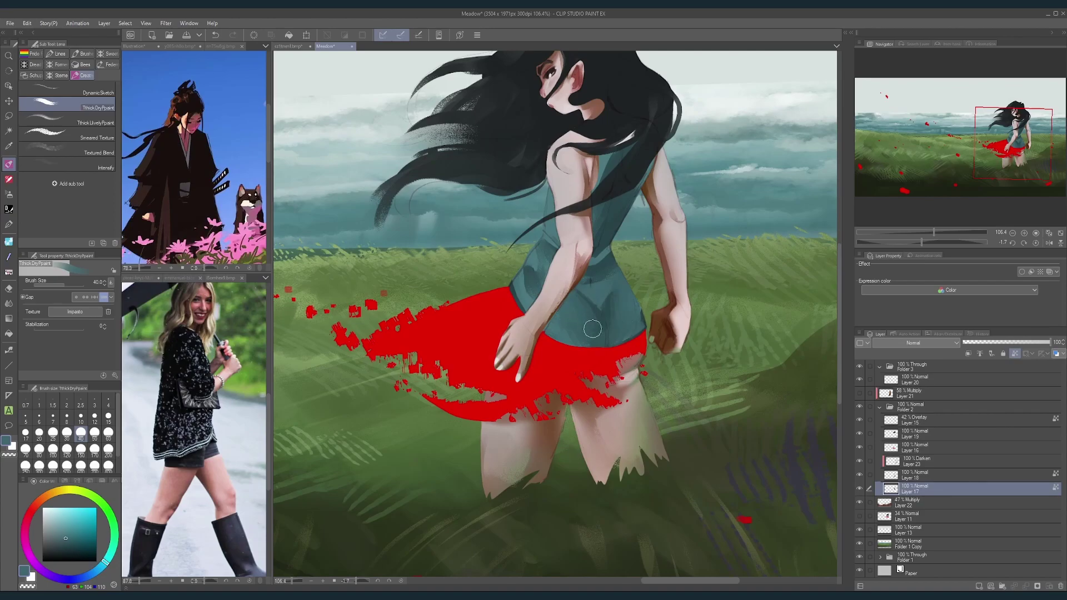
Step: Soften the central fold shadow toward the garment's hem at brush size 40
{"action": "scroll", "coordinate": [615, 273], "scroll_direction": "down", "scroll_amount": 6}
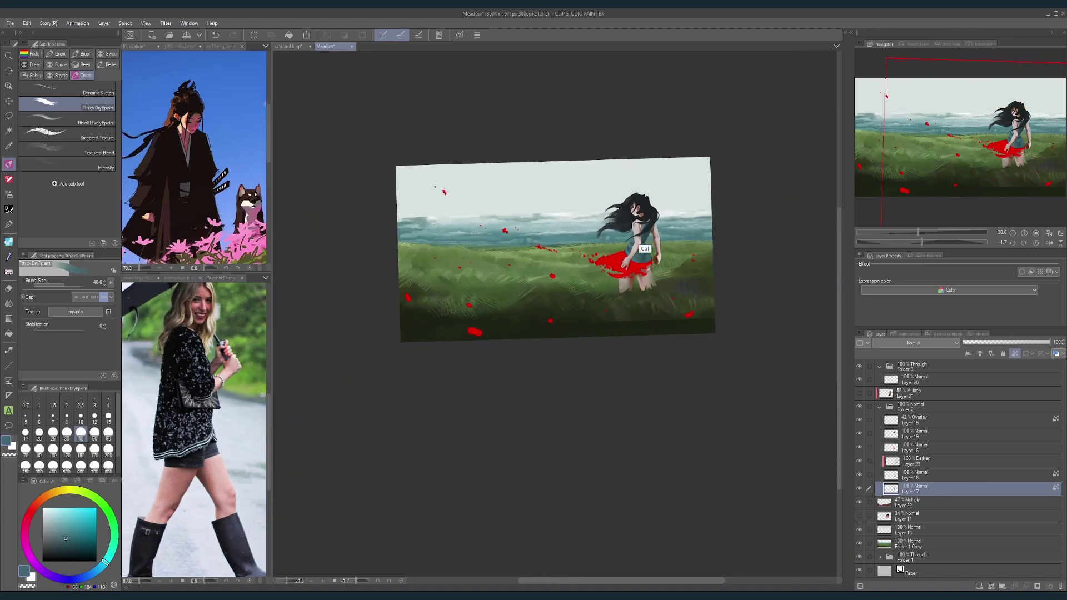
{"action": "scroll", "coordinate": [584, 300], "scroll_direction": "up", "scroll_amount": 6}
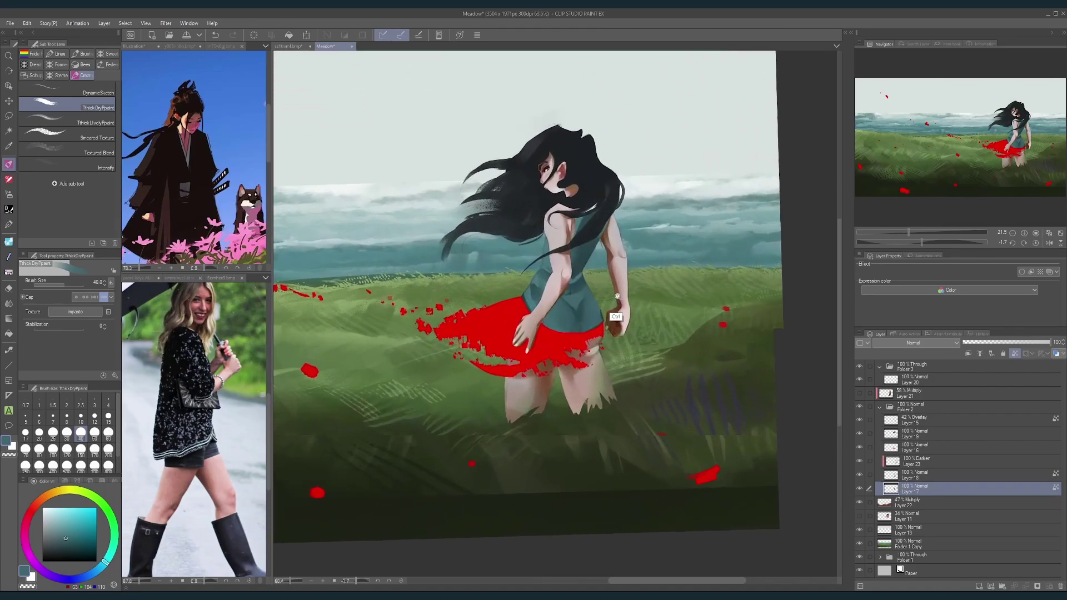
{"action": "key", "text": "bracketleft"}
{"action": "key", "text": "bracketleft"}
{"action": "key", "text": "bracketleft"}
{"action": "key", "text": "bracketright"}
{"action": "key", "text": "bracketright"}
{"action": "key", "text": "bracketright"}
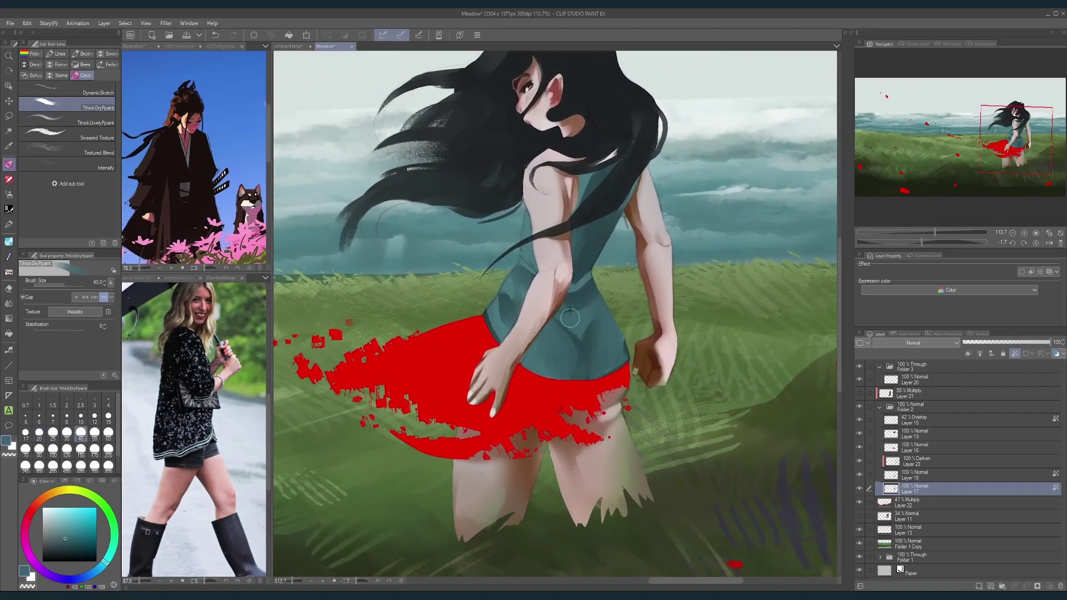
Step: Refine the small folds at the garment's waist with teal, reducing the brush to size 15 and then 12
{"action": "key", "text": "bracketleft"}
{"action": "key", "text": "bracketleft"}
{"action": "key", "text": "bracketleft"}
{"action": "key", "text": "bracketleft"}
{"action": "key", "text": "bracketleft"}
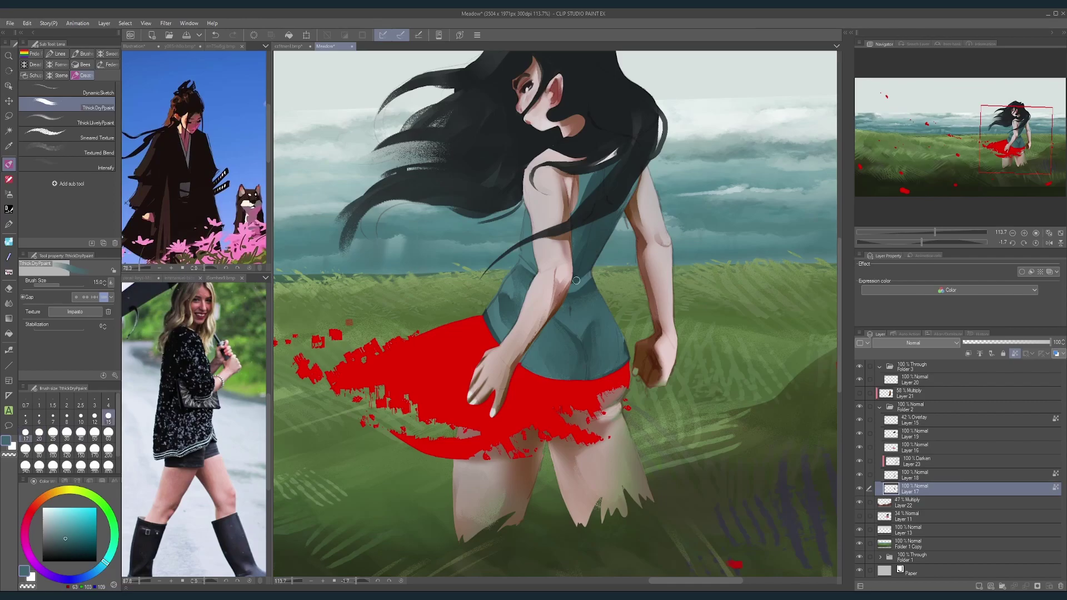
{"action": "key", "text": "bracketleft"}
{"action": "key", "text": "bracketleft"}
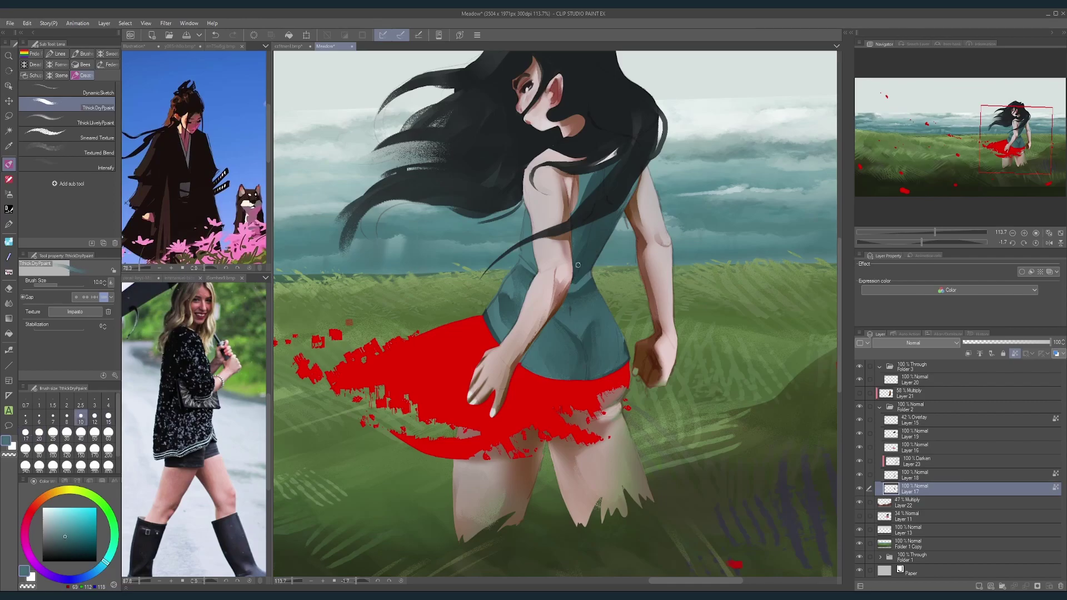
{"action": "key", "text": "m"}
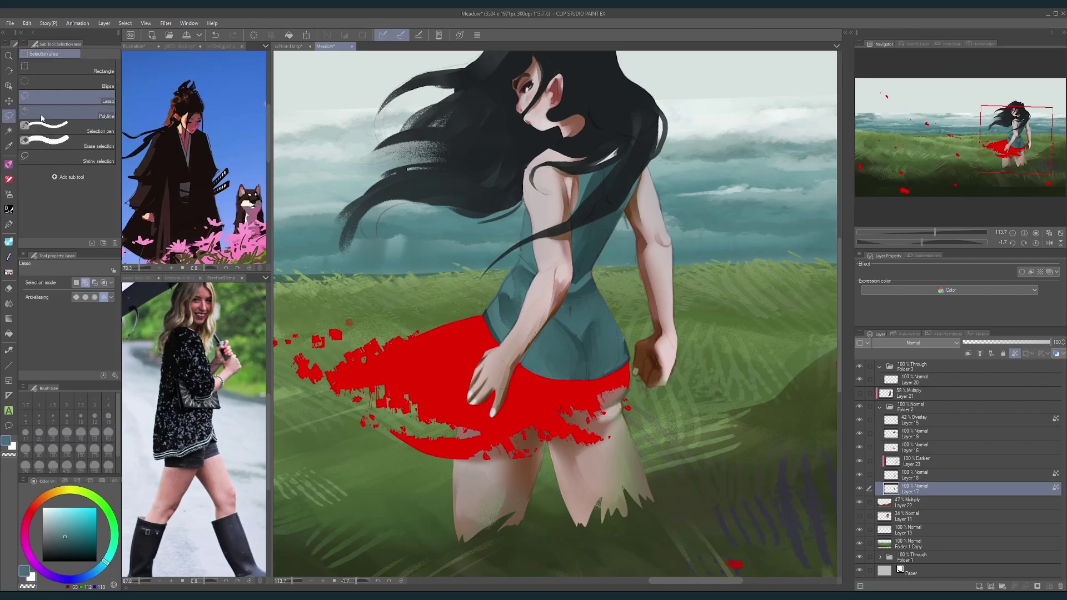
{"action": "left_click", "coordinate": [596, 240], "text": "alt"}
{"action": "left_click", "coordinate": [9, 194]}
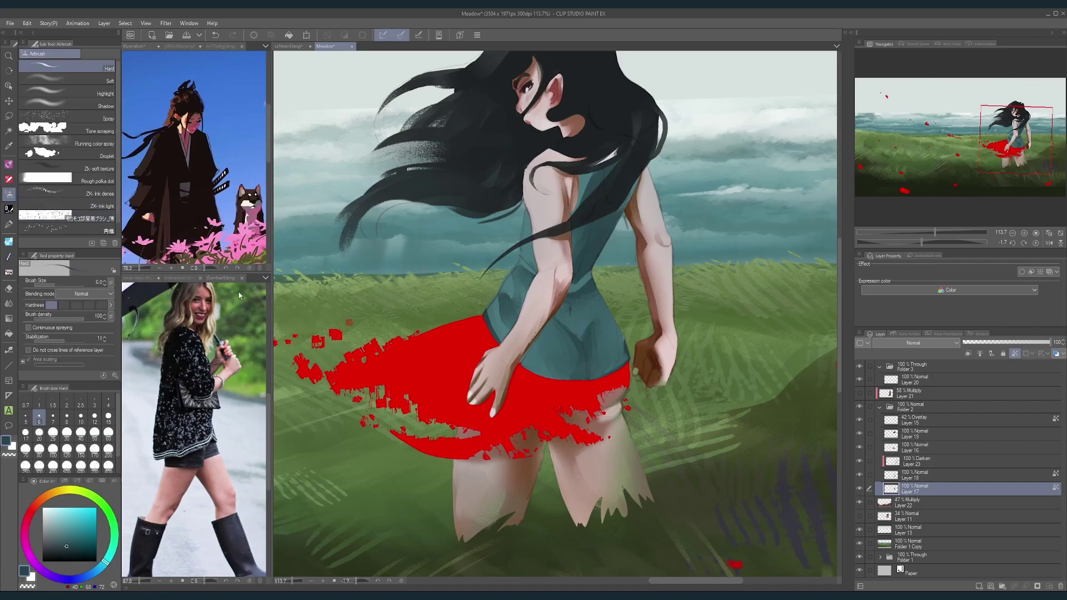
{"action": "key", "text": "bracketright"}
{"action": "key", "text": "bracketright"}
{"action": "key", "text": "bracketright"}
{"action": "key", "text": "bracketright"}
{"action": "key", "text": "bracketright"}
{"action": "key", "text": "bracketright"}
{"action": "key", "text": "bracketright"}
{"action": "key", "text": "bracketright"}
{"action": "key", "text": "bracketright"}
{"action": "key", "text": "bracketright"}
{"action": "key", "text": "bracketright"}
{"action": "key", "text": "bracketright"}
{"action": "key", "text": "bracketright"}
{"action": "key", "text": "bracketright"}
{"action": "key", "text": "bracketright"}
{"action": "key", "text": "bracketright"}
{"action": "key", "text": "bracketright"}
{"action": "key", "text": "bracketright"}
{"action": "key", "text": "bracketright"}
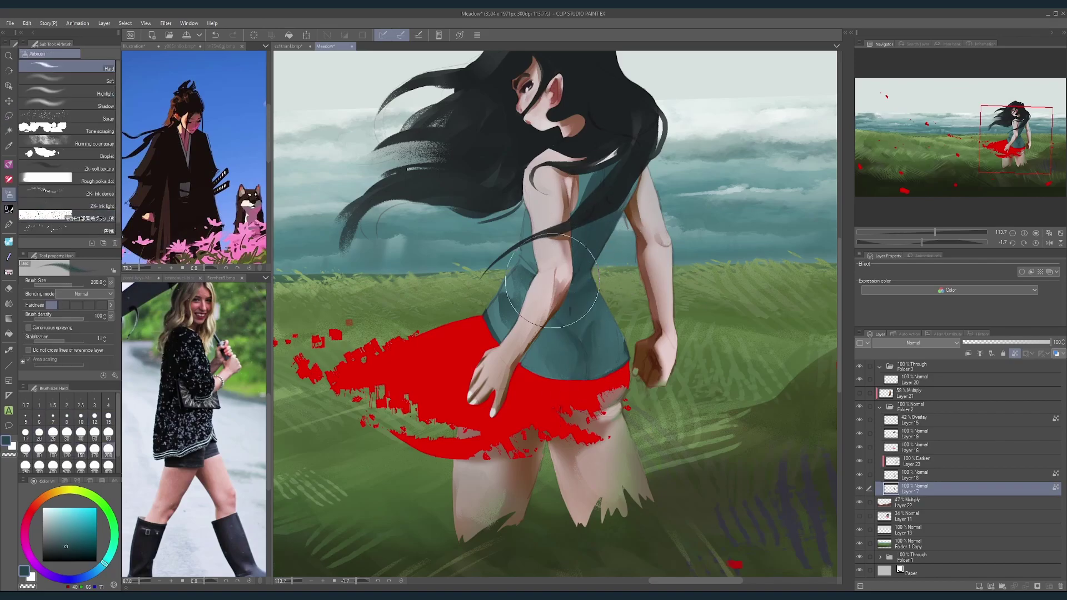
{"action": "left_click_drag", "start_coordinate": [613, 246], "coordinate": [563, 308]}
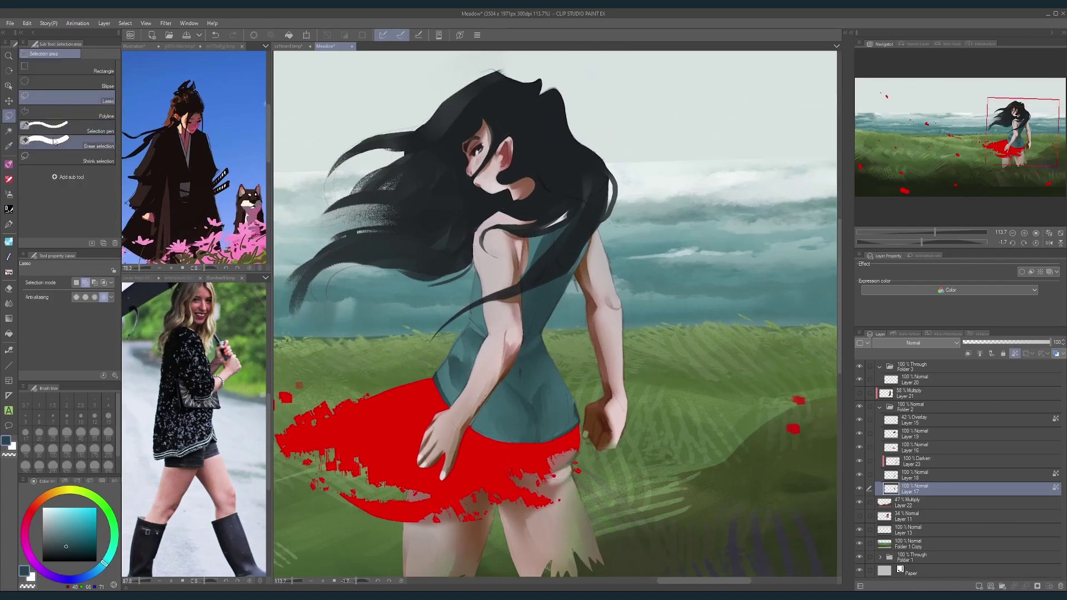
Step: Lasso a long area down the garment's back and try shading it with the Hard airbrush in sampled teal at size 80
{"action": "key", "text": "m"}
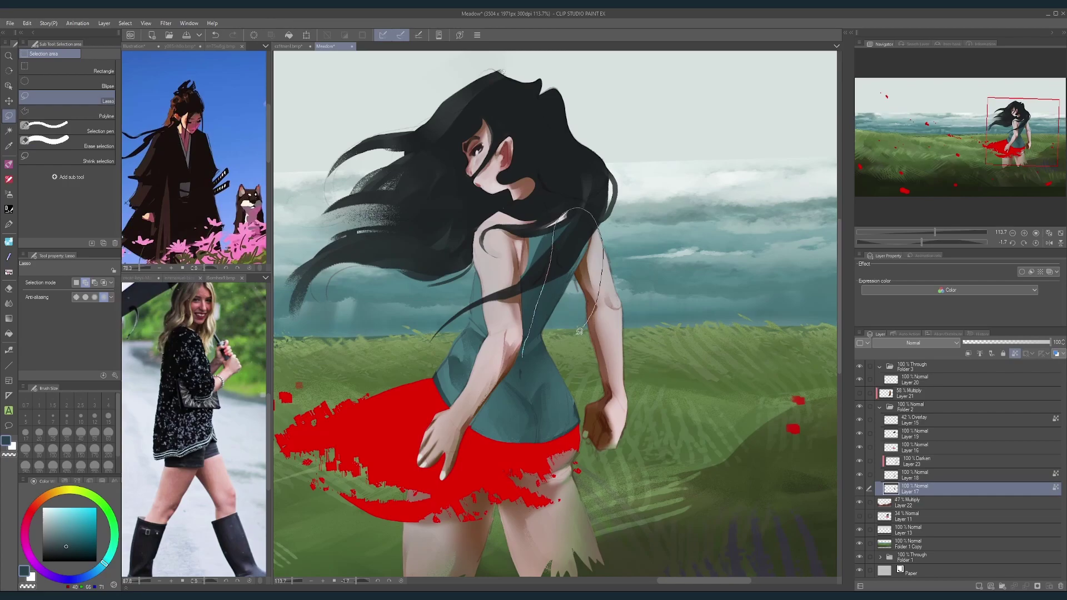
{"action": "left_click_drag", "start_coordinate": [525, 369], "coordinate": [525, 372]}
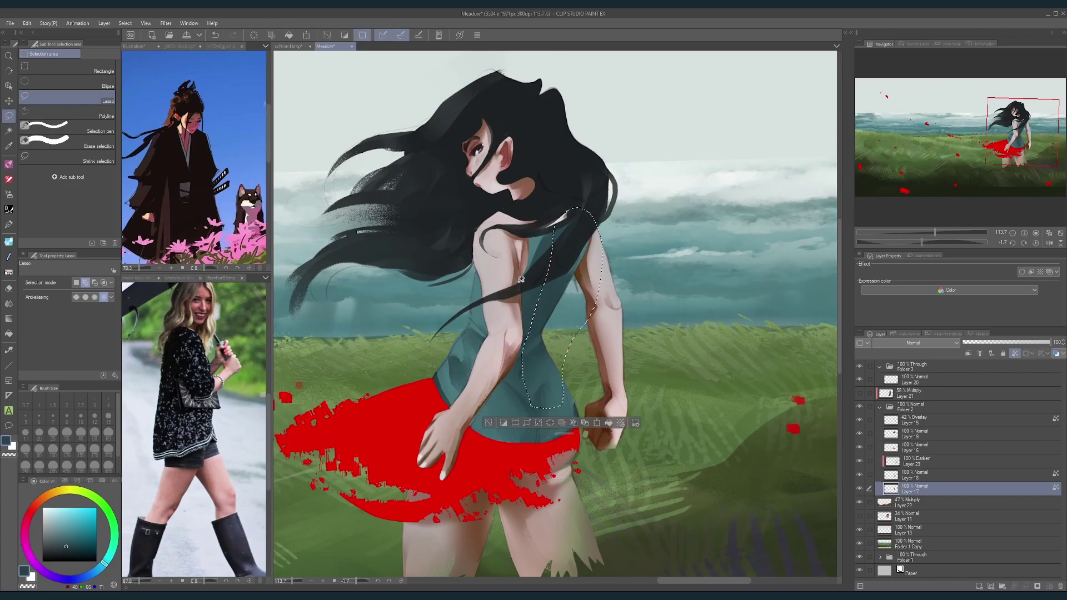
{"action": "left_click", "coordinate": [9, 194]}
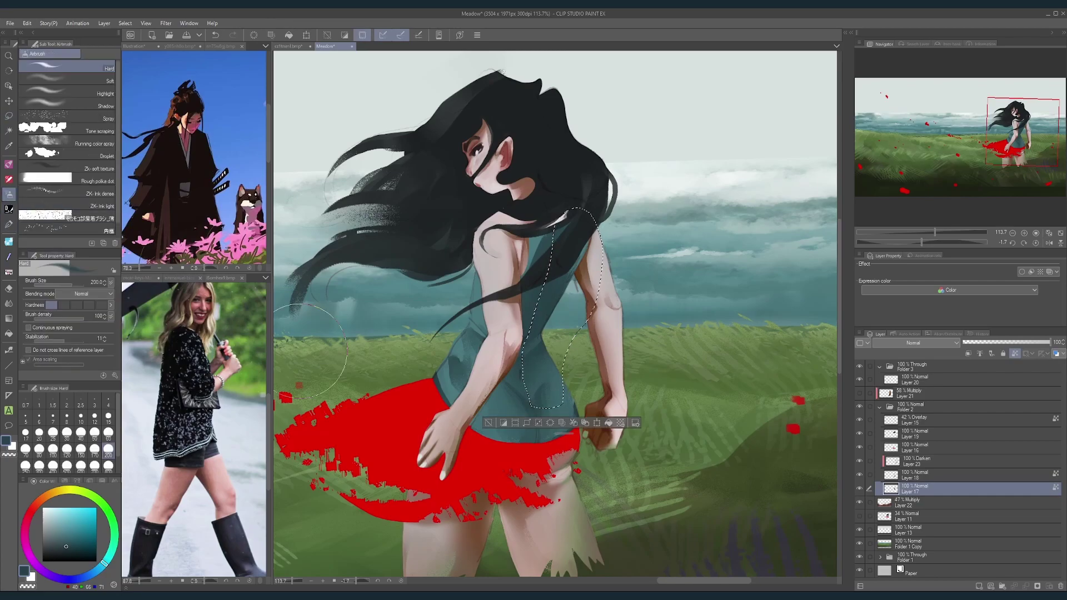
{"action": "left_click", "coordinate": [483, 333], "text": "alt"}
{"action": "key", "text": "bracketleft"}
{"action": "key", "text": "bracketleft"}
{"action": "key", "text": "bracketleft"}
{"action": "key", "text": "bracketleft"}
{"action": "key", "text": "bracketleft"}
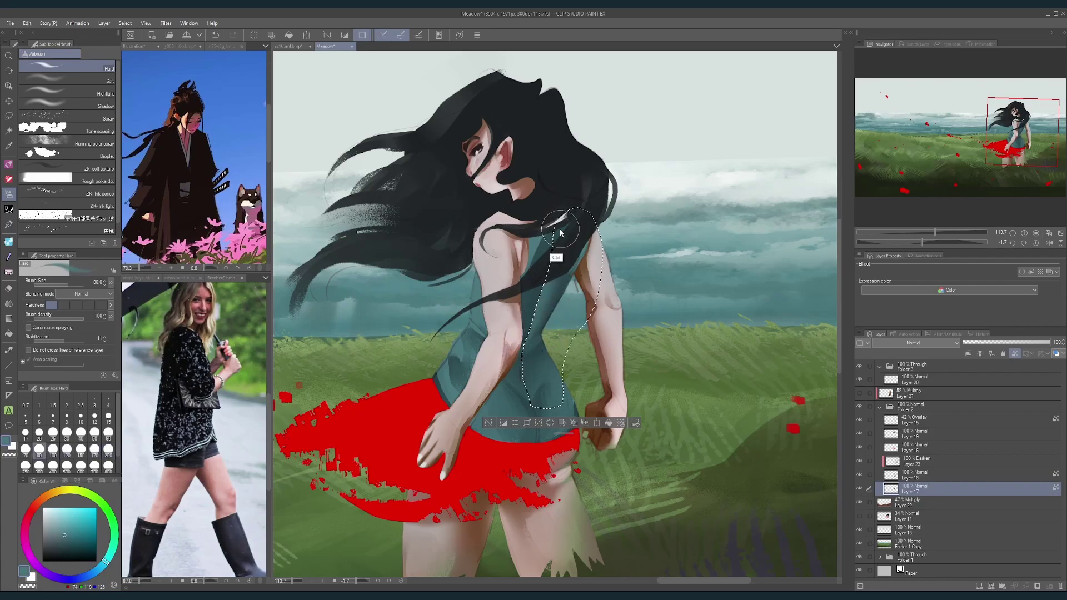
{"action": "key", "text": "ctrl+z"}
{"action": "key", "text": "bracketright"}
{"action": "key", "text": "bracketright"}
{"action": "key", "text": "bracketleft"}
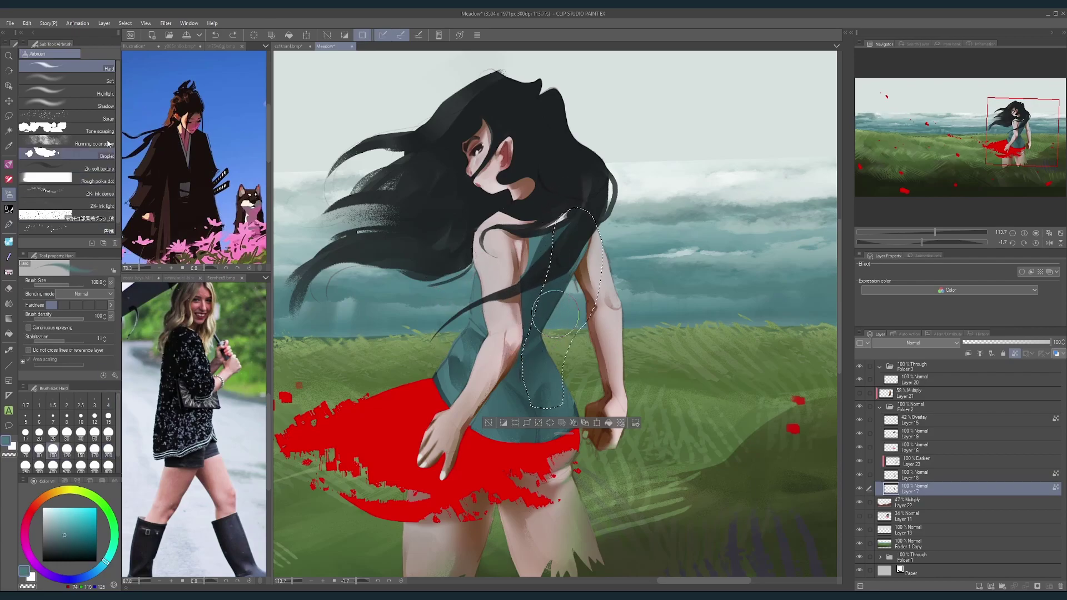
Step: Shade the selected area of the garment's back in teal with the Soft airbrush at brush size 120
{"action": "left_click", "coordinate": [103, 80]}
{"action": "key", "text": "bracketright"}
{"action": "key", "text": "bracketright"}
{"action": "key", "text": "bracketleft"}
{"action": "key", "text": "bracketleft"}
{"action": "key", "text": "bracketleft"}
{"action": "key", "text": "bracketleft"}
{"action": "key", "text": "bracketleft"}
{"action": "key", "text": "bracketleft"}
{"action": "key", "text": "bracketleft"}
{"action": "key", "text": "bracketleft"}
{"action": "key", "text": "bracketright"}
{"action": "left_click_drag", "start_coordinate": [528, 339], "coordinate": [528, 315]}
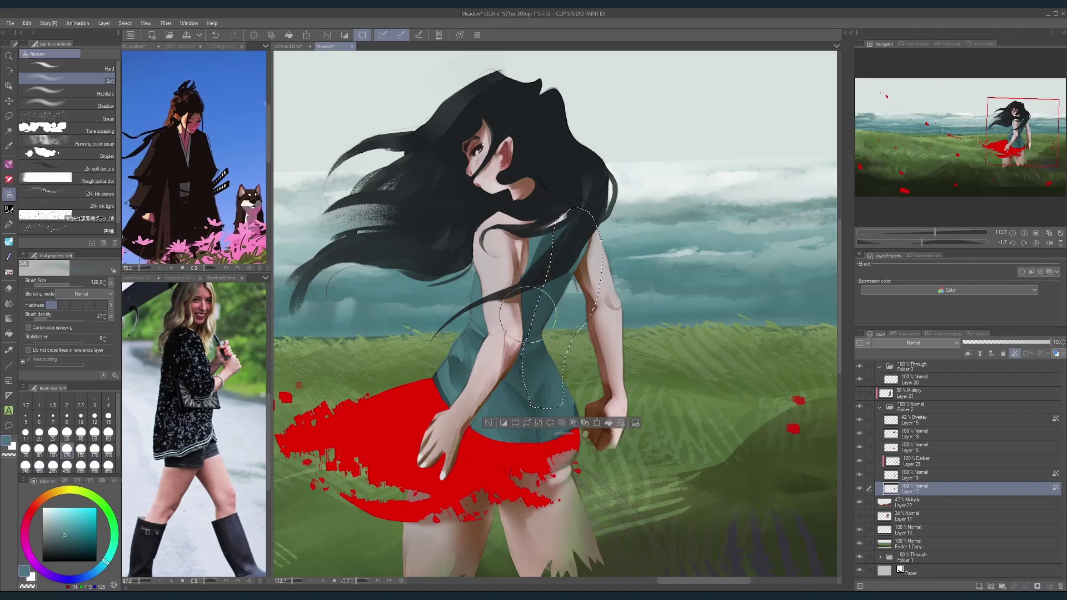
Step: Refine the shading along the back selection with the Soft airbrush, reducing the brush from 70 to 20, and deselect
{"action": "key", "text": "bracketleft"}
{"action": "key", "text": "bracketleft"}
{"action": "key", "text": "bracketleft"}
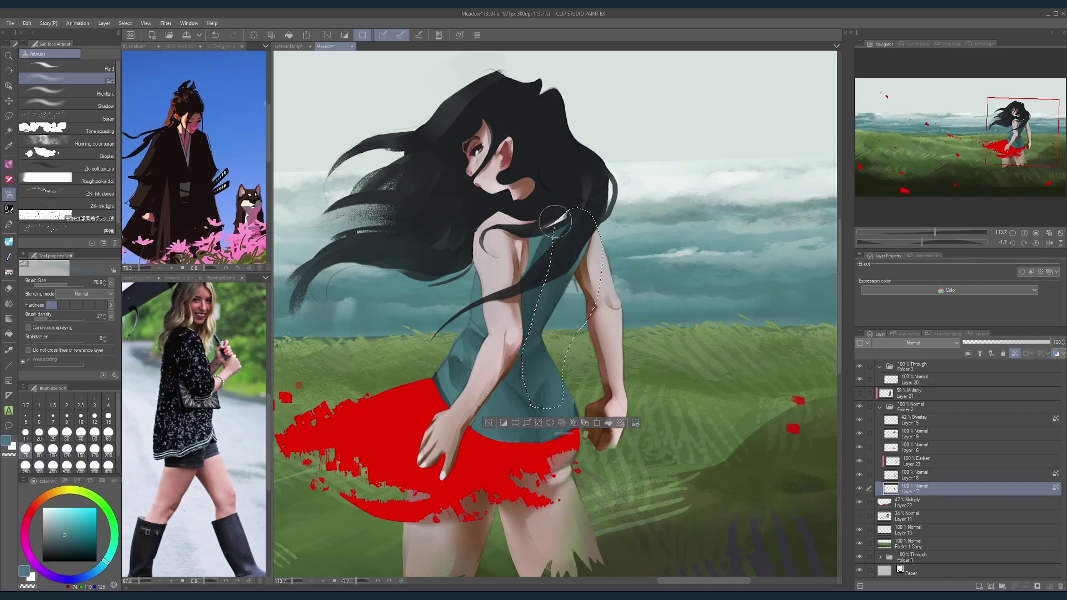
{"action": "key", "text": "bracketleft"}
{"action": "key", "text": "bracketleft"}
{"action": "key", "text": "bracketleft"}
{"action": "key", "text": "bracketleft"}
{"action": "key", "text": "bracketleft"}
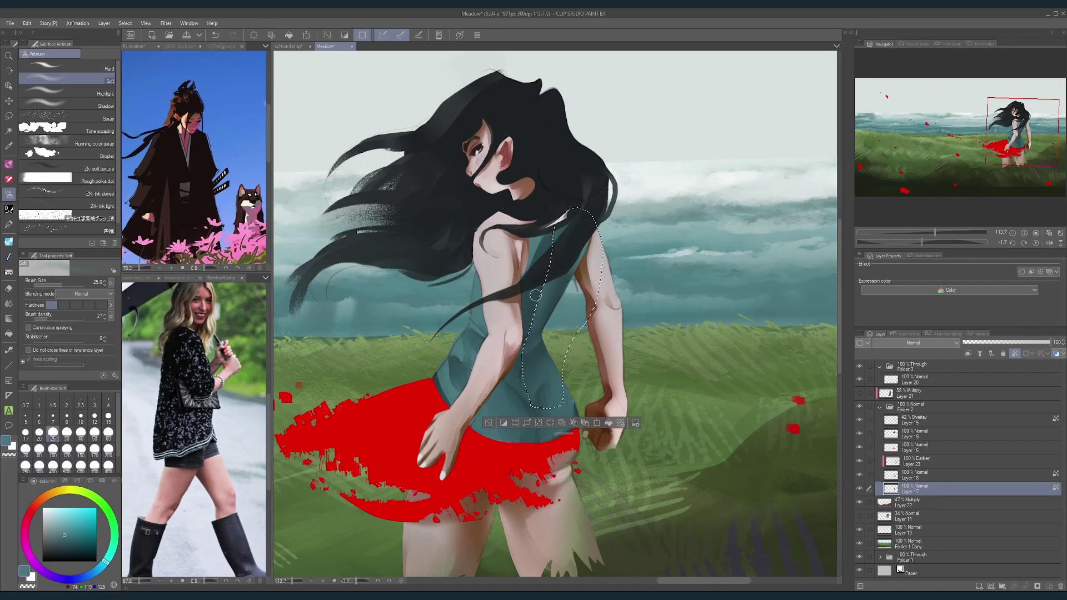
{"action": "key", "text": "bracketright"}
{"action": "key", "text": "bracketleft"}
{"action": "key", "text": "bracketleft"}
{"action": "key", "text": "ctrl+d"}
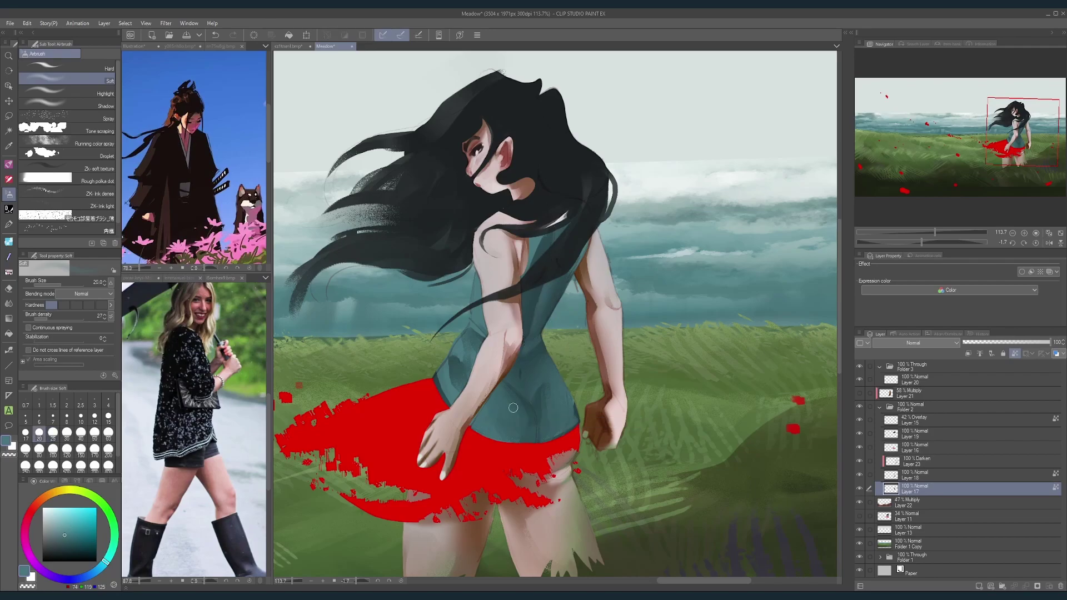
Step: Lasso a pointed area at the garment's waist, shade it with the Soft airbrush at size 100, and deselect
{"action": "scroll", "coordinate": [613, 297], "scroll_direction": "down", "scroll_amount": 5}
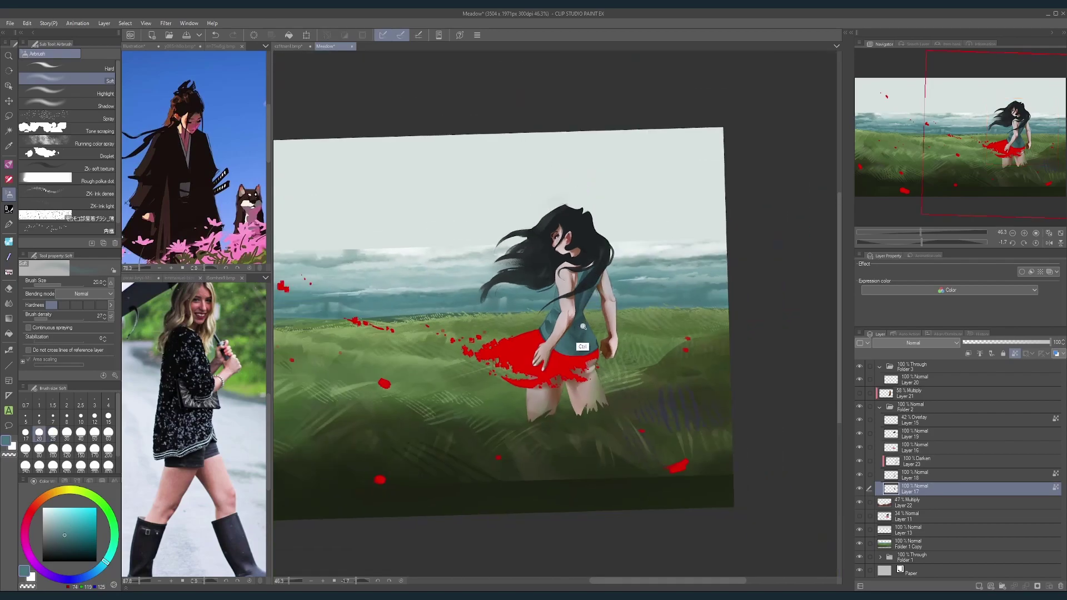
{"action": "mouse_move", "coordinate": [584, 326]}
{"action": "left_mouse_down"}
{"action": "mouse_move", "coordinate": [603, 324]}
{"action": "mouse_move", "coordinate": [561, 335]}
{"action": "left_mouse_up"}
{"action": "left_click", "coordinate": [8, 115]}
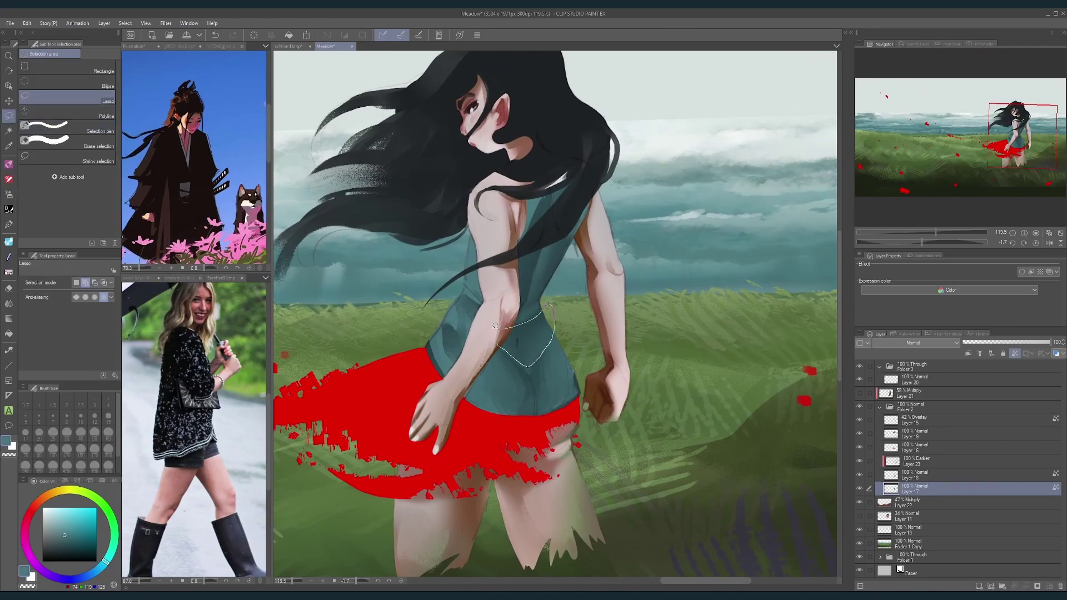
{"action": "left_click_drag", "start_coordinate": [495, 325], "coordinate": [490, 328]}
{"action": "key", "text": "b"}
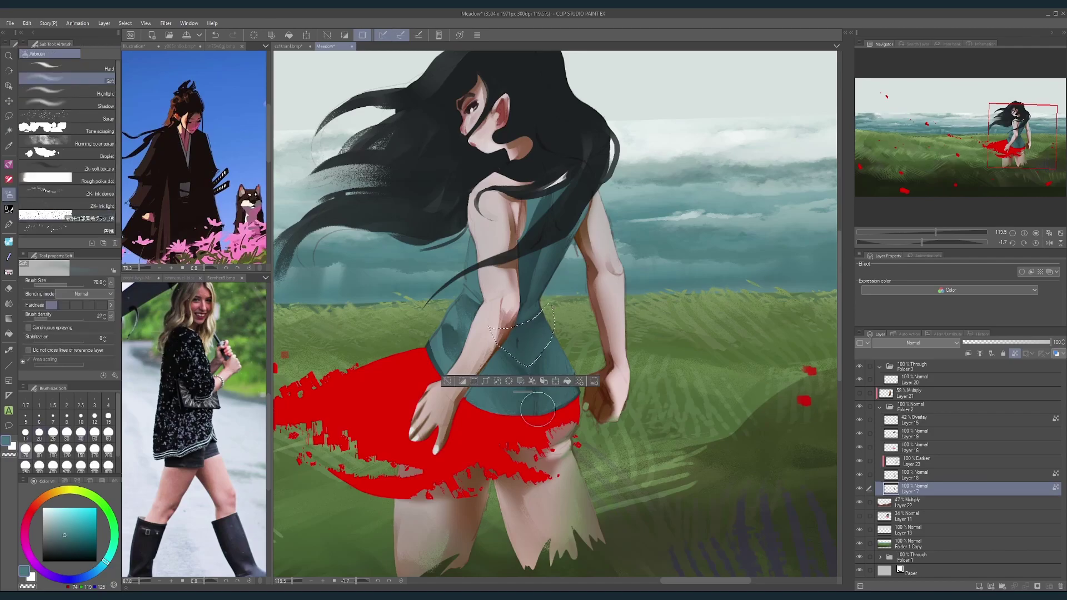
{"action": "key", "text": "bracketright"}
{"action": "key", "text": "bracketright"}
{"action": "left_click_drag", "start_coordinate": [529, 382], "coordinate": [510, 363]}
{"action": "key", "text": "ctrl+d"}
Step: Reset the canvas rotation, mirror the view, and undo back to the active waist selection
{"action": "scroll", "coordinate": [570, 284], "scroll_direction": "down", "scroll_amount": 5}
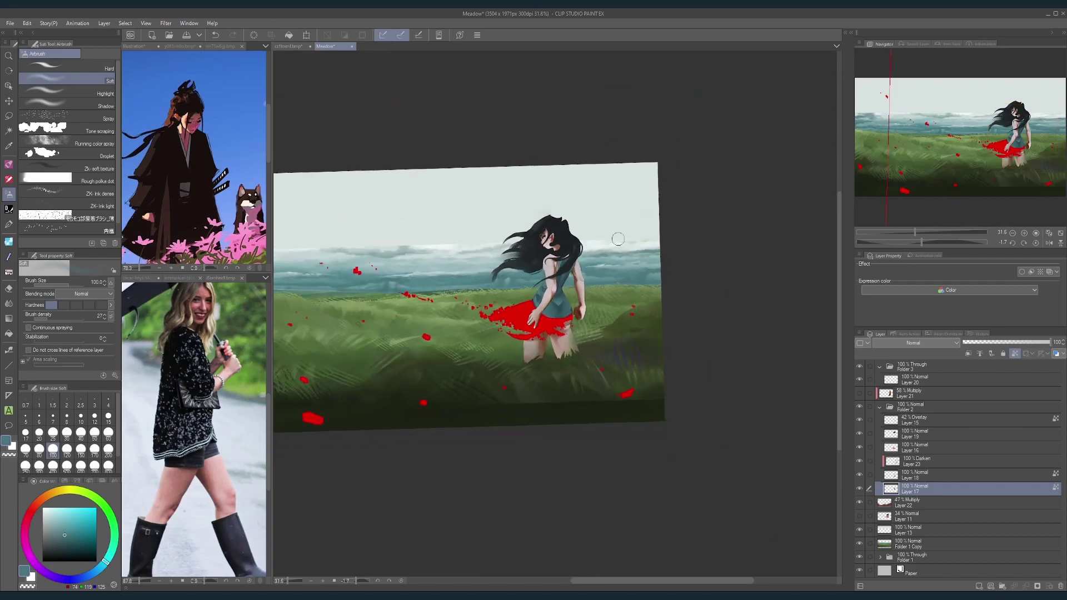
{"action": "scroll", "coordinate": [608, 329], "scroll_direction": "down", "scroll_amount": 1}
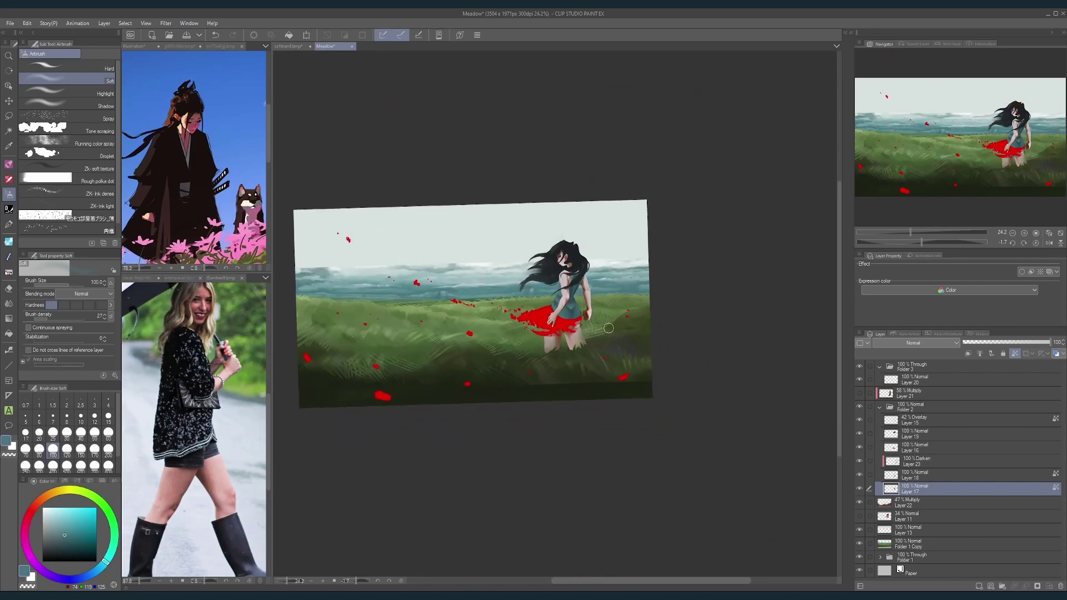
{"action": "left_click", "coordinate": [1036, 243]}
{"action": "left_click", "coordinate": [1049, 243]}
{"action": "left_click_drag", "start_coordinate": [645, 357], "coordinate": [626, 416]}
{"action": "mouse_move", "coordinate": [511, 363]}
{"action": "left_mouse_down"}
{"action": "mouse_move", "coordinate": [562, 360]}
{"action": "mouse_move", "coordinate": [512, 385]}
{"action": "left_mouse_up"}
{"action": "key", "text": "ctrl+z"}
{"action": "key", "text": "ctrl+z"}
Step: Invert the waist selection, shade the garment below its point with sampled dark teals and the Soft airbrush at sizes 70 and 120, and deselect
{"action": "left_click", "coordinate": [547, 450], "text": "alt"}
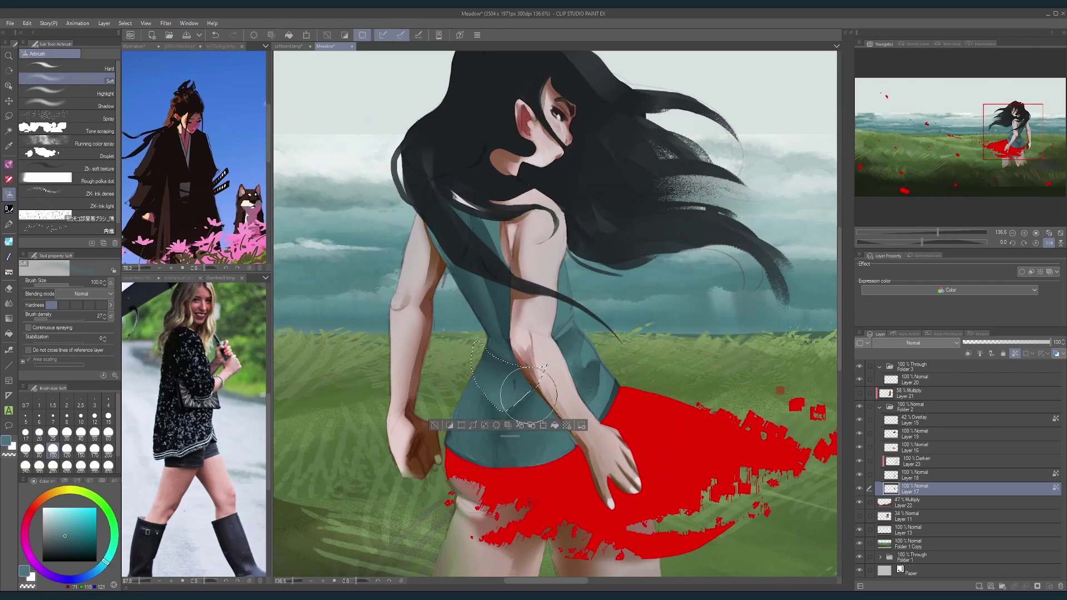
{"action": "left_click", "coordinate": [452, 428]}
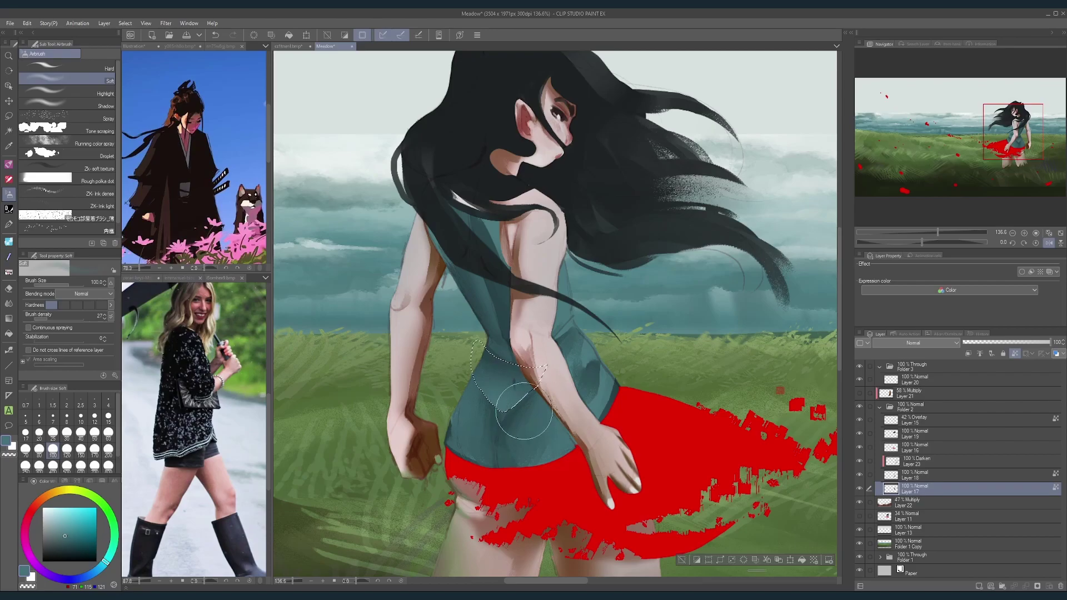
{"action": "left_click", "coordinate": [506, 425], "text": "alt"}
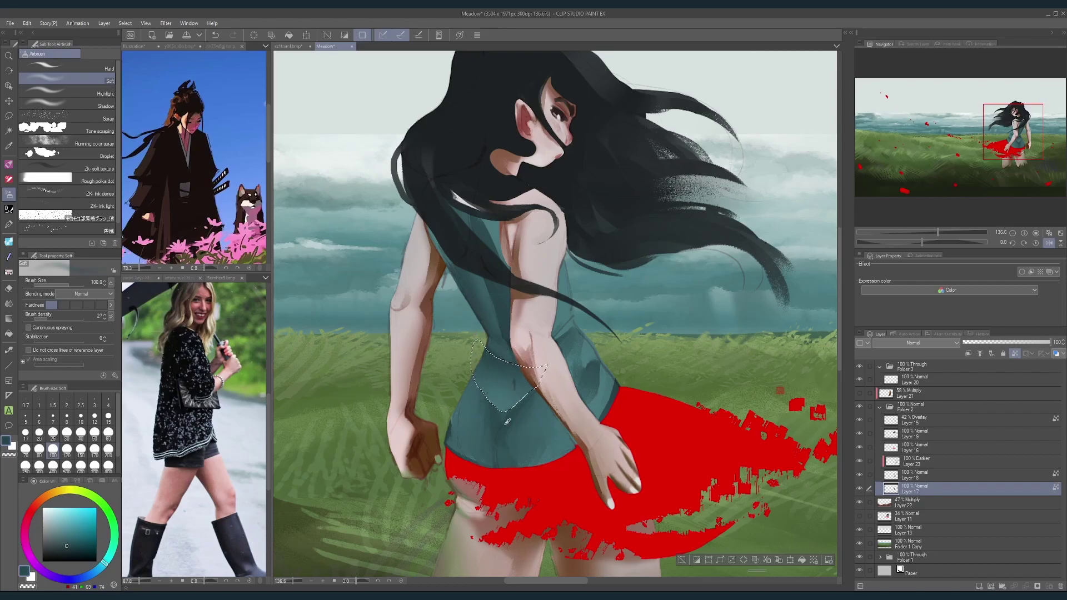
{"action": "left_click", "coordinate": [461, 433], "text": "alt"}
{"action": "key", "text": "bracketleft"}
{"action": "key", "text": "bracketleft"}
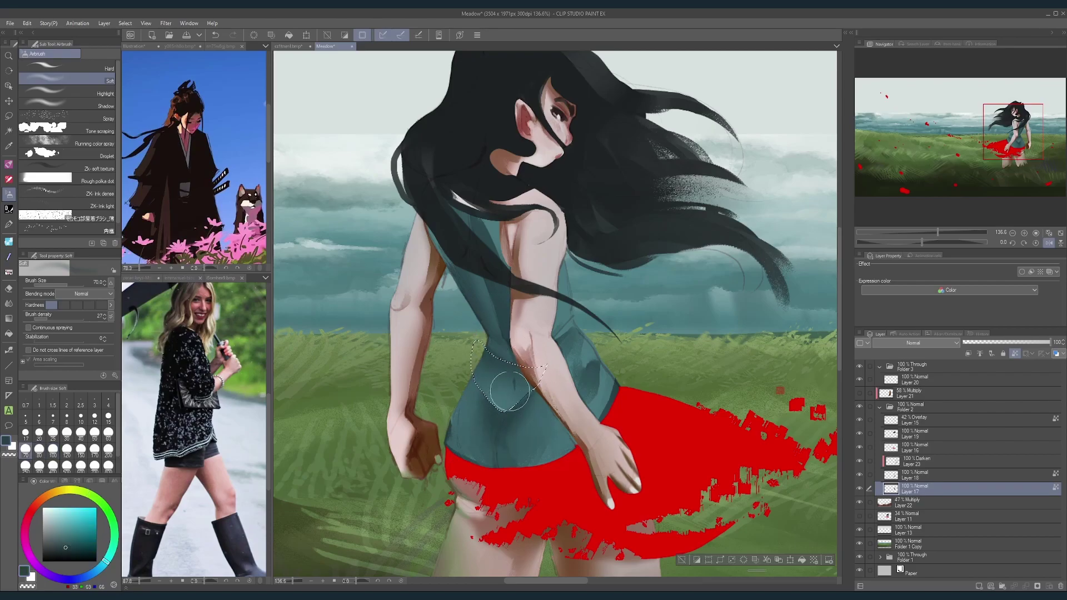
{"action": "key", "text": "bracketright"}
{"action": "key", "text": "bracketright"}
{"action": "key", "text": "bracketright"}
{"action": "left_click", "coordinate": [518, 410], "text": "alt"}
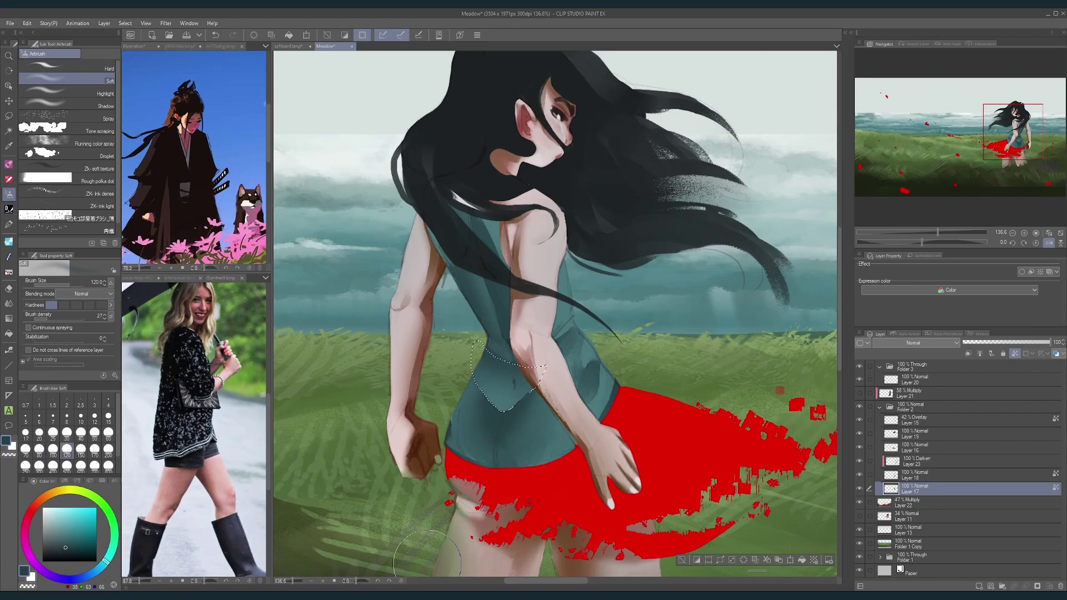
{"action": "left_click", "coordinate": [682, 561]}
Step: Blend the teal shading around the garment's waist with the Soft airbrush, reducing the brush to size 30
{"action": "left_click_drag", "start_coordinate": [637, 437], "coordinate": [583, 428]}
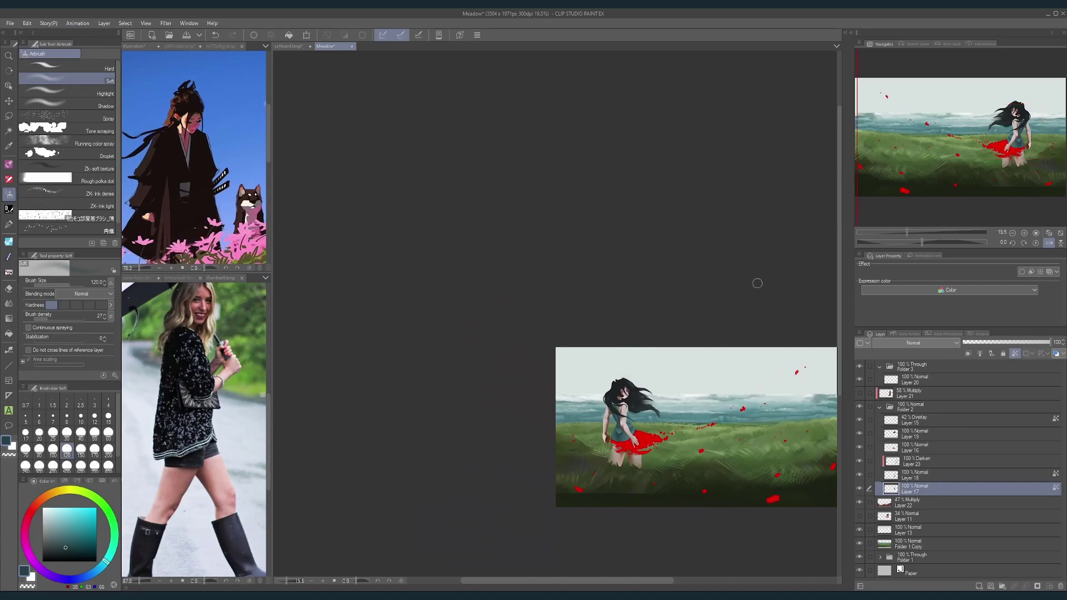
{"action": "scroll", "coordinate": [654, 443], "scroll_direction": "up", "scroll_amount": 8}
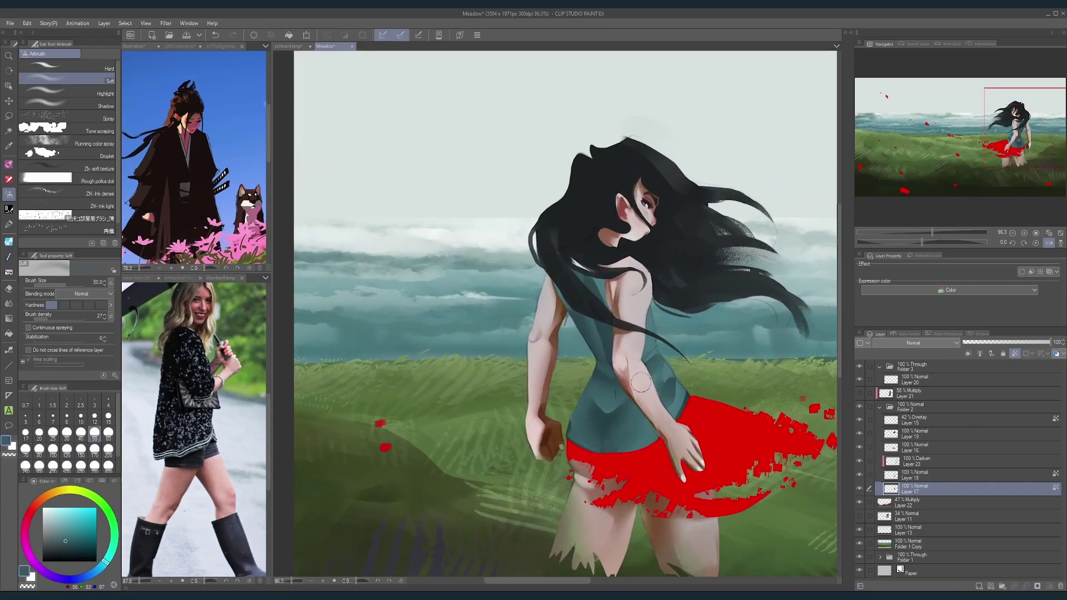
{"action": "left_click_drag", "start_coordinate": [636, 385], "coordinate": [587, 410]}
{"action": "scroll", "coordinate": [588, 410], "scroll_direction": "up", "scroll_amount": 3}
{"action": "key", "text": "bracketleft"}
{"action": "key", "text": "bracketleft"}
{"action": "key", "text": "bracketleft"}
{"action": "key", "text": "bracketleft"}
{"action": "key", "text": "bracketleft"}
{"action": "key", "text": "bracketleft"}
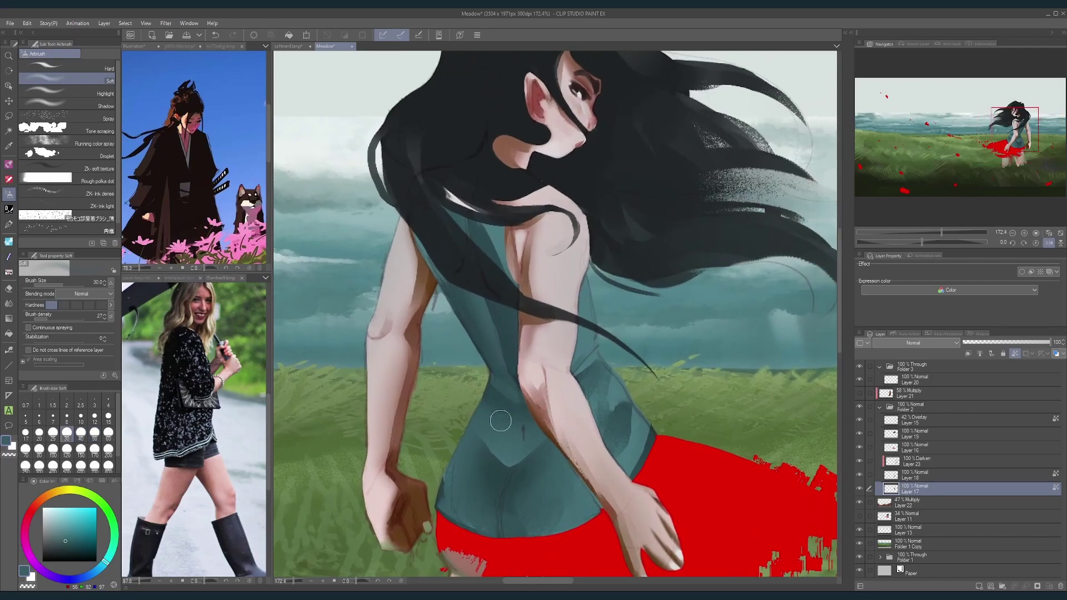
Step: Refine the narrow part of the garment's waist with the Hard airbrush in teal, reducing the brush to size 10
{"action": "left_click", "coordinate": [105, 67]}
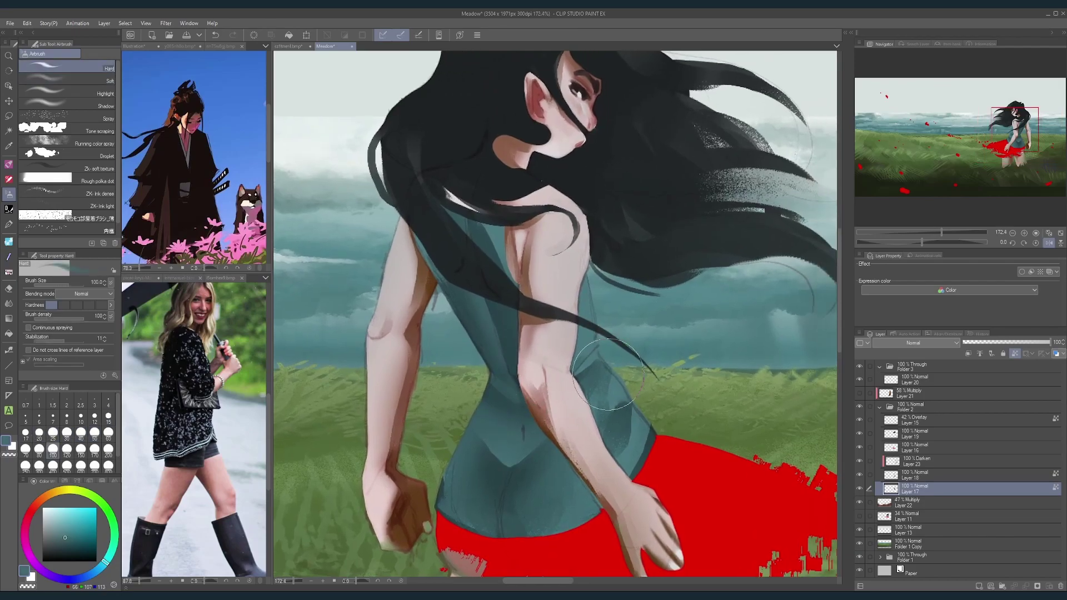
{"action": "key", "text": "bracketleft"}
{"action": "key", "text": "bracketleft"}
{"action": "key", "text": "bracketleft"}
{"action": "key", "text": "bracketleft"}
{"action": "key", "text": "bracketleft"}
{"action": "key", "text": "bracketleft"}
{"action": "key", "text": "bracketleft"}
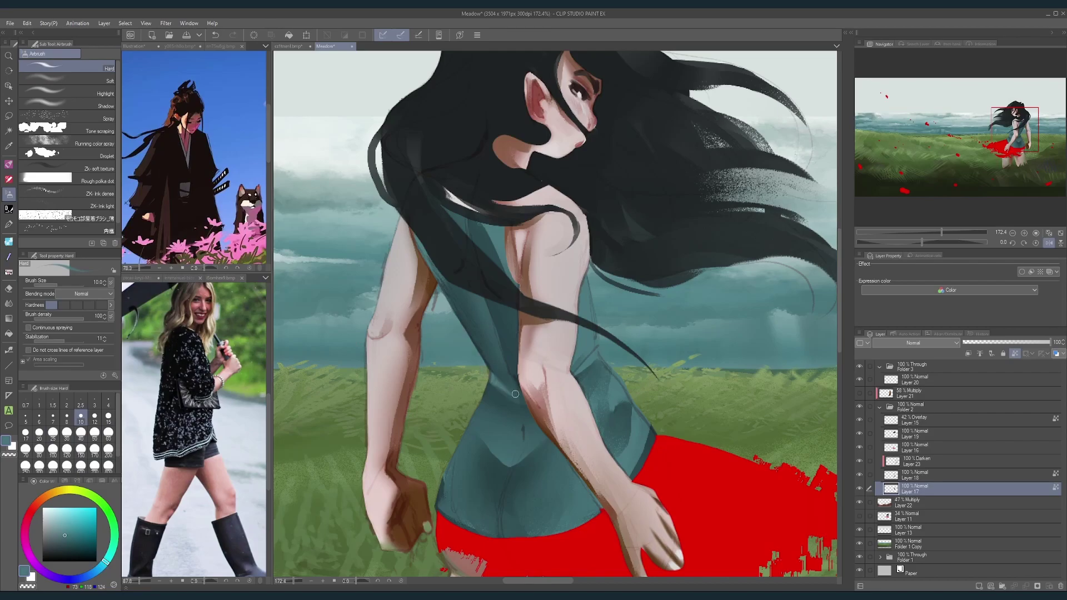
Step: Touch up the folds on the garment's lower back with the Hard airbrush, enlarging the brush to size 17
{"action": "key", "text": "bracketleft"}
{"action": "key", "text": "bracketleft"}
{"action": "key", "text": "bracketleft"}
{"action": "key", "text": "bracketright"}
{"action": "key", "text": "bracketright"}
{"action": "key", "text": "bracketright"}
{"action": "key", "text": "bracketright"}
{"action": "key", "text": "bracketright"}
{"action": "key", "text": "bracketright"}
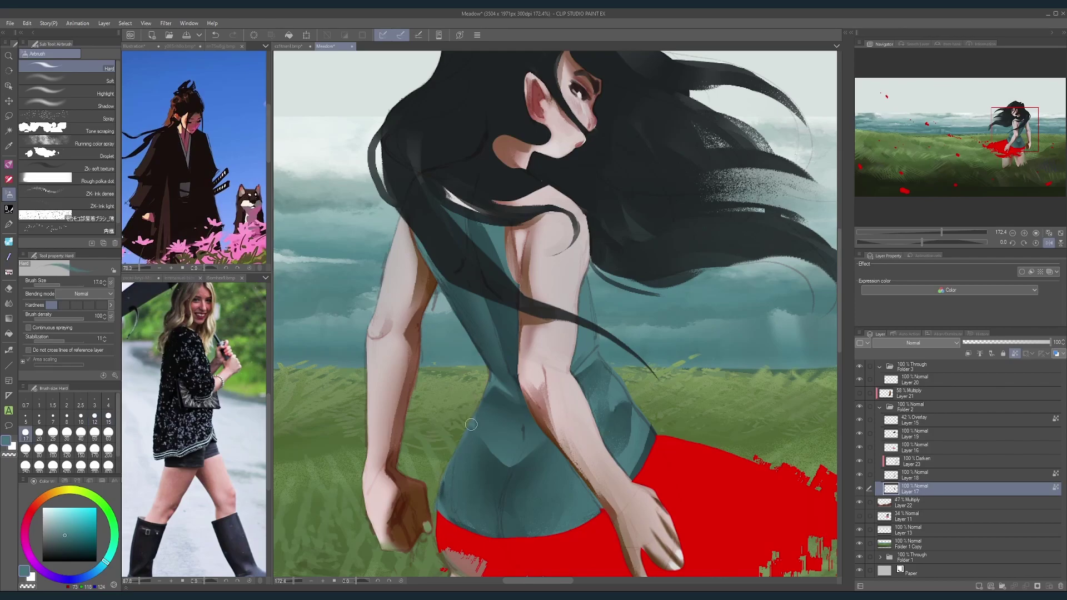
Step: Flip the mirrored canvas view back and check the girl against the whole illustration
{"action": "key", "text": "ctrl+minus"}
{"action": "key", "text": "ctrl+minus"}
{"action": "key", "text": "ctrl+minus"}
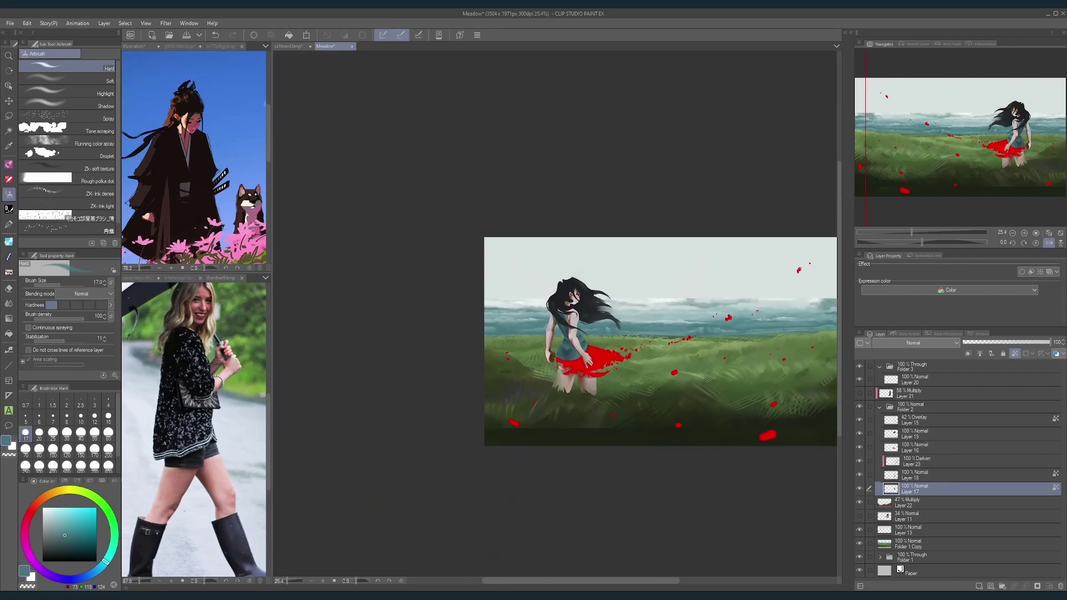
{"action": "left_click", "coordinate": [1049, 243]}
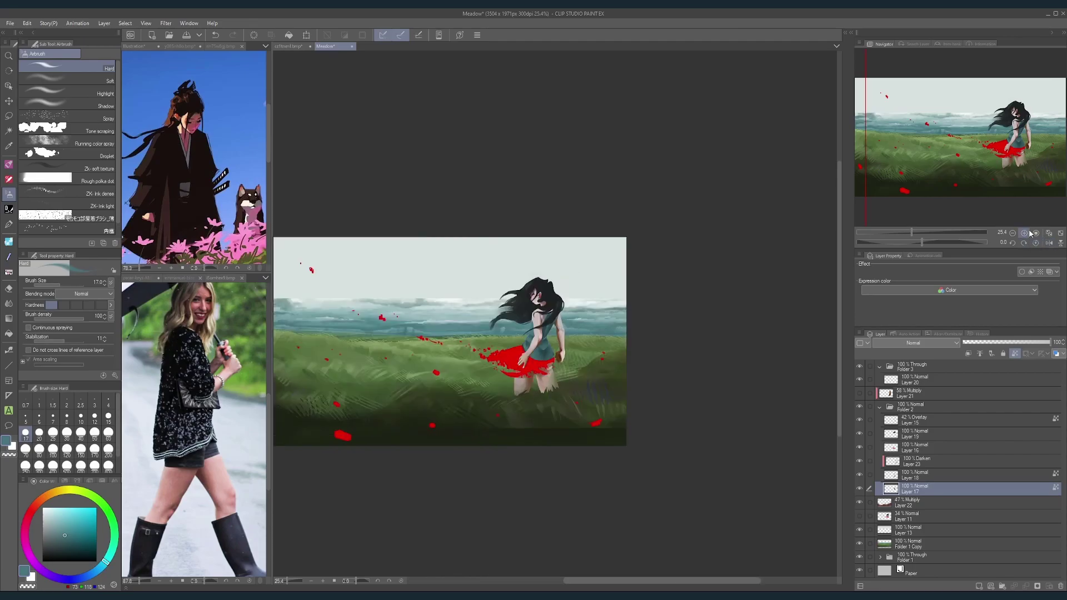
{"action": "left_click_drag", "start_coordinate": [544, 351], "coordinate": [583, 337]}
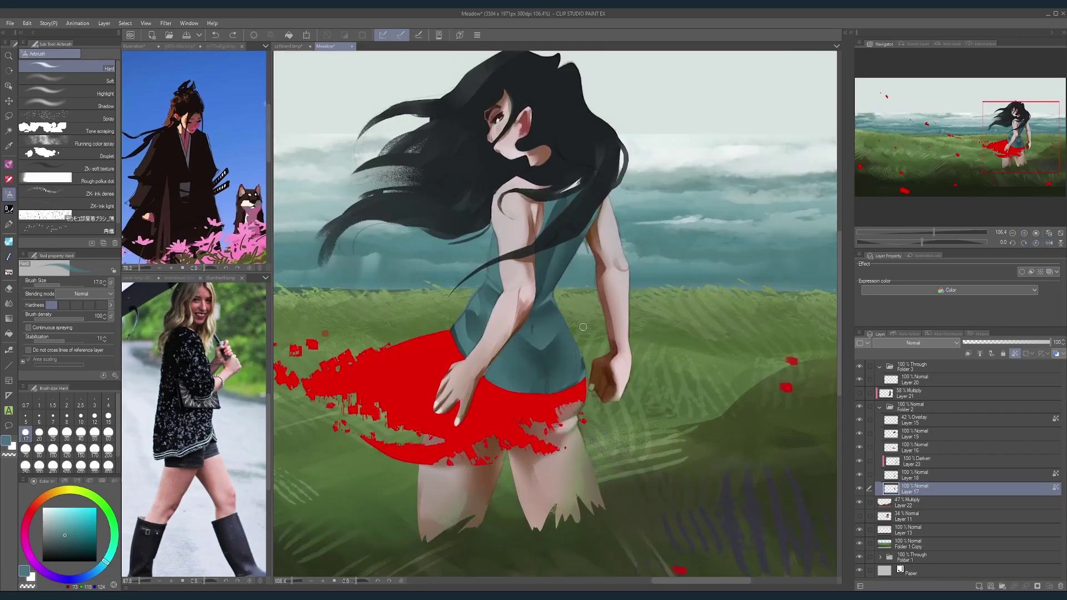
{"action": "left_click_drag", "start_coordinate": [597, 396], "coordinate": [623, 422]}
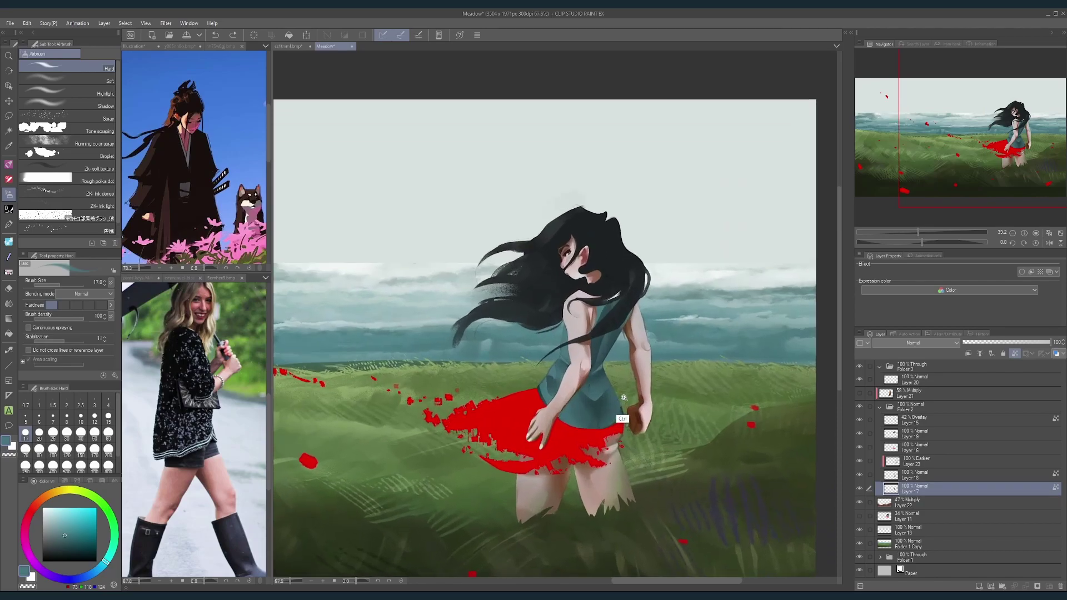
Step: Even out the shading near the garment's hem with the Hard airbrush in sampled teal at sizes 120 and 60
{"action": "scroll", "coordinate": [617, 422], "scroll_direction": "up", "scroll_amount": 2}
{"action": "key", "text": "bracketleft"}
{"action": "key", "text": "bracketleft"}
{"action": "key", "text": "bracketleft"}
{"action": "key", "text": "bracketleft"}
{"action": "key", "text": "bracketleft"}
{"action": "key", "text": "bracketleft"}
{"action": "key", "text": "bracketleft"}
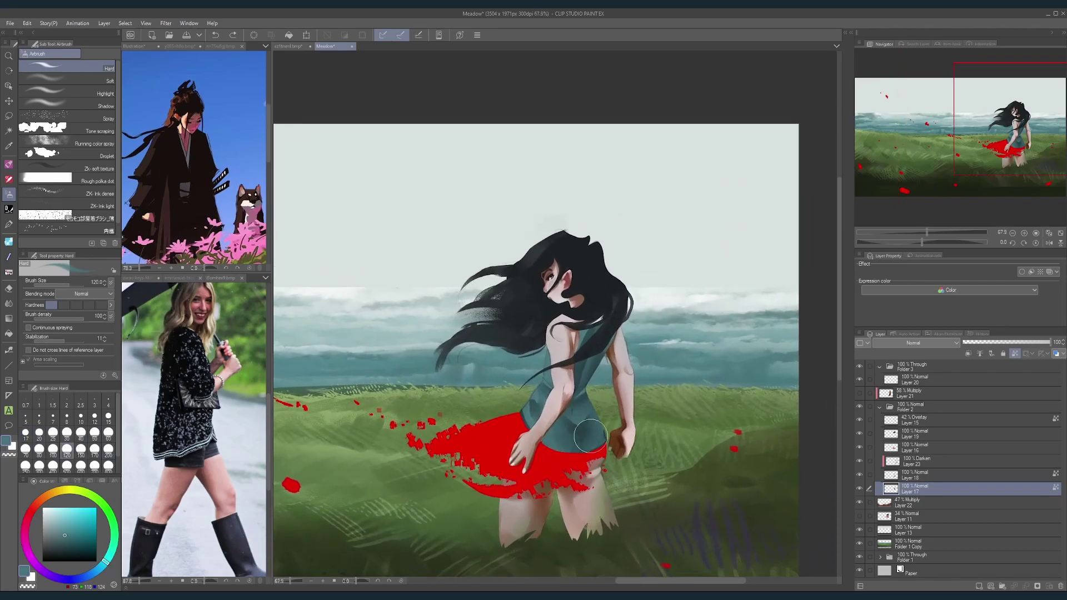
{"action": "left_click", "coordinate": [556, 439], "text": "alt"}
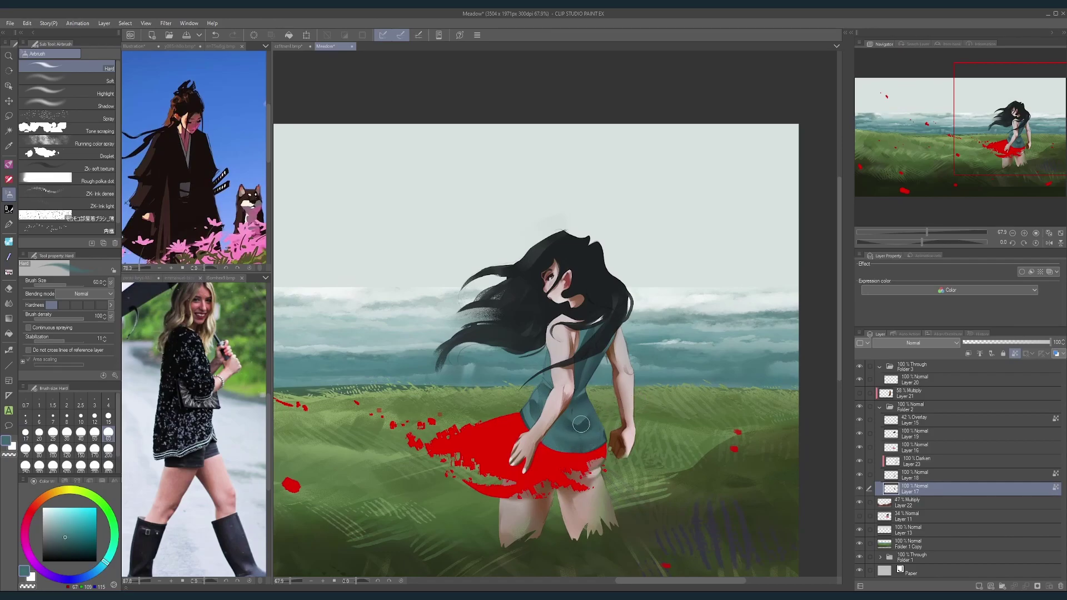
Step: Blend the shading across the garment's lower back with the Hard airbrush at size 60, sampling teals from the garment
{"action": "left_click", "coordinate": [581, 419], "text": "alt"}
{"action": "left_click_drag", "start_coordinate": [593, 420], "coordinate": [655, 391]}
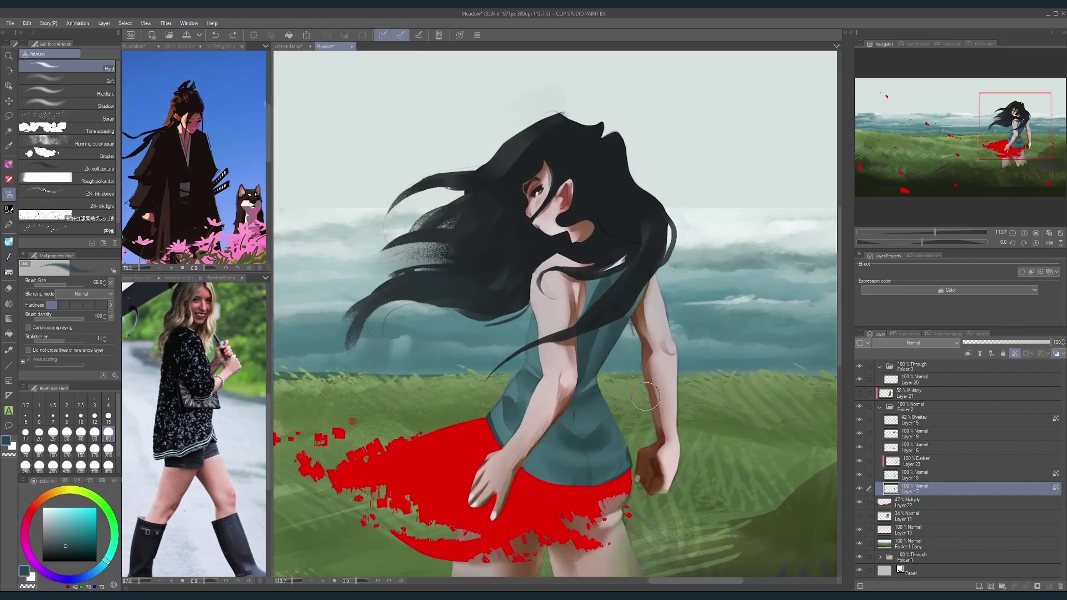
{"action": "left_click", "coordinate": [554, 439], "text": "alt"}
{"action": "scroll", "coordinate": [581, 448], "scroll_direction": "down", "scroll_amount": 5}
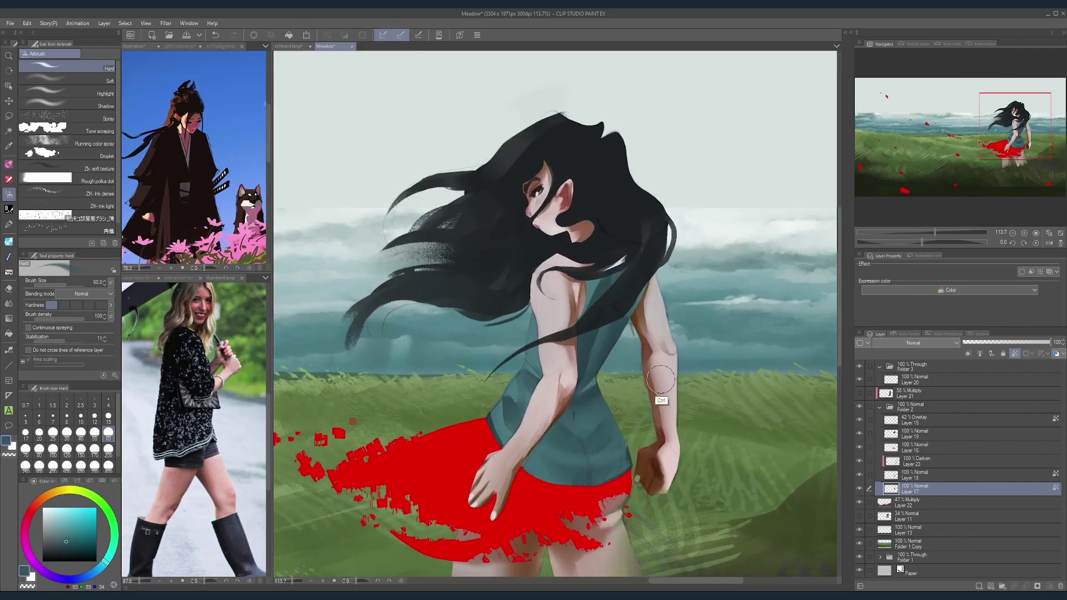
{"action": "scroll", "coordinate": [645, 395], "scroll_direction": "up", "scroll_amount": 4}
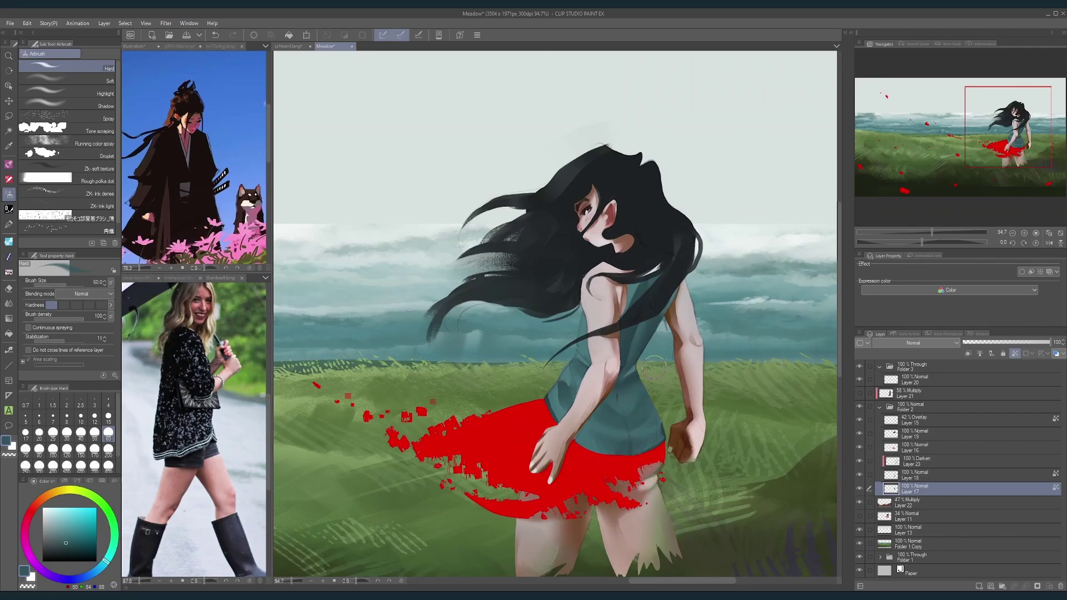
Step: Touch up small details on the garment's lower back with the Hard airbrush at size 15 and check the whole illustration
{"action": "key", "text": "bracketleft"}
{"action": "key", "text": "bracketleft"}
{"action": "key", "text": "bracketleft"}
{"action": "key", "text": "bracketleft"}
{"action": "key", "text": "bracketleft"}
{"action": "key", "text": "bracketleft"}
{"action": "key", "text": "bracketleft"}
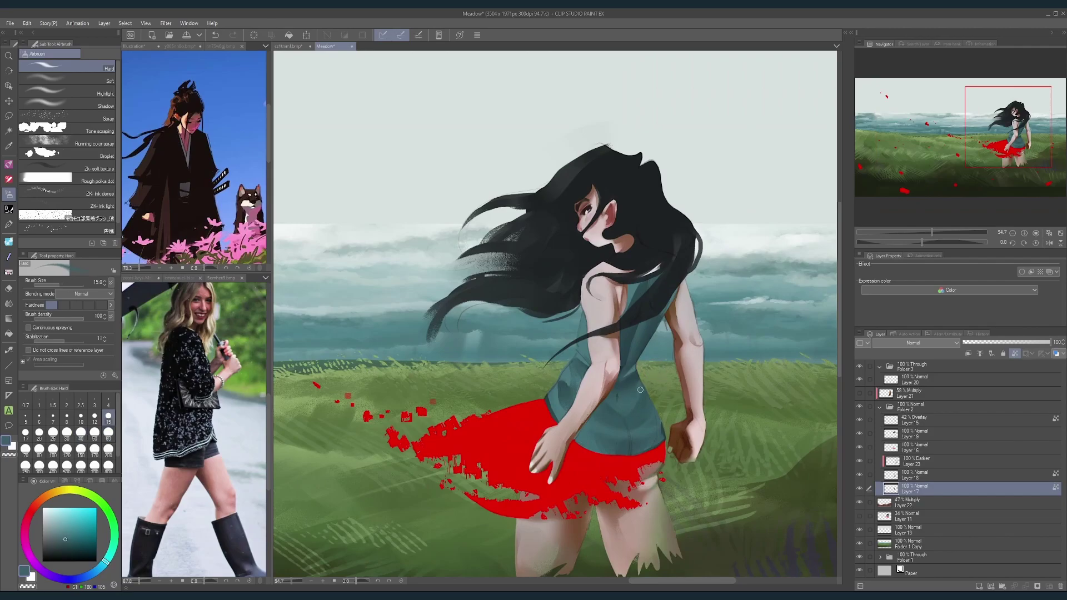
{"action": "scroll", "coordinate": [640, 390], "scroll_direction": "down", "scroll_amount": 6}
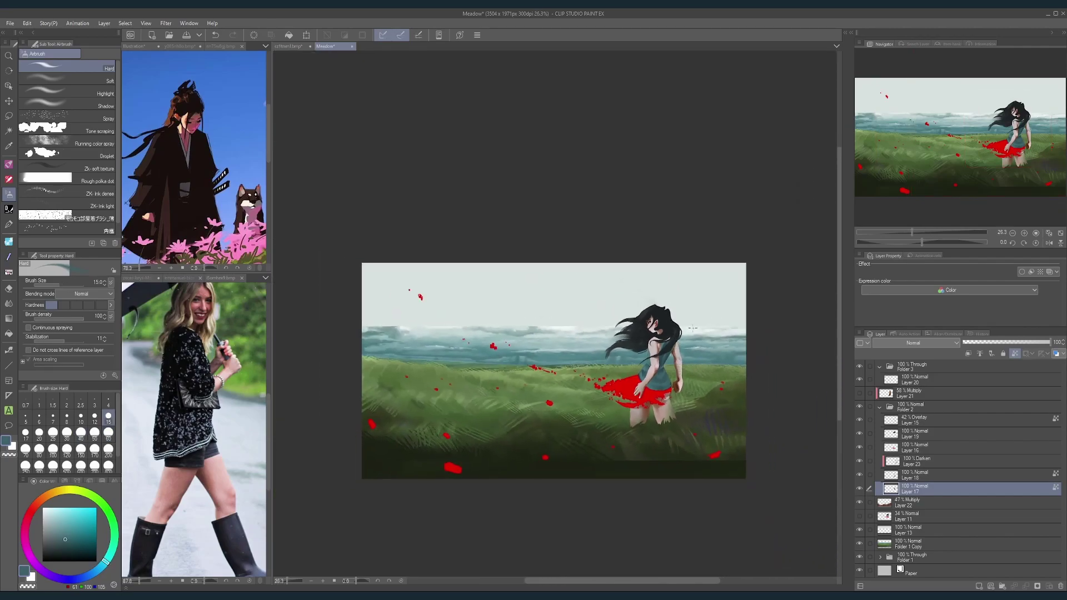
Step: Smooth the shading on the garment's hip beside the near arm with the Hard airbrush at size 70 in sampled teals
{"action": "scroll", "coordinate": [679, 360], "scroll_direction": "up", "scroll_amount": 7}
{"action": "key", "text": "bracketright"}
{"action": "key", "text": "bracketright"}
{"action": "key", "text": "bracketright"}
{"action": "key", "text": "bracketright"}
{"action": "key", "text": "bracketright"}
{"action": "key", "text": "bracketright"}
{"action": "key", "text": "bracketright"}
{"action": "key", "text": "bracketright"}
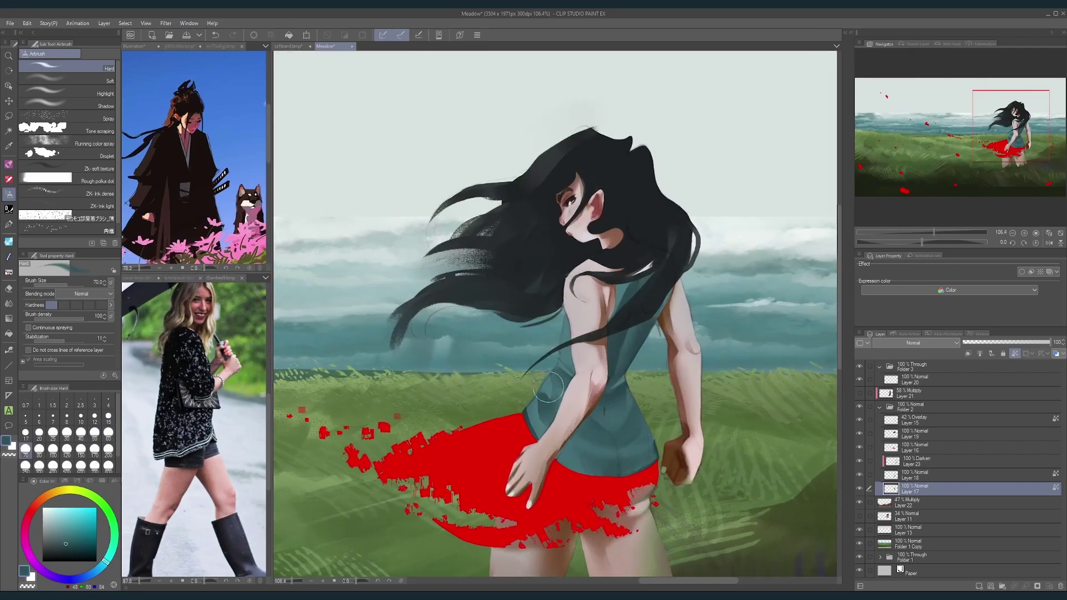
{"action": "left_click", "coordinate": [558, 418], "text": "alt"}
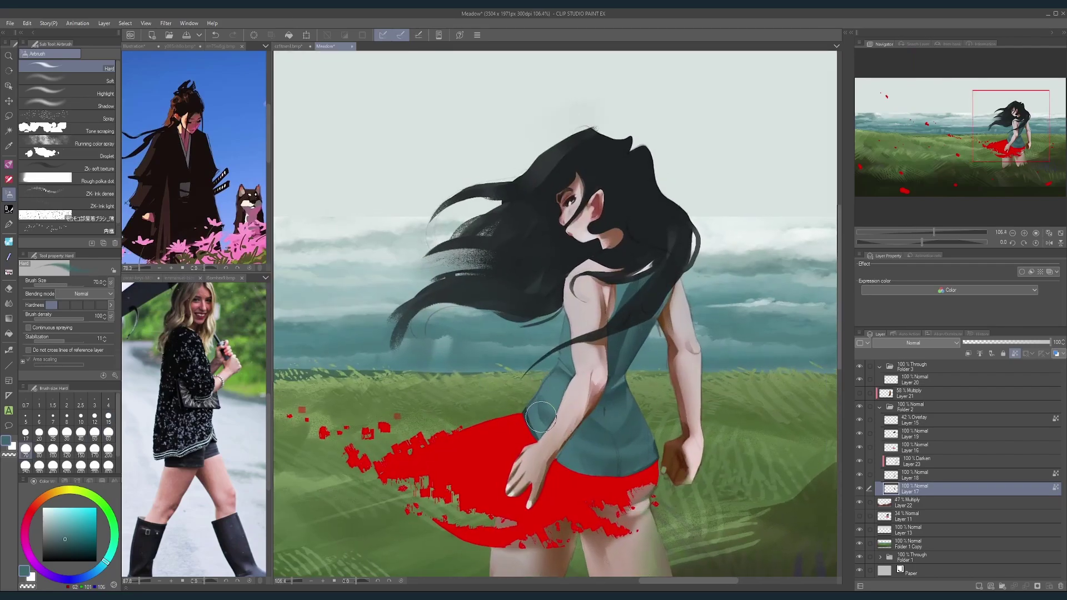
{"action": "left_click", "coordinate": [556, 395], "text": "alt"}
{"action": "left_click_drag", "start_coordinate": [664, 364], "coordinate": [637, 359]}
{"action": "scroll", "coordinate": [692, 393], "scroll_direction": "down", "scroll_amount": 2}
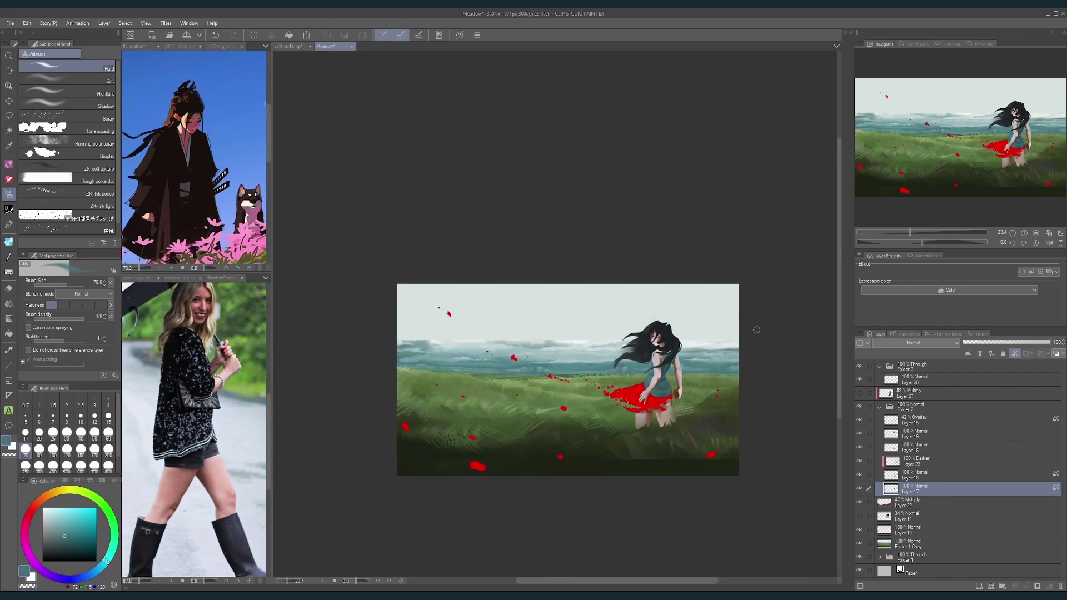
Step: Set the brush size to 60, hide the 42% Overlay layer (Layer 15) and check the girl against the whole illustration
{"action": "scroll", "coordinate": [675, 384], "scroll_direction": "up", "scroll_amount": 7}
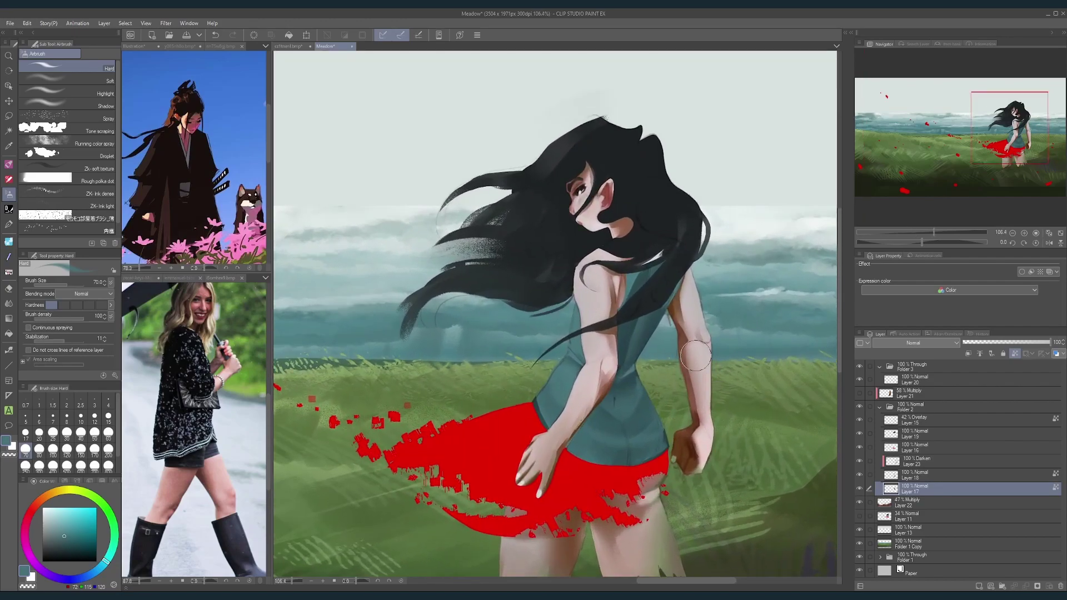
{"action": "key", "text": "bracketleft"}
{"action": "left_click", "coordinate": [859, 421]}
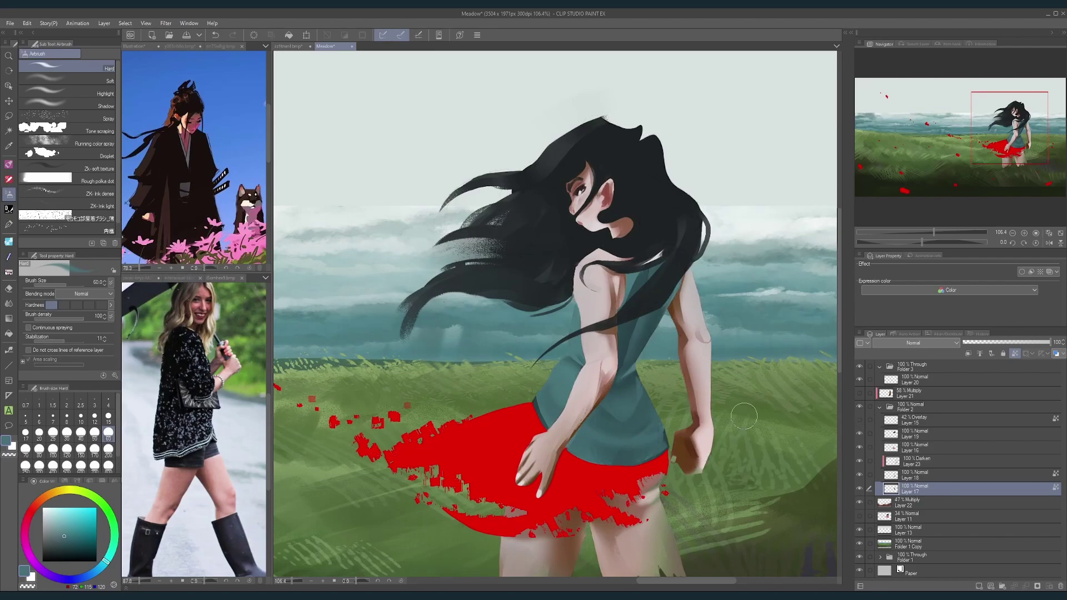
{"action": "scroll", "coordinate": [717, 448], "scroll_direction": "down", "scroll_amount": 3}
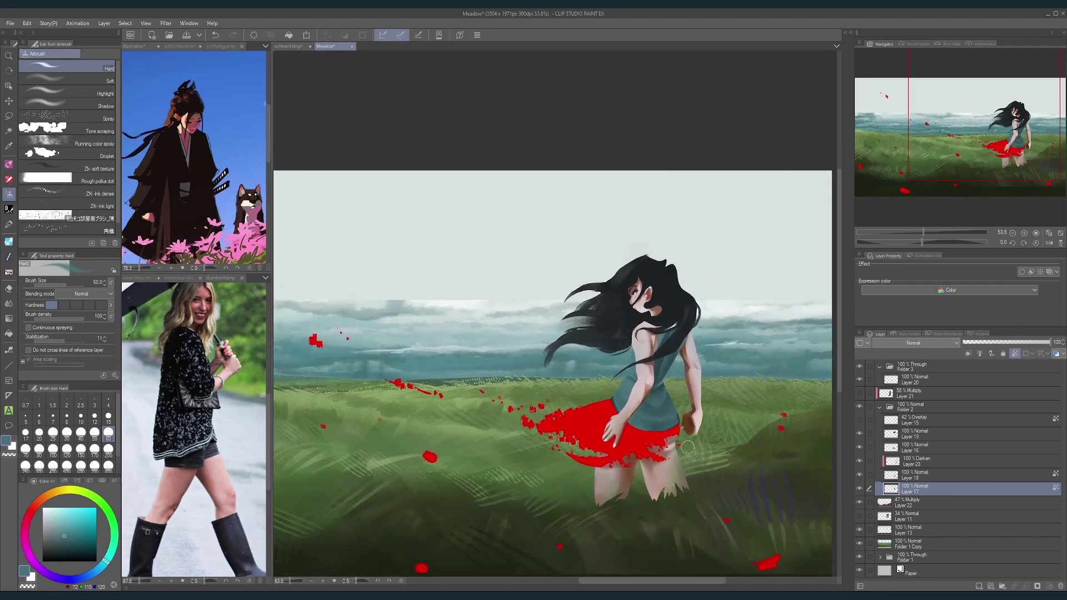
{"action": "scroll", "coordinate": [687, 447], "scroll_direction": "down", "scroll_amount": 2}
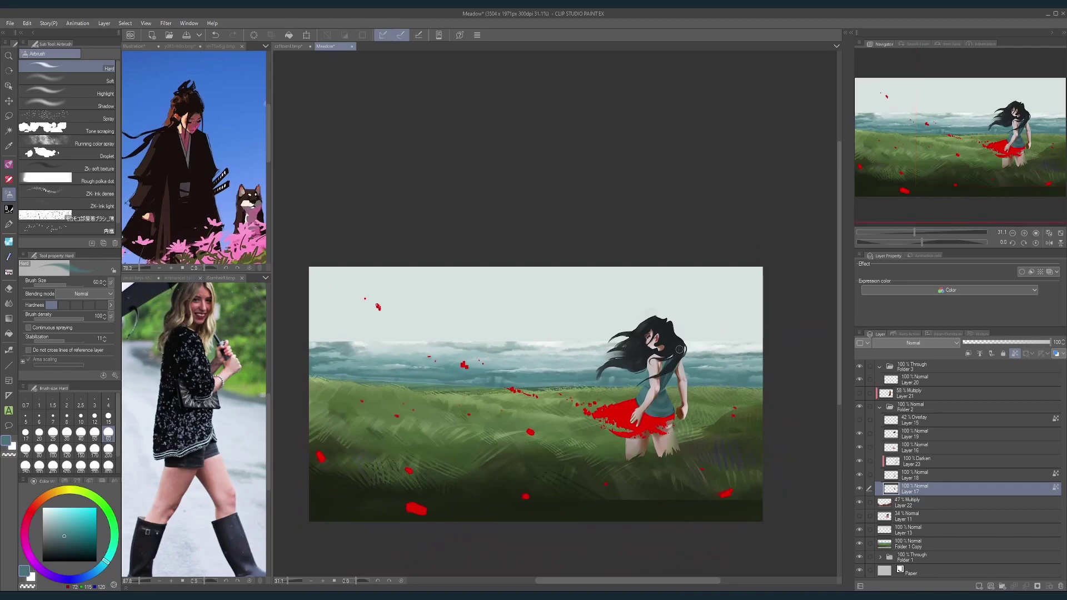
{"action": "scroll", "coordinate": [698, 368], "scroll_direction": "up", "scroll_amount": 3}
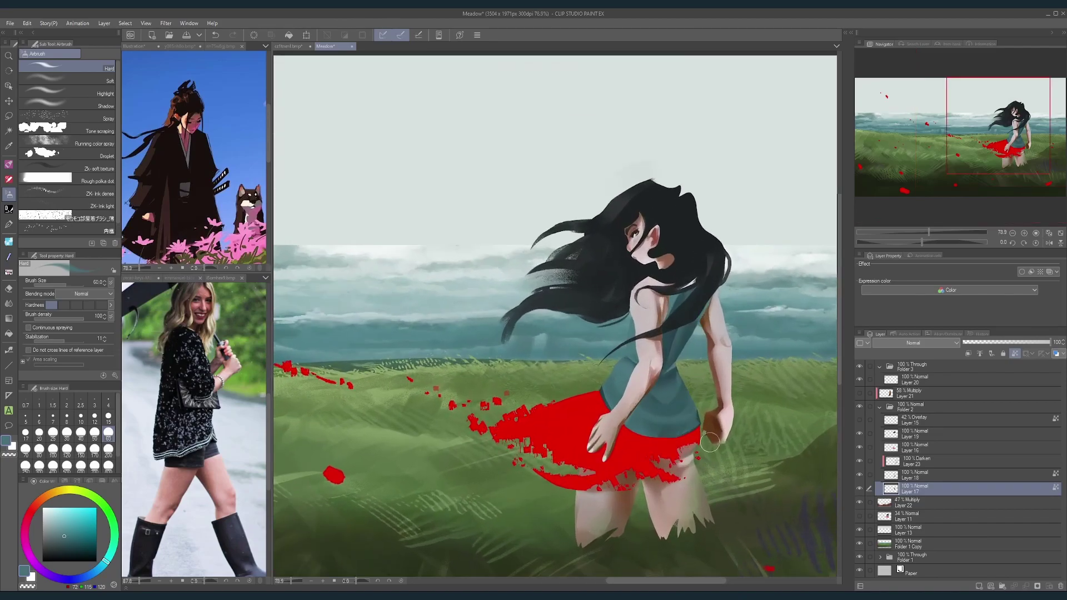
Step: Refine the centre seam on the garment's lower back with the Hard airbrush at size 10
{"action": "key", "text": "bracketleft"}
{"action": "key", "text": "bracketleft"}
{"action": "key", "text": "bracketleft"}
{"action": "key", "text": "bracketleft"}
{"action": "key", "text": "bracketleft"}
{"action": "key", "text": "bracketleft"}
{"action": "key", "text": "bracketleft"}
{"action": "key", "text": "bracketleft"}
{"action": "key", "text": "bracketleft"}
{"action": "left_click_drag", "start_coordinate": [675, 413], "coordinate": [637, 418]}
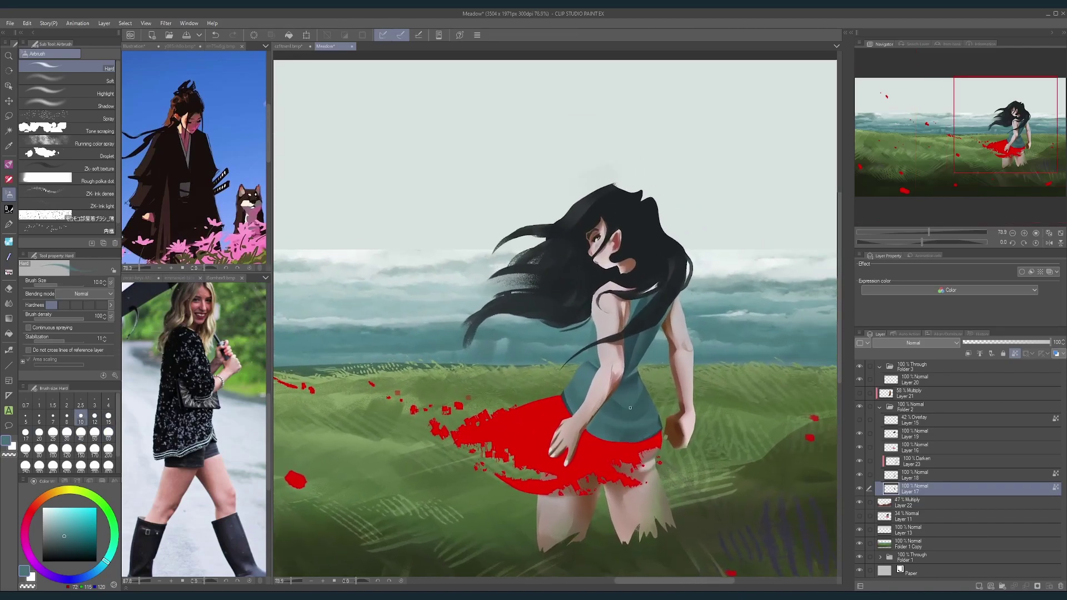
{"action": "left_click", "coordinate": [10, 118]}
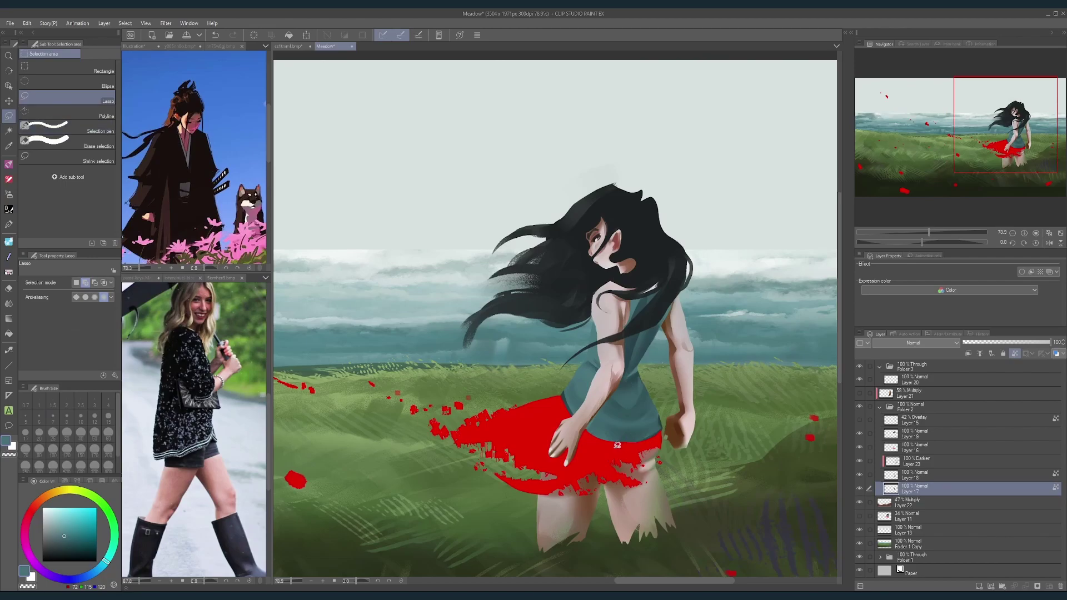
{"action": "left_click", "coordinate": [9, 194]}
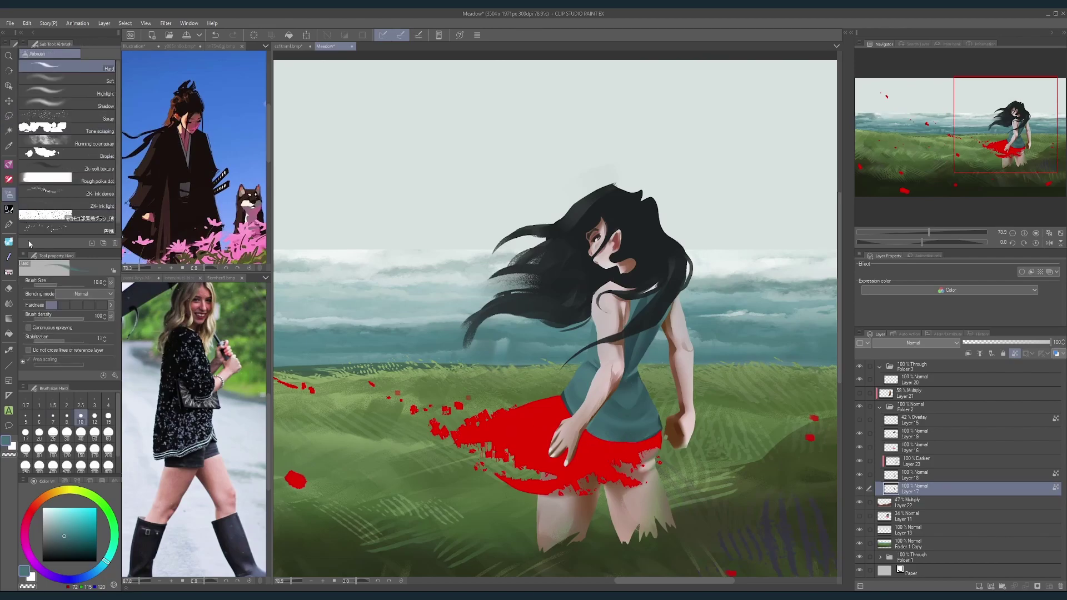
Step: Darken the garment toward its hem with the Hard airbrush at size 170, undoing the first stroke and choosing a darker teal
{"action": "left_click", "coordinate": [632, 346], "text": "alt"}
{"action": "left_click", "coordinate": [643, 305], "text": "alt"}
{"action": "key", "text": "bracketright"}
{"action": "key", "text": "bracketright"}
{"action": "key", "text": "bracketright"}
{"action": "key", "text": "bracketright"}
{"action": "key", "text": "bracketright"}
{"action": "key", "text": "bracketright"}
{"action": "key", "text": "bracketright"}
{"action": "key", "text": "bracketright"}
{"action": "key", "text": "bracketright"}
{"action": "key", "text": "bracketright"}
{"action": "key", "text": "bracketright"}
{"action": "key", "text": "bracketright"}
{"action": "key", "text": "bracketright"}
{"action": "key", "text": "bracketright"}
{"action": "key", "text": "bracketright"}
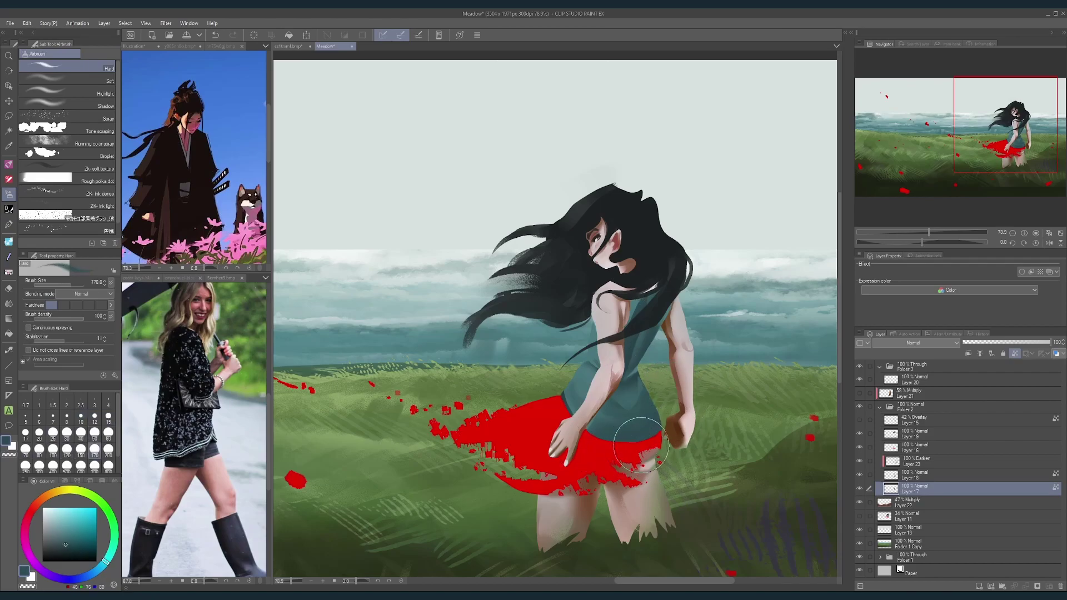
{"action": "key", "text": "ctrl+z"}
{"action": "left_click", "coordinate": [66, 550]}
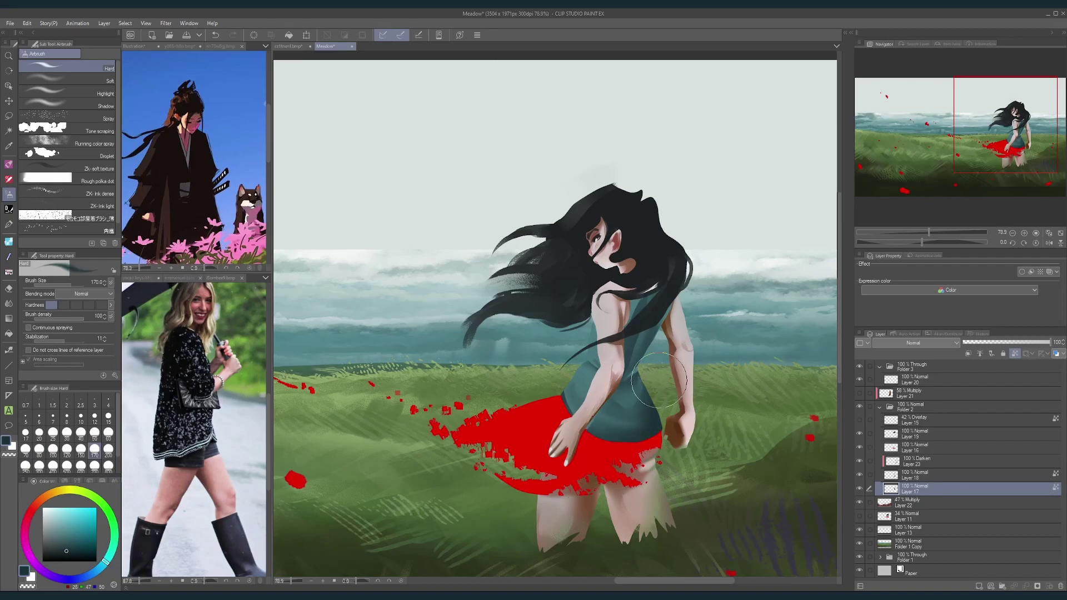
{"action": "scroll", "coordinate": [649, 408], "scroll_direction": "up", "scroll_amount": 3}
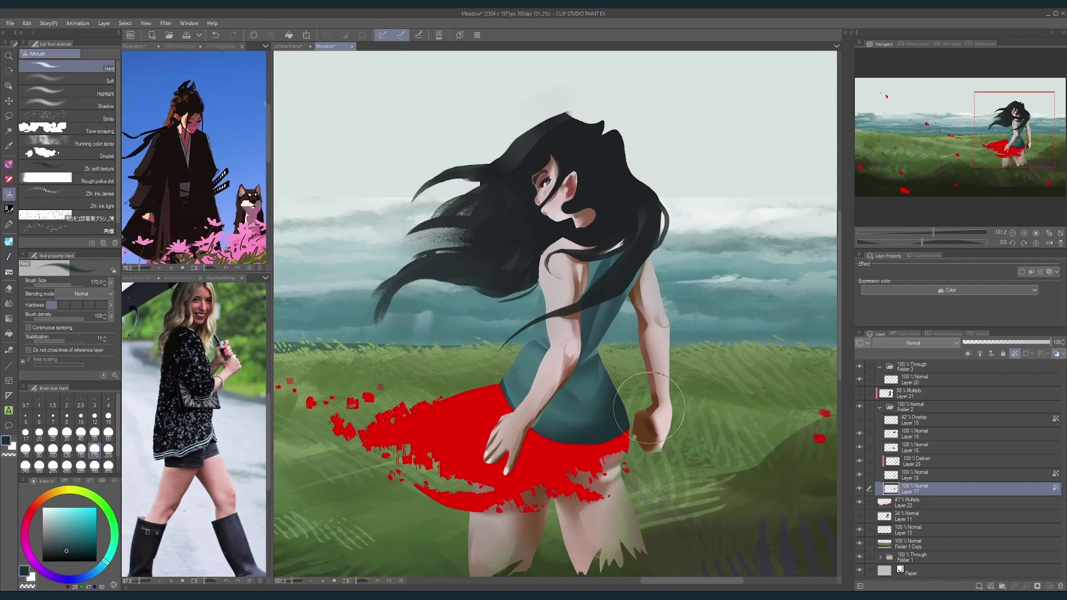
Step: Toggle the 58% Multiply layer (Layer 21) off and on to compare its effect on the girl
{"action": "left_click", "coordinate": [861, 393]}
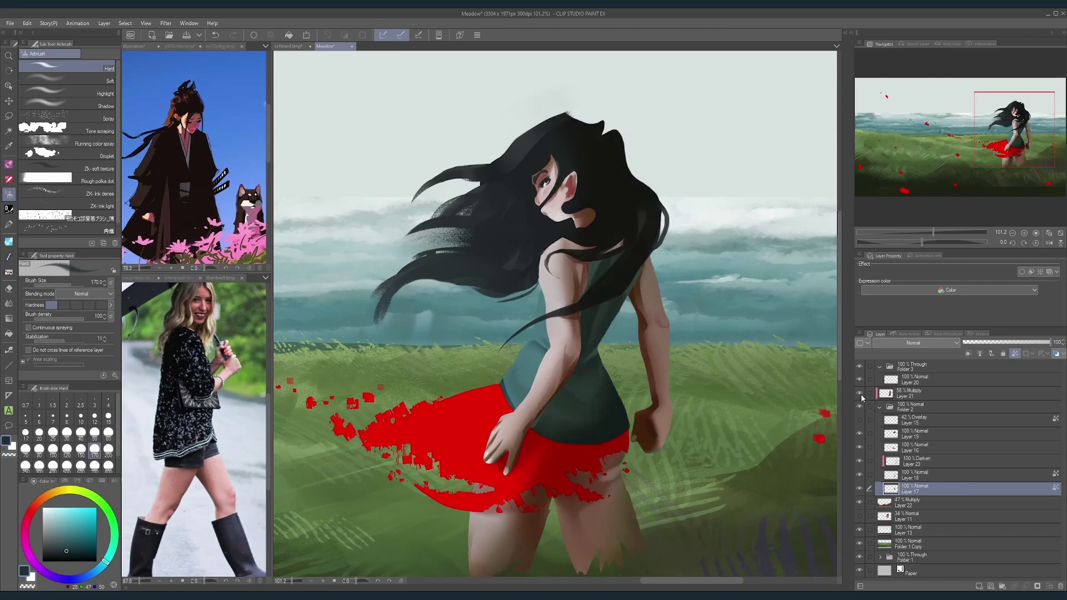
{"action": "left_click", "coordinate": [860, 394]}
{"action": "scroll", "coordinate": [632, 433], "scroll_direction": "up", "scroll_amount": 3}
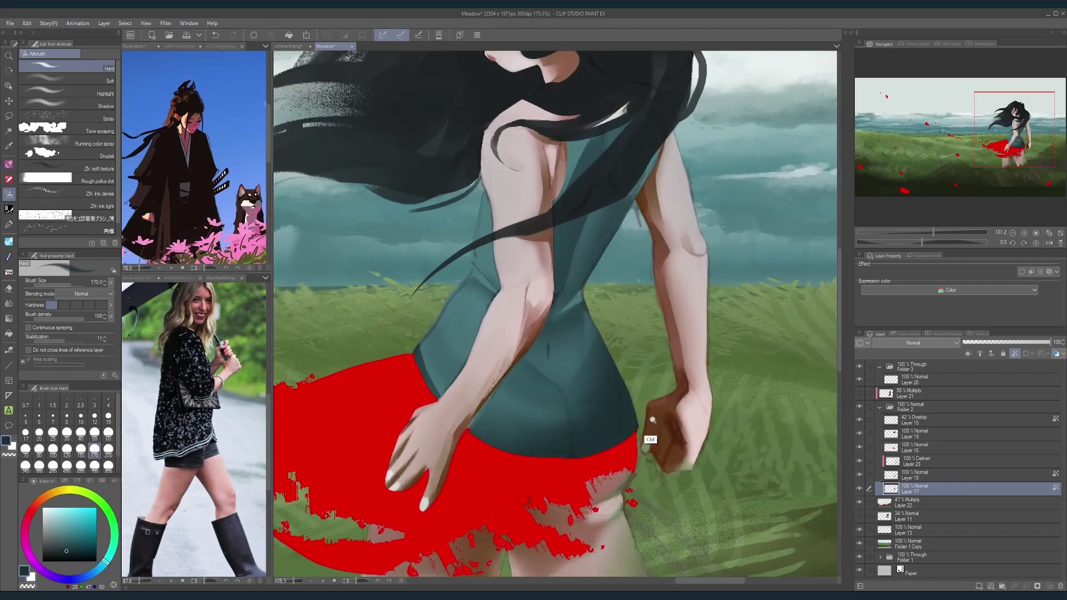
{"action": "scroll", "coordinate": [675, 428], "scroll_direction": "down", "scroll_amount": 2}
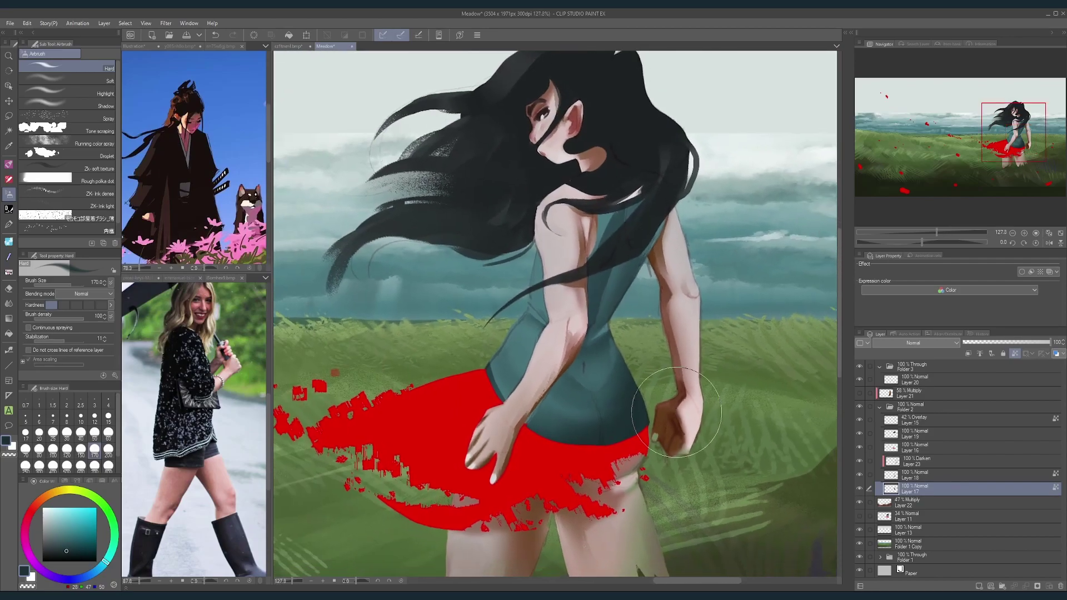
Step: Rework the seam and folds on the garment's lower back with the Hard airbrush in sampled teal, enlarging the brush from 12 to 50
{"action": "left_click", "coordinate": [95, 418]}
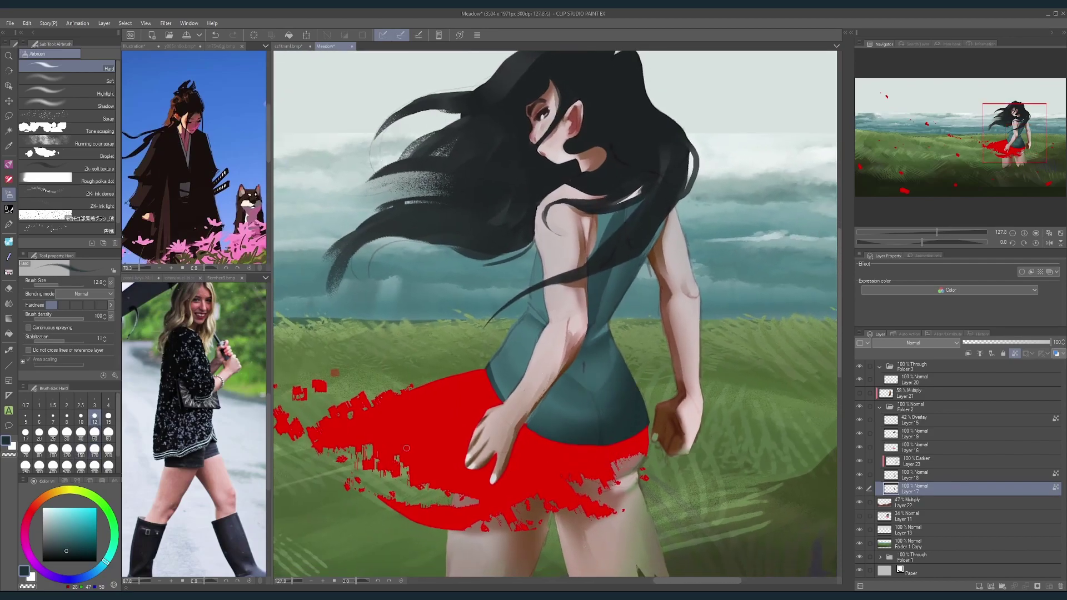
{"action": "left_click", "coordinate": [602, 371], "text": "alt"}
{"action": "key", "text": "]"}
{"action": "key", "text": "]"}
{"action": "key", "text": "]"}
{"action": "key", "text": "]"}
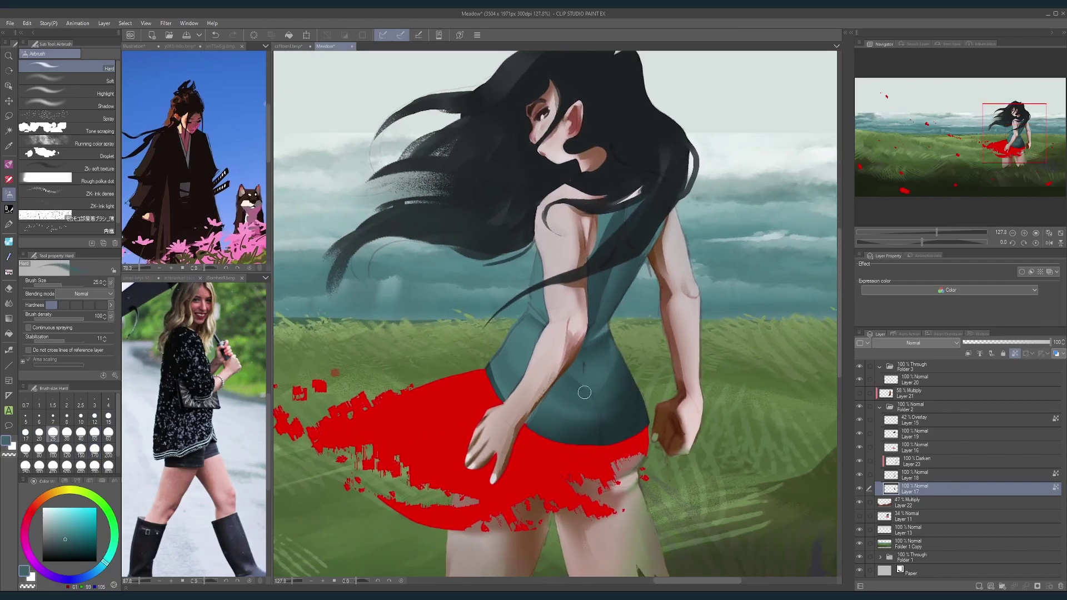
{"action": "key", "text": "bracketright"}
{"action": "key", "text": "bracketright"}
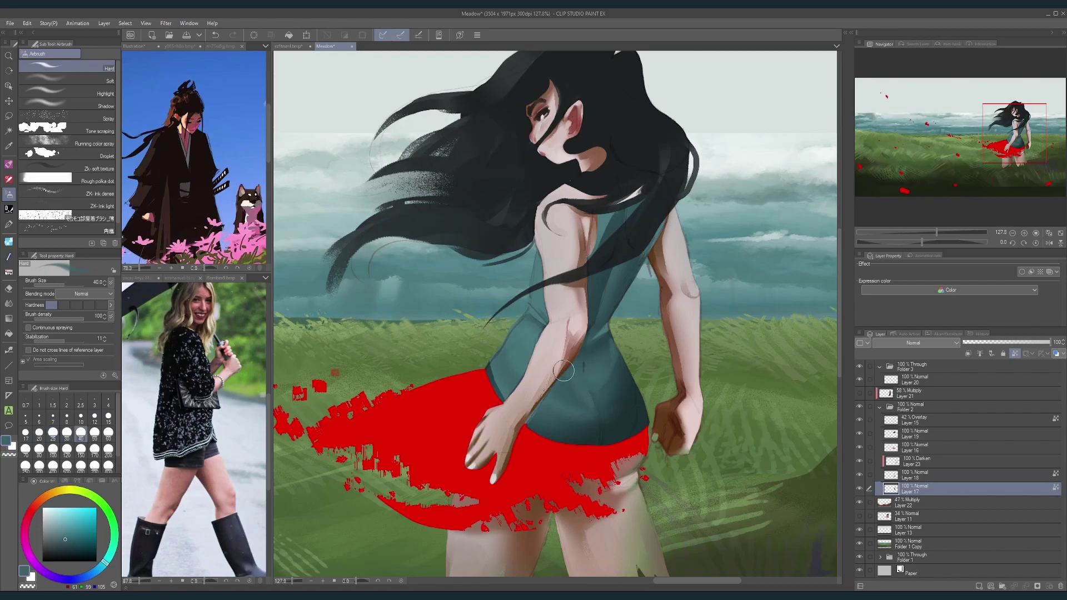
{"action": "key", "text": "bracketright"}
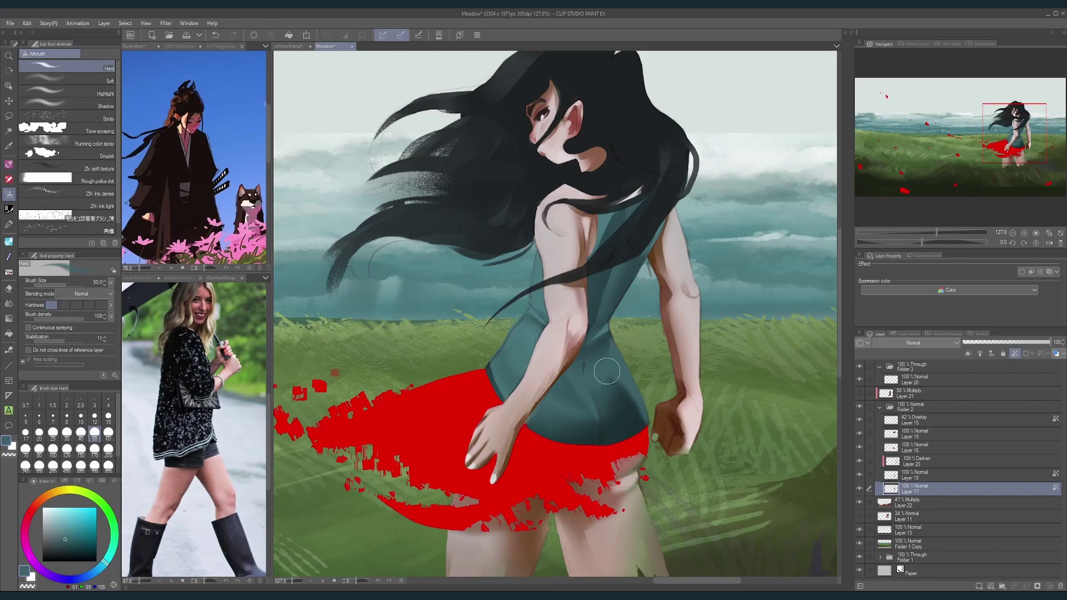
Step: Check the whole illustration and deepen the shadow along the garment's hem in sampled dark teal with the Hard airbrush at size 70
{"action": "scroll", "coordinate": [640, 355], "scroll_direction": "down", "scroll_amount": 8}
{"action": "scroll", "coordinate": [663, 361], "scroll_direction": "up", "scroll_amount": 3}
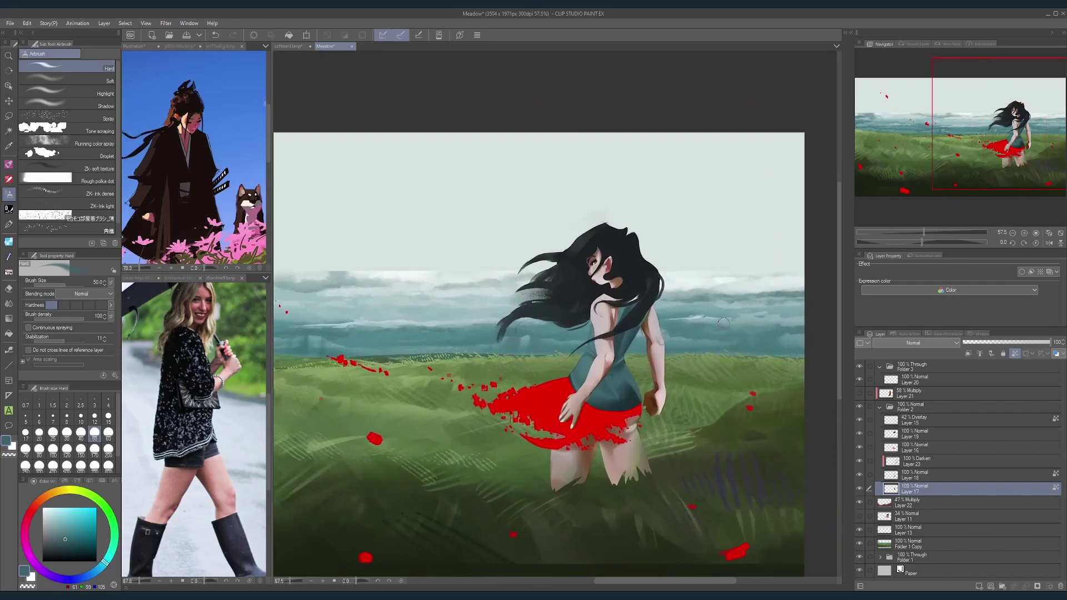
{"action": "scroll", "coordinate": [717, 384], "scroll_direction": "down", "scroll_amount": 3}
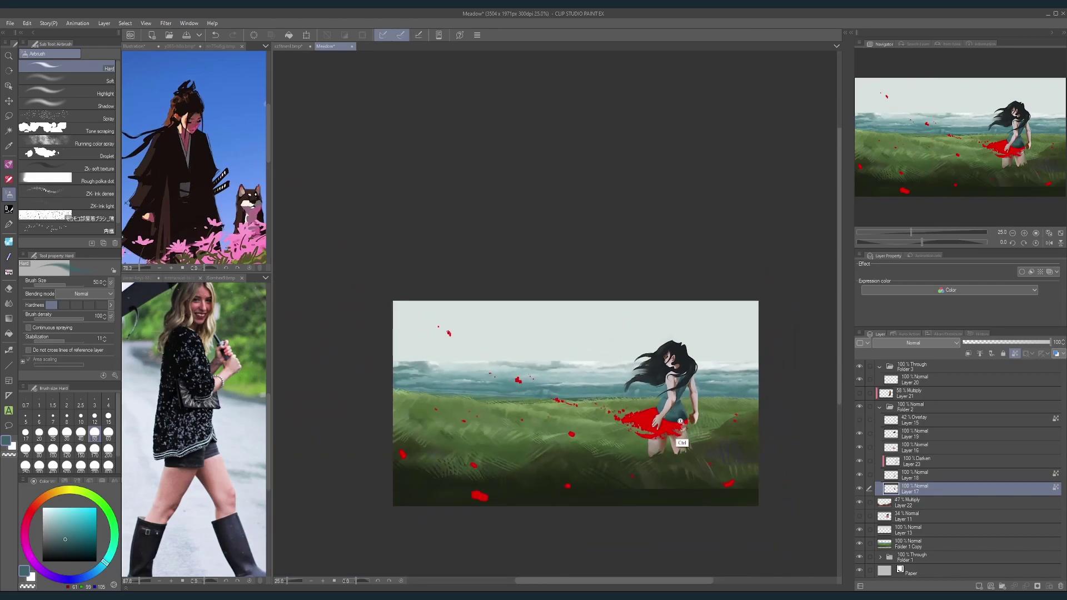
{"action": "scroll", "coordinate": [688, 435], "scroll_direction": "up", "scroll_amount": 7}
{"action": "left_click_drag", "start_coordinate": [721, 393], "coordinate": [701, 415]}
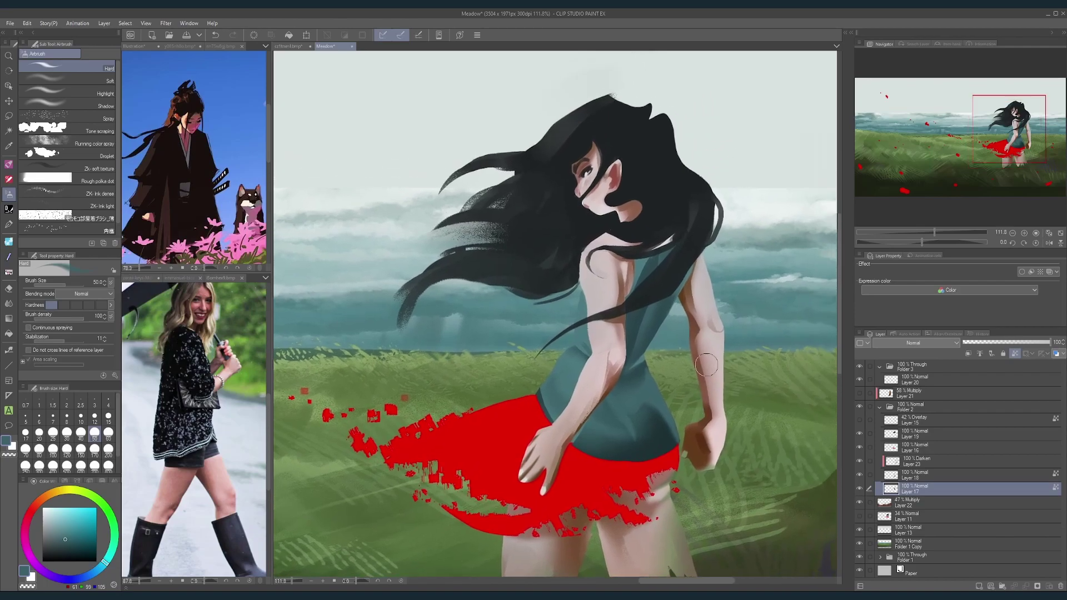
{"action": "key", "text": "bracketright"}
{"action": "key", "text": "bracketright"}
{"action": "key", "text": "bracketright"}
{"action": "key", "text": "bracketright"}
{"action": "key", "text": "bracketleft"}
{"action": "key", "text": "bracketleft"}
{"action": "left_click", "coordinate": [644, 424], "text": "alt"}
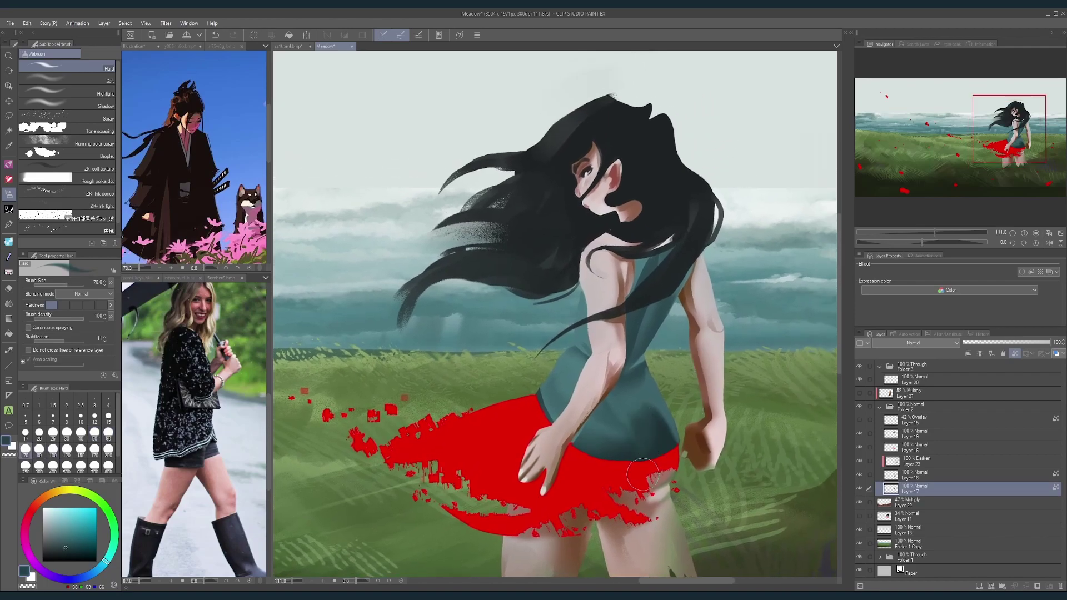
{"action": "scroll", "coordinate": [696, 422], "scroll_direction": "down", "scroll_amount": 4}
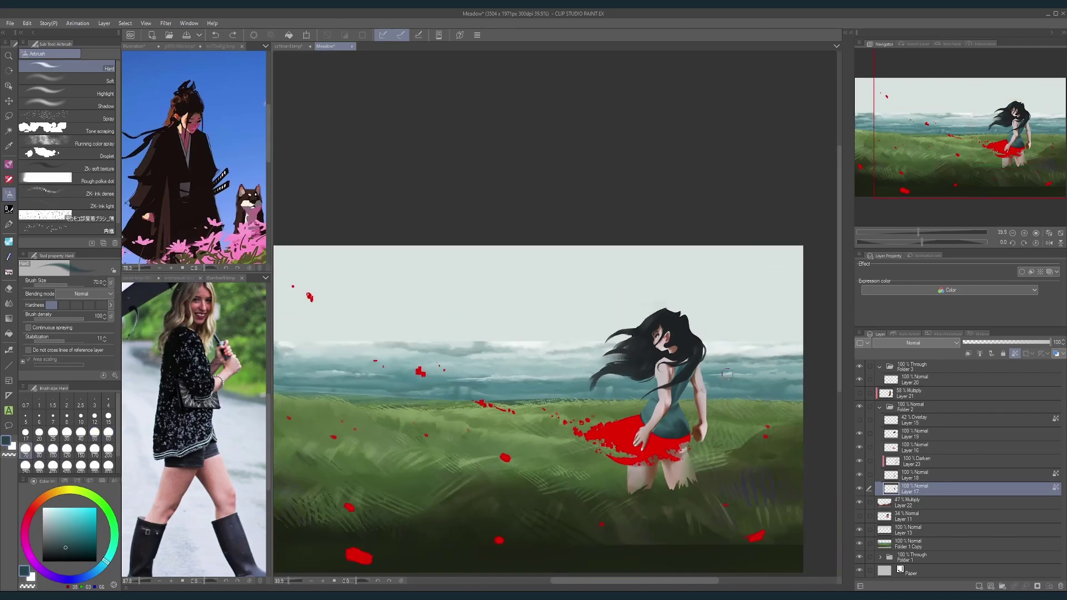
Step: Mirror the canvas view and shade the garment's lower part in teal with the Hard airbrush at size 150
{"action": "left_click", "coordinate": [1050, 244]}
{"action": "scroll", "coordinate": [544, 454], "scroll_direction": "up", "scroll_amount": 3}
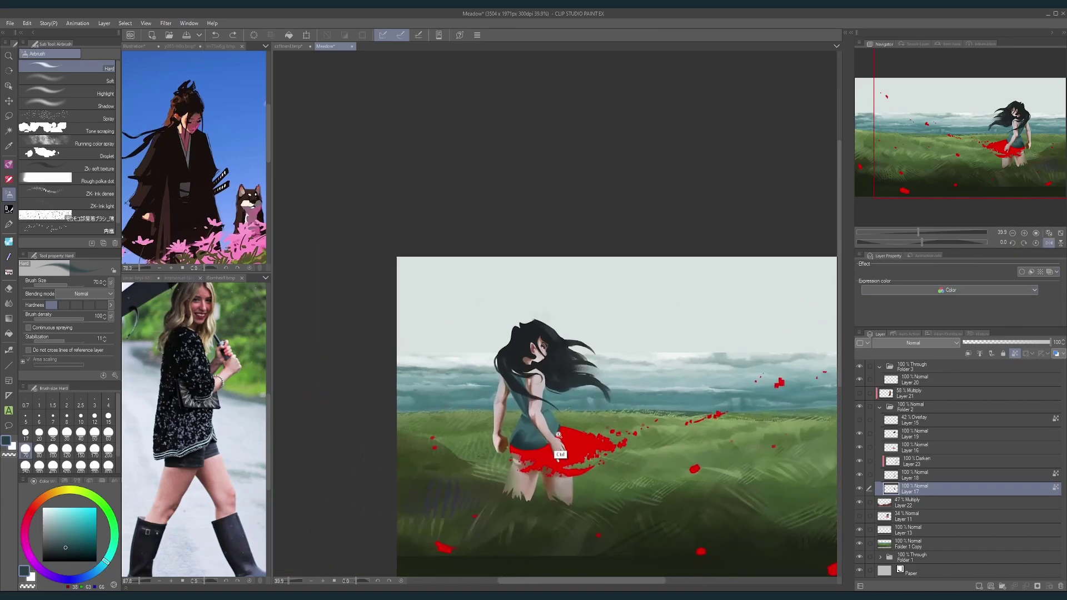
{"action": "key", "text": "bracketright"}
{"action": "key", "text": "bracketright"}
{"action": "key", "text": "bracketright"}
{"action": "key", "text": "bracketright"}
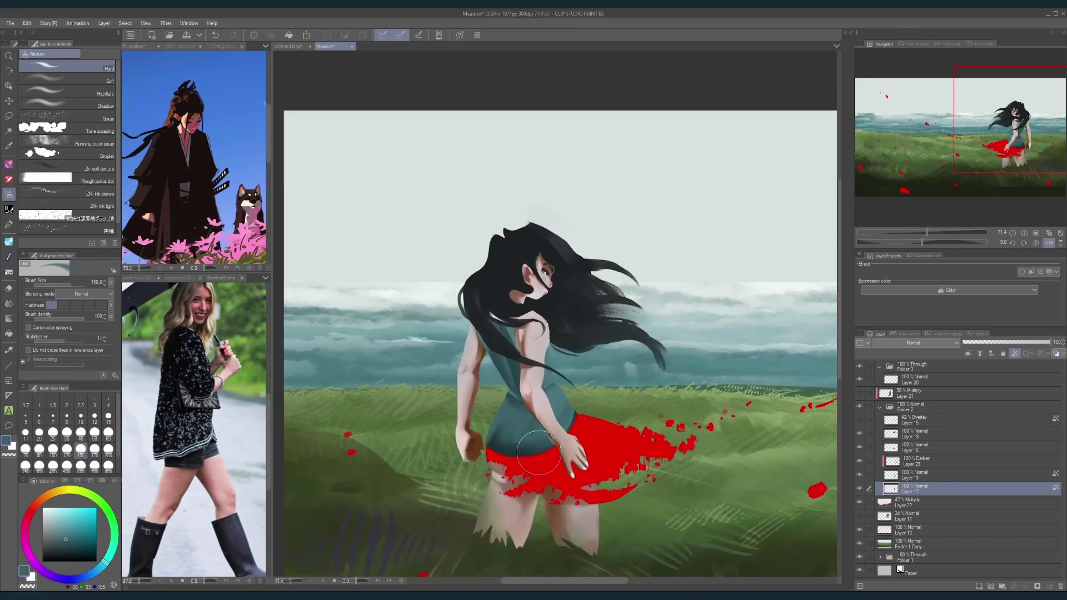
Step: Refine the garment's waist and back in the mirrored view with the Hard airbrush in sampled teal, ending at size 60
{"action": "key", "text": "bracketleft"}
{"action": "key", "text": "bracketleft"}
{"action": "key", "text": "bracketleft"}
{"action": "key", "text": "bracketleft"}
{"action": "key", "text": "bracketleft"}
{"action": "key", "text": "bracketleft"}
{"action": "key", "text": "bracketleft"}
{"action": "key", "text": "bracketleft"}
{"action": "key", "text": "bracketleft"}
{"action": "left_click", "coordinate": [518, 398], "text": "alt"}
{"action": "key", "text": "bracketright"}
{"action": "key", "text": "bracketright"}
{"action": "key", "text": "bracketright"}
{"action": "key", "text": "bracketright"}
{"action": "scroll", "coordinate": [514, 412], "scroll_direction": "down", "scroll_amount": 3}
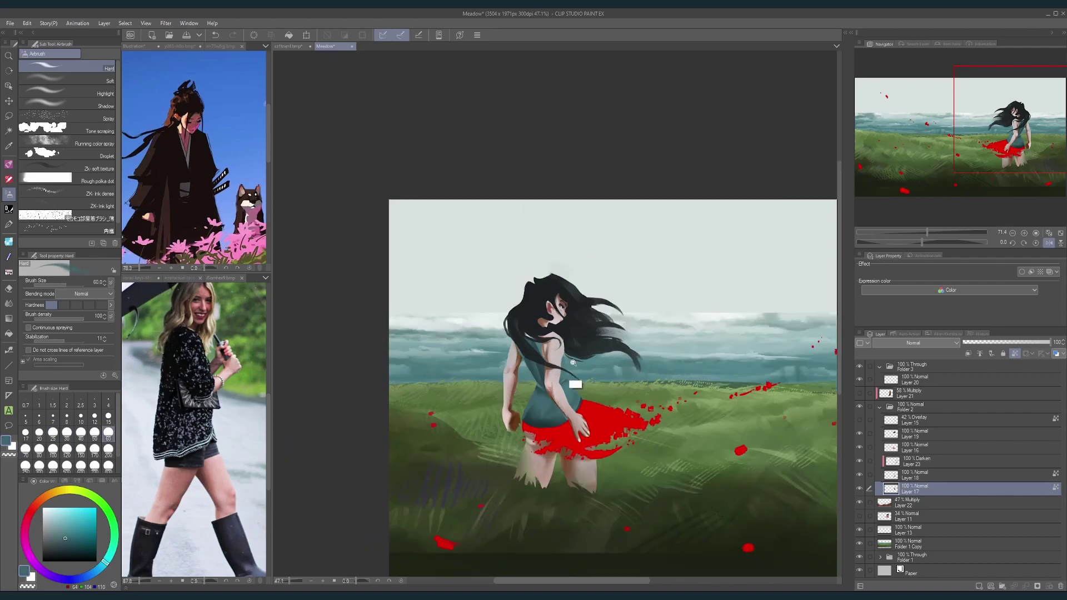
{"action": "scroll", "coordinate": [577, 404], "scroll_direction": "up", "scroll_amount": 4}
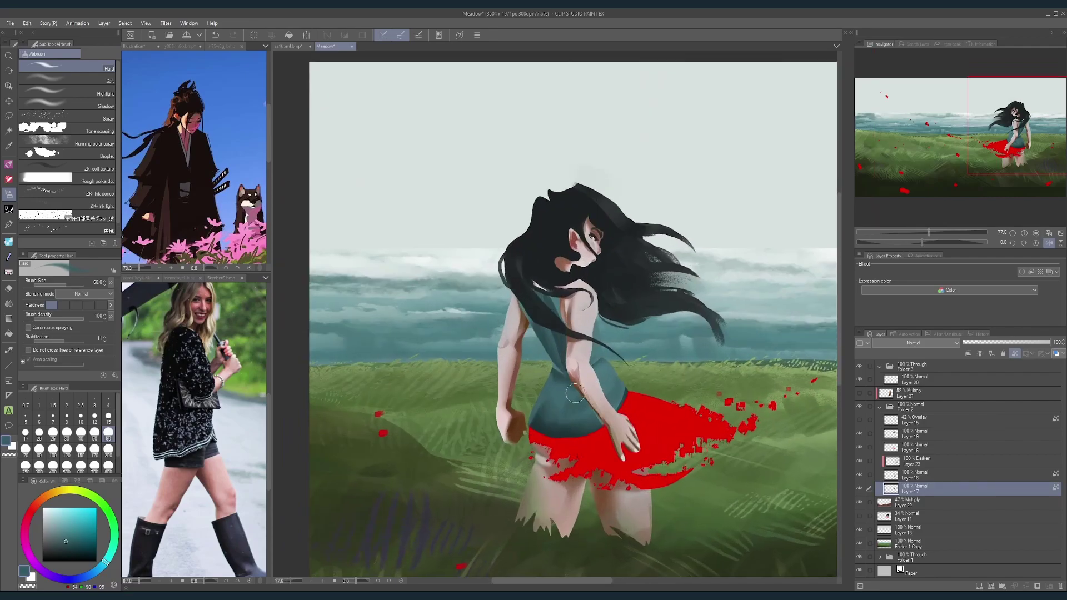
Step: Rework the shading on the garment's lower back in sampled teal tones with the Hard airbrush at size 60
{"action": "left_click", "coordinate": [563, 429], "text": "alt"}
{"action": "left_click_drag", "start_coordinate": [579, 394], "coordinate": [561, 426]}
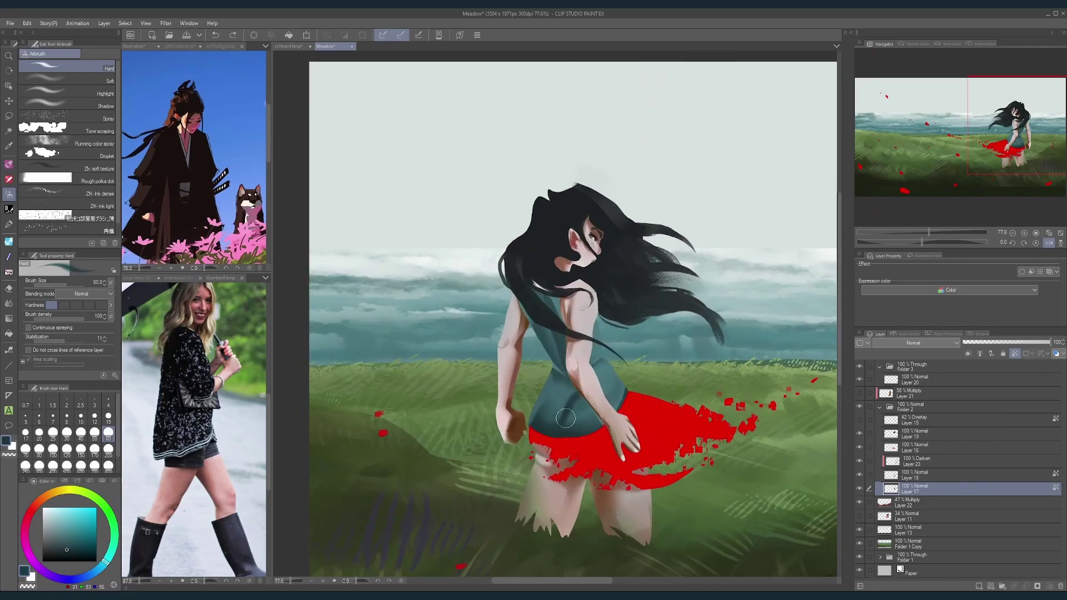
{"action": "left_click", "coordinate": [572, 407], "text": "alt"}
{"action": "left_click", "coordinate": [566, 418], "text": "alt"}
{"action": "scroll", "coordinate": [591, 398], "scroll_direction": "down", "scroll_amount": 4}
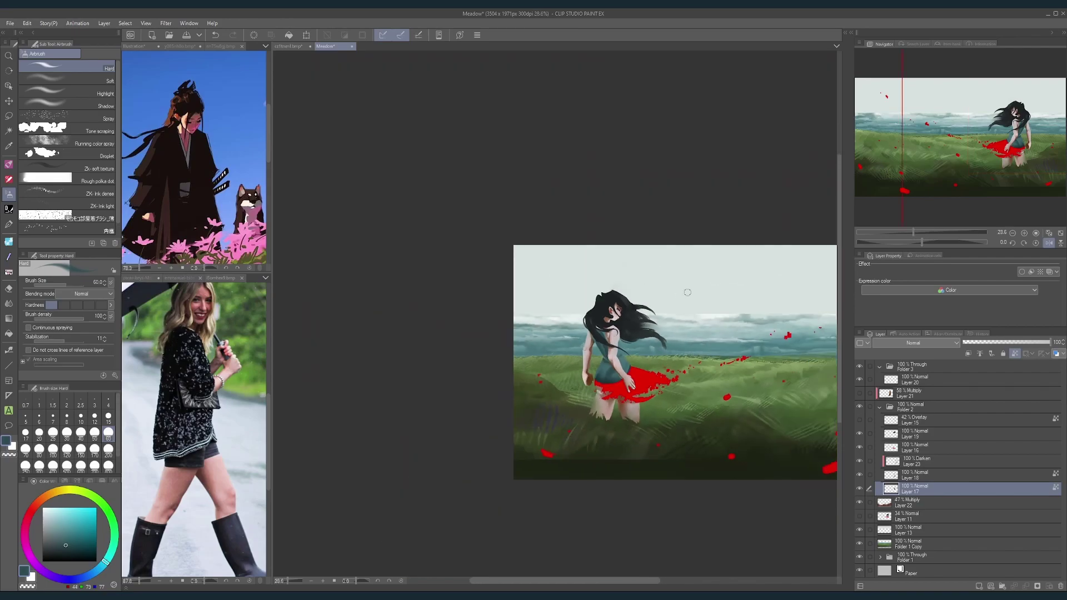
{"action": "scroll", "coordinate": [606, 384], "scroll_direction": "up", "scroll_amount": 5}
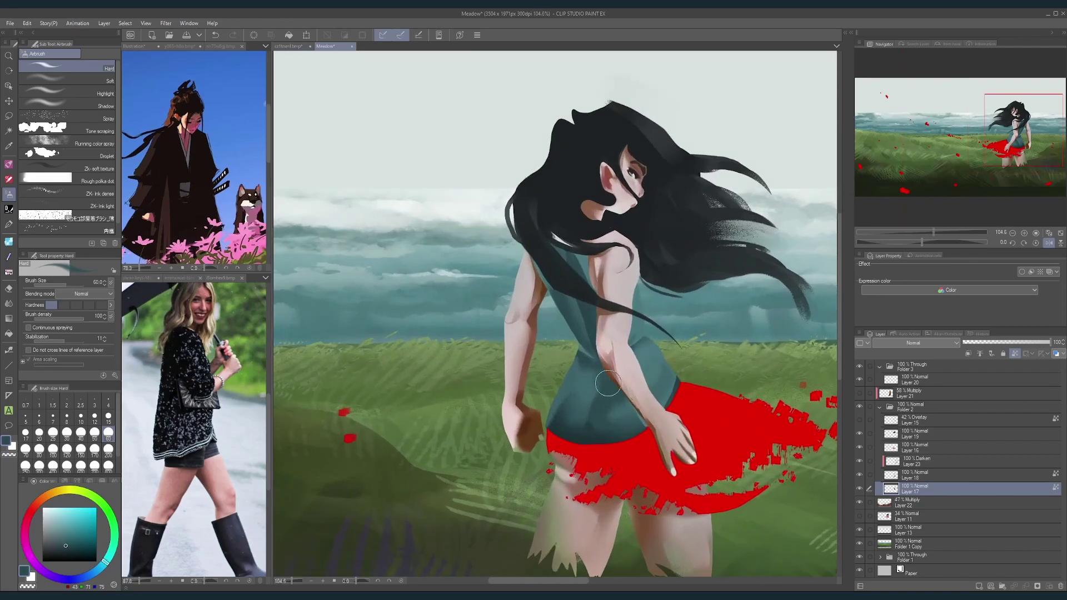
{"action": "scroll", "coordinate": [639, 353], "scroll_direction": "down", "scroll_amount": 5}
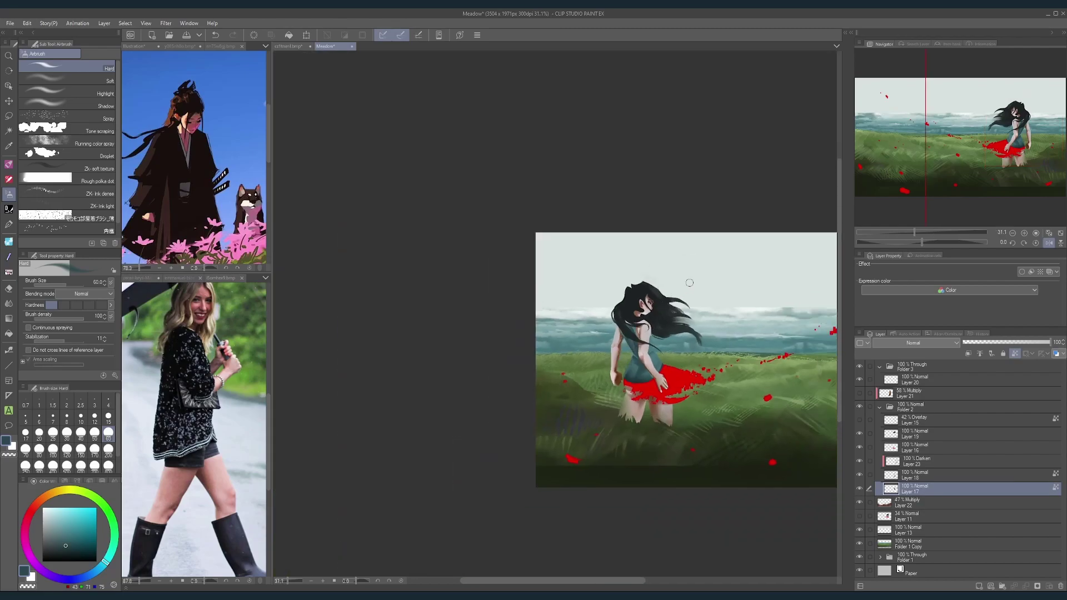
{"action": "scroll", "coordinate": [605, 374], "scroll_direction": "up", "scroll_amount": 5}
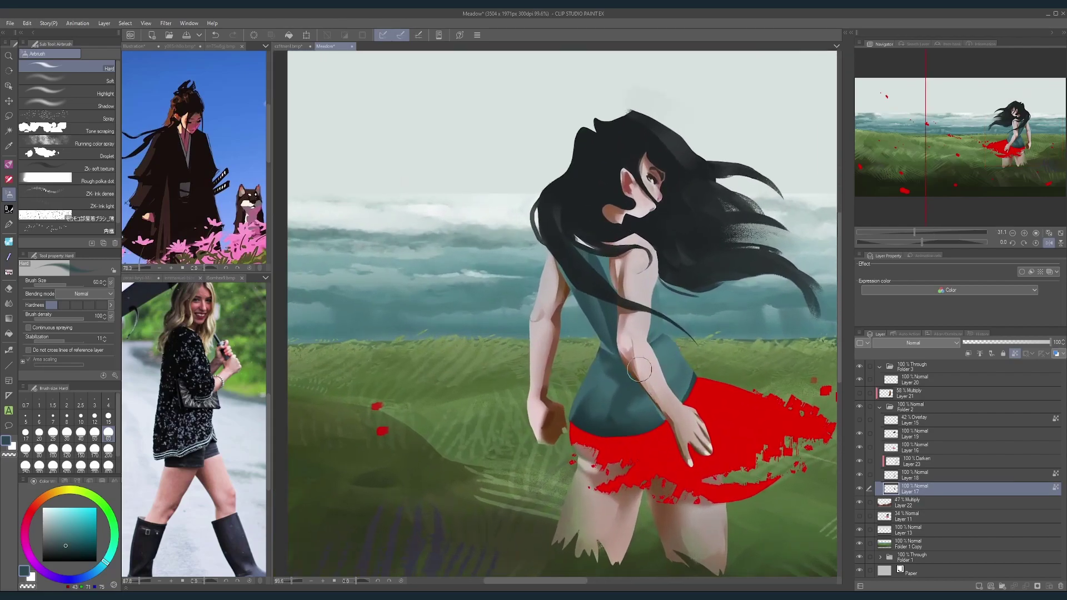
Step: Blend sampled lighter teal over the garment's lower part with the Soft airbrush at size 80
{"action": "left_click", "coordinate": [100, 80]}
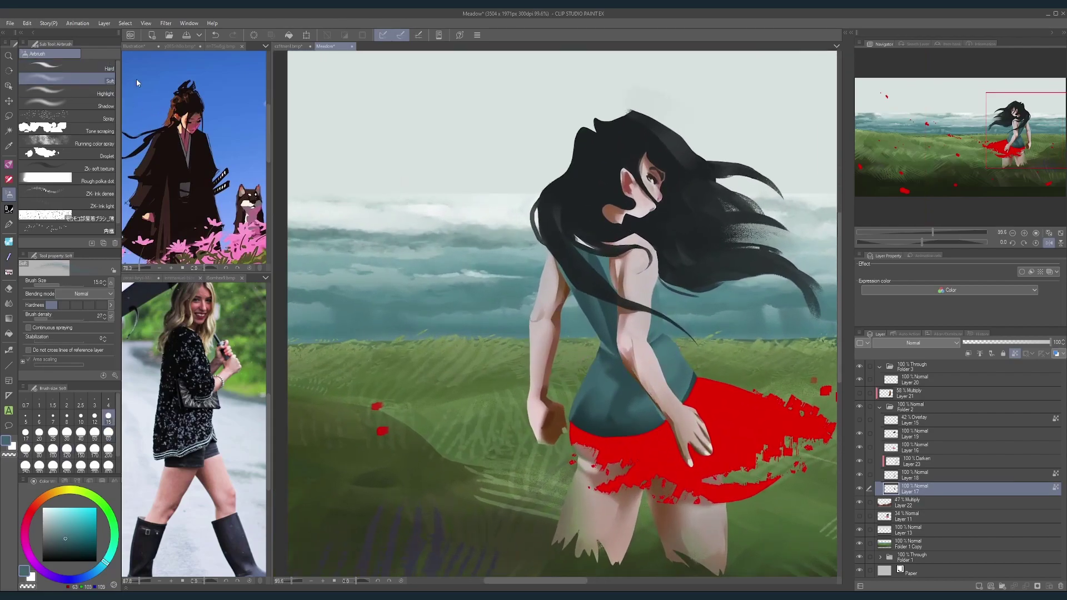
{"action": "left_click", "coordinate": [610, 388], "text": "alt"}
{"action": "key", "text": "bracketright"}
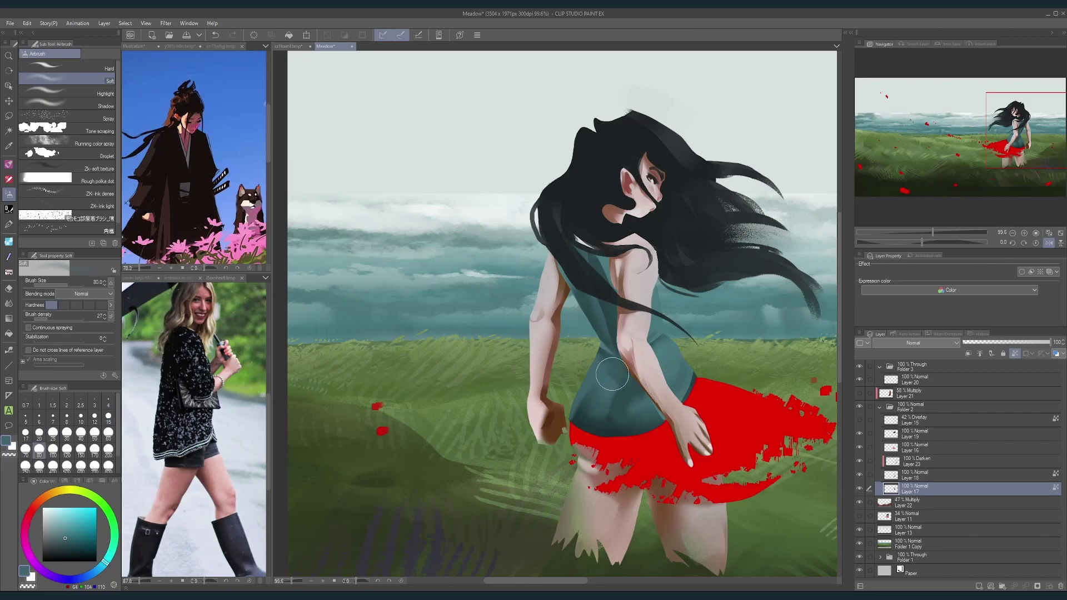
{"action": "left_click_drag", "start_coordinate": [682, 370], "coordinate": [640, 388]}
{"action": "scroll", "coordinate": [639, 362], "scroll_direction": "down", "scroll_amount": 3}
{"action": "left_click_drag", "start_coordinate": [640, 432], "coordinate": [629, 412]}
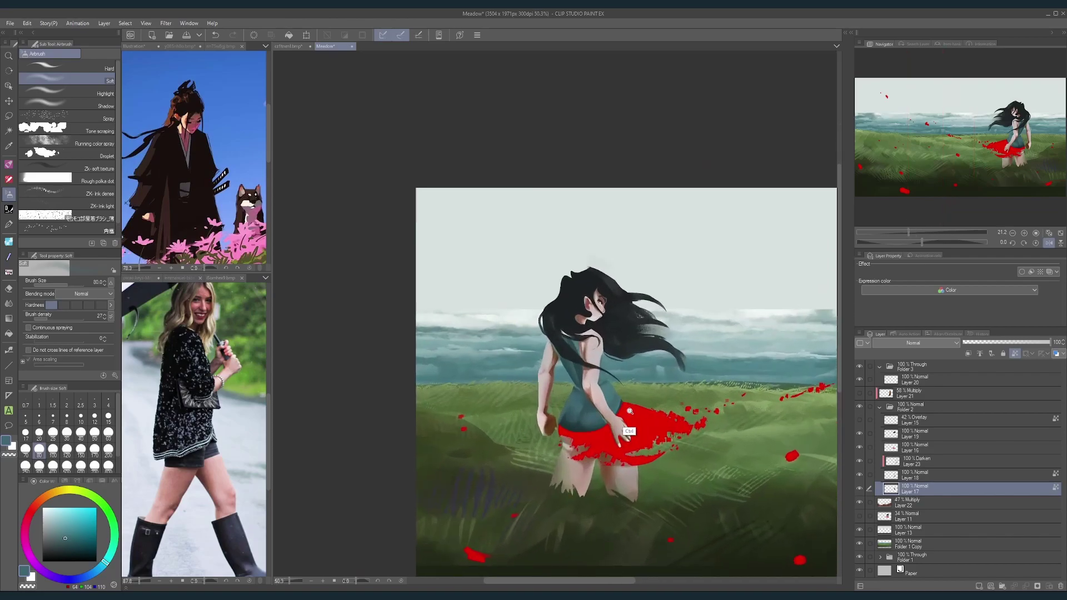
Step: Soften the garment's lower shading with the Soft airbrush at size 150 and tilt the canvas slightly for closer work
{"action": "scroll", "coordinate": [630, 412], "scroll_direction": "up", "scroll_amount": 2}
{"action": "key", "text": "bracketright"}
{"action": "key", "text": "bracketright"}
{"action": "key", "text": "bracketright"}
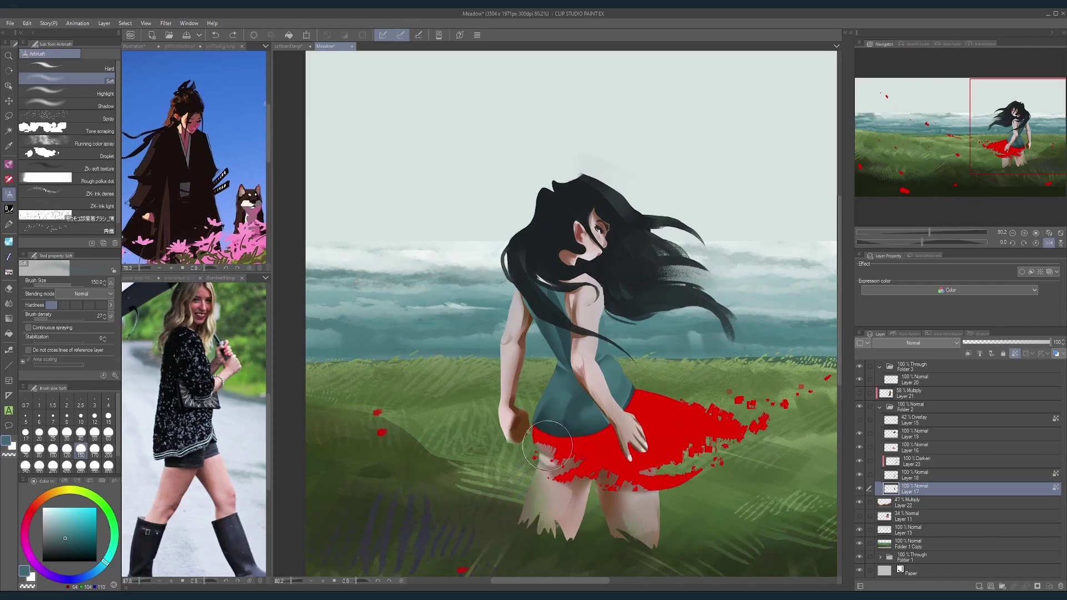
{"action": "key", "text": "shift+space"}
{"action": "mouse_move", "coordinate": [634, 417]}
{"action": "left_mouse_down"}
{"action": "mouse_move", "coordinate": [591, 455]}
{"action": "mouse_move", "coordinate": [489, 439]}
{"action": "mouse_move", "coordinate": [667, 434]}
{"action": "mouse_move", "coordinate": [721, 390]}
{"action": "mouse_move", "coordinate": [737, 341]}
{"action": "mouse_move", "coordinate": [646, 396]}
{"action": "mouse_move", "coordinate": [659, 388]}
{"action": "mouse_move", "coordinate": [671, 417]}
{"action": "mouse_move", "coordinate": [581, 400]}
{"action": "left_mouse_up"}
{"action": "key", "text": "shift+space"}
{"action": "scroll", "coordinate": [572, 412], "scroll_direction": "up", "scroll_amount": 3}
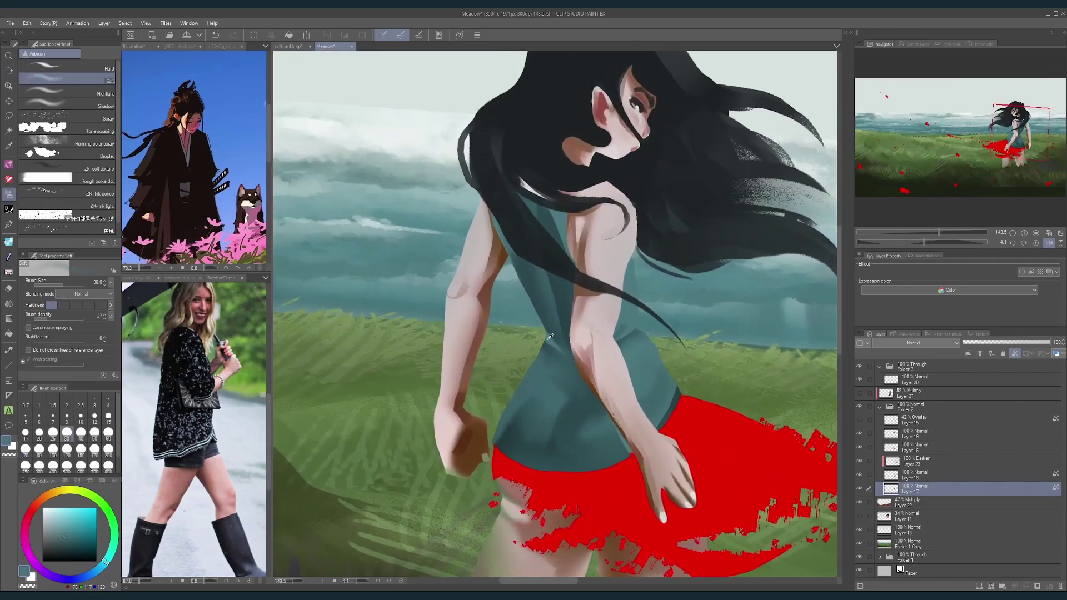
Step: Paint a fine seam down the garment's lower back and touch up the waist with the Hard airbrush, reducing the brush to size 10
{"action": "key", "text": "comma"}
{"action": "key", "text": "bracketleft"}
{"action": "key", "text": "bracketleft"}
{"action": "key", "text": "bracketleft"}
{"action": "key", "text": "bracketleft"}
{"action": "key", "text": "bracketleft"}
{"action": "key", "text": "bracketleft"}
{"action": "key", "text": "bracketleft"}
{"action": "key", "text": "bracketleft"}
{"action": "key", "text": "bracketleft"}
{"action": "key", "text": "bracketleft"}
{"action": "key", "text": "bracketleft"}
{"action": "key", "text": "bracketleft"}
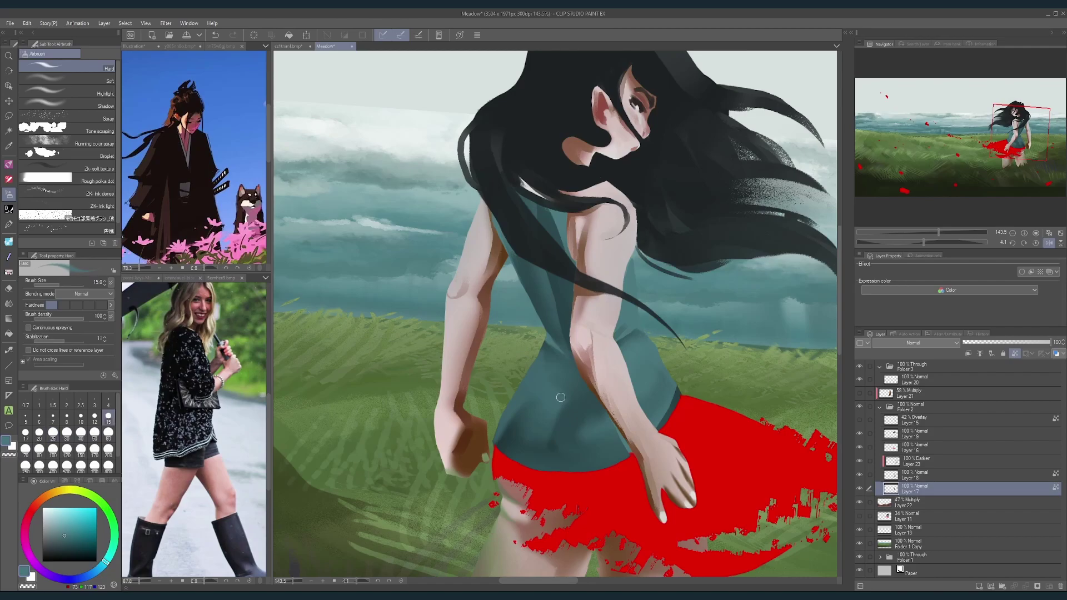
{"action": "left_click", "coordinate": [860, 432]}
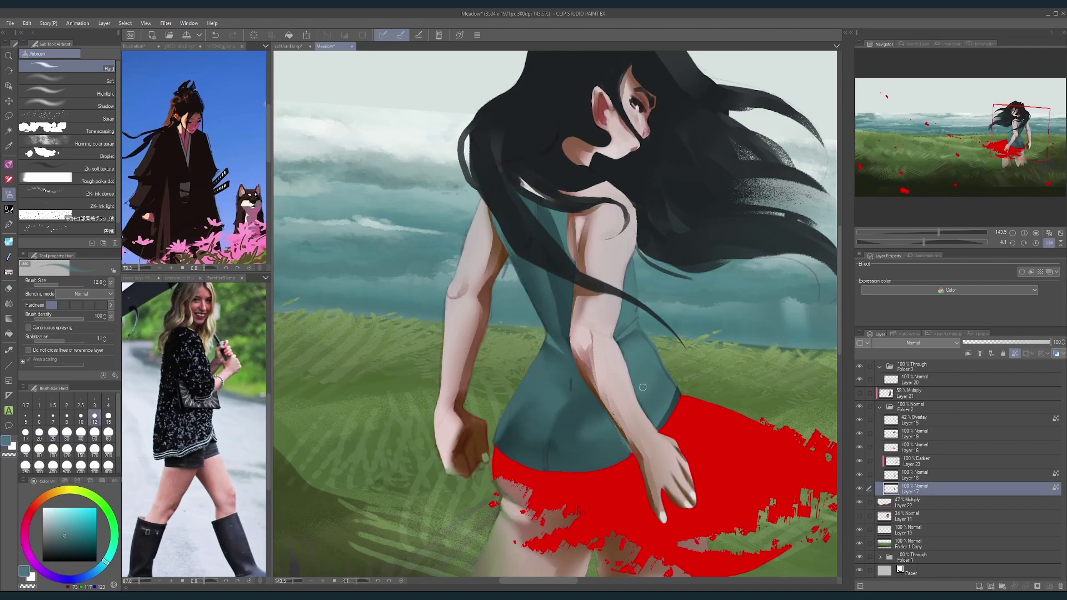
{"action": "key", "text": "bracketleft"}
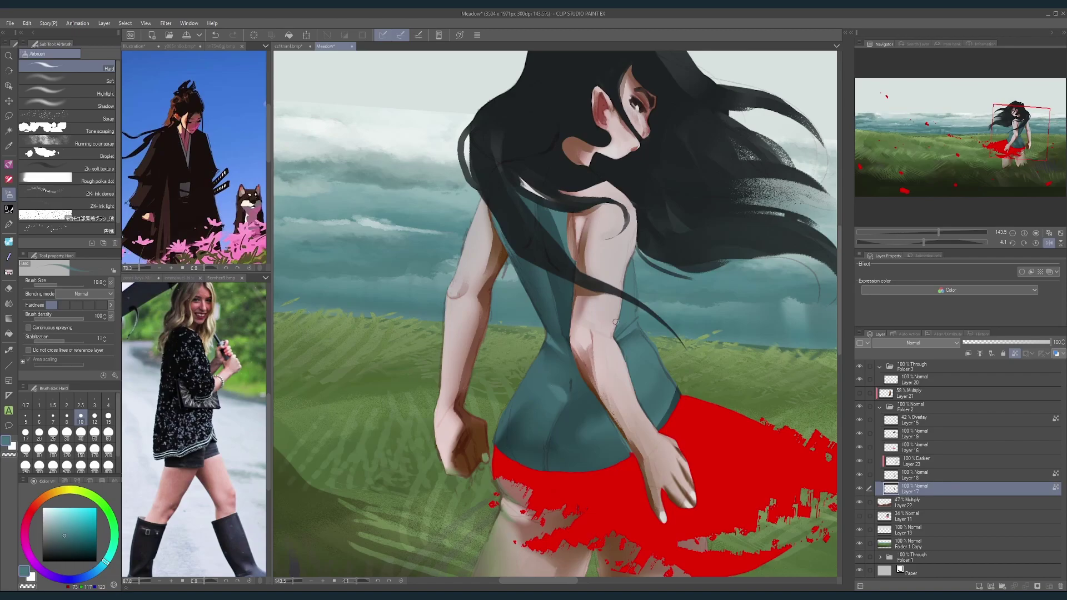
Step: Reduce the canvas tilt and rework the lower back's lighter teal area with the Hard airbrush at size 40
{"action": "scroll", "coordinate": [616, 321], "scroll_direction": "down", "scroll_amount": 5}
{"action": "key", "text": "shift+space"}
{"action": "left_click_drag", "start_coordinate": [734, 309], "coordinate": [736, 299]}
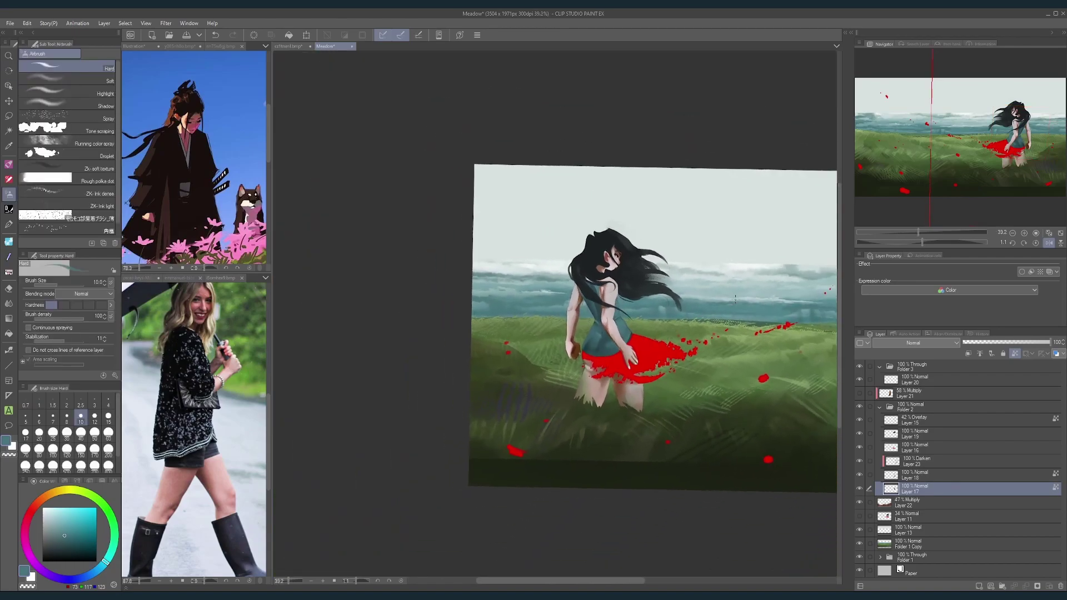
{"action": "left_click", "coordinate": [859, 412]}
{"action": "left_click", "coordinate": [860, 413]}
{"action": "scroll", "coordinate": [600, 330], "scroll_direction": "up", "scroll_amount": 3}
{"action": "key", "text": "bracketright"}
{"action": "key", "text": "bracketright"}
{"action": "key", "text": "bracketright"}
{"action": "key", "text": "bracketright"}
{"action": "key", "text": "bracketright"}
{"action": "key", "text": "bracketright"}
{"action": "key", "text": "bracketright"}
{"action": "key", "text": "bracketright"}
{"action": "key", "text": "bracketright"}
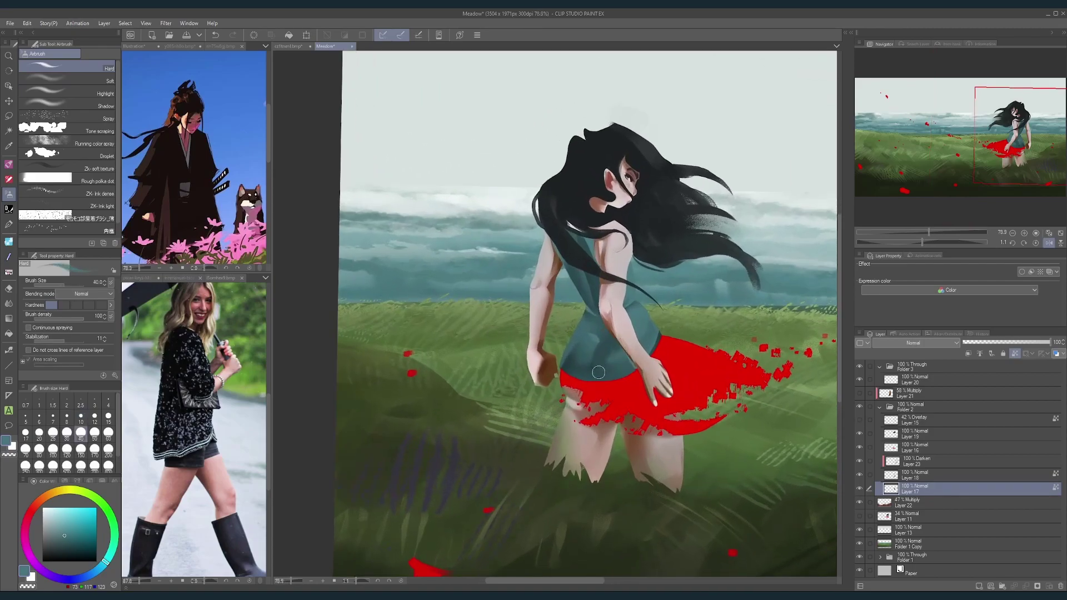
Step: Shade the garment's lower part in dark teal at size 60 and refine its highlight in lighter teal at size 40
{"action": "scroll", "coordinate": [591, 367], "scroll_direction": "down", "scroll_amount": 4}
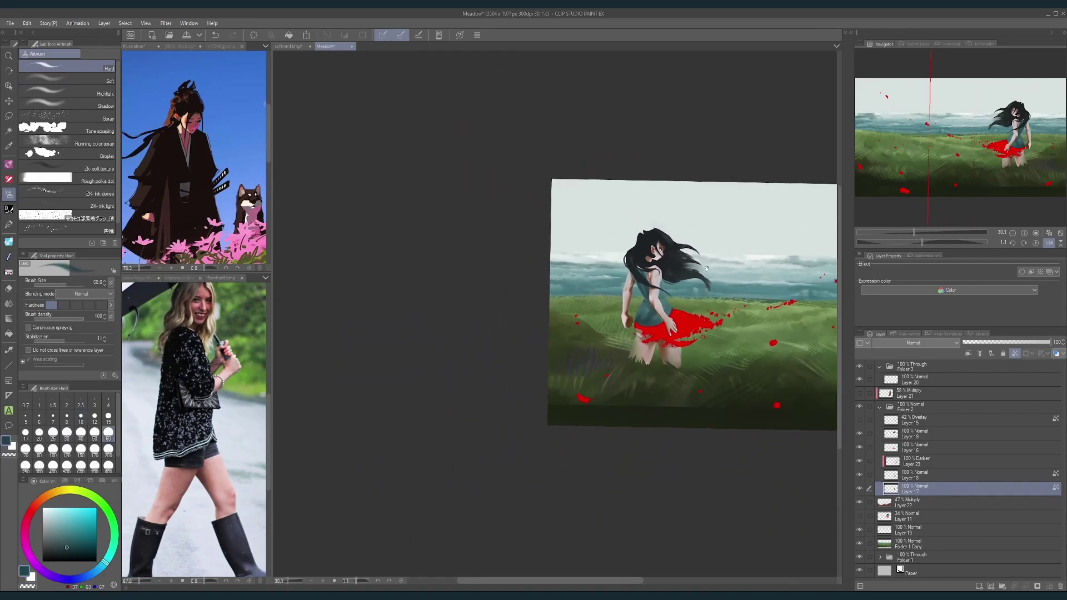
{"action": "left_click_drag", "start_coordinate": [597, 347], "coordinate": [644, 344]}
{"action": "left_click_drag", "start_coordinate": [563, 383], "coordinate": [610, 385]}
{"action": "key", "text": "bracketleft"}
{"action": "key", "text": "bracketleft"}
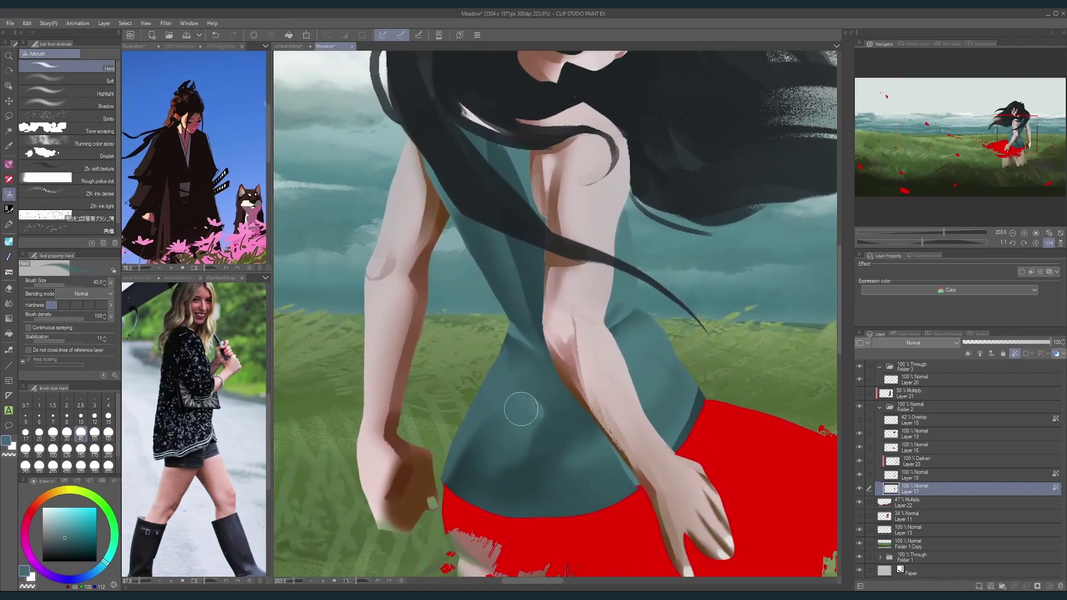
Step: Restore the upright, unmirrored canvas view and refine the garment's lower back in dark teal with the Hard airbrush at size 17
{"action": "scroll", "coordinate": [604, 268], "scroll_direction": "down", "scroll_amount": 4}
{"action": "scroll", "coordinate": [605, 269], "scroll_direction": "down", "scroll_amount": 2}
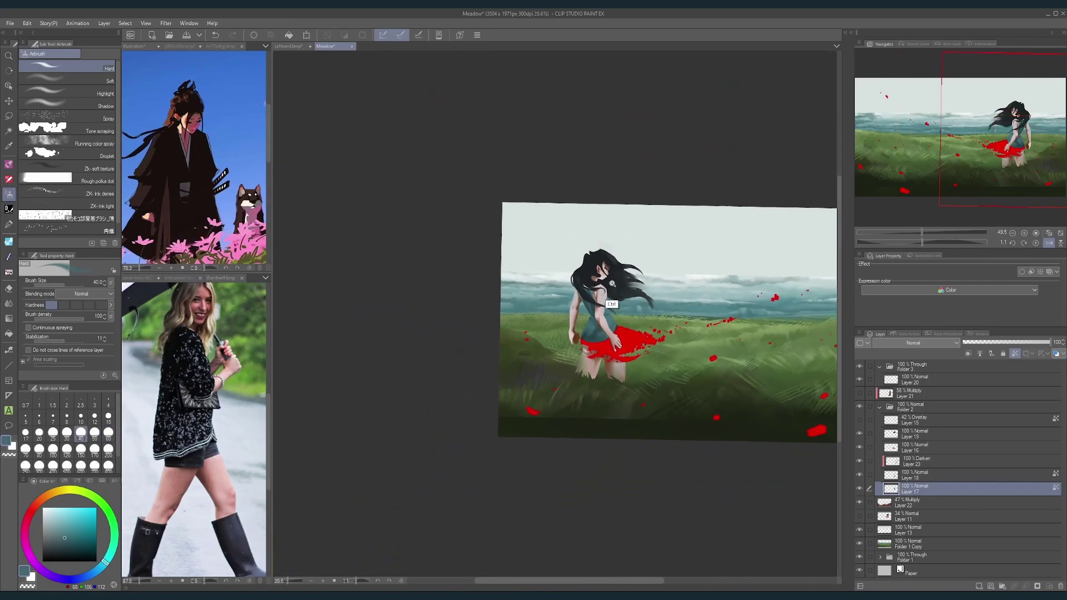
{"action": "left_click", "coordinate": [1035, 244]}
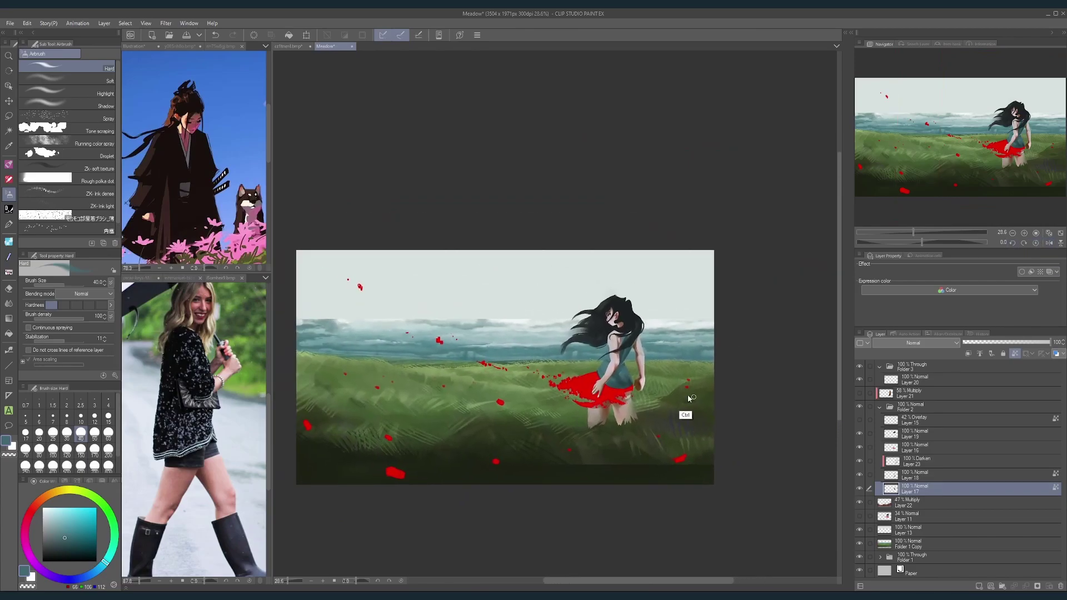
{"action": "scroll", "coordinate": [633, 373], "scroll_direction": "up", "scroll_amount": 5}
{"action": "key", "text": "bracketleft"}
{"action": "key", "text": "bracketleft"}
{"action": "key", "text": "bracketleft"}
{"action": "key", "text": "bracketleft"}
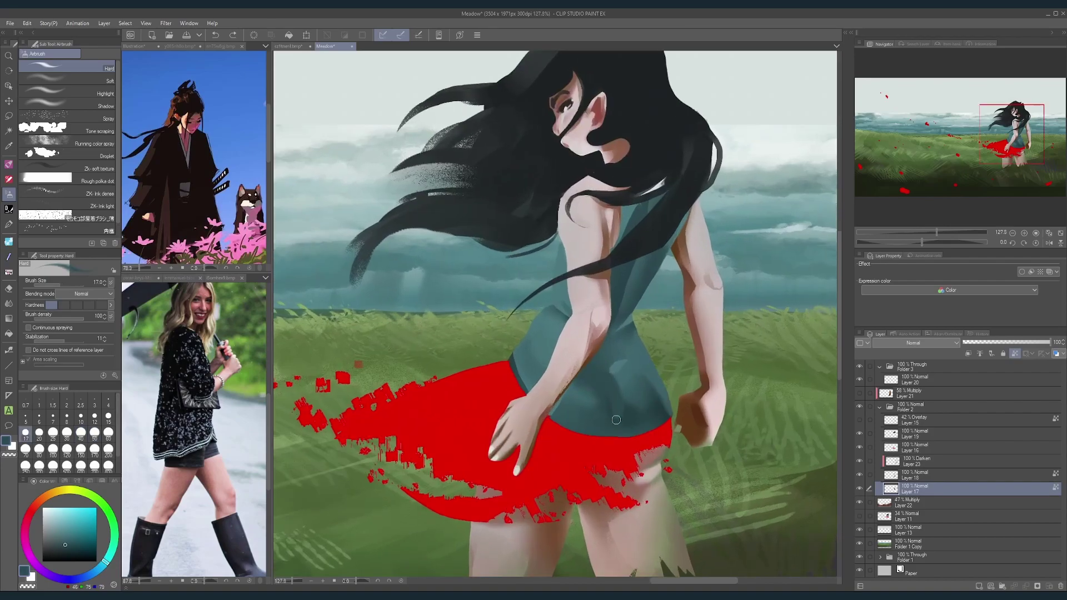
Step: Shade the garment's lower back with the Hard airbrush at size 60, then rework its highlight in sampled lighter teal at size 50
{"action": "scroll", "coordinate": [656, 362], "scroll_direction": "down", "scroll_amount": 5}
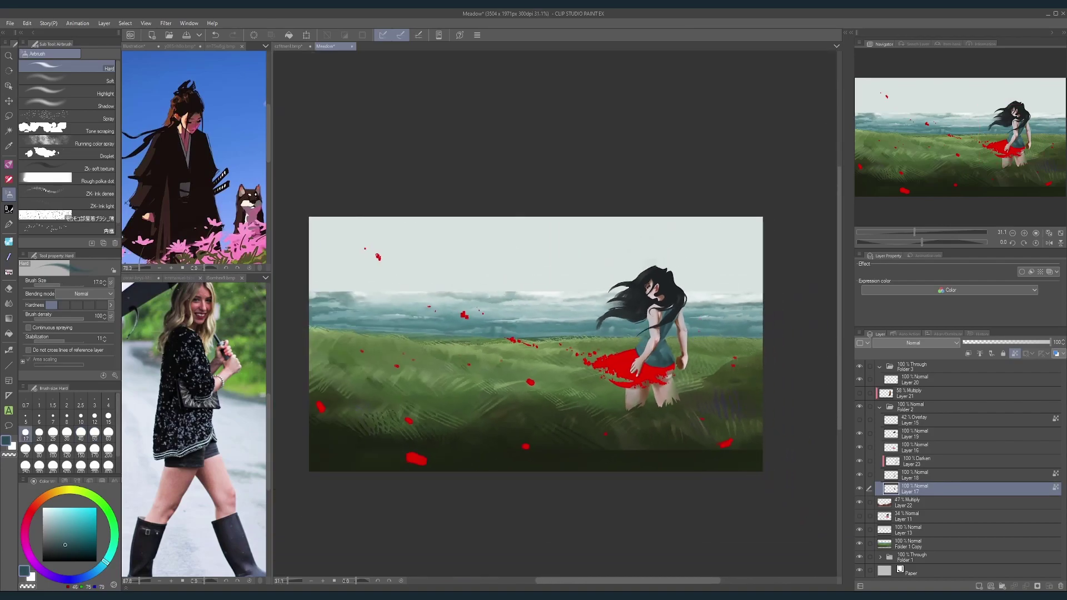
{"action": "scroll", "coordinate": [667, 362], "scroll_direction": "up", "scroll_amount": 5}
{"action": "key", "text": "bracketright"}
{"action": "key", "text": "bracketright"}
{"action": "key", "text": "bracketright"}
{"action": "key", "text": "bracketright"}
{"action": "key", "text": "bracketright"}
{"action": "key", "text": "bracketright"}
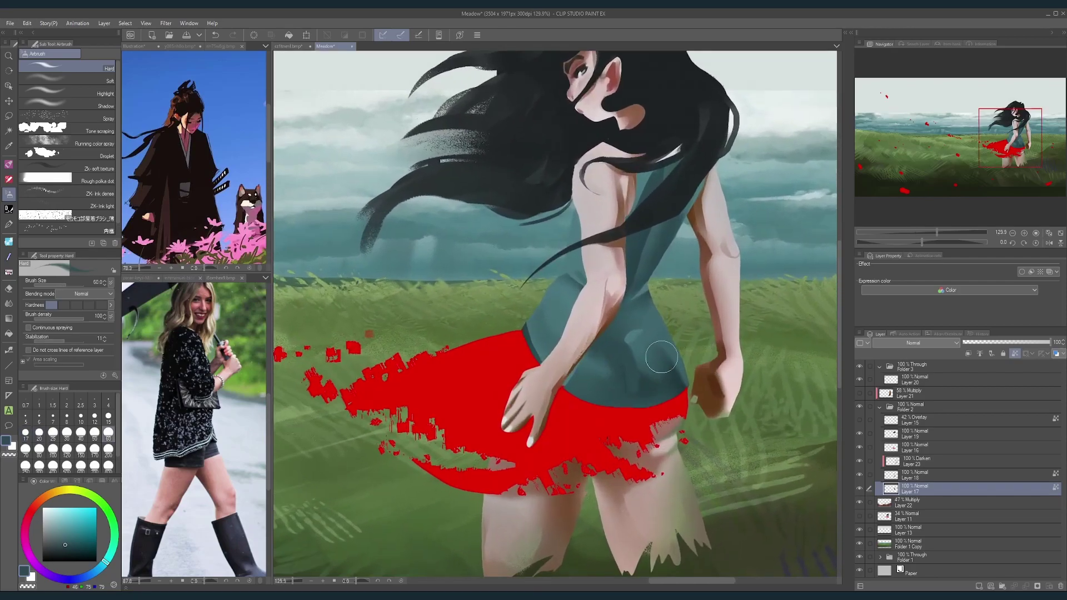
{"action": "key", "text": "bracketleft"}
{"action": "left_click", "coordinate": [639, 340], "text": "alt"}
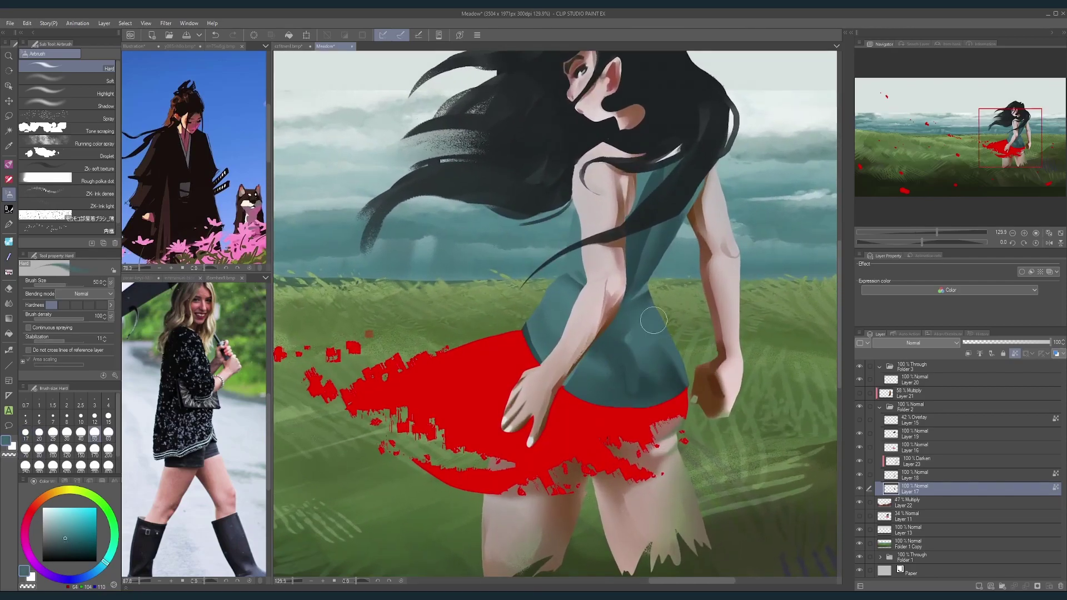
Step: Deepen the garment's waist and lower back in sampled dark teal with the Hard airbrush at size 70
{"action": "scroll", "coordinate": [716, 307], "scroll_direction": "down", "scroll_amount": 6}
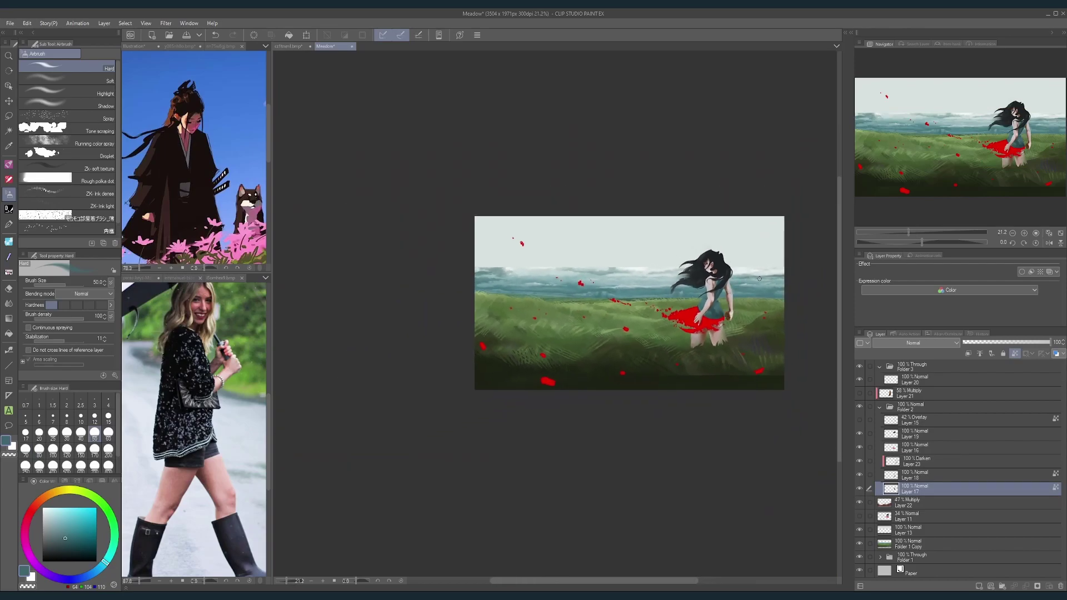
{"action": "scroll", "coordinate": [729, 314], "scroll_direction": "up", "scroll_amount": 4}
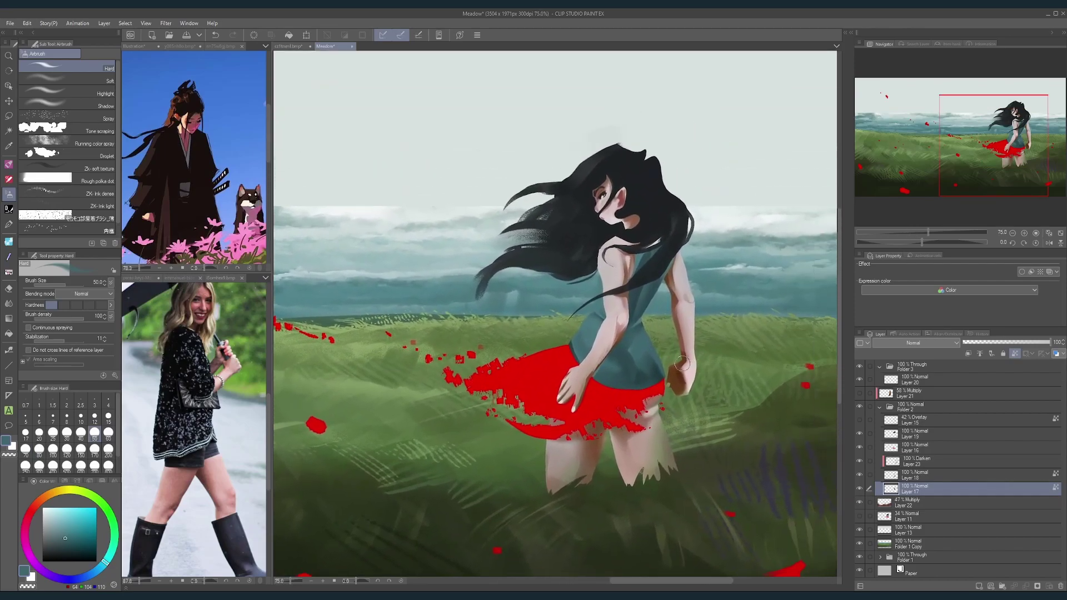
{"action": "key", "text": "bracketright"}
{"action": "key", "text": "bracketright"}
{"action": "left_click", "coordinate": [625, 337], "text": "alt"}
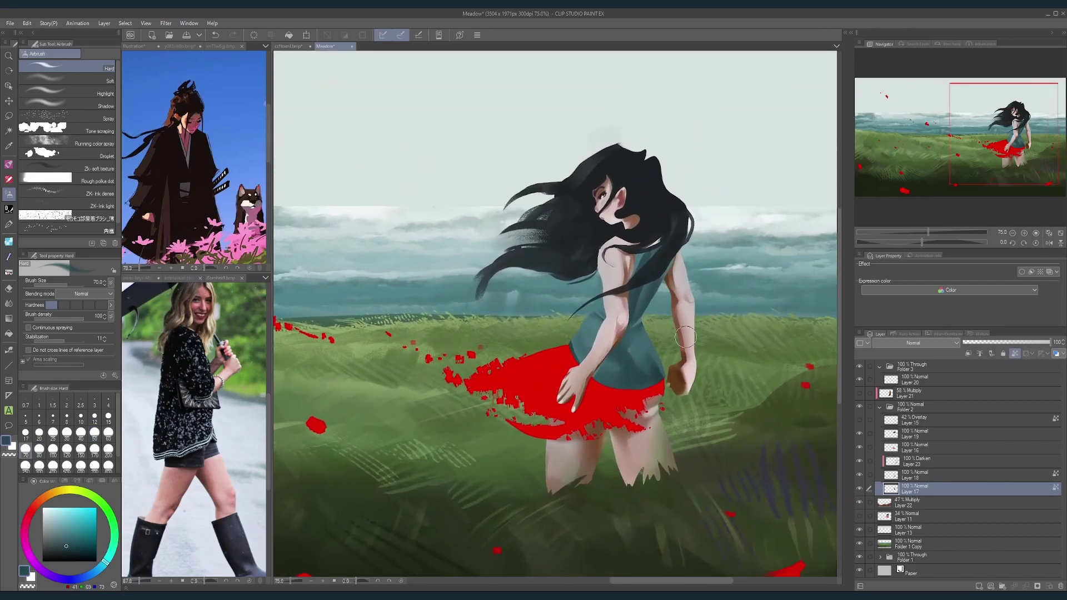
Step: Even out the garment's lower shading with broad strokes of sampled teal using the Hard airbrush at size 150
{"action": "key", "text": "bracketright"}
{"action": "key", "text": "bracketright"}
{"action": "key", "text": "bracketright"}
{"action": "key", "text": "bracketright"}
{"action": "scroll", "coordinate": [698, 322], "scroll_direction": "down", "scroll_amount": 2}
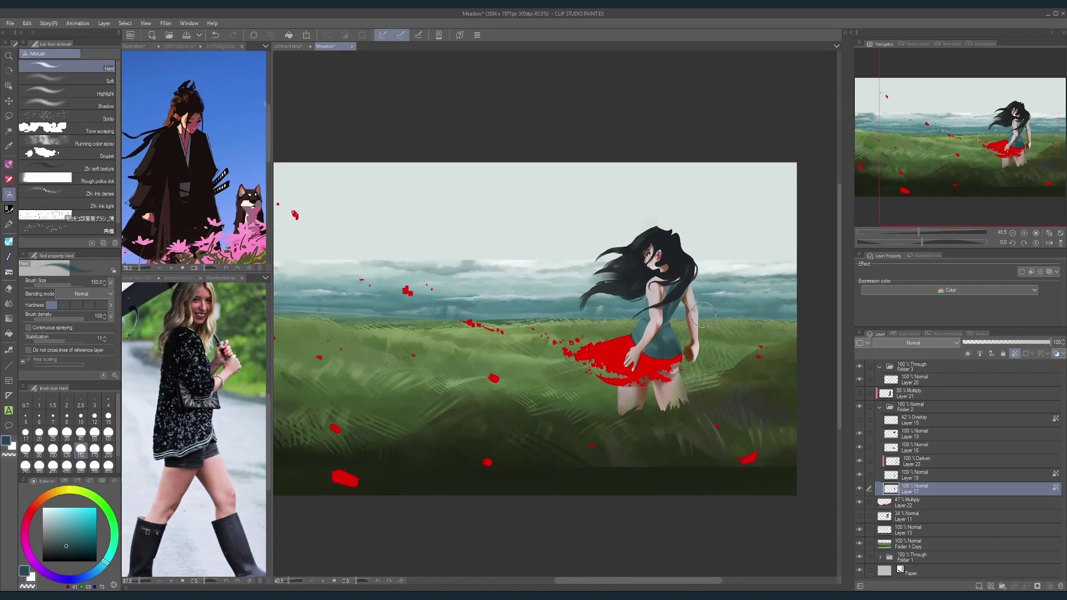
{"action": "scroll", "coordinate": [678, 322], "scroll_direction": "up", "scroll_amount": 2}
{"action": "left_click", "coordinate": [660, 345], "text": "alt"}
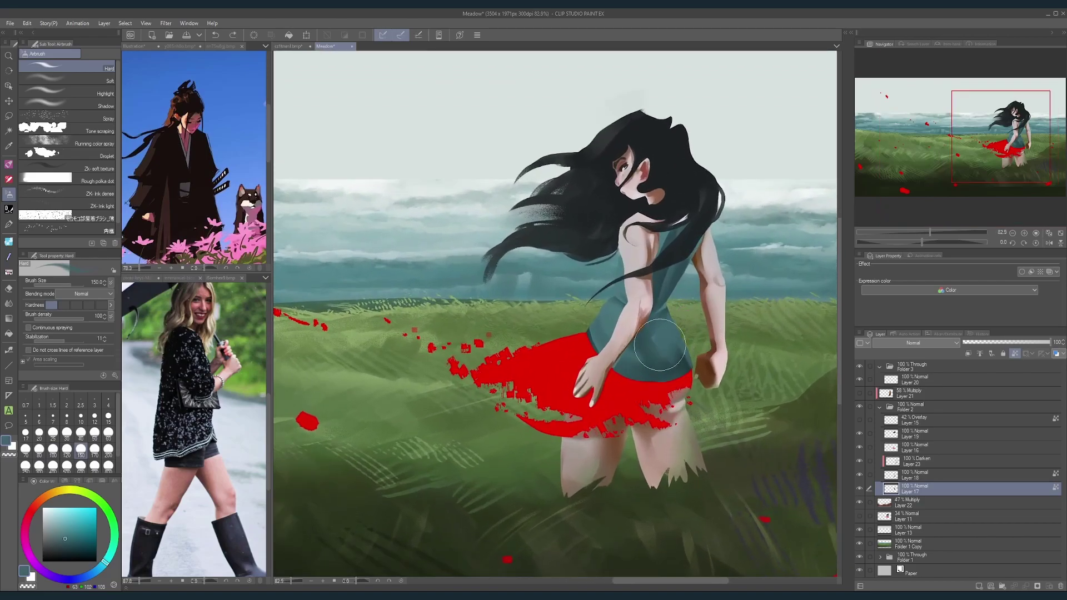
{"action": "scroll", "coordinate": [670, 327], "scroll_direction": "down", "scroll_amount": 2}
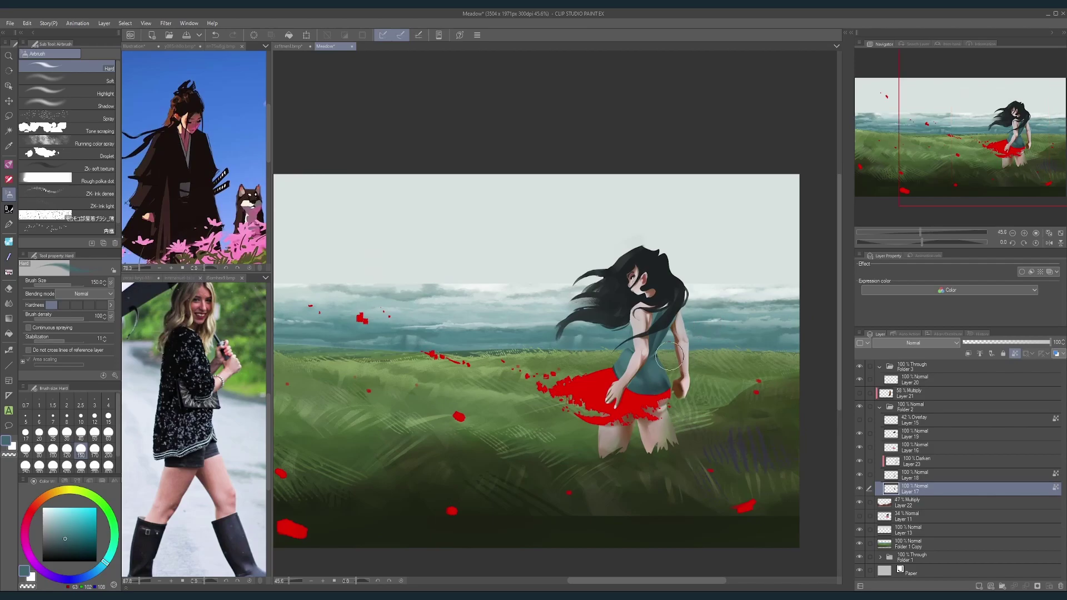
{"action": "scroll", "coordinate": [670, 356], "scroll_direction": "up", "scroll_amount": 2}
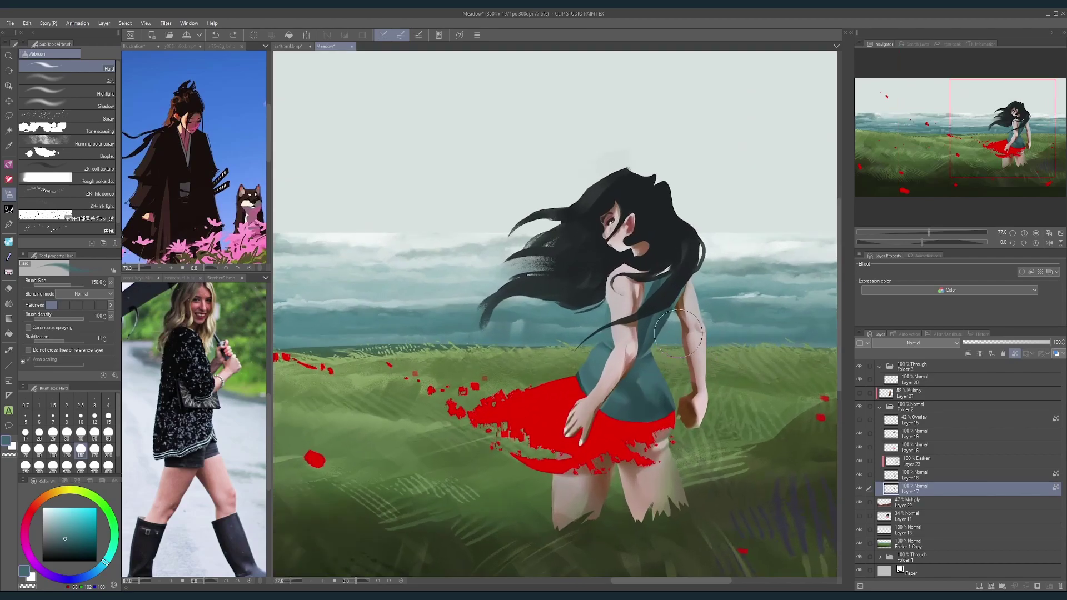
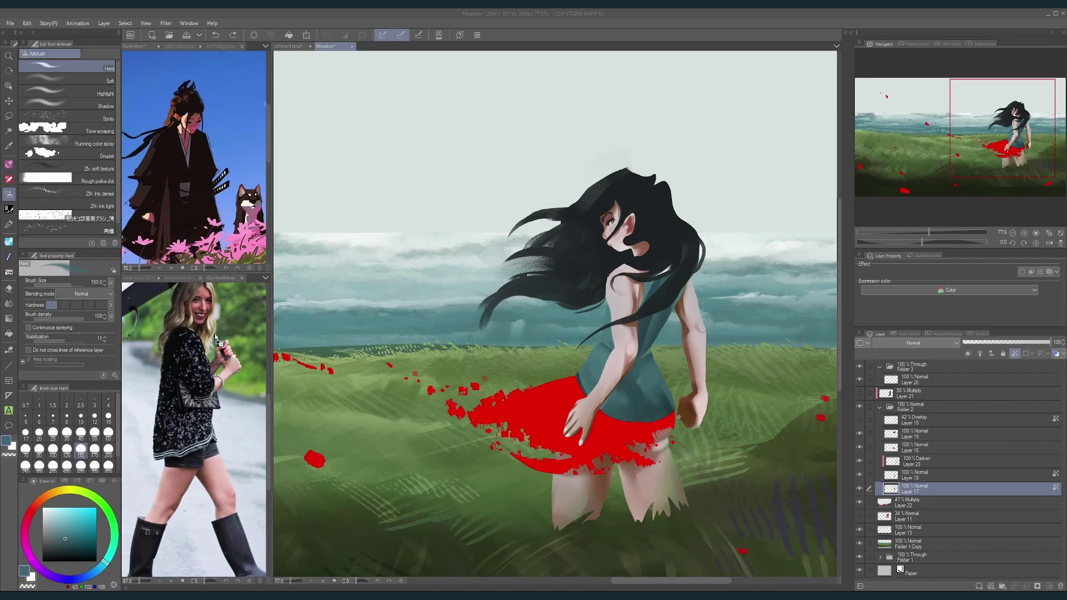
Step: Bring up the reference photo of the woman in the white top and black skirt and examine the skirt closely
{"action": "left_click_drag", "start_coordinate": [215, 336], "coordinate": [216, 337]}
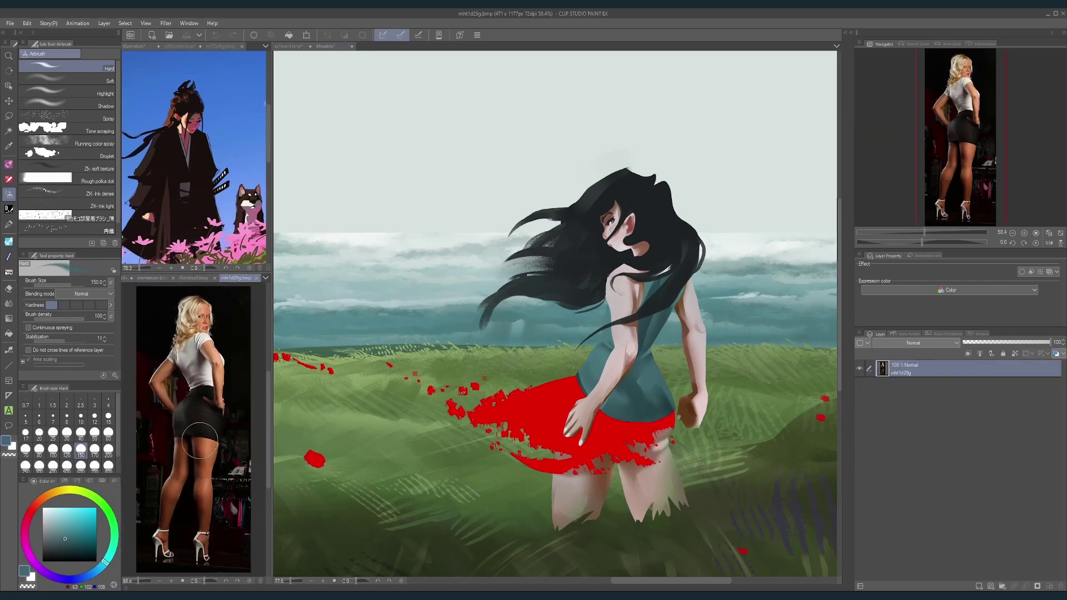
{"action": "scroll", "coordinate": [183, 407], "scroll_direction": "up", "scroll_amount": 3}
{"action": "scroll", "coordinate": [184, 407], "scroll_direction": "up", "scroll_amount": 1}
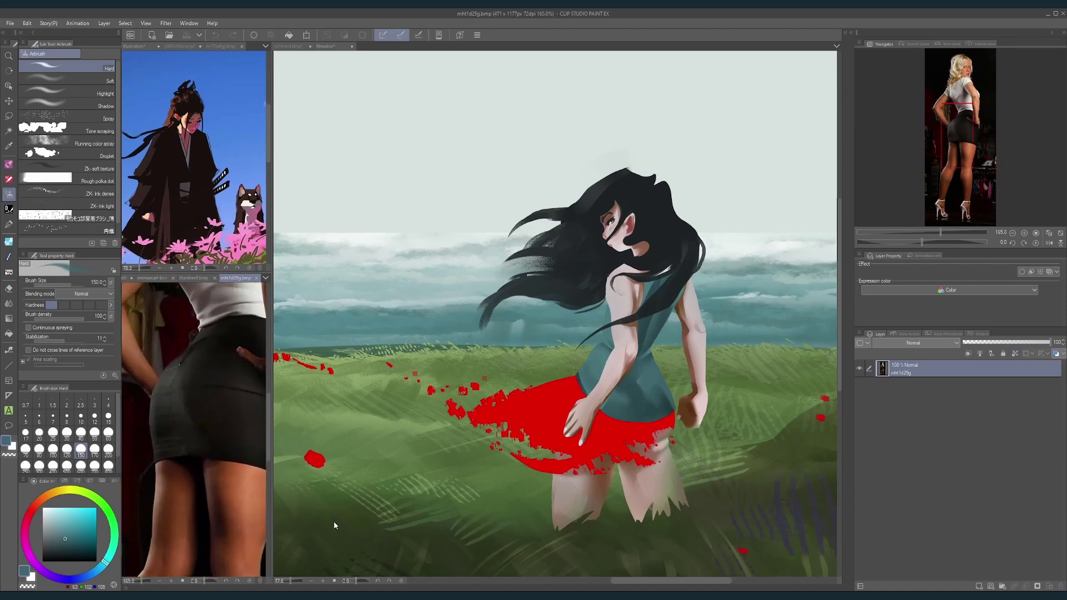
Step: Return to the meadow illustration, reposition the girl in view and mirror the canvas view
{"action": "left_click", "coordinate": [721, 384]}
{"action": "left_click_drag", "start_coordinate": [731, 397], "coordinate": [640, 391]}
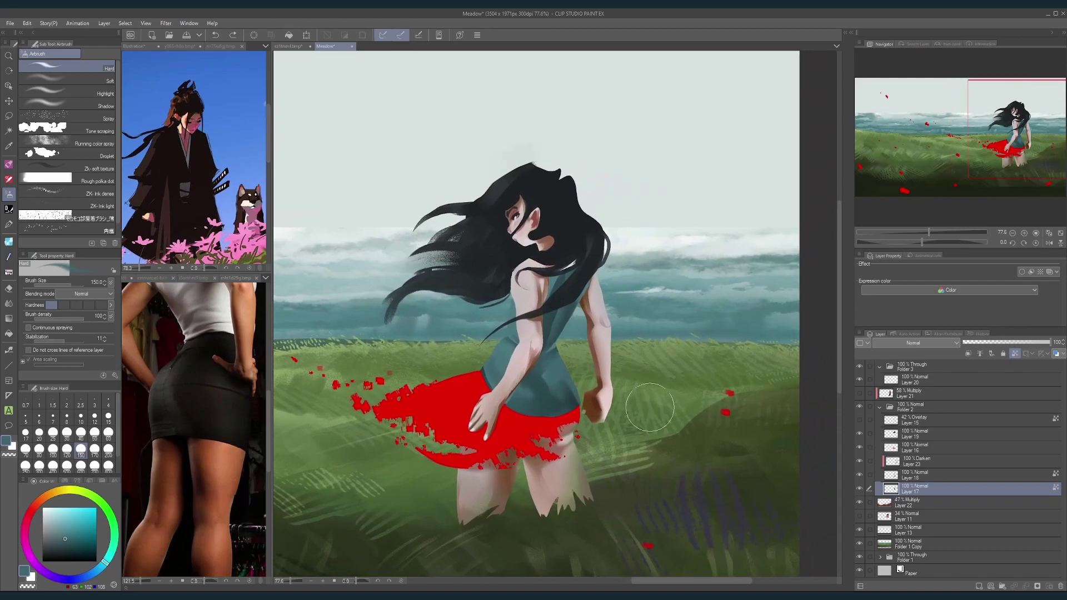
{"action": "left_click", "coordinate": [1049, 243]}
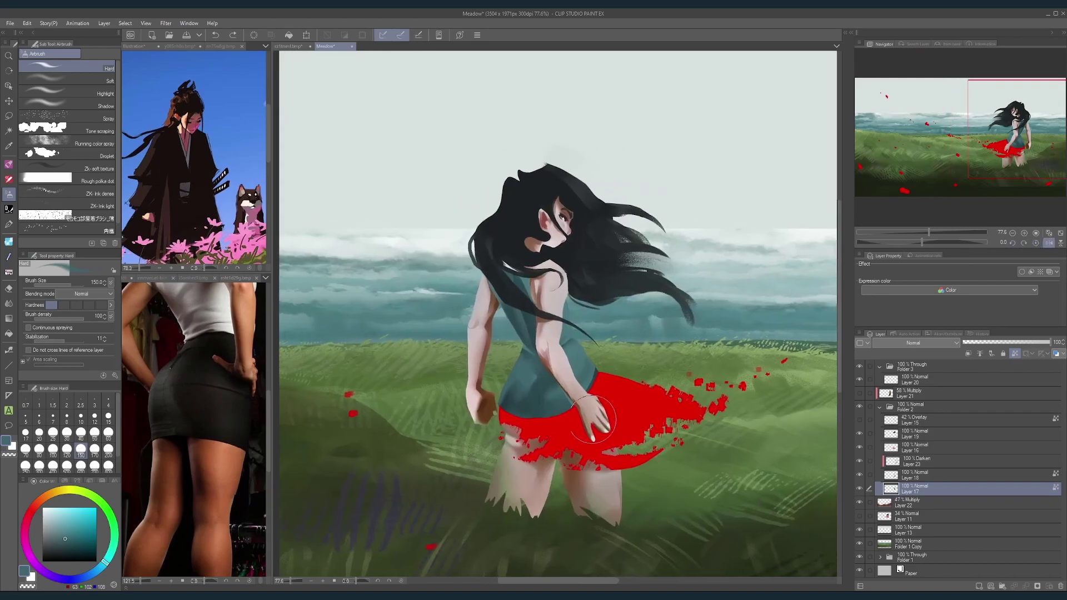
Step: Refine the shading on the garment's hip and lower back with the Hard airbrush, reducing its size from 150 to 70
{"action": "scroll", "coordinate": [592, 420], "scroll_direction": "up", "scroll_amount": 3}
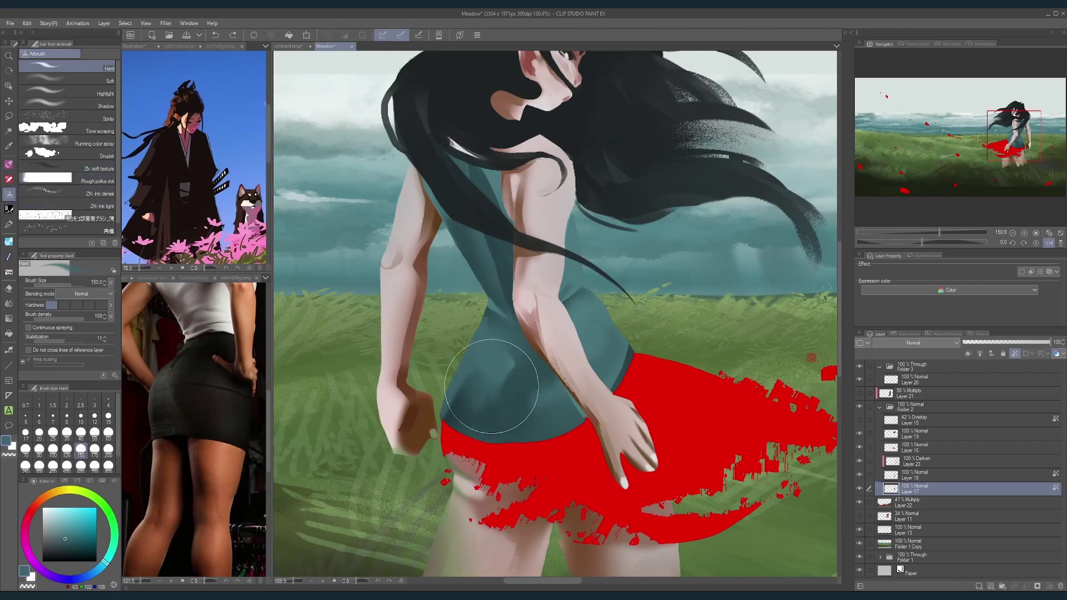
{"action": "key", "text": "bracketleft"}
{"action": "key", "text": "bracketleft"}
{"action": "key", "text": "bracketleft"}
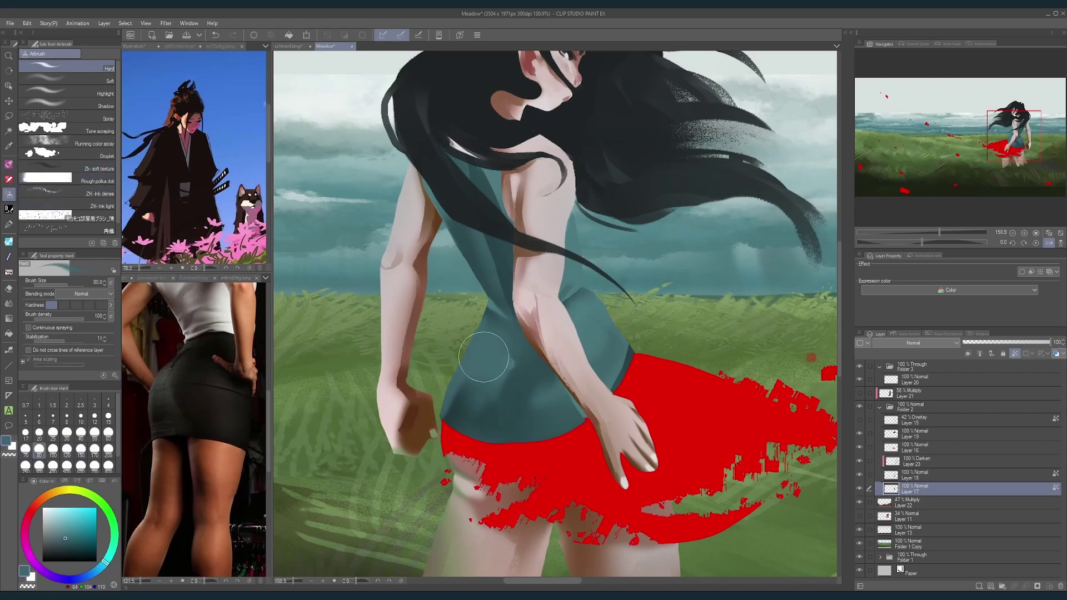
{"action": "key", "text": "bracketleft"}
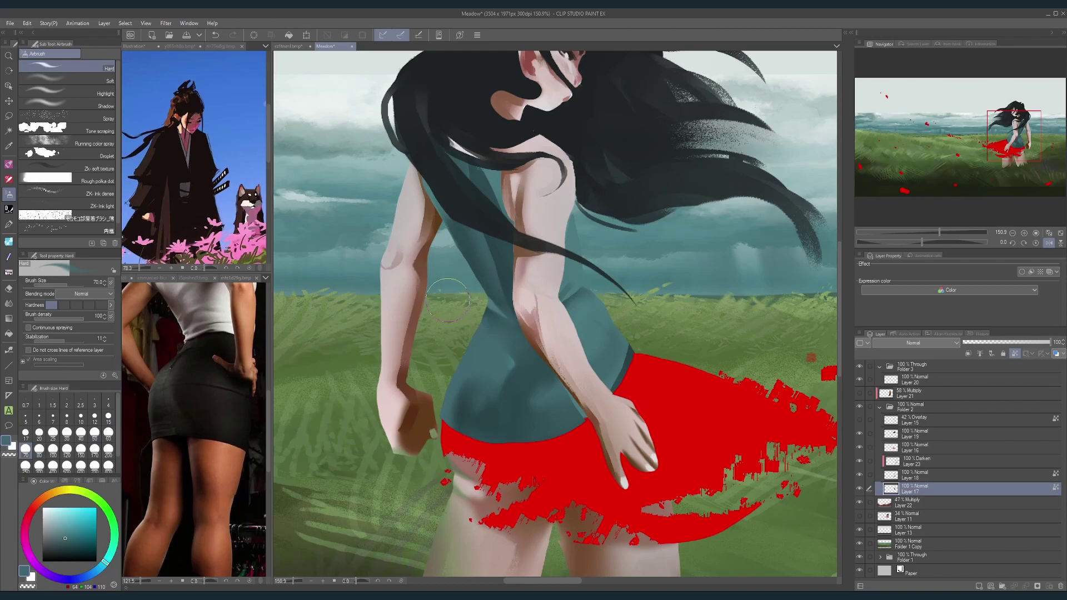
Step: Softly darken the garment's lower back near the hem with the Soft airbrush, ending at size 20
{"action": "left_click", "coordinate": [104, 82]}
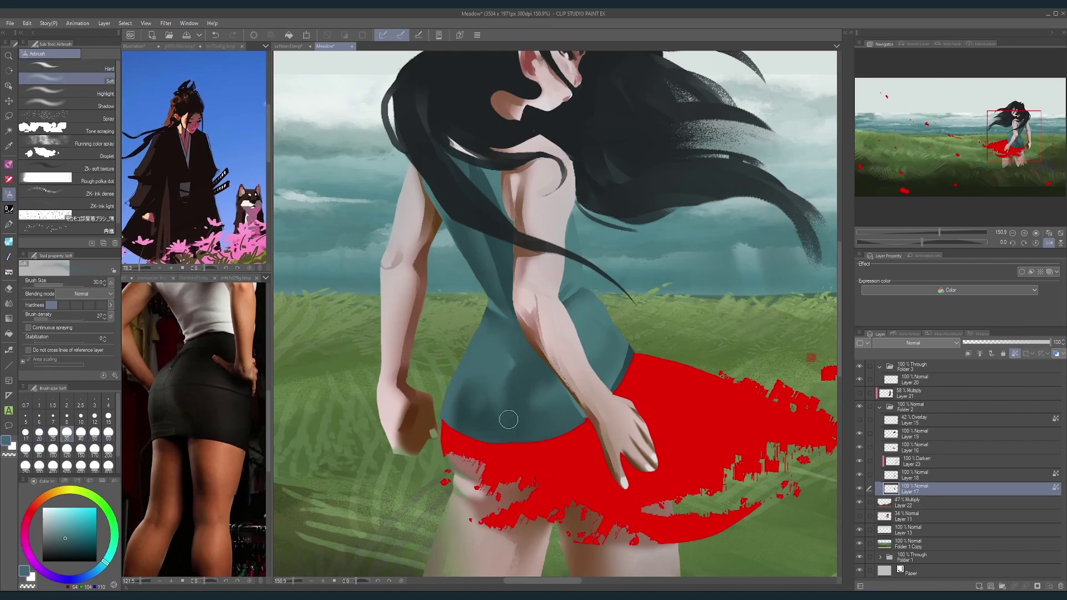
{"action": "key", "text": "bracketright"}
{"action": "key", "text": "bracketright"}
{"action": "key", "text": "bracketleft"}
{"action": "key", "text": "bracketleft"}
{"action": "key", "text": "bracketleft"}
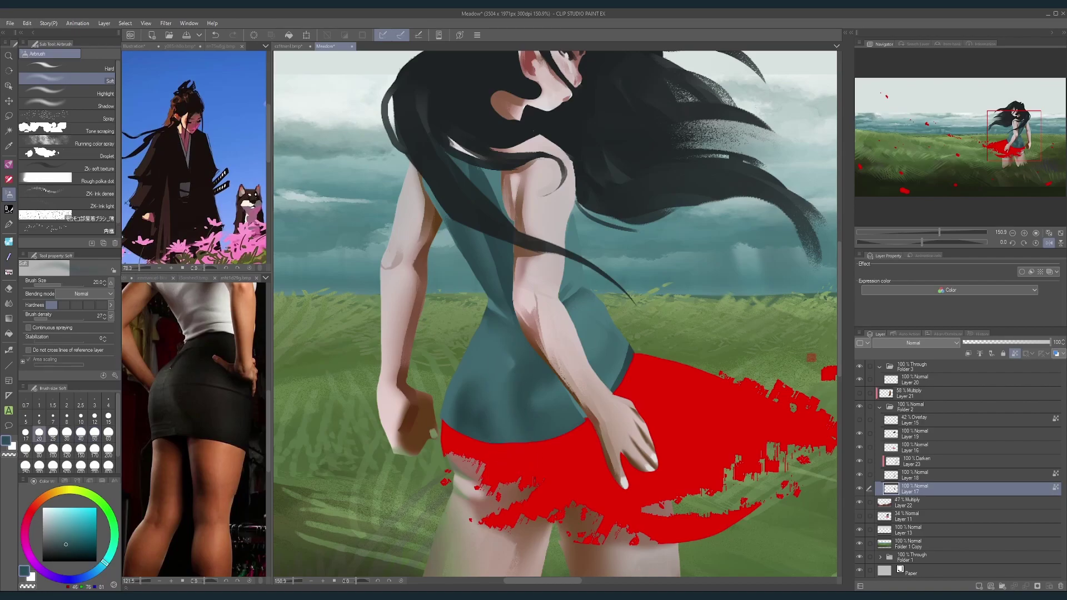
Step: Shape the dark fold above the garment's hem with the Hard airbrush, working from size 100 down to 30
{"action": "left_click", "coordinate": [104, 68]}
{"action": "key", "text": "bracketright"}
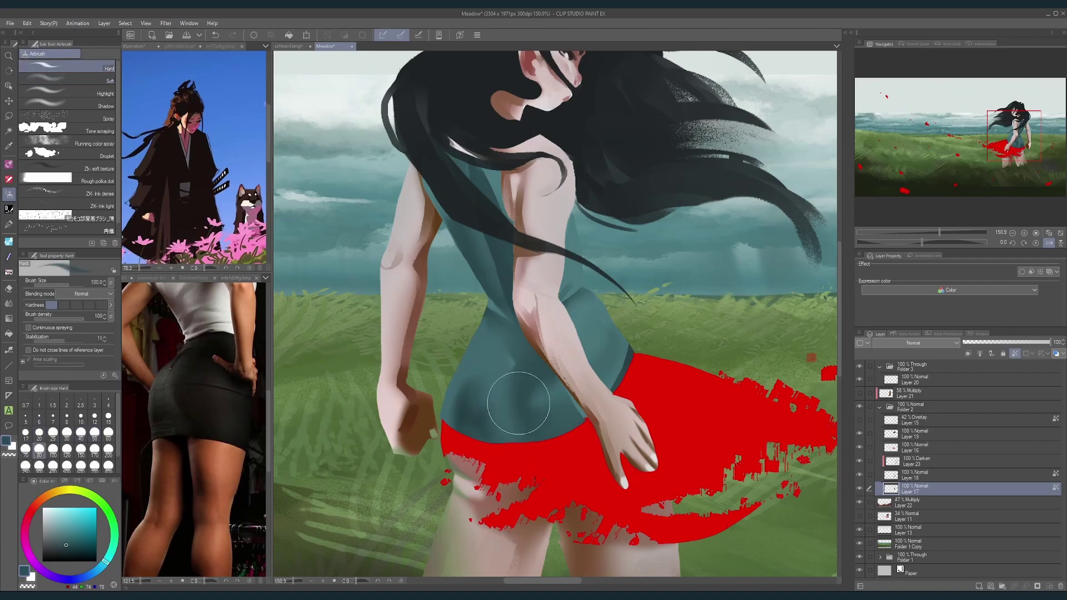
{"action": "key", "text": "bracketleft"}
{"action": "key", "text": "bracketleft"}
{"action": "key", "text": "bracketleft"}
{"action": "key", "text": "bracketleft"}
{"action": "key", "text": "bracketleft"}
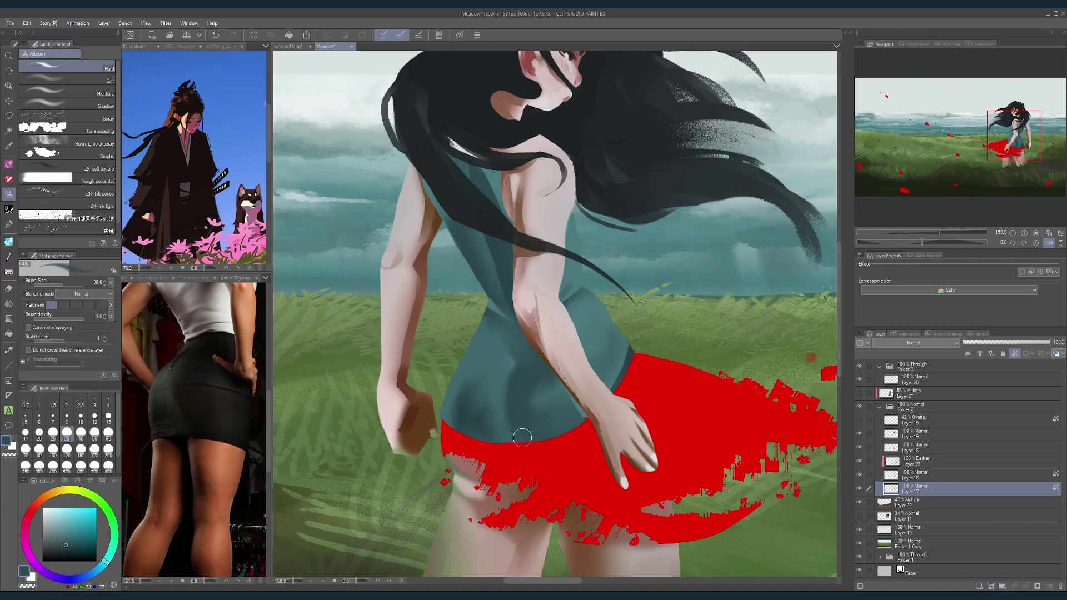
Step: Refine the garment's lower centre with sampled teal using the Hard airbrush at size 17
{"action": "key", "text": "bracketleft"}
{"action": "key", "text": "bracketleft"}
{"action": "key", "text": "bracketleft"}
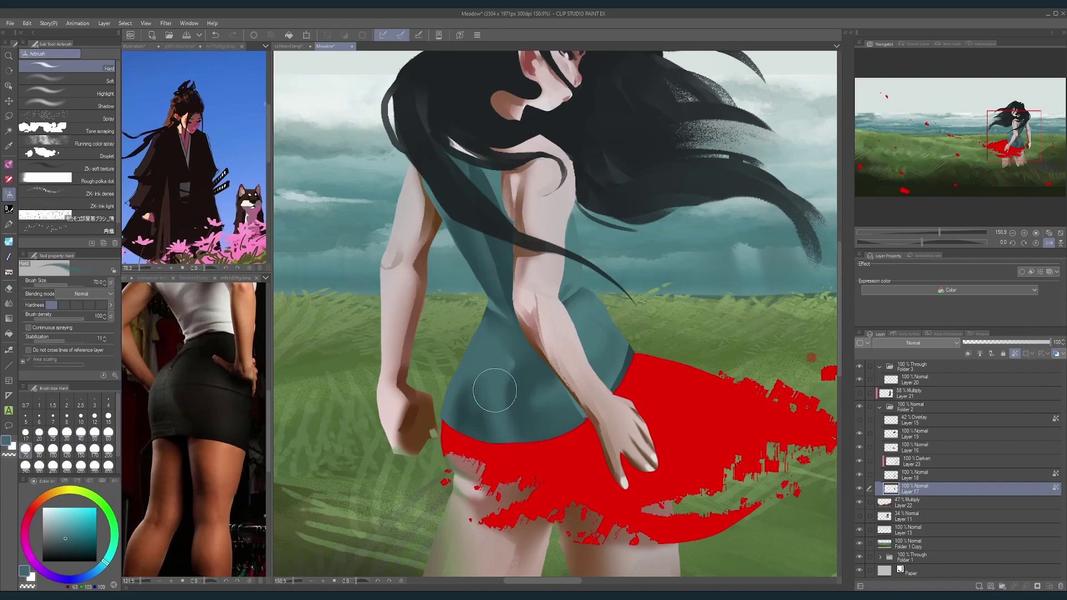
{"action": "left_click", "coordinate": [501, 406], "text": "alt"}
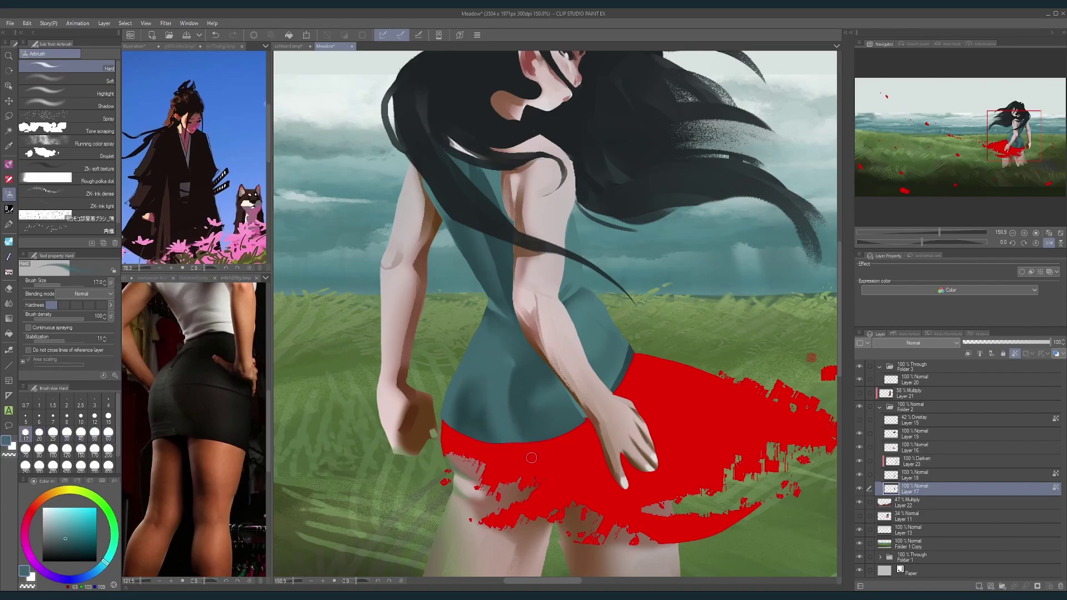
Step: Deepen the shadows on the garment's lower back in sampled dark teal with the Hard airbrush, going from size 80 down to 30
{"action": "key", "text": "bracketright"}
{"action": "key", "text": "bracketright"}
{"action": "key", "text": "bracketright"}
{"action": "key", "text": "bracketright"}
{"action": "key", "text": "bracketright"}
{"action": "key", "text": "bracketright"}
{"action": "key", "text": "bracketright"}
{"action": "key", "text": "bracketright"}
{"action": "left_click", "coordinate": [522, 399], "text": "alt"}
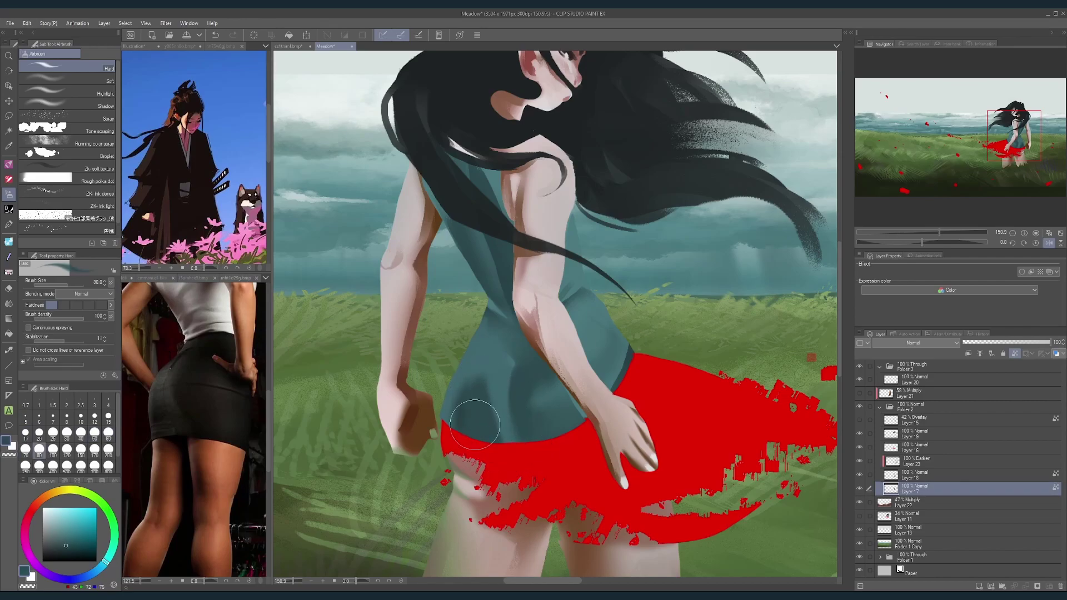
{"action": "key", "text": "bracketleft"}
{"action": "key", "text": "bracketleft"}
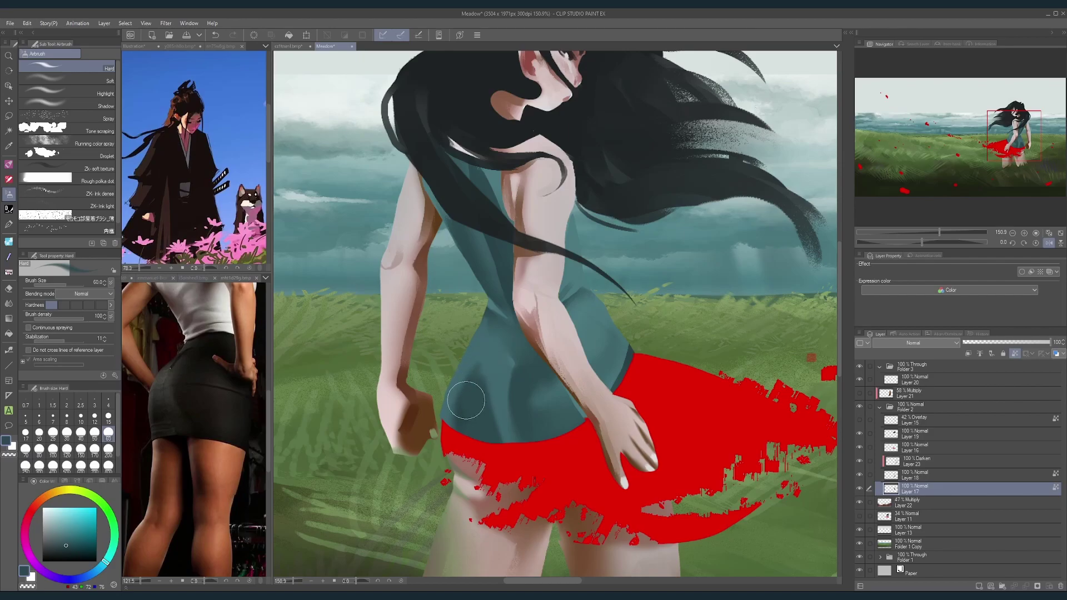
{"action": "key", "text": "bracketleft"}
{"action": "key", "text": "bracketleft"}
{"action": "key", "text": "bracketleft"}
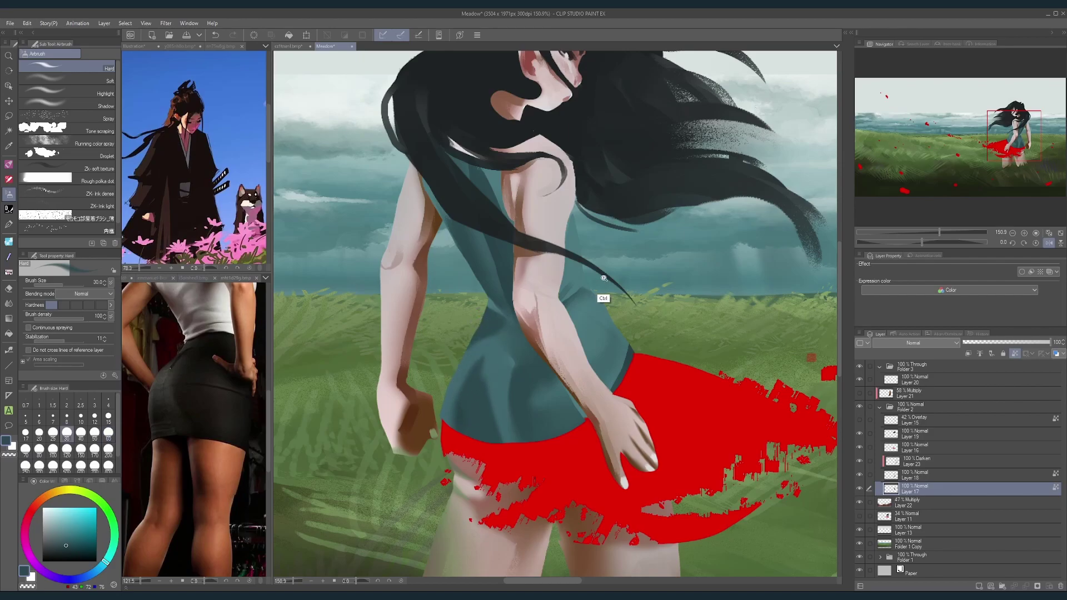
Step: Work over the garment's hip shading with the Hard airbrush enlarged to size 120
{"action": "left_click_drag", "start_coordinate": [609, 284], "coordinate": [586, 264]}
{"action": "scroll", "coordinate": [618, 298], "scroll_direction": "up", "scroll_amount": 5}
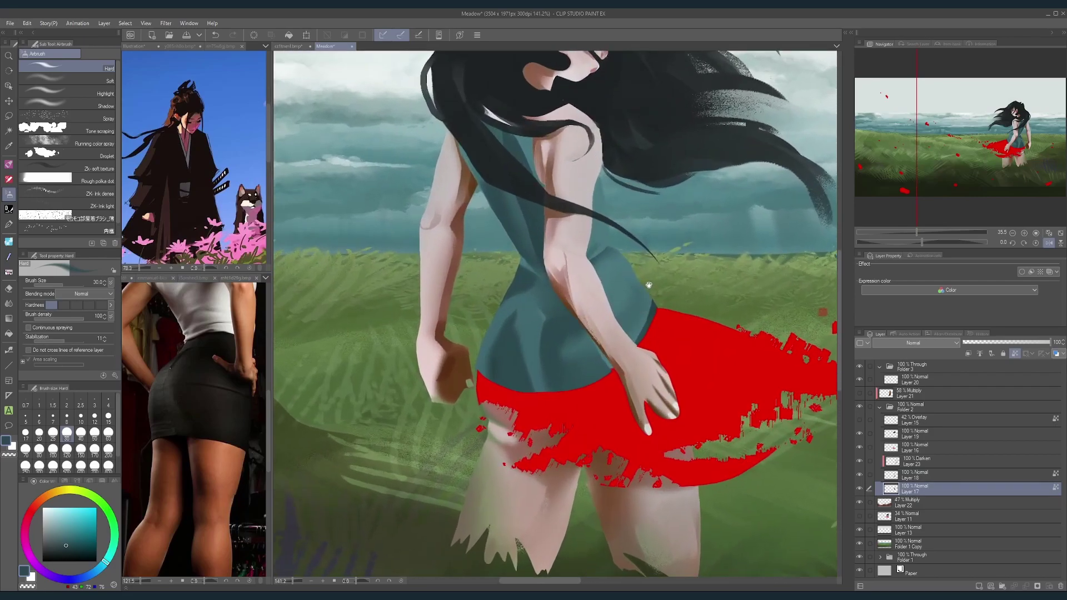
{"action": "key", "text": "bracketright"}
{"action": "key", "text": "bracketright"}
{"action": "key", "text": "bracketright"}
{"action": "key", "text": "bracketright"}
{"action": "key", "text": "bracketright"}
{"action": "key", "text": "bracketright"}
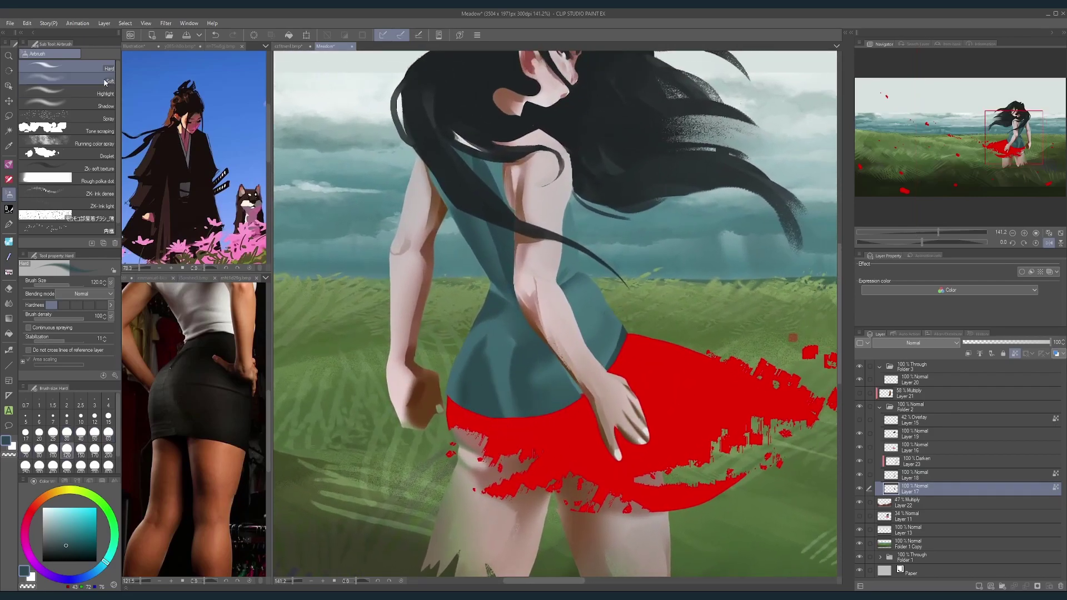
Step: Blend the garment's central fold in sampled teal with the Soft airbrush at size 100
{"action": "left_click", "coordinate": [67, 81]}
{"action": "key", "text": "bracketright"}
{"action": "key", "text": "bracketright"}
{"action": "key", "text": "bracketright"}
{"action": "key", "text": "bracketright"}
{"action": "key", "text": "bracketright"}
{"action": "key", "text": "bracketright"}
{"action": "key", "text": "bracketright"}
{"action": "key", "text": "bracketright"}
{"action": "key", "text": "bracketright"}
{"action": "key", "text": "bracketright"}
{"action": "left_click", "coordinate": [501, 354], "text": "alt"}
{"action": "key", "text": "bracketleft"}
{"action": "key", "text": "bracketleft"}
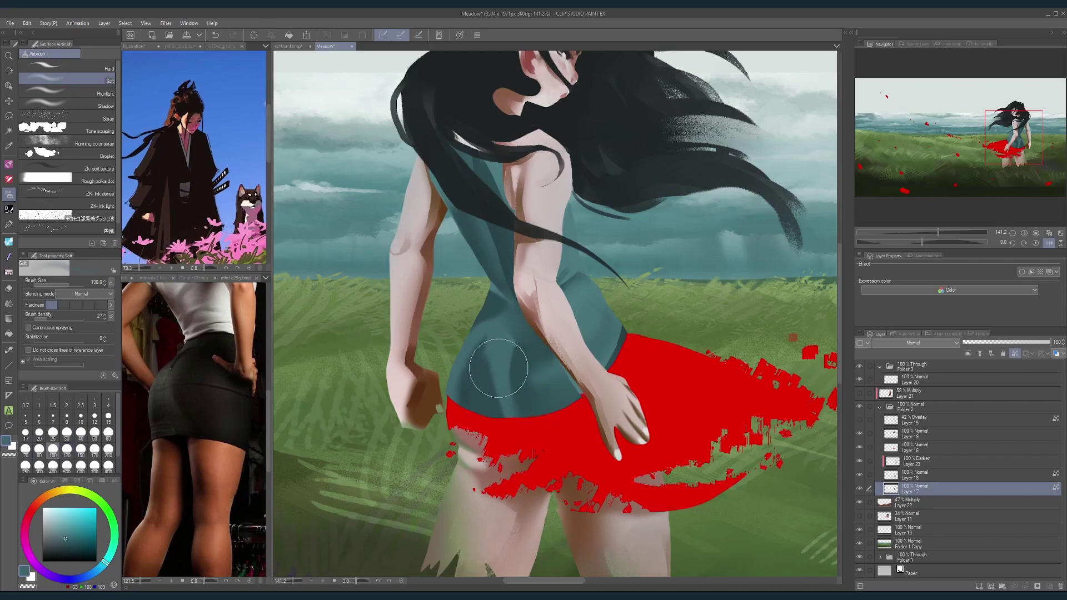
Step: Soften the folds above the garment's hem with Soft airbrush strokes, going from size 170 down to 70
{"action": "key", "text": "bracketleft"}
{"action": "key", "text": "bracketright"}
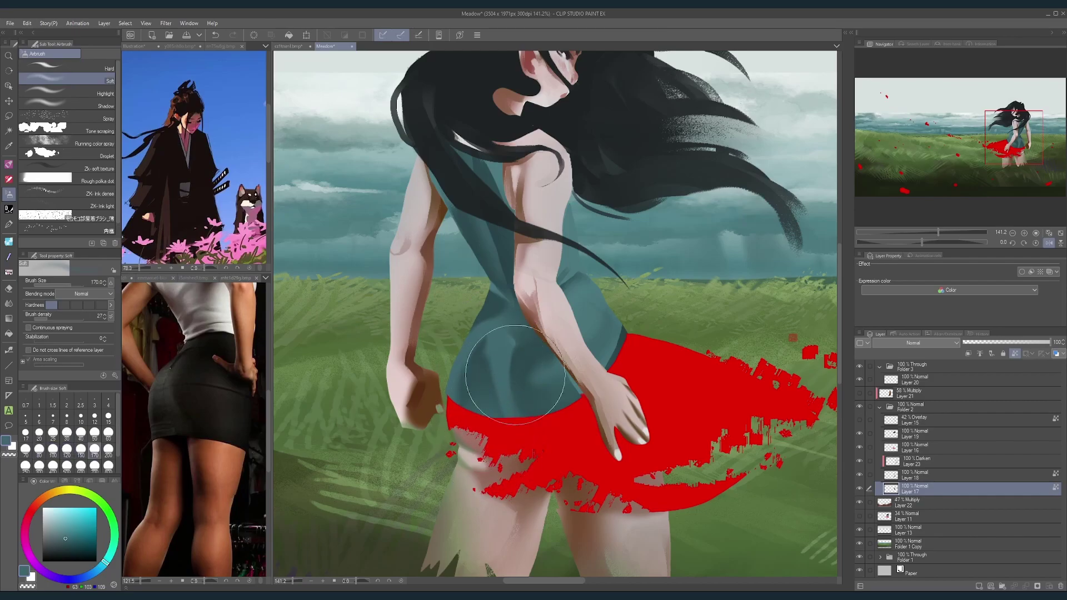
{"action": "key", "text": "bracketright"}
{"action": "key", "text": "bracketleft"}
{"action": "key", "text": "bracketleft"}
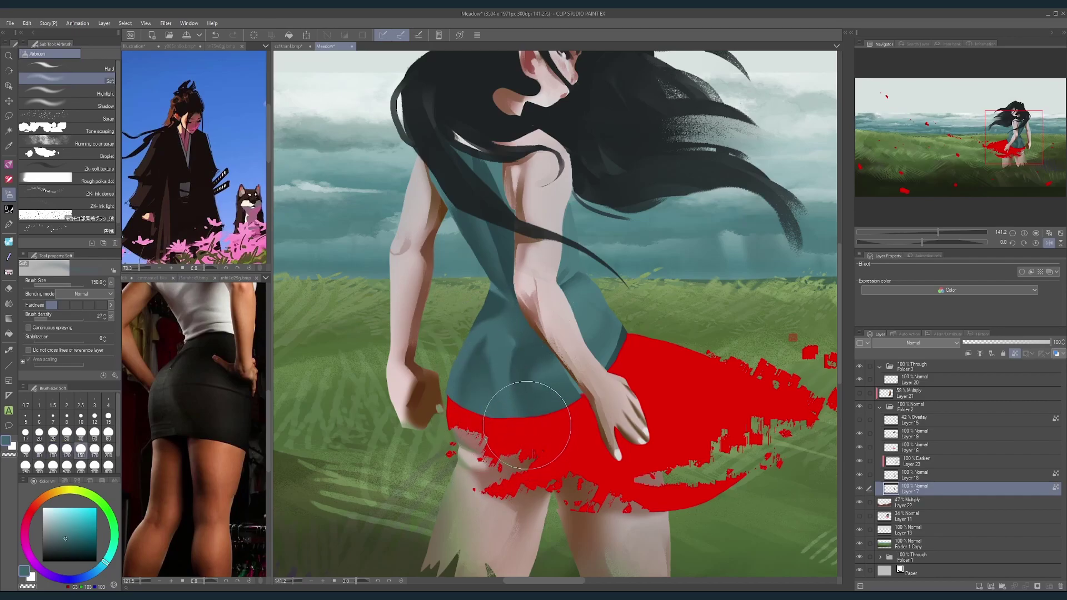
{"action": "key", "text": "bracketleft"}
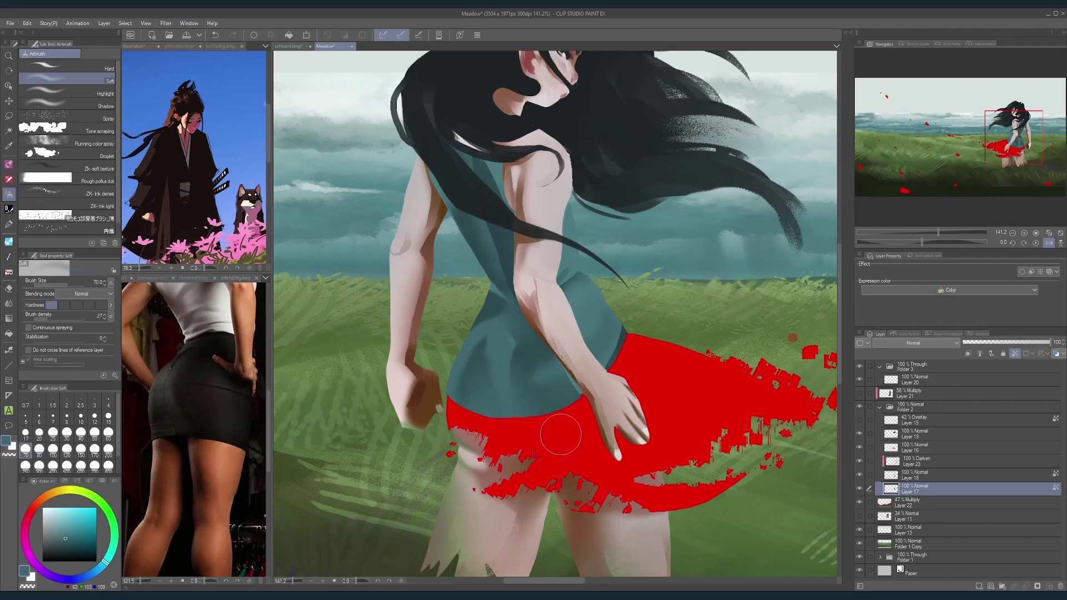
Step: Shade the garment's lower centre in sampled dark teal with the Soft airbrush at size 100
{"action": "scroll", "coordinate": [664, 285], "scroll_direction": "down", "scroll_amount": 5}
{"action": "left_click_drag", "start_coordinate": [664, 285], "coordinate": [565, 336]}
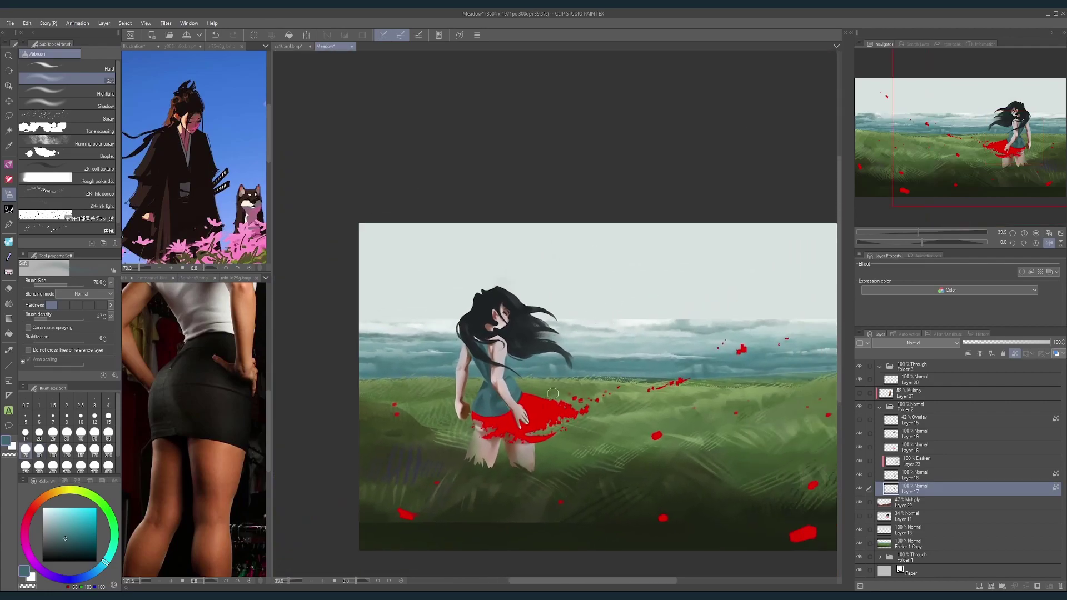
{"action": "left_click", "coordinate": [506, 404], "text": "ctrl"}
{"action": "key", "text": "bracketright"}
{"action": "key", "text": "bracketright"}
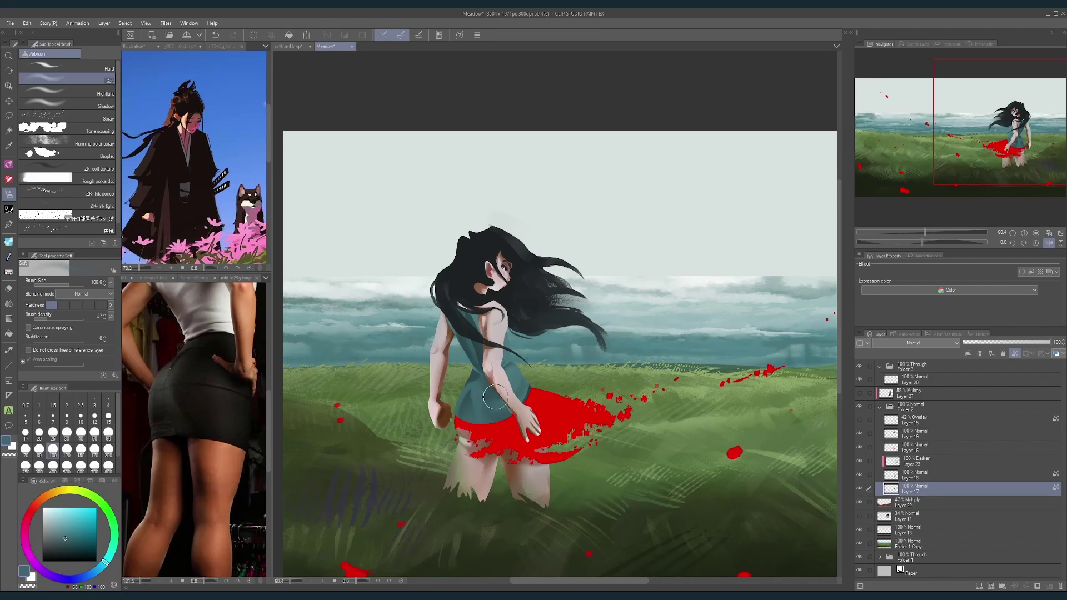
{"action": "left_click_drag", "start_coordinate": [493, 401], "coordinate": [510, 412]}
{"action": "left_click", "coordinate": [484, 401], "text": "alt"}
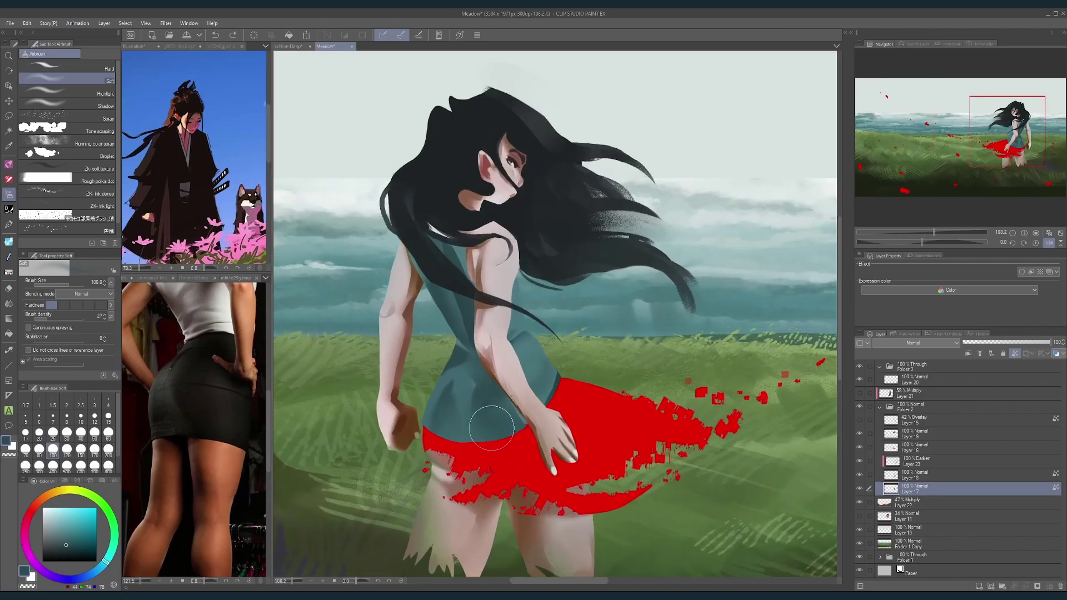
Step: Touch up the garment's lower back in sampled teal with the Soft airbrush at size 40
{"action": "key", "text": "bracketleft"}
{"action": "key", "text": "bracketleft"}
{"action": "key", "text": "bracketleft"}
{"action": "key", "text": "bracketleft"}
{"action": "key", "text": "bracketleft"}
{"action": "left_click", "coordinate": [470, 386], "text": "alt"}
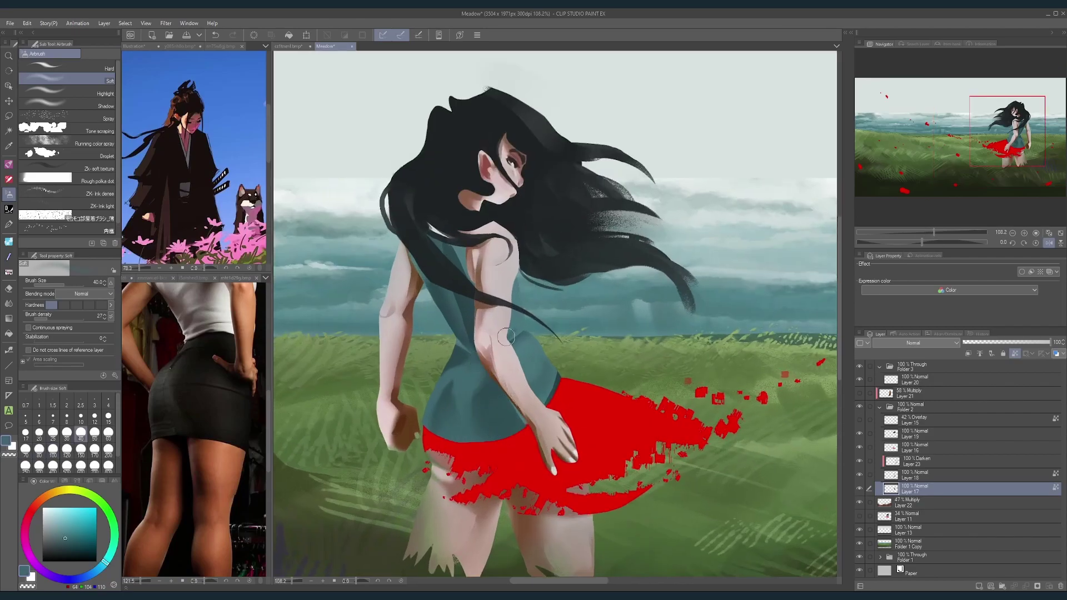
Step: Review the whole meadow composition and flip the mirrored canvas view back to its normal orientation
{"action": "scroll", "coordinate": [506, 337], "scroll_direction": "down", "scroll_amount": 5}
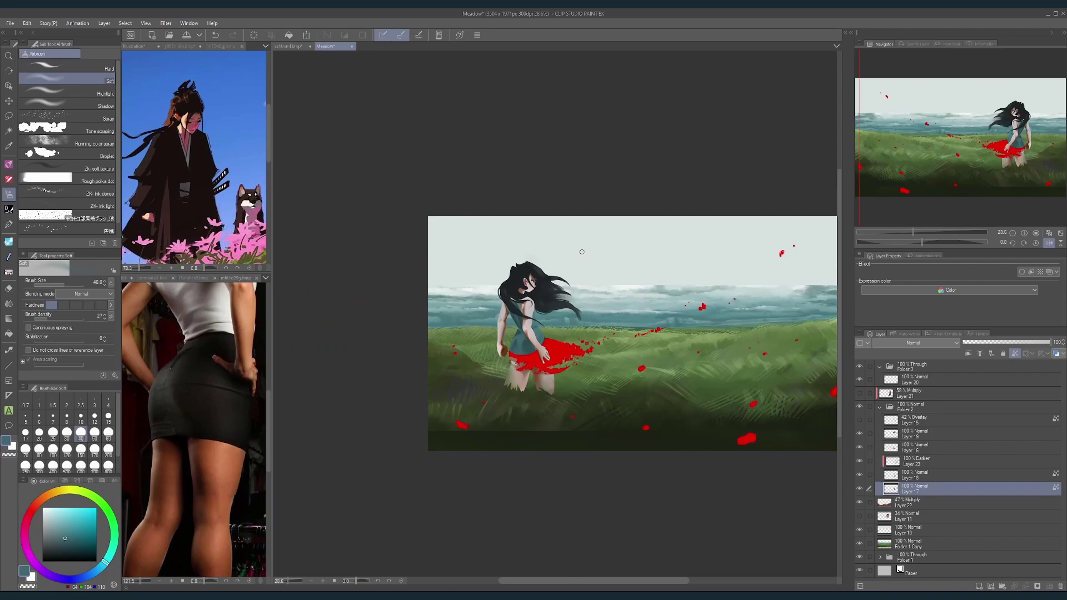
{"action": "scroll", "coordinate": [556, 341], "scroll_direction": "down", "scroll_amount": 1}
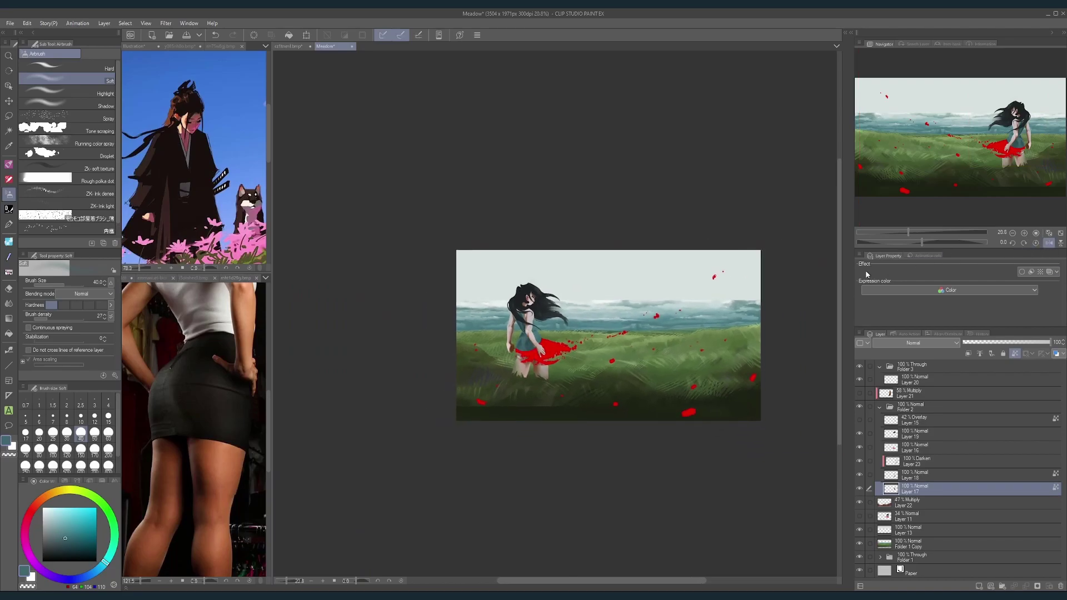
{"action": "left_click", "coordinate": [1049, 243]}
{"action": "scroll", "coordinate": [639, 372], "scroll_direction": "up", "scroll_amount": 4}
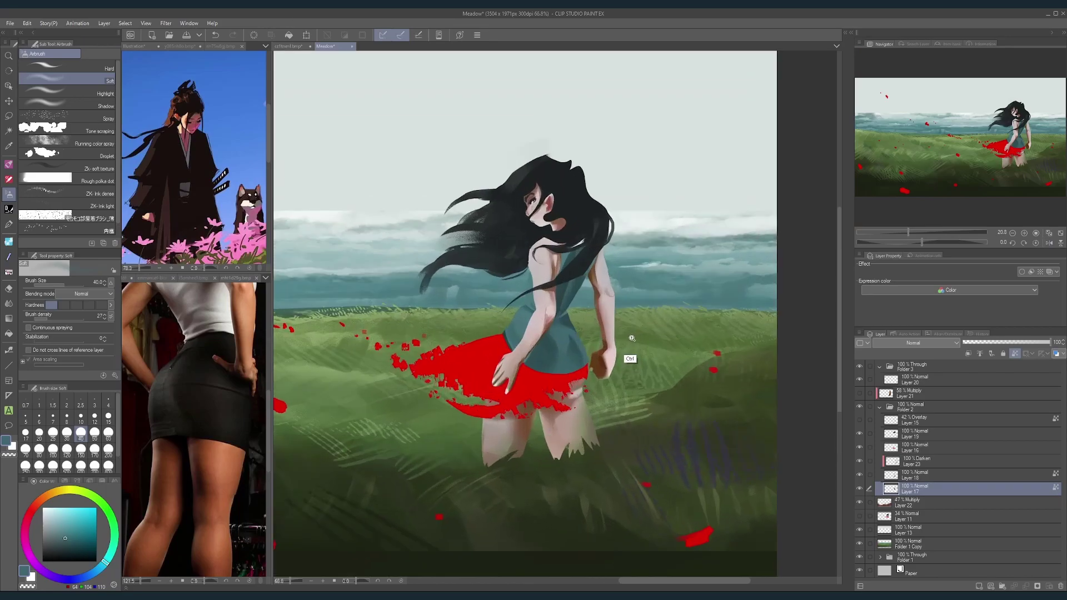
{"action": "scroll", "coordinate": [667, 374], "scroll_direction": "down", "scroll_amount": 3}
{"action": "scroll", "coordinate": [686, 376], "scroll_direction": "up", "scroll_amount": 3}
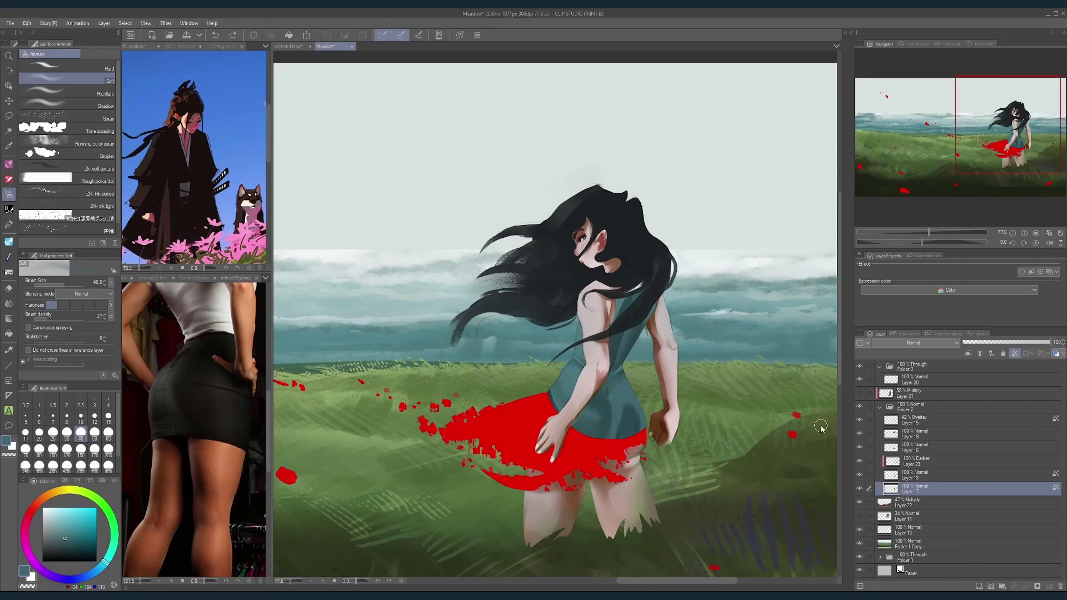
Step: Bring up the umbrella woman reference photo, and compare the meadow with the girl's Folder 2 hidden and shown
{"action": "left_click", "coordinate": [195, 279]}
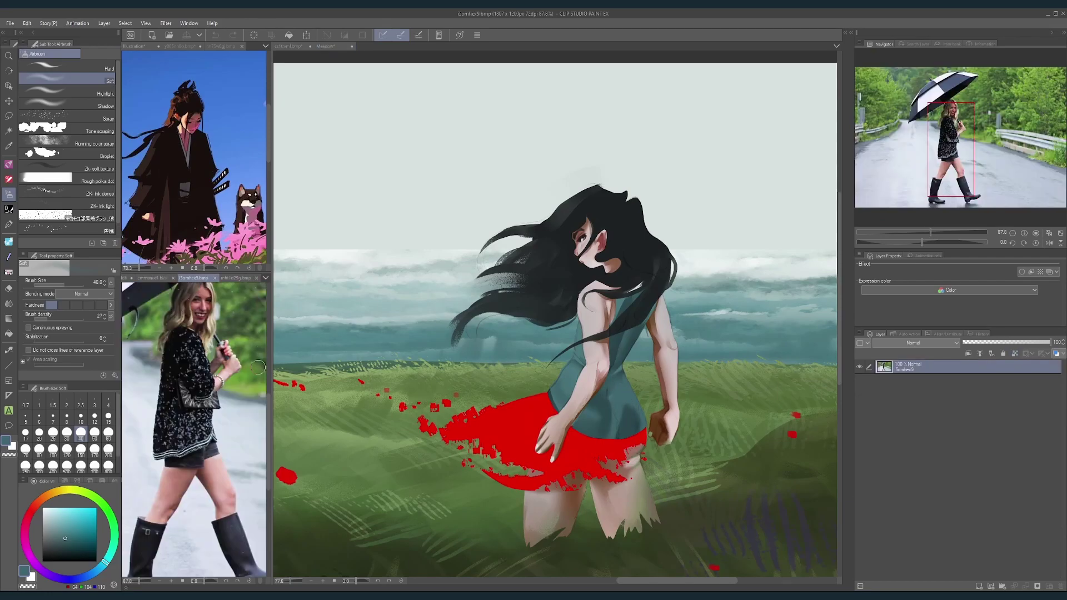
{"action": "left_click", "coordinate": [649, 436]}
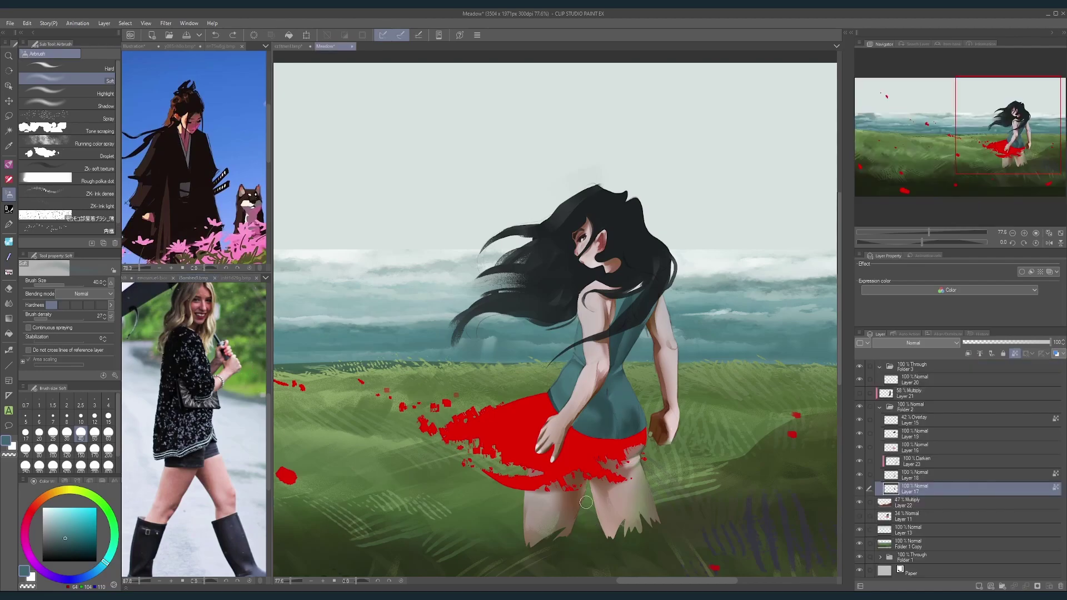
{"action": "left_click", "coordinate": [860, 406]}
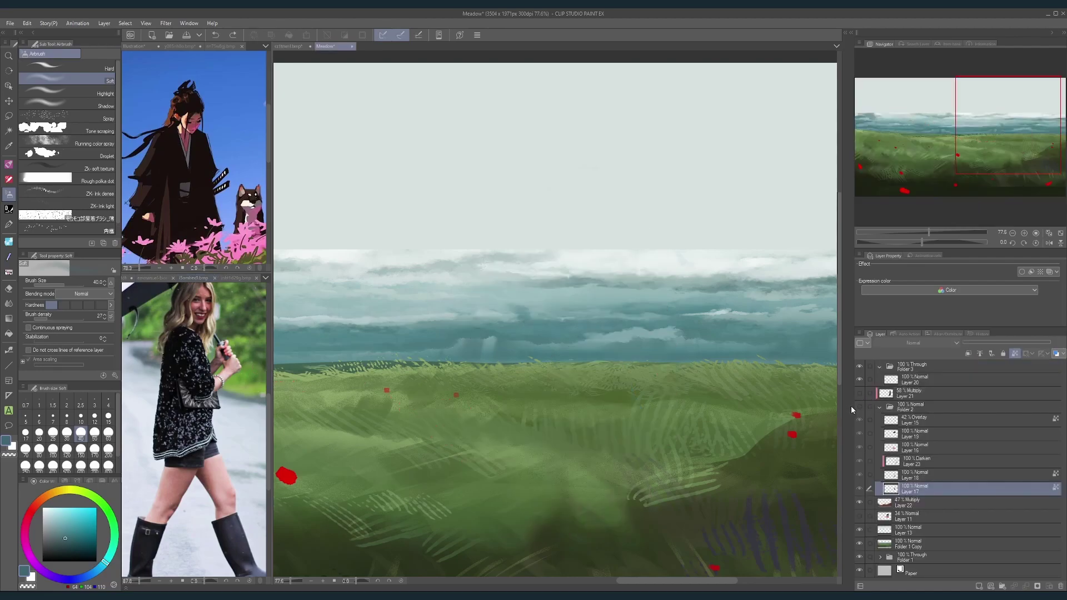
{"action": "left_click", "coordinate": [860, 406]}
Step: Check the girl against the whole composition, choose the Hard airbrush, and mirror the canvas view horizontally
{"action": "scroll", "coordinate": [742, 429], "scroll_direction": "down", "scroll_amount": 5}
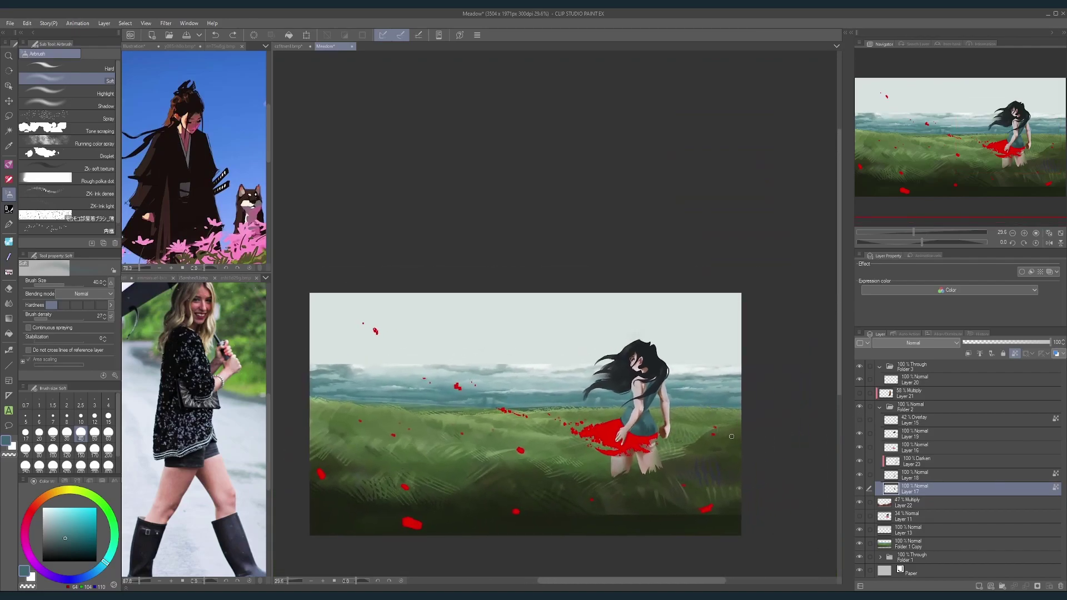
{"action": "scroll", "coordinate": [657, 430], "scroll_direction": "up", "scroll_amount": 5}
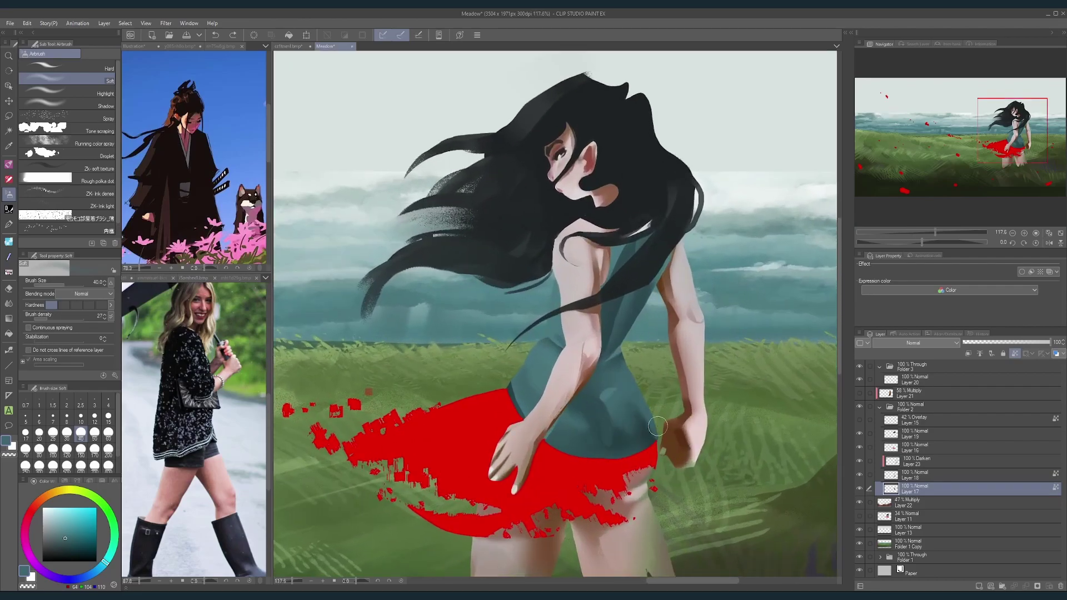
{"action": "scroll", "coordinate": [742, 436], "scroll_direction": "down", "scroll_amount": 5}
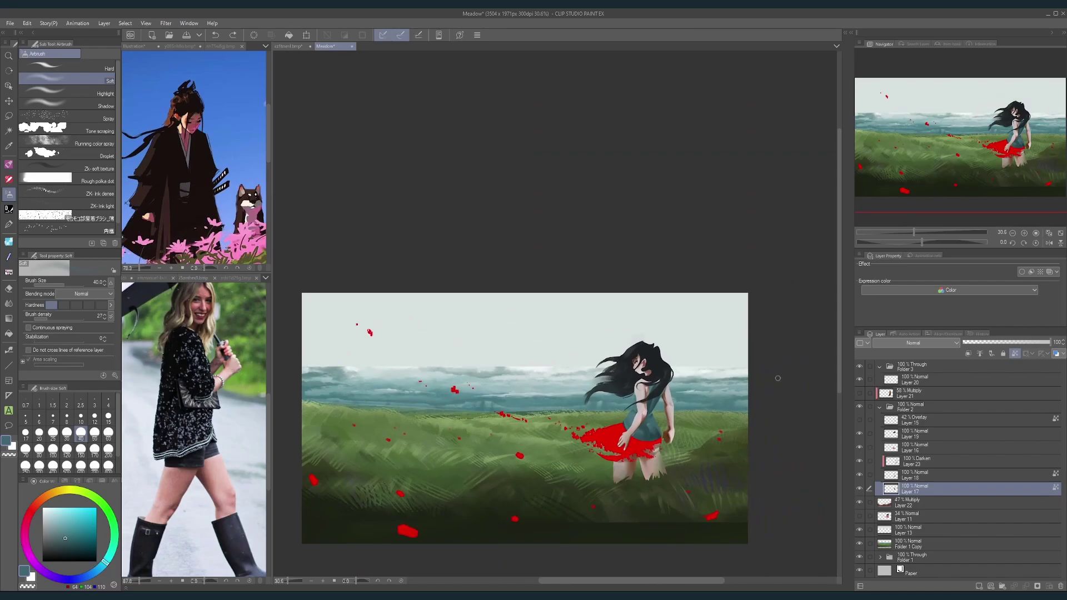
{"action": "scroll", "coordinate": [709, 414], "scroll_direction": "up", "scroll_amount": 6}
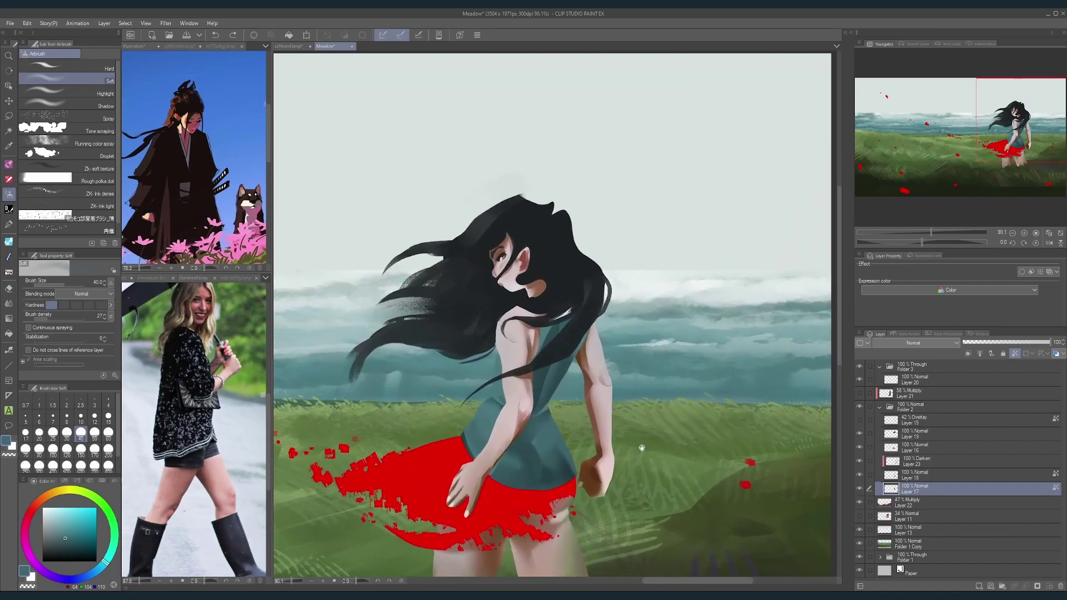
{"action": "left_click", "coordinate": [9, 164]}
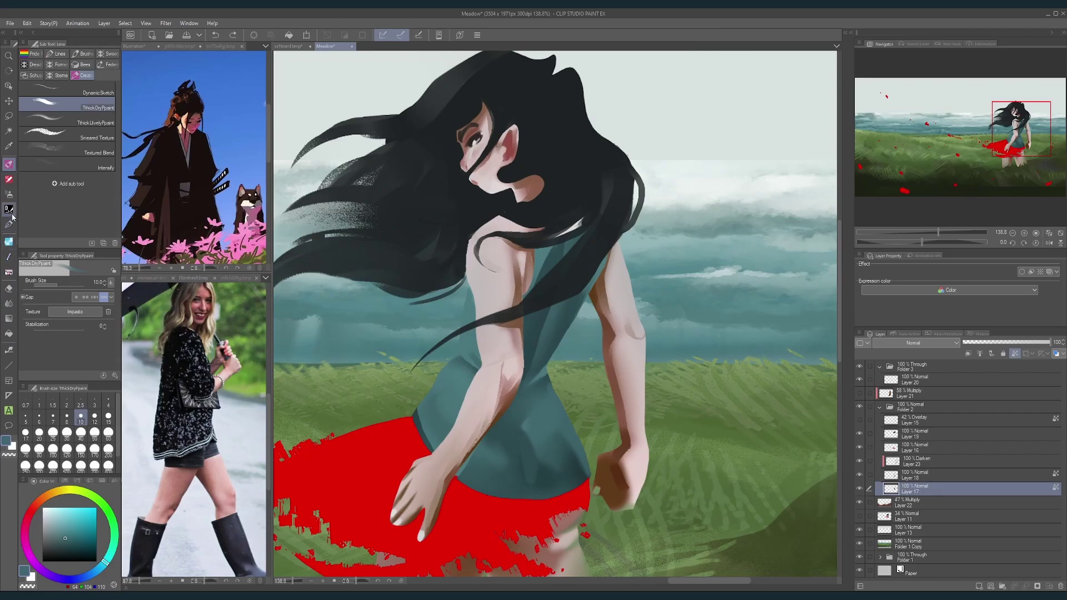
{"action": "left_click", "coordinate": [9, 194]}
{"action": "left_click", "coordinate": [67, 68]}
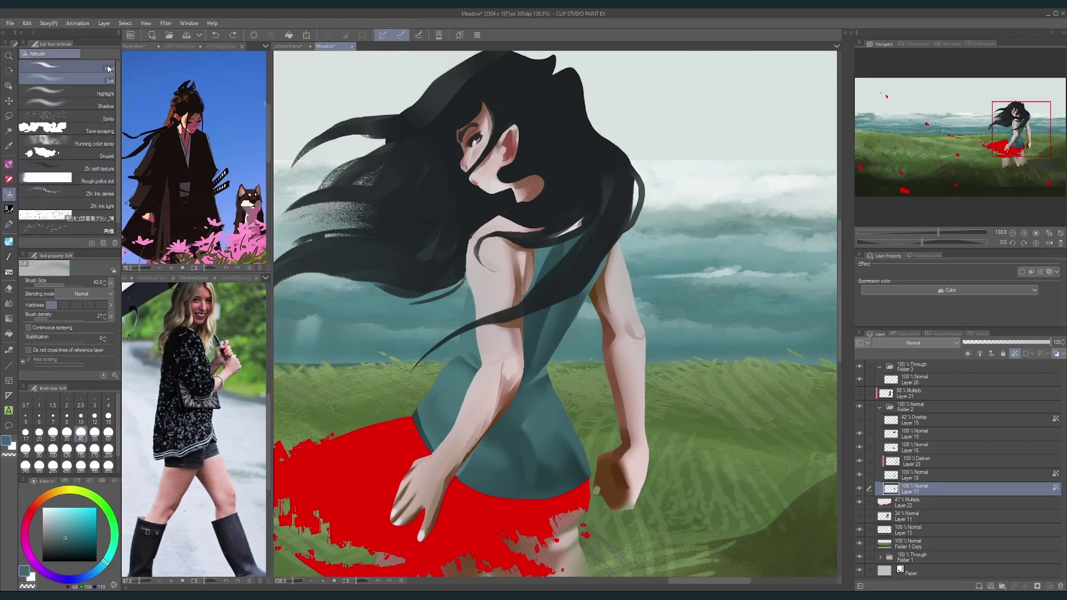
{"action": "left_click", "coordinate": [1049, 243]}
{"action": "left_click_drag", "start_coordinate": [655, 382], "coordinate": [608, 381]}
Step: Darken the outer corner of the garment's lower back in sampled dark teal with the Hard airbrush at sizes 40 and 30
{"action": "left_click", "coordinate": [493, 470], "text": "alt"}
{"action": "key", "text": "["}
{"action": "key", "text": "["}
{"action": "key", "text": "["}
{"action": "key", "text": "["}
{"action": "key", "text": "["}
{"action": "key", "text": "["}
{"action": "key", "text": "["}
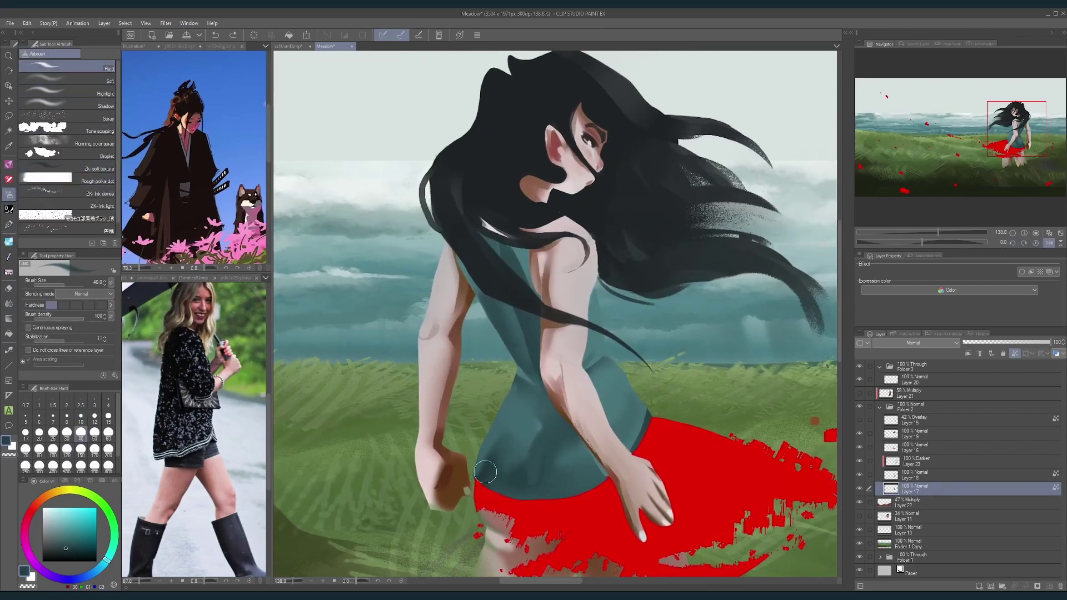
{"action": "mouse_move", "coordinate": [479, 490]}
{"action": "left_mouse_down"}
{"action": "mouse_move", "coordinate": [494, 440]}
{"action": "mouse_move", "coordinate": [483, 474]}
{"action": "left_mouse_up"}
{"action": "key", "text": "]"}
{"action": "key", "text": "["}
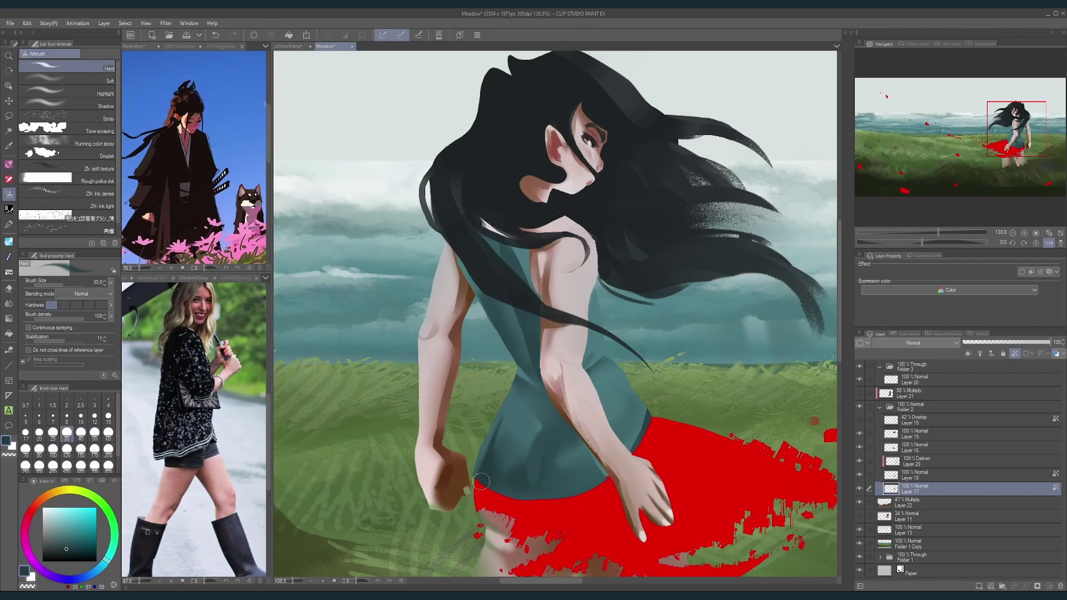
Step: Touch up the garment's waist with the Hard airbrush at size 15, and check the figure in a rotated view
{"action": "key", "text": "bracketleft"}
{"action": "key", "text": "bracketleft"}
{"action": "key", "text": "bracketleft"}
{"action": "key", "text": "bracketleft"}
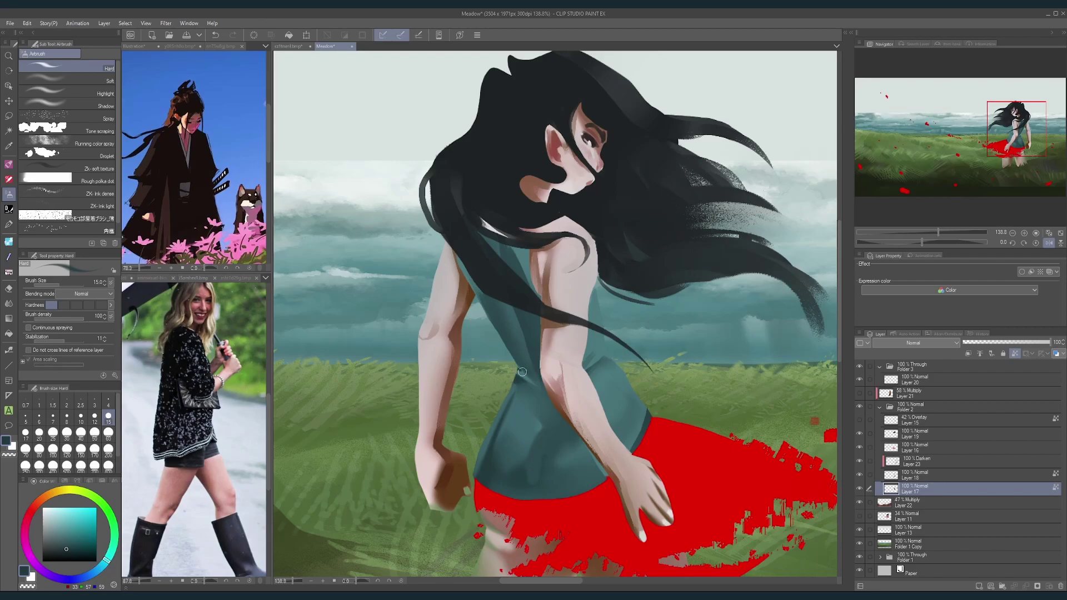
{"action": "left_click_drag", "start_coordinate": [547, 384], "coordinate": [493, 334]}
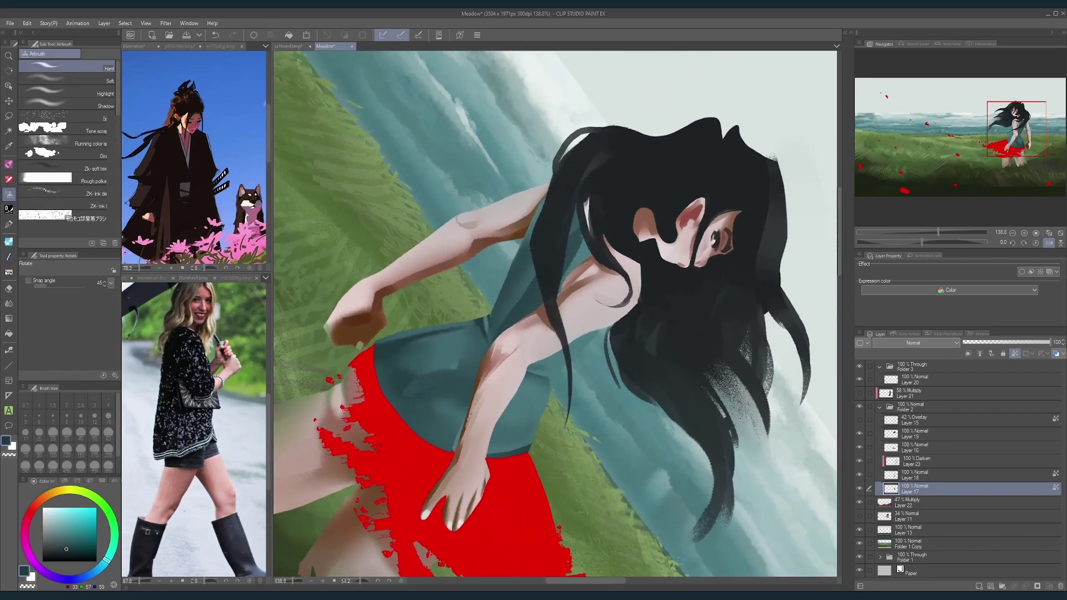
{"action": "scroll", "coordinate": [559, 219], "scroll_direction": "down", "scroll_amount": 3}
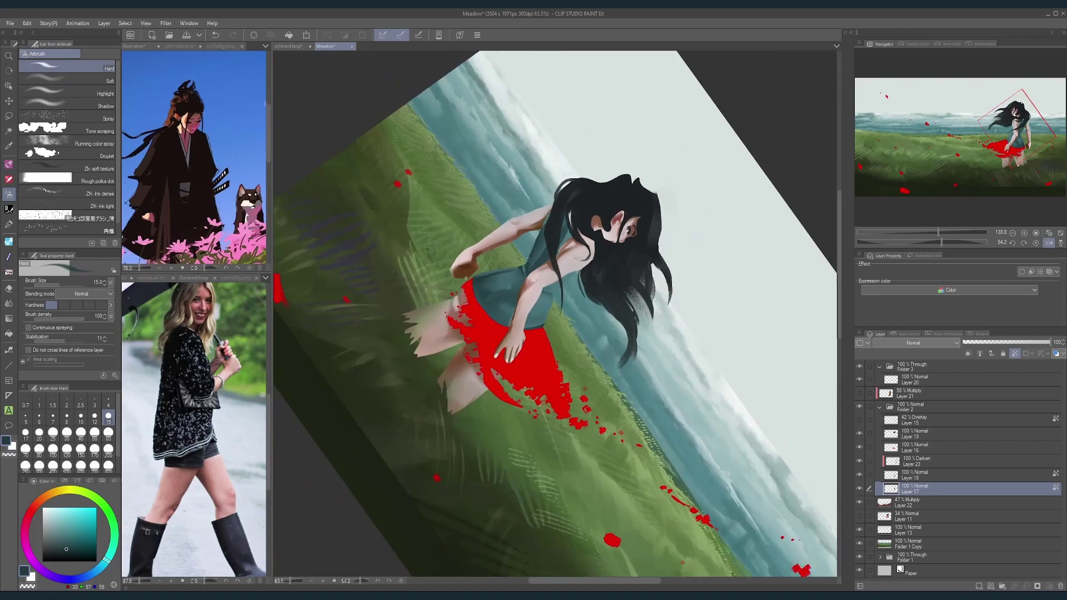
{"action": "mouse_move", "coordinate": [503, 389]}
{"action": "left_mouse_down"}
{"action": "mouse_move", "coordinate": [616, 379]}
{"action": "mouse_move", "coordinate": [562, 394]}
{"action": "mouse_move", "coordinate": [570, 379]}
{"action": "left_mouse_up"}
{"action": "scroll", "coordinate": [617, 379], "scroll_direction": "down", "scroll_amount": 3}
{"action": "scroll", "coordinate": [562, 395], "scroll_direction": "up", "scroll_amount": 2}
Step: Enlarge the Hard airbrush to size 100, straighten the tilted canvas view, and sample teal for the garment
{"action": "key", "text": "]"}
{"action": "key", "text": "]"}
{"action": "key", "text": "]"}
{"action": "key", "text": "]"}
{"action": "key", "text": "]"}
{"action": "key", "text": "]"}
{"action": "key", "text": "]"}
{"action": "key", "text": "]"}
{"action": "key", "text": "]"}
{"action": "left_click_drag", "start_coordinate": [659, 369], "coordinate": [679, 356]}
{"action": "key", "text": "]"}
{"action": "key", "text": "]"}
{"action": "key", "text": "["}
{"action": "left_click", "coordinate": [510, 379], "text": "alt"}
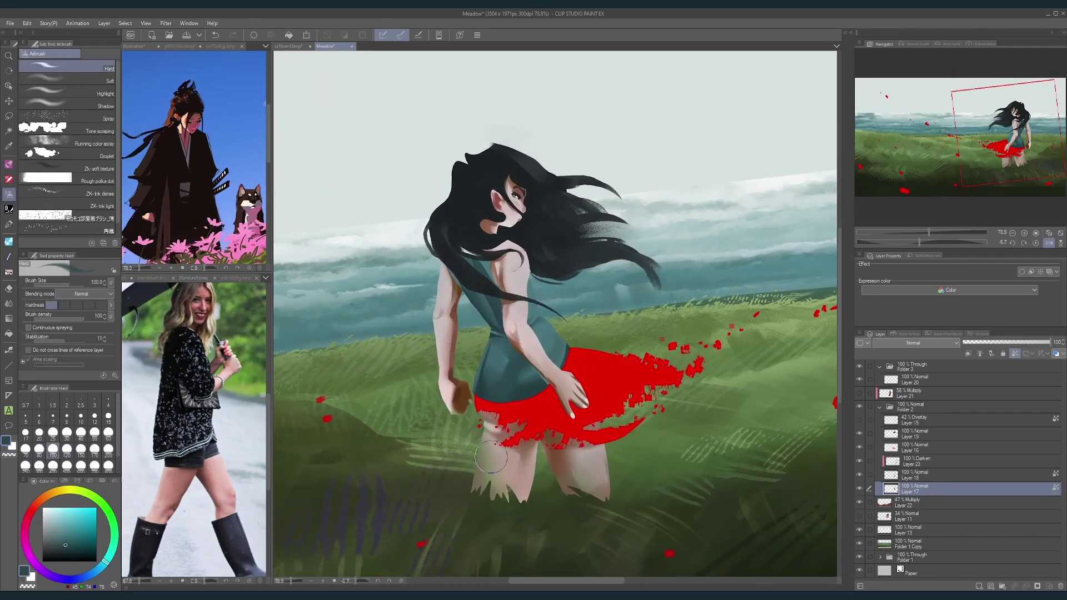
Step: Shade the garment's lower back in sampled teal with the Hard airbrush at size 120
{"action": "scroll", "coordinate": [613, 310], "scroll_direction": "down", "scroll_amount": 5}
{"action": "left_click_drag", "start_coordinate": [613, 309], "coordinate": [593, 362]}
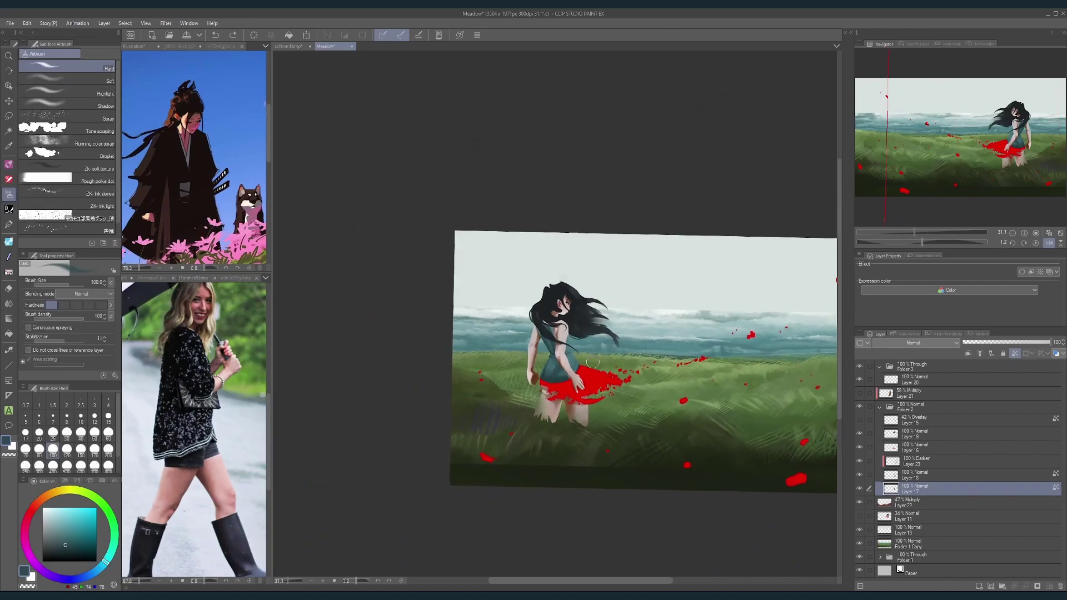
{"action": "scroll", "coordinate": [581, 377], "scroll_direction": "up", "scroll_amount": 4}
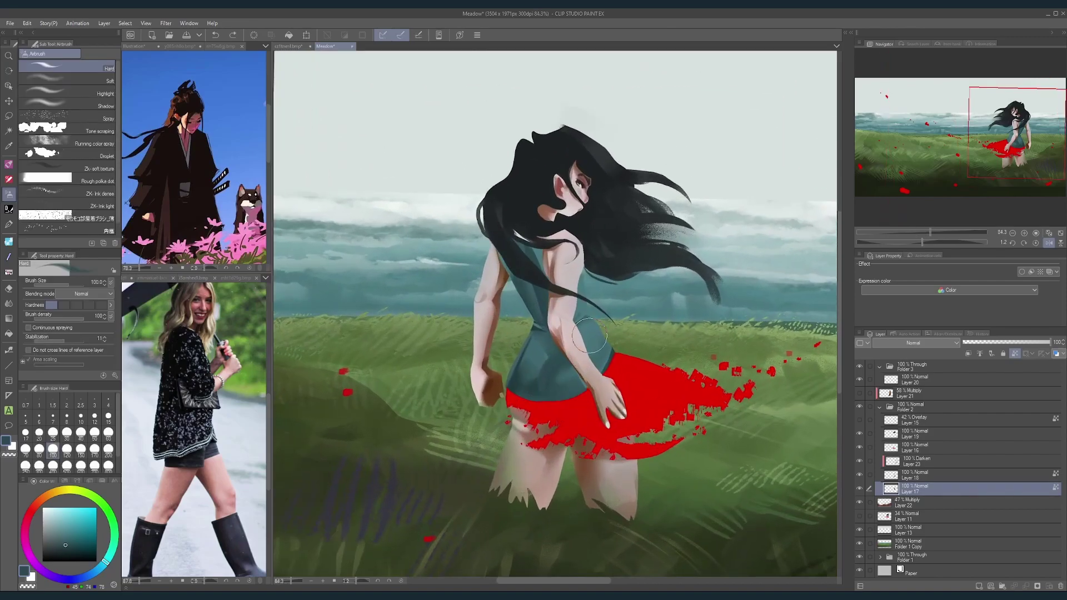
{"action": "key", "text": "]"}
{"action": "left_click", "coordinate": [531, 384], "text": "alt"}
{"action": "left_click_drag", "start_coordinate": [529, 391], "coordinate": [547, 411]}
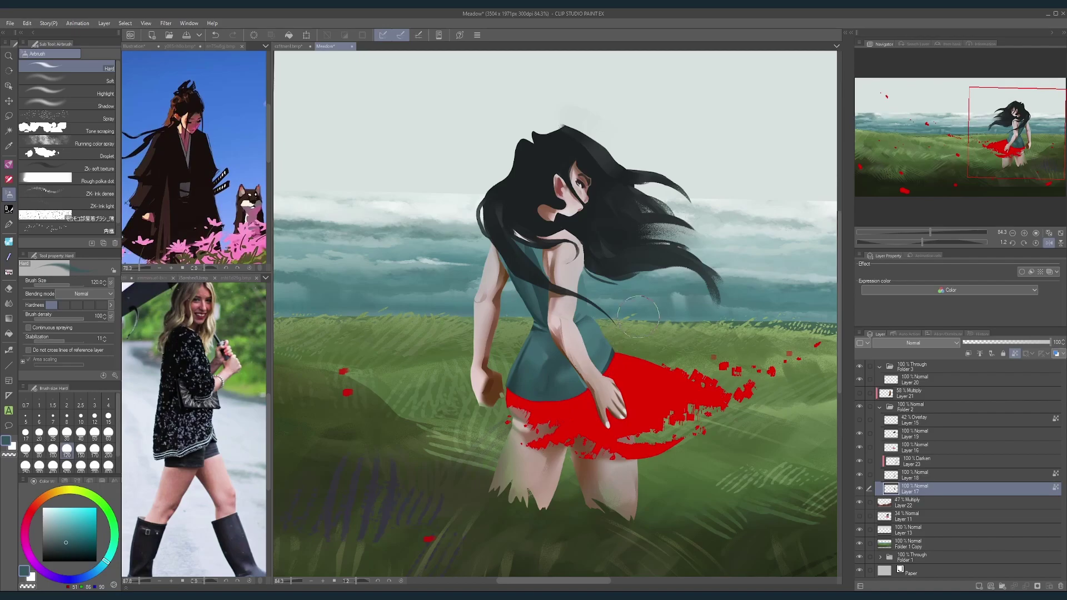
{"action": "scroll", "coordinate": [635, 366], "scroll_direction": "down", "scroll_amount": 4}
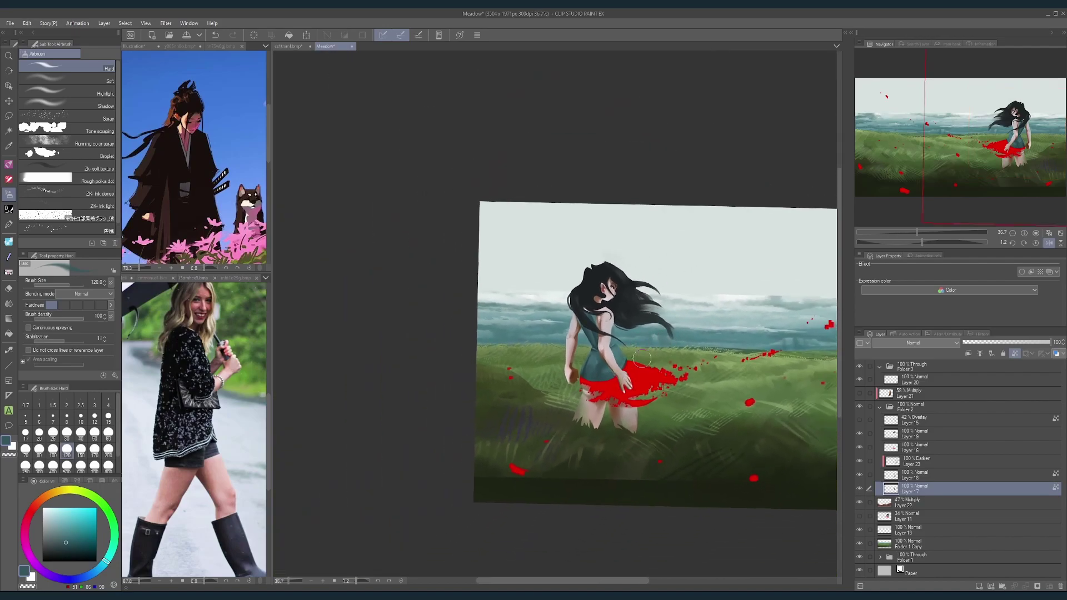
{"action": "scroll", "coordinate": [642, 358], "scroll_direction": "up", "scroll_amount": 4}
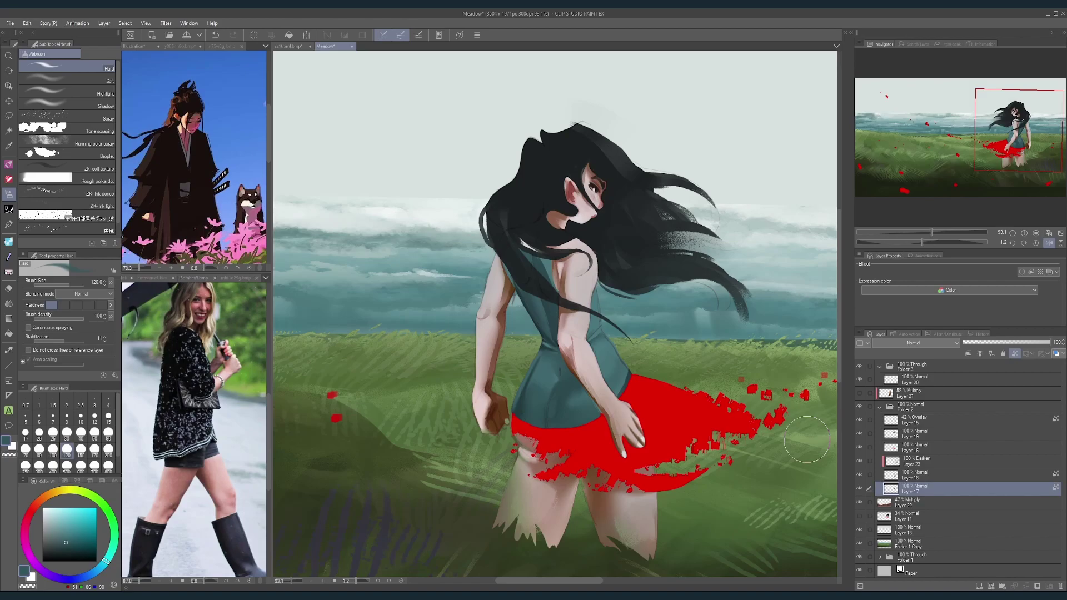
Step: Set the Overlay layer's opacity to 14%, and toggle Layers 18 and 17 to identify the garment layer, selecting Layer 17
{"action": "left_click", "coordinate": [918, 420]}
{"action": "left_click", "coordinate": [977, 343]}
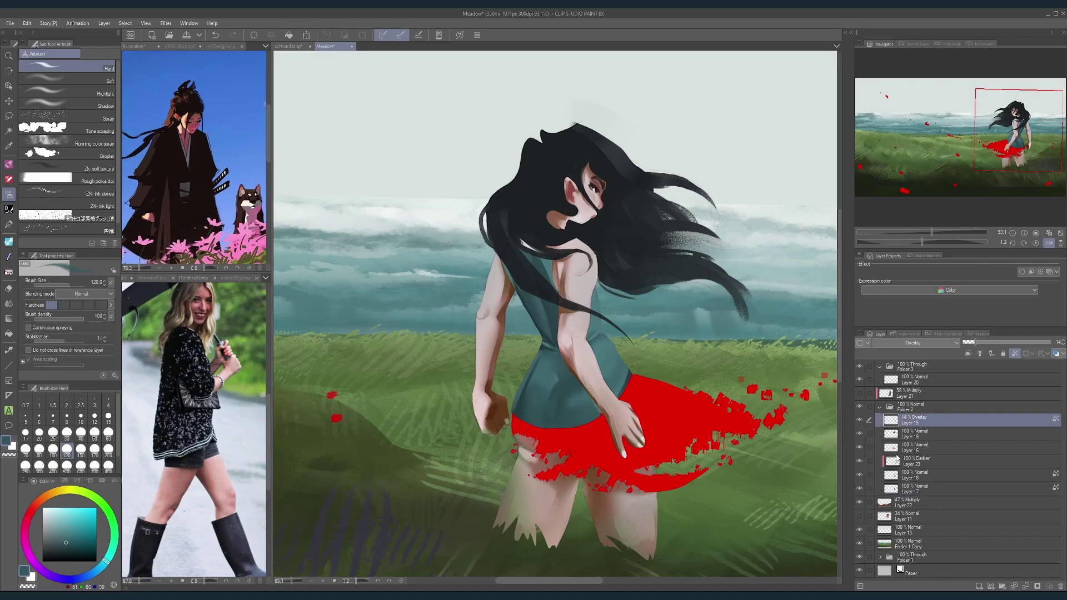
{"action": "left_click", "coordinate": [903, 478]}
{"action": "left_click", "coordinate": [859, 476]}
{"action": "left_click", "coordinate": [860, 475]}
{"action": "left_click", "coordinate": [860, 488]}
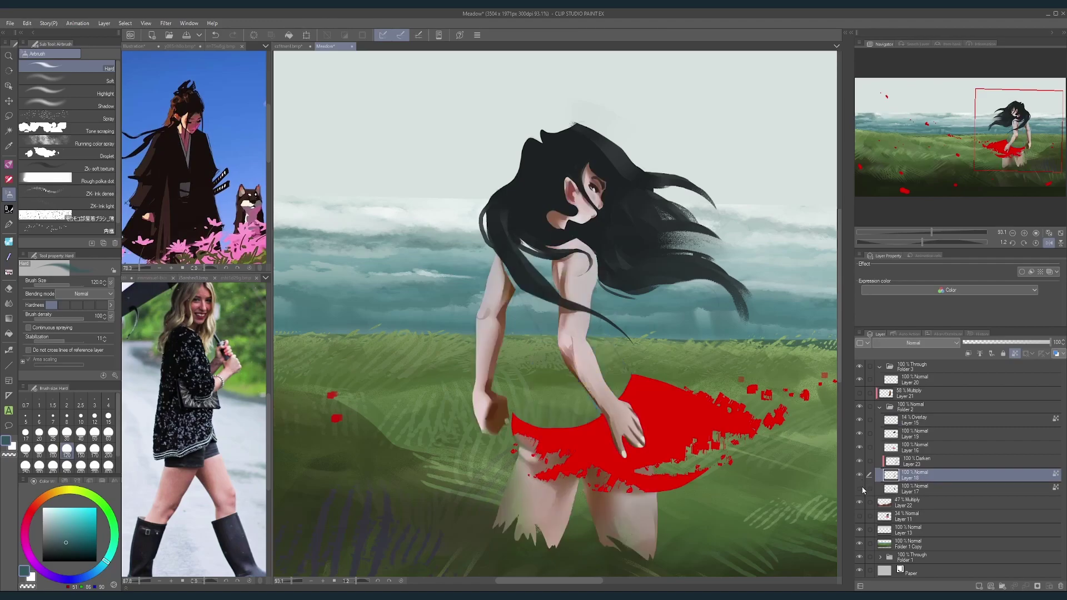
{"action": "left_click", "coordinate": [860, 489]}
{"action": "left_click", "coordinate": [895, 490]}
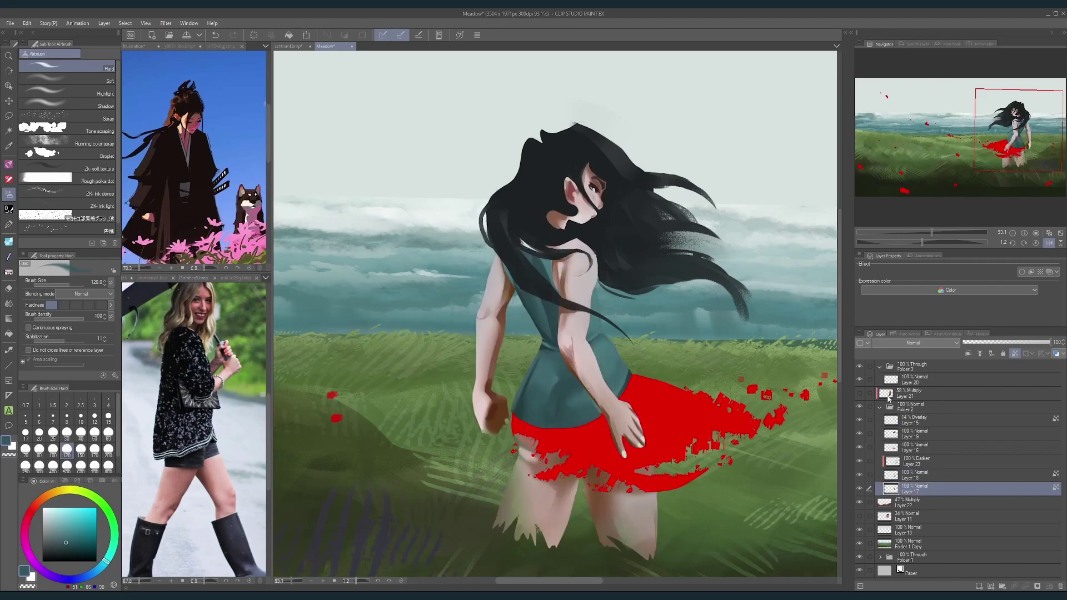
Step: Switch to Liquify at size 100, and compare the meadow with the girl's Folder 2 hidden and shown
{"action": "left_click", "coordinate": [9, 303]}
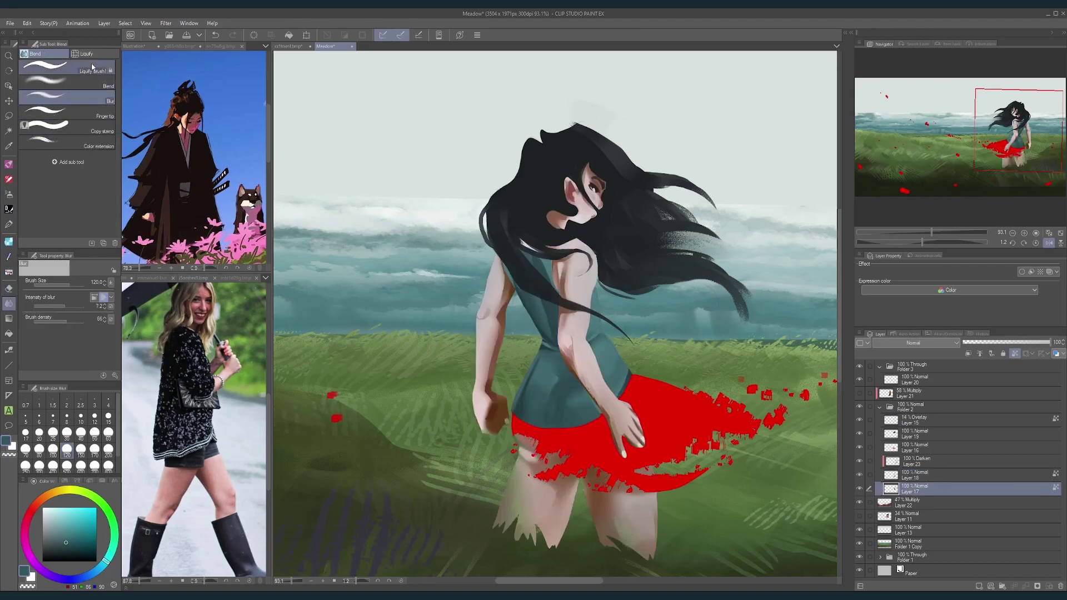
{"action": "left_click", "coordinate": [95, 53]}
{"action": "key", "text": "bracketleft"}
{"action": "key", "text": "bracketleft"}
{"action": "key", "text": "bracketleft"}
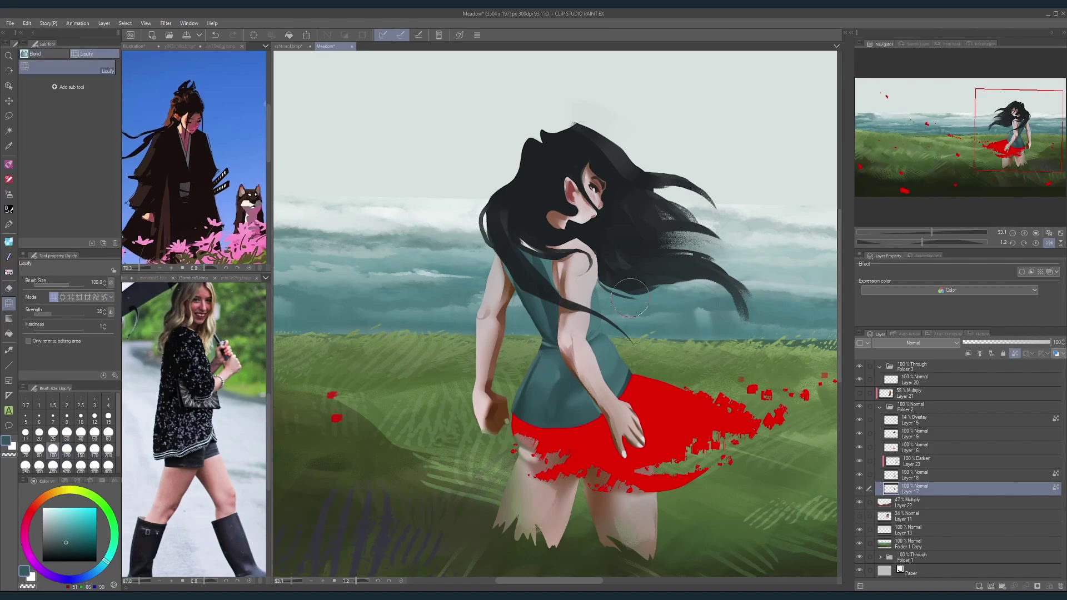
{"action": "left_click_drag", "start_coordinate": [667, 286], "coordinate": [637, 264]}
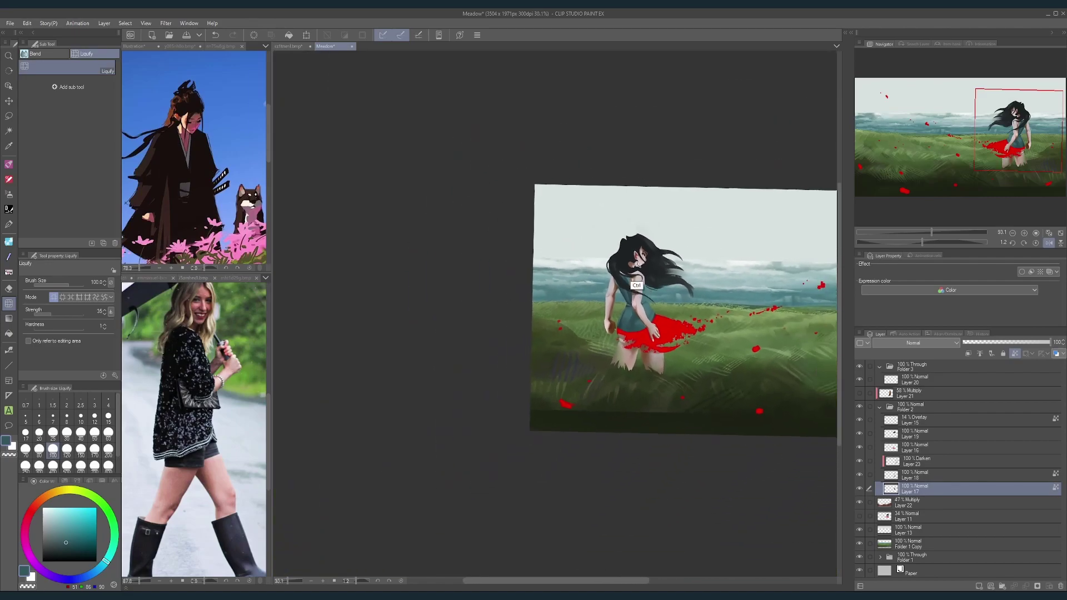
{"action": "left_click_drag", "start_coordinate": [692, 245], "coordinate": [630, 257]}
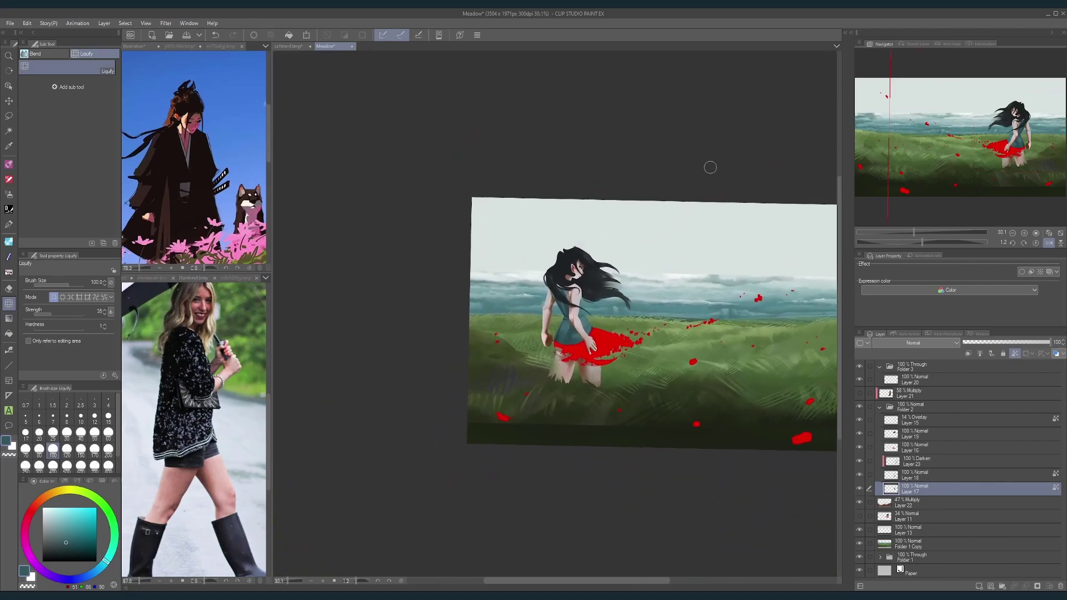
{"action": "left_click", "coordinate": [860, 407]}
{"action": "left_click", "coordinate": [860, 406]}
{"action": "scroll", "coordinate": [594, 345], "scroll_direction": "up", "scroll_amount": 5}
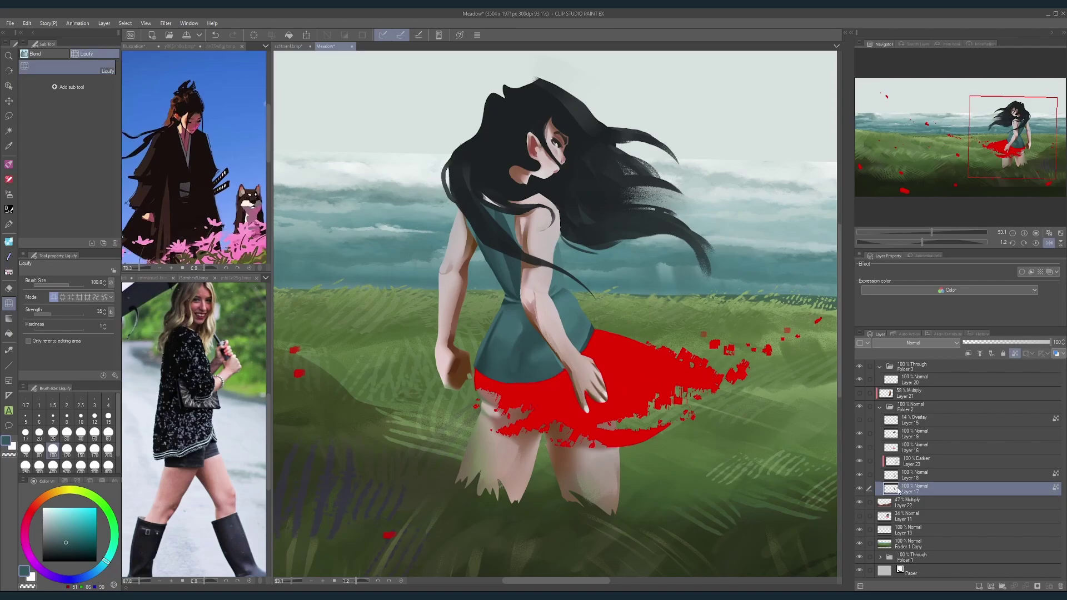
Step: Darken the garment's lower hem in sampled dark teal with the Hard airbrush at sizes 80 and 70
{"action": "left_click", "coordinate": [9, 194]}
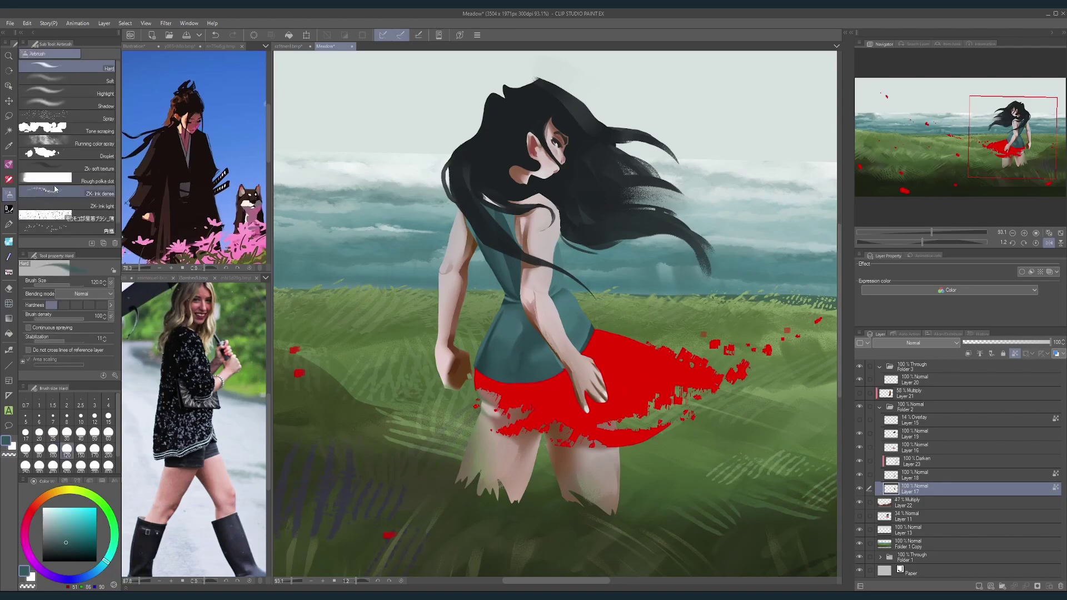
{"action": "key", "text": "["}
{"action": "key", "text": "["}
{"action": "key", "text": "["}
{"action": "left_click", "coordinate": [485, 358], "text": "alt"}
{"action": "left_click_drag", "start_coordinate": [484, 361], "coordinate": [499, 368]}
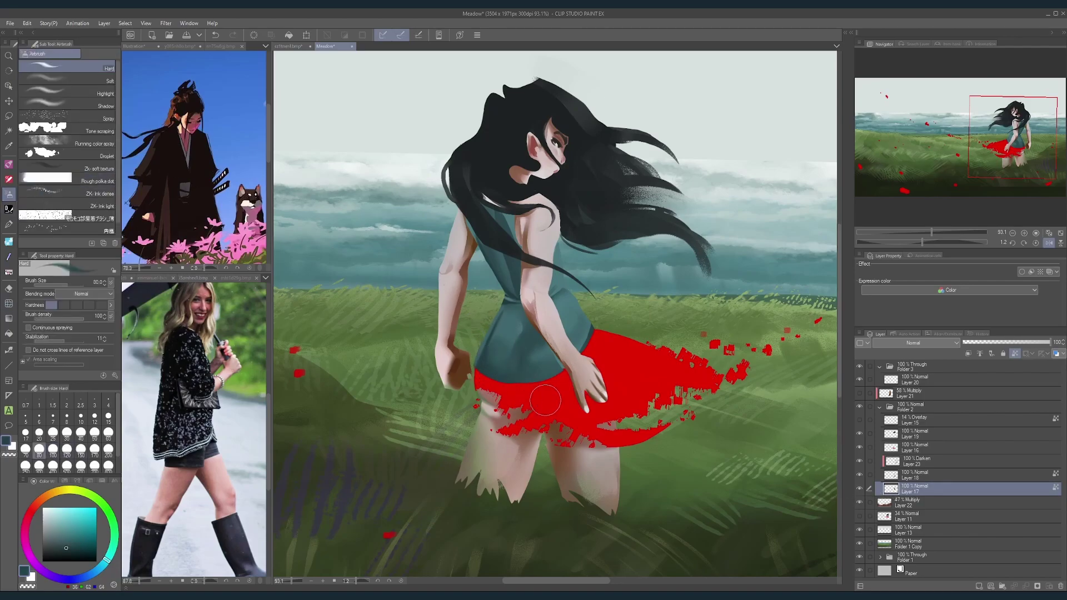
{"action": "key", "text": "["}
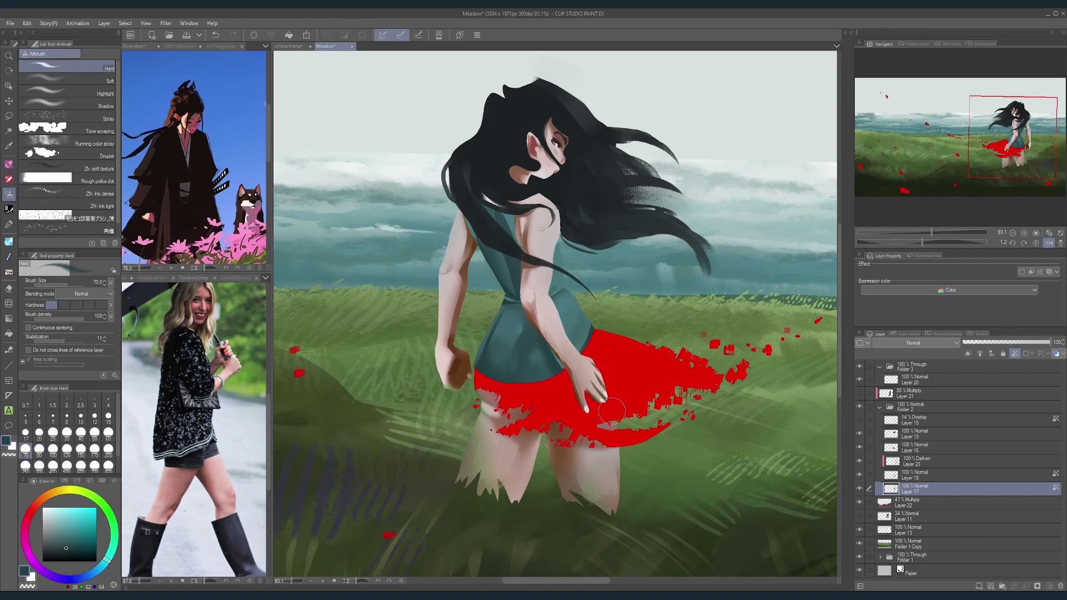
Step: Reduce the Hard airbrush to size 40, compare the figure with Darken Layer 23 hidden and shown, and select Layer 18
{"action": "scroll", "coordinate": [603, 419], "scroll_direction": "up", "scroll_amount": 3}
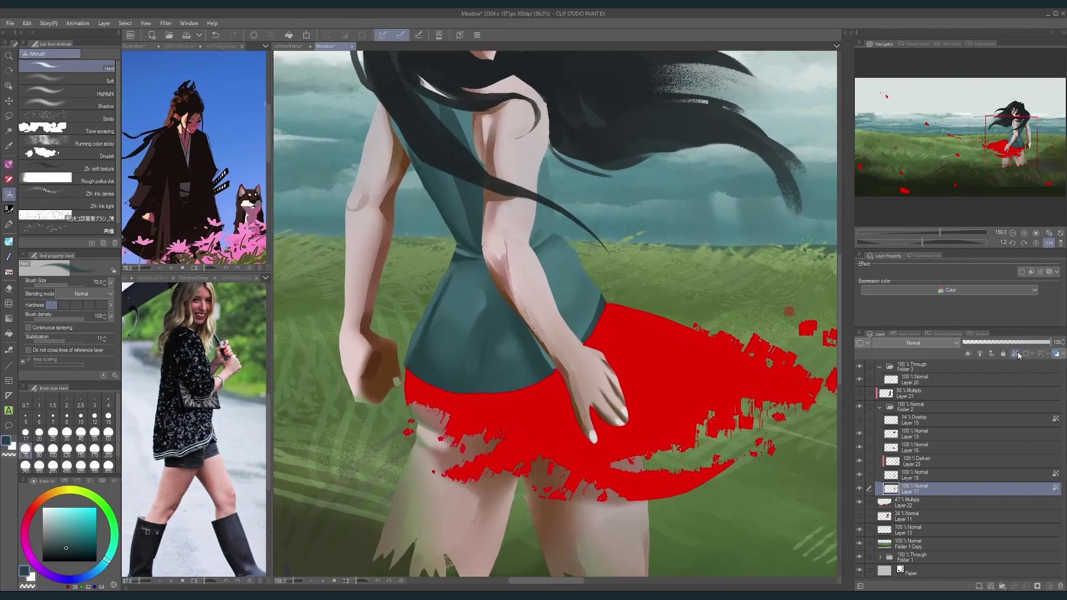
{"action": "key", "text": "bracketleft"}
{"action": "key", "text": "bracketleft"}
{"action": "key", "text": "bracketleft"}
{"action": "left_click", "coordinate": [901, 465]}
{"action": "left_click", "coordinate": [862, 459]}
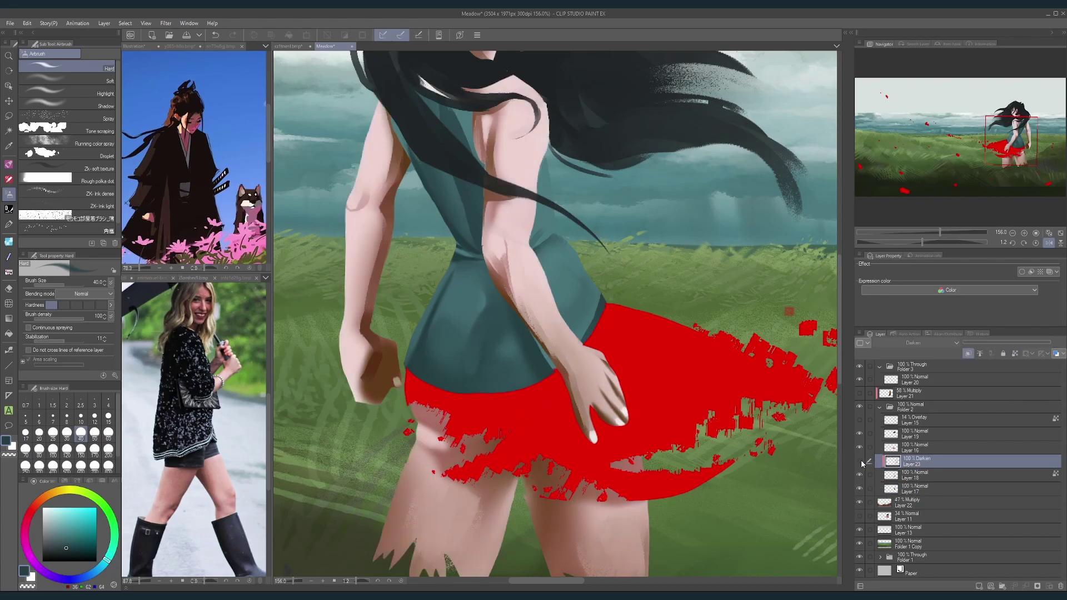
{"action": "left_click", "coordinate": [862, 459]}
{"action": "left_click", "coordinate": [900, 479]}
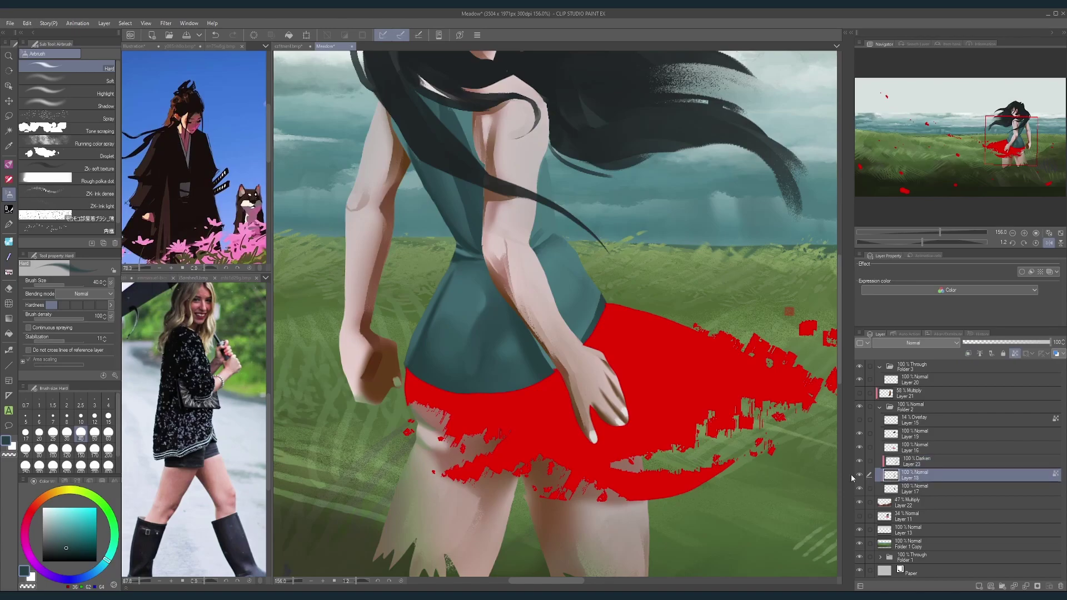
{"action": "key", "text": "m"}
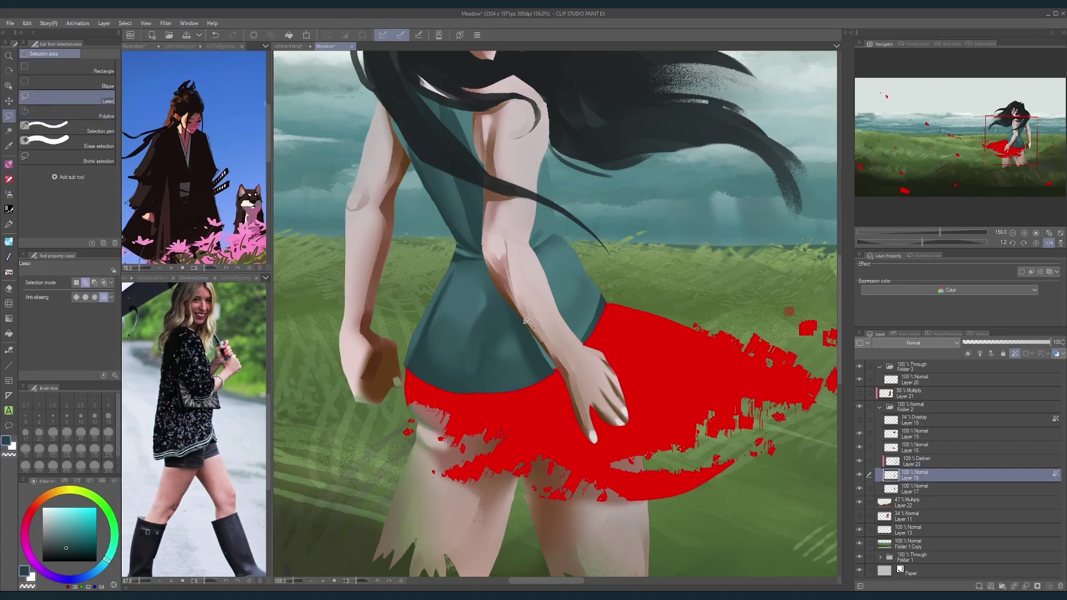
{"action": "mouse_move", "coordinate": [552, 352]}
{"action": "left_mouse_down"}
{"action": "mouse_move", "coordinate": [566, 374]}
{"action": "mouse_move", "coordinate": [505, 314]}
{"action": "left_mouse_up"}
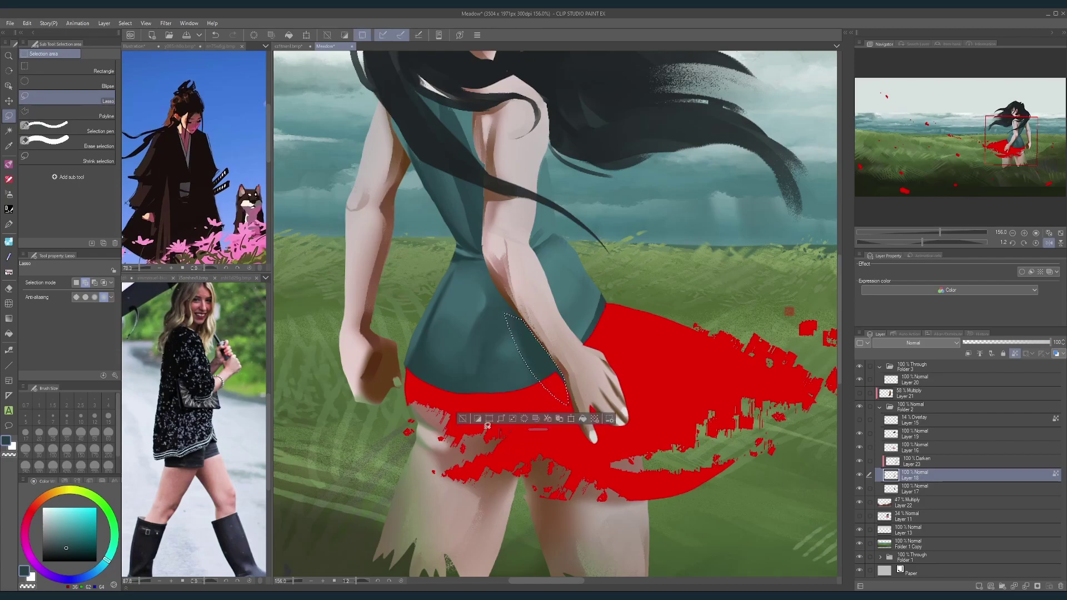
{"action": "left_click", "coordinate": [462, 419]}
{"action": "left_click_drag", "start_coordinate": [665, 390], "coordinate": [636, 368]}
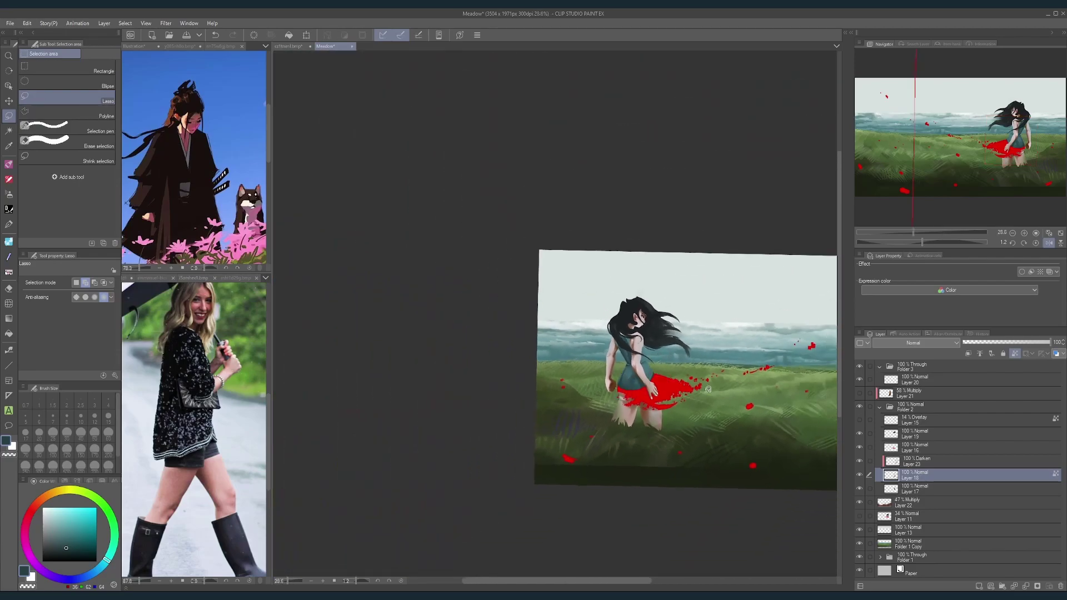
{"action": "left_click_drag", "start_coordinate": [659, 413], "coordinate": [624, 441]}
{"action": "mouse_move", "coordinate": [598, 428]}
{"action": "left_mouse_down"}
{"action": "mouse_move", "coordinate": [616, 448]}
{"action": "mouse_move", "coordinate": [609, 427]}
{"action": "left_mouse_up"}
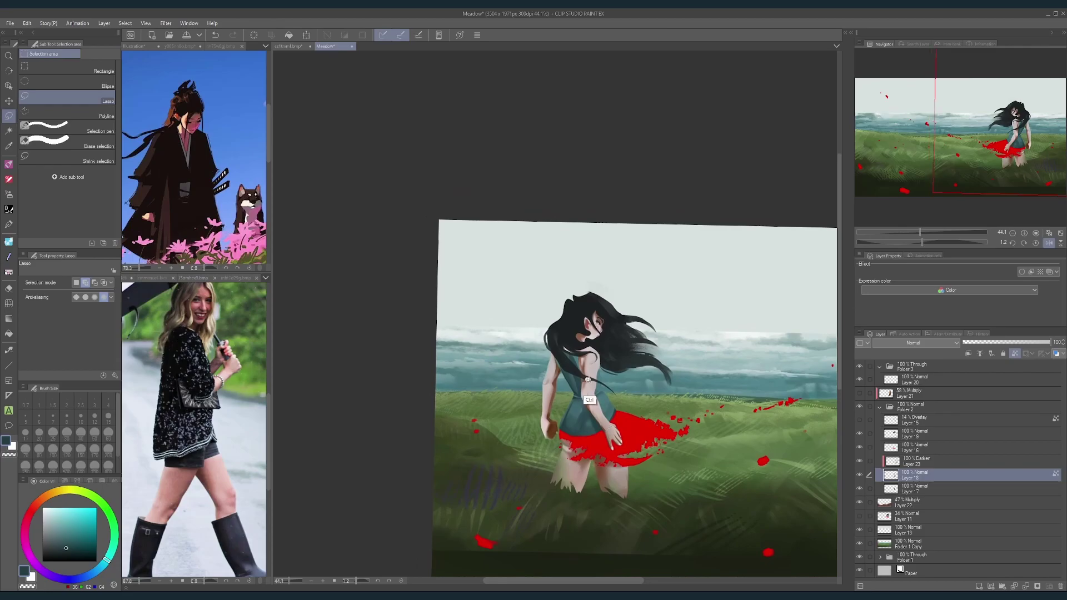
Step: Compare the figure with Layers 18 and 17 hidden and shown, and select Layer 17 for painting
{"action": "left_click_drag", "start_coordinate": [588, 384], "coordinate": [609, 369]}
{"action": "left_click", "coordinate": [859, 475]}
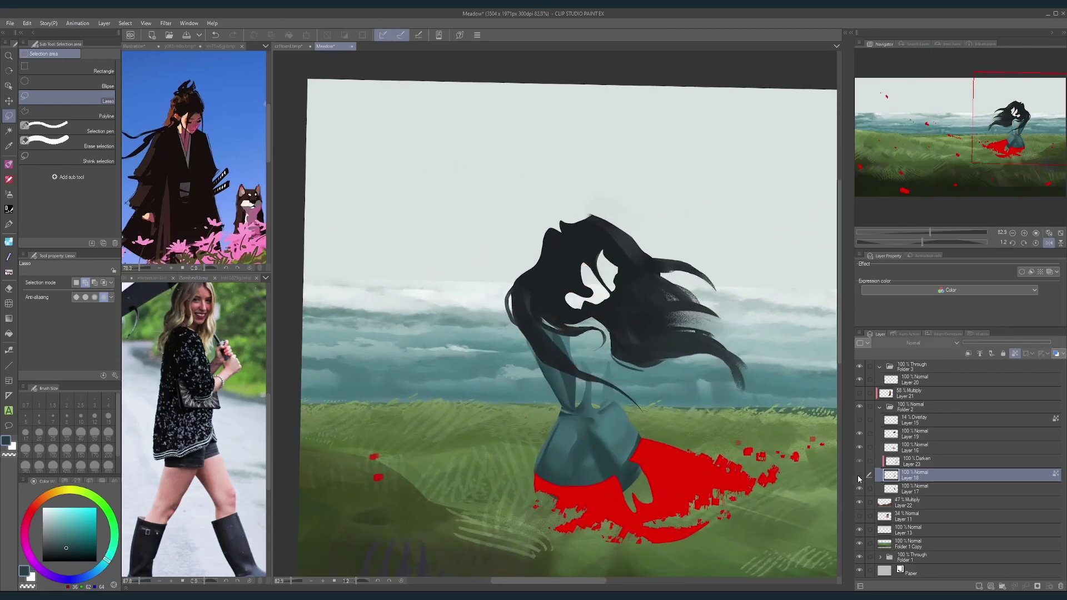
{"action": "left_click", "coordinate": [859, 474]}
{"action": "left_click", "coordinate": [859, 489]}
{"action": "left_click", "coordinate": [859, 489]}
{"action": "left_click", "coordinate": [889, 489]}
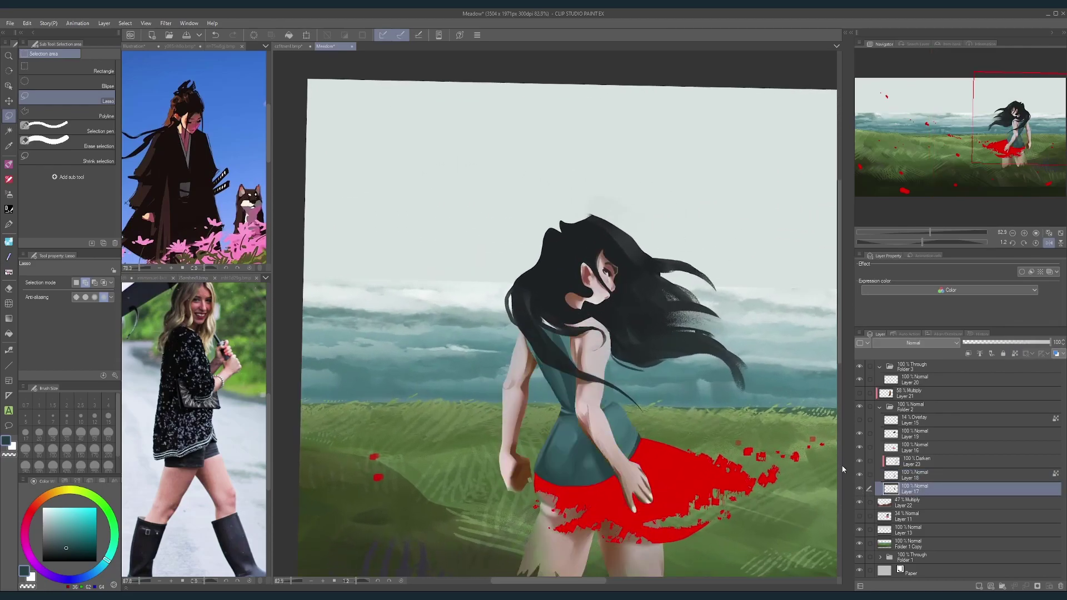
Step: Switch to the Hard airbrush, lock Layer 17's transparent pixels, and reduce the brush size to 10
{"action": "left_click", "coordinate": [9, 194]}
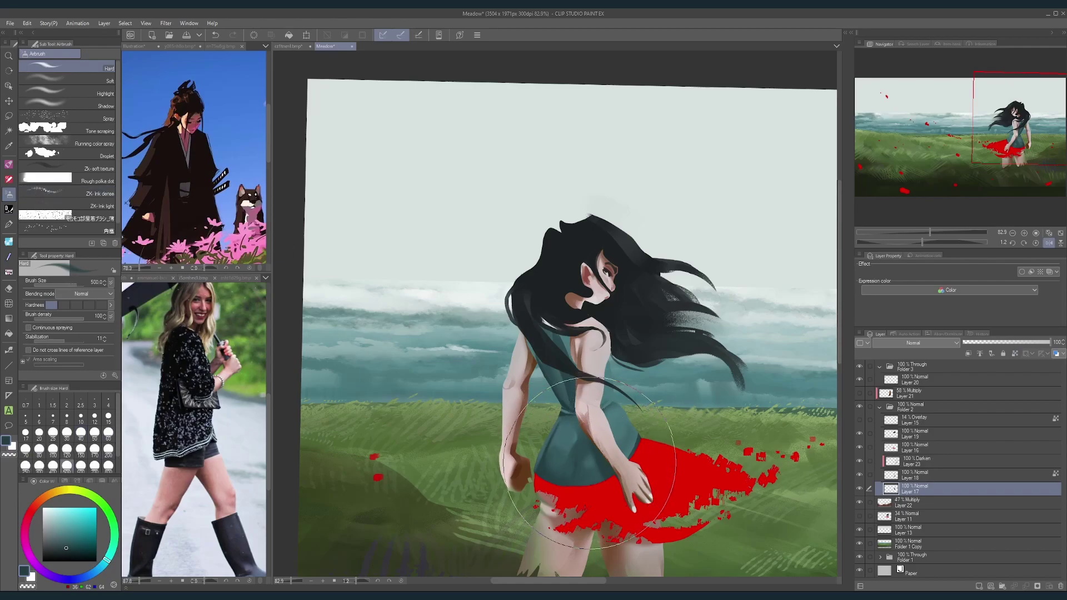
{"action": "left_click", "coordinate": [39, 465]}
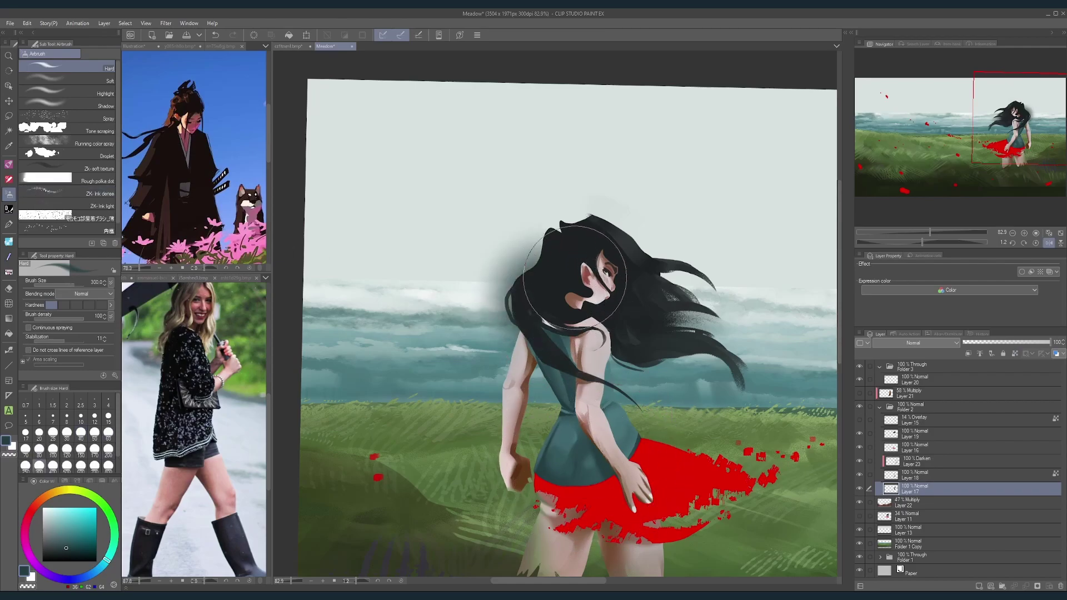
{"action": "key", "text": "bracketleft"}
{"action": "key", "text": "bracketleft"}
{"action": "key", "text": "bracketleft"}
{"action": "key", "text": "bracketleft"}
{"action": "key", "text": "bracketleft"}
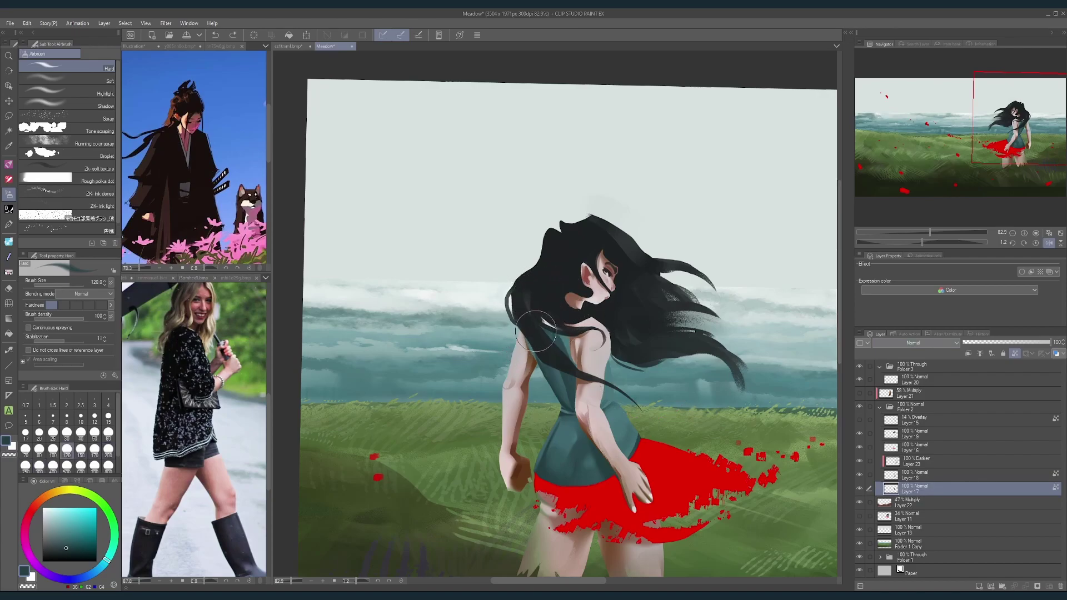
{"action": "key", "text": "bracketleft"}
{"action": "key", "text": "bracketleft"}
{"action": "key", "text": "bracketleft"}
{"action": "key", "text": "bracketleft"}
{"action": "key", "text": "bracketleft"}
{"action": "key", "text": "bracketleft"}
{"action": "key", "text": "bracketleft"}
{"action": "key", "text": "bracketleft"}
{"action": "key", "text": "bracketleft"}
{"action": "key", "text": "bracketleft"}
{"action": "key", "text": "bracketleft"}
{"action": "key", "text": "bracketleft"}
{"action": "key", "text": "bracketleft"}
Step: Paint dark teal folds on the garment's waist behind the bent arm with the Hard airbrush at sizes 25 and 10
{"action": "left_click_drag", "start_coordinate": [644, 334], "coordinate": [622, 322], "text": "ctrl"}
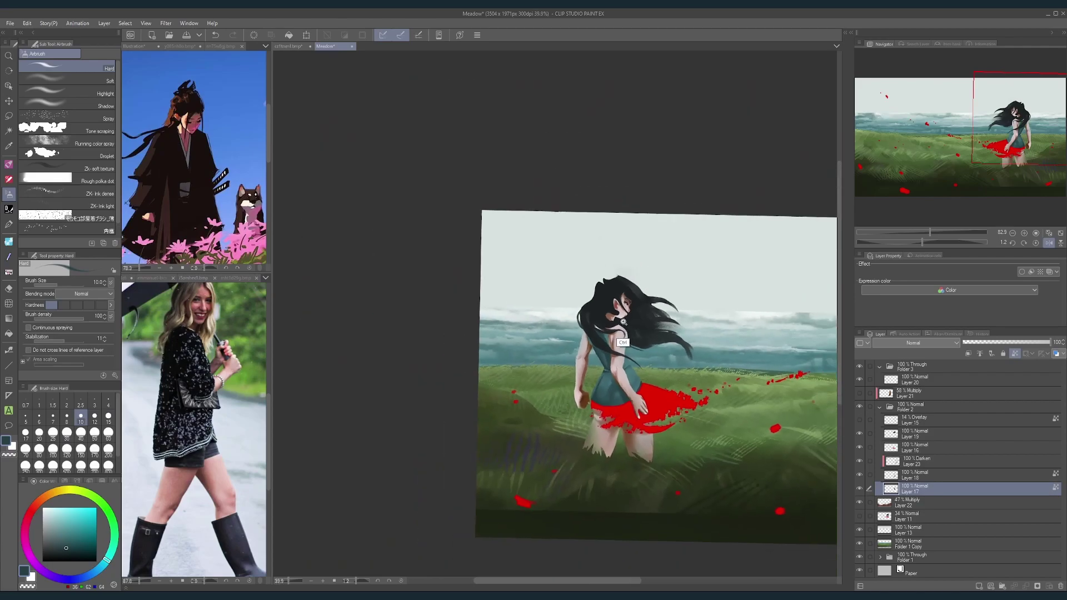
{"action": "left_click_drag", "start_coordinate": [737, 445], "coordinate": [708, 447]}
{"action": "scroll", "coordinate": [595, 367], "scroll_direction": "up", "scroll_amount": 5}
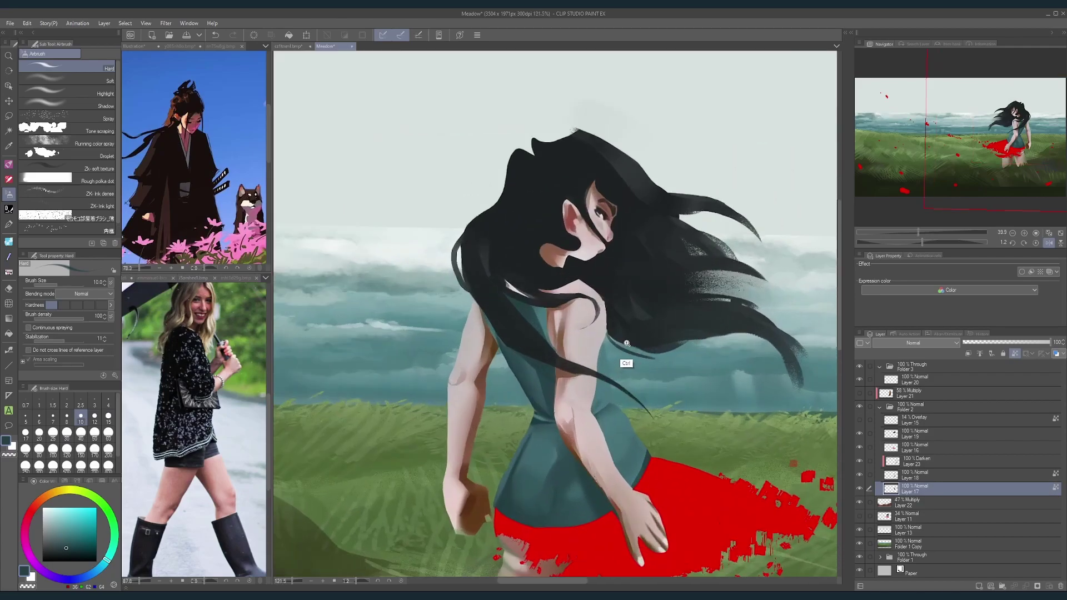
{"action": "key", "text": "bracketright"}
{"action": "key", "text": "bracketright"}
{"action": "key", "text": "bracketright"}
{"action": "key", "text": "bracketright"}
{"action": "key", "text": "bracketright"}
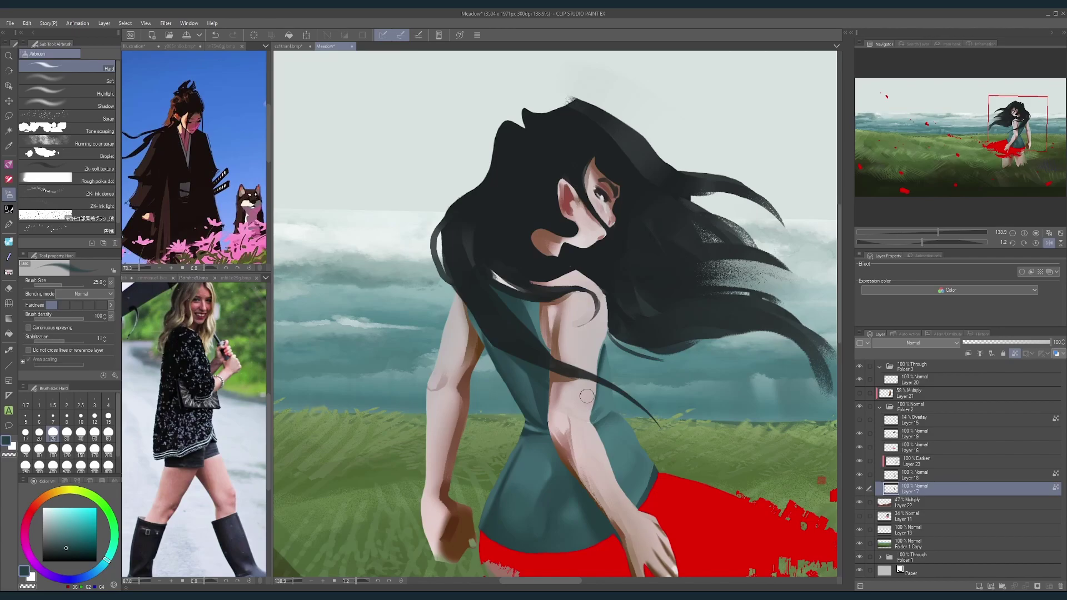
{"action": "scroll", "coordinate": [619, 347], "scroll_direction": "down", "scroll_amount": 3}
{"action": "scroll", "coordinate": [620, 378], "scroll_direction": "up", "scroll_amount": 3}
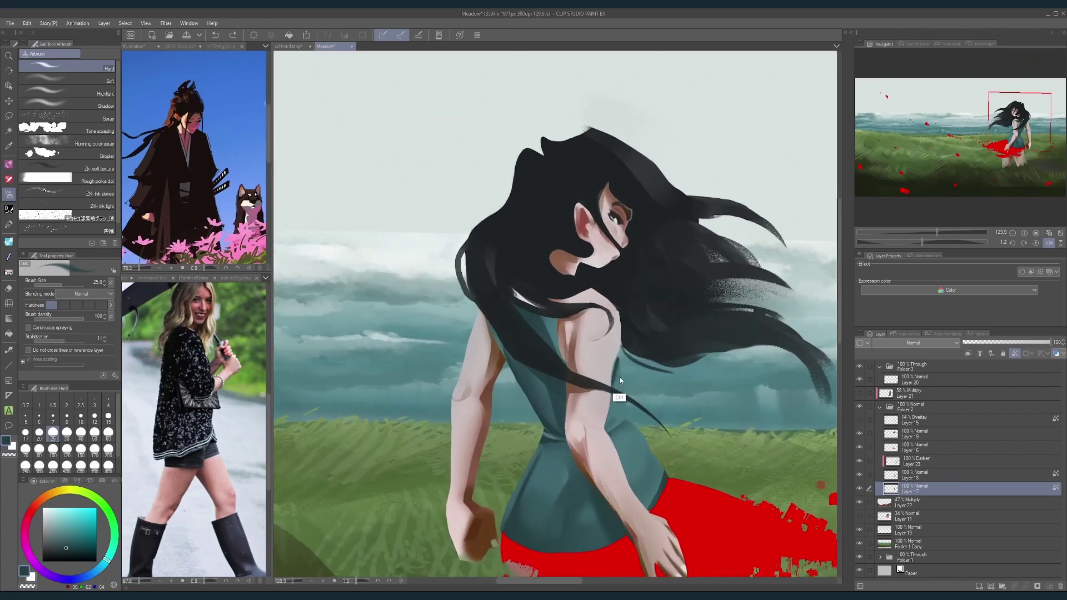
{"action": "key", "text": "bracketleft"}
{"action": "key", "text": "bracketleft"}
{"action": "key", "text": "bracketleft"}
{"action": "key", "text": "bracketleft"}
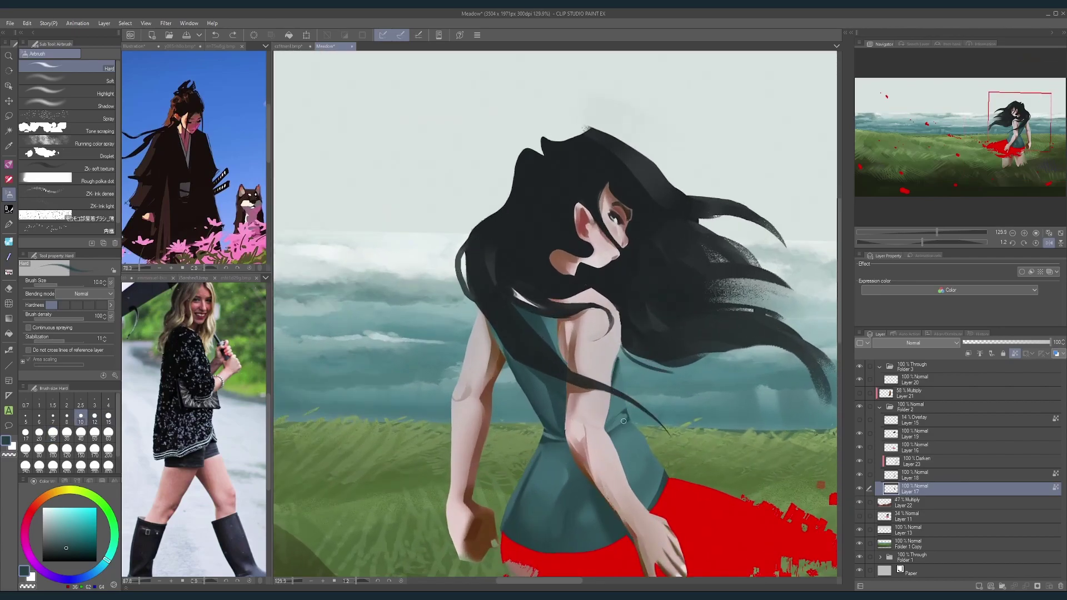
{"action": "scroll", "coordinate": [619, 425], "scroll_direction": "down", "scroll_amount": 3}
{"action": "scroll", "coordinate": [679, 315], "scroll_direction": "up", "scroll_amount": 4}
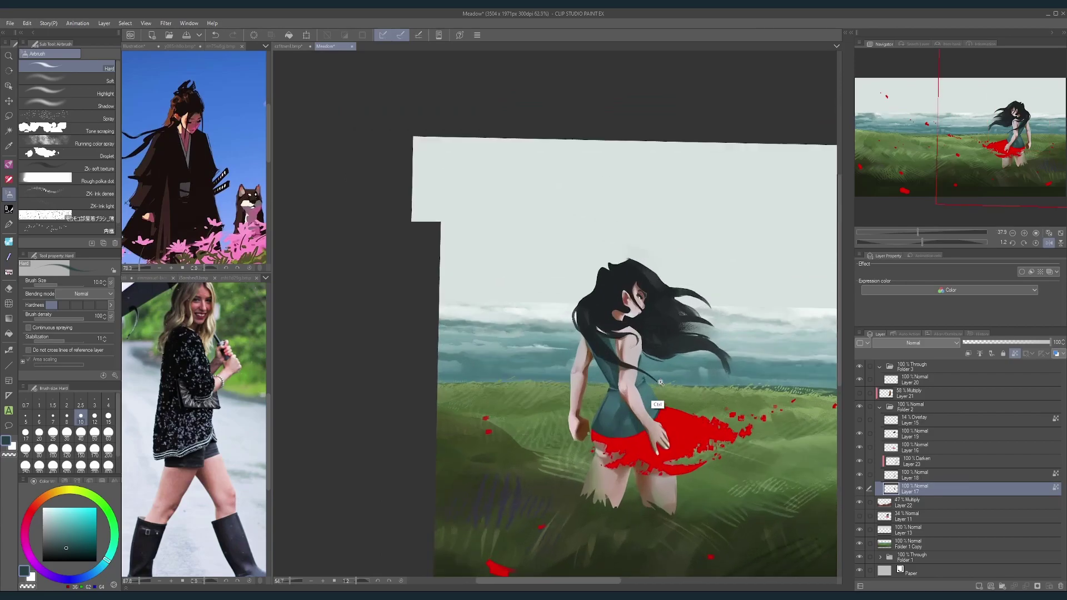
{"action": "left_click_drag", "start_coordinate": [689, 299], "coordinate": [645, 337]}
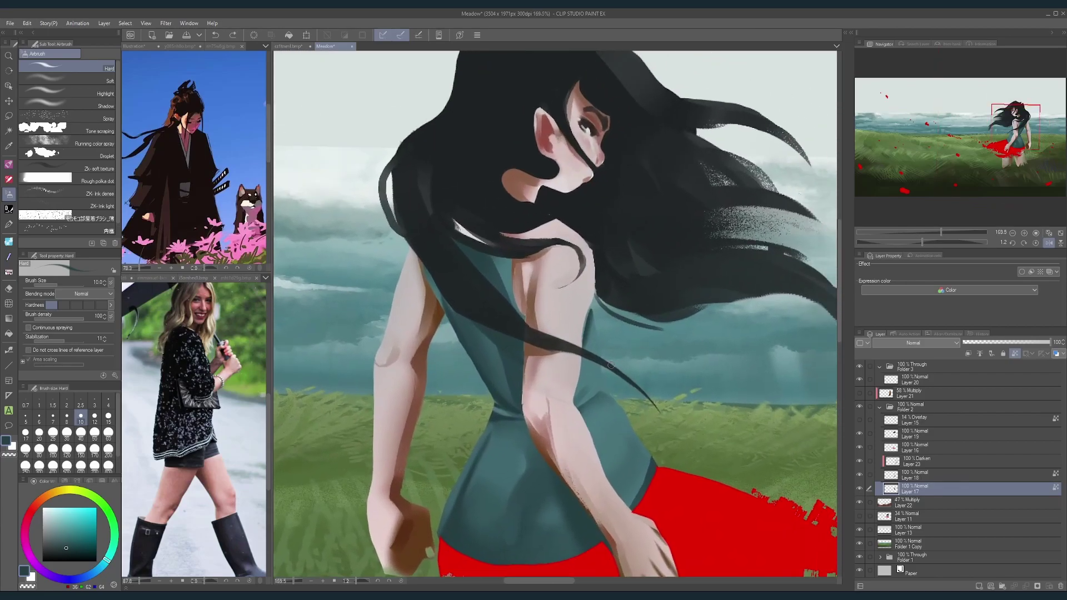
Step: Highlight the garment's front edge at the chest and waist in pale teal with the Hard airbrush at sizes 15 and 12
{"action": "key", "text": "bracketright"}
{"action": "key", "text": "bracketright"}
{"action": "key", "text": "bracketright"}
{"action": "key", "text": "bracketright"}
{"action": "key", "text": "bracketright"}
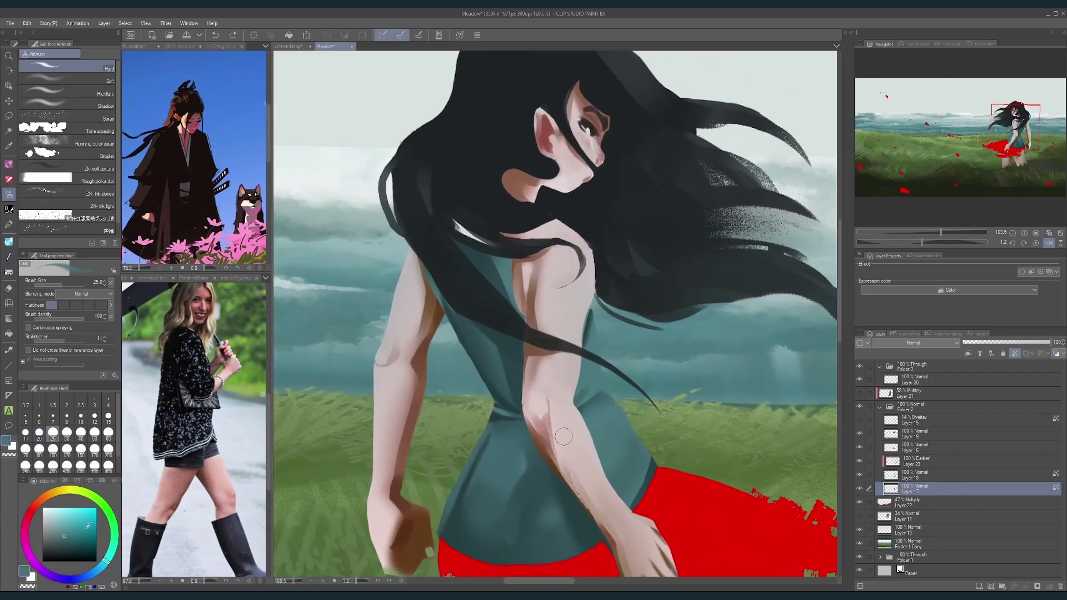
{"action": "left_click", "coordinate": [59, 518]}
{"action": "key", "text": "bracketleft"}
{"action": "key", "text": "bracketleft"}
{"action": "key", "text": "bracketleft"}
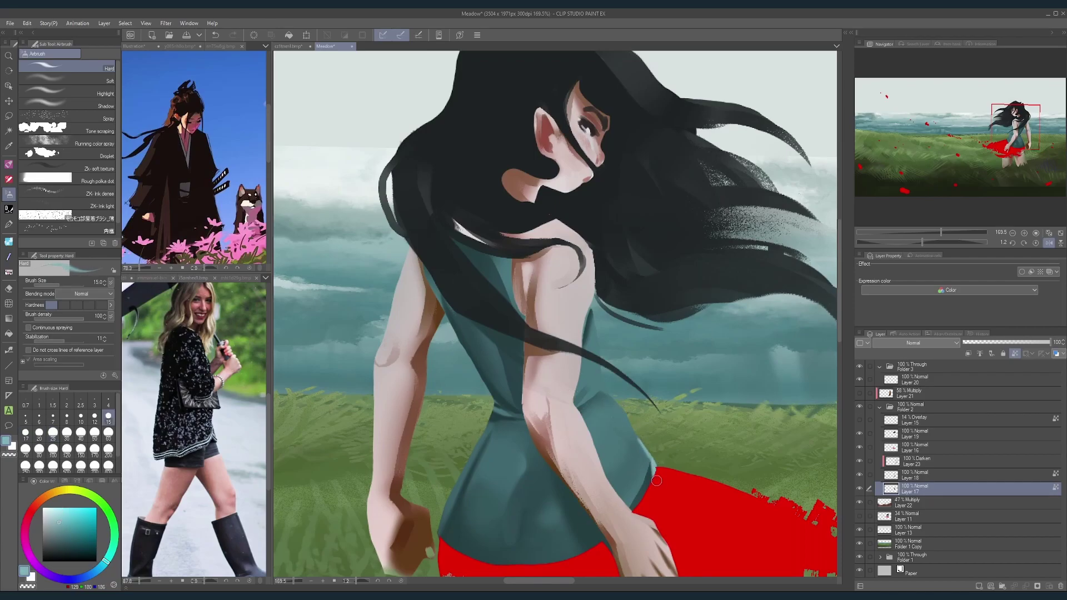
{"action": "key", "text": "bracketleft"}
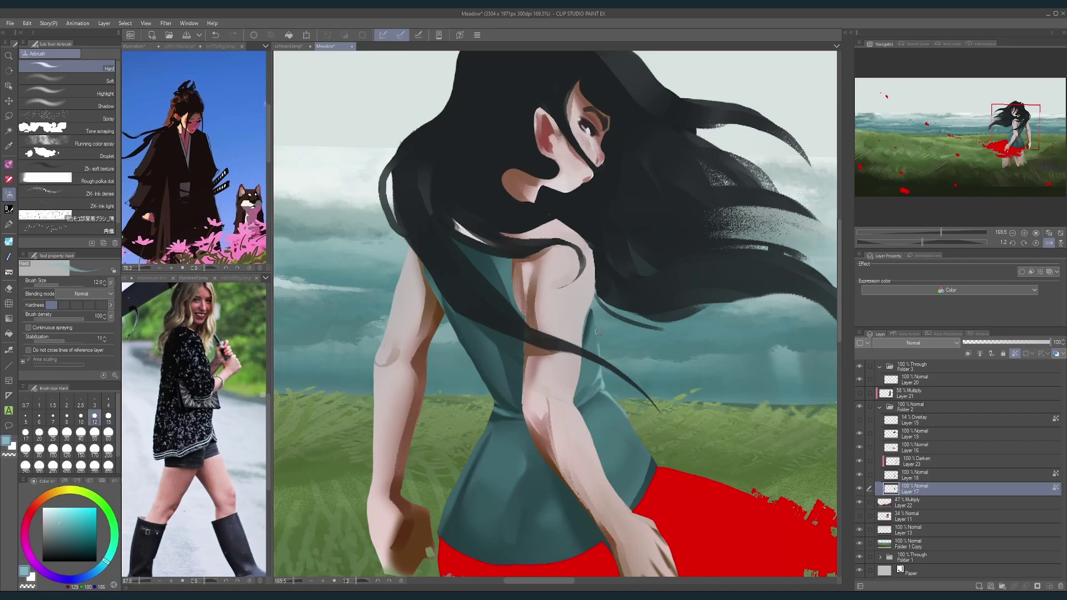
{"action": "mouse_move", "coordinate": [653, 322]}
{"action": "left_mouse_down"}
{"action": "mouse_move", "coordinate": [639, 334]}
{"action": "mouse_move", "coordinate": [643, 312]}
{"action": "left_mouse_up"}
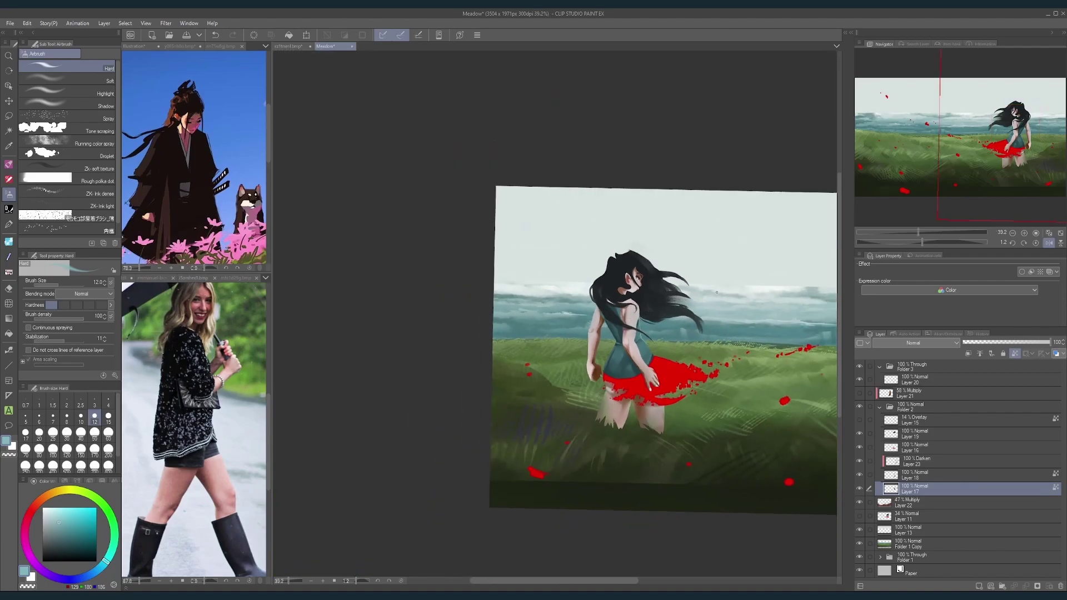
Step: Add soft pale teal light to the garment's front side below the waist with the Hard airbrush at sizes 150 and 70
{"action": "scroll", "coordinate": [624, 463], "scroll_direction": "up", "scroll_amount": 5}
{"action": "key", "text": "bracketright"}
{"action": "key", "text": "bracketright"}
{"action": "key", "text": "bracketright"}
{"action": "key", "text": "bracketright"}
{"action": "key", "text": "bracketright"}
{"action": "key", "text": "bracketright"}
{"action": "key", "text": "bracketright"}
{"action": "key", "text": "bracketright"}
{"action": "key", "text": "bracketright"}
{"action": "key", "text": "bracketright"}
{"action": "key", "text": "bracketright"}
{"action": "key", "text": "bracketright"}
{"action": "key", "text": "bracketright"}
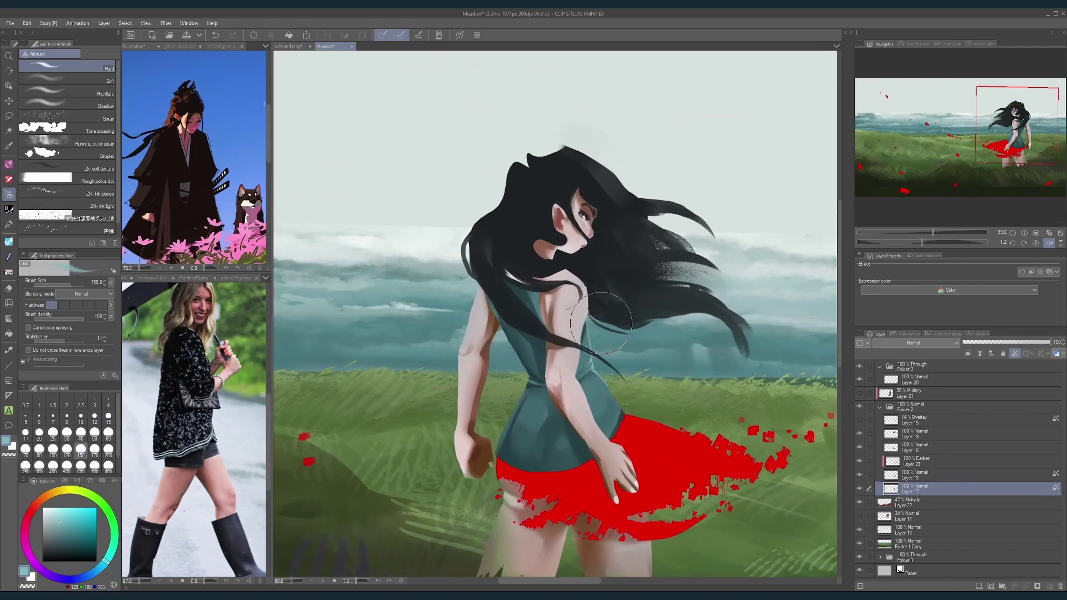
{"action": "scroll", "coordinate": [624, 463], "scroll_direction": "down", "scroll_amount": 3}
{"action": "scroll", "coordinate": [651, 367], "scroll_direction": "up", "scroll_amount": 3}
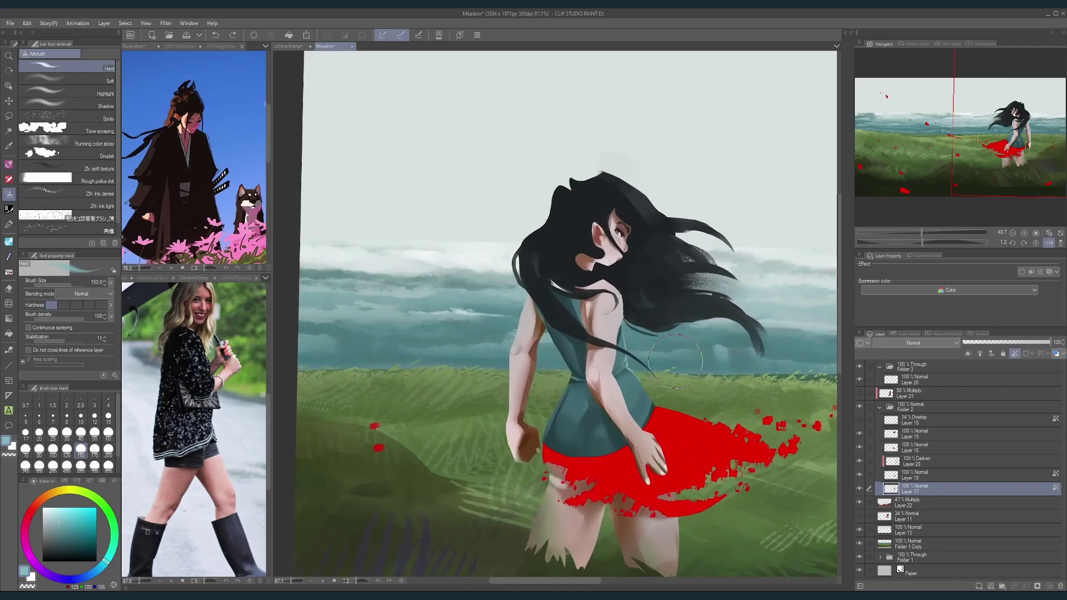
{"action": "key", "text": "bracketleft"}
{"action": "key", "text": "bracketleft"}
{"action": "key", "text": "bracketleft"}
{"action": "key", "text": "bracketleft"}
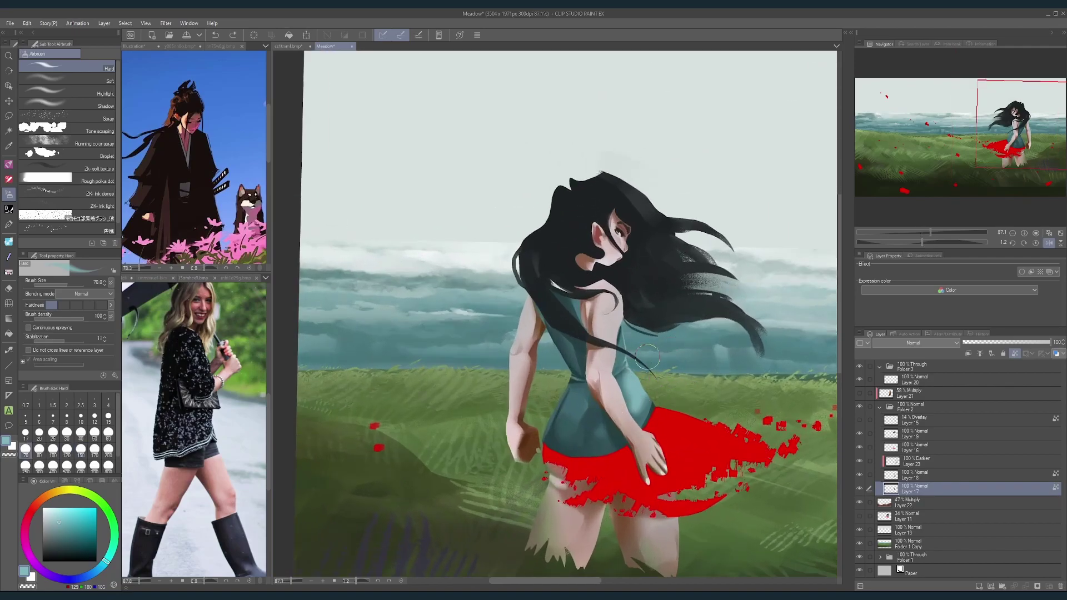
{"action": "scroll", "coordinate": [668, 322], "scroll_direction": "down", "scroll_amount": 4}
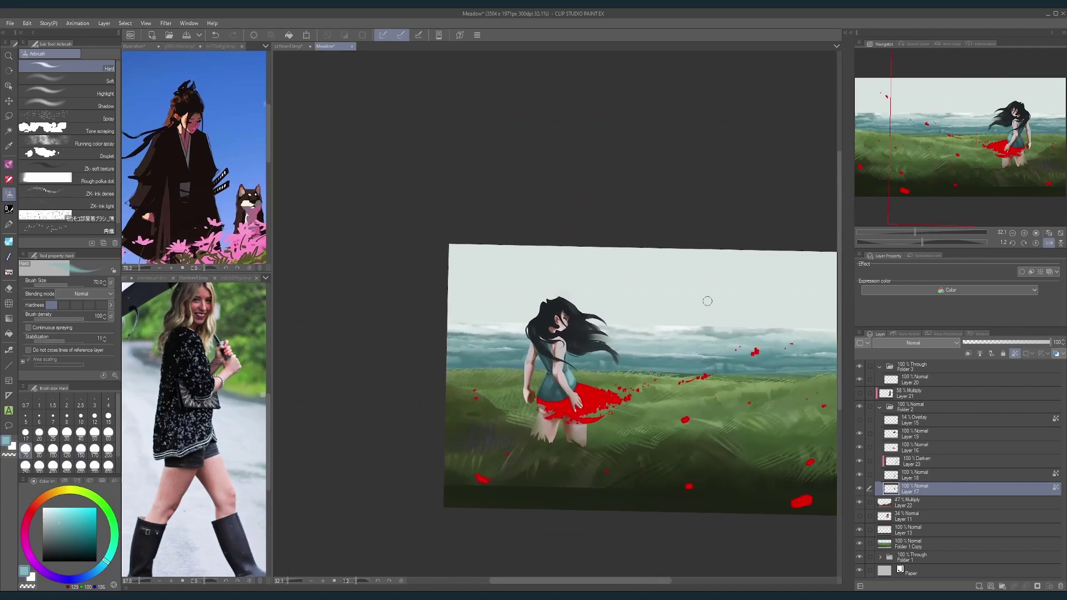
Step: Return the canvas to its unmirrored, unrotated view, and reduce the Hard airbrush to size 15
{"action": "left_click", "coordinate": [1040, 245]}
{"action": "scroll", "coordinate": [614, 374], "scroll_direction": "up", "scroll_amount": 3}
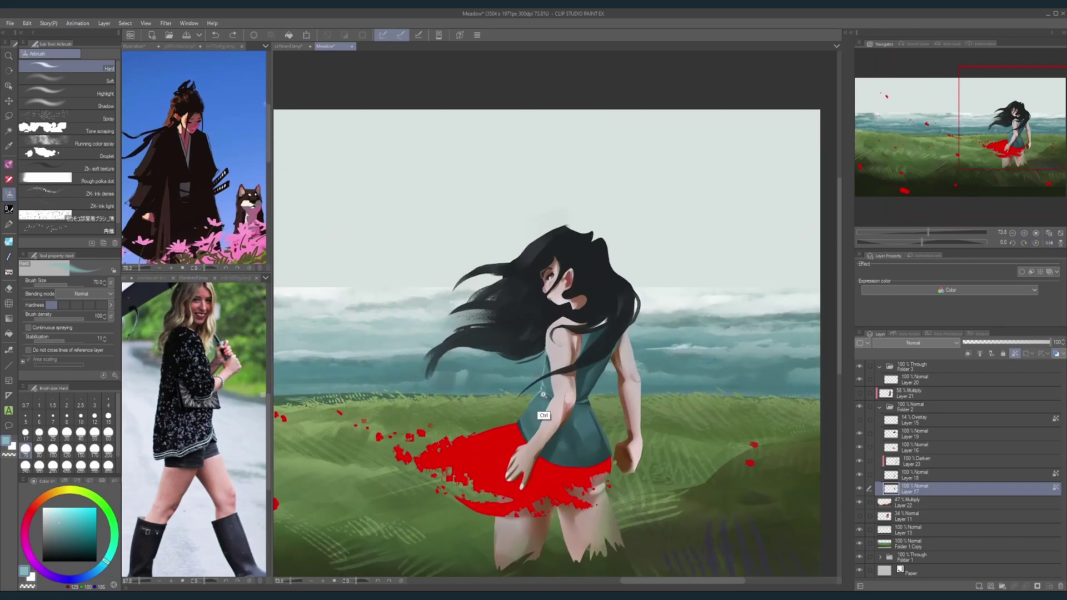
{"action": "scroll", "coordinate": [544, 414], "scroll_direction": "up", "scroll_amount": 3}
{"action": "key", "text": "bracketleft"}
{"action": "key", "text": "bracketleft"}
{"action": "key", "text": "bracketleft"}
{"action": "key", "text": "bracketleft"}
{"action": "key", "text": "bracketleft"}
{"action": "key", "text": "bracketleft"}
{"action": "key", "text": "bracketleft"}
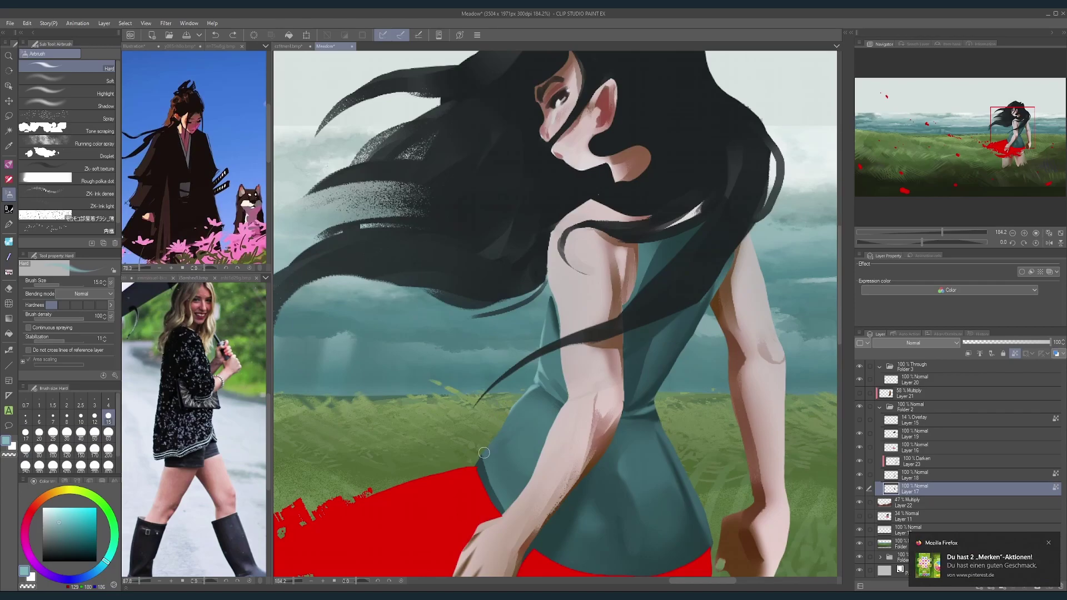
Step: Blend the garment's waist folds and front edge beside the bent arm with sampled teal tones at size 15
{"action": "left_click", "coordinate": [537, 388], "text": "alt"}
{"action": "scroll", "coordinate": [537, 388], "scroll_direction": "up", "scroll_amount": 2}
{"action": "left_click", "coordinate": [544, 389], "text": "alt"}
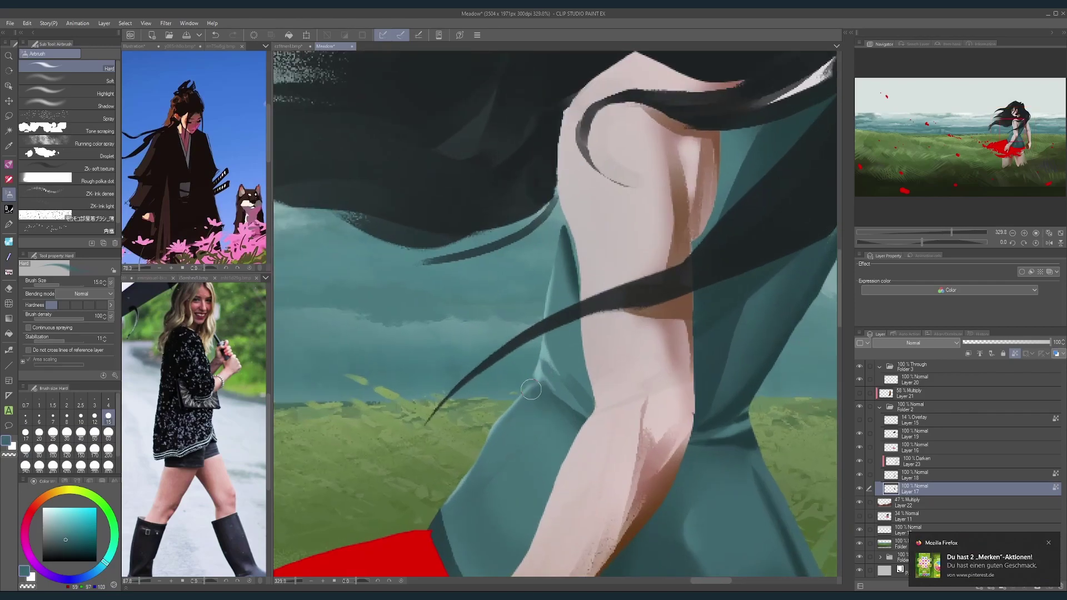
{"action": "left_click", "coordinate": [543, 371], "text": "alt"}
{"action": "left_click_drag", "start_coordinate": [573, 325], "coordinate": [554, 407]}
{"action": "left_click", "coordinate": [545, 461], "text": "alt"}
{"action": "left_click_drag", "start_coordinate": [545, 461], "coordinate": [531, 433]}
{"action": "left_click_drag", "start_coordinate": [587, 355], "coordinate": [552, 329]}
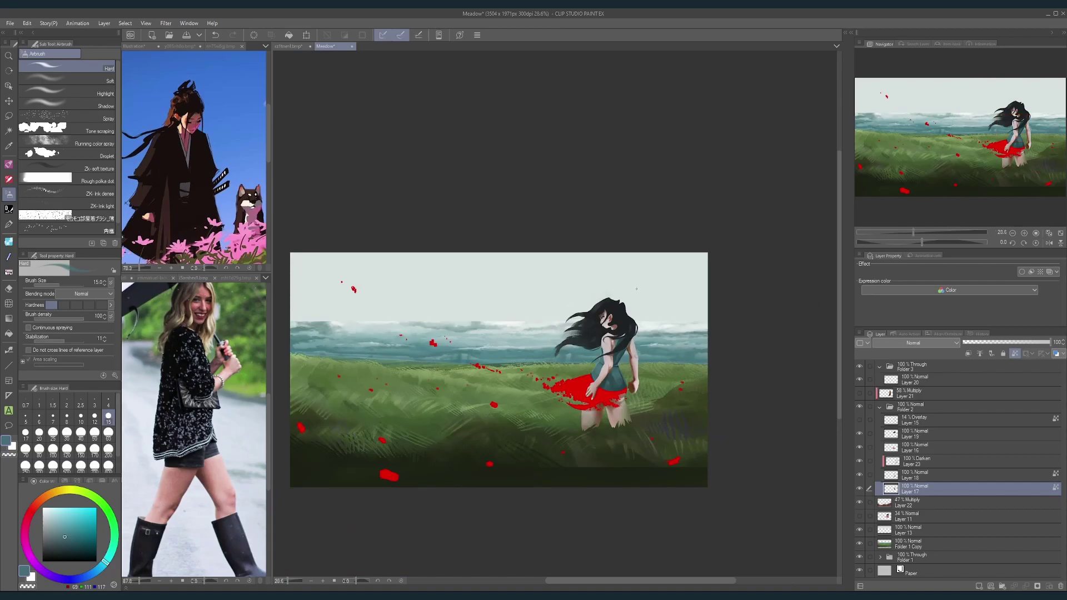
Step: Refine the garment's front waist edge beside the elbow in sampled teals with the Hard airbrush at sizes 8 and 12
{"action": "left_click_drag", "start_coordinate": [601, 367], "coordinate": [634, 374]}
{"action": "key", "text": "["}
{"action": "key", "text": "["}
{"action": "key", "text": "["}
{"action": "key", "text": "["}
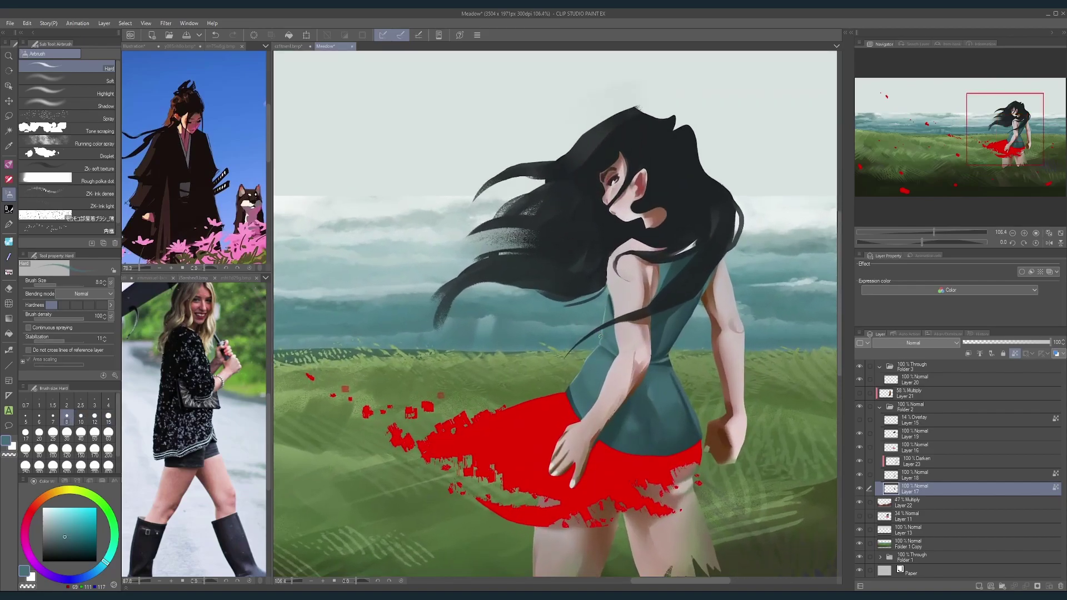
{"action": "scroll", "coordinate": [604, 333], "scroll_direction": "up", "scroll_amount": 3}
{"action": "key", "text": "bracketright"}
{"action": "key", "text": "bracketright"}
{"action": "key", "text": "bracketright"}
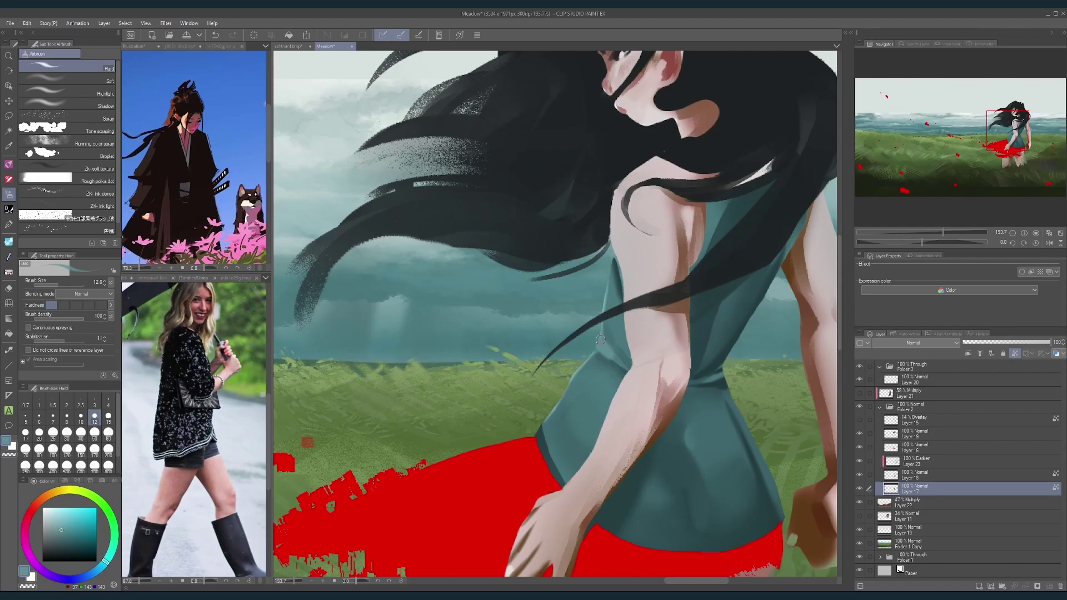
{"action": "left_click", "coordinate": [617, 369], "text": "alt"}
{"action": "scroll", "coordinate": [602, 356], "scroll_direction": "down", "scroll_amount": 8}
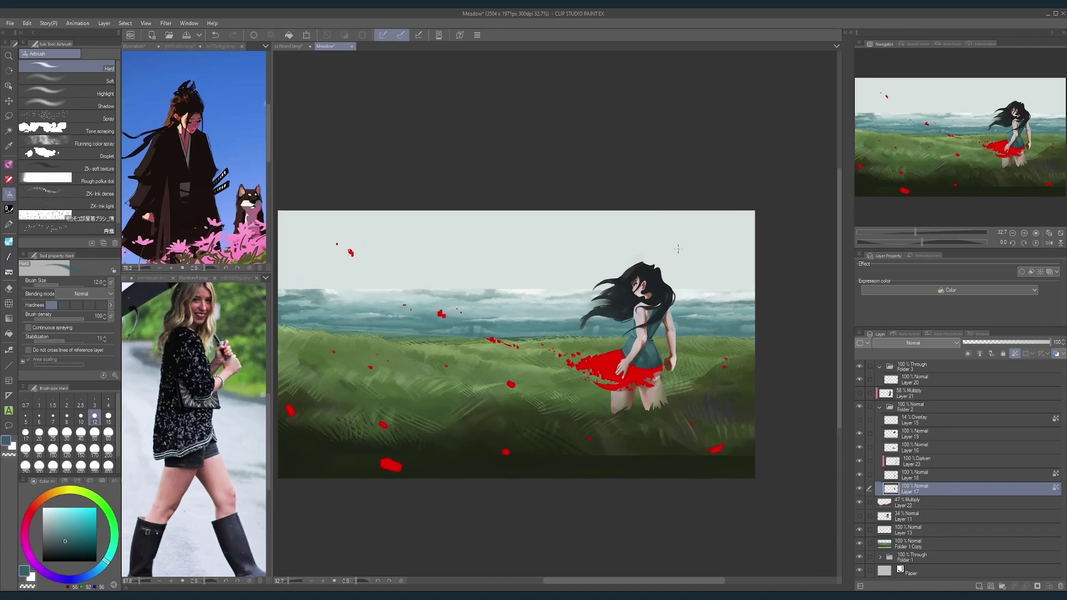
Step: Select the Normal layer directly below the Overlay layer, compare it hidden and shown, and lock its transparent pixels
{"action": "left_click_drag", "start_coordinate": [693, 368], "coordinate": [709, 404]}
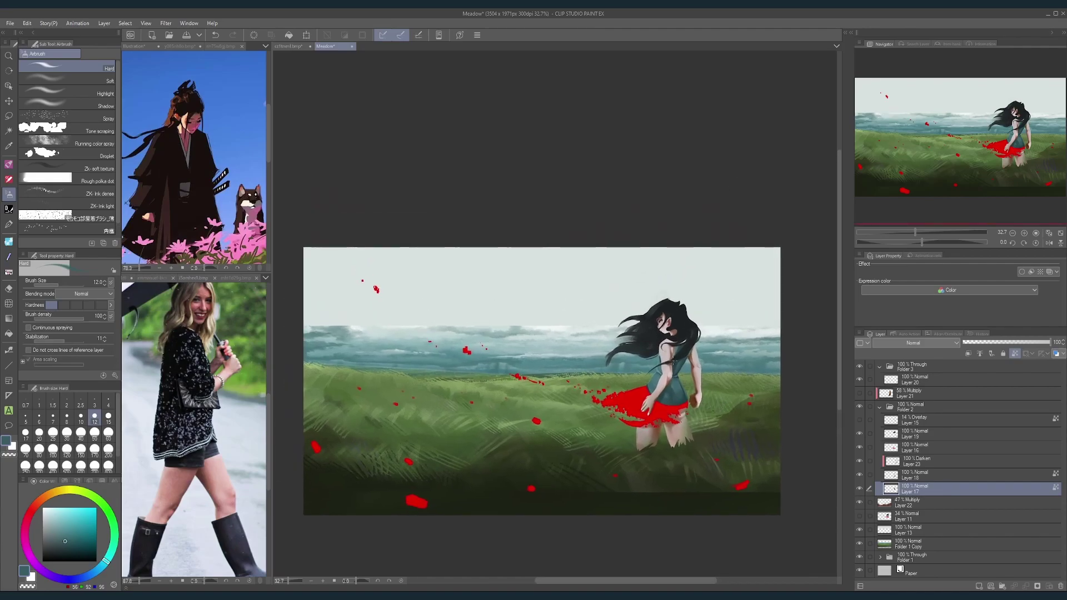
{"action": "scroll", "coordinate": [663, 395], "scroll_direction": "up", "scroll_amount": 3}
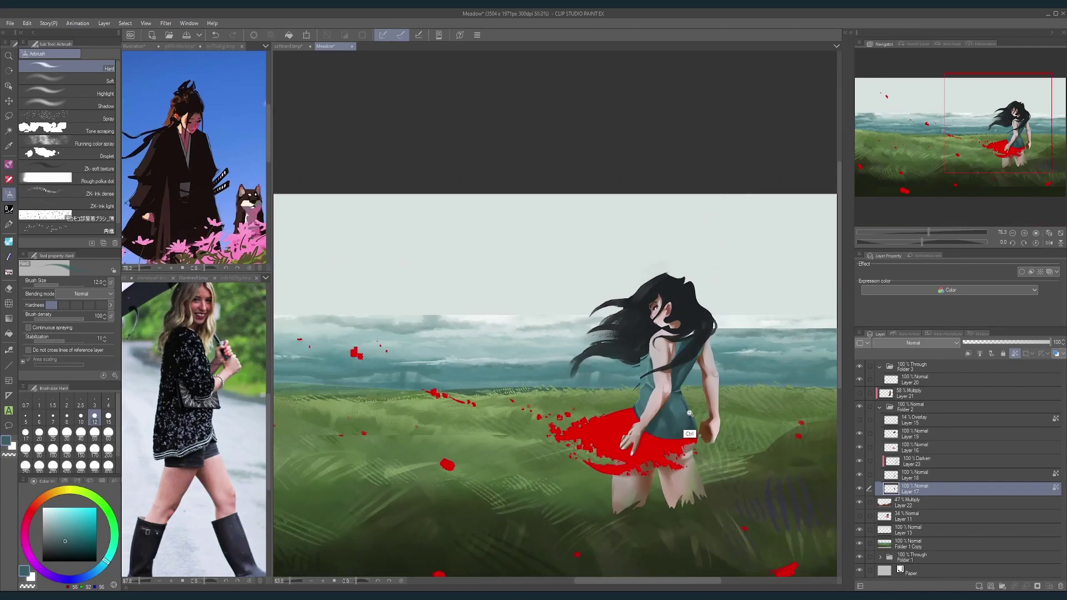
{"action": "scroll", "coordinate": [689, 414], "scroll_direction": "down", "scroll_amount": 2}
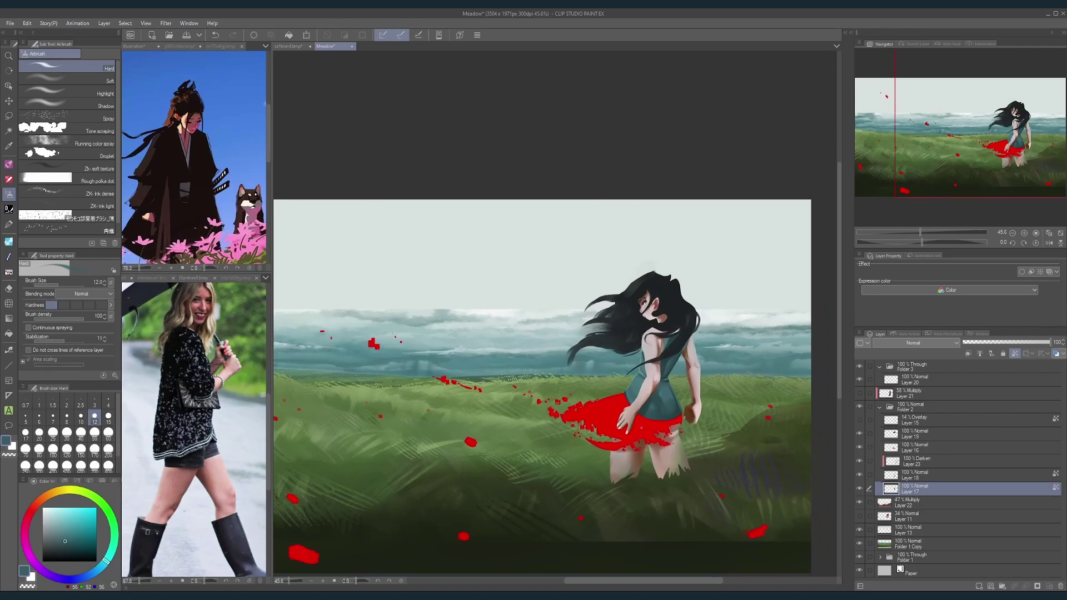
{"action": "left_click", "coordinate": [894, 434]}
{"action": "left_click", "coordinate": [860, 435]}
{"action": "left_click", "coordinate": [860, 435]}
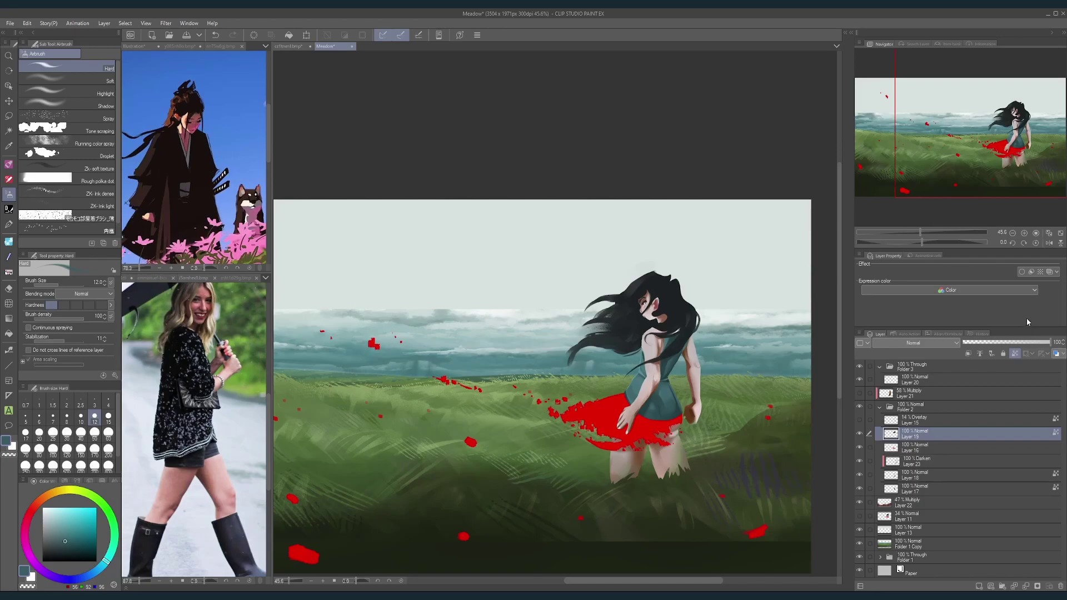
Step: Sample a dark grey from the woman's hair and set up the ThickDryPaint brush at size 50
{"action": "scroll", "coordinate": [662, 340], "scroll_direction": "up", "scroll_amount": 5}
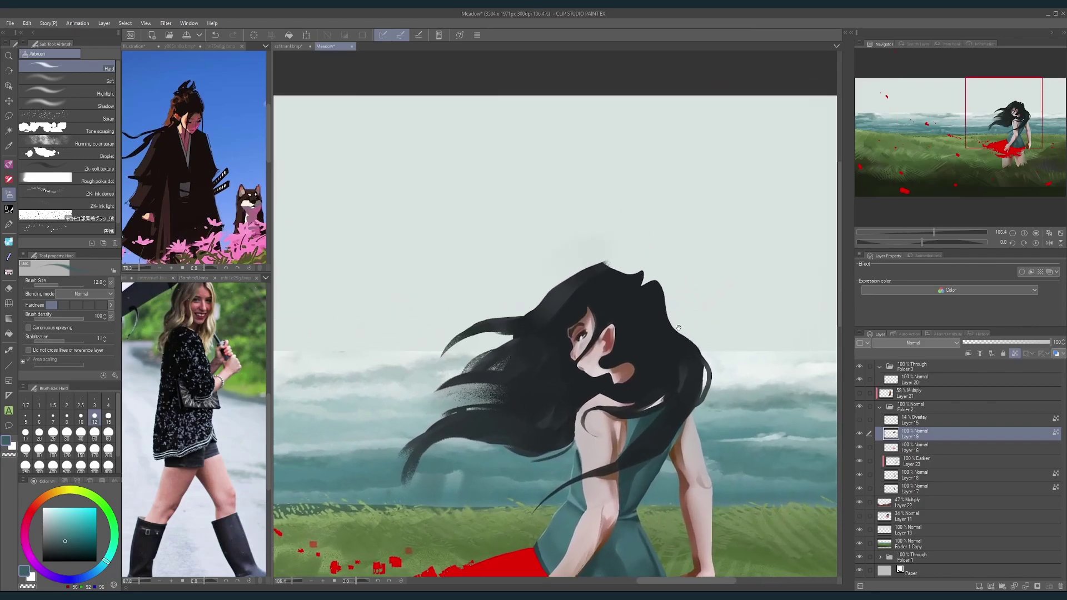
{"action": "left_click", "coordinate": [542, 305], "text": "alt"}
{"action": "mouse_move", "coordinate": [528, 328]}
{"action": "left_mouse_down"}
{"action": "mouse_move", "coordinate": [565, 290]}
{"action": "mouse_move", "coordinate": [536, 316]}
{"action": "left_mouse_up"}
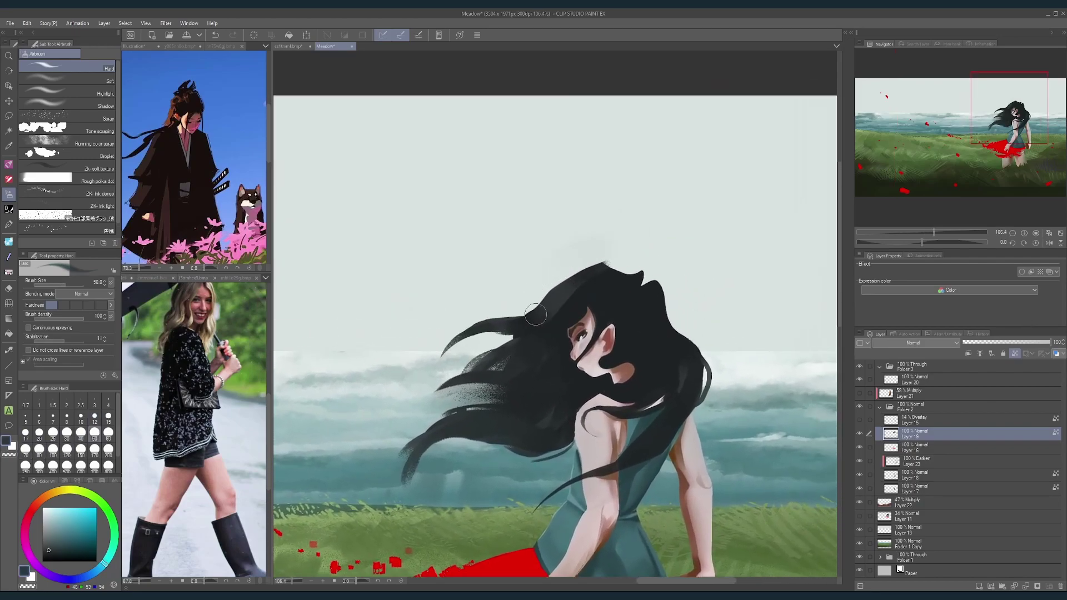
{"action": "key", "text": "b"}
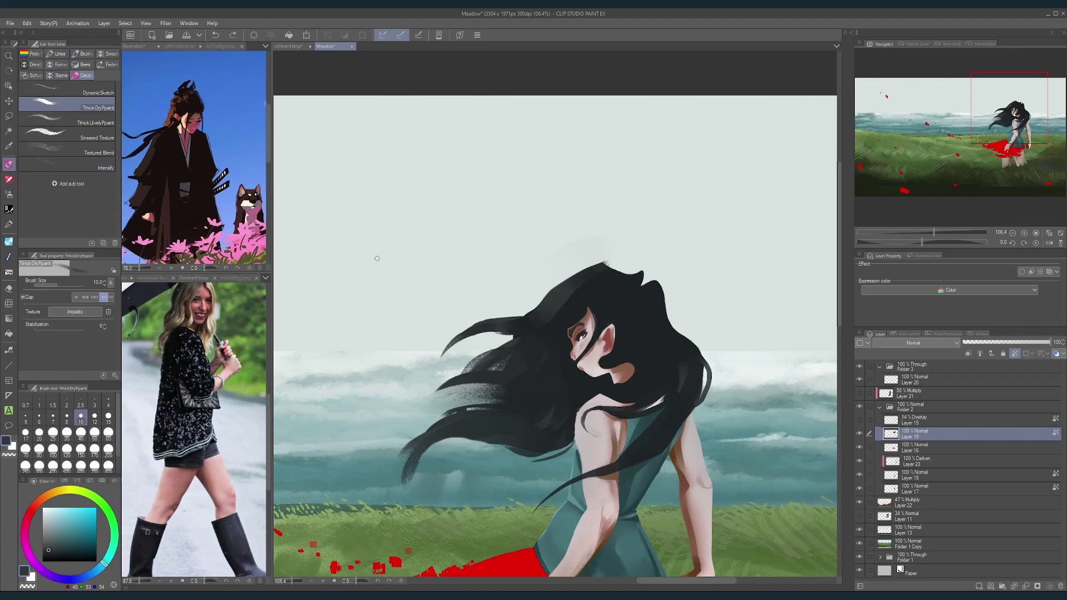
{"action": "key", "text": "bracketright"}
{"action": "key", "text": "bracketright"}
{"action": "key", "text": "bracketright"}
{"action": "key", "text": "bracketright"}
{"action": "key", "text": "bracketright"}
{"action": "key", "text": "bracketright"}
{"action": "key", "text": "bracketright"}
{"action": "key", "text": "bracketright"}
{"action": "key", "text": "bracketright"}
{"action": "key", "text": "bracketright"}
{"action": "key", "text": "bracketright"}
{"action": "key", "text": "bracketleft"}
{"action": "key", "text": "bracketleft"}
{"action": "key", "text": "bracketleft"}
{"action": "key", "text": "bracketleft"}
{"action": "key", "text": "bracketleft"}
{"action": "key", "text": "bracketleft"}
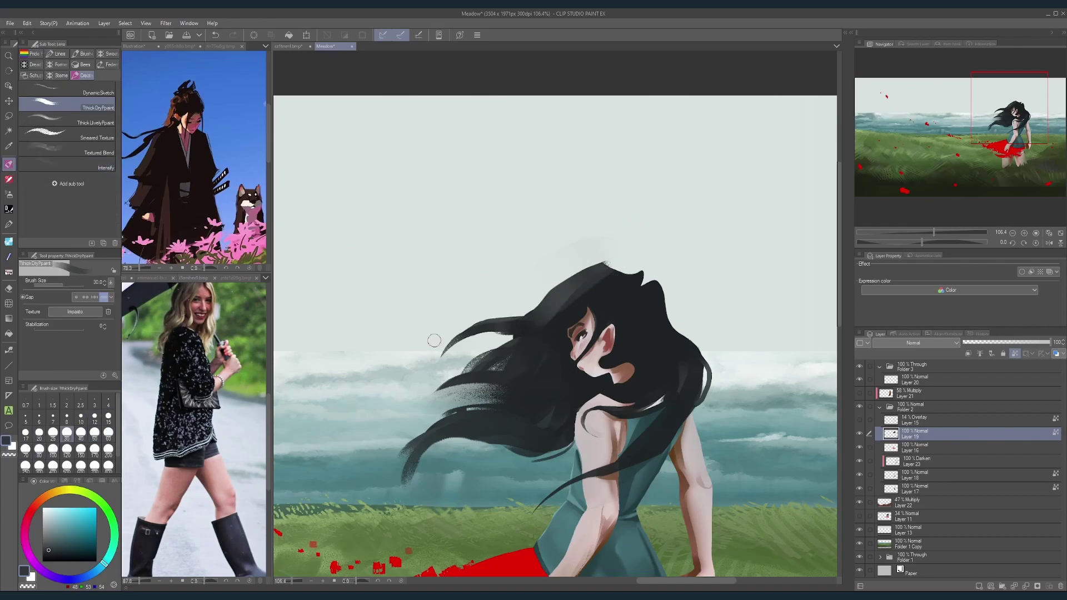
{"action": "key", "text": "bracketleft"}
{"action": "key", "text": "bracketleft"}
{"action": "key", "text": "bracketleft"}
{"action": "key", "text": "bracketleft"}
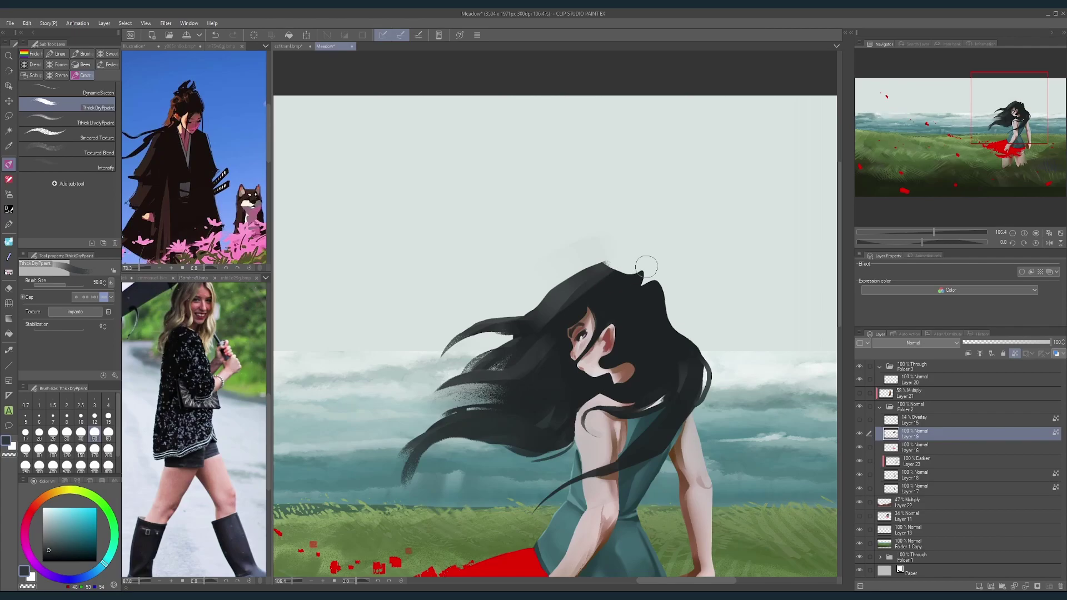
Step: Paint dark strands beside the woman's face and through the hair blowing behind it
{"action": "mouse_move", "coordinate": [596, 334]}
{"action": "left_mouse_down"}
{"action": "mouse_move", "coordinate": [623, 284]}
{"action": "mouse_move", "coordinate": [532, 419]}
{"action": "left_mouse_up"}
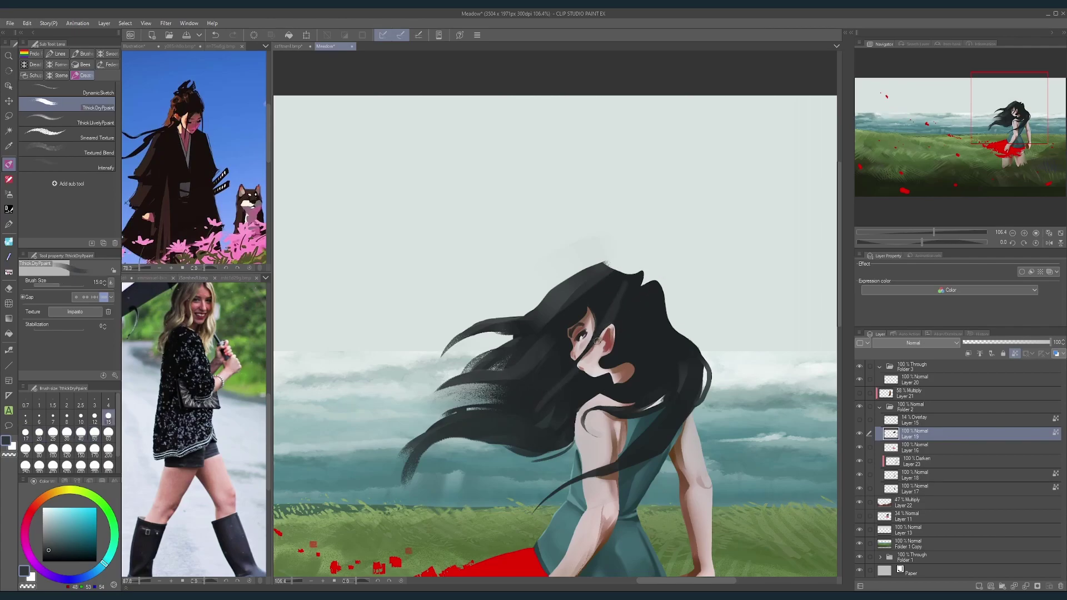
{"action": "left_click_drag", "start_coordinate": [597, 341], "coordinate": [553, 391]}
{"action": "scroll", "coordinate": [561, 377], "scroll_direction": "up", "scroll_amount": 3}
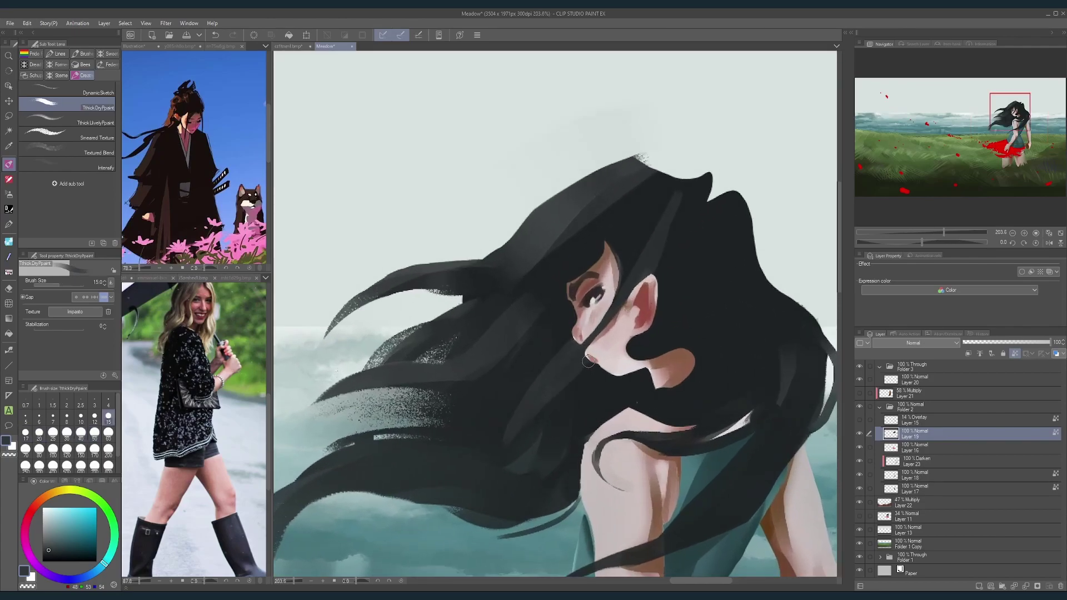
{"action": "key", "text": "bracketright"}
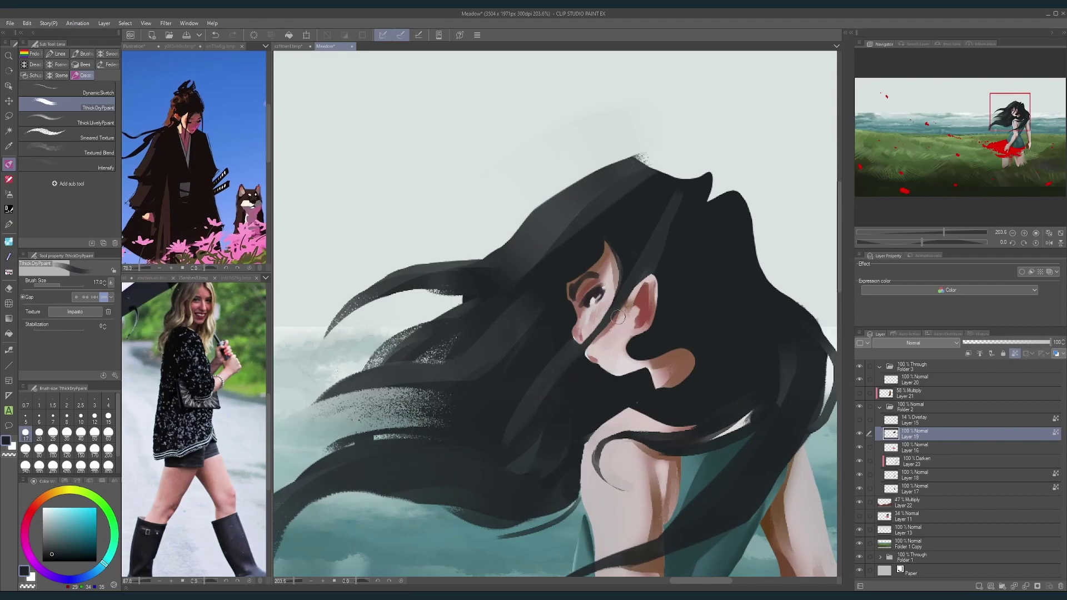
{"action": "mouse_move", "coordinate": [530, 370]}
{"action": "left_mouse_down"}
{"action": "mouse_move", "coordinate": [565, 347]}
{"action": "mouse_move", "coordinate": [522, 403]}
{"action": "mouse_move", "coordinate": [495, 467]}
{"action": "left_mouse_up"}
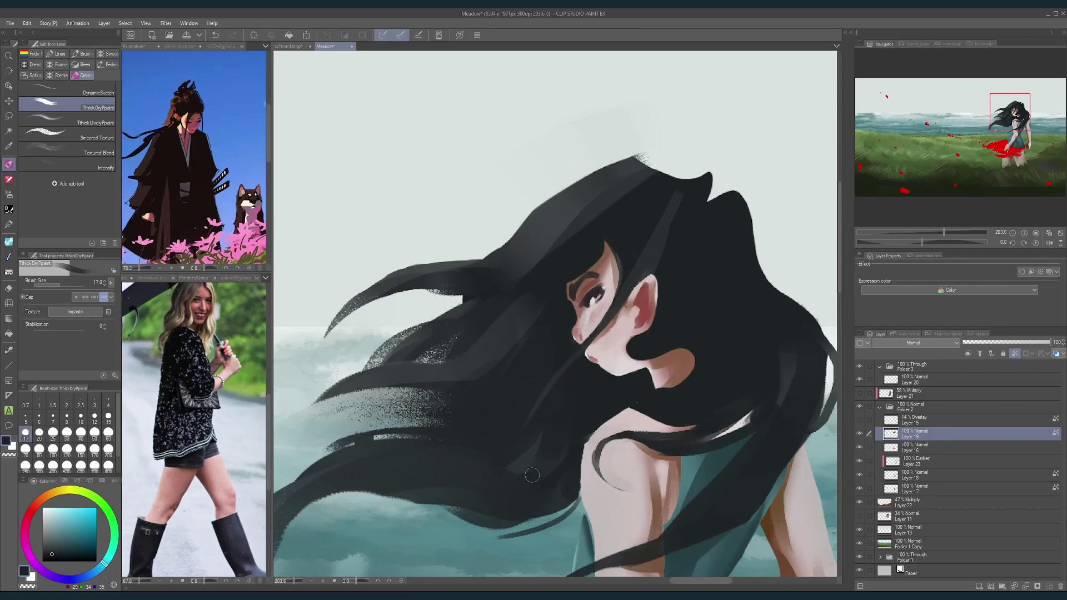
Step: Sample a slightly lighter hair grey and paint strands down the crown and back of the head at brush size 30
{"action": "scroll", "coordinate": [670, 336], "scroll_direction": "down", "scroll_amount": 5}
{"action": "scroll", "coordinate": [626, 374], "scroll_direction": "up", "scroll_amount": 2}
{"action": "key", "text": "bracketright"}
{"action": "key", "text": "bracketright"}
{"action": "key", "text": "bracketright"}
{"action": "key", "text": "bracketright"}
{"action": "key", "text": "bracketright"}
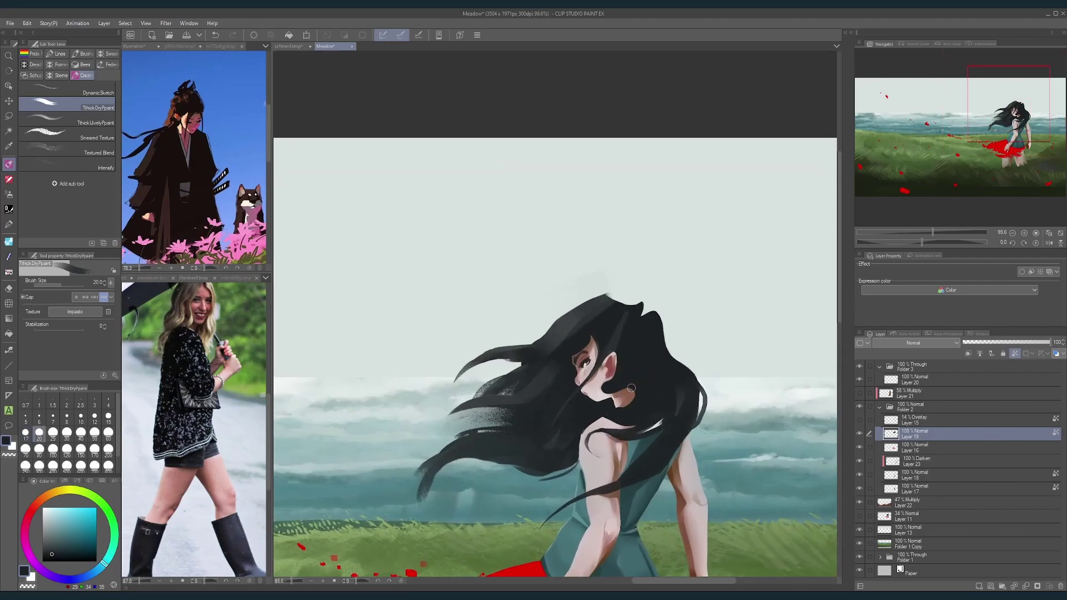
{"action": "left_click", "coordinate": [616, 333], "text": "alt"}
{"action": "key", "text": "bracketleft"}
{"action": "key", "text": "bracketleft"}
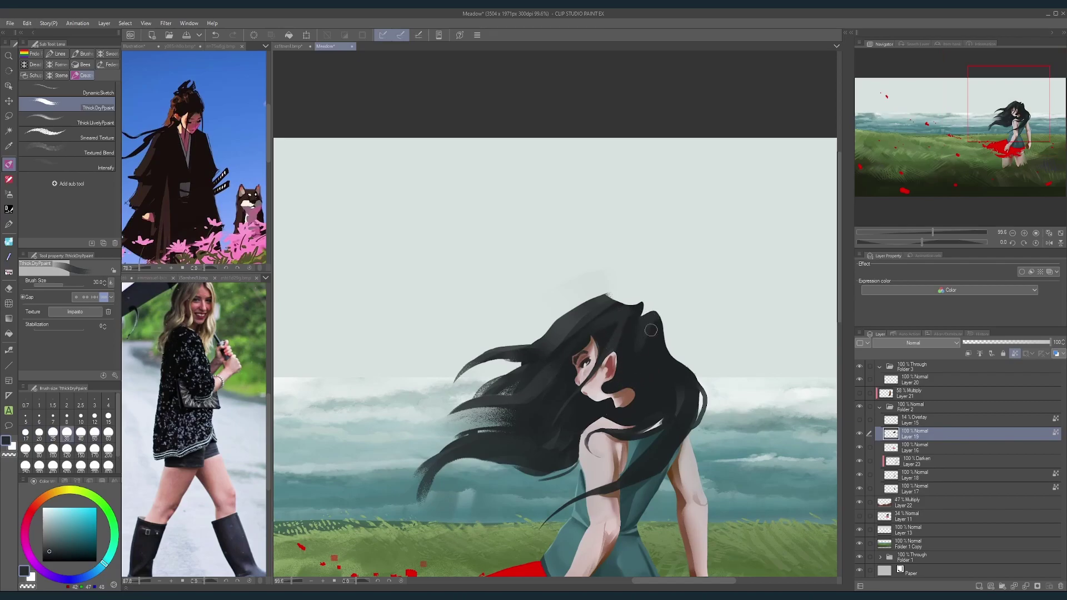
{"action": "mouse_move", "coordinate": [648, 325]}
{"action": "left_mouse_down"}
{"action": "mouse_move", "coordinate": [683, 346]}
{"action": "mouse_move", "coordinate": [657, 393]}
{"action": "left_mouse_up"}
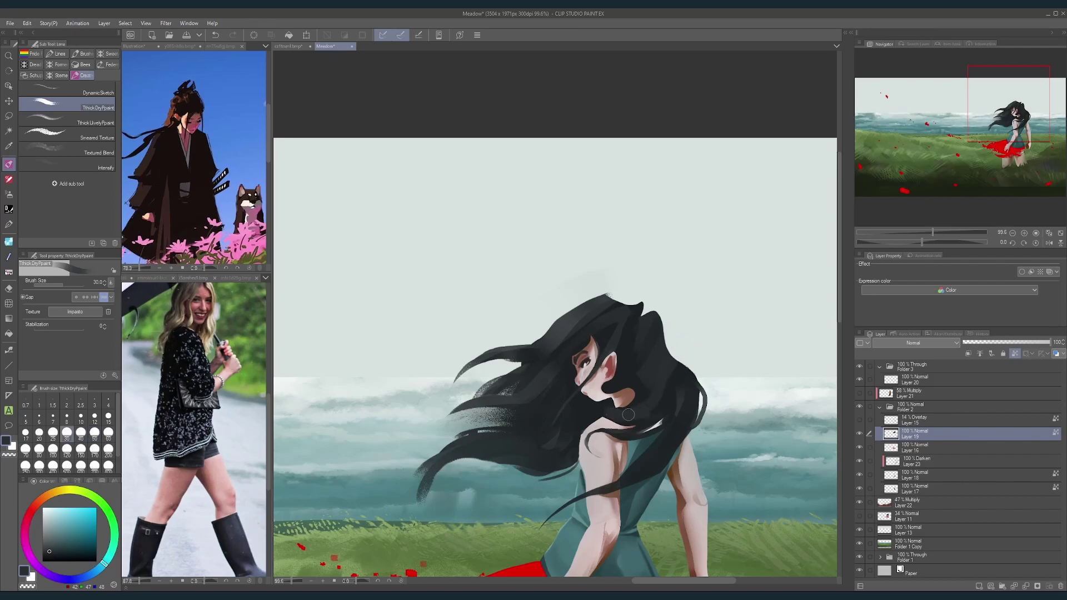
Step: Sample the darker hair tone and blend strands into the hair mass below the ear and neck
{"action": "scroll", "coordinate": [612, 418], "scroll_direction": "up", "scroll_amount": 3}
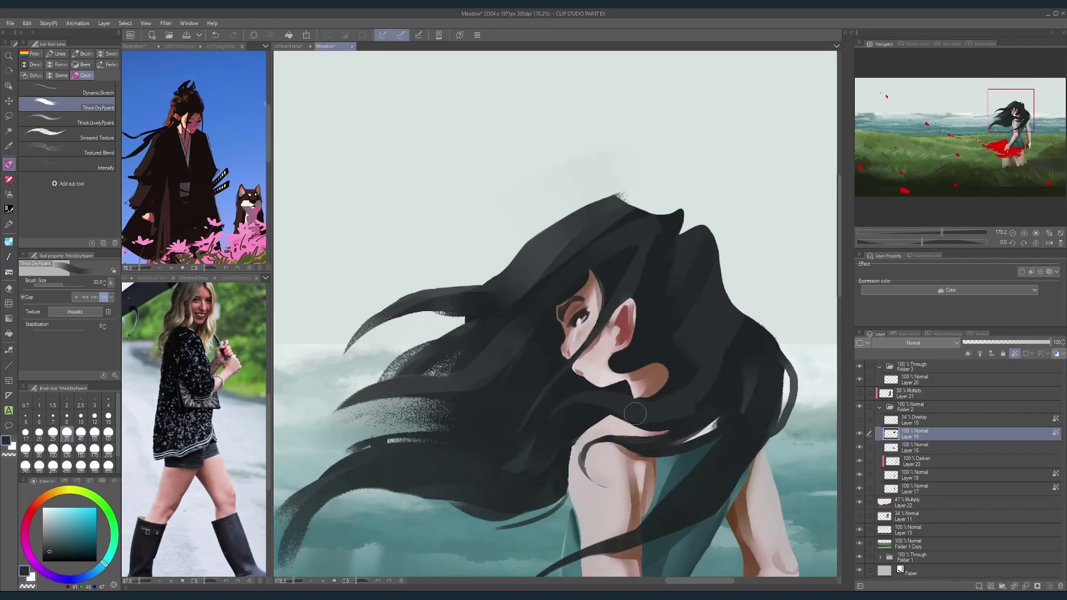
{"action": "left_click", "coordinate": [706, 334], "text": "alt"}
{"action": "left_click_drag", "start_coordinate": [683, 375], "coordinate": [656, 409]}
{"action": "scroll", "coordinate": [710, 314], "scroll_direction": "down", "scroll_amount": 3}
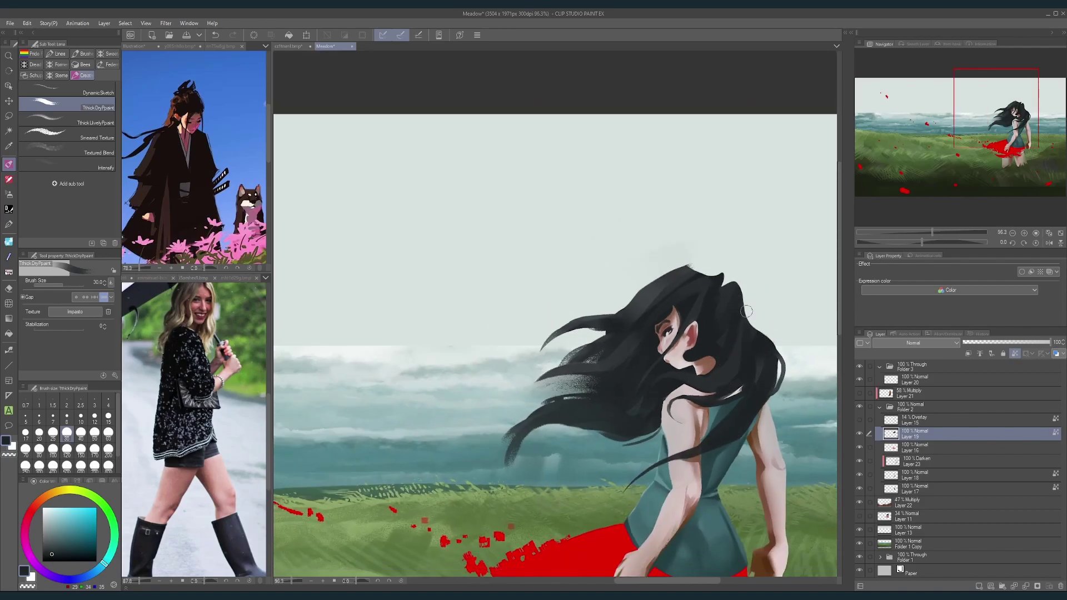
Step: Sample a hair grey near the neck and paint broad strokes in the hair falling over the back at brush size 60
{"action": "left_click", "coordinate": [715, 394], "text": "alt"}
{"action": "key", "text": "bracketright"}
{"action": "key", "text": "bracketright"}
{"action": "key", "text": "bracketright"}
{"action": "left_click_drag", "start_coordinate": [741, 417], "coordinate": [717, 439]}
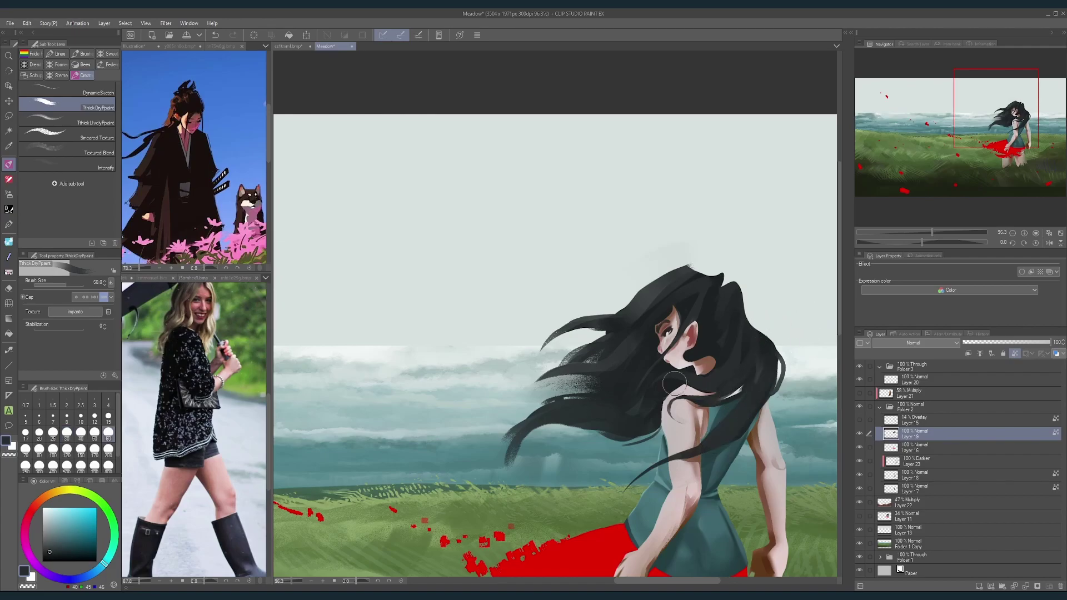
Step: Rotate the canvas and refine the lower windblown hair tips with sampled hair greys at brush size 20
{"action": "key", "text": "bracketleft"}
{"action": "key", "text": "bracketleft"}
{"action": "key", "text": "shift+space"}
{"action": "mouse_move", "coordinate": [652, 425]}
{"action": "left_mouse_down"}
{"action": "mouse_move", "coordinate": [684, 385]}
{"action": "mouse_move", "coordinate": [702, 333]}
{"action": "left_mouse_up"}
{"action": "scroll", "coordinate": [631, 390], "scroll_direction": "up", "scroll_amount": 2}
{"action": "left_click", "coordinate": [606, 394], "text": "alt"}
{"action": "key", "text": "bracketleft"}
{"action": "key", "text": "bracketleft"}
{"action": "key", "text": "bracketleft"}
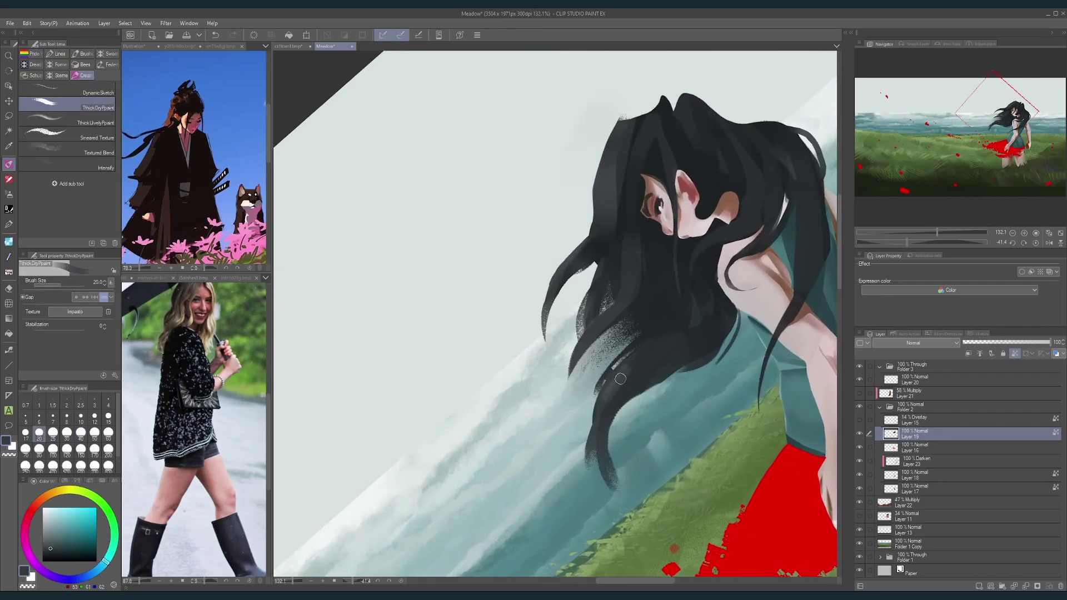
{"action": "left_click", "coordinate": [609, 397], "text": "alt"}
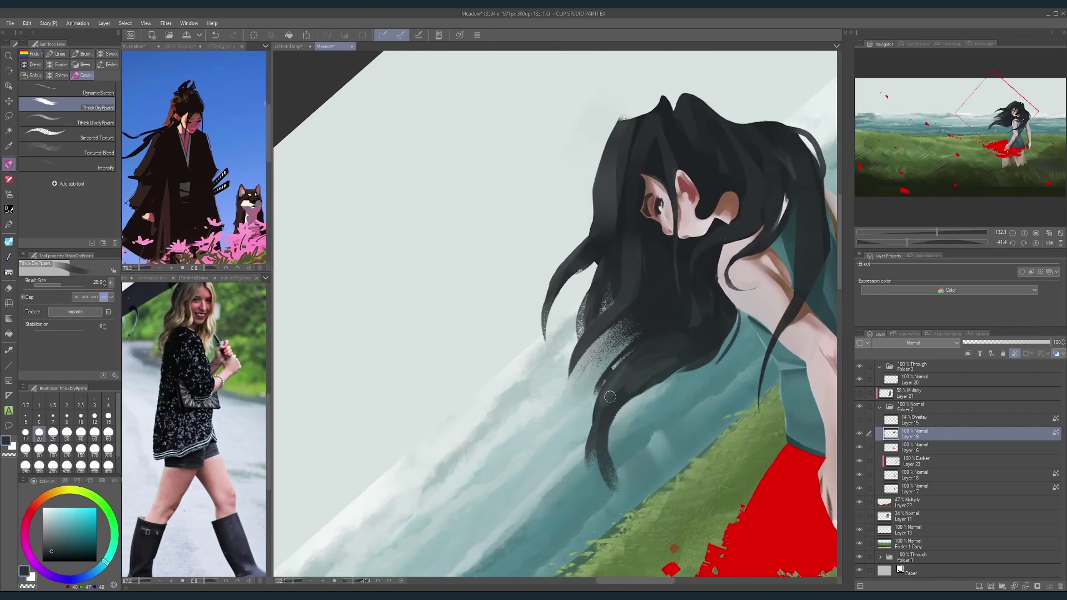
Step: Turn the canvas back nearly level and examine the figure within the whole meadow composition
{"action": "key", "text": "ctrl+space"}
{"action": "left_click_drag", "start_coordinate": [731, 360], "coordinate": [635, 444]}
{"action": "key", "text": "shift+space"}
{"action": "key", "text": "ctrl+space"}
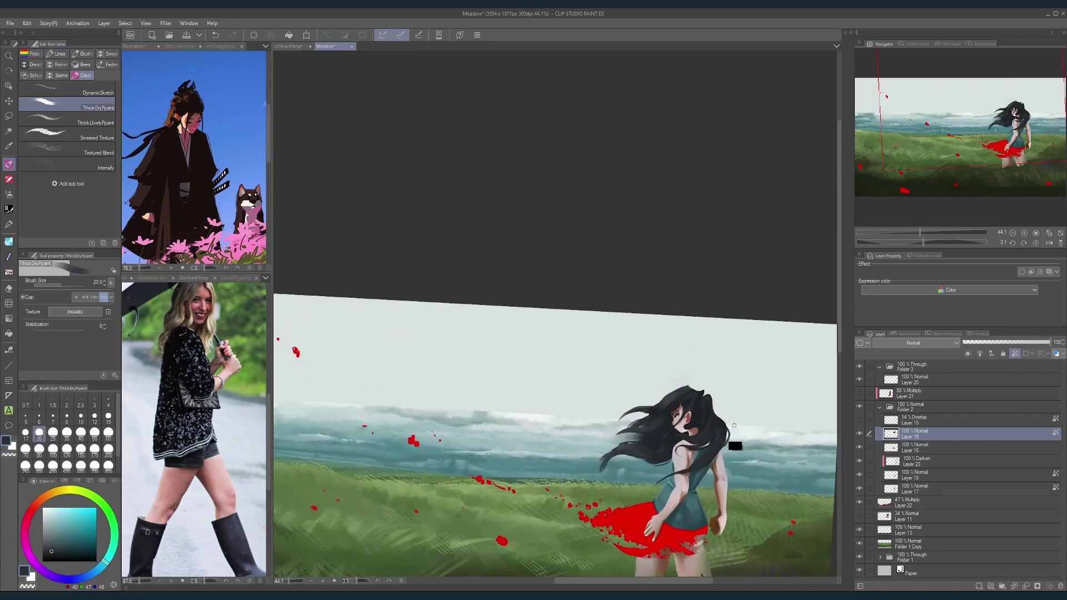
{"action": "left_click_drag", "start_coordinate": [738, 423], "coordinate": [725, 423]}
{"action": "key", "text": "space"}
{"action": "left_click_drag", "start_coordinate": [753, 409], "coordinate": [744, 316]}
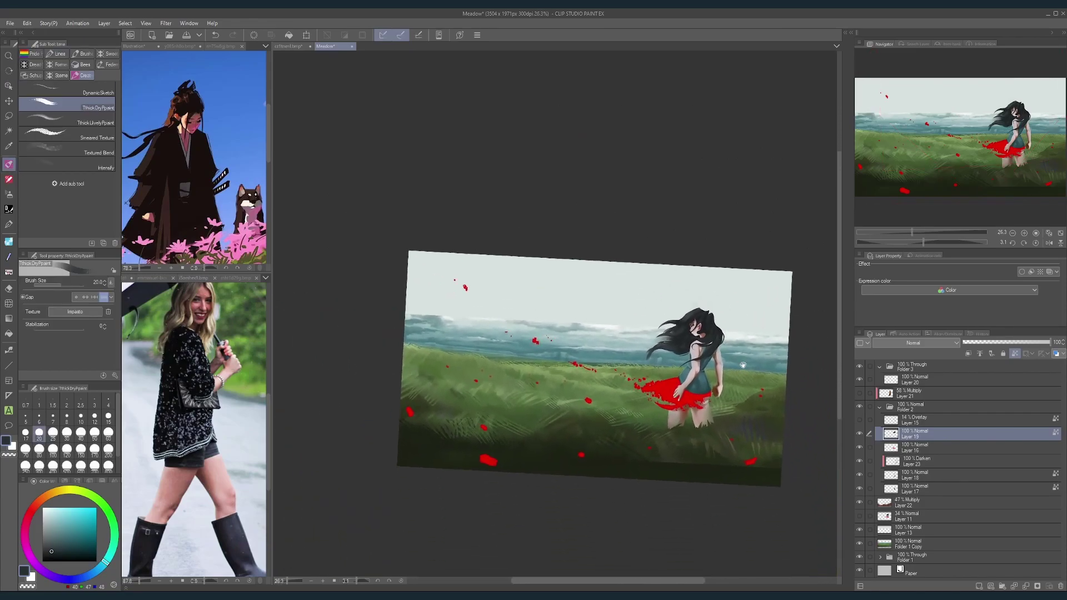
{"action": "scroll", "coordinate": [743, 365], "scroll_direction": "up", "scroll_amount": 4}
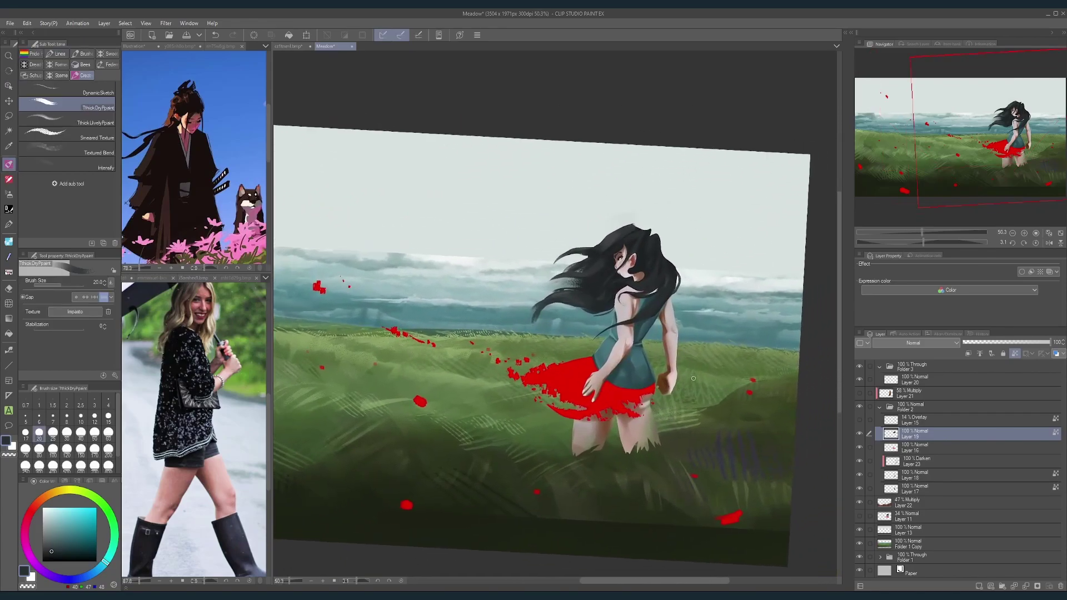
{"action": "scroll", "coordinate": [691, 384], "scroll_direction": "down", "scroll_amount": 2}
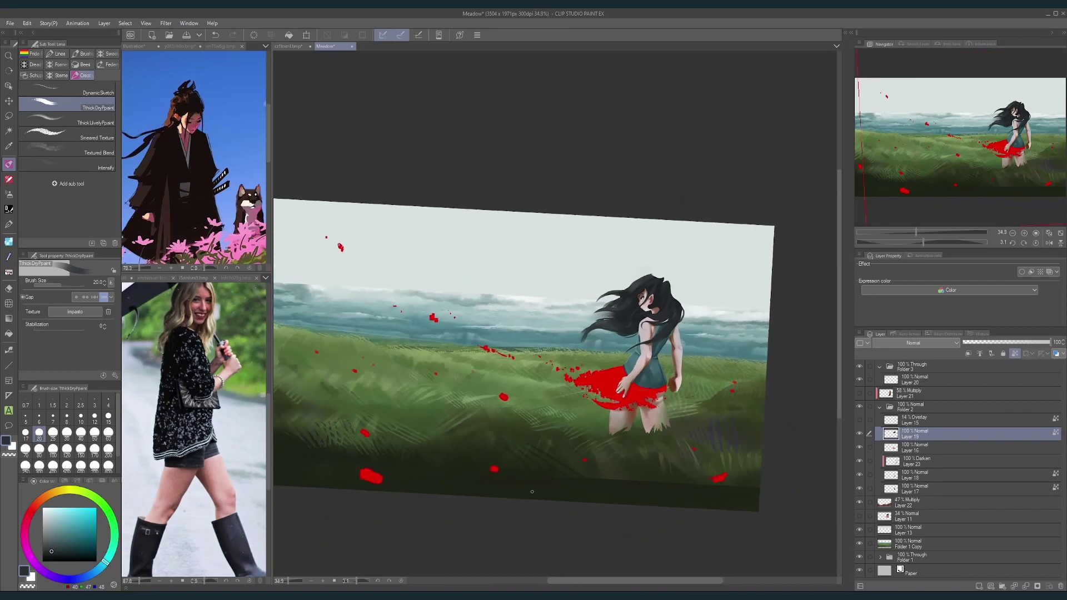
Step: Compare the figure with and without the Darken shading on Layer 23, leaving that layer shown
{"action": "left_click", "coordinate": [860, 461]}
{"action": "left_click", "coordinate": [859, 462]}
{"action": "left_click", "coordinate": [859, 461]}
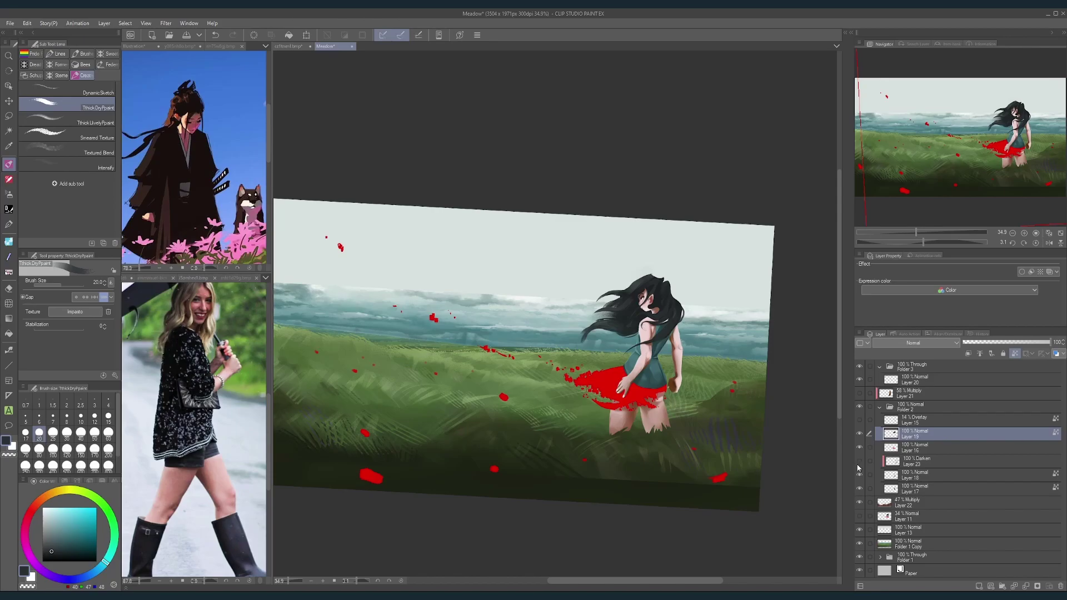
{"action": "left_click", "coordinate": [861, 466]}
{"action": "left_click", "coordinate": [902, 459]}
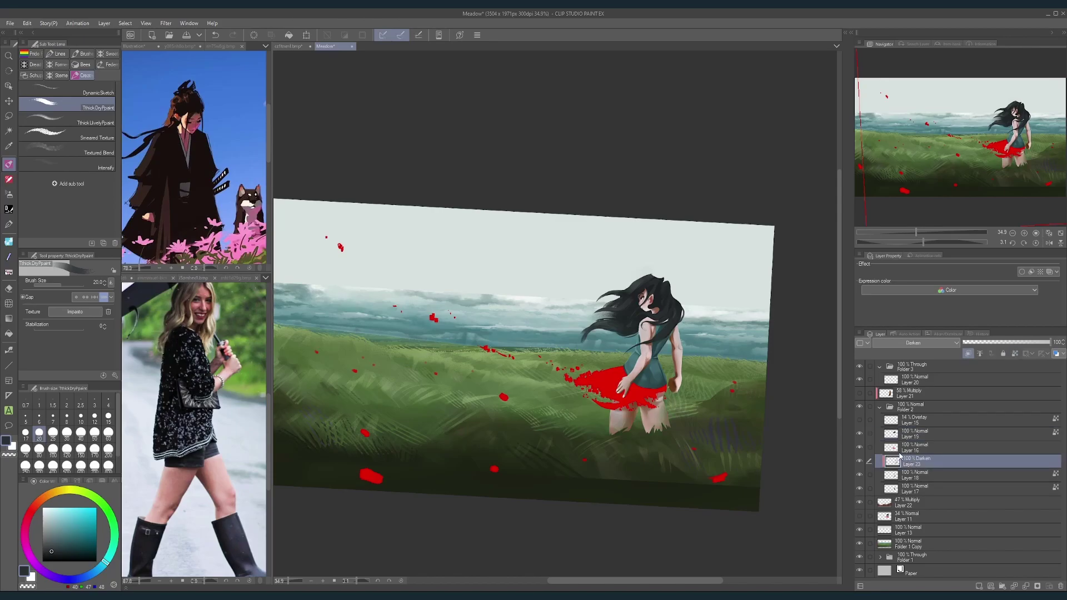
{"action": "left_click", "coordinate": [859, 465]}
{"action": "left_click_drag", "start_coordinate": [680, 355], "coordinate": [772, 369]}
Step: Add a clipped layer directly above Layer 18 and set its blending mode to Color dodge
{"action": "left_click", "coordinate": [912, 473]}
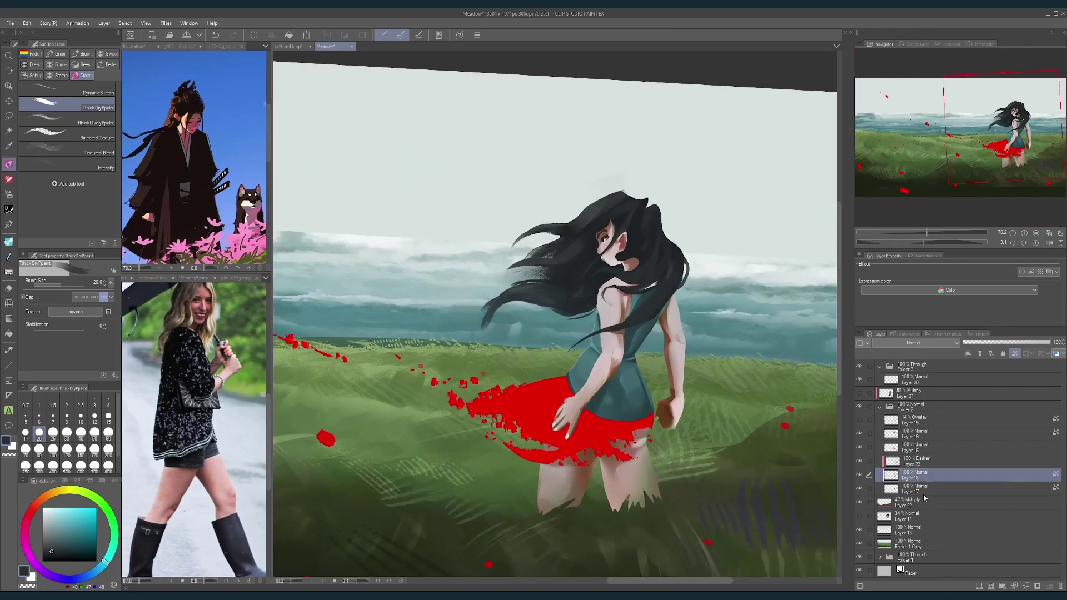
{"action": "left_click", "coordinate": [934, 343]}
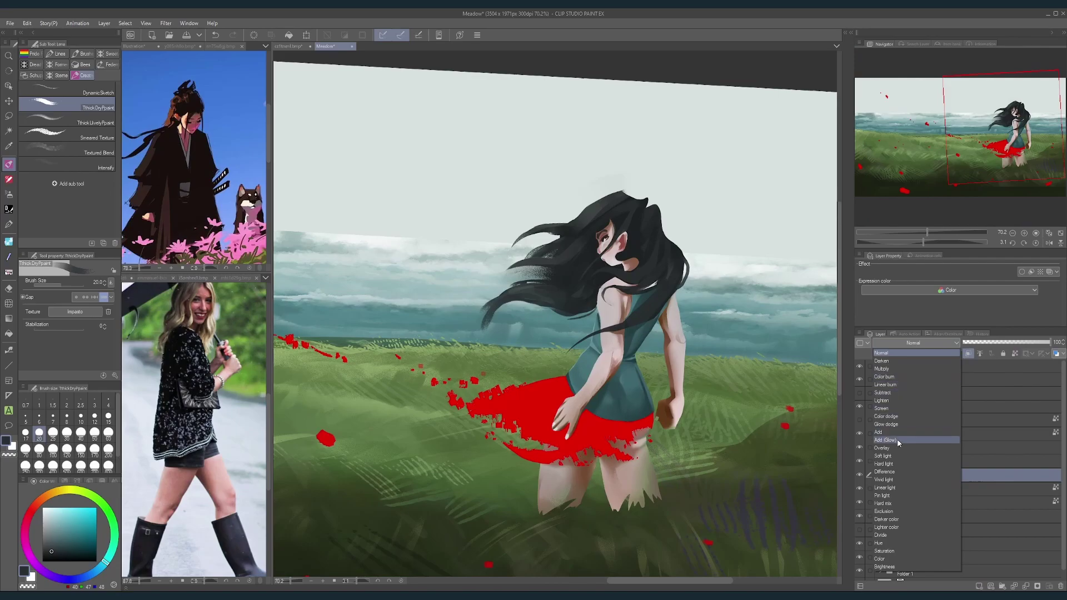
{"action": "left_click", "coordinate": [887, 416]}
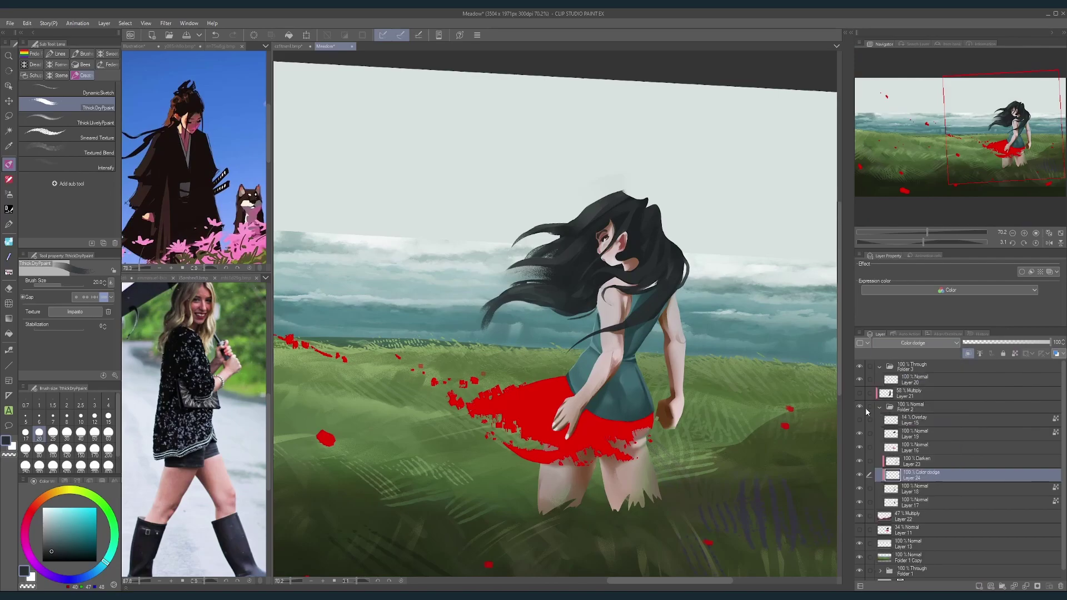
Step: Sample the skirt's red and paint a glow along the near arm's shadow edge with the Hard airbrush at size 50
{"action": "left_click", "coordinate": [591, 422], "text": "alt"}
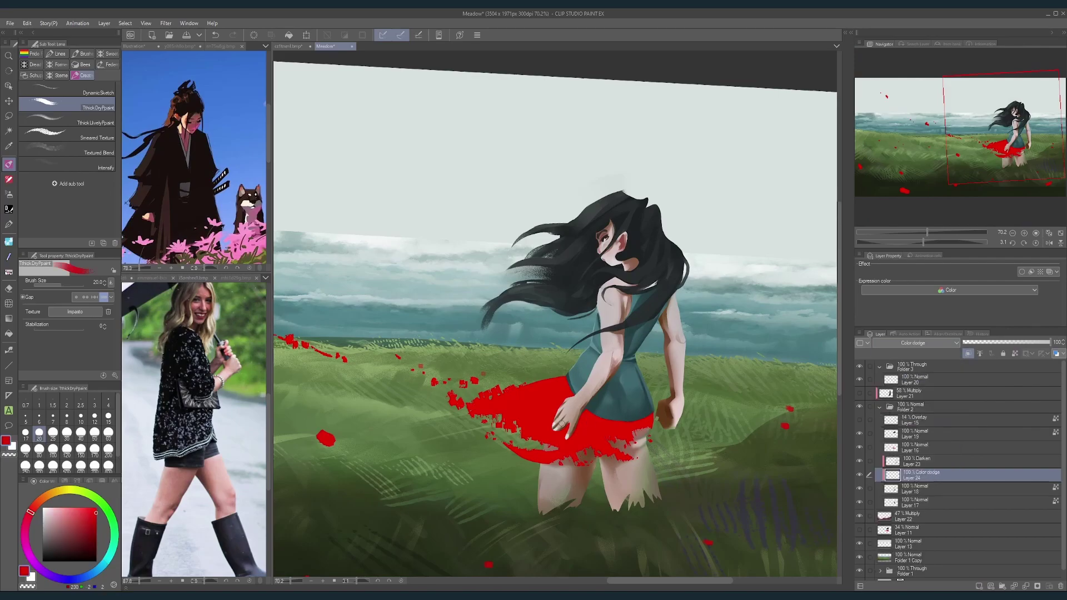
{"action": "left_click", "coordinate": [9, 194]}
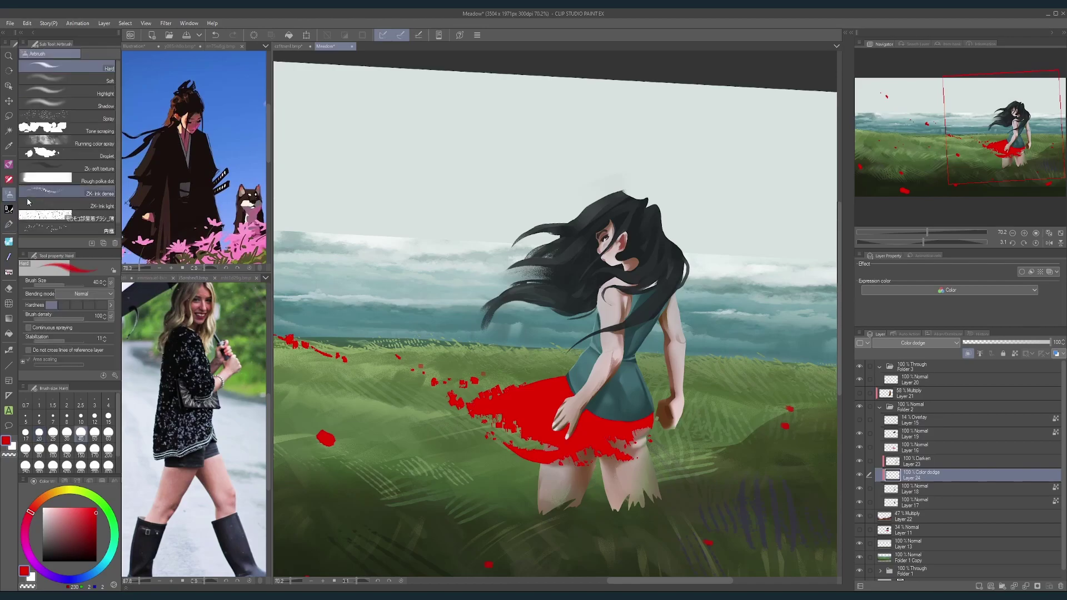
{"action": "left_click", "coordinate": [626, 323], "text": "ctrl"}
{"action": "left_click", "coordinate": [625, 323], "text": "ctrl"}
{"action": "key", "text": "bracketleft"}
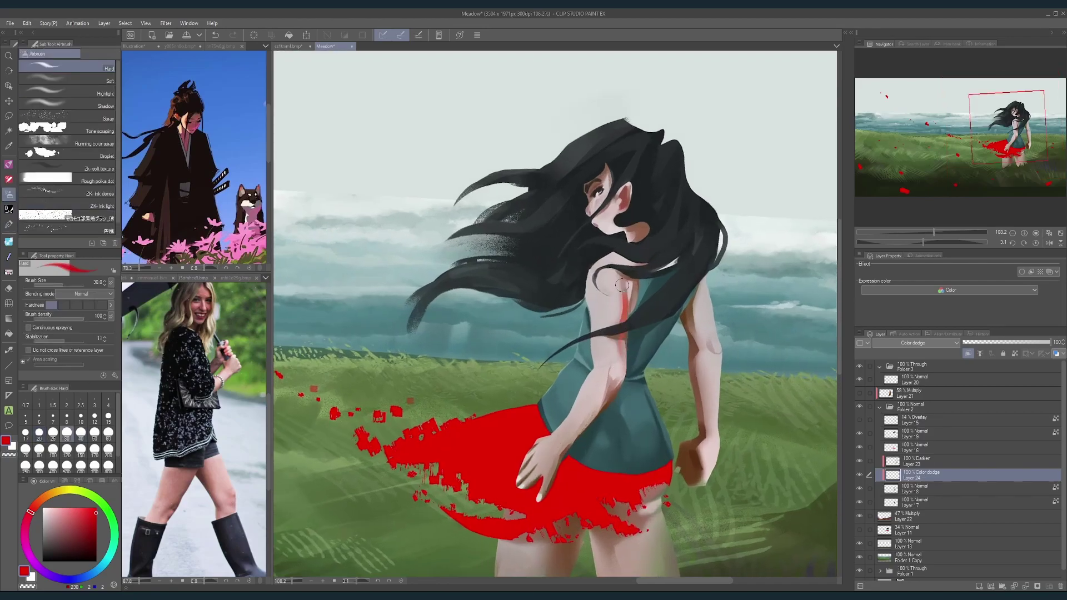
{"action": "key", "text": "bracketright"}
{"action": "key", "text": "bracketright"}
{"action": "left_click_drag", "start_coordinate": [621, 270], "coordinate": [621, 340]}
{"action": "left_click_drag", "start_coordinate": [610, 382], "coordinate": [569, 449]}
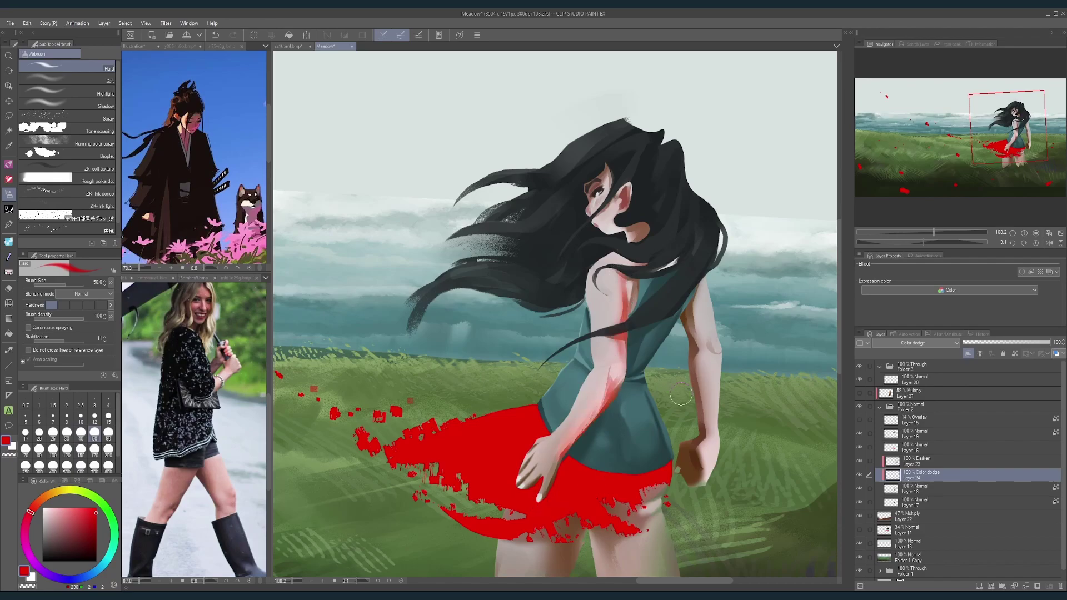
Step: Airbrush the red glow along the far arm at size 50 and onto the neck at size 30
{"action": "mouse_move", "coordinate": [703, 439]}
{"action": "left_mouse_down"}
{"action": "mouse_move", "coordinate": [702, 475]}
{"action": "mouse_move", "coordinate": [695, 350]}
{"action": "mouse_move", "coordinate": [707, 265]}
{"action": "left_mouse_up"}
{"action": "key", "text": "bracketleft"}
{"action": "key", "text": "bracketleft"}
{"action": "left_click_drag", "start_coordinate": [628, 228], "coordinate": [634, 235]}
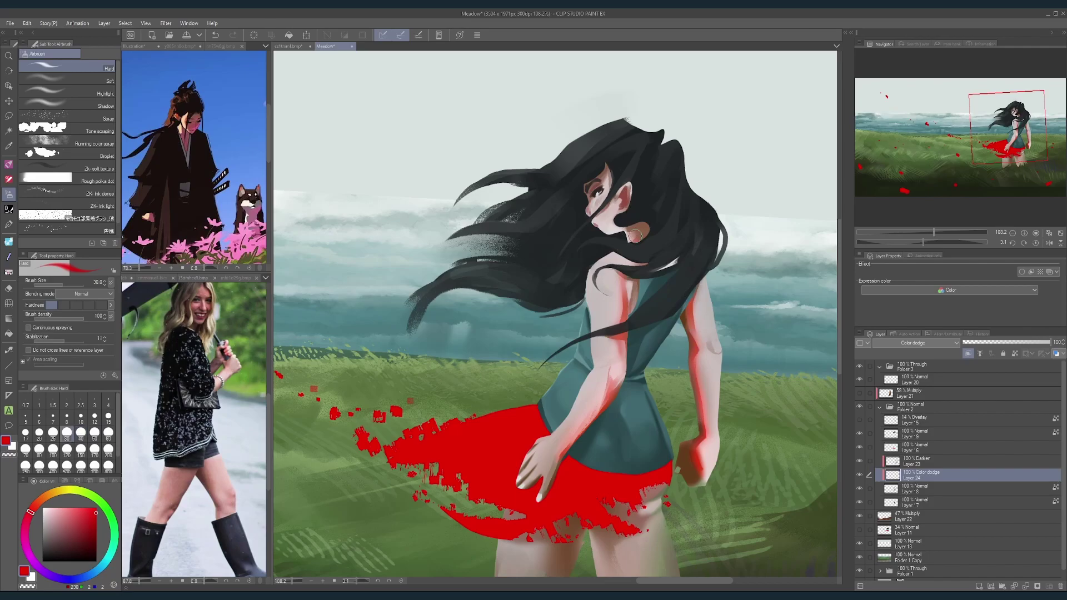
Step: Airbrush the red glow onto the face around the eye and ear with a larger brush
{"action": "key", "text": "bracketright"}
{"action": "key", "text": "bracketright"}
{"action": "left_click_drag", "start_coordinate": [627, 189], "coordinate": [623, 202]}
Step: Reduce the airbrush to size 25 and add red glow to the hand resting on the skirt
{"action": "key", "text": "bracketleft"}
{"action": "key", "text": "bracketleft"}
{"action": "key", "text": "bracketleft"}
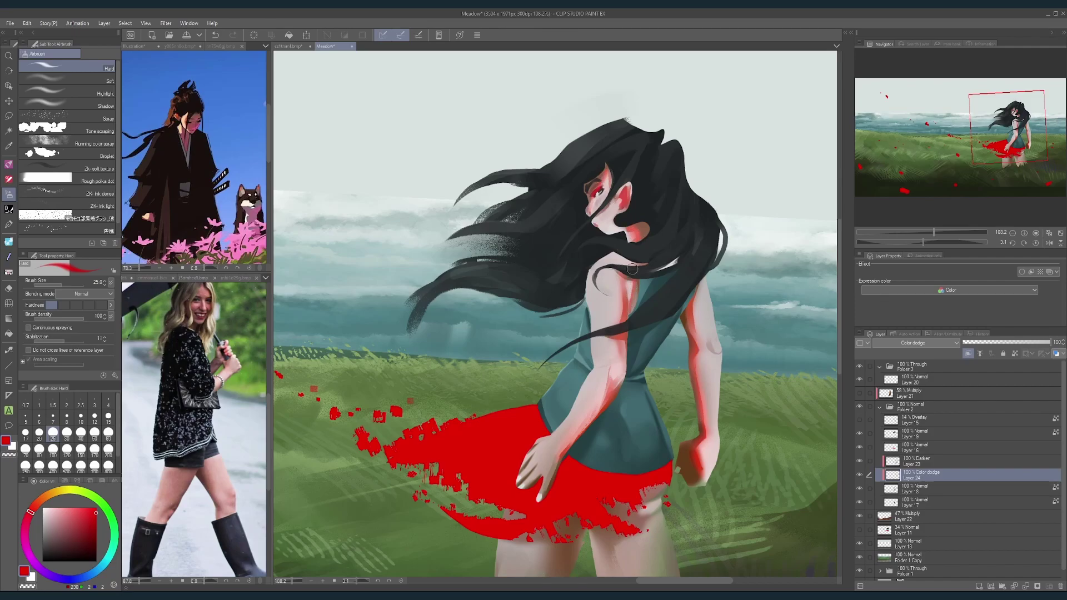
{"action": "mouse_move", "coordinate": [555, 466]}
{"action": "left_mouse_down"}
{"action": "mouse_move", "coordinate": [538, 494]}
{"action": "mouse_move", "coordinate": [525, 487]}
{"action": "mouse_move", "coordinate": [536, 456]}
{"action": "left_mouse_up"}
{"action": "key", "text": "]"}
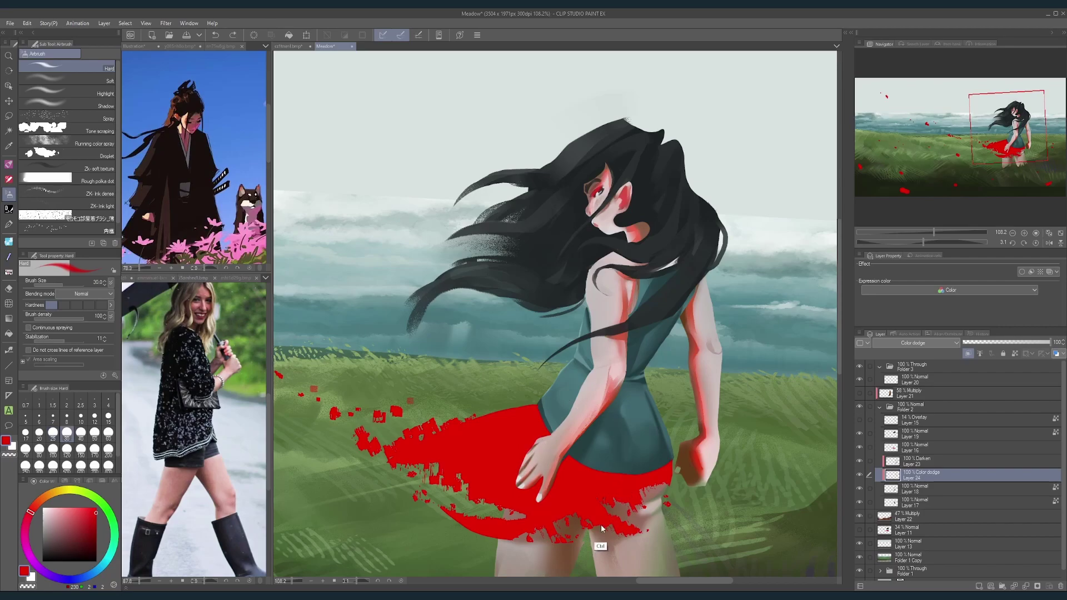
Step: Airbrush the red glow onto both thighs below the skirt at brush size 40
{"action": "mouse_move", "coordinate": [604, 526]}
{"action": "left_mouse_down"}
{"action": "mouse_move", "coordinate": [631, 396]}
{"action": "mouse_move", "coordinate": [557, 485]}
{"action": "mouse_move", "coordinate": [575, 414]}
{"action": "mouse_move", "coordinate": [529, 439]}
{"action": "left_mouse_up"}
{"action": "key", "text": "]"}
{"action": "mouse_move", "coordinate": [657, 416]}
{"action": "left_mouse_down"}
{"action": "mouse_move", "coordinate": [640, 436]}
{"action": "mouse_move", "coordinate": [675, 389]}
{"action": "left_mouse_up"}
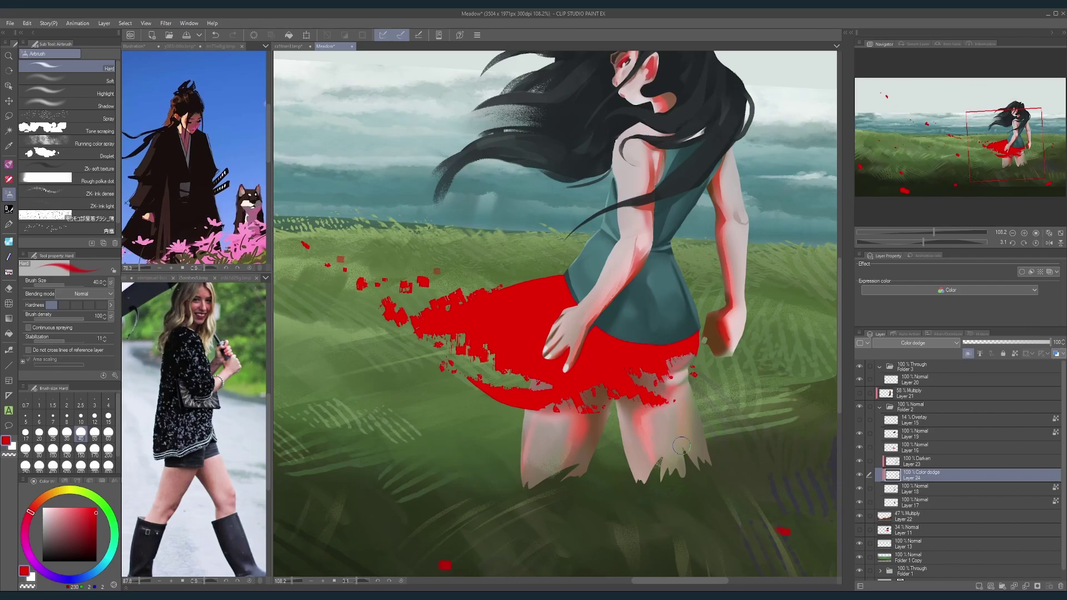
{"action": "left_click_drag", "start_coordinate": [682, 446], "coordinate": [643, 470]}
Step: Lower the Color dodge layer's opacity to well under half to soften the red glow on the skin
{"action": "scroll", "coordinate": [718, 356], "scroll_direction": "down", "scroll_amount": 5}
{"action": "left_click", "coordinate": [996, 343]}
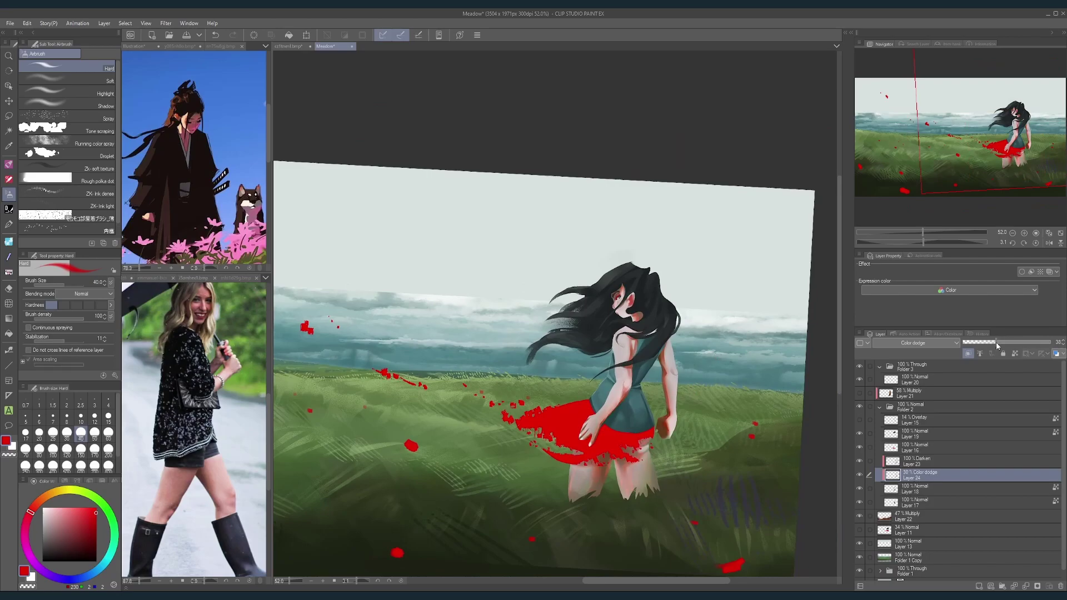
Step: Change the red glow layer's blending mode to Multiply at about 13% opacity, trying Darken first and comparing with the layer hidden
{"action": "left_click", "coordinate": [920, 345]}
{"action": "left_click", "coordinate": [892, 361]}
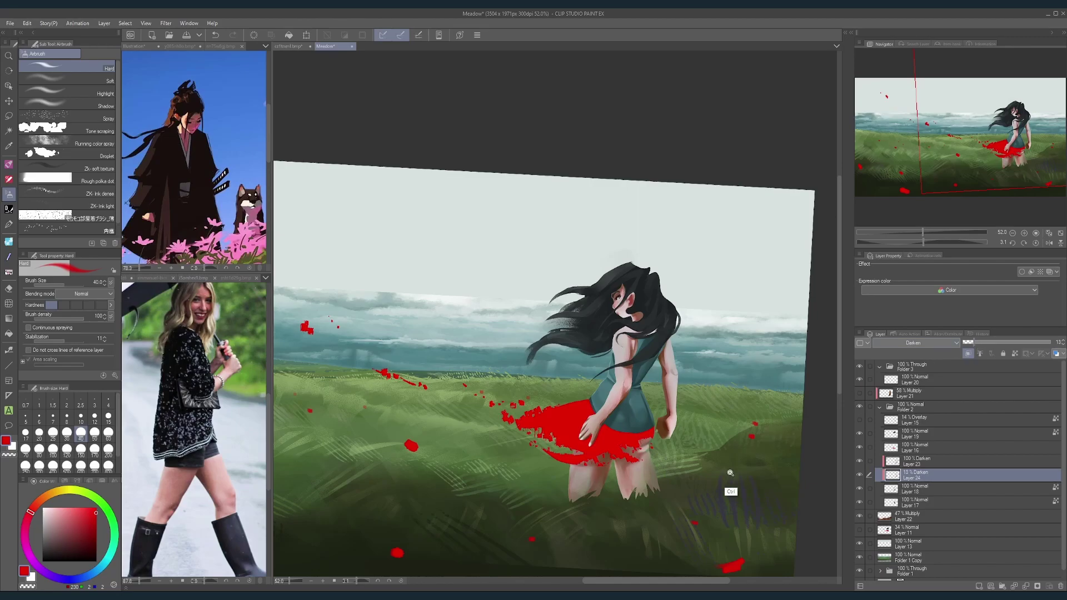
{"action": "scroll", "coordinate": [729, 474], "scroll_direction": "down", "scroll_amount": 3}
{"action": "scroll", "coordinate": [719, 444], "scroll_direction": "up", "scroll_amount": 5}
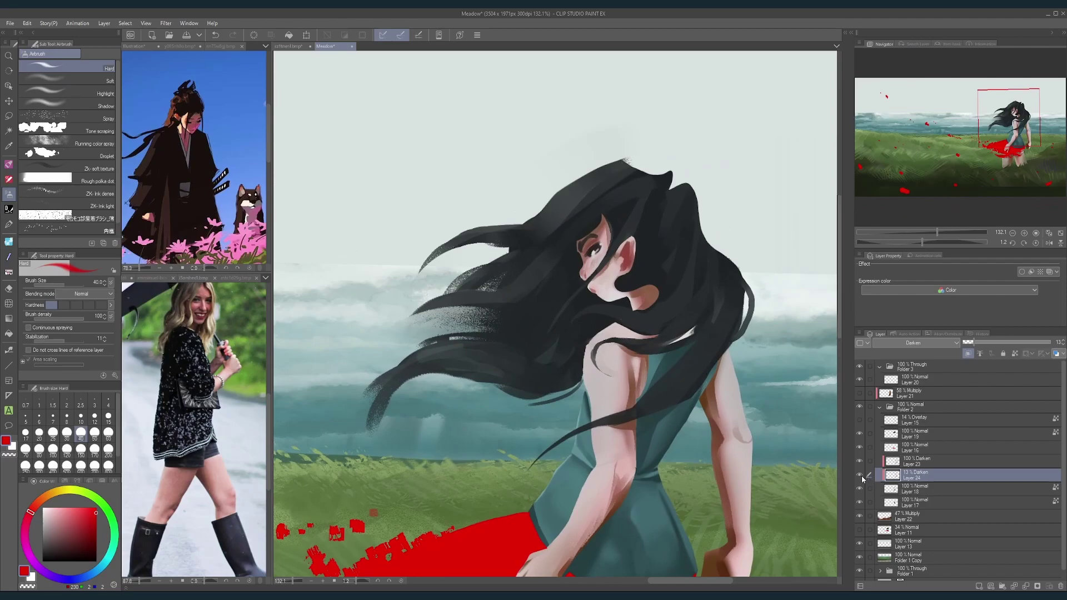
{"action": "left_click", "coordinate": [860, 475]}
{"action": "left_click", "coordinate": [860, 477]}
{"action": "left_click", "coordinate": [930, 341]}
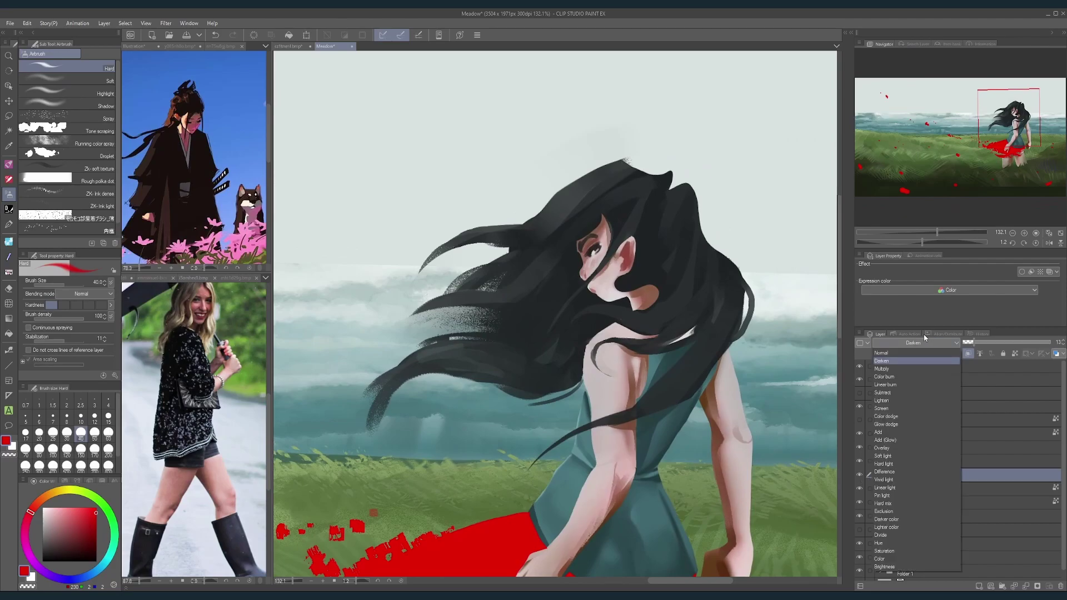
{"action": "left_click", "coordinate": [889, 368]}
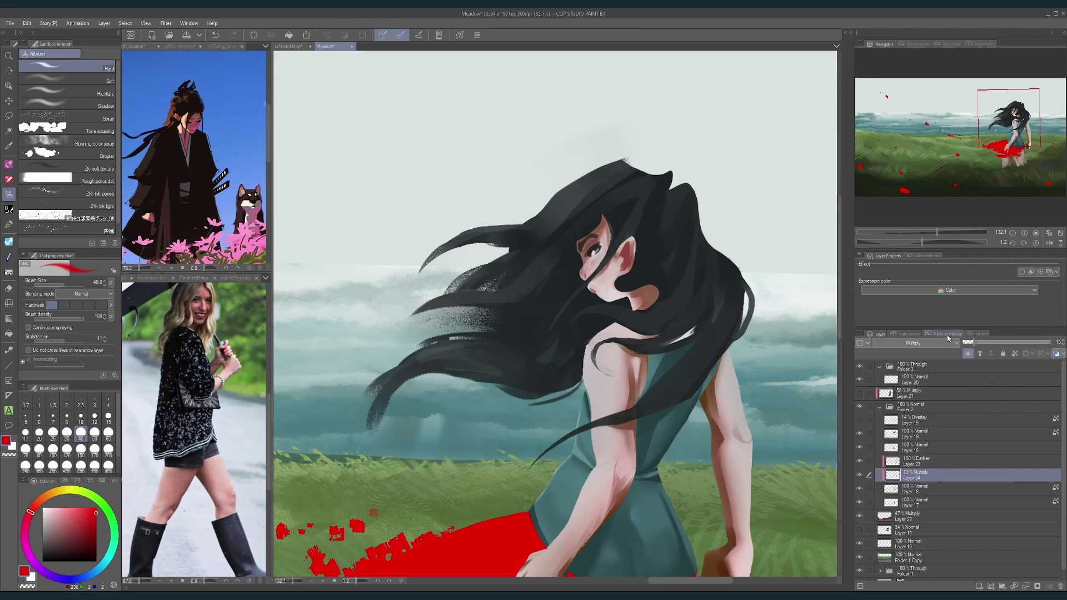
{"action": "scroll", "coordinate": [757, 503], "scroll_direction": "down", "scroll_amount": 3}
{"action": "left_click_drag", "start_coordinate": [757, 503], "coordinate": [736, 377]}
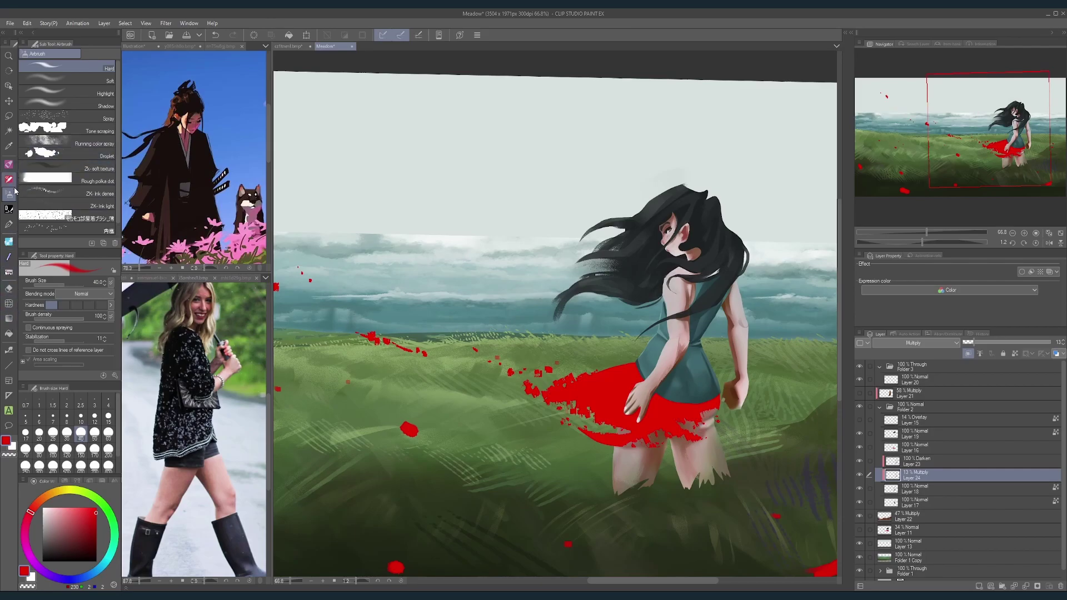
Step: Soften the red glow on both thighs with the Blur blending tool at brush size 100
{"action": "left_click", "coordinate": [9, 303]}
{"action": "left_click", "coordinate": [61, 100]}
{"action": "key", "text": "bracketleft"}
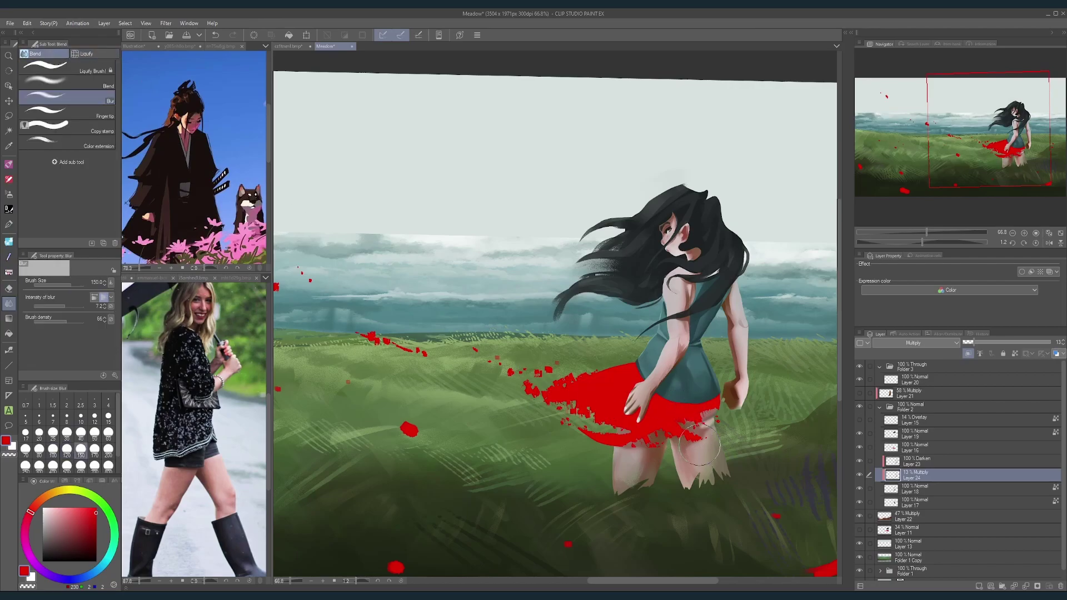
{"action": "mouse_move", "coordinate": [702, 475]}
{"action": "left_mouse_down"}
{"action": "mouse_move", "coordinate": [673, 444]}
{"action": "mouse_move", "coordinate": [698, 504]}
{"action": "mouse_move", "coordinate": [703, 488]}
{"action": "mouse_move", "coordinate": [650, 463]}
{"action": "left_mouse_up"}
{"action": "scroll", "coordinate": [745, 372], "scroll_direction": "down", "scroll_amount": 4}
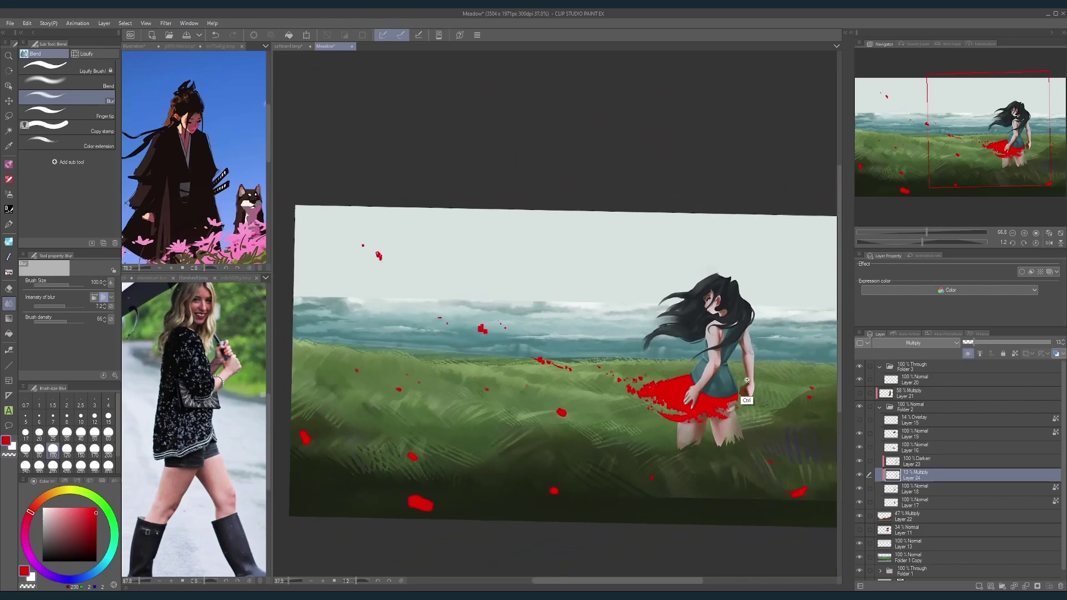
{"action": "scroll", "coordinate": [740, 380], "scroll_direction": "up", "scroll_amount": 3}
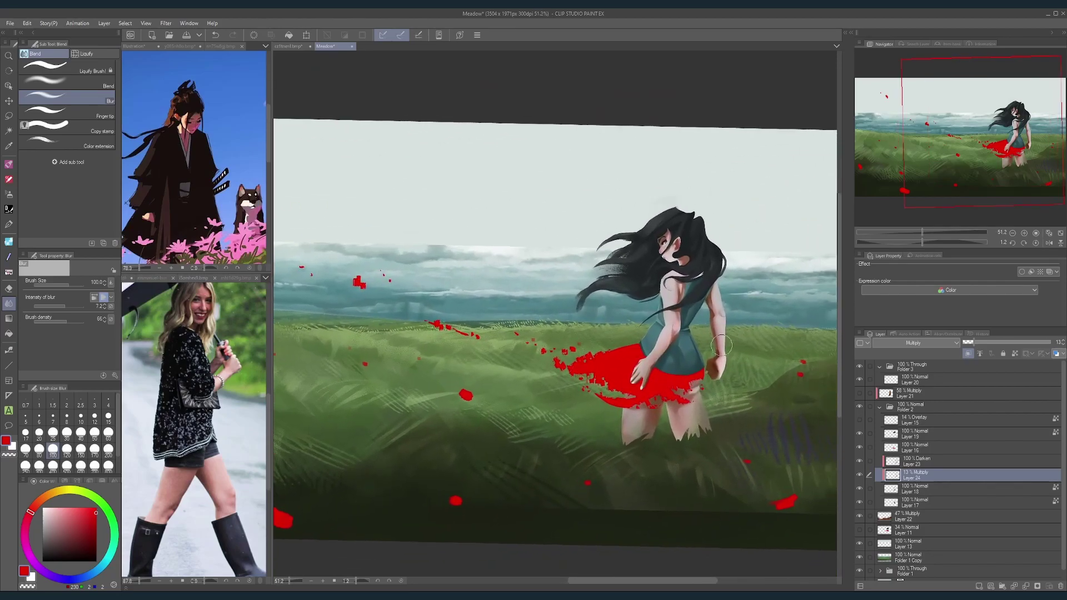
Step: Select the skirt layer, Layer 16, and compare the figure with and without the Multiply shadow layer
{"action": "left_click", "coordinate": [905, 448]}
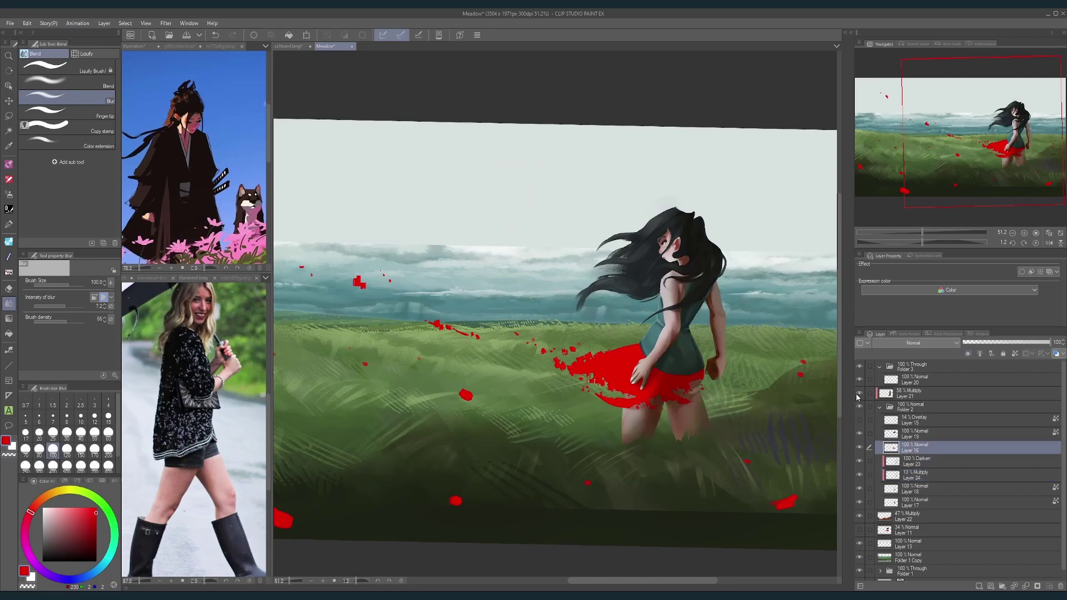
{"action": "scroll", "coordinate": [758, 413], "scroll_direction": "down", "scroll_amount": 2}
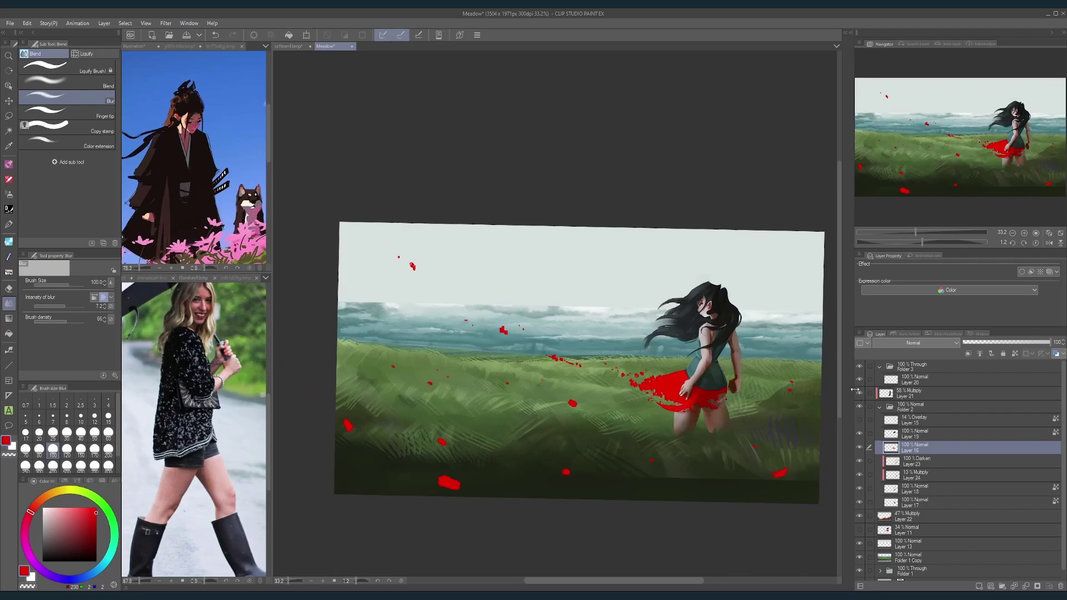
{"action": "scroll", "coordinate": [760, 342], "scroll_direction": "up", "scroll_amount": 5}
{"action": "scroll", "coordinate": [781, 397], "scroll_direction": "down", "scroll_amount": 3}
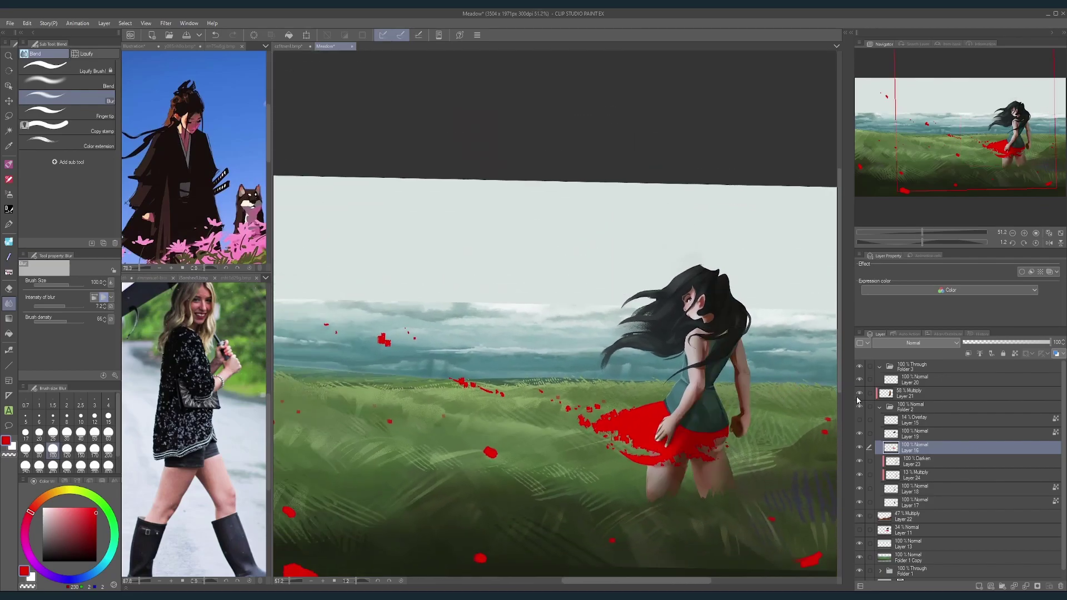
{"action": "scroll", "coordinate": [779, 441], "scroll_direction": "down", "scroll_amount": 3}
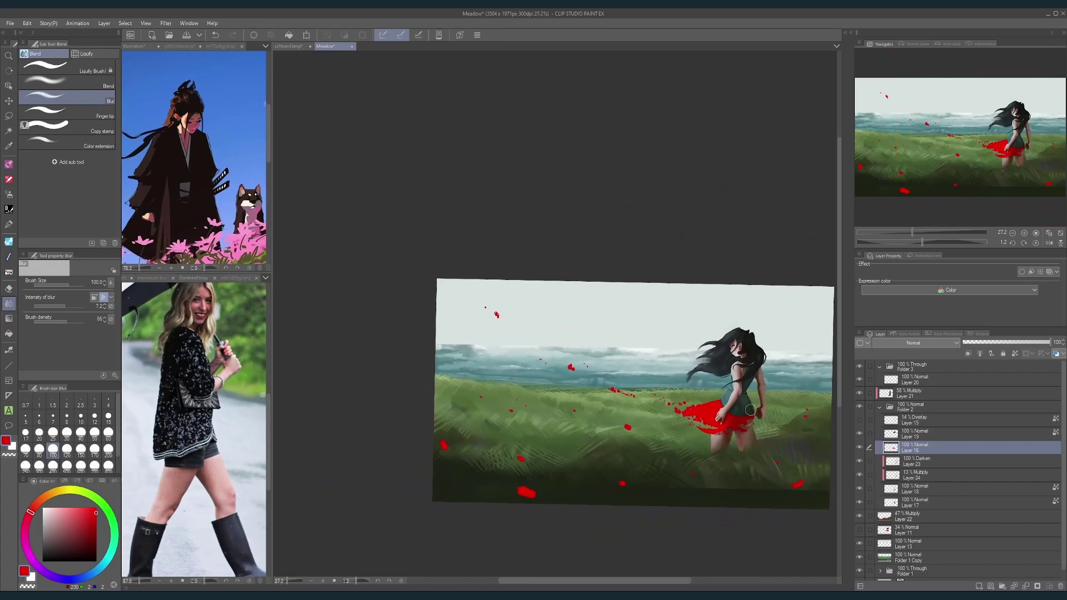
{"action": "scroll", "coordinate": [777, 431], "scroll_direction": "up", "scroll_amount": 2}
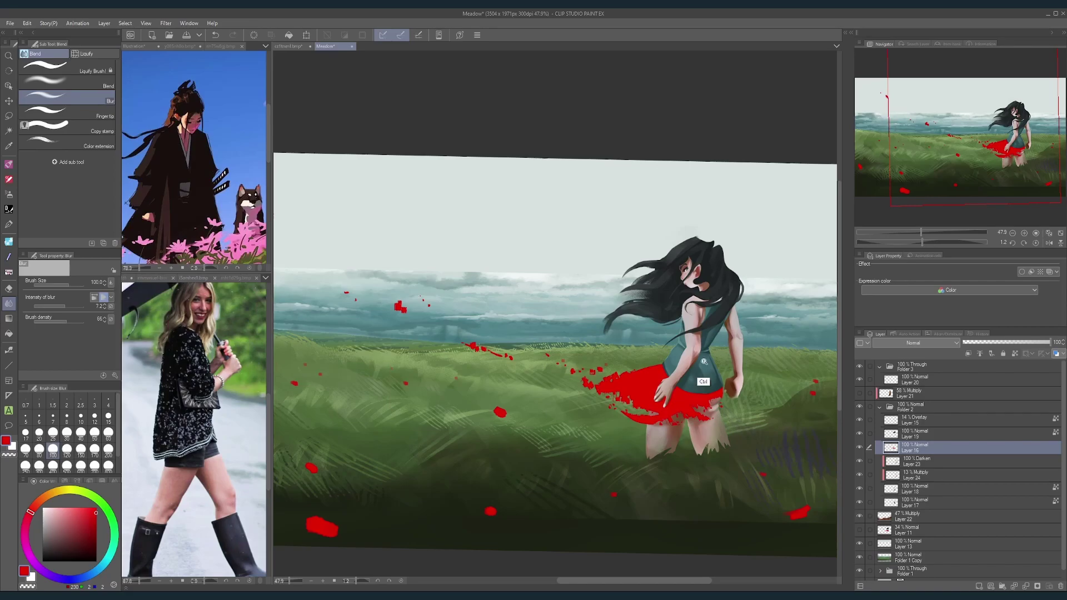
{"action": "scroll", "coordinate": [730, 338], "scroll_direction": "up", "scroll_amount": 4}
{"action": "left_click", "coordinate": [860, 395]}
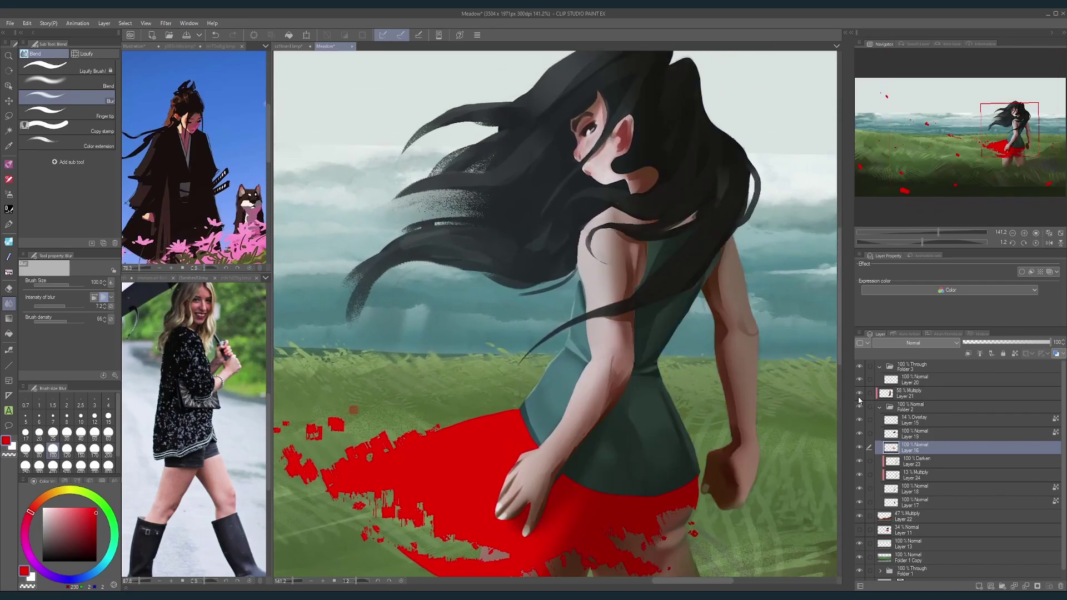
{"action": "left_click", "coordinate": [859, 395]}
{"action": "left_click", "coordinate": [859, 394]}
Step: Show the Overlay layer, Layer 15, compare the figure with and without it, and raise its opacity to 36%
{"action": "left_click", "coordinate": [859, 421]}
{"action": "left_click", "coordinate": [861, 421]}
{"action": "left_click", "coordinate": [860, 421]}
{"action": "left_click", "coordinate": [863, 416]}
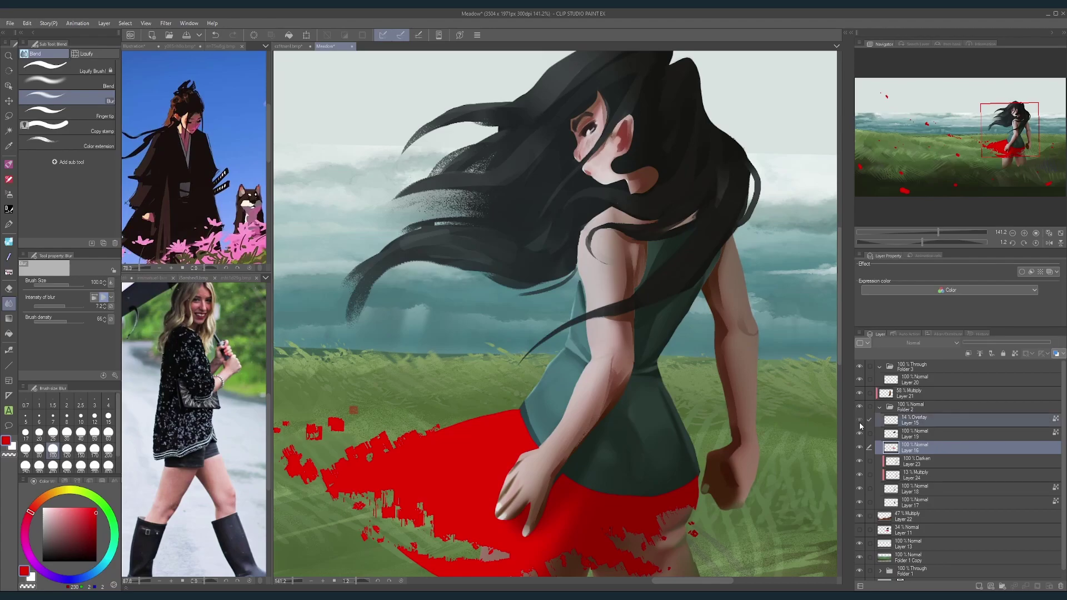
{"action": "left_click", "coordinate": [860, 420]}
{"action": "left_click_drag", "start_coordinate": [744, 491], "coordinate": [762, 488]}
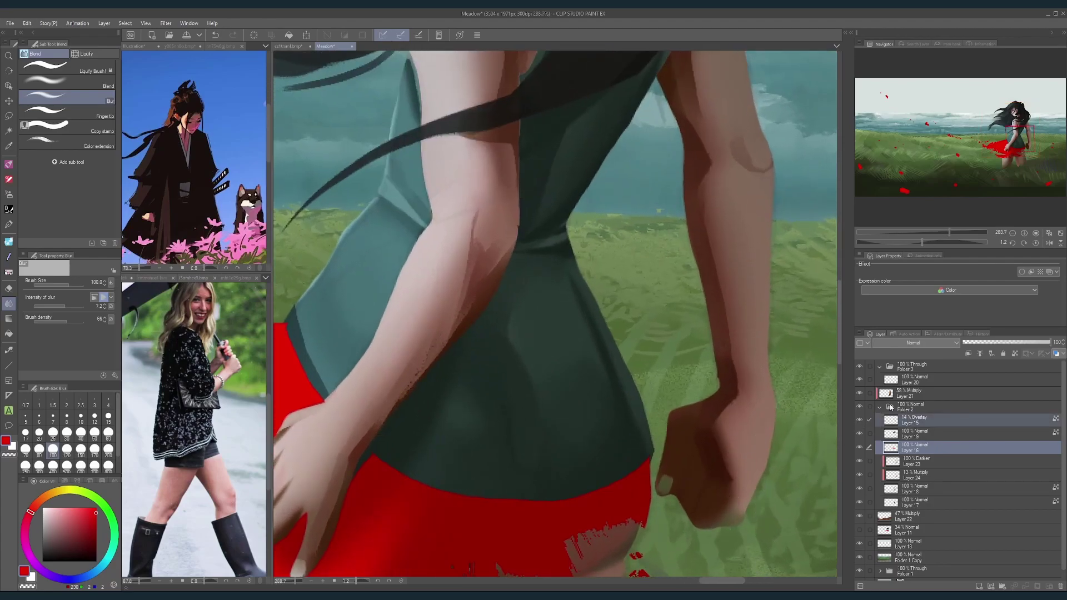
{"action": "left_click", "coordinate": [923, 451]}
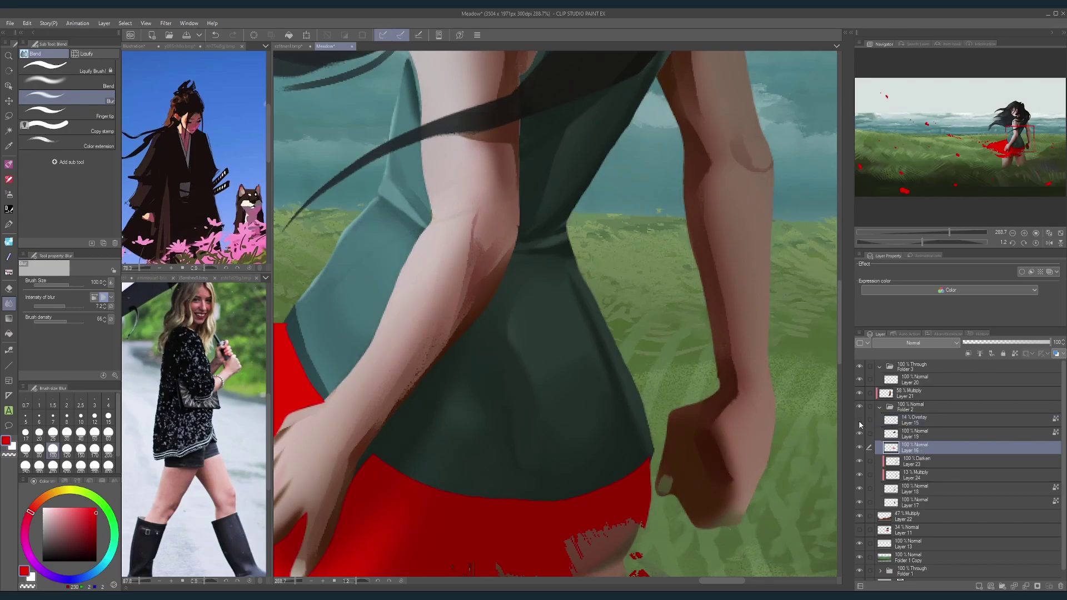
{"action": "left_click", "coordinate": [923, 420]}
{"action": "left_click", "coordinate": [1003, 344]}
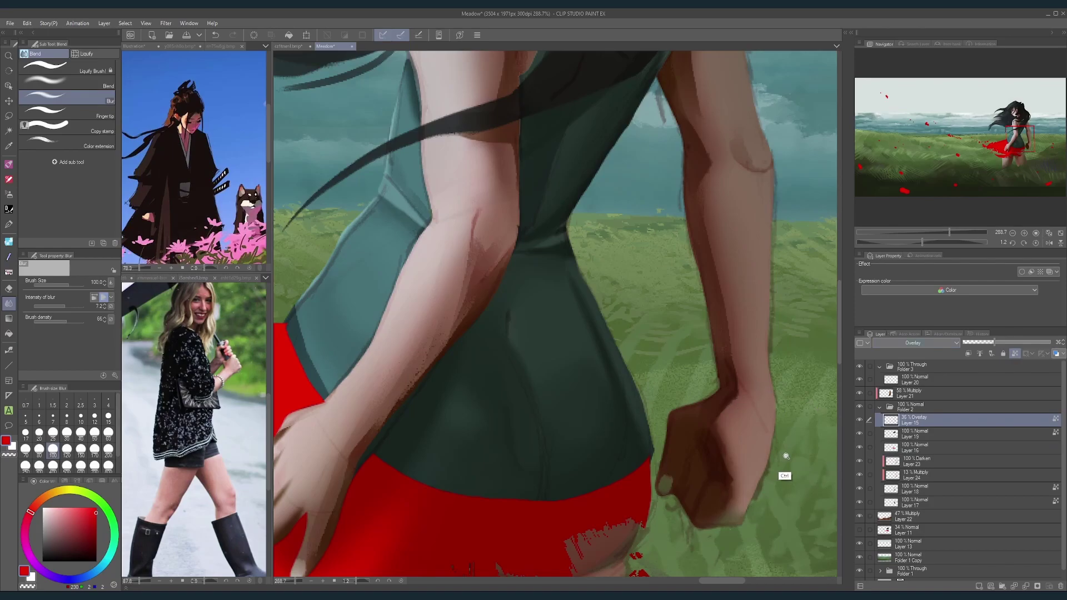
Step: Examine the figure's hand, arms, face and hair up close and from a distance
{"action": "scroll", "coordinate": [745, 444], "scroll_direction": "down", "scroll_amount": 4}
{"action": "scroll", "coordinate": [661, 448], "scroll_direction": "up", "scroll_amount": 5}
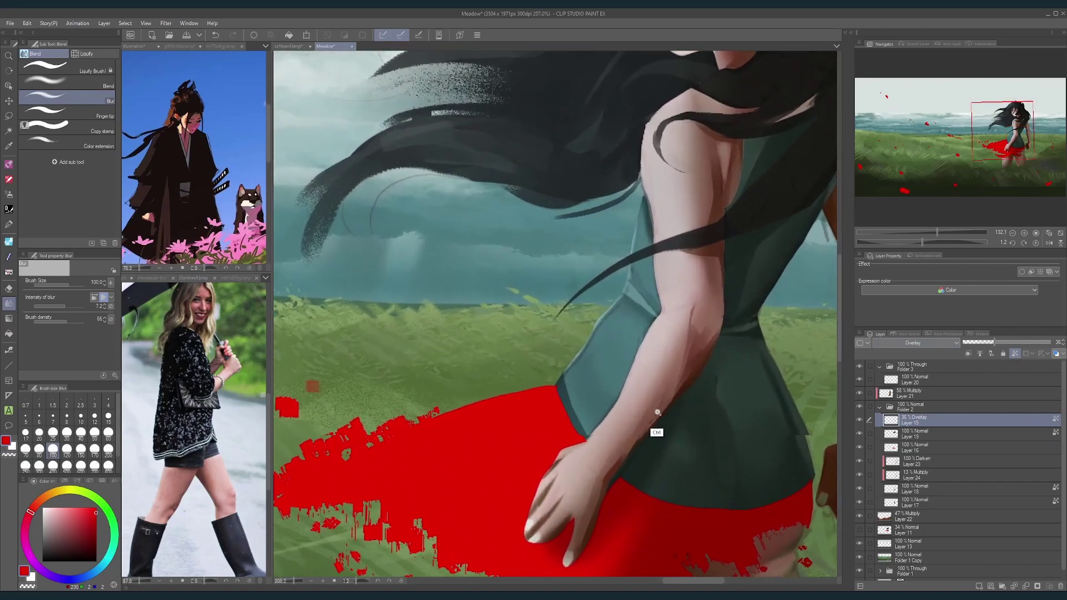
{"action": "scroll", "coordinate": [712, 473], "scroll_direction": "down", "scroll_amount": 3}
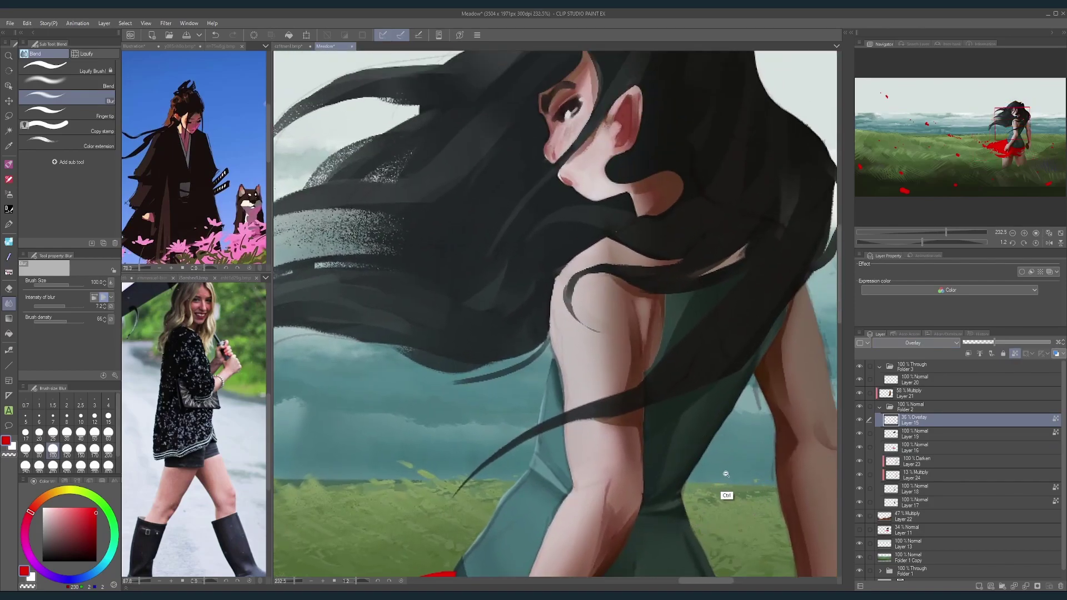
{"action": "scroll", "coordinate": [728, 356], "scroll_direction": "down", "scroll_amount": 4}
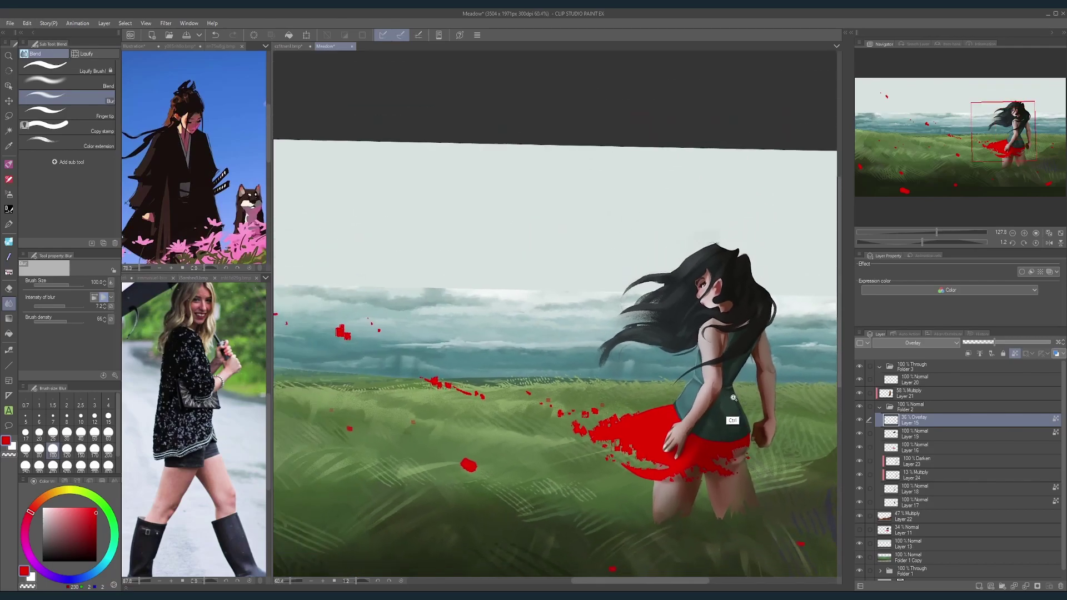
{"action": "scroll", "coordinate": [723, 328], "scroll_direction": "up", "scroll_amount": 4}
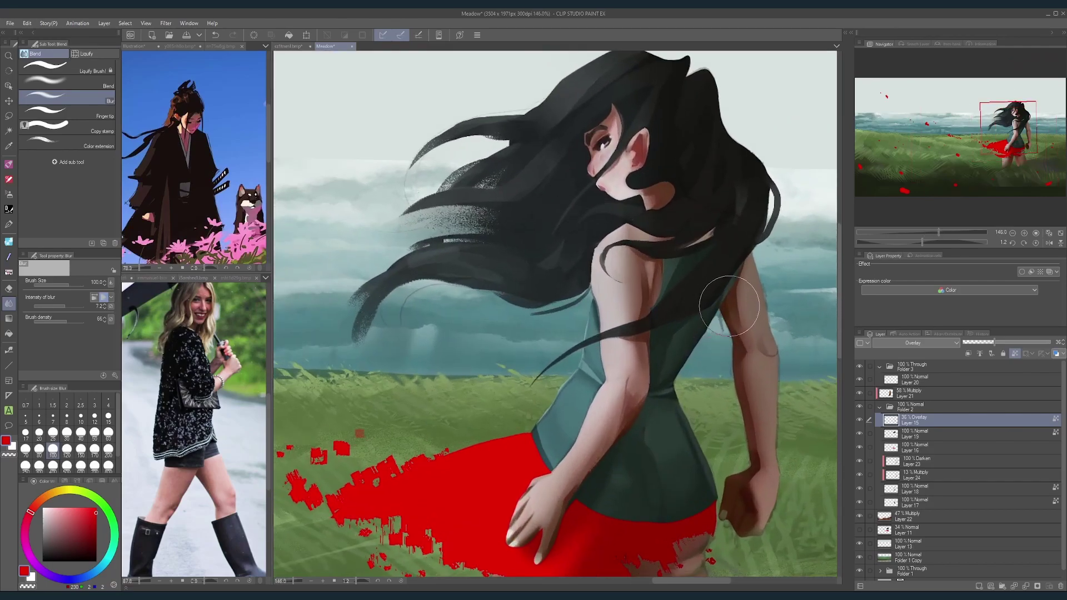
{"action": "scroll", "coordinate": [742, 344], "scroll_direction": "up", "scroll_amount": 1}
{"action": "scroll", "coordinate": [741, 345], "scroll_direction": "down", "scroll_amount": 3}
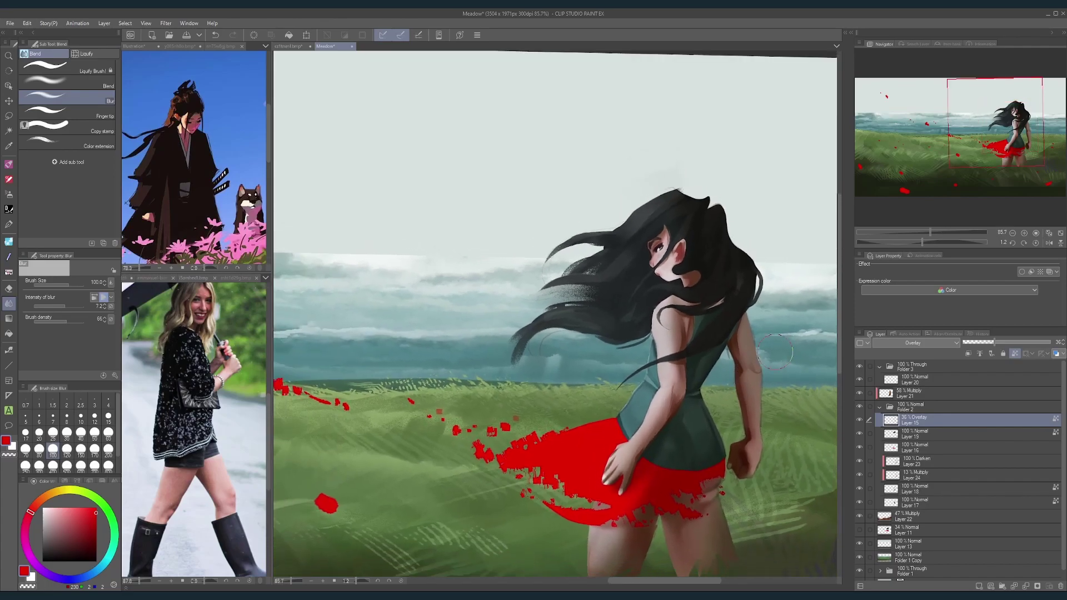
Step: Move the Overlay layer, Layer 15, above the Multiply shadow layer and set it to Normal mode at 100% opacity
{"action": "left_click", "coordinate": [860, 421]}
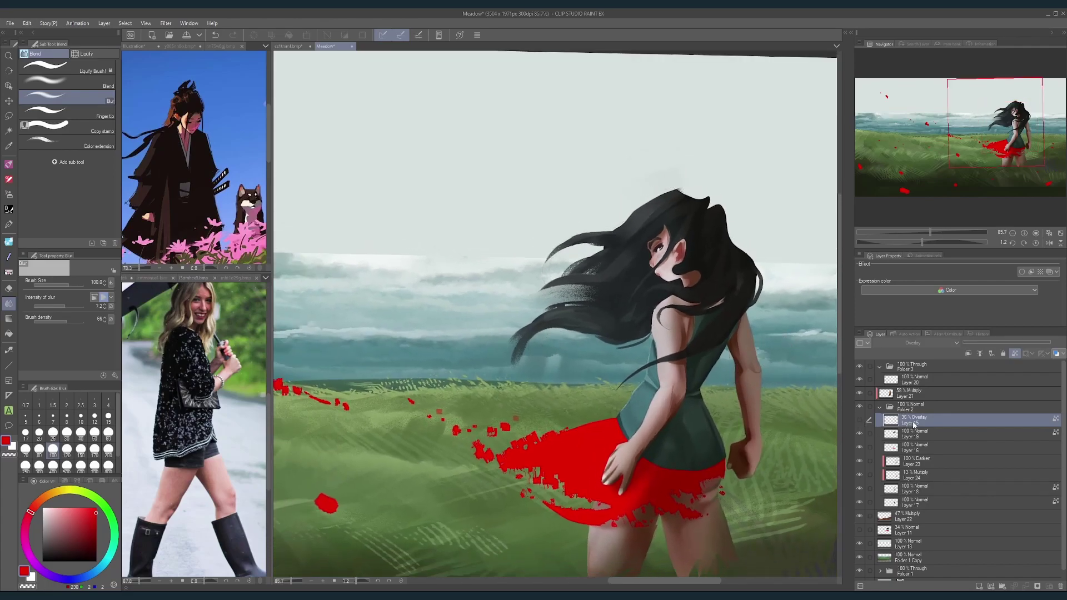
{"action": "left_click_drag", "start_coordinate": [923, 427], "coordinate": [924, 396]}
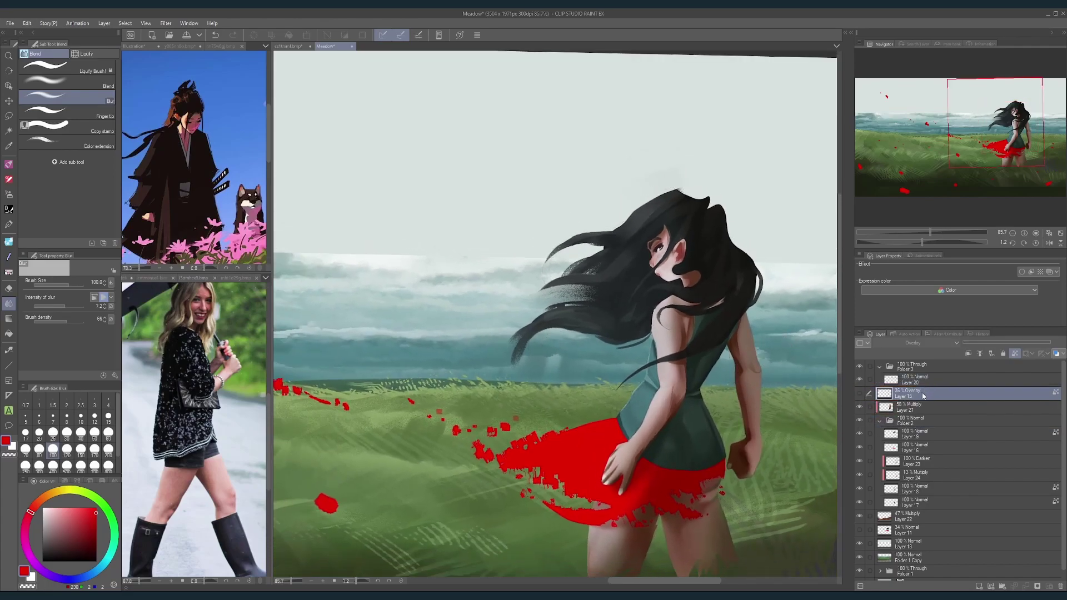
{"action": "left_click", "coordinate": [861, 393]}
{"action": "left_click", "coordinate": [914, 343]}
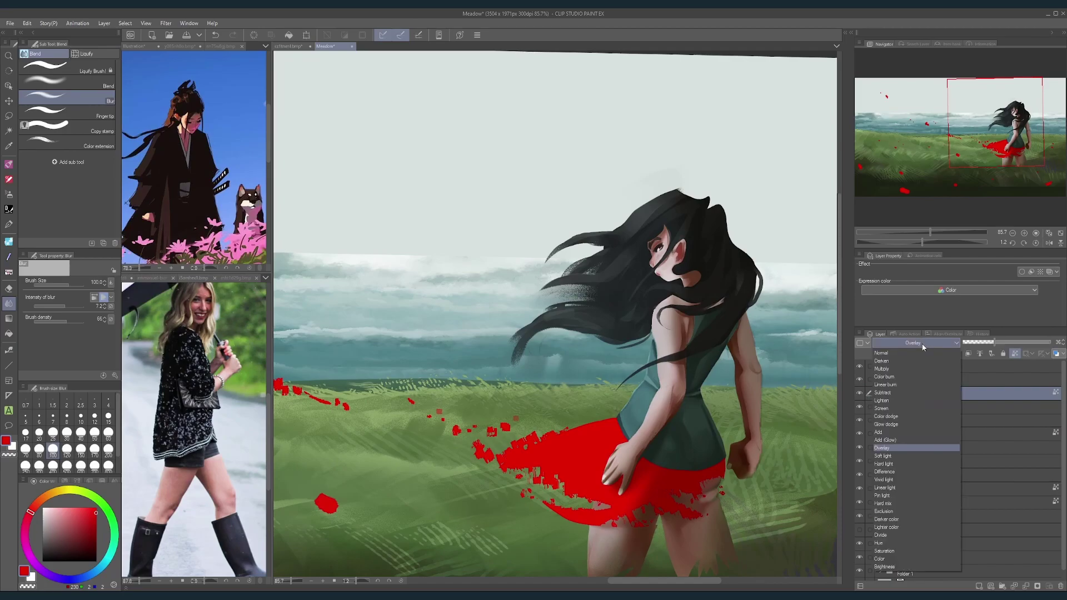
{"action": "left_click", "coordinate": [908, 349]}
{"action": "left_click_drag", "start_coordinate": [1031, 342], "coordinate": [1053, 342]}
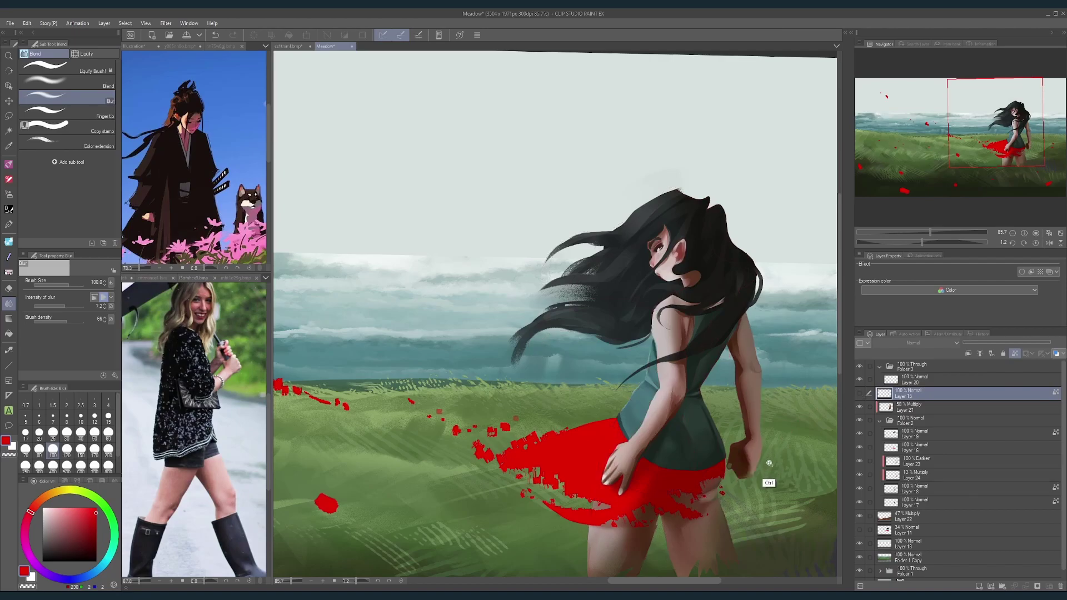
{"action": "scroll", "coordinate": [728, 395], "scroll_direction": "down", "scroll_amount": 3}
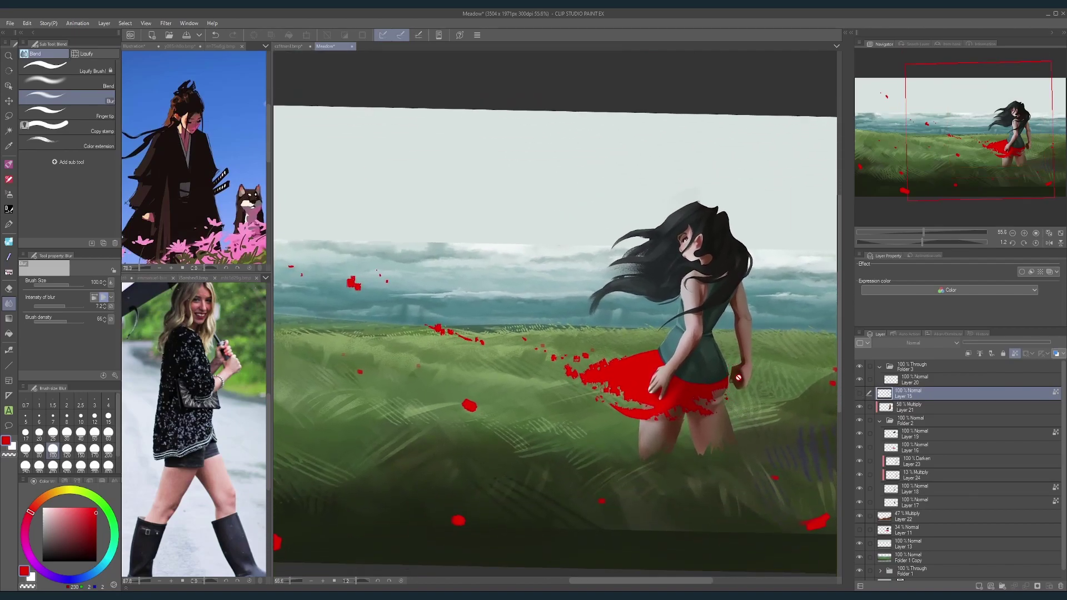
Step: Identify the red skirt's layer, Layer 16, by toggling its visibility, select it and lock its transparent pixels
{"action": "left_click", "coordinate": [859, 448]}
{"action": "left_click", "coordinate": [859, 448]}
{"action": "left_click", "coordinate": [900, 447]}
{"action": "scroll", "coordinate": [785, 441], "scroll_direction": "down", "scroll_amount": 3}
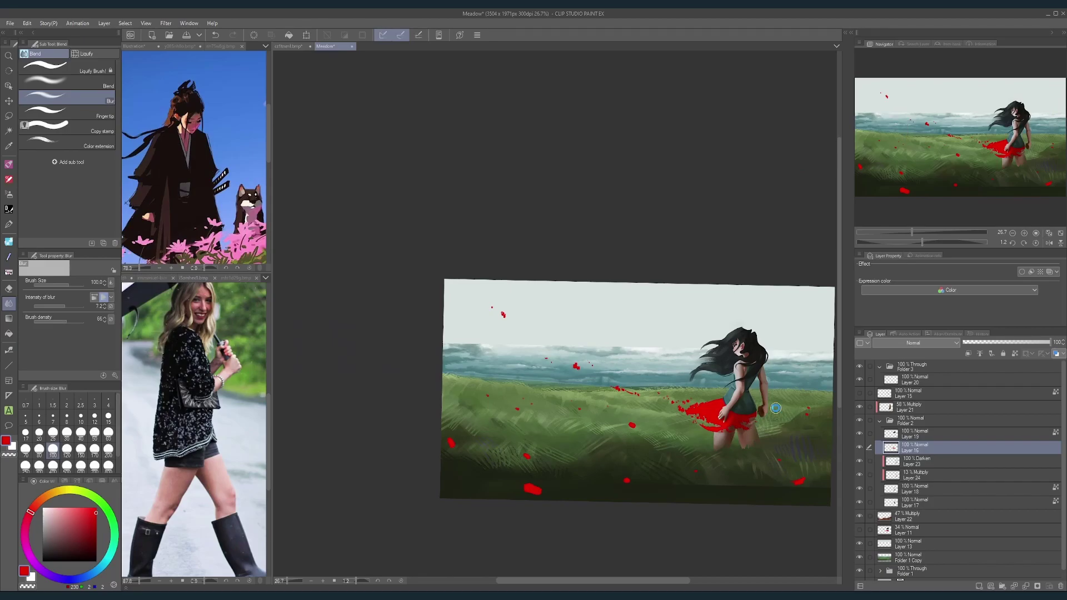
{"action": "left_click", "coordinate": [860, 448]}
{"action": "left_click", "coordinate": [860, 448]}
{"action": "scroll", "coordinate": [779, 413], "scroll_direction": "up", "scroll_amount": 3}
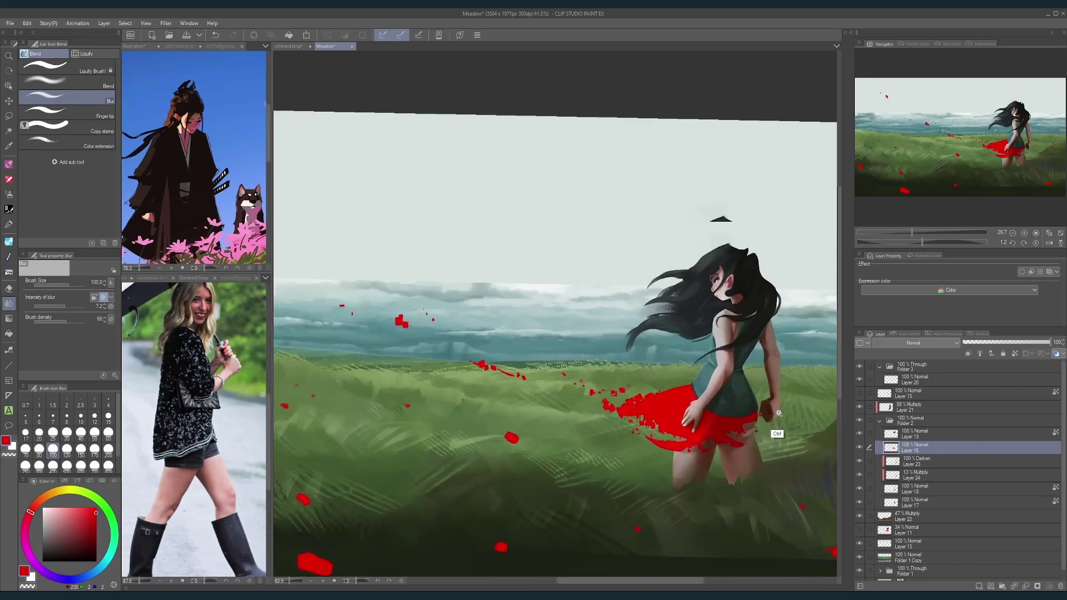
{"action": "scroll", "coordinate": [779, 413], "scroll_direction": "up", "scroll_amount": 2}
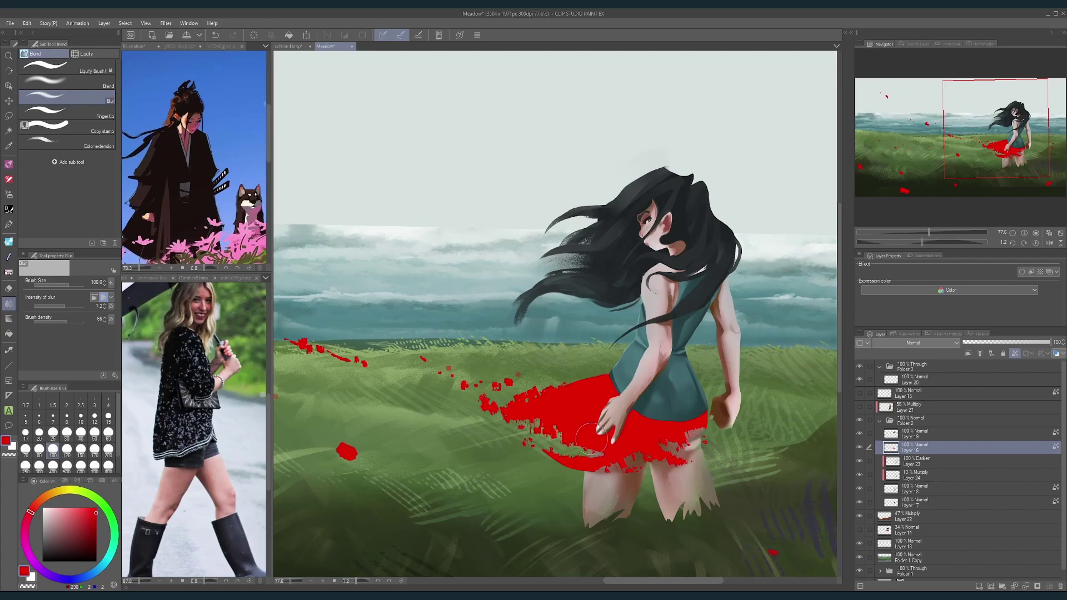
Step: Paint a dark red shadow on the skirt beside the resting hand with the ThickDryPaint brush at size 40
{"action": "left_click", "coordinate": [10, 167]}
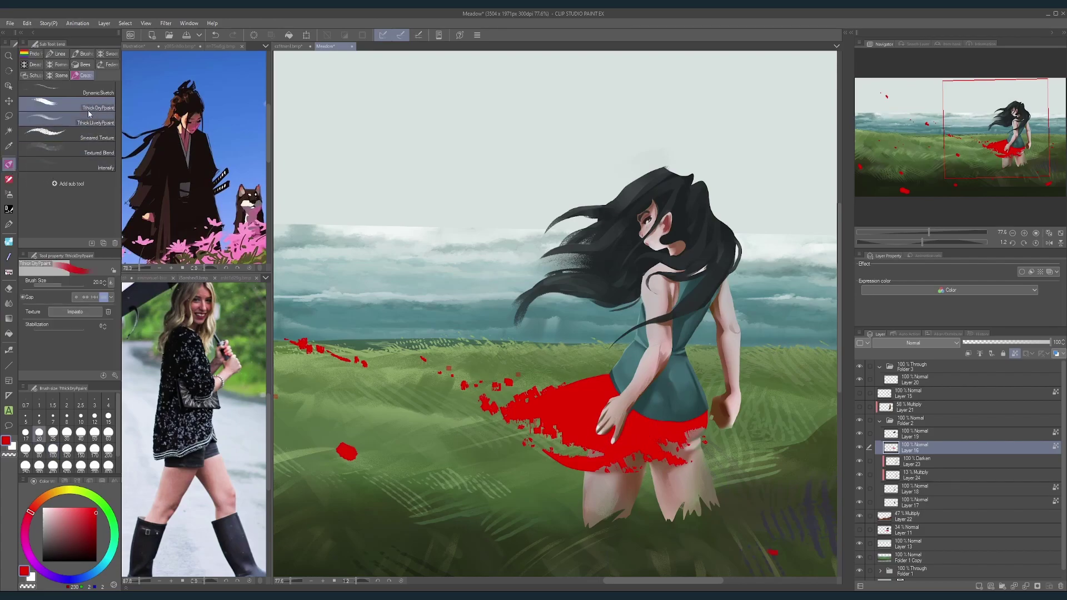
{"action": "key", "text": "bracketright"}
{"action": "key", "text": "bracketright"}
{"action": "key", "text": "bracketright"}
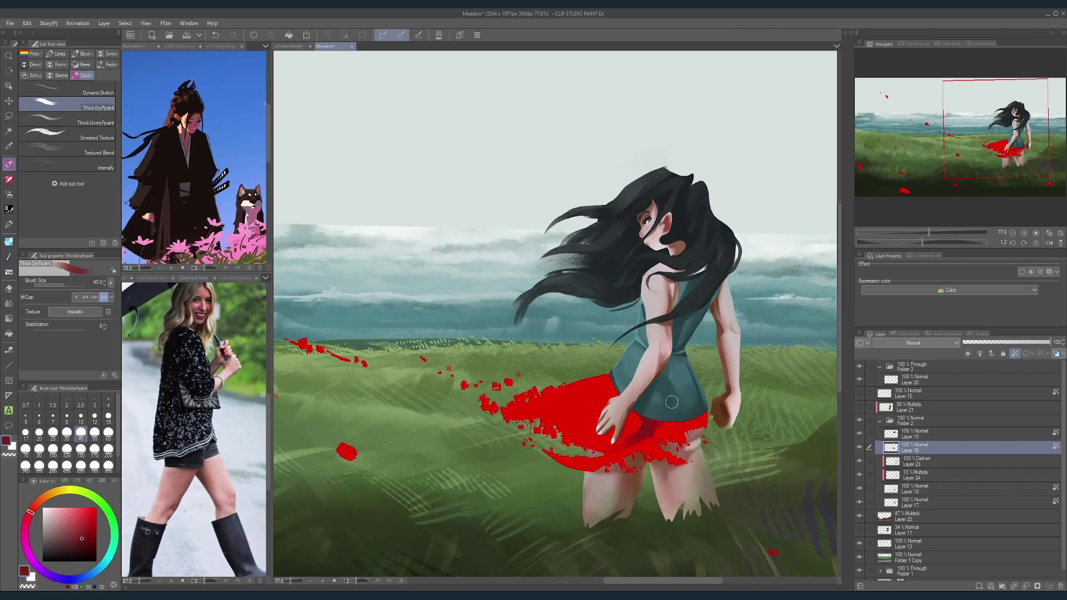
Step: Enlarge the brush to size 150 and shade the skirt area beneath the tunic in dark red
{"action": "key", "text": "bracketright"}
{"action": "key", "text": "bracketright"}
{"action": "key", "text": "bracketright"}
{"action": "key", "text": "bracketright"}
{"action": "key", "text": "bracketright"}
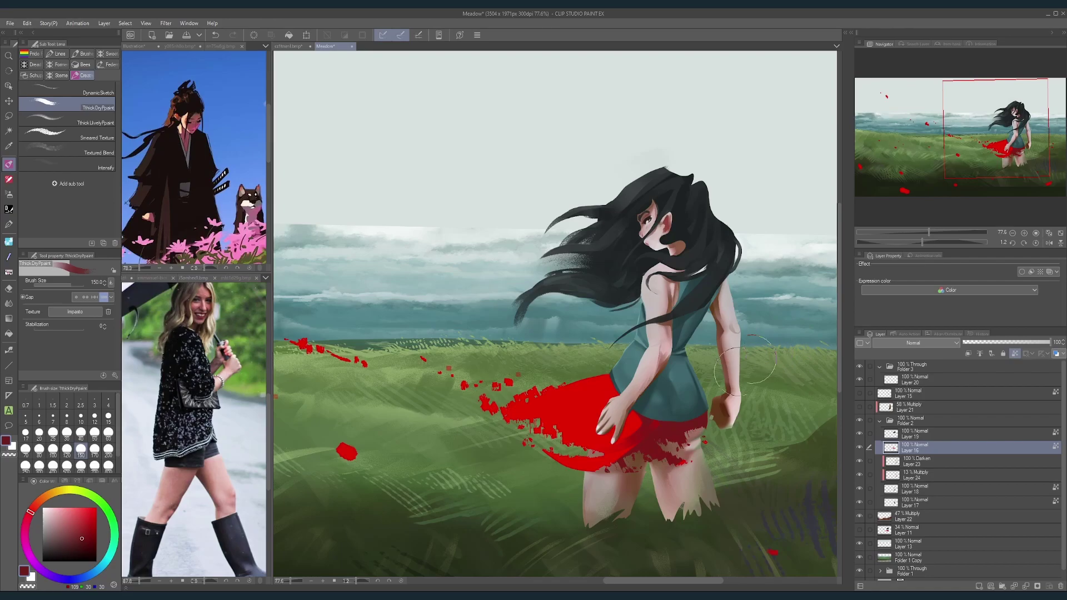
Step: Refine the dark fold shadow beside the resting hand at brush size 40, trimming its edge with bright red sampled from the skirt
{"action": "key", "text": "bracketleft"}
{"action": "key", "text": "bracketleft"}
{"action": "key", "text": "bracketleft"}
{"action": "key", "text": "bracketleft"}
{"action": "key", "text": "bracketleft"}
{"action": "key", "text": "bracketleft"}
{"action": "key", "text": "bracketleft"}
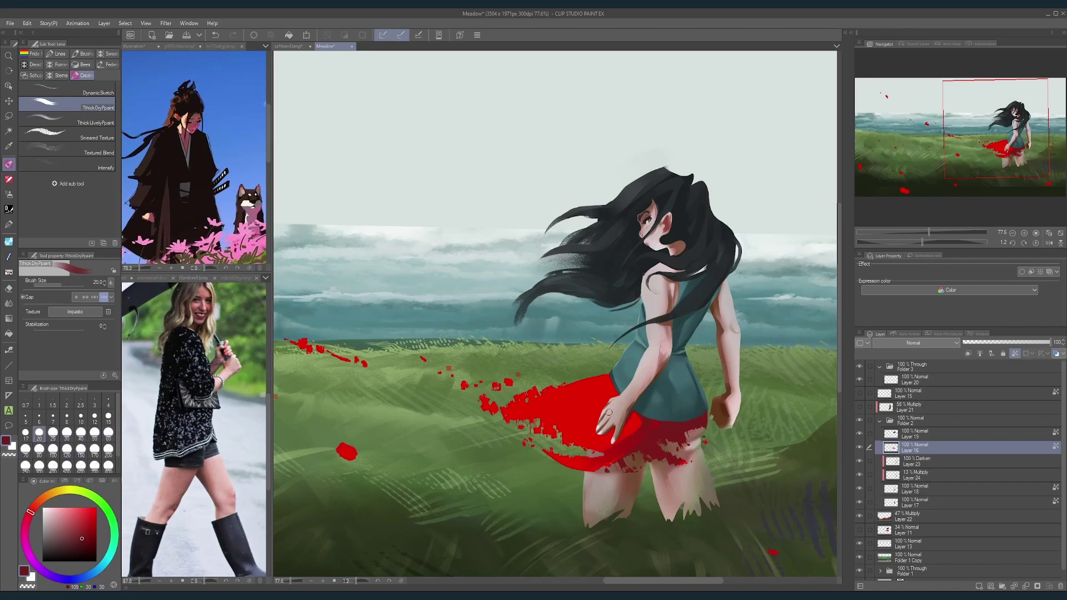
{"action": "key", "text": "bracketright"}
{"action": "key", "text": "bracketright"}
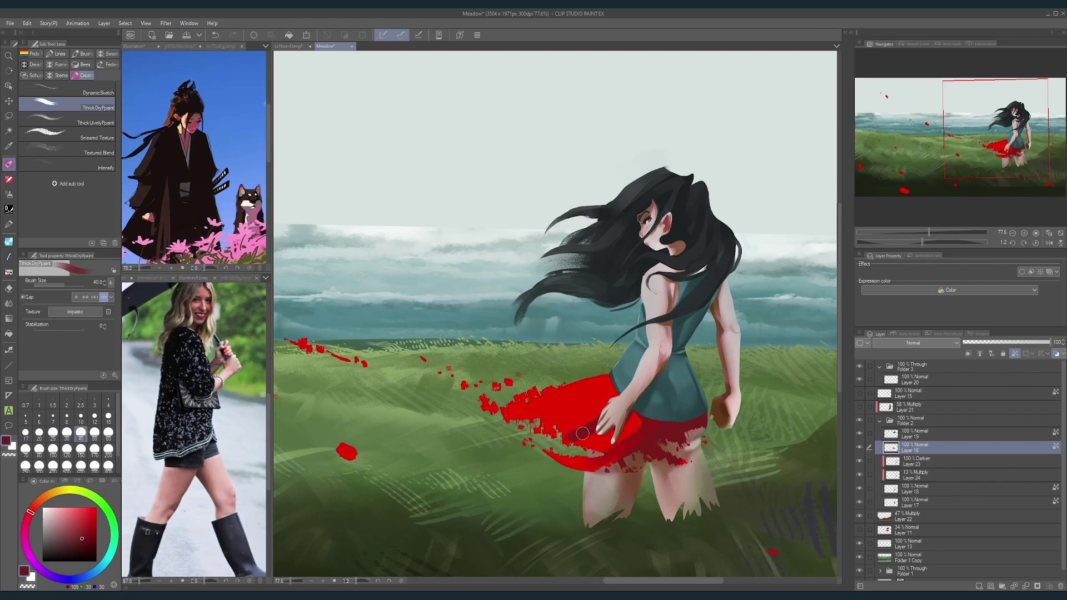
{"action": "scroll", "coordinate": [690, 378], "scroll_direction": "down", "scroll_amount": 4}
{"action": "mouse_move", "coordinate": [675, 376]}
{"action": "left_mouse_down"}
{"action": "mouse_move", "coordinate": [656, 447]}
{"action": "mouse_move", "coordinate": [503, 445]}
{"action": "left_mouse_up"}
{"action": "scroll", "coordinate": [503, 429], "scroll_direction": "up", "scroll_amount": 6}
{"action": "left_click", "coordinate": [470, 380], "text": "alt"}
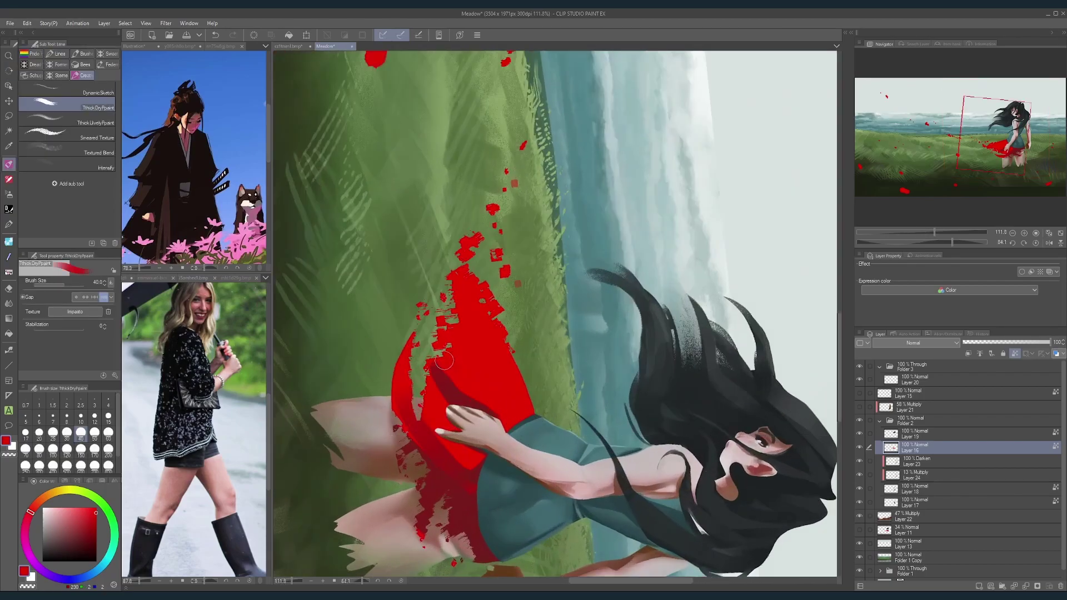
{"action": "left_click_drag", "start_coordinate": [444, 361], "coordinate": [487, 402]}
Step: Shade the skirt fold around the resting hand in dark red with the brush at size 25
{"action": "key", "text": "bracketleft"}
{"action": "key", "text": "bracketleft"}
{"action": "key", "text": "bracketleft"}
{"action": "key", "text": "bracketright"}
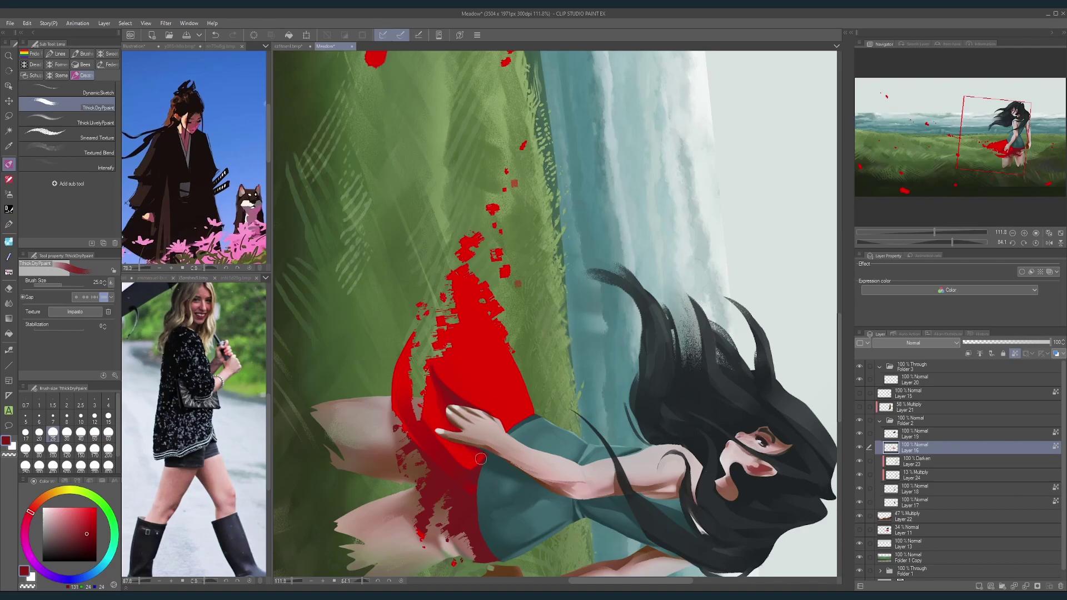
{"action": "left_click_drag", "start_coordinate": [507, 364], "coordinate": [661, 379]}
{"action": "scroll", "coordinate": [661, 378], "scroll_direction": "up", "scroll_amount": 1}
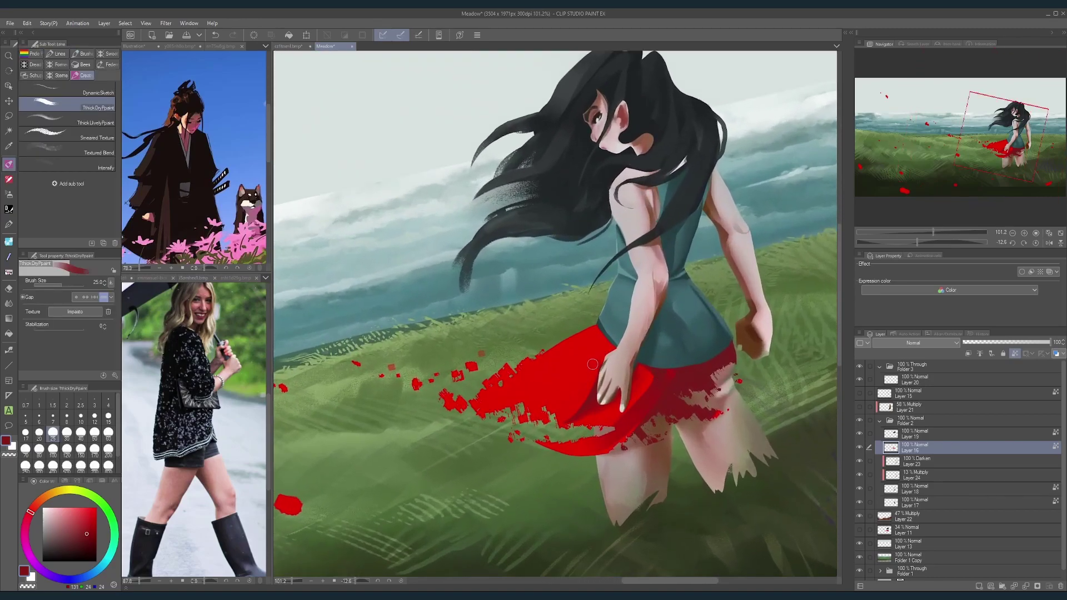
Step: Clean up the fold edges around the fingers with bright and dark reds sampled from the skirt, reducing the brush to size 12
{"action": "left_click", "coordinate": [592, 364], "text": "alt"}
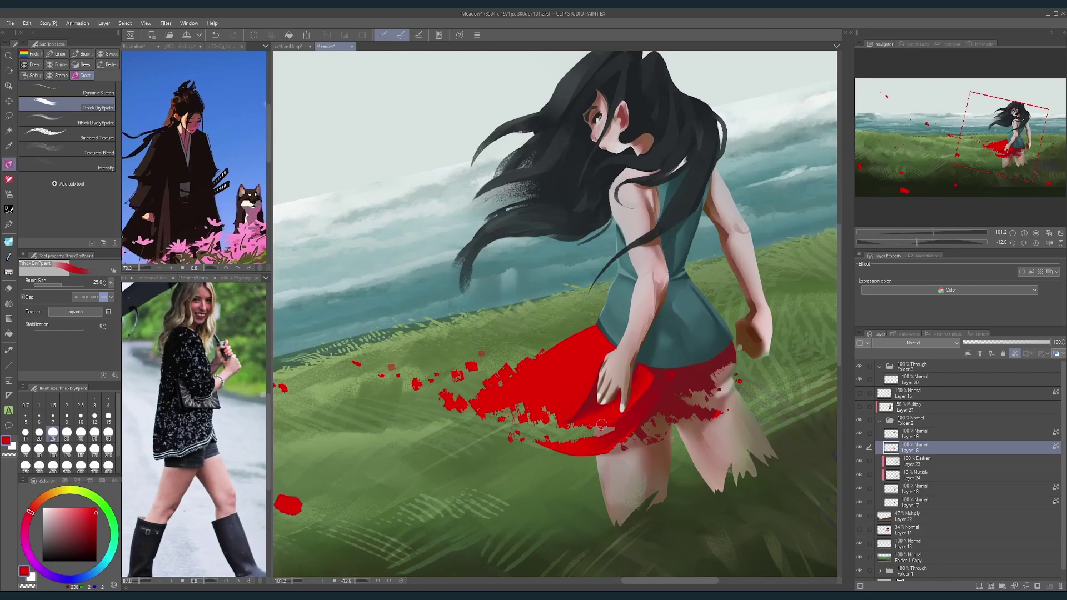
{"action": "key", "text": "bracketleft"}
{"action": "key", "text": "bracketleft"}
{"action": "key", "text": "bracketleft"}
{"action": "key", "text": "bracketleft"}
{"action": "key", "text": "bracketleft"}
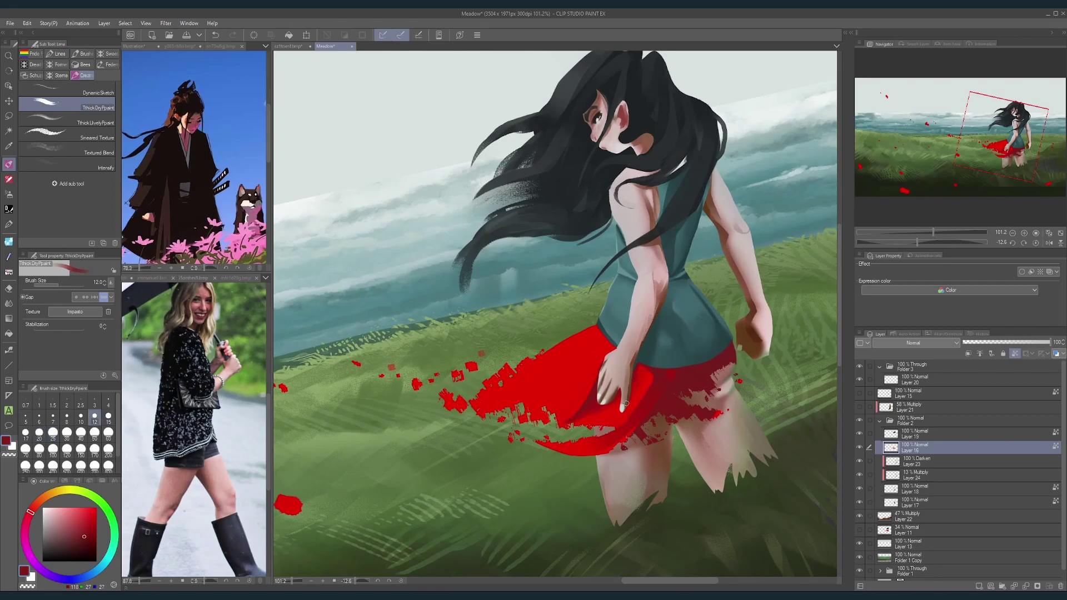
{"action": "left_click", "coordinate": [629, 405], "text": "alt"}
{"action": "left_click_drag", "start_coordinate": [691, 344], "coordinate": [662, 349]}
{"action": "mouse_move", "coordinate": [667, 361]}
{"action": "left_mouse_down"}
{"action": "mouse_move", "coordinate": [646, 399]}
{"action": "mouse_move", "coordinate": [722, 389]}
{"action": "mouse_move", "coordinate": [727, 367]}
{"action": "mouse_move", "coordinate": [695, 390]}
{"action": "left_mouse_up"}
{"action": "scroll", "coordinate": [678, 370], "scroll_direction": "down", "scroll_amount": 5}
{"action": "scroll", "coordinate": [679, 398], "scroll_direction": "up", "scroll_amount": 5}
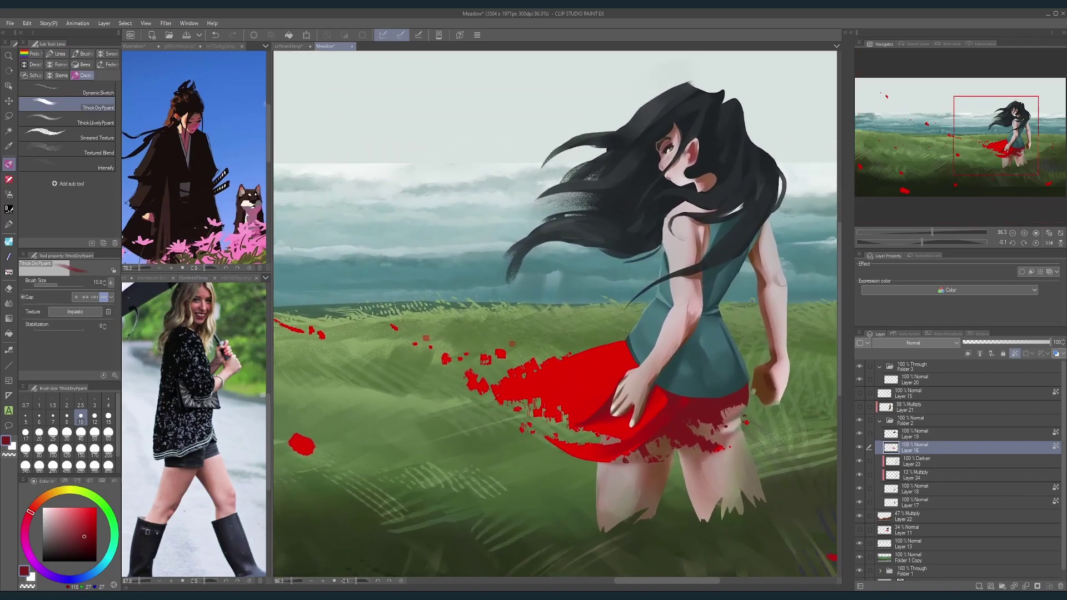
Step: Brighten the skirt's lower folds and ragged hem with sampled bright red, enlarging the brush from size 50 to 100
{"action": "left_click", "coordinate": [108, 432]}
{"action": "left_click", "coordinate": [628, 432], "text": "alt"}
{"action": "key", "text": "["}
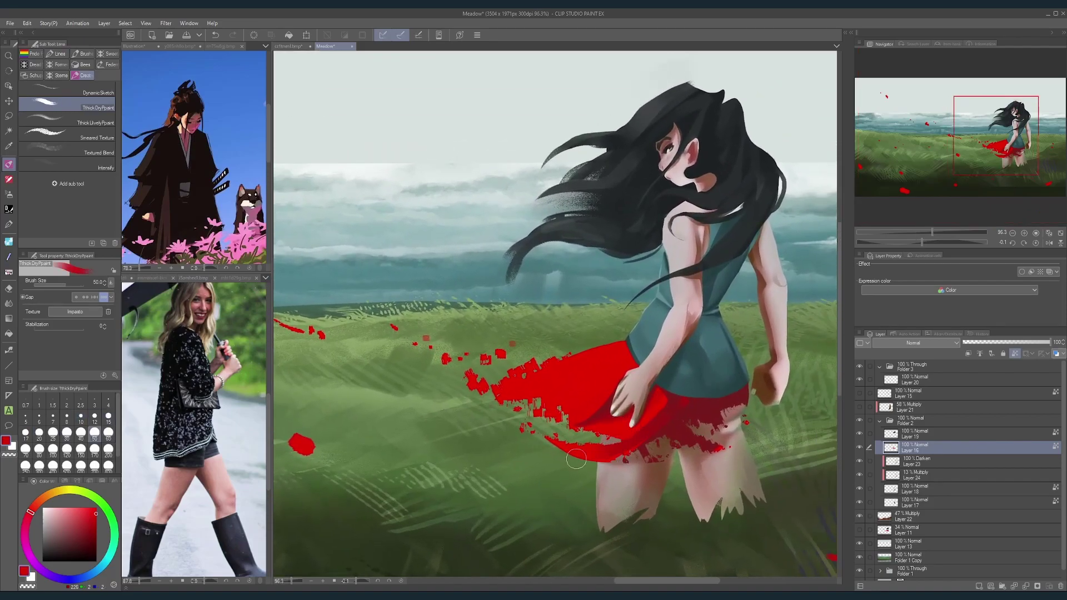
{"action": "key", "text": "]"}
{"action": "key", "text": "]"}
{"action": "key", "text": "bracketright"}
{"action": "key", "text": "bracketright"}
{"action": "key", "text": "bracketright"}
{"action": "key", "text": "bracketright"}
{"action": "key", "text": "bracketright"}
{"action": "key", "text": "bracketright"}
{"action": "key", "text": "bracketright"}
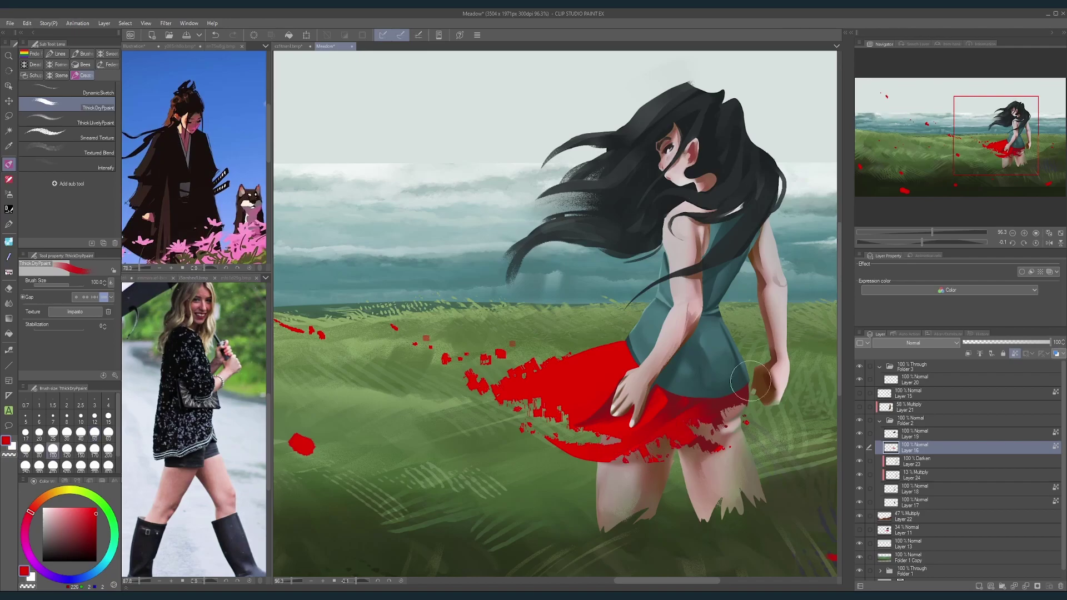
Step: Darken the skirt just beneath the tunic in very dark maroon with the Hard airbrush at size 250
{"action": "scroll", "coordinate": [792, 359], "scroll_direction": "down", "scroll_amount": 5}
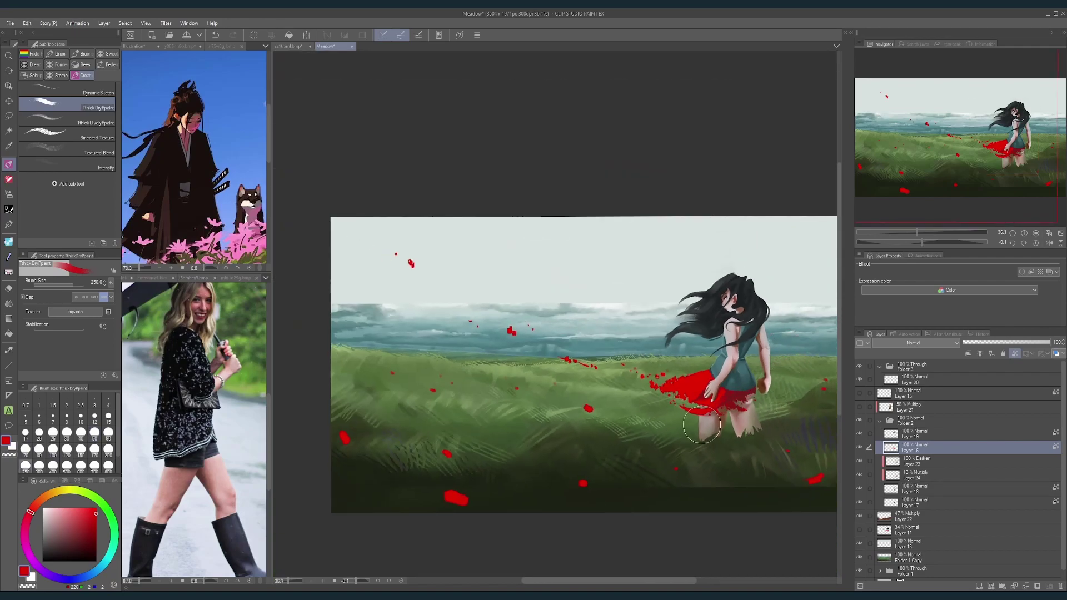
{"action": "scroll", "coordinate": [764, 395], "scroll_direction": "up", "scroll_amount": 1}
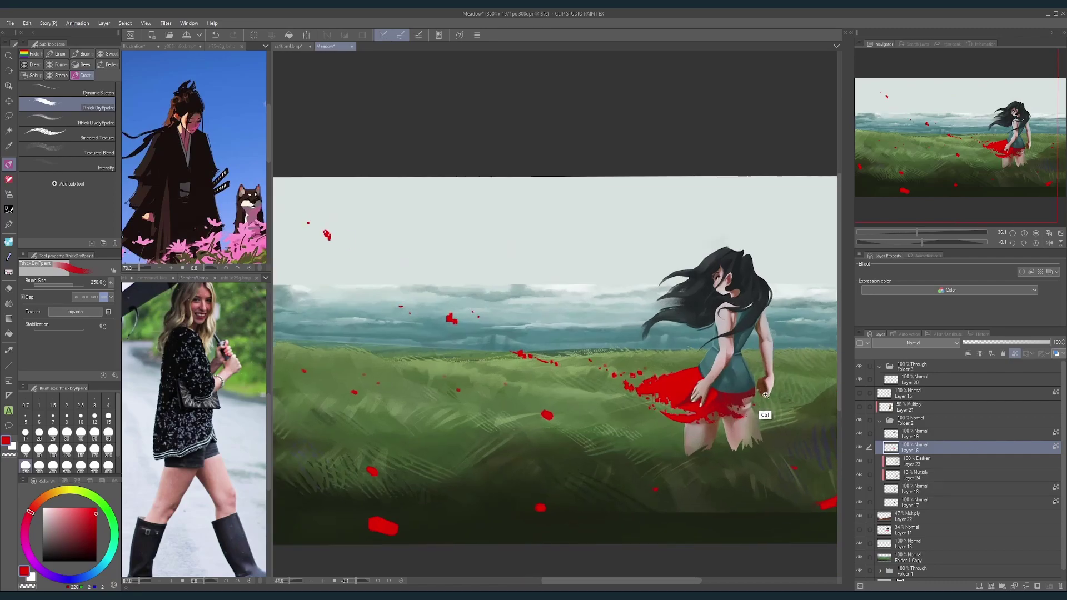
{"action": "scroll", "coordinate": [756, 409], "scroll_direction": "down", "scroll_amount": 2}
{"action": "scroll", "coordinate": [755, 437], "scroll_direction": "up", "scroll_amount": 2}
{"action": "left_click_drag", "start_coordinate": [751, 367], "coordinate": [627, 496]}
{"action": "scroll", "coordinate": [625, 496], "scroll_direction": "up", "scroll_amount": 5}
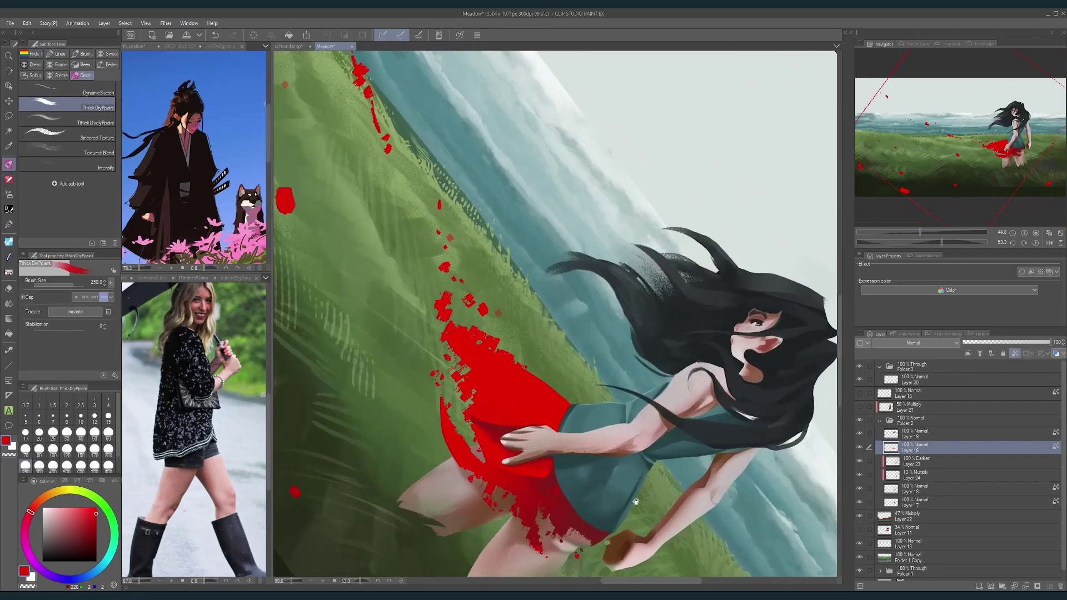
{"action": "left_click", "coordinate": [9, 194]}
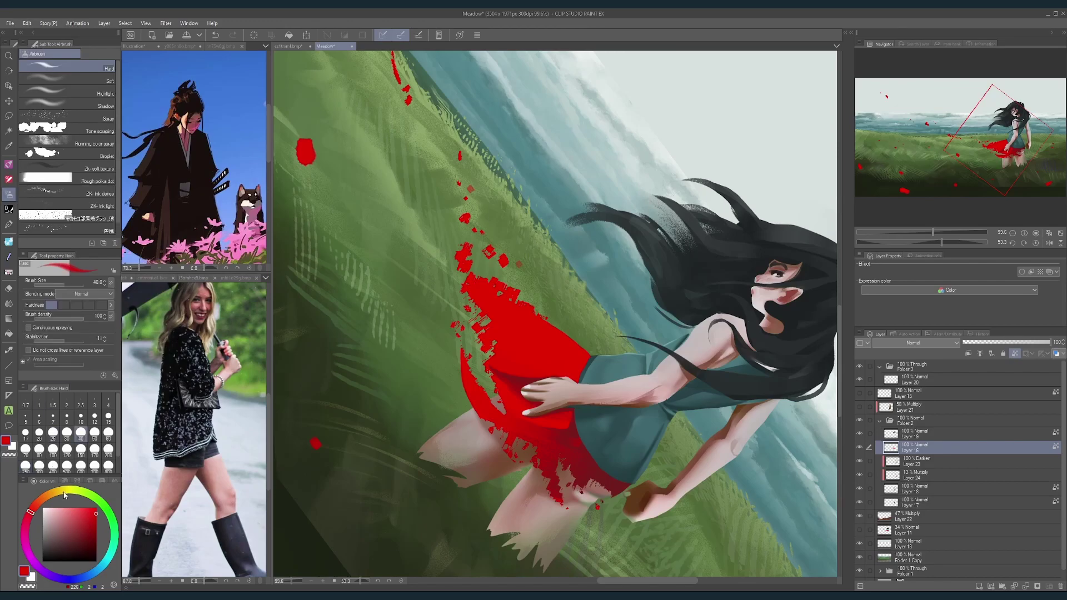
{"action": "left_click", "coordinate": [89, 550]}
{"action": "left_click", "coordinate": [25, 466]}
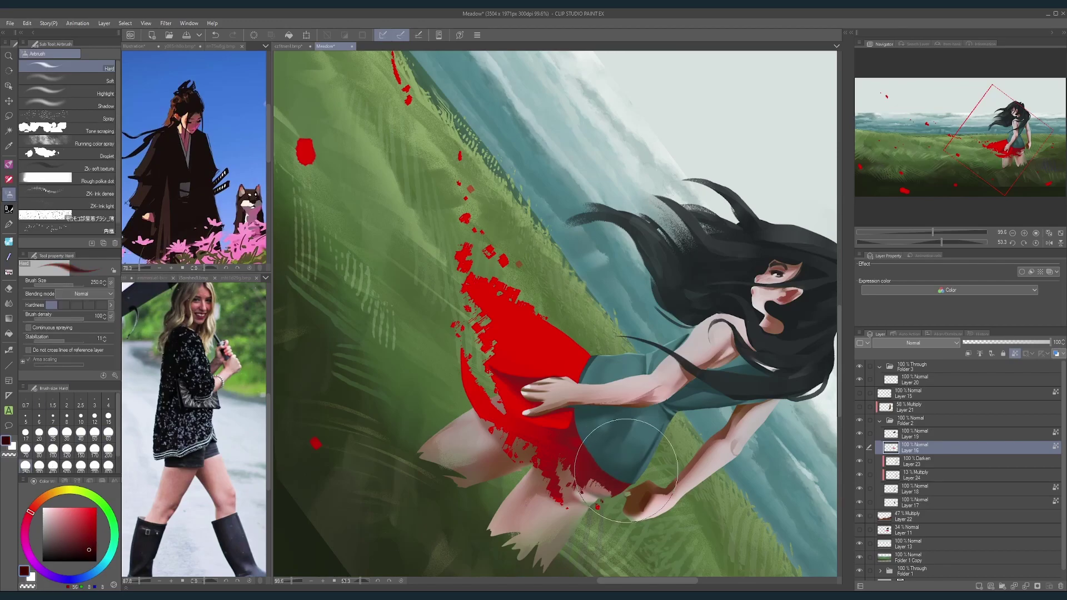
{"action": "scroll", "coordinate": [653, 386], "scroll_direction": "down", "scroll_amount": 5}
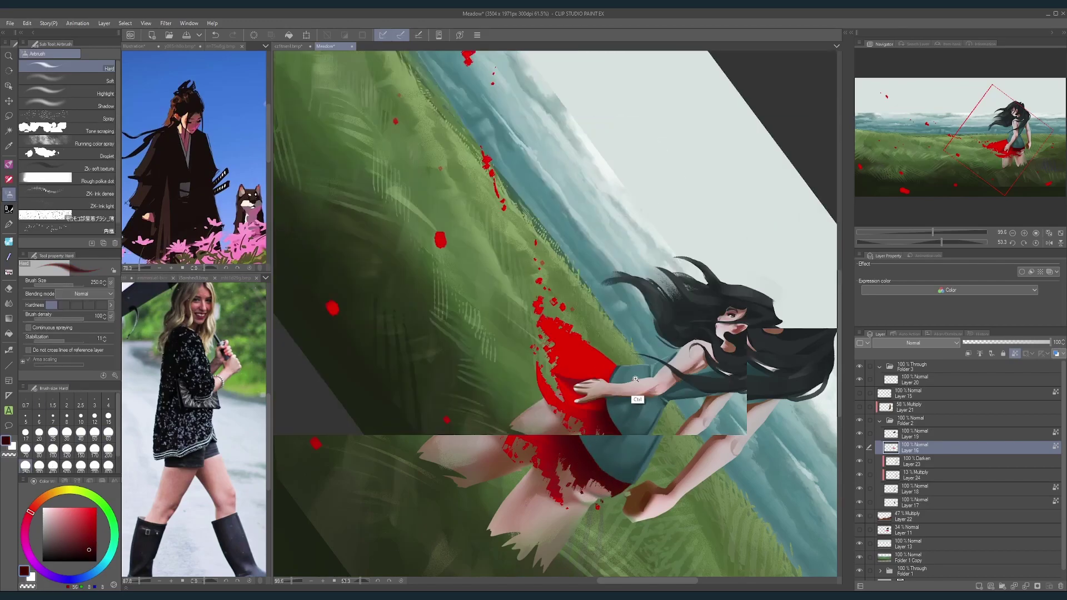
{"action": "scroll", "coordinate": [653, 389], "scroll_direction": "up", "scroll_amount": 4}
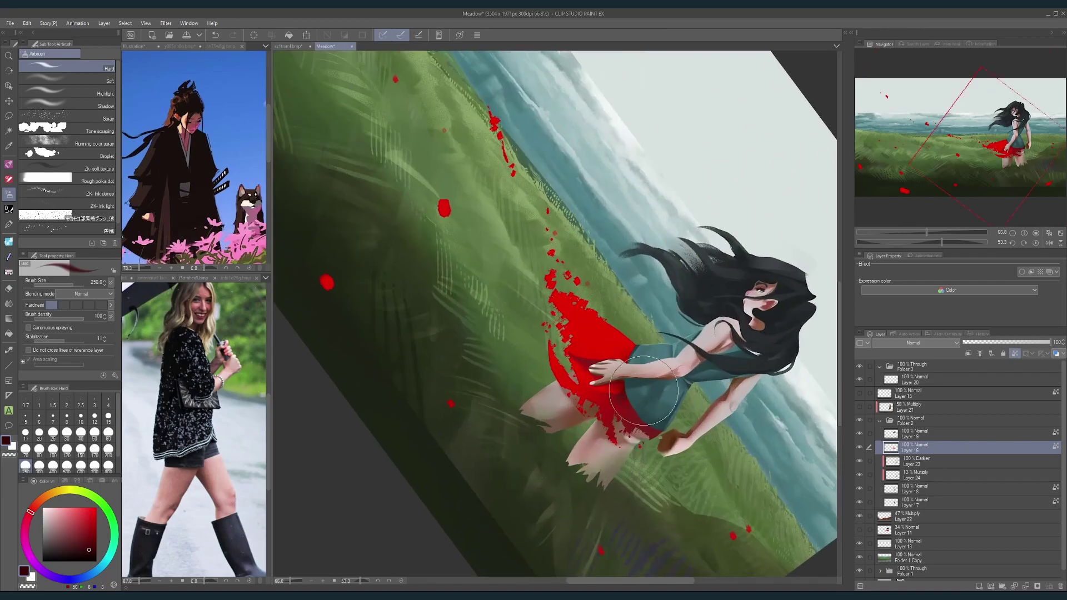
Step: Straighten the canvas and review the figure with the Multiply shadow layer, Layer 21, shown
{"action": "scroll", "coordinate": [679, 402], "scroll_direction": "down", "scroll_amount": 2}
{"action": "key", "text": "shift+space"}
{"action": "left_click_drag", "start_coordinate": [681, 430], "coordinate": [749, 311]}
{"action": "scroll", "coordinate": [748, 310], "scroll_direction": "down", "scroll_amount": 2}
{"action": "scroll", "coordinate": [679, 437], "scroll_direction": "up", "scroll_amount": 4}
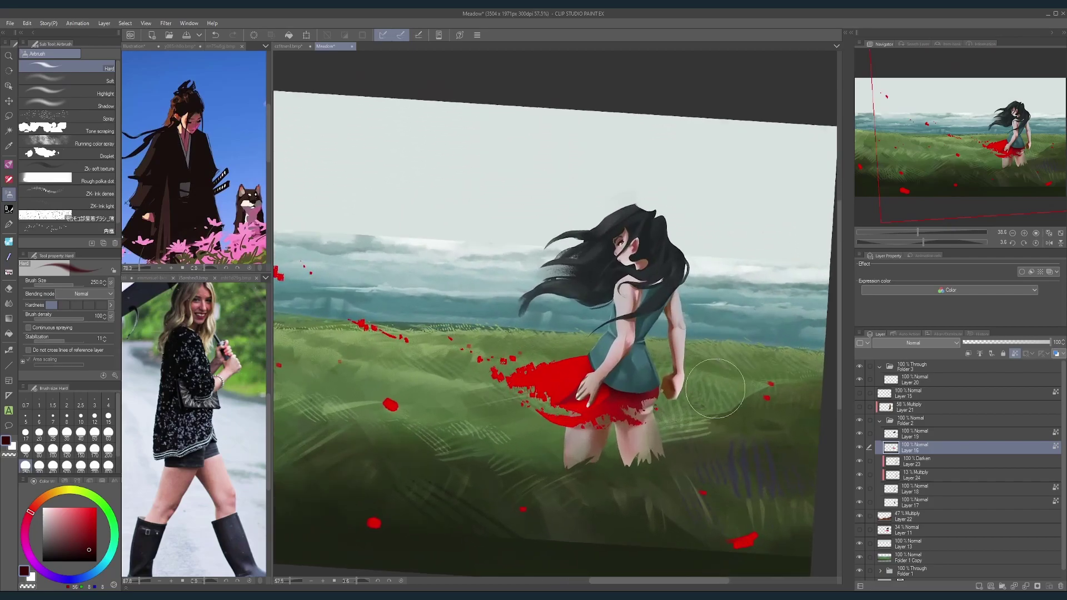
{"action": "scroll", "coordinate": [718, 406], "scroll_direction": "down", "scroll_amount": 3}
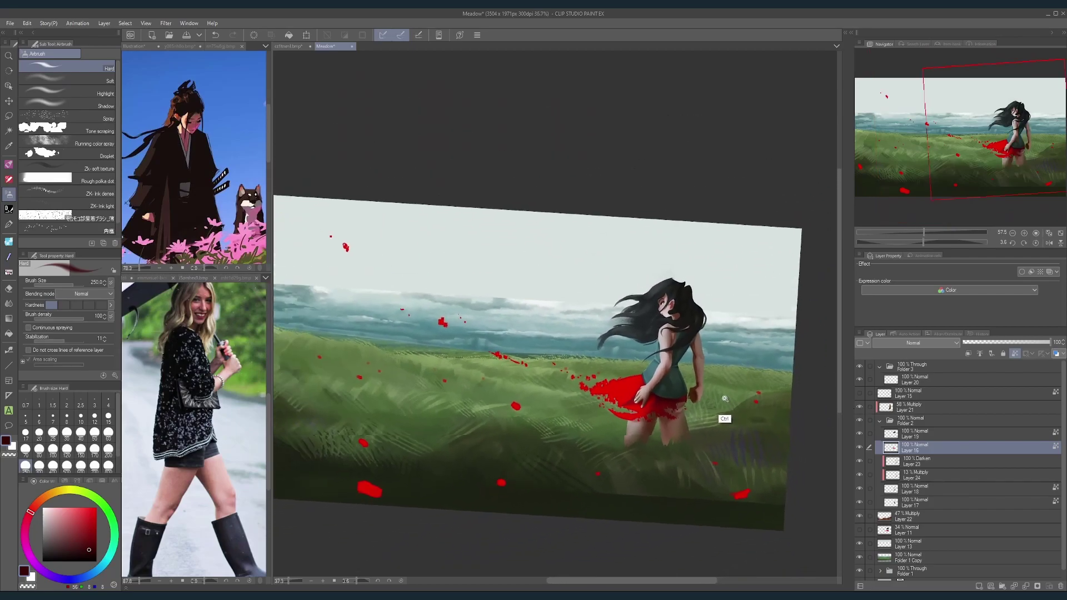
{"action": "scroll", "coordinate": [692, 383], "scroll_direction": "up", "scroll_amount": 5}
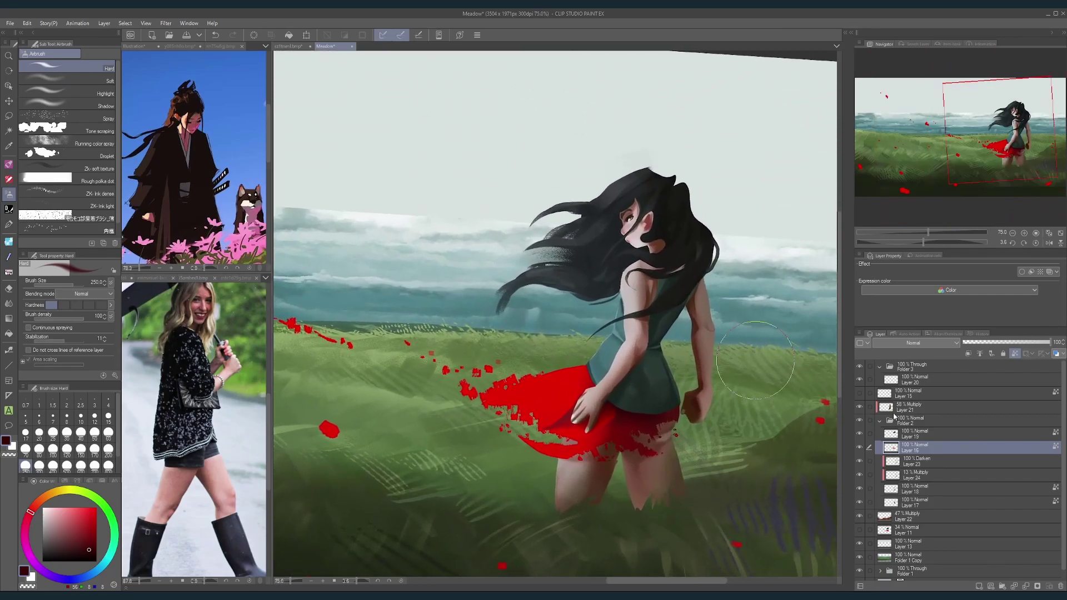
Step: Identify the teal tunic's layer, Layer 17, by toggling the visibility of the layers in Folder 2, and select it
{"action": "left_click", "coordinate": [892, 464]}
{"action": "left_click", "coordinate": [860, 461]}
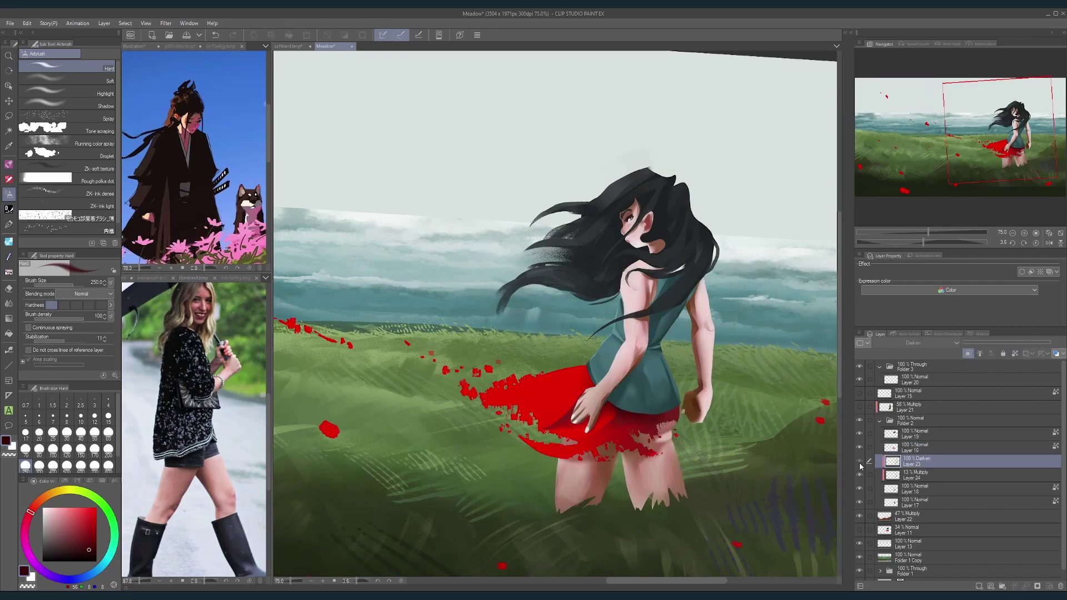
{"action": "left_click", "coordinate": [859, 462]}
{"action": "left_click", "coordinate": [860, 476]}
{"action": "left_click", "coordinate": [860, 490]}
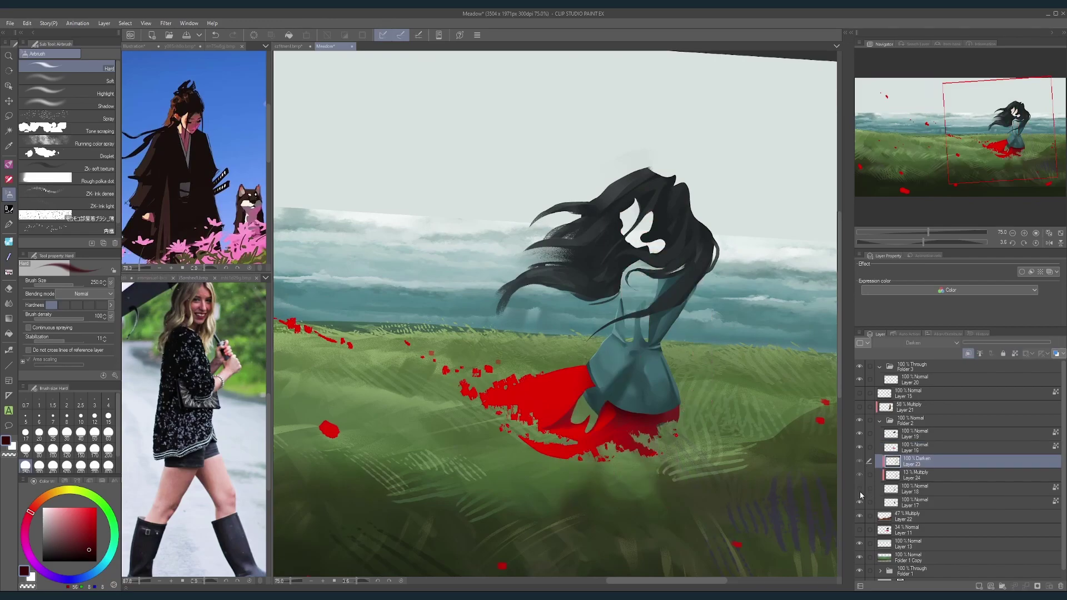
{"action": "left_click", "coordinate": [860, 490]}
{"action": "left_click", "coordinate": [860, 503]}
{"action": "left_click", "coordinate": [860, 502]}
{"action": "left_click", "coordinate": [914, 503]}
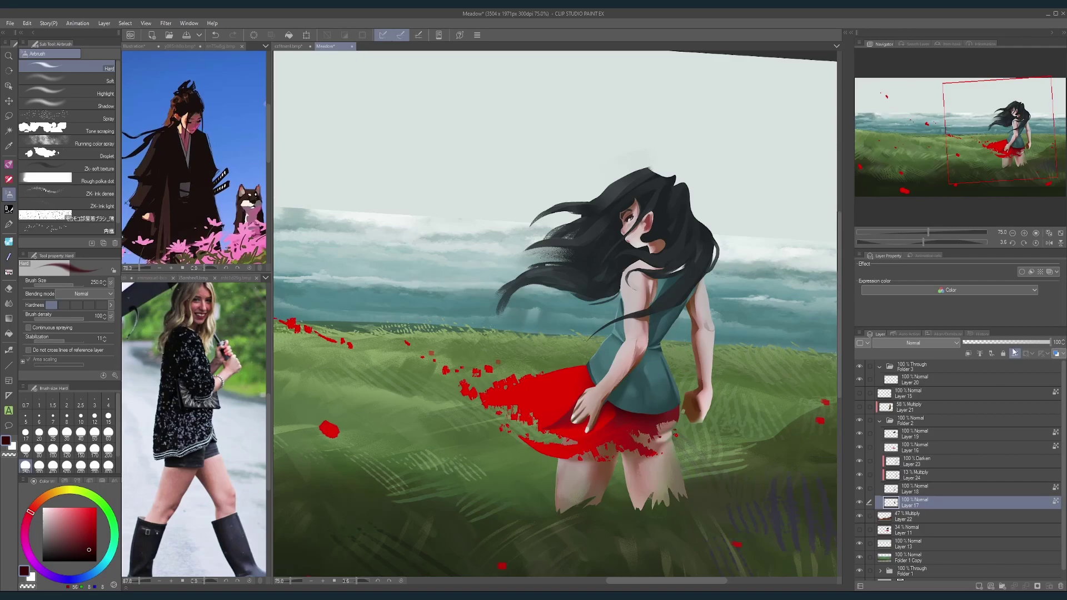
Step: Airbrush very dark maroon along the tunic's lower hem with the Hard airbrush, undoing the first stroke and enlarging the brush to size 600
{"action": "left_click_drag", "start_coordinate": [590, 424], "coordinate": [717, 410]}
{"action": "key", "text": "ctrl+z"}
{"action": "left_click_drag", "start_coordinate": [598, 413], "coordinate": [718, 378]}
{"action": "key", "text": "bracketright"}
{"action": "key", "text": "bracketright"}
{"action": "key", "text": "bracketright"}
{"action": "key", "text": "bracketright"}
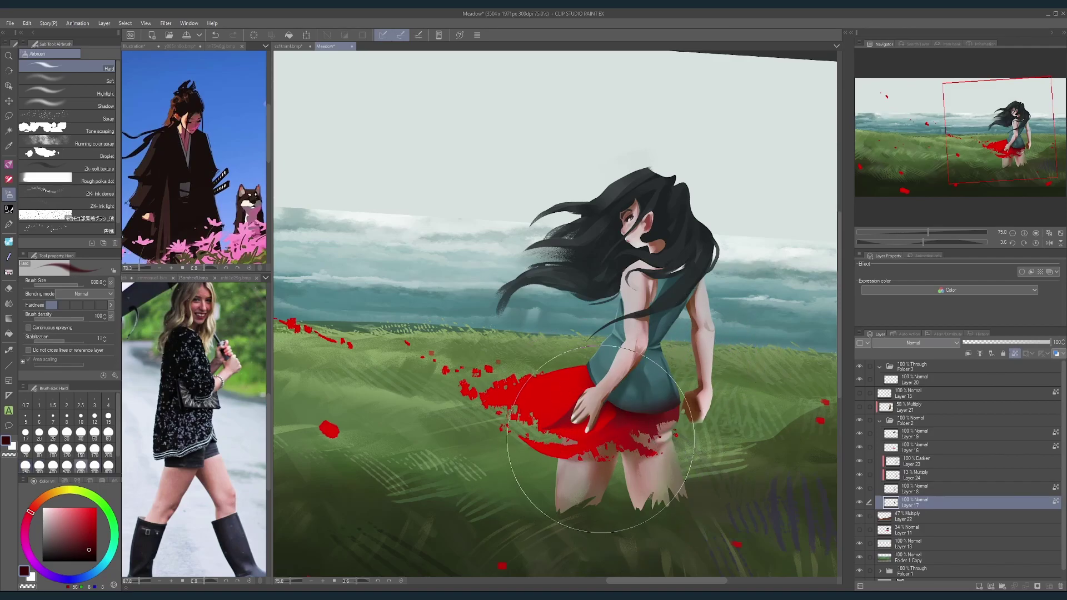
{"action": "mouse_move", "coordinate": [600, 440]}
{"action": "left_mouse_down"}
{"action": "mouse_move", "coordinate": [695, 412]}
{"action": "mouse_move", "coordinate": [616, 409]}
{"action": "mouse_move", "coordinate": [699, 414]}
{"action": "left_mouse_up"}
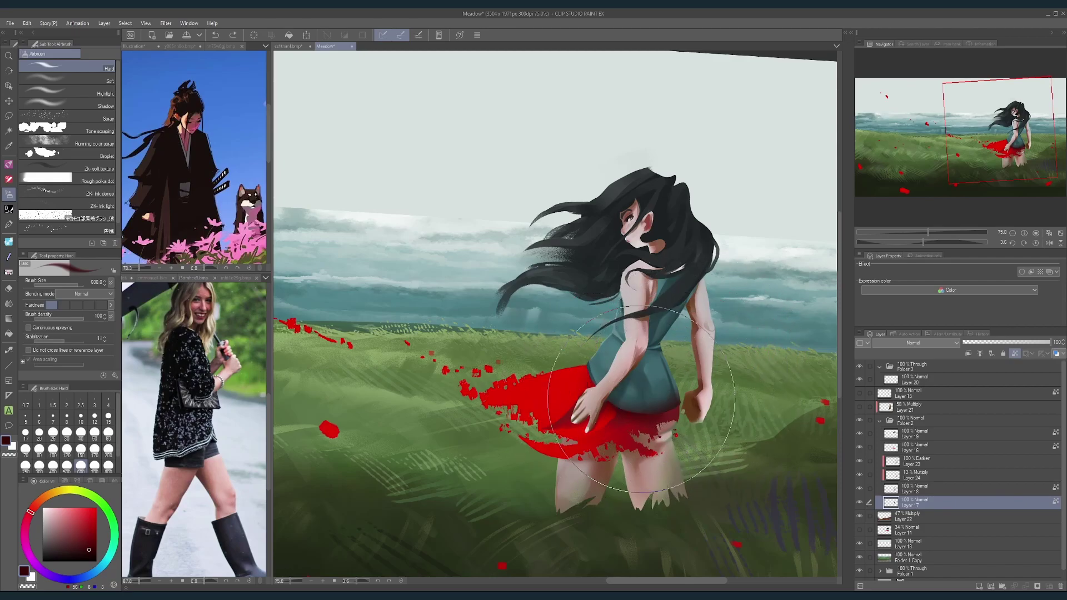
Step: Blend more dark maroon into the lower tunic with the Soft airbrush, reducing it from size 500 to 200
{"action": "left_click", "coordinate": [83, 80]}
{"action": "left_click_drag", "start_coordinate": [601, 451], "coordinate": [579, 425]}
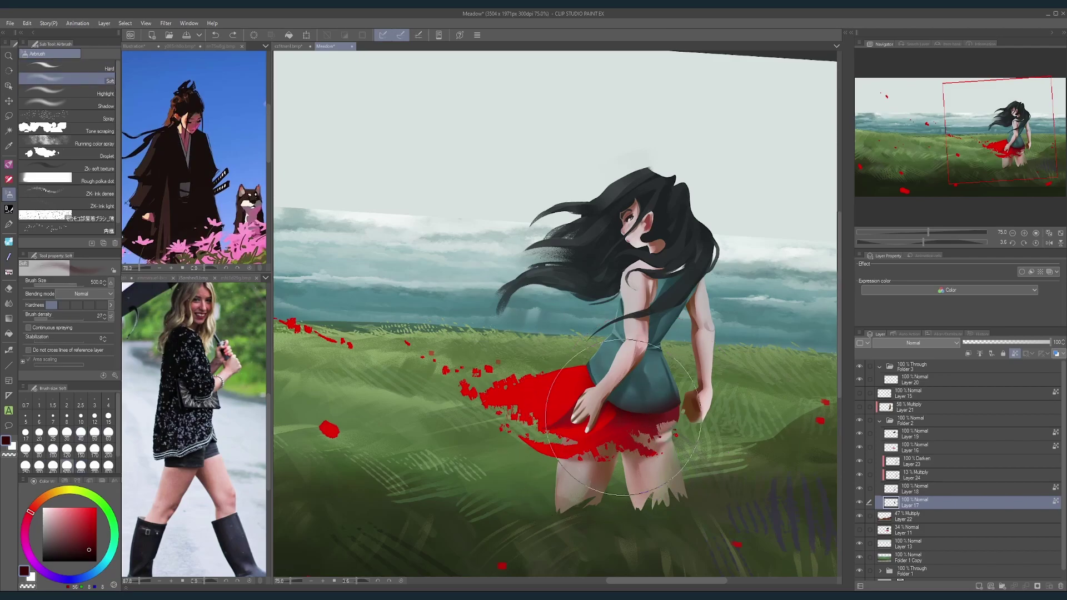
{"action": "key", "text": "bracketleft"}
{"action": "key", "text": "bracketleft"}
{"action": "key", "text": "bracketleft"}
{"action": "key", "text": "bracketleft"}
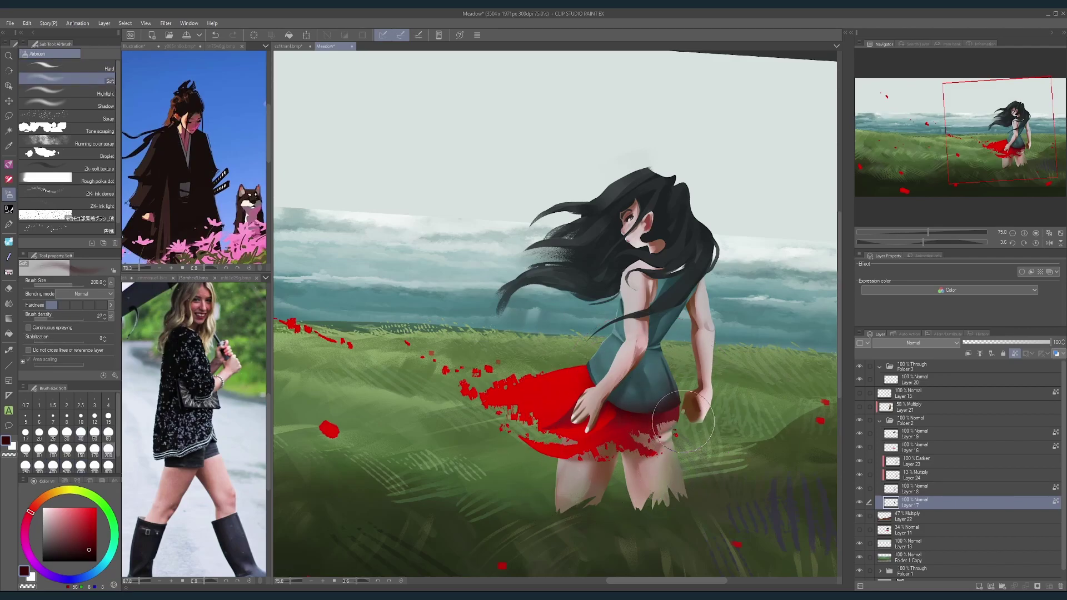
Step: Show the Multiply shadow layer, Layer 21, and inspect the darkened tunic both close up and in the whole painting
{"action": "scroll", "coordinate": [792, 321], "scroll_direction": "down", "scroll_amount": 3}
{"action": "left_click", "coordinate": [860, 409]}
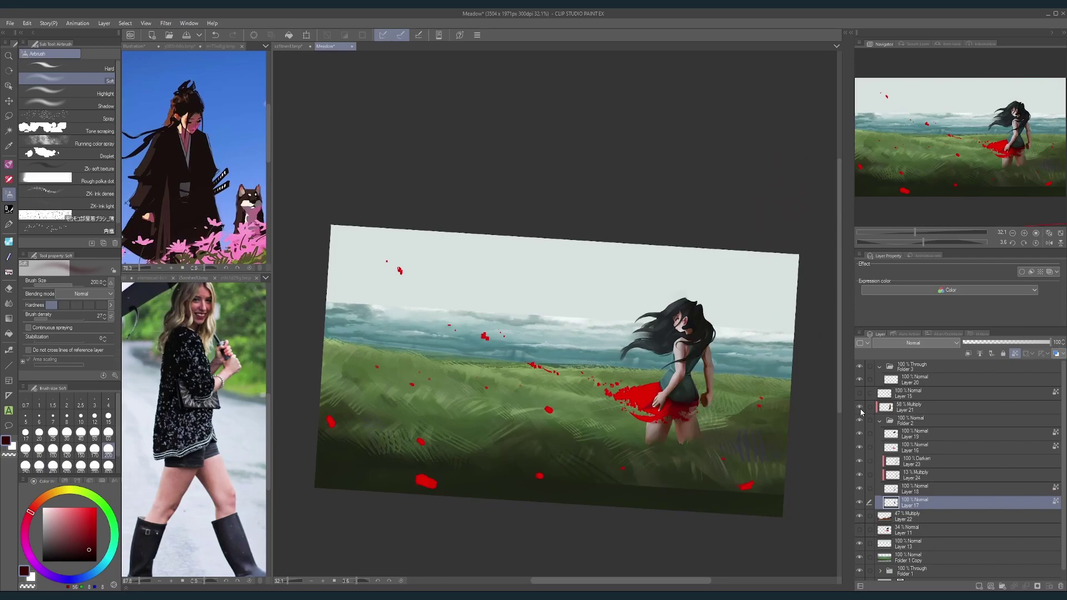
{"action": "key", "text": "shift+space"}
{"action": "left_click_drag", "start_coordinate": [761, 438], "coordinate": [769, 426]}
{"action": "scroll", "coordinate": [765, 422], "scroll_direction": "down", "scroll_amount": 1}
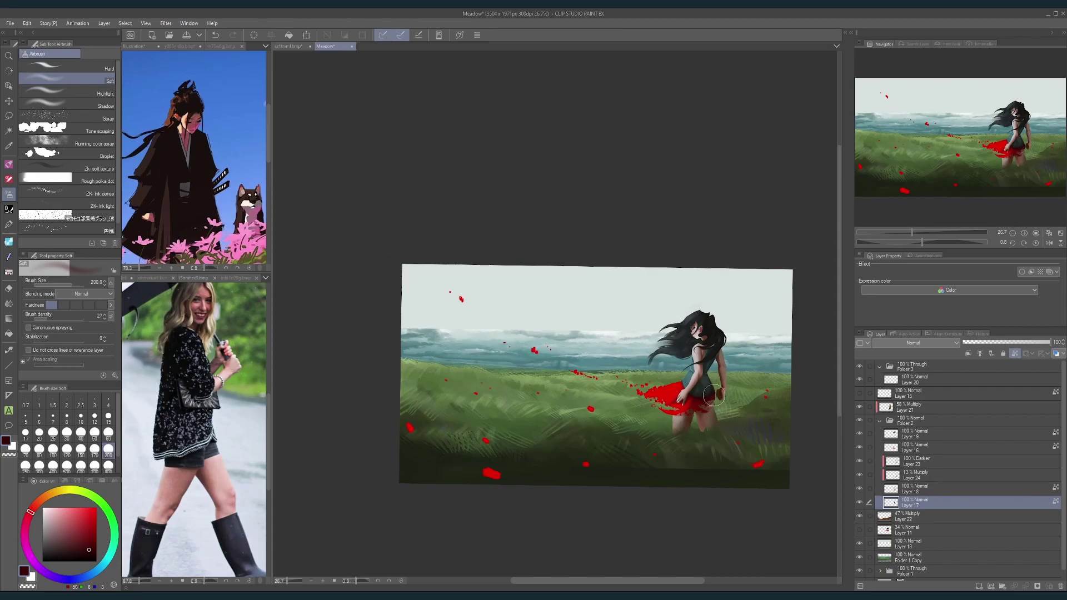
{"action": "scroll", "coordinate": [705, 406], "scroll_direction": "up", "scroll_amount": 3}
{"action": "key", "text": "space"}
{"action": "left_click_drag", "start_coordinate": [727, 387], "coordinate": [672, 435]}
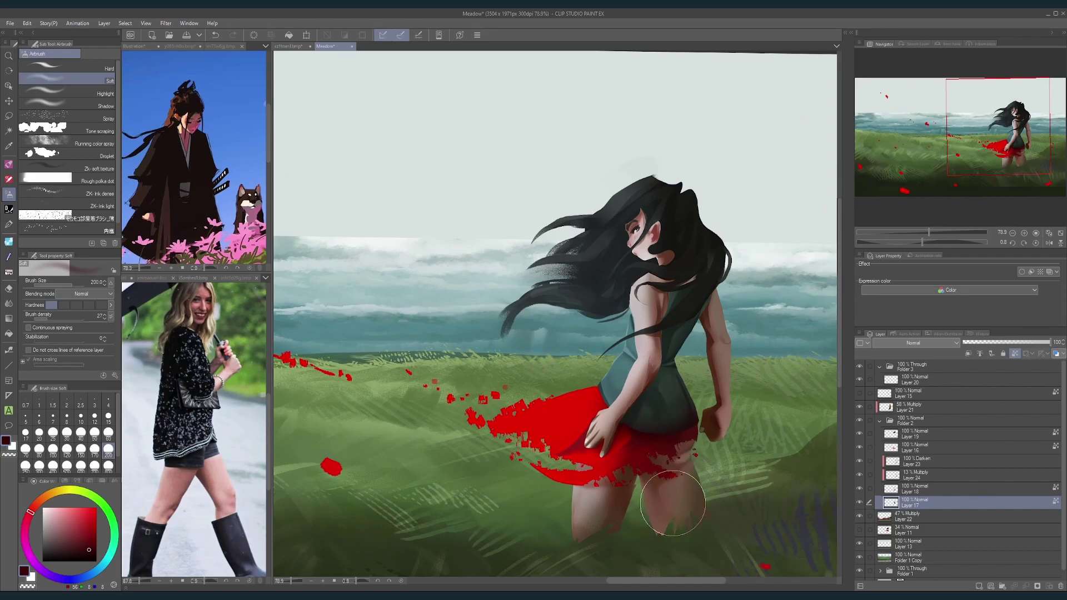
{"action": "key", "text": "space"}
{"action": "left_click_drag", "start_coordinate": [669, 505], "coordinate": [689, 508]}
{"action": "scroll", "coordinate": [602, 565], "scroll_direction": "down", "scroll_amount": 5}
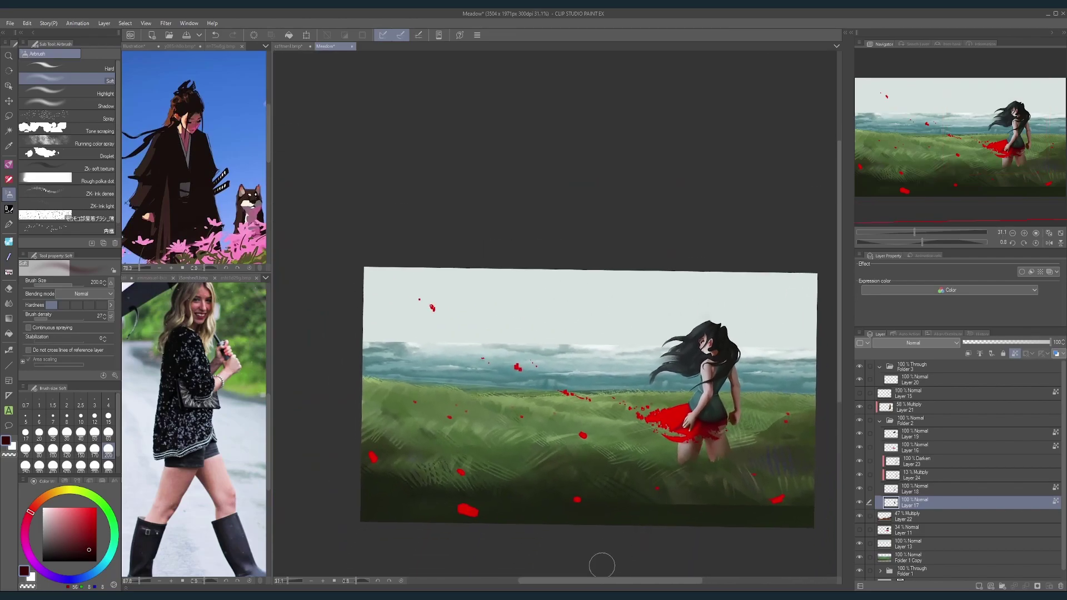
Step: Collapse Folder 2, show Layer 11 and compare it with the painted figure by toggling the folder's visibility
{"action": "left_click", "coordinate": [881, 422]}
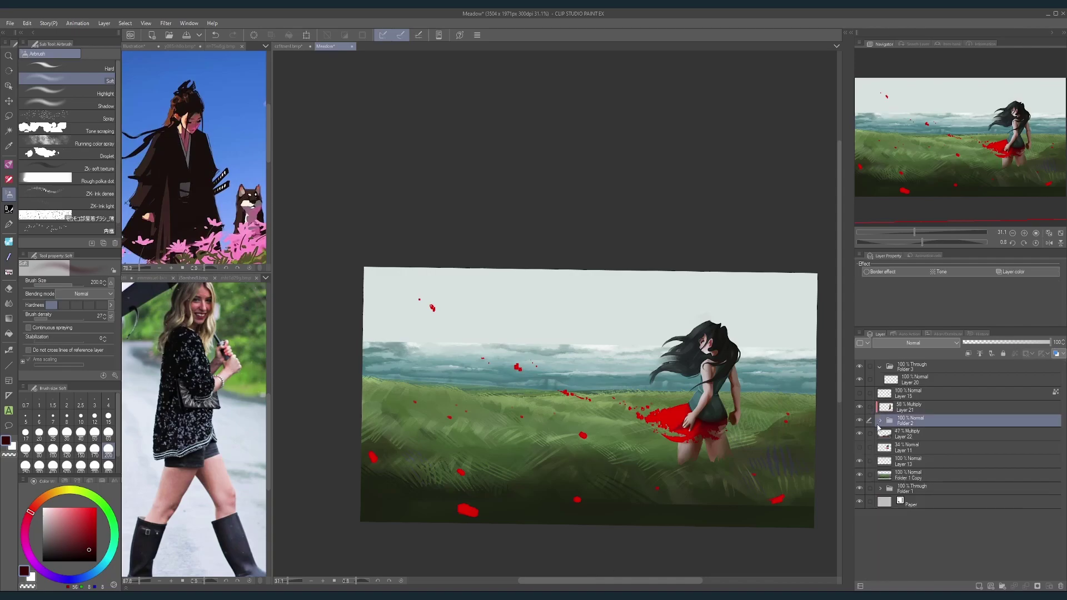
{"action": "left_click", "coordinate": [860, 448]}
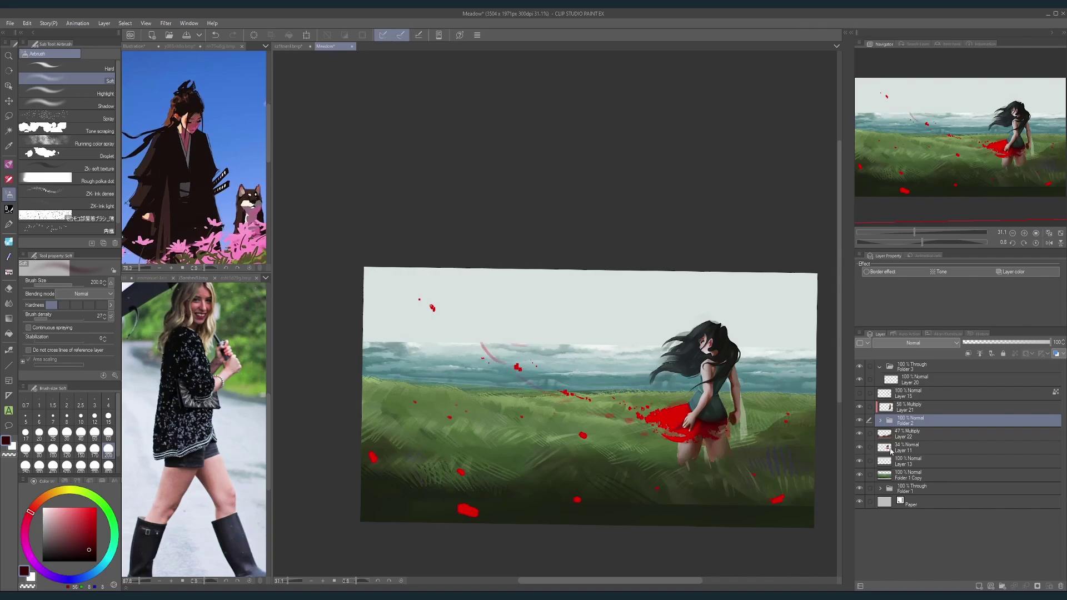
{"action": "left_click", "coordinate": [860, 422]}
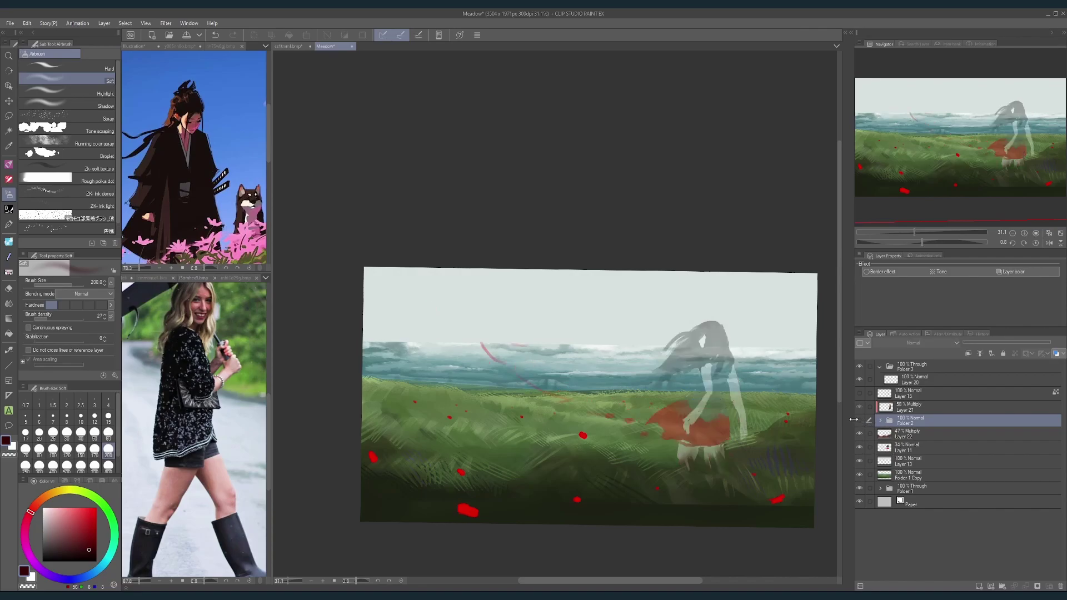
{"action": "left_click", "coordinate": [860, 422]}
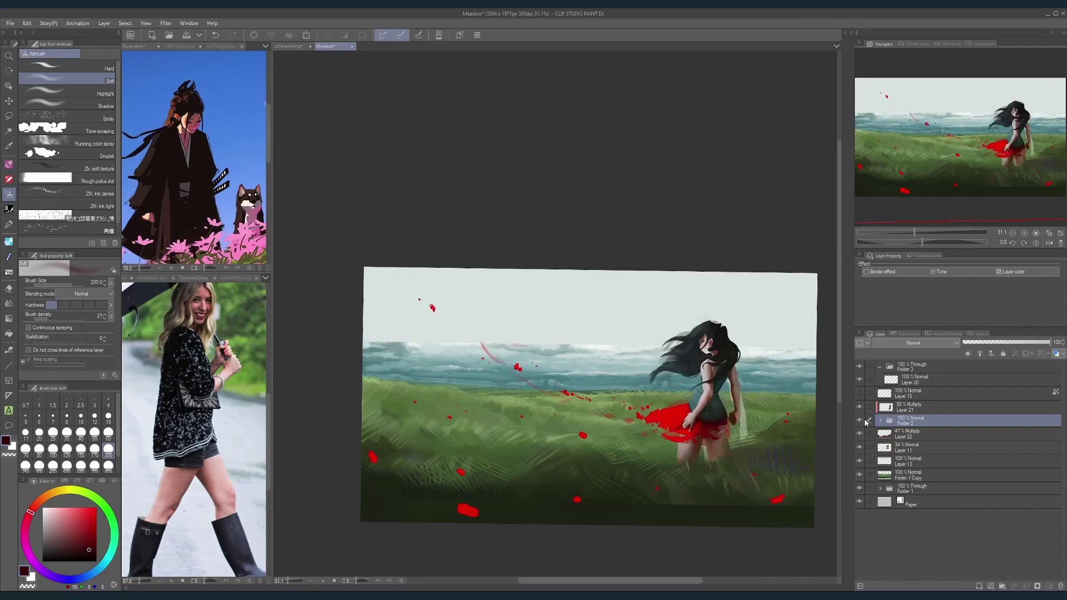
Step: Move Layer 11 into Folder 1, above its other layers, and collapse the folder
{"action": "left_click", "coordinate": [901, 451]}
{"action": "left_click", "coordinate": [881, 489]}
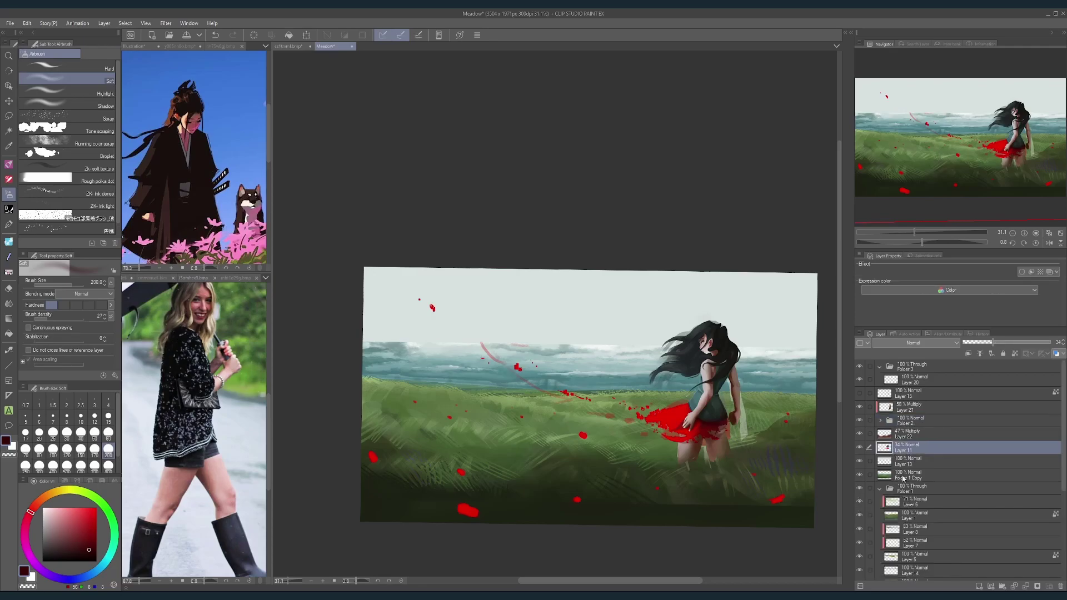
{"action": "left_click_drag", "start_coordinate": [926, 466], "coordinate": [914, 497]}
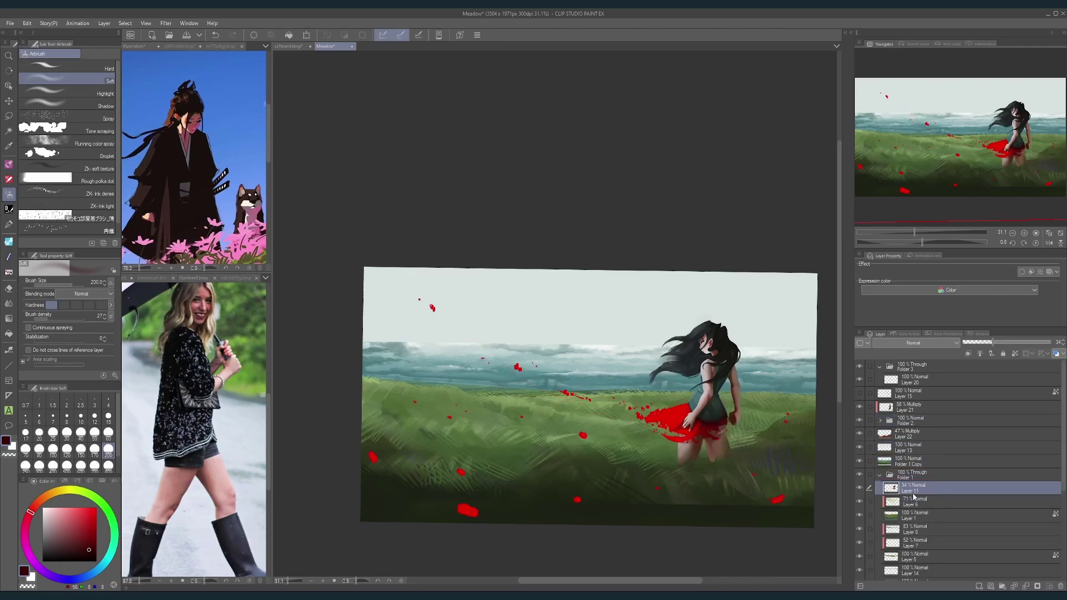
{"action": "left_click", "coordinate": [879, 476]}
Step: Group Layer 22, Layer 13 and the Folder 1 Copy layer into a new layer folder
{"action": "left_click", "coordinate": [906, 462]}
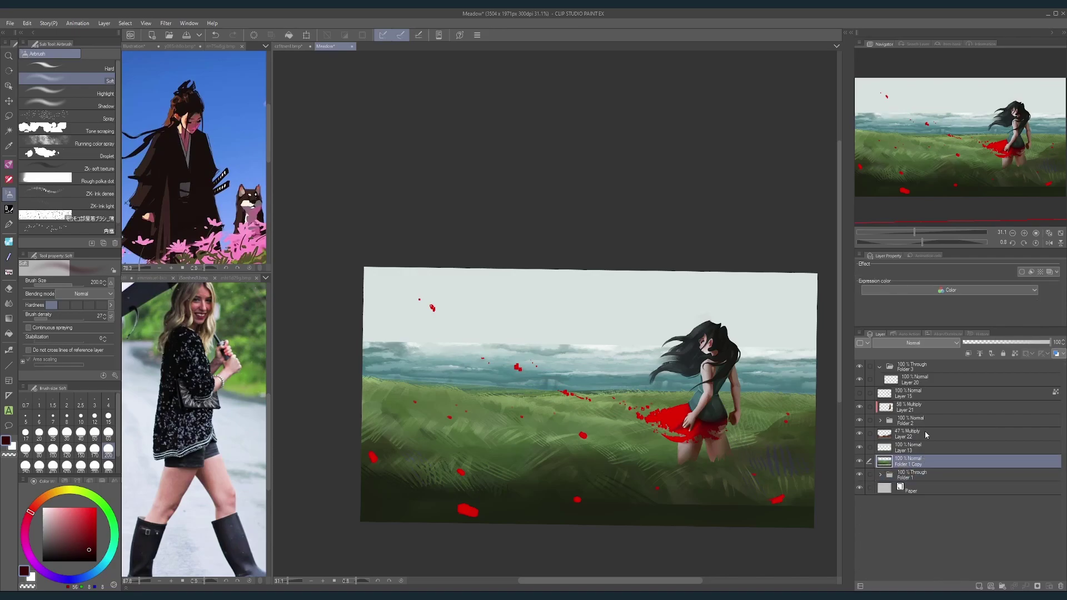
{"action": "left_click", "coordinate": [914, 438], "text": "shift"}
{"action": "right_click", "coordinate": [914, 439]}
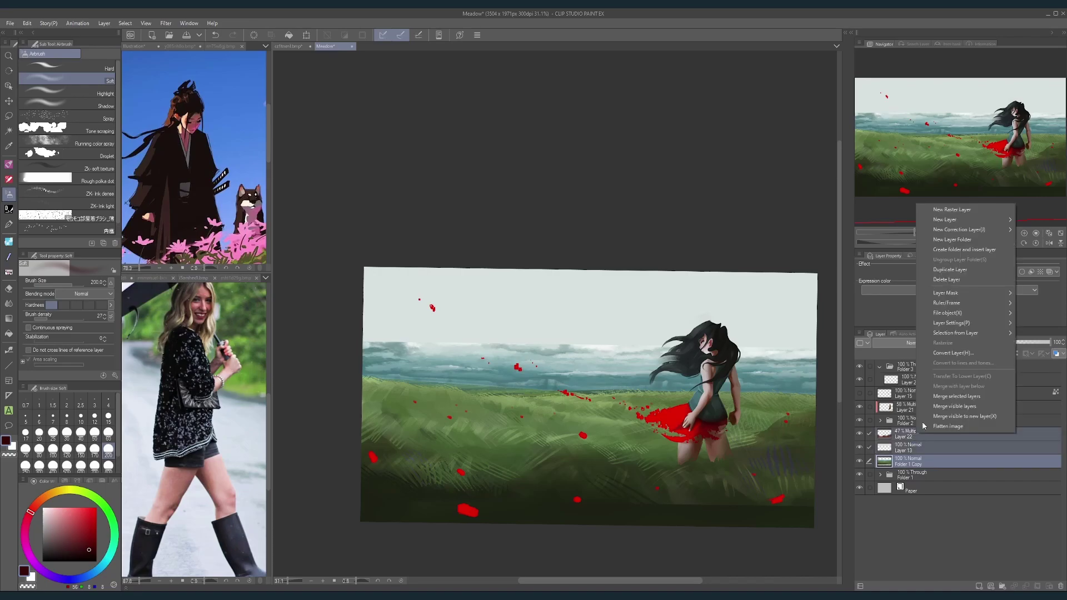
{"action": "left_click", "coordinate": [958, 252]}
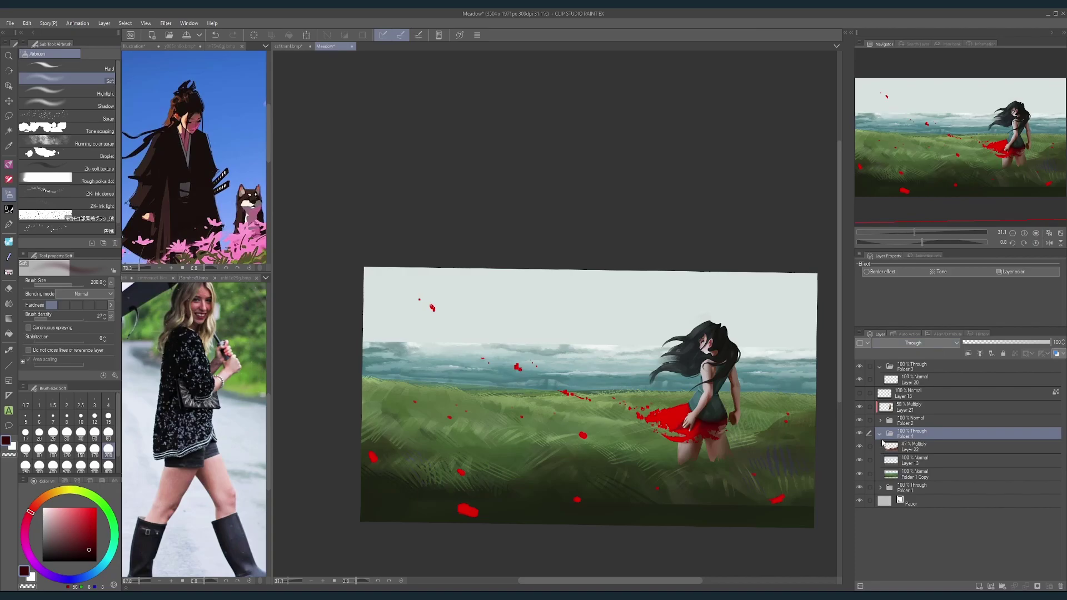
Step: Check the effect of Layer 22 by toggling its visibility and add a new raster layer directly above it
{"action": "left_click", "coordinate": [860, 447]}
{"action": "left_click", "coordinate": [861, 446]}
{"action": "left_click", "coordinate": [892, 448]}
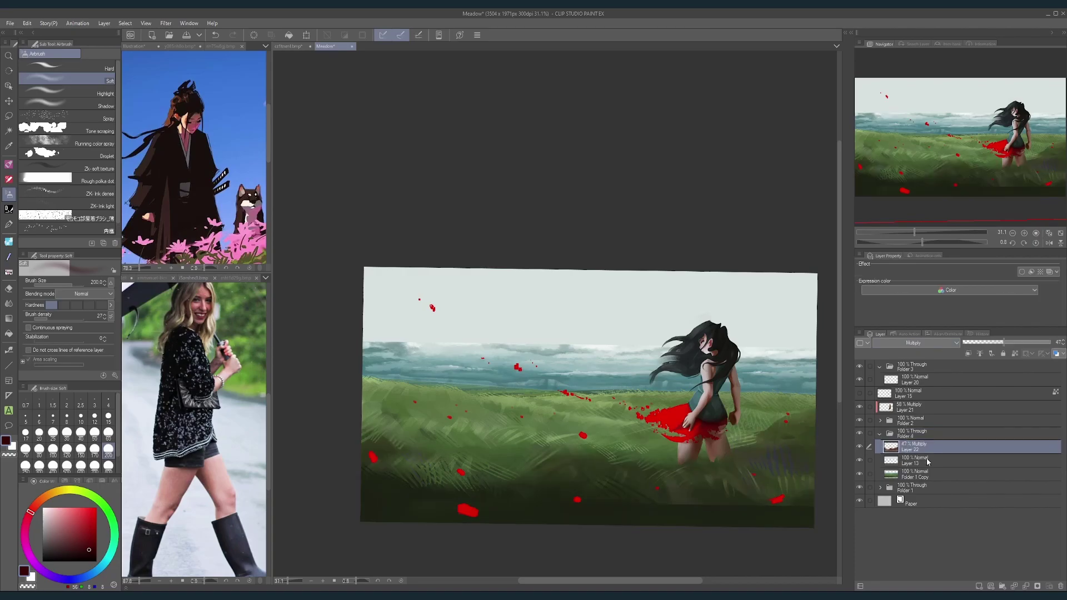
{"action": "left_click", "coordinate": [980, 585]}
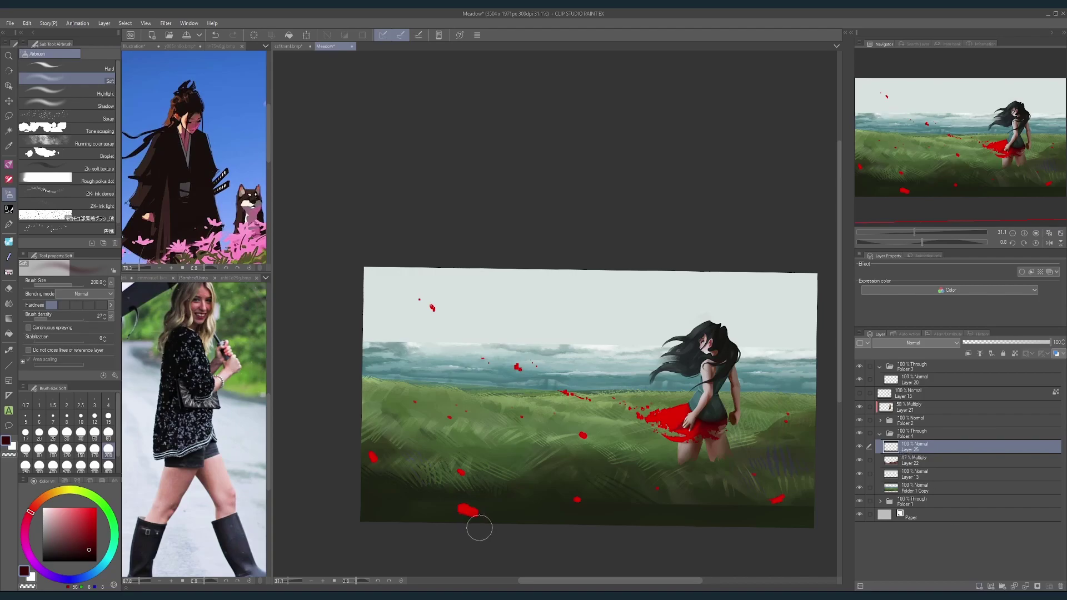
Step: Airbrush sampled dark green over the meadow's lower-left foreground with the Soft airbrush at size 170
{"action": "mouse_move", "coordinate": [479, 528]}
{"action": "left_mouse_down"}
{"action": "mouse_move", "coordinate": [477, 419]}
{"action": "mouse_move", "coordinate": [467, 435]}
{"action": "mouse_move", "coordinate": [488, 462]}
{"action": "mouse_move", "coordinate": [531, 467]}
{"action": "left_mouse_up"}
{"action": "left_click", "coordinate": [366, 384], "text": "alt"}
{"action": "key", "text": "]"}
{"action": "key", "text": "["}
{"action": "left_click", "coordinate": [419, 393], "text": "alt"}
{"action": "key", "text": "["}
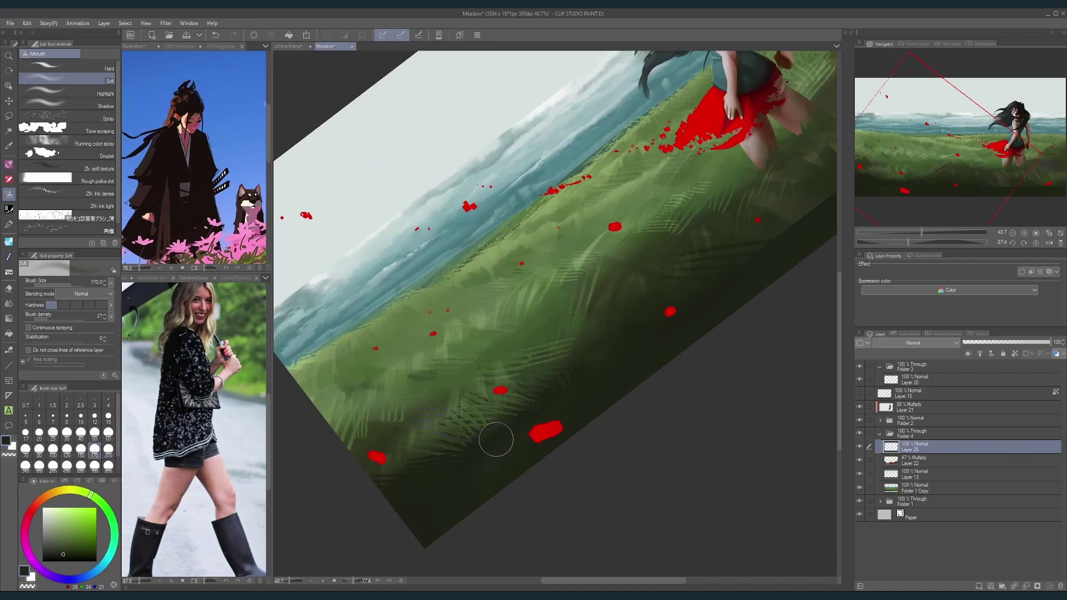
{"action": "scroll", "coordinate": [519, 495], "scroll_direction": "up", "scroll_amount": 5}
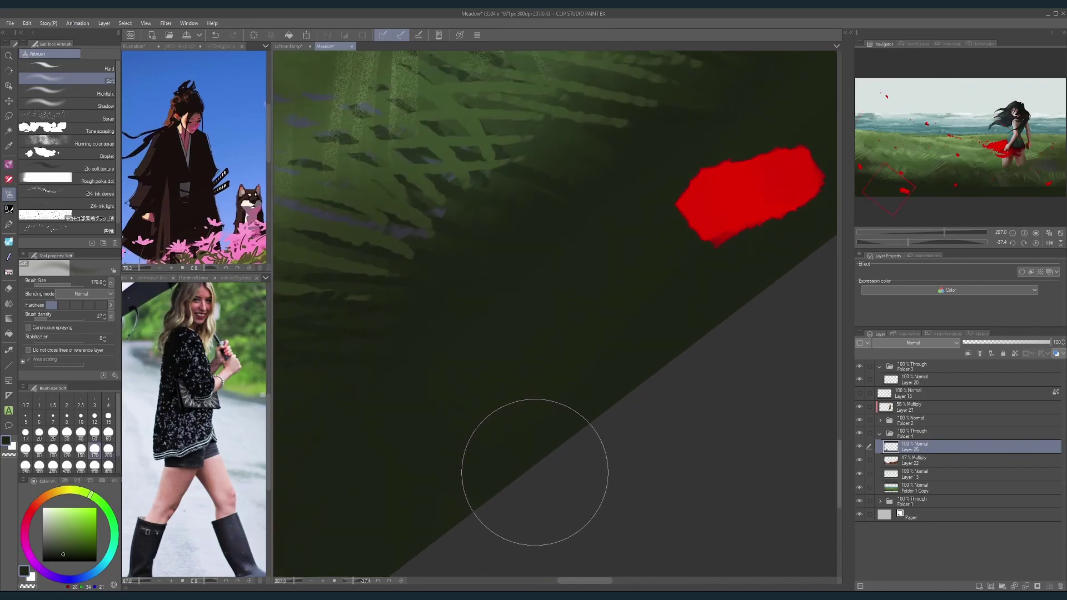
{"action": "scroll", "coordinate": [535, 472], "scroll_direction": "down", "scroll_amount": 4}
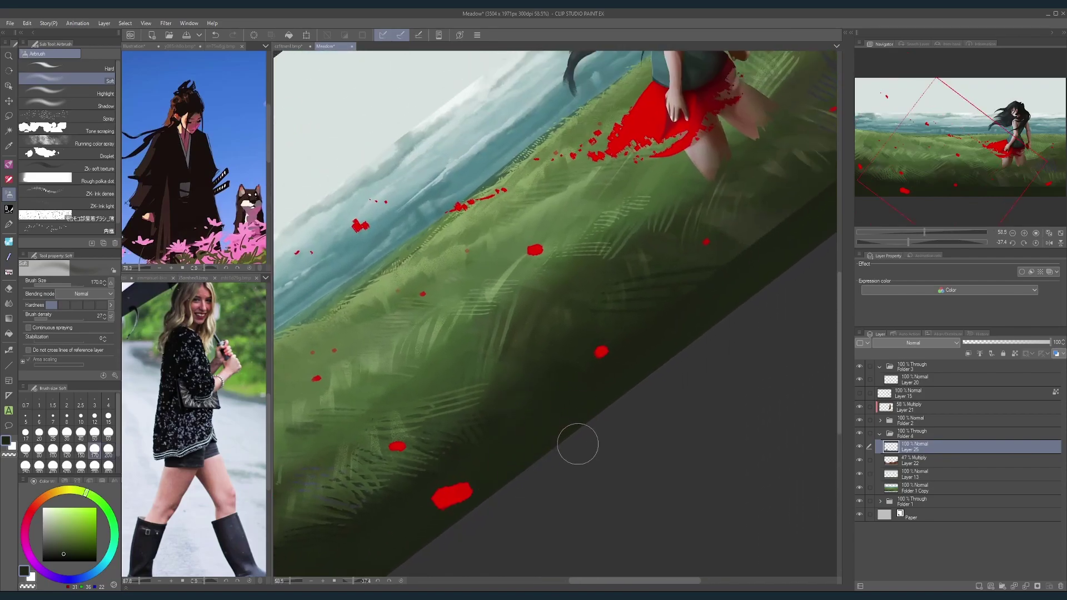
Step: Blend sampled dark green into the meadow's lower edge beneath the woman with the Soft airbrush at size 120
{"action": "left_click_drag", "start_coordinate": [759, 300], "coordinate": [560, 446]}
{"action": "key", "text": "["}
{"action": "key", "text": "["}
{"action": "left_click", "coordinate": [542, 378], "text": "alt"}
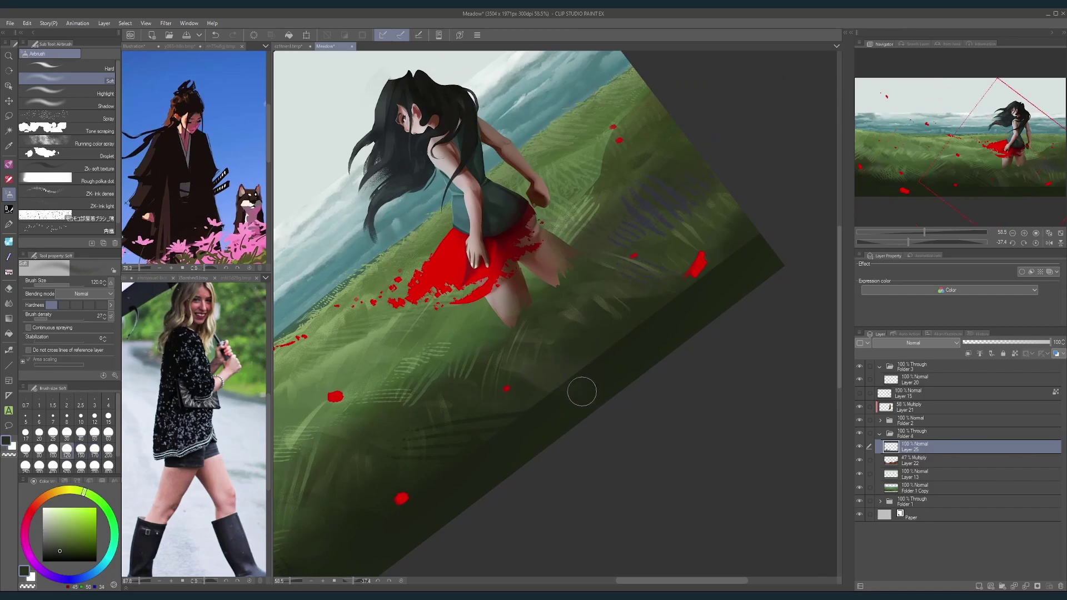
{"action": "left_click_drag", "start_coordinate": [607, 381], "coordinate": [537, 442]}
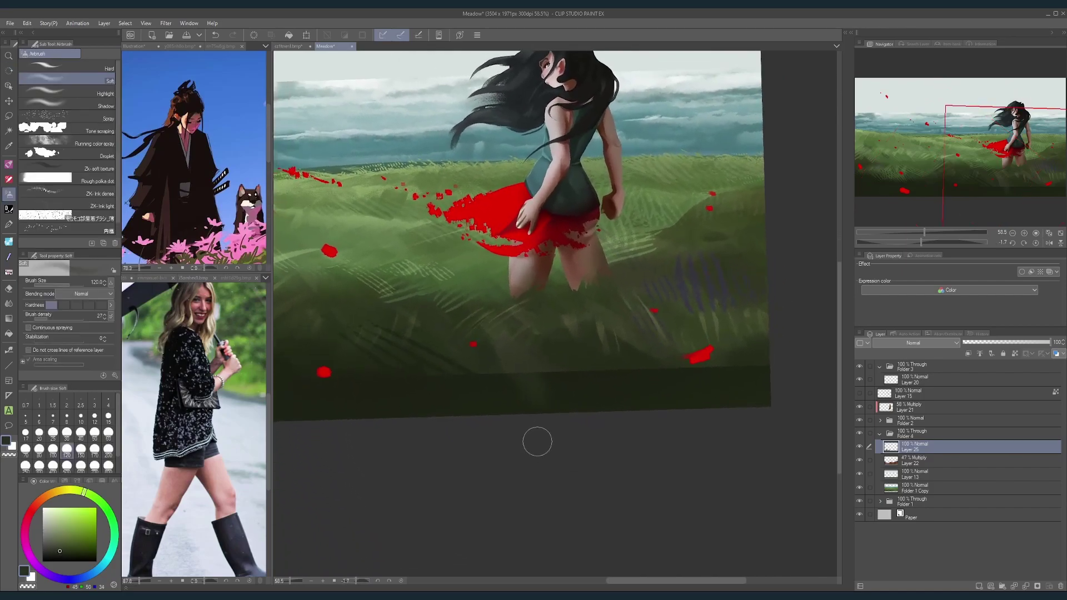
Step: Paint over the hard-edged dark strip below the woman's legs in sampled dark greens, using the ThickDryPaint brush at size 200
{"action": "key", "text": "b"}
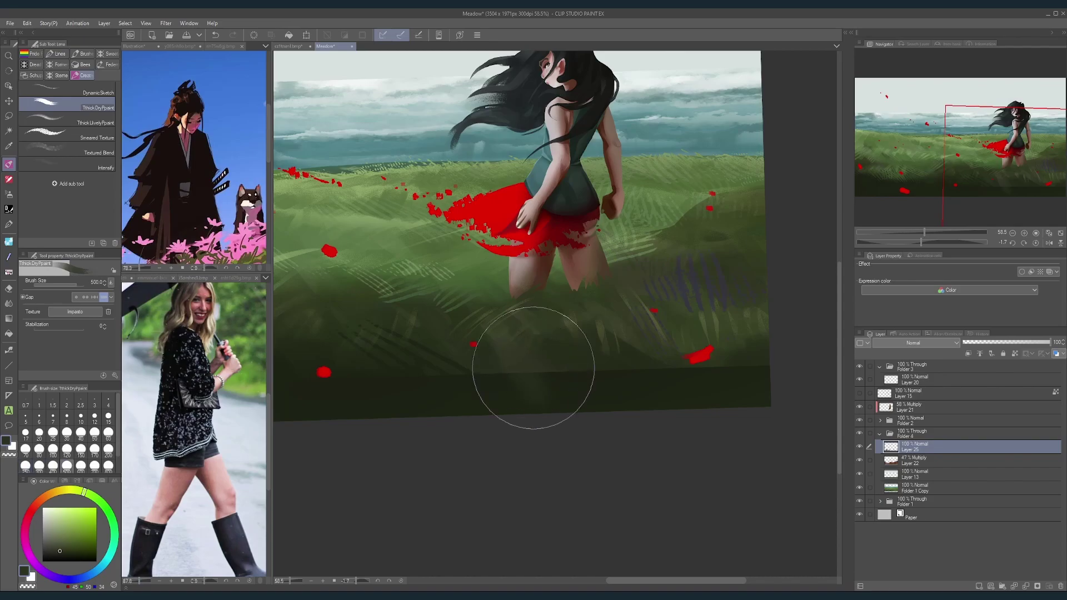
{"action": "left_click", "coordinate": [513, 359], "text": "alt"}
{"action": "mouse_move", "coordinate": [504, 349]}
{"action": "left_mouse_down"}
{"action": "mouse_move", "coordinate": [496, 393]}
{"action": "mouse_move", "coordinate": [515, 366]}
{"action": "mouse_move", "coordinate": [548, 356]}
{"action": "mouse_move", "coordinate": [532, 383]}
{"action": "mouse_move", "coordinate": [610, 409]}
{"action": "mouse_move", "coordinate": [586, 362]}
{"action": "mouse_move", "coordinate": [663, 365]}
{"action": "mouse_move", "coordinate": [667, 376]}
{"action": "mouse_move", "coordinate": [764, 372]}
{"action": "left_mouse_up"}
{"action": "key", "text": "bracketright"}
{"action": "key", "text": "bracketright"}
{"action": "key", "text": "bracketright"}
{"action": "key", "text": "bracketright"}
{"action": "left_click", "coordinate": [728, 396], "text": "alt"}
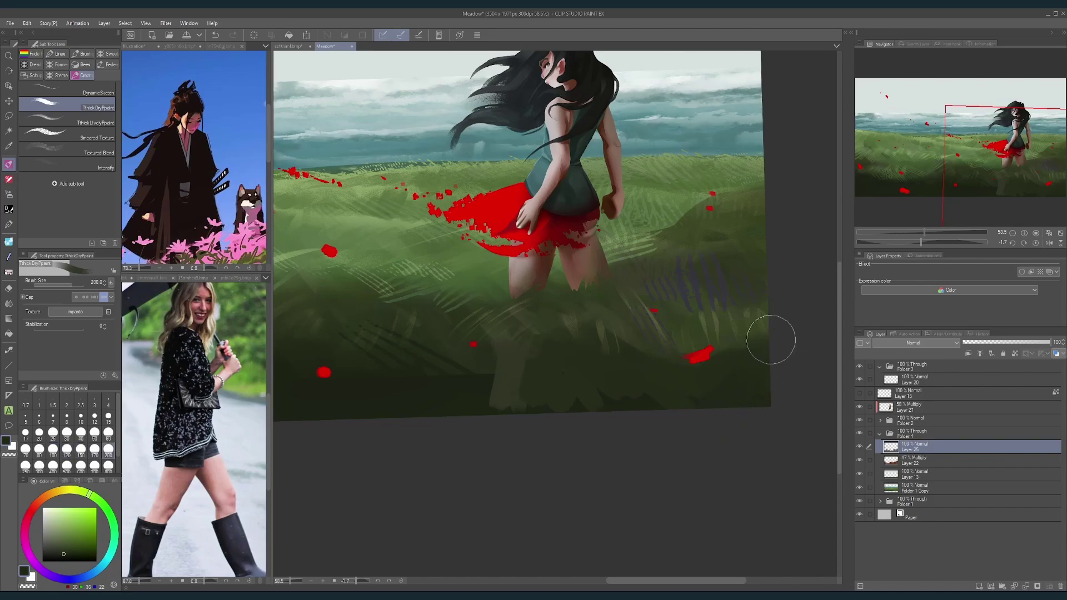
Step: Extend the dark green foreground strokes across the strip's remaining edge with ThickDryPaint, using brush sizes 100 and 150
{"action": "mouse_move", "coordinate": [648, 414]}
{"action": "left_mouse_down"}
{"action": "mouse_move", "coordinate": [600, 340]}
{"action": "mouse_move", "coordinate": [592, 389]}
{"action": "mouse_move", "coordinate": [511, 451]}
{"action": "mouse_move", "coordinate": [492, 343]}
{"action": "mouse_move", "coordinate": [487, 413]}
{"action": "mouse_move", "coordinate": [469, 357]}
{"action": "mouse_move", "coordinate": [512, 443]}
{"action": "mouse_move", "coordinate": [468, 405]}
{"action": "mouse_move", "coordinate": [575, 432]}
{"action": "left_mouse_up"}
{"action": "key", "text": "bracketleft"}
{"action": "key", "text": "bracketleft"}
{"action": "key", "text": "bracketleft"}
{"action": "key", "text": "bracketleft"}
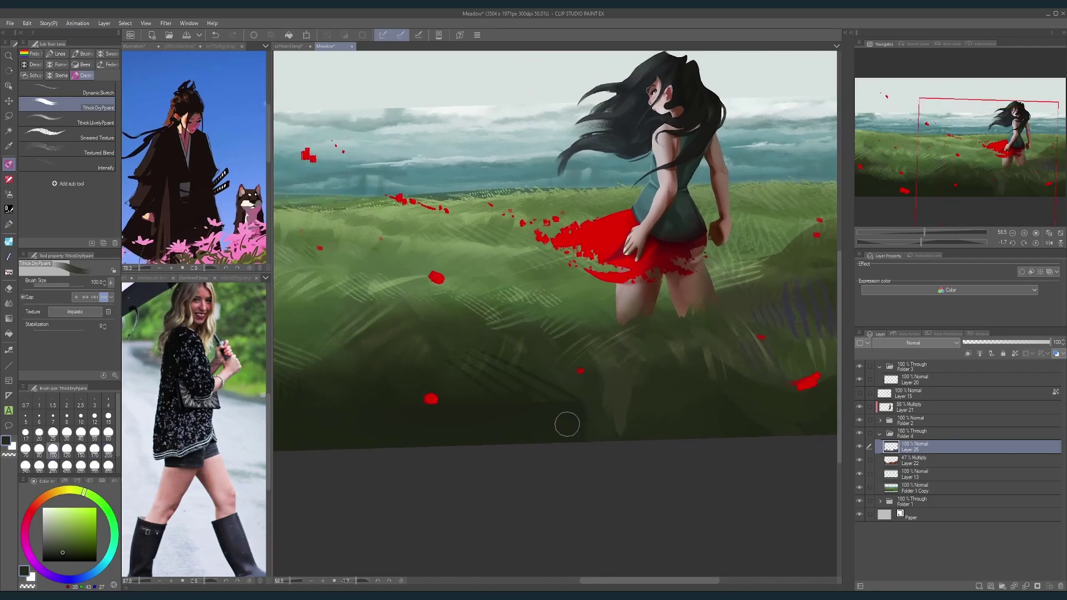
{"action": "key", "text": "bracketright"}
{"action": "key", "text": "bracketright"}
{"action": "left_click", "coordinate": [538, 389], "text": "alt"}
{"action": "left_click", "coordinate": [539, 388], "text": "alt"}
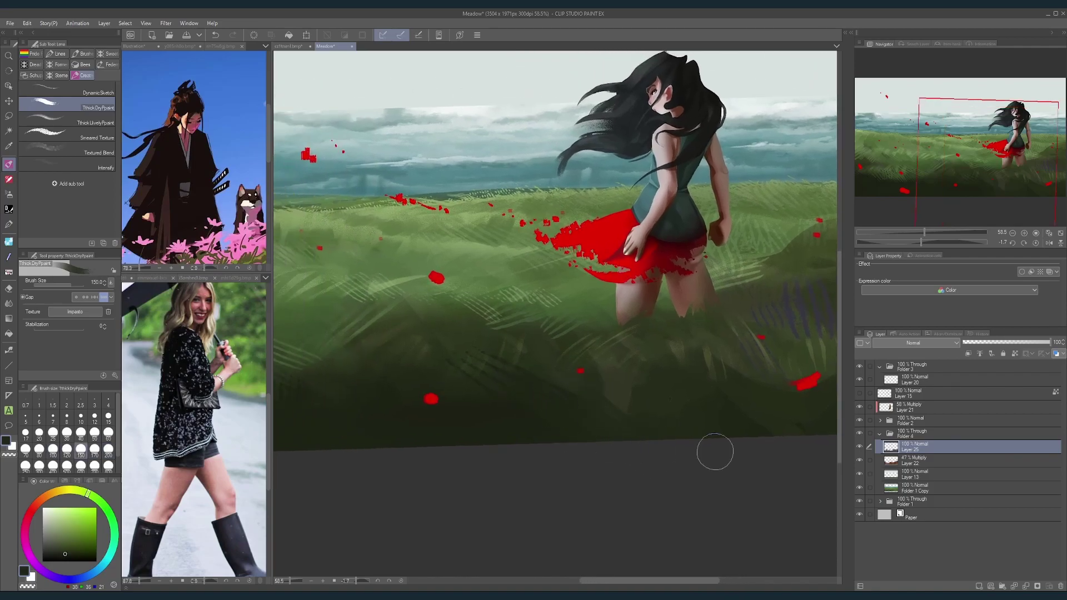
{"action": "left_click_drag", "start_coordinate": [751, 398], "coordinate": [720, 398]}
{"action": "left_click_drag", "start_coordinate": [790, 352], "coordinate": [793, 384]}
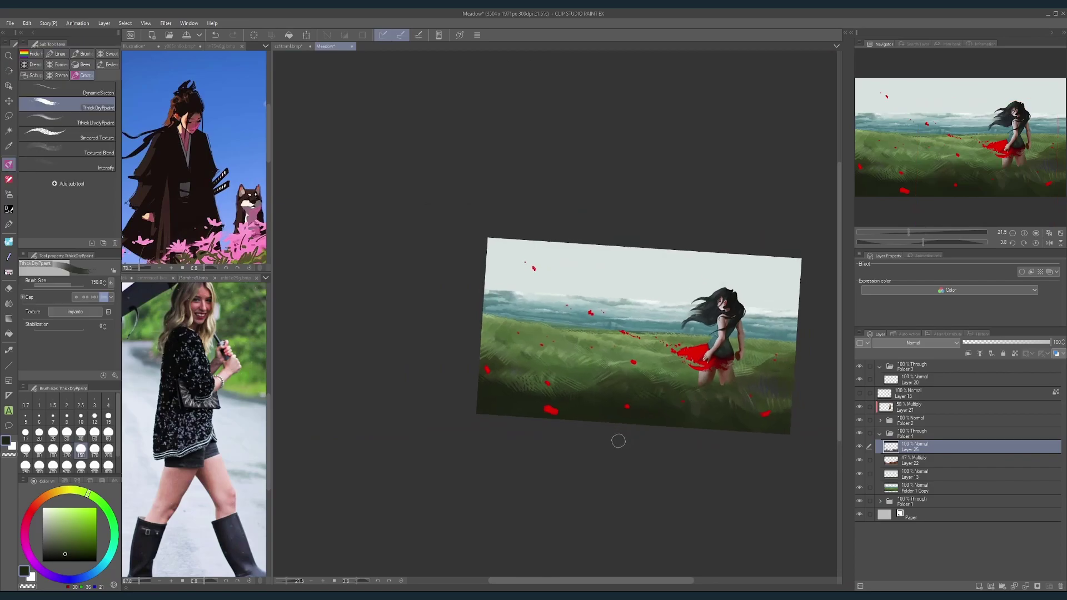
Step: Inspect the darkened meadow foreground within the whole painting from several zoom levels and angles
{"action": "left_click_drag", "start_coordinate": [616, 461], "coordinate": [579, 441]}
{"action": "left_click_drag", "start_coordinate": [585, 401], "coordinate": [765, 435]}
{"action": "left_click_drag", "start_coordinate": [624, 372], "coordinate": [666, 431]}
{"action": "left_click_drag", "start_coordinate": [685, 416], "coordinate": [666, 409]}
{"action": "left_click_drag", "start_coordinate": [685, 433], "coordinate": [536, 403]}
{"action": "left_click_drag", "start_coordinate": [734, 438], "coordinate": [744, 421]}
{"action": "left_click_drag", "start_coordinate": [761, 328], "coordinate": [720, 365]}
{"action": "left_click_drag", "start_coordinate": [688, 296], "coordinate": [696, 349]}
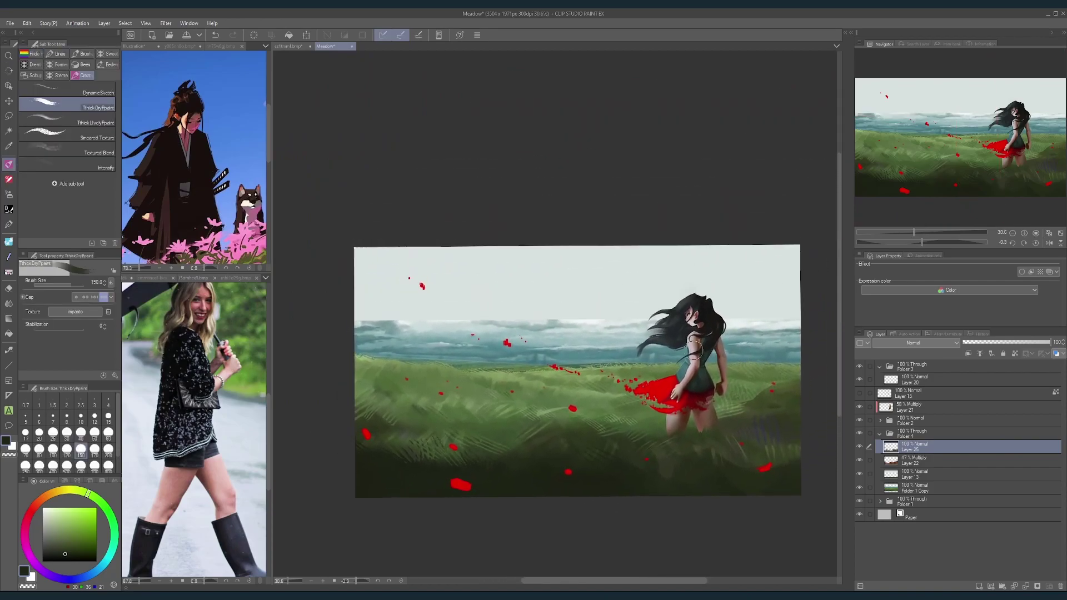
{"action": "left_click_drag", "start_coordinate": [532, 453], "coordinate": [520, 473]}
{"action": "left_click_drag", "start_coordinate": [616, 462], "coordinate": [597, 417]}
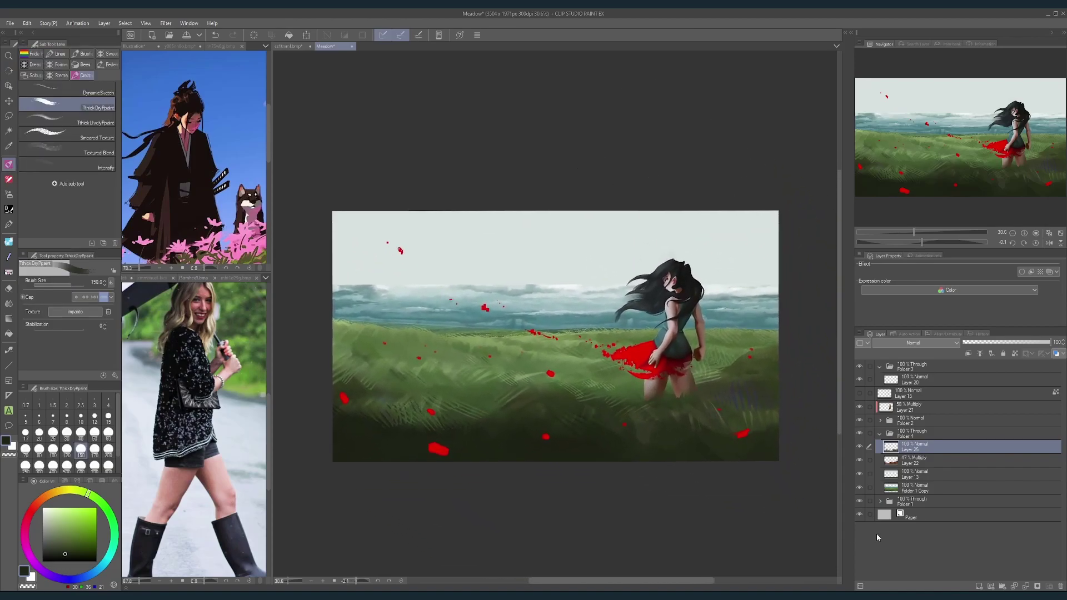
Step: Compare the background with Layer 13 and then the Folder 1 Copy layer hidden and shown
{"action": "left_click", "coordinate": [859, 474]}
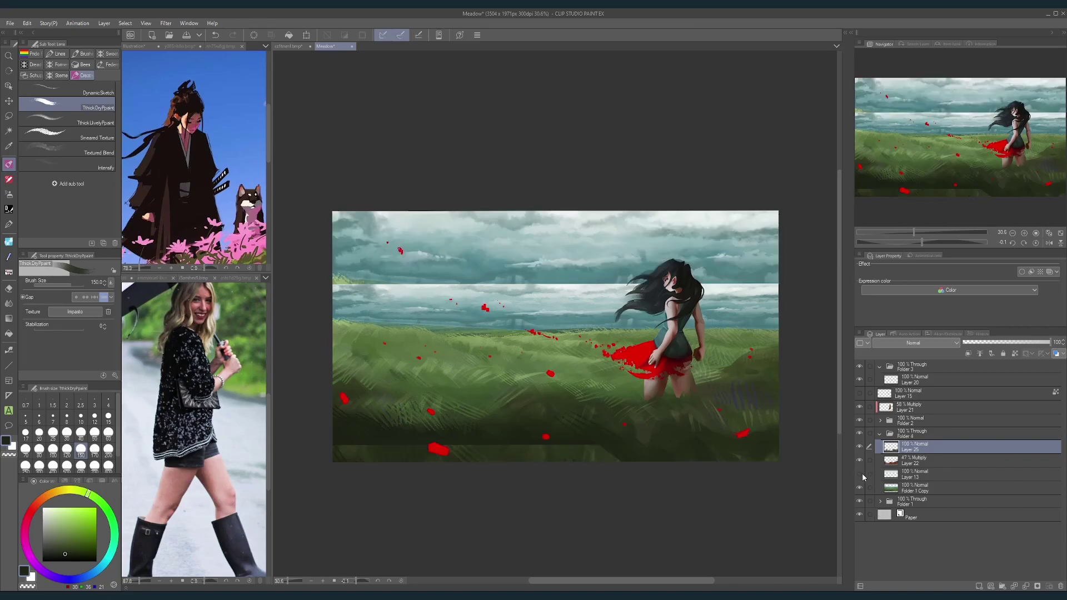
{"action": "left_click", "coordinate": [860, 474]}
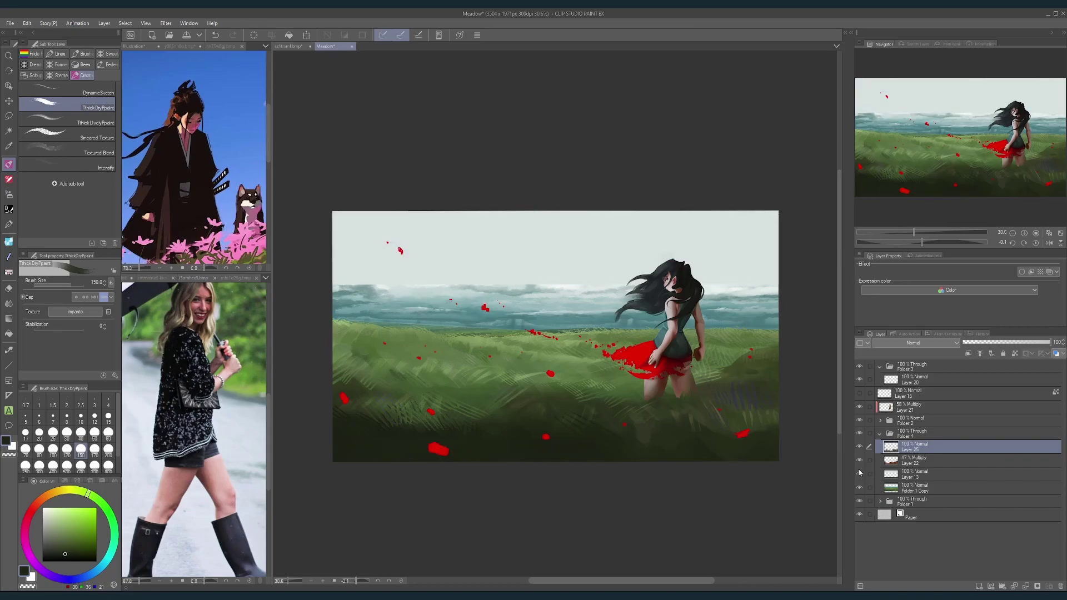
{"action": "left_click", "coordinate": [911, 508]}
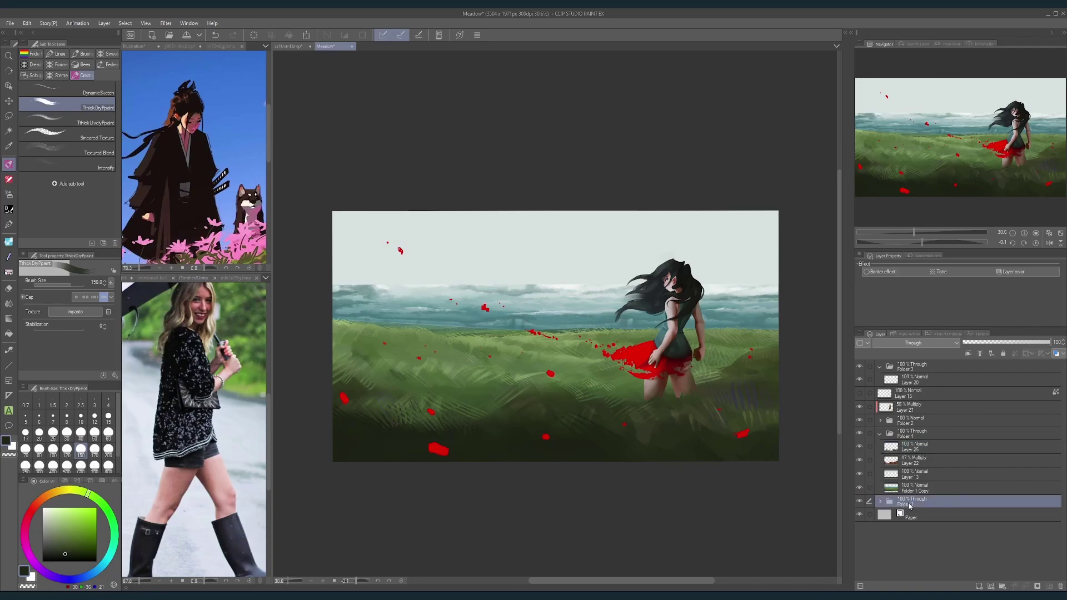
{"action": "left_click", "coordinate": [903, 479]}
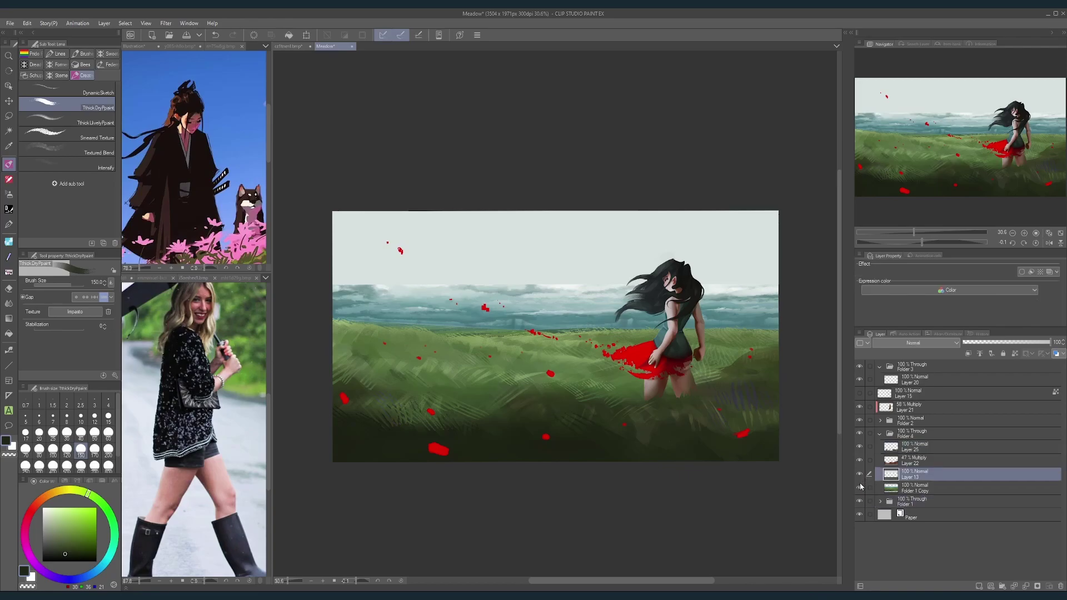
{"action": "left_click", "coordinate": [860, 488]}
{"action": "left_click", "coordinate": [860, 488]}
Step: Copy a full-width rectangular band around the horizon from the Folder 1 Copy layer and paste it onto a layer directly beneath
{"action": "left_click", "coordinate": [909, 494]}
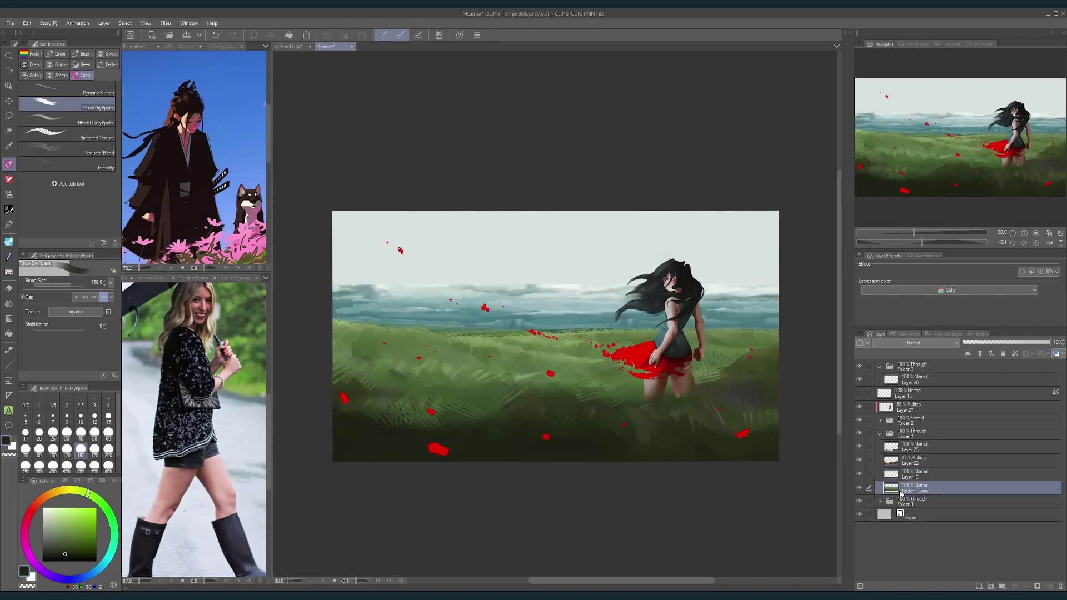
{"action": "scroll", "coordinate": [523, 205], "scroll_direction": "up", "scroll_amount": 1}
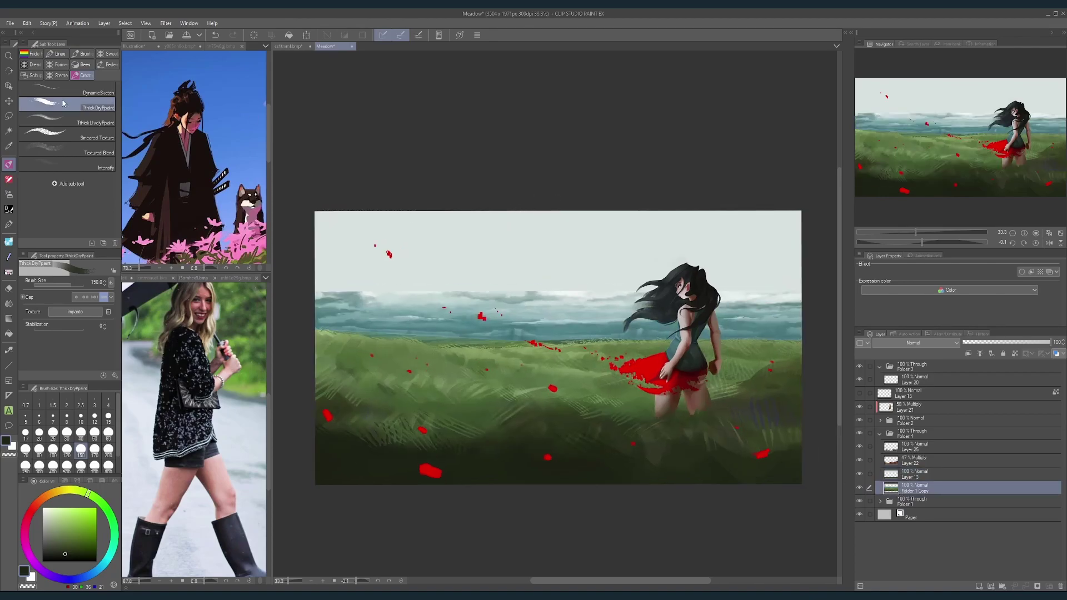
{"action": "key", "text": "m"}
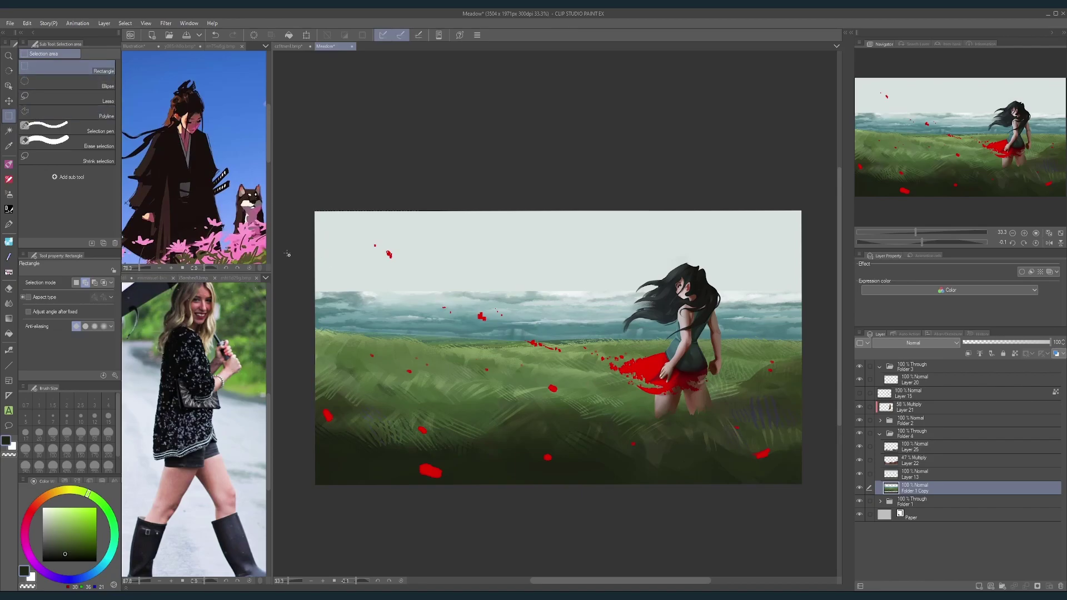
{"action": "left_click_drag", "start_coordinate": [364, 286], "coordinate": [825, 326]}
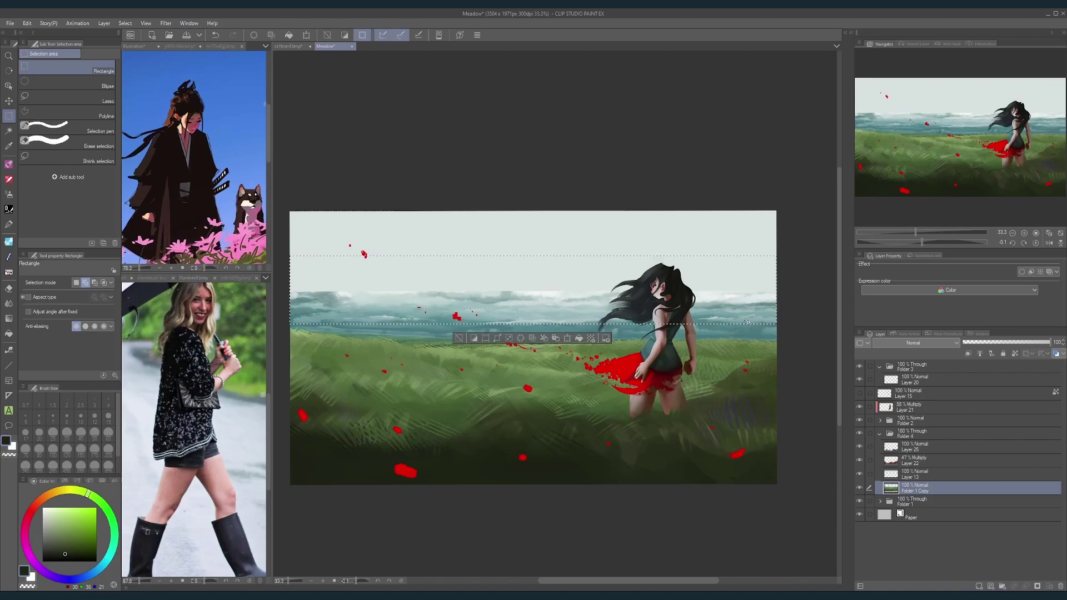
{"action": "key", "text": "ctrl+c"}
{"action": "key", "text": "ctrl+v"}
{"action": "left_click_drag", "start_coordinate": [898, 495], "coordinate": [898, 507]}
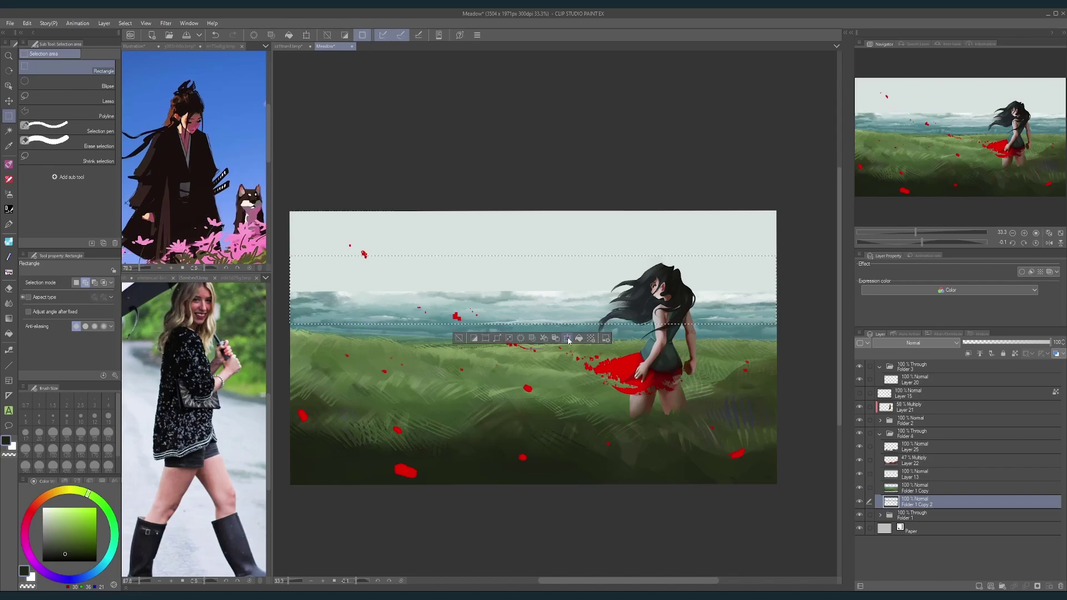
Step: Flip the pasted band vertically and raise it into the sky, placing its layer directly above Layer 22 and clearing the selection
{"action": "key", "text": "ctrl+t"}
{"action": "left_click", "coordinate": [70, 283]}
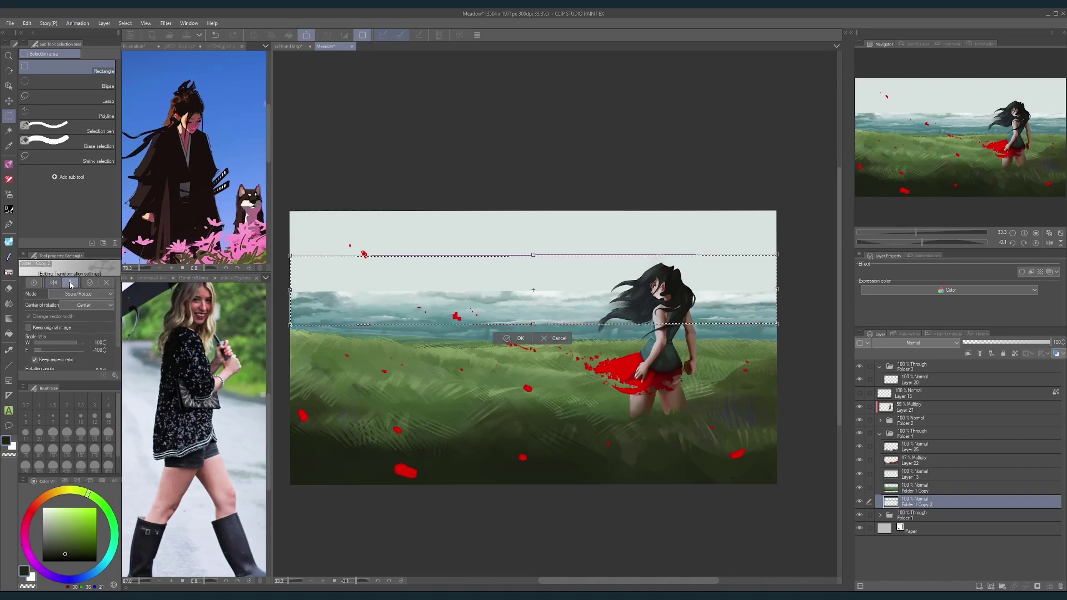
{"action": "left_click_drag", "start_coordinate": [532, 321], "coordinate": [512, 299]}
{"action": "left_click", "coordinate": [518, 307]}
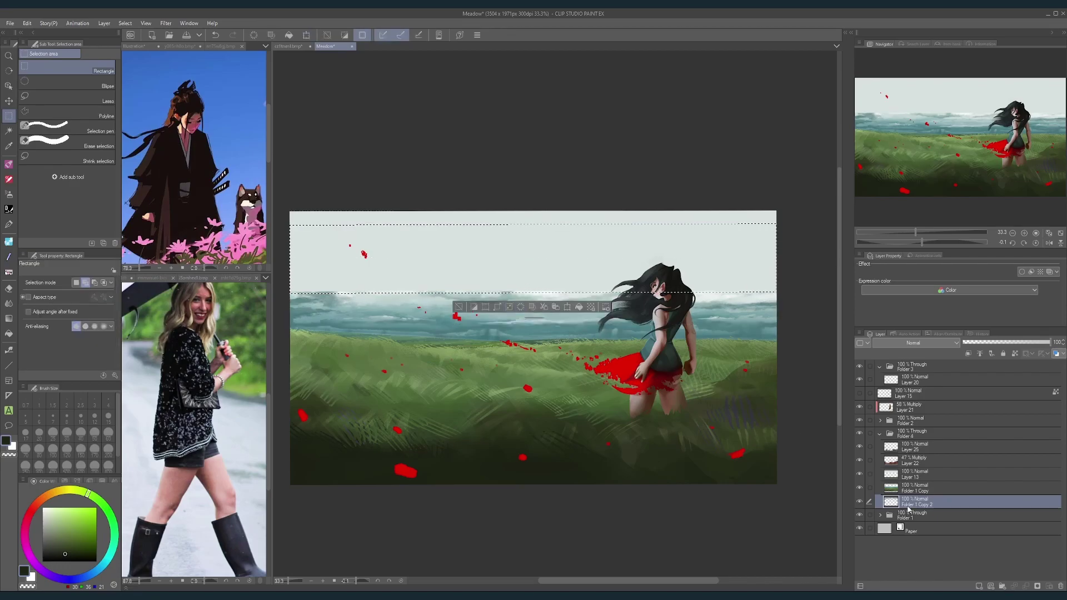
{"action": "left_click_drag", "start_coordinate": [912, 502], "coordinate": [910, 463]}
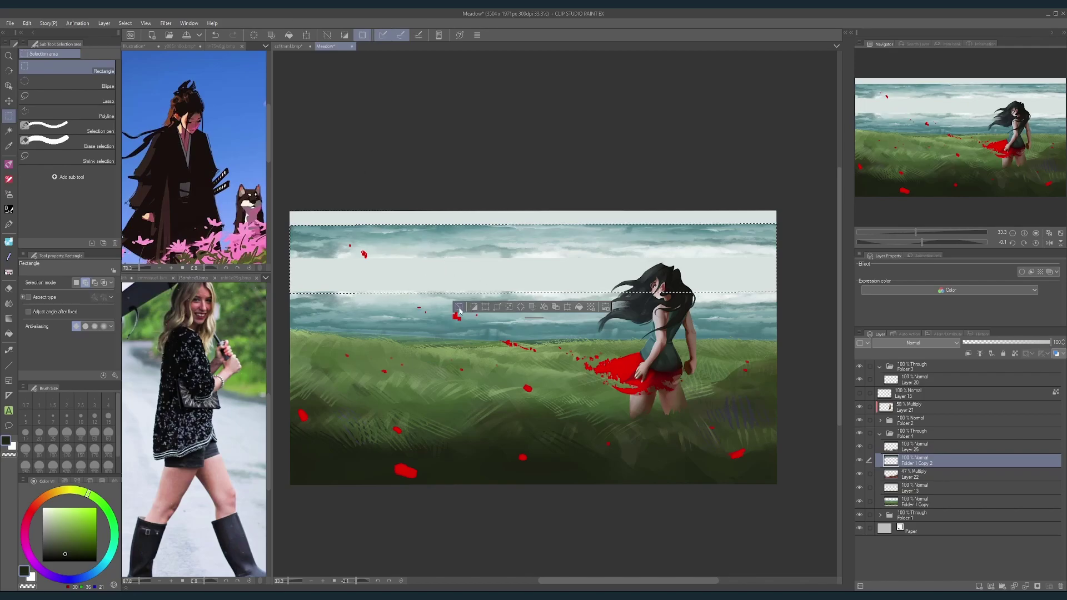
{"action": "left_click", "coordinate": [504, 317]}
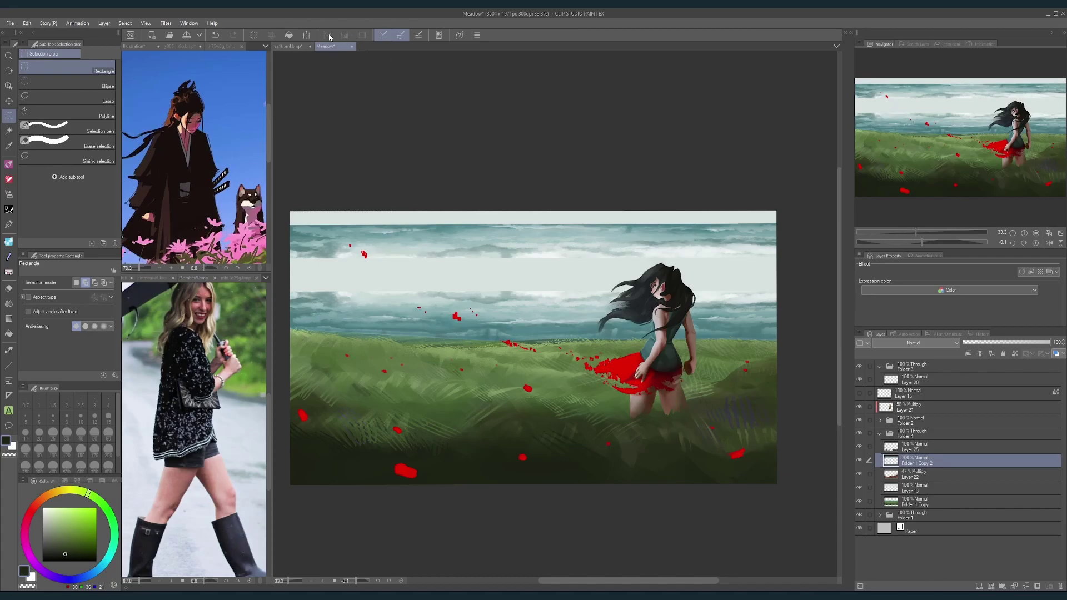
{"action": "left_click", "coordinate": [306, 35]}
{"action": "left_click_drag", "start_coordinate": [532, 258], "coordinate": [534, 277]}
{"action": "left_click", "coordinate": [545, 290]}
{"action": "left_click", "coordinate": [307, 35]}
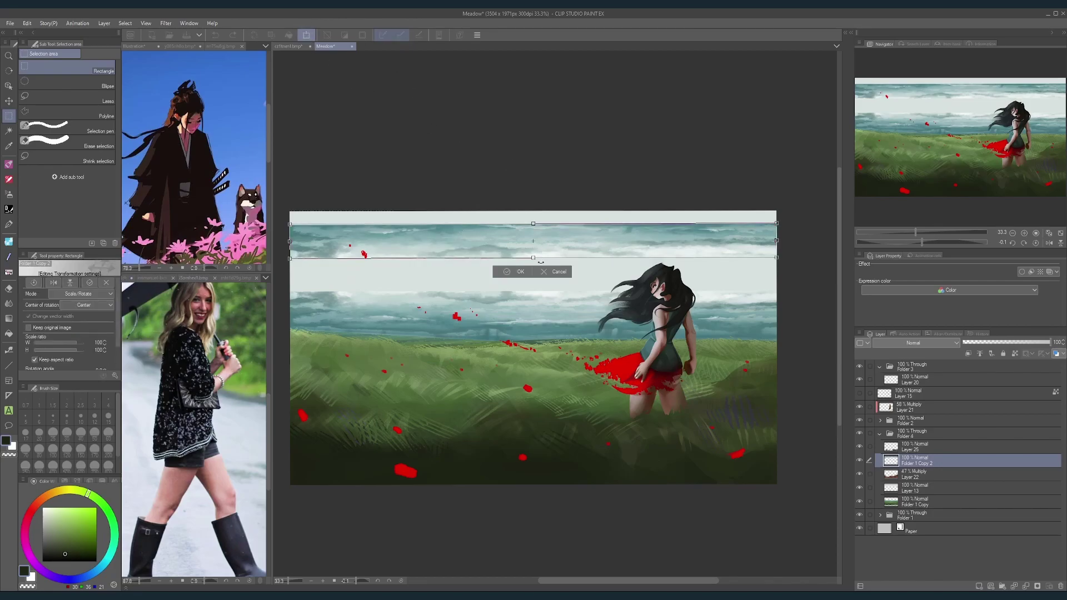
{"action": "left_click_drag", "start_coordinate": [533, 258], "coordinate": [536, 260]}
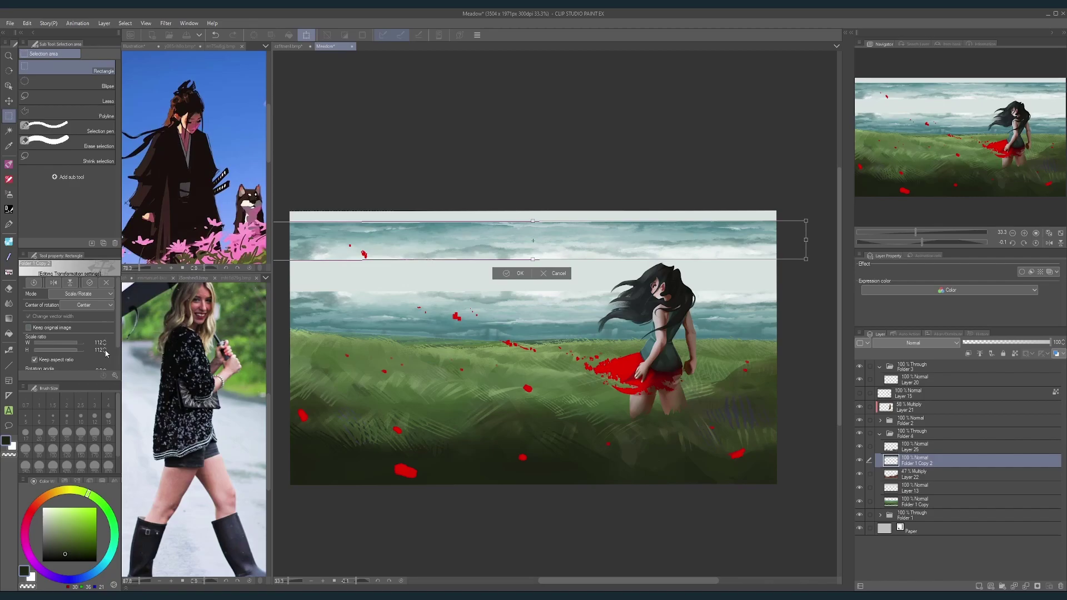
{"action": "left_click", "coordinate": [543, 274]}
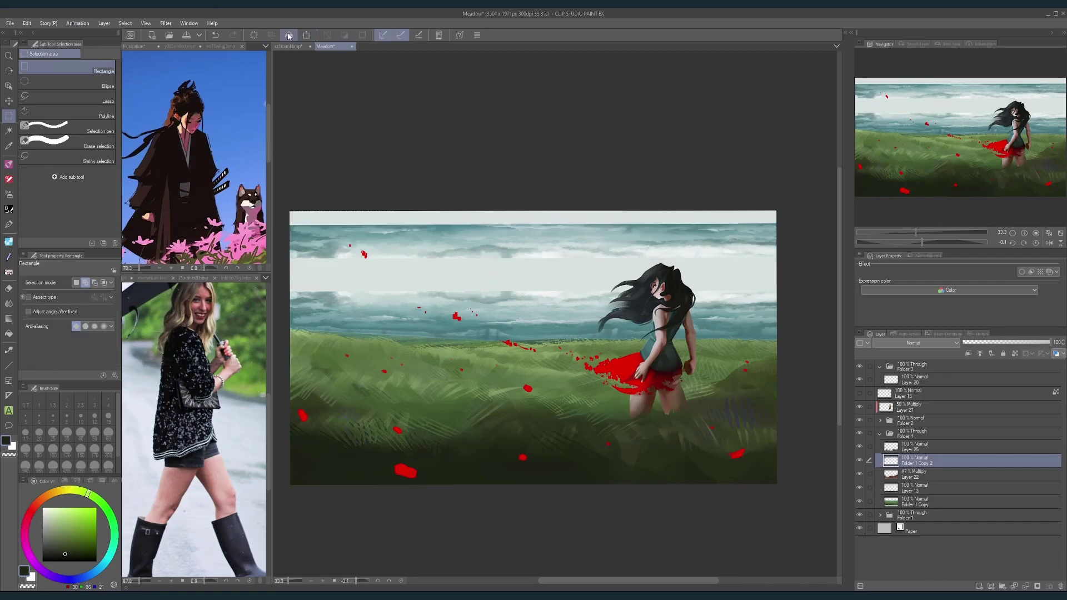
Step: Stretch the flipped cloud band vertically at 100% width so it fills the whole sky down to the sea
{"action": "left_click", "coordinate": [306, 35]}
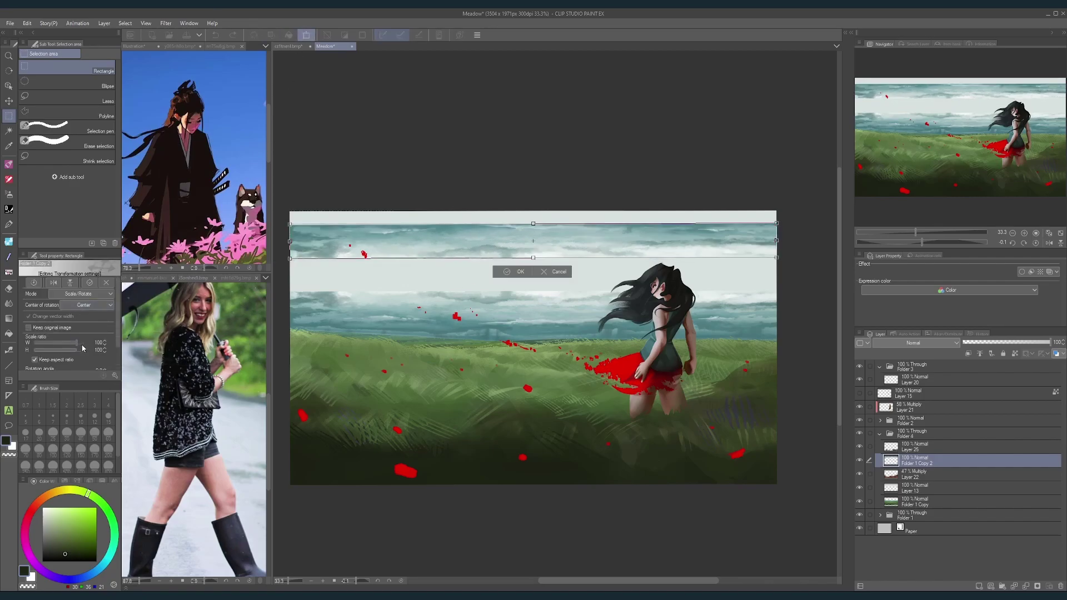
{"action": "left_click", "coordinate": [105, 349]}
{"action": "left_click", "coordinate": [105, 349]}
{"action": "left_click", "coordinate": [105, 348]}
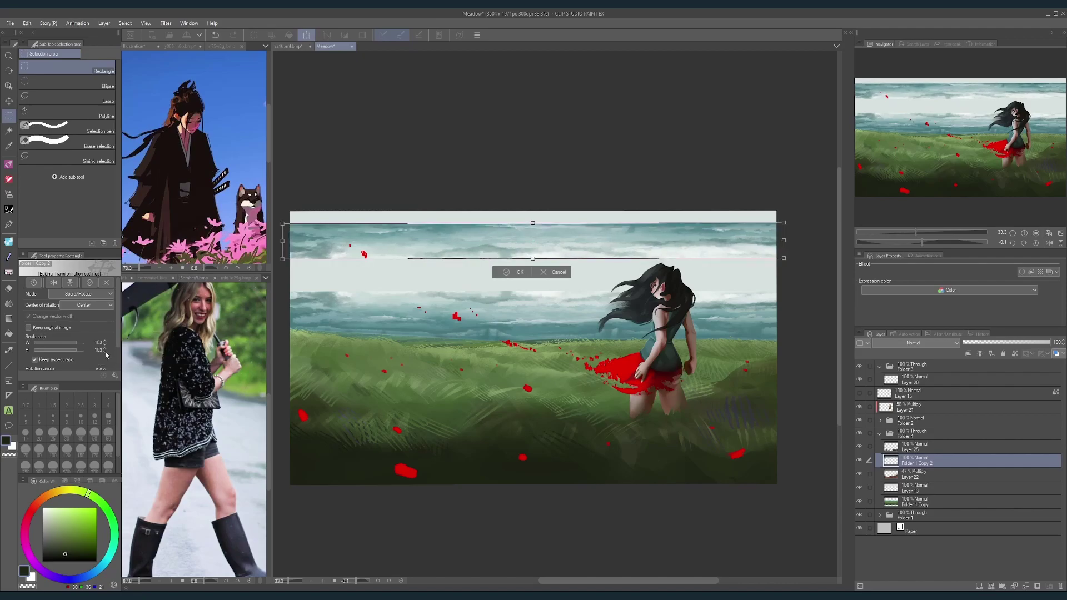
{"action": "left_click", "coordinate": [105, 352]}
{"action": "left_click", "coordinate": [104, 352]}
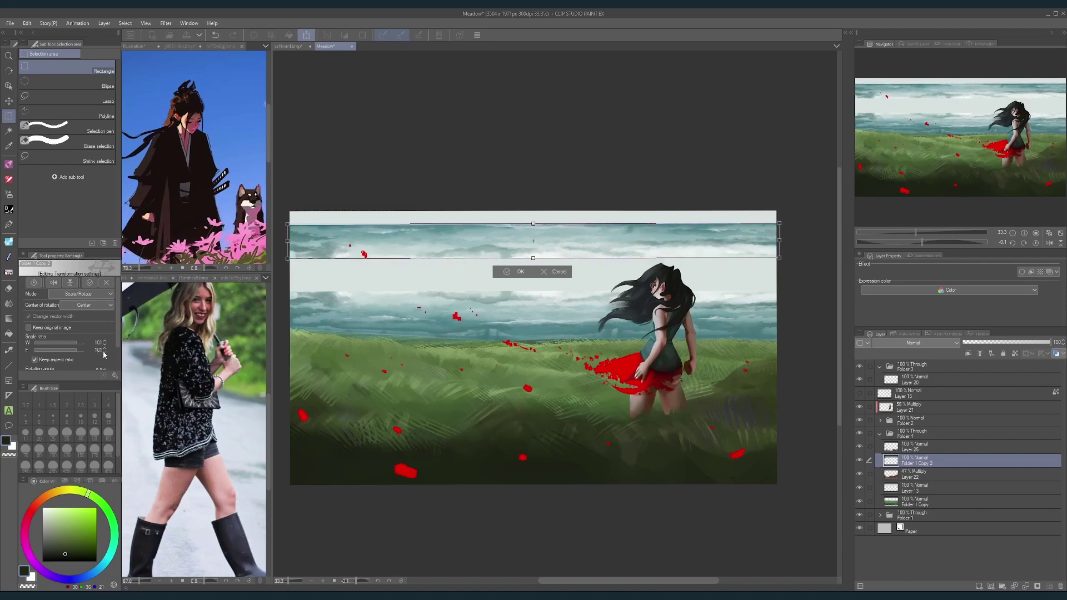
{"action": "left_click", "coordinate": [104, 352]}
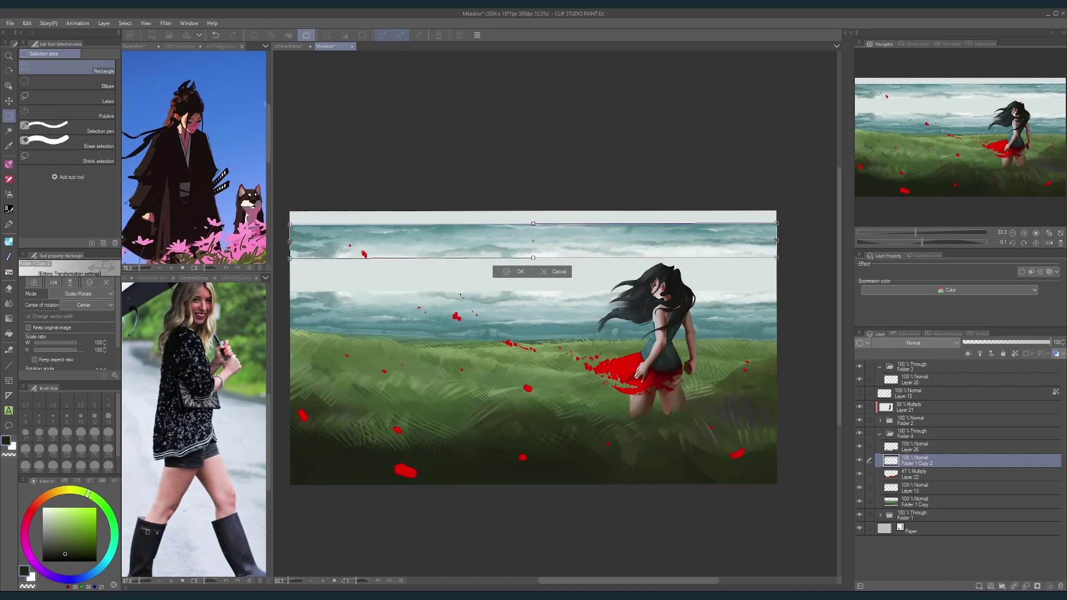
{"action": "left_click_drag", "start_coordinate": [533, 258], "coordinate": [533, 291]}
{"action": "left_click_drag", "start_coordinate": [539, 226], "coordinate": [533, 214]}
{"action": "mouse_move", "coordinate": [533, 293]}
{"action": "left_mouse_down"}
{"action": "mouse_move", "coordinate": [533, 311]}
{"action": "mouse_move", "coordinate": [530, 301]}
{"action": "left_mouse_up"}
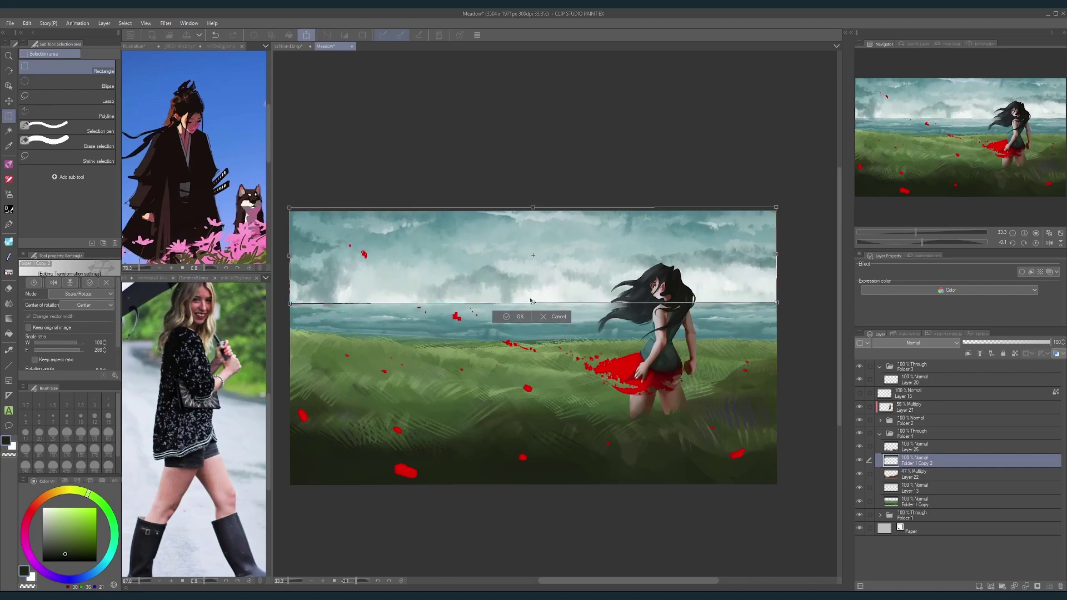
{"action": "left_click", "coordinate": [507, 318]}
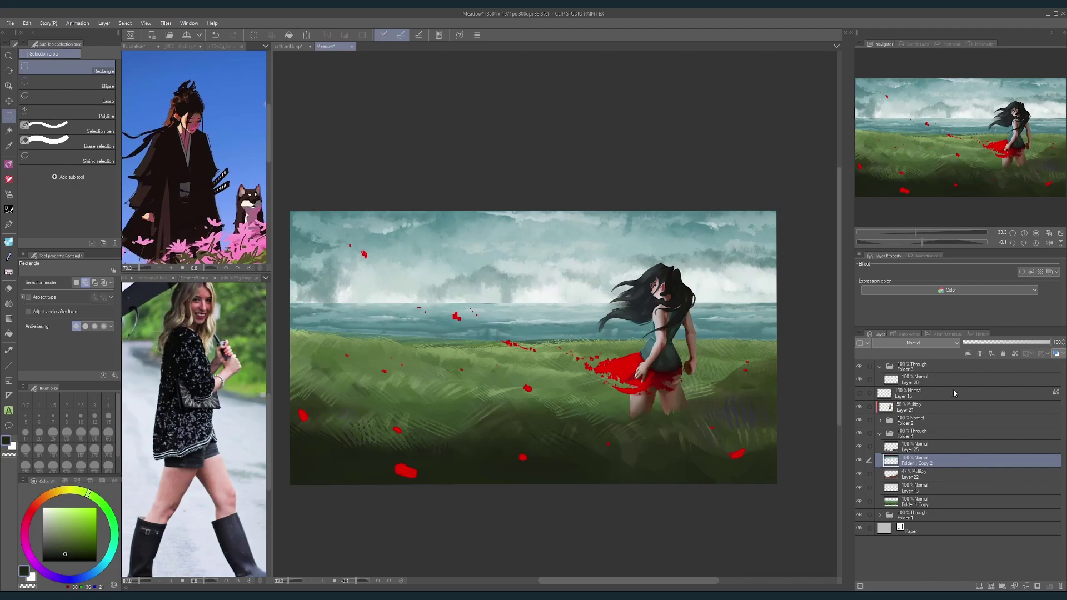
Step: Inspect the stretched cloudy sky within the whole painting at several zoom levels and in mirrored view
{"action": "scroll", "coordinate": [606, 346], "scroll_direction": "down", "scroll_amount": 2}
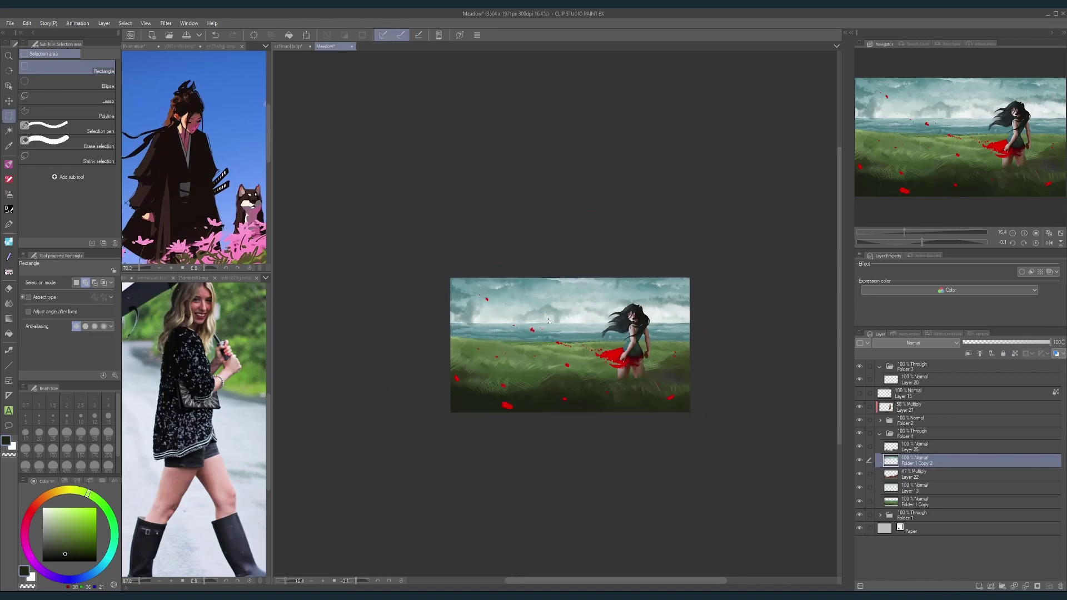
{"action": "scroll", "coordinate": [549, 321], "scroll_direction": "up", "scroll_amount": 3}
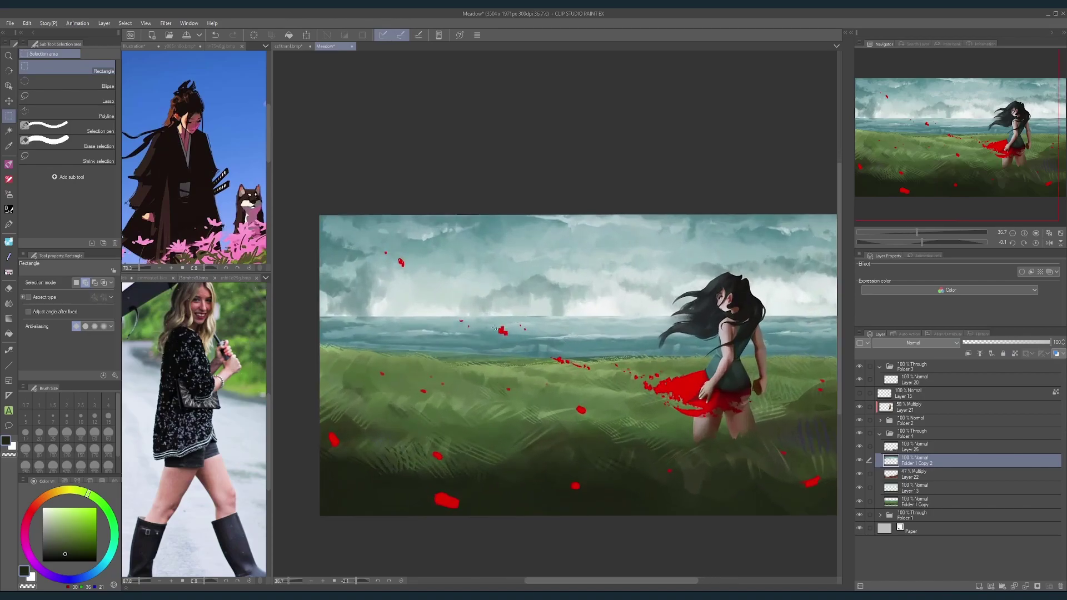
{"action": "scroll", "coordinate": [484, 327], "scroll_direction": "down", "scroll_amount": 3}
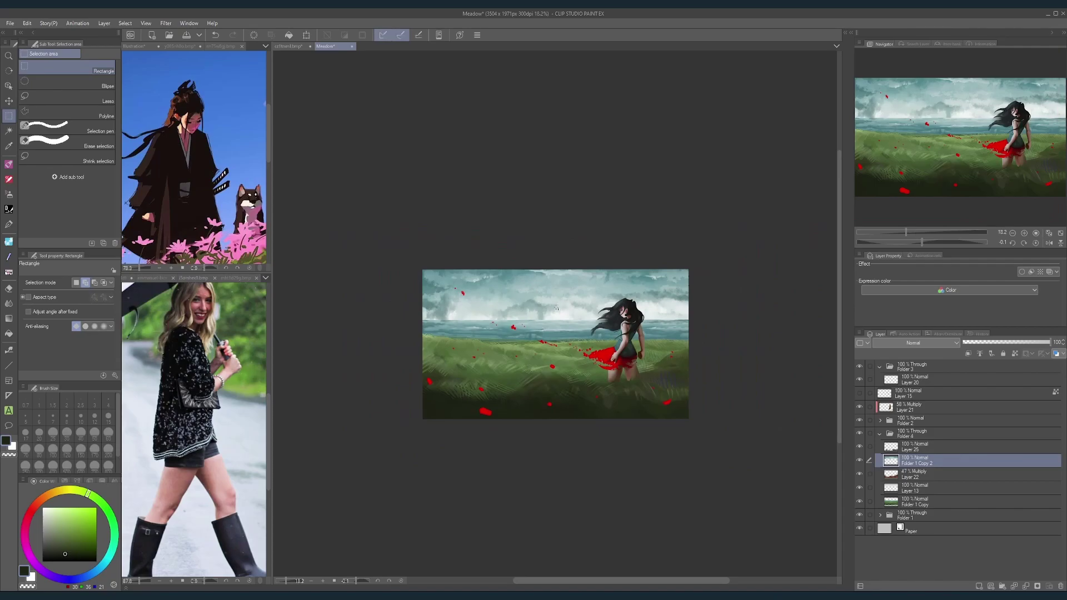
{"action": "scroll", "coordinate": [553, 309], "scroll_direction": "up", "scroll_amount": 1}
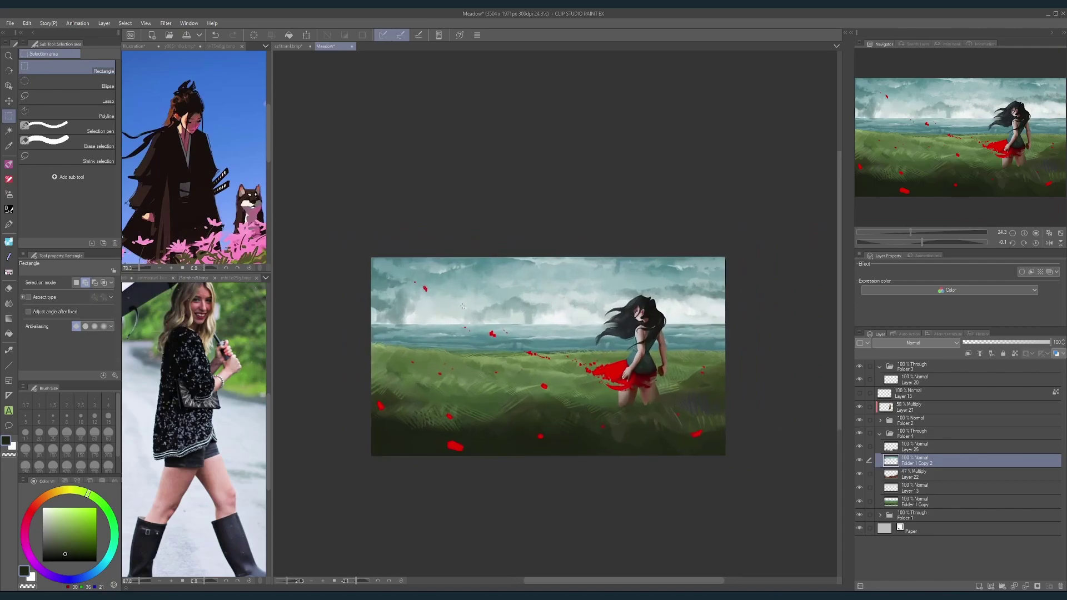
{"action": "scroll", "coordinate": [463, 307], "scroll_direction": "up", "scroll_amount": 1}
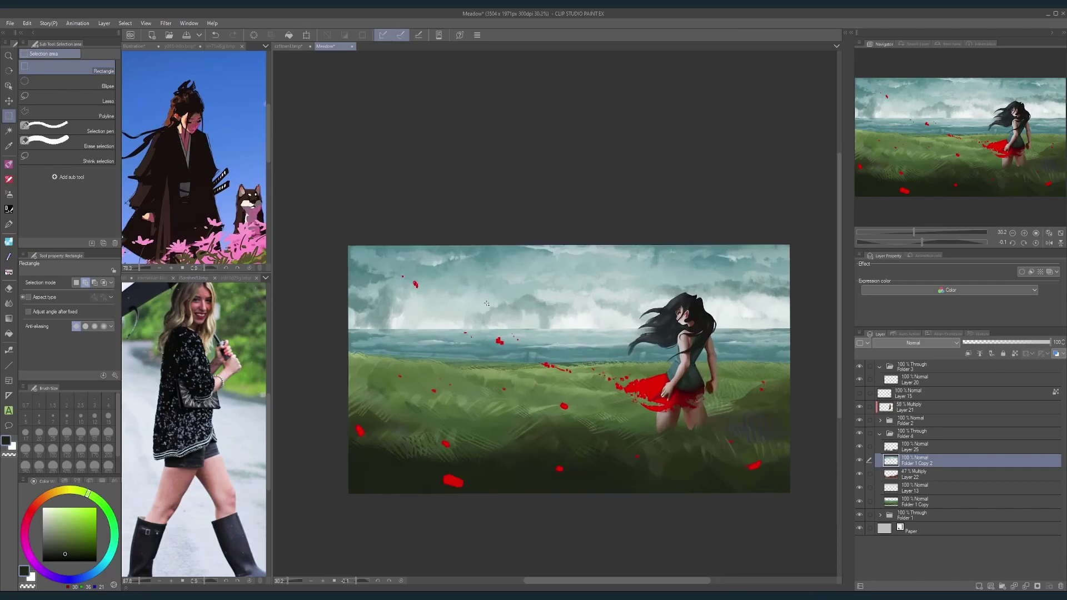
{"action": "left_click", "coordinate": [1050, 245]}
{"action": "scroll", "coordinate": [563, 315], "scroll_direction": "down", "scroll_amount": 2}
{"action": "scroll", "coordinate": [526, 314], "scroll_direction": "up", "scroll_amount": 1}
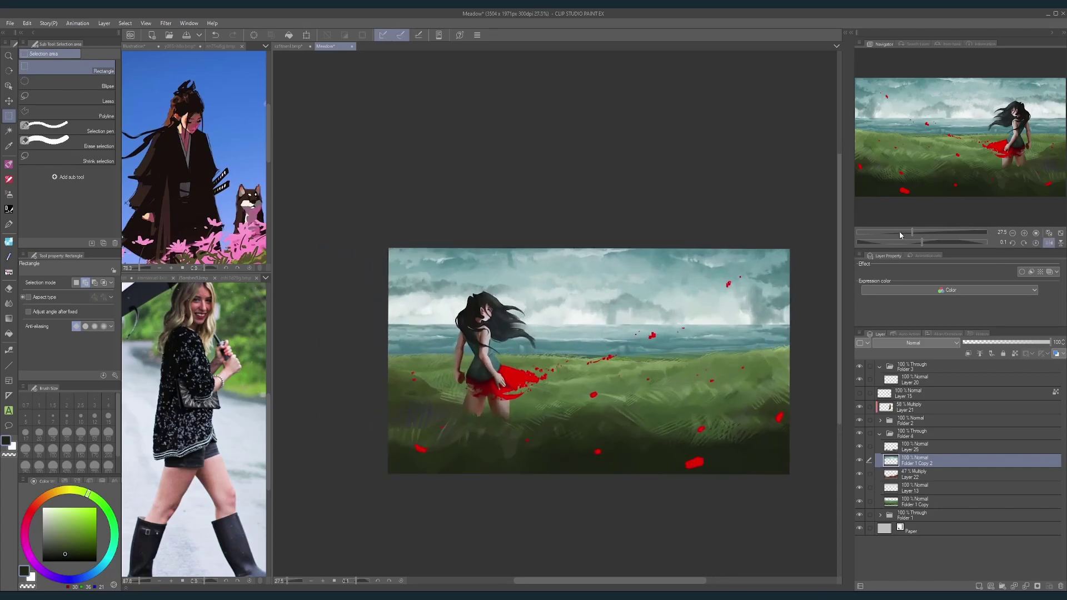
{"action": "left_click", "coordinate": [1050, 245]}
{"action": "scroll", "coordinate": [667, 312], "scroll_direction": "down", "scroll_amount": 2}
{"action": "scroll", "coordinate": [648, 340], "scroll_direction": "up", "scroll_amount": 3}
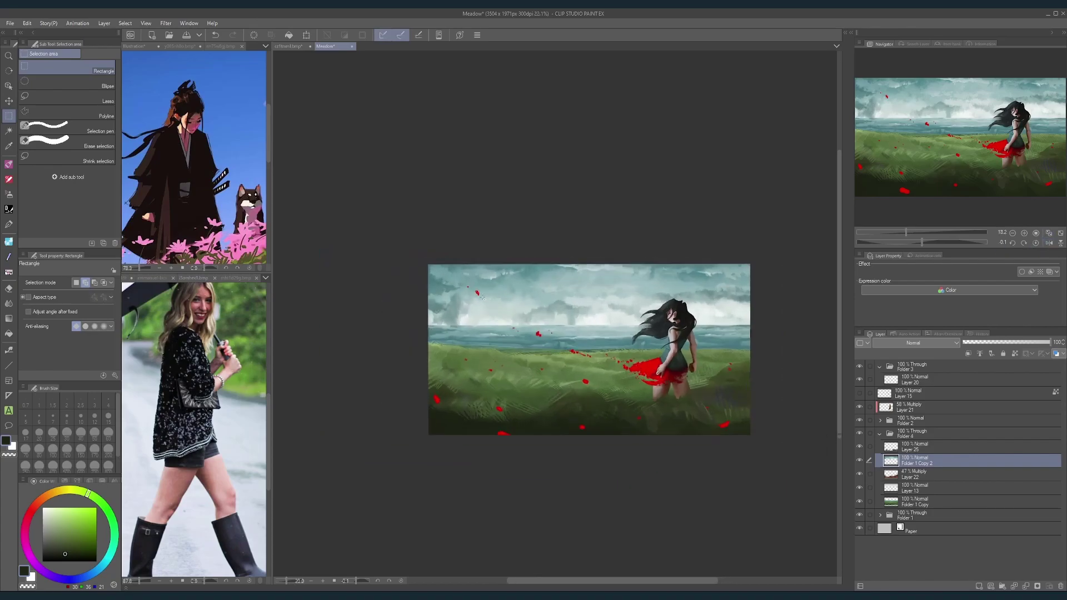
Step: Compare the painting with the Folder 1 Copy 2 sky layer hidden and shown
{"action": "left_click", "coordinate": [860, 462]}
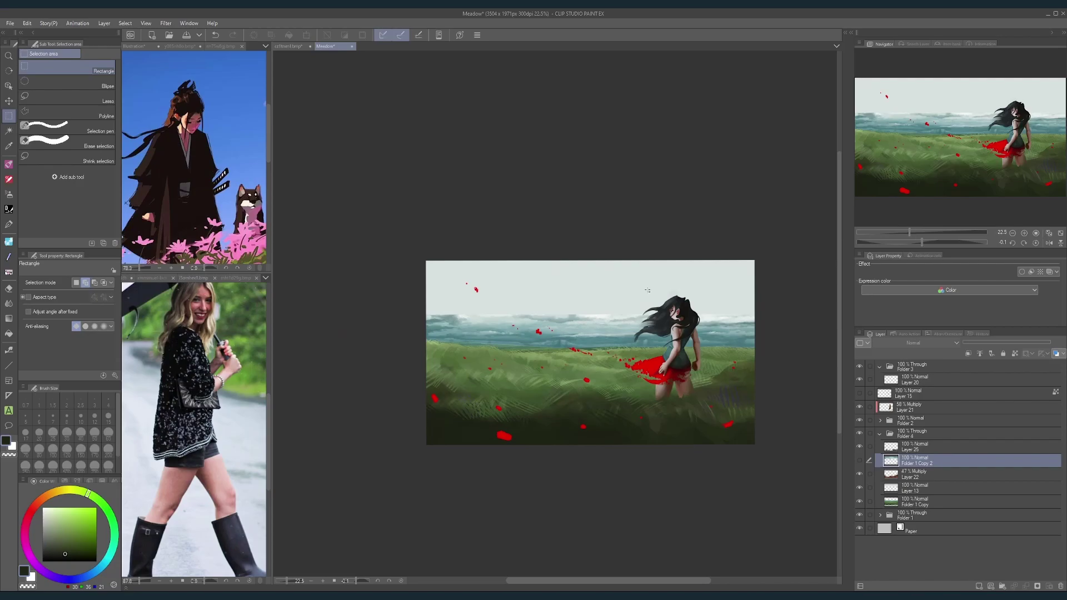
{"action": "scroll", "coordinate": [648, 290], "scroll_direction": "up", "scroll_amount": 2}
{"action": "left_click", "coordinate": [860, 461]}
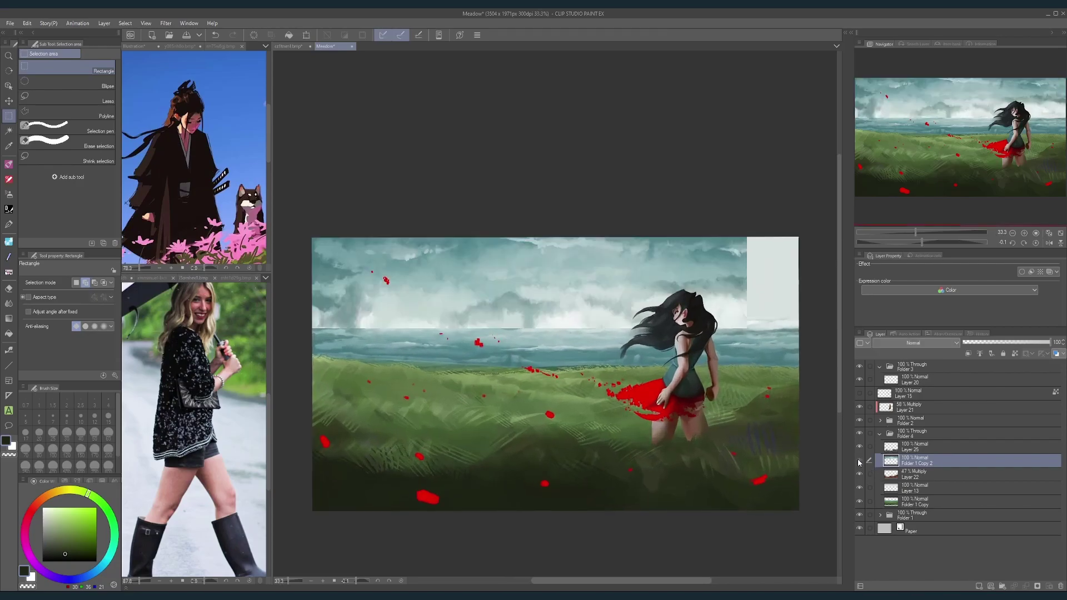
Step: Lighten the Folder 1 Copy 2 layer by raising the darker part of its RGB tone curve, and compare it hidden and shown
{"action": "key", "text": "ctrl+m"}
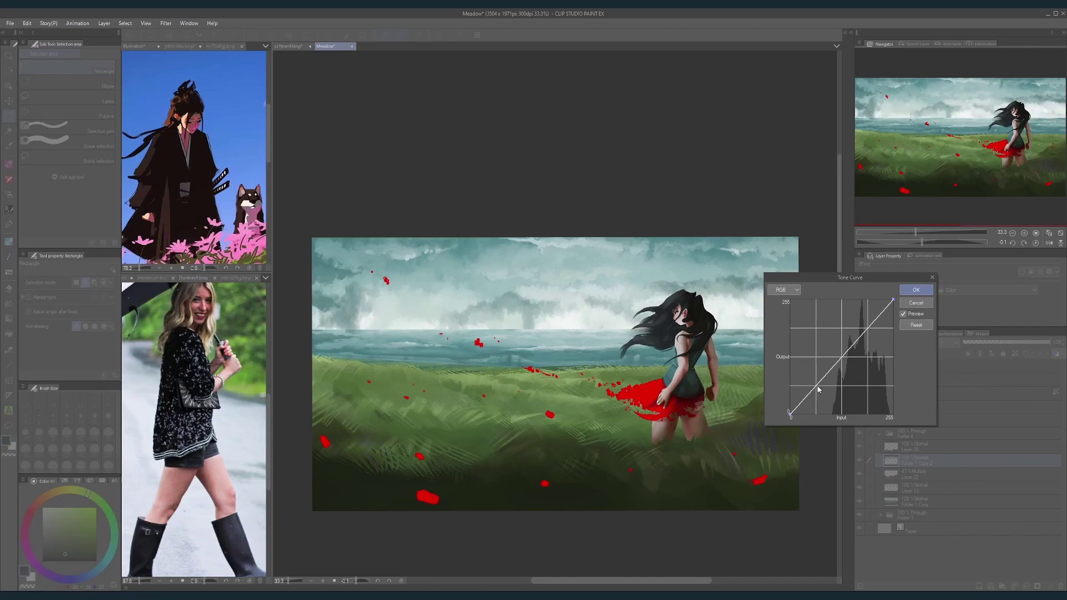
{"action": "left_click_drag", "start_coordinate": [809, 395], "coordinate": [797, 368]}
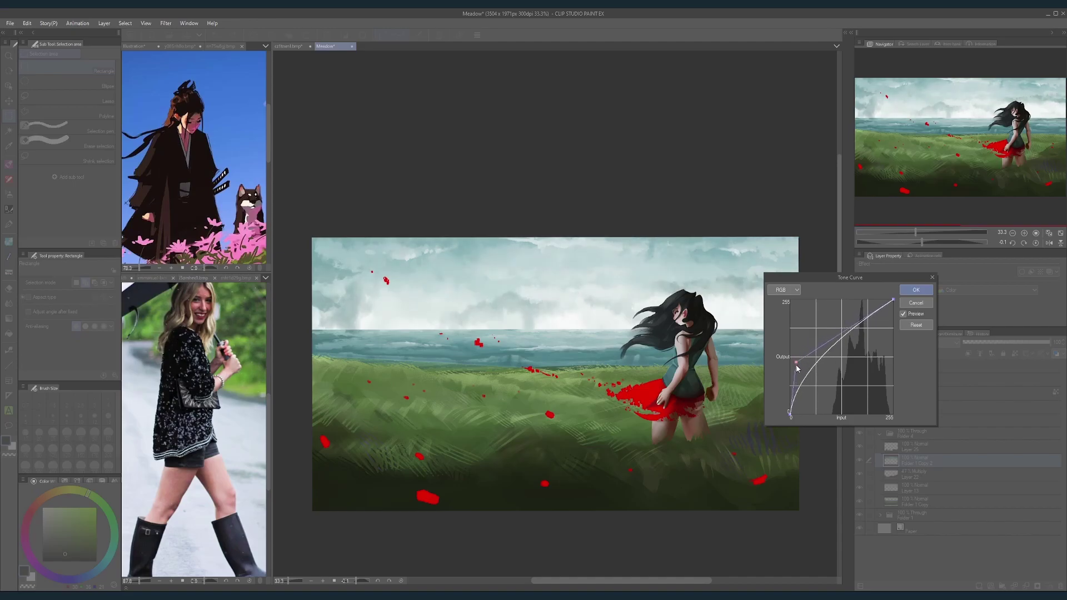
{"action": "left_click", "coordinate": [912, 287]}
{"action": "left_click", "coordinate": [860, 462]}
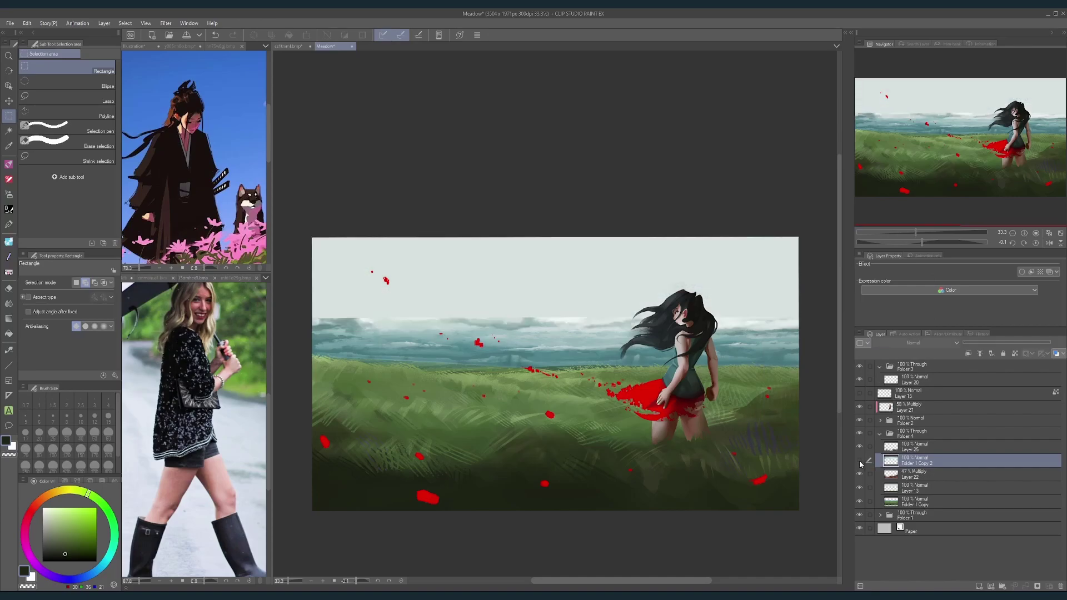
{"action": "left_click", "coordinate": [859, 461]}
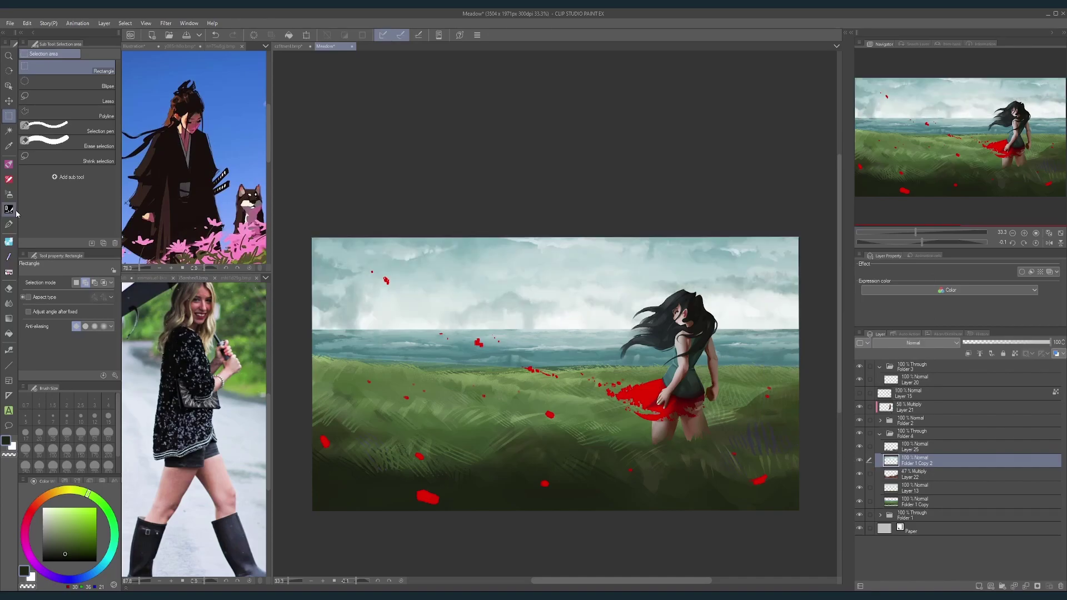
Step: Soften the hard lower edge of the cloud layer along the horizon using the Soft airbrush with transparent colour
{"action": "left_click", "coordinate": [9, 193]}
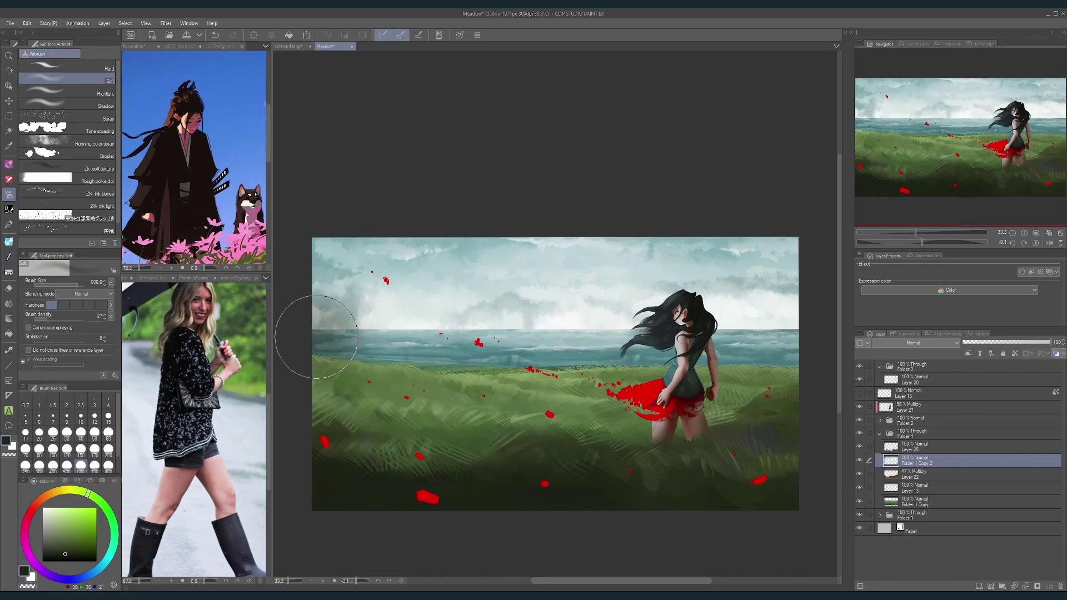
{"action": "mouse_move", "coordinate": [316, 338]}
{"action": "left_mouse_down"}
{"action": "mouse_move", "coordinate": [375, 332]}
{"action": "mouse_move", "coordinate": [351, 316]}
{"action": "mouse_move", "coordinate": [414, 328]}
{"action": "mouse_move", "coordinate": [511, 322]}
{"action": "mouse_move", "coordinate": [555, 343]}
{"action": "mouse_move", "coordinate": [528, 317]}
{"action": "mouse_move", "coordinate": [584, 314]}
{"action": "mouse_move", "coordinate": [606, 333]}
{"action": "mouse_move", "coordinate": [690, 314]}
{"action": "mouse_move", "coordinate": [727, 350]}
{"action": "mouse_move", "coordinate": [800, 336]}
{"action": "mouse_move", "coordinate": [717, 448]}
{"action": "mouse_move", "coordinate": [678, 472]}
{"action": "left_mouse_up"}
{"action": "key", "text": "ctrl+z"}
{"action": "left_click", "coordinate": [8, 457]}
{"action": "scroll", "coordinate": [698, 326], "scroll_direction": "down", "scroll_amount": 3}
{"action": "key", "text": "r"}
{"action": "scroll", "coordinate": [576, 414], "scroll_direction": "up", "scroll_amount": 2}
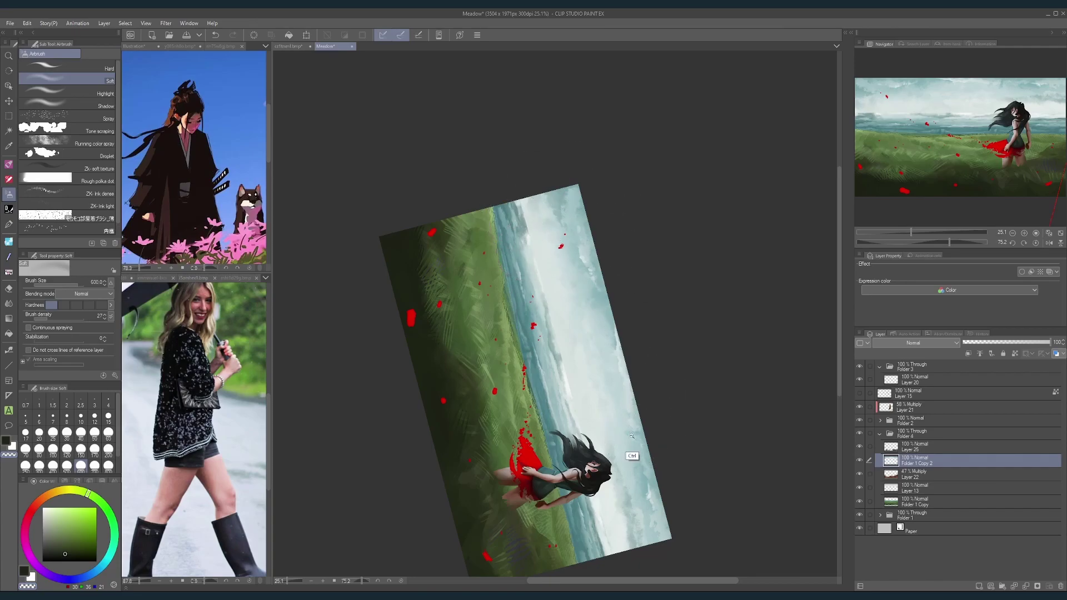
{"action": "key", "text": "shift+space"}
{"action": "mouse_move", "coordinate": [632, 437]}
{"action": "left_mouse_down"}
{"action": "mouse_move", "coordinate": [691, 352]}
{"action": "mouse_move", "coordinate": [734, 205]}
{"action": "mouse_move", "coordinate": [799, 328]}
{"action": "mouse_move", "coordinate": [779, 312]}
{"action": "left_mouse_up"}
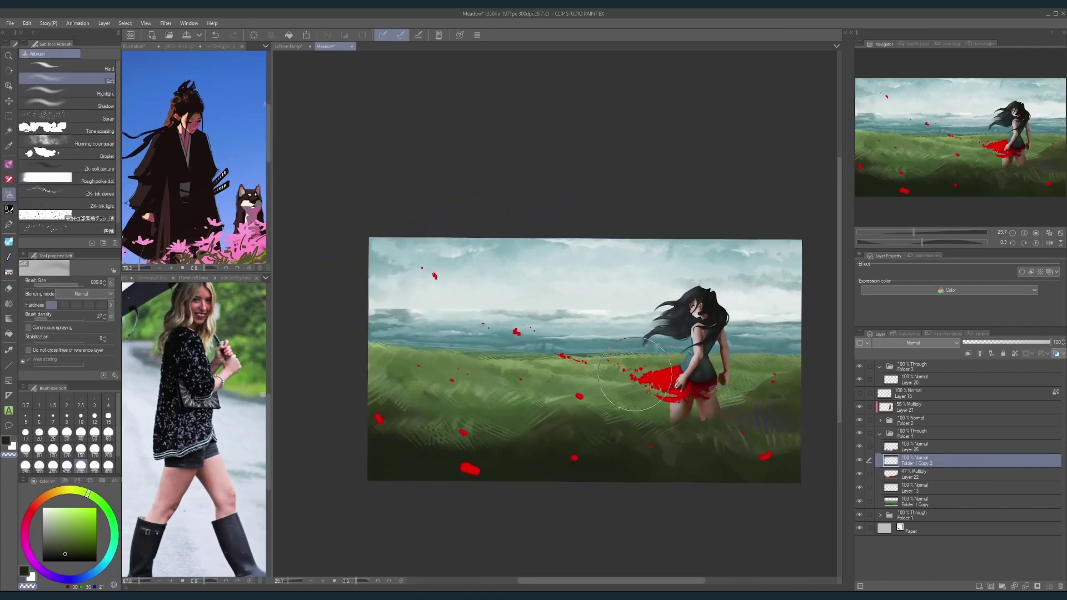
Step: Compare the softened cloud layer hidden and shown against the plain pale sky
{"action": "left_click", "coordinate": [860, 461]}
{"action": "left_click", "coordinate": [859, 461]}
{"action": "left_click", "coordinate": [859, 460]}
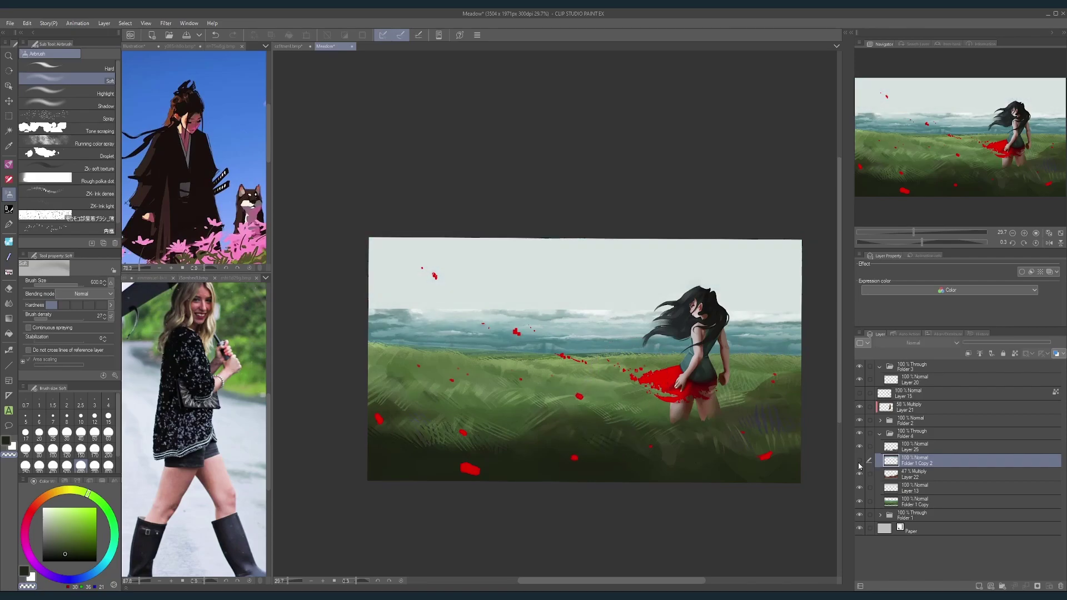
{"action": "left_click", "coordinate": [859, 461]}
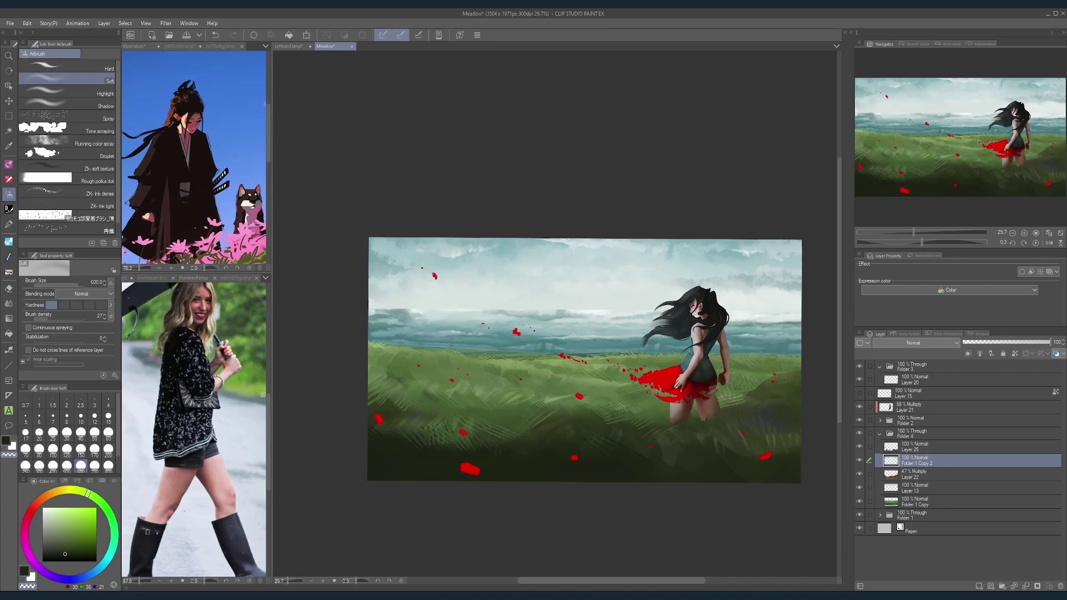
{"action": "left_click", "coordinate": [861, 462]}
{"action": "left_click", "coordinate": [860, 463]}
Step: Flip the Folder 1 Copy 2 clouds vertically, align them with the canvas top and widen them slightly to both side edges
{"action": "left_click", "coordinate": [306, 35]}
{"action": "left_click_drag", "start_coordinate": [686, 301], "coordinate": [682, 339]}
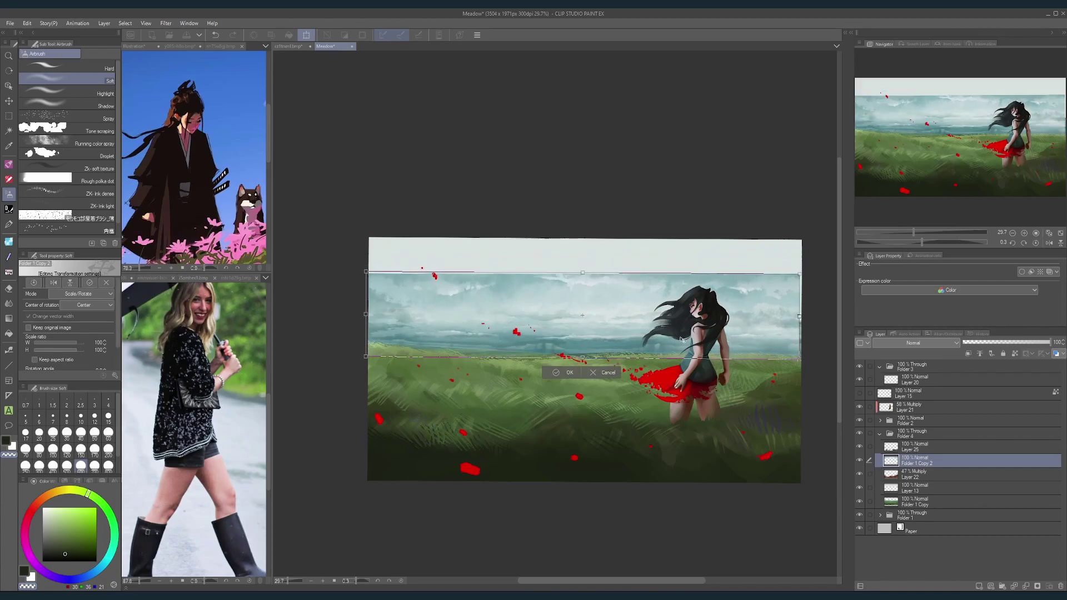
{"action": "left_click", "coordinate": [70, 282]}
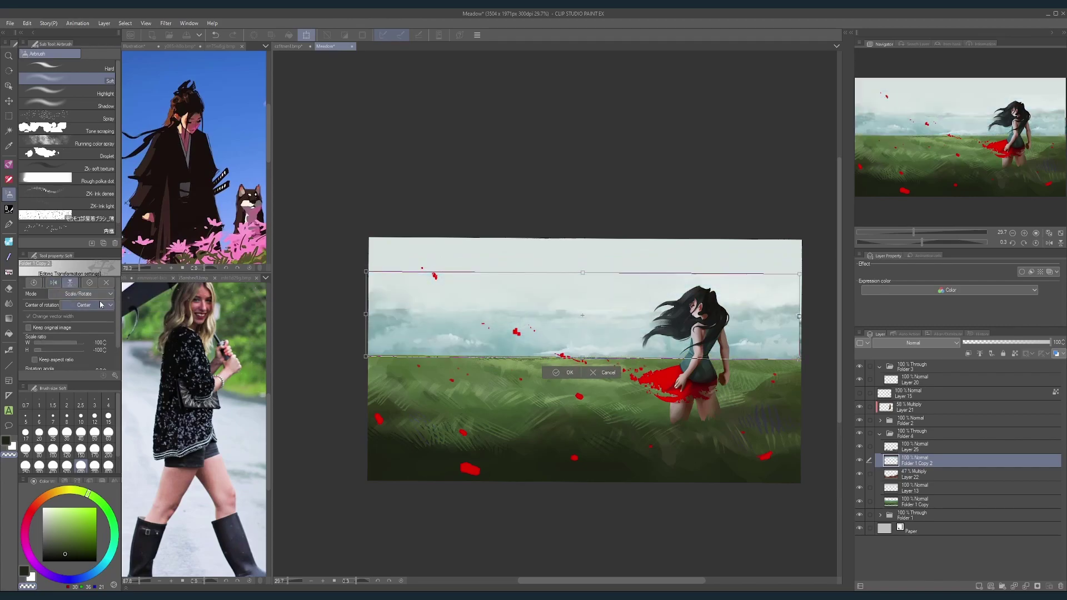
{"action": "left_click_drag", "start_coordinate": [688, 333], "coordinate": [713, 291]}
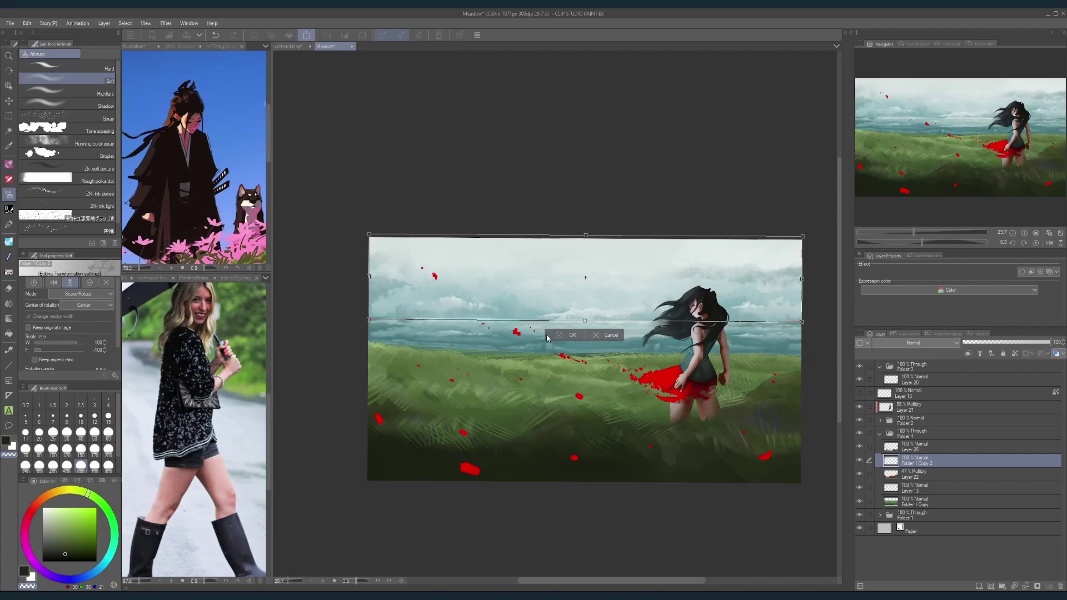
{"action": "left_click_drag", "start_coordinate": [802, 279], "coordinate": [804, 279]}
{"action": "left_click_drag", "start_coordinate": [368, 277], "coordinate": [366, 277]}
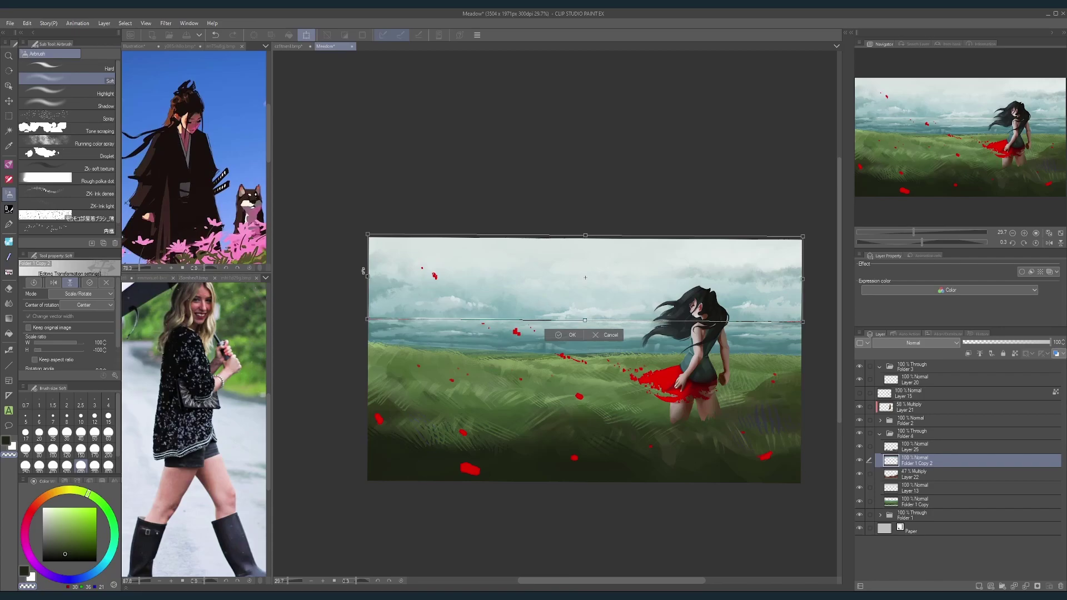
{"action": "left_click", "coordinate": [561, 336]}
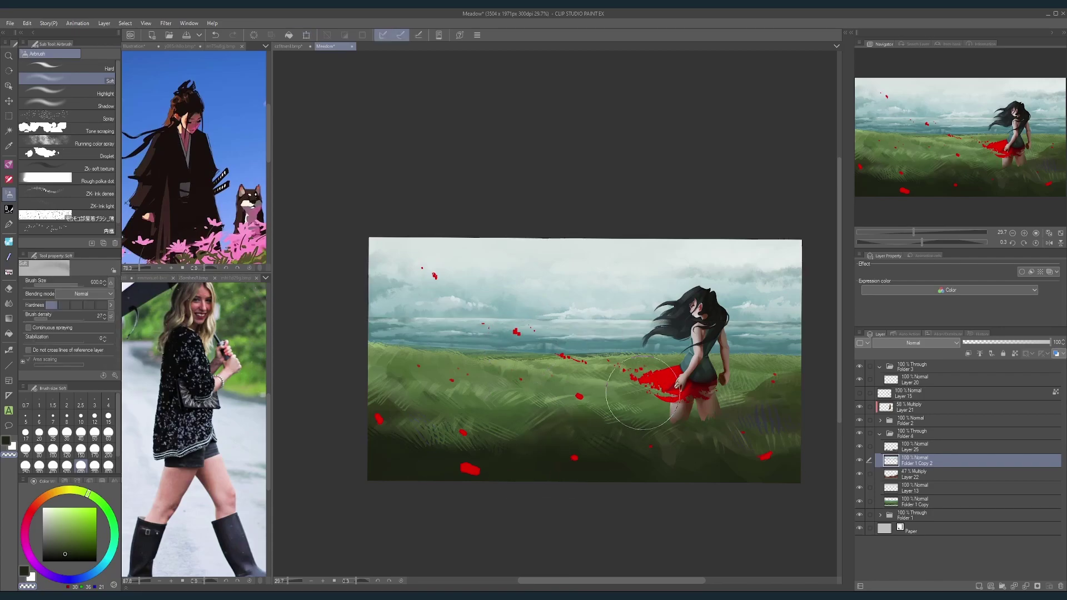
Step: Compare the painting with the newly flipped cloud layer hidden and shown
{"action": "scroll", "coordinate": [637, 382], "scroll_direction": "down", "scroll_amount": 1}
{"action": "scroll", "coordinate": [637, 382], "scroll_direction": "up", "scroll_amount": 1}
{"action": "left_click", "coordinate": [860, 464]}
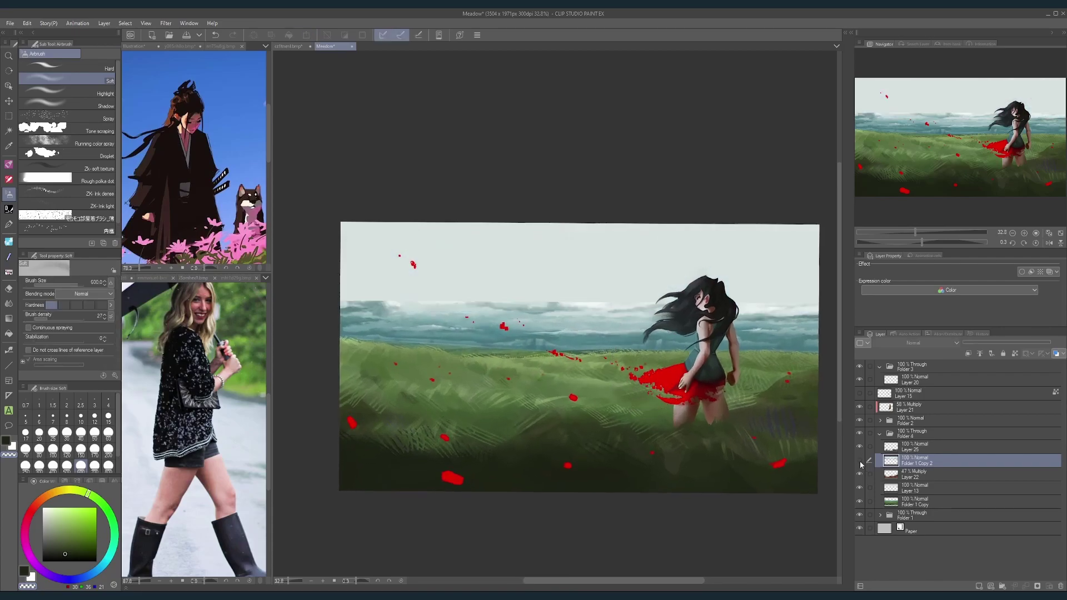
{"action": "left_click", "coordinate": [860, 463]}
{"action": "left_click", "coordinate": [860, 464]}
{"action": "left_click", "coordinate": [859, 464]}
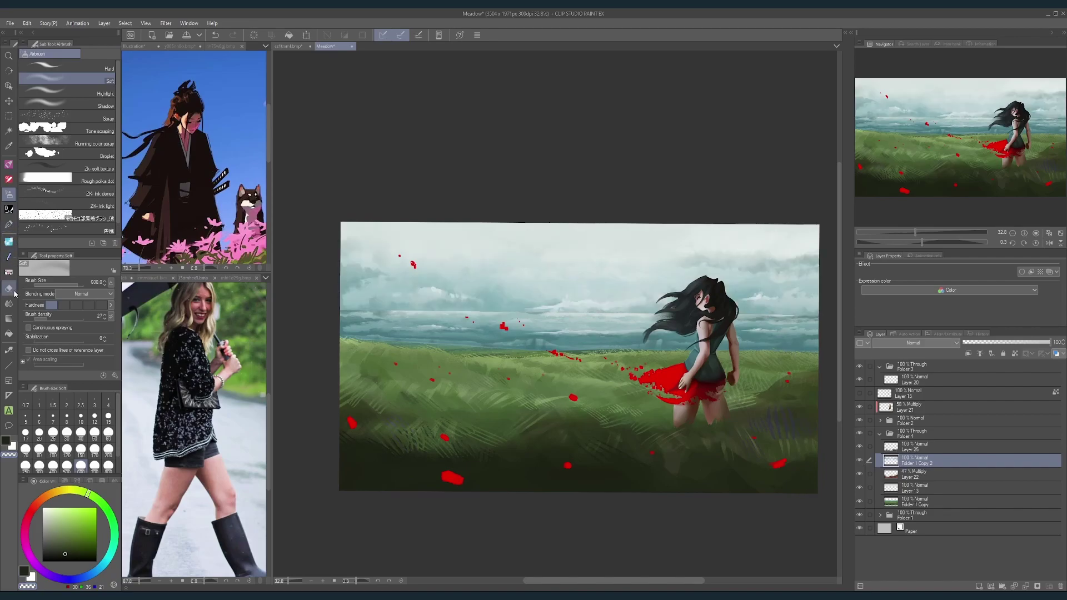
Step: Rotate the canvas view and reduce the Soft airbrush's brush size to 170
{"action": "key", "text": "shift+space"}
{"action": "left_click_drag", "start_coordinate": [348, 361], "coordinate": [411, 406]}
{"action": "key", "text": "bracketleft"}
{"action": "key", "text": "bracketleft"}
{"action": "key", "text": "bracketleft"}
{"action": "key", "text": "bracketleft"}
{"action": "key", "text": "bracketleft"}
{"action": "key", "text": "bracketleft"}
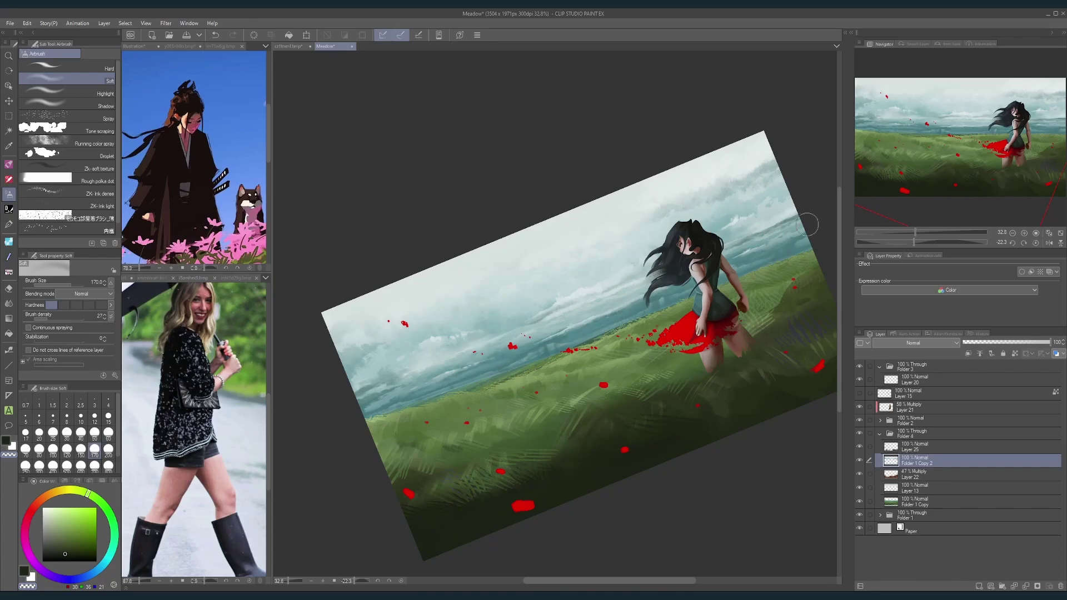
Step: Inspect how the flipped clouds meet the horizon with the canvas straightened, zoomed out and zoomed in
{"action": "scroll", "coordinate": [796, 222], "scroll_direction": "down", "scroll_amount": 1}
{"action": "key", "text": "shift+space"}
{"action": "left_click_drag", "start_coordinate": [796, 222], "coordinate": [735, 283]}
{"action": "scroll", "coordinate": [741, 277], "scroll_direction": "down", "scroll_amount": 1}
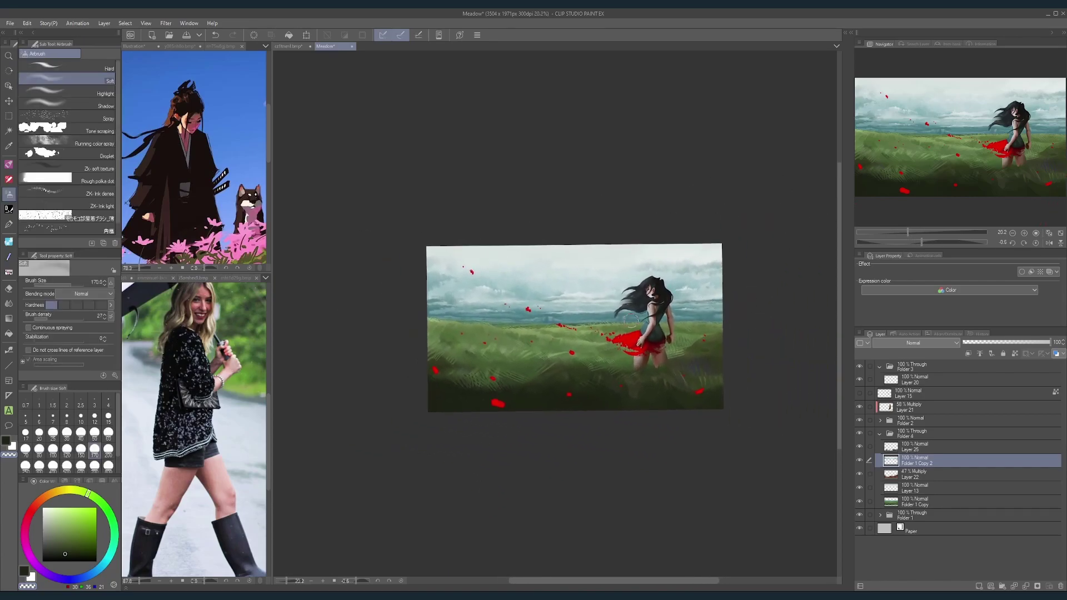
{"action": "scroll", "coordinate": [630, 320], "scroll_direction": "up", "scroll_amount": 2}
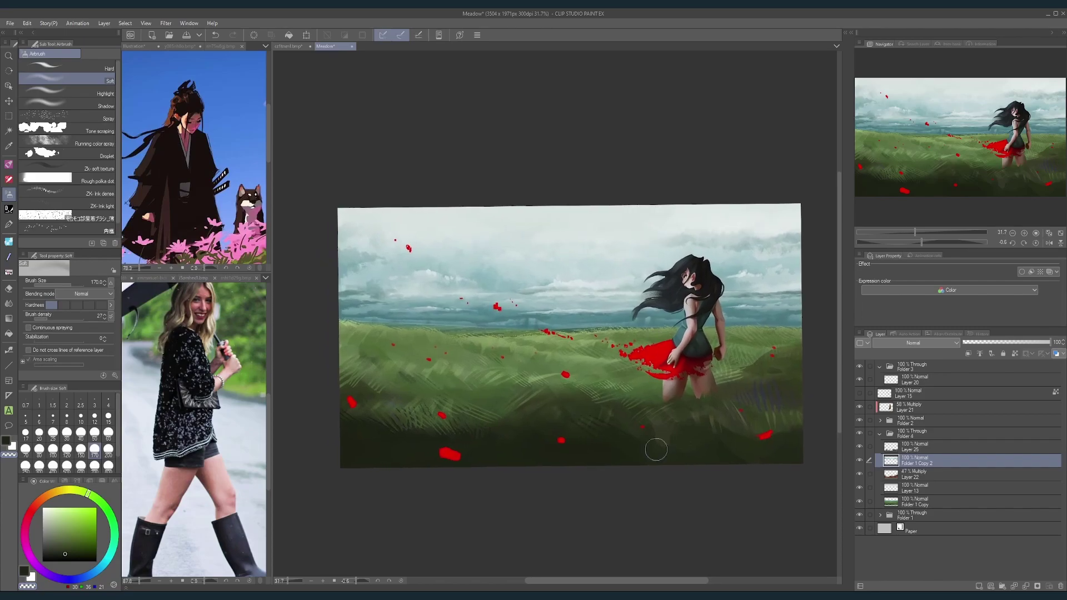
{"action": "scroll", "coordinate": [768, 324], "scroll_direction": "up", "scroll_amount": 3}
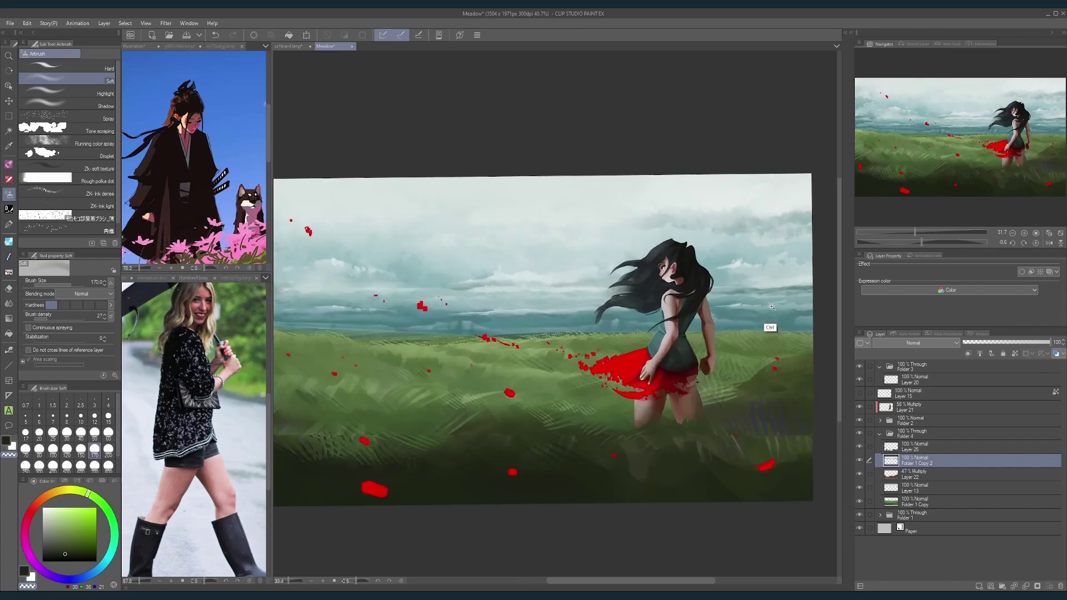
Step: Reduce the Soft airbrush's brush size to 60 and check the clouds beside the woman up close
{"action": "scroll", "coordinate": [745, 278], "scroll_direction": "down", "scroll_amount": 2}
{"action": "key", "text": "bracketleft"}
{"action": "key", "text": "bracketleft"}
{"action": "key", "text": "bracketleft"}
{"action": "key", "text": "bracketleft"}
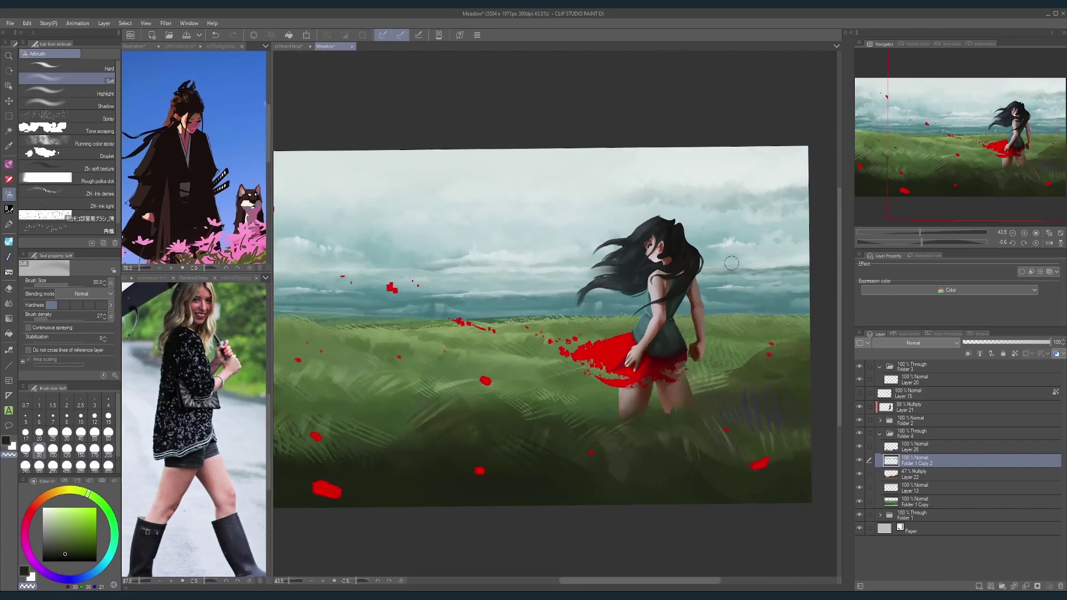
{"action": "scroll", "coordinate": [790, 265], "scroll_direction": "up", "scroll_amount": 3}
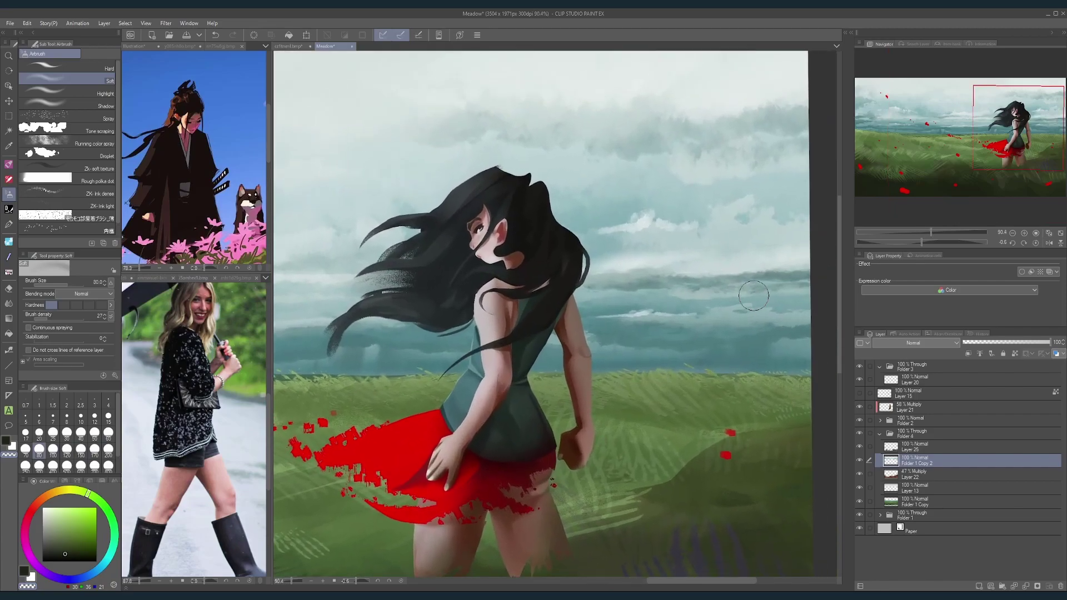
{"action": "key", "text": "bracketleft"}
{"action": "key", "text": "bracketleft"}
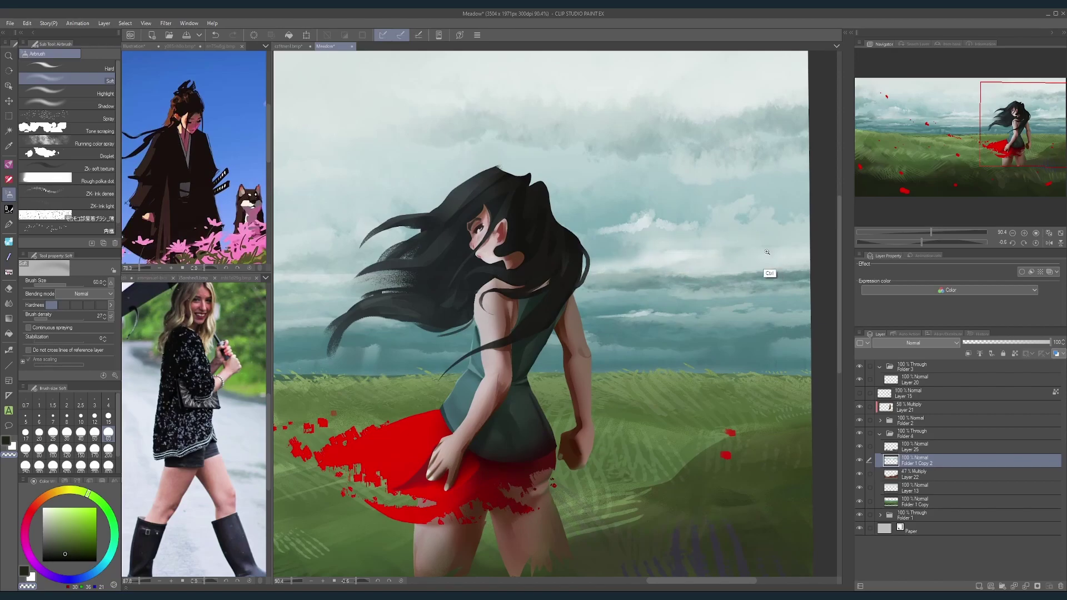
Step: Compare the whole painting with the Folder 1 Copy 2 cloud layer hidden and shown
{"action": "scroll", "coordinate": [770, 268], "scroll_direction": "down", "scroll_amount": 5}
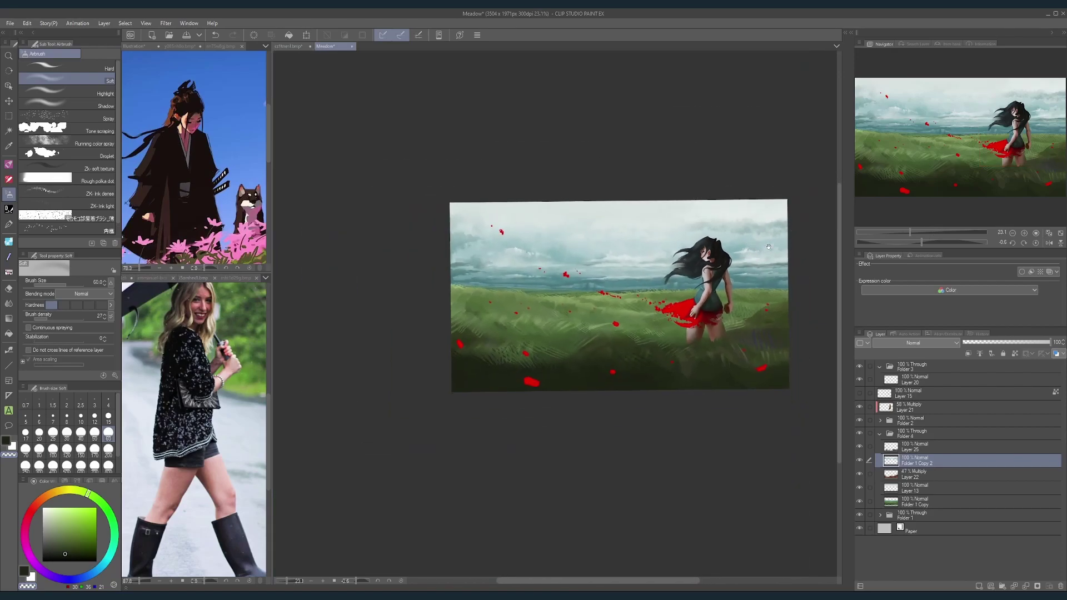
{"action": "scroll", "coordinate": [544, 281], "scroll_direction": "up", "scroll_amount": 3}
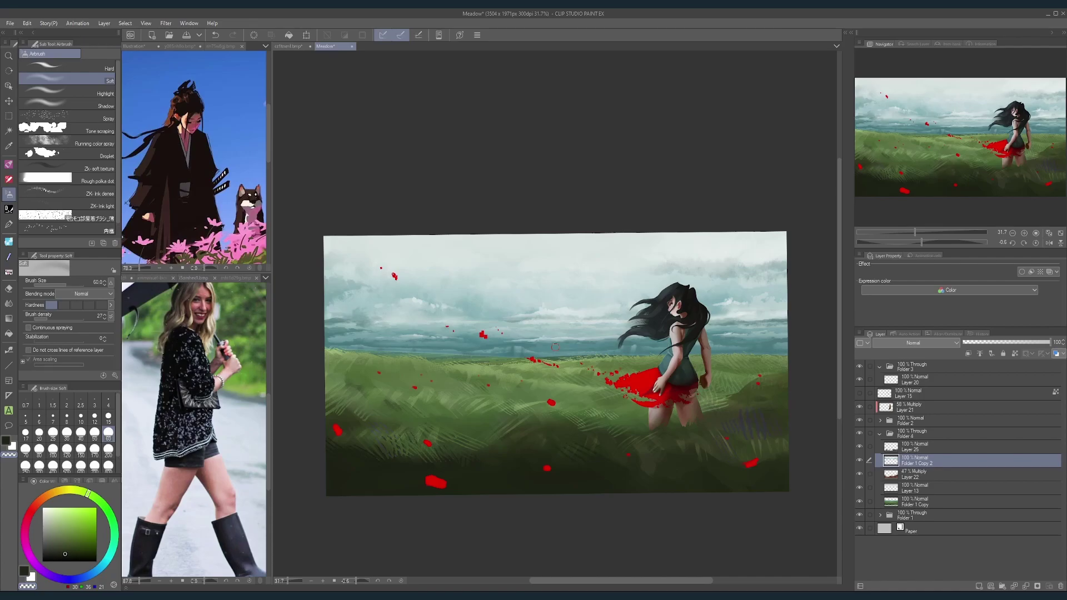
{"action": "left_click", "coordinate": [859, 461]}
{"action": "left_click", "coordinate": [860, 462]}
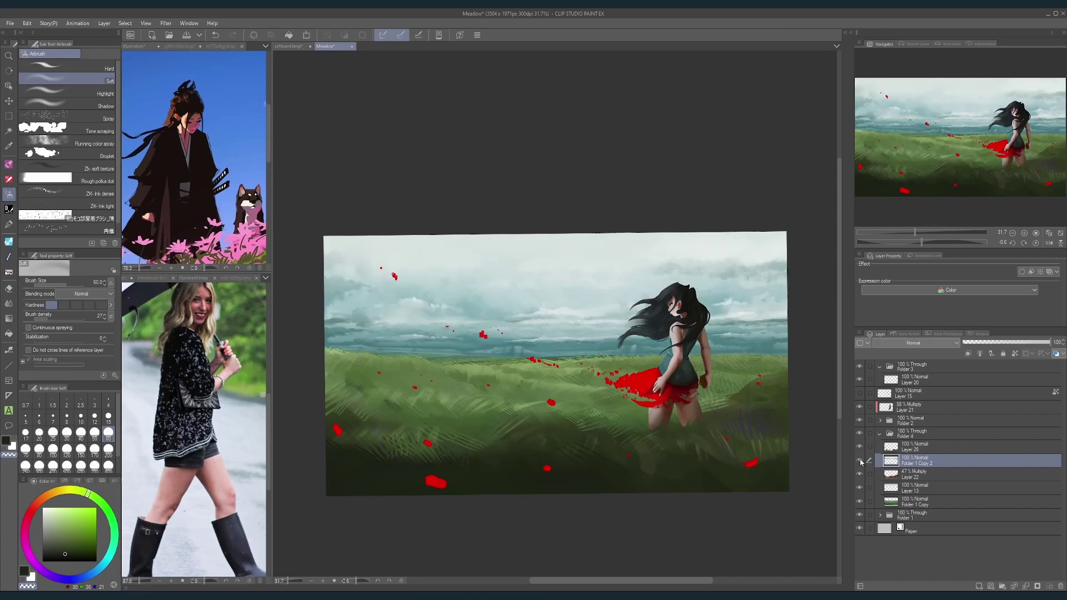
Step: Add a new layer above Layer 25 in Folder 4 and set its blending mode to Multiply
{"action": "left_click", "coordinate": [914, 447]}
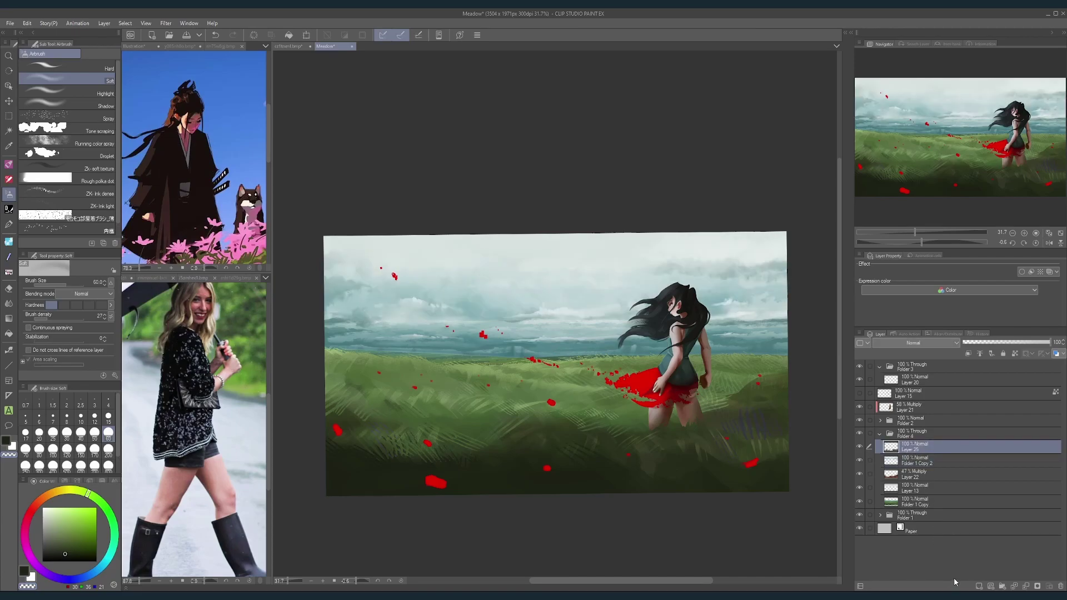
{"action": "left_click", "coordinate": [979, 586]}
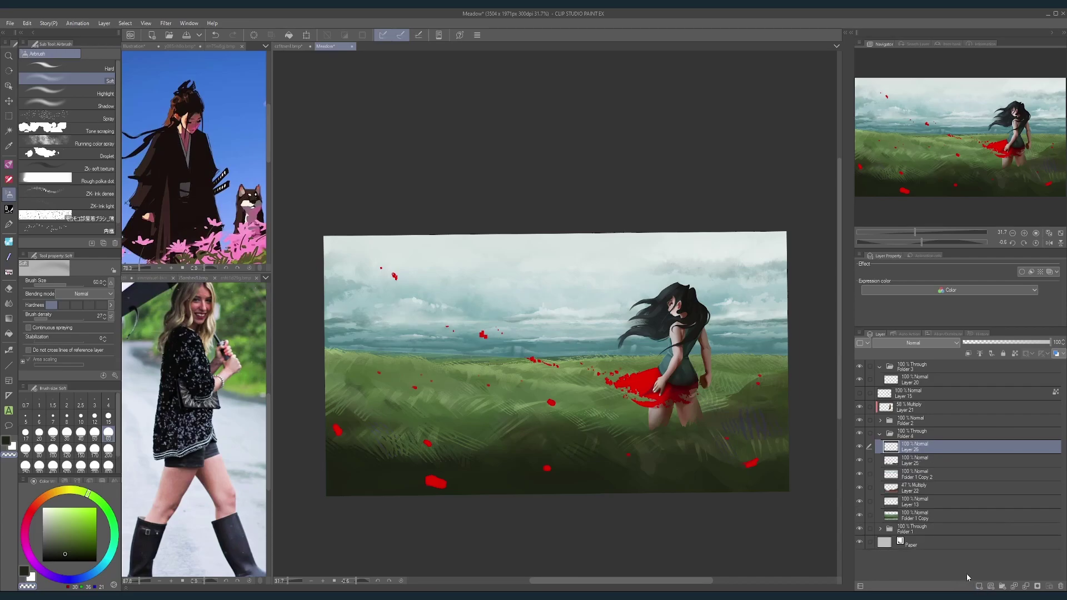
{"action": "left_click", "coordinate": [926, 343]}
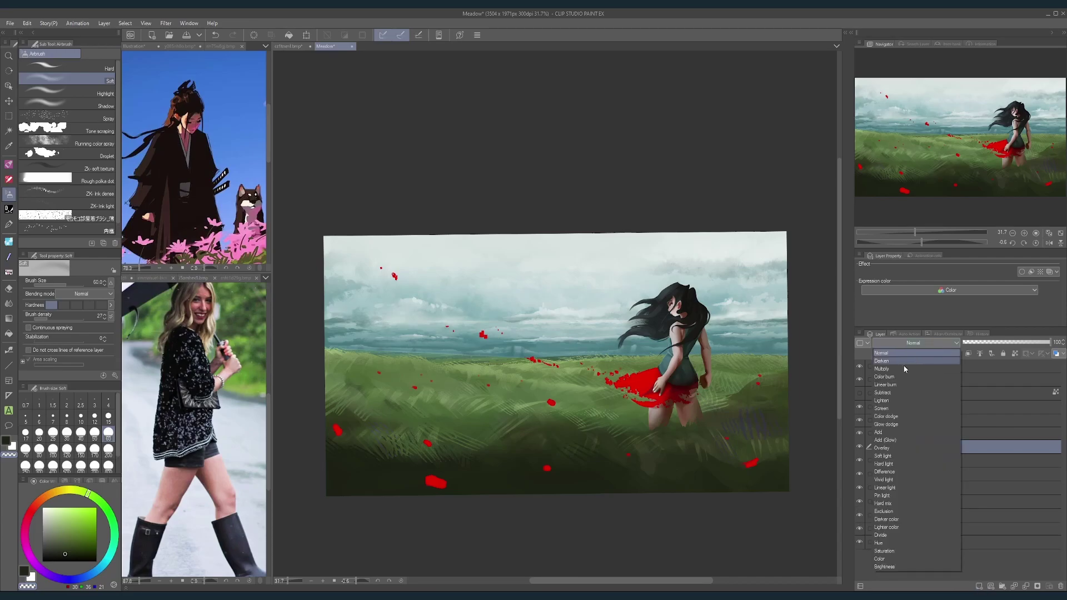
{"action": "left_click", "coordinate": [899, 367]}
Step: Sample the blue of the sky near the horizon, darken it, and shade the painting's side edges and lower meadow with the Soft airbrush at size 800
{"action": "left_click", "coordinate": [596, 345], "text": "alt"}
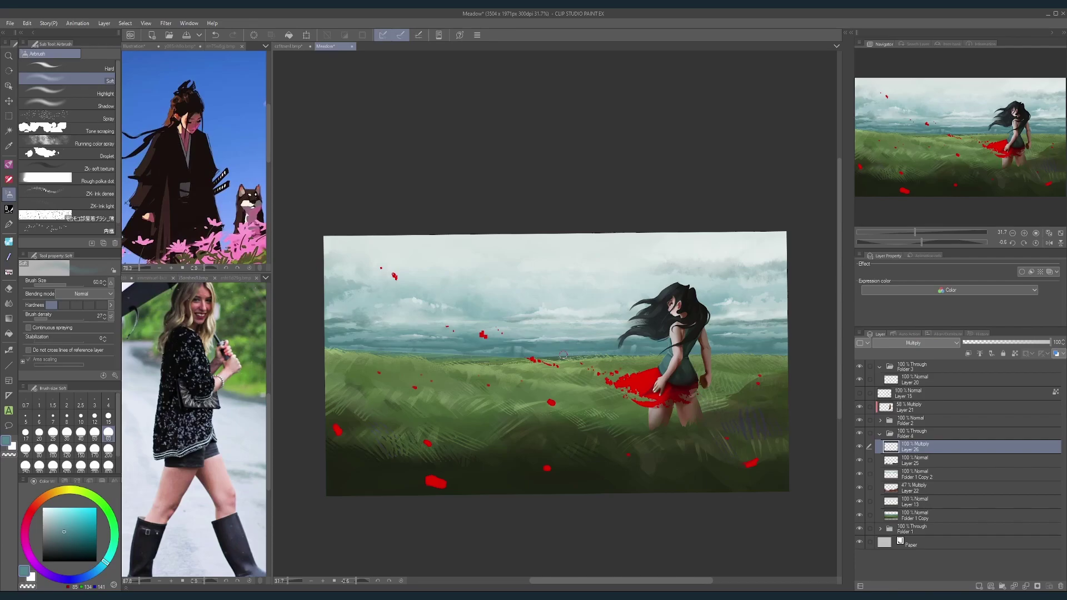
{"action": "left_click", "coordinate": [66, 545]}
{"action": "left_click", "coordinate": [108, 466]}
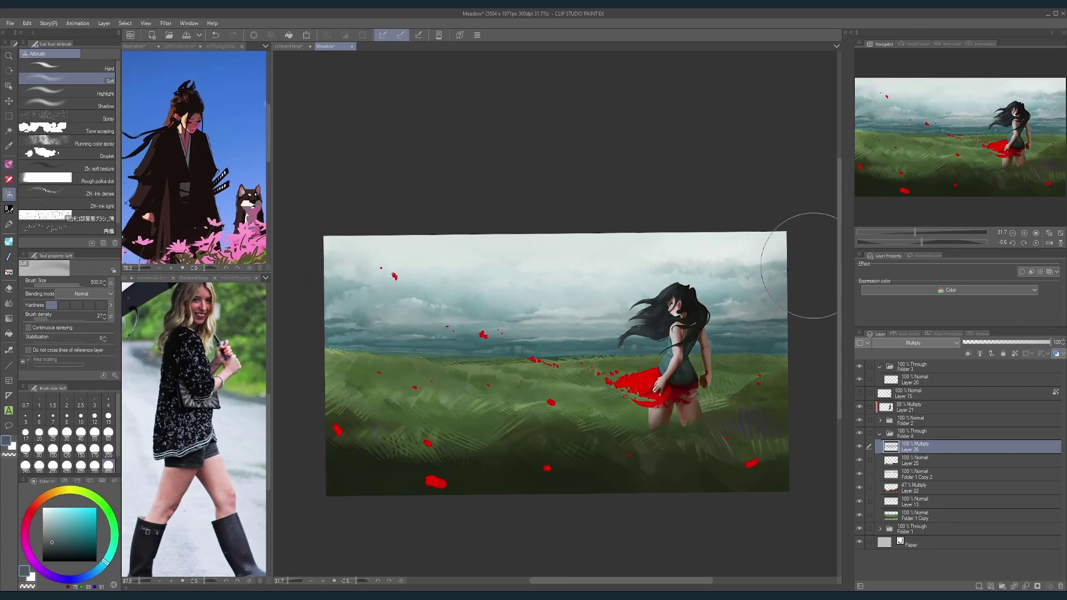
{"action": "left_click_drag", "start_coordinate": [813, 266], "coordinate": [785, 387]}
{"action": "left_click_drag", "start_coordinate": [319, 274], "coordinate": [339, 378]}
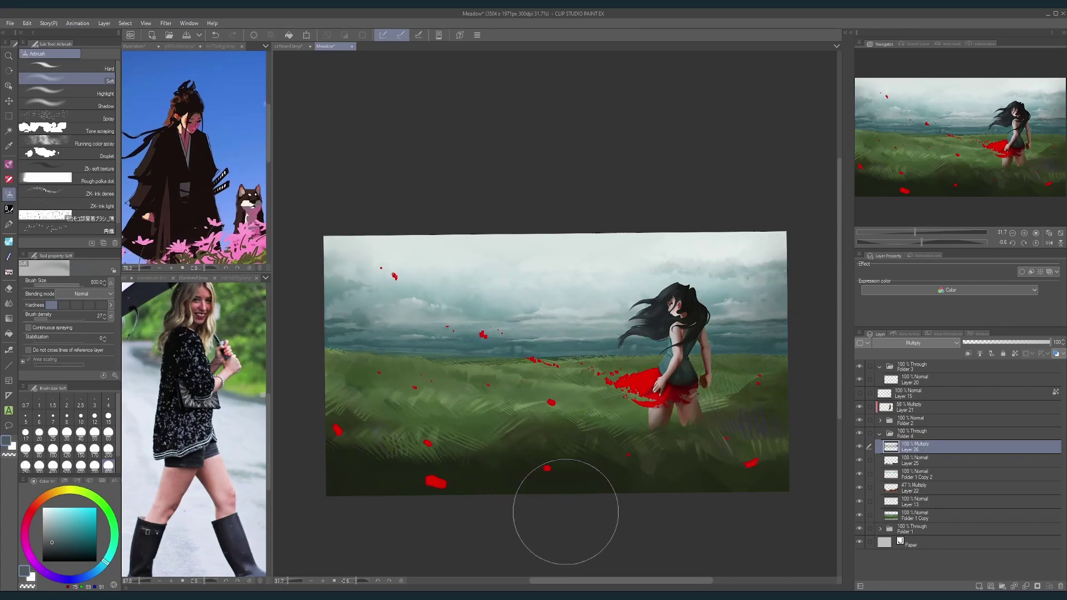
{"action": "left_click_drag", "start_coordinate": [790, 371], "coordinate": [817, 417]}
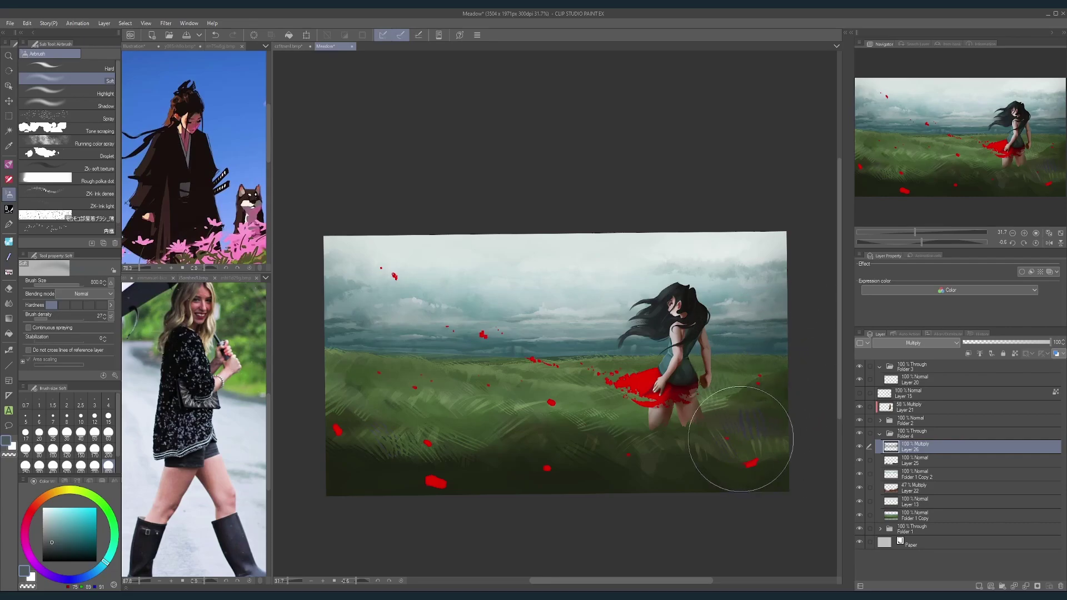
{"action": "mouse_move", "coordinate": [573, 433]}
{"action": "left_mouse_down"}
{"action": "mouse_move", "coordinate": [560, 429]}
{"action": "mouse_move", "coordinate": [568, 431]}
{"action": "left_mouse_up"}
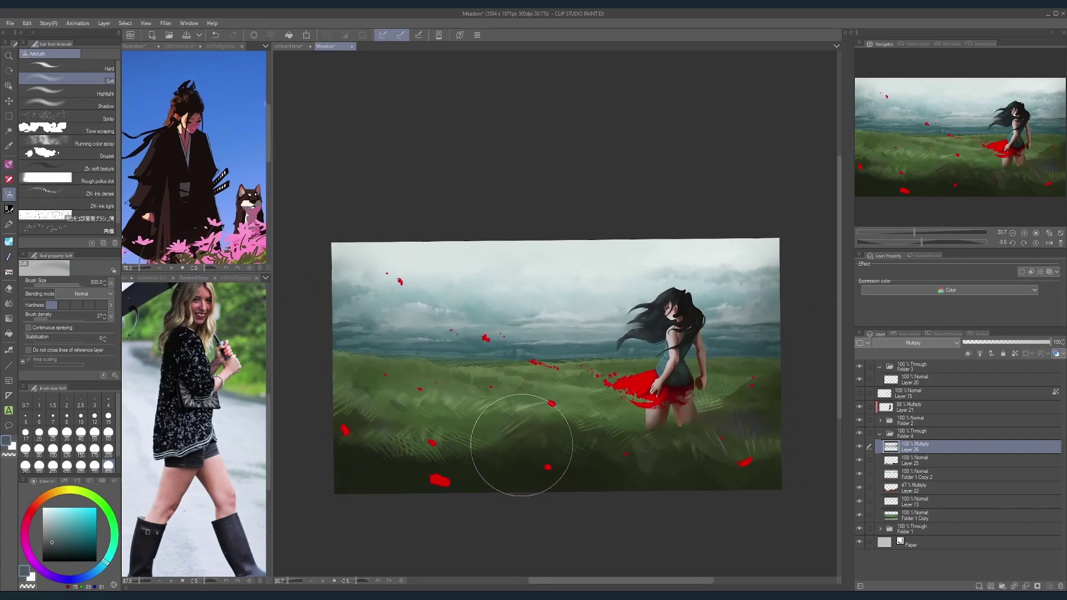
Step: Soften the Multiply shading over the meadow using the Soft airbrush with transparent colour at size 400, and raise the brush size to 600
{"action": "left_click", "coordinate": [53, 466]}
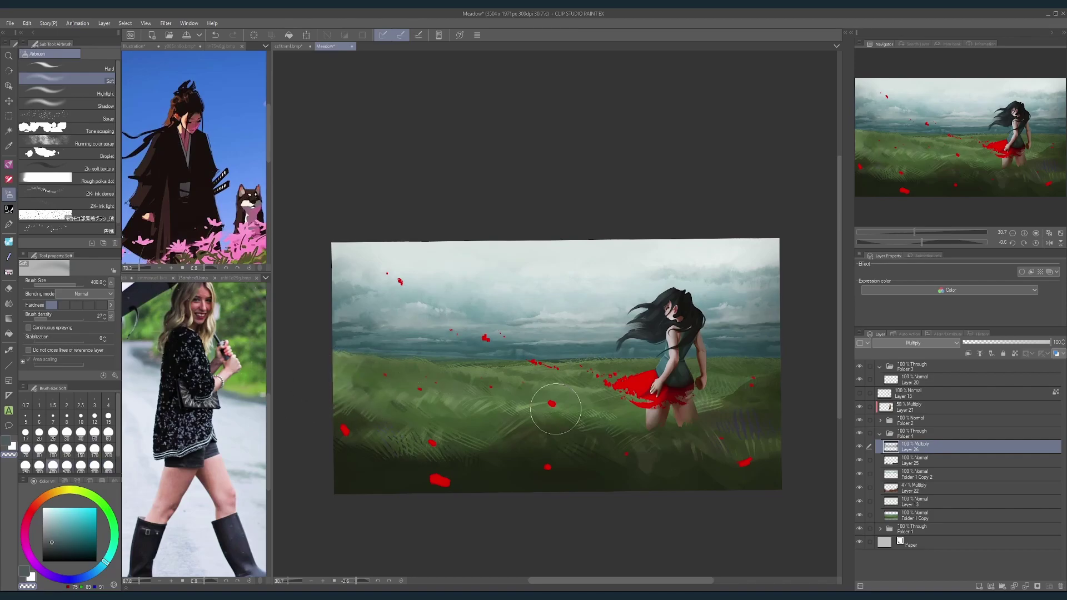
{"action": "scroll", "coordinate": [784, 378], "scroll_direction": "down", "scroll_amount": 1}
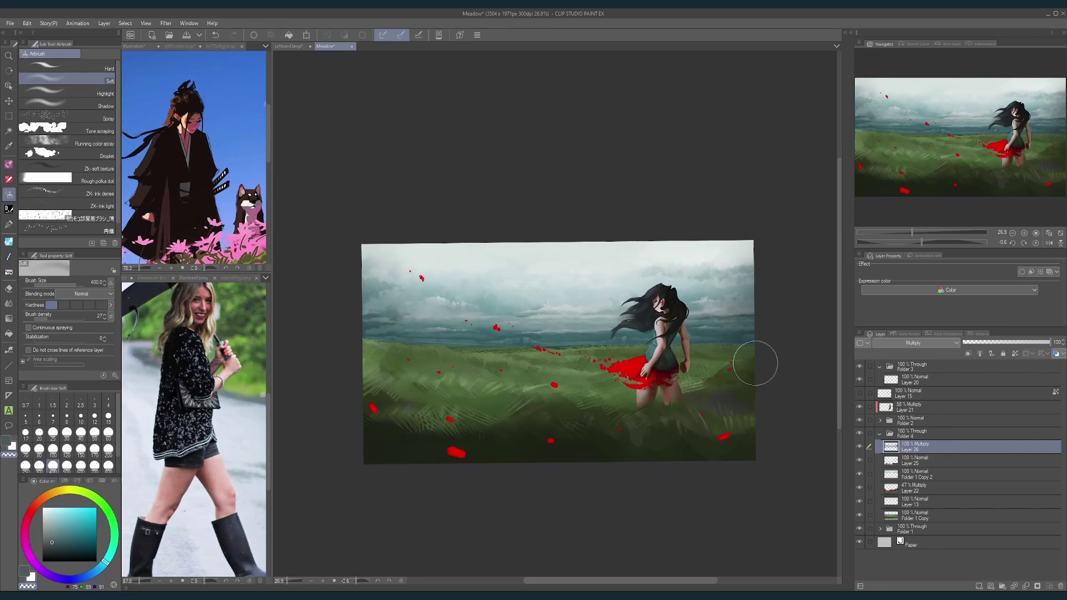
{"action": "left_click", "coordinate": [683, 365], "text": "ctrl"}
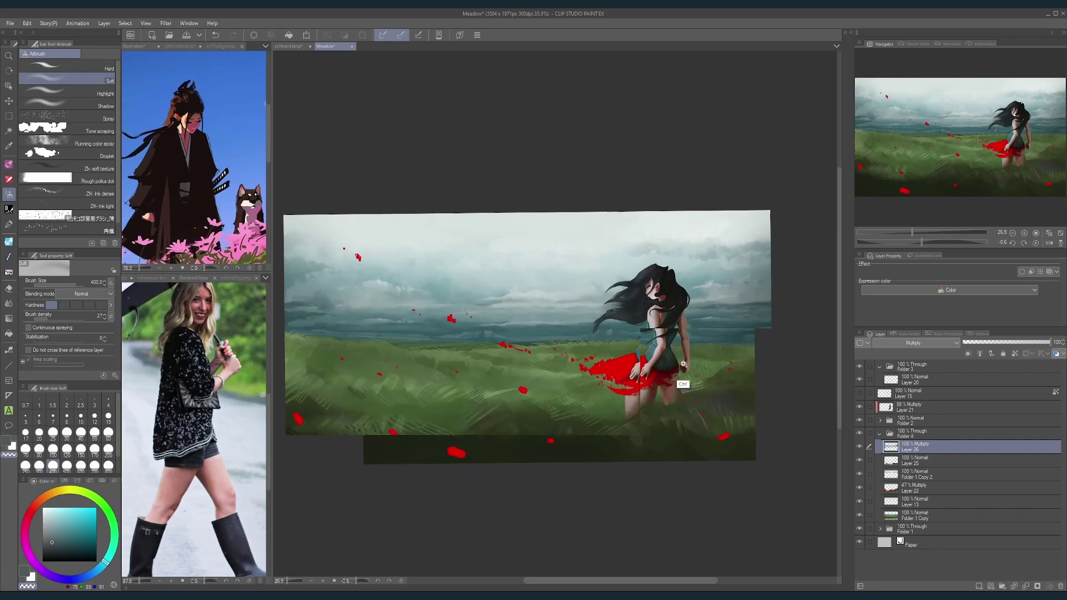
{"action": "scroll", "coordinate": [684, 364], "scroll_direction": "down", "scroll_amount": 2}
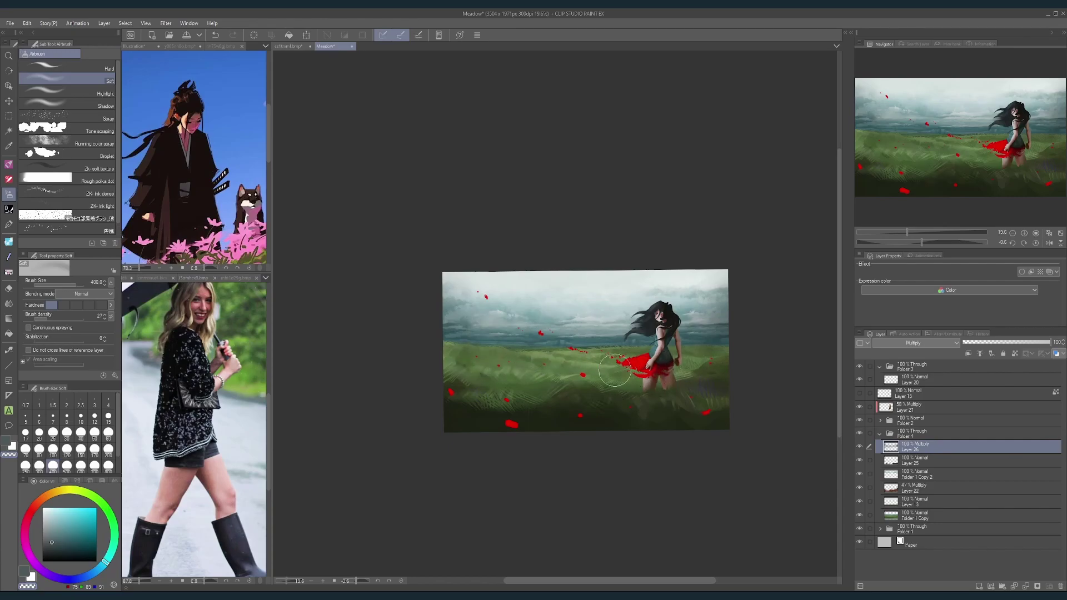
{"action": "left_click_drag", "start_coordinate": [615, 370], "coordinate": [476, 372]}
{"action": "mouse_move", "coordinate": [649, 392]}
{"action": "left_mouse_down"}
{"action": "mouse_move", "coordinate": [641, 394]}
{"action": "mouse_move", "coordinate": [649, 386]}
{"action": "left_mouse_up"}
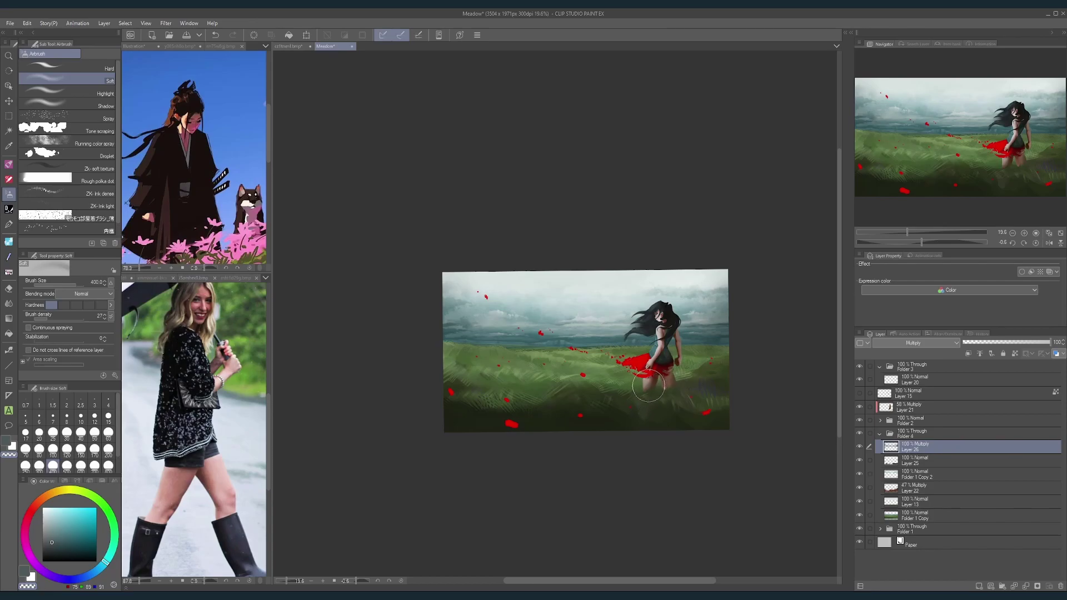
{"action": "scroll", "coordinate": [648, 385], "scroll_direction": "up", "scroll_amount": 1}
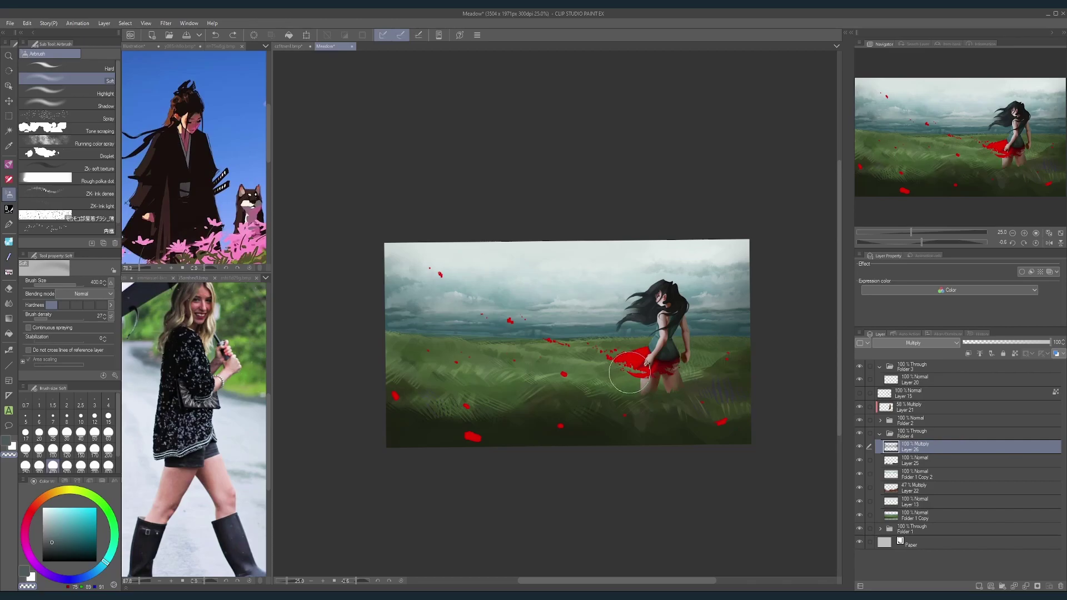
{"action": "key", "text": "bracketright"}
{"action": "key", "text": "bracketright"}
{"action": "key", "text": "bracketright"}
{"action": "key", "text": "bracketright"}
{"action": "key", "text": "bracketleft"}
{"action": "key", "text": "bracketleft"}
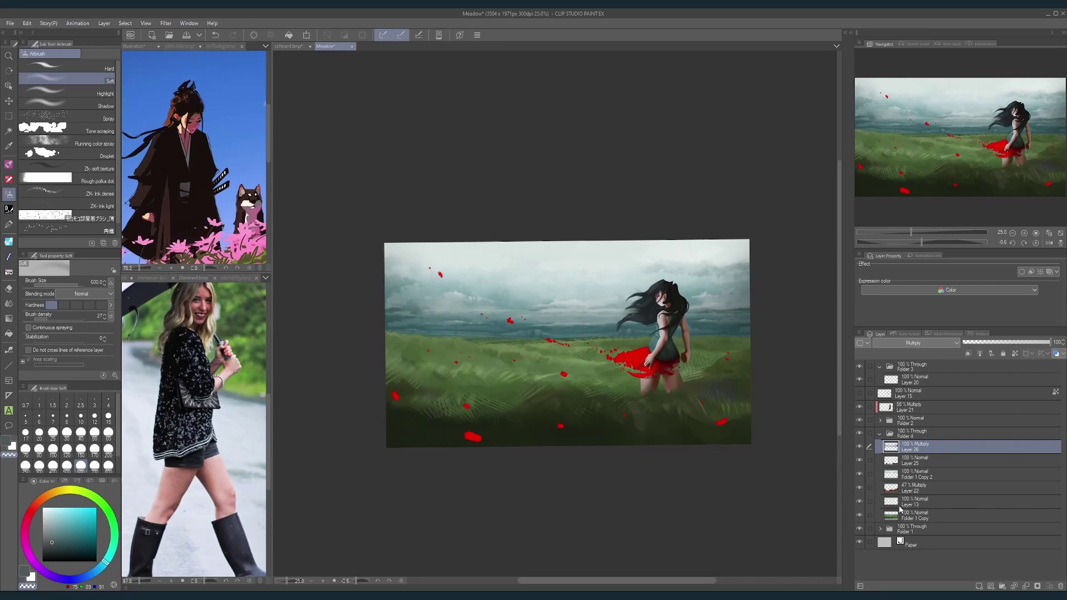
Step: Select Layer 13 and compare the painting with Layer 25, Folder 1 Copy 2 and Layer 22 each hidden and shown
{"action": "left_click", "coordinate": [872, 501]}
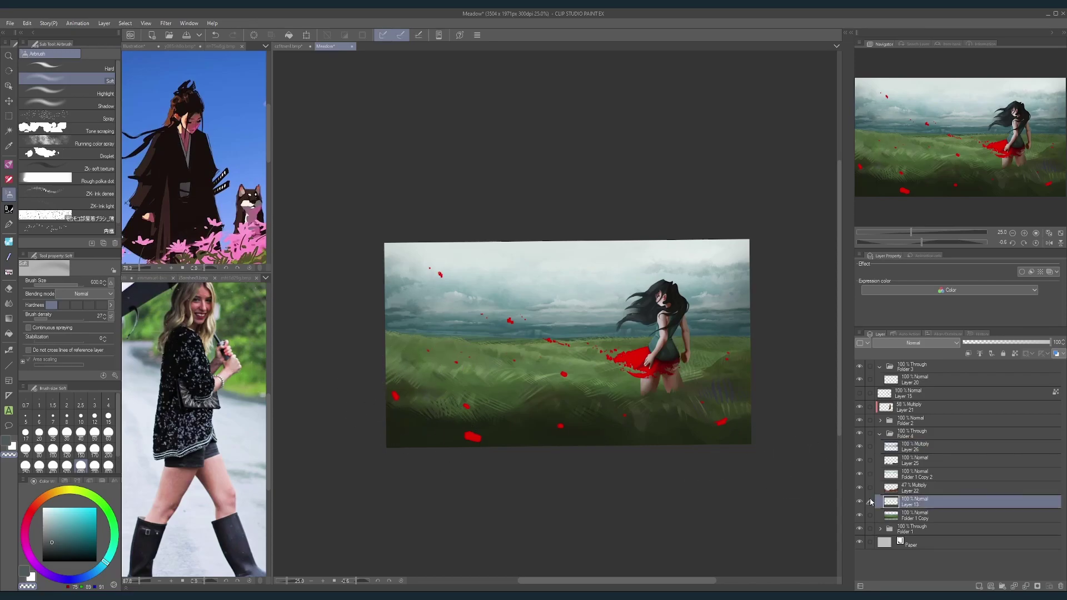
{"action": "left_click", "coordinate": [860, 461]}
{"action": "left_click", "coordinate": [860, 461]}
{"action": "left_click", "coordinate": [860, 474]}
{"action": "left_click", "coordinate": [860, 473]}
{"action": "left_click", "coordinate": [860, 488]}
{"action": "left_click", "coordinate": [860, 487]}
{"action": "left_click", "coordinate": [860, 487]}
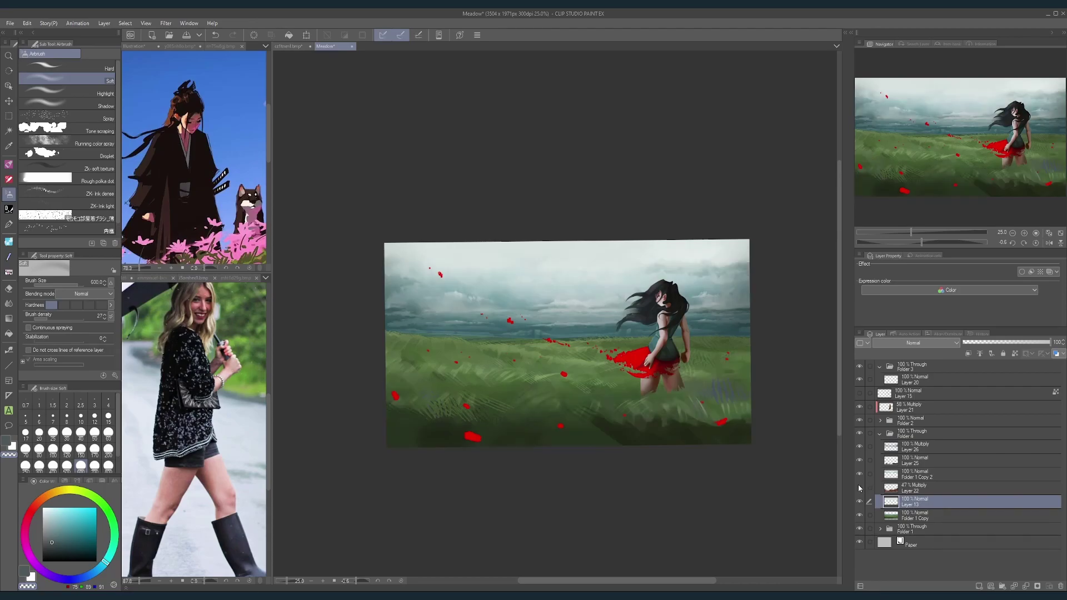
{"action": "left_click", "coordinate": [860, 488]}
Step: Select Layer 22 and compare the meadow with its Multiply shading hidden and shown
{"action": "left_click", "coordinate": [903, 492]}
{"action": "left_click", "coordinate": [860, 487]}
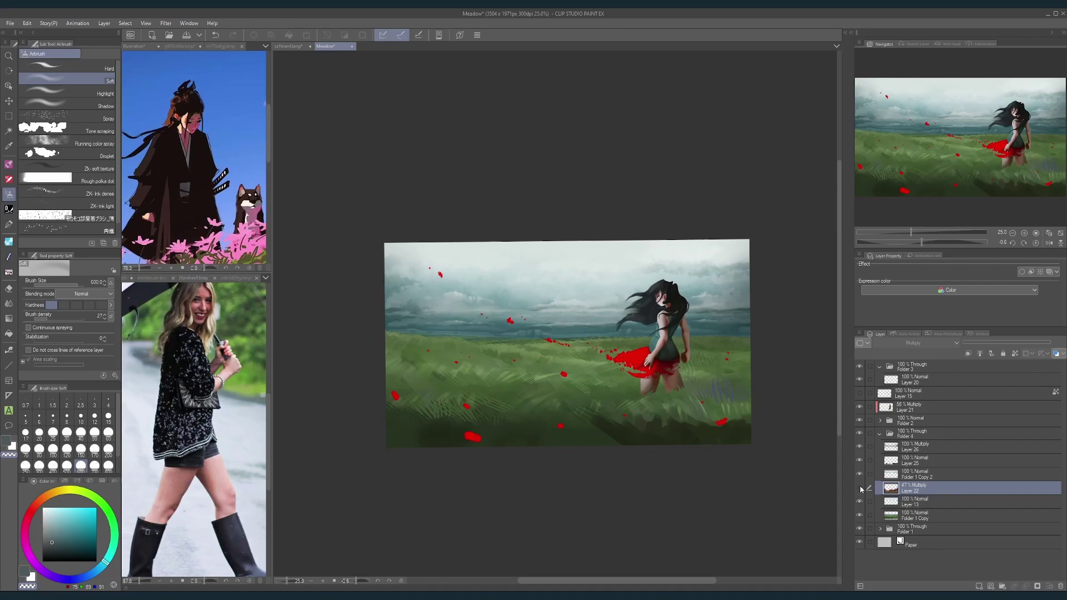
{"action": "left_click", "coordinate": [860, 488]}
{"action": "left_click", "coordinate": [858, 488]}
{"action": "left_click", "coordinate": [859, 489]}
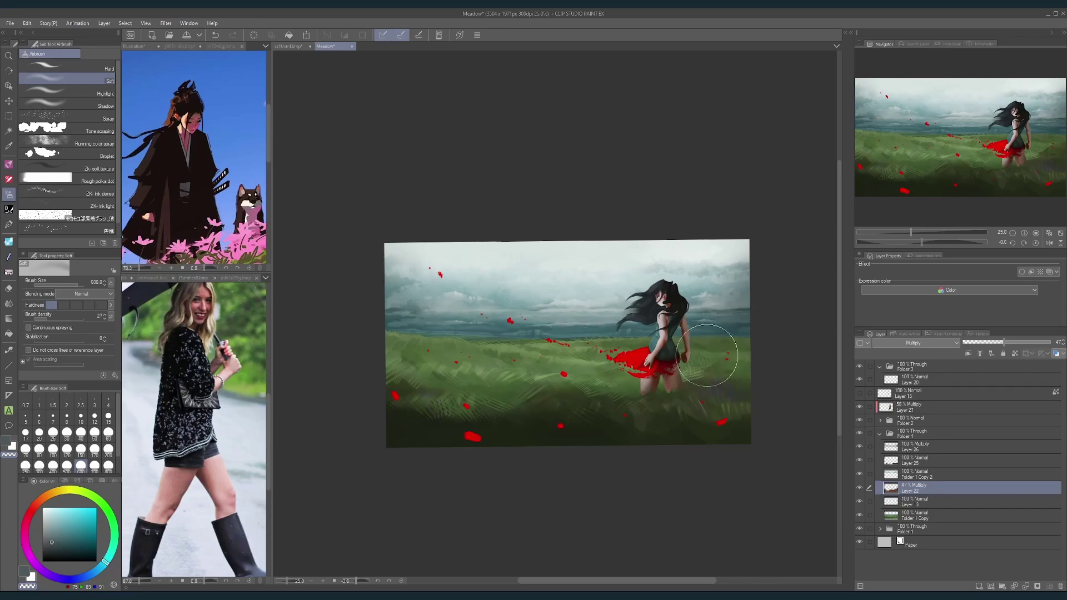
Step: Reduce the Soft airbrush's brush size to 250 for working on Layer 22
{"action": "scroll", "coordinate": [778, 339], "scroll_direction": "down", "scroll_amount": 3}
{"action": "scroll", "coordinate": [741, 339], "scroll_direction": "up", "scroll_amount": 3}
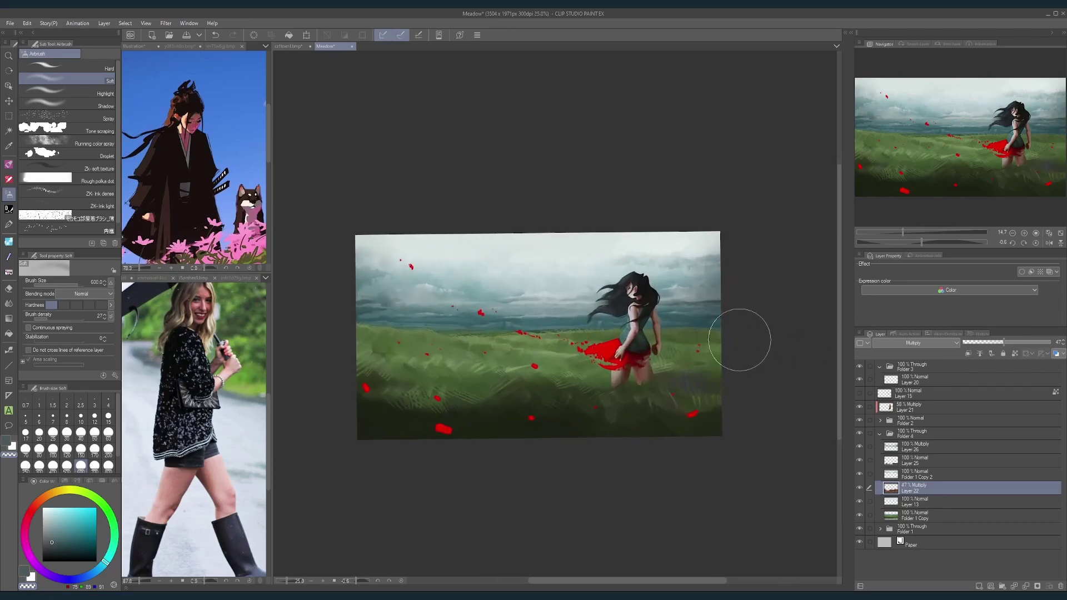
{"action": "key", "text": "["}
{"action": "key", "text": "["}
{"action": "key", "text": "["}
{"action": "key", "text": "["}
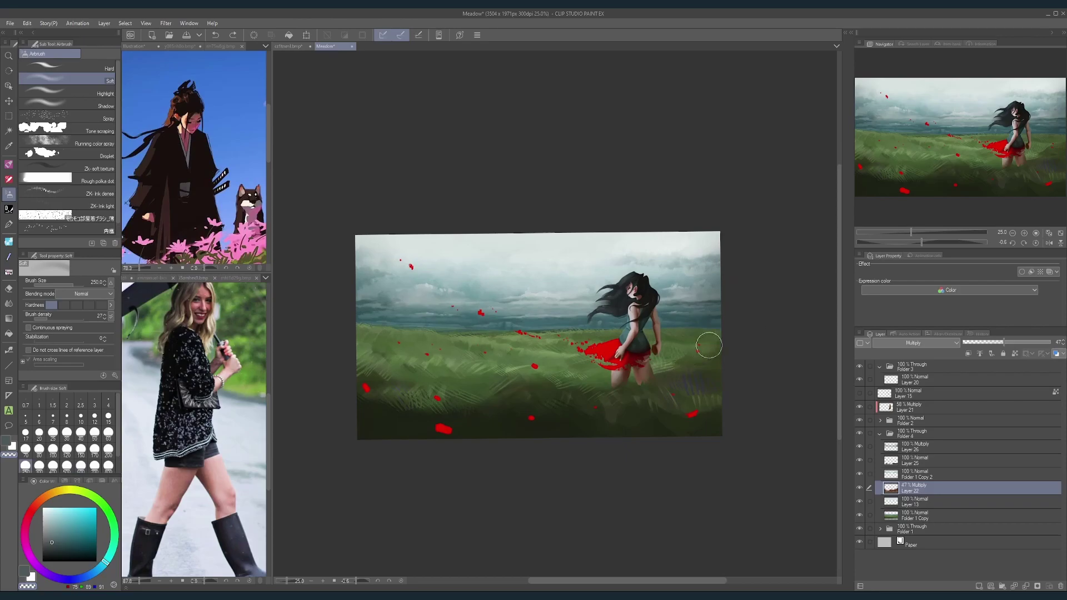
Step: Examine the meadow shading around the woman's legs and across the whole composition at several zoom levels
{"action": "scroll", "coordinate": [723, 348], "scroll_direction": "down", "scroll_amount": 2}
{"action": "scroll", "coordinate": [747, 333], "scroll_direction": "up", "scroll_amount": 3}
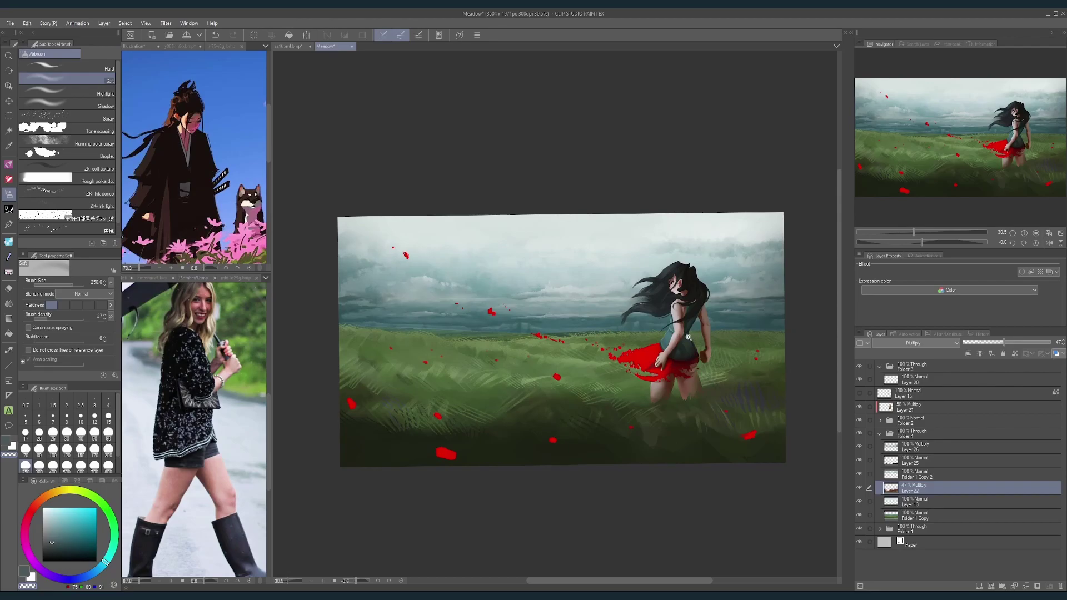
{"action": "scroll", "coordinate": [689, 338], "scroll_direction": "up", "scroll_amount": 2}
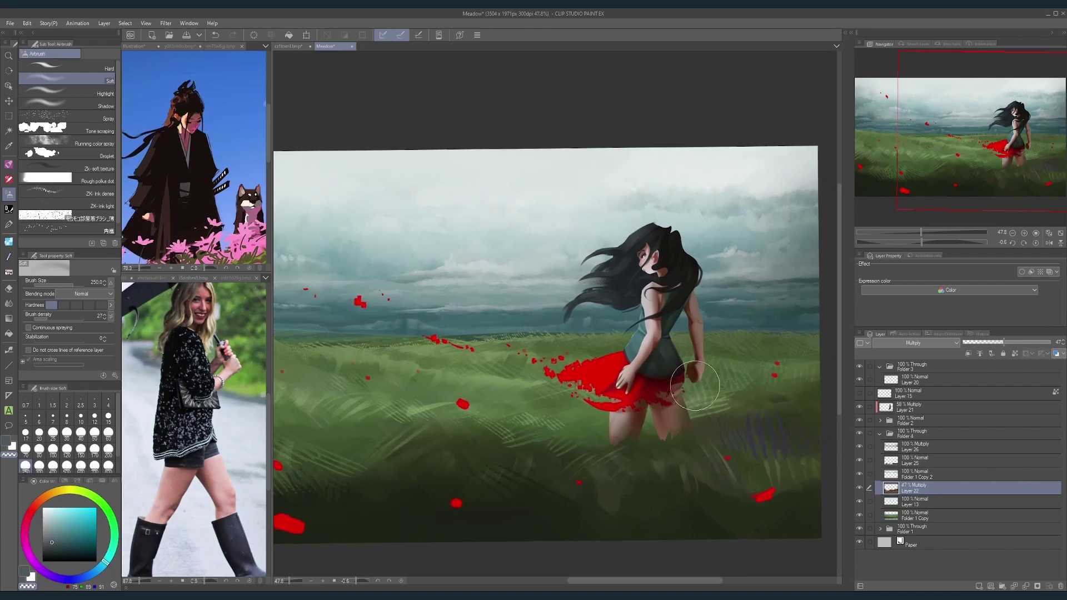
{"action": "scroll", "coordinate": [692, 383], "scroll_direction": "down", "scroll_amount": 3}
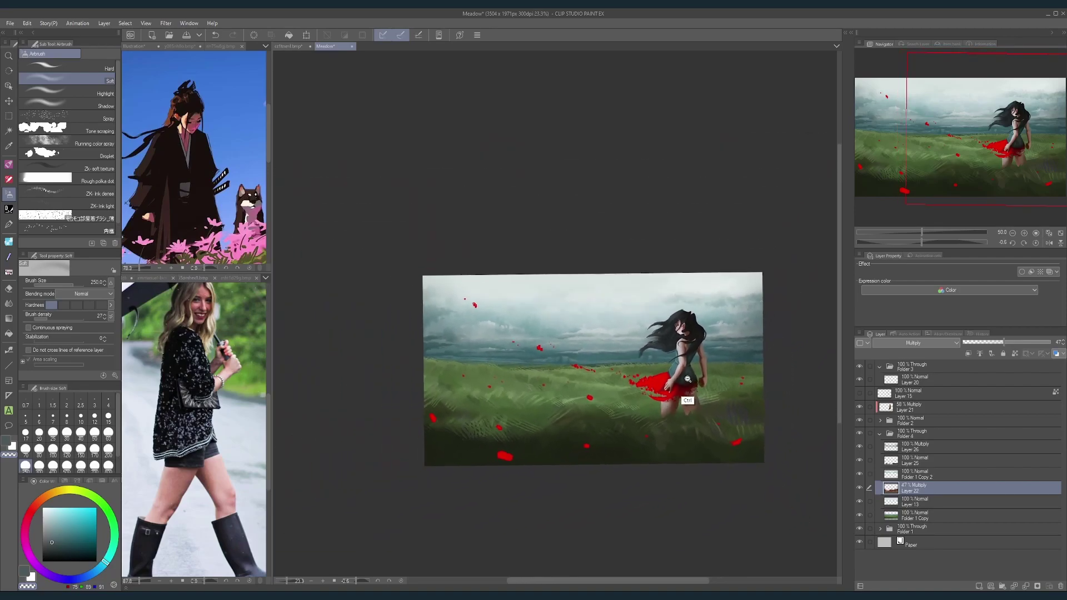
{"action": "scroll", "coordinate": [690, 383], "scroll_direction": "up", "scroll_amount": 4}
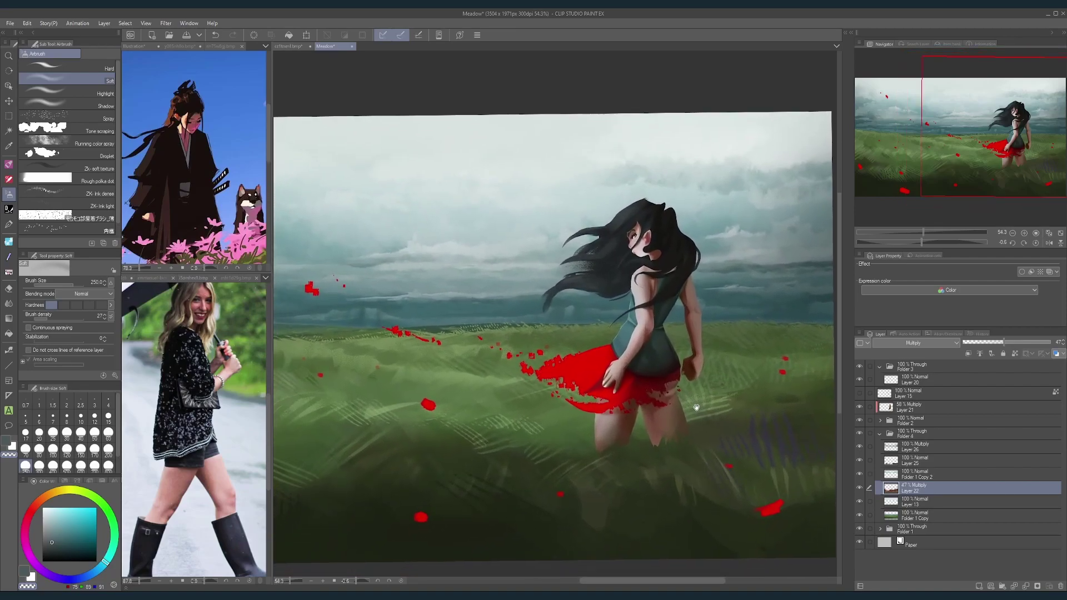
{"action": "scroll", "coordinate": [696, 408], "scroll_direction": "down", "scroll_amount": 2}
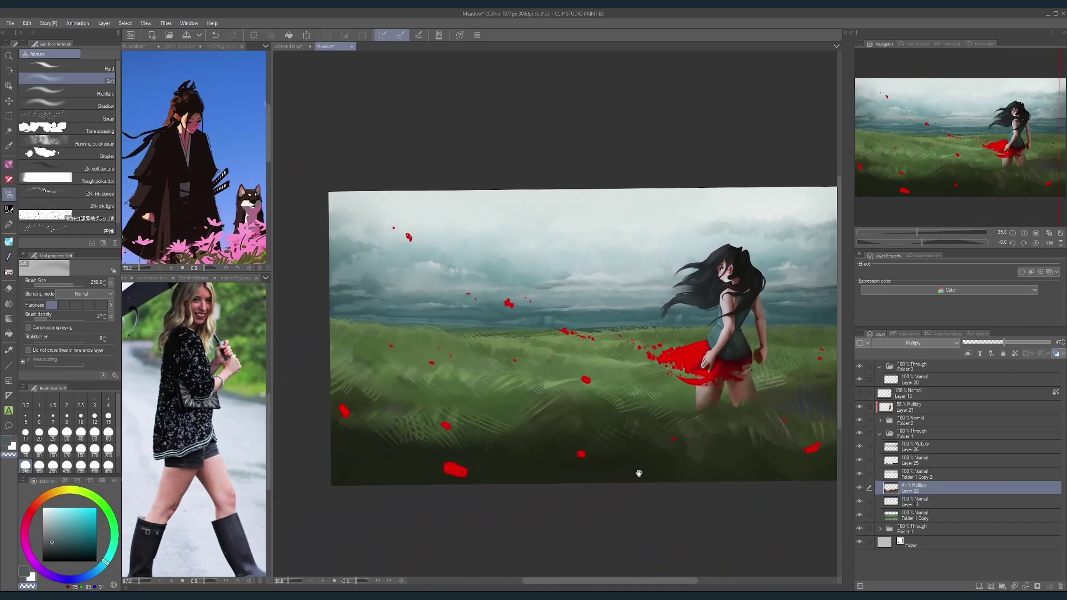
Step: Collapse Folder 4, compare the painting with Folder 4 and Folder 2 each hidden and shown, and check Layer 20
{"action": "left_click", "coordinate": [880, 434]}
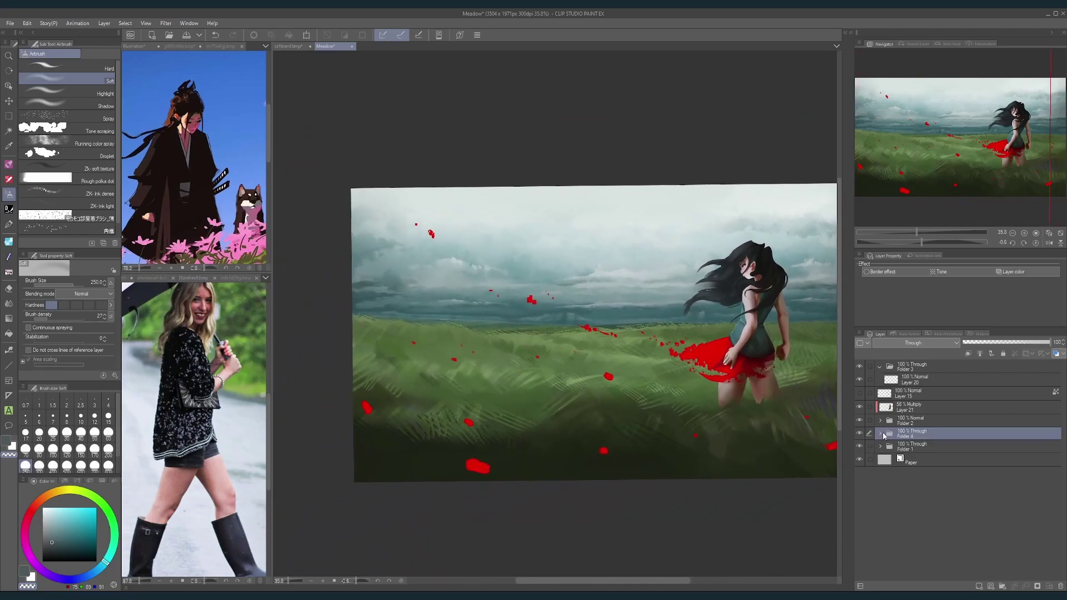
{"action": "left_click", "coordinate": [857, 434]}
{"action": "left_click", "coordinate": [857, 434]}
{"action": "left_click", "coordinate": [857, 421]}
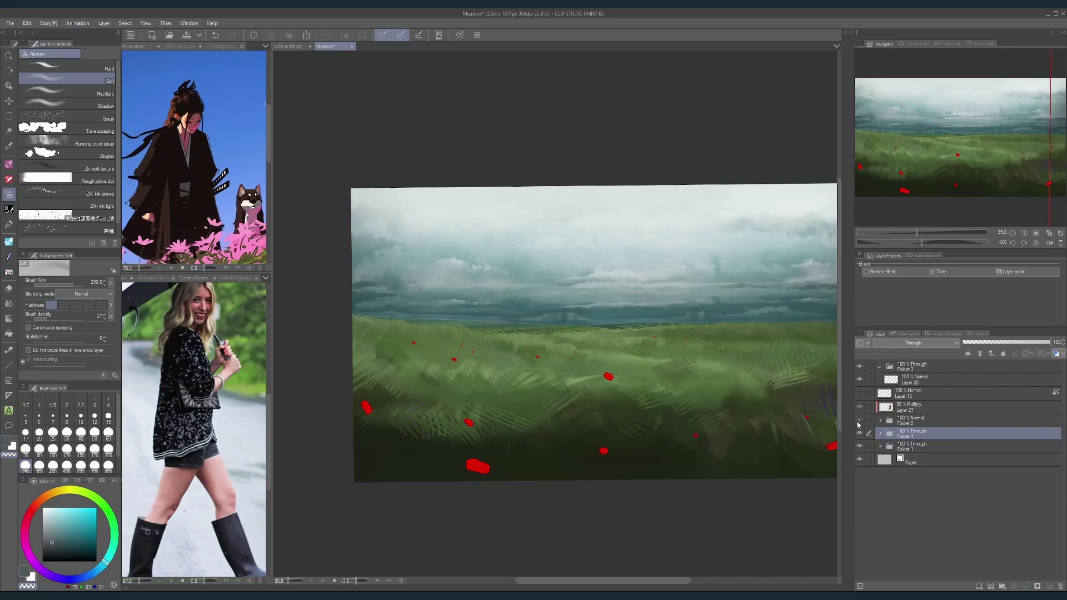
{"action": "left_click", "coordinate": [857, 421]}
{"action": "left_click", "coordinate": [860, 379]}
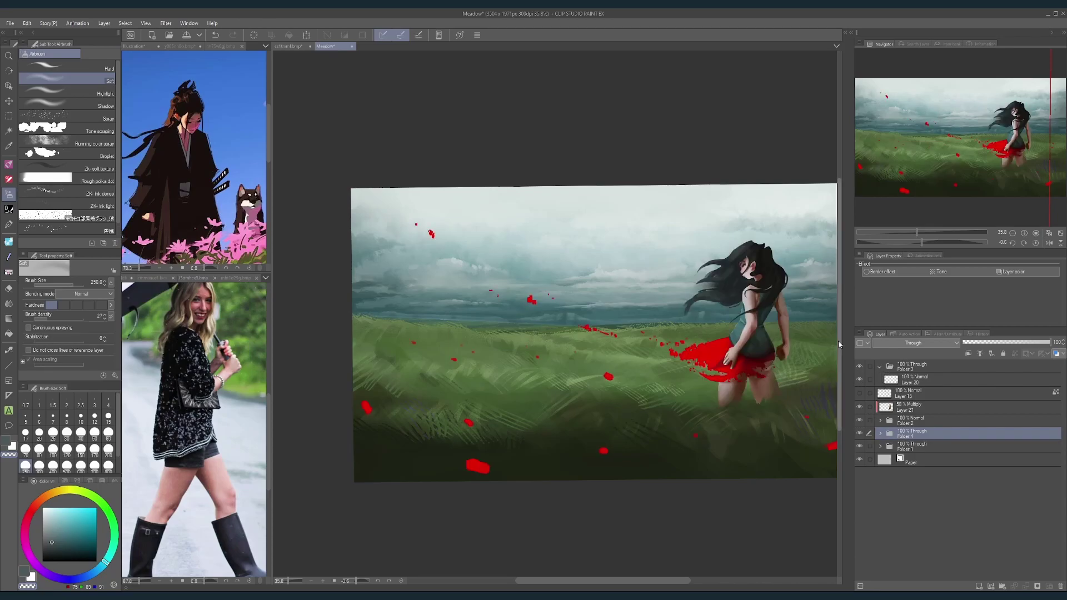
Step: Compare the painting with Folders 2 and 4 hidden and shown, move Layer 20 to the top of Folder 4, and lock its transparent pixels
{"action": "left_click", "coordinate": [909, 381]}
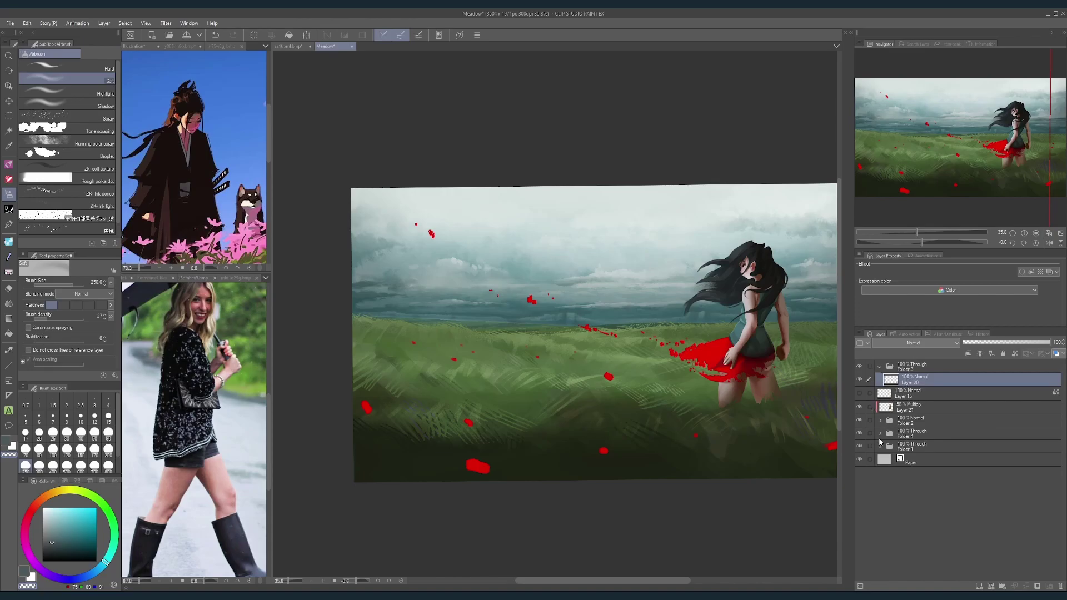
{"action": "left_click", "coordinate": [860, 420]}
{"action": "left_click", "coordinate": [860, 421]}
{"action": "left_click", "coordinate": [859, 433]}
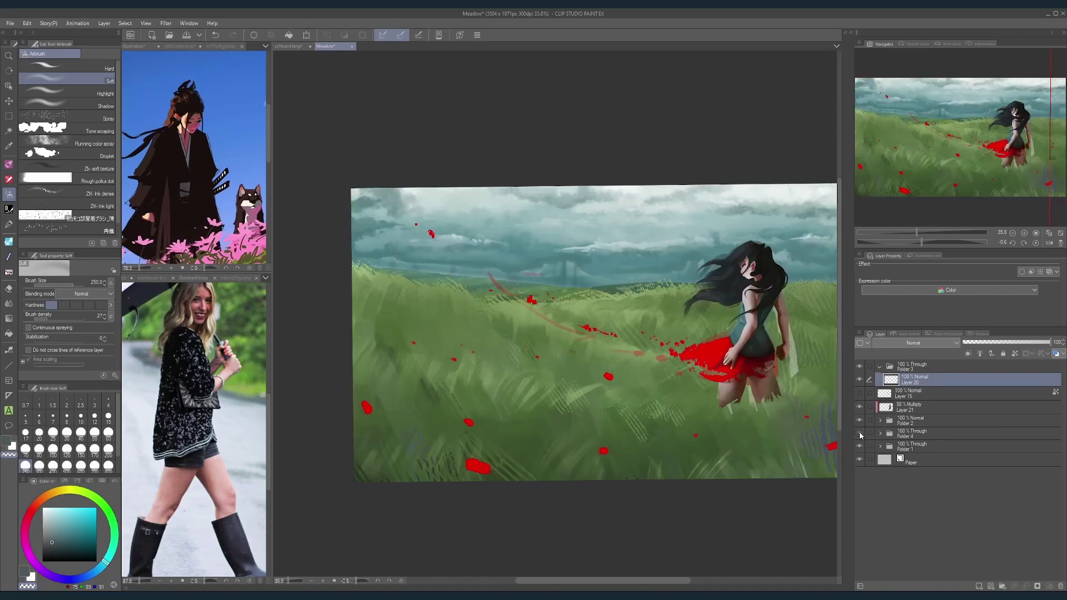
{"action": "left_click", "coordinate": [860, 434]}
{"action": "left_click", "coordinate": [880, 435]}
{"action": "left_click_drag", "start_coordinate": [912, 446], "coordinate": [909, 444]}
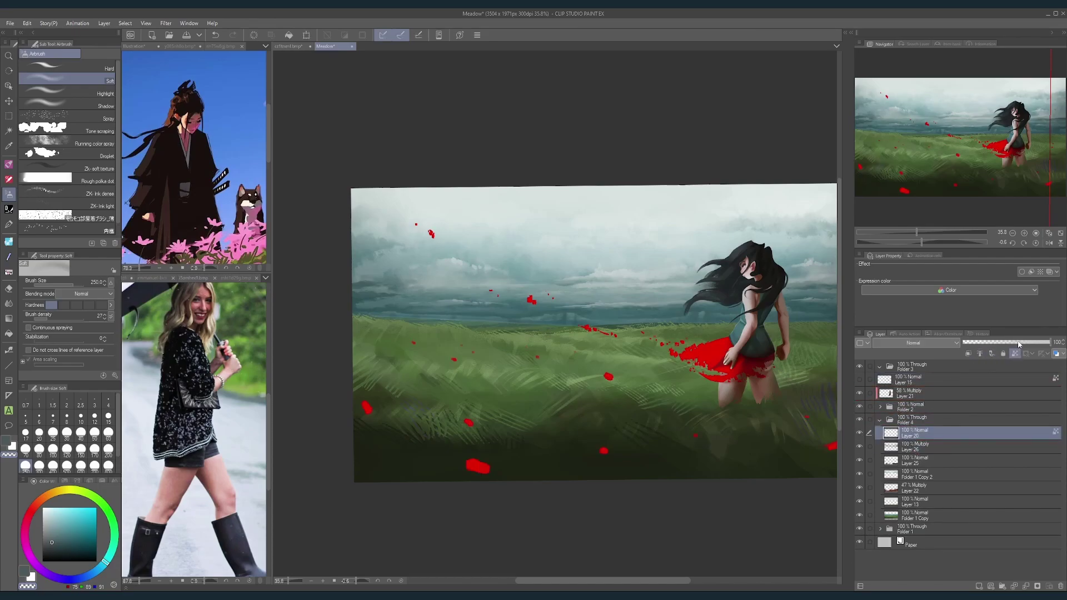
Step: Tint the large foreground petal on Layer 20 dark blue-grey with the Soft airbrush, using brush size 250
{"action": "left_click", "coordinate": [72, 549]}
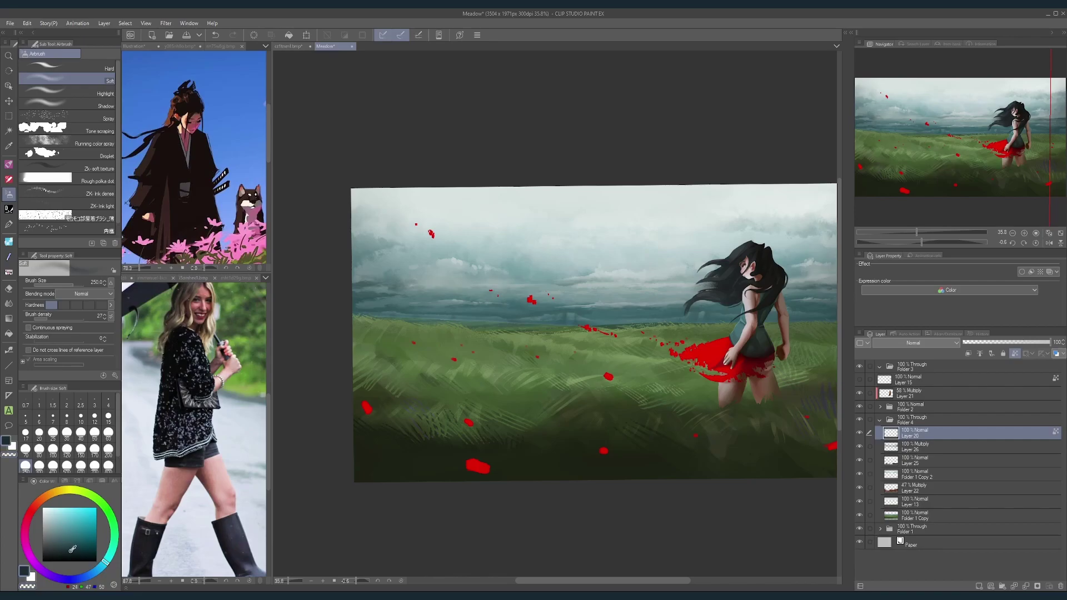
{"action": "key", "text": "]"}
{"action": "key", "text": "]"}
{"action": "mouse_move", "coordinate": [470, 335]}
{"action": "left_mouse_down"}
{"action": "mouse_move", "coordinate": [459, 365]}
{"action": "mouse_move", "coordinate": [479, 333]}
{"action": "mouse_move", "coordinate": [540, 344]}
{"action": "left_mouse_up"}
{"action": "scroll", "coordinate": [542, 339], "scroll_direction": "down", "scroll_amount": 2}
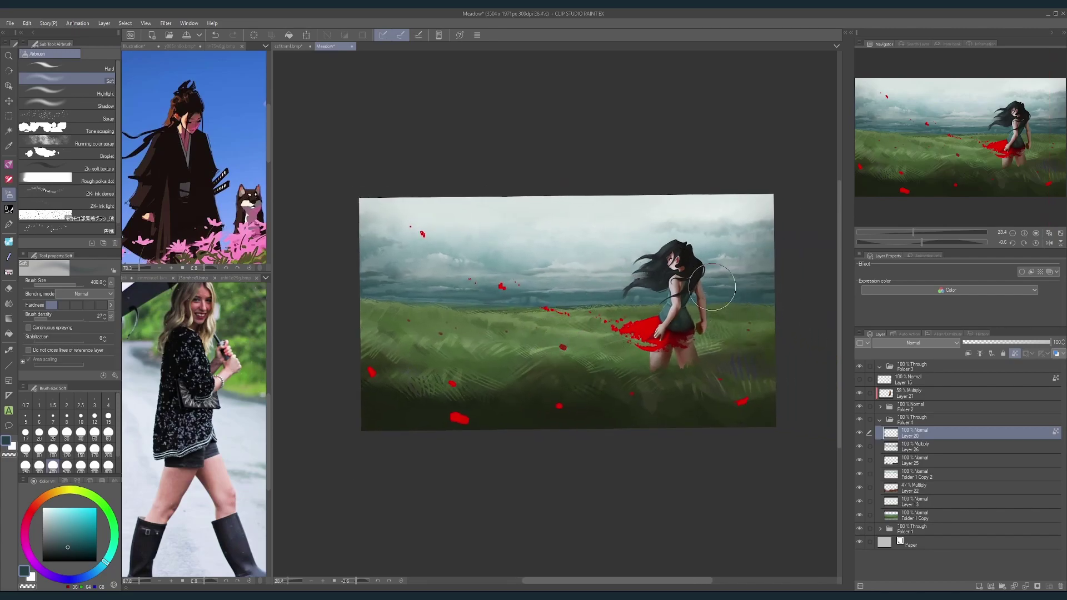
{"action": "key", "text": "bracketleft"}
{"action": "key", "text": "bracketleft"}
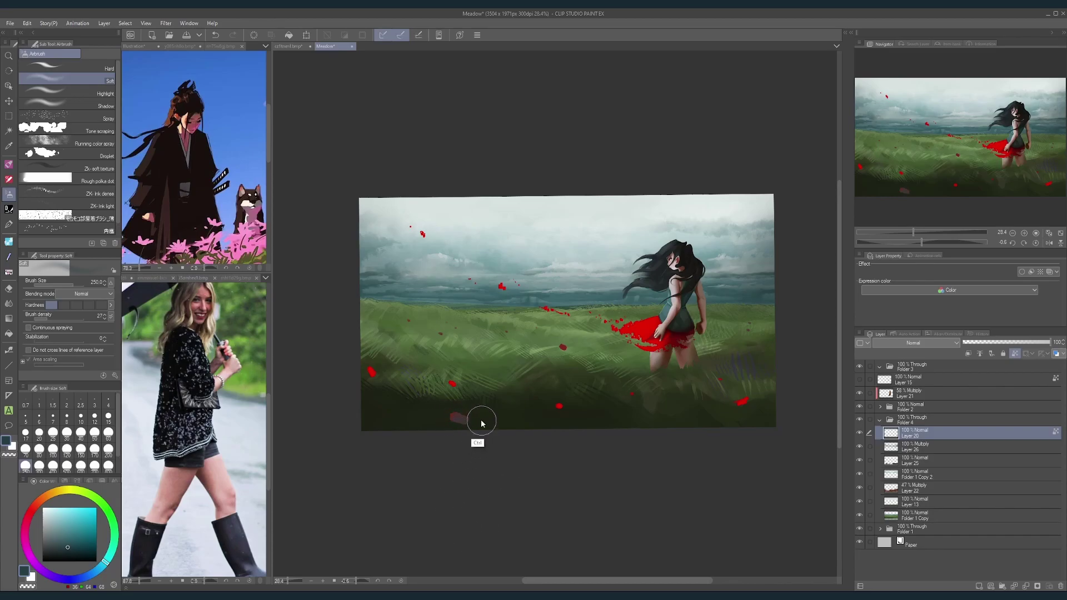
Step: Darken the other petals across the lower meadow with the same colour, using airbrush sizes 700 and 400
{"action": "key", "text": "bracketright"}
{"action": "key", "text": "bracketright"}
{"action": "key", "text": "bracketright"}
{"action": "key", "text": "bracketright"}
{"action": "key", "text": "bracketright"}
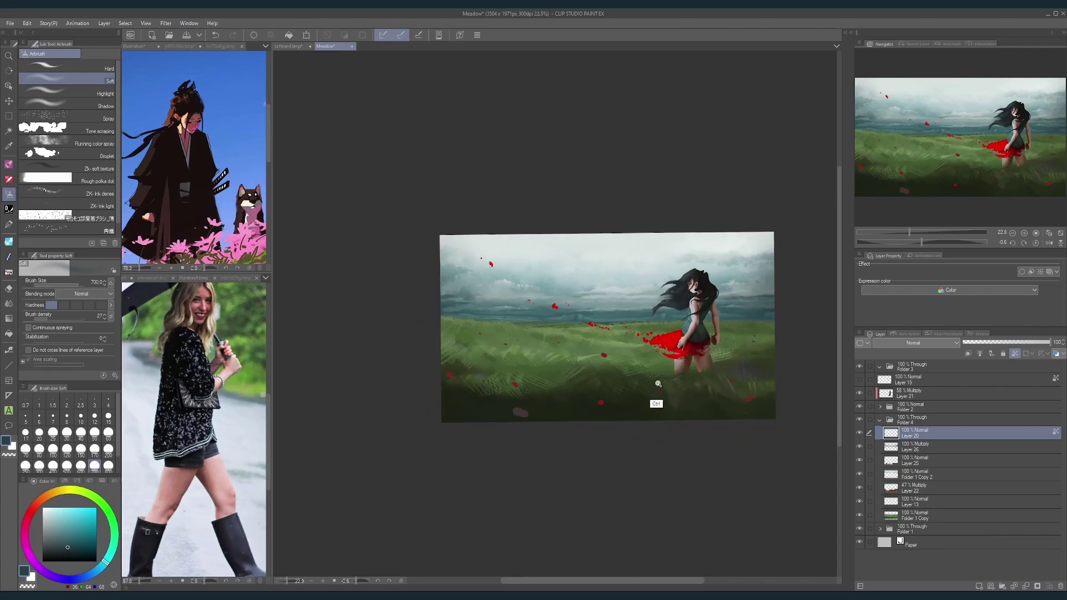
{"action": "scroll", "coordinate": [655, 402], "scroll_direction": "up", "scroll_amount": 1}
{"action": "key", "text": "bracketleft"}
{"action": "key", "text": "bracketleft"}
{"action": "key", "text": "bracketleft"}
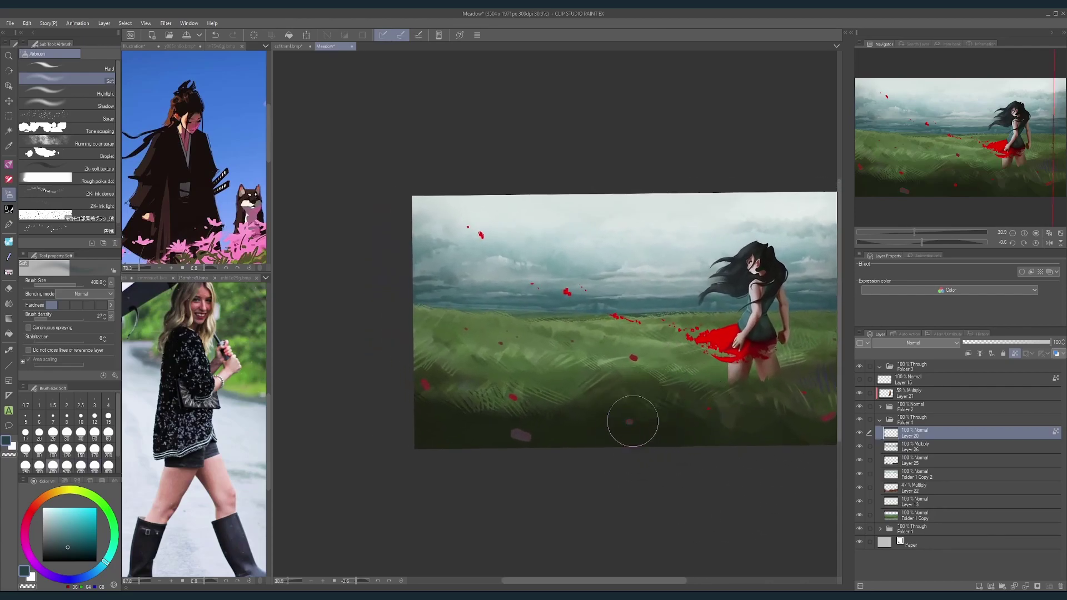
Step: Sample the skirt's red and airbrush it back over the large foreground petal, reducing the brush size to 150
{"action": "left_click", "coordinate": [751, 344], "text": "alt"}
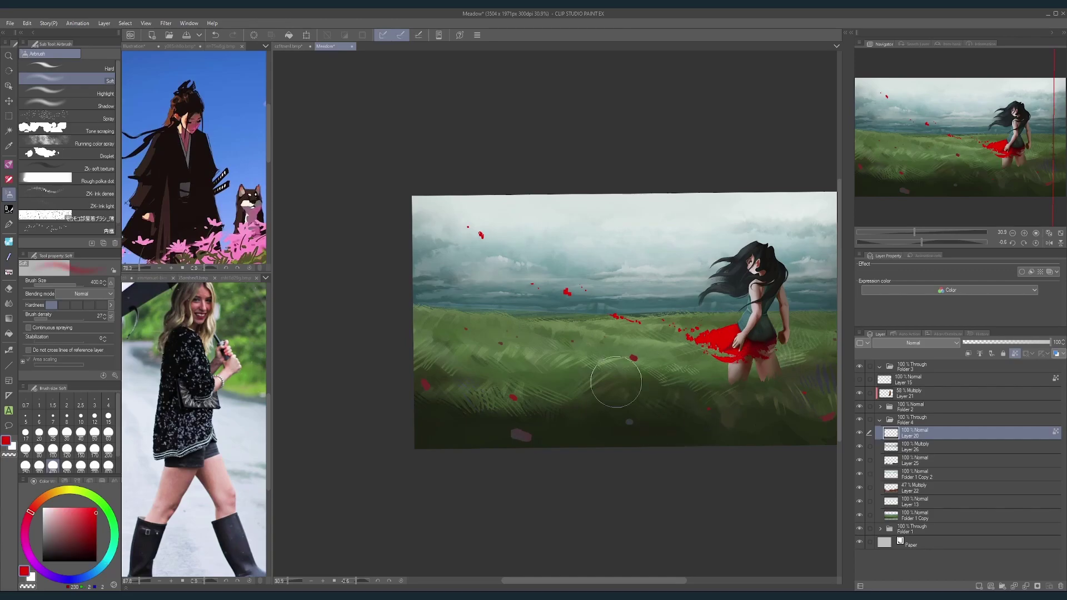
{"action": "left_click_drag", "start_coordinate": [523, 435], "coordinate": [517, 433]}
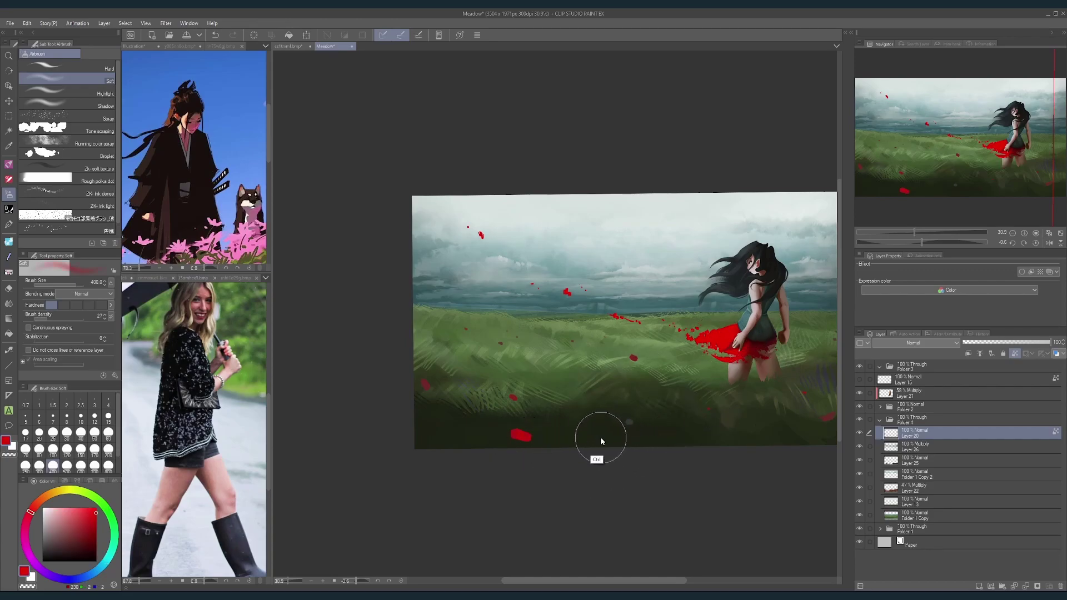
{"action": "key", "text": "ctrl+z"}
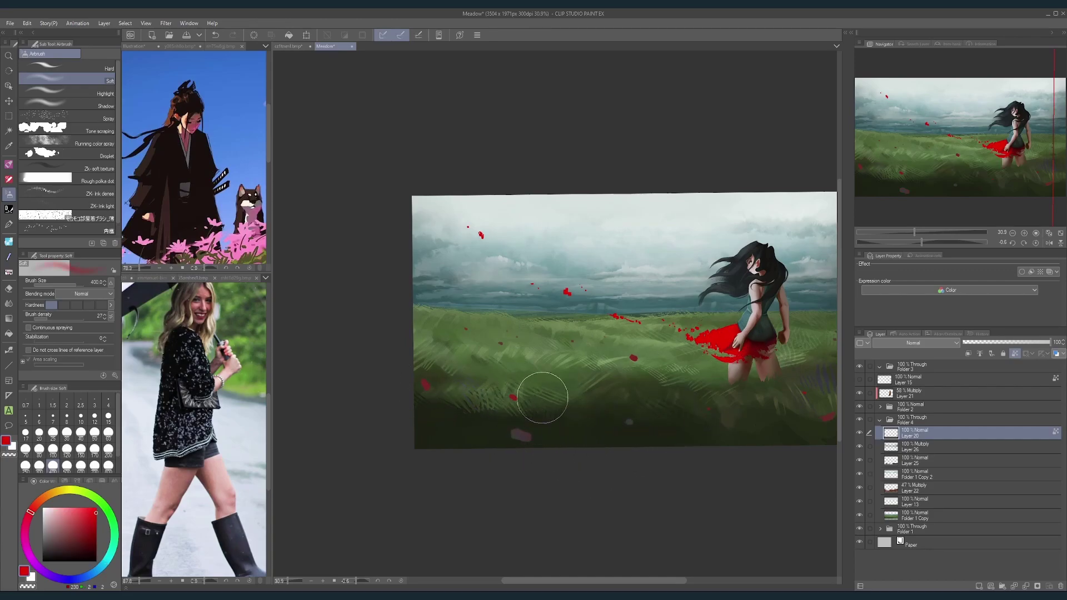
{"action": "scroll", "coordinate": [553, 417], "scroll_direction": "up", "scroll_amount": 2}
{"action": "key", "text": "bracketleft"}
{"action": "key", "text": "bracketleft"}
{"action": "key", "text": "bracketleft"}
{"action": "key", "text": "bracketleft"}
{"action": "key", "text": "bracketleft"}
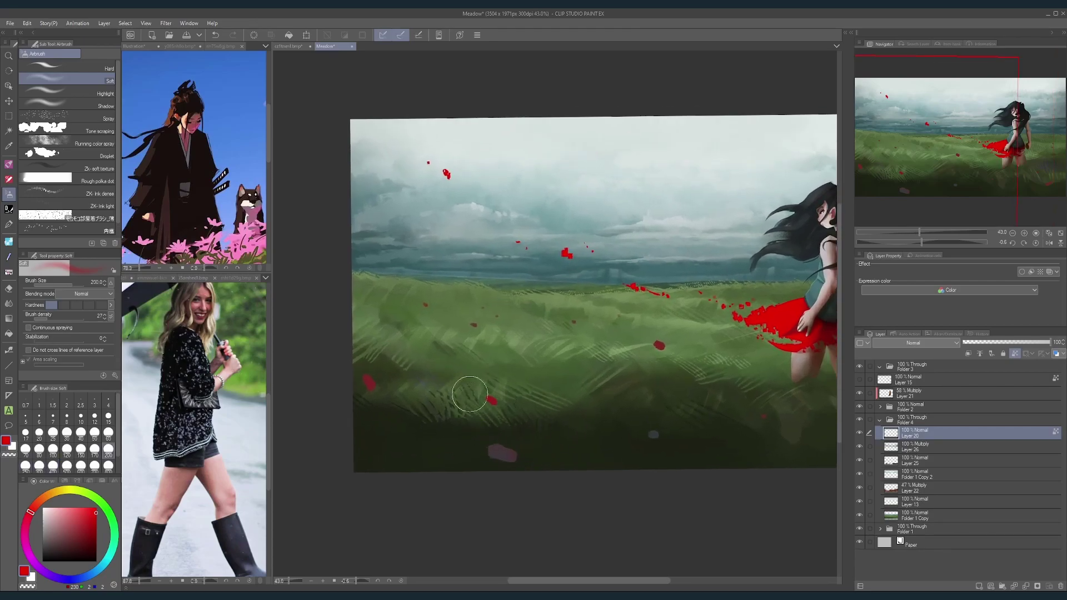
{"action": "left_click_drag", "start_coordinate": [492, 450], "coordinate": [513, 448]}
{"action": "scroll", "coordinate": [559, 344], "scroll_direction": "down", "scroll_amount": 6}
{"action": "left_click_drag", "start_coordinate": [643, 364], "coordinate": [606, 362]}
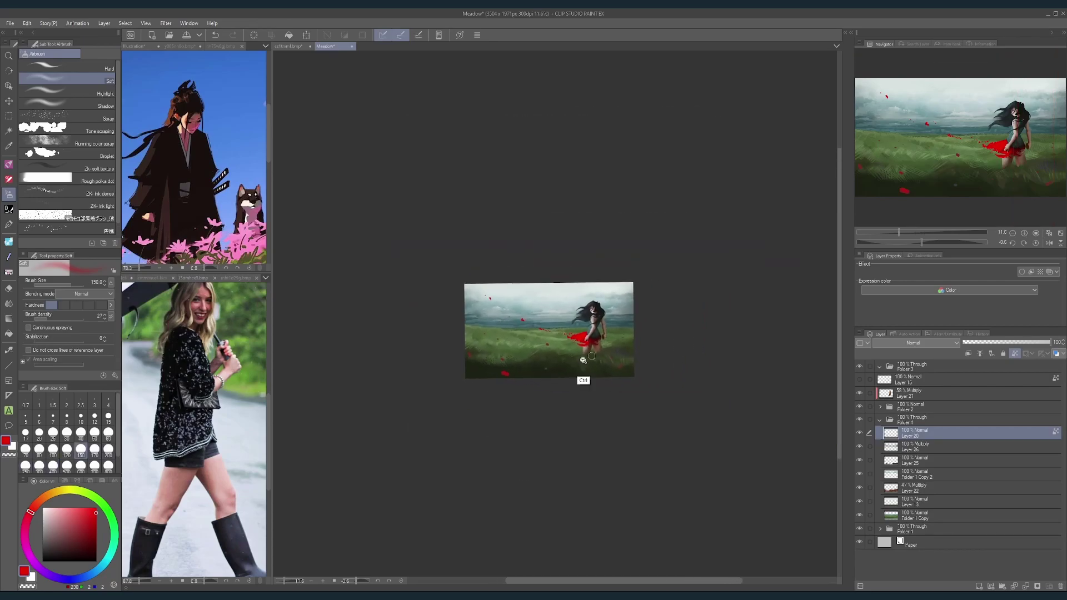
Step: Tint the darkened petals along the meadow's lower centre and right side red with the airbrush at size 250
{"action": "scroll", "coordinate": [578, 360], "scroll_direction": "up", "scroll_amount": 4}
{"action": "left_click_drag", "start_coordinate": [540, 335], "coordinate": [566, 338]}
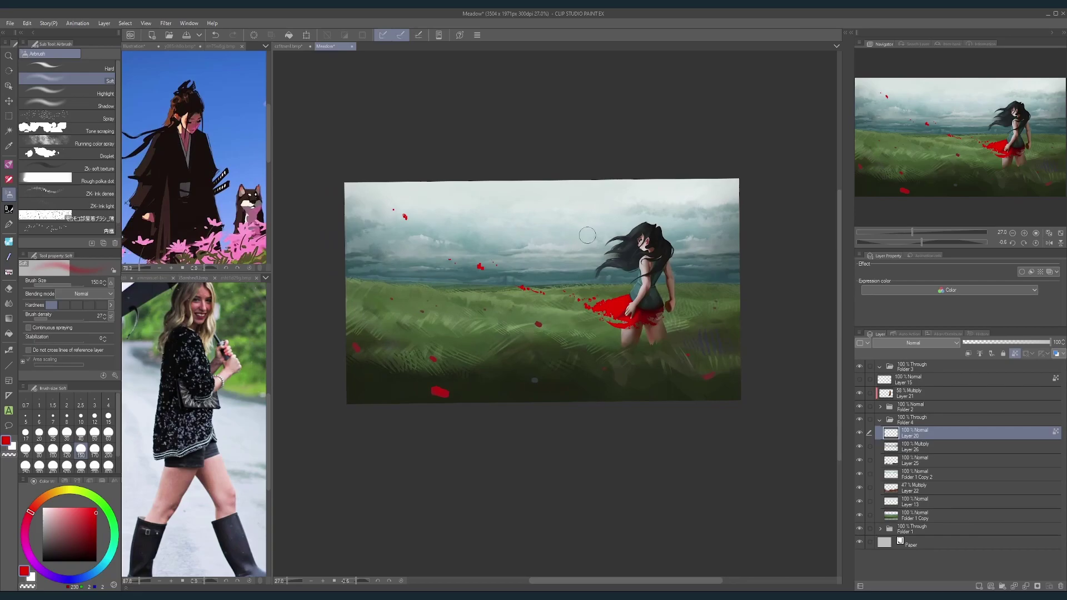
{"action": "key", "text": "bracketright"}
{"action": "key", "text": "bracketright"}
{"action": "key", "text": "bracketright"}
{"action": "scroll", "coordinate": [639, 296], "scroll_direction": "down", "scroll_amount": 1}
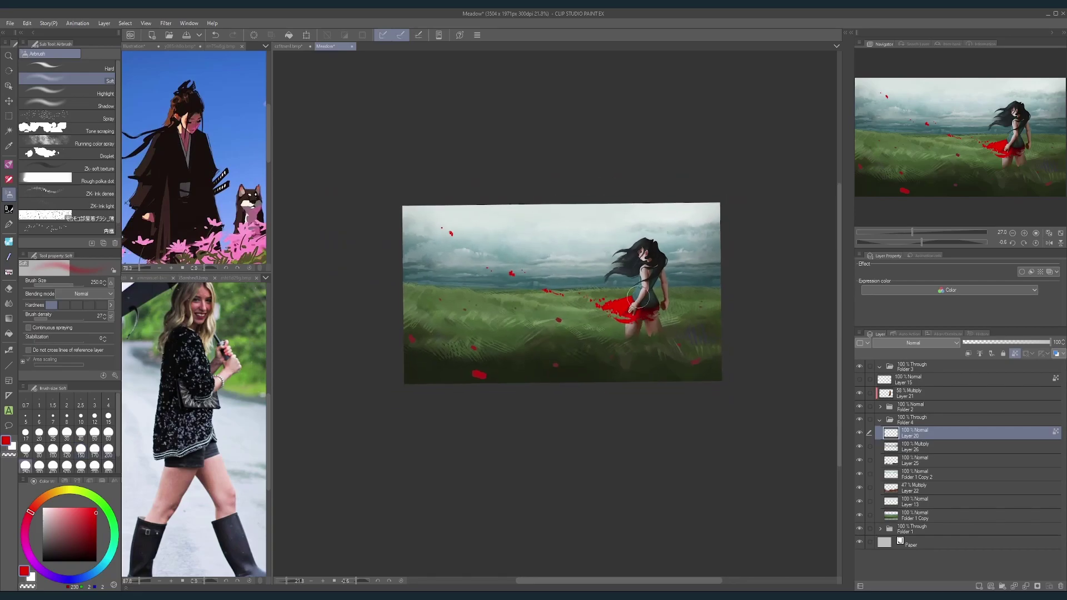
{"action": "left_click_drag", "start_coordinate": [662, 255], "coordinate": [671, 271]}
{"action": "scroll", "coordinate": [720, 320], "scroll_direction": "up", "scroll_amount": 1}
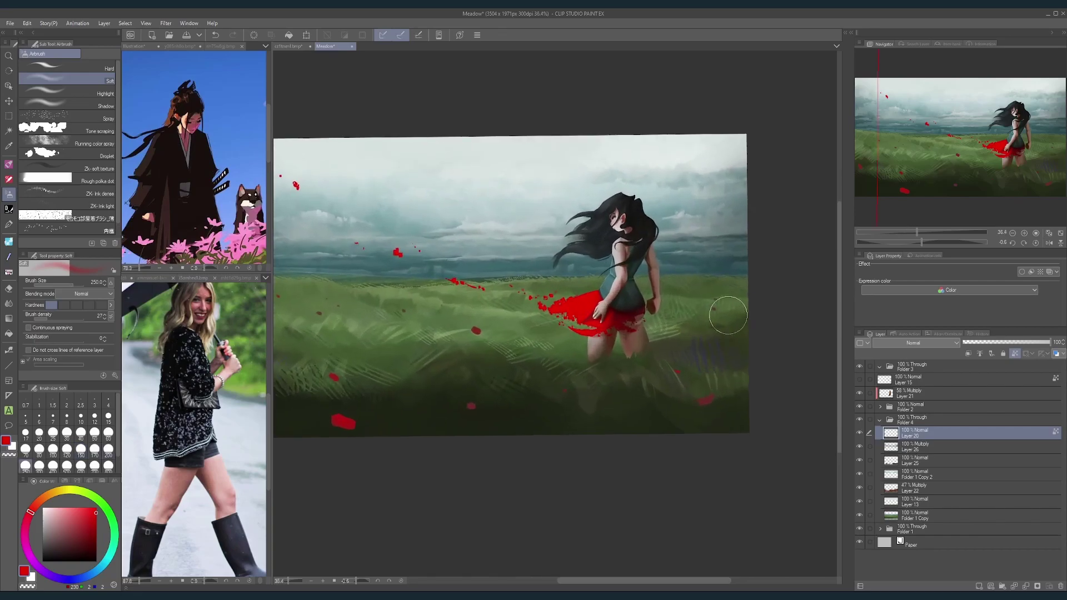
Step: Reduce the Soft airbrush to brush size 120 and examine the recoloured petals across the composition at several zoom levels
{"action": "scroll", "coordinate": [712, 311], "scroll_direction": "up", "scroll_amount": 1}
{"action": "key", "text": "bracketleft"}
{"action": "key", "text": "bracketleft"}
{"action": "key", "text": "bracketleft"}
{"action": "key", "text": "bracketleft"}
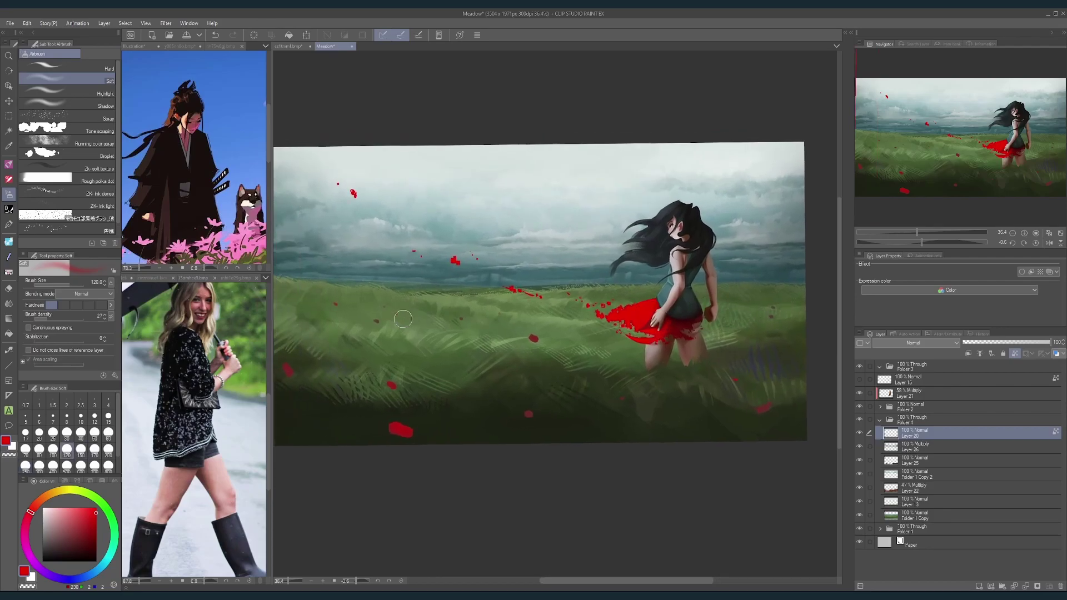
{"action": "scroll", "coordinate": [459, 246], "scroll_direction": "down", "scroll_amount": 1}
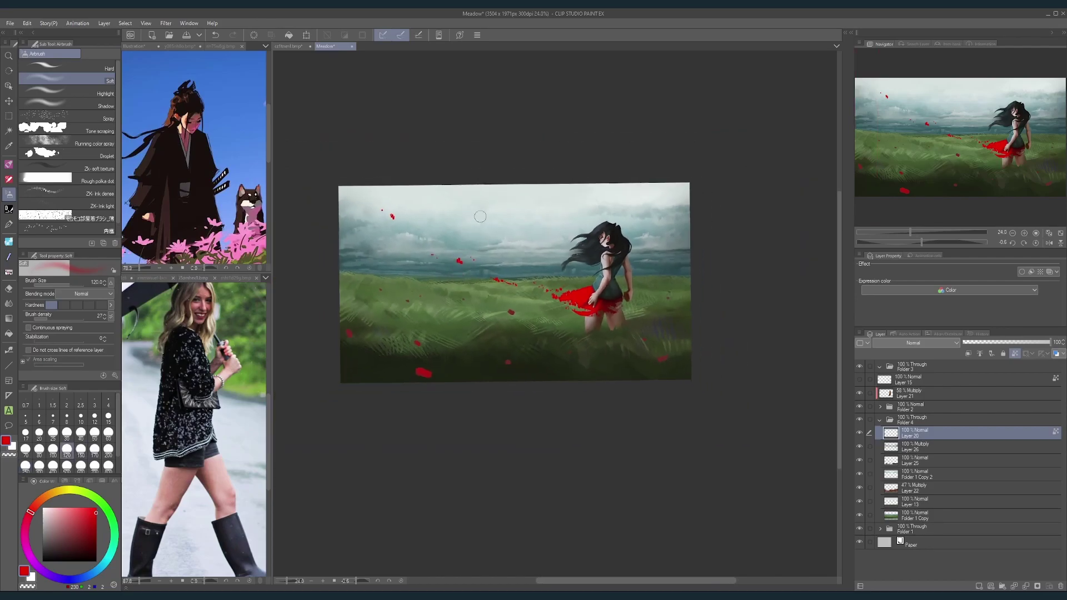
{"action": "scroll", "coordinate": [670, 309], "scroll_direction": "up", "scroll_amount": 2}
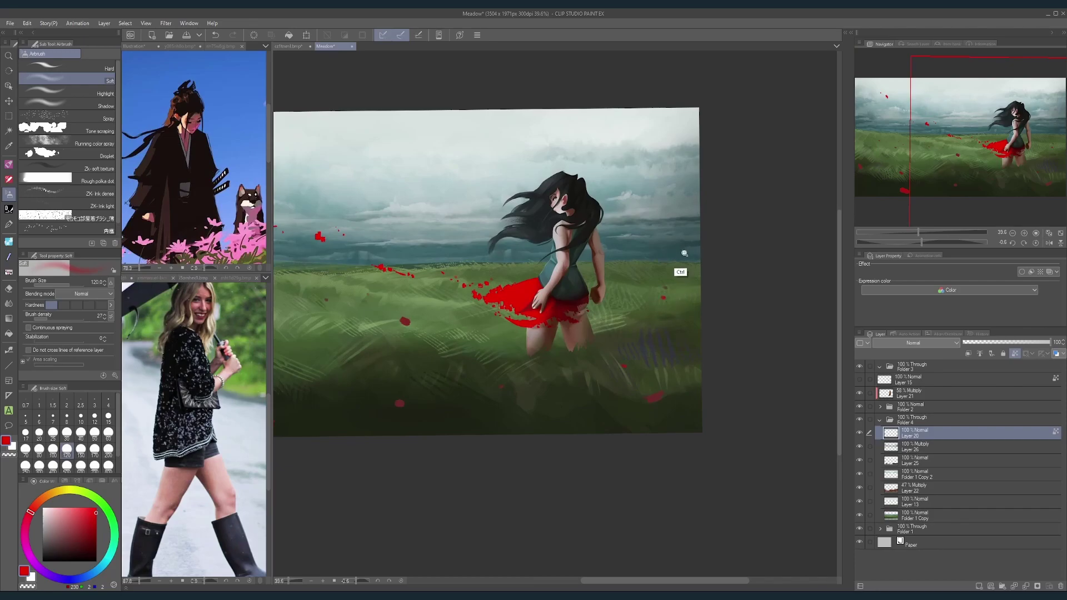
{"action": "scroll", "coordinate": [673, 275], "scroll_direction": "down", "scroll_amount": 1}
{"action": "scroll", "coordinate": [669, 245], "scroll_direction": "down", "scroll_amount": 1}
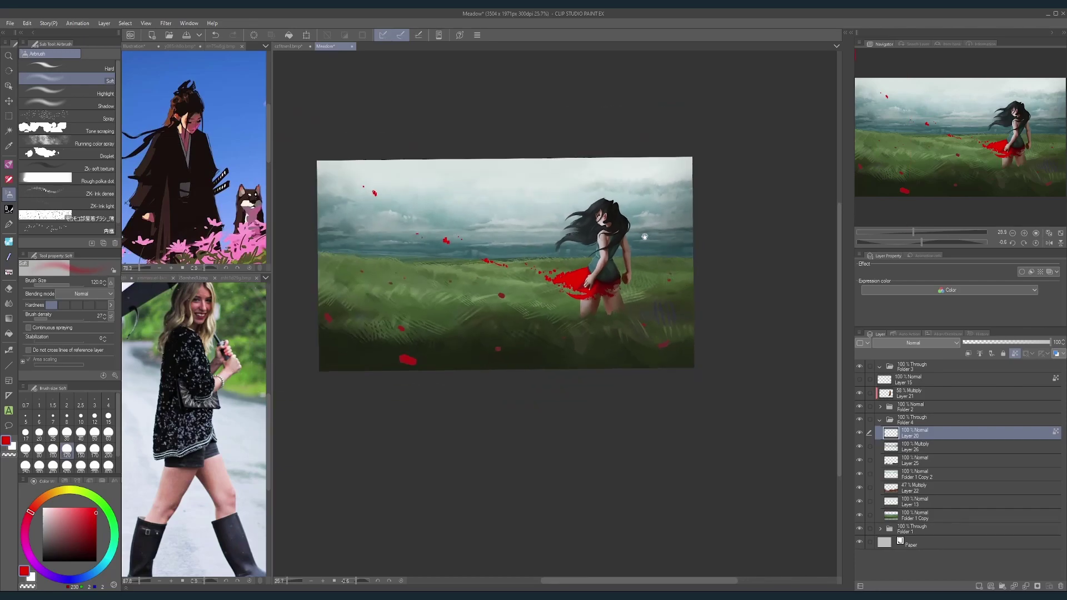
{"action": "left_click_drag", "start_coordinate": [639, 240], "coordinate": [710, 249]}
{"action": "scroll", "coordinate": [738, 334], "scroll_direction": "up", "scroll_amount": 2}
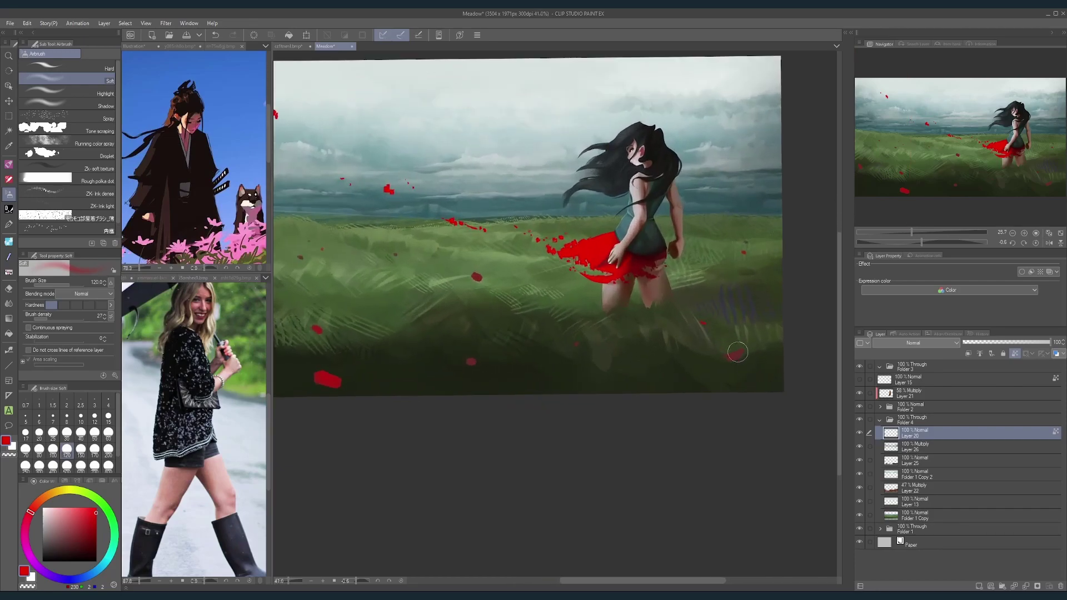
Step: Sample dark reds from the lower-right petal and the shaded part of the skirt as the paint colour
{"action": "left_click", "coordinate": [738, 352], "text": "alt"}
{"action": "scroll", "coordinate": [724, 278], "scroll_direction": "down", "scroll_amount": 1}
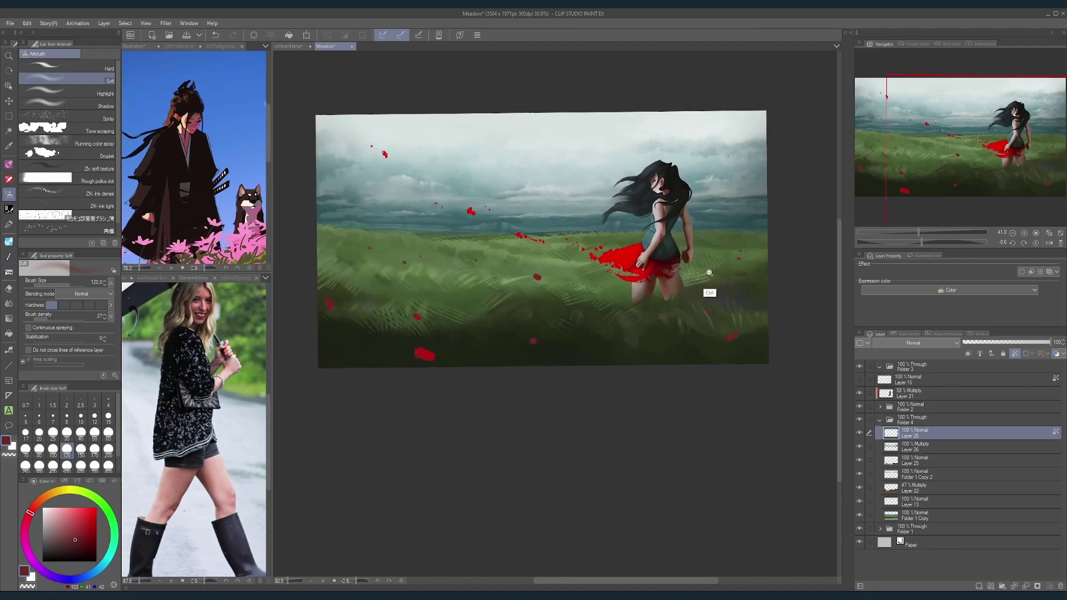
{"action": "left_click_drag", "start_coordinate": [681, 278], "coordinate": [687, 282]}
{"action": "scroll", "coordinate": [687, 282], "scroll_direction": "up", "scroll_amount": 3}
{"action": "left_click", "coordinate": [648, 267], "text": "alt"}
{"action": "left_click", "coordinate": [652, 249], "text": "alt"}
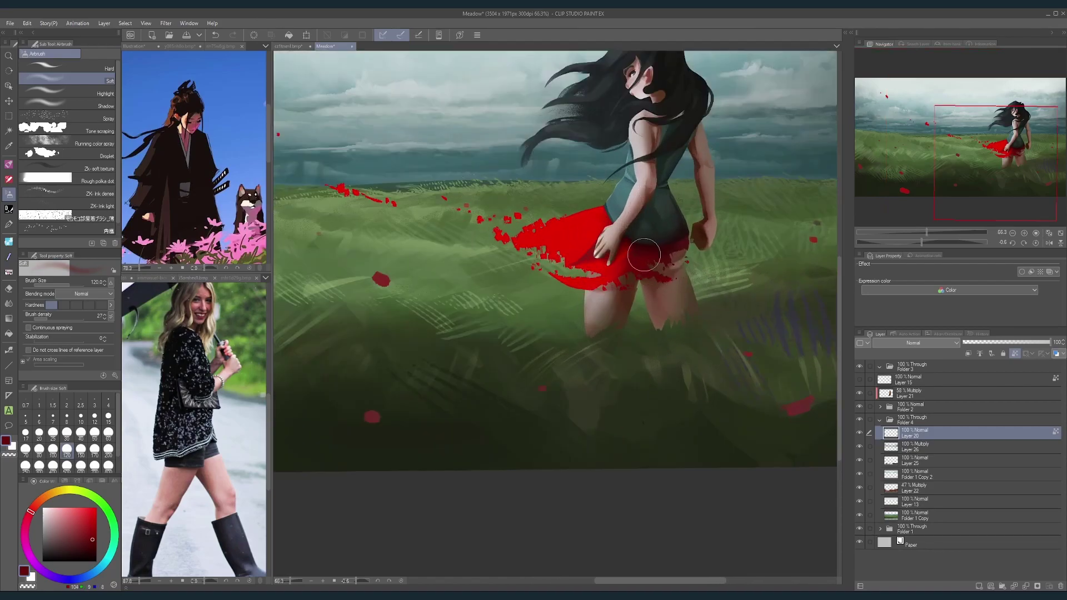
{"action": "left_click", "coordinate": [644, 255]}
{"action": "scroll", "coordinate": [775, 272], "scroll_direction": "down", "scroll_amount": 2}
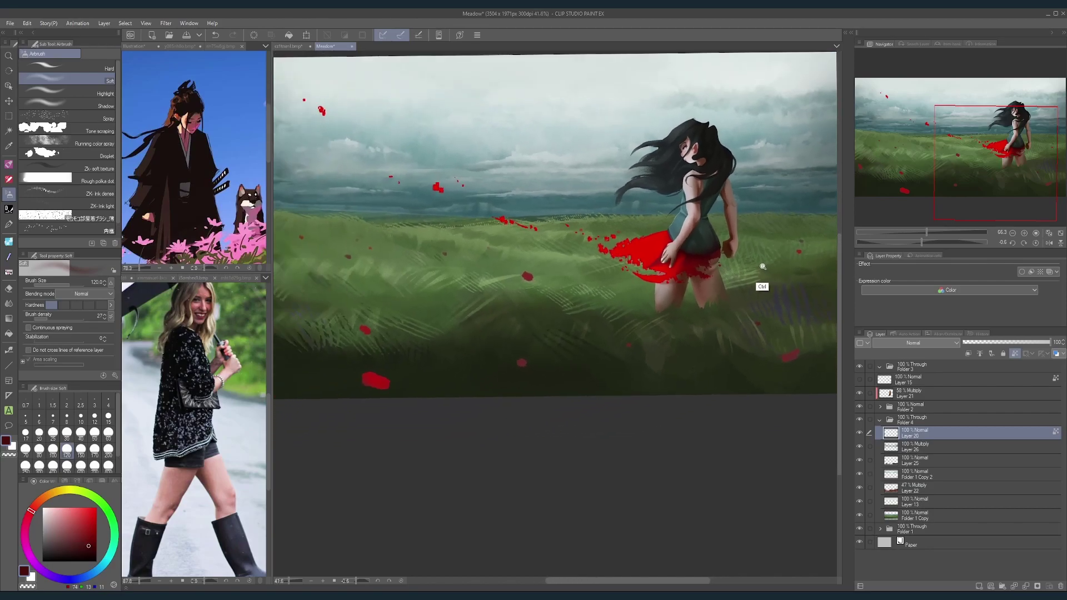
{"action": "scroll", "coordinate": [771, 248], "scroll_direction": "down", "scroll_amount": 2}
{"action": "left_click_drag", "start_coordinate": [769, 244], "coordinate": [764, 244]}
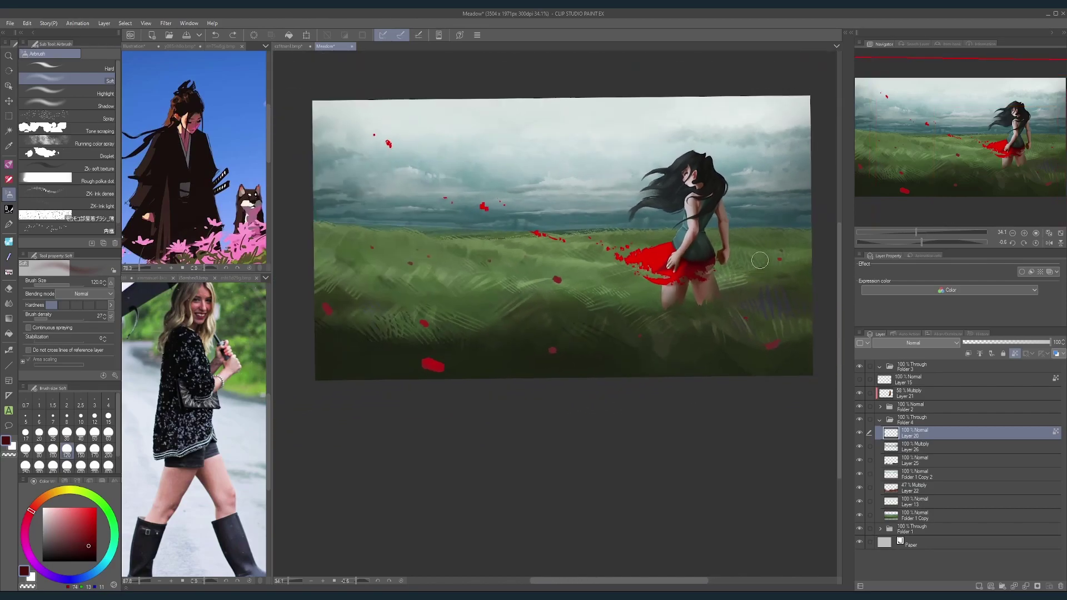
{"action": "scroll", "coordinate": [766, 267], "scroll_direction": "down", "scroll_amount": 1}
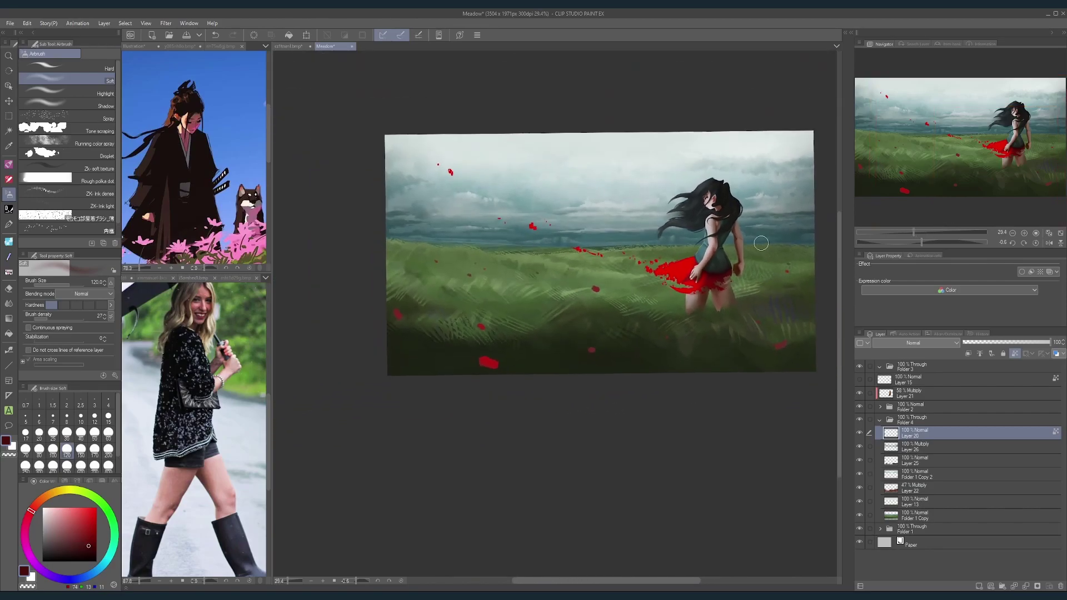
Step: Add a new layer above Layer 20 and examine the pink flower field in the reference illustration
{"action": "left_click", "coordinate": [979, 586]}
{"action": "scroll", "coordinate": [494, 373], "scroll_direction": "up", "scroll_amount": 4}
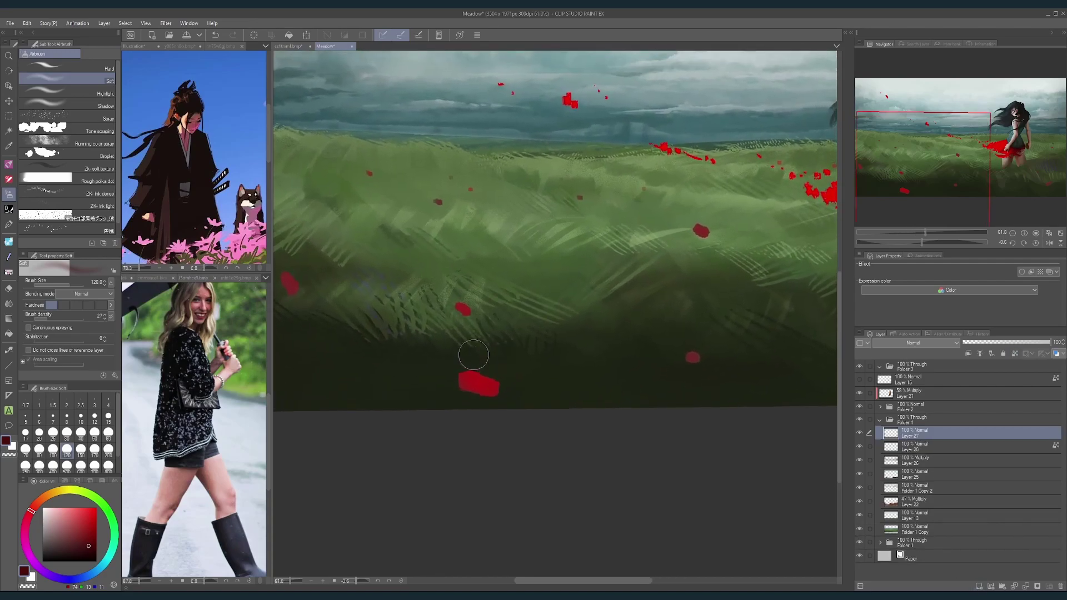
{"action": "left_click", "coordinate": [175, 152]}
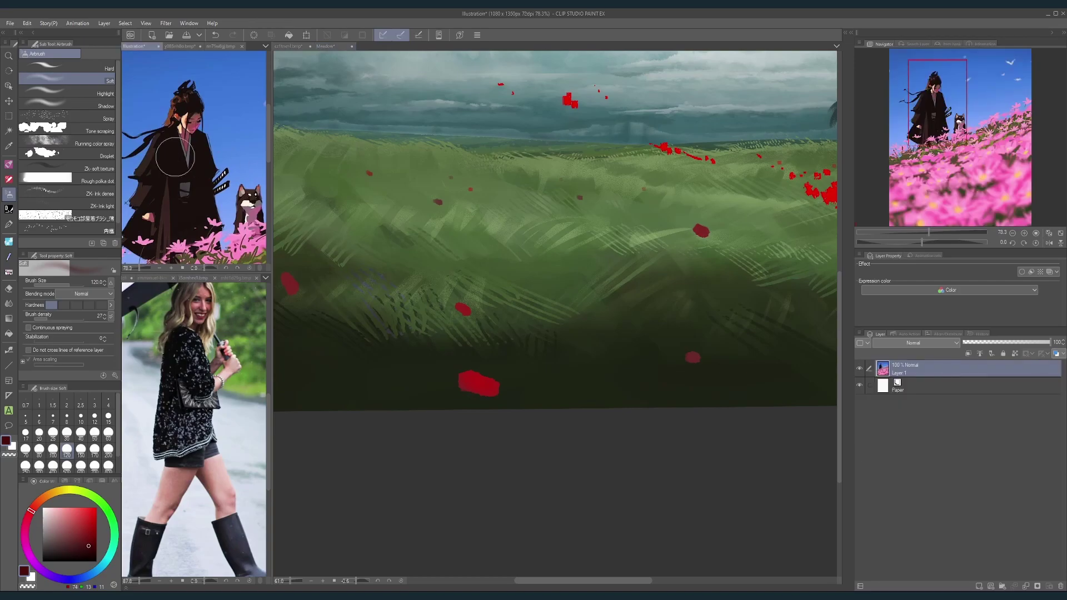
{"action": "scroll", "coordinate": [178, 156], "scroll_direction": "down", "scroll_amount": 3}
{"action": "scroll", "coordinate": [182, 162], "scroll_direction": "up", "scroll_amount": 2}
{"action": "scroll", "coordinate": [183, 162], "scroll_direction": "down", "scroll_amount": 2}
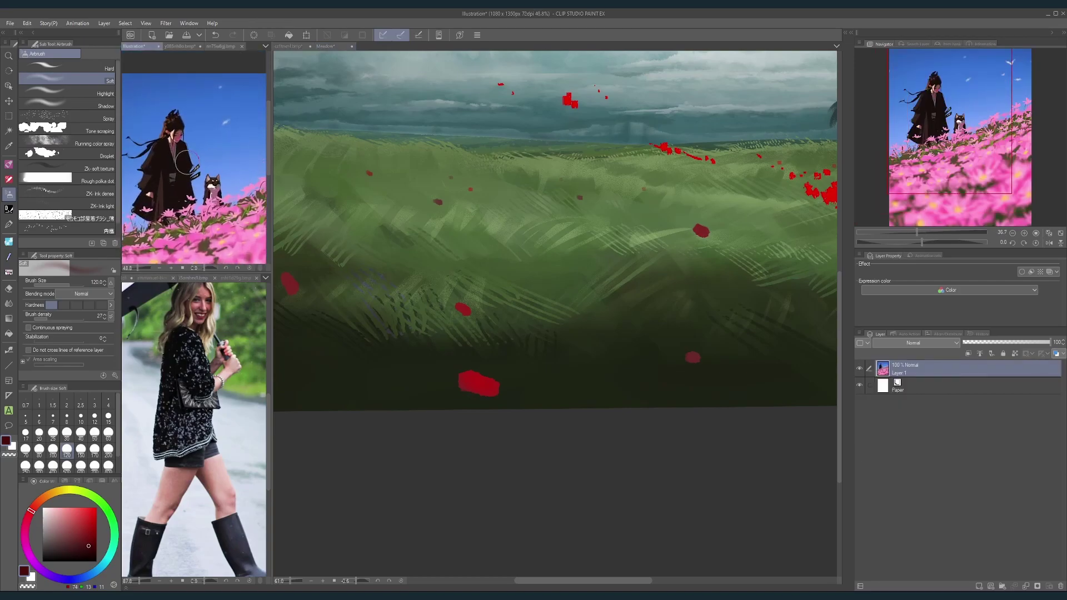
{"action": "scroll", "coordinate": [196, 224], "scroll_direction": "up", "scroll_amount": 6}
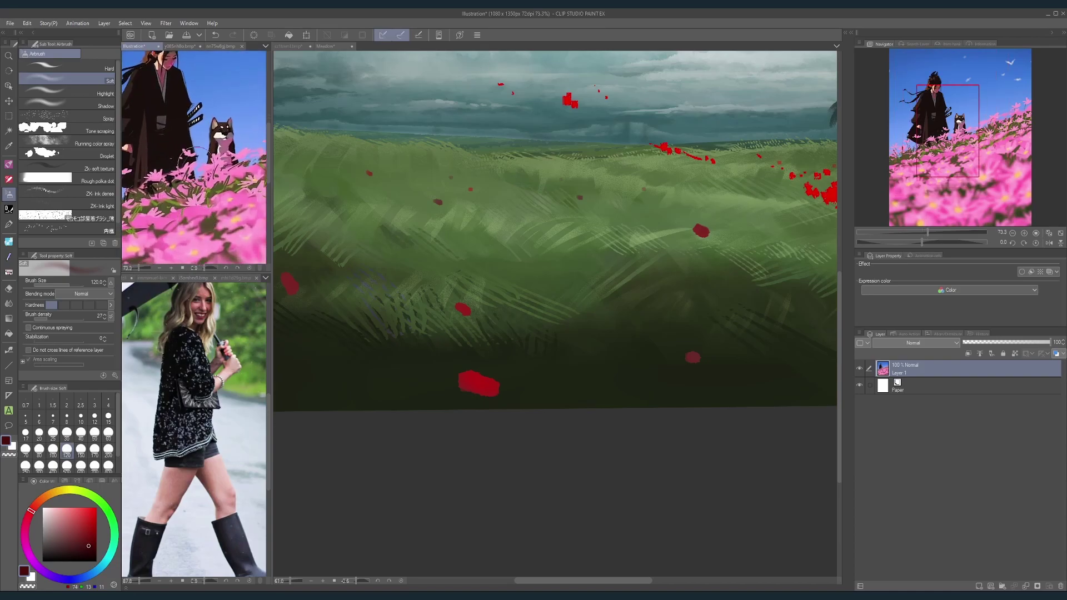
Step: Switch to the ThickDryPaint brush at size 50 and sample the large foreground petal's red in the meadow painting
{"action": "key", "text": "j"}
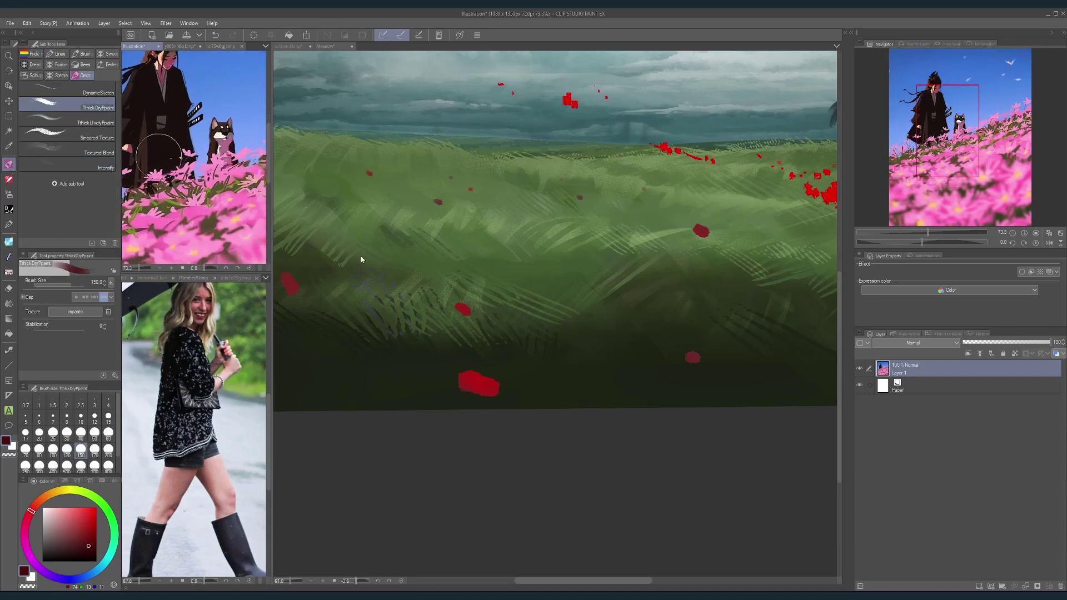
{"action": "left_click", "coordinate": [487, 387]}
{"action": "key", "text": "["}
{"action": "key", "text": "["}
{"action": "key", "text": "["}
{"action": "key", "text": "["}
{"action": "key", "text": "["}
{"action": "key", "text": "["}
{"action": "key", "text": "["}
{"action": "key", "text": "["}
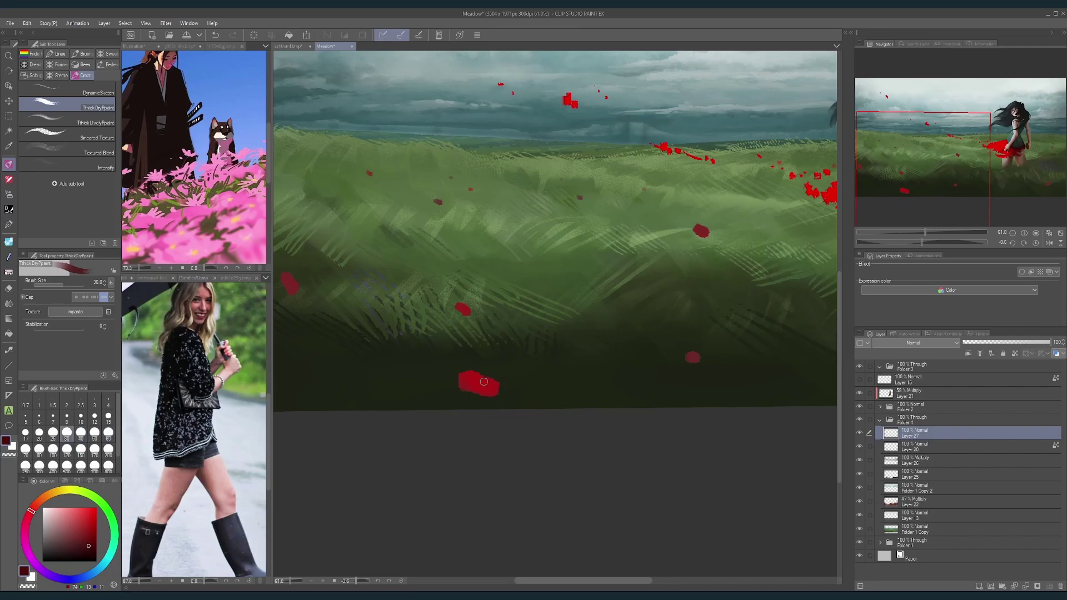
{"action": "key", "text": "]"}
{"action": "key", "text": "]"}
{"action": "left_click", "coordinate": [477, 379], "text": "alt"}
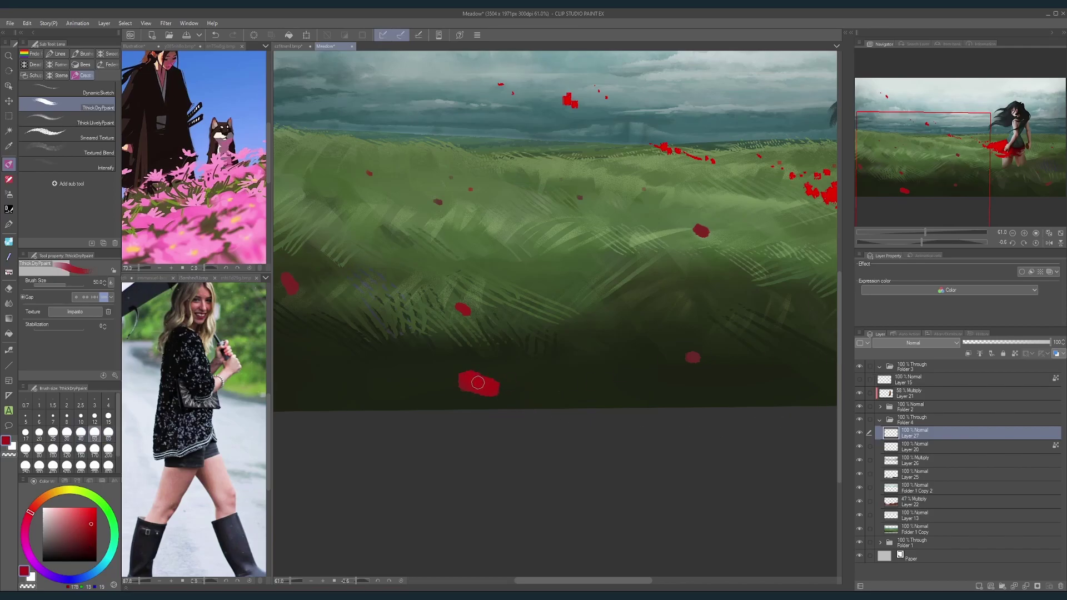
Step: Try painting flower-like petal shapes around the large foreground petal, and undo the strokes and the added layer
{"action": "mouse_move", "coordinate": [475, 380]}
{"action": "left_mouse_down"}
{"action": "mouse_move", "coordinate": [451, 362]}
{"action": "mouse_move", "coordinate": [474, 388]}
{"action": "mouse_move", "coordinate": [441, 387]}
{"action": "mouse_move", "coordinate": [506, 399]}
{"action": "mouse_move", "coordinate": [493, 384]}
{"action": "mouse_move", "coordinate": [517, 378]}
{"action": "mouse_move", "coordinate": [479, 374]}
{"action": "left_mouse_up"}
{"action": "scroll", "coordinate": [577, 293], "scroll_direction": "down", "scroll_amount": 5}
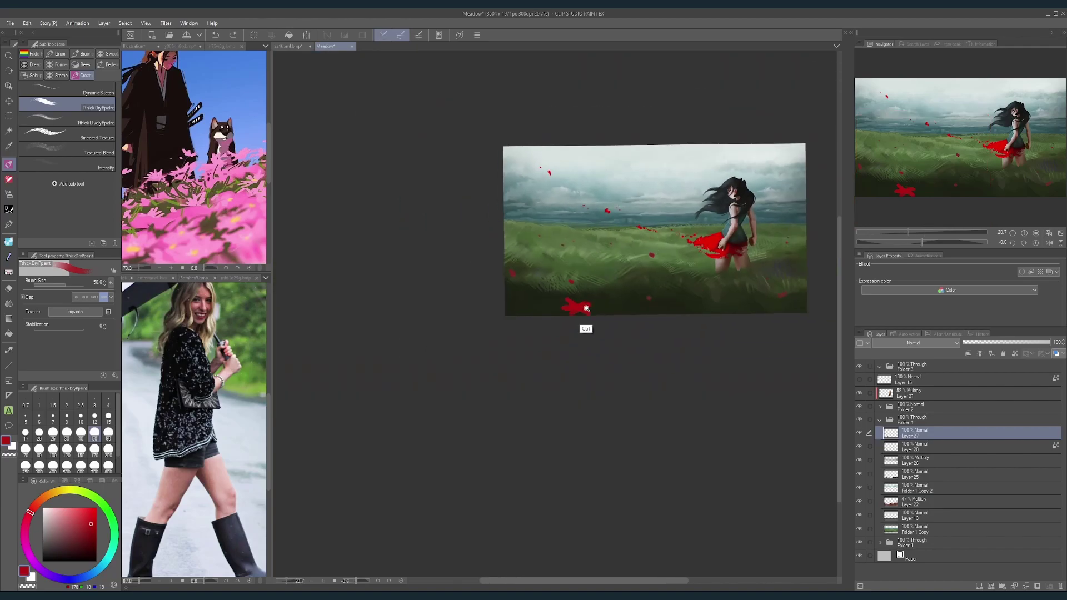
{"action": "scroll", "coordinate": [587, 309], "scroll_direction": "up", "scroll_amount": 5}
{"action": "key", "text": "ctrl+z"}
{"action": "key", "text": "ctrl+z"}
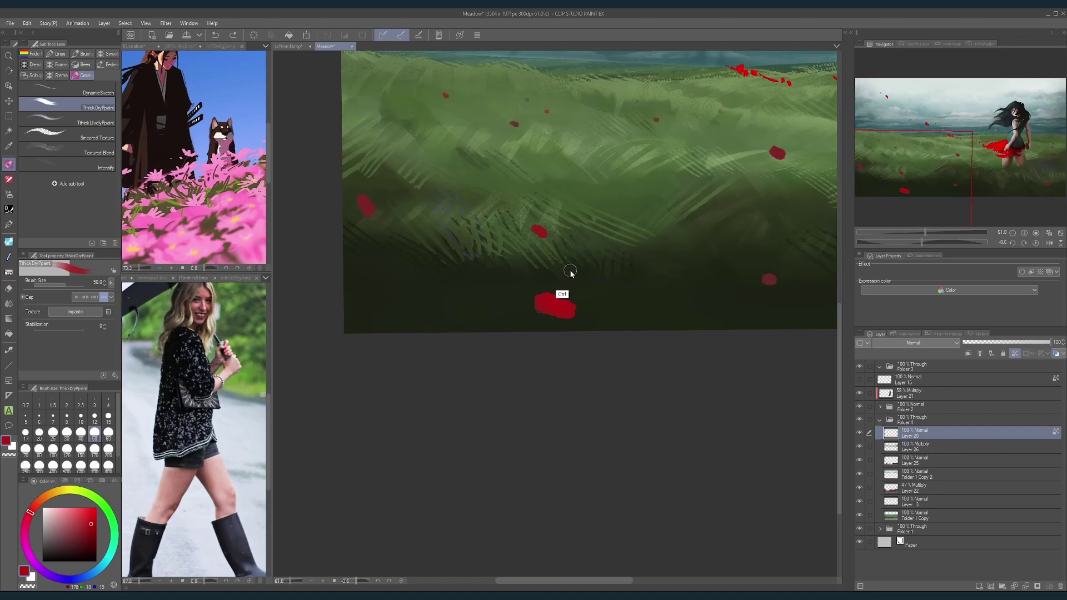
Step: Restore the undone new layer above Layer 20
{"action": "key", "text": "ctrl+y"}
{"action": "key", "text": "ctrl+y"}
{"action": "key", "text": "ctrl+z"}
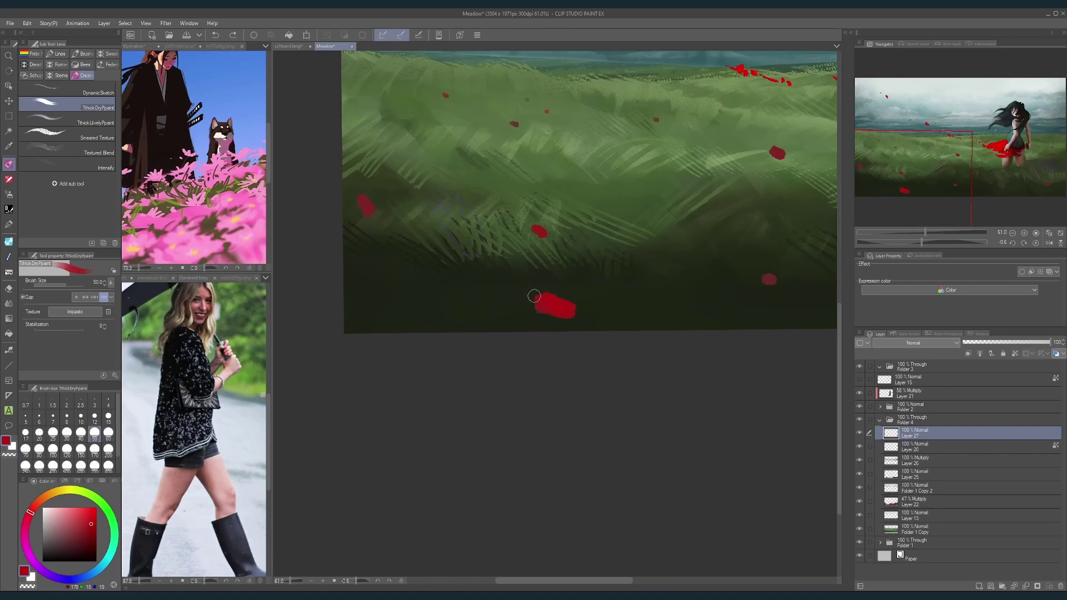
Step: Try painting extra flower-like red lobes around the large foreground petal, and undo the strokes
{"action": "mouse_move", "coordinate": [548, 301]}
{"action": "left_mouse_down"}
{"action": "mouse_move", "coordinate": [531, 299]}
{"action": "mouse_move", "coordinate": [549, 316]}
{"action": "mouse_move", "coordinate": [583, 316]}
{"action": "mouse_move", "coordinate": [577, 298]}
{"action": "left_mouse_up"}
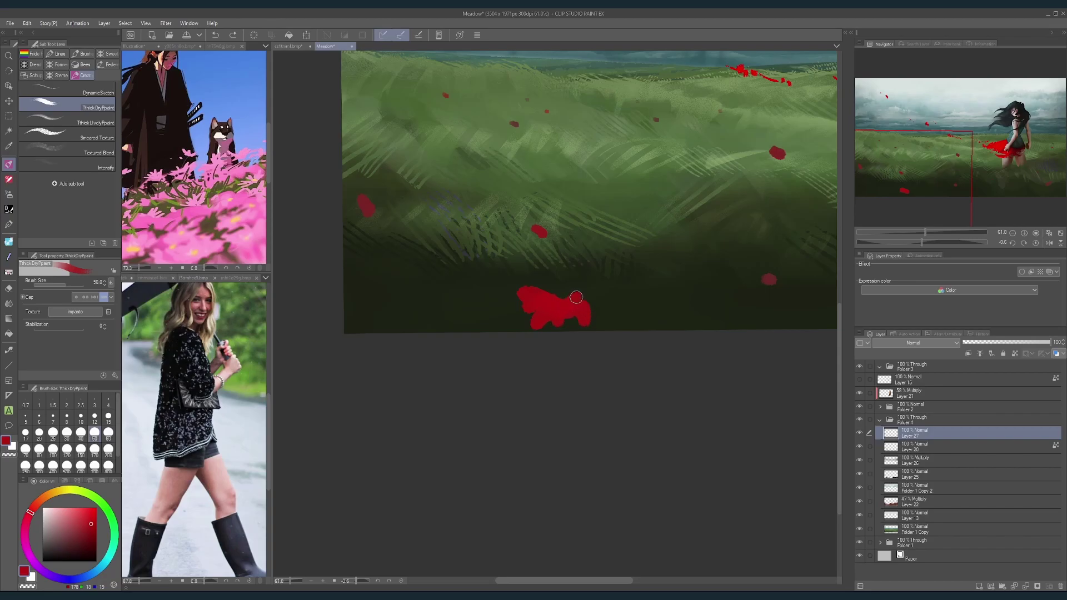
{"action": "left_click_drag", "start_coordinate": [641, 240], "coordinate": [603, 239]}
{"action": "left_click_drag", "start_coordinate": [699, 208], "coordinate": [584, 240]}
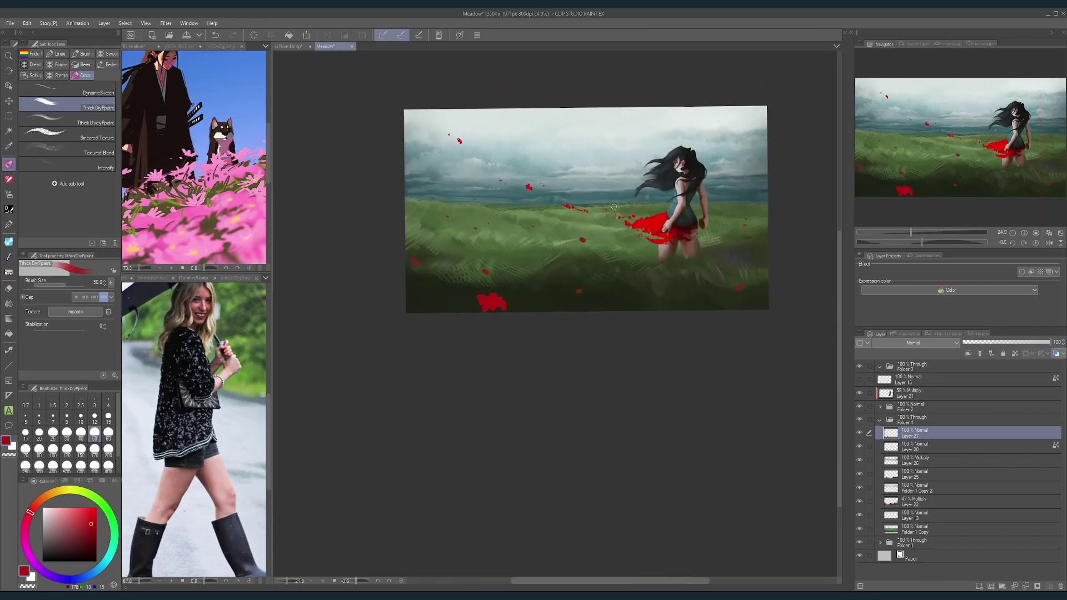
{"action": "key", "text": "ctrl+z"}
{"action": "key", "text": "ctrl+z"}
{"action": "key", "text": "ctrl+z"}
Step: Select Layer 20 and carve a diagonal notch into the large foreground petal with transparent colour at brush size 12
{"action": "left_click_drag", "start_coordinate": [490, 300], "coordinate": [518, 293]}
{"action": "scroll", "coordinate": [517, 293], "scroll_direction": "up", "scroll_amount": 2}
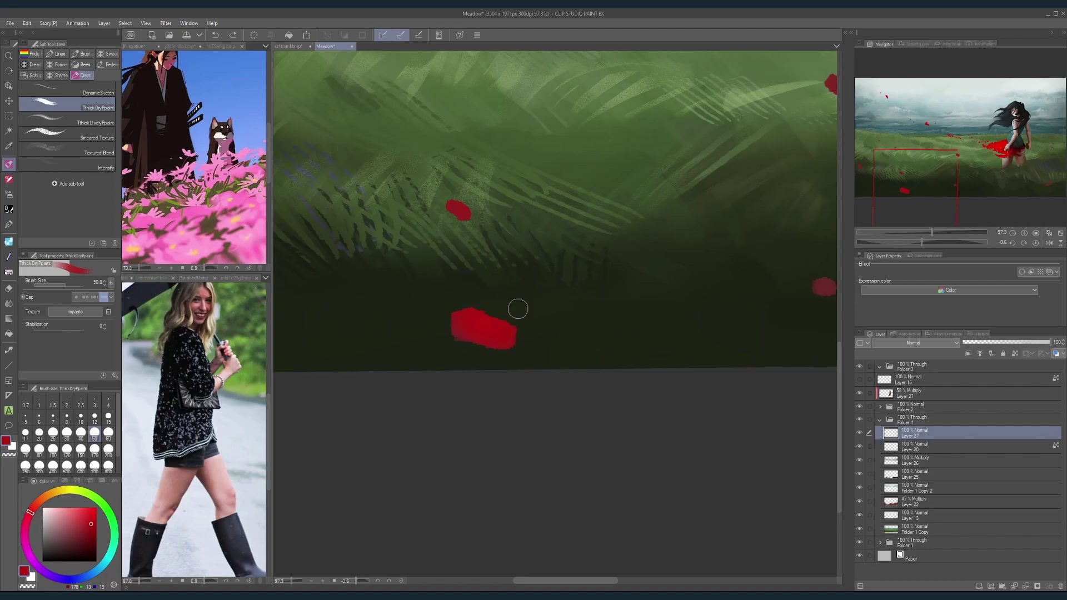
{"action": "left_click", "coordinate": [66, 418]}
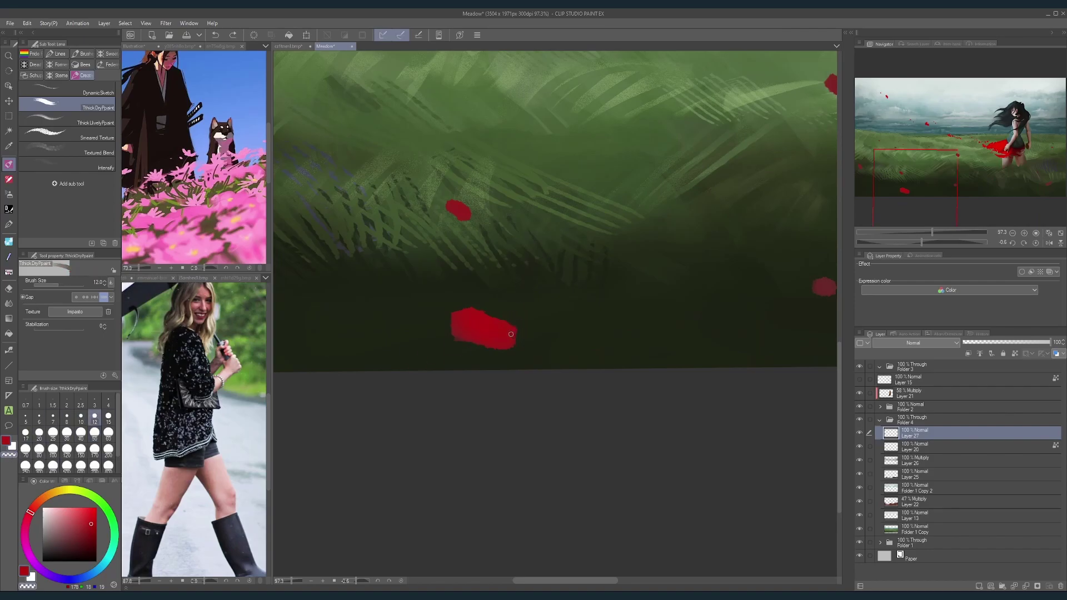
{"action": "left_click", "coordinate": [936, 448]}
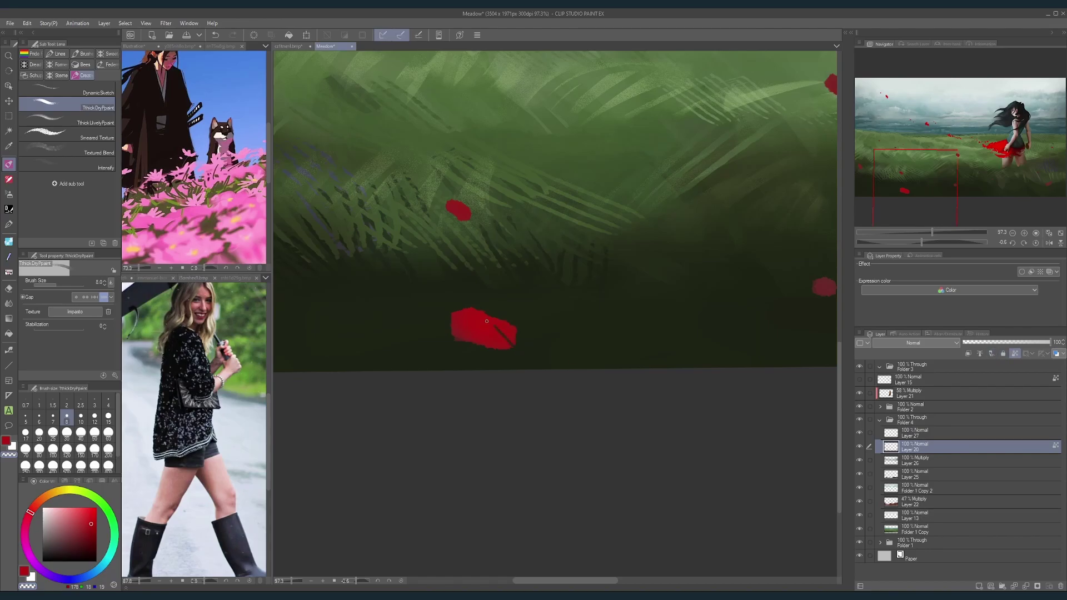
{"action": "key", "text": "ctrl+z"}
{"action": "key", "text": "]"}
{"action": "key", "text": "]"}
{"action": "left_click_drag", "start_coordinate": [512, 345], "coordinate": [494, 328]}
{"action": "mouse_move", "coordinate": [538, 298]}
{"action": "left_mouse_down"}
{"action": "mouse_move", "coordinate": [515, 293]}
{"action": "mouse_move", "coordinate": [542, 305]}
{"action": "left_mouse_up"}
{"action": "scroll", "coordinate": [542, 305], "scroll_direction": "up", "scroll_amount": 1}
{"action": "scroll", "coordinate": [544, 285], "scroll_direction": "down", "scroll_amount": 5}
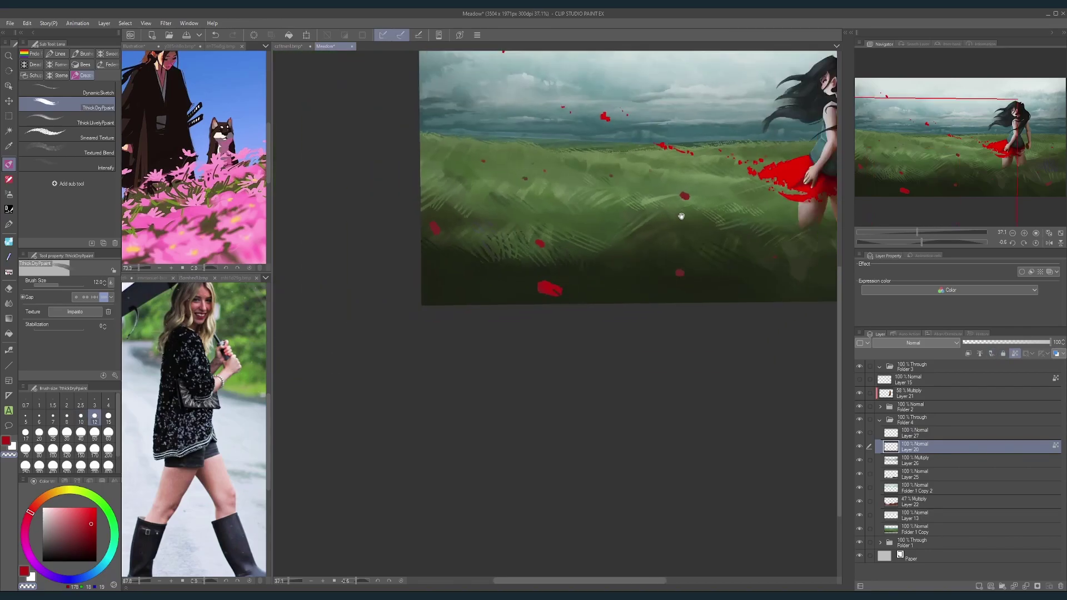
Step: Reduce the brush to size 8 and cut small notches into the dim lower-centre petal and the mid-meadow petal above it
{"action": "scroll", "coordinate": [573, 295], "scroll_direction": "up", "scroll_amount": 5}
{"action": "key", "text": "bracketleft"}
{"action": "key", "text": "bracketleft"}
{"action": "key", "text": "bracketleft"}
{"action": "scroll", "coordinate": [591, 267], "scroll_direction": "down", "scroll_amount": 5}
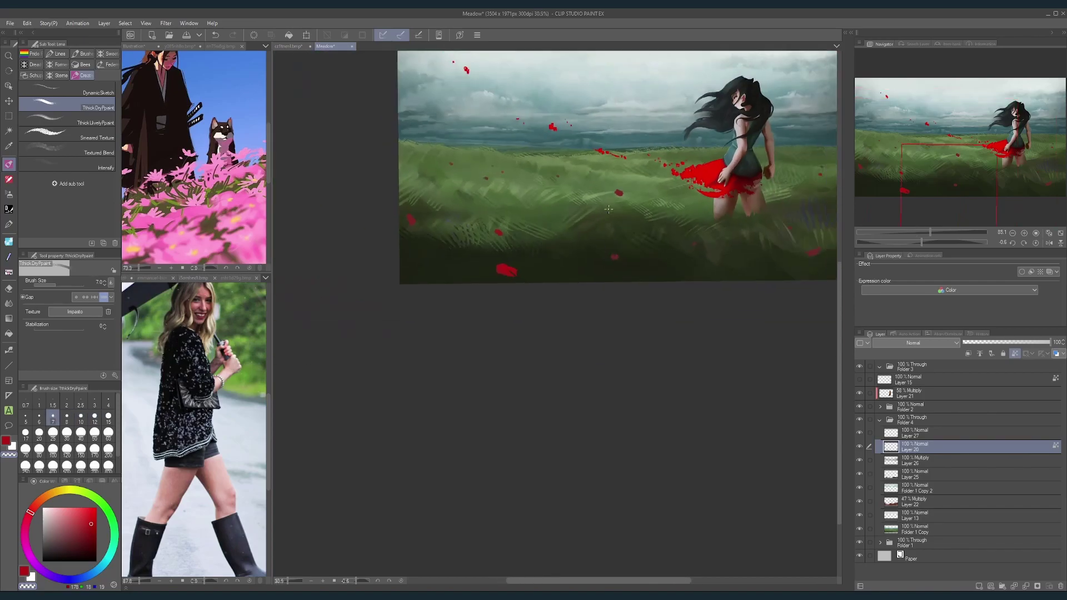
{"action": "scroll", "coordinate": [578, 264], "scroll_direction": "up", "scroll_amount": 6}
{"action": "key", "text": "bracketright"}
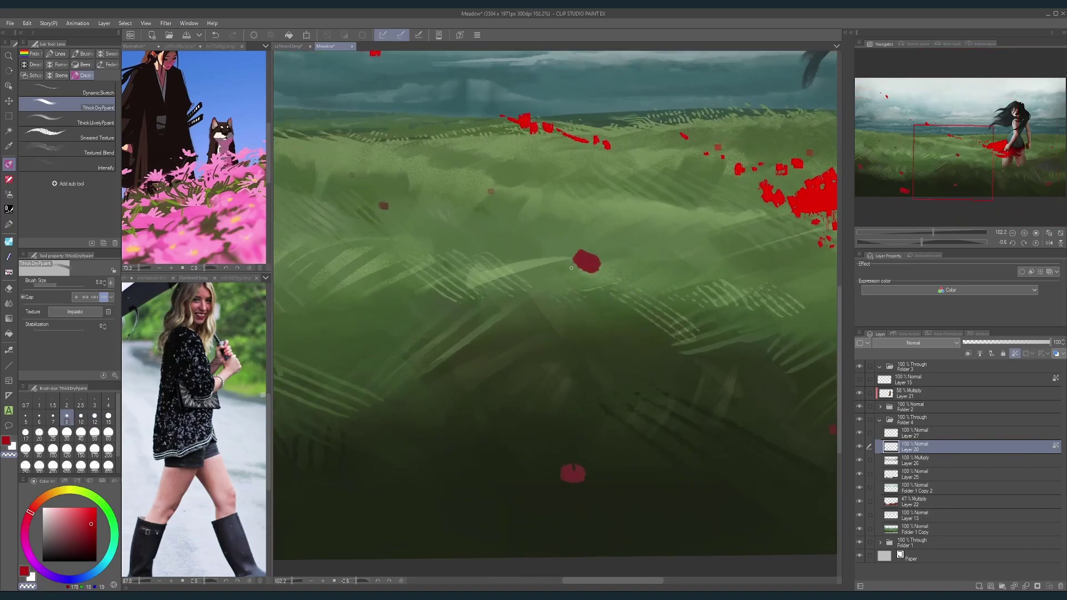
{"action": "scroll", "coordinate": [588, 270], "scroll_direction": "down", "scroll_amount": 5}
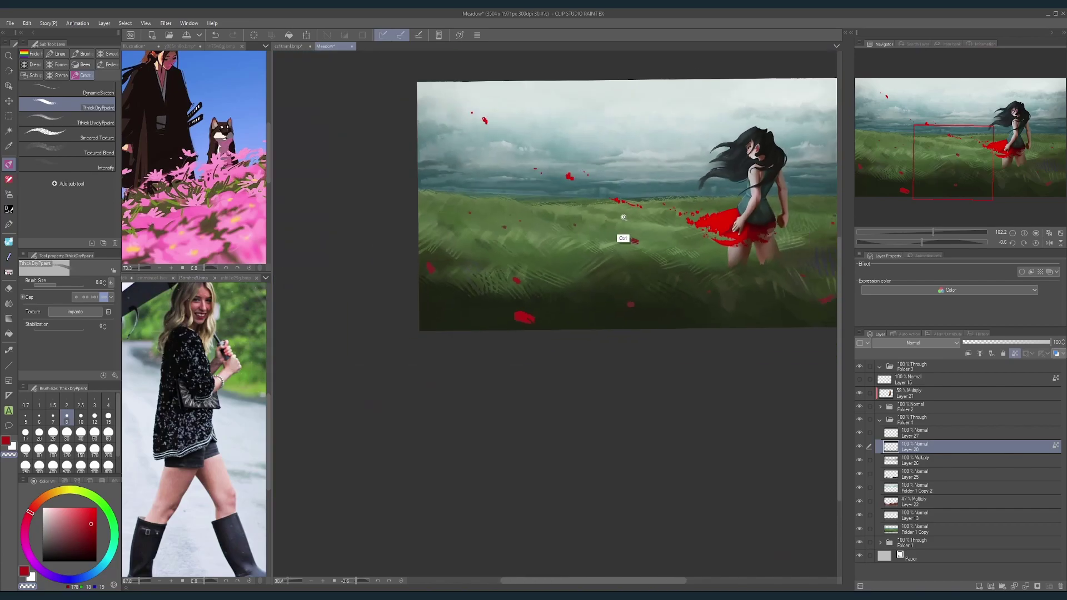
Step: Enlarge the brush to size 15 and erase parts of the lower-right foreground petal and the petal at the meadow's left edge
{"action": "left_click_drag", "start_coordinate": [745, 263], "coordinate": [608, 291]}
{"action": "scroll", "coordinate": [554, 278], "scroll_direction": "up", "scroll_amount": 4}
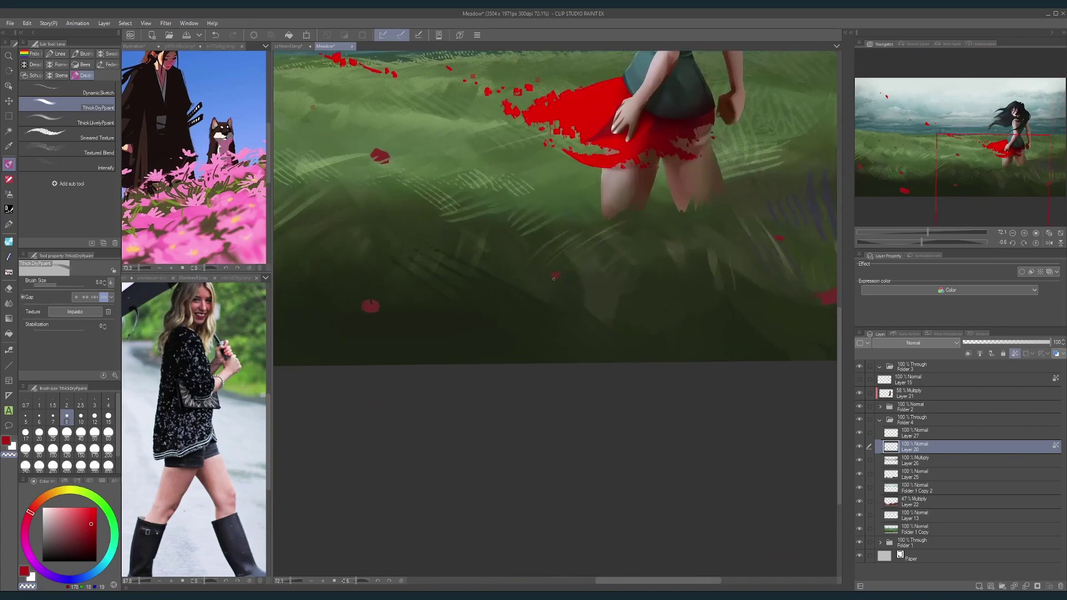
{"action": "mouse_move", "coordinate": [720, 219]}
{"action": "left_mouse_down"}
{"action": "mouse_move", "coordinate": [675, 205]}
{"action": "mouse_move", "coordinate": [555, 221]}
{"action": "left_mouse_up"}
{"action": "key", "text": "bracketright"}
{"action": "key", "text": "bracketright"}
{"action": "key", "text": "bracketright"}
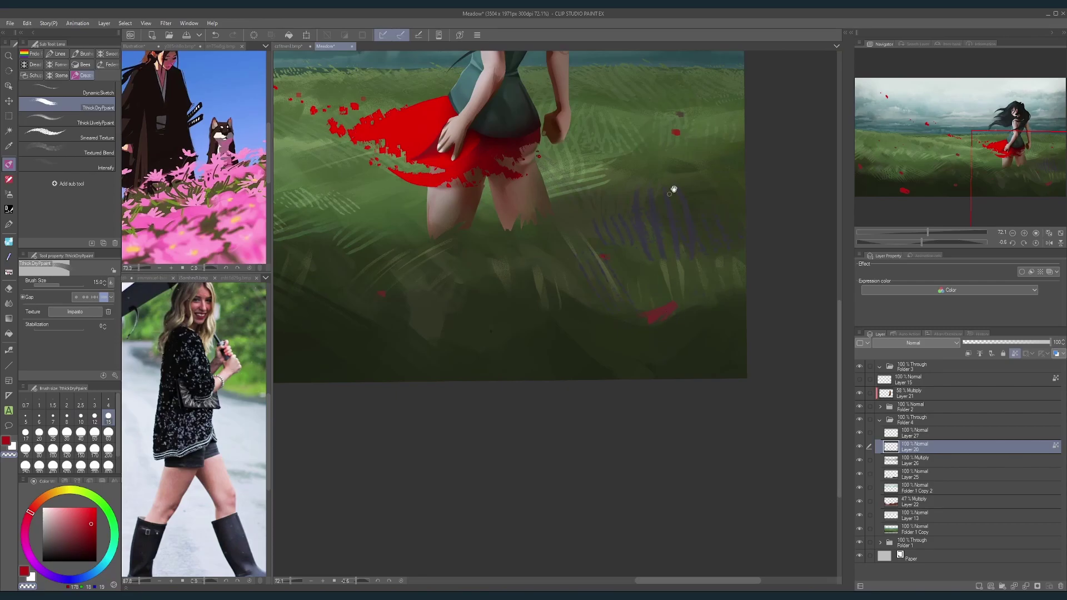
{"action": "left_click_drag", "start_coordinate": [674, 190], "coordinate": [620, 303]}
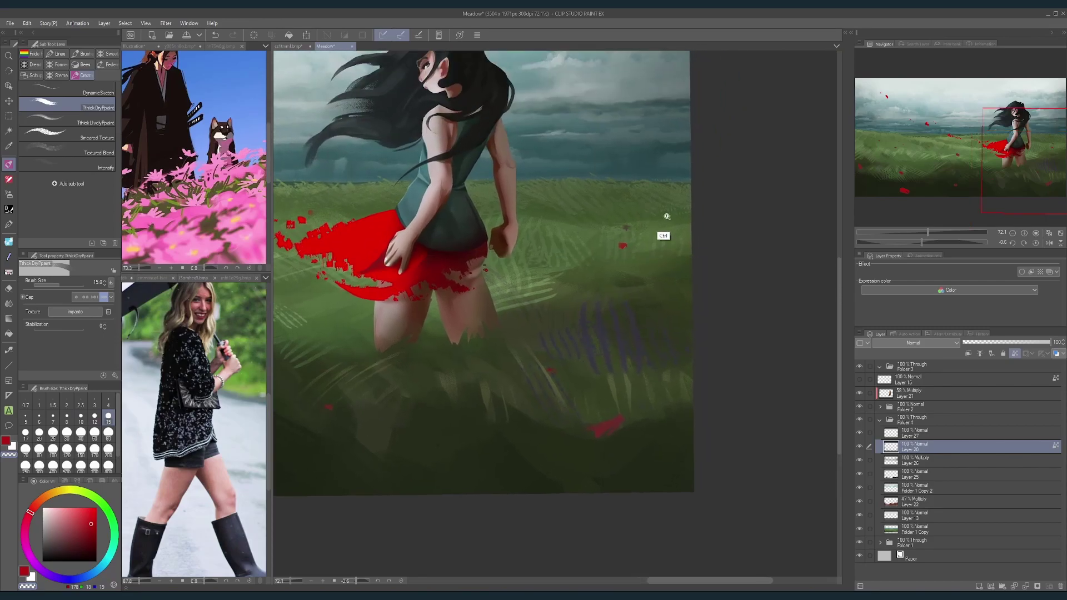
{"action": "left_click_drag", "start_coordinate": [667, 216], "coordinate": [522, 295]}
{"action": "left_click_drag", "start_coordinate": [304, 270], "coordinate": [574, 277]}
{"action": "left_click_drag", "start_coordinate": [393, 294], "coordinate": [583, 294]}
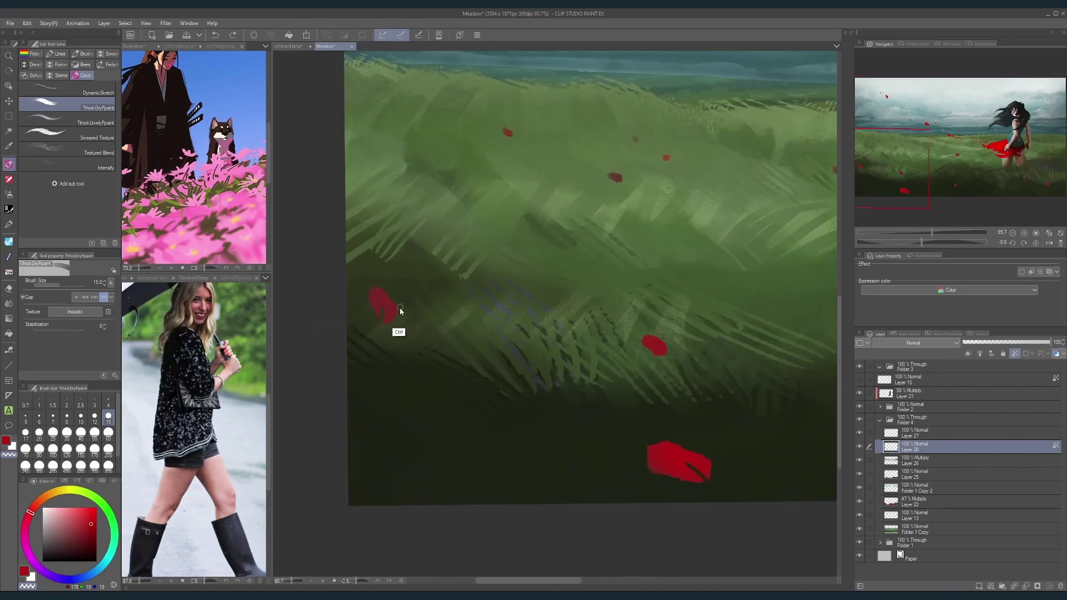
Step: Set the brush to size 10, sample the meadow's mid green and paint a thin stem beneath the small petal above the large one
{"action": "left_click", "coordinate": [382, 303], "text": "alt"}
{"action": "left_click", "coordinate": [76, 549]}
{"action": "key", "text": "["}
{"action": "key", "text": "["}
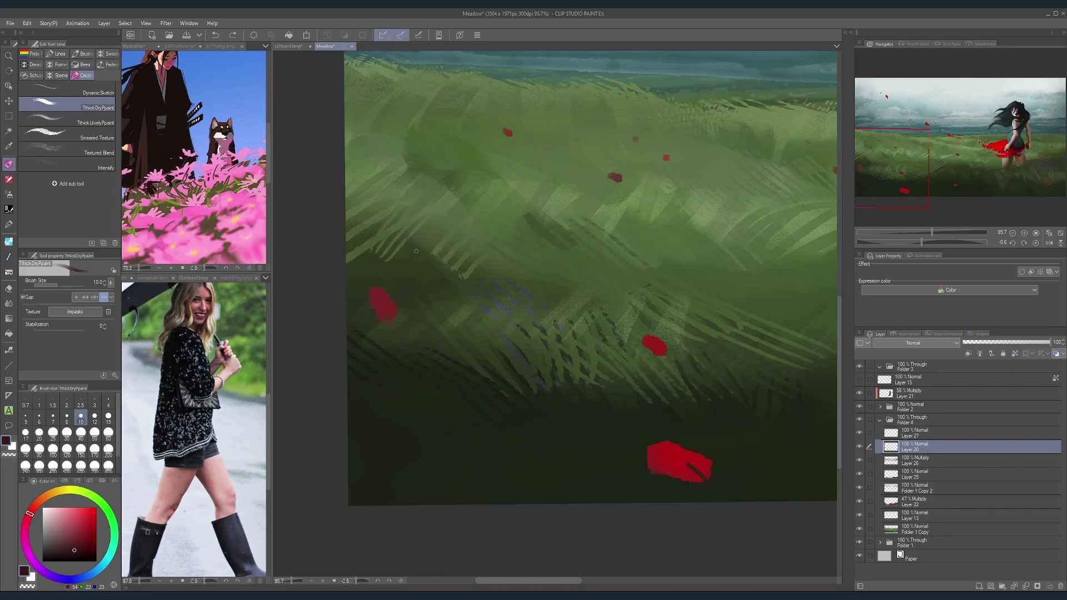
{"action": "left_click", "coordinate": [395, 225], "text": "alt"}
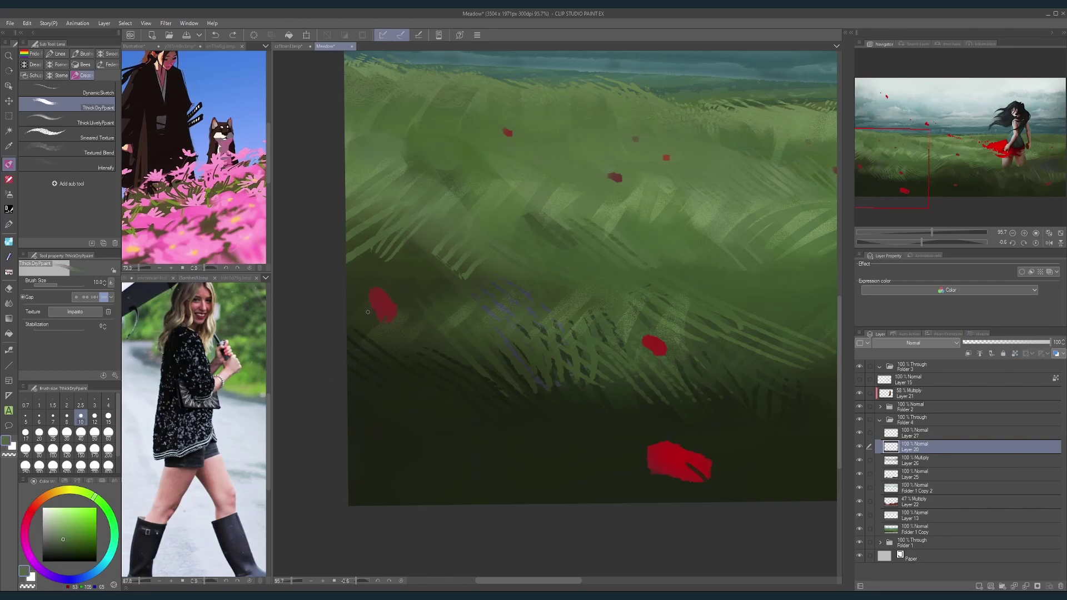
{"action": "left_click_drag", "start_coordinate": [510, 327], "coordinate": [479, 324]}
{"action": "left_click_drag", "start_coordinate": [617, 361], "coordinate": [567, 358]}
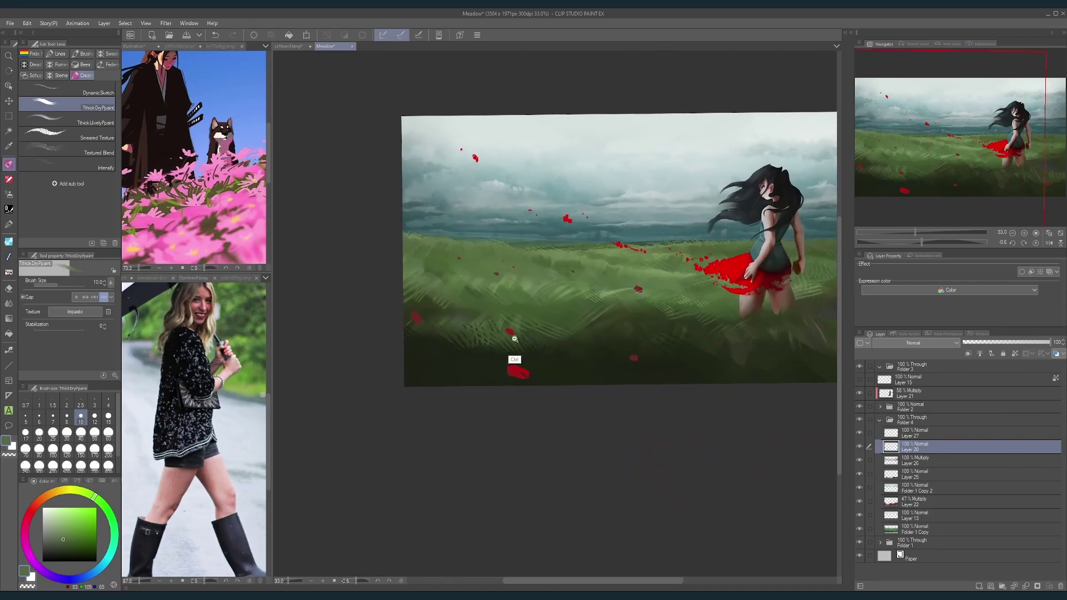
{"action": "scroll", "coordinate": [515, 339], "scroll_direction": "up", "scroll_amount": 2}
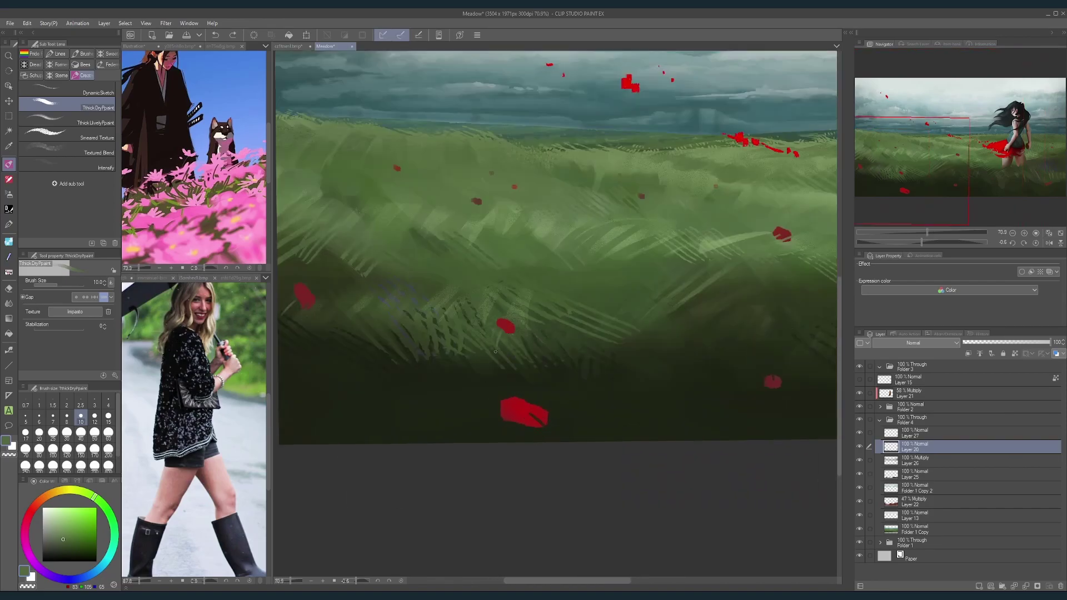
{"action": "scroll", "coordinate": [511, 349], "scroll_direction": "down", "scroll_amount": 4}
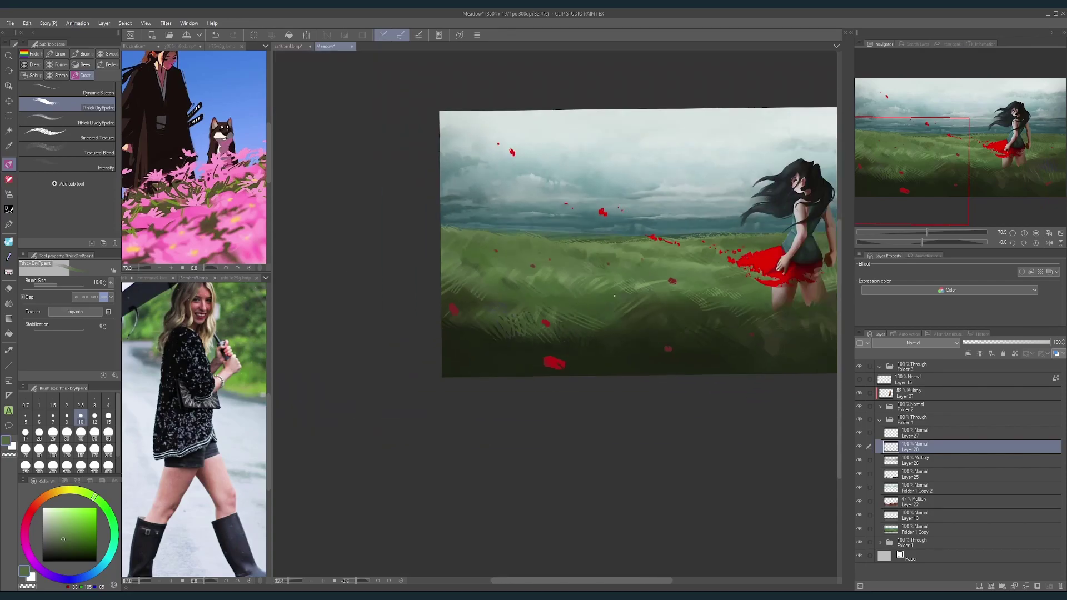
{"action": "scroll", "coordinate": [590, 350], "scroll_direction": "up", "scroll_amount": 4}
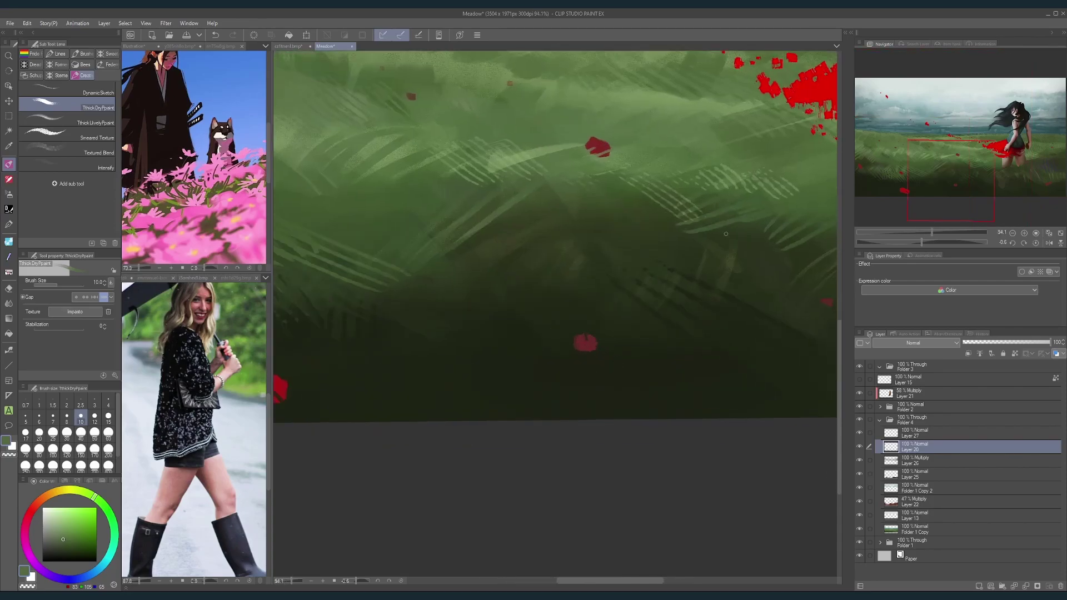
Step: Sample a darker green from the shaded grass and paint a short stem beneath the dim lower-centre petal
{"action": "left_click", "coordinate": [726, 232], "text": "alt"}
{"action": "left_click", "coordinate": [705, 264], "text": "alt"}
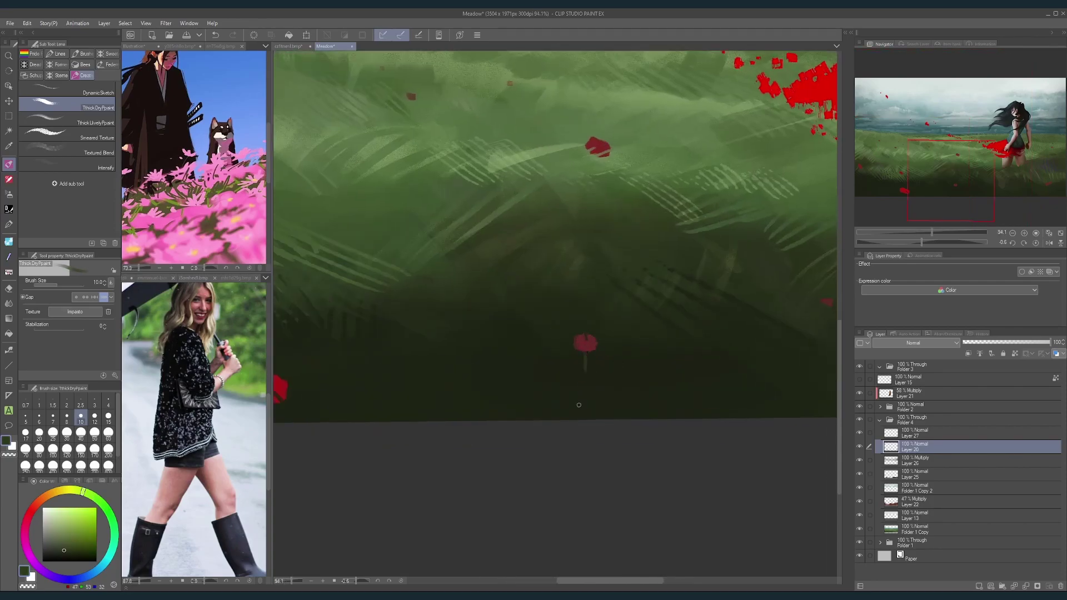
{"action": "left_click_drag", "start_coordinate": [633, 348], "coordinate": [609, 301]}
{"action": "left_click_drag", "start_coordinate": [721, 289], "coordinate": [696, 295]}
{"action": "left_click_drag", "start_coordinate": [539, 344], "coordinate": [544, 337]}
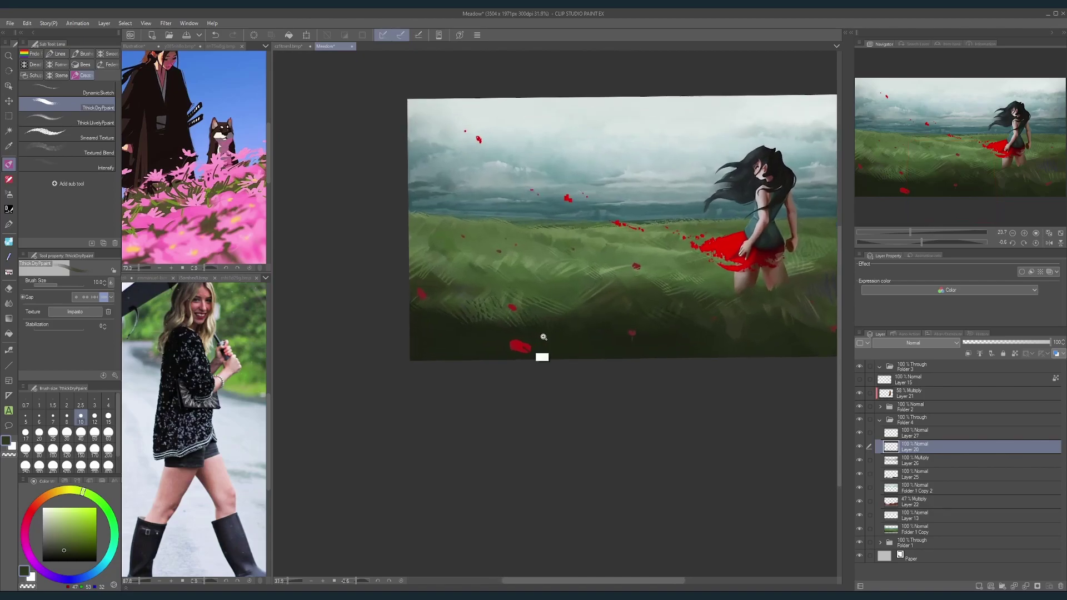
Step: Increase the brush to size 15 and paint a dark green stem beneath the large foreground petal
{"action": "scroll", "coordinate": [544, 337], "scroll_direction": "up", "scroll_amount": 3}
{"action": "key", "text": "bracketright"}
{"action": "key", "text": "bracketright"}
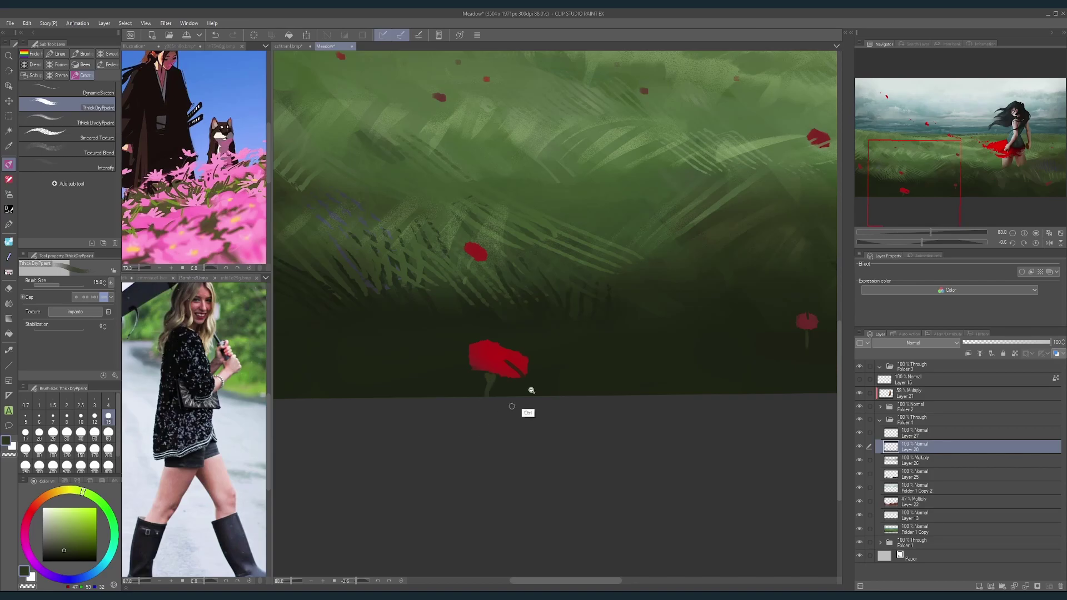
{"action": "scroll", "coordinate": [531, 391], "scroll_direction": "down", "scroll_amount": 4}
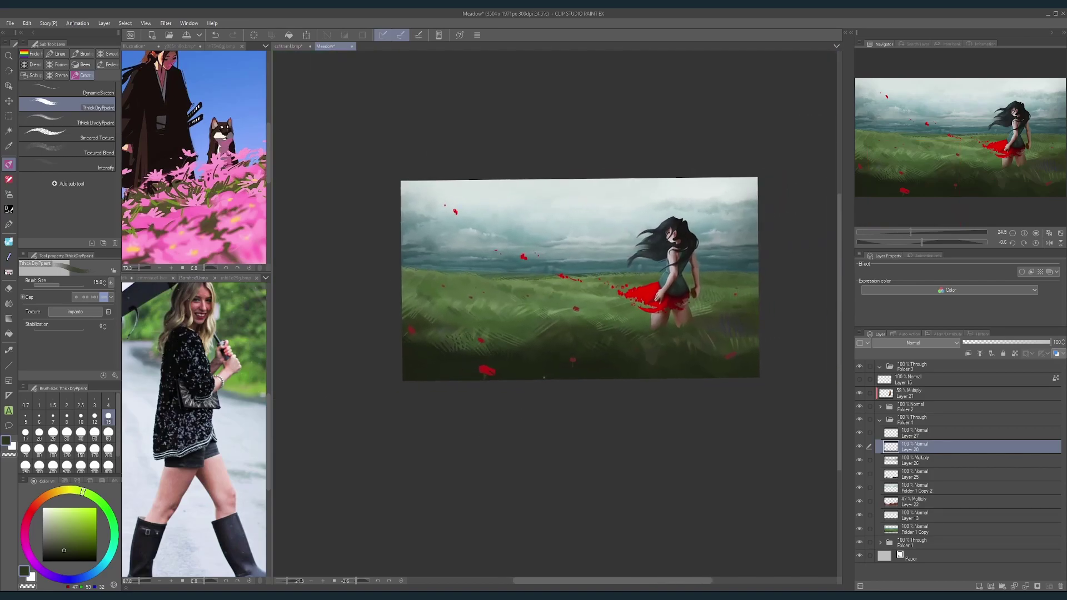
Step: Undo the last stroke at the lower-right petal, sample a lighter grass green and paint its stem
{"action": "scroll", "coordinate": [667, 382], "scroll_direction": "up", "scroll_amount": 4}
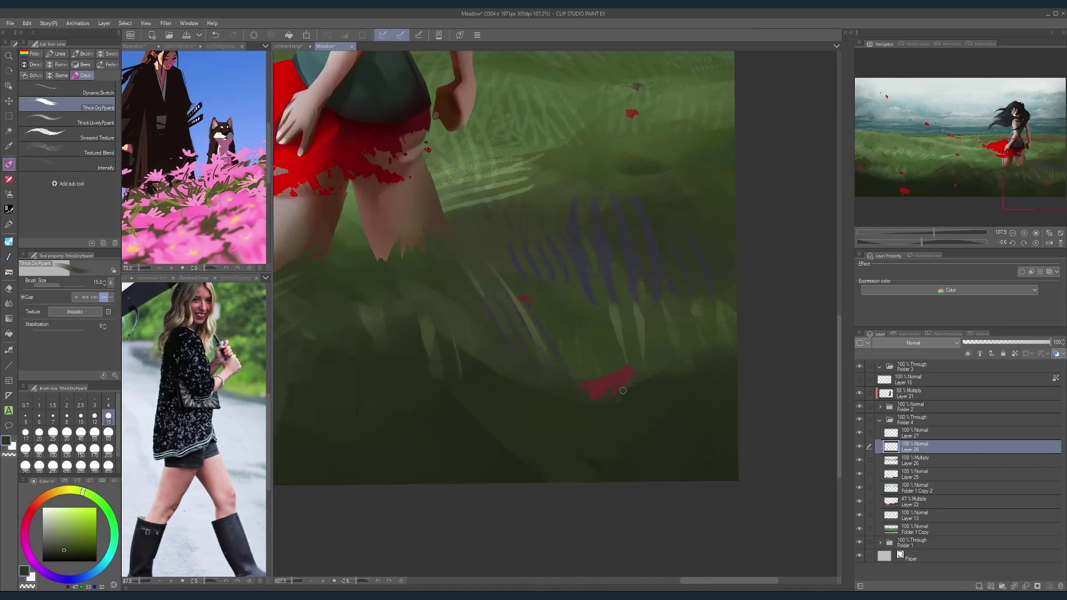
{"action": "key", "text": "ctrl+z"}
{"action": "left_click", "coordinate": [638, 333], "text": "alt"}
{"action": "scroll", "coordinate": [656, 361], "scroll_direction": "down", "scroll_amount": 5}
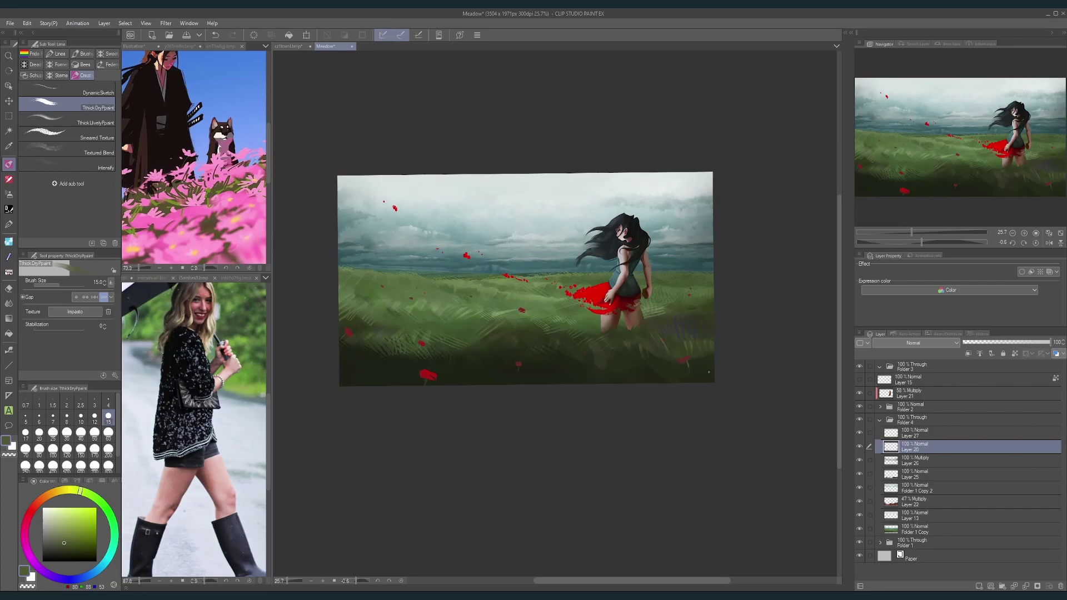
Step: Select the large foreground flower with a rectangular selection, move it slightly up and toward the painting's centre, and deselect it
{"action": "left_click_drag", "start_coordinate": [596, 418], "coordinate": [617, 456]}
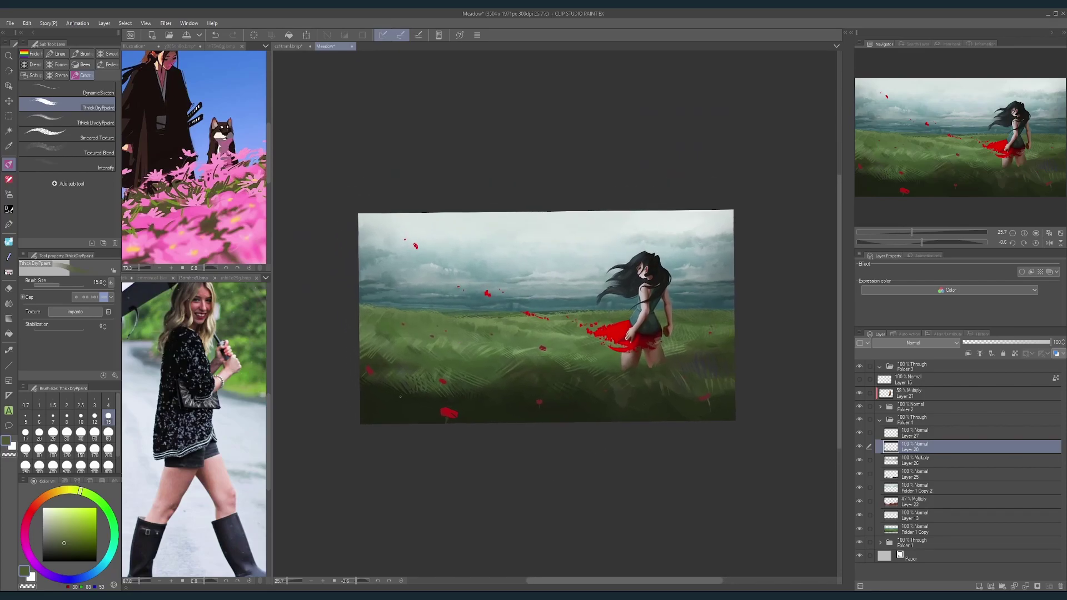
{"action": "scroll", "coordinate": [470, 423], "scroll_direction": "up", "scroll_amount": 2}
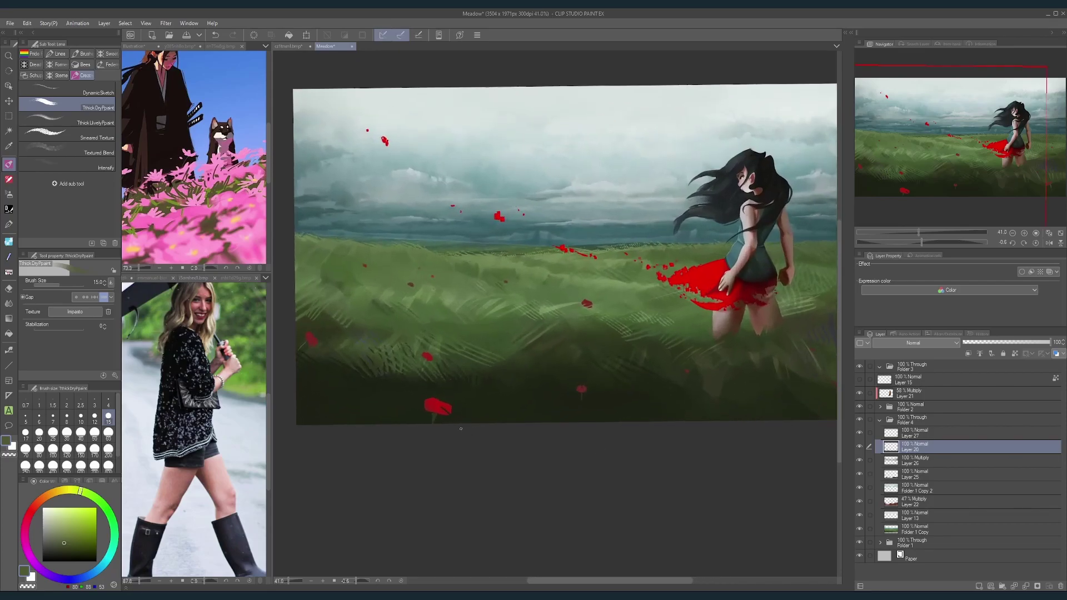
{"action": "key", "text": "m"}
{"action": "mouse_move", "coordinate": [402, 382]}
{"action": "left_mouse_down"}
{"action": "mouse_move", "coordinate": [504, 424]}
{"action": "mouse_move", "coordinate": [489, 395]}
{"action": "left_mouse_up"}
{"action": "left_click", "coordinate": [487, 439]}
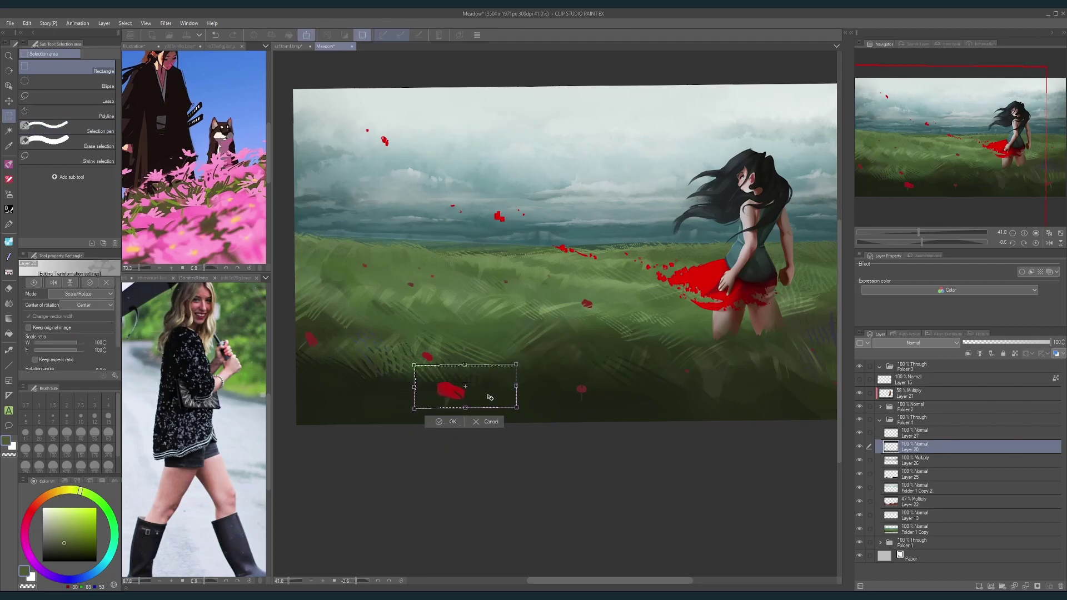
{"action": "key", "text": "Return"}
{"action": "key", "text": "ctrl+d"}
{"action": "scroll", "coordinate": [471, 441], "scroll_direction": "down", "scroll_amount": 2}
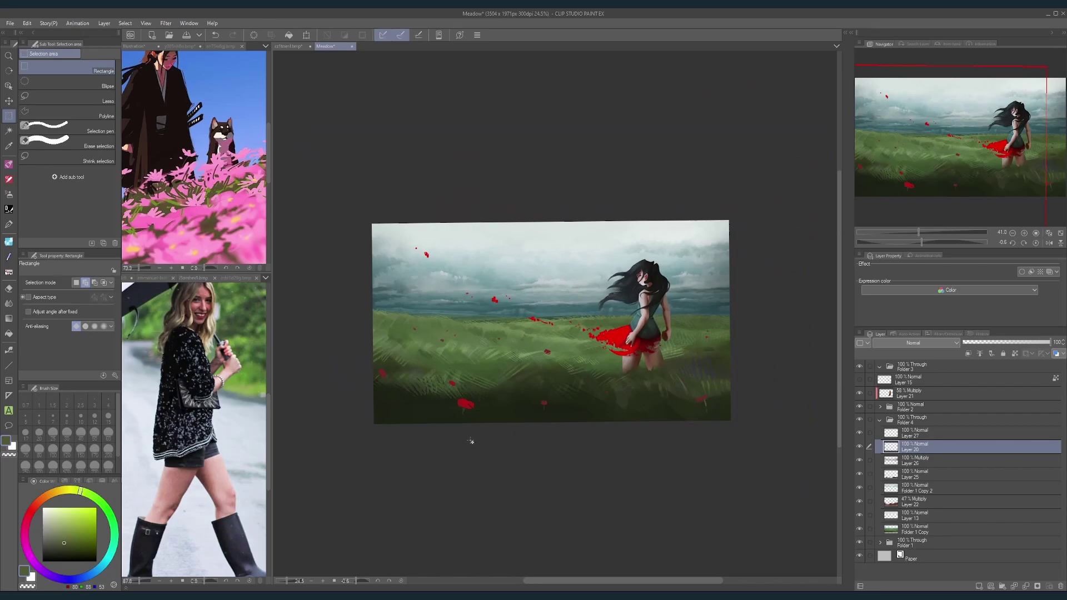
Step: Sample dark green, return to ThickDryPaint, extend the large flower's stem to the canvas edge and add a leaf, raising the brush to size 60
{"action": "scroll", "coordinate": [471, 442], "scroll_direction": "up", "scroll_amount": 5}
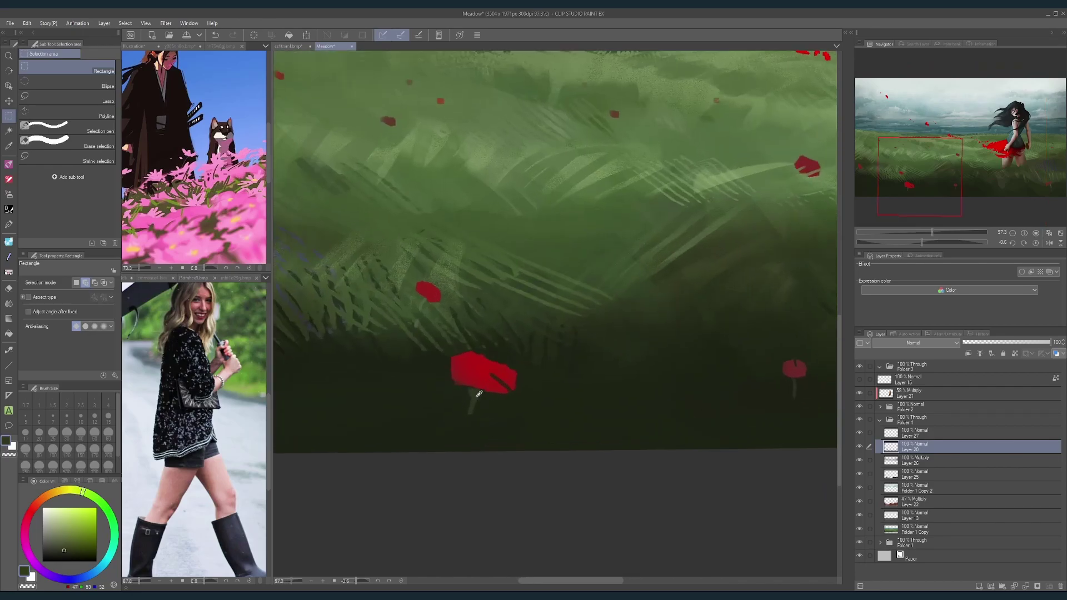
{"action": "left_click", "coordinate": [9, 145]}
{"action": "left_click", "coordinate": [10, 164]}
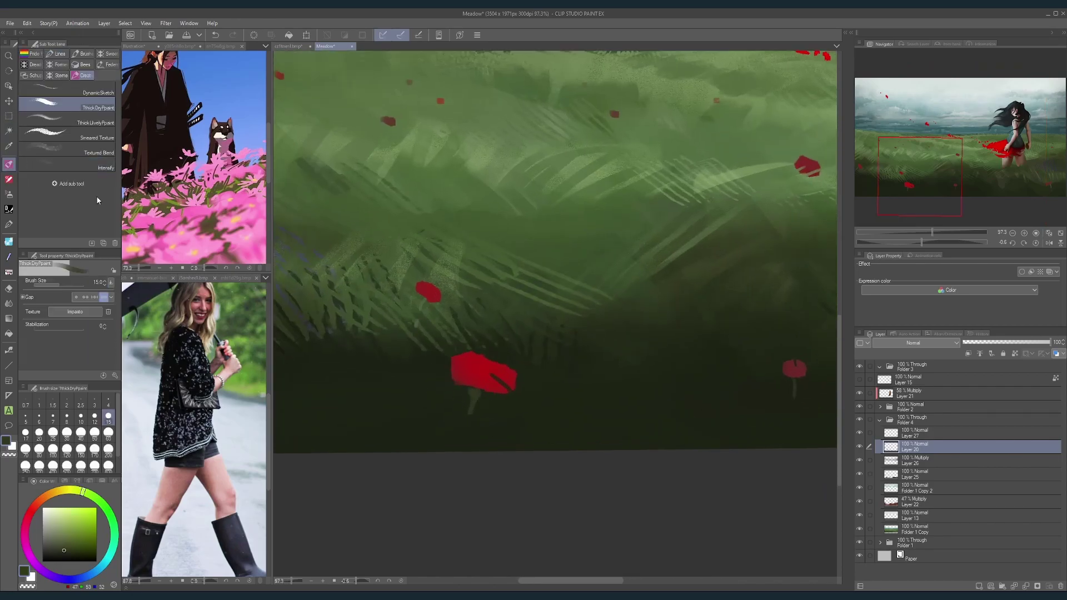
{"action": "mouse_move", "coordinate": [475, 395]}
{"action": "left_mouse_down"}
{"action": "mouse_move", "coordinate": [453, 492]}
{"action": "mouse_move", "coordinate": [493, 431]}
{"action": "left_mouse_up"}
{"action": "key", "text": "bracketright"}
{"action": "key", "text": "bracketright"}
{"action": "key", "text": "bracketright"}
{"action": "key", "text": "bracketright"}
{"action": "key", "text": "bracketright"}
{"action": "key", "text": "bracketright"}
{"action": "key", "text": "bracketright"}
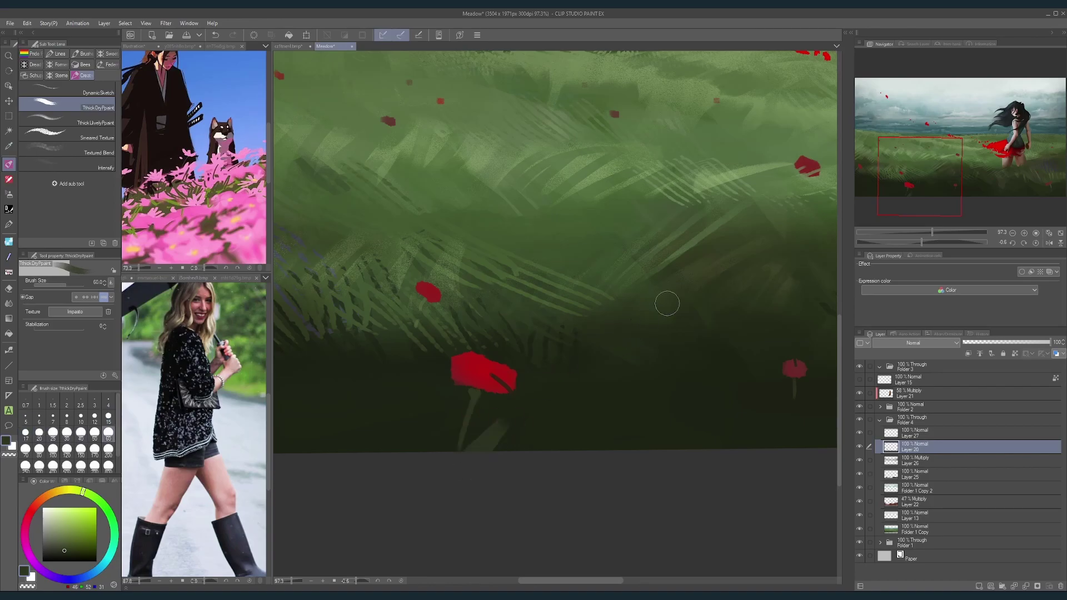
Step: Paint dark green grass blades in the shaded lower-left foreground, varying the brush size and ending at size 50
{"action": "left_click_drag", "start_coordinate": [655, 324], "coordinate": [633, 300]}
{"action": "left_click_drag", "start_coordinate": [728, 295], "coordinate": [572, 349]}
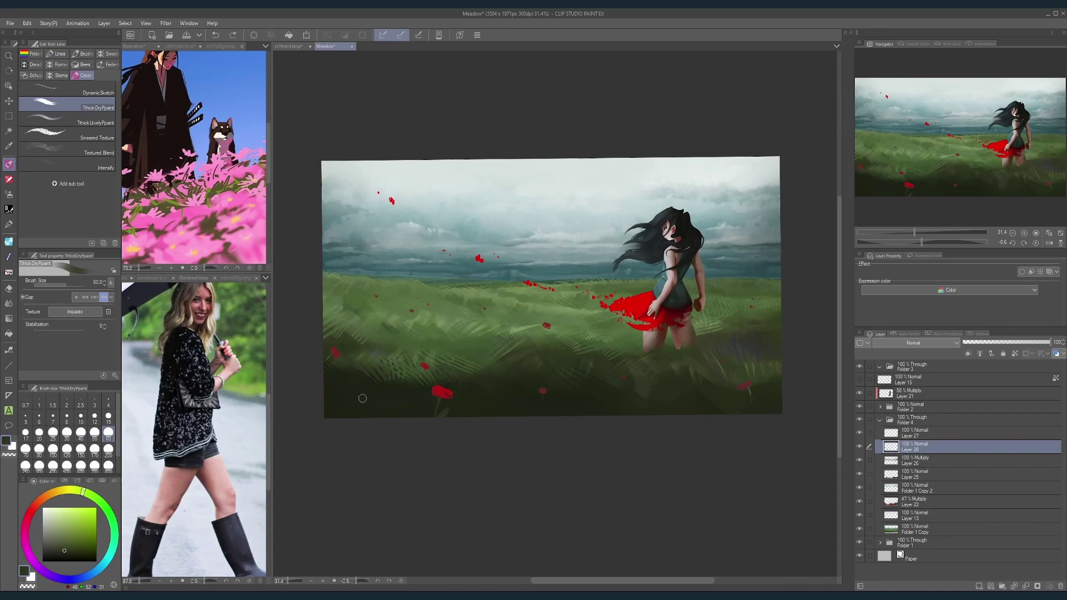
{"action": "key", "text": "bracketleft"}
{"action": "key", "text": "bracketleft"}
{"action": "key", "text": "bracketleft"}
{"action": "key", "text": "bracketleft"}
{"action": "key", "text": "bracketleft"}
{"action": "key", "text": "bracketright"}
{"action": "key", "text": "bracketright"}
{"action": "key", "text": "bracketright"}
{"action": "left_click_drag", "start_coordinate": [487, 292], "coordinate": [423, 293]}
{"action": "left_click_drag", "start_coordinate": [521, 332], "coordinate": [589, 333]}
{"action": "key", "text": "bracketright"}
{"action": "key", "text": "bracketright"}
{"action": "key", "text": "bracketright"}
{"action": "key", "text": "bracketright"}
{"action": "key", "text": "bracketleft"}
{"action": "key", "text": "bracketleft"}
{"action": "key", "text": "bracketleft"}
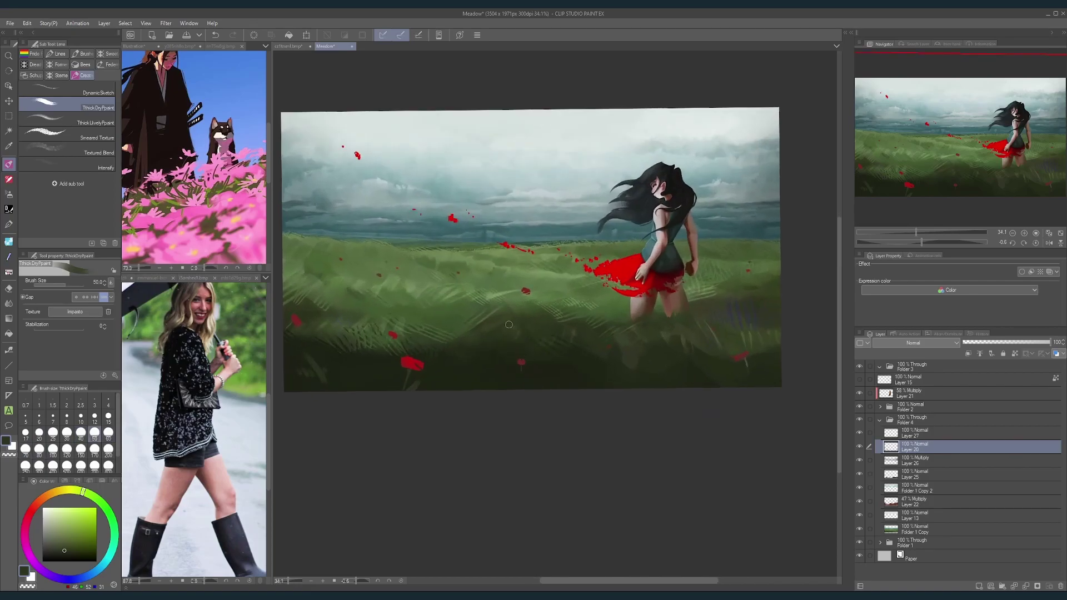
Step: Sample a lighter meadow green, undo the first trial blade and paint arched grass blades along the shadow's edge in the central foreground
{"action": "left_click_drag", "start_coordinate": [487, 329], "coordinate": [550, 329]}
{"action": "left_click", "coordinate": [472, 312], "text": "alt"}
{"action": "left_click_drag", "start_coordinate": [437, 367], "coordinate": [528, 304]}
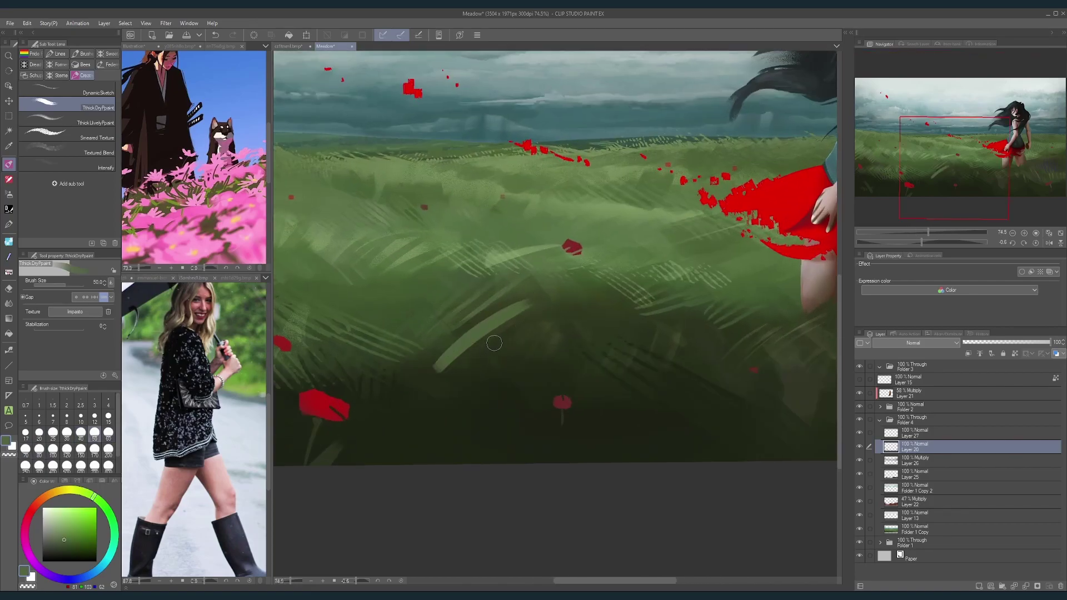
{"action": "key", "text": "ctrl+z"}
{"action": "left_click_drag", "start_coordinate": [442, 359], "coordinate": [536, 308]}
{"action": "mouse_move", "coordinate": [484, 346]}
{"action": "left_mouse_down"}
{"action": "mouse_move", "coordinate": [517, 326]}
{"action": "mouse_move", "coordinate": [524, 336]}
{"action": "left_mouse_up"}
{"action": "scroll", "coordinate": [544, 335], "scroll_direction": "down", "scroll_amount": 5}
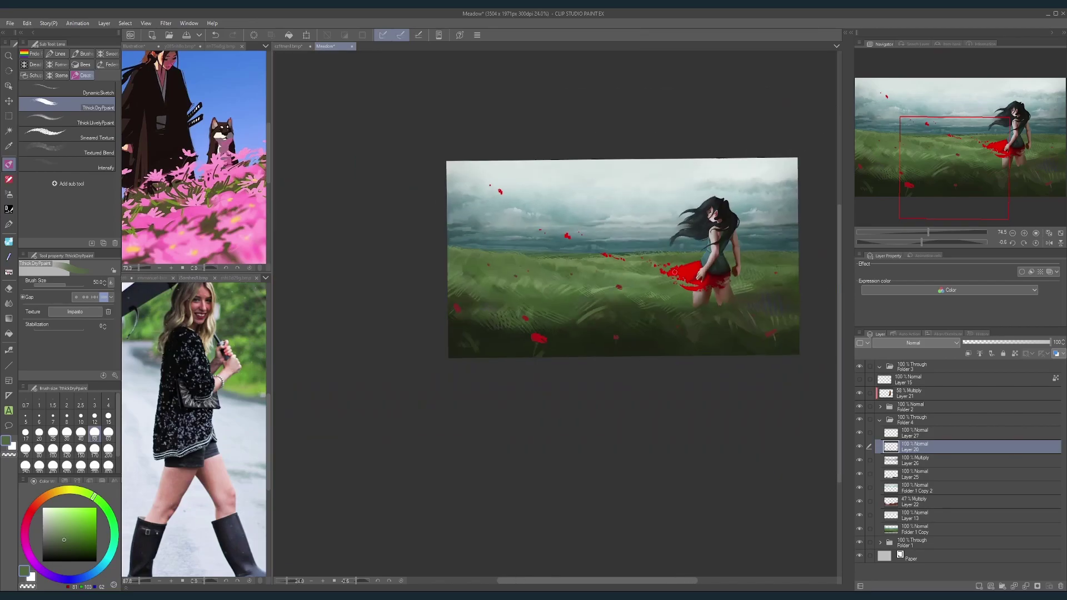
{"action": "scroll", "coordinate": [593, 351], "scroll_direction": "up", "scroll_amount": 2}
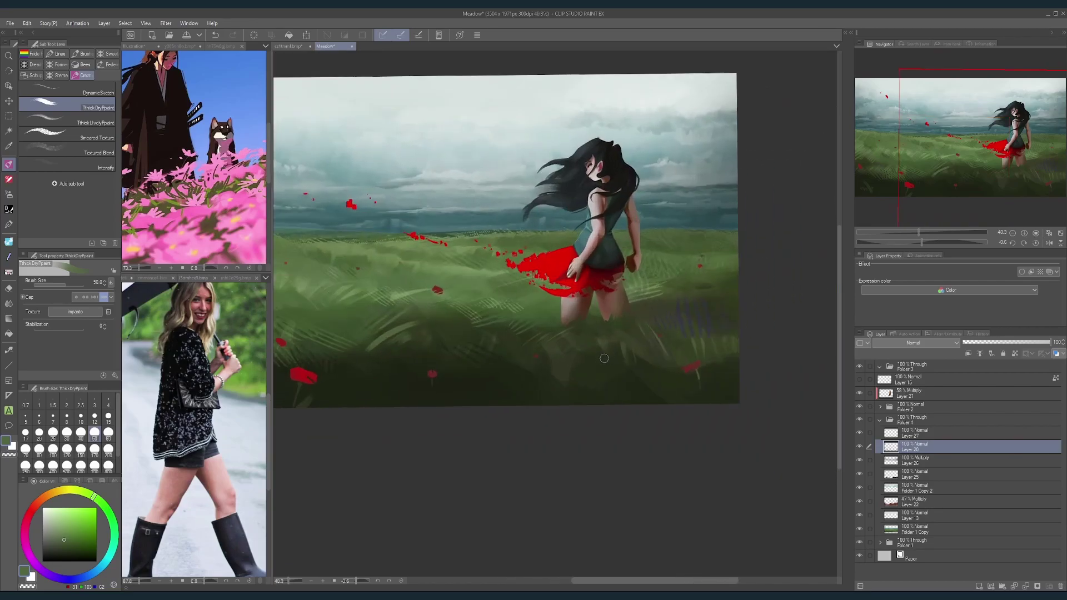
Step: Sample muted greens beneath the woman's legs and paint subtle grass blades in the shaded foreground there
{"action": "left_click", "coordinate": [607, 349], "text": "alt"}
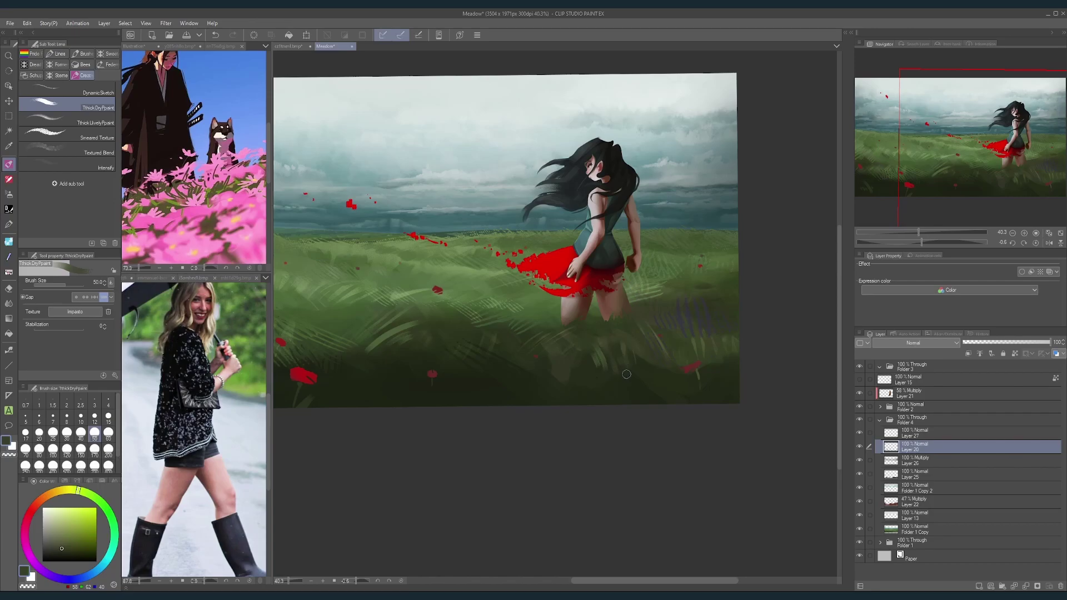
{"action": "left_click", "coordinate": [597, 362], "text": "alt"}
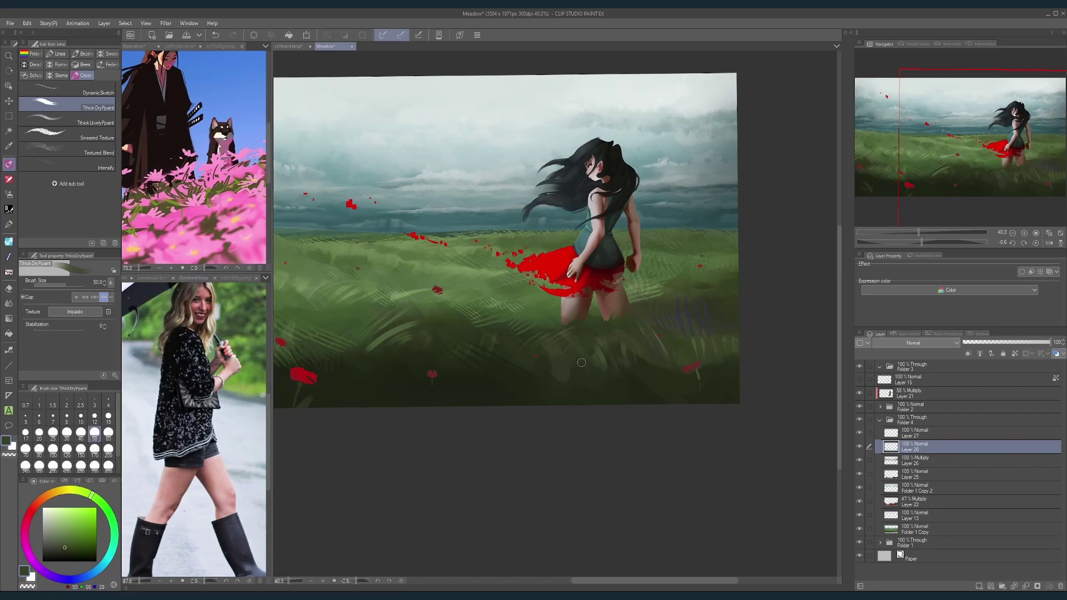
{"action": "scroll", "coordinate": [666, 285], "scroll_direction": "down", "scroll_amount": 3}
{"action": "left_click_drag", "start_coordinate": [666, 285], "coordinate": [672, 326]}
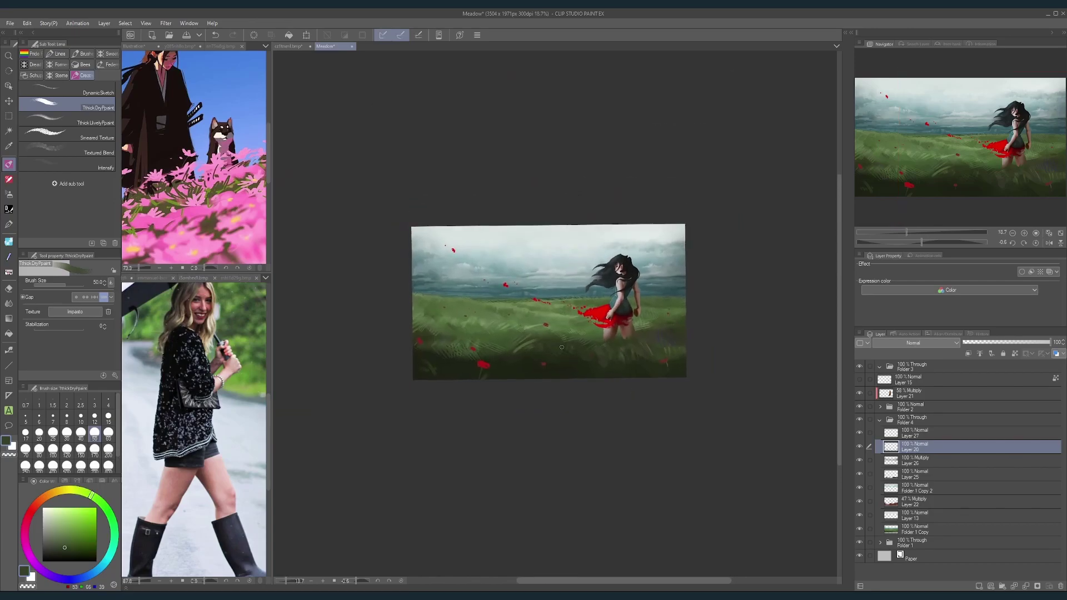
Step: Sample a mid green and paint fine grass blades in the shaded grass beside the woman's legs with brush size 25
{"action": "scroll", "coordinate": [562, 348], "scroll_direction": "up", "scroll_amount": 2}
{"action": "key", "text": "bracketleft"}
{"action": "key", "text": "bracketleft"}
{"action": "key", "text": "bracketleft"}
{"action": "key", "text": "bracketleft"}
{"action": "key", "text": "bracketleft"}
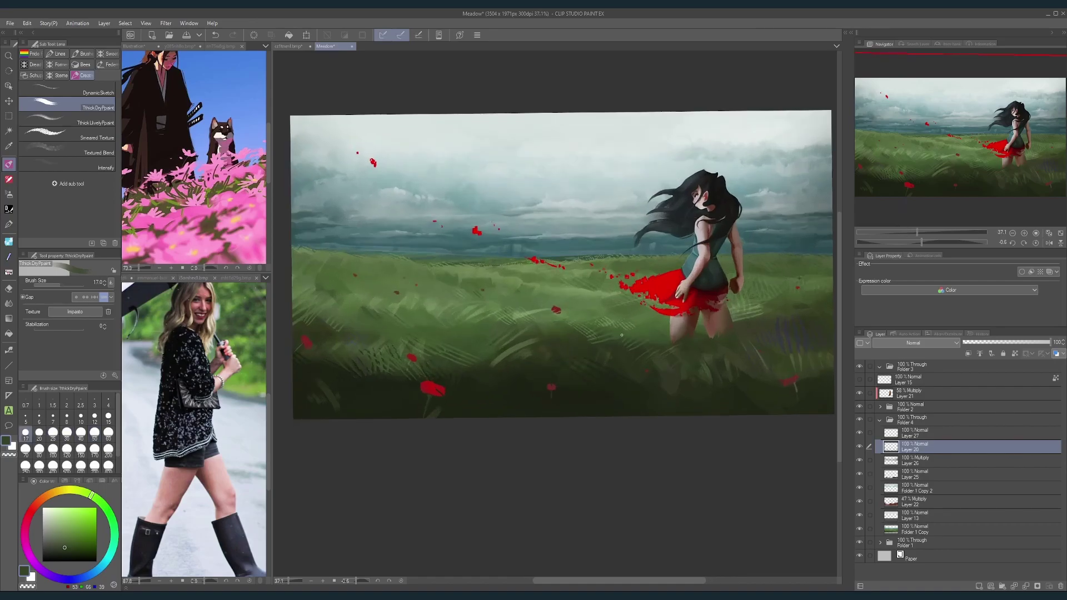
{"action": "left_click", "coordinate": [621, 335], "text": "alt"}
{"action": "key", "text": "bracketright"}
{"action": "key", "text": "bracketright"}
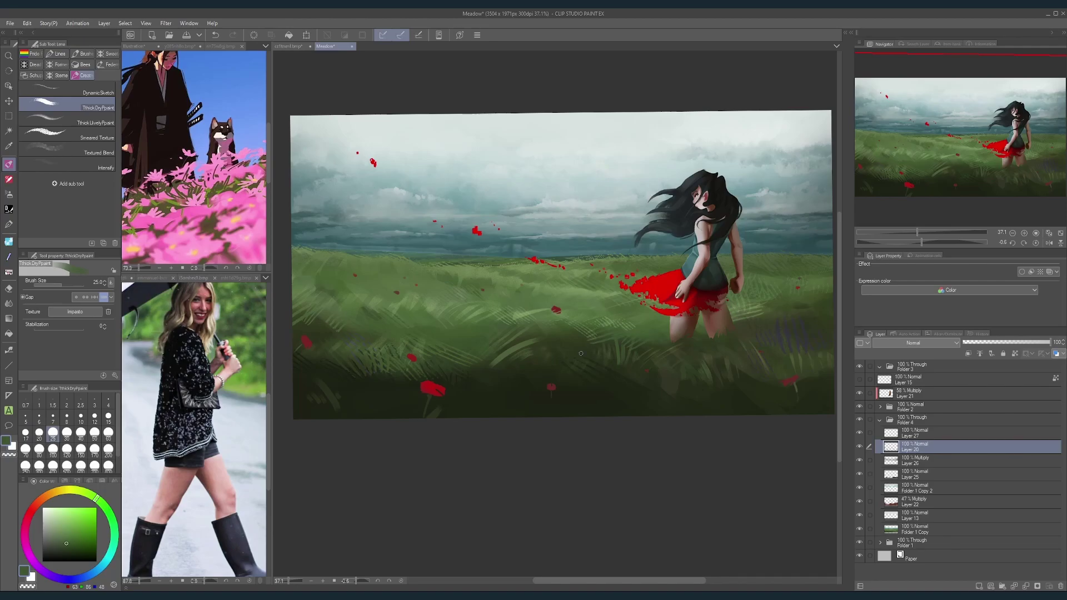
{"action": "left_click_drag", "start_coordinate": [572, 356], "coordinate": [582, 340]}
{"action": "scroll", "coordinate": [680, 284], "scroll_direction": "down", "scroll_amount": 2}
{"action": "left_click_drag", "start_coordinate": [786, 239], "coordinate": [753, 243]}
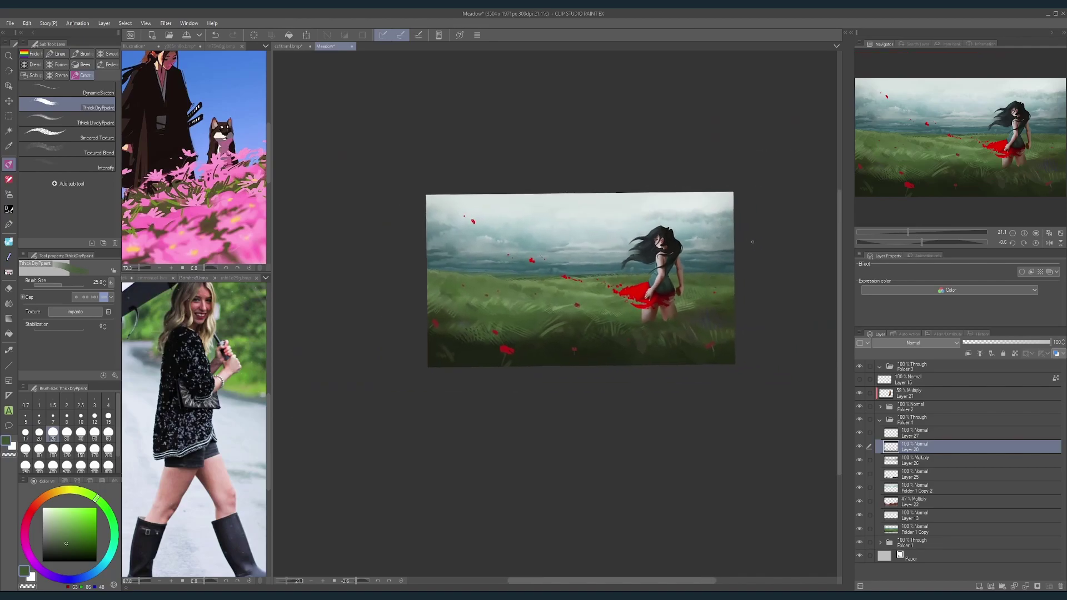
Step: Raise the brush to size 80 and paint larger grass blades along the canvas's lower edge beneath the woman
{"action": "scroll", "coordinate": [715, 324], "scroll_direction": "up", "scroll_amount": 2}
{"action": "key", "text": "bracketright"}
{"action": "key", "text": "bracketright"}
{"action": "key", "text": "bracketright"}
{"action": "key", "text": "bracketright"}
{"action": "key", "text": "bracketright"}
{"action": "key", "text": "bracketright"}
{"action": "left_click_drag", "start_coordinate": [659, 394], "coordinate": [679, 351]}
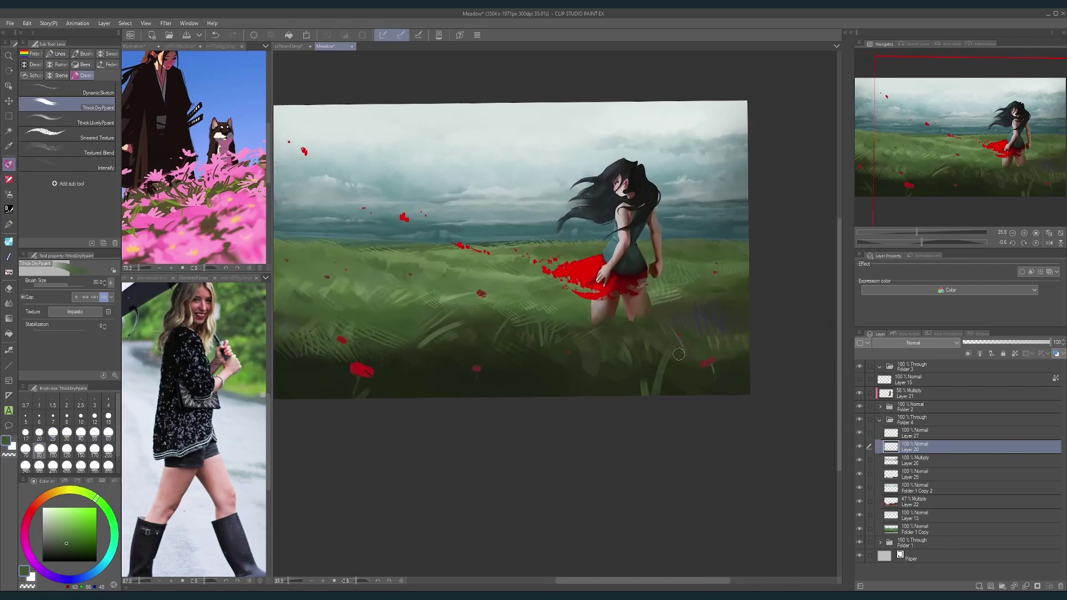
{"action": "scroll", "coordinate": [774, 255], "scroll_direction": "down", "scroll_amount": 3}
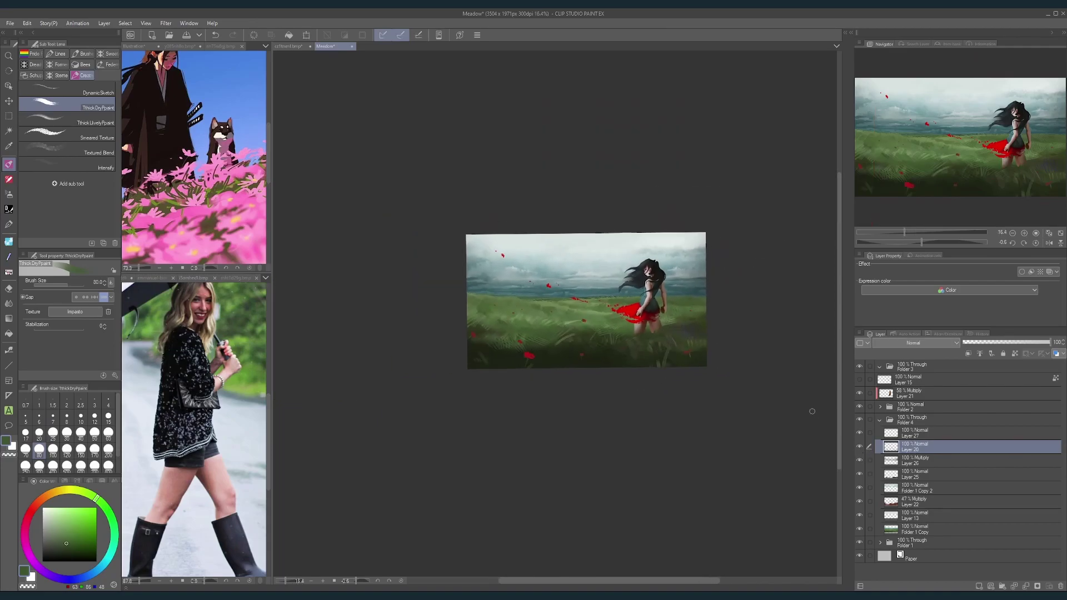
{"action": "scroll", "coordinate": [609, 371], "scroll_direction": "up", "scroll_amount": 3}
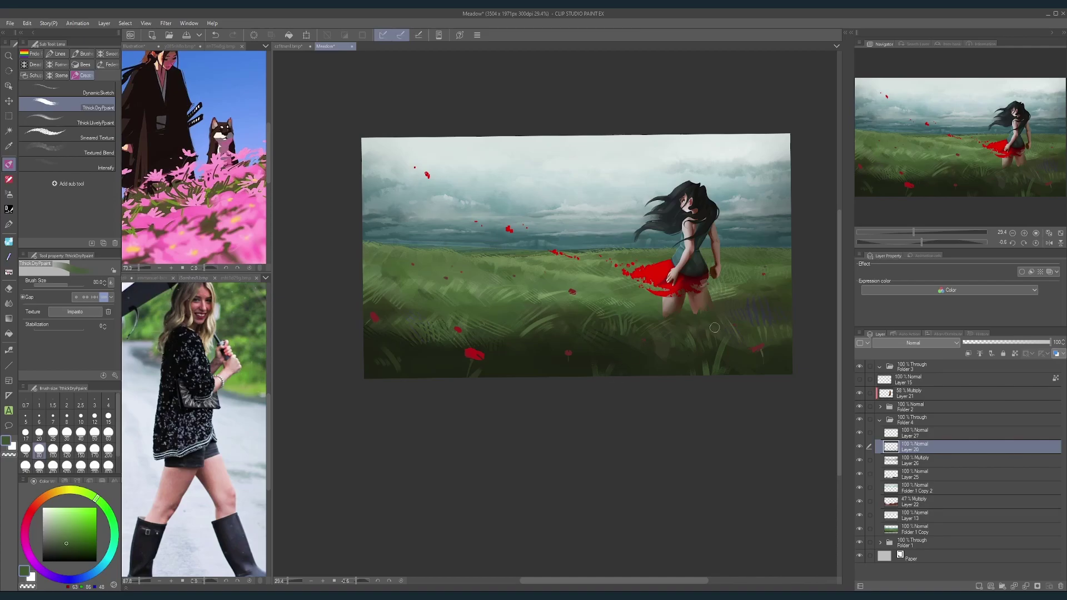
Step: Sample very dark greens from the lower foreground and darken the lower-right grass, enlarging the brush to size 500
{"action": "scroll", "coordinate": [717, 328], "scroll_direction": "down", "scroll_amount": 2}
{"action": "key", "text": "bracketright"}
{"action": "key", "text": "bracketright"}
{"action": "key", "text": "bracketright"}
{"action": "key", "text": "bracketright"}
{"action": "key", "text": "bracketright"}
{"action": "left_click", "coordinate": [609, 389], "text": "alt"}
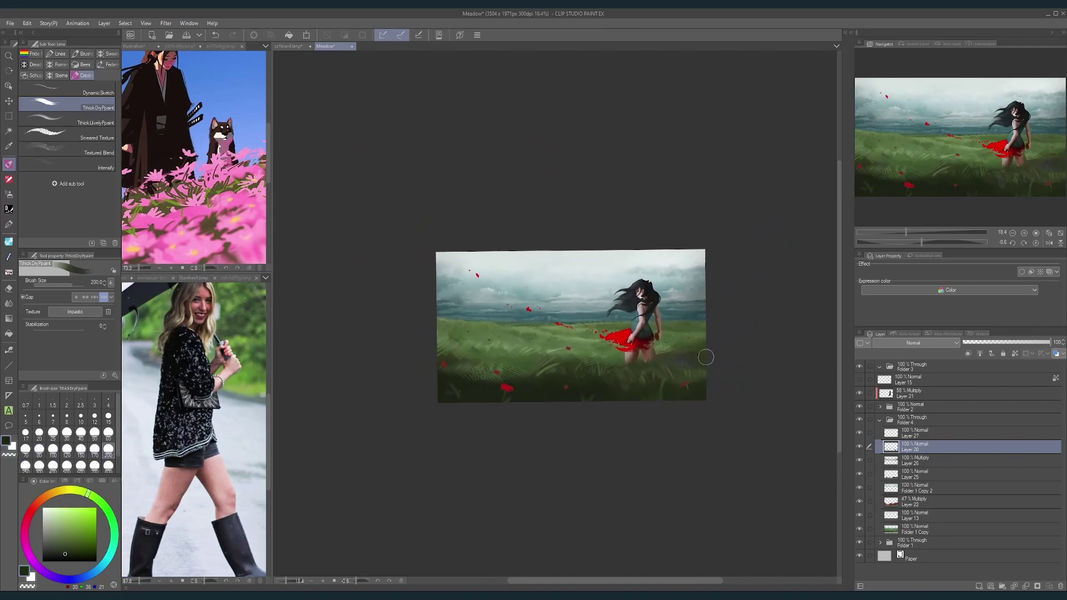
{"action": "scroll", "coordinate": [675, 397], "scroll_direction": "up", "scroll_amount": 2}
{"action": "left_click", "coordinate": [677, 397], "text": "alt"}
{"action": "key", "text": "]"}
{"action": "key", "text": "]"}
{"action": "key", "text": "]"}
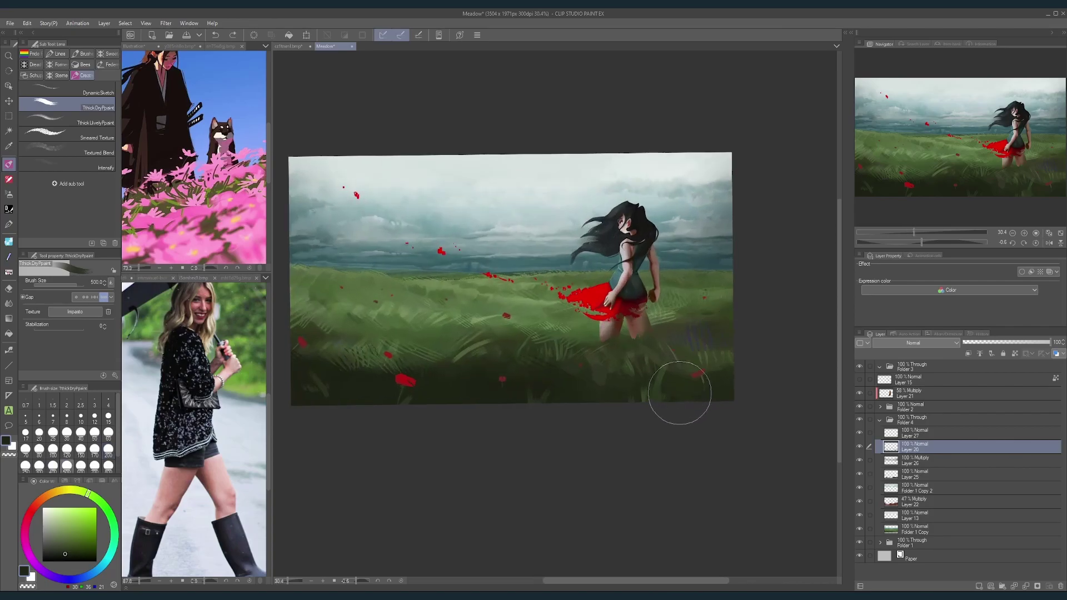
Step: Paint dark green over the bright blades near the painting's lower-right edge, reducing the brush to size 170
{"action": "key", "text": "bracketleft"}
{"action": "key", "text": "bracketleft"}
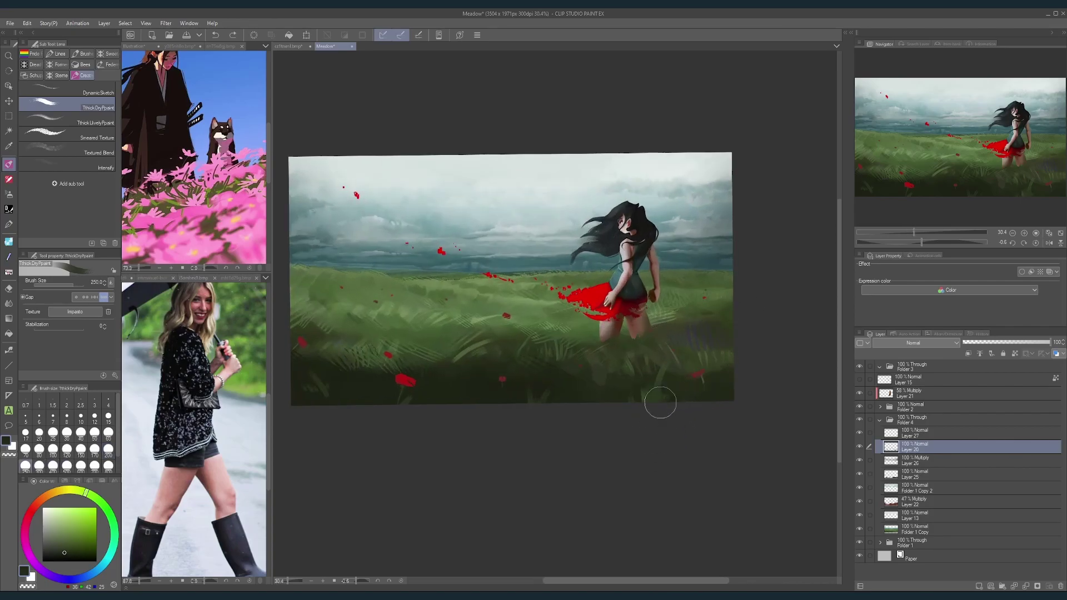
{"action": "key", "text": "bracketleft"}
{"action": "key", "text": "bracketleft"}
{"action": "key", "text": "bracketleft"}
{"action": "key", "text": "bracketright"}
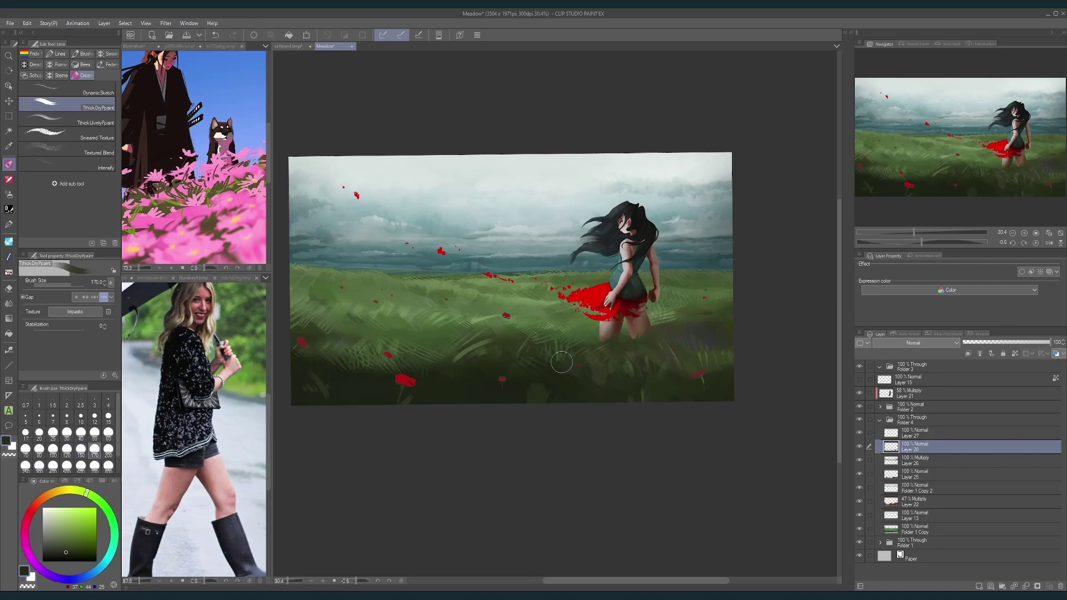
Step: Sample the dark green beside the small central flower and deepen the foreground shadow with brush size 250
{"action": "left_click", "coordinate": [551, 378], "text": "alt"}
{"action": "key", "text": "bracketright"}
{"action": "key", "text": "bracketright"}
{"action": "scroll", "coordinate": [613, 438], "scroll_direction": "down", "scroll_amount": 2}
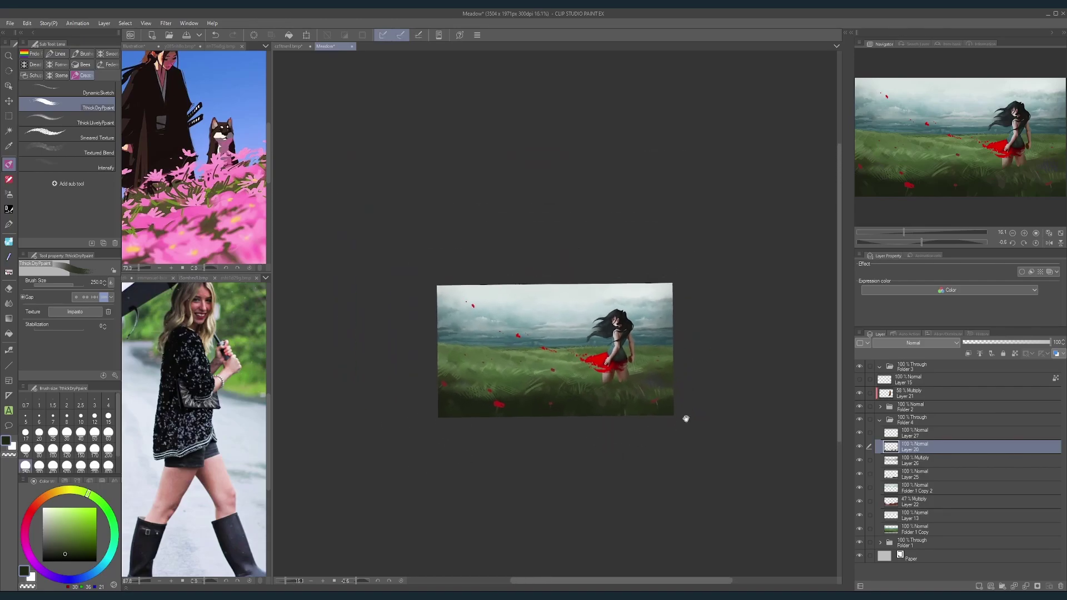
{"action": "scroll", "coordinate": [631, 400], "scroll_direction": "up", "scroll_amount": 1}
{"action": "scroll", "coordinate": [629, 397], "scroll_direction": "up", "scroll_amount": 1}
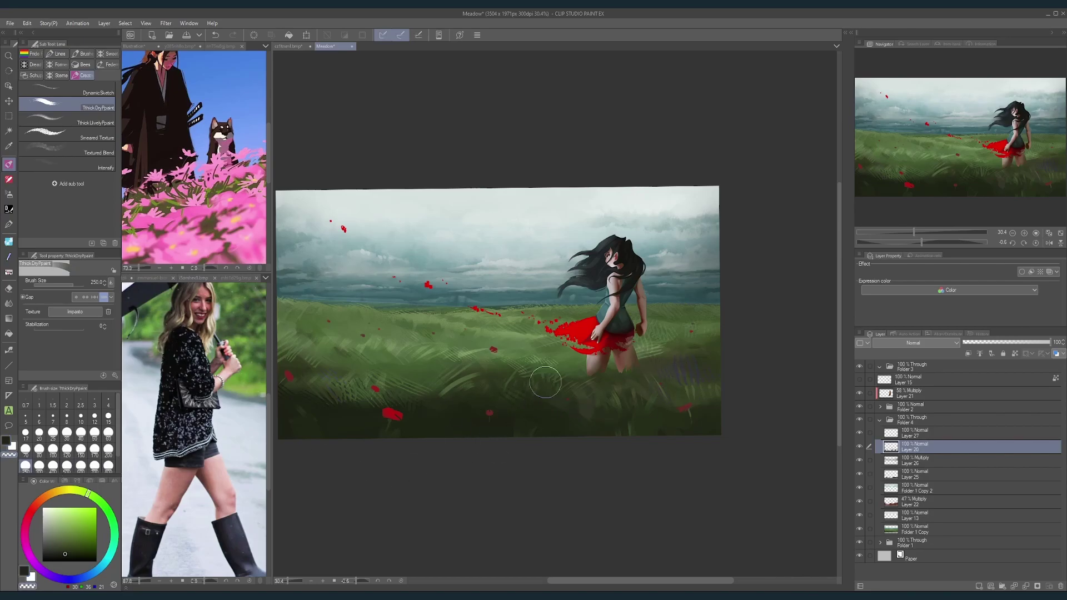
Step: Thin out the dark foreground shading with transparent ThickDryPaint strokes, reducing the brush from size 200 to 80
{"action": "key", "text": "bracketleft"}
{"action": "scroll", "coordinate": [674, 389], "scroll_direction": "down", "scroll_amount": 2}
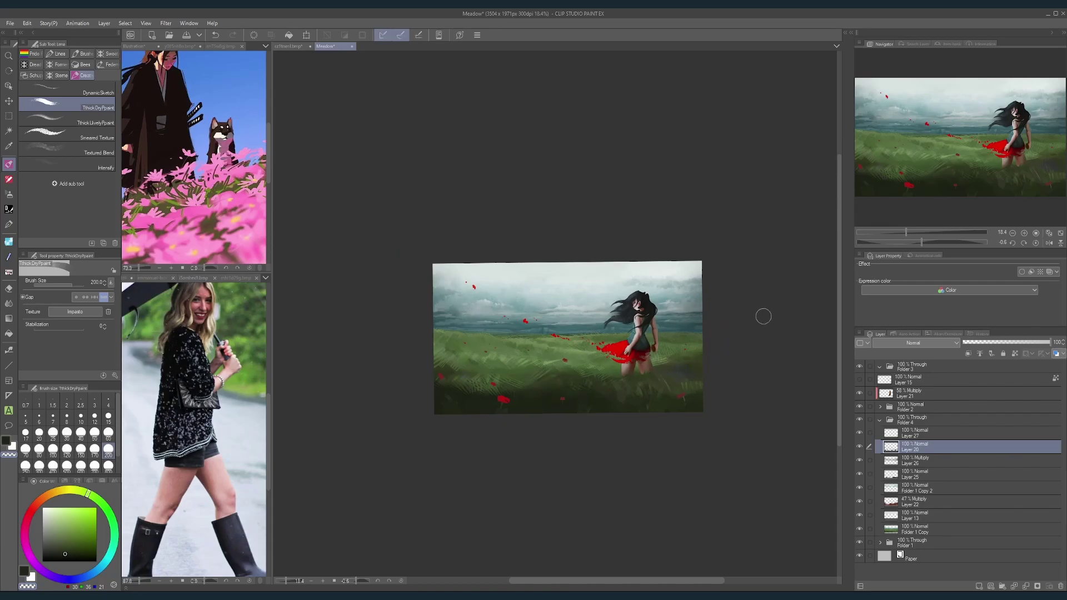
{"action": "mouse_move", "coordinate": [738, 346]}
{"action": "left_mouse_down"}
{"action": "mouse_move", "coordinate": [727, 340]}
{"action": "mouse_move", "coordinate": [749, 333]}
{"action": "left_mouse_up"}
{"action": "left_click", "coordinate": [682, 395]}
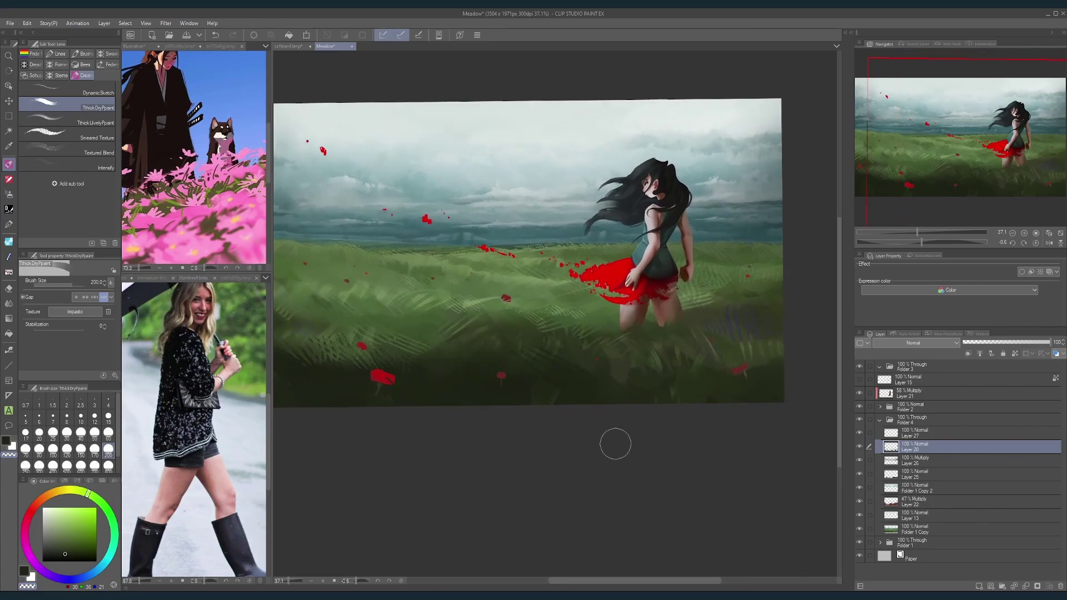
{"action": "mouse_move", "coordinate": [715, 350]}
{"action": "left_mouse_down"}
{"action": "mouse_move", "coordinate": [577, 445]}
{"action": "mouse_move", "coordinate": [600, 412]}
{"action": "mouse_move", "coordinate": [574, 383]}
{"action": "left_mouse_up"}
{"action": "key", "text": "bracketleft"}
{"action": "key", "text": "bracketleft"}
{"action": "key", "text": "bracketleft"}
{"action": "key", "text": "bracketleft"}
{"action": "key", "text": "bracketleft"}
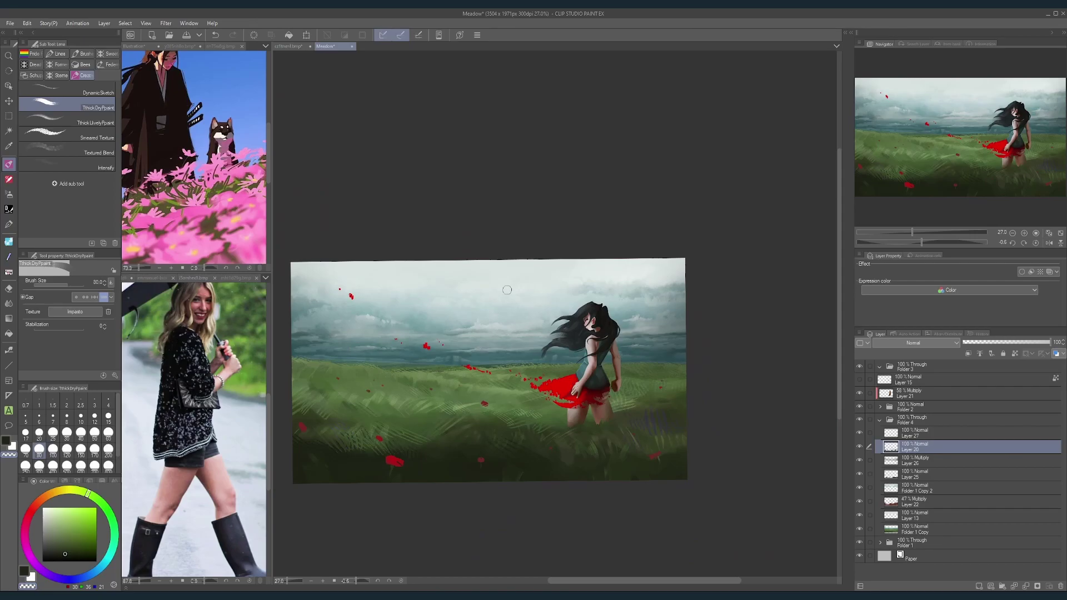
{"action": "scroll", "coordinate": [505, 294], "scroll_direction": "up", "scroll_amount": 3}
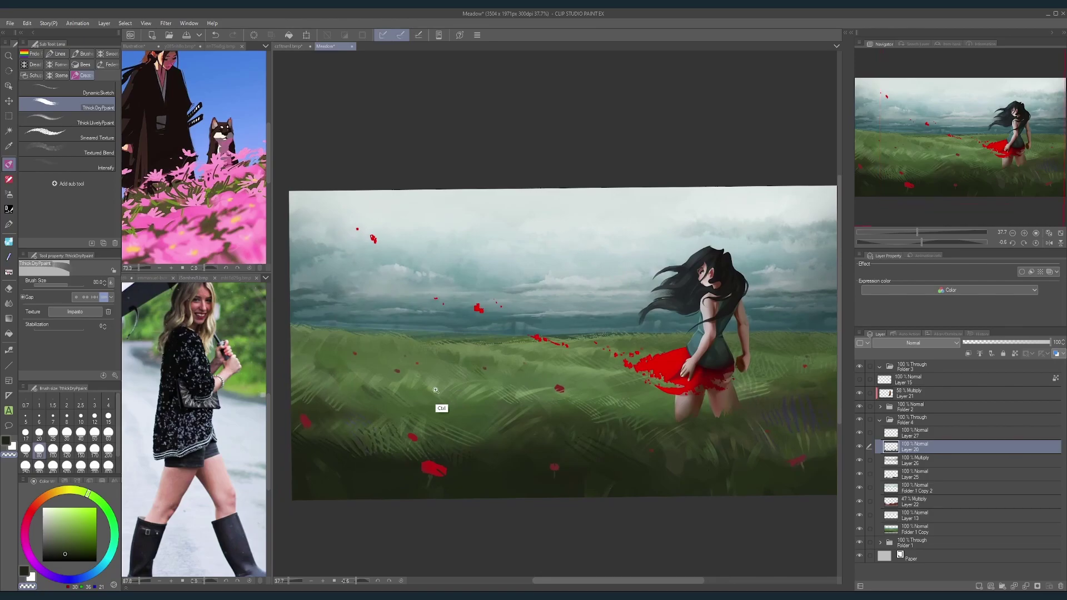
Step: Sample a light meadow green and paint thin stems and grass touches around the distant scattered petals, reducing the brush to size 6
{"action": "left_click_drag", "start_coordinate": [401, 382], "coordinate": [438, 381]}
{"action": "key", "text": "["}
{"action": "key", "text": "["}
{"action": "key", "text": "["}
{"action": "key", "text": "["}
{"action": "key", "text": "["}
{"action": "key", "text": "["}
{"action": "key", "text": "["}
{"action": "key", "text": "["}
{"action": "key", "text": "["}
{"action": "left_click", "coordinate": [390, 366], "text": "alt"}
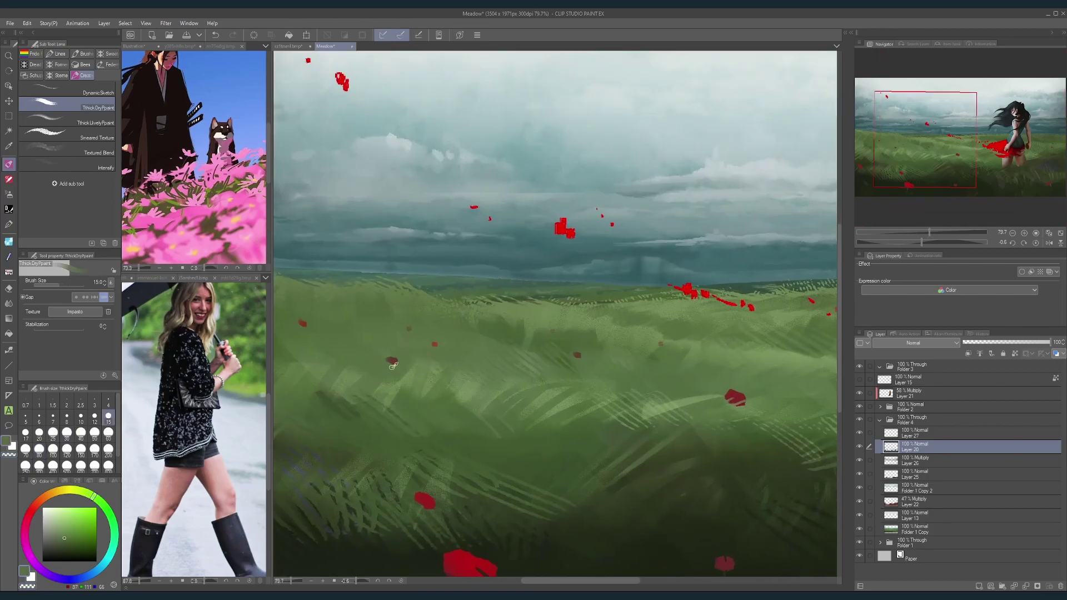
{"action": "key", "text": "bracketleft"}
{"action": "key", "text": "bracketleft"}
{"action": "key", "text": "bracketleft"}
{"action": "key", "text": "bracketleft"}
{"action": "key", "text": "bracketleft"}
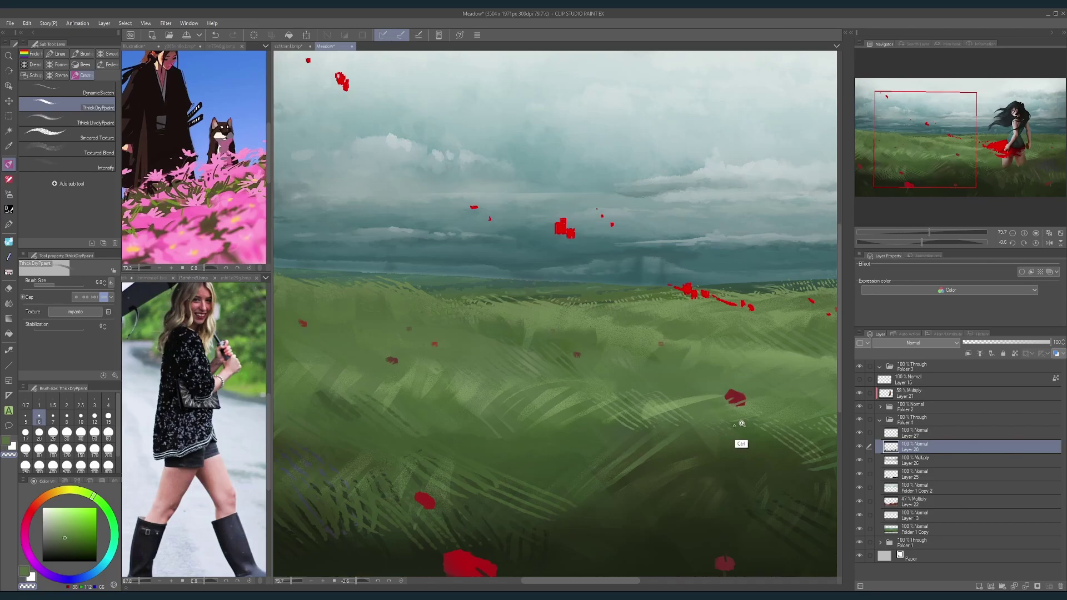
{"action": "left_click_drag", "start_coordinate": [742, 425], "coordinate": [675, 417]}
{"action": "scroll", "coordinate": [585, 380], "scroll_direction": "up", "scroll_amount": 3}
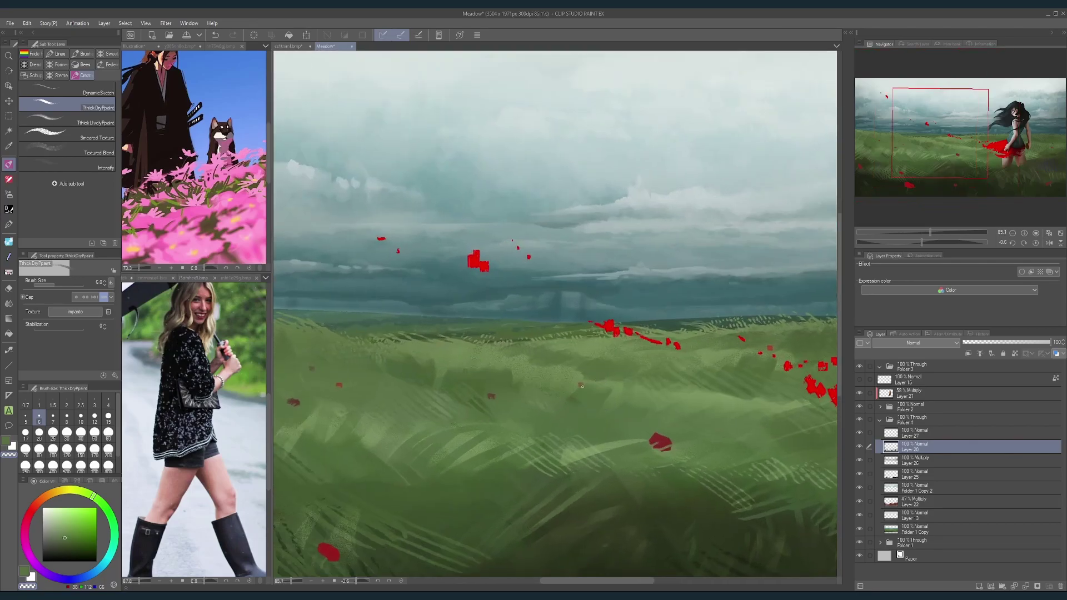
{"action": "scroll", "coordinate": [674, 377], "scroll_direction": "down", "scroll_amount": 4}
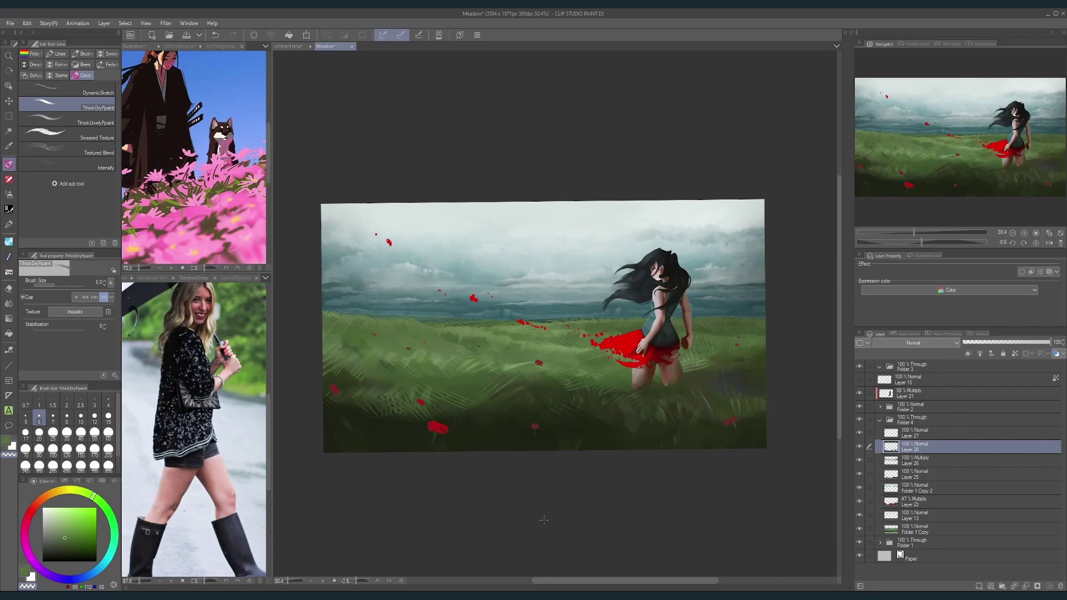
Step: Reset the canvas rotation to 0 degrees and save the Meadow file
{"action": "scroll", "coordinate": [686, 374], "scroll_direction": "up", "scroll_amount": 4}
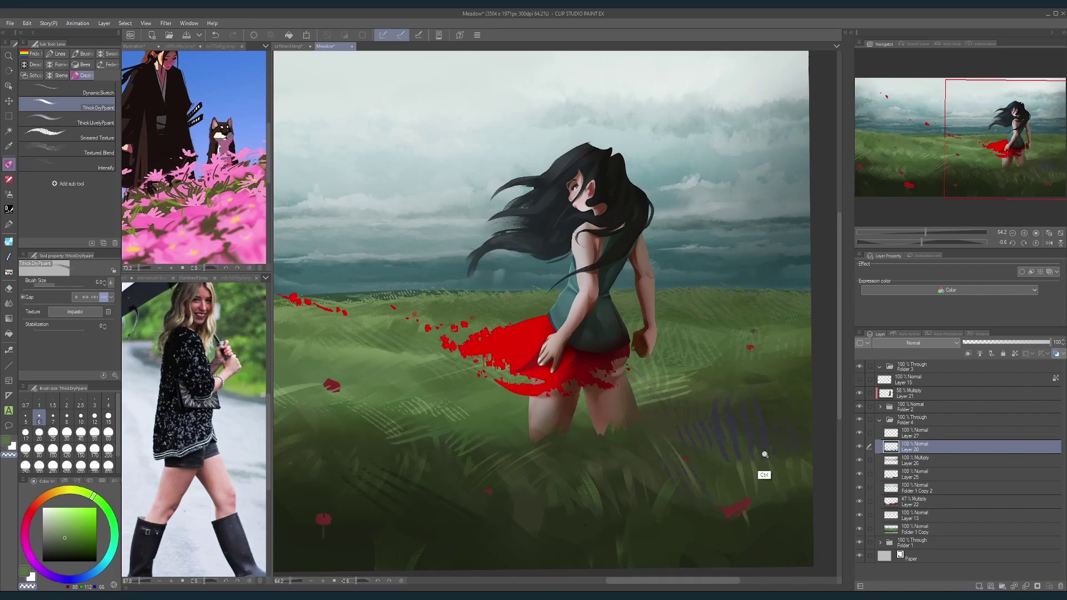
{"action": "scroll", "coordinate": [763, 474], "scroll_direction": "down", "scroll_amount": 4}
{"action": "left_click", "coordinate": [1036, 243]}
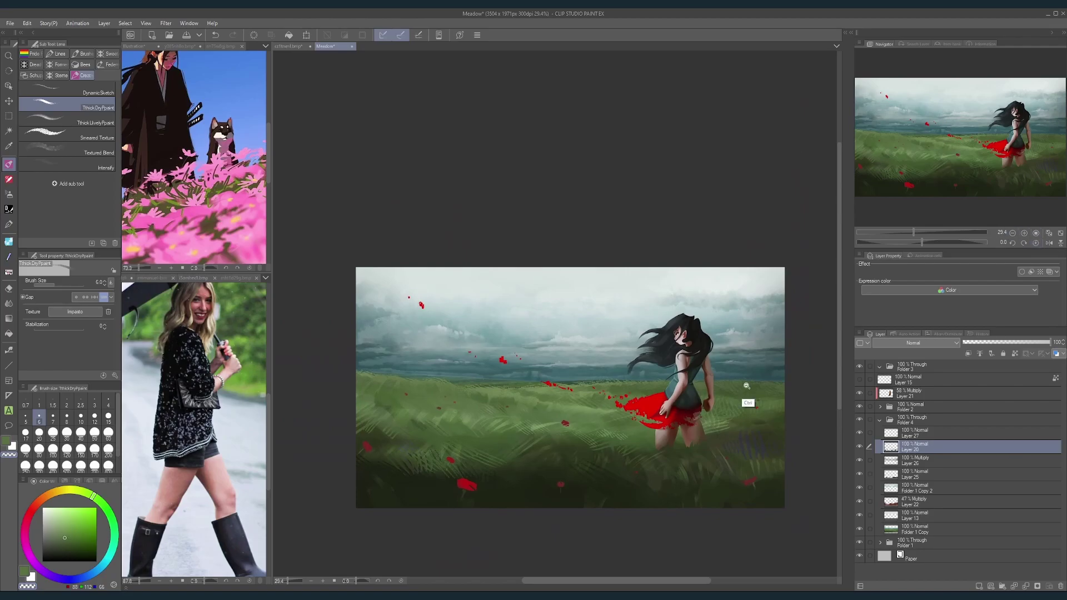
{"action": "scroll", "coordinate": [743, 404], "scroll_direction": "down", "scroll_amount": 1}
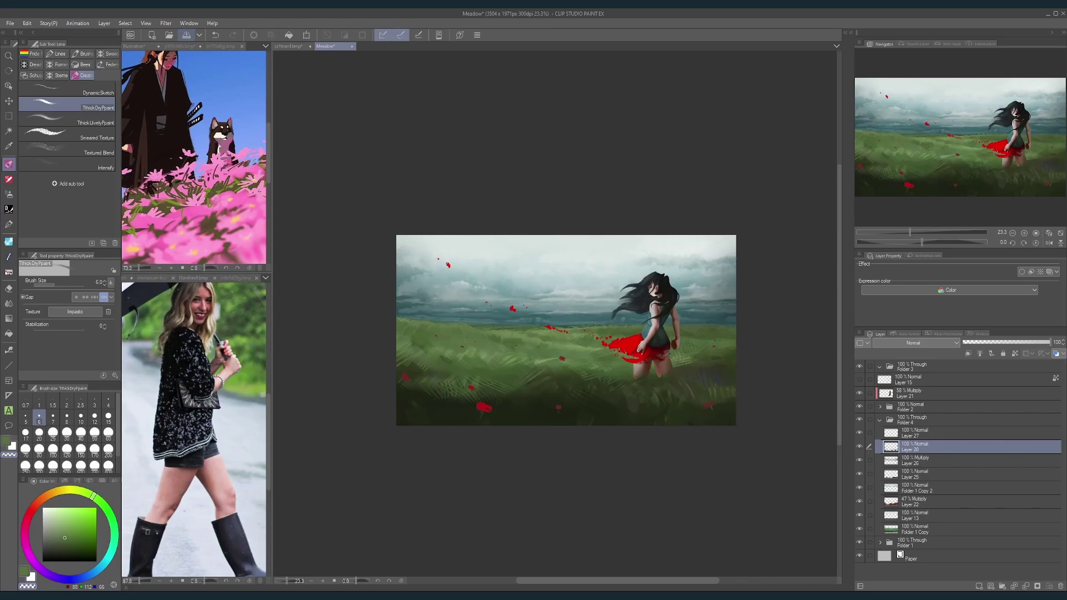
{"action": "left_click", "coordinate": [187, 35]}
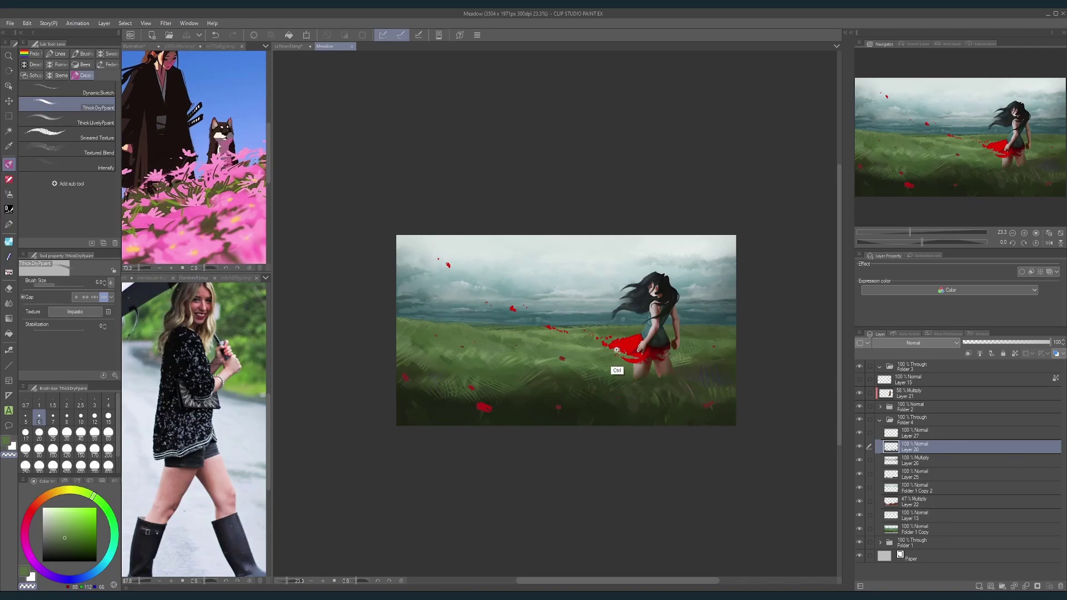
Step: Compare the painting with and without the selected grass layer and the collapsed Folder 4 by toggling their visibility
{"action": "scroll", "coordinate": [595, 381], "scroll_direction": "up", "scroll_amount": 3}
{"action": "left_click_drag", "start_coordinate": [610, 367], "coordinate": [598, 376]}
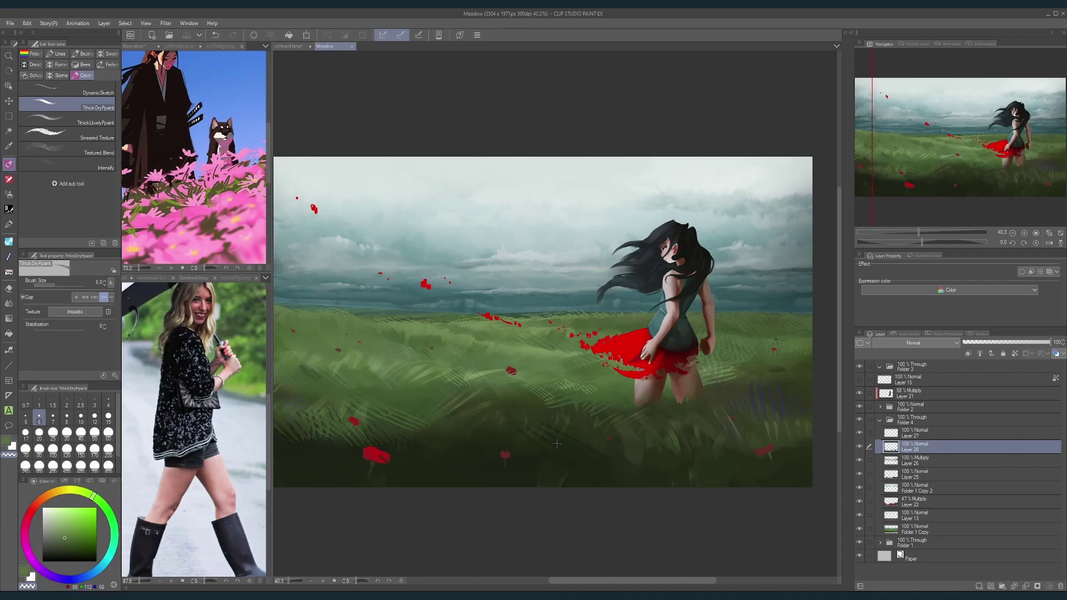
{"action": "left_click", "coordinate": [860, 450]}
{"action": "left_click", "coordinate": [860, 450]}
{"action": "left_click", "coordinate": [881, 418]}
{"action": "left_click", "coordinate": [860, 420]}
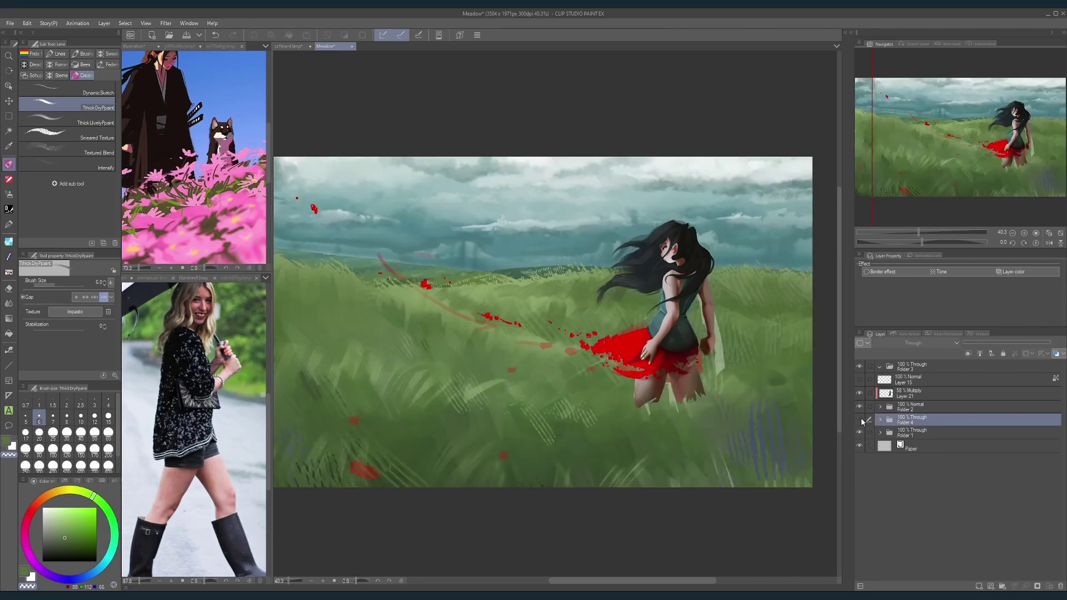
{"action": "left_click", "coordinate": [860, 419]}
{"action": "left_click", "coordinate": [860, 420]}
{"action": "left_click", "coordinate": [860, 420]}
{"action": "scroll", "coordinate": [822, 429], "scroll_direction": "down", "scroll_amount": 2}
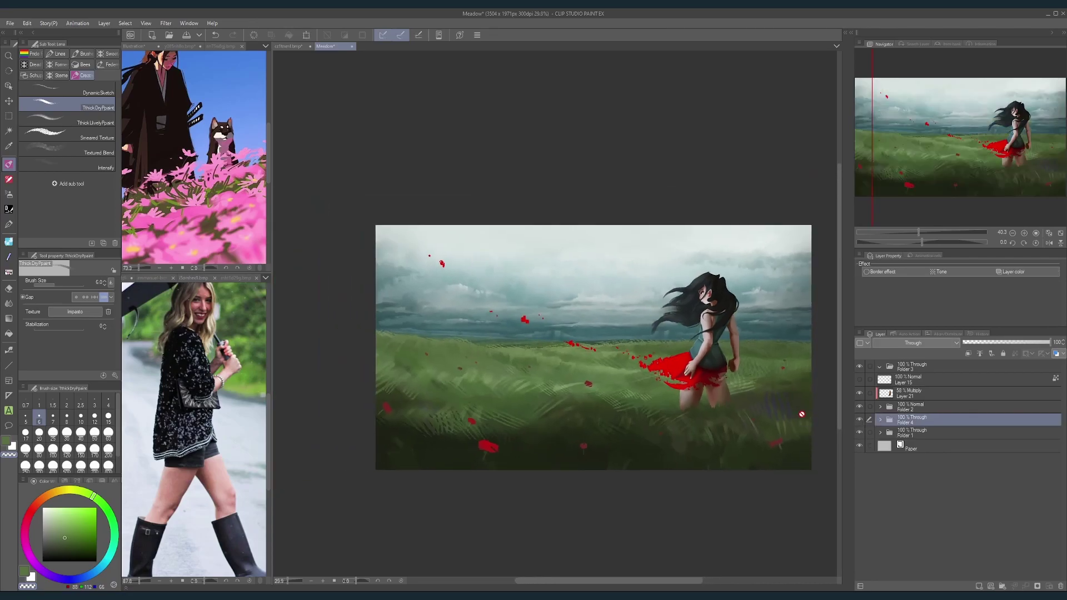
Step: Select the woman's folder and check the composition with Folder 4 and the figure hidden and shown
{"action": "left_click", "coordinate": [890, 407]}
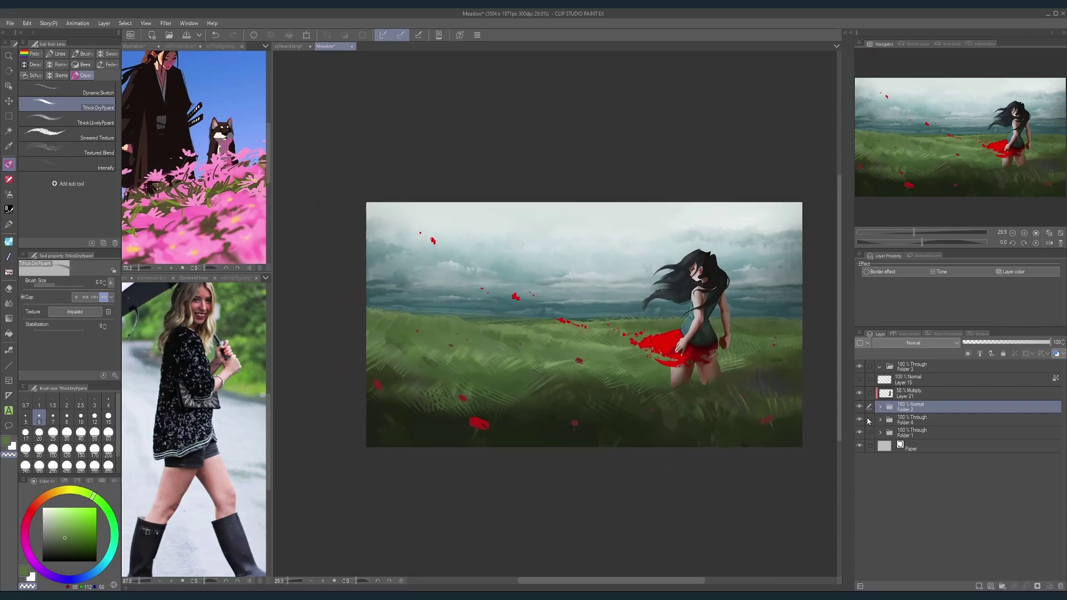
{"action": "left_click", "coordinate": [860, 421]}
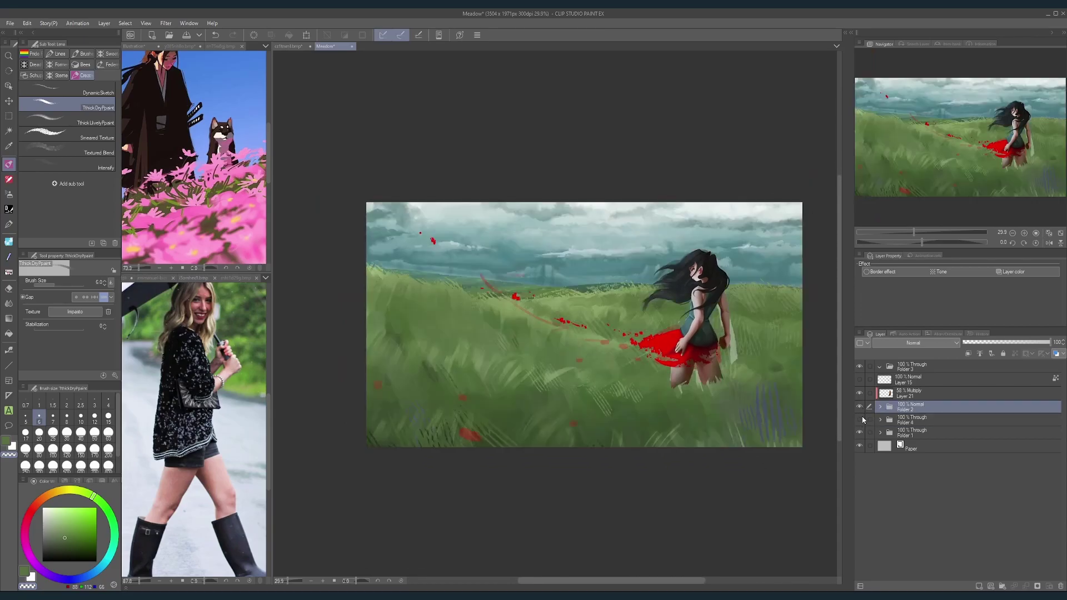
{"action": "left_click", "coordinate": [860, 420]}
{"action": "mouse_move", "coordinate": [793, 381]}
{"action": "left_mouse_down"}
{"action": "mouse_move", "coordinate": [803, 377]}
{"action": "mouse_move", "coordinate": [794, 384]}
{"action": "left_mouse_up"}
{"action": "left_click", "coordinate": [860, 407]}
{"action": "left_click", "coordinate": [860, 407]}
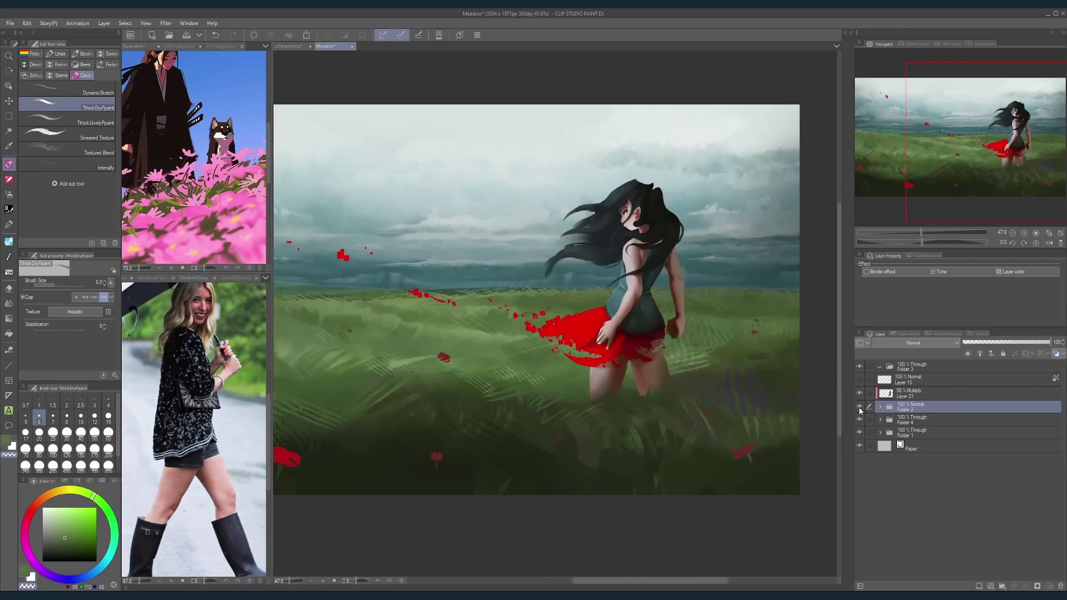
Step: Examine the sky, scattered red petals, meadow and figure at different magnifications for areas that need refinement
{"action": "scroll", "coordinate": [786, 381], "scroll_direction": "down", "scroll_amount": 2}
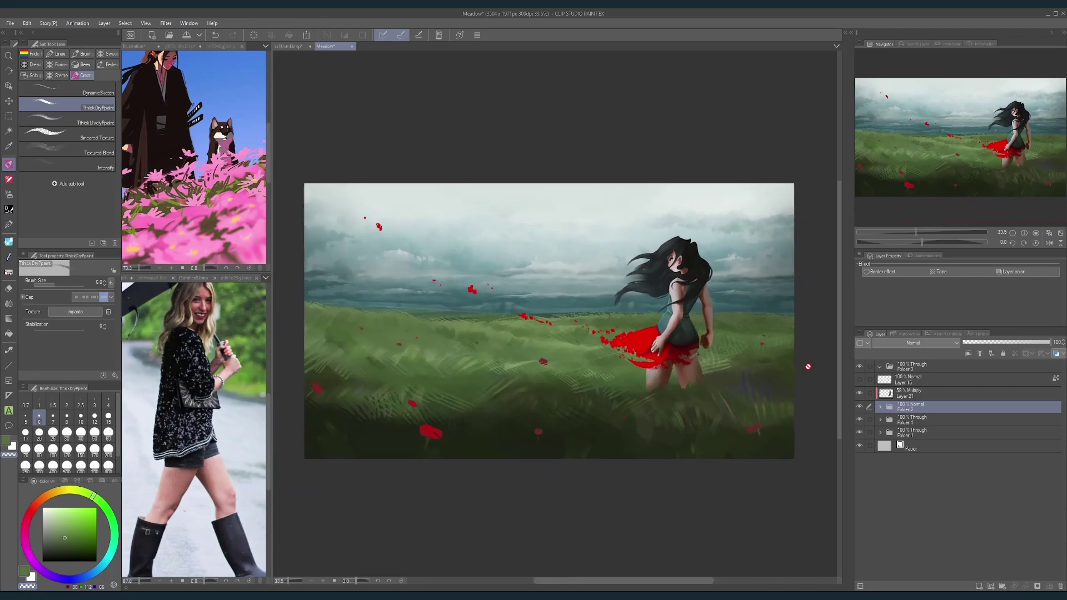
{"action": "scroll", "coordinate": [679, 374], "scroll_direction": "up", "scroll_amount": 2}
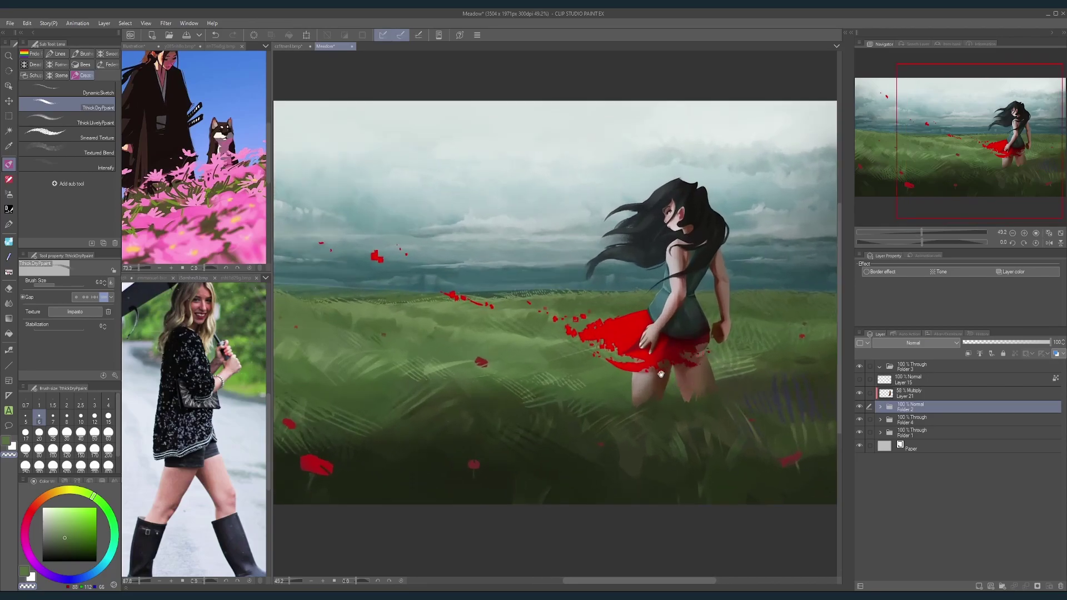
{"action": "left_click_drag", "start_coordinate": [661, 374], "coordinate": [740, 388]}
{"action": "left_click_drag", "start_coordinate": [593, 350], "coordinate": [609, 345]}
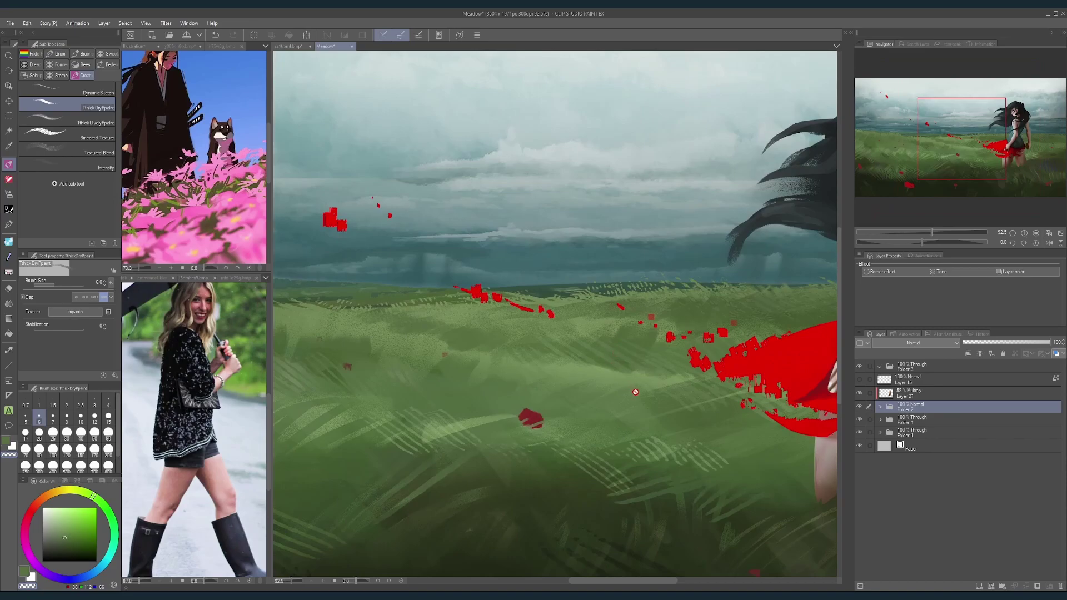
{"action": "scroll", "coordinate": [636, 392], "scroll_direction": "down", "scroll_amount": 3}
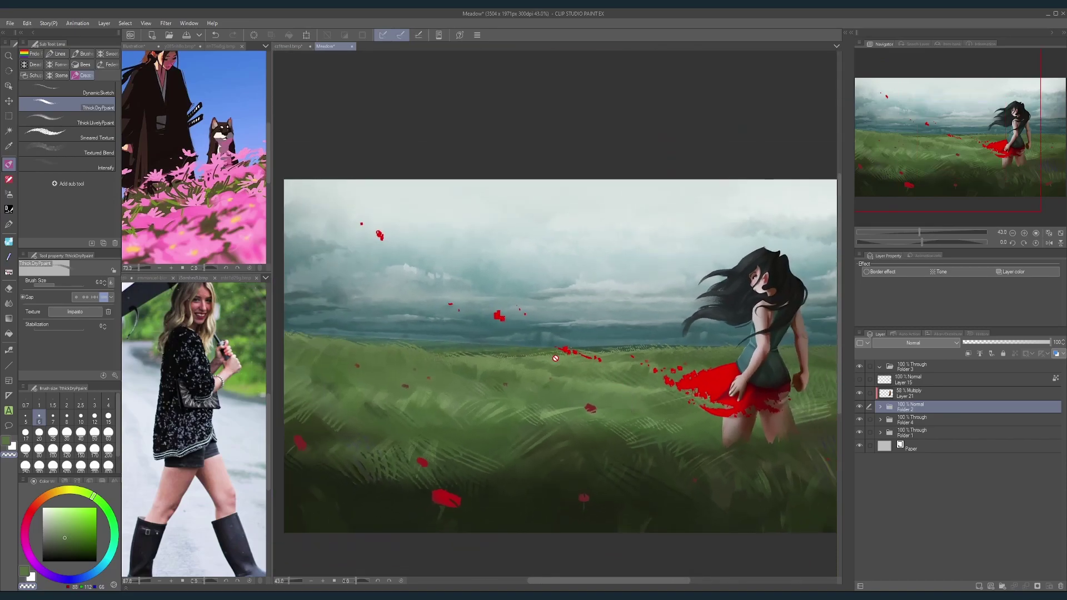
{"action": "scroll", "coordinate": [555, 358], "scroll_direction": "up", "scroll_amount": 4}
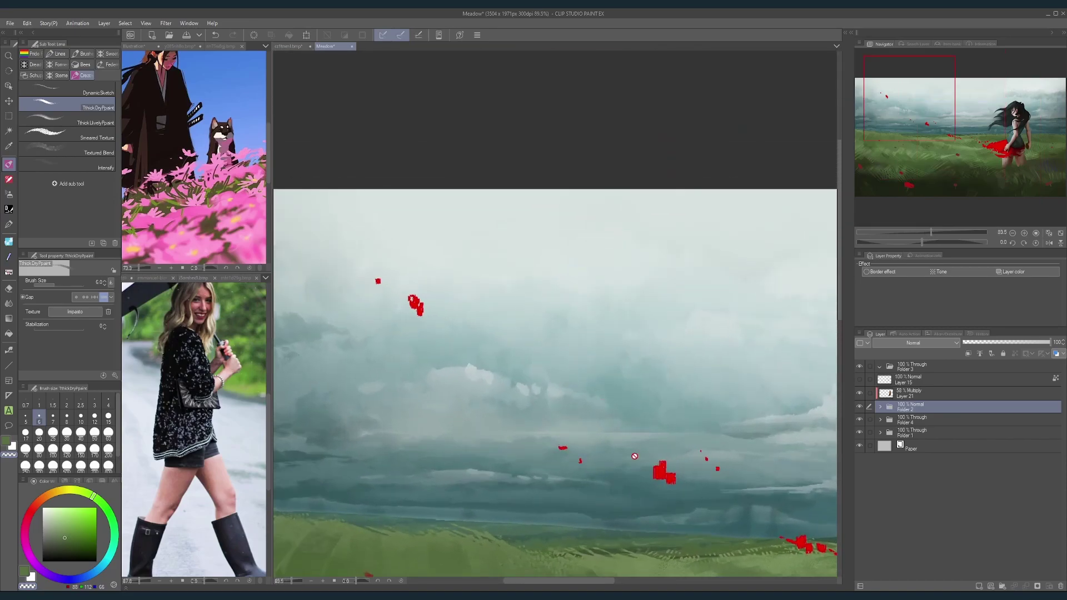
{"action": "scroll", "coordinate": [635, 456], "scroll_direction": "down", "scroll_amount": 5}
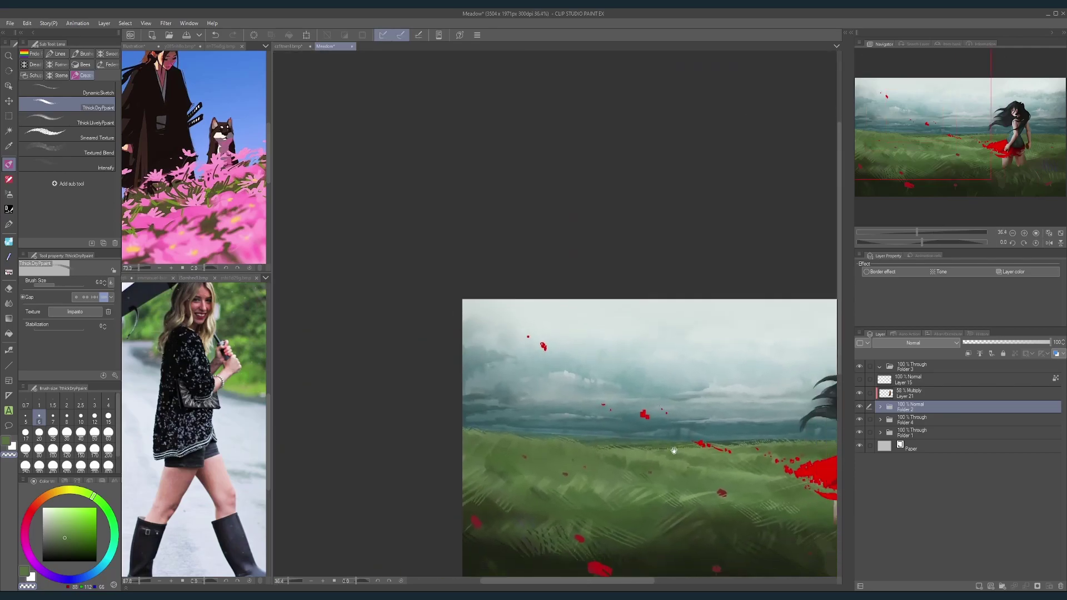
{"action": "scroll", "coordinate": [674, 450], "scroll_direction": "up", "scroll_amount": 6}
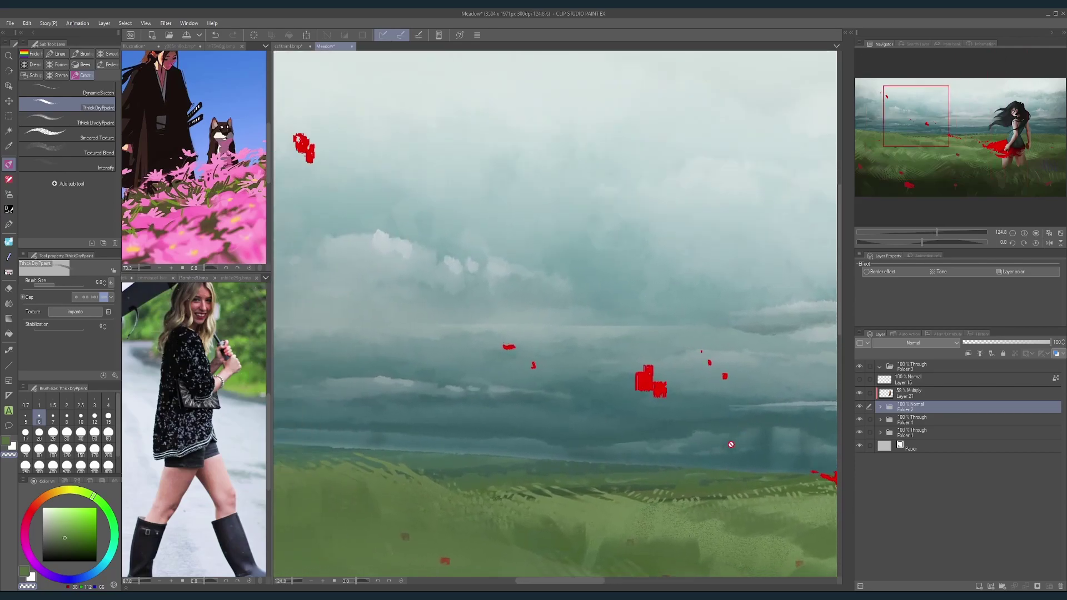
{"action": "scroll", "coordinate": [731, 445], "scroll_direction": "down", "scroll_amount": 3}
{"action": "left_click_drag", "start_coordinate": [720, 480], "coordinate": [619, 381]}
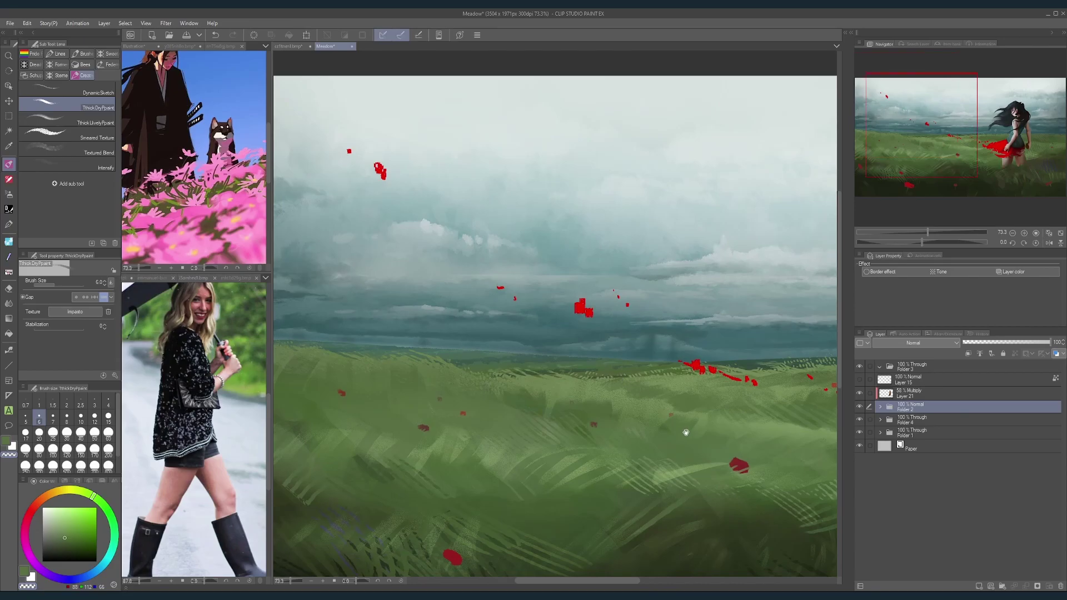
{"action": "left_click_drag", "start_coordinate": [713, 449], "coordinate": [674, 419]}
{"action": "left_click_drag", "start_coordinate": [776, 458], "coordinate": [586, 407]}
{"action": "scroll", "coordinate": [702, 431], "scroll_direction": "down", "scroll_amount": 3}
{"action": "scroll", "coordinate": [661, 369], "scroll_direction": "up", "scroll_amount": 1}
{"action": "left_click_drag", "start_coordinate": [743, 386], "coordinate": [724, 381]}
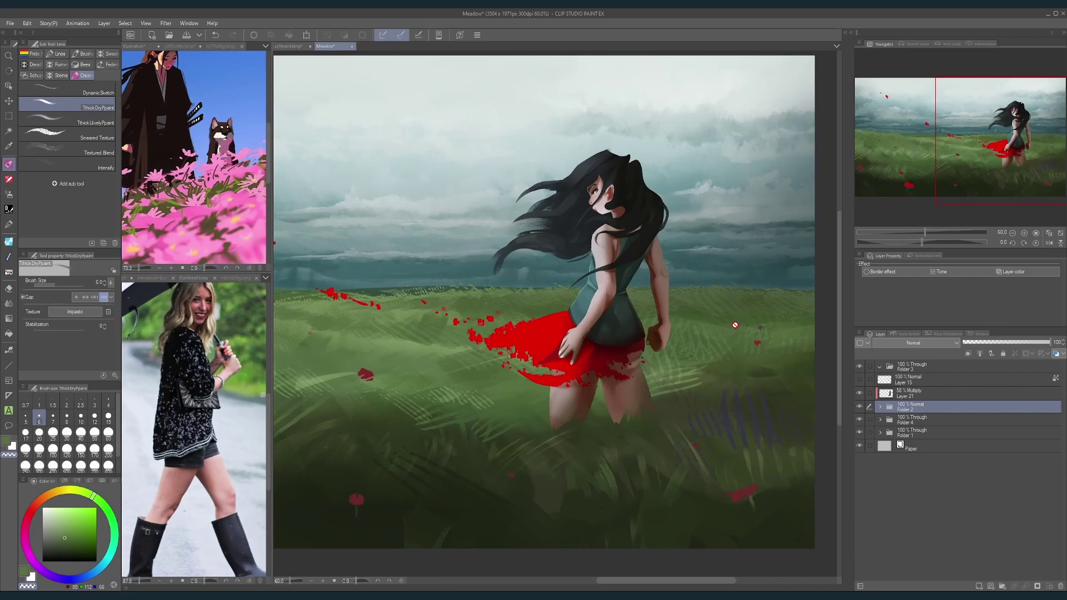
Step: Toggle Multiply Layer 21 and the Layer 15 line sketch to compare their effect on the figure
{"action": "left_click", "coordinate": [860, 394]}
{"action": "left_click", "coordinate": [861, 393]}
{"action": "left_click", "coordinate": [860, 379]}
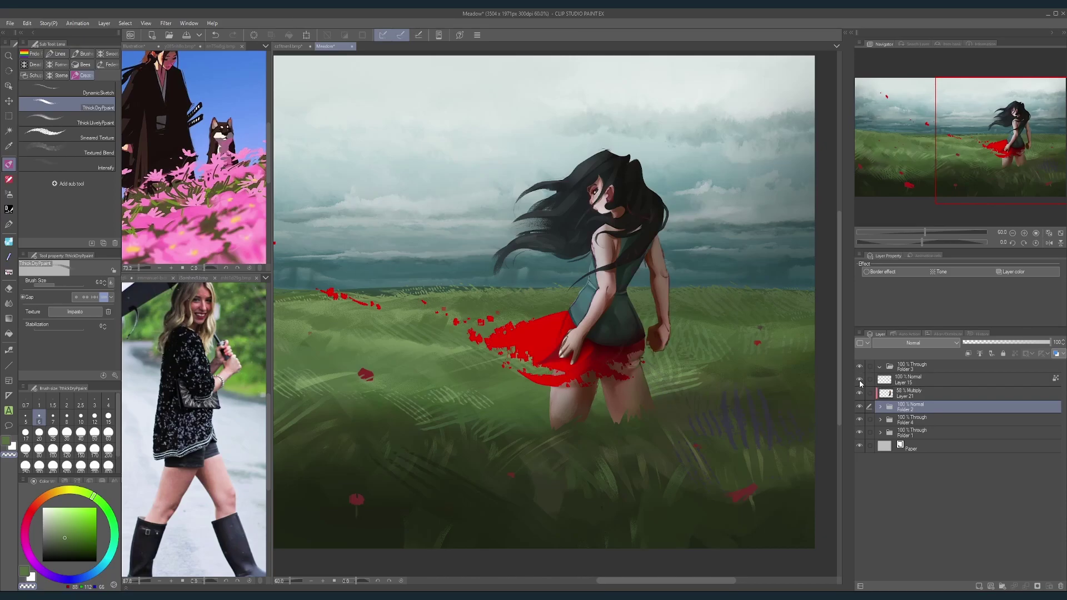
{"action": "left_click", "coordinate": [860, 380]}
Step: Move Layer 15 out to the top of the layer stack and delete the emptied Folder 3
{"action": "mouse_move", "coordinate": [912, 381]}
{"action": "left_mouse_down"}
{"action": "mouse_move", "coordinate": [923, 386]}
{"action": "mouse_move", "coordinate": [910, 363]}
{"action": "left_mouse_up"}
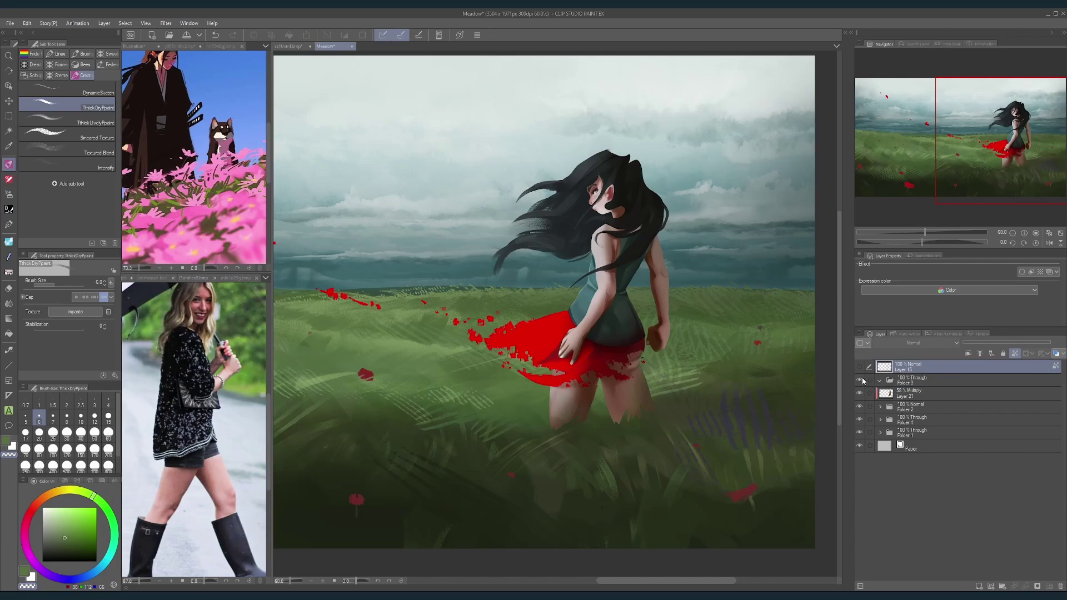
{"action": "left_click", "coordinate": [903, 381]}
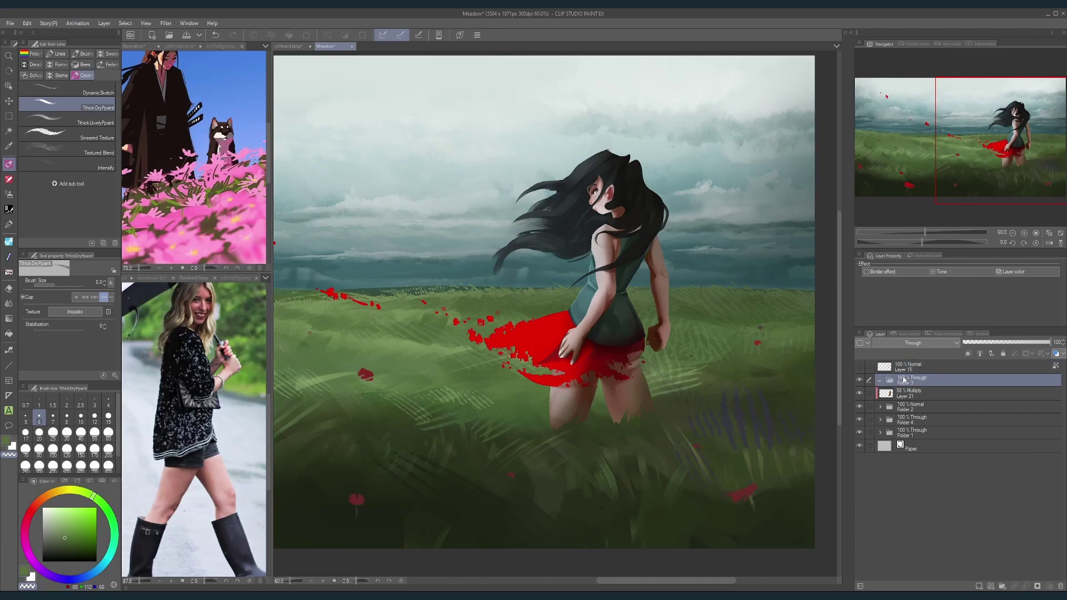
{"action": "left_click", "coordinate": [1060, 587]}
{"action": "left_click", "coordinate": [862, 394]}
{"action": "left_click", "coordinate": [863, 393]}
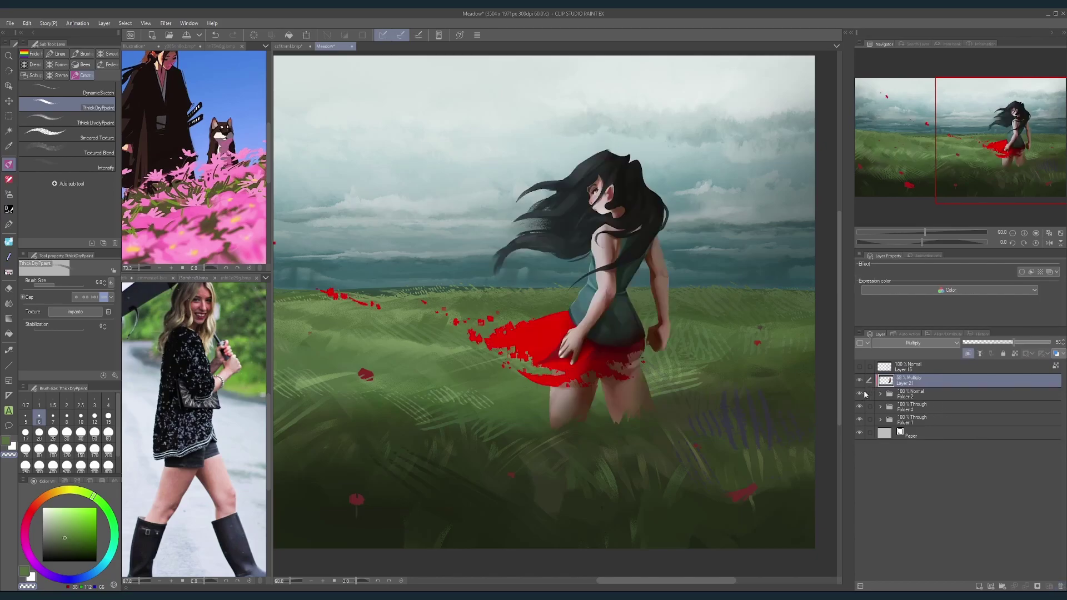
Step: Add a new layer above Multiply Layer 21 and sample skin tones from the woman's near hand with brush size 10
{"action": "left_click", "coordinate": [979, 587]}
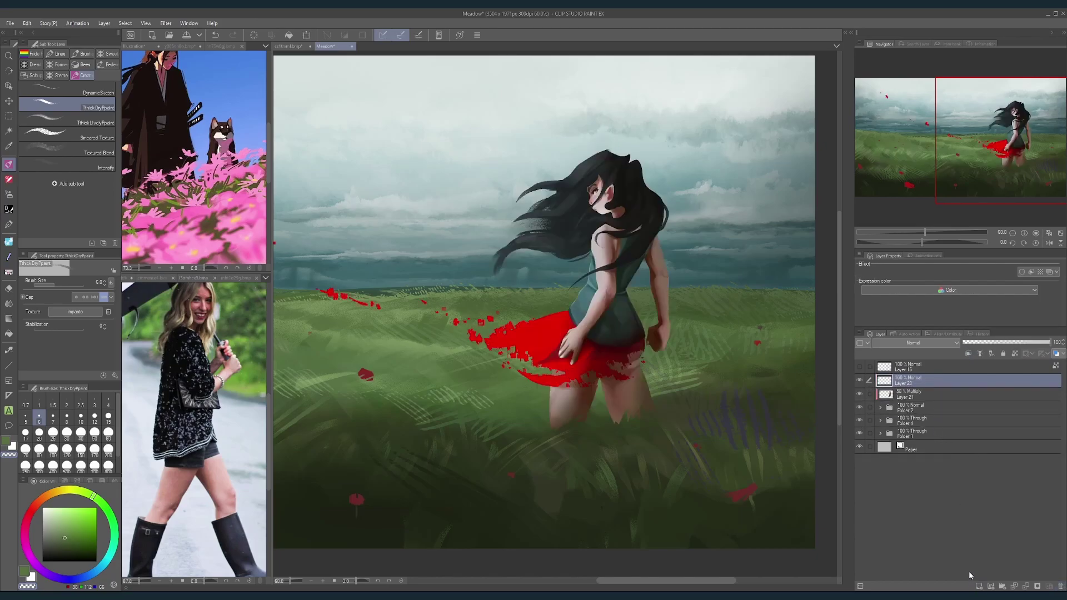
{"action": "left_click_drag", "start_coordinate": [593, 322], "coordinate": [573, 335]}
{"action": "scroll", "coordinate": [572, 335], "scroll_direction": "up", "scroll_amount": 2}
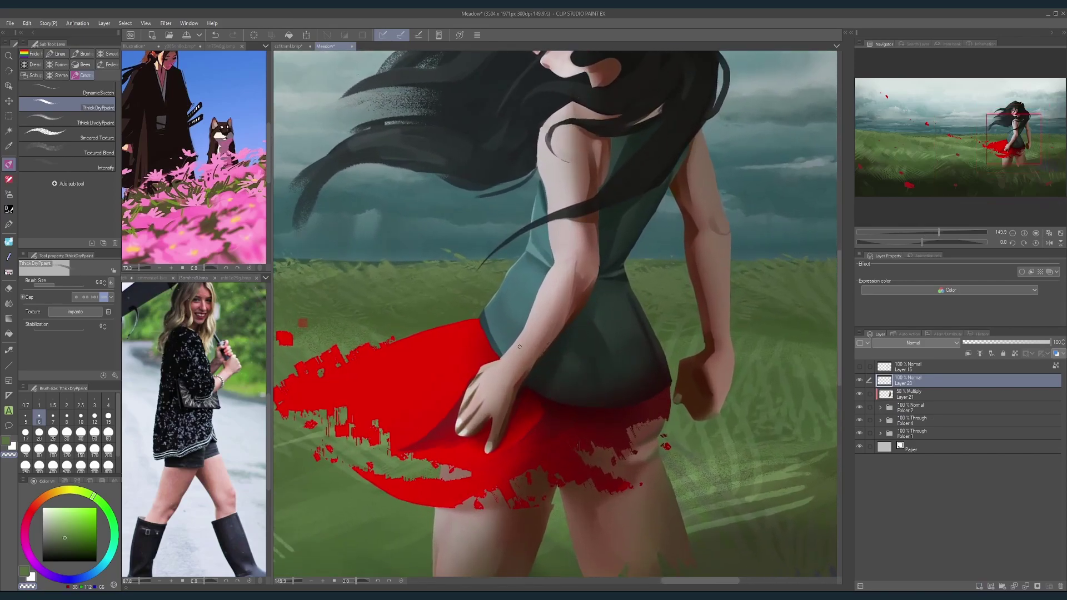
{"action": "scroll", "coordinate": [467, 436], "scroll_direction": "up", "scroll_amount": 1}
{"action": "key", "text": "bracketright"}
{"action": "key", "text": "bracketright"}
{"action": "key", "text": "bracketright"}
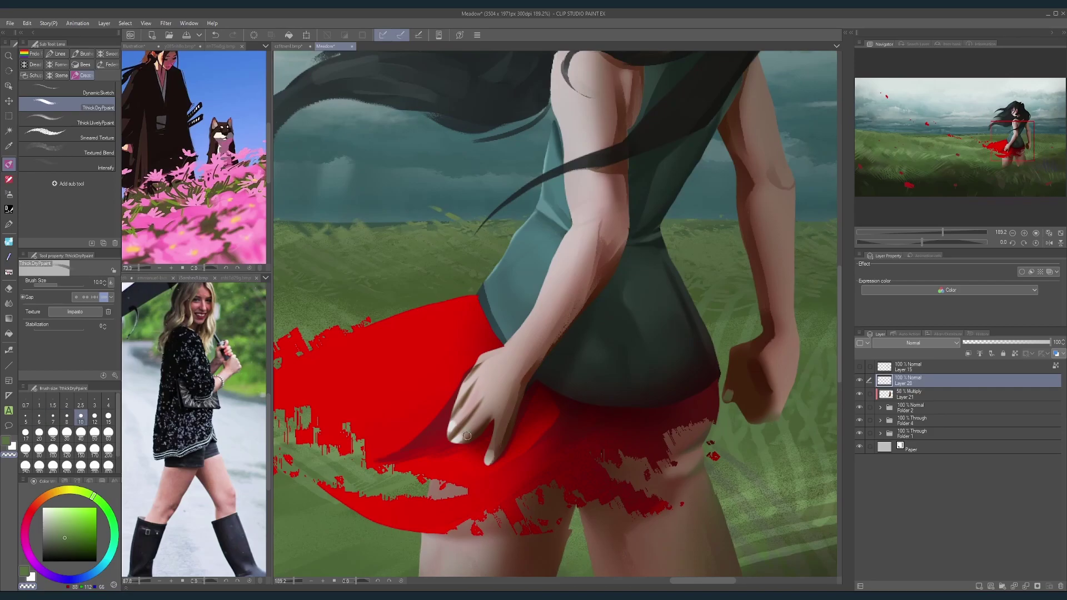
{"action": "key", "text": "bracketright"}
{"action": "key", "text": "bracketright"}
{"action": "left_click", "coordinate": [464, 437], "text": "alt"}
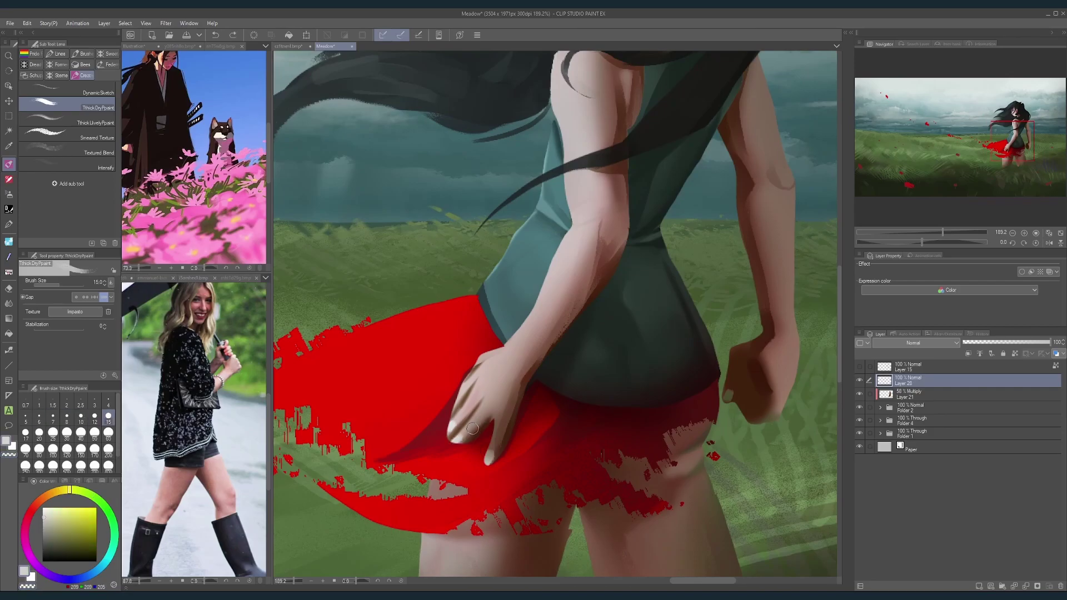
{"action": "left_click", "coordinate": [473, 428], "text": "alt"}
{"action": "key", "text": "bracketleft"}
{"action": "key", "text": "bracketleft"}
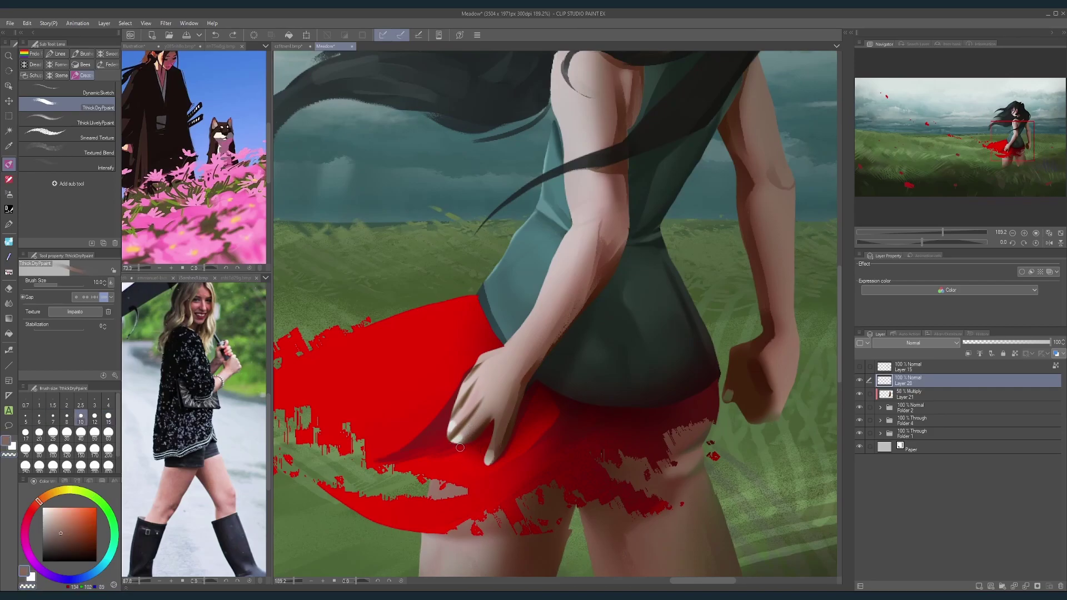
Step: Rotate the canvas to face the near hand and darken the edge of its separated finger with a sampled brown at size 5
{"action": "left_click_drag", "start_coordinate": [456, 447], "coordinate": [515, 255]}
{"action": "mouse_move", "coordinate": [448, 266]}
{"action": "left_mouse_down"}
{"action": "mouse_move", "coordinate": [518, 246]}
{"action": "mouse_move", "coordinate": [445, 318]}
{"action": "left_mouse_up"}
{"action": "left_click", "coordinate": [433, 285], "text": "alt"}
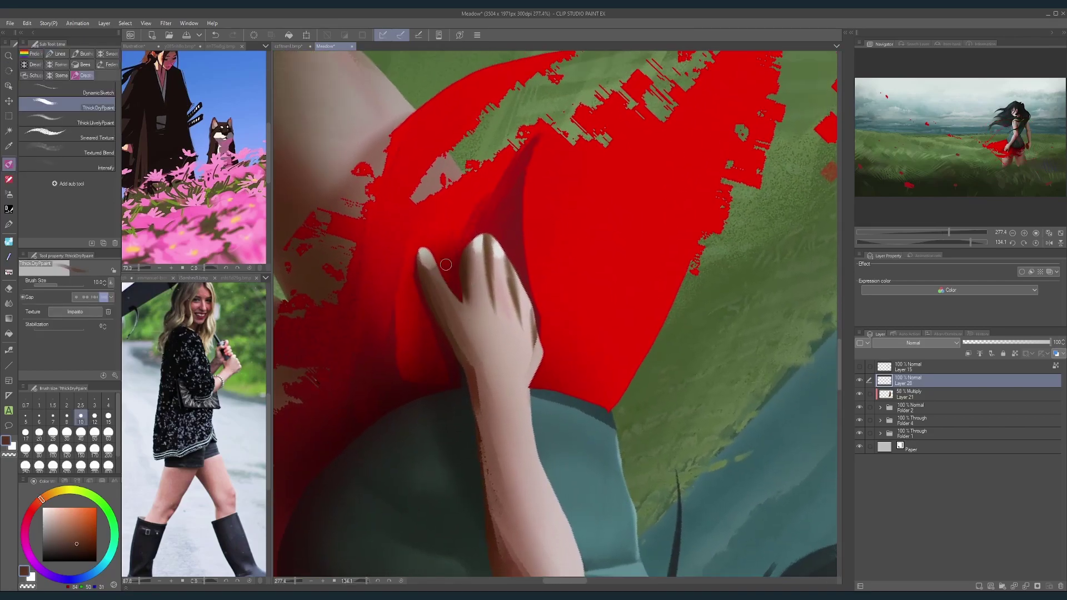
{"action": "left_click", "coordinate": [455, 293], "text": "alt"}
{"action": "key", "text": "["}
{"action": "key", "text": "["}
{"action": "key", "text": "["}
{"action": "key", "text": "["}
{"action": "left_click", "coordinate": [431, 280], "text": "alt"}
{"action": "left_click_drag", "start_coordinate": [432, 270], "coordinate": [424, 255]}
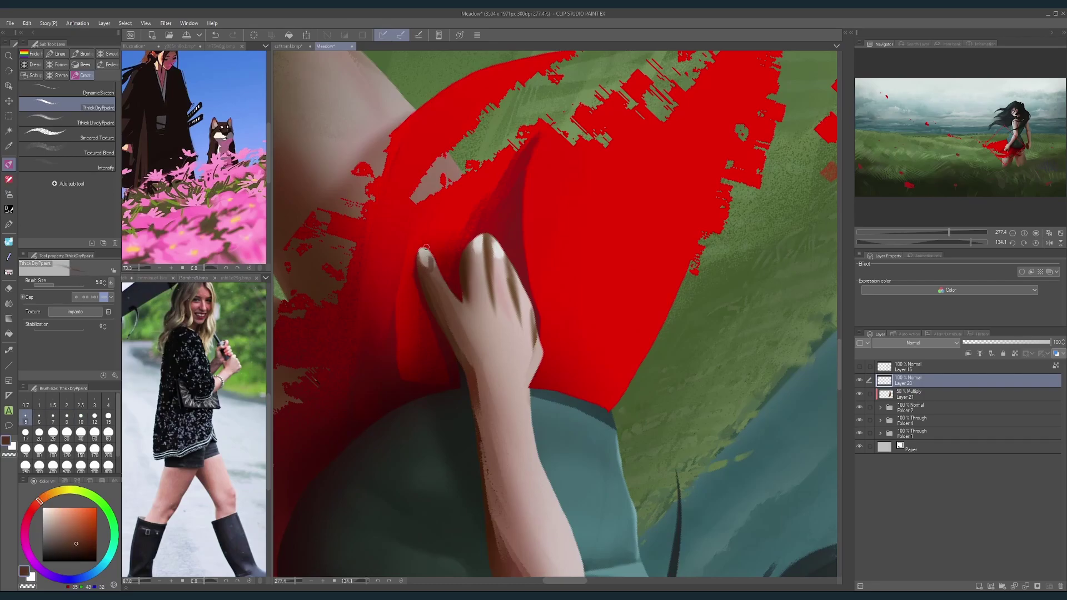
Step: Refine the fingertips and the shadowed edge of the grouped fingers with sampled light and dark skin tones, mainly at size 6
{"action": "key", "text": "bracketright"}
{"action": "left_click", "coordinate": [422, 255], "text": "alt"}
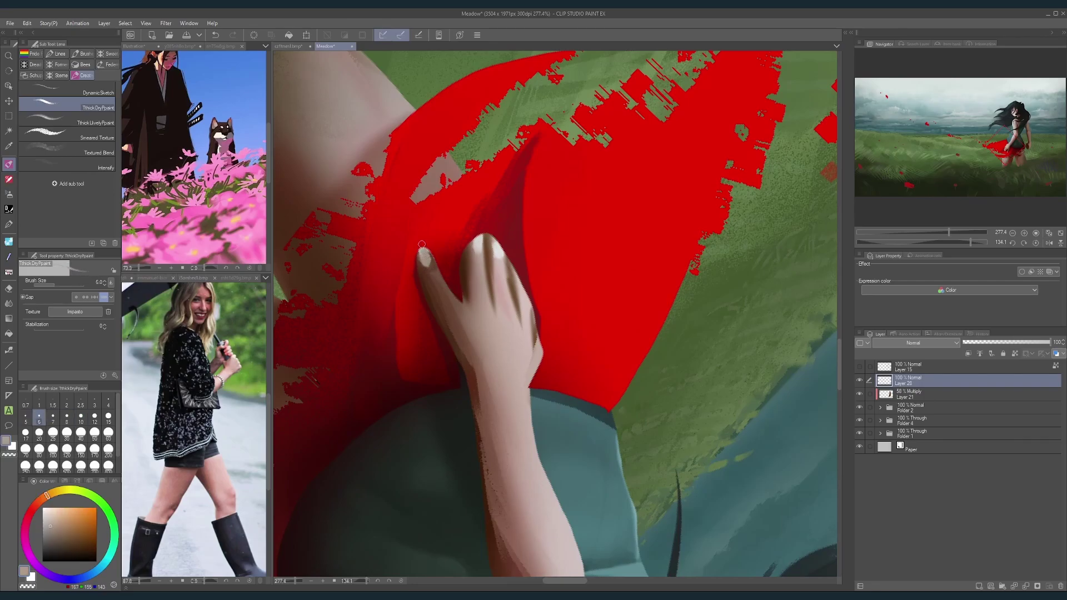
{"action": "key", "text": "bracketright"}
{"action": "left_click", "coordinate": [480, 241], "text": "alt"}
{"action": "left_click", "coordinate": [474, 253], "text": "alt"}
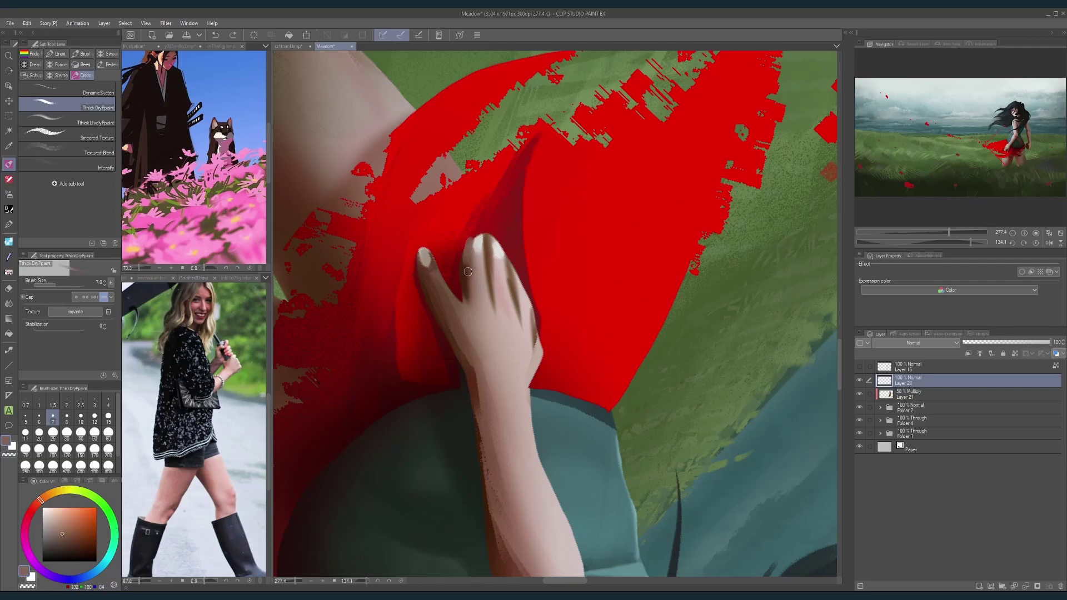
{"action": "key", "text": "bracketleft"}
{"action": "left_click", "coordinate": [465, 270], "text": "alt"}
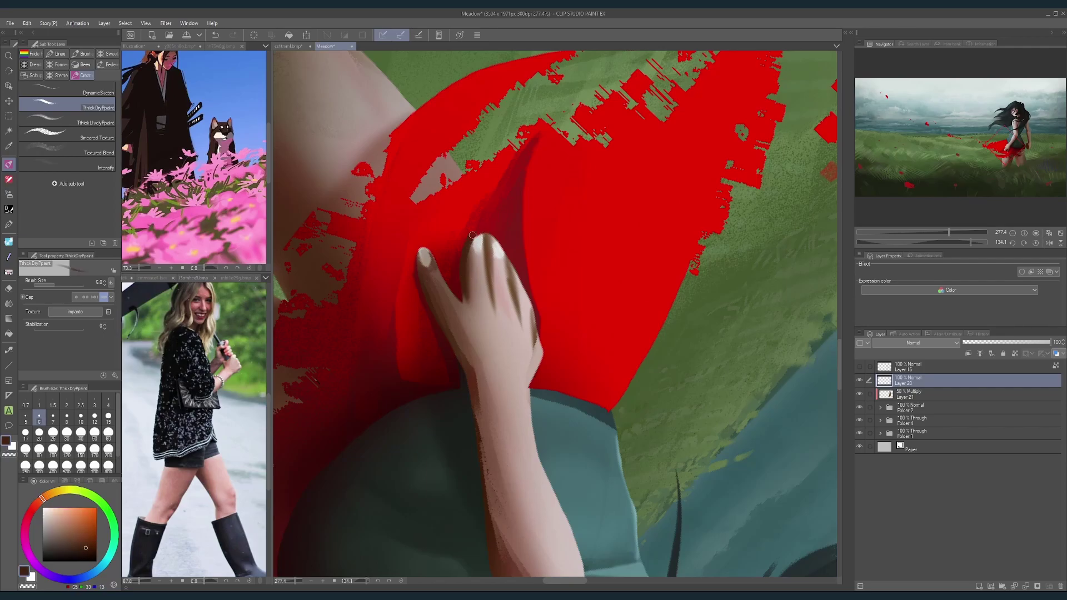
{"action": "left_click", "coordinate": [472, 256], "text": "alt"}
{"action": "key", "text": "bracketright"}
{"action": "key", "text": "bracketleft"}
{"action": "left_click", "coordinate": [462, 277], "text": "alt"}
{"action": "left_click_drag", "start_coordinate": [464, 293], "coordinate": [467, 308]}
Step: Blend the knuckles and back of the near hand with sampled skin tones, enlarging the brush from 8 to 15
{"action": "key", "text": "bracketright"}
{"action": "key", "text": "bracketright"}
{"action": "left_click", "coordinate": [472, 318], "text": "alt"}
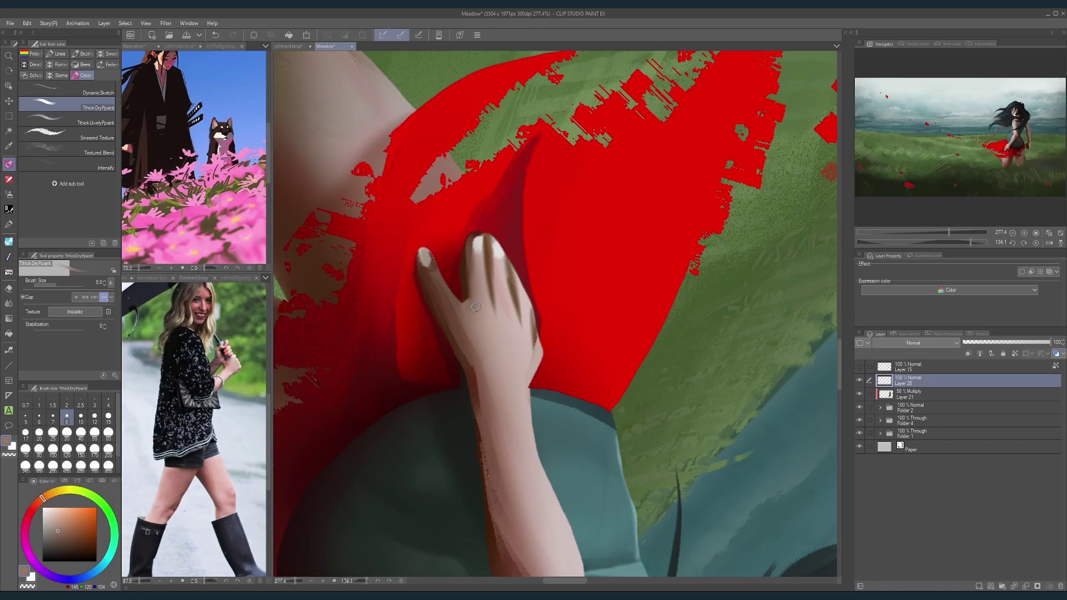
{"action": "left_click", "coordinate": [490, 316], "text": "alt"}
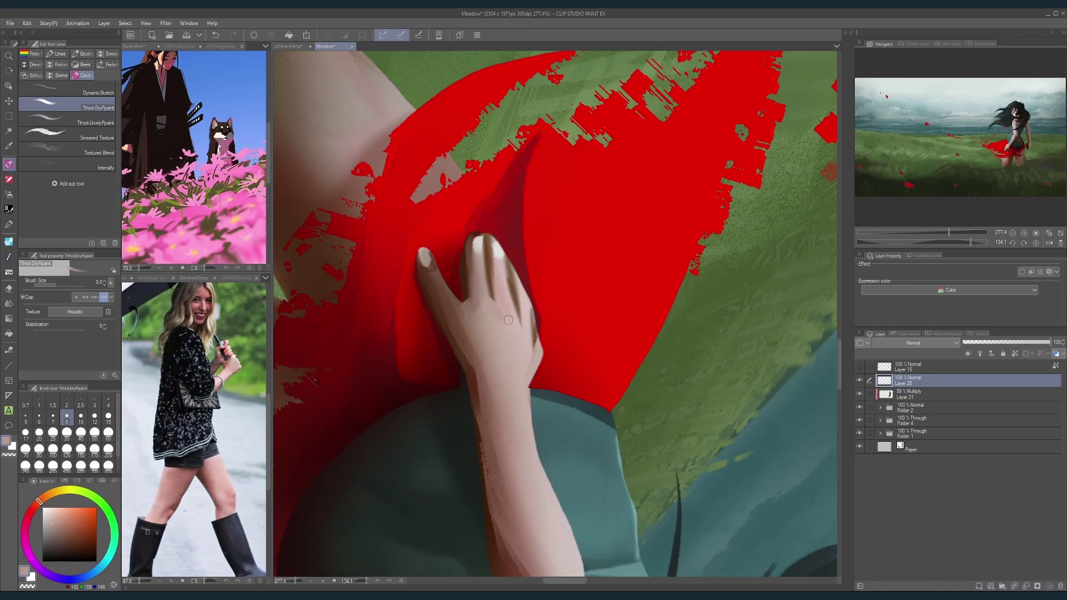
{"action": "key", "text": "bracketright"}
{"action": "key", "text": "bracketright"}
{"action": "key", "text": "bracketright"}
{"action": "left_click", "coordinate": [503, 328], "text": "alt"}
{"action": "left_click_drag", "start_coordinate": [498, 309], "coordinate": [526, 328]}
{"action": "left_click_drag", "start_coordinate": [562, 258], "coordinate": [516, 252]}
{"action": "left_click_drag", "start_coordinate": [516, 251], "coordinate": [571, 359]}
{"action": "mouse_move", "coordinate": [571, 359]}
{"action": "left_mouse_down"}
{"action": "mouse_move", "coordinate": [580, 348]}
{"action": "mouse_move", "coordinate": [539, 324]}
{"action": "left_mouse_up"}
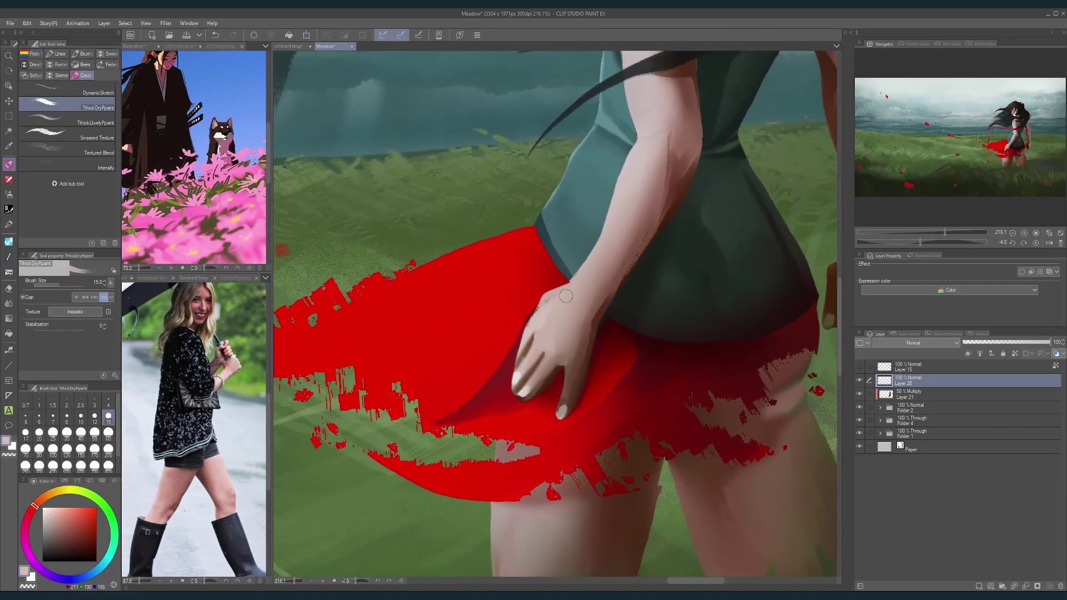
Step: Refine the grouped fingertips and outer knuckle of the near hand with sampled skin tones, reducing the brush size from 15 to 8
{"action": "scroll", "coordinate": [548, 357], "scroll_direction": "down", "scroll_amount": 2}
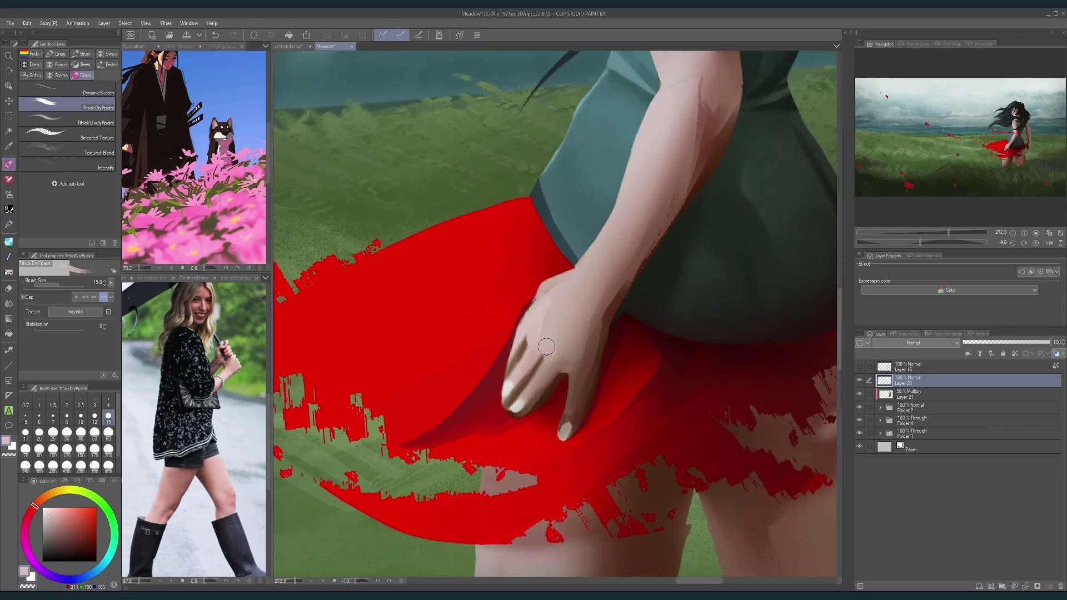
{"action": "scroll", "coordinate": [564, 308], "scroll_direction": "down", "scroll_amount": 5}
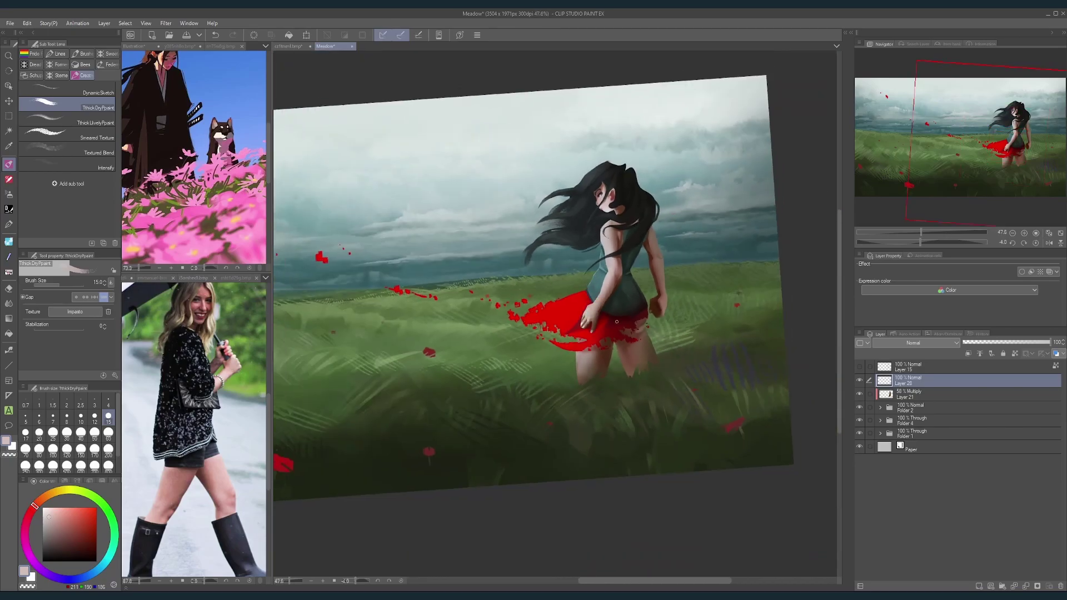
{"action": "scroll", "coordinate": [617, 321], "scroll_direction": "up", "scroll_amount": 7}
{"action": "left_click", "coordinate": [576, 346], "text": "alt"}
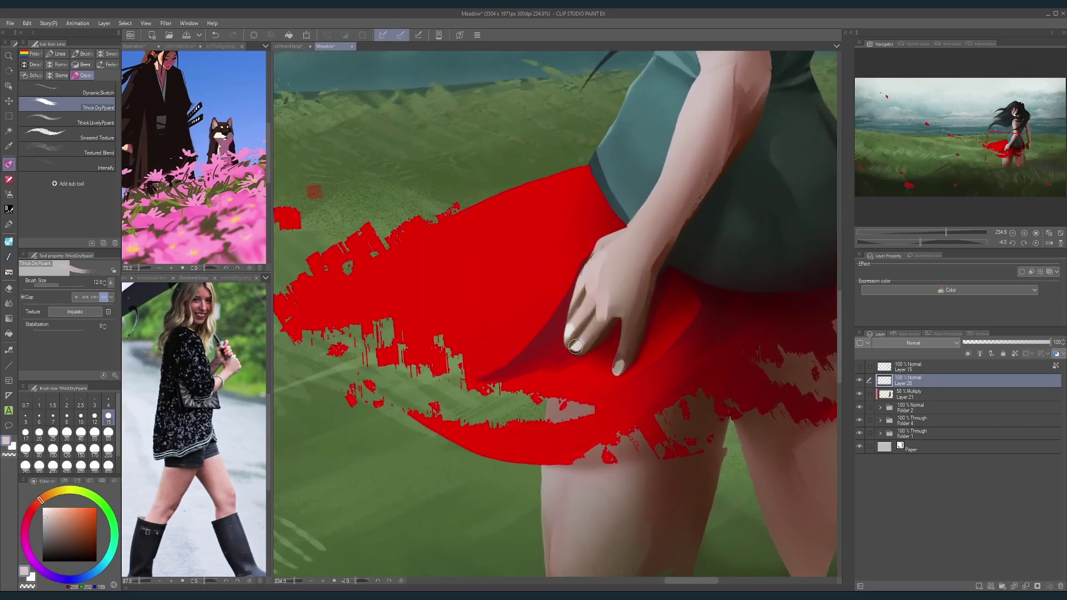
{"action": "key", "text": "bracketleft"}
{"action": "left_click", "coordinate": [581, 343], "text": "alt"}
{"action": "mouse_move", "coordinate": [571, 352]}
{"action": "left_mouse_down"}
{"action": "mouse_move", "coordinate": [594, 320]}
{"action": "mouse_move", "coordinate": [577, 324]}
{"action": "mouse_move", "coordinate": [582, 314]}
{"action": "mouse_move", "coordinate": [564, 340]}
{"action": "left_mouse_up"}
{"action": "left_click", "coordinate": [581, 316], "text": "alt"}
{"action": "key", "text": "bracketleft"}
{"action": "key", "text": "bracketleft"}
{"action": "left_click", "coordinate": [581, 281], "text": "alt"}
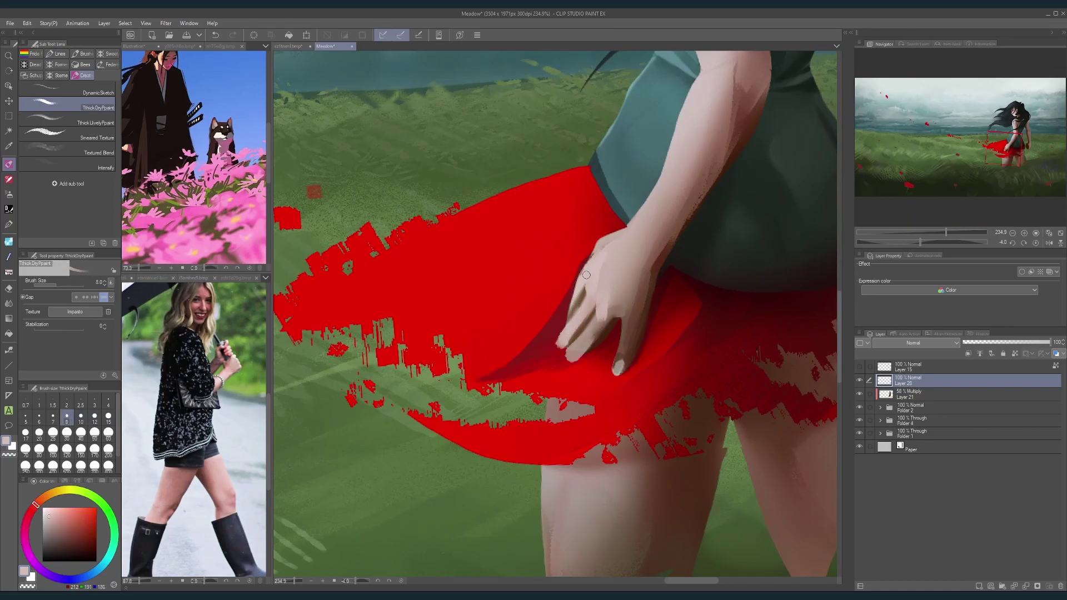
{"action": "mouse_move", "coordinate": [584, 275]}
{"action": "left_mouse_down"}
{"action": "mouse_move", "coordinate": [562, 313]}
{"action": "mouse_move", "coordinate": [581, 286]}
{"action": "left_mouse_up"}
{"action": "left_click_drag", "start_coordinate": [671, 222], "coordinate": [621, 258]}
Step: Clean up the near hand's outer knuckle contour with sampled skirt red and skin tones, enlarging the brush from 8 to 15
{"action": "left_click", "coordinate": [535, 290], "text": "alt"}
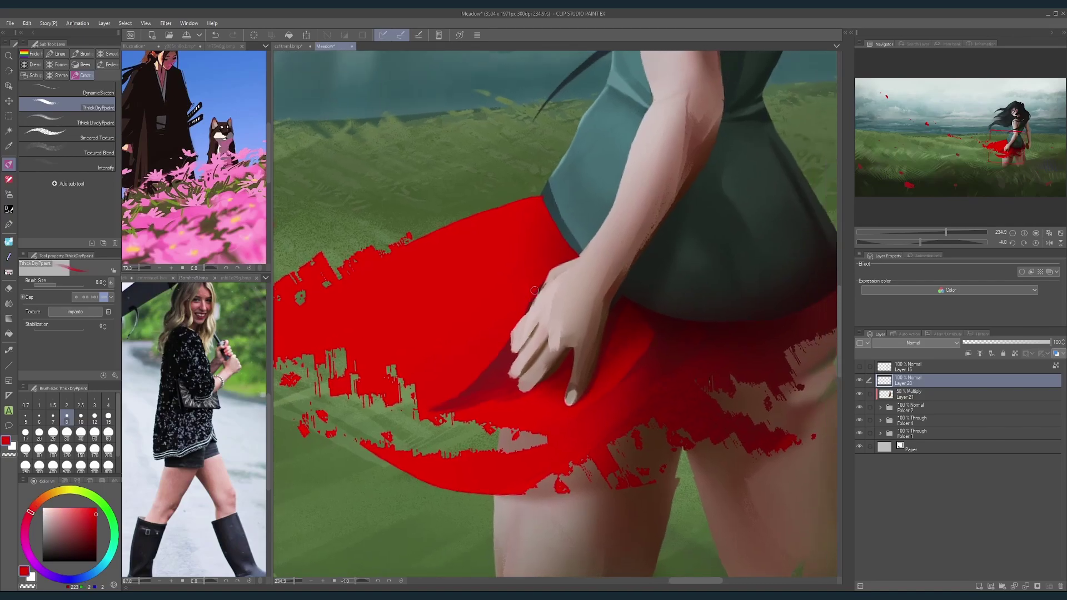
{"action": "left_click", "coordinate": [563, 274], "text": "alt"}
{"action": "left_click", "coordinate": [574, 251], "text": "alt"}
{"action": "left_click_drag", "start_coordinate": [558, 268], "coordinate": [545, 280]}
{"action": "left_click", "coordinate": [581, 265], "text": "alt"}
{"action": "key", "text": "bracketright"}
{"action": "key", "text": "bracketright"}
{"action": "key", "text": "bracketright"}
{"action": "left_click", "coordinate": [564, 270], "text": "alt"}
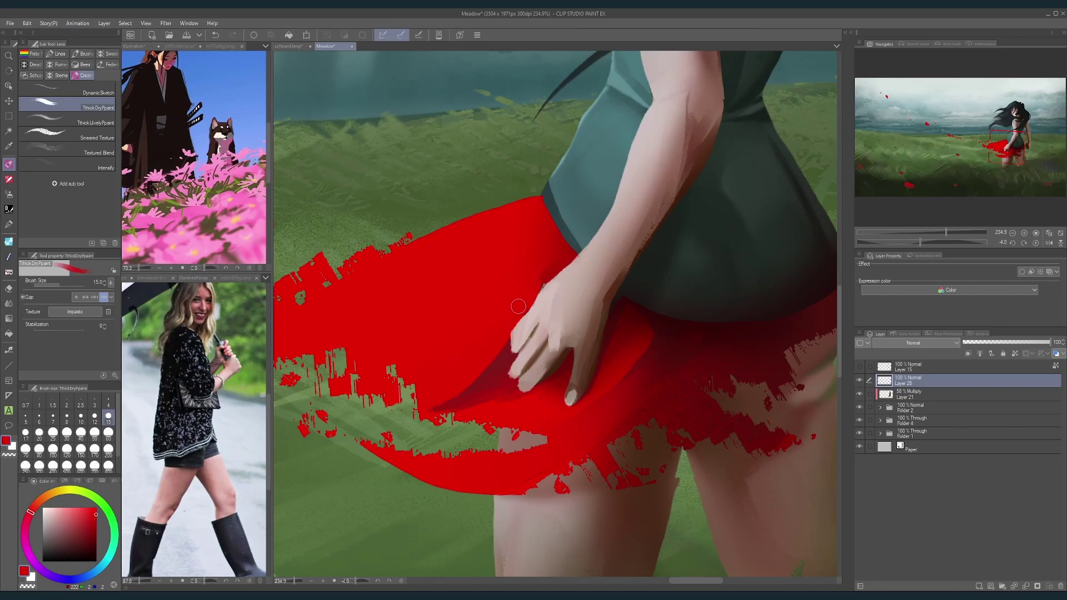
{"action": "left_click_drag", "start_coordinate": [621, 251], "coordinate": [596, 225]}
{"action": "left_click_drag", "start_coordinate": [605, 281], "coordinate": [647, 239]}
Step: Shade the separated finger and the skirt around its tip with sampled brown and reds at size 15
{"action": "left_click", "coordinate": [566, 297], "text": "alt"}
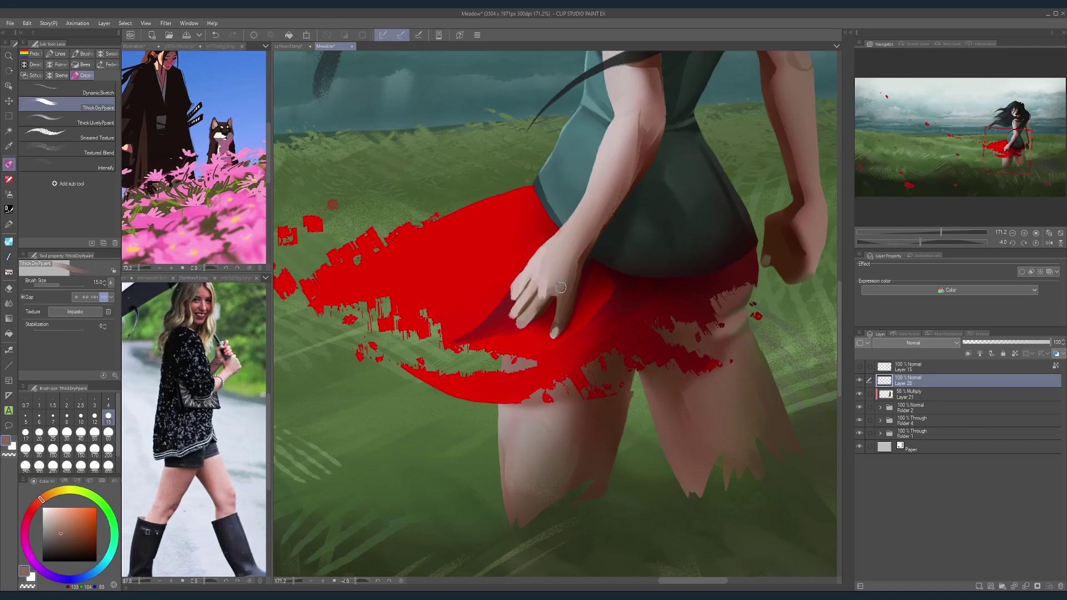
{"action": "left_click", "coordinate": [550, 340], "text": "alt"}
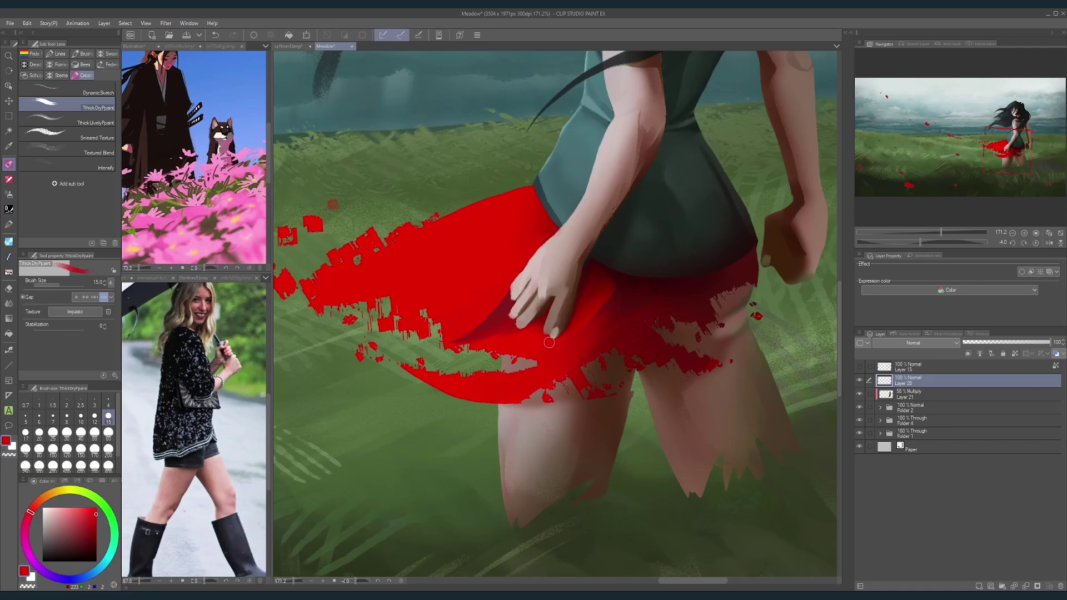
{"action": "left_click", "coordinate": [561, 332], "text": "alt"}
{"action": "left_click_drag", "start_coordinate": [579, 297], "coordinate": [566, 313]}
{"action": "left_click_drag", "start_coordinate": [627, 268], "coordinate": [588, 235], "text": "ctrl"}
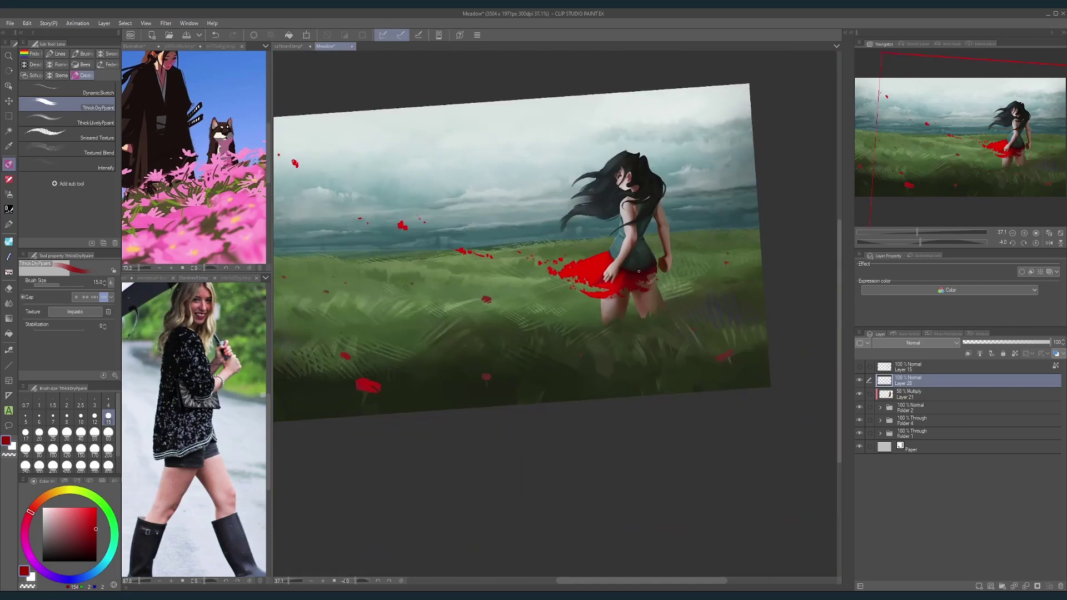
{"action": "left_click_drag", "start_coordinate": [616, 279], "coordinate": [631, 276], "text": "ctrl"}
Step: Redefine the outermost finger of the near hand with sampled skin tones, reducing the brush size to 7
{"action": "scroll", "coordinate": [630, 275], "scroll_direction": "up", "scroll_amount": 5}
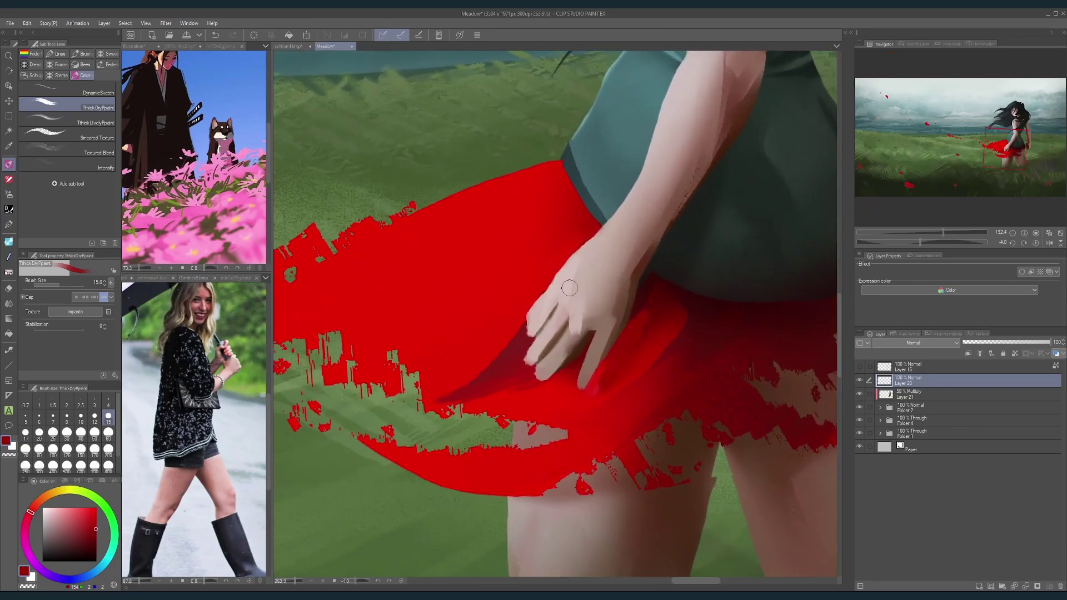
{"action": "left_click", "coordinate": [558, 282], "text": "alt"}
{"action": "key", "text": "bracketleft"}
{"action": "key", "text": "bracketleft"}
{"action": "key", "text": "bracketleft"}
{"action": "mouse_move", "coordinate": [545, 289]}
{"action": "left_mouse_down"}
{"action": "mouse_move", "coordinate": [556, 282]}
{"action": "mouse_move", "coordinate": [533, 309]}
{"action": "mouse_move", "coordinate": [540, 319]}
{"action": "mouse_move", "coordinate": [553, 306]}
{"action": "mouse_move", "coordinate": [535, 310]}
{"action": "mouse_move", "coordinate": [534, 328]}
{"action": "left_mouse_up"}
{"action": "left_click", "coordinate": [524, 338], "text": "alt"}
{"action": "key", "text": "bracketleft"}
{"action": "left_click", "coordinate": [556, 291], "text": "alt"}
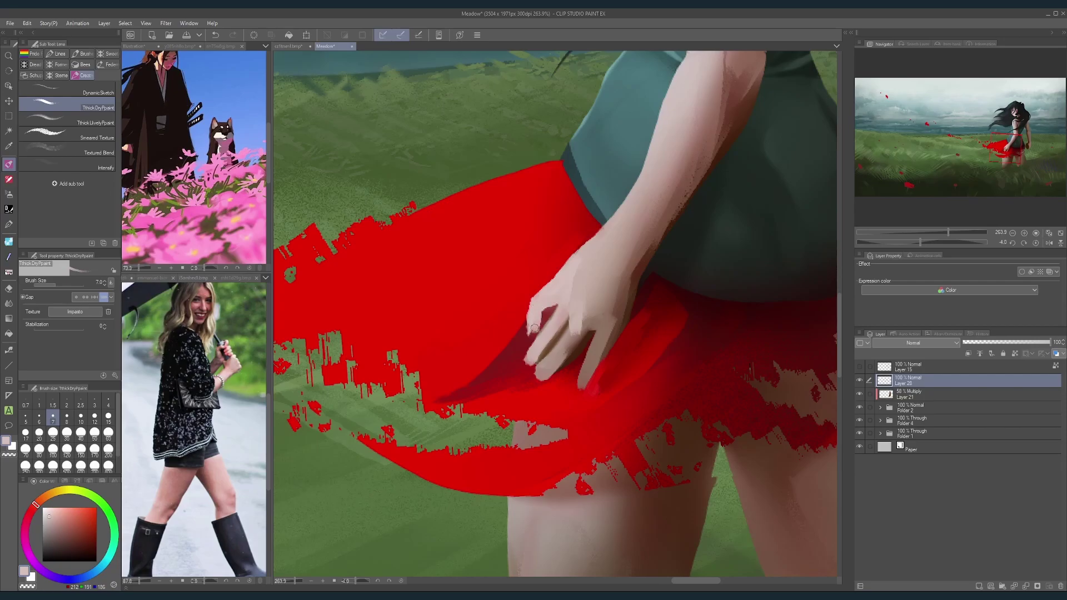
Step: Sample the bright skirt red at size 7 and tidy the skirt edge around the near hand's fingers
{"action": "scroll", "coordinate": [593, 269], "scroll_direction": "down", "scroll_amount": 6}
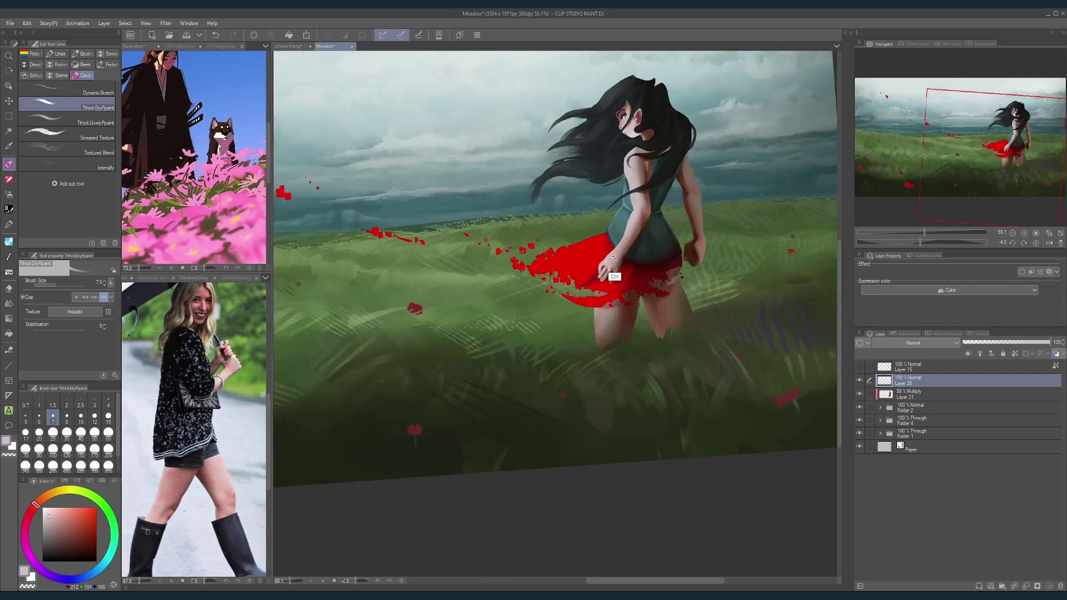
{"action": "scroll", "coordinate": [594, 269], "scroll_direction": "up", "scroll_amount": 4}
{"action": "left_click", "coordinate": [584, 262], "text": "alt"}
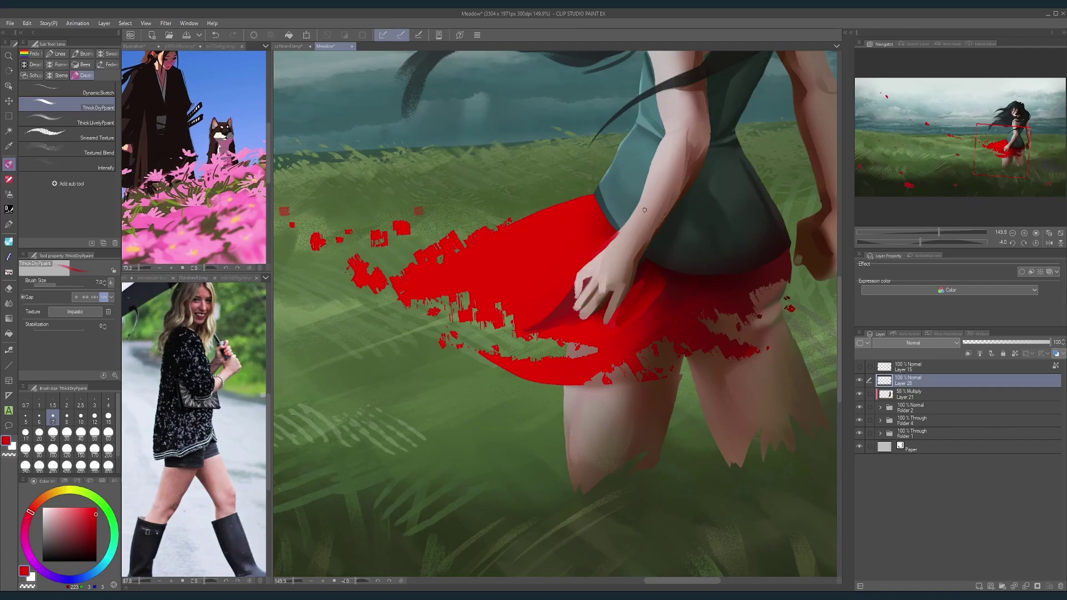
{"action": "scroll", "coordinate": [645, 209], "scroll_direction": "down", "scroll_amount": 5}
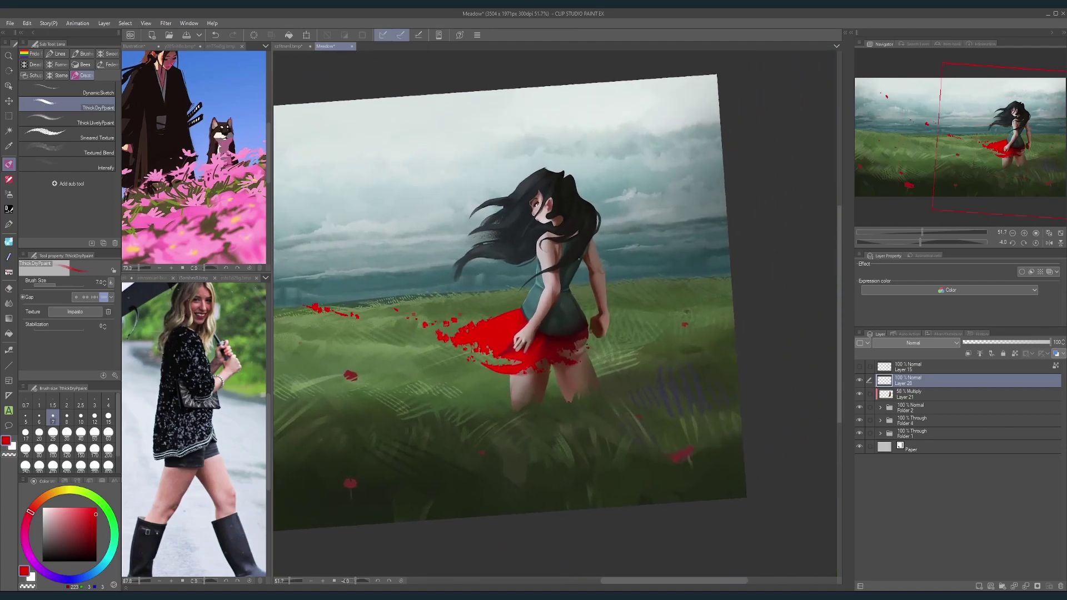
Step: Mirror the canvas view and adjust the shape of the near hand with Liquify at size 80
{"action": "left_click", "coordinate": [1048, 244]}
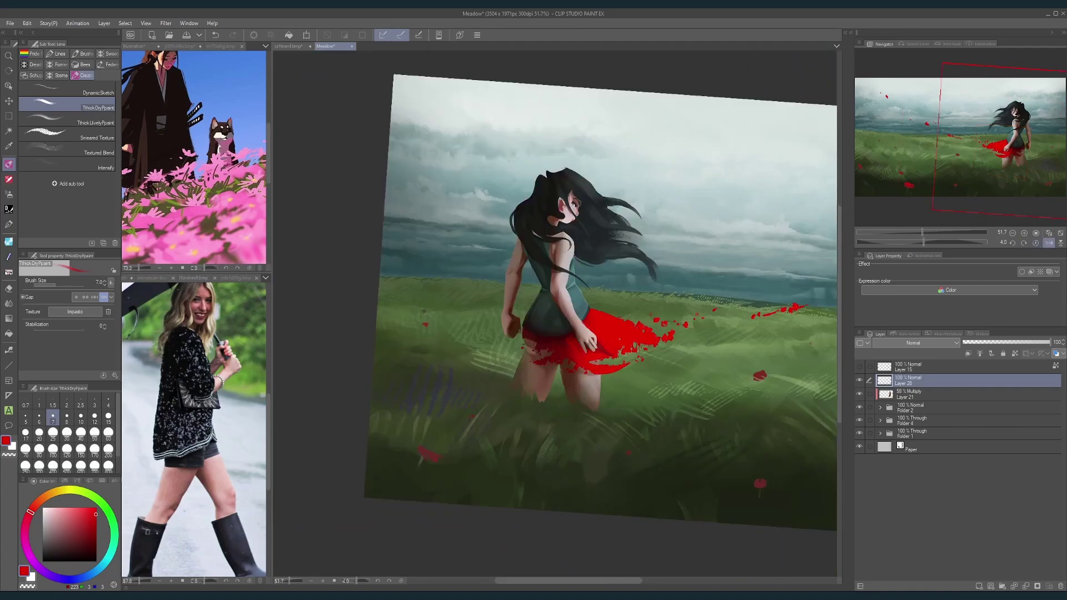
{"action": "scroll", "coordinate": [567, 335], "scroll_direction": "up", "scroll_amount": 4}
{"action": "left_click", "coordinate": [8, 303]}
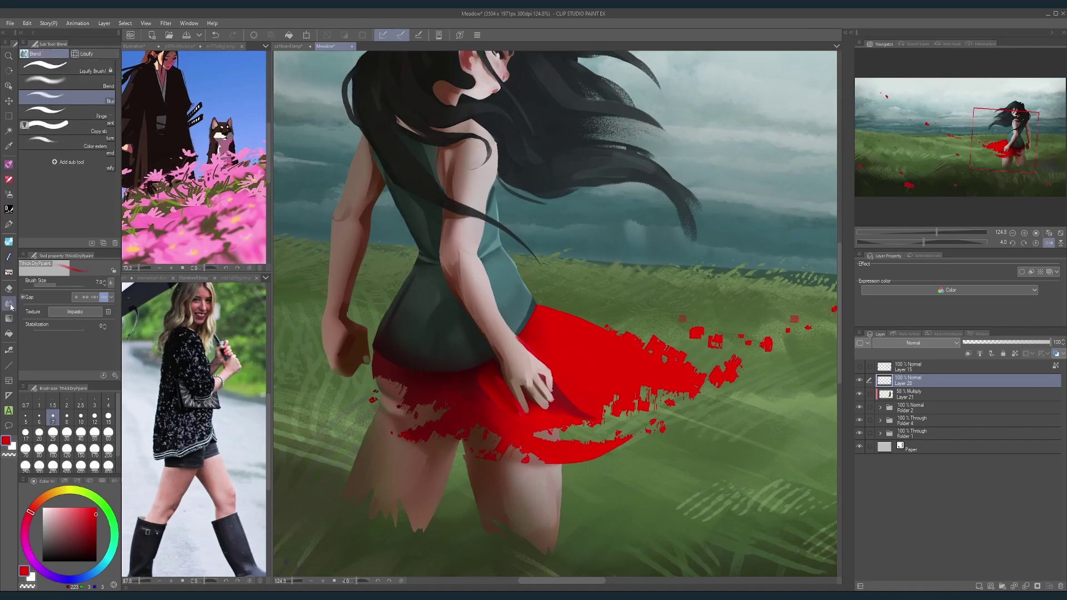
{"action": "left_click", "coordinate": [89, 54]}
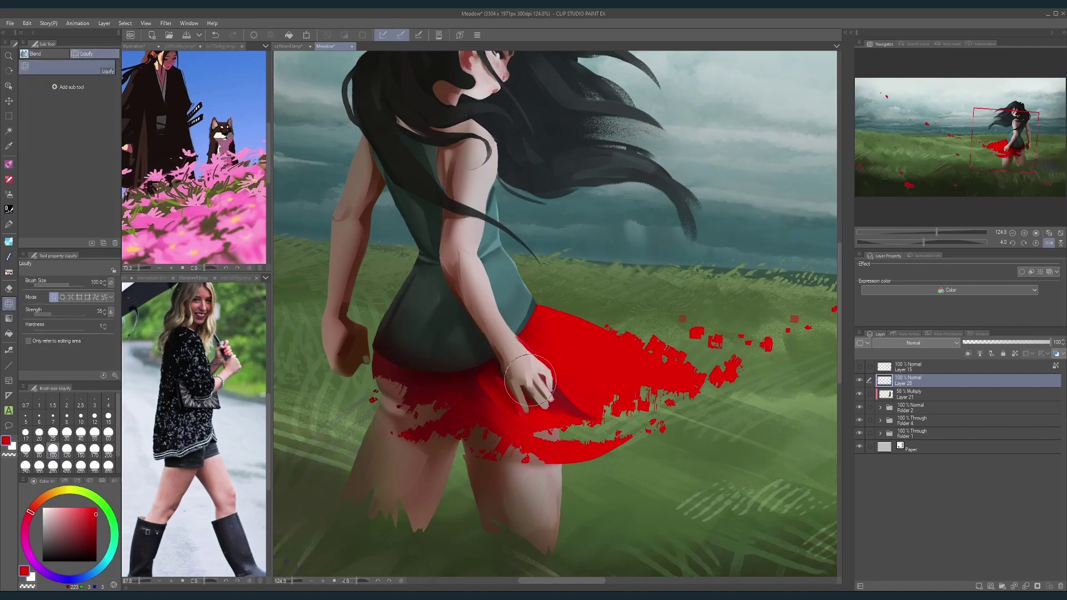
{"action": "key", "text": "bracketleft"}
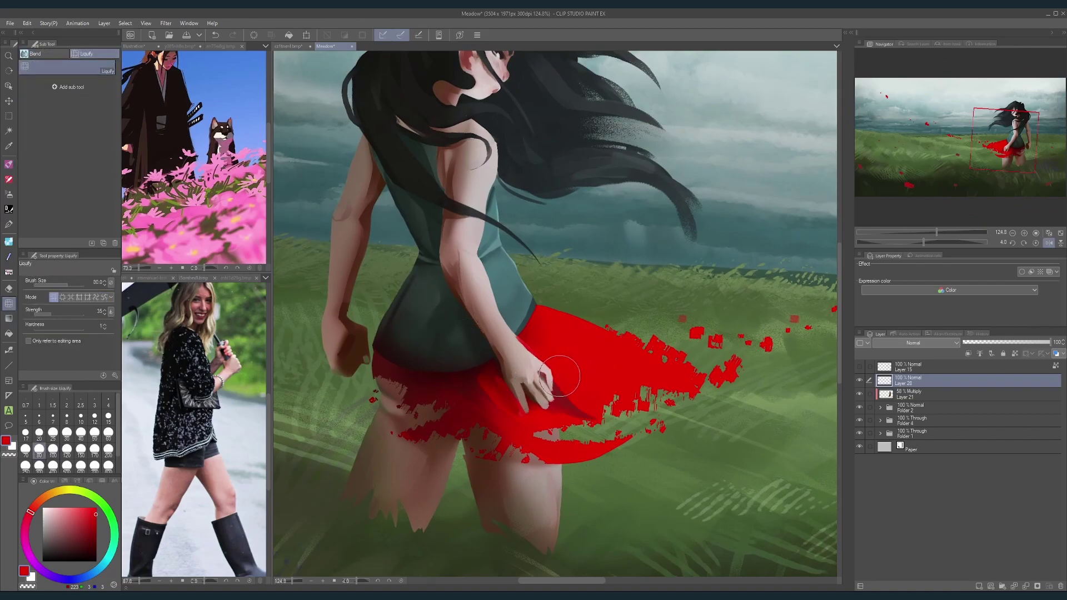
{"action": "scroll", "coordinate": [593, 320], "scroll_direction": "down", "scroll_amount": 5}
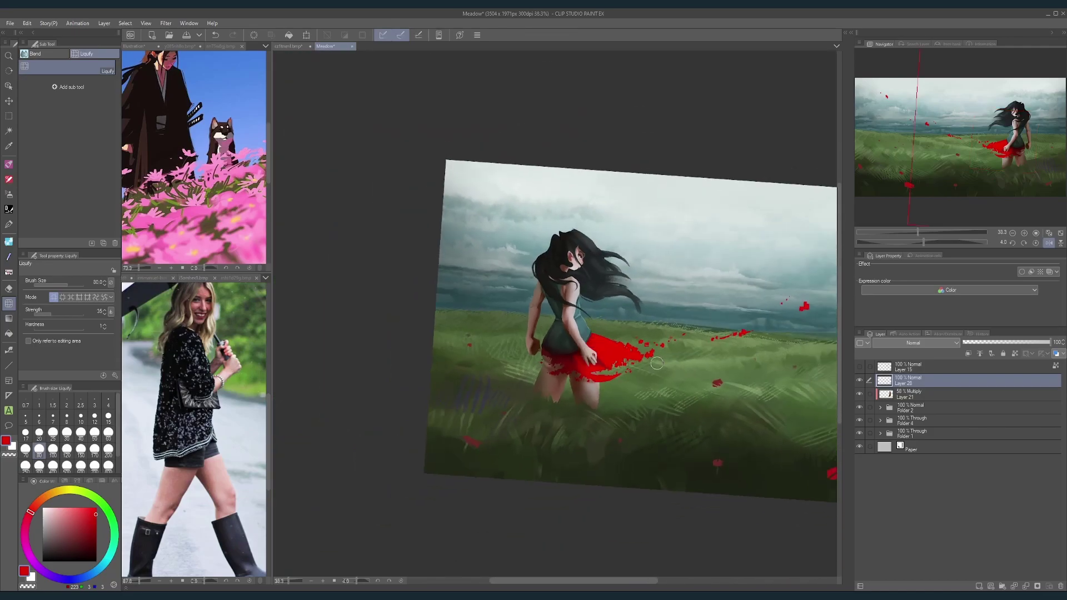
{"action": "mouse_move", "coordinate": [658, 364]}
{"action": "left_mouse_down"}
{"action": "mouse_move", "coordinate": [669, 340]}
{"action": "mouse_move", "coordinate": [659, 361]}
{"action": "left_mouse_up"}
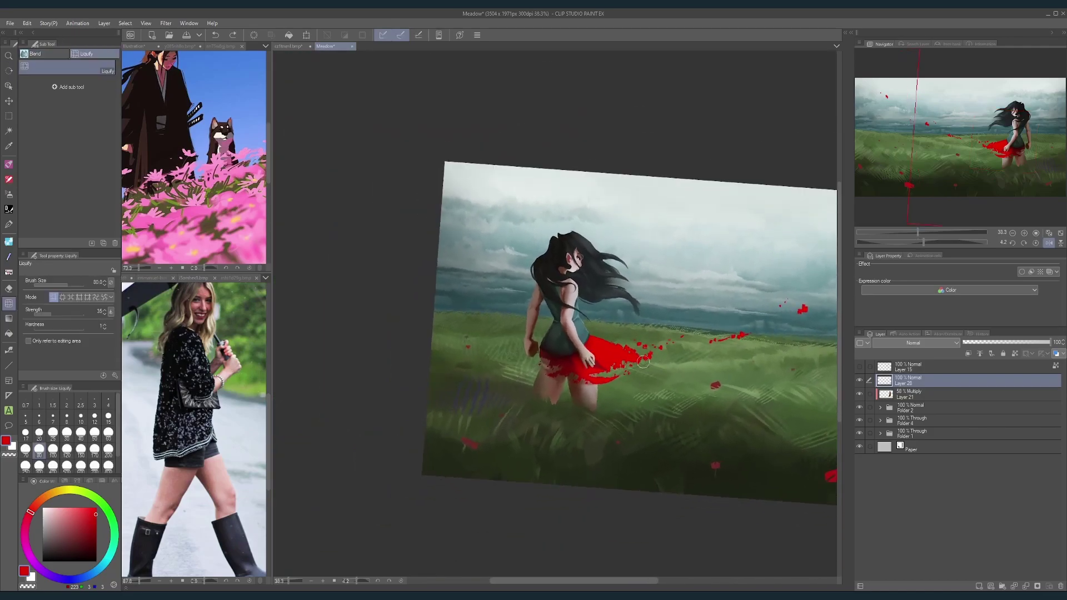
{"action": "scroll", "coordinate": [628, 365], "scroll_direction": "up", "scroll_amount": 5}
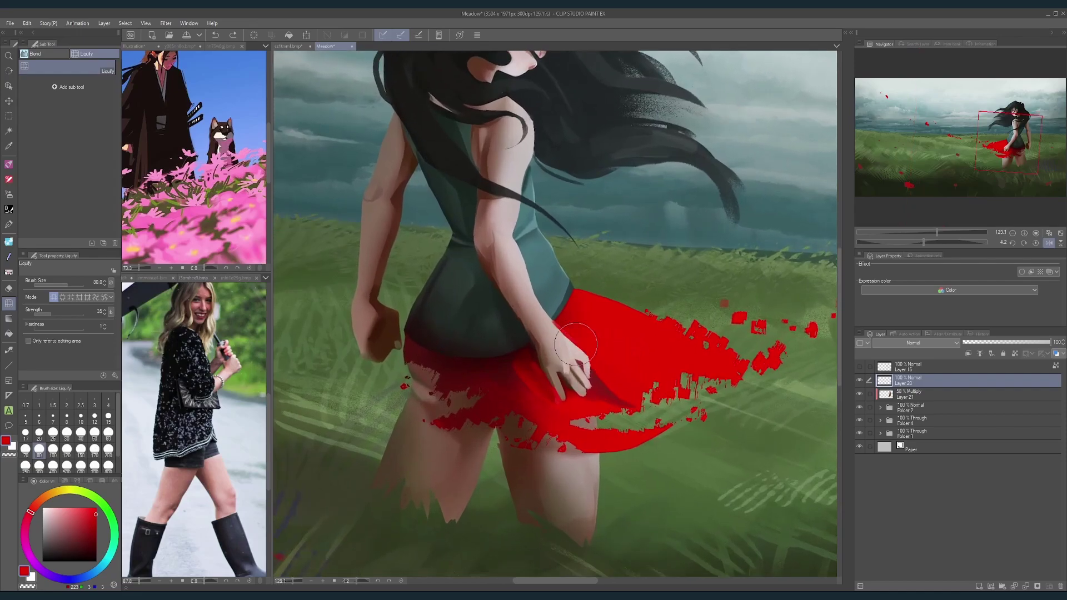
Step: Darken the gaps between the near hand's fingers with a sampled dark brown at size 5, and restore the unmirrored view
{"action": "key", "text": "b"}
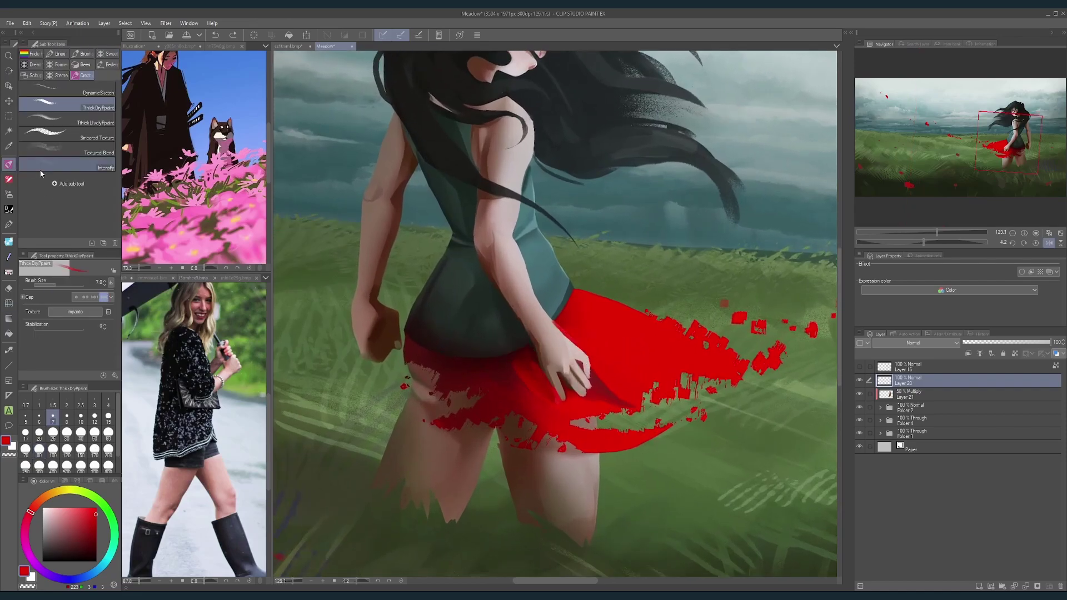
{"action": "key", "text": "["}
{"action": "key", "text": "["}
{"action": "key", "text": "["}
{"action": "key", "text": "["}
{"action": "key", "text": "]"}
{"action": "key", "text": "]"}
{"action": "left_click", "coordinate": [565, 382], "text": "alt"}
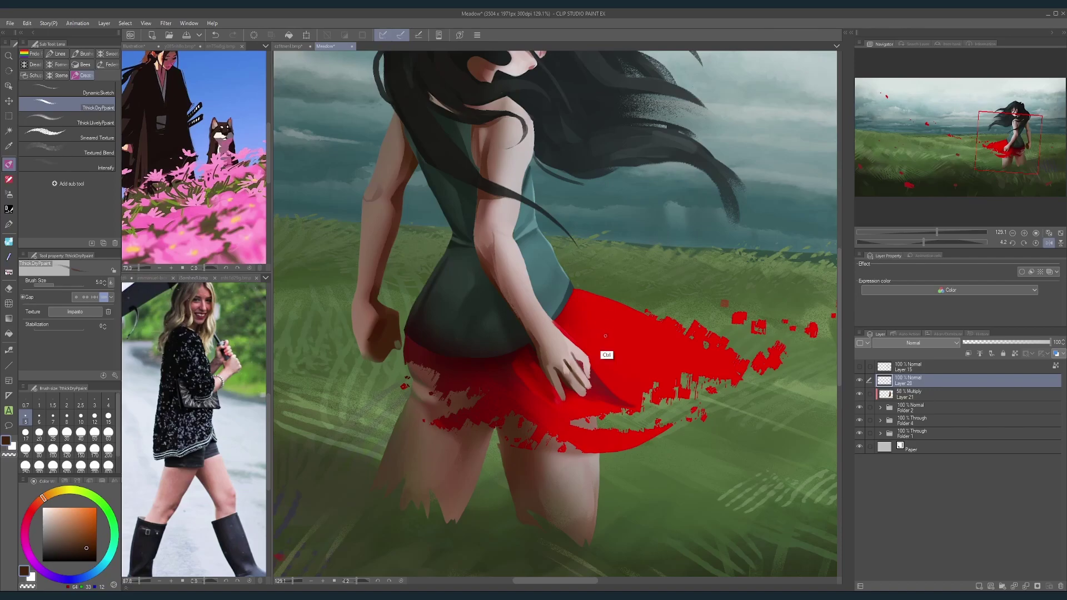
{"action": "left_click_drag", "start_coordinate": [605, 335], "coordinate": [582, 332]}
{"action": "left_click", "coordinate": [1047, 243]}
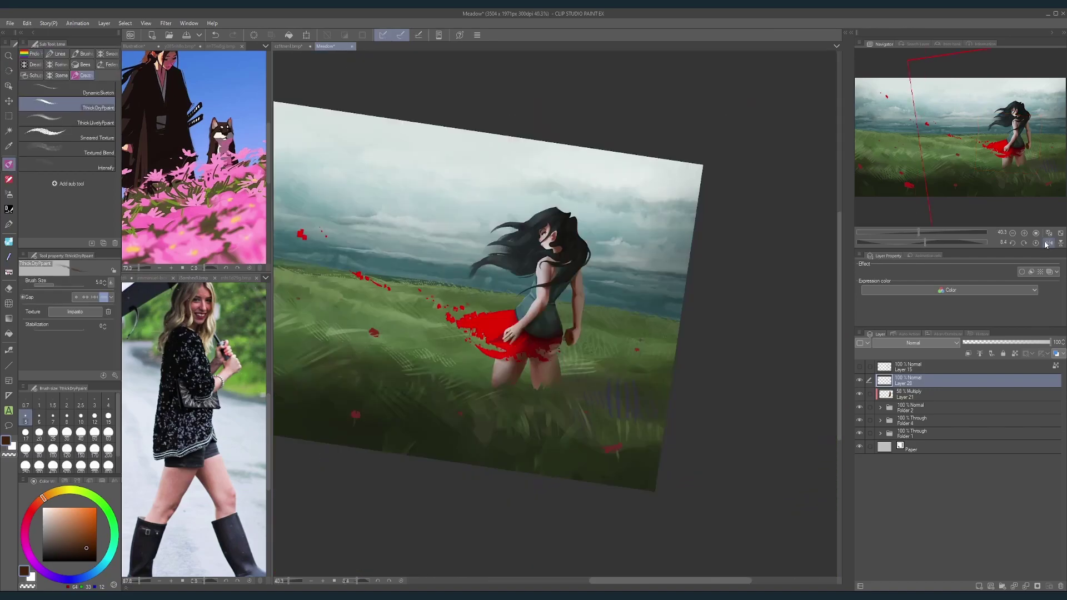
Step: Repaint the grouped fingers of the near hand with sampled skin tones using ThickDryPaint at size 8
{"action": "left_click_drag", "start_coordinate": [514, 340], "coordinate": [579, 340]}
{"action": "key", "text": "]"}
{"action": "key", "text": "]"}
{"action": "key", "text": "]"}
{"action": "left_click", "coordinate": [494, 328], "text": "alt"}
{"action": "left_click_drag", "start_coordinate": [490, 334], "coordinate": [506, 306]}
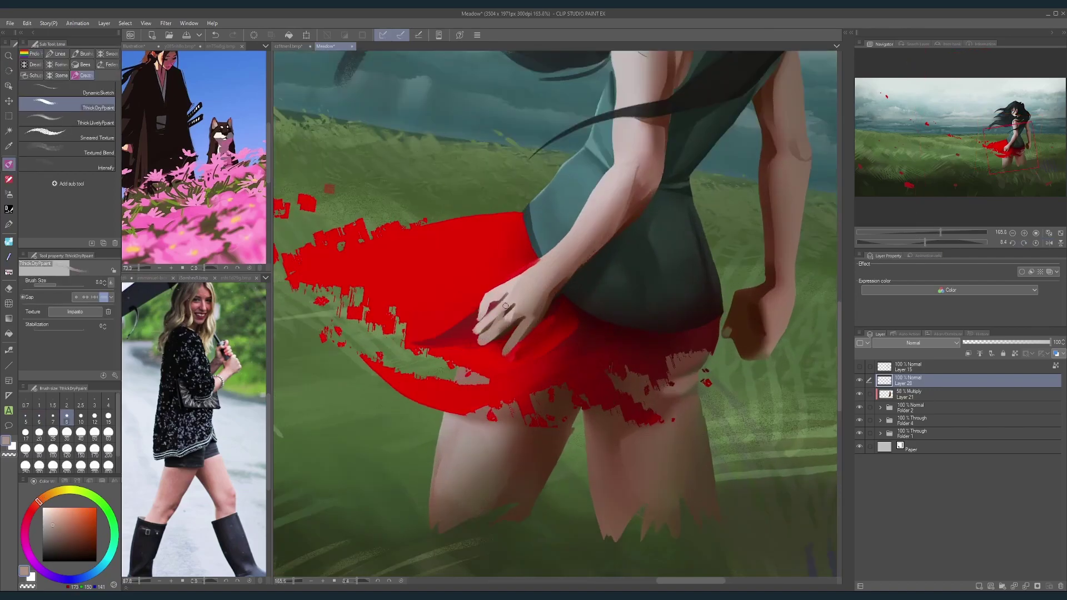
{"action": "left_click", "coordinate": [499, 310], "text": "alt"}
{"action": "scroll", "coordinate": [580, 253], "scroll_direction": "down", "scroll_amount": 4}
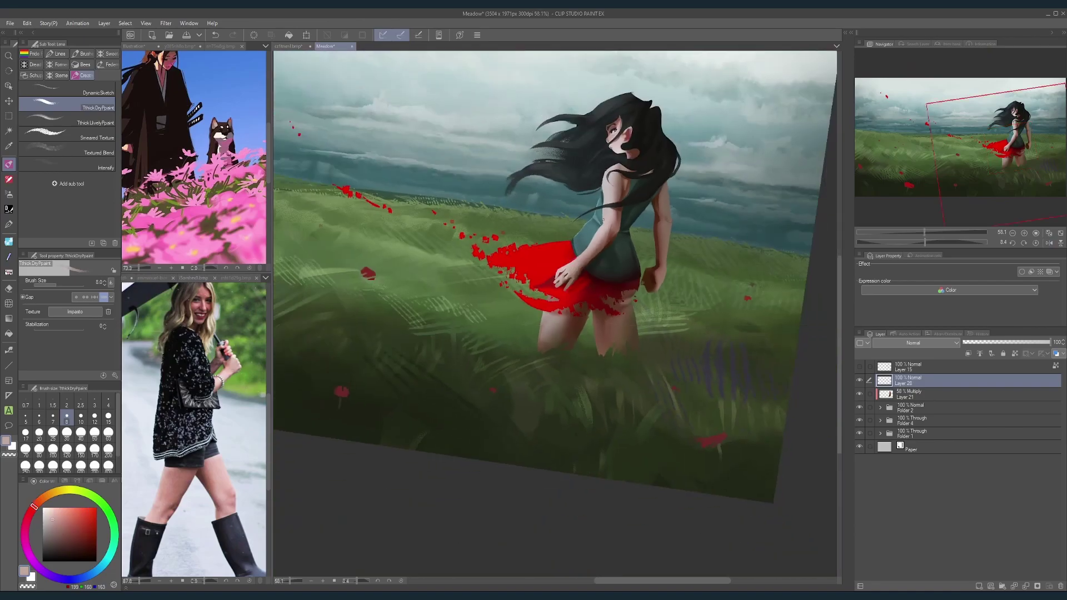
{"action": "scroll", "coordinate": [561, 278], "scroll_direction": "up", "scroll_amount": 4}
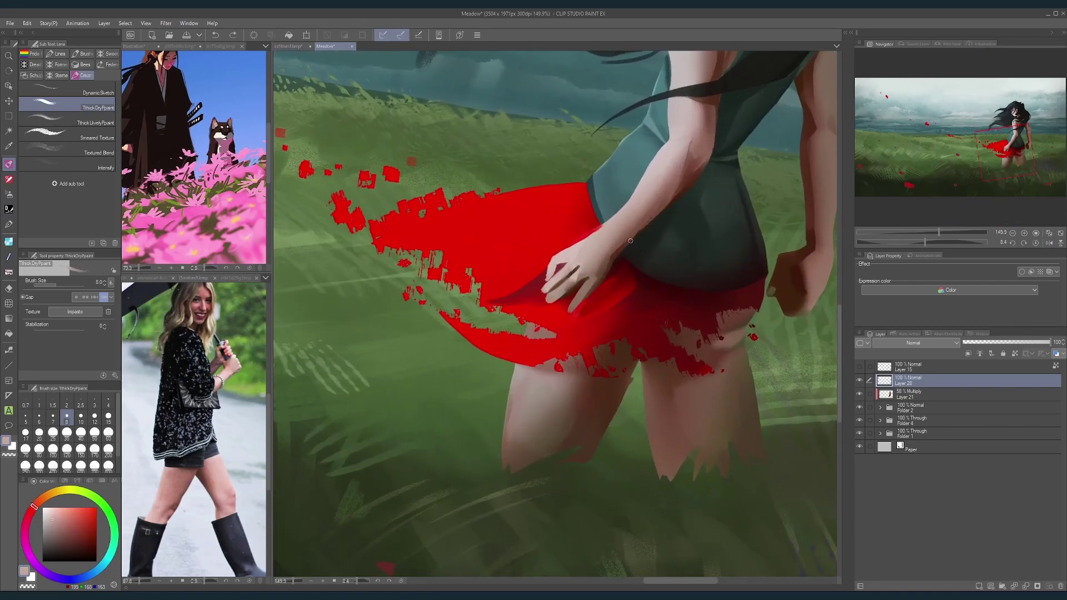
Step: Paint over the grouped fingers of the near hand with the sampled dark red of the skirt fold
{"action": "left_click_drag", "start_coordinate": [631, 240], "coordinate": [579, 300]}
{"action": "key", "text": "]"}
{"action": "key", "text": "]"}
{"action": "key", "text": "]"}
{"action": "key", "text": "]"}
{"action": "left_click", "coordinate": [497, 365], "text": "alt"}
{"action": "mouse_move", "coordinate": [484, 348]}
{"action": "left_mouse_down"}
{"action": "mouse_move", "coordinate": [510, 329]}
{"action": "mouse_move", "coordinate": [503, 353]}
{"action": "mouse_move", "coordinate": [533, 339]}
{"action": "mouse_move", "coordinate": [499, 337]}
{"action": "mouse_move", "coordinate": [528, 347]}
{"action": "mouse_move", "coordinate": [538, 334]}
{"action": "mouse_move", "coordinate": [532, 350]}
{"action": "left_mouse_up"}
{"action": "left_click", "coordinate": [495, 369], "text": "alt"}
{"action": "key", "text": "["}
{"action": "key", "text": "["}
Step: Reshape the knuckles and back of the near hand with sampled skin tones, enlarging the brush to 20
{"action": "left_click", "coordinate": [522, 313], "text": "alt"}
{"action": "key", "text": "]"}
{"action": "key", "text": "]"}
{"action": "key", "text": "]"}
{"action": "left_click", "coordinate": [528, 316], "text": "alt"}
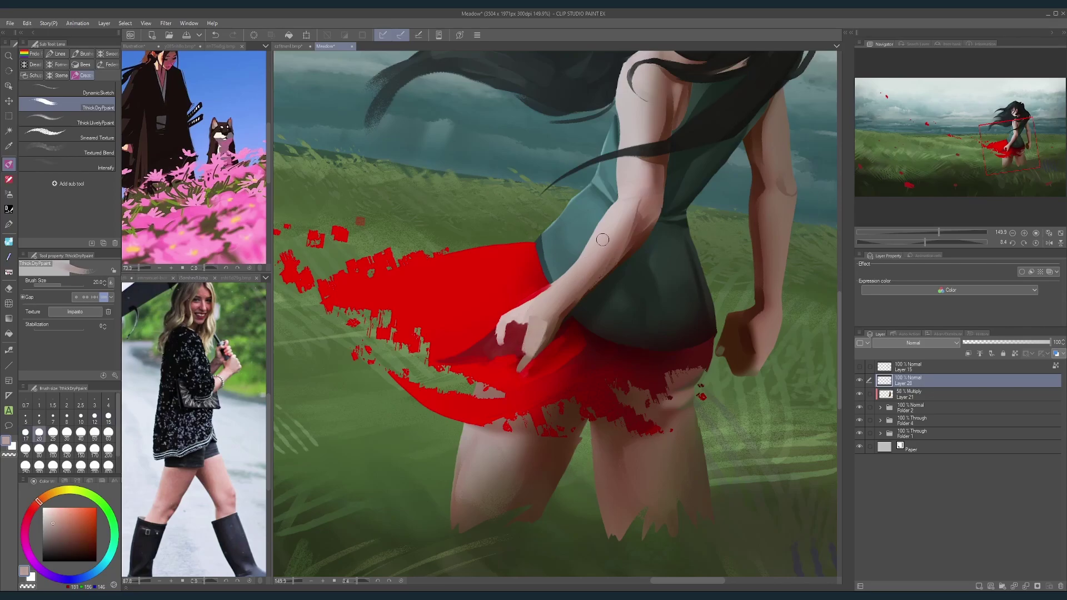
Step: Shade the lower edge of the near wrist and forearm with sampled dark red and brown tones at size 10
{"action": "key", "text": "bracketleft"}
{"action": "key", "text": "bracketleft"}
{"action": "key", "text": "bracketleft"}
{"action": "key", "text": "bracketleft"}
{"action": "left_click", "coordinate": [560, 329], "text": "alt"}
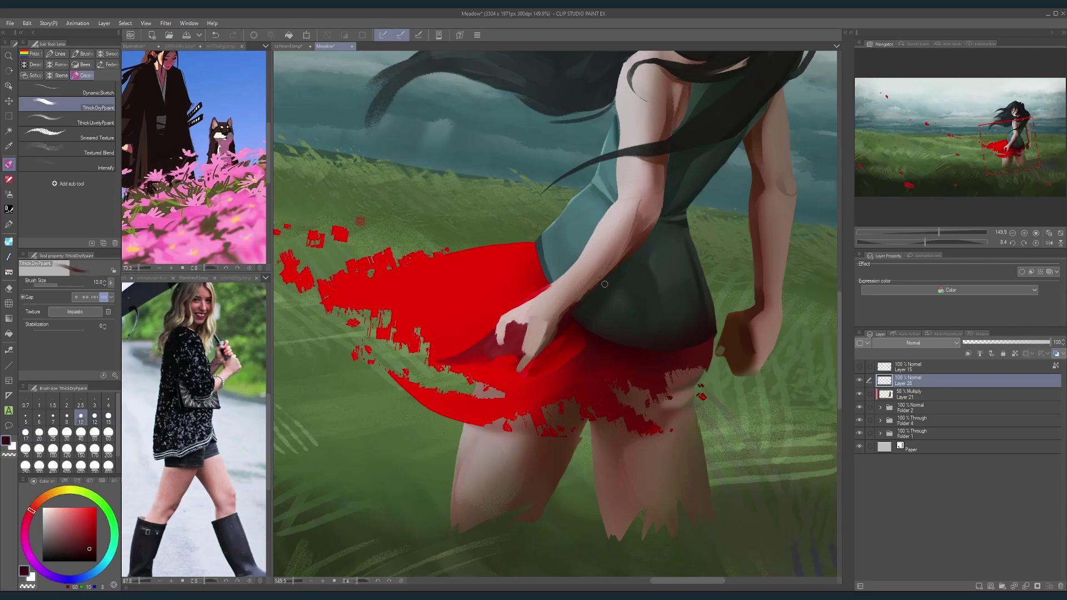
{"action": "left_click", "coordinate": [572, 301], "text": "alt"}
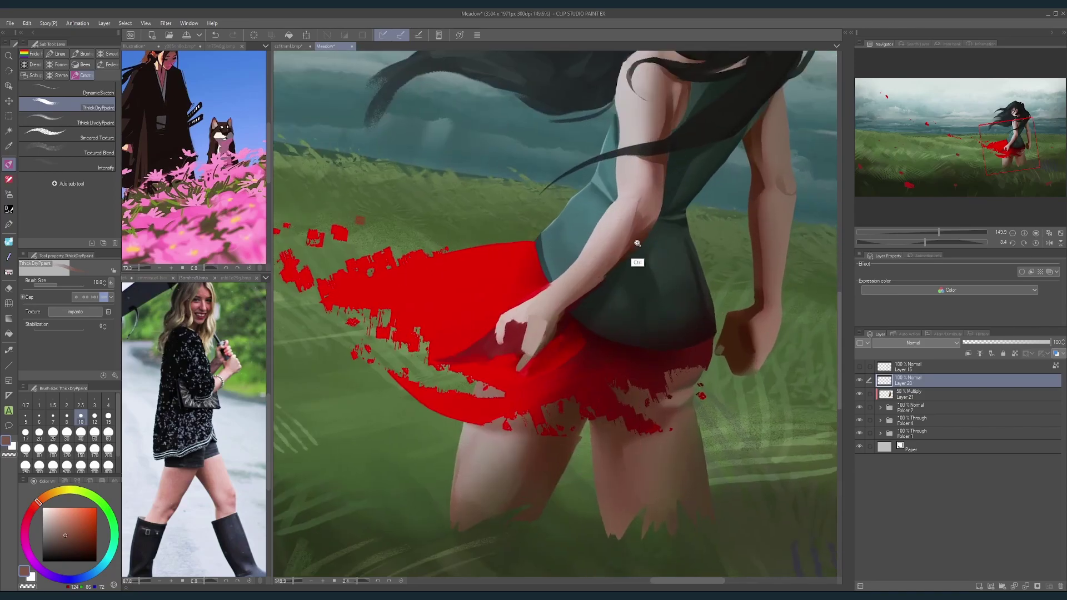
{"action": "mouse_move", "coordinate": [595, 283]}
{"action": "left_mouse_down"}
{"action": "mouse_move", "coordinate": [647, 231]}
{"action": "mouse_move", "coordinate": [665, 186]}
{"action": "left_mouse_up"}
{"action": "left_click", "coordinate": [619, 259], "text": "alt"}
{"action": "scroll", "coordinate": [665, 186], "scroll_direction": "down", "scroll_amount": 4}
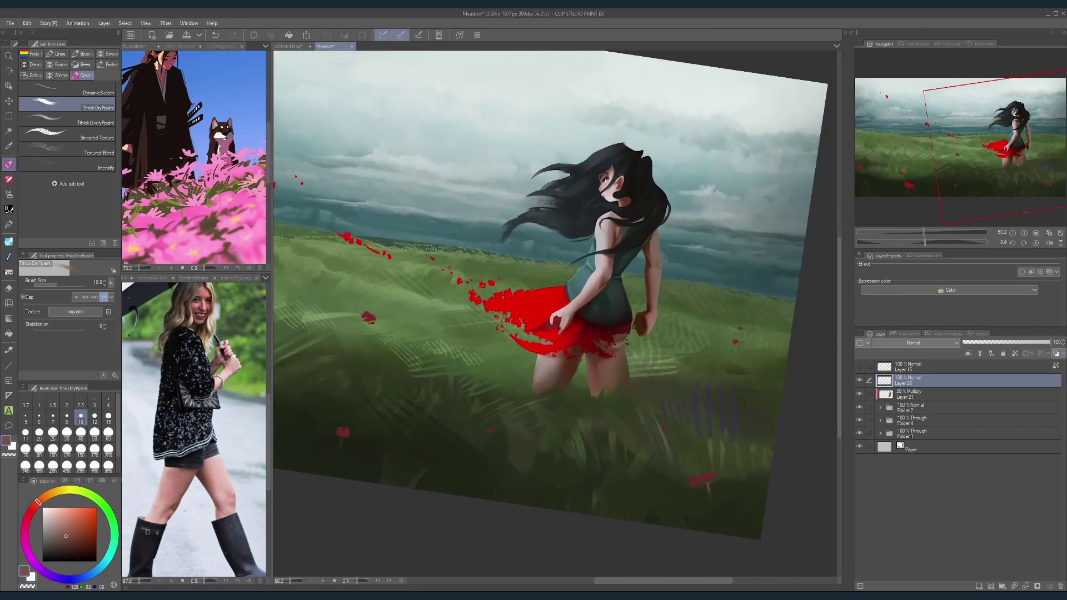
Step: Shade the woman's clenched far hand with a sampled dark brown at brush size 15
{"action": "scroll", "coordinate": [564, 333], "scroll_direction": "up", "scroll_amount": 4}
{"action": "key", "text": "bracketright"}
{"action": "key", "text": "bracketright"}
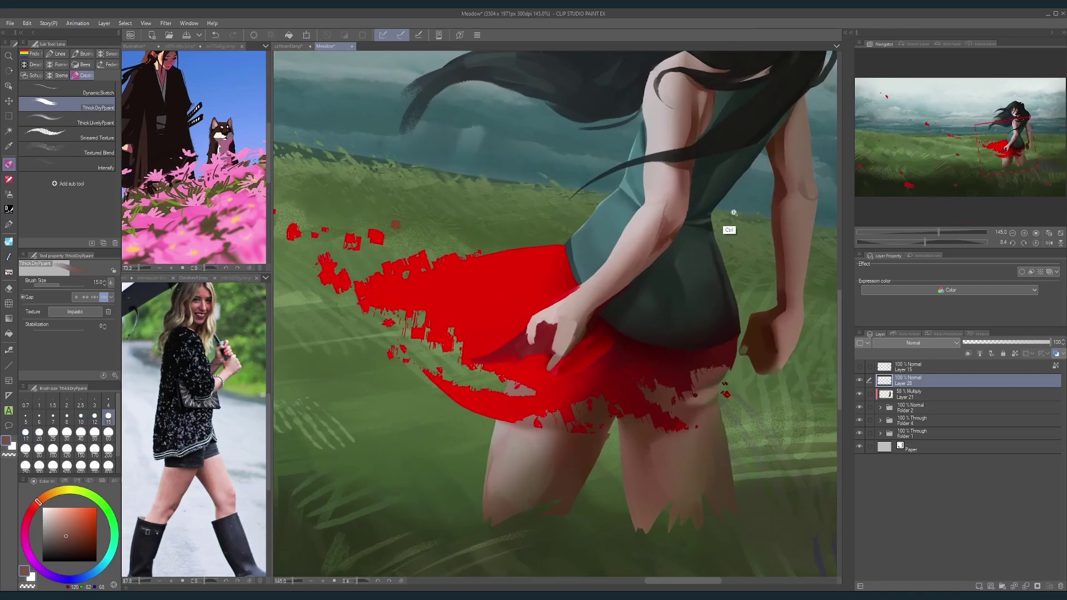
{"action": "scroll", "coordinate": [734, 213], "scroll_direction": "down", "scroll_amount": 4}
{"action": "scroll", "coordinate": [718, 251], "scroll_direction": "up", "scroll_amount": 4}
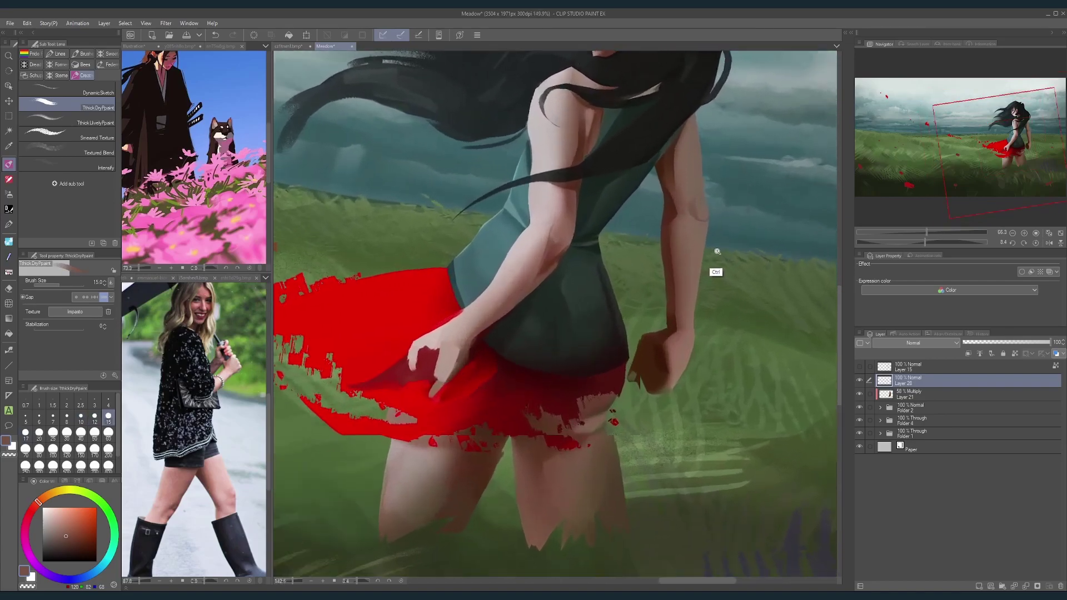
{"action": "left_click_drag", "start_coordinate": [717, 251], "coordinate": [687, 241]}
{"action": "scroll", "coordinate": [621, 352], "scroll_direction": "up", "scroll_amount": 3}
{"action": "left_click", "coordinate": [601, 362], "text": "alt"}
{"action": "left_click_drag", "start_coordinate": [597, 368], "coordinate": [589, 384]}
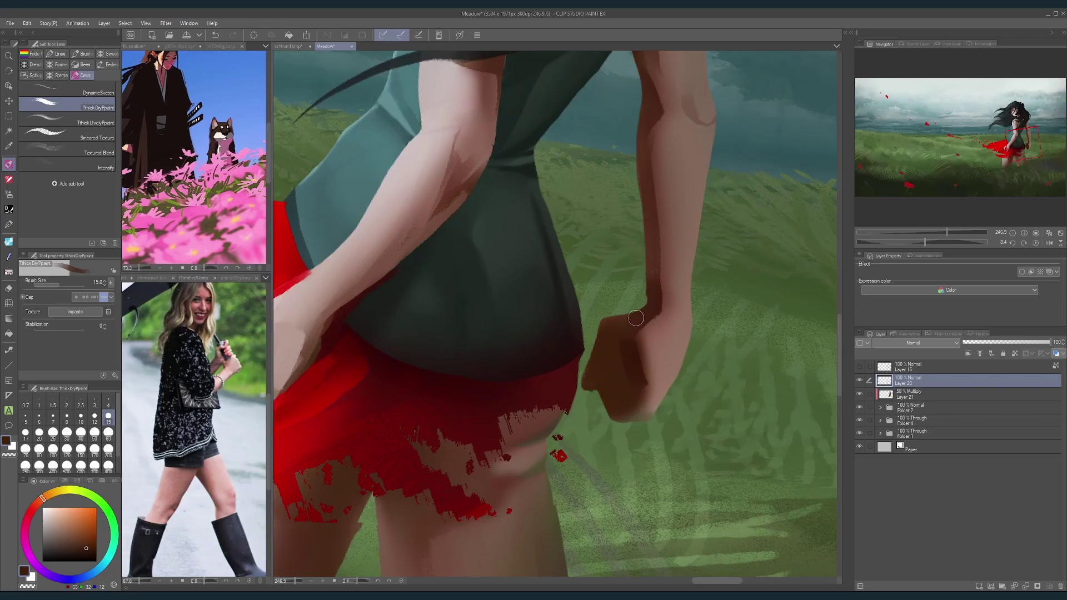
Step: Draw light finger lines on the clenched hand with a sampled skin tone at brush size 6
{"action": "left_click", "coordinate": [657, 340], "text": "alt"}
{"action": "key", "text": "bracketleft"}
{"action": "key", "text": "bracketleft"}
{"action": "key", "text": "bracketleft"}
{"action": "key", "text": "bracketleft"}
{"action": "key", "text": "bracketleft"}
{"action": "left_click_drag", "start_coordinate": [624, 342], "coordinate": [634, 382]}
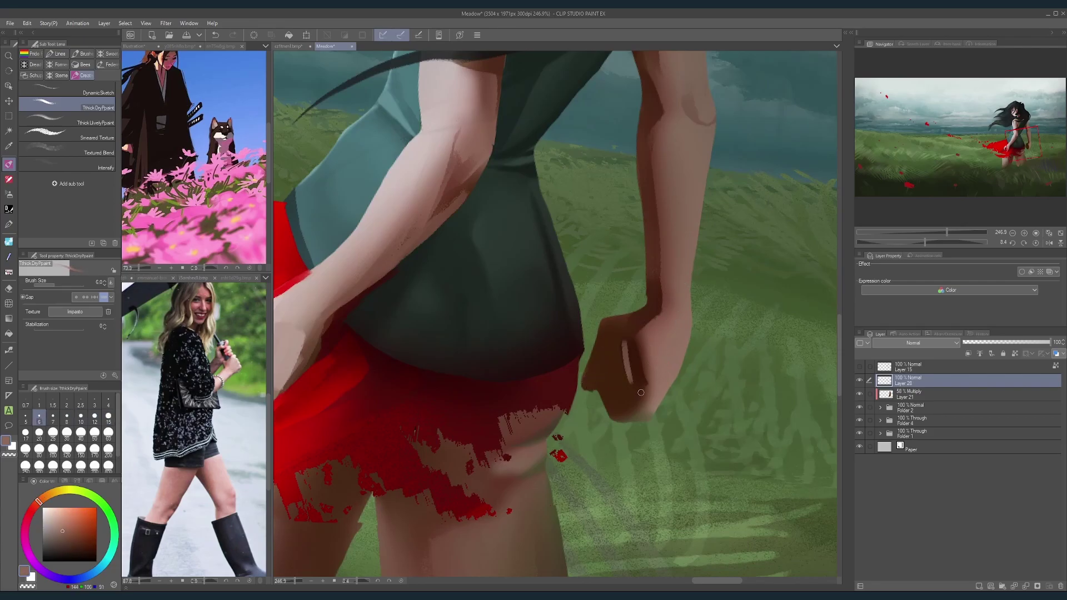
{"action": "key", "text": "ctrl+z"}
{"action": "mouse_move", "coordinate": [622, 343]}
{"action": "left_mouse_down"}
{"action": "mouse_move", "coordinate": [637, 383]}
{"action": "mouse_move", "coordinate": [628, 330]}
{"action": "left_mouse_up"}
{"action": "mouse_move", "coordinate": [634, 389]}
{"action": "left_mouse_down"}
{"action": "mouse_move", "coordinate": [616, 414]}
{"action": "mouse_move", "coordinate": [606, 397]}
{"action": "mouse_move", "coordinate": [617, 384]}
{"action": "mouse_move", "coordinate": [634, 393]}
{"action": "left_mouse_up"}
Step: Refine the finger shapes on the clenched fist with a sampled dark brown at brush size 7
{"action": "key", "text": "]"}
{"action": "left_click", "coordinate": [614, 398], "text": "alt"}
{"action": "scroll", "coordinate": [670, 342], "scroll_direction": "down", "scroll_amount": 5}
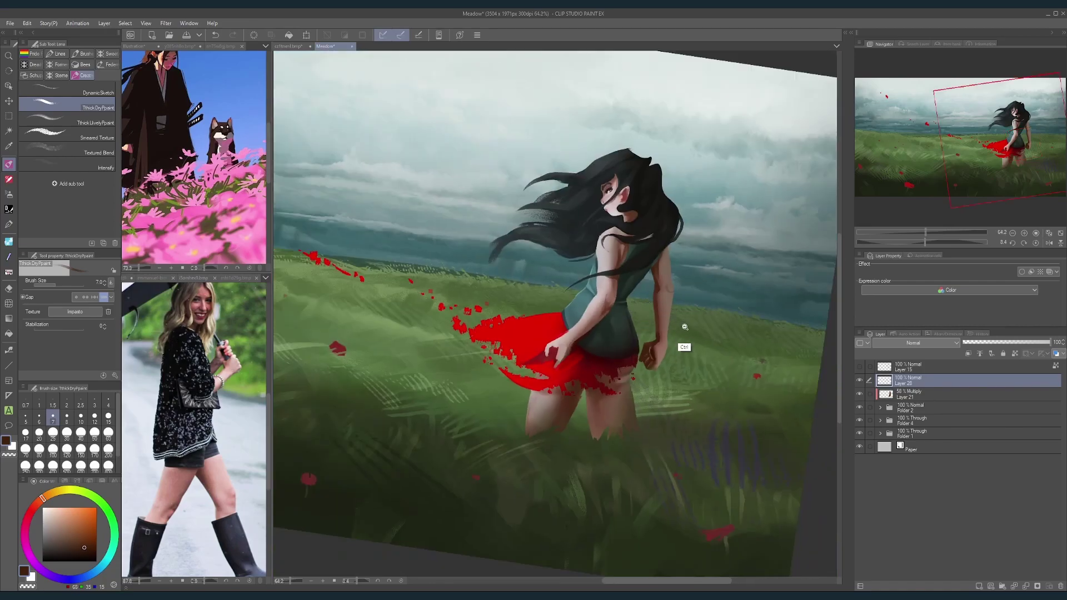
Step: Deepen the shadows across the clenched fist with sampled browns, raising the brush size to 15
{"action": "left_click_drag", "start_coordinate": [683, 362], "coordinate": [689, 340]}
{"action": "scroll", "coordinate": [671, 320], "scroll_direction": "up", "scroll_amount": 4}
{"action": "key", "text": "]"}
{"action": "key", "text": "]"}
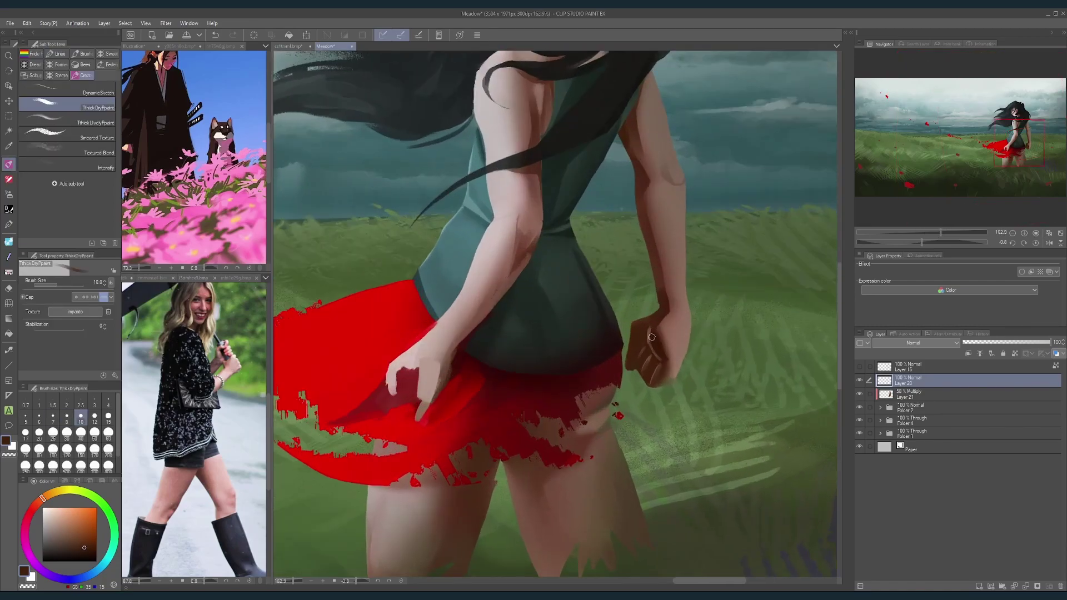
{"action": "left_click", "coordinate": [650, 338], "text": "alt"}
{"action": "key", "text": "bracketright"}
{"action": "key", "text": "bracketright"}
{"action": "left_click", "coordinate": [654, 339], "text": "alt"}
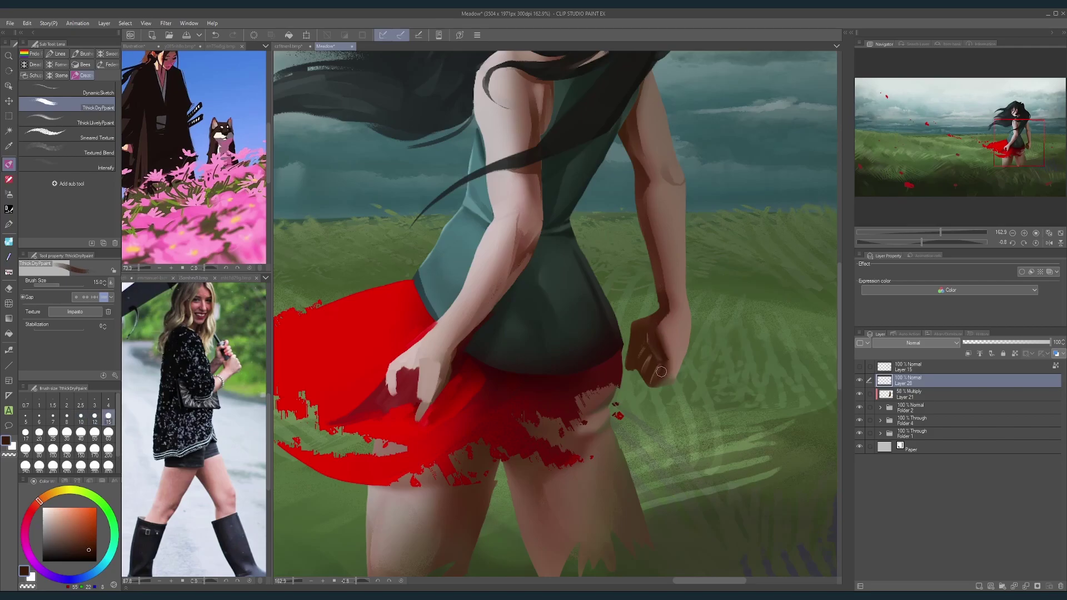
{"action": "left_click", "coordinate": [662, 371], "text": "alt"}
{"action": "scroll", "coordinate": [692, 337], "scroll_direction": "down", "scroll_amount": 8}
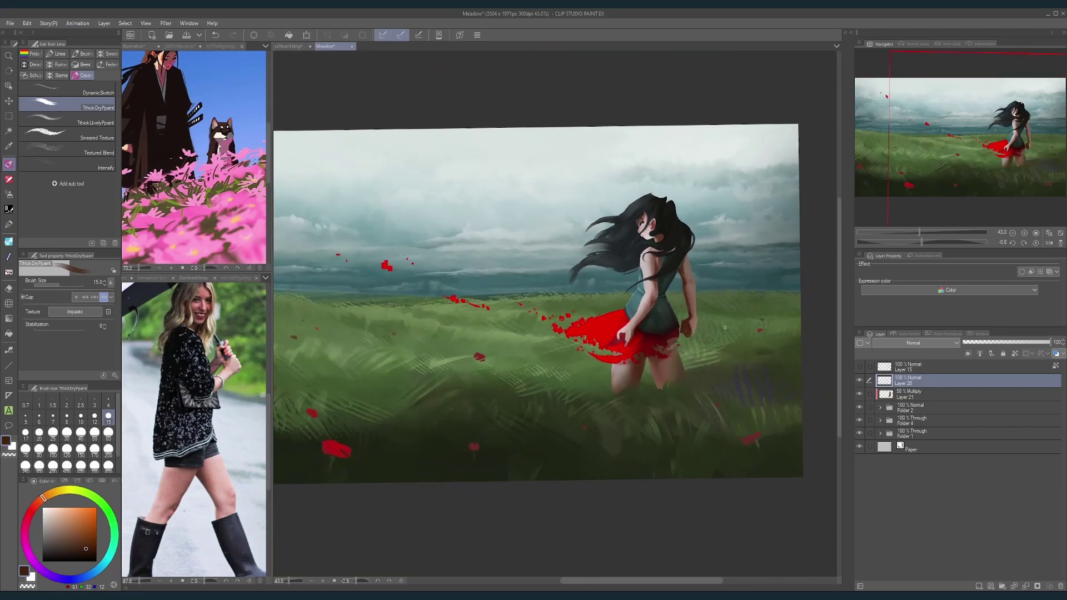
Step: Touch up the small creases between the fist's fingers with a sampled brown at brush size 7
{"action": "scroll", "coordinate": [689, 326], "scroll_direction": "up", "scroll_amount": 9}
{"action": "key", "text": "bracketleft"}
{"action": "key", "text": "bracketleft"}
{"action": "key", "text": "bracketleft"}
{"action": "key", "text": "bracketleft"}
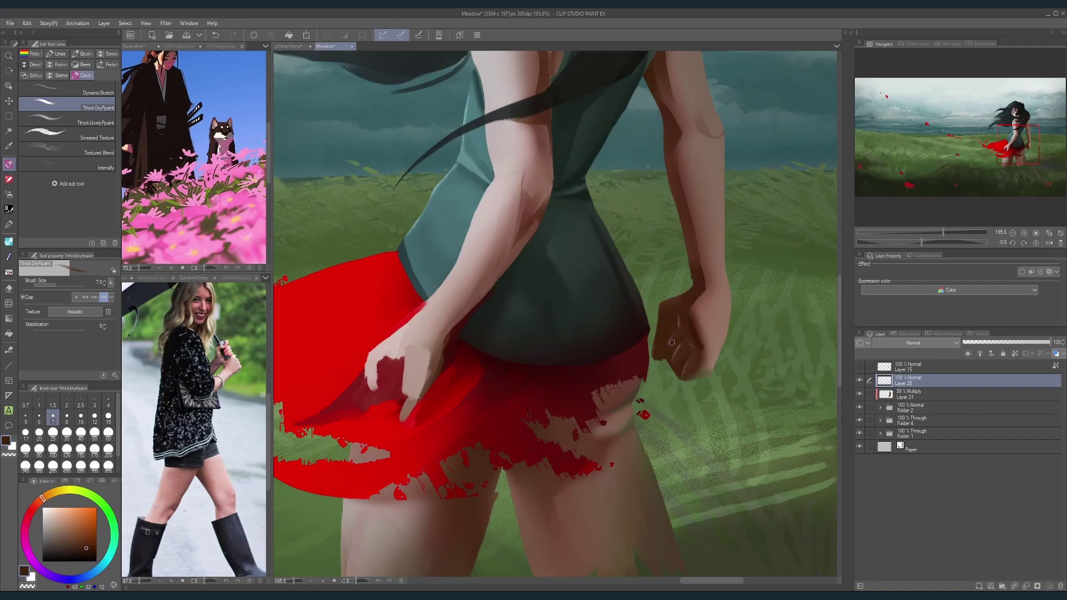
{"action": "left_click", "coordinate": [678, 320], "text": "alt"}
{"action": "scroll", "coordinate": [678, 317], "scroll_direction": "down", "scroll_amount": 10}
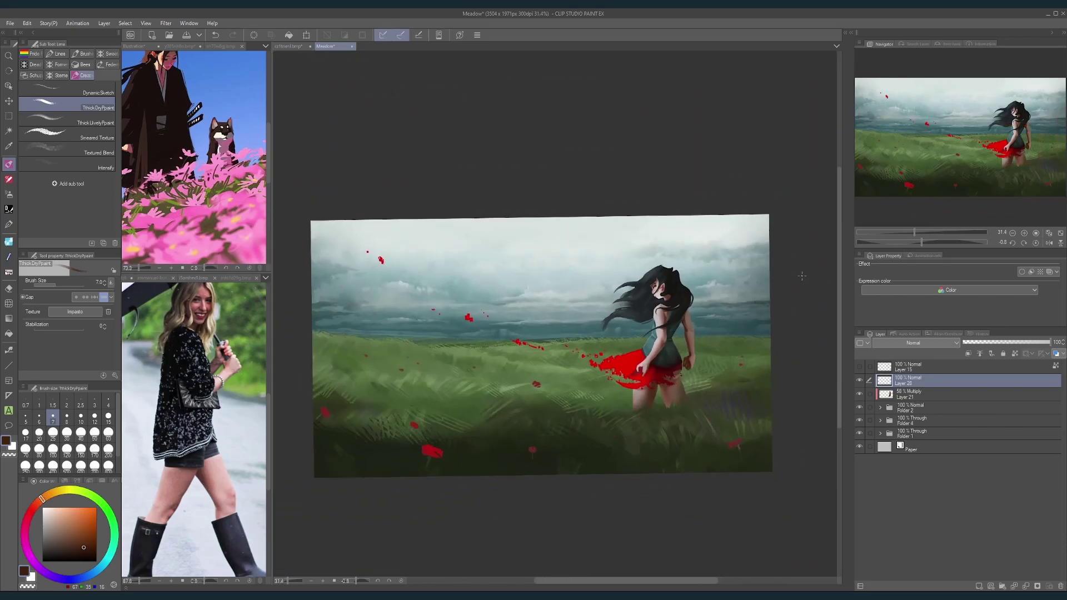
Step: Straighten and mirror the canvas view, and soften the fist's finger strokes using transparent colour at brush size 25
{"action": "left_click", "coordinate": [1036, 243]}
{"action": "left_click", "coordinate": [1049, 243]}
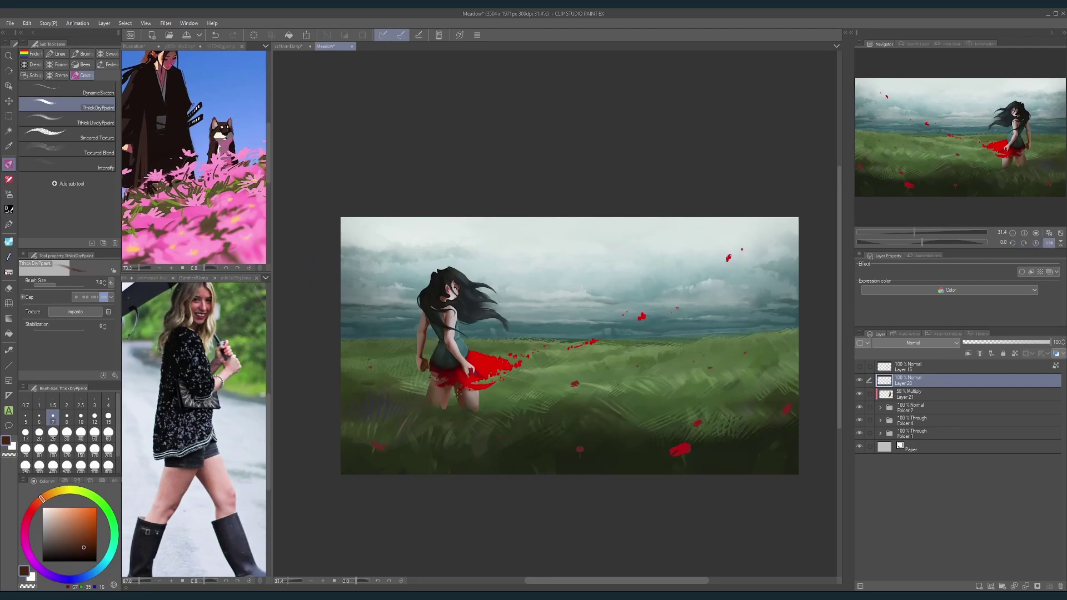
{"action": "scroll", "coordinate": [458, 393], "scroll_direction": "up", "scroll_amount": 10}
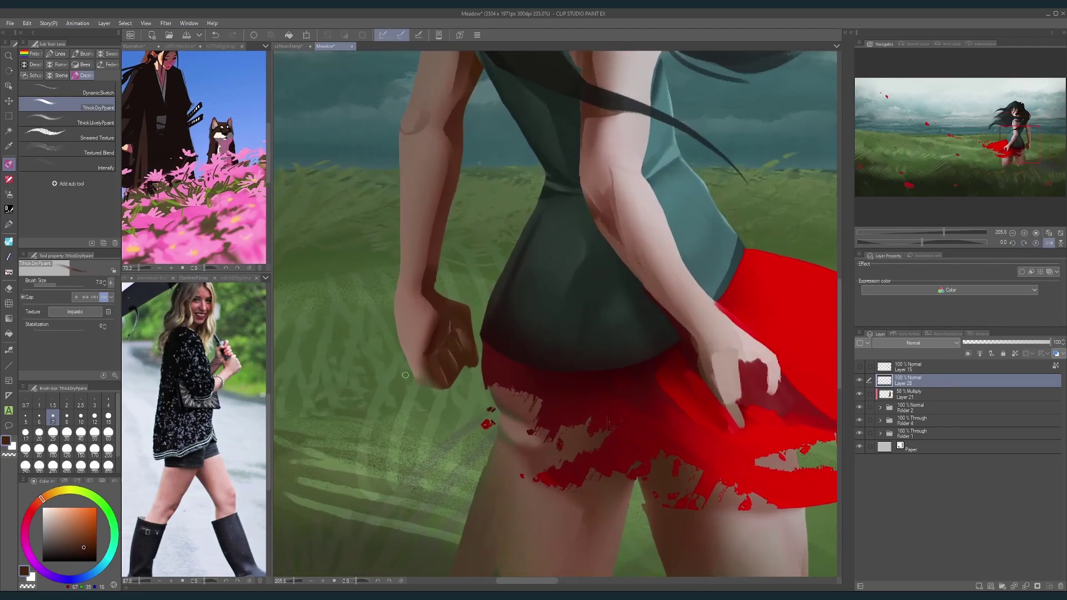
{"action": "left_click", "coordinate": [53, 432]}
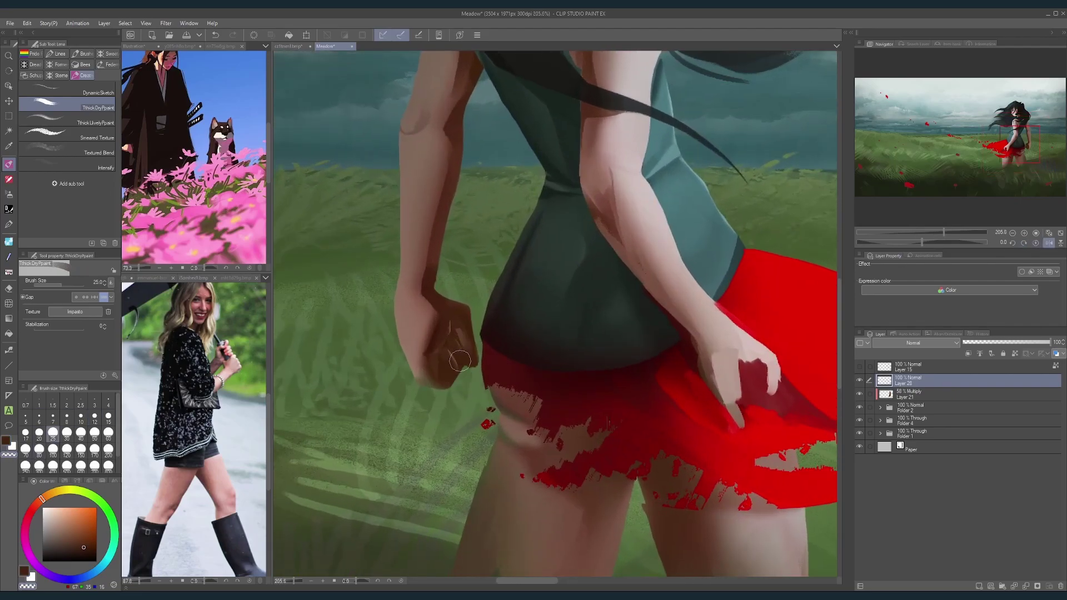
{"action": "scroll", "coordinate": [511, 273], "scroll_direction": "down", "scroll_amount": 6}
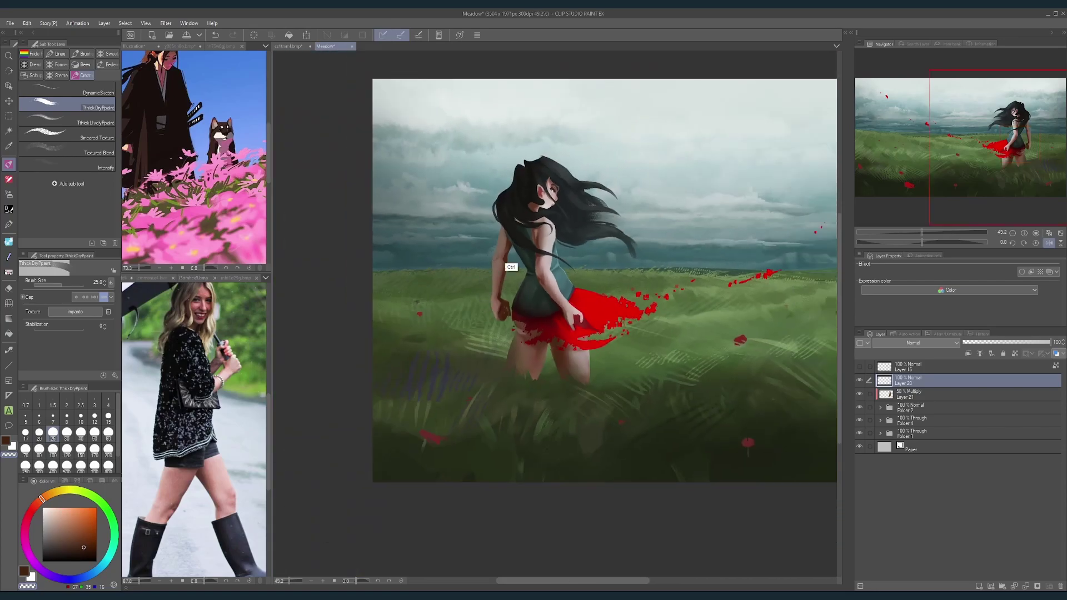
{"action": "left_click_drag", "start_coordinate": [594, 266], "coordinate": [518, 291]}
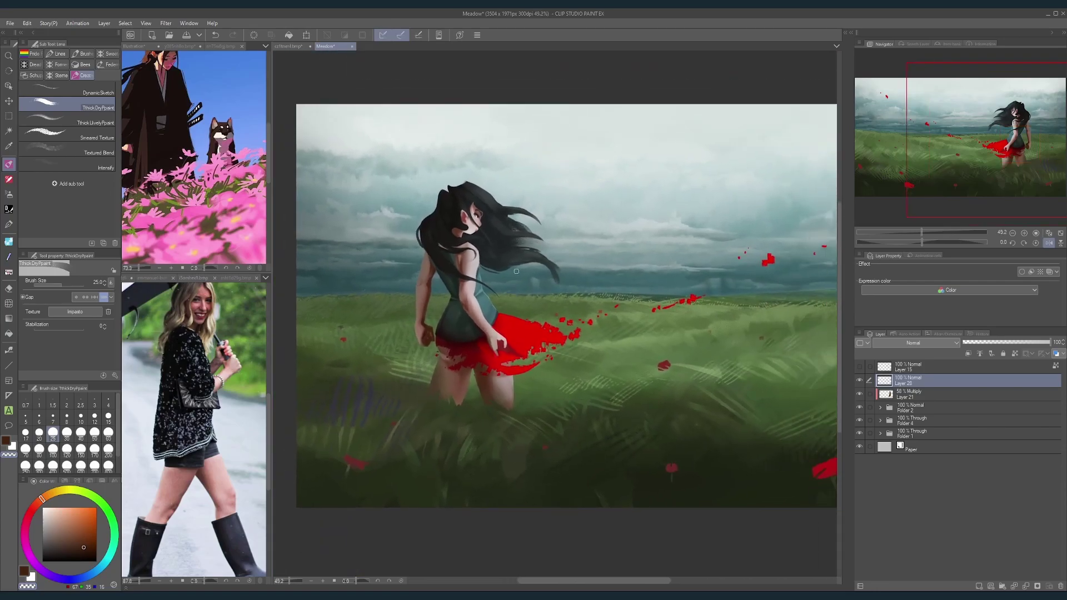
{"action": "scroll", "coordinate": [453, 338], "scroll_direction": "up", "scroll_amount": 4}
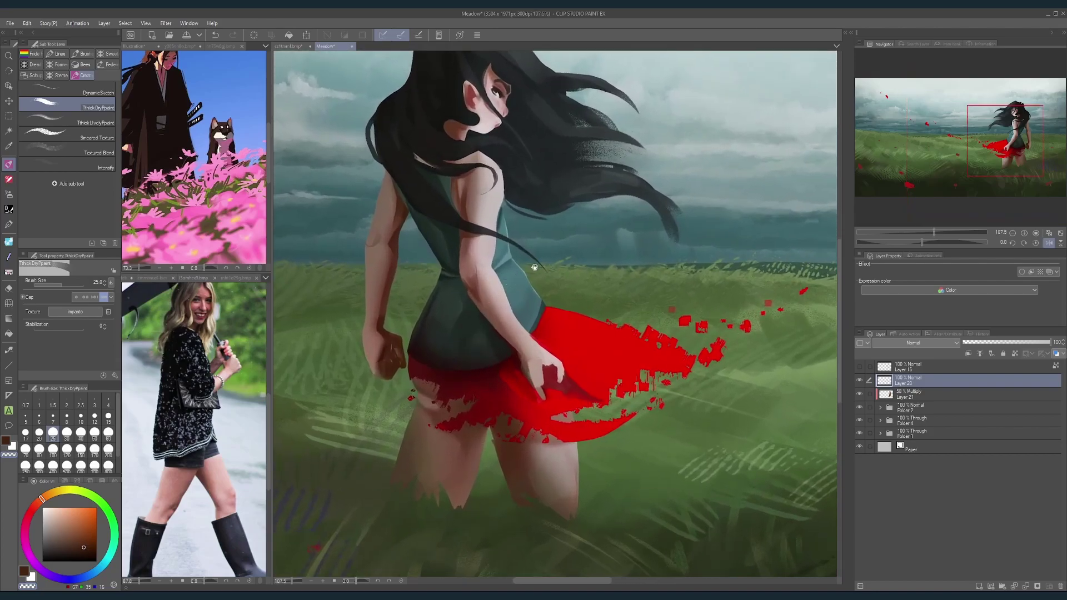
{"action": "left_click_drag", "start_coordinate": [535, 267], "coordinate": [528, 270]}
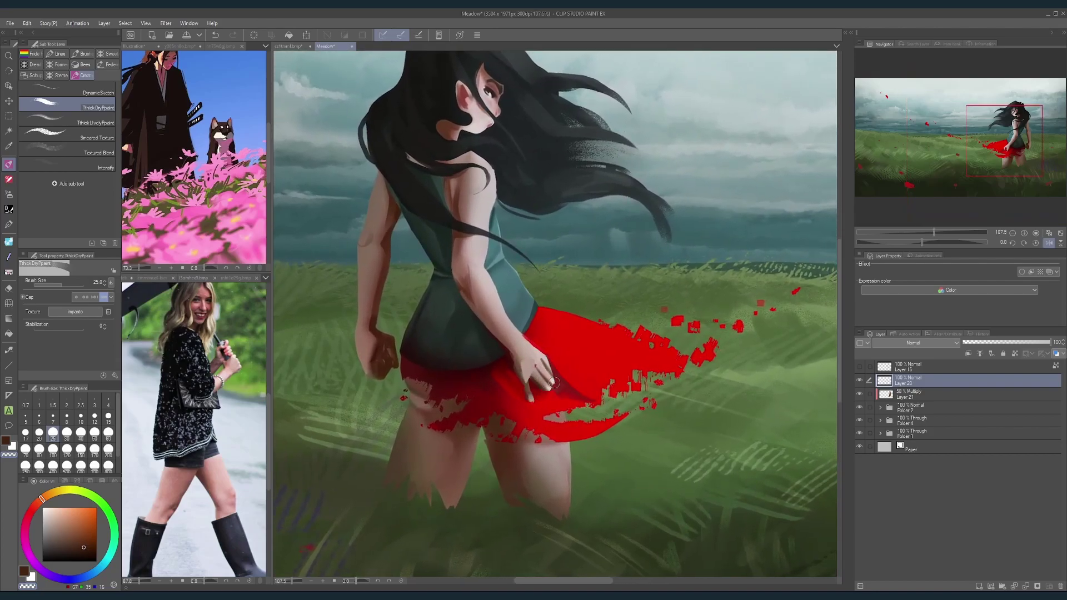
{"action": "key", "text": "ctrl+z"}
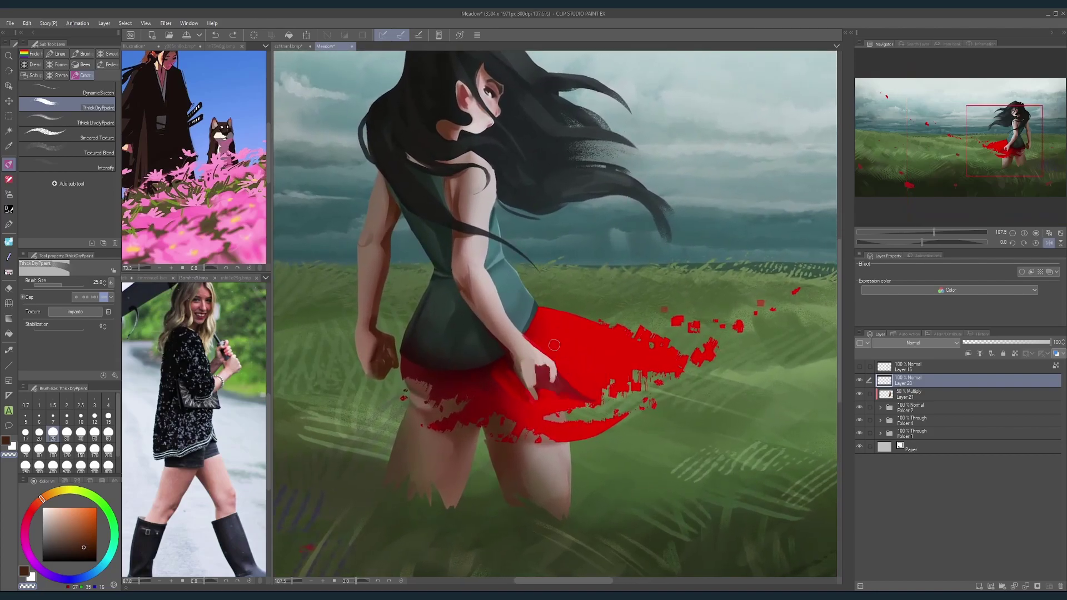
Step: Paint sampled dark red over the lower finger of the skirt-gripping hand at brush size 17
{"action": "left_click", "coordinate": [507, 366], "text": "alt"}
{"action": "key", "text": "["}
{"action": "key", "text": "["}
{"action": "mouse_move", "coordinate": [512, 362]}
{"action": "left_mouse_down"}
{"action": "mouse_move", "coordinate": [537, 387]}
{"action": "mouse_move", "coordinate": [560, 390]}
{"action": "left_mouse_up"}
{"action": "left_click", "coordinate": [521, 385], "text": "alt"}
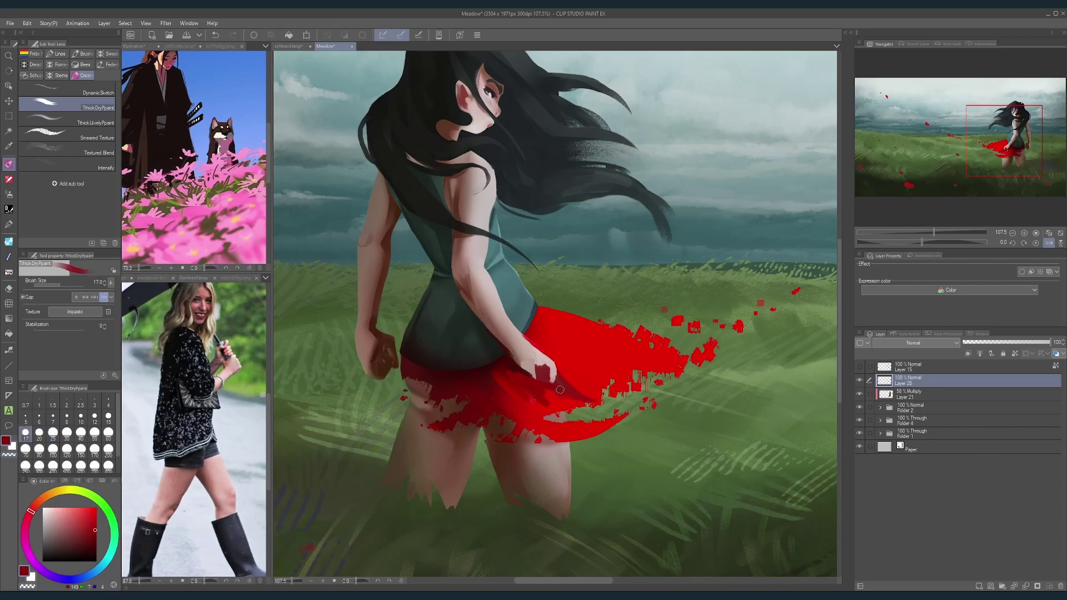
{"action": "scroll", "coordinate": [613, 379], "scroll_direction": "down", "scroll_amount": 2}
{"action": "scroll", "coordinate": [547, 360], "scroll_direction": "up", "scroll_amount": 3}
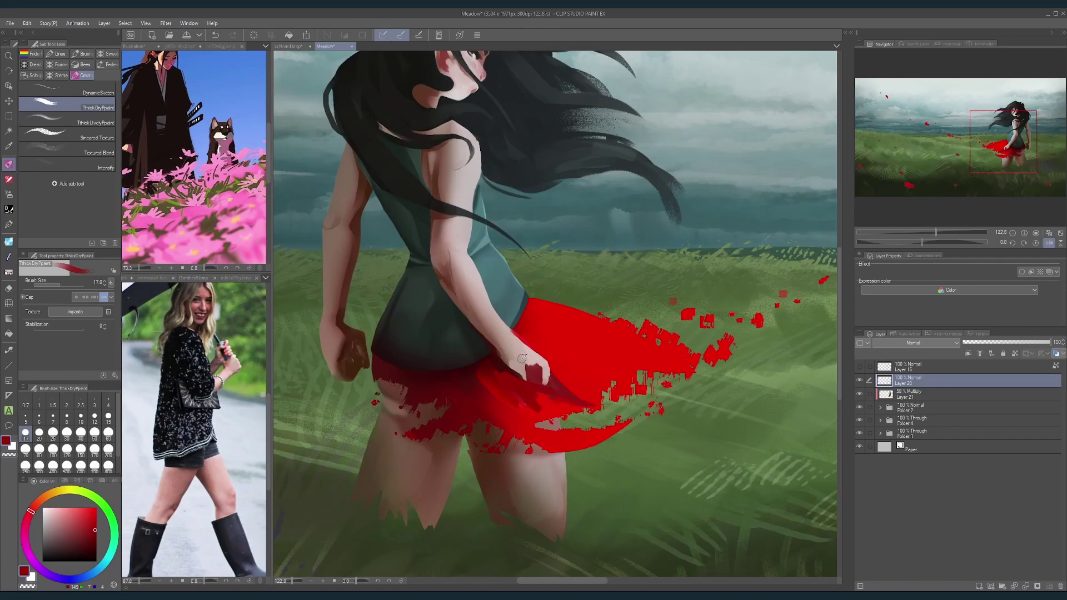
Step: Repaint the extended finger of the skirt-gripping hand with sampled skin tones
{"action": "left_click", "coordinate": [522, 359], "text": "alt"}
{"action": "mouse_move", "coordinate": [522, 358]}
{"action": "left_mouse_down"}
{"action": "mouse_move", "coordinate": [541, 404]}
{"action": "mouse_move", "coordinate": [538, 373]}
{"action": "mouse_move", "coordinate": [541, 388]}
{"action": "left_mouse_up"}
{"action": "left_click", "coordinate": [528, 387], "text": "alt"}
{"action": "left_click", "coordinate": [538, 362], "text": "alt"}
{"action": "left_click", "coordinate": [534, 358], "text": "alt"}
{"action": "mouse_move", "coordinate": [593, 317]}
{"action": "left_mouse_down"}
{"action": "mouse_move", "coordinate": [551, 324]}
{"action": "mouse_move", "coordinate": [581, 332]}
{"action": "left_mouse_up"}
Step: Restore the unmirrored canvas view and add dark red shadows around the gripping hand at brush size 10
{"action": "left_click", "coordinate": [1049, 243]}
{"action": "key", "text": "["}
{"action": "key", "text": "["}
{"action": "key", "text": "["}
{"action": "left_click", "coordinate": [561, 348], "text": "alt"}
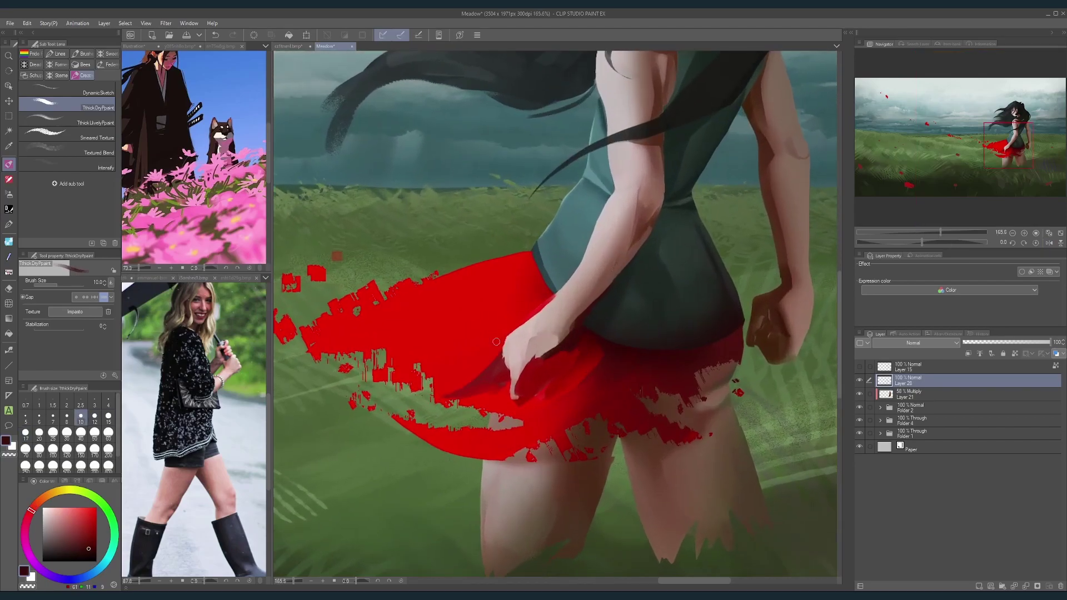
Step: Lasso-select the back of the gripping hand and its extended finger, and nudge the selection slightly upward
{"action": "key", "text": "m"}
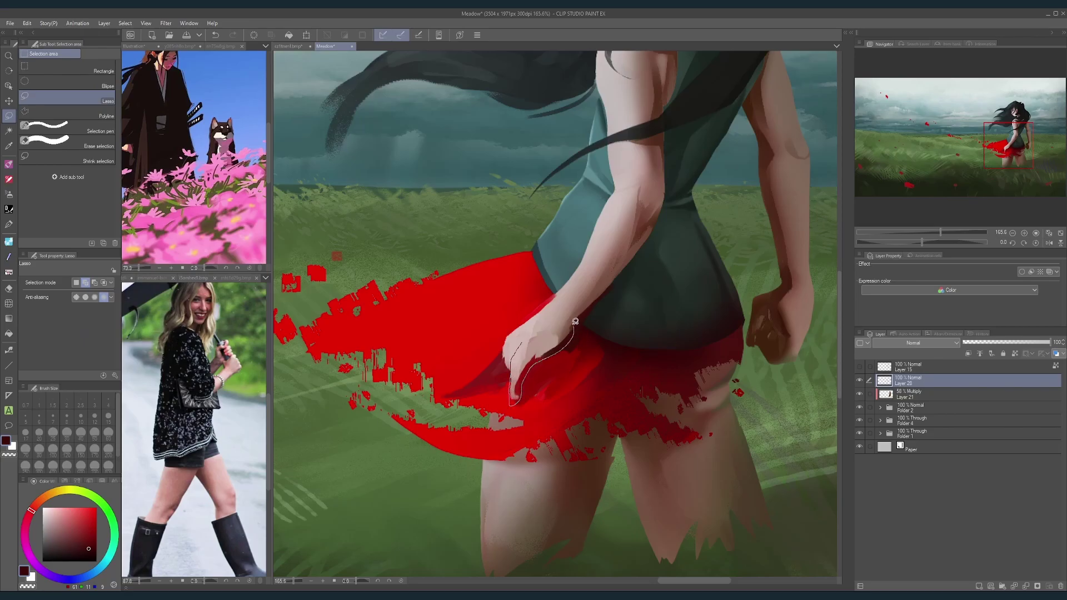
{"action": "left_click_drag", "start_coordinate": [575, 321], "coordinate": [549, 320]}
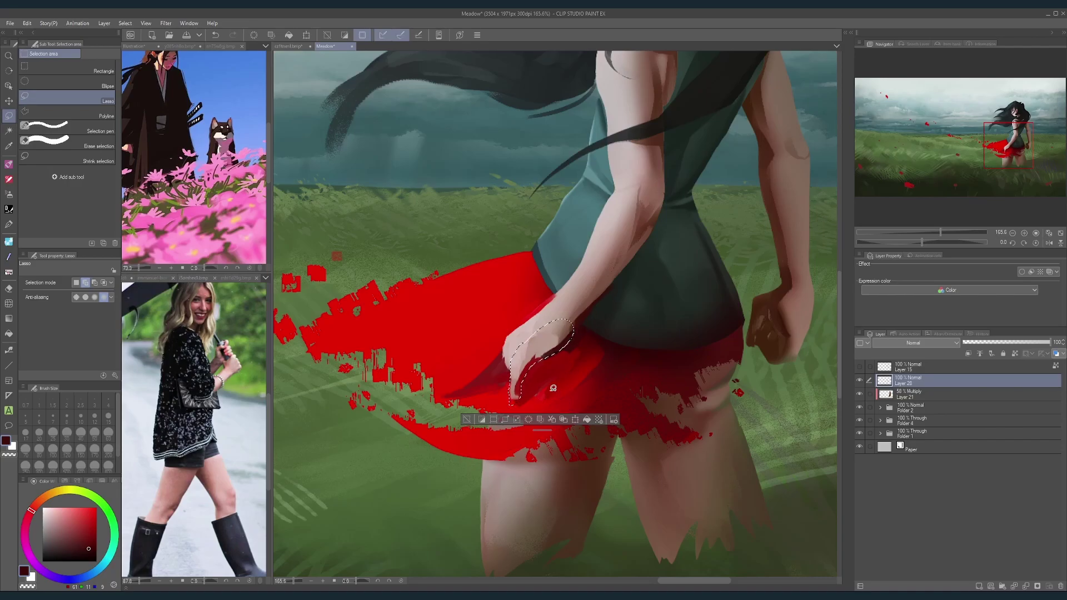
{"action": "key", "text": "Up"}
{"action": "key", "text": "Up"}
{"action": "key", "text": "Up"}
{"action": "key", "text": "Up"}
{"action": "key", "text": "Up"}
{"action": "key", "text": "Up"}
{"action": "key", "text": "Up"}
{"action": "key", "text": "Up"}
{"action": "key", "text": "Up"}
{"action": "key", "text": "Up"}
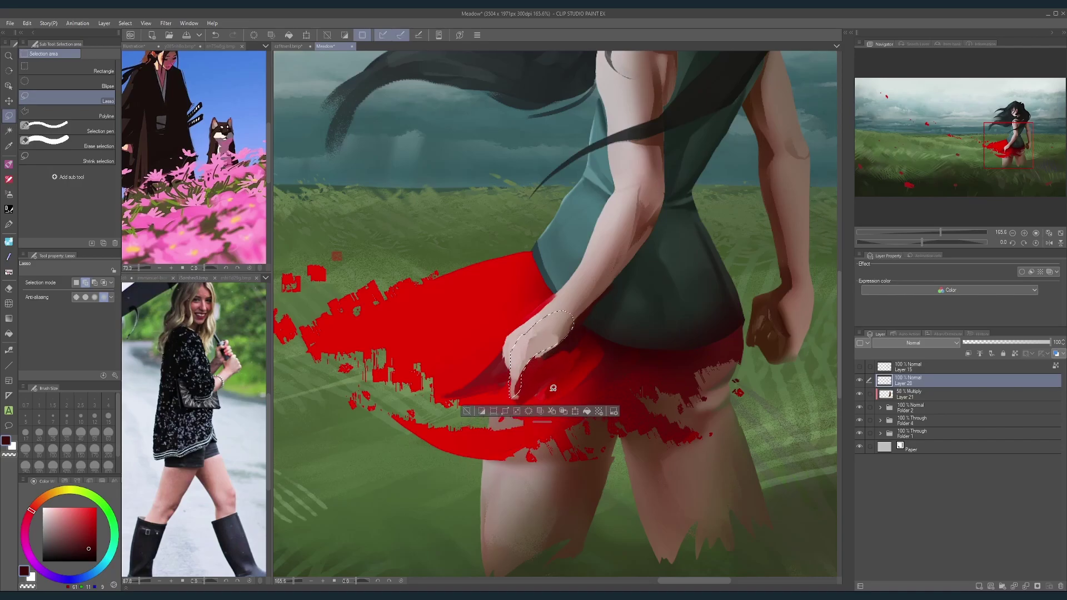
{"action": "key", "text": "Down"}
{"action": "key", "text": "Down"}
{"action": "key", "text": "Down"}
{"action": "key", "text": "Down"}
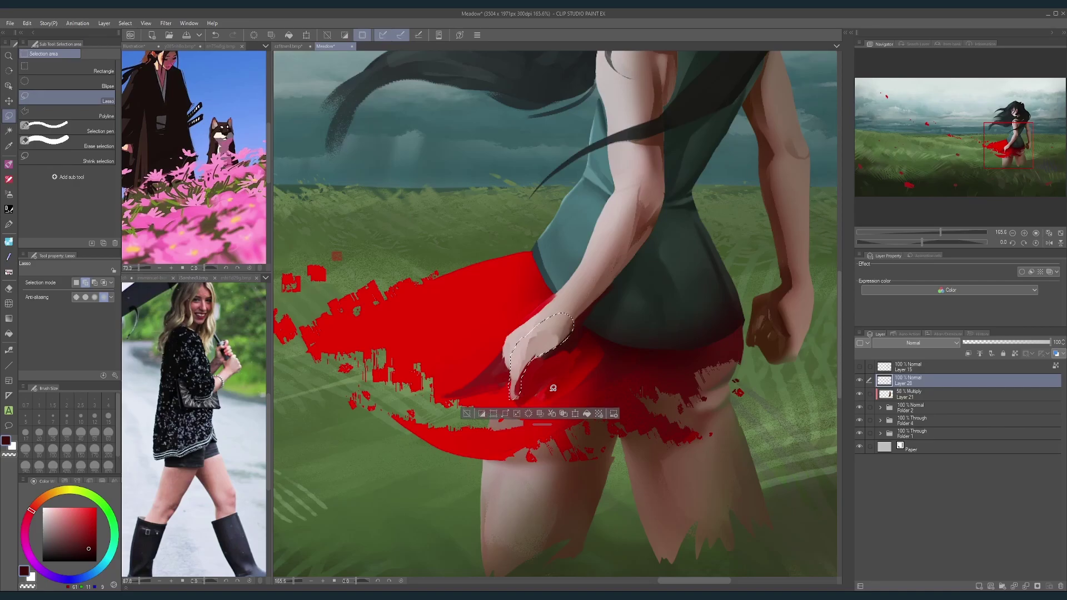
{"action": "key", "text": "Down"}
{"action": "key", "text": "Down"}
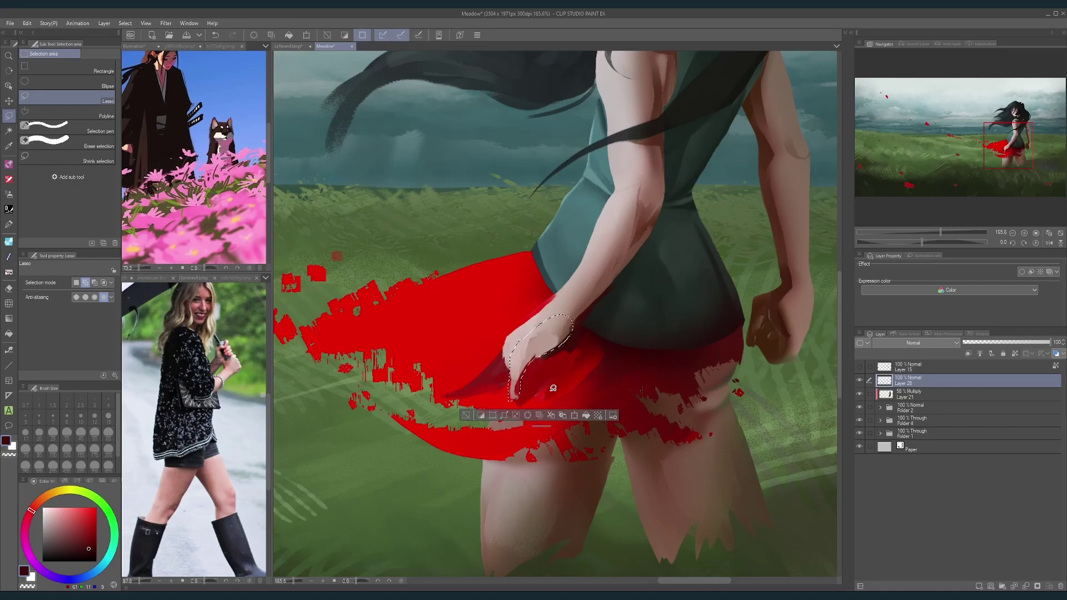
Step: Blend the selected hand with the Soft airbrush, using sampled skin tones at brush sizes 25 and 20, and clear the selection
{"action": "right_click", "coordinate": [535, 339]}
{"action": "right_click", "coordinate": [526, 334]}
{"action": "left_click", "coordinate": [9, 195]}
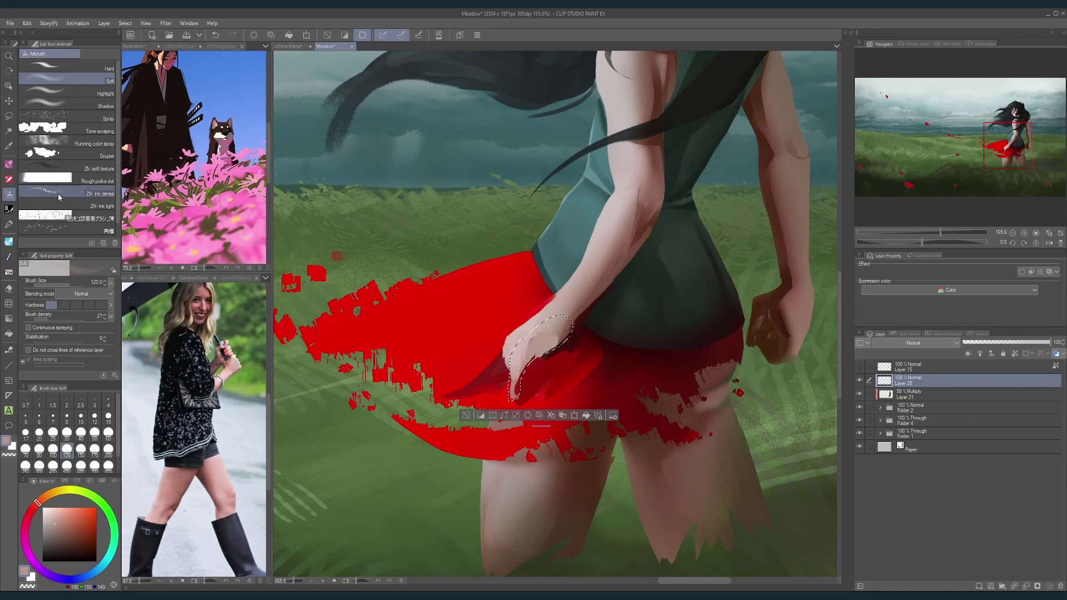
{"action": "key", "text": "bracketright"}
{"action": "key", "text": "bracketright"}
{"action": "key", "text": "bracketleft"}
{"action": "key", "text": "bracketleft"}
{"action": "key", "text": "bracketleft"}
{"action": "key", "text": "bracketleft"}
{"action": "key", "text": "bracketleft"}
{"action": "key", "text": "bracketleft"}
{"action": "key", "text": "bracketleft"}
{"action": "key", "text": "bracketleft"}
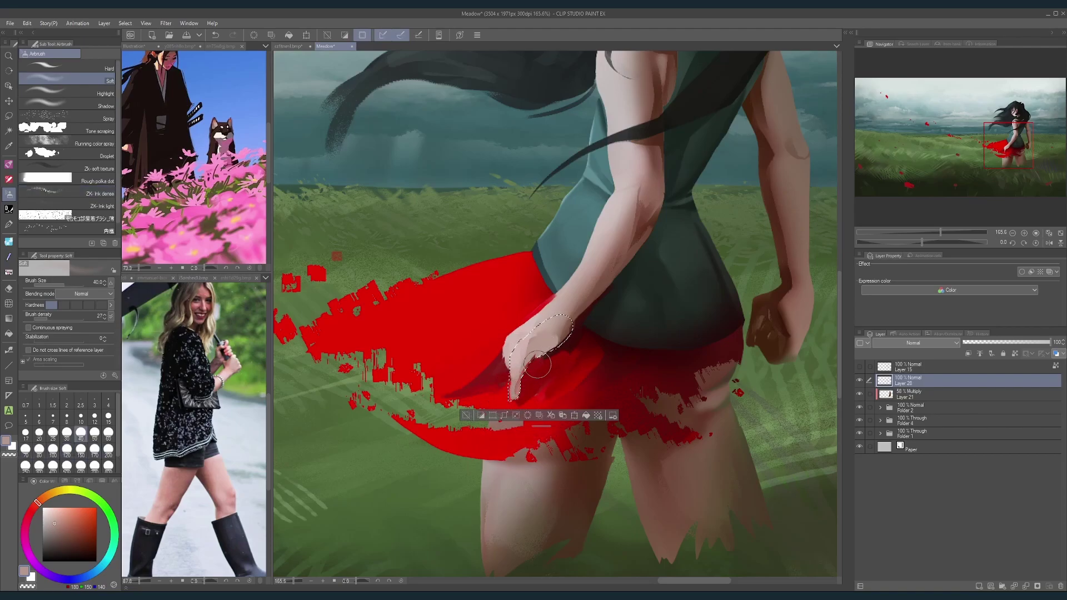
{"action": "key", "text": "bracketleft"}
{"action": "key", "text": "bracketleft"}
{"action": "key", "text": "bracketleft"}
{"action": "key", "text": "bracketleft"}
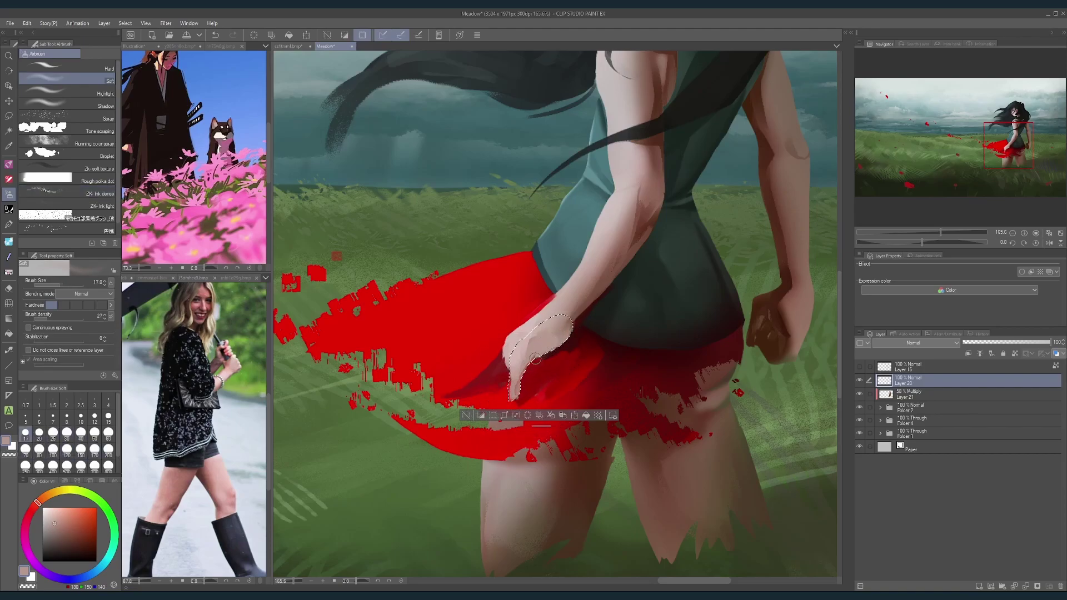
{"action": "key", "text": "bracketright"}
{"action": "key", "text": "bracketright"}
{"action": "right_click", "coordinate": [516, 374]}
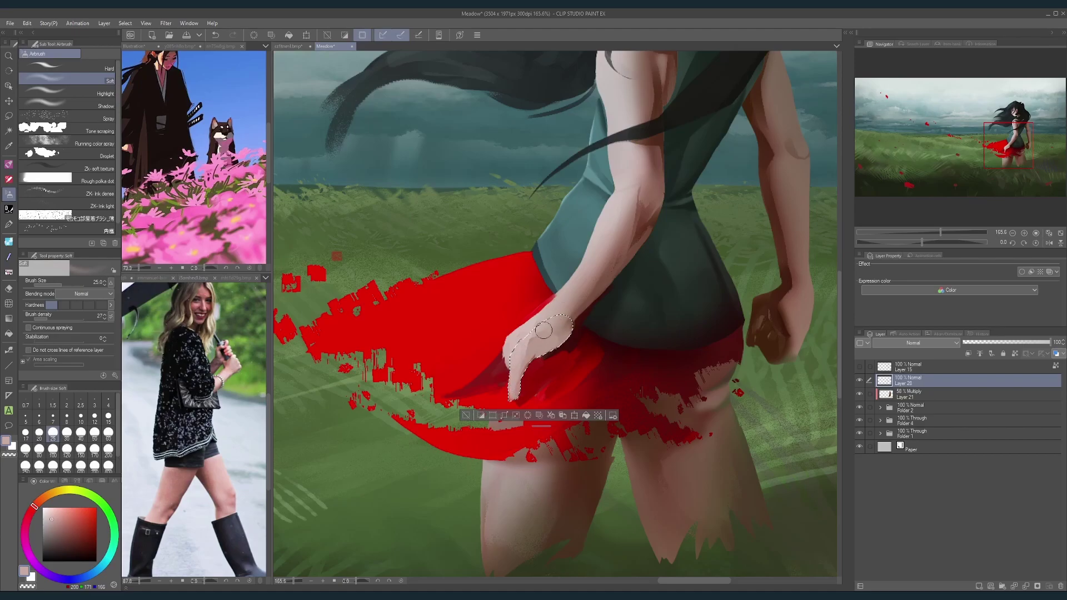
{"action": "left_click_drag", "start_coordinate": [544, 330], "coordinate": [531, 407]}
{"action": "left_click", "coordinate": [567, 332], "text": "alt"}
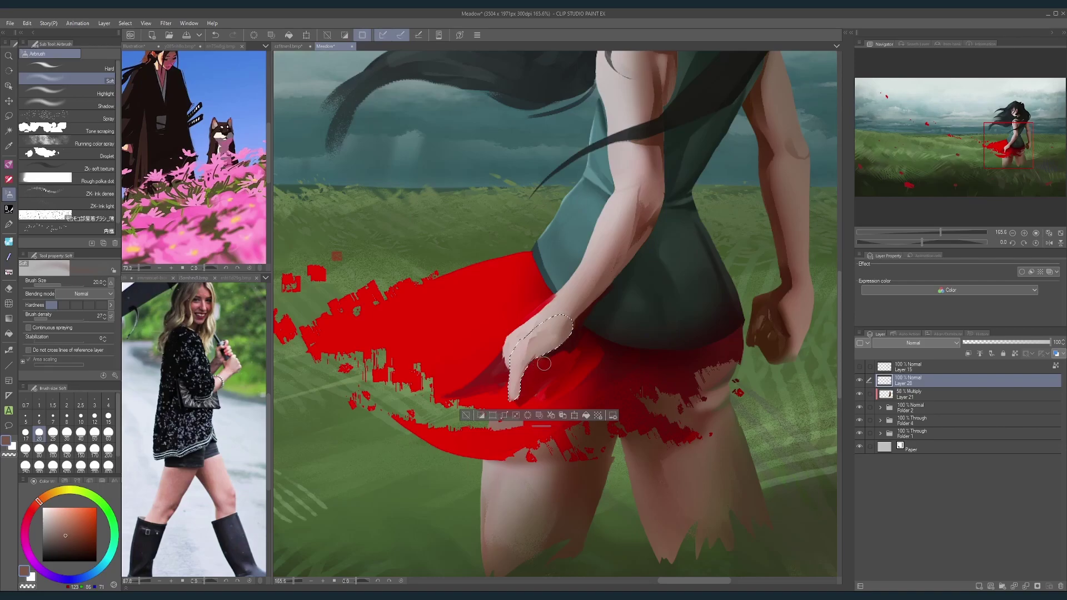
{"action": "left_click", "coordinate": [465, 415]}
Step: Lasso the outer edge of the skirt-gripping hand's extended finger, pick a light pink skin tone, and clear the selection
{"action": "left_click_drag", "start_coordinate": [575, 329], "coordinate": [556, 288]}
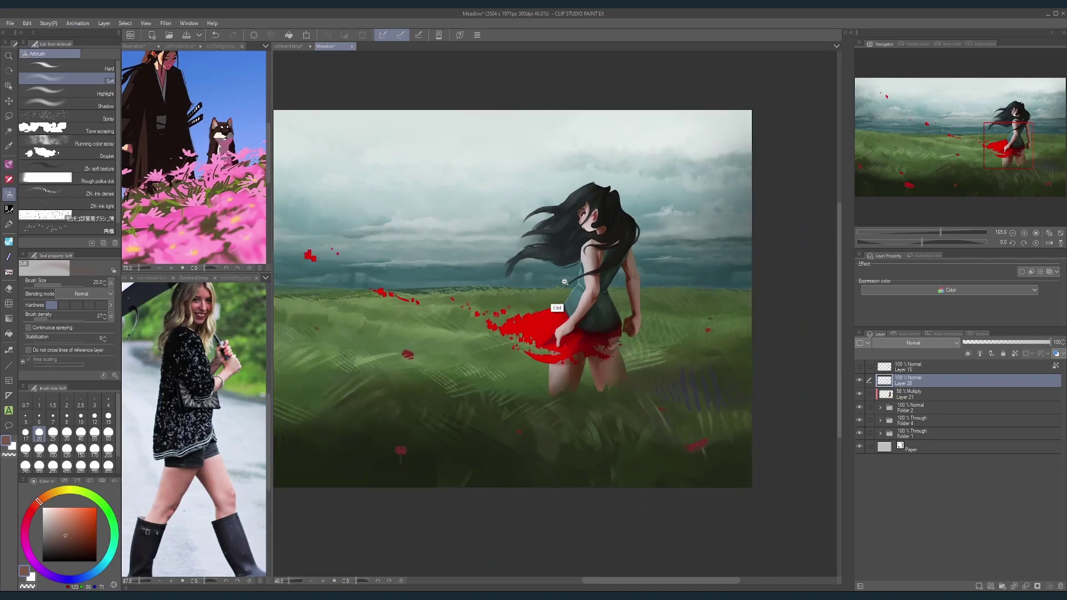
{"action": "left_click_drag", "start_coordinate": [572, 333], "coordinate": [609, 327]}
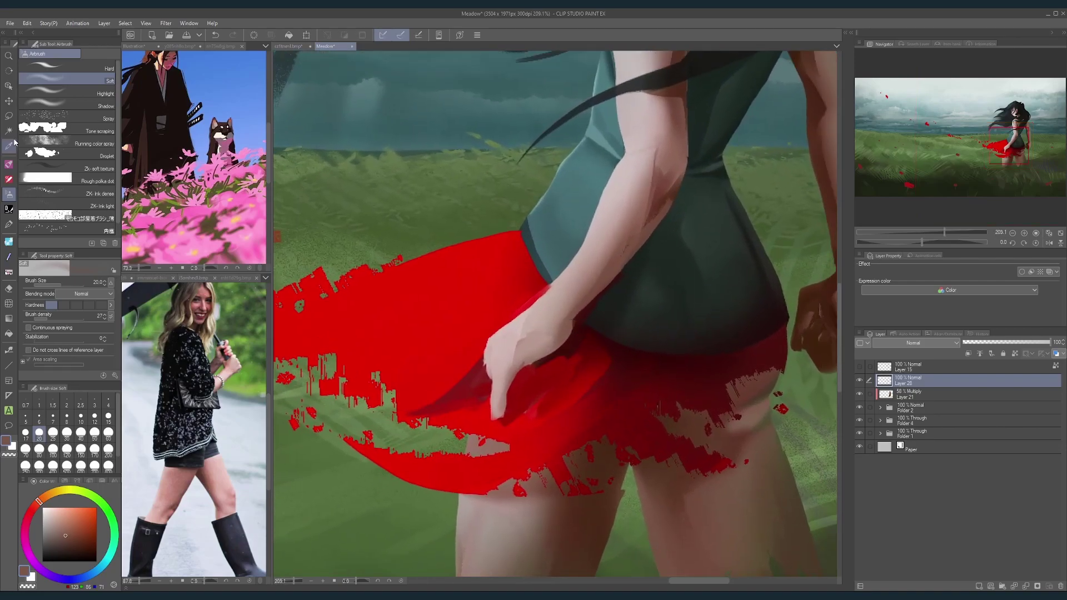
{"action": "key", "text": "m"}
{"action": "mouse_move", "coordinate": [505, 342]}
{"action": "left_mouse_down"}
{"action": "mouse_move", "coordinate": [486, 358]}
{"action": "mouse_move", "coordinate": [489, 413]}
{"action": "mouse_move", "coordinate": [502, 342]}
{"action": "left_mouse_up"}
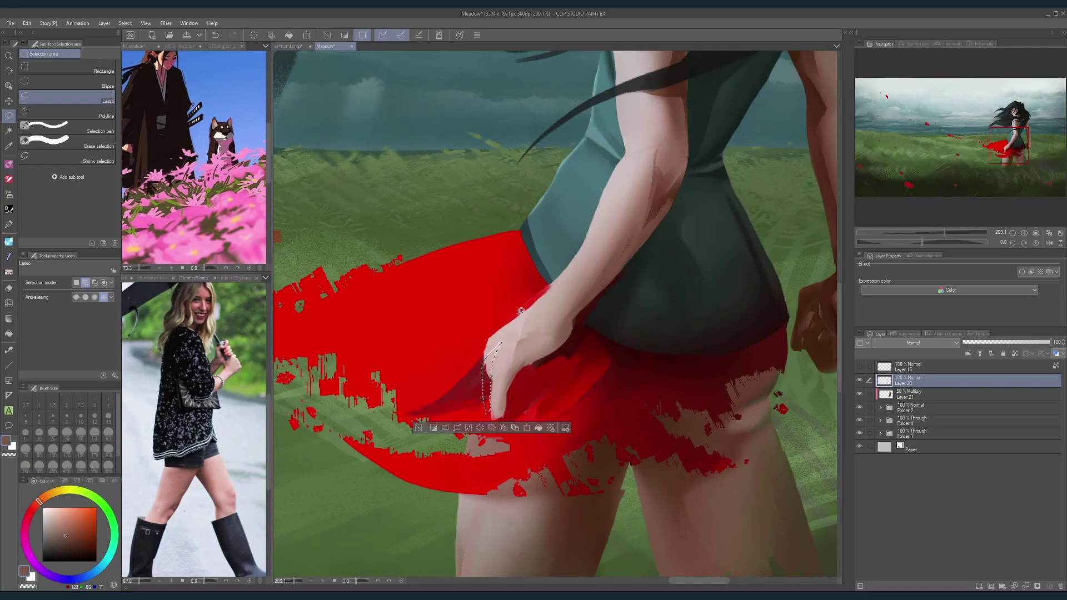
{"action": "left_click", "coordinate": [490, 356], "text": "alt"}
{"action": "left_click", "coordinate": [49, 512]}
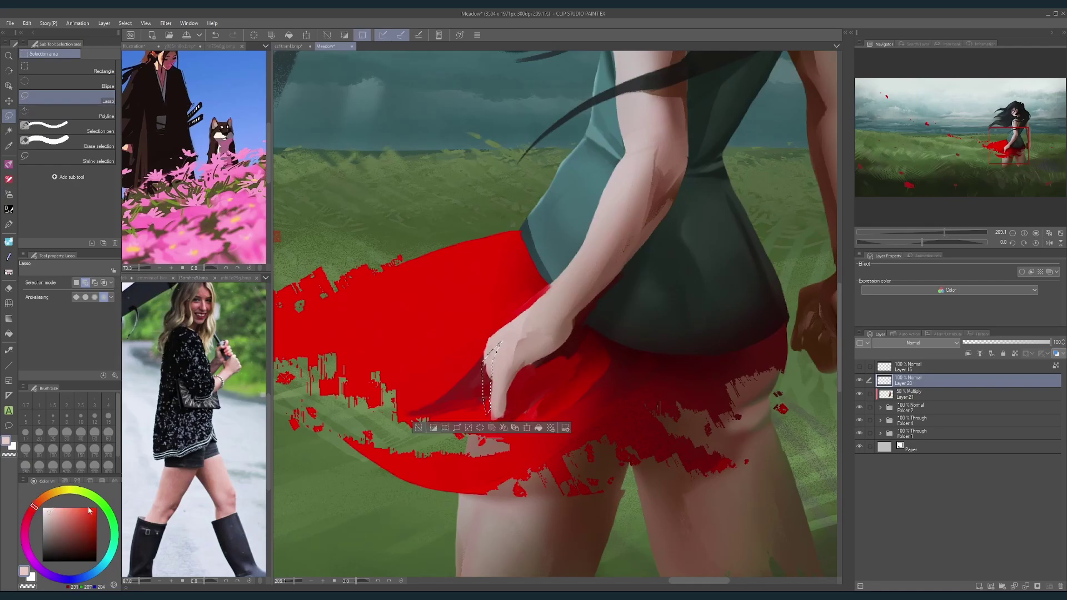
{"action": "key", "text": "ctrl+d"}
{"action": "scroll", "coordinate": [545, 389], "scroll_direction": "down", "scroll_amount": 5}
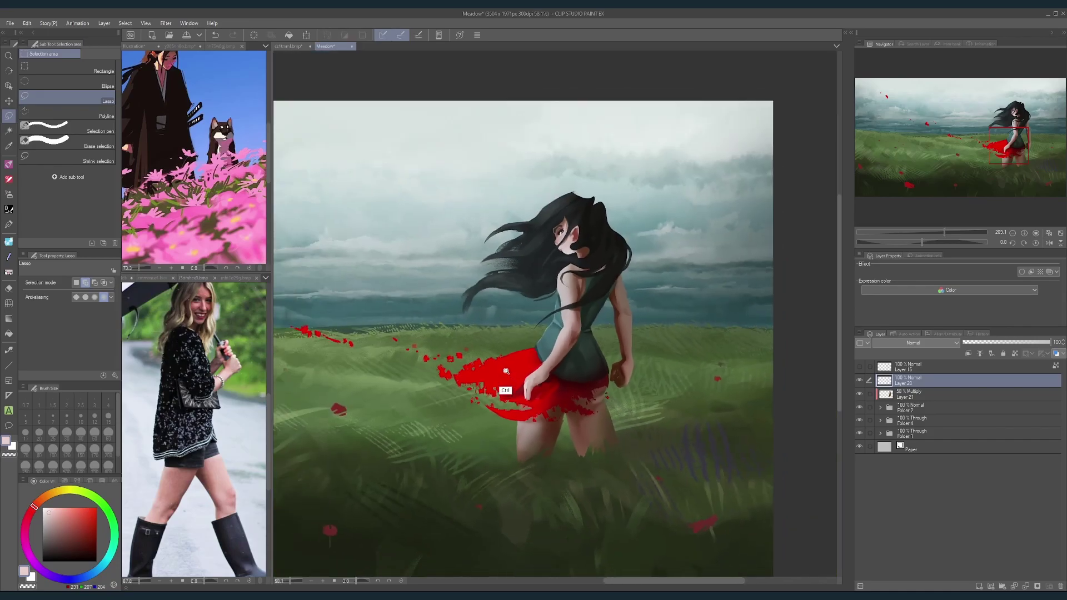
Step: Lasso a thin shape along the gripping hand's outer knuckle edge, fill it with a paler skin tone, and clear the selection
{"action": "scroll", "coordinate": [533, 375], "scroll_direction": "up", "scroll_amount": 5}
{"action": "mouse_move", "coordinate": [497, 443]}
{"action": "left_mouse_down"}
{"action": "mouse_move", "coordinate": [507, 383]}
{"action": "mouse_move", "coordinate": [524, 375]}
{"action": "mouse_move", "coordinate": [498, 428]}
{"action": "left_mouse_up"}
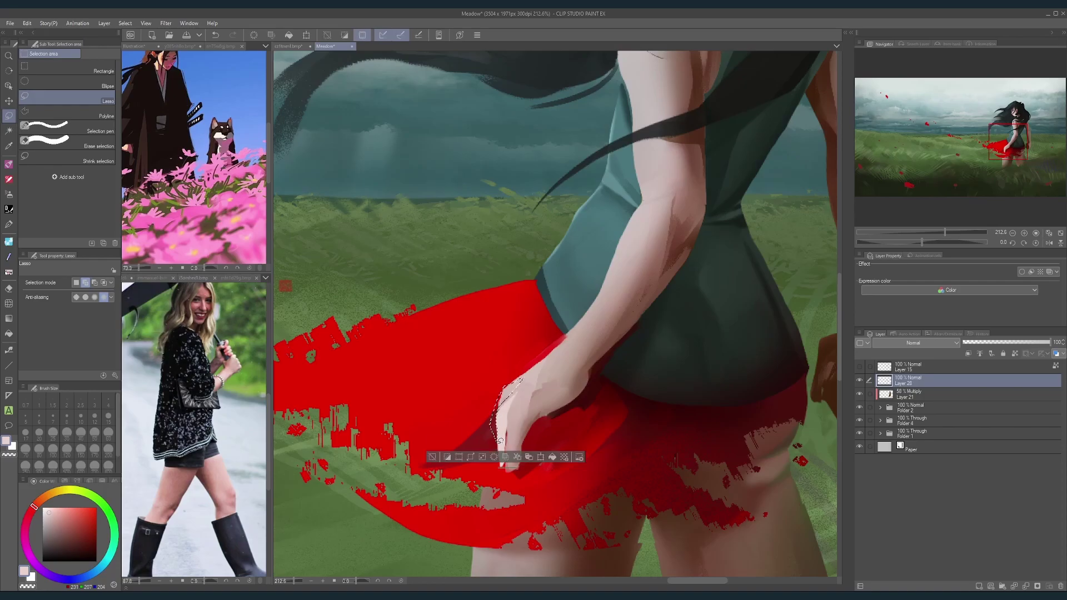
{"action": "left_click", "coordinate": [47, 503]}
{"action": "left_click_drag", "start_coordinate": [47, 503], "coordinate": [46, 511]}
{"action": "left_click", "coordinate": [552, 457]}
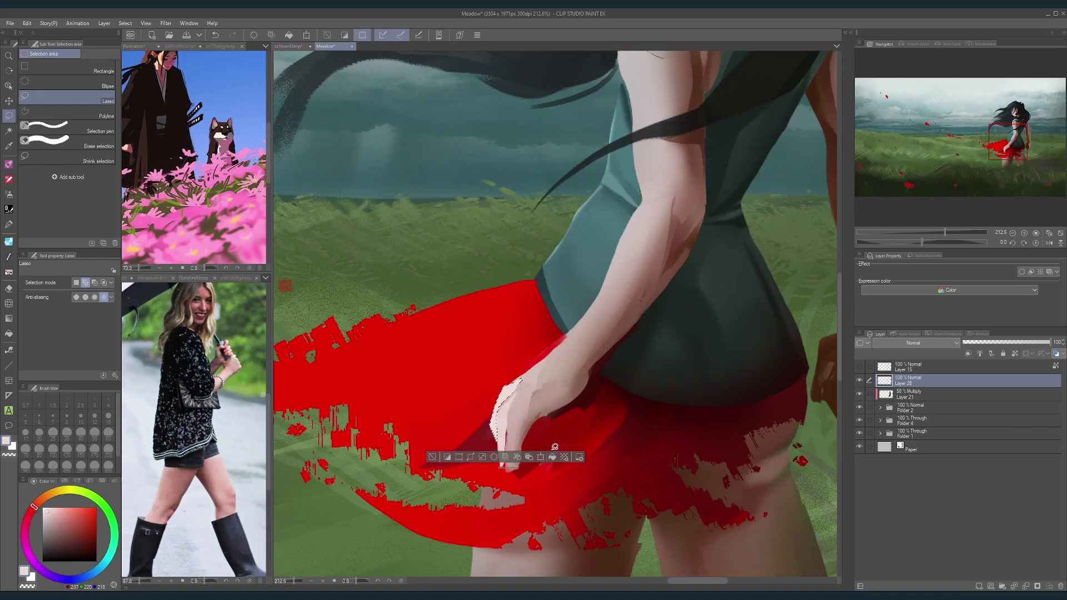
{"action": "left_click", "coordinate": [433, 457]}
{"action": "scroll", "coordinate": [569, 387], "scroll_direction": "down", "scroll_amount": 6}
{"action": "scroll", "coordinate": [577, 381], "scroll_direction": "up", "scroll_amount": 6}
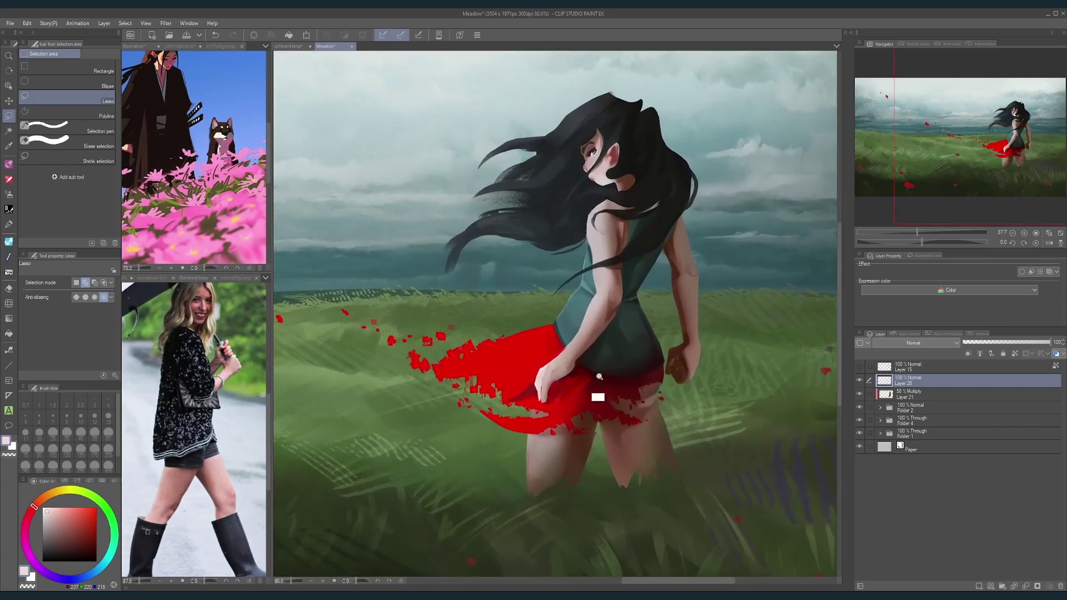
Step: Highlight the knuckles and retouch the forearm's edge against the blouse with ThickDryPaint, using sampled skin and teal tones at small brush sizes
{"action": "key", "text": "b"}
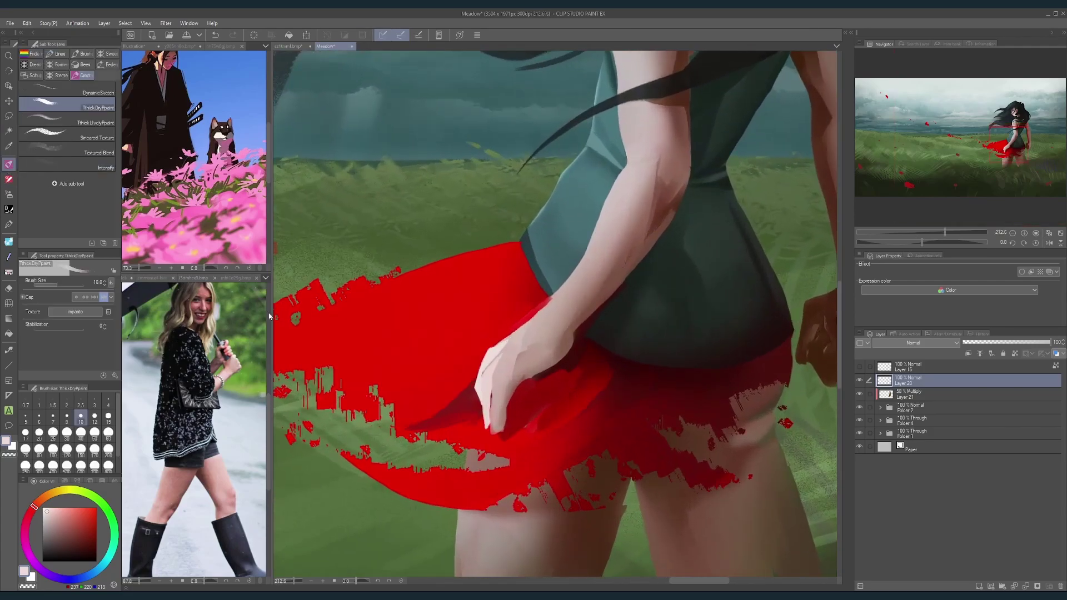
{"action": "left_click_drag", "start_coordinate": [489, 352], "coordinate": [513, 335]}
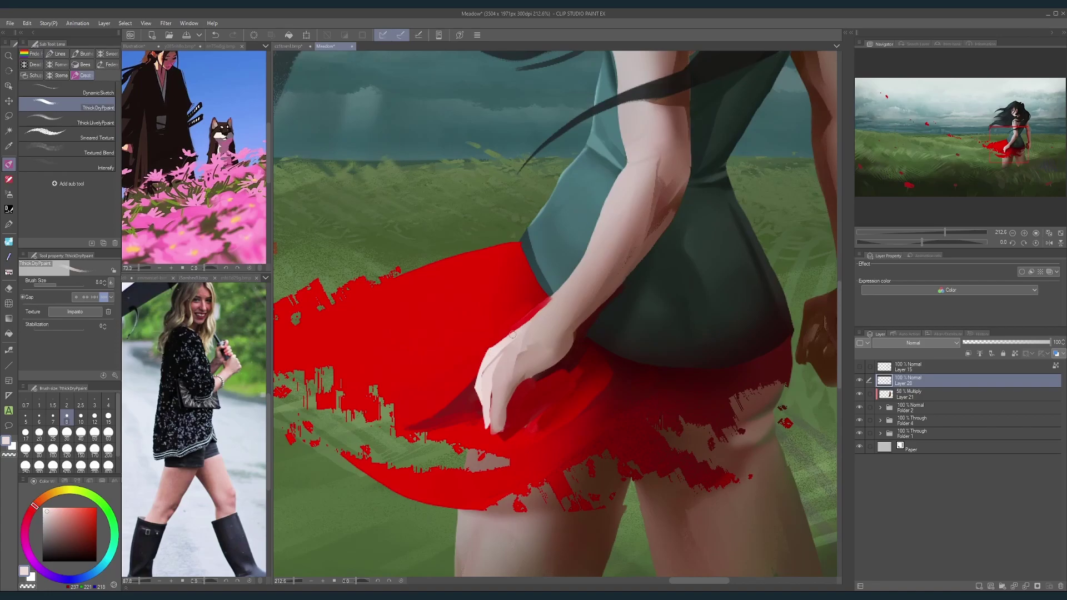
{"action": "key", "text": "bracketleft"}
{"action": "key", "text": "bracketleft"}
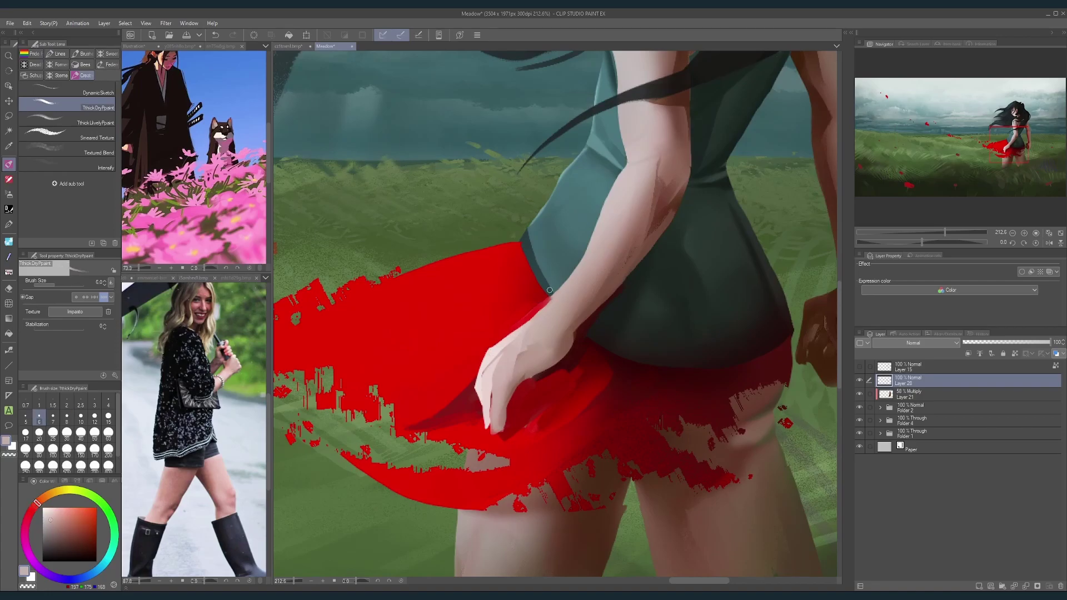
{"action": "left_click", "coordinate": [538, 306], "text": "alt"}
{"action": "left_click", "coordinate": [557, 279], "text": "alt"}
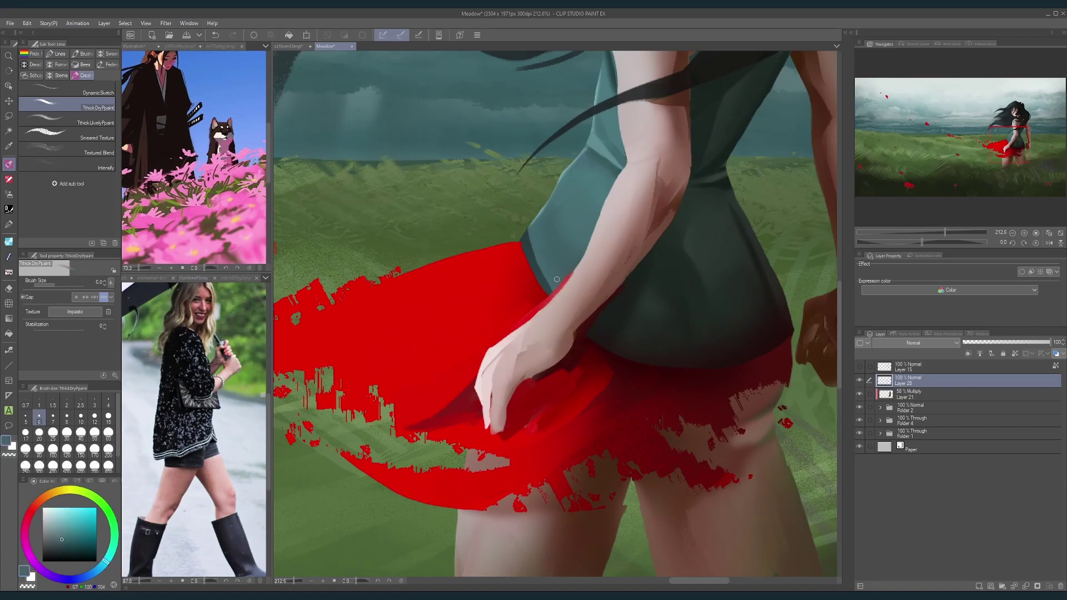
{"action": "left_click", "coordinate": [547, 292], "text": "alt"}
{"action": "left_click", "coordinate": [553, 302], "text": "alt"}
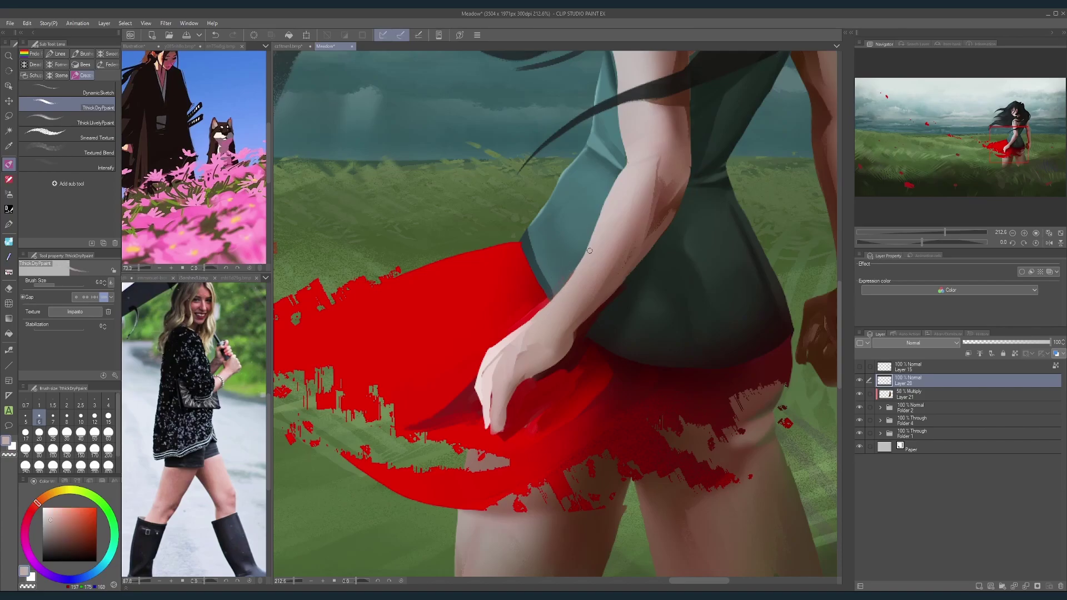
Step: Lasso the fingertip area of the gripping hand, fill it with white, and clear the selection
{"action": "scroll", "coordinate": [589, 250], "scroll_direction": "down", "scroll_amount": 5}
{"action": "left_click_drag", "start_coordinate": [592, 244], "coordinate": [525, 330]}
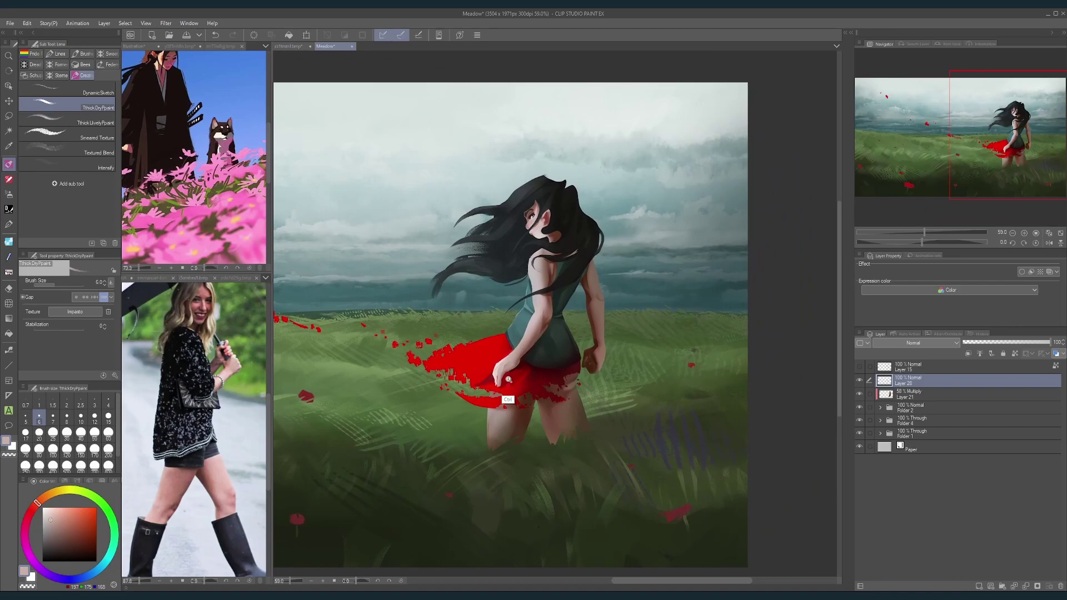
{"action": "scroll", "coordinate": [509, 380], "scroll_direction": "up", "scroll_amount": 5}
{"action": "left_click", "coordinate": [462, 378], "text": "alt"}
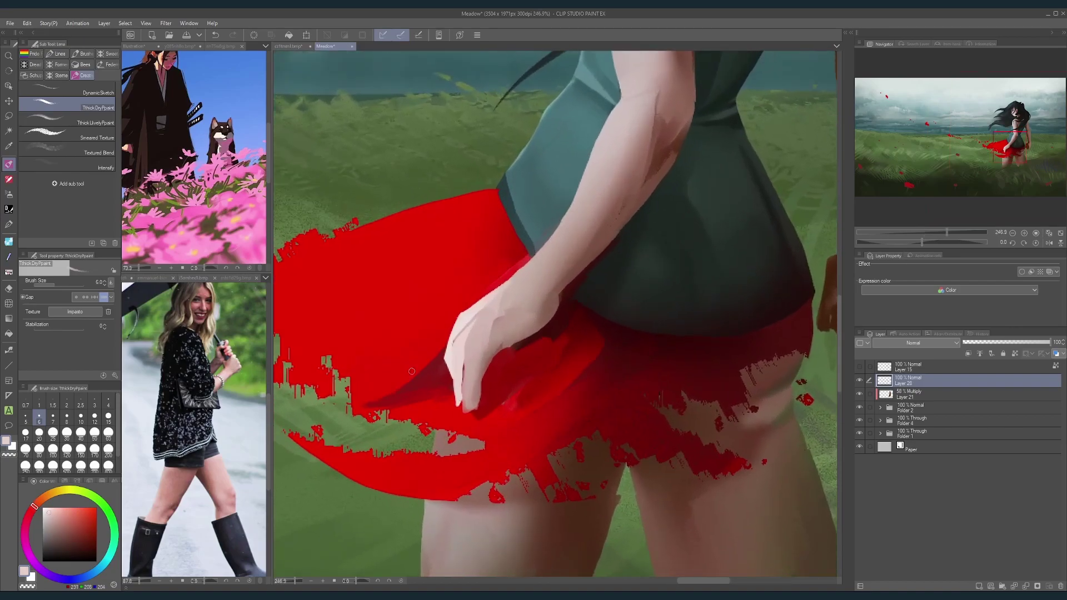
{"action": "key", "text": "m"}
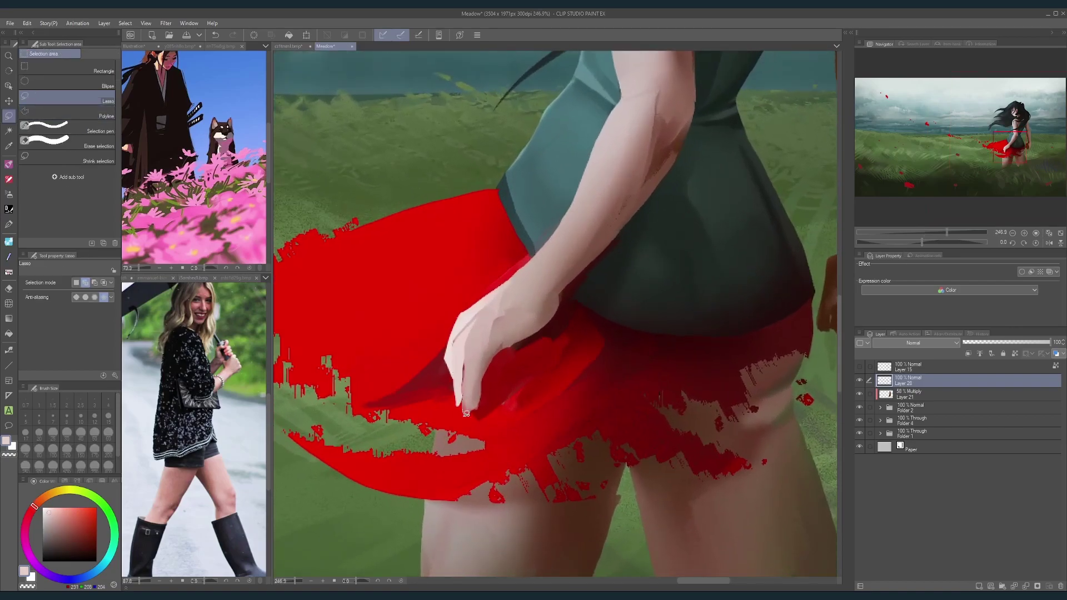
{"action": "mouse_move", "coordinate": [471, 409]}
{"action": "left_mouse_down"}
{"action": "mouse_move", "coordinate": [465, 418]}
{"action": "mouse_move", "coordinate": [460, 388]}
{"action": "left_mouse_up"}
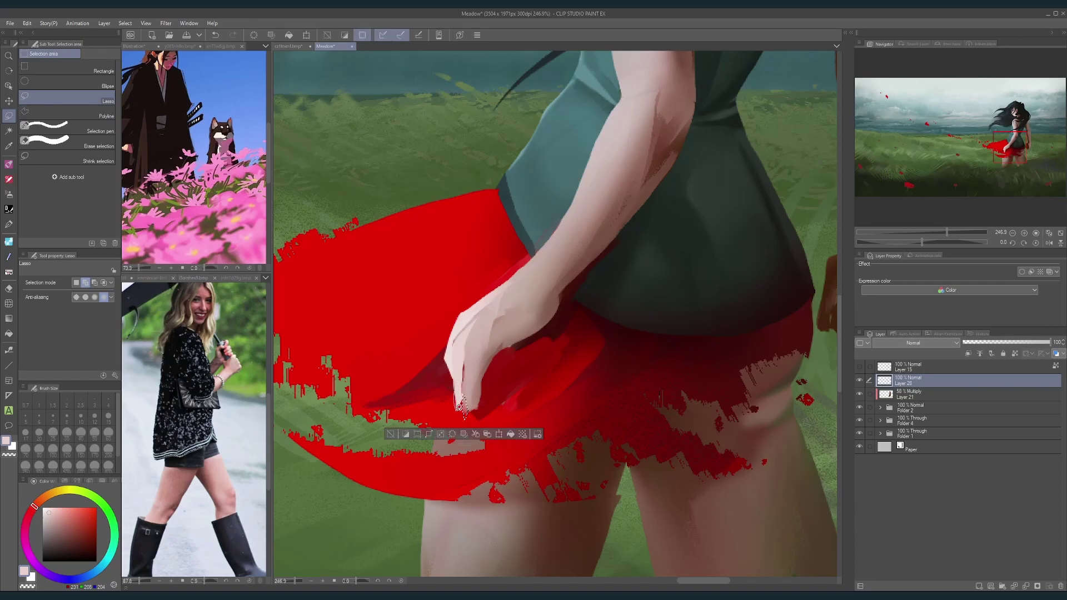
{"action": "key", "text": "x"}
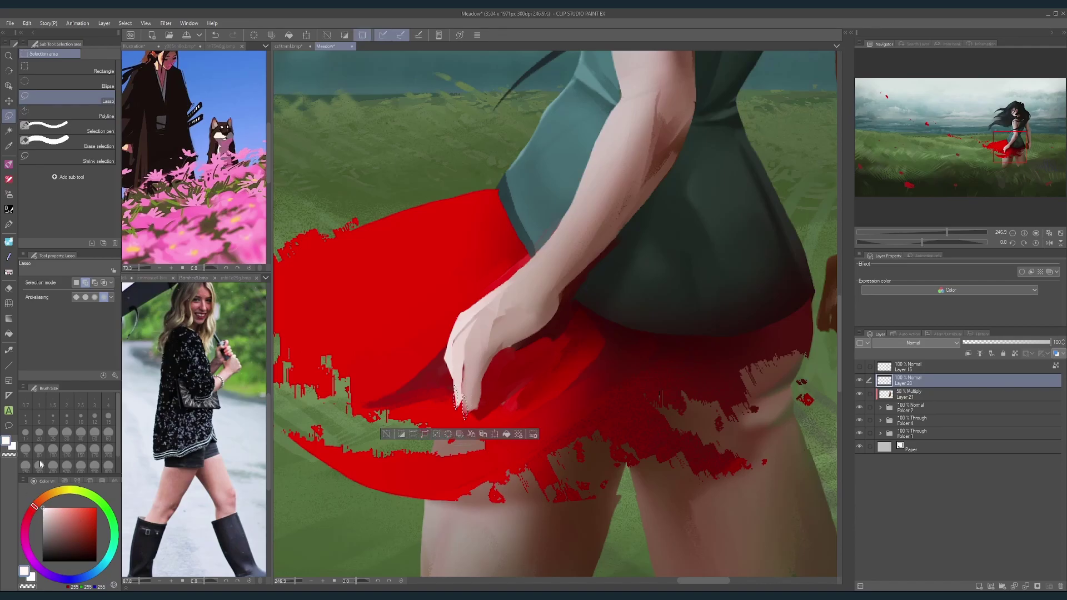
{"action": "left_click", "coordinate": [386, 434]}
{"action": "scroll", "coordinate": [586, 292], "scroll_direction": "down", "scroll_amount": 5}
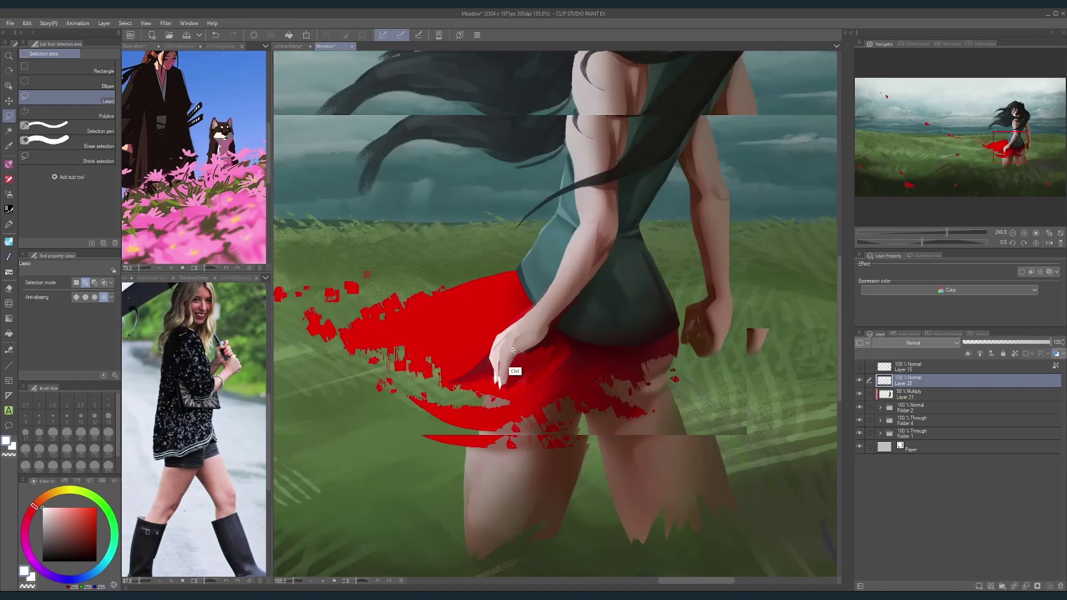
{"action": "scroll", "coordinate": [586, 293], "scroll_direction": "down", "scroll_amount": 2}
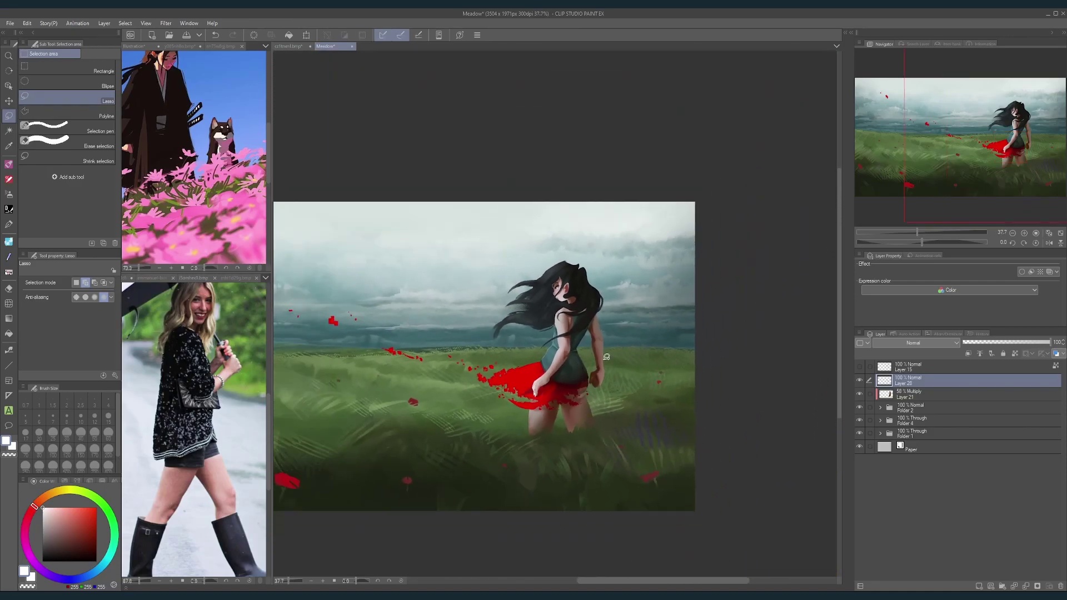
Step: Lasso a long strip along the outer side of the thigh below the gripping hand
{"action": "scroll", "coordinate": [572, 414], "scroll_direction": "up", "scroll_amount": 5}
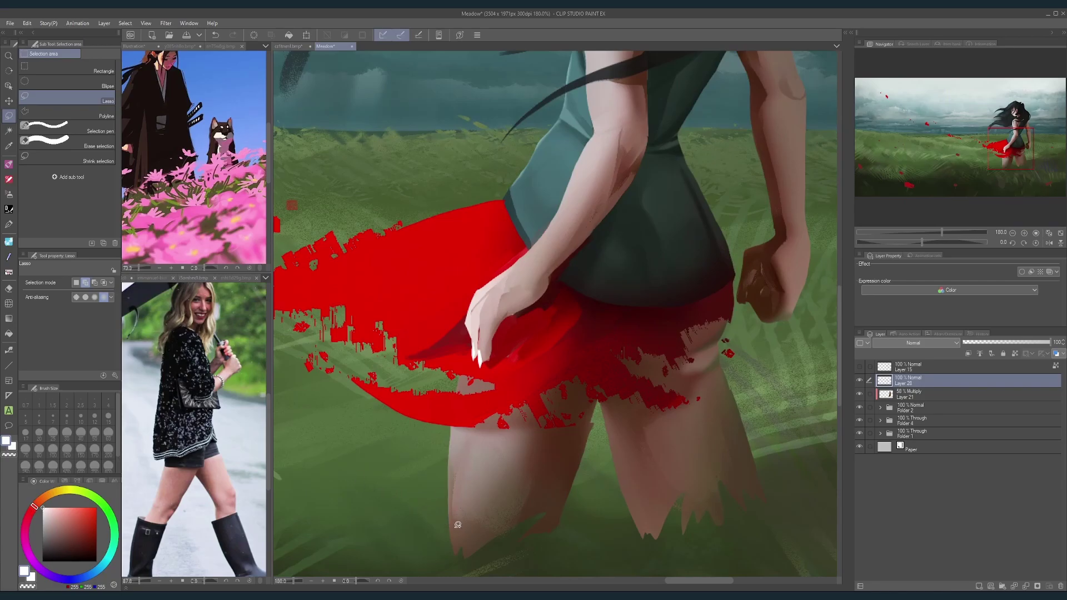
{"action": "left_click_drag", "start_coordinate": [454, 556], "coordinate": [450, 466]}
{"action": "left_click_drag", "start_coordinate": [464, 532], "coordinate": [455, 552]}
Step: Choose the Smeared Texture brush and reduce its size to 70
{"action": "left_click", "coordinate": [9, 164]}
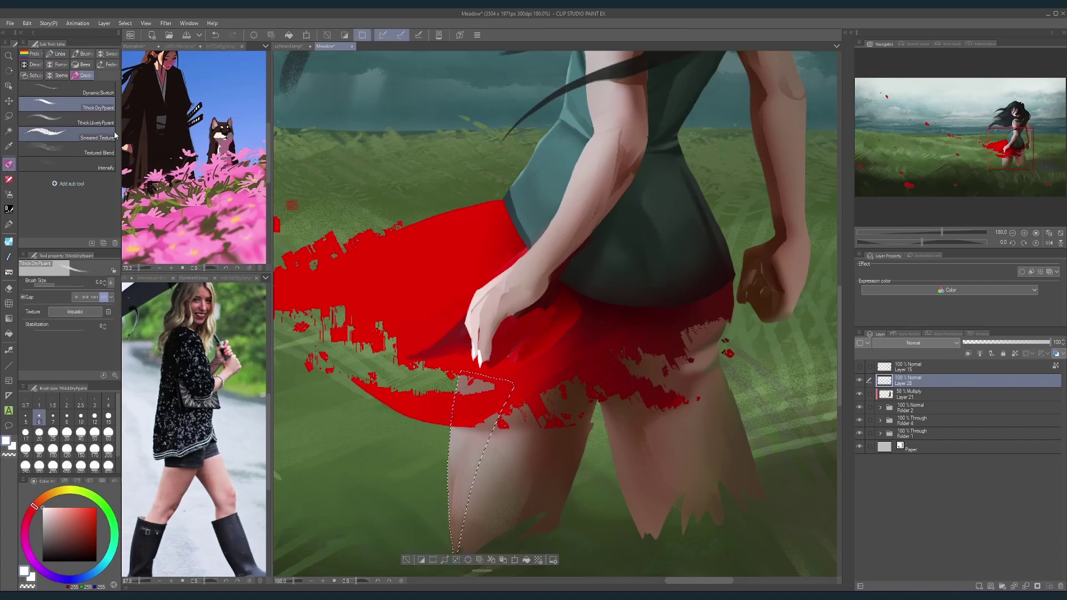
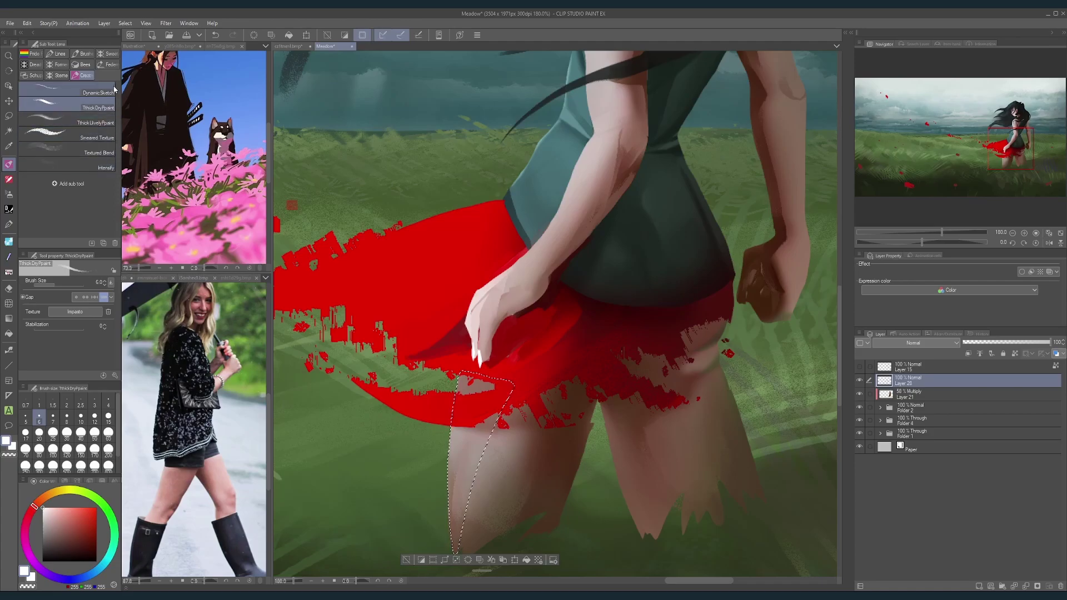
{"action": "left_click", "coordinate": [106, 136]}
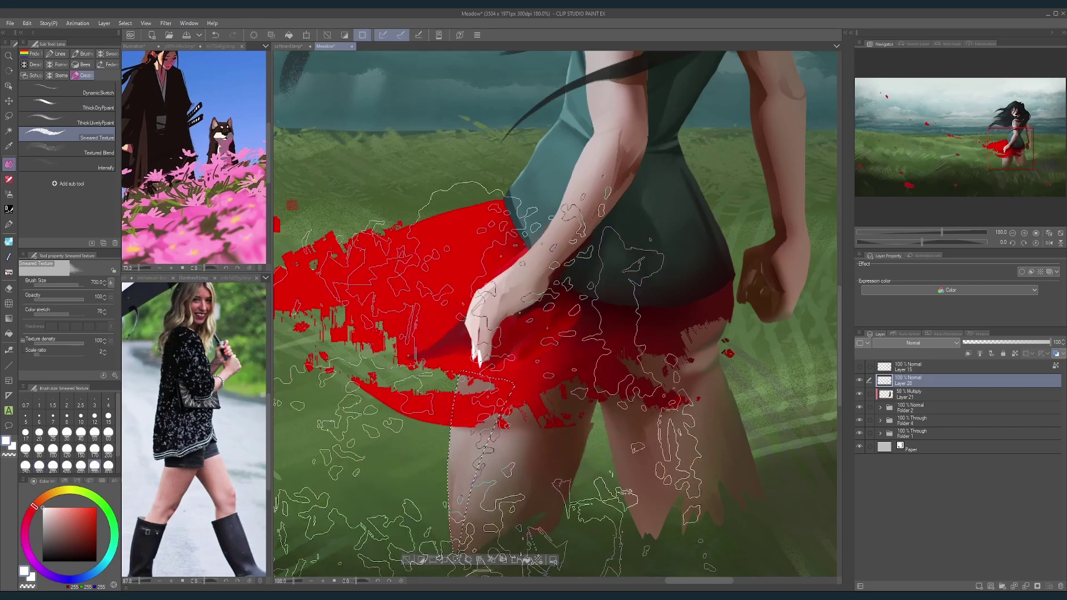
{"action": "key", "text": "["}
{"action": "key", "text": "["}
{"action": "key", "text": "["}
{"action": "key", "text": "["}
{"action": "key", "text": "["}
{"action": "key", "text": "["}
{"action": "key", "text": "["}
{"action": "key", "text": "["}
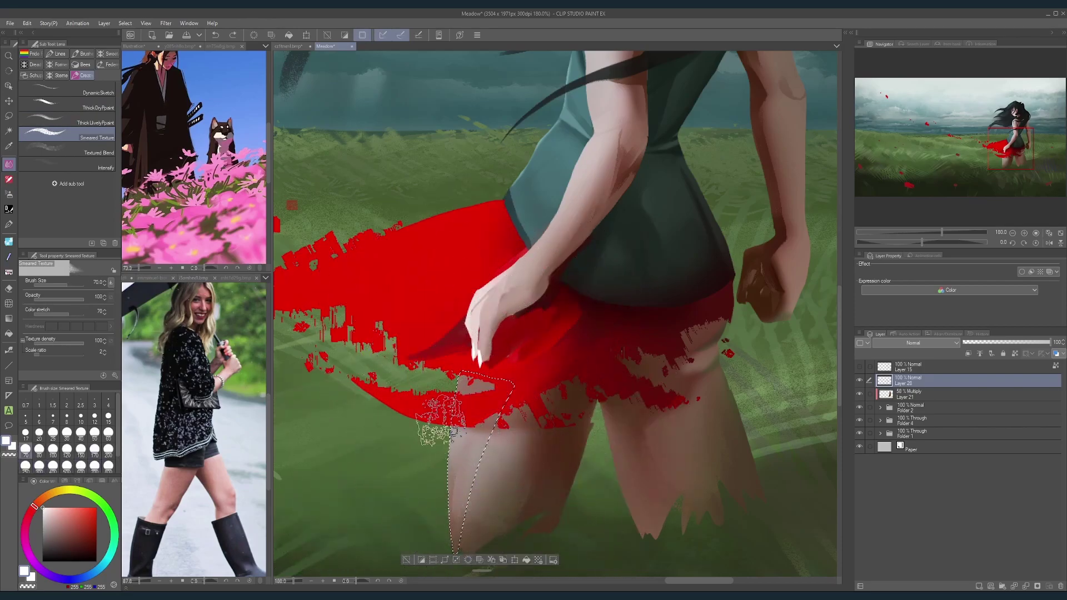
Step: Paint a white highlight down the selected thigh strip with ThickDryPaint at brush size 50
{"action": "left_click", "coordinate": [83, 105]}
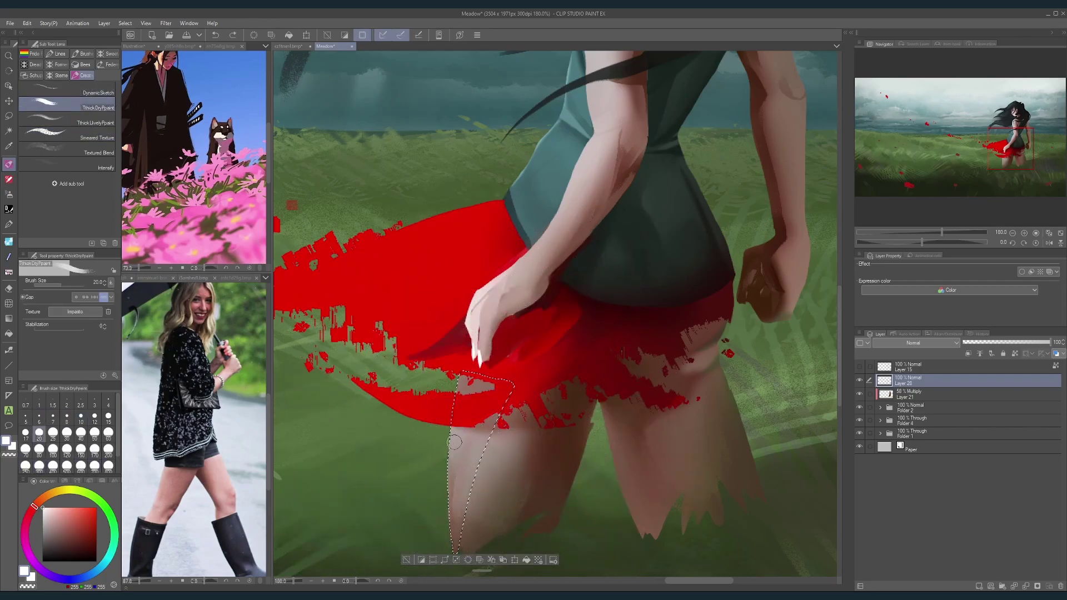
{"action": "key", "text": "bracketright"}
{"action": "key", "text": "bracketright"}
{"action": "key", "text": "bracketright"}
{"action": "key", "text": "bracketright"}
{"action": "left_click_drag", "start_coordinate": [462, 411], "coordinate": [442, 487]}
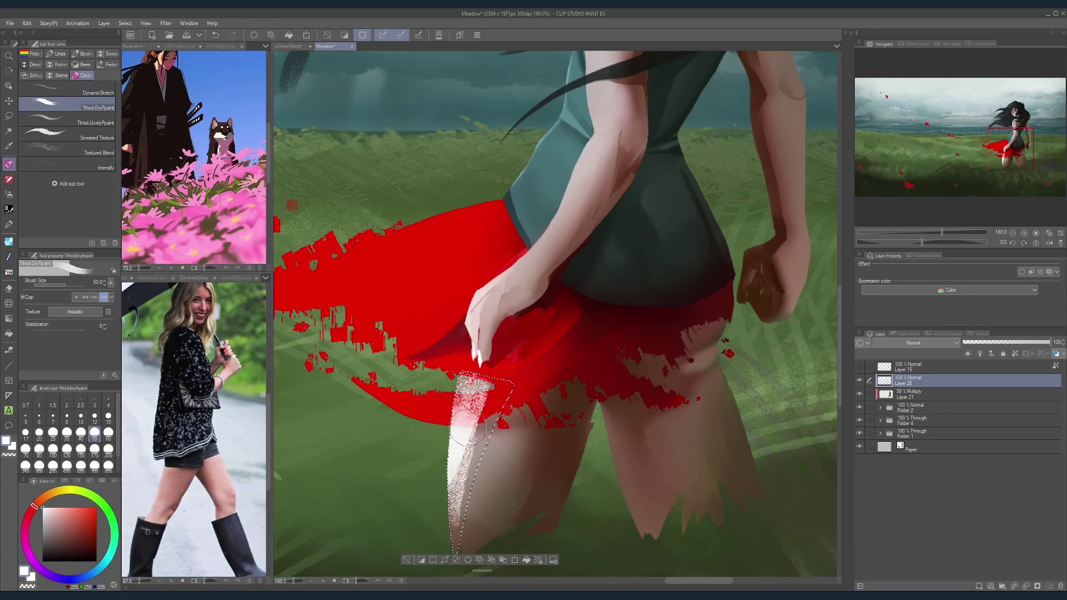
Step: Smear the white highlight into the thigh's skin tones with Smeared Texture at brush size 80
{"action": "left_click", "coordinate": [84, 134]}
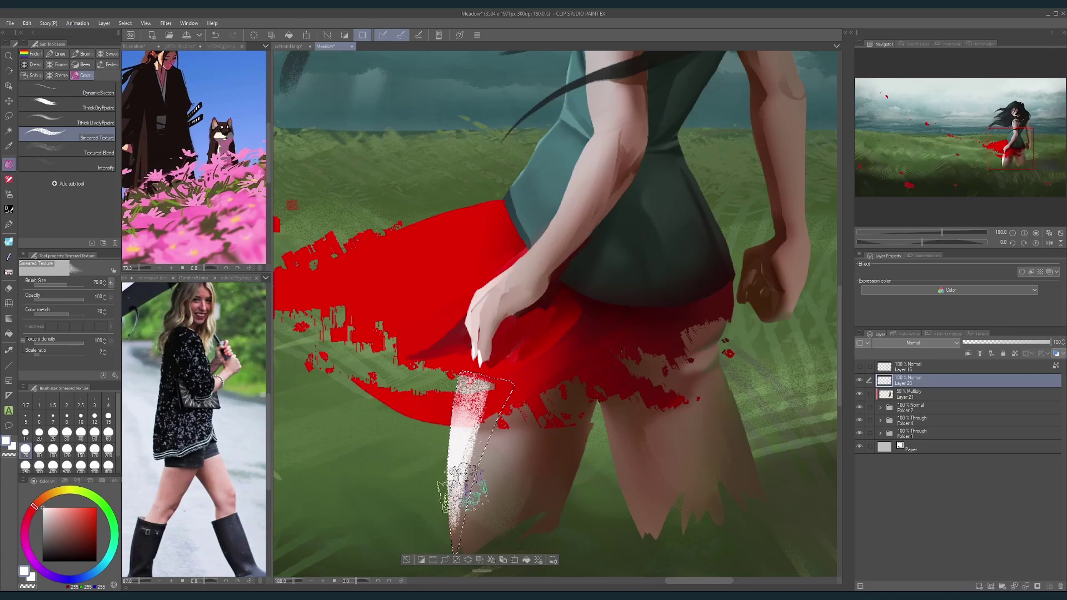
{"action": "key", "text": "bracketleft"}
{"action": "key", "text": "bracketleft"}
{"action": "key", "text": "bracketleft"}
{"action": "key", "text": "bracketright"}
{"action": "key", "text": "bracketright"}
{"action": "key", "text": "bracketright"}
{"action": "key", "text": "bracketright"}
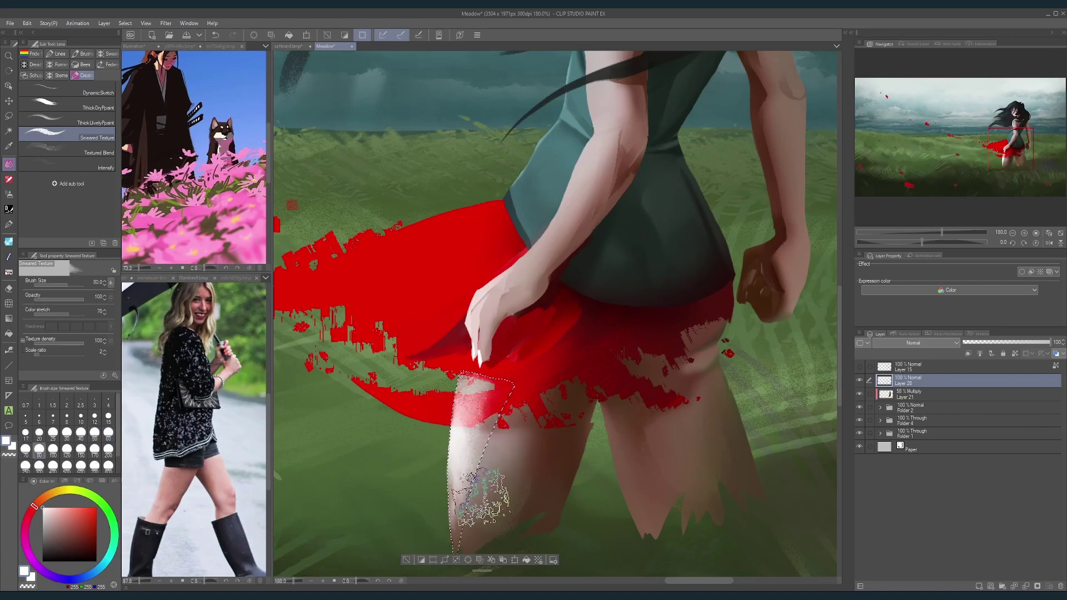
Step: Thin out the thigh highlight using ThickDryPaint with transparent colour at brush size 80, and clear the selection
{"action": "left_click", "coordinate": [10, 455]}
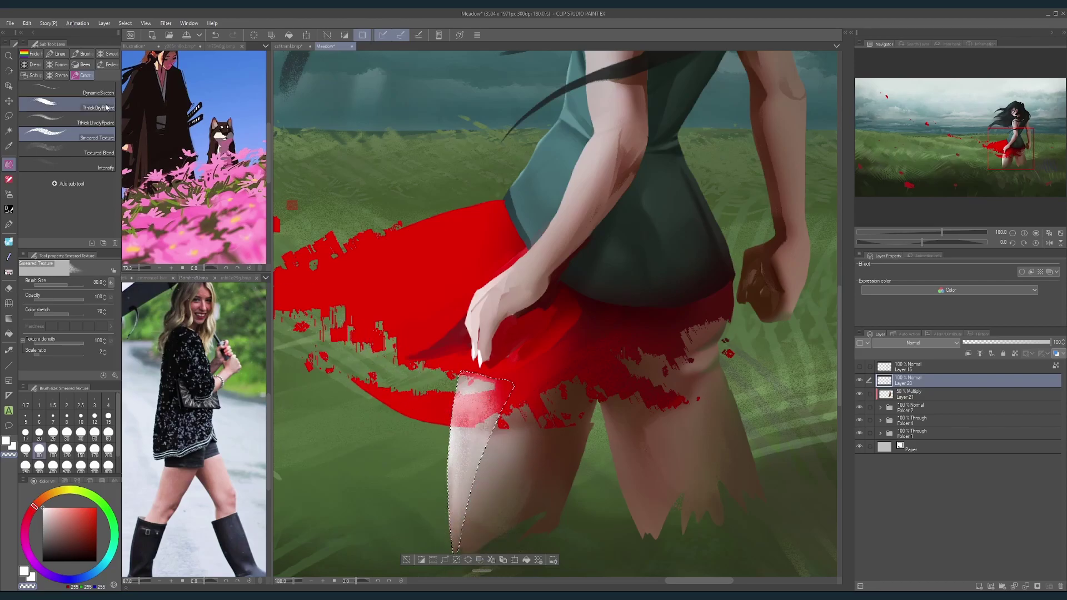
{"action": "left_click", "coordinate": [67, 103]}
{"action": "key", "text": "bracketright"}
{"action": "key", "text": "bracketright"}
{"action": "key", "text": "bracketright"}
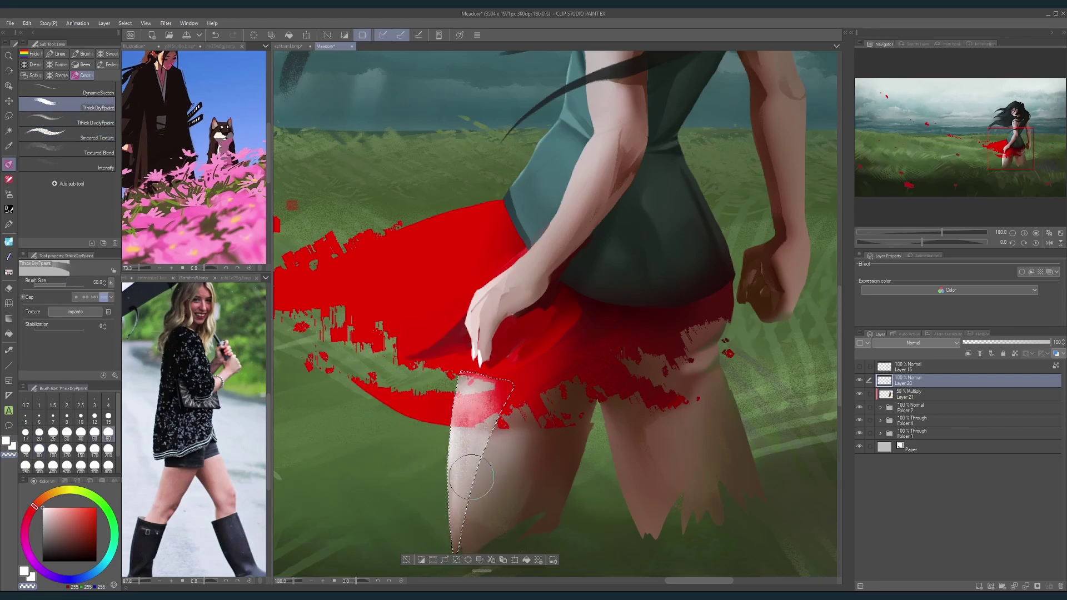
{"action": "mouse_move", "coordinate": [465, 512]}
{"action": "left_mouse_down"}
{"action": "mouse_move", "coordinate": [485, 404]}
{"action": "mouse_move", "coordinate": [477, 401]}
{"action": "mouse_move", "coordinate": [487, 430]}
{"action": "mouse_move", "coordinate": [462, 434]}
{"action": "mouse_move", "coordinate": [455, 451]}
{"action": "mouse_move", "coordinate": [498, 391]}
{"action": "left_mouse_up"}
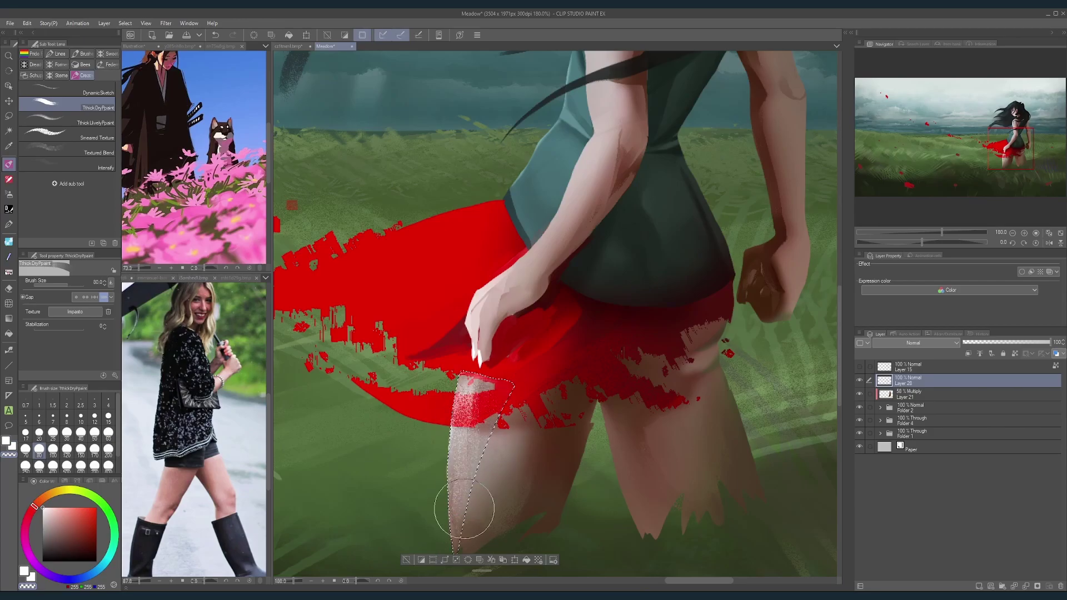
{"action": "key", "text": "ctrl+d"}
Step: Erase the stray highlight over the skirt hem and upper thigh with transparent ThickDryPaint, reducing the brush size to 17
{"action": "left_click_drag", "start_coordinate": [539, 394], "coordinate": [495, 374]}
{"action": "mouse_move", "coordinate": [539, 407]}
{"action": "left_mouse_down"}
{"action": "mouse_move", "coordinate": [542, 381]}
{"action": "mouse_move", "coordinate": [522, 367]}
{"action": "mouse_move", "coordinate": [537, 364]}
{"action": "mouse_move", "coordinate": [520, 377]}
{"action": "mouse_move", "coordinate": [531, 380]}
{"action": "left_mouse_up"}
{"action": "key", "text": "bracketleft"}
{"action": "key", "text": "bracketleft"}
{"action": "key", "text": "bracketleft"}
{"action": "key", "text": "bracketleft"}
{"action": "key", "text": "bracketleft"}
{"action": "key", "text": "bracketleft"}
{"action": "key", "text": "bracketleft"}
{"action": "key", "text": "bracketleft"}
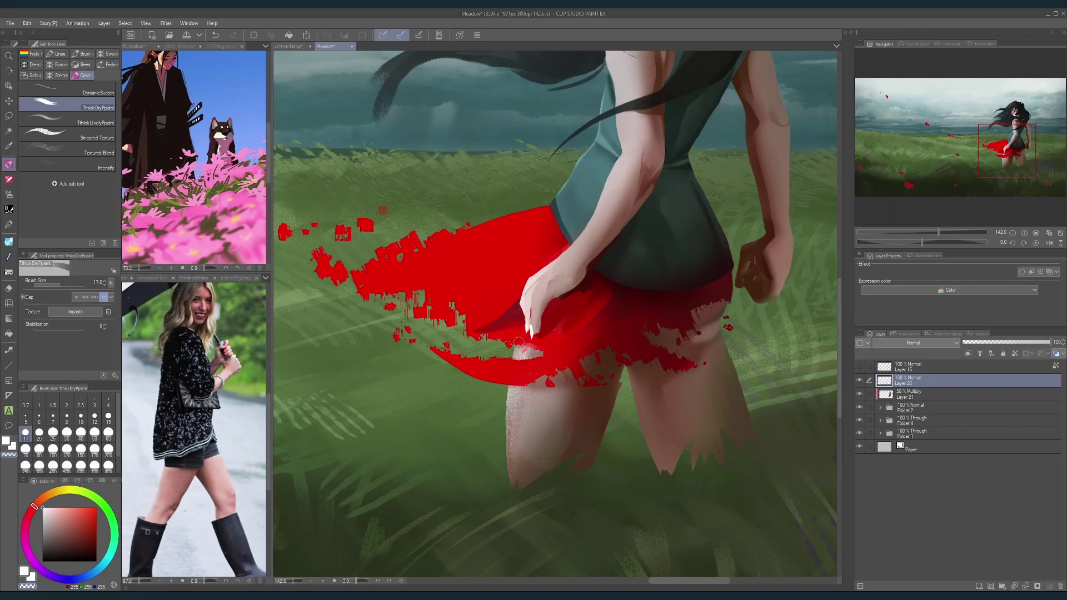
{"action": "left_click_drag", "start_coordinate": [608, 333], "coordinate": [551, 333]}
{"action": "left_click_drag", "start_coordinate": [663, 317], "coordinate": [583, 367]}
{"action": "mouse_move", "coordinate": [523, 353]}
{"action": "left_mouse_down"}
{"action": "mouse_move", "coordinate": [578, 353]}
{"action": "mouse_move", "coordinate": [510, 348]}
{"action": "left_mouse_up"}
{"action": "left_click", "coordinate": [8, 115]}
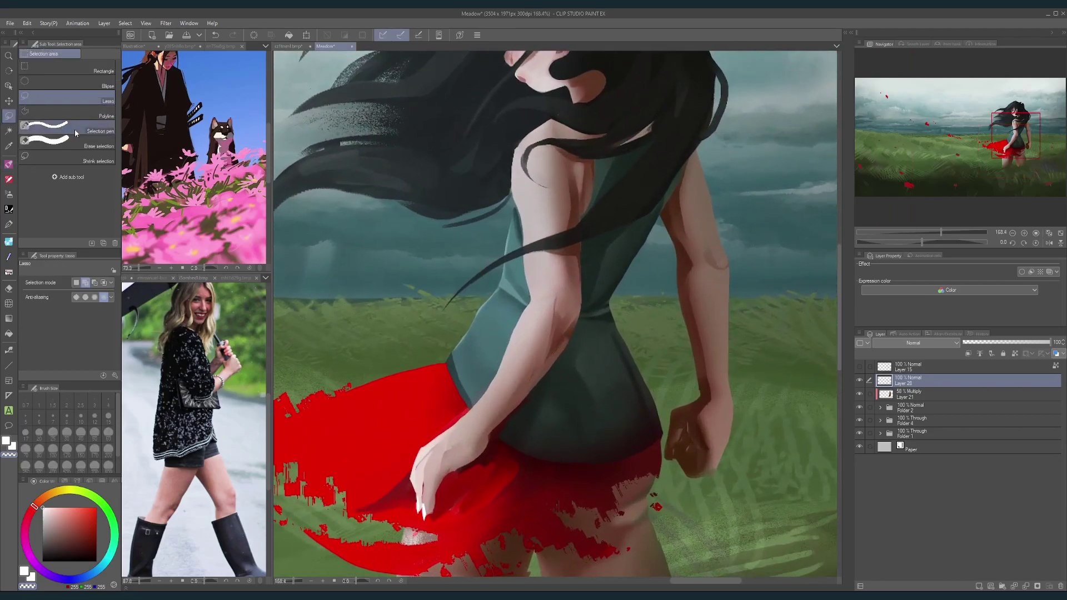
{"action": "left_click_drag", "start_coordinate": [504, 362], "coordinate": [511, 346]}
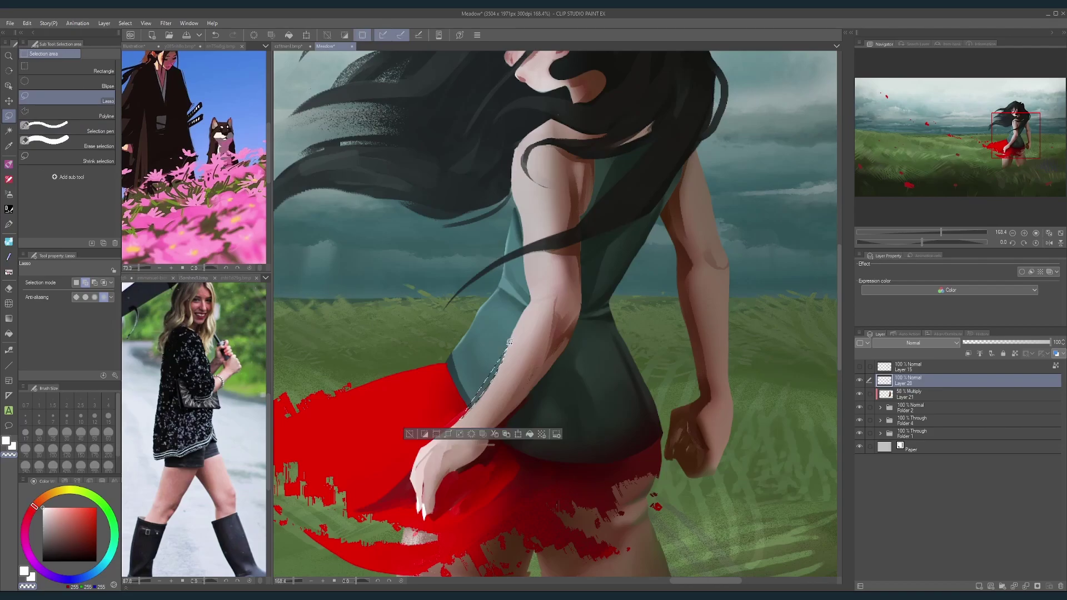
{"action": "key", "text": "ctrl+z"}
{"action": "left_click_drag", "start_coordinate": [466, 416], "coordinate": [494, 378]}
{"action": "left_click_drag", "start_coordinate": [510, 343], "coordinate": [520, 322]}
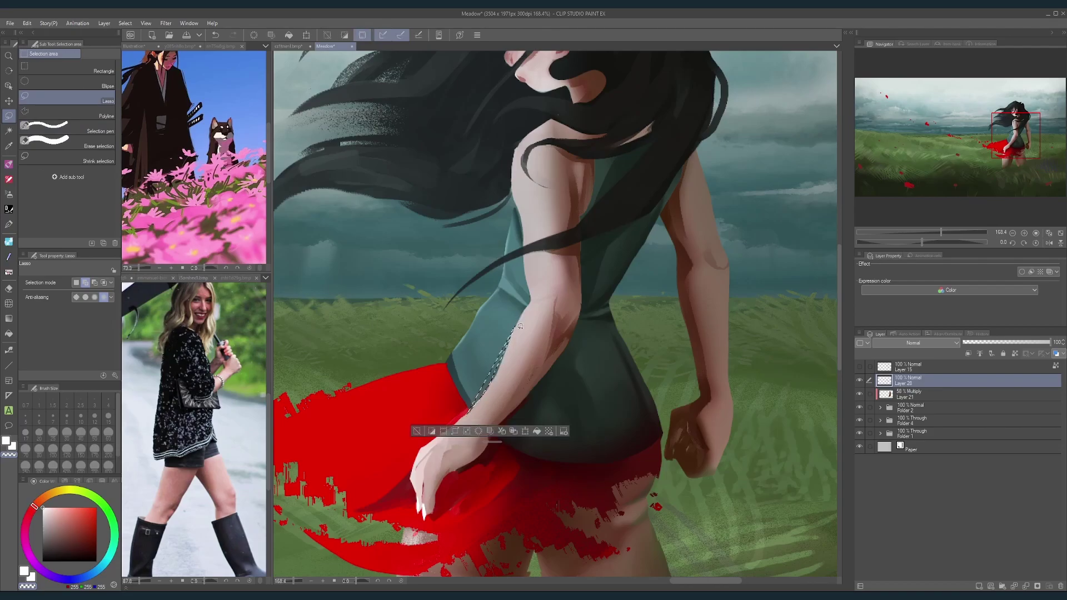
{"action": "key", "text": "ctrl+z"}
Step: Paint a thin white highlight along the outer edge of the near forearm with ThickDryPaint at brush size 10
{"action": "left_click", "coordinate": [9, 164]}
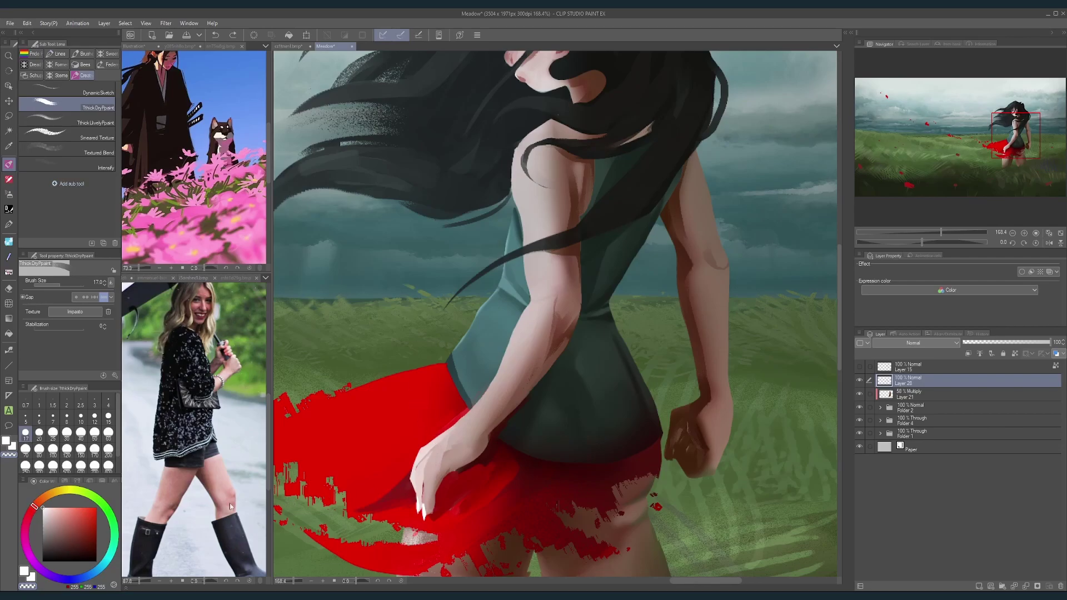
{"action": "left_click", "coordinate": [6, 442]}
{"action": "key", "text": "bracketleft"}
{"action": "key", "text": "bracketleft"}
{"action": "key", "text": "bracketleft"}
{"action": "key", "text": "bracketleft"}
{"action": "key", "text": "bracketright"}
{"action": "left_click_drag", "start_coordinate": [464, 421], "coordinate": [524, 319]}
{"action": "key", "text": "ctrl+z"}
{"action": "left_click_drag", "start_coordinate": [482, 399], "coordinate": [527, 305]}
Step: Extend the white rim highlight up the outer edge of the upper arm to the shoulder
{"action": "scroll", "coordinate": [526, 312], "scroll_direction": "down", "scroll_amount": 5}
{"action": "scroll", "coordinate": [524, 336], "scroll_direction": "up", "scroll_amount": 5}
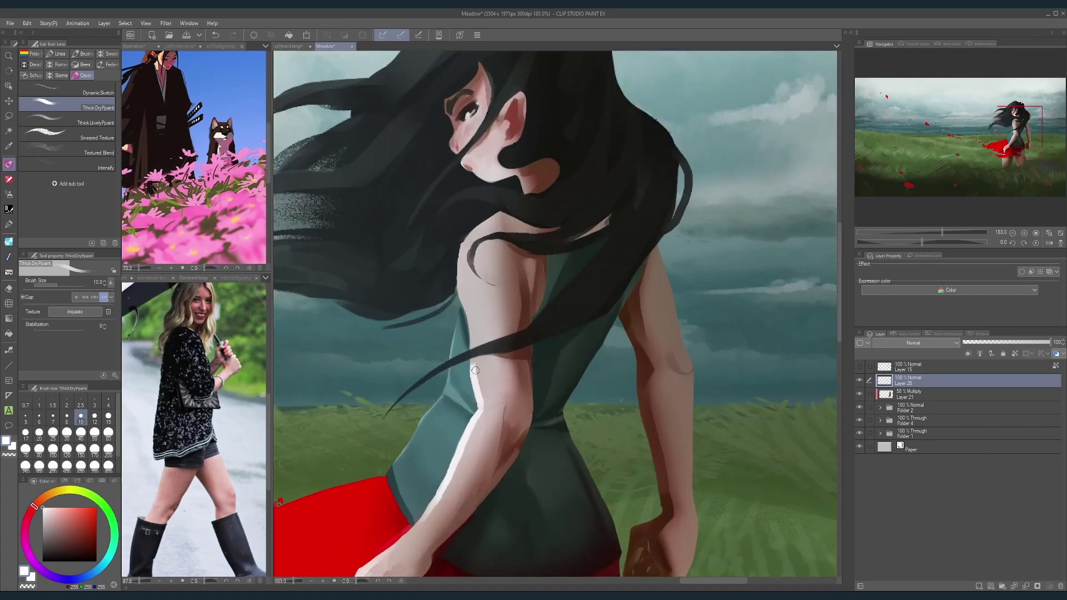
{"action": "left_click_drag", "start_coordinate": [475, 371], "coordinate": [465, 228]}
Step: Blend the arm's white highlight inward with skin tones sampled from the arm, using ThickDryPaint at brush size 15
{"action": "scroll", "coordinate": [576, 167], "scroll_direction": "down", "scroll_amount": 5}
{"action": "scroll", "coordinate": [550, 237], "scroll_direction": "up", "scroll_amount": 3}
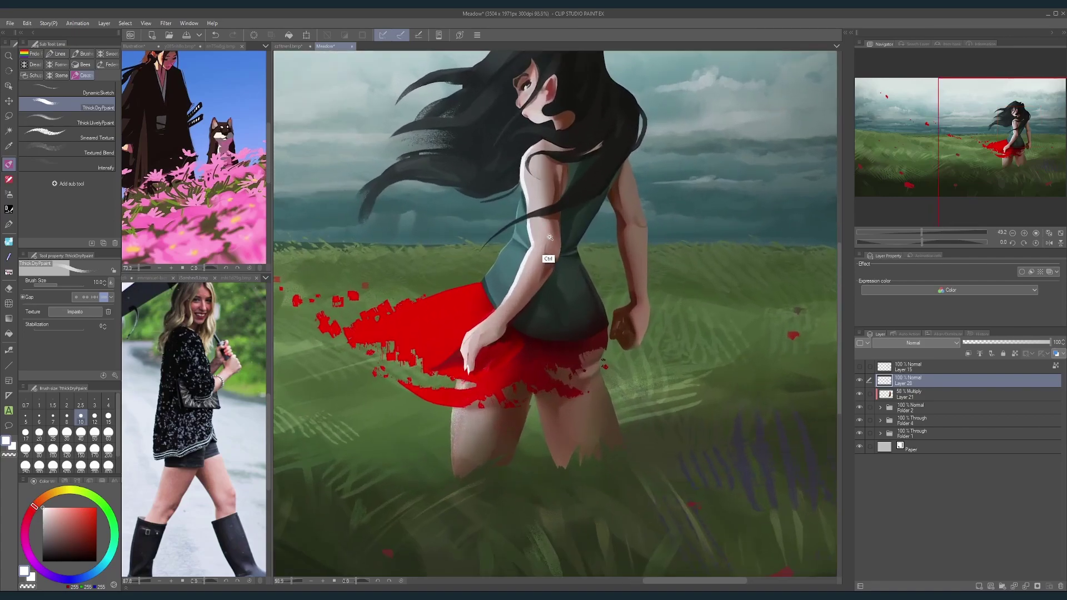
{"action": "key", "text": "]"}
{"action": "key", "text": "]"}
{"action": "left_click", "coordinate": [534, 238], "text": "alt"}
{"action": "left_click_drag", "start_coordinate": [531, 221], "coordinate": [535, 249]}
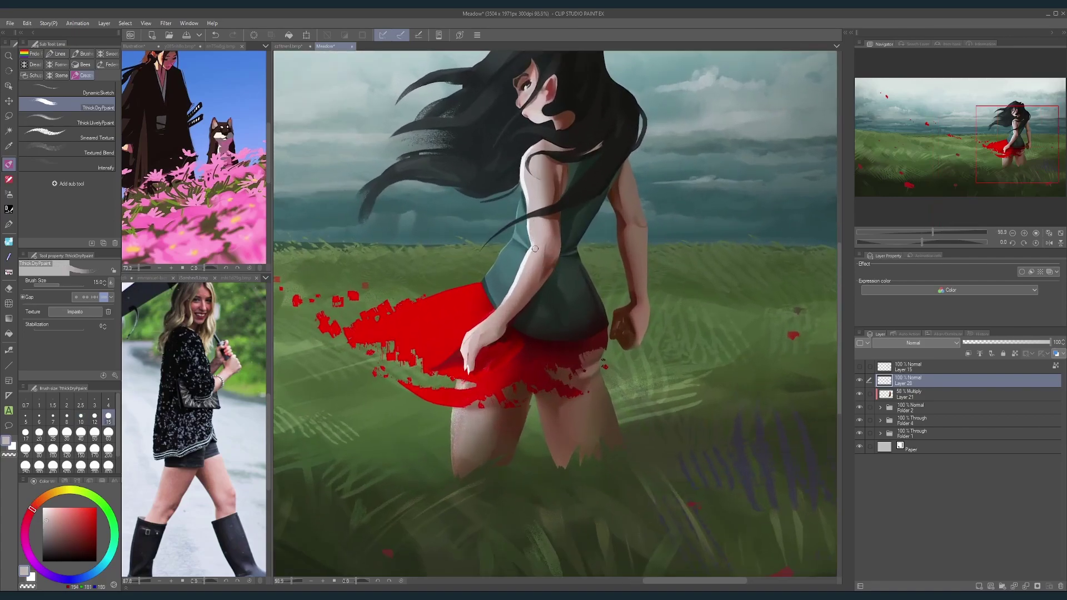
{"action": "left_click", "coordinate": [531, 187], "text": "alt"}
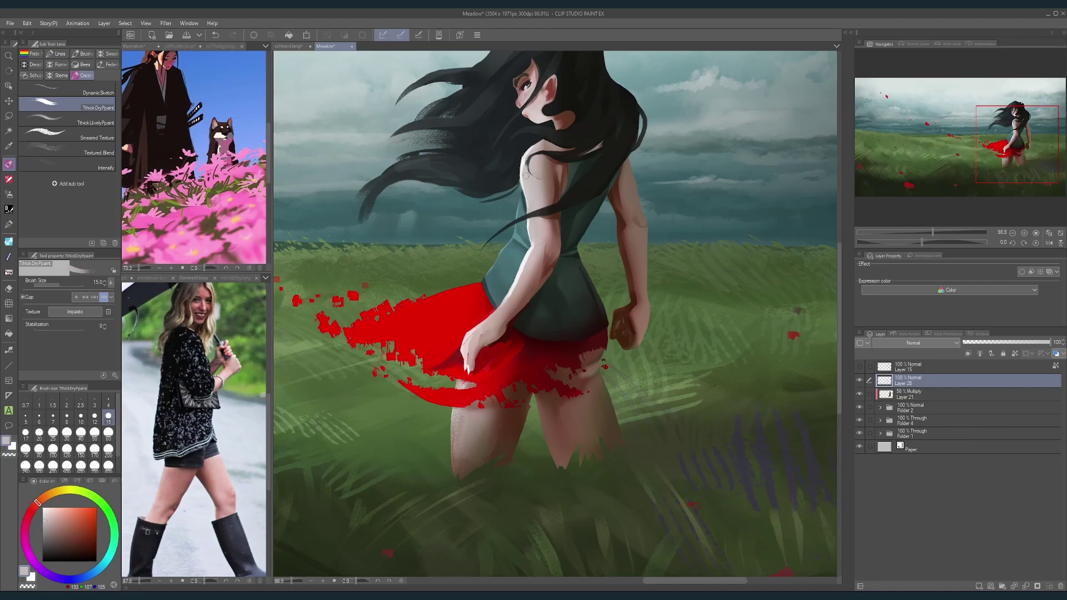
{"action": "scroll", "coordinate": [597, 146], "scroll_direction": "down", "scroll_amount": 2}
{"action": "scroll", "coordinate": [570, 217], "scroll_direction": "up", "scroll_amount": 3}
{"action": "left_click", "coordinate": [539, 213], "text": "alt"}
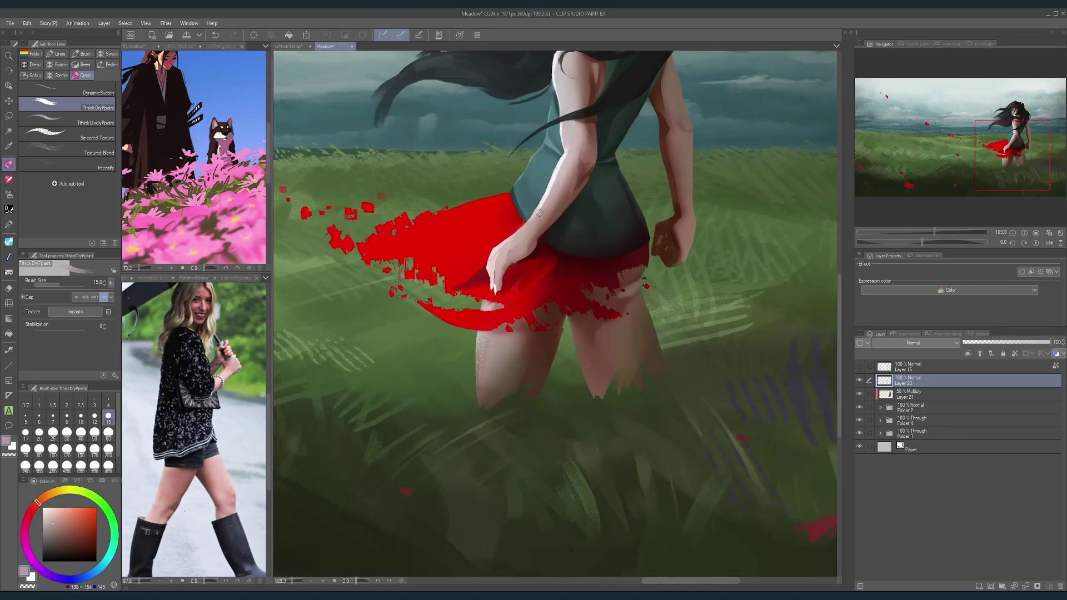
{"action": "left_click", "coordinate": [556, 175], "text": "alt"}
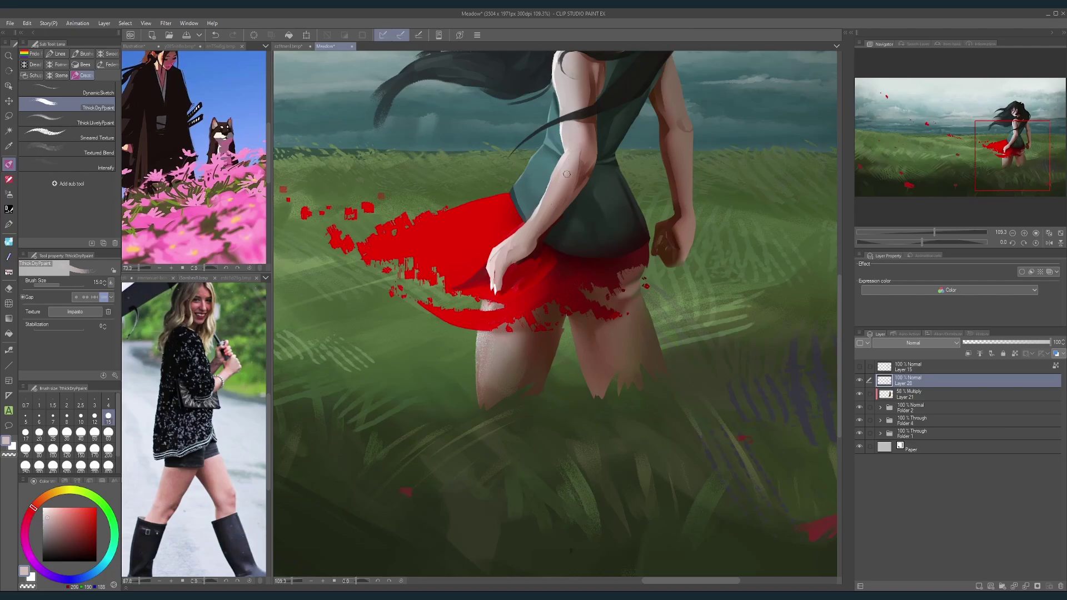
Step: Refine the light and shadow transition around the elbow with sampled skin tones at brush size 15
{"action": "scroll", "coordinate": [586, 179], "scroll_direction": "up", "scroll_amount": 3}
{"action": "left_click", "coordinate": [536, 183], "text": "alt"}
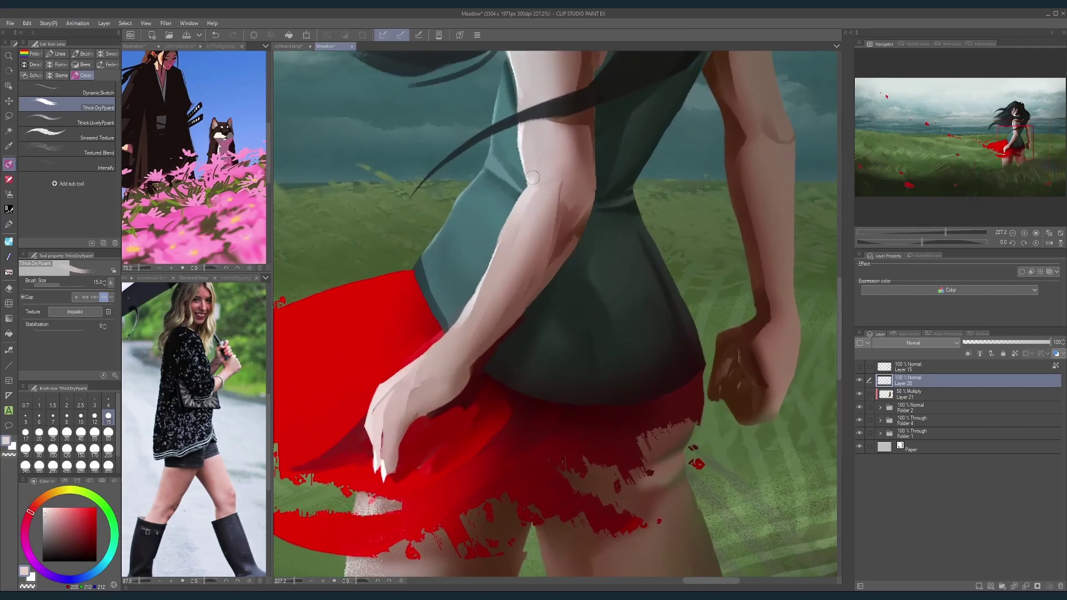
{"action": "left_click", "coordinate": [562, 182], "text": "alt"}
{"action": "mouse_move", "coordinate": [535, 182]}
{"action": "left_mouse_down"}
{"action": "mouse_move", "coordinate": [569, 164]}
{"action": "mouse_move", "coordinate": [537, 169]}
{"action": "mouse_move", "coordinate": [554, 167]}
{"action": "left_mouse_up"}
{"action": "left_click_drag", "start_coordinate": [606, 142], "coordinate": [517, 227]}
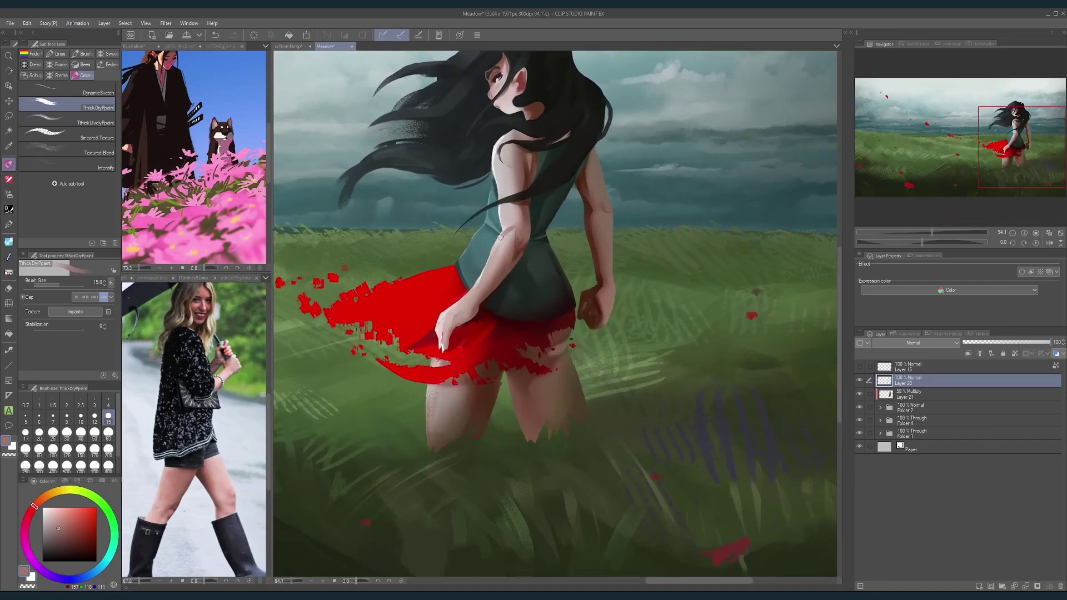
{"action": "left_click", "coordinate": [511, 231], "text": "alt"}
Step: Soften the shading along the near forearm with sampled pale skin tones at brush size 25
{"action": "scroll", "coordinate": [552, 195], "scroll_direction": "down", "scroll_amount": 3}
{"action": "scroll", "coordinate": [558, 220], "scroll_direction": "up", "scroll_amount": 5}
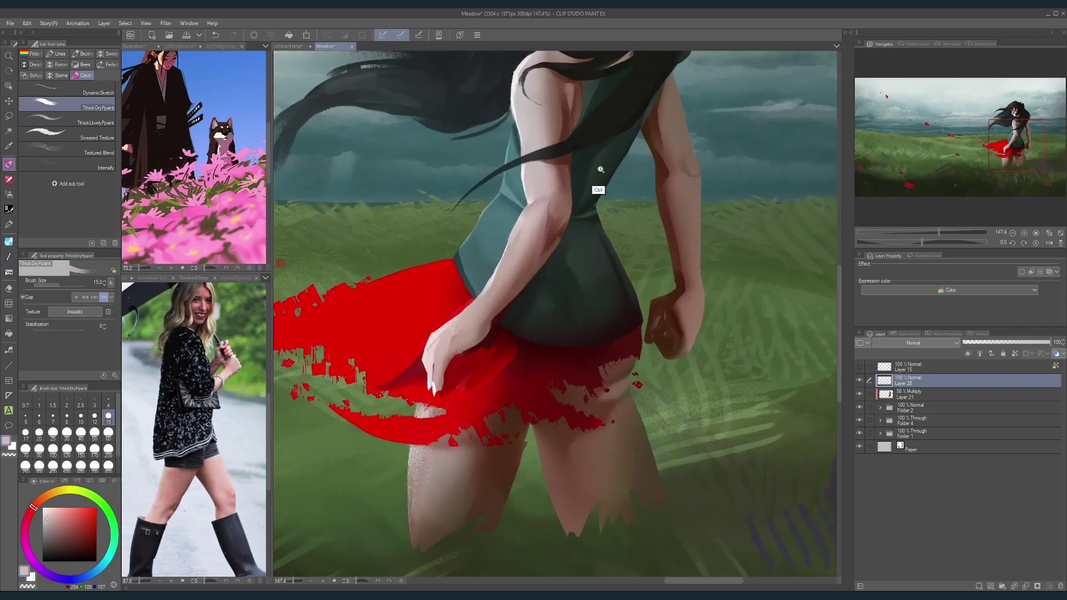
{"action": "scroll", "coordinate": [598, 189], "scroll_direction": "down", "scroll_amount": 5}
{"action": "scroll", "coordinate": [511, 303], "scroll_direction": "up", "scroll_amount": 3}
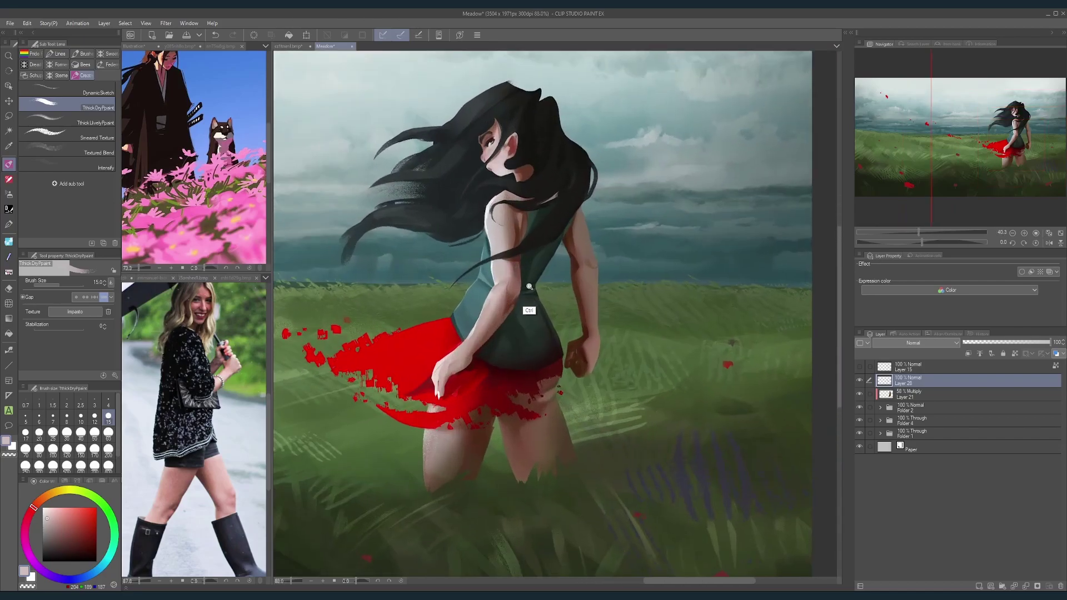
{"action": "key", "text": "bracketright"}
{"action": "key", "text": "bracketright"}
{"action": "key", "text": "bracketright"}
{"action": "left_click", "coordinate": [493, 293], "text": "alt"}
{"action": "left_click", "coordinate": [477, 338], "text": "alt"}
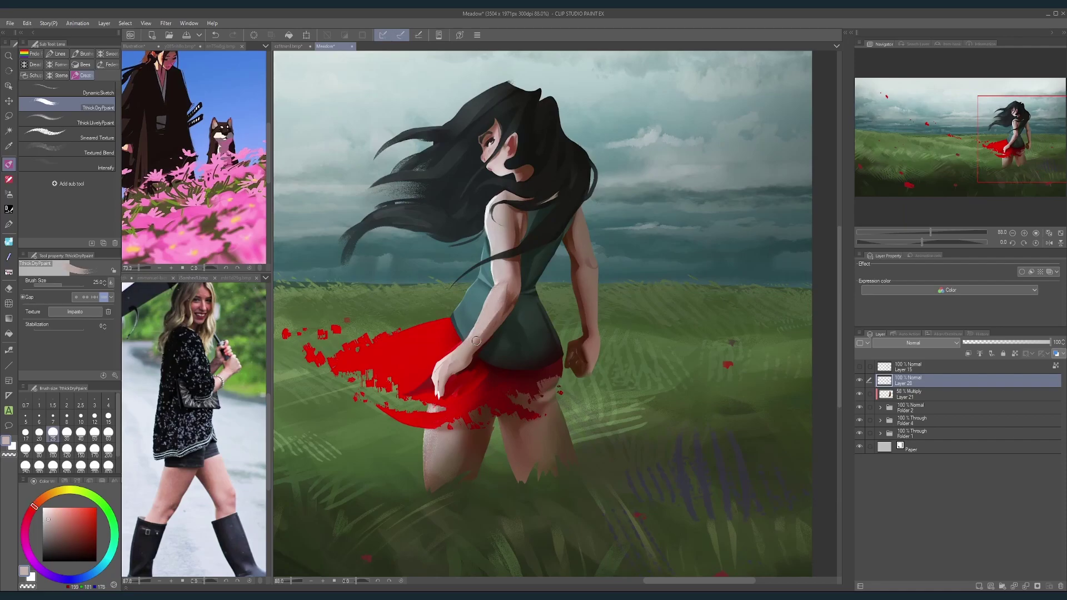
{"action": "left_click_drag", "start_coordinate": [493, 321], "coordinate": [500, 307]}
Step: Flip the canvas view horizontally to check the figure
{"action": "scroll", "coordinate": [506, 276], "scroll_direction": "down", "scroll_amount": 5}
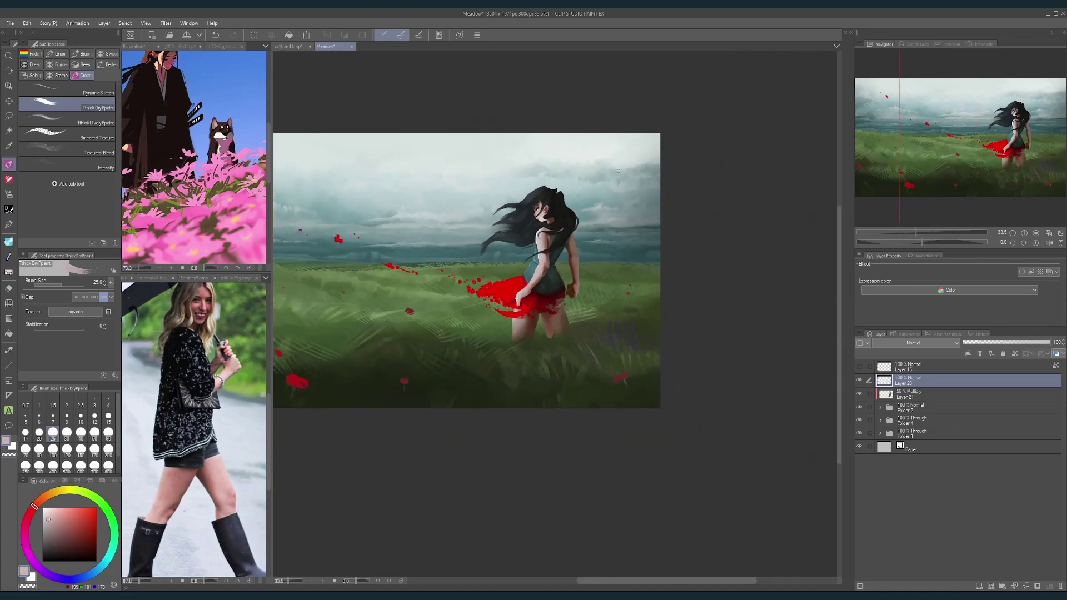
{"action": "left_click", "coordinate": [1049, 243]}
{"action": "left_click_drag", "start_coordinate": [702, 310], "coordinate": [613, 385]}
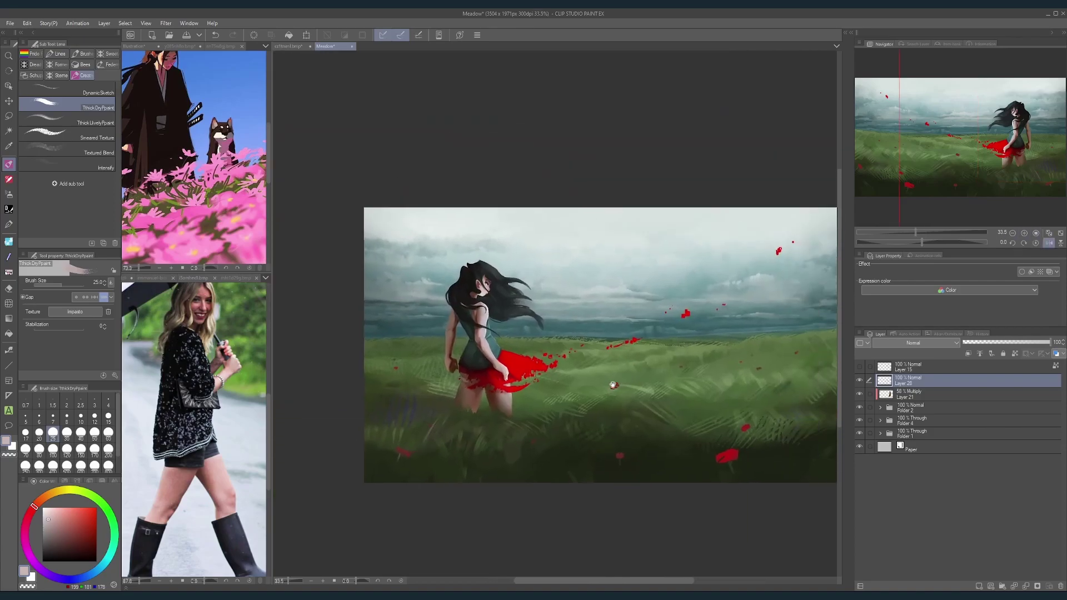
{"action": "scroll", "coordinate": [481, 344], "scroll_direction": "up", "scroll_amount": 4}
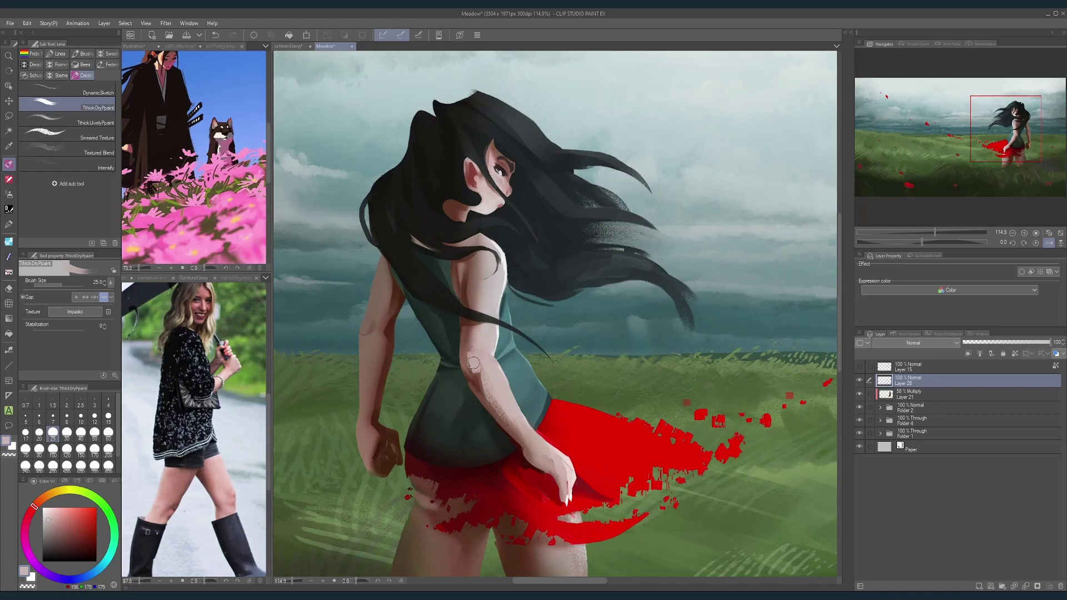
{"action": "key", "text": "bracketleft"}
{"action": "key", "text": "bracketleft"}
{"action": "left_click_drag", "start_coordinate": [472, 358], "coordinate": [480, 405]}
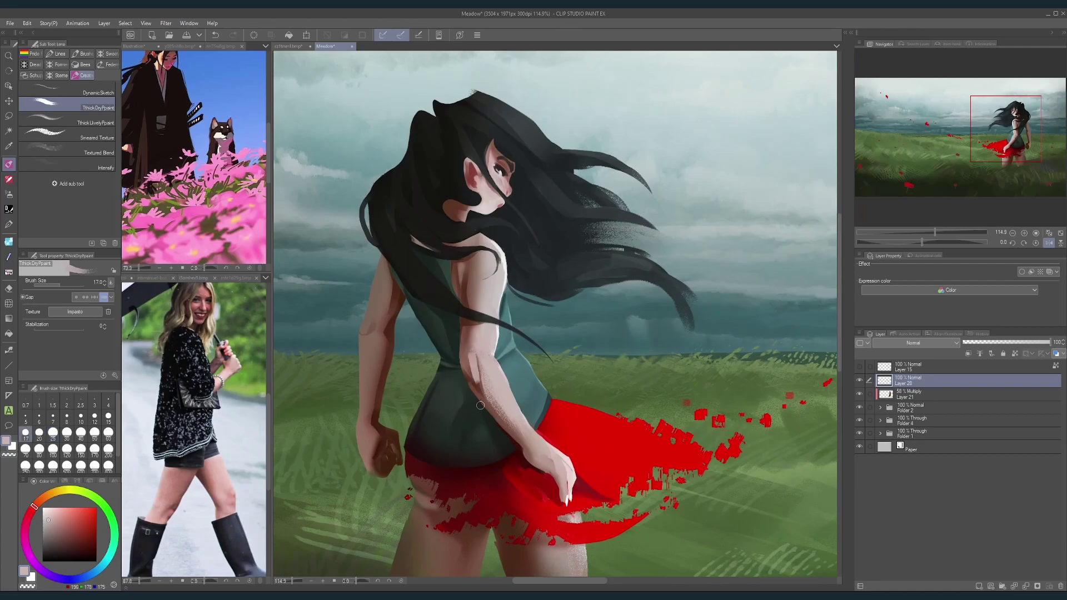
{"action": "key", "text": "ctrl+z"}
{"action": "key", "text": "x"}
{"action": "key", "text": "bracketleft"}
{"action": "mouse_move", "coordinate": [472, 356]}
{"action": "left_mouse_down"}
{"action": "mouse_move", "coordinate": [479, 395]}
{"action": "mouse_move", "coordinate": [472, 356]}
{"action": "left_mouse_up"}
{"action": "mouse_move", "coordinate": [516, 303]}
{"action": "left_mouse_down"}
{"action": "mouse_move", "coordinate": [483, 294]}
{"action": "mouse_move", "coordinate": [482, 341]}
{"action": "mouse_move", "coordinate": [518, 334]}
{"action": "left_mouse_up"}
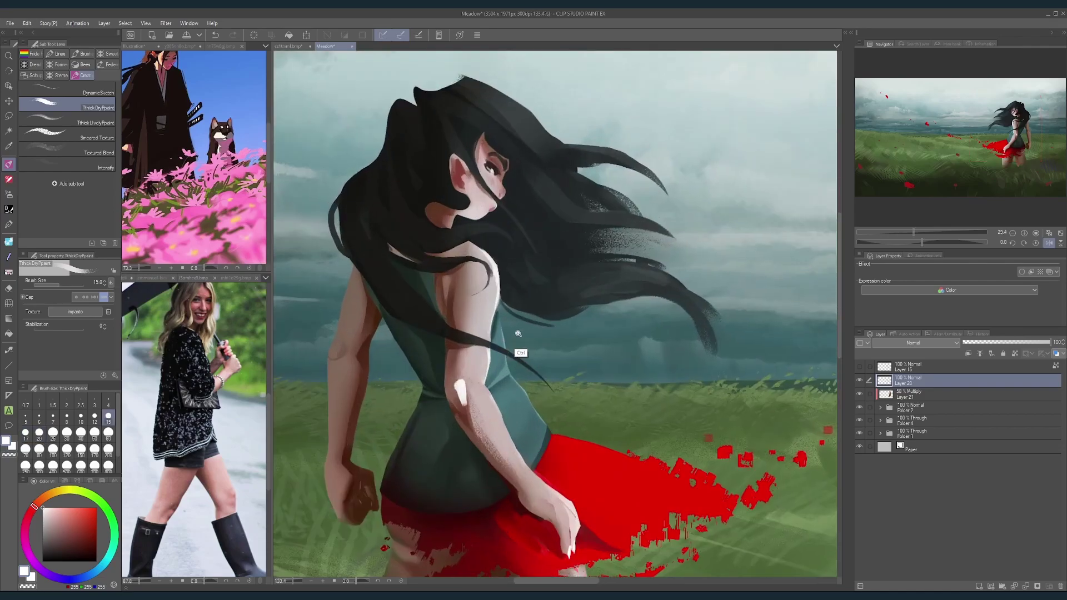
{"action": "key", "text": "ctrl+z"}
Step: Paint a highlight over the elbow and upper forearm with a sampled pale skin tone at brush size 15
{"action": "left_click", "coordinate": [465, 388], "text": "alt"}
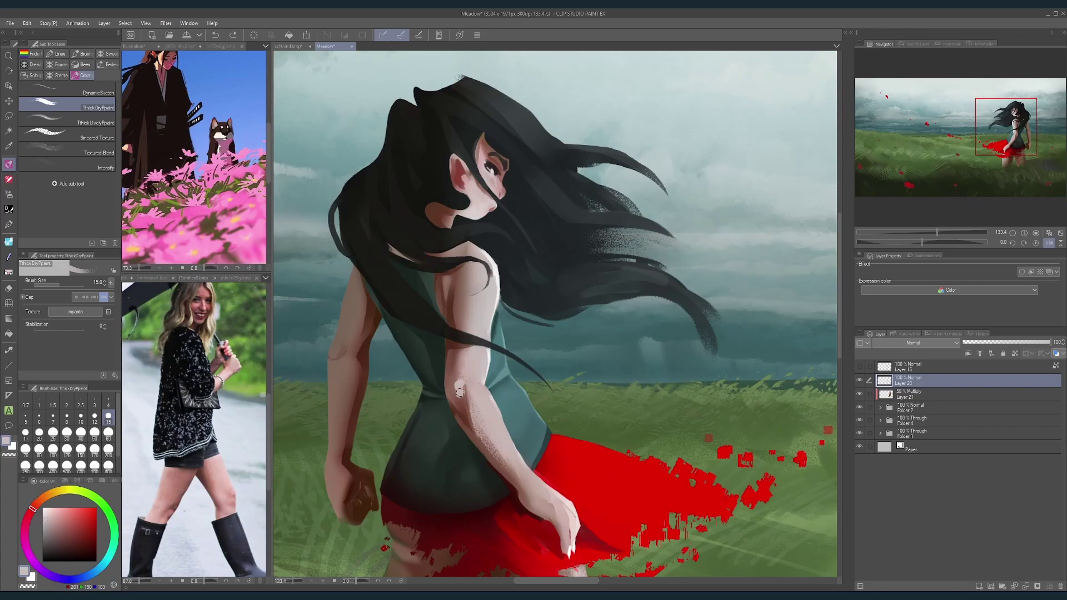
{"action": "left_click_drag", "start_coordinate": [459, 384], "coordinate": [467, 424]}
{"action": "mouse_move", "coordinate": [540, 322]}
{"action": "left_mouse_down"}
{"action": "mouse_move", "coordinate": [479, 322]}
{"action": "mouse_move", "coordinate": [550, 347]}
{"action": "mouse_move", "coordinate": [527, 358]}
{"action": "left_mouse_up"}
{"action": "key", "text": "bracketright"}
{"action": "key", "text": "bracketright"}
{"action": "key", "text": "bracketright"}
{"action": "left_click_drag", "start_coordinate": [572, 305], "coordinate": [523, 305]}
Step: Shade the underside of the near wrist and hand with a sampled dark brown, using ThickDryPaint at brush size 10
{"action": "left_click_drag", "start_coordinate": [598, 268], "coordinate": [602, 273]}
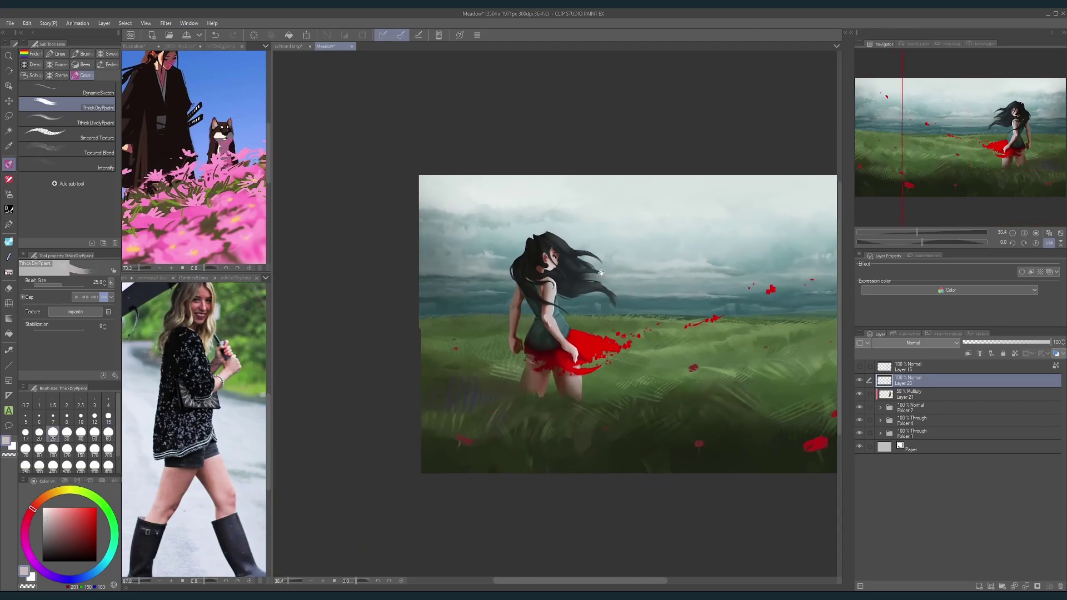
{"action": "scroll", "coordinate": [601, 273], "scroll_direction": "up", "scroll_amount": 5}
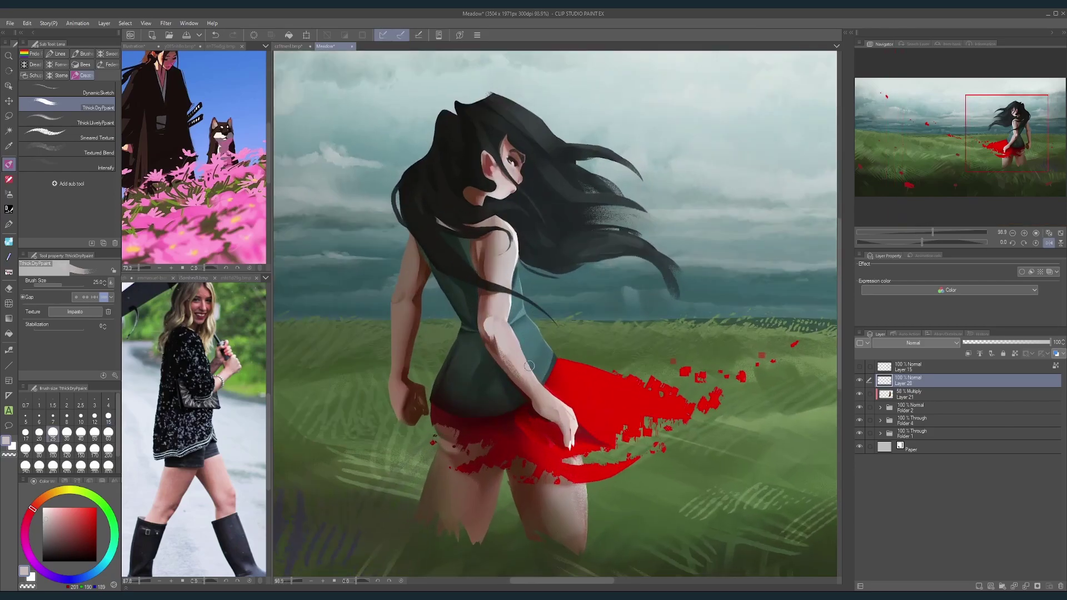
{"action": "scroll", "coordinate": [529, 366], "scroll_direction": "down", "scroll_amount": 5}
{"action": "scroll", "coordinate": [581, 370], "scroll_direction": "up", "scroll_amount": 6}
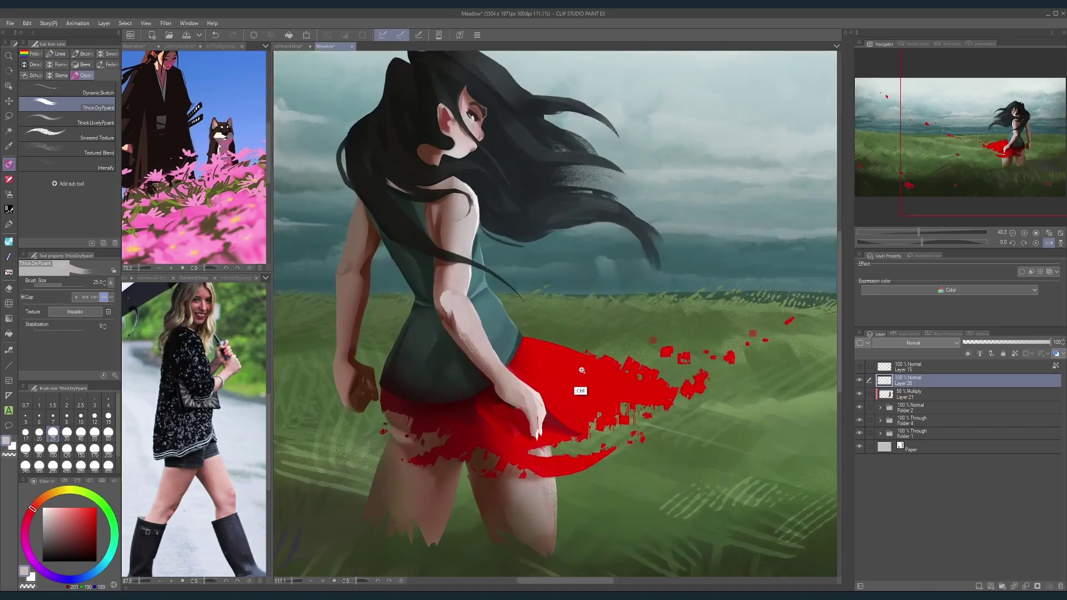
{"action": "left_click_drag", "start_coordinate": [582, 370], "coordinate": [581, 355]}
{"action": "left_click", "coordinate": [414, 302], "text": "alt"}
{"action": "key", "text": "bracketleft"}
{"action": "key", "text": "bracketleft"}
{"action": "key", "text": "bracketleft"}
{"action": "key", "text": "bracketleft"}
{"action": "key", "text": "bracketleft"}
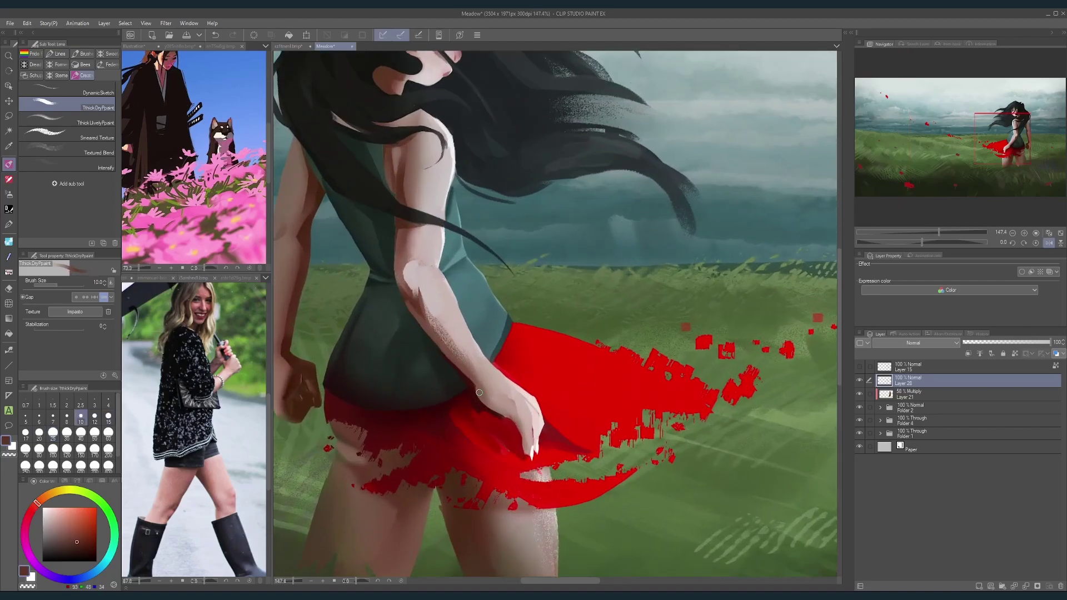
{"action": "key", "text": "bracketleft"}
{"action": "key", "text": "bracketright"}
{"action": "mouse_move", "coordinate": [499, 412]}
{"action": "left_mouse_down"}
{"action": "mouse_move", "coordinate": [480, 395]}
{"action": "mouse_move", "coordinate": [503, 414]}
{"action": "left_mouse_up"}
{"action": "mouse_move", "coordinate": [504, 314]}
{"action": "left_mouse_down"}
{"action": "mouse_move", "coordinate": [468, 324]}
{"action": "mouse_move", "coordinate": [517, 360]}
{"action": "mouse_move", "coordinate": [538, 309]}
{"action": "left_mouse_up"}
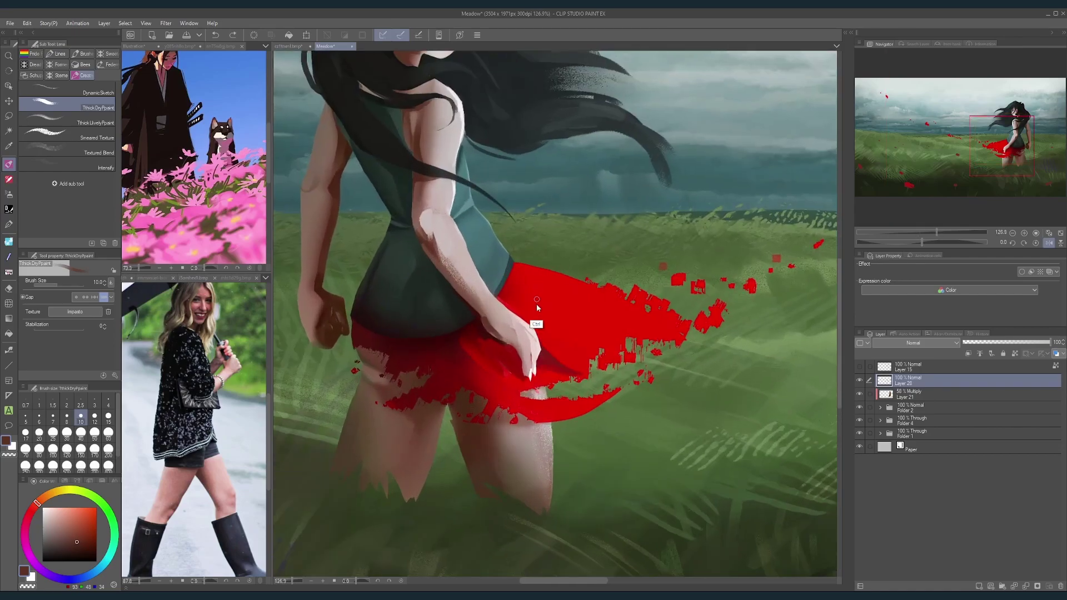
Step: Touch up the skirt shadow beneath the hand with sampled dark reds at brush size 10, and undo the last strokes
{"action": "left_click", "coordinate": [511, 355], "text": "alt"}
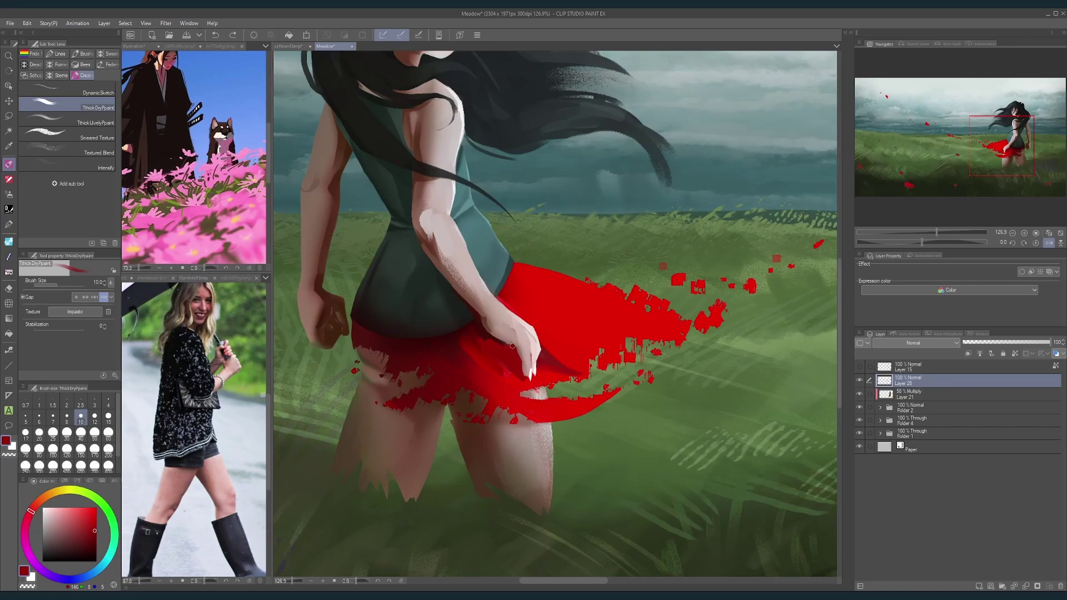
{"action": "left_click", "coordinate": [480, 329], "text": "alt"}
{"action": "scroll", "coordinate": [554, 282], "scroll_direction": "down", "scroll_amount": 5}
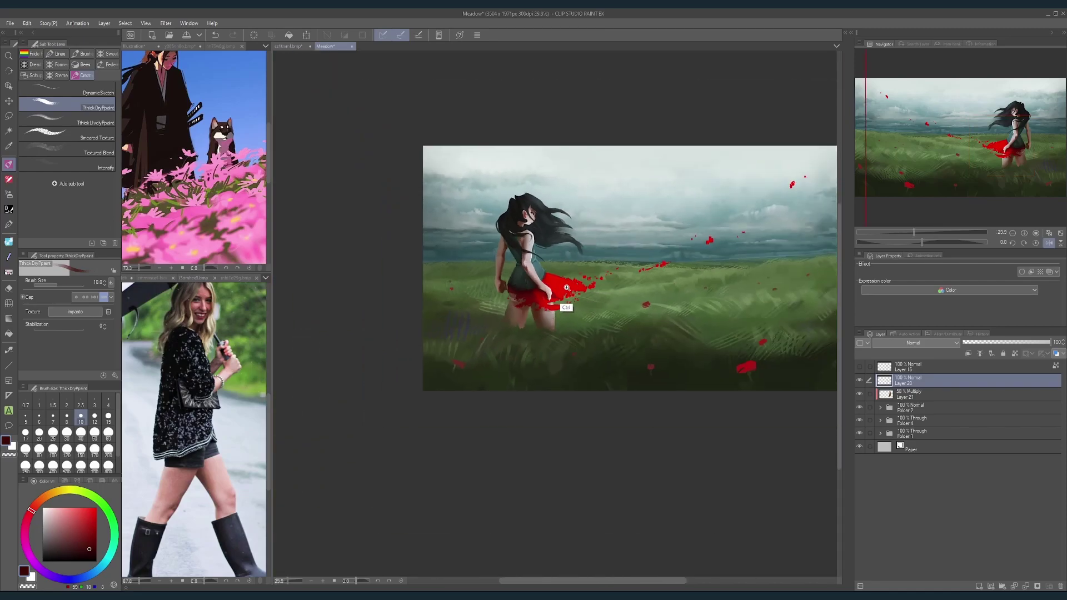
{"action": "scroll", "coordinate": [569, 293], "scroll_direction": "up", "scroll_amount": 3}
{"action": "left_click_drag", "start_coordinate": [569, 293], "coordinate": [596, 284]}
{"action": "key", "text": "ctrl+z"}
{"action": "key", "text": "ctrl+z"}
Step: Deepen the skirt shadow under the wrist and palm with a sampled dark red and a larger brush
{"action": "left_click_drag", "start_coordinate": [569, 233], "coordinate": [559, 281]}
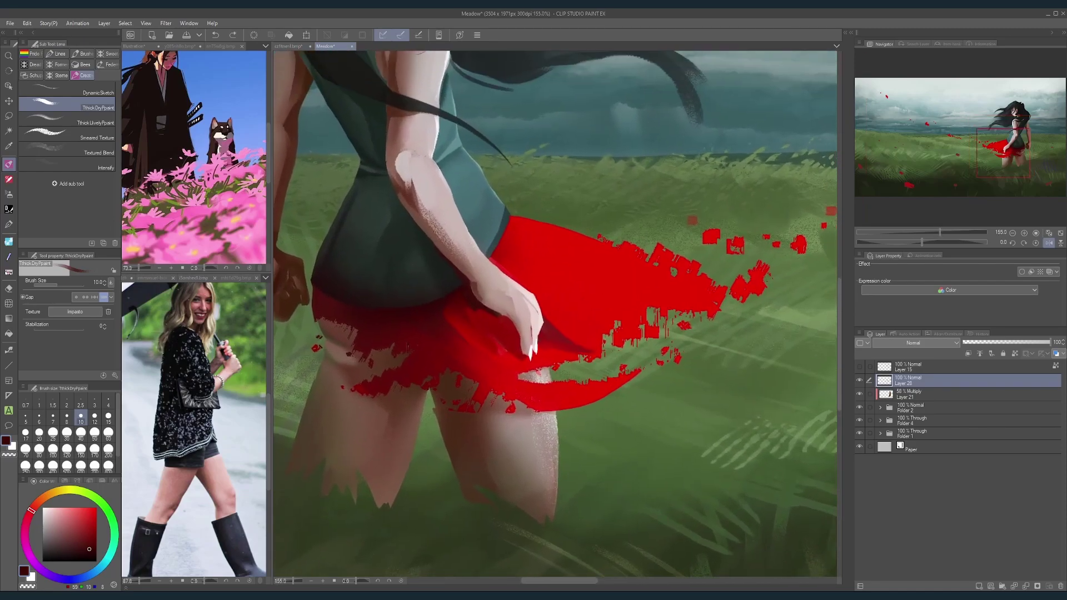
{"action": "key", "text": "]"}
{"action": "key", "text": "]"}
{"action": "left_click", "coordinate": [479, 320], "text": "alt"}
{"action": "left_click_drag", "start_coordinate": [467, 303], "coordinate": [507, 325]}
Step: Refine the hand's edge and fingers with sampled dark red and pale skin tones, reducing the brush size to 7
{"action": "left_click", "coordinate": [470, 299], "text": "alt"}
{"action": "key", "text": "bracketleft"}
{"action": "key", "text": "bracketleft"}
{"action": "key", "text": "bracketleft"}
{"action": "key", "text": "bracketleft"}
{"action": "key", "text": "bracketleft"}
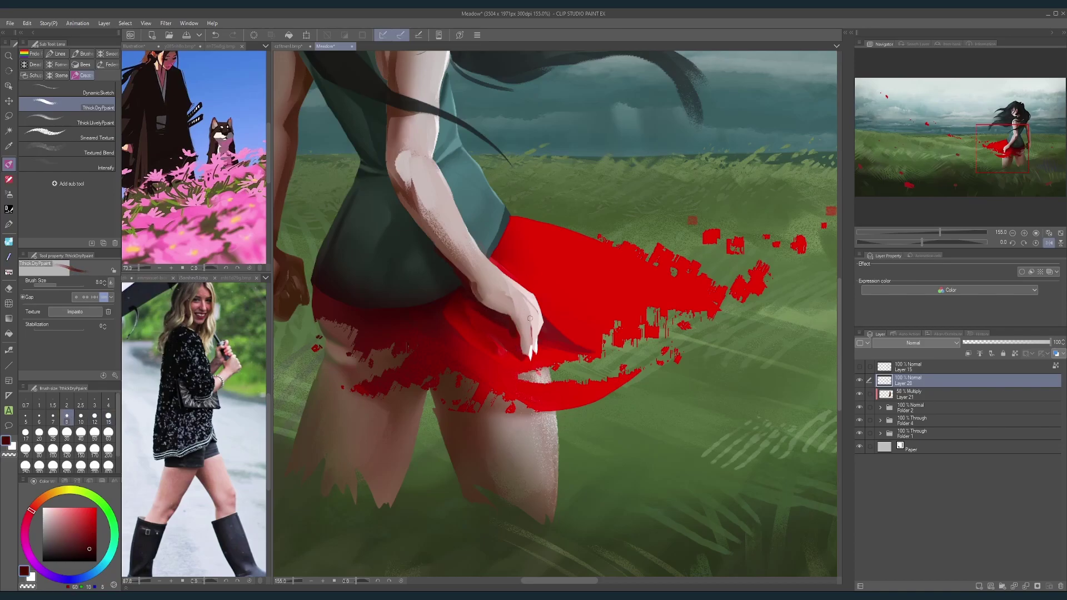
{"action": "key", "text": "bracketright"}
{"action": "left_click", "coordinate": [533, 325], "text": "alt"}
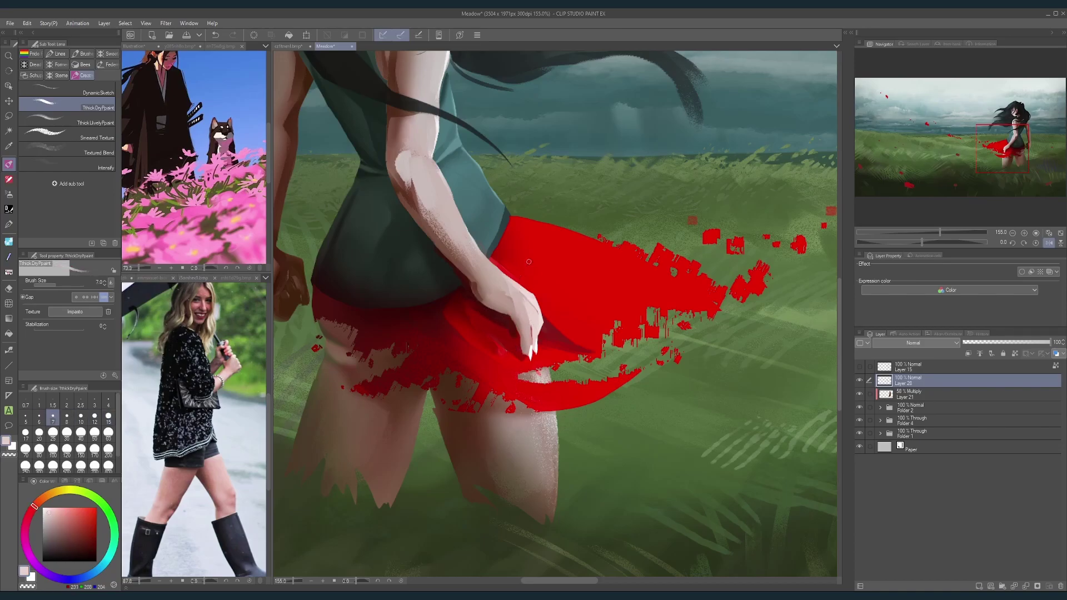
{"action": "left_click", "coordinate": [516, 311], "text": "alt"}
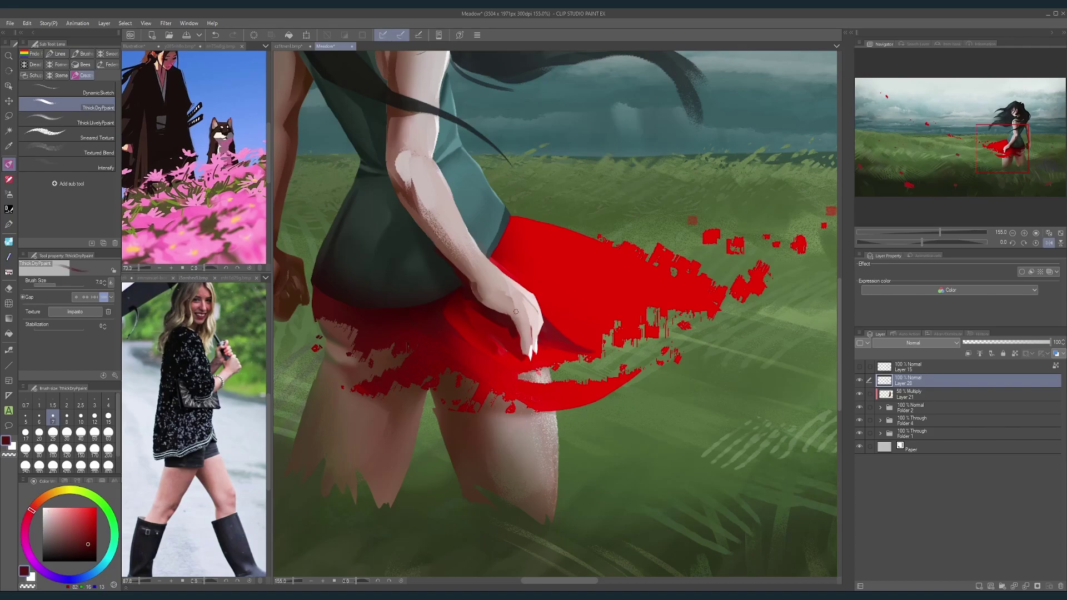
Step: Detail the knuckles and fingers with sampled brown and pale skin tones at brush size 5
{"action": "left_click", "coordinate": [473, 283], "text": "alt"}
{"action": "key", "text": "bracketleft"}
{"action": "key", "text": "bracketleft"}
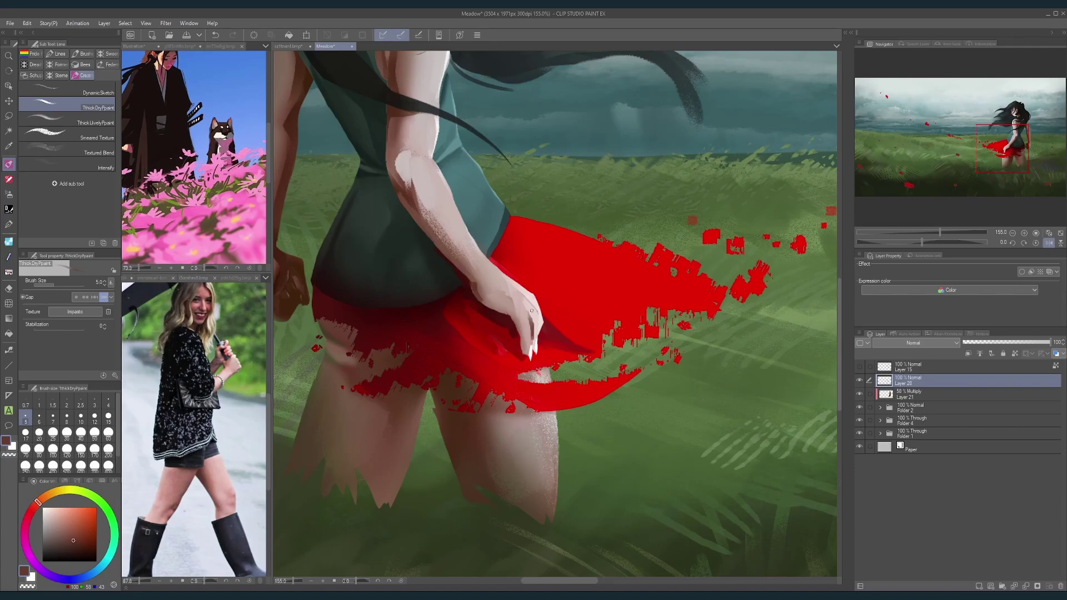
{"action": "left_click", "coordinate": [532, 311], "text": "alt"}
{"action": "scroll", "coordinate": [555, 292], "scroll_direction": "down", "scroll_amount": 4}
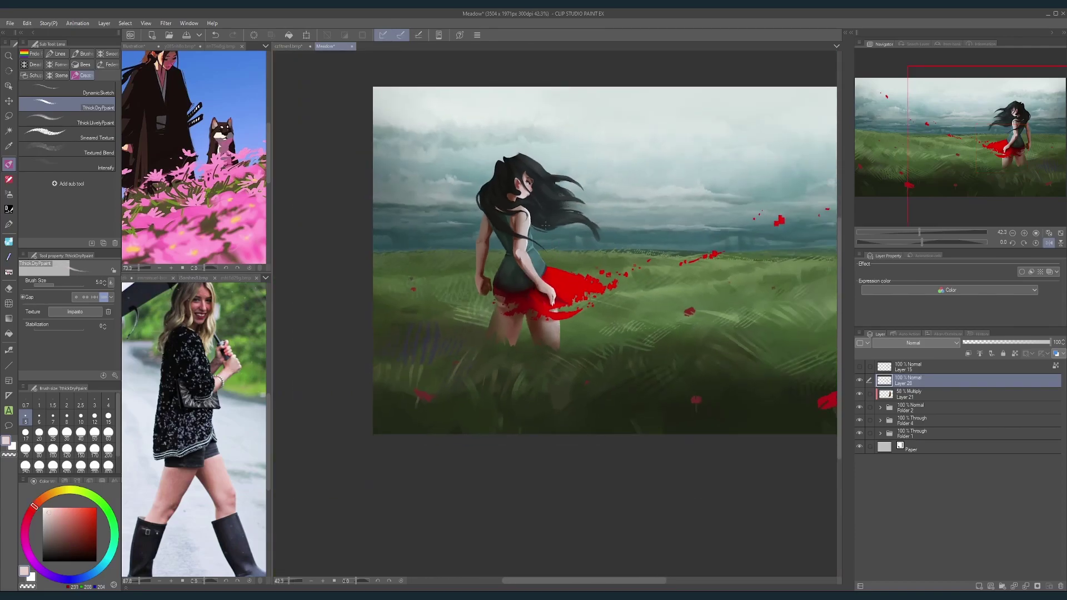
{"action": "scroll", "coordinate": [549, 290], "scroll_direction": "down", "scroll_amount": 1}
{"action": "scroll", "coordinate": [548, 290], "scroll_direction": "up", "scroll_amount": 5}
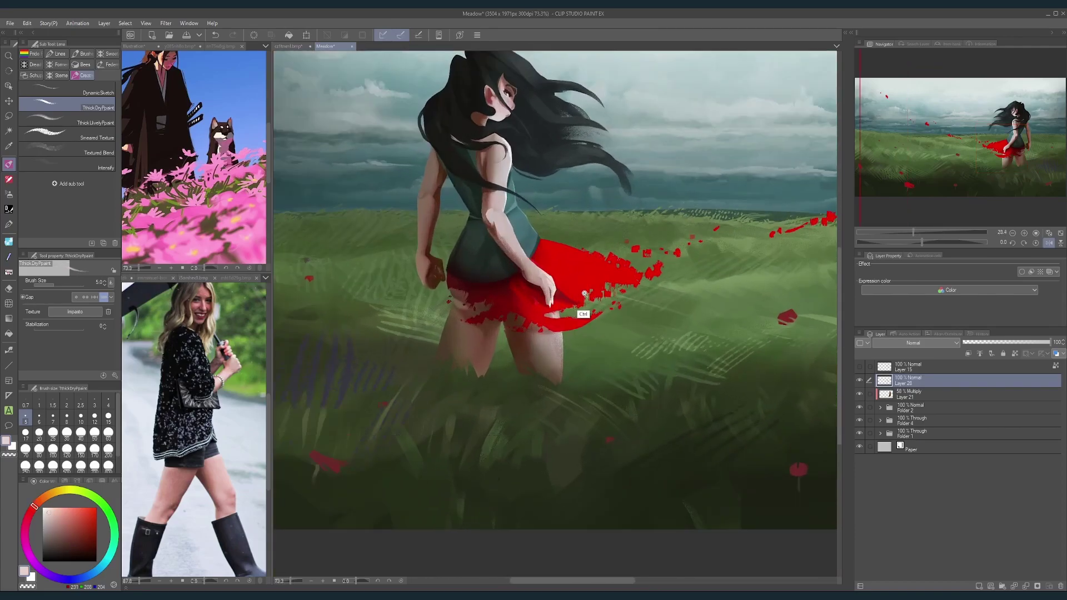
Step: Touch up the skirt shadow beneath the wrist and fingers with sampled dark reds at brush size 10
{"action": "key", "text": "bracketright"}
{"action": "key", "text": "bracketright"}
{"action": "key", "text": "bracketright"}
{"action": "key", "text": "bracketright"}
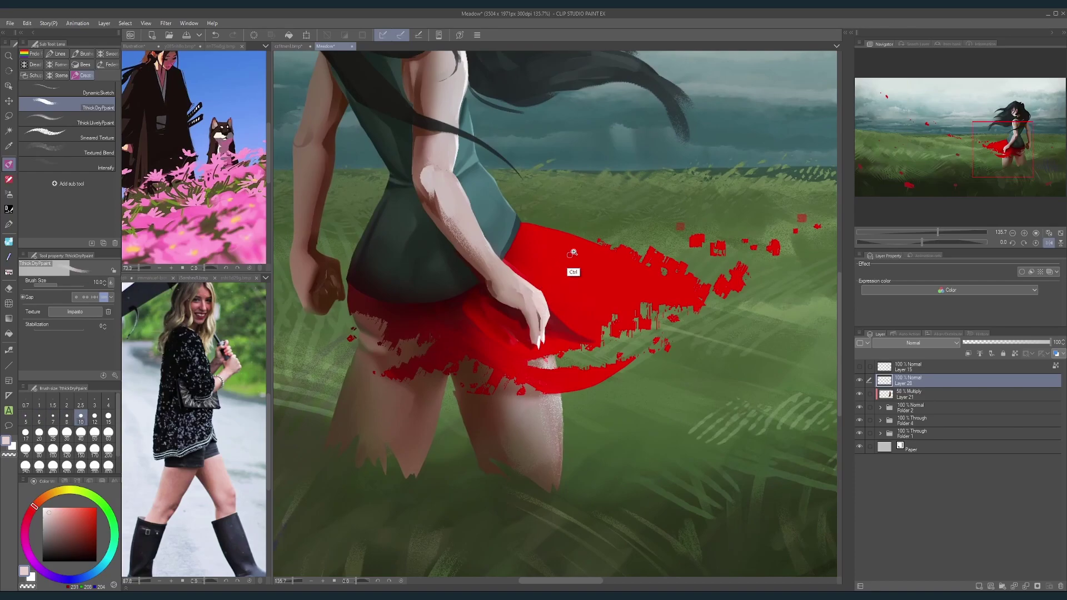
{"action": "scroll", "coordinate": [572, 269], "scroll_direction": "down", "scroll_amount": 4}
{"action": "scroll", "coordinate": [525, 269], "scroll_direction": "up", "scroll_amount": 5}
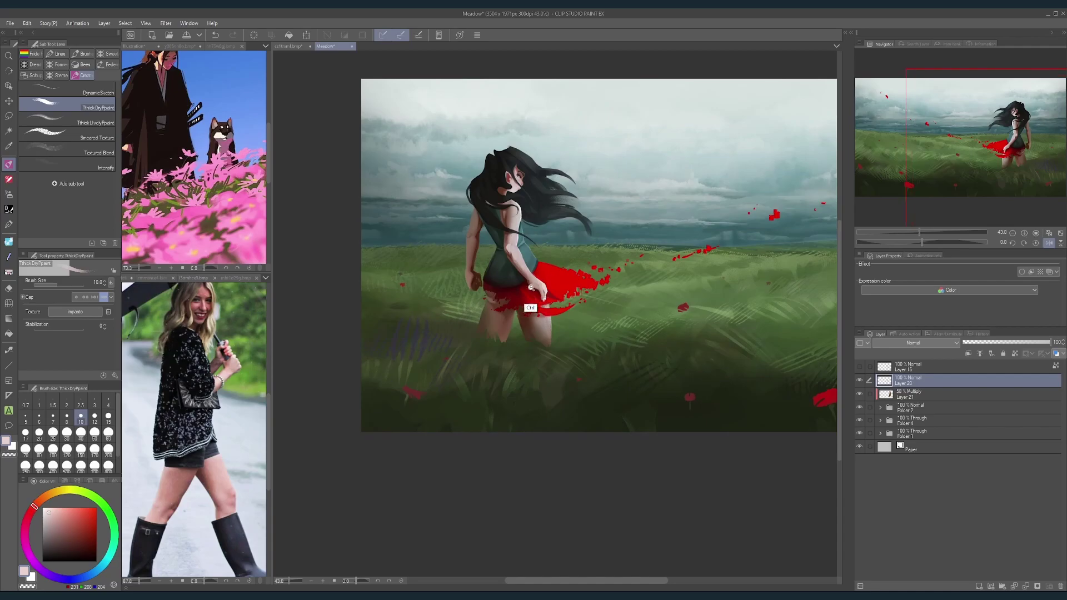
{"action": "left_click_drag", "start_coordinate": [525, 269], "coordinate": [502, 278]}
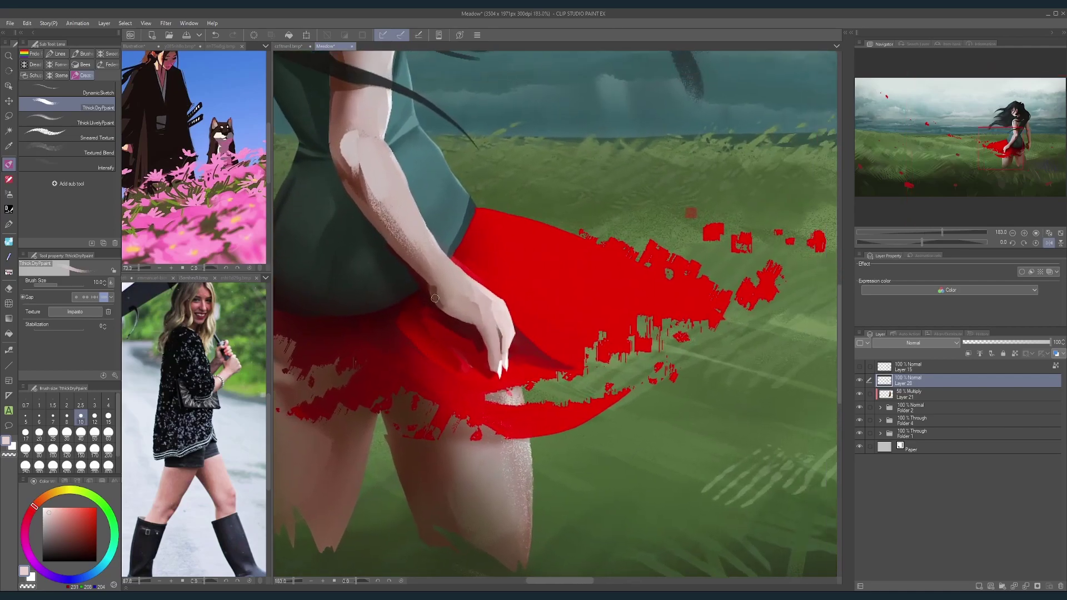
{"action": "left_click", "coordinate": [443, 308], "text": "alt"}
{"action": "left_click", "coordinate": [481, 349], "text": "alt"}
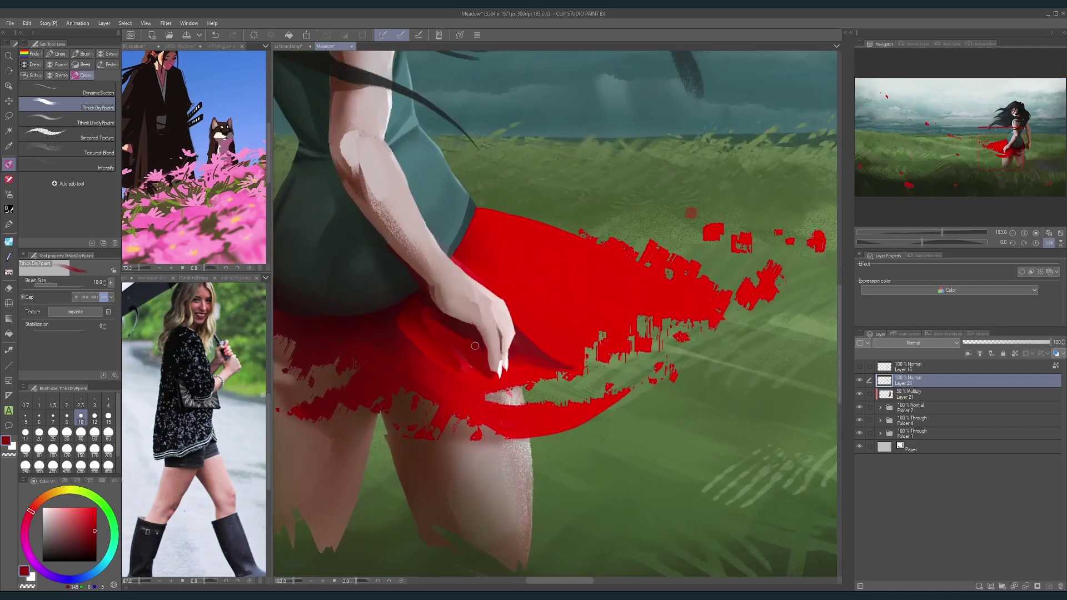
Step: Lasso the underside of the forearm and hand, shade inside it with a sampled brown at brush size 12, and clear the selection
{"action": "key", "text": "m"}
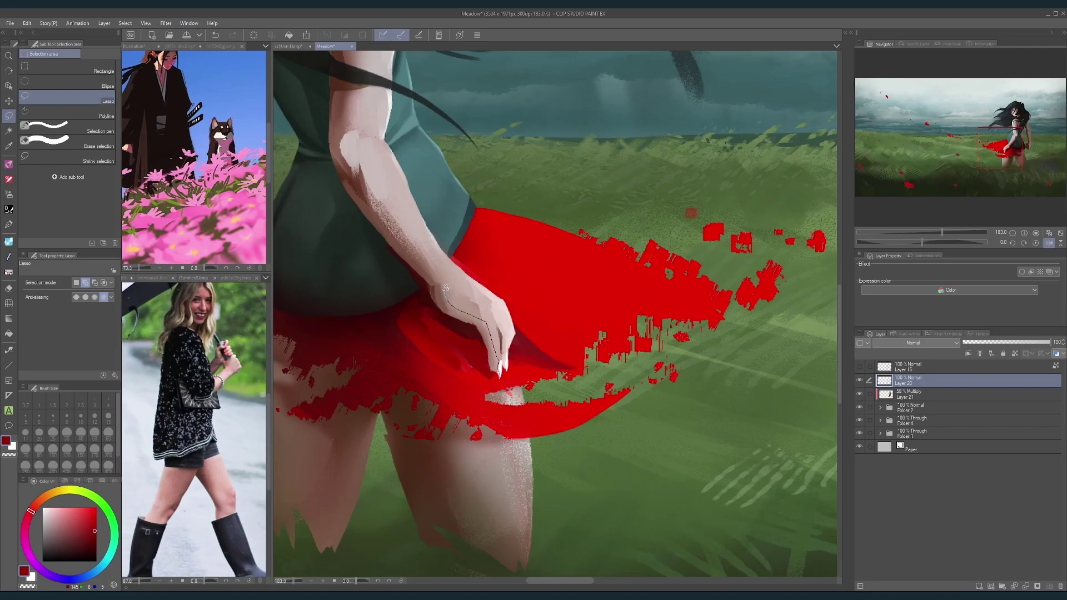
{"action": "left_click_drag", "start_coordinate": [446, 287], "coordinate": [412, 250]}
{"action": "mouse_move", "coordinate": [346, 181]}
{"action": "left_mouse_down"}
{"action": "mouse_move", "coordinate": [486, 341]}
{"action": "mouse_move", "coordinate": [492, 364]}
{"action": "left_mouse_up"}
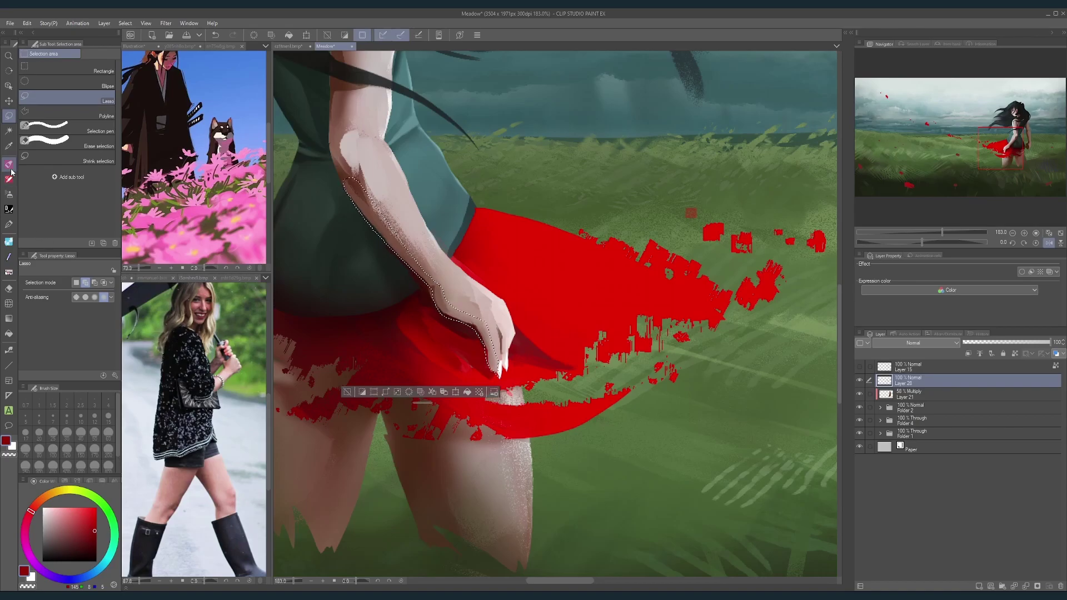
{"action": "left_click", "coordinate": [9, 165]}
{"action": "left_click", "coordinate": [494, 372], "text": "alt"}
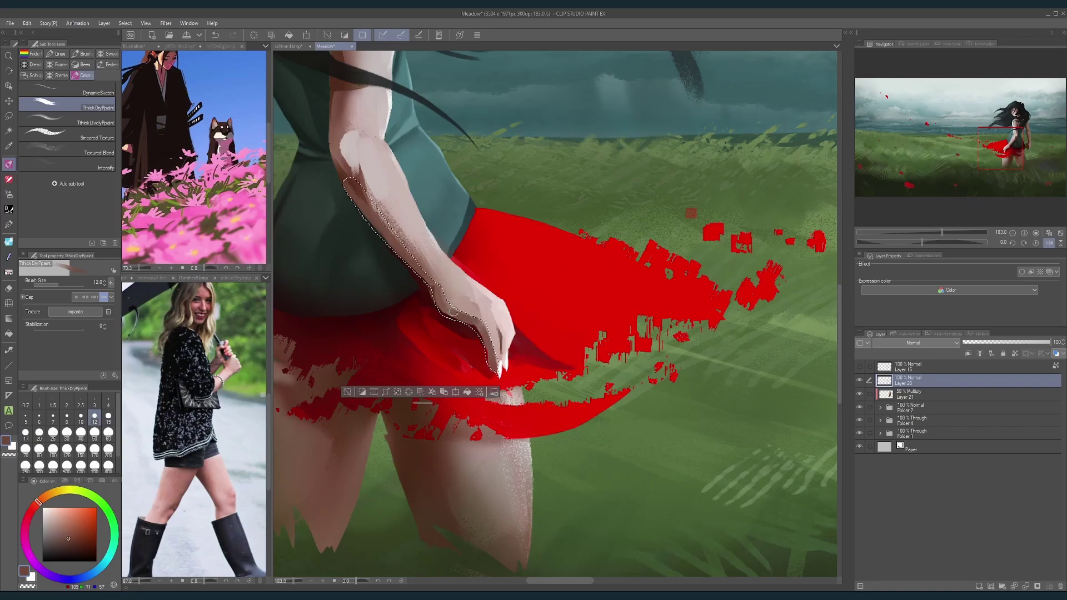
{"action": "left_click_drag", "start_coordinate": [384, 239], "coordinate": [431, 297]}
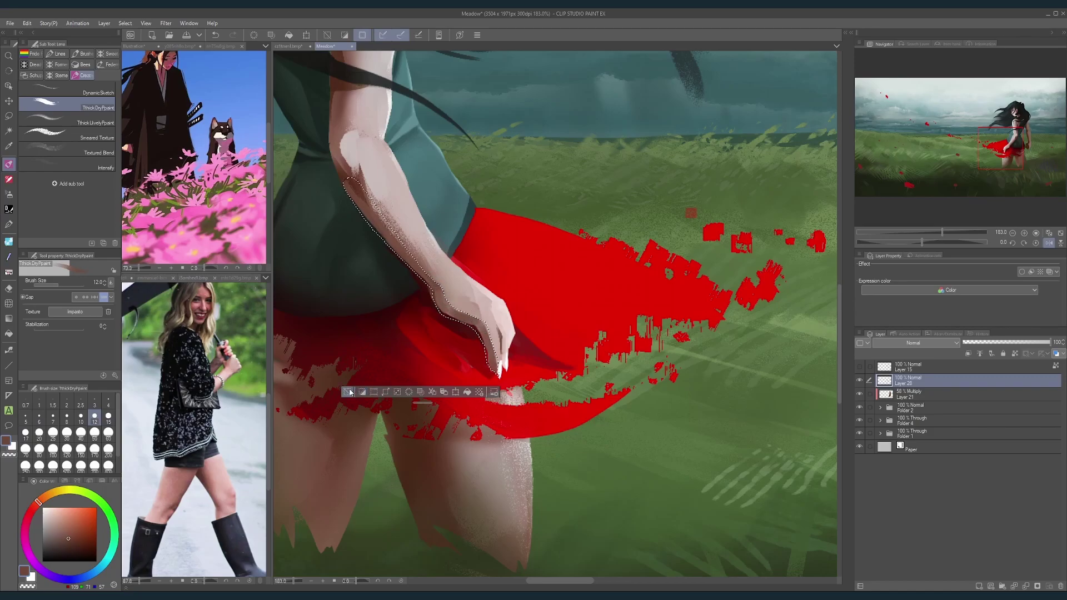
{"action": "key", "text": "ctrl+d"}
Step: Paint subtle folds on the bright red skirt beside the waist with a sampled red at brush size 30
{"action": "scroll", "coordinate": [499, 222], "scroll_direction": "down", "scroll_amount": 6}
{"action": "left_click_drag", "start_coordinate": [552, 242], "coordinate": [552, 335]}
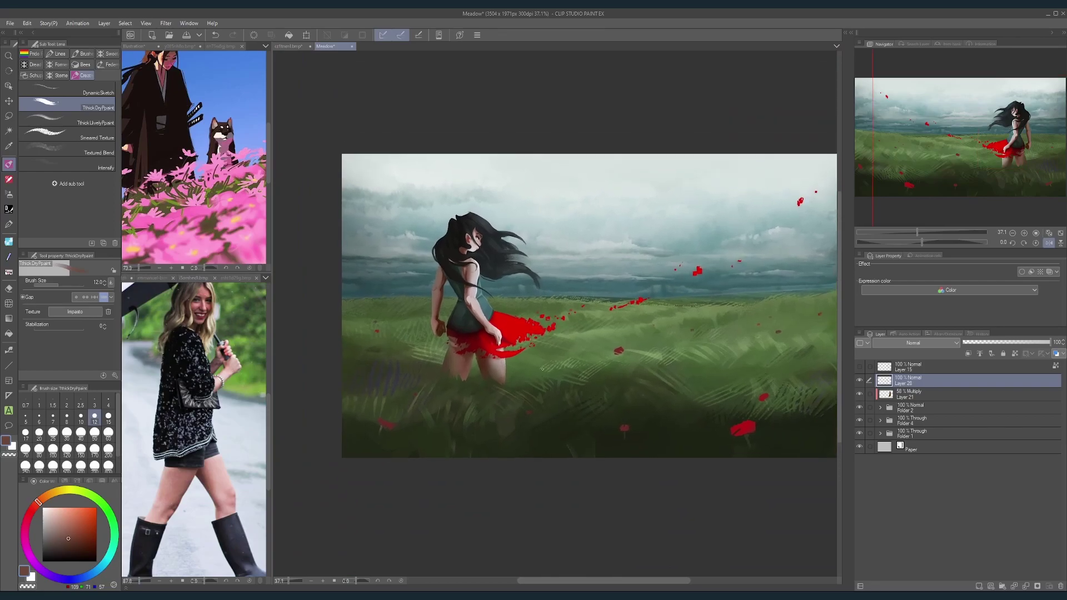
{"action": "scroll", "coordinate": [511, 334], "scroll_direction": "up", "scroll_amount": 5}
{"action": "key", "text": "bracketright"}
{"action": "key", "text": "bracketright"}
{"action": "key", "text": "bracketright"}
{"action": "key", "text": "bracketright"}
{"action": "key", "text": "bracketright"}
{"action": "key", "text": "bracketright"}
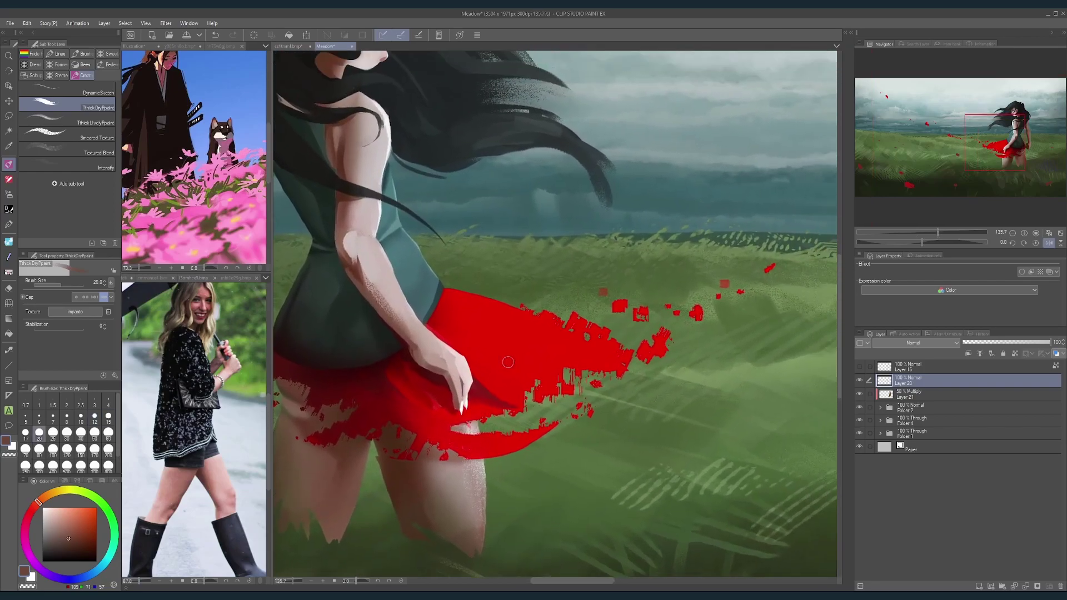
{"action": "key", "text": "bracketleft"}
{"action": "left_click", "coordinate": [439, 319], "text": "alt"}
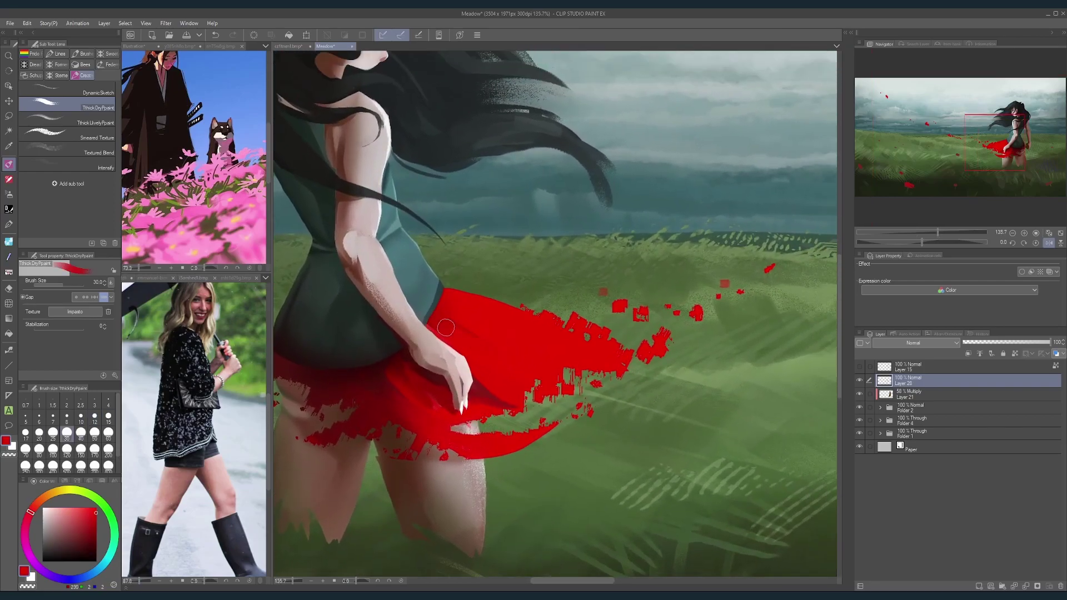
Step: Darken and smooth the hair around the ear and neck with a sampled near-black, raising the brush size to 100
{"action": "left_click_drag", "start_coordinate": [496, 262], "coordinate": [464, 223]}
{"action": "left_click_drag", "start_coordinate": [477, 273], "coordinate": [510, 239]}
{"action": "mouse_move", "coordinate": [485, 190]}
{"action": "left_mouse_down"}
{"action": "mouse_move", "coordinate": [542, 334]}
{"action": "mouse_move", "coordinate": [553, 447]}
{"action": "left_mouse_up"}
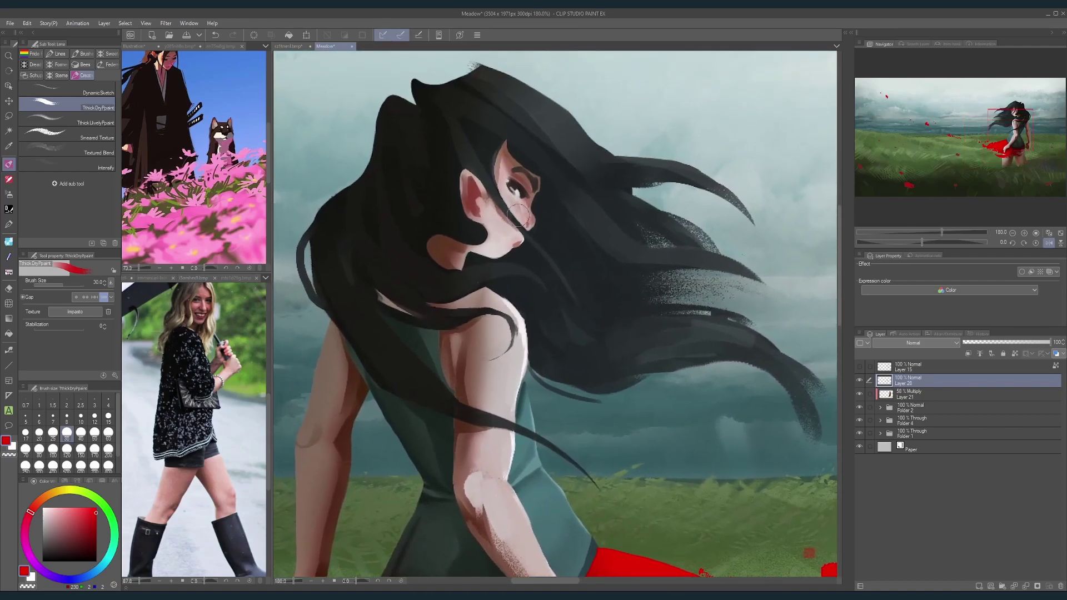
{"action": "key", "text": "bracketright"}
{"action": "key", "text": "bracketright"}
{"action": "left_click", "coordinate": [436, 224], "text": "alt"}
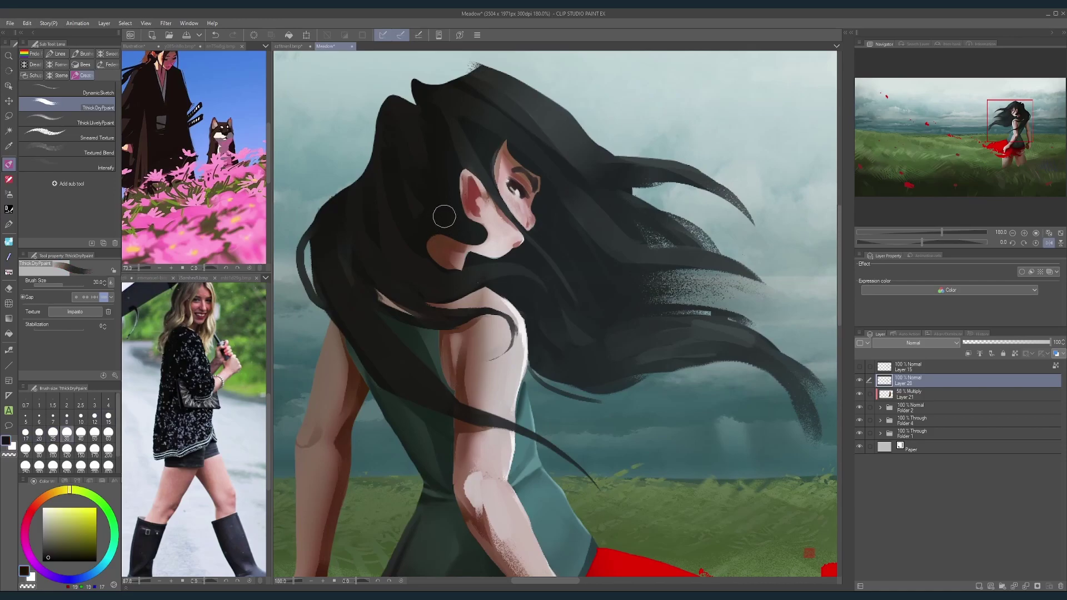
{"action": "key", "text": "bracketright"}
{"action": "key", "text": "bracketright"}
{"action": "key", "text": "bracketright"}
{"action": "key", "text": "bracketright"}
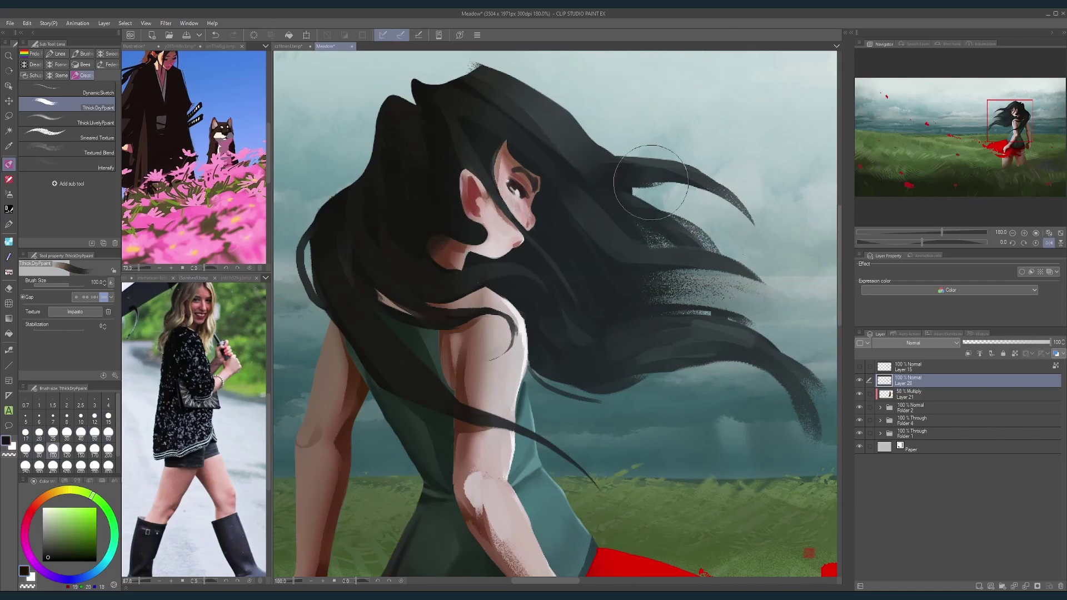
Step: Try to thicken the windblown hair strands with broad dark strokes at brush size 120, and undo the last stroke
{"action": "key", "text": "bracketright"}
{"action": "left_click_drag", "start_coordinate": [578, 256], "coordinate": [792, 328]}
{"action": "left_click_drag", "start_coordinate": [742, 281], "coordinate": [617, 284]}
{"action": "key", "text": "ctrl+minus"}
{"action": "key", "text": "ctrl+minus"}
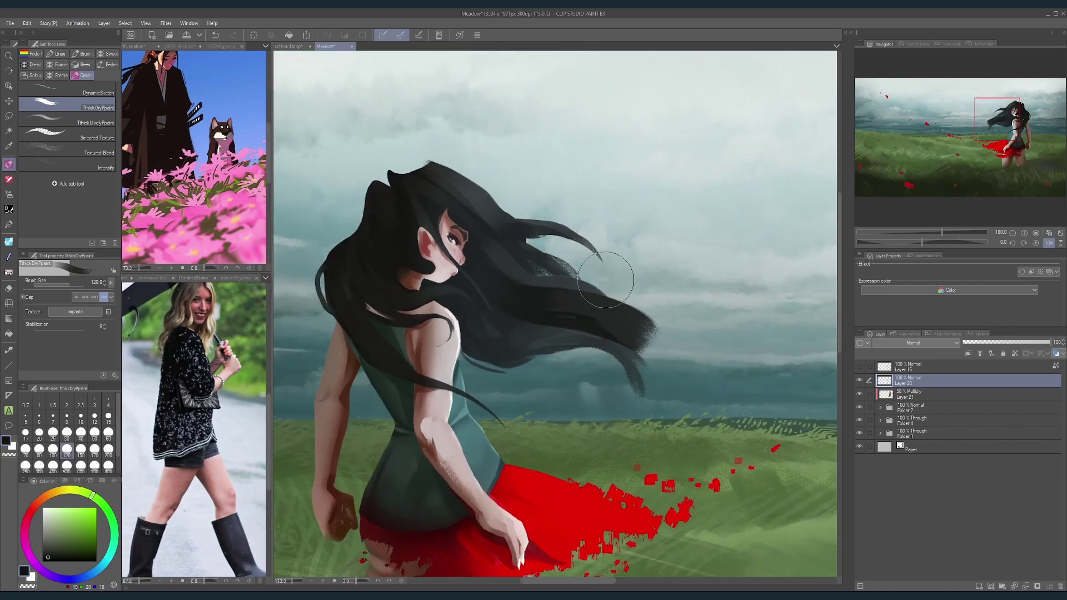
{"action": "key", "text": "ctrl+z"}
Step: Extend the lower windblown hair into a long strand with a sampled dark hair tone at brush size 50
{"action": "key", "text": "bracketleft"}
{"action": "key", "text": "bracketleft"}
{"action": "key", "text": "bracketleft"}
{"action": "key", "text": "bracketleft"}
{"action": "key", "text": "bracketleft"}
{"action": "left_click", "coordinate": [502, 291], "text": "alt"}
{"action": "mouse_move", "coordinate": [547, 314]}
{"action": "left_mouse_down"}
{"action": "mouse_move", "coordinate": [688, 356]}
{"action": "mouse_move", "coordinate": [679, 362]}
{"action": "left_mouse_up"}
{"action": "key", "text": "shift+space"}
{"action": "mouse_move", "coordinate": [553, 328]}
{"action": "left_mouse_down"}
{"action": "mouse_move", "coordinate": [689, 403]}
{"action": "mouse_move", "coordinate": [617, 347]}
{"action": "left_mouse_up"}
Step: Flip the canvas view horizontally and taper the windblown strand tips with transparent colour at brush size 25
{"action": "left_click", "coordinate": [10, 454]}
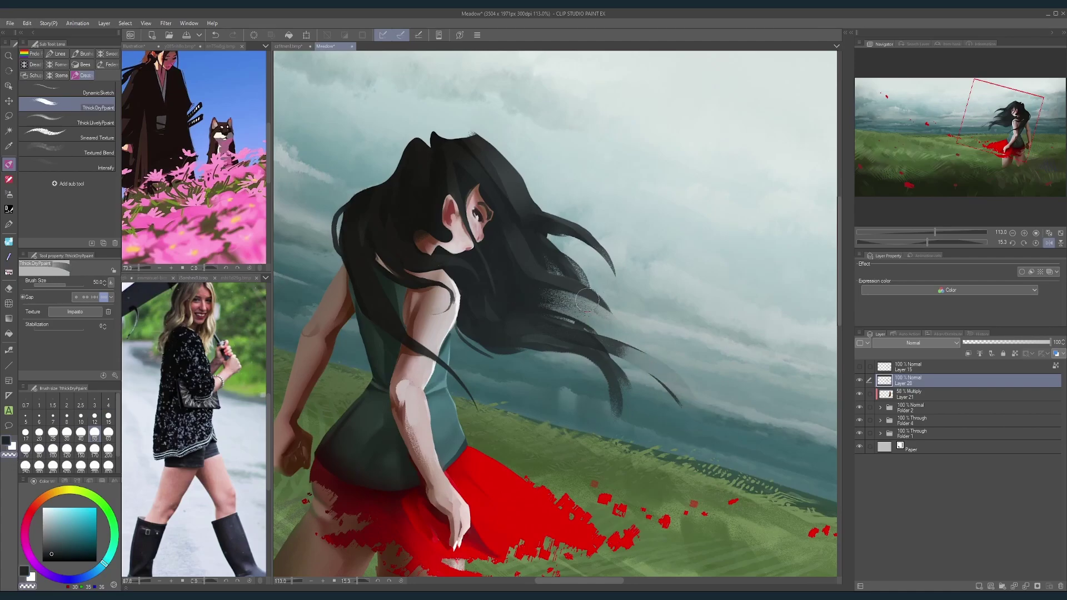
{"action": "key", "text": "ctrl+space"}
{"action": "left_click_drag", "start_coordinate": [714, 405], "coordinate": [639, 405]}
{"action": "key", "text": "shift+space"}
{"action": "mouse_move", "coordinate": [731, 296]}
{"action": "left_mouse_down"}
{"action": "mouse_move", "coordinate": [722, 369]}
{"action": "mouse_move", "coordinate": [729, 281]}
{"action": "left_mouse_up"}
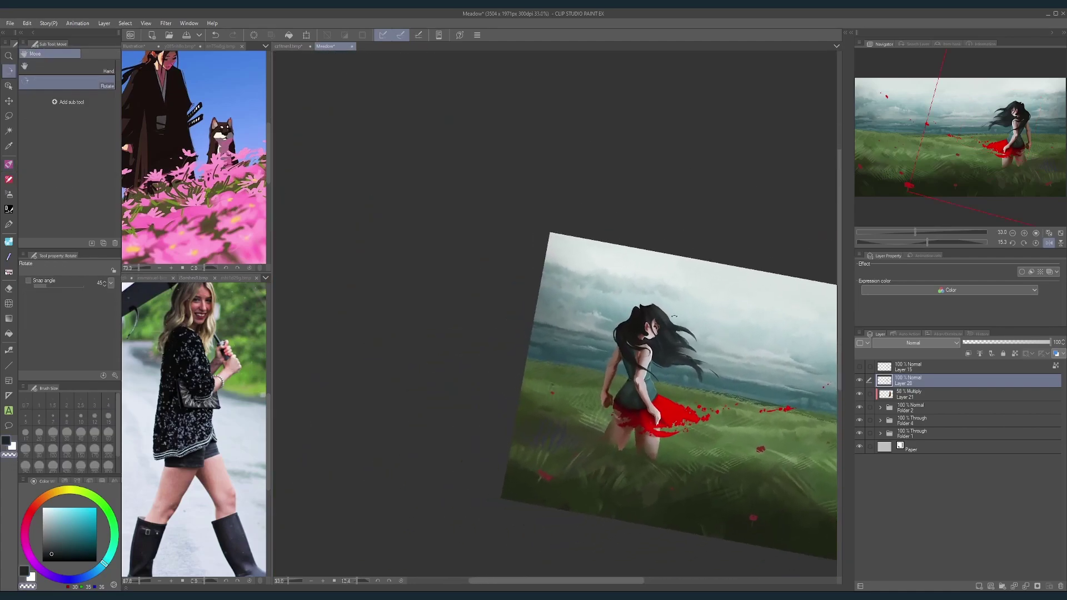
{"action": "left_click", "coordinate": [1036, 243]}
{"action": "left_click", "coordinate": [1048, 243]}
{"action": "key", "text": "space"}
{"action": "left_click_drag", "start_coordinate": [500, 399], "coordinate": [650, 427]}
{"action": "key", "text": "ctrl+space"}
{"action": "left_click_drag", "start_coordinate": [526, 361], "coordinate": [538, 368]}
{"action": "scroll", "coordinate": [538, 368], "scroll_direction": "up", "scroll_amount": 2}
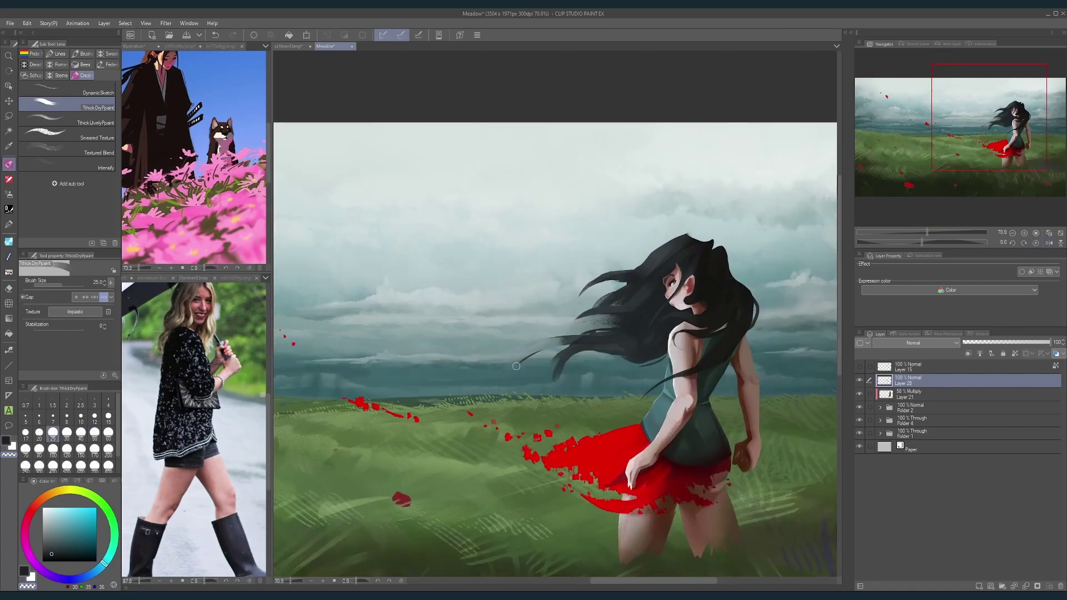
{"action": "left_click_drag", "start_coordinate": [561, 356], "coordinate": [598, 313]}
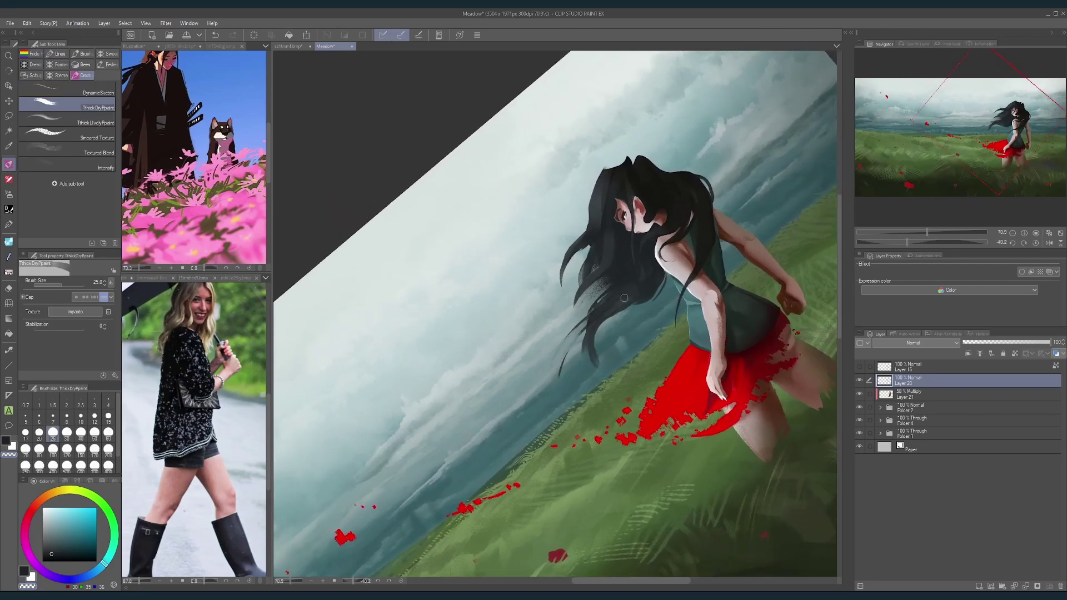
Step: Refine the hair above and in front of the face with a sampled dark hair tone at brush size 25
{"action": "scroll", "coordinate": [645, 311], "scroll_direction": "down", "scroll_amount": 3}
{"action": "key", "text": "r"}
{"action": "left_click_drag", "start_coordinate": [649, 306], "coordinate": [676, 387]}
{"action": "key", "text": "b"}
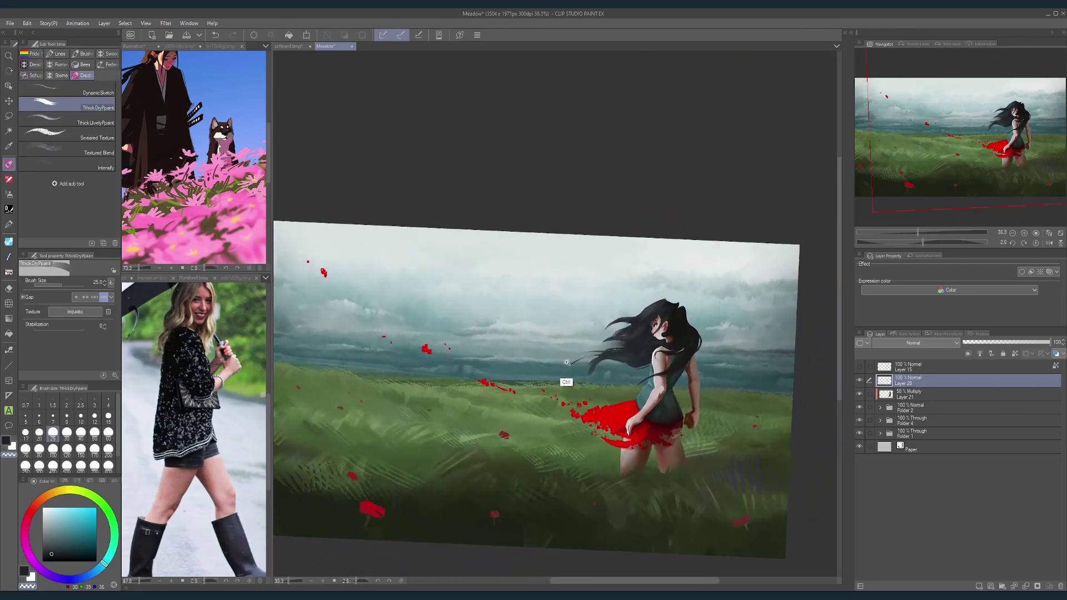
{"action": "scroll", "coordinate": [566, 358], "scroll_direction": "up", "scroll_amount": 3}
{"action": "scroll", "coordinate": [685, 320], "scroll_direction": "down", "scroll_amount": 4}
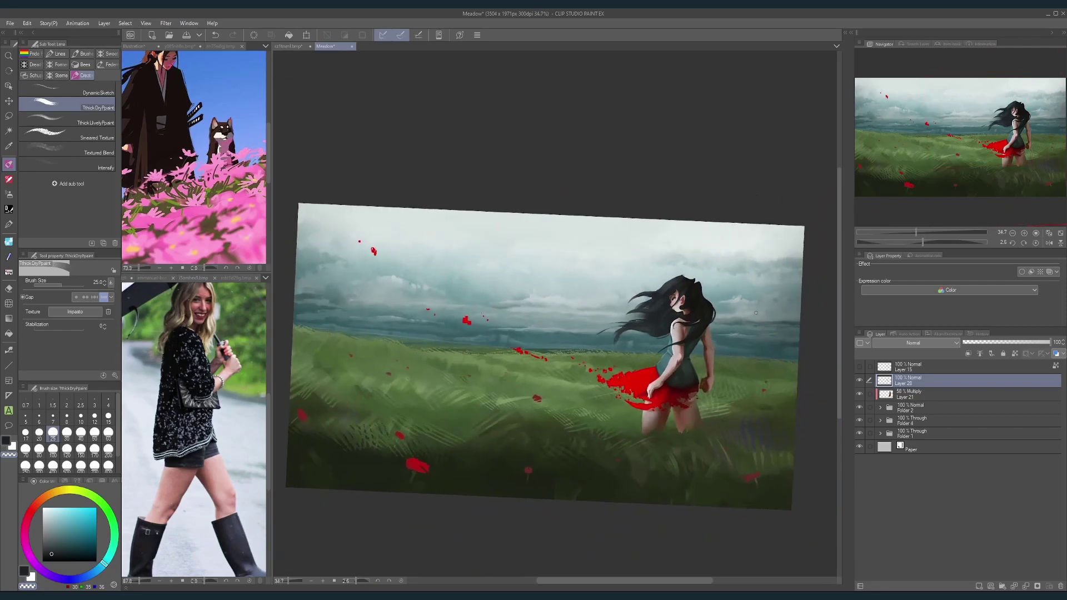
{"action": "scroll", "coordinate": [652, 299], "scroll_direction": "up", "scroll_amount": 2}
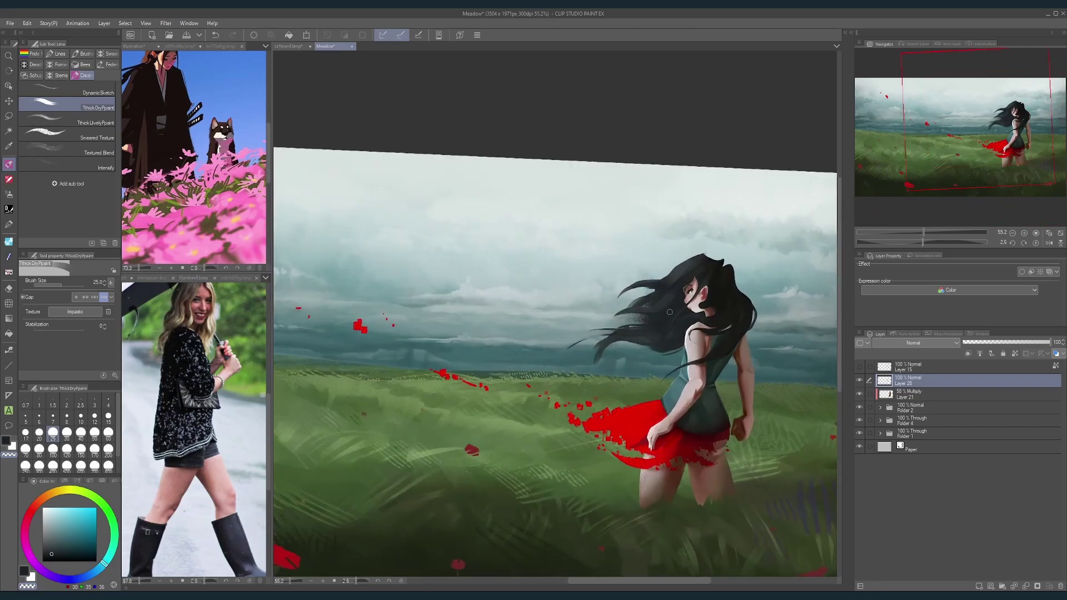
{"action": "left_click", "coordinate": [688, 265], "text": "alt"}
{"action": "left_click_drag", "start_coordinate": [689, 265], "coordinate": [634, 301]}
{"action": "scroll", "coordinate": [650, 278], "scroll_direction": "up", "scroll_amount": 2}
{"action": "key", "text": "r"}
{"action": "left_click_drag", "start_coordinate": [658, 338], "coordinate": [644, 310]}
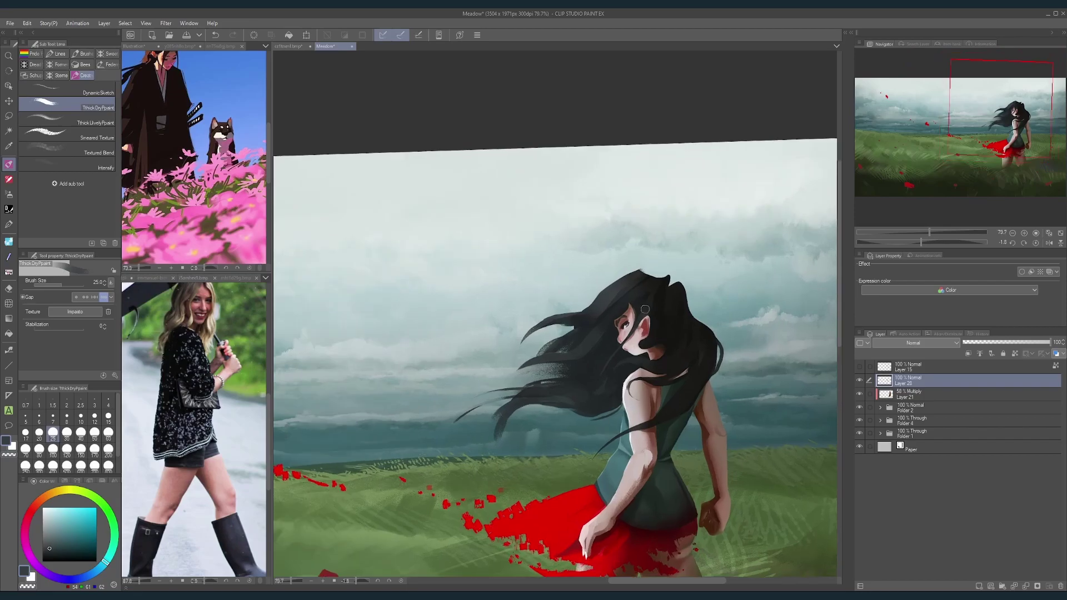
Step: Draw thin white flyaway strands around the hair with the DynamicSketch brush at size 6, and undo the last stroke
{"action": "left_click_drag", "start_coordinate": [49, 528], "coordinate": [42, 508]}
{"action": "left_click", "coordinate": [105, 91]}
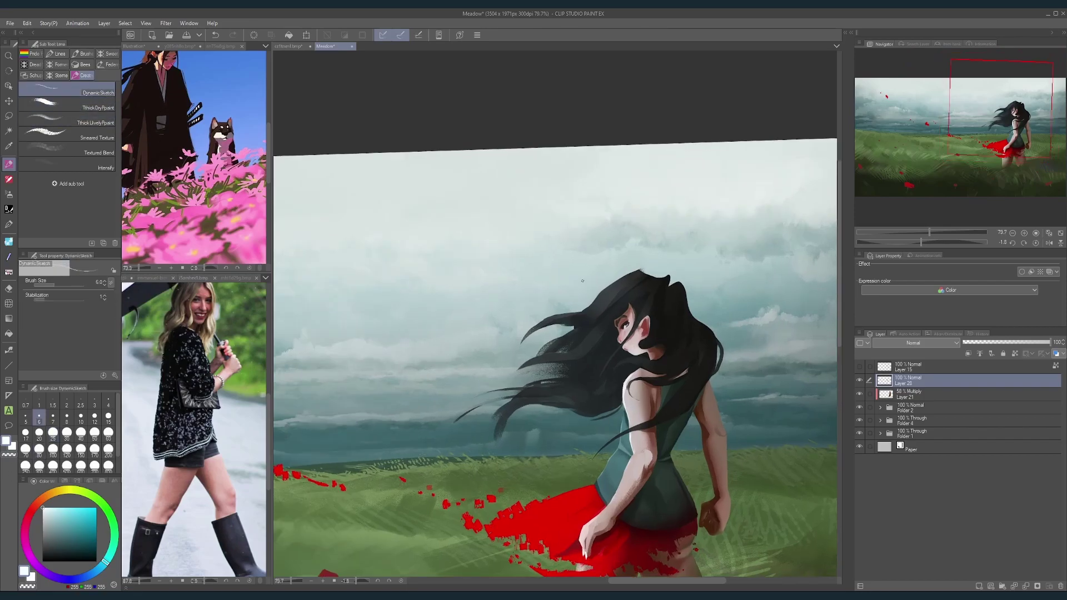
{"action": "key", "text": "bracketleft"}
{"action": "key", "text": "bracketleft"}
{"action": "key", "text": "bracketleft"}
{"action": "key", "text": "bracketright"}
{"action": "key", "text": "bracketright"}
{"action": "key", "text": "bracketright"}
{"action": "key", "text": "ctrl+z"}
Step: Add fine dark stray hairs and curls over the shoulder and strand ends with a sampled hair colour
{"action": "left_click", "coordinate": [590, 326], "text": "alt"}
{"action": "scroll", "coordinate": [661, 403], "scroll_direction": "up", "scroll_amount": 3}
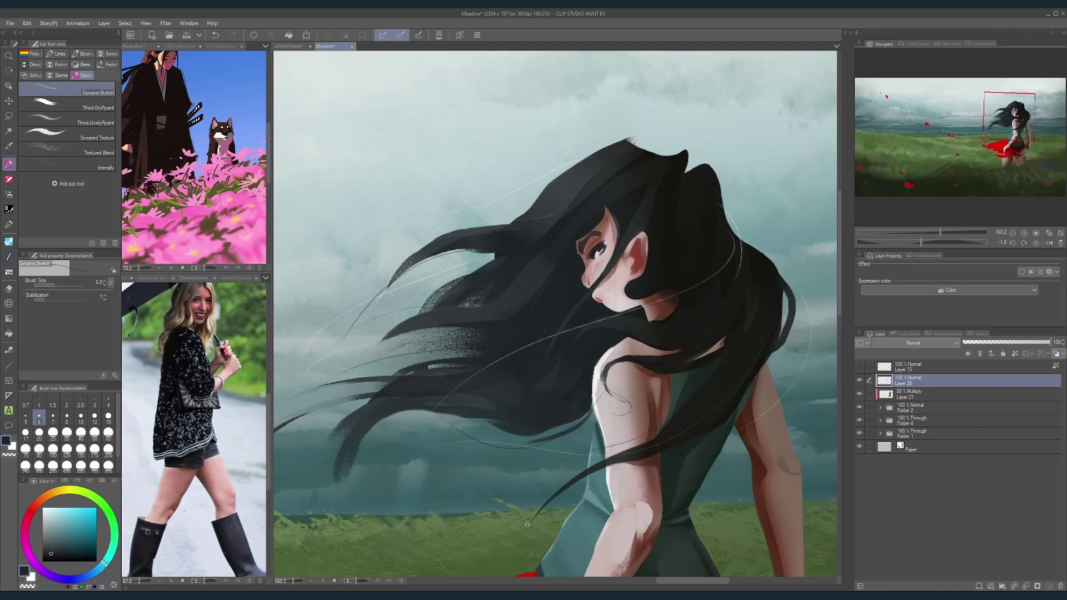
{"action": "scroll", "coordinate": [644, 435], "scroll_direction": "down", "scroll_amount": 3}
{"action": "scroll", "coordinate": [691, 348], "scroll_direction": "up", "scroll_amount": 2}
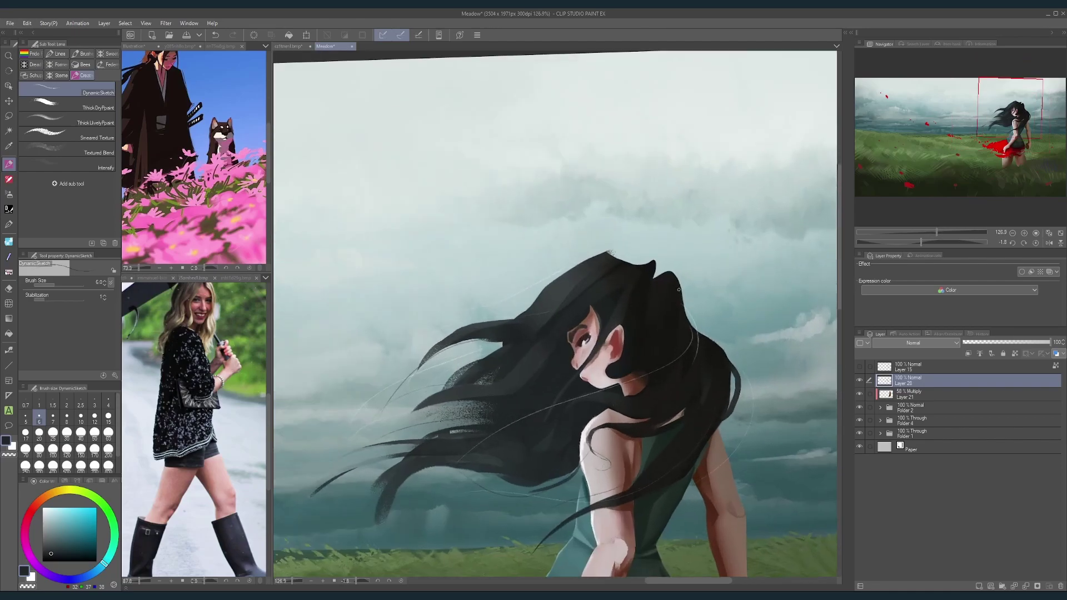
Step: Draw loose dark strands down the back of the head, raising the DynamicSketch brush size to 15
{"action": "left_click_drag", "start_coordinate": [738, 351], "coordinate": [686, 366]}
{"action": "key", "text": "]"}
{"action": "key", "text": "]"}
{"action": "key", "text": "]"}
{"action": "key", "text": "]"}
{"action": "key", "text": "]"}
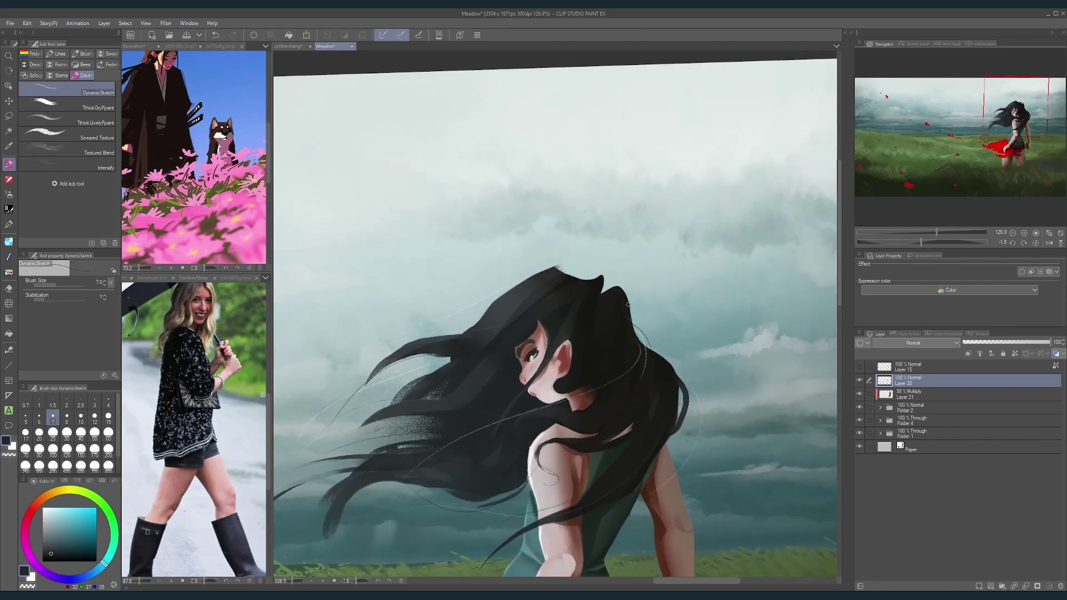
{"action": "left_click_drag", "start_coordinate": [627, 306], "coordinate": [653, 386]}
{"action": "scroll", "coordinate": [654, 386], "scroll_direction": "down", "scroll_amount": 3}
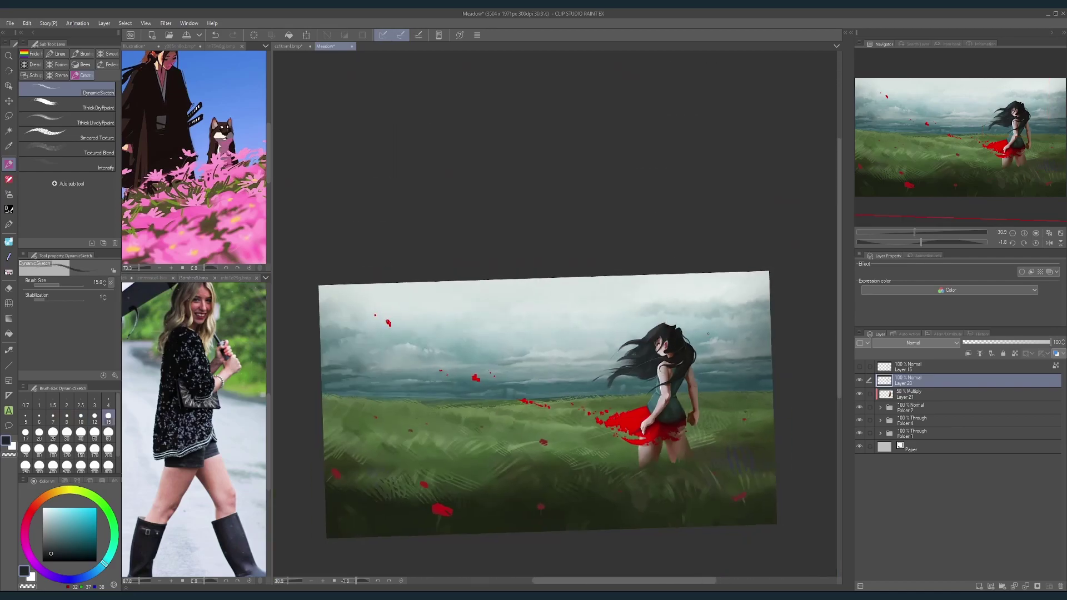
{"action": "scroll", "coordinate": [672, 321], "scroll_direction": "up", "scroll_amount": 3}
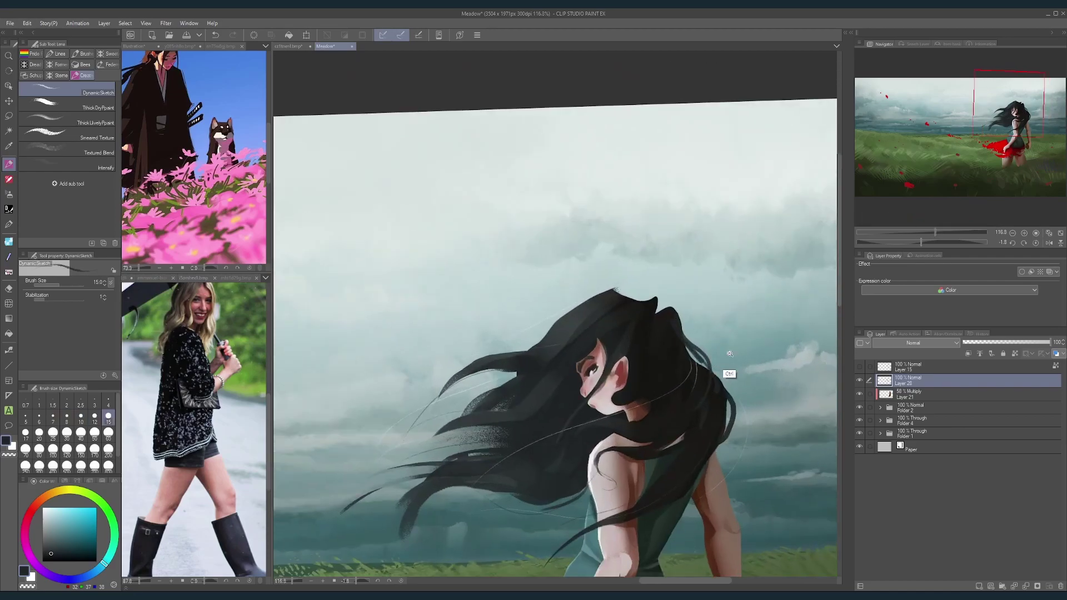
{"action": "scroll", "coordinate": [727, 369], "scroll_direction": "down", "scroll_amount": 3}
{"action": "scroll", "coordinate": [684, 337], "scroll_direction": "up", "scroll_amount": 4}
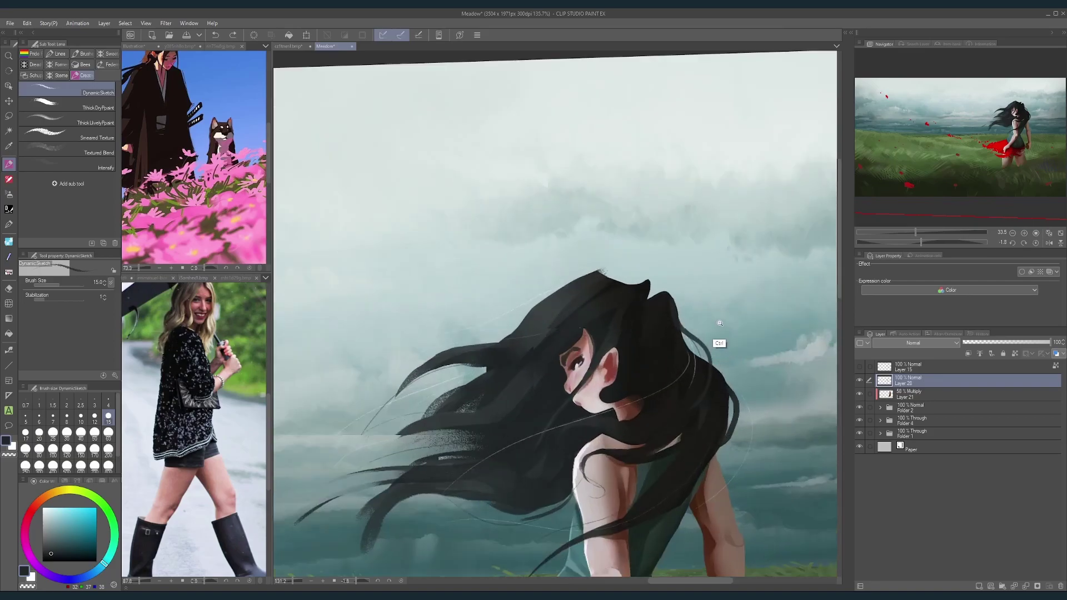
Step: Clean up the loose strands behind the head with transparent colour, raising the brush size to 40
{"action": "left_click_drag", "start_coordinate": [642, 446], "coordinate": [672, 381]}
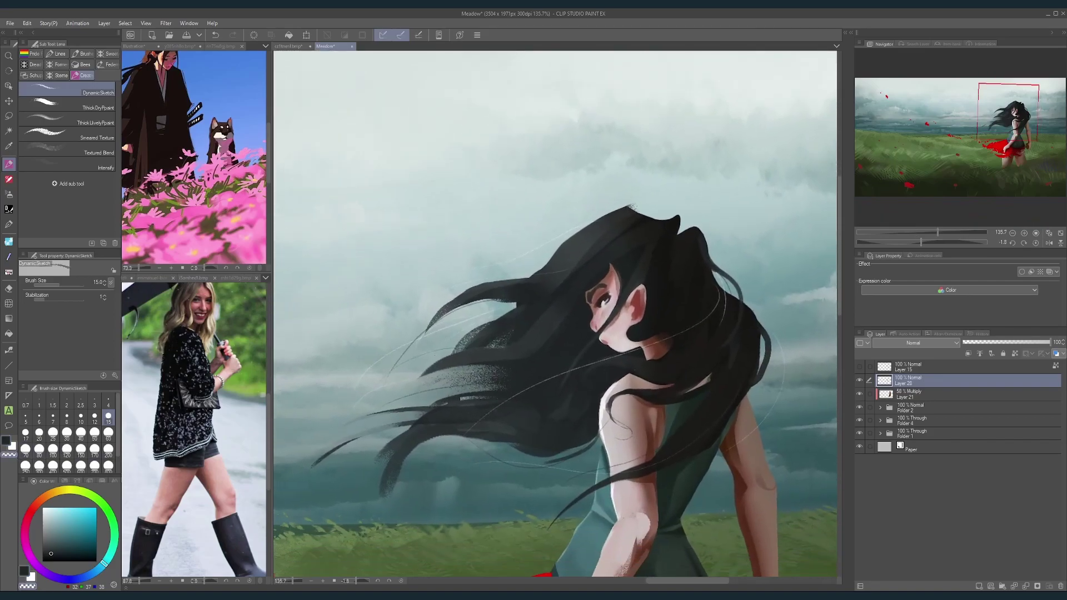
{"action": "key", "text": "bracketright"}
{"action": "key", "text": "bracketright"}
{"action": "key", "text": "bracketright"}
{"action": "key", "text": "bracketright"}
{"action": "key", "text": "bracketright"}
{"action": "scroll", "coordinate": [737, 301], "scroll_direction": "down", "scroll_amount": 2}
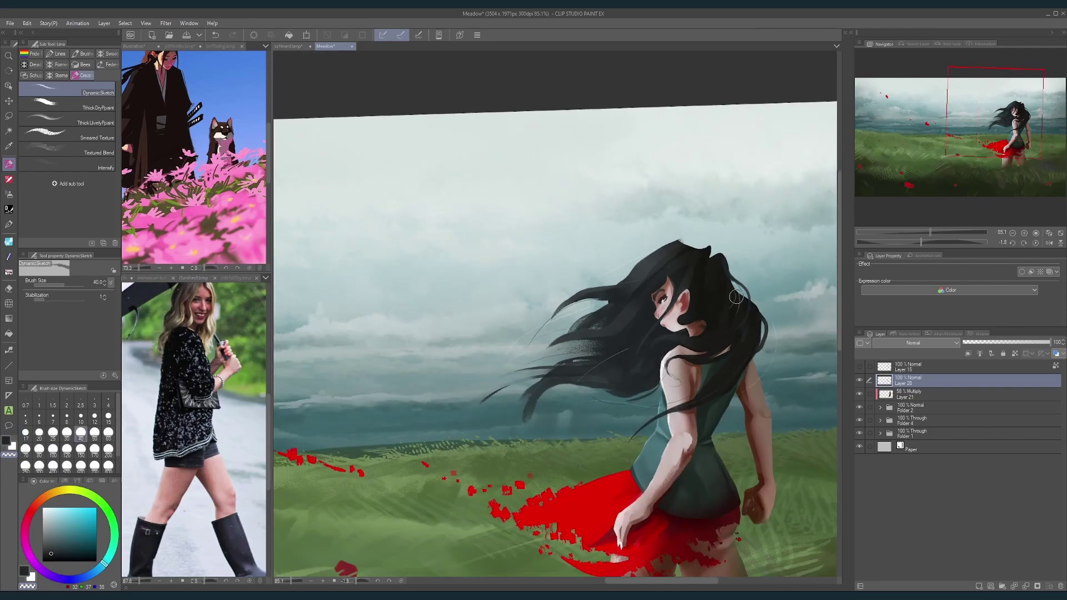
{"action": "scroll", "coordinate": [753, 310], "scroll_direction": "down", "scroll_amount": 4}
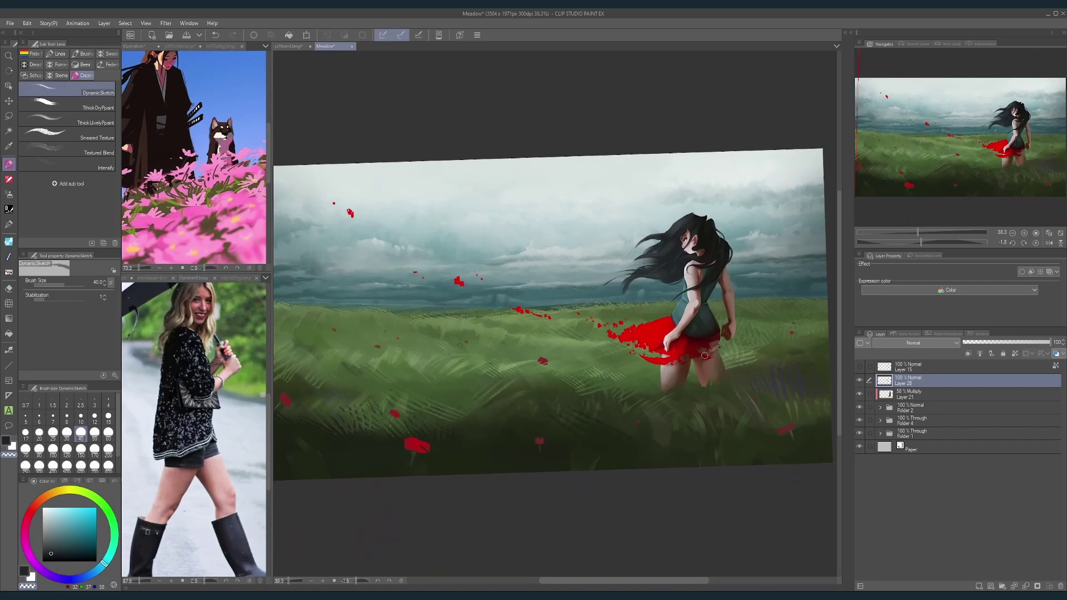
{"action": "scroll", "coordinate": [741, 315], "scroll_direction": "up", "scroll_amount": 4}
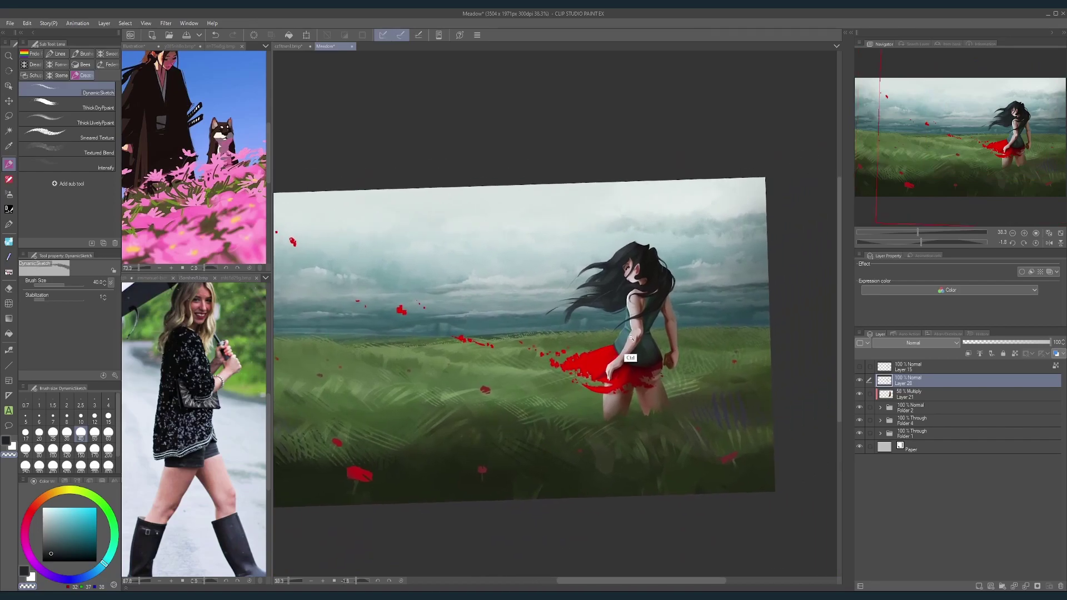
{"action": "left_click", "coordinate": [600, 342], "text": "alt"}
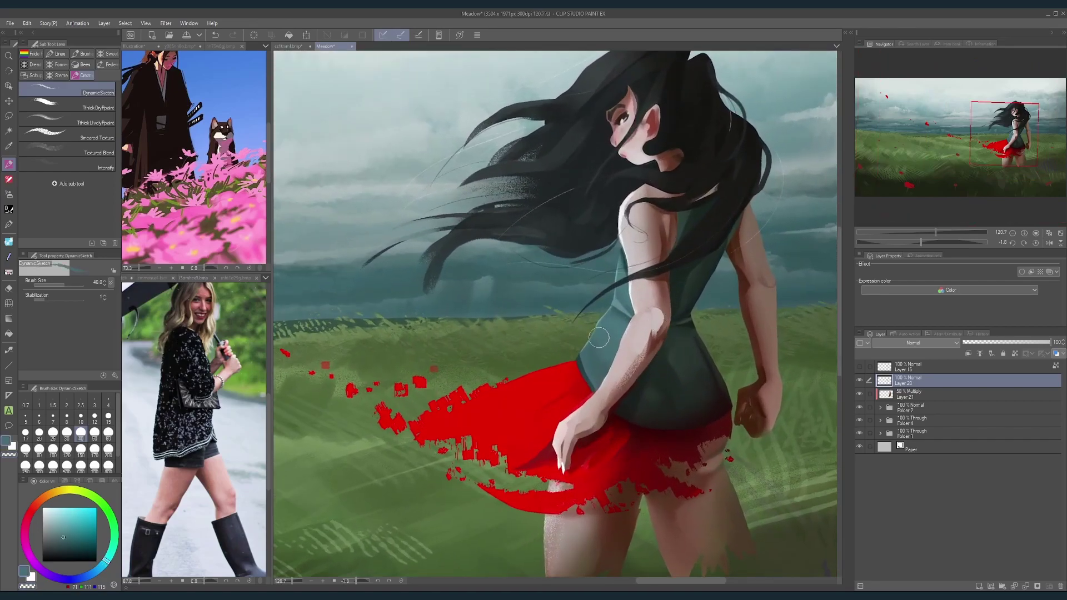
{"action": "left_click_drag", "start_coordinate": [673, 312], "coordinate": [571, 312]}
{"action": "key", "text": "ctrl+z"}
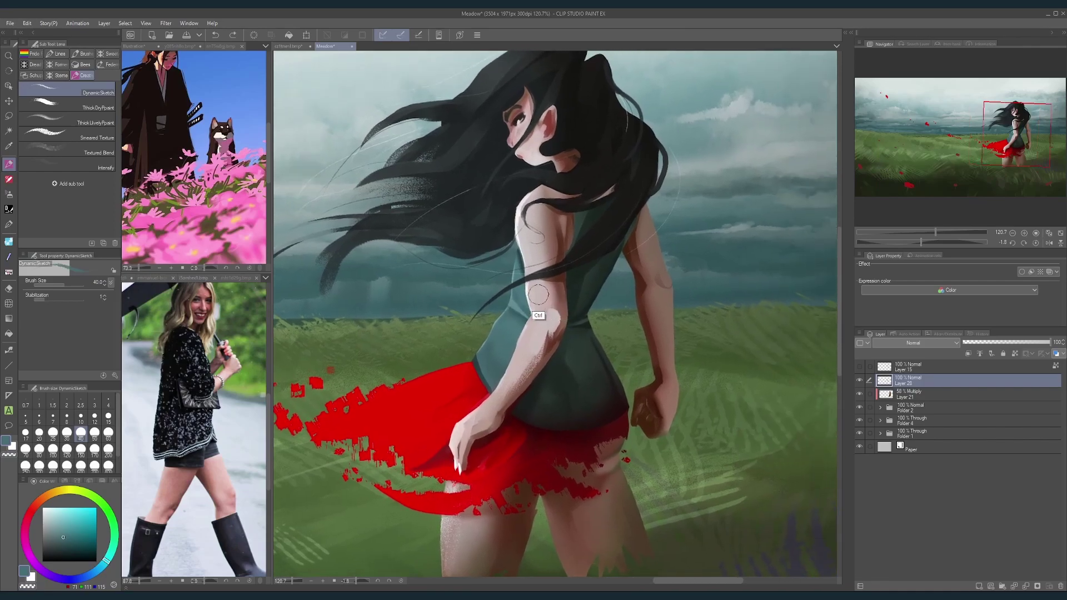
Step: Paint light blue rim highlights along the hip edge of the green top with the ThickDryPaint brush at sizes 15 and 12
{"action": "left_click", "coordinate": [105, 107]}
{"action": "left_click", "coordinate": [513, 306], "text": "alt"}
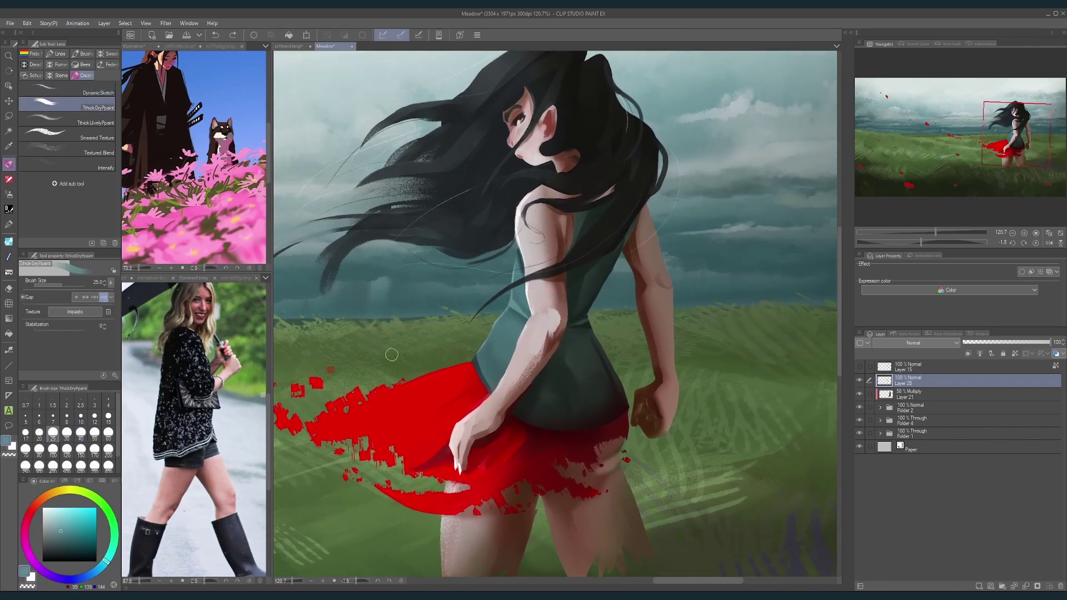
{"action": "left_click", "coordinate": [58, 527]}
{"action": "left_click", "coordinate": [50, 515]}
{"action": "left_click", "coordinate": [108, 416]}
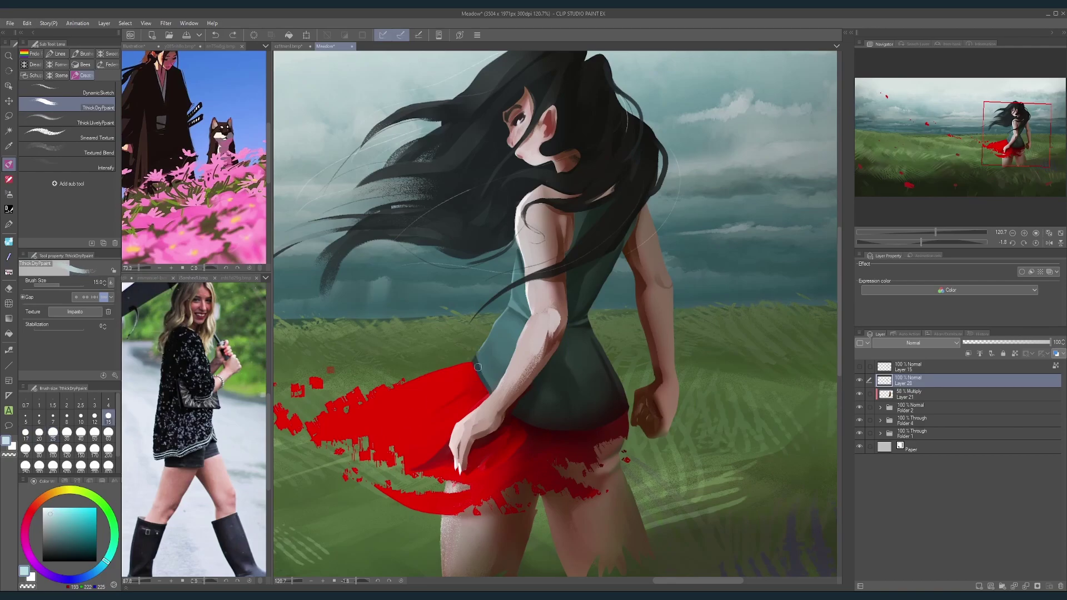
{"action": "key", "text": "bracketleft"}
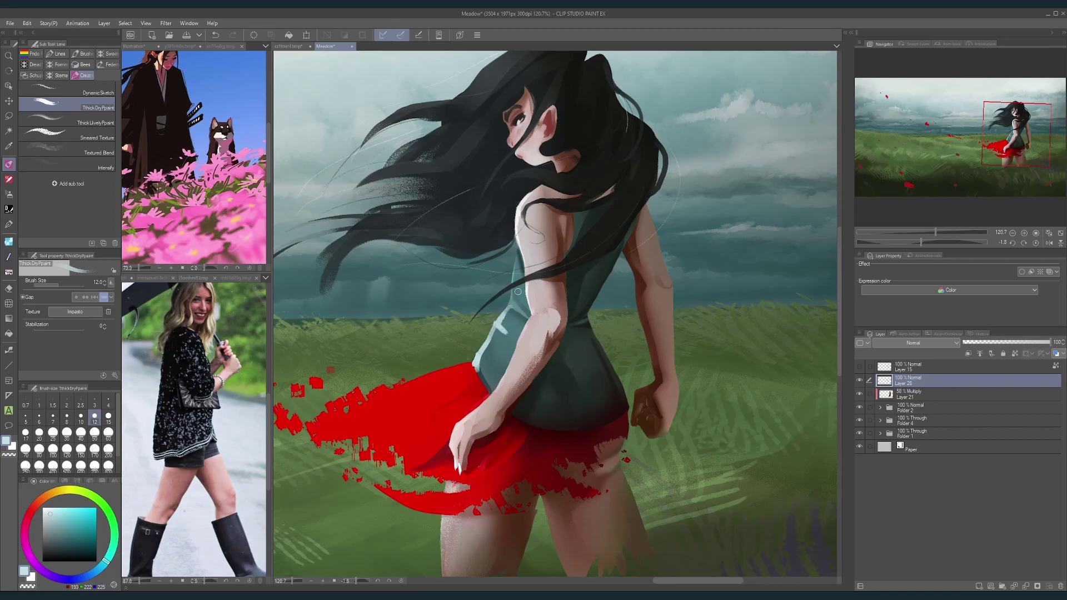
{"action": "left_click_drag", "start_coordinate": [557, 254], "coordinate": [517, 264]}
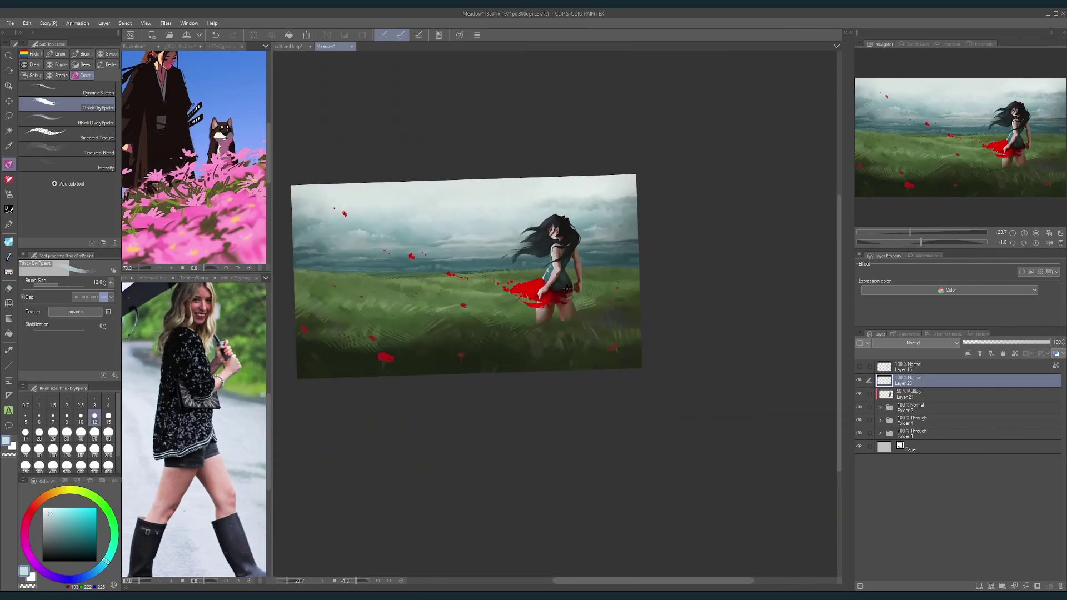
Step: Touch up the skirt's upper edge beside the waist with the skirt's sampled red
{"action": "scroll", "coordinate": [566, 289], "scroll_direction": "up", "scroll_amount": 5}
{"action": "left_click_drag", "start_coordinate": [530, 329], "coordinate": [563, 325]}
{"action": "left_click", "coordinate": [552, 366], "text": "alt"}
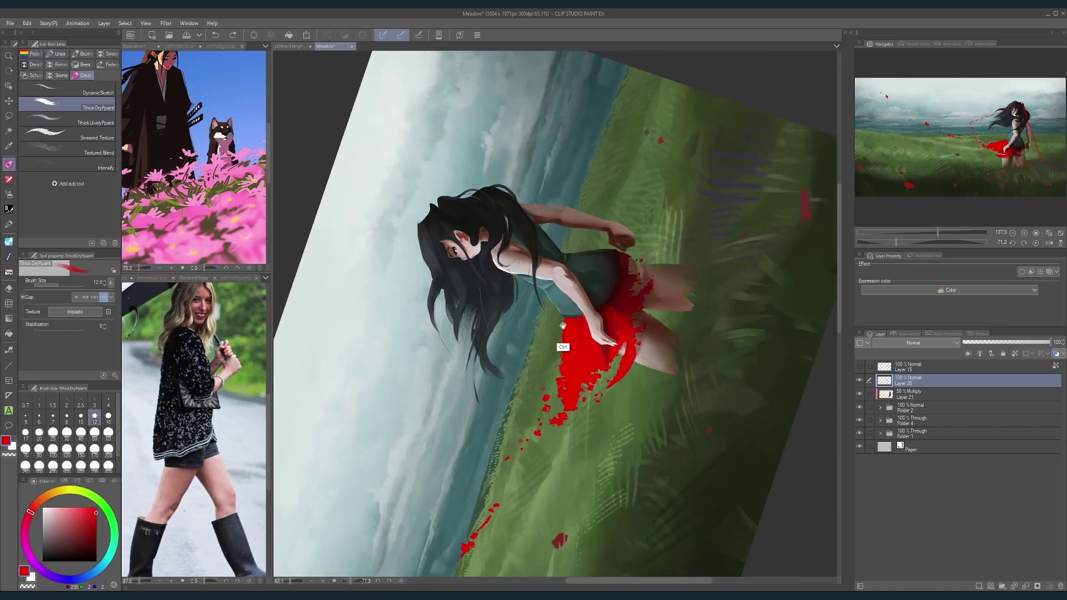
{"action": "left_click_drag", "start_coordinate": [545, 290], "coordinate": [600, 306]}
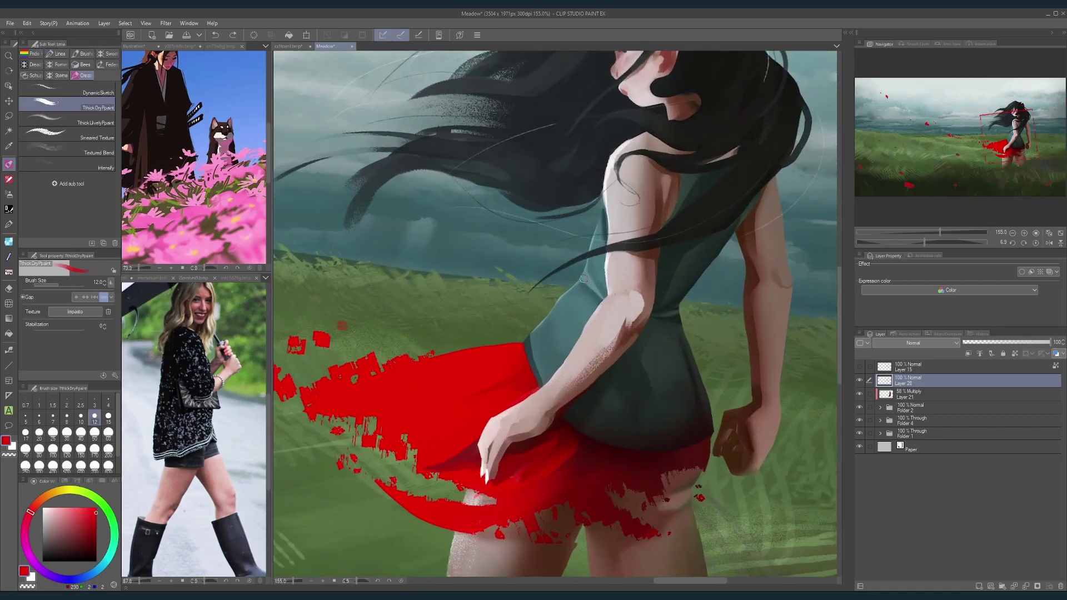
Step: Draw a thin light blue rim along the waist and hip edge of the top, reducing the ThickDryPaint brush to size 5
{"action": "left_click", "coordinate": [580, 283], "text": "alt"}
{"action": "left_click", "coordinate": [58, 517]}
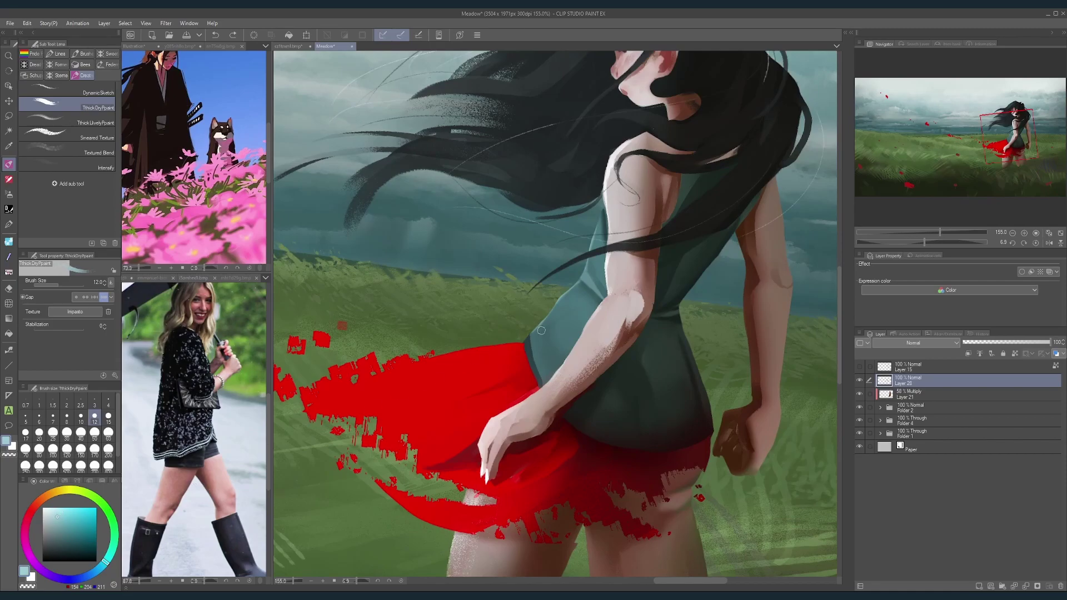
{"action": "key", "text": "bracketleft"}
{"action": "key", "text": "bracketleft"}
{"action": "key", "text": "bracketleft"}
{"action": "key", "text": "bracketleft"}
{"action": "key", "text": "bracketleft"}
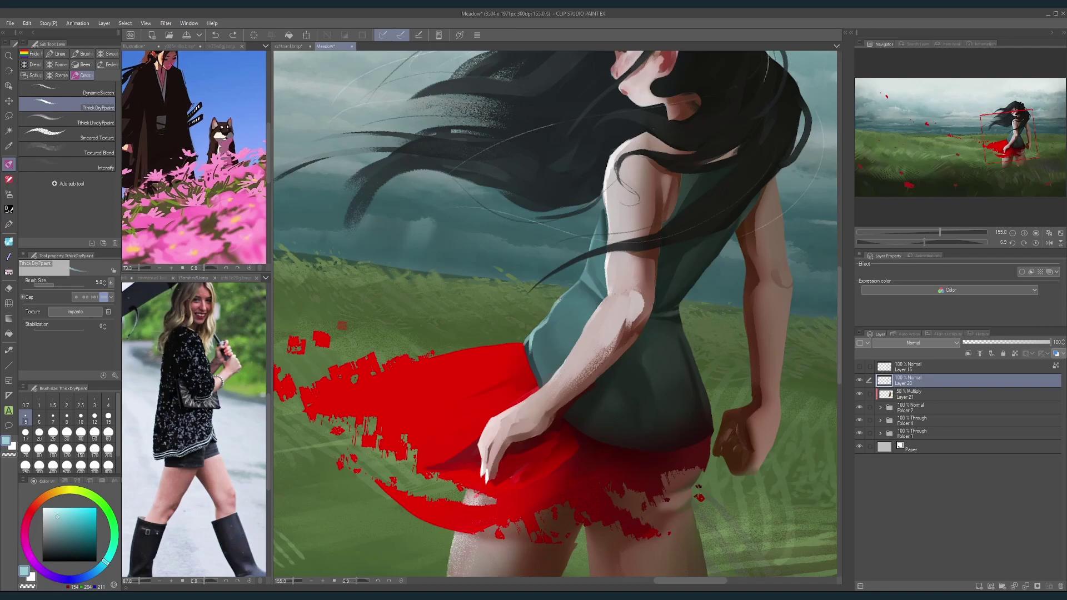
{"action": "mouse_move", "coordinate": [629, 244]}
{"action": "left_mouse_down"}
{"action": "mouse_move", "coordinate": [593, 242]}
{"action": "mouse_move", "coordinate": [569, 270]}
{"action": "mouse_move", "coordinate": [590, 320]}
{"action": "left_mouse_up"}
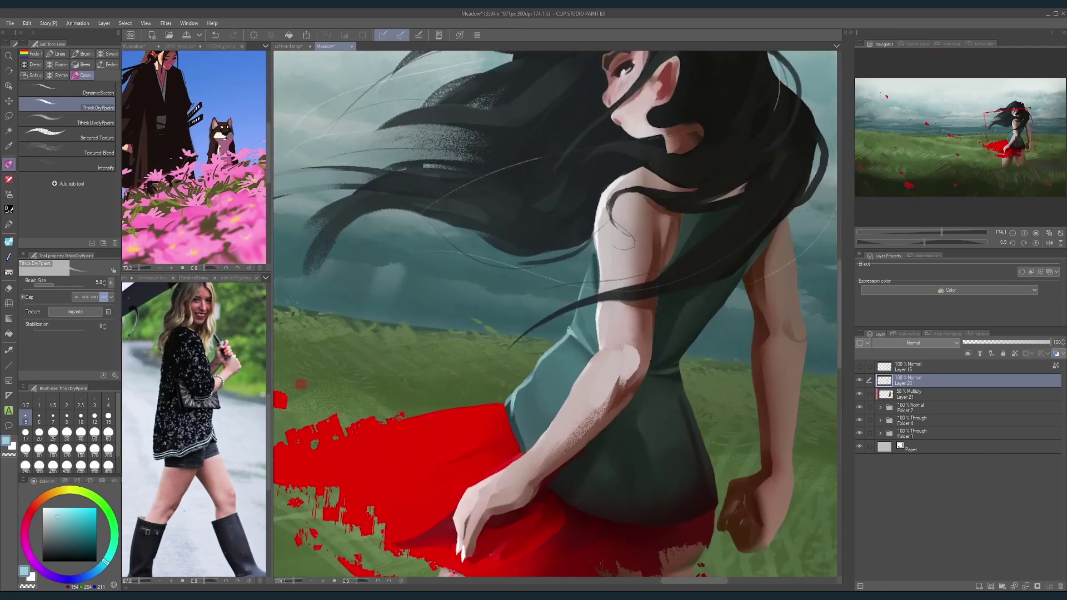
{"action": "left_click_drag", "start_coordinate": [612, 275], "coordinate": [574, 272]}
{"action": "left_click_drag", "start_coordinate": [671, 280], "coordinate": [648, 264]}
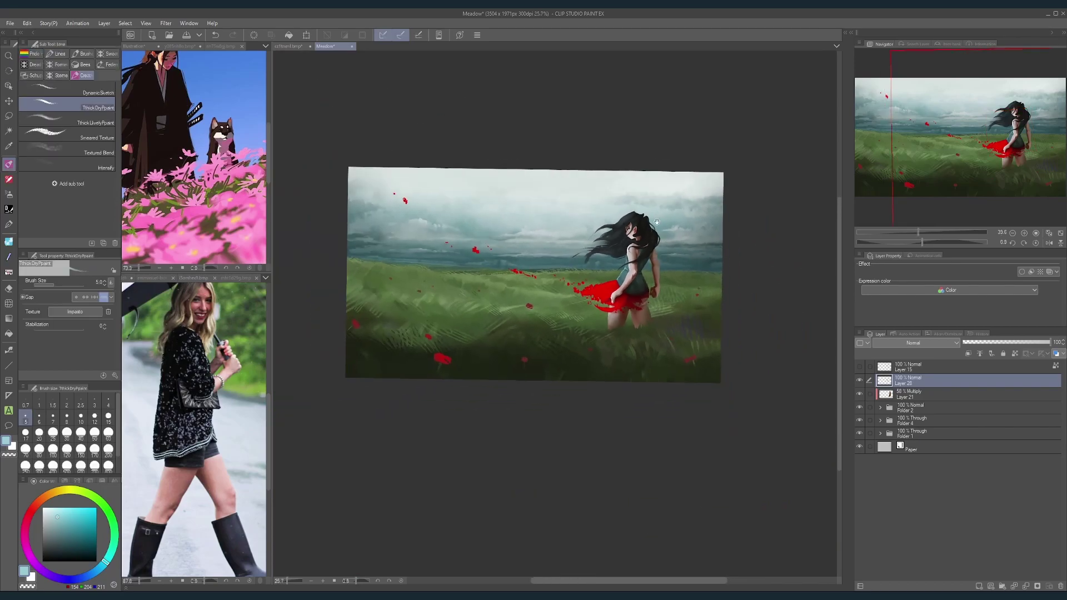
Step: Try tinting the hip of the top with sampled skirt red using ThickDryPaint at size 120, and undo the tint
{"action": "mouse_move", "coordinate": [714, 237]}
{"action": "left_mouse_down"}
{"action": "mouse_move", "coordinate": [737, 250]}
{"action": "mouse_move", "coordinate": [642, 332]}
{"action": "mouse_move", "coordinate": [662, 350]}
{"action": "left_mouse_up"}
{"action": "key", "text": "]"}
{"action": "key", "text": "]"}
{"action": "key", "text": "]"}
{"action": "key", "text": "]"}
{"action": "key", "text": "]"}
{"action": "key", "text": "]"}
{"action": "key", "text": "]"}
{"action": "key", "text": "]"}
{"action": "key", "text": "]"}
{"action": "key", "text": "]"}
{"action": "key", "text": "]"}
{"action": "key", "text": "]"}
{"action": "key", "text": "]"}
{"action": "key", "text": "]"}
{"action": "key", "text": "]"}
{"action": "key", "text": "]"}
{"action": "key", "text": "]"}
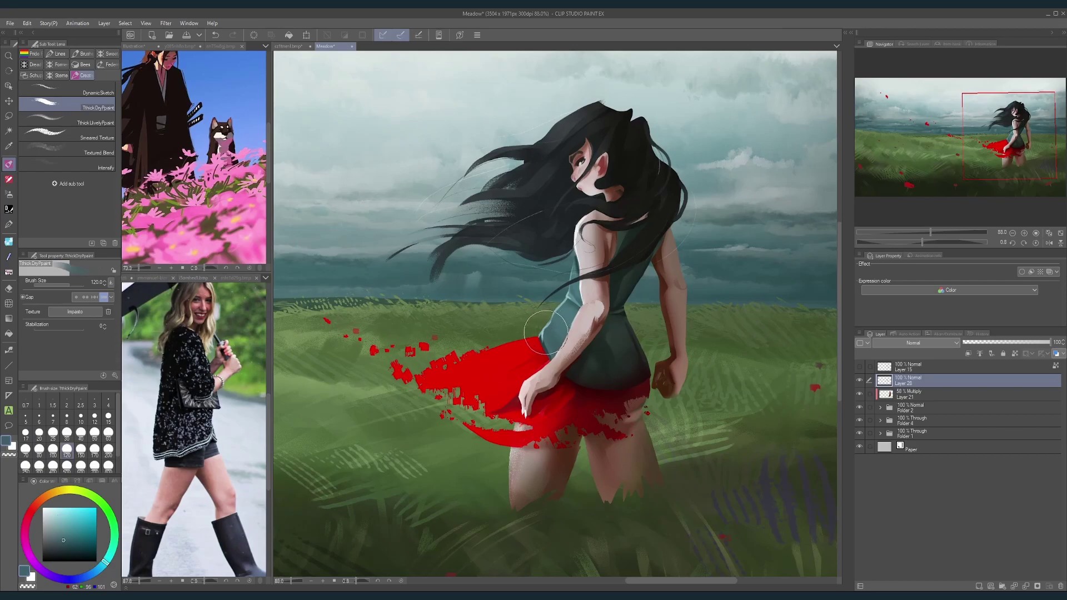
{"action": "left_click", "coordinate": [517, 361], "text": "alt"}
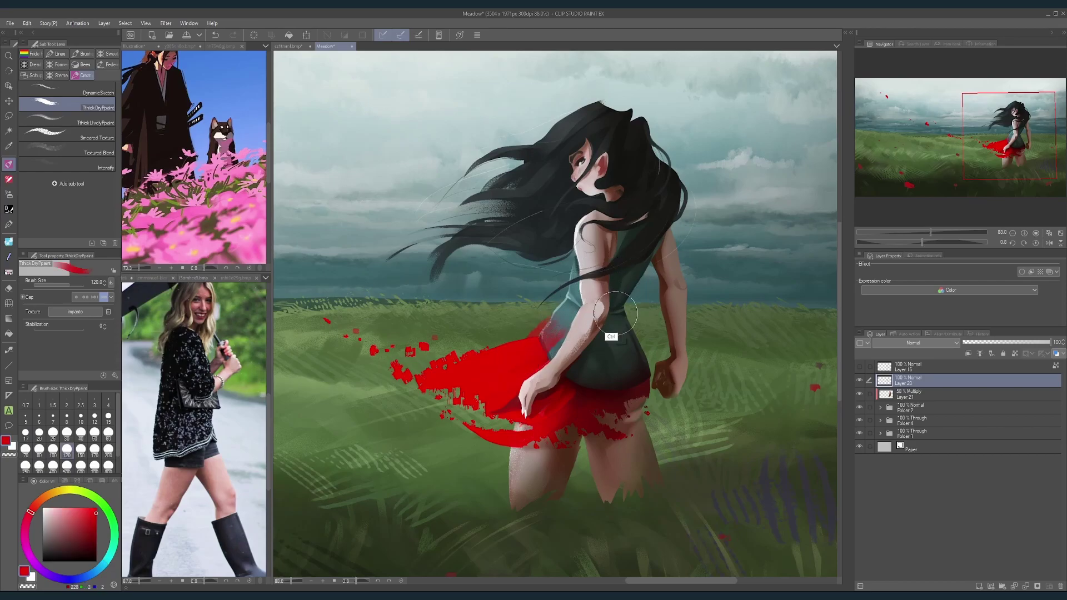
{"action": "key", "text": "ctrl+z"}
Step: Soften and fill out the skirt's windblown end with sampled red, using ThickDryPaint at size 170 and reducing it to 80
{"action": "key", "text": "]"}
{"action": "key", "text": "]"}
{"action": "left_click", "coordinate": [526, 354], "text": "alt"}
{"action": "left_click_drag", "start_coordinate": [489, 371], "coordinate": [522, 329]}
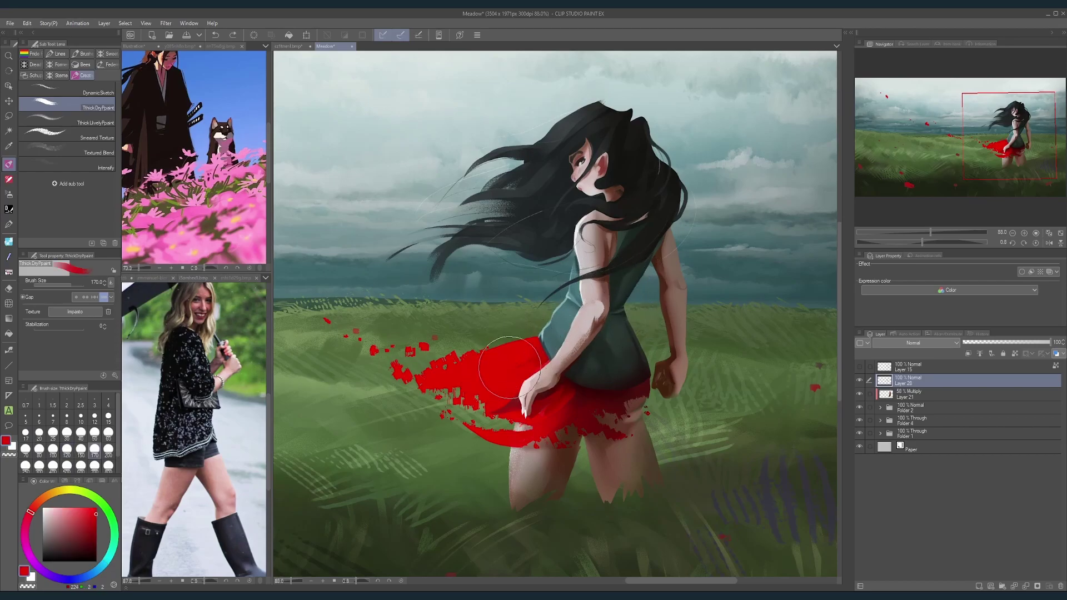
{"action": "mouse_move", "coordinate": [444, 438]}
{"action": "left_mouse_down"}
{"action": "mouse_move", "coordinate": [402, 379]}
{"action": "mouse_move", "coordinate": [451, 260]}
{"action": "mouse_move", "coordinate": [459, 170]}
{"action": "mouse_move", "coordinate": [478, 281]}
{"action": "left_mouse_up"}
{"action": "left_click", "coordinate": [477, 261], "text": "alt"}
{"action": "key", "text": "["}
{"action": "key", "text": "["}
{"action": "key", "text": "["}
{"action": "key", "text": "["}
{"action": "left_click_drag", "start_coordinate": [497, 319], "coordinate": [494, 227]}
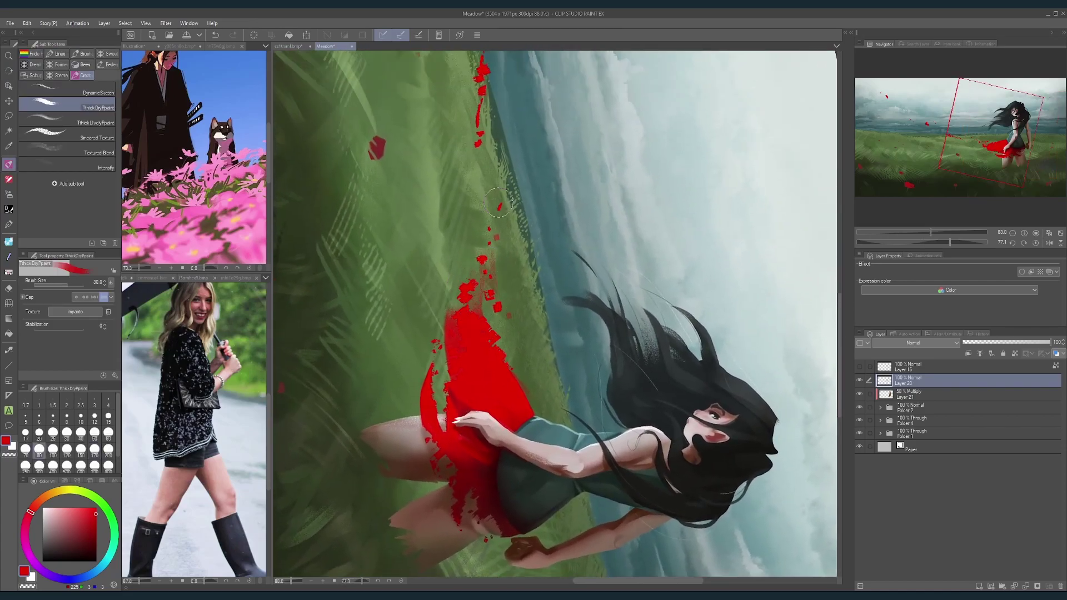
{"action": "left_click_drag", "start_coordinate": [484, 277], "coordinate": [495, 219]}
{"action": "left_click_drag", "start_coordinate": [496, 317], "coordinate": [494, 266]}
{"action": "scroll", "coordinate": [535, 424], "scroll_direction": "up", "scroll_amount": 1}
{"action": "left_click_drag", "start_coordinate": [534, 424], "coordinate": [617, 323]}
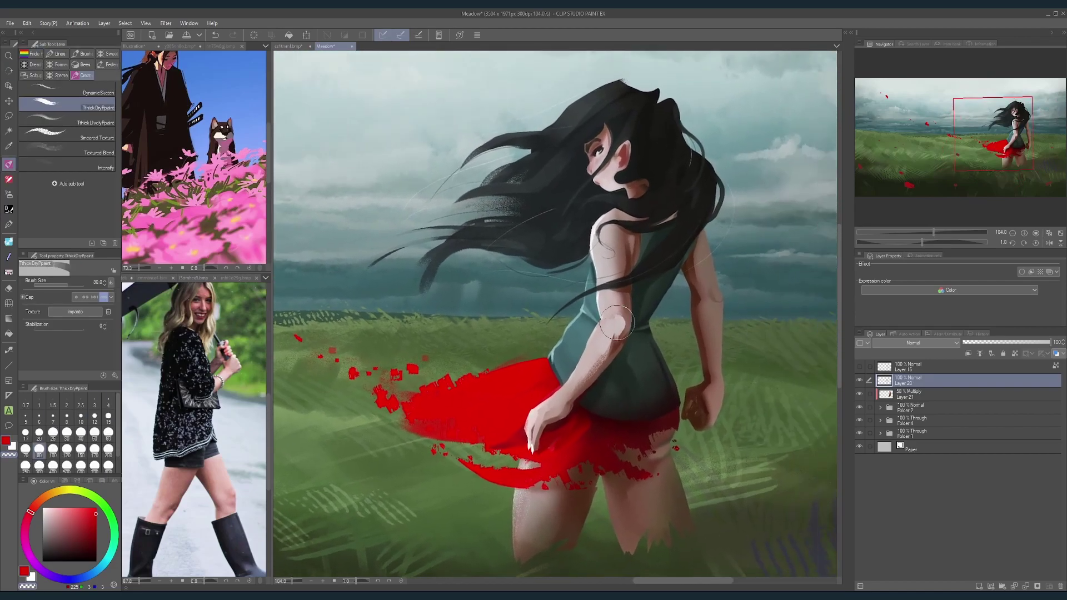
Step: Paint a red reflected tint on the top's hip at brush size 40 and blend it with the top's sampled teal
{"action": "key", "text": "bracketleft"}
{"action": "key", "text": "bracketleft"}
{"action": "key", "text": "bracketleft"}
{"action": "key", "text": "bracketleft"}
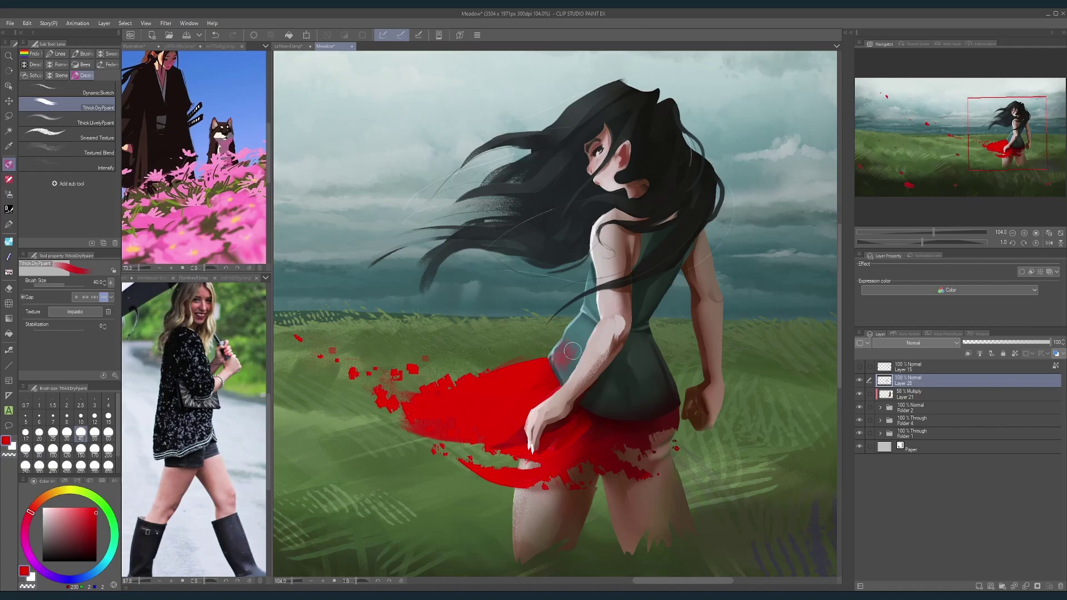
{"action": "left_click_drag", "start_coordinate": [580, 335], "coordinate": [567, 361]}
{"action": "left_click", "coordinate": [575, 339], "text": "alt"}
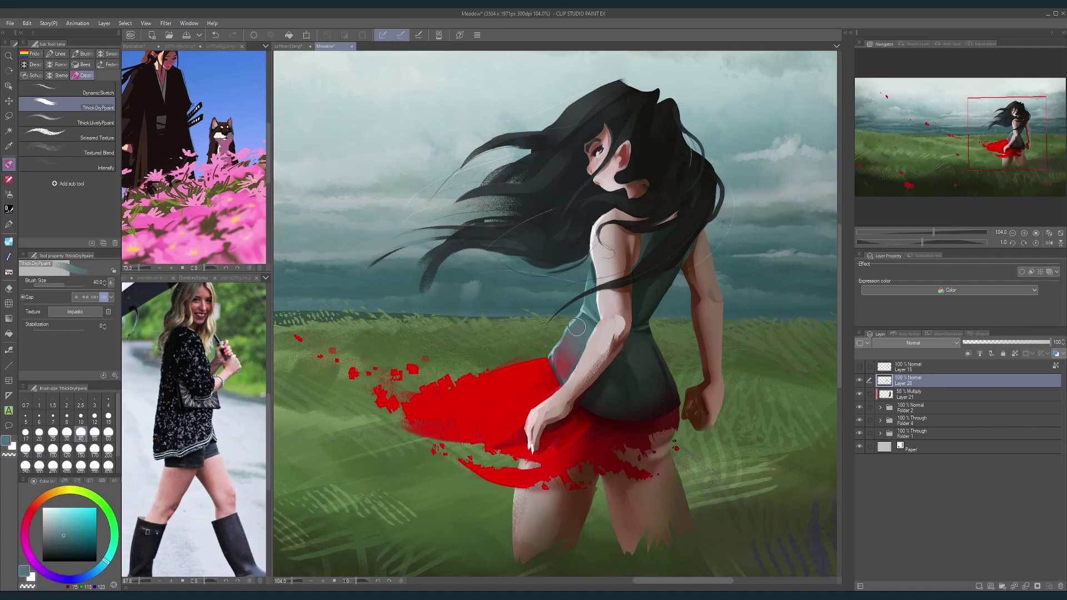
{"action": "left_click_drag", "start_coordinate": [557, 360], "coordinate": [571, 339]}
{"action": "scroll", "coordinate": [651, 356], "scroll_direction": "down", "scroll_amount": 5}
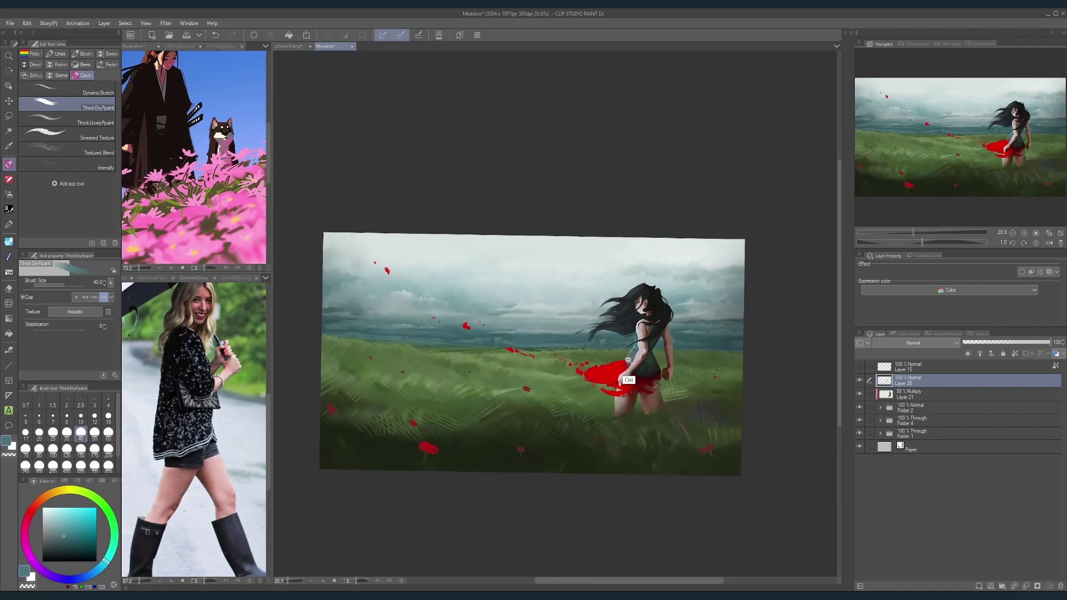
Step: Add fine streaks of muted purple and skirt red to the hip of the top at brush sizes 12 and 8
{"action": "scroll", "coordinate": [628, 360], "scroll_direction": "up", "scroll_amount": 5}
{"action": "left_click", "coordinate": [621, 374], "text": "alt"}
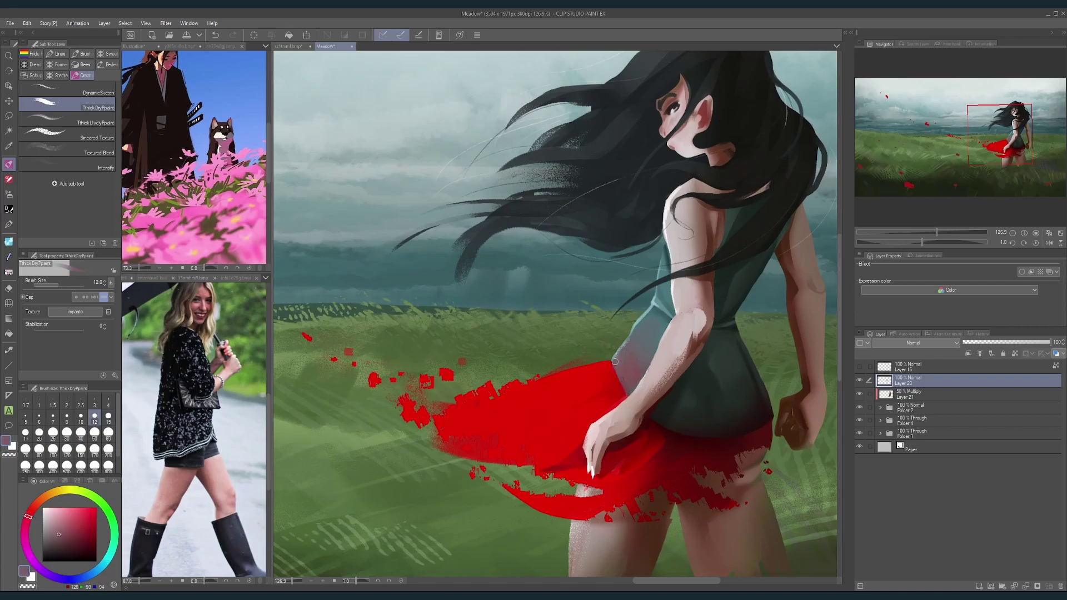
{"action": "scroll", "coordinate": [680, 315], "scroll_direction": "down", "scroll_amount": 6}
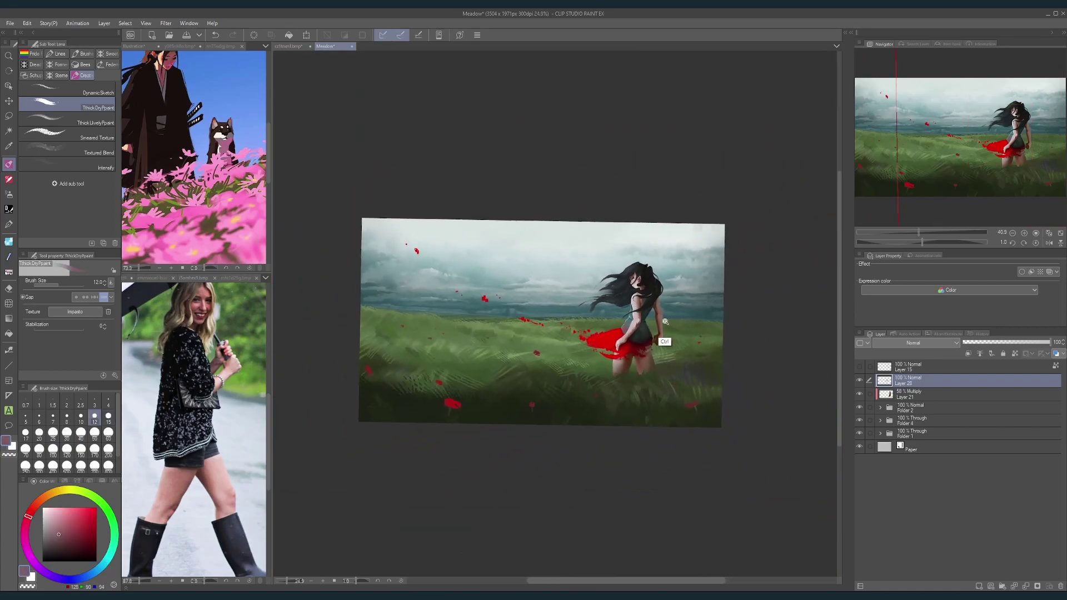
{"action": "scroll", "coordinate": [626, 323], "scroll_direction": "up", "scroll_amount": 7}
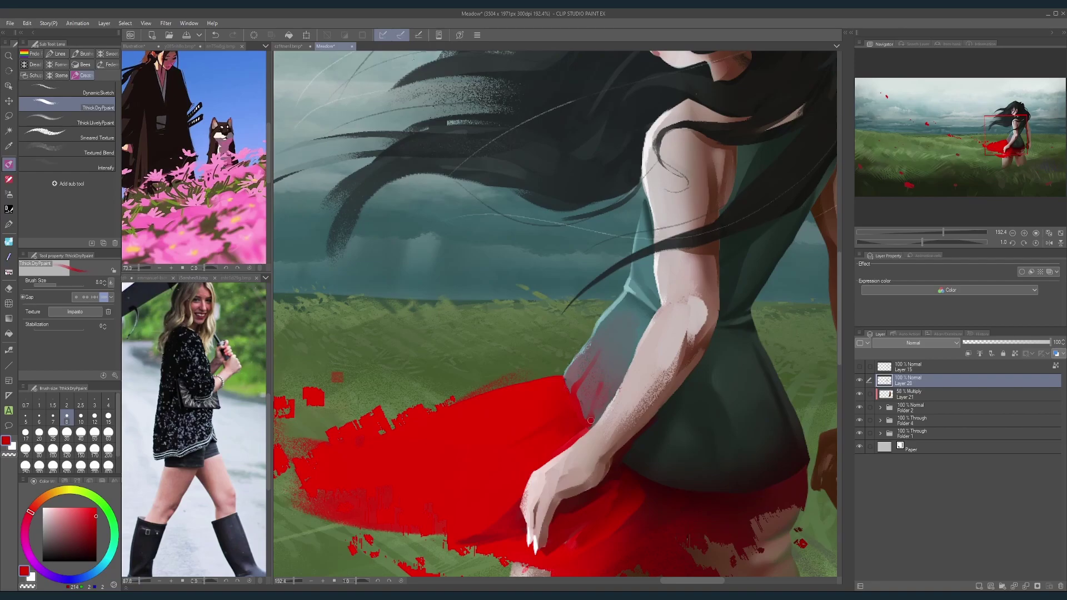
{"action": "scroll", "coordinate": [576, 358], "scroll_direction": "down", "scroll_amount": 5}
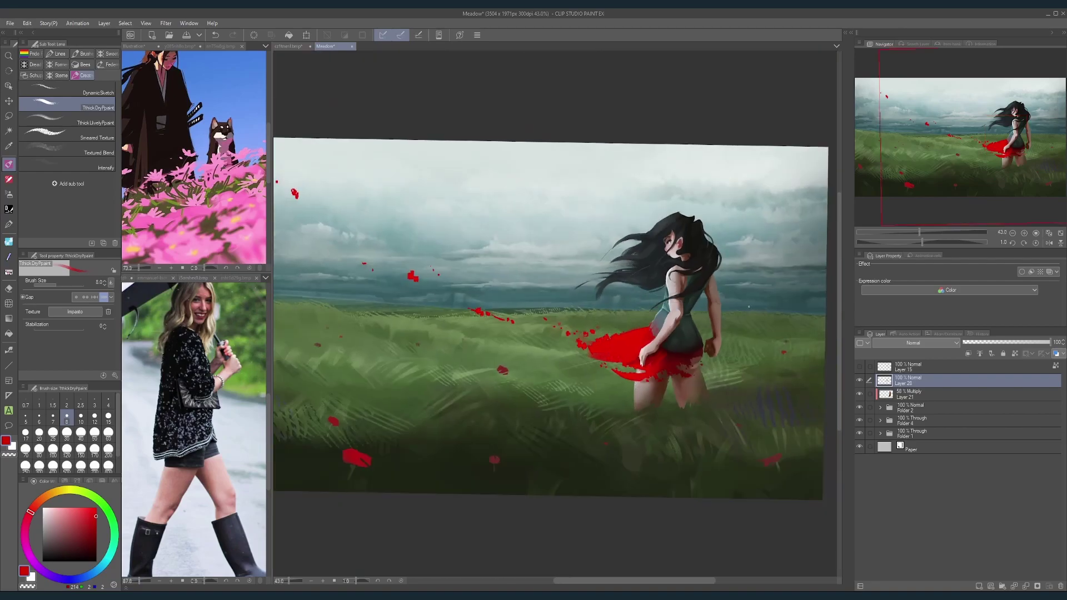
{"action": "scroll", "coordinate": [732, 327], "scroll_direction": "down", "scroll_amount": 3}
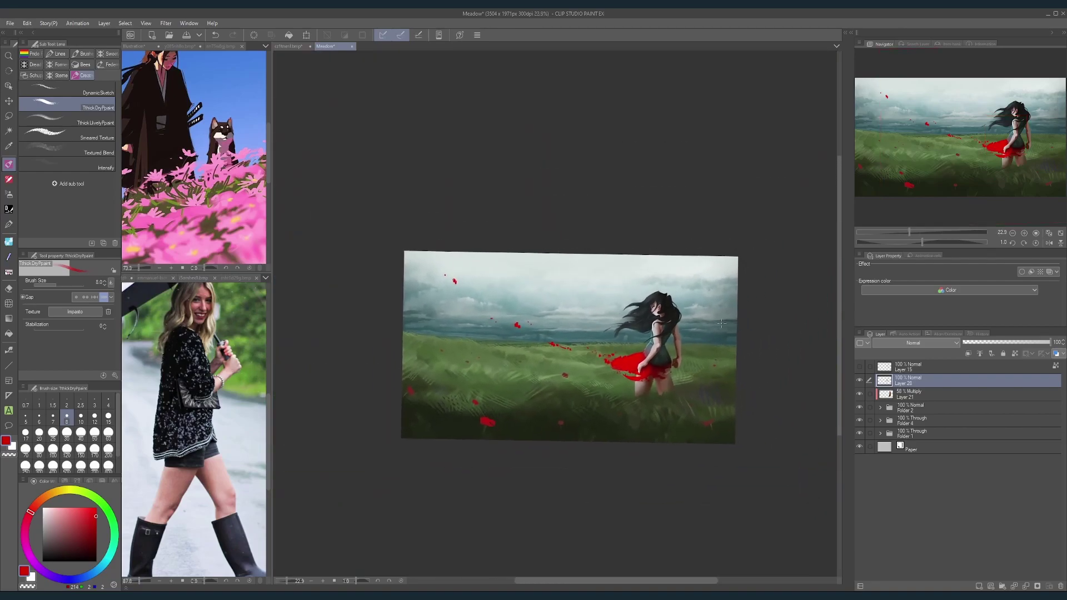
Step: Reset the canvas rotation and flip the view horizontally
{"action": "left_click", "coordinate": [1036, 243]}
{"action": "left_click", "coordinate": [1049, 242]}
{"action": "scroll", "coordinate": [531, 357], "scroll_direction": "up", "scroll_amount": 5}
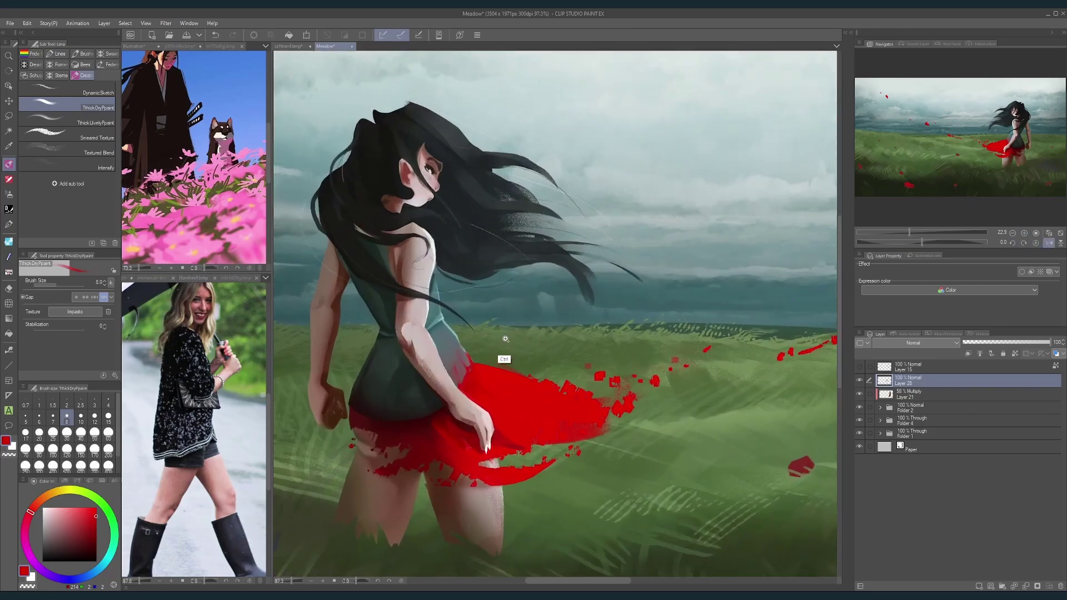
Step: Paint red over the edge where the top's hip meets the skirt at brush size 40, reducing it to 15
{"action": "left_click", "coordinate": [80, 432]}
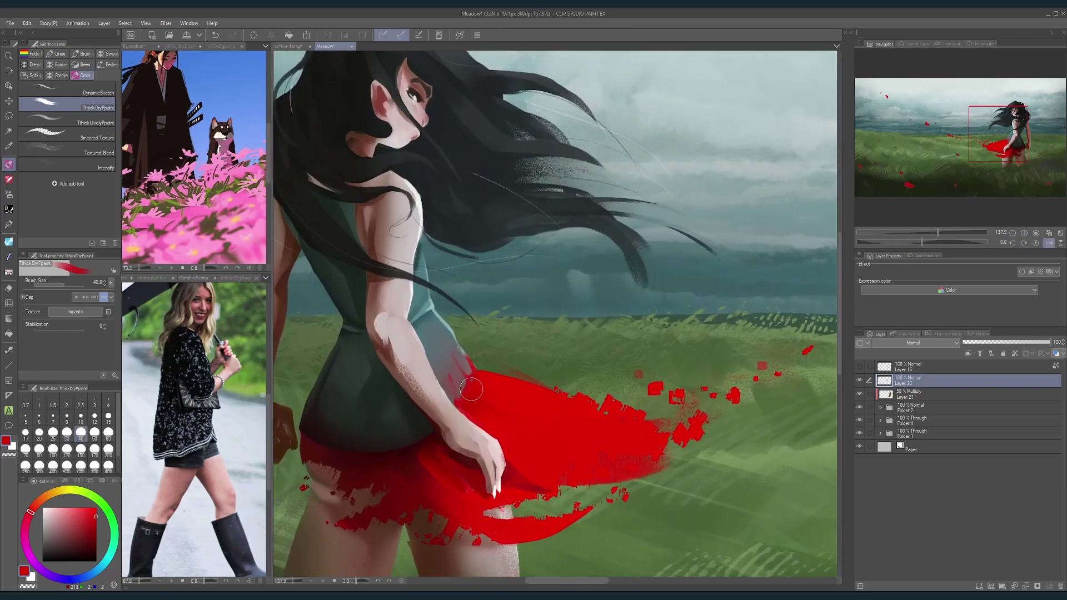
{"action": "key", "text": "bracketleft"}
{"action": "key", "text": "bracketleft"}
{"action": "key", "text": "bracketleft"}
{"action": "key", "text": "bracketleft"}
{"action": "key", "text": "bracketleft"}
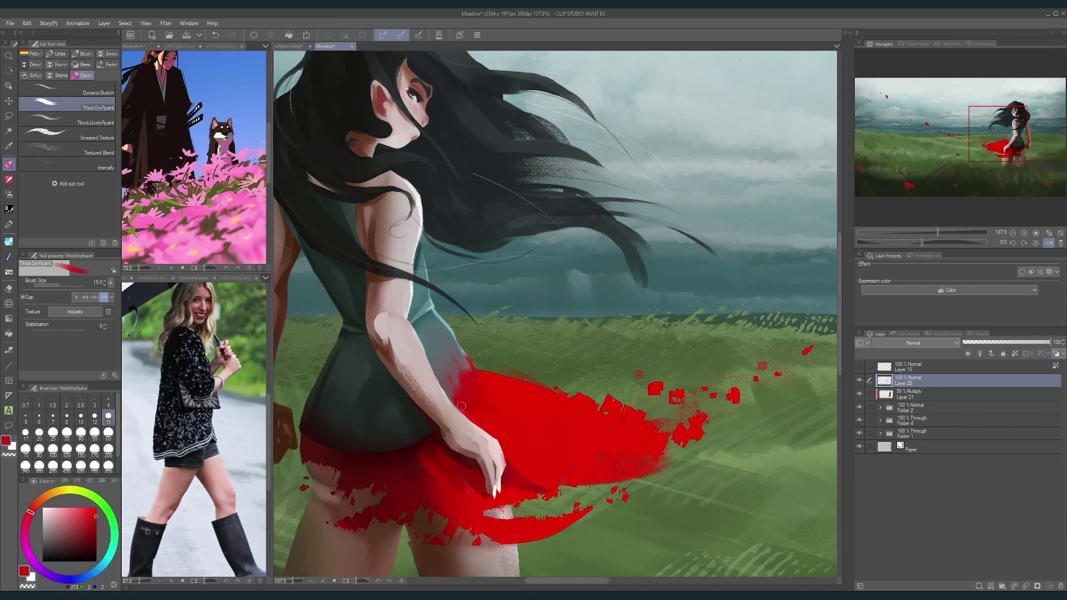
Step: Blend the red streaks on the hip with a sampled grey-blue at brush size 30, reducing it to 17
{"action": "key", "text": "bracketright"}
{"action": "key", "text": "bracketright"}
{"action": "key", "text": "bracketright"}
{"action": "key", "text": "bracketright"}
{"action": "left_click", "coordinate": [463, 389], "text": "alt"}
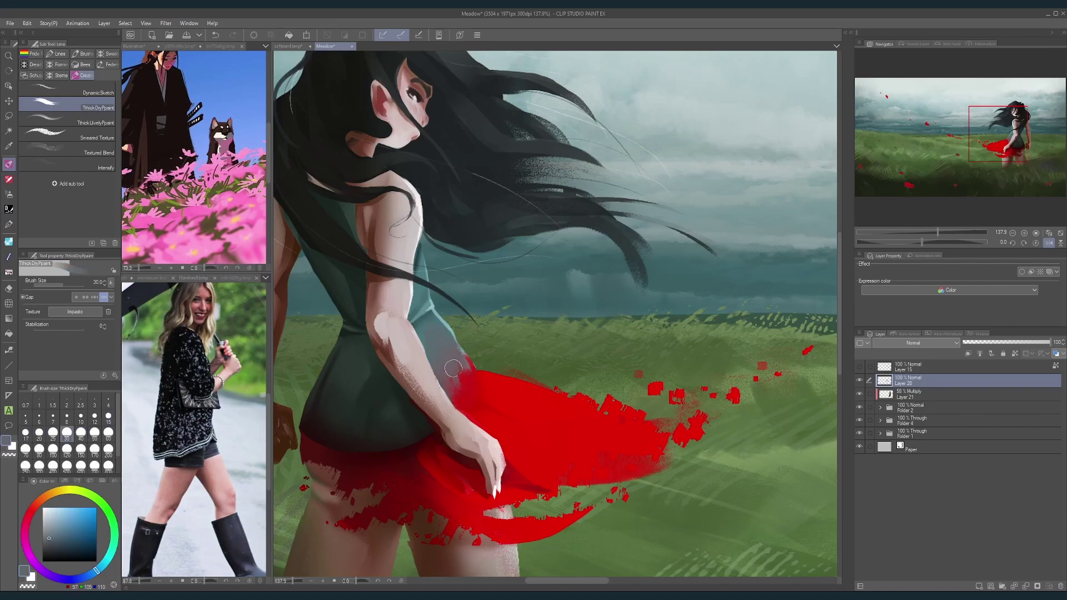
{"action": "key", "text": "bracketleft"}
{"action": "key", "text": "bracketleft"}
{"action": "key", "text": "bracketleft"}
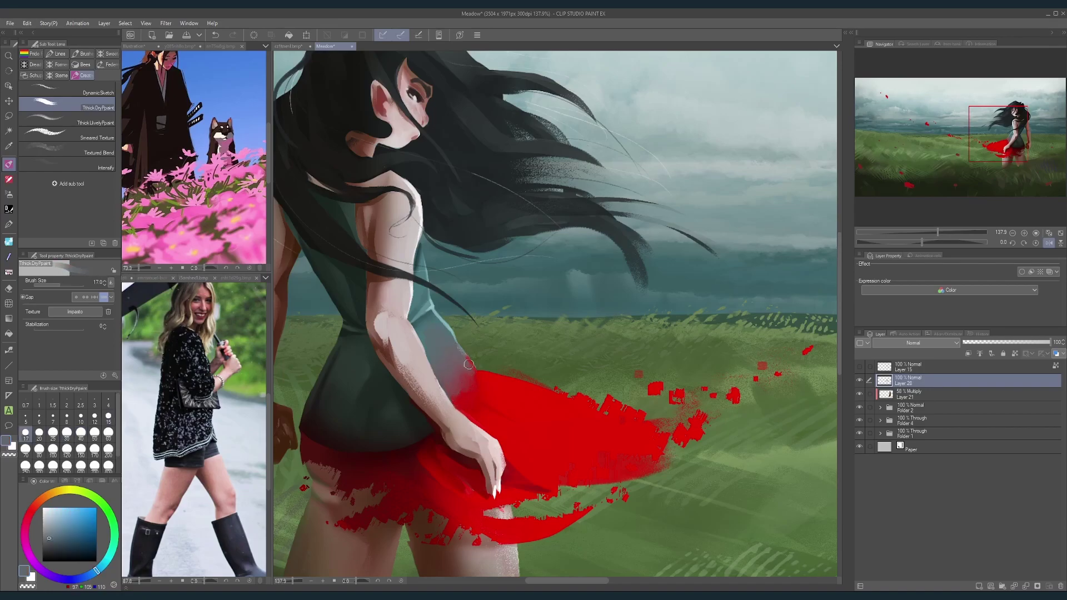
Step: Refine the hip's outer edge above the skirt with sampled teal at brush size 6
{"action": "key", "text": "bracketleft"}
{"action": "key", "text": "bracketleft"}
{"action": "key", "text": "bracketleft"}
{"action": "key", "text": "bracketleft"}
{"action": "key", "text": "bracketleft"}
{"action": "key", "text": "bracketleft"}
{"action": "left_click", "coordinate": [454, 344], "text": "alt"}
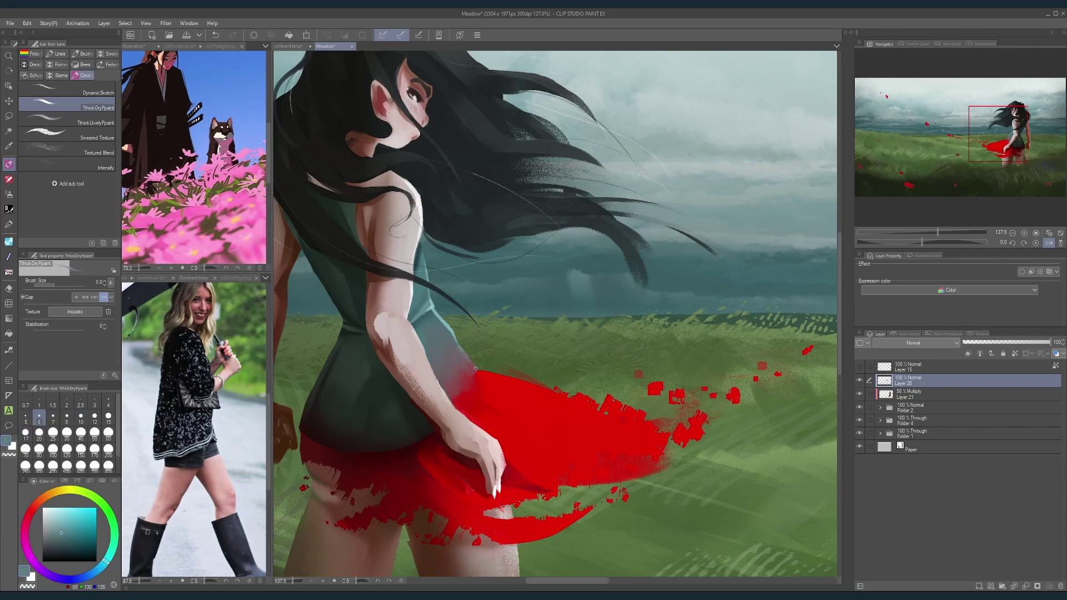
Step: Paint sampled dark red over the top's lower edge near the front hand, starting at brush size 25
{"action": "scroll", "coordinate": [492, 329], "scroll_direction": "down", "scroll_amount": 3}
{"action": "scroll", "coordinate": [500, 378], "scroll_direction": "up", "scroll_amount": 4}
{"action": "key", "text": "bracketright"}
{"action": "key", "text": "bracketright"}
{"action": "key", "text": "bracketright"}
{"action": "key", "text": "bracketright"}
{"action": "key", "text": "bracketright"}
{"action": "key", "text": "bracketright"}
{"action": "key", "text": "bracketright"}
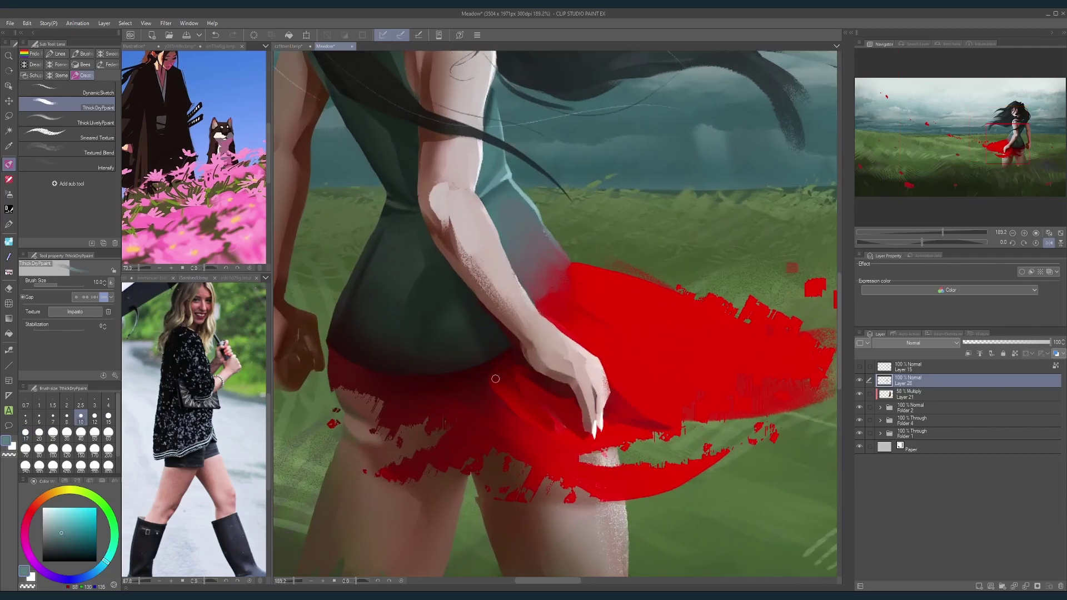
{"action": "left_click", "coordinate": [497, 383], "text": "alt"}
{"action": "left_click", "coordinate": [477, 367], "text": "alt"}
{"action": "key", "text": "bracketright"}
{"action": "key", "text": "bracketright"}
{"action": "key", "text": "bracketright"}
{"action": "key", "text": "bracketright"}
{"action": "key", "text": "bracketright"}
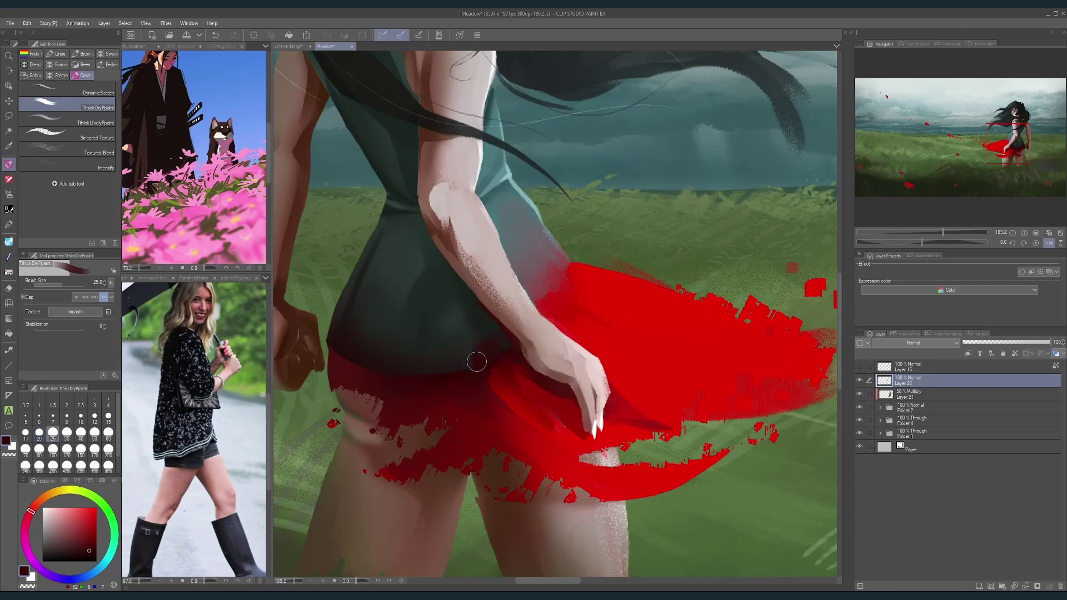
{"action": "mouse_move", "coordinate": [472, 382]}
{"action": "left_mouse_down"}
{"action": "mouse_move", "coordinate": [456, 365]}
{"action": "mouse_move", "coordinate": [484, 328]}
{"action": "mouse_move", "coordinate": [443, 373]}
{"action": "mouse_move", "coordinate": [469, 343]}
{"action": "left_mouse_up"}
{"action": "key", "text": "bracketleft"}
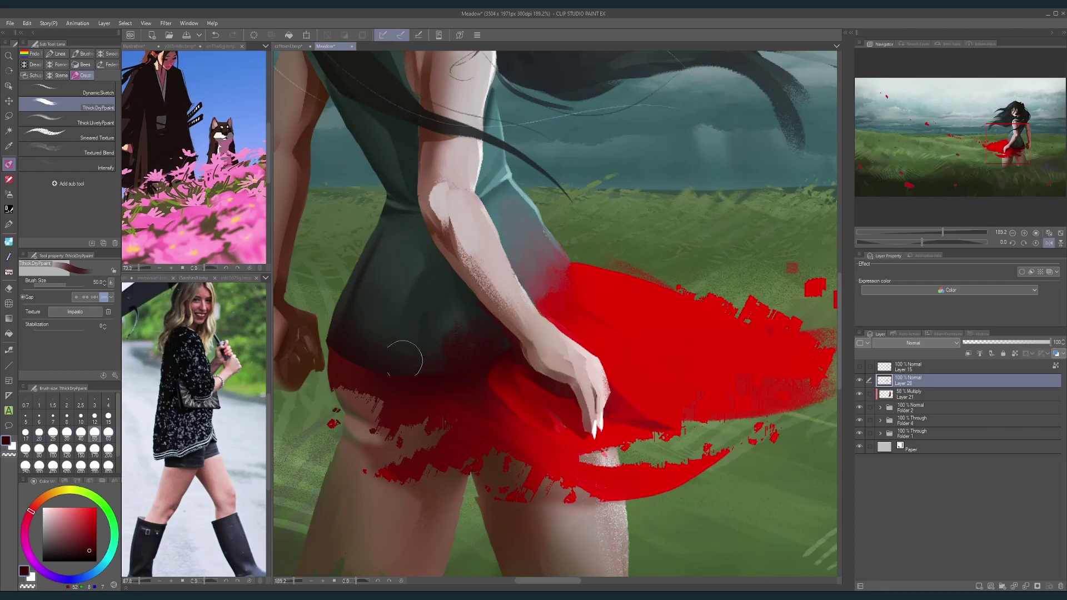
Step: Extend the dark red along the rest of the top's lower edge at brush size 50, reducing it to 15
{"action": "left_click", "coordinate": [399, 360], "text": "alt"}
{"action": "left_click_drag", "start_coordinate": [391, 367], "coordinate": [363, 366]}
{"action": "key", "text": "bracketleft"}
{"action": "key", "text": "bracketleft"}
{"action": "key", "text": "bracketleft"}
{"action": "key", "text": "bracketleft"}
{"action": "key", "text": "bracketleft"}
{"action": "key", "text": "bracketleft"}
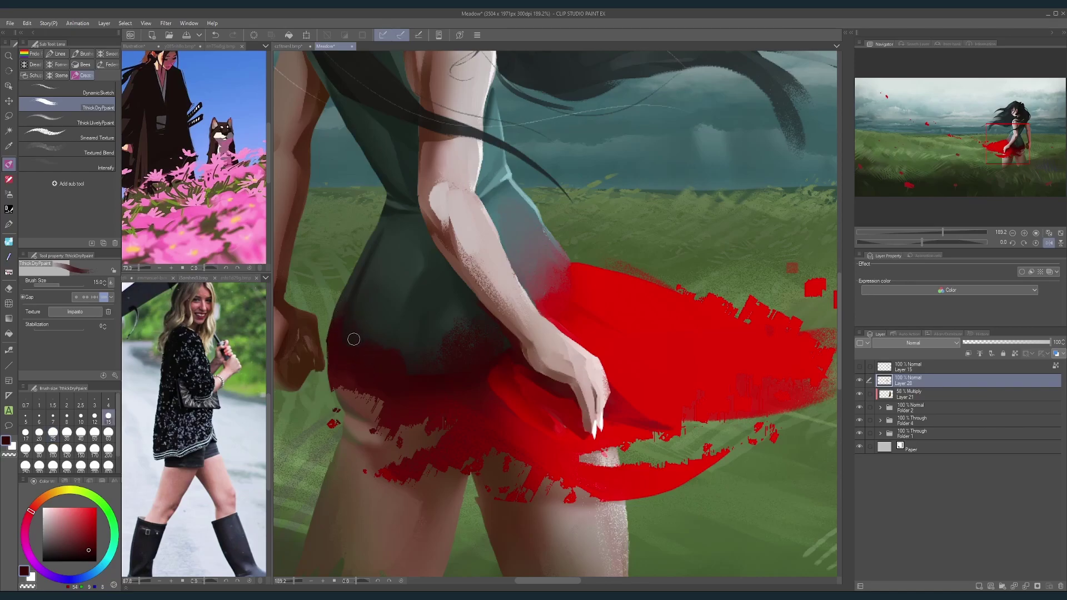
{"action": "left_click_drag", "start_coordinate": [523, 322], "coordinate": [374, 410]}
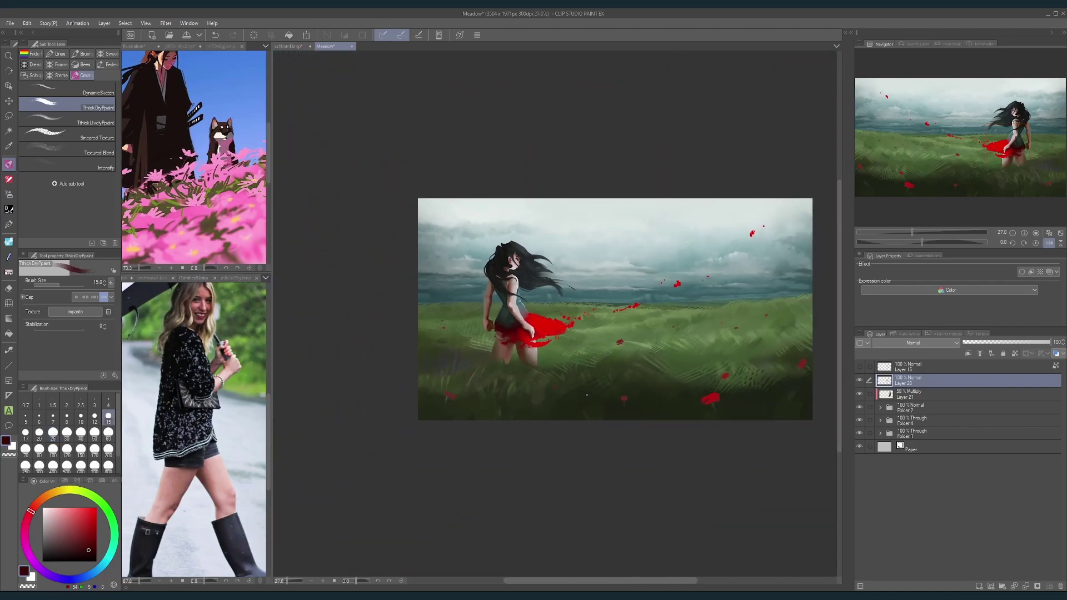
Step: Blend a colour sampled from the top around the hip at brush size 60, undoing one stroke and repainting it
{"action": "scroll", "coordinate": [532, 320], "scroll_direction": "up", "scroll_amount": 6}
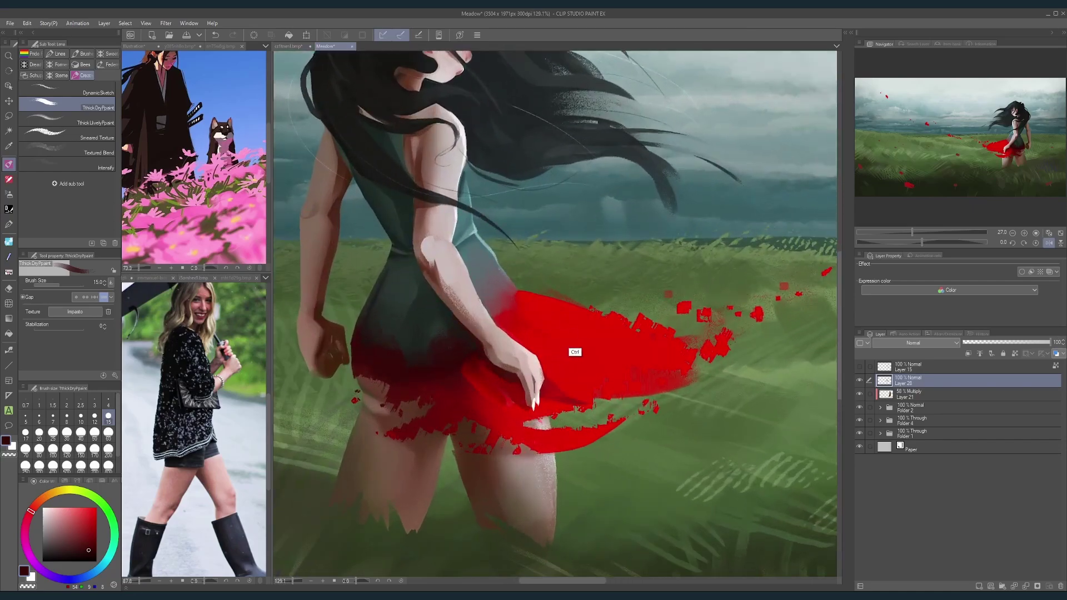
{"action": "scroll", "coordinate": [532, 320], "scroll_direction": "down", "scroll_amount": 1}
{"action": "key", "text": "bracketright"}
{"action": "key", "text": "bracketright"}
{"action": "key", "text": "bracketright"}
{"action": "key", "text": "bracketright"}
{"action": "key", "text": "bracketright"}
{"action": "key", "text": "bracketright"}
{"action": "key", "text": "bracketleft"}
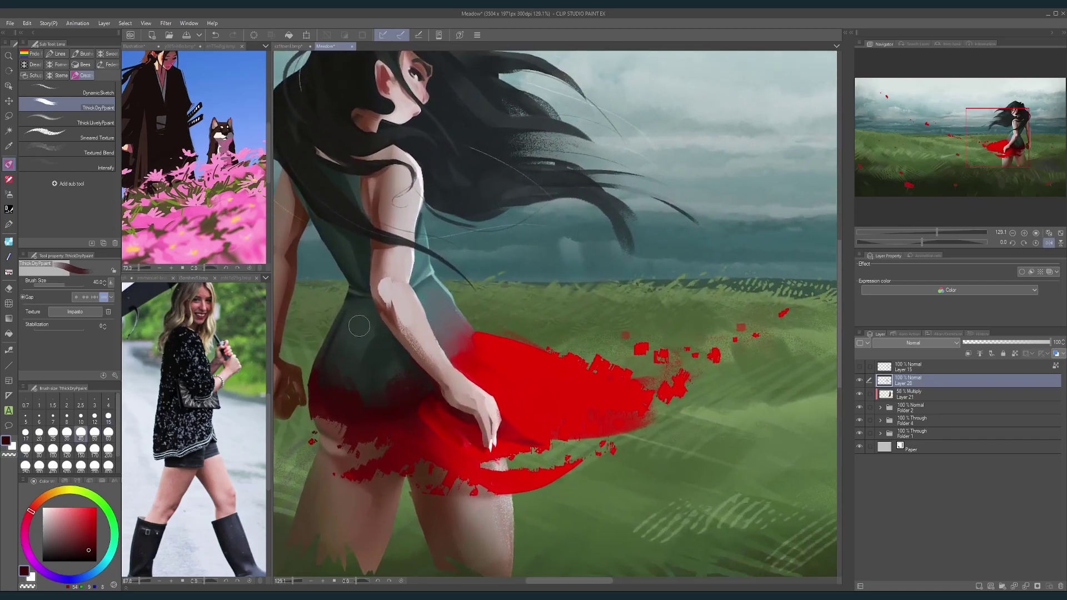
{"action": "left_click", "coordinate": [359, 327], "text": "alt"}
{"action": "key", "text": "bracketright"}
{"action": "key", "text": "bracketright"}
{"action": "left_click_drag", "start_coordinate": [458, 341], "coordinate": [526, 375]}
{"action": "key", "text": "ctrl+z"}
{"action": "mouse_move", "coordinate": [477, 298]}
{"action": "left_mouse_down"}
{"action": "mouse_move", "coordinate": [522, 241]}
{"action": "mouse_move", "coordinate": [489, 312]}
{"action": "mouse_move", "coordinate": [497, 334]}
{"action": "left_mouse_up"}
Step: Soften the front of the top's hip with sampled grey-blue at brush size 30
{"action": "left_click", "coordinate": [493, 215], "text": "alt"}
{"action": "key", "text": "bracketleft"}
{"action": "key", "text": "bracketleft"}
{"action": "key", "text": "bracketleft"}
{"action": "mouse_move", "coordinate": [462, 268]}
{"action": "left_mouse_down"}
{"action": "mouse_move", "coordinate": [460, 298]}
{"action": "mouse_move", "coordinate": [464, 286]}
{"action": "left_mouse_up"}
{"action": "left_click_drag", "start_coordinate": [558, 209], "coordinate": [489, 211]}
{"action": "left_click_drag", "start_coordinate": [528, 348], "coordinate": [553, 445]}
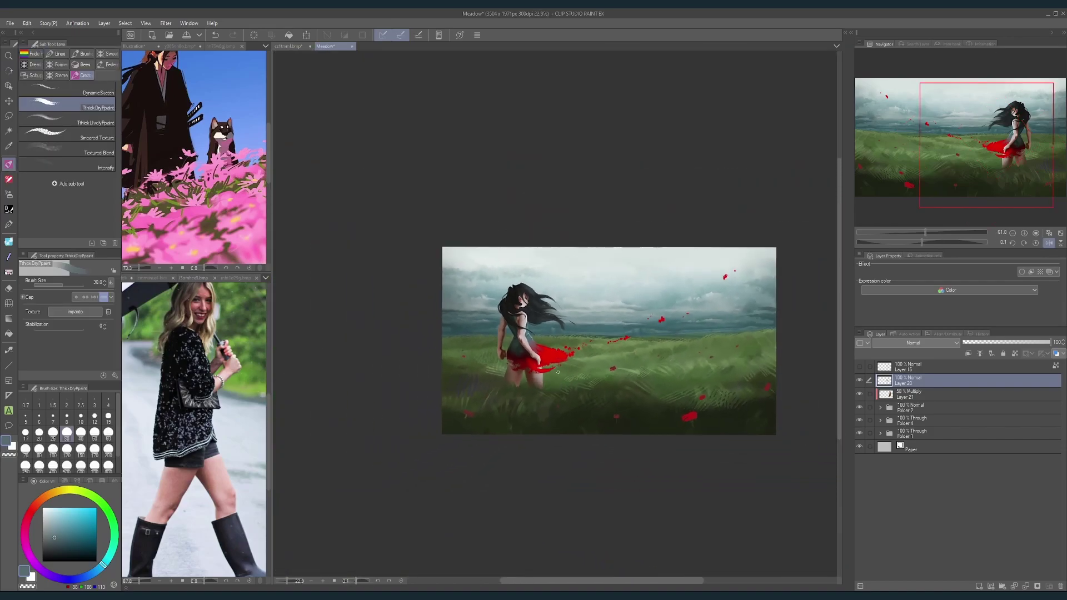
Step: Flip the view horizontally and toggle the visibility of Layer 20 to compare the painting with and without it
{"action": "left_click", "coordinate": [1037, 243]}
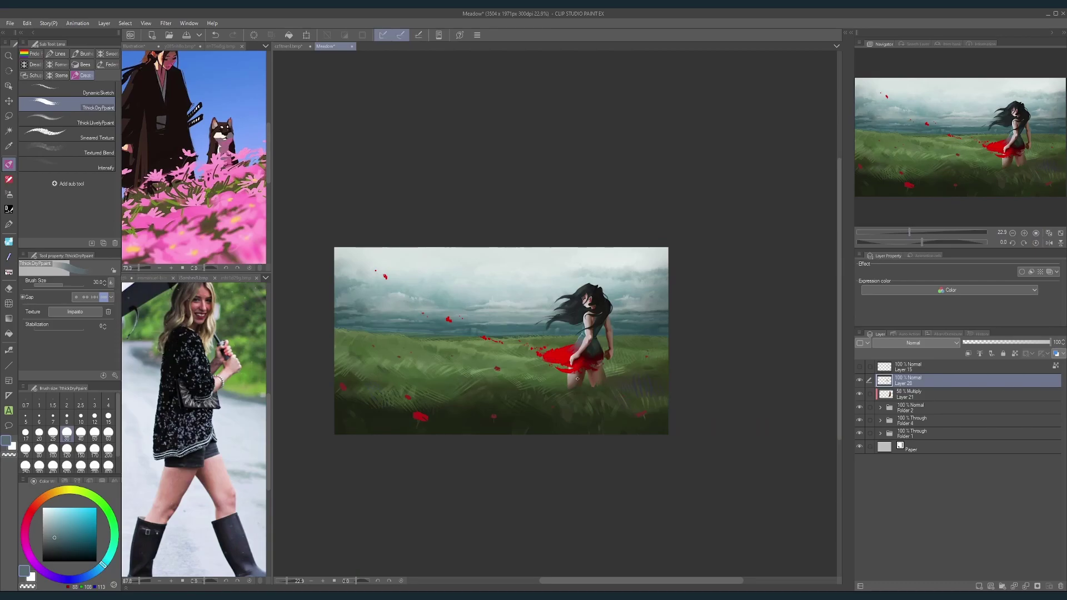
{"action": "left_click", "coordinate": [859, 380]}
{"action": "left_click", "coordinate": [860, 382]}
Step: Paint sampled red over the skirt's upper edge beside the hip at brush size 60, reducing it to 30
{"action": "mouse_move", "coordinate": [565, 351]}
{"action": "left_mouse_down"}
{"action": "mouse_move", "coordinate": [595, 348]}
{"action": "mouse_move", "coordinate": [587, 349]}
{"action": "left_mouse_up"}
{"action": "key", "text": "bracketright"}
{"action": "key", "text": "bracketright"}
{"action": "key", "text": "bracketright"}
{"action": "left_click", "coordinate": [540, 370], "text": "alt"}
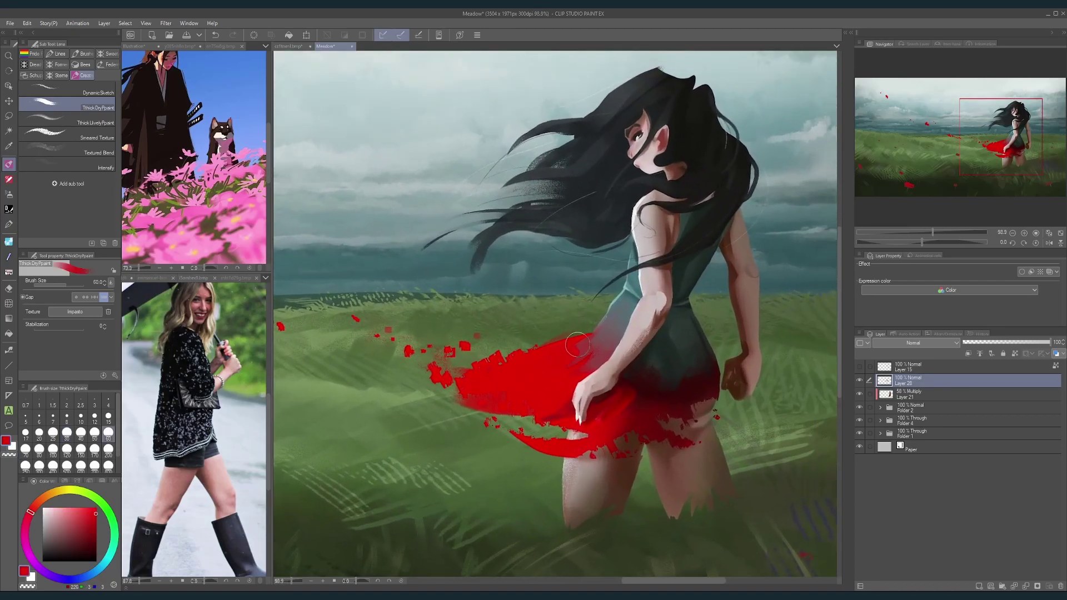
{"action": "key", "text": "bracketleft"}
{"action": "key", "text": "bracketleft"}
{"action": "key", "text": "bracketleft"}
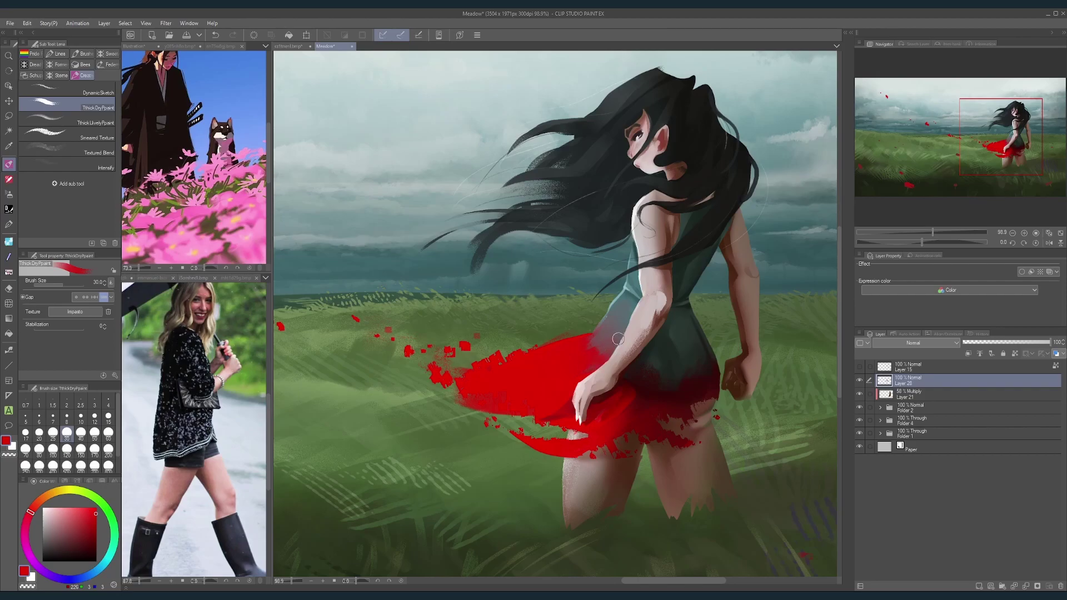
Step: Blend the hip's transition into the red skirt with sampled grey-blue at brush size 30
{"action": "scroll", "coordinate": [618, 338], "scroll_direction": "down", "scroll_amount": 4}
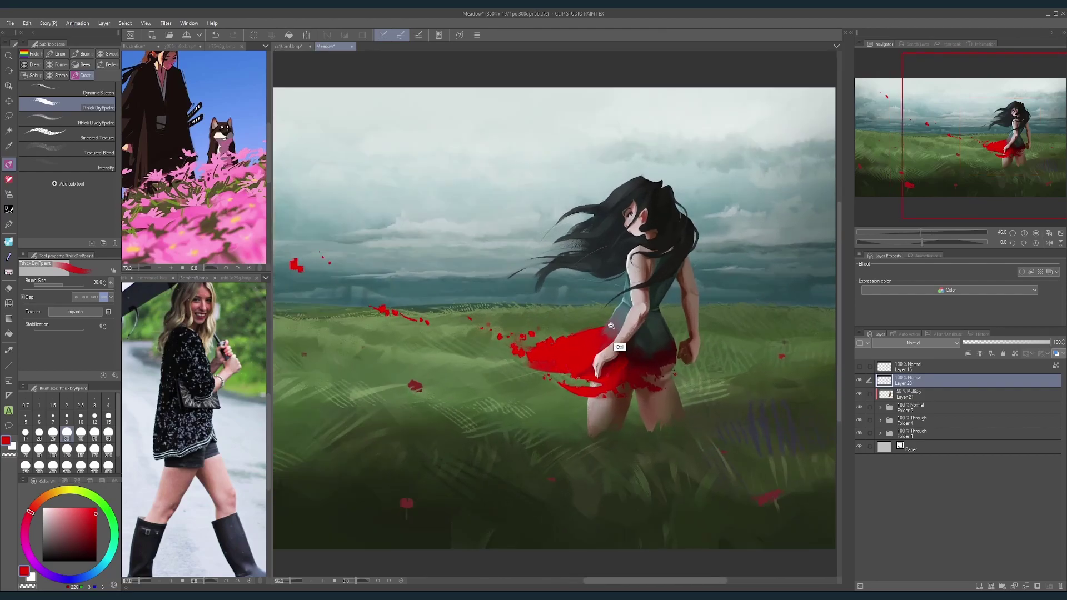
{"action": "scroll", "coordinate": [610, 326], "scroll_direction": "up", "scroll_amount": 2}
{"action": "left_click", "coordinate": [630, 303], "text": "alt"}
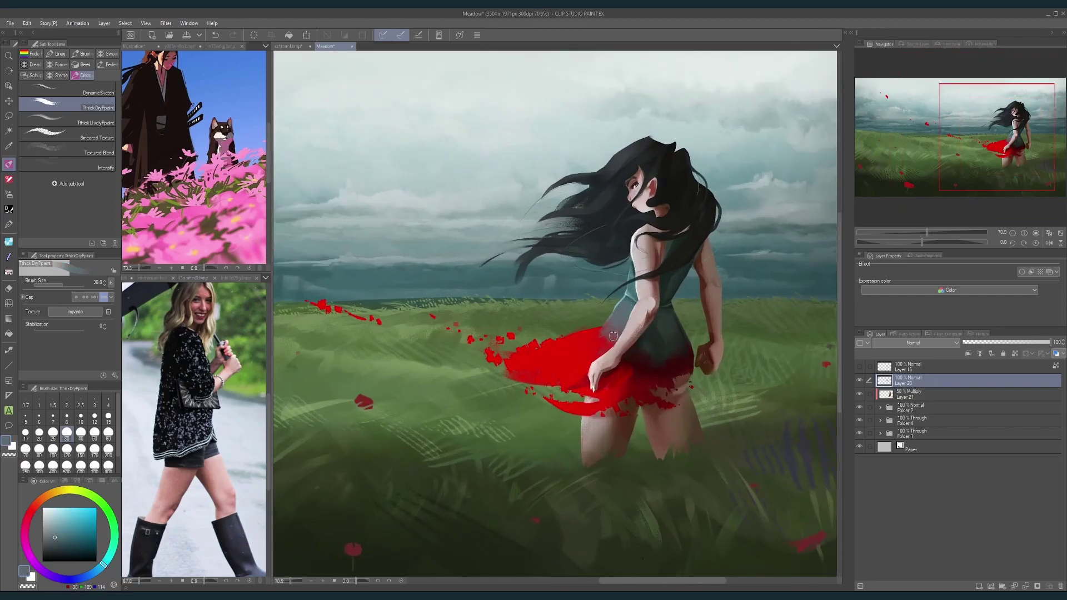
{"action": "scroll", "coordinate": [700, 309], "scroll_direction": "up", "scroll_amount": 2}
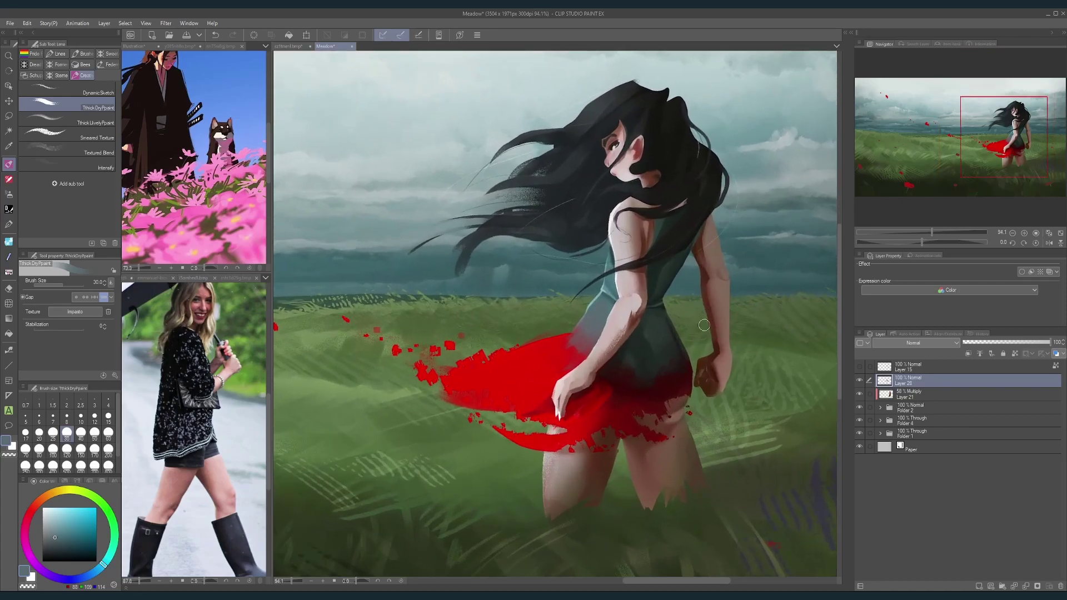
{"action": "scroll", "coordinate": [675, 348], "scroll_direction": "down", "scroll_amount": 6}
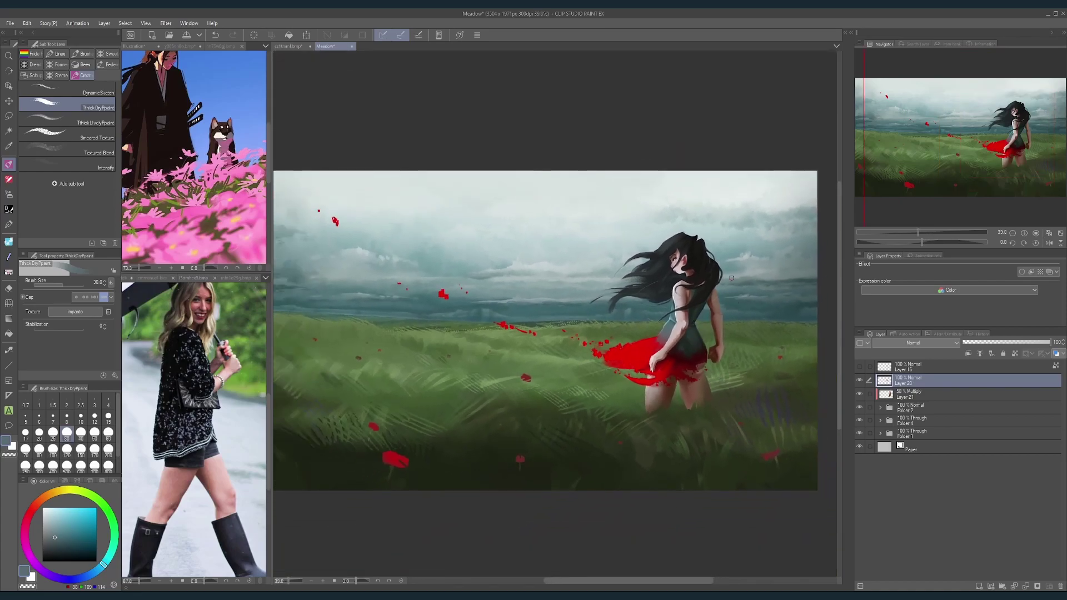
Step: Refine the dark red shading on the lower back of the top with a sampled tone at brush size 40
{"action": "left_click_drag", "start_coordinate": [681, 392], "coordinate": [617, 420]}
{"action": "scroll", "coordinate": [608, 398], "scroll_direction": "up", "scroll_amount": 5}
{"action": "key", "text": "]"}
{"action": "key", "text": "]"}
{"action": "key", "text": "["}
{"action": "left_click", "coordinate": [582, 395], "text": "alt"}
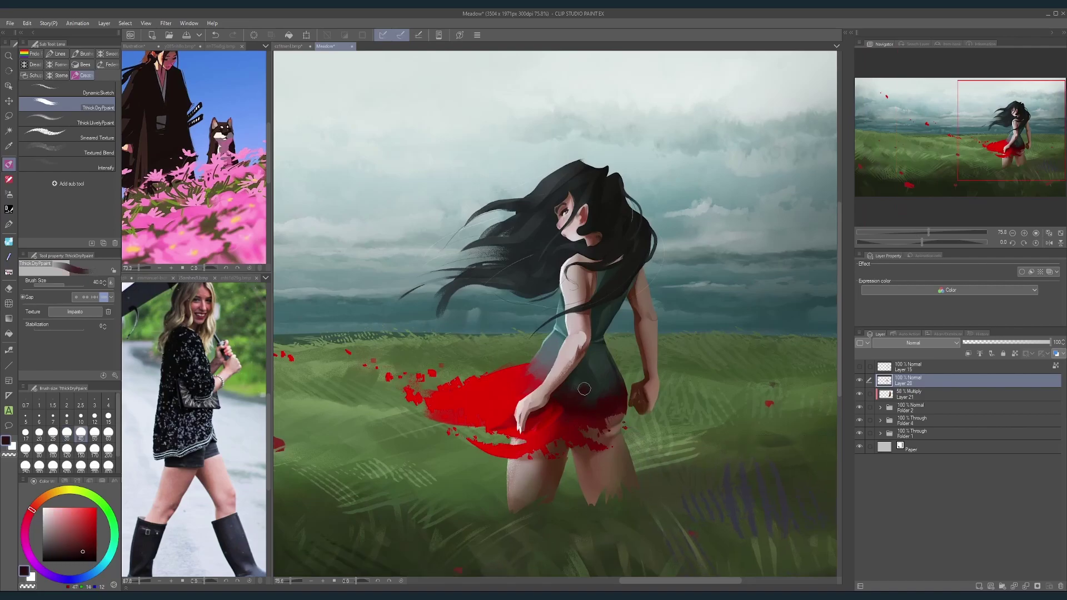
{"action": "scroll", "coordinate": [588, 402], "scroll_direction": "up", "scroll_amount": 1}
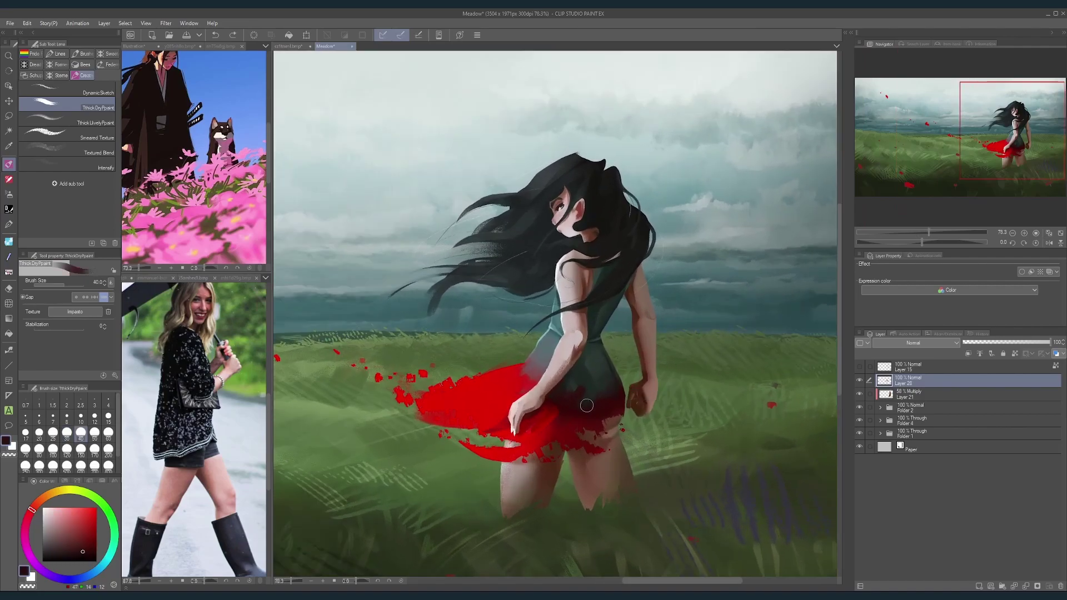
{"action": "scroll", "coordinate": [606, 435], "scroll_direction": "up", "scroll_amount": 2}
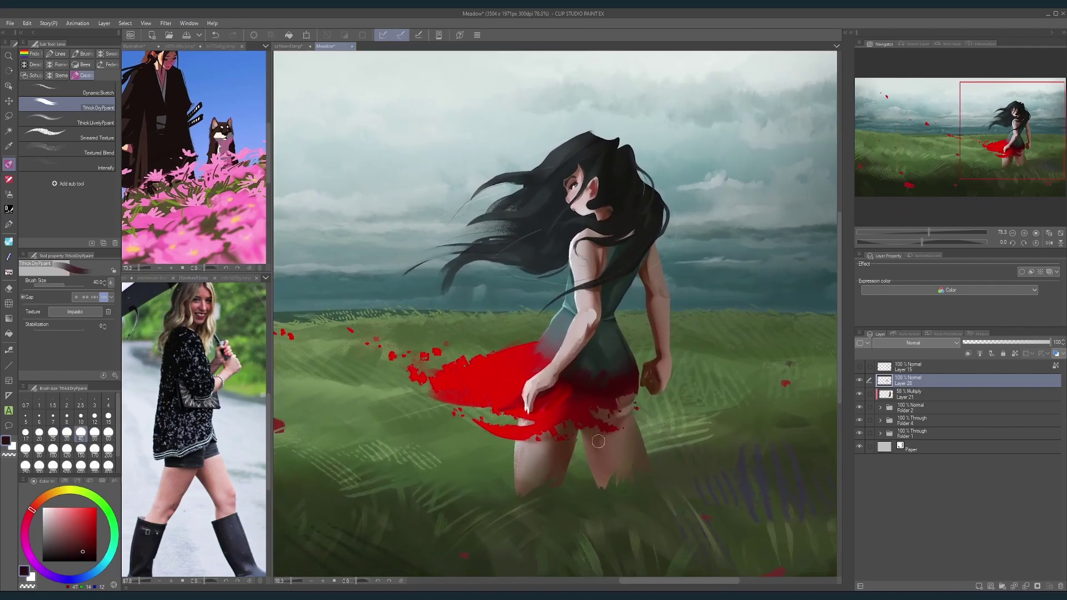
Step: Darken the rear thigh below the skirt with sampled skin browns, using brush sizes 60 and 70
{"action": "key", "text": "bracketright"}
{"action": "key", "text": "bracketright"}
{"action": "left_click", "coordinate": [606, 467], "text": "alt"}
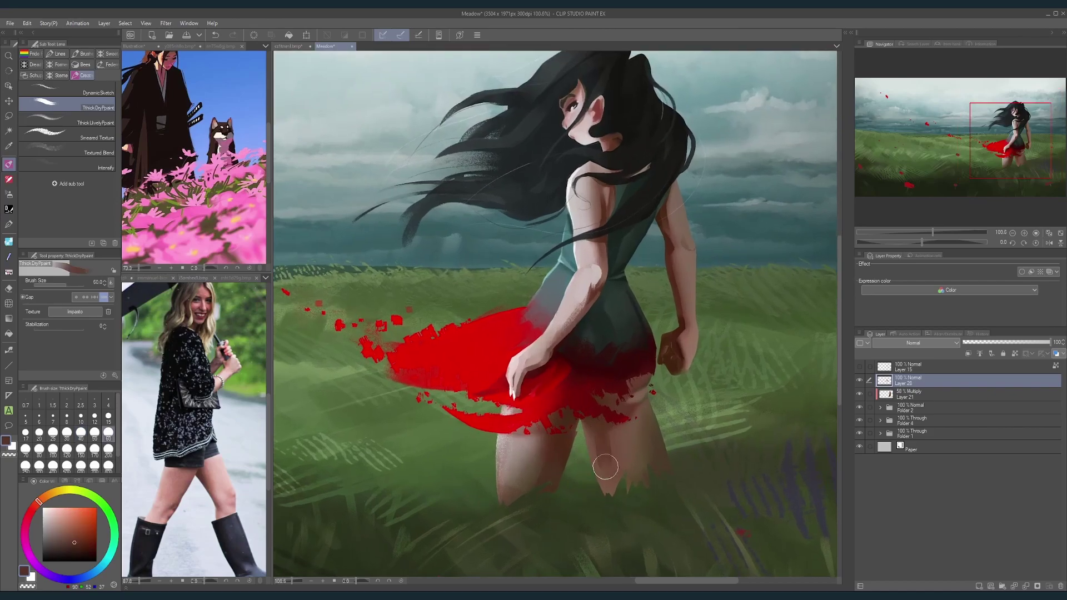
{"action": "key", "text": "bracketright"}
{"action": "left_click", "coordinate": [603, 432], "text": "alt"}
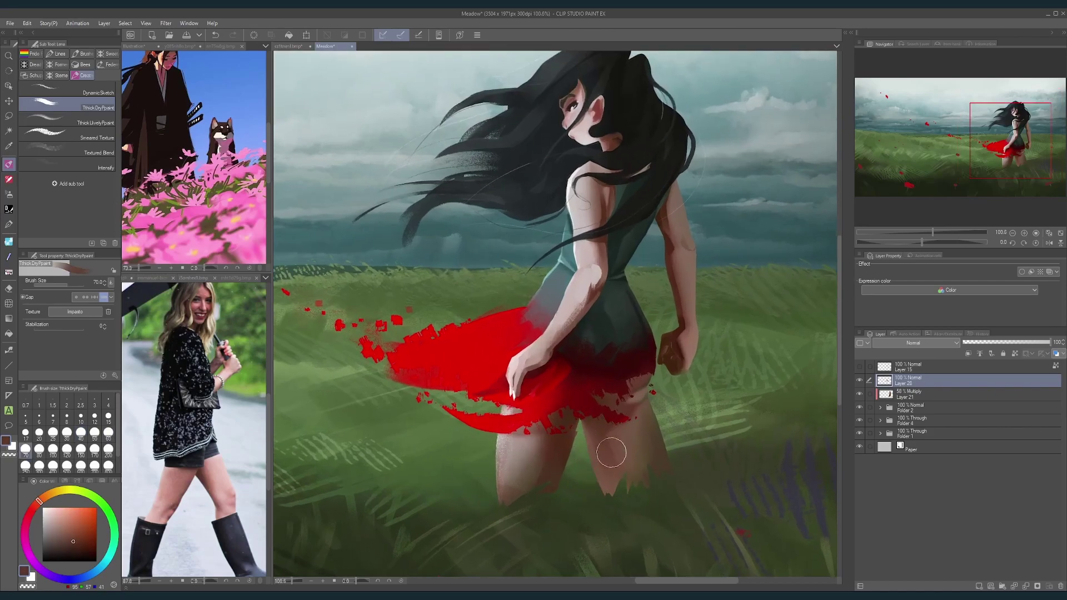
{"action": "left_click_drag", "start_coordinate": [611, 452], "coordinate": [616, 477]}
{"action": "left_click", "coordinate": [615, 434], "text": "alt"}
{"action": "scroll", "coordinate": [642, 442], "scroll_direction": "up", "scroll_amount": 3}
{"action": "left_click", "coordinate": [567, 436], "text": "alt"}
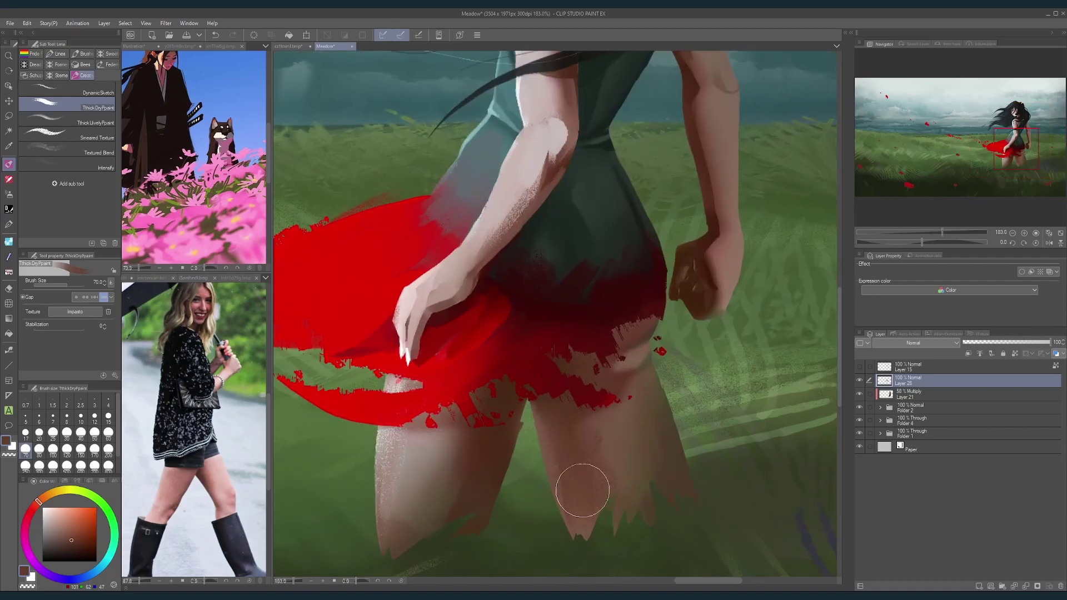
{"action": "scroll", "coordinate": [643, 441], "scroll_direction": "down", "scroll_amount": 6}
{"action": "scroll", "coordinate": [637, 443], "scroll_direction": "up", "scroll_amount": 4}
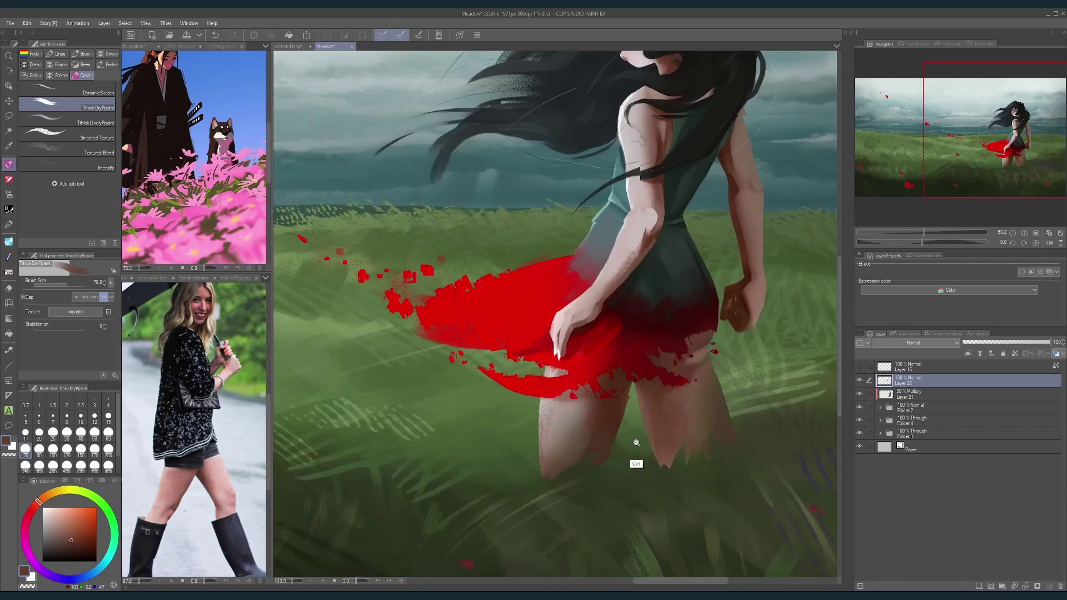
Step: Shade the front thigh under the skirt with a sampled muted brown at brush size 70
{"action": "left_click", "coordinate": [593, 424], "text": "alt"}
{"action": "mouse_move", "coordinate": [622, 410]}
{"action": "left_mouse_down"}
{"action": "mouse_move", "coordinate": [587, 424]}
{"action": "mouse_move", "coordinate": [600, 417]}
{"action": "left_mouse_up"}
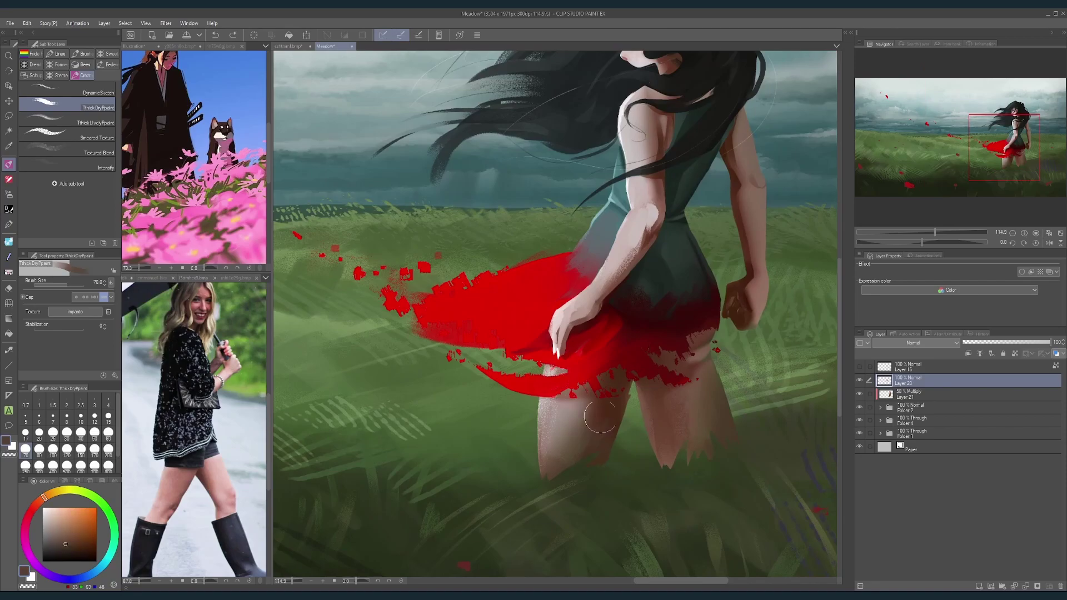
{"action": "scroll", "coordinate": [667, 398], "scroll_direction": "down", "scroll_amount": 4}
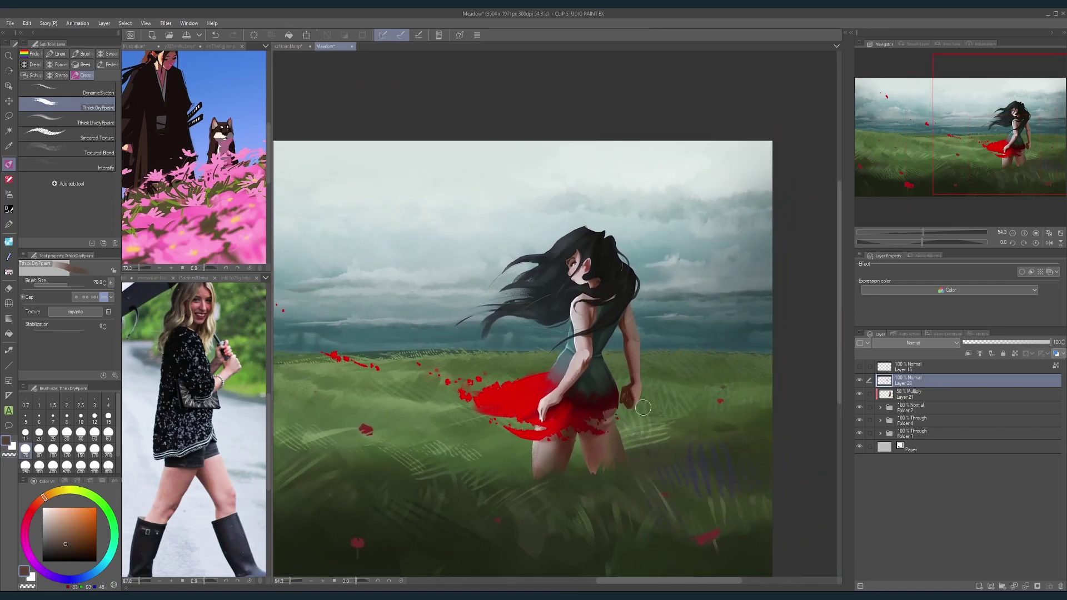
Step: Paint a thin rim light down the inner edge of the far arm with sampled near-white at brush size 5
{"action": "scroll", "coordinate": [643, 406], "scroll_direction": "up", "scroll_amount": 5}
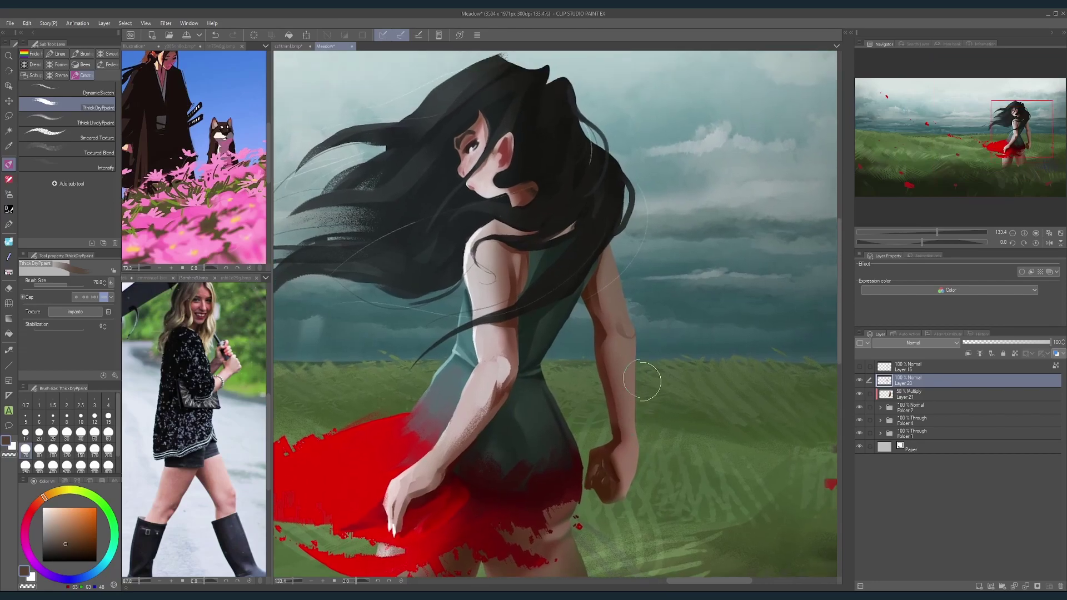
{"action": "left_click", "coordinate": [478, 311], "text": "alt"}
{"action": "left_click", "coordinate": [472, 302], "text": "alt"}
{"action": "key", "text": "["}
{"action": "key", "text": "["}
{"action": "key", "text": "["}
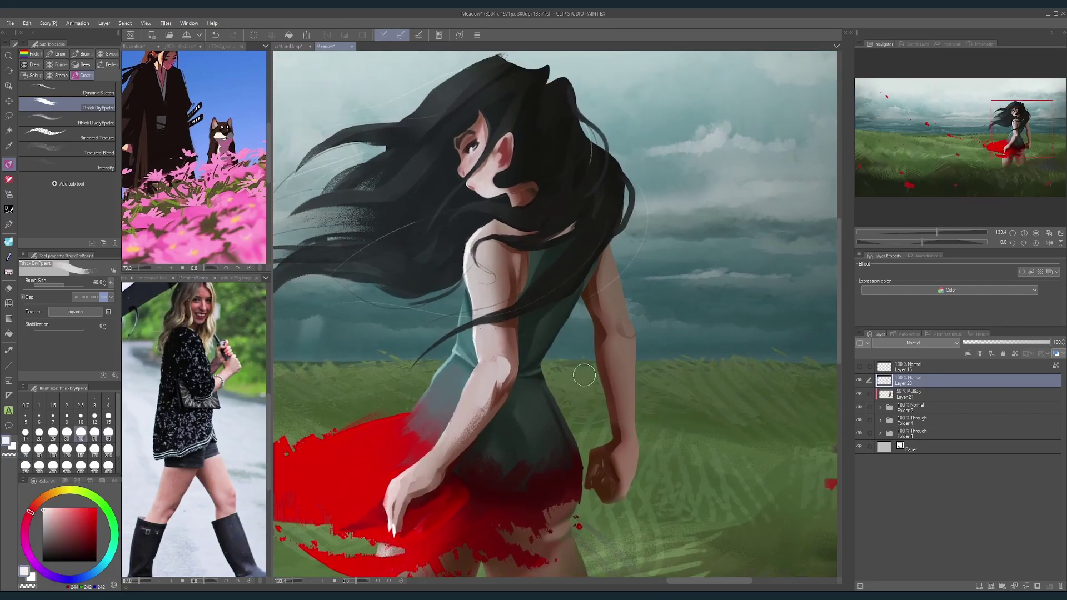
{"action": "key", "text": "bracketleft"}
{"action": "key", "text": "bracketleft"}
{"action": "key", "text": "bracketleft"}
{"action": "key", "text": "bracketleft"}
{"action": "key", "text": "bracketleft"}
{"action": "key", "text": "bracketleft"}
{"action": "key", "text": "bracketleft"}
{"action": "key", "text": "bracketleft"}
{"action": "key", "text": "bracketleft"}
{"action": "key", "text": "bracketleft"}
{"action": "key", "text": "bracketleft"}
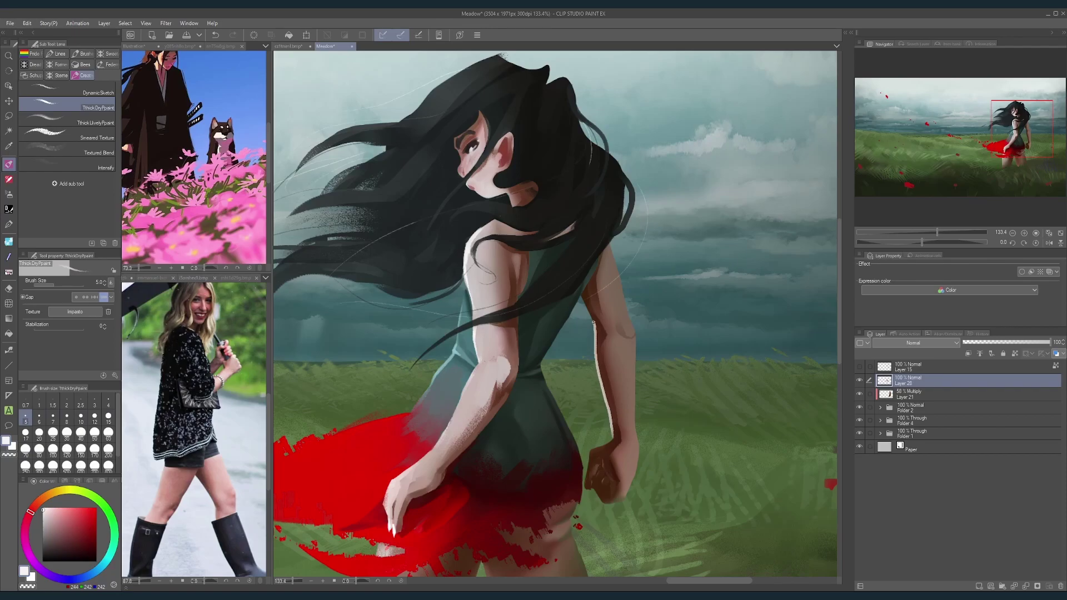
Step: Examine the rim light on the arms and the colour transition at the hip, both close up and in the full painting
{"action": "scroll", "coordinate": [578, 289], "scroll_direction": "down", "scroll_amount": 8}
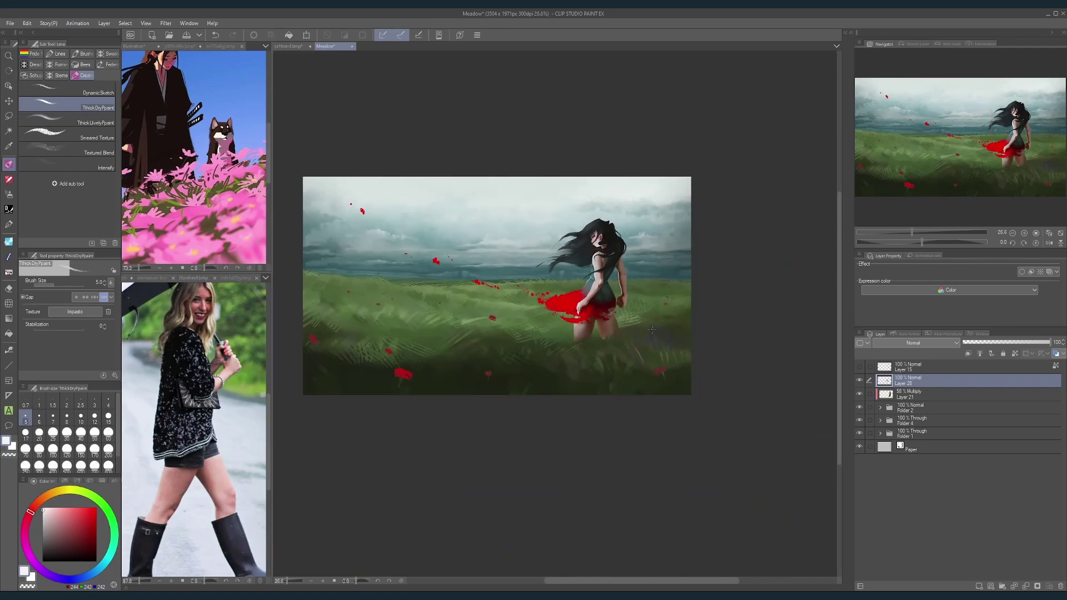
{"action": "left_click_drag", "start_coordinate": [637, 316], "coordinate": [639, 374]}
{"action": "left_click_drag", "start_coordinate": [607, 339], "coordinate": [652, 338]}
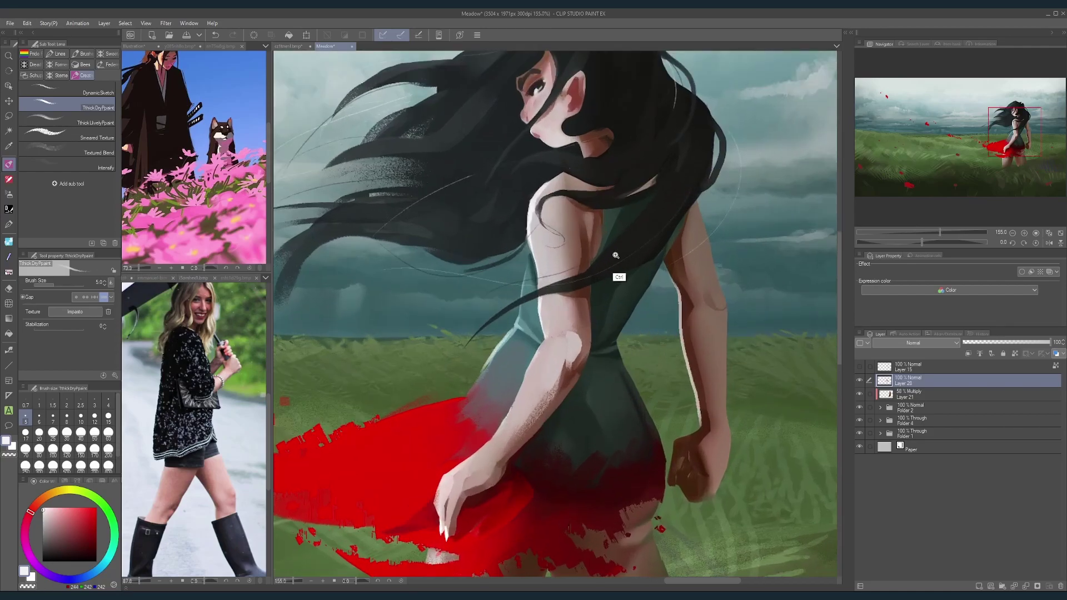
{"action": "scroll", "coordinate": [616, 255], "scroll_direction": "down", "scroll_amount": 5}
{"action": "scroll", "coordinate": [604, 276], "scroll_direction": "up", "scroll_amount": 7}
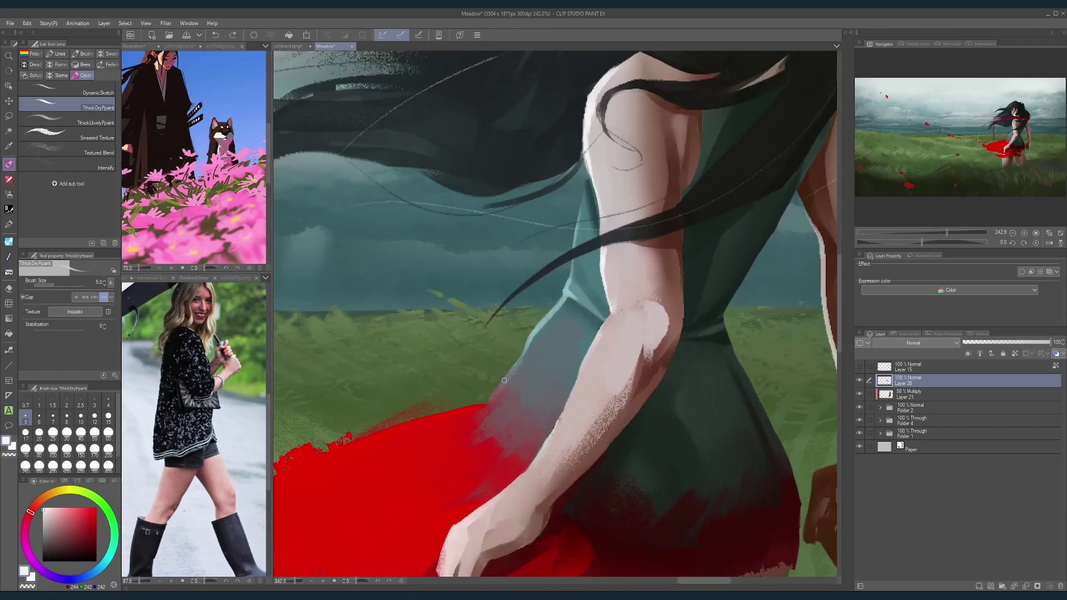
{"action": "scroll", "coordinate": [691, 245], "scroll_direction": "down", "scroll_amount": 7}
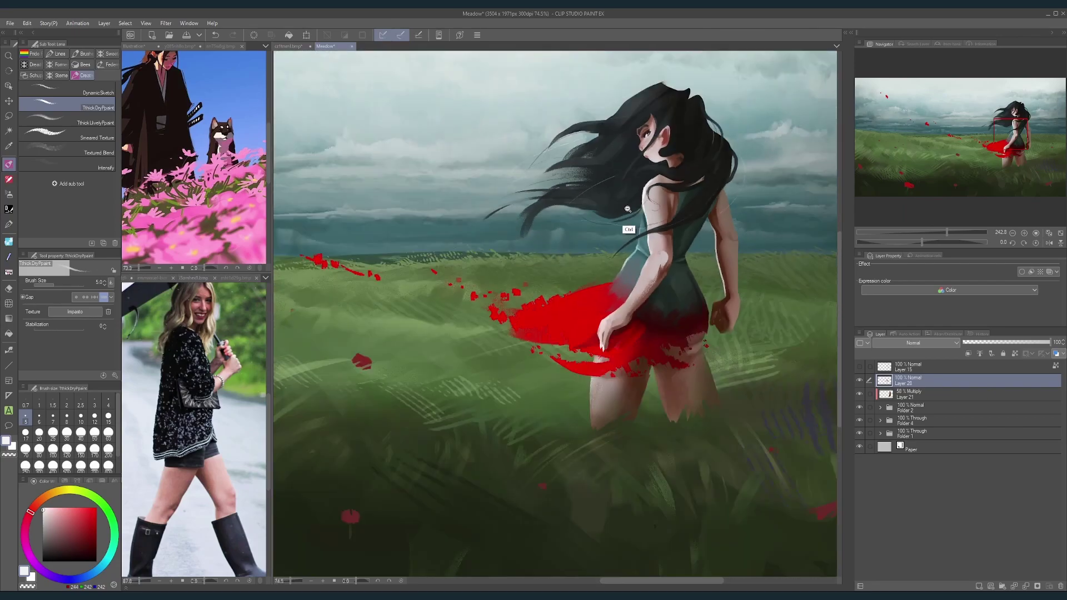
{"action": "scroll", "coordinate": [691, 245], "scroll_direction": "down", "scroll_amount": 2}
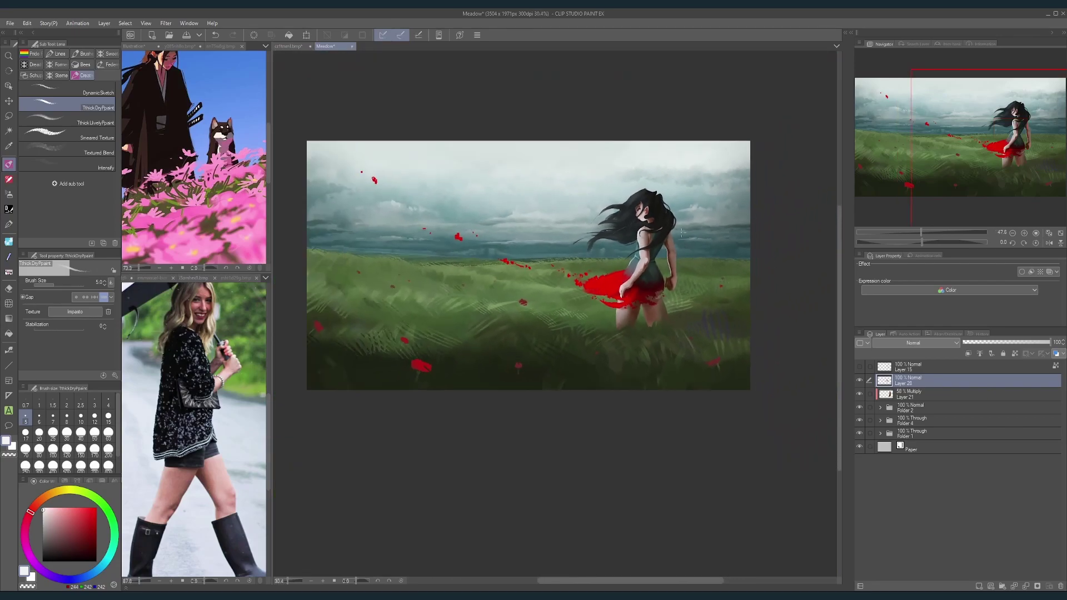
{"action": "scroll", "coordinate": [671, 265], "scroll_direction": "up", "scroll_amount": 4}
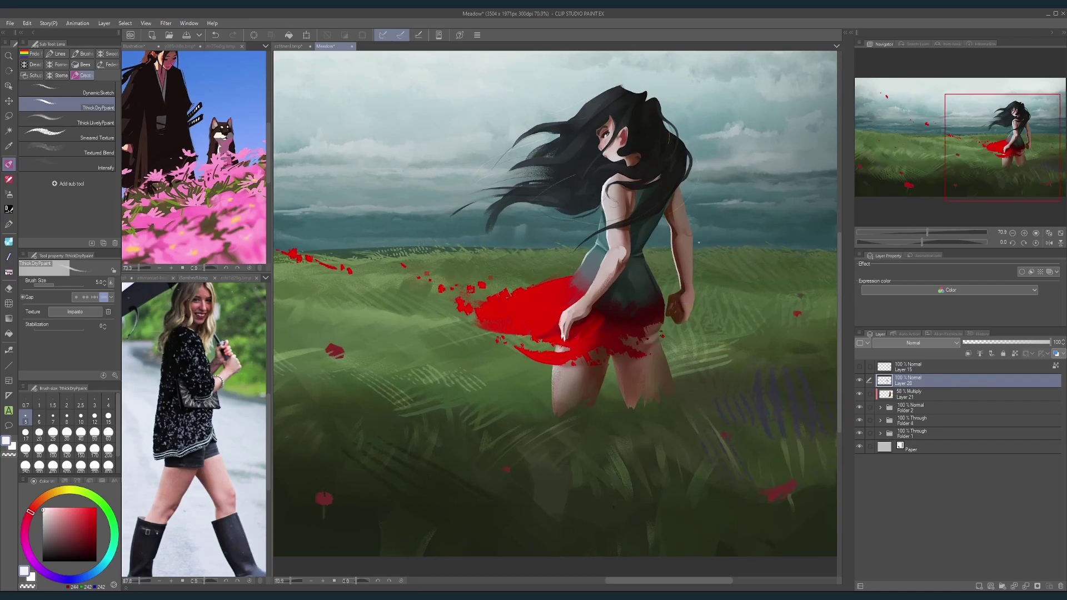
Step: Paint a small white rim light on the tip of the woman's nose at brush size 3
{"action": "scroll", "coordinate": [559, 212], "scroll_direction": "up", "scroll_amount": 4}
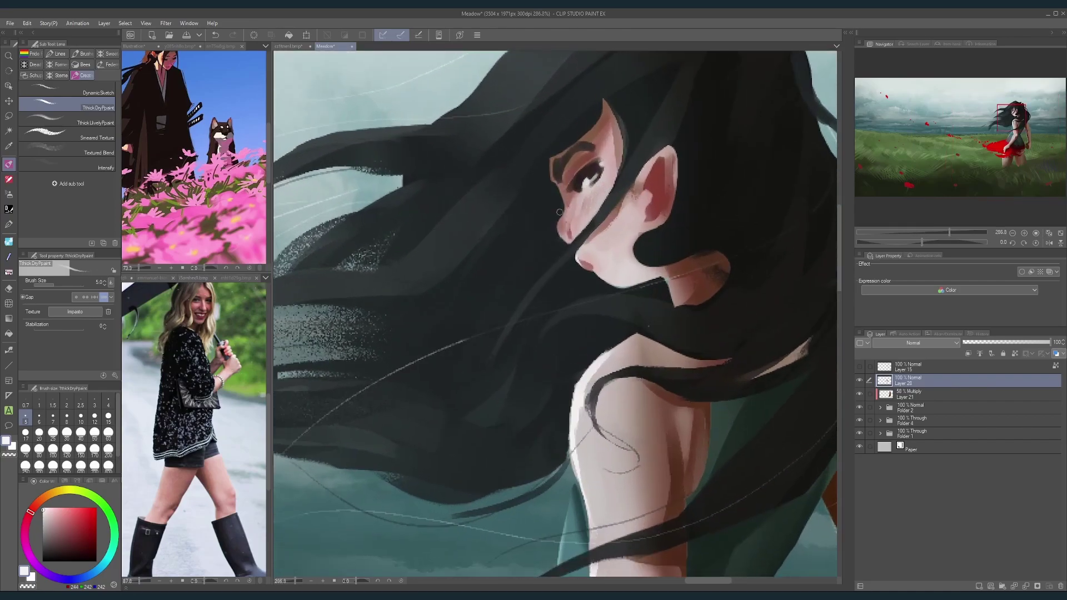
{"action": "key", "text": "bracketleft"}
{"action": "key", "text": "bracketleft"}
{"action": "key", "text": "bracketleft"}
{"action": "key", "text": "bracketleft"}
{"action": "key", "text": "bracketleft"}
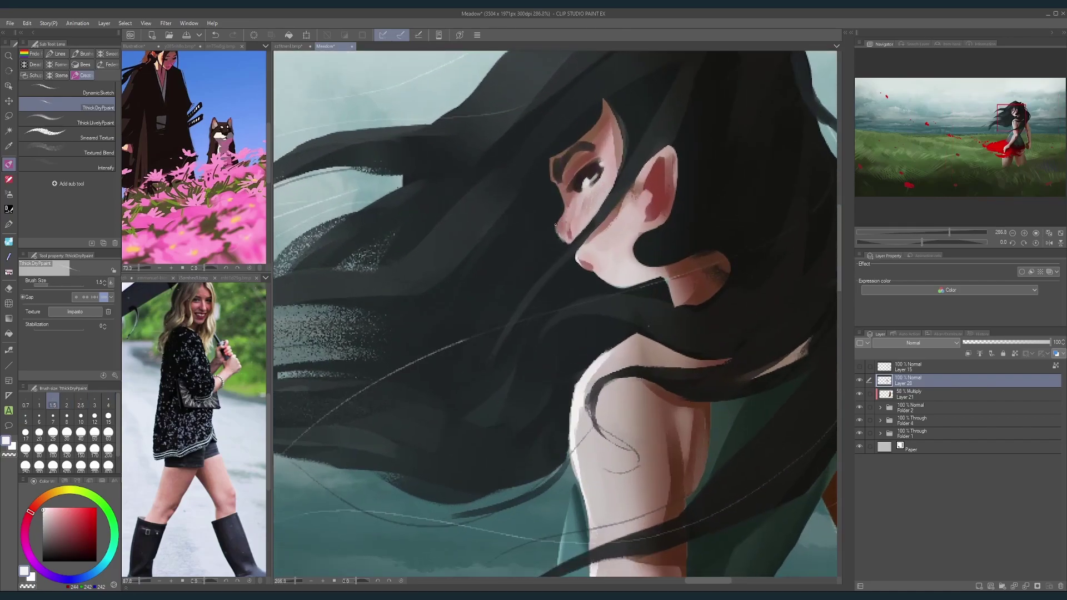
{"action": "key", "text": "bracketright"}
{"action": "key", "text": "bracketright"}
{"action": "key", "text": "bracketright"}
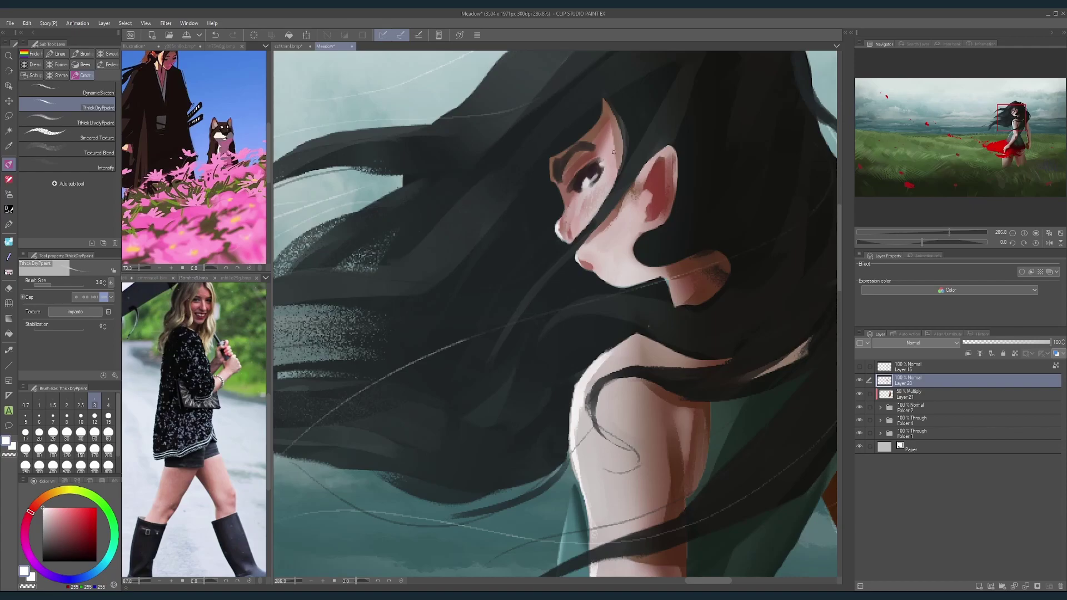
{"action": "mouse_move", "coordinate": [614, 152]}
{"action": "left_mouse_down"}
{"action": "mouse_move", "coordinate": [585, 127]}
{"action": "mouse_move", "coordinate": [590, 99]}
{"action": "mouse_move", "coordinate": [576, 194]}
{"action": "mouse_move", "coordinate": [590, 180]}
{"action": "left_mouse_up"}
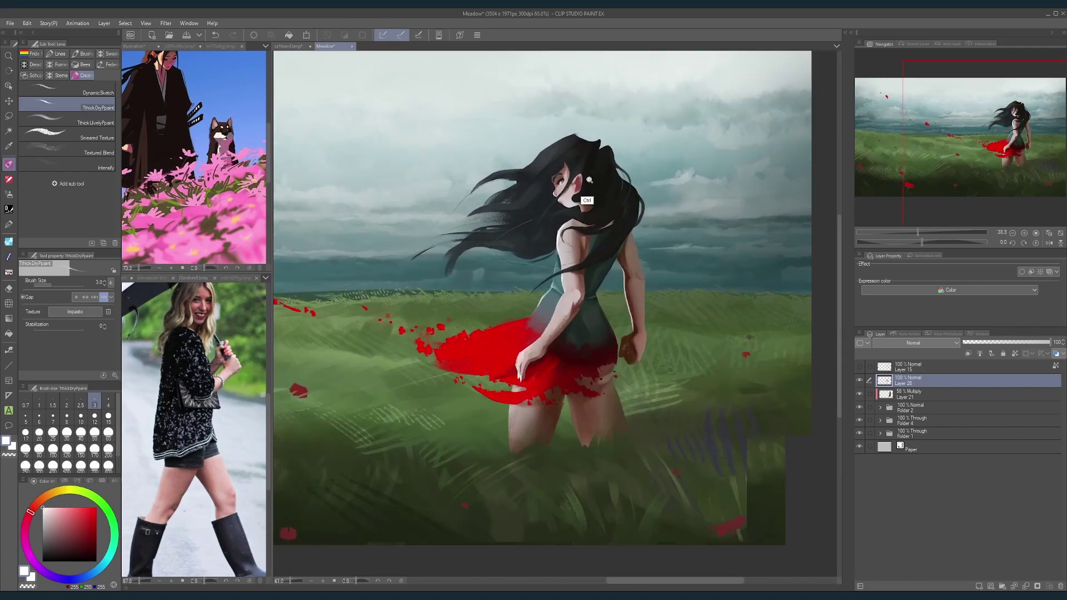
Step: Add white highlights to the ear's edge and the eye, using brush sizes 1 and 2
{"action": "scroll", "coordinate": [589, 180], "scroll_direction": "up", "scroll_amount": 5}
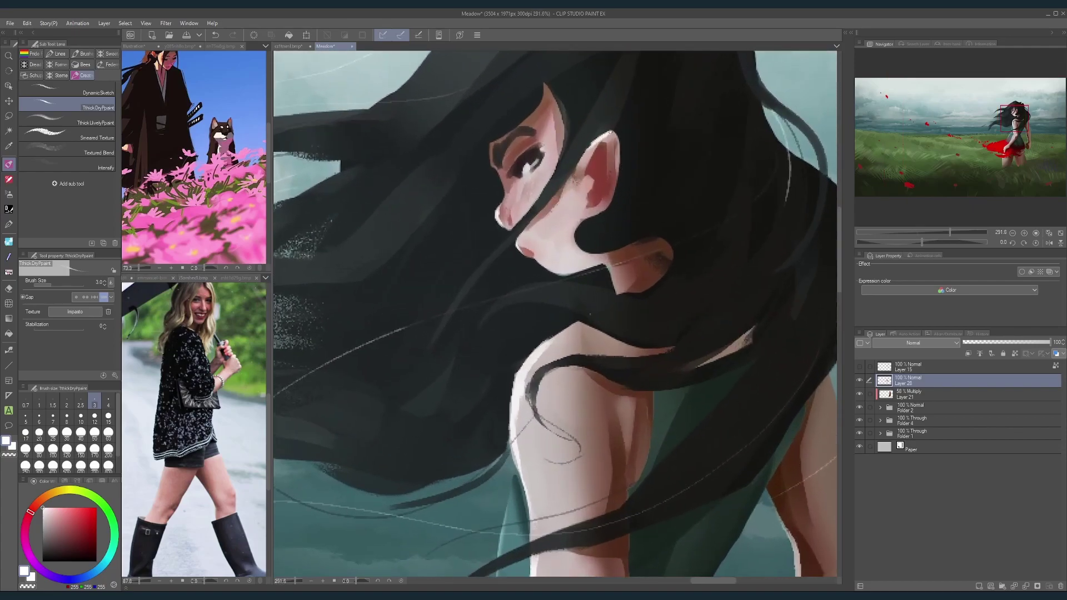
{"action": "mouse_move", "coordinate": [592, 164]}
{"action": "left_mouse_down"}
{"action": "mouse_move", "coordinate": [610, 144]}
{"action": "mouse_move", "coordinate": [589, 150]}
{"action": "left_mouse_up"}
{"action": "key", "text": "bracketleft"}
{"action": "key", "text": "bracketleft"}
{"action": "key", "text": "bracketleft"}
{"action": "key", "text": "bracketleft"}
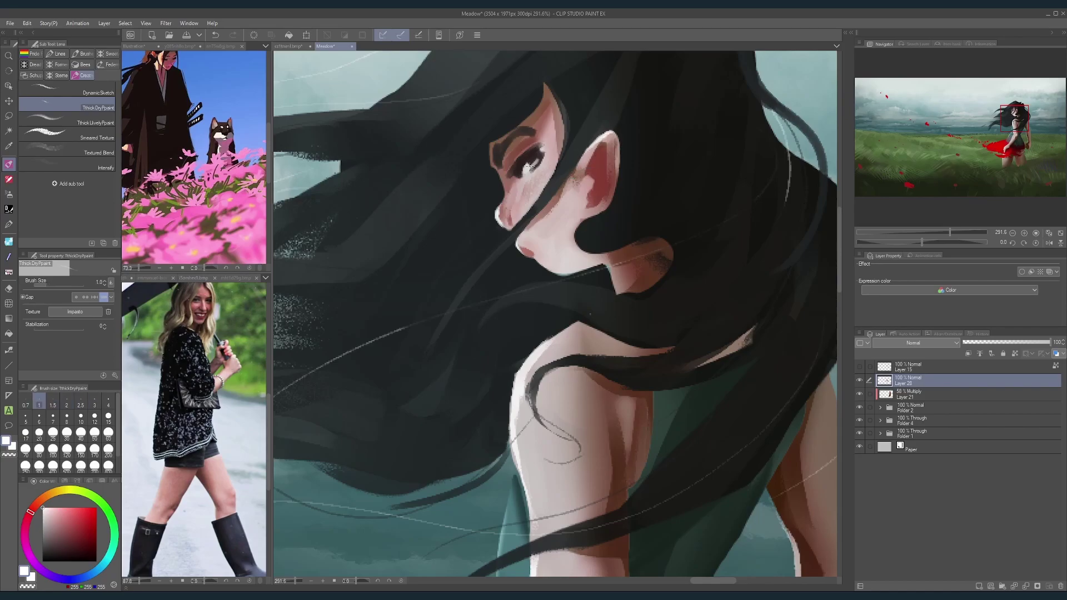
{"action": "key", "text": "bracketright"}
{"action": "key", "text": "bracketright"}
{"action": "left_click_drag", "start_coordinate": [614, 135], "coordinate": [577, 113]}
{"action": "left_click_drag", "start_coordinate": [655, 97], "coordinate": [626, 164]}
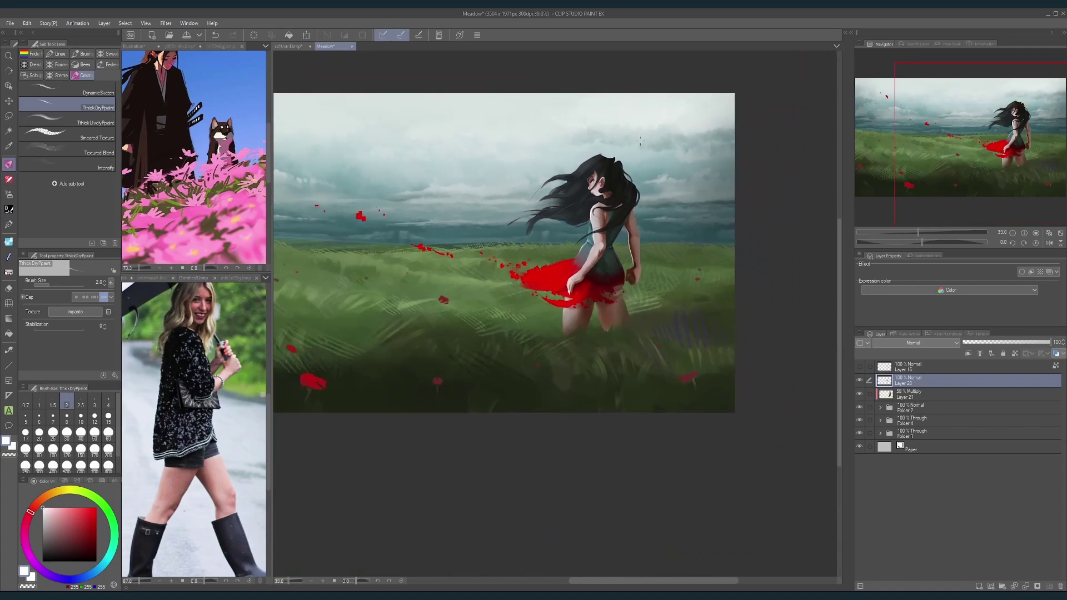
{"action": "scroll", "coordinate": [617, 173], "scroll_direction": "up", "scroll_amount": 5}
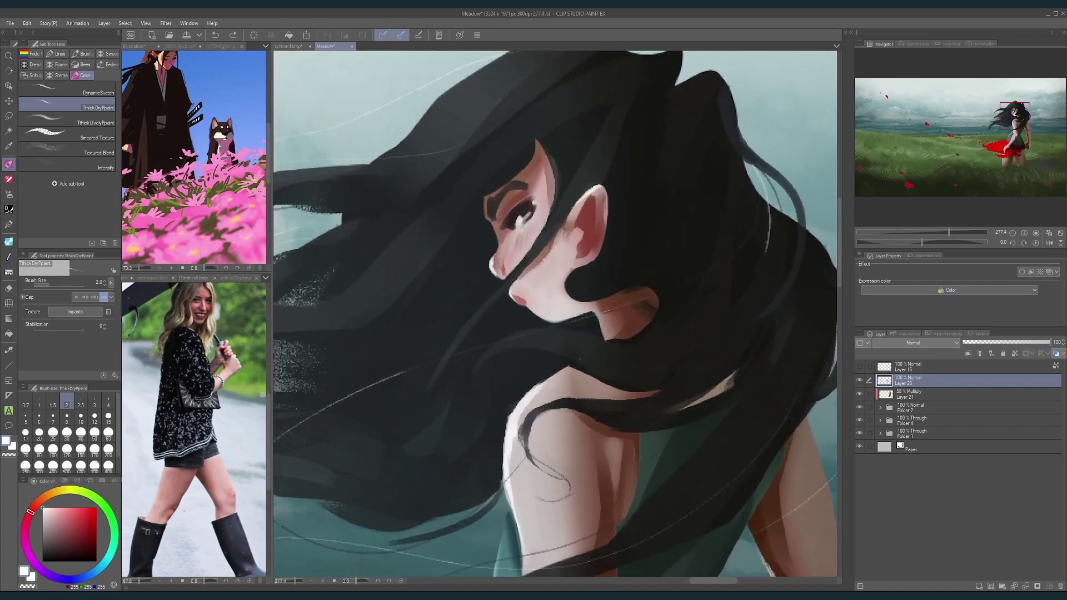
Step: Try to paint dark shading below the eye with a near-black colour at brush size 7
{"action": "left_click", "coordinate": [53, 418]}
{"action": "left_click", "coordinate": [57, 552]}
{"action": "mouse_move", "coordinate": [518, 228]}
{"action": "left_mouse_down"}
{"action": "mouse_move", "coordinate": [531, 223]}
{"action": "mouse_move", "coordinate": [532, 240]}
{"action": "mouse_move", "coordinate": [509, 272]}
{"action": "left_mouse_up"}
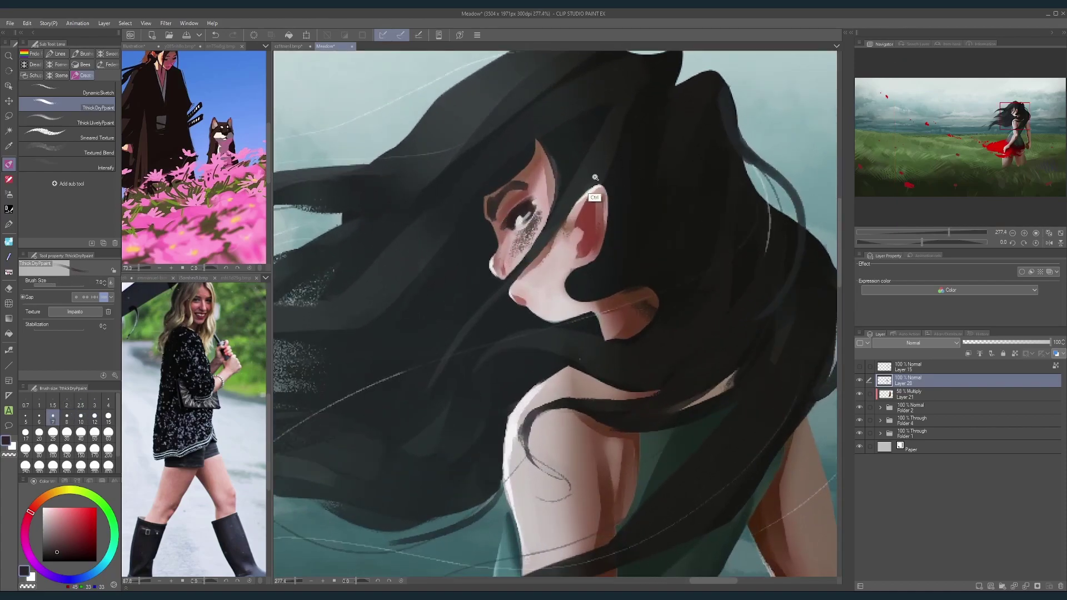
{"action": "scroll", "coordinate": [595, 177], "scroll_direction": "down", "scroll_amount": 6}
{"action": "key", "text": "ctrl+z"}
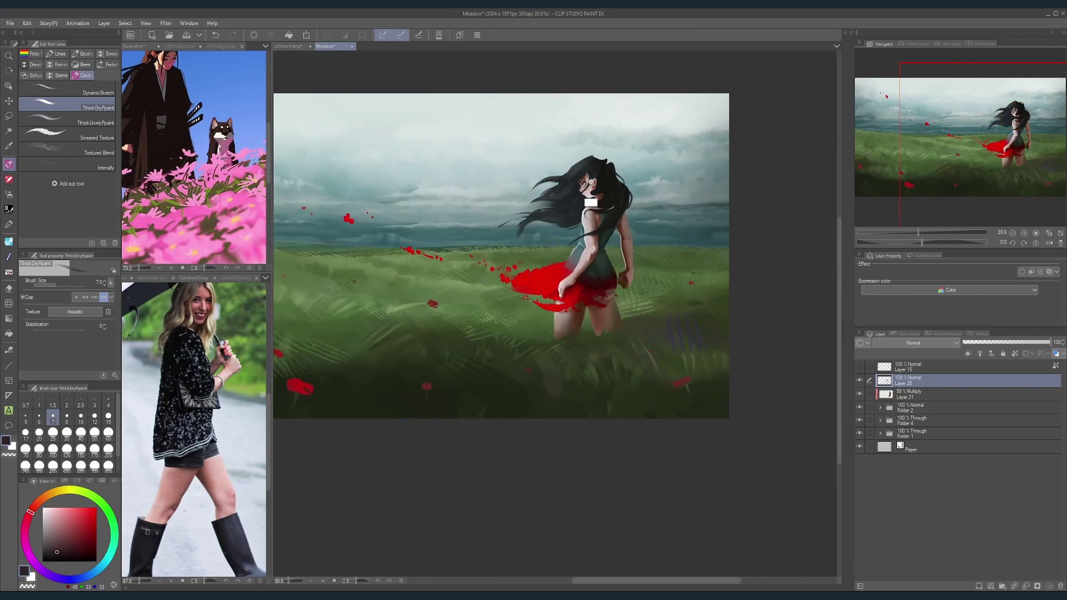
Step: Rework the skin around the inner corner of the eye with sampled reddish brown and soft pink at brush size 6
{"action": "scroll", "coordinate": [617, 176], "scroll_direction": "up", "scroll_amount": 7}
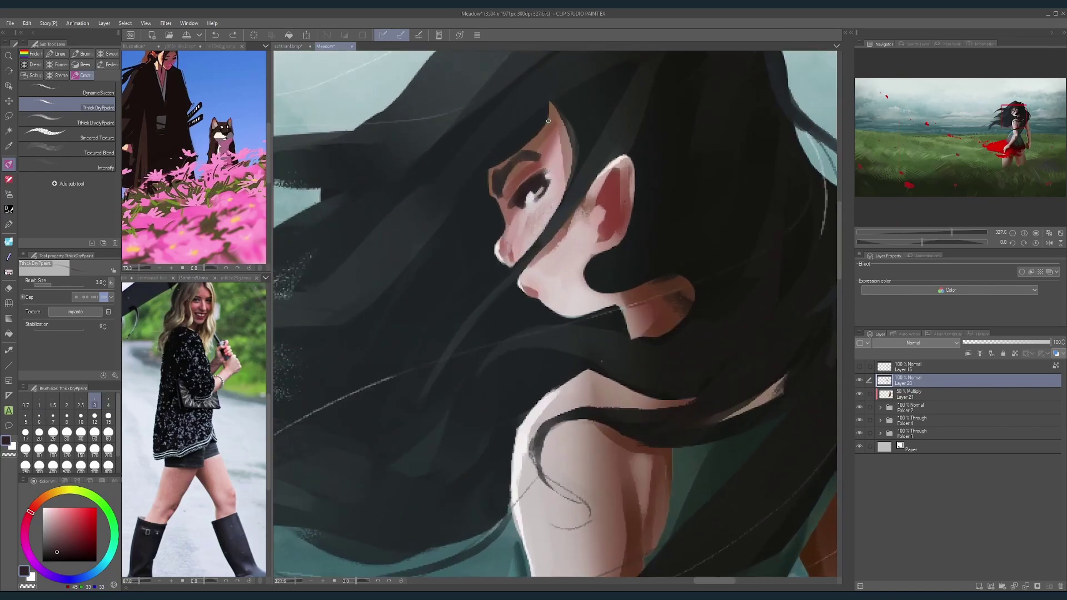
{"action": "key", "text": "bracketleft"}
{"action": "key", "text": "bracketleft"}
{"action": "key", "text": "bracketright"}
{"action": "key", "text": "bracketright"}
{"action": "key", "text": "bracketright"}
{"action": "key", "text": "bracketleft"}
{"action": "key", "text": "bracketleft"}
{"action": "left_click", "coordinate": [515, 187], "text": "alt"}
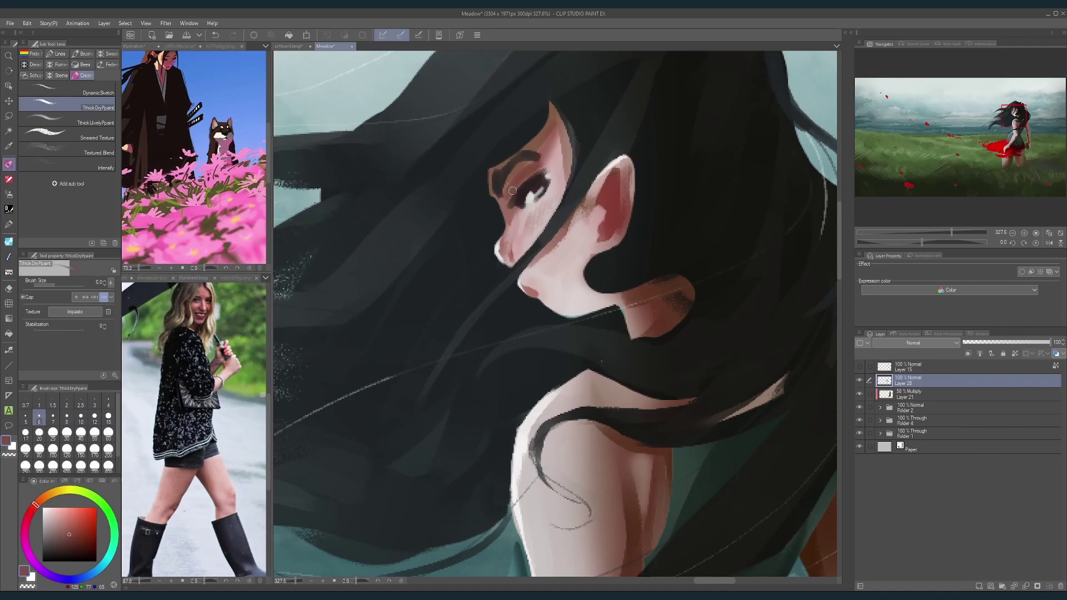
{"action": "left_click", "coordinate": [513, 191], "text": "alt"}
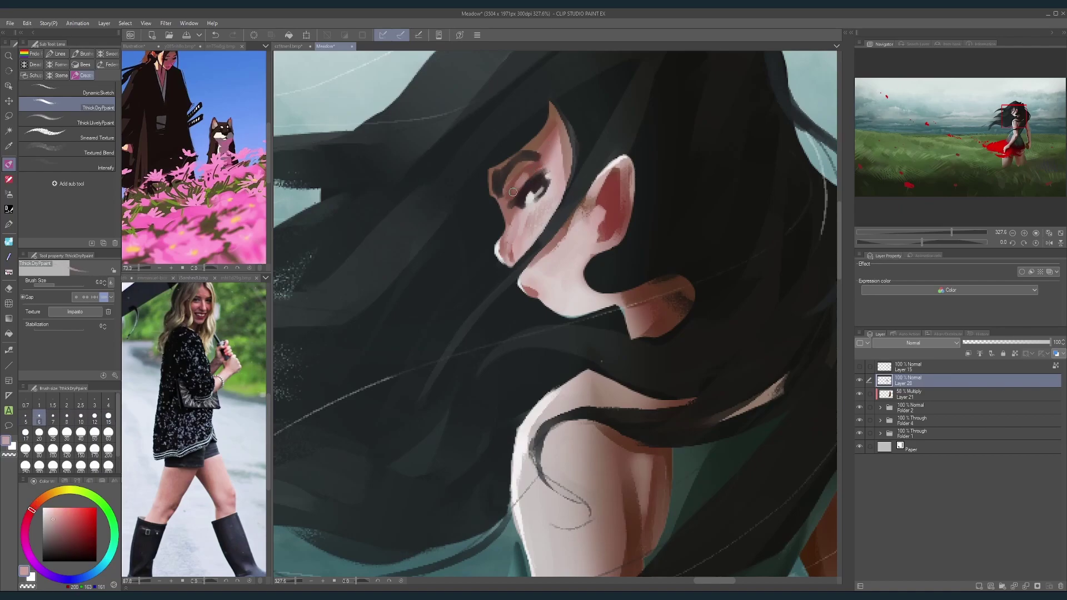
{"action": "scroll", "coordinate": [513, 191], "scroll_direction": "down", "scroll_amount": 8}
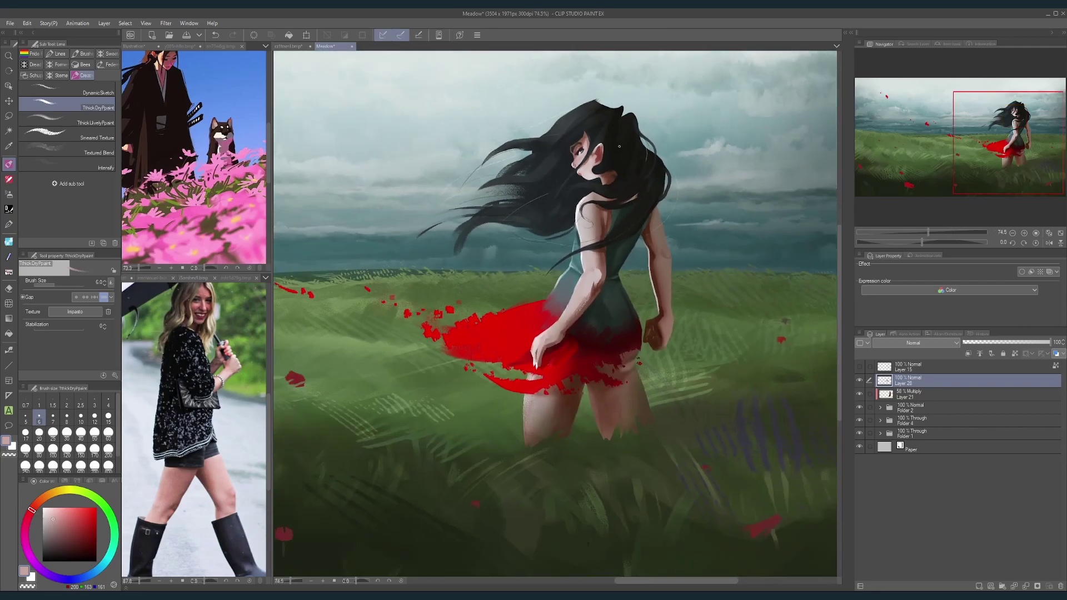
Step: Refine the dark outline of the eye with a sampled near-black at brush size 2
{"action": "scroll", "coordinate": [620, 146], "scroll_direction": "up", "scroll_amount": 8}
{"action": "key", "text": "bracketleft"}
{"action": "key", "text": "bracketleft"}
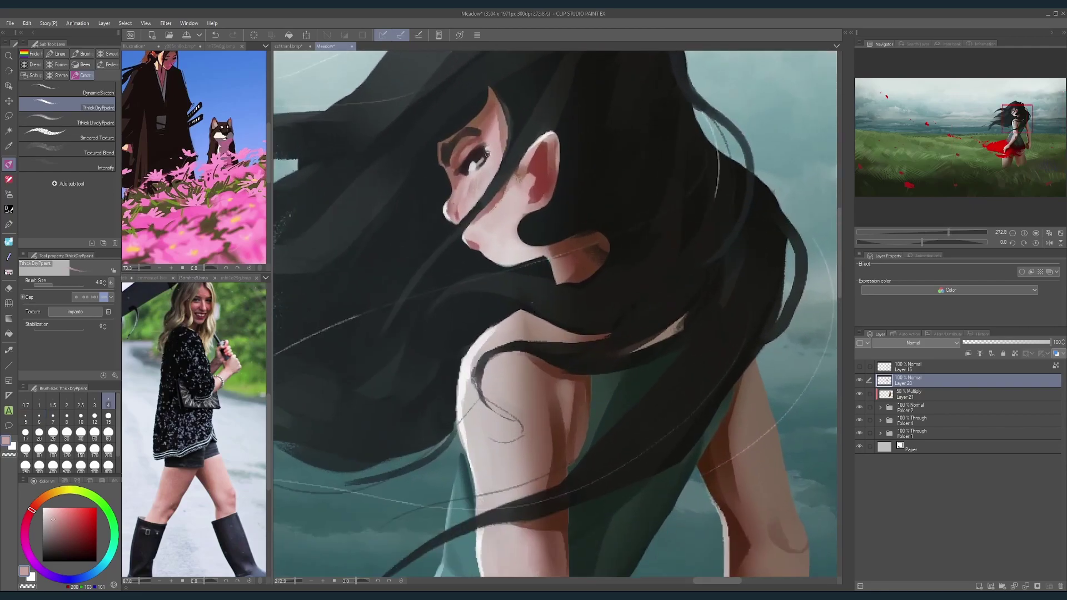
{"action": "key", "text": "bracketleft"}
{"action": "key", "text": "bracketleft"}
{"action": "key", "text": "bracketleft"}
{"action": "left_click", "coordinate": [487, 154], "text": "alt"}
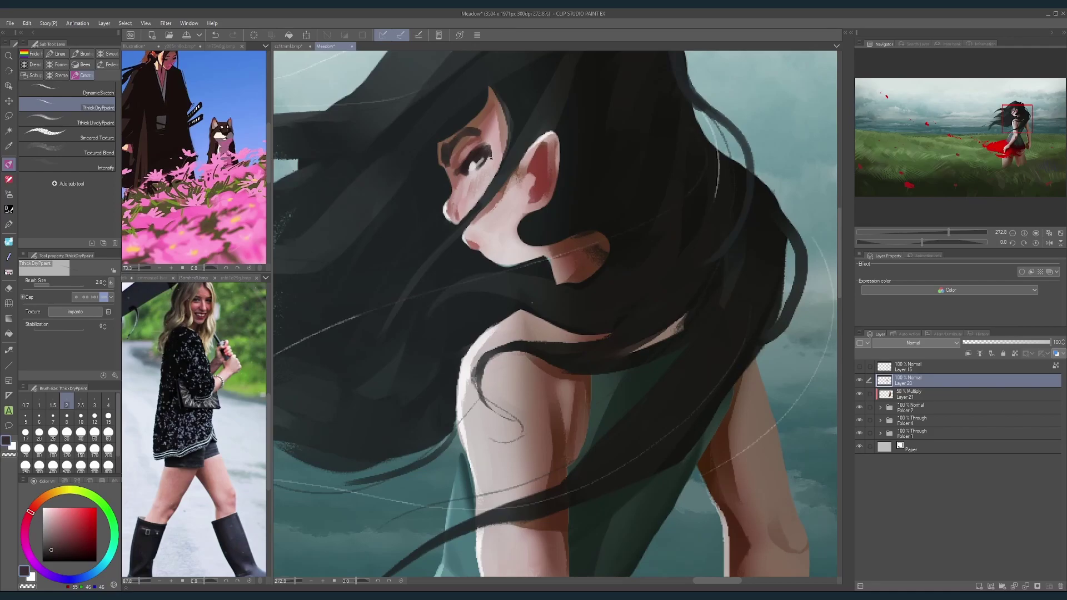
{"action": "key", "text": "ctrl+0"}
{"action": "scroll", "coordinate": [555, 162], "scroll_direction": "up", "scroll_amount": 5}
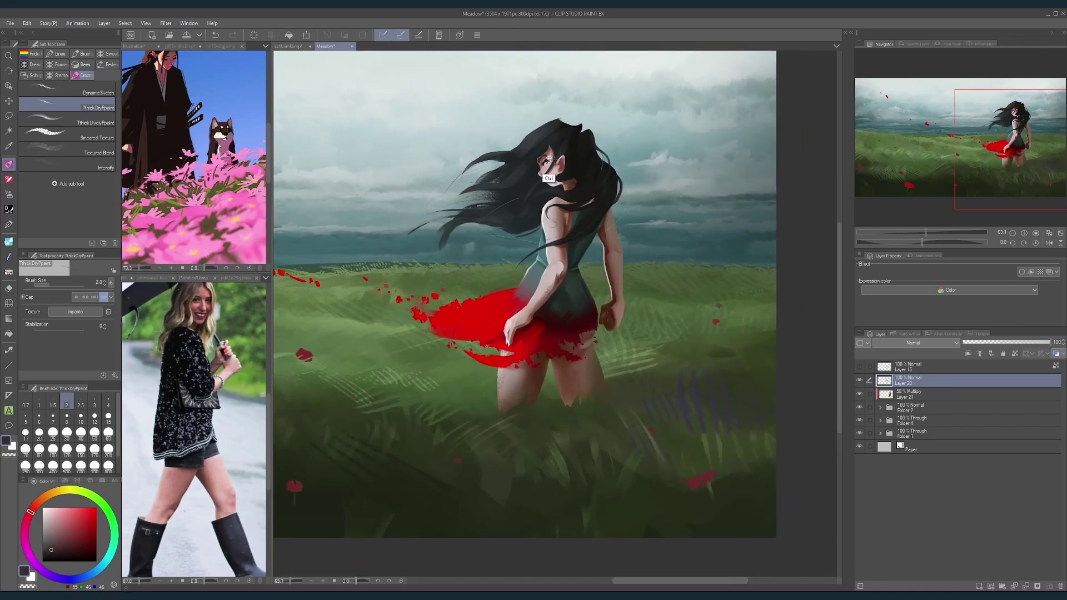
Step: Touch up the facial skin with a sampled pale pink at brush size 5
{"action": "left_click", "coordinate": [555, 173], "text": "alt"}
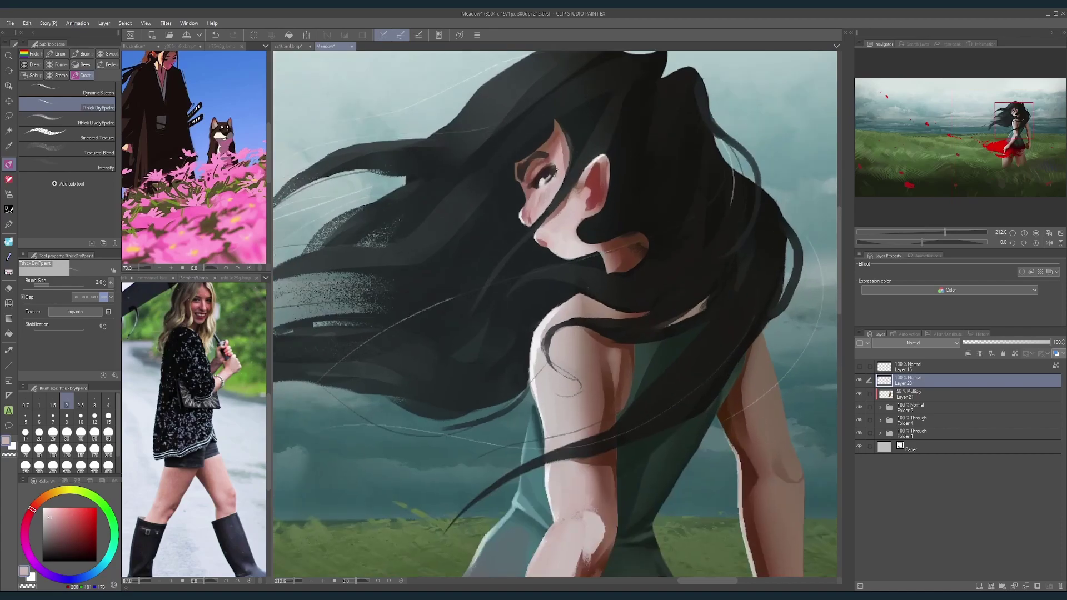
{"action": "key", "text": "bracketright"}
{"action": "key", "text": "bracketright"}
{"action": "key", "text": "bracketright"}
{"action": "key", "text": "bracketright"}
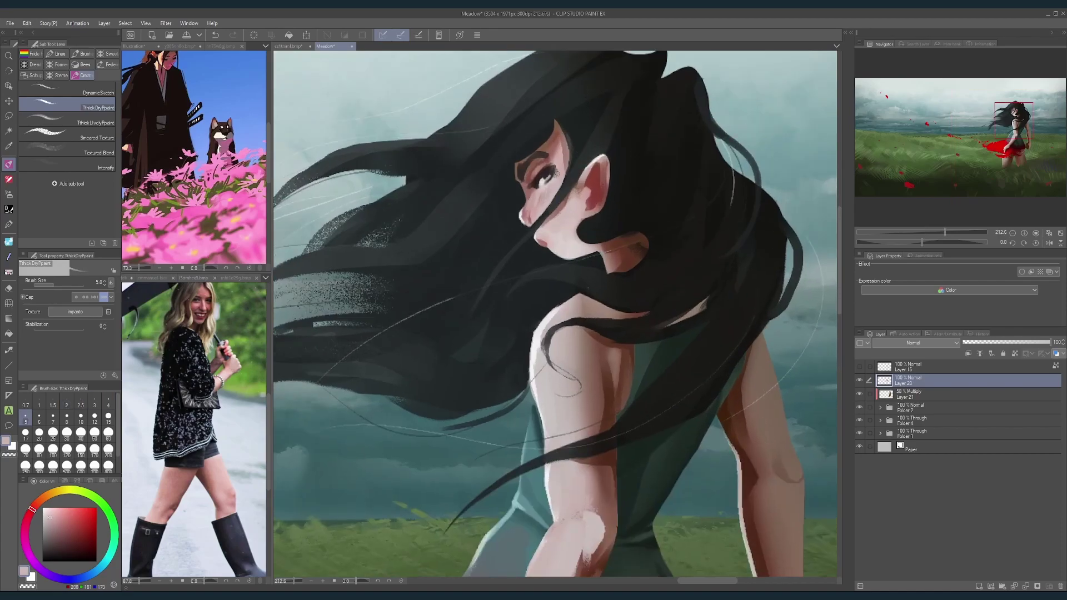
{"action": "scroll", "coordinate": [554, 177], "scroll_direction": "down", "scroll_amount": 5}
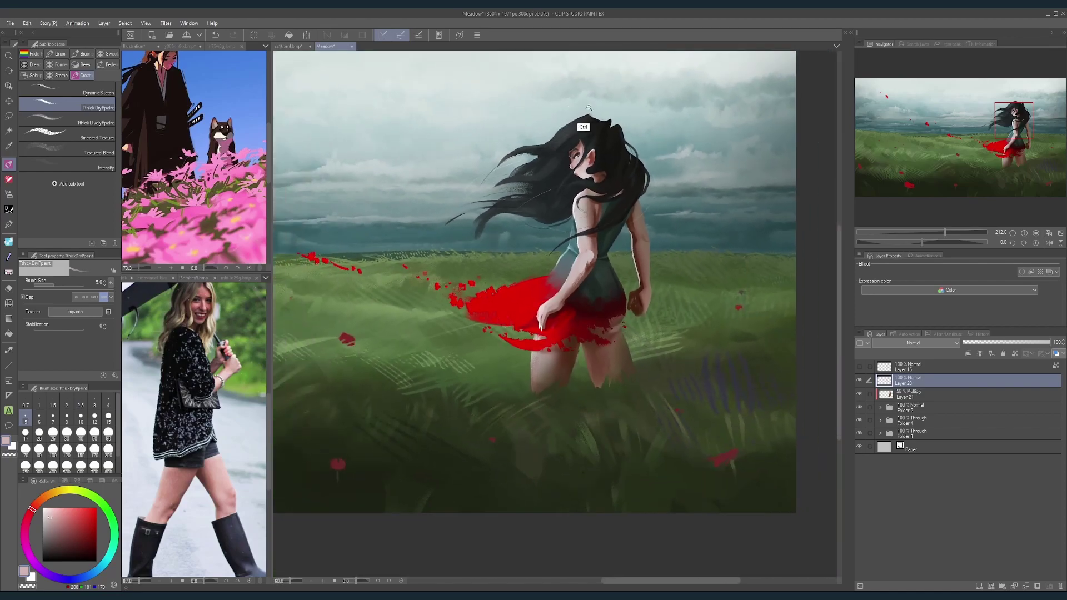
{"action": "scroll", "coordinate": [629, 147], "scroll_direction": "down", "scroll_amount": 1}
{"action": "scroll", "coordinate": [593, 169], "scroll_direction": "up", "scroll_amount": 6}
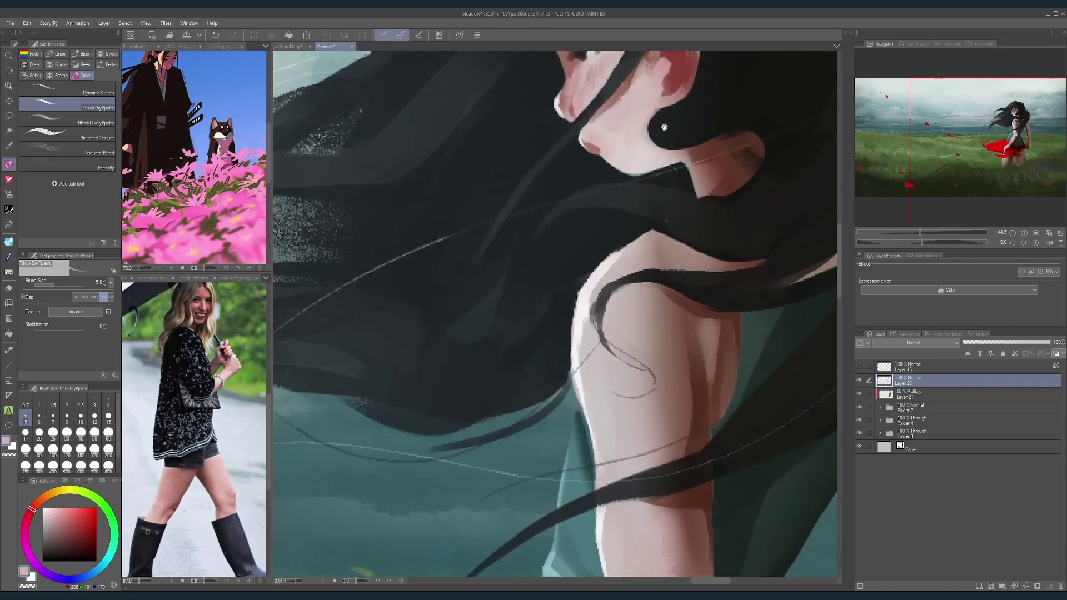
Step: Paint the woman's lips saturated red at brush size 4 with the canvas rotated
{"action": "left_click_drag", "start_coordinate": [593, 169], "coordinate": [522, 361]}
{"action": "left_click_drag", "start_coordinate": [489, 245], "coordinate": [528, 223]}
{"action": "scroll", "coordinate": [527, 222], "scroll_direction": "down", "scroll_amount": 5}
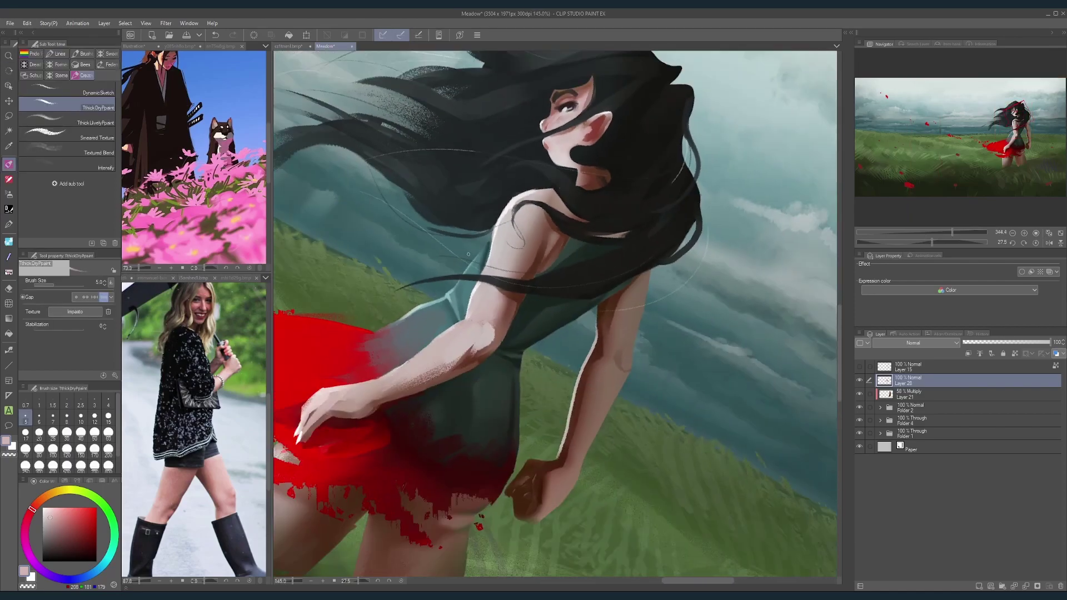
{"action": "scroll", "coordinate": [556, 103], "scroll_direction": "up", "scroll_amount": 4}
{"action": "key", "text": "bracketright"}
{"action": "key", "text": "bracketright"}
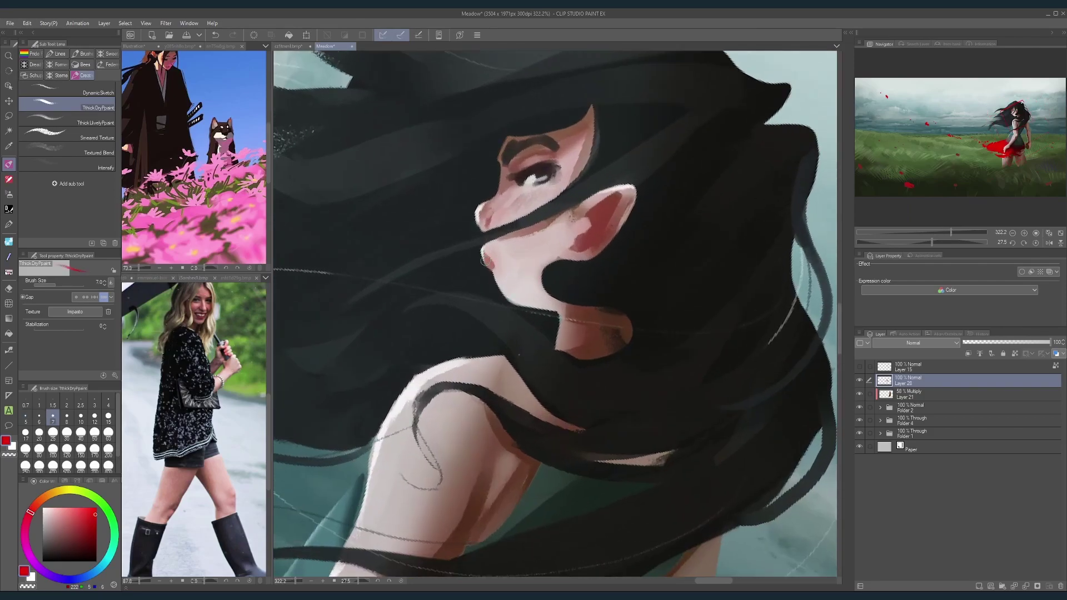
{"action": "key", "text": "bracketleft"}
{"action": "key", "text": "bracketleft"}
{"action": "key", "text": "bracketleft"}
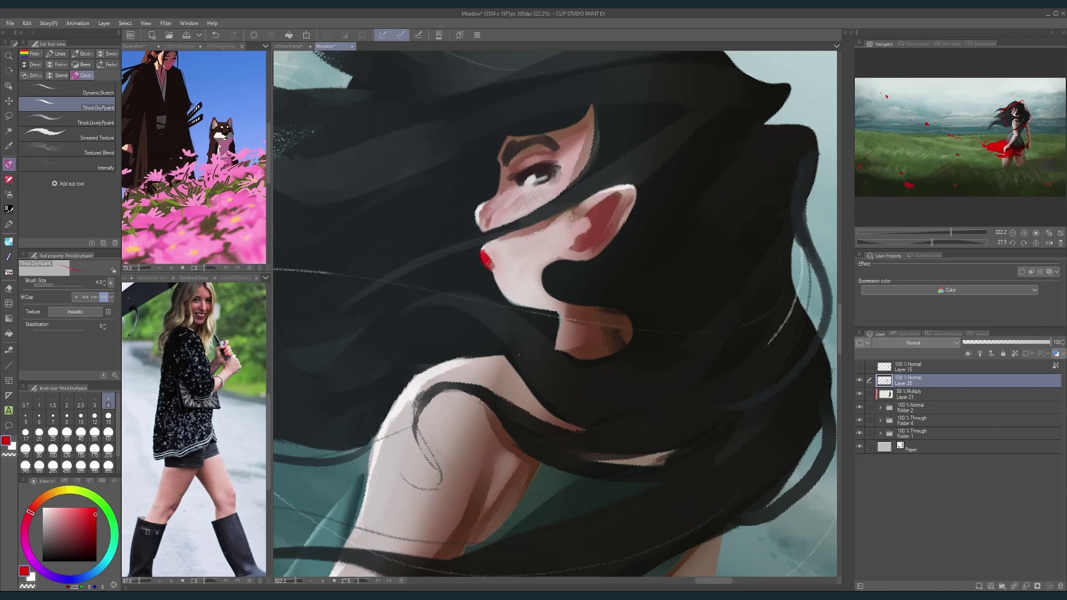
{"action": "scroll", "coordinate": [534, 226], "scroll_direction": "down", "scroll_amount": 8}
{"action": "key", "text": "r"}
{"action": "mouse_move", "coordinate": [562, 201]}
{"action": "left_mouse_down"}
{"action": "mouse_move", "coordinate": [496, 214]}
{"action": "mouse_move", "coordinate": [551, 218]}
{"action": "left_mouse_up"}
{"action": "scroll", "coordinate": [494, 216], "scroll_direction": "up", "scroll_amount": 7}
{"action": "key", "text": "r"}
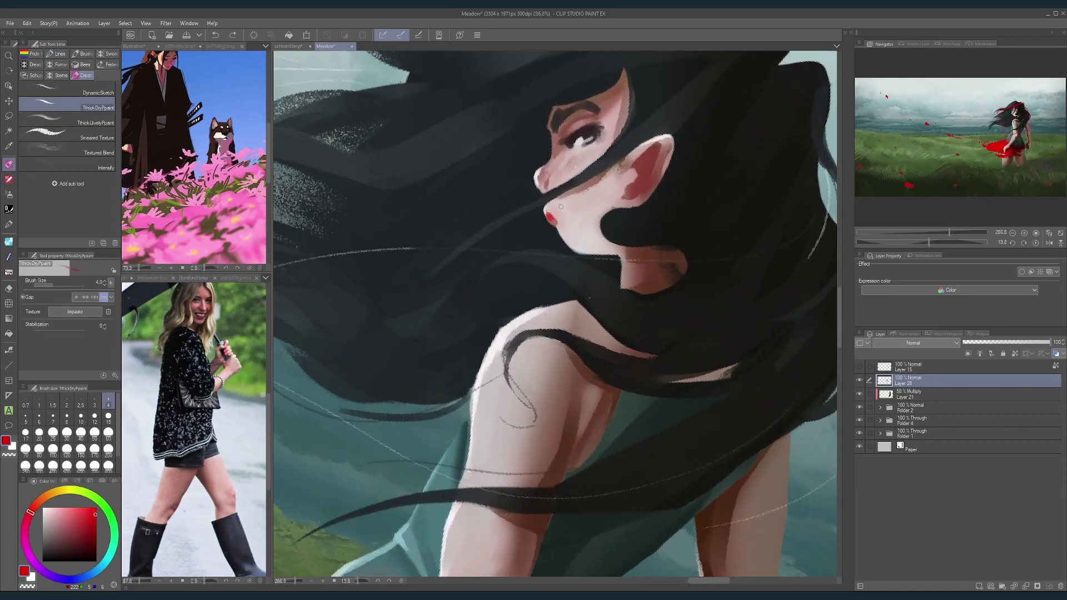
Step: Extend the corner of the lips with a sampled muted red, and soften it with sampled pale skin at brush size 6
{"action": "key", "text": "bracketright"}
{"action": "key", "text": "bracketright"}
{"action": "left_click", "coordinate": [553, 221], "text": "alt"}
{"action": "left_click", "coordinate": [550, 218], "text": "alt"}
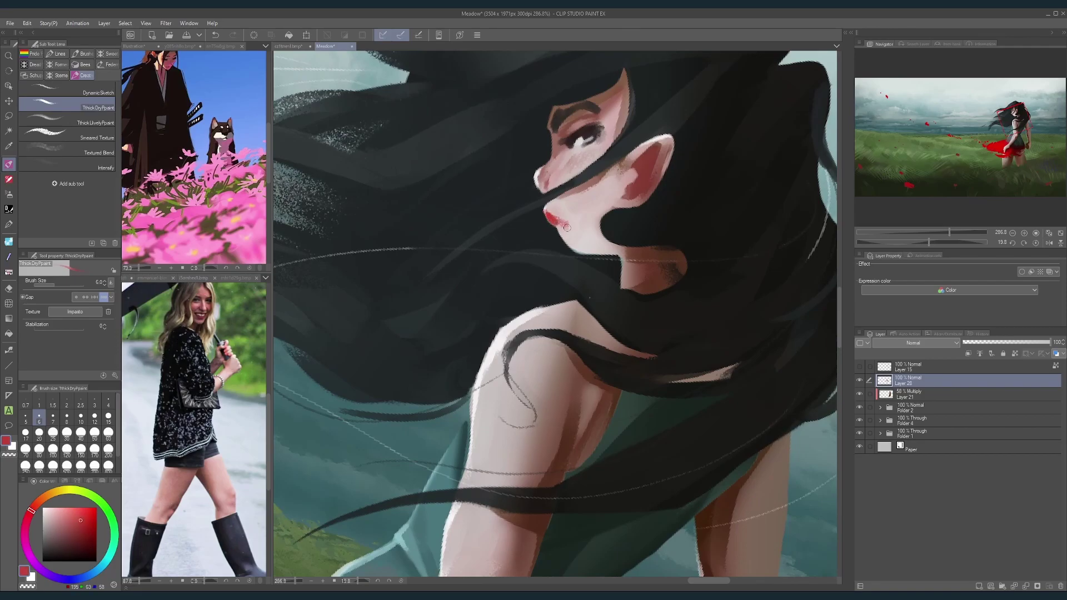
{"action": "left_click", "coordinate": [575, 222], "text": "alt"}
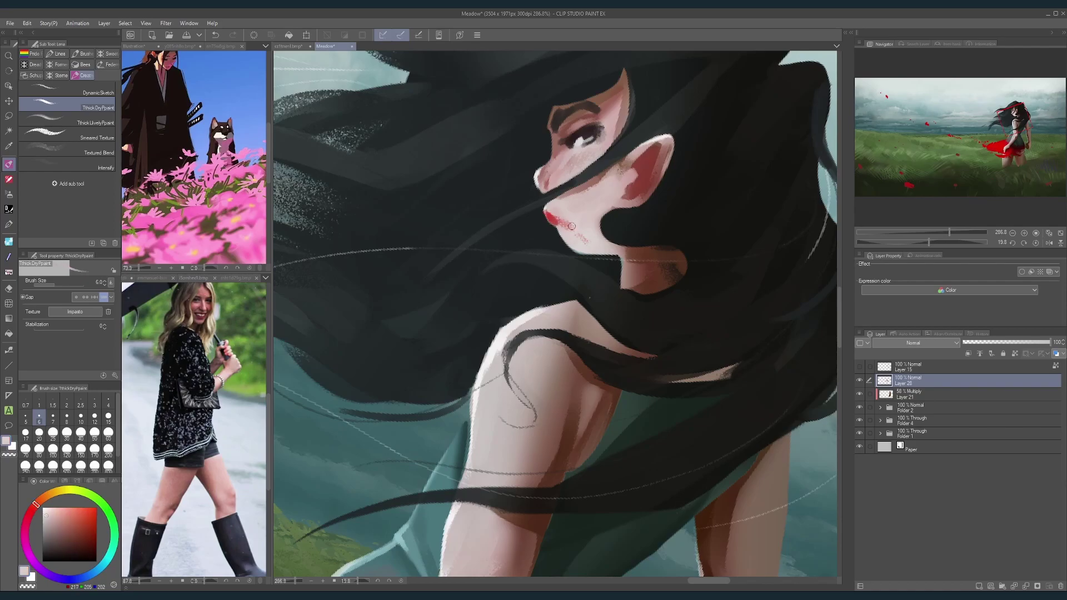
Step: Reset the canvas rotation and mirror the view horizontally to check the face
{"action": "scroll", "coordinate": [580, 227], "scroll_direction": "down", "scroll_amount": 8}
{"action": "key", "text": "r"}
{"action": "left_click_drag", "start_coordinate": [640, 175], "coordinate": [579, 153]}
{"action": "scroll", "coordinate": [602, 170], "scroll_direction": "down", "scroll_amount": 3}
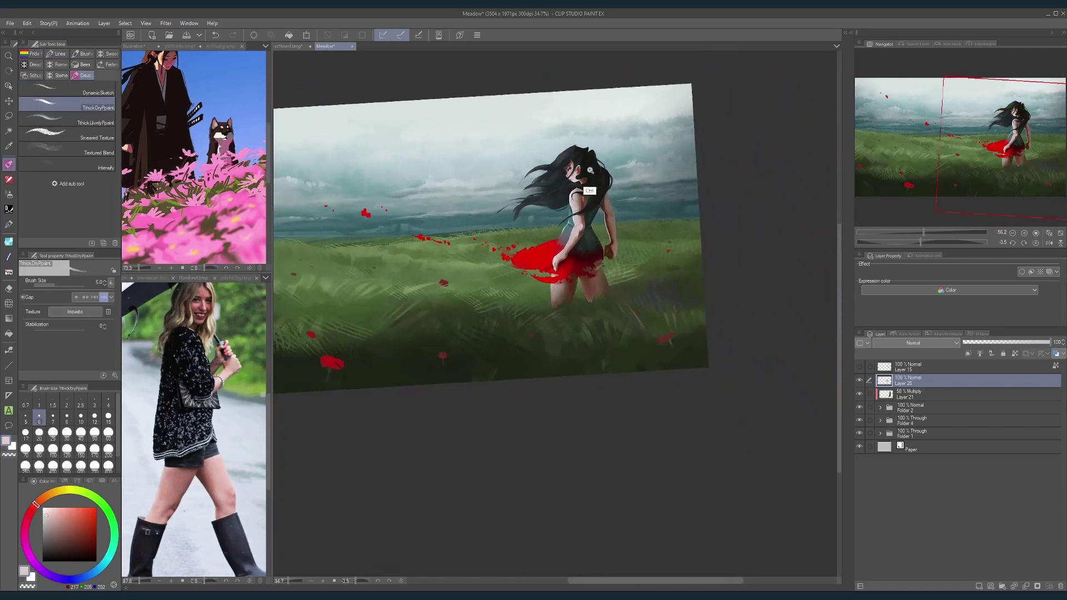
{"action": "left_click", "coordinate": [1036, 243]}
{"action": "left_click", "coordinate": [1049, 243]}
{"action": "scroll", "coordinate": [556, 222], "scroll_direction": "up", "scroll_amount": 8}
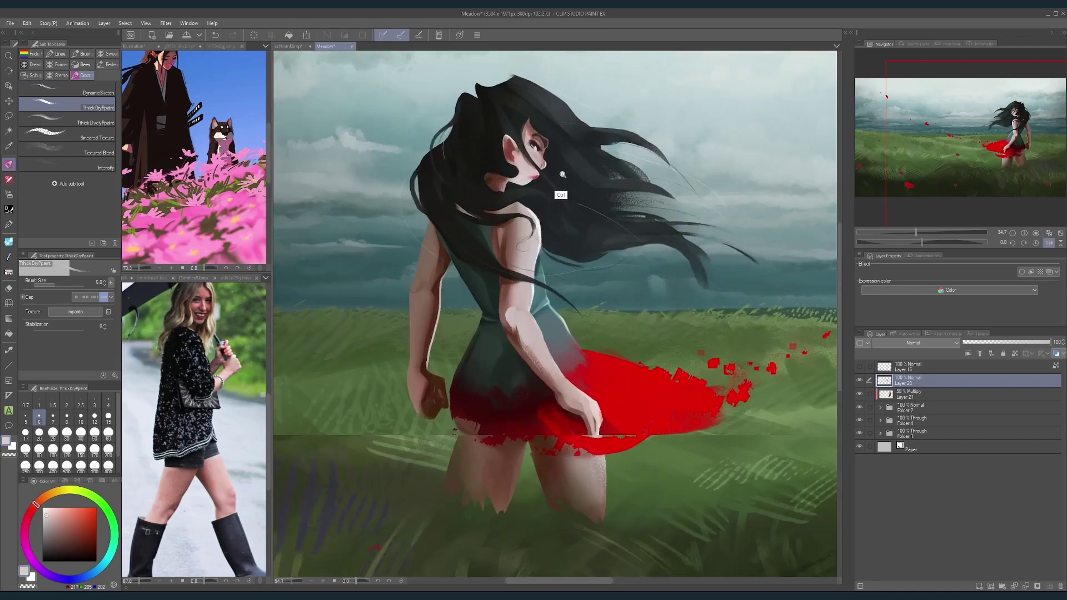
Step: Clean up the skin around the mouth with pale pink at brush size 8
{"action": "key", "text": "bracketright"}
{"action": "key", "text": "bracketright"}
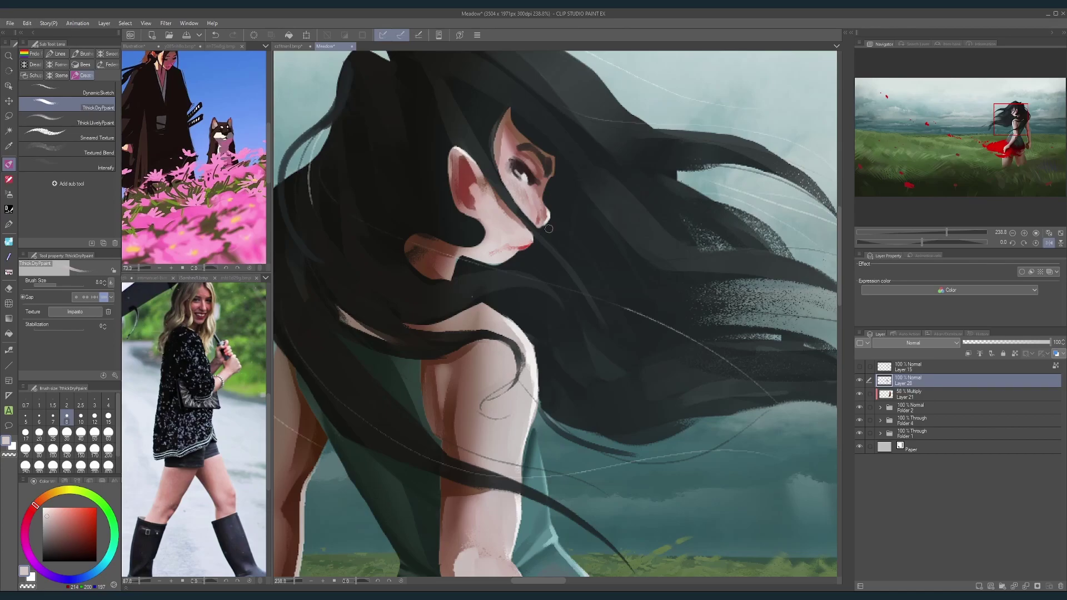
{"action": "scroll", "coordinate": [549, 229], "scroll_direction": "down", "scroll_amount": 2}
{"action": "scroll", "coordinate": [548, 216], "scroll_direction": "up", "scroll_amount": 3}
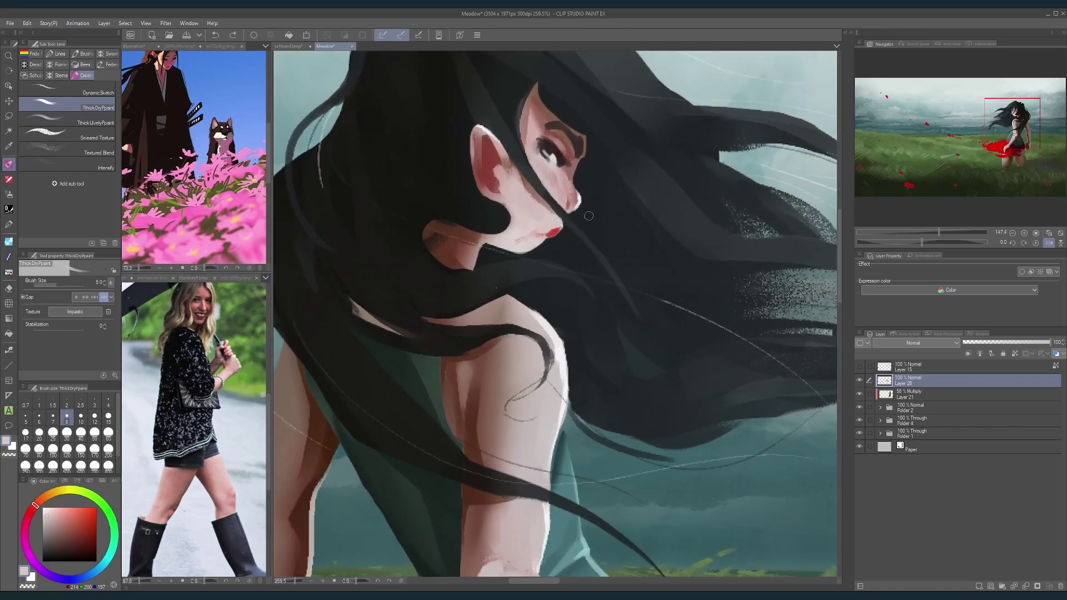
Step: Trim the red lips with a pale skin tone on the rotated canvas, using brush sizes 4 and 7
{"action": "key", "text": "shift+space"}
{"action": "mouse_move", "coordinate": [549, 216]}
{"action": "left_mouse_down"}
{"action": "mouse_move", "coordinate": [527, 162]}
{"action": "mouse_move", "coordinate": [487, 281]}
{"action": "left_mouse_up"}
{"action": "key", "text": "bracketleft"}
{"action": "key", "text": "bracketleft"}
{"action": "key", "text": "bracketleft"}
{"action": "key", "text": "bracketleft"}
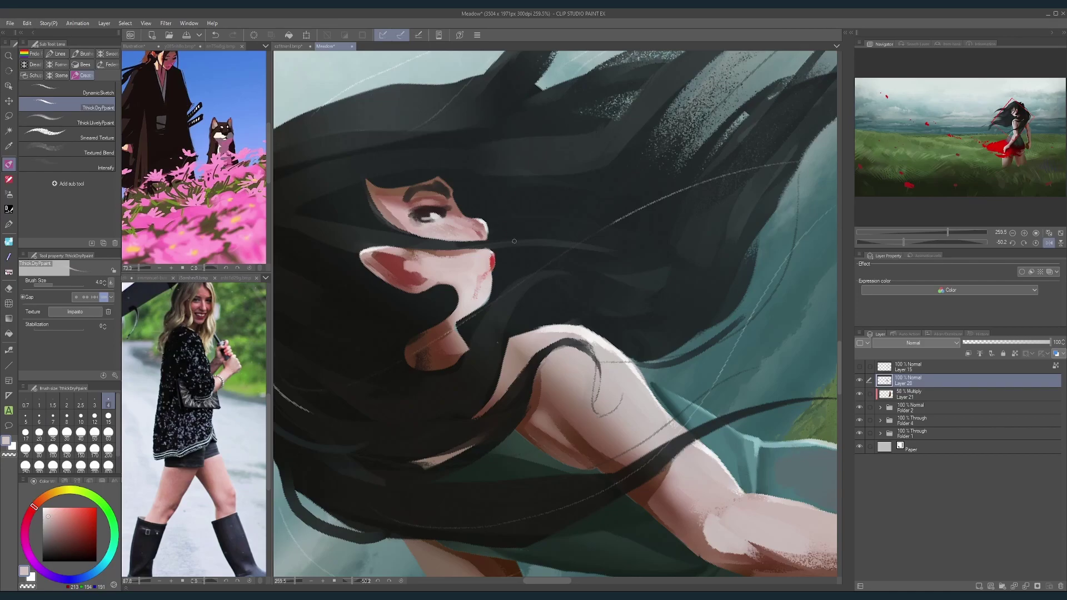
{"action": "scroll", "coordinate": [515, 241], "scroll_direction": "down", "scroll_amount": 4}
{"action": "scroll", "coordinate": [514, 236], "scroll_direction": "up", "scroll_amount": 5}
{"action": "key", "text": "bracketright"}
{"action": "key", "text": "bracketright"}
{"action": "key", "text": "bracketright"}
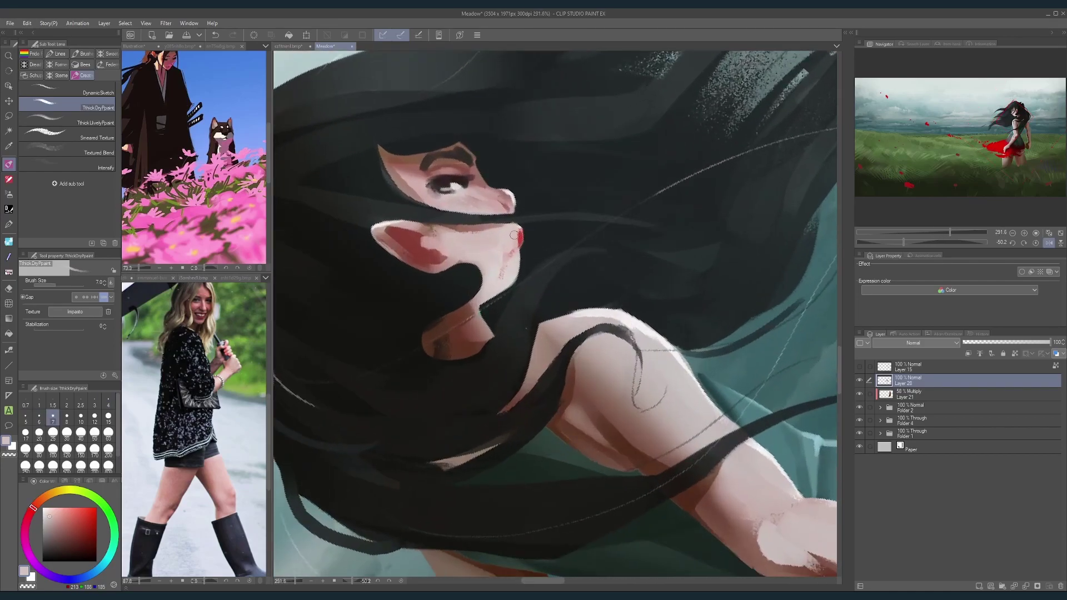
Step: Trim the lip profile against the hair with a sampled dark hair color at brush size 7, and sample pale skin for touch-ups
{"action": "scroll", "coordinate": [519, 240], "scroll_direction": "down", "scroll_amount": 6}
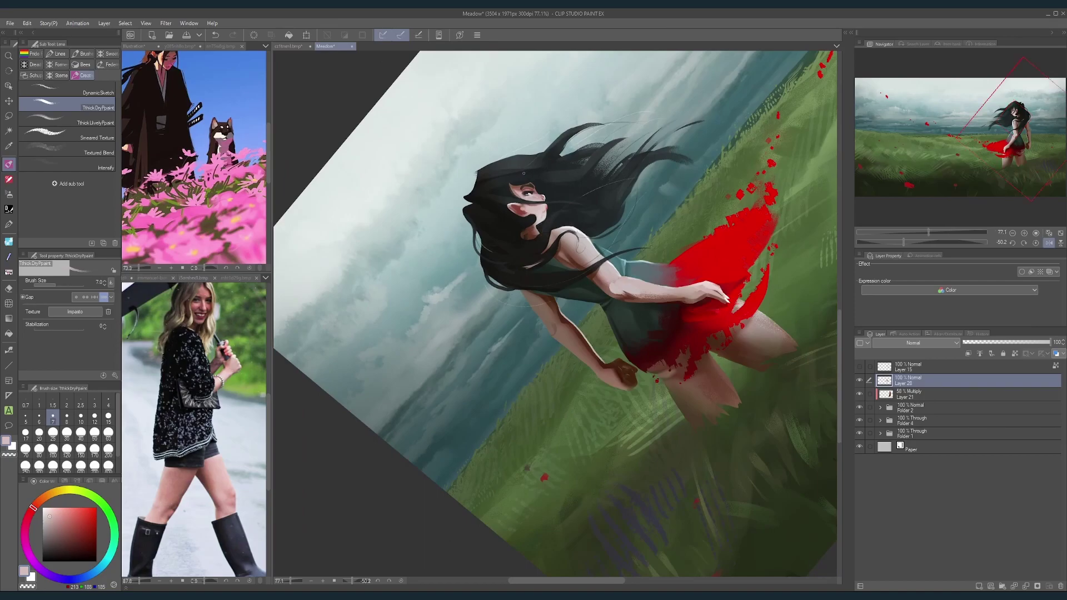
{"action": "scroll", "coordinate": [573, 211], "scroll_direction": "up", "scroll_amount": 7}
{"action": "left_click", "coordinate": [574, 211], "text": "alt"}
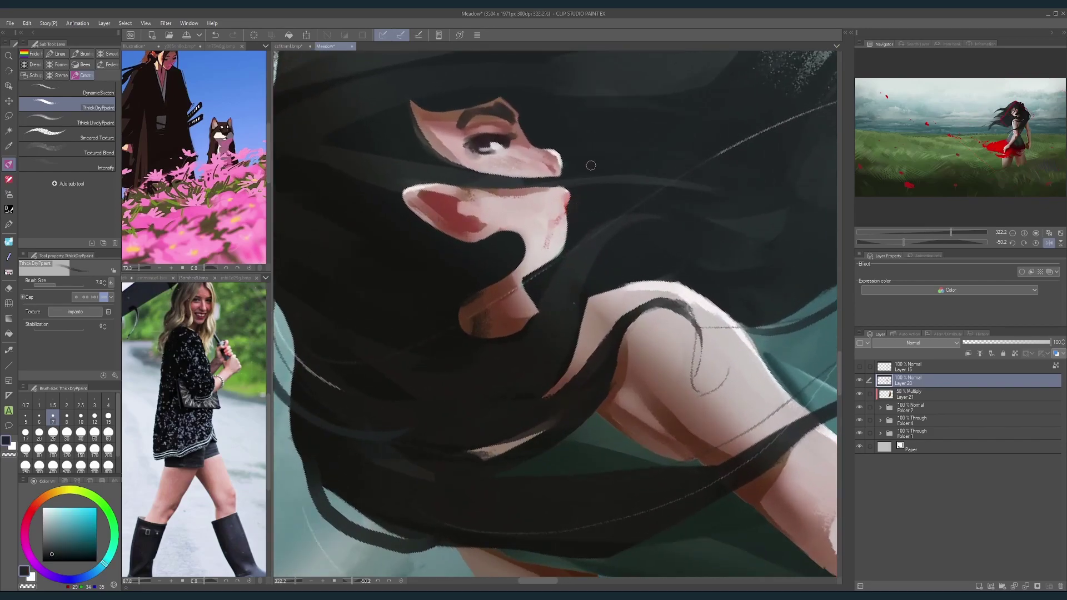
{"action": "scroll", "coordinate": [622, 195], "scroll_direction": "down", "scroll_amount": 7}
{"action": "scroll", "coordinate": [629, 198], "scroll_direction": "up", "scroll_amount": 7}
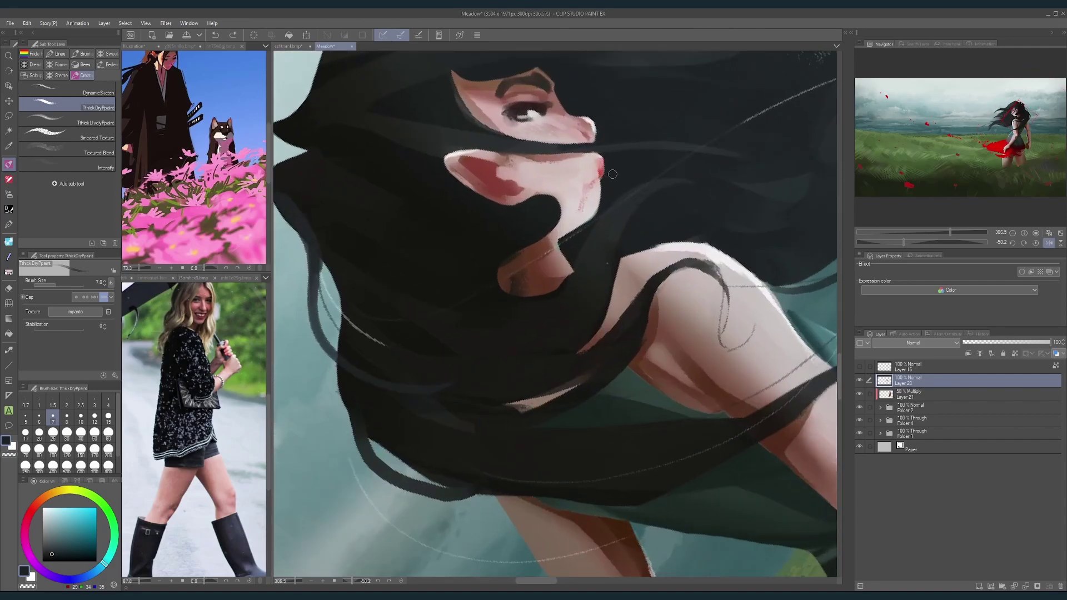
{"action": "left_click_drag", "start_coordinate": [625, 135], "coordinate": [612, 193]}
{"action": "left_click", "coordinate": [577, 255], "text": "alt"}
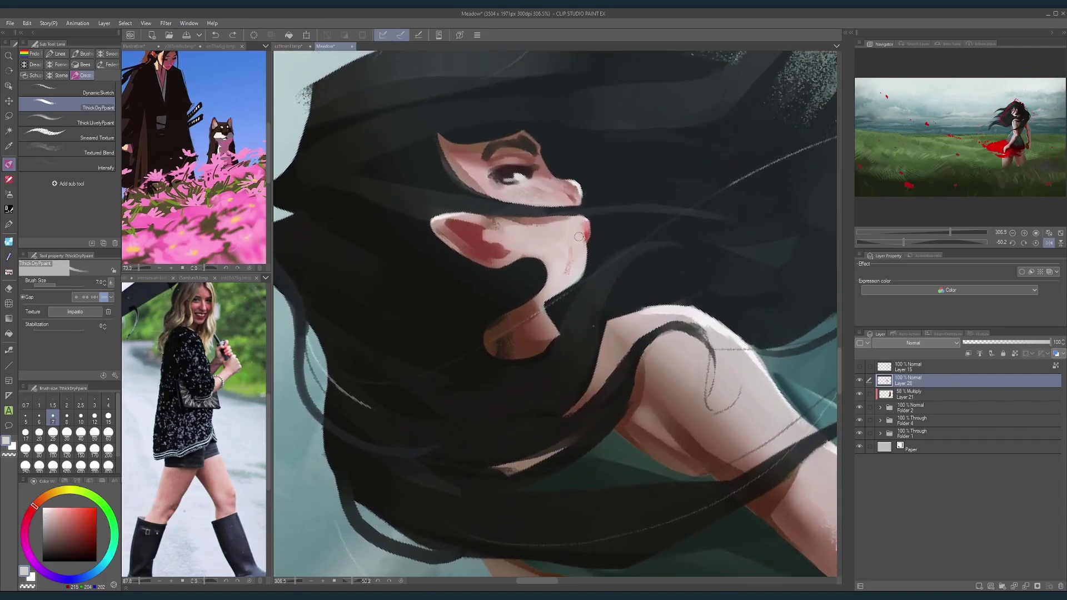
Step: Turn the canvas nearly upright and paint sampled dark hair over the top of the ear at brush size 10
{"action": "scroll", "coordinate": [623, 189], "scroll_direction": "down", "scroll_amount": 7}
{"action": "key", "text": "r"}
{"action": "left_click_drag", "start_coordinate": [623, 190], "coordinate": [722, 306]}
{"action": "scroll", "coordinate": [607, 286], "scroll_direction": "up", "scroll_amount": 4}
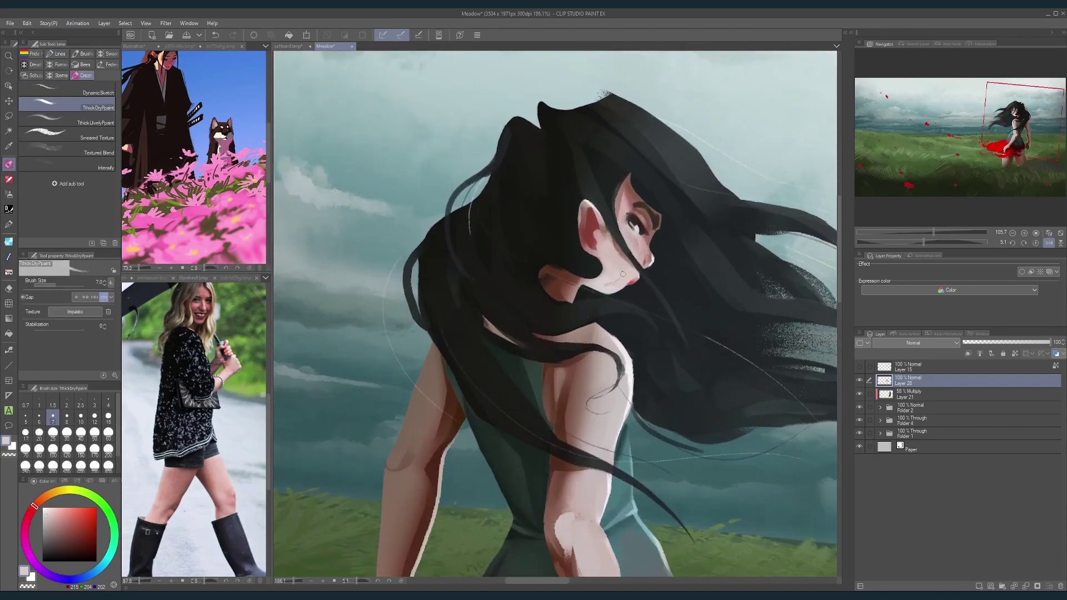
{"action": "key", "text": "bracketright"}
{"action": "key", "text": "bracketright"}
{"action": "left_click", "coordinate": [569, 221], "text": "alt"}
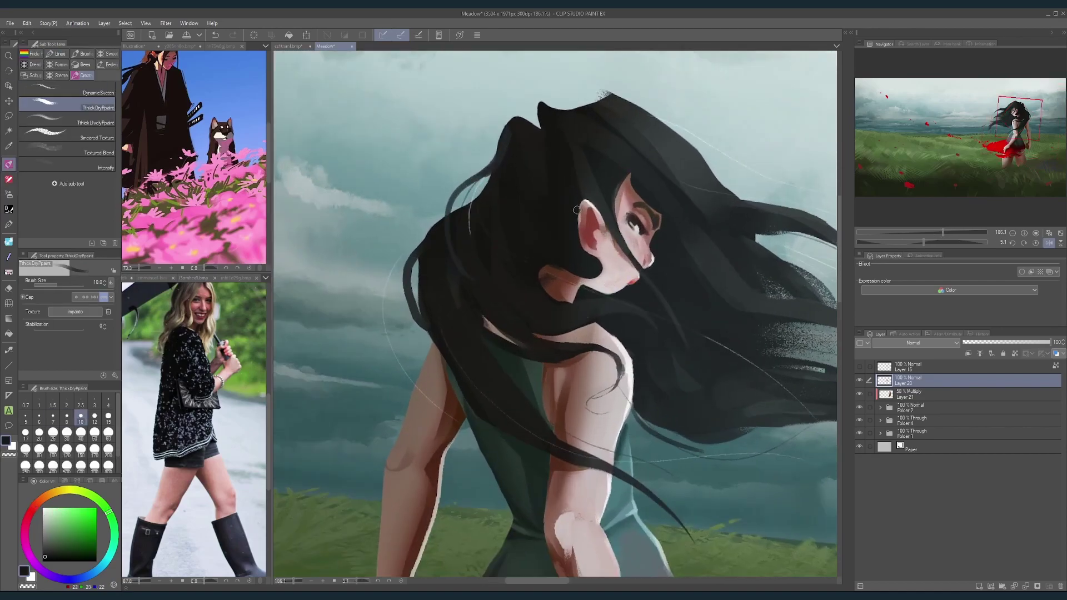
{"action": "mouse_move", "coordinate": [576, 210]}
{"action": "left_mouse_down"}
{"action": "mouse_move", "coordinate": [596, 204]}
{"action": "mouse_move", "coordinate": [576, 228]}
{"action": "mouse_move", "coordinate": [605, 210]}
{"action": "left_mouse_up"}
{"action": "scroll", "coordinate": [650, 172], "scroll_direction": "down", "scroll_amount": 8}
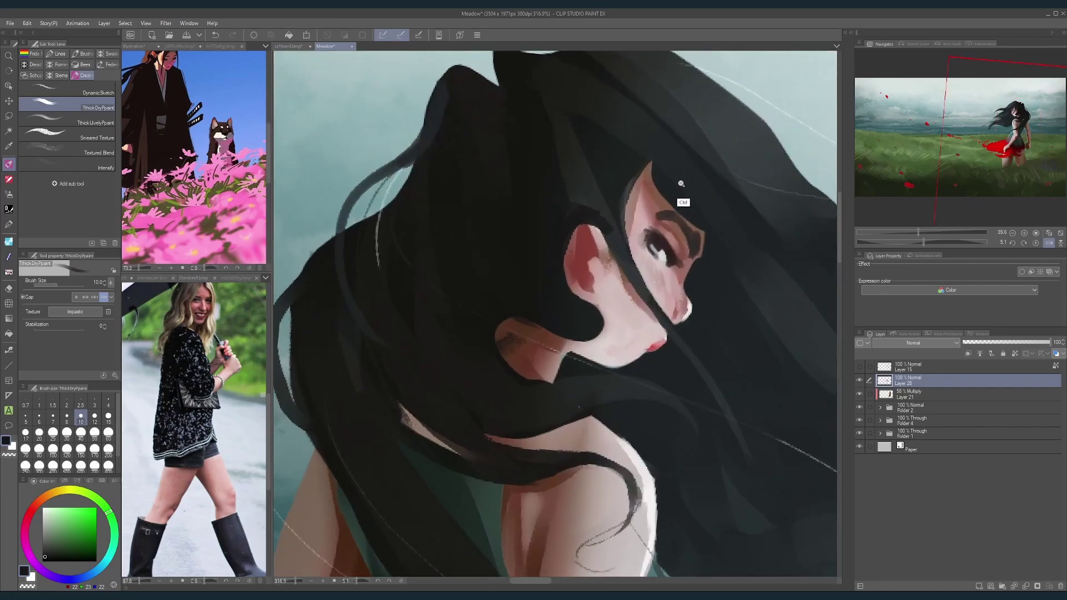
Step: Repaint the upper rim of the ear with a sampled soft pink at brush size 6
{"action": "key", "text": "bracketleft"}
{"action": "key", "text": "bracketleft"}
{"action": "key", "text": "bracketleft"}
{"action": "left_click", "coordinate": [599, 236], "text": "alt"}
{"action": "mouse_move", "coordinate": [599, 236]}
{"action": "left_mouse_down"}
{"action": "mouse_move", "coordinate": [581, 226]}
{"action": "mouse_move", "coordinate": [572, 239]}
{"action": "left_mouse_up"}
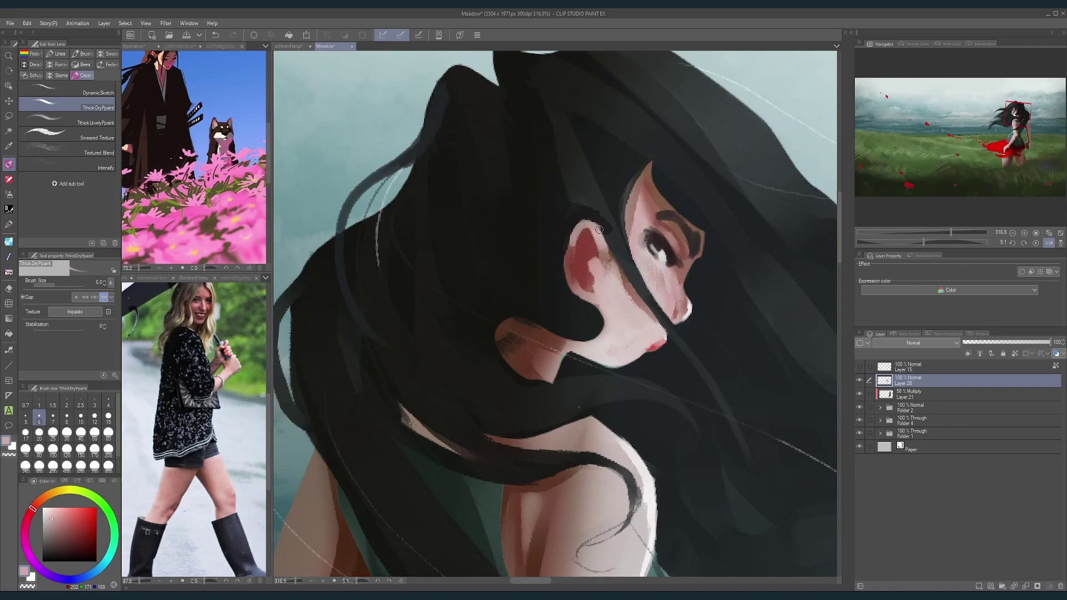
Step: Add a small near-white highlight to the top of the ear at brush size 6
{"action": "key", "text": "bracketright"}
{"action": "key", "text": "bracketright"}
{"action": "left_click", "coordinate": [648, 236], "text": "alt"}
{"action": "key", "text": "bracketleft"}
{"action": "key", "text": "bracketleft"}
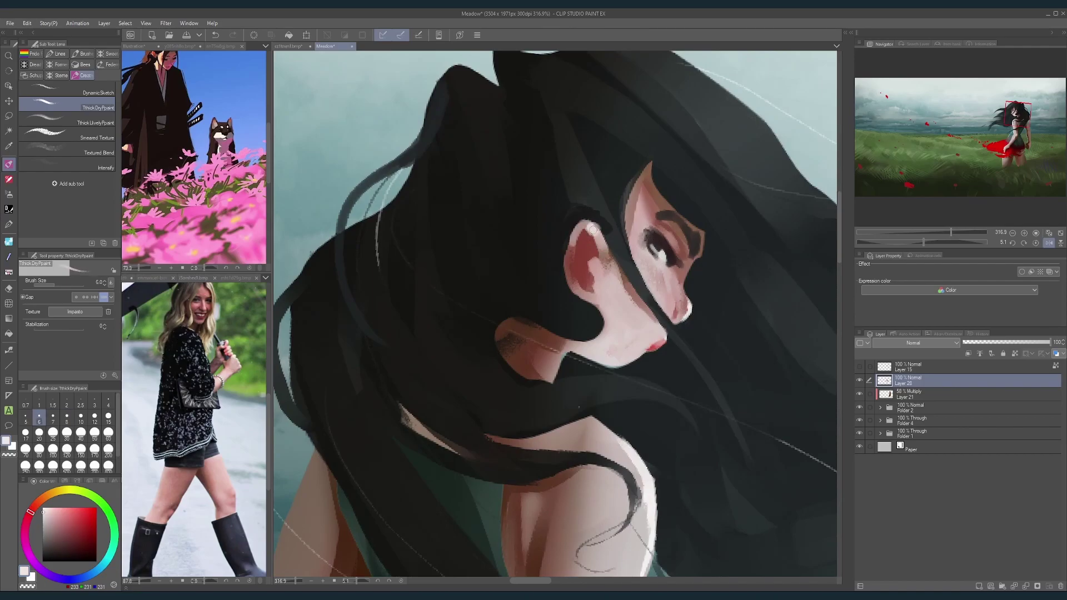
{"action": "scroll", "coordinate": [637, 150], "scroll_direction": "down", "scroll_amount": 8}
{"action": "scroll", "coordinate": [611, 195], "scroll_direction": "up", "scroll_amount": 6}
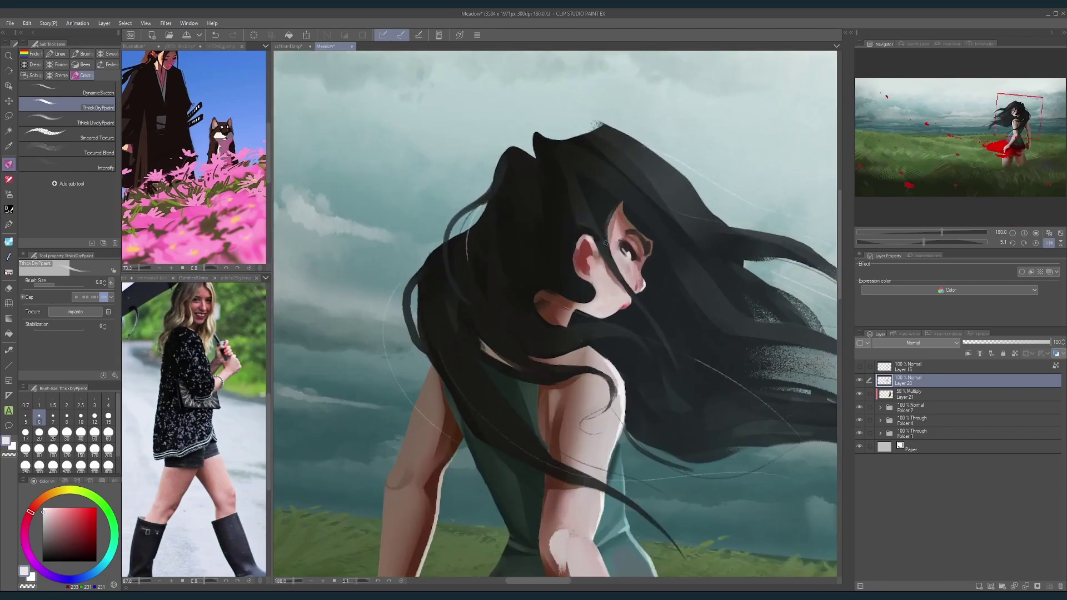
Step: Reset the canvas rotation and flip the view back to its unmirrored, upright orientation
{"action": "scroll", "coordinate": [605, 243], "scroll_direction": "down", "scroll_amount": 7}
{"action": "scroll", "coordinate": [613, 197], "scroll_direction": "up", "scroll_amount": 1}
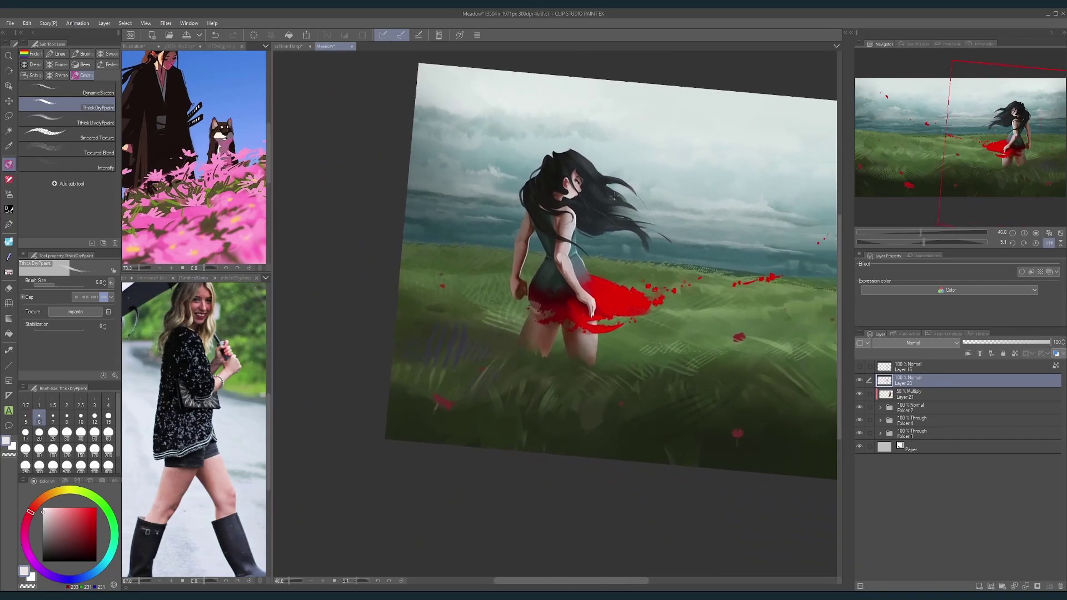
{"action": "left_click", "coordinate": [1036, 243]}
{"action": "left_click", "coordinate": [1060, 243]}
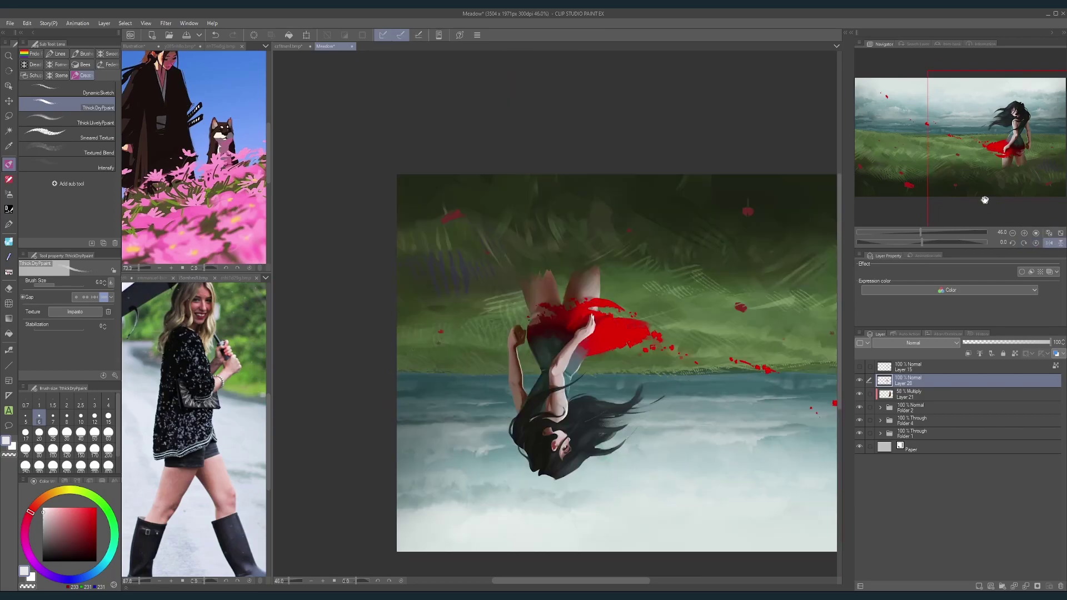
{"action": "left_click", "coordinate": [1036, 233]}
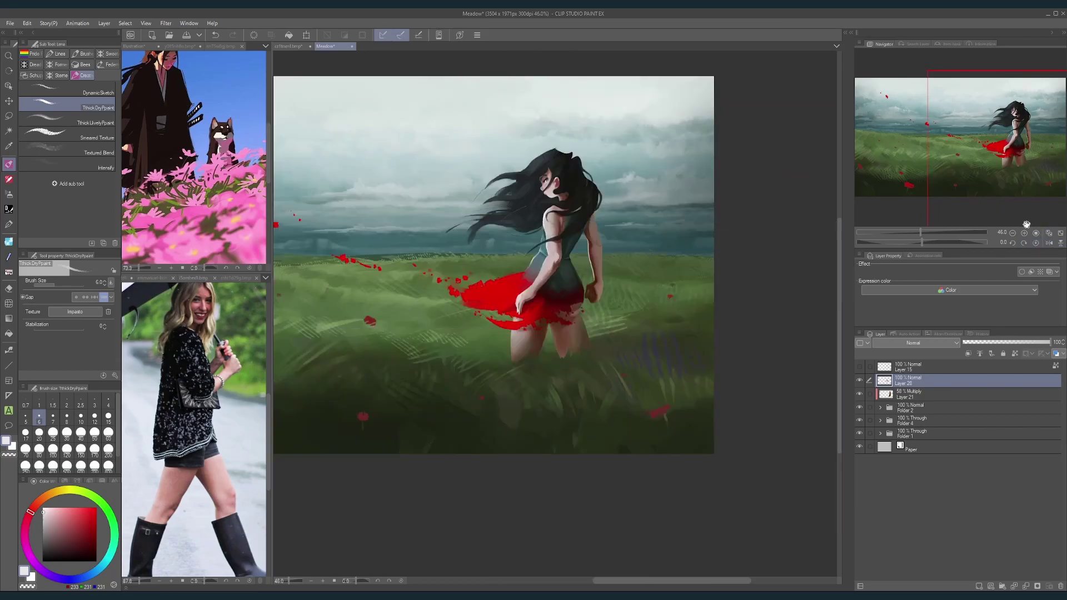
Step: Paint a thin near-white rim light along the outer edge of the front thigh at brush sizes 2.5 and 3
{"action": "scroll", "coordinate": [522, 350], "scroll_direction": "up", "scroll_amount": 8}
{"action": "key", "text": "bracketleft"}
{"action": "key", "text": "bracketleft"}
{"action": "key", "text": "bracketleft"}
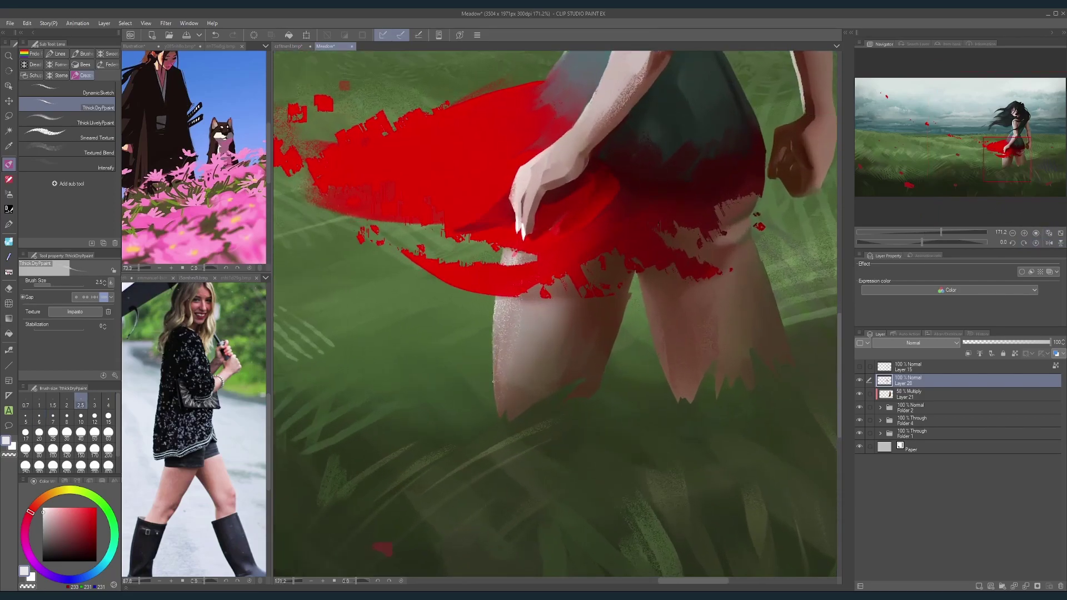
{"action": "left_click_drag", "start_coordinate": [492, 375], "coordinate": [494, 316]}
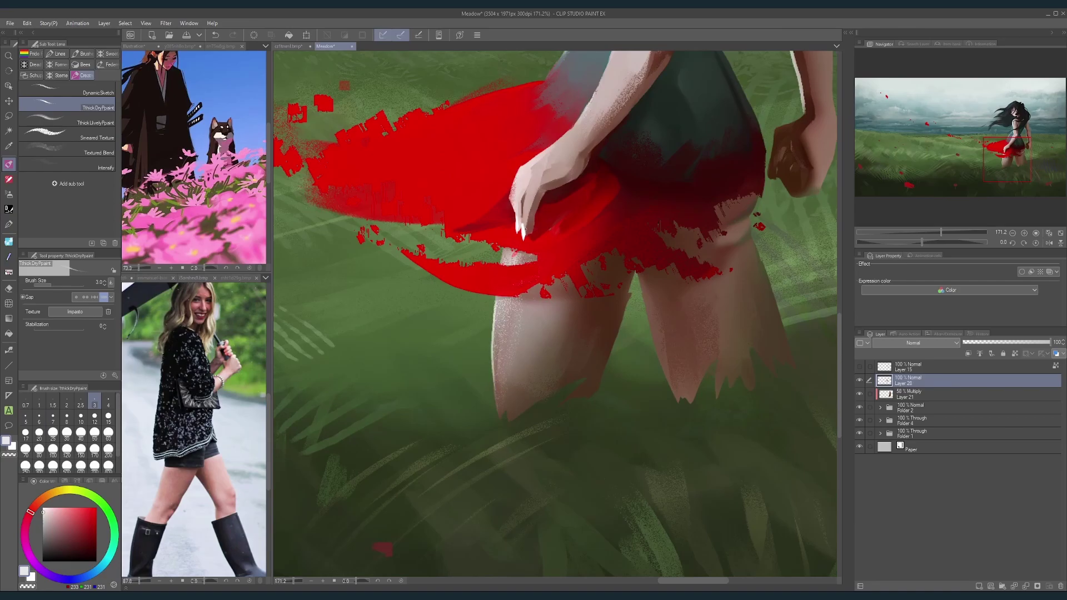
Step: Add a near-white rim light to the inner edge of the rear thigh at brush size 4, and sample the adjacent grass green
{"action": "scroll", "coordinate": [525, 229], "scroll_direction": "down", "scroll_amount": 9}
{"action": "scroll", "coordinate": [555, 274], "scroll_direction": "up", "scroll_amount": 9}
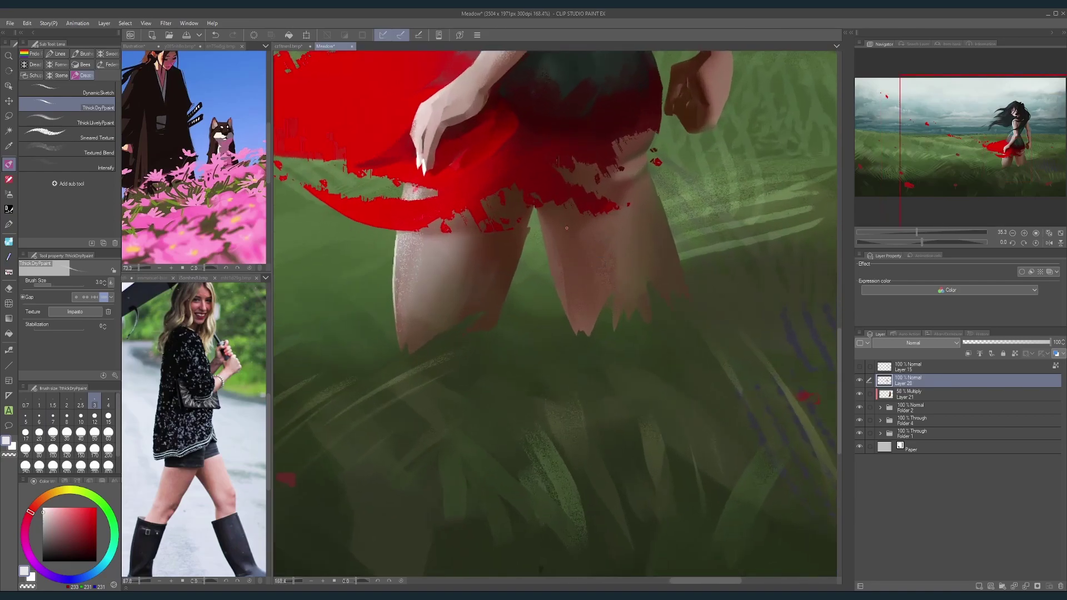
{"action": "key", "text": "bracketright"}
{"action": "left_click_drag", "start_coordinate": [536, 209], "coordinate": [544, 250]}
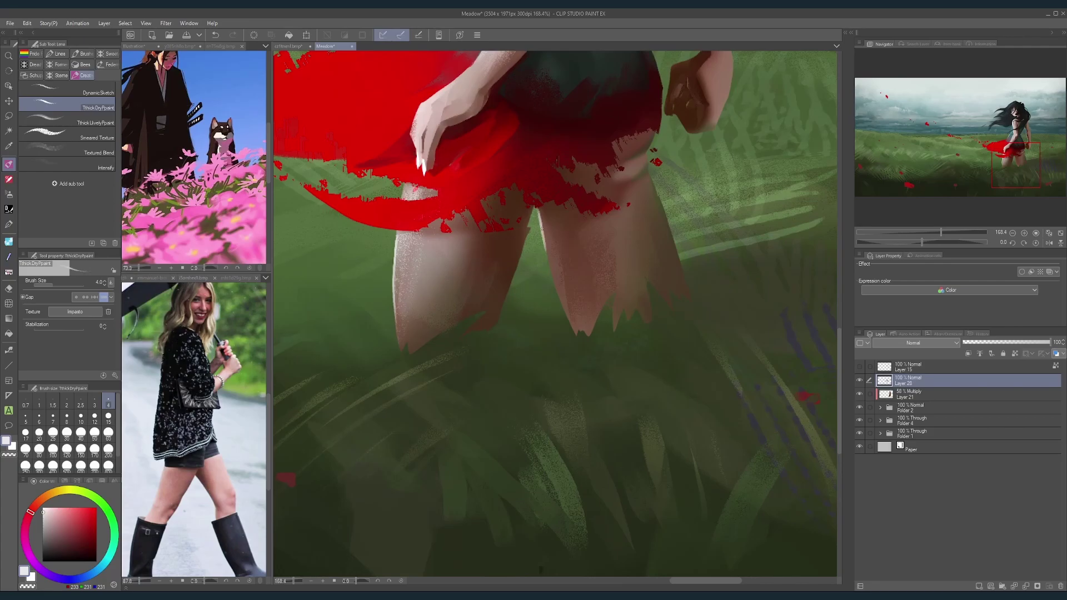
{"action": "left_click", "coordinate": [533, 236], "text": "alt"}
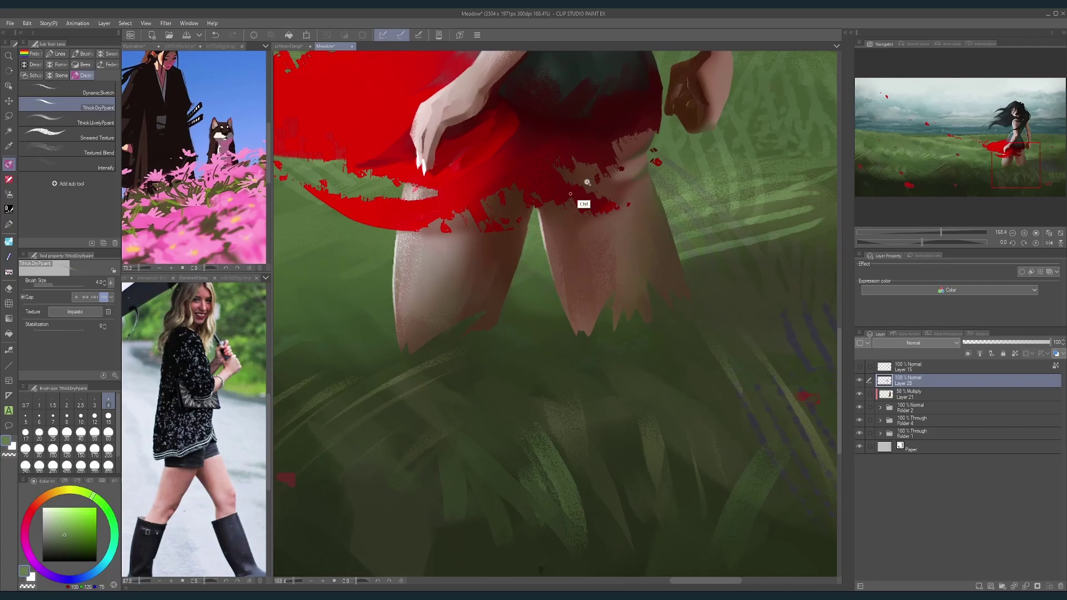
{"action": "scroll", "coordinate": [583, 203], "scroll_direction": "down", "scroll_amount": 9}
{"action": "scroll", "coordinate": [583, 281], "scroll_direction": "up", "scroll_amount": 8}
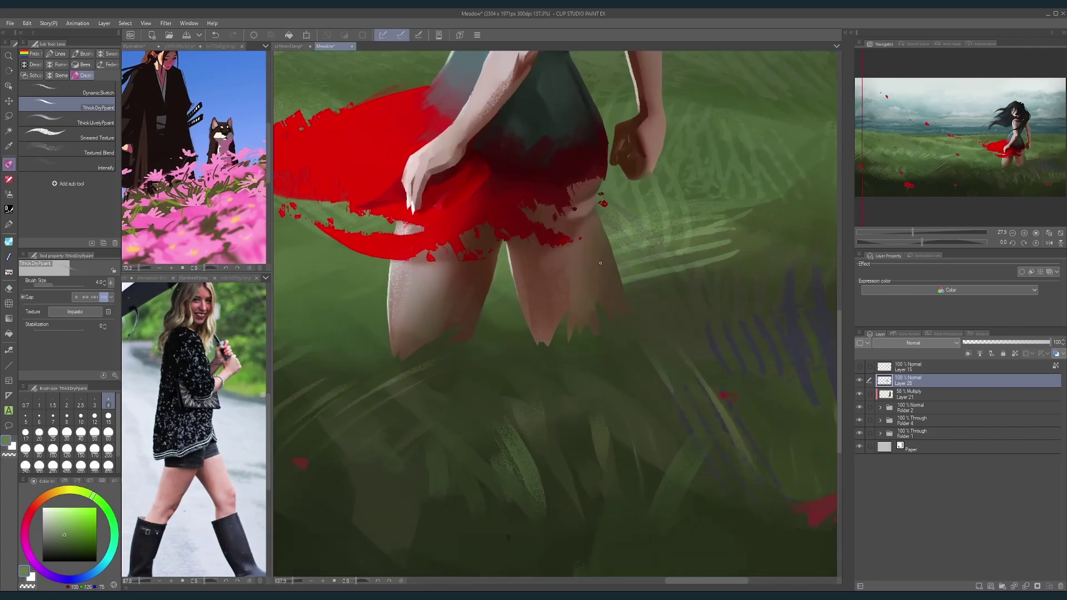
Step: Deepen the shadow on the rear thigh beneath the skirt with a sampled dark brown at brush sizes 6 and 5
{"action": "key", "text": "bracketright"}
{"action": "key", "text": "bracketright"}
{"action": "left_click", "coordinate": [512, 261], "text": "alt"}
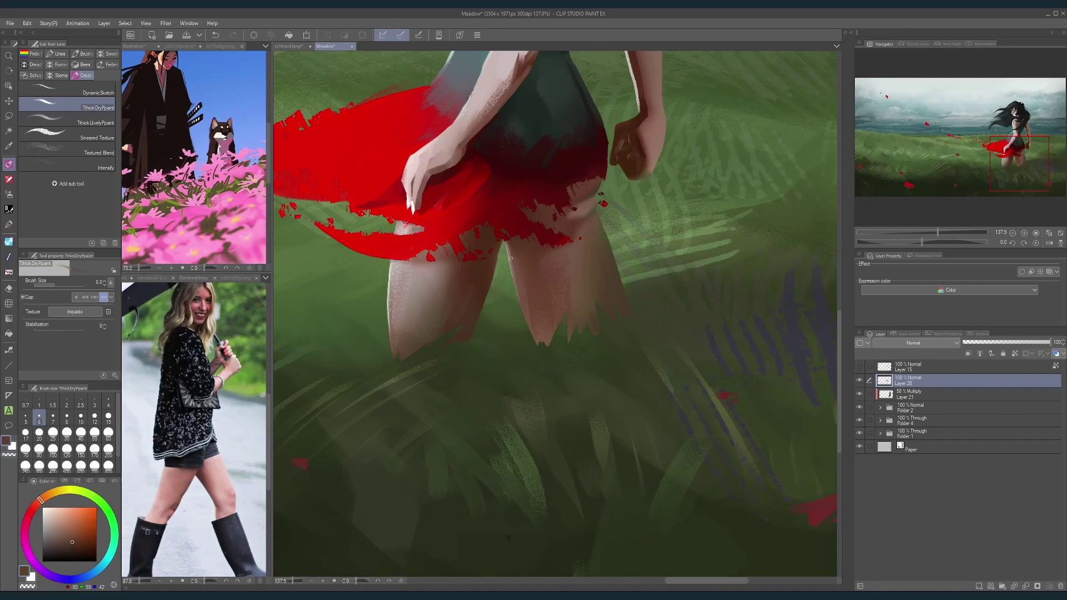
{"action": "left_click_drag", "start_coordinate": [622, 213], "coordinate": [604, 235]}
{"action": "key", "text": "bracketright"}
{"action": "key", "text": "bracketleft"}
{"action": "key", "text": "bracketleft"}
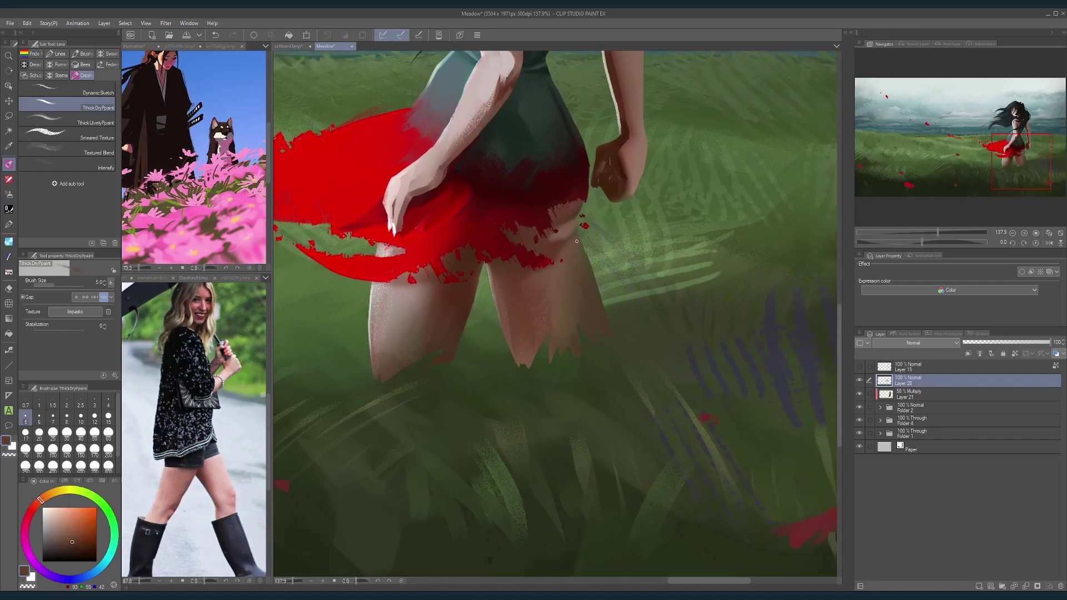
Step: Shade the fold at the top of the rear thigh with sampled browns at brush sizes 6 and 8
{"action": "left_click", "coordinate": [579, 240], "text": "alt"}
{"action": "scroll", "coordinate": [588, 260], "scroll_direction": "up", "scroll_amount": 2}
{"action": "key", "text": "bracketright"}
{"action": "key", "text": "bracketright"}
{"action": "key", "text": "bracketright"}
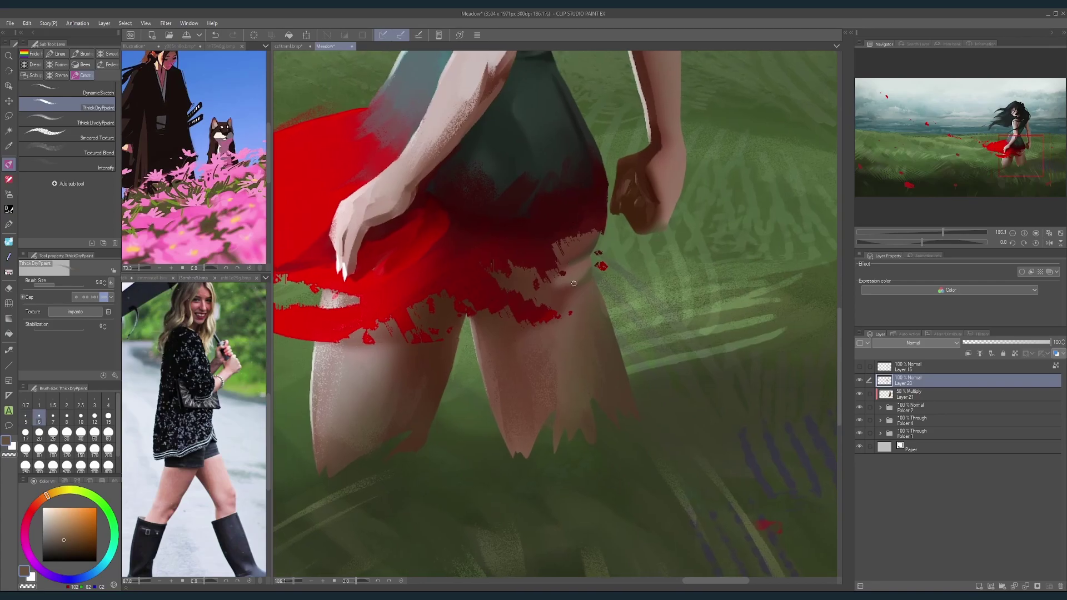
{"action": "left_click", "coordinate": [553, 286], "text": "alt"}
{"action": "left_click_drag", "start_coordinate": [553, 285], "coordinate": [588, 277]}
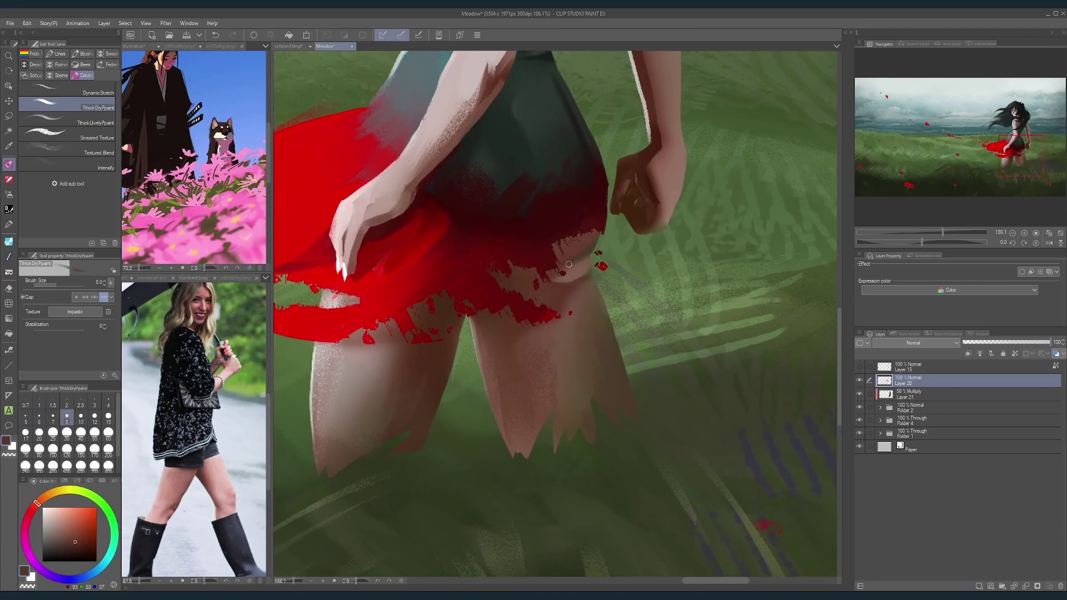
Step: Refine the shadow beside the skirt hem with dark reddish brown at brush size 12 on a rotated canvas
{"action": "key", "text": "shift+space"}
{"action": "mouse_move", "coordinate": [626, 219]}
{"action": "left_mouse_down"}
{"action": "mouse_move", "coordinate": [603, 400]}
{"action": "mouse_move", "coordinate": [591, 389]}
{"action": "left_mouse_up"}
{"action": "key", "text": "bracketright"}
{"action": "key", "text": "bracketright"}
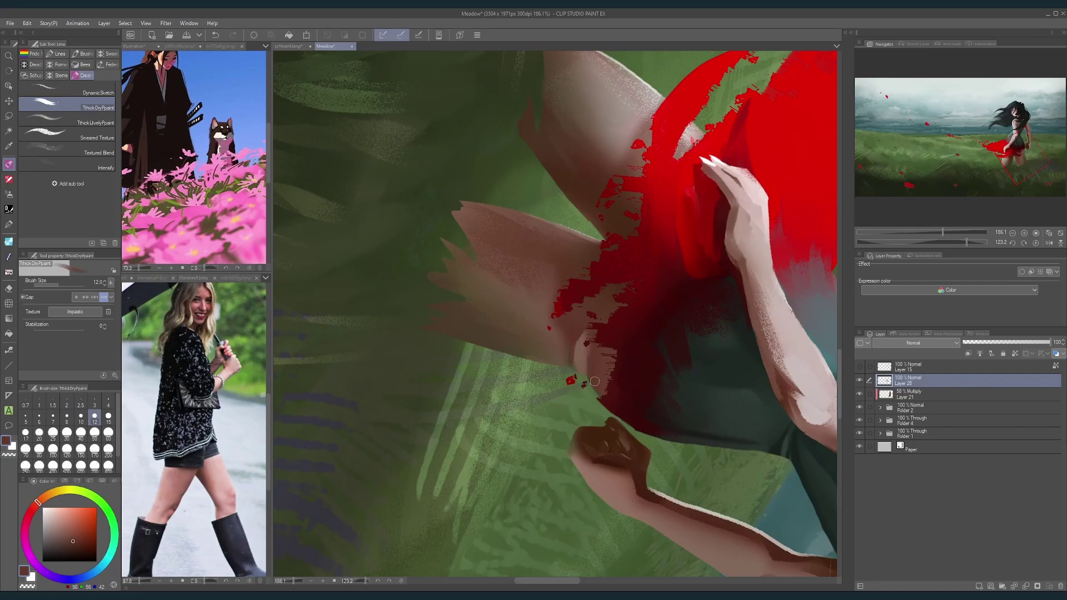
{"action": "key", "text": "ctrl+space"}
{"action": "left_click_drag", "start_coordinate": [618, 249], "coordinate": [562, 250]}
Step: Turn the canvas close to upright and soften the shading of the rear upper thigh at brush size 25
{"action": "key", "text": "shift+space"}
{"action": "left_click_drag", "start_coordinate": [621, 301], "coordinate": [501, 275]}
{"action": "key", "text": "space"}
{"action": "left_click_drag", "start_coordinate": [525, 291], "coordinate": [545, 292]}
{"action": "scroll", "coordinate": [545, 292], "scroll_direction": "up", "scroll_amount": 5}
{"action": "key", "text": "bracketright"}
{"action": "key", "text": "bracketright"}
{"action": "key", "text": "bracketright"}
{"action": "key", "text": "bracketright"}
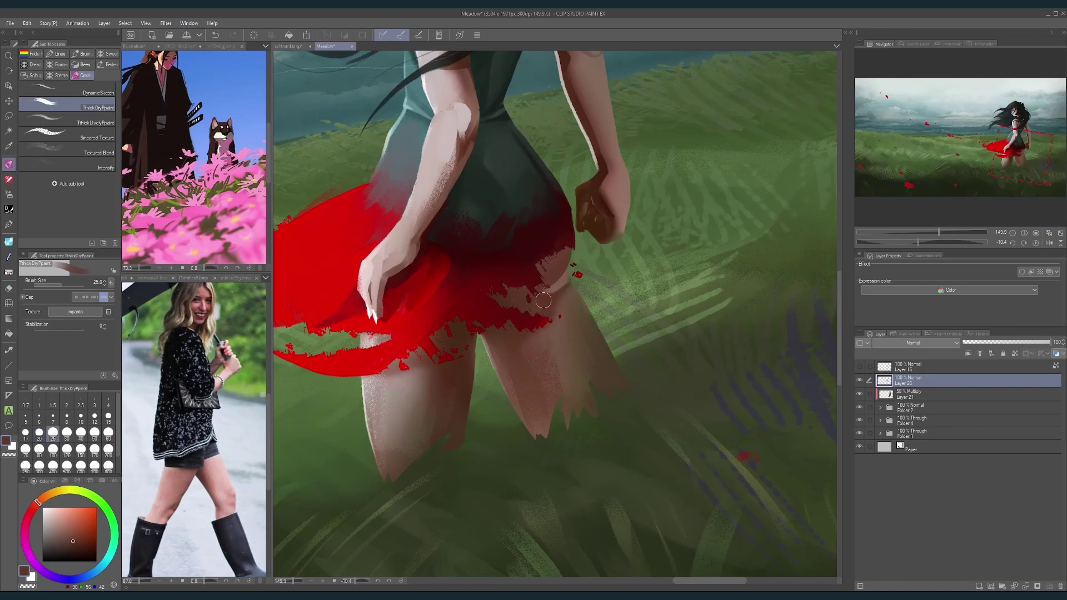
{"action": "key", "text": "ctrl+space"}
{"action": "mouse_move", "coordinate": [618, 254]}
{"action": "left_mouse_down"}
{"action": "mouse_move", "coordinate": [578, 241]}
{"action": "mouse_move", "coordinate": [601, 249]}
{"action": "mouse_move", "coordinate": [658, 222]}
{"action": "mouse_move", "coordinate": [640, 259]}
{"action": "left_mouse_up"}
{"action": "key", "text": "shift+space"}
{"action": "key", "text": "ctrl+space"}
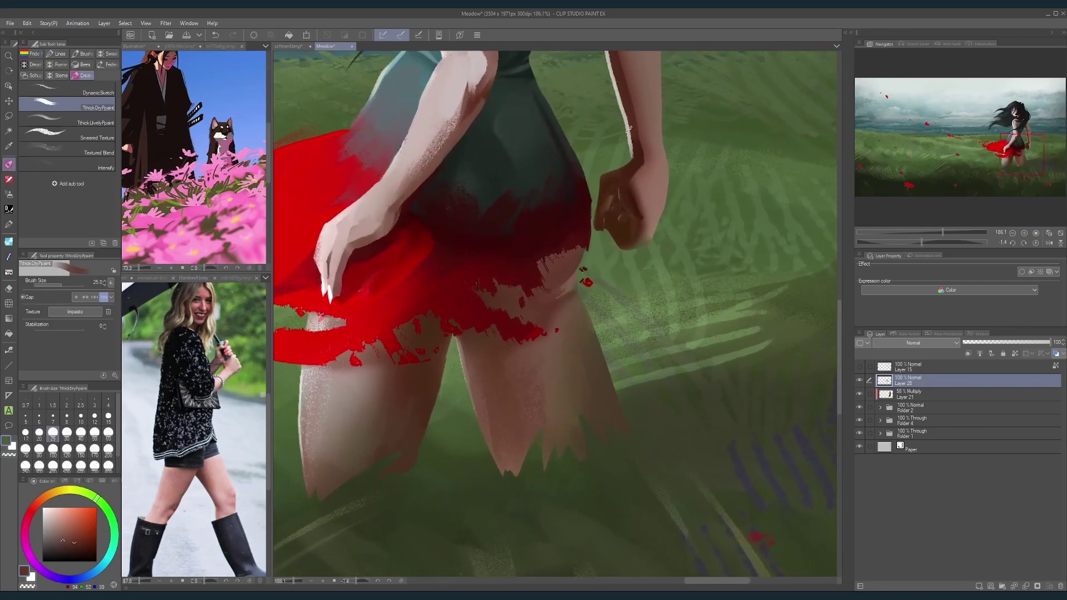
Step: Trim the outer contour of the rear thigh below the skirt with a sampled grass green at brush size 3
{"action": "left_click", "coordinate": [628, 147], "text": "alt"}
{"action": "key", "text": "bracketleft"}
{"action": "key", "text": "bracketleft"}
{"action": "key", "text": "bracketleft"}
{"action": "key", "text": "bracketleft"}
{"action": "key", "text": "bracketleft"}
{"action": "key", "text": "bracketleft"}
{"action": "key", "text": "bracketleft"}
{"action": "key", "text": "bracketleft"}
{"action": "key", "text": "bracketleft"}
{"action": "key", "text": "bracketleft"}
{"action": "key", "text": "bracketleft"}
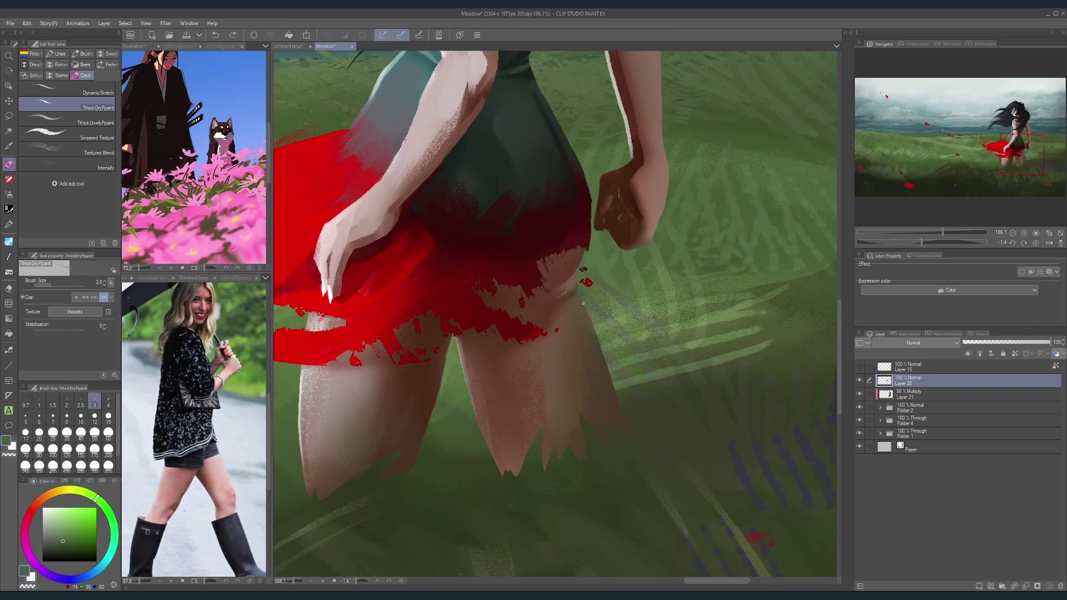
Step: Paint a thin rim light along the outer edge of the rear thigh with a sampled pale pink at brush size 3
{"action": "left_click", "coordinate": [631, 139], "text": "alt"}
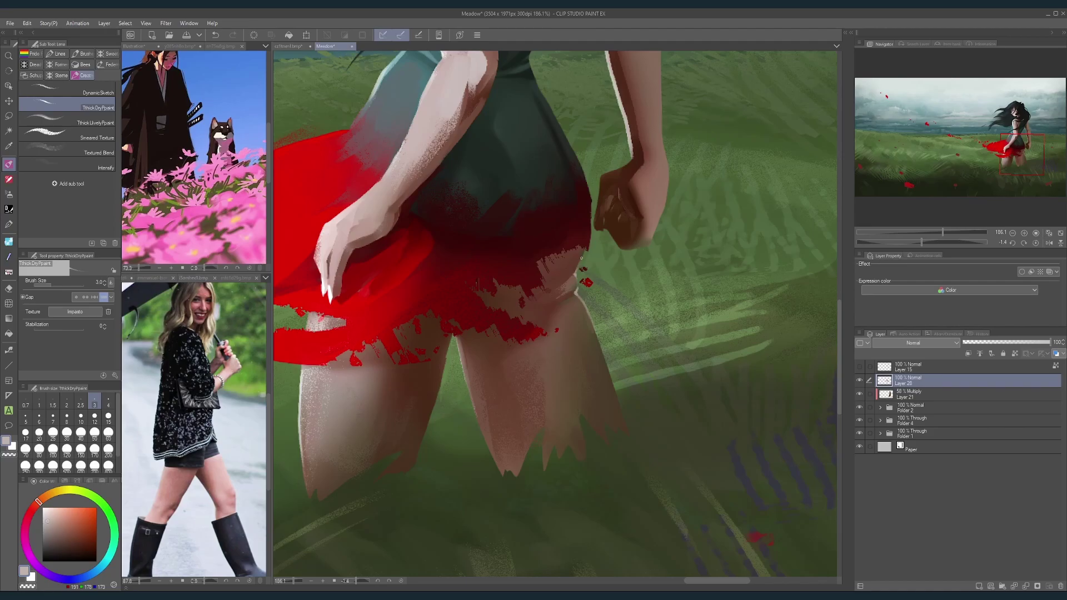
{"action": "scroll", "coordinate": [611, 207], "scroll_direction": "down", "scroll_amount": 5}
{"action": "left_click_drag", "start_coordinate": [615, 204], "coordinate": [679, 291]}
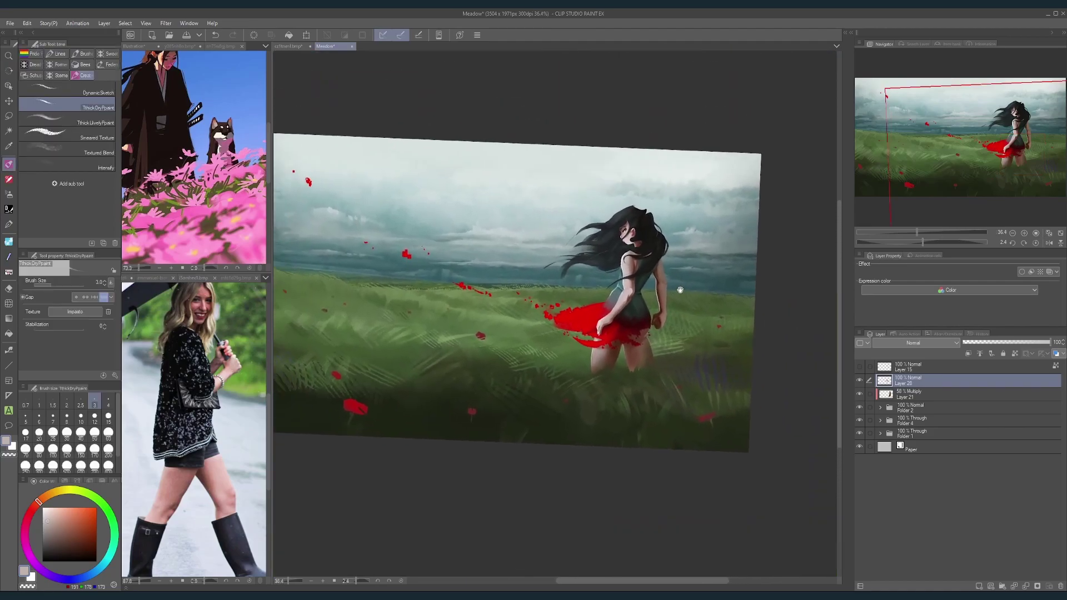
{"action": "scroll", "coordinate": [661, 342], "scroll_direction": "up", "scroll_amount": 6}
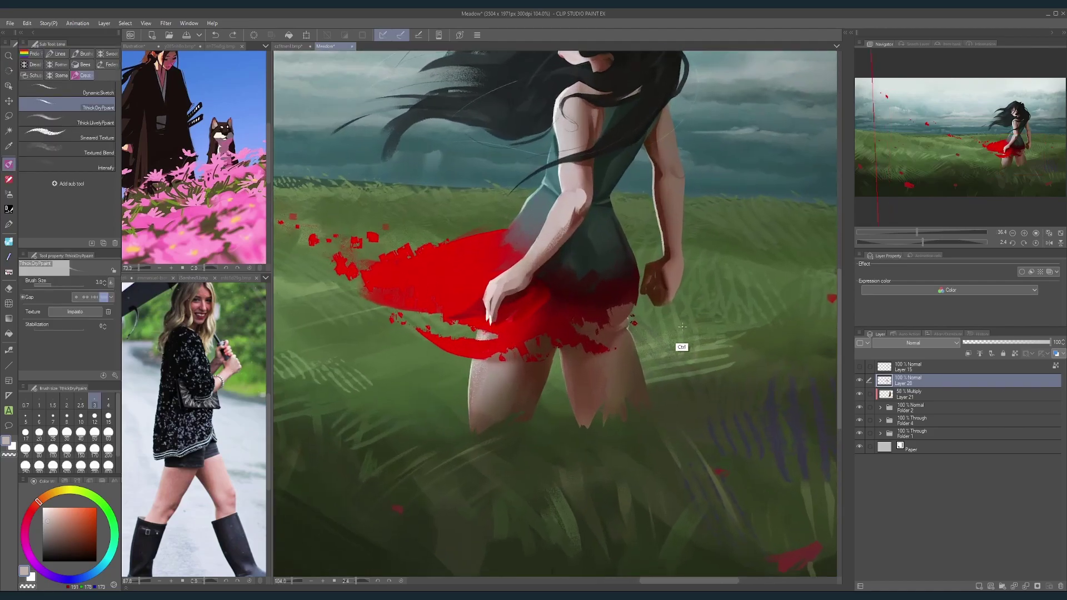
{"action": "left_click_drag", "start_coordinate": [678, 291], "coordinate": [650, 276]}
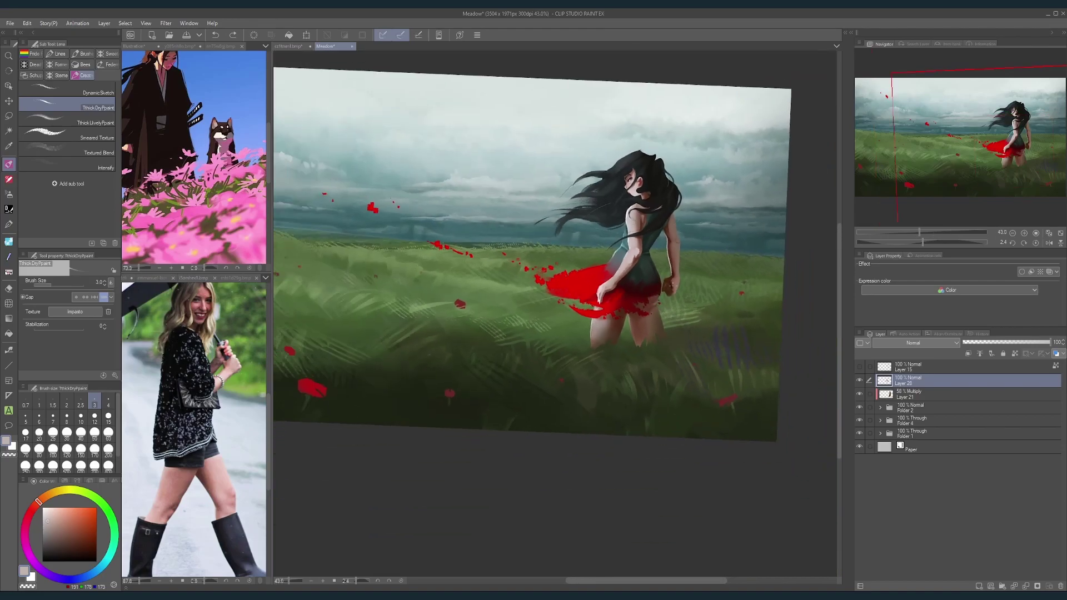
Step: Darken the outer edge of the rear upper thigh with a sampled reddish brown at brush size 7
{"action": "left_click_drag", "start_coordinate": [663, 325], "coordinate": [693, 319]}
{"action": "key", "text": "bracketright"}
{"action": "key", "text": "bracketright"}
{"action": "key", "text": "bracketright"}
{"action": "key", "text": "bracketright"}
{"action": "left_click", "coordinate": [654, 266], "text": "alt"}
{"action": "mouse_move", "coordinate": [649, 266]}
{"action": "left_mouse_down"}
{"action": "mouse_move", "coordinate": [664, 268]}
{"action": "mouse_move", "coordinate": [631, 277]}
{"action": "left_mouse_up"}
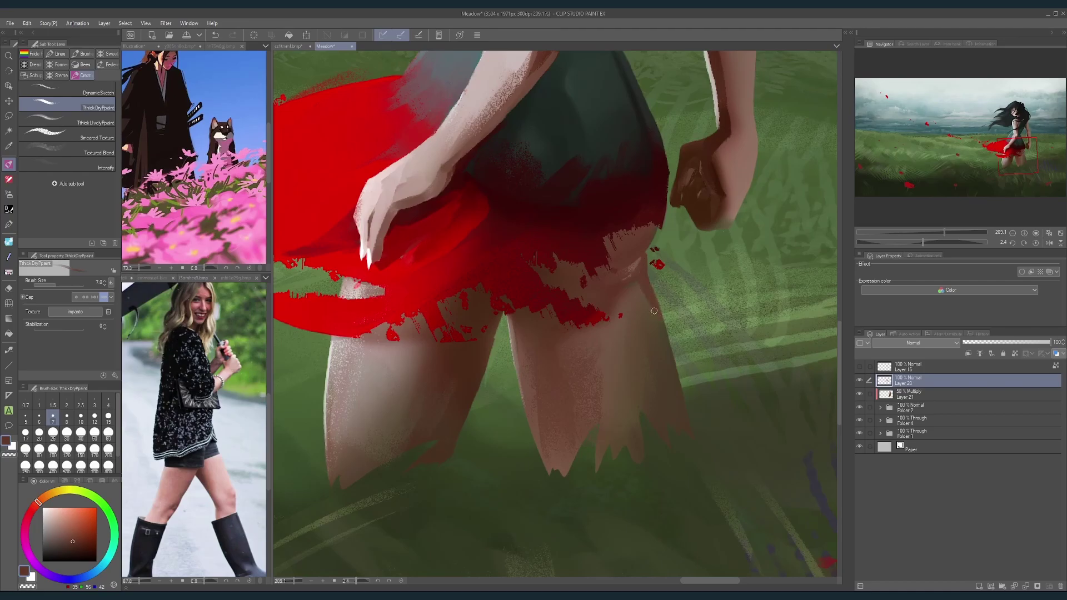
{"action": "scroll", "coordinate": [672, 288], "scroll_direction": "down", "scroll_amount": 5}
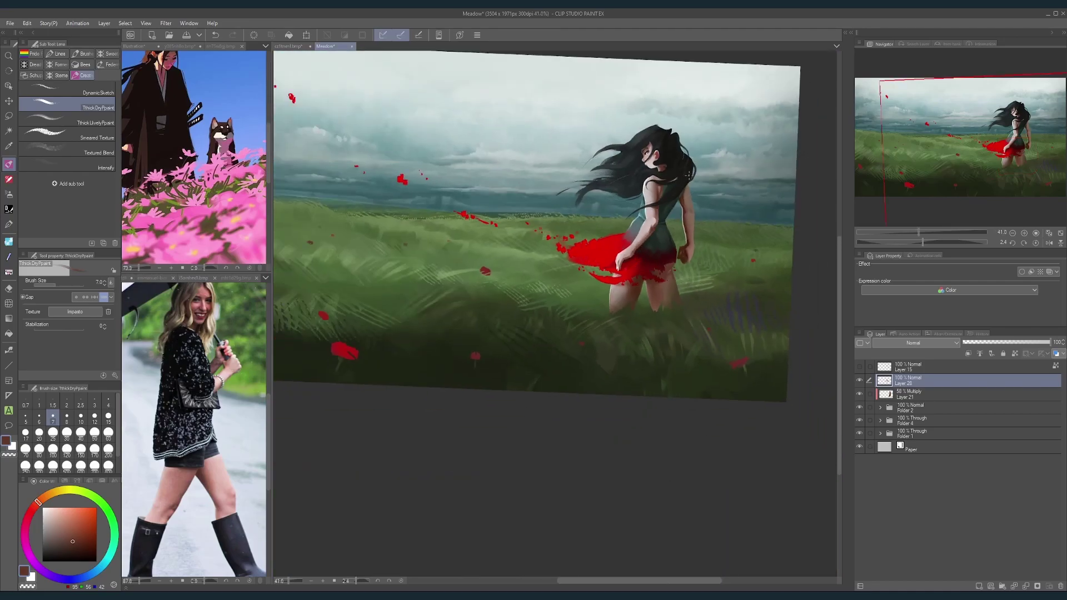
{"action": "scroll", "coordinate": [681, 309], "scroll_direction": "up", "scroll_amount": 4}
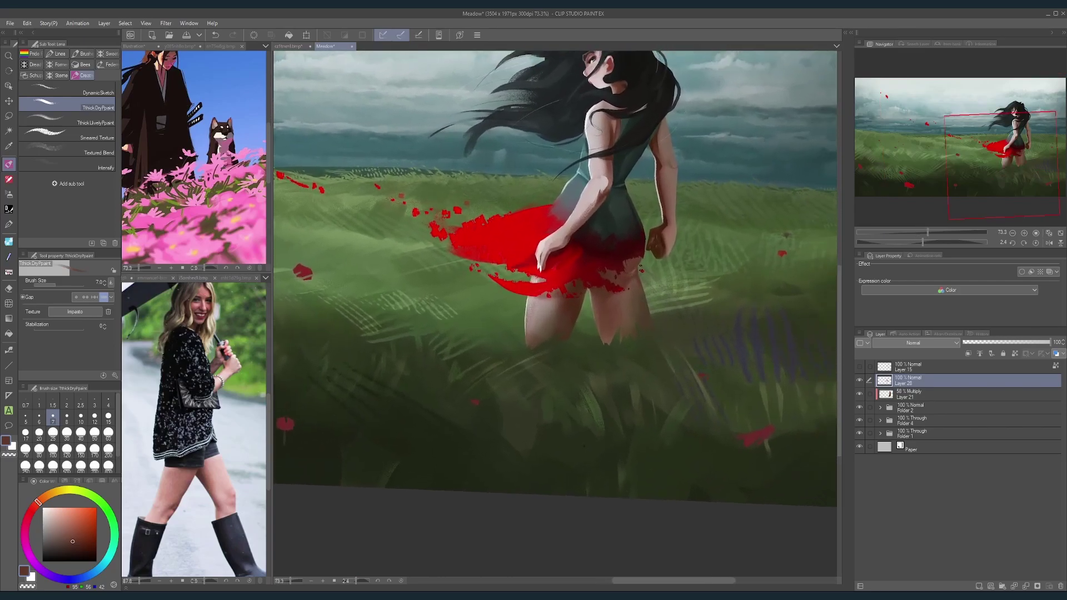
Step: Cover the lower end of the rear thigh with a sampled grass green at brush size 15
{"action": "key", "text": "bracketright"}
{"action": "key", "text": "bracketright"}
{"action": "key", "text": "bracketright"}
{"action": "key", "text": "bracketright"}
{"action": "left_click", "coordinate": [576, 305], "text": "alt"}
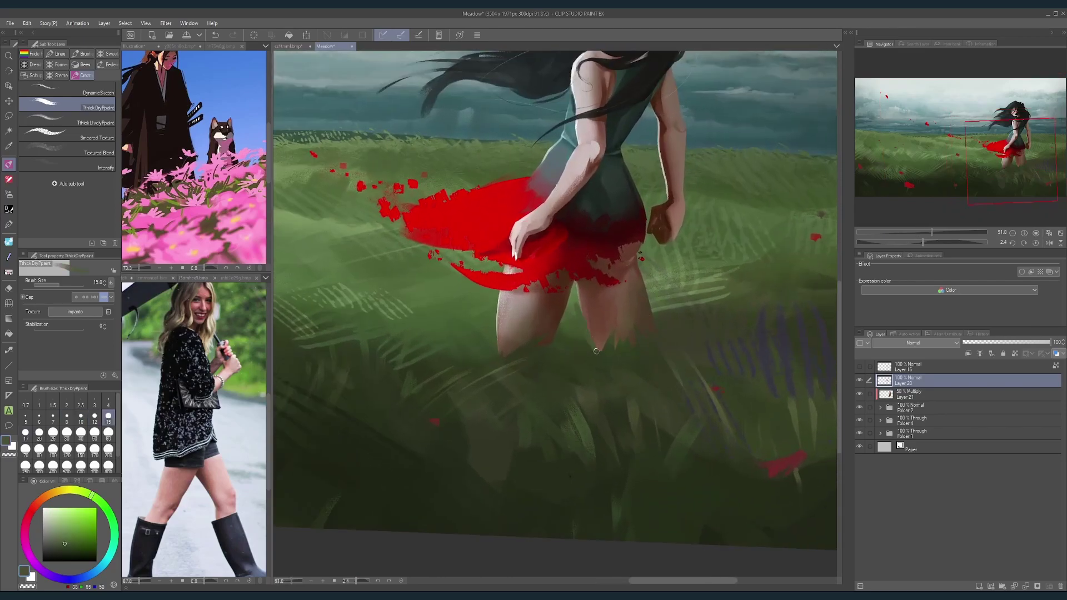
{"action": "scroll", "coordinate": [591, 315], "scroll_direction": "down", "scroll_amount": 2}
{"action": "scroll", "coordinate": [591, 311], "scroll_direction": "up", "scroll_amount": 1}
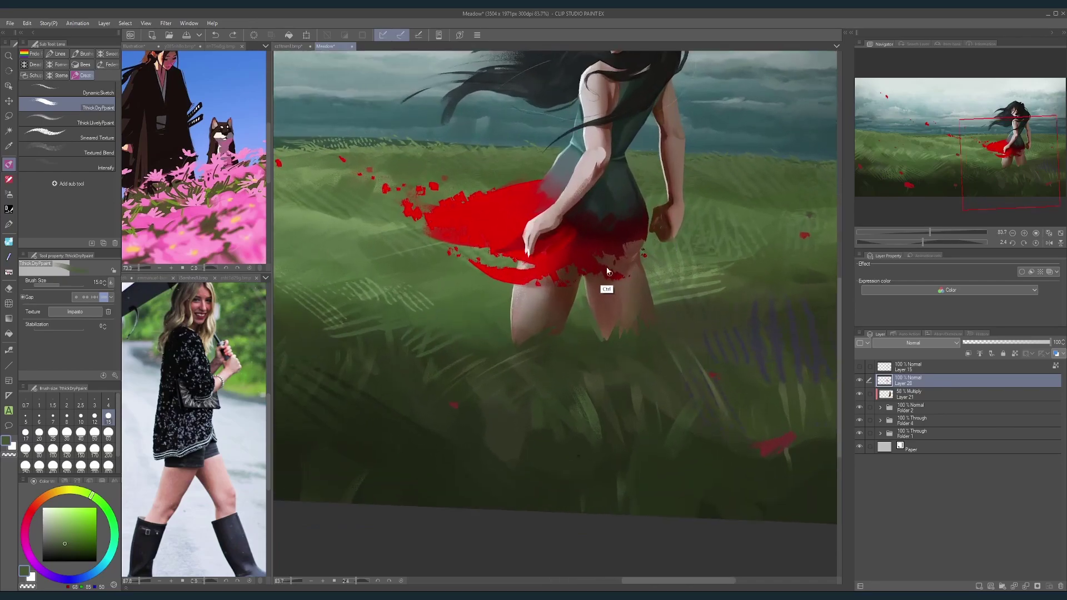
Step: Clean up the rear thigh's inner contour below the skirt with sampled grass greens at brush sizes 12 and 5
{"action": "key", "text": "bracketright"}
{"action": "key", "text": "bracketleft"}
{"action": "key", "text": "bracketleft"}
{"action": "left_click", "coordinate": [586, 288], "text": "alt"}
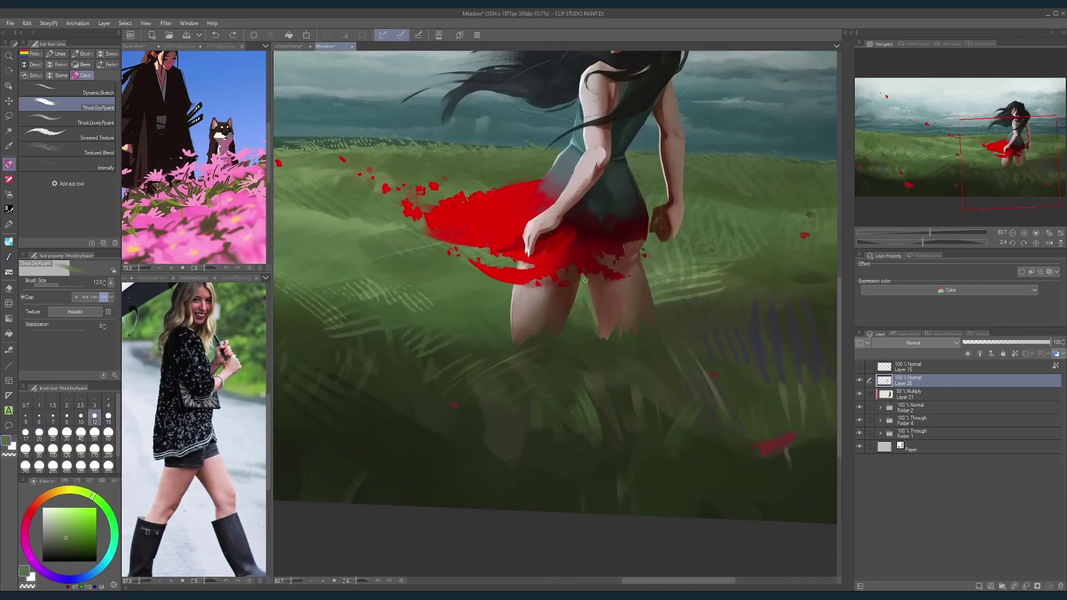
{"action": "key", "text": "ctrl+0"}
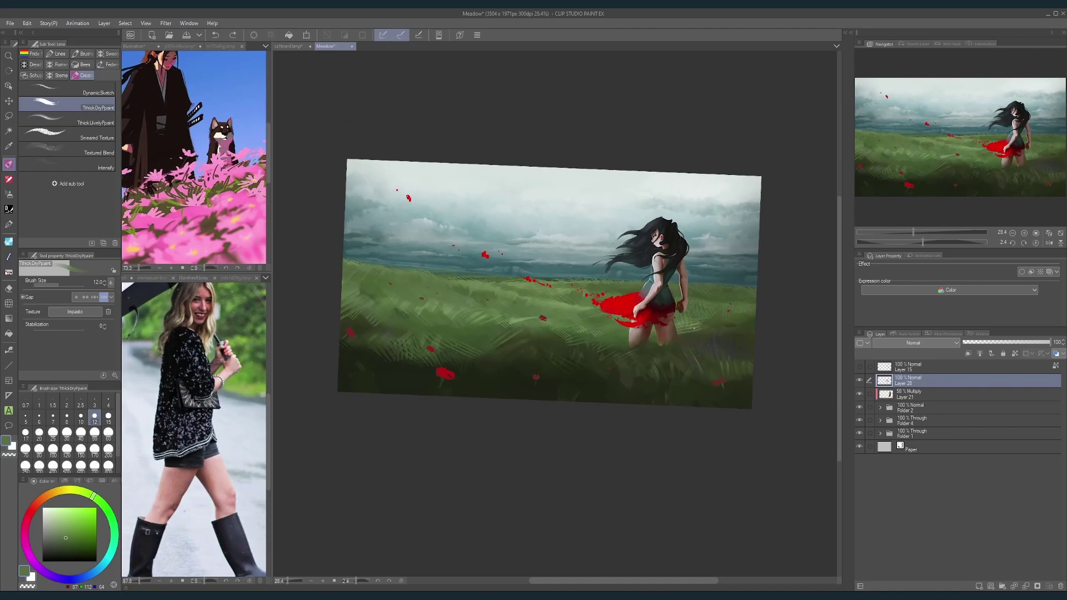
{"action": "scroll", "coordinate": [667, 368], "scroll_direction": "up", "scroll_amount": 5}
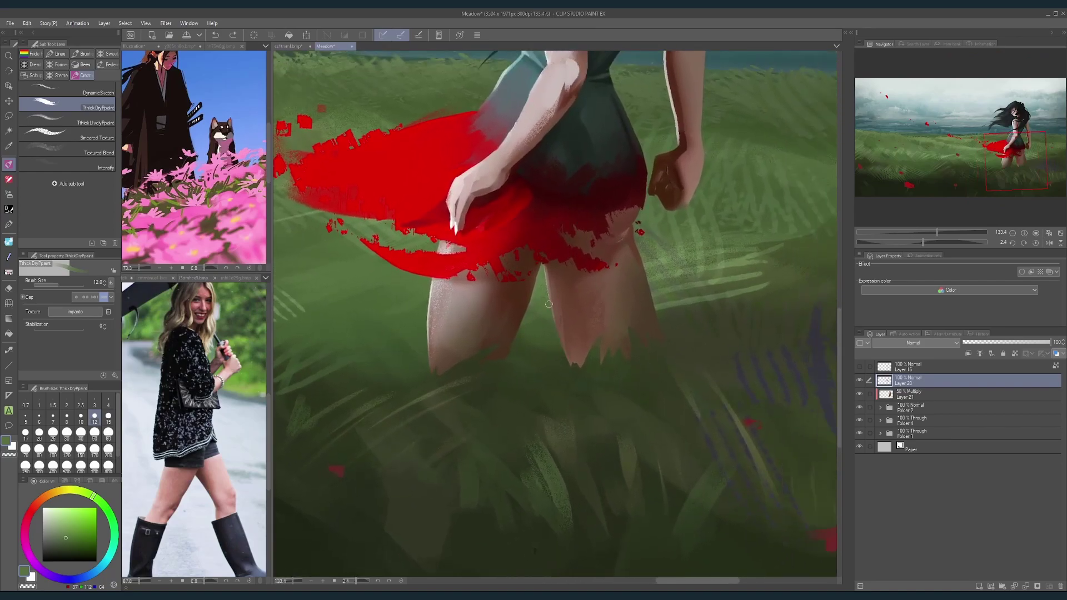
{"action": "key", "text": "bracketleft"}
{"action": "key", "text": "bracketleft"}
{"action": "key", "text": "bracketleft"}
{"action": "key", "text": "bracketleft"}
{"action": "left_click", "coordinate": [543, 281], "text": "alt"}
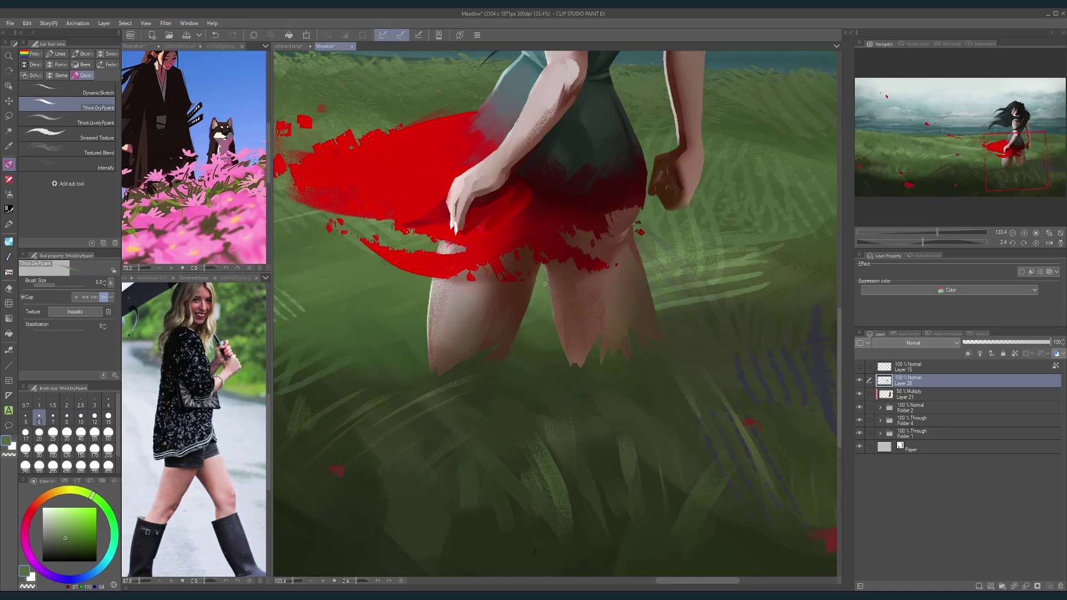
Step: Blend the inner lower corner of the rear thigh into the grass with a sampled dark green at brush size 15
{"action": "key", "text": "bracketright"}
{"action": "key", "text": "bracketright"}
{"action": "key", "text": "bracketright"}
{"action": "key", "text": "bracketright"}
{"action": "key", "text": "bracketright"}
{"action": "left_click", "coordinate": [552, 311], "text": "alt"}
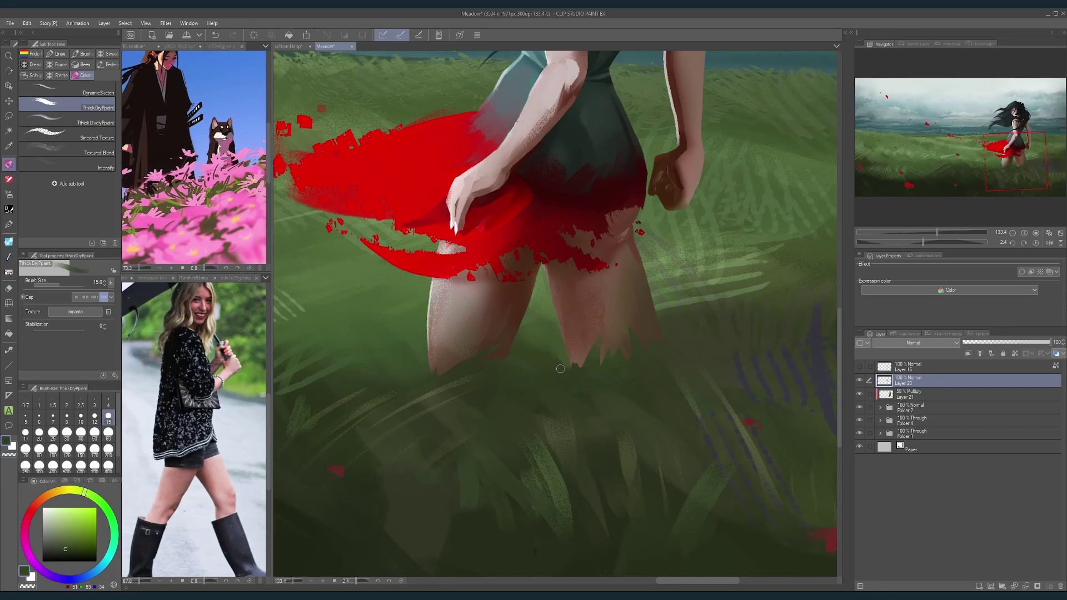
Step: Refine the outer edge of the rear thigh against the meadow with sampled grass greens at brush sizes 15 and 17
{"action": "scroll", "coordinate": [672, 285], "scroll_direction": "down", "scroll_amount": 5}
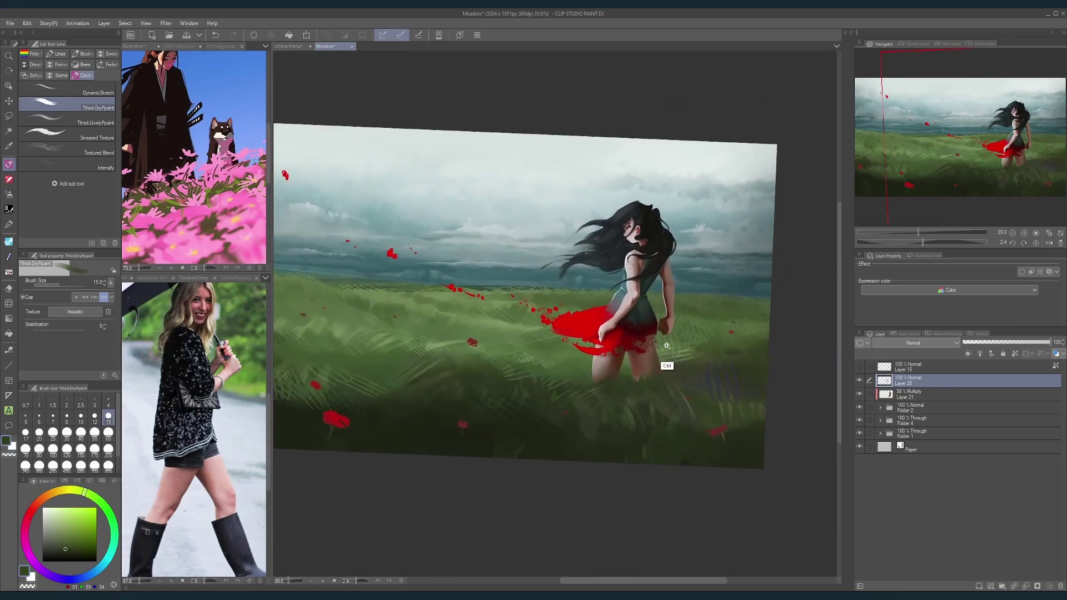
{"action": "scroll", "coordinate": [662, 366], "scroll_direction": "up", "scroll_amount": 4}
{"action": "left_click", "coordinate": [631, 346], "text": "alt"}
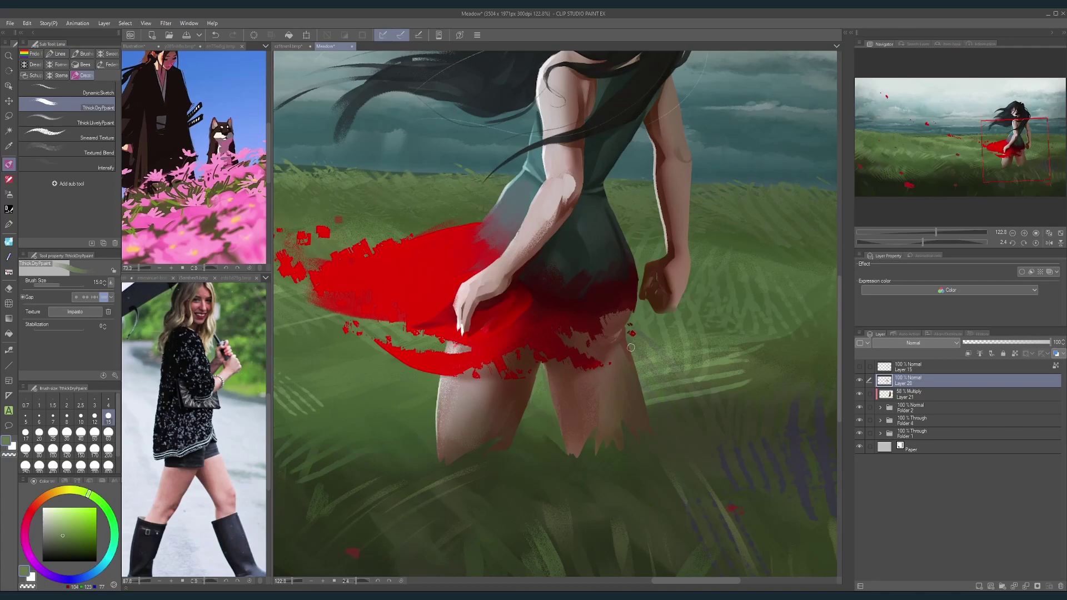
{"action": "left_click", "coordinate": [652, 435], "text": "alt"}
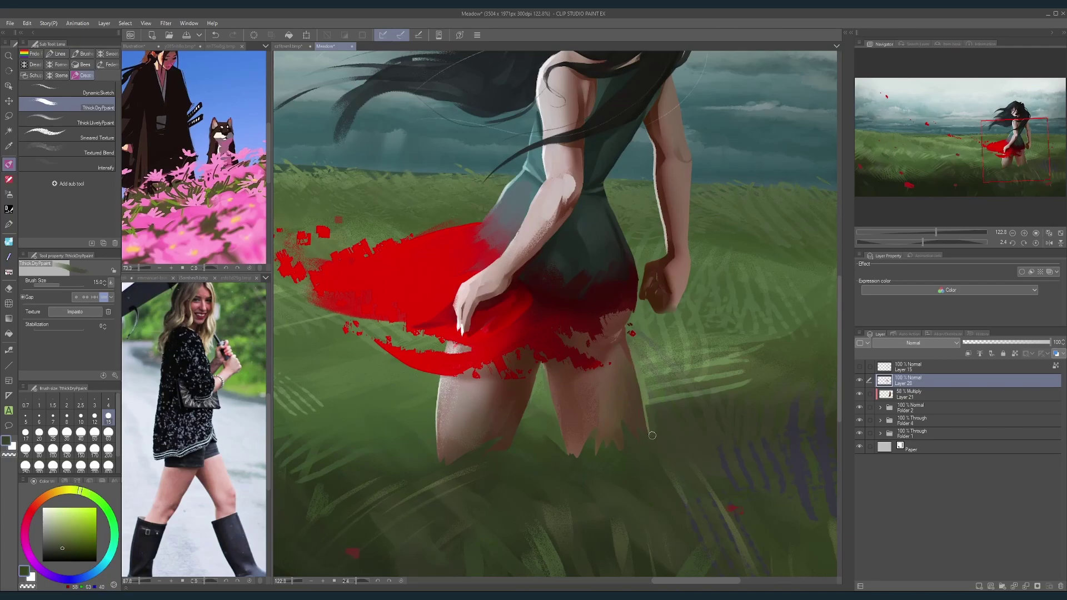
{"action": "scroll", "coordinate": [668, 325], "scroll_direction": "down", "scroll_amount": 2}
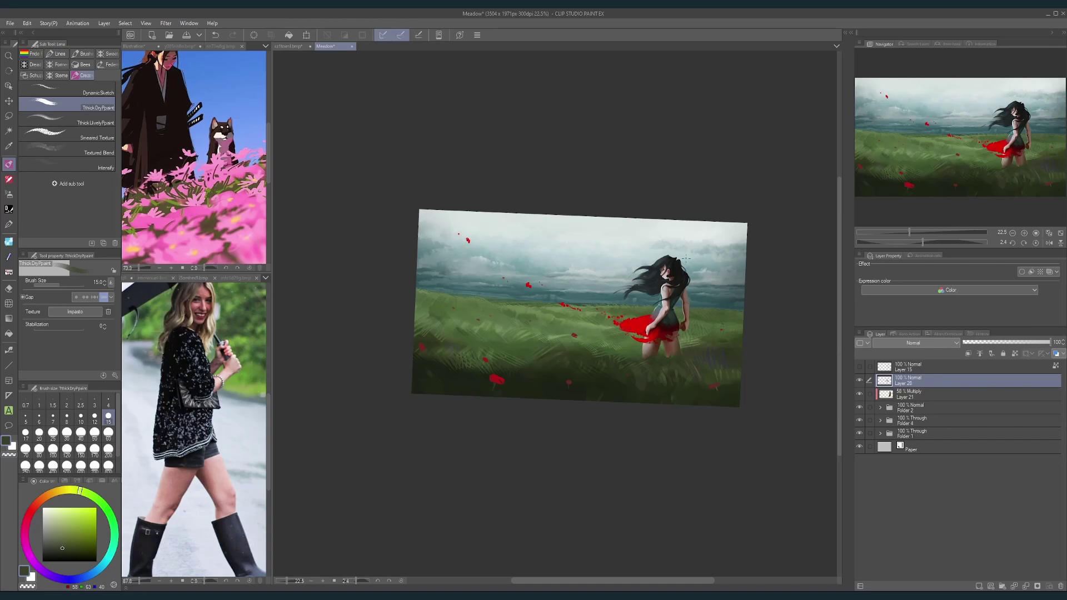
{"action": "left_click_drag", "start_coordinate": [683, 344], "coordinate": [724, 343]}
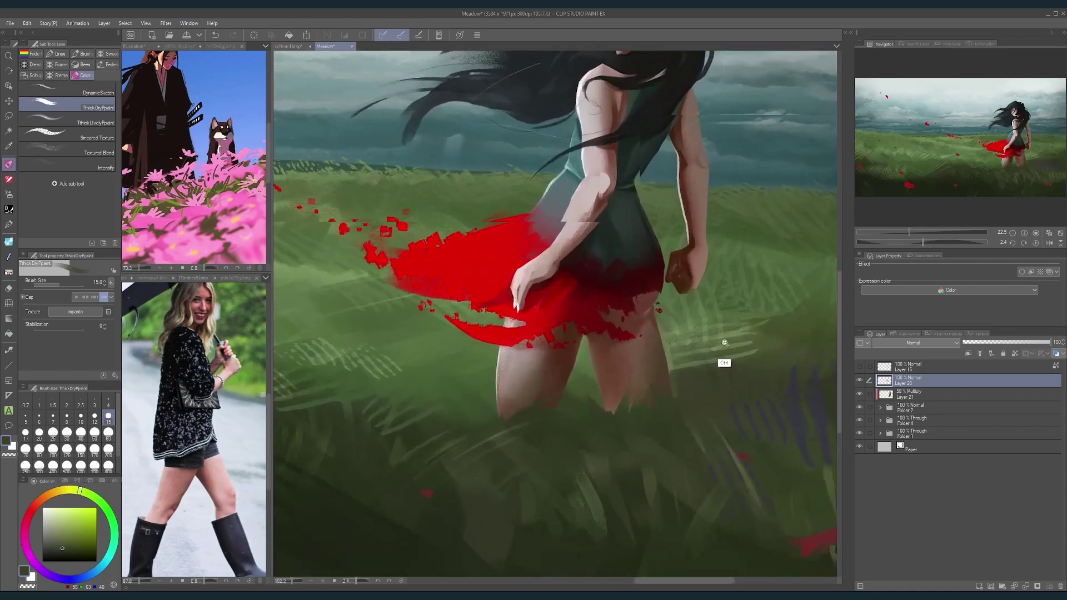
{"action": "key", "text": "]"}
{"action": "left_click", "coordinate": [673, 350], "text": "alt"}
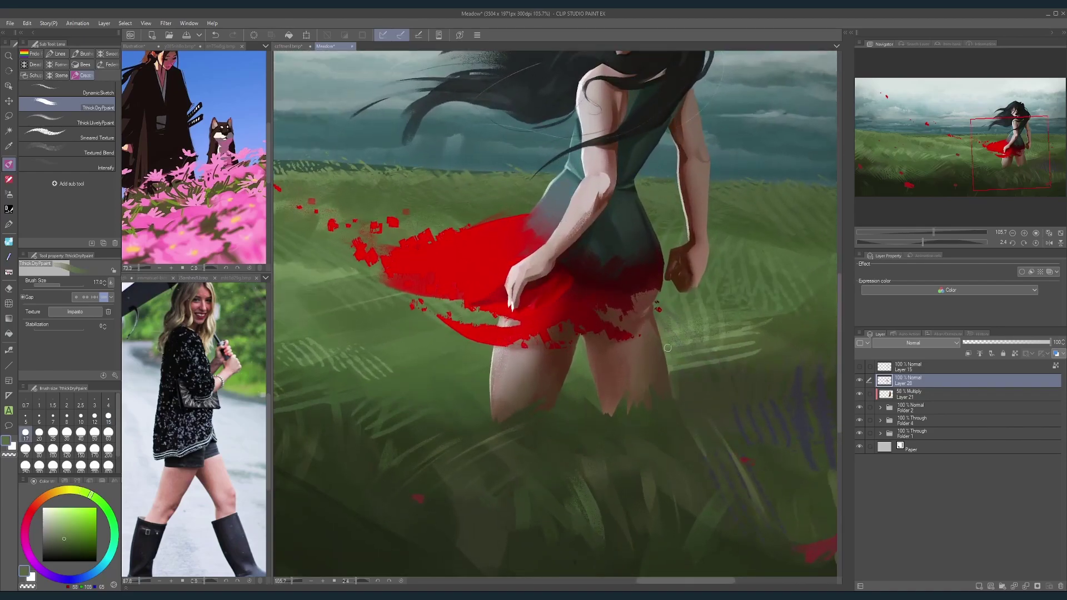
{"action": "left_click", "coordinate": [679, 386], "text": "alt"}
Step: Paint dark grass blades rising over the lower end of the rear thigh at brush sizes 20 and 12
{"action": "key", "text": "bracketleft"}
{"action": "key", "text": "bracketleft"}
{"action": "left_click", "coordinate": [617, 410], "text": "alt"}
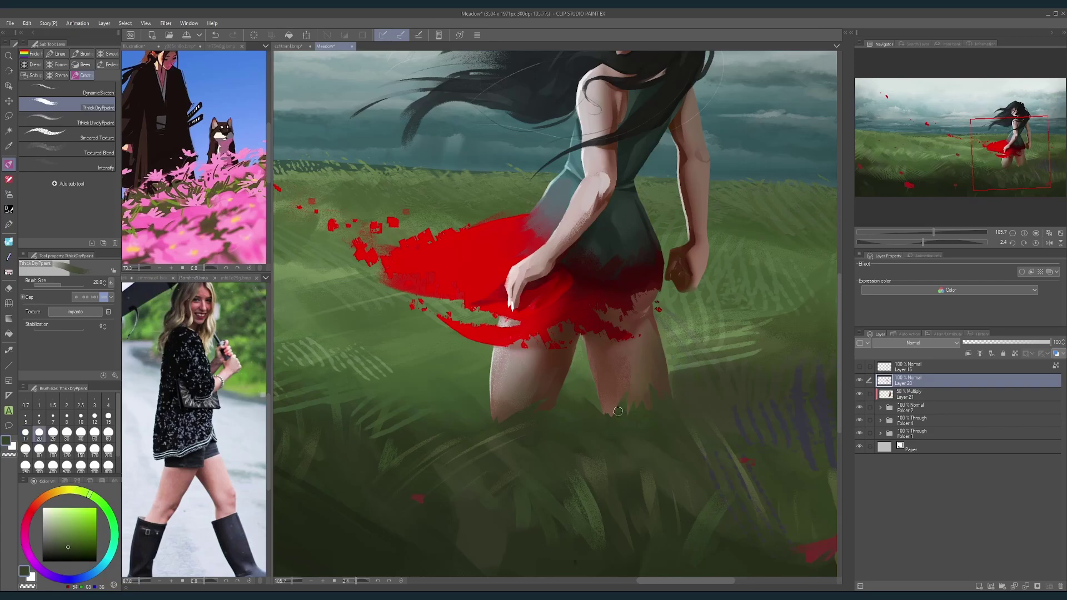
{"action": "left_click_drag", "start_coordinate": [607, 416], "coordinate": [632, 368]}
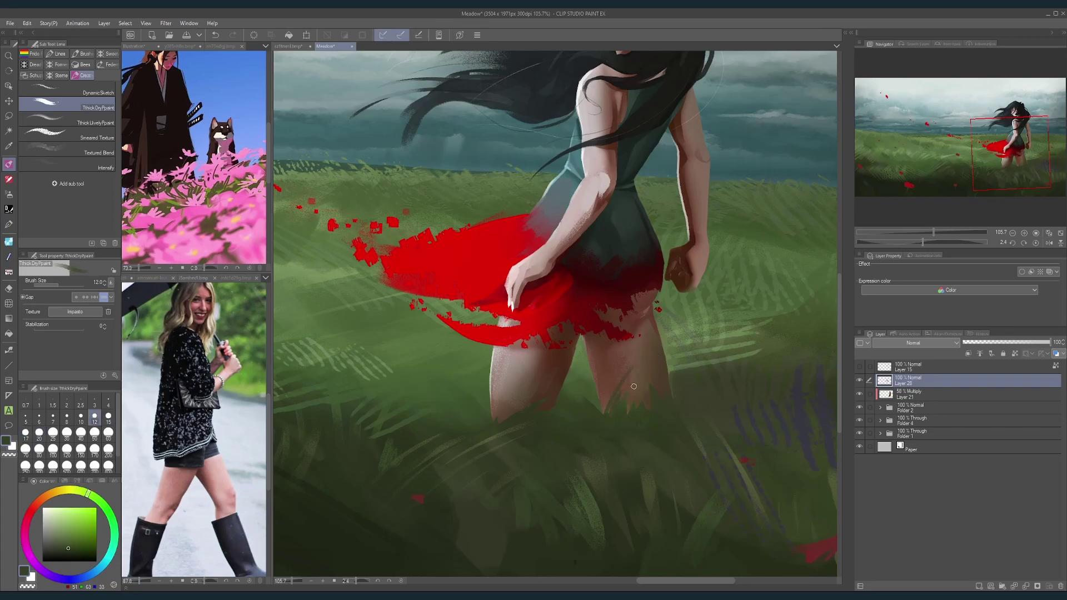
{"action": "left_click_drag", "start_coordinate": [632, 404], "coordinate": [643, 384]}
Step: Paint sampled dark green grass over and around the lower end of the front thigh at brush sizes 15 to 30
{"action": "key", "text": "bracketright"}
{"action": "key", "text": "bracketright"}
{"action": "key", "text": "bracketleft"}
{"action": "key", "text": "bracketright"}
{"action": "left_click", "coordinate": [499, 419], "text": "alt"}
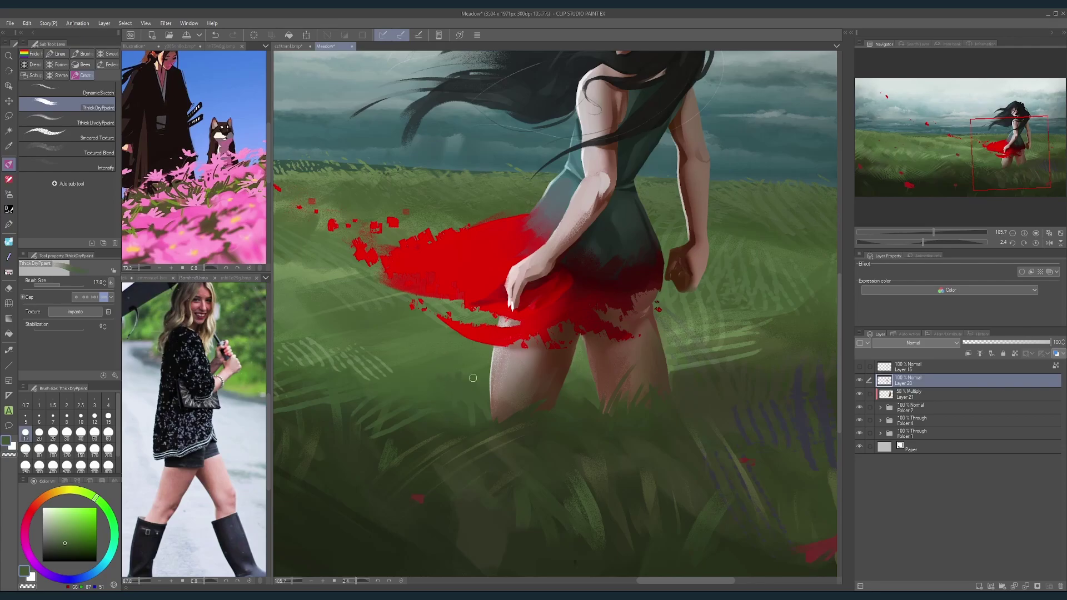
{"action": "left_click", "coordinate": [486, 423], "text": "alt"}
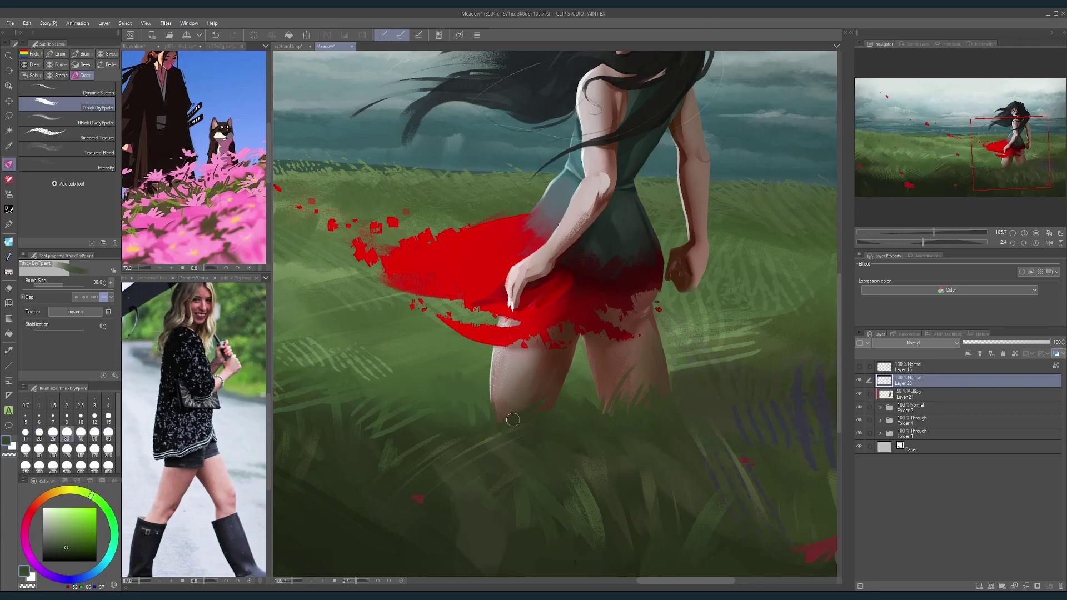
{"action": "key", "text": "bracketleft"}
{"action": "left_click", "coordinate": [509, 424], "text": "alt"}
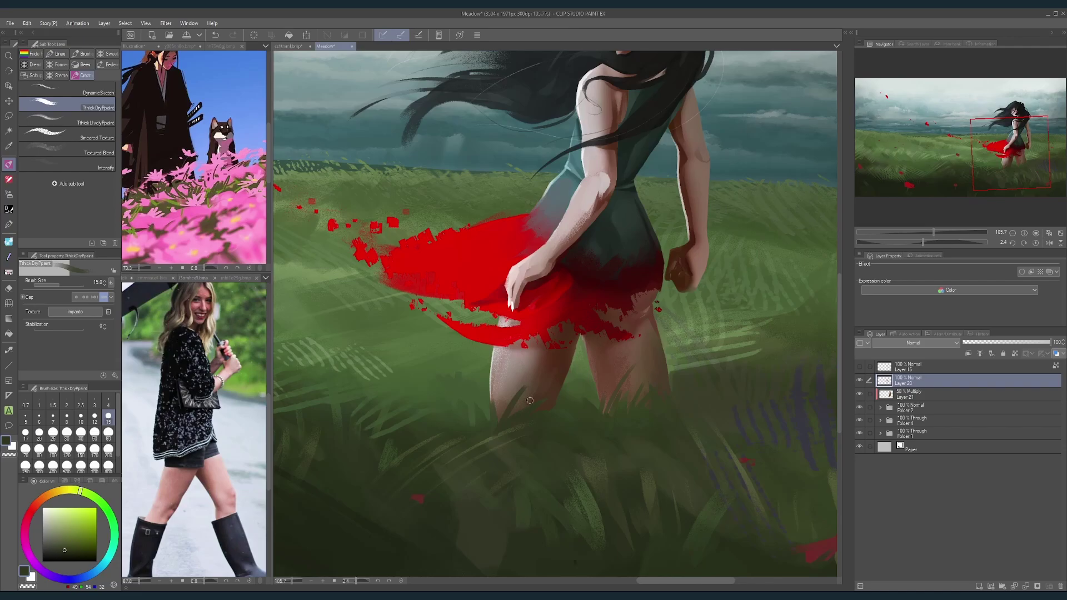
{"action": "key", "text": "bracketright"}
{"action": "key", "text": "bracketright"}
{"action": "key", "text": "bracketright"}
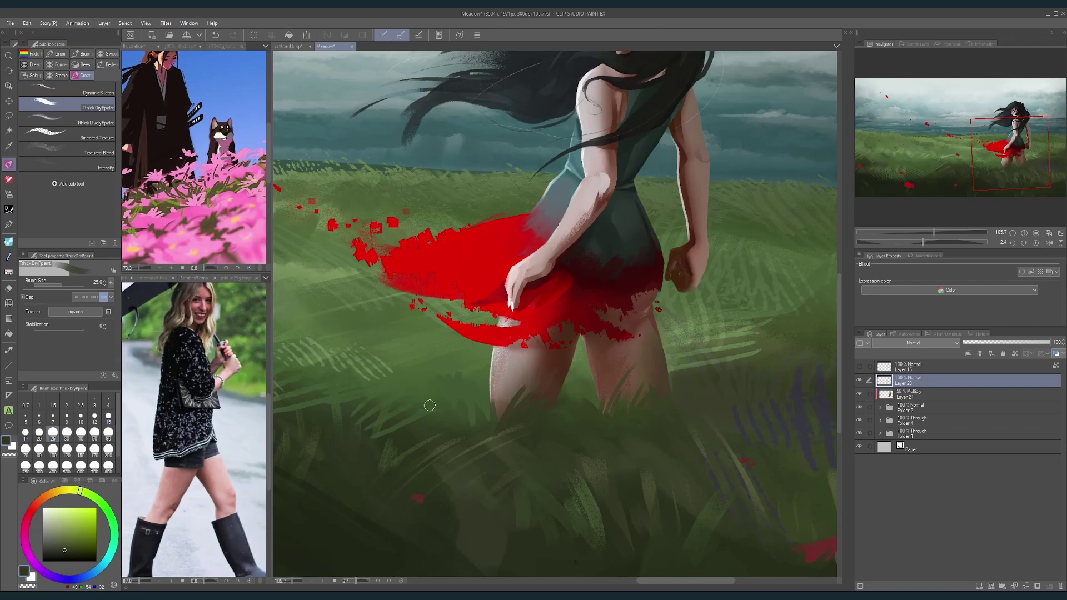
Step: Erase stray grass paint around the thighs using transparent colour at brush size 15
{"action": "key", "text": "bracketleft"}
{"action": "key", "text": "bracketleft"}
{"action": "key", "text": "bracketleft"}
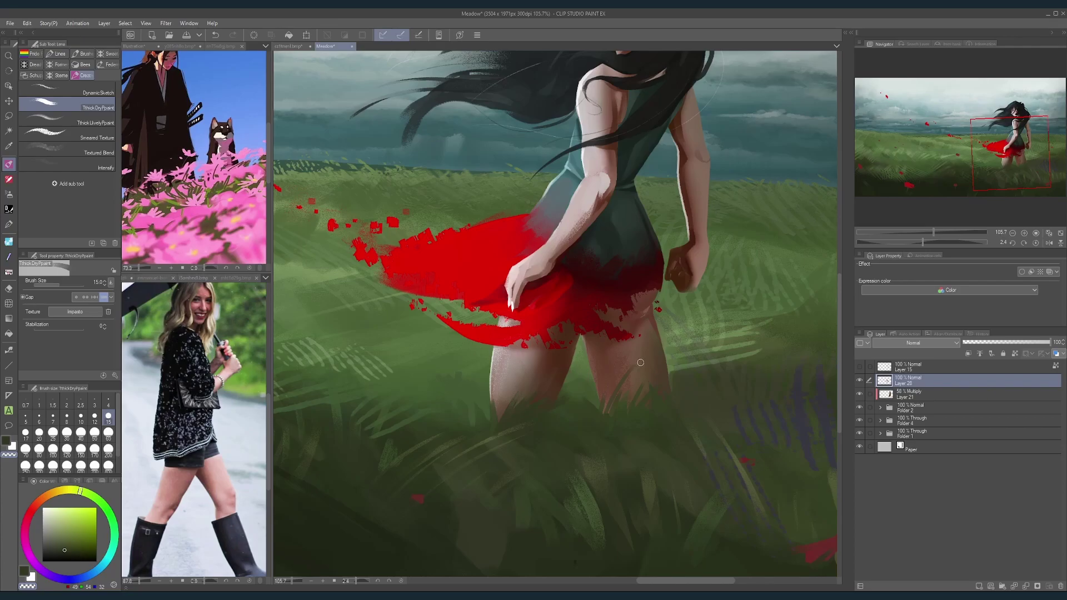
{"action": "left_click_drag", "start_coordinate": [636, 366], "coordinate": [620, 382]}
{"action": "mouse_move", "coordinate": [714, 372]}
{"action": "left_mouse_down"}
{"action": "mouse_move", "coordinate": [683, 334]}
{"action": "mouse_move", "coordinate": [714, 352]}
{"action": "left_mouse_up"}
{"action": "left_click_drag", "start_coordinate": [703, 395], "coordinate": [727, 407]}
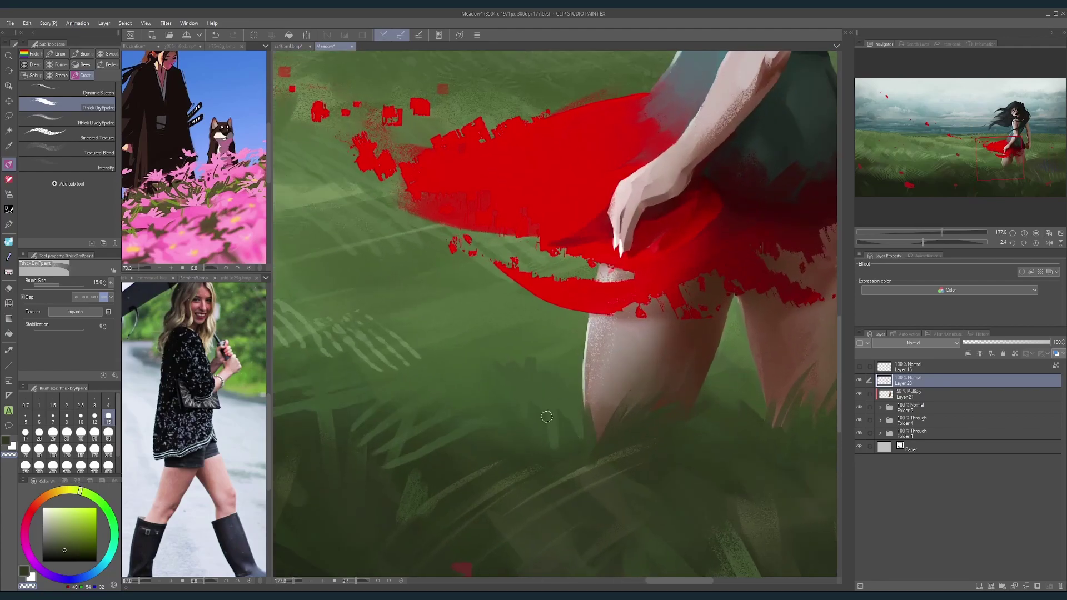
{"action": "mouse_move", "coordinate": [551, 348]}
{"action": "left_mouse_down"}
{"action": "mouse_move", "coordinate": [529, 386]}
{"action": "mouse_move", "coordinate": [525, 362]}
{"action": "mouse_move", "coordinate": [532, 396]}
{"action": "mouse_move", "coordinate": [517, 345]}
{"action": "mouse_move", "coordinate": [524, 389]}
{"action": "mouse_move", "coordinate": [537, 383]}
{"action": "mouse_move", "coordinate": [525, 365]}
{"action": "mouse_move", "coordinate": [541, 382]}
{"action": "left_mouse_up"}
Step: Repaint the grass beside the front thigh with sampled greens at brush size 30
{"action": "left_click", "coordinate": [510, 346], "text": "alt"}
{"action": "key", "text": "bracketright"}
{"action": "key", "text": "bracketright"}
{"action": "key", "text": "bracketright"}
{"action": "key", "text": "bracketright"}
{"action": "left_click", "coordinate": [533, 395], "text": "alt"}
{"action": "left_click_drag", "start_coordinate": [658, 339], "coordinate": [612, 338]}
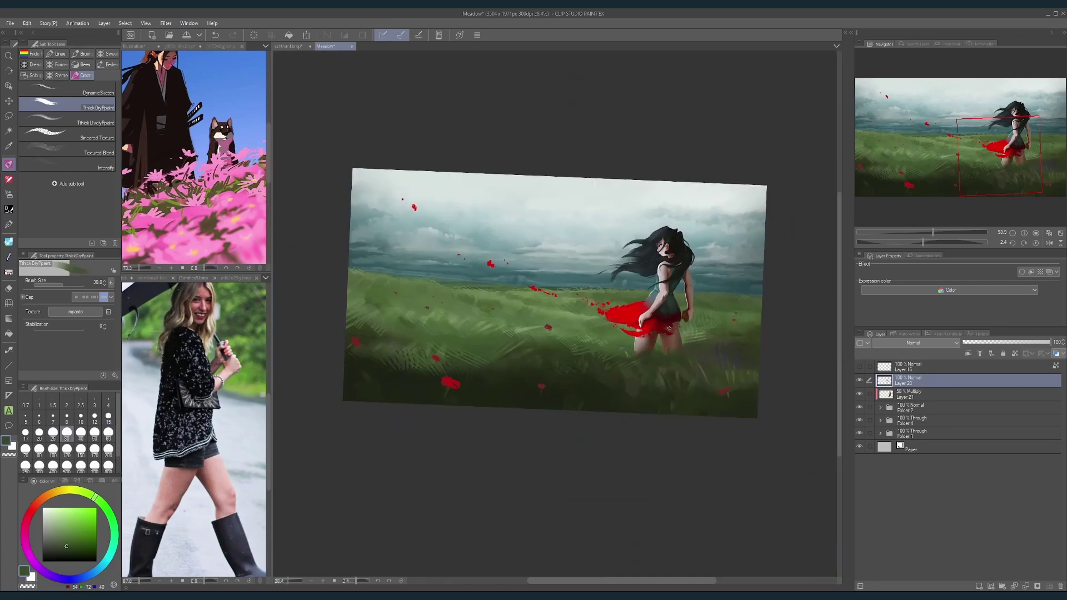
{"action": "left_click_drag", "start_coordinate": [681, 374], "coordinate": [711, 397]}
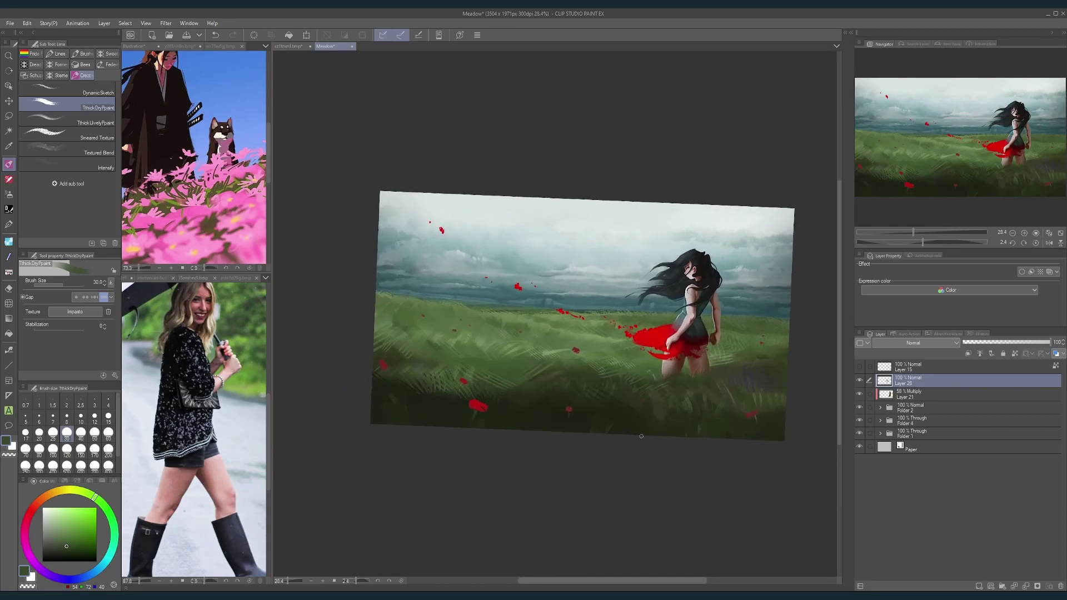
Step: Reset the canvas rotation to 0 degrees and examine the figure within the whole composition
{"action": "left_click", "coordinate": [1024, 243]}
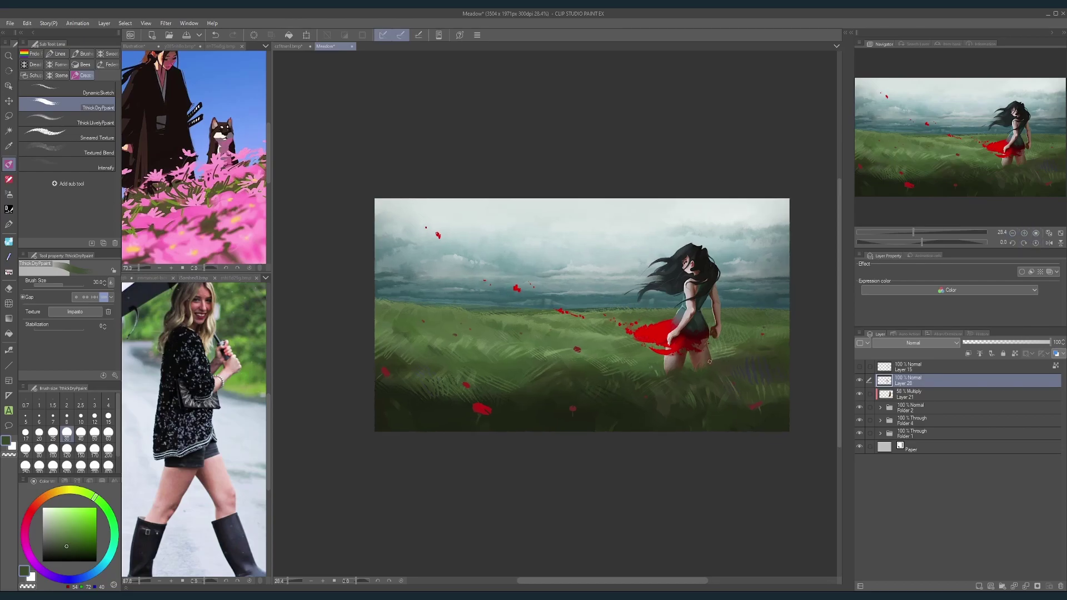
{"action": "scroll", "coordinate": [706, 333], "scroll_direction": "up", "scroll_amount": 2}
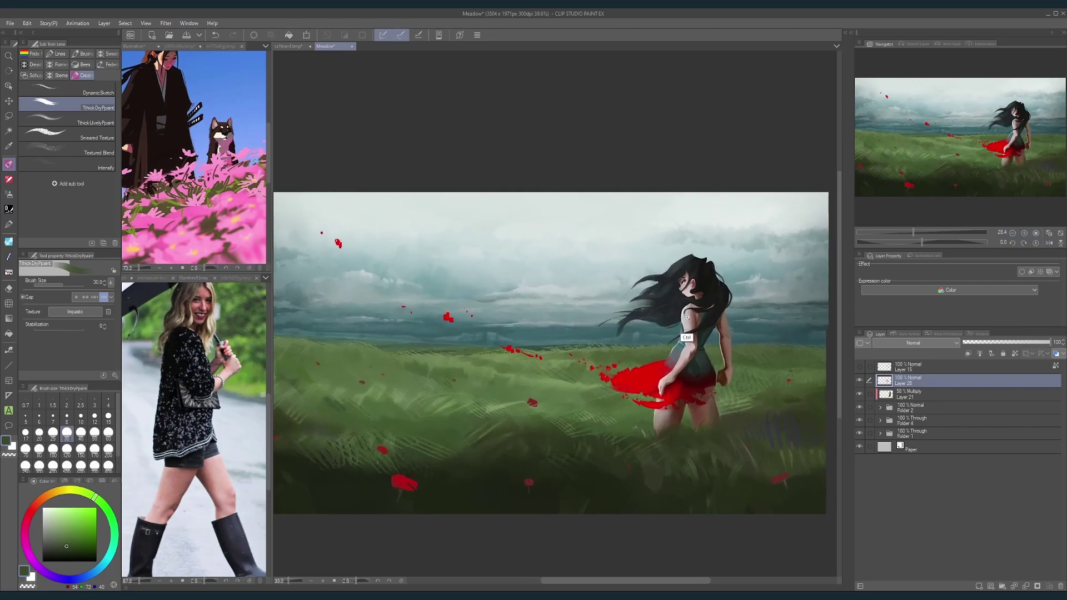
{"action": "mouse_move", "coordinate": [697, 398]}
{"action": "left_mouse_down"}
{"action": "mouse_move", "coordinate": [709, 410]}
{"action": "mouse_move", "coordinate": [678, 430]}
{"action": "mouse_move", "coordinate": [662, 424]}
{"action": "left_mouse_up"}
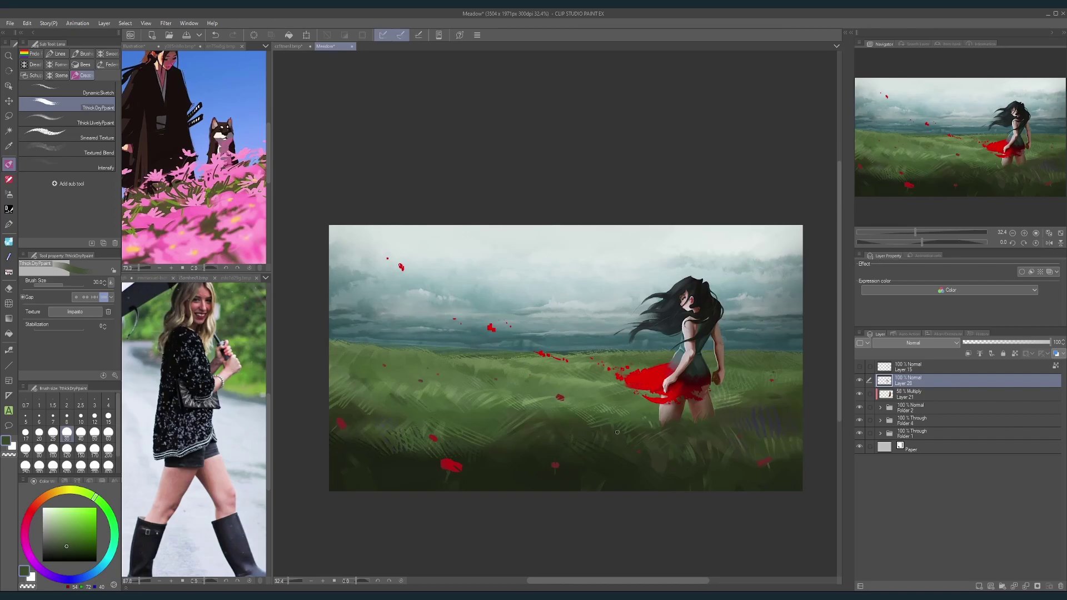
{"action": "scroll", "coordinate": [617, 432], "scroll_direction": "up", "scroll_amount": 5}
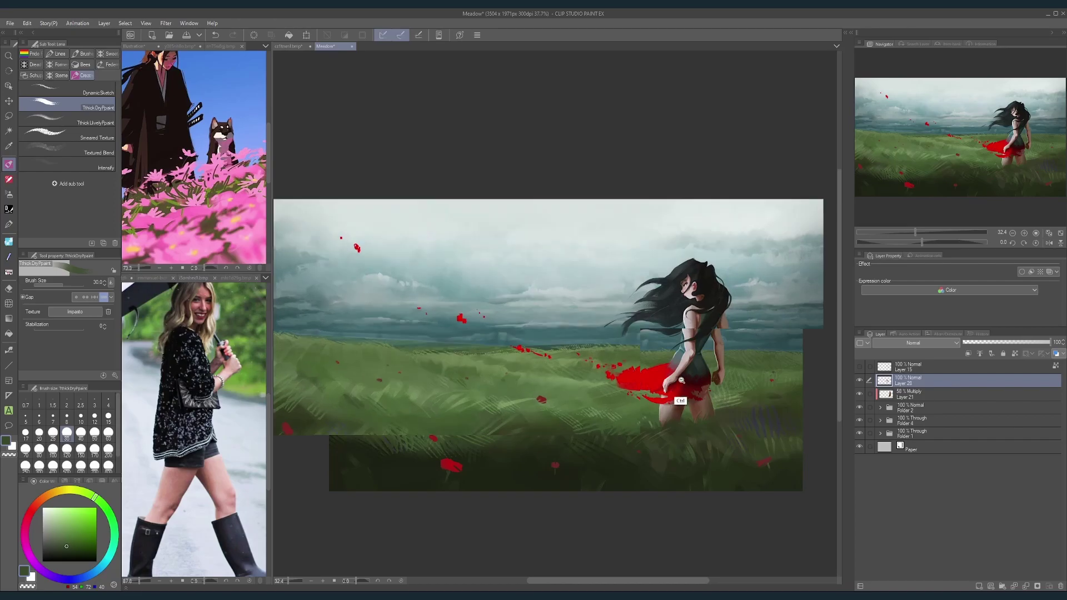
{"action": "left_click_drag", "start_coordinate": [717, 382], "coordinate": [675, 418]}
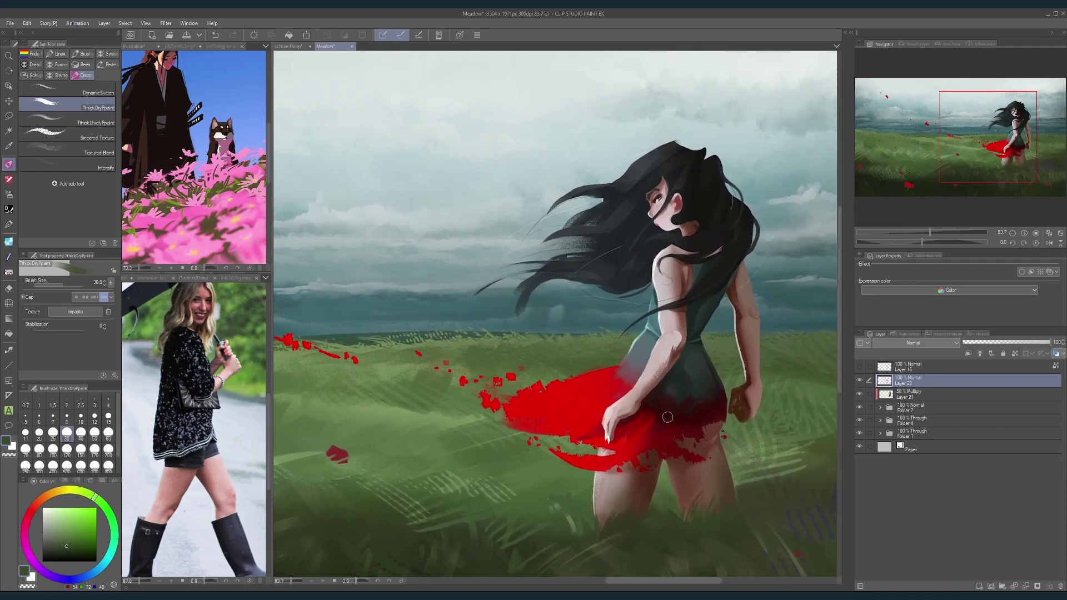
{"action": "scroll", "coordinate": [785, 421], "scroll_direction": "down", "scroll_amount": 5}
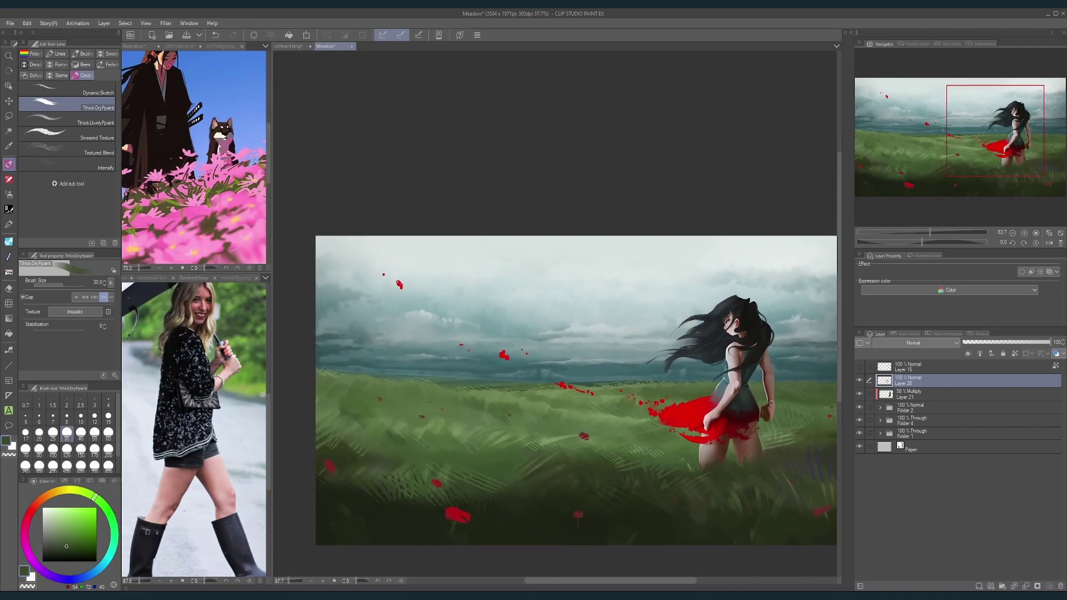
Step: Hide and show Layer 20 to compare the painting with and without its latest paintwork
{"action": "left_click", "coordinate": [860, 380]}
{"action": "left_click", "coordinate": [860, 380]}
{"action": "left_click", "coordinate": [860, 381]}
{"action": "scroll", "coordinate": [803, 420], "scroll_direction": "down", "scroll_amount": 1}
{"action": "left_click_drag", "start_coordinate": [802, 421], "coordinate": [782, 396]}
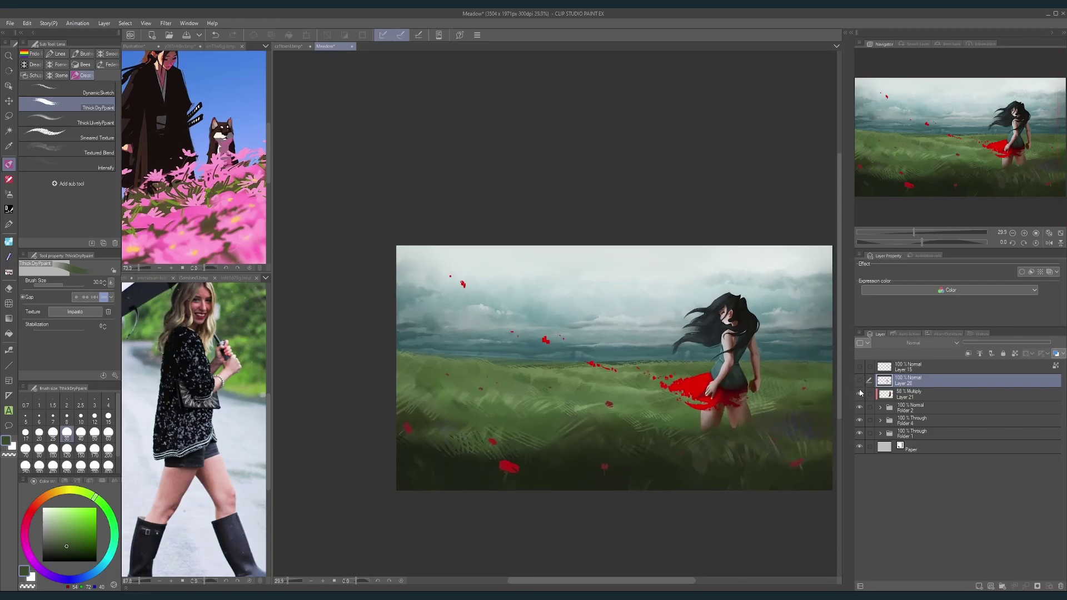
{"action": "left_click", "coordinate": [860, 381]}
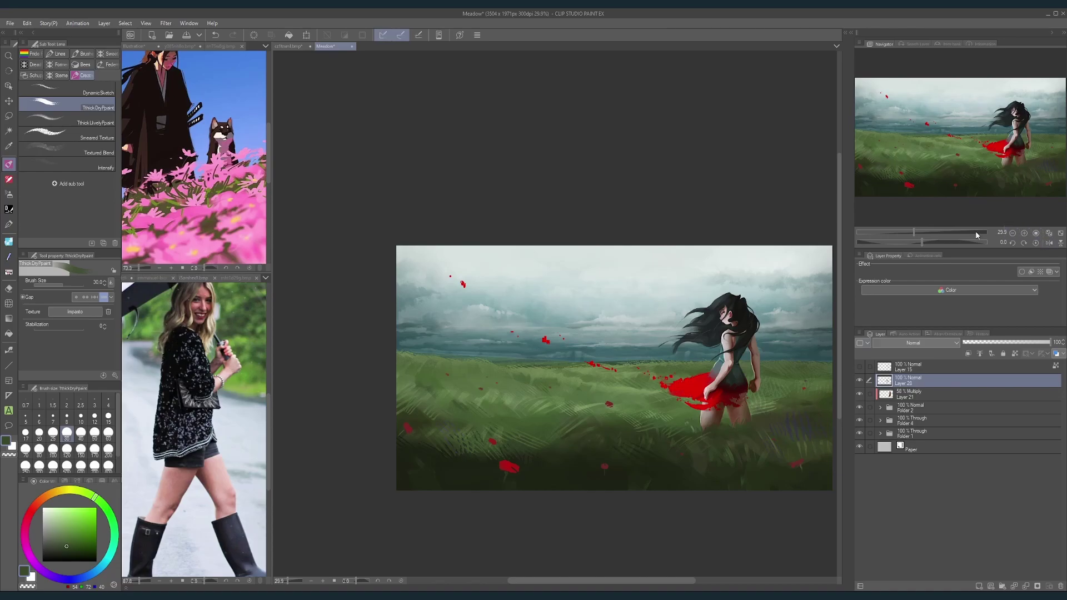
Step: Set the paint colour to white and the brush size to 10, and dab trial specks in the sky beside the woman
{"action": "left_click_drag", "start_coordinate": [768, 344], "coordinate": [704, 352]}
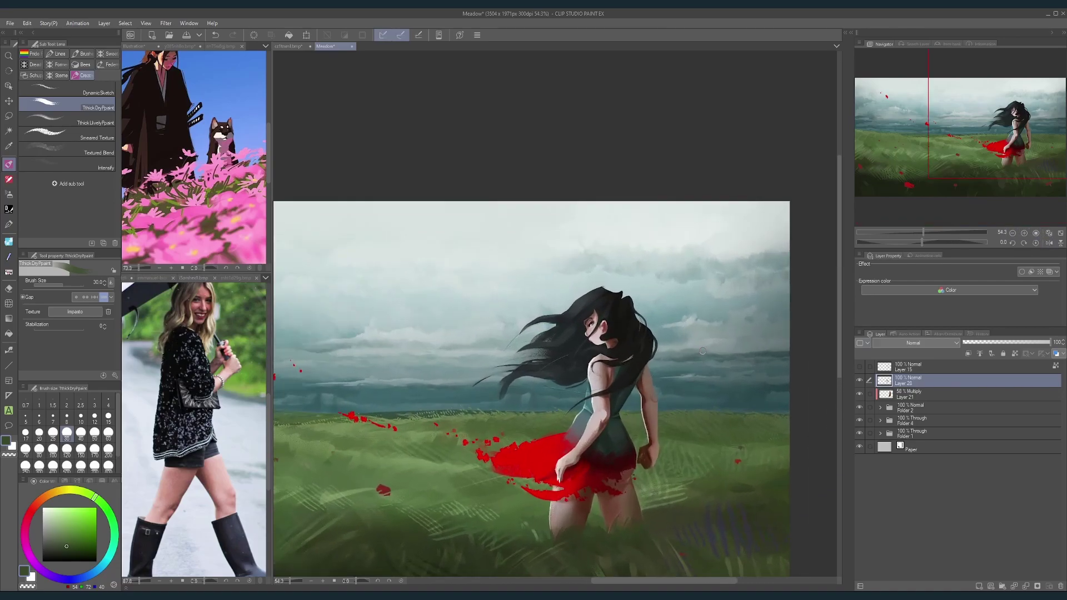
{"action": "left_click_drag", "start_coordinate": [54, 515], "coordinate": [41, 504]}
{"action": "key", "text": "bracketleft"}
{"action": "key", "text": "bracketleft"}
{"action": "key", "text": "bracketleft"}
{"action": "key", "text": "bracketleft"}
{"action": "key", "text": "bracketleft"}
{"action": "key", "text": "bracketleft"}
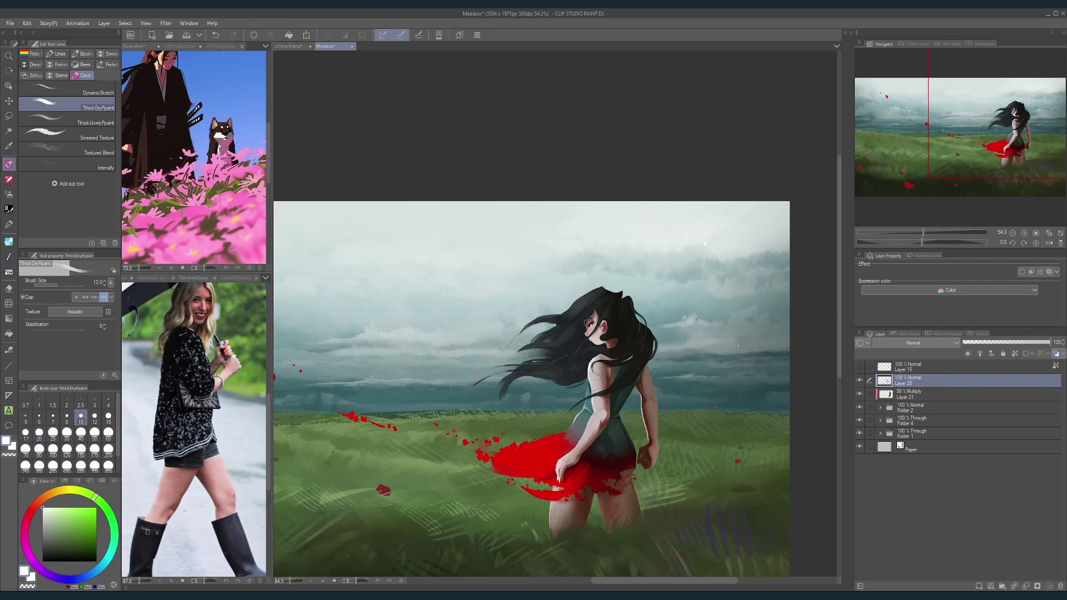
Step: Hide and show the active paintwork layer to judge the trial white specks within the whole composition
{"action": "scroll", "coordinate": [780, 306], "scroll_direction": "down", "scroll_amount": 5}
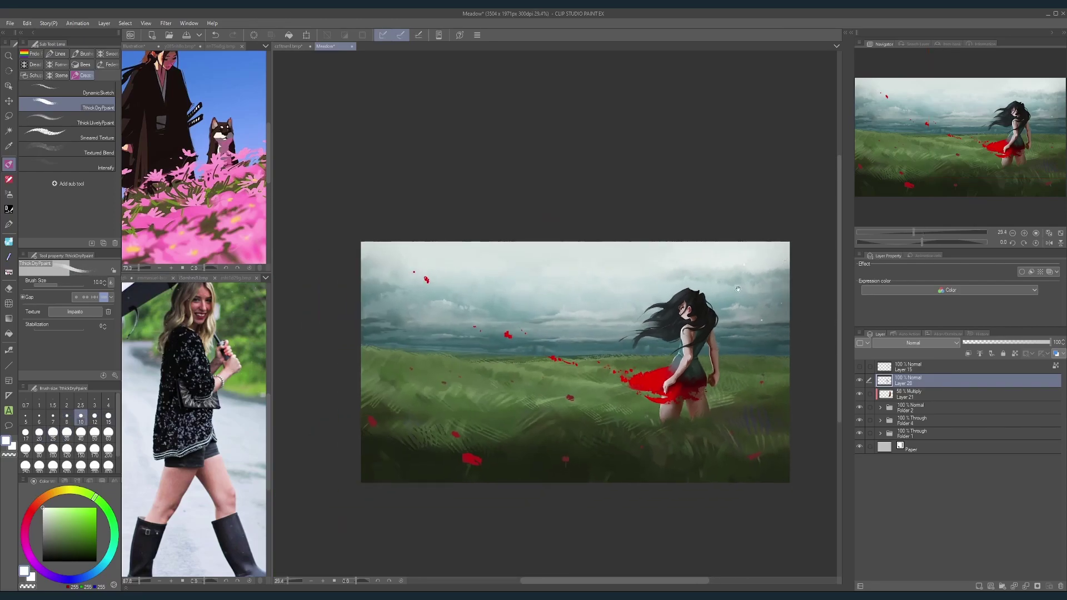
{"action": "left_click_drag", "start_coordinate": [619, 344], "coordinate": [644, 341]}
{"action": "scroll", "coordinate": [643, 340], "scroll_direction": "up", "scroll_amount": 2}
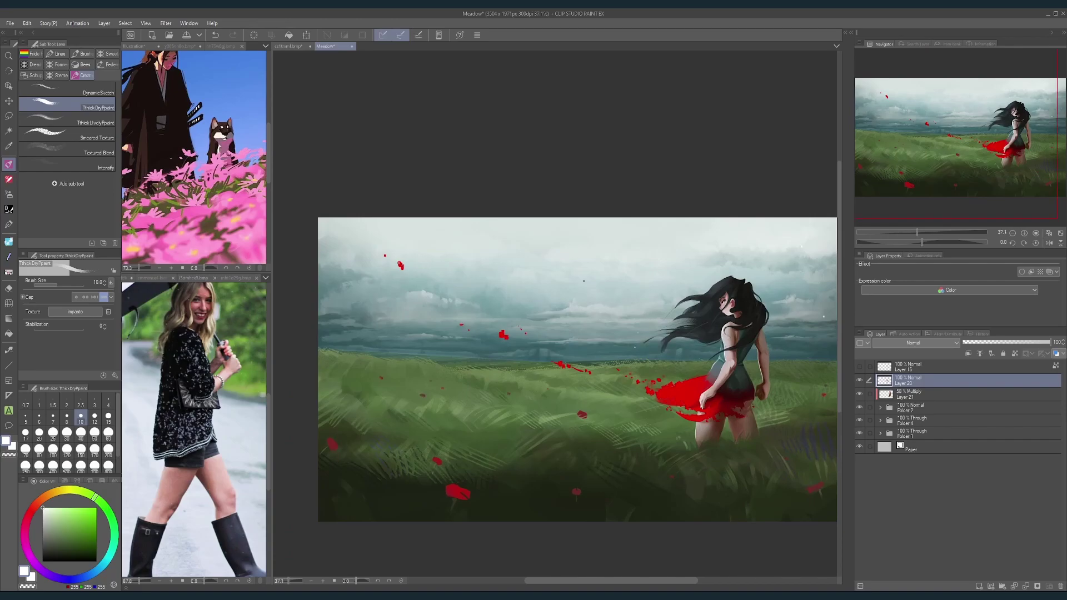
{"action": "left_click", "coordinate": [860, 382]}
{"action": "left_click", "coordinate": [859, 381]}
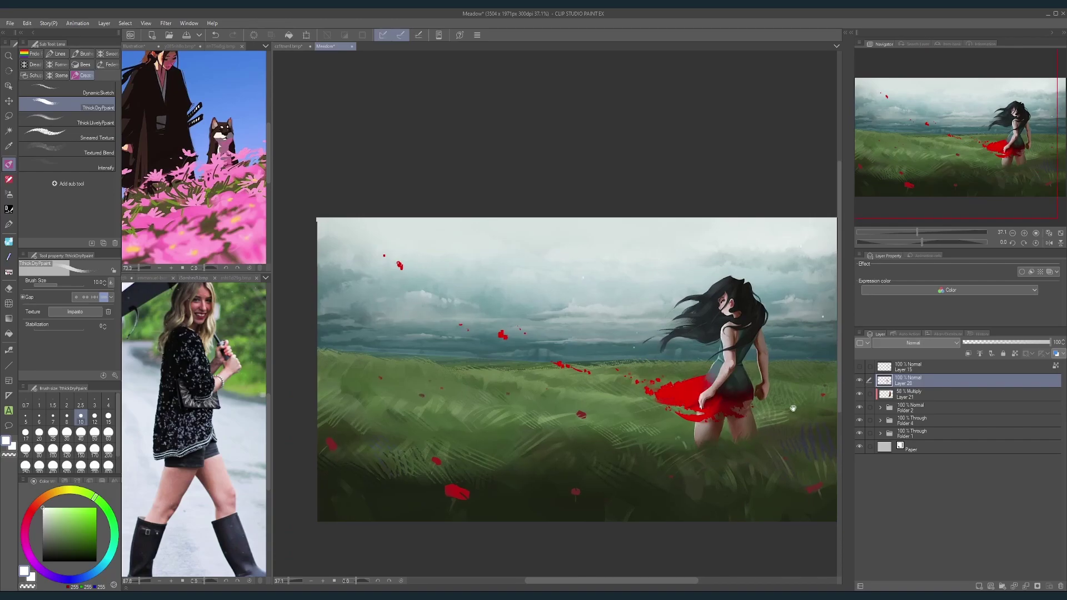
{"action": "left_click_drag", "start_coordinate": [792, 409], "coordinate": [738, 410]}
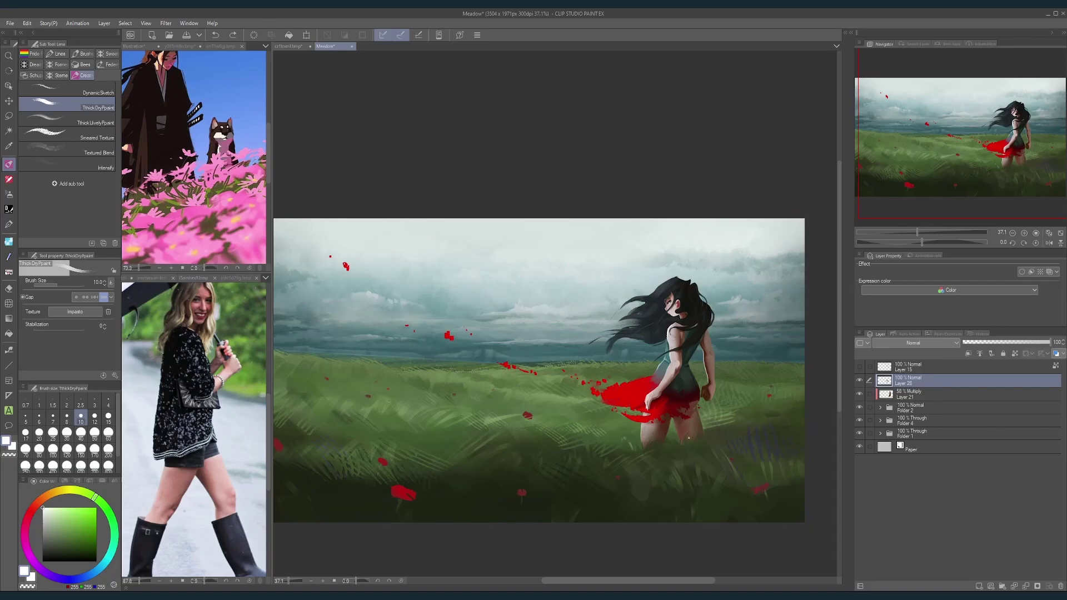
Step: Add a new layer above the paintwork layer and scatter small white specks across the sky, the meadow and around the woman
{"action": "left_click", "coordinate": [979, 587]}
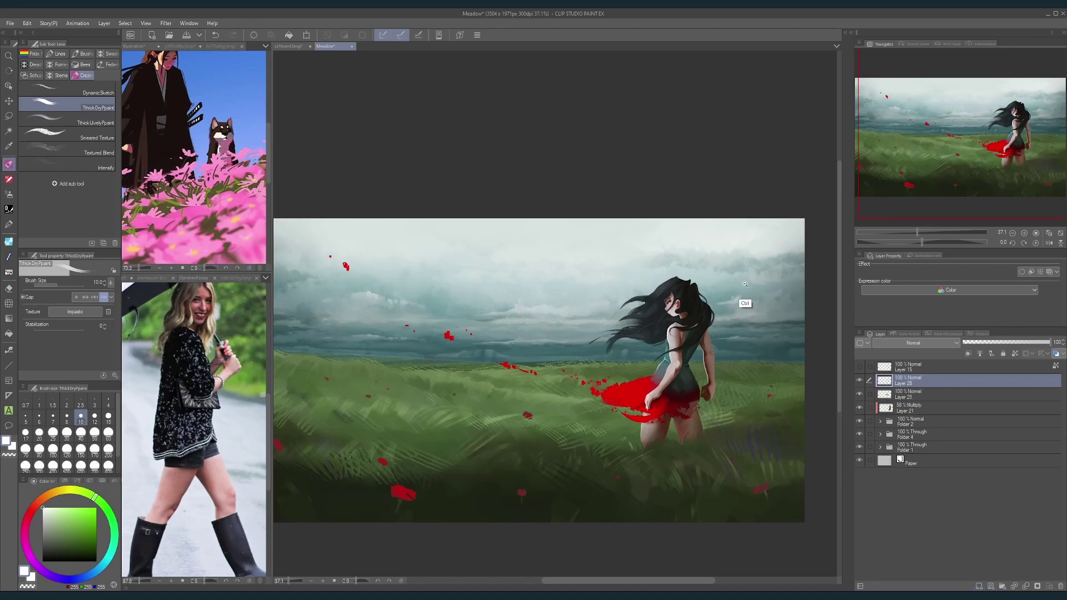
{"action": "scroll", "coordinate": [734, 303], "scroll_direction": "up", "scroll_amount": 2}
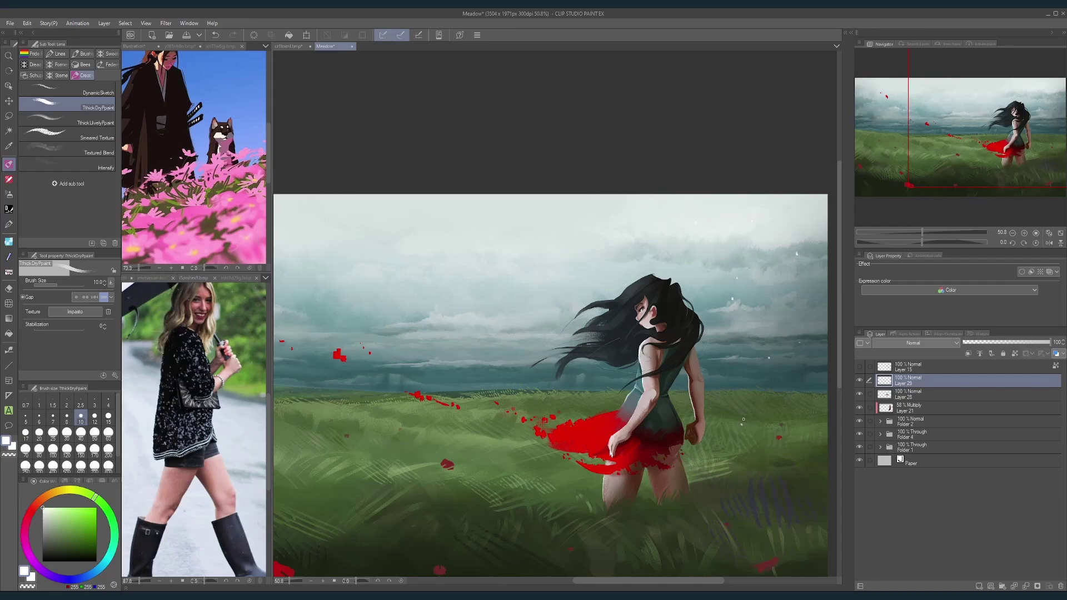
{"action": "left_click_drag", "start_coordinate": [674, 496], "coordinate": [769, 392]}
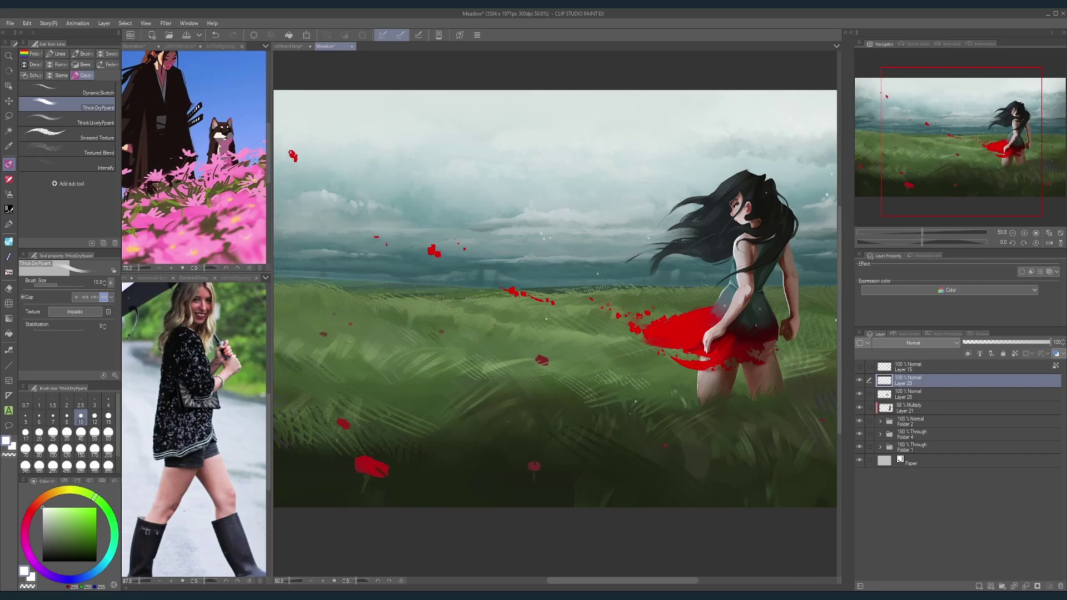
{"action": "scroll", "coordinate": [761, 258], "scroll_direction": "down", "scroll_amount": 2}
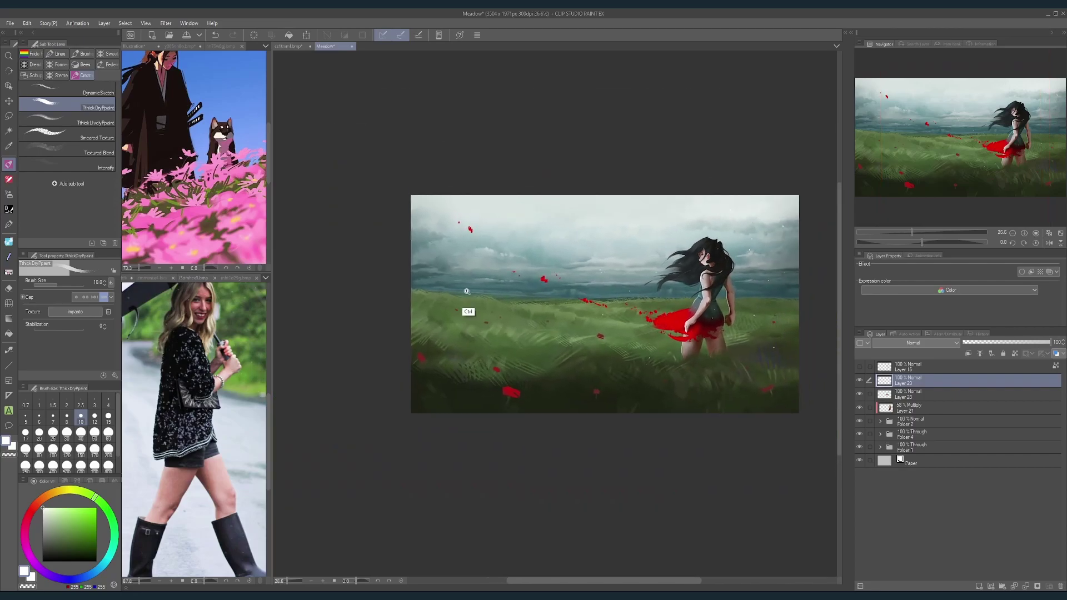
{"action": "scroll", "coordinate": [467, 311], "scroll_direction": "up", "scroll_amount": 2}
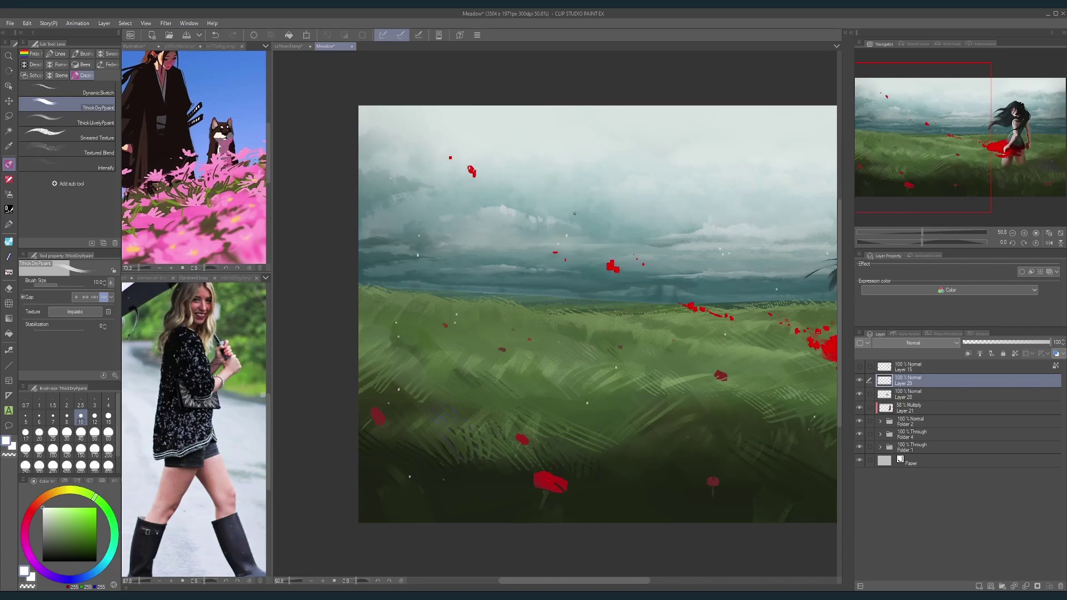
{"action": "left_click_drag", "start_coordinate": [732, 287], "coordinate": [572, 305]}
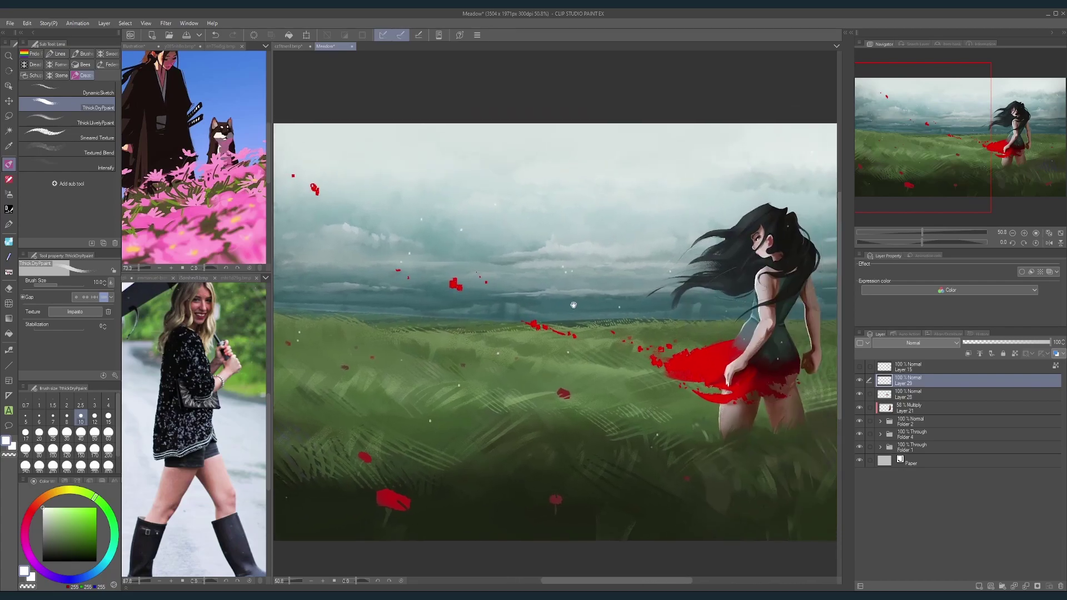
{"action": "left_click_drag", "start_coordinate": [702, 365], "coordinate": [676, 380]}
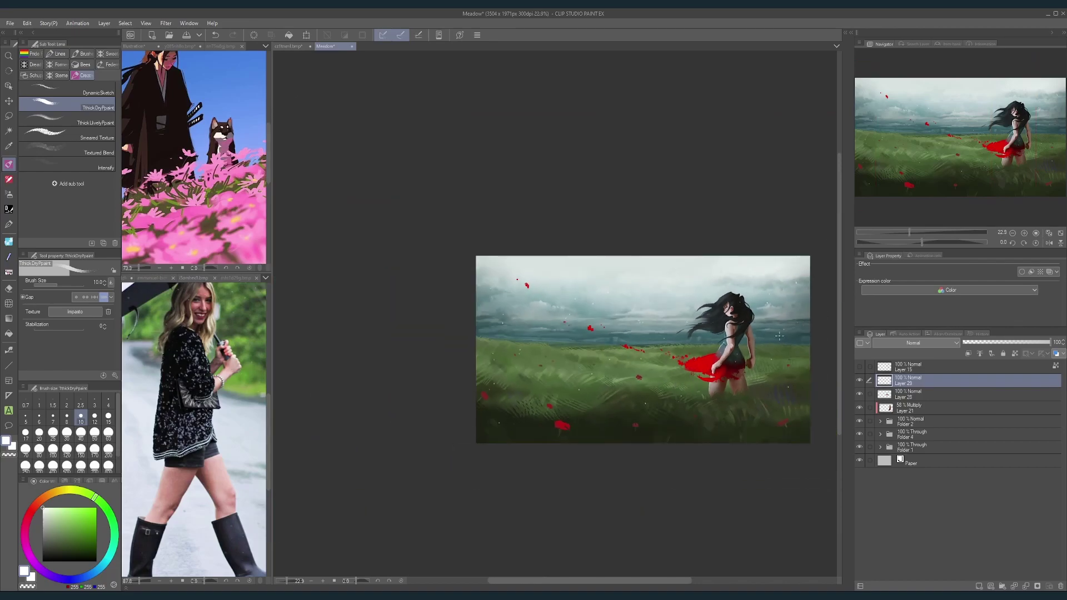
{"action": "scroll", "coordinate": [723, 389], "scroll_direction": "up", "scroll_amount": 3}
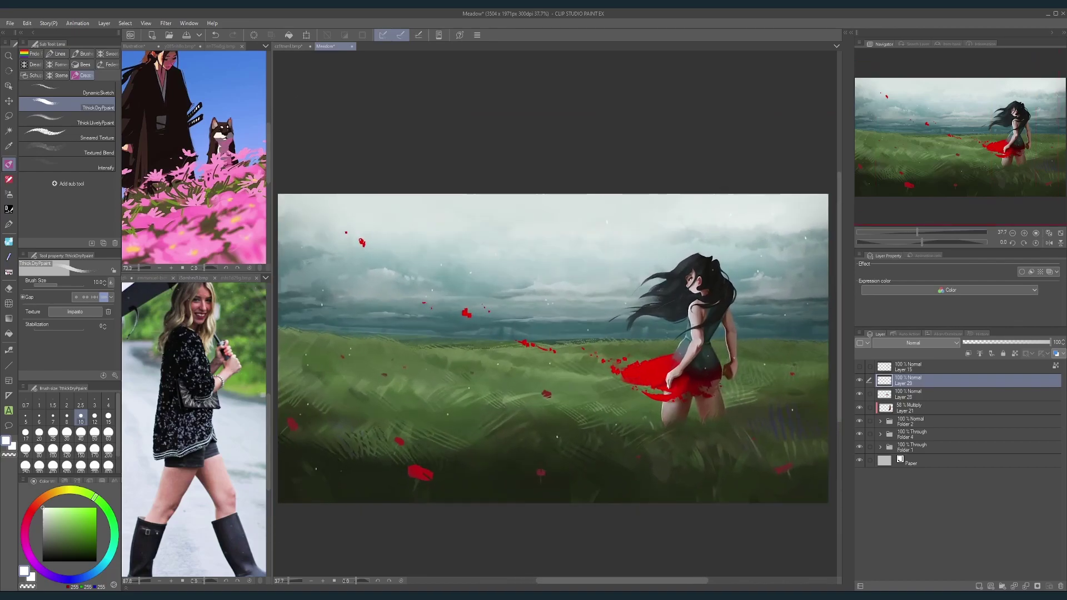
Step: Lower the white speck layer's opacity to 33% and check the specks at full view and close up
{"action": "left_click_drag", "start_coordinate": [978, 343], "coordinate": [993, 343]}
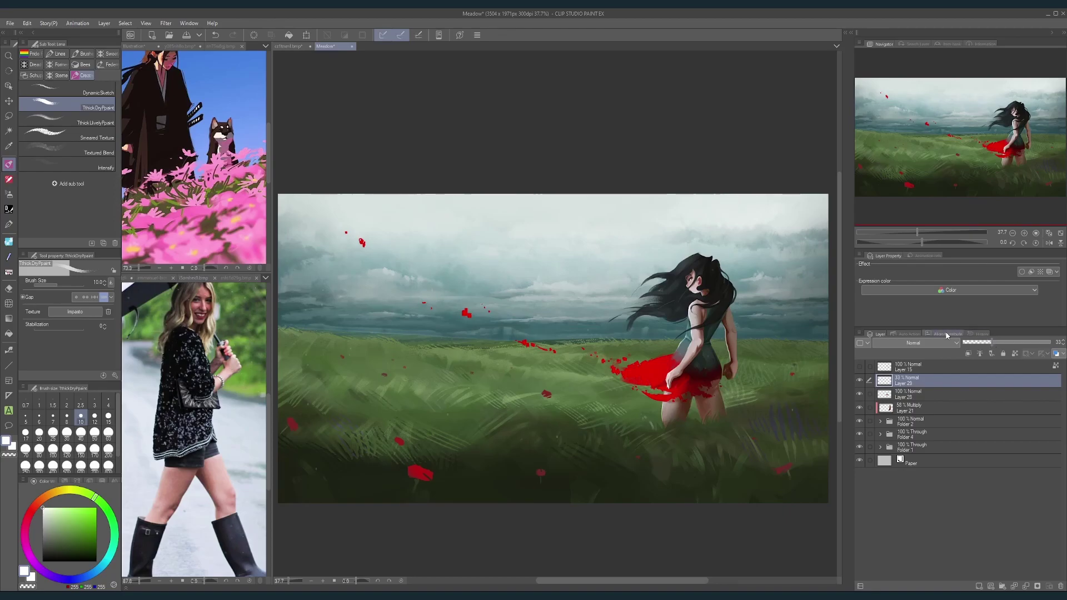
{"action": "left_click_drag", "start_coordinate": [709, 316], "coordinate": [682, 375]}
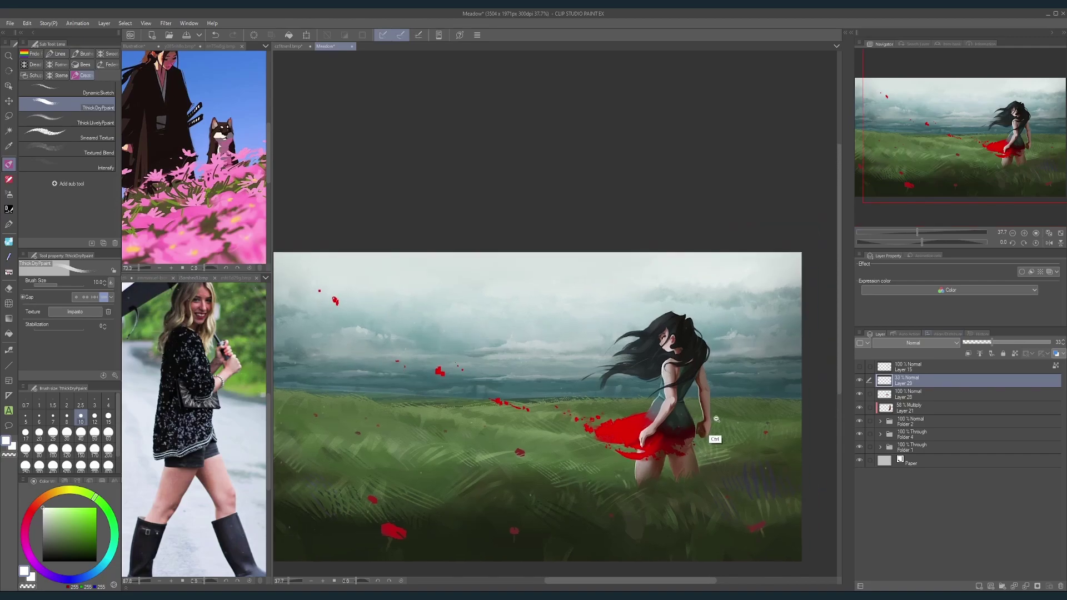
{"action": "scroll", "coordinate": [714, 437], "scroll_direction": "down", "scroll_amount": 2}
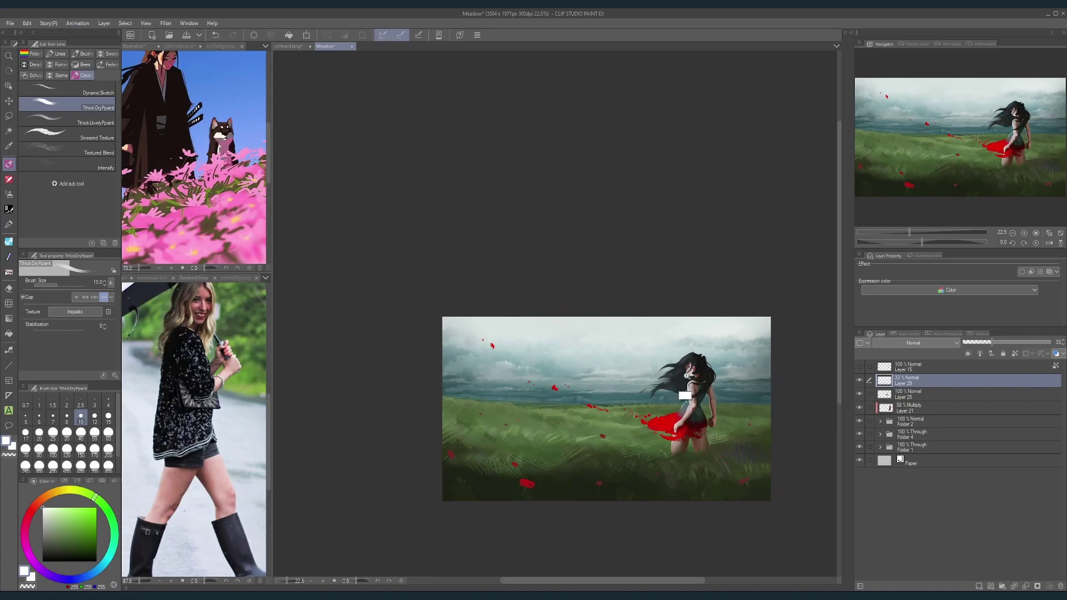
{"action": "scroll", "coordinate": [691, 368], "scroll_direction": "up", "scroll_amount": 4}
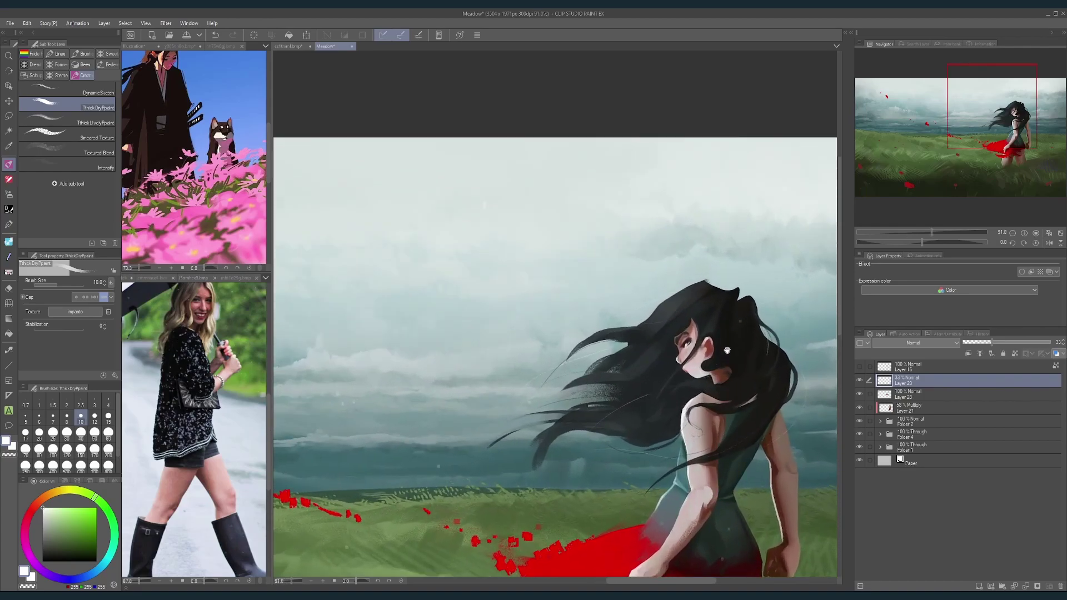
{"action": "scroll", "coordinate": [722, 351], "scroll_direction": "up", "scroll_amount": 2}
Step: Paint a thin white rim highlight along the upper edge of the woman's hair at brush size 4, on the layer beneath the specks
{"action": "left_click", "coordinate": [903, 393]}
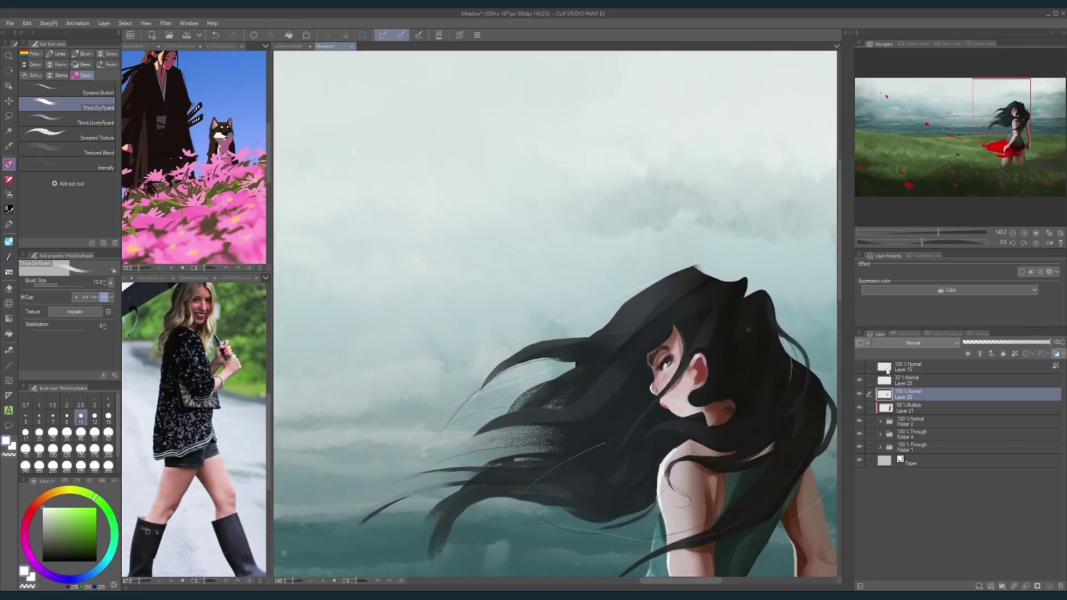
{"action": "scroll", "coordinate": [603, 303], "scroll_direction": "up", "scroll_amount": 1}
{"action": "key", "text": "bracketleft"}
{"action": "key", "text": "bracketleft"}
{"action": "key", "text": "bracketleft"}
{"action": "key", "text": "bracketleft"}
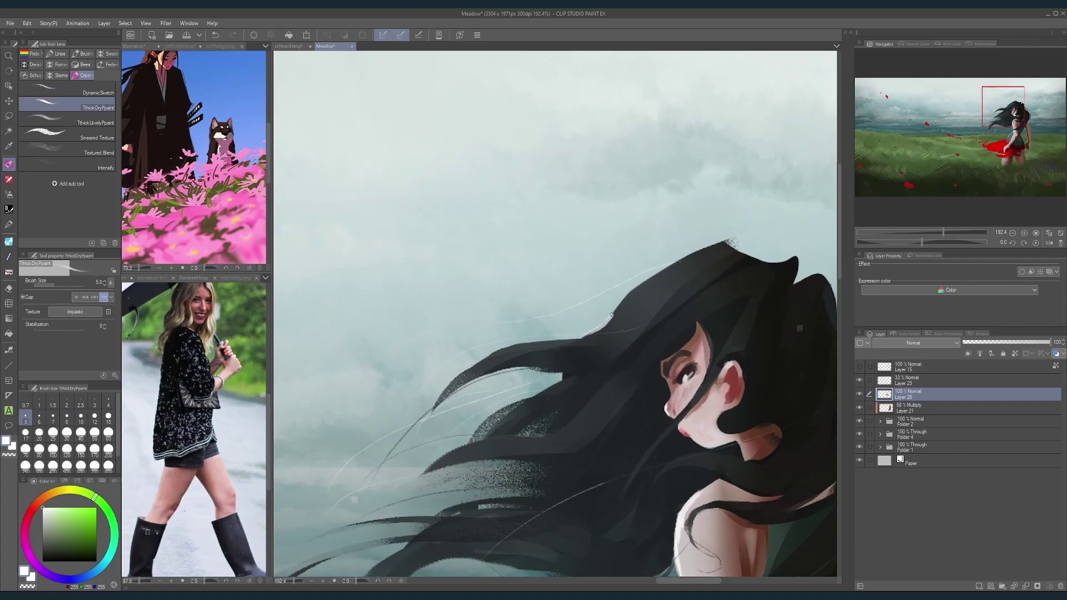
{"action": "scroll", "coordinate": [738, 197], "scroll_direction": "down", "scroll_amount": 4}
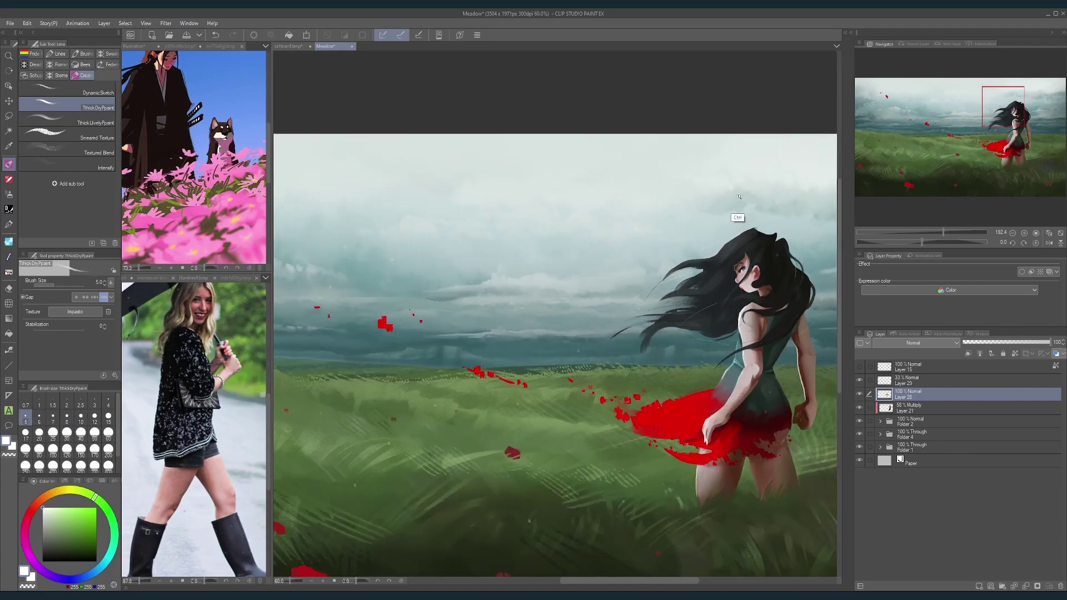
{"action": "scroll", "coordinate": [740, 244], "scroll_direction": "up", "scroll_amount": 4}
{"action": "key", "text": "bracketleft"}
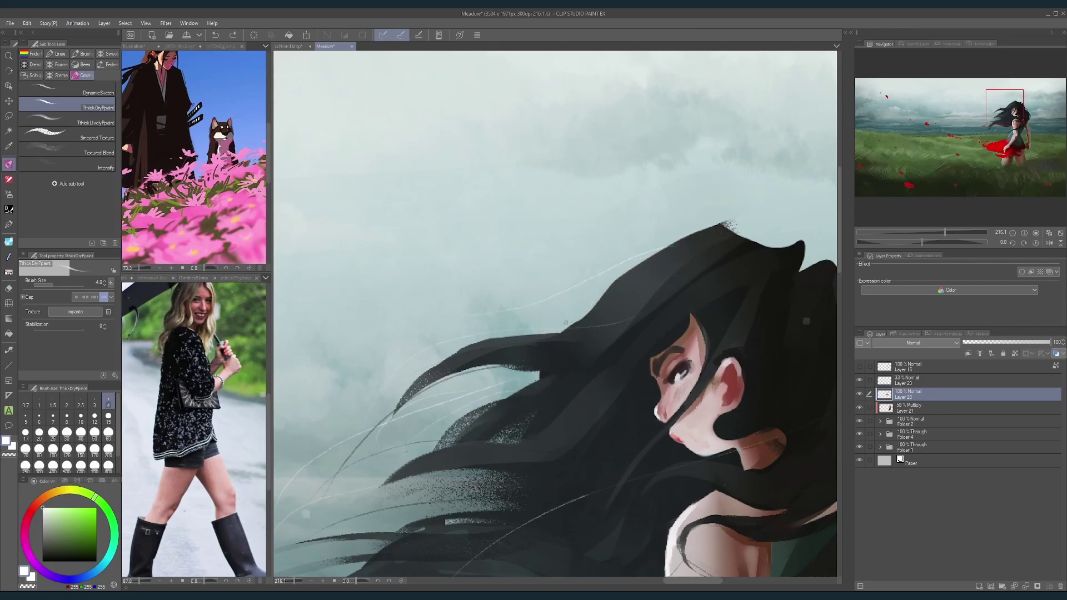
{"action": "key", "text": "bracketleft"}
{"action": "key", "text": "bracketleft"}
{"action": "key", "text": "bracketright"}
{"action": "key", "text": "bracketright"}
{"action": "key", "text": "bracketright"}
{"action": "mouse_move", "coordinate": [577, 322]}
{"action": "left_mouse_down"}
{"action": "mouse_move", "coordinate": [640, 261]}
{"action": "mouse_move", "coordinate": [709, 228]}
{"action": "left_mouse_up"}
{"action": "key", "text": "bracketleft"}
{"action": "key", "text": "ctrl+z"}
{"action": "left_click_drag", "start_coordinate": [649, 257], "coordinate": [709, 228]}
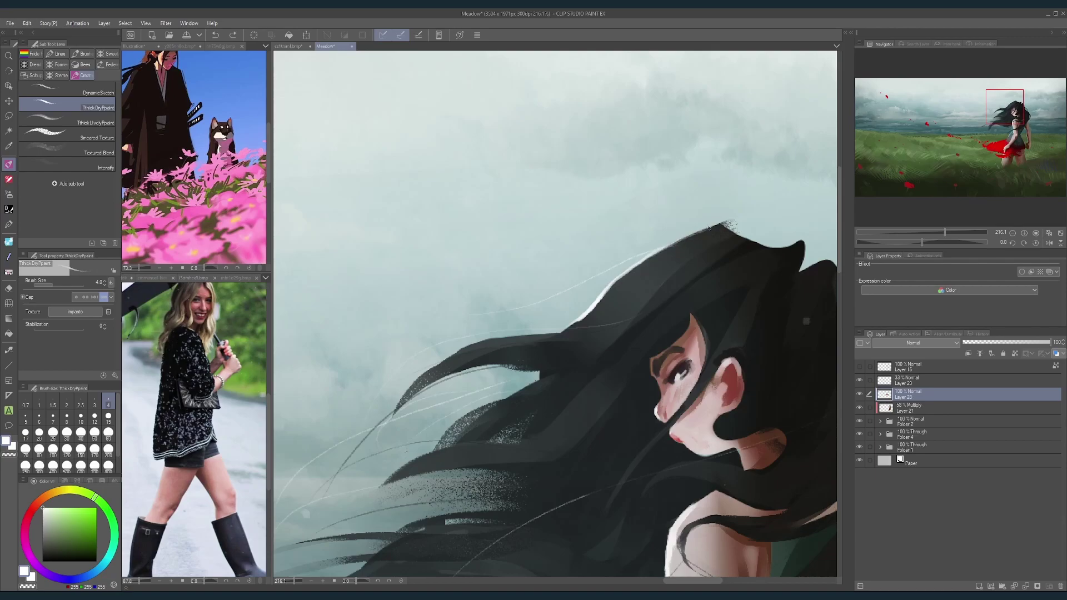
{"action": "left_click_drag", "start_coordinate": [578, 321], "coordinate": [559, 333]}
Step: Add thin white highlights to the windblown outer lock and to a strand inside the hair
{"action": "scroll", "coordinate": [750, 236], "scroll_direction": "down", "scroll_amount": 5}
{"action": "left_click_drag", "start_coordinate": [641, 313], "coordinate": [631, 272]}
{"action": "scroll", "coordinate": [631, 261], "scroll_direction": "up", "scroll_amount": 5}
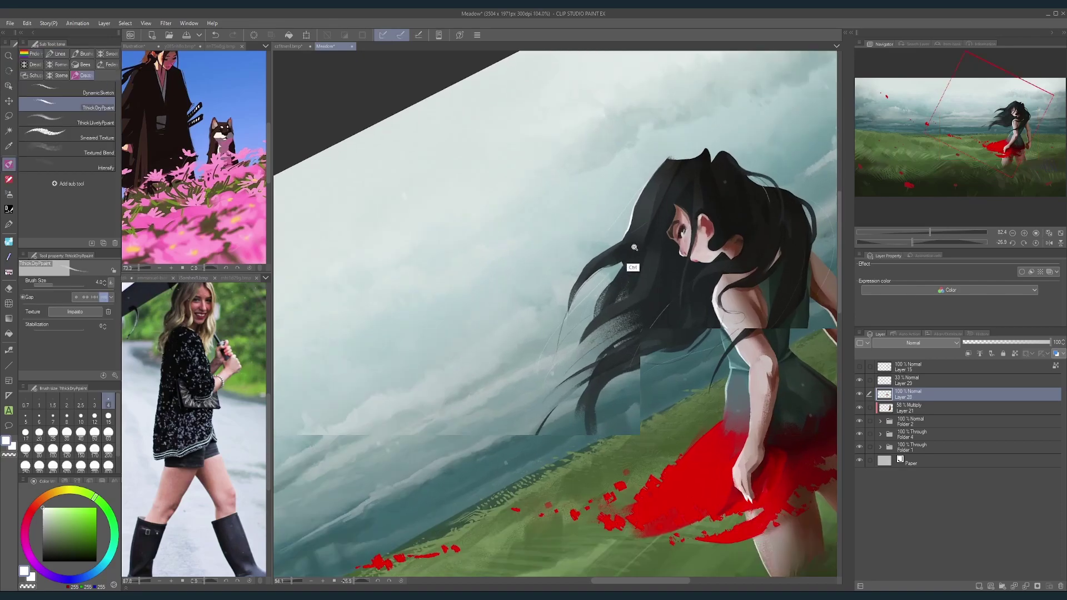
{"action": "left_click_drag", "start_coordinate": [544, 291], "coordinate": [665, 201]}
{"action": "key", "text": "ctrl+z"}
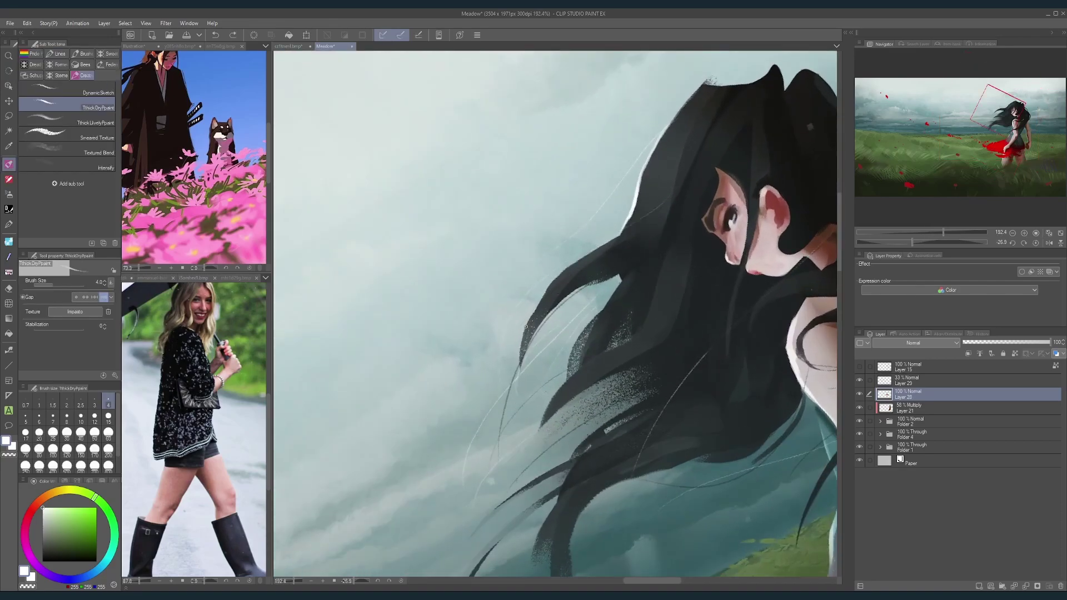
{"action": "left_click_drag", "start_coordinate": [526, 327], "coordinate": [572, 261]}
{"action": "left_click_drag", "start_coordinate": [641, 331], "coordinate": [662, 263]}
Step: Hide and show the paintwork layer to compare the hair with and without the white highlights
{"action": "scroll", "coordinate": [733, 219], "scroll_direction": "down", "scroll_amount": 4}
{"action": "key", "text": "shift+space"}
{"action": "mouse_move", "coordinate": [732, 204]}
{"action": "left_mouse_down"}
{"action": "mouse_move", "coordinate": [766, 342]}
{"action": "mouse_move", "coordinate": [767, 305]}
{"action": "left_mouse_up"}
{"action": "scroll", "coordinate": [766, 342], "scroll_direction": "down", "scroll_amount": 2}
{"action": "key", "text": "shift+space"}
{"action": "key", "text": "space"}
{"action": "left_click_drag", "start_coordinate": [834, 333], "coordinate": [740, 298]}
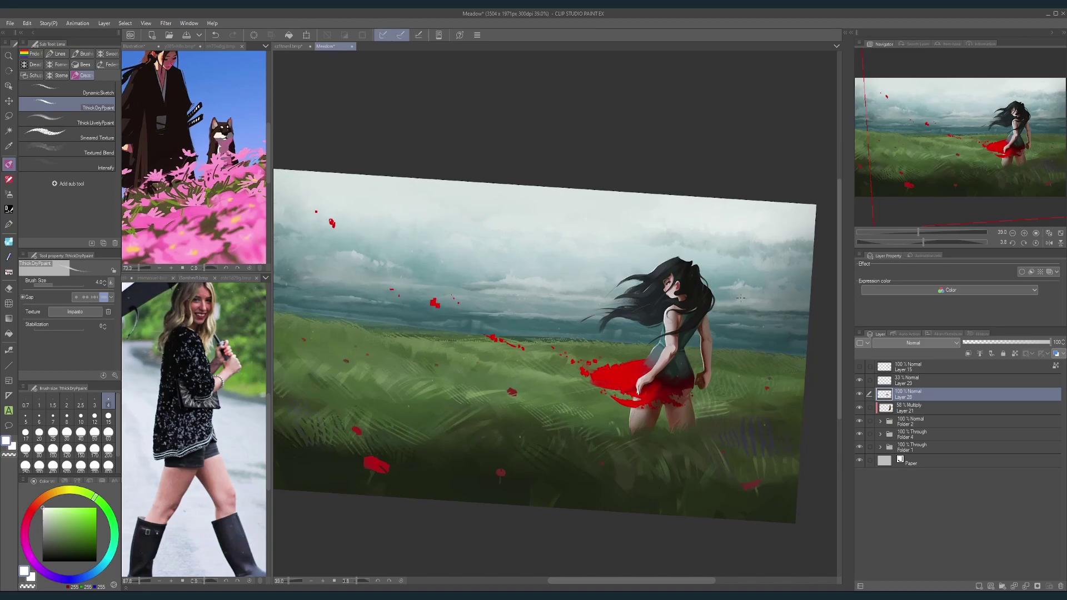
{"action": "scroll", "coordinate": [688, 298], "scroll_direction": "up", "scroll_amount": 6}
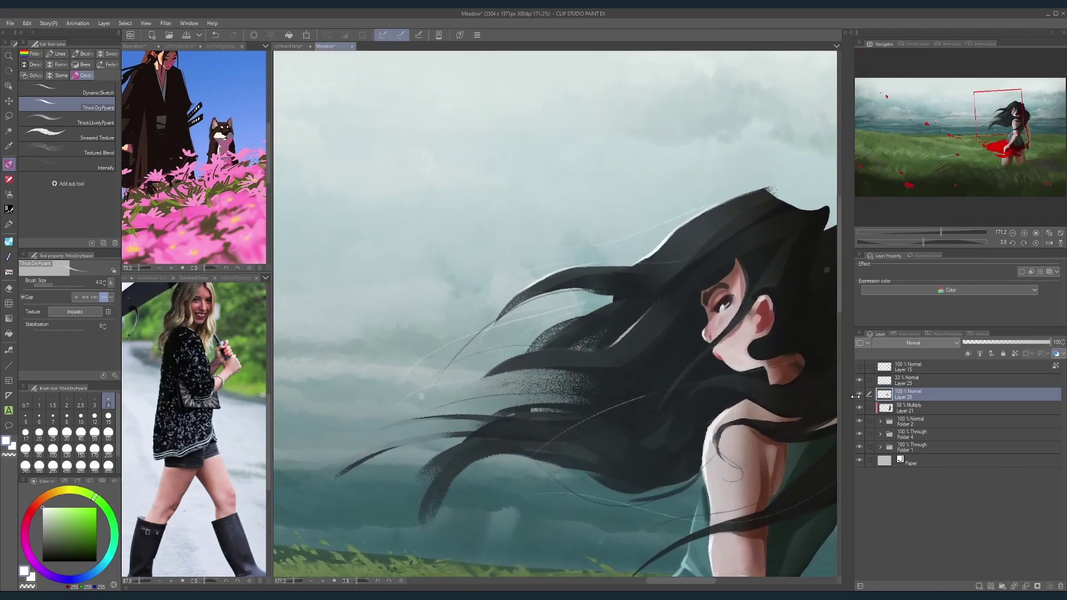
{"action": "left_click", "coordinate": [859, 395]}
{"action": "left_click", "coordinate": [861, 394]}
Step: Thin and soften the white hair highlights using transparent colour at brush size 7
{"action": "left_click", "coordinate": [53, 418]}
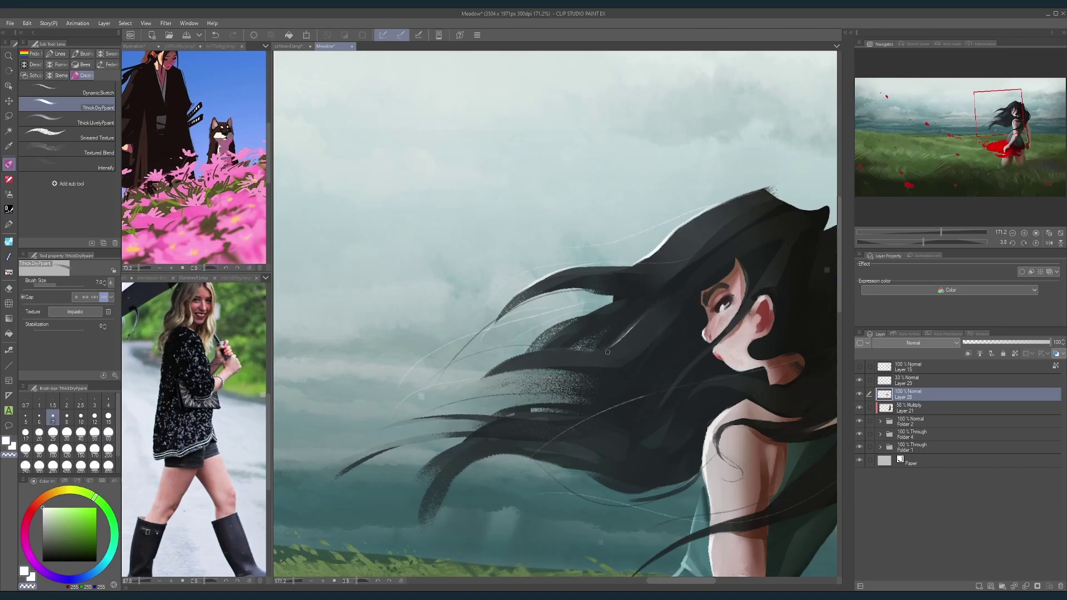
{"action": "mouse_move", "coordinate": [632, 258]}
{"action": "left_mouse_down"}
{"action": "mouse_move", "coordinate": [728, 203]}
{"action": "mouse_move", "coordinate": [644, 256]}
{"action": "mouse_move", "coordinate": [644, 210]}
{"action": "left_mouse_up"}
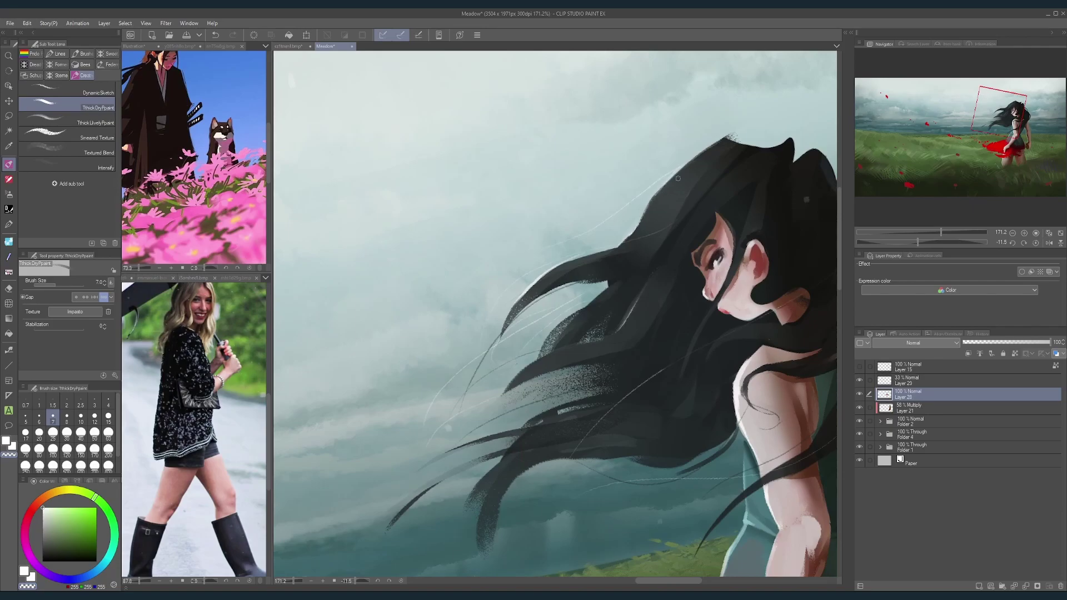
{"action": "left_click_drag", "start_coordinate": [532, 286], "coordinate": [544, 275]}
Step: Reset the canvas rotation to 0 degrees and examine the highlighted hair within the whole painting
{"action": "scroll", "coordinate": [622, 295], "scroll_direction": "down", "scroll_amount": 6}
{"action": "left_click_drag", "start_coordinate": [661, 278], "coordinate": [667, 303]}
{"action": "scroll", "coordinate": [694, 322], "scroll_direction": "down", "scroll_amount": 2}
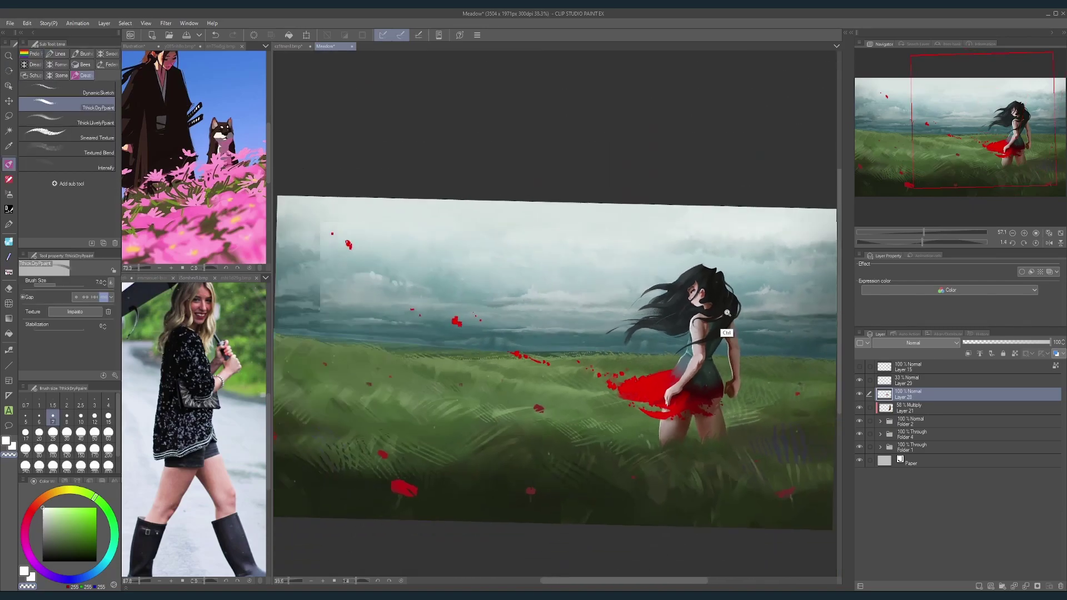
{"action": "left_click_drag", "start_coordinate": [731, 350], "coordinate": [719, 338]}
{"action": "left_click_drag", "start_coordinate": [654, 381], "coordinate": [666, 382]}
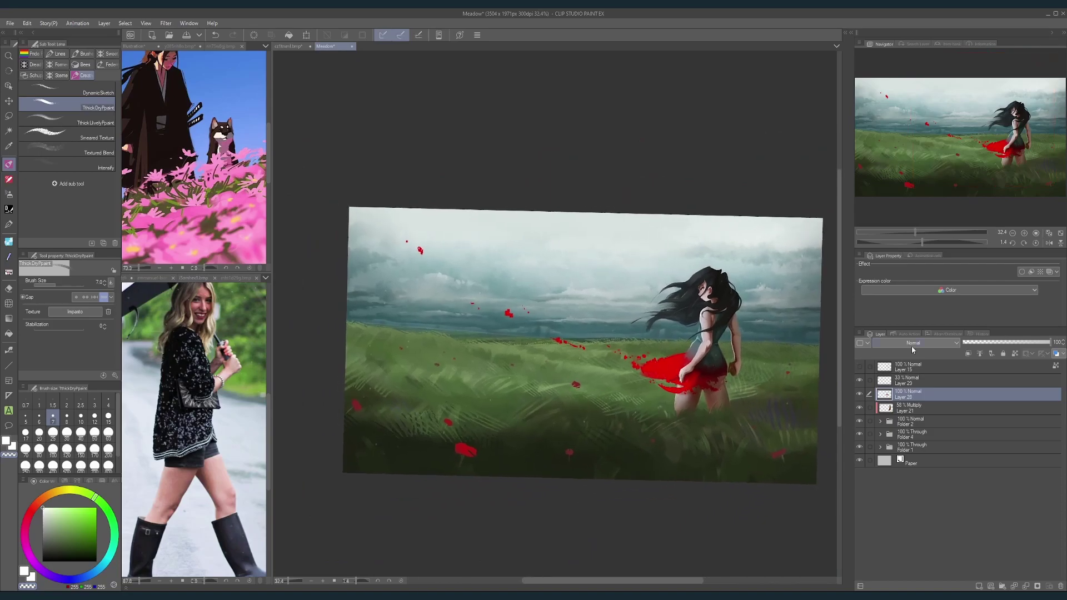
{"action": "left_click", "coordinate": [1036, 243]}
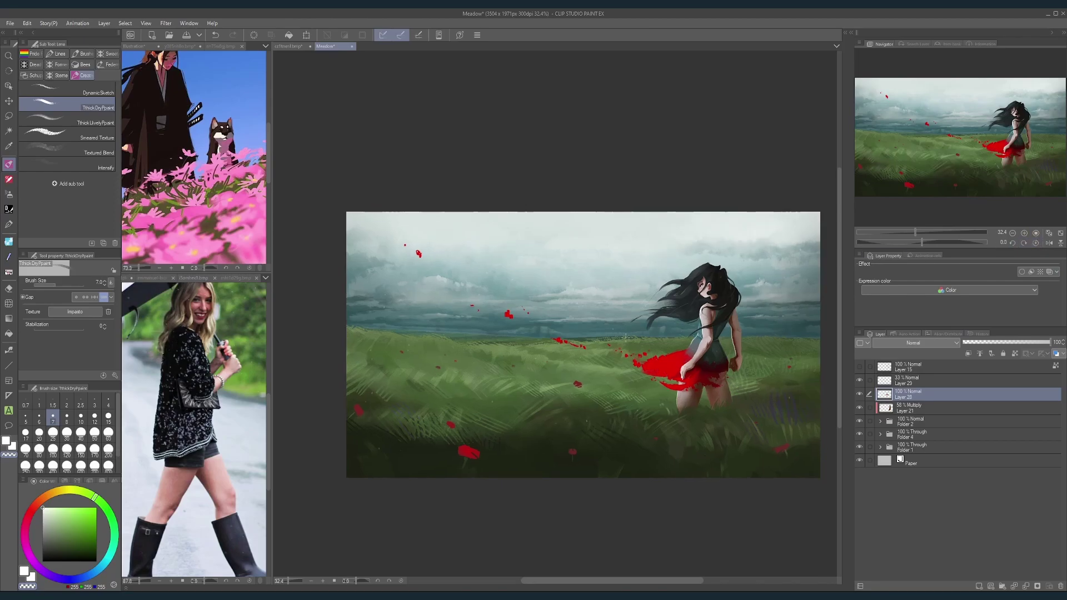
{"action": "scroll", "coordinate": [541, 328], "scroll_direction": "down", "scroll_amount": 1}
{"action": "scroll", "coordinate": [588, 302], "scroll_direction": "up", "scroll_amount": 1}
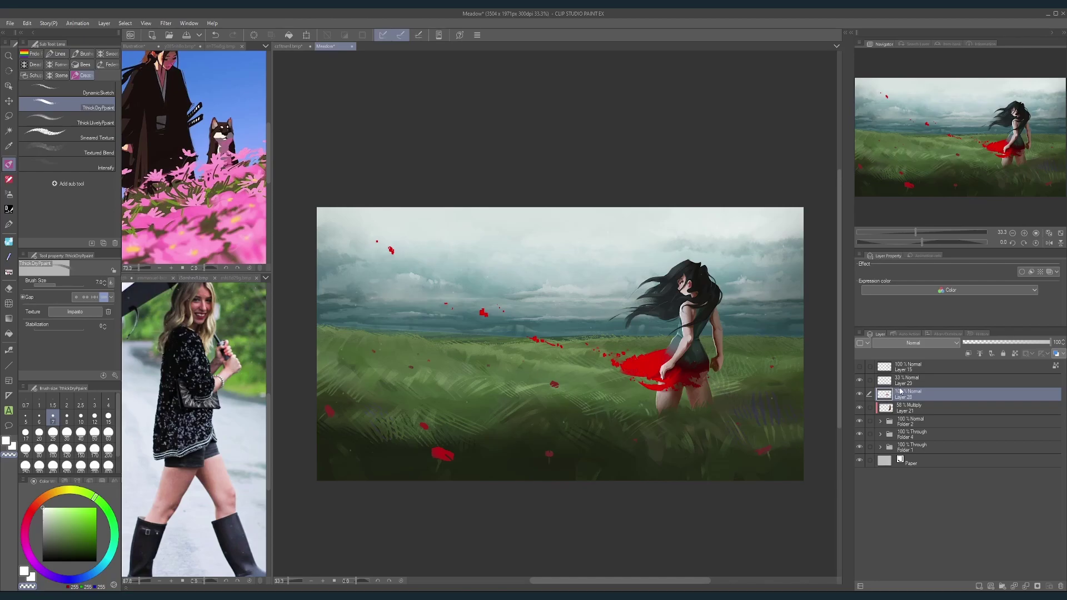
Step: Add a new layer, sample dark green from the foreground grass, and lasso small leaf shapes above the woman and over the meadow
{"action": "left_click", "coordinate": [979, 586]}
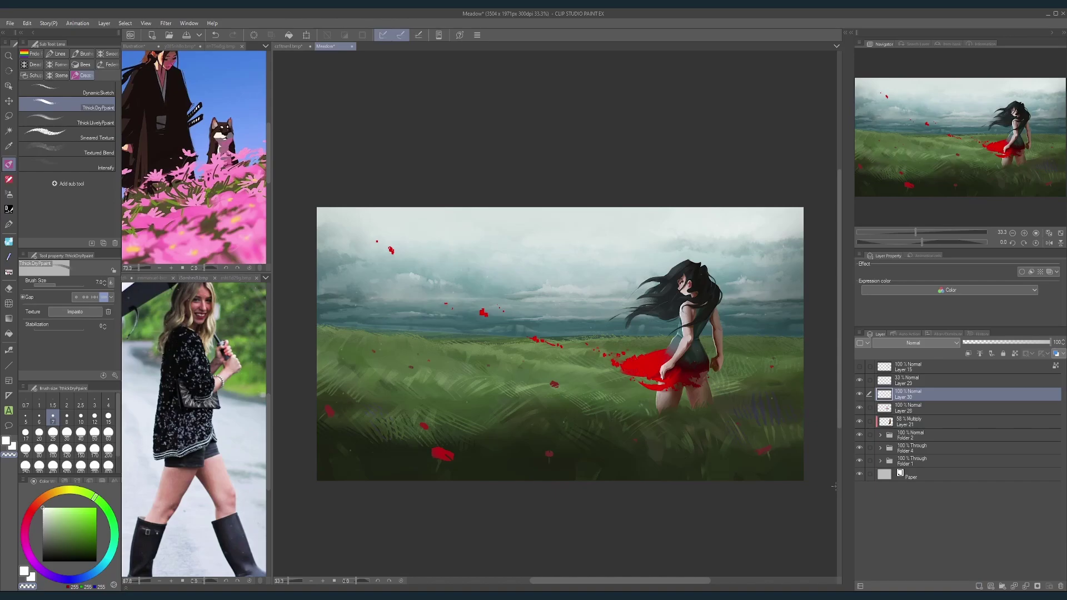
{"action": "left_click", "coordinate": [8, 115]}
{"action": "right_click", "coordinate": [536, 402]}
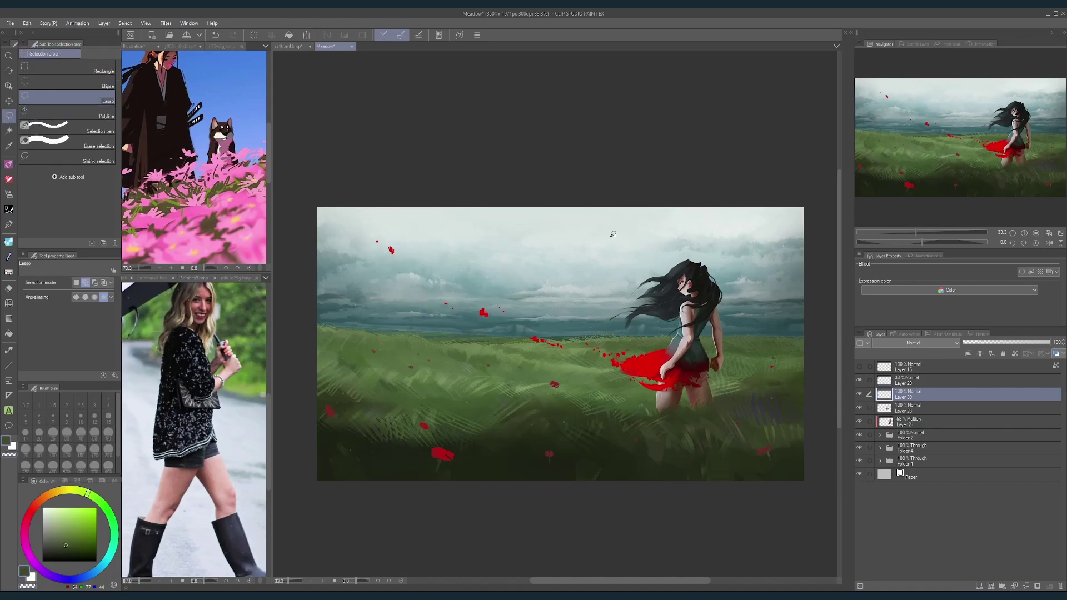
{"action": "left_click_drag", "start_coordinate": [670, 230], "coordinate": [664, 231]}
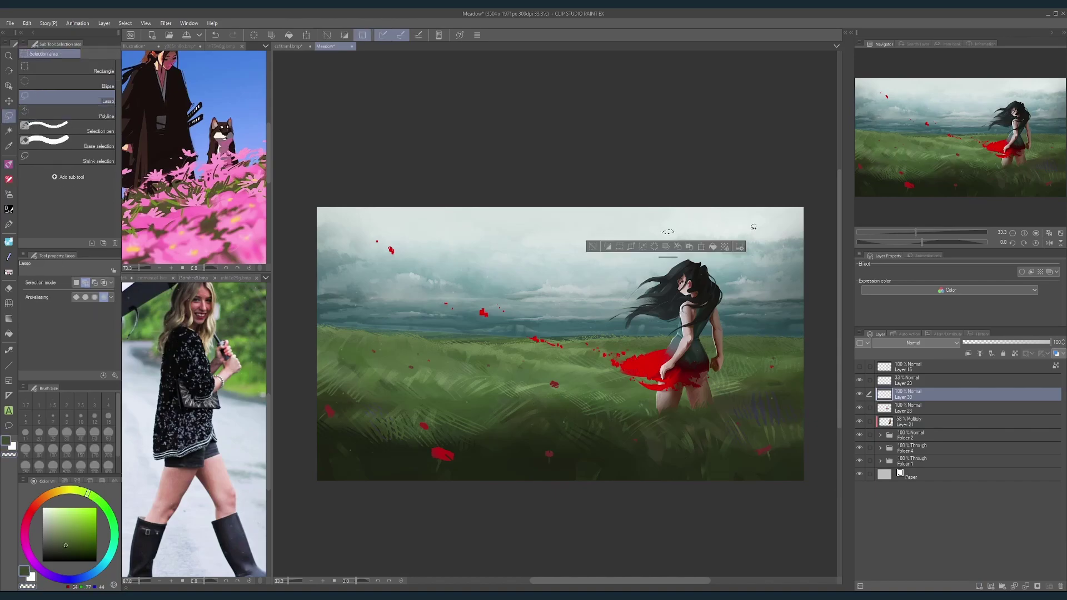
{"action": "left_click_drag", "start_coordinate": [768, 245], "coordinate": [770, 248]}
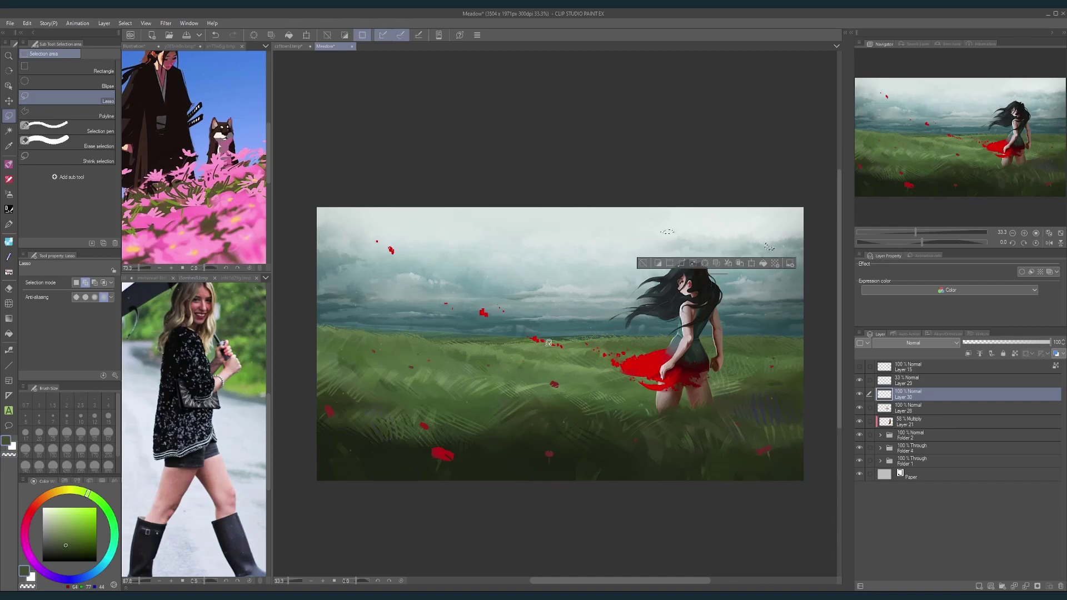
{"action": "left_click_drag", "start_coordinate": [481, 366], "coordinate": [478, 367]}
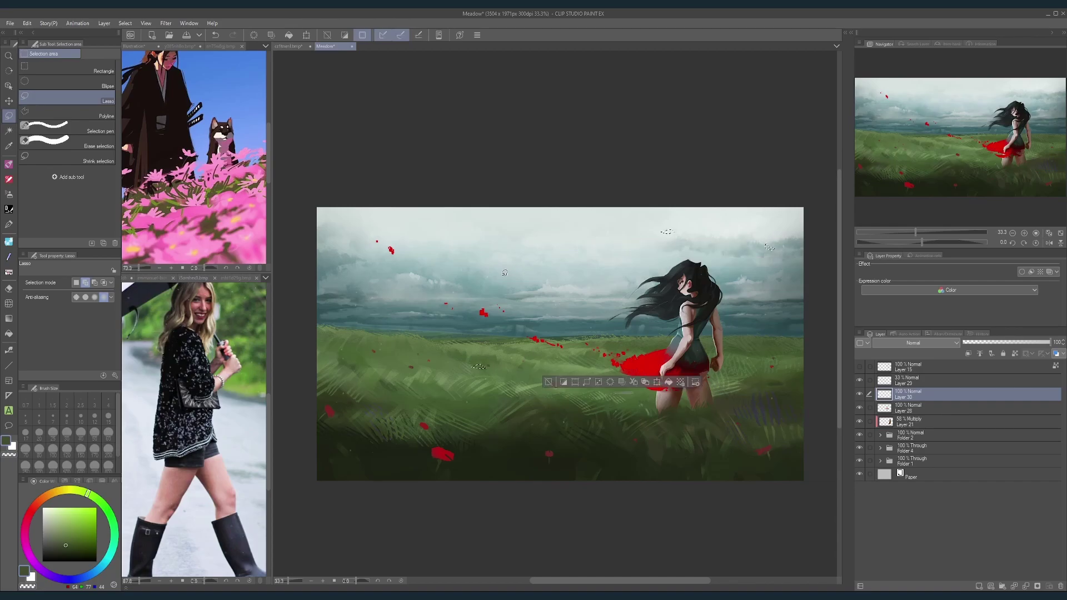
Step: Outline more small leaves across the sky, along the horizon and beside the woman, fill them all dark green, and clear the selection
{"action": "left_click_drag", "start_coordinate": [504, 273], "coordinate": [503, 276]}
{"action": "left_click_drag", "start_coordinate": [397, 284], "coordinate": [399, 286]}
{"action": "left_click_drag", "start_coordinate": [345, 257], "coordinate": [342, 260]}
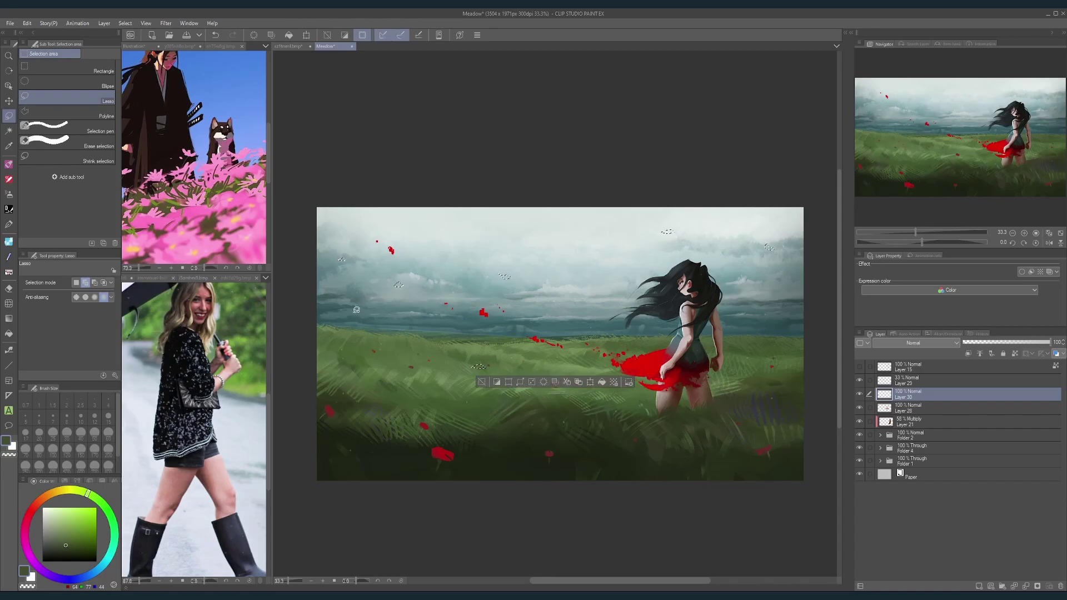
{"action": "left_click_drag", "start_coordinate": [357, 305], "coordinate": [342, 346]}
{"action": "left_click_drag", "start_coordinate": [751, 349], "coordinate": [724, 343]}
{"action": "left_click_drag", "start_coordinate": [570, 304], "coordinate": [567, 309]}
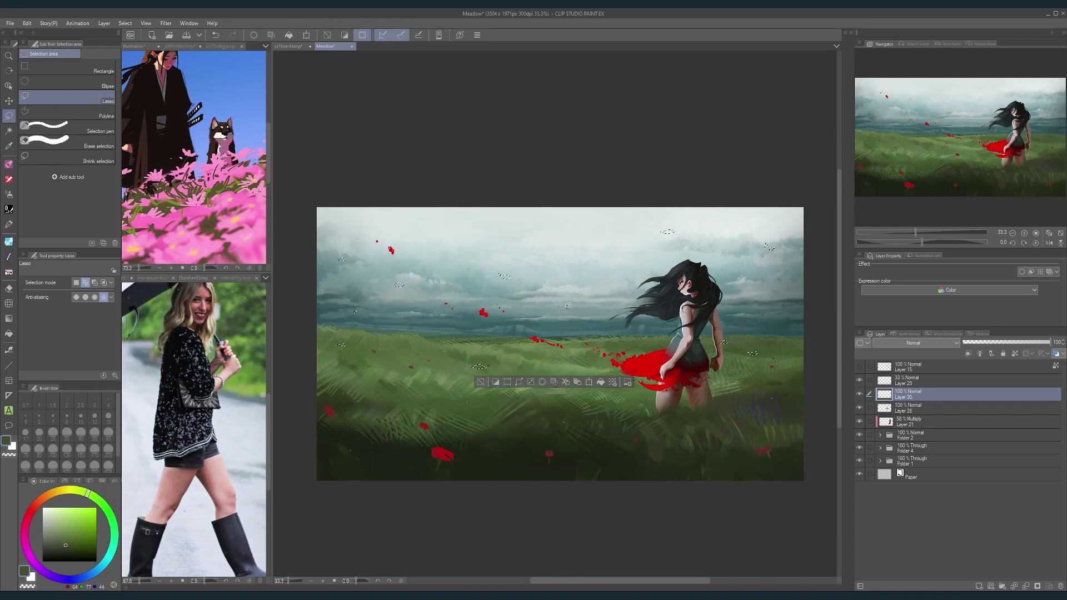
{"action": "left_click", "coordinate": [600, 382]}
{"action": "left_click", "coordinate": [481, 383]}
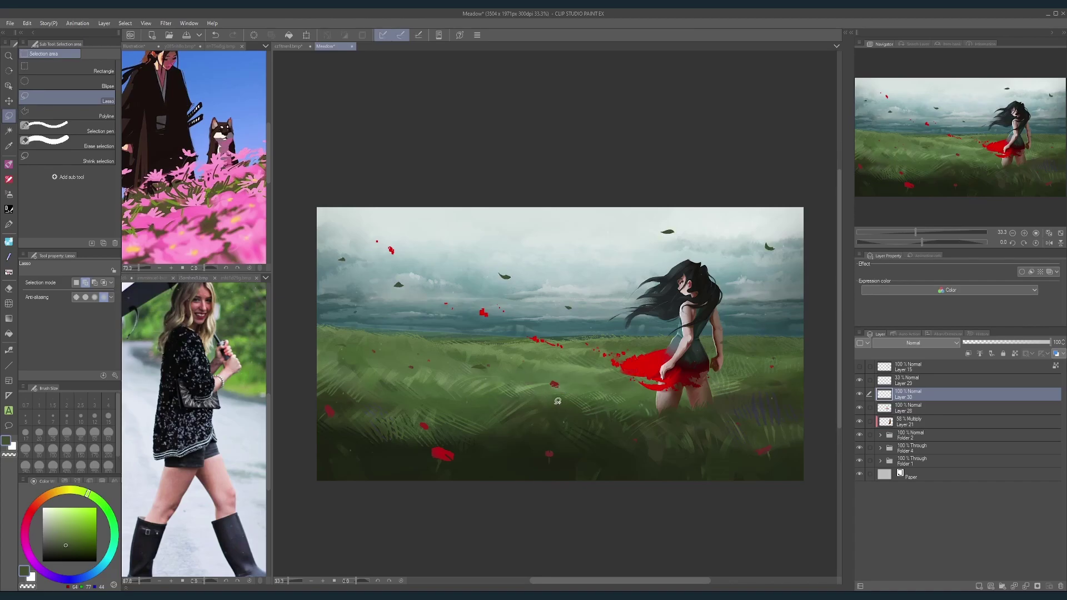
Step: Lock the leaf layer's transparent pixels and lasso one side of each leaf around the woman and in the central sky
{"action": "scroll", "coordinate": [560, 404], "scroll_direction": "up", "scroll_amount": 2}
{"action": "scroll", "coordinate": [518, 318], "scroll_direction": "down", "scroll_amount": 3}
{"action": "scroll", "coordinate": [523, 281], "scroll_direction": "up", "scroll_amount": 1}
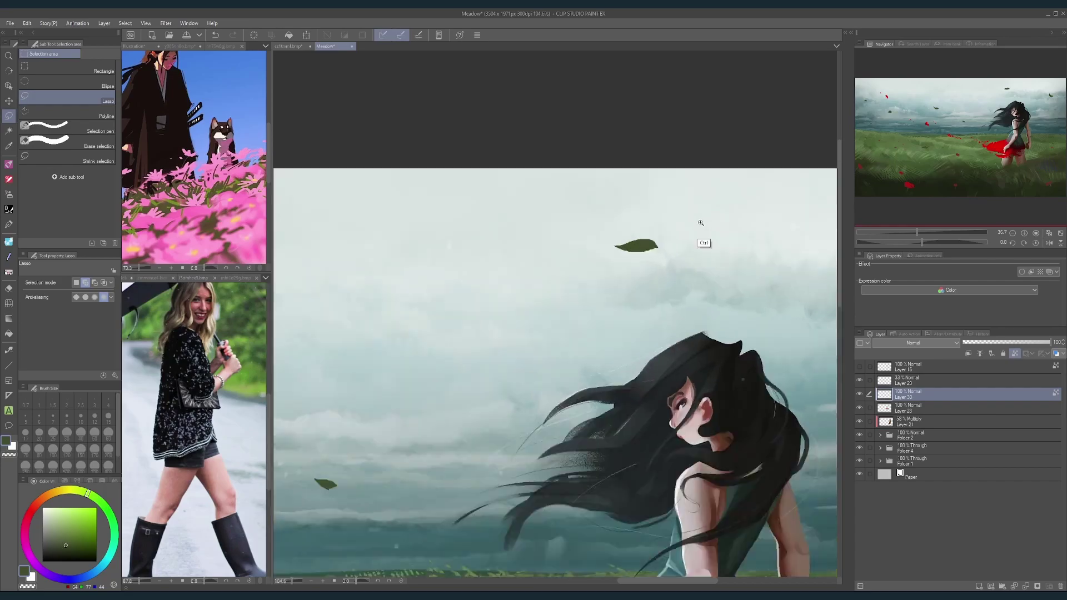
{"action": "scroll", "coordinate": [683, 245], "scroll_direction": "up", "scroll_amount": 5}
{"action": "mouse_move", "coordinate": [659, 236]}
{"action": "left_mouse_down"}
{"action": "mouse_move", "coordinate": [639, 217]}
{"action": "mouse_move", "coordinate": [659, 212]}
{"action": "left_mouse_up"}
{"action": "left_click_drag", "start_coordinate": [659, 216], "coordinate": [455, 244]}
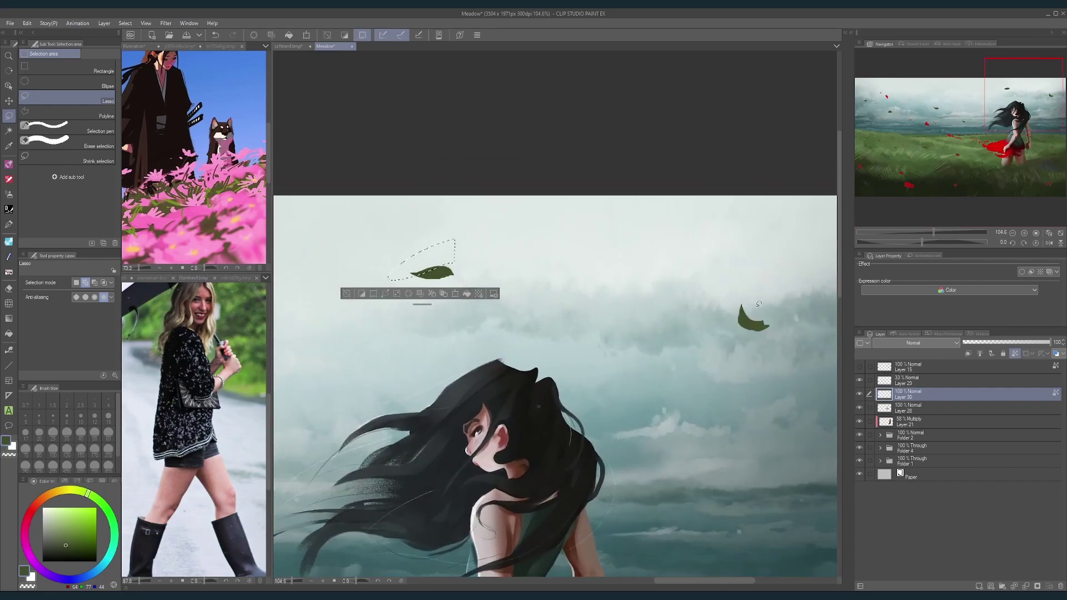
{"action": "mouse_move", "coordinate": [744, 302]}
{"action": "left_mouse_down"}
{"action": "mouse_move", "coordinate": [758, 328]}
{"action": "mouse_move", "coordinate": [726, 301]}
{"action": "left_mouse_up"}
{"action": "scroll", "coordinate": [773, 287], "scroll_direction": "down", "scroll_amount": 2}
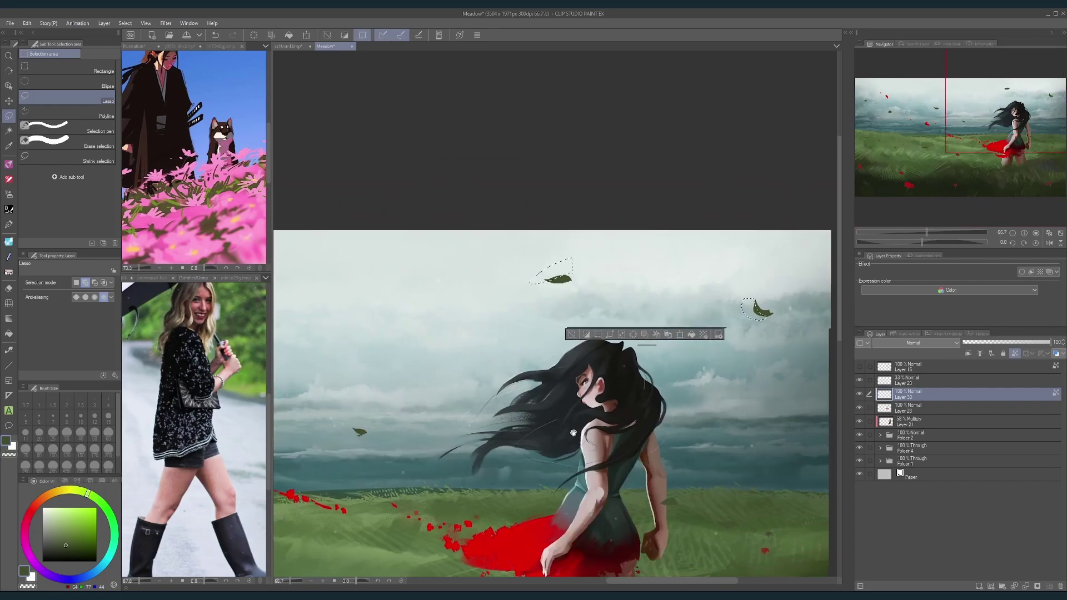
{"action": "mouse_move", "coordinate": [366, 430]}
{"action": "left_mouse_down"}
{"action": "mouse_move", "coordinate": [510, 375]}
{"action": "mouse_move", "coordinate": [497, 357]}
{"action": "mouse_move", "coordinate": [636, 356]}
{"action": "mouse_move", "coordinate": [724, 375]}
{"action": "left_mouse_up"}
Step: Extend the selection over one side of each leaf in the painting's left sky and on the meadow's left slope
{"action": "scroll", "coordinate": [503, 375], "scroll_direction": "up", "scroll_amount": 3}
{"action": "mouse_move", "coordinate": [482, 286]}
{"action": "left_mouse_down"}
{"action": "mouse_move", "coordinate": [472, 292]}
{"action": "mouse_move", "coordinate": [470, 243]}
{"action": "left_mouse_up"}
{"action": "mouse_move", "coordinate": [559, 264]}
{"action": "left_mouse_down"}
{"action": "mouse_move", "coordinate": [345, 289]}
{"action": "mouse_move", "coordinate": [473, 290]}
{"action": "mouse_move", "coordinate": [399, 274]}
{"action": "mouse_move", "coordinate": [422, 272]}
{"action": "left_mouse_up"}
{"action": "mouse_move", "coordinate": [446, 256]}
{"action": "left_mouse_down"}
{"action": "mouse_move", "coordinate": [347, 231]}
{"action": "mouse_move", "coordinate": [396, 246]}
{"action": "mouse_move", "coordinate": [372, 251]}
{"action": "mouse_move", "coordinate": [396, 244]}
{"action": "left_mouse_up"}
{"action": "scroll", "coordinate": [397, 247], "scroll_direction": "up", "scroll_amount": 2}
{"action": "scroll", "coordinate": [395, 244], "scroll_direction": "down", "scroll_amount": 2}
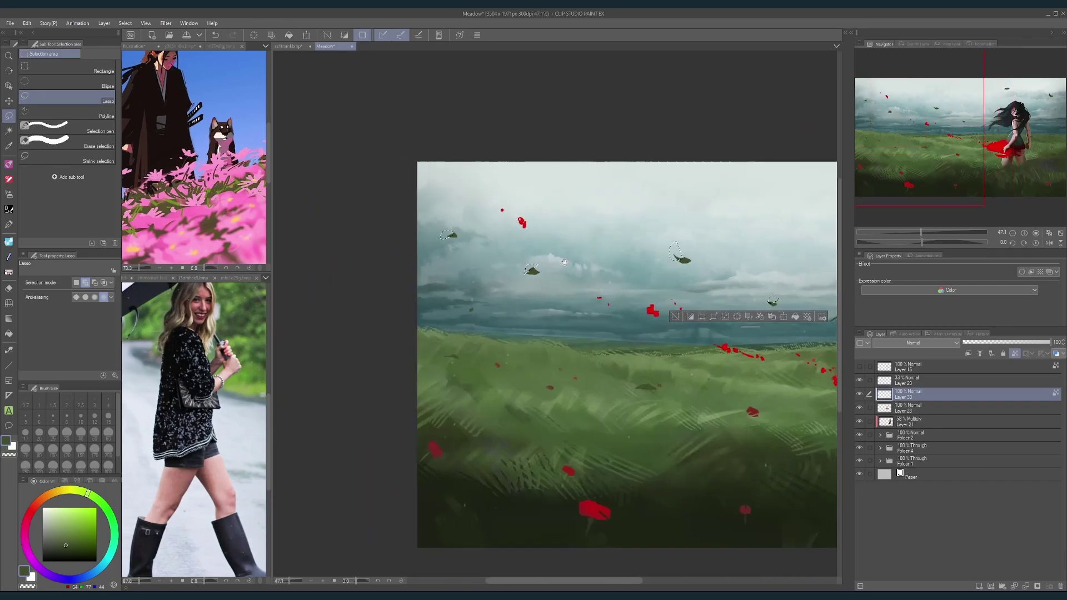
{"action": "scroll", "coordinate": [434, 323], "scroll_direction": "up", "scroll_amount": 2}
{"action": "mouse_move", "coordinate": [401, 350]}
{"action": "left_mouse_down"}
{"action": "mouse_move", "coordinate": [422, 367]}
{"action": "mouse_move", "coordinate": [403, 351]}
{"action": "left_mouse_up"}
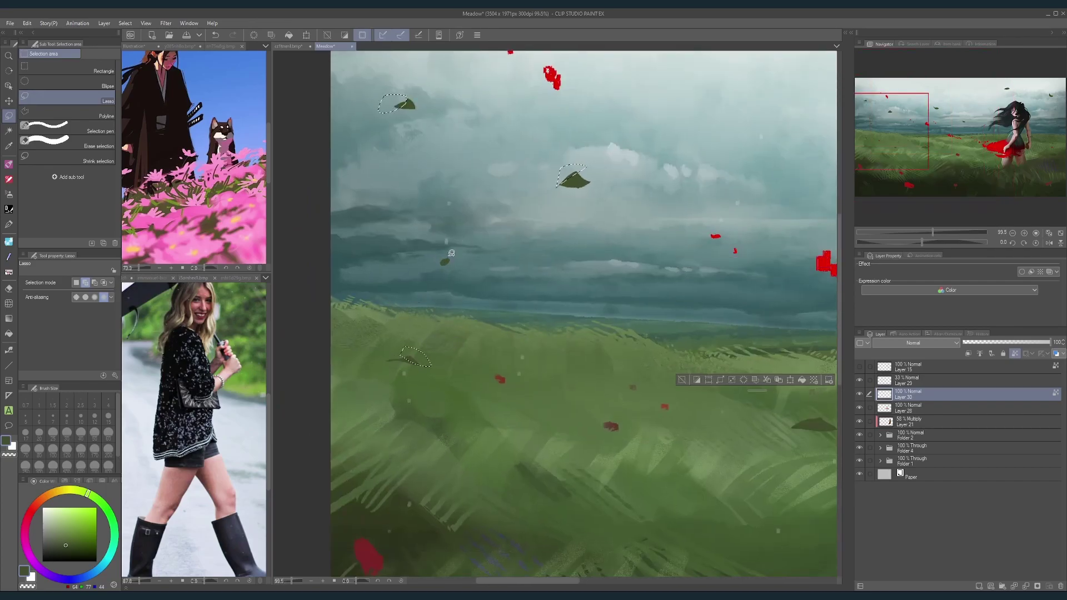
Step: Sample a lighter green from the meadow for shading the leaves, and clear the leaf selection
{"action": "scroll", "coordinate": [392, 414], "scroll_direction": "down", "scroll_amount": 3}
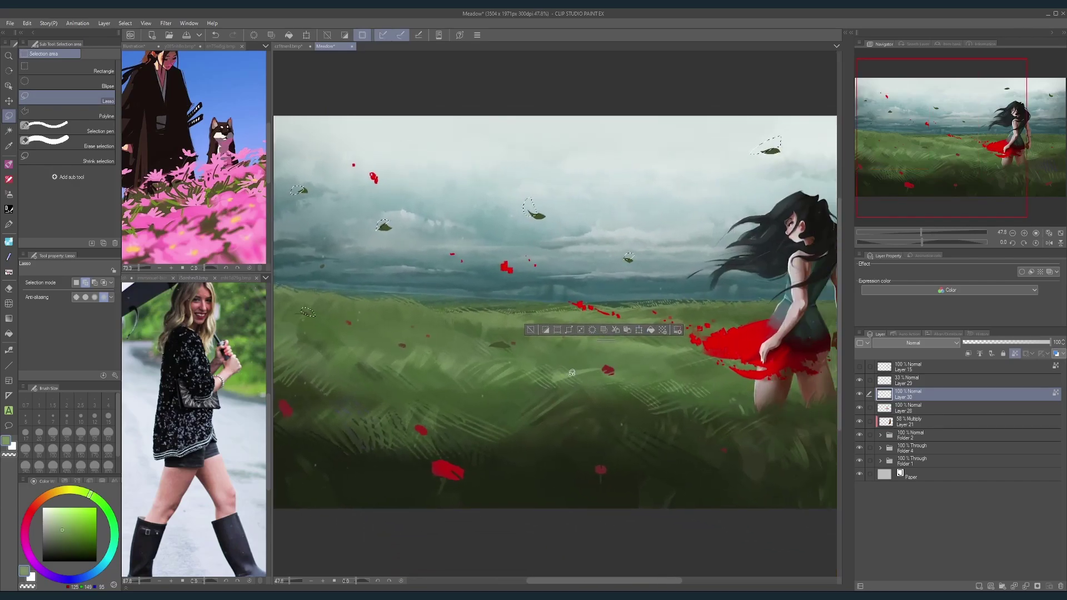
{"action": "scroll", "coordinate": [578, 369], "scroll_direction": "up", "scroll_amount": 2}
{"action": "scroll", "coordinate": [579, 369], "scroll_direction": "down", "scroll_amount": 3}
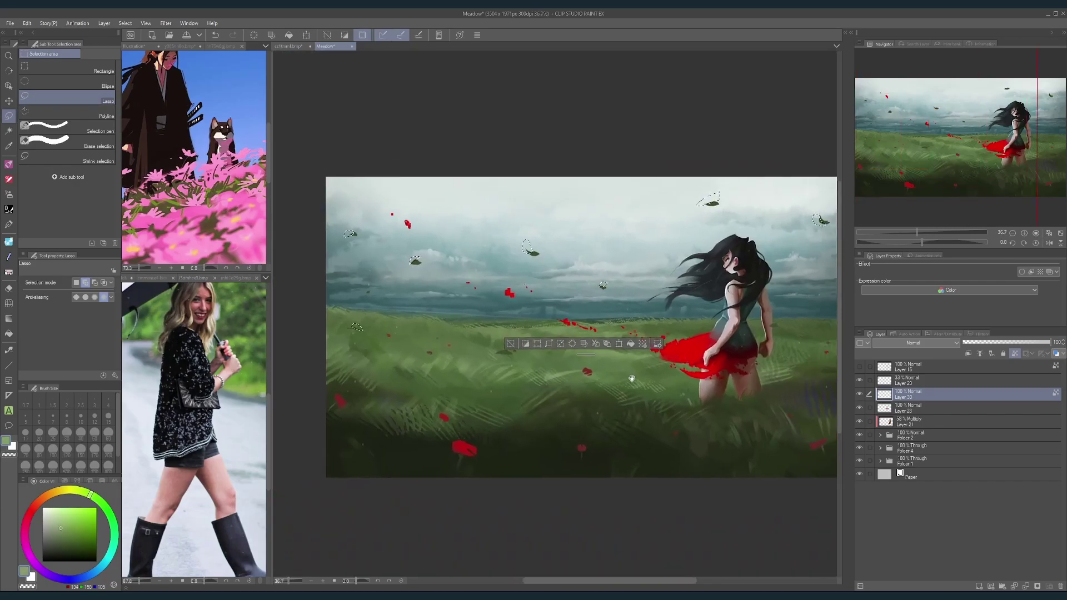
{"action": "left_click", "coordinate": [511, 344]}
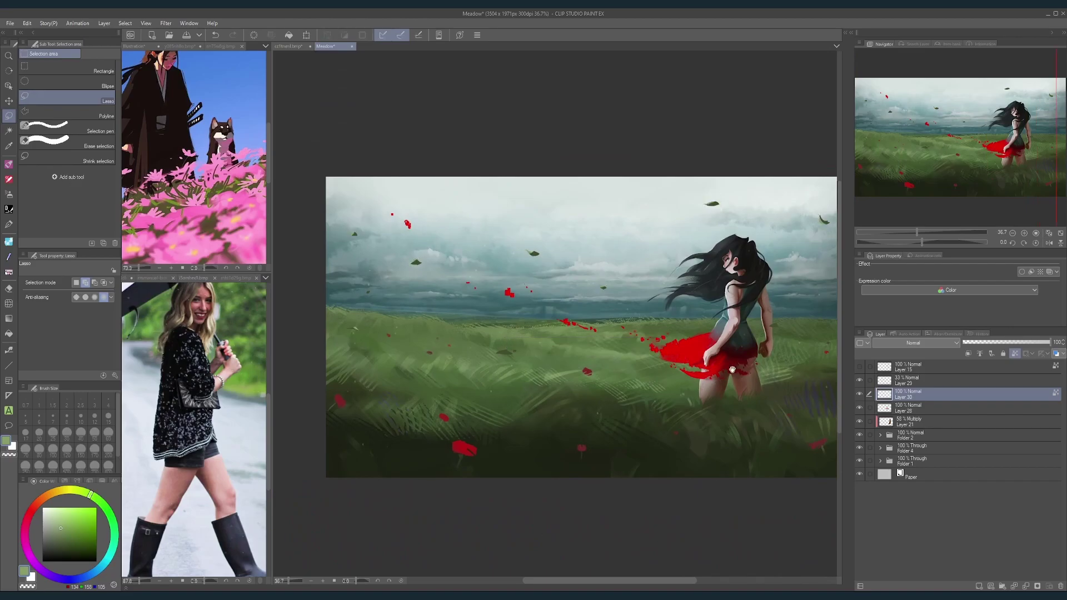
{"action": "left_click_drag", "start_coordinate": [732, 366], "coordinate": [652, 389]}
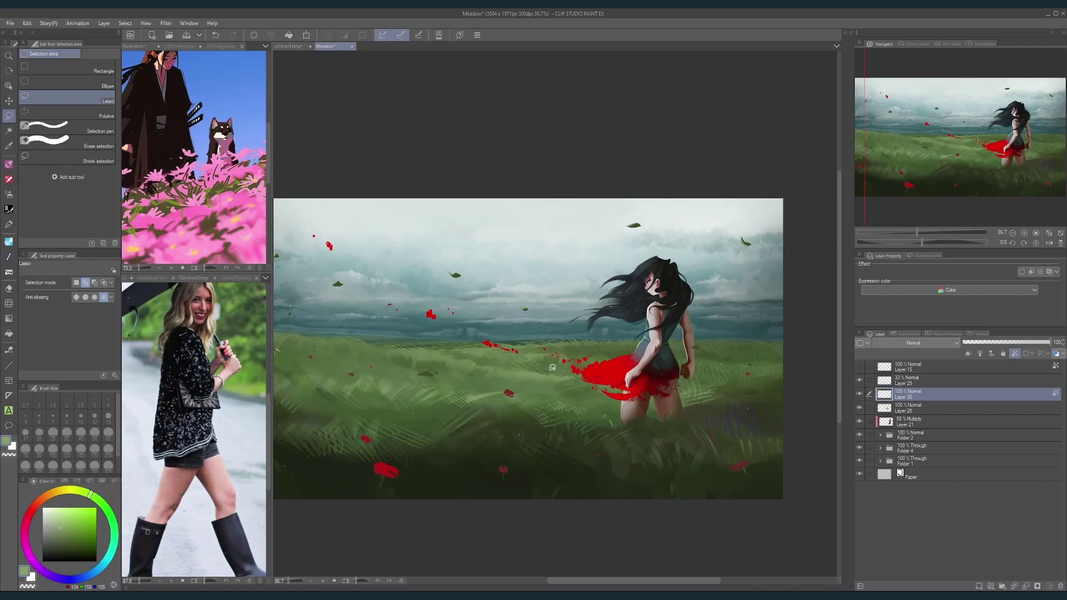
{"action": "key", "text": "ctrl+z"}
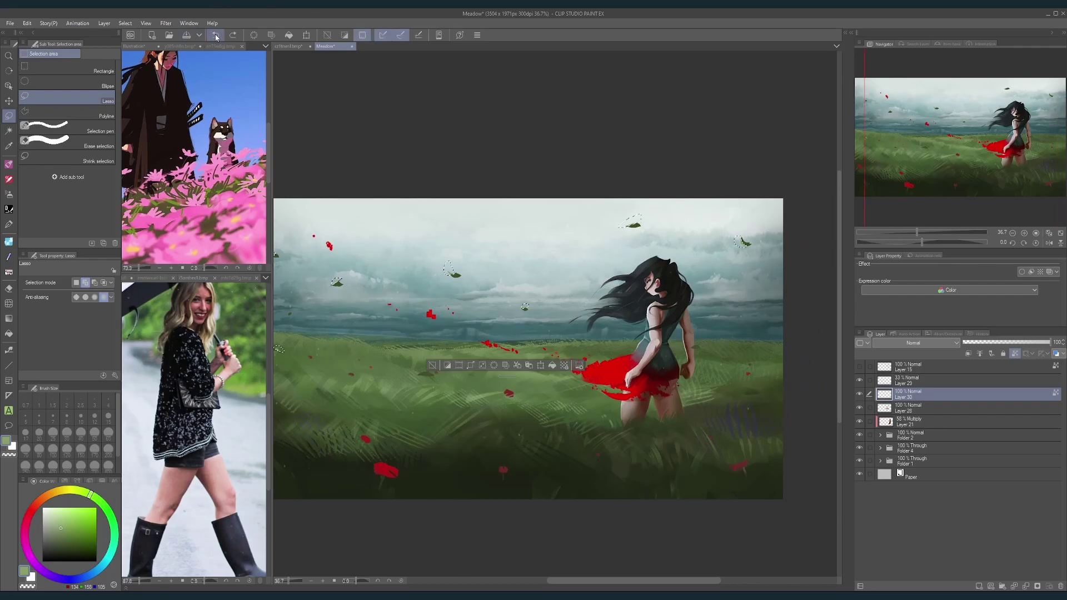
{"action": "left_click", "coordinate": [432, 366]}
Step: Examine the drifting leaves in the whole painting, toggling their layer's visibility to compare with and without them
{"action": "scroll", "coordinate": [444, 372], "scroll_direction": "down", "scroll_amount": 2}
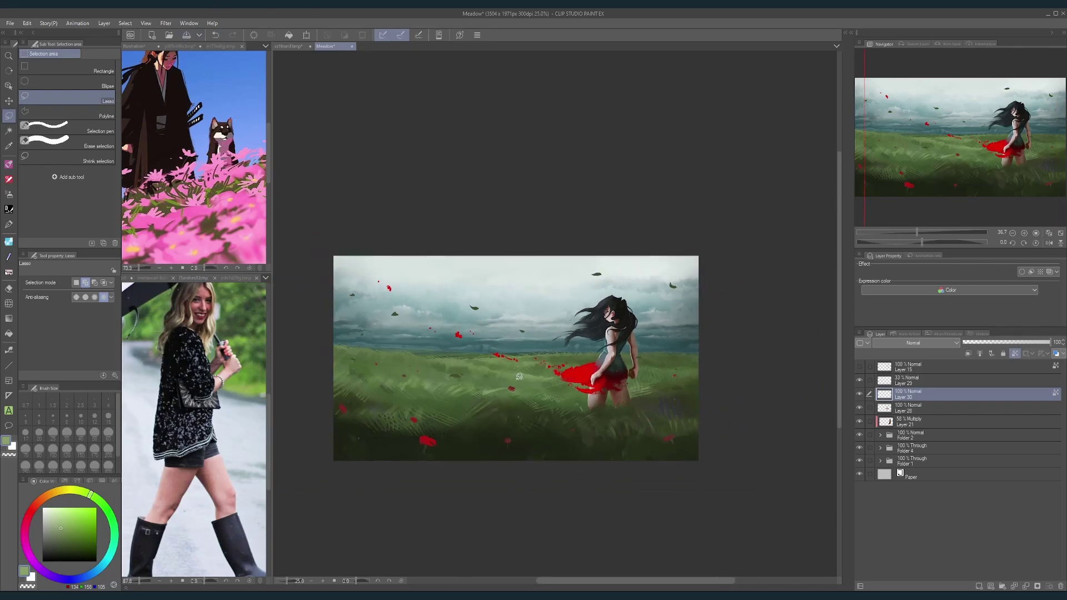
{"action": "scroll", "coordinate": [388, 345], "scroll_direction": "up", "scroll_amount": 1}
{"action": "scroll", "coordinate": [418, 349], "scroll_direction": "down", "scroll_amount": 2}
{"action": "scroll", "coordinate": [552, 382], "scroll_direction": "down", "scroll_amount": 1}
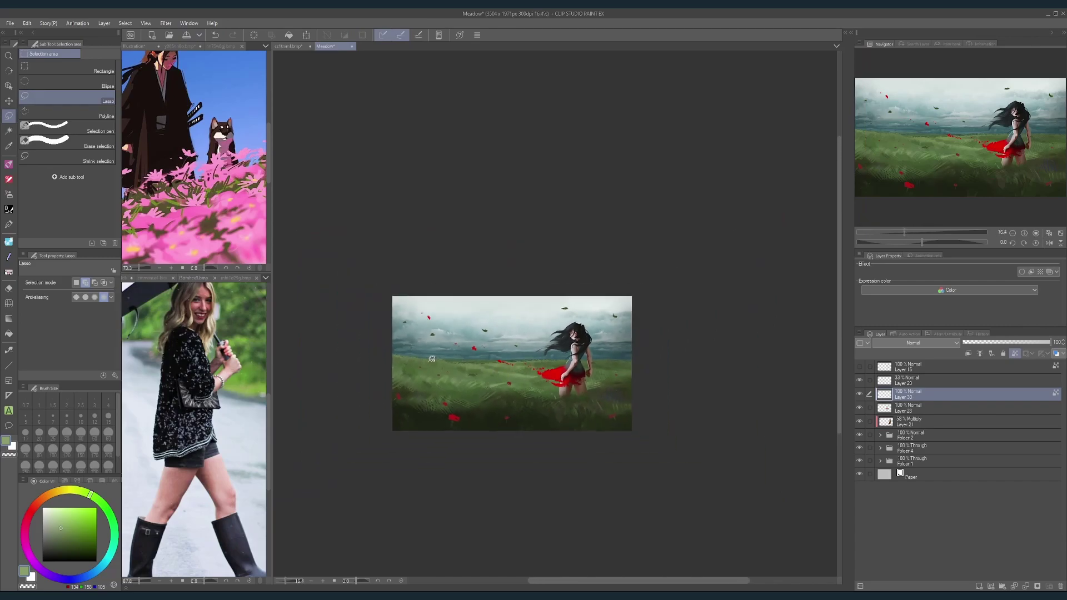
{"action": "scroll", "coordinate": [429, 356], "scroll_direction": "up", "scroll_amount": 2}
{"action": "scroll", "coordinate": [429, 354], "scroll_direction": "up", "scroll_amount": 2}
{"action": "left_click", "coordinate": [859, 394]}
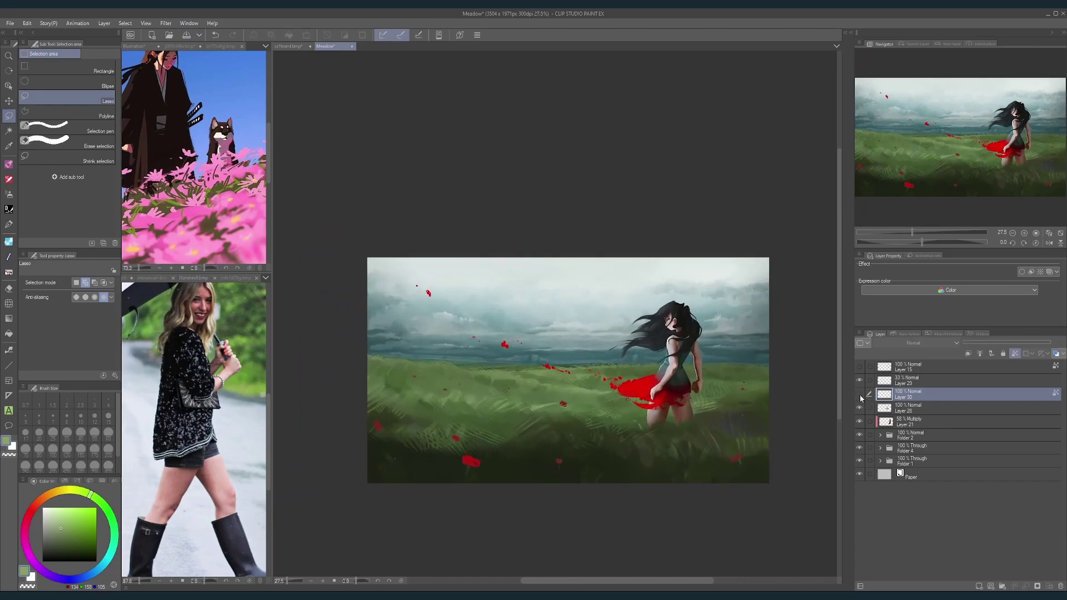
{"action": "left_click", "coordinate": [860, 394]}
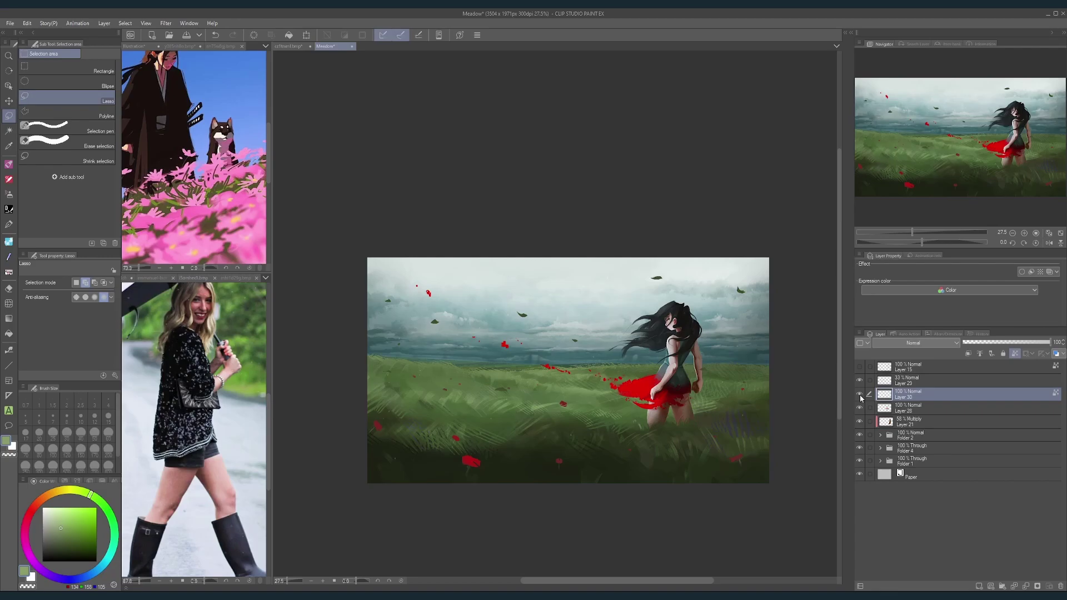
{"action": "left_click", "coordinate": [860, 395]}
{"action": "left_click", "coordinate": [860, 395]}
{"action": "scroll", "coordinate": [727, 337], "scroll_direction": "down", "scroll_amount": 2}
{"action": "scroll", "coordinate": [672, 341], "scroll_direction": "up", "scroll_amount": 2}
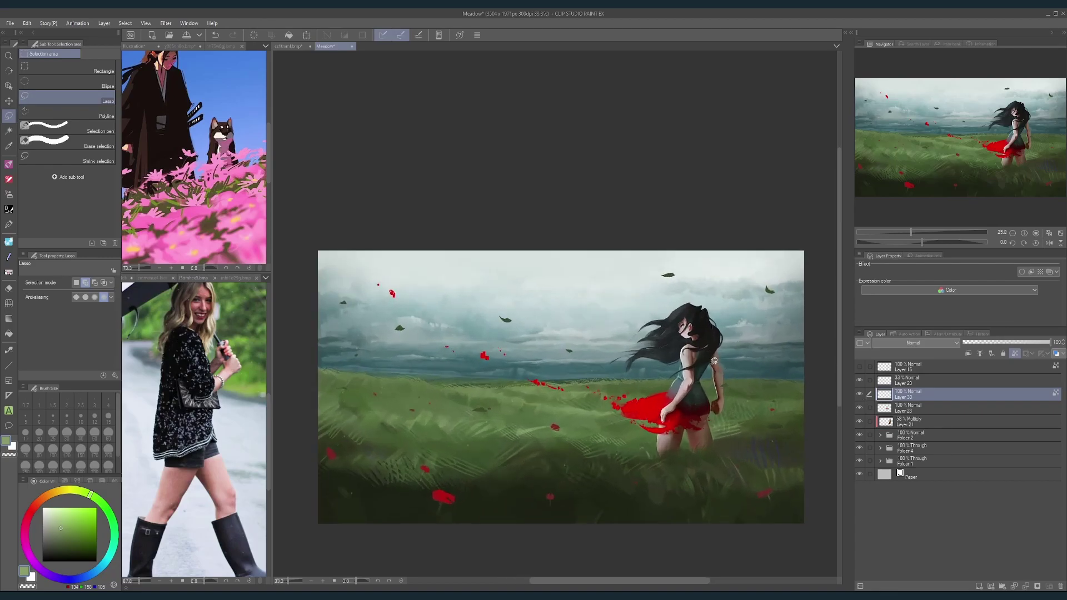
{"action": "left_click", "coordinate": [167, 24]}
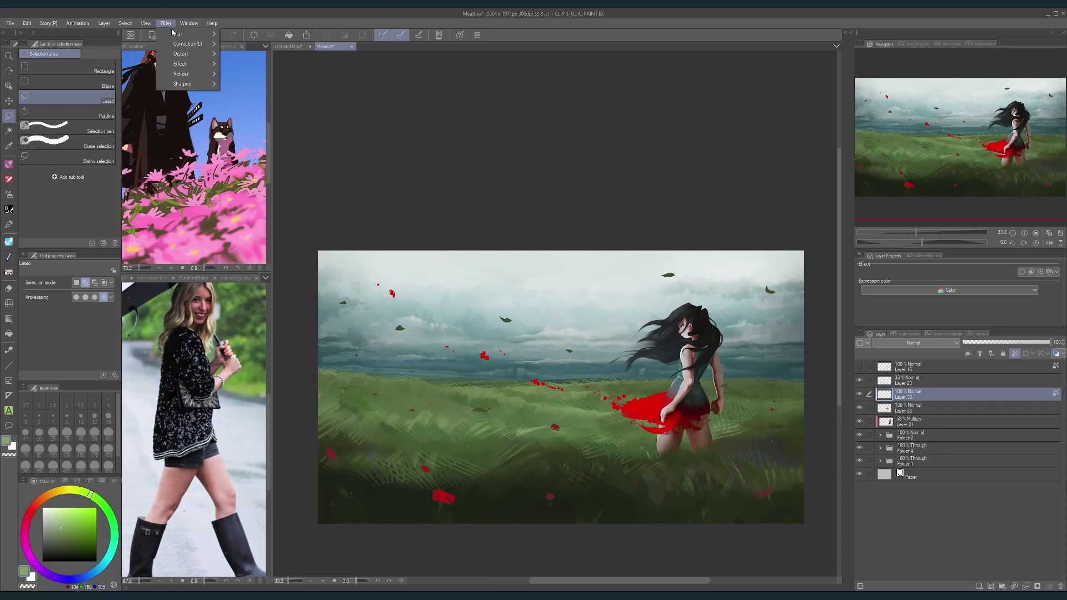
{"action": "mouse_move", "coordinate": [183, 35]}
{"action": "left_click", "coordinate": [278, 69]}
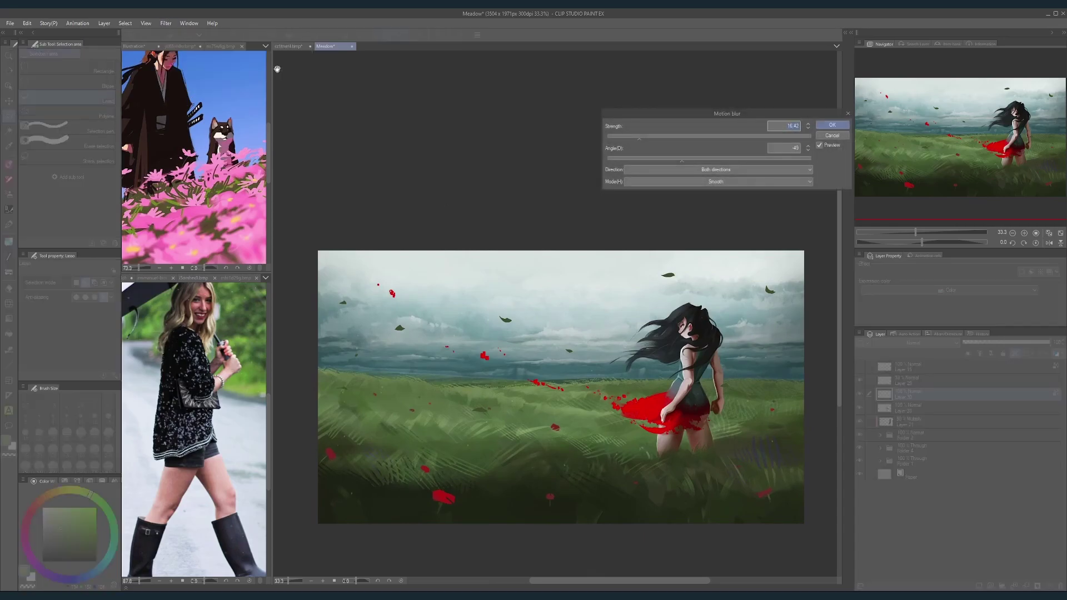
{"action": "left_click", "coordinate": [833, 136]}
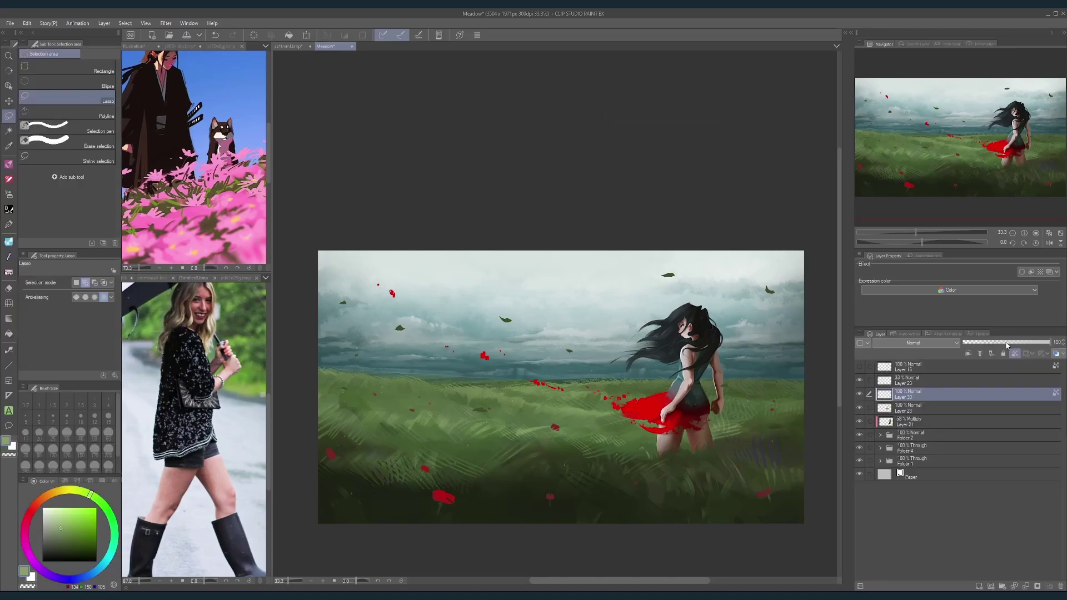
Step: Unlock the leaf layer's transparent pixels and try a weak smooth motion blur in both directions at an angle of -171
{"action": "left_click", "coordinate": [162, 24]}
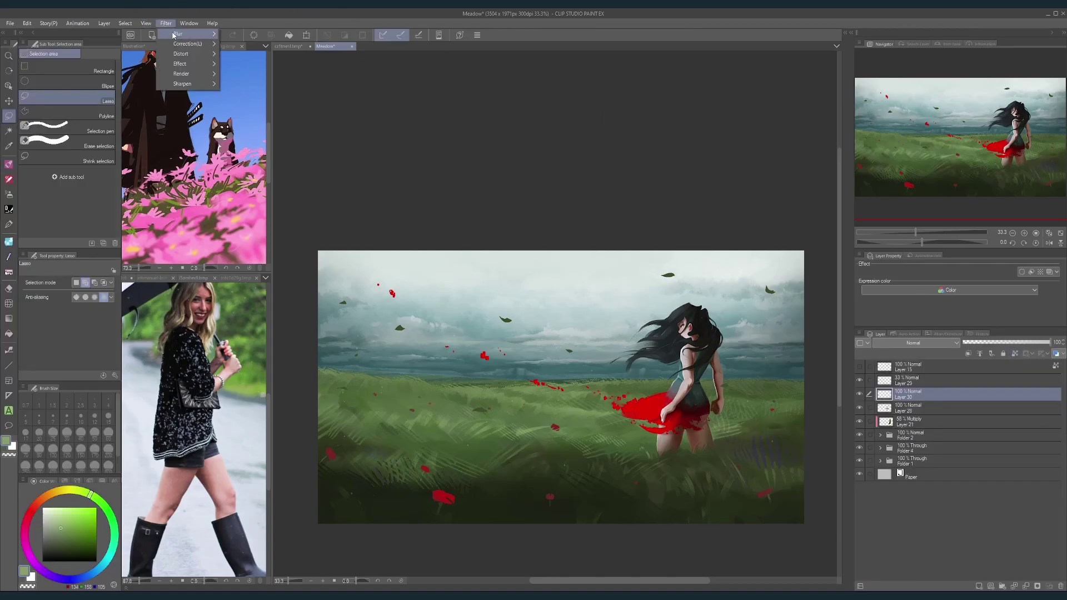
{"action": "mouse_move", "coordinate": [183, 34]}
{"action": "left_click", "coordinate": [280, 69]}
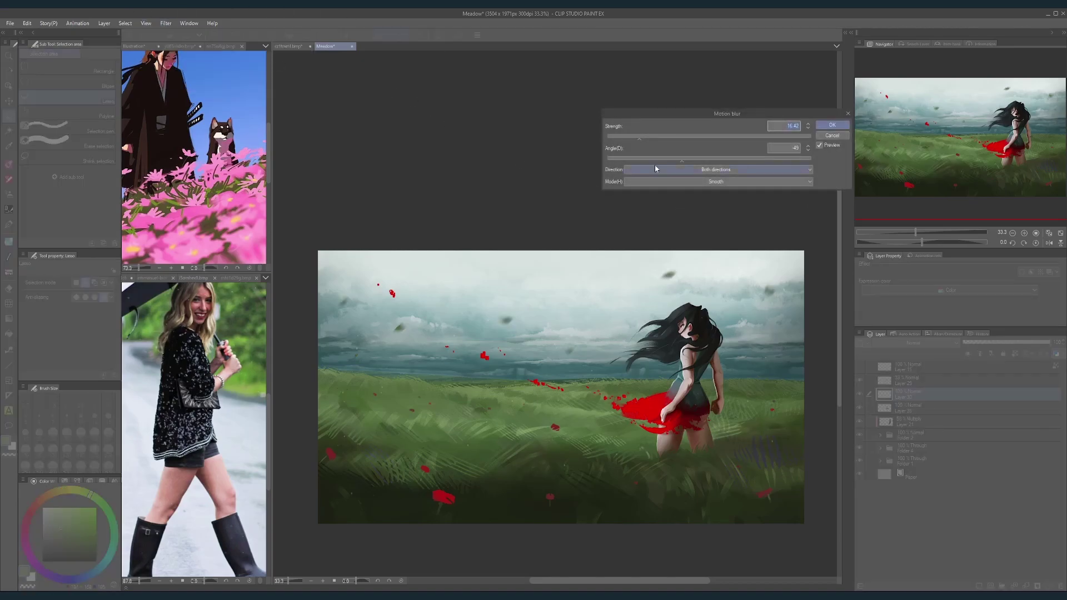
{"action": "left_click", "coordinate": [653, 162]}
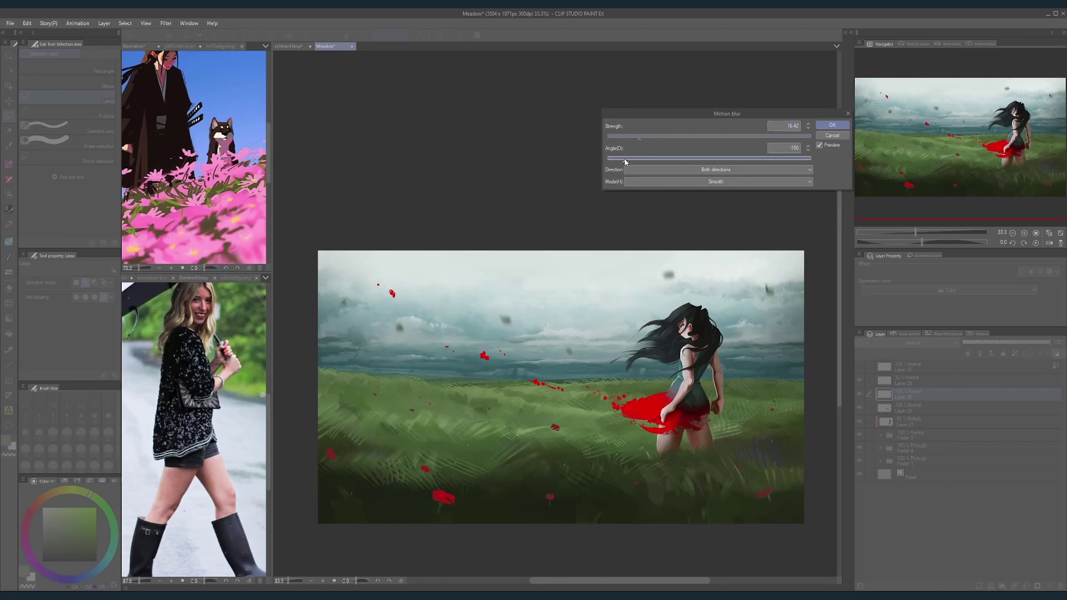
{"action": "left_click_drag", "start_coordinate": [625, 162], "coordinate": [609, 161]}
{"action": "left_click", "coordinate": [616, 142]}
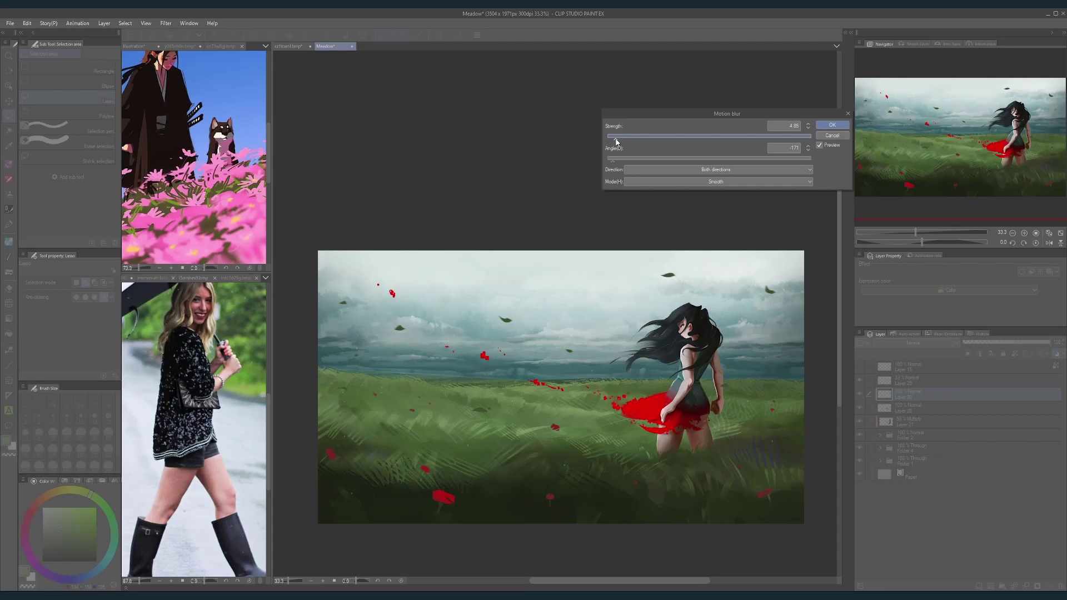
Step: Examine the previewed motion blur on the leaves across the painting and discard it
{"action": "scroll", "coordinate": [519, 157], "scroll_direction": "down", "scroll_amount": 2}
{"action": "scroll", "coordinate": [534, 212], "scroll_direction": "up", "scroll_amount": 1}
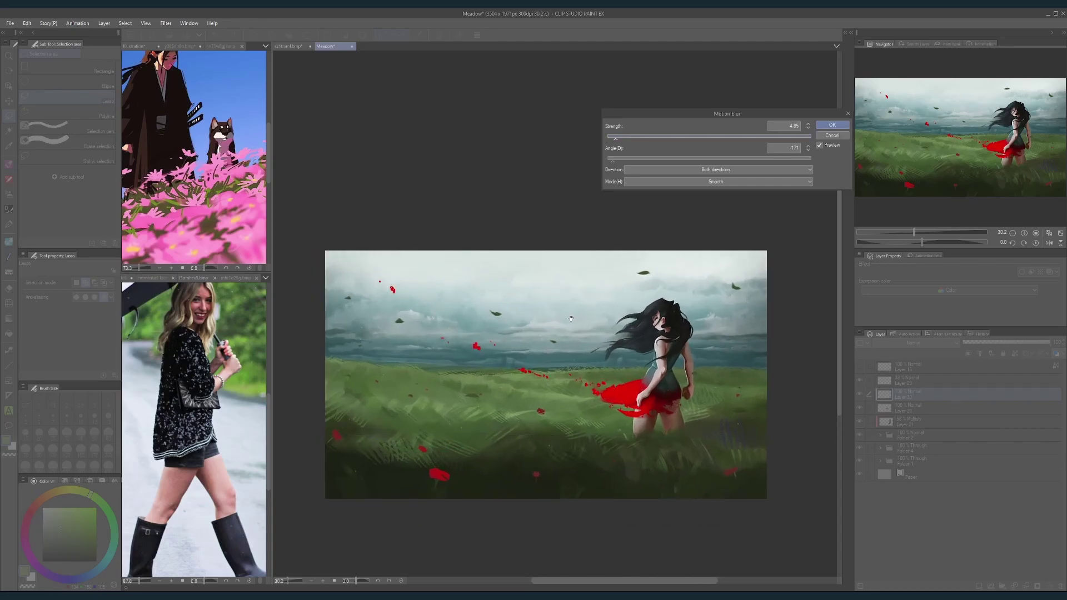
{"action": "scroll", "coordinate": [571, 318], "scroll_direction": "up", "scroll_amount": 1}
{"action": "scroll", "coordinate": [545, 311], "scroll_direction": "down", "scroll_amount": 1}
{"action": "scroll", "coordinate": [515, 307], "scroll_direction": "up", "scroll_amount": 1}
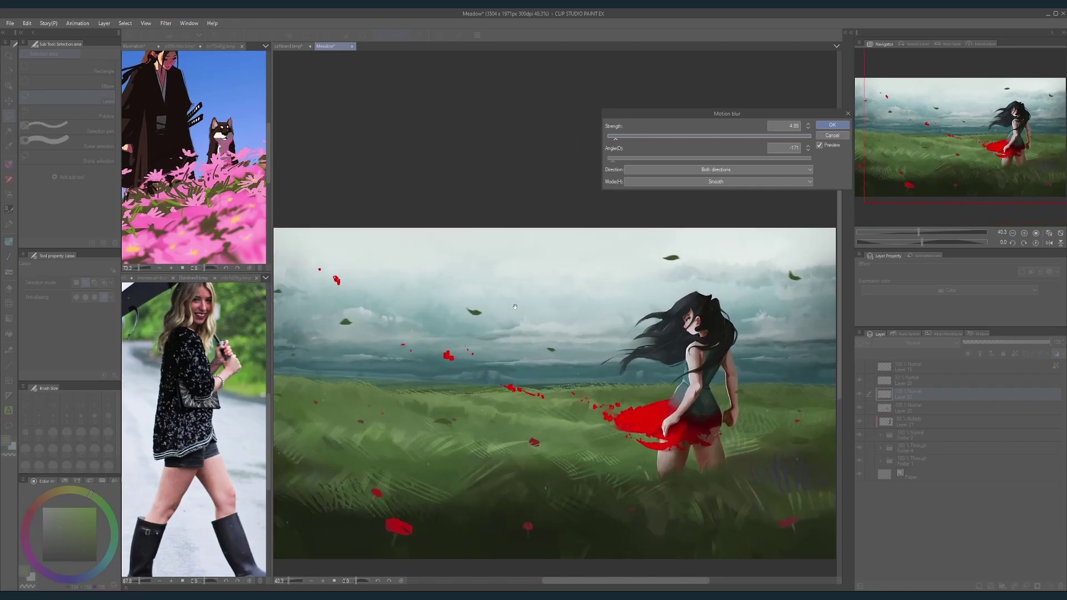
{"action": "scroll", "coordinate": [556, 367], "scroll_direction": "down", "scroll_amount": 1}
{"action": "scroll", "coordinate": [563, 371], "scroll_direction": "up", "scroll_amount": 1}
{"action": "scroll", "coordinate": [562, 372], "scroll_direction": "down", "scroll_amount": 1}
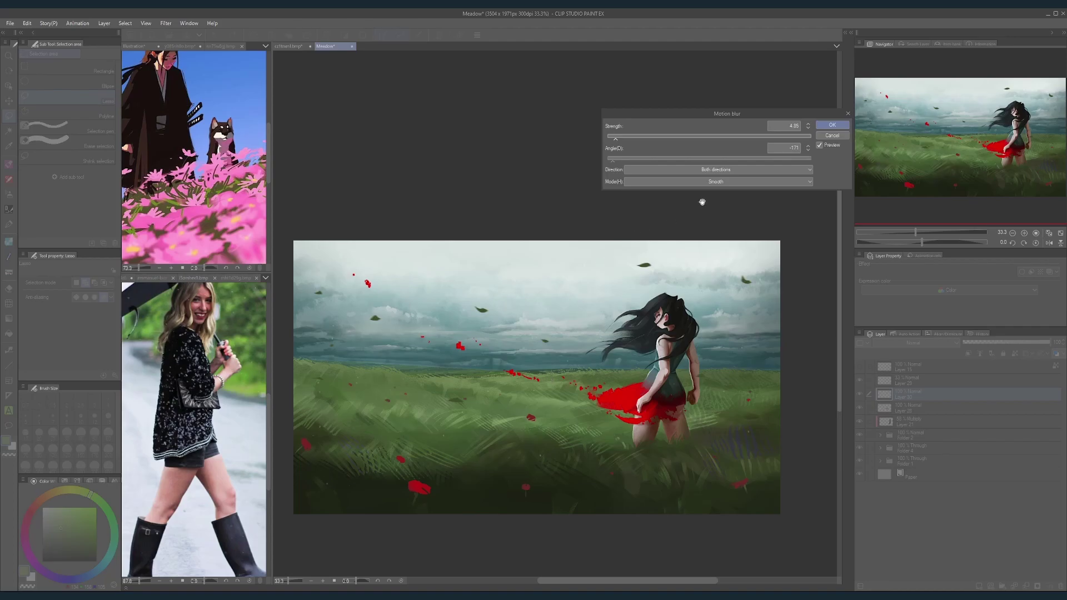
{"action": "left_click", "coordinate": [831, 137]}
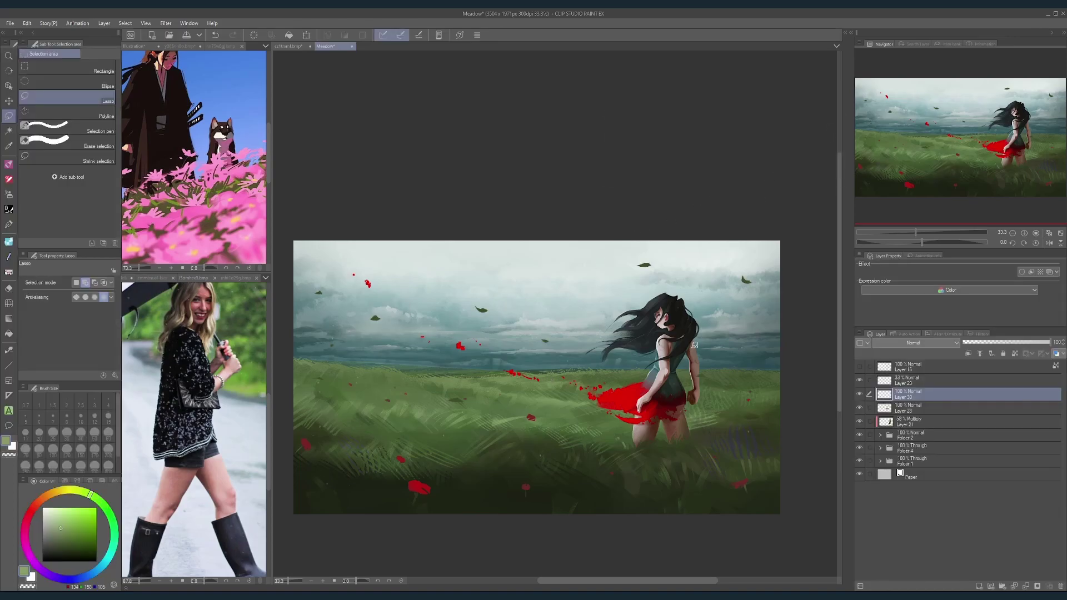
{"action": "scroll", "coordinate": [405, 494], "scroll_direction": "up", "scroll_amount": 1}
{"action": "scroll", "coordinate": [405, 494], "scroll_direction": "up", "scroll_amount": 2}
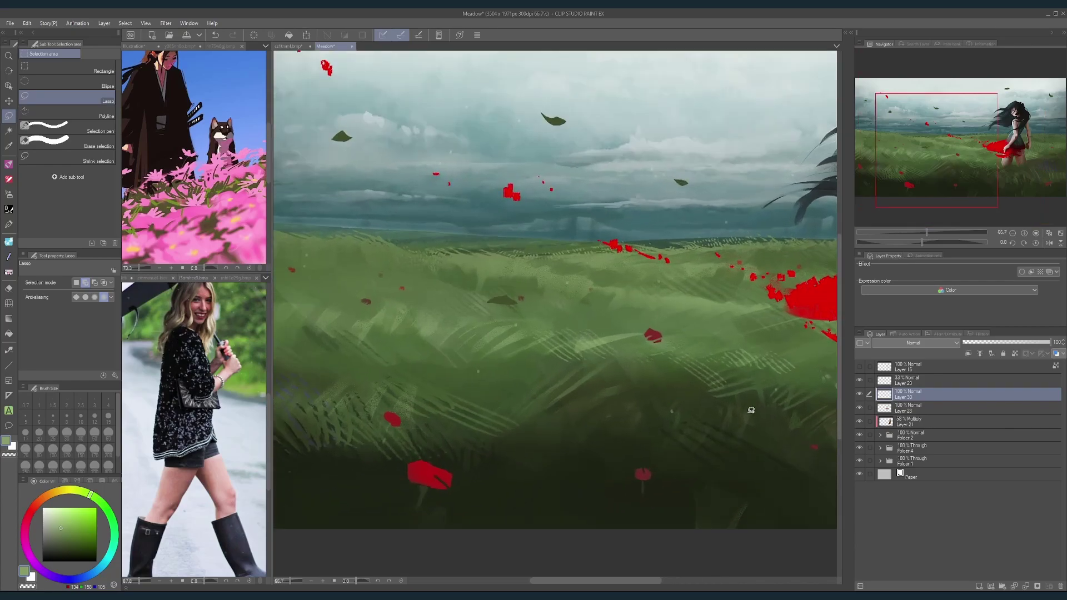
Step: Select the layer directly beneath the leaf layer and outline a small centre shape within the large red foreground flower
{"action": "left_click", "coordinate": [904, 410]}
{"action": "left_click", "coordinate": [859, 409]}
{"action": "left_click", "coordinate": [860, 409]}
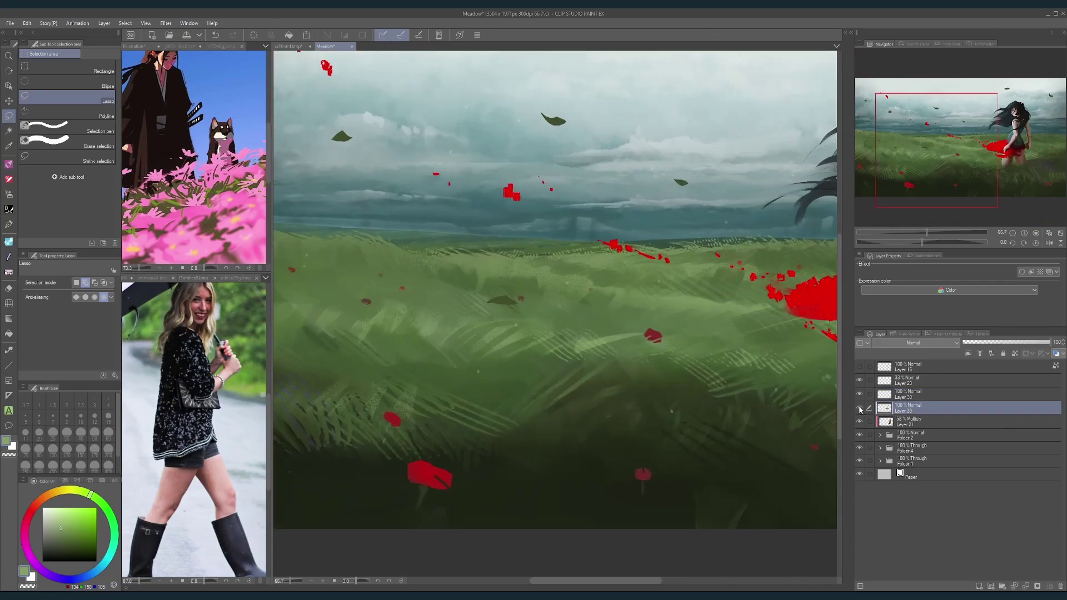
{"action": "mouse_move", "coordinate": [425, 464]}
{"action": "left_mouse_down"}
{"action": "mouse_move", "coordinate": [437, 474]}
{"action": "mouse_move", "coordinate": [425, 467]}
{"action": "left_mouse_up"}
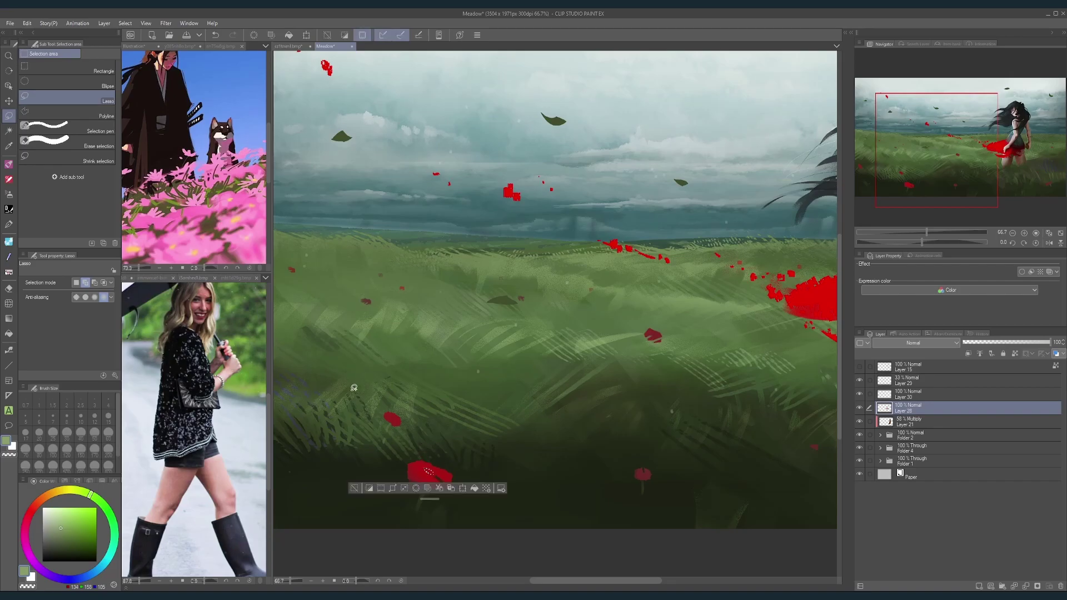
Step: Fill the selected centre of the large red flower with dark blue sampled from the grass strokes beside the woman, and clear the selection
{"action": "left_click_drag", "start_coordinate": [331, 401], "coordinate": [515, 286]}
{"action": "left_click_drag", "start_coordinate": [667, 239], "coordinate": [373, 260]}
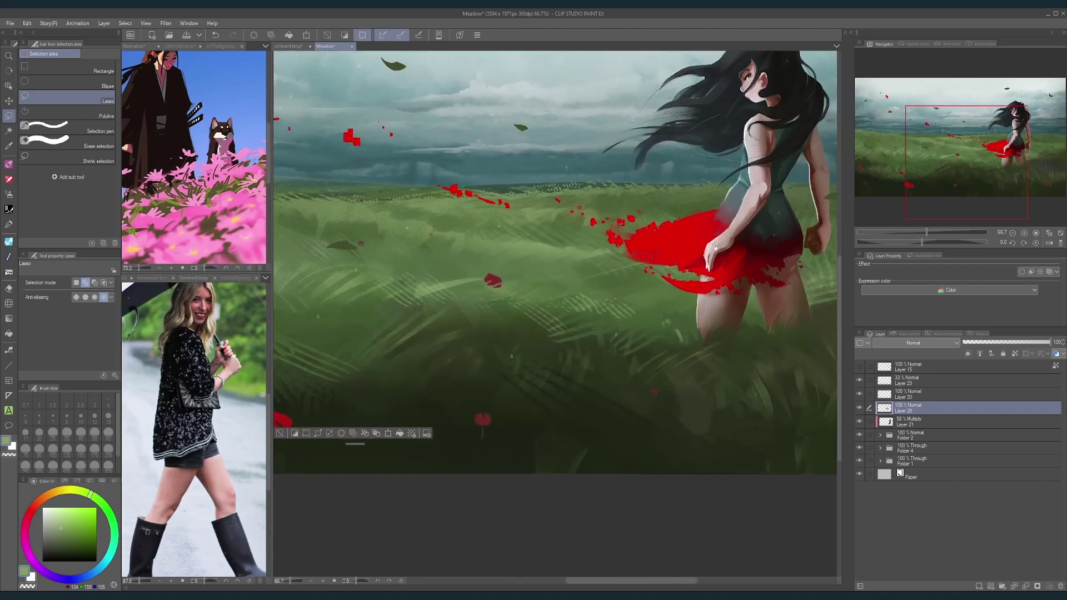
{"action": "left_click_drag", "start_coordinate": [710, 241], "coordinate": [496, 245]}
{"action": "left_click_drag", "start_coordinate": [702, 284], "coordinate": [668, 284]}
{"action": "left_click", "coordinate": [661, 341], "text": "alt"}
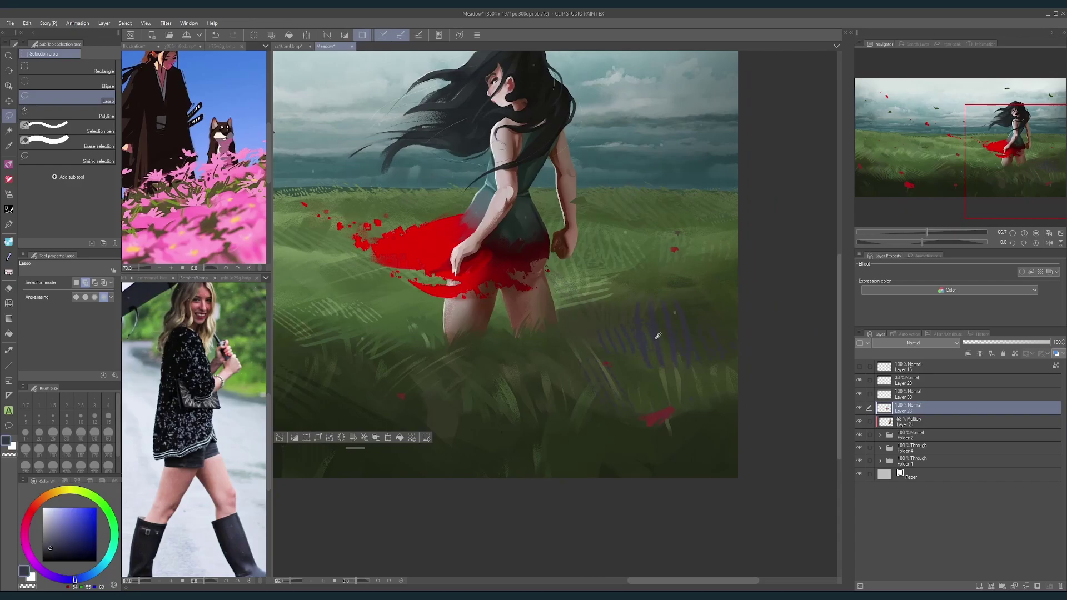
{"action": "left_click_drag", "start_coordinate": [461, 333], "coordinate": [753, 288]}
{"action": "left_click_drag", "start_coordinate": [415, 300], "coordinate": [512, 320]}
{"action": "left_click", "coordinate": [450, 413]}
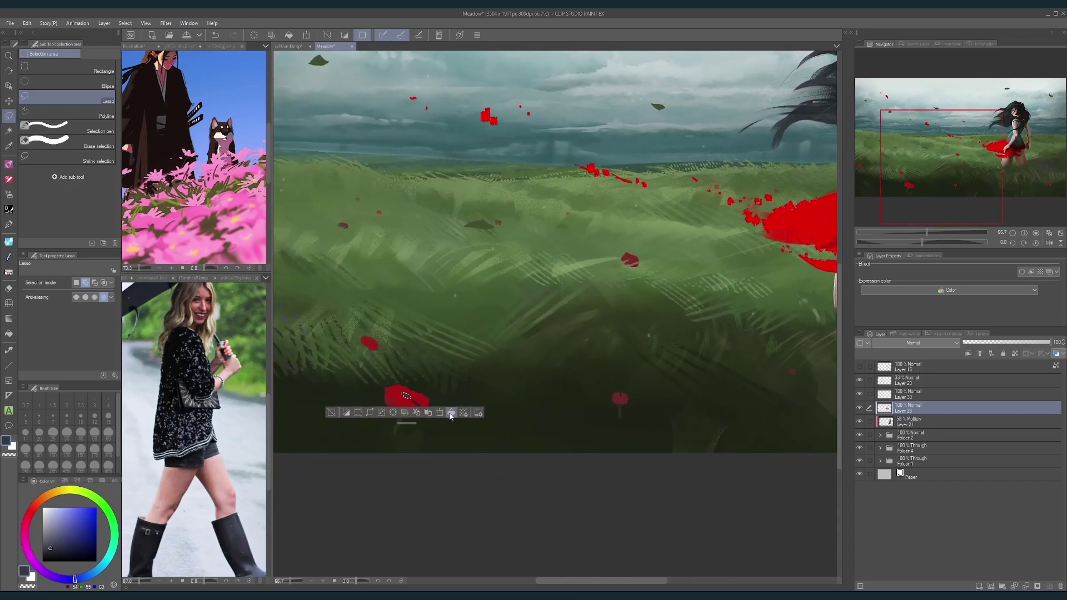
{"action": "left_click", "coordinate": [332, 412]}
{"action": "scroll", "coordinate": [509, 248], "scroll_direction": "down", "scroll_amount": 3}
{"action": "left_click_drag", "start_coordinate": [623, 161], "coordinate": [596, 246]}
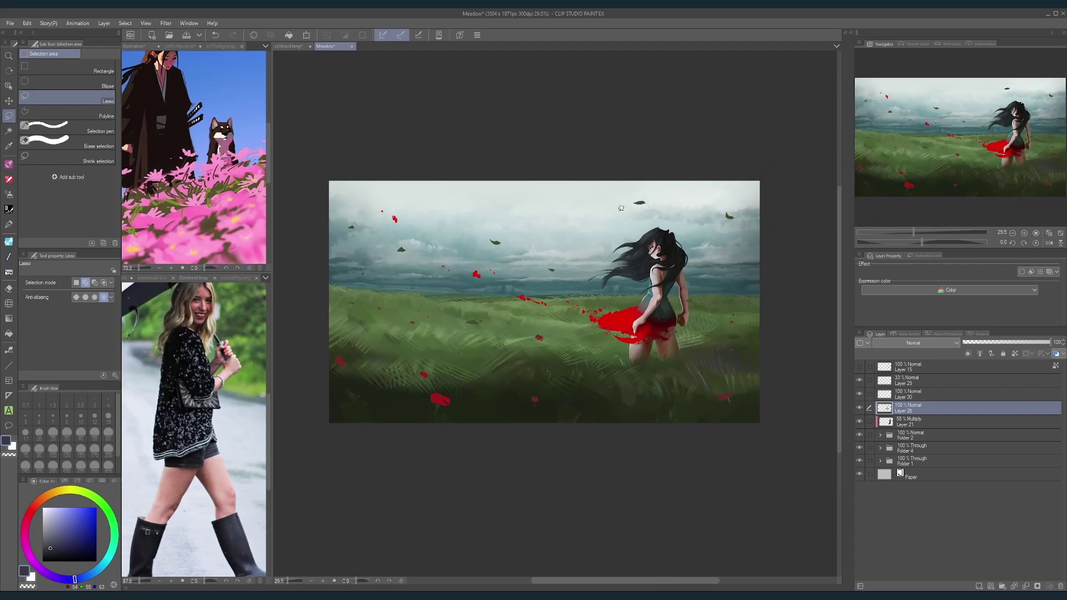
{"action": "left_click_drag", "start_coordinate": [431, 395], "coordinate": [439, 398]}
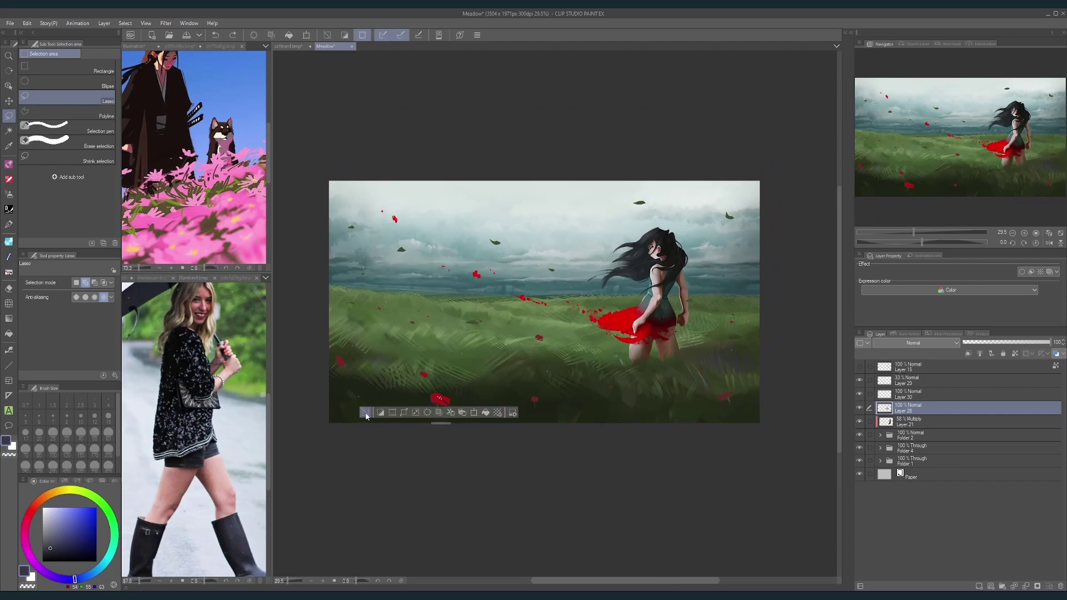
{"action": "key", "text": "ctrl+d"}
Step: Examine the whole painting, toggling the topmost layer's visibility to compare with and without it
{"action": "left_click_drag", "start_coordinate": [672, 137], "coordinate": [659, 155]}
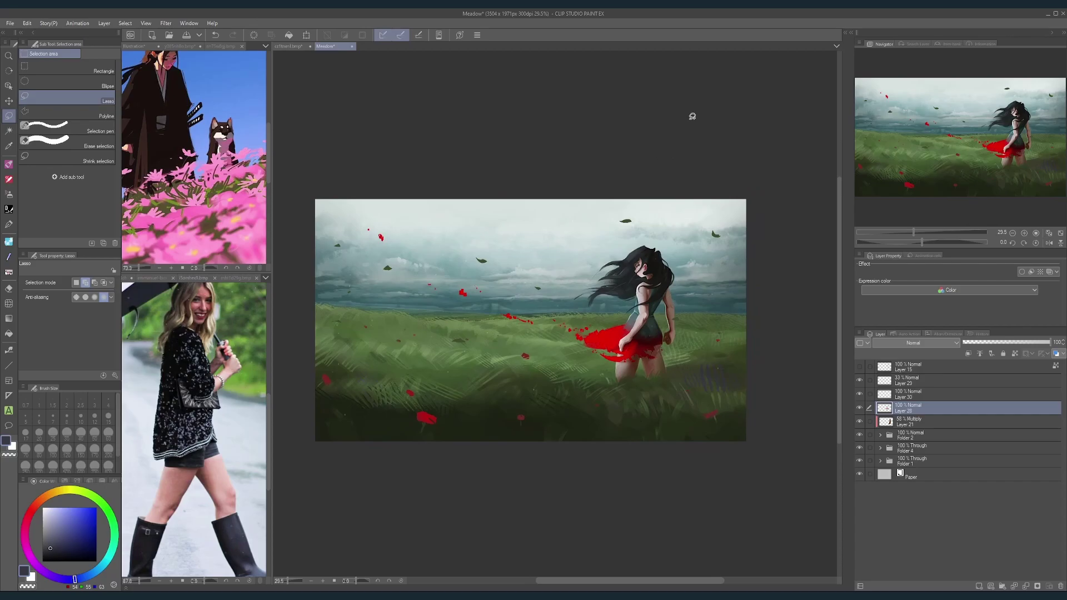
{"action": "scroll", "coordinate": [500, 179], "scroll_direction": "up", "scroll_amount": 1}
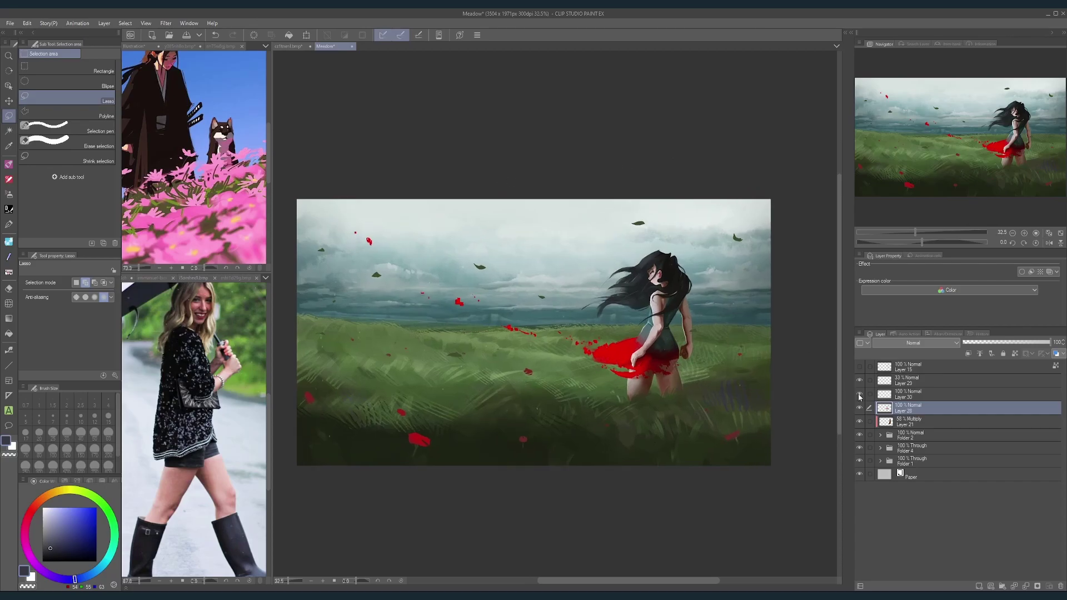
{"action": "left_click", "coordinate": [860, 368]}
{"action": "left_click", "coordinate": [860, 368]}
{"action": "left_click", "coordinate": [860, 368]}
{"action": "left_click", "coordinate": [860, 368]}
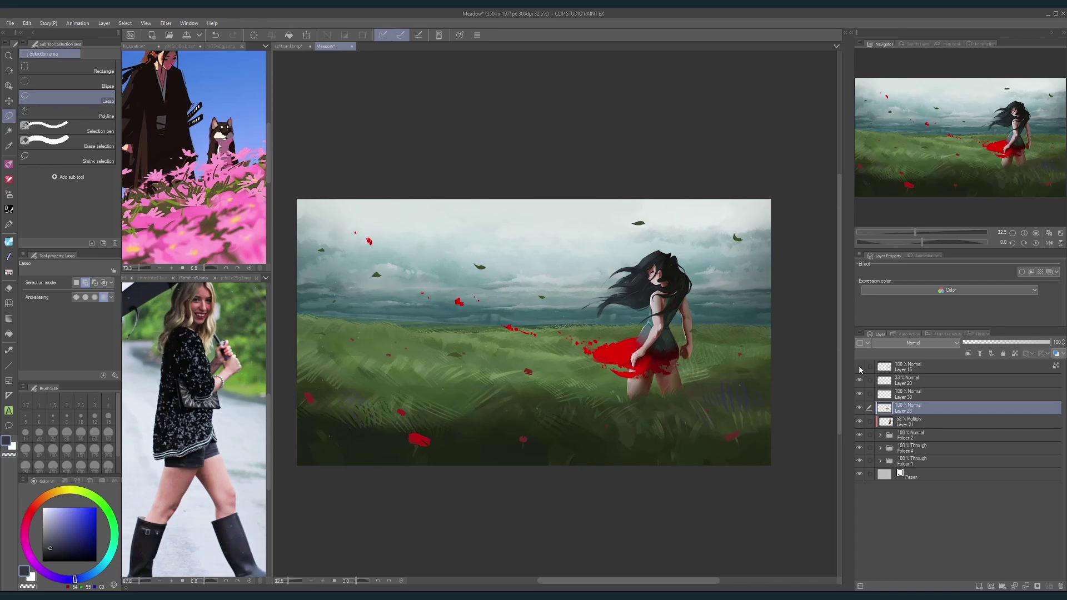